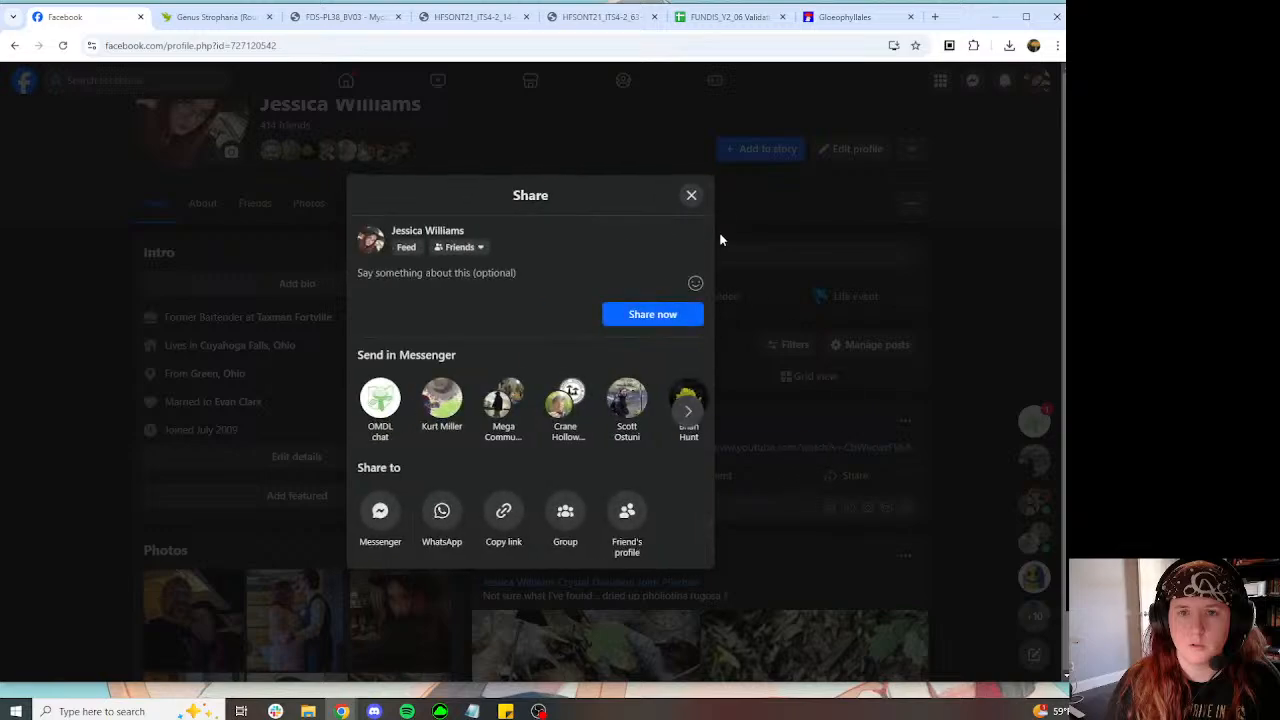
Step: Dismiss the share dialog and copy the profile post announcing the validation stream, including its YouTube link
{"action": "left_click", "coordinate": [744, 214]}
{"action": "left_click_drag", "start_coordinate": [913, 447], "coordinate": [478, 450]}
{"action": "key", "text": "ctrl+c"}
Step: Search Facebook for "fungal sequencing" and open the Fungal Sequencing group
{"action": "left_click", "coordinate": [98, 79]}
{"action": "type", "text": "f"}
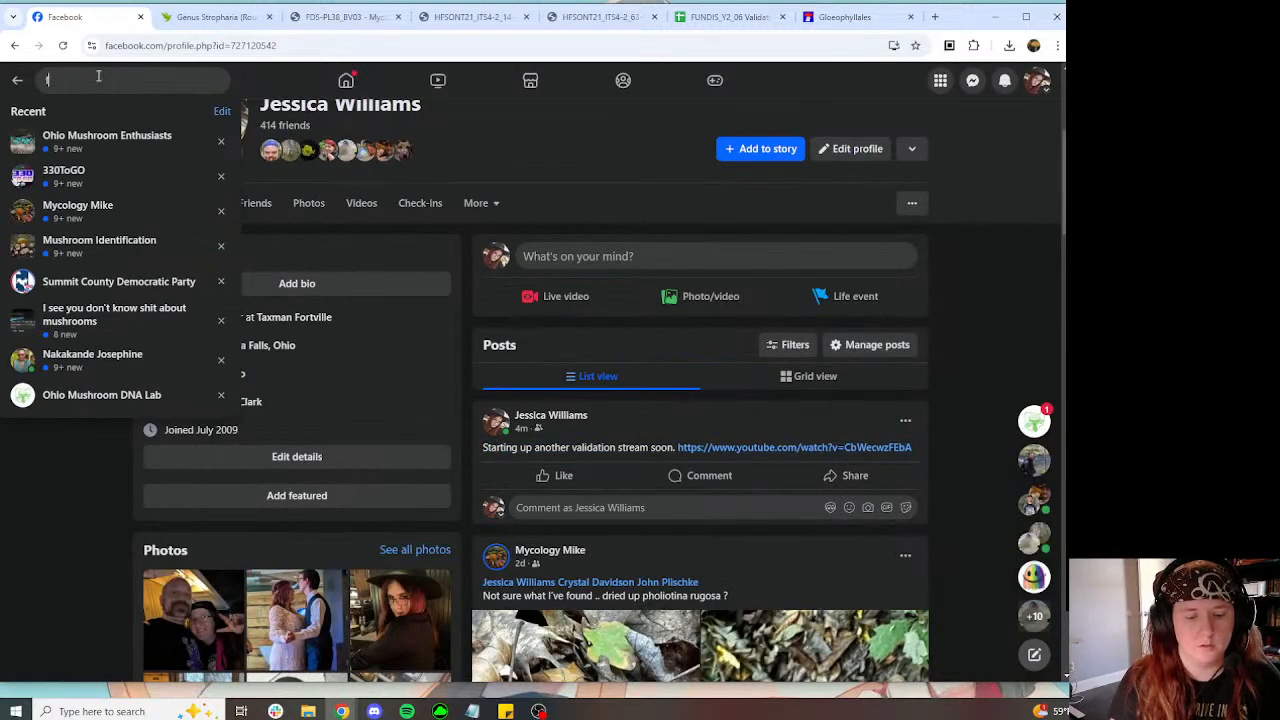
{"action": "type", "text": "ungal sequencing"}
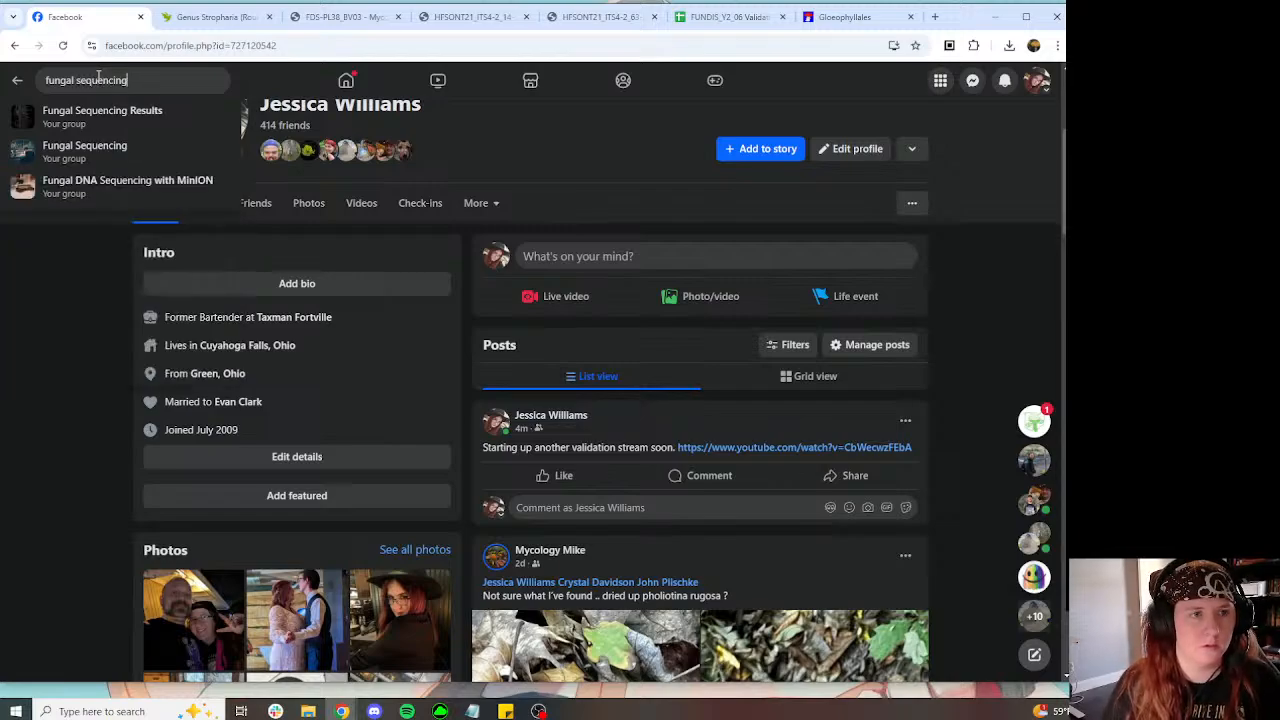
{"action": "left_click", "coordinate": [121, 155]}
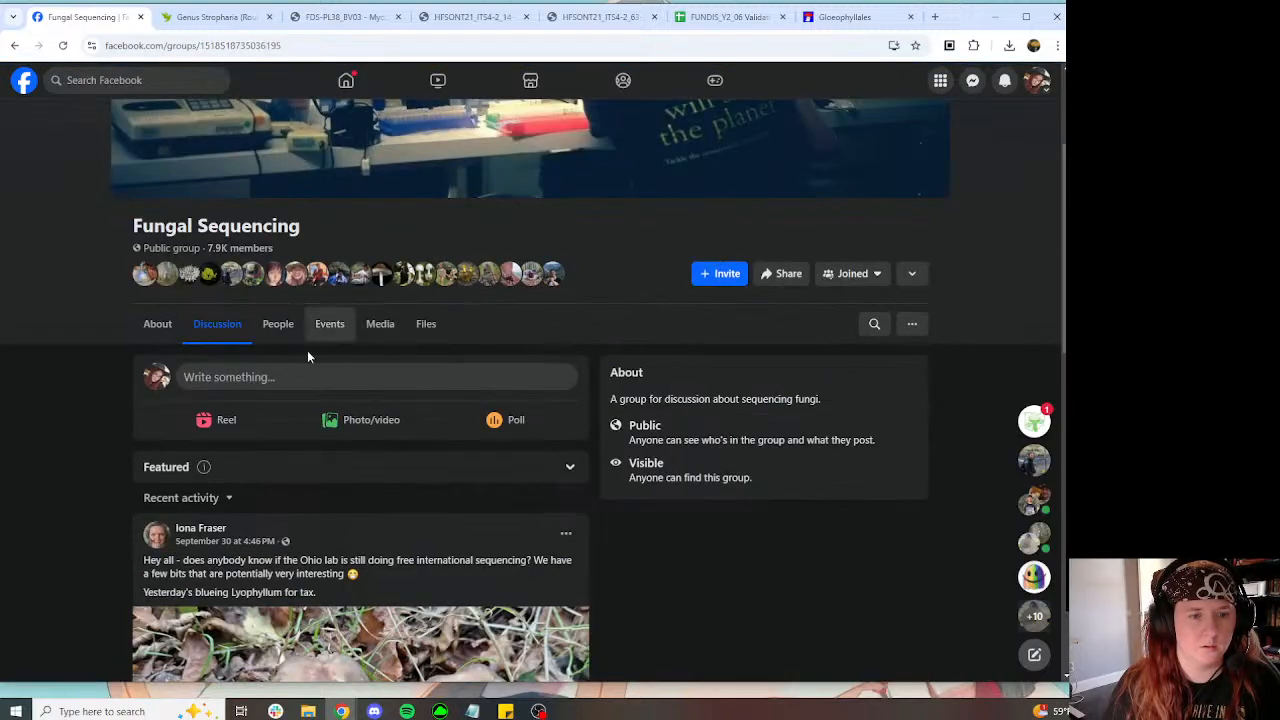
Step: Publish the copied stream announcement with its YouTube link as a post in the Fungal Sequencing group, and close Facebook
{"action": "left_click", "coordinate": [280, 385]}
{"action": "key", "text": "ctrl+v"}
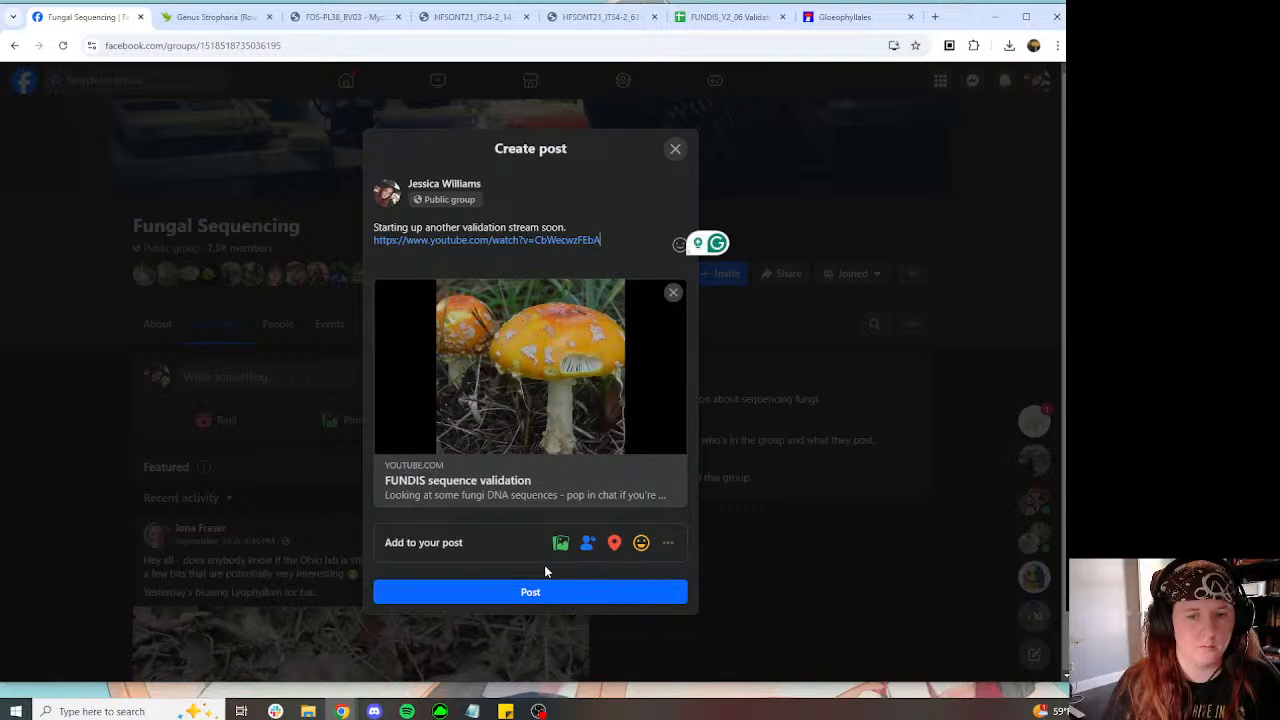
{"action": "left_click", "coordinate": [540, 591]}
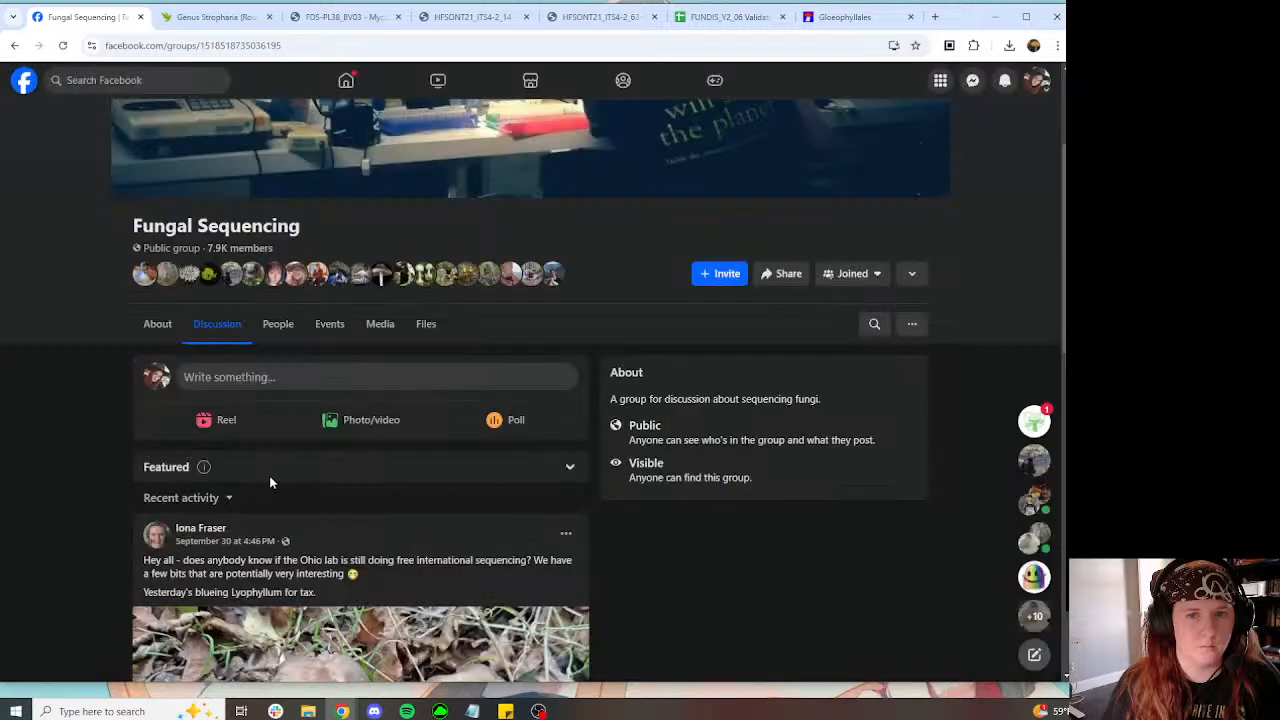
{"action": "left_click", "coordinate": [141, 17]}
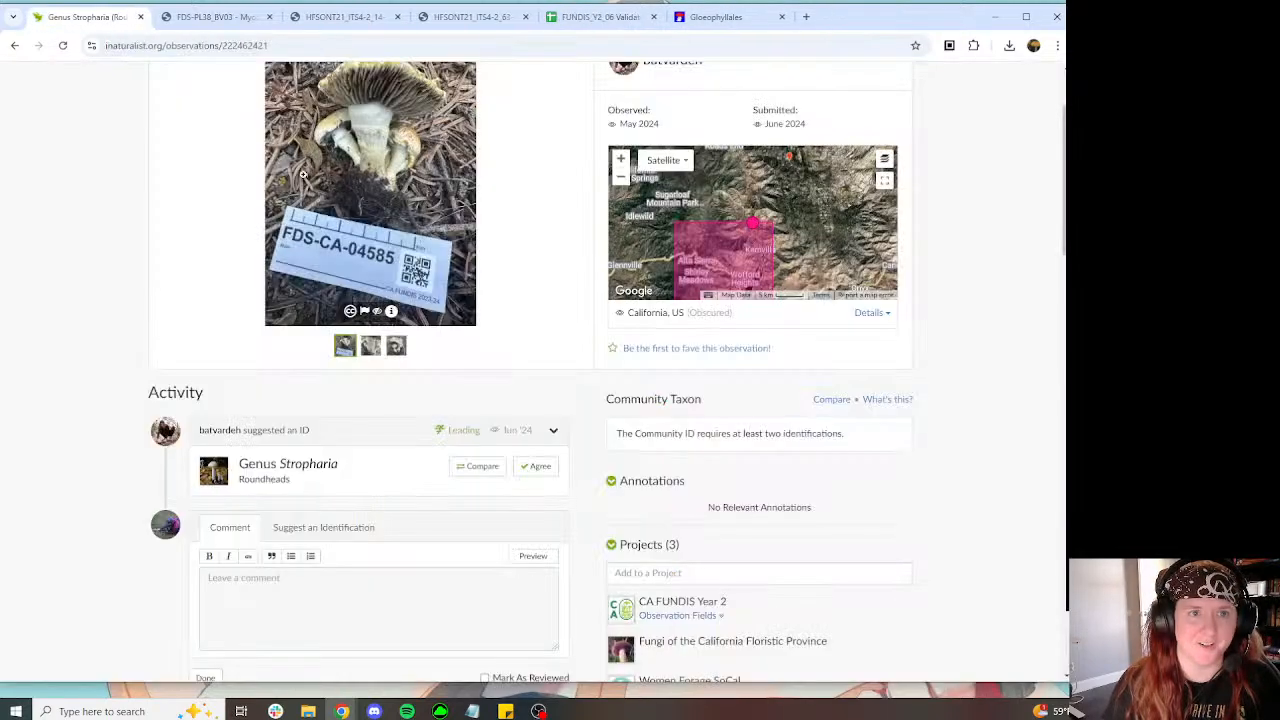
Step: Check the FUNDIS validation tracker and review the MycoBLAST matches for the FDS-CA-02022 Clavariadelphus sequence
{"action": "left_click", "coordinate": [685, 17]}
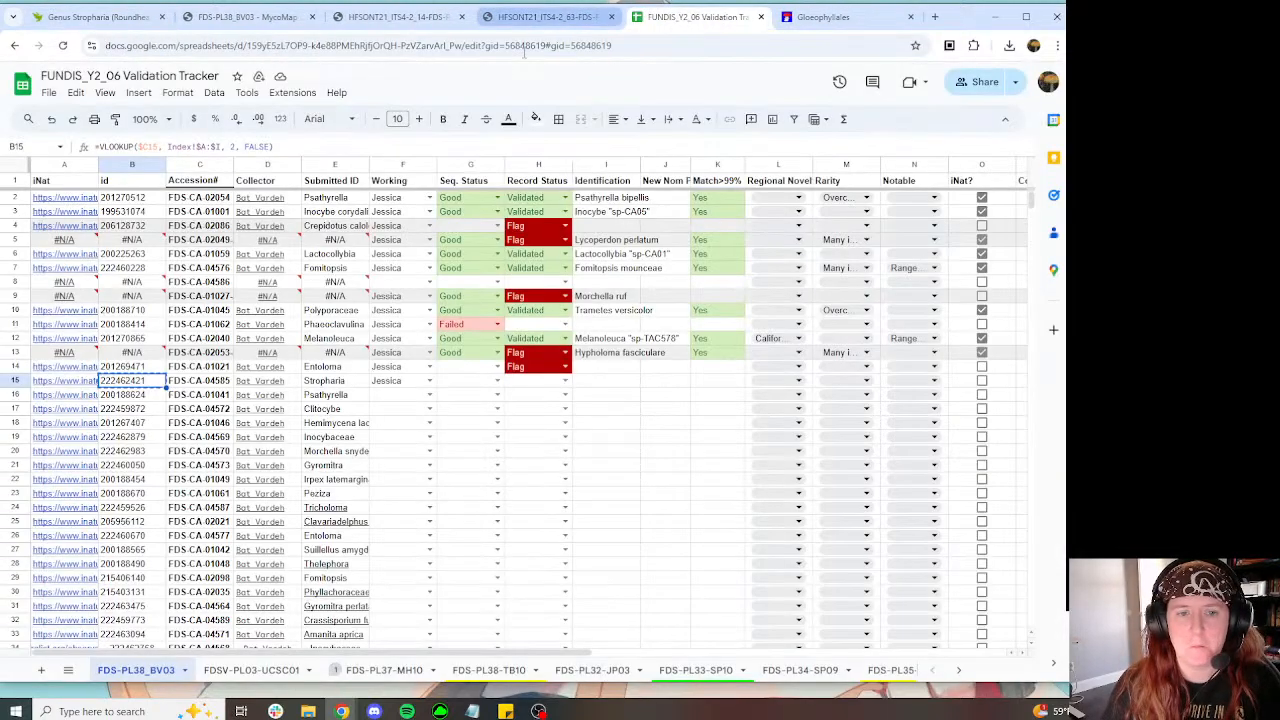
{"action": "left_click", "coordinate": [545, 17]}
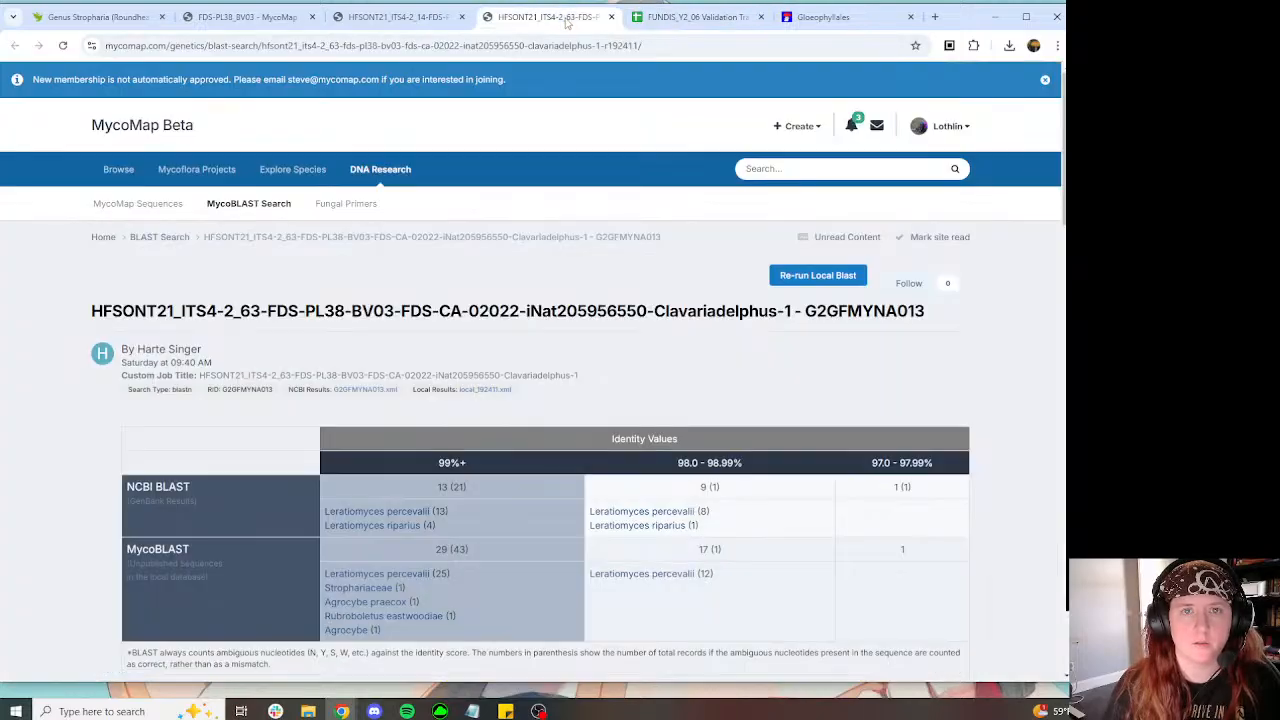
{"action": "scroll", "coordinate": [645, 318], "scroll_direction": "down", "scroll_amount": 10}
{"action": "scroll", "coordinate": [645, 318], "scroll_direction": "down", "scroll_amount": 10}
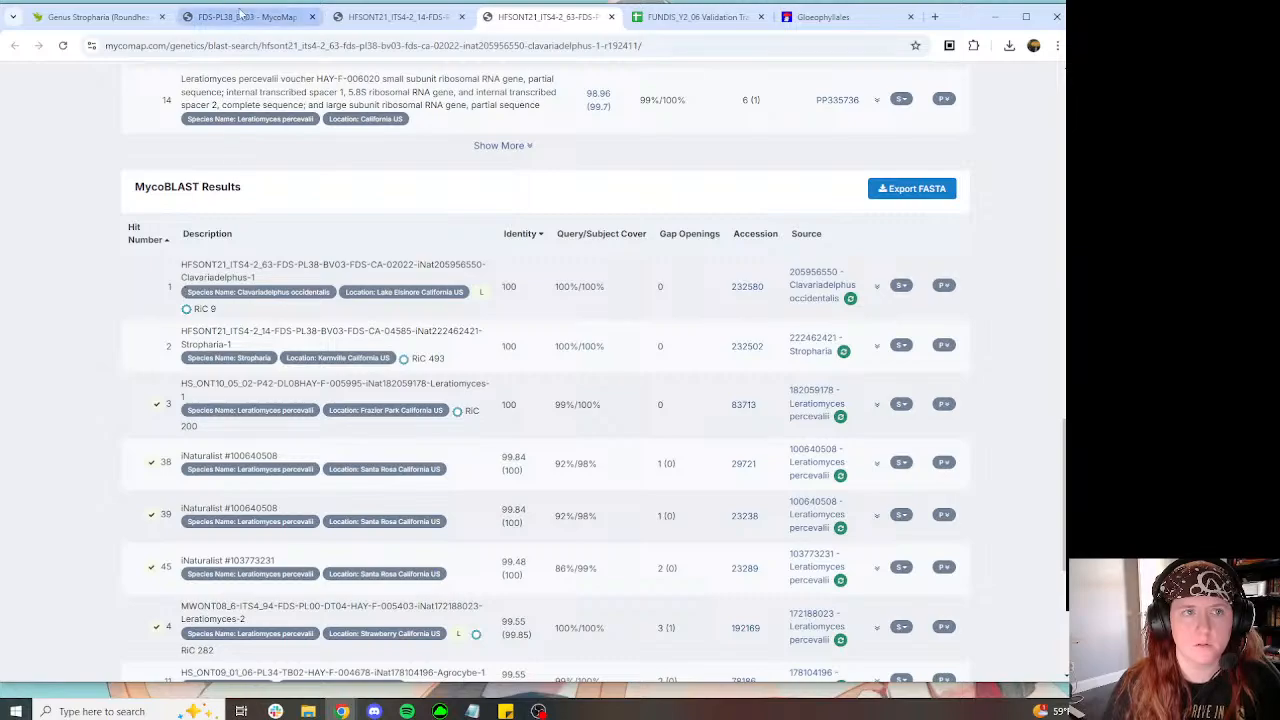
Step: Review the iNaturalist Genus Stropharia observation for specimen FDS-CA-04585
{"action": "left_click", "coordinate": [100, 17]}
{"action": "scroll", "coordinate": [505, 205], "scroll_direction": "down", "scroll_amount": 3}
{"action": "scroll", "coordinate": [505, 205], "scroll_direction": "up", "scroll_amount": 3}
{"action": "scroll", "coordinate": [505, 205], "scroll_direction": "up", "scroll_amount": 3}
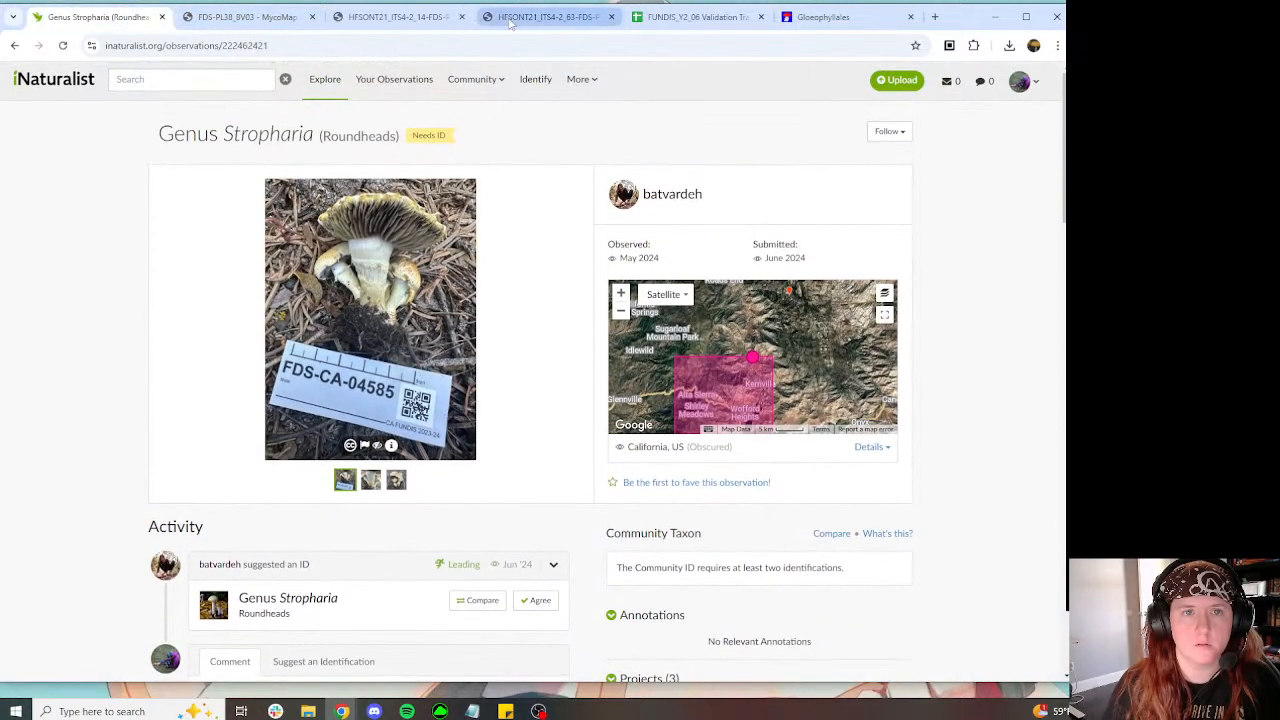
Step: Open the source observations 182059178 and 100640508 from the Clavariadelphus MycoBLAST results in new tabs
{"action": "left_click", "coordinate": [507, 20]}
{"action": "right_click", "coordinate": [815, 400]}
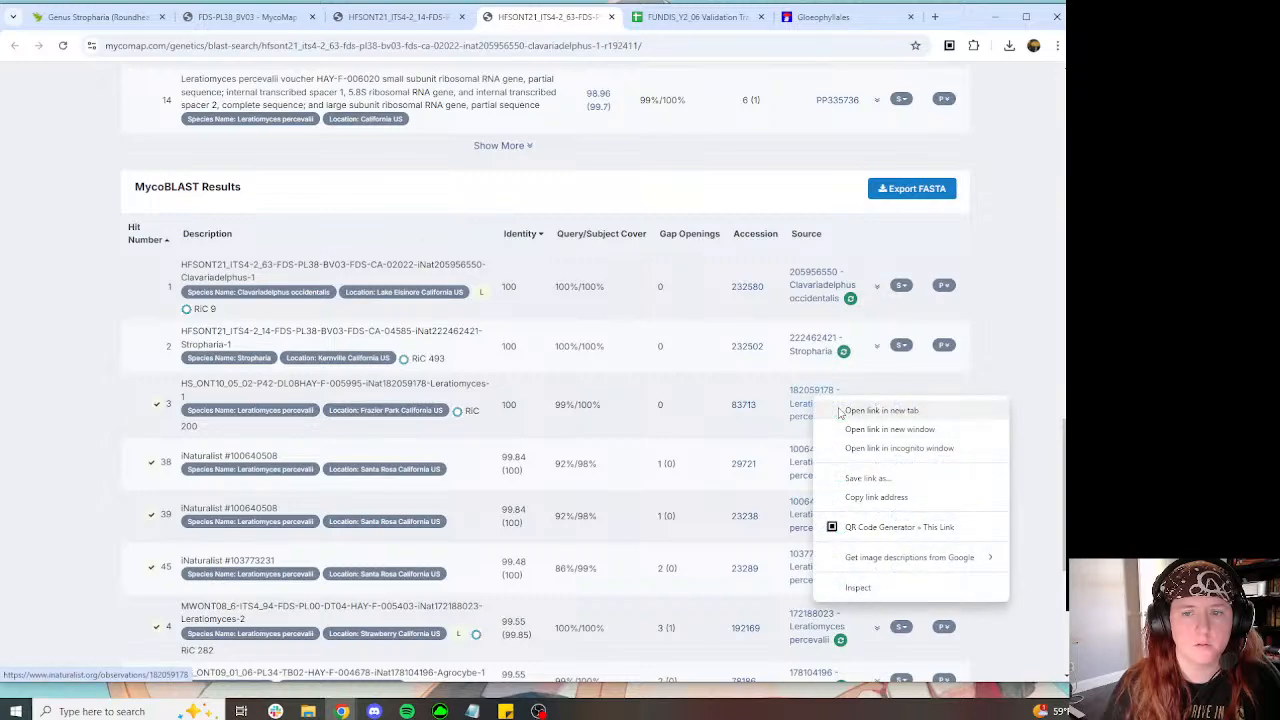
{"action": "left_click", "coordinate": [866, 409]}
{"action": "right_click", "coordinate": [812, 468]}
{"action": "left_click", "coordinate": [850, 481]}
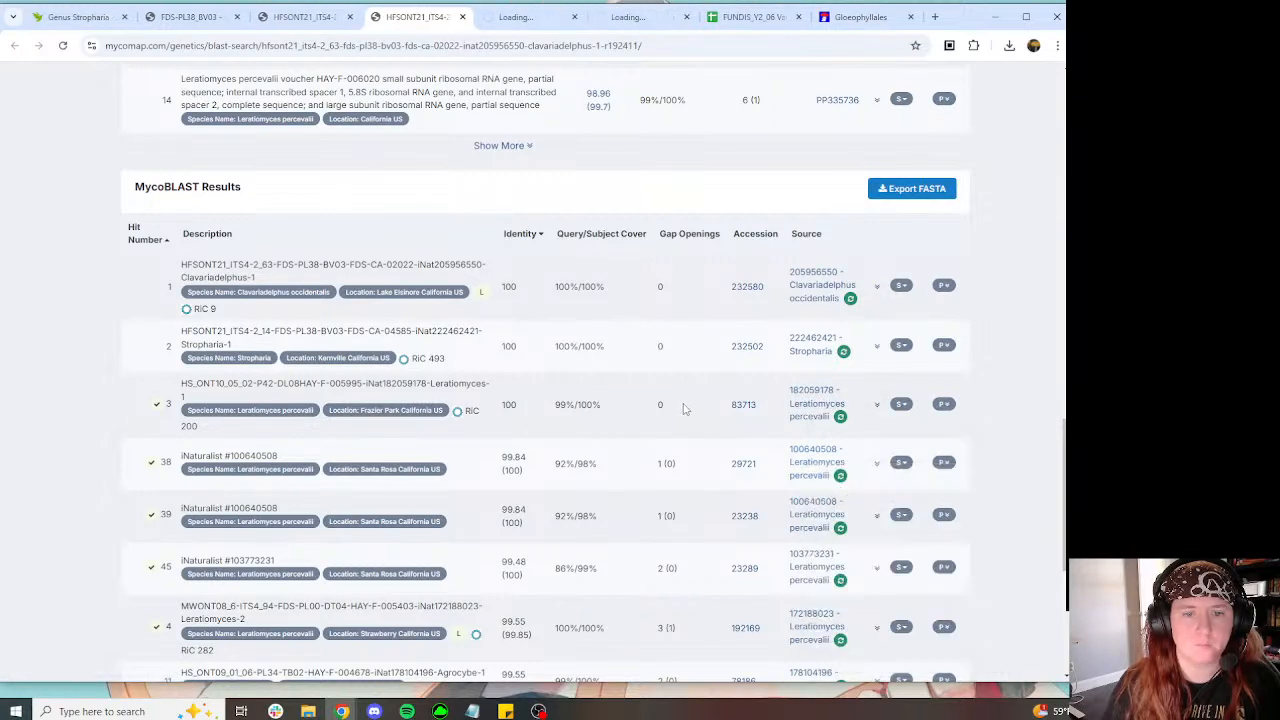
{"action": "scroll", "coordinate": [685, 408], "scroll_direction": "down", "scroll_amount": 2}
{"action": "scroll", "coordinate": [750, 370], "scroll_direction": "up", "scroll_amount": 1}
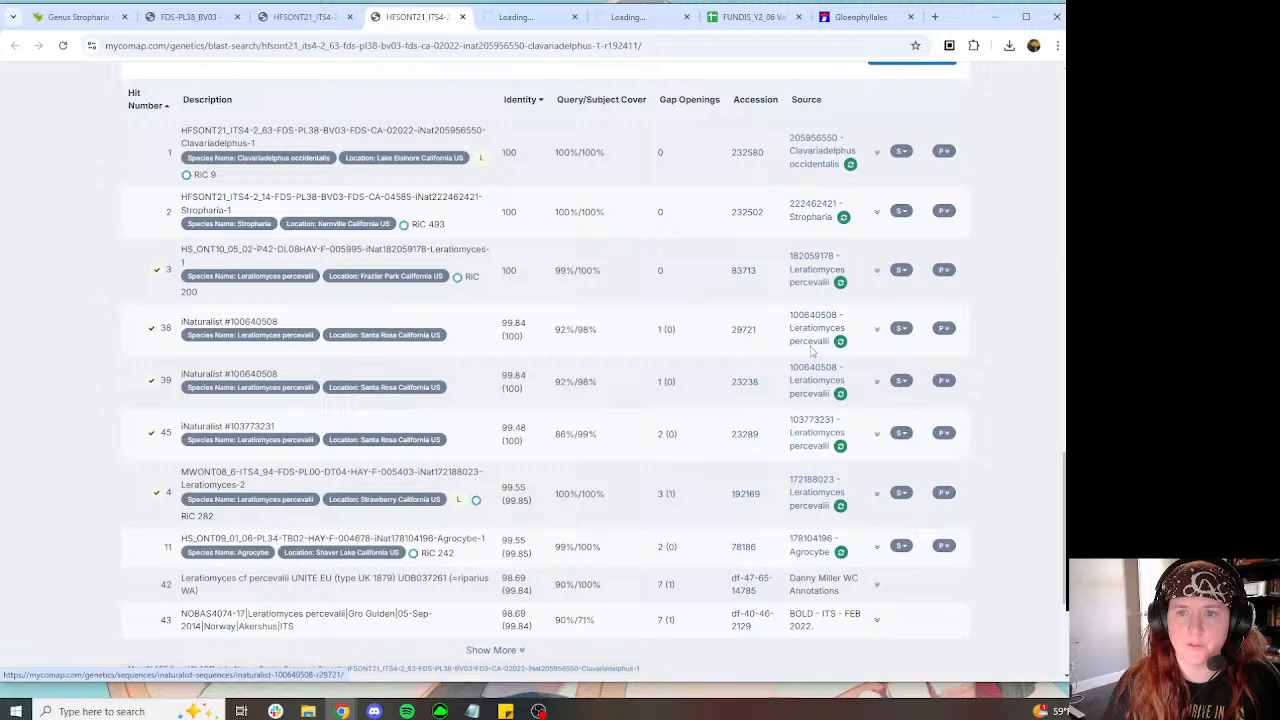
Step: Examine the photos of Leratiomyces percevalii observations 182059178 and 100640508
{"action": "left_click", "coordinate": [530, 18]}
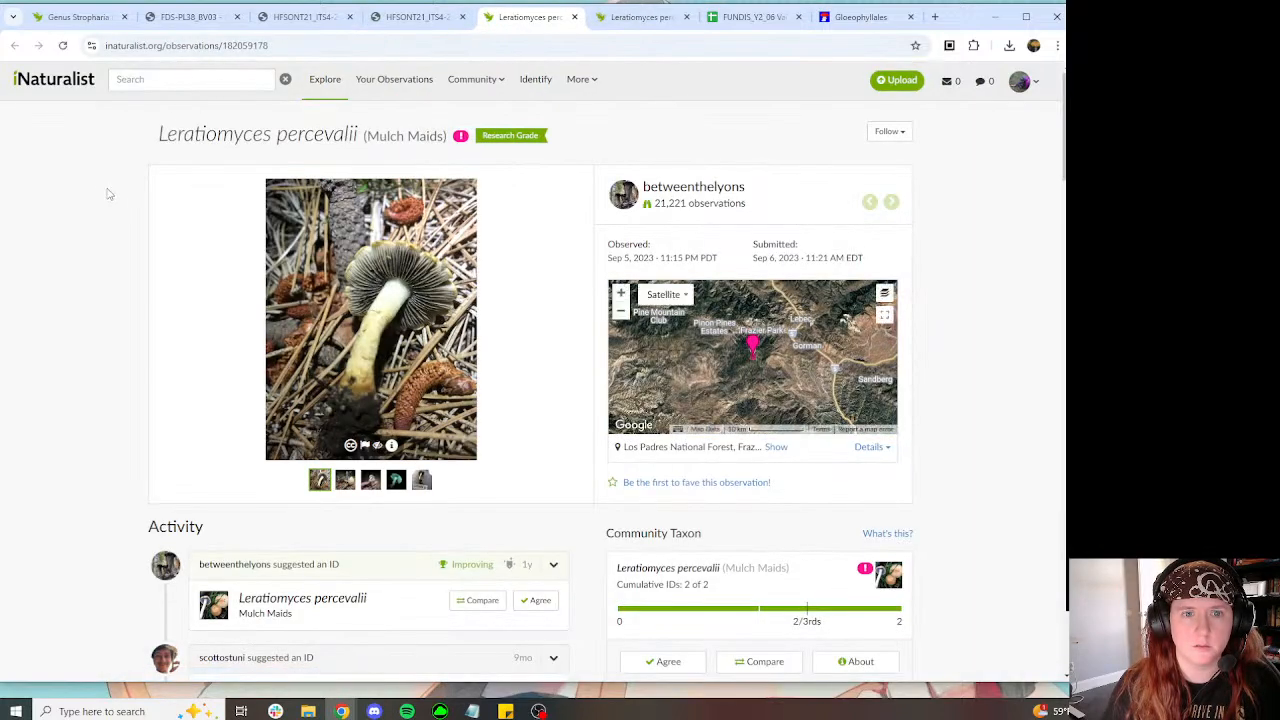
{"action": "left_click", "coordinate": [345, 481]}
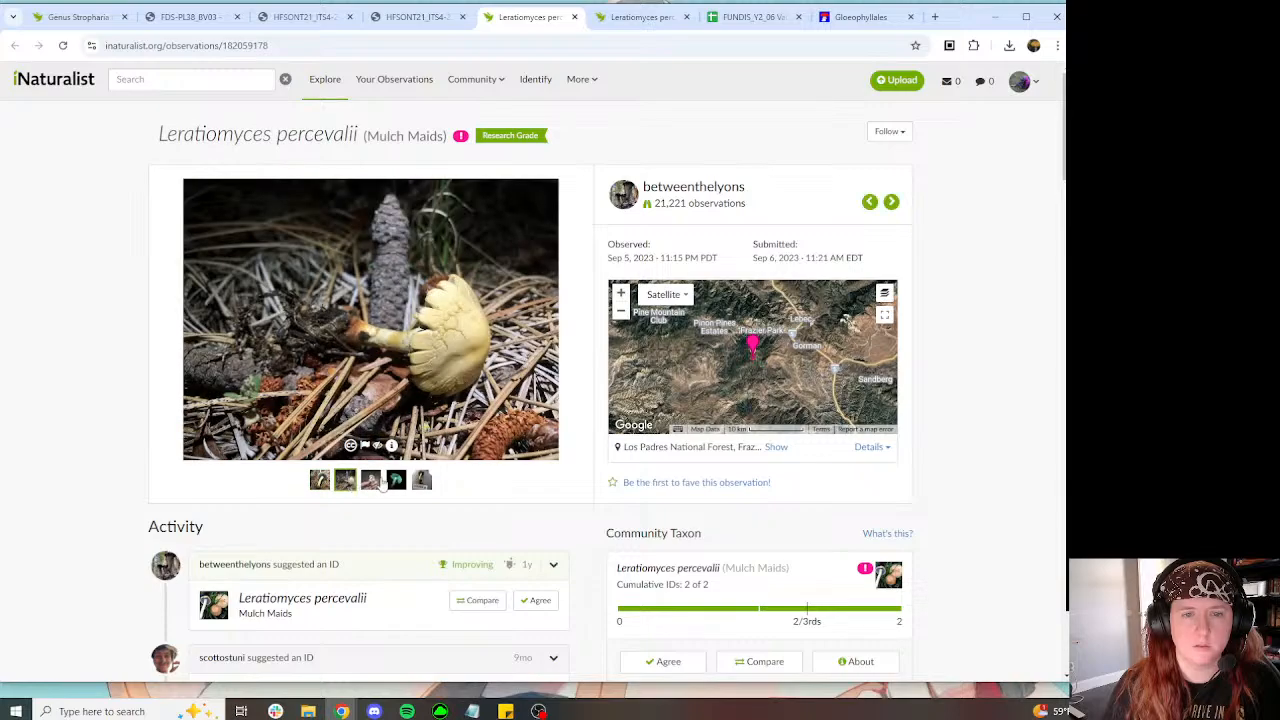
{"action": "left_click", "coordinate": [370, 481]}
{"action": "key", "text": "ctrl+Tab"}
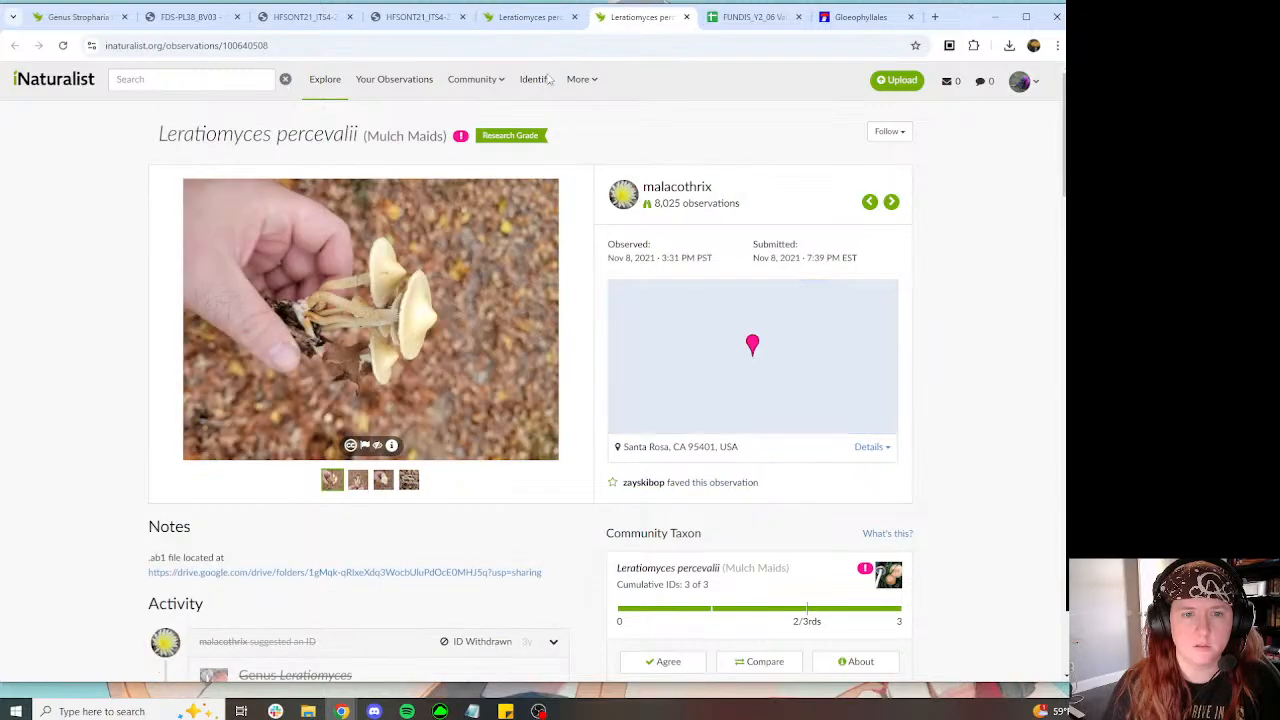
{"action": "left_click", "coordinate": [383, 481]}
{"action": "left_click", "coordinate": [407, 482]}
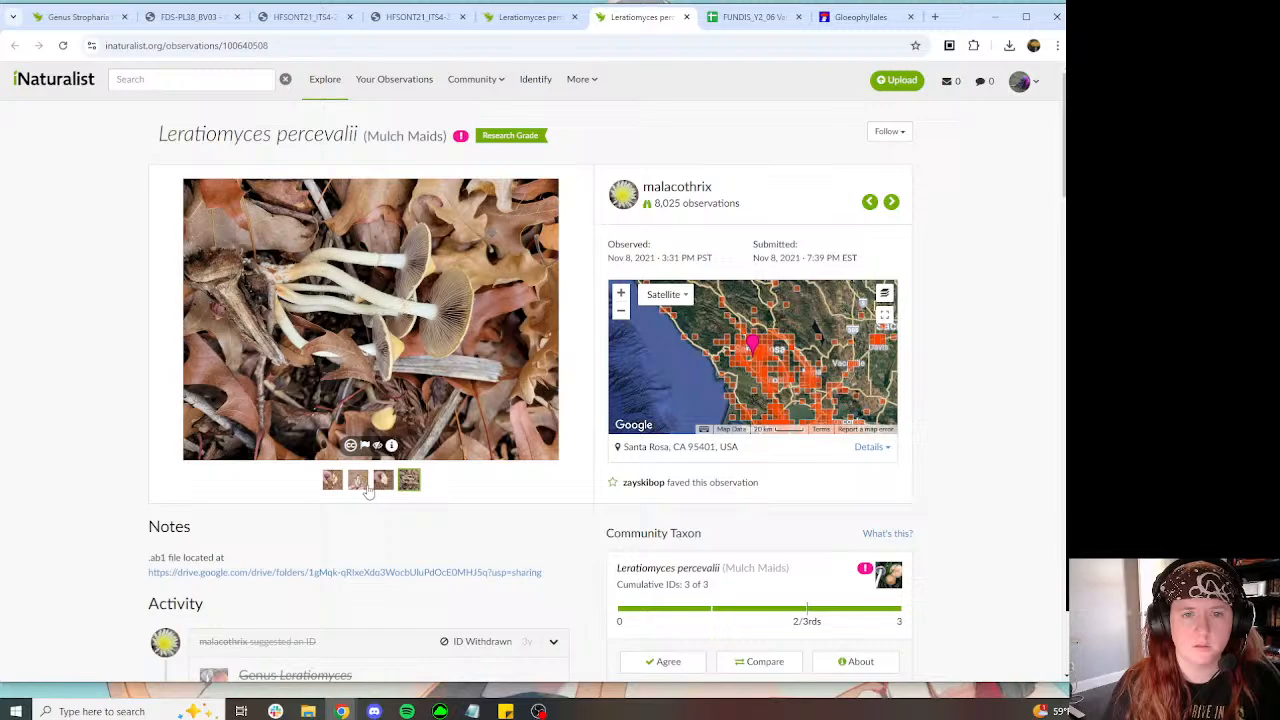
Step: Compare the Stropharia specimen's photos with those of the two Leratiomyces percevalii observations
{"action": "left_click", "coordinate": [68, 19]}
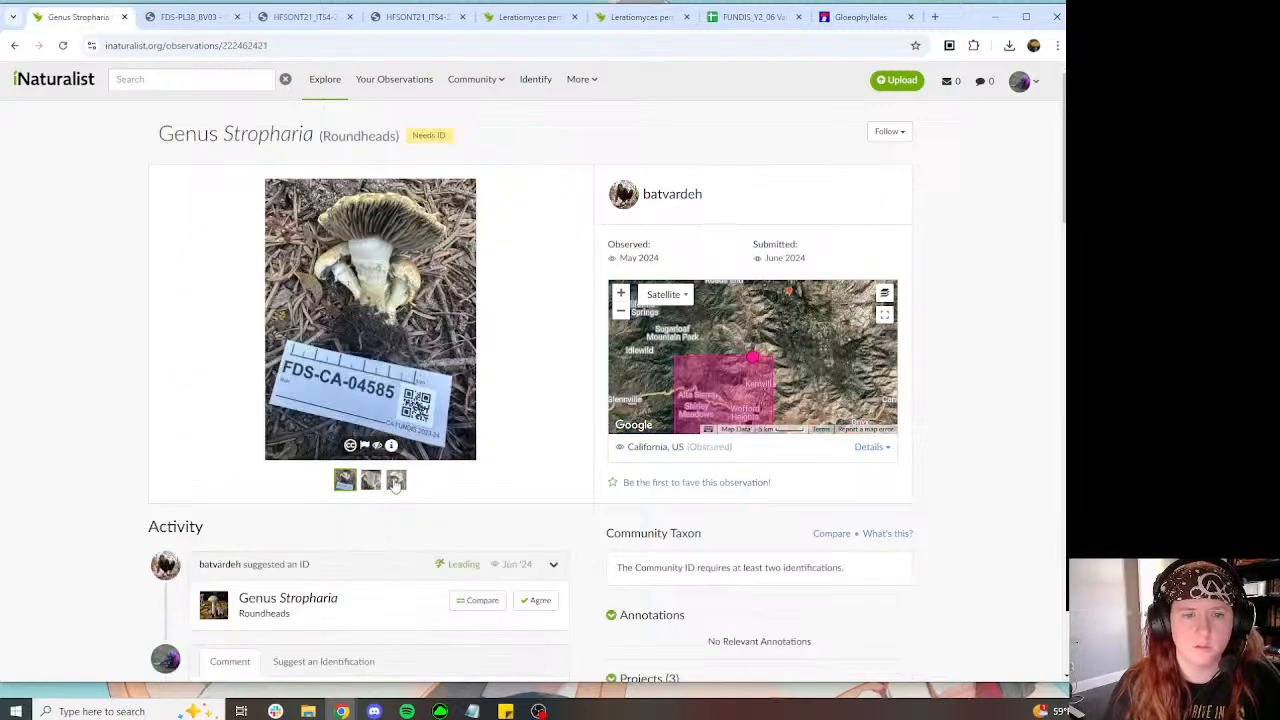
{"action": "left_click", "coordinate": [376, 484]}
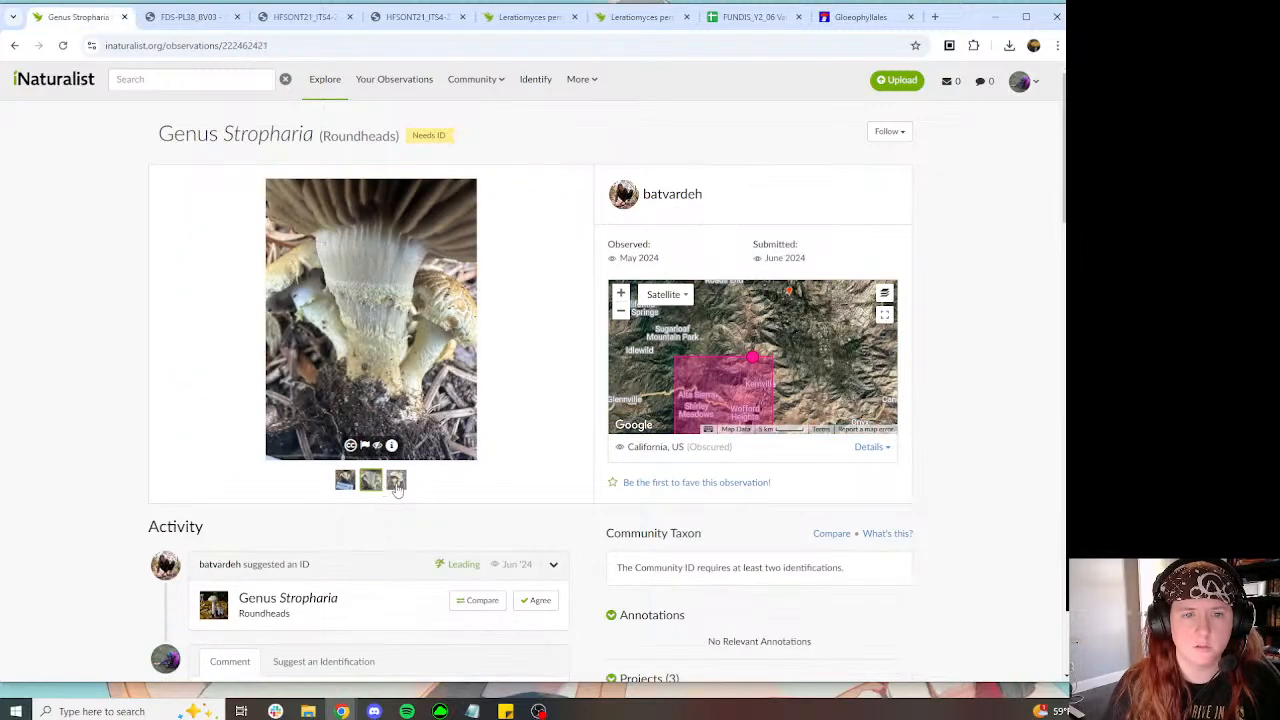
{"action": "left_click", "coordinate": [396, 481]}
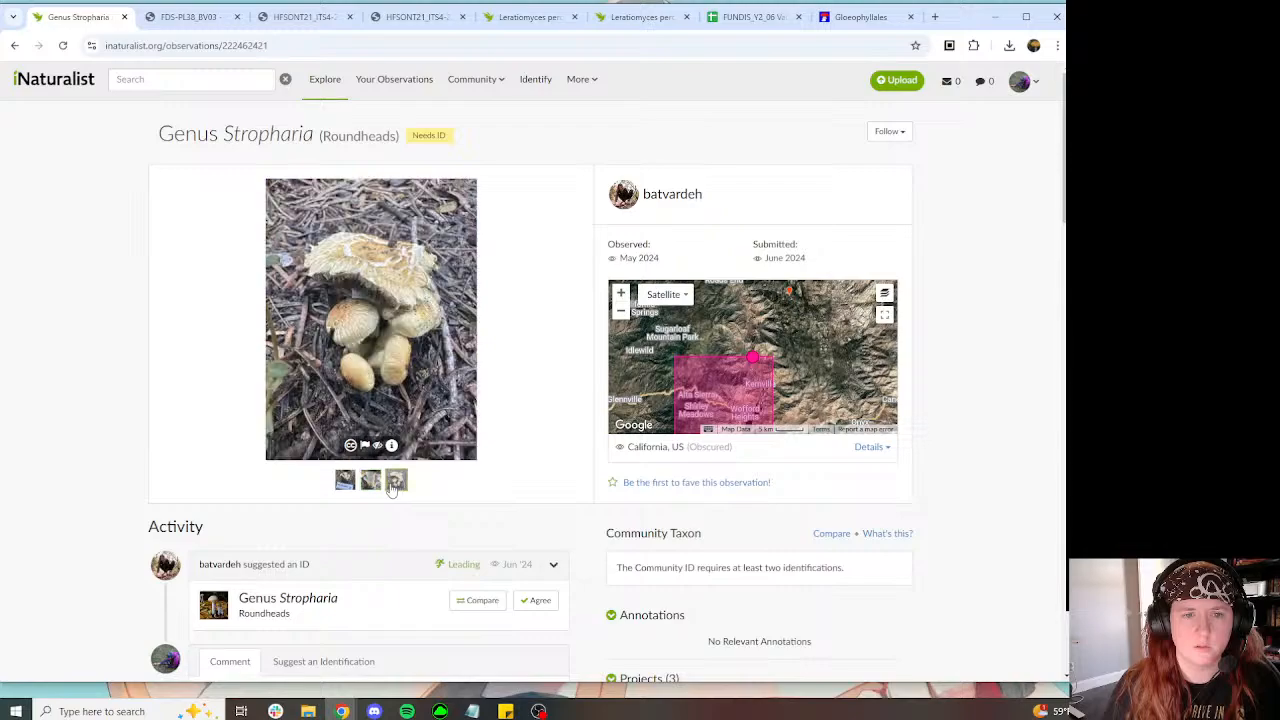
{"action": "left_click", "coordinate": [640, 18]}
{"action": "left_click", "coordinate": [527, 17]}
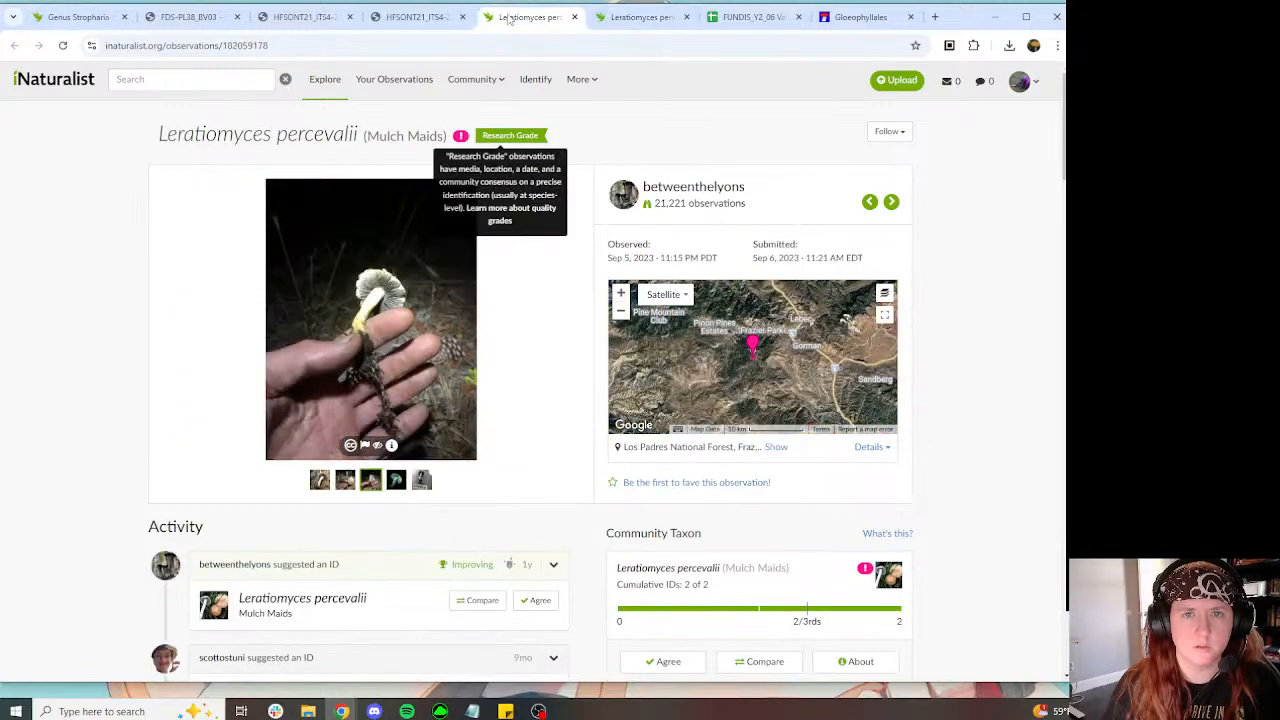
Step: Open the source observations 103773231 and 172188023 from the MycoBLAST results in new tabs
{"action": "left_click", "coordinate": [415, 17]}
{"action": "right_click", "coordinate": [821, 442]}
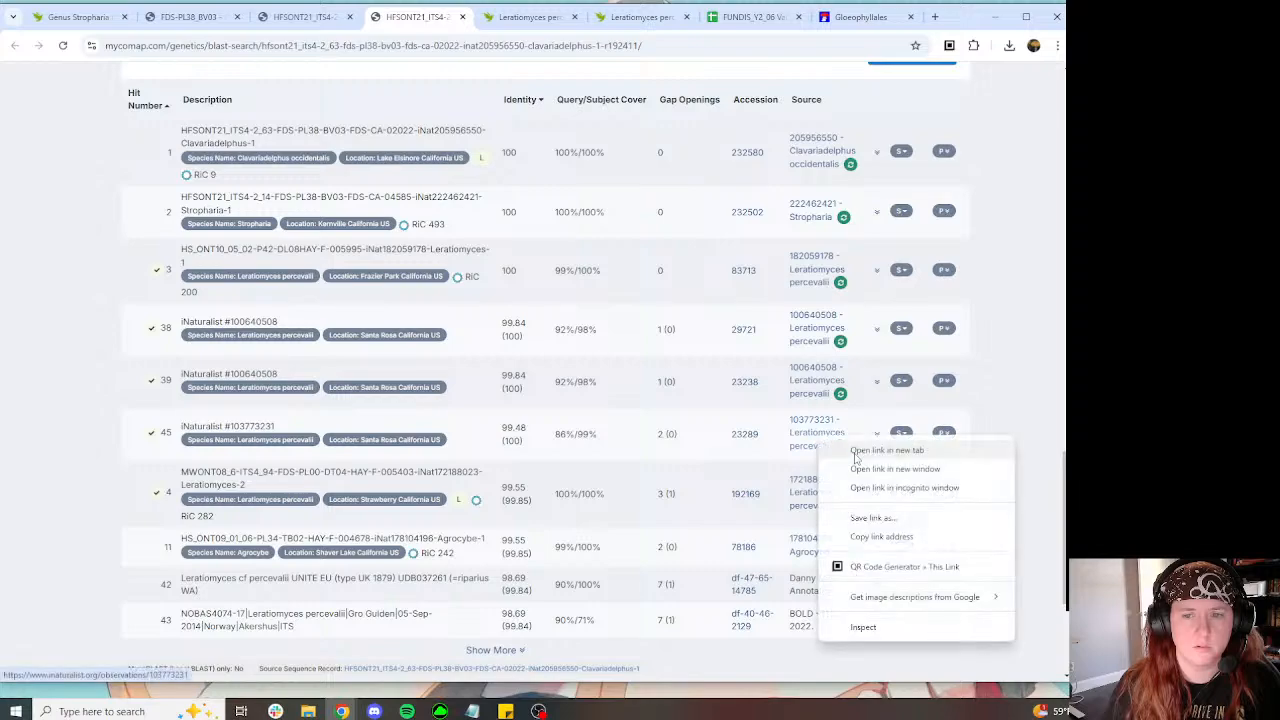
{"action": "left_click", "coordinate": [862, 450]}
{"action": "right_click", "coordinate": [816, 498]}
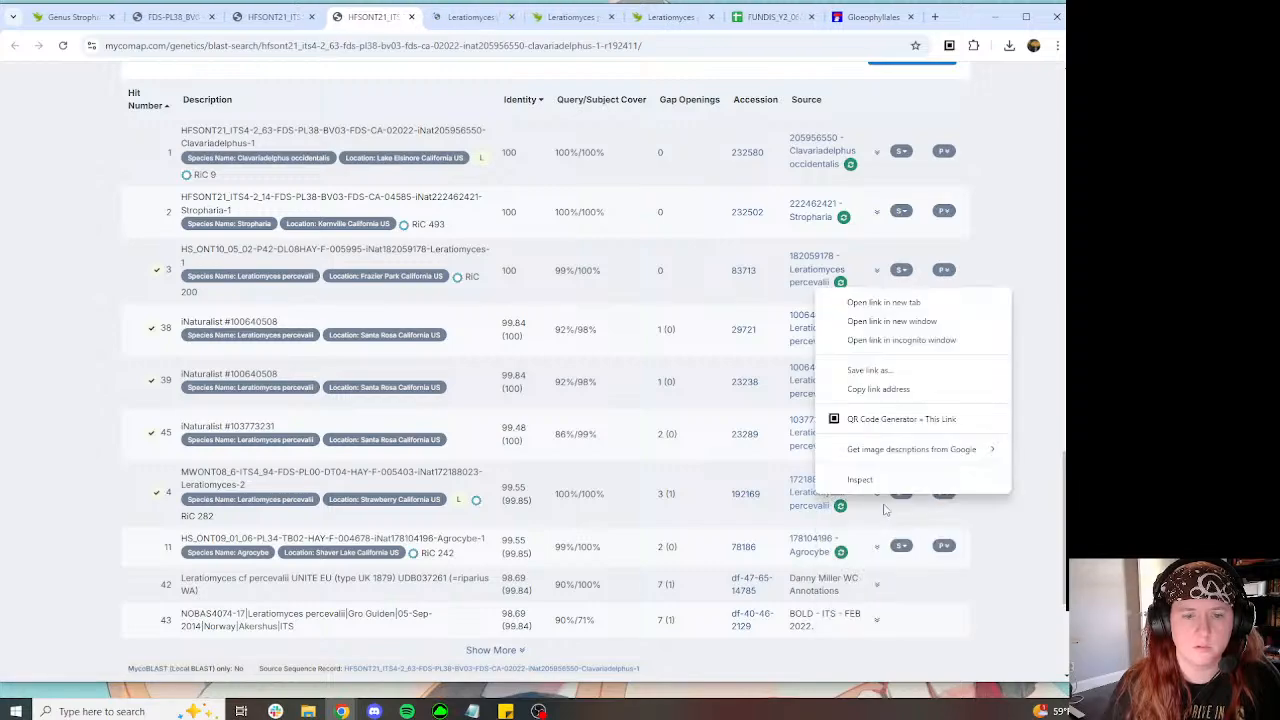
{"action": "left_click", "coordinate": [883, 302]}
Step: Expand the MycoBLAST results and review the additional hits with their species names, locations and identity values
{"action": "scroll", "coordinate": [560, 360], "scroll_direction": "down", "scroll_amount": 2}
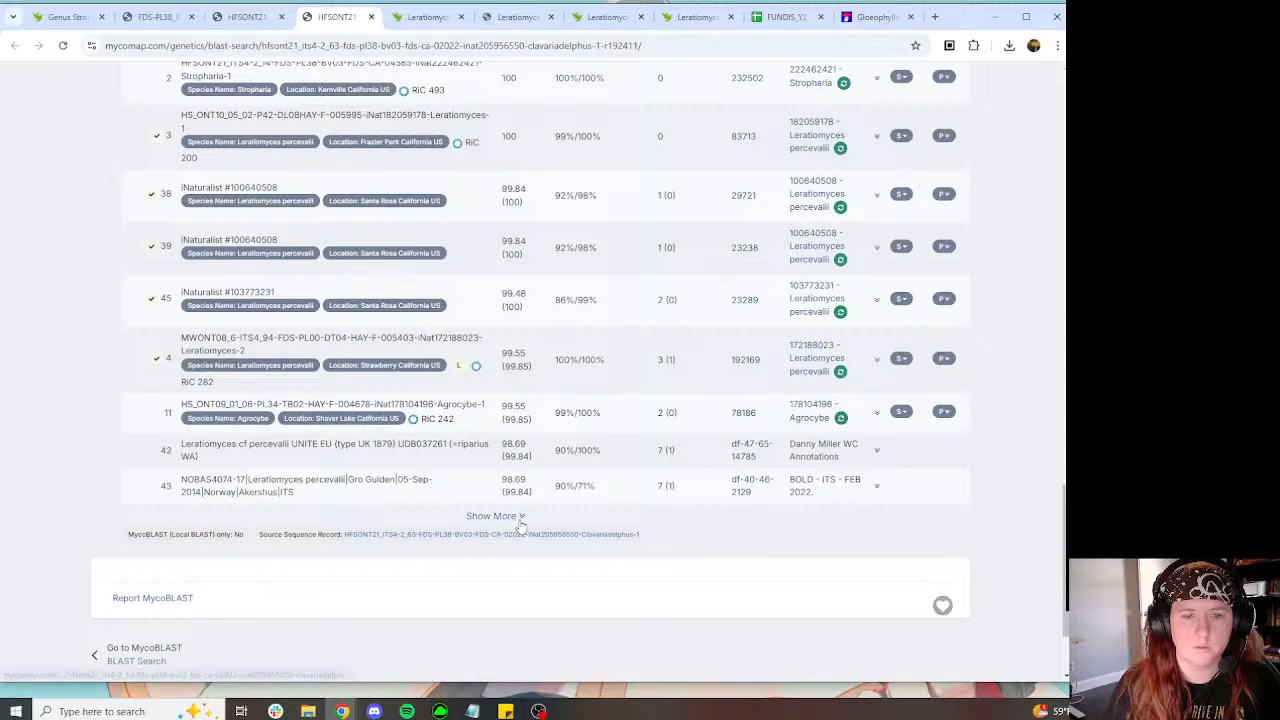
{"action": "left_click", "coordinate": [512, 517]}
{"action": "scroll", "coordinate": [281, 479], "scroll_direction": "down", "scroll_amount": 2}
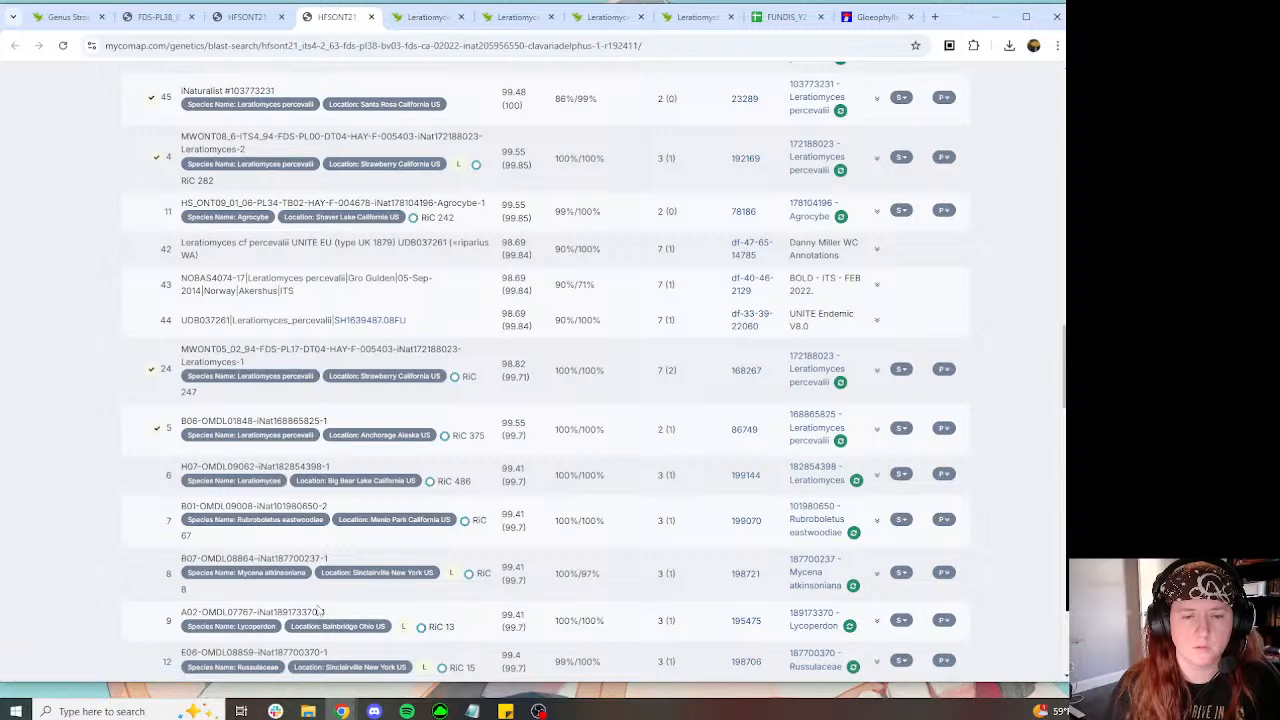
{"action": "scroll", "coordinate": [332, 545], "scroll_direction": "down", "scroll_amount": 3}
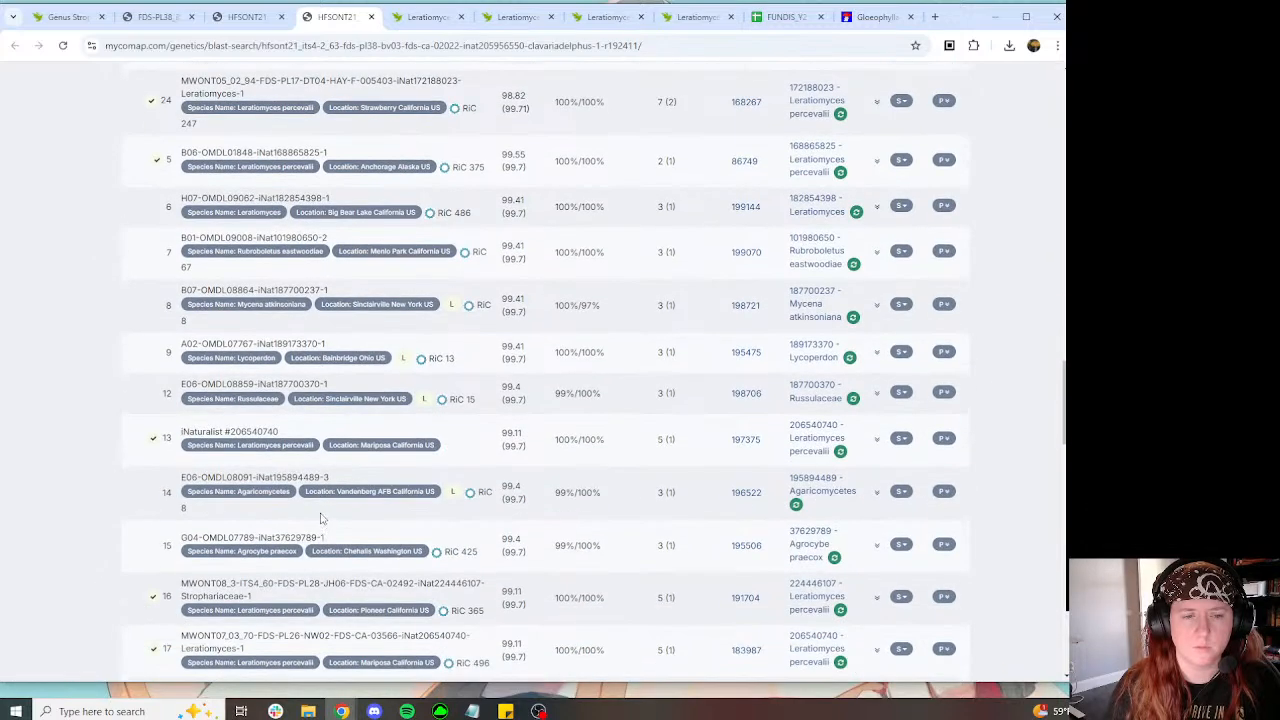
{"action": "scroll", "coordinate": [316, 512], "scroll_direction": "up", "scroll_amount": 3}
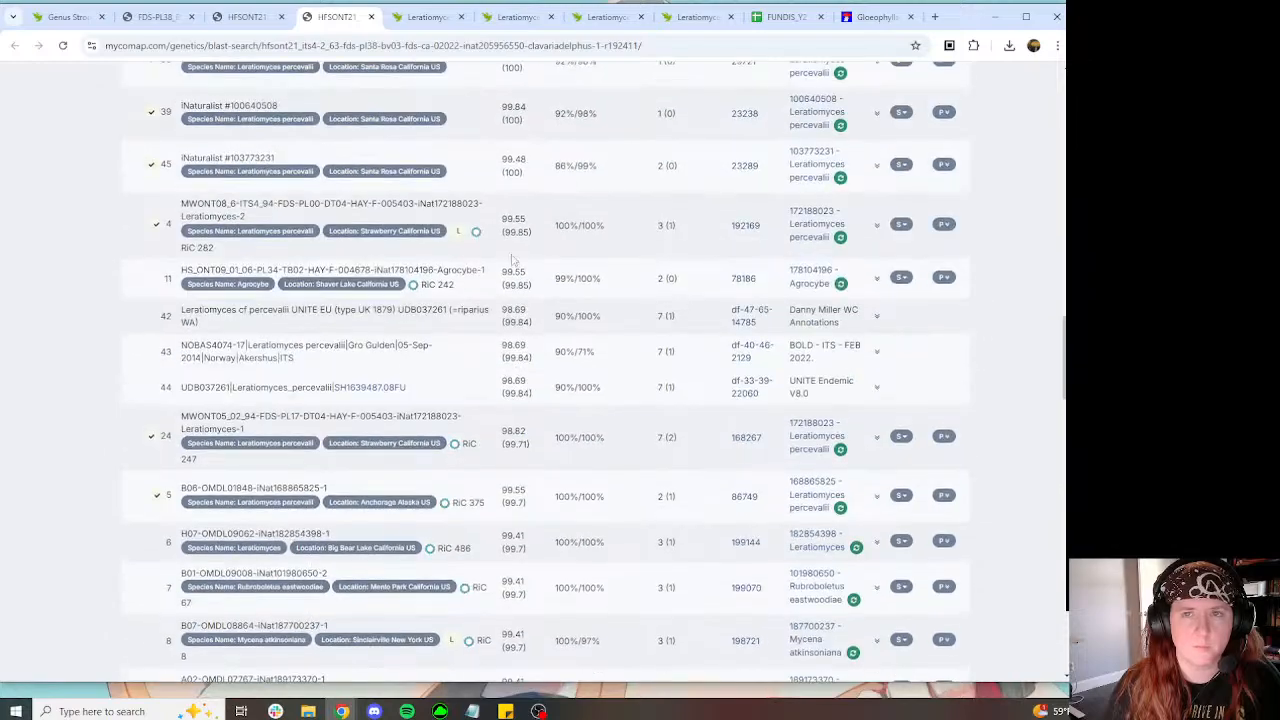
Step: Compare the four open Leratiomyces percevalii observations and check the Stropharia sequence details in the FDS-PL38_BV03 project
{"action": "left_click", "coordinate": [605, 17]}
{"action": "left_click", "coordinate": [700, 17]}
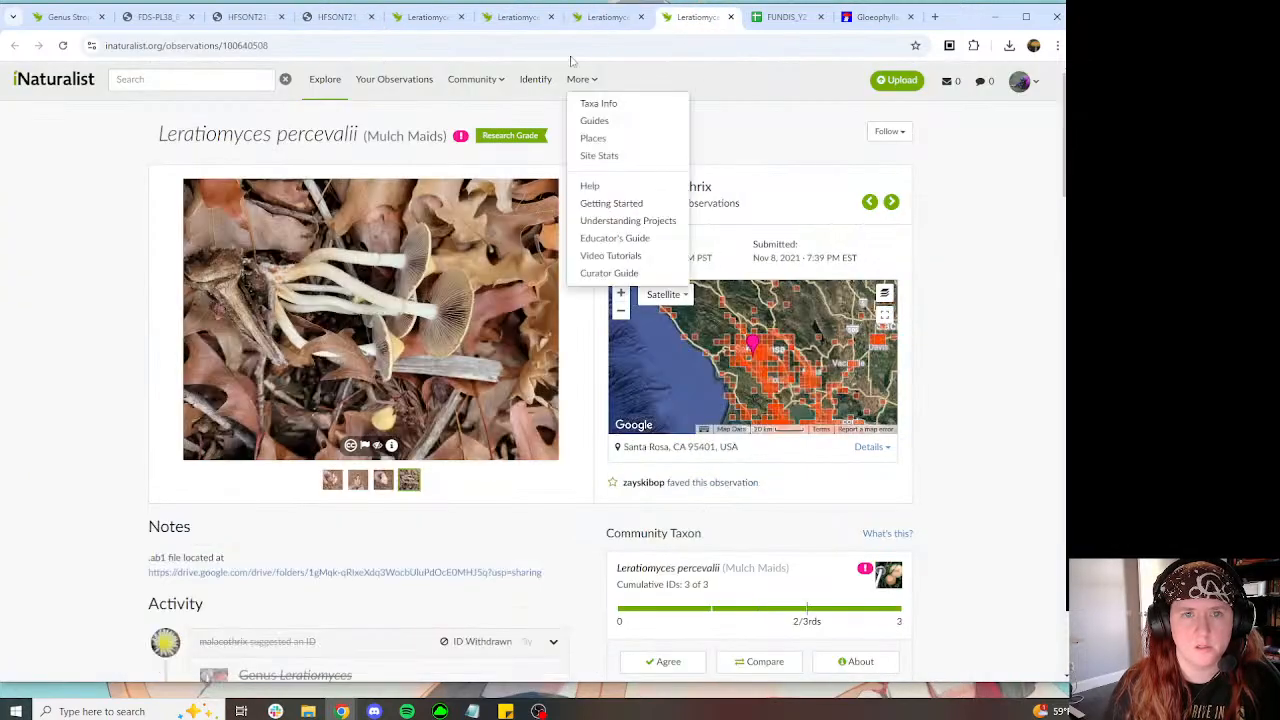
{"action": "left_click", "coordinate": [428, 17]}
{"action": "mouse_move", "coordinate": [512, 218]}
{"action": "left_click", "coordinate": [518, 17]}
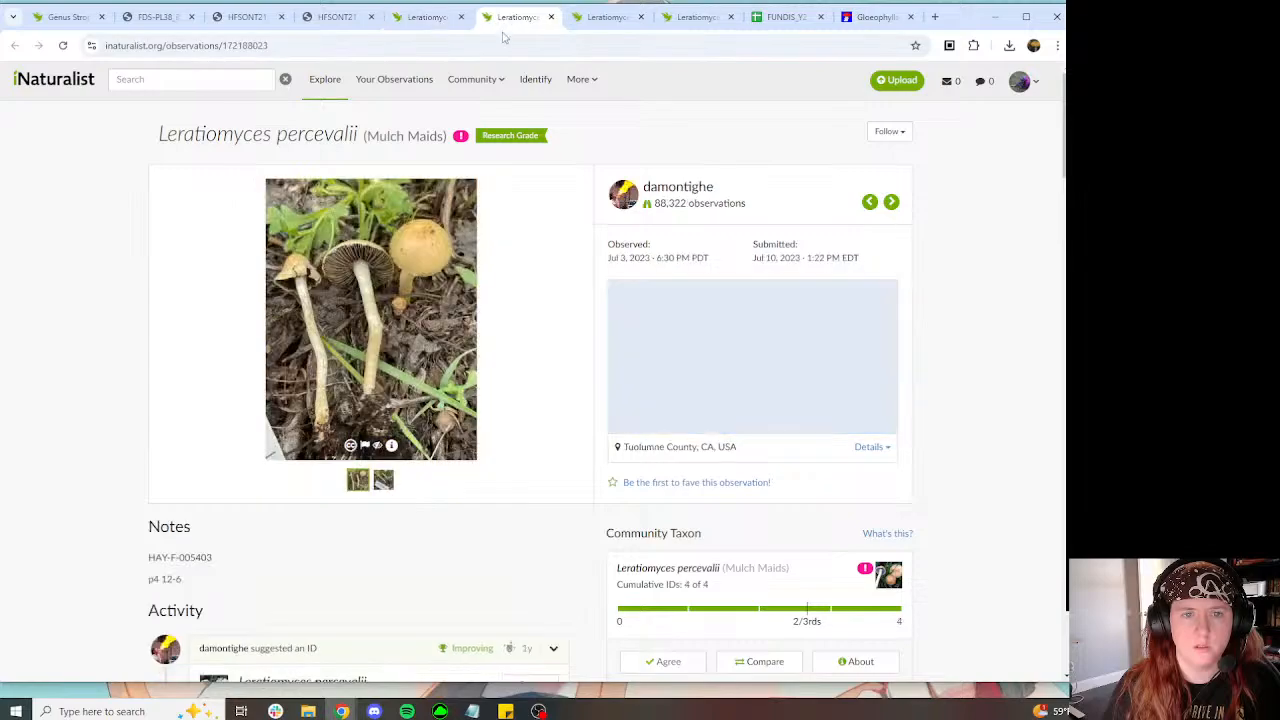
{"action": "left_click", "coordinate": [152, 17]}
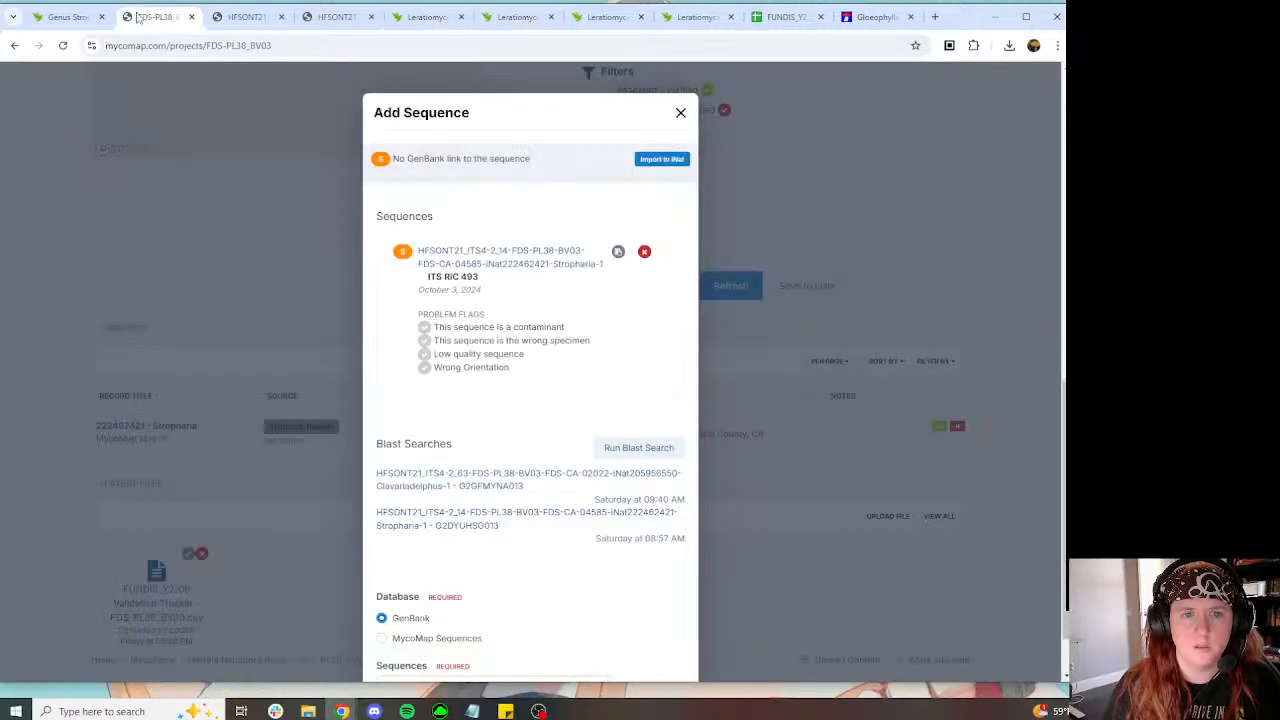
Step: Re-examine the Stropharia observation's identification activity and its stem and cap photos
{"action": "left_click", "coordinate": [108, 17]}
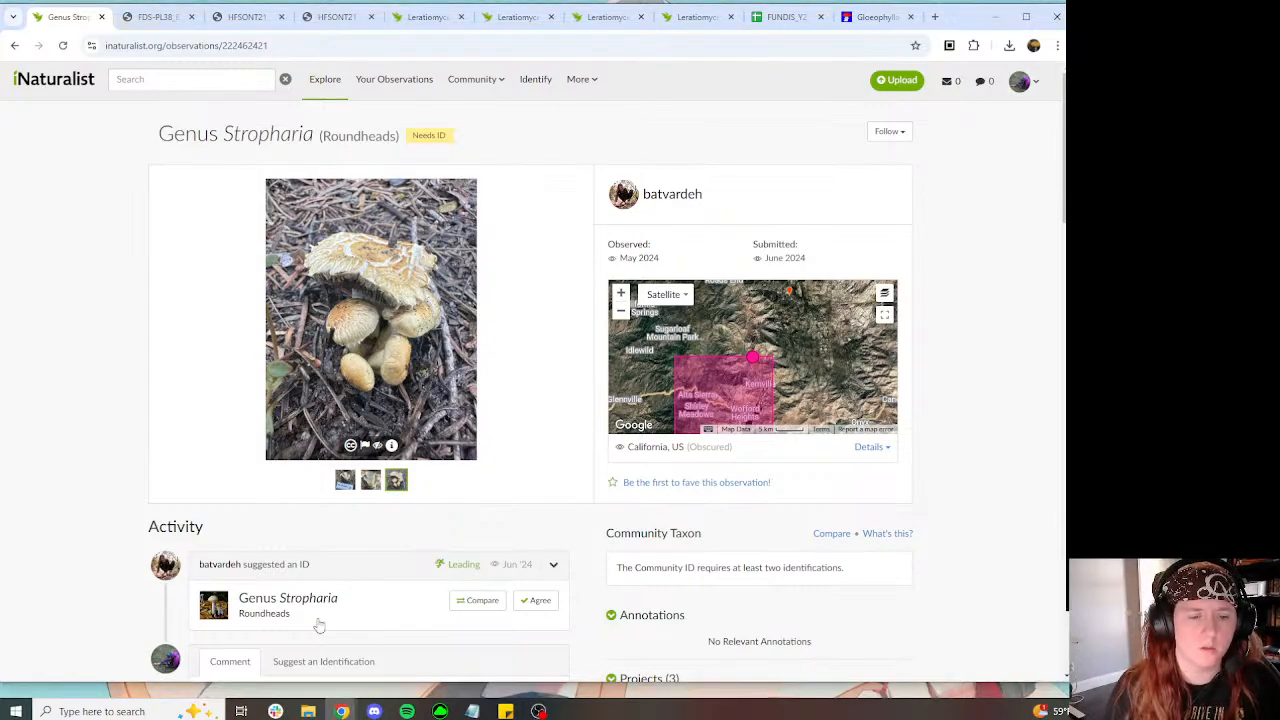
{"action": "right_click", "coordinate": [275, 711]}
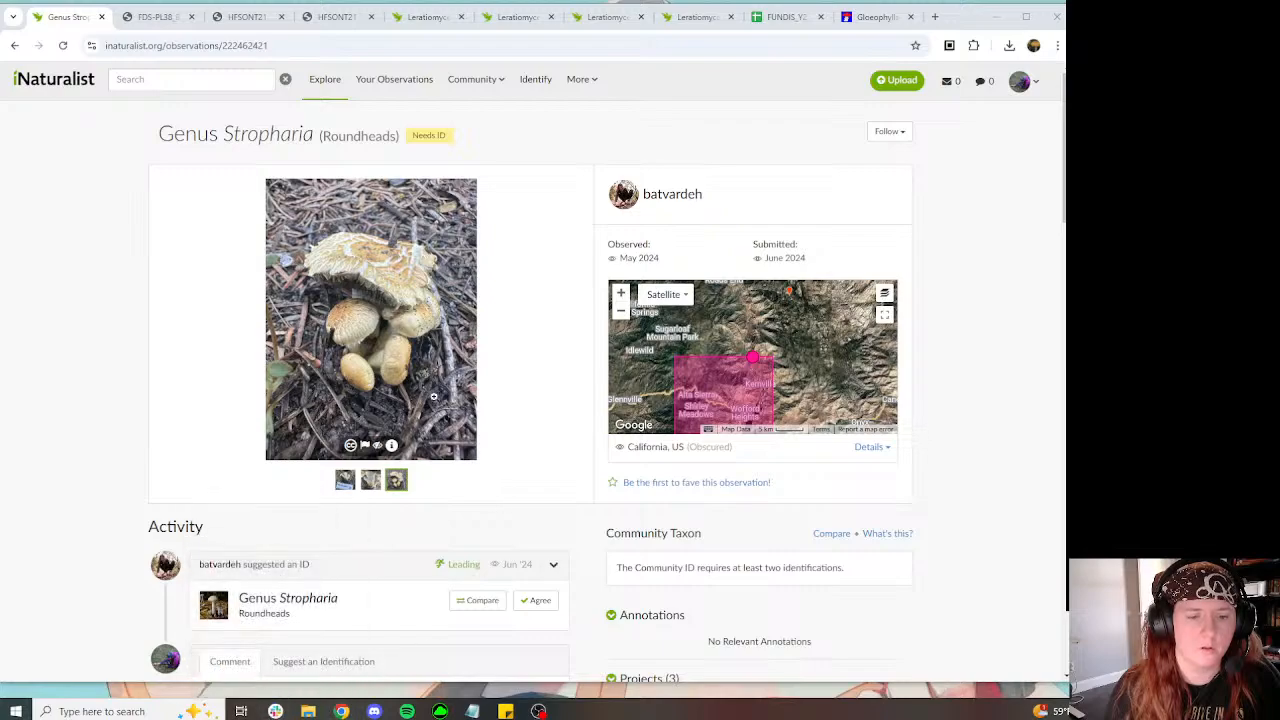
{"action": "scroll", "coordinate": [547, 394], "scroll_direction": "down", "scroll_amount": 3}
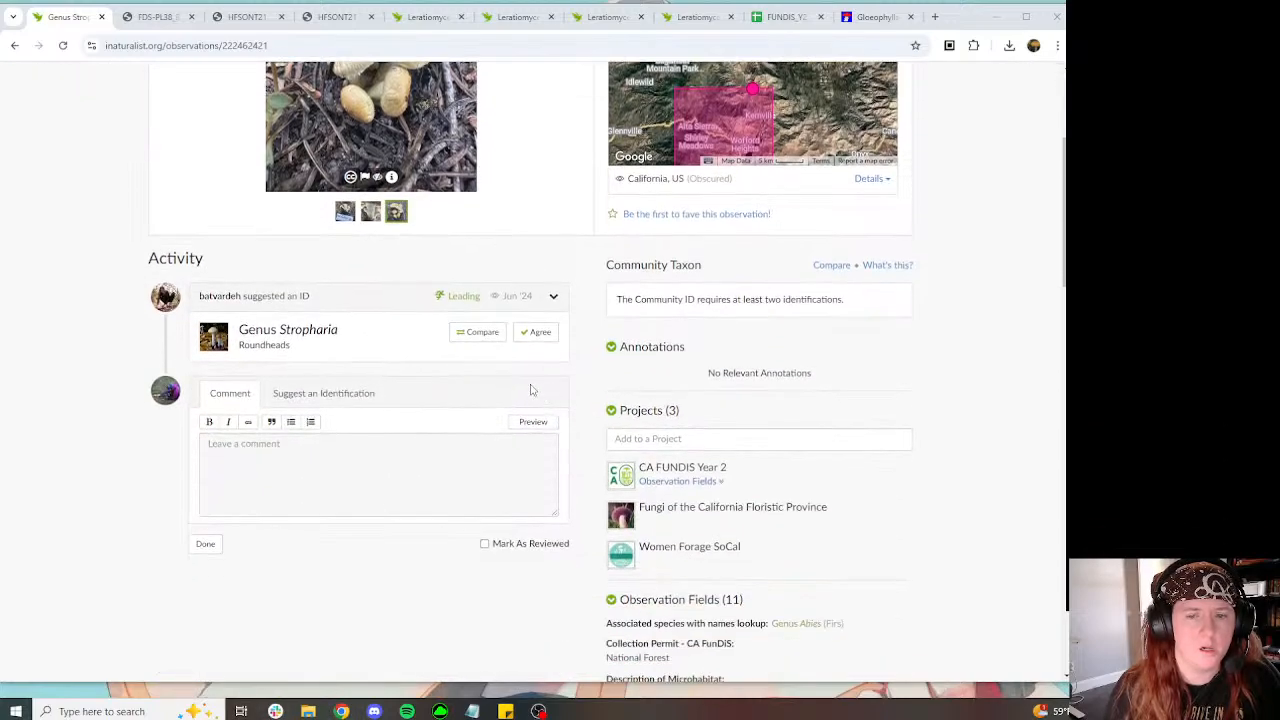
{"action": "scroll", "coordinate": [520, 387], "scroll_direction": "up", "scroll_amount": 3}
{"action": "left_click", "coordinate": [371, 480]}
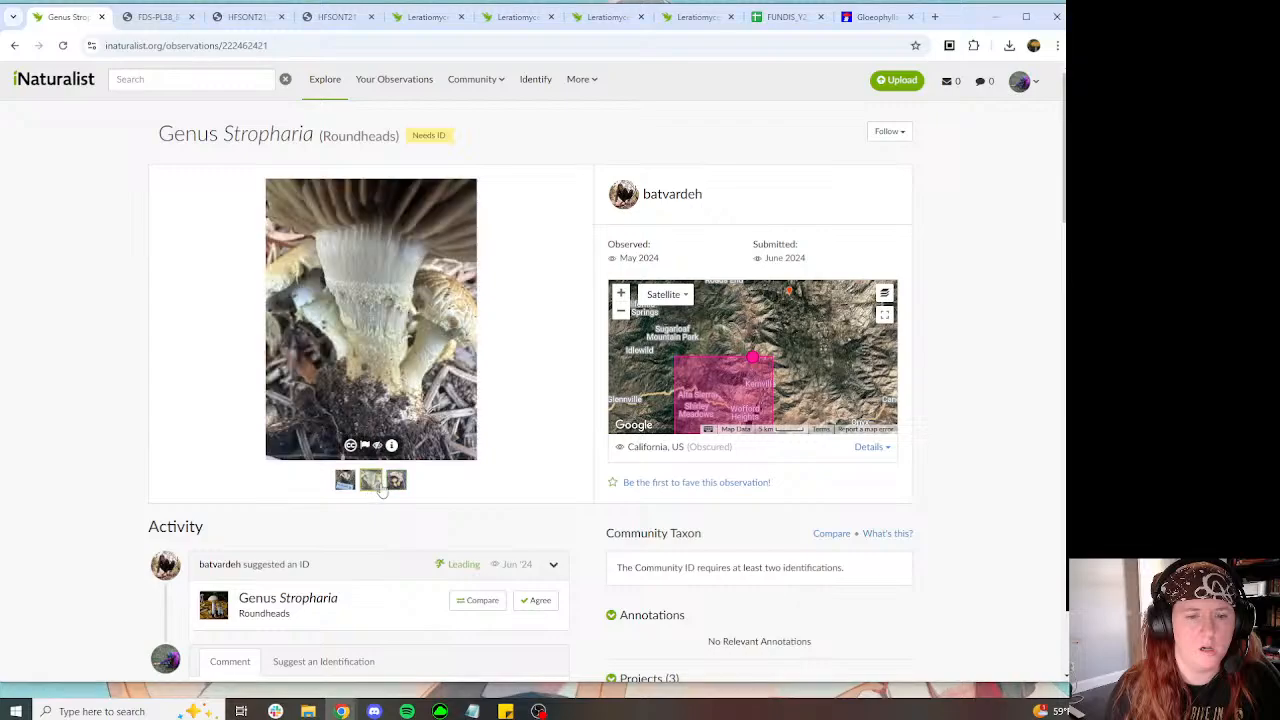
{"action": "left_click", "coordinate": [390, 483]}
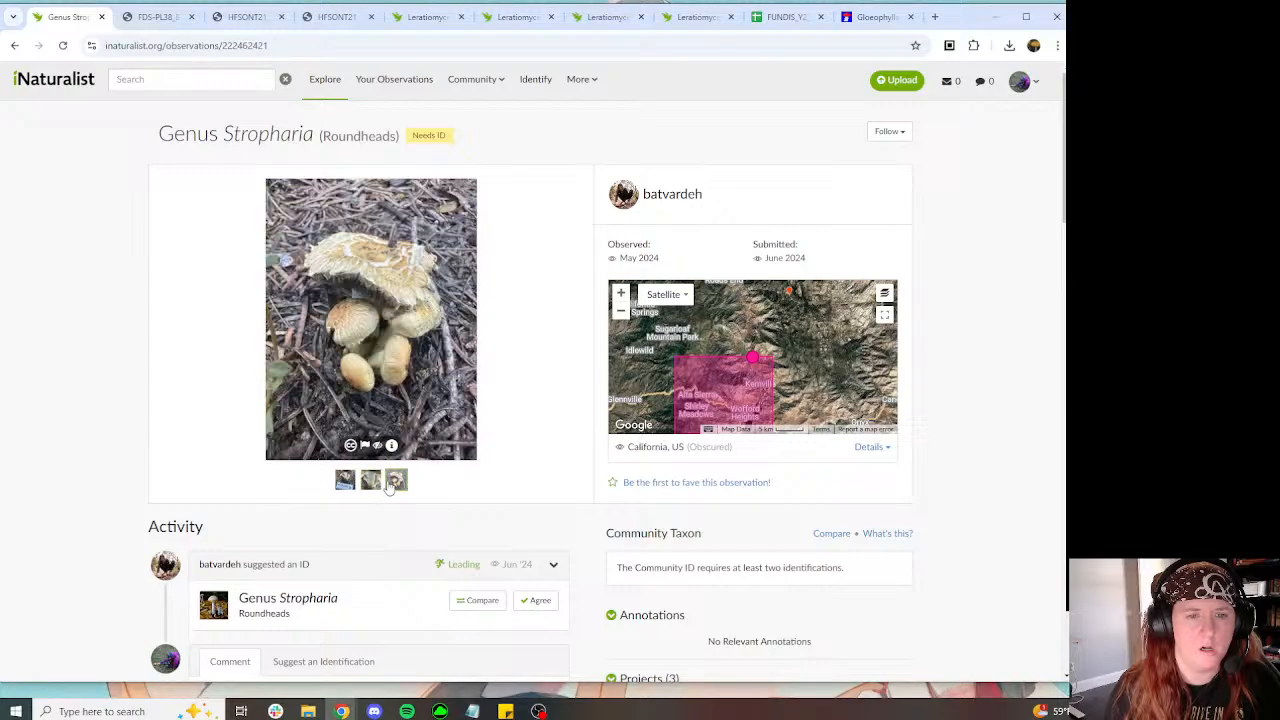
Step: Enlarge the Stropharia observation's cap photo and inspect the cap surface at full magnification
{"action": "left_click", "coordinate": [360, 374]}
{"action": "left_click", "coordinate": [480, 423]}
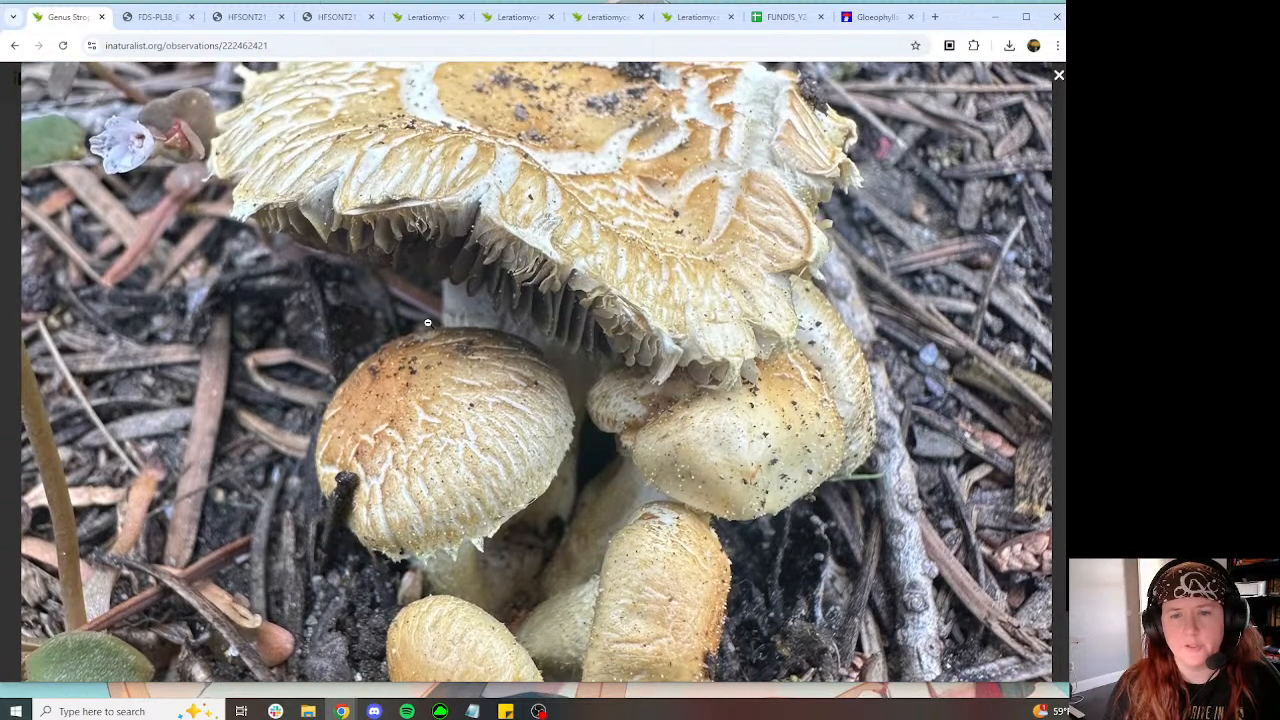
{"action": "left_click", "coordinate": [427, 322]}
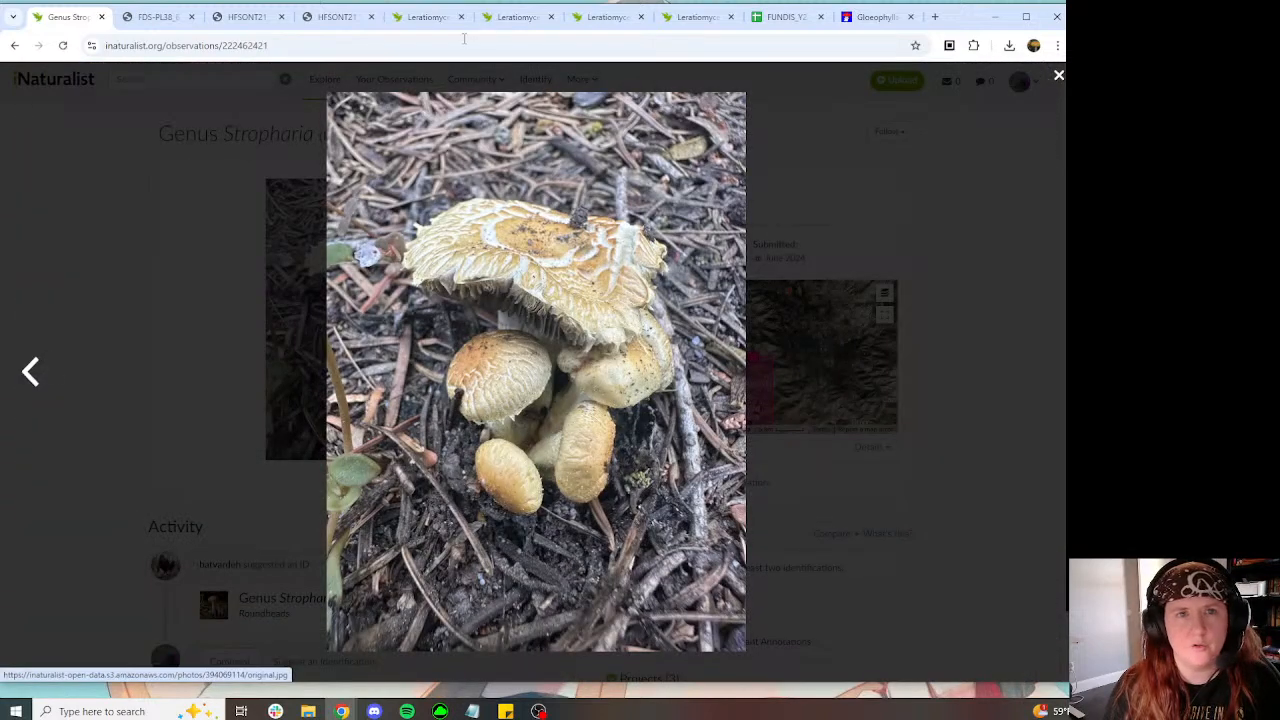
Step: Compare Leratiomyces percevalii observations 172188023, 182059178 and 103773231, including the specimen photo with the HAY-F-005995 label
{"action": "left_click", "coordinate": [512, 17]}
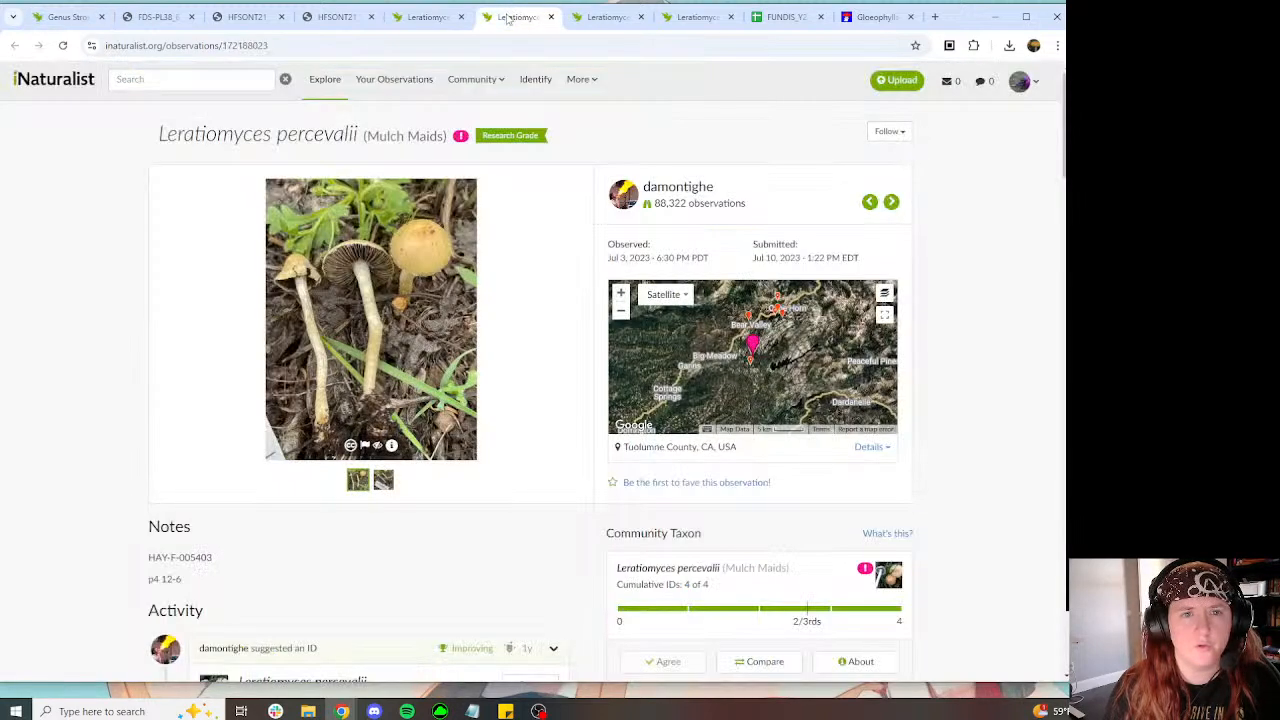
{"action": "left_click", "coordinate": [600, 20]}
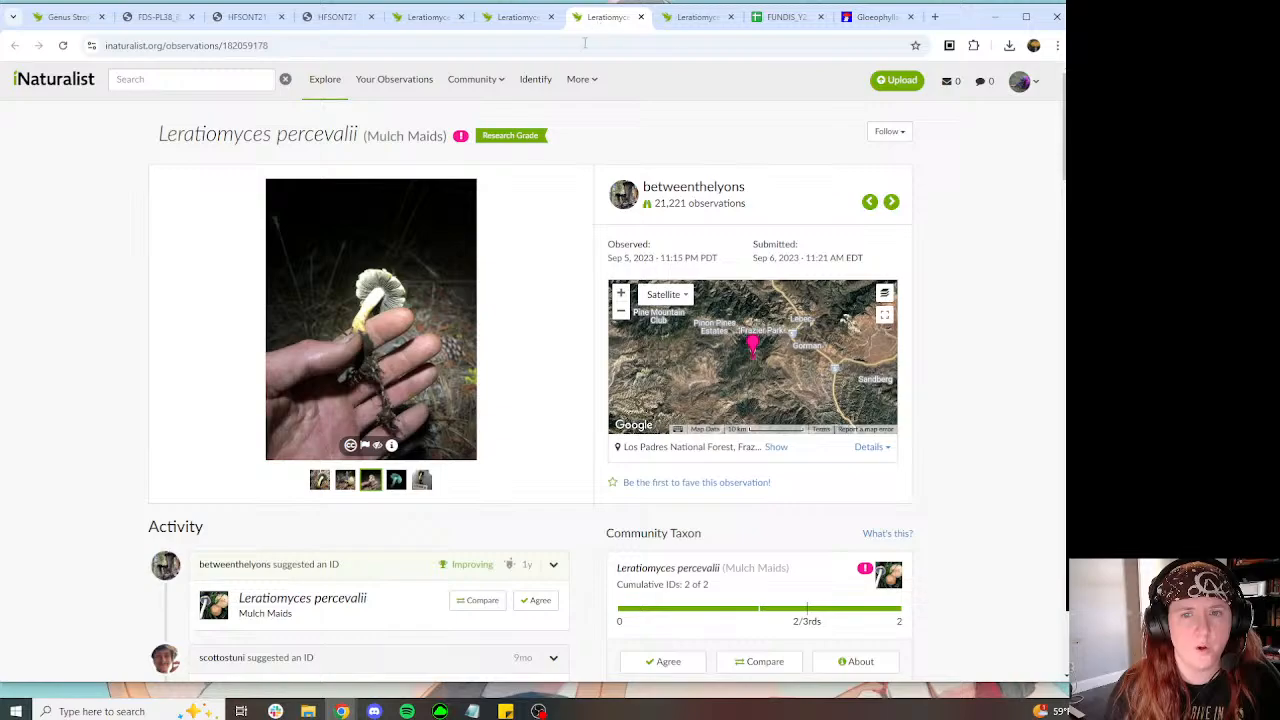
{"action": "scroll", "coordinate": [494, 237], "scroll_direction": "down", "scroll_amount": 3}
{"action": "scroll", "coordinate": [500, 243], "scroll_direction": "up", "scroll_amount": 2}
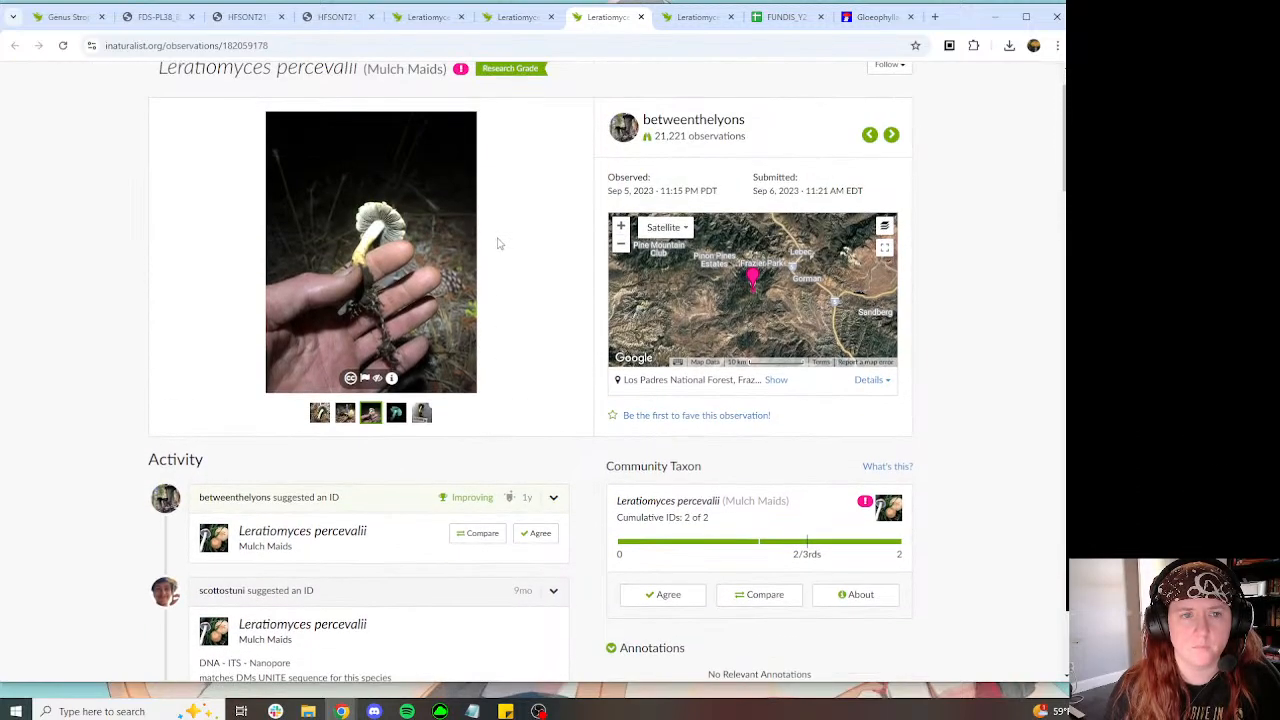
{"action": "left_click", "coordinate": [423, 416]}
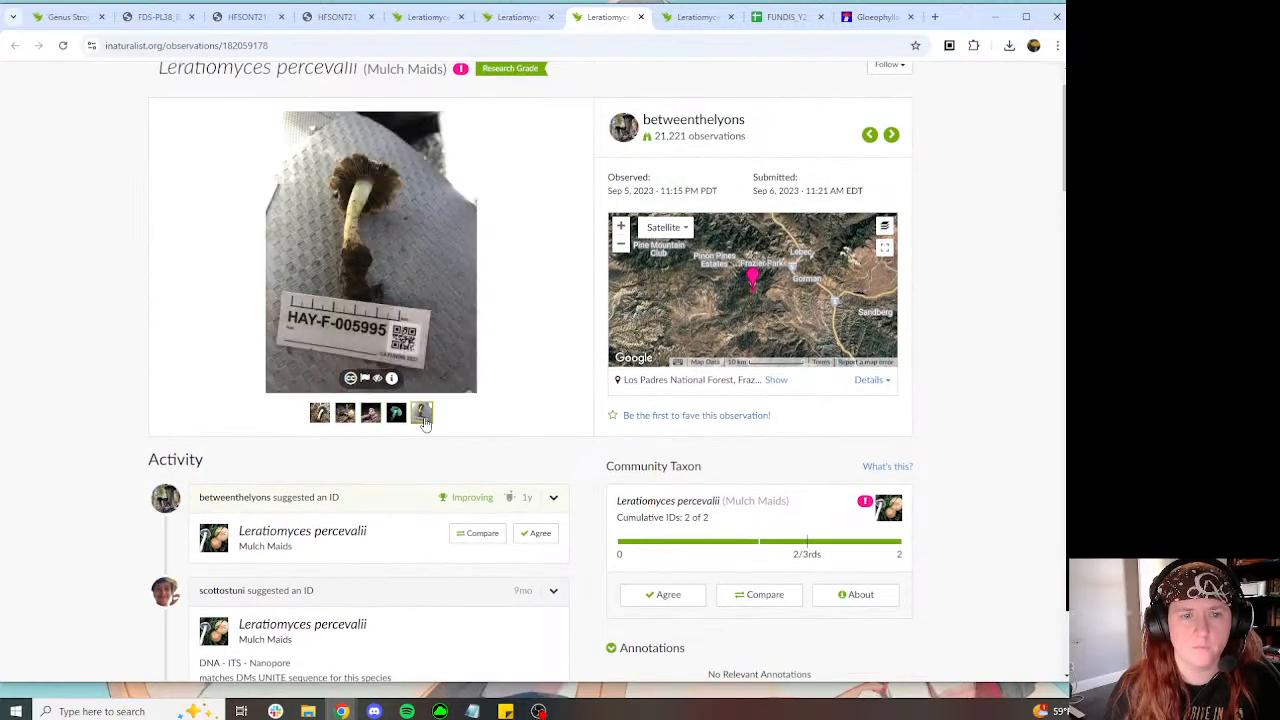
{"action": "left_click", "coordinate": [428, 18]}
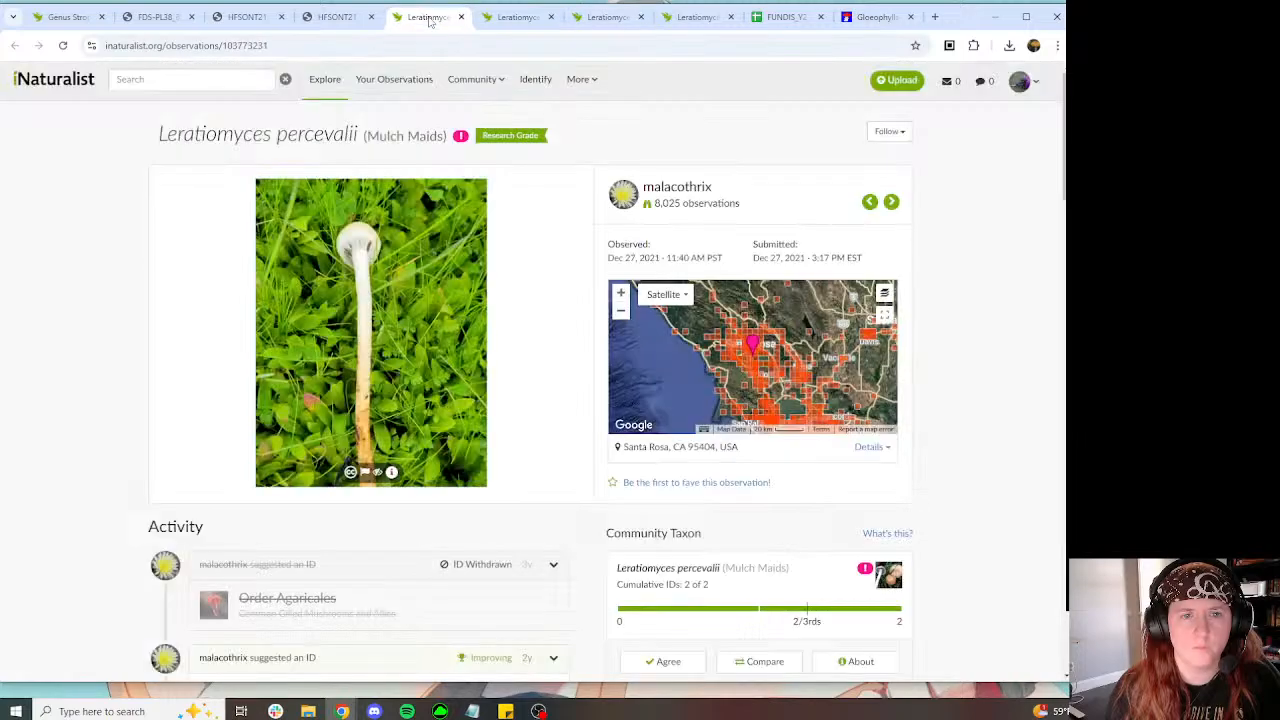
Step: Return to the Stropharia observation, view its stem photo and enlarge the photo with the FDS-CA-04585 label
{"action": "left_click", "coordinate": [57, 18]}
{"action": "left_click", "coordinate": [171, 338]}
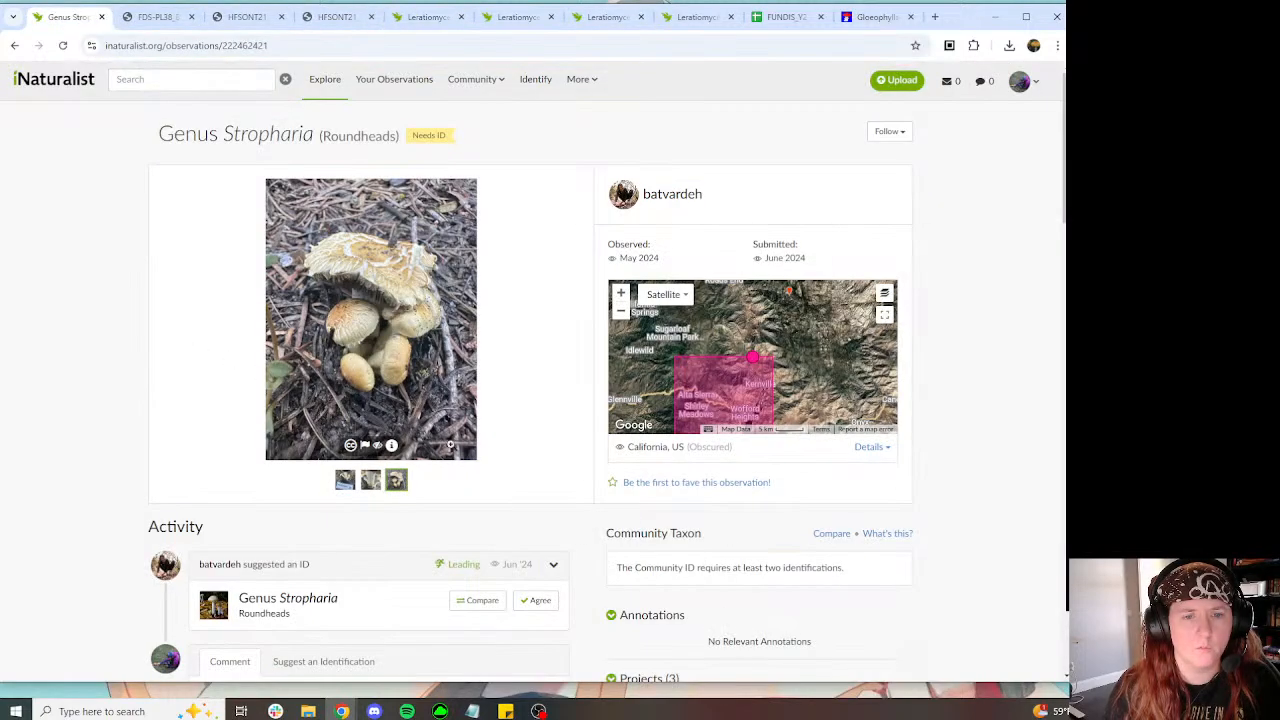
{"action": "left_click", "coordinate": [370, 480]}
{"action": "left_click", "coordinate": [345, 480]}
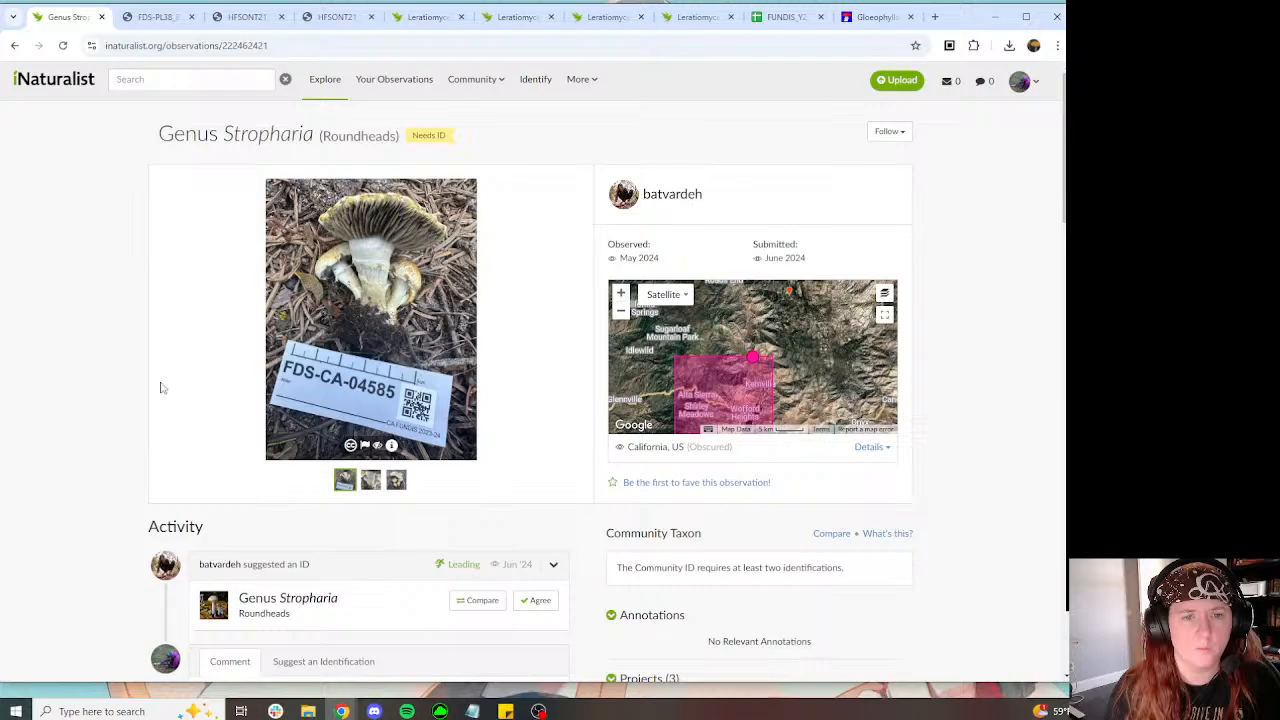
{"action": "left_click", "coordinate": [394, 349]}
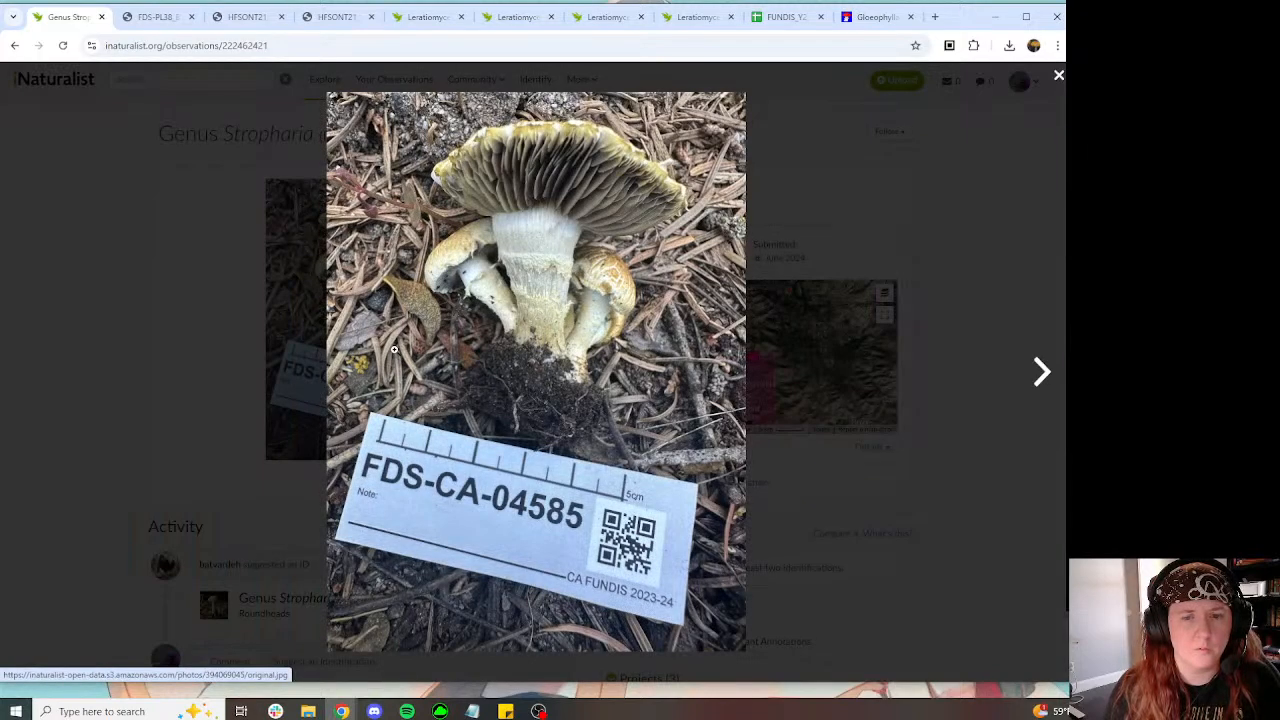
Step: Revisit observations 182059178 and 172188023, and read the identification history and observation fields of observation 100640508
{"action": "left_click", "coordinate": [605, 17]}
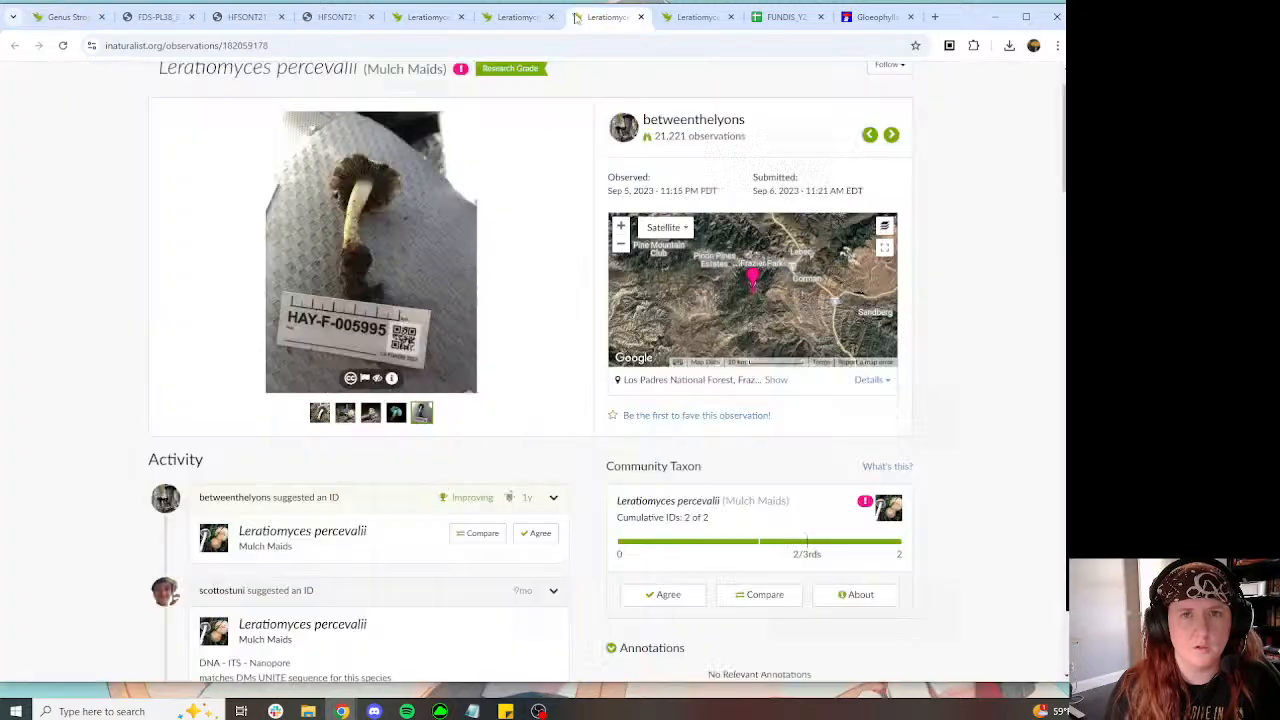
{"action": "left_click", "coordinate": [515, 13]}
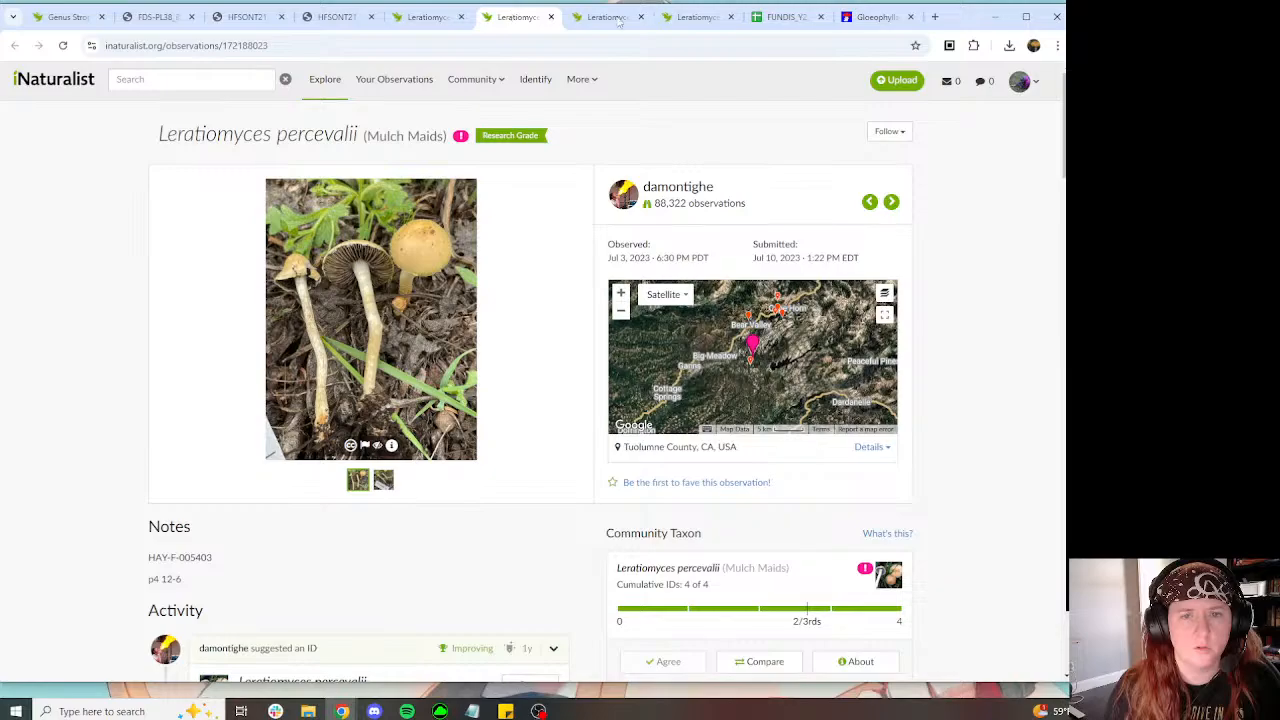
{"action": "left_click", "coordinate": [682, 20]}
{"action": "scroll", "coordinate": [614, 210], "scroll_direction": "down", "scroll_amount": 10}
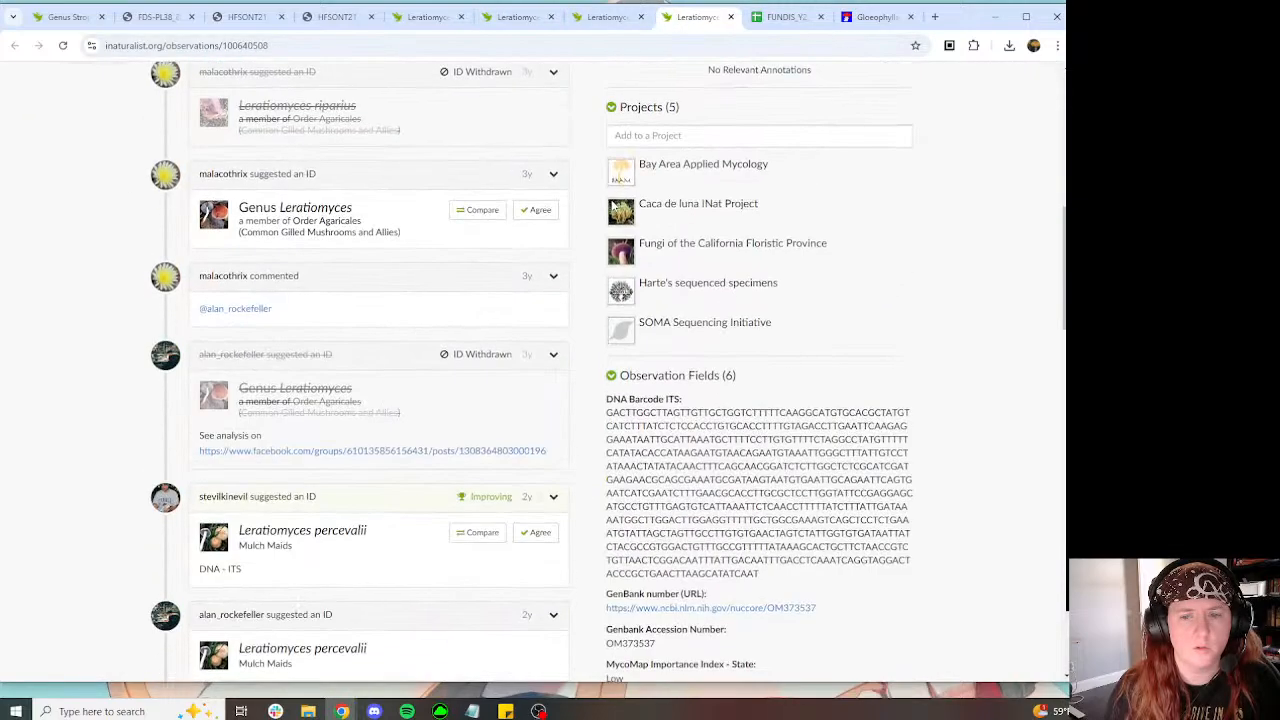
{"action": "scroll", "coordinate": [612, 200], "scroll_direction": "down", "scroll_amount": 3}
Step: Examine the observation fields of Leratiomyces percevalii observation 182059178 and view its second photo
{"action": "left_click", "coordinate": [600, 17]}
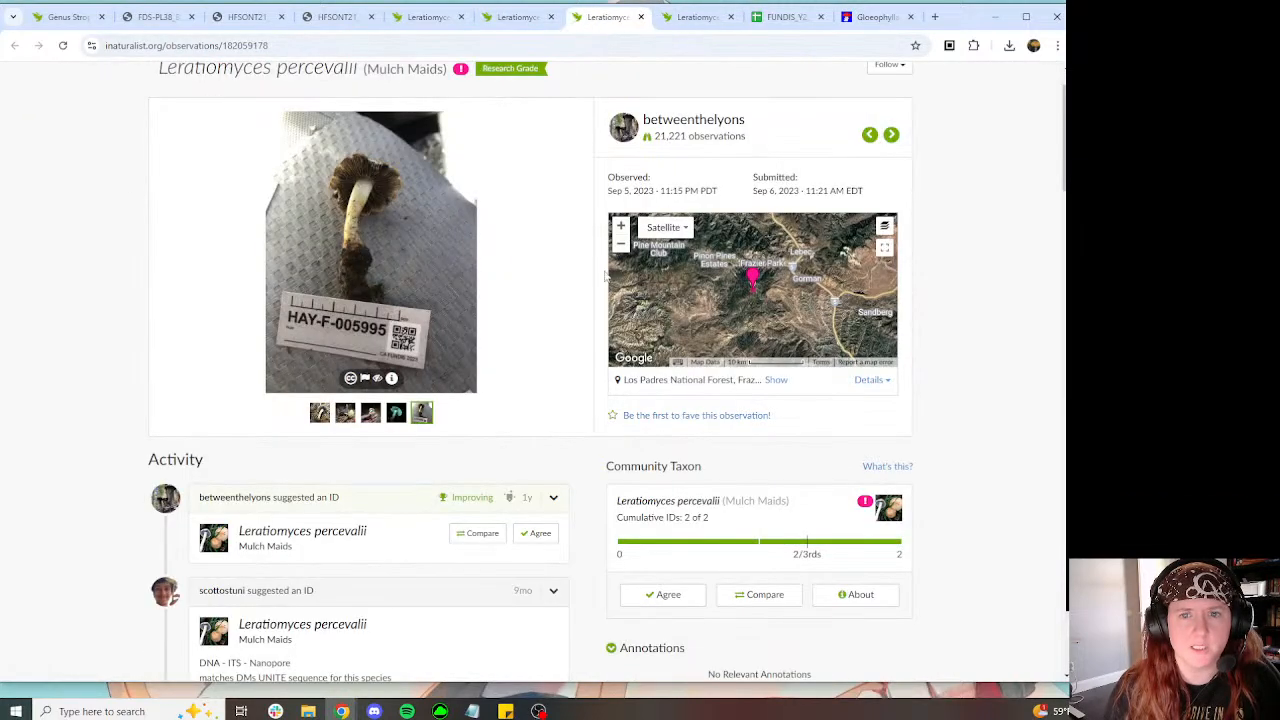
{"action": "scroll", "coordinate": [553, 258], "scroll_direction": "down", "scroll_amount": 15}
{"action": "scroll", "coordinate": [555, 250], "scroll_direction": "down", "scroll_amount": 3}
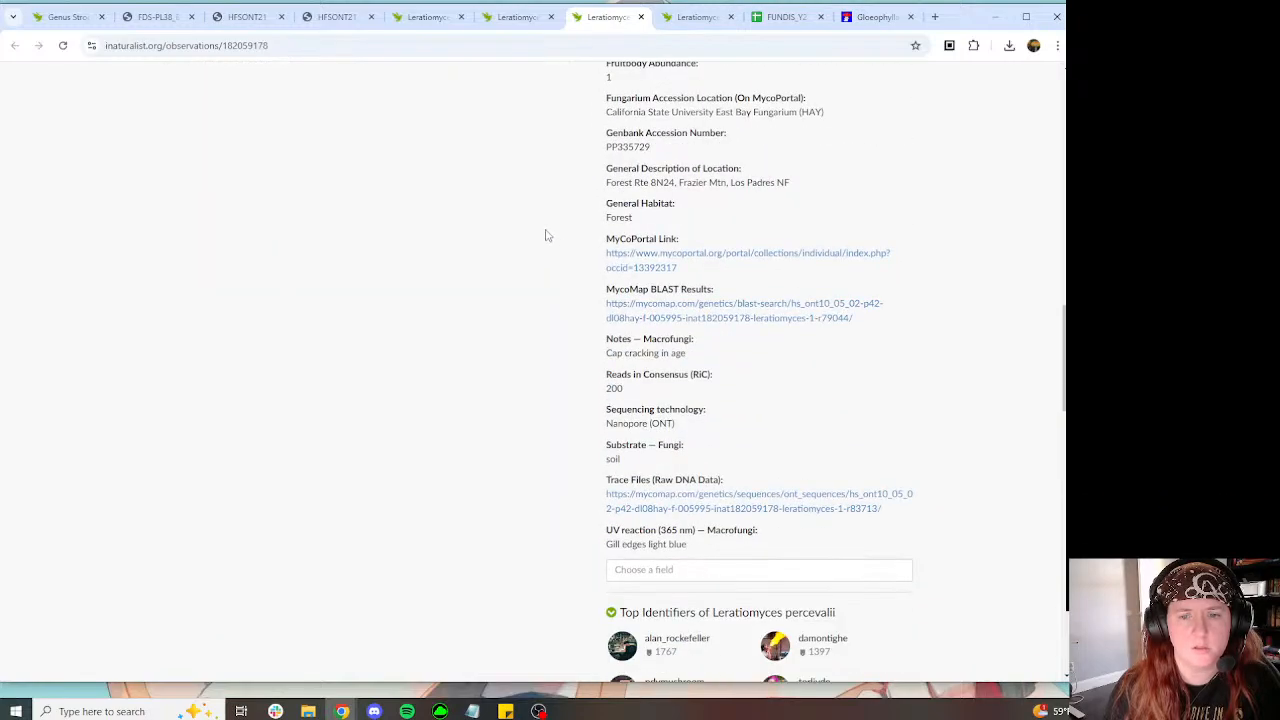
{"action": "scroll", "coordinate": [530, 240], "scroll_direction": "up", "scroll_amount": 18}
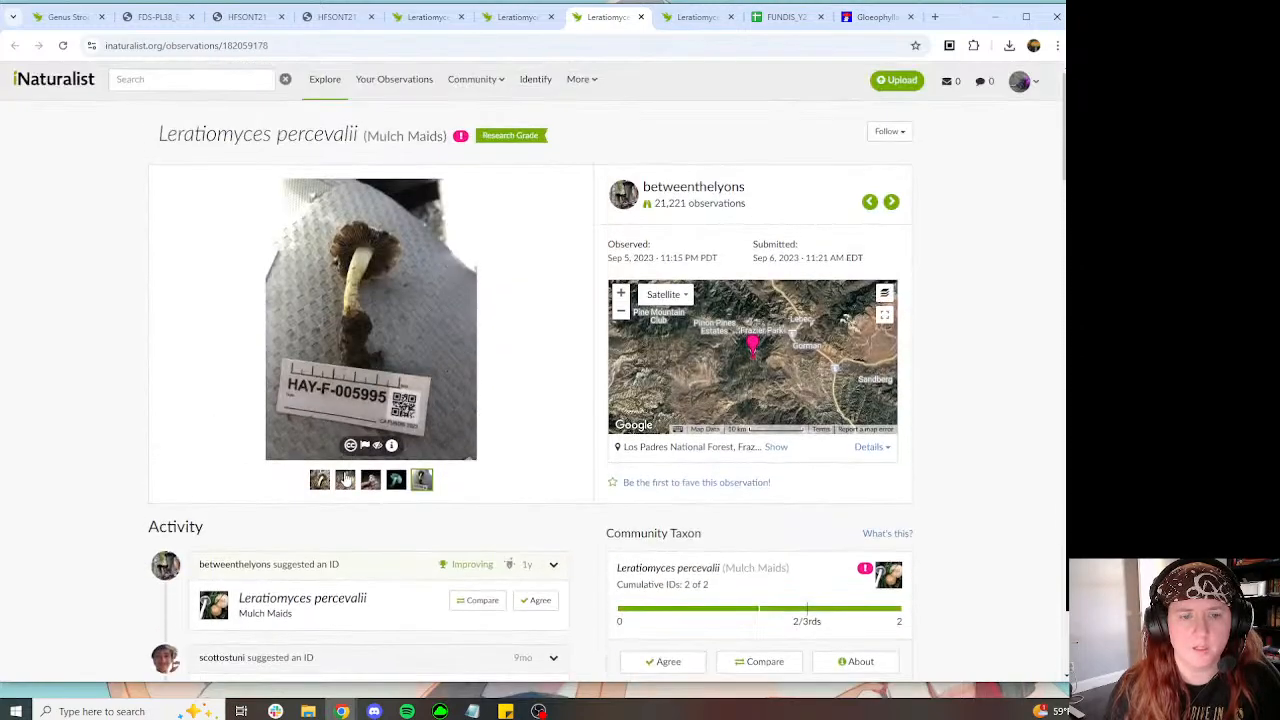
{"action": "left_click", "coordinate": [345, 480]}
Step: Review the Stropharia observation's stem and cap photos again and open its form for suggesting an identification
{"action": "left_click", "coordinate": [68, 18]}
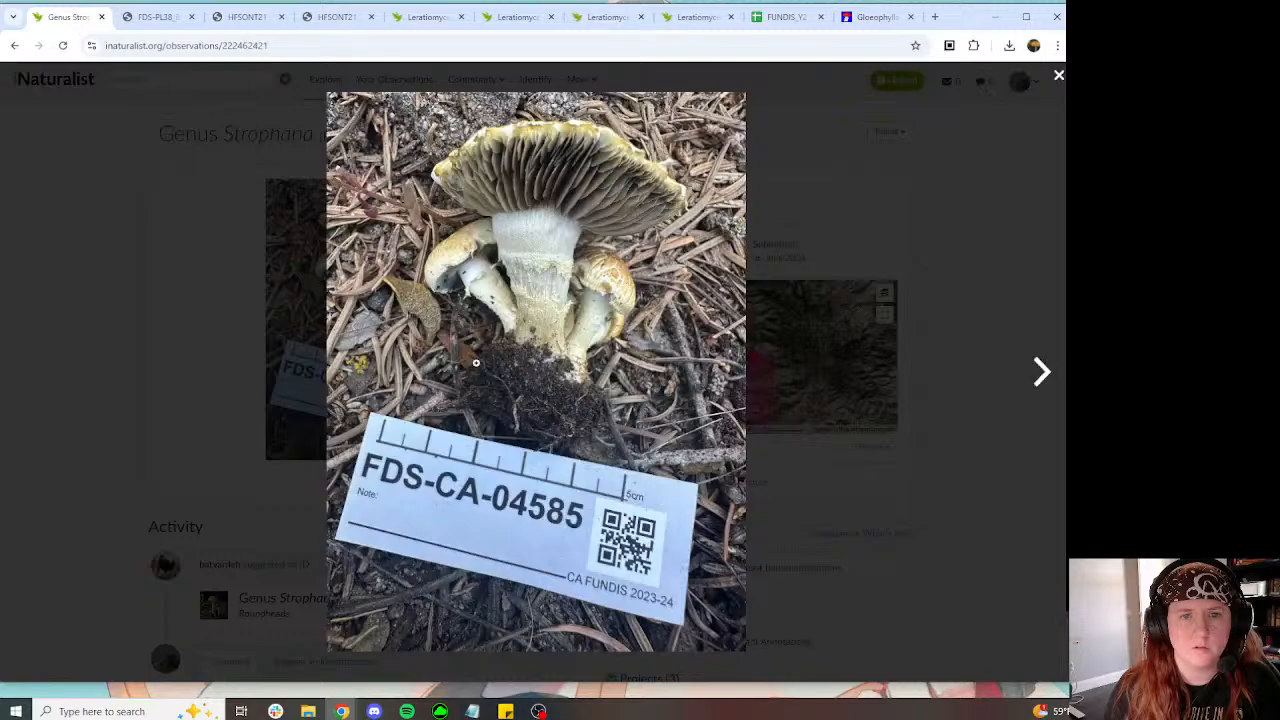
{"action": "left_click", "coordinate": [207, 520]}
{"action": "left_click", "coordinate": [371, 480]}
{"action": "left_click", "coordinate": [396, 480]}
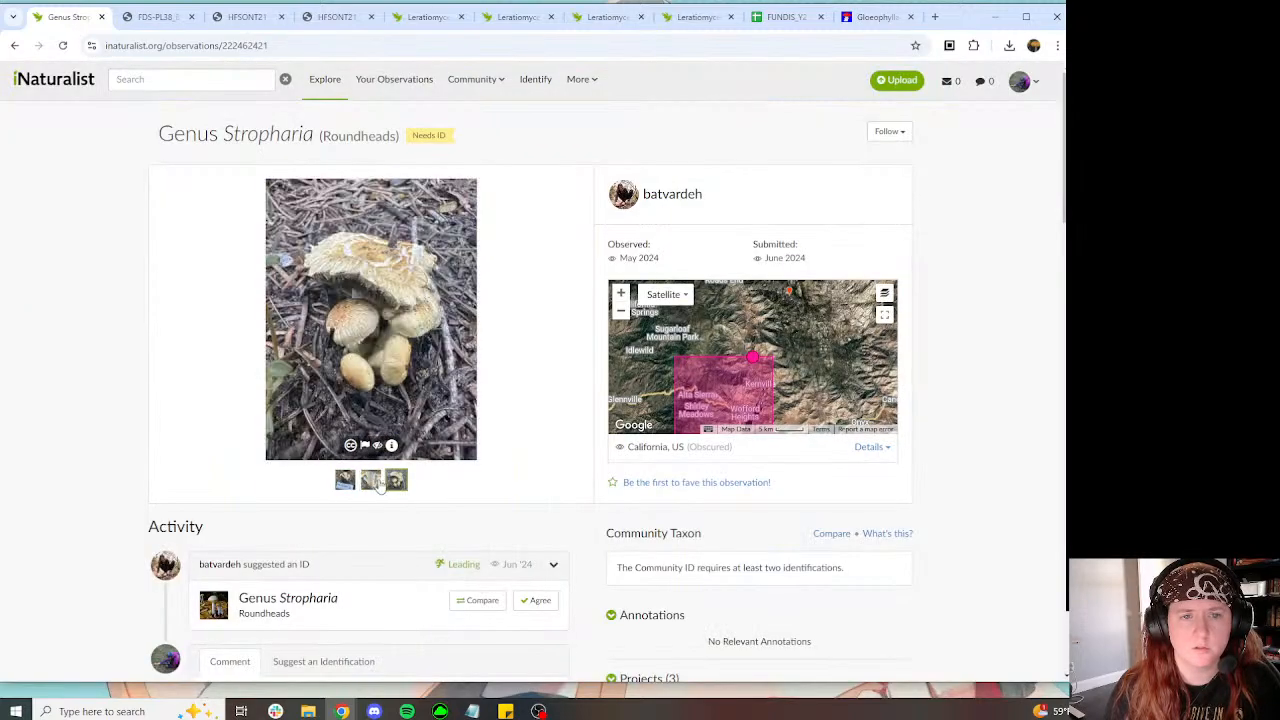
{"action": "scroll", "coordinate": [294, 428], "scroll_direction": "down", "scroll_amount": 4}
{"action": "left_click", "coordinate": [352, 259]}
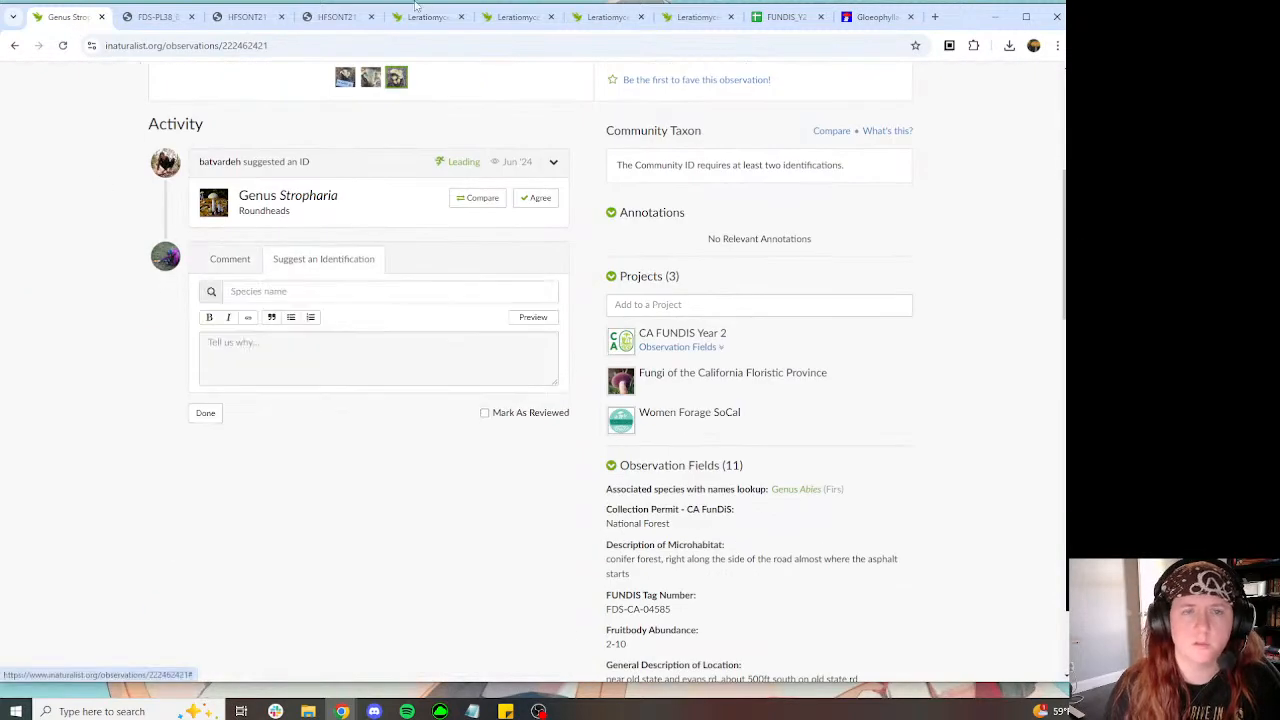
Step: Glance at the BLAST results, find "leratiomyces" in the alpental.com DNA index and open the Stropharia s.l. page
{"action": "left_click", "coordinate": [354, 16]}
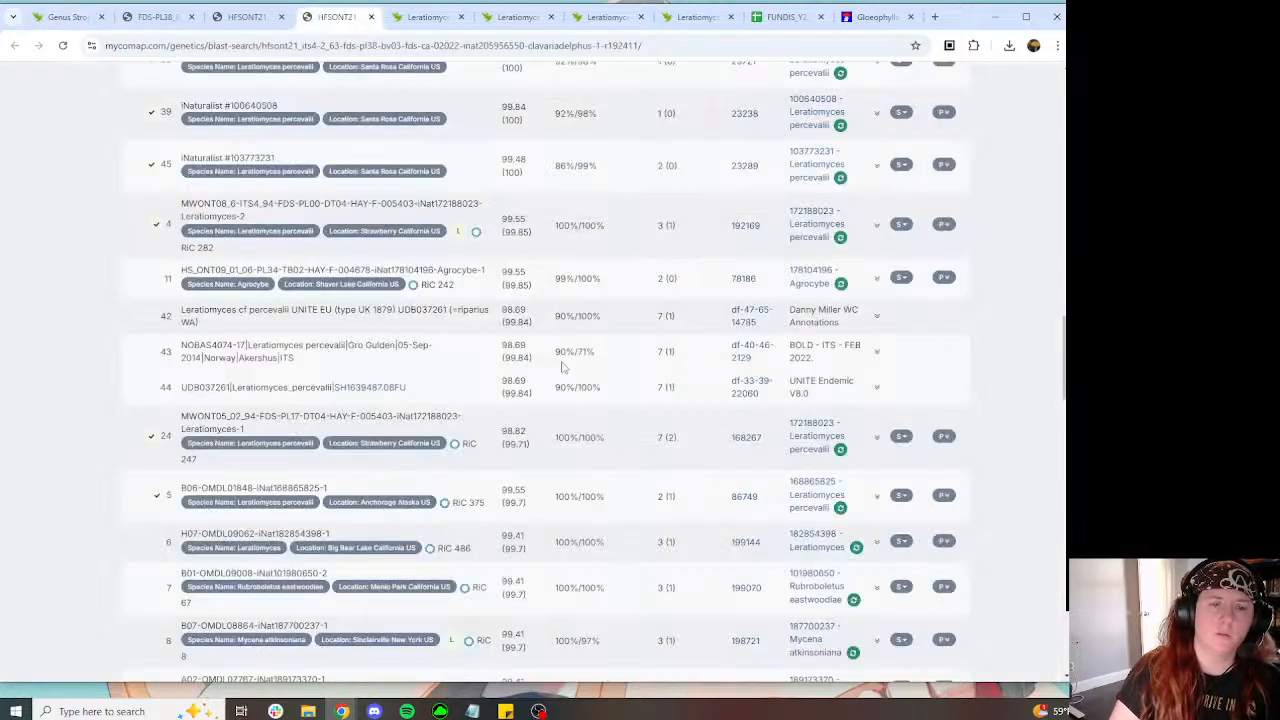
{"action": "left_click", "coordinate": [870, 17]}
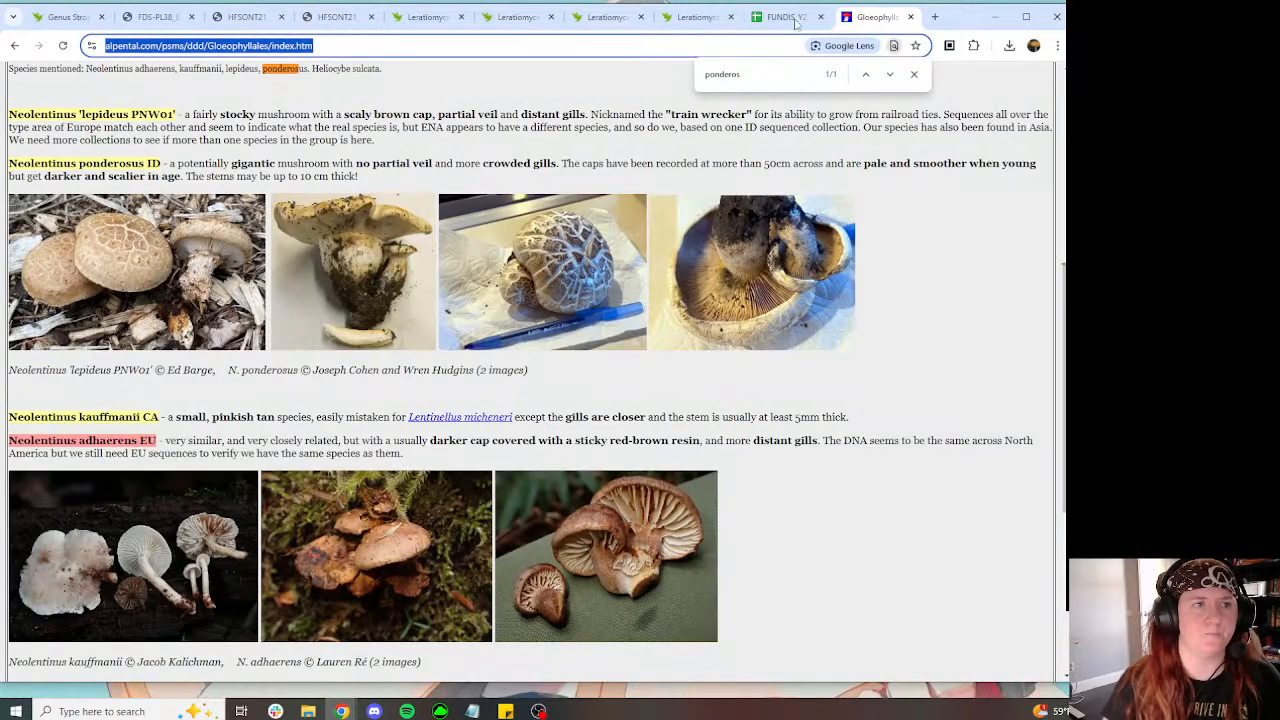
{"action": "left_click", "coordinate": [22, 50]}
{"action": "key", "text": "ctrl+f"}
{"action": "type", "text": "leratiomyce"}
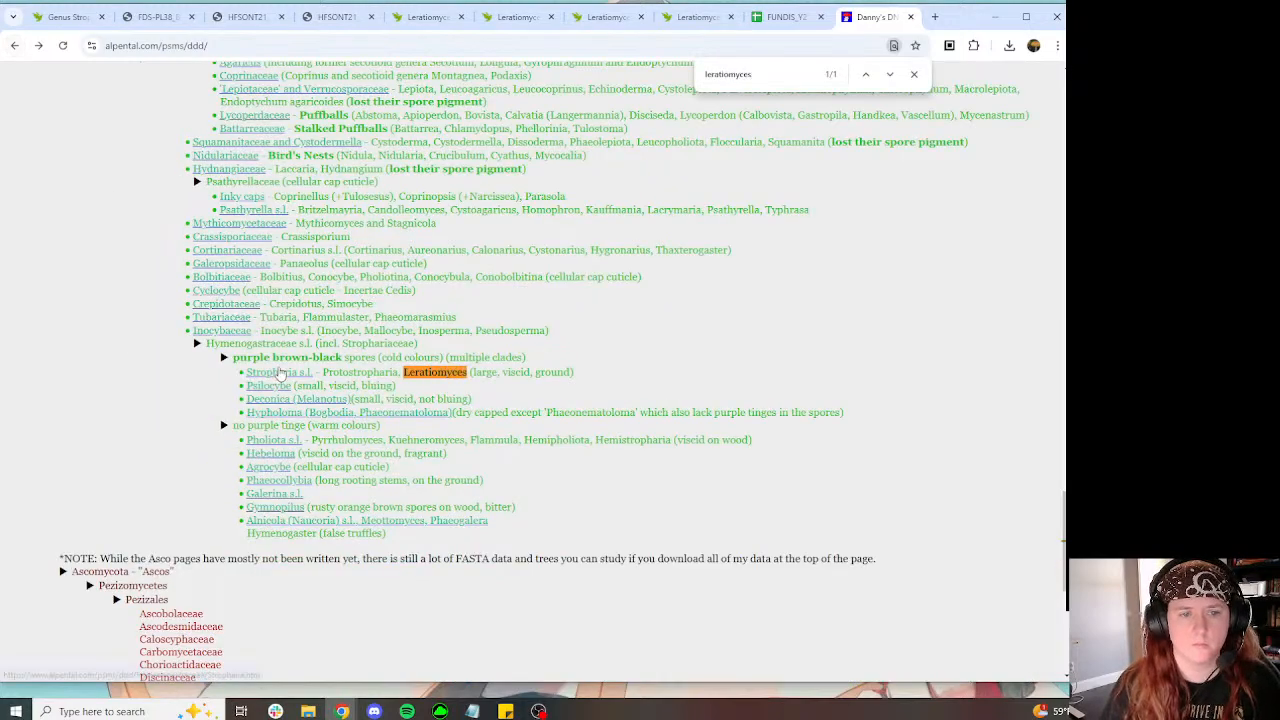
{"action": "left_click", "coordinate": [272, 371]}
{"action": "scroll", "coordinate": [428, 274], "scroll_direction": "down", "scroll_amount": 1}
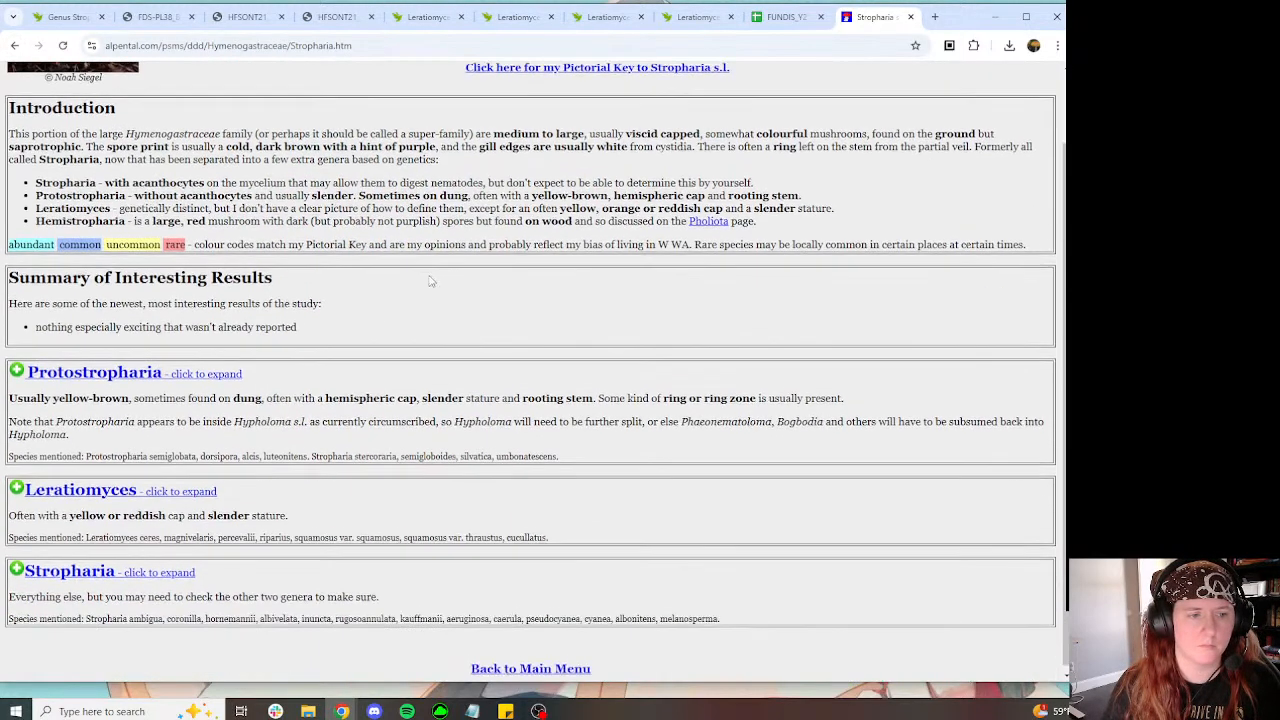
Step: Expand the Leratiomyces section, highlight the Leratiomyces percevalii description and read the section's other species and photos
{"action": "left_click", "coordinate": [16, 484]}
{"action": "scroll", "coordinate": [440, 290], "scroll_direction": "down", "scroll_amount": 4}
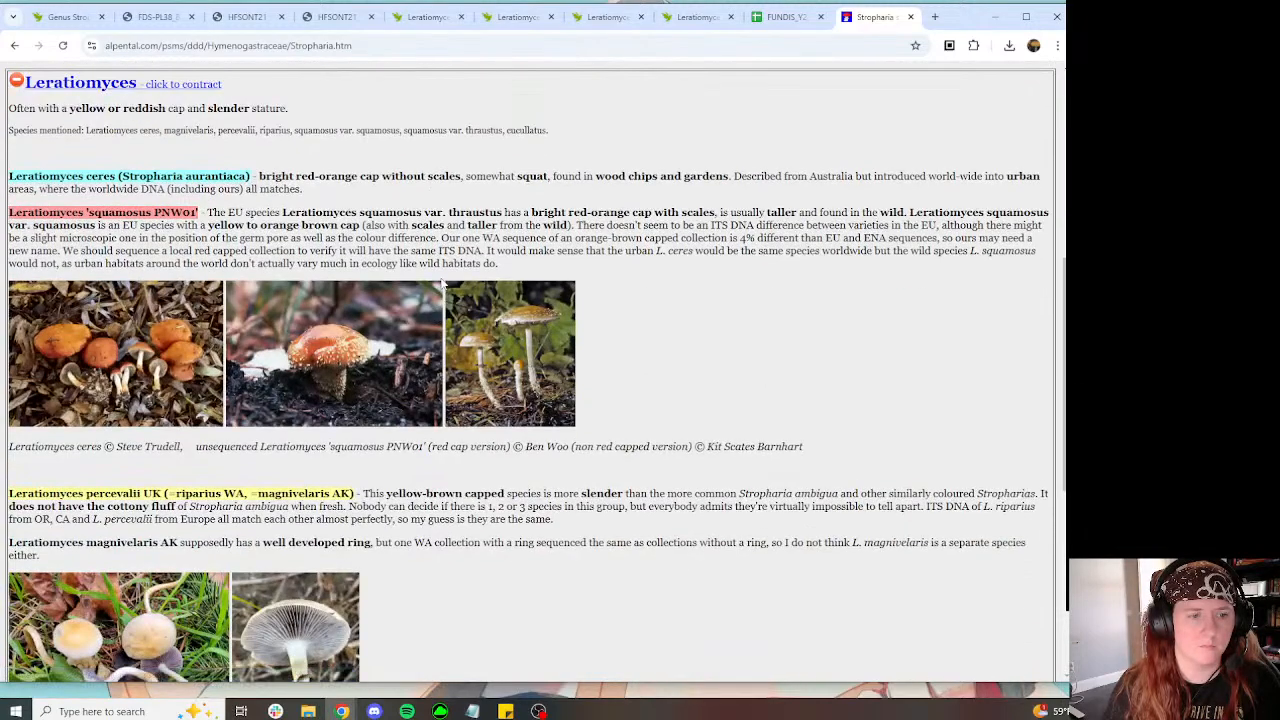
{"action": "scroll", "coordinate": [443, 284], "scroll_direction": "down", "scroll_amount": 2}
{"action": "left_click_drag", "start_coordinate": [368, 287], "coordinate": [605, 321]}
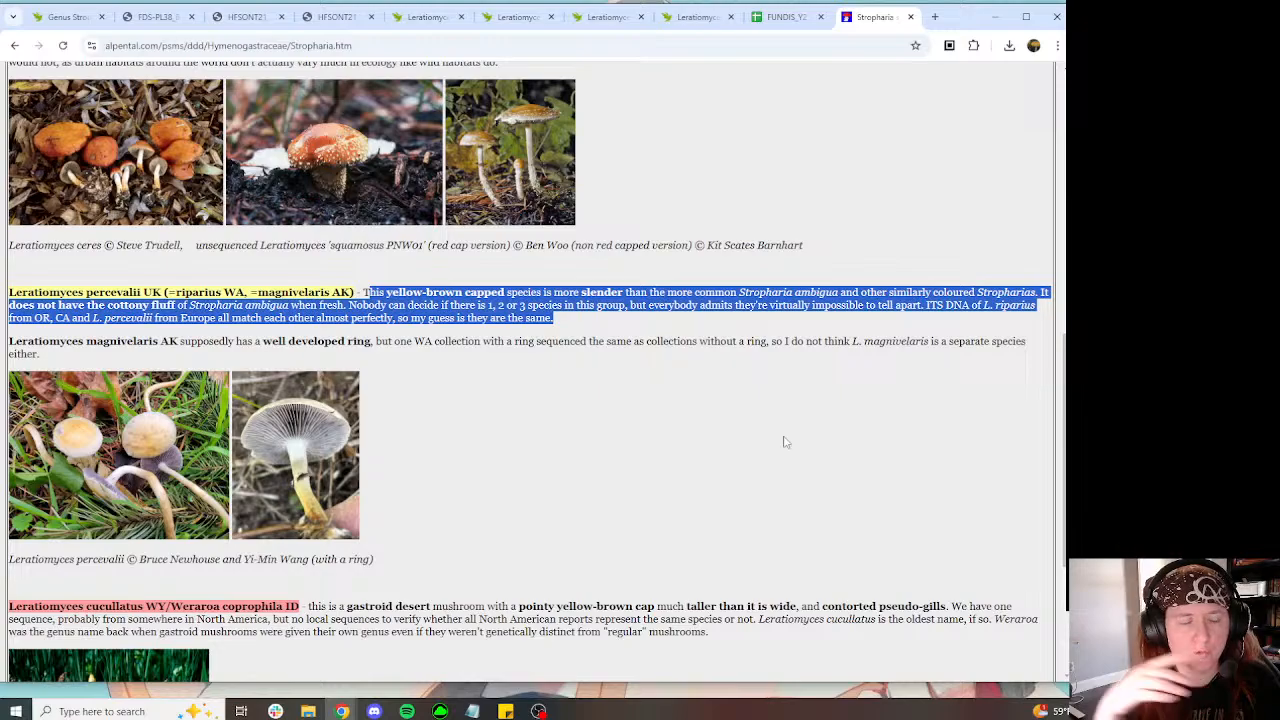
{"action": "scroll", "coordinate": [785, 442], "scroll_direction": "up", "scroll_amount": 4}
{"action": "scroll", "coordinate": [775, 345], "scroll_direction": "down", "scroll_amount": 5}
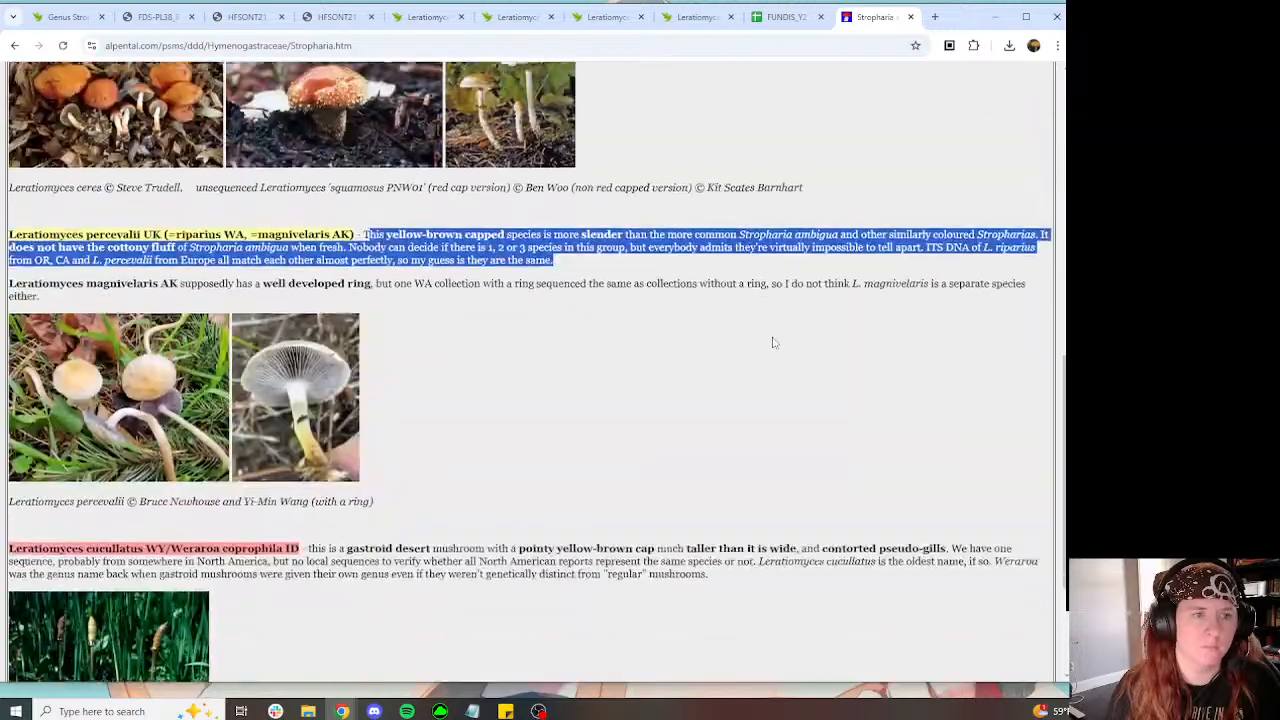
{"action": "scroll", "coordinate": [770, 340], "scroll_direction": "down", "scroll_amount": 3}
{"action": "scroll", "coordinate": [762, 330], "scroll_direction": "up", "scroll_amount": 8}
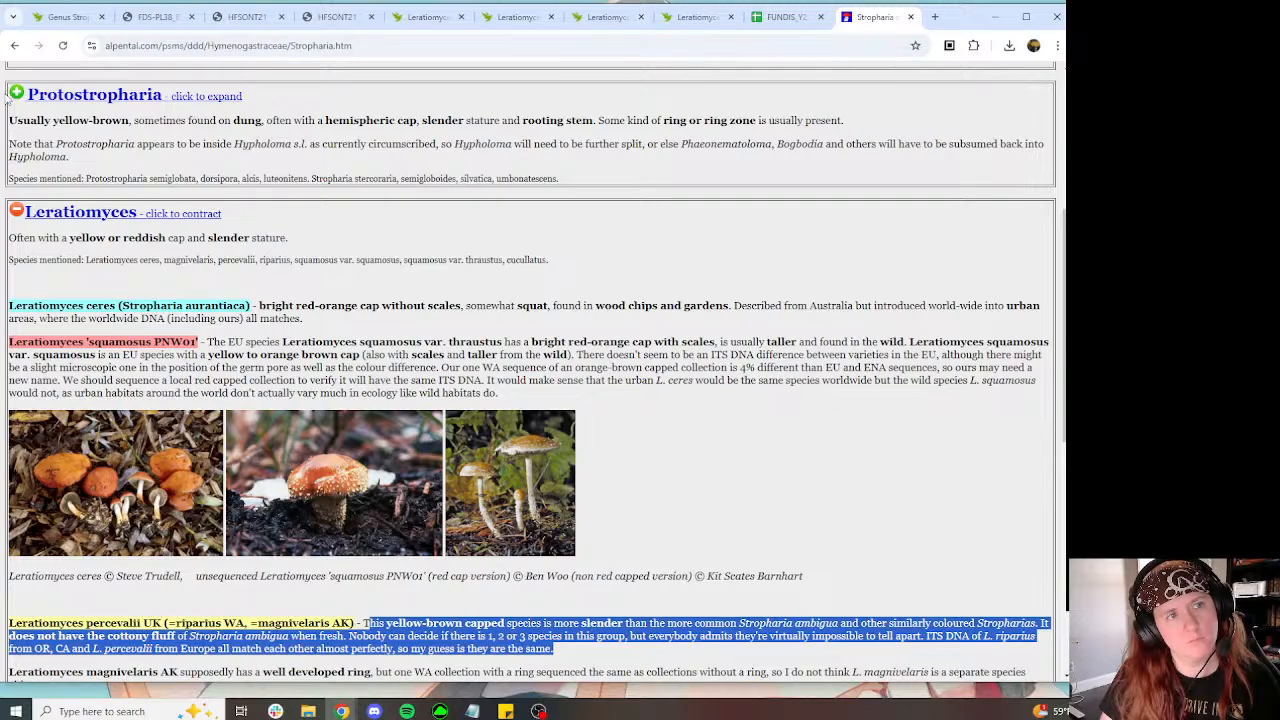
Step: Expand the Protostropharia and Stropharia sections and examine their species descriptions and photos
{"action": "left_click", "coordinate": [17, 92]}
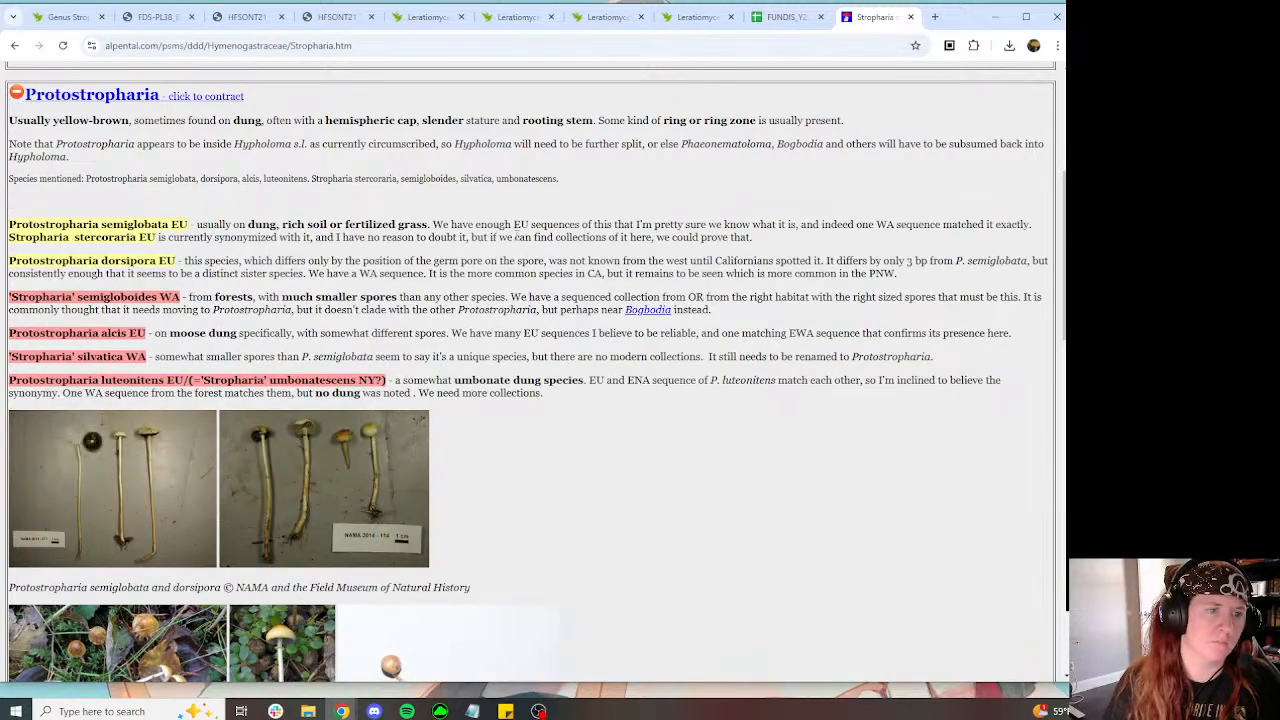
{"action": "scroll", "coordinate": [451, 246], "scroll_direction": "down", "scroll_amount": 15}
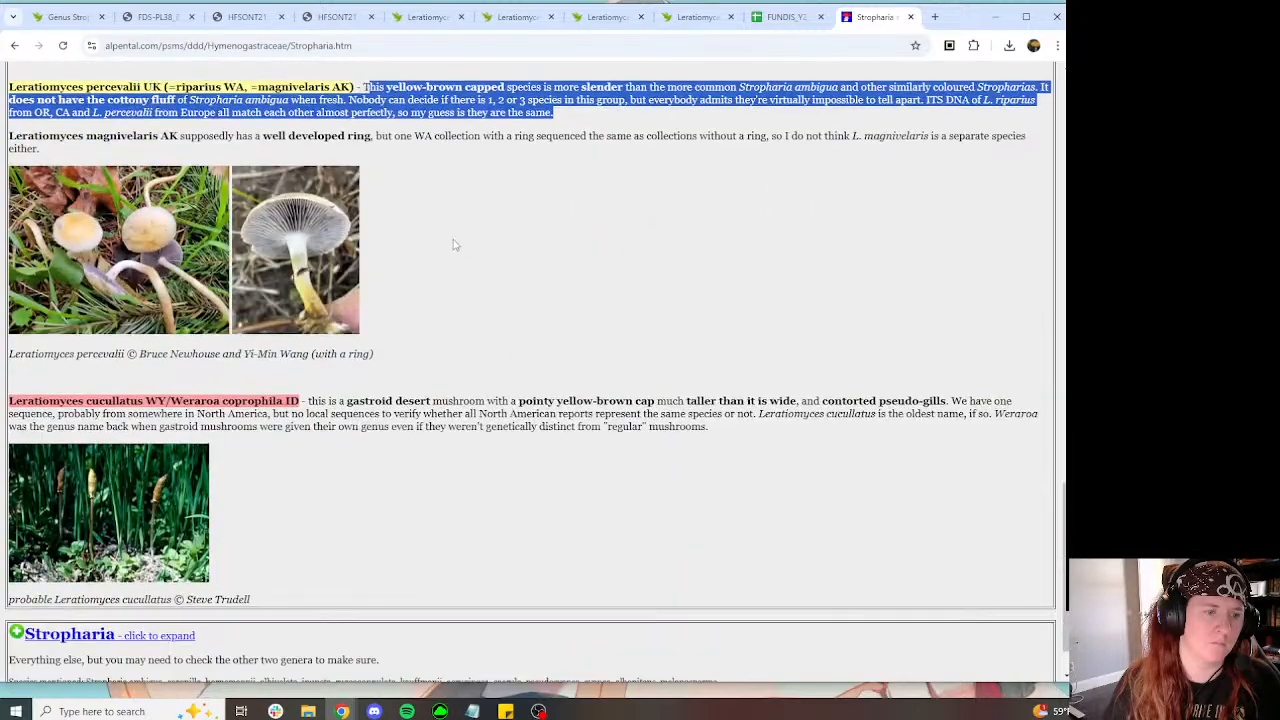
{"action": "left_click", "coordinate": [16, 566]}
{"action": "scroll", "coordinate": [476, 366], "scroll_direction": "down", "scroll_amount": 4}
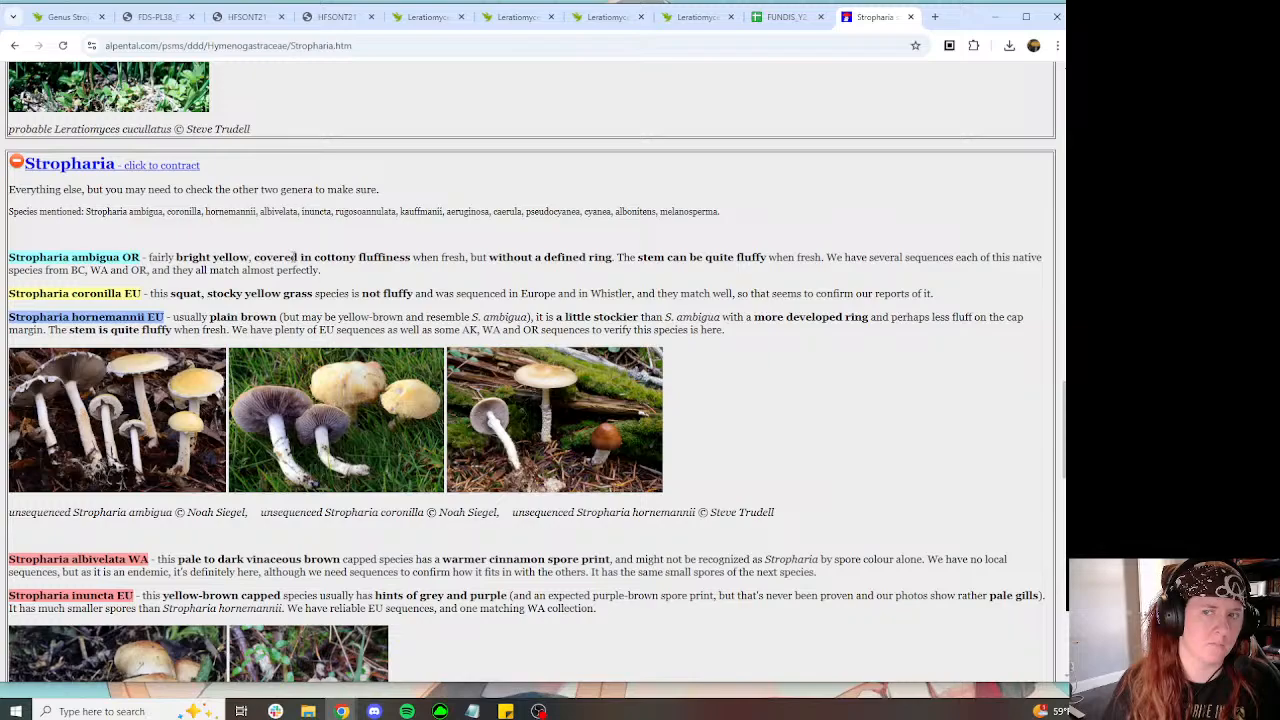
Step: Return to the Stropharia observation on iNaturalist and check its stem photo against the species descriptions
{"action": "left_click", "coordinate": [147, 27]}
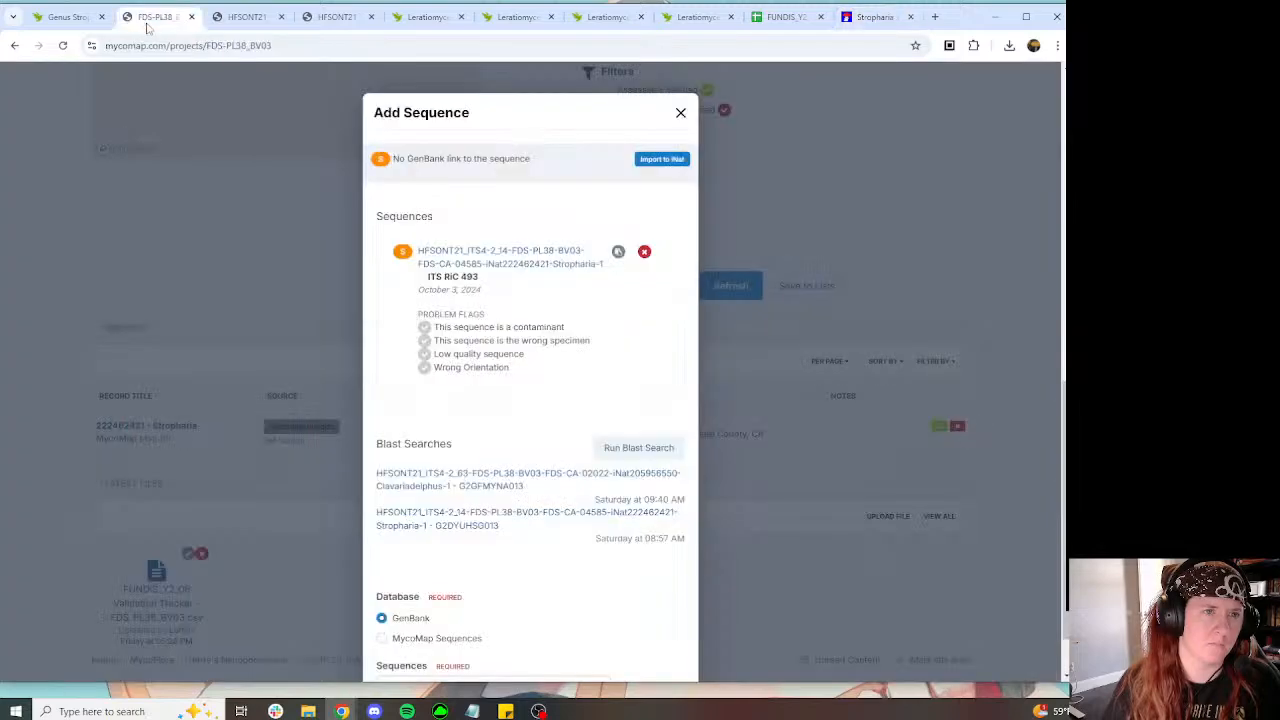
{"action": "key", "text": "ctrl+shift+Tab"}
{"action": "scroll", "coordinate": [378, 308], "scroll_direction": "up", "scroll_amount": 1}
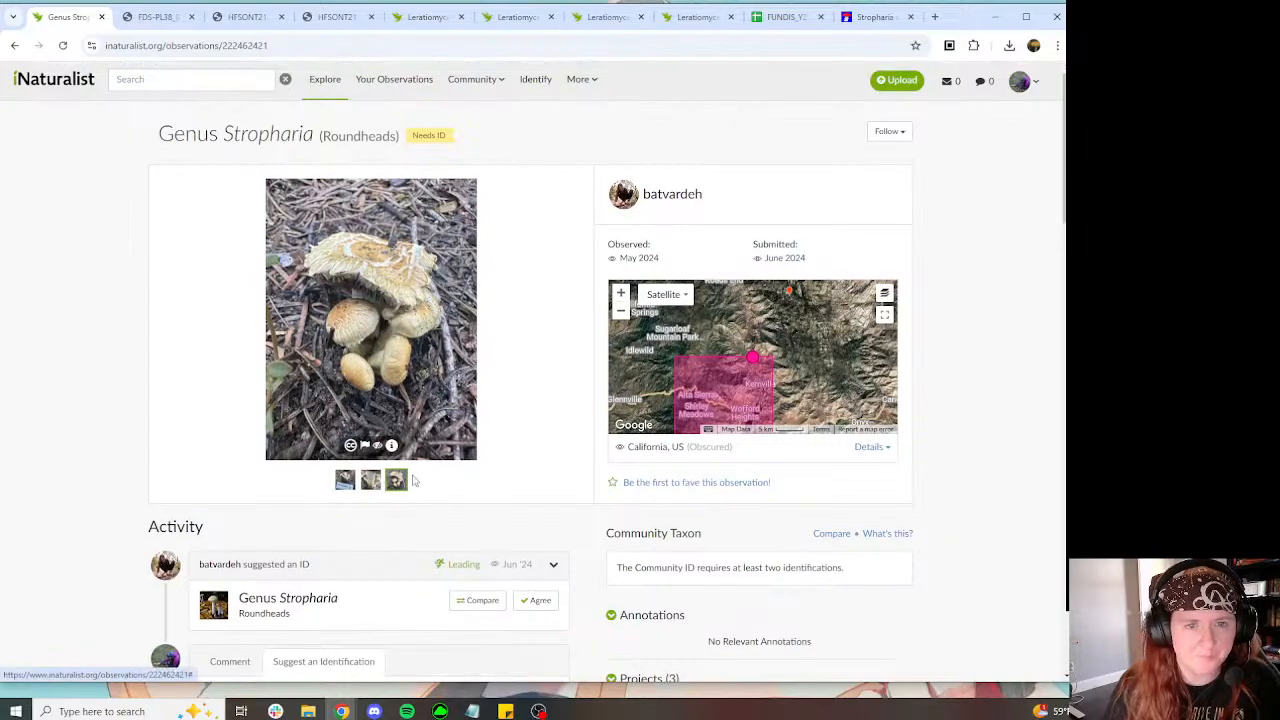
{"action": "left_click", "coordinate": [370, 480]}
{"action": "scroll", "coordinate": [180, 363], "scroll_direction": "down", "scroll_amount": 3}
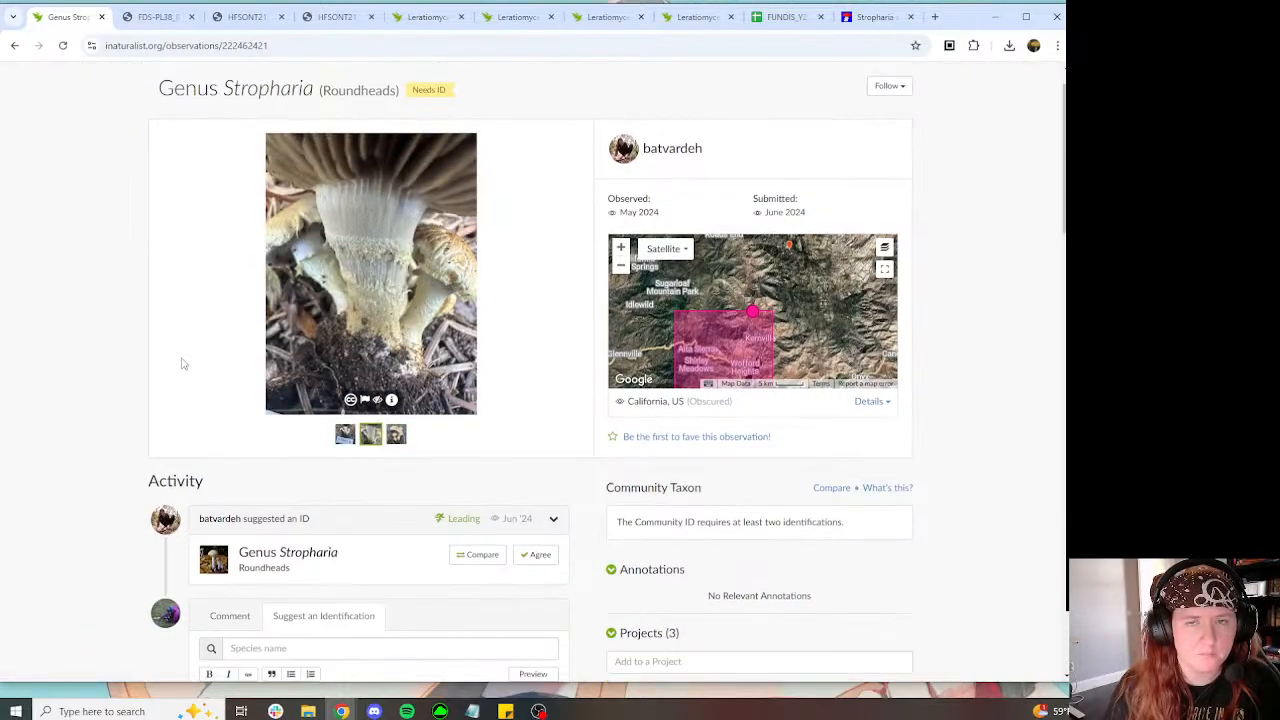
Step: Check observation 100640508 and the BLAST results once more, and bring up the MycoMap sequence page for FDS-CA-04585 Stropharia
{"action": "left_click", "coordinate": [697, 17]}
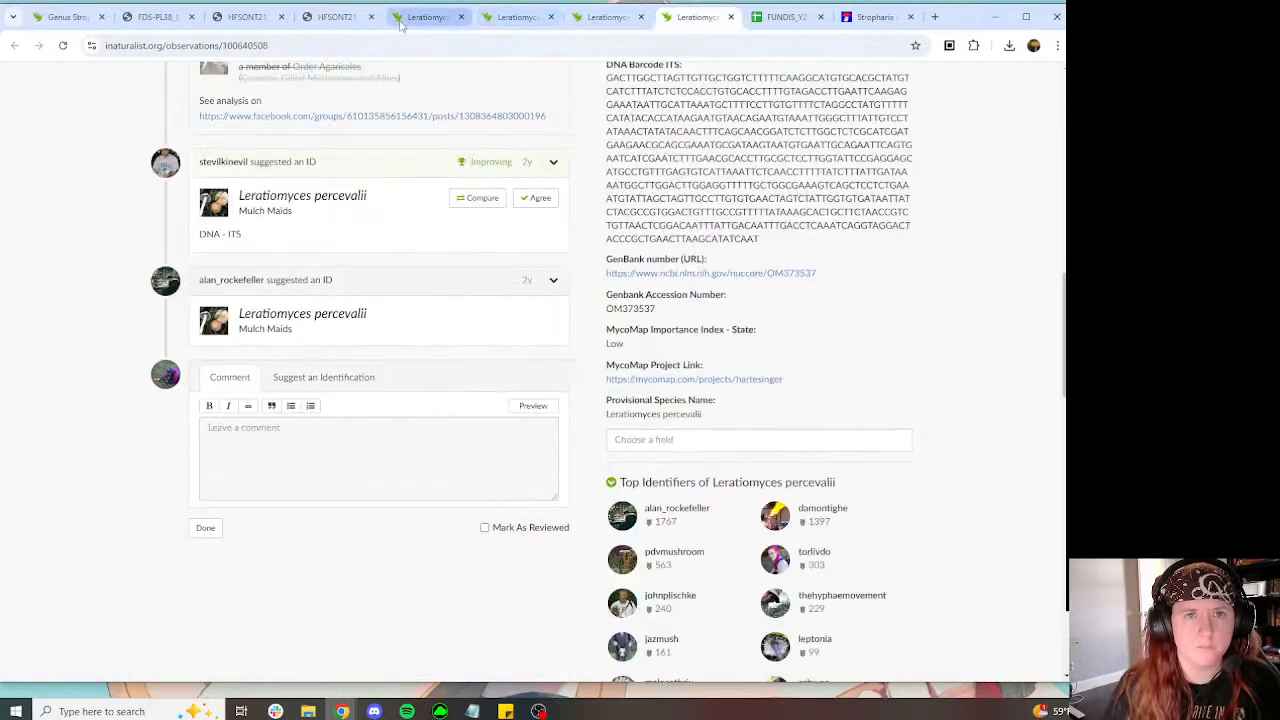
{"action": "left_click", "coordinate": [340, 18]}
{"action": "left_click", "coordinate": [248, 17]}
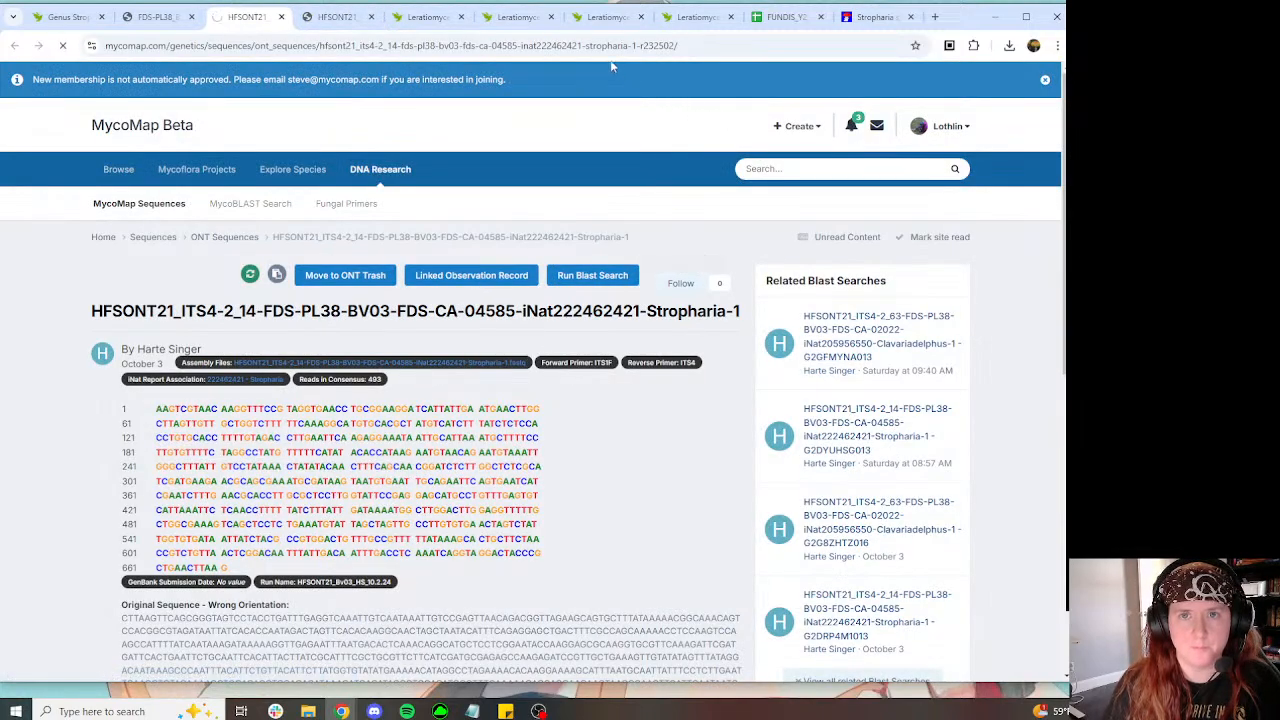
Step: Open Index Fungorum in a new tab and bring up its fungal name search
{"action": "left_click", "coordinate": [697, 17]}
{"action": "left_click", "coordinate": [860, 18]}
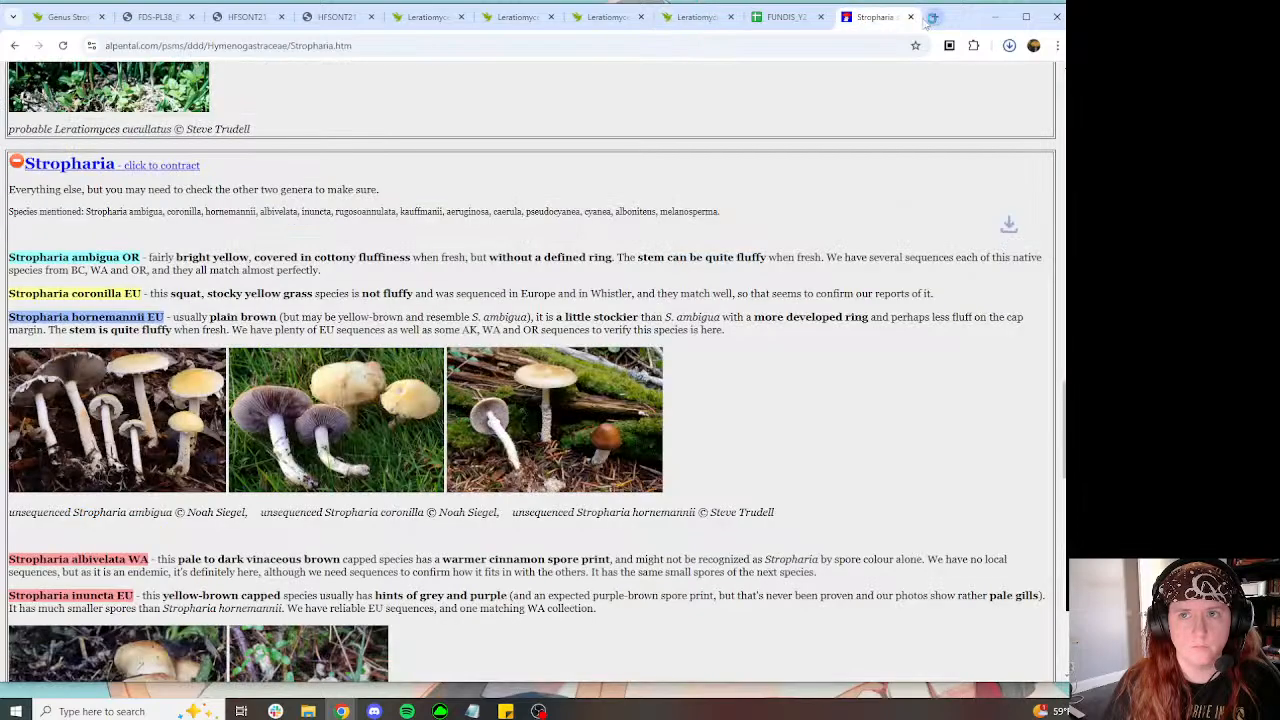
{"action": "left_click", "coordinate": [934, 17]}
{"action": "type", "text": "index f"}
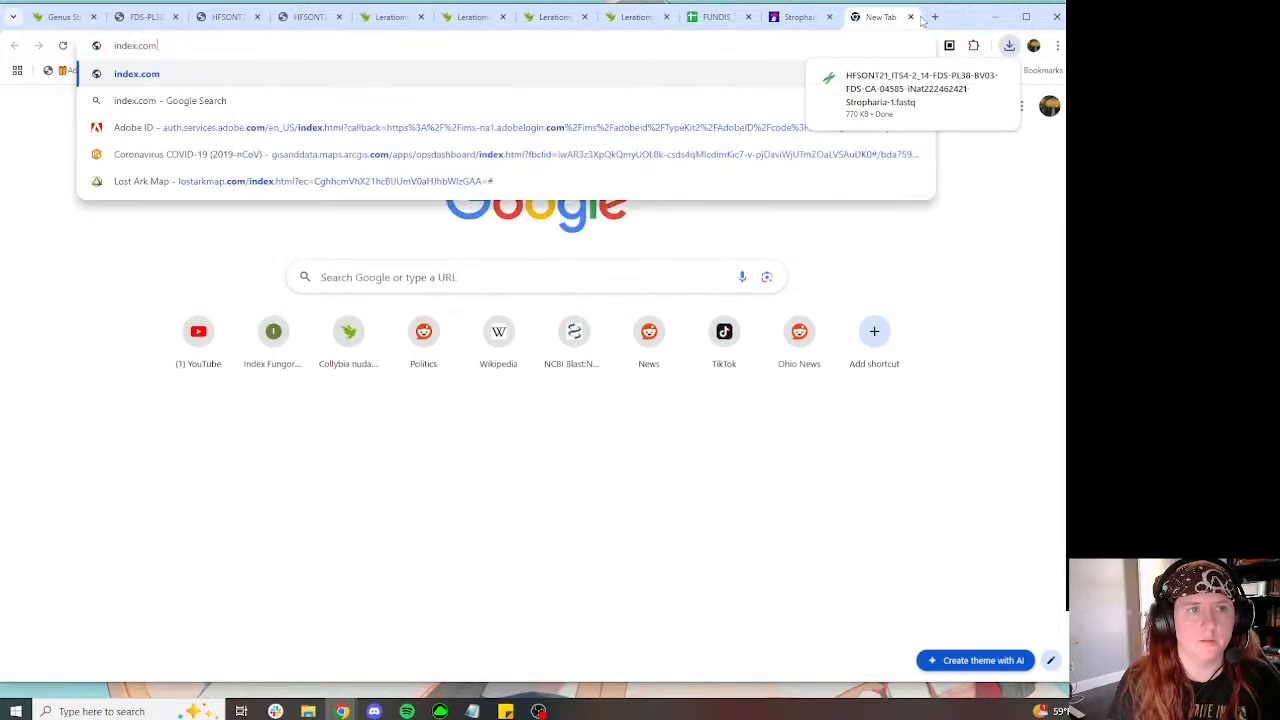
{"action": "key", "text": "Return"}
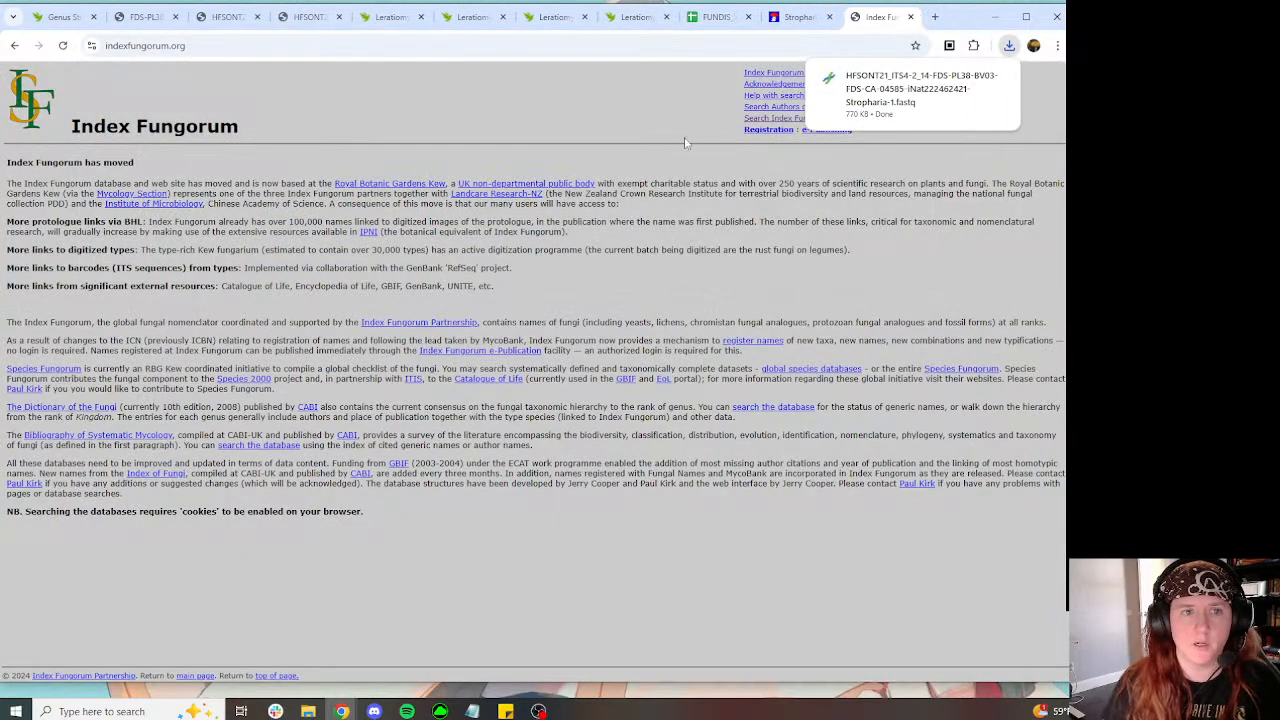
{"action": "left_click", "coordinate": [762, 119]}
Step: Try searching the Index Fungorum names for "Leratiomyces percevelii"
{"action": "left_click", "coordinate": [333, 203]}
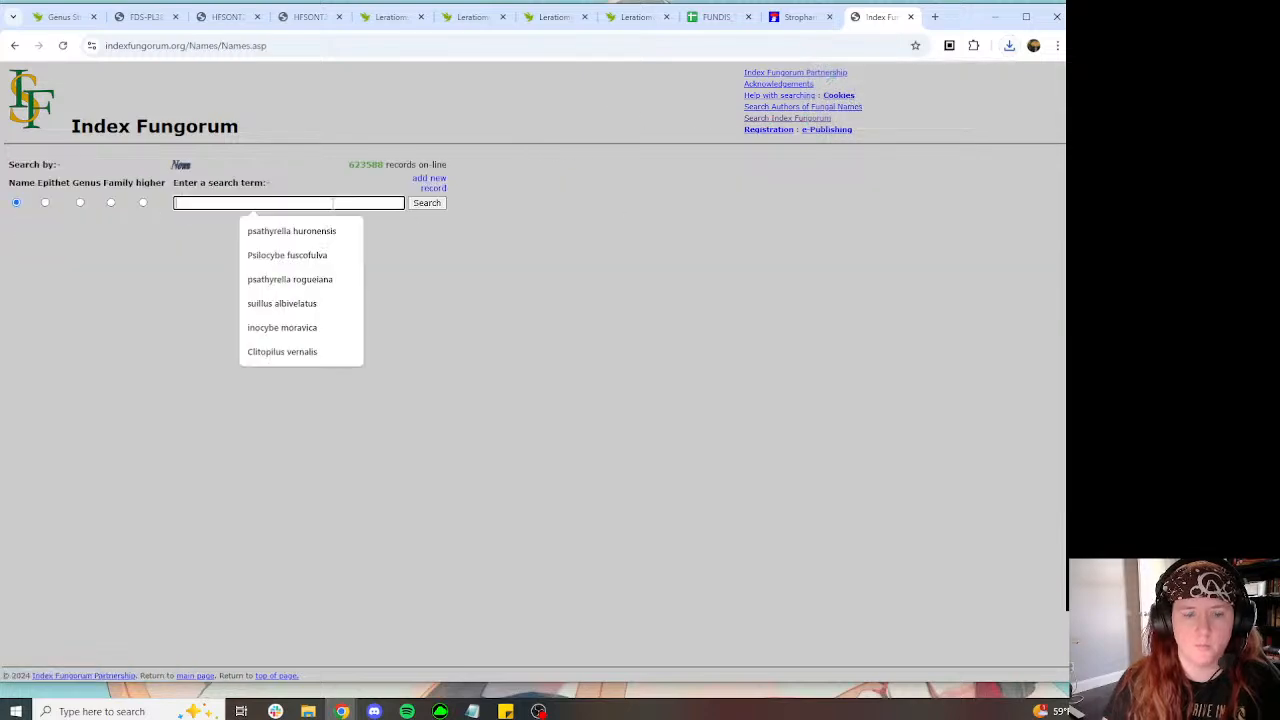
{"action": "type", "text": "Leratiomyces"}
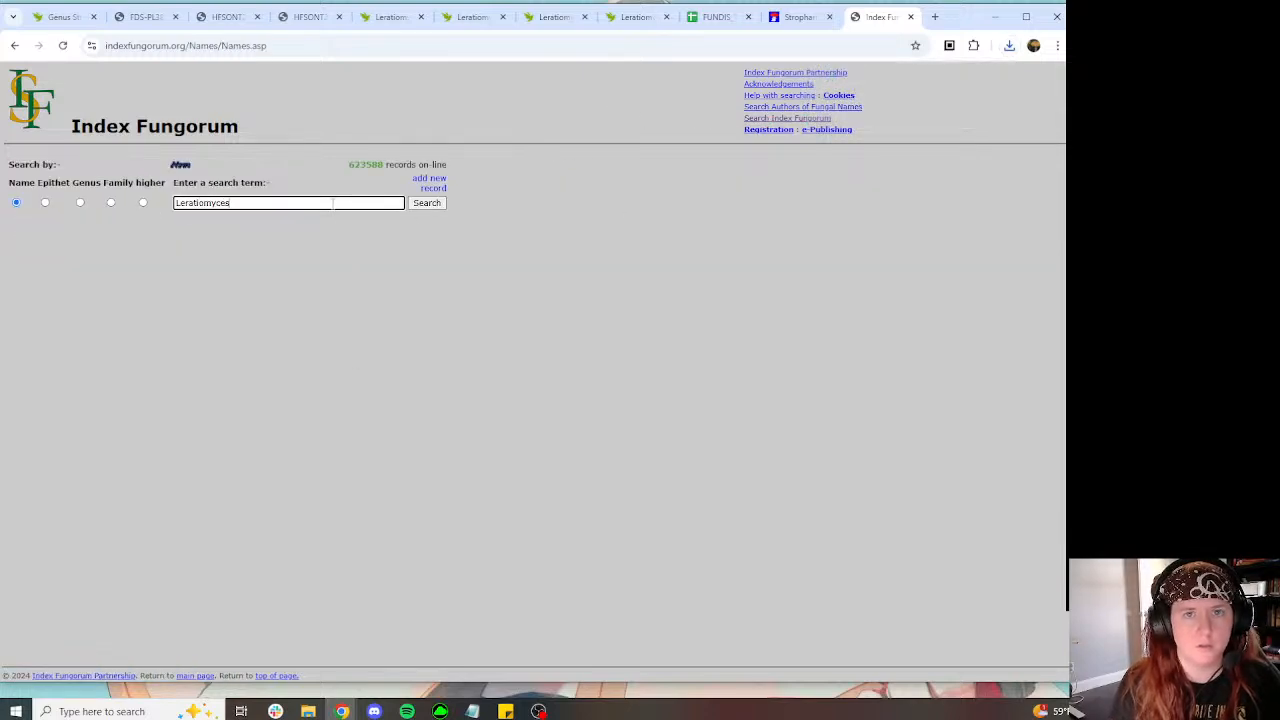
{"action": "type", "text": " percevel"}
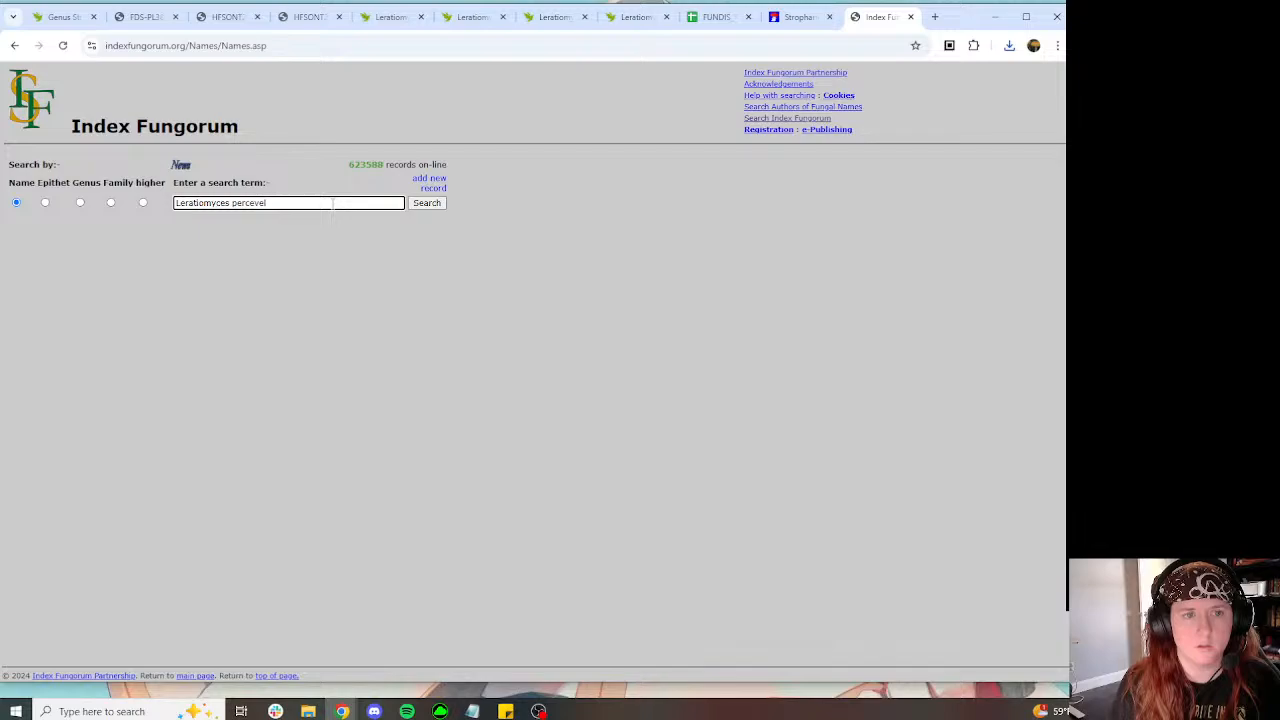
{"action": "type", "text": "ii"}
{"action": "key", "text": "Return"}
Step: Copy the species epithet percevalii from an identification on iNaturalist observation 100640508
{"action": "left_click", "coordinate": [627, 22]}
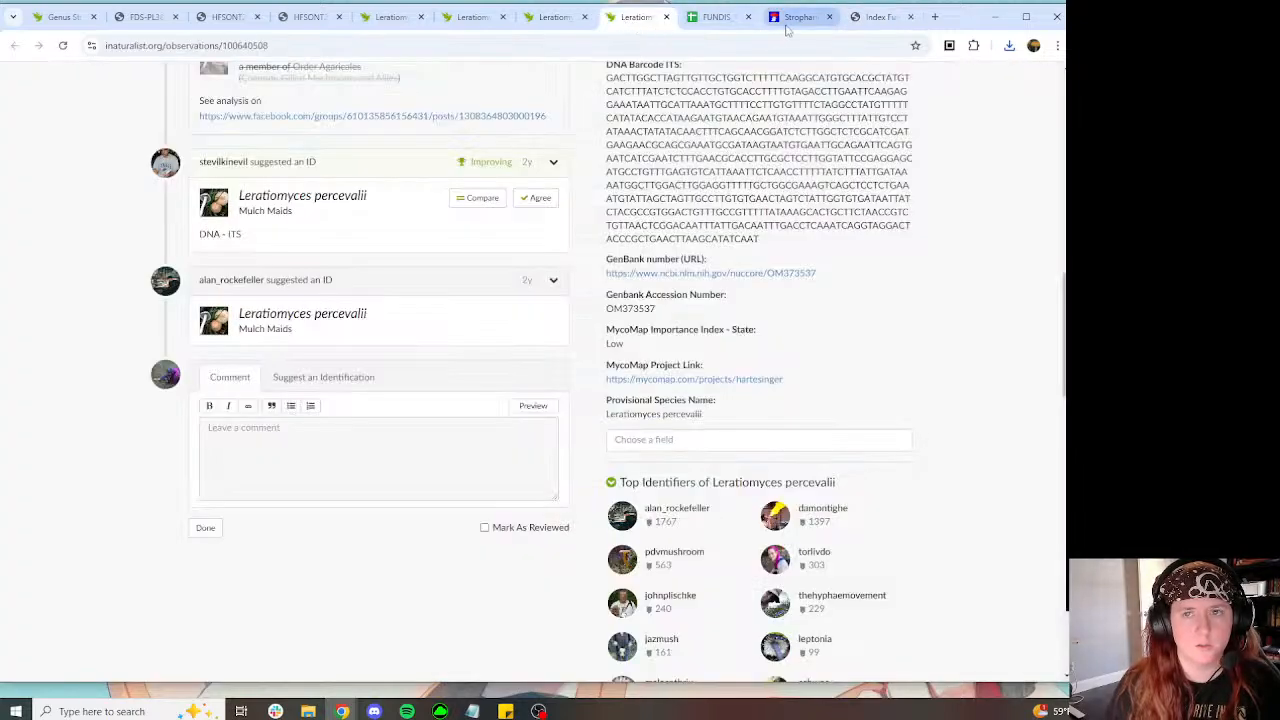
{"action": "double_click", "coordinate": [322, 196]}
{"action": "key", "text": "ctrl+c"}
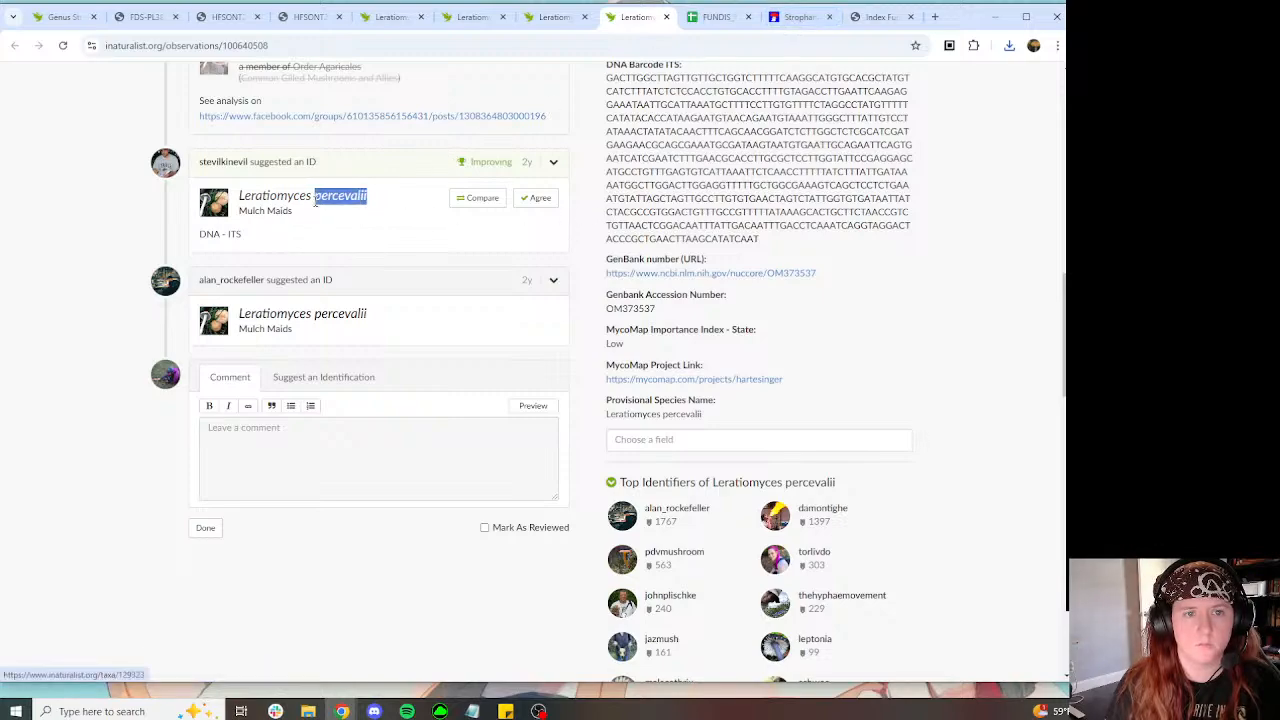
Step: Search Index Fungorum for Leratiomyces percevalii with the copied epithet, check the Agaricus percevalii record's type details and locality, and close the site
{"action": "left_click", "coordinate": [878, 17]}
{"action": "double_click", "coordinate": [350, 203]}
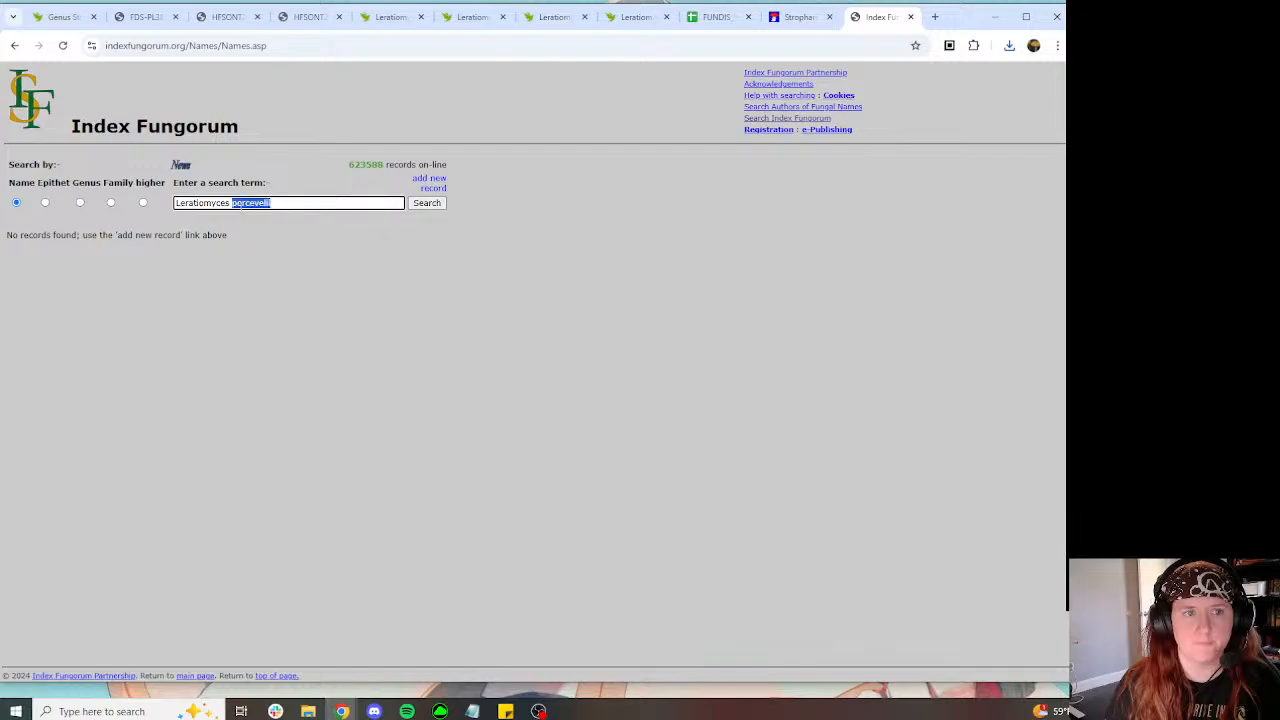
{"action": "key", "text": "ctrl+v"}
{"action": "key", "text": "Return"}
{"action": "left_click", "coordinate": [58, 262]}
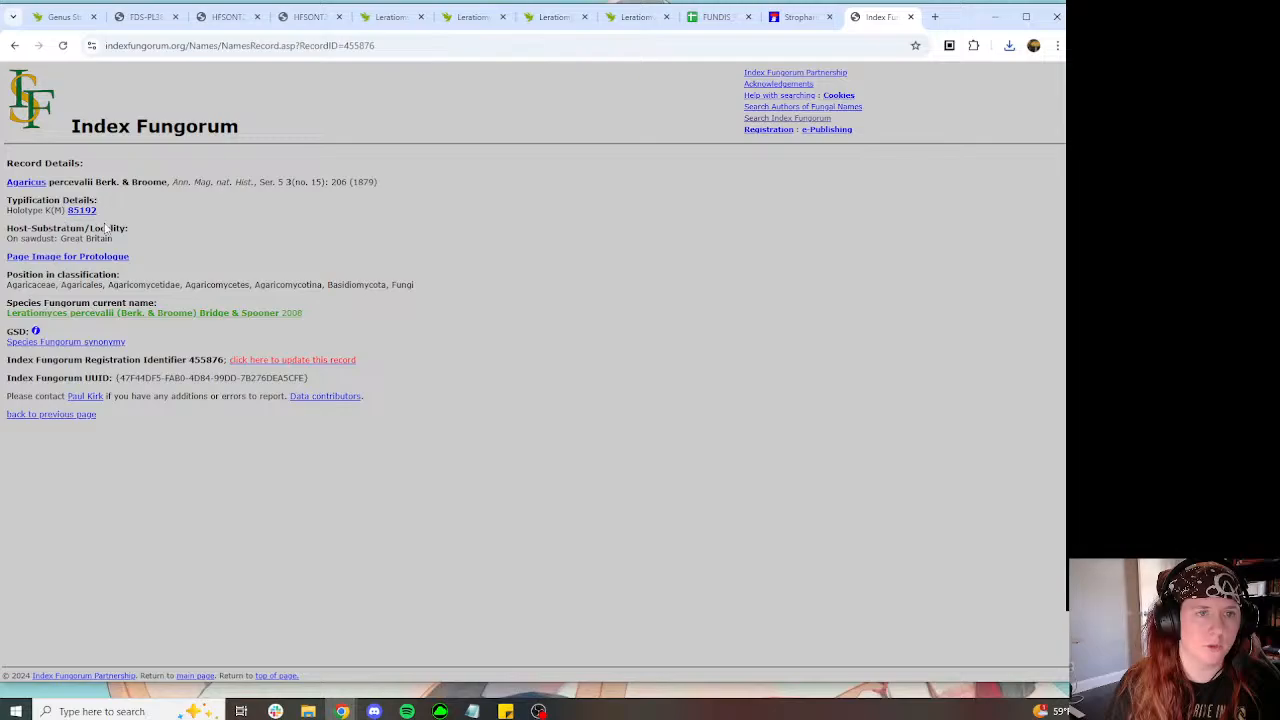
{"action": "left_click", "coordinate": [910, 17]}
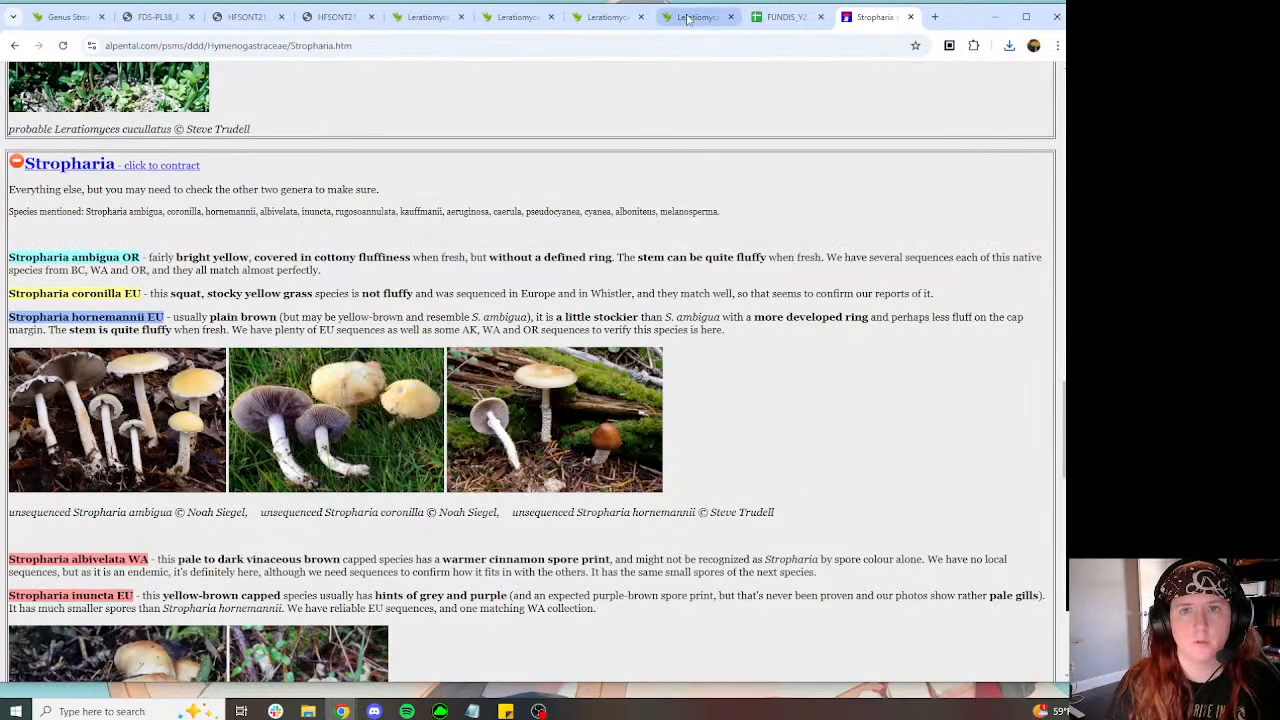
Step: Return to the MycoMap BLAST results, show more NCBI hits and examine the Leratiomyces matches with their identities and locations
{"action": "left_click", "coordinate": [336, 17]}
{"action": "scroll", "coordinate": [629, 293], "scroll_direction": "up", "scroll_amount": 15}
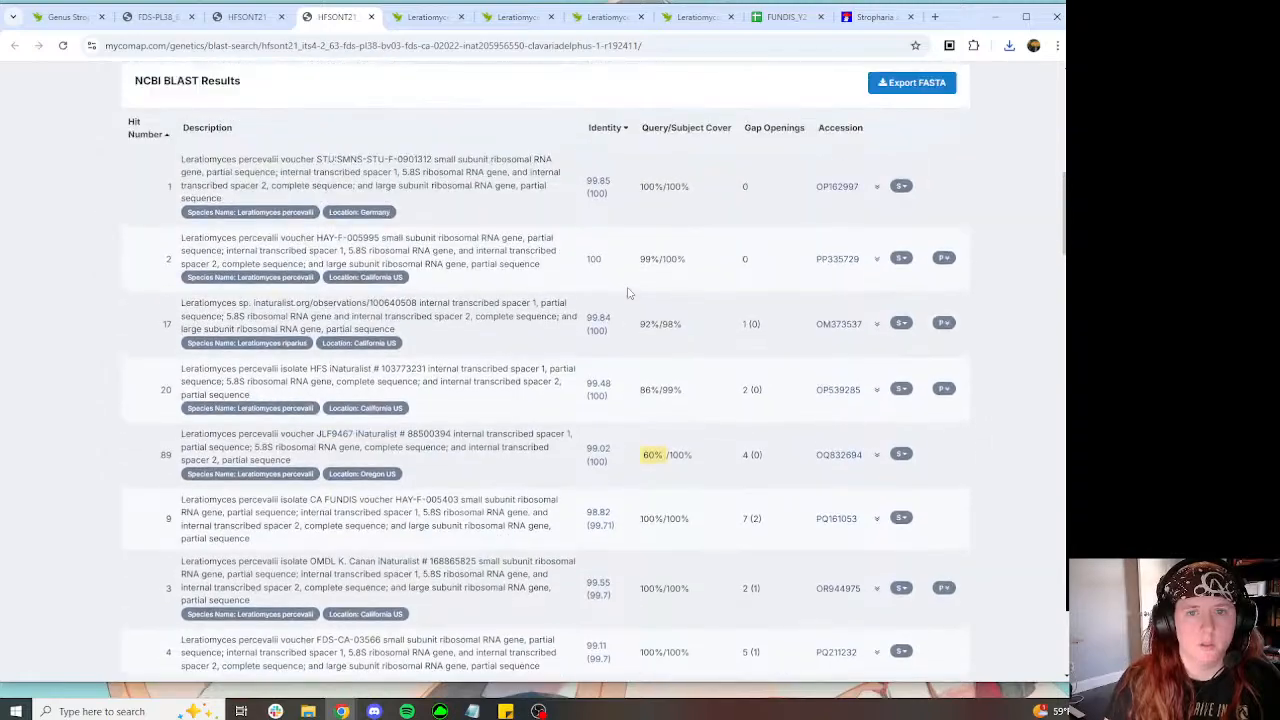
{"action": "scroll", "coordinate": [500, 260], "scroll_direction": "down", "scroll_amount": 3}
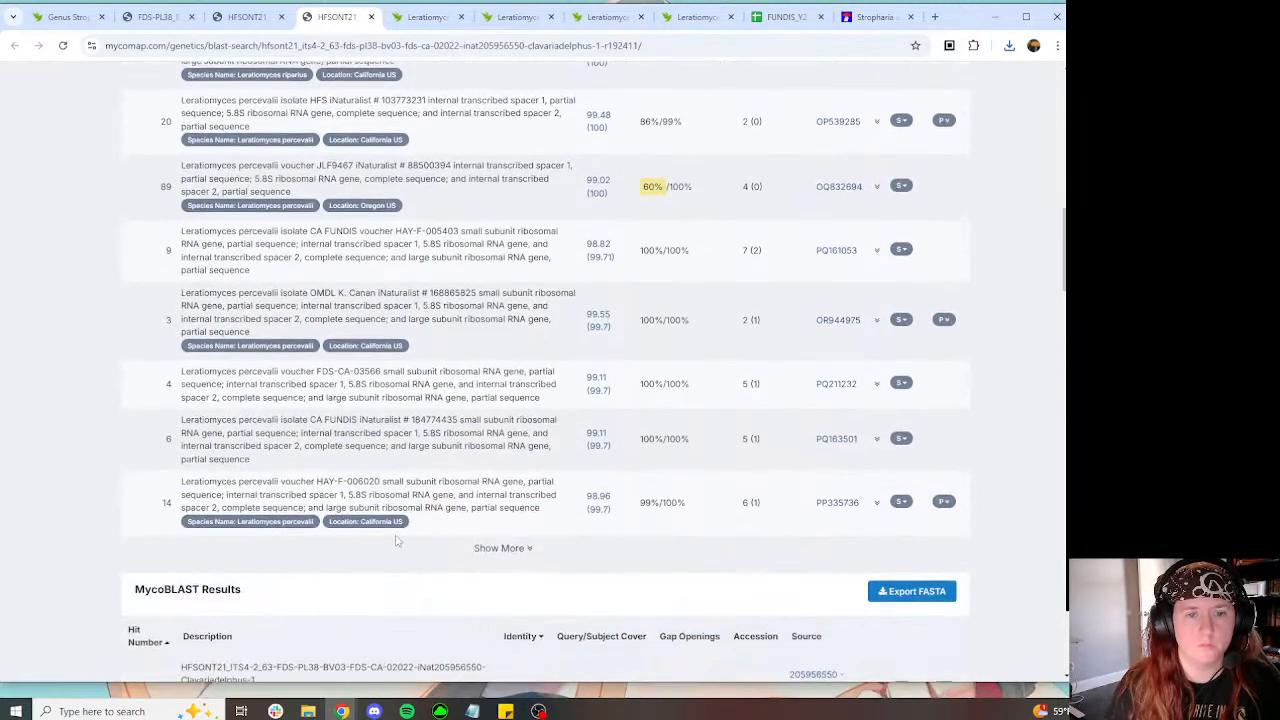
{"action": "left_click", "coordinate": [515, 548]}
{"action": "scroll", "coordinate": [400, 300], "scroll_direction": "down", "scroll_amount": 3}
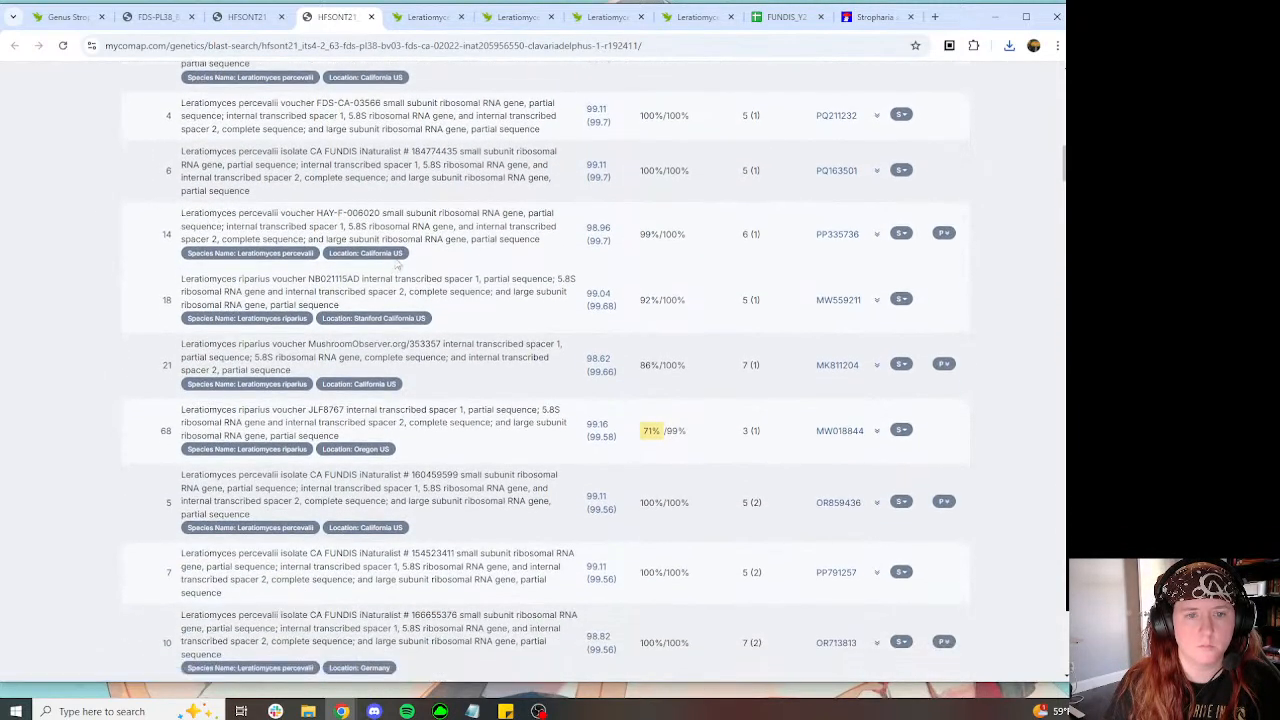
{"action": "scroll", "coordinate": [399, 265], "scroll_direction": "down", "scroll_amount": 5}
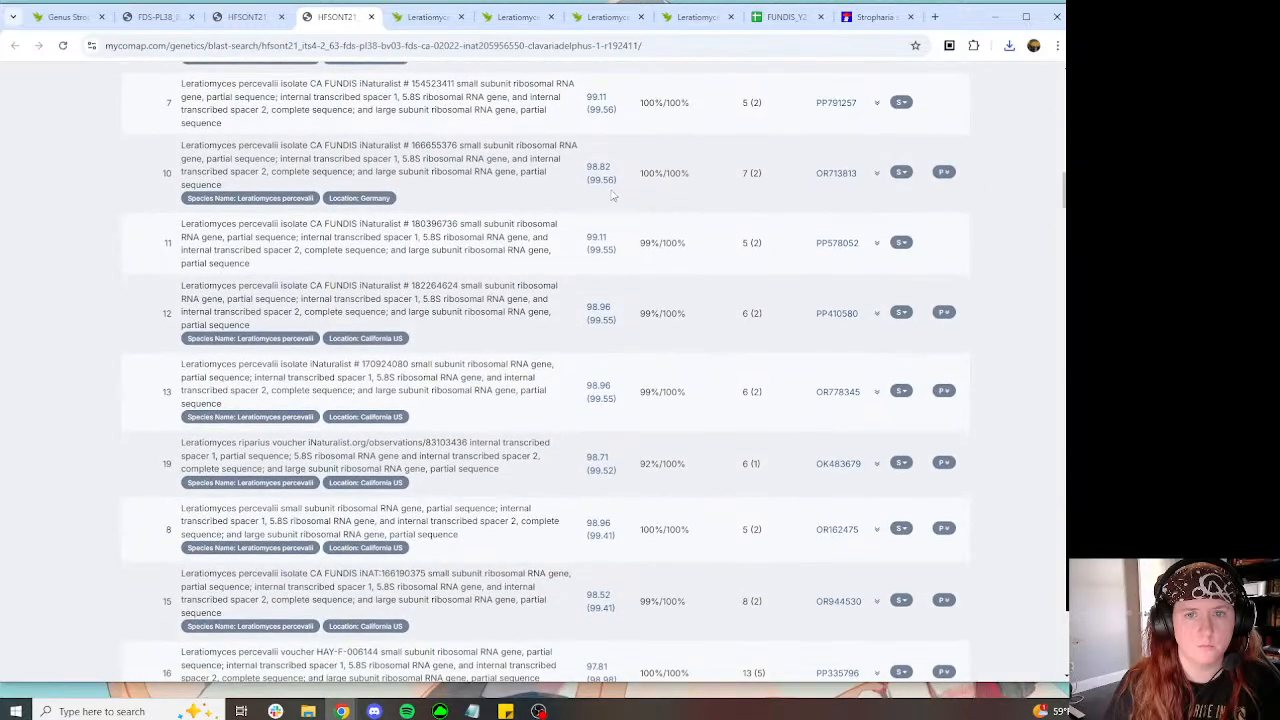
{"action": "scroll", "coordinate": [560, 240], "scroll_direction": "down", "scroll_amount": 5}
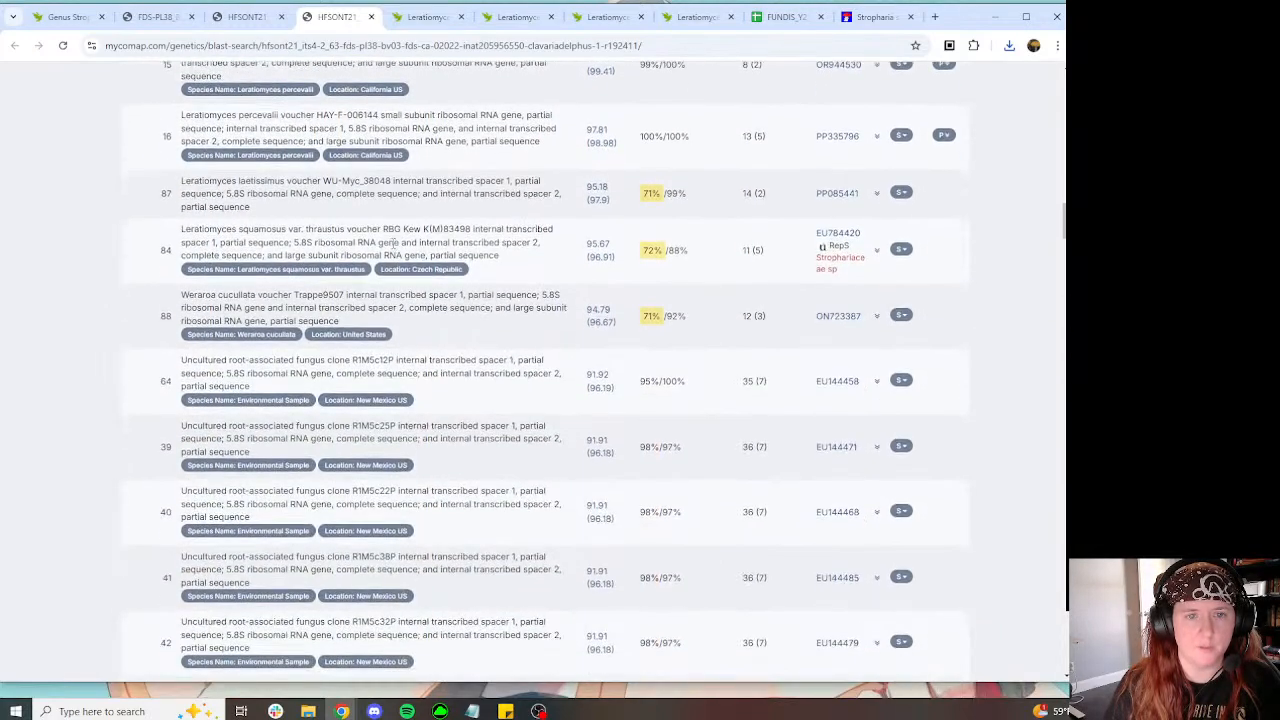
{"action": "scroll", "coordinate": [589, 292], "scroll_direction": "down", "scroll_amount": 1}
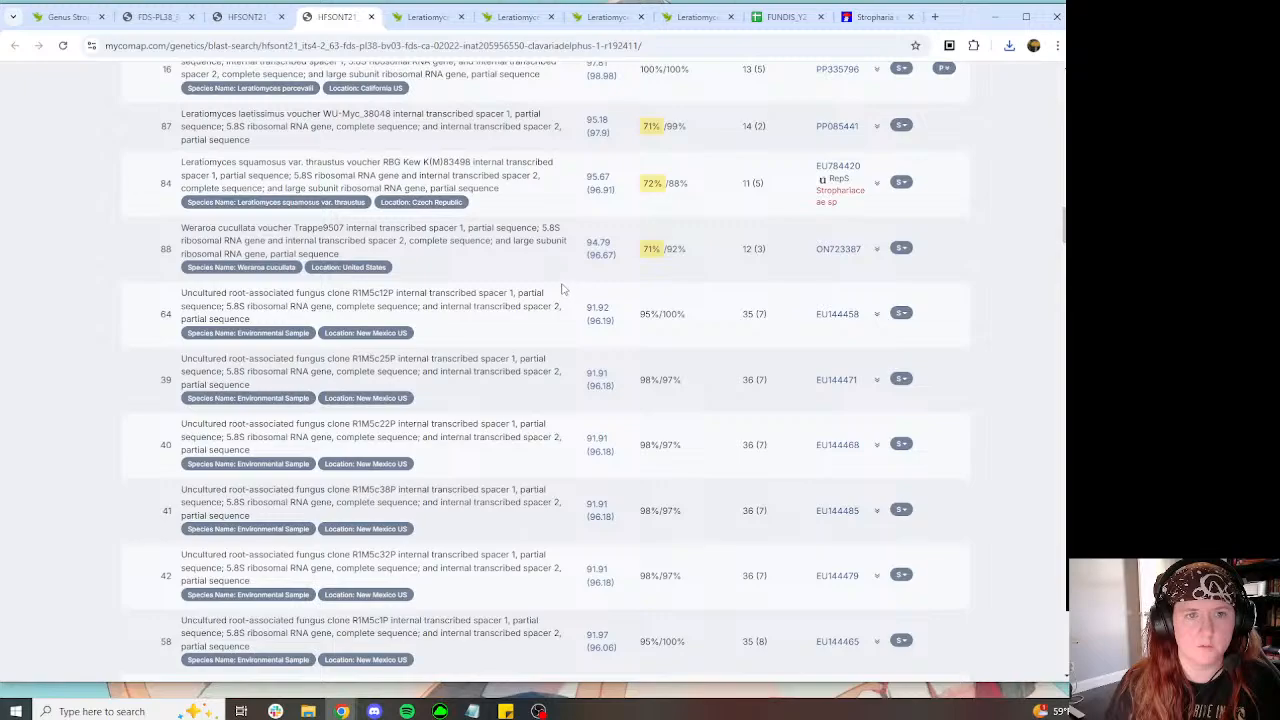
{"action": "scroll", "coordinate": [548, 287], "scroll_direction": "up", "scroll_amount": 4}
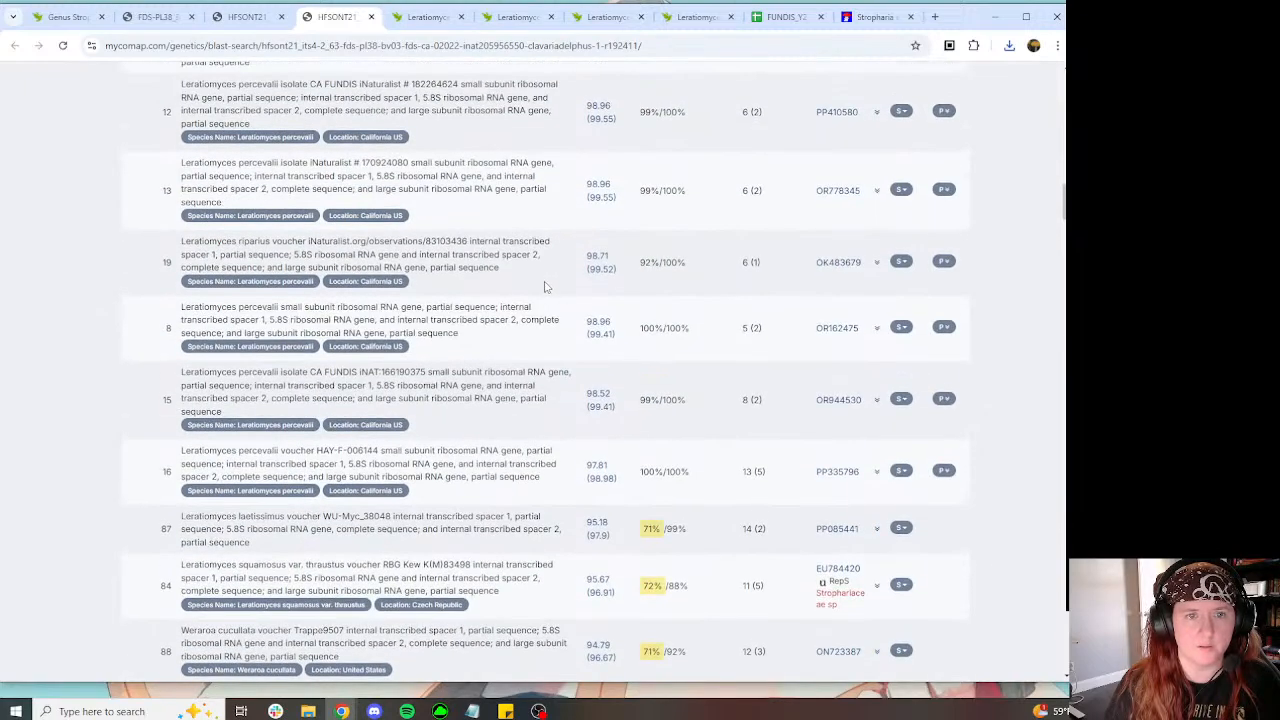
{"action": "scroll", "coordinate": [545, 287], "scroll_direction": "up", "scroll_amount": 3}
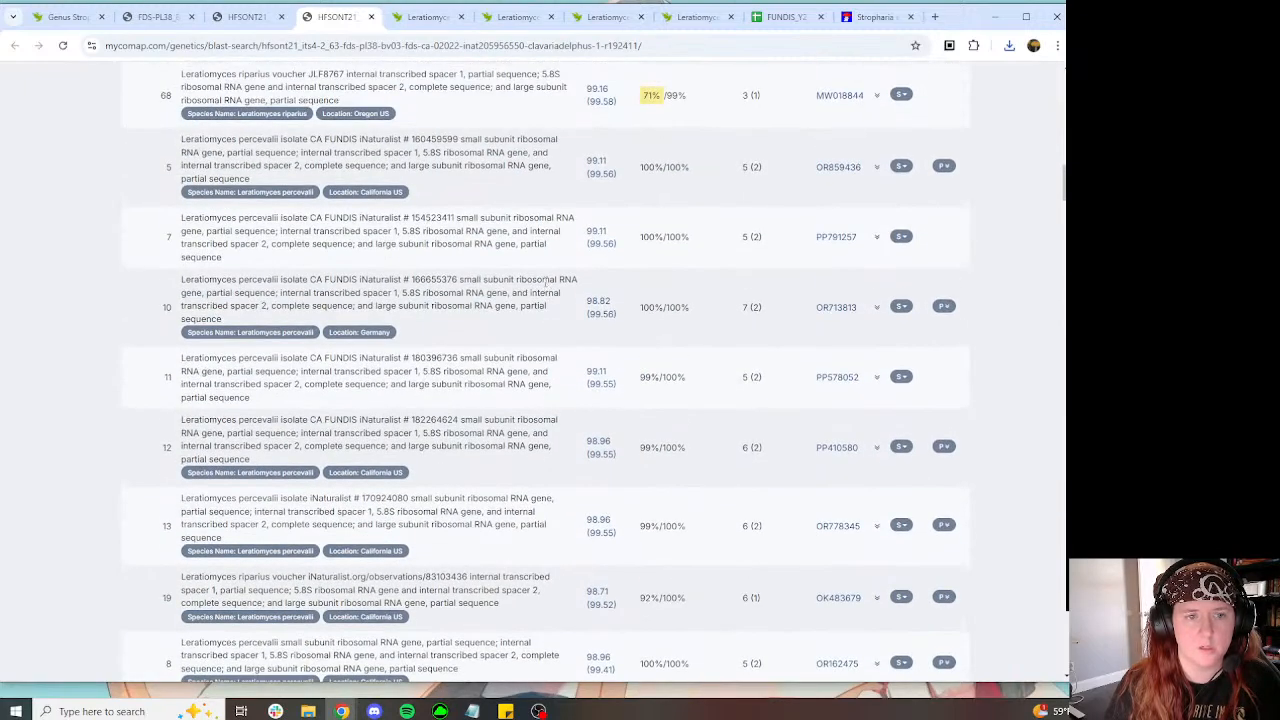
Step: List the NCBI hits in hit-number order, expand the list and examine the species names and locations down to the environmental samples
{"action": "scroll", "coordinate": [545, 283], "scroll_direction": "up", "scroll_amount": 10}
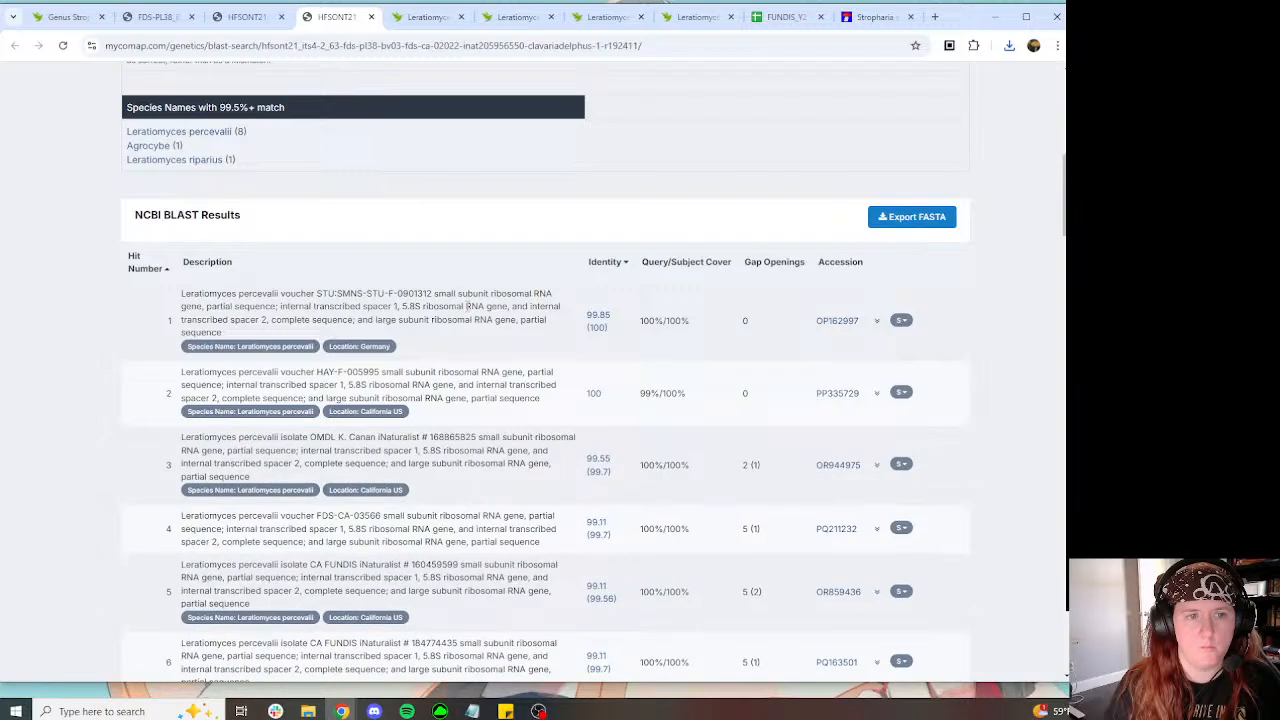
{"action": "scroll", "coordinate": [416, 365], "scroll_direction": "down", "scroll_amount": 3}
{"action": "scroll", "coordinate": [430, 330], "scroll_direction": "down", "scroll_amount": 3}
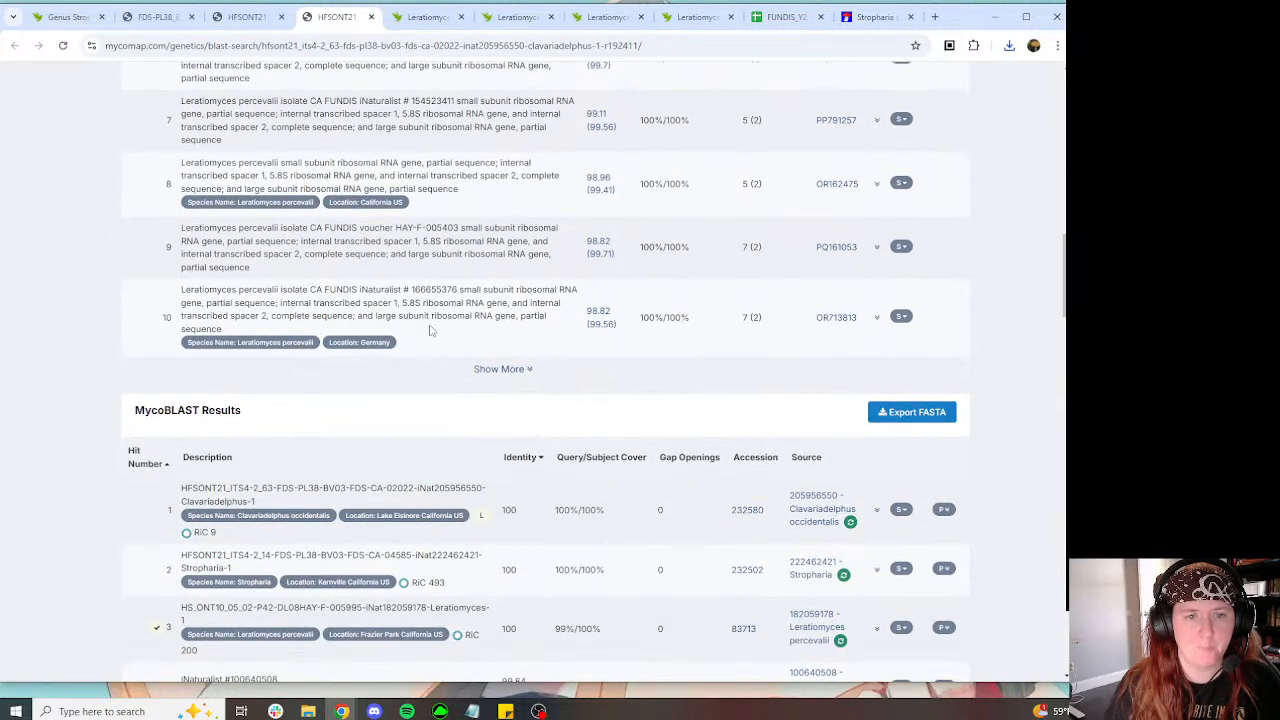
{"action": "left_click", "coordinate": [503, 369]}
{"action": "scroll", "coordinate": [353, 325], "scroll_direction": "down", "scroll_amount": 3}
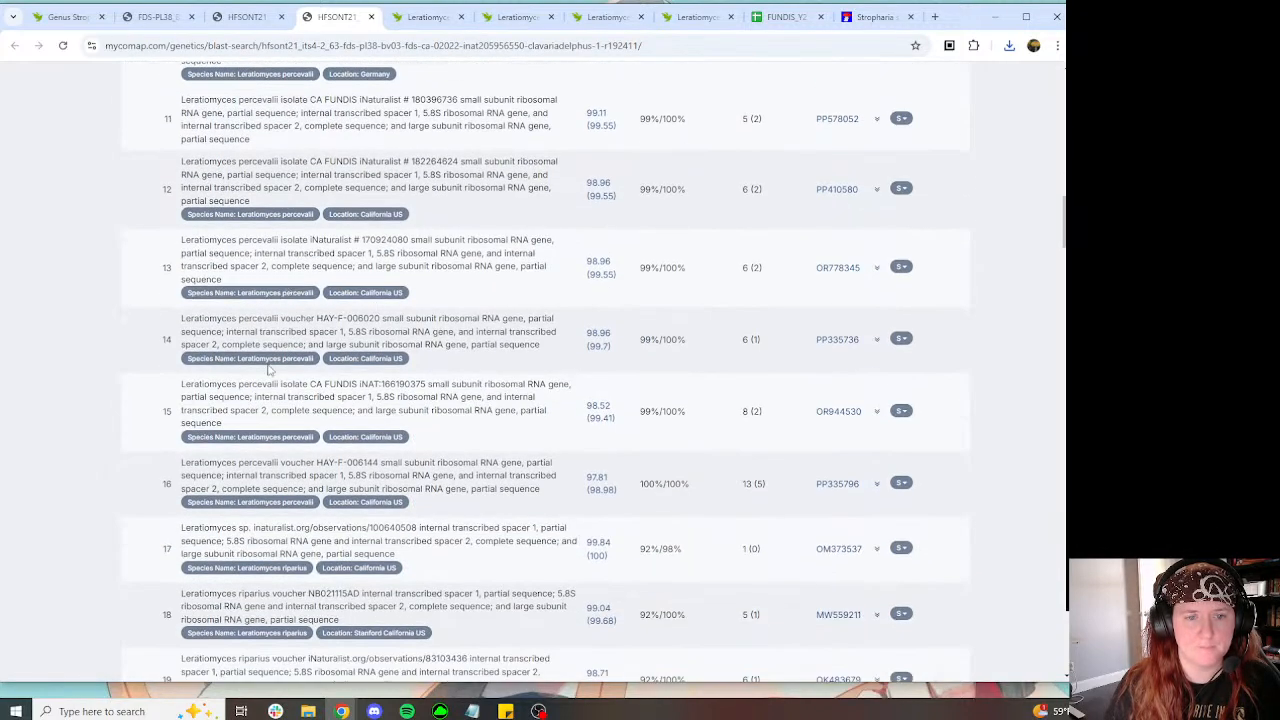
{"action": "scroll", "coordinate": [268, 370], "scroll_direction": "down", "scroll_amount": 2}
{"action": "scroll", "coordinate": [268, 325], "scroll_direction": "down", "scroll_amount": 5}
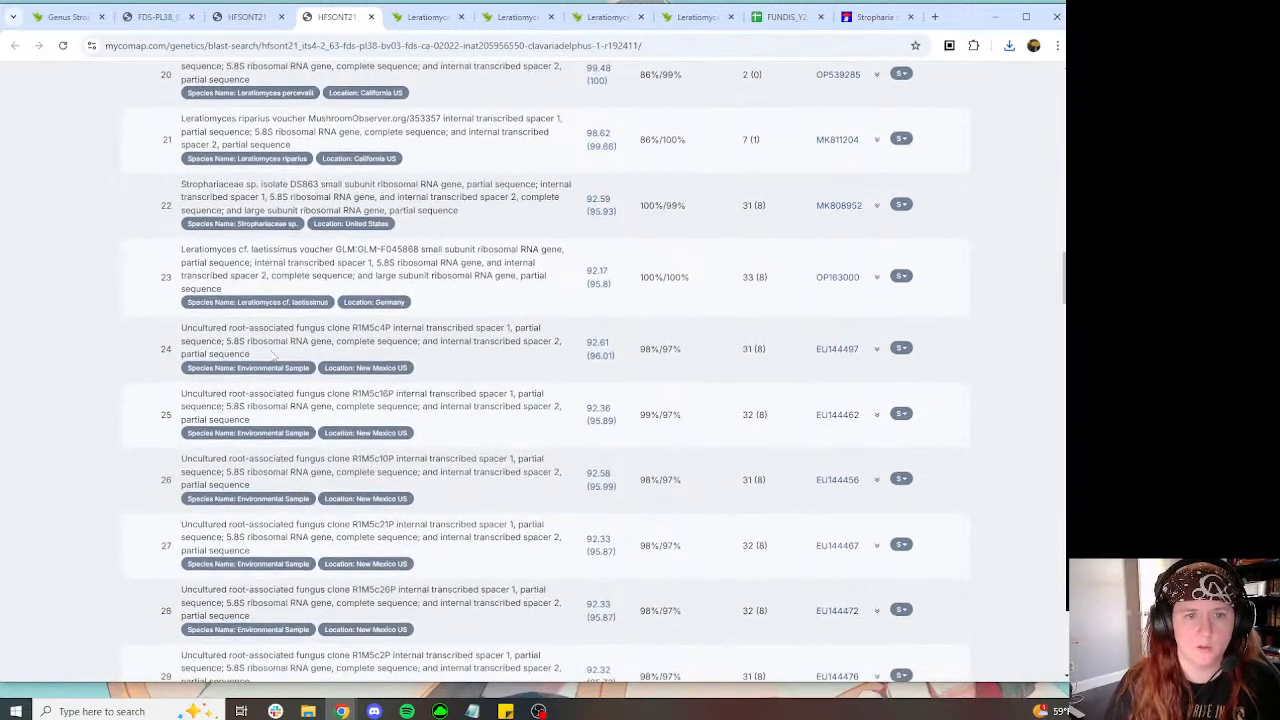
{"action": "scroll", "coordinate": [354, 306], "scroll_direction": "down", "scroll_amount": 3}
{"action": "scroll", "coordinate": [345, 307], "scroll_direction": "up", "scroll_amount": 4}
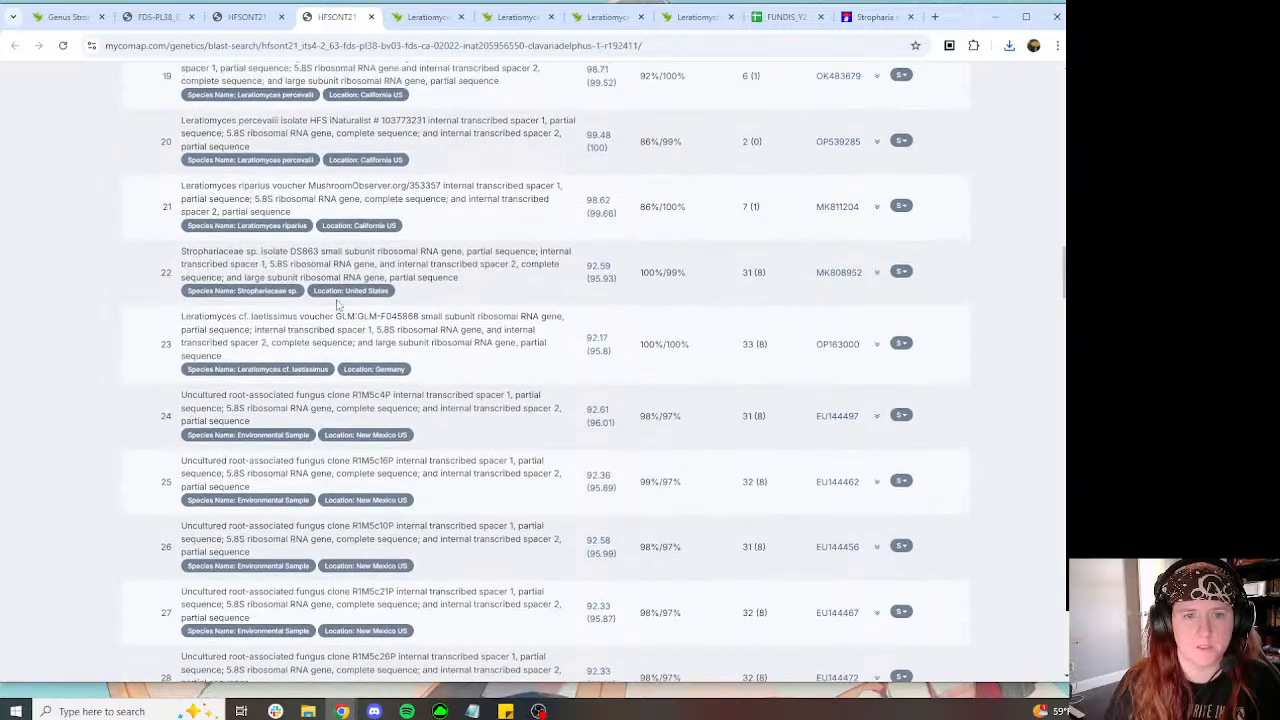
{"action": "scroll", "coordinate": [555, 270], "scroll_direction": "up", "scroll_amount": 10}
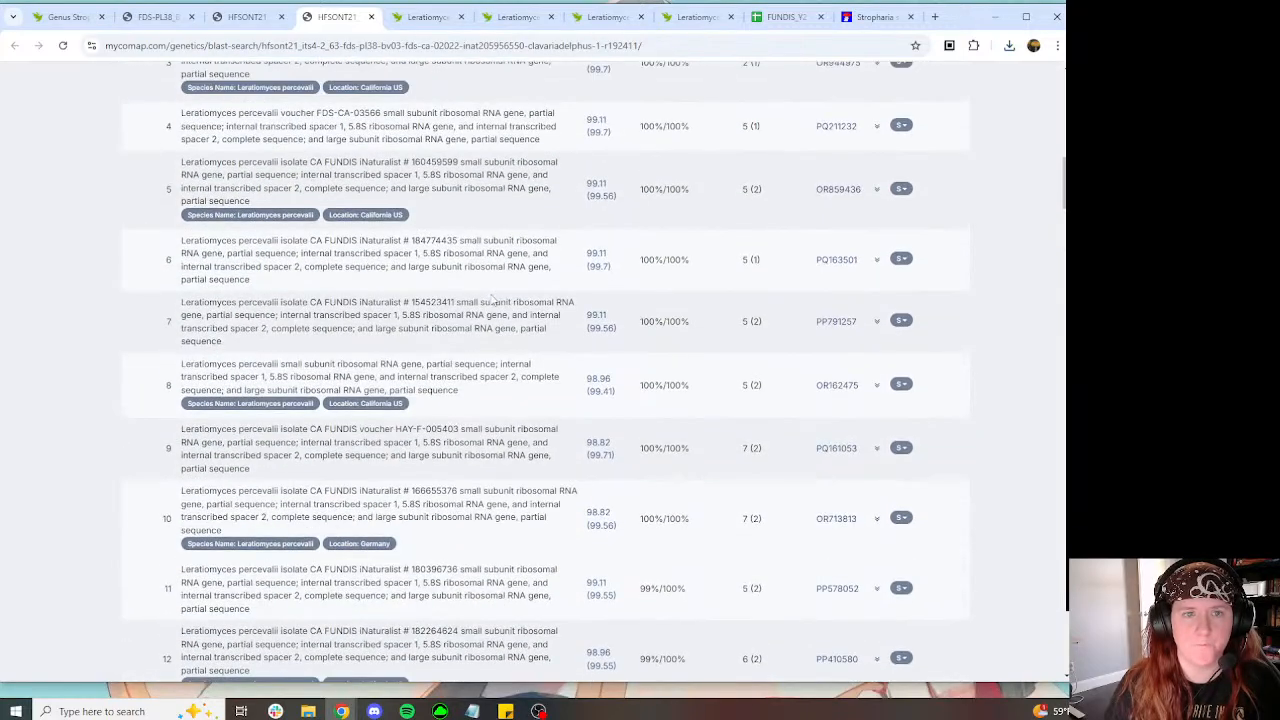
{"action": "scroll", "coordinate": [374, 187], "scroll_direction": "up", "scroll_amount": 4}
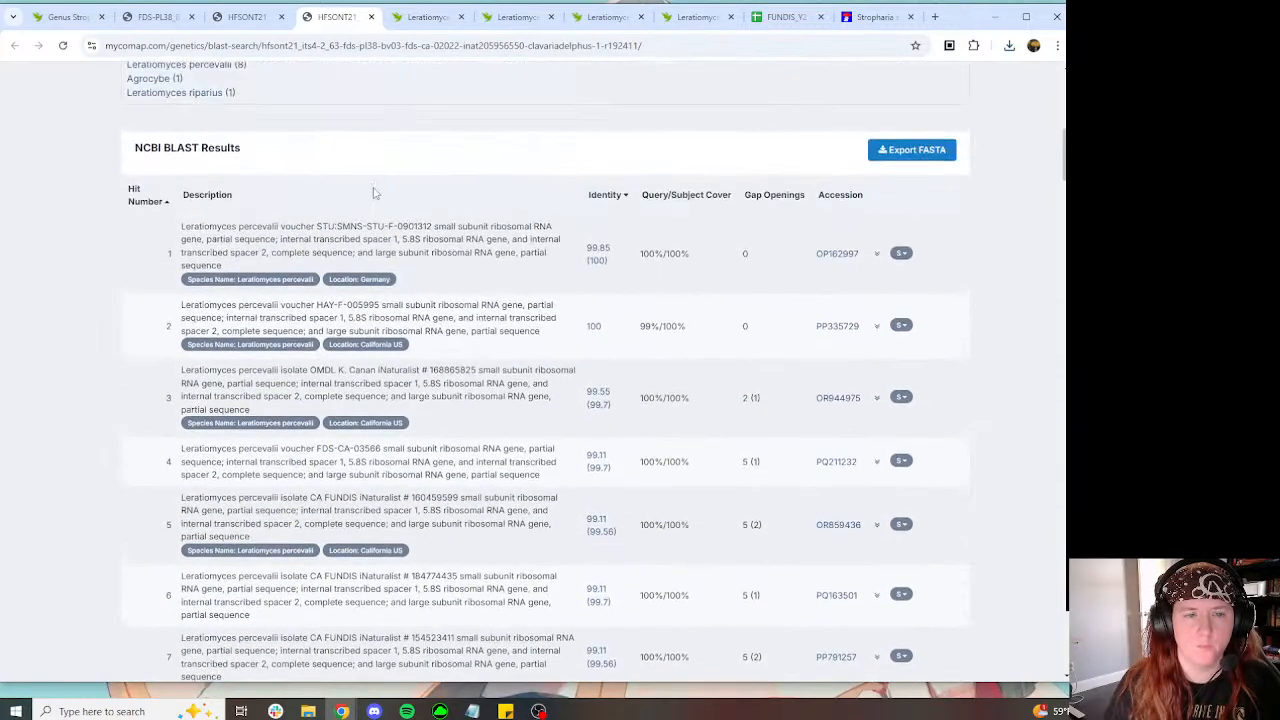
Step: Open the NCBI BLAST site in a new tab and bring up the Nucleotide BLAST search form
{"action": "left_click", "coordinate": [935, 16]}
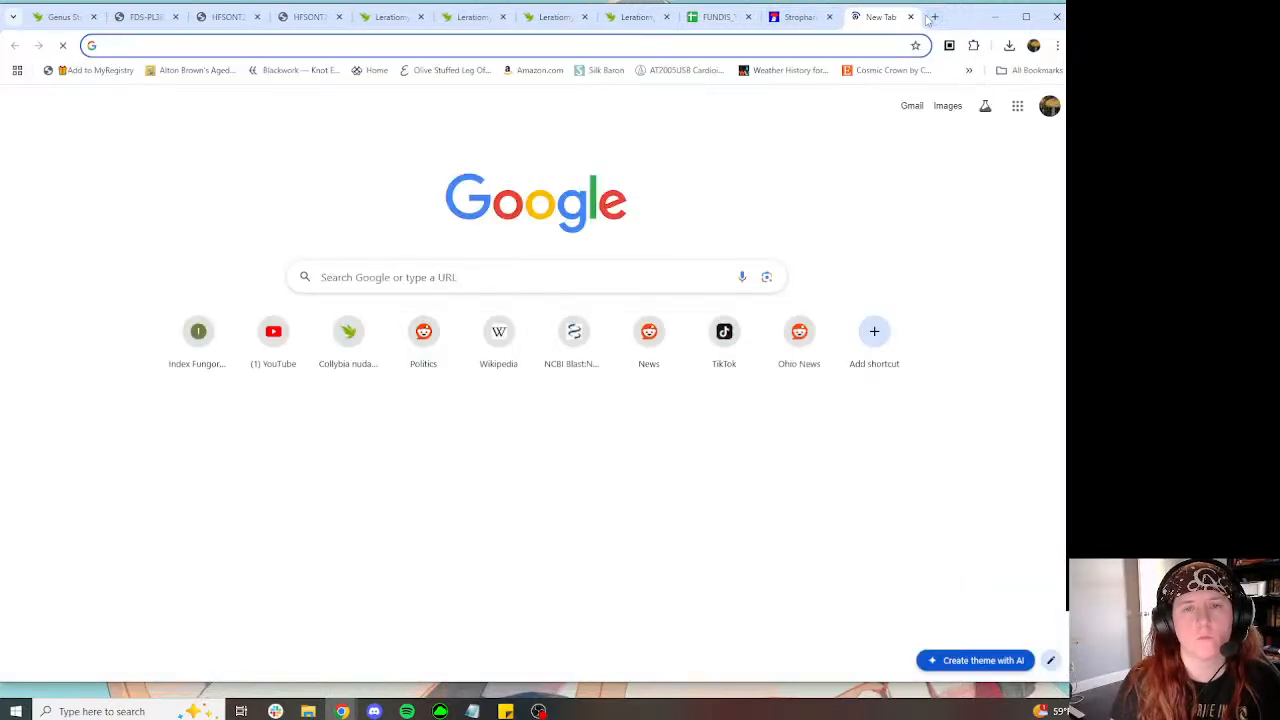
{"action": "type", "text": "bl"}
{"action": "key", "text": "Return"}
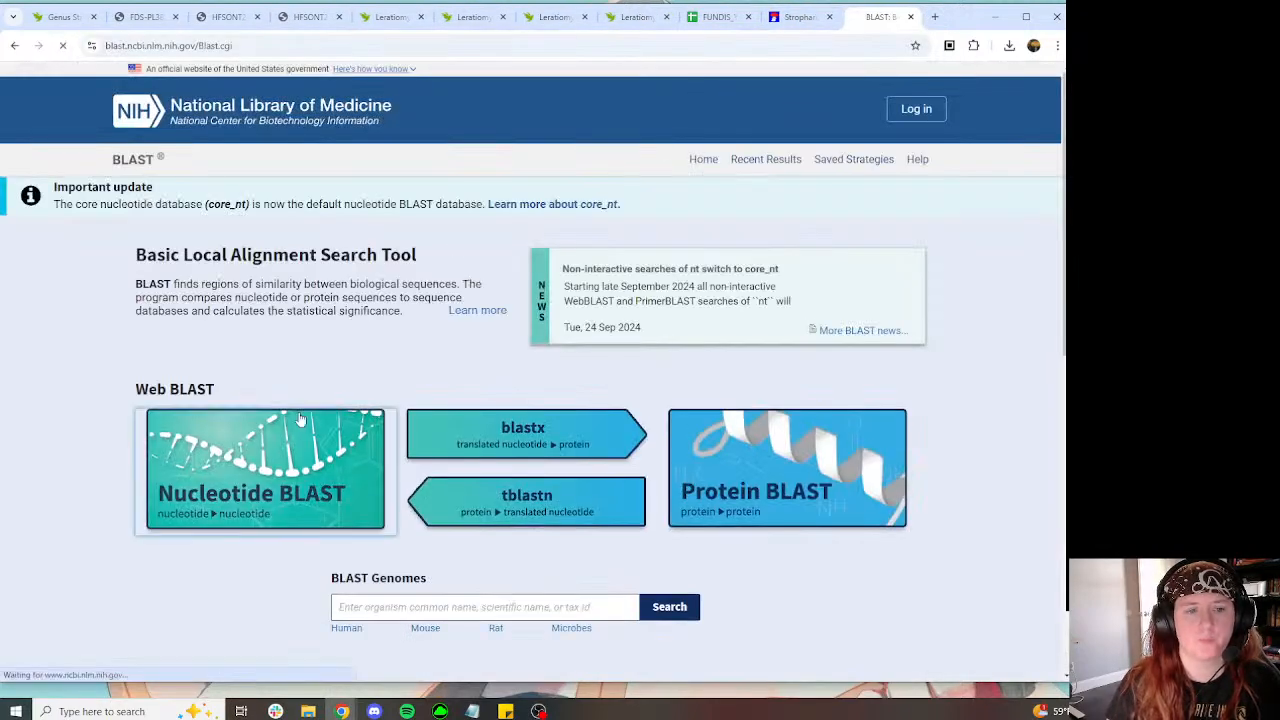
{"action": "left_click", "coordinate": [300, 419]}
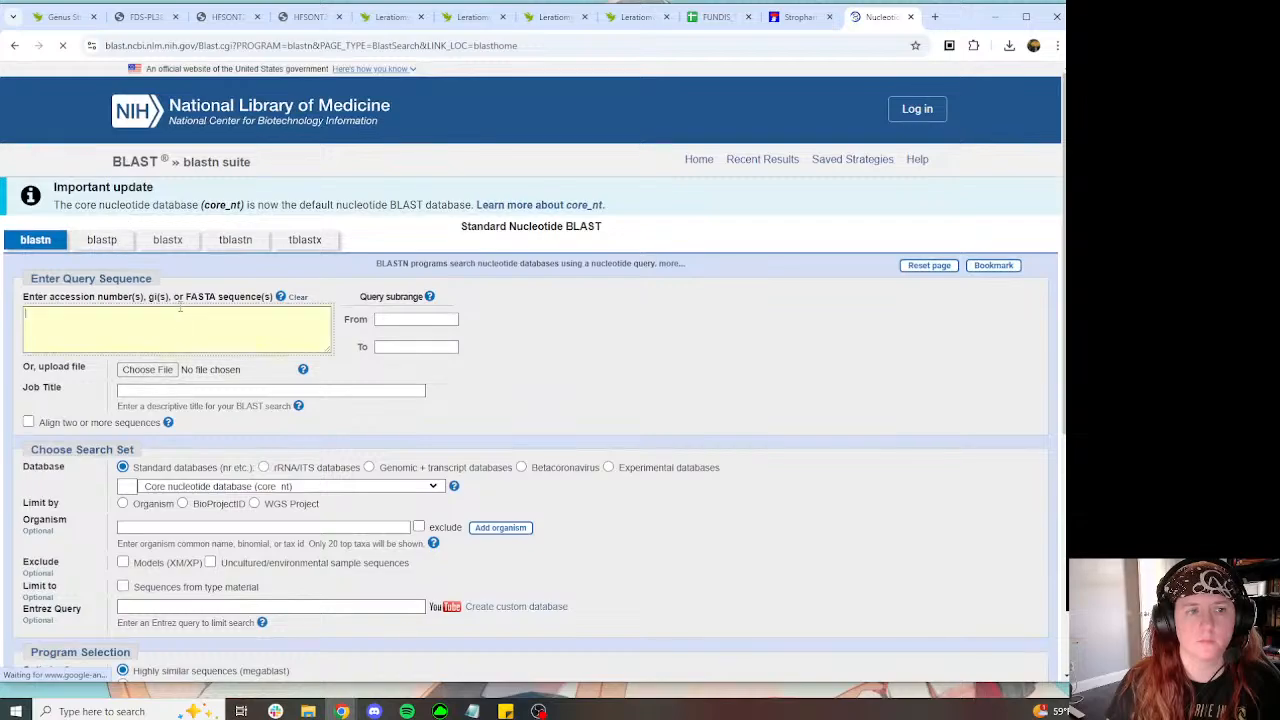
{"action": "type", "text": "Lerat"}
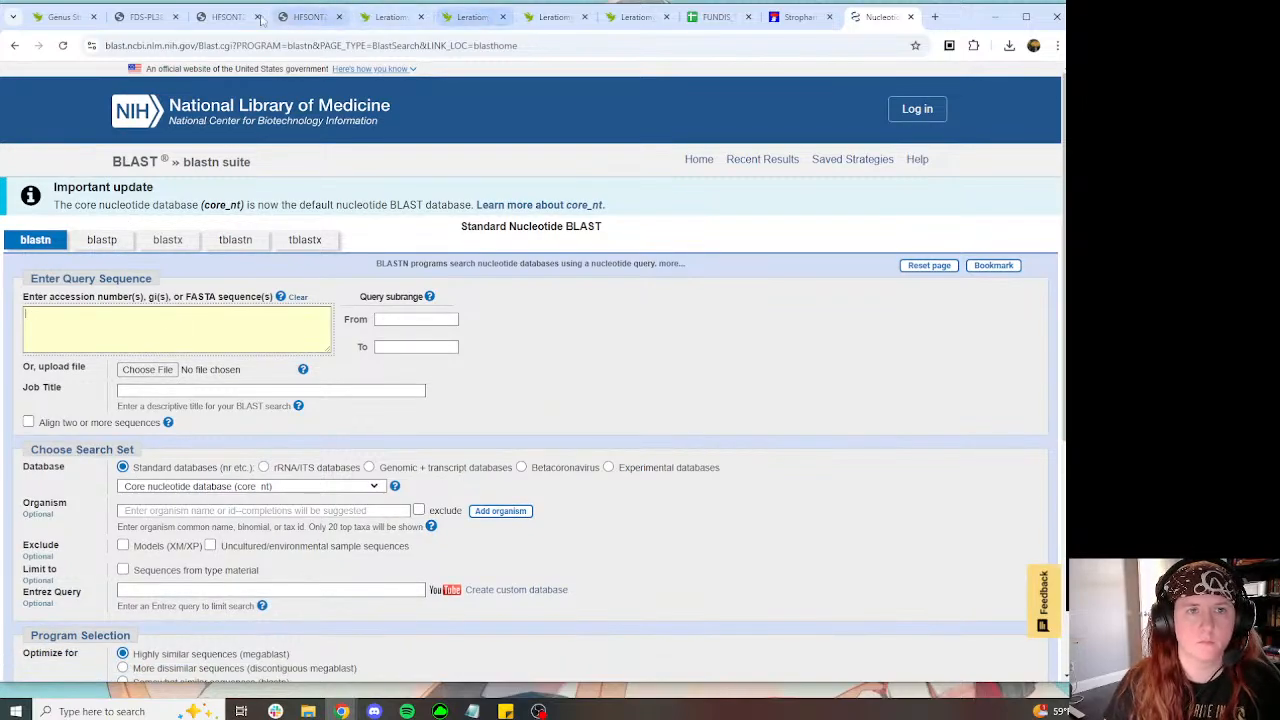
Step: Copy the FDS-CA-04585 Stropharia sequence from its MycoMap page and paste it as the nucleotide BLAST query
{"action": "left_click", "coordinate": [226, 17]}
{"action": "left_click", "coordinate": [277, 274]}
{"action": "left_click", "coordinate": [880, 17]}
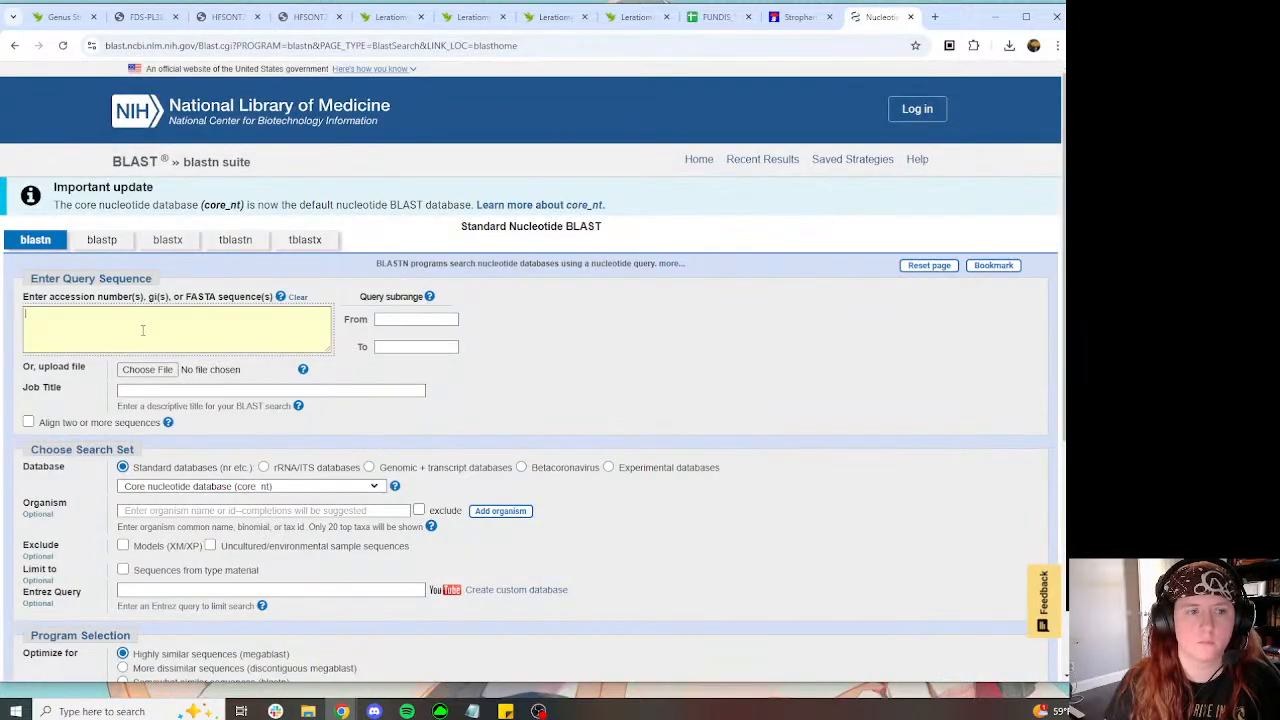
{"action": "key", "text": "ctrl+v"}
Step: Try a BLAST search limited to the organism Leratiomyces percevalii (taxid:2231233), and go back to the search form
{"action": "scroll", "coordinate": [586, 323], "scroll_direction": "down", "scroll_amount": 3}
{"action": "left_click", "coordinate": [218, 379]}
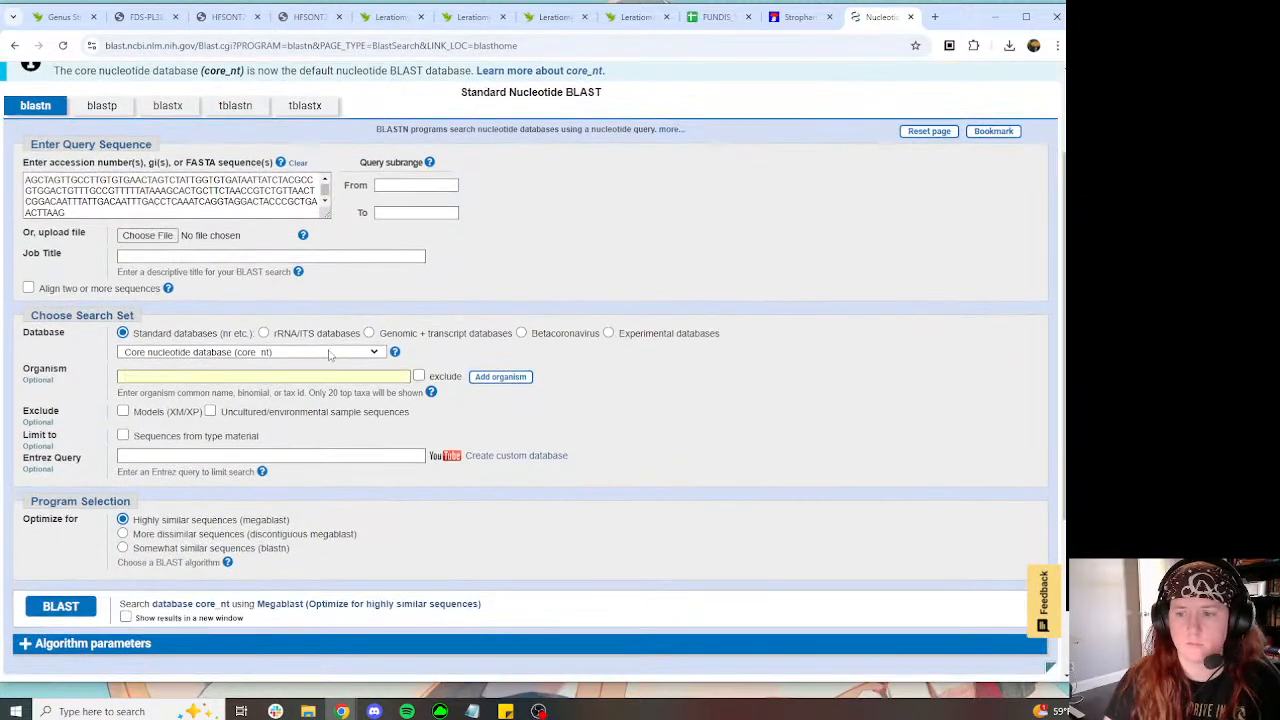
{"action": "type", "text": "Leratiomyces p"}
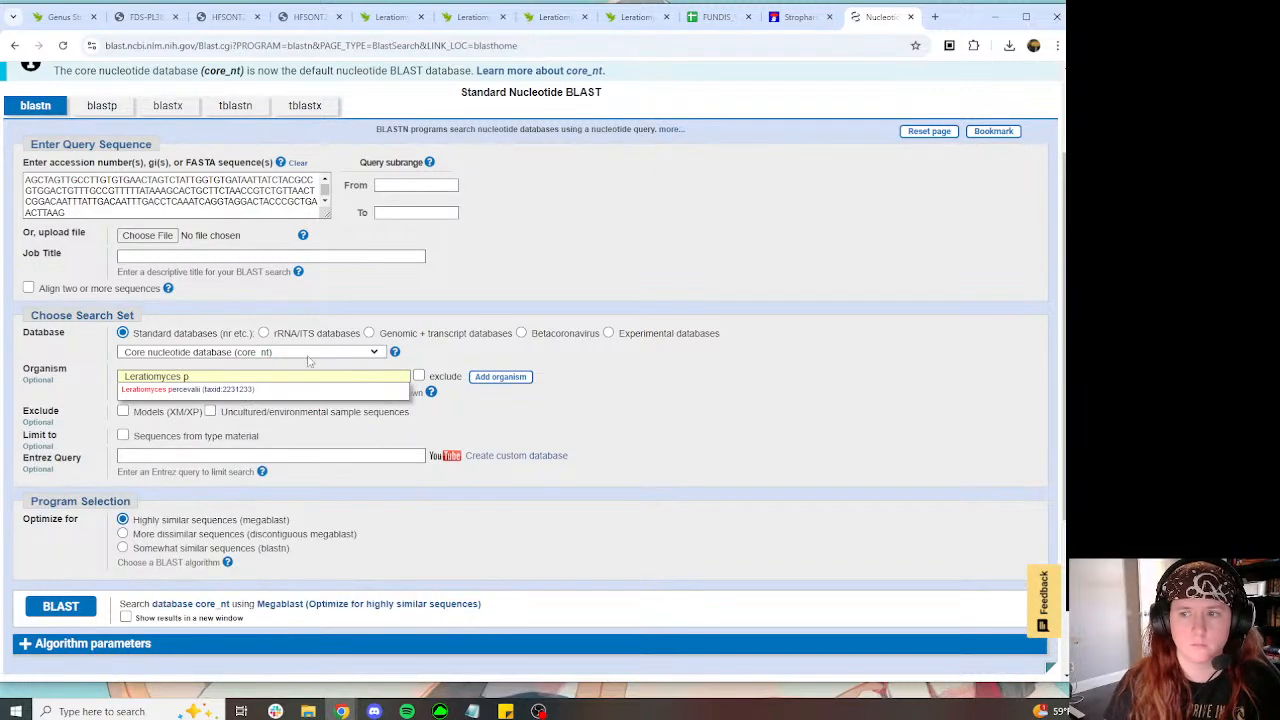
{"action": "left_click", "coordinate": [218, 389]}
{"action": "left_click", "coordinate": [60, 606]}
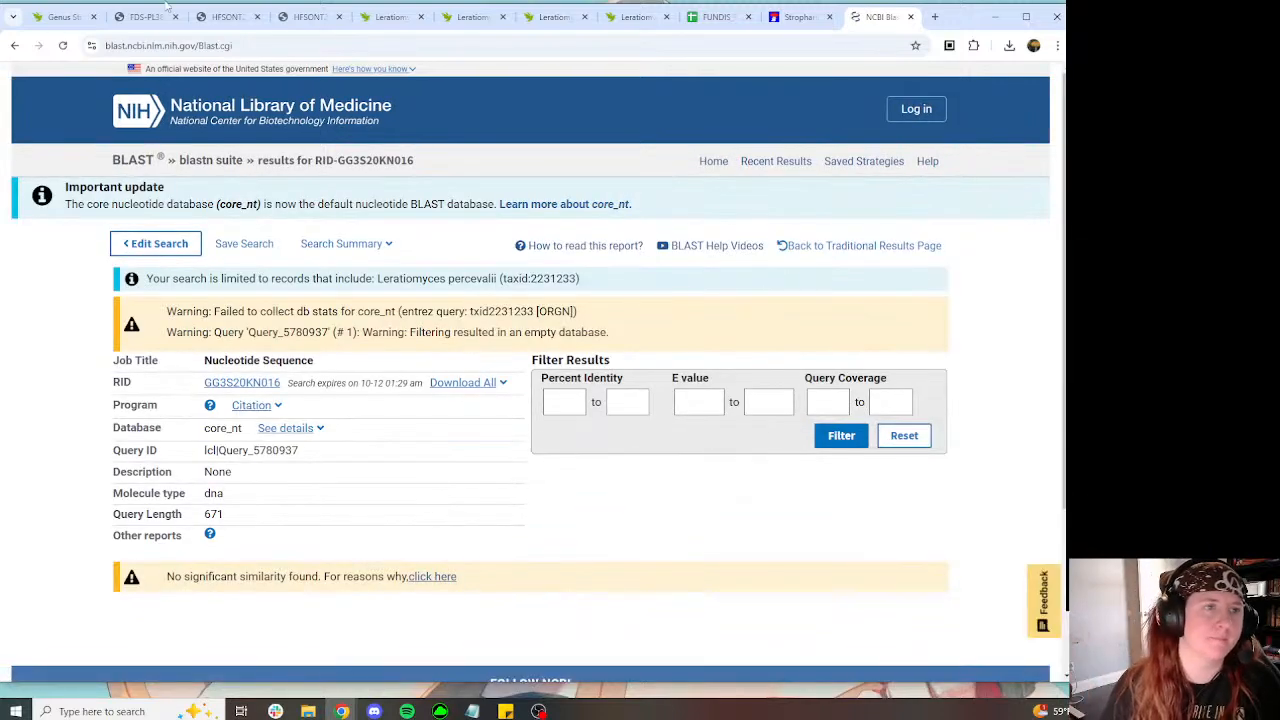
{"action": "left_click", "coordinate": [15, 46]}
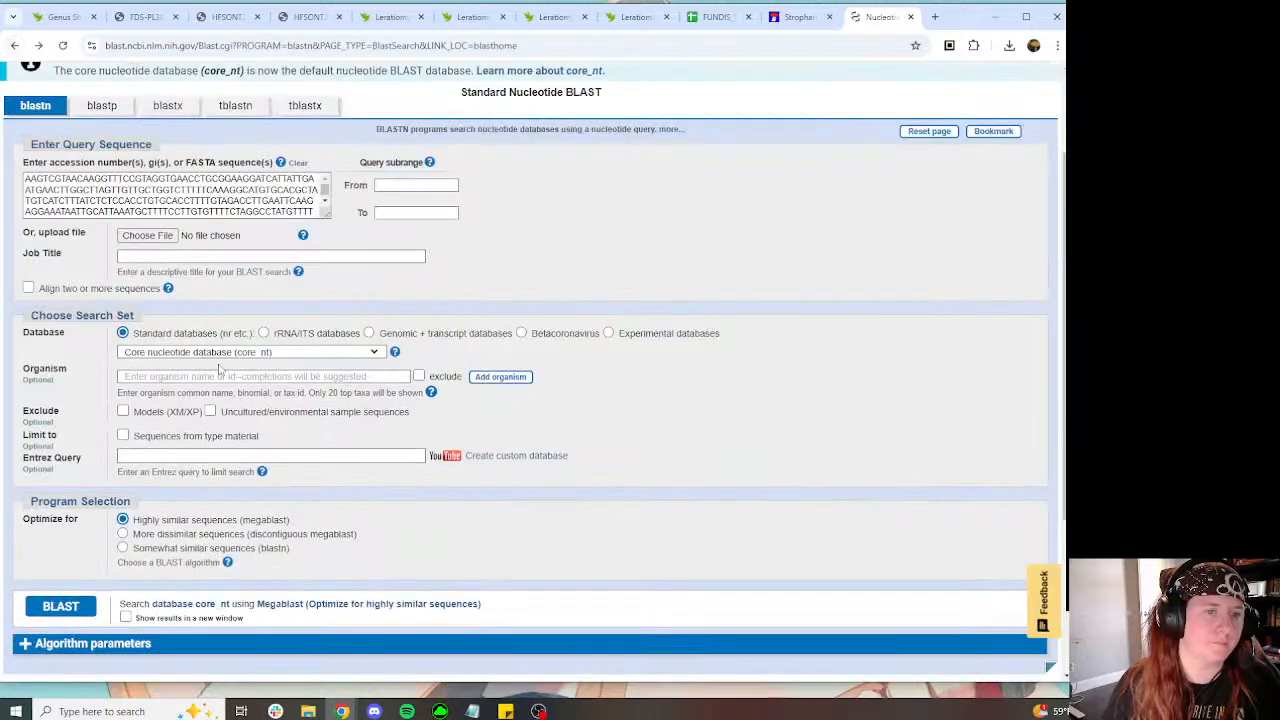
Step: Rerun the BLAST search with the organism set to Leratiomyces percevalii (taxid:2231233), and return to the search form
{"action": "left_click", "coordinate": [241, 376]}
{"action": "type", "text": "Leratiomyces"}
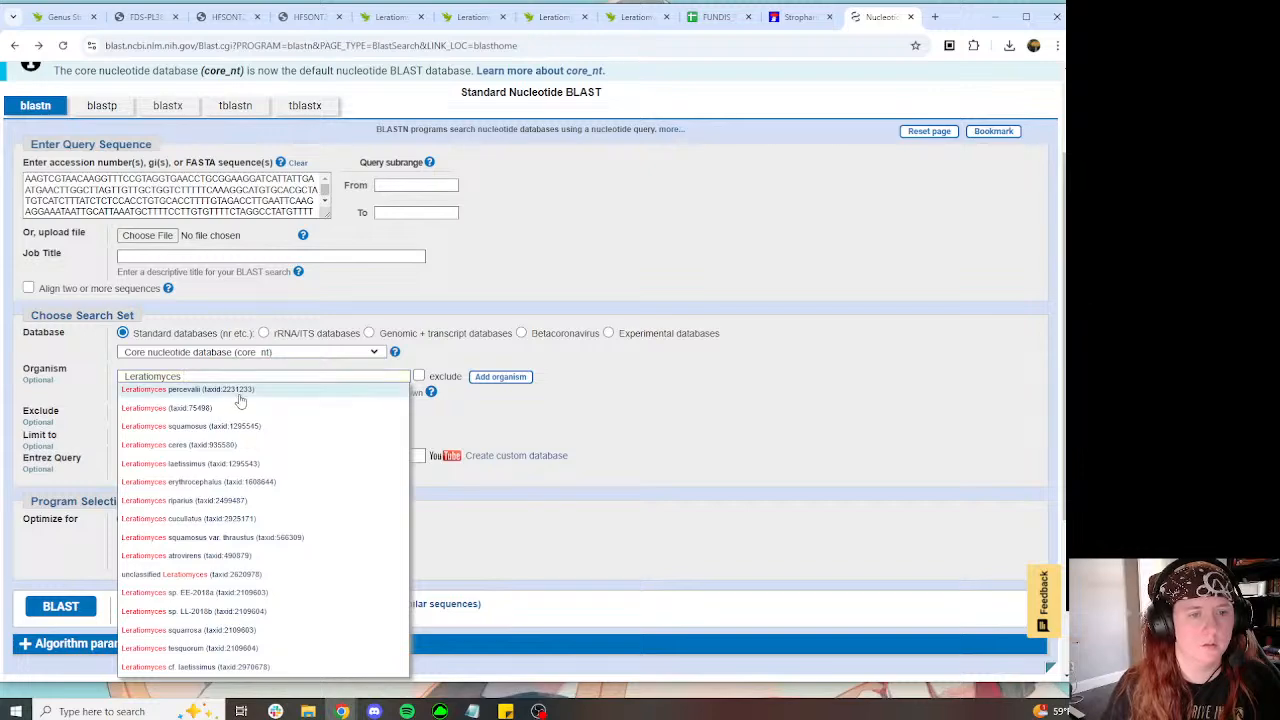
{"action": "left_click", "coordinate": [240, 393]}
{"action": "left_click", "coordinate": [73, 610]}
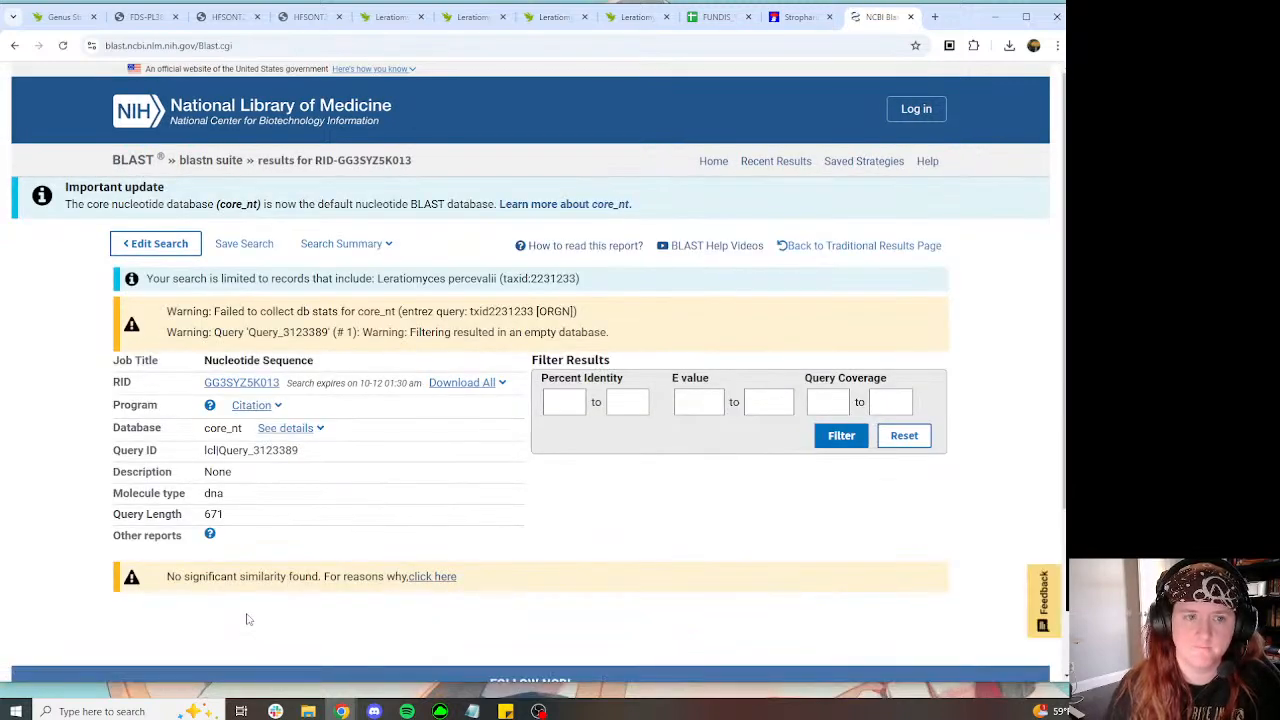
{"action": "key", "text": "alt+Left"}
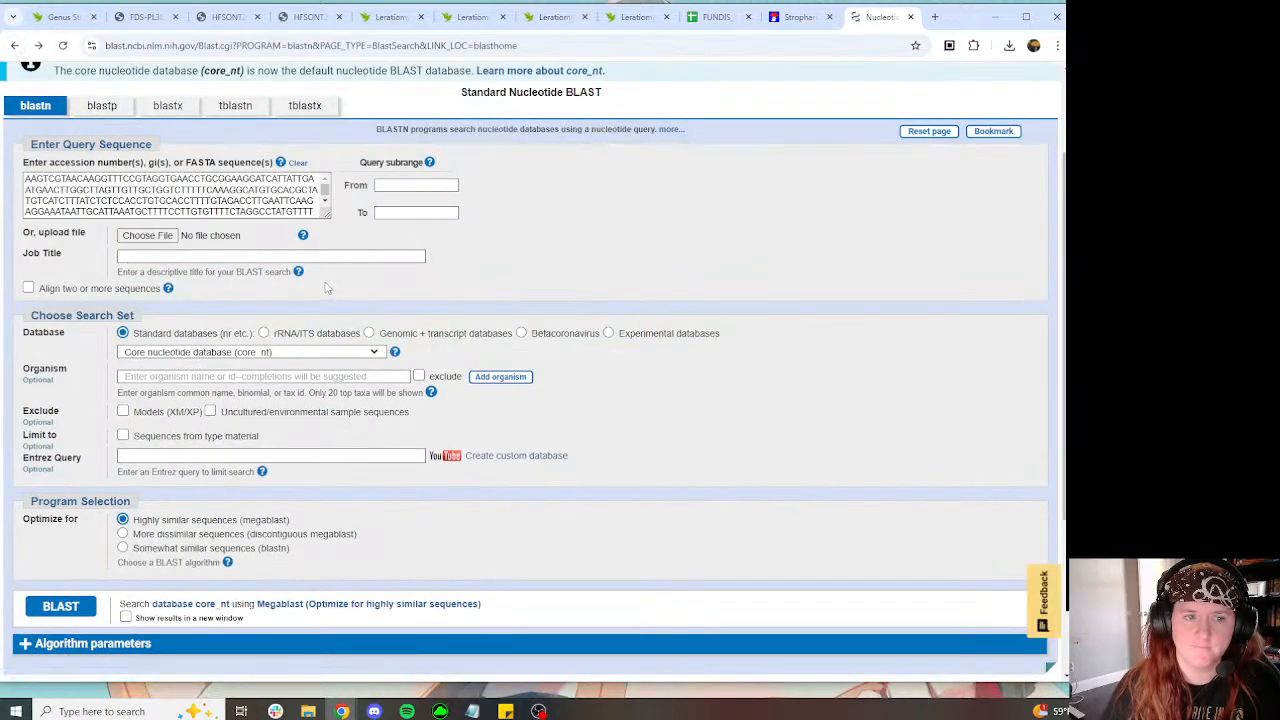
Step: Look back at the Leratiomyces percevalii observation and the NCBI BLAST results on MycoMap, and return to the BLAST form
{"action": "left_click", "coordinate": [628, 17]}
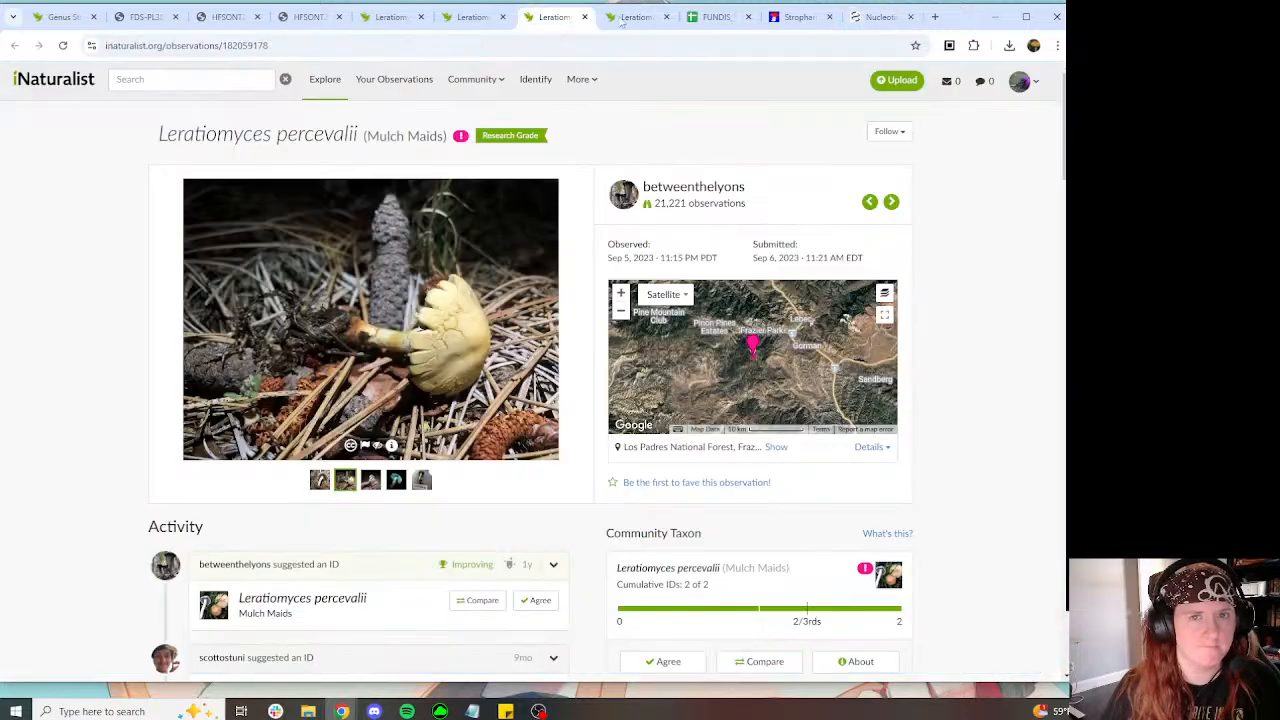
{"action": "left_click", "coordinate": [310, 17]}
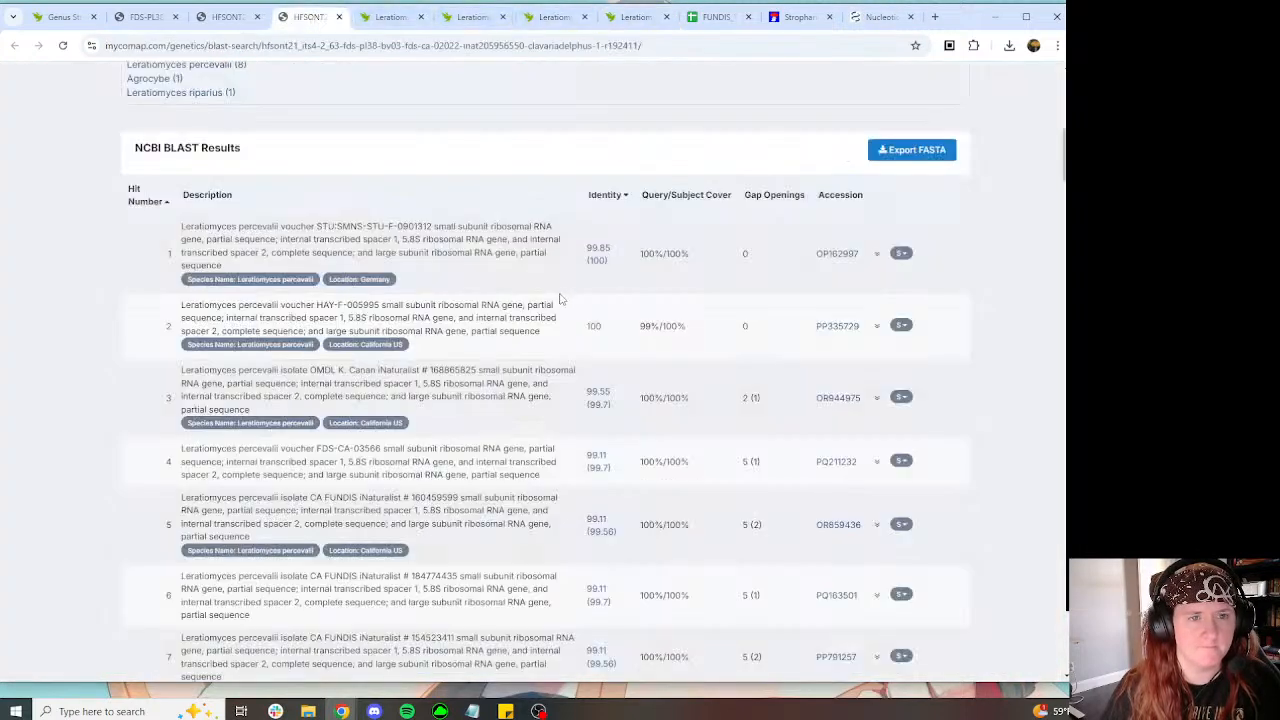
{"action": "left_click", "coordinate": [856, 14]}
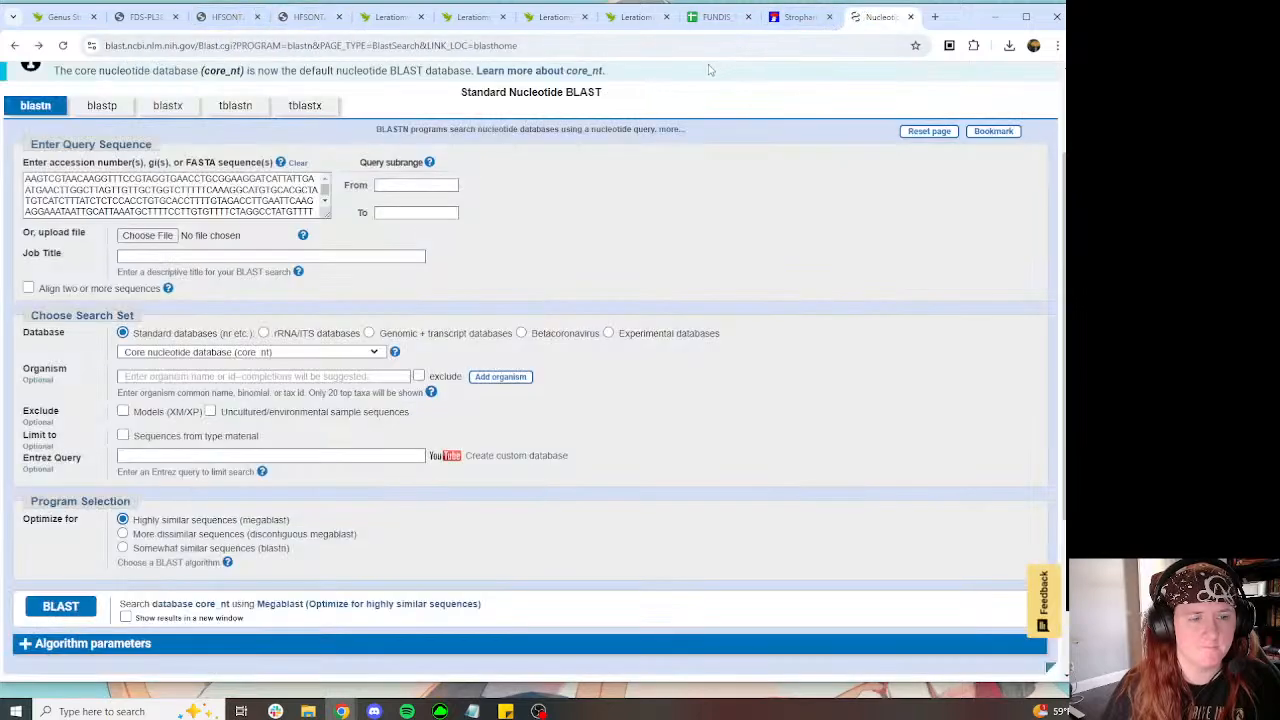
Step: Run nucleotide BLAST limited to Leratiomyces percevalii (taxid:2231233) and examine the percent identity and accession length of the hits
{"action": "left_click", "coordinate": [224, 372]}
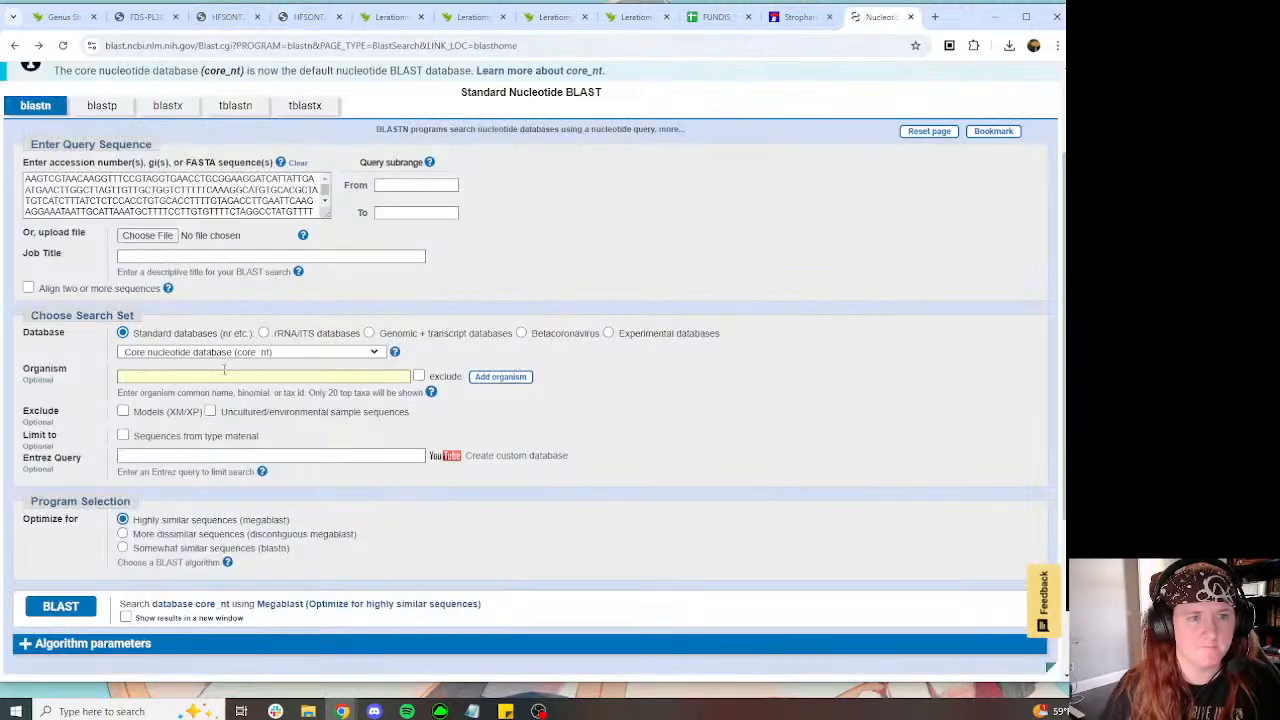
{"action": "type", "text": "leratio"}
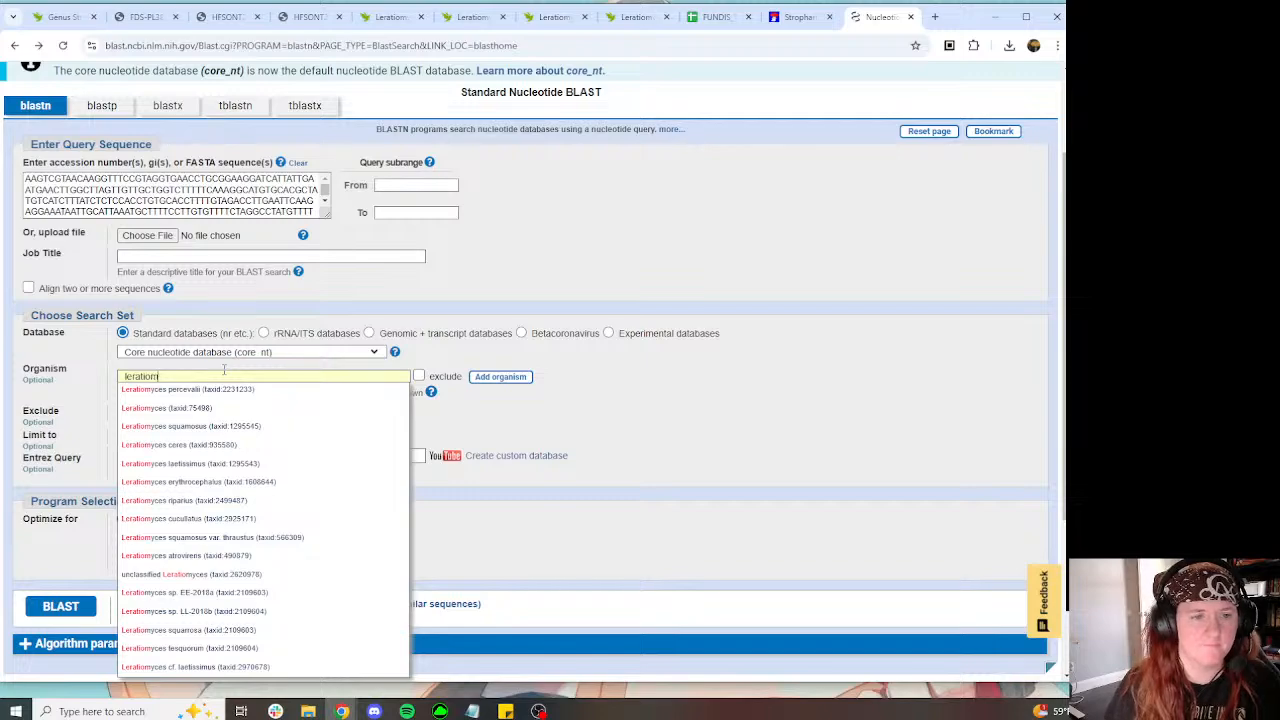
{"action": "type", "text": "m"}
{"action": "left_click", "coordinate": [209, 389]}
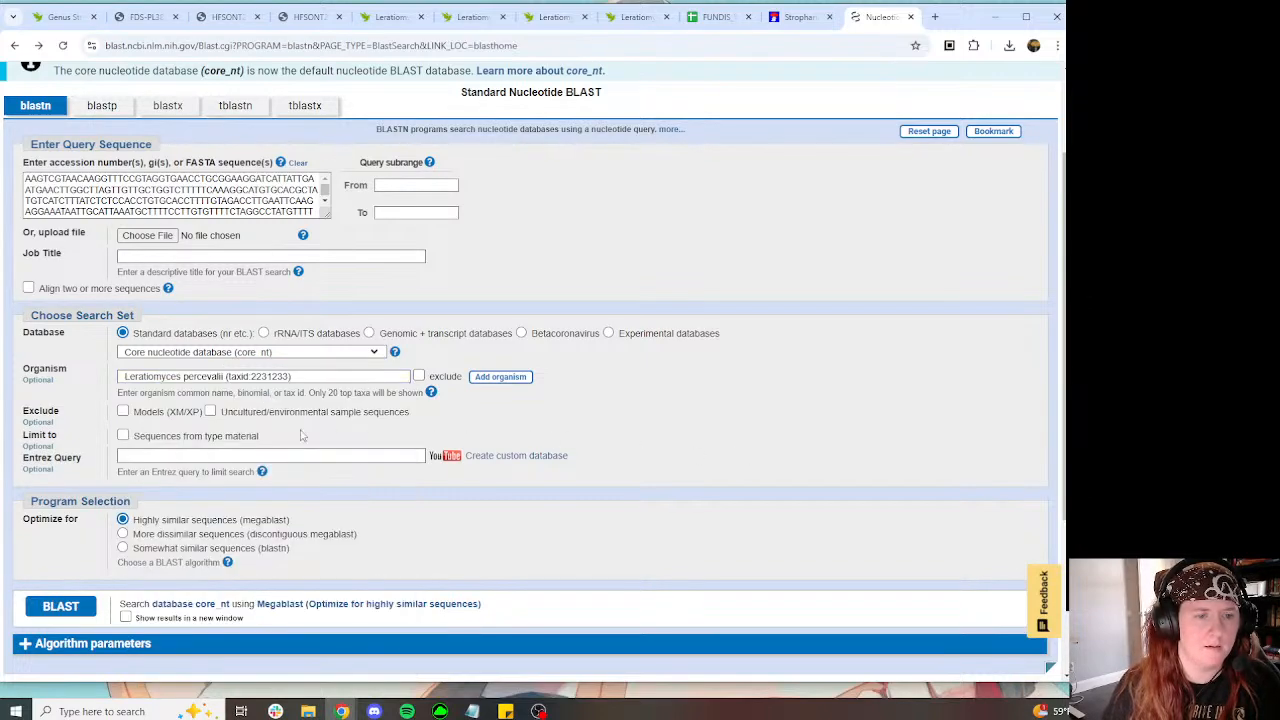
{"action": "left_click", "coordinate": [62, 612]}
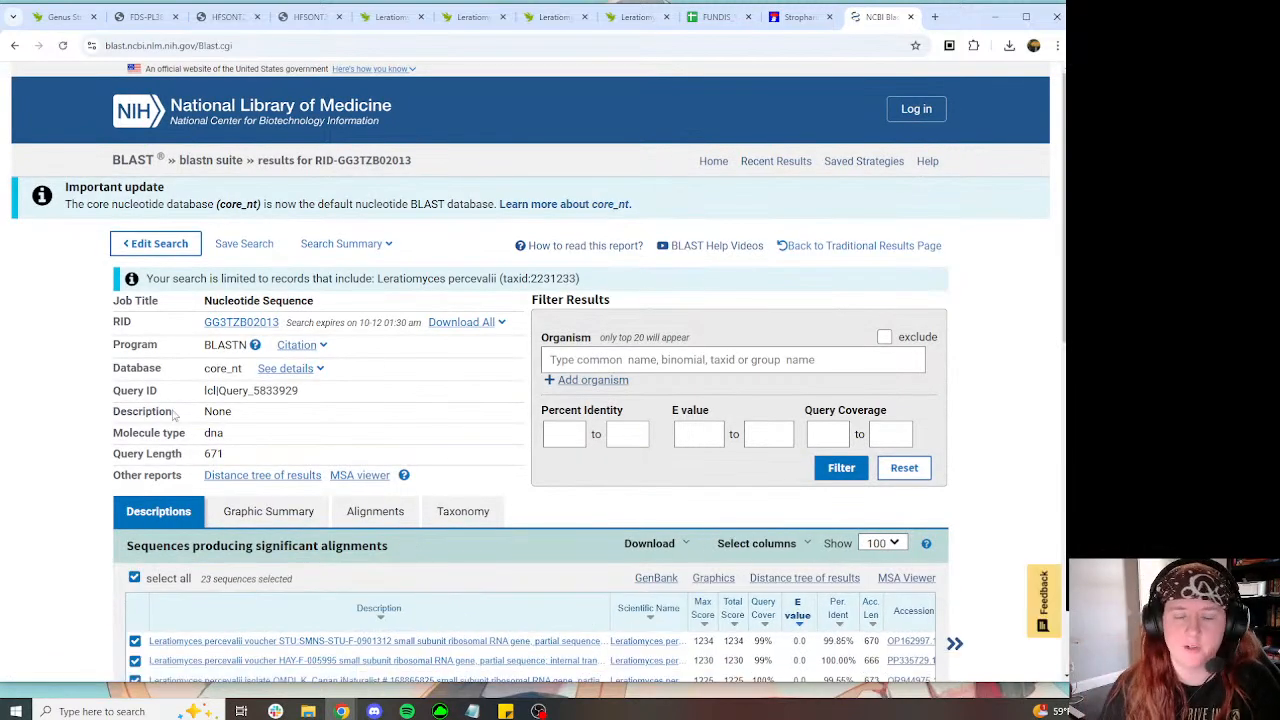
{"action": "scroll", "coordinate": [190, 405], "scroll_direction": "down", "scroll_amount": 4}
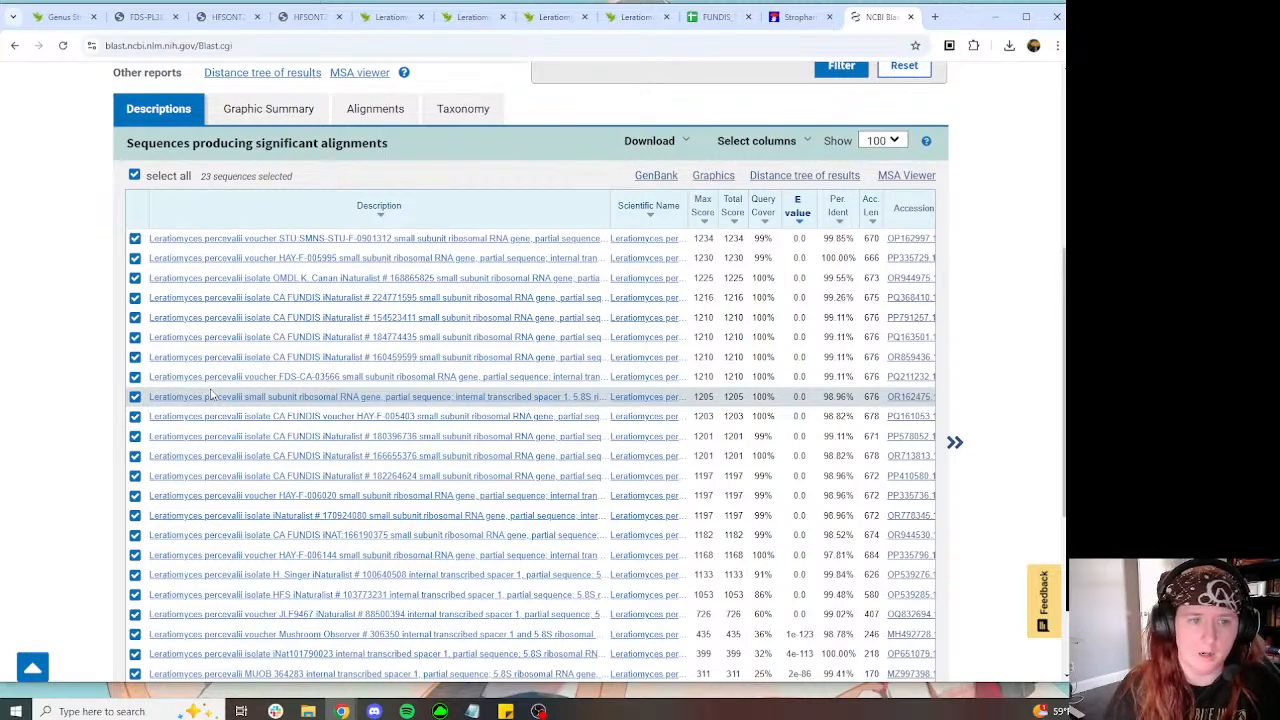
{"action": "scroll", "coordinate": [210, 395], "scroll_direction": "down", "scroll_amount": 3}
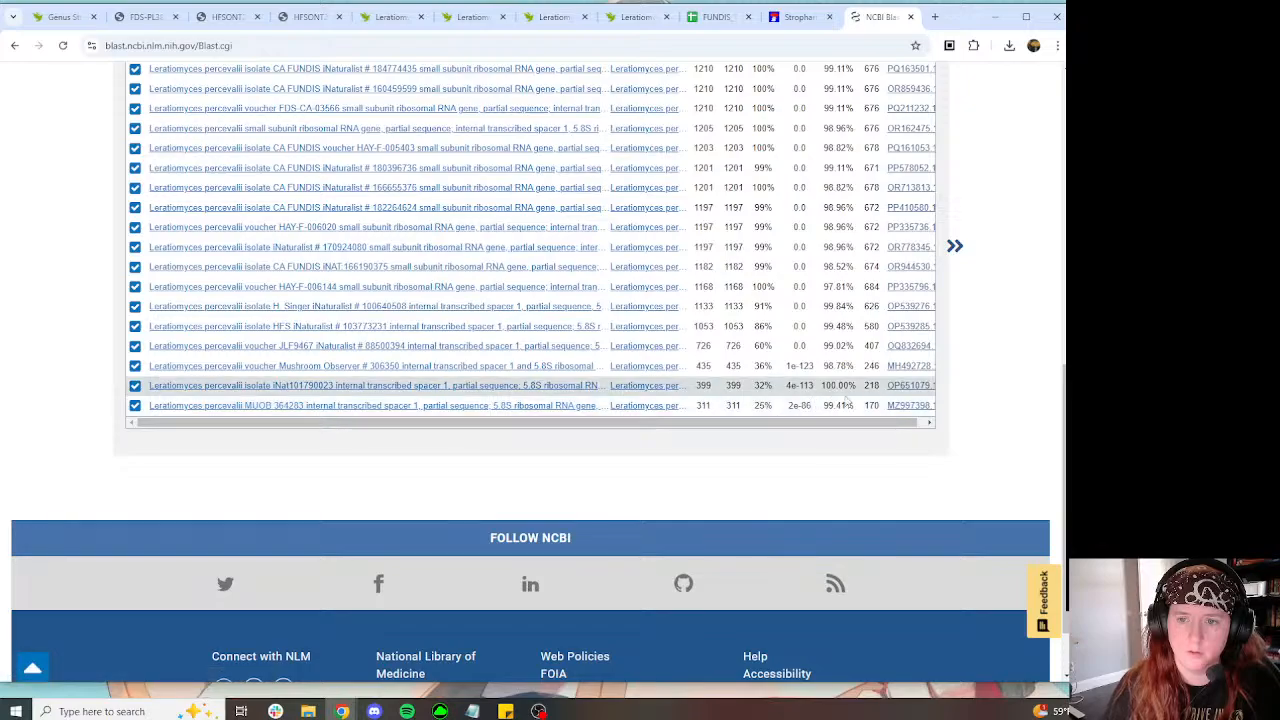
{"action": "scroll", "coordinate": [848, 405], "scroll_direction": "up", "scroll_amount": 2}
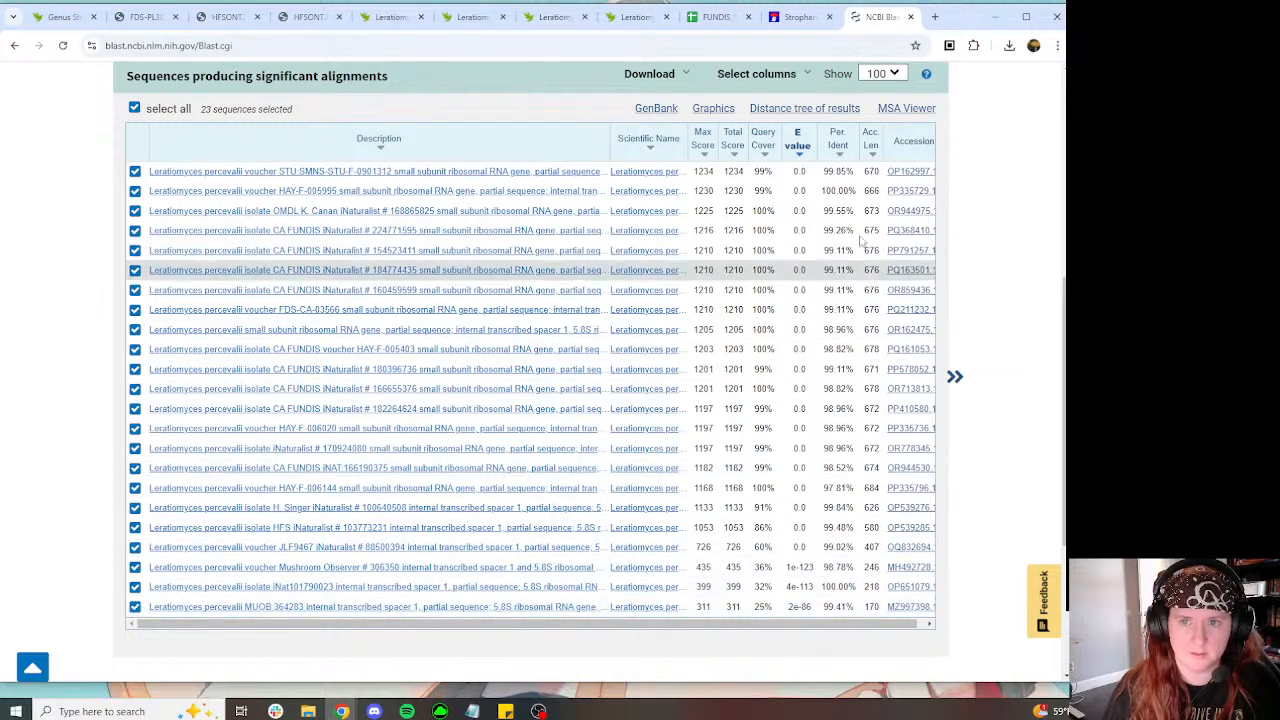
Step: Close the NCBI results and open the downloaded FDS-CA-04585 Stropharia FASTQ in UGENE with its reads joined into a multiple alignment
{"action": "left_click", "coordinate": [910, 16]}
{"action": "left_click", "coordinate": [156, 18]}
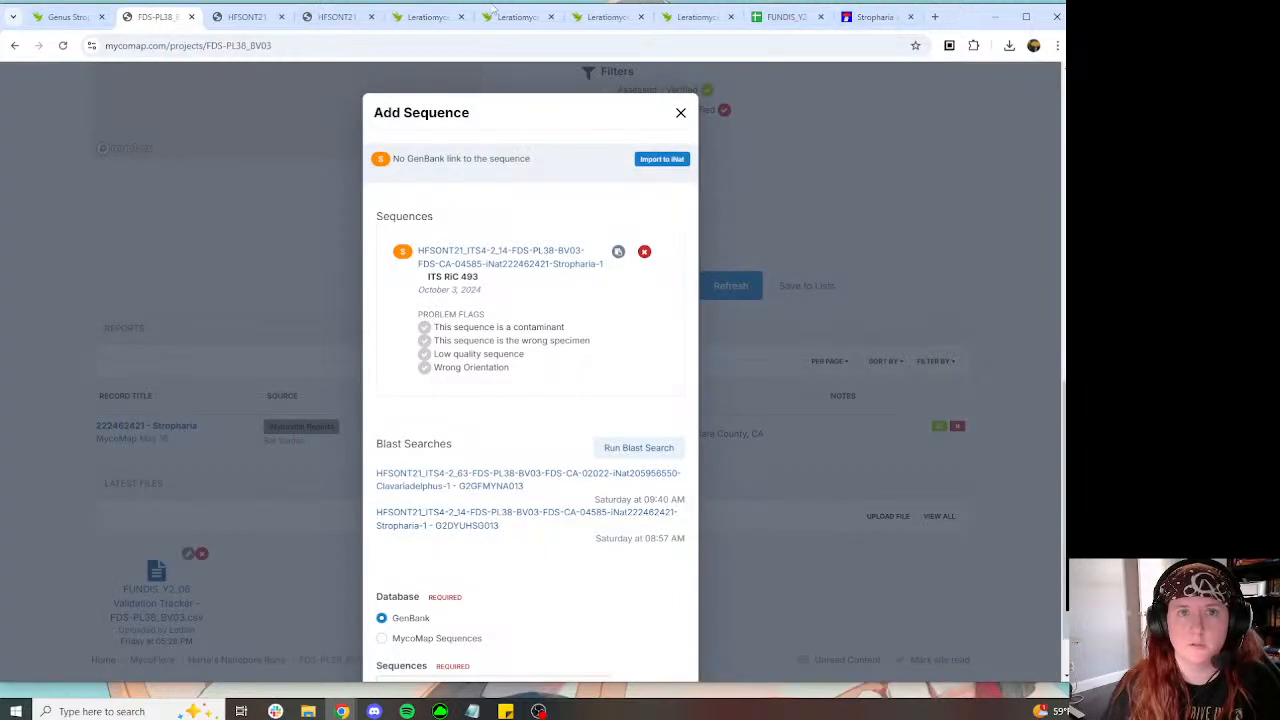
{"action": "left_click", "coordinate": [245, 17]}
{"action": "left_click", "coordinate": [1009, 45]}
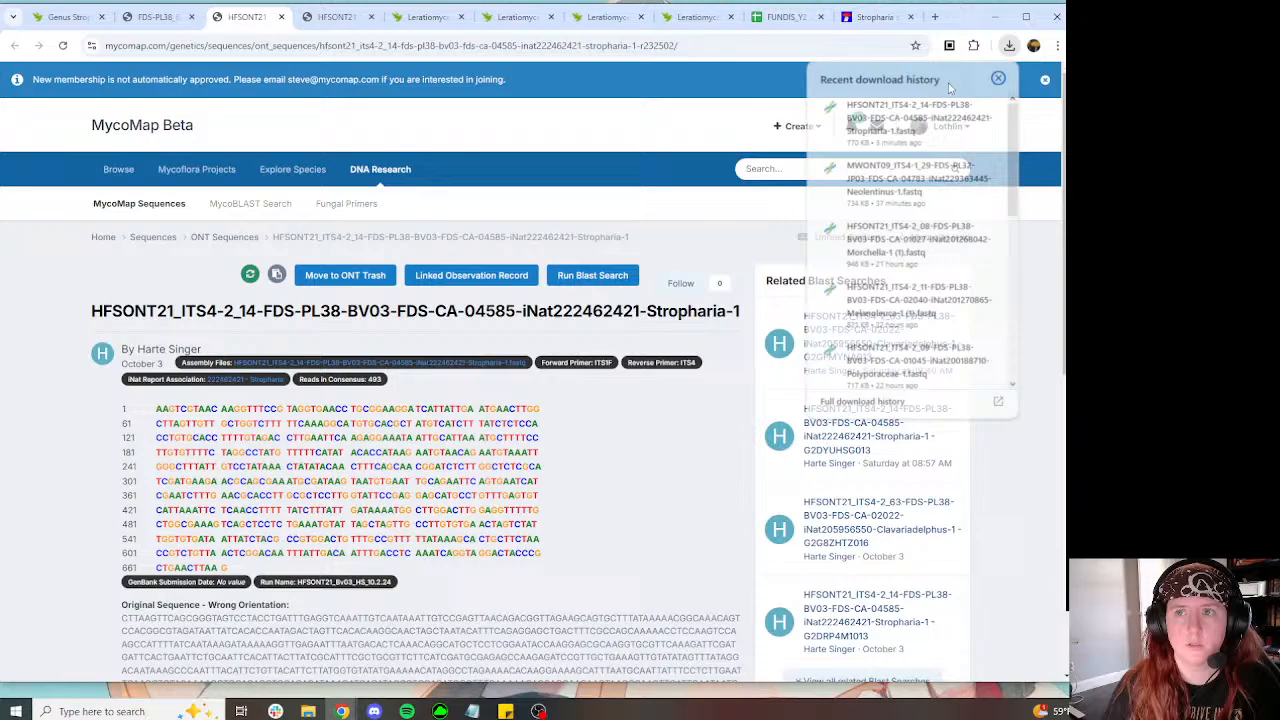
{"action": "left_click", "coordinate": [883, 116]}
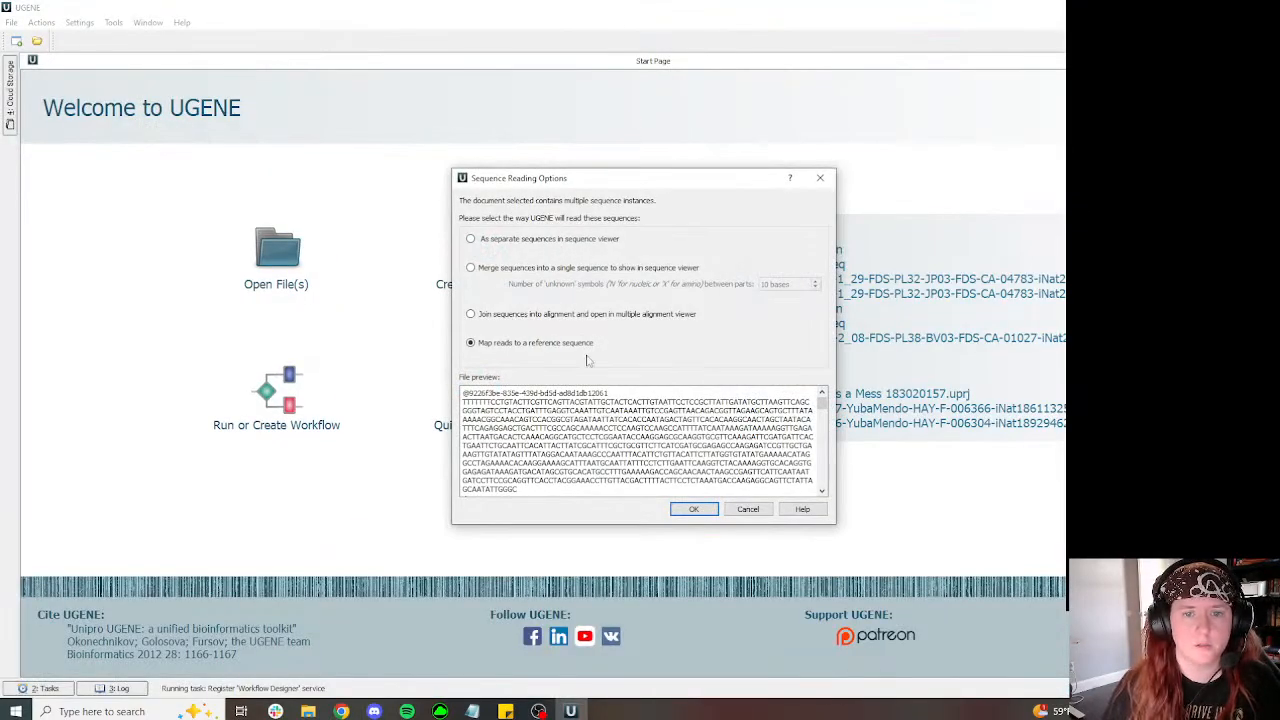
{"action": "left_click", "coordinate": [709, 511]}
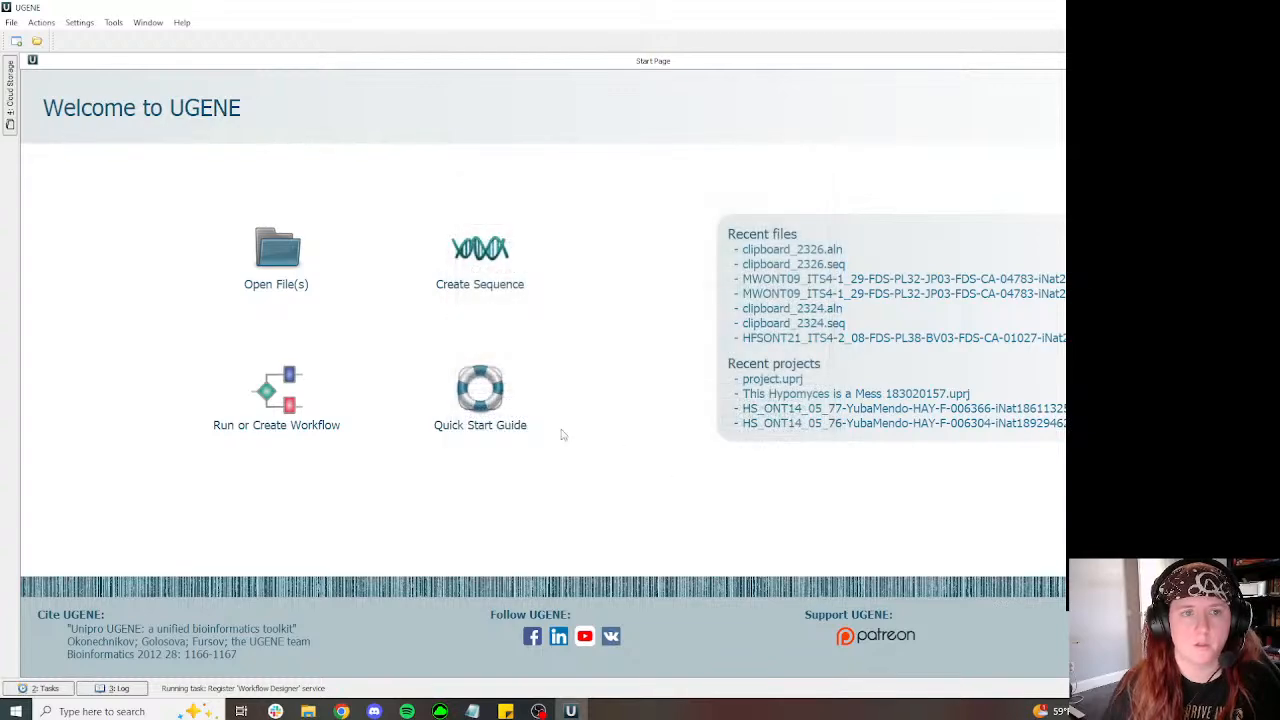
{"action": "left_click", "coordinate": [507, 711]}
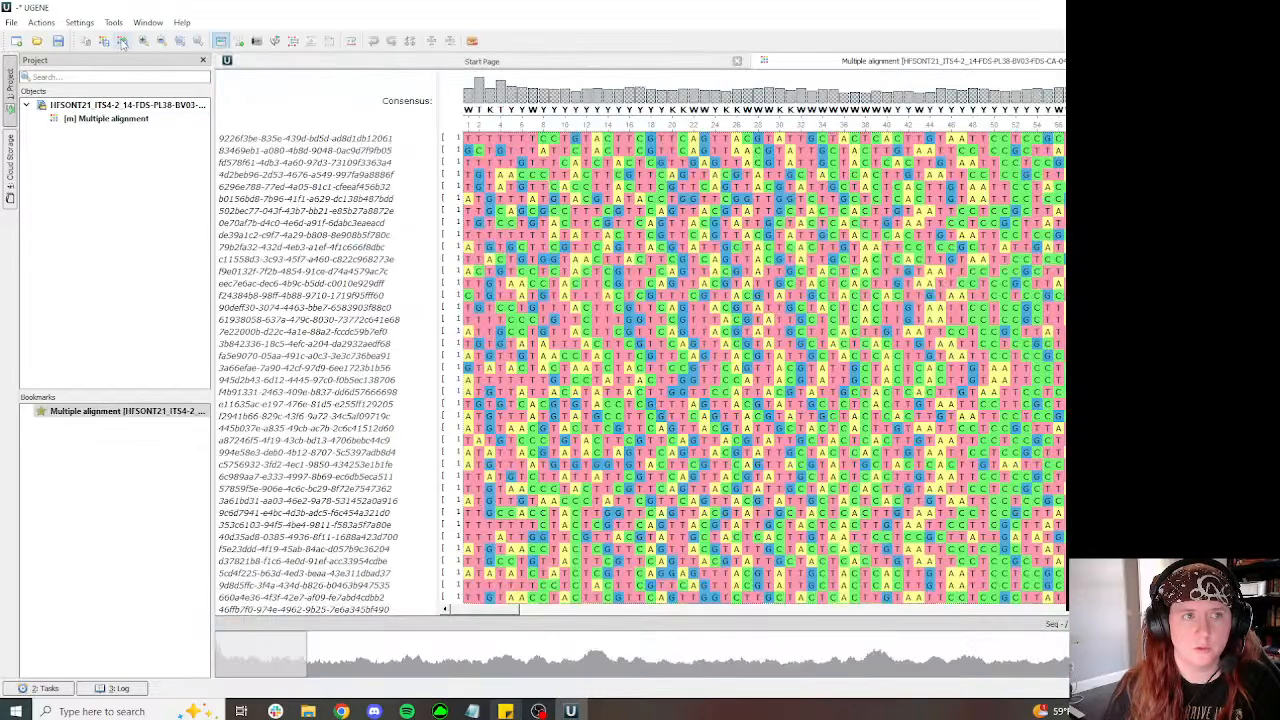
Step: Save a CLUSTALW copy of the alignment, added to the project, and align its reads with MAFFT
{"action": "left_click", "coordinate": [122, 41]}
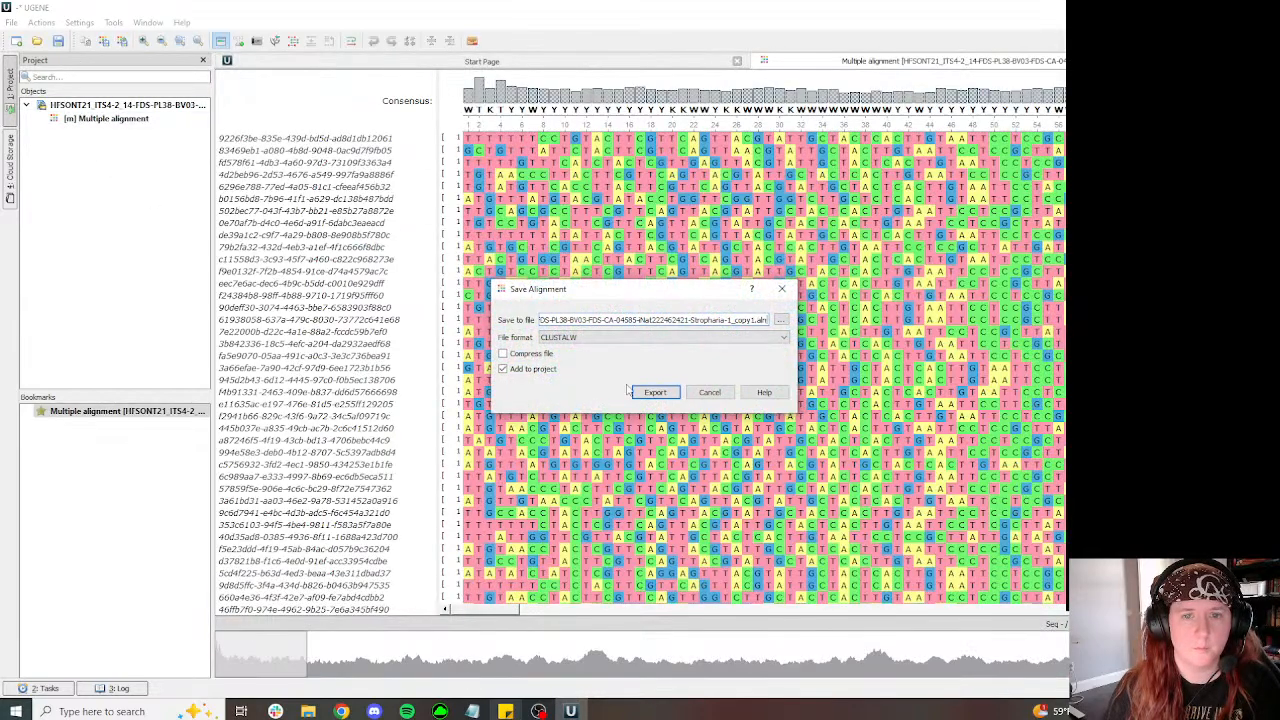
{"action": "left_click", "coordinate": [652, 391]}
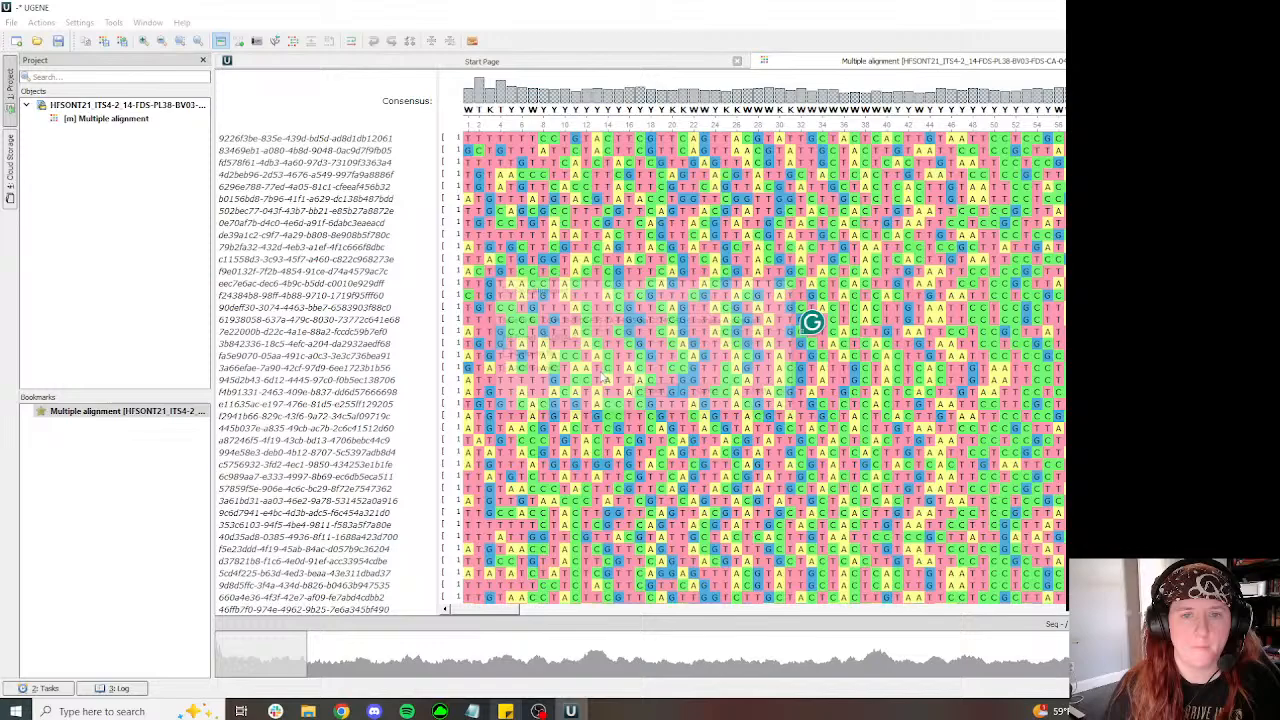
{"action": "left_click", "coordinate": [296, 41]}
{"action": "left_click", "coordinate": [330, 97]}
{"action": "left_click", "coordinate": [652, 393]}
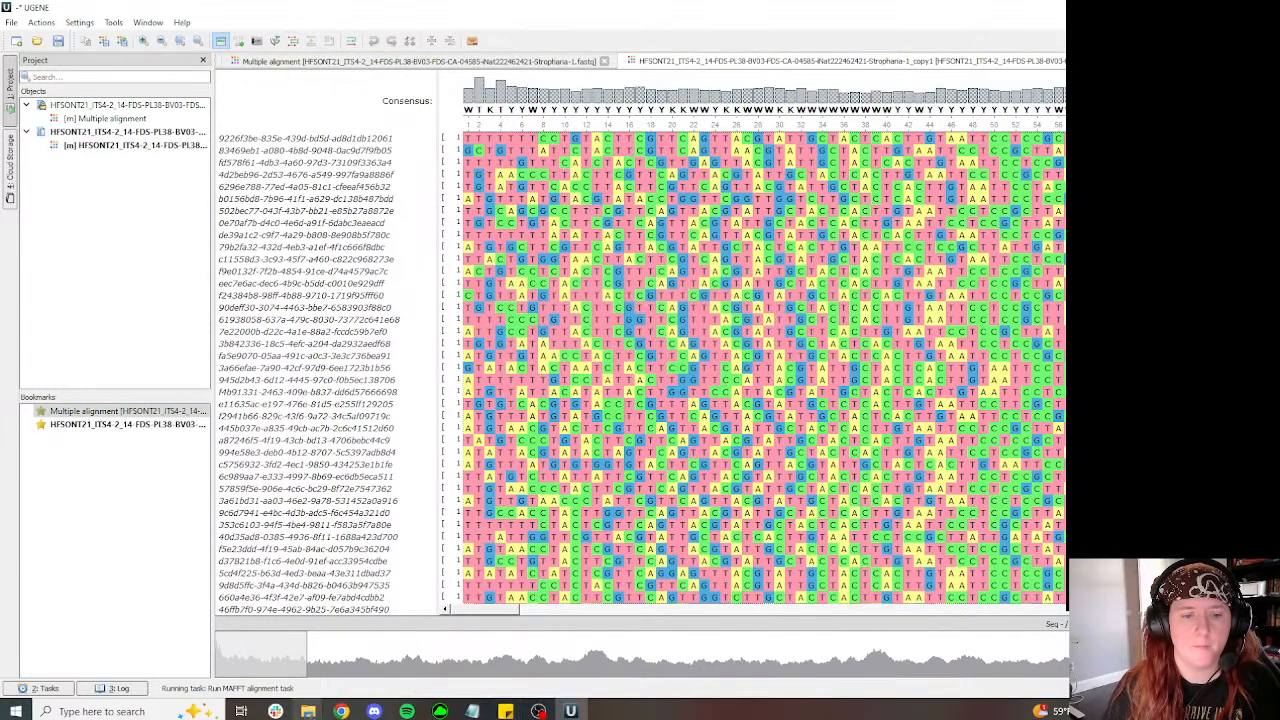
Step: Take the UGENE window out of its maximized state, then reposition and enlarge it to fit the visible screen area
{"action": "left_click", "coordinate": [328, 707]}
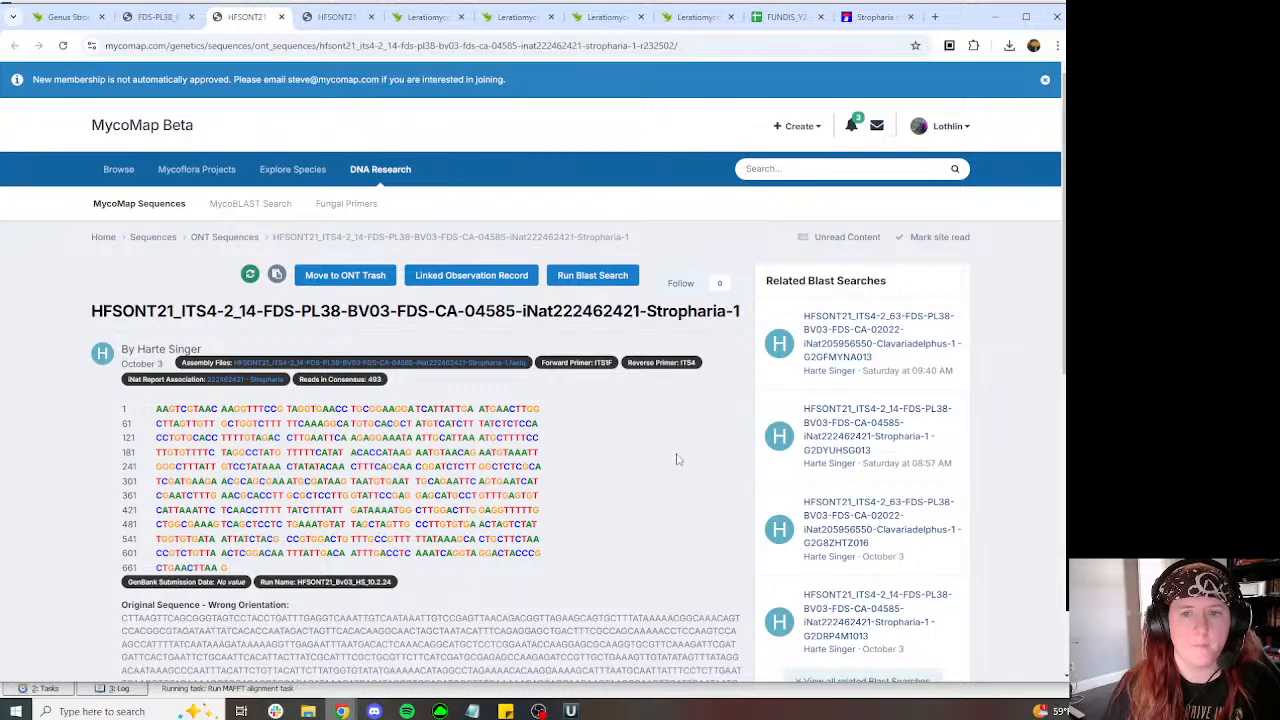
{"action": "mouse_move", "coordinate": [360, 710]}
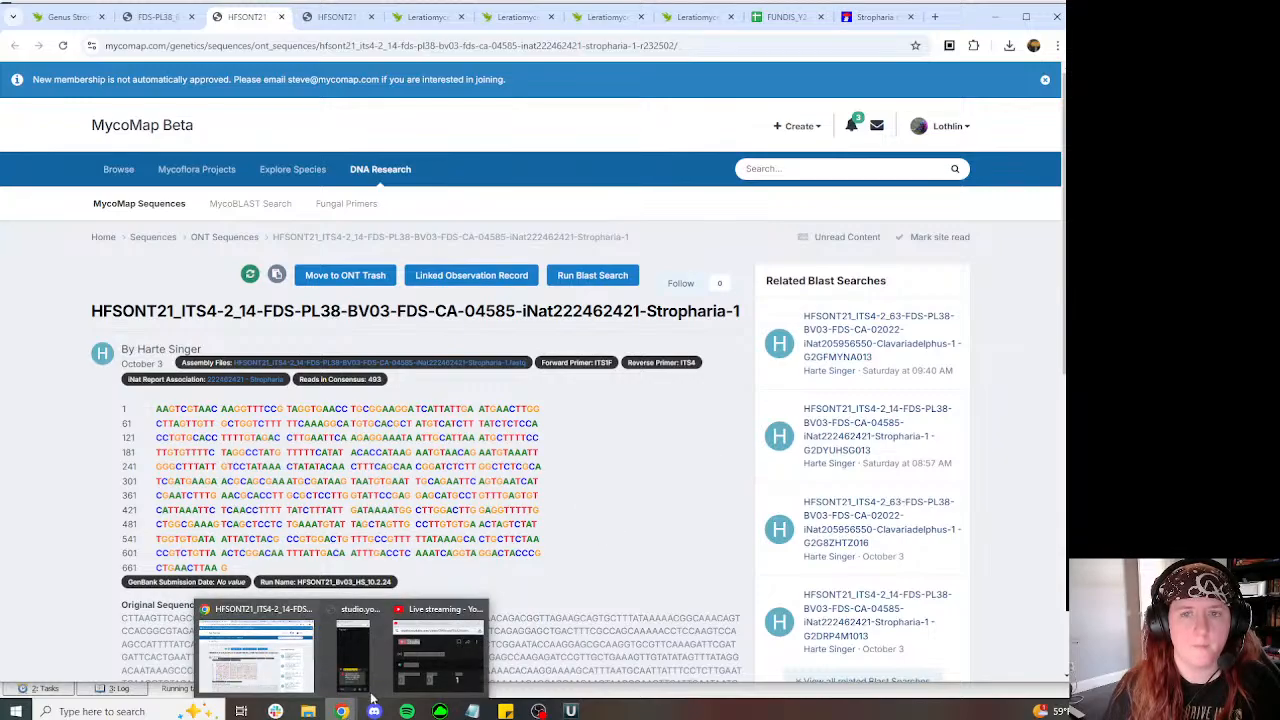
{"action": "left_click", "coordinate": [571, 711]}
{"action": "left_click", "coordinate": [1234, 8]}
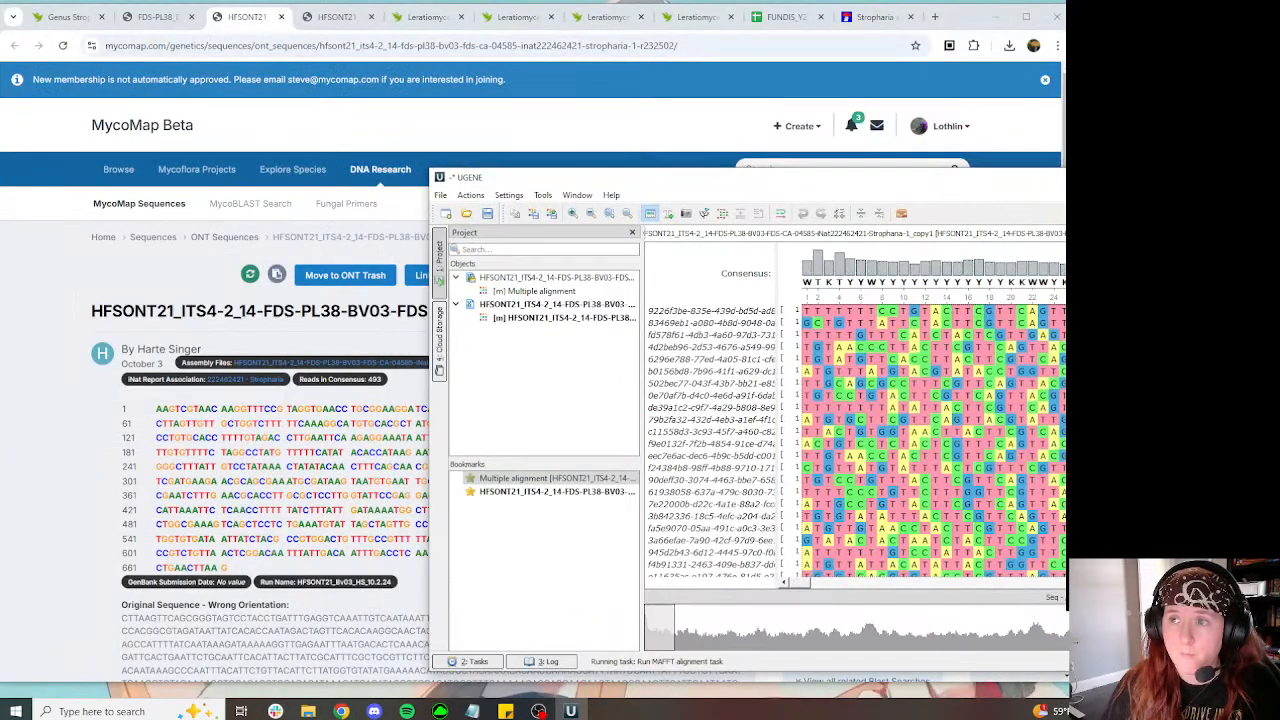
{"action": "left_click_drag", "start_coordinate": [760, 177], "coordinate": [422, 16]}
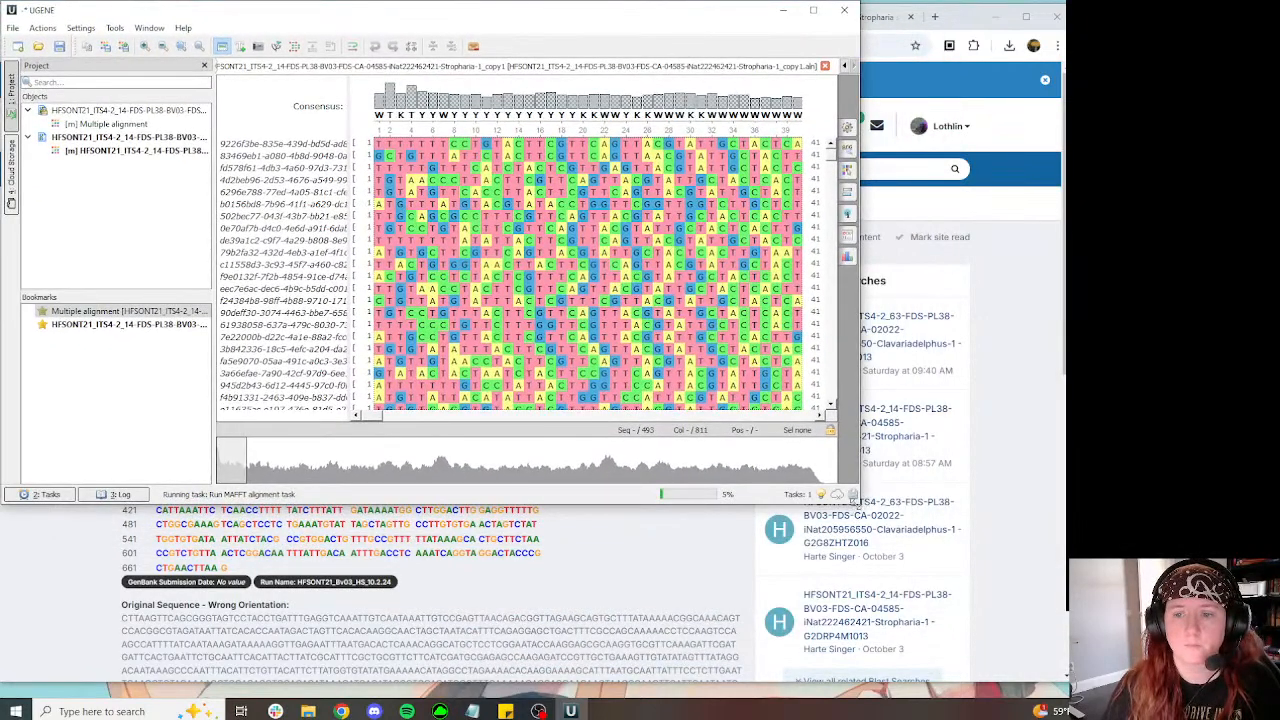
{"action": "left_click_drag", "start_coordinate": [858, 503], "coordinate": [1069, 701]}
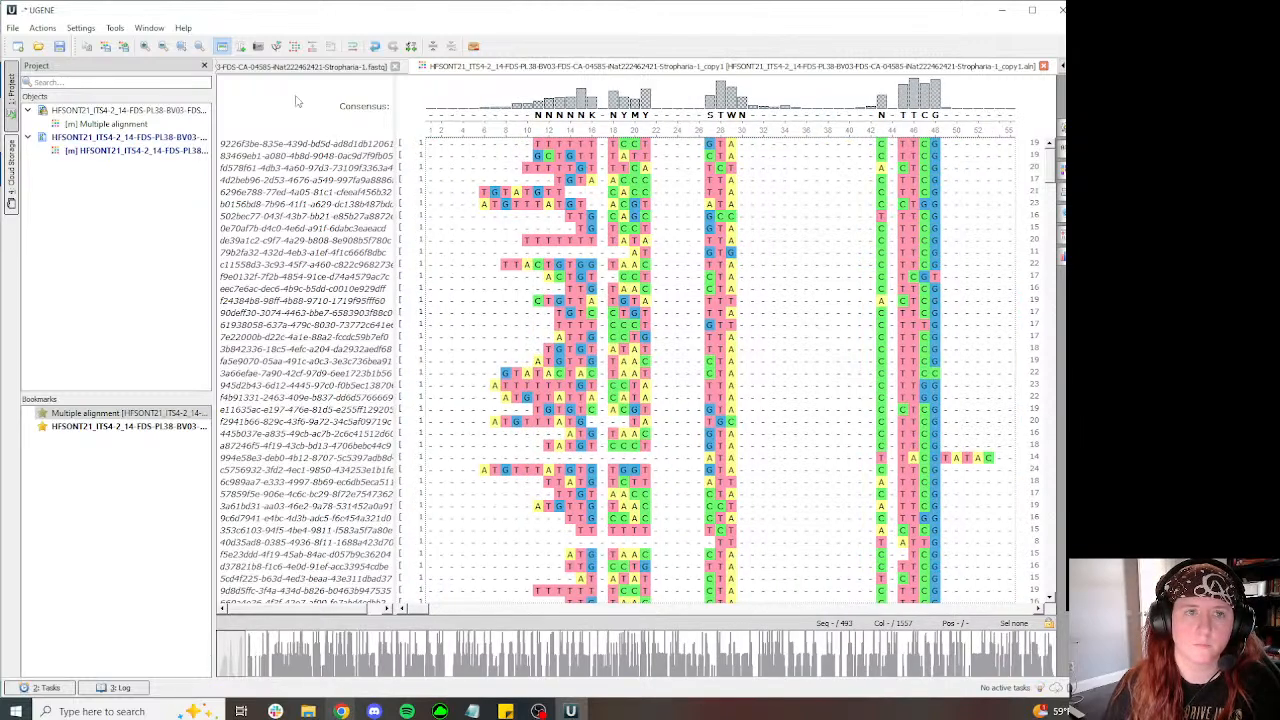
Step: Run a second MAFFT alignment on the copied Stropharia reads
{"action": "left_click", "coordinate": [294, 46]}
{"action": "left_click", "coordinate": [345, 105]}
{"action": "left_click", "coordinate": [547, 398]}
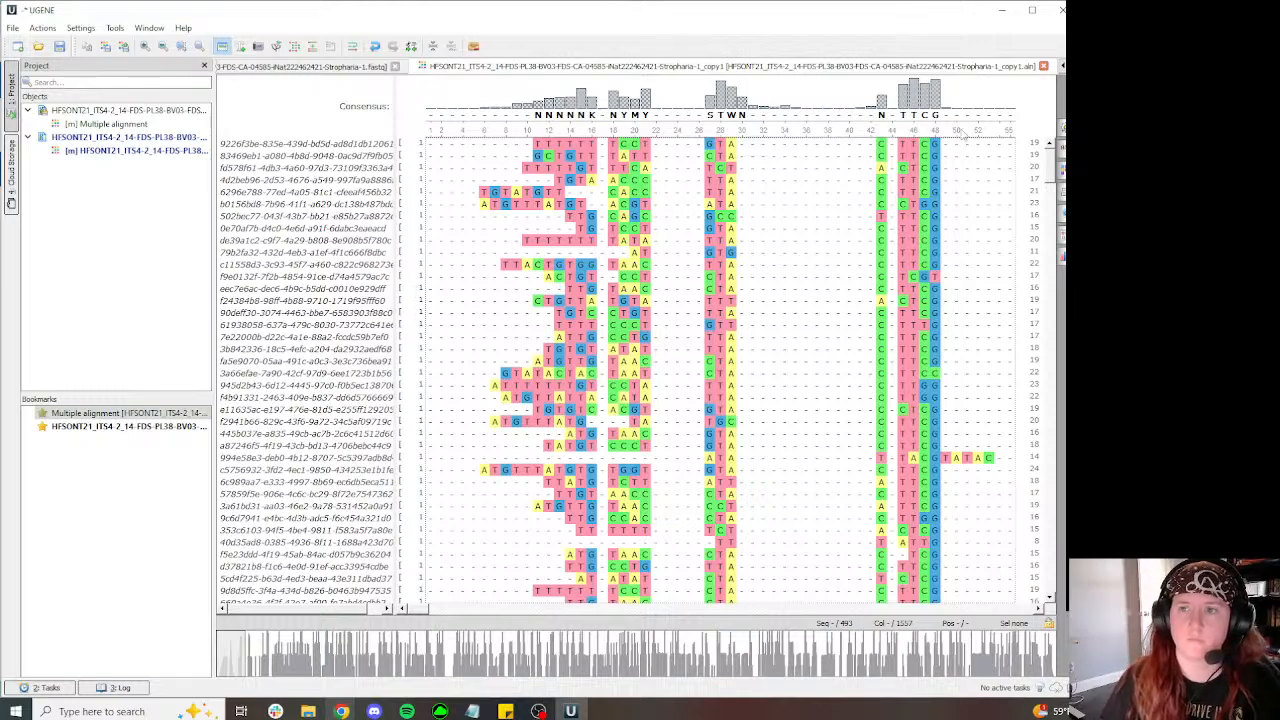
Step: Search the alignment for AGGATCATTA and replace the first 254 reads, which are in the opposite orientation, with their reverse complements
{"action": "scroll", "coordinate": [775, 360], "scroll_direction": "down", "scroll_amount": 10}
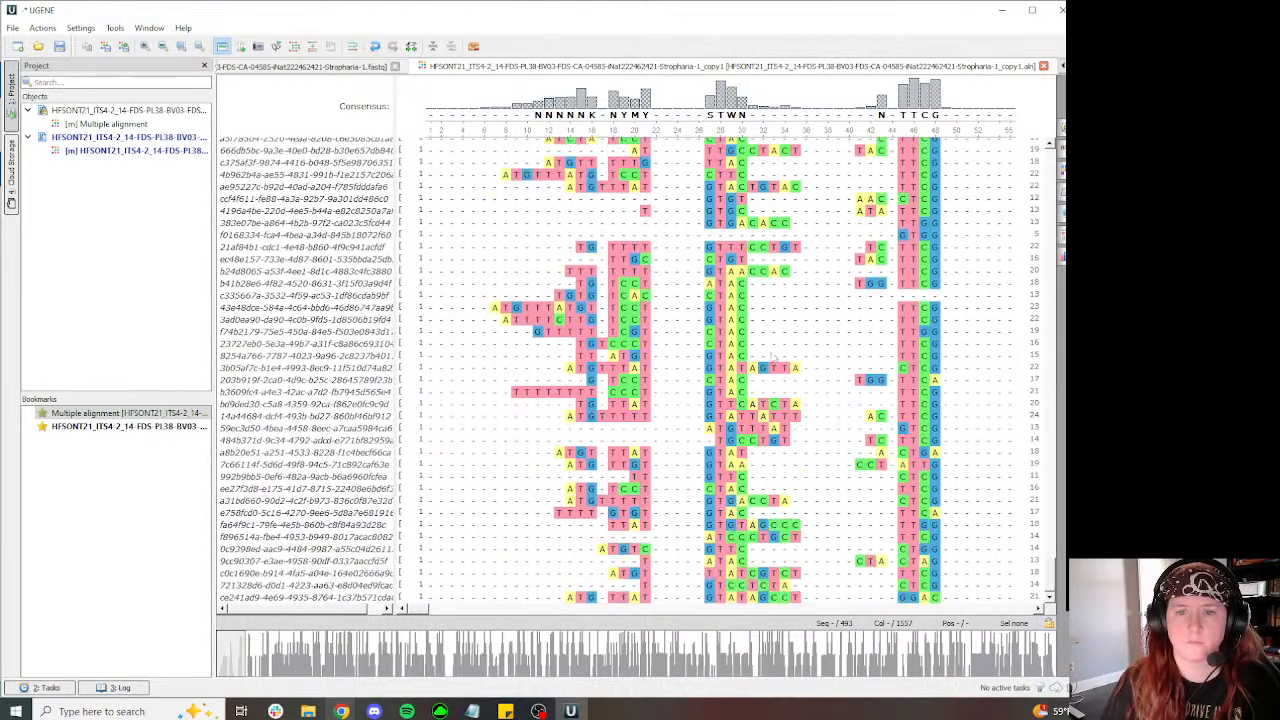
{"action": "key", "text": "ctrl+f"}
{"action": "type", "text": "AGGATCATTA"}
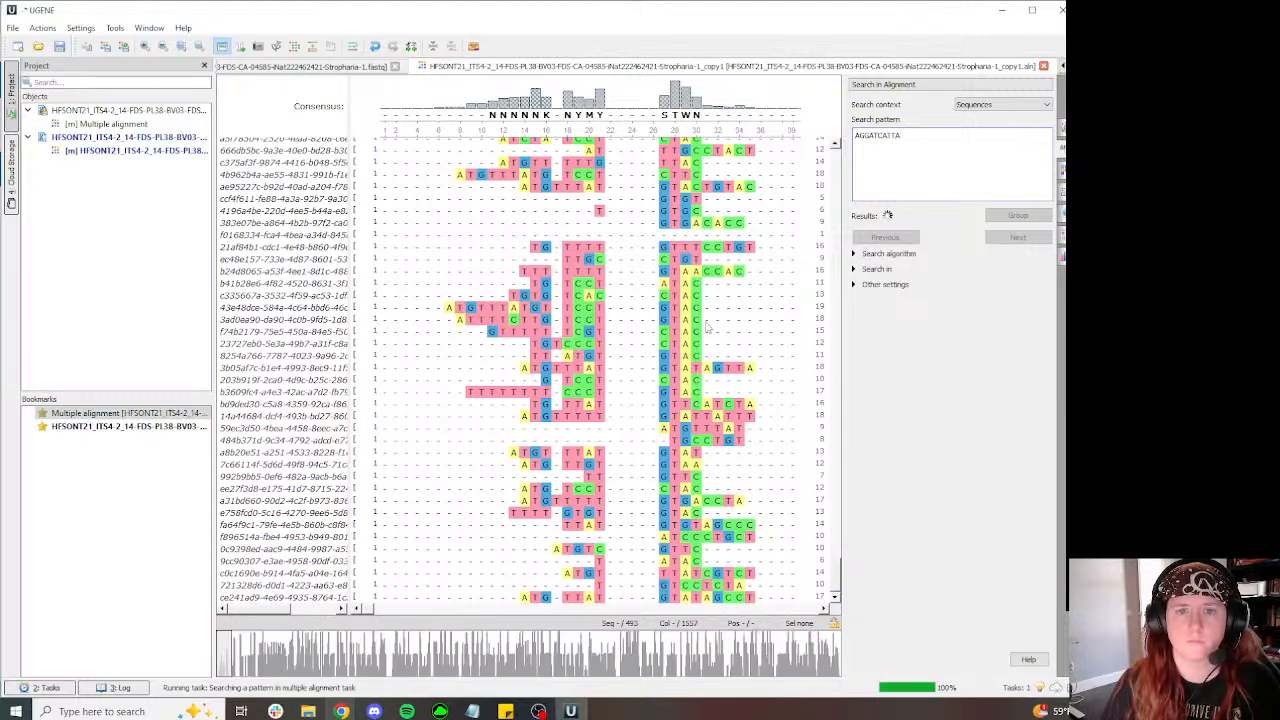
{"action": "left_click", "coordinate": [313, 364]}
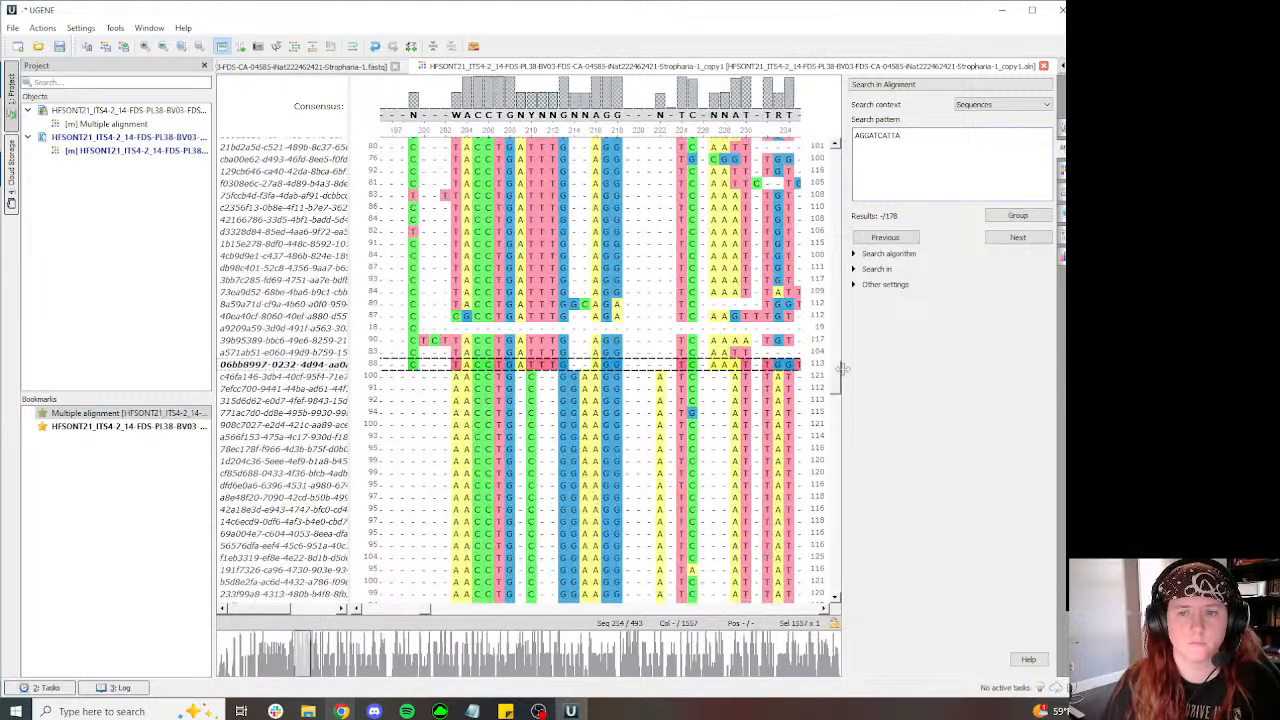
{"action": "scroll", "coordinate": [843, 369], "scroll_direction": "up", "scroll_amount": 10}
{"action": "right_click", "coordinate": [313, 197]}
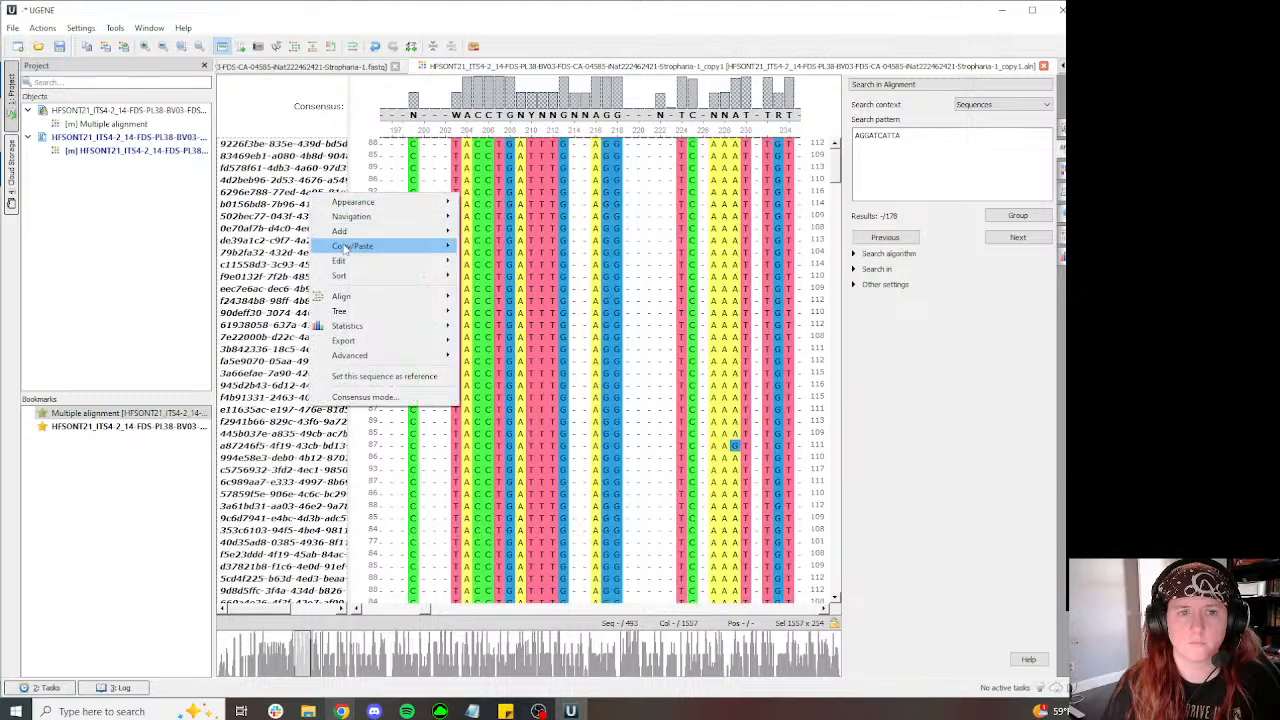
{"action": "mouse_move", "coordinate": [352, 262]}
{"action": "left_click", "coordinate": [512, 290]}
Step: Align the reads, all in the same orientation, with MAFFT
{"action": "left_click", "coordinate": [298, 47]}
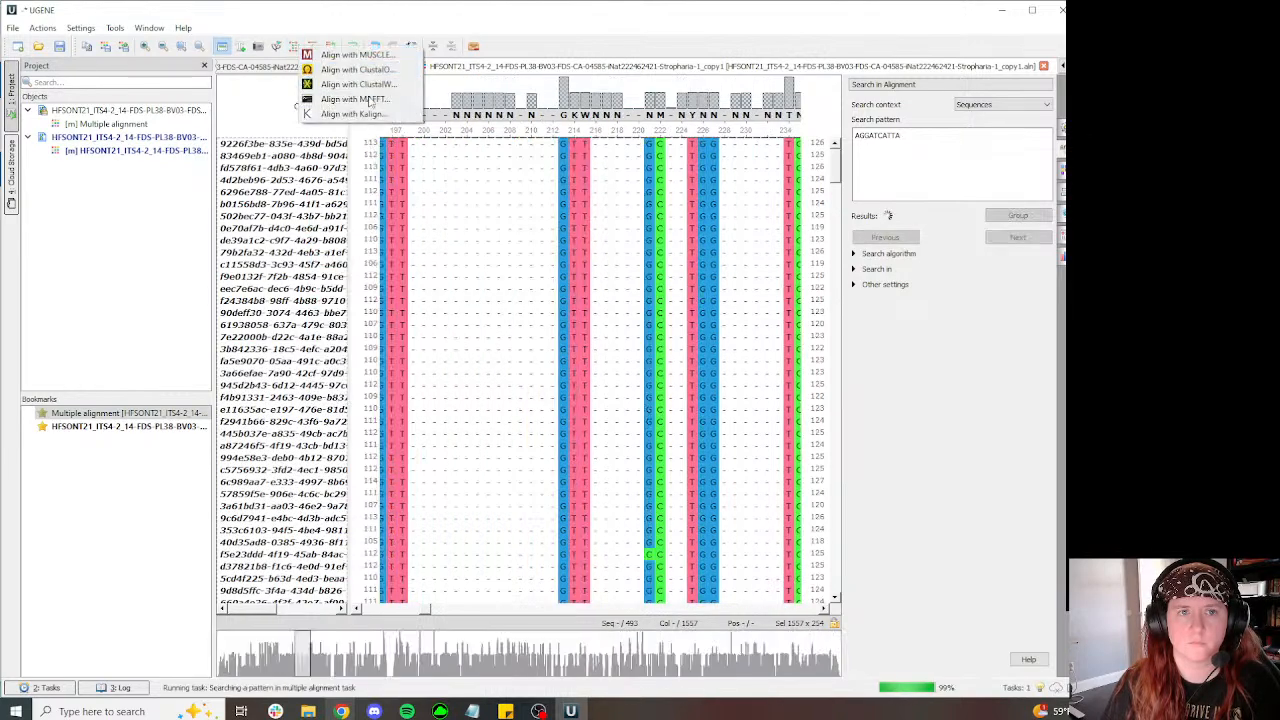
{"action": "left_click", "coordinate": [355, 99]}
{"action": "left_click", "coordinate": [544, 394]}
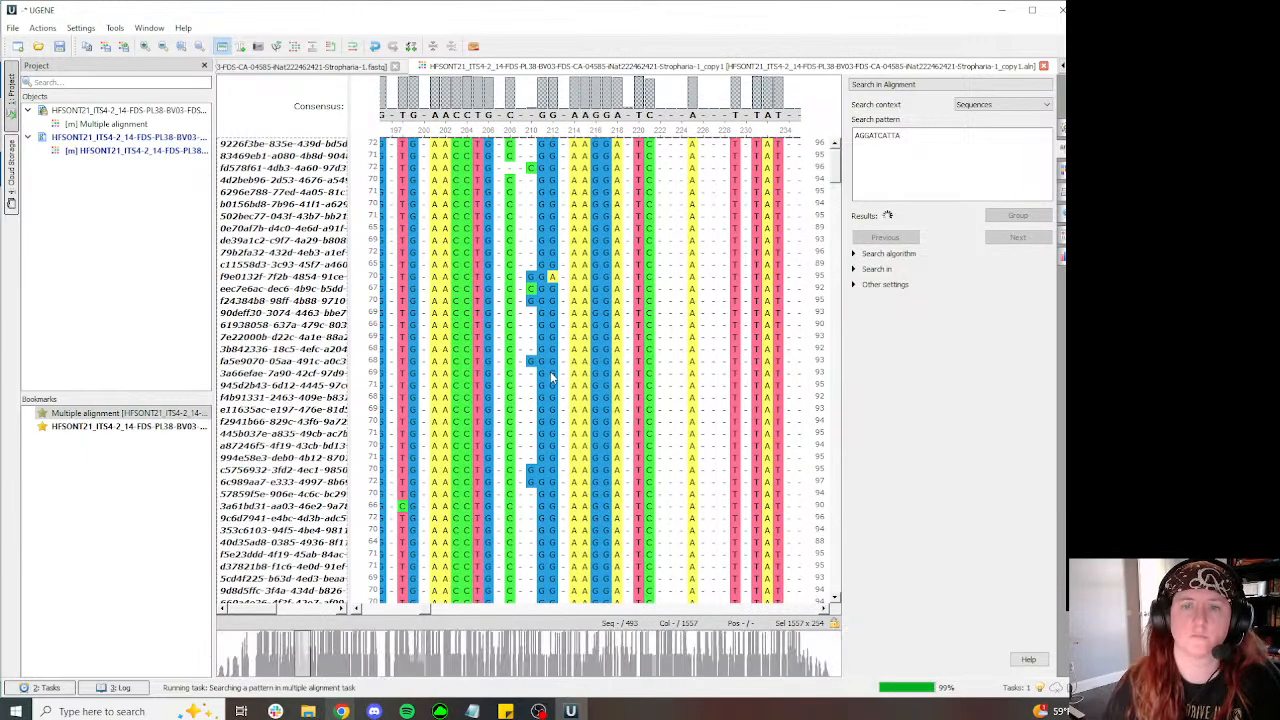
Step: Copy the FDS-CA-04585 Stropharia consensus sequence from its MycoMap page and paste it into the UGENE project
{"action": "left_click", "coordinate": [341, 711]}
{"action": "left_click", "coordinate": [263, 648]}
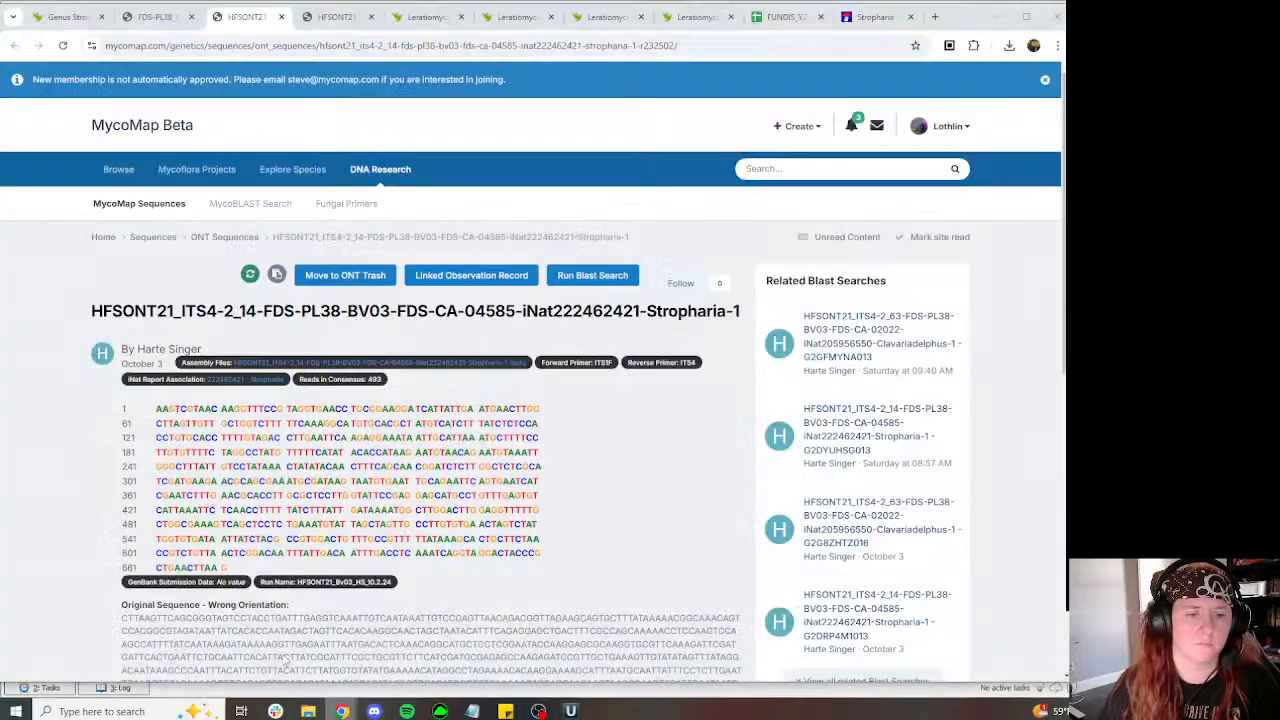
{"action": "left_click", "coordinate": [278, 275]}
{"action": "left_click", "coordinate": [571, 711]}
{"action": "key", "text": "ctrl+v"}
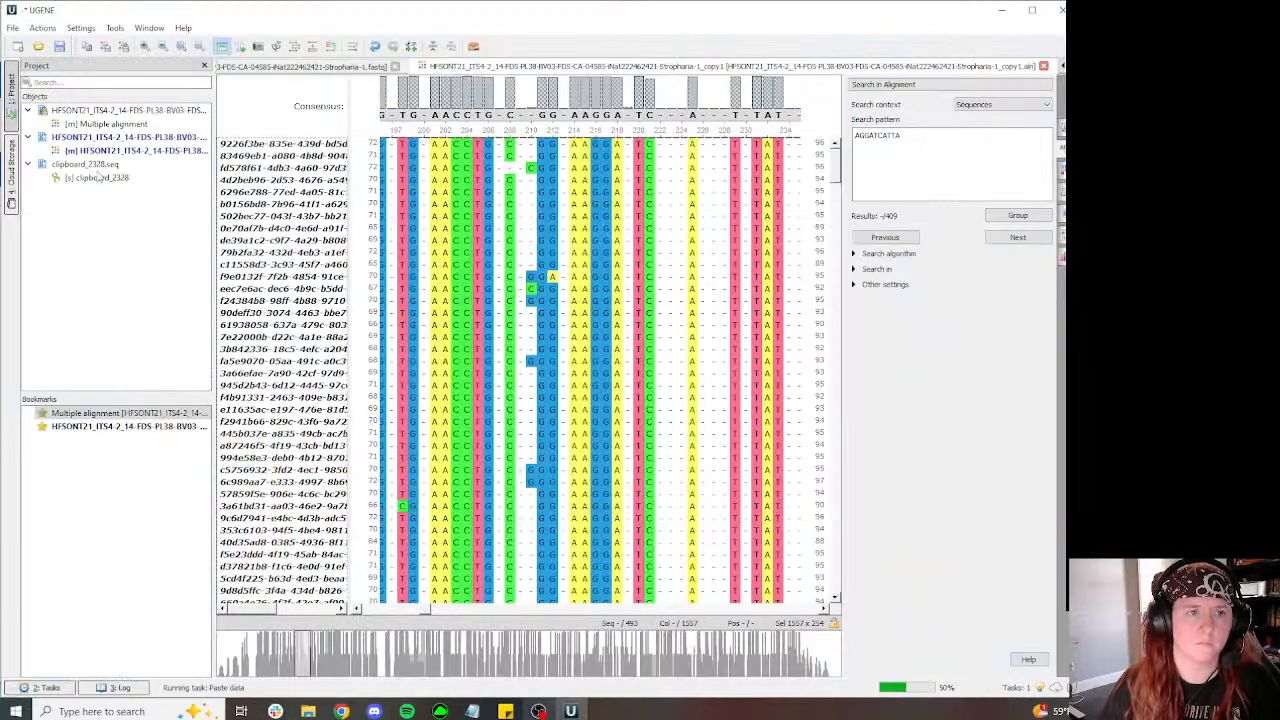
Step: Export the pasted MycoMap consensus sequence as a CLUSTALW alignment, clipboard_2328.aln, and add it to the project
{"action": "right_click", "coordinate": [82, 177]}
{"action": "mouse_move", "coordinate": [150, 215]}
{"action": "left_click", "coordinate": [313, 231]}
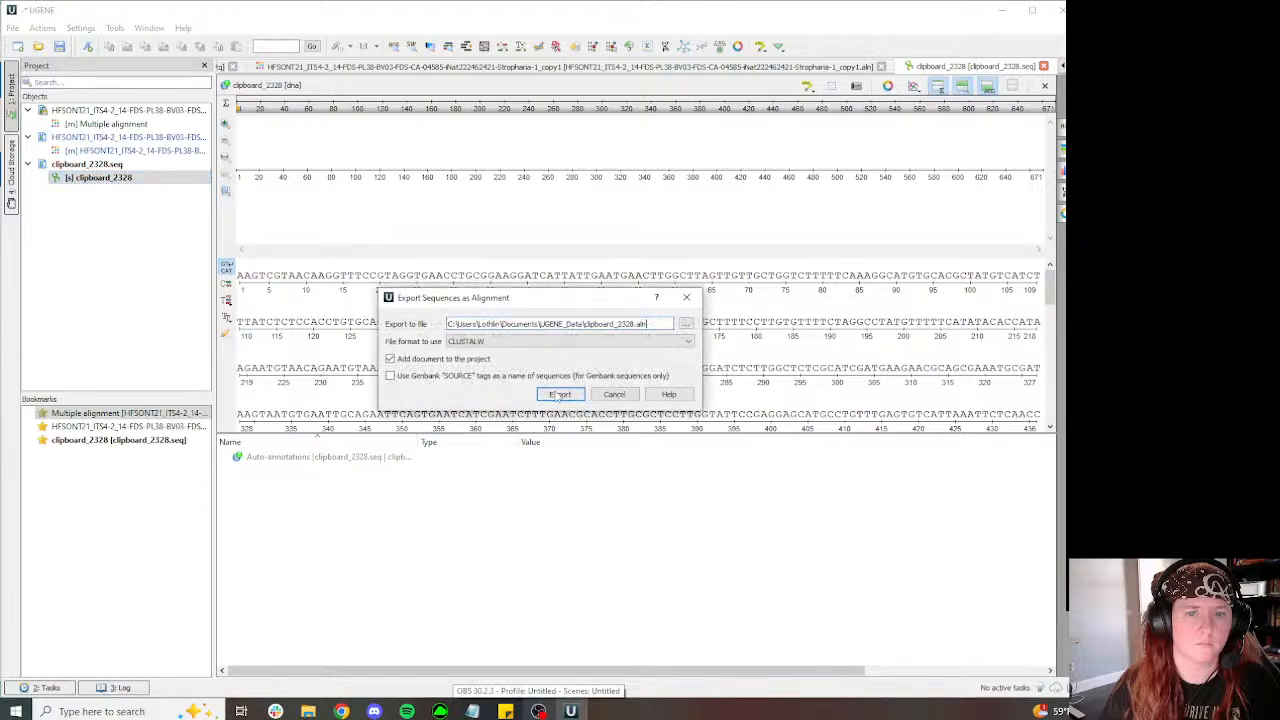
{"action": "left_click", "coordinate": [561, 396]}
Step: Copy the consensus of the aligned Stropharia reads and paste it as a second sequence into the clipboard_2328 alignment
{"action": "left_click", "coordinate": [883, 66]}
{"action": "left_click", "coordinate": [560, 66]}
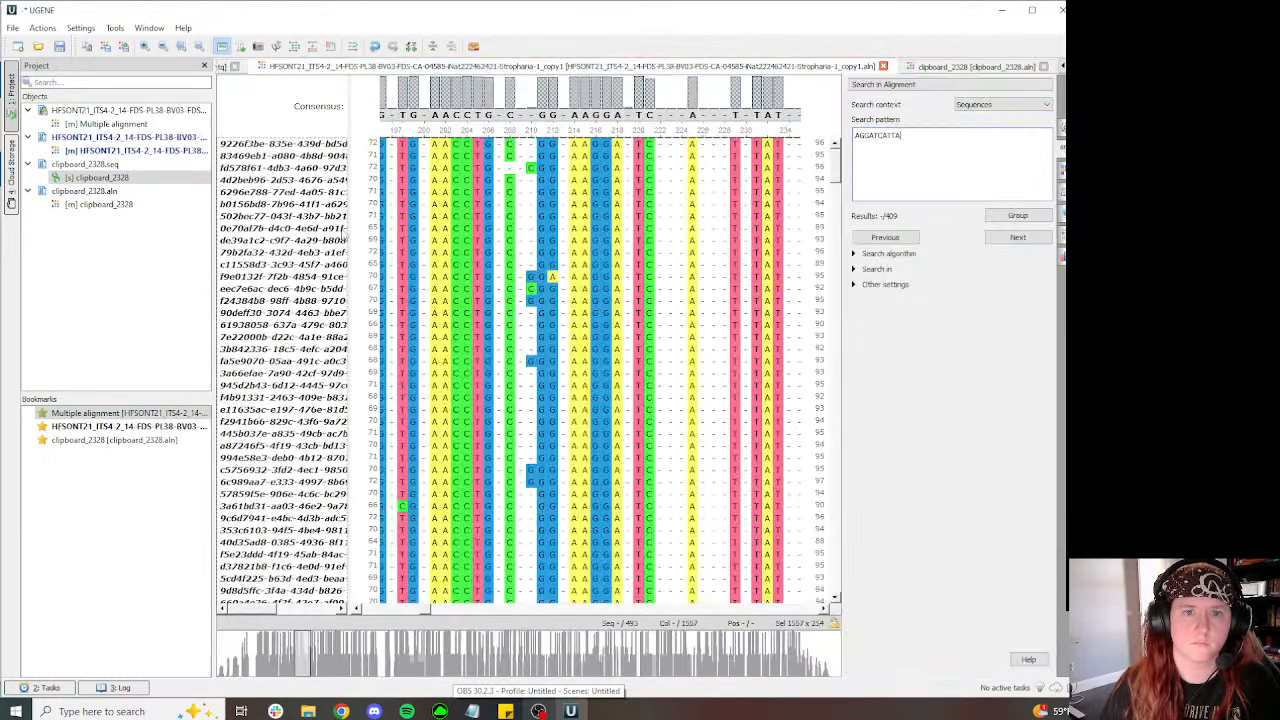
{"action": "right_click", "coordinate": [358, 230]}
{"action": "mouse_move", "coordinate": [420, 283]}
{"action": "left_click", "coordinate": [540, 313]}
{"action": "left_click", "coordinate": [975, 66]}
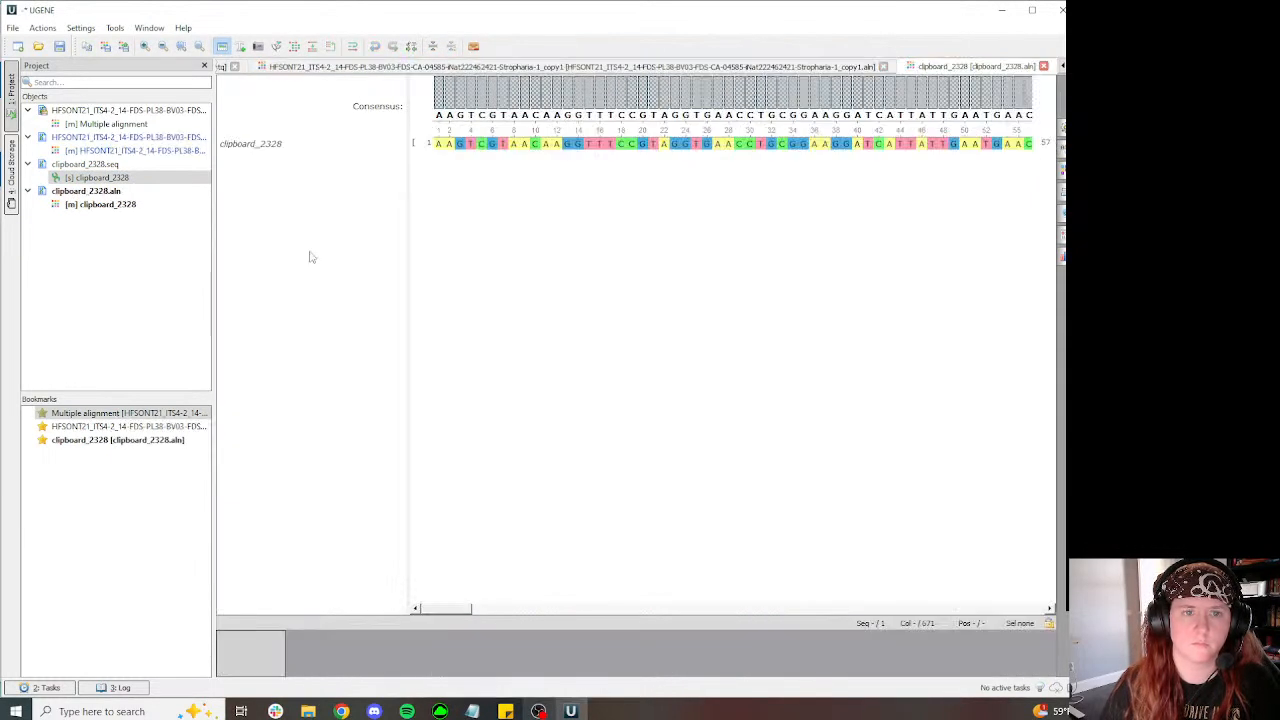
{"action": "key", "text": "ctrl+v"}
Step: Align the MycoMap consensus and the reads' consensus with MAFFT
{"action": "left_click", "coordinate": [313, 47]}
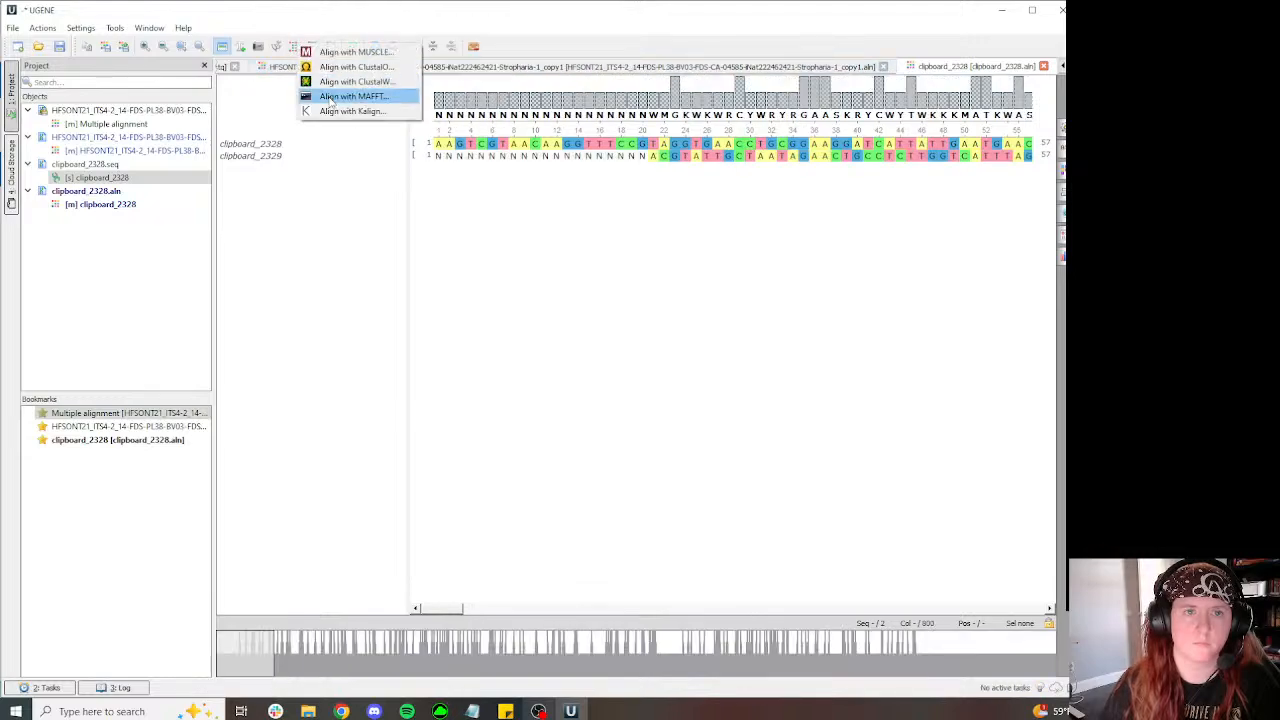
{"action": "left_click", "coordinate": [375, 97]}
{"action": "left_click", "coordinate": [560, 396]}
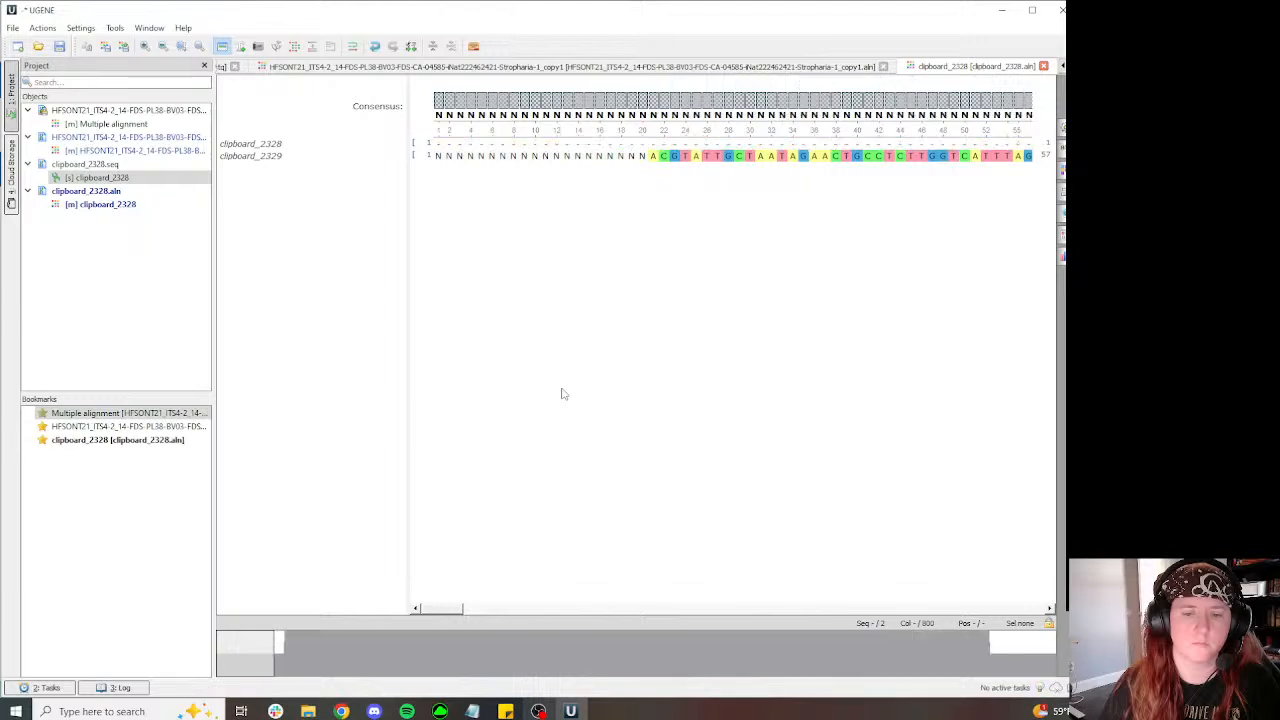
Step: Close UGENE, answering its prompts, and return to the browser
{"action": "left_click", "coordinate": [1062, 10]}
{"action": "left_click", "coordinate": [555, 366]}
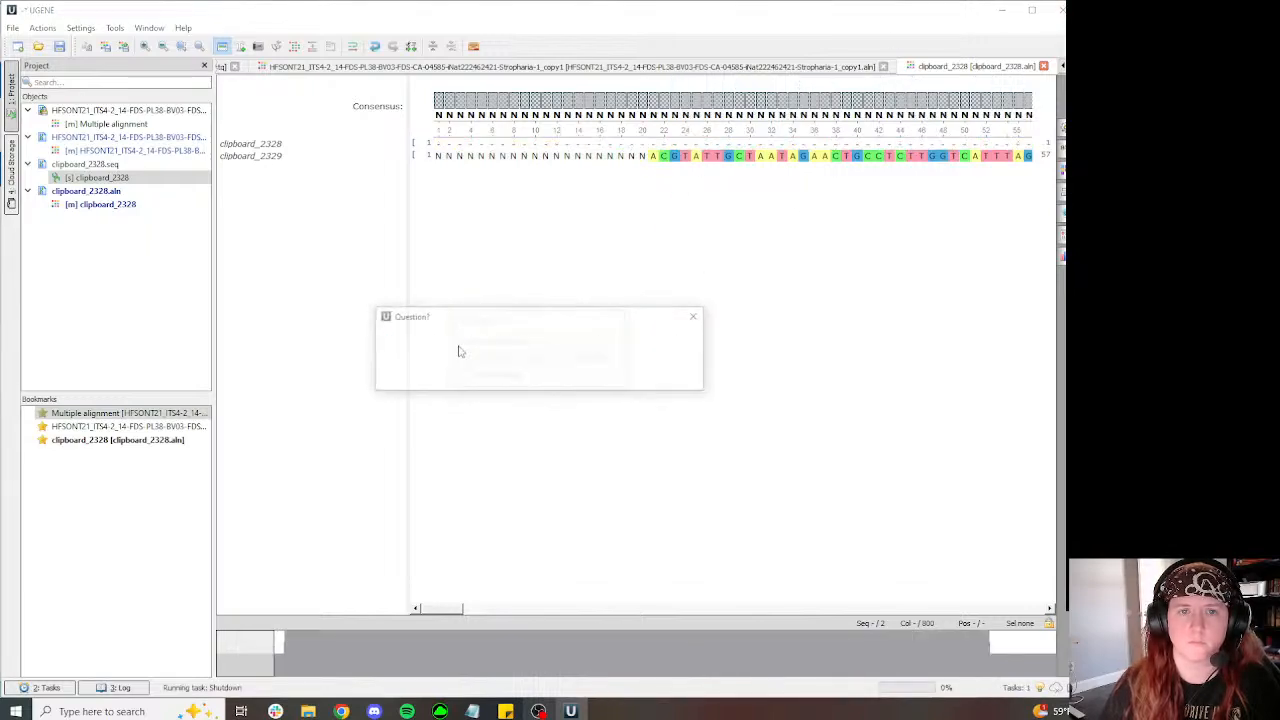
{"action": "left_click", "coordinate": [631, 377]}
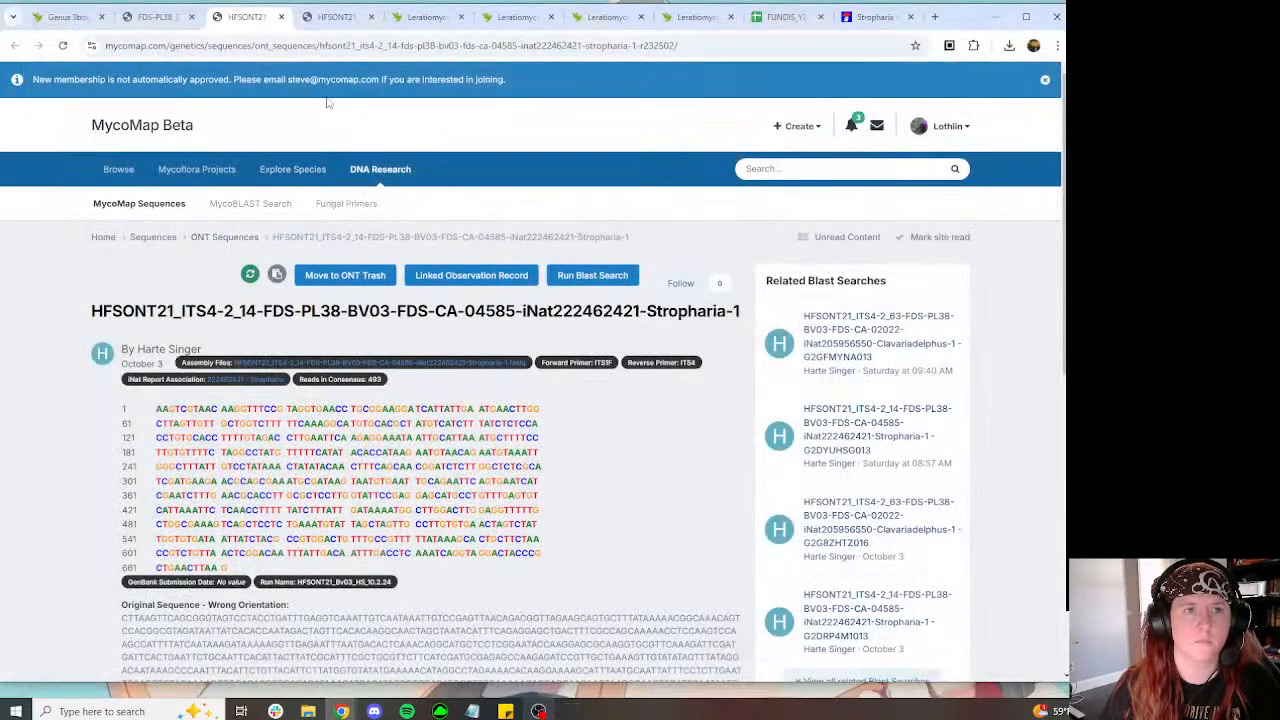
Step: Enter Leratiomyces percevalii as the suggested identification on the iNaturalist observation 222462421
{"action": "left_click", "coordinate": [188, 20]}
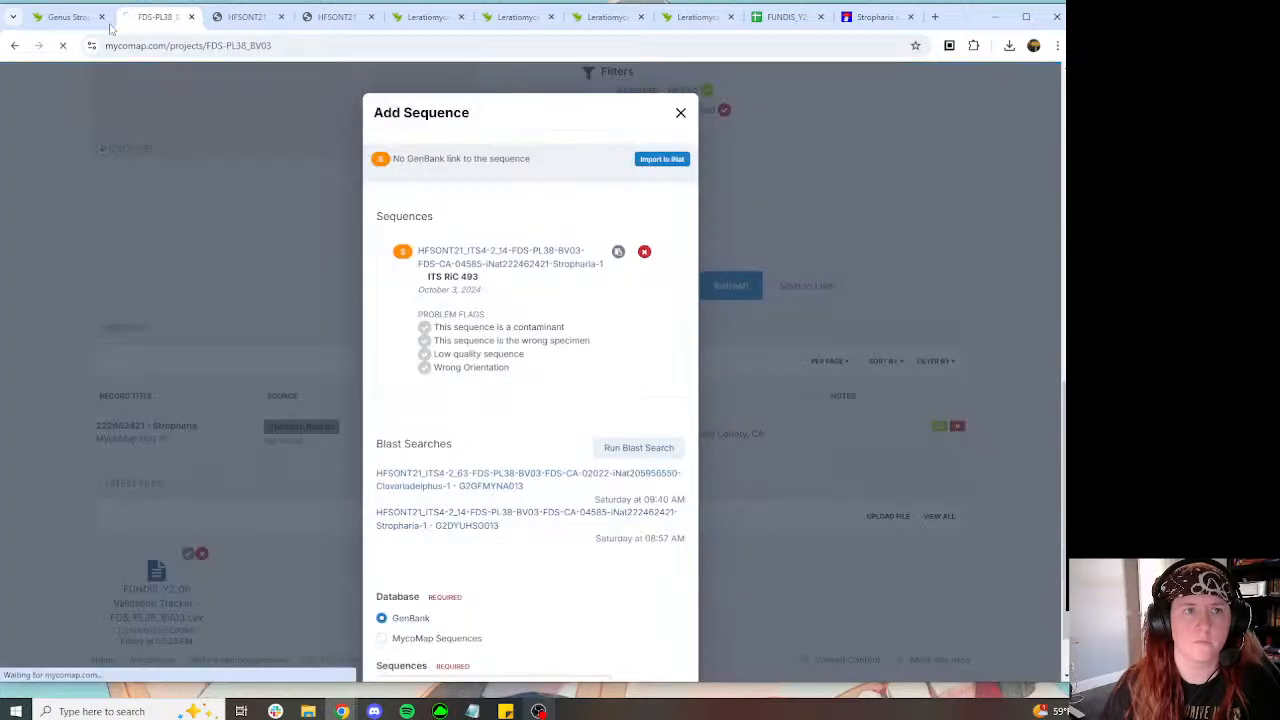
{"action": "left_click", "coordinate": [67, 17]}
{"action": "left_click", "coordinate": [430, 17]}
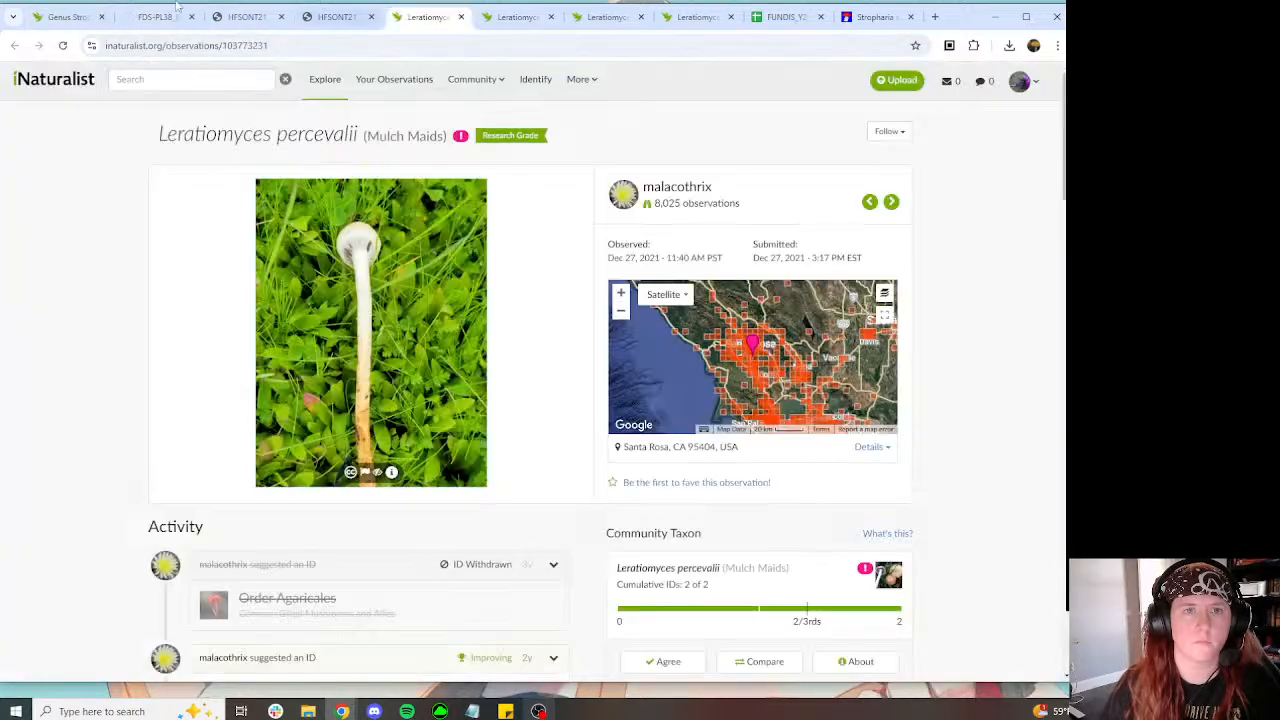
{"action": "left_click", "coordinate": [67, 17]}
{"action": "scroll", "coordinate": [447, 222], "scroll_direction": "down", "scroll_amount": 2}
{"action": "left_click", "coordinate": [326, 224]}
{"action": "type", "text": "Le"}
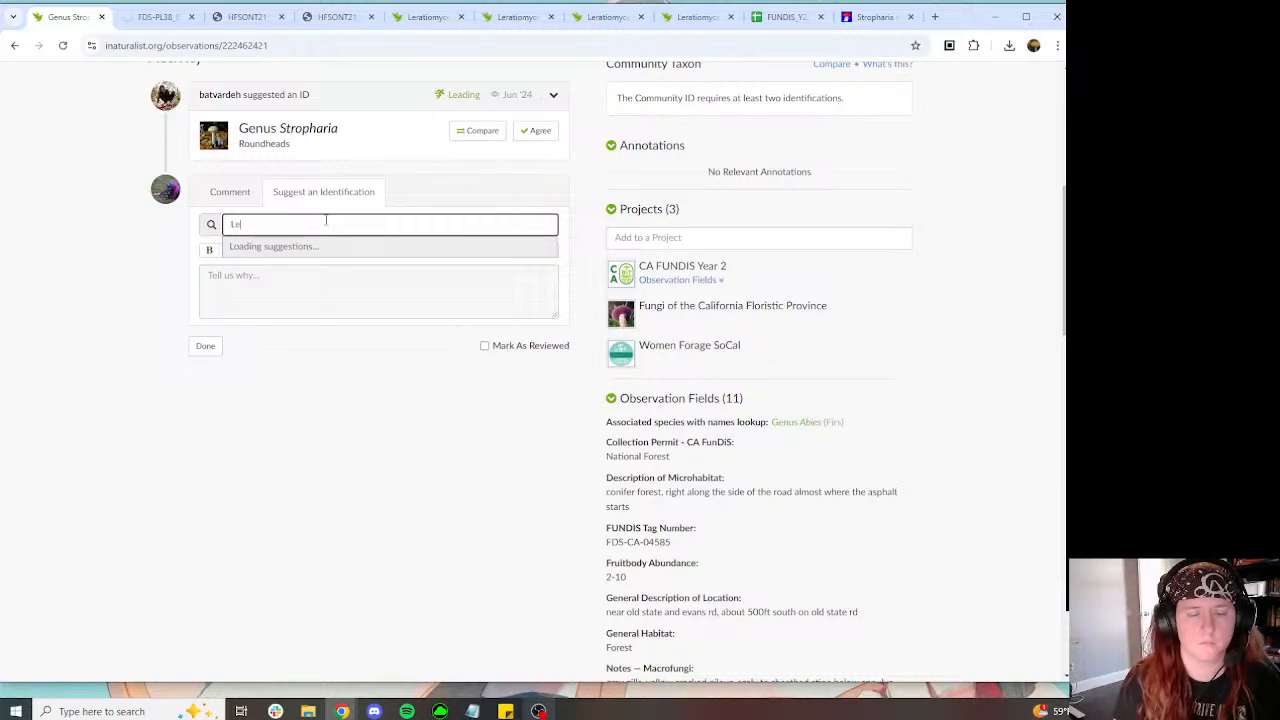
{"action": "type", "text": "ratiomyces pe"}
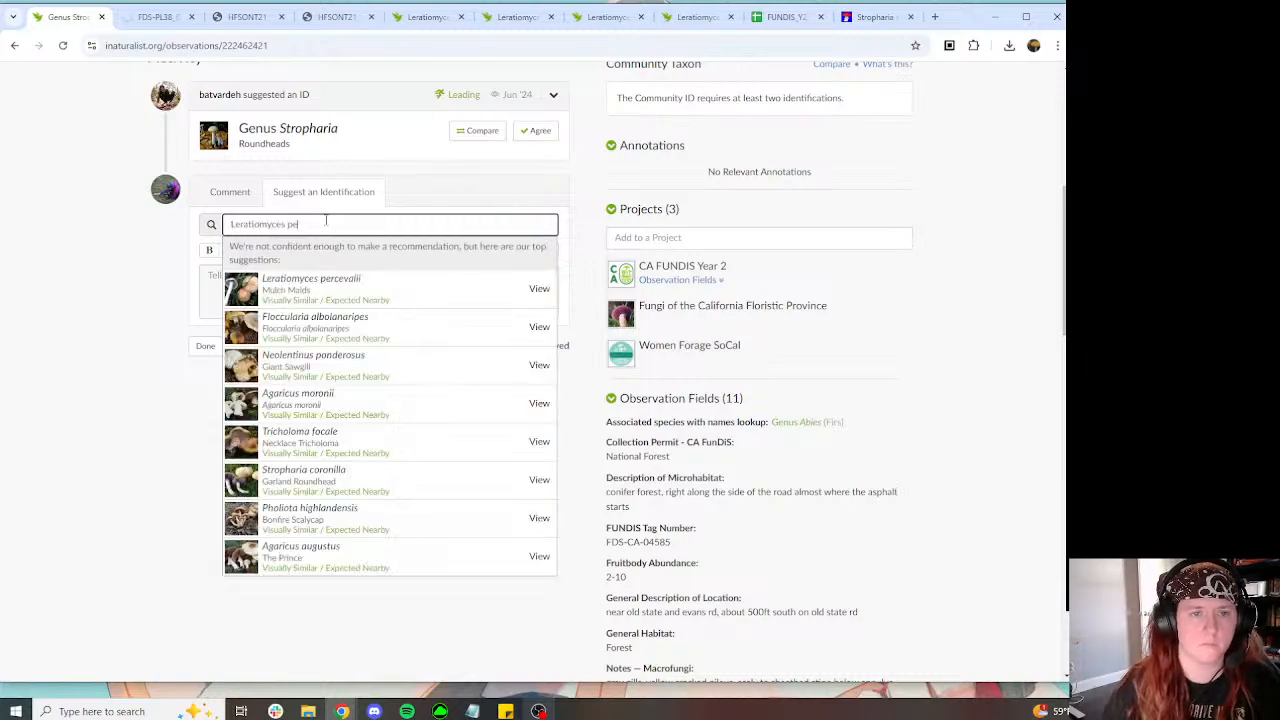
{"action": "type", "text": "rcevalii"}
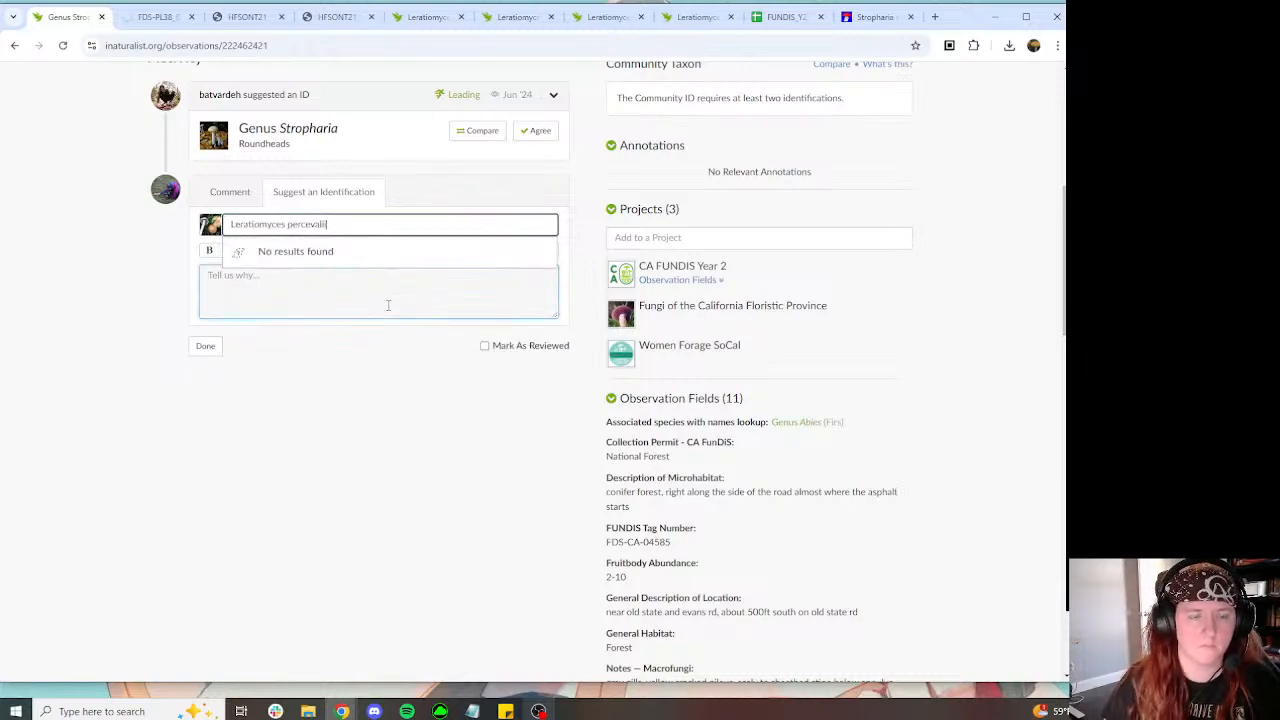
{"action": "left_click", "coordinate": [388, 305]}
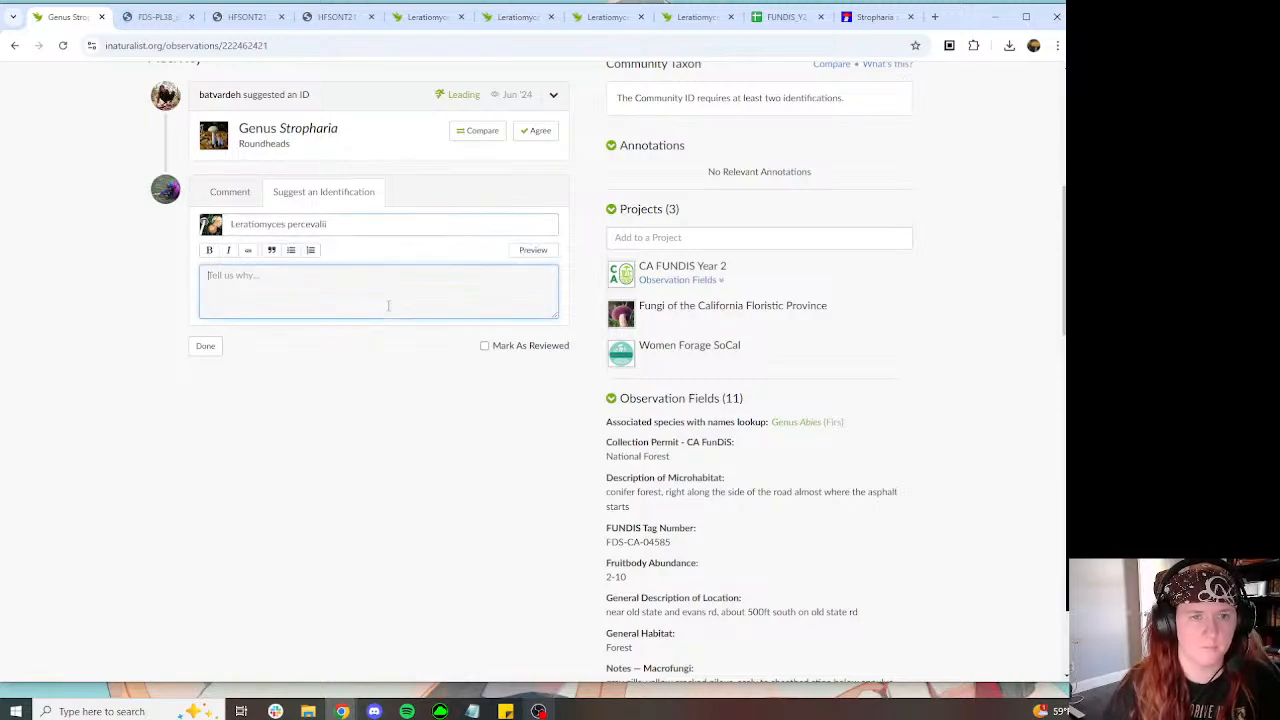
{"action": "left_click", "coordinate": [368, 222]}
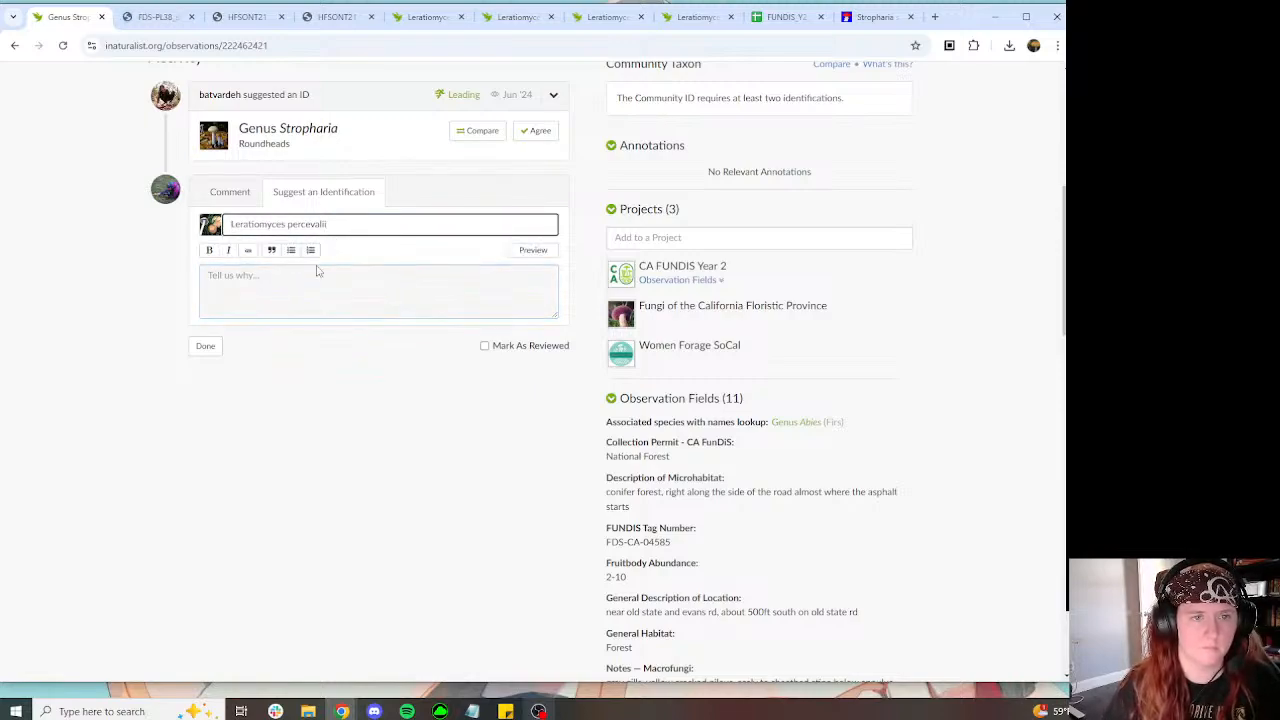
Step: Begin the identification comment with "I think these are malformed fruitbodies, possibly they're really dry?"
{"action": "left_click", "coordinate": [316, 274]}
{"action": "type", "text": "I think these"}
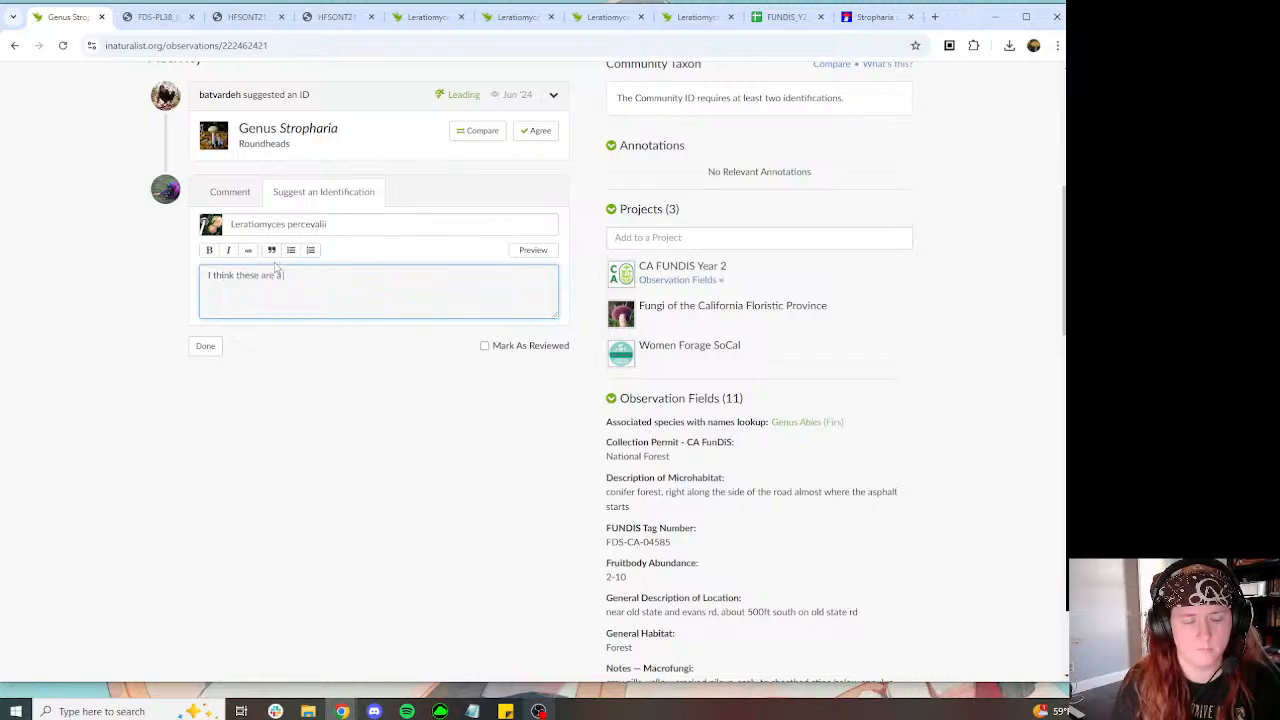
{"action": "type", "text": "are"}
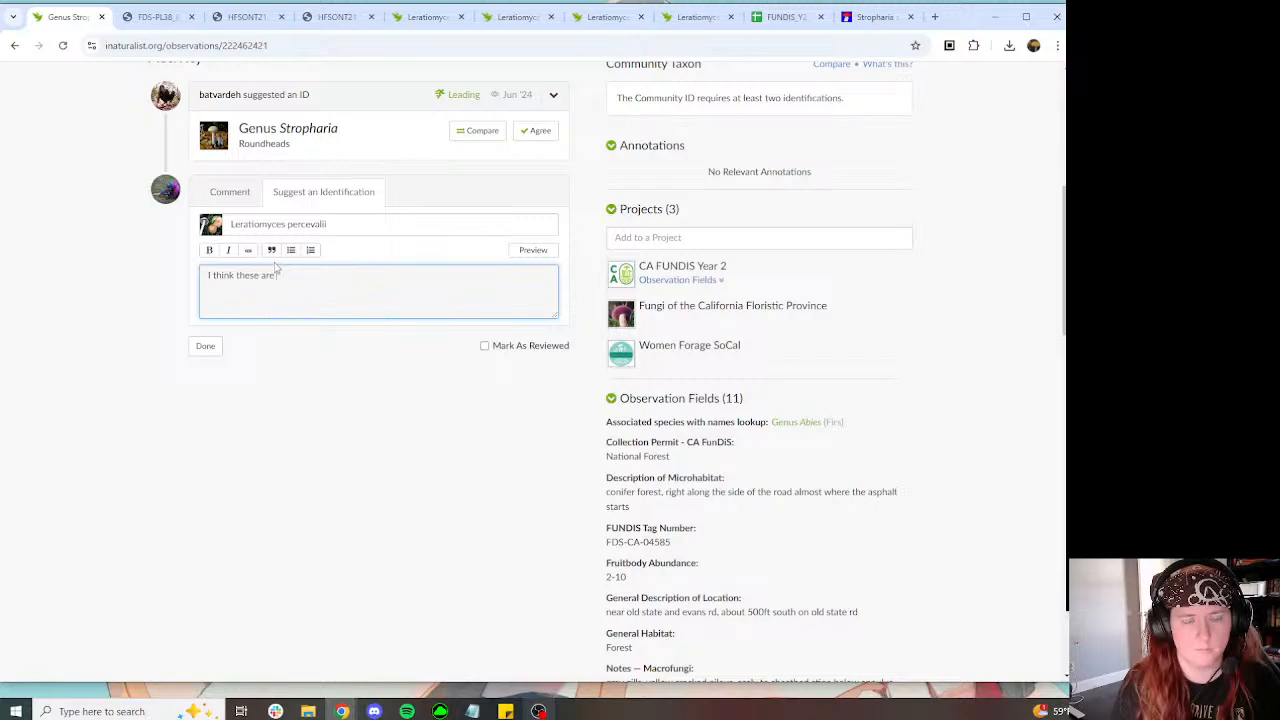
{"action": "type", "text": " showing ma"}
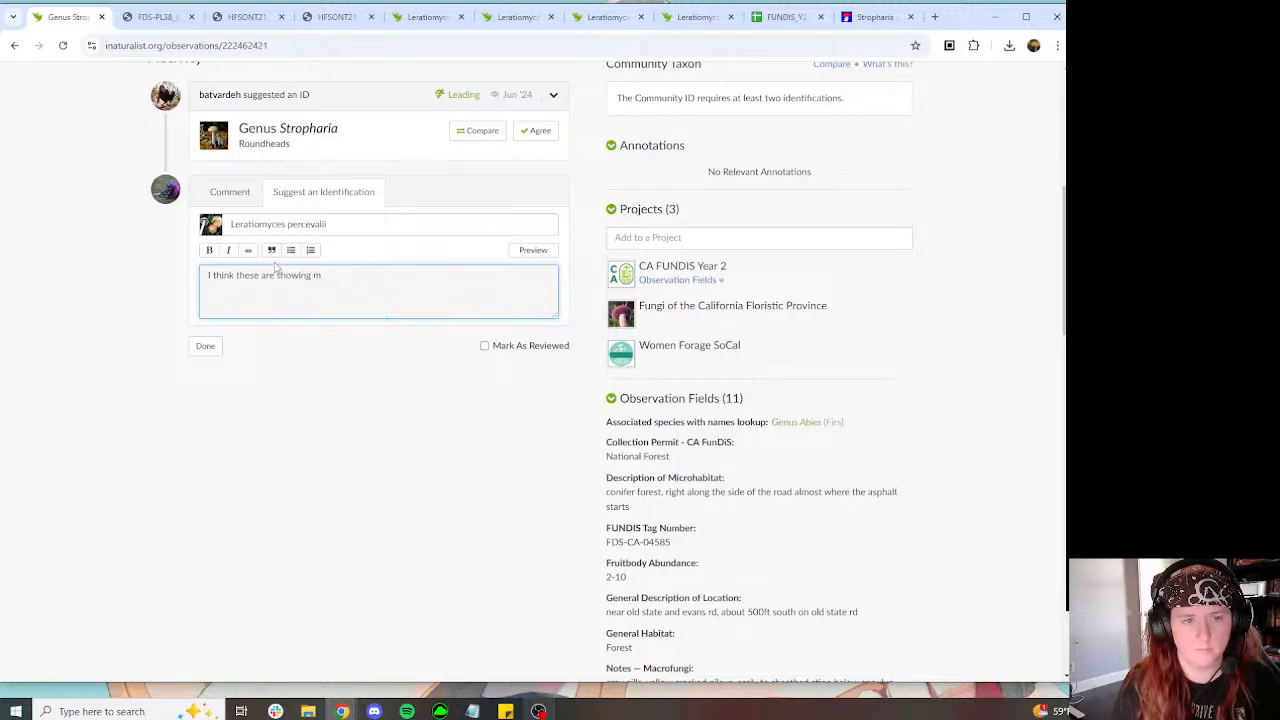
{"action": "key", "text": "BackSpace"}
{"action": "key", "text": "BackSpace"}
{"action": "key", "text": "BackSpace"}
{"action": "key", "text": "BackSpace"}
{"action": "key", "text": "BackSpace"}
{"action": "key", "text": "BackSpace"}
{"action": "type", "text": "malformed fruitbodies, "}
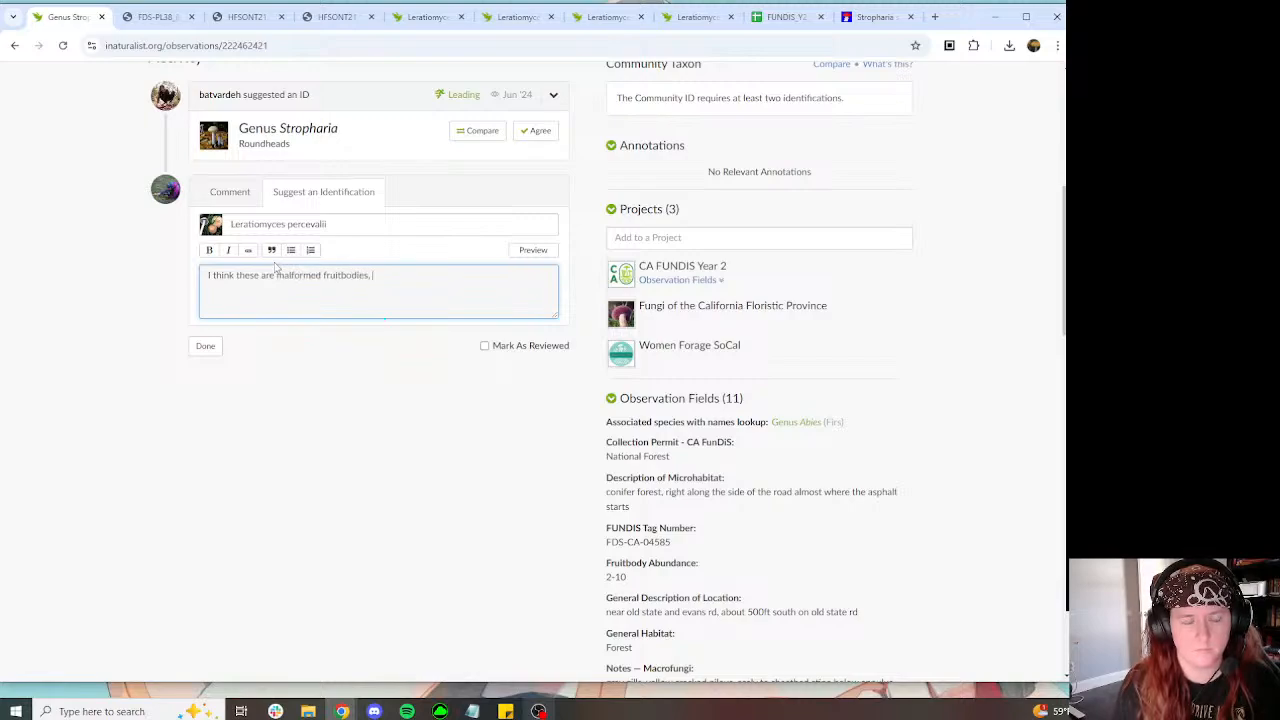
{"action": "type", "text": "possibly they're"}
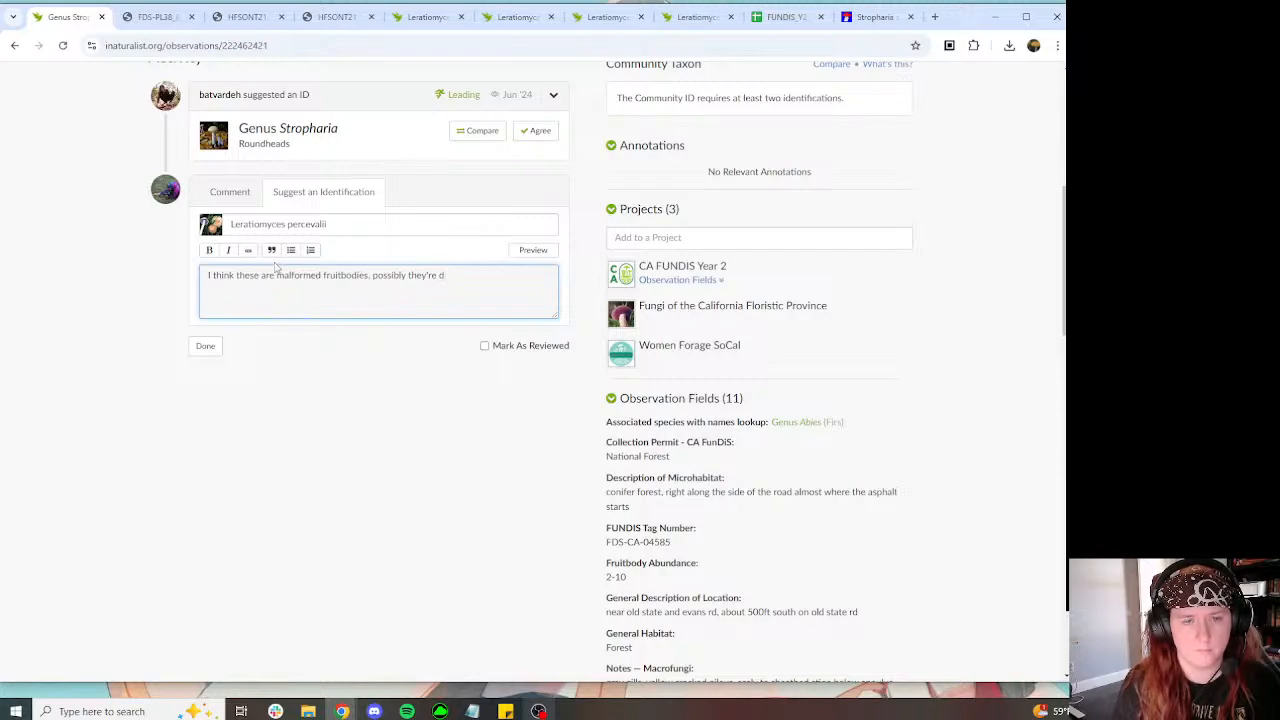
{"action": "type", "text": " really dry? "}
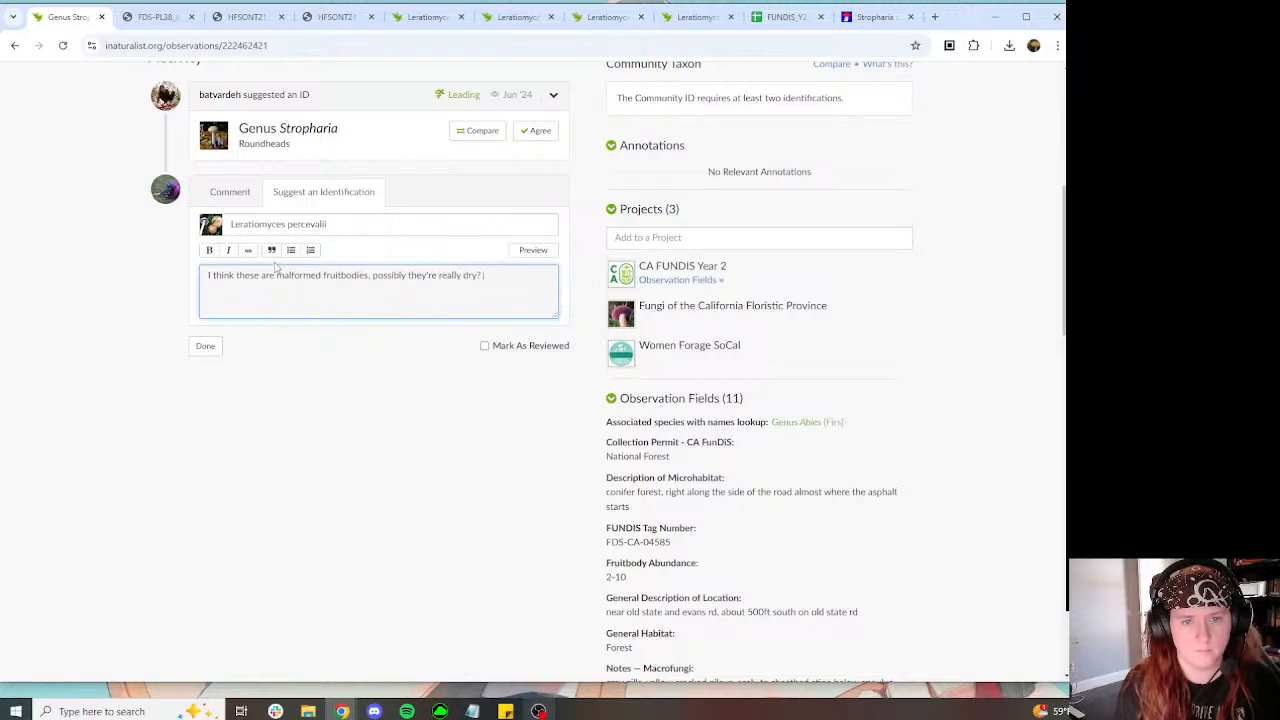
Step: Continue the comment with "Either way, these are good matches for multiple other observations, including"
{"action": "type", "text": "Either way, these ar"}
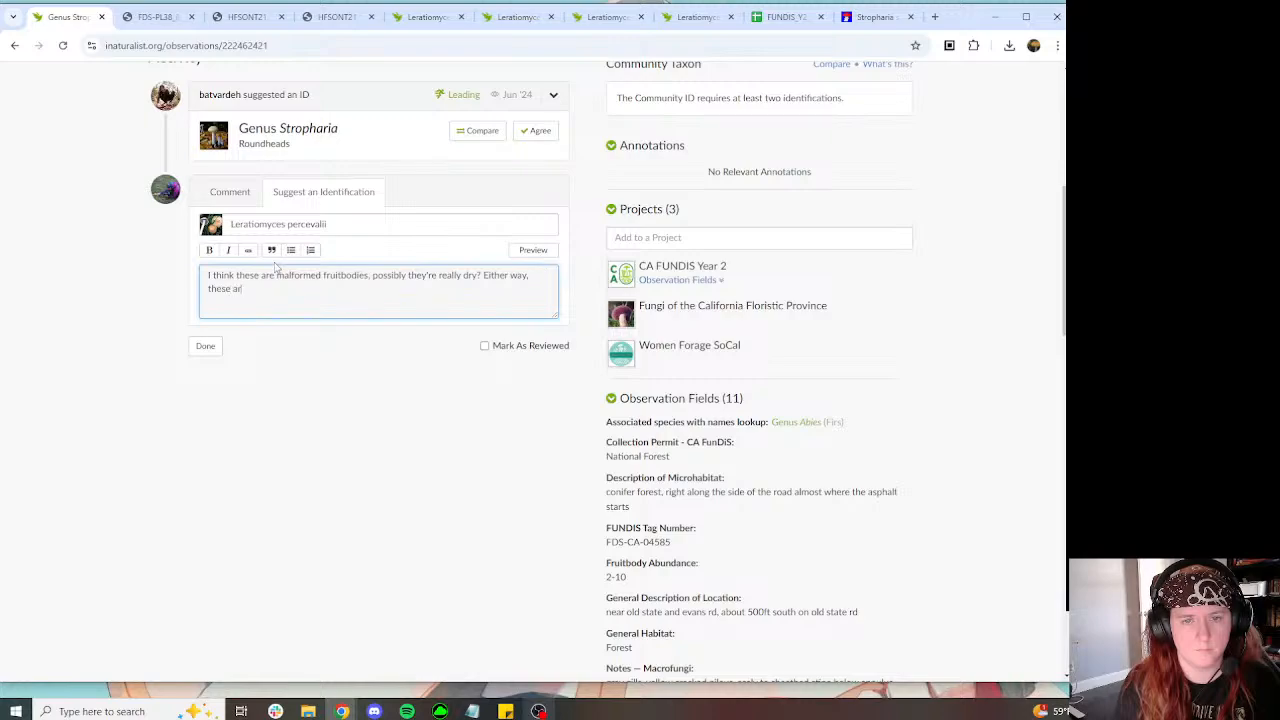
{"action": "type", "text": "e good matches for mul"}
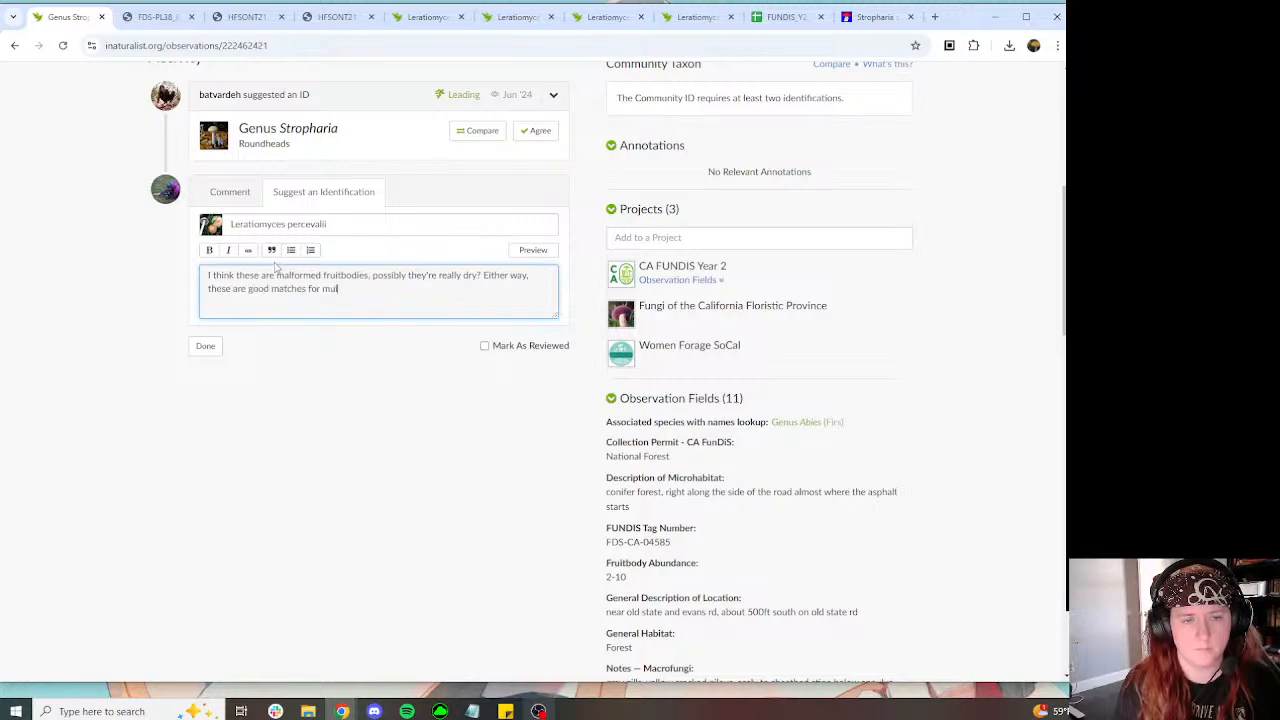
{"action": "type", "text": "tiple other observ"}
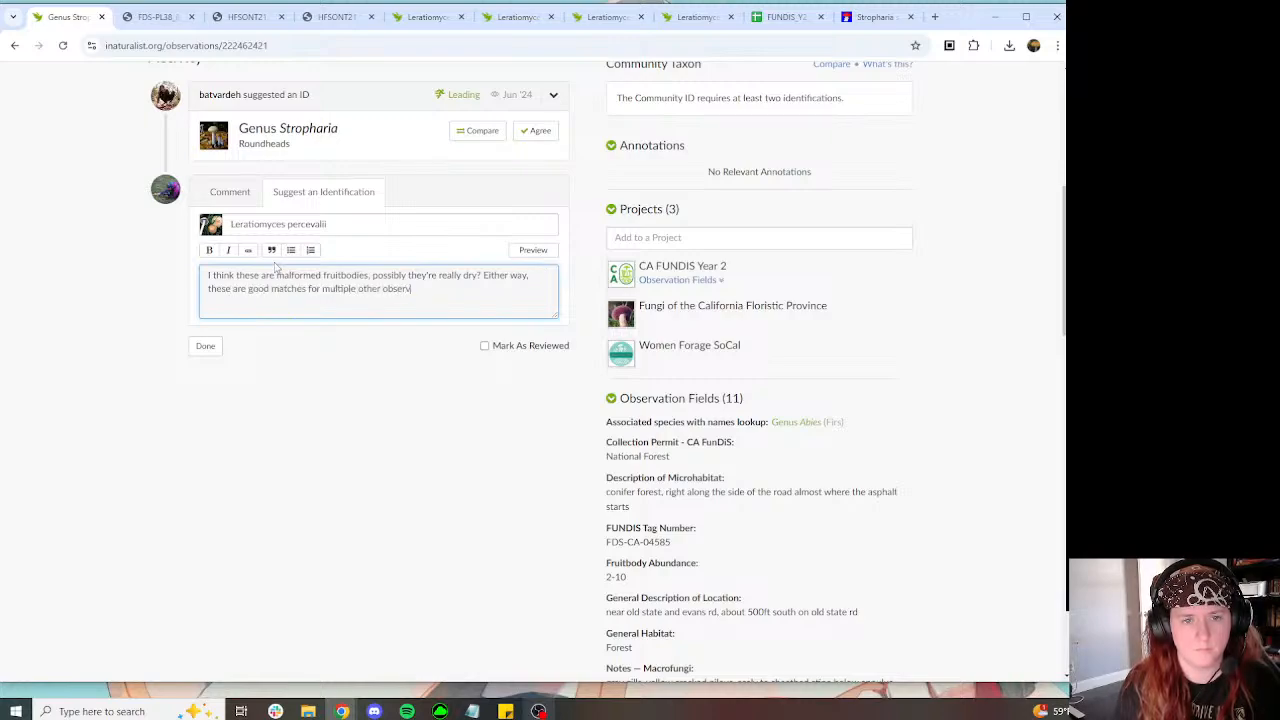
{"action": "type", "text": "ations, including"}
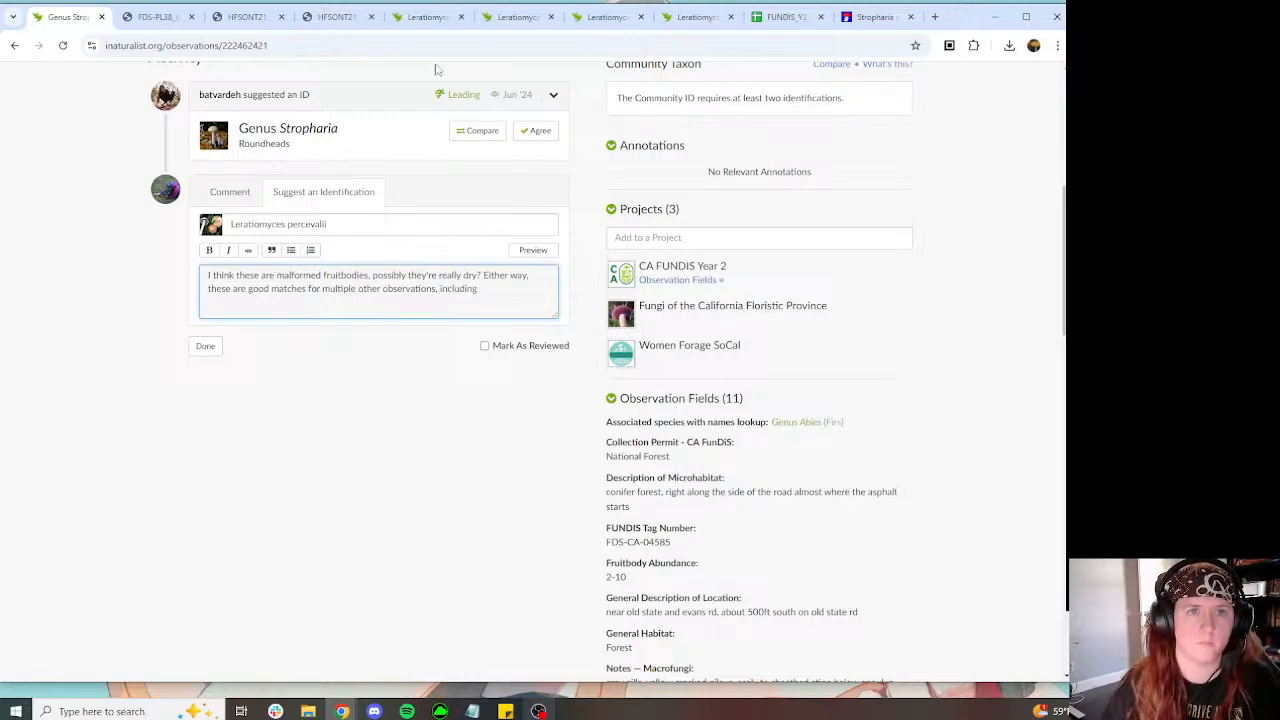
Step: Review the BLAST matches and add the link to the matching iNaturalist observation 103773231 to the comment
{"action": "left_click", "coordinate": [425, 17]}
{"action": "left_click", "coordinate": [518, 17]}
{"action": "left_click", "coordinate": [340, 17]}
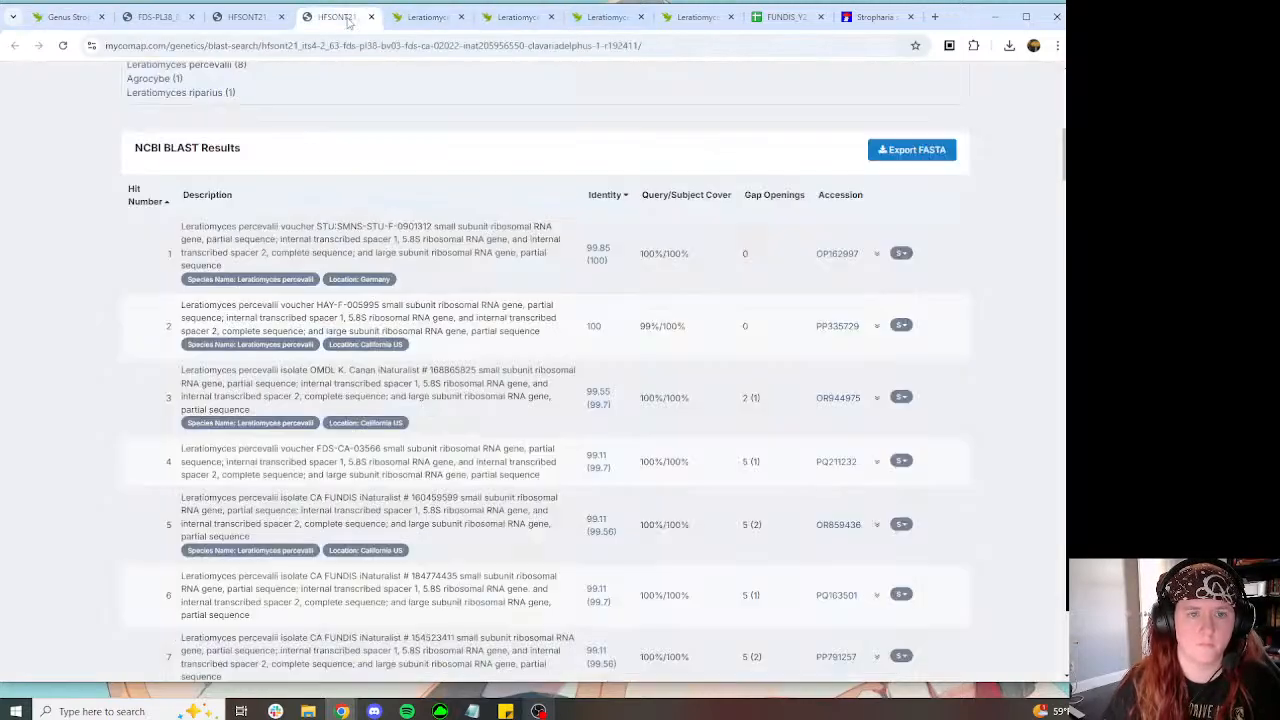
{"action": "scroll", "coordinate": [537, 229], "scroll_direction": "down", "scroll_amount": 20}
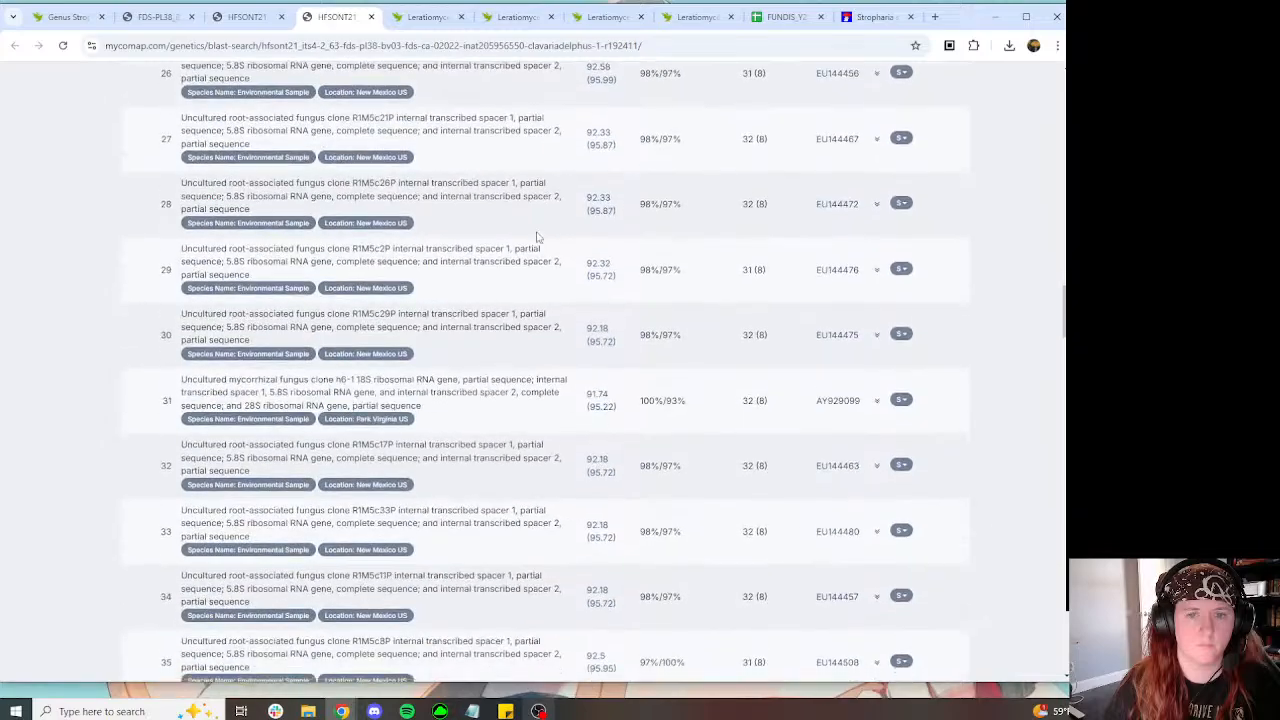
{"action": "scroll", "coordinate": [537, 229], "scroll_direction": "up", "scroll_amount": 20}
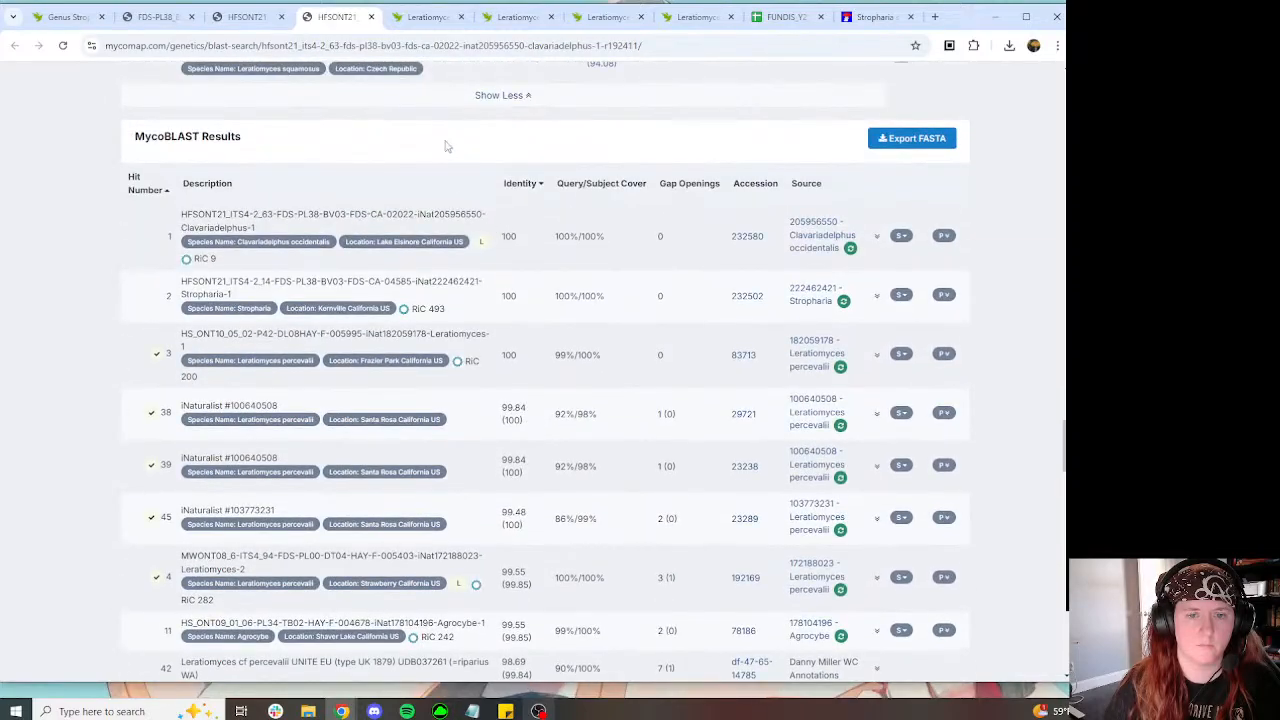
{"action": "left_click", "coordinate": [428, 17]}
{"action": "left_click", "coordinate": [176, 44]}
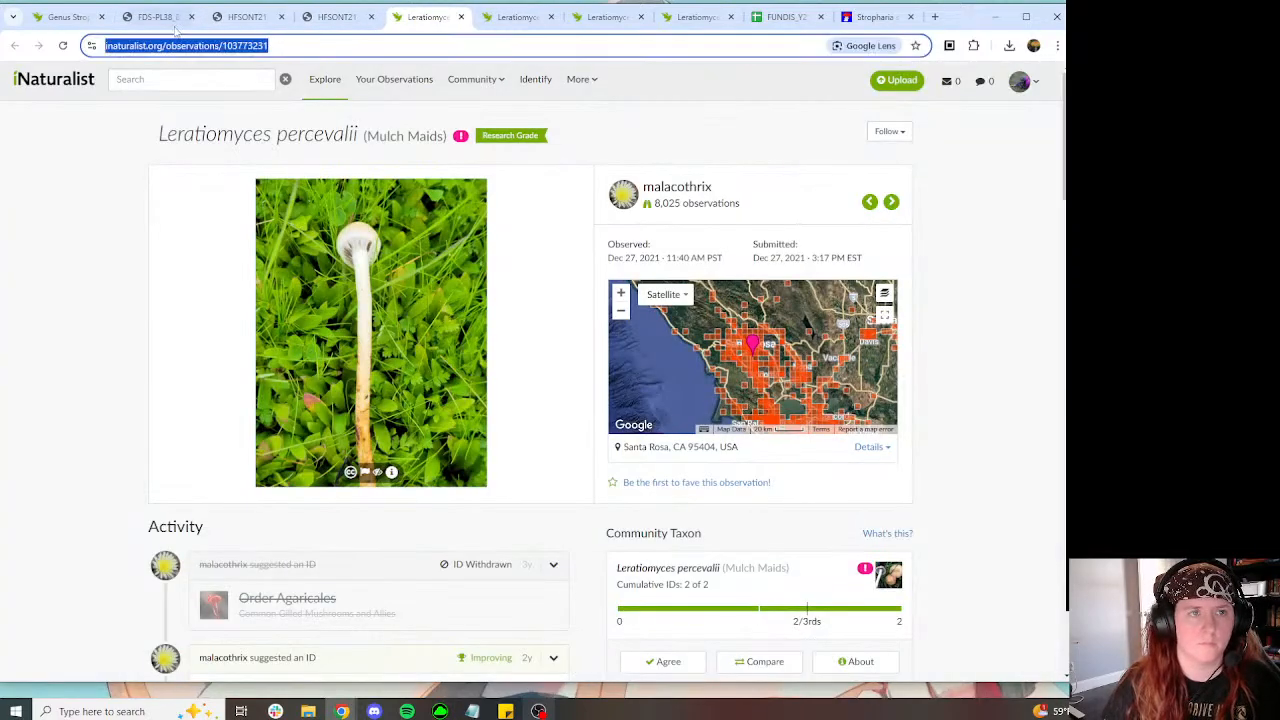
{"action": "left_click", "coordinate": [165, 19]}
{"action": "left_click", "coordinate": [68, 17]}
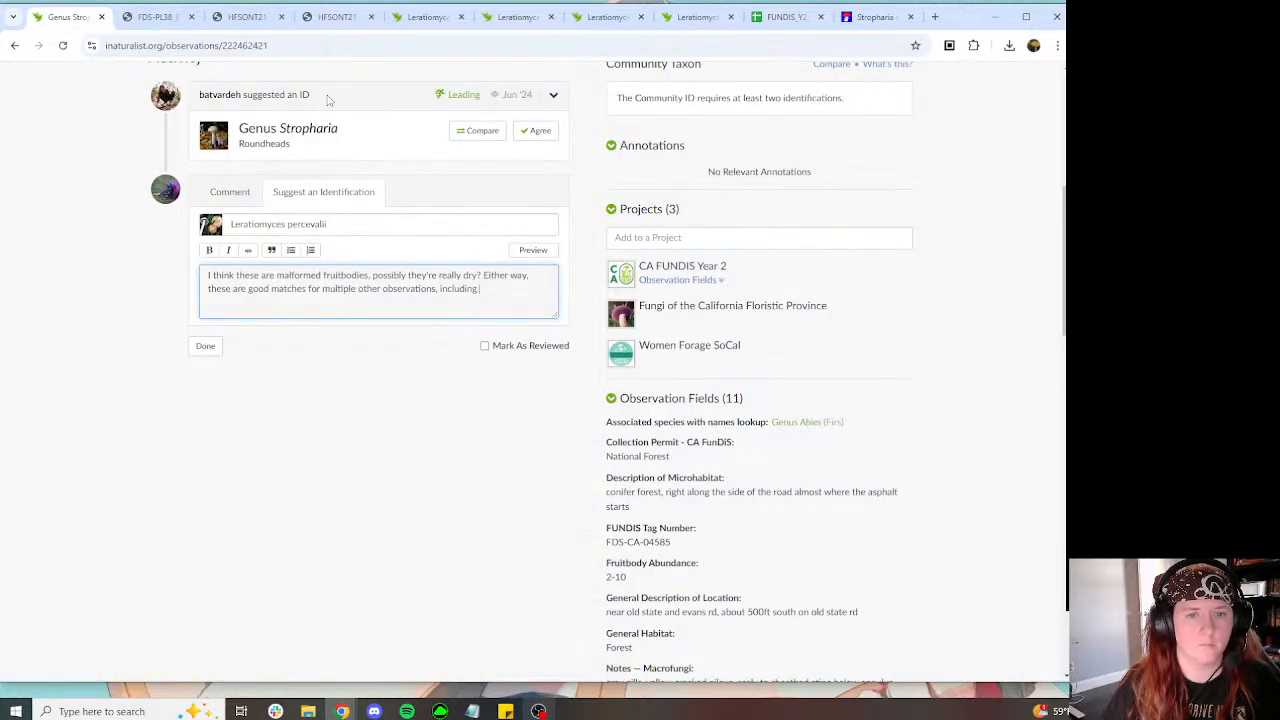
Step: Add the link to the matching iNaturalist observation 172188023 to the comment, followed by "and others"
{"action": "left_click", "coordinate": [517, 17]}
{"action": "left_click", "coordinate": [176, 44]}
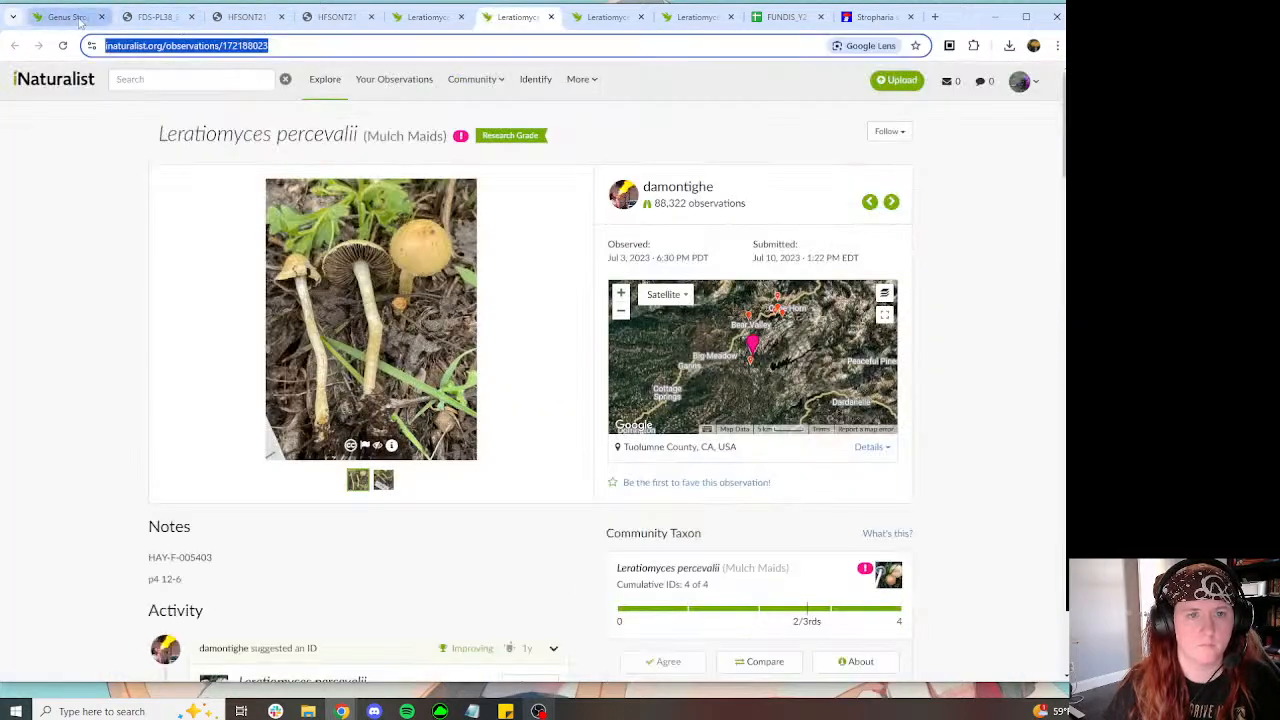
{"action": "left_click", "coordinate": [68, 17]}
{"action": "type", "text": "https://www.inaturalist.org/observations/172188023"}
{"action": "type", "text": "an"}
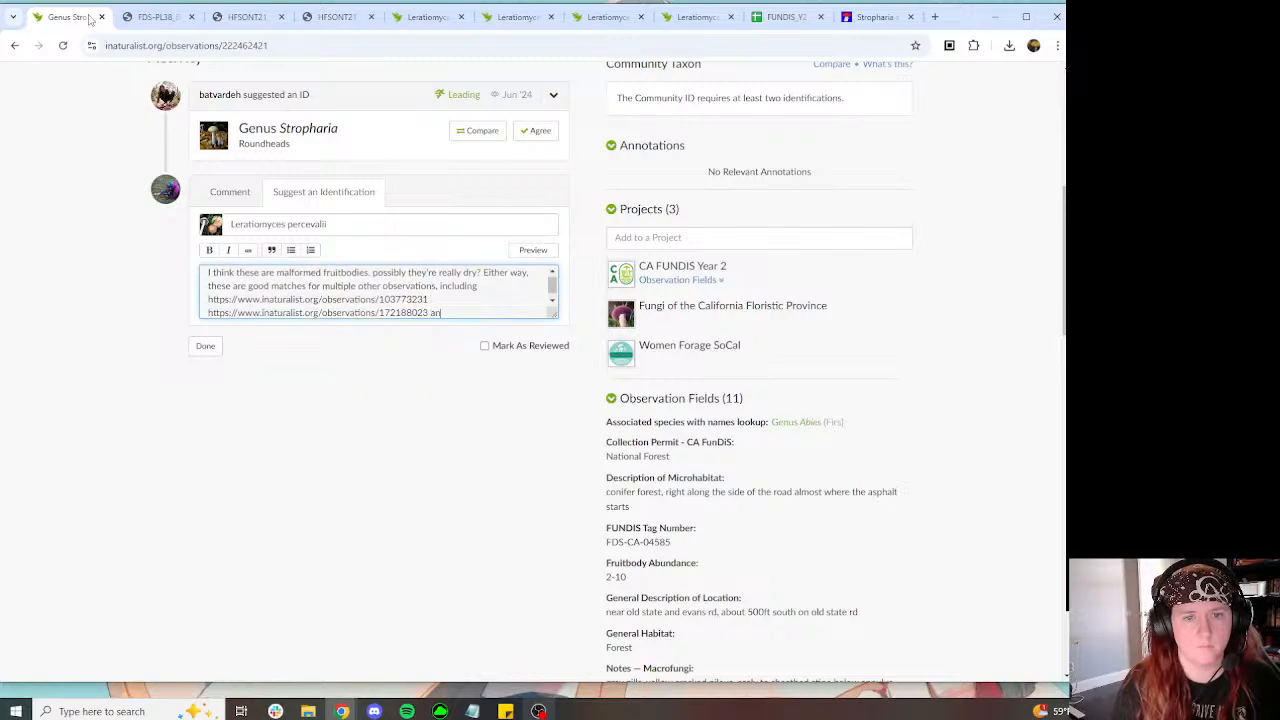
{"action": "type", "text": "d others"}
Step: Finish the comment with a separate line "DNA - ITS - Nanopore", submit the identification and return to the MycoMap project page
{"action": "key", "text": "Return"}
{"action": "key", "text": "Return"}
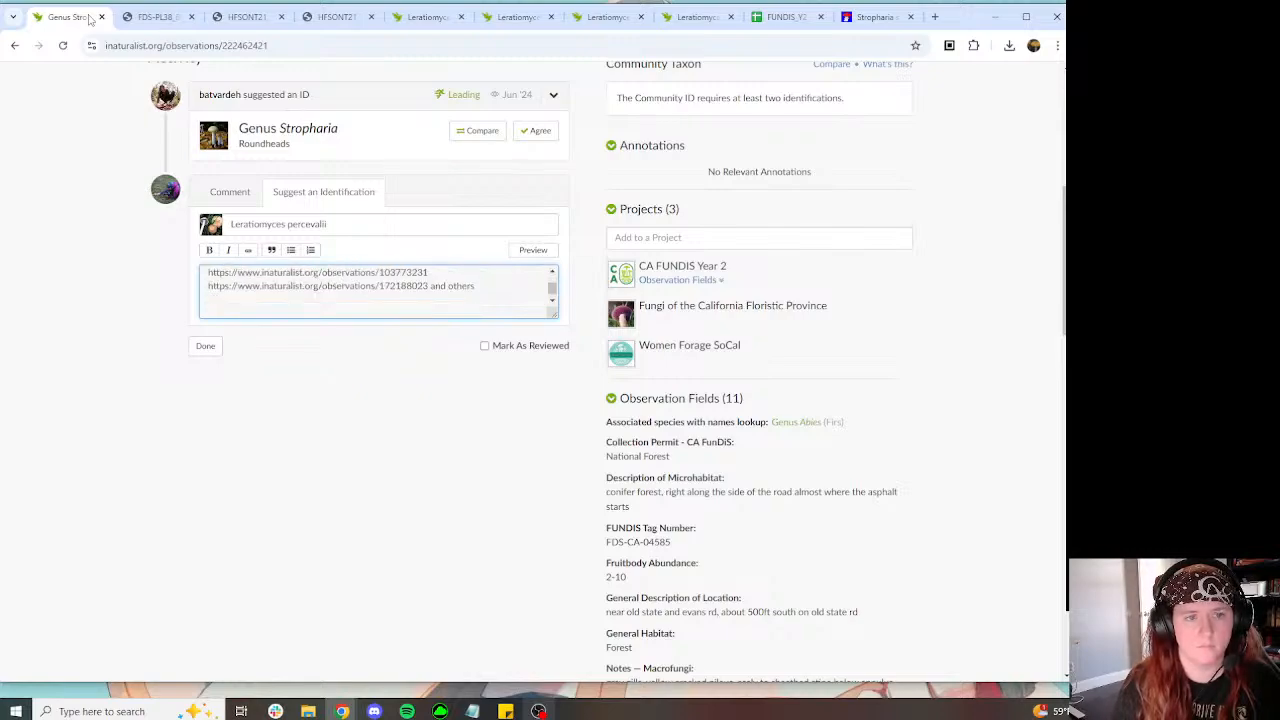
{"action": "type", "text": "DNA - ITS"}
{"action": "type", "text": "ITS - Nanop"}
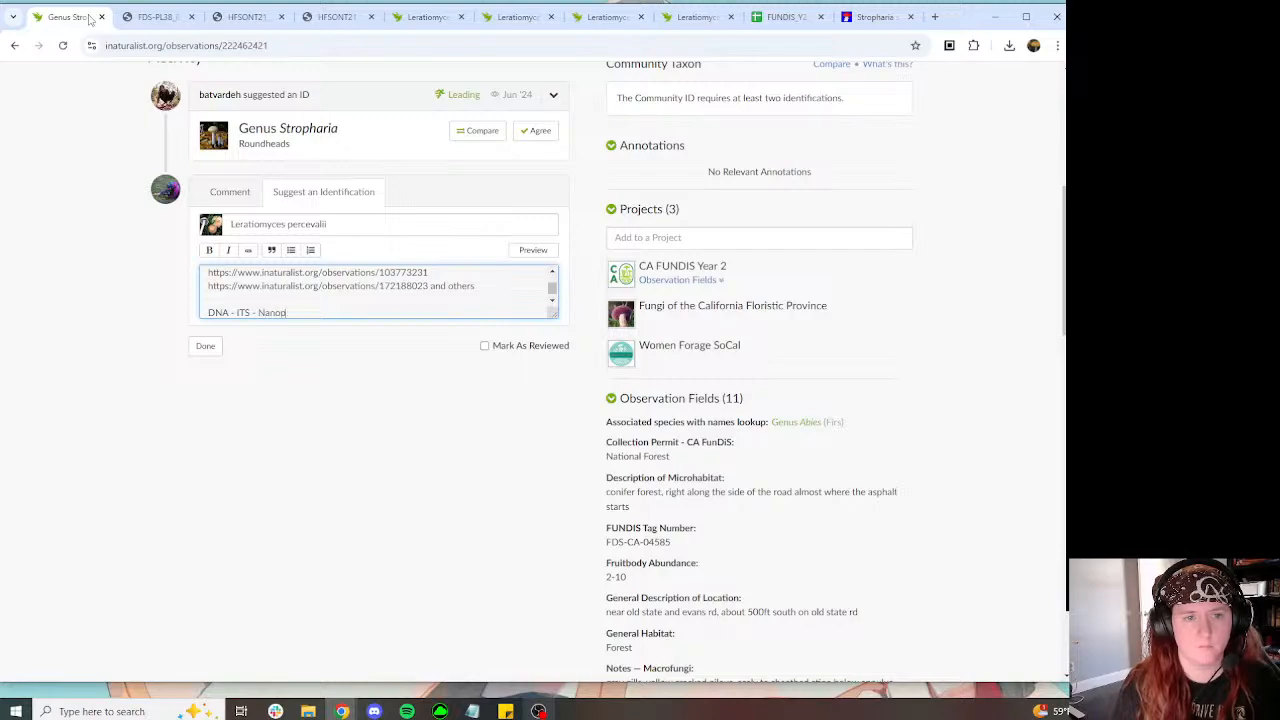
{"action": "type", "text": "ore"}
{"action": "left_click", "coordinate": [205, 346]}
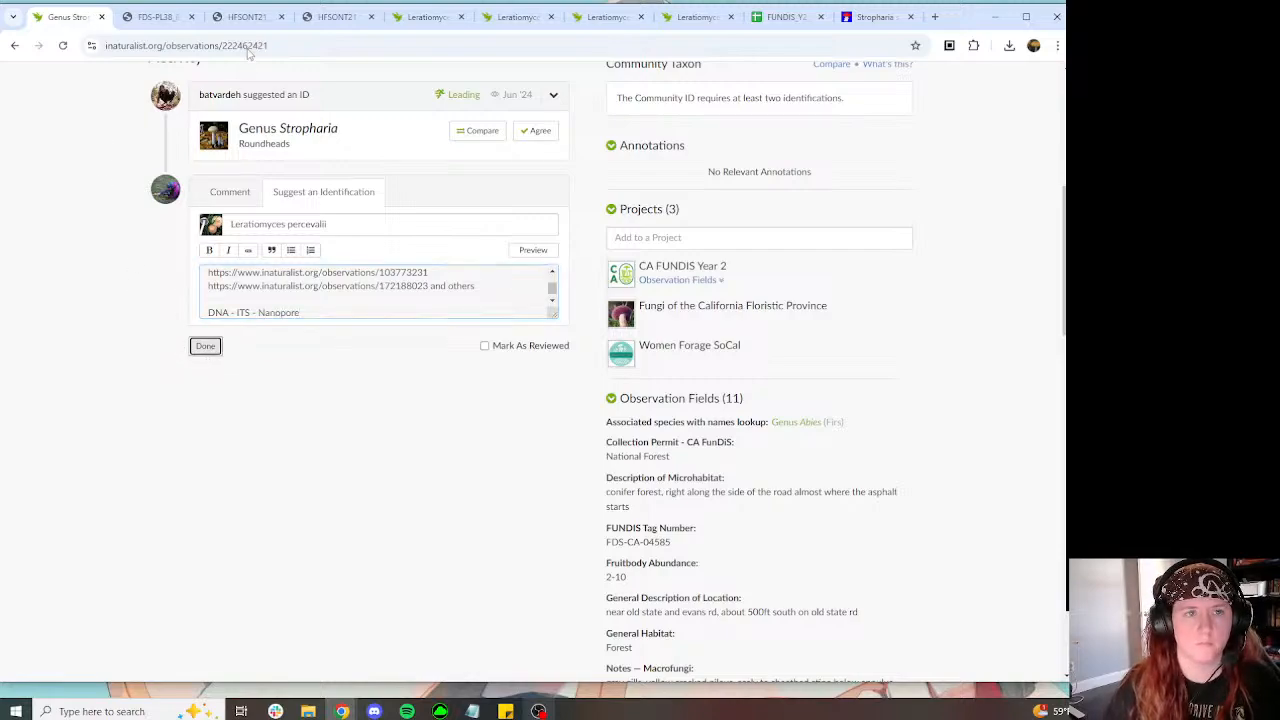
{"action": "left_click", "coordinate": [155, 17]}
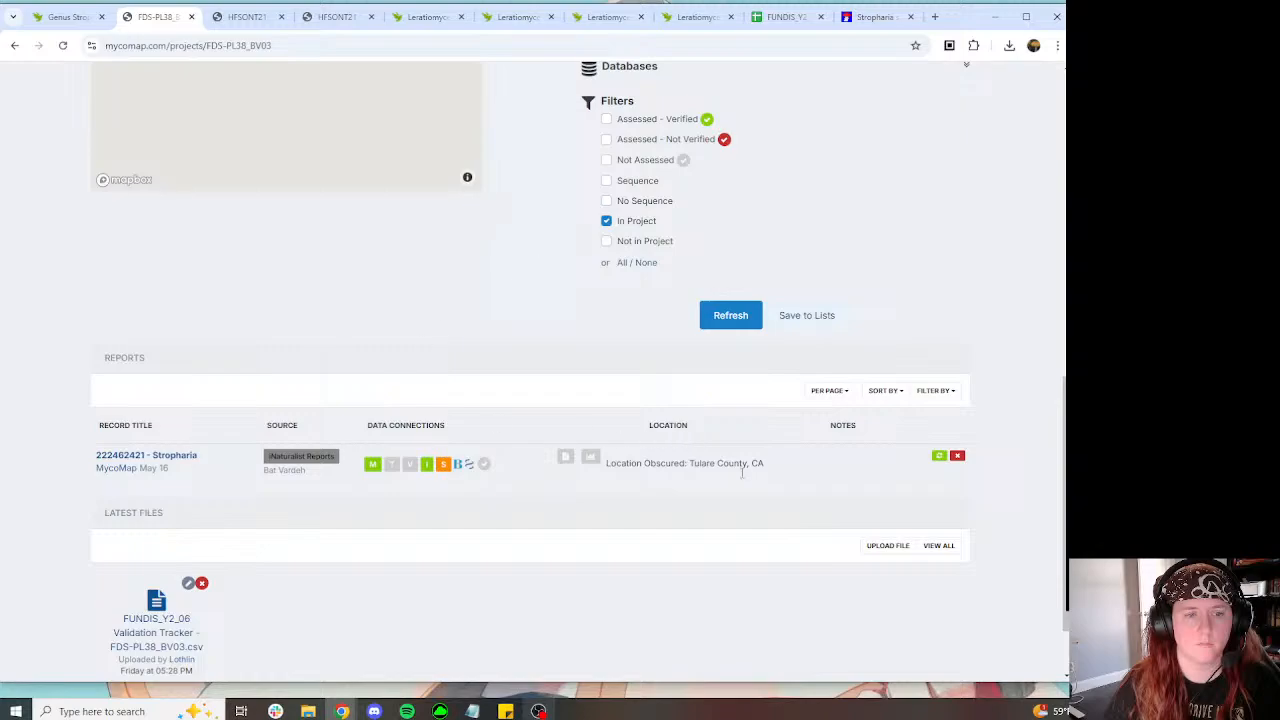
Step: Return to the iNaturalist observation 222462421 and submit the Leratiomyces percevalii identification with its comment
{"action": "left_click", "coordinate": [70, 17]}
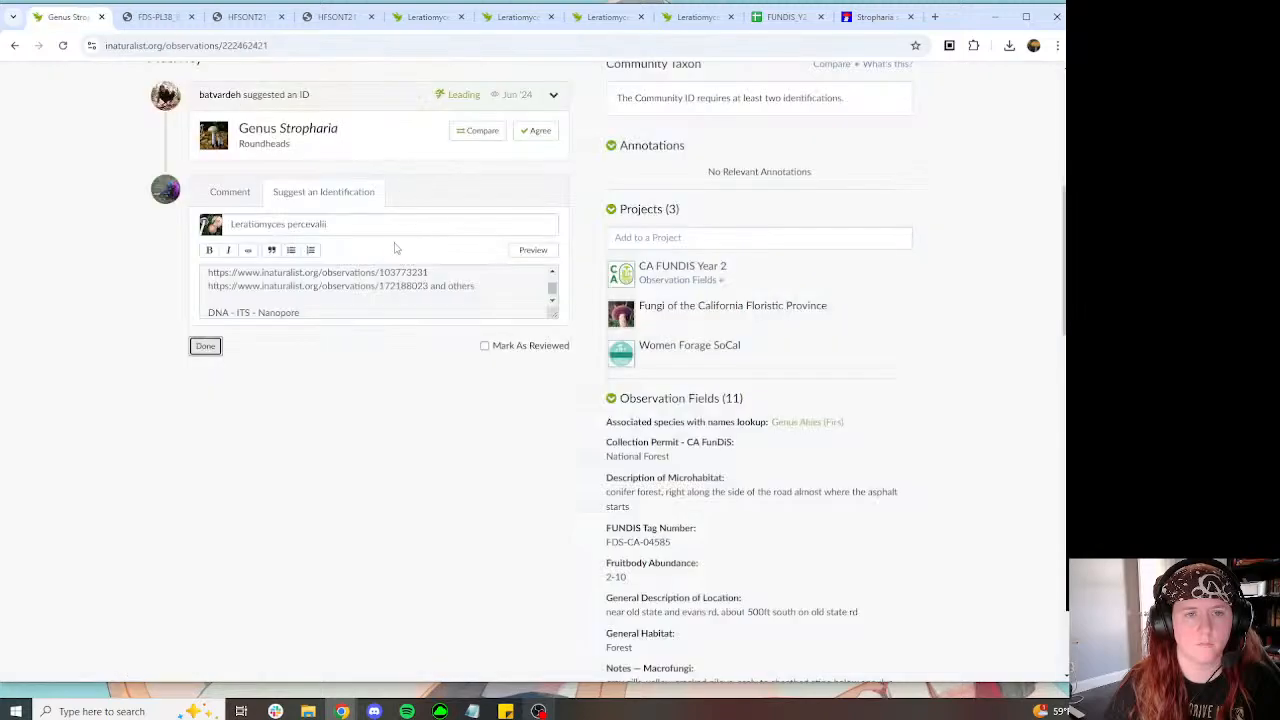
{"action": "left_click", "coordinate": [318, 224]}
{"action": "left_click", "coordinate": [305, 250]}
{"action": "left_click", "coordinate": [210, 346]}
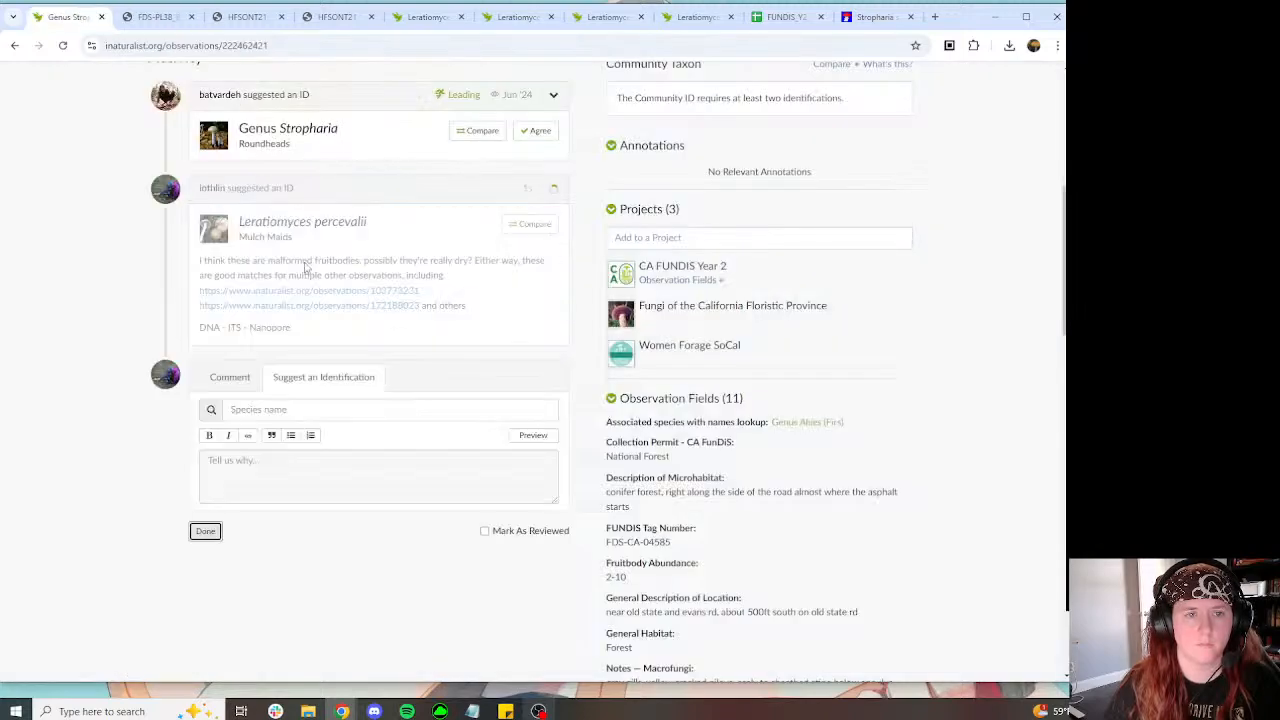
Step: Copy the name Leratiomyces percevalii from the identification and add it to the observation as the Provisional Species Name field
{"action": "left_click_drag", "start_coordinate": [368, 222], "coordinate": [240, 222]}
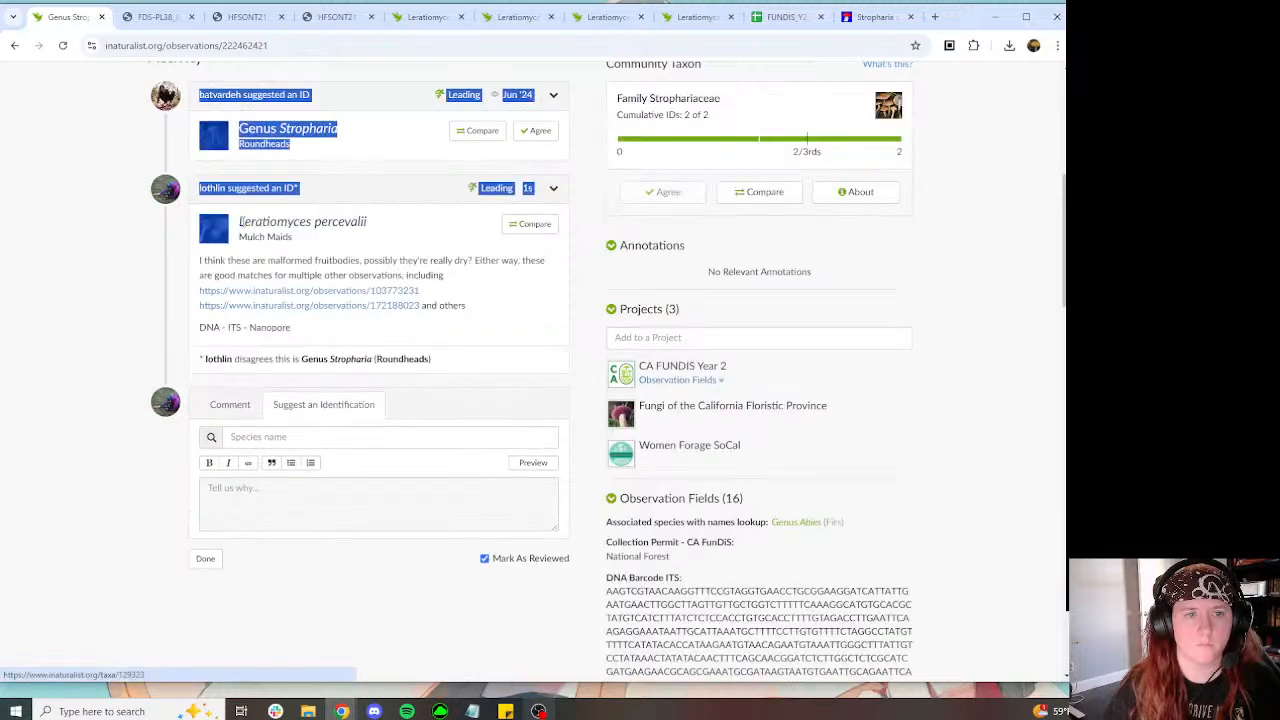
{"action": "left_click_drag", "start_coordinate": [440, 226], "coordinate": [240, 221]}
{"action": "left_click_drag", "start_coordinate": [392, 221], "coordinate": [238, 222]}
{"action": "key", "text": "ctrl+c"}
{"action": "scroll", "coordinate": [986, 300], "scroll_direction": "down", "scroll_amount": 8}
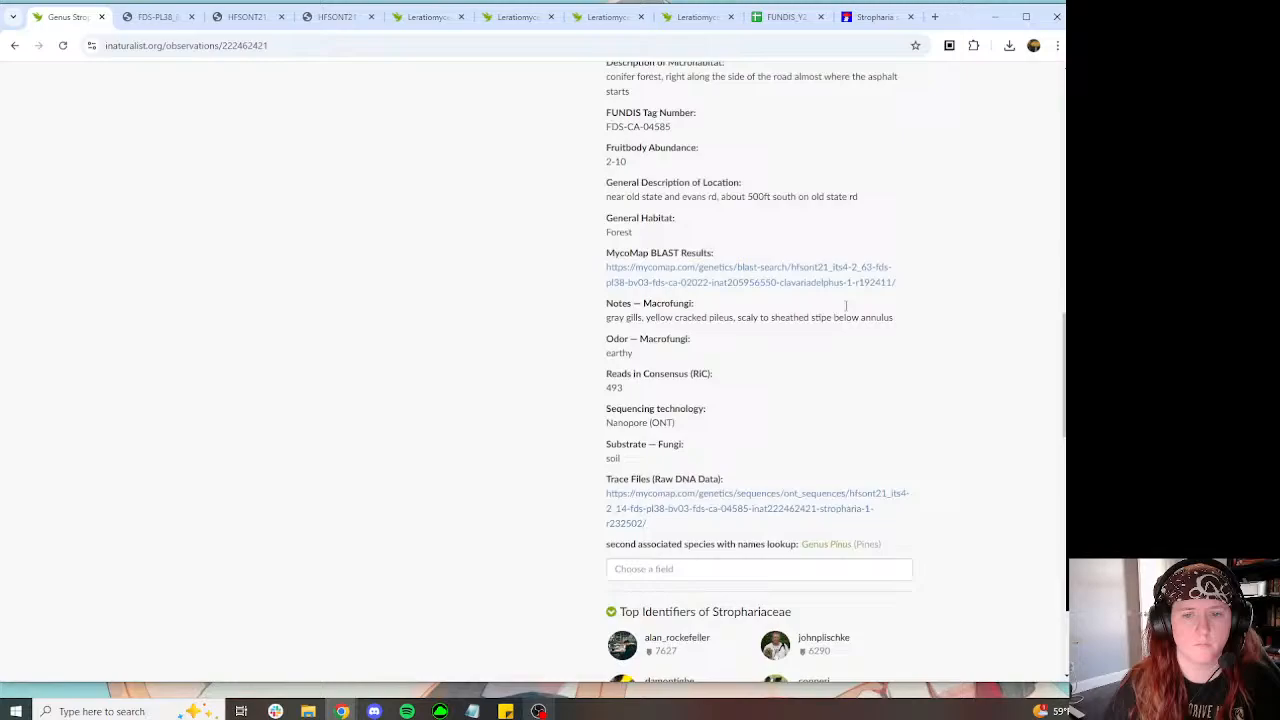
{"action": "left_click", "coordinate": [673, 552]}
{"action": "left_click", "coordinate": [660, 575]}
{"action": "key", "text": "ctrl+v"}
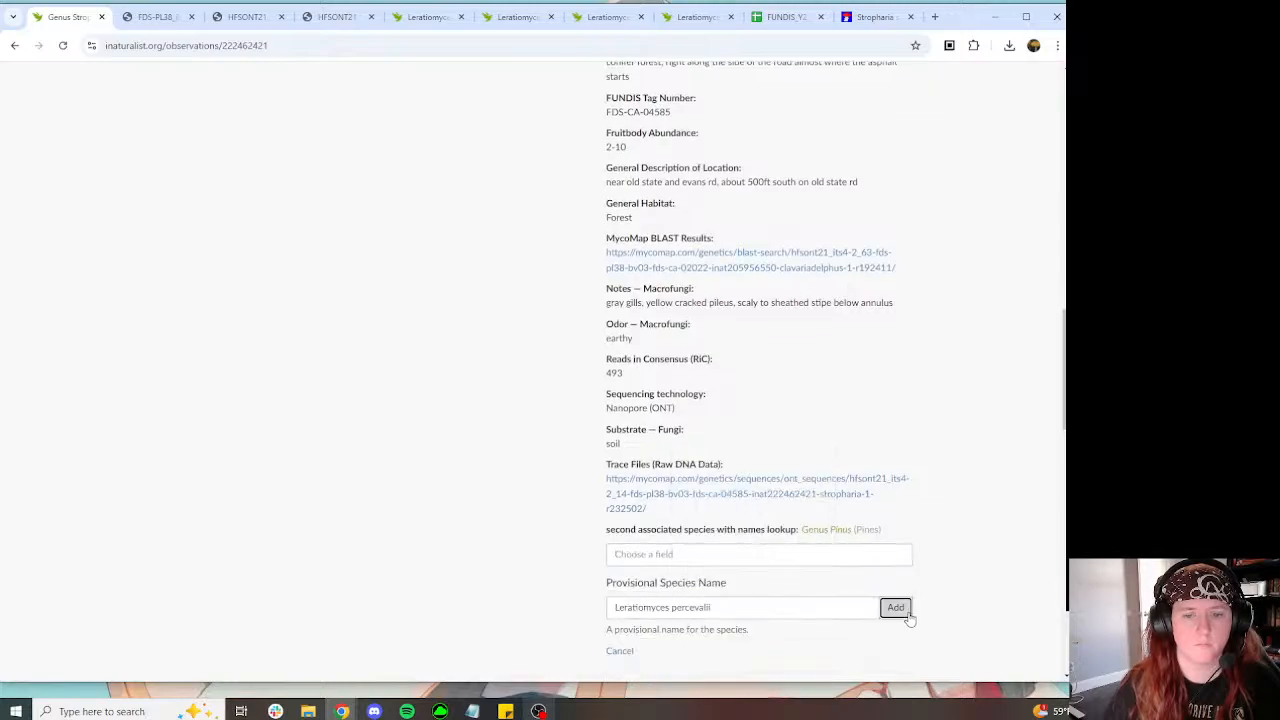
{"action": "left_click", "coordinate": [907, 614]}
Step: Add the Sequence Validator observation field with the validator's name
{"action": "scroll", "coordinate": [906, 477], "scroll_direction": "up", "scroll_amount": 15}
{"action": "scroll", "coordinate": [732, 334], "scroll_direction": "down", "scroll_amount": 3}
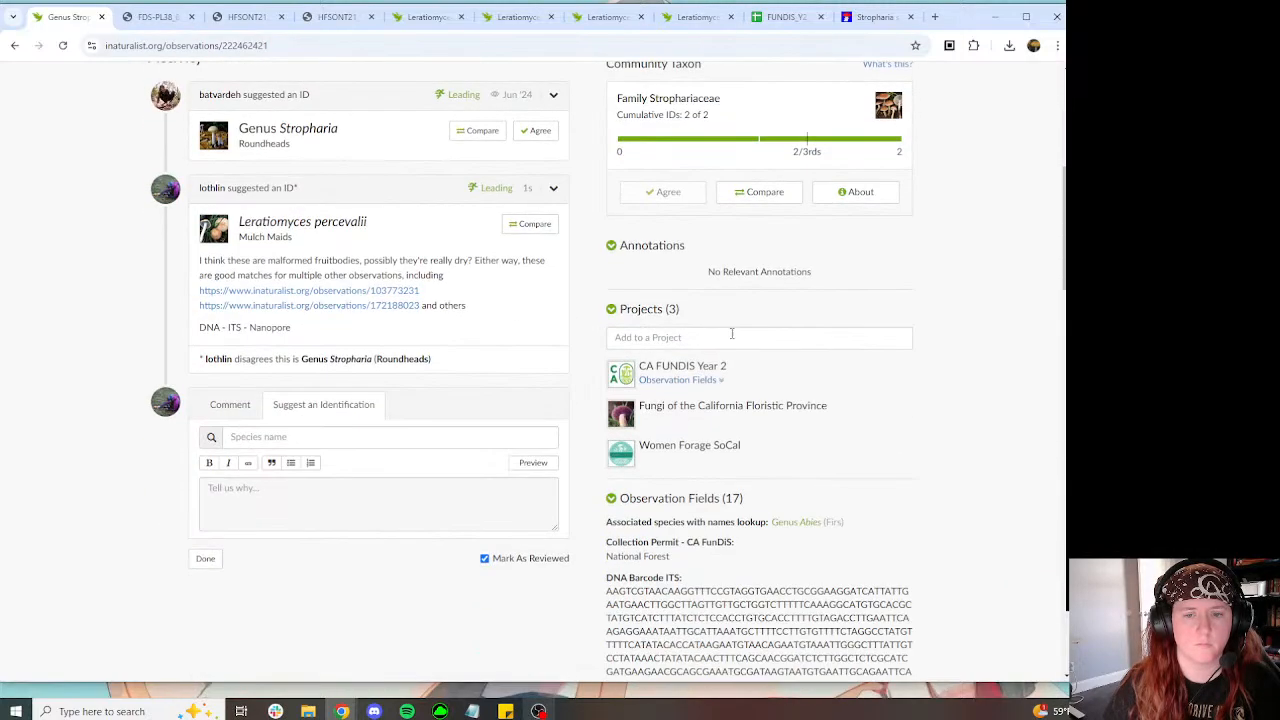
{"action": "scroll", "coordinate": [732, 336], "scroll_direction": "down", "scroll_amount": 10}
{"action": "left_click", "coordinate": [660, 187]}
{"action": "left_click", "coordinate": [636, 229]}
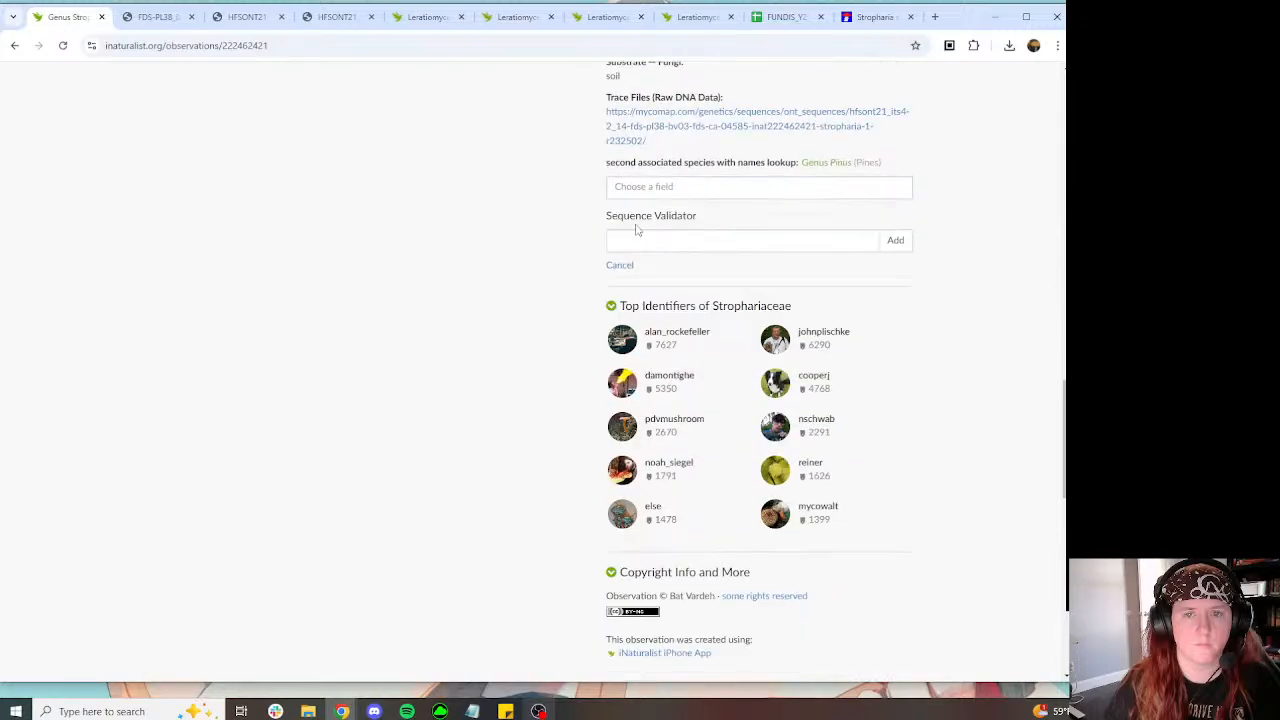
{"action": "left_click", "coordinate": [650, 240]}
{"action": "left_click", "coordinate": [718, 270]}
{"action": "left_click", "coordinate": [895, 240]}
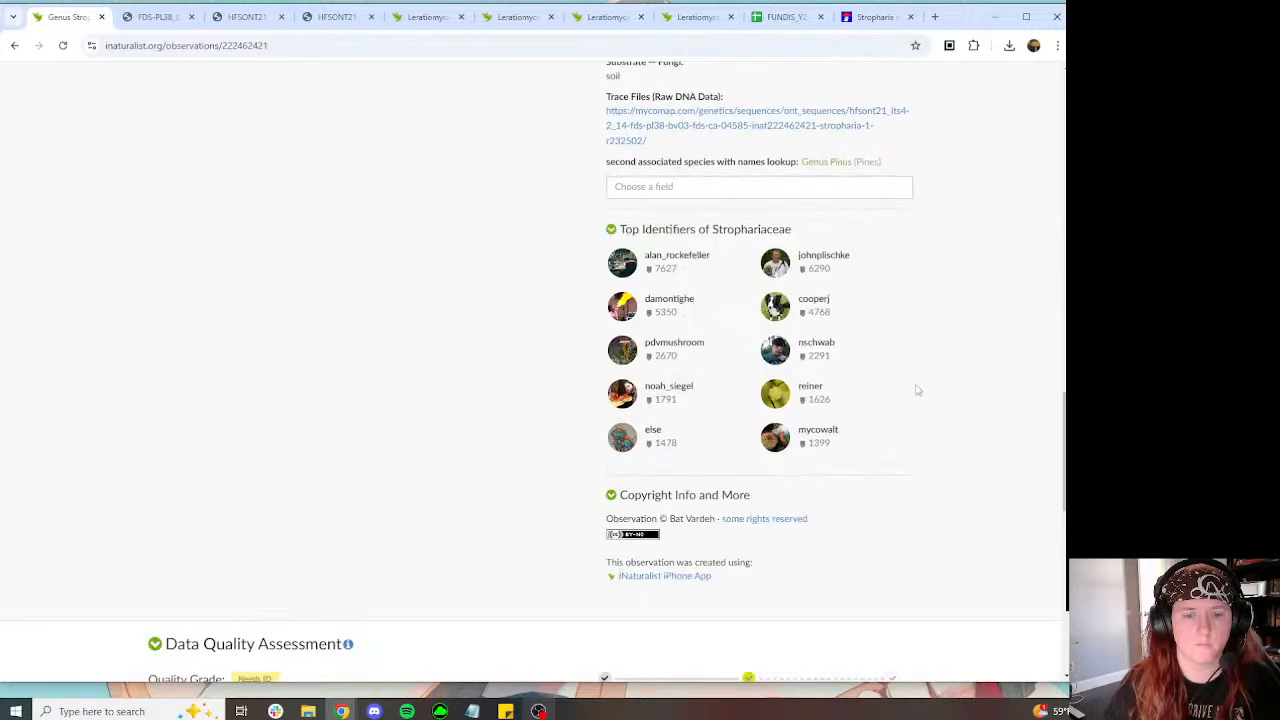
Step: Add the observation to the project "Fungi with DNA barcode data"
{"action": "scroll", "coordinate": [814, 424], "scroll_direction": "up", "scroll_amount": 10}
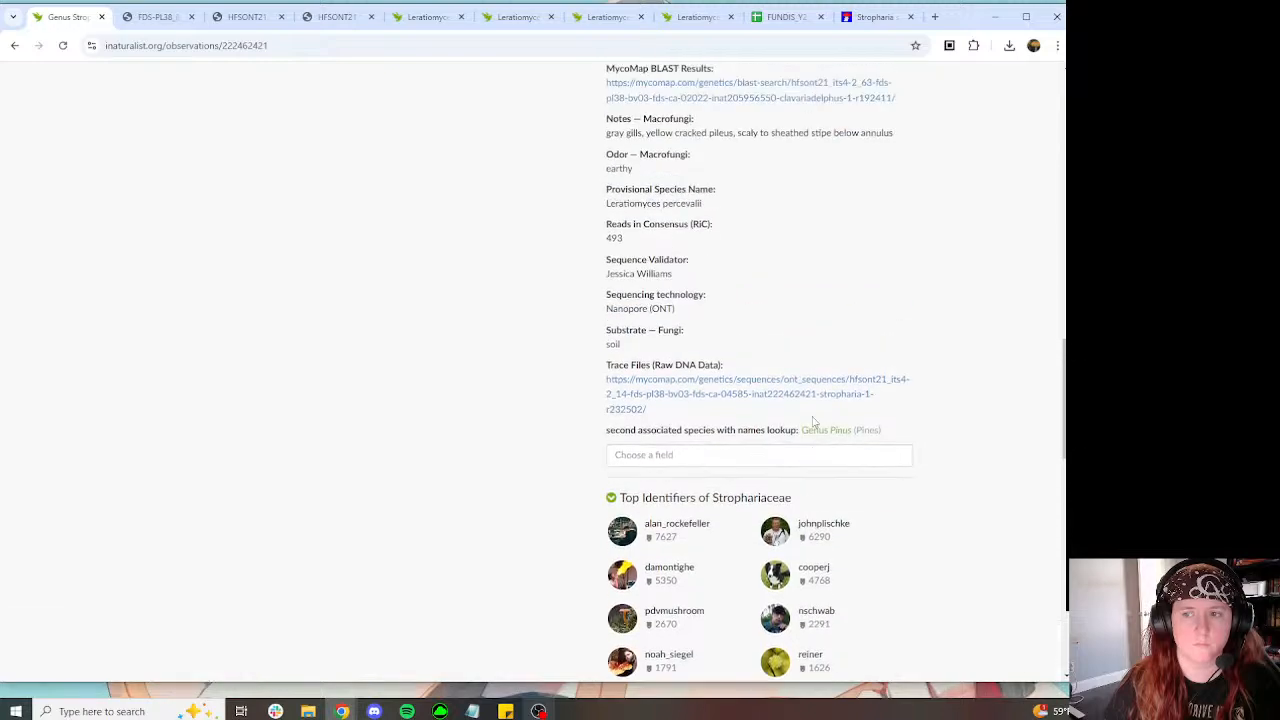
{"action": "left_click", "coordinate": [675, 166]}
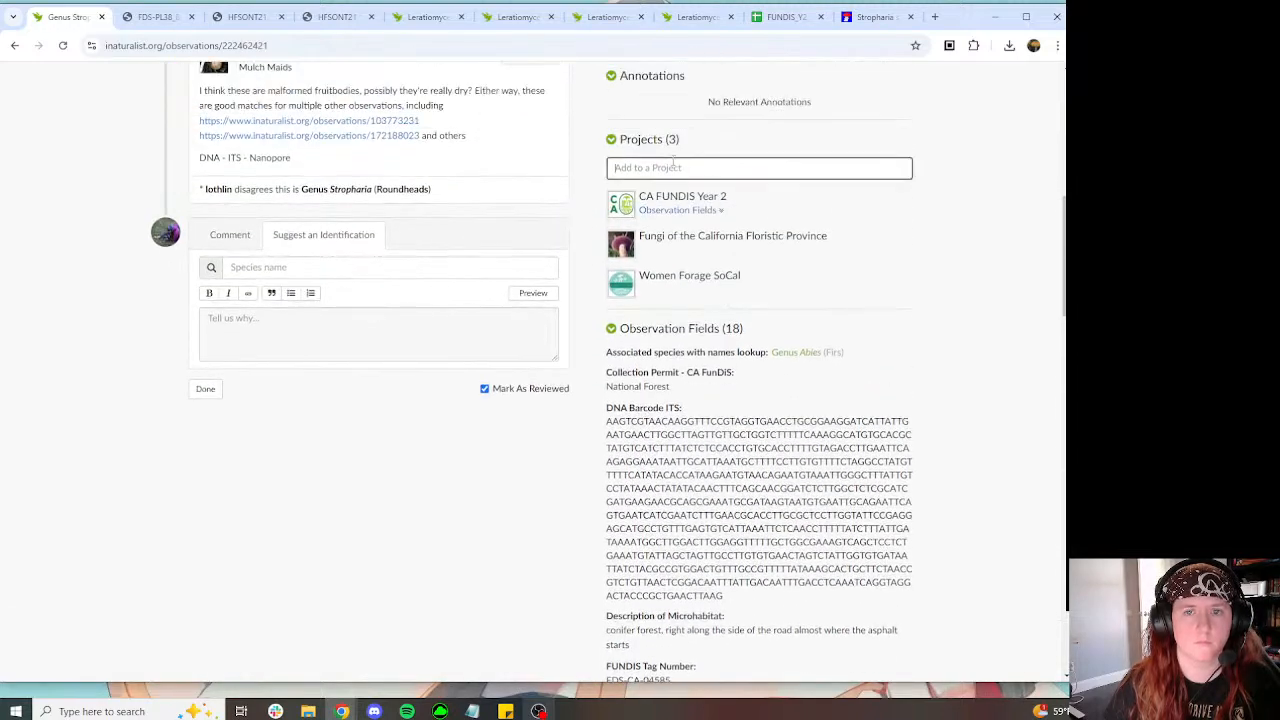
{"action": "scroll", "coordinate": [689, 290], "scroll_direction": "down", "scroll_amount": 3}
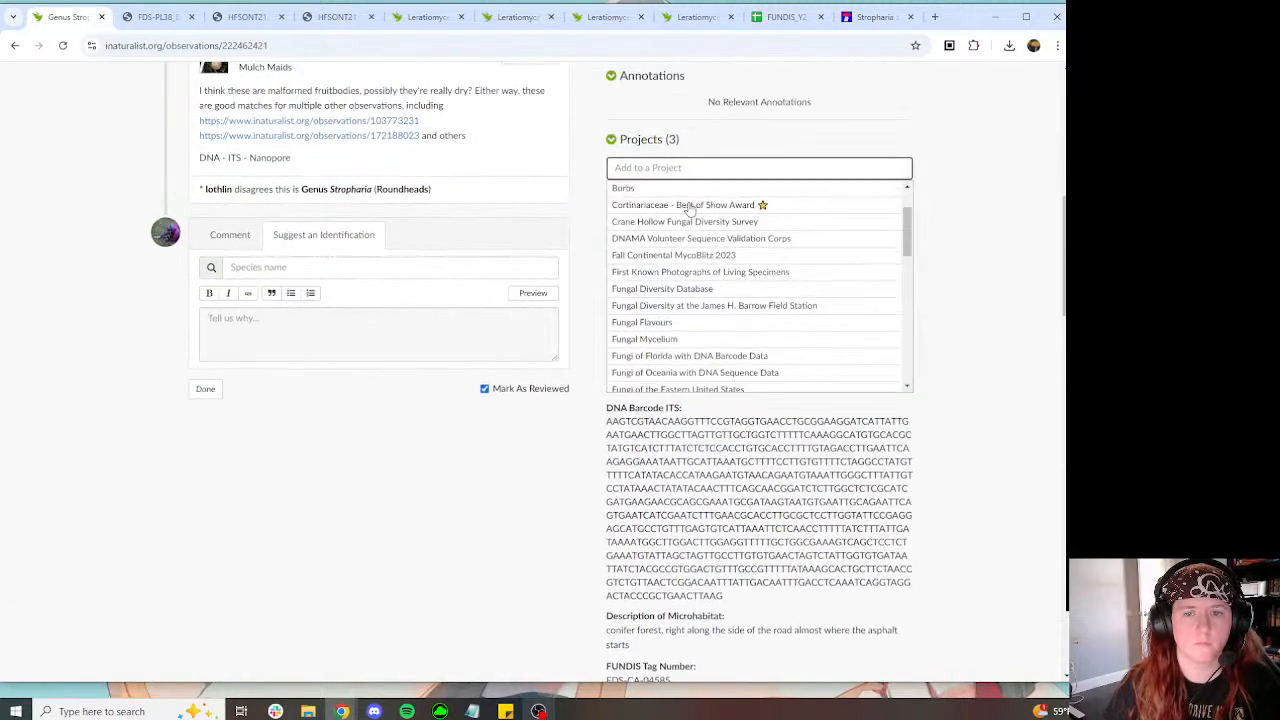
{"action": "left_click", "coordinate": [690, 339]}
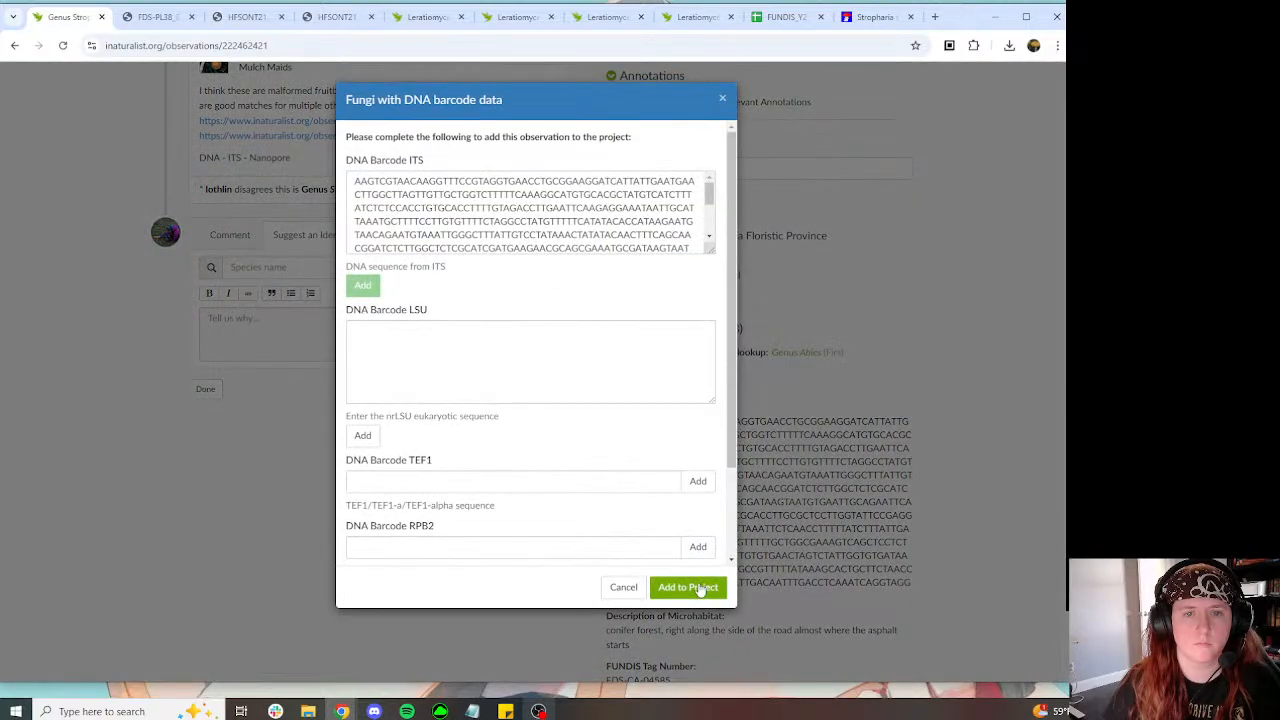
{"action": "left_click", "coordinate": [691, 586]}
{"action": "left_click", "coordinate": [686, 594]}
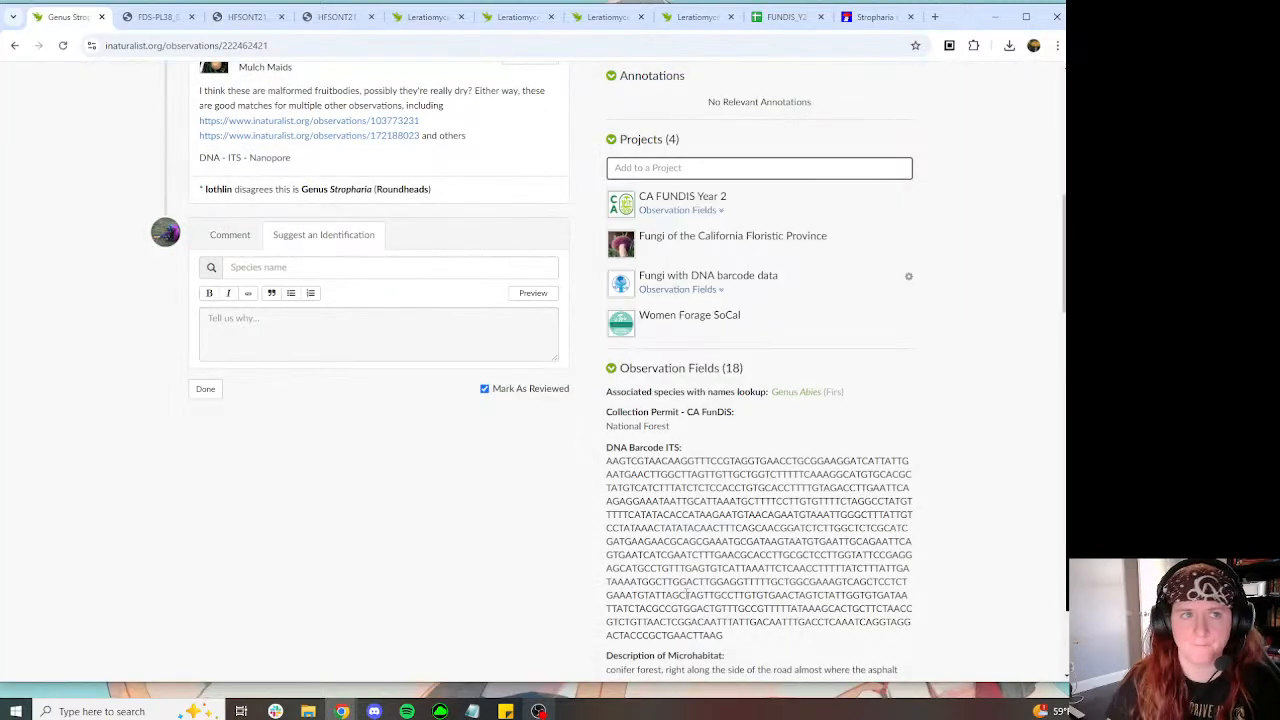
Step: Close the four Leratiomyces reference observation pages
{"action": "scroll", "coordinate": [480, 520], "scroll_direction": "up", "scroll_amount": 5}
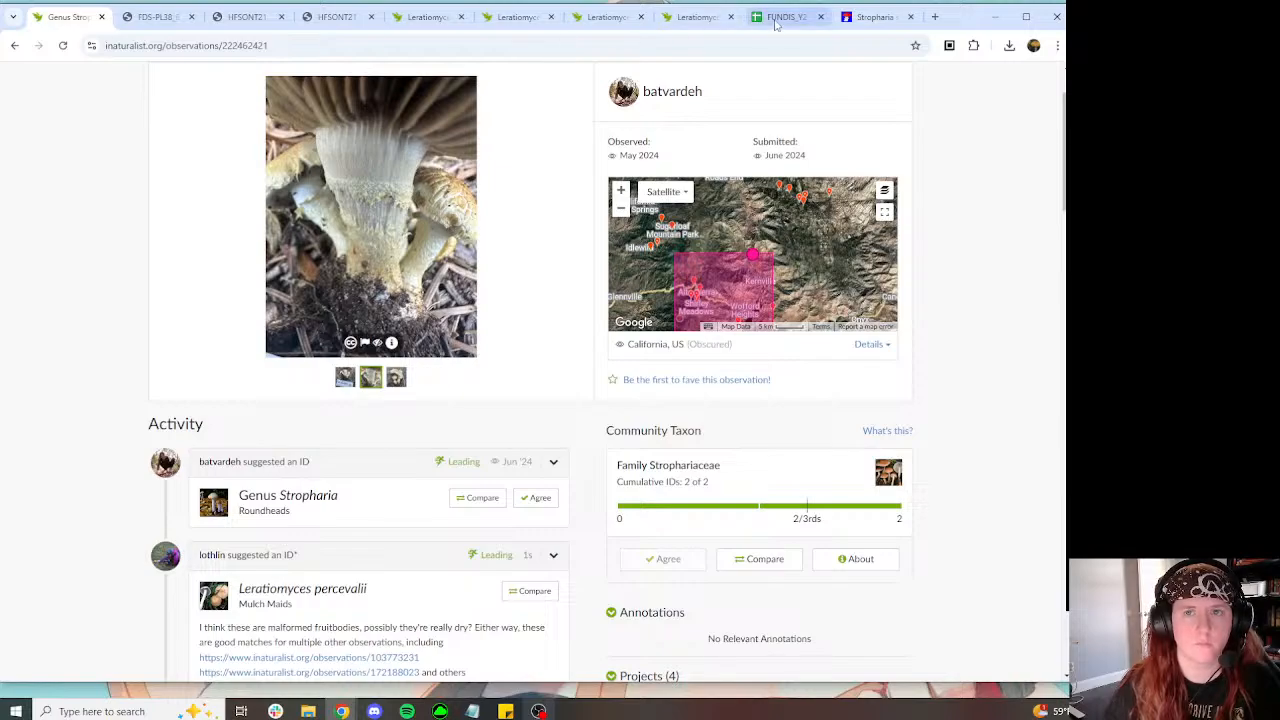
{"action": "left_click", "coordinate": [460, 17]}
{"action": "left_click", "coordinate": [460, 17]}
{"action": "left_click", "coordinate": [460, 17]}
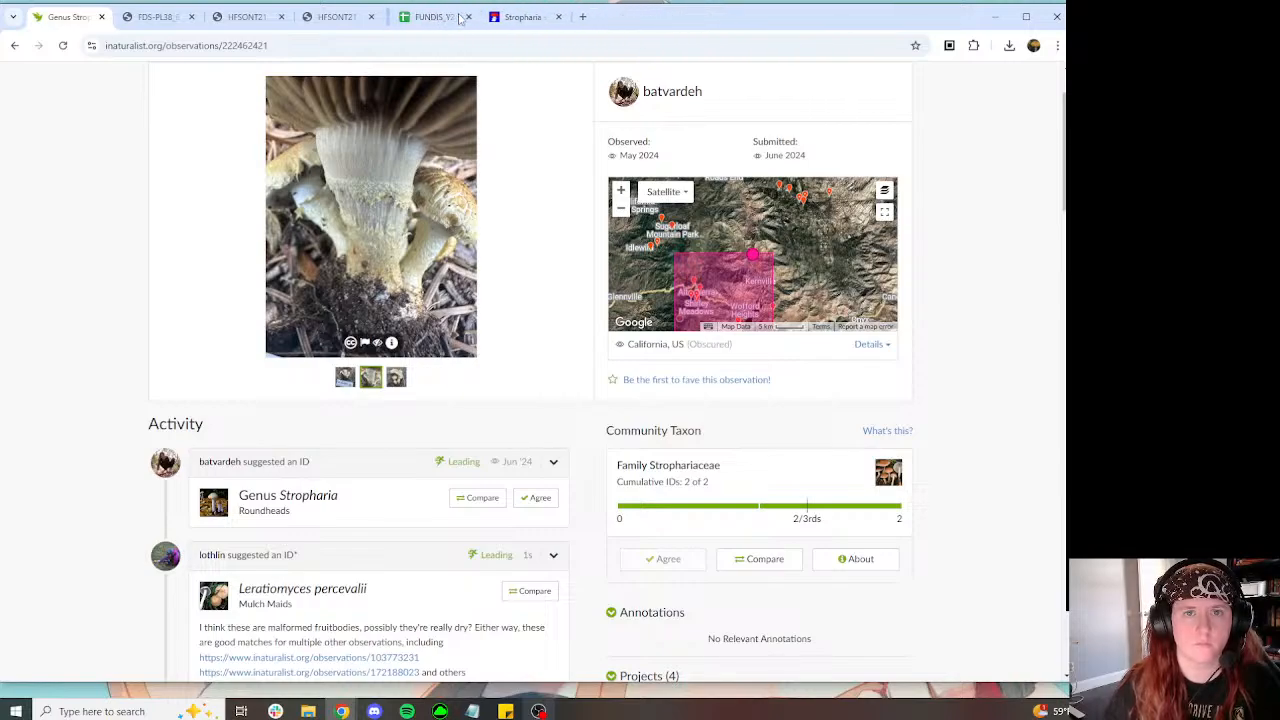
{"action": "left_click", "coordinate": [460, 17]}
Step: In the validation tracker, set FDS-CA-04585's Seq. Status to Good and its Record Status to Validated
{"action": "left_click", "coordinate": [432, 17]}
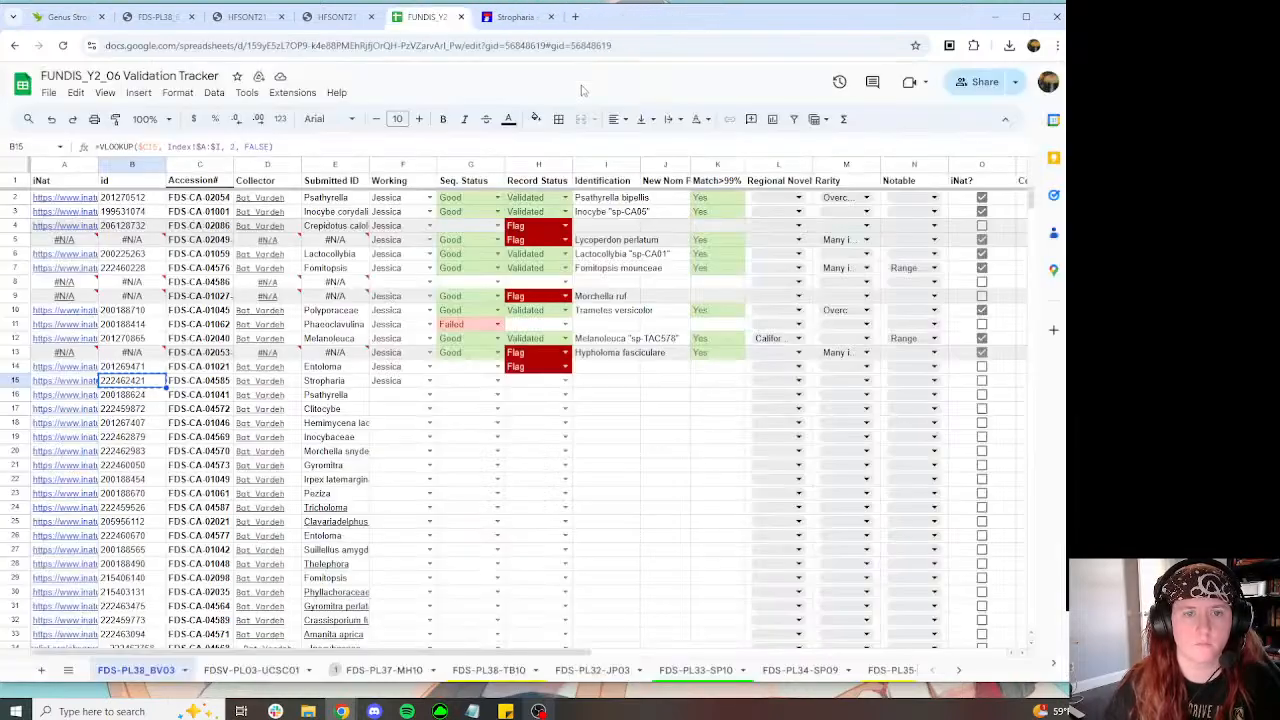
{"action": "left_click", "coordinate": [497, 381]}
{"action": "left_click", "coordinate": [460, 397]}
{"action": "left_click", "coordinate": [565, 381]}
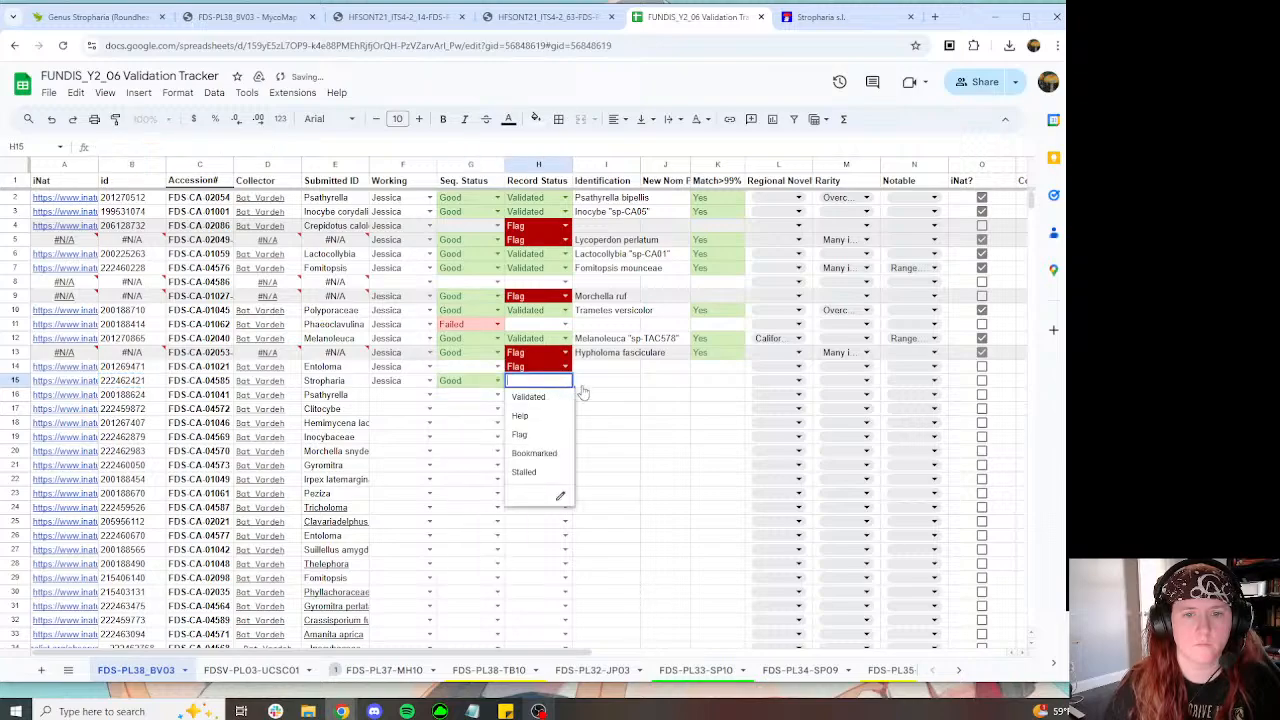
{"action": "key", "text": "Tab"}
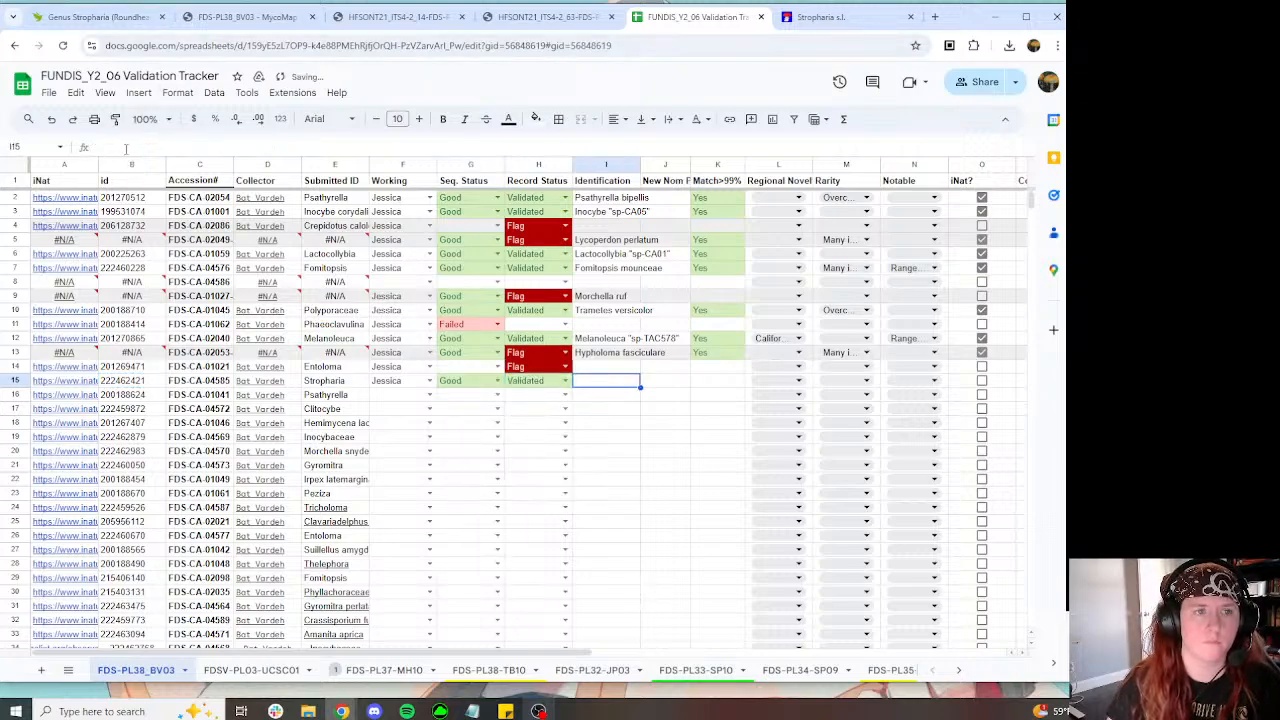
Step: Enter Leratiomyces percevalii as the row's Identification and set Match>99% to Yes
{"action": "key", "text": "ctrl+v"}
{"action": "key", "text": "Tab"}
{"action": "key", "text": "Tab"}
{"action": "type", "text": "Y"}
{"action": "key", "text": "Tab"}
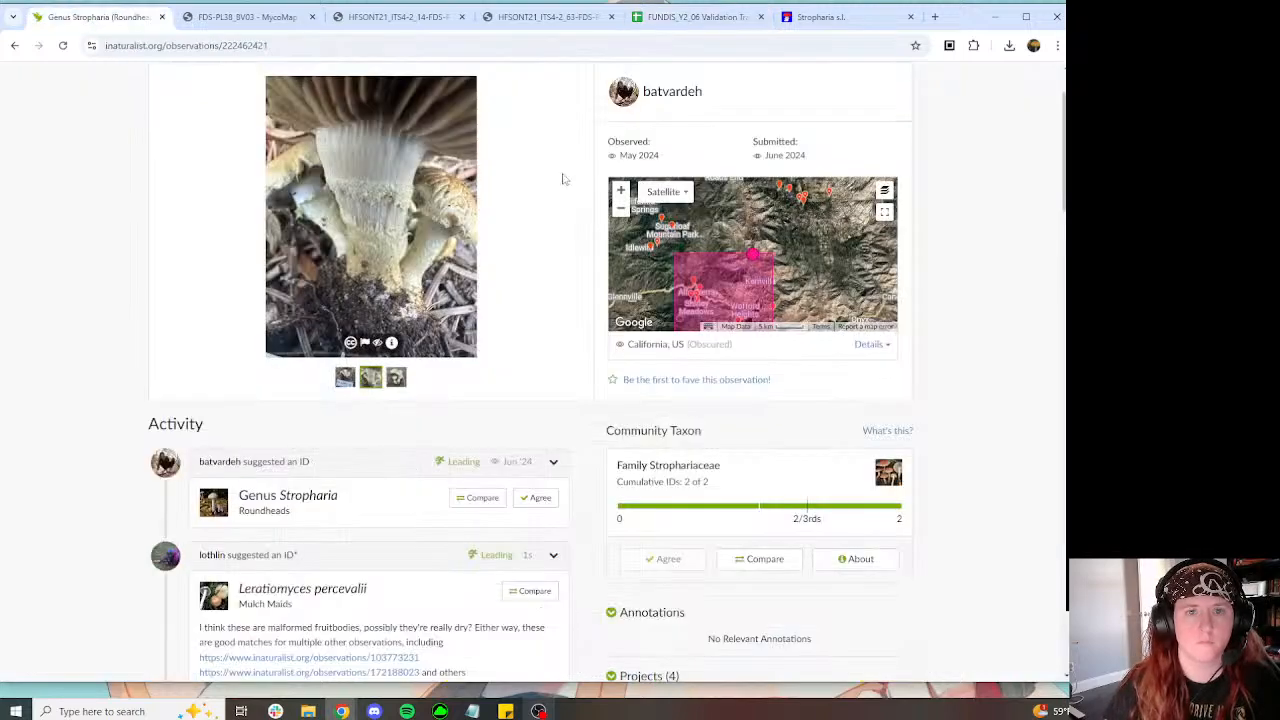
Step: On the iNaturalist observation, examine the regional distribution of records around the observation's location on the map
{"action": "left_click", "coordinate": [97, 17]}
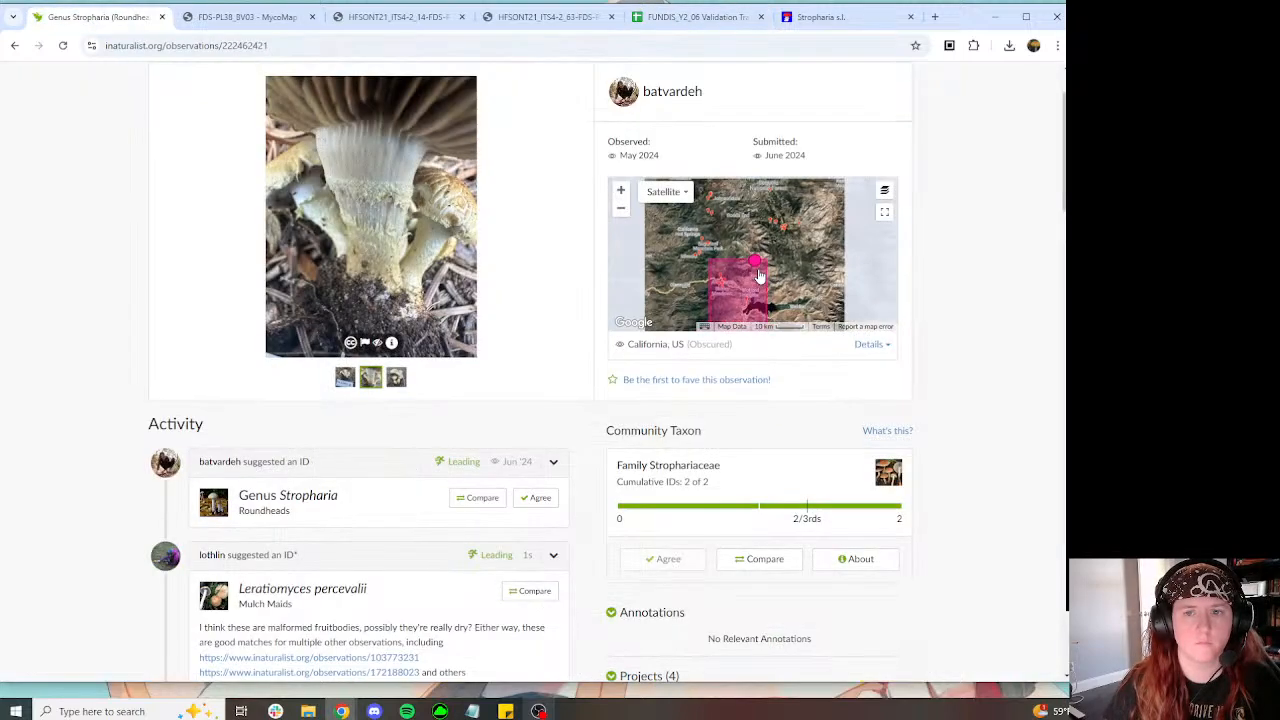
{"action": "scroll", "coordinate": [759, 275], "scroll_direction": "down", "scroll_amount": 3}
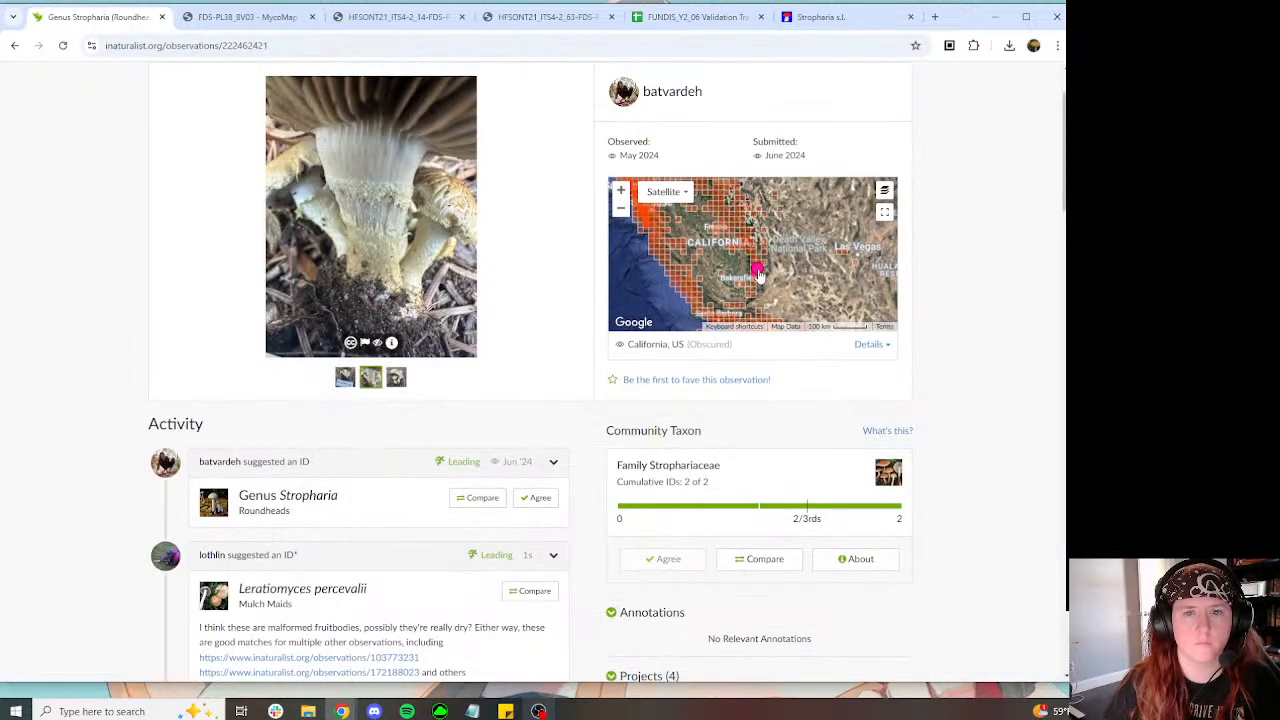
{"action": "scroll", "coordinate": [725, 278], "scroll_direction": "down", "scroll_amount": 2}
Step: Open the Leratiomyces percevalii taxon page separately, examine its worldwide distribution map, and close the page
{"action": "right_click", "coordinate": [289, 590]}
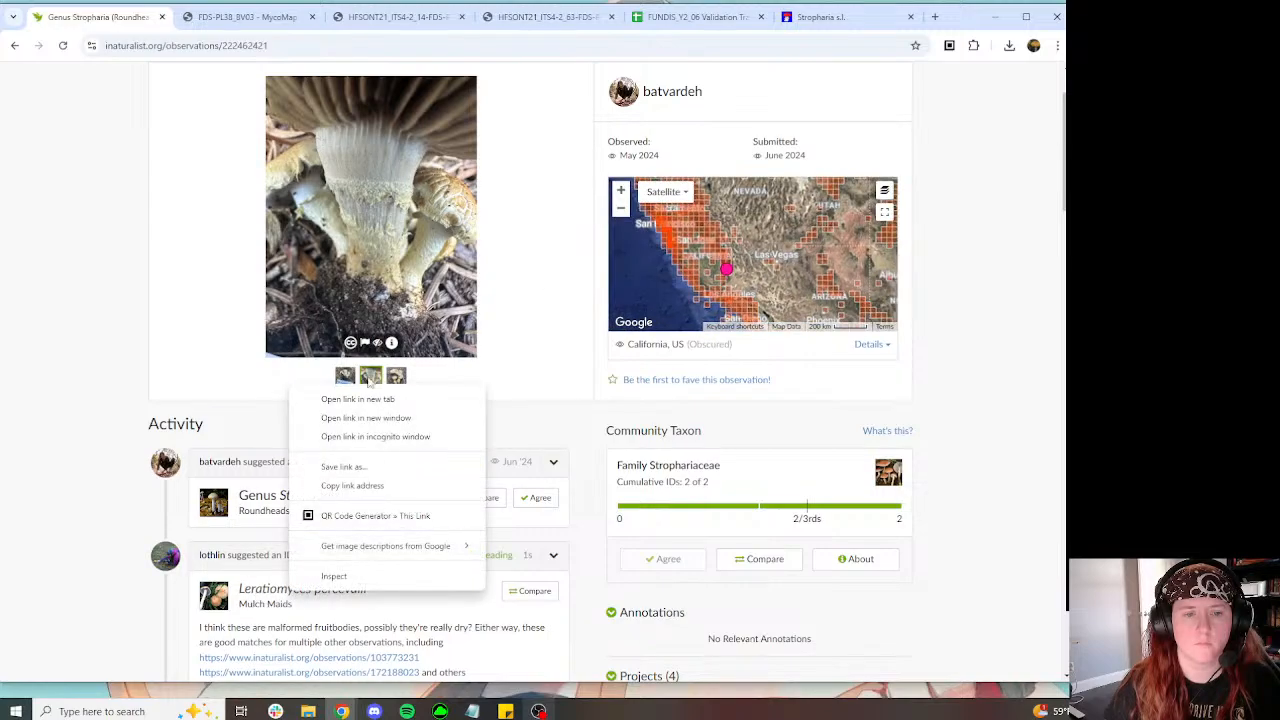
{"action": "left_click", "coordinate": [350, 400]}
{"action": "left_click", "coordinate": [190, 27]}
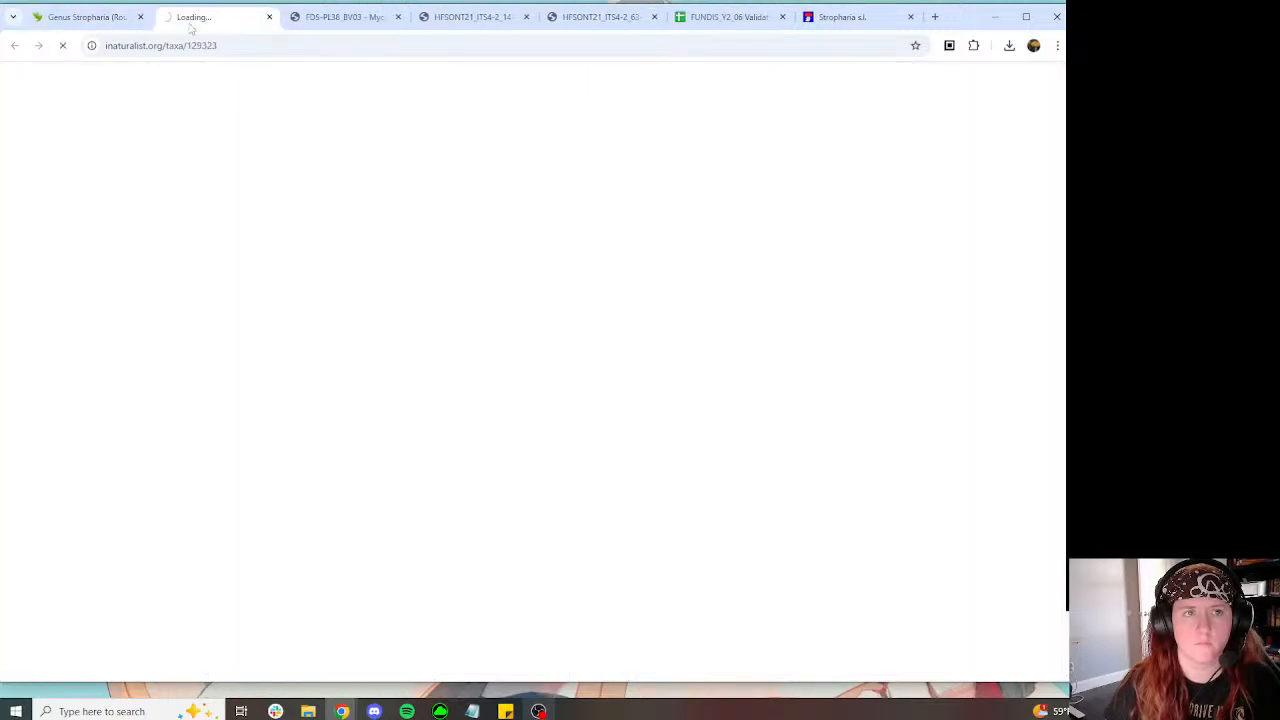
{"action": "scroll", "coordinate": [51, 194], "scroll_direction": "down", "scroll_amount": 3}
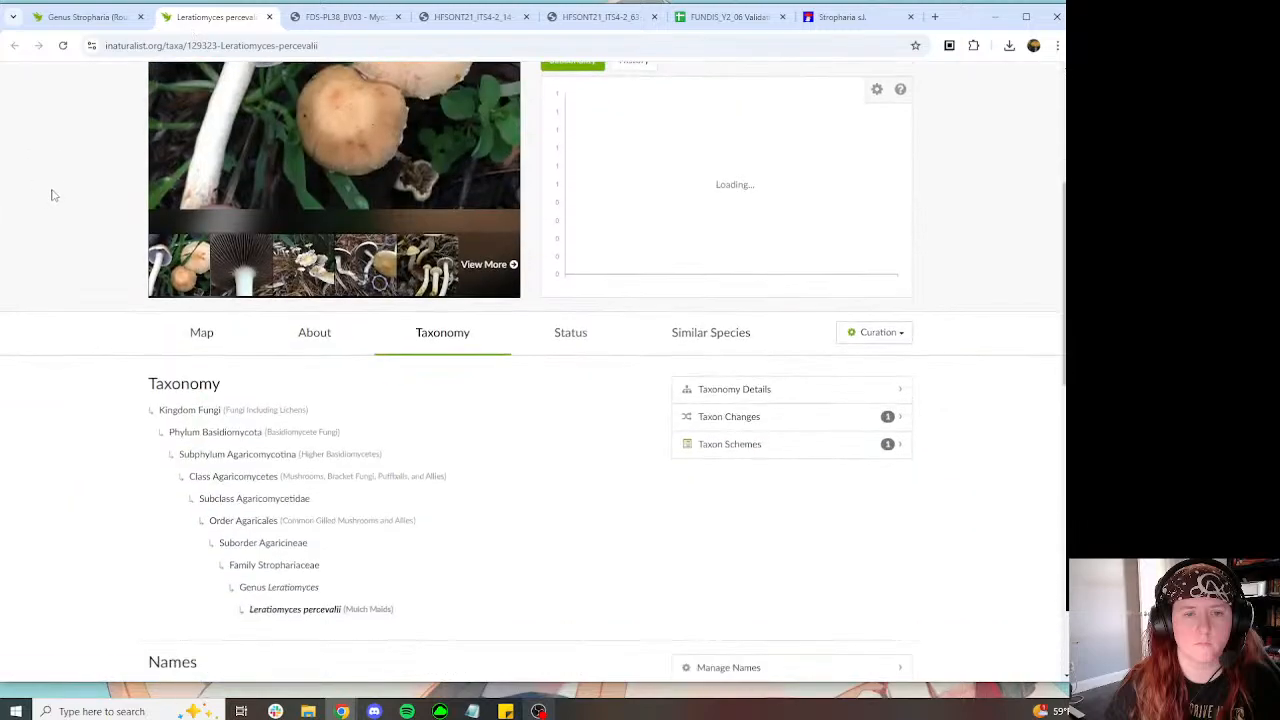
{"action": "left_click", "coordinate": [176, 335]}
{"action": "scroll", "coordinate": [114, 306], "scroll_direction": "down", "scroll_amount": 2}
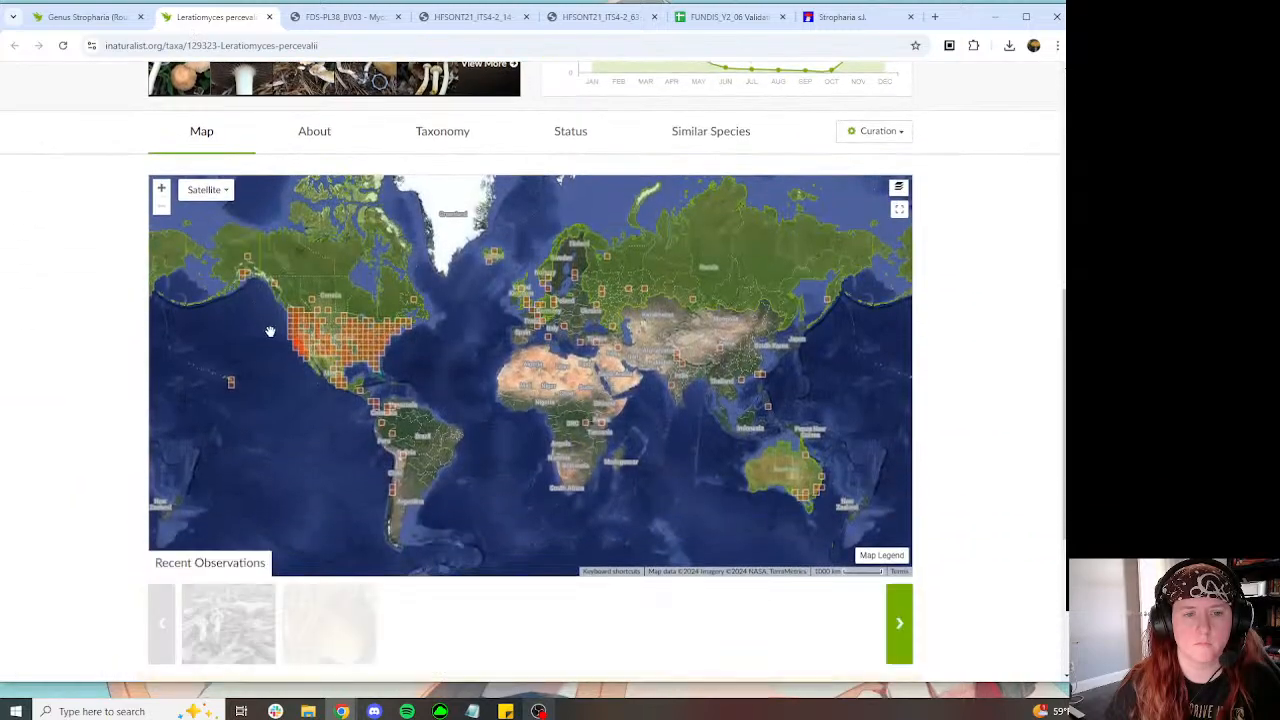
{"action": "left_click", "coordinate": [269, 17]}
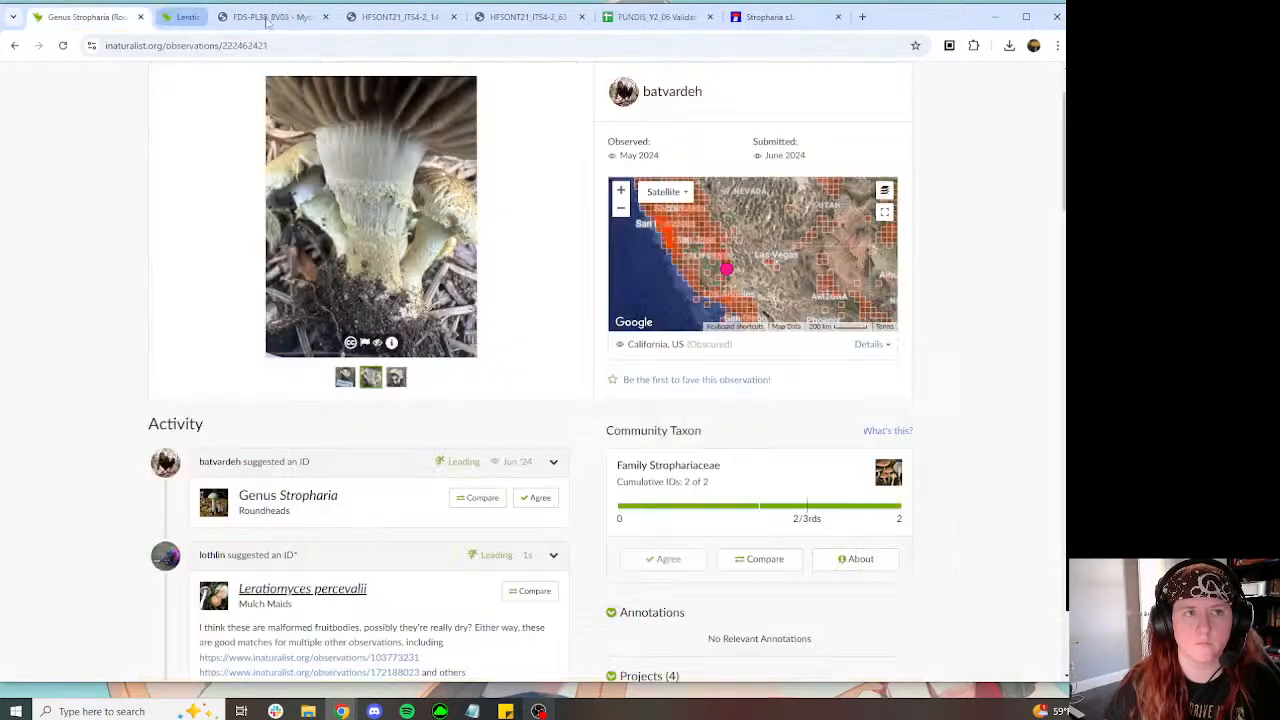
Step: Recheck the observation's posted identification and project list, and return to the FDS-CA-04585 row in the validation tracker
{"action": "scroll", "coordinate": [540, 200], "scroll_direction": "down", "scroll_amount": 6}
{"action": "scroll", "coordinate": [529, 214], "scroll_direction": "up", "scroll_amount": 2}
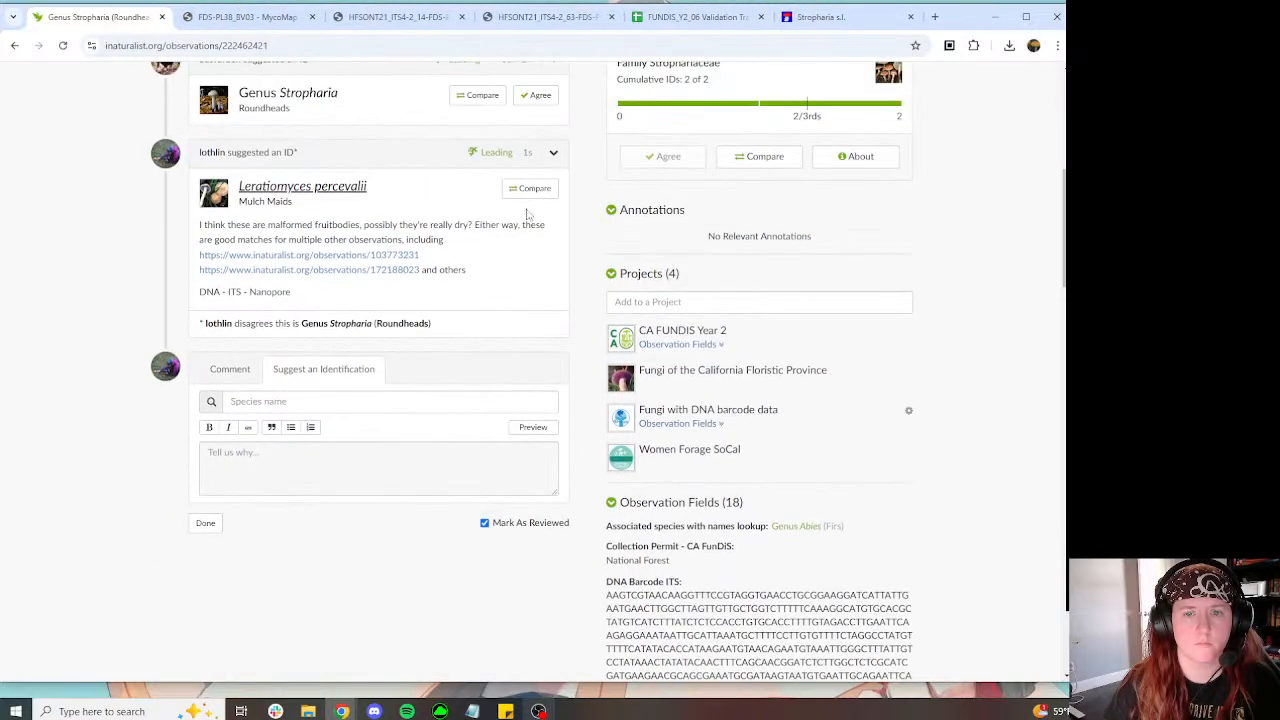
{"action": "left_click", "coordinate": [270, 17]}
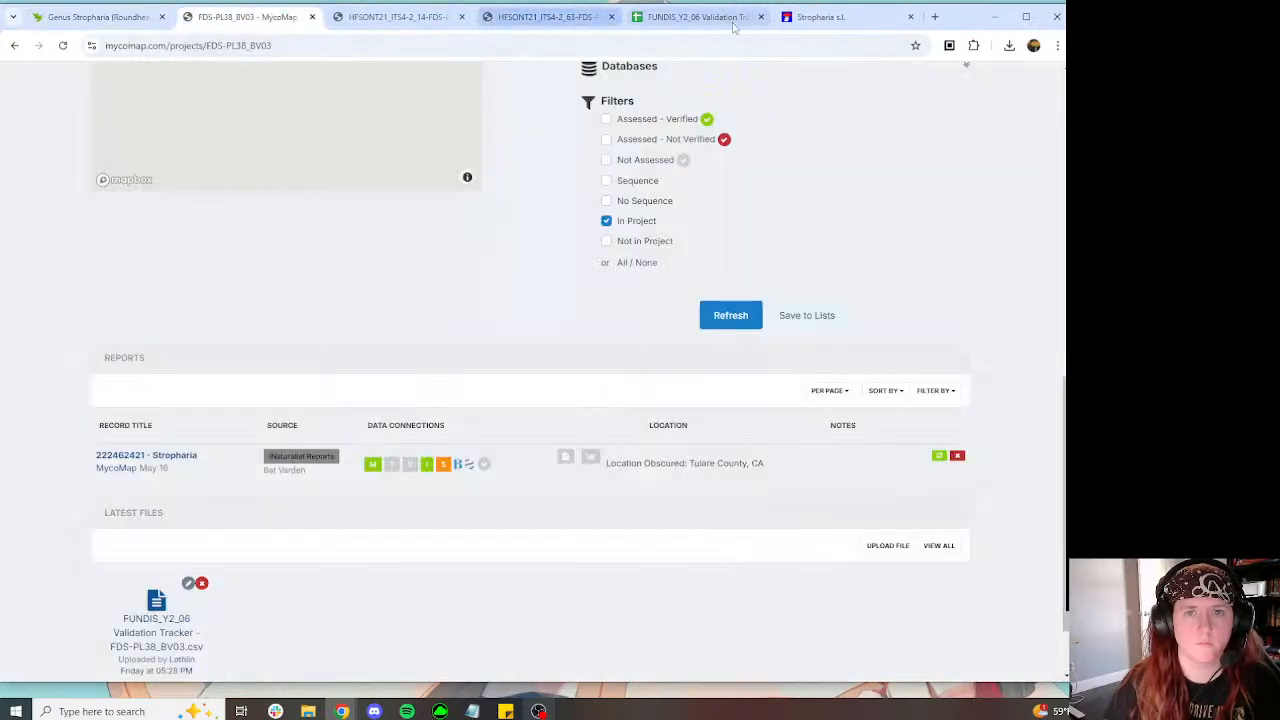
{"action": "left_click", "coordinate": [690, 17]}
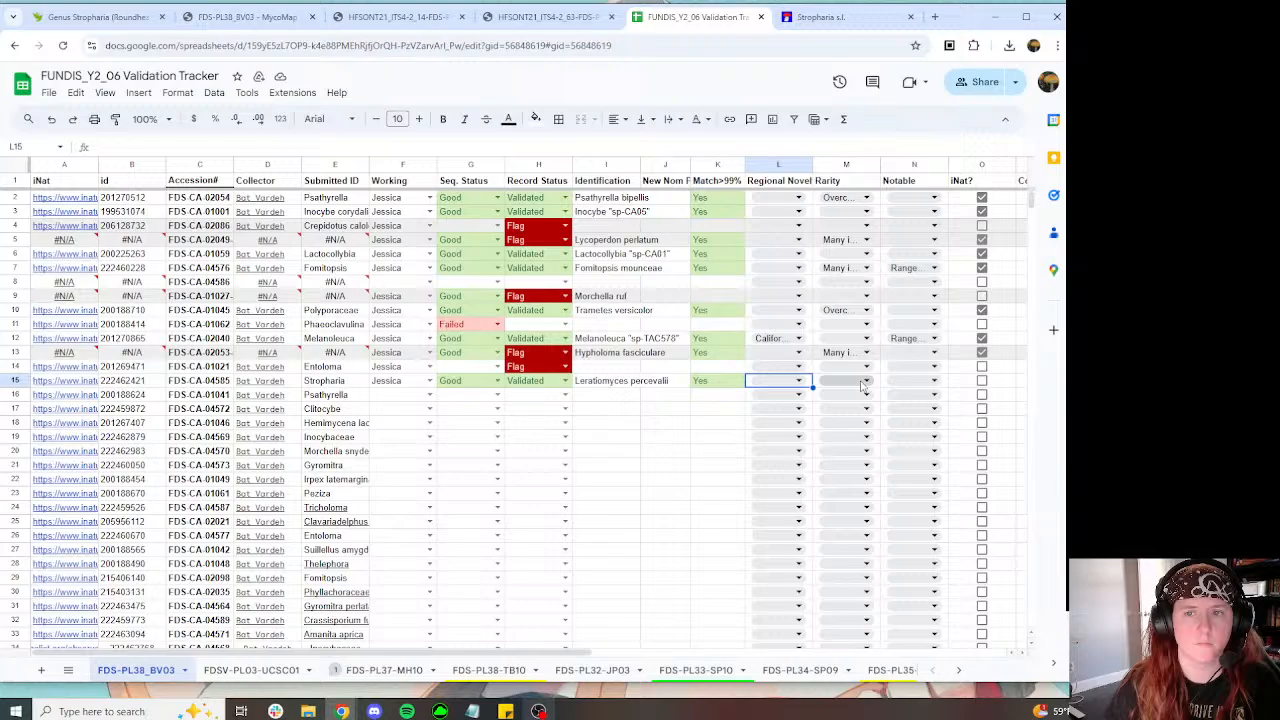
Step: On MycoMap, examine the MycoBLAST results for the Leratiomyces percevalii matches, comparing their identities, localities and sources
{"action": "left_click", "coordinate": [545, 17]}
{"action": "scroll", "coordinate": [683, 230], "scroll_direction": "up", "scroll_amount": 2}
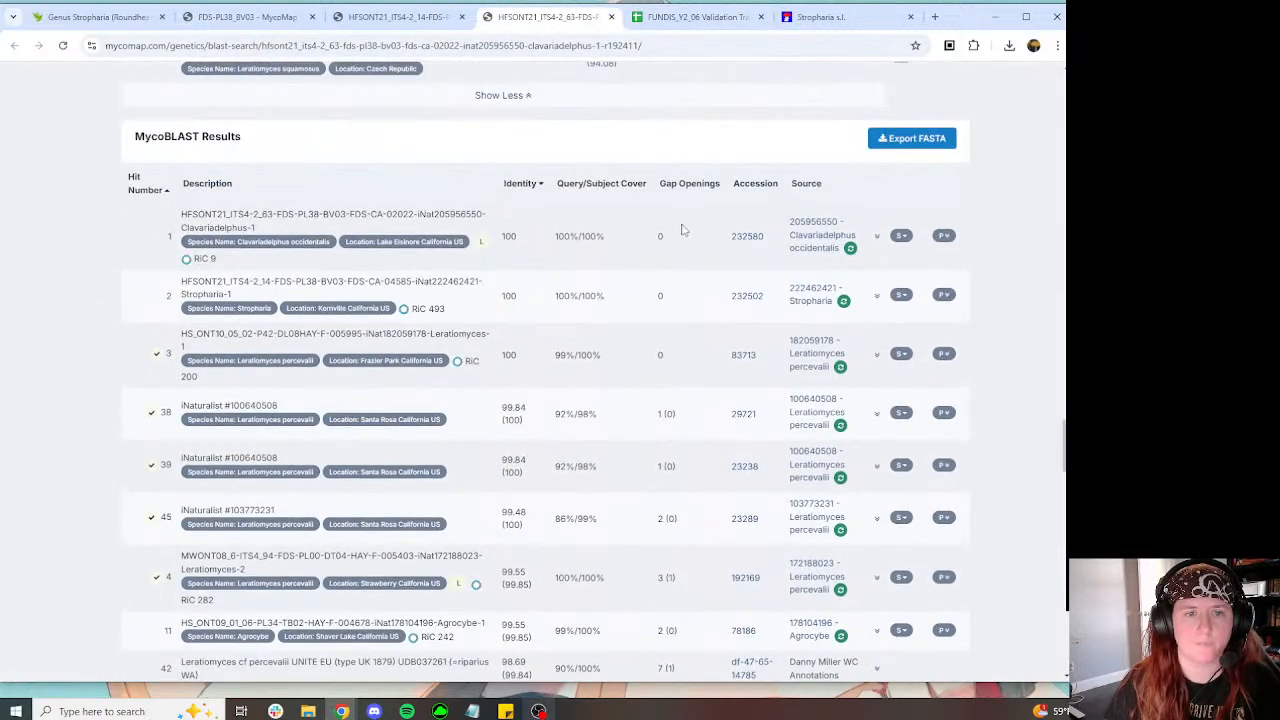
{"action": "scroll", "coordinate": [672, 226], "scroll_direction": "down", "scroll_amount": 2}
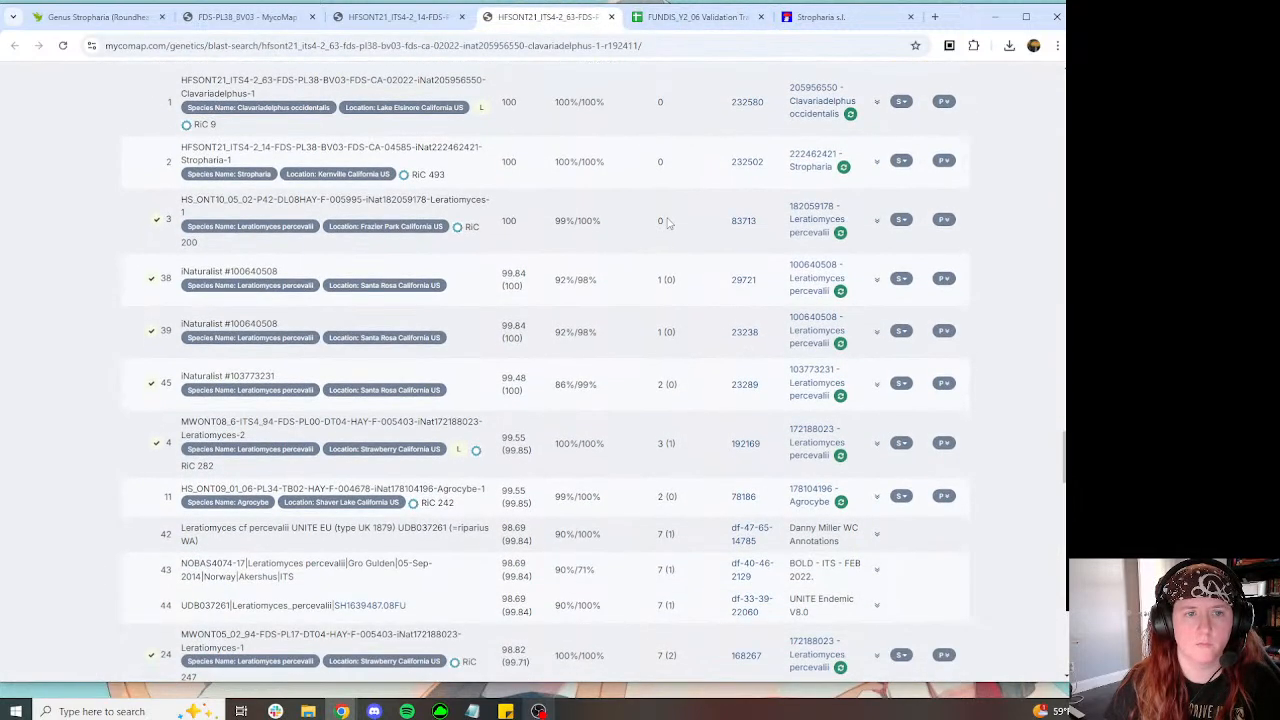
{"action": "scroll", "coordinate": [662, 219], "scroll_direction": "down", "scroll_amount": 2}
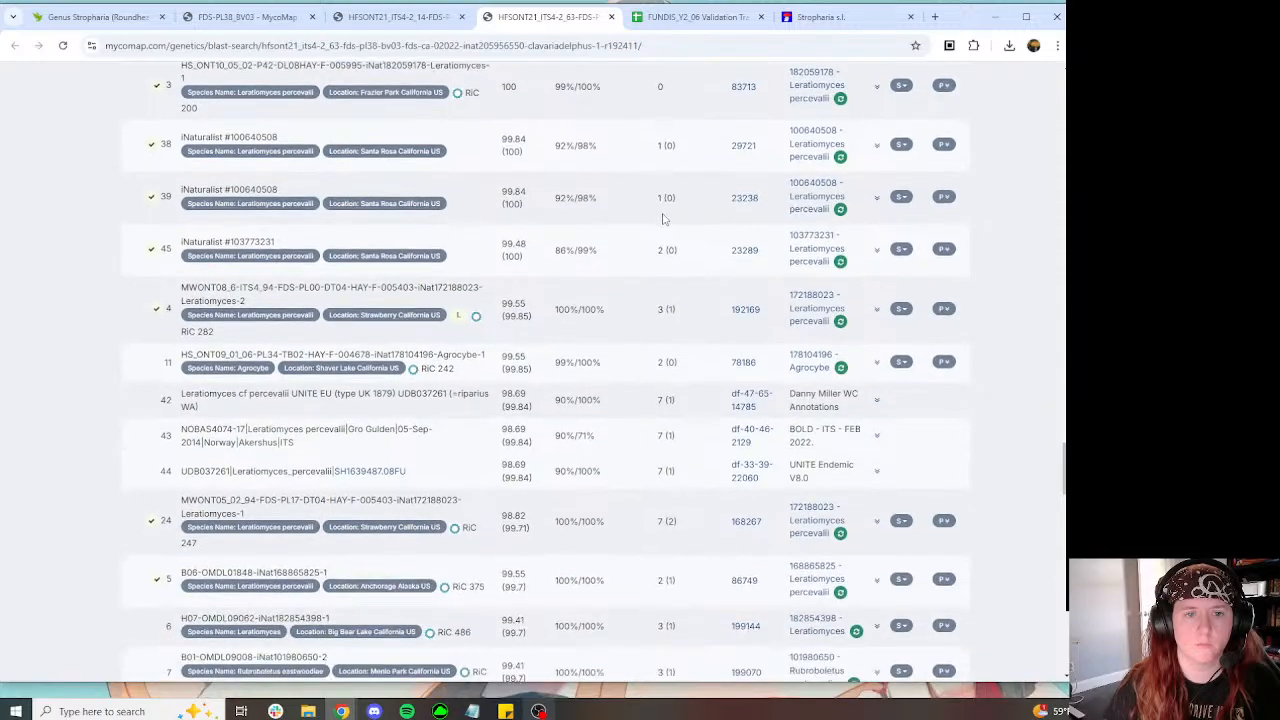
{"action": "scroll", "coordinate": [662, 219], "scroll_direction": "down", "scroll_amount": 5}
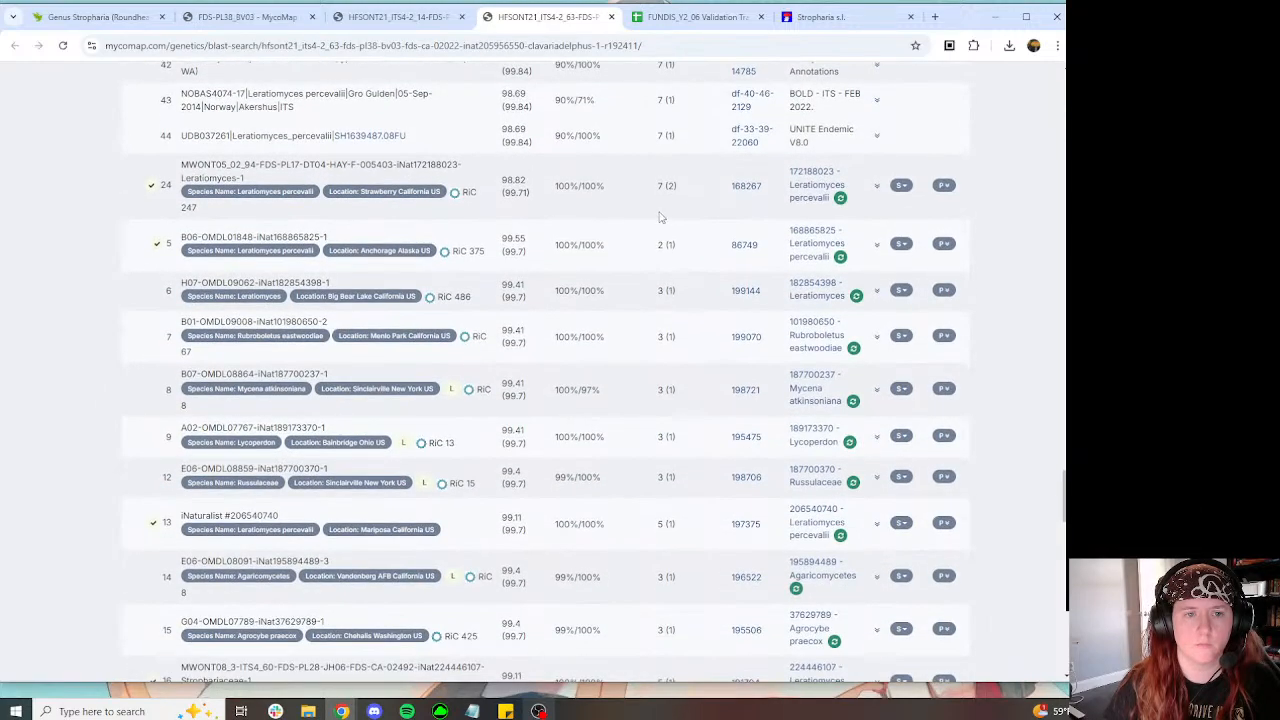
{"action": "scroll", "coordinate": [655, 214], "scroll_direction": "down", "scroll_amount": 3}
{"action": "scroll", "coordinate": [650, 212], "scroll_direction": "down", "scroll_amount": 2}
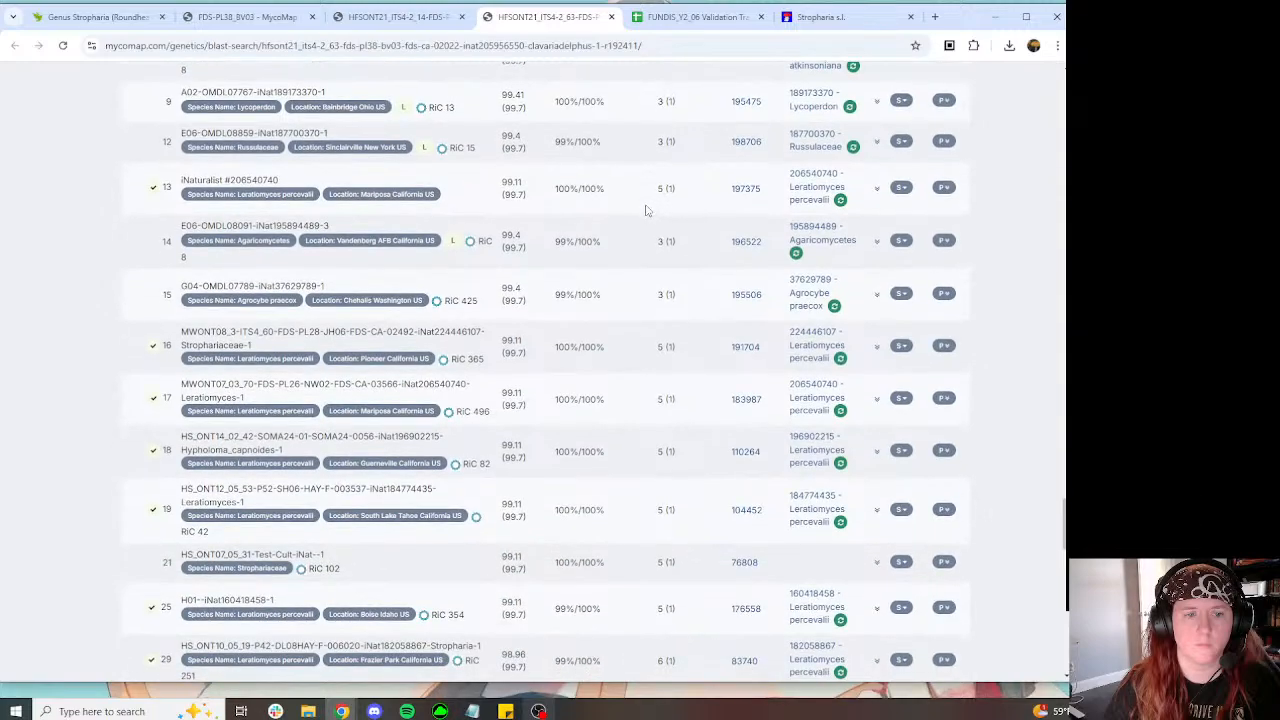
{"action": "scroll", "coordinate": [646, 210], "scroll_direction": "down", "scroll_amount": 3}
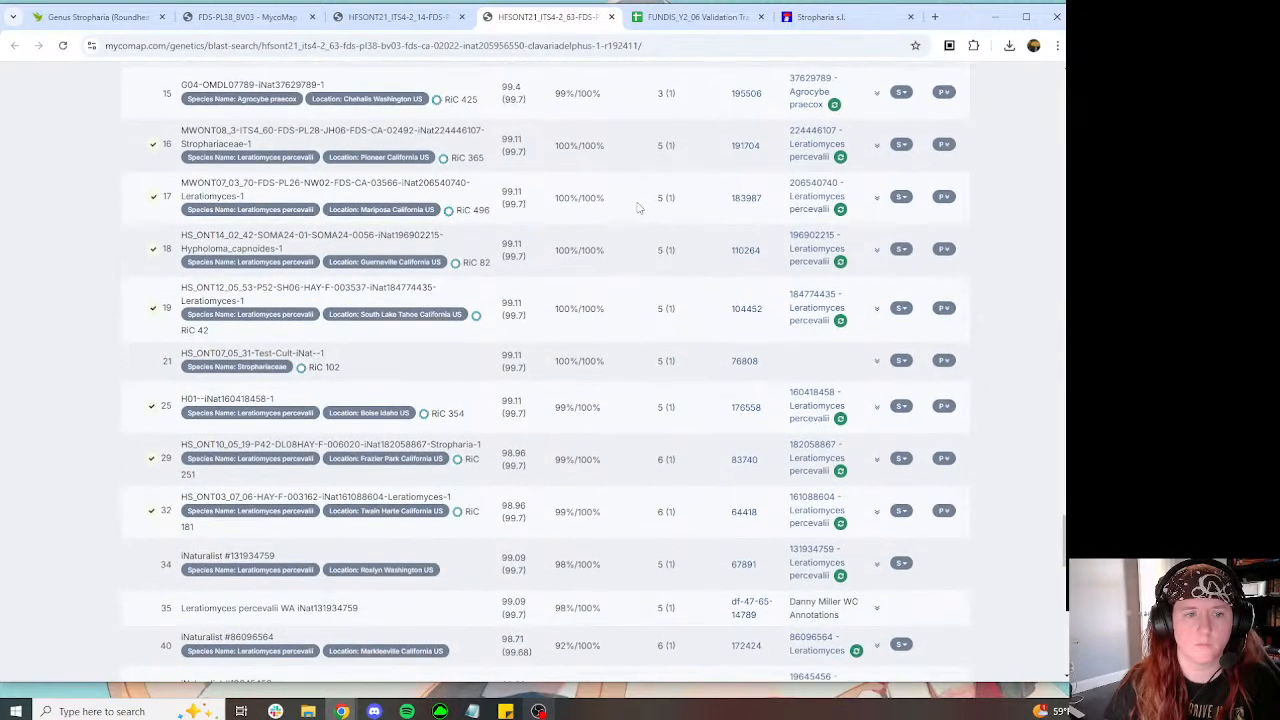
{"action": "scroll", "coordinate": [638, 207], "scroll_direction": "down", "scroll_amount": 3}
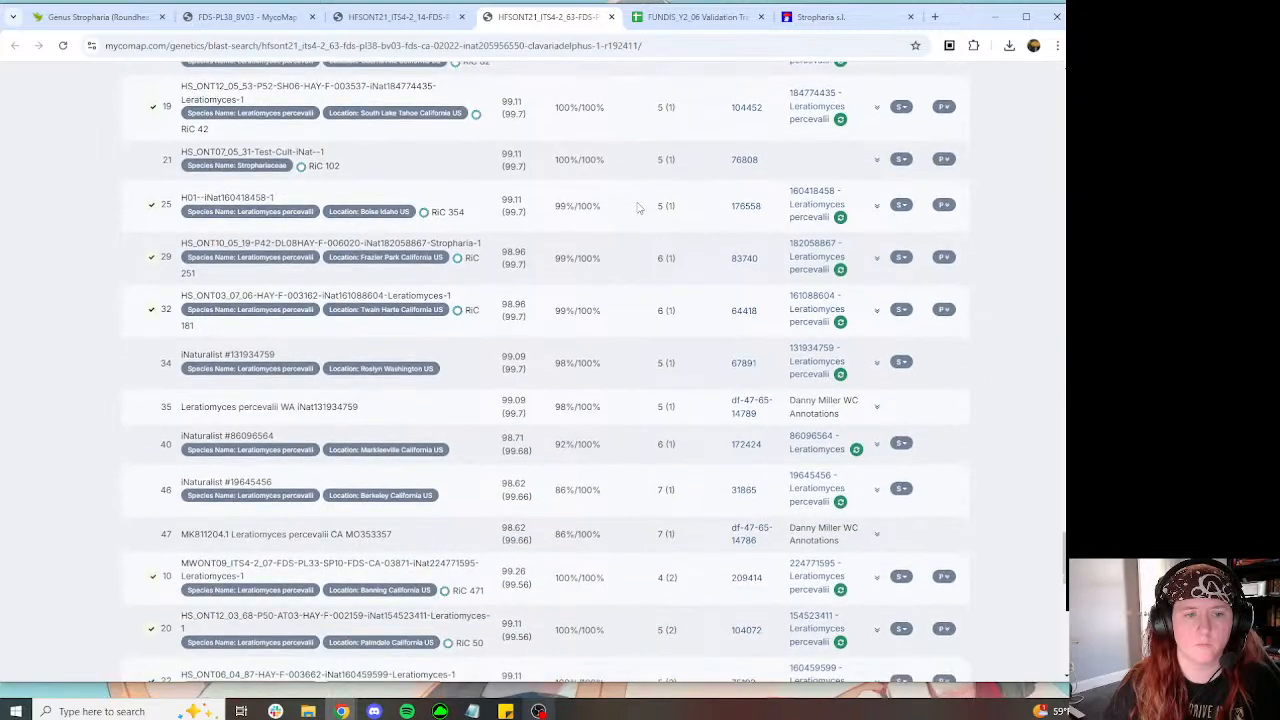
{"action": "scroll", "coordinate": [634, 207], "scroll_direction": "down", "scroll_amount": 3}
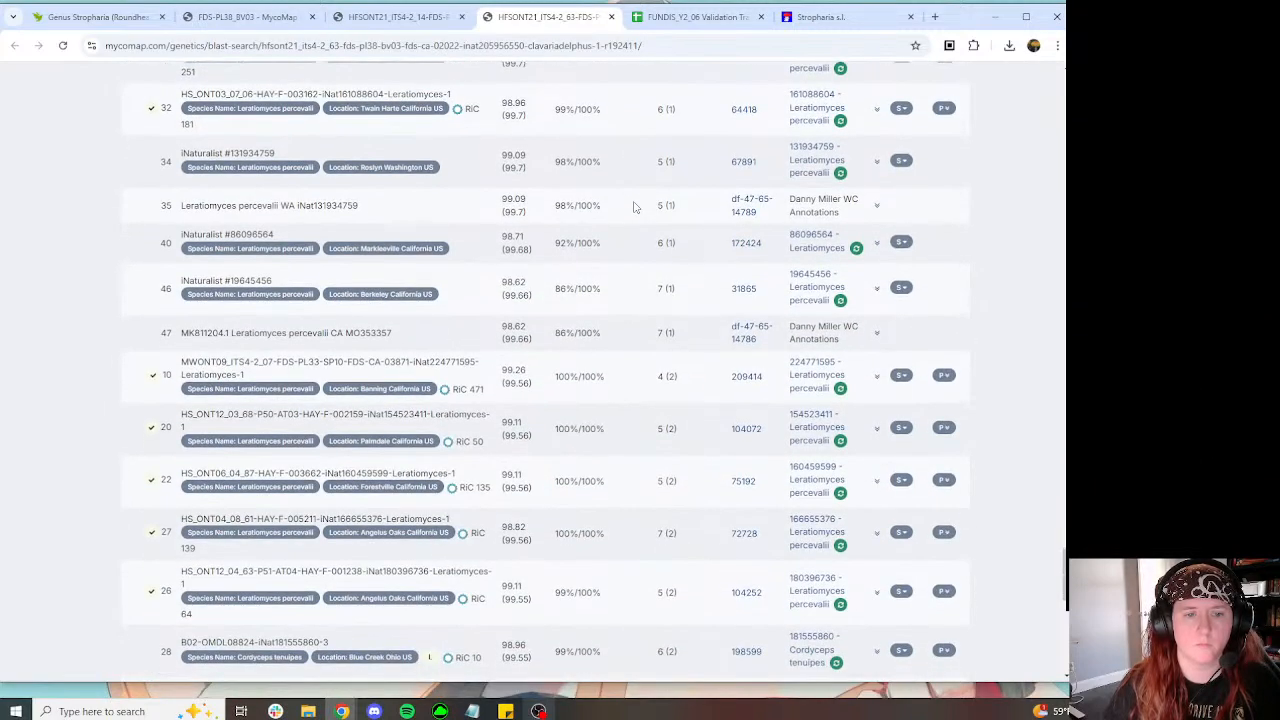
{"action": "scroll", "coordinate": [632, 207], "scroll_direction": "down", "scroll_amount": 4}
Step: In the validation tracker, set the FDS-CA-04585 row's Rarity to Many in Project (>5)
{"action": "left_click", "coordinate": [697, 17]}
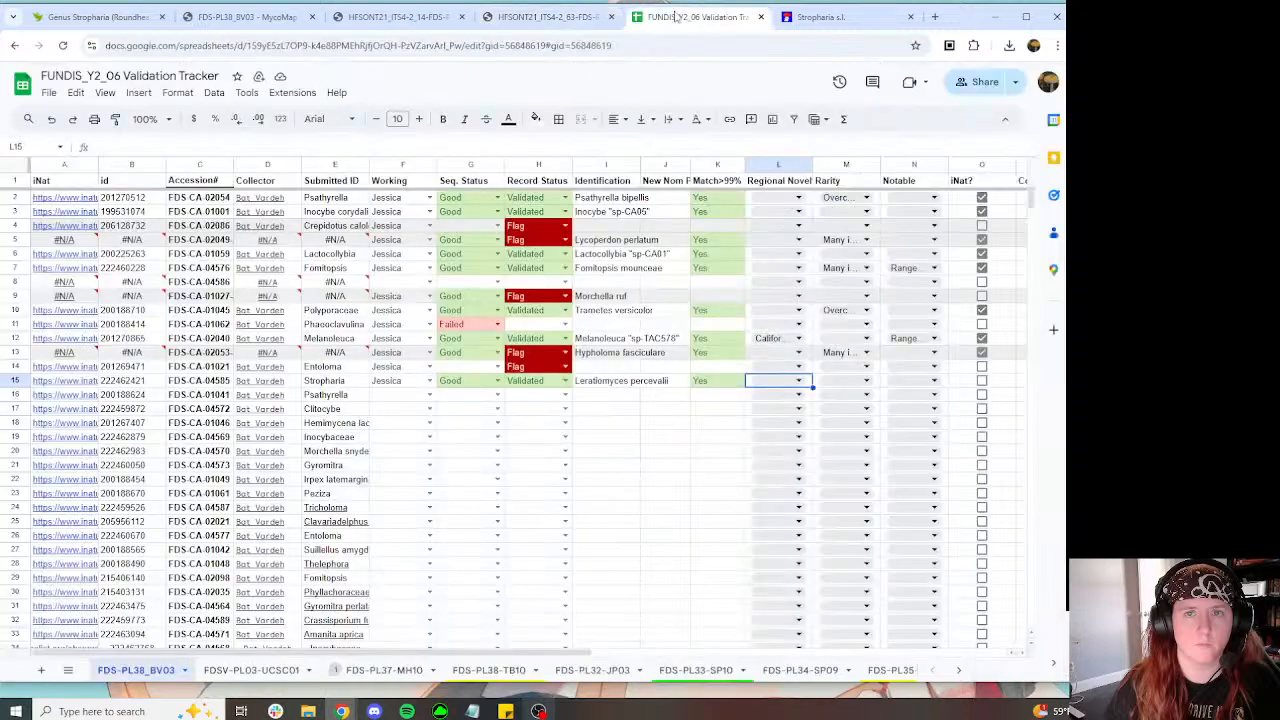
{"action": "left_click", "coordinate": [866, 380]}
{"action": "left_click", "coordinate": [858, 421]}
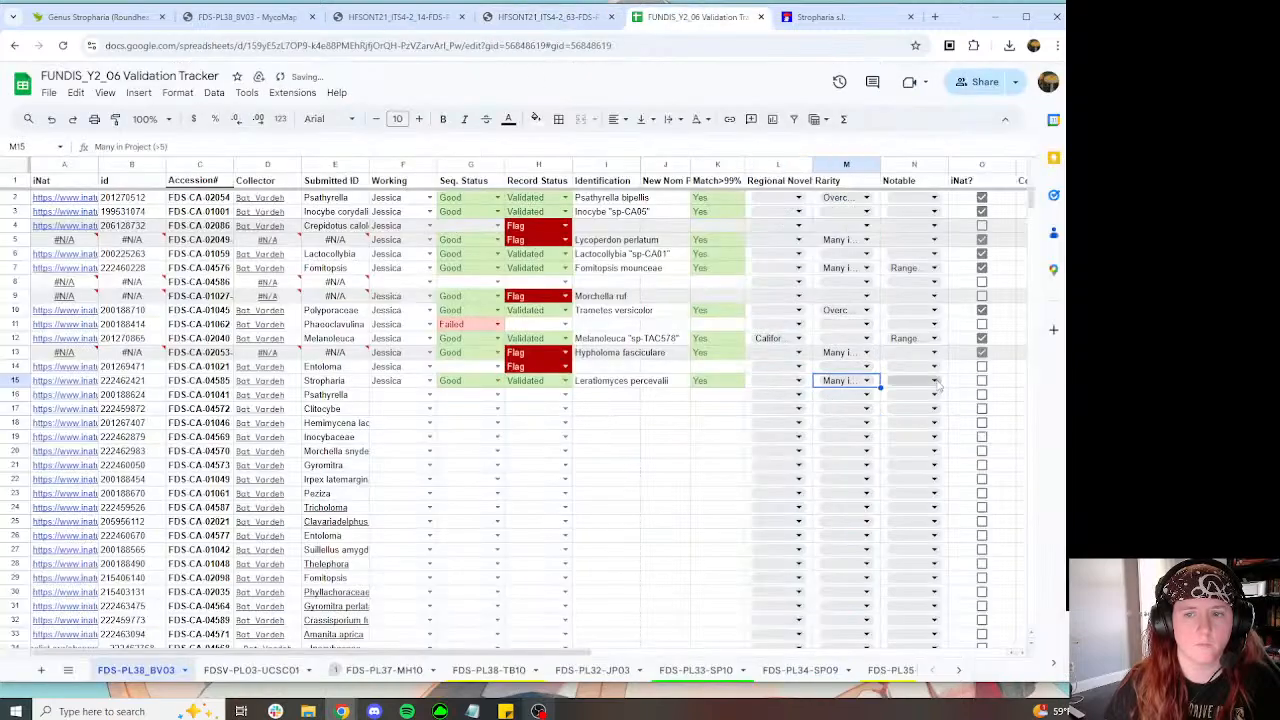
Step: Mark iNat? and Complete for the FDS-CA-04585 row, and narrow the iNat?, Complete and Repeat columns
{"action": "left_click", "coordinate": [982, 380]}
{"action": "left_click_drag", "start_coordinate": [527, 651], "coordinate": [589, 651]}
{"action": "left_click", "coordinate": [938, 380]}
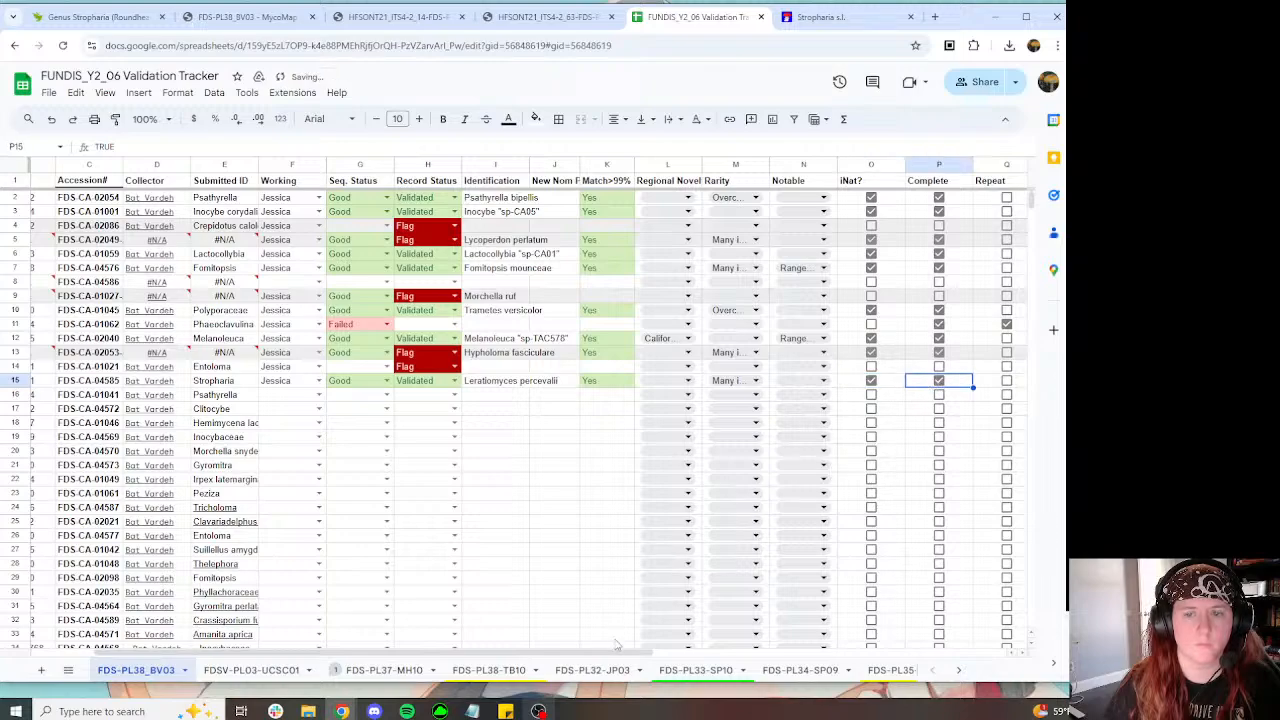
{"action": "scroll", "coordinate": [919, 400], "scroll_direction": "right", "scroll_amount": 3}
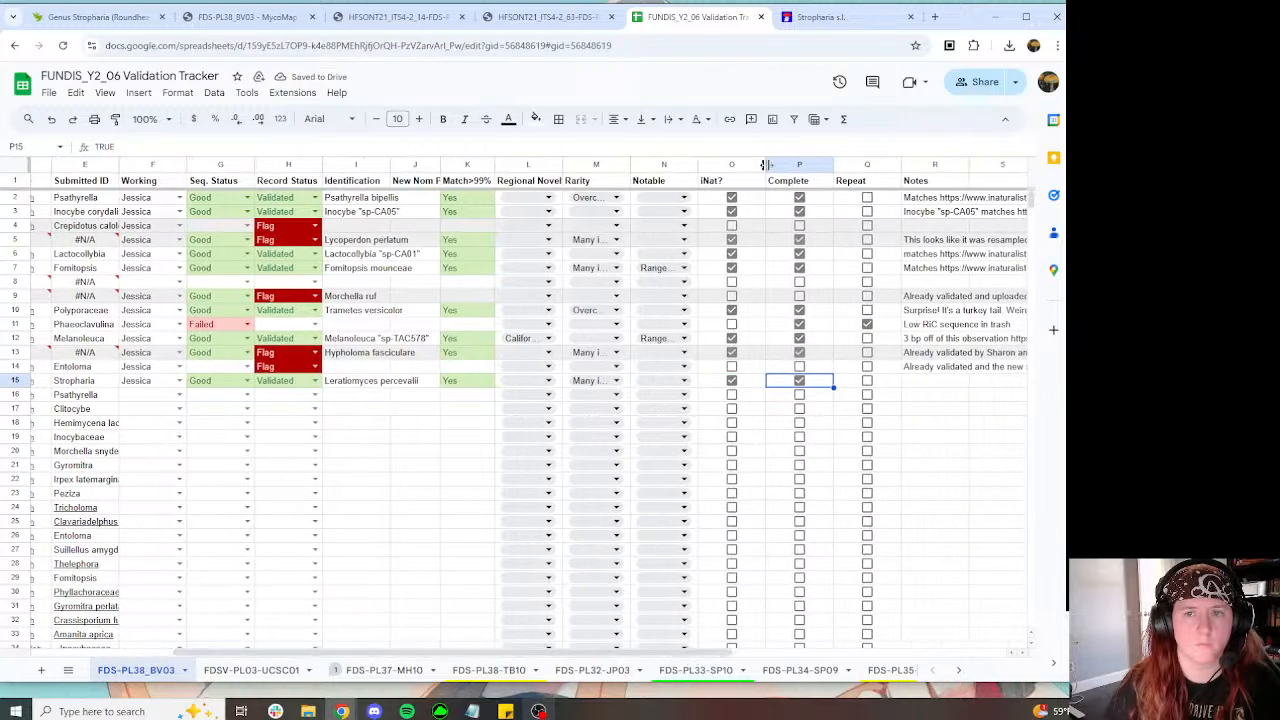
{"action": "left_click_drag", "start_coordinate": [765, 164], "coordinate": [815, 167]}
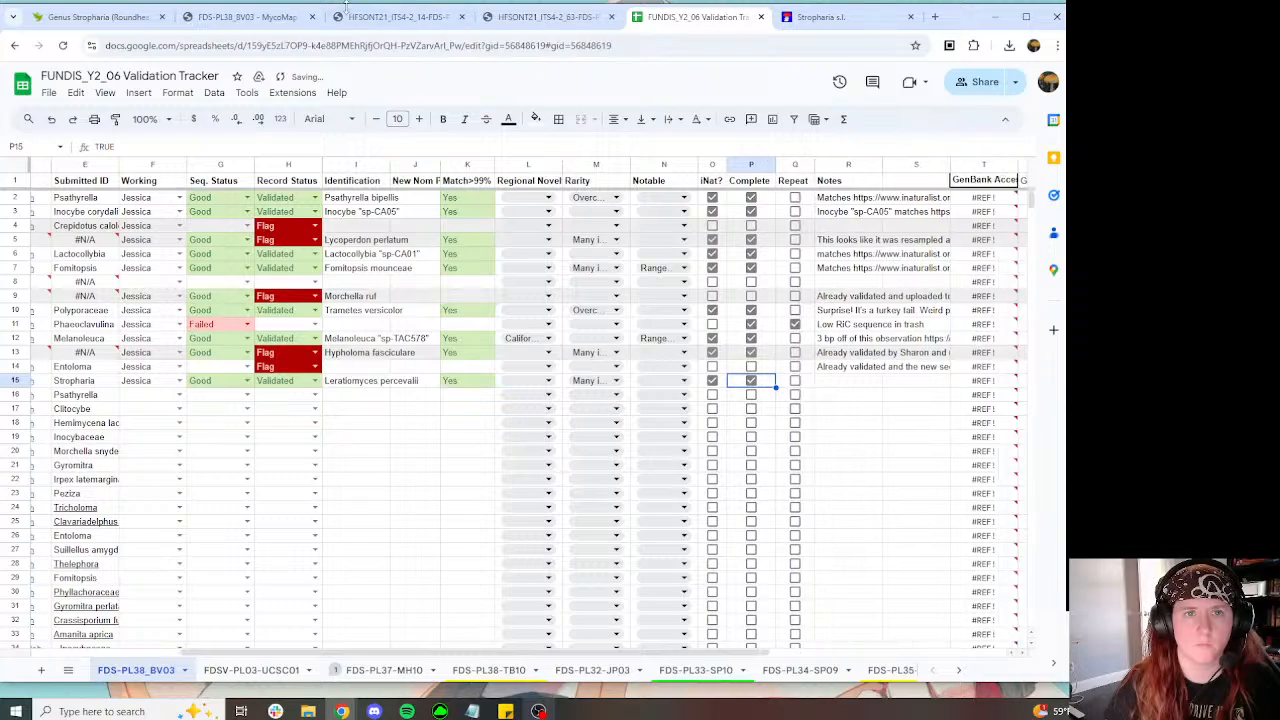
Step: Copy the Leratiomyces percevalii identification comment from the iNaturalist observation into the FDS-CA-04585 row's Notes cell
{"action": "left_click", "coordinate": [110, 20]}
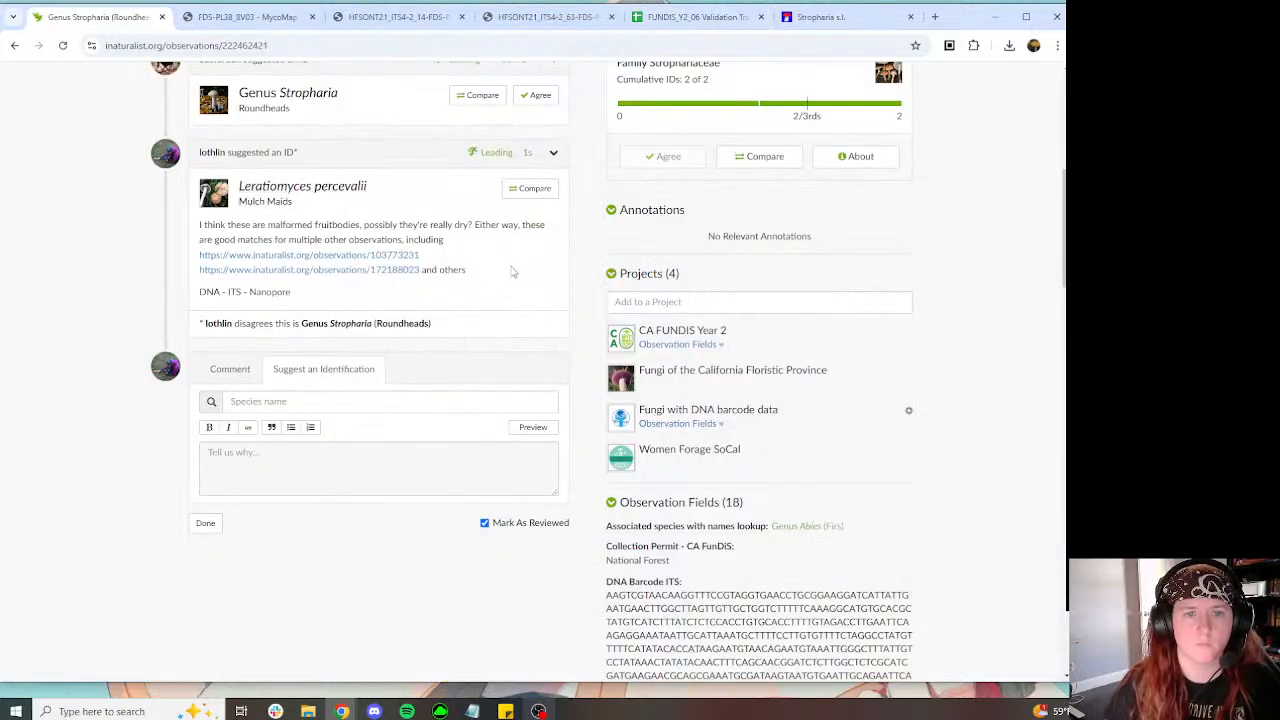
{"action": "left_click_drag", "start_coordinate": [511, 272], "coordinate": [201, 228]}
{"action": "left_click", "coordinate": [655, 17]}
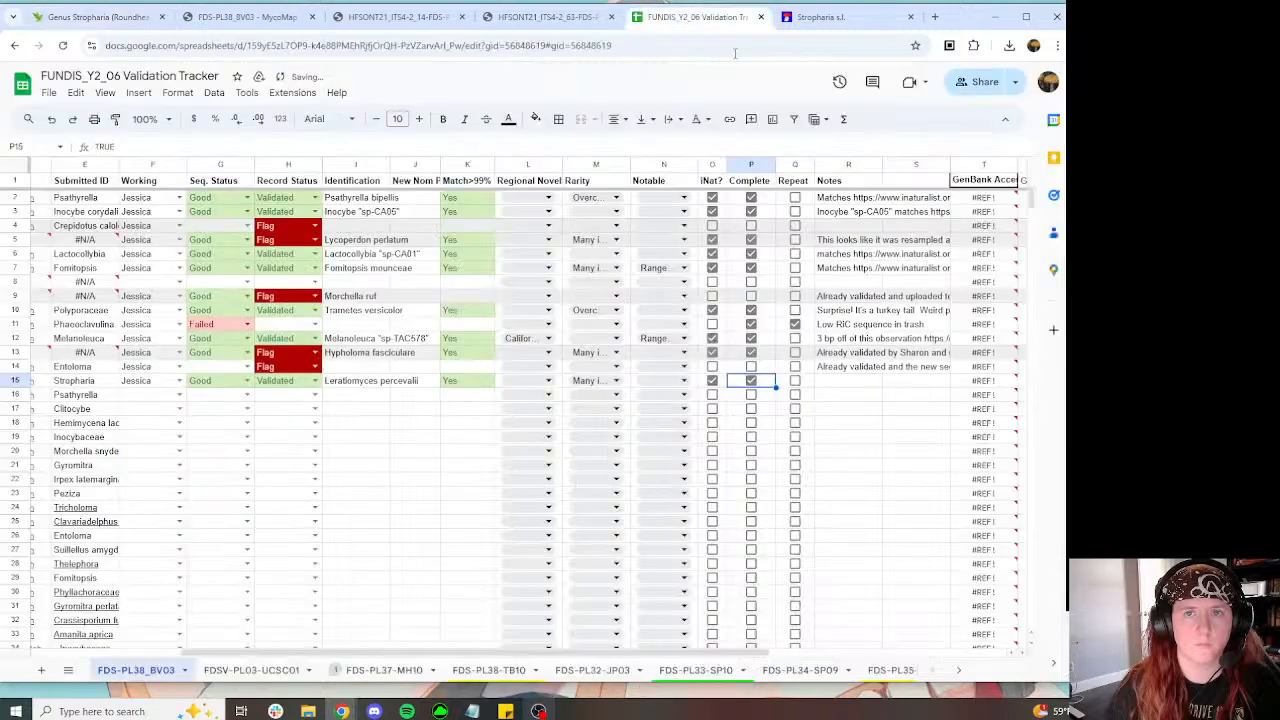
{"action": "left_click", "coordinate": [826, 365]}
{"action": "left_click", "coordinate": [843, 382]}
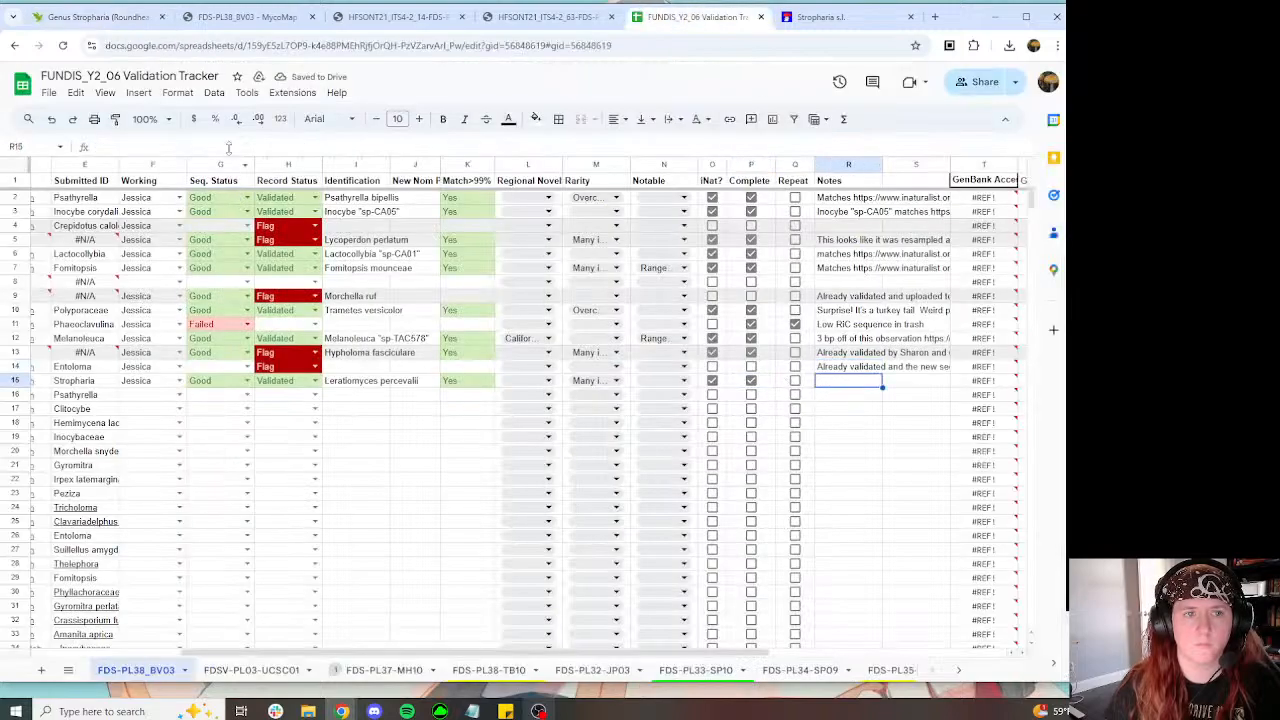
{"action": "key", "text": "ctrl+v"}
{"action": "key", "text": "Tab"}
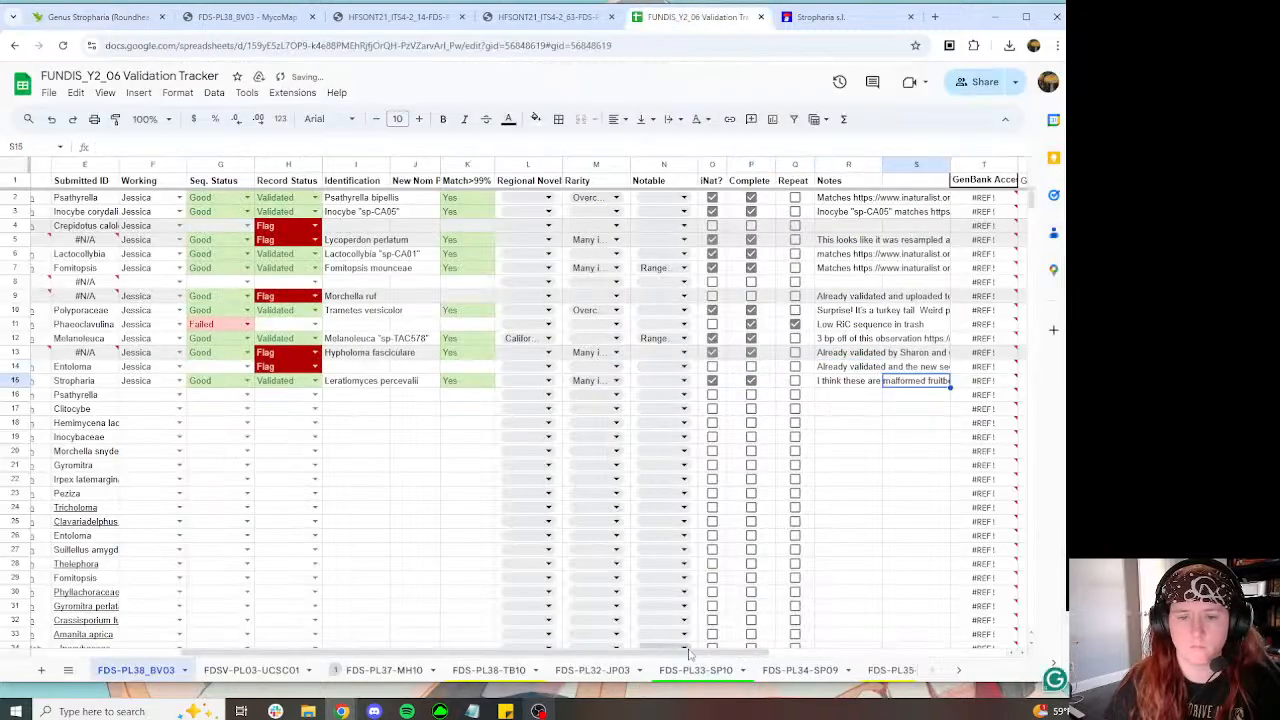
Step: Copy the id of the FDS-CA-01041 Psathyrella row and load observation 200188624 on iNaturalist
{"action": "scroll", "coordinate": [400, 500], "scroll_direction": "left", "scroll_amount": 4}
{"action": "left_click", "coordinate": [147, 400]}
{"action": "key", "text": "ctrl+c"}
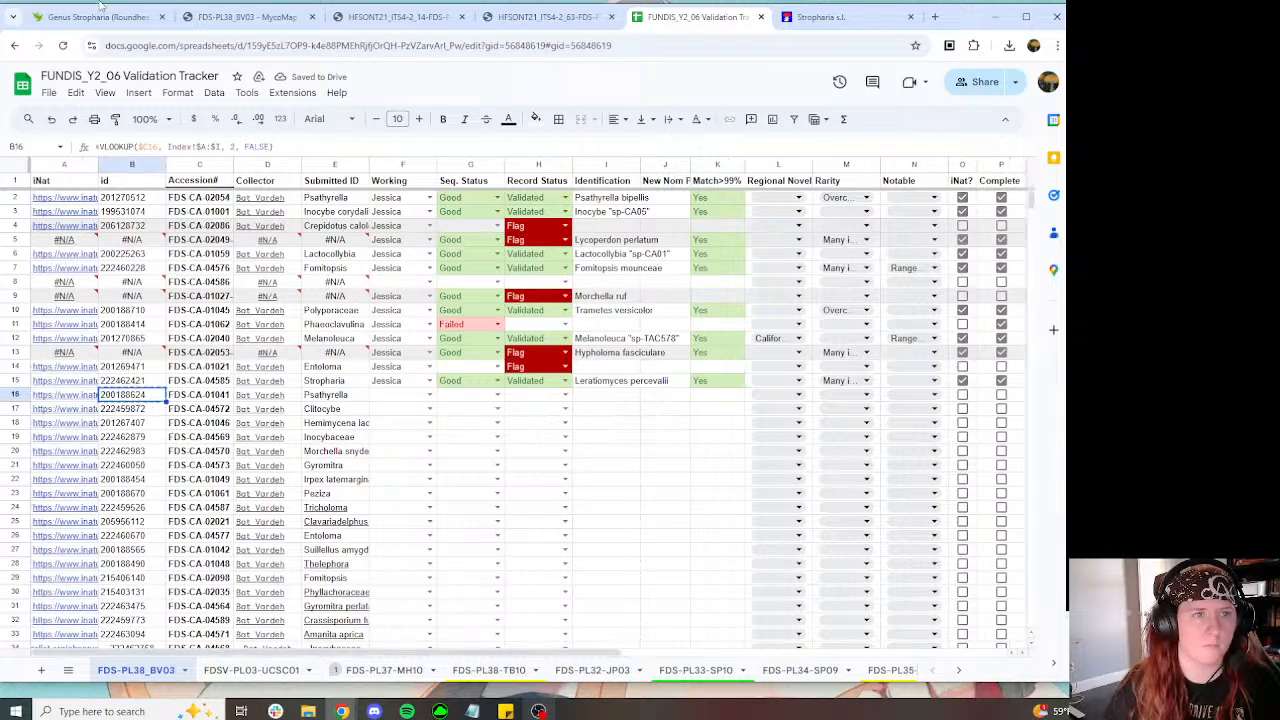
{"action": "left_click", "coordinate": [95, 17]}
{"action": "double_click", "coordinate": [295, 45]}
{"action": "key", "text": "ctrl+v"}
{"action": "key", "text": "Return"}
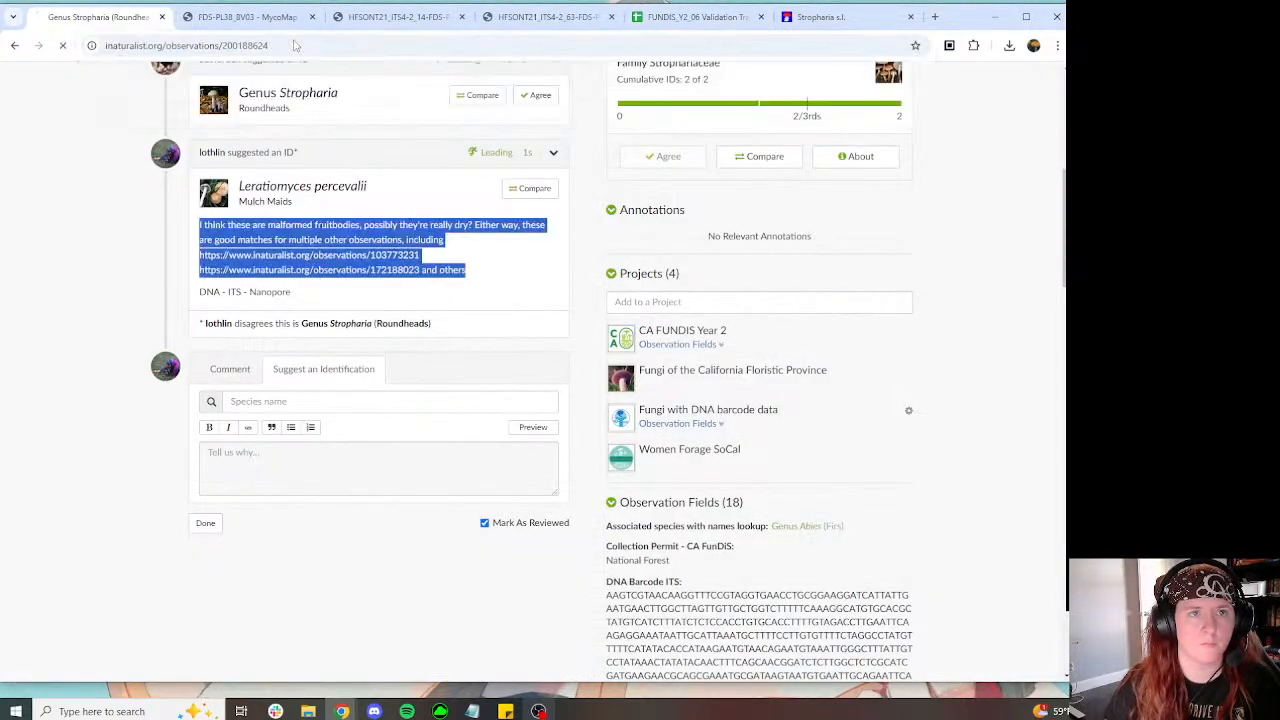
Step: On the MycoMap FDS-PL38_BV03 project page, refresh the external data of record 222462421 - Stropharia
{"action": "left_click", "coordinate": [242, 17]}
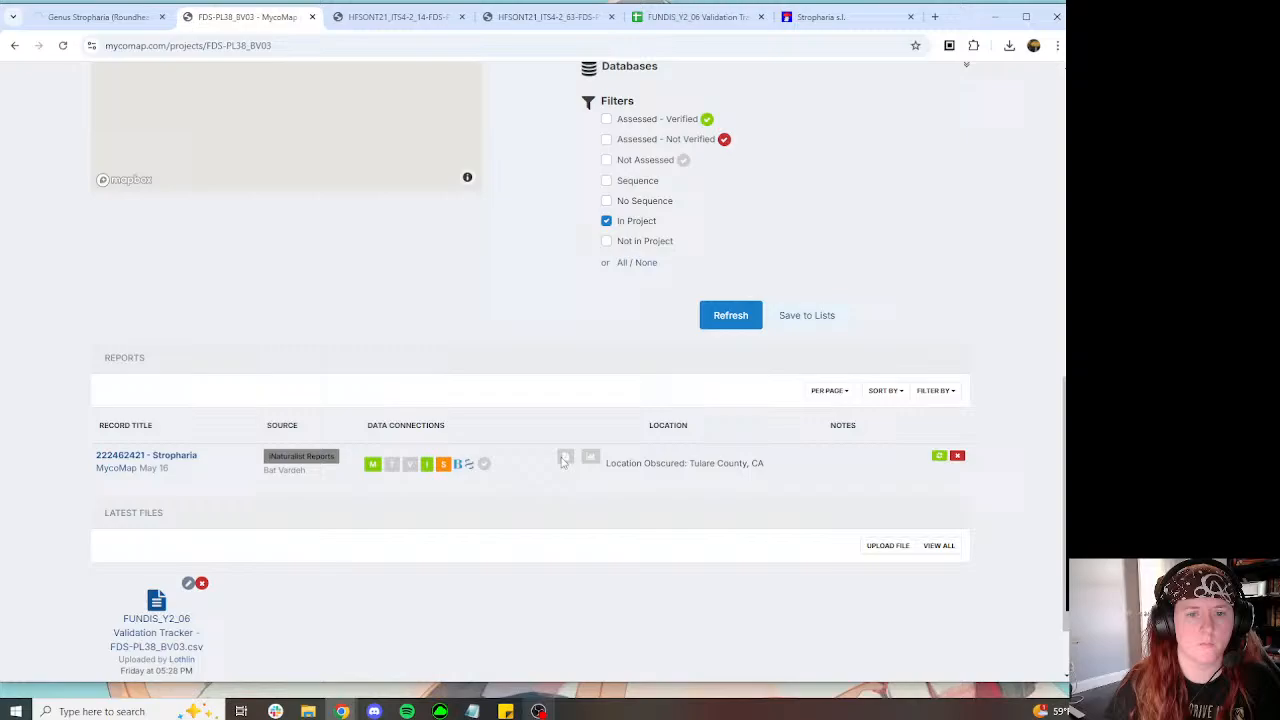
{"action": "left_click", "coordinate": [484, 463]}
{"action": "left_click", "coordinate": [976, 230]}
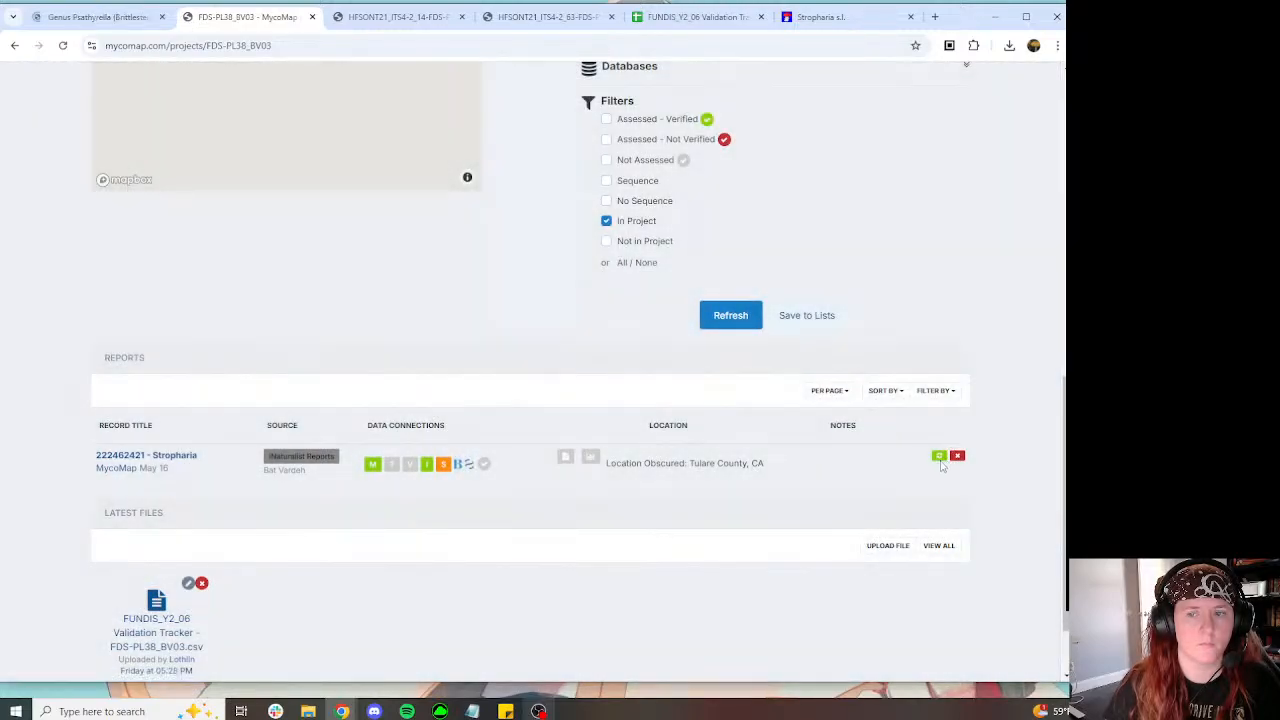
{"action": "left_click", "coordinate": [939, 457]}
Step: Go back to iNaturalist observation 222462421, check its identification and observation fields, and return to the MycoMap project
{"action": "left_click", "coordinate": [108, 18]}
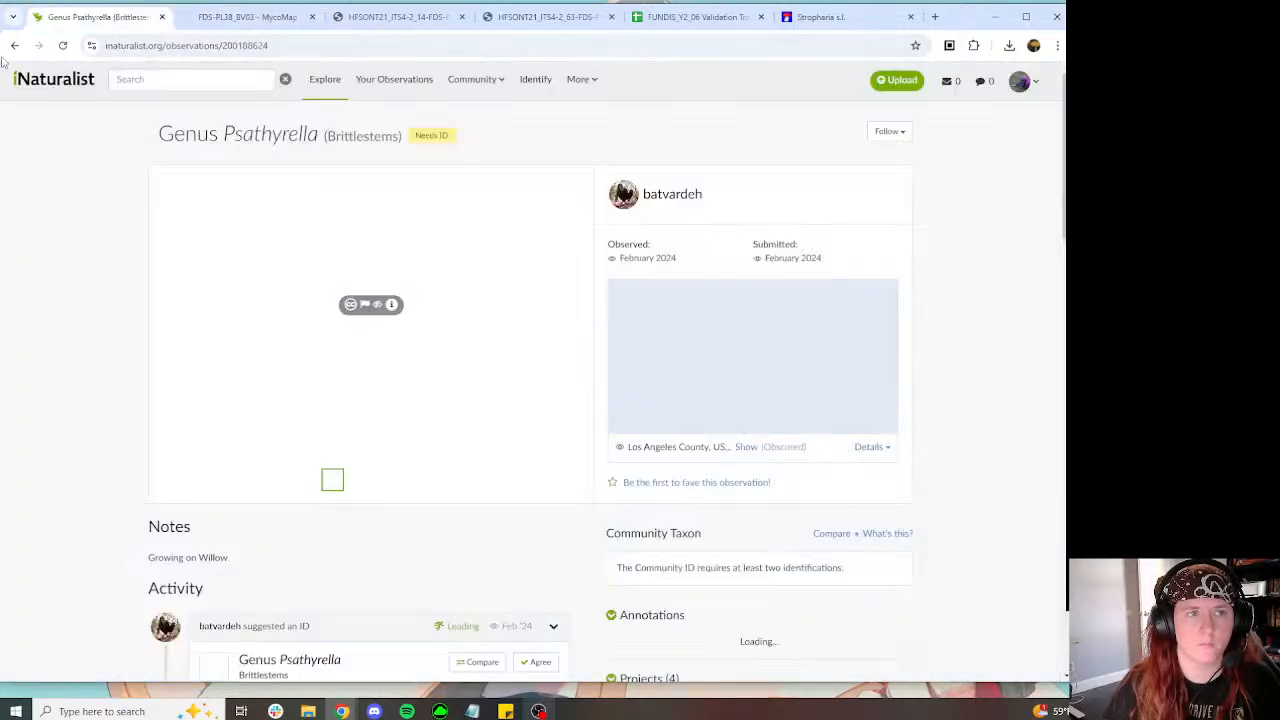
{"action": "left_click", "coordinate": [406, 189]}
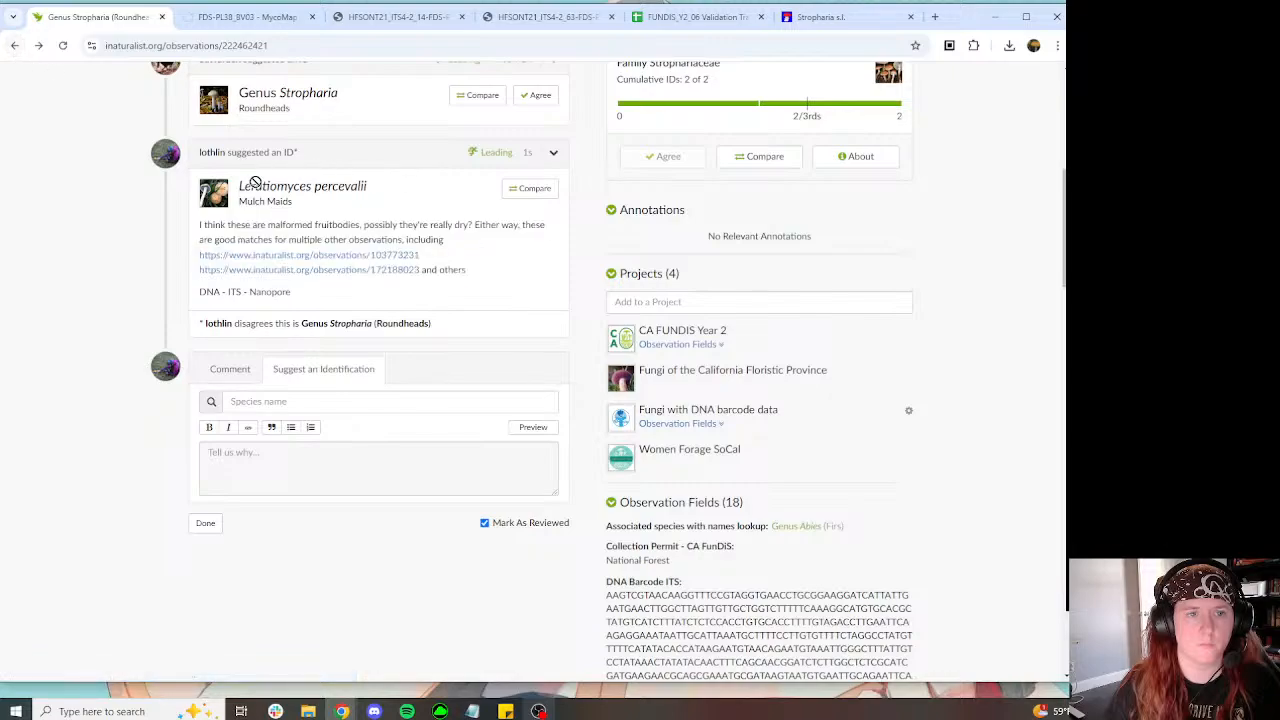
{"action": "scroll", "coordinate": [646, 235], "scroll_direction": "down", "scroll_amount": 10}
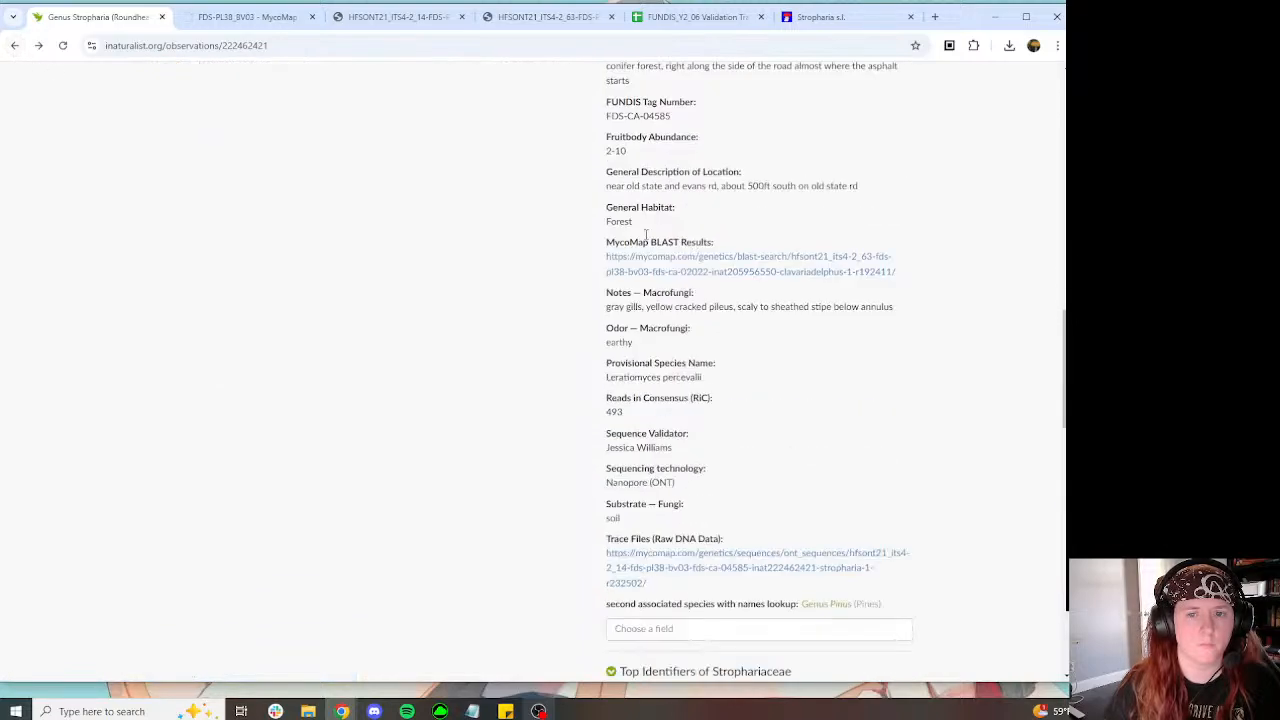
{"action": "left_click", "coordinate": [250, 17]}
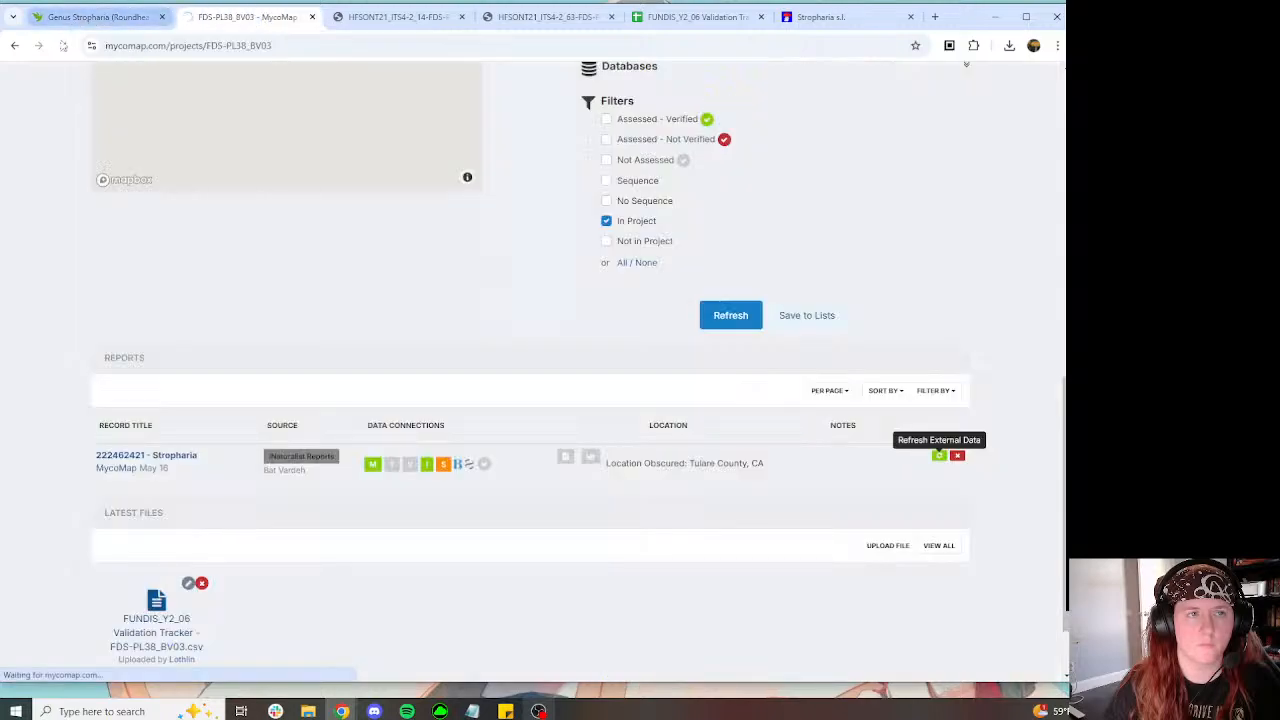
Step: Return to iNaturalist observation 200188624 and review the Psathyrella's activity, projects and observation fields
{"action": "left_click", "coordinate": [70, 20]}
{"action": "left_click", "coordinate": [192, 18]}
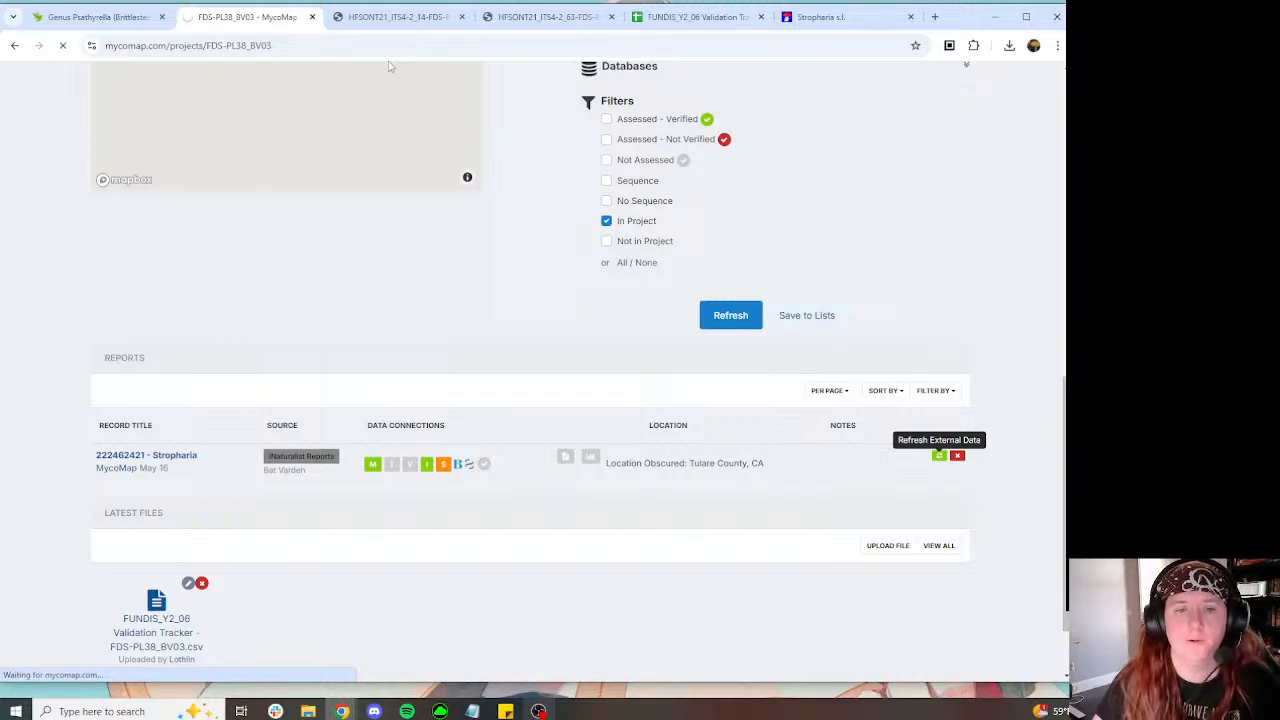
{"action": "left_click", "coordinate": [98, 17]}
{"action": "scroll", "coordinate": [194, 280], "scroll_direction": "down", "scroll_amount": 7}
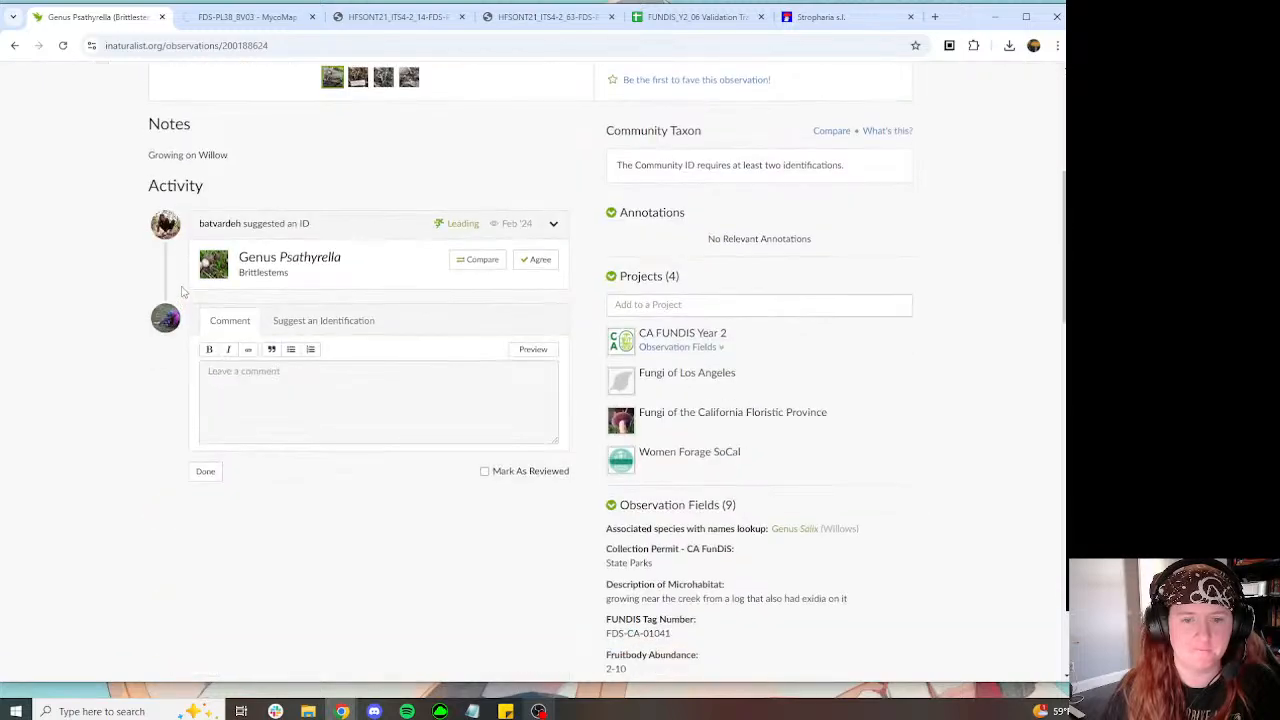
{"action": "scroll", "coordinate": [210, 278], "scroll_direction": "up", "scroll_amount": 3}
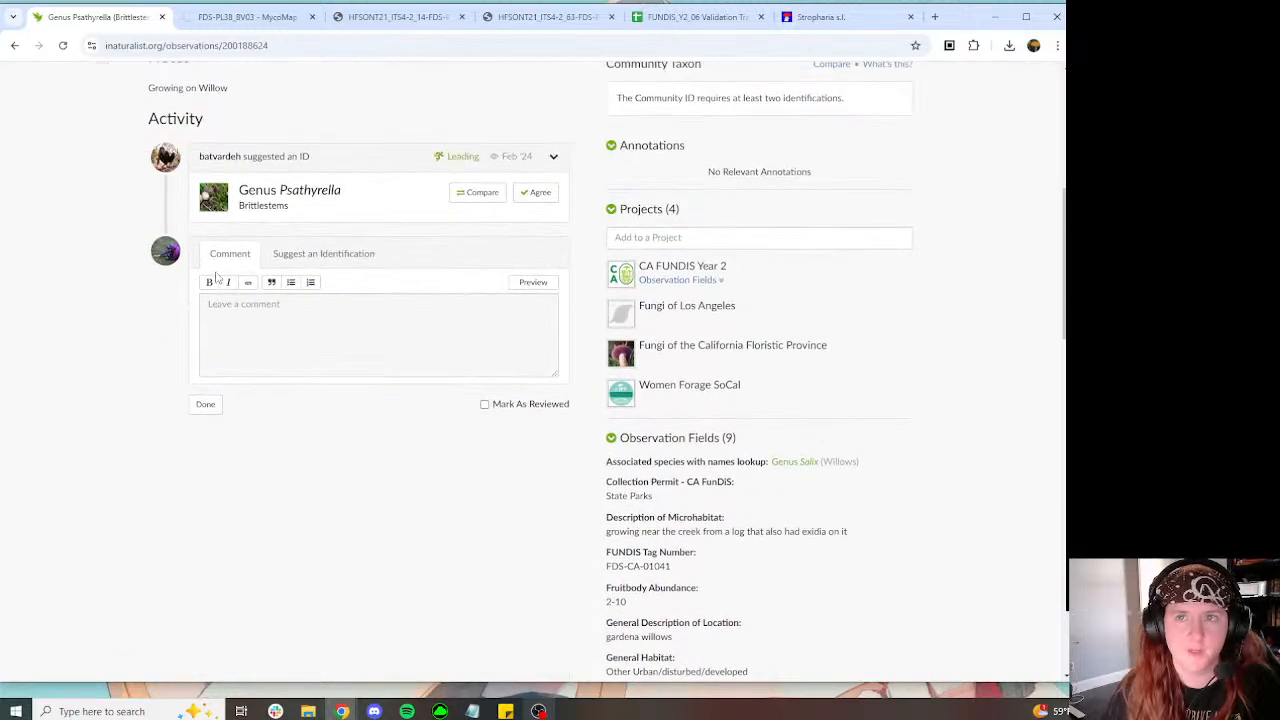
Step: Open the Verify Record form for record 222462421 on MycoMap and switch on verification for all its fields
{"action": "left_click", "coordinate": [245, 17]}
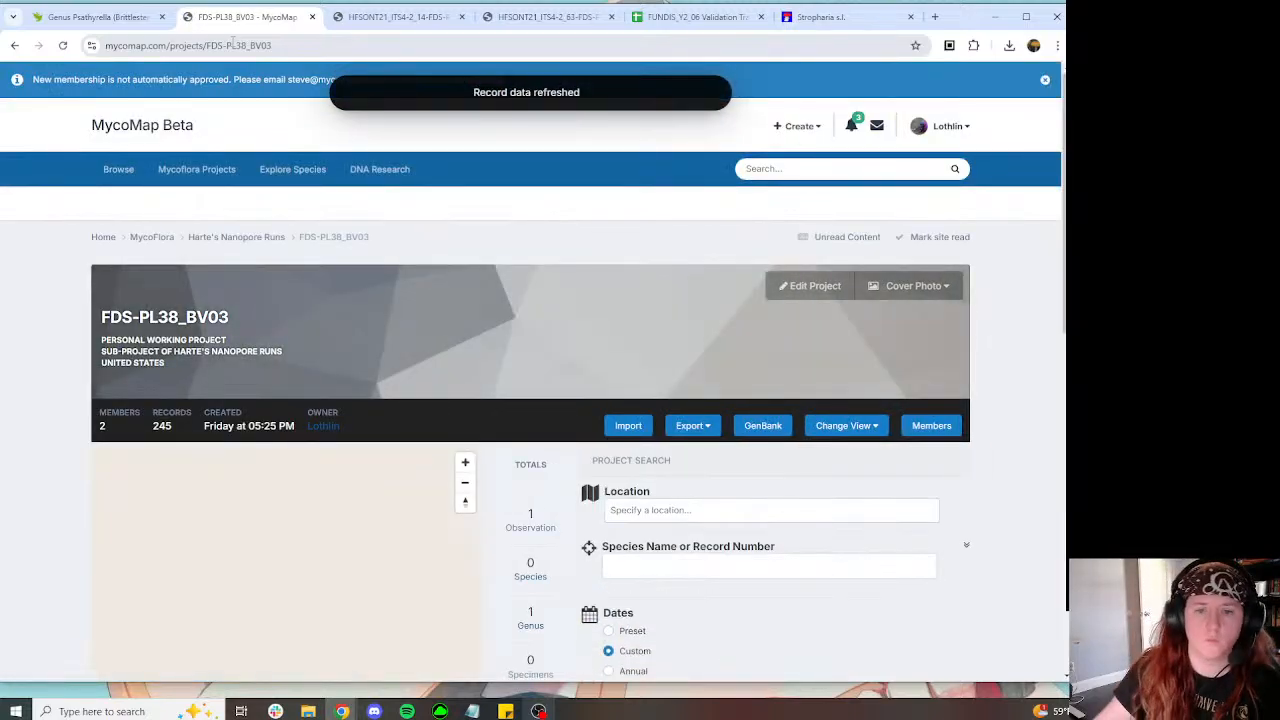
{"action": "scroll", "coordinate": [392, 183], "scroll_direction": "down", "scroll_amount": 6}
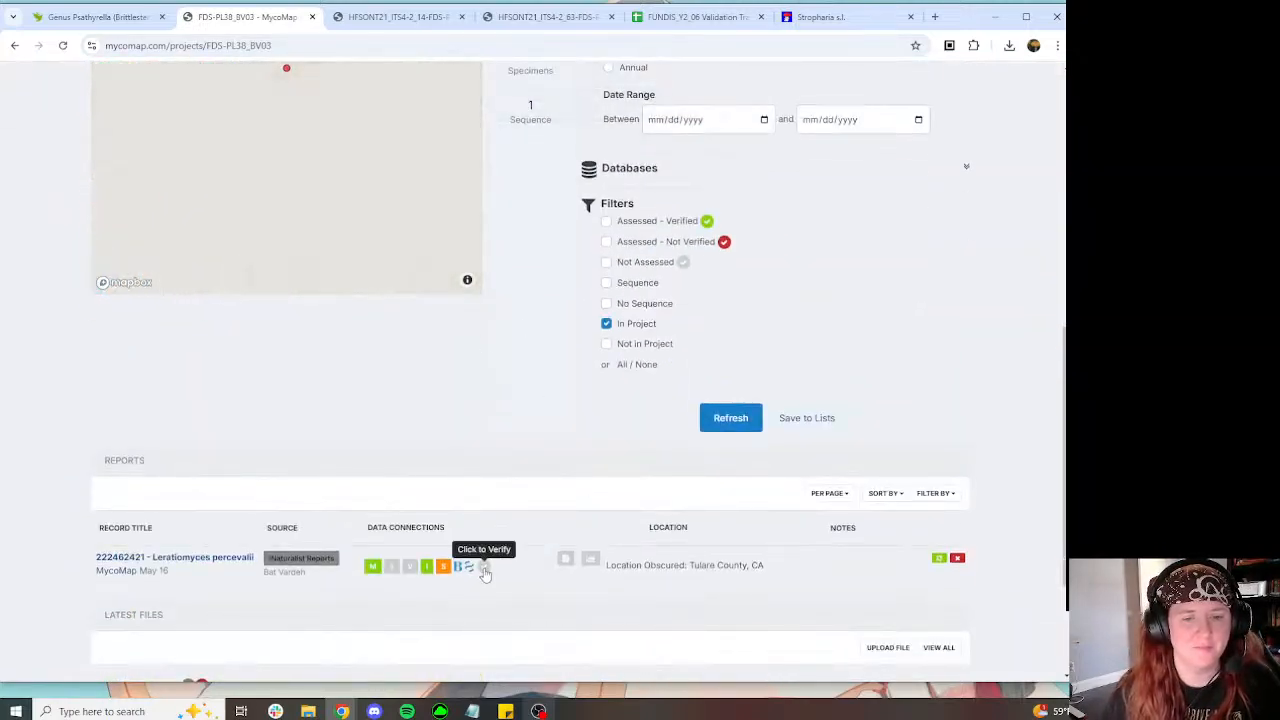
{"action": "left_click", "coordinate": [484, 566]}
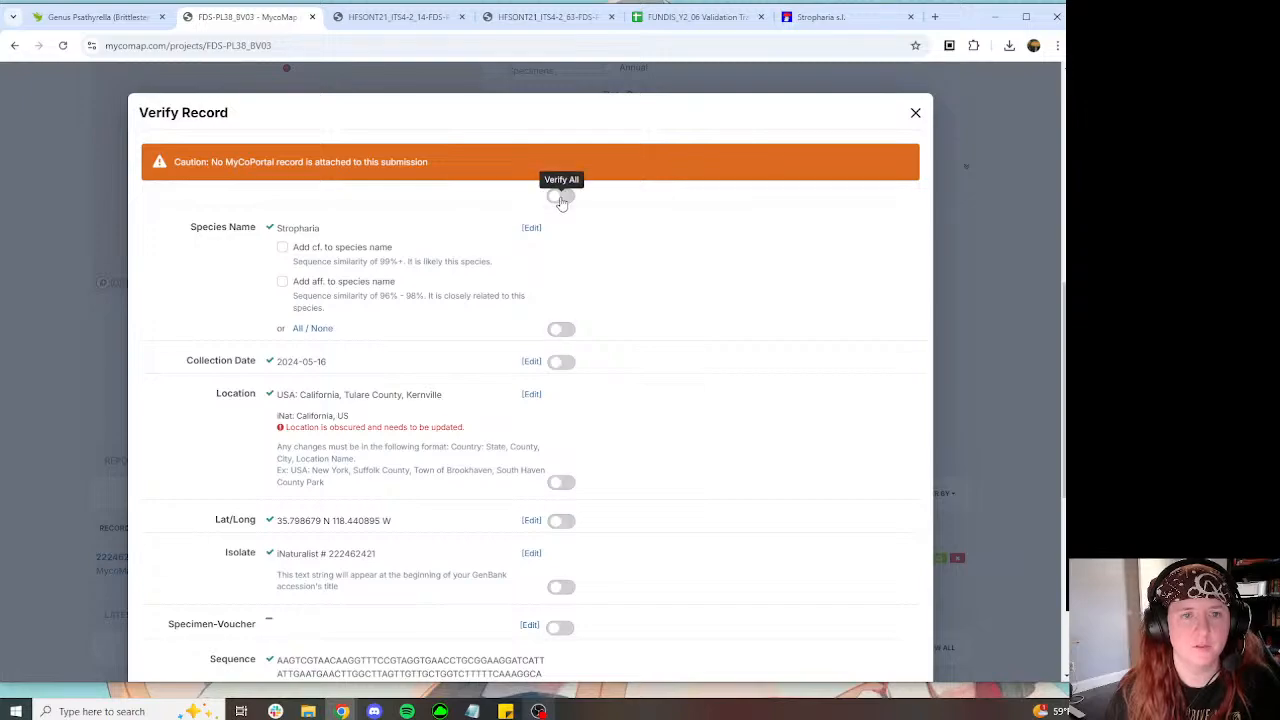
{"action": "left_click", "coordinate": [561, 196]}
Step: Change the record's Species Name to Leratiomyces percevalii (Species) and submit the verification
{"action": "left_click", "coordinate": [522, 230]}
{"action": "left_click", "coordinate": [339, 238]}
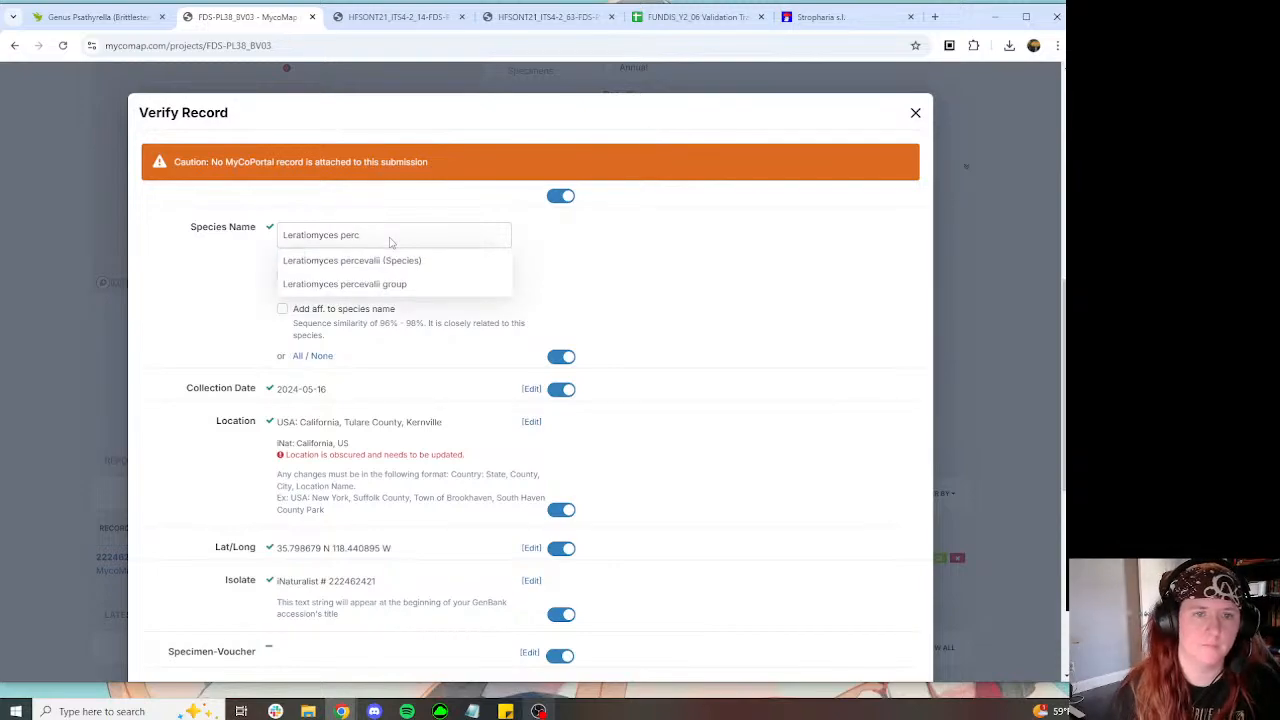
{"action": "type", "text": "Leratiomyces perc"}
{"action": "left_click", "coordinate": [398, 260]}
{"action": "left_click", "coordinate": [290, 258]}
{"action": "scroll", "coordinate": [490, 600], "scroll_direction": "down", "scroll_amount": 5}
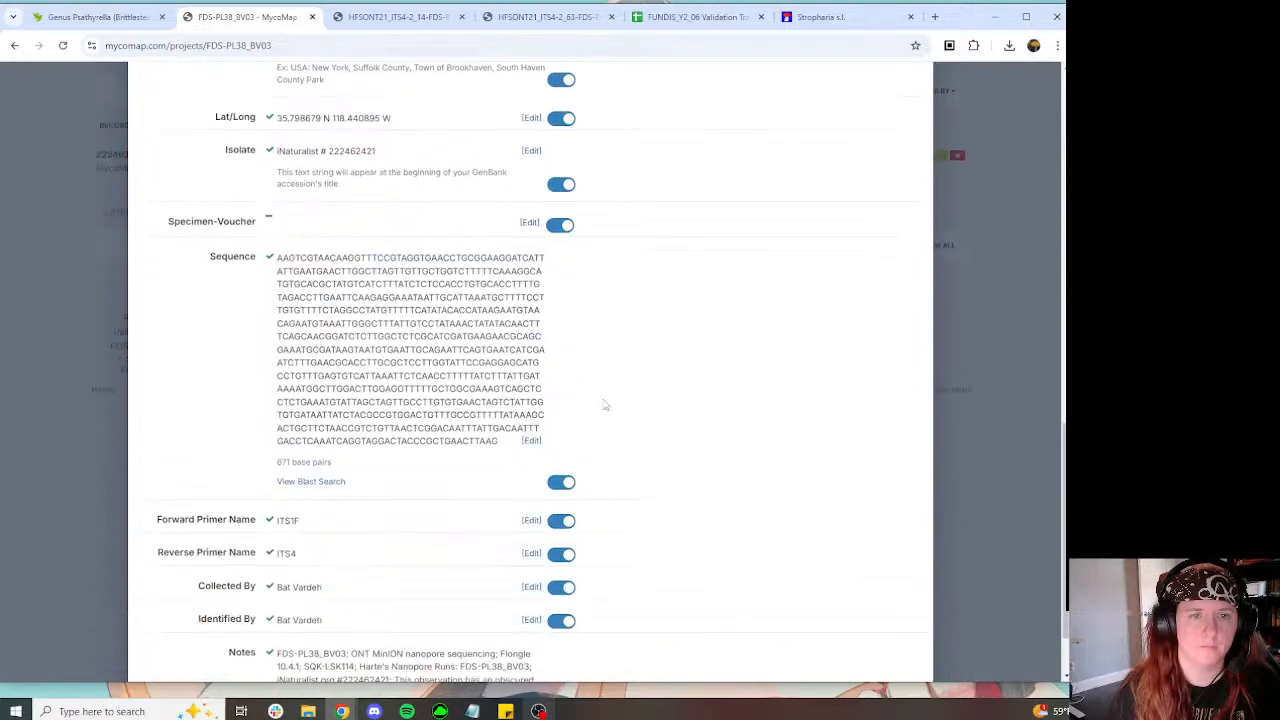
{"action": "left_click", "coordinate": [530, 640]}
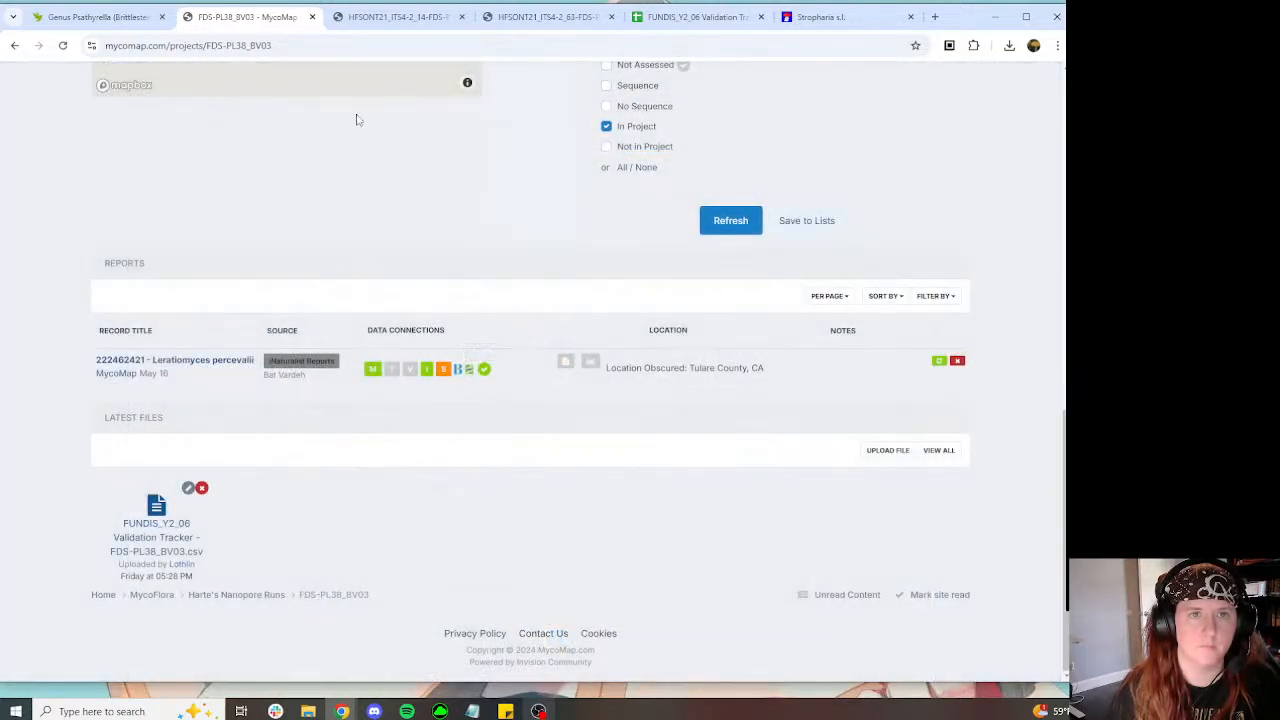
Step: Close the two HFSONT21 MycoMap pages for the finished record and return to the validation tracker
{"action": "left_click", "coordinate": [430, 18]}
{"action": "left_click", "coordinate": [461, 17]}
{"action": "left_click", "coordinate": [461, 17]}
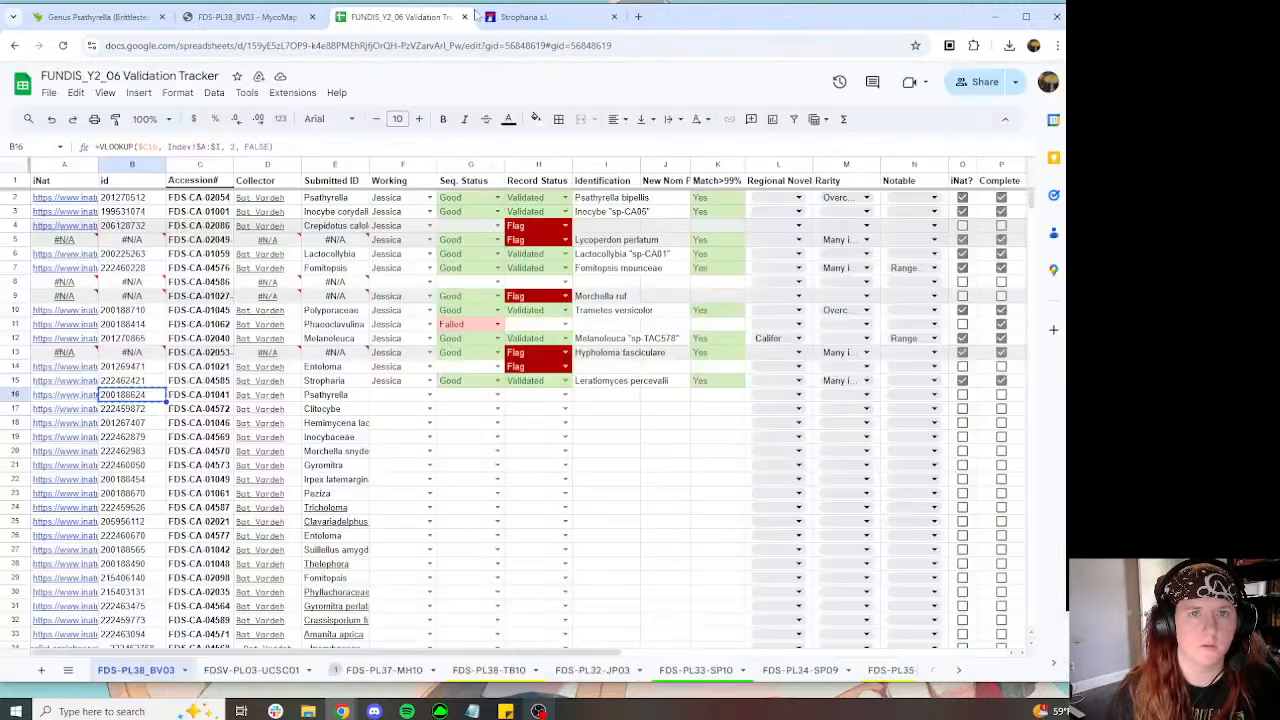
Step: Search the FDS-PL38_BV03 project on MycoMap for the Psathyrella record, using its iNaturalist observation number 200188624
{"action": "left_click", "coordinate": [95, 17]}
{"action": "double_click", "coordinate": [278, 45]}
{"action": "left_click", "coordinate": [255, 17]}
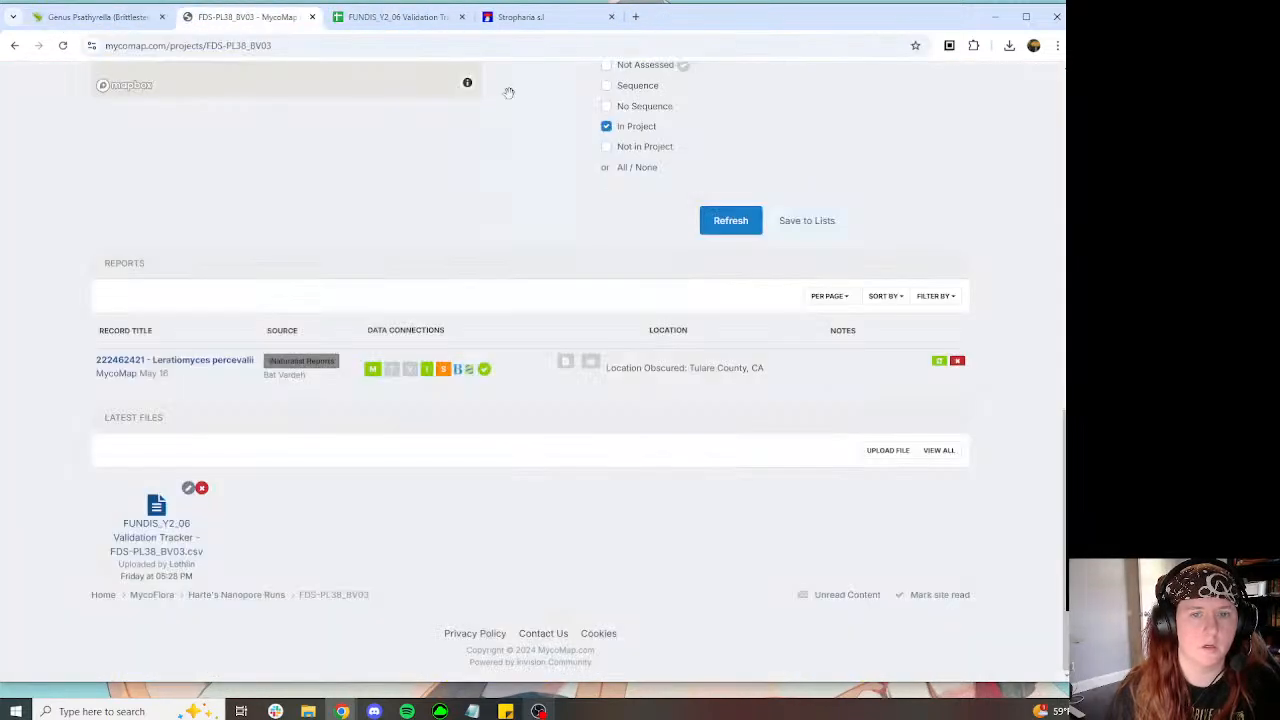
{"action": "left_click", "coordinate": [737, 558]}
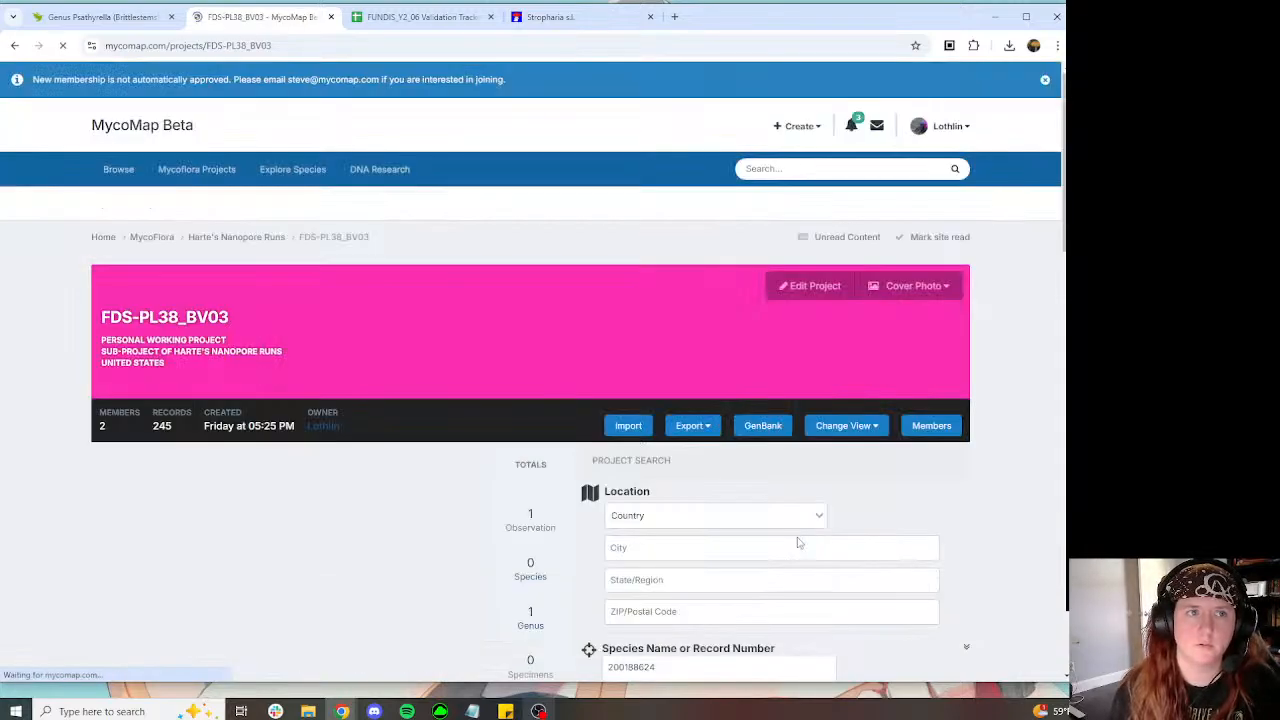
{"action": "scroll", "coordinate": [614, 250], "scroll_direction": "down", "scroll_amount": 8}
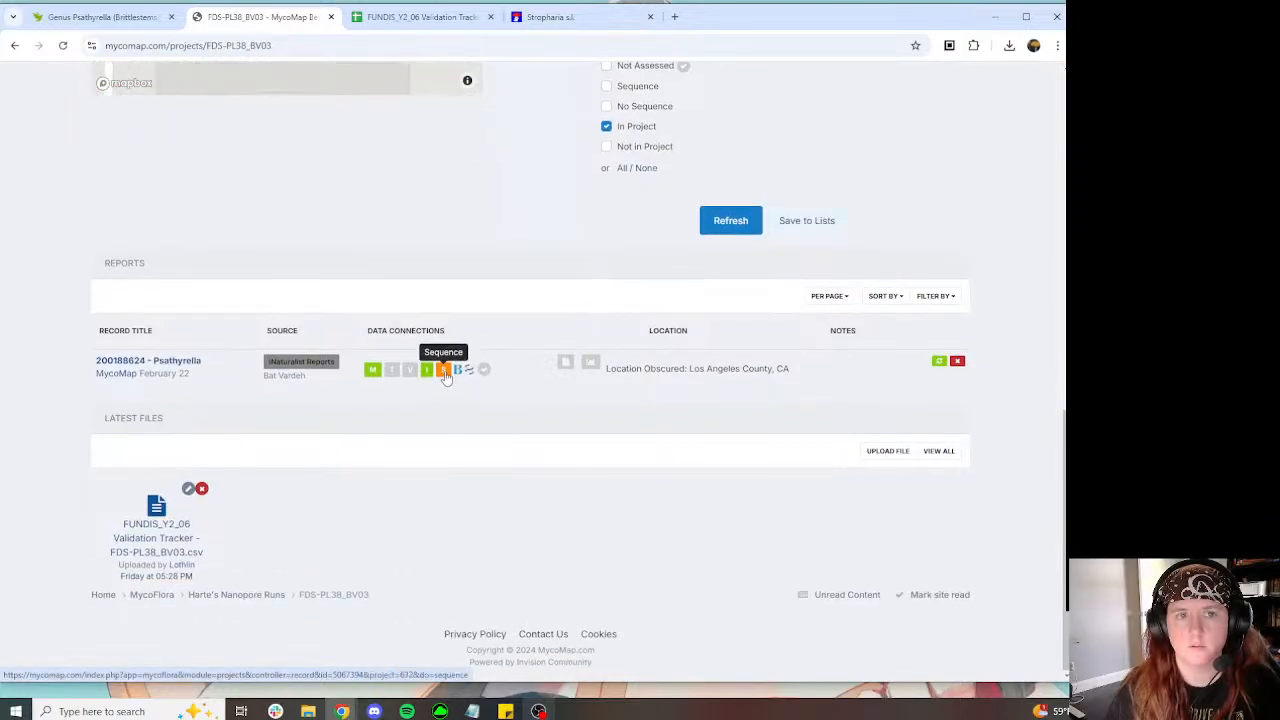
Step: Open the sequence details of record 200188624 and view its HFSONT21 Psathyrella sequence page in a separate tab
{"action": "left_click", "coordinate": [445, 372]}
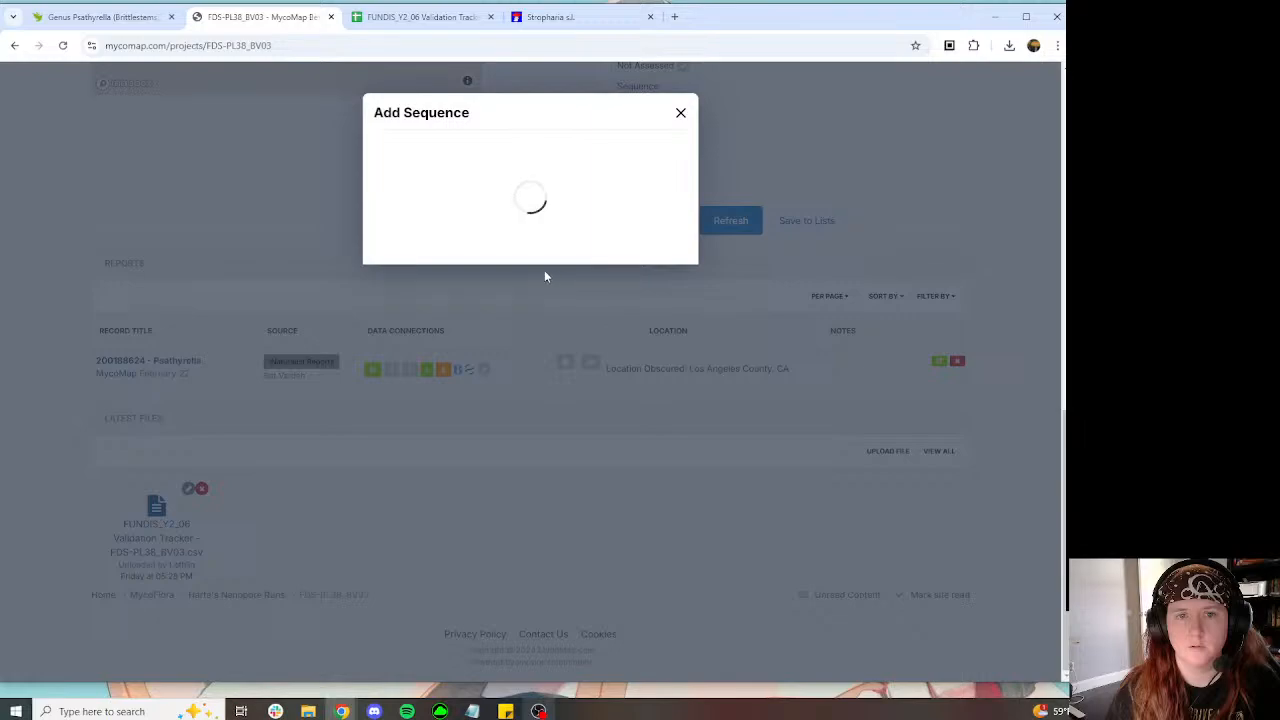
{"action": "right_click", "coordinate": [487, 272]}
{"action": "left_click", "coordinate": [549, 282]}
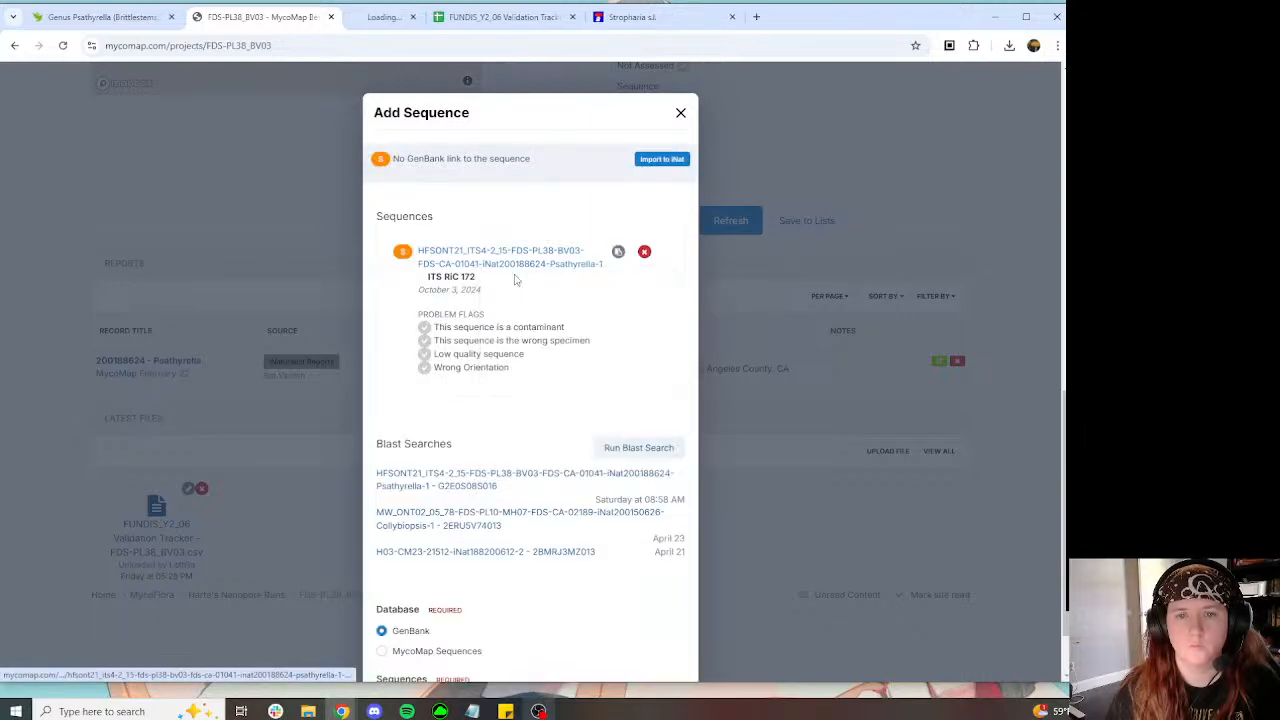
{"action": "left_click", "coordinate": [390, 17]}
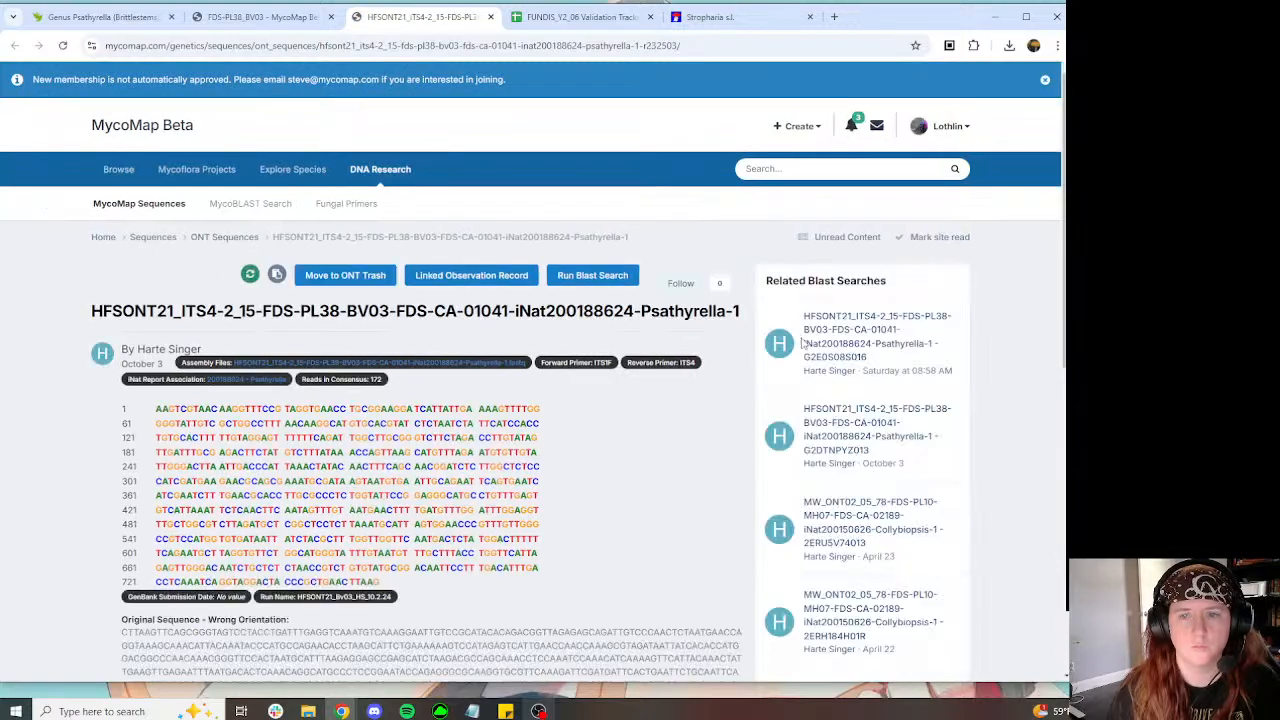
Step: Open the sequence's related BLAST search G2E0S08S016 in a separate tab and review the NCBI BLAST results
{"action": "right_click", "coordinate": [821, 330]}
{"action": "left_click", "coordinate": [855, 343]}
{"action": "left_click", "coordinate": [527, 28]}
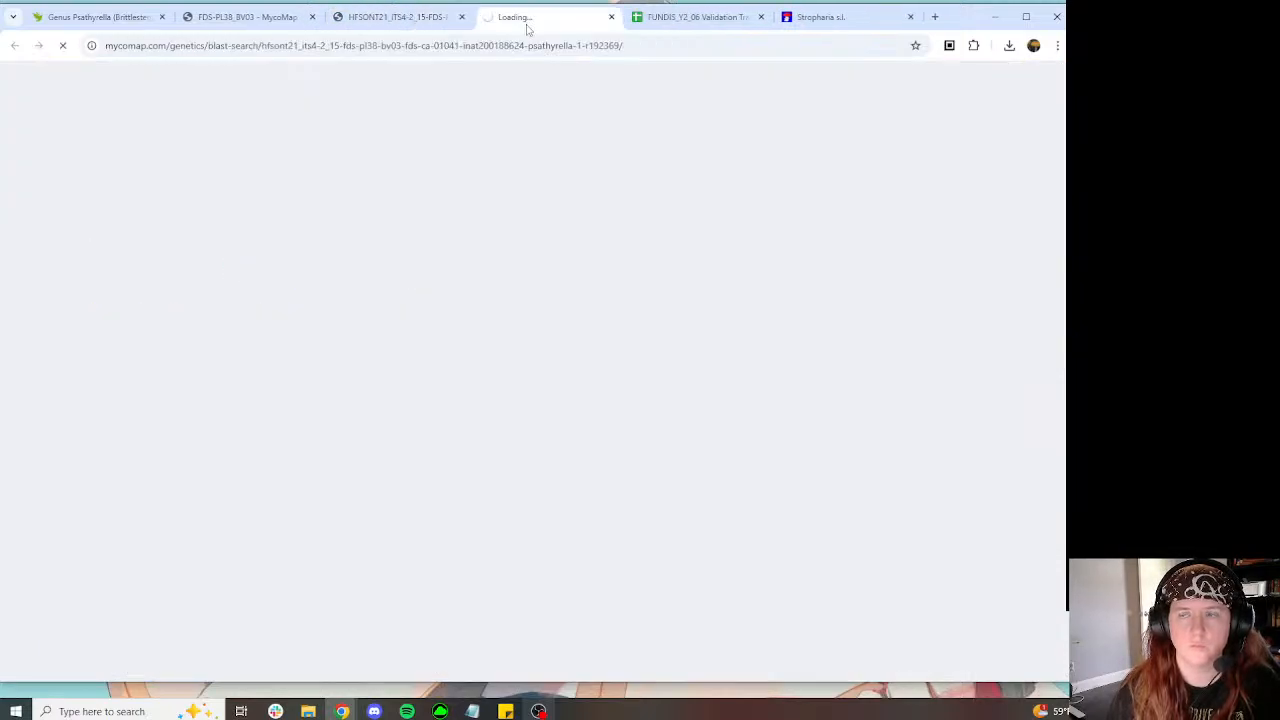
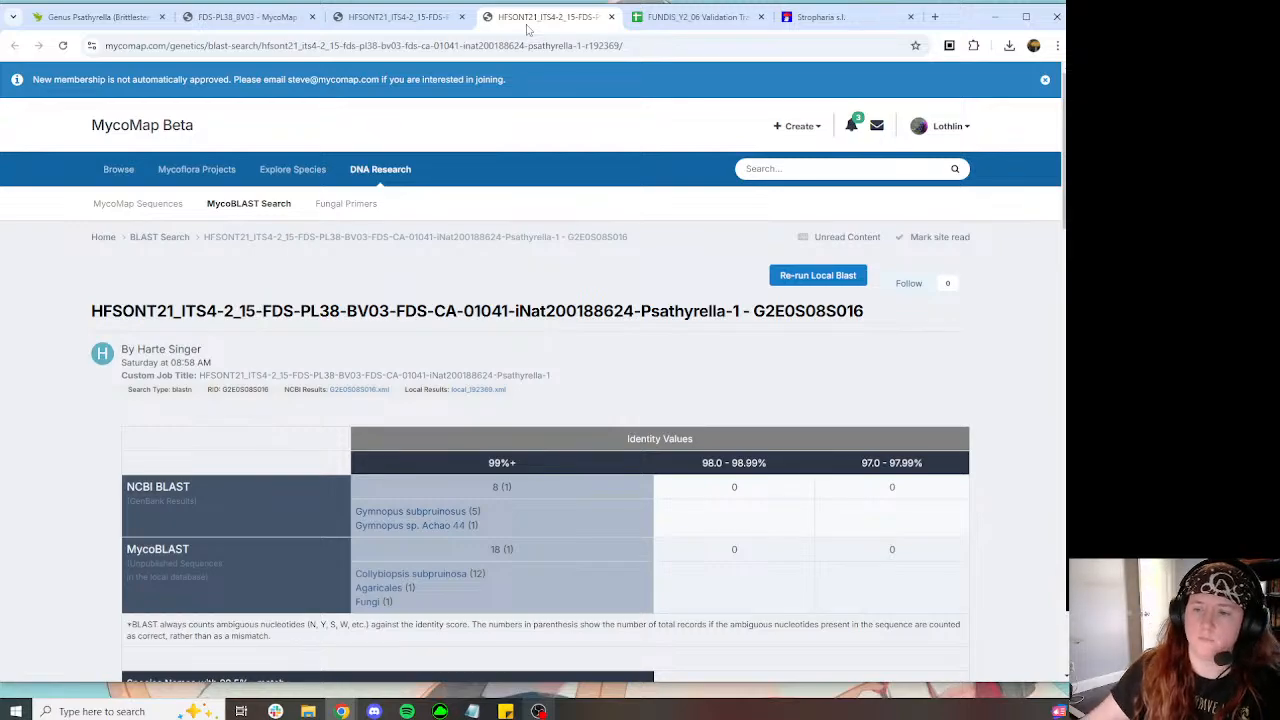
{"action": "scroll", "coordinate": [563, 215], "scroll_direction": "down", "scroll_amount": 7}
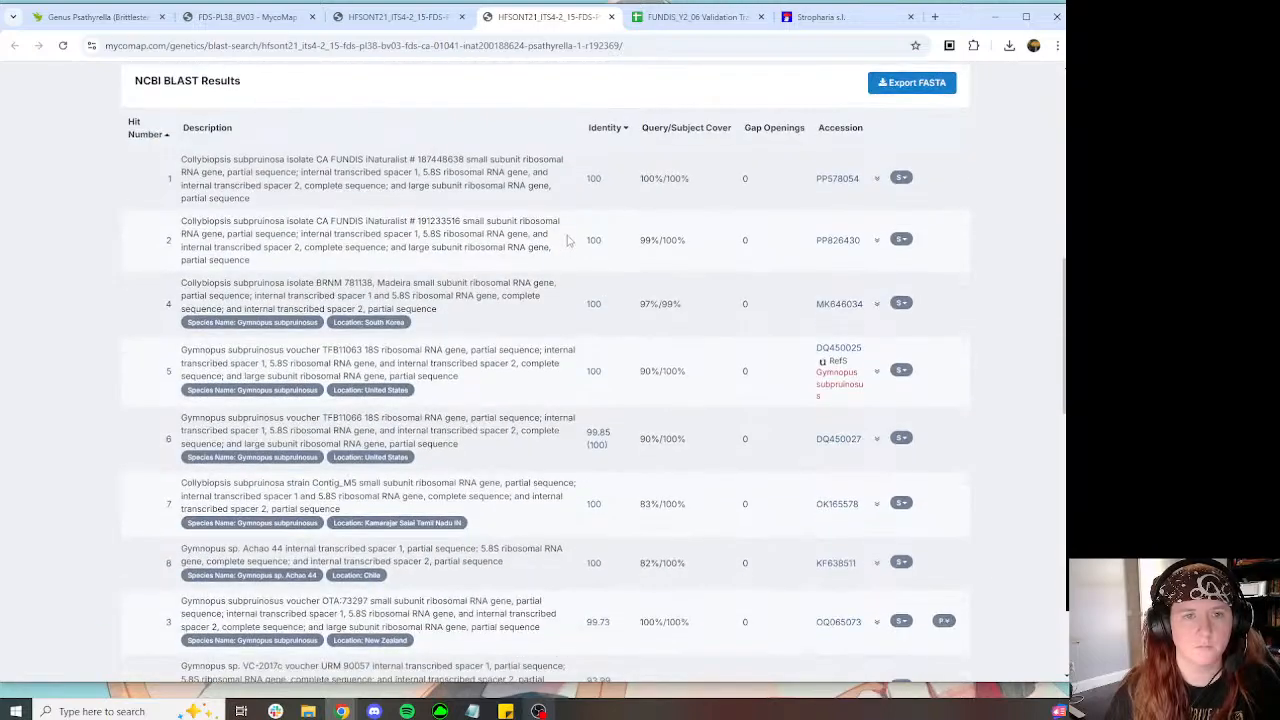
Step: Return to the iNaturalist observation and examine its photos, enlarging the third one to inspect the mushrooms' caps and gills
{"action": "left_click", "coordinate": [78, 18]}
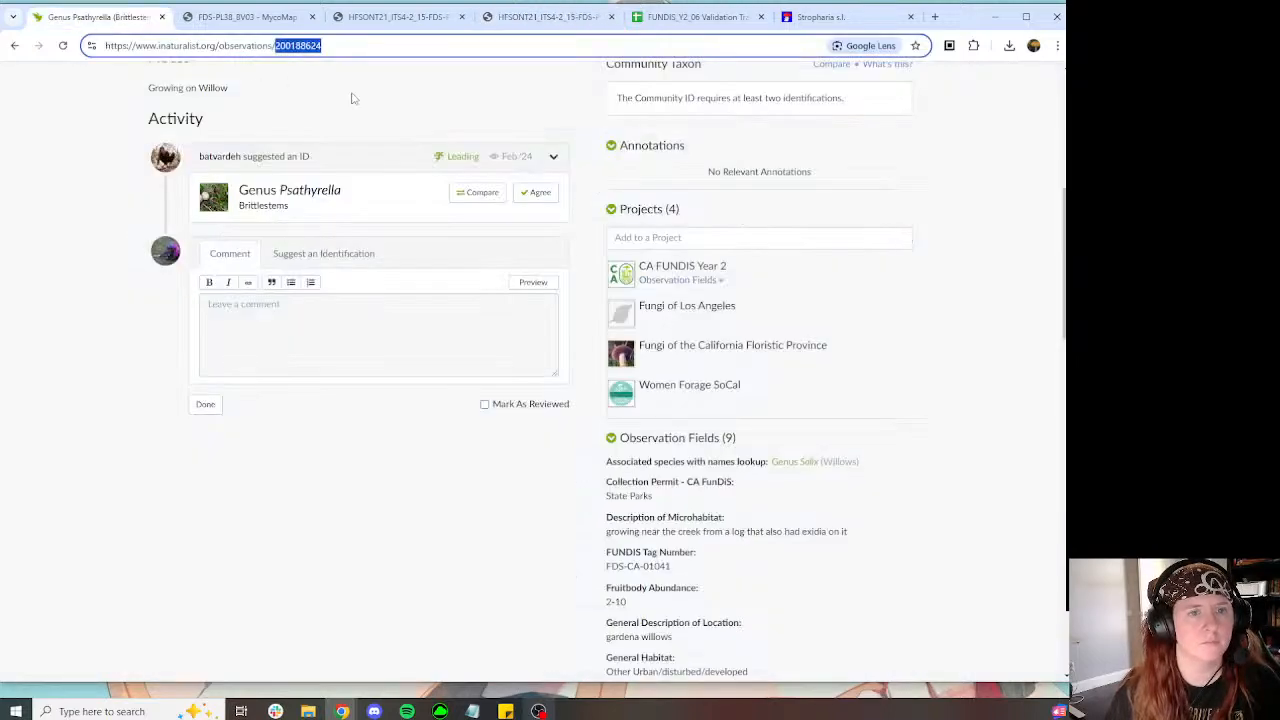
{"action": "scroll", "coordinate": [426, 245], "scroll_direction": "up", "scroll_amount": 3}
{"action": "left_click", "coordinate": [358, 345]}
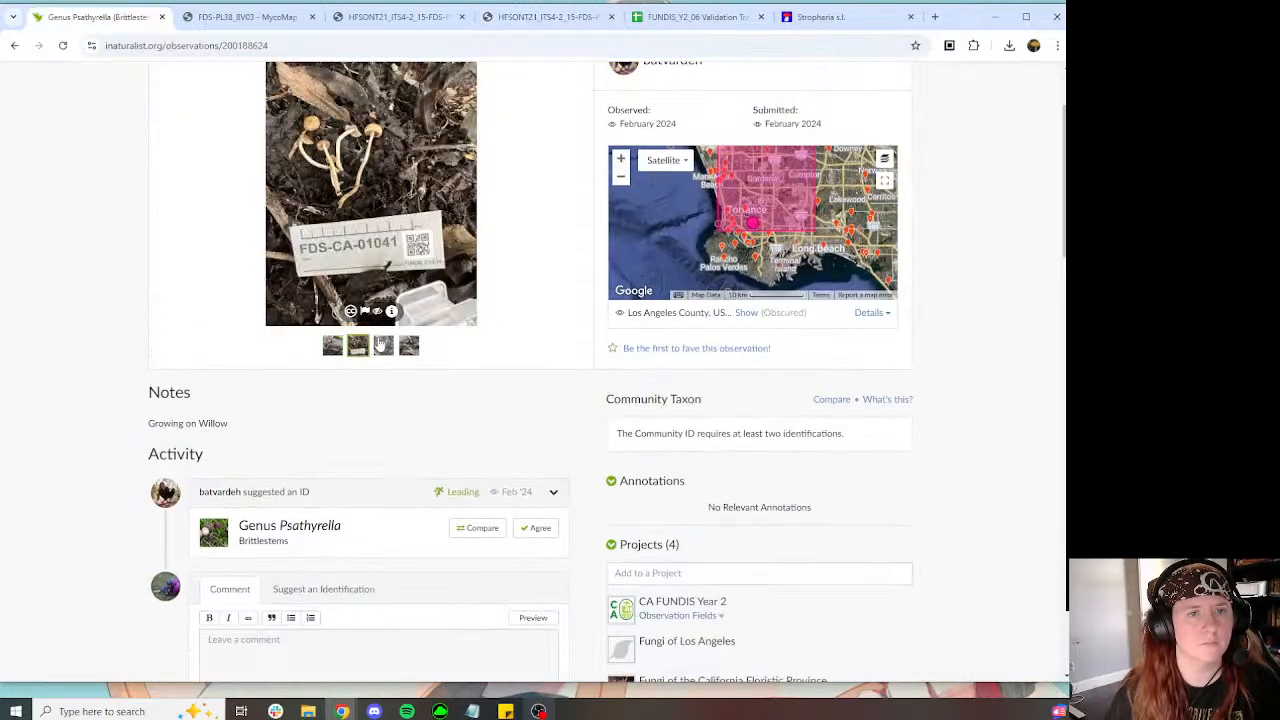
{"action": "left_click", "coordinate": [383, 345]}
{"action": "left_click", "coordinate": [314, 171]}
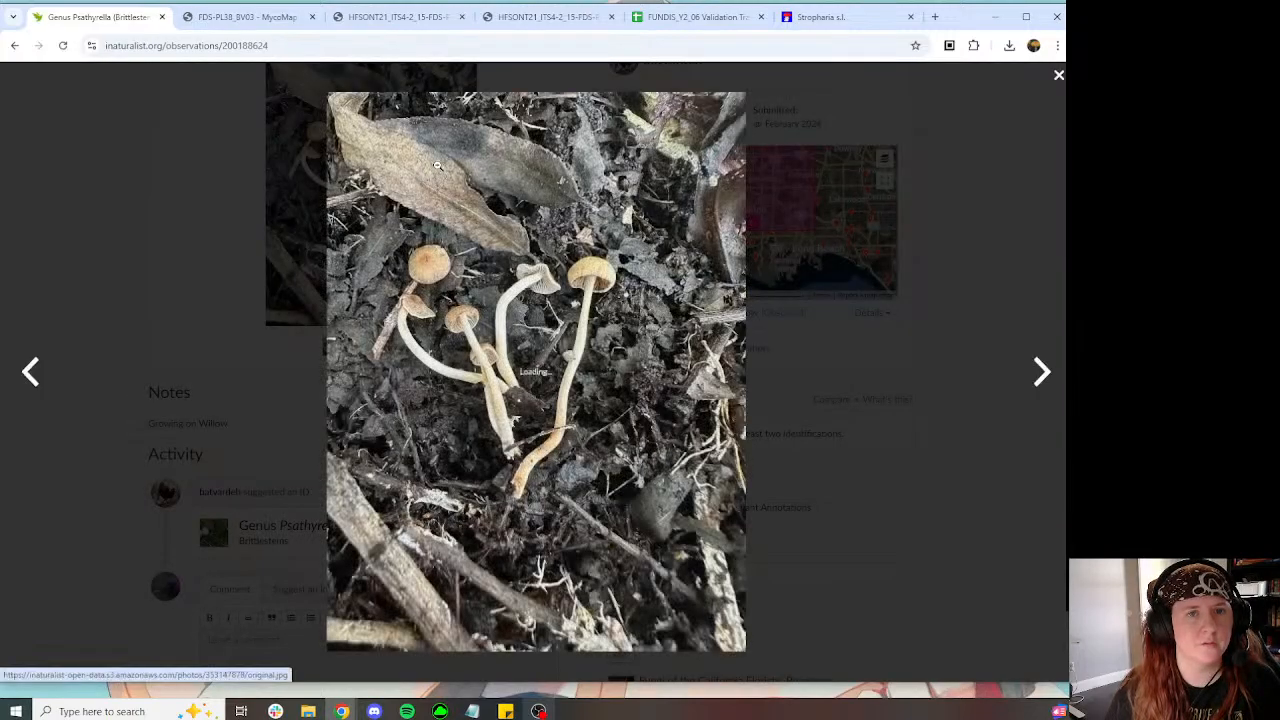
{"action": "left_click", "coordinate": [437, 165]}
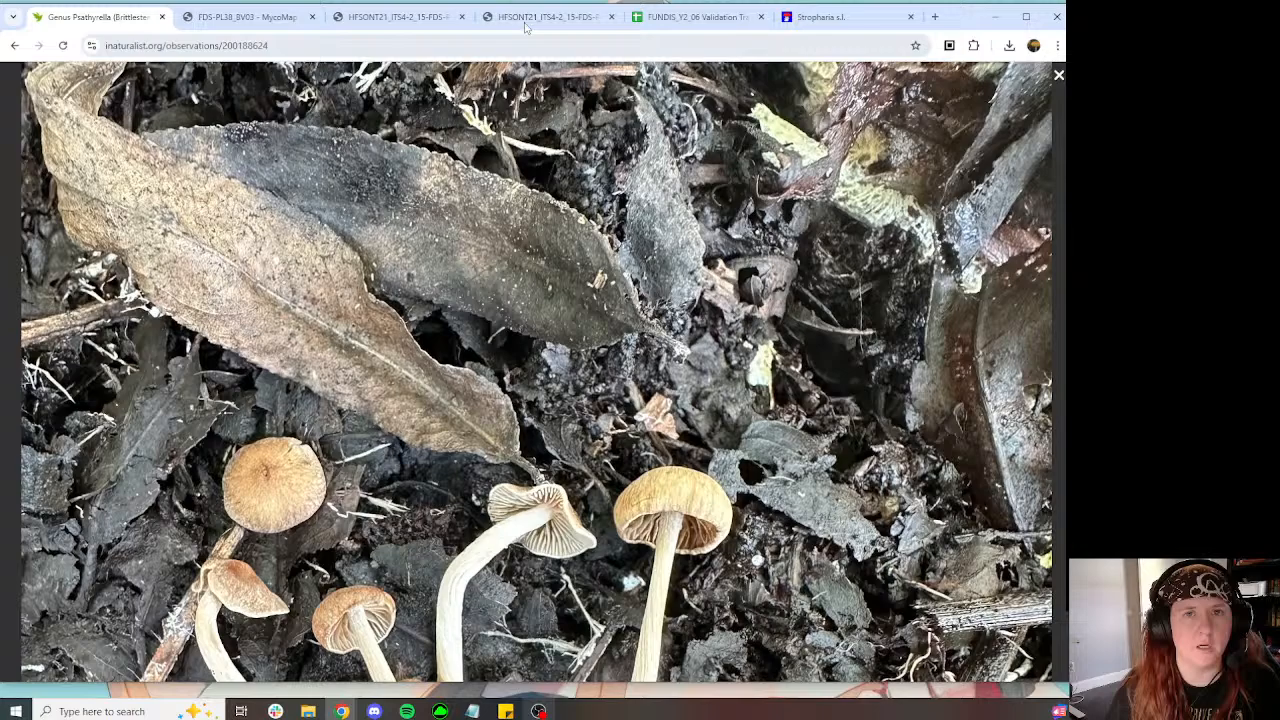
Step: Go back to the BLAST search for FDS-CA-01041 and expand the list of MycoBLAST results
{"action": "left_click", "coordinate": [530, 17]}
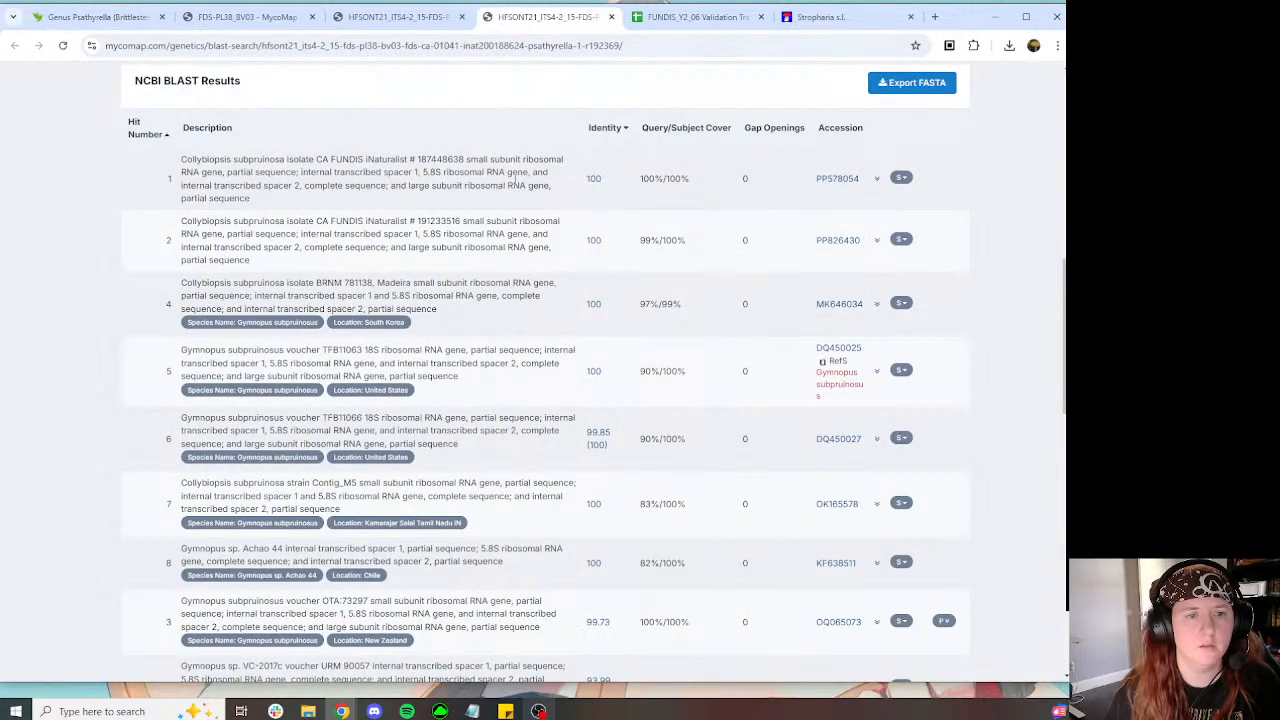
{"action": "scroll", "coordinate": [505, 200], "scroll_direction": "up", "scroll_amount": 10}
{"action": "scroll", "coordinate": [505, 203], "scroll_direction": "down", "scroll_amount": 4}
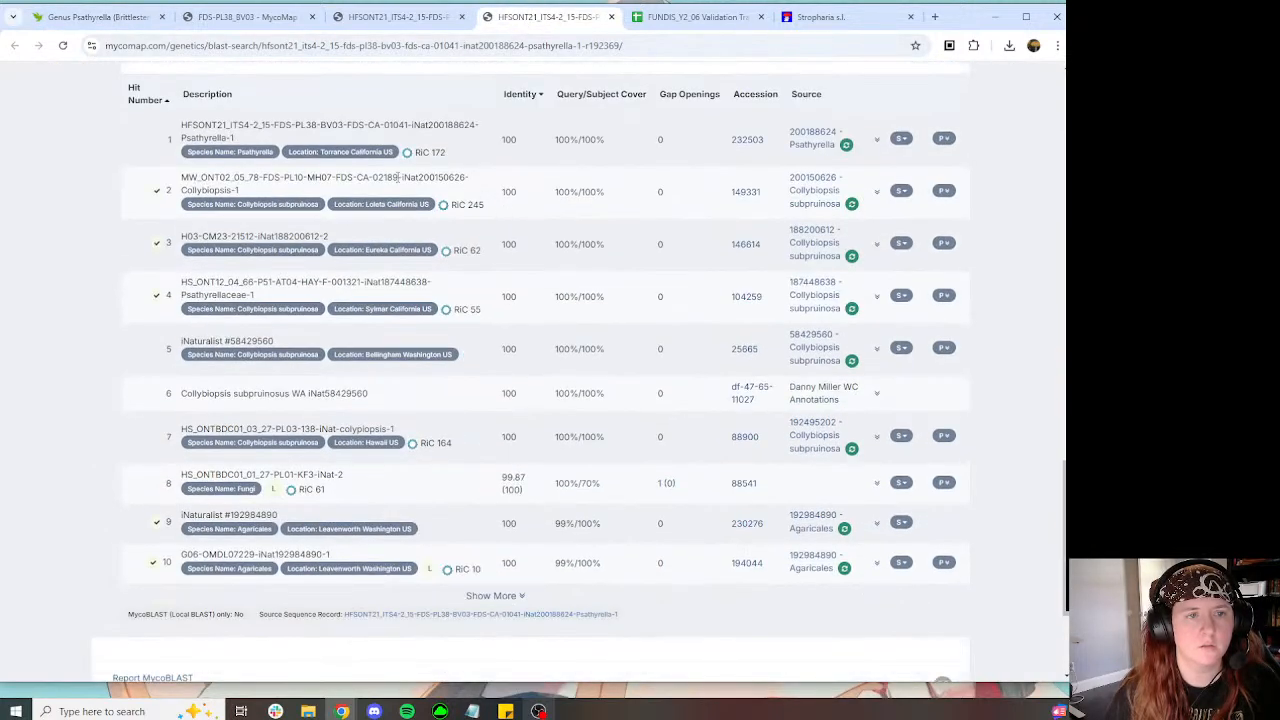
{"action": "left_click", "coordinate": [515, 595]}
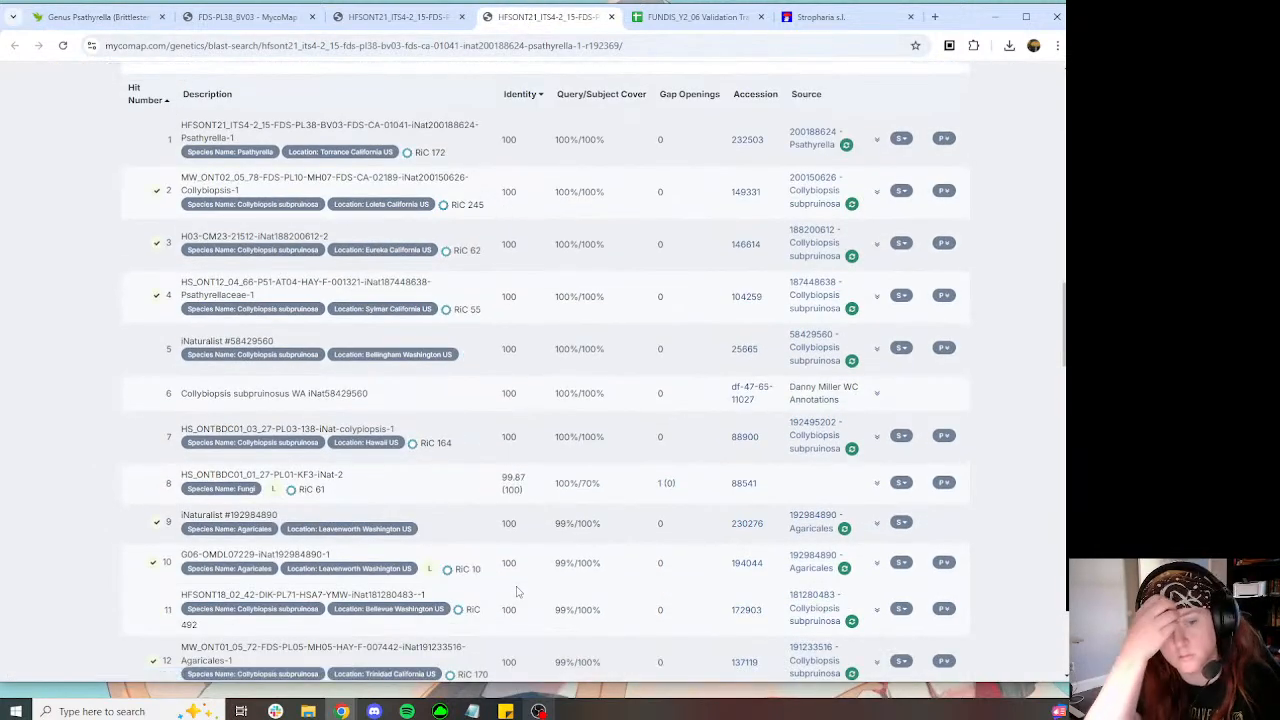
Step: Download the Psathyrella sequence's fastq assembly file from MycoMap and open it in UGENE as a joined multiple alignment
{"action": "left_click", "coordinate": [395, 17]}
{"action": "left_click", "coordinate": [443, 368]}
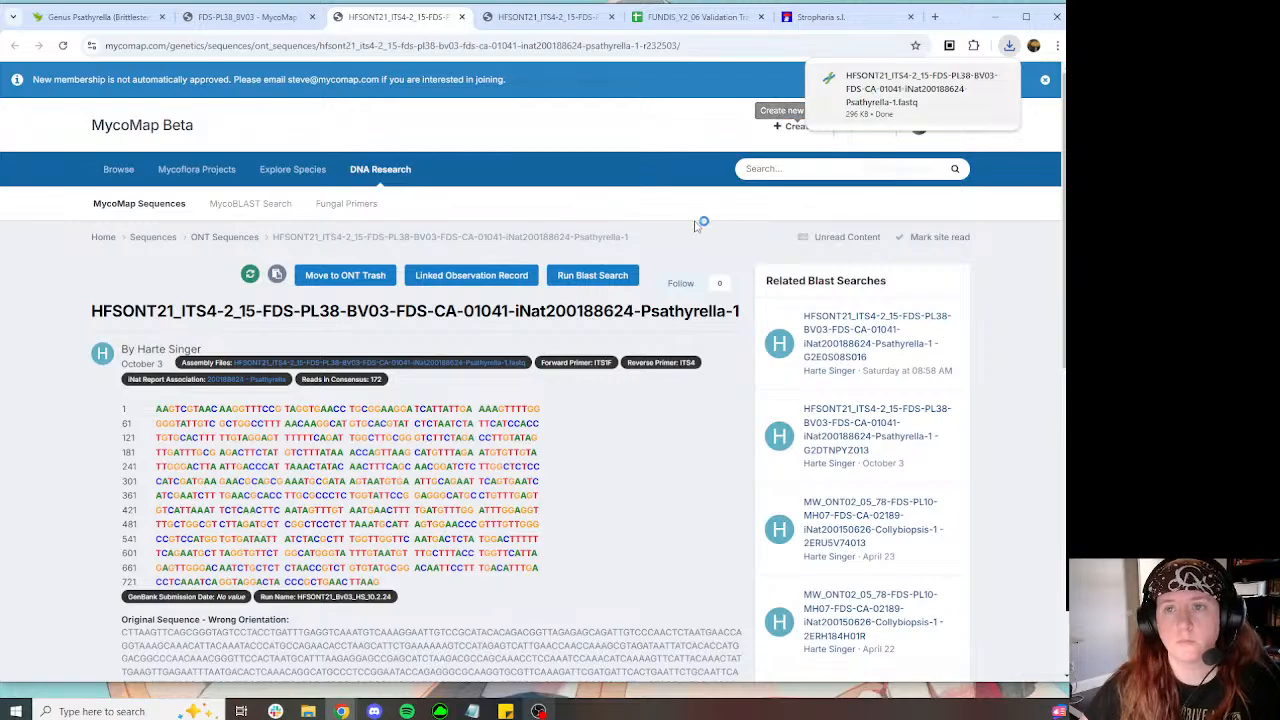
{"action": "left_click", "coordinate": [876, 92]}
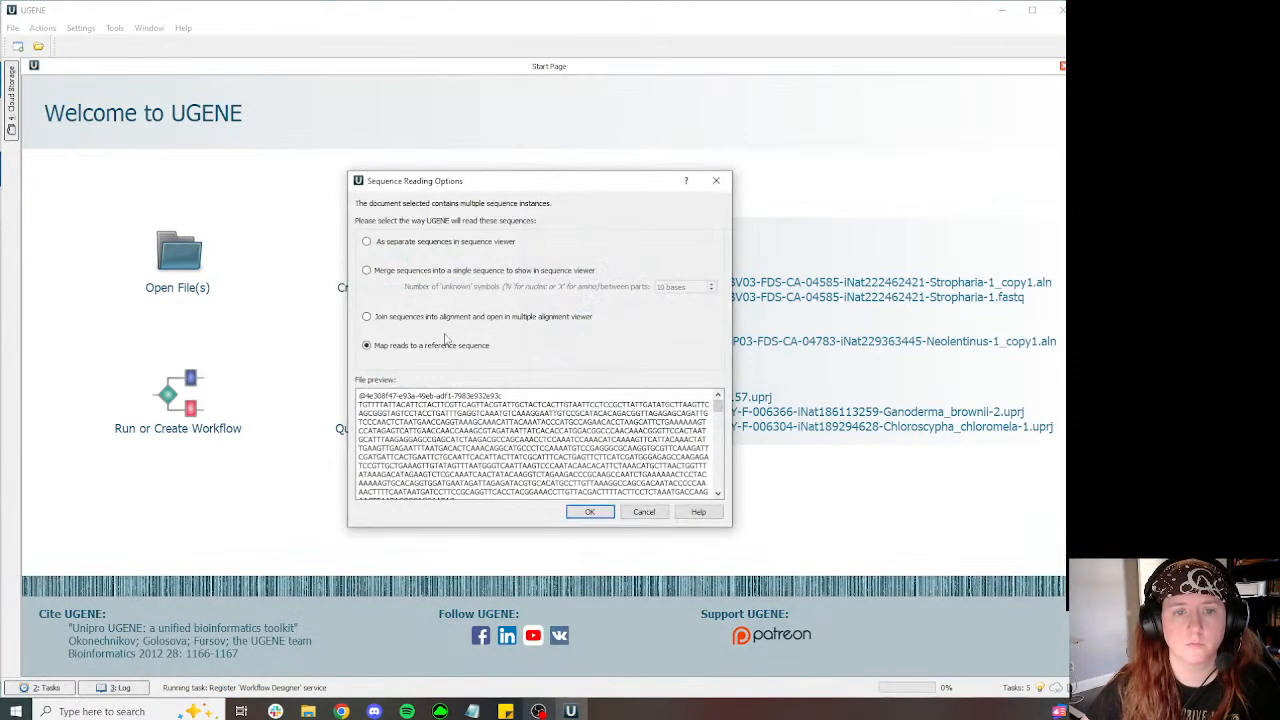
{"action": "left_click", "coordinate": [591, 512]}
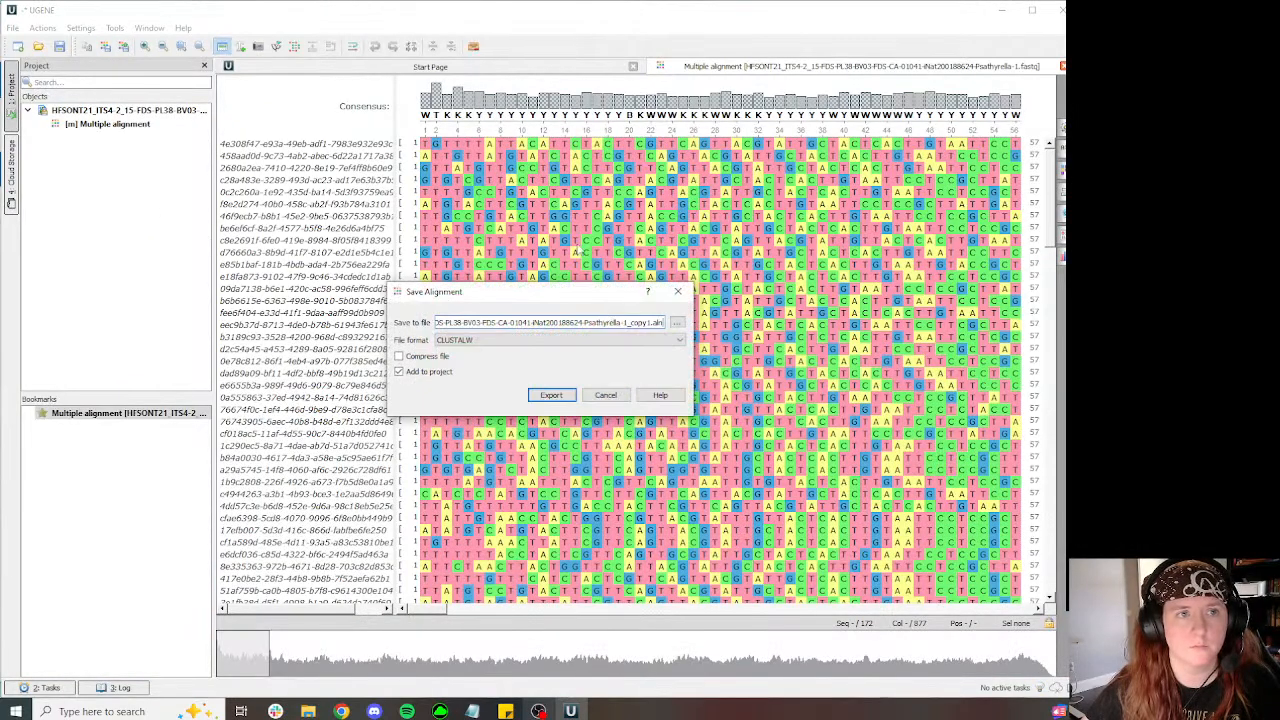
Step: Export the alignment in CLUSTALW format, adding it to the project, and align its sequences with MAFFT
{"action": "left_click", "coordinate": [551, 395]}
{"action": "left_click", "coordinate": [295, 46]}
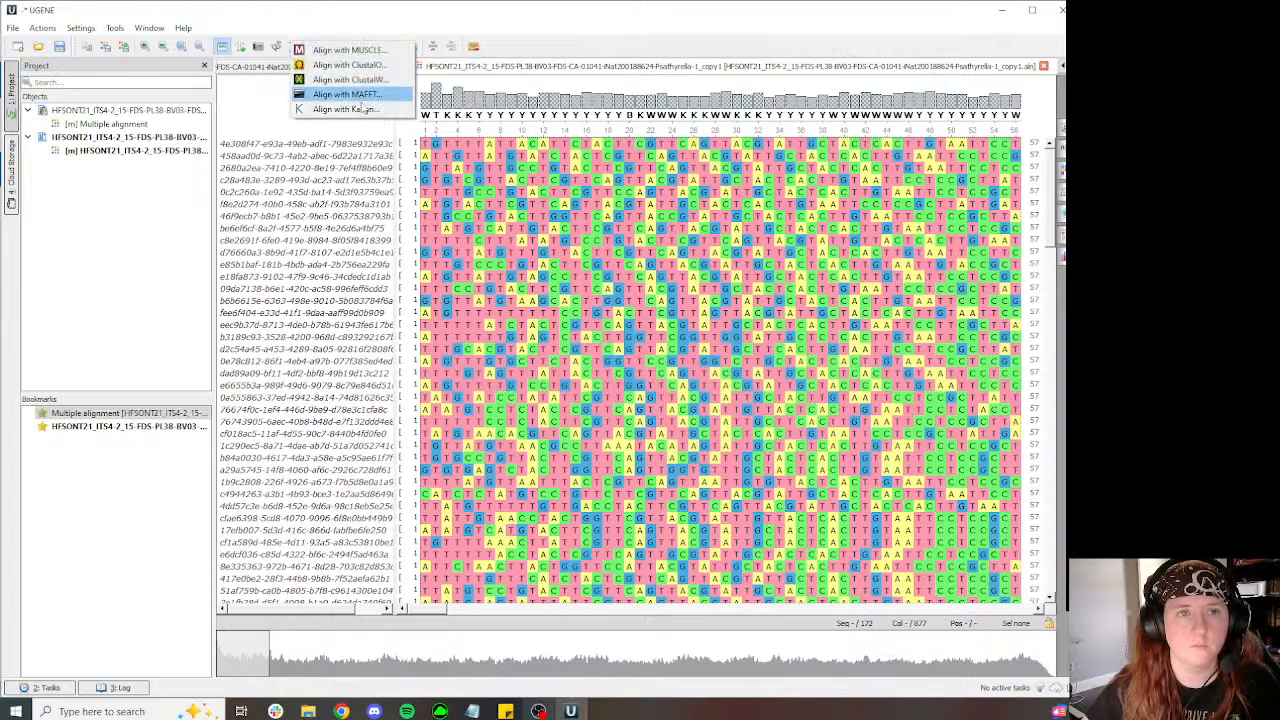
{"action": "left_click", "coordinate": [350, 94]}
{"action": "left_click", "coordinate": [556, 402]}
Step: Switch back to Chrome and review the species names, locations and identity values of the MycoBLAST matches
{"action": "mouse_move", "coordinate": [308, 711]}
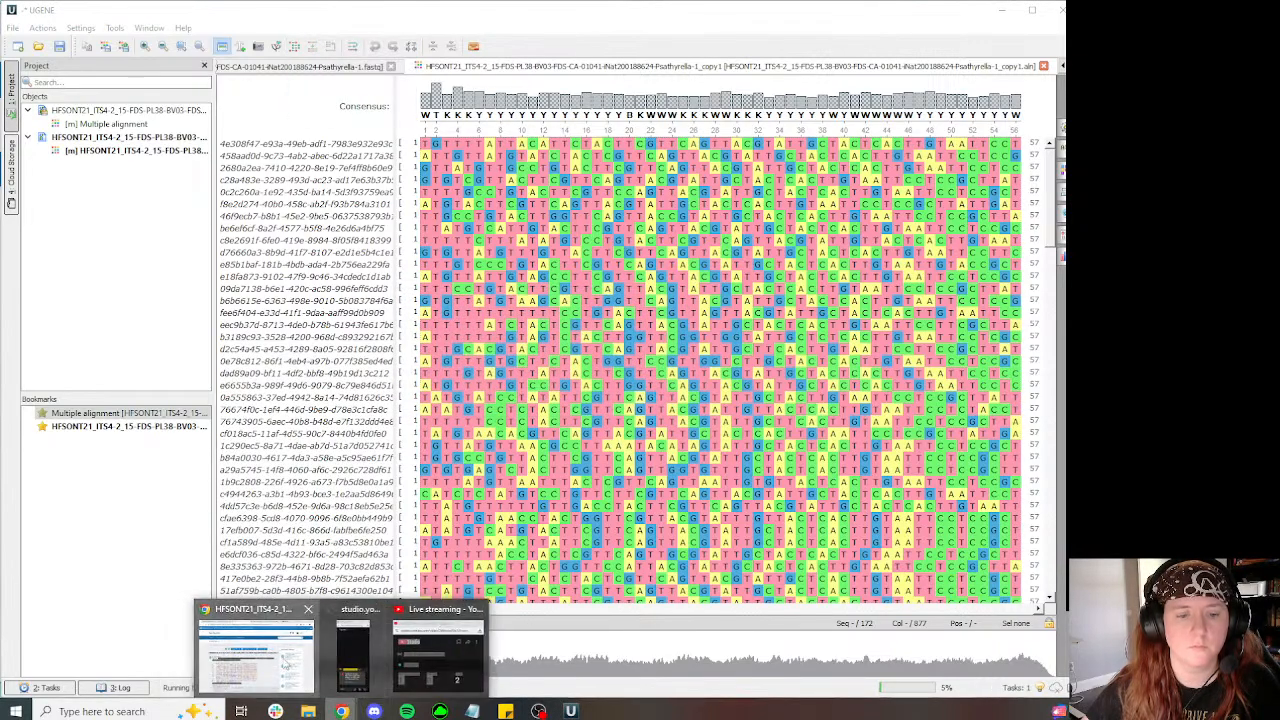
{"action": "left_click", "coordinate": [285, 663]}
{"action": "left_click", "coordinate": [543, 22]}
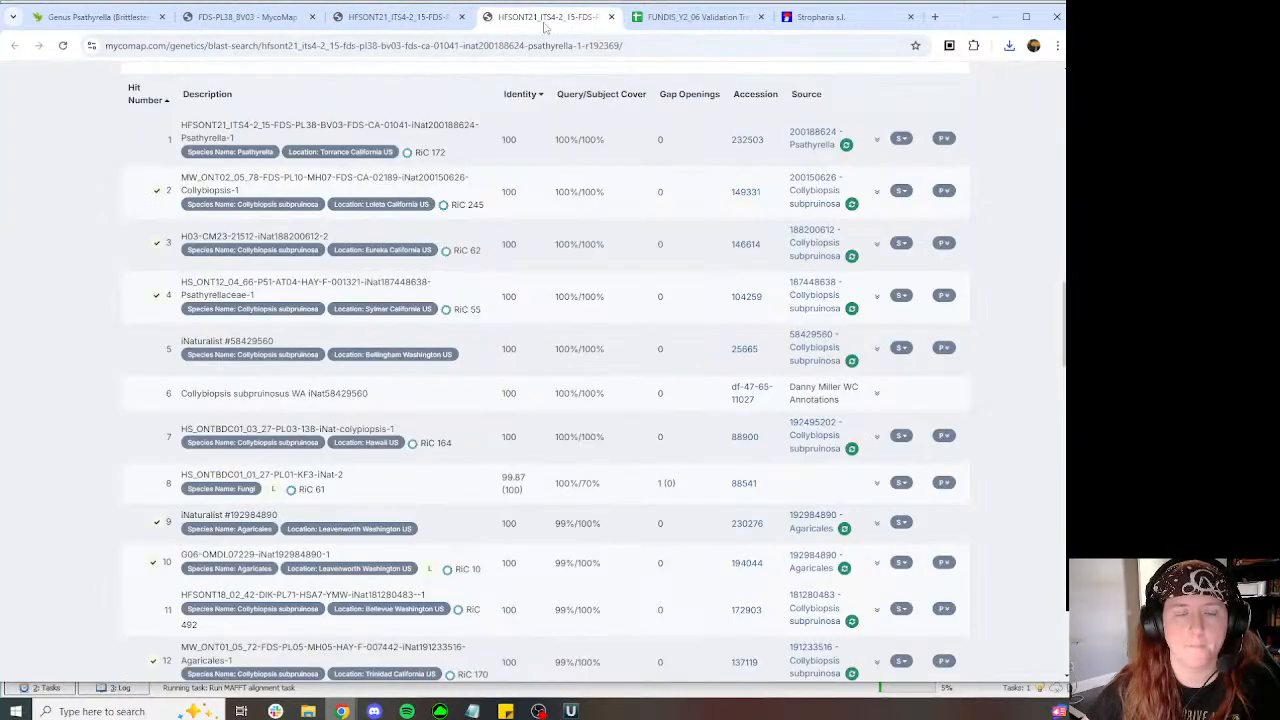
{"action": "scroll", "coordinate": [534, 270], "scroll_direction": "down", "scroll_amount": 2}
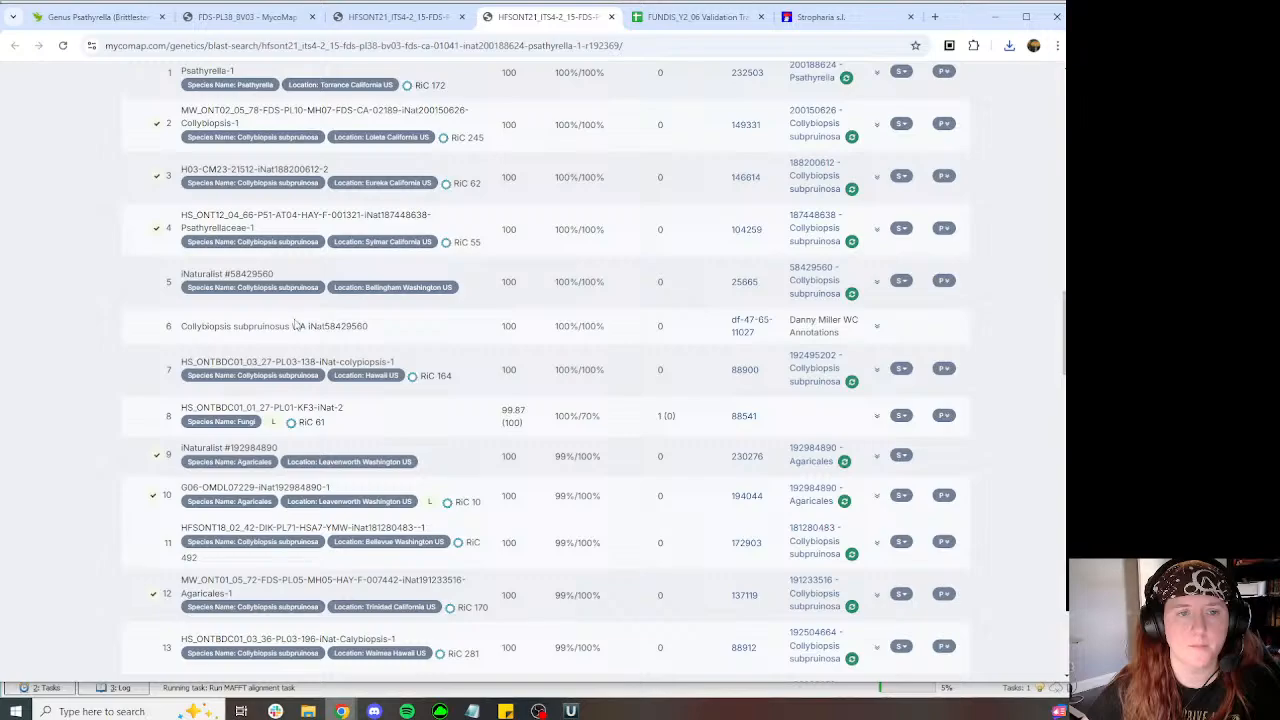
{"action": "scroll", "coordinate": [295, 323], "scroll_direction": "down", "scroll_amount": 5}
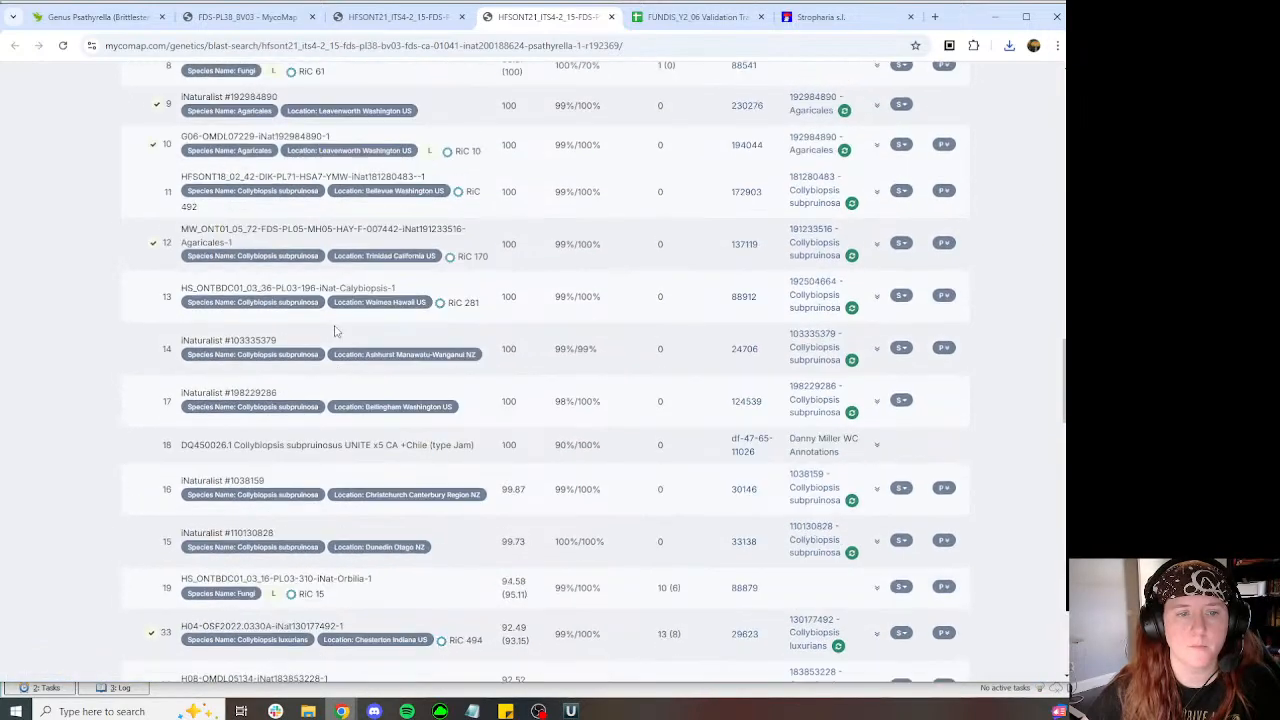
{"action": "scroll", "coordinate": [335, 331], "scroll_direction": "up", "scroll_amount": 7}
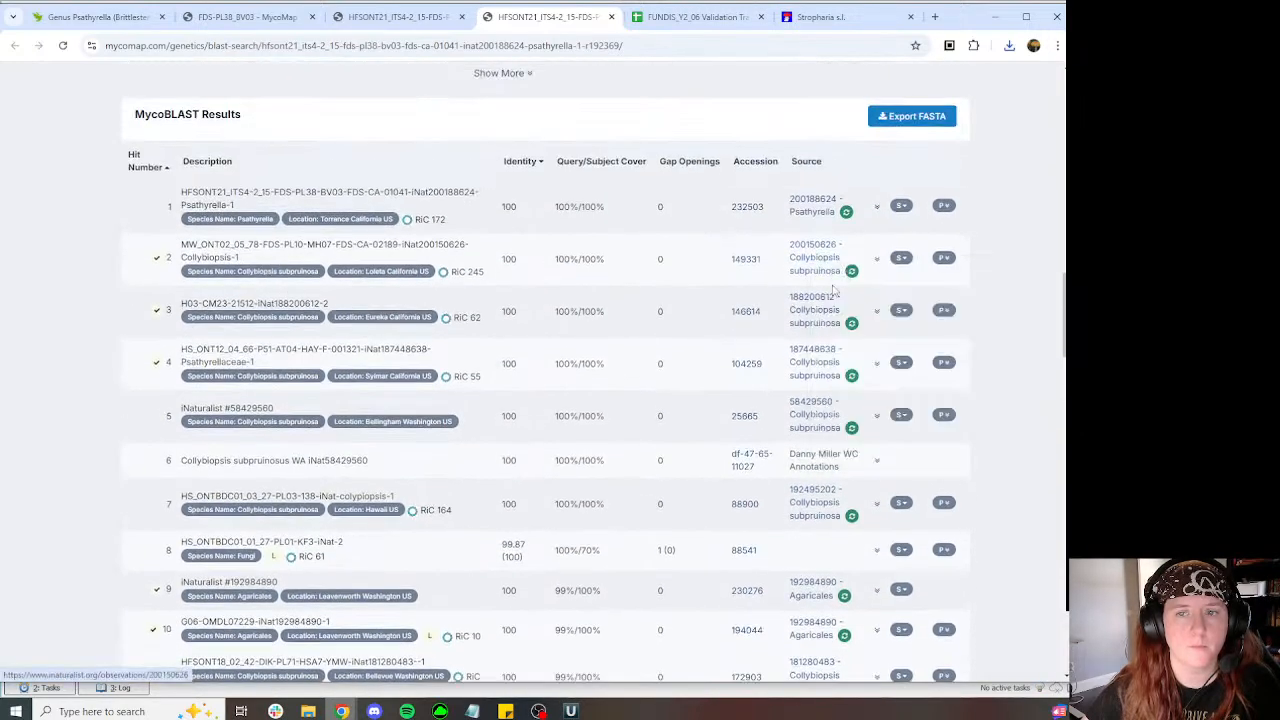
Step: Open the source observations of Collybiopsis subpruinosa matches 188200612, 187448638 and 58429560 in separate tabs, and look through the remaining matches
{"action": "right_click", "coordinate": [810, 311]}
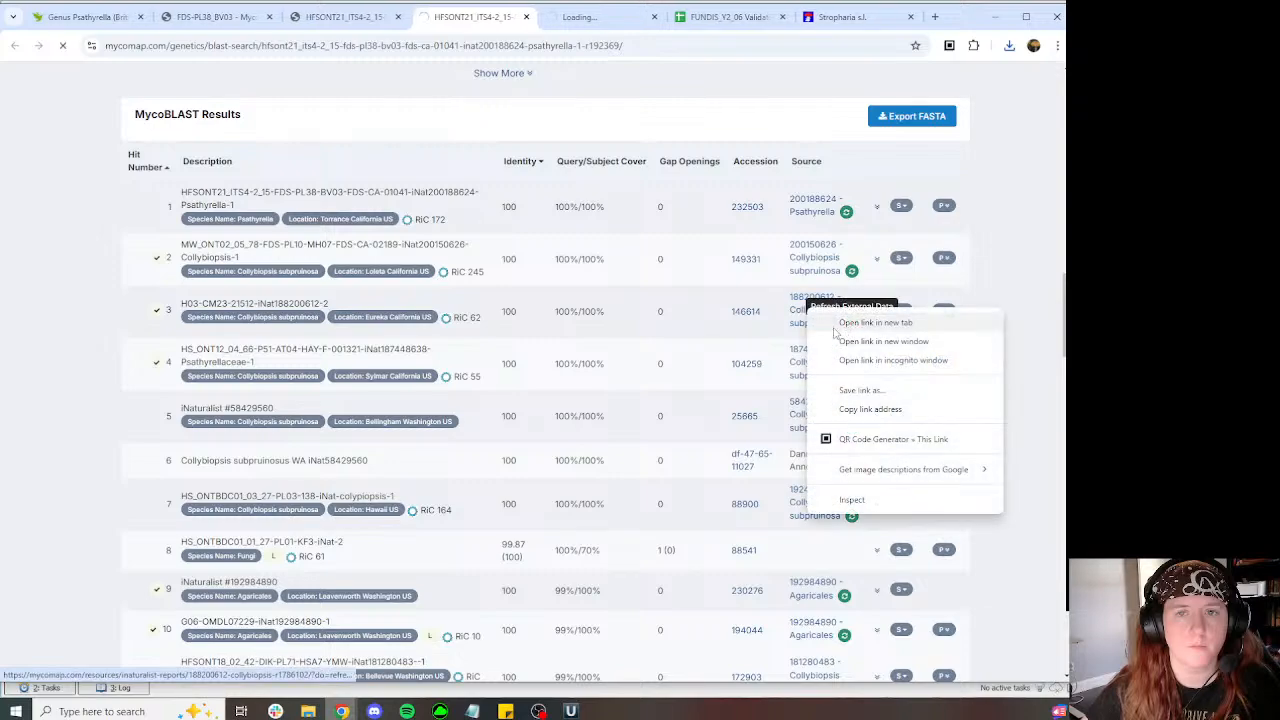
{"action": "left_click", "coordinate": [716, 343]}
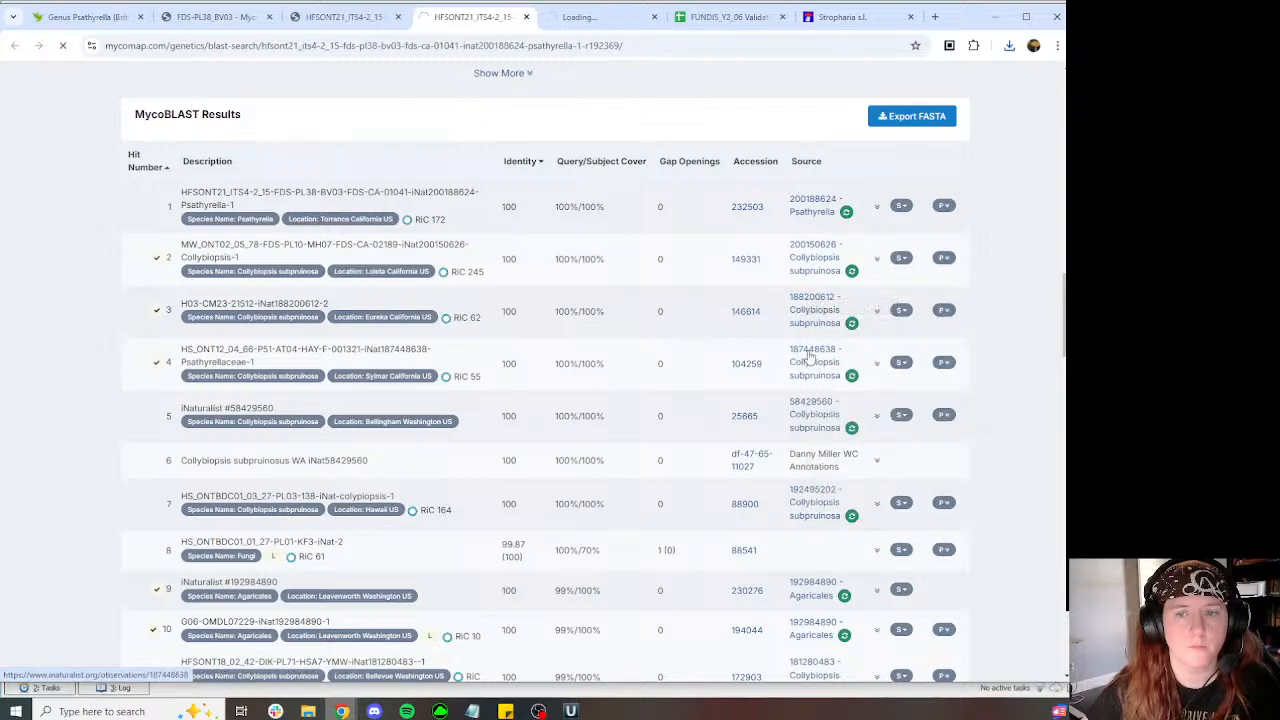
{"action": "right_click", "coordinate": [810, 357]}
{"action": "left_click", "coordinate": [805, 360]}
{"action": "right_click", "coordinate": [837, 355]}
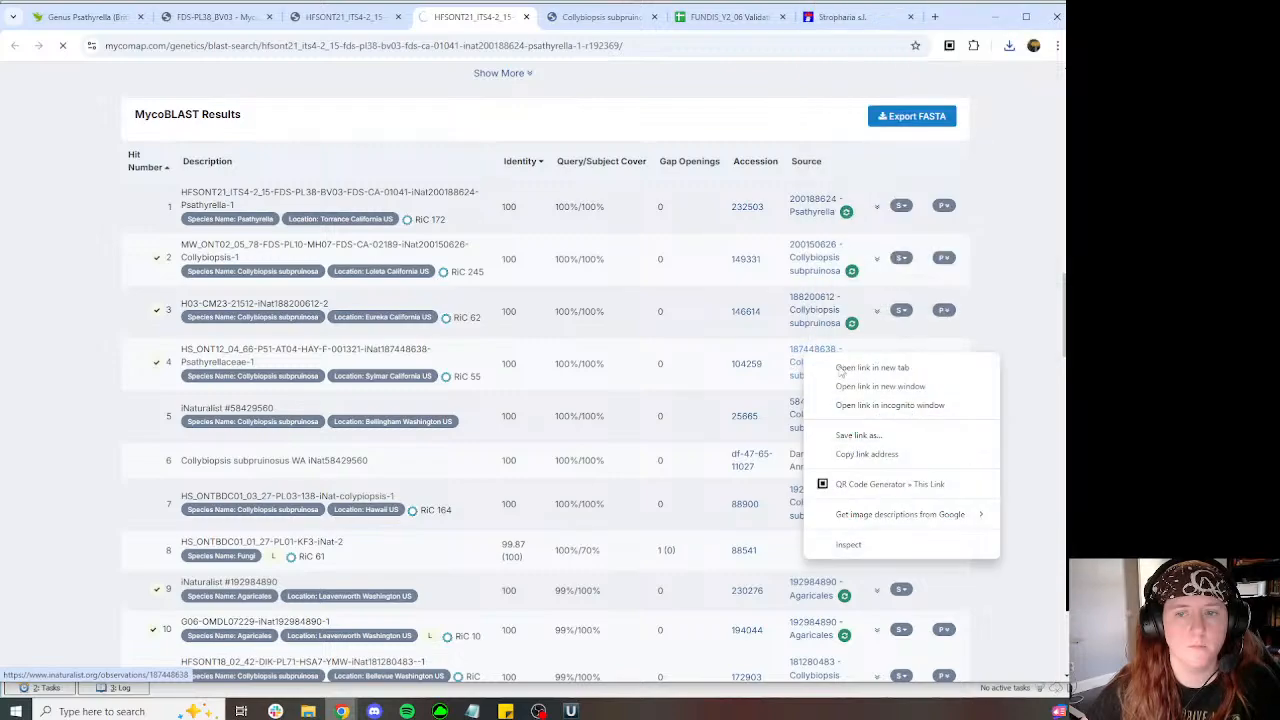
{"action": "left_click", "coordinate": [868, 369]}
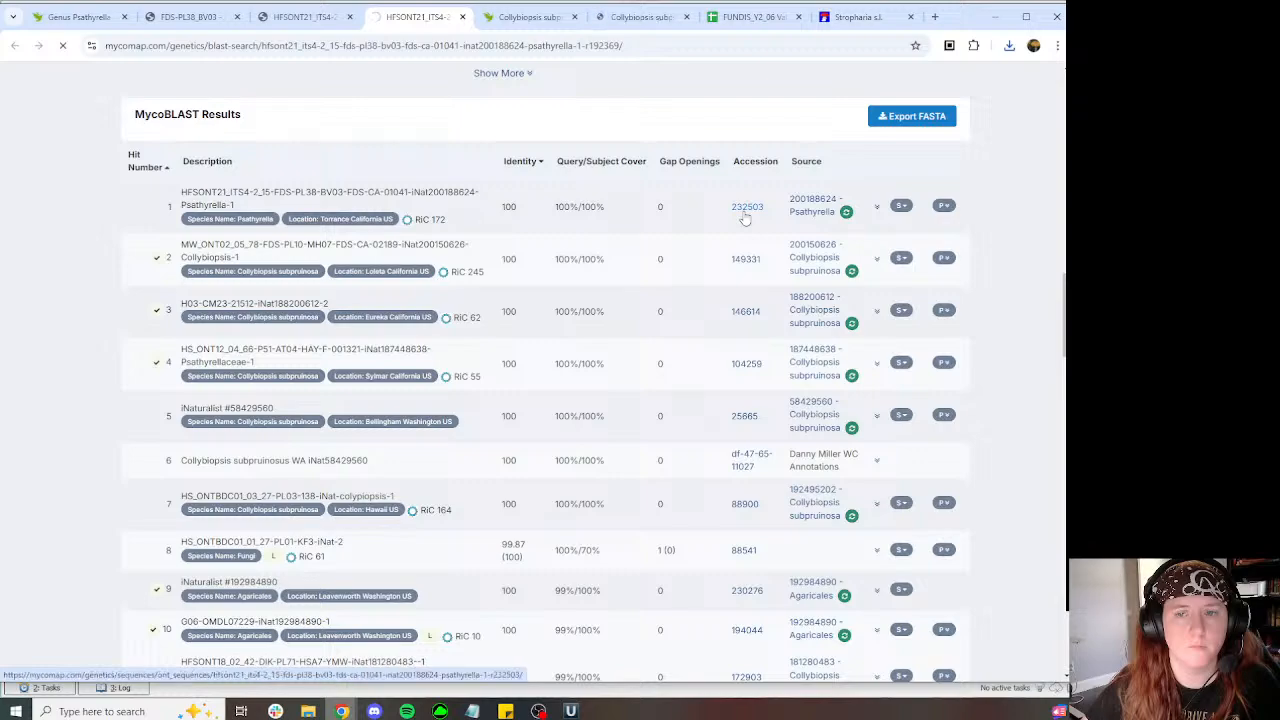
{"action": "right_click", "coordinate": [807, 418]}
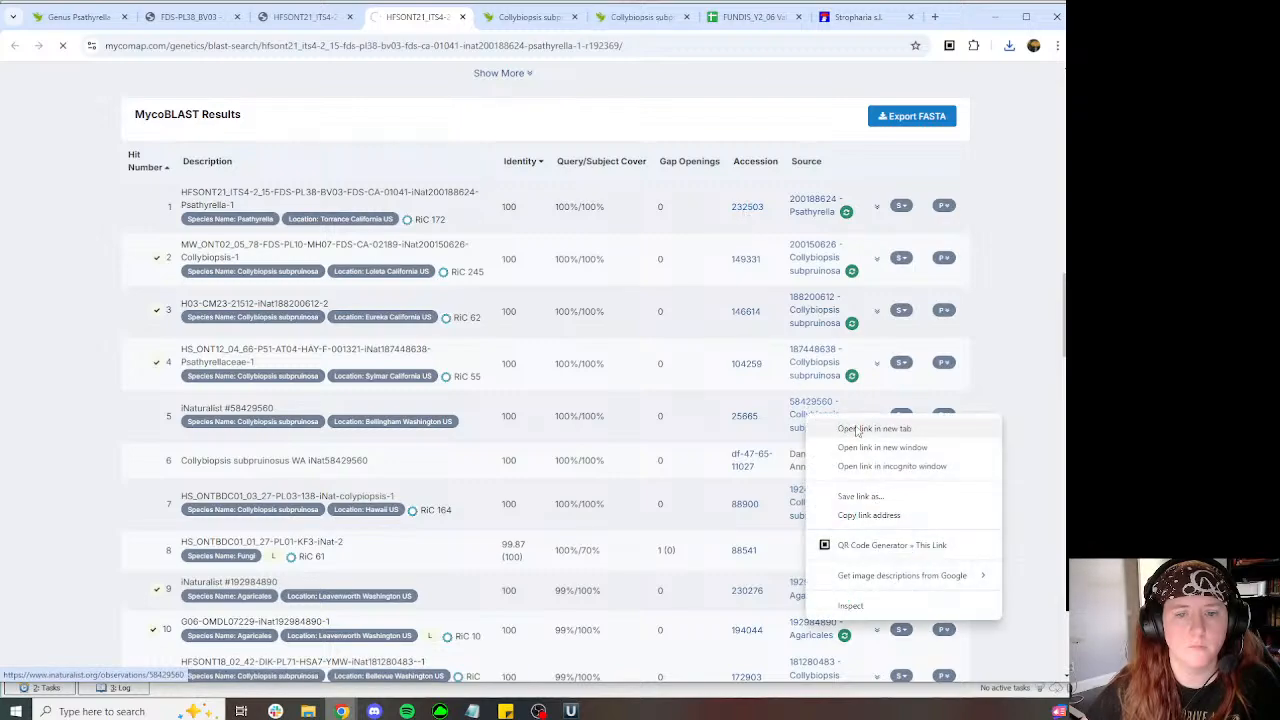
{"action": "left_click", "coordinate": [848, 431]}
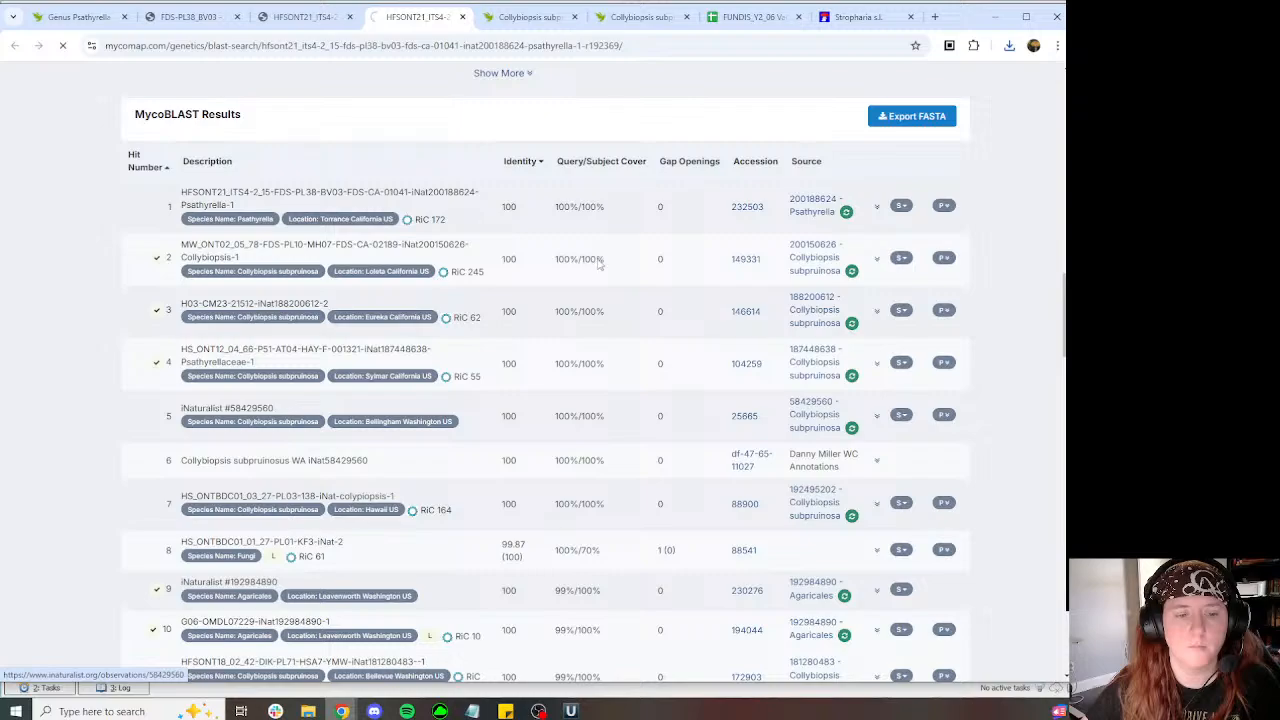
{"action": "scroll", "coordinate": [600, 264], "scroll_direction": "down", "scroll_amount": 3}
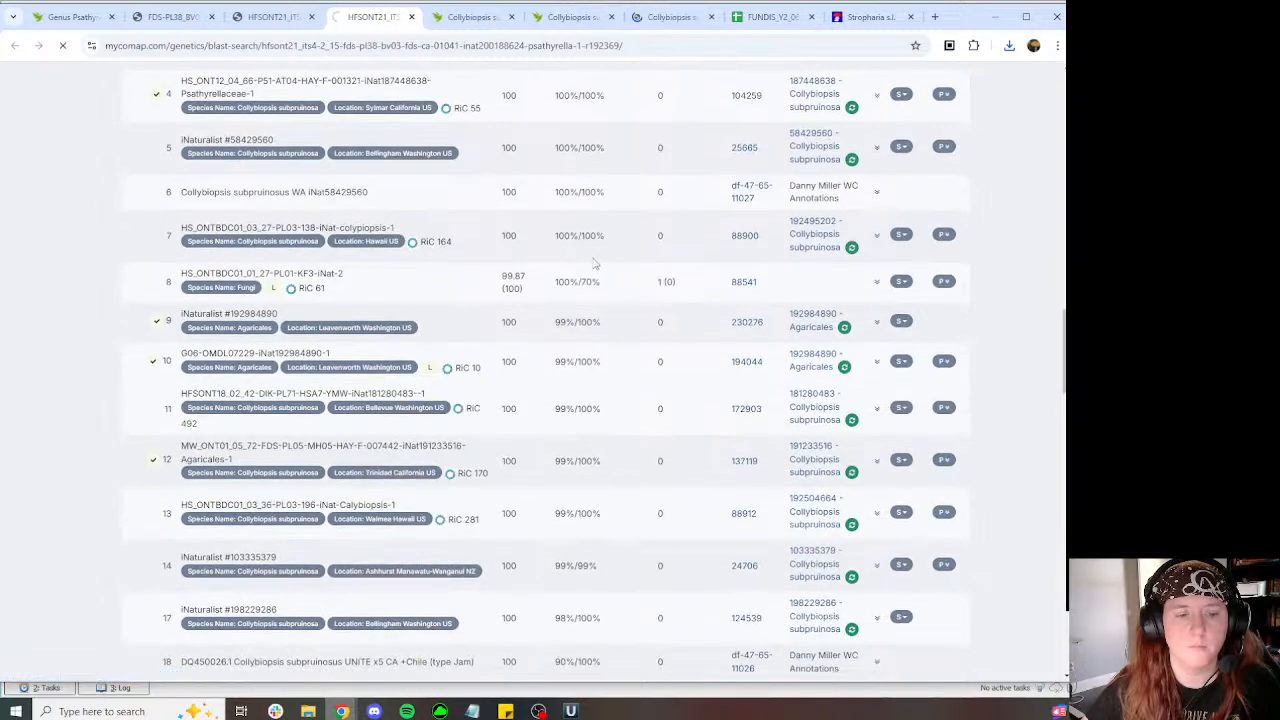
{"action": "scroll", "coordinate": [590, 264], "scroll_direction": "down", "scroll_amount": 3}
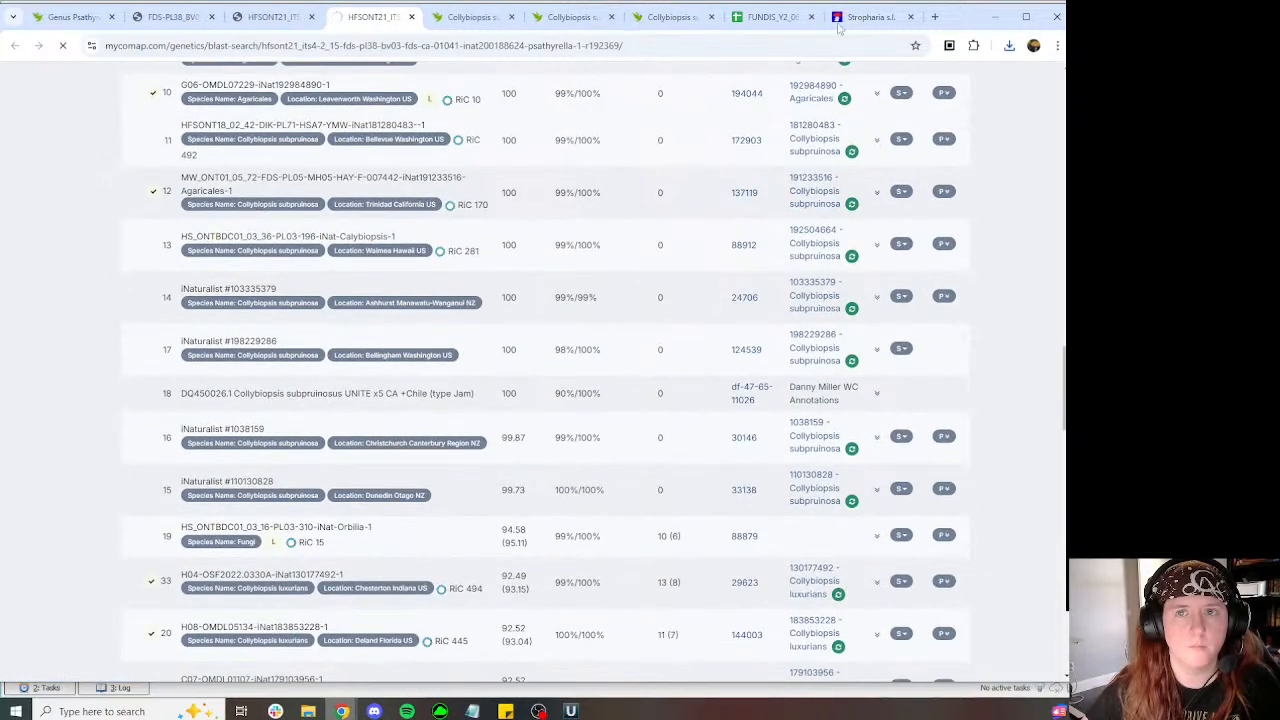
Step: Return from the Stropharia page to the Danny's DNA index and search it for "collybio"
{"action": "left_click", "coordinate": [870, 17]}
{"action": "left_click", "coordinate": [14, 45]}
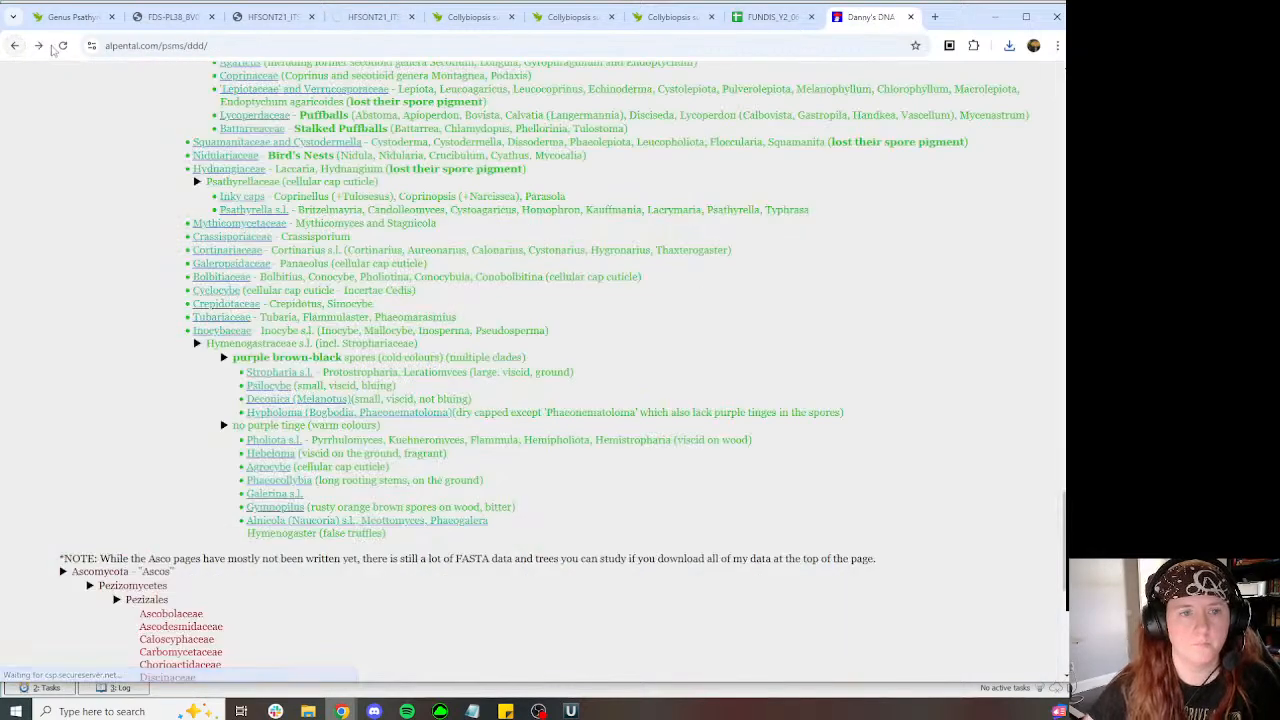
{"action": "key", "text": "ctrl+f"}
{"action": "type", "text": "collybio"}
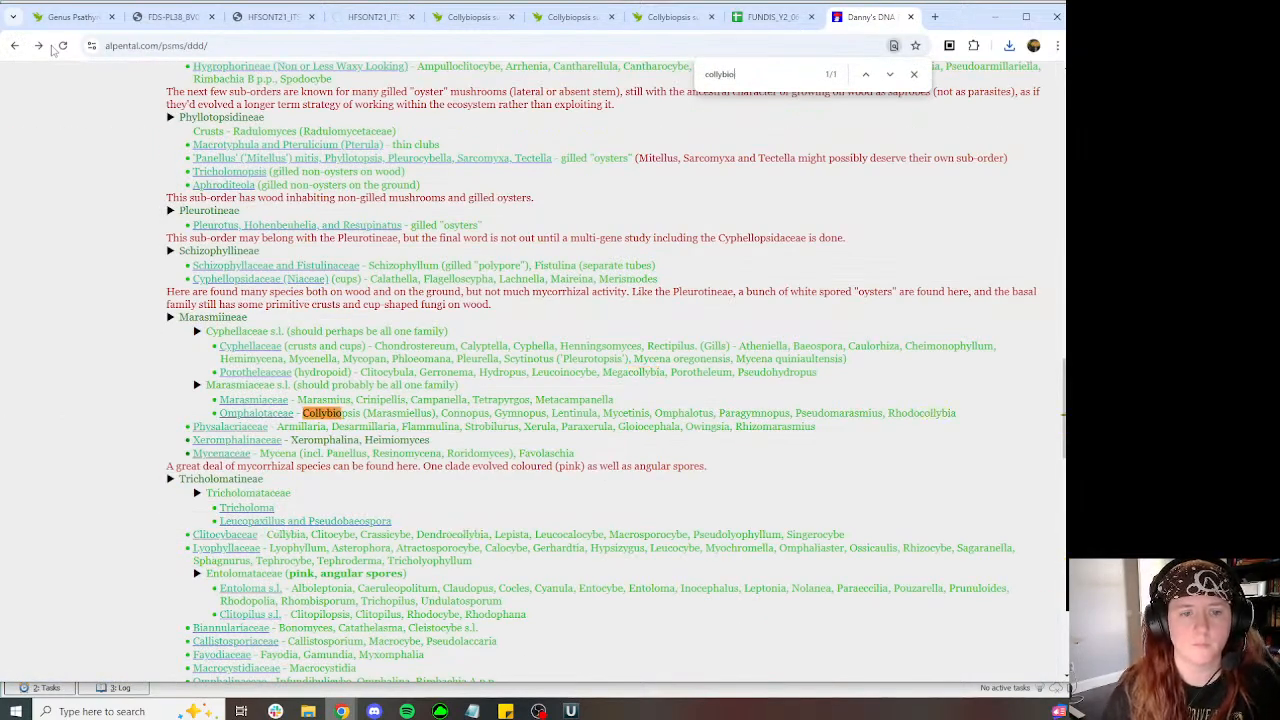
Step: Open the Omphalotaceae page from the Danny's DNA index and search it for "subpru"
{"action": "left_click", "coordinate": [258, 415]}
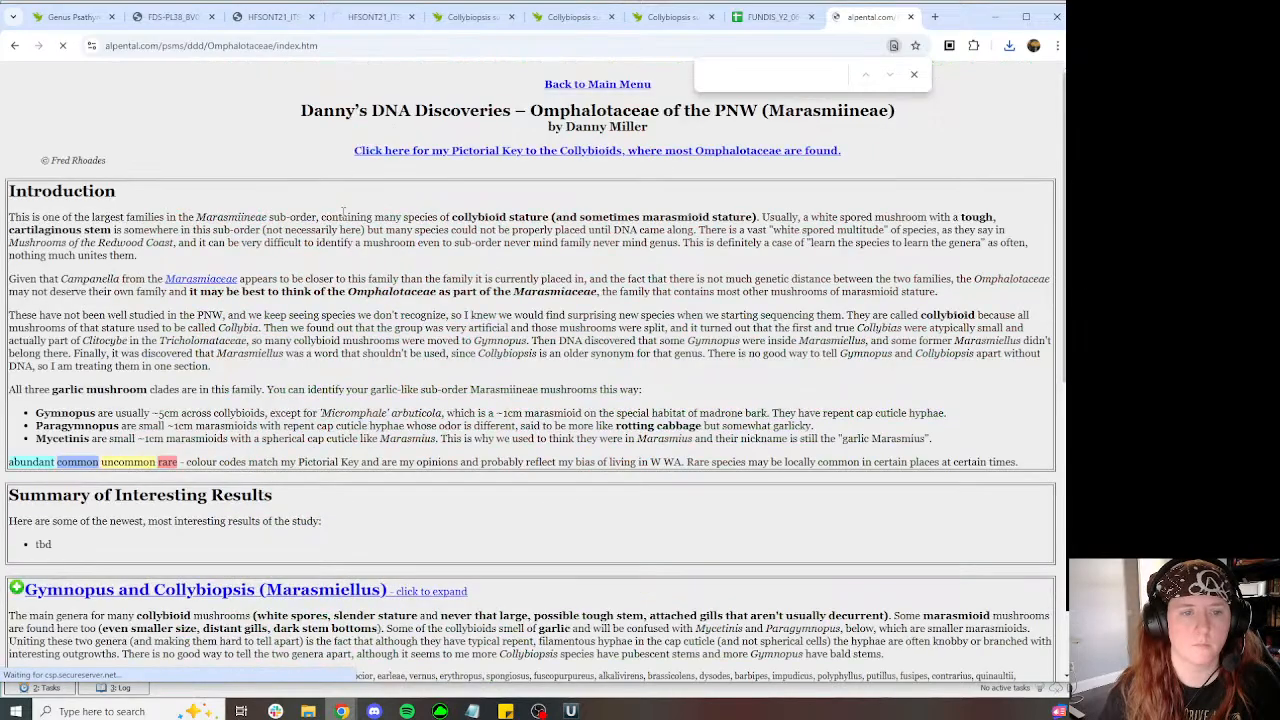
{"action": "scroll", "coordinate": [390, 280], "scroll_direction": "down", "scroll_amount": 3}
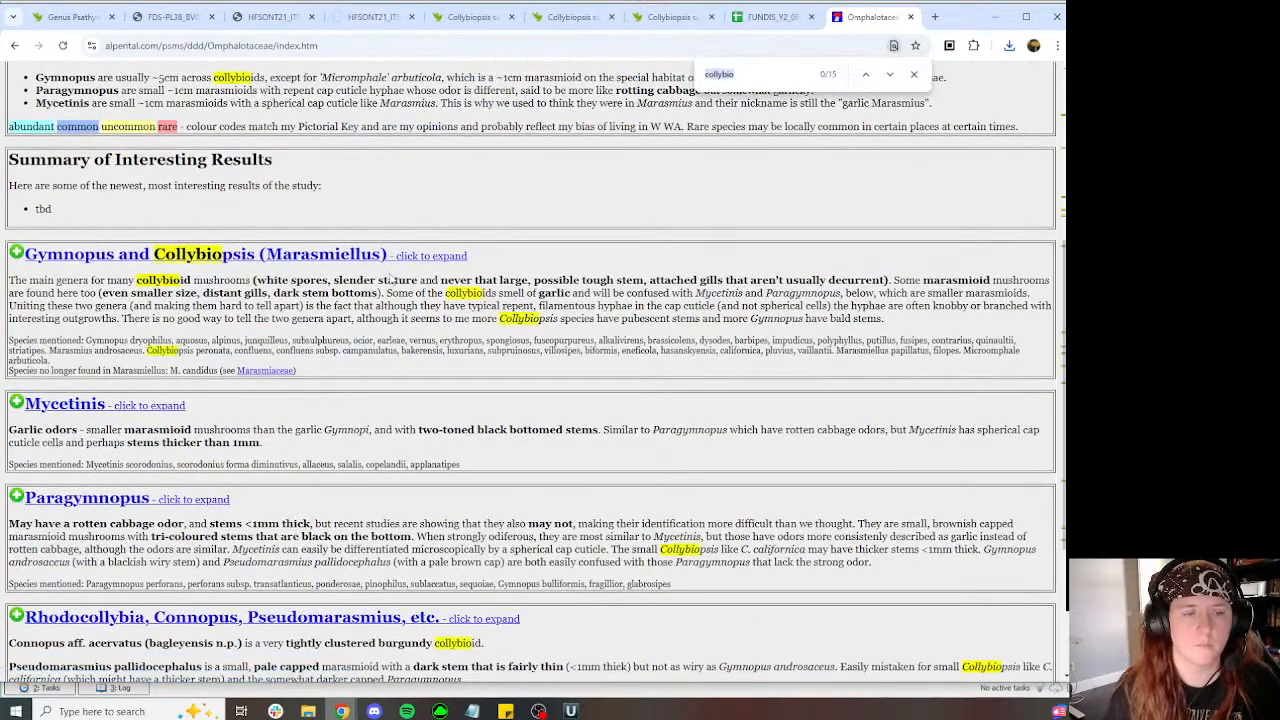
{"action": "key", "text": "ctrl+f"}
{"action": "type", "text": "sup"}
{"action": "type", "text": "pru"}
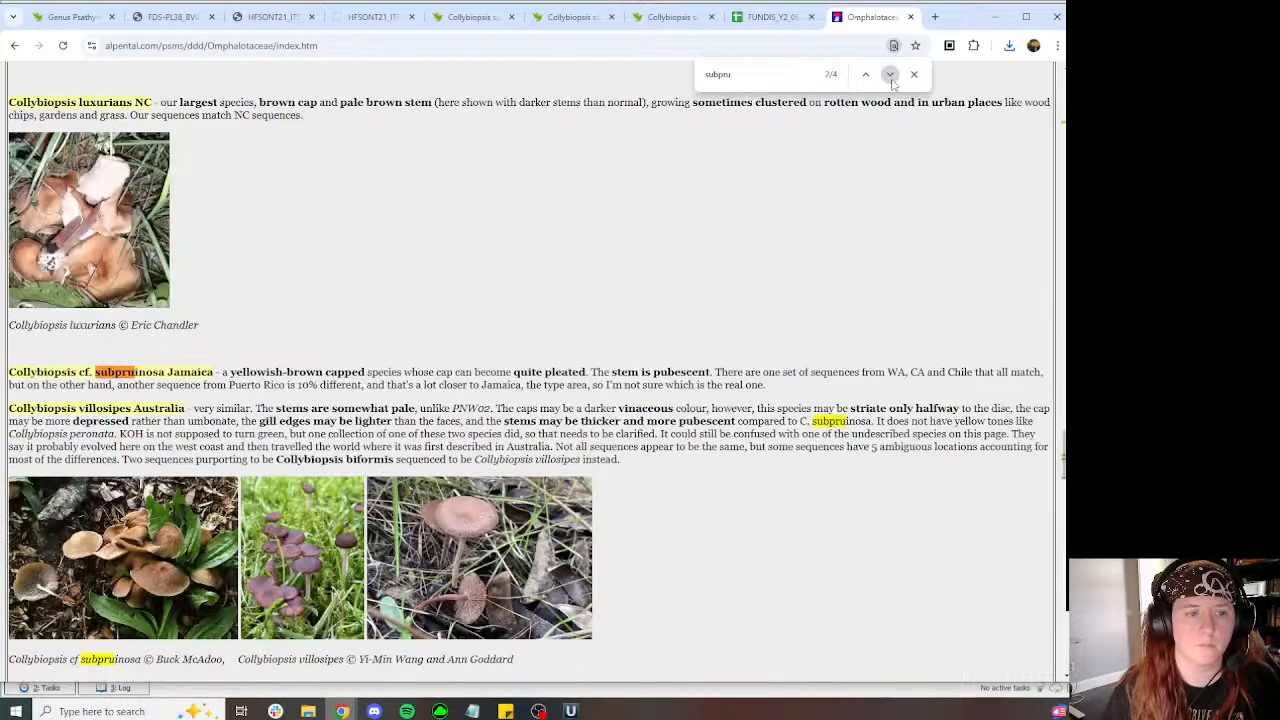
Step: Go through the "subpru" matches and read the descriptions of Collybiopsis cf. subpruinosa and Collybiopsis villosipes
{"action": "left_click", "coordinate": [889, 74]}
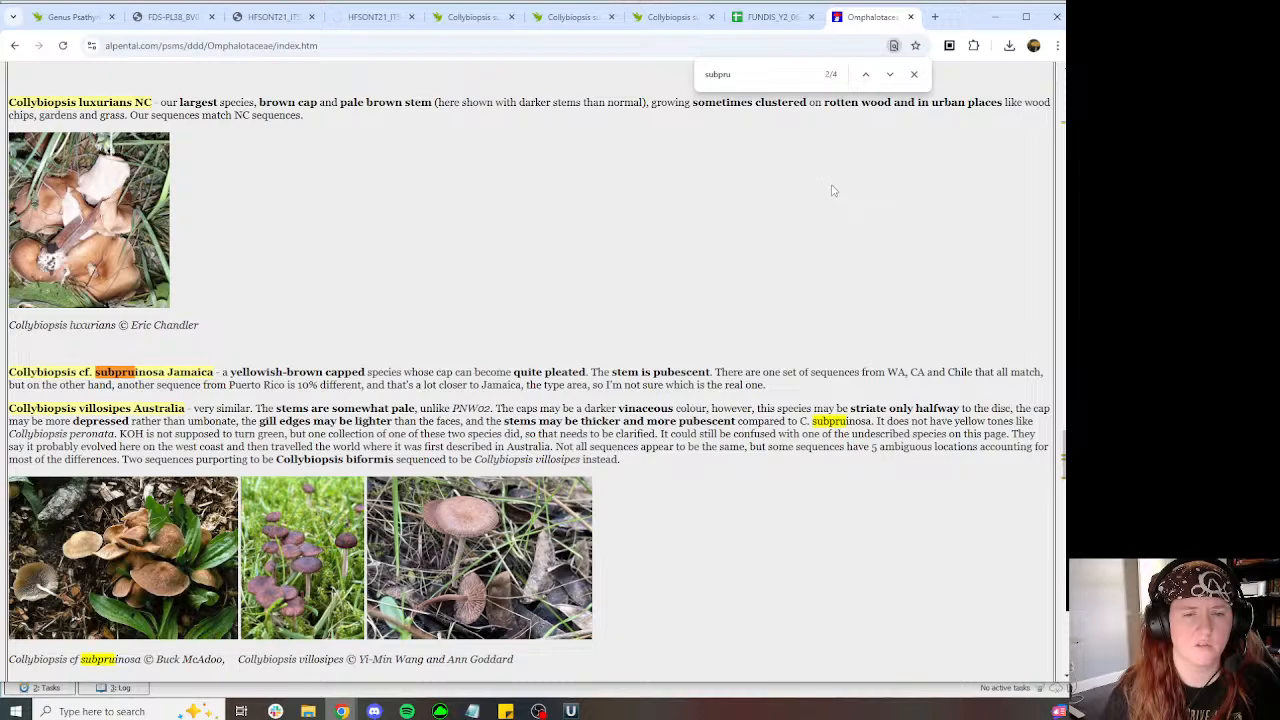
{"action": "left_click", "coordinate": [889, 75]}
{"action": "left_click", "coordinate": [889, 76]}
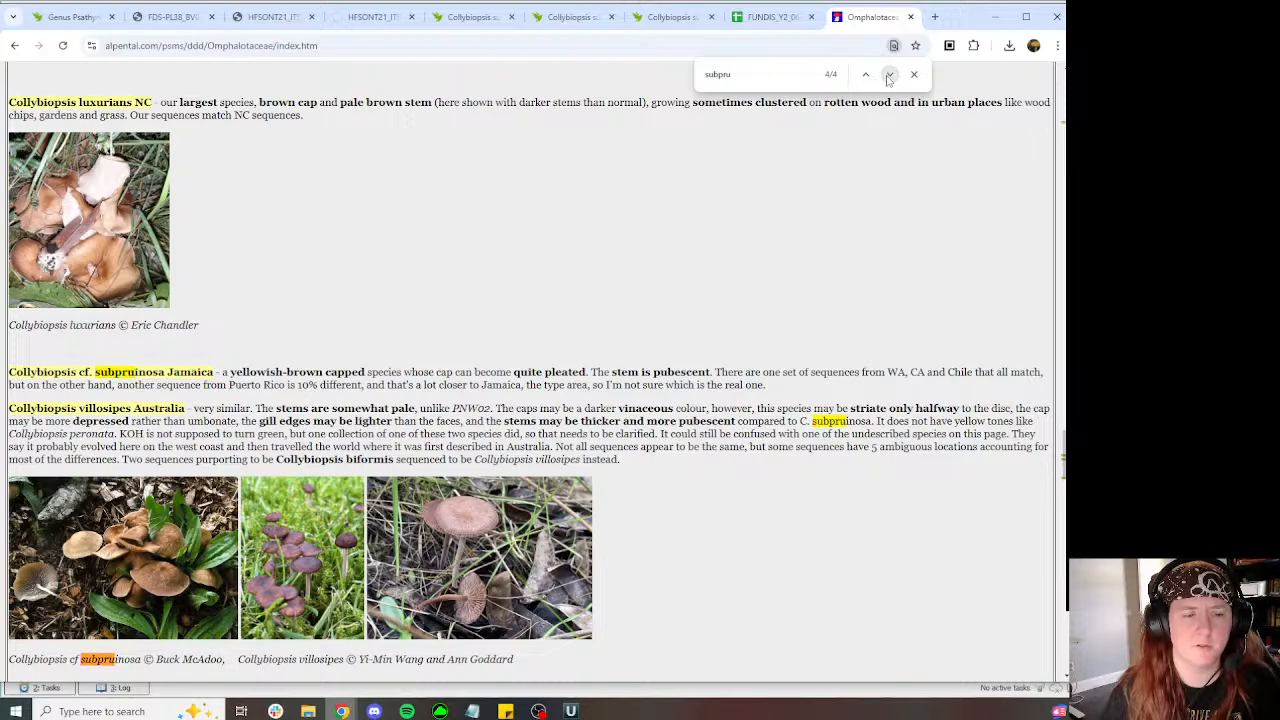
{"action": "left_click", "coordinate": [864, 75]}
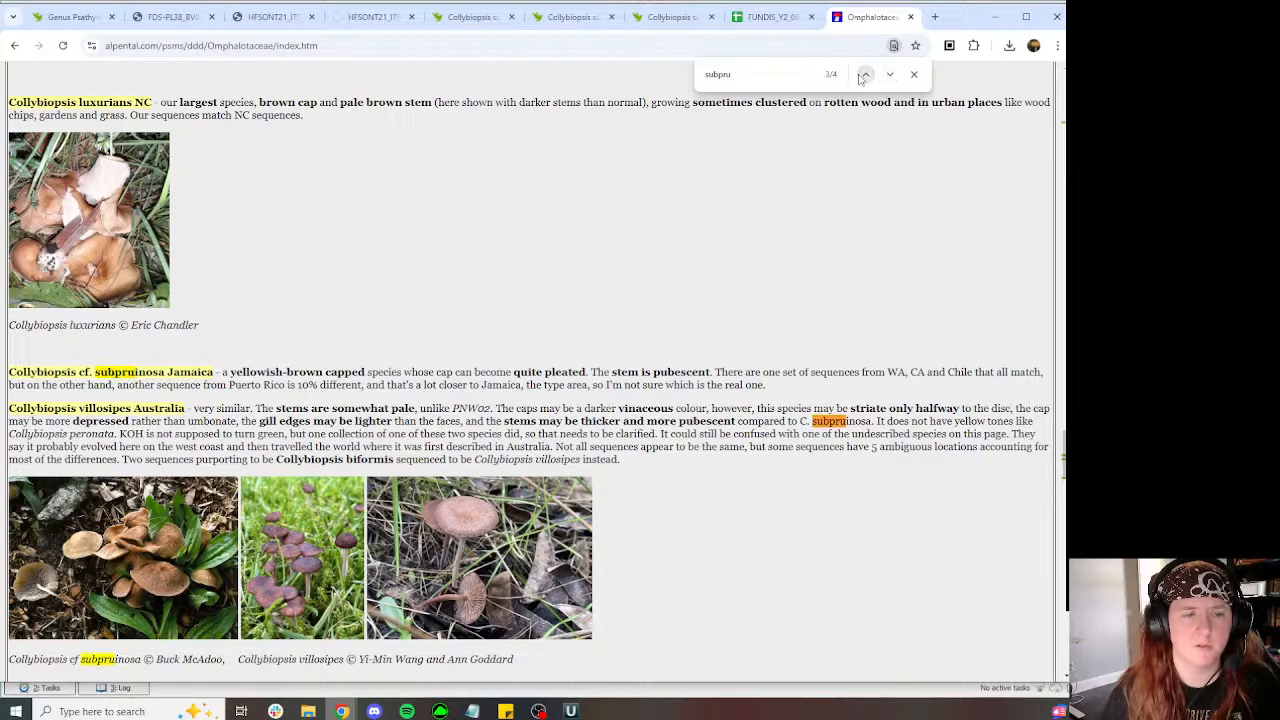
{"action": "left_click", "coordinate": [864, 75]}
{"action": "scroll", "coordinate": [358, 371], "scroll_direction": "up", "scroll_amount": 1}
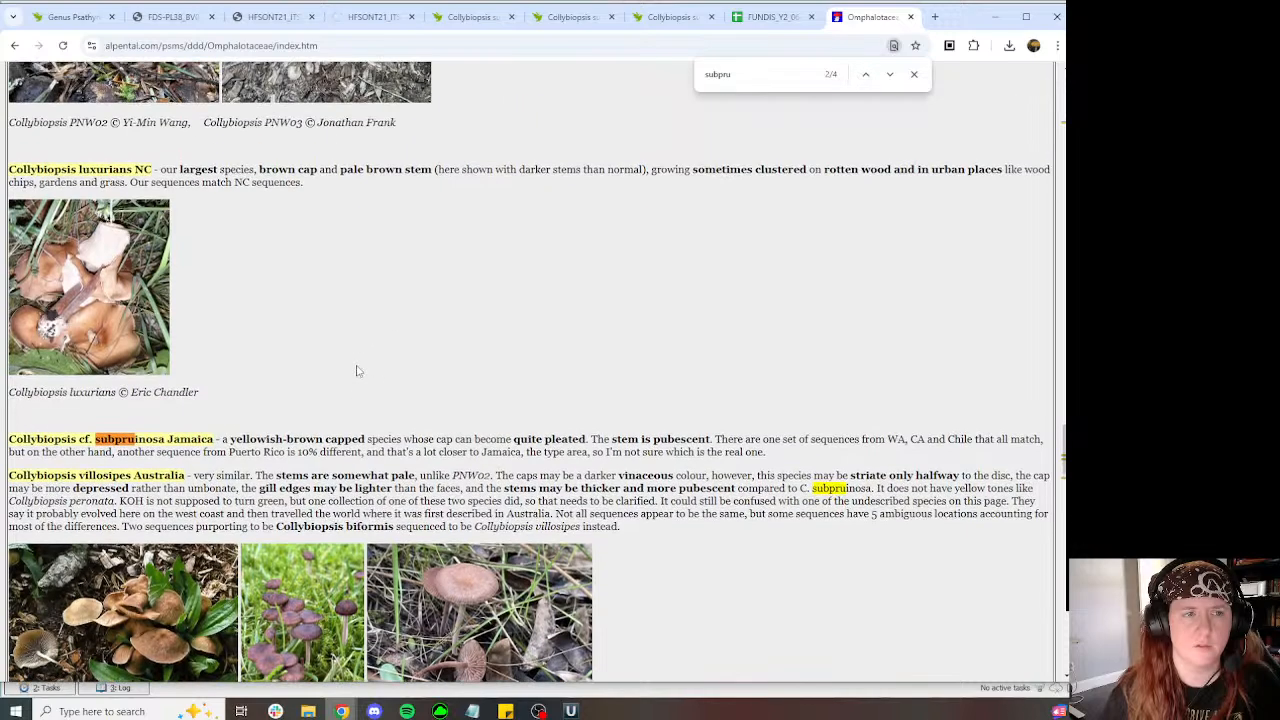
Step: Return to the FDS-CA-01041 BLAST results and compare the MycoBLAST matches' species names, locations and identity values
{"action": "left_click", "coordinate": [369, 19]}
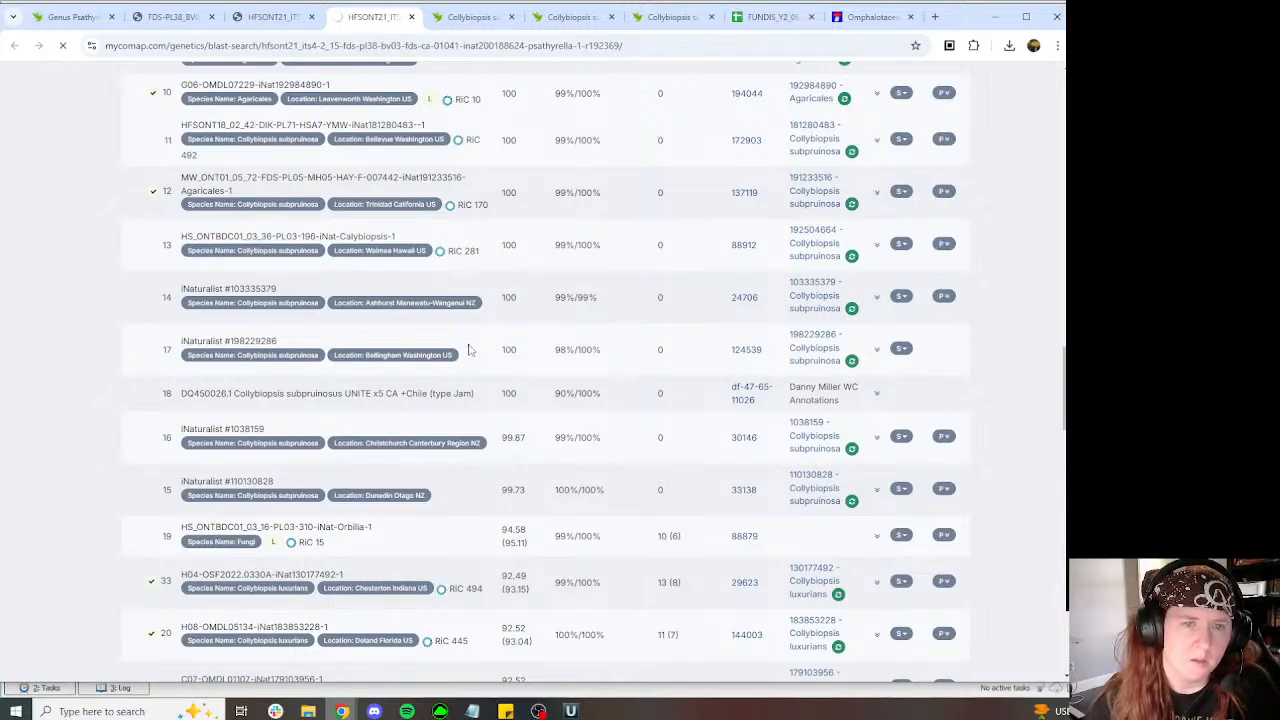
{"action": "scroll", "coordinate": [418, 300], "scroll_direction": "down", "scroll_amount": 2}
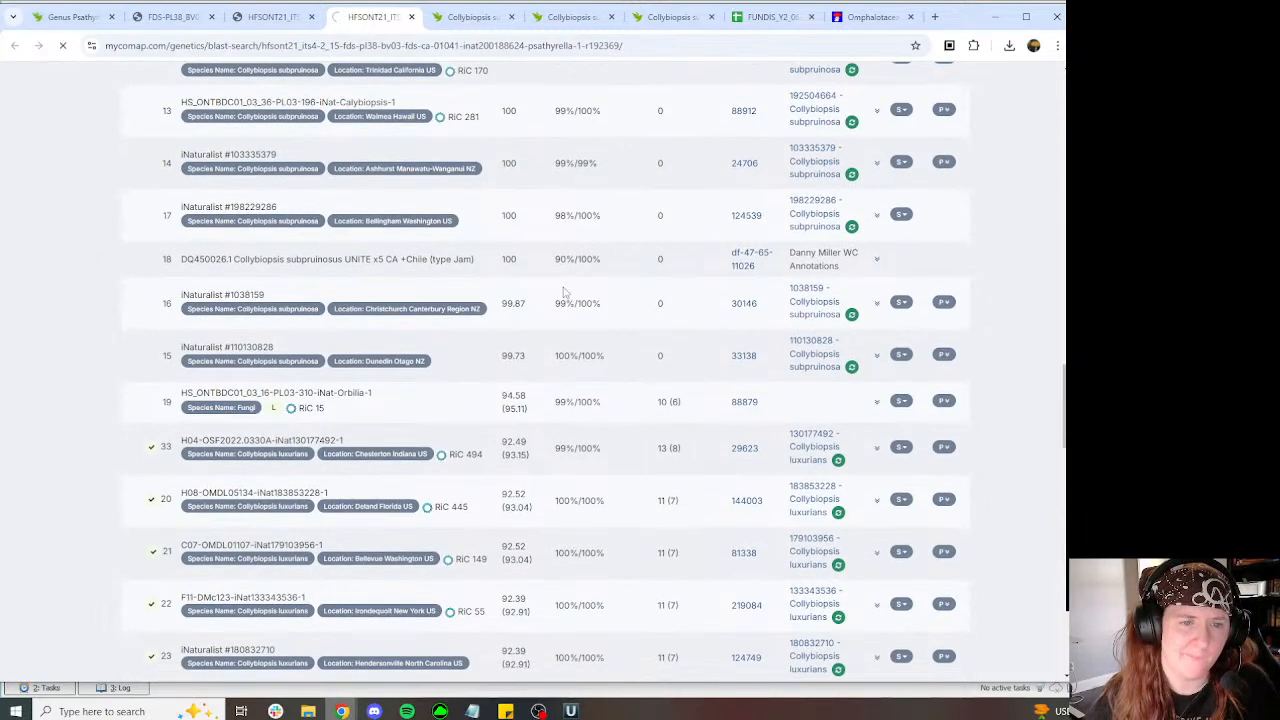
{"action": "scroll", "coordinate": [563, 292], "scroll_direction": "down", "scroll_amount": 8}
{"action": "scroll", "coordinate": [563, 292], "scroll_direction": "down", "scroll_amount": 4}
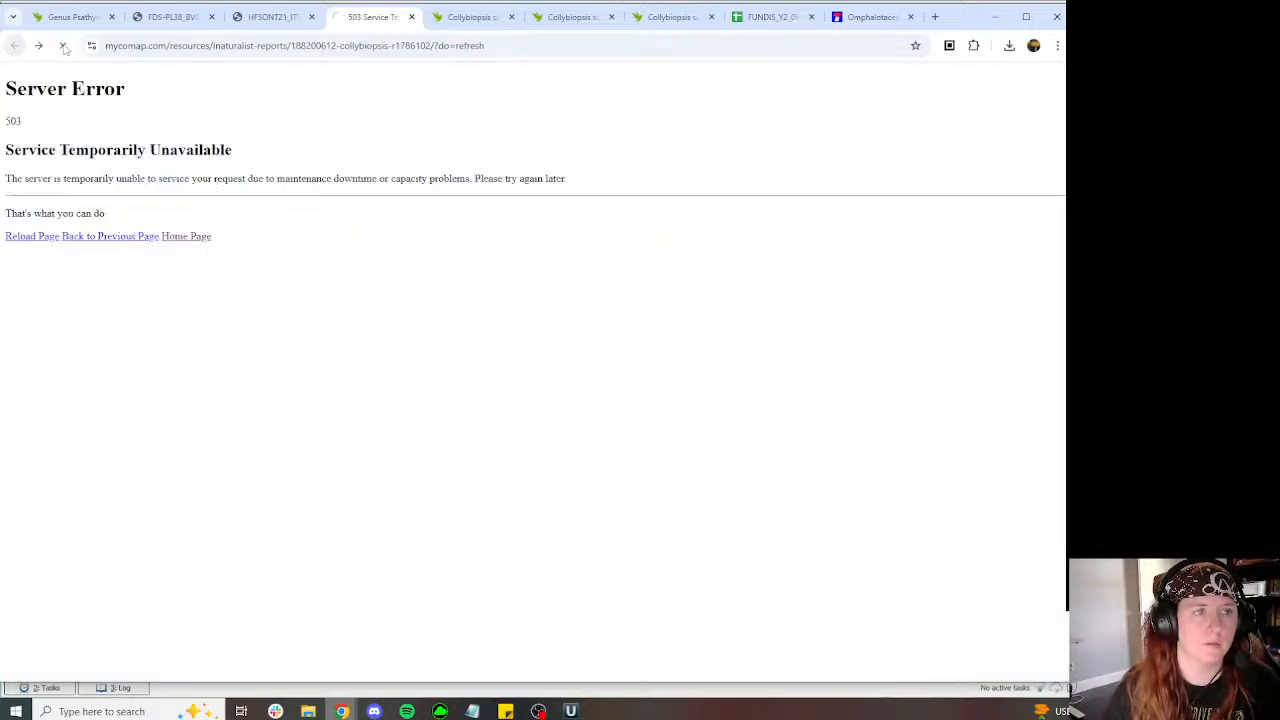
Step: Stop and close the failed MycoMap refresh page, and reopen the first related BLAST search from the FDS-CA-01041 sequence page in a new tab
{"action": "left_click", "coordinate": [63, 46]}
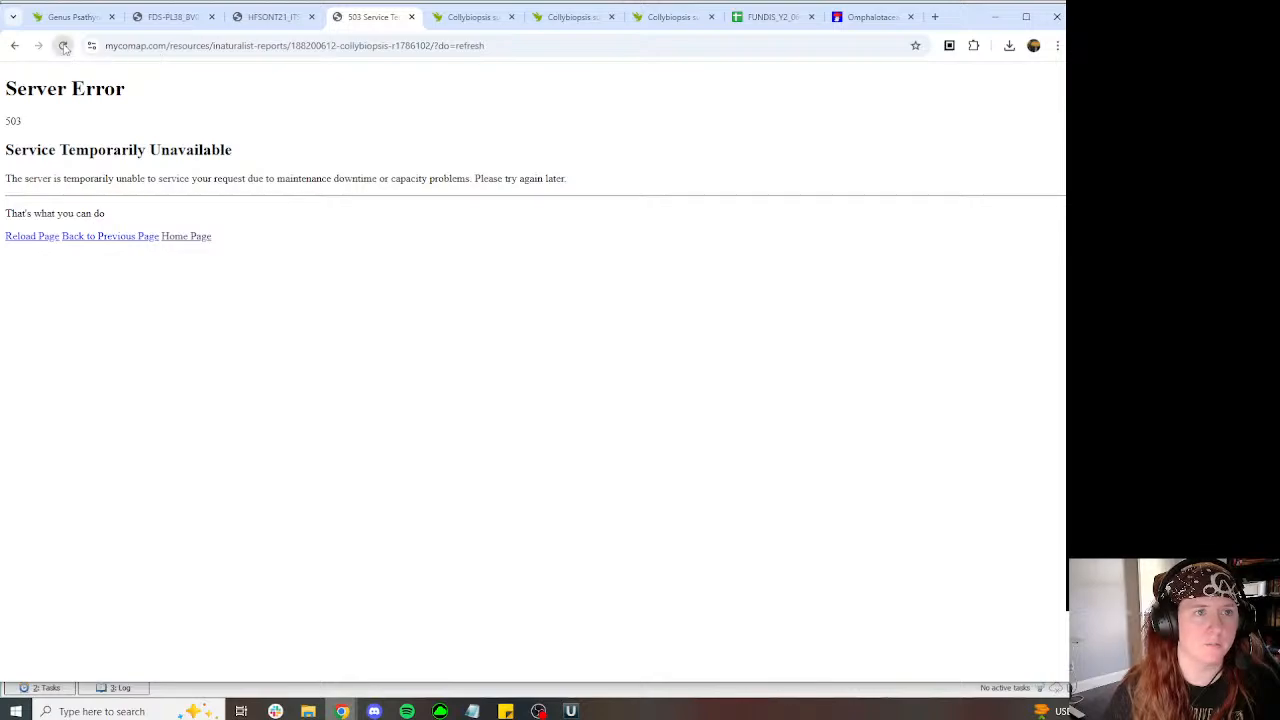
{"action": "left_click", "coordinate": [410, 17]}
{"action": "left_click", "coordinate": [270, 17]}
{"action": "right_click", "coordinate": [848, 334]}
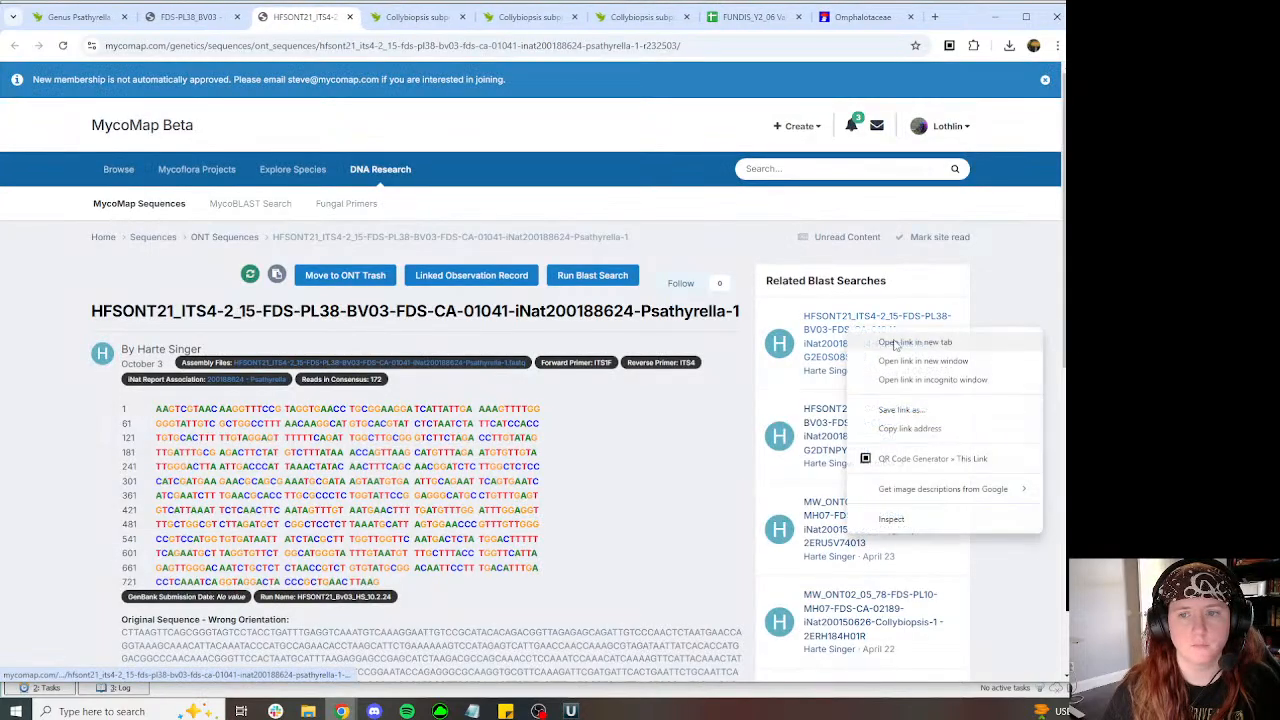
{"action": "left_click", "coordinate": [900, 345]}
Step: Review the identifications and comments on iNaturalist observations 200150626 and 187448638 of Collybiopsis subpruinosa
{"action": "left_click", "coordinate": [470, 17]}
{"action": "scroll", "coordinate": [600, 195], "scroll_direction": "down", "scroll_amount": 10}
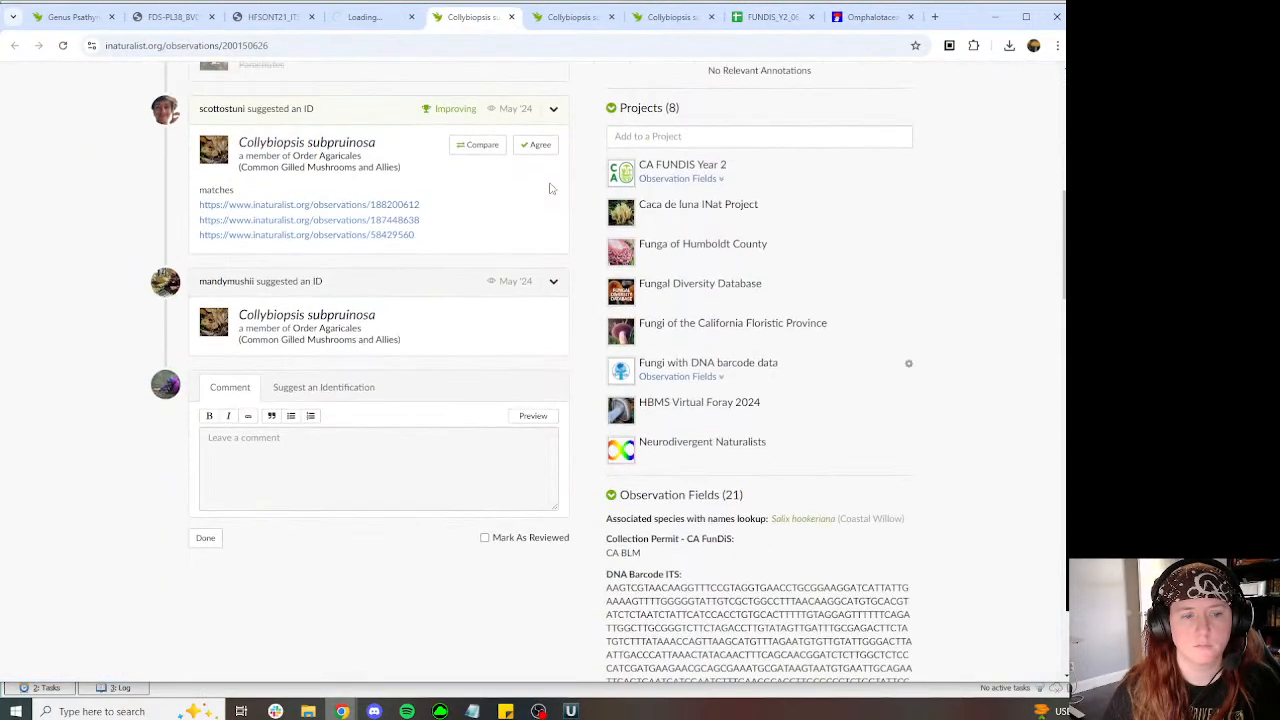
{"action": "left_click", "coordinate": [570, 17]}
{"action": "scroll", "coordinate": [563, 177], "scroll_direction": "down", "scroll_amount": 7}
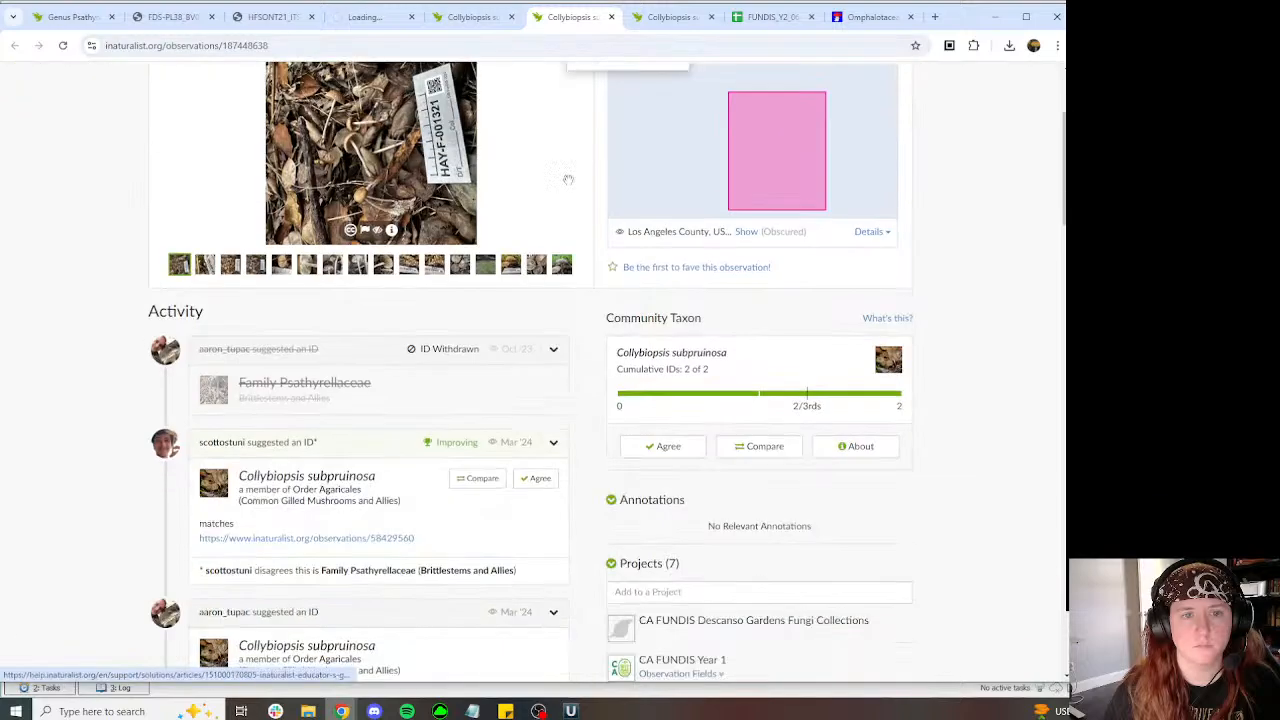
{"action": "scroll", "coordinate": [538, 177], "scroll_direction": "up", "scroll_amount": 2}
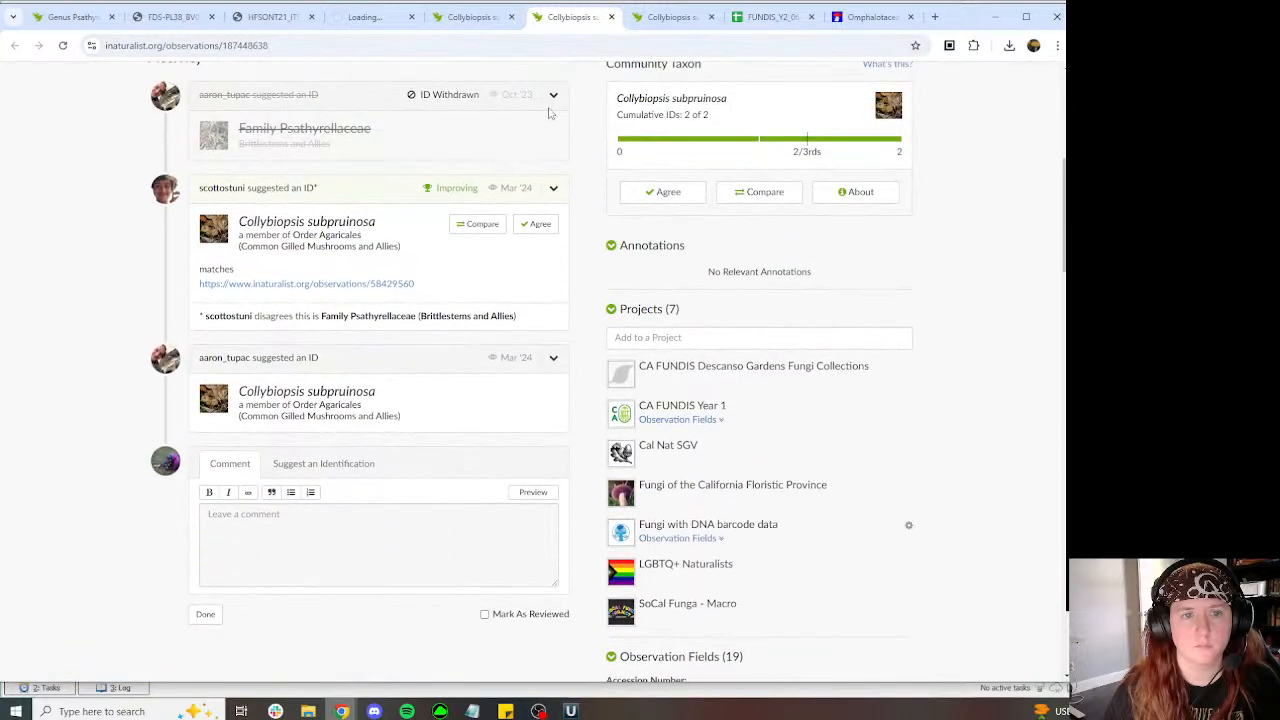
Step: Examine the distribution map of observation 58429560 at world scale and compare its mushrooms with the Genus Psathyrella observation's photo
{"action": "left_click", "coordinate": [674, 20]}
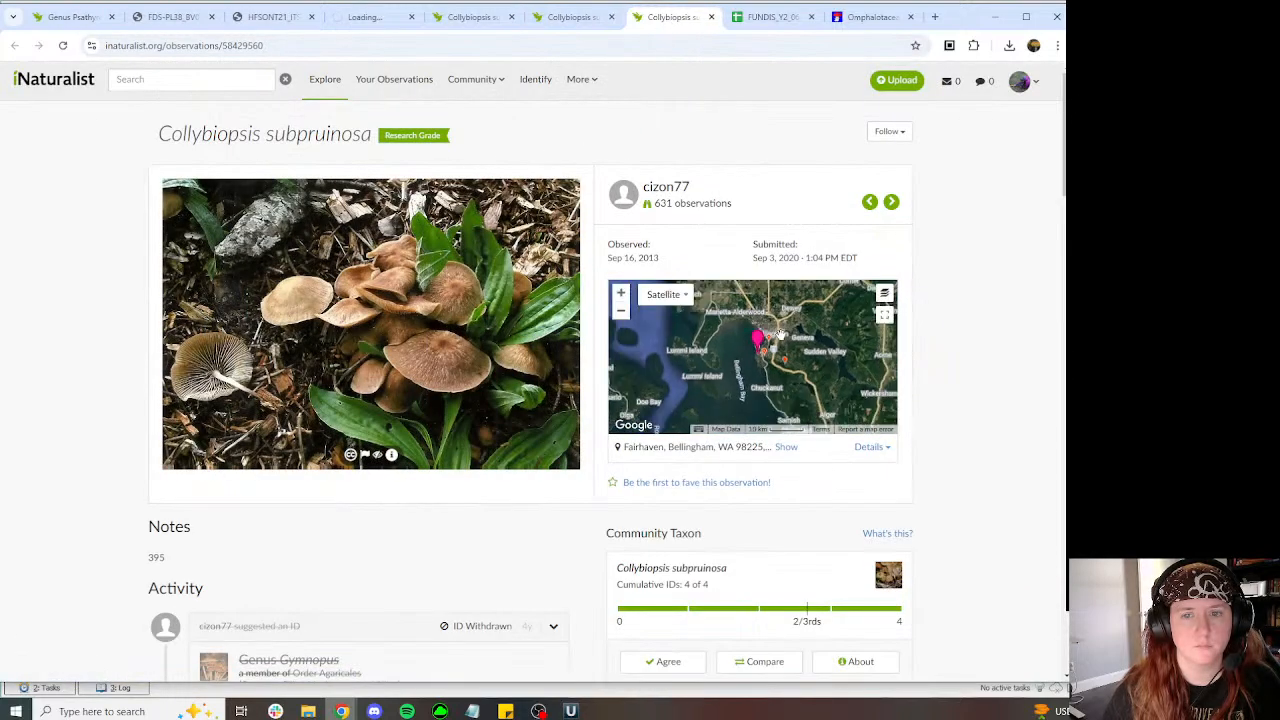
{"action": "scroll", "coordinate": [780, 335], "scroll_direction": "down", "scroll_amount": 7}
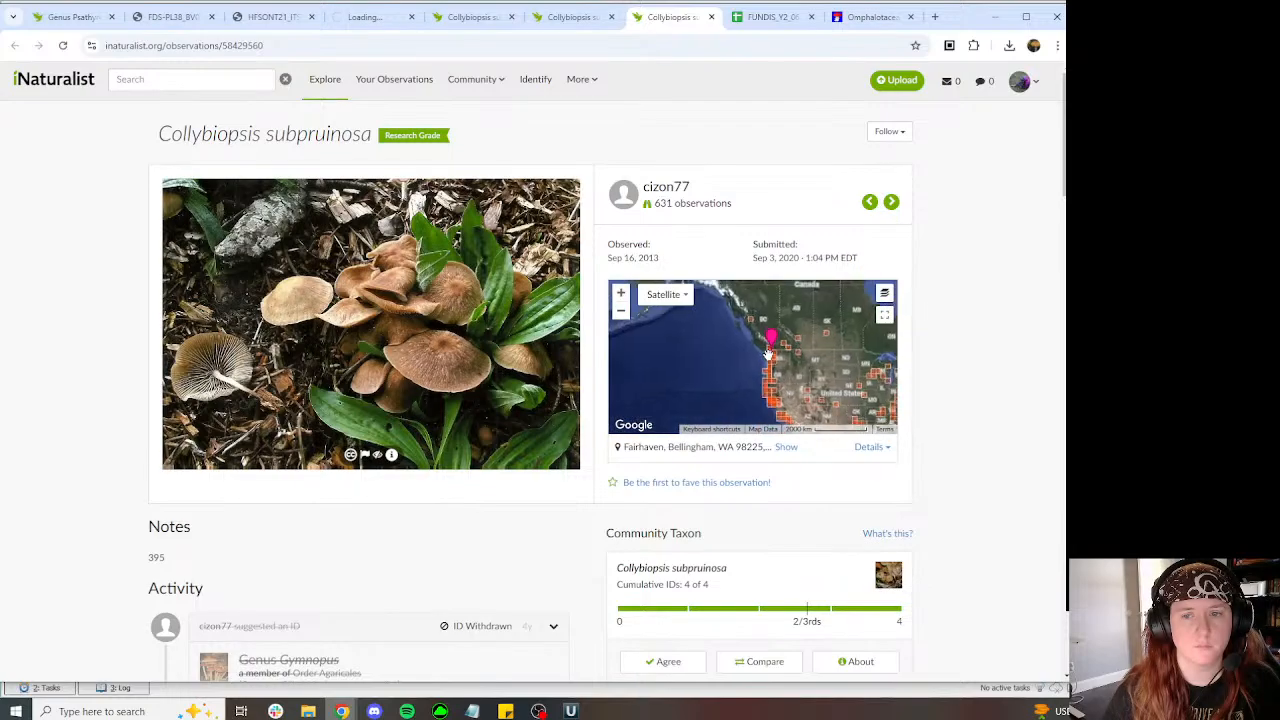
{"action": "scroll", "coordinate": [769, 352], "scroll_direction": "down", "scroll_amount": 2}
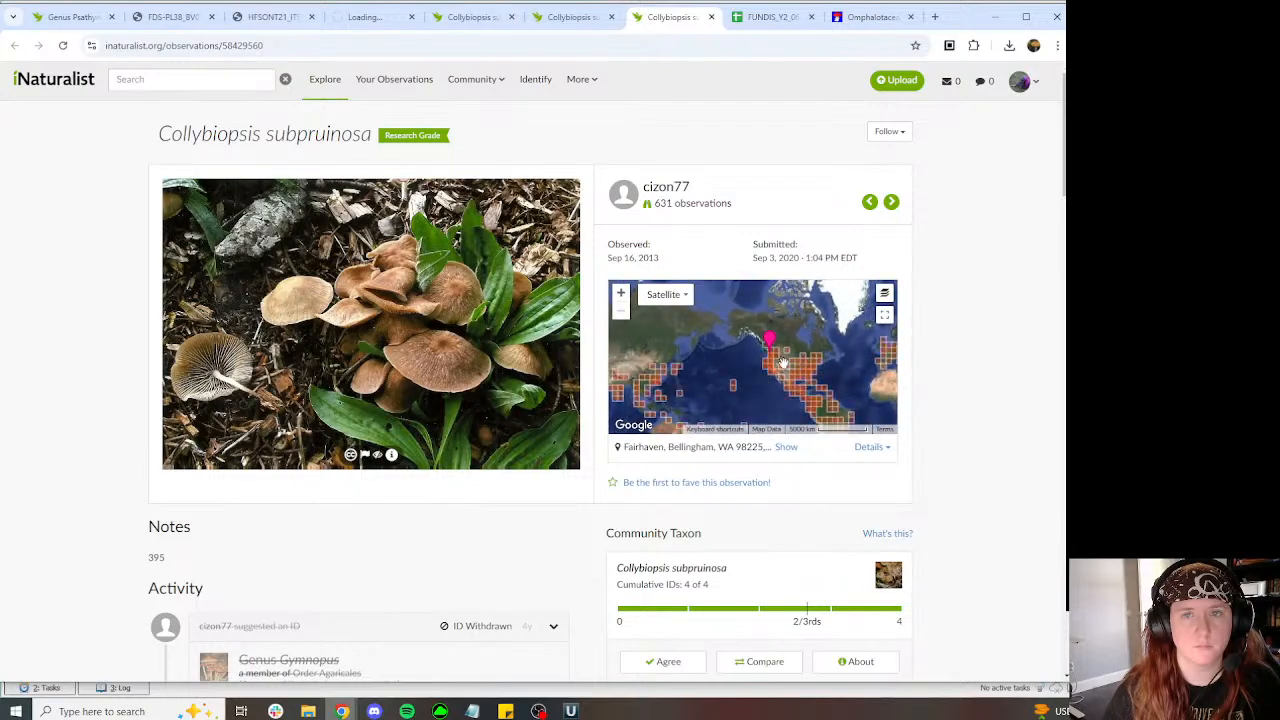
{"action": "mouse_move", "coordinate": [837, 362]}
{"action": "left_mouse_down"}
{"action": "mouse_move", "coordinate": [764, 326]}
{"action": "mouse_move", "coordinate": [777, 386]}
{"action": "mouse_move", "coordinate": [837, 368]}
{"action": "left_mouse_up"}
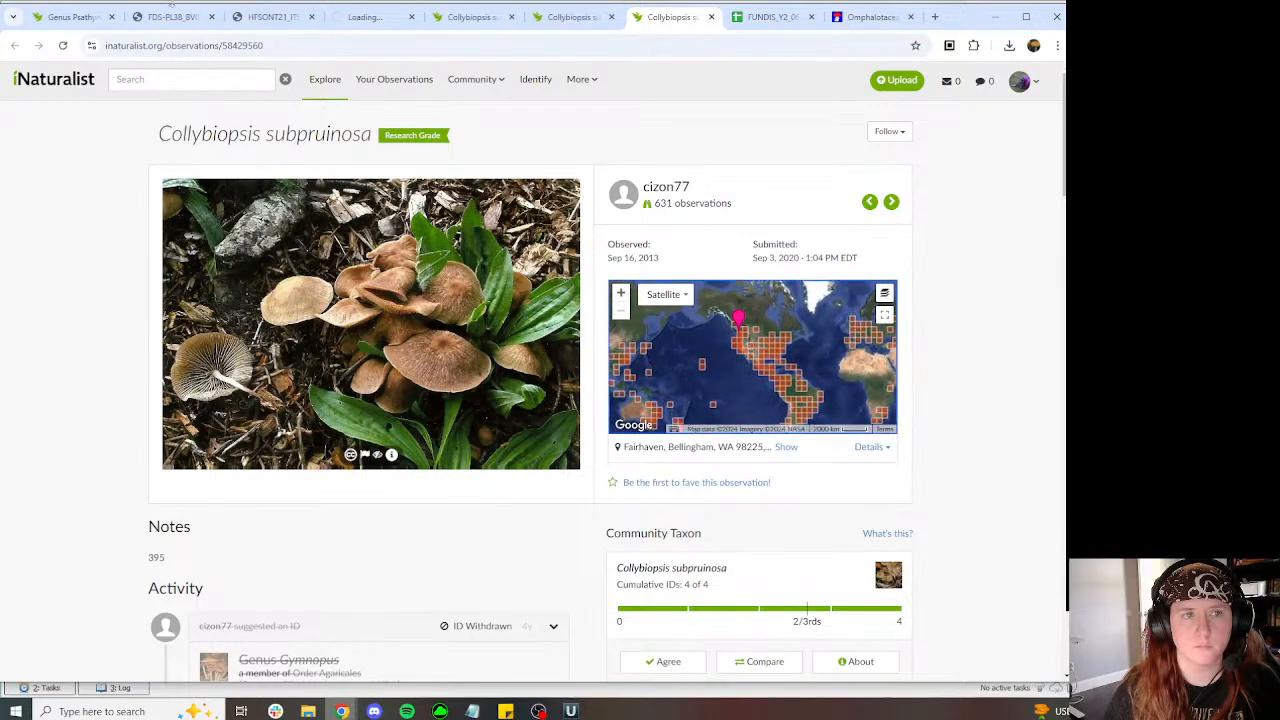
{"action": "left_click", "coordinate": [70, 17]}
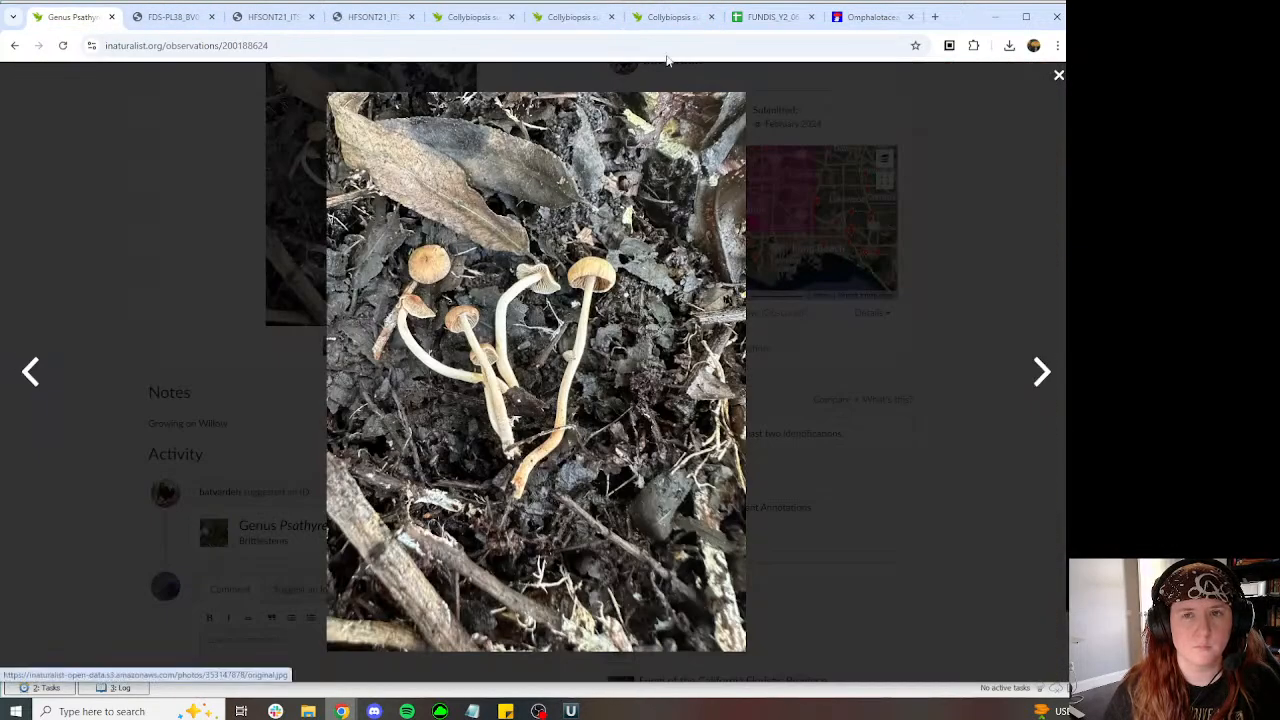
{"action": "left_click", "coordinate": [668, 17]}
Step: Review the identity summary and NCBI BLAST matches in the reopened FDS-CA-01041 BLAST search
{"action": "left_click", "coordinate": [375, 17]}
{"action": "scroll", "coordinate": [671, 303], "scroll_direction": "down", "scroll_amount": 3}
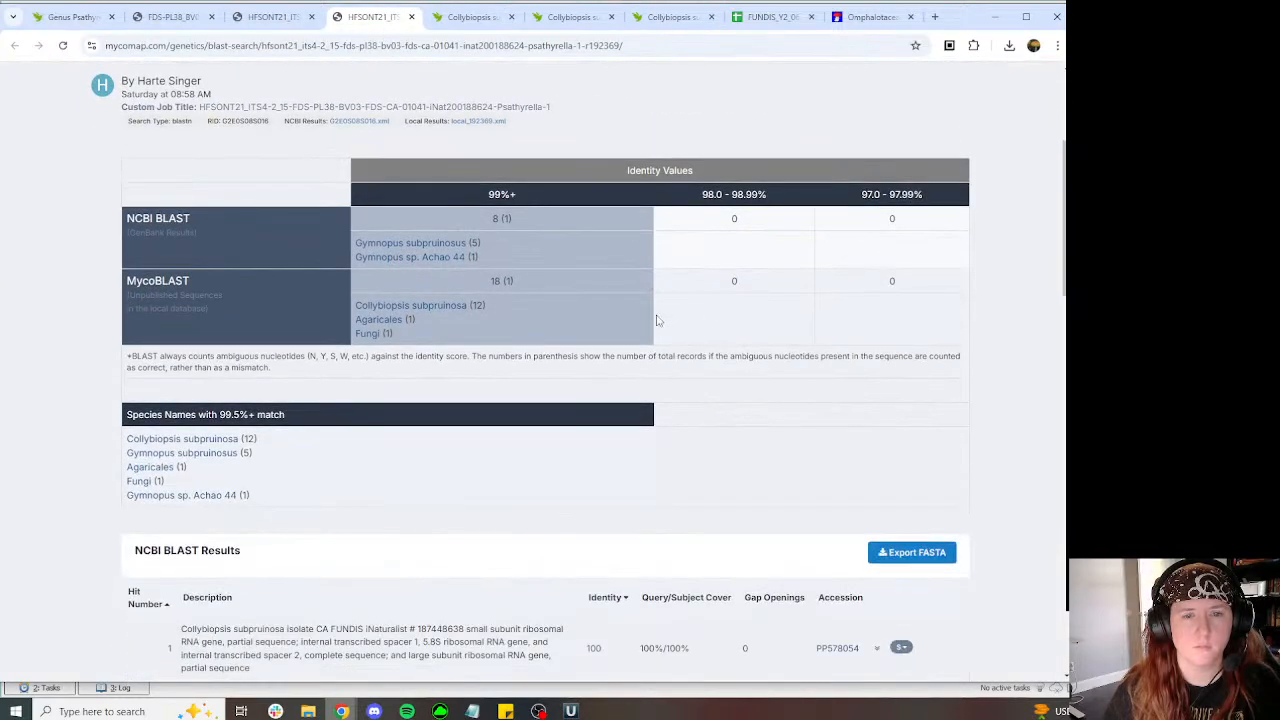
{"action": "scroll", "coordinate": [744, 178], "scroll_direction": "down", "scroll_amount": 8}
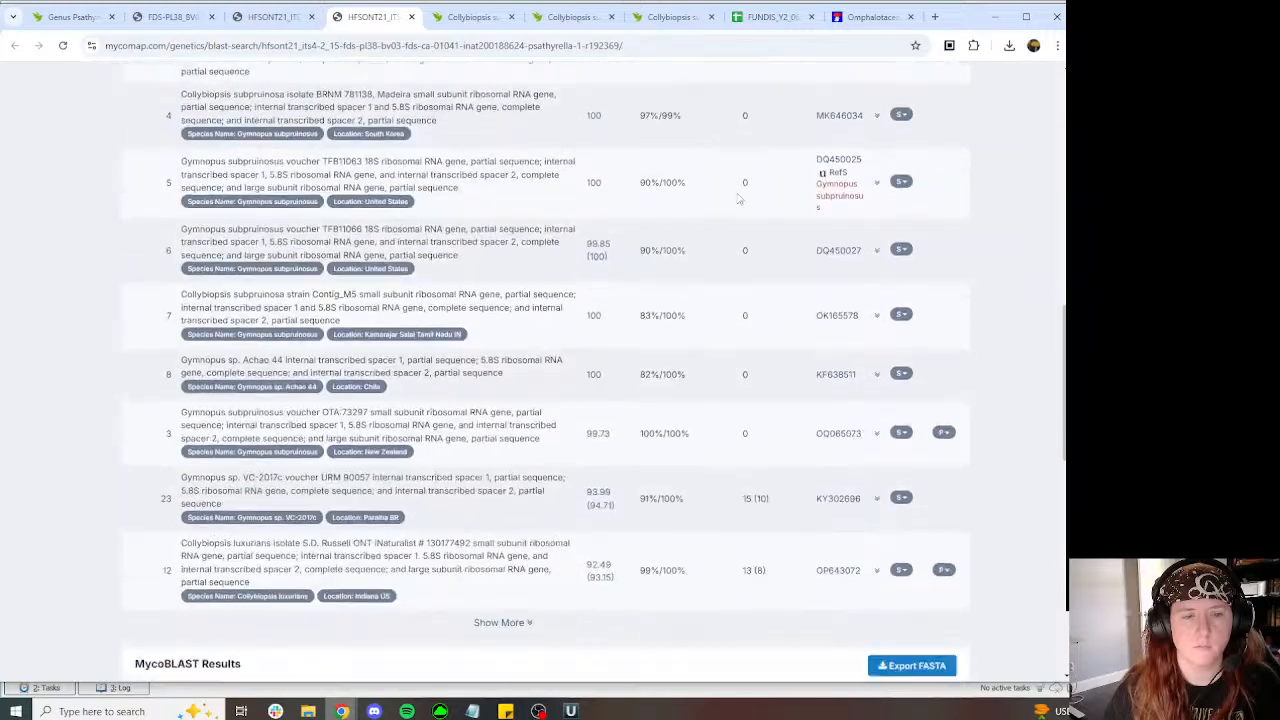
Step: Search Google for "genbank" in a new tab and copy the FDS-CA-01041 sequence from its MycoMap page
{"action": "left_click", "coordinate": [934, 17]}
{"action": "type", "text": "genbank"}
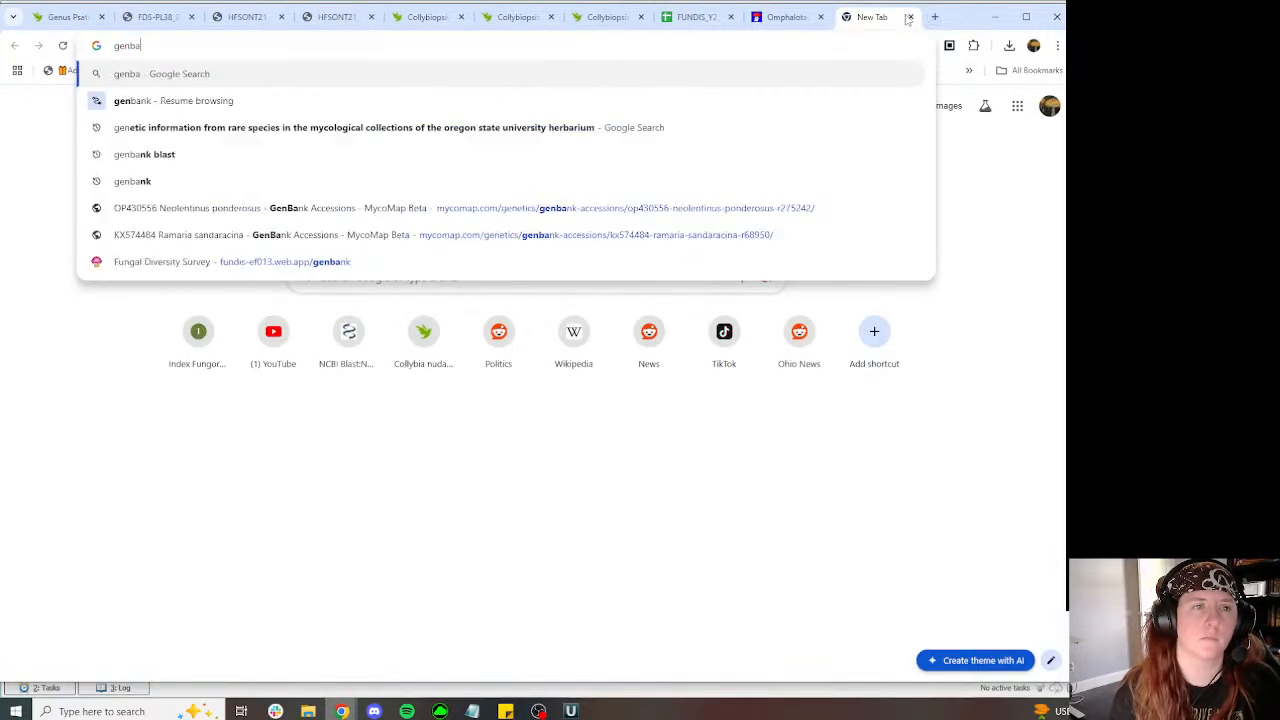
{"action": "key", "text": "Return"}
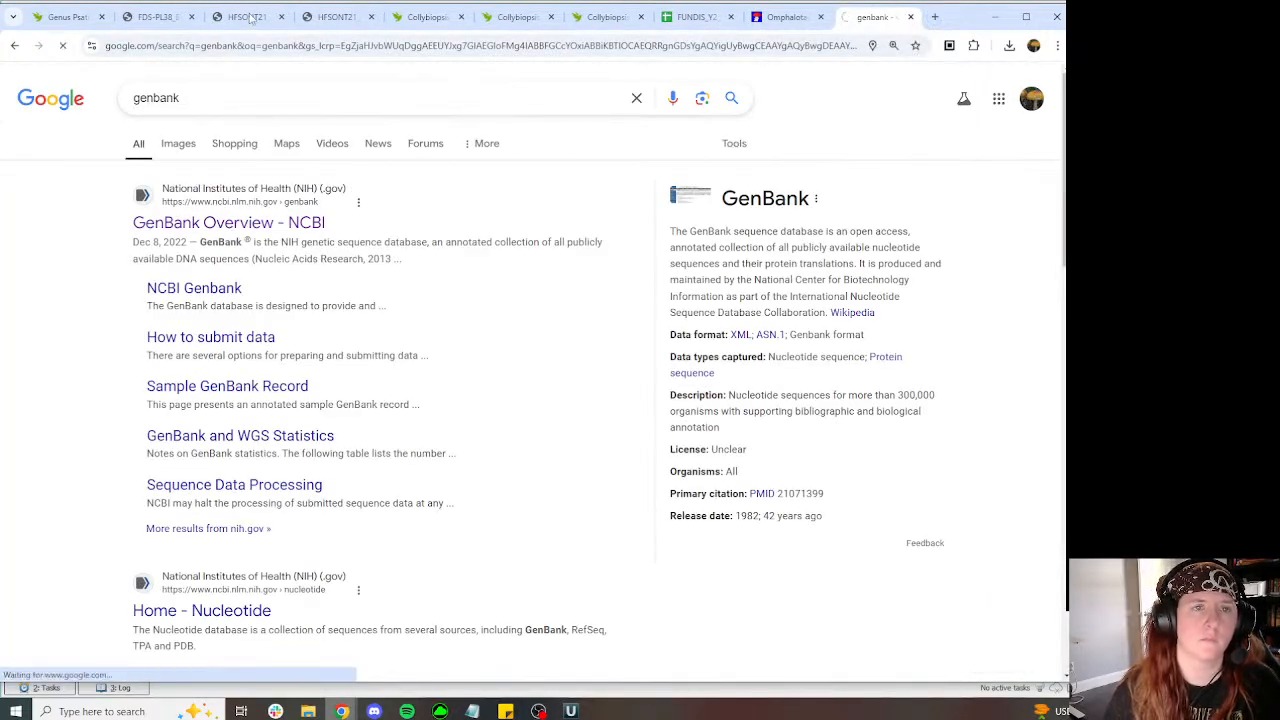
{"action": "left_click", "coordinate": [250, 17]}
{"action": "left_click", "coordinate": [276, 276]}
Step: Go from the GenBank overview to NCBI Nucleotide BLAST and paste the copied sequence as the query
{"action": "left_click", "coordinate": [873, 17]}
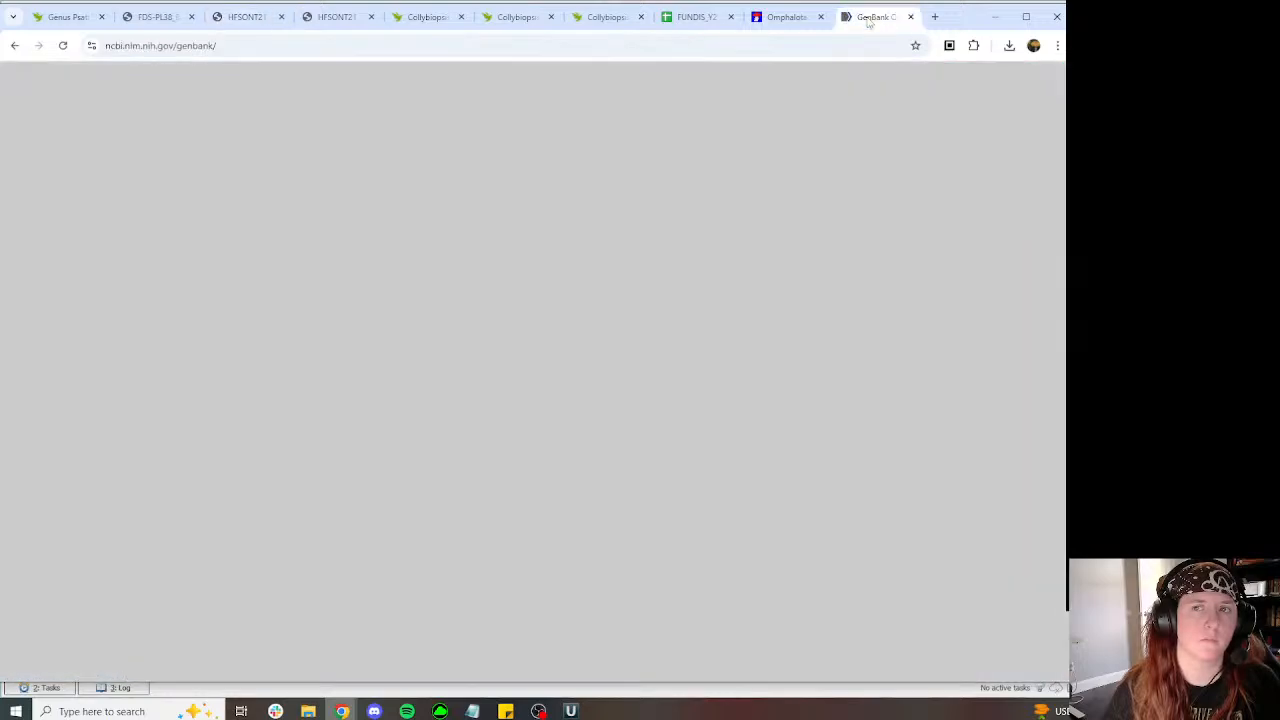
{"action": "scroll", "coordinate": [386, 300], "scroll_direction": "down", "scroll_amount": 10}
{"action": "scroll", "coordinate": [386, 177], "scroll_direction": "up", "scroll_amount": 10}
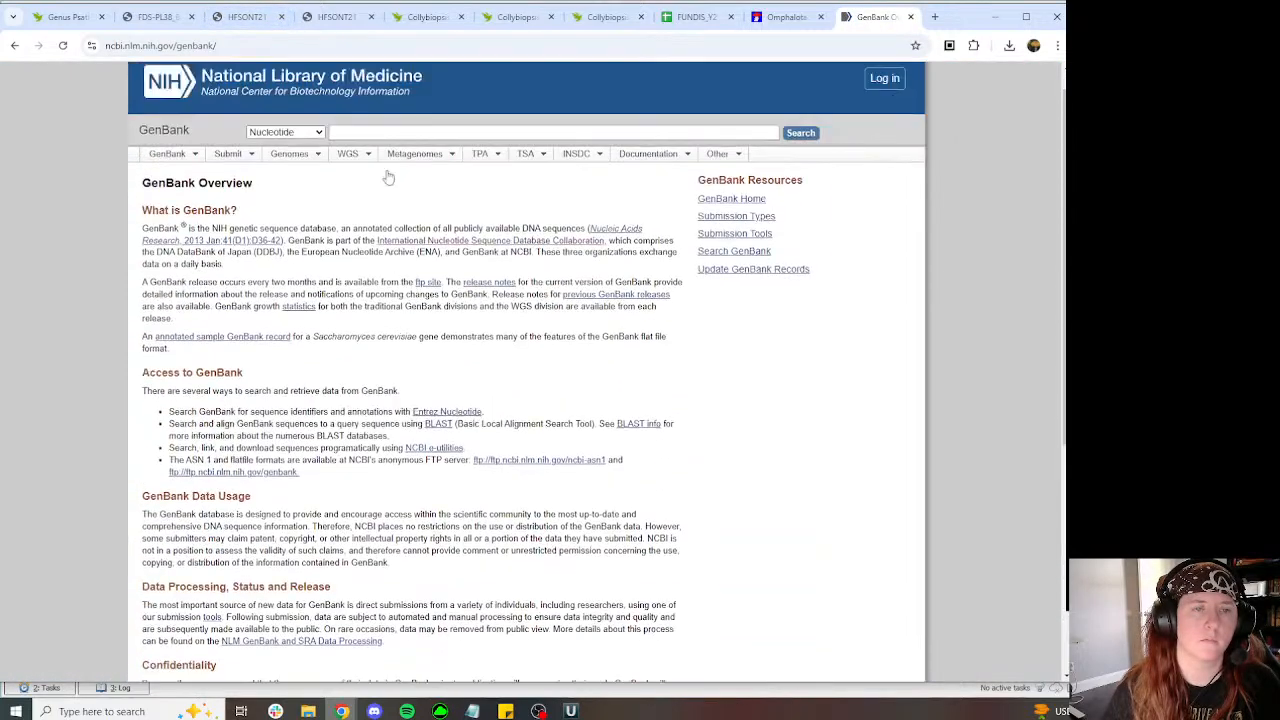
{"action": "left_click", "coordinate": [273, 44]}
{"action": "type", "text": "b"}
{"action": "key", "text": "Return"}
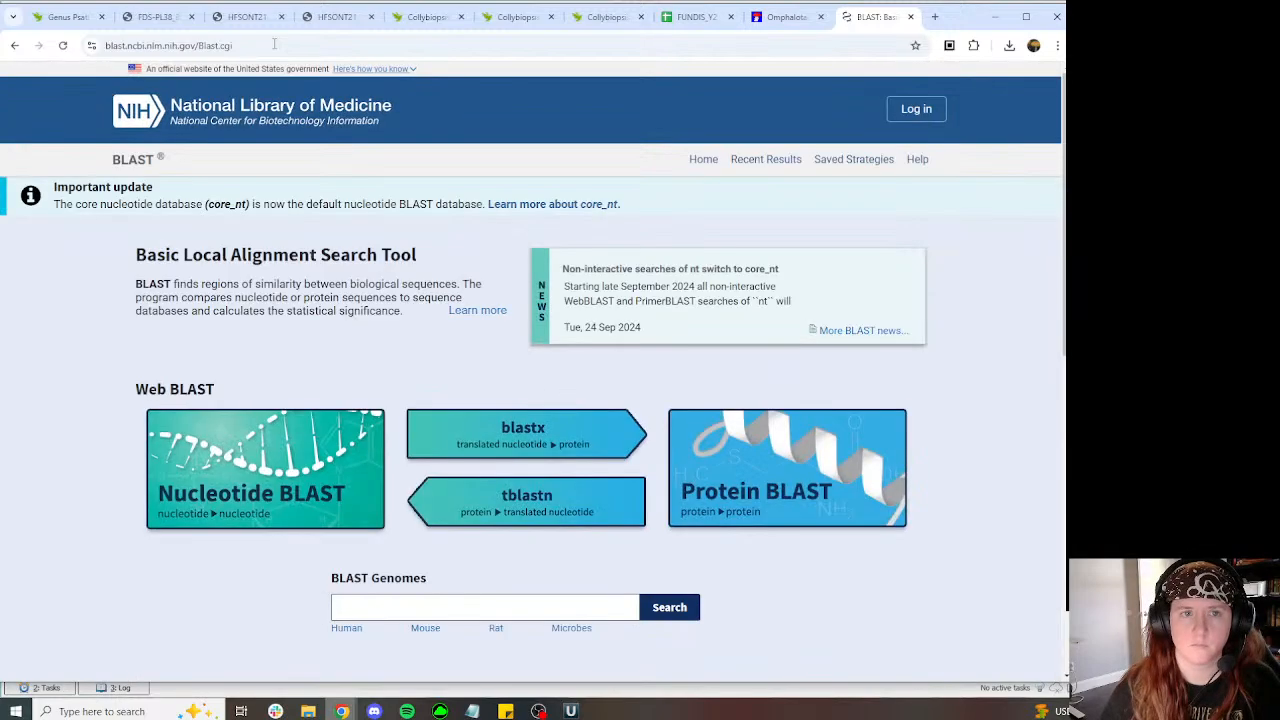
{"action": "left_click", "coordinate": [281, 443]}
{"action": "left_click", "coordinate": [223, 331]}
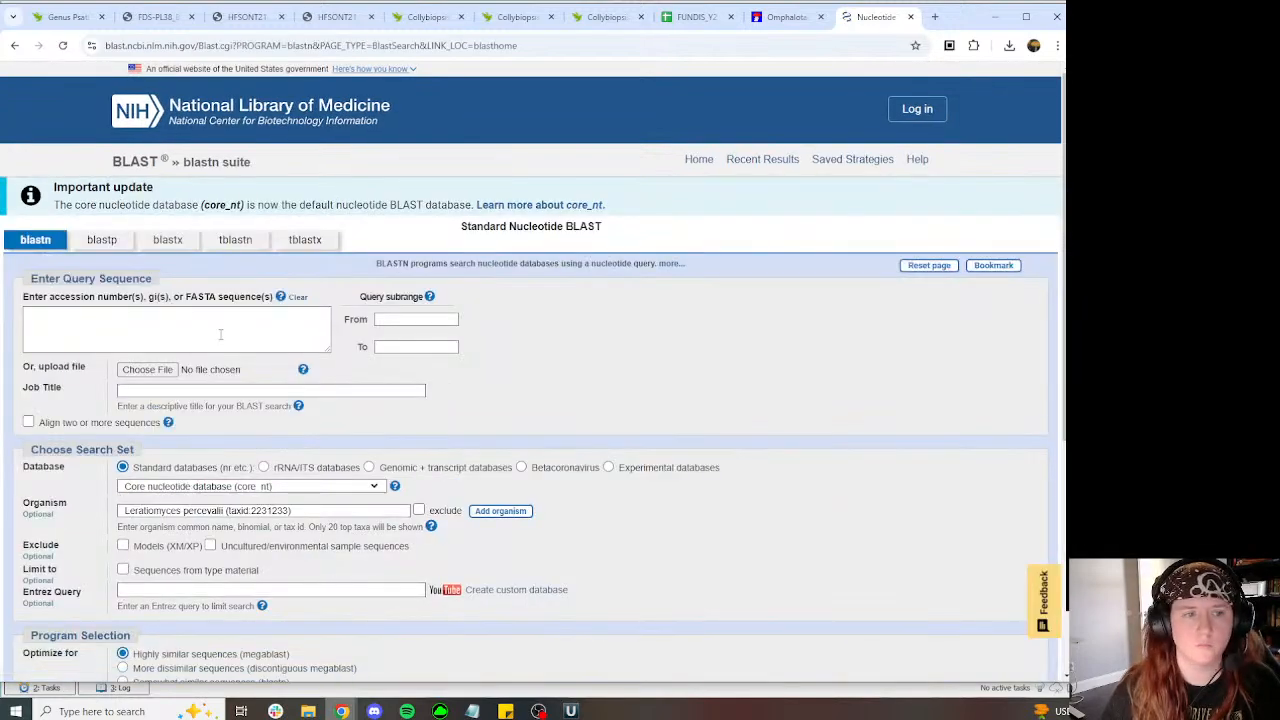
{"action": "key", "text": "ctrl+v"}
Step: Limit the search to the organism Collybiopsis subpruinosa (taxid:2981826) and run the BLAST
{"action": "scroll", "coordinate": [281, 279], "scroll_direction": "down", "scroll_amount": 2}
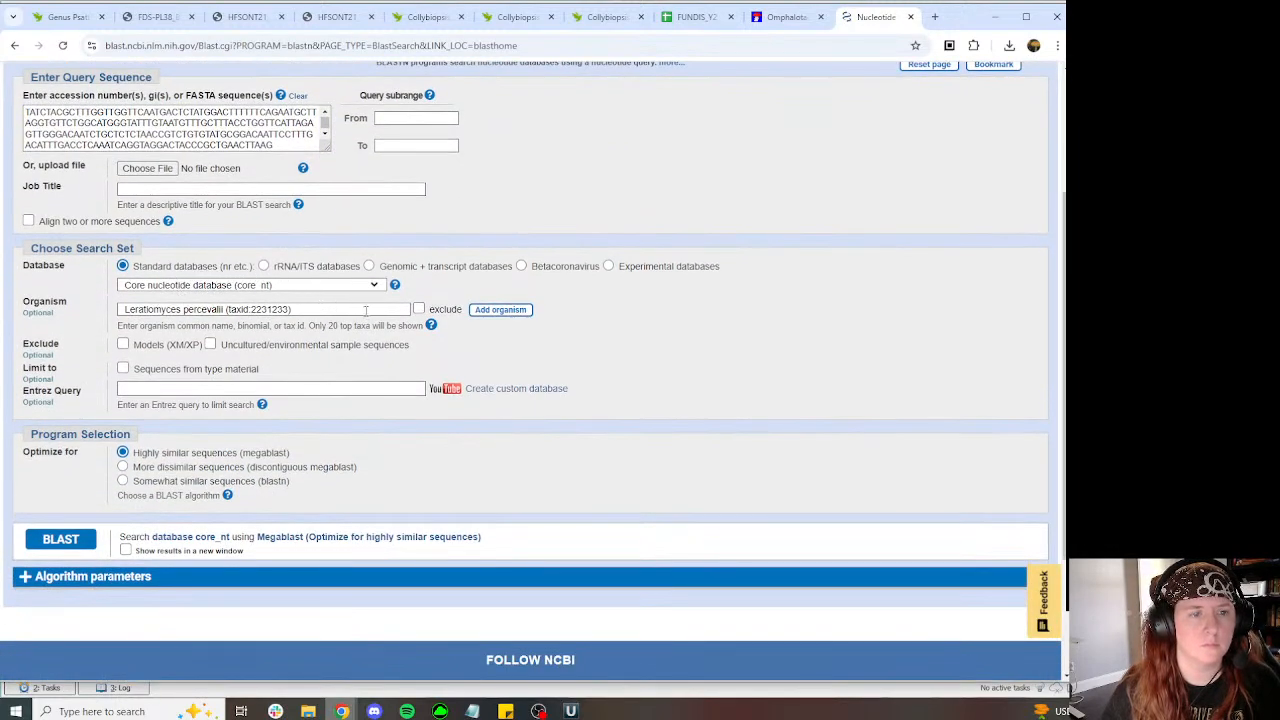
{"action": "triple_click", "coordinate": [366, 311]}
{"action": "key", "text": "BackSpace"}
{"action": "type", "text": "Collyb"}
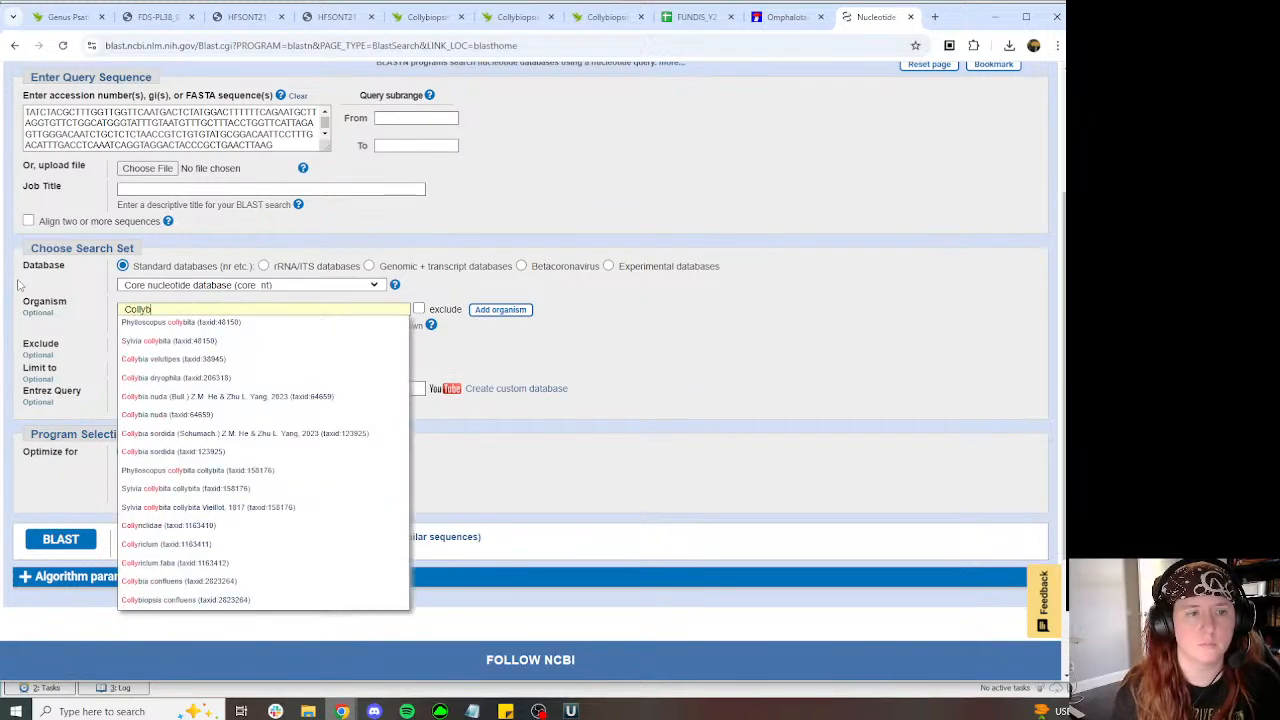
{"action": "type", "text": "iopsis sub"}
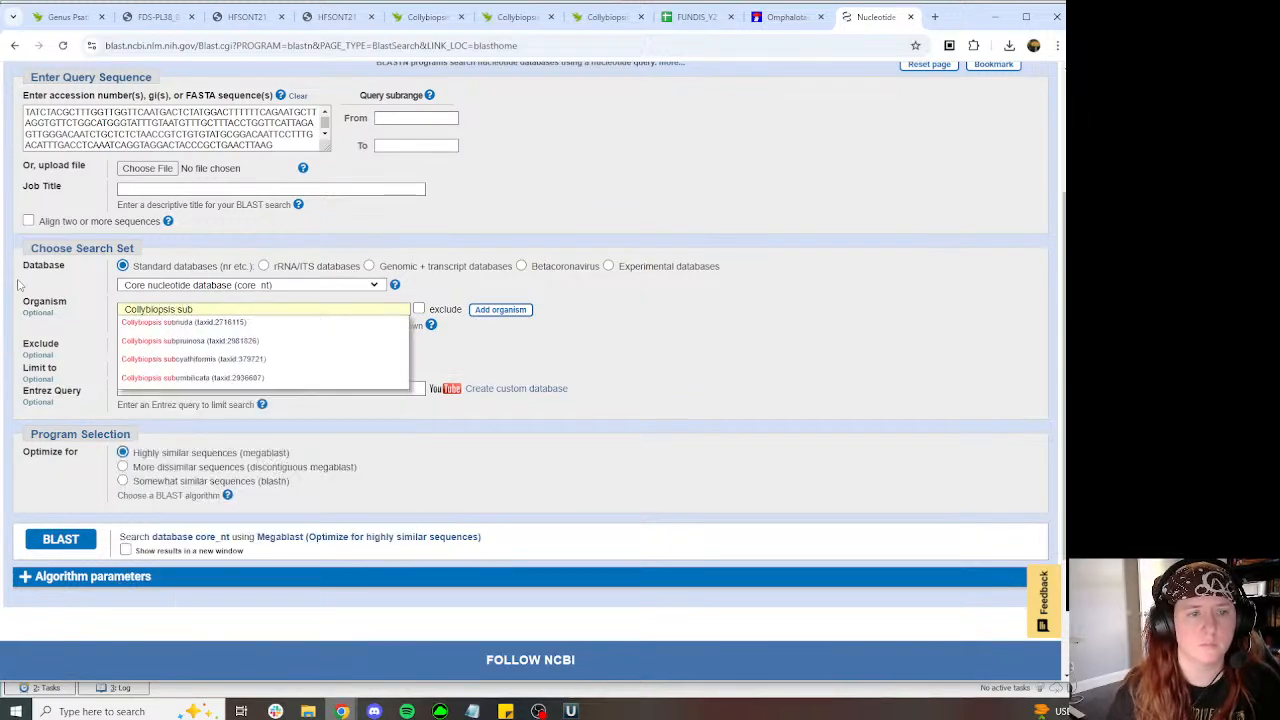
{"action": "left_click", "coordinate": [238, 341]}
{"action": "left_click", "coordinate": [74, 538]}
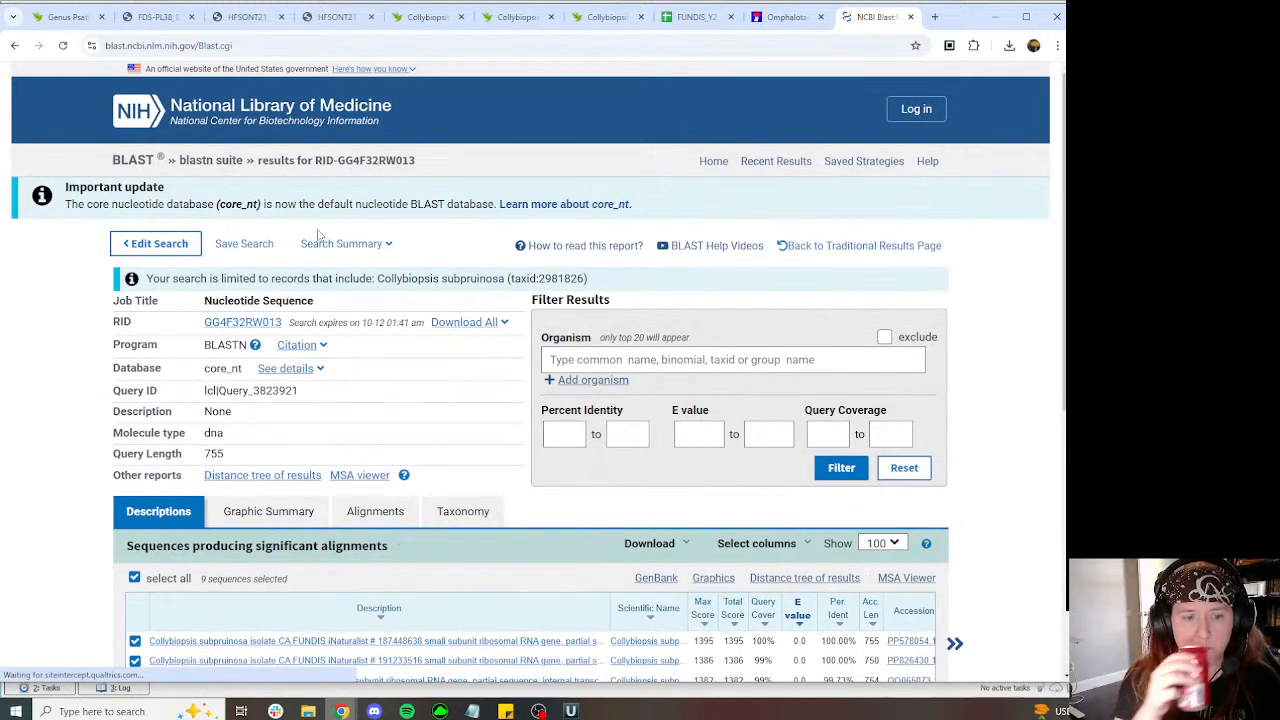
Step: Open the GenBank record of Gymnopus subpruinosus match AY842952.1 from the alignments and read its source and reference details
{"action": "scroll", "coordinate": [692, 362], "scroll_direction": "down", "scroll_amount": 3}
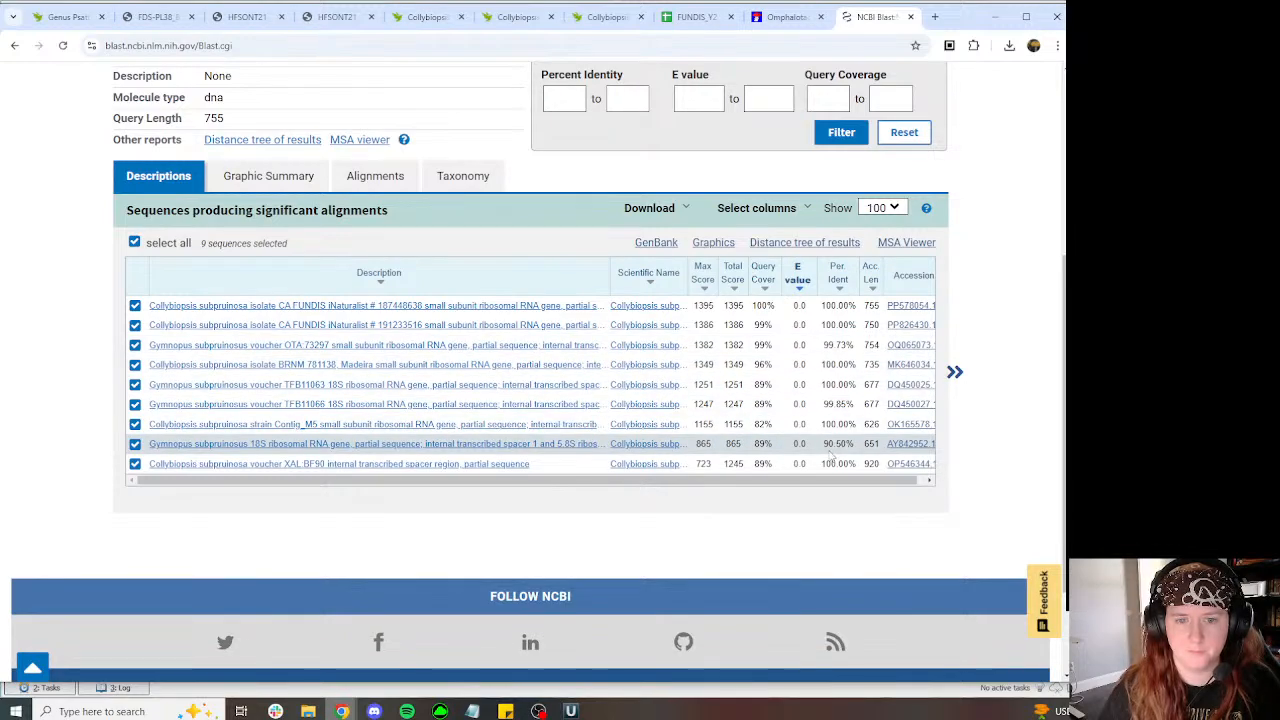
{"action": "left_click", "coordinate": [911, 449]}
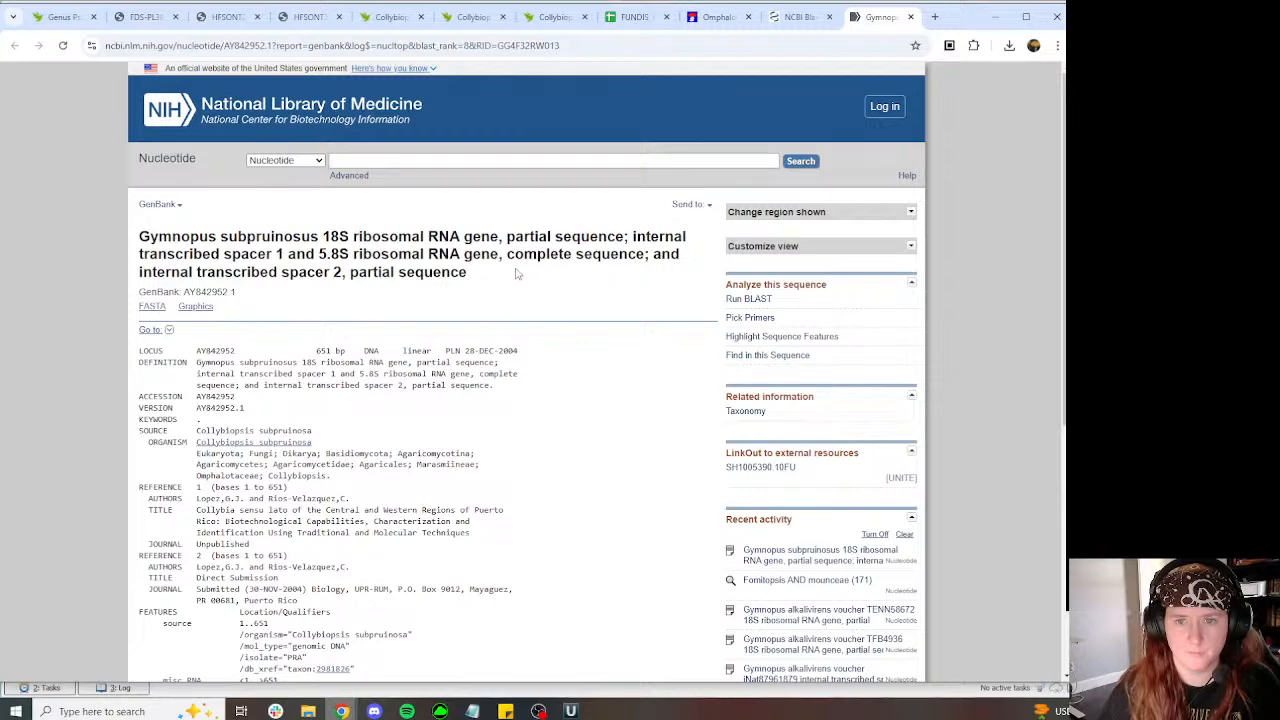
{"action": "scroll", "coordinate": [517, 273], "scroll_direction": "down", "scroll_amount": 2}
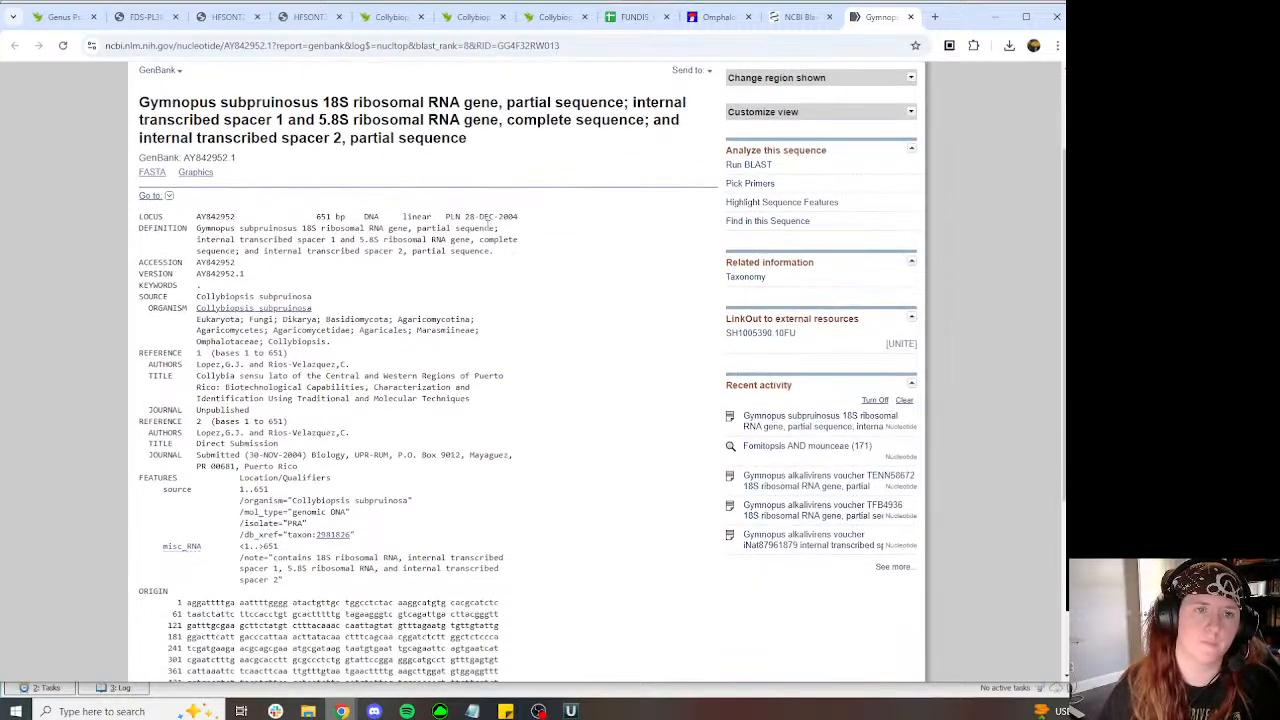
Step: Review the NCBI BLAST hits, the AY842952.1 GenBank record and the open Collybiopsis subpruinosa observations alongside the MycoMap BLAST results for FDS-CA-01041
{"action": "left_click", "coordinate": [790, 17]}
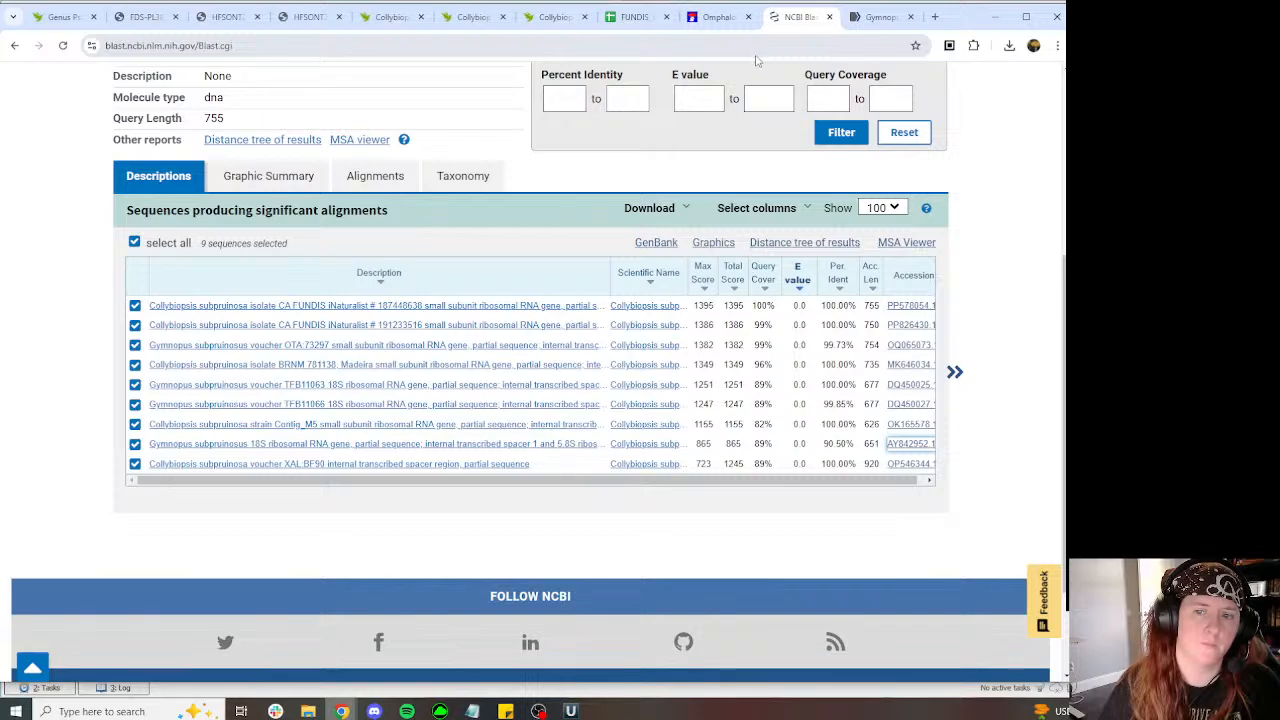
{"action": "left_click", "coordinate": [880, 17]}
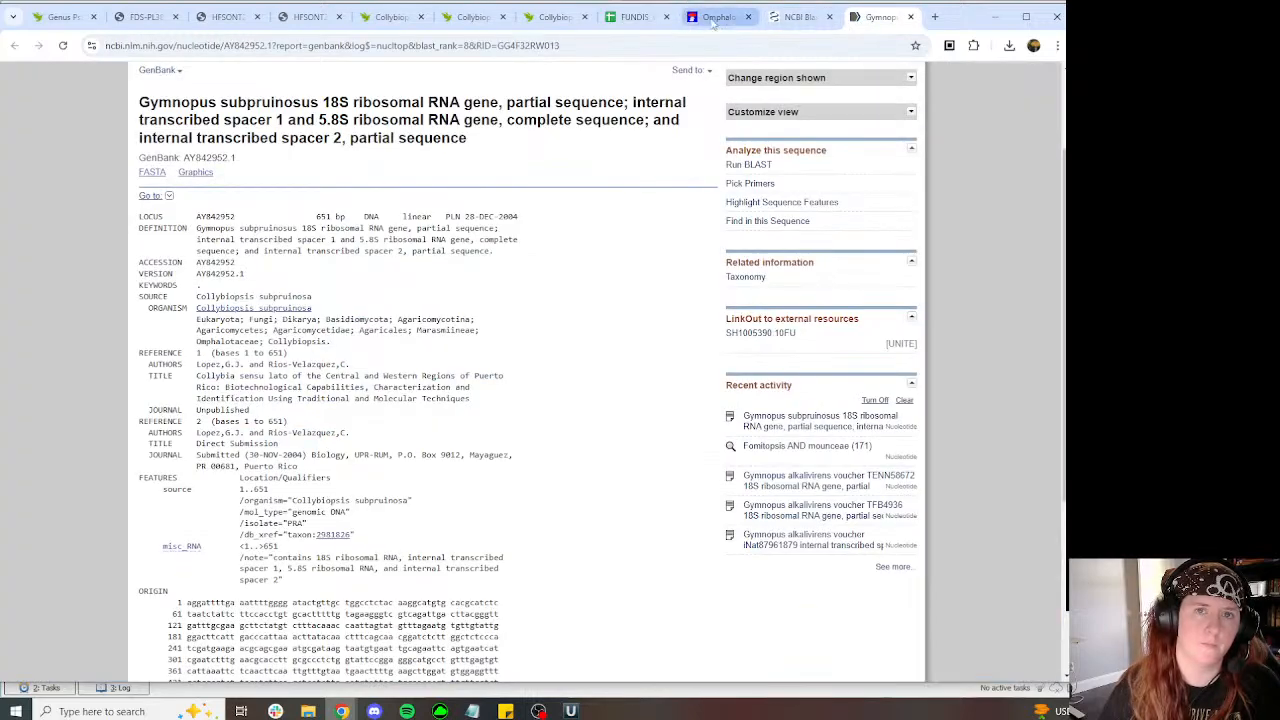
{"action": "left_click", "coordinate": [483, 18]}
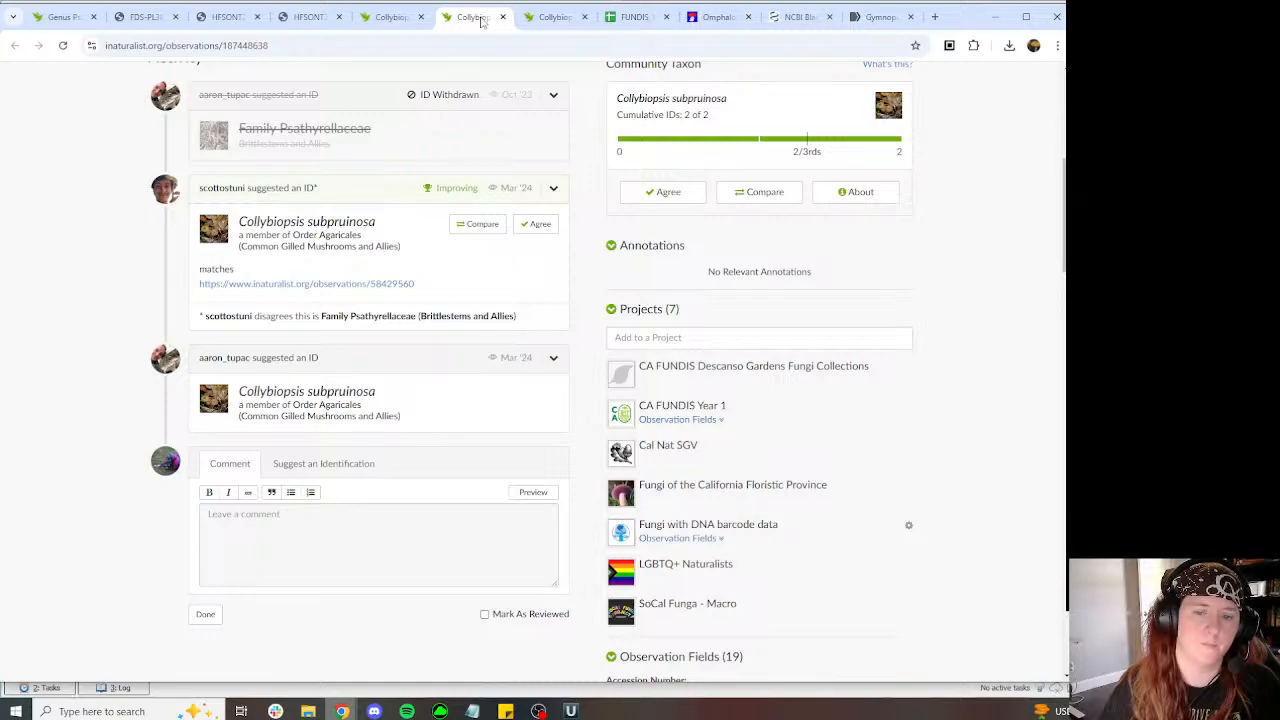
{"action": "left_click", "coordinate": [392, 17]}
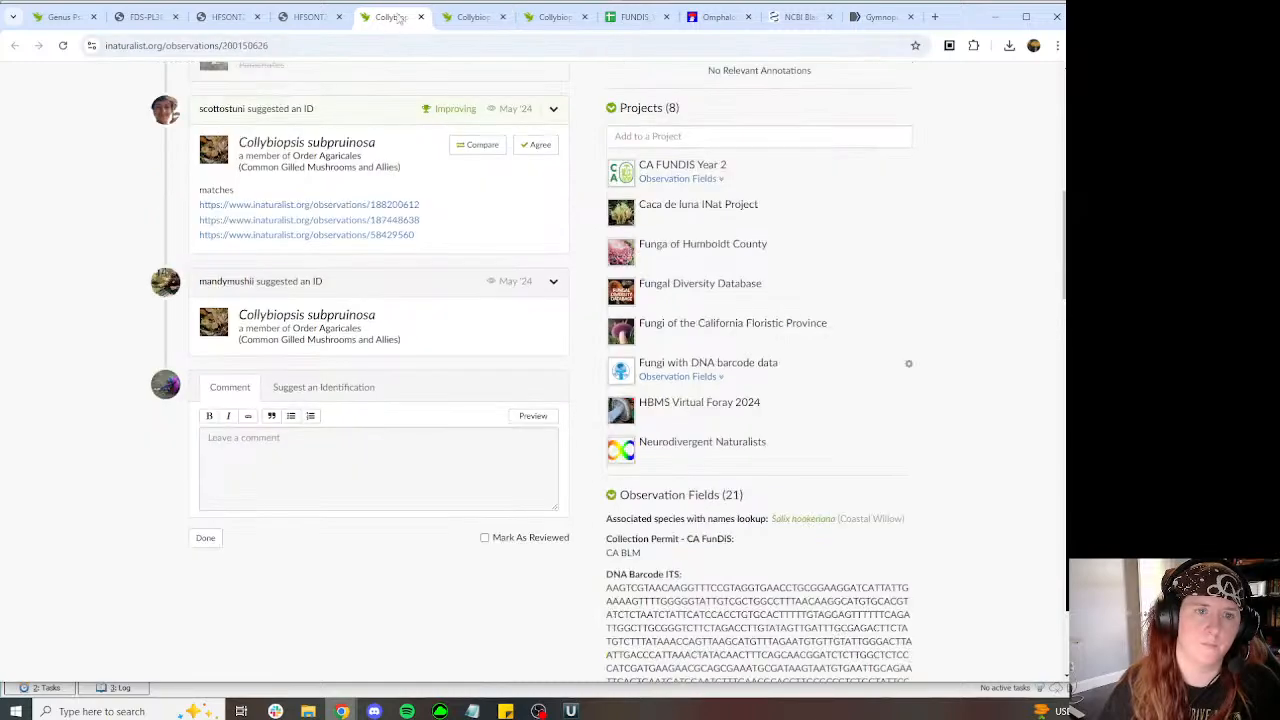
{"action": "left_click", "coordinate": [310, 17]}
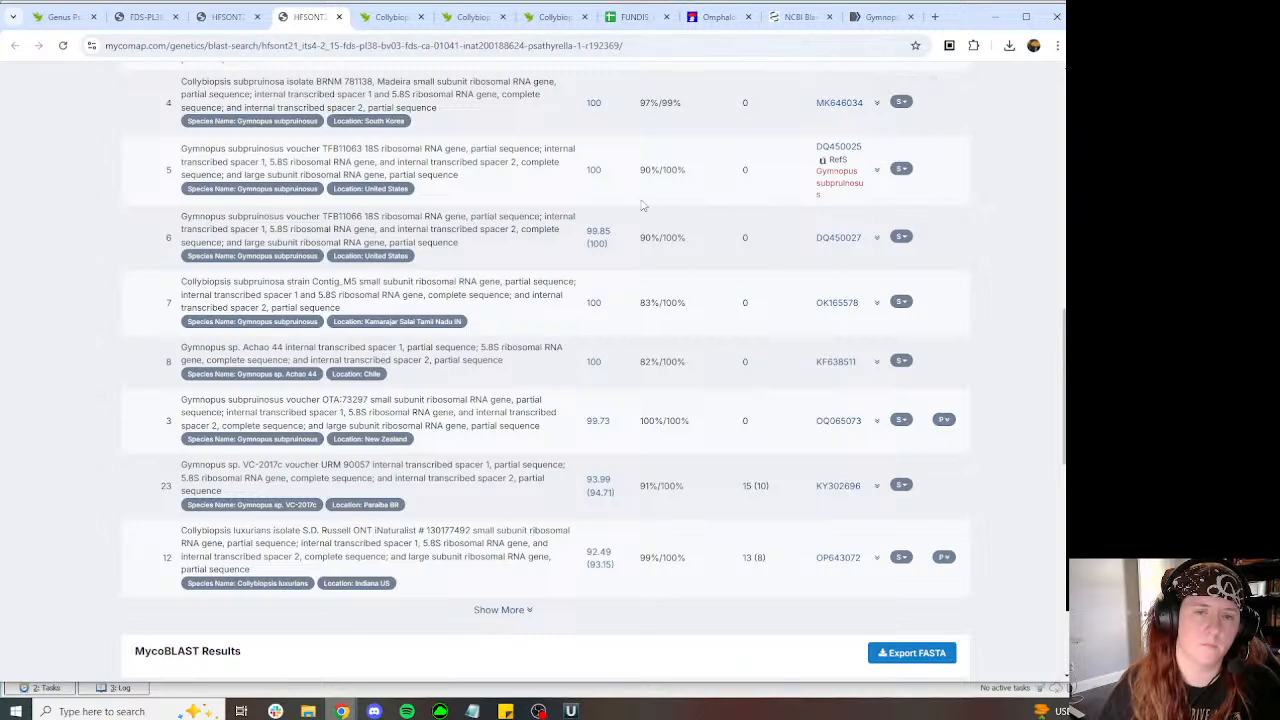
Step: Examine the location map of iNaturalist observation 200150626 for the taxon's range across North America, South America and the Atlantic
{"action": "left_click", "coordinate": [390, 17]}
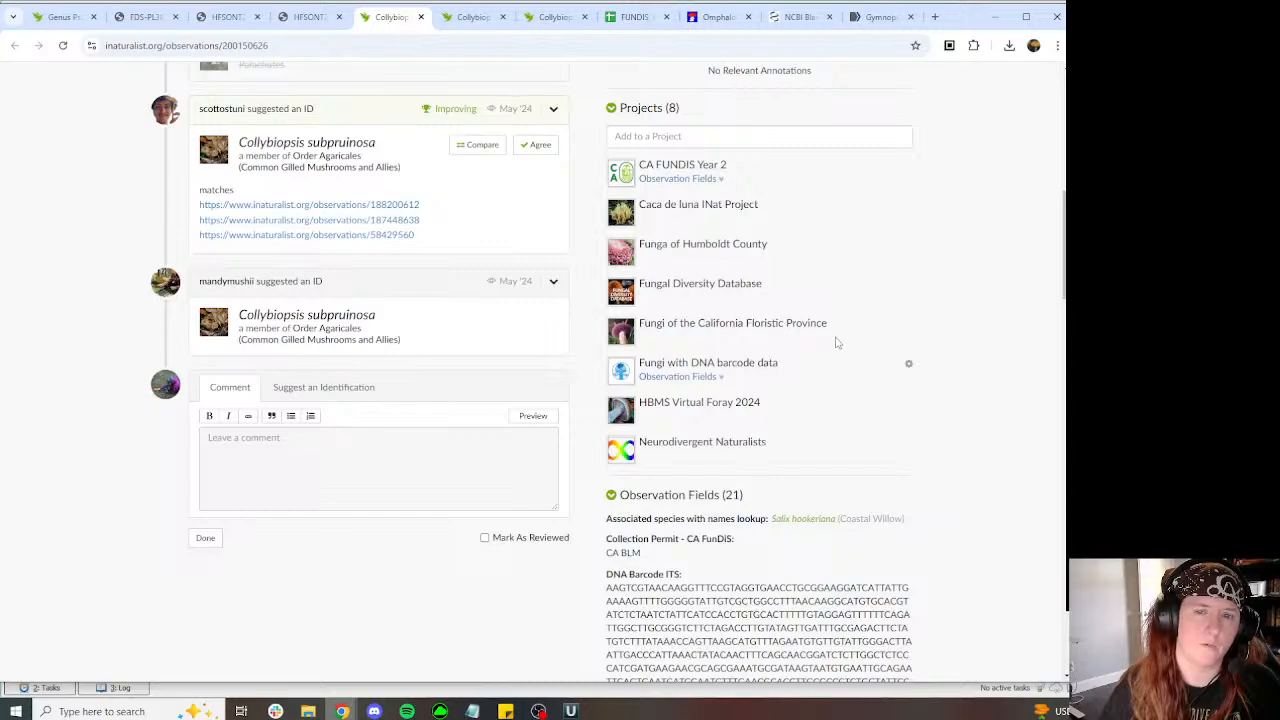
{"action": "scroll", "coordinate": [860, 320], "scroll_direction": "up", "scroll_amount": 5}
{"action": "scroll", "coordinate": [826, 289], "scroll_direction": "up", "scroll_amount": 2}
{"action": "scroll", "coordinate": [758, 292], "scroll_direction": "down", "scroll_amount": 5}
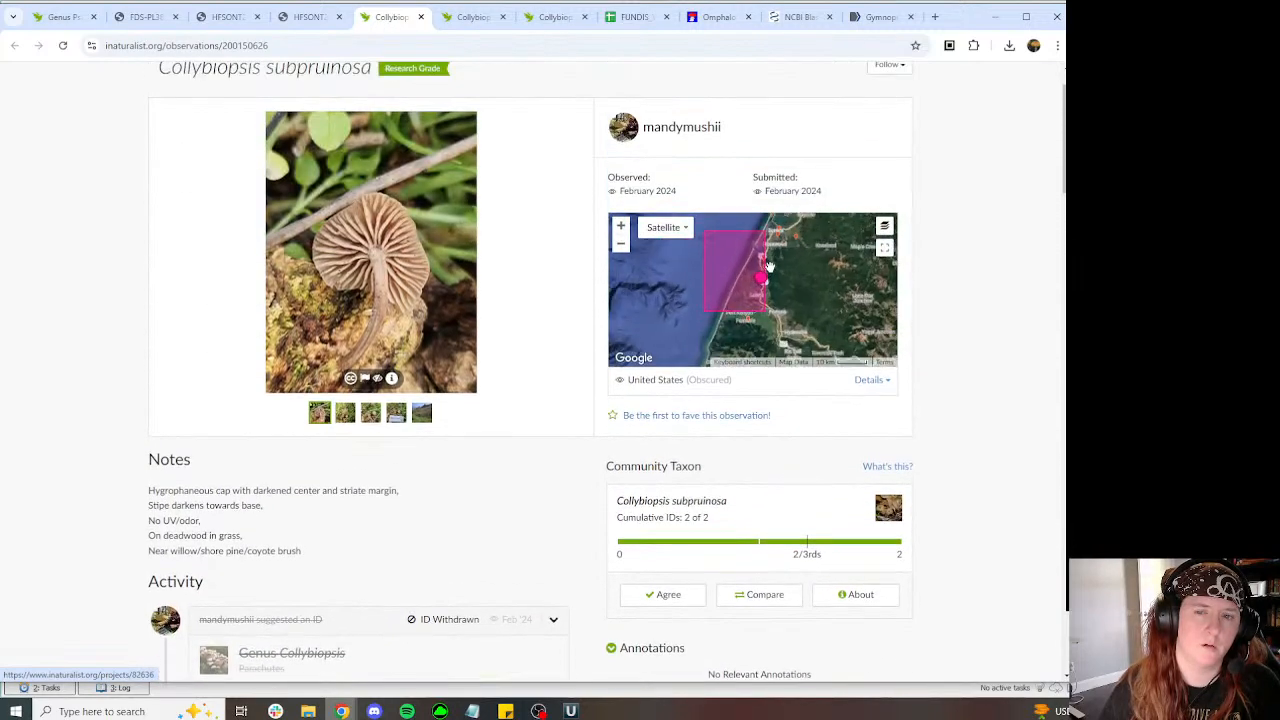
{"action": "scroll", "coordinate": [758, 292], "scroll_direction": "down", "scroll_amount": 5}
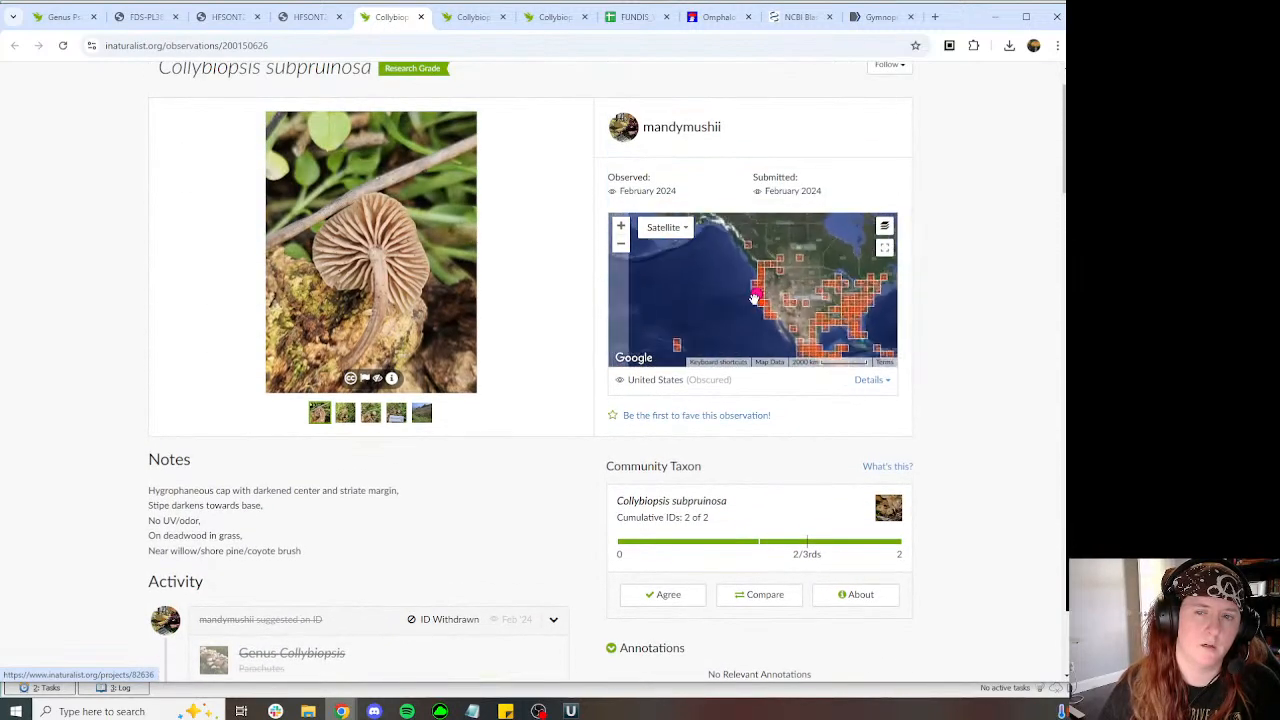
{"action": "scroll", "coordinate": [763, 275], "scroll_direction": "up", "scroll_amount": 4}
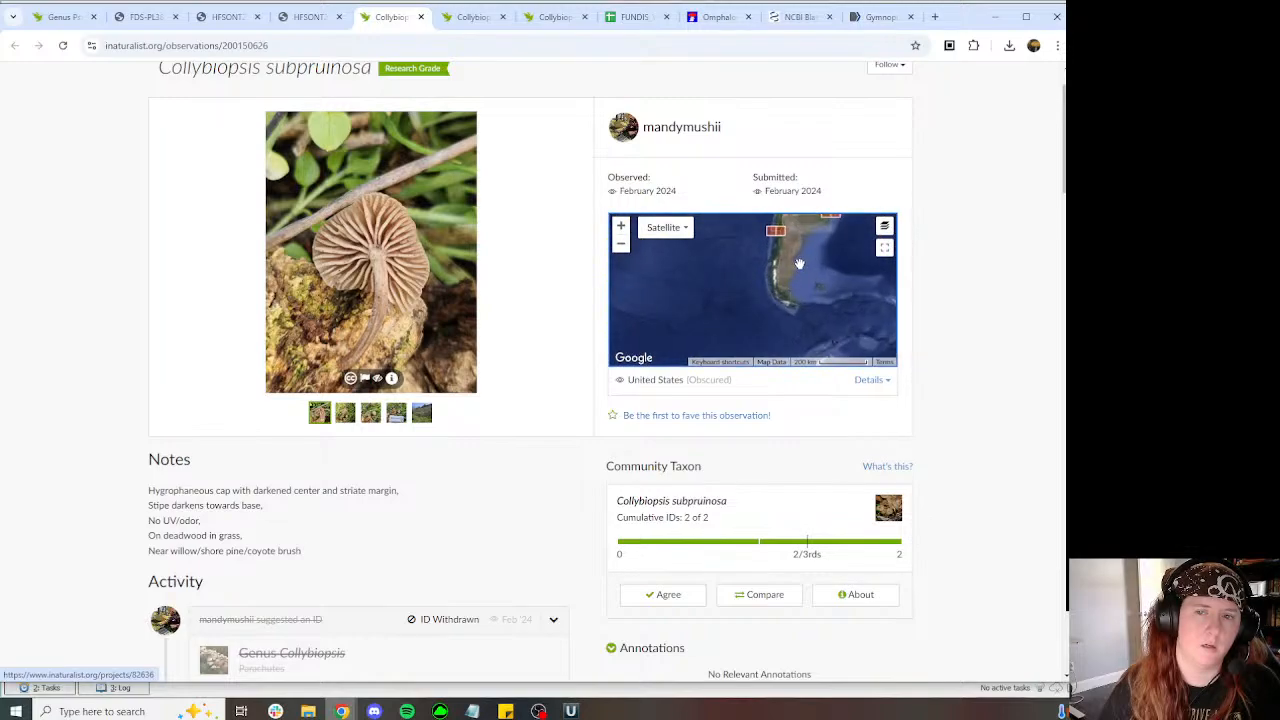
{"action": "scroll", "coordinate": [732, 270], "scroll_direction": "up", "scroll_amount": 2}
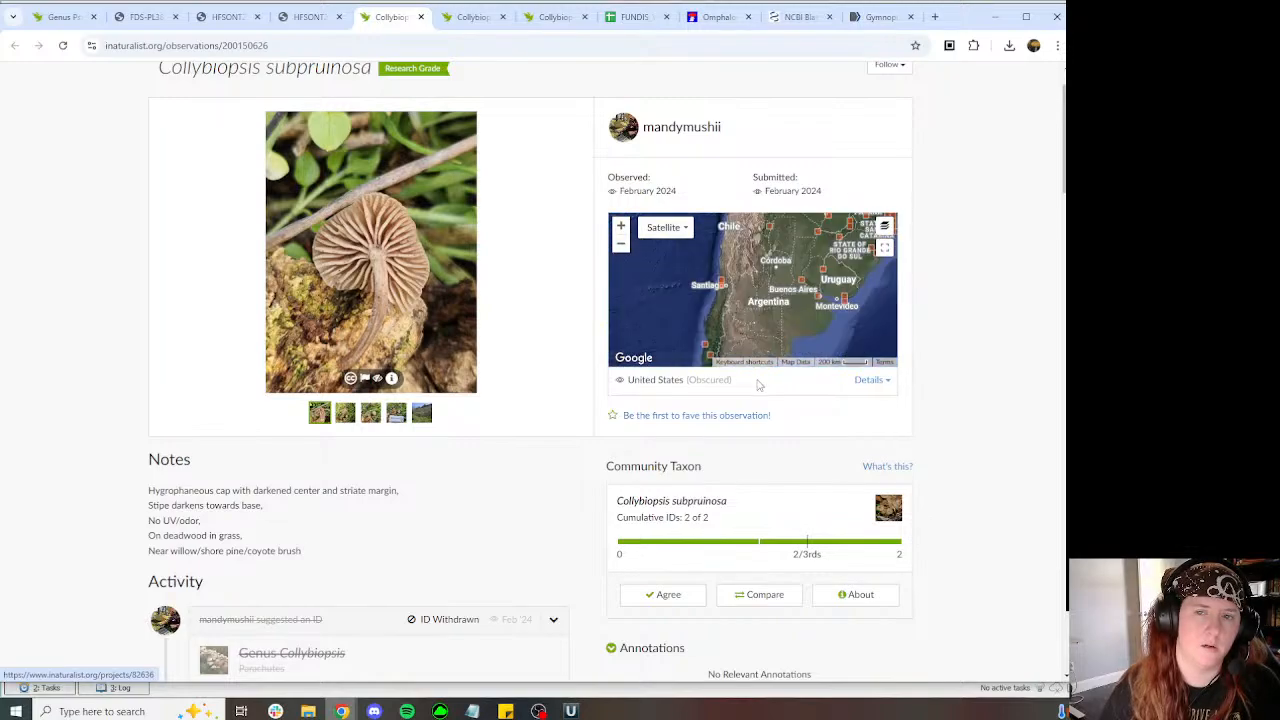
{"action": "scroll", "coordinate": [724, 274], "scroll_direction": "down", "scroll_amount": 3}
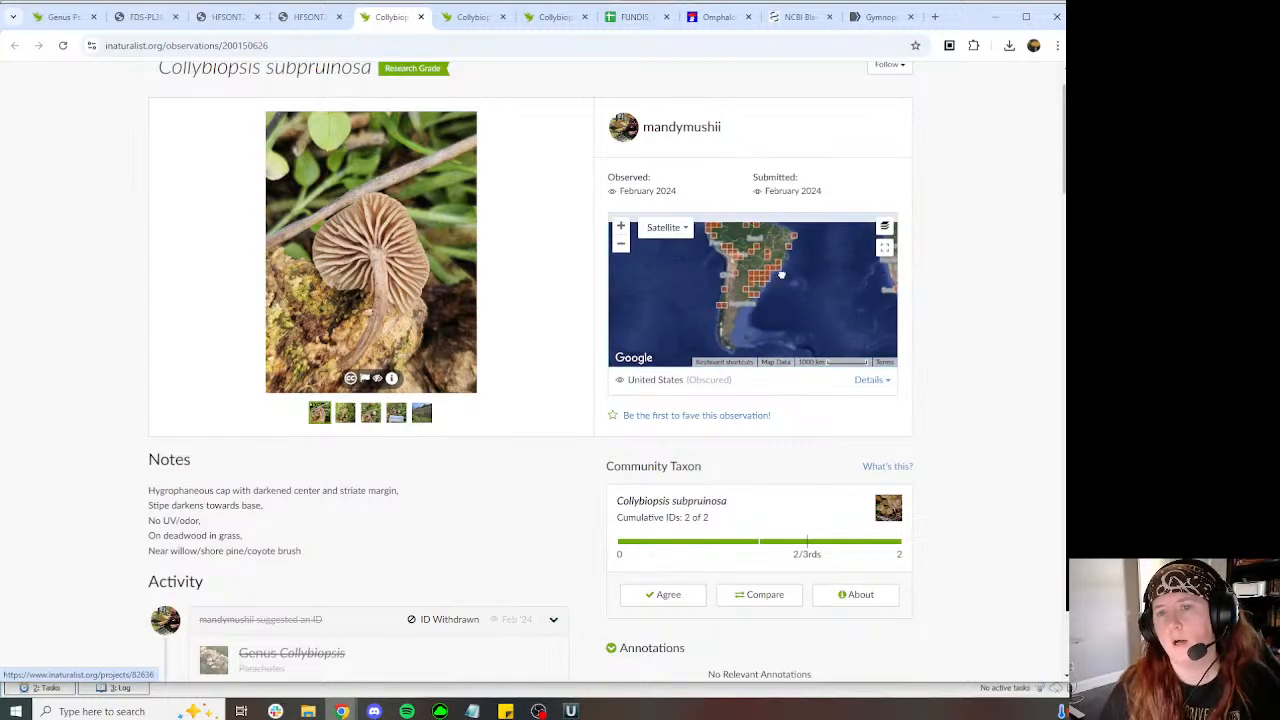
{"action": "left_click_drag", "start_coordinate": [783, 274], "coordinate": [754, 402]}
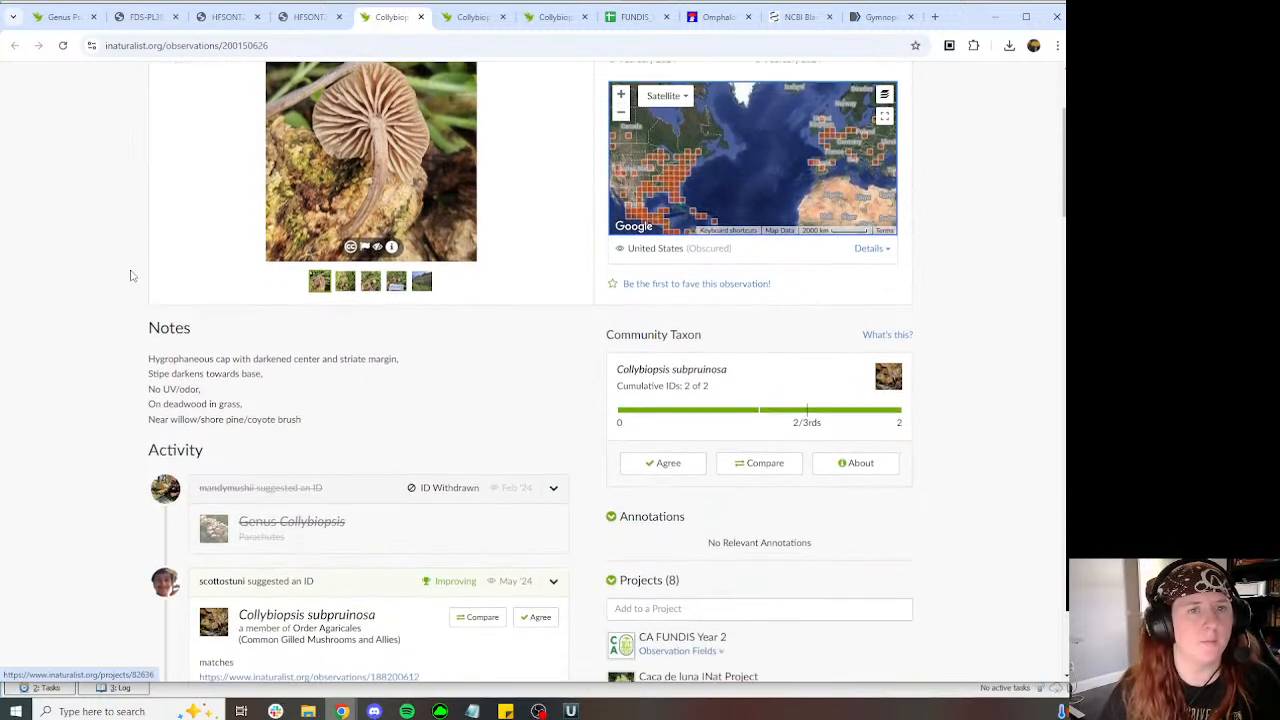
{"action": "scroll", "coordinate": [128, 272], "scroll_direction": "down", "scroll_amount": 2}
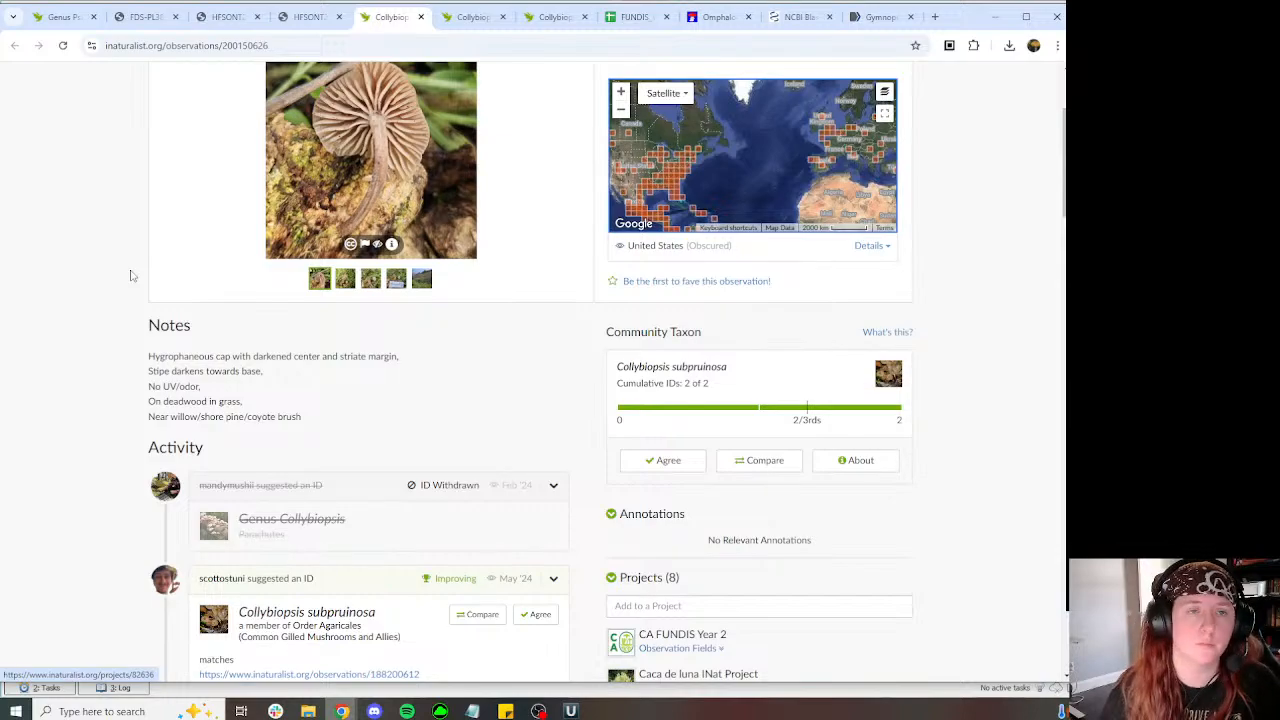
Step: Check iNaturalist observations 58429560 and 187448638, and review the collection locations of the NCBI and MycoBLAST hits on the FDS-CA-01041 MycoMap page
{"action": "left_click", "coordinate": [530, 17]}
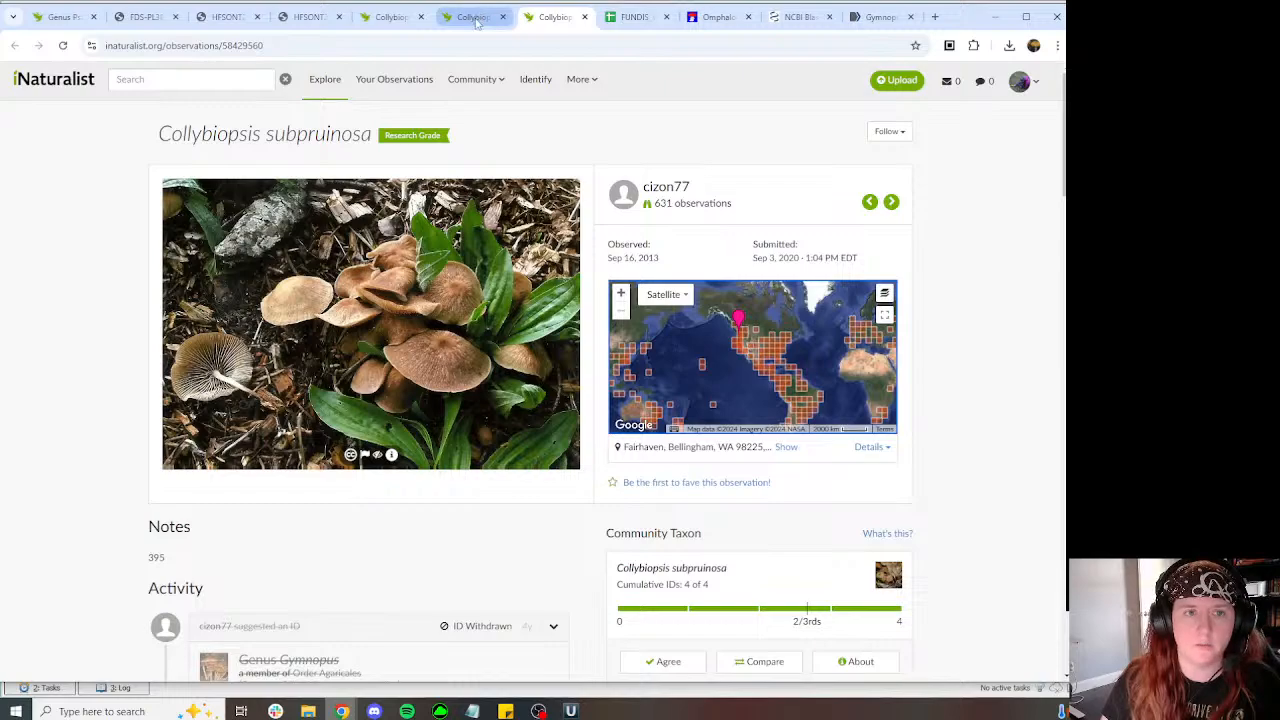
{"action": "left_click", "coordinate": [476, 20]}
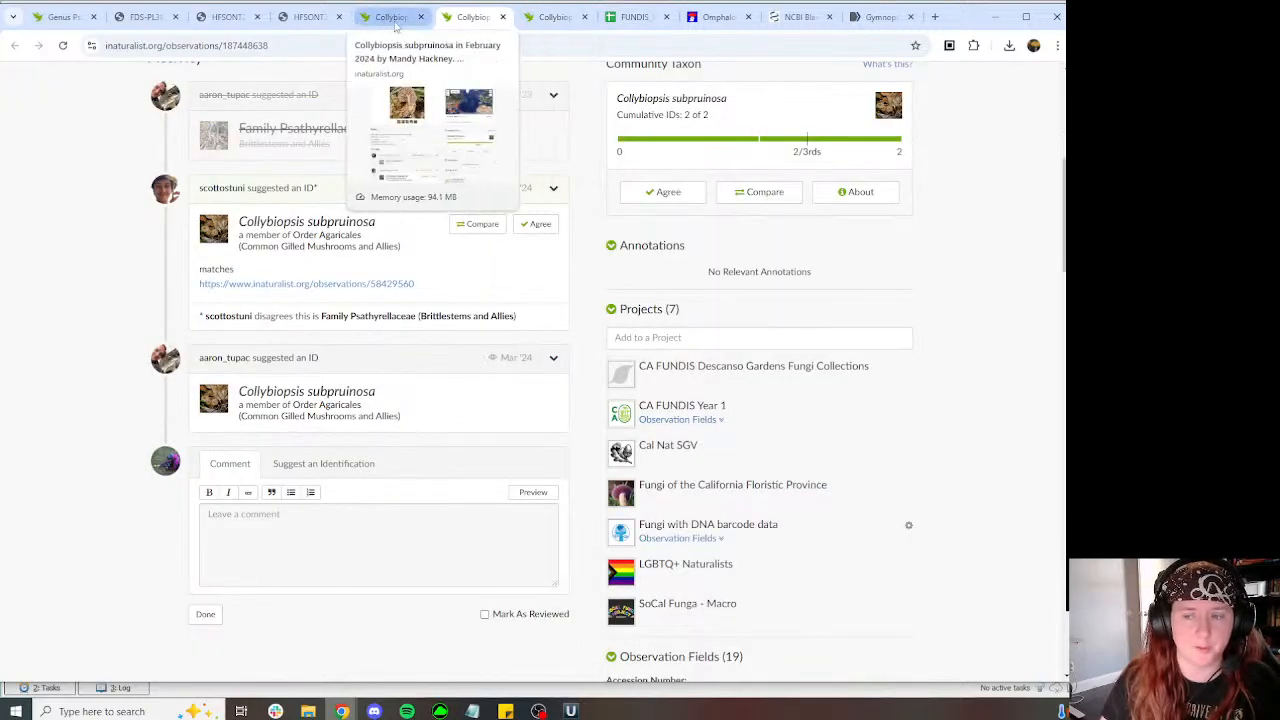
{"action": "left_click", "coordinate": [311, 22]}
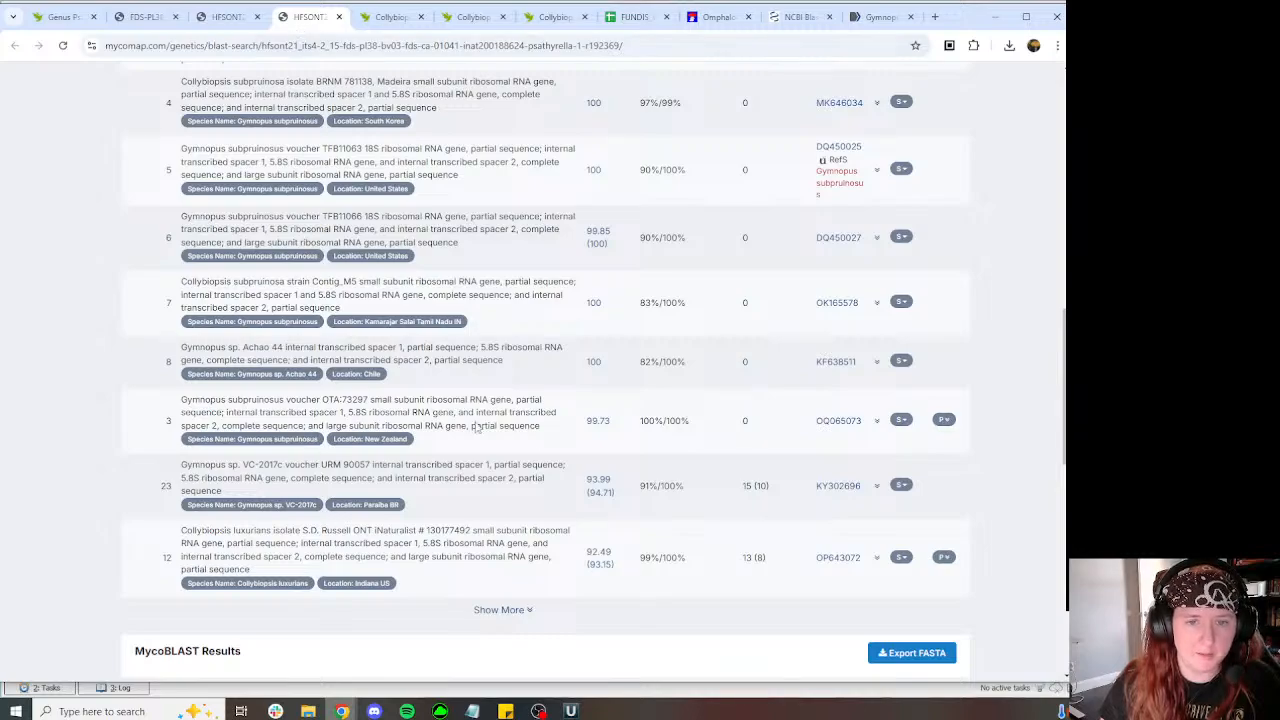
{"action": "scroll", "coordinate": [479, 425], "scroll_direction": "up", "scroll_amount": 3}
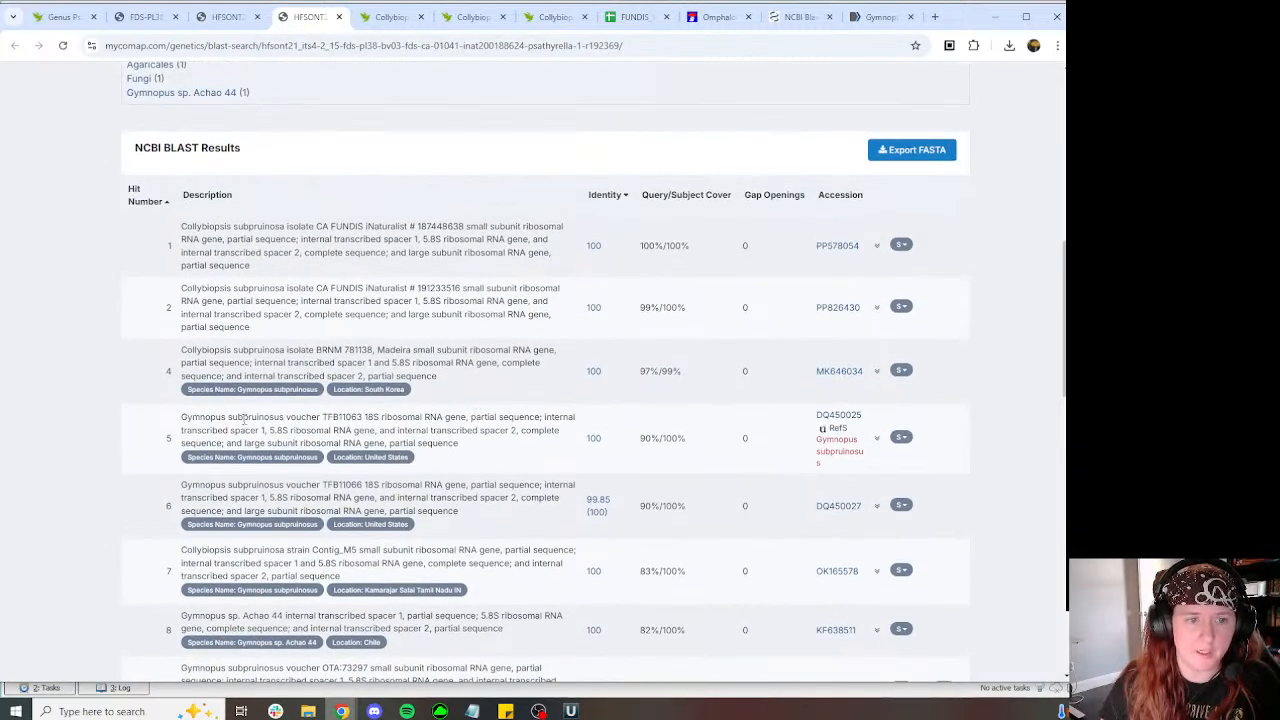
{"action": "scroll", "coordinate": [243, 419], "scroll_direction": "down", "scroll_amount": 2}
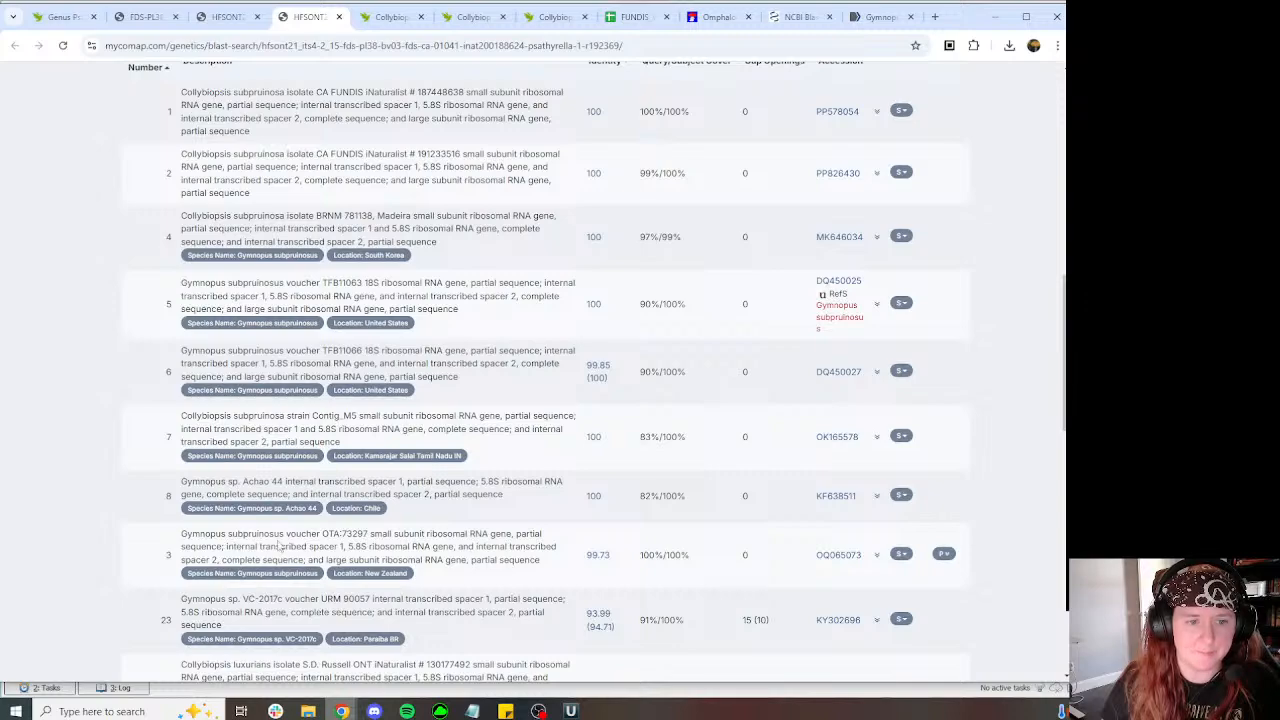
{"action": "scroll", "coordinate": [273, 545], "scroll_direction": "down", "scroll_amount": 2}
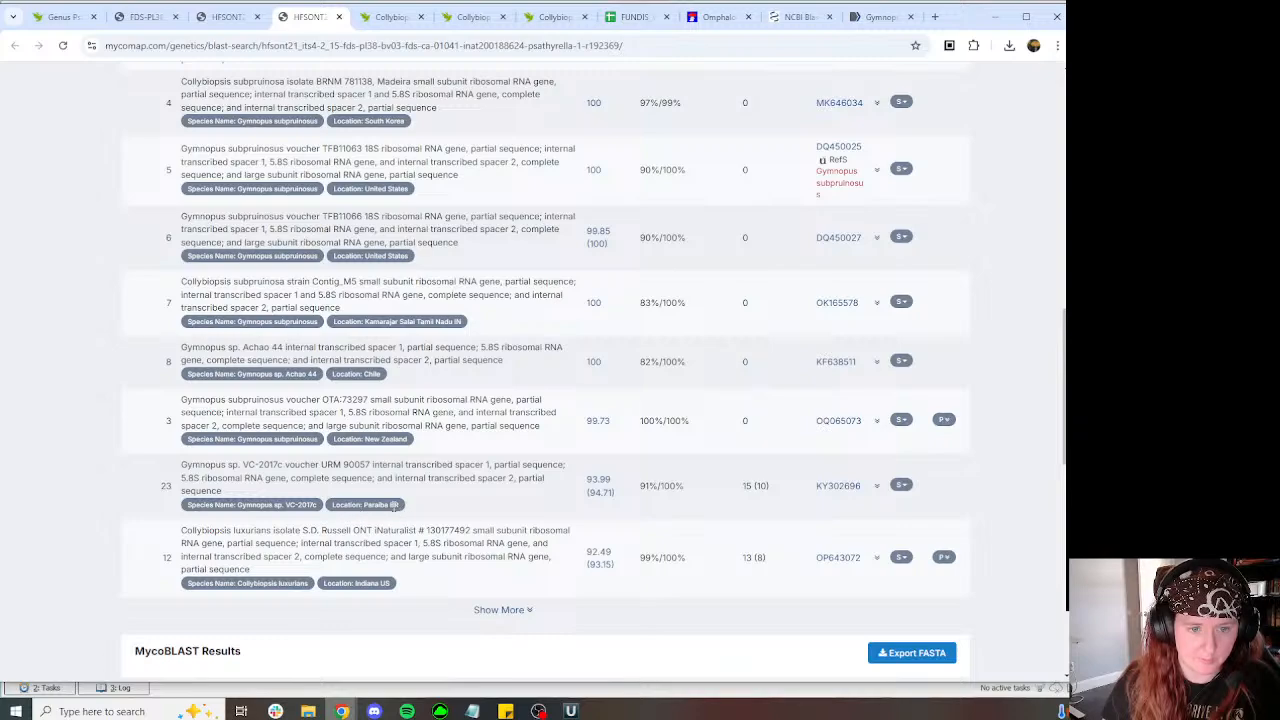
{"action": "left_click_drag", "start_coordinate": [401, 504], "coordinate": [362, 504]}
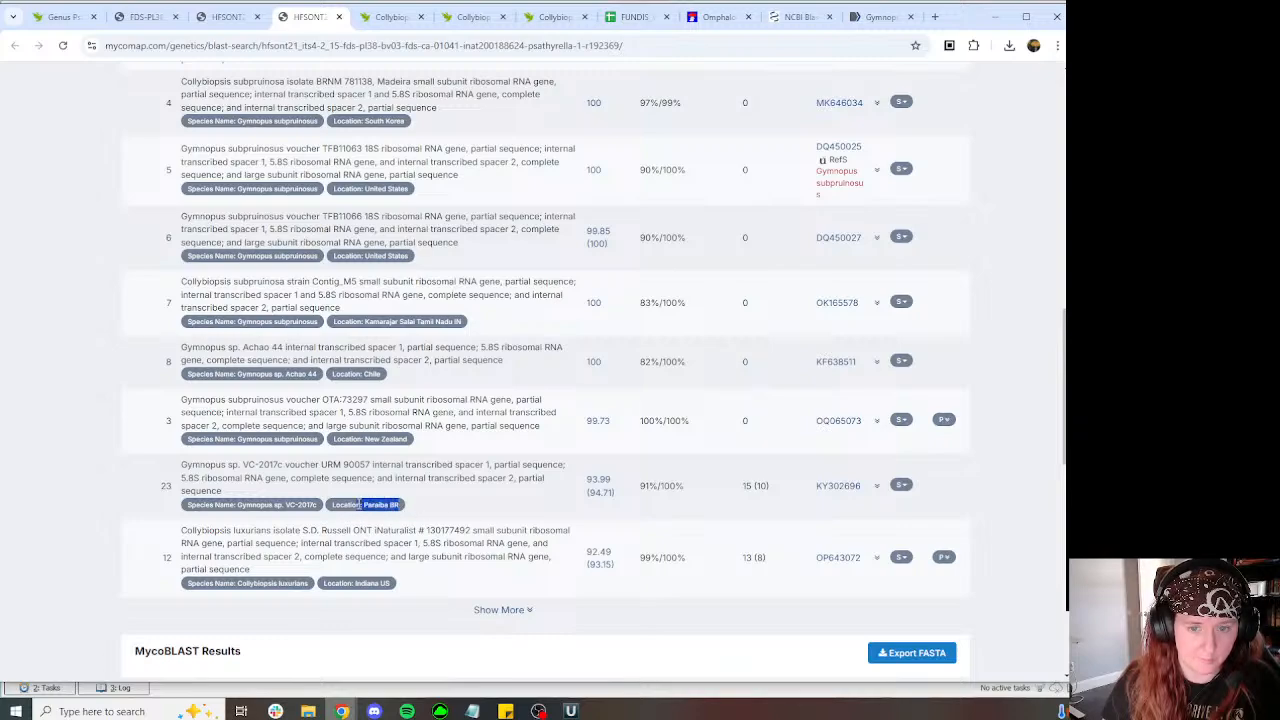
{"action": "scroll", "coordinate": [466, 457], "scroll_direction": "up", "scroll_amount": 5}
{"action": "scroll", "coordinate": [470, 457], "scroll_direction": "down", "scroll_amount": 9}
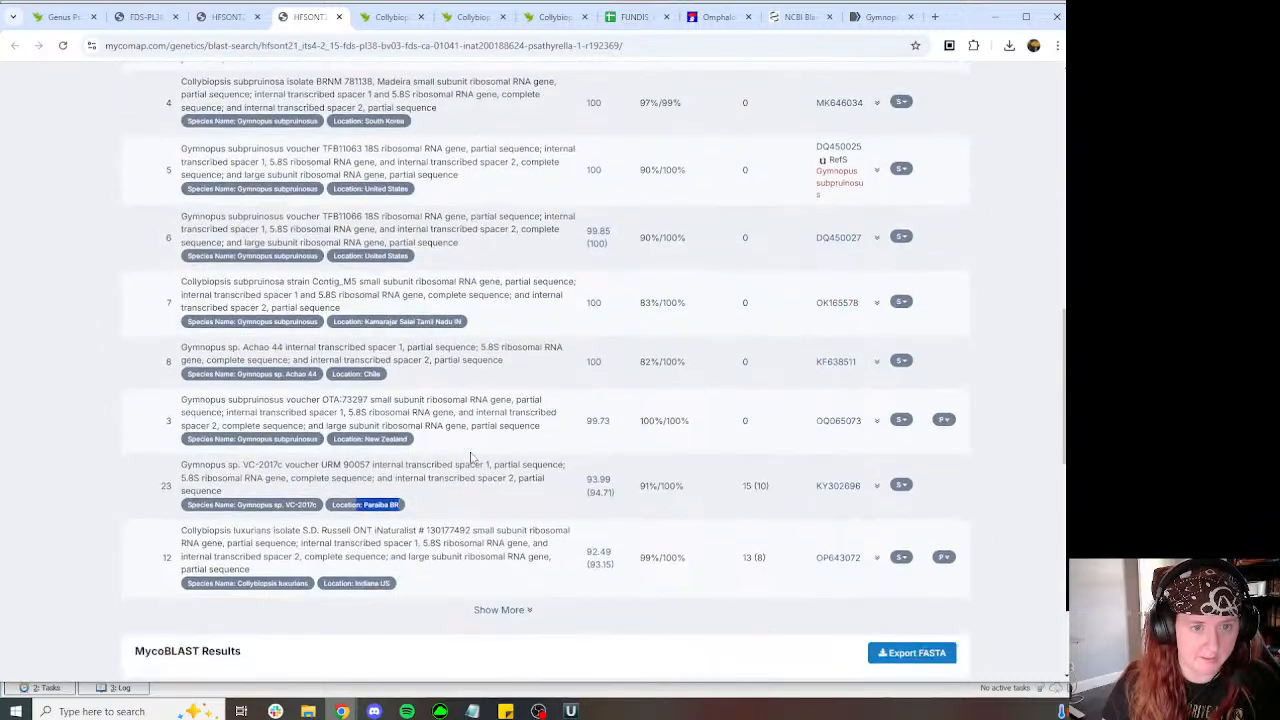
{"action": "scroll", "coordinate": [474, 458], "scroll_direction": "down", "scroll_amount": 2}
{"action": "scroll", "coordinate": [474, 458], "scroll_direction": "up", "scroll_amount": 2}
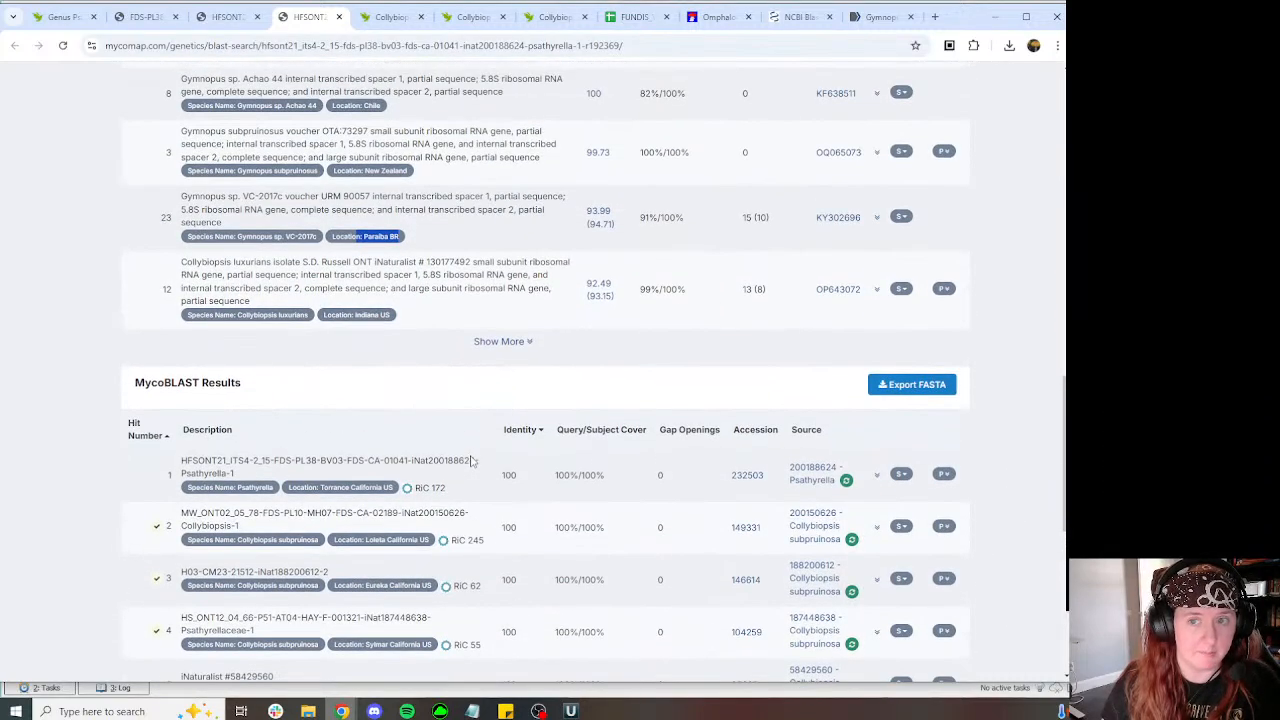
Step: Open indexfungorum.org in a new tab and go to its name search page
{"action": "left_click", "coordinate": [872, 18]}
{"action": "left_click", "coordinate": [935, 17]}
{"action": "type", "text": "inde"}
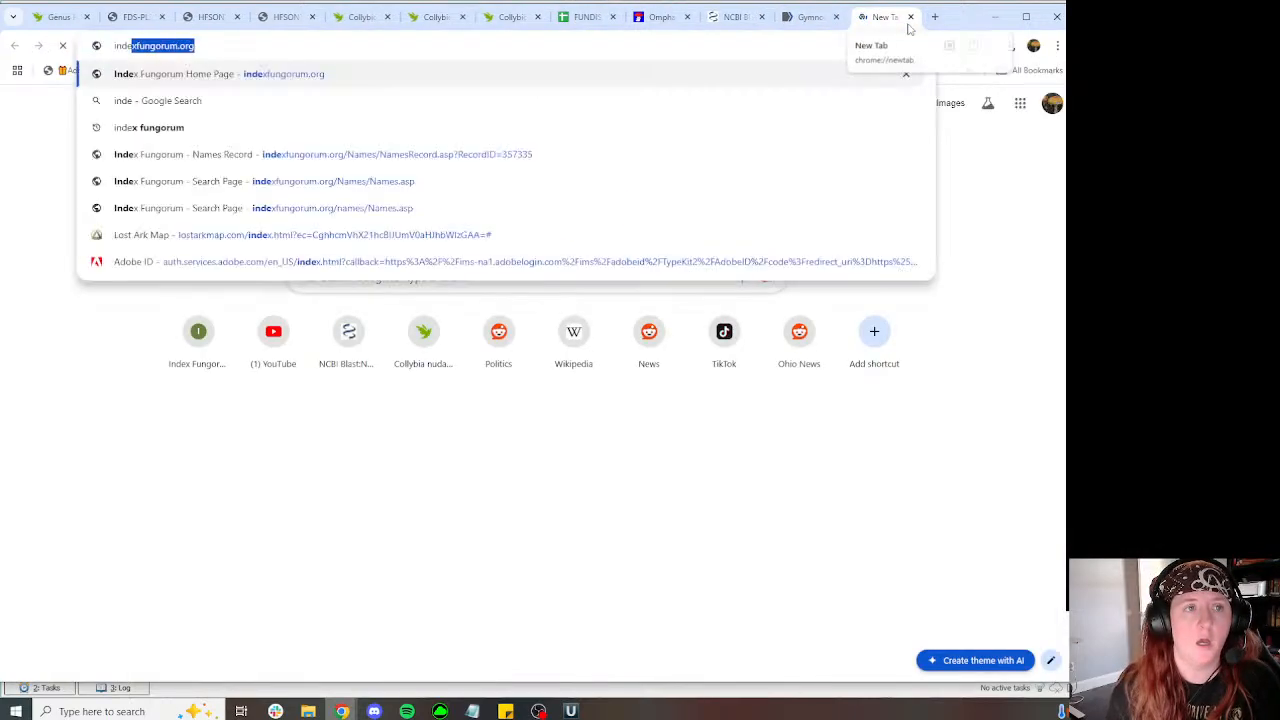
{"action": "key", "text": "Return"}
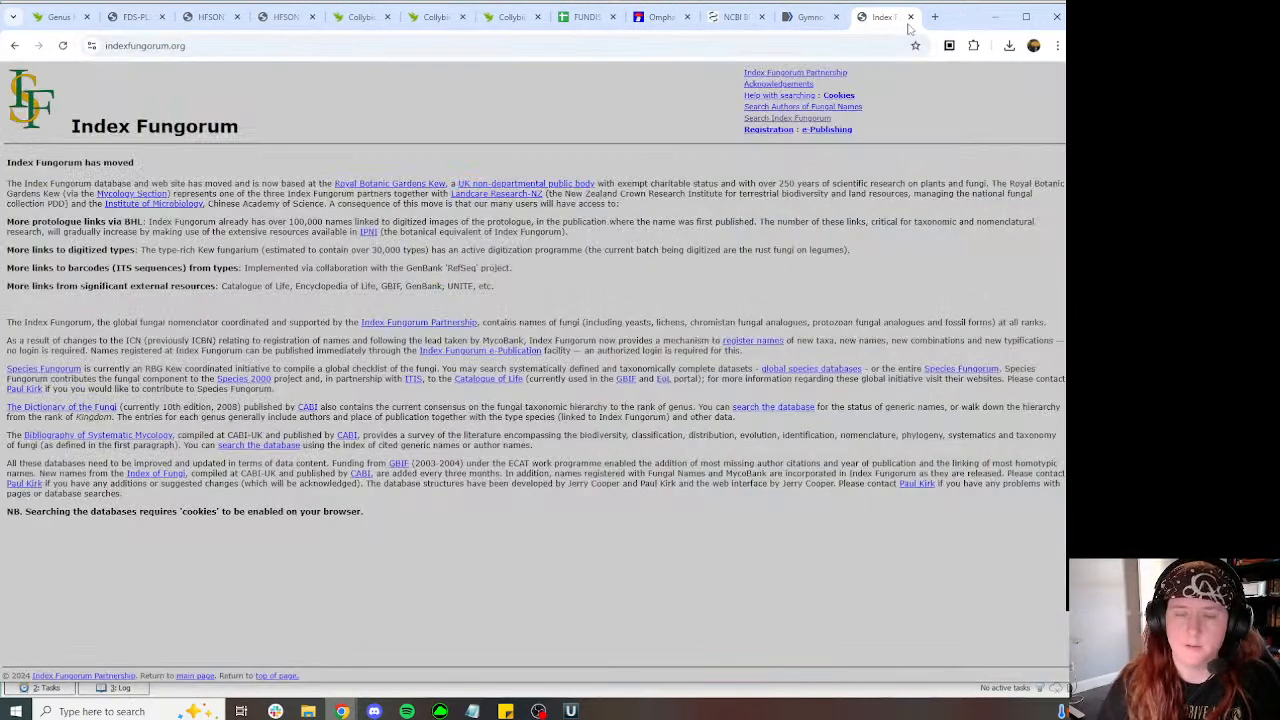
{"action": "left_click", "coordinate": [787, 119]}
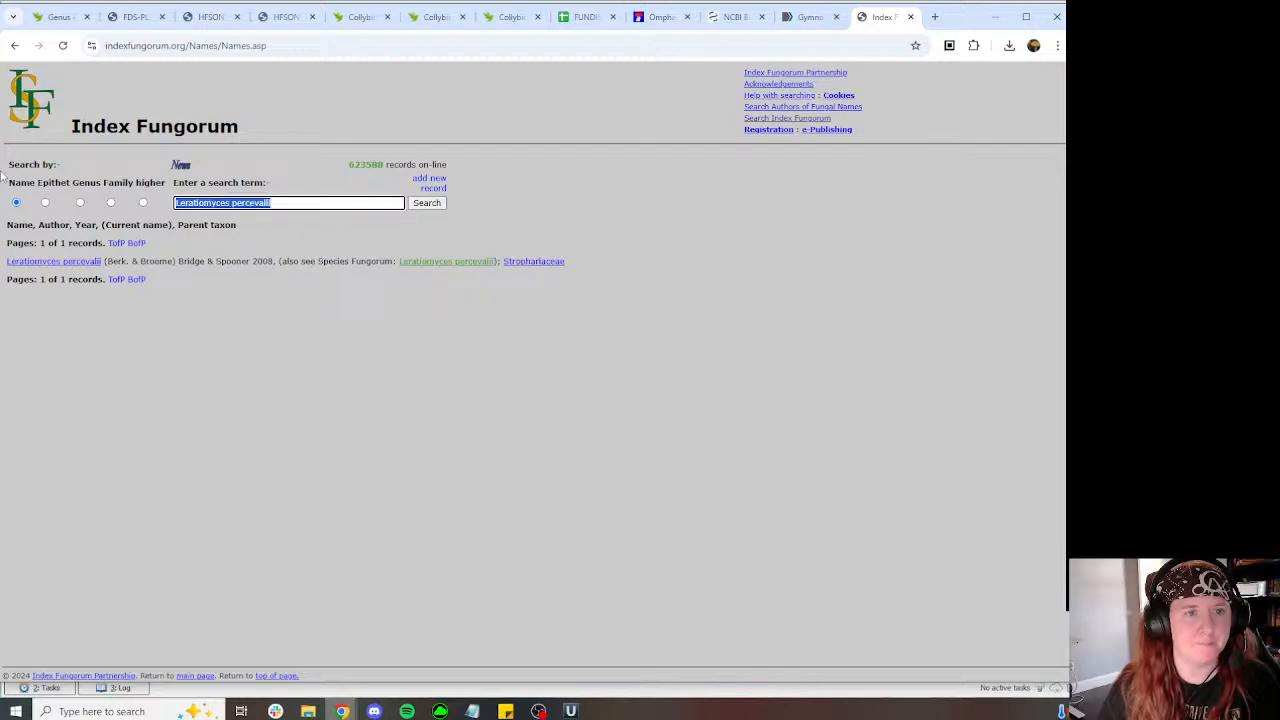
Step: Try to find the species in Index Fungorum by searching for the name "collybiopsis subpruniosa"
{"action": "type", "text": "collybiopsis sub"}
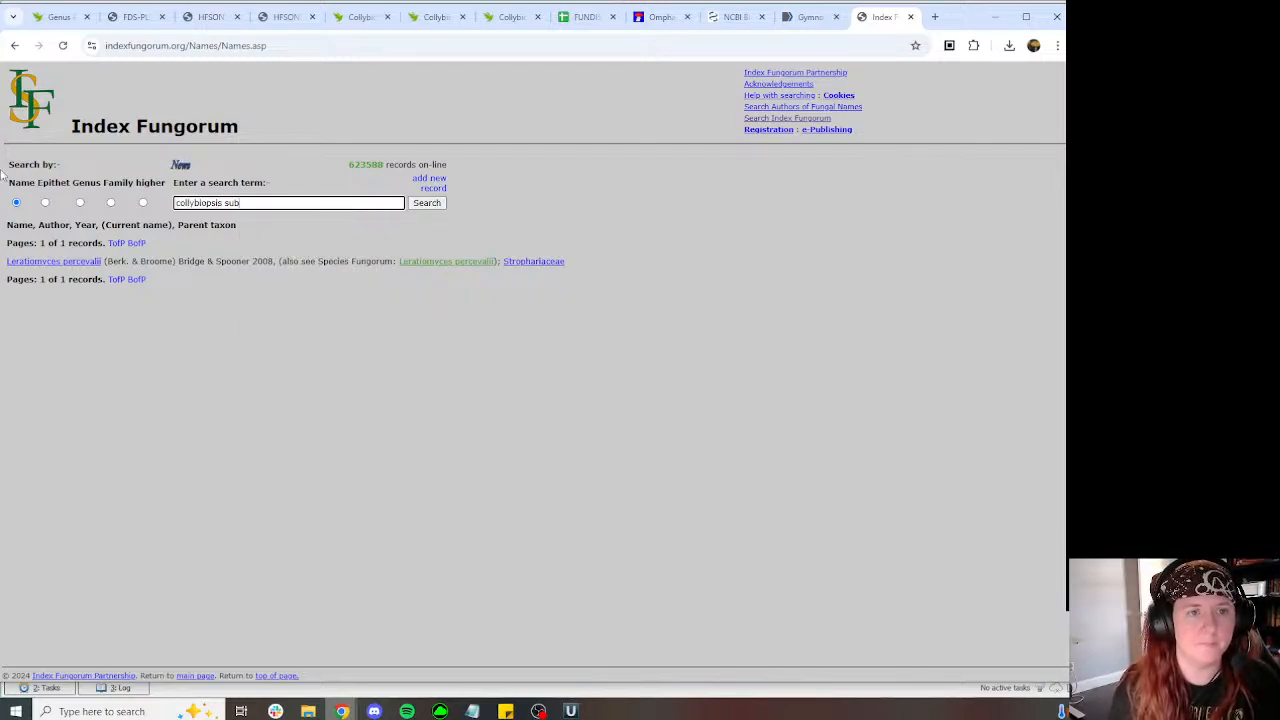
{"action": "type", "text": "pruniosa"}
{"action": "key", "text": "Return"}
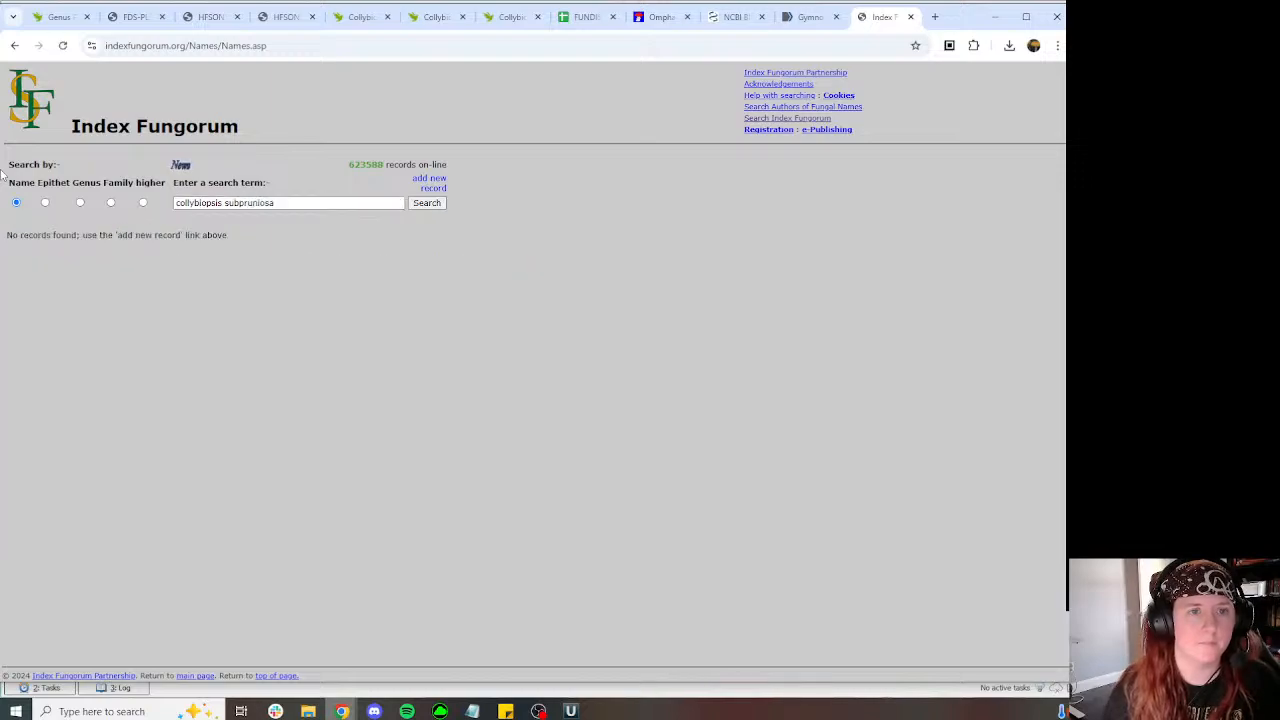
Step: Copy the name Collybiopsis subpruinosa from iNaturalist observation 187448638 and search Index Fungorum for it
{"action": "left_click", "coordinate": [436, 17]}
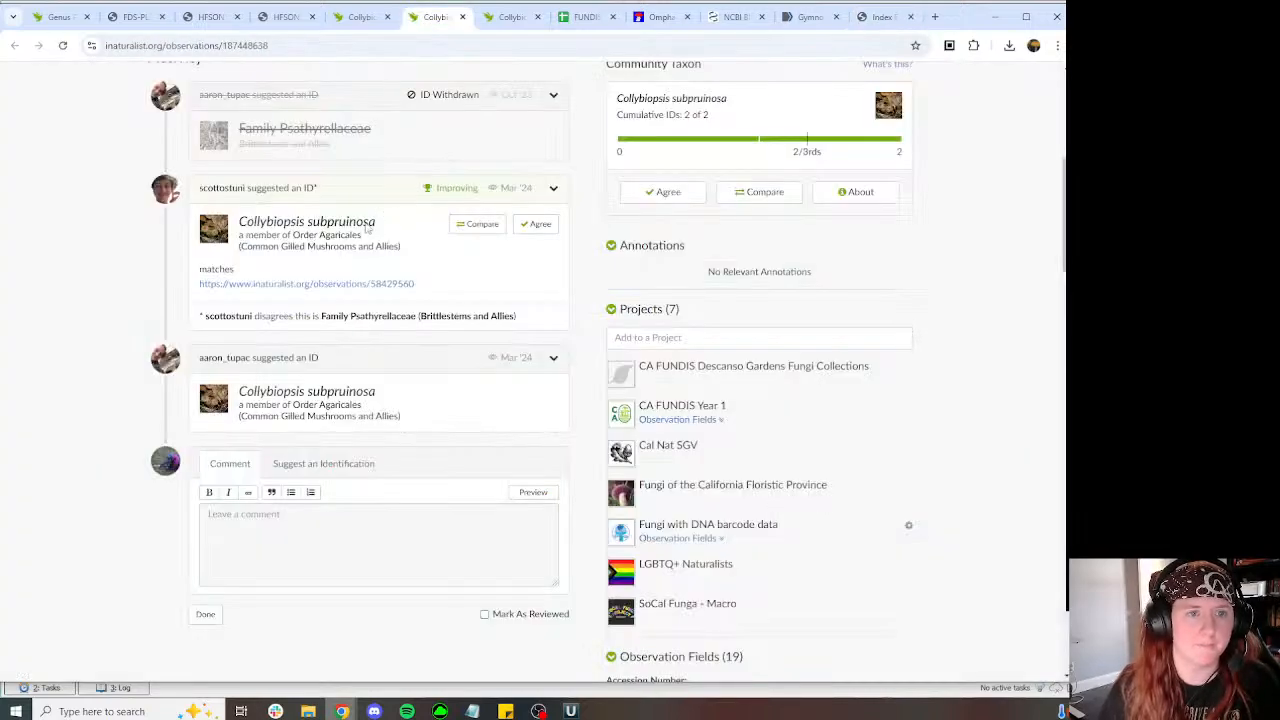
{"action": "left_click_drag", "start_coordinate": [376, 222], "coordinate": [238, 222]}
{"action": "key", "text": "ctrl+c"}
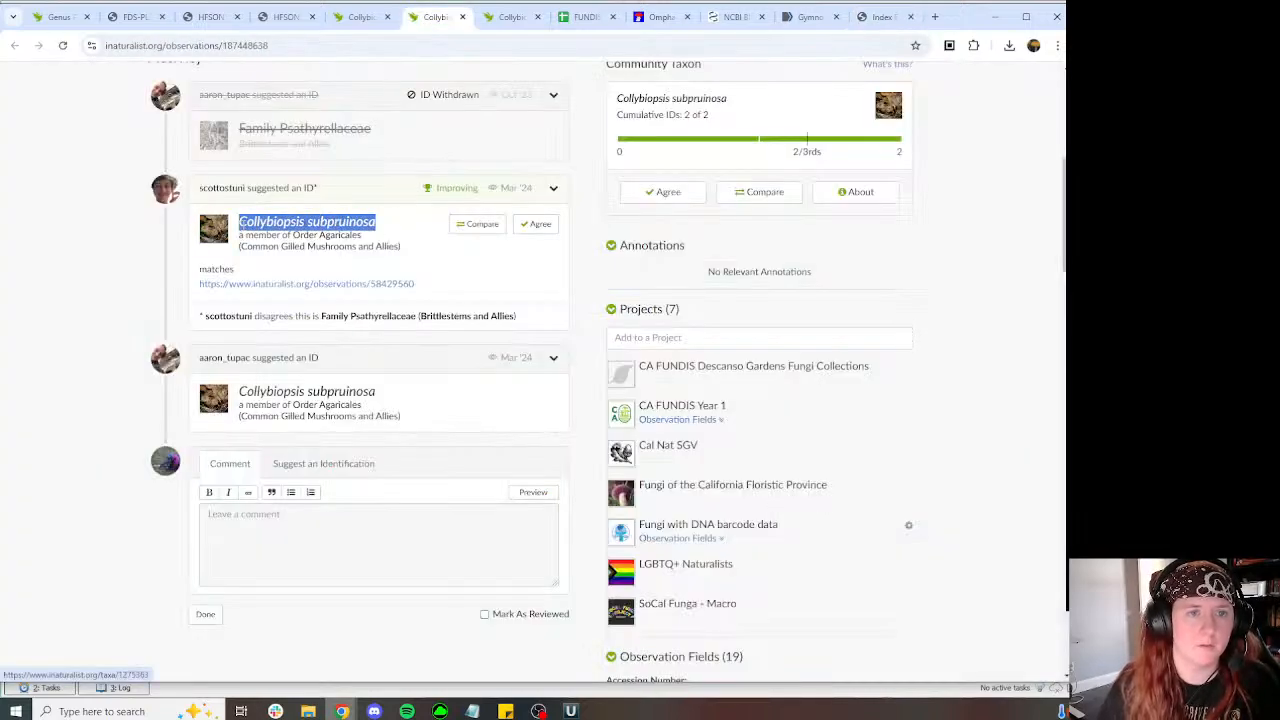
{"action": "left_click", "coordinate": [882, 17]}
{"action": "triple_click", "coordinate": [314, 202]}
{"action": "key", "text": "ctrl+v"}
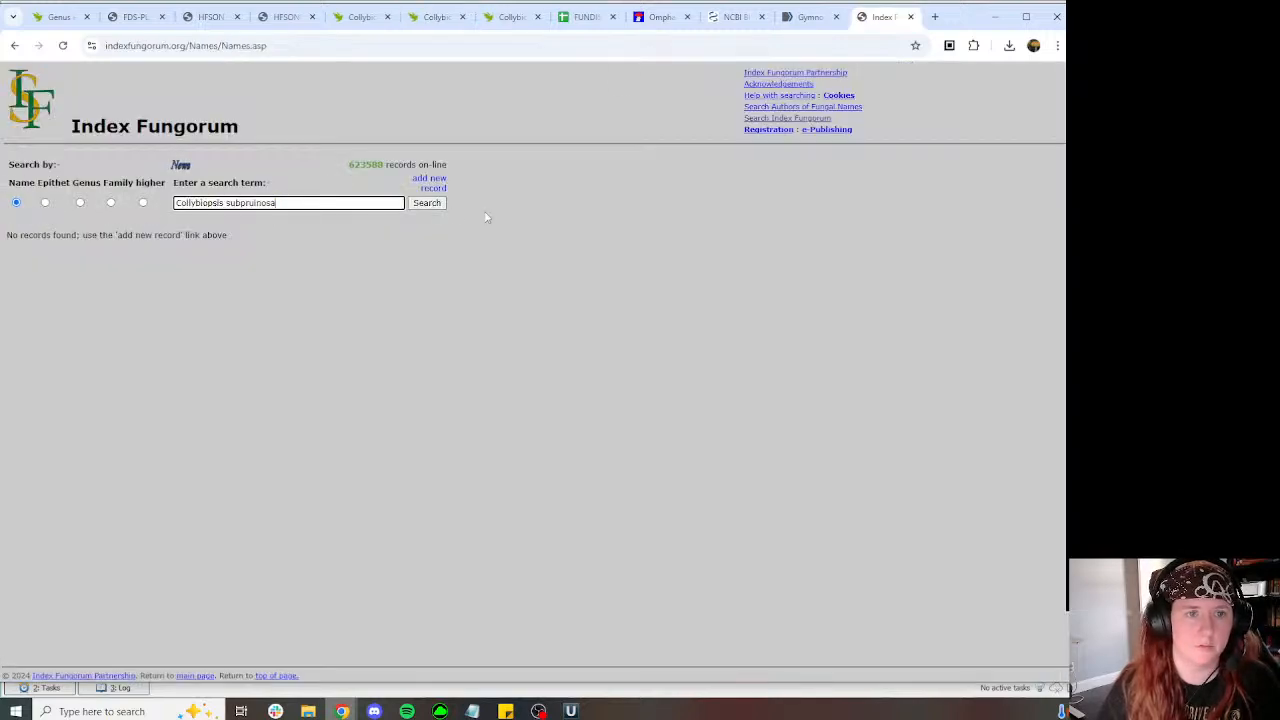
{"action": "left_click", "coordinate": [436, 206]}
Step: Open the Collybiopsis subpruinosa record and its basionym Marasmius subpruinosus, and check the basionym's type locality
{"action": "left_click", "coordinate": [55, 261]}
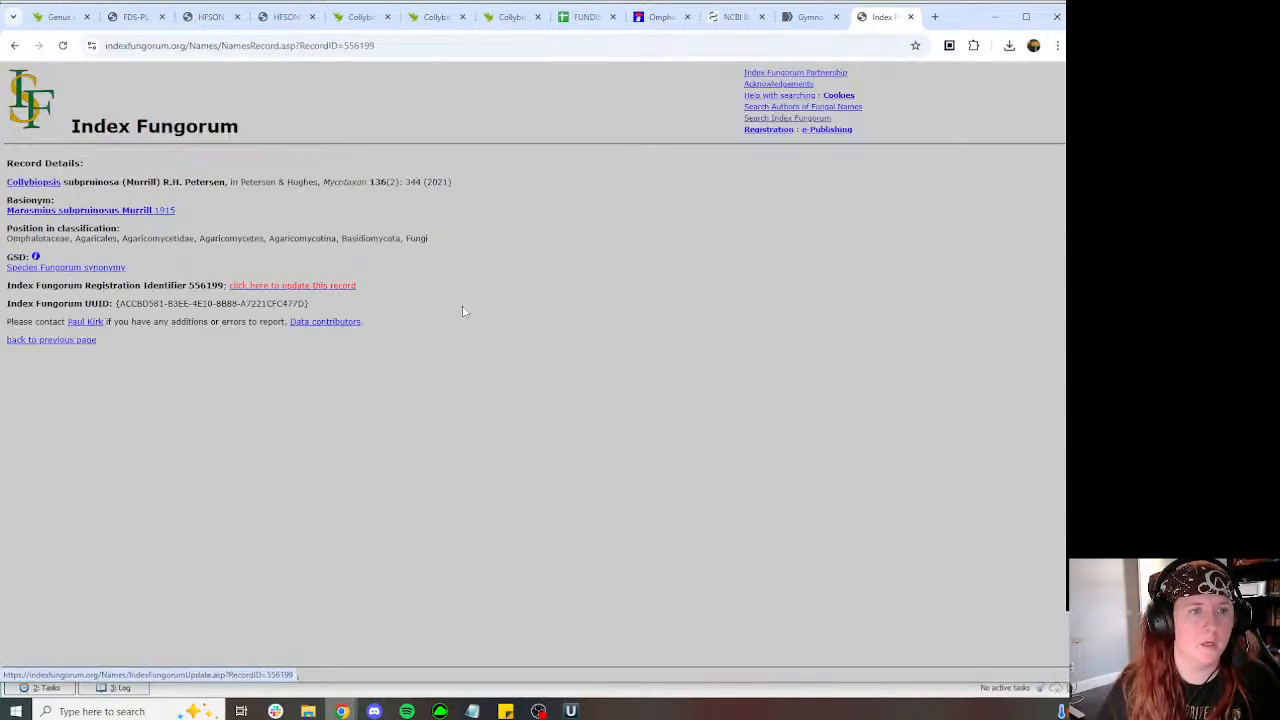
{"action": "left_click", "coordinate": [143, 209]}
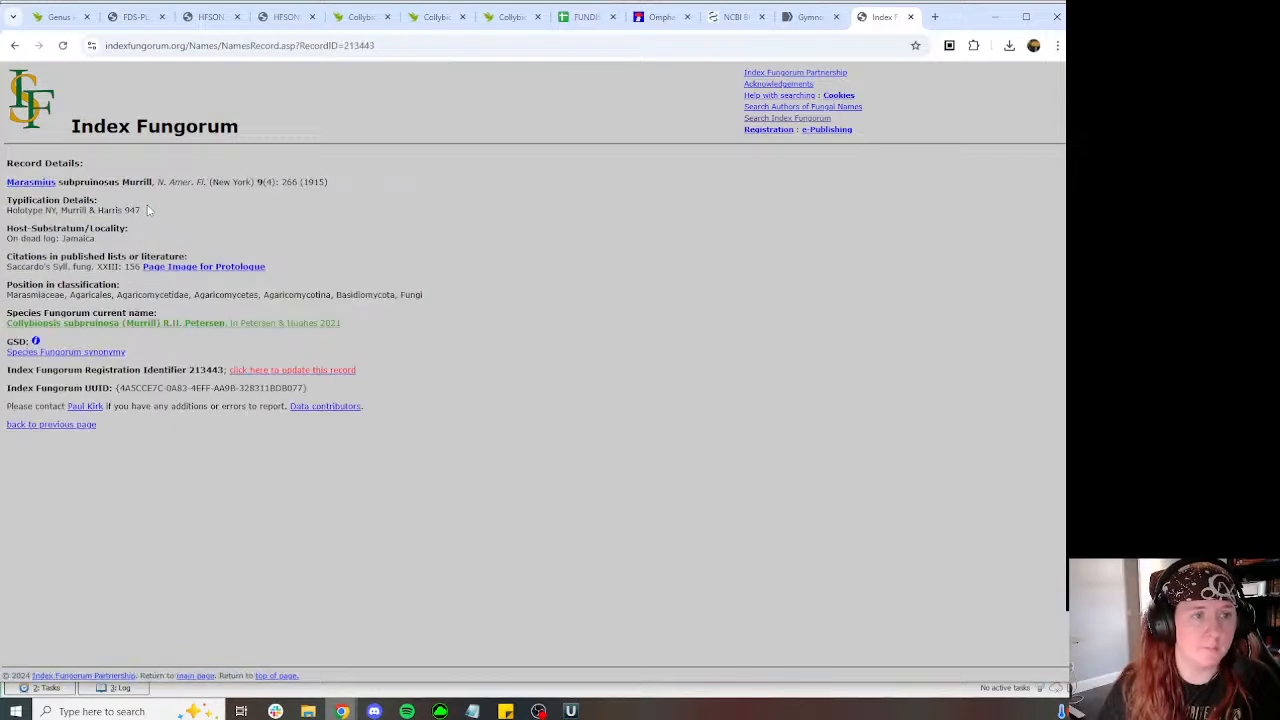
{"action": "left_click_drag", "start_coordinate": [116, 238], "coordinate": [56, 239]}
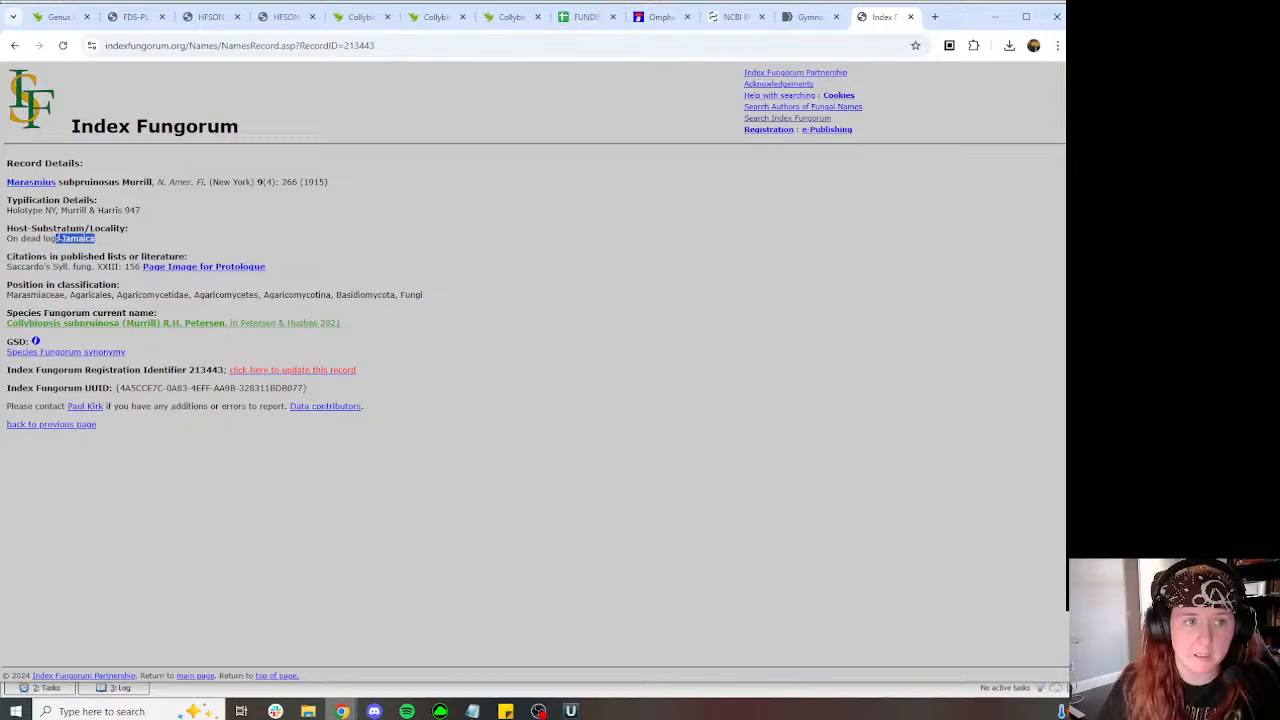
Step: Revisit the open Collybiopsis subpruinosa observations on iNaturalist and return to the MycoMap BLAST results for FDS-CA-01041
{"action": "left_click", "coordinate": [518, 20]}
{"action": "left_click", "coordinate": [422, 22]}
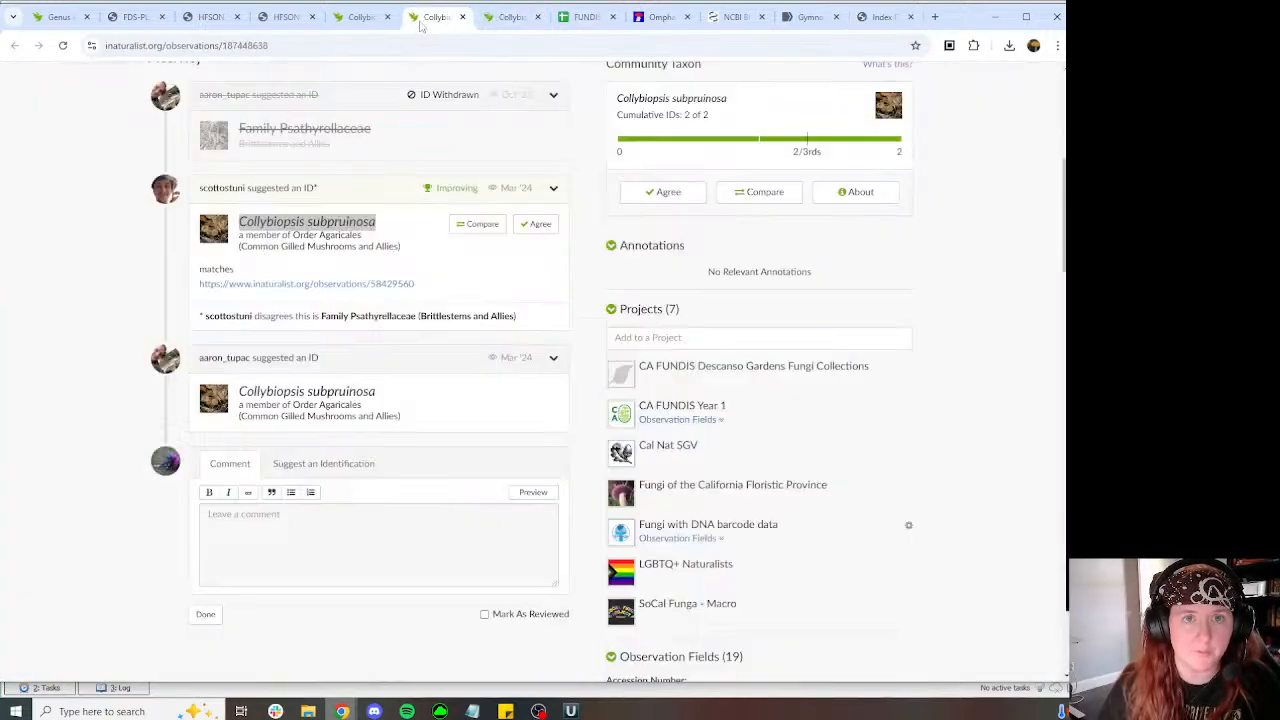
{"action": "left_click", "coordinate": [362, 20]}
{"action": "left_click", "coordinate": [289, 20]}
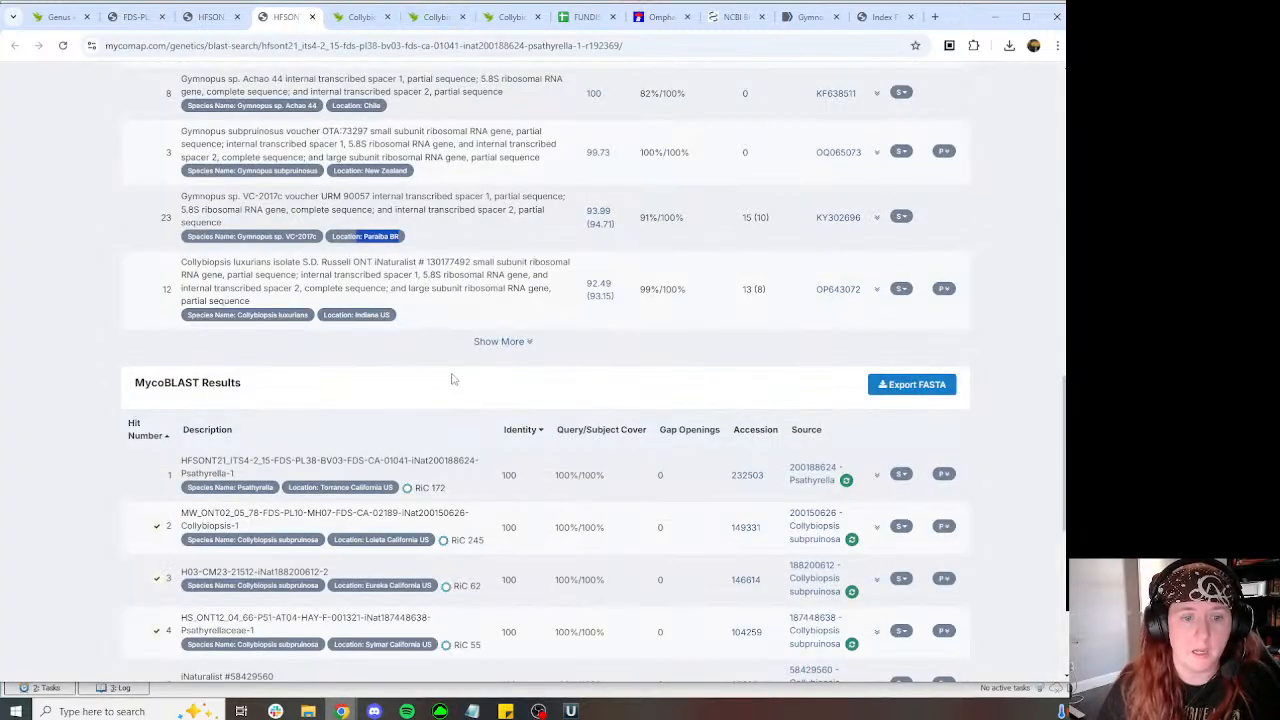
Step: Review the GenBank and MycoBLAST hits for FDS-CA-01041, including their species names and collection locations
{"action": "scroll", "coordinate": [452, 379], "scroll_direction": "down", "scroll_amount": 3}
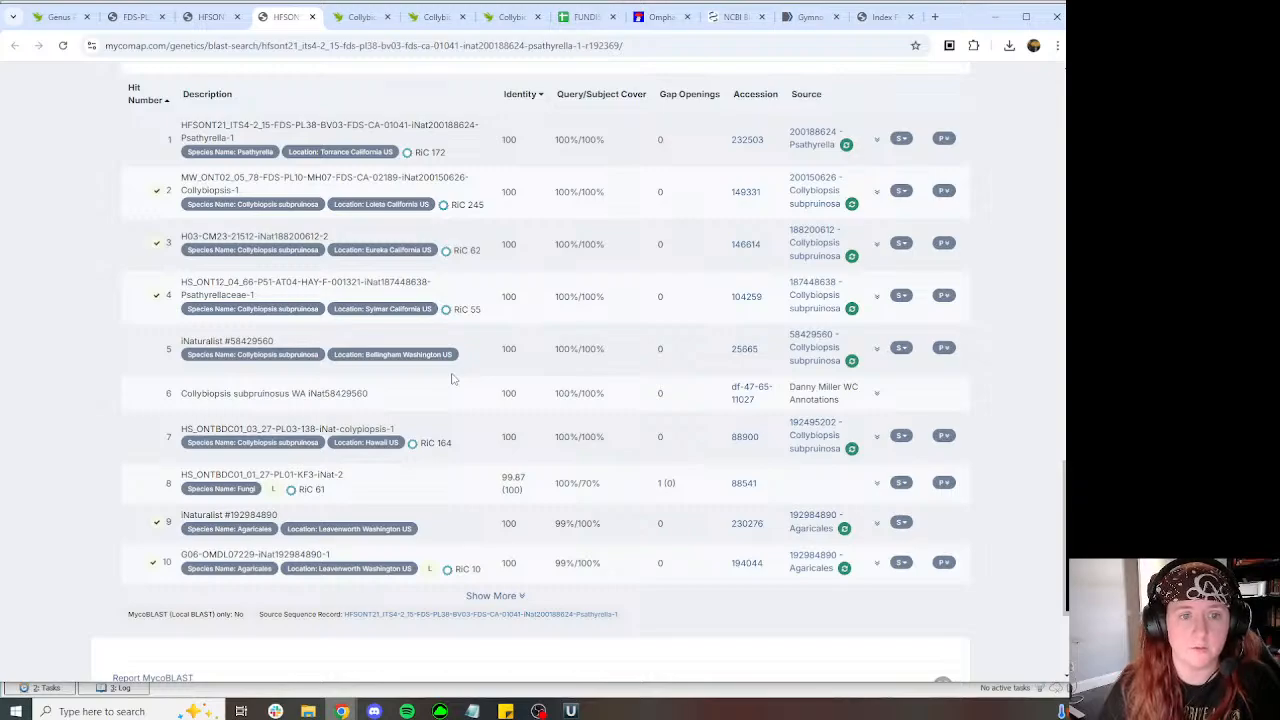
{"action": "scroll", "coordinate": [452, 379], "scroll_direction": "up", "scroll_amount": 4}
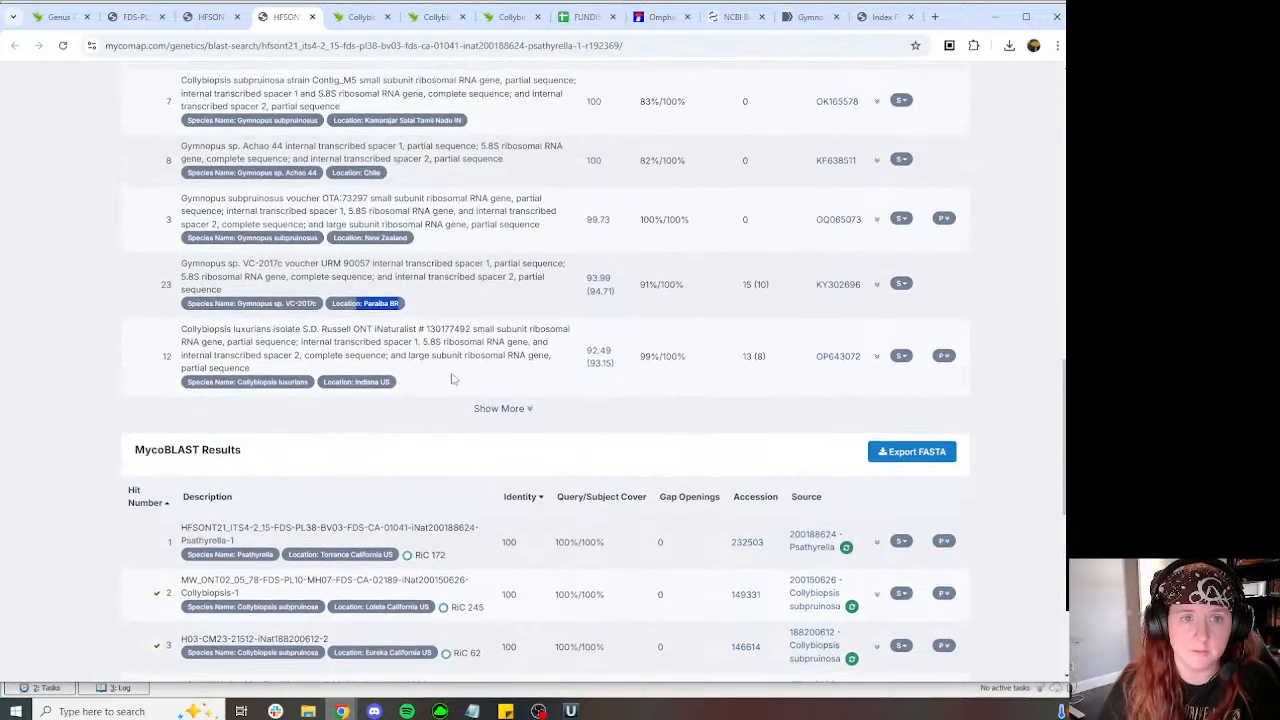
{"action": "scroll", "coordinate": [424, 289], "scroll_direction": "up", "scroll_amount": 3}
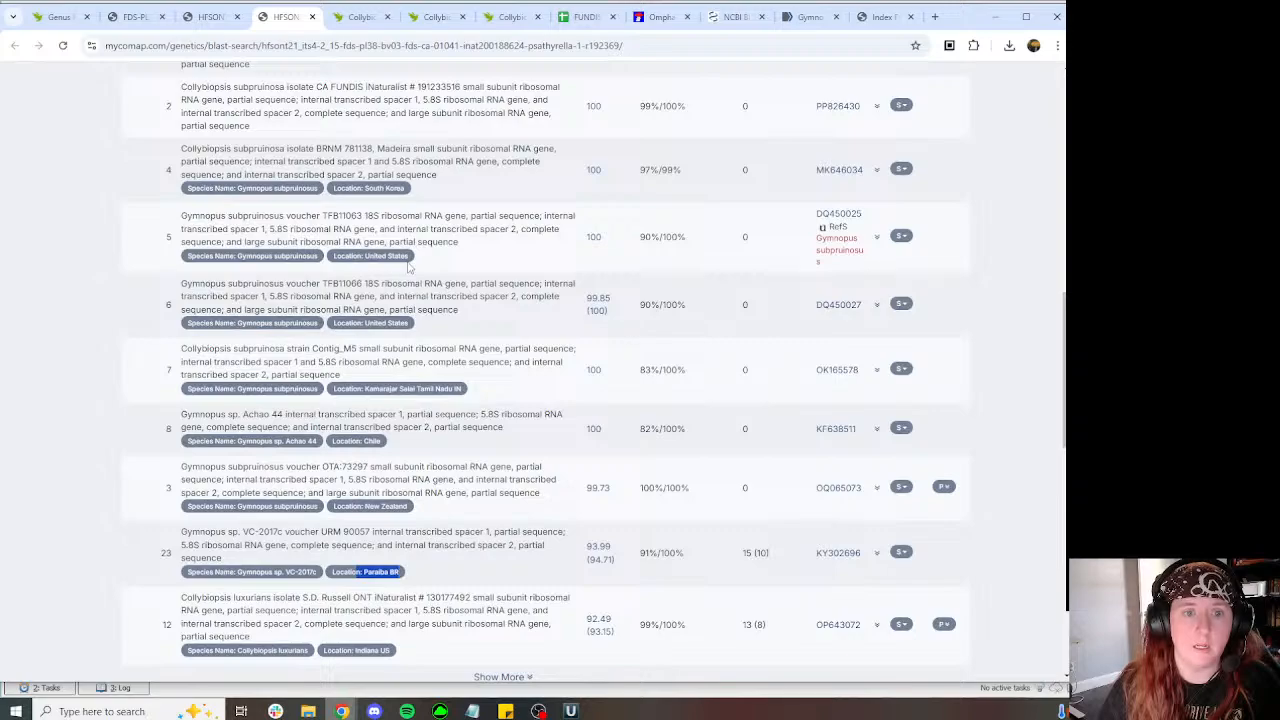
Step: Check the percent identity of GenBank hit AY842952 in the NCBI BLAST results and the Collybiopsis cf. subpruinosa Jamaica entry on the Omphalotaceae page
{"action": "left_click", "coordinate": [880, 17]}
{"action": "left_click", "coordinate": [800, 17]}
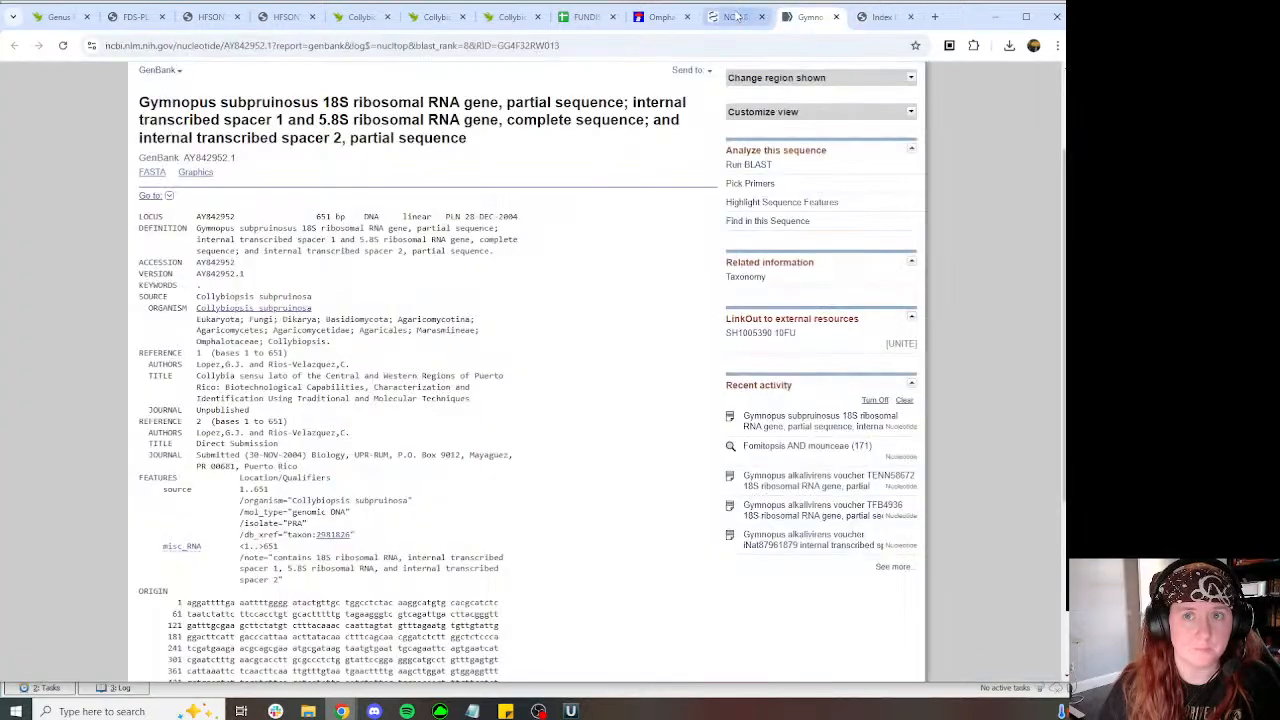
{"action": "left_click", "coordinate": [737, 17]}
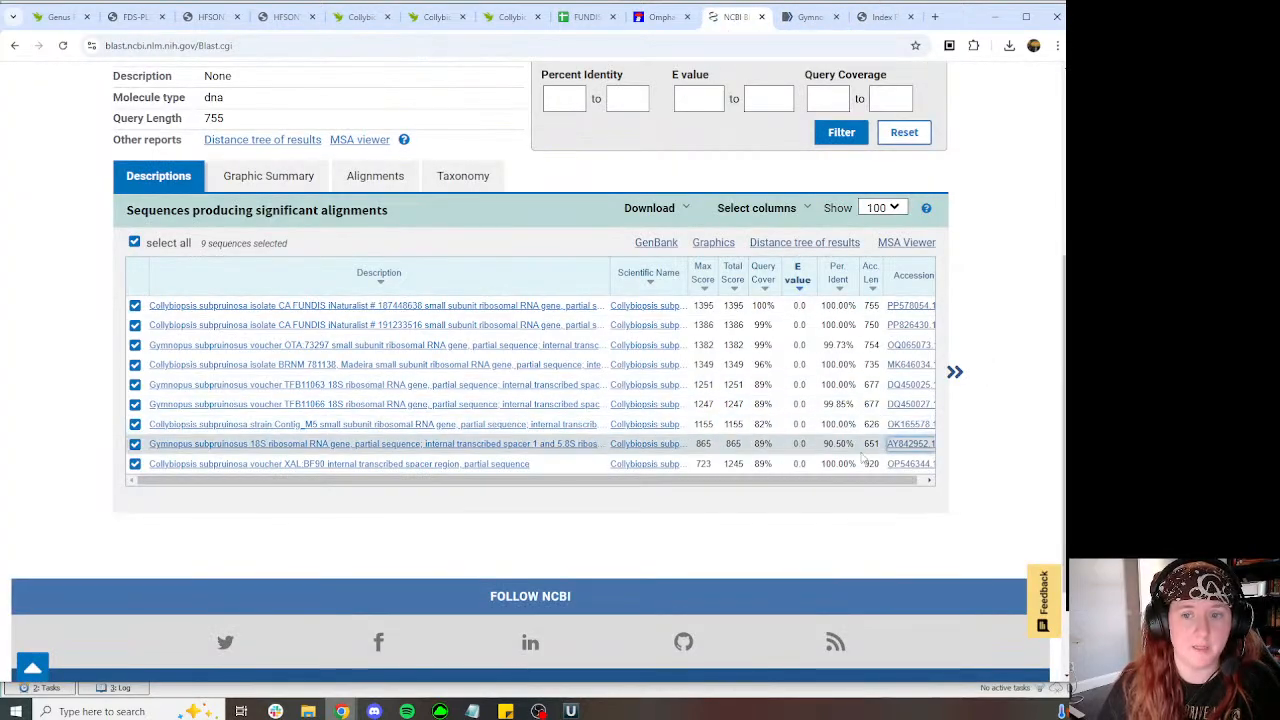
{"action": "left_click_drag", "start_coordinate": [857, 444], "coordinate": [821, 444]}
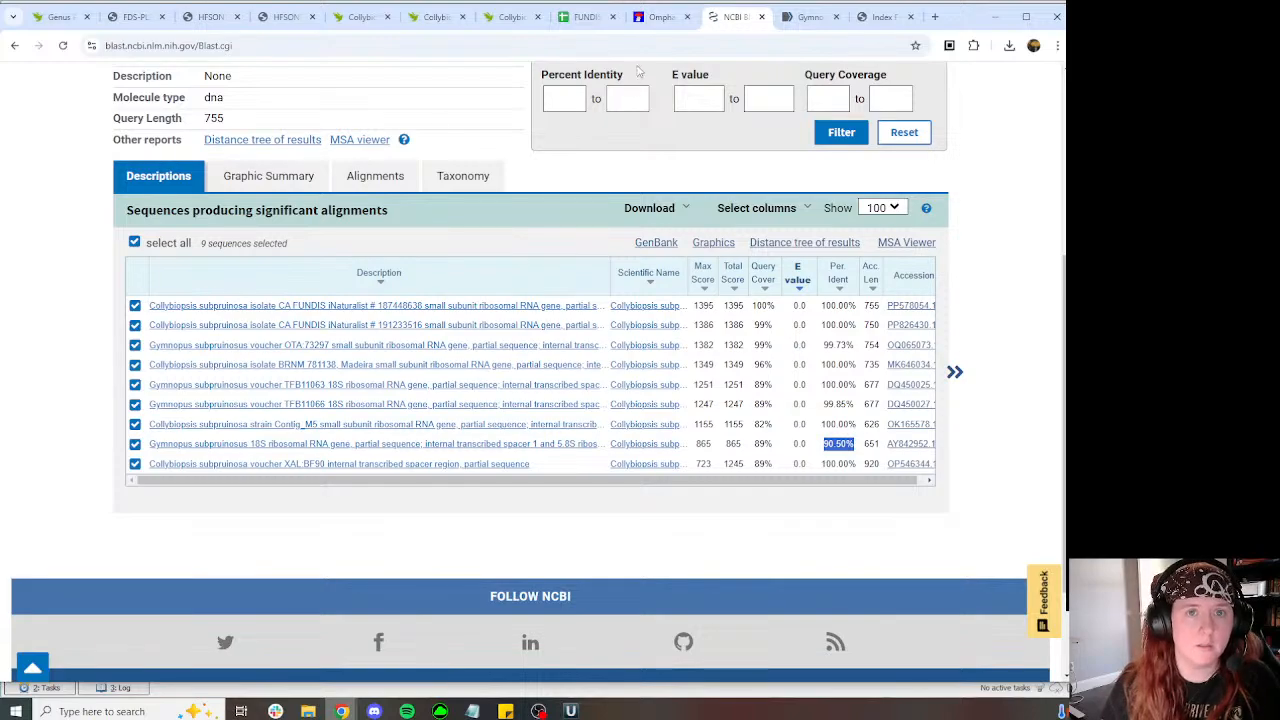
{"action": "left_click", "coordinate": [656, 19]}
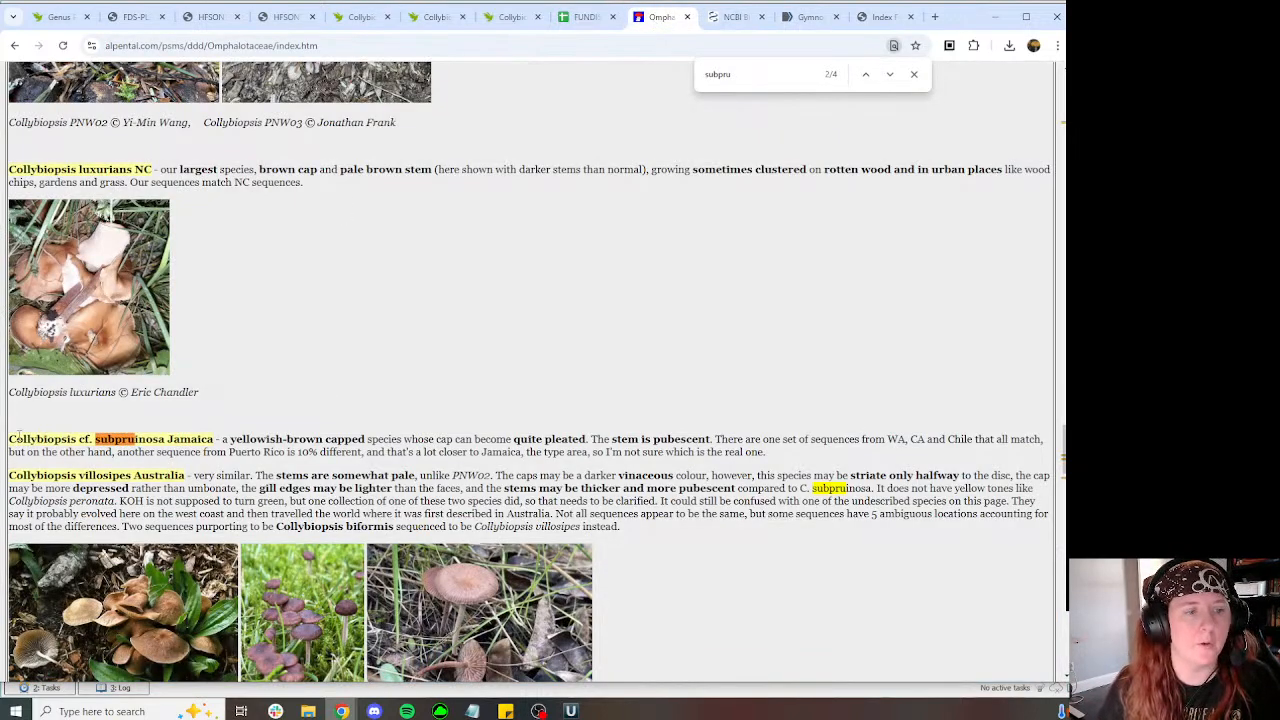
{"action": "left_click_drag", "start_coordinate": [9, 442], "coordinate": [214, 440]}
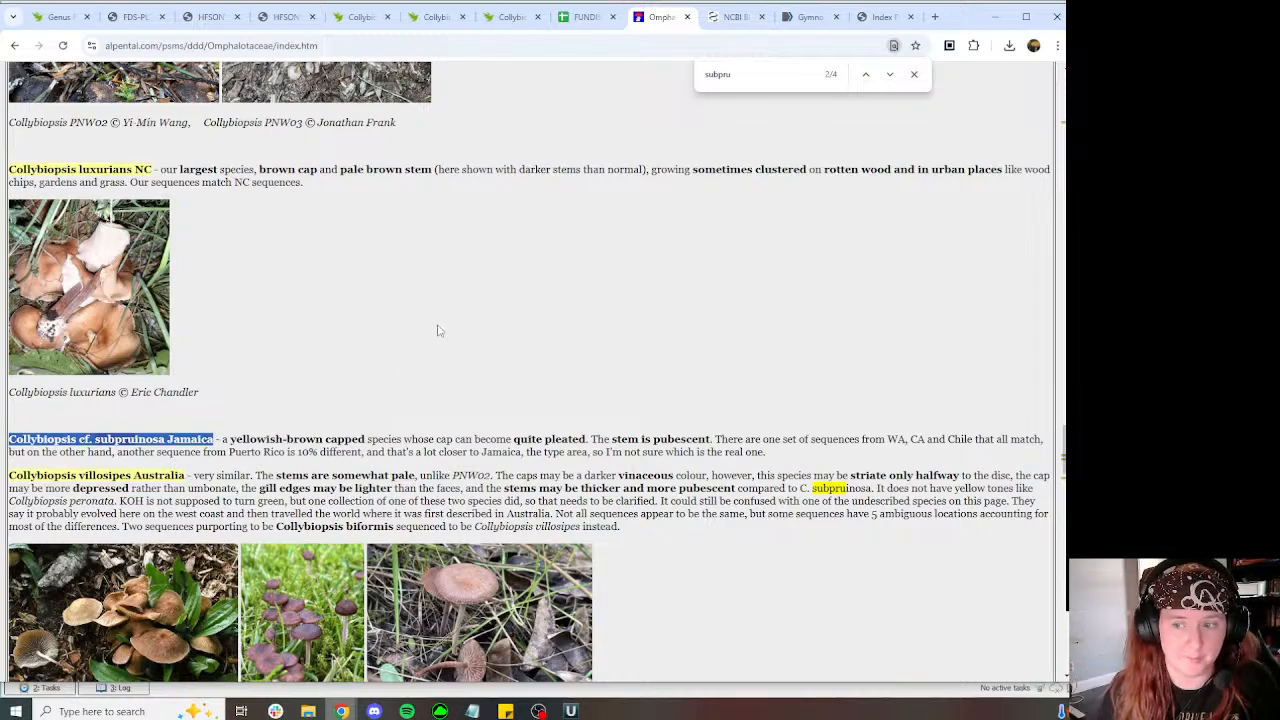
Step: Go to the MycoMap sequence record for FDS-CA-01041 and copy its nucleotide sequence
{"action": "left_click", "coordinate": [345, 18]}
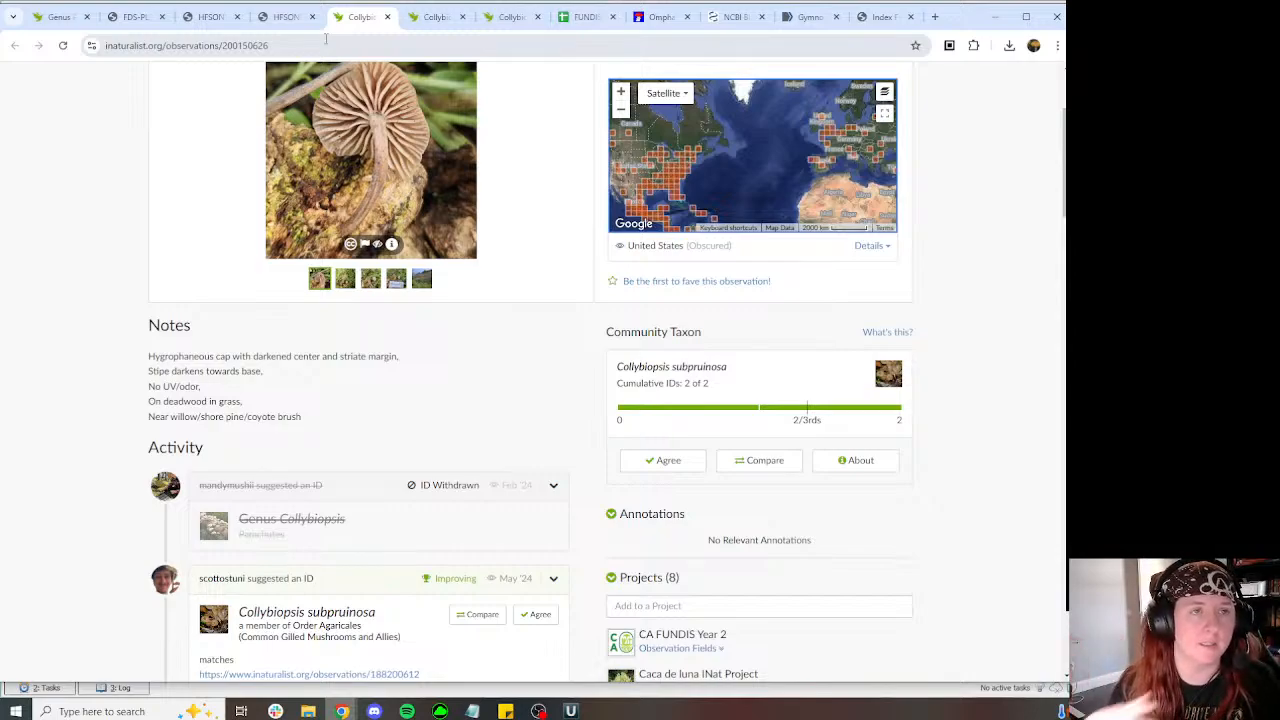
{"action": "left_click", "coordinate": [130, 18]}
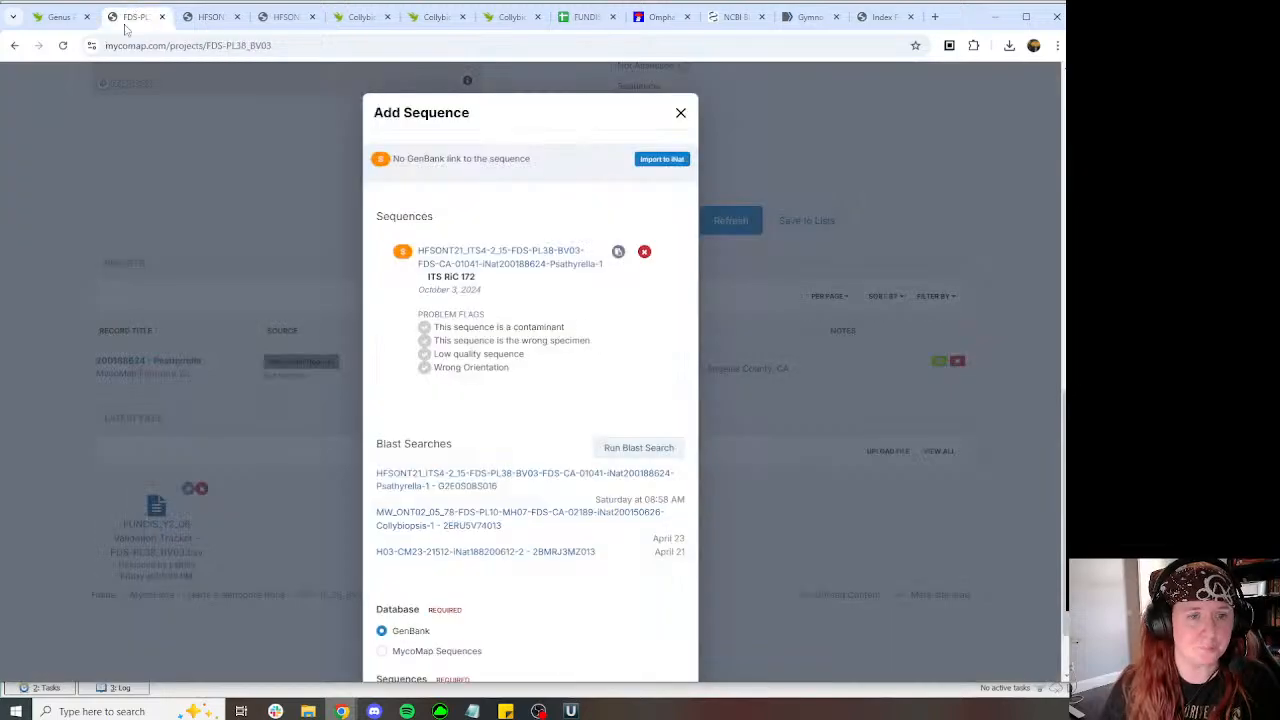
{"action": "left_click", "coordinate": [218, 22]}
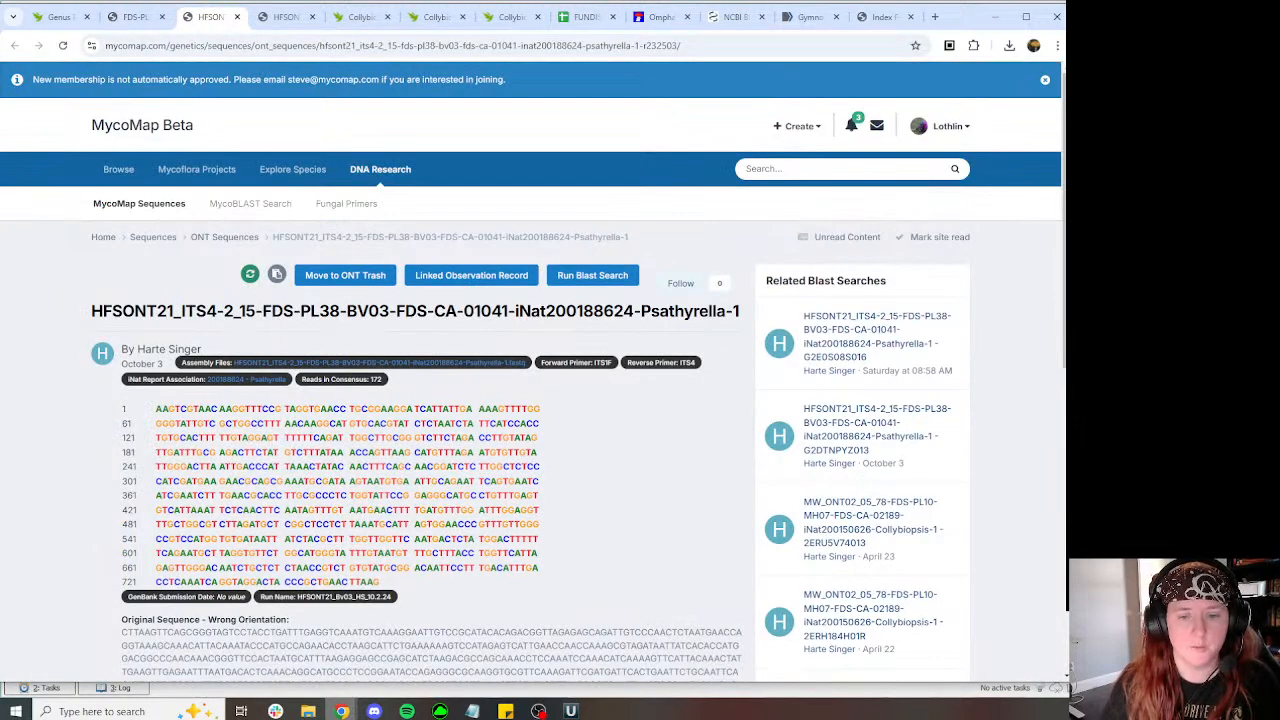
{"action": "key", "text": "alt+Tab"}
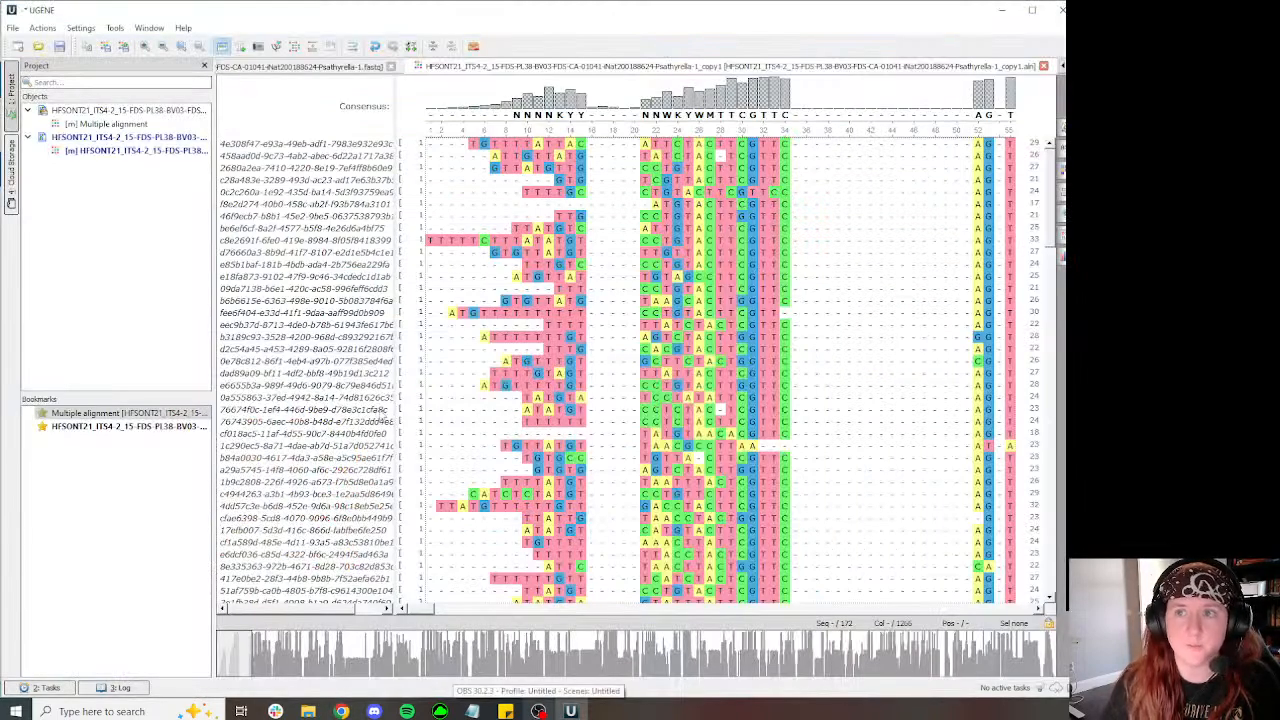
{"action": "mouse_move", "coordinate": [341, 711]}
{"action": "left_click", "coordinate": [298, 665]}
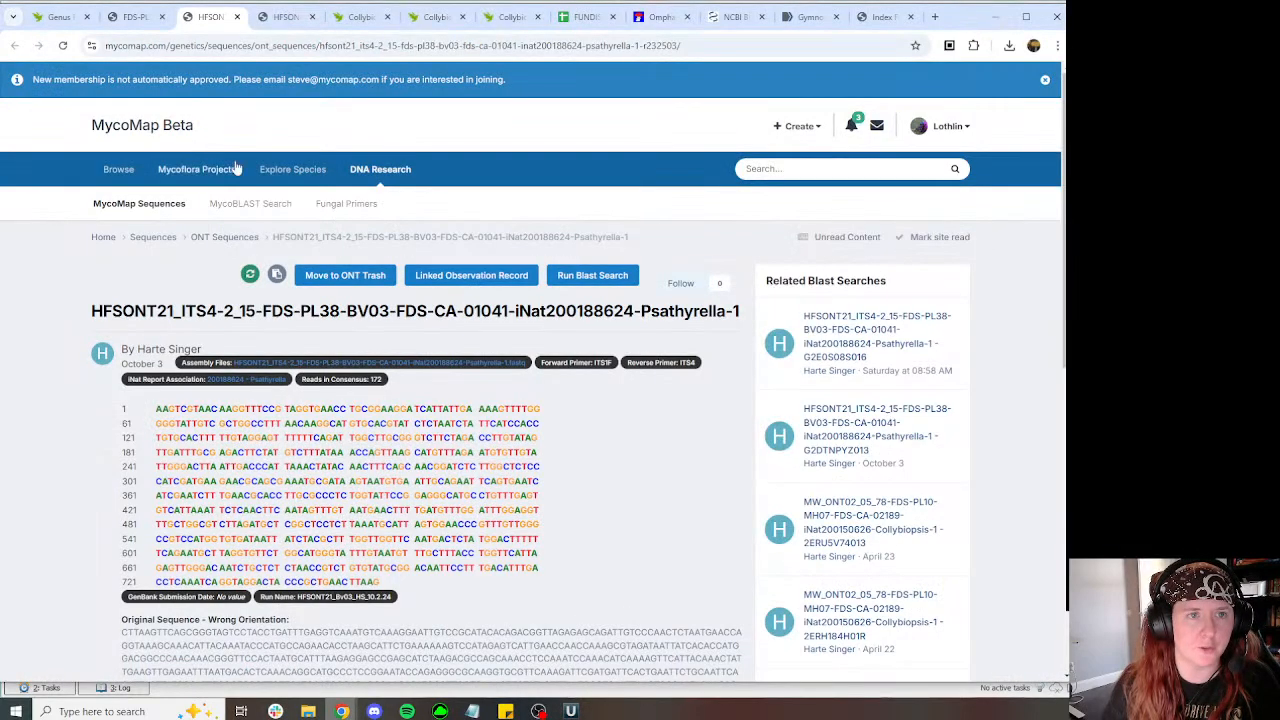
Step: Switch to UGENE, paste the copied sequence into the project and export it as a CLUSTALW alignment added to the project
{"action": "left_click", "coordinate": [570, 710]}
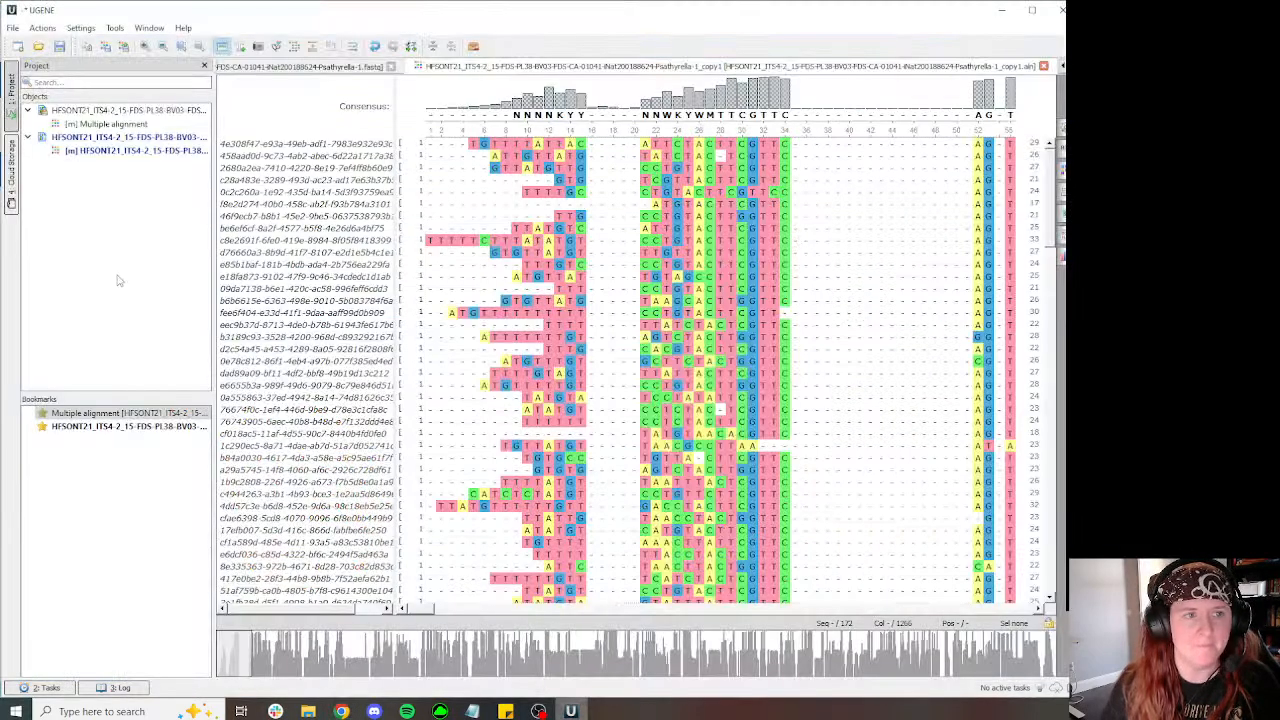
{"action": "key", "text": "ctrl+v"}
{"action": "right_click", "coordinate": [72, 178]}
{"action": "mouse_move", "coordinate": [118, 217]}
{"action": "left_click", "coordinate": [326, 233]}
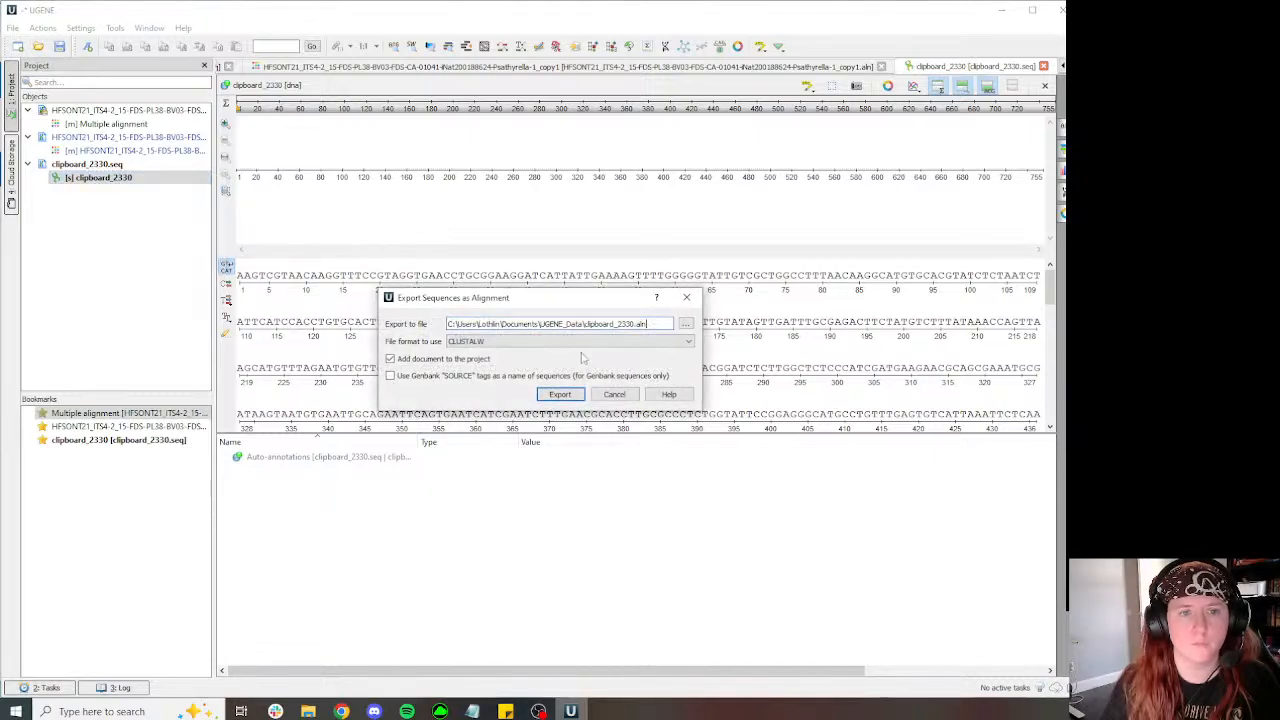
{"action": "left_click", "coordinate": [566, 398]}
Step: Search the sequences of the FDS-CA-01041 Psathyrella-1_copy1 read alignment for the pattern AGGATCATTA
{"action": "left_click", "coordinate": [862, 67]}
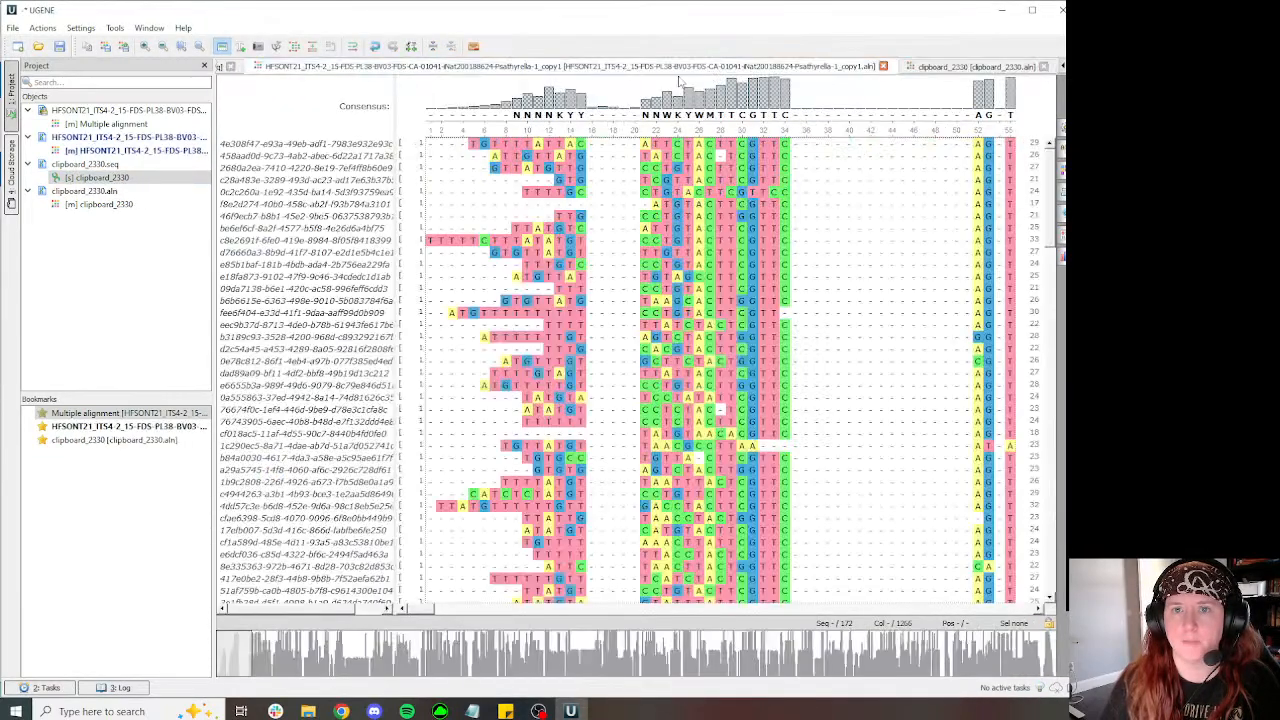
{"action": "scroll", "coordinate": [1050, 465], "scroll_direction": "down", "scroll_amount": 5}
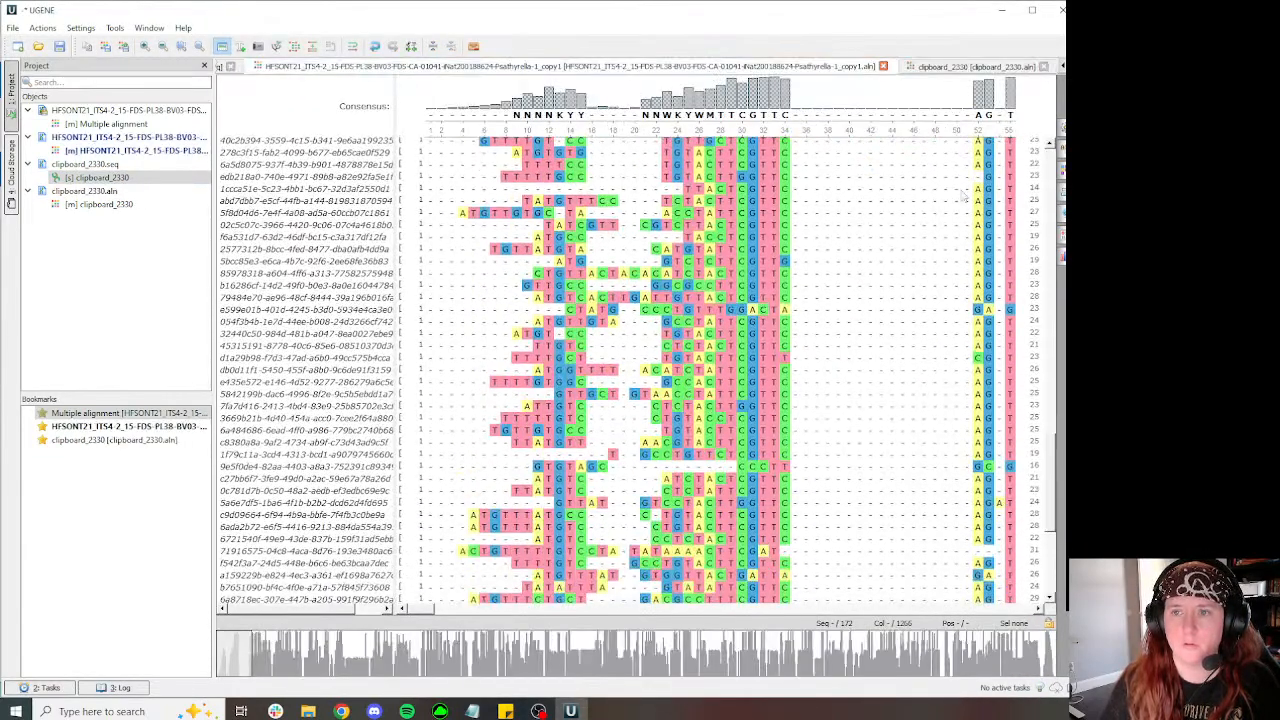
{"action": "key", "text": "ctrl+f"}
{"action": "type", "text": "AGGATCAT"}
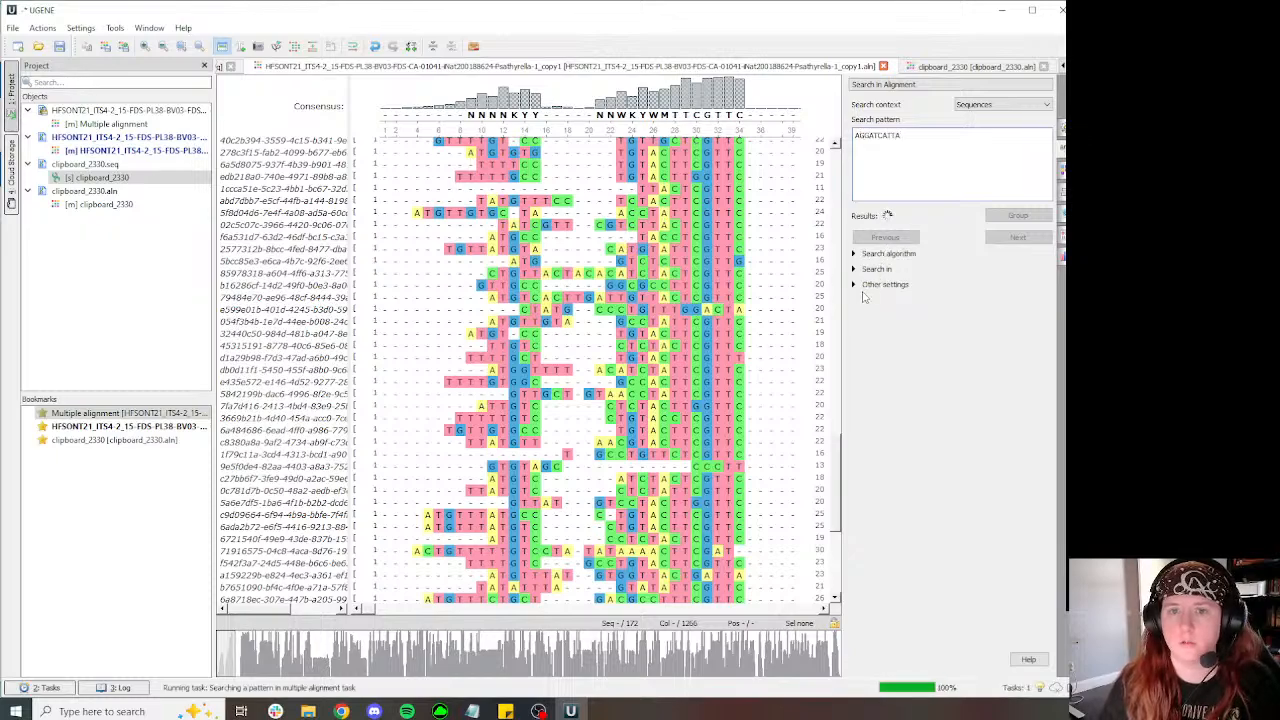
Step: Select all reads in the FDS-CA-01041 alignment and replace them with their reverse-complement
{"action": "left_click_drag", "start_coordinate": [836, 410], "coordinate": [836, 160]}
{"action": "left_click", "coordinate": [303, 145], "text": "shift"}
{"action": "right_click", "coordinate": [292, 195]}
{"action": "mouse_move", "coordinate": [330, 262]}
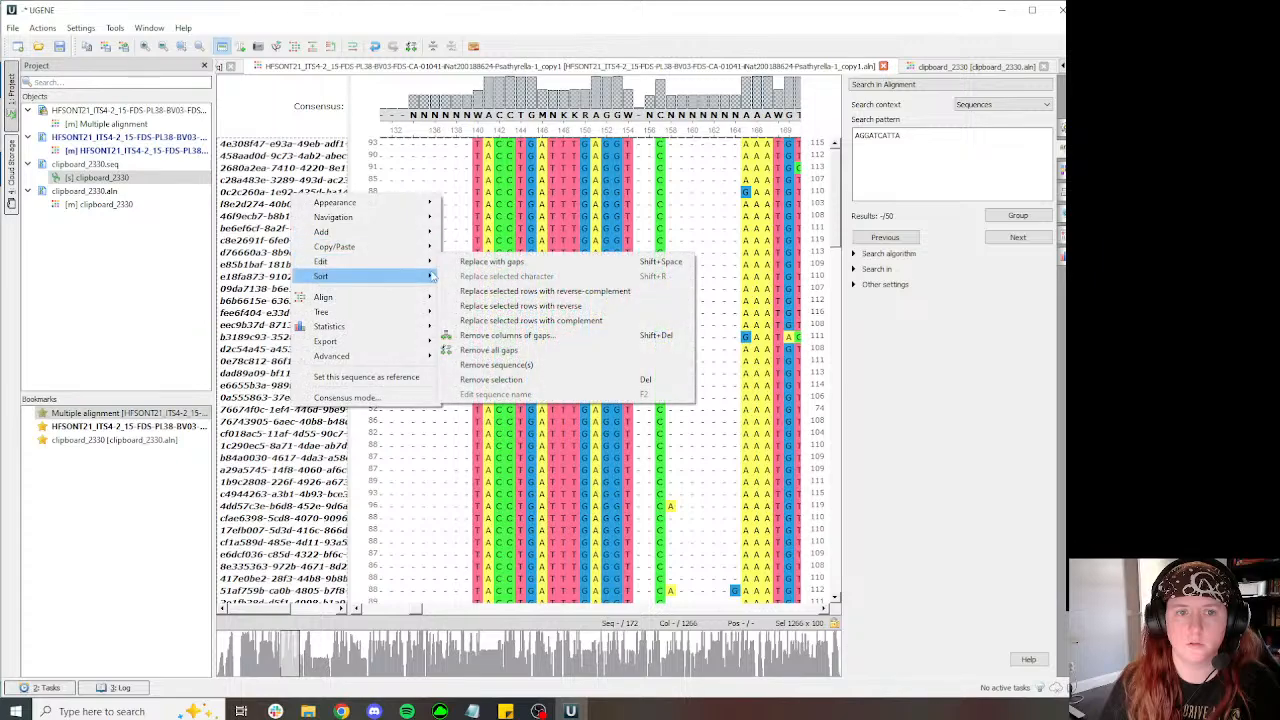
{"action": "left_click", "coordinate": [500, 289]}
Step: Realign the reverse-complemented reads with MAFFT, leaving the advanced options off
{"action": "left_click", "coordinate": [311, 46]}
{"action": "left_click", "coordinate": [352, 92]}
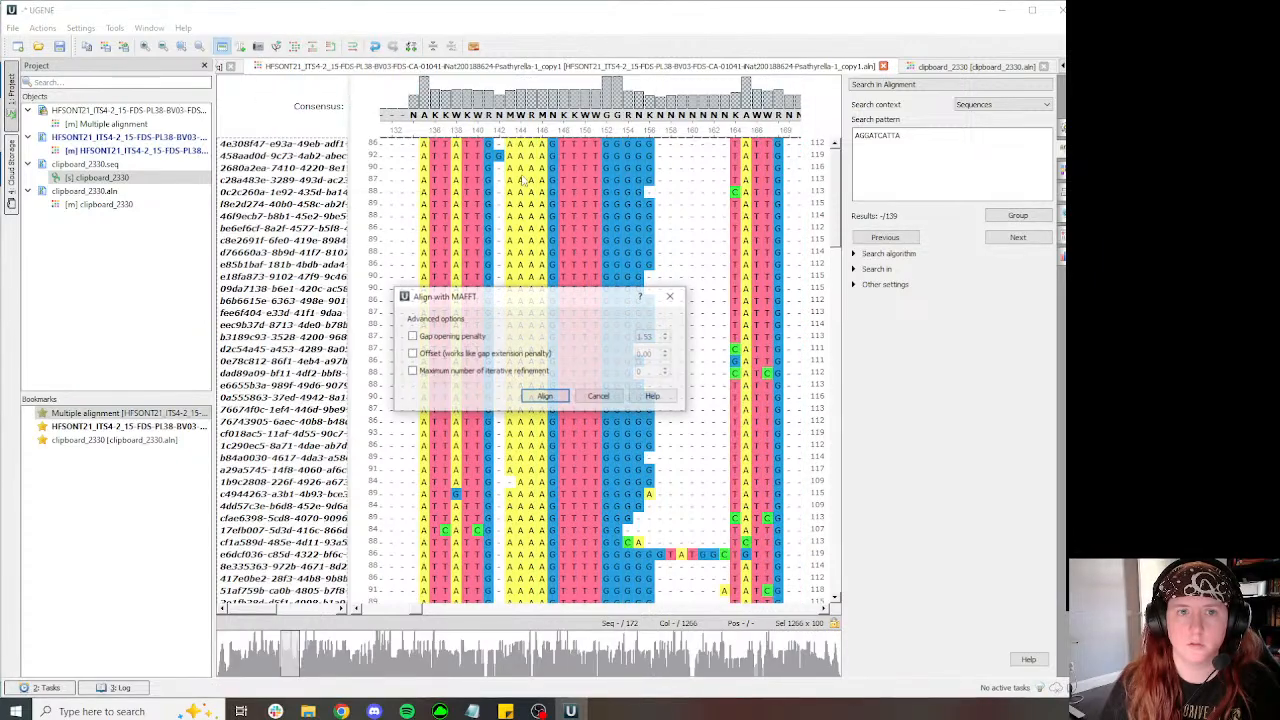
{"action": "left_click", "coordinate": [549, 400]}
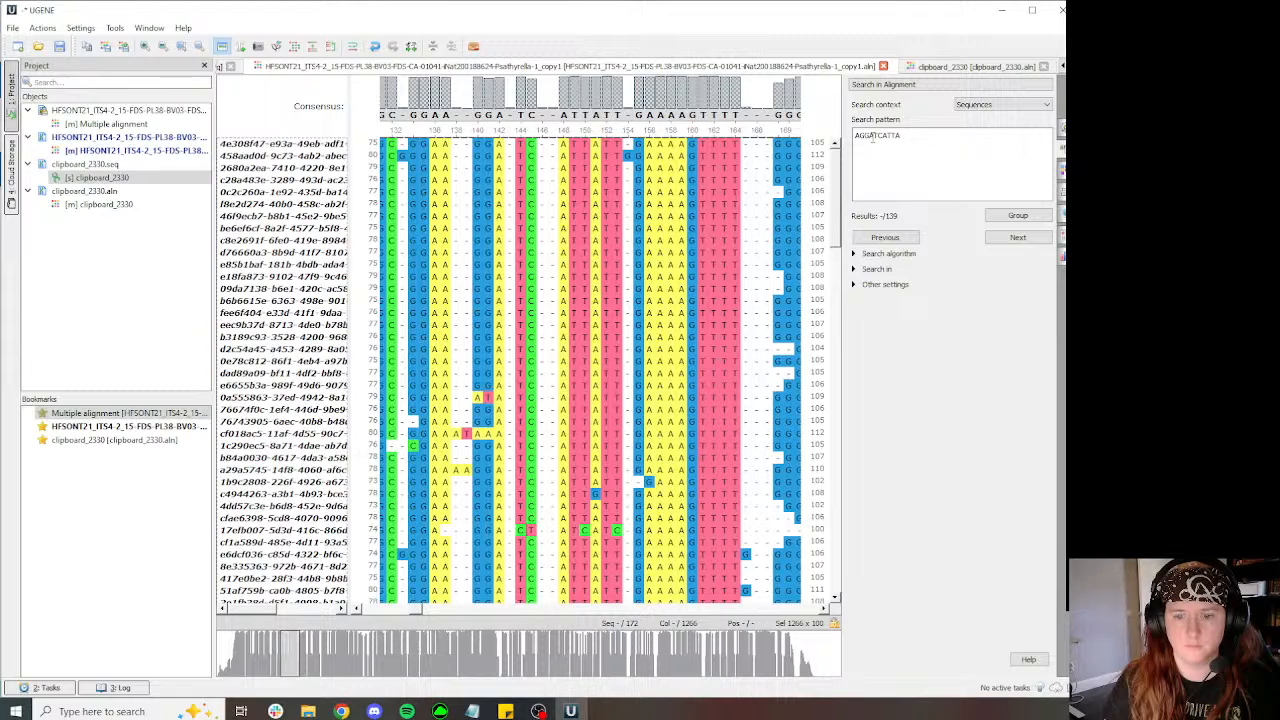
Step: Copy the consensus of the realigned FDS-CA-01041 reads without gaps
{"action": "right_click", "coordinate": [282, 276]}
{"action": "mouse_move", "coordinate": [343, 331]}
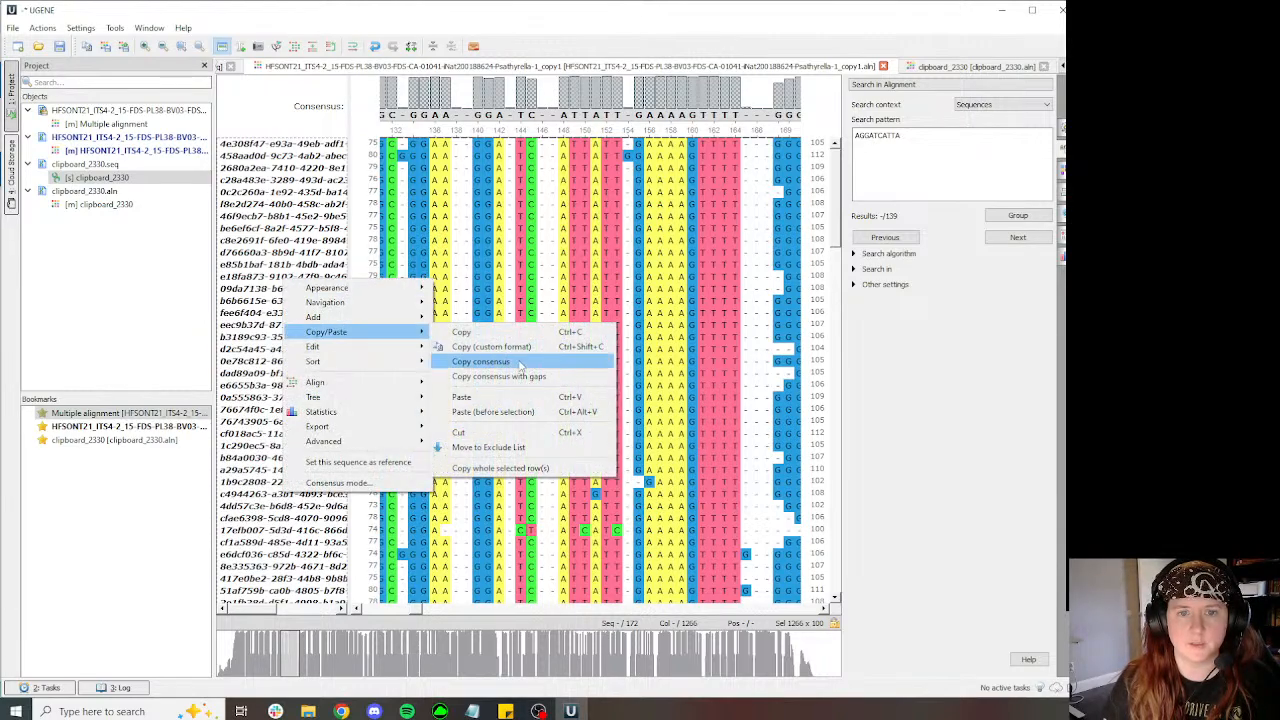
Step: Copy the consensus of the Psathyrella-1 alignment, paste it into the clipboard_2330 alignment and align the two sequences with MAFFT
{"action": "left_click", "coordinate": [470, 363]}
{"action": "left_click", "coordinate": [975, 68]}
{"action": "key", "text": "ctrl+v"}
{"action": "left_click", "coordinate": [298, 46]}
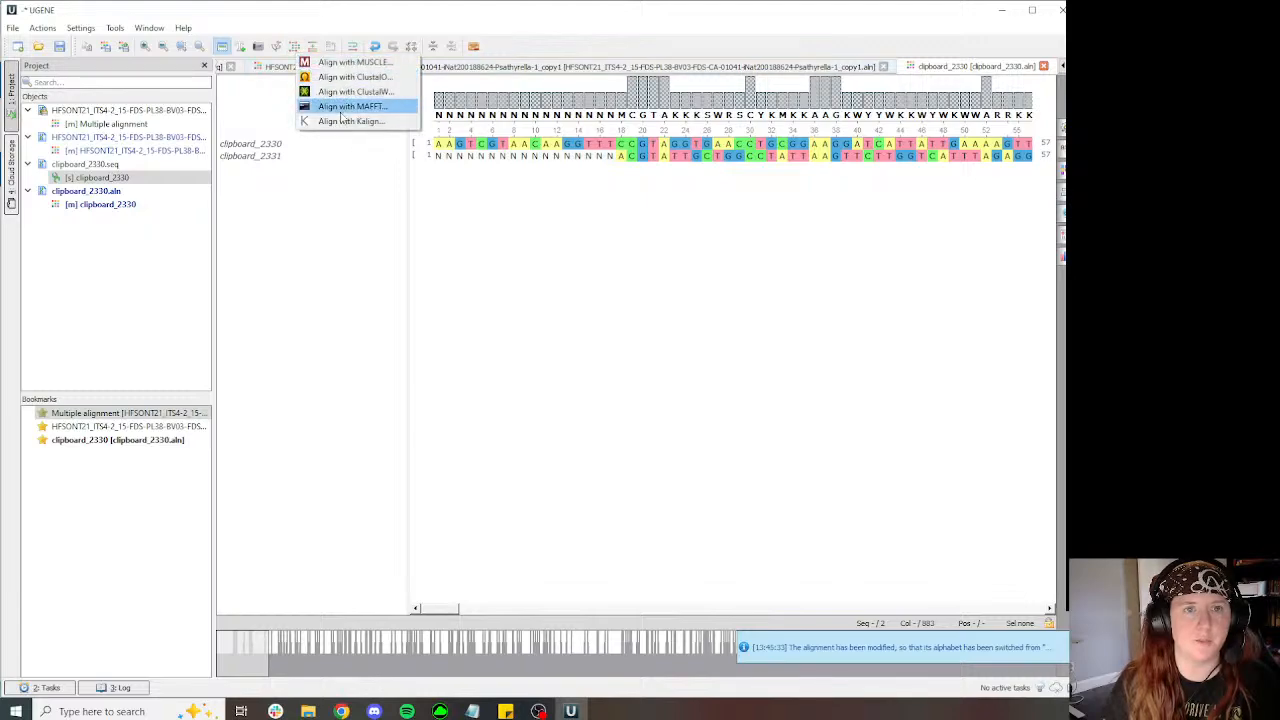
{"action": "left_click", "coordinate": [355, 105]}
{"action": "left_click", "coordinate": [553, 399]}
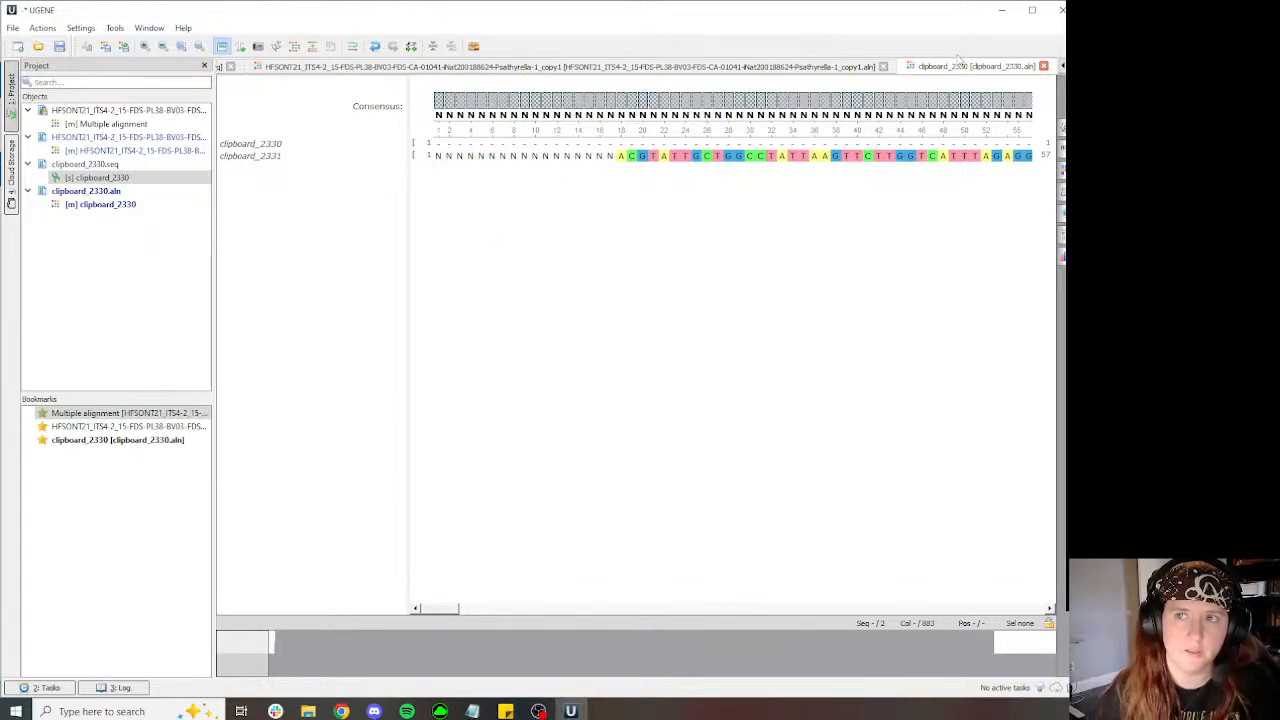
Step: Close UGENE without saving any of the modified documents
{"action": "left_click", "coordinate": [1062, 10]}
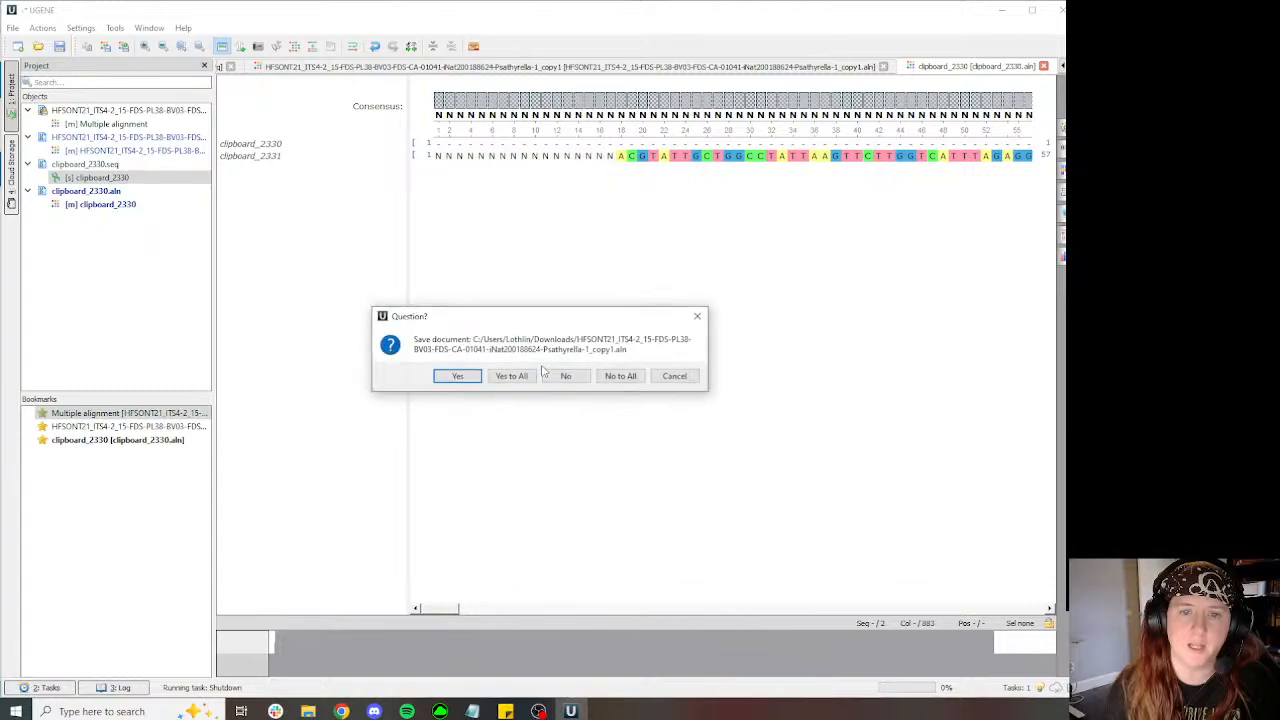
{"action": "left_click", "coordinate": [614, 376]}
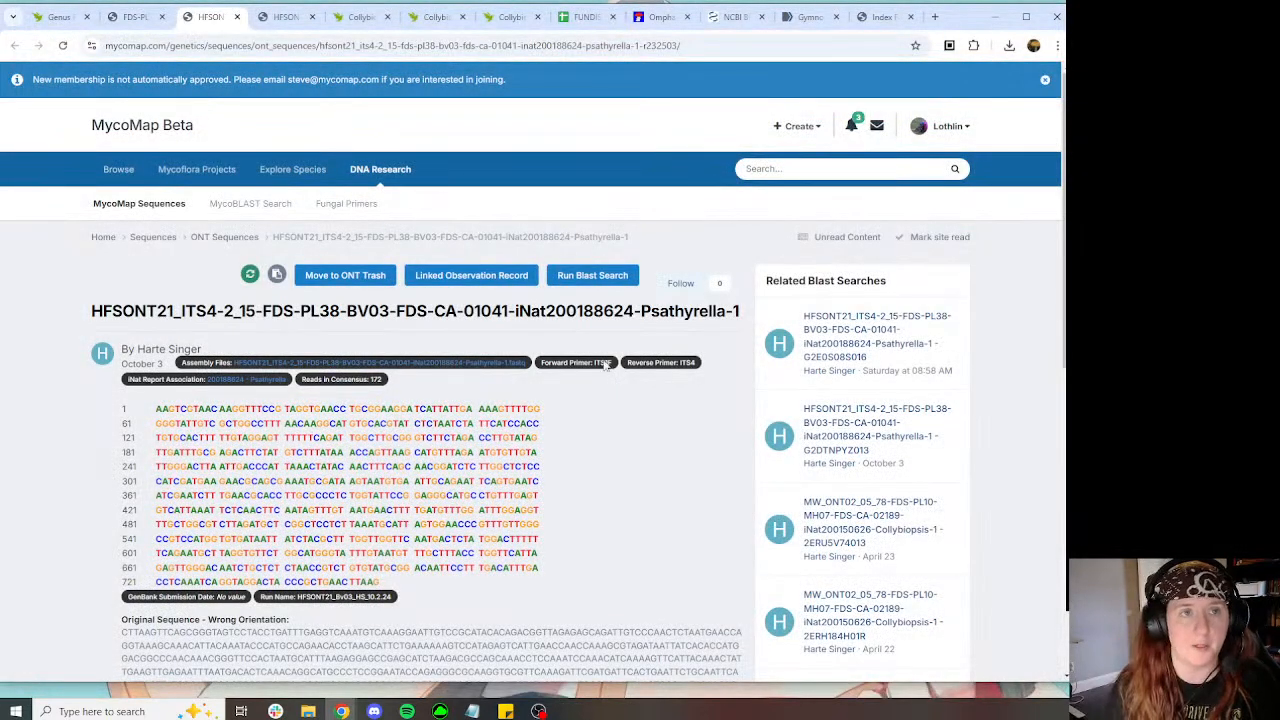
Step: In the browser, expand the MycoBLAST hits for the Psathyrella-1 sequence and examine their species names, locations and identity values
{"action": "left_click", "coordinate": [157, 18]}
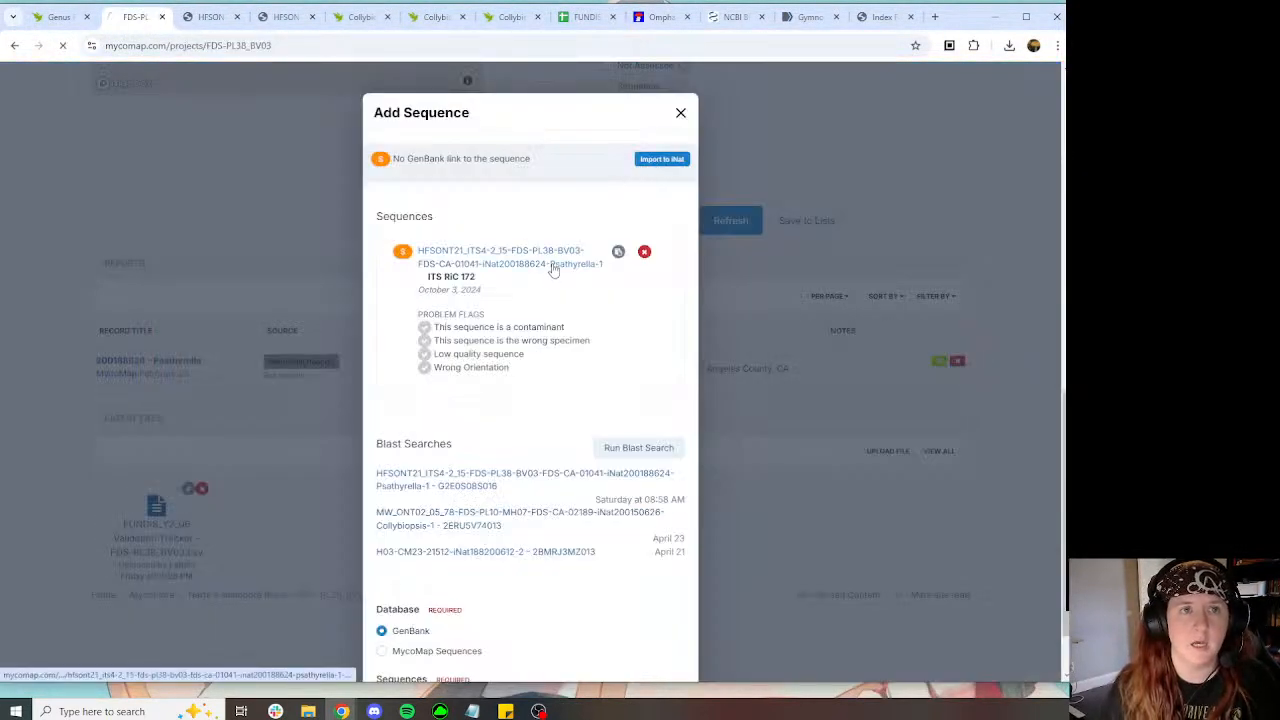
{"action": "left_click", "coordinate": [360, 18]}
{"action": "left_click", "coordinate": [290, 18]}
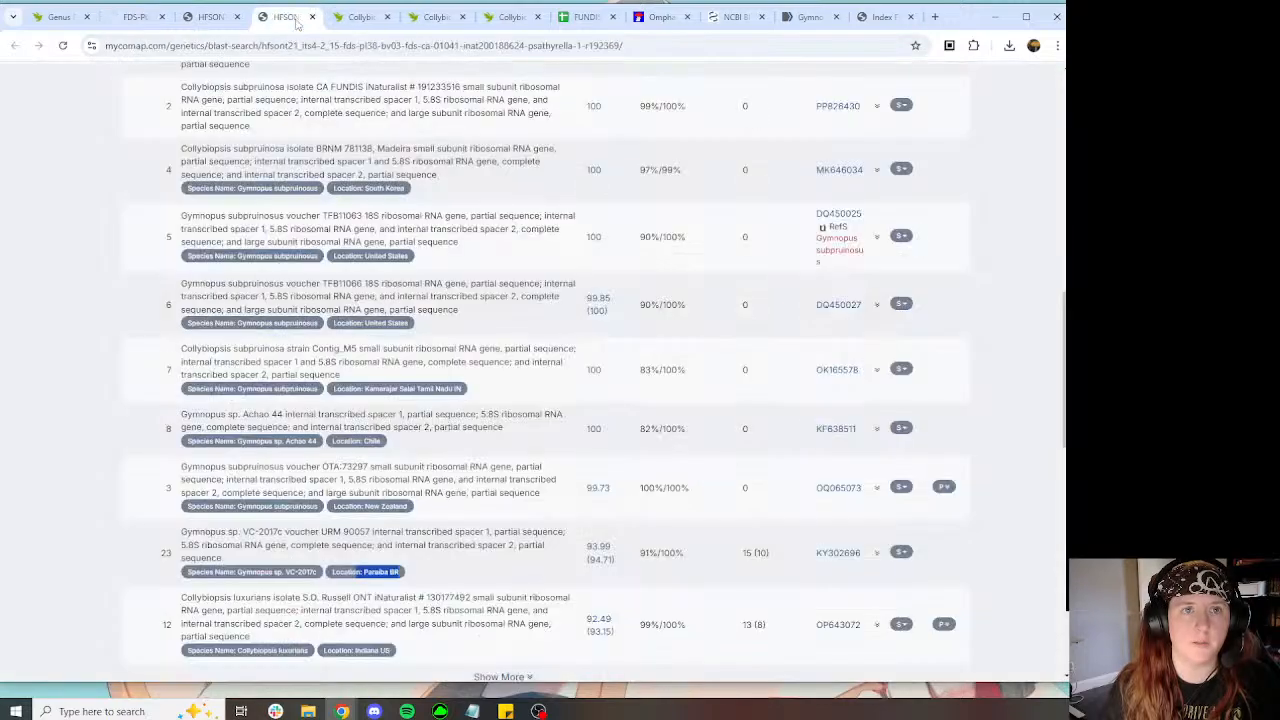
{"action": "scroll", "coordinate": [570, 190], "scroll_direction": "down", "scroll_amount": 7}
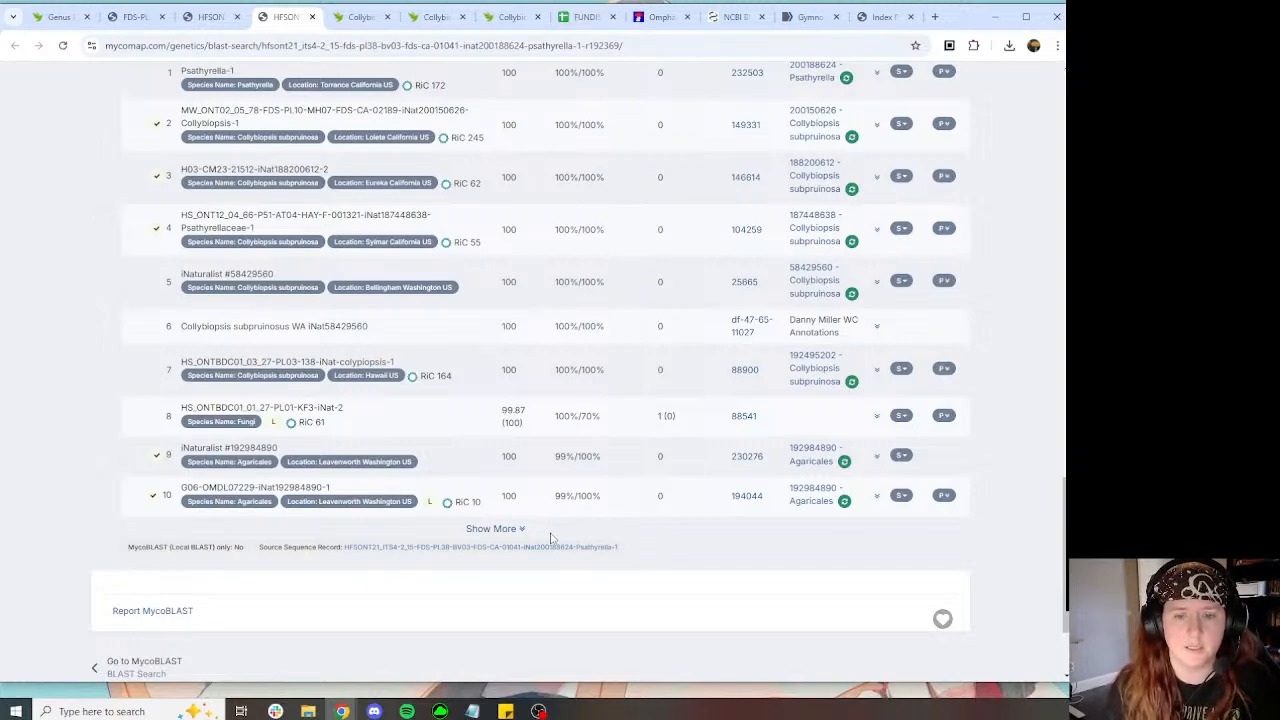
{"action": "left_click", "coordinate": [508, 530]}
{"action": "scroll", "coordinate": [636, 478], "scroll_direction": "down", "scroll_amount": 5}
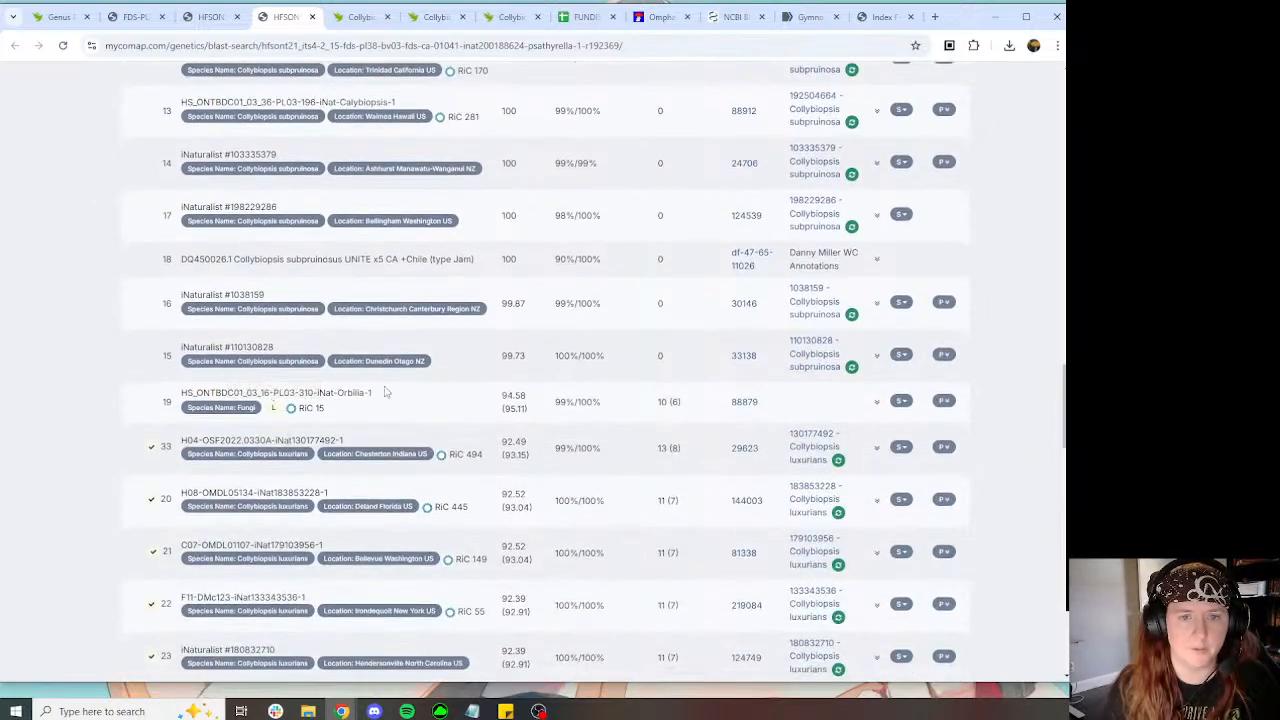
{"action": "scroll", "coordinate": [320, 365], "scroll_direction": "up", "scroll_amount": 2}
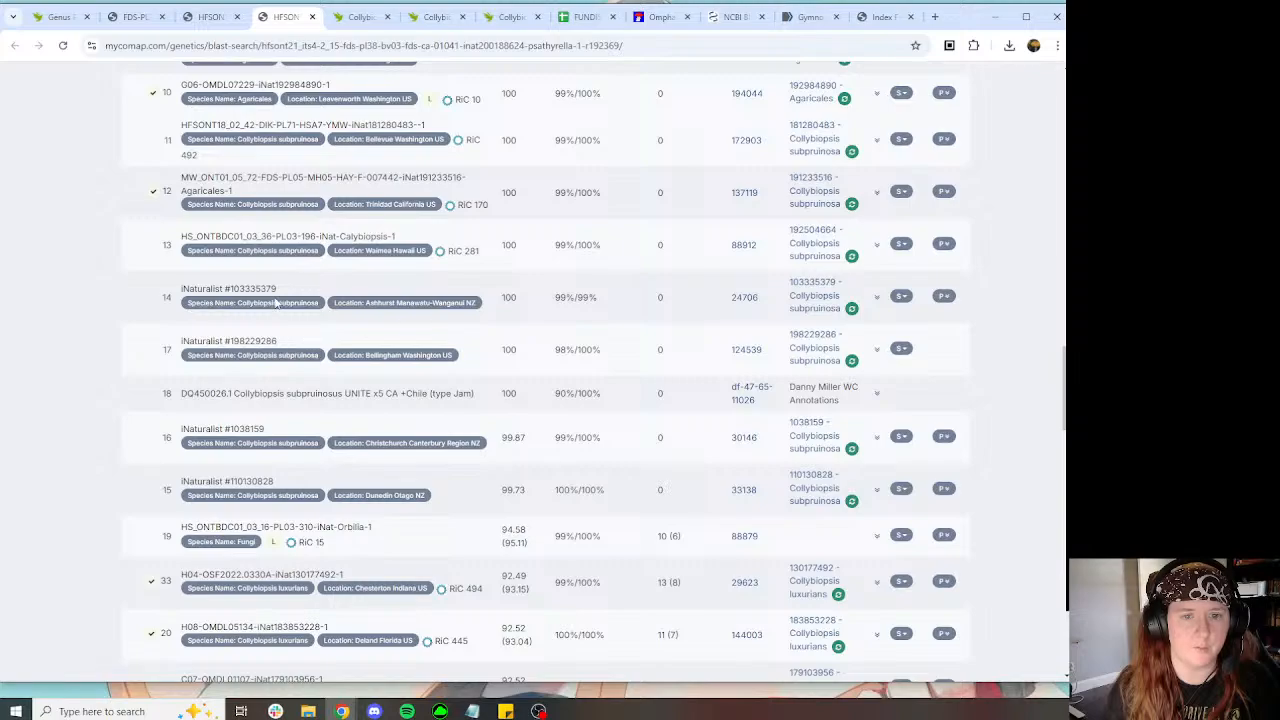
{"action": "scroll", "coordinate": [275, 303], "scroll_direction": "up", "scroll_amount": 3}
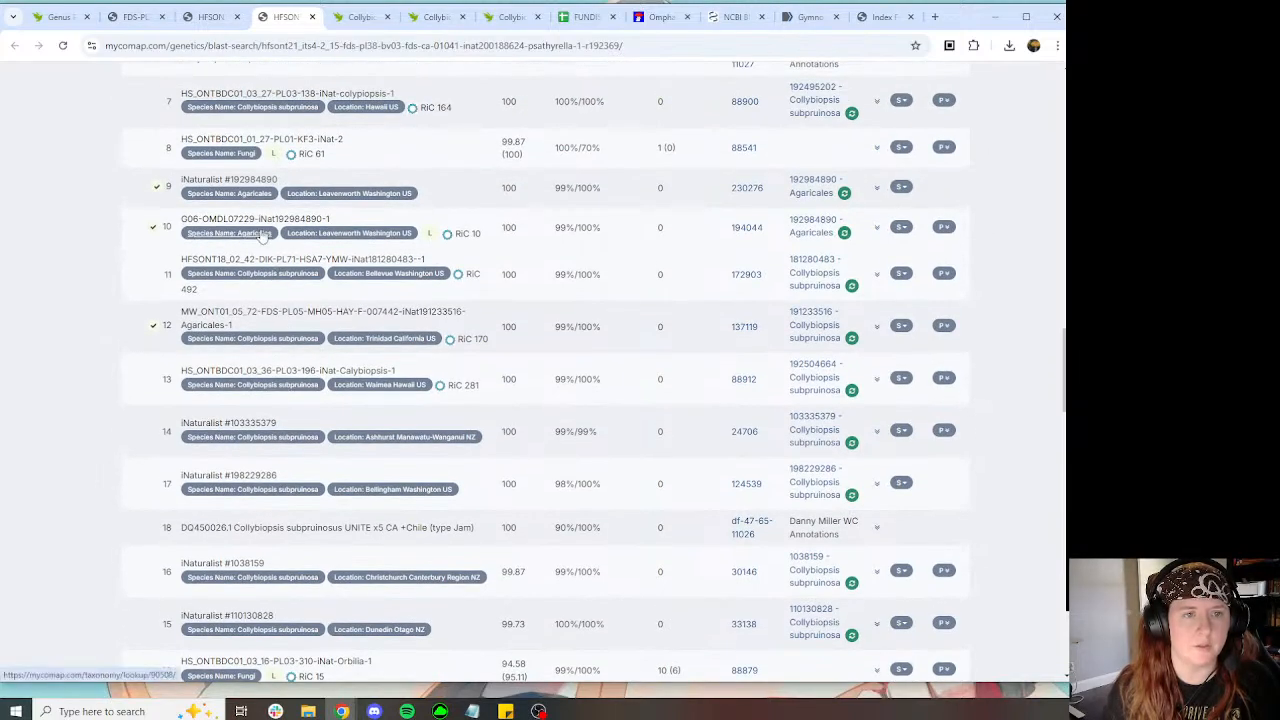
{"action": "scroll", "coordinate": [273, 287], "scroll_direction": "up", "scroll_amount": 3}
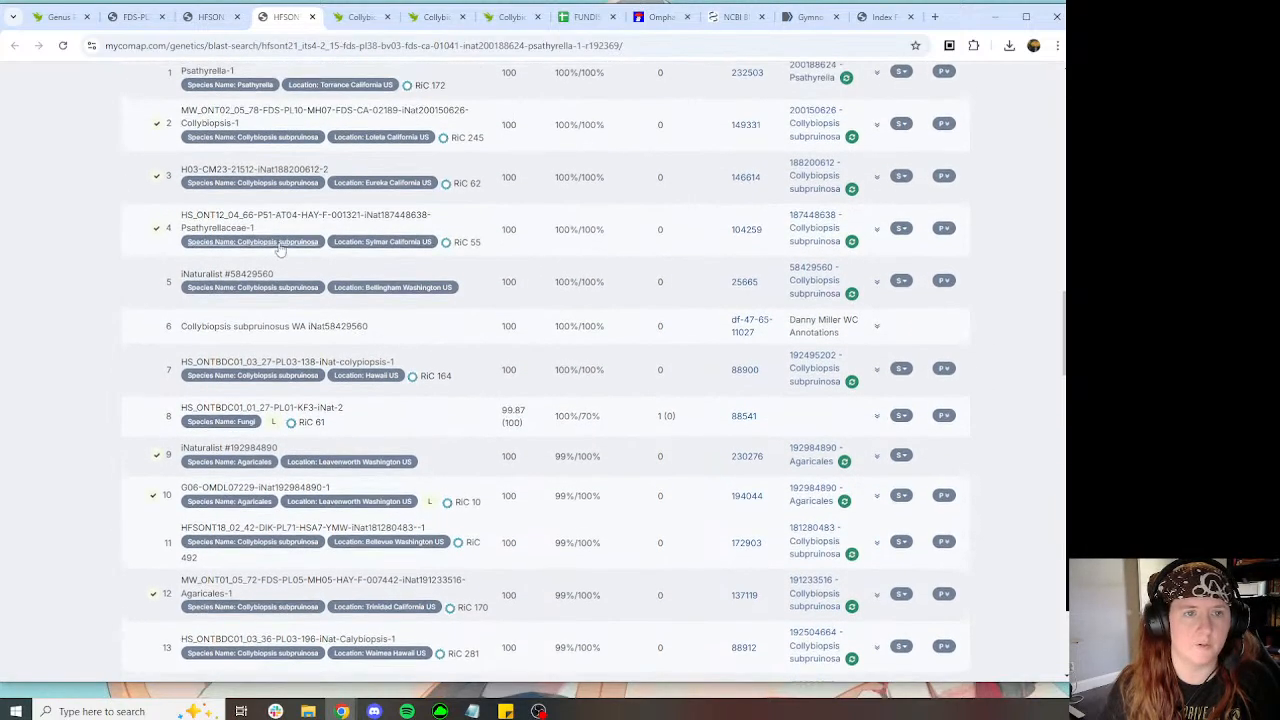
{"action": "scroll", "coordinate": [307, 143], "scroll_direction": "up", "scroll_amount": 1}
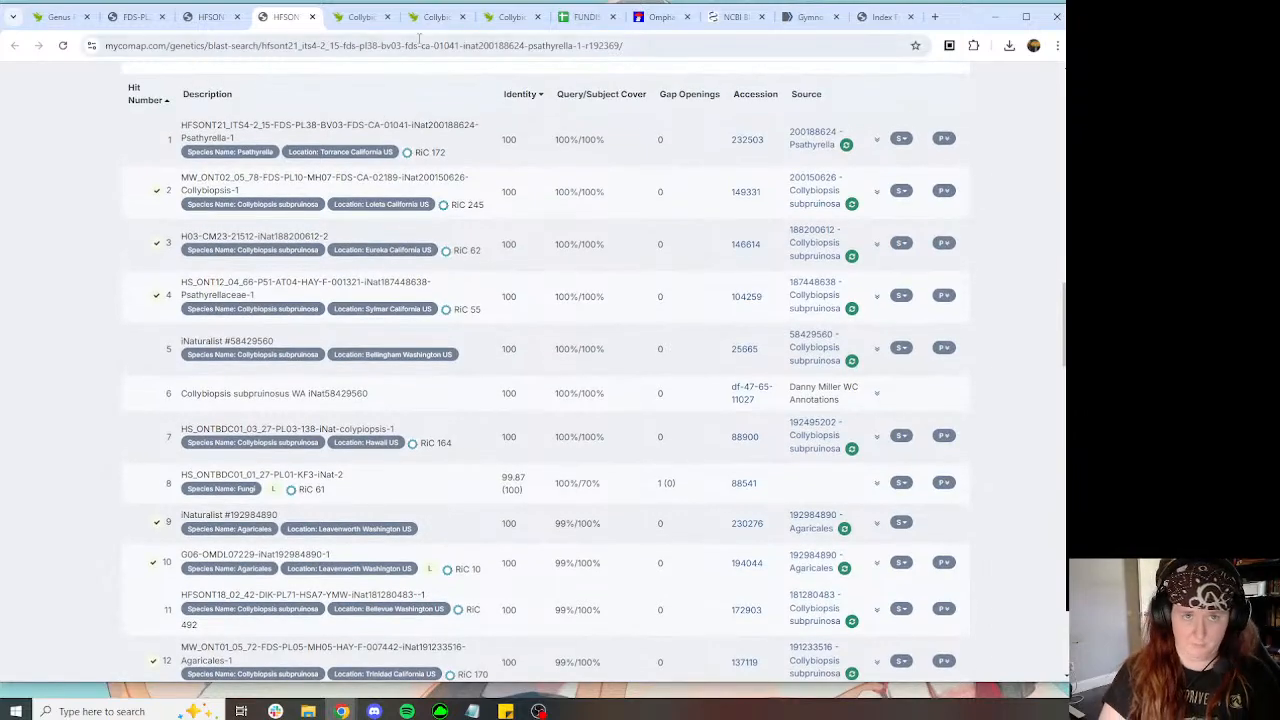
Step: Review the identifications and comments on iNaturalist observations 200150626, 187448638 and 58429560
{"action": "left_click", "coordinate": [363, 19]}
{"action": "scroll", "coordinate": [580, 197], "scroll_direction": "down", "scroll_amount": 8}
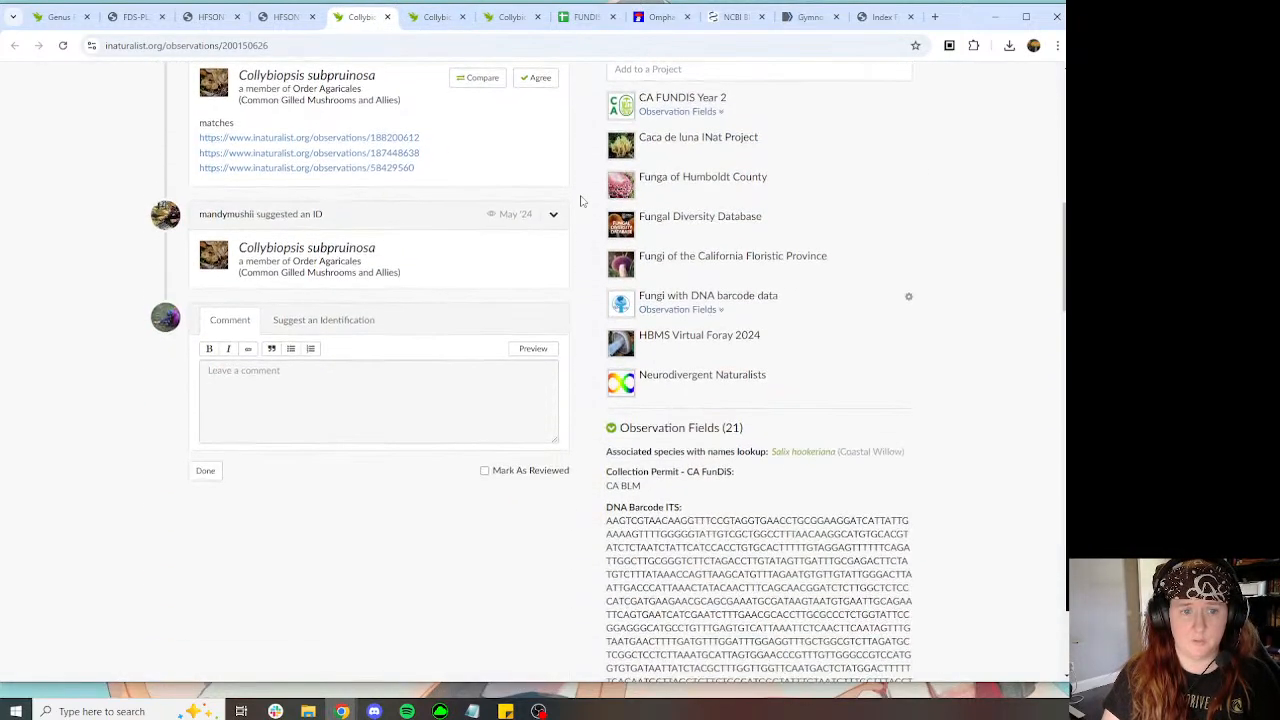
{"action": "left_click", "coordinate": [437, 17]}
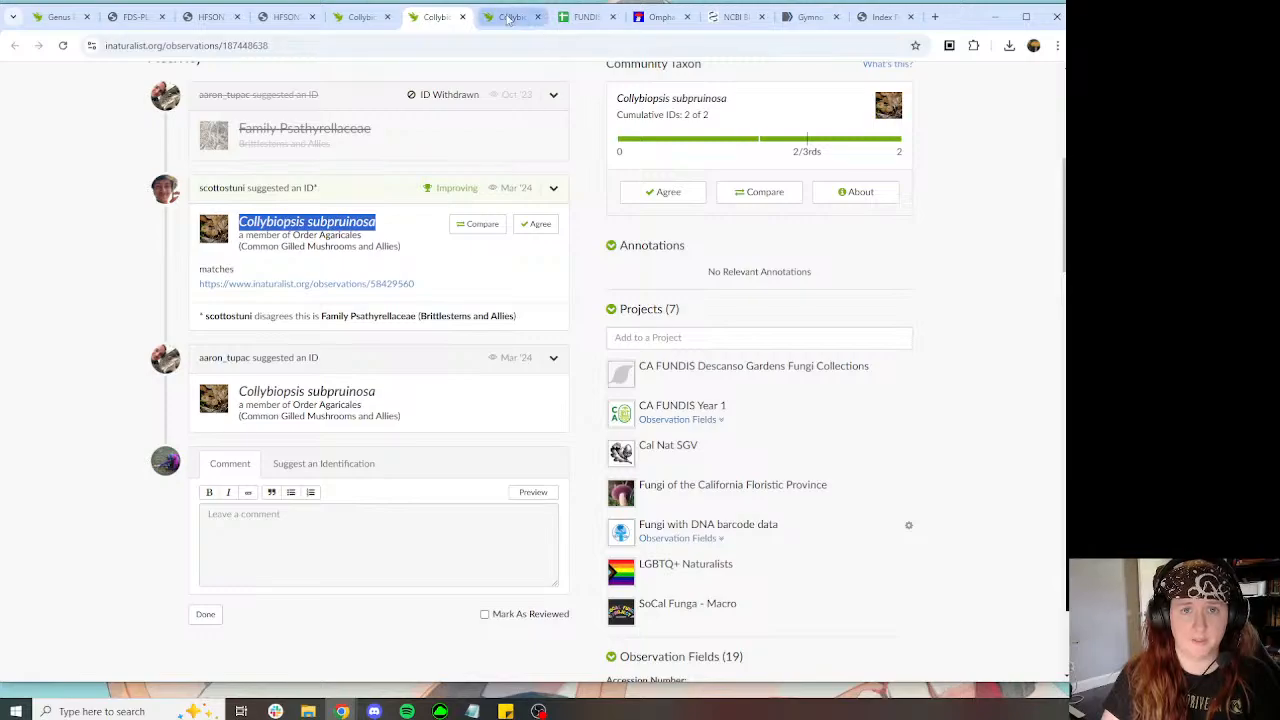
{"action": "left_click", "coordinate": [510, 17]}
{"action": "mouse_move", "coordinate": [476, 79]}
{"action": "scroll", "coordinate": [517, 190], "scroll_direction": "down", "scroll_amount": 10}
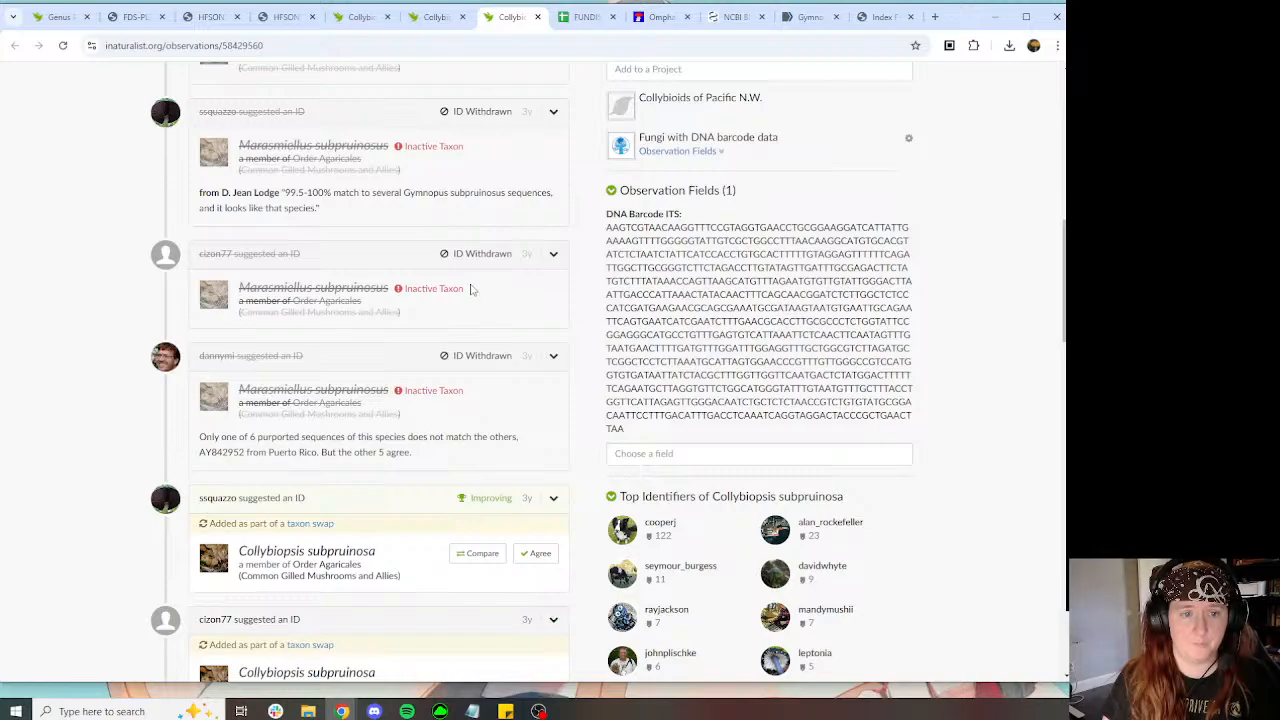
{"action": "scroll", "coordinate": [472, 289], "scroll_direction": "down", "scroll_amount": 2}
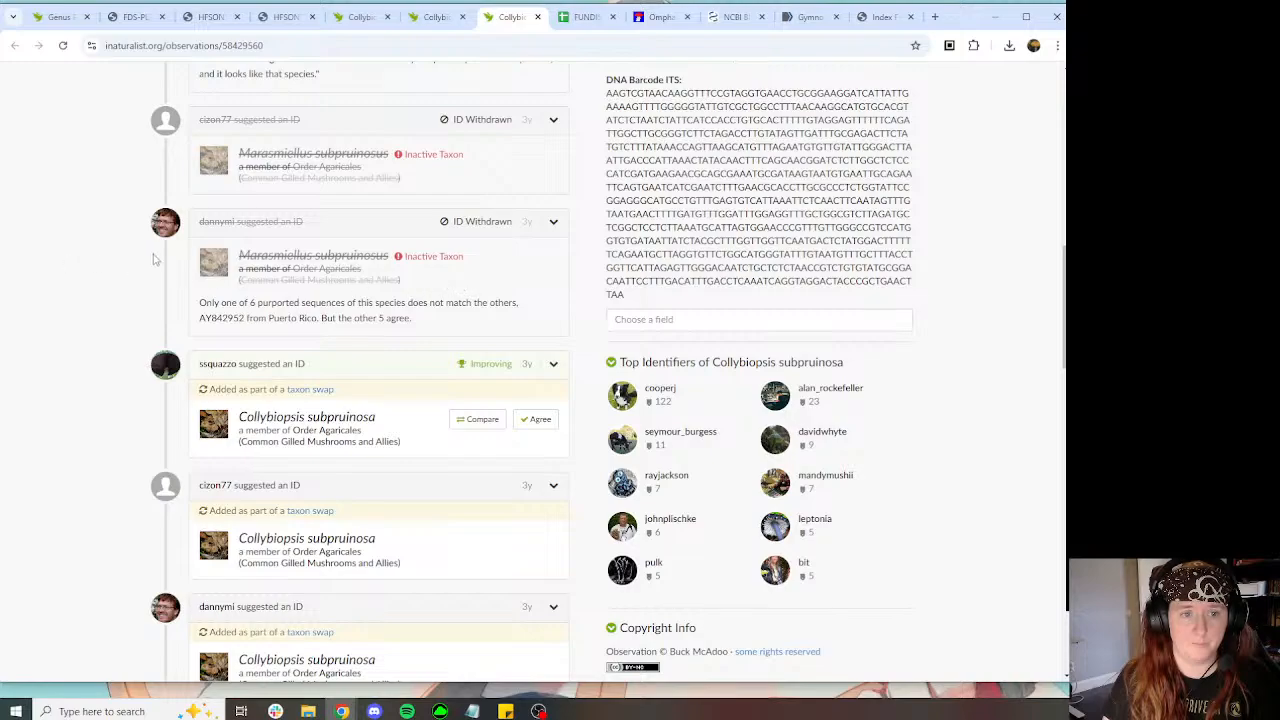
{"action": "scroll", "coordinate": [170, 258], "scroll_direction": "down", "scroll_amount": 4}
{"action": "scroll", "coordinate": [200, 263], "scroll_direction": "up", "scroll_amount": 3}
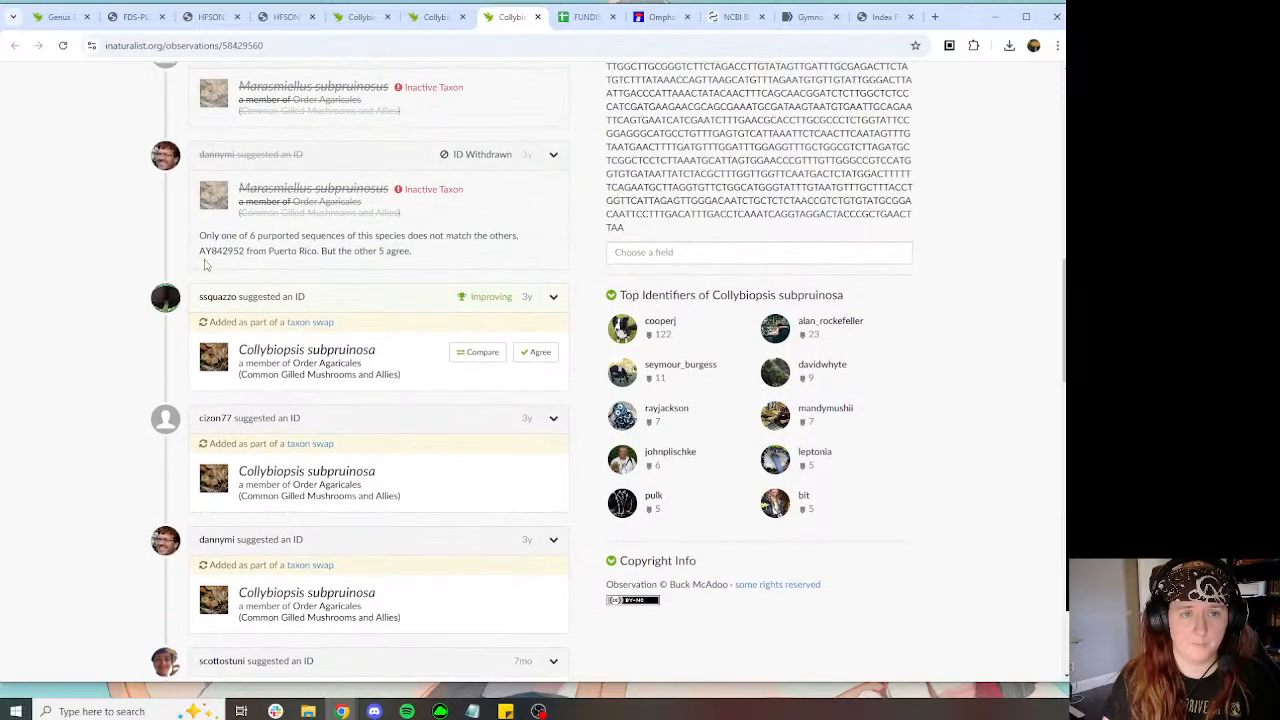
{"action": "scroll", "coordinate": [549, 290], "scroll_direction": "up", "scroll_amount": 6}
{"action": "scroll", "coordinate": [417, 257], "scroll_direction": "down", "scroll_amount": 2}
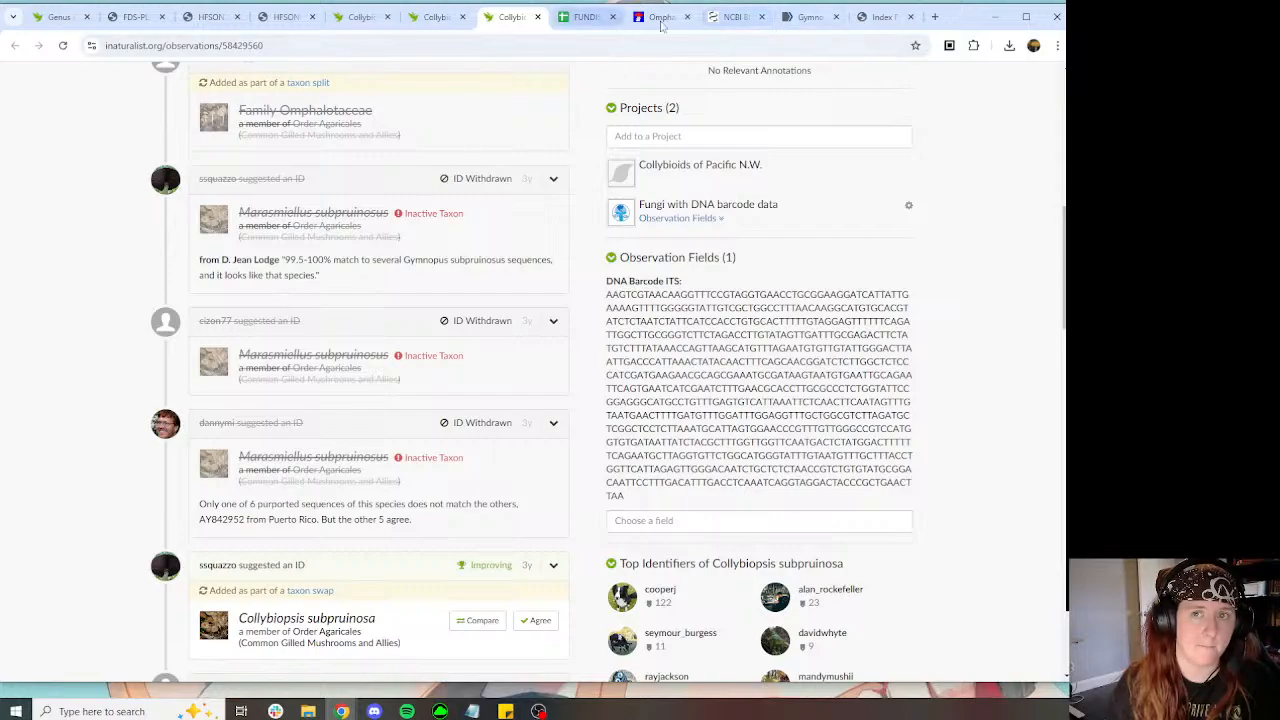
Step: Check the GenBank record AY842952 and return to the GenBank hits in the Psathyrella-1 BLAST results
{"action": "left_click", "coordinate": [800, 17]}
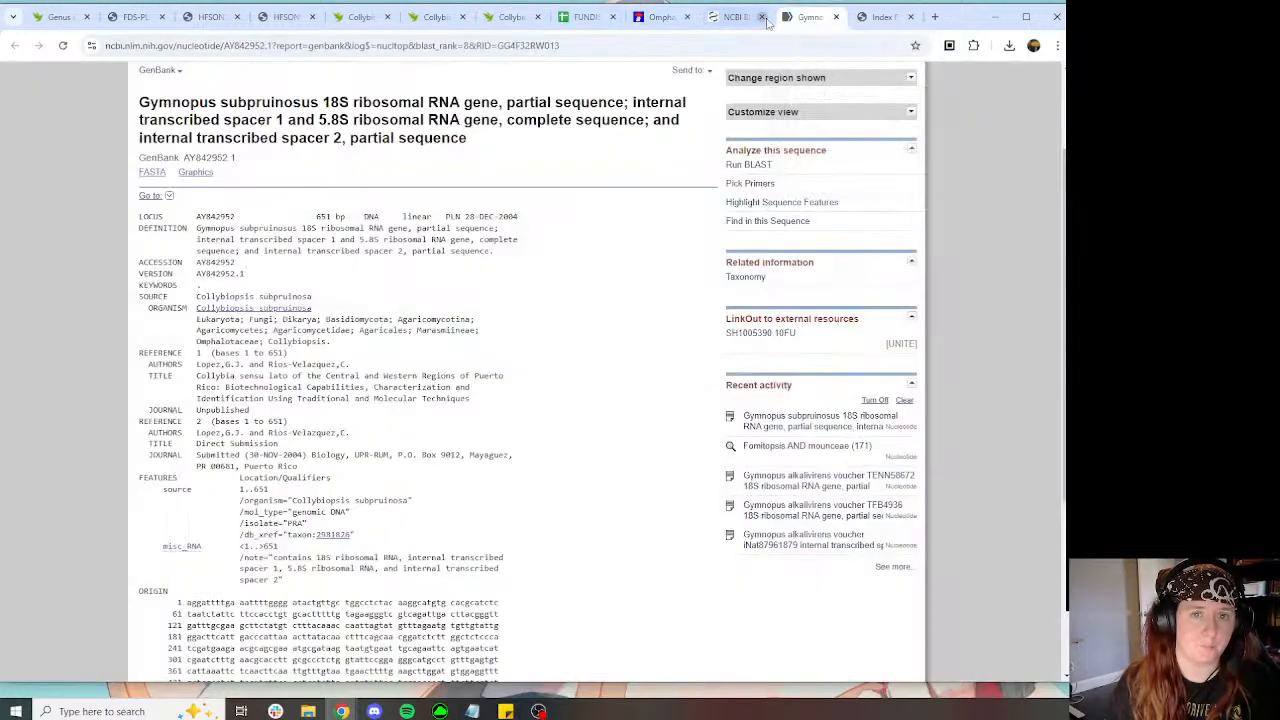
{"action": "left_click", "coordinate": [735, 17]}
{"action": "left_click", "coordinate": [270, 17]}
{"action": "scroll", "coordinate": [531, 275], "scroll_direction": "up", "scroll_amount": 15}
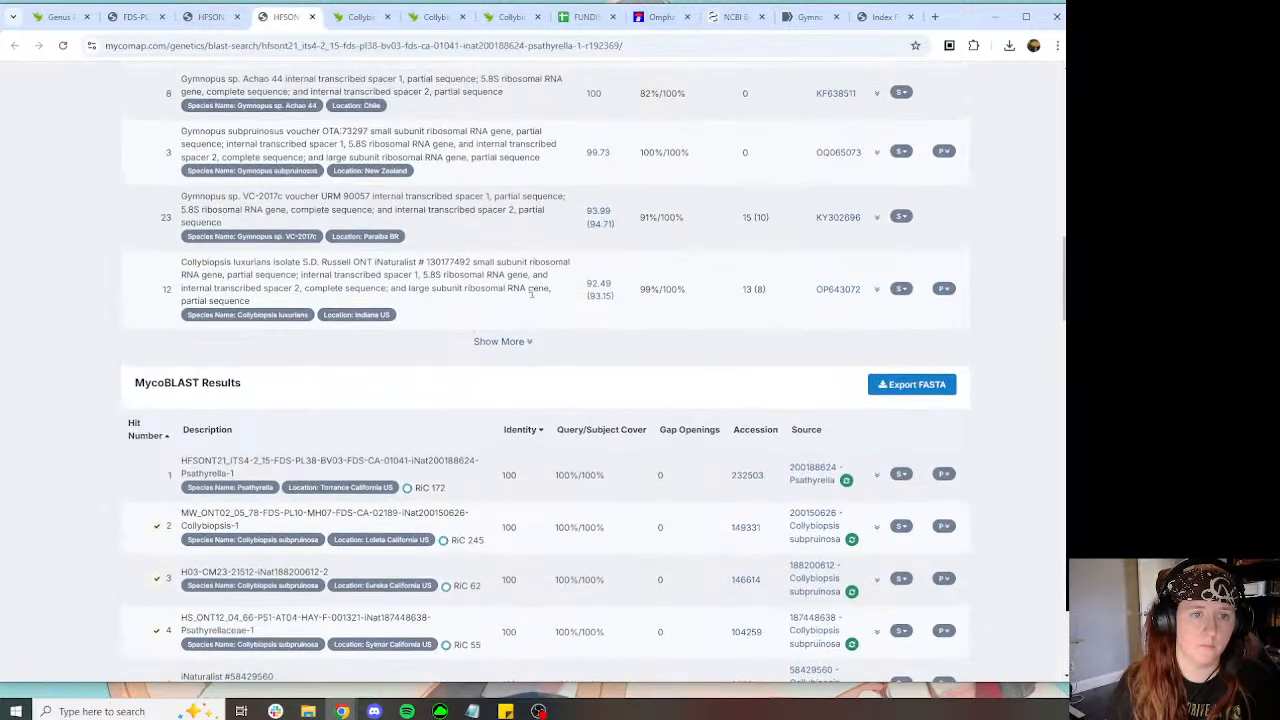
{"action": "scroll", "coordinate": [531, 275], "scroll_direction": "down", "scroll_amount": 2}
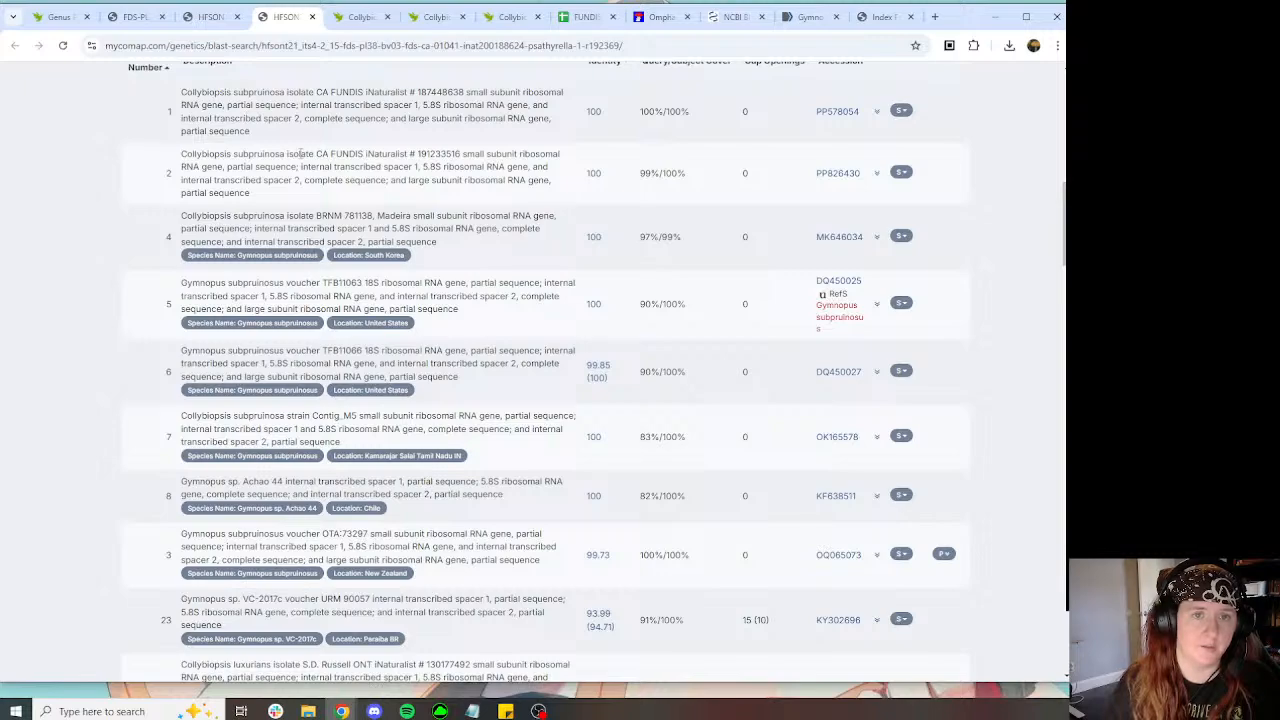
Step: Open accession MK646034 in a new tab, read its reference and isolate details, and close it
{"action": "right_click", "coordinate": [842, 237]}
{"action": "left_click", "coordinate": [860, 248]}
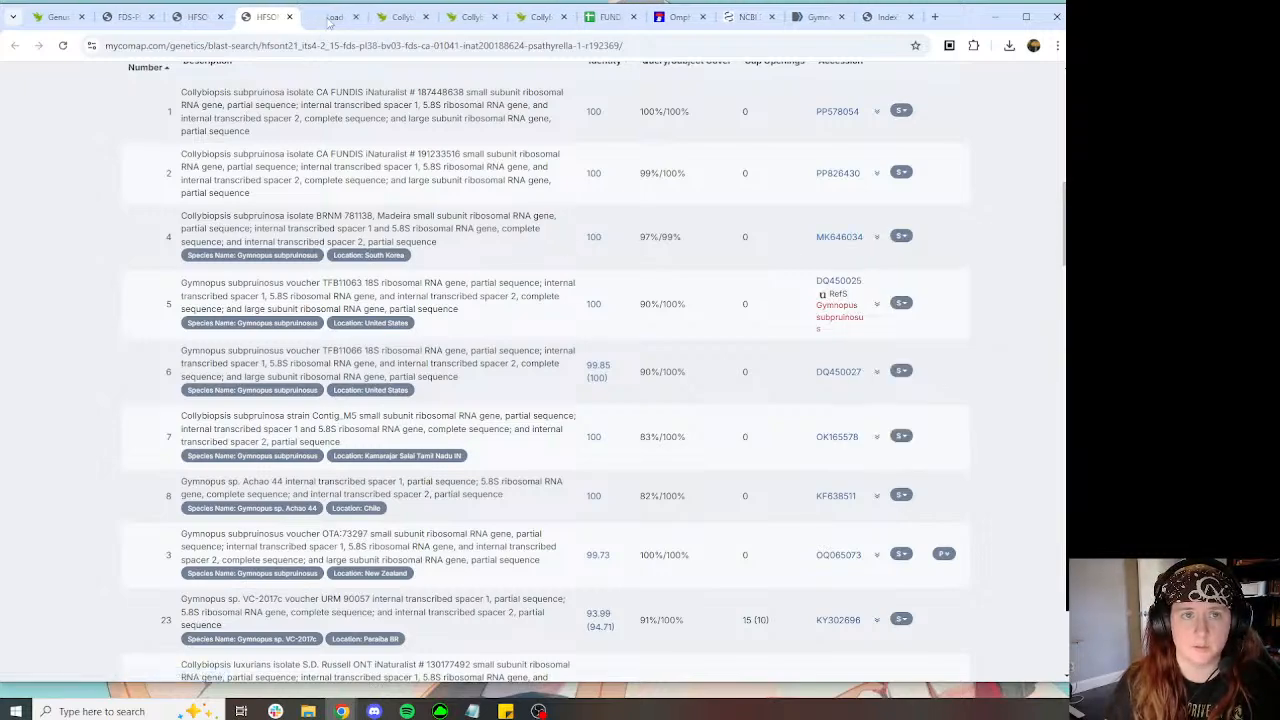
{"action": "left_click", "coordinate": [335, 17]}
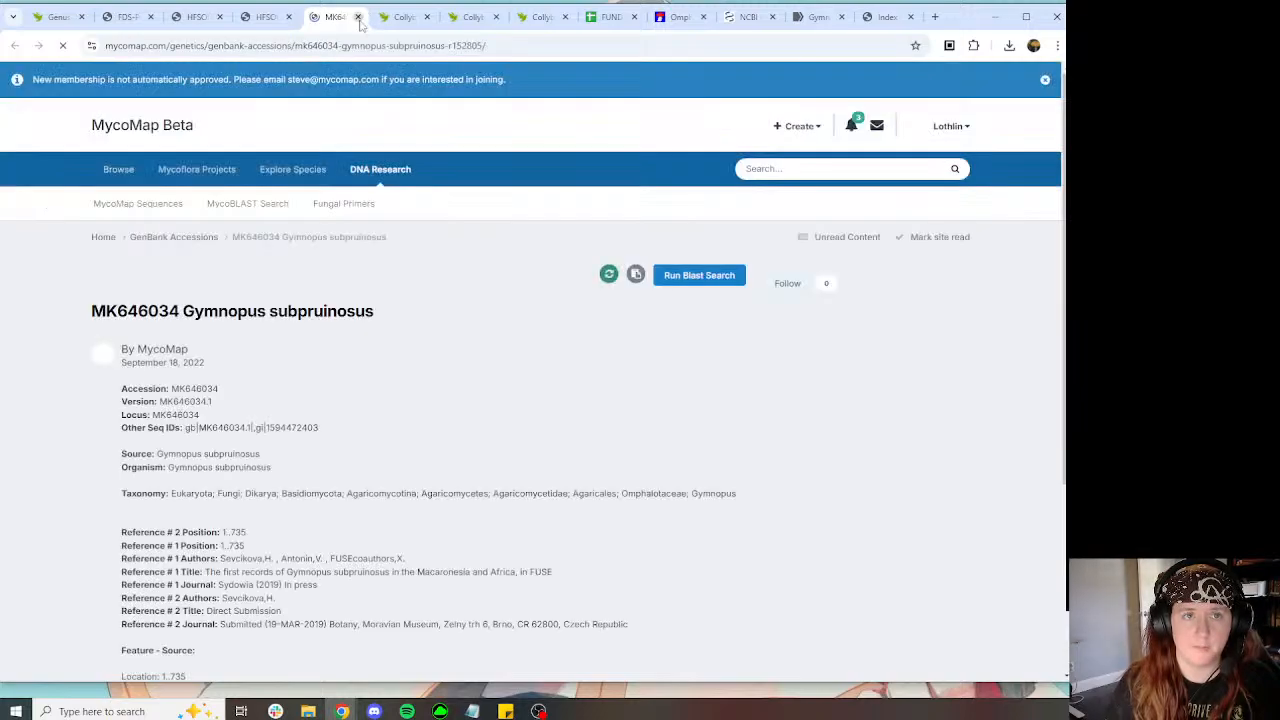
{"action": "scroll", "coordinate": [406, 193], "scroll_direction": "down", "scroll_amount": 3}
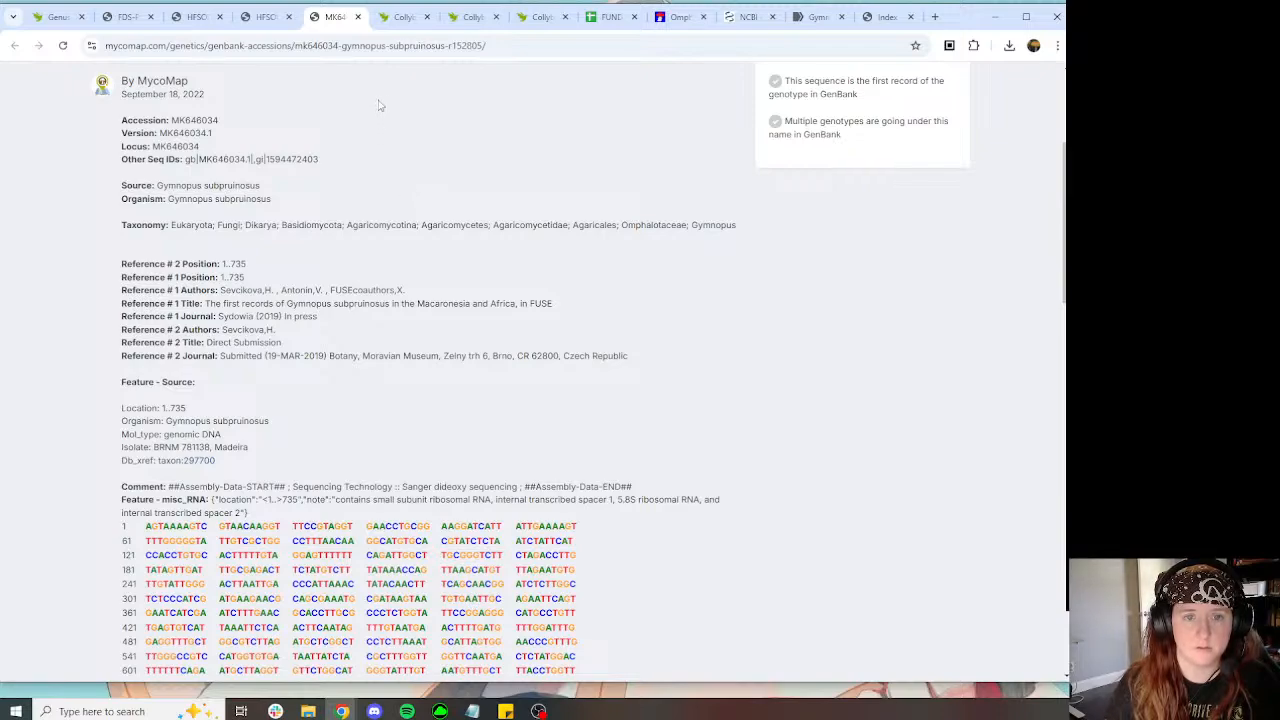
{"action": "left_click", "coordinate": [358, 17]}
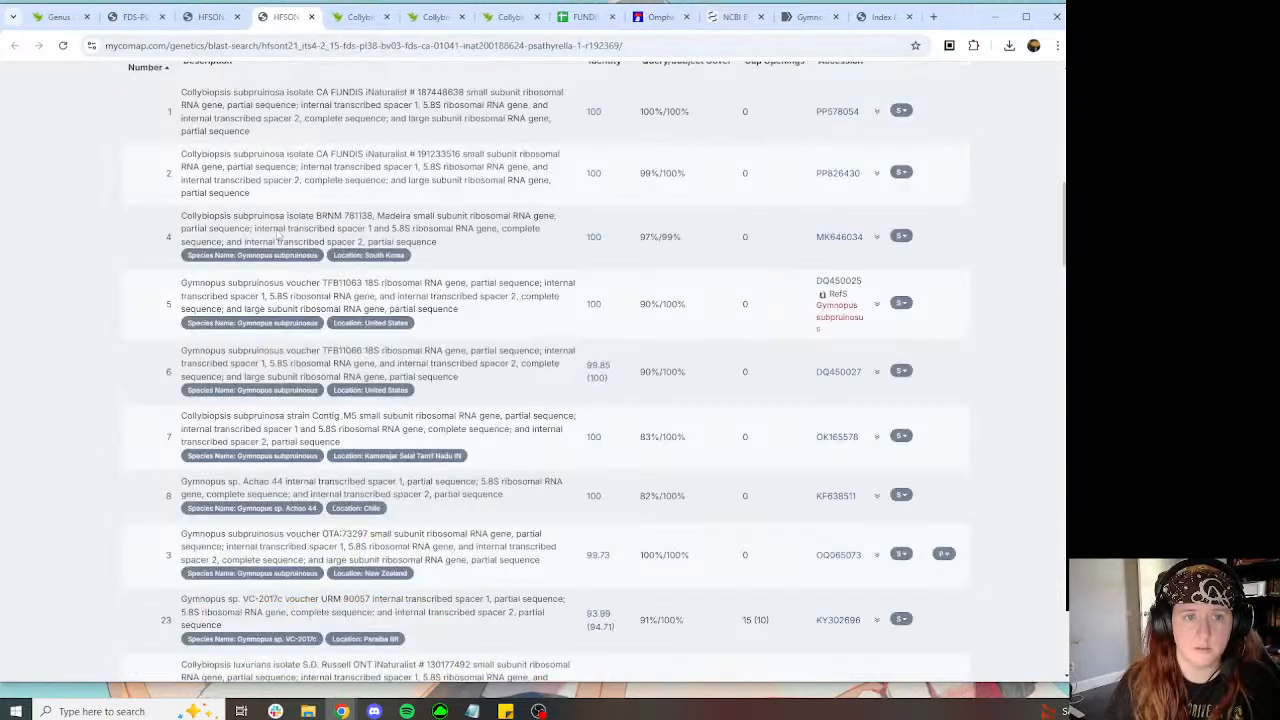
Step: Open accession DQ450025 in a new tab and read its reference and voucher details
{"action": "scroll", "coordinate": [410, 294], "scroll_direction": "down", "scroll_amount": 1}
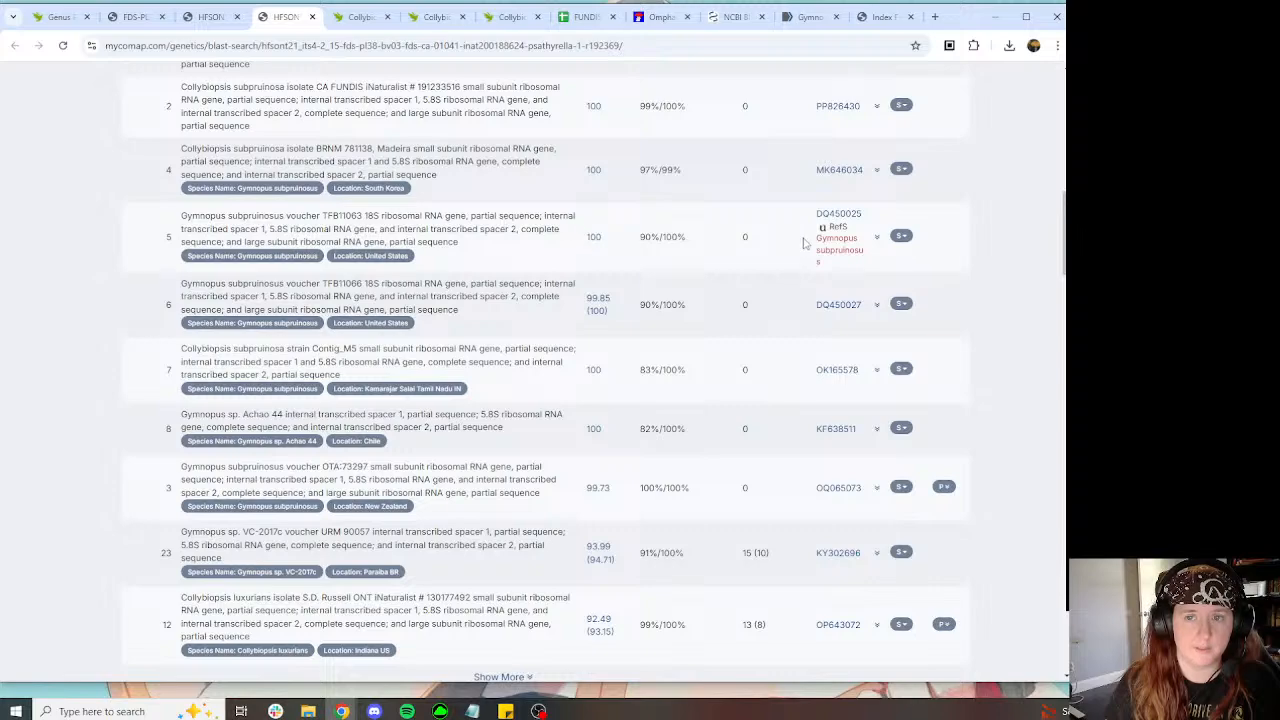
{"action": "right_click", "coordinate": [855, 222]}
{"action": "left_click", "coordinate": [860, 229]}
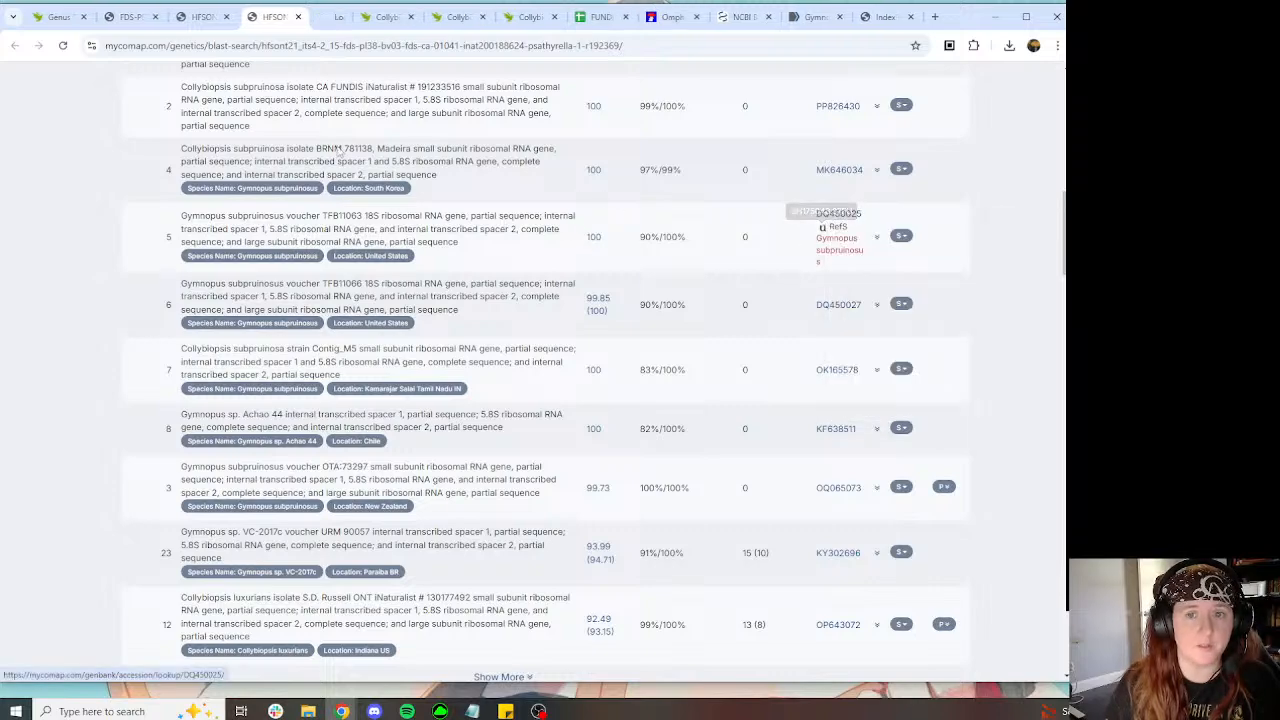
{"action": "left_click", "coordinate": [325, 18]}
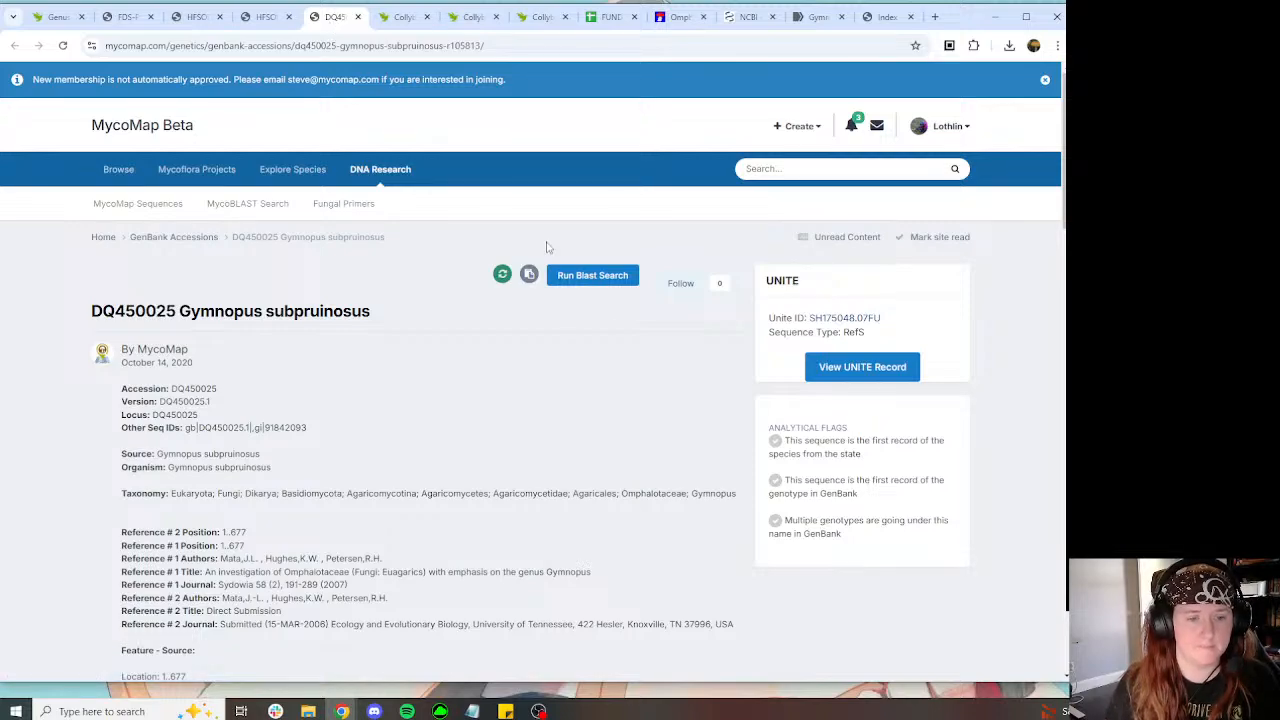
{"action": "scroll", "coordinate": [414, 314], "scroll_direction": "down", "scroll_amount": 3}
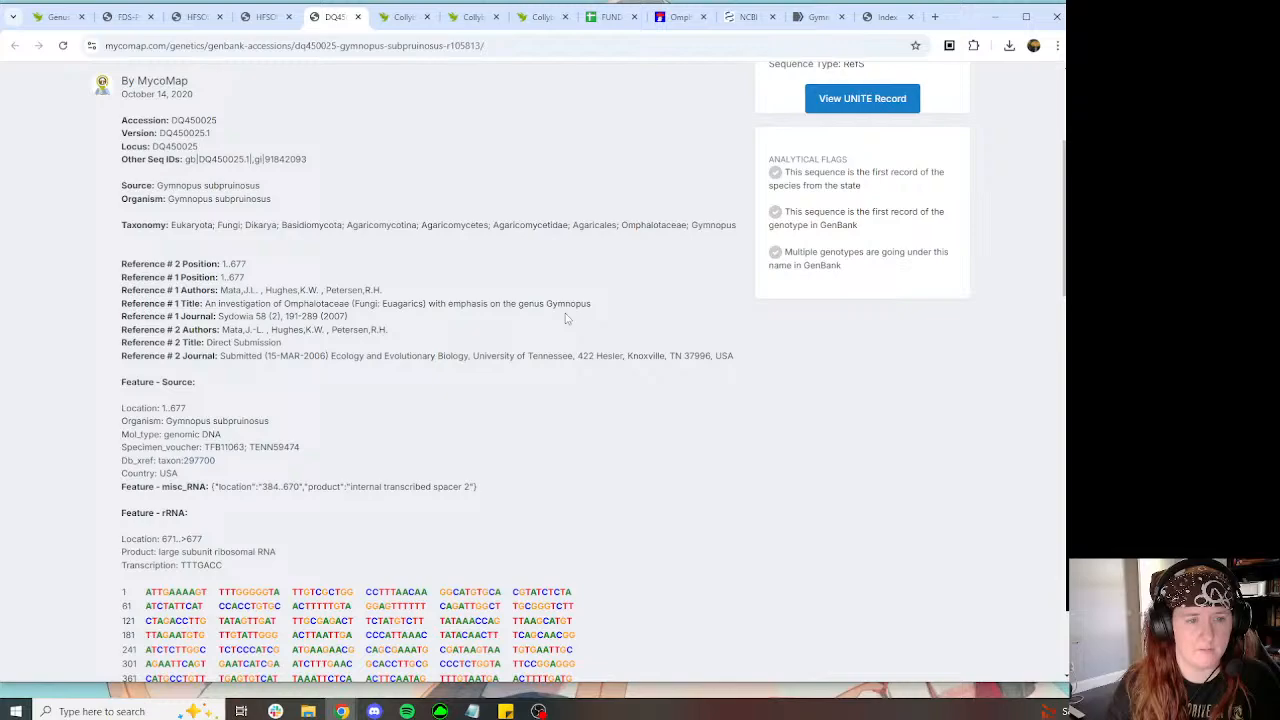
Step: Search the web for the DQ450025 reference title "An investigation of Omphalotaceae (Fungi: Euagarics) with emphasis on the genus Gymnopus"
{"action": "left_click_drag", "start_coordinate": [595, 305], "coordinate": [206, 304]}
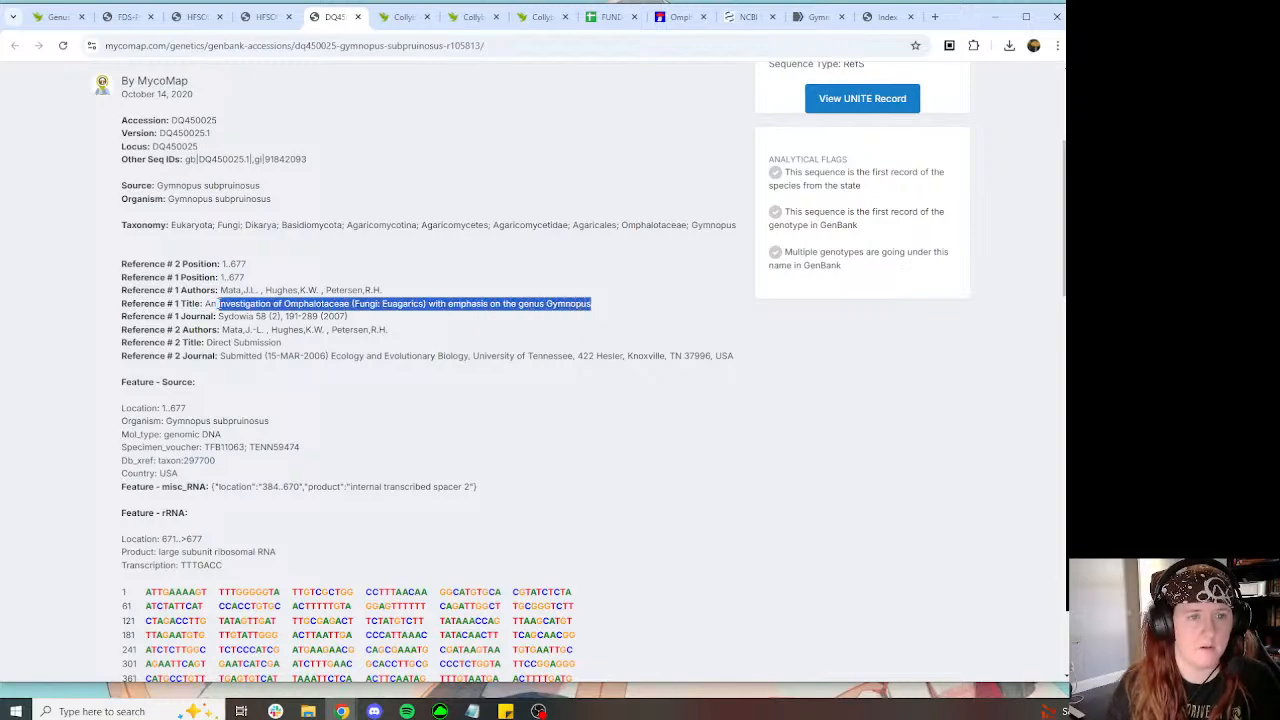
{"action": "left_click_drag", "start_coordinate": [400, 303], "coordinate": [925, 10]}
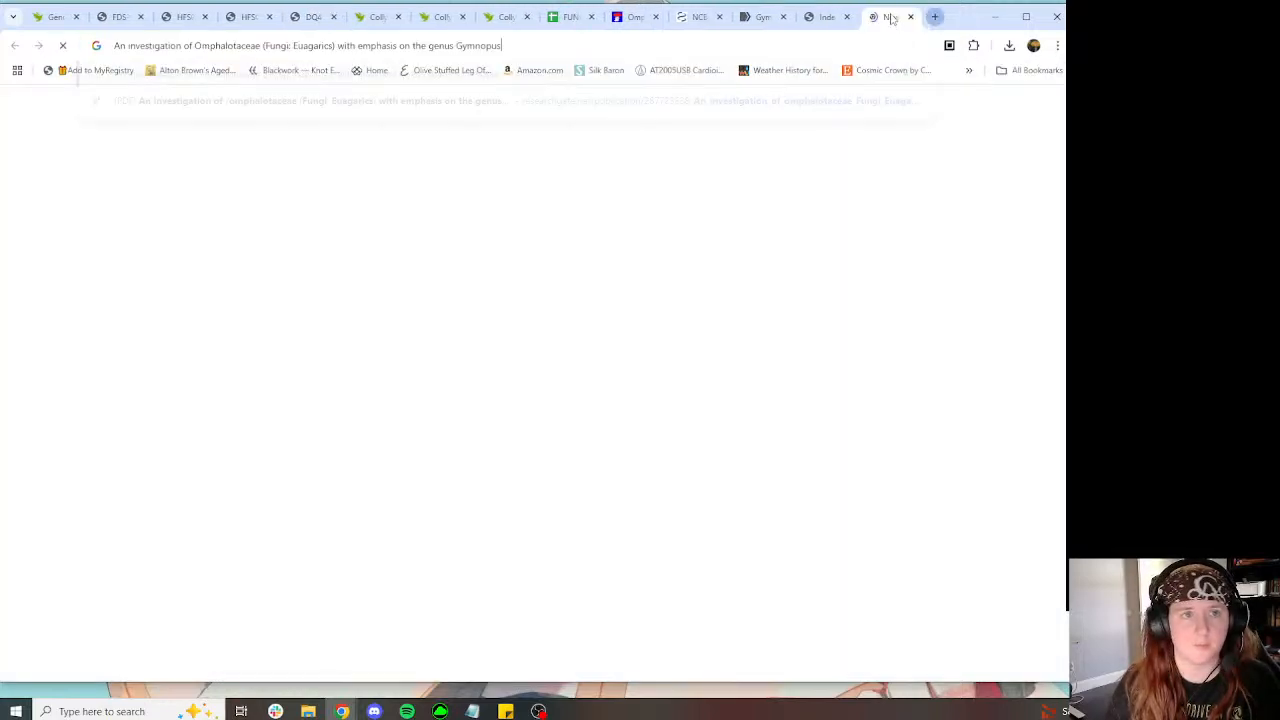
{"action": "scroll", "coordinate": [540, 340], "scroll_direction": "down", "scroll_amount": 4}
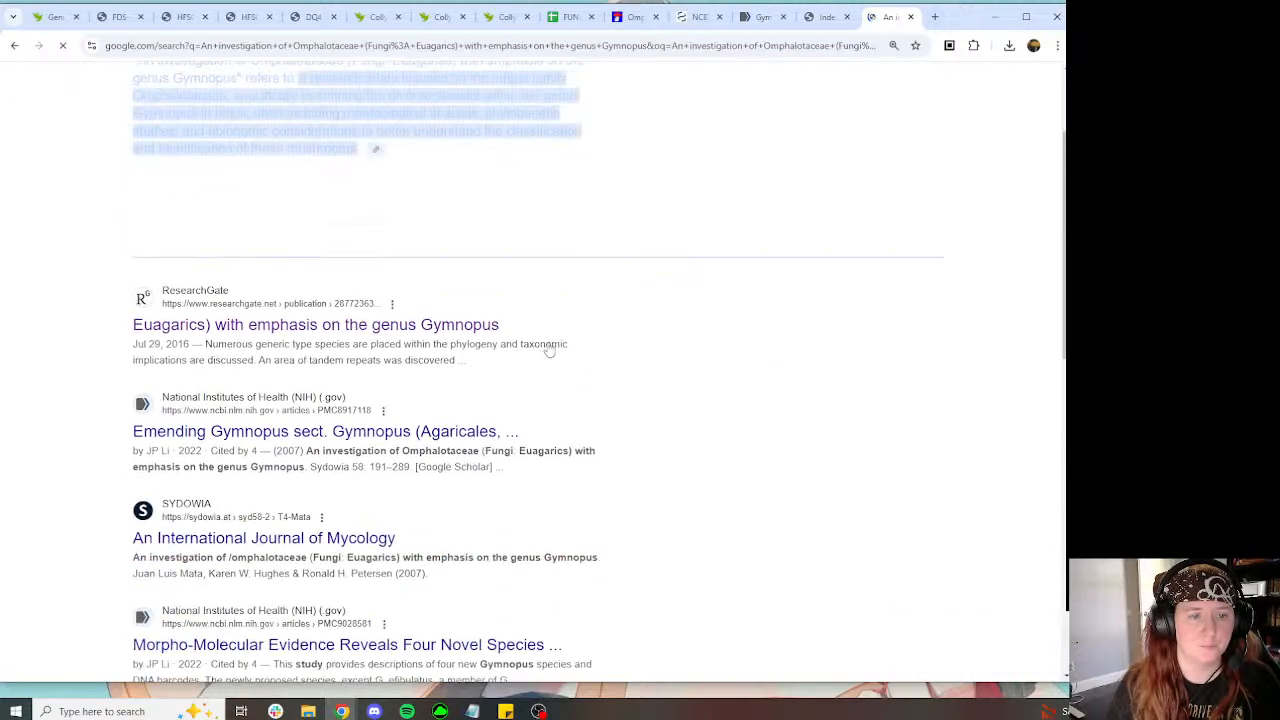
Step: Download the full-text PDF of the Omphalotaceae paper from its ResearchGate page and open the file
{"action": "left_click", "coordinate": [256, 284]}
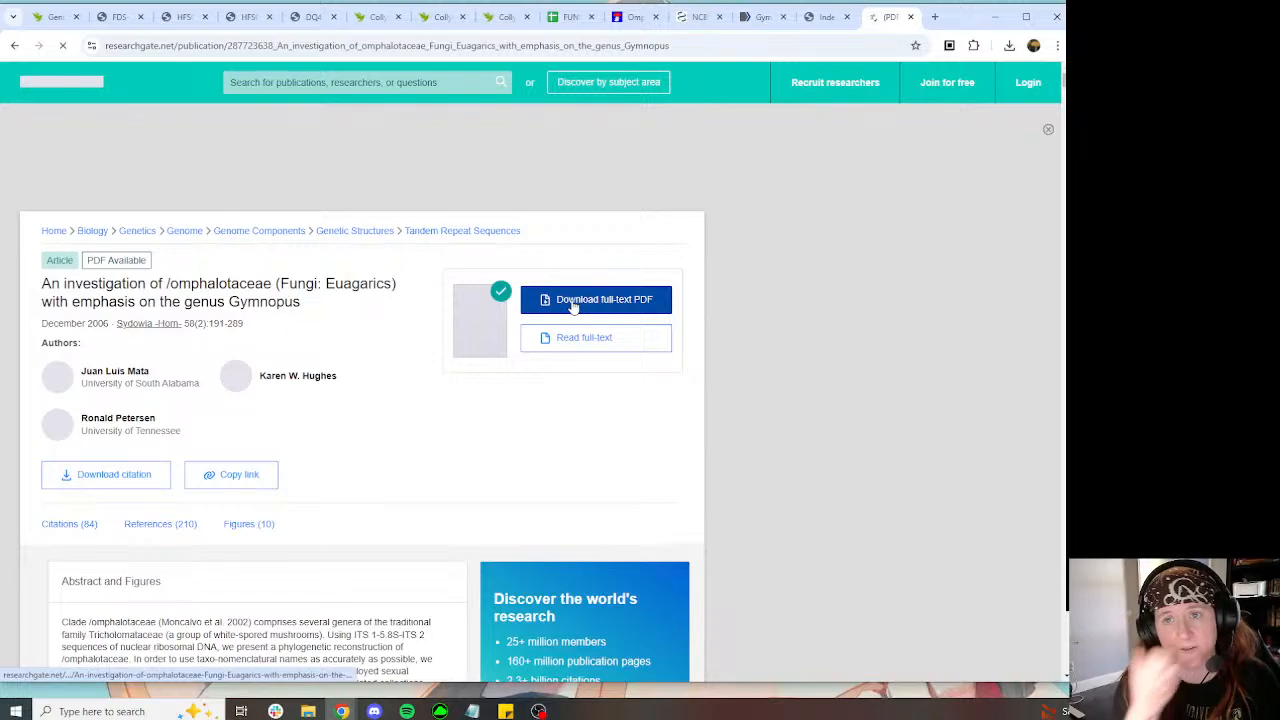
{"action": "left_click", "coordinate": [574, 304]}
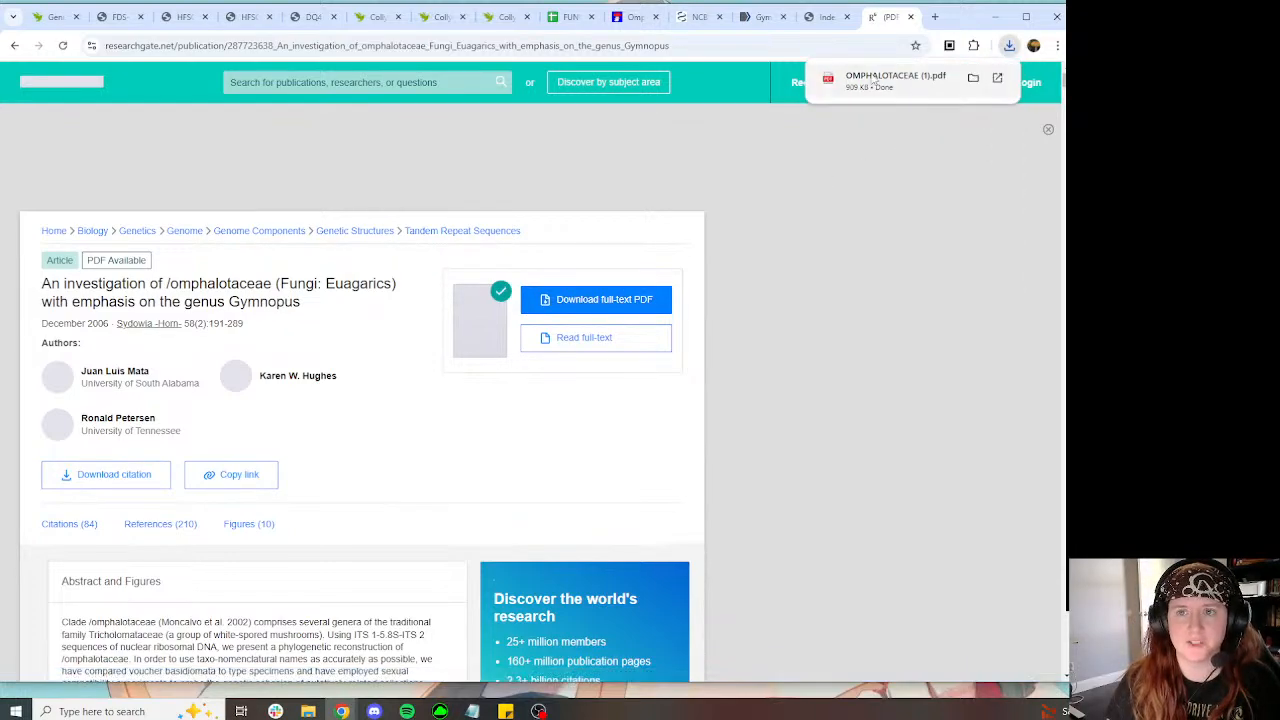
{"action": "left_click", "coordinate": [880, 80]}
Step: Search the PDF for "subpruinosus" and go through the matches to read section 12.1 on Gymnopus subpruinosus
{"action": "key", "text": "ctrl+f"}
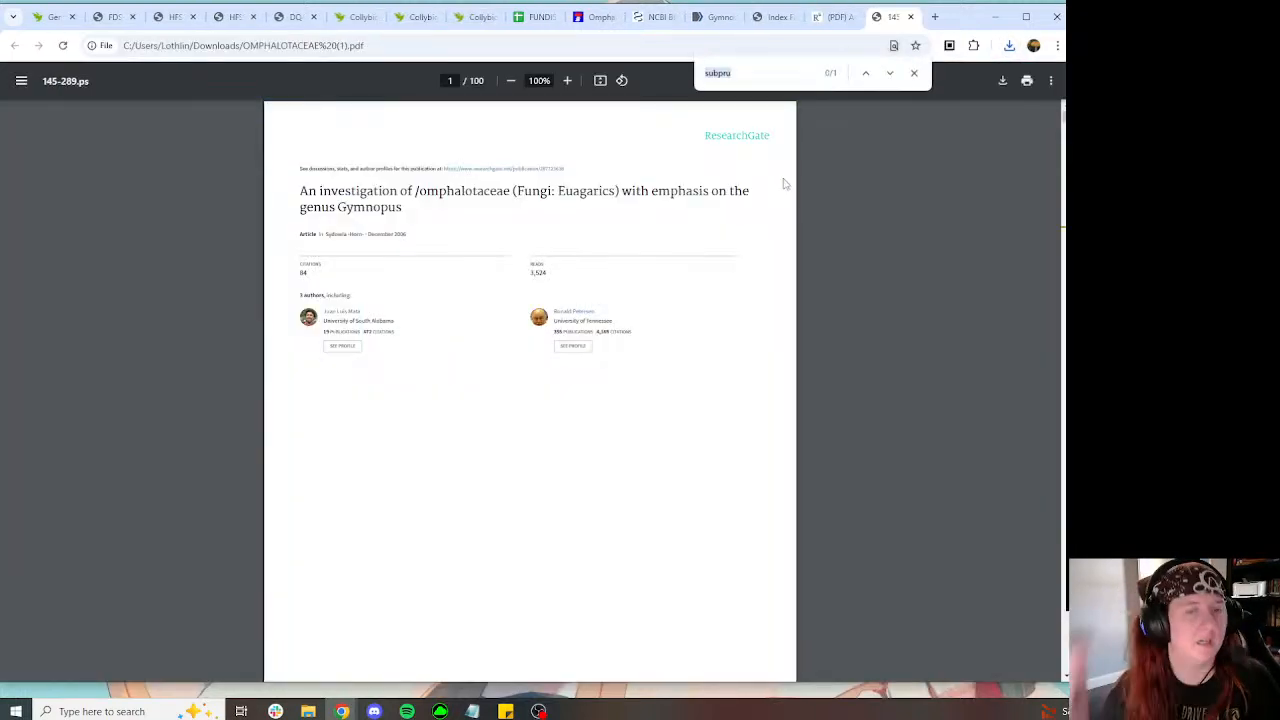
{"action": "type", "text": "subp"}
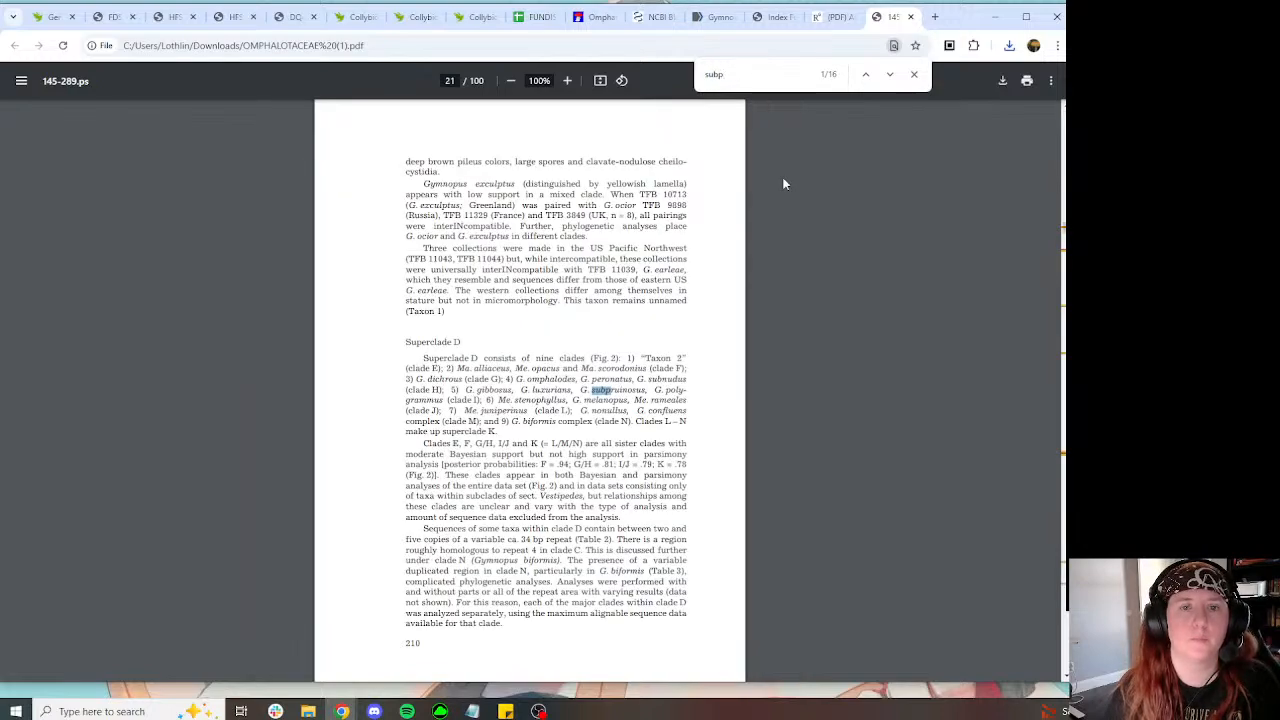
{"action": "type", "text": "ruinosus"}
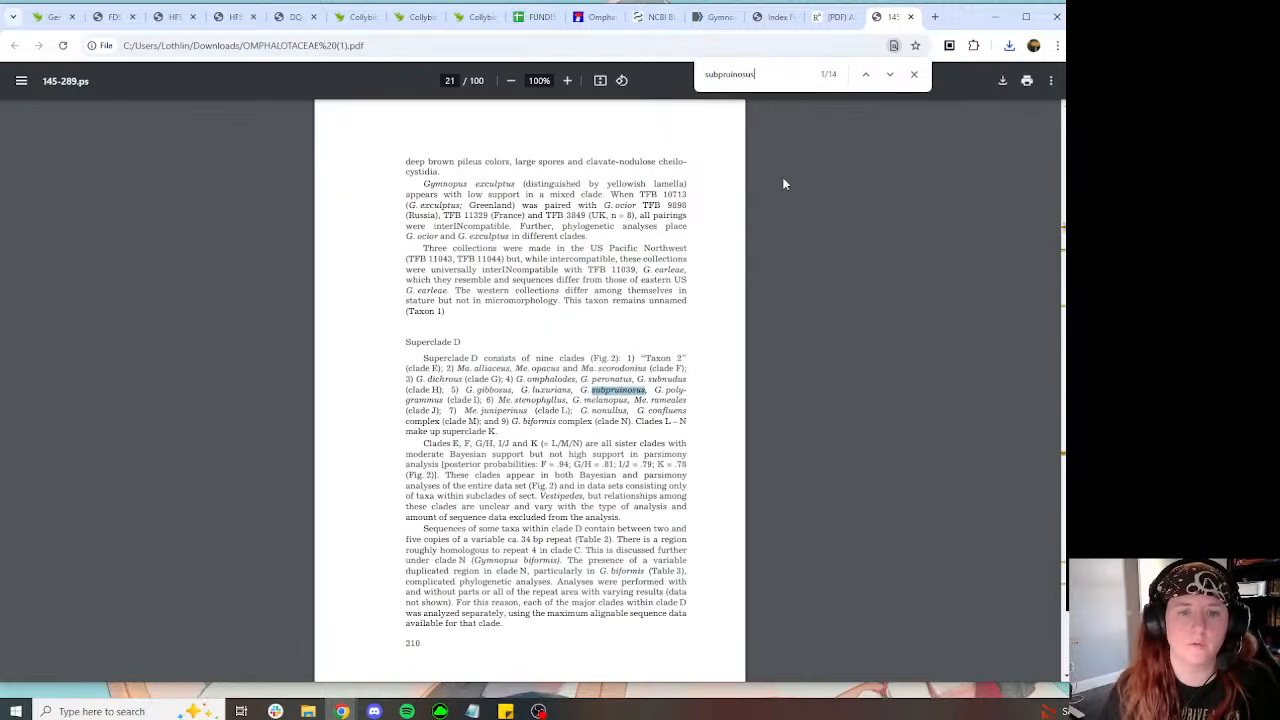
{"action": "left_click", "coordinate": [889, 76]}
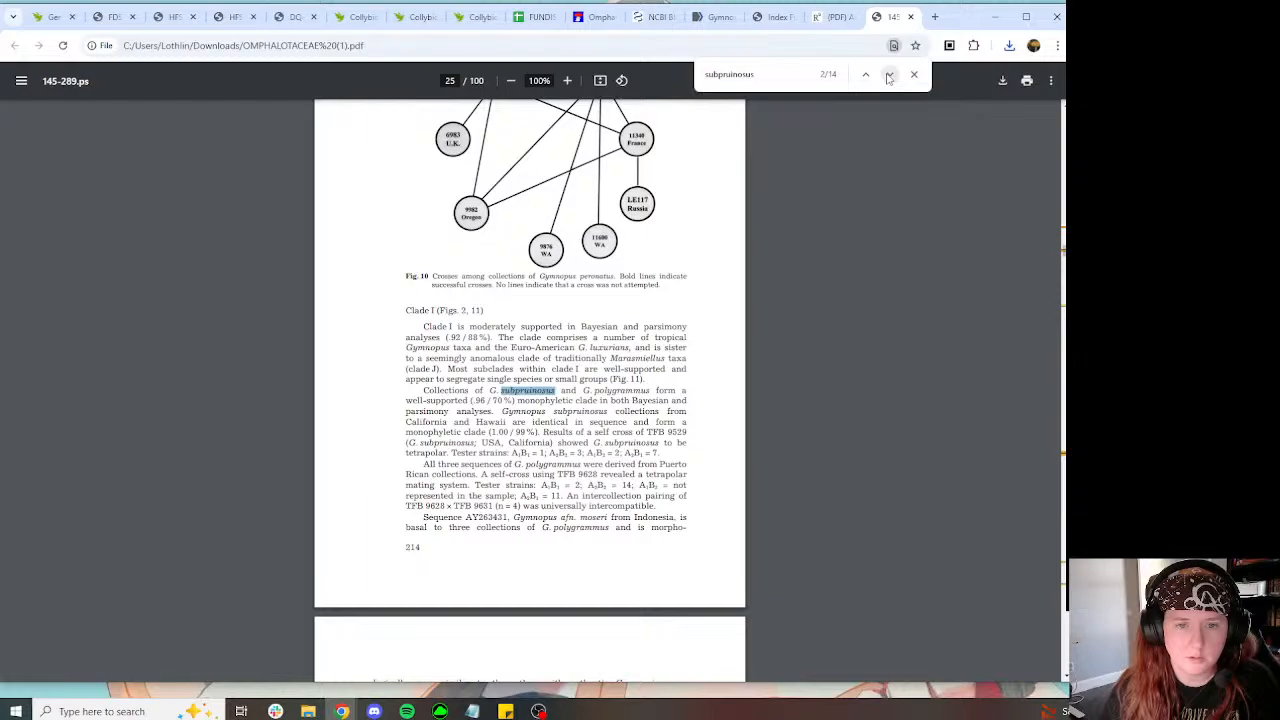
{"action": "left_click", "coordinate": [889, 77]}
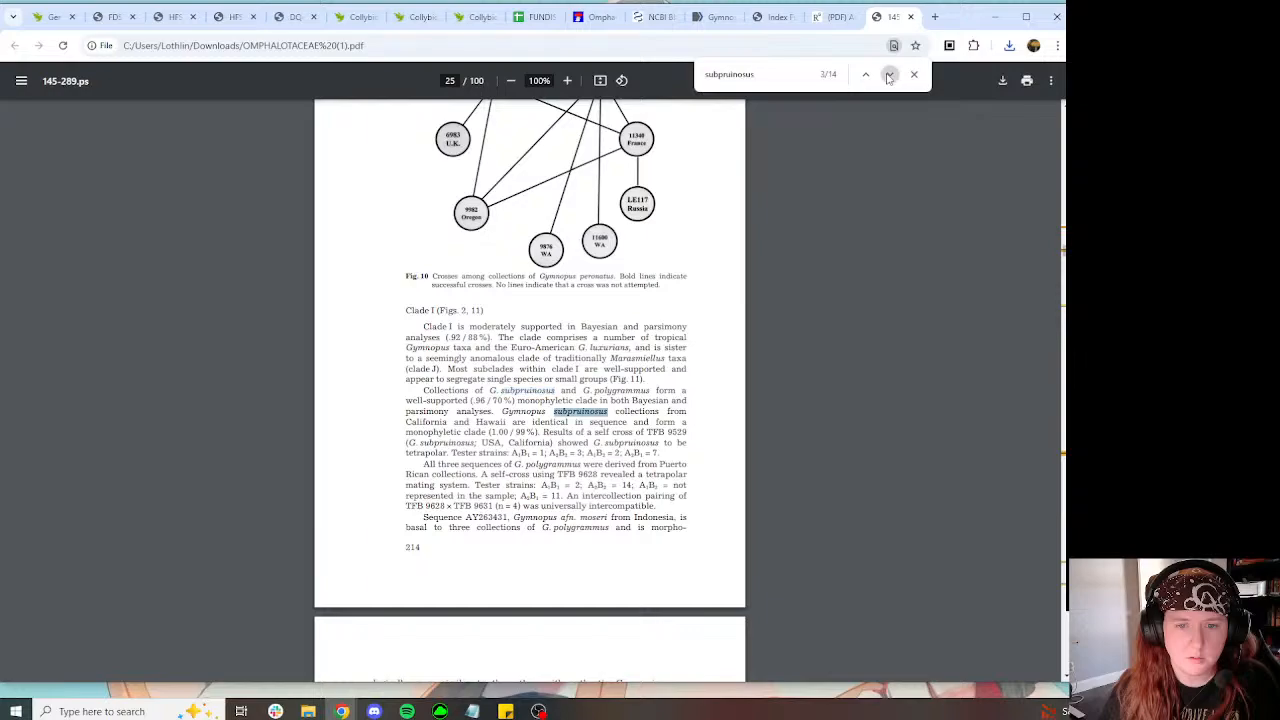
{"action": "left_click", "coordinate": [889, 77]}
{"action": "left_click", "coordinate": [889, 77]}
{"action": "left_click", "coordinate": [889, 77]}
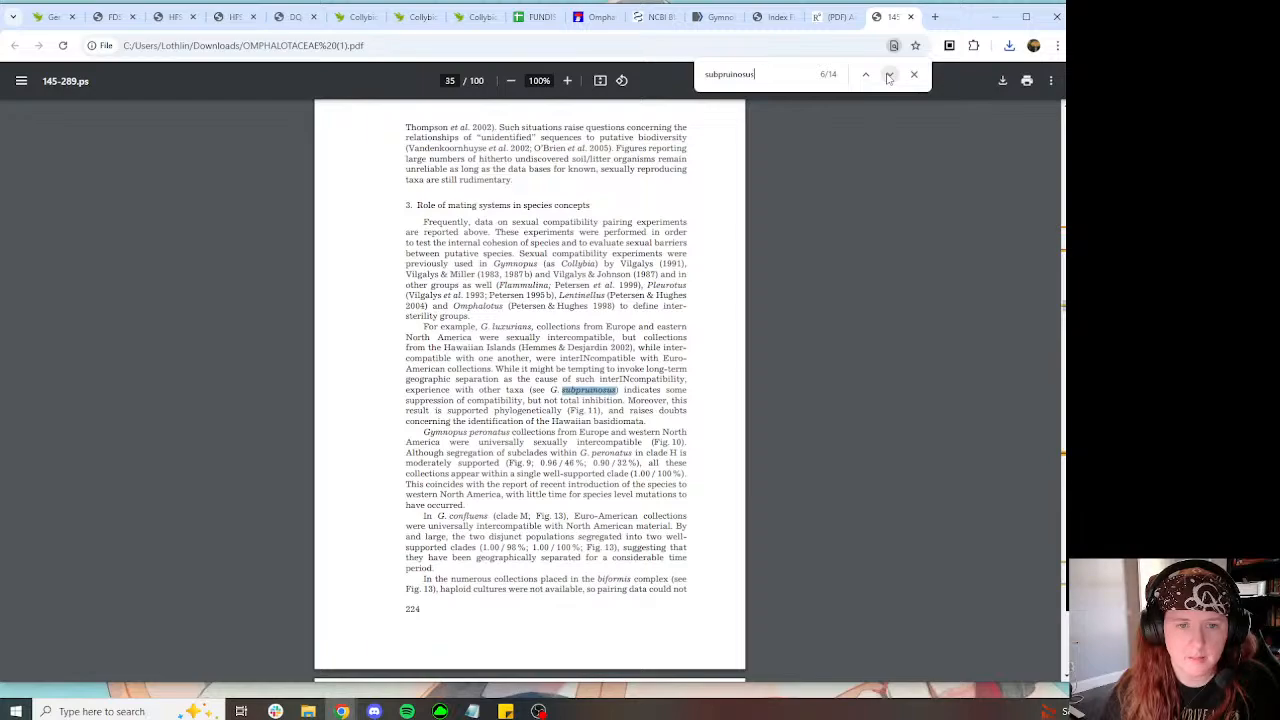
{"action": "left_click", "coordinate": [889, 77]}
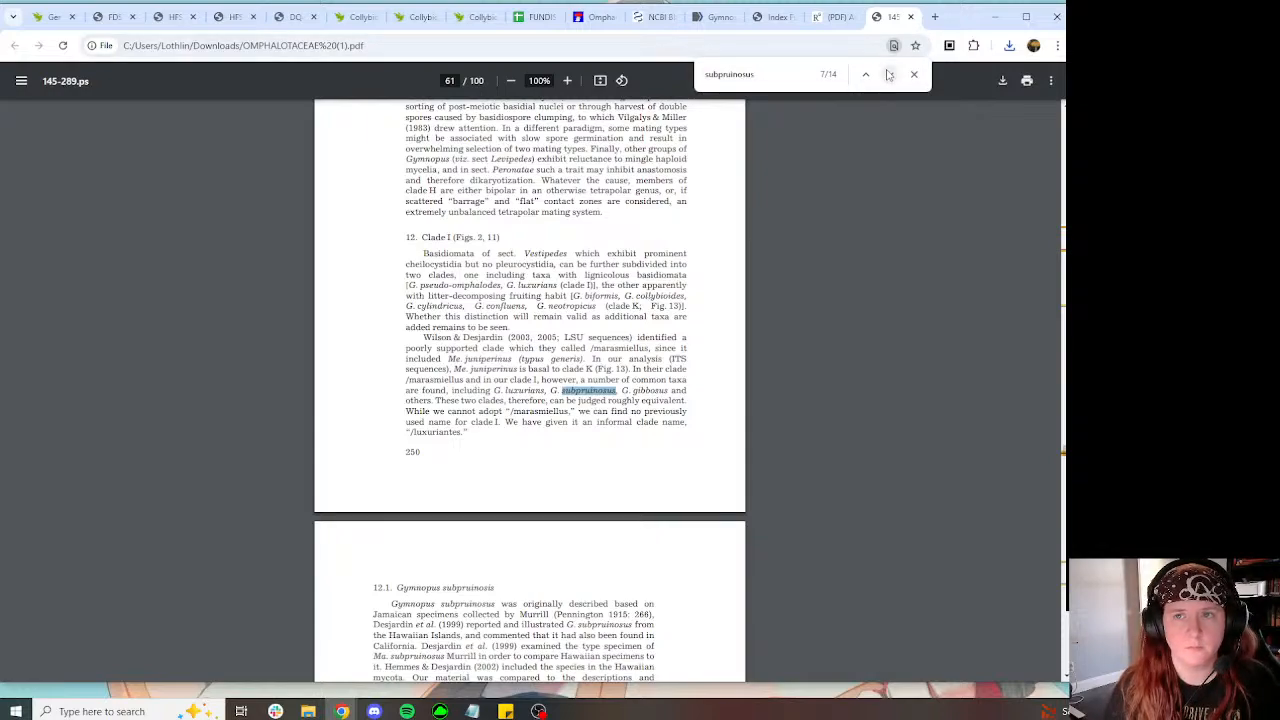
{"action": "left_click", "coordinate": [891, 75]}
{"action": "scroll", "coordinate": [798, 212], "scroll_direction": "down", "scroll_amount": 3}
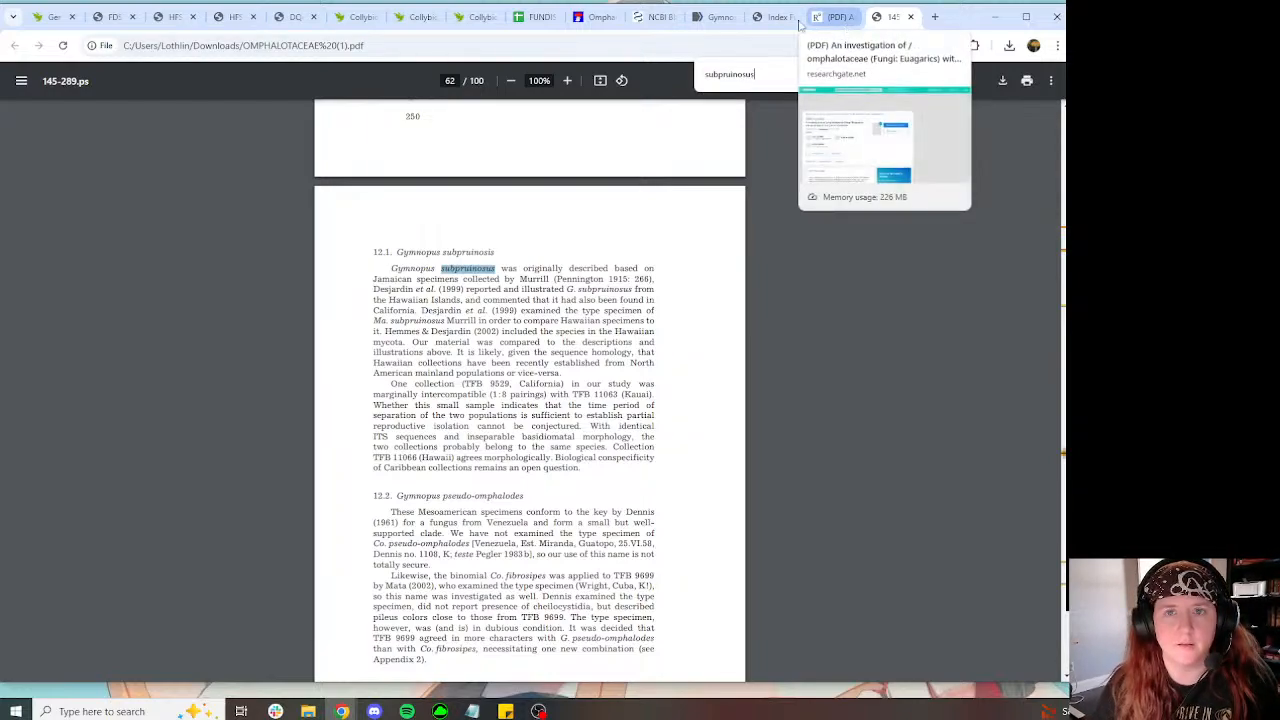
Step: Return to the iNaturalist Psathyrella observation 200188624, leave the enlarged photo, and select Collybiopsis subpruinosa as the suggested identification
{"action": "left_click", "coordinate": [230, 17]}
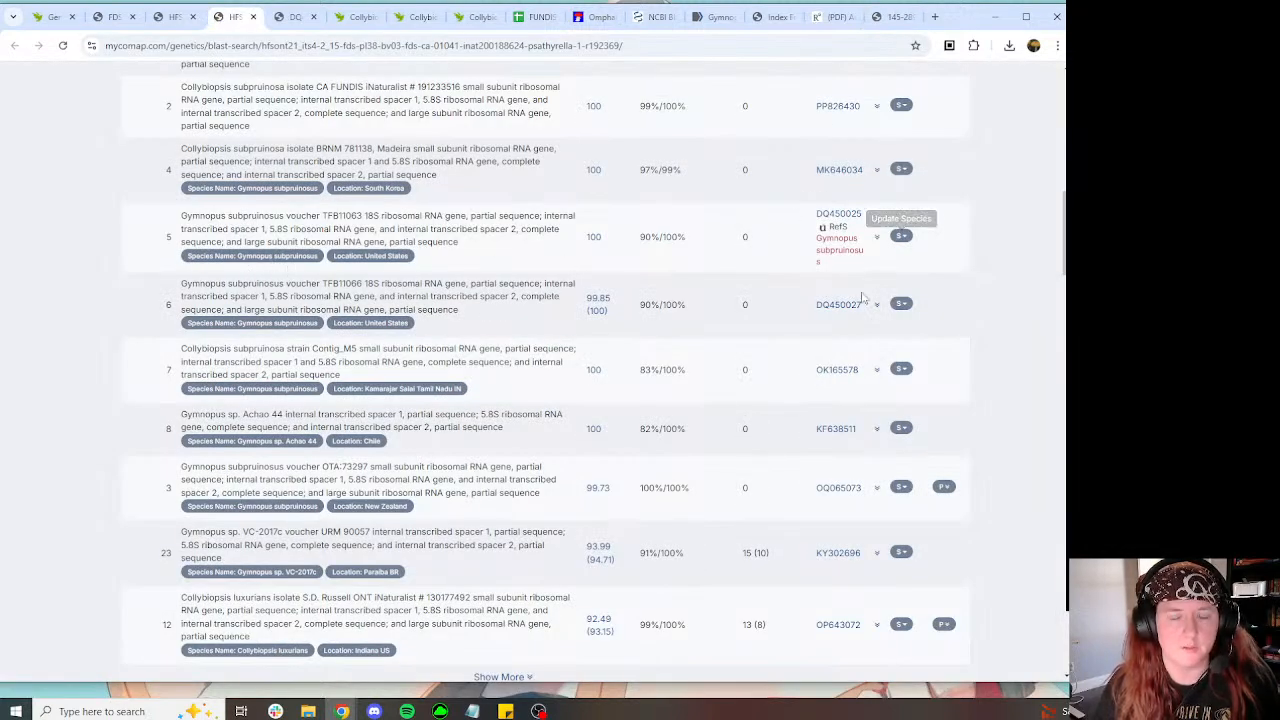
{"action": "left_click", "coordinate": [52, 17]}
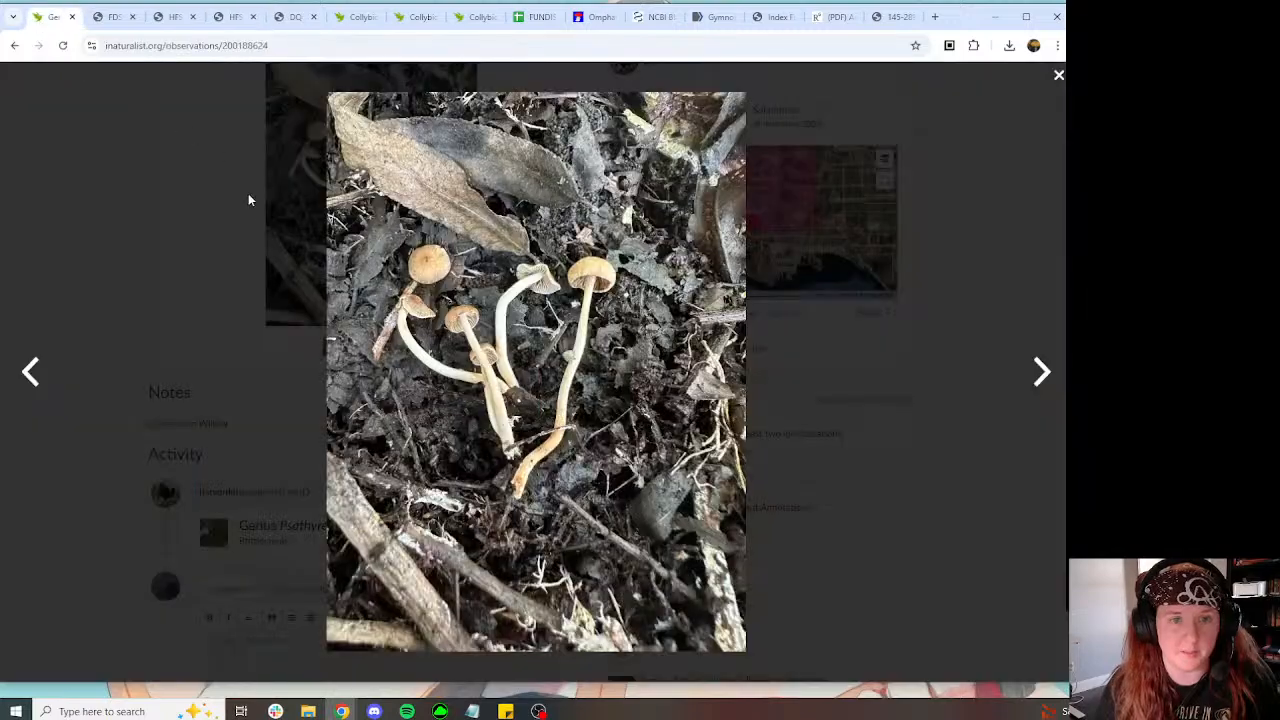
{"action": "left_click", "coordinate": [879, 463]}
{"action": "scroll", "coordinate": [655, 350], "scroll_direction": "down", "scroll_amount": 2}
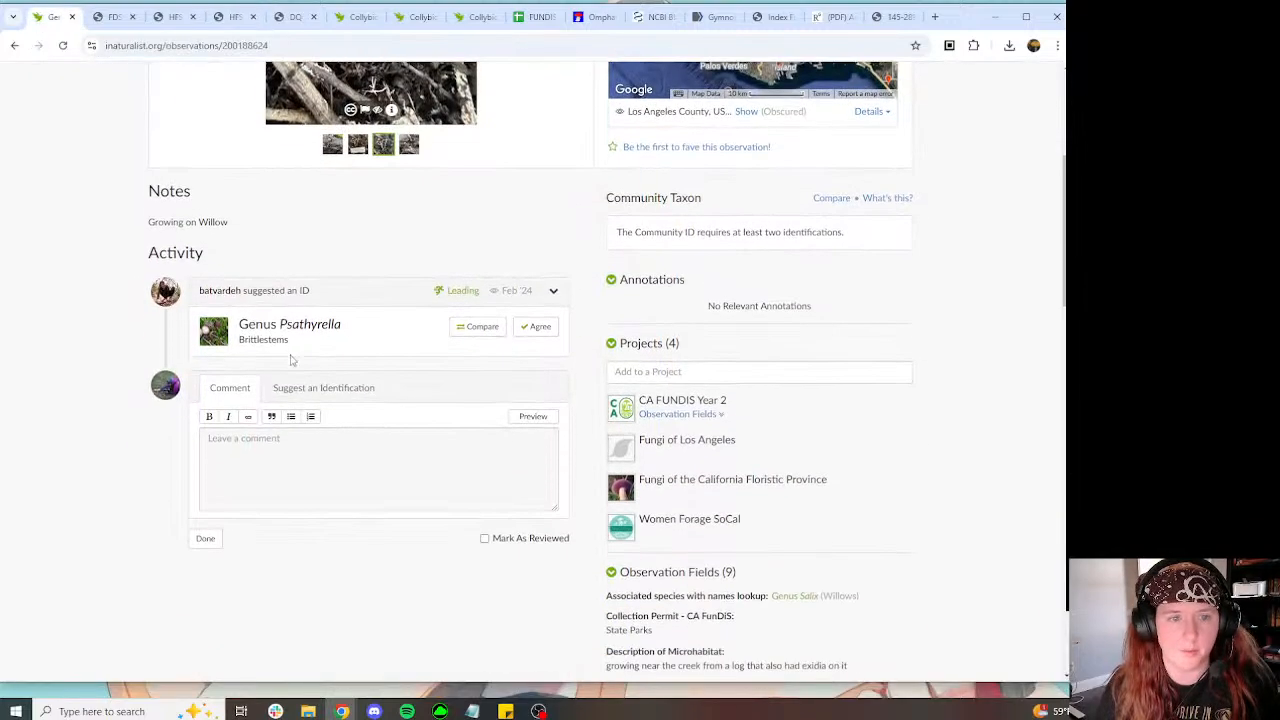
{"action": "left_click", "coordinate": [323, 387]}
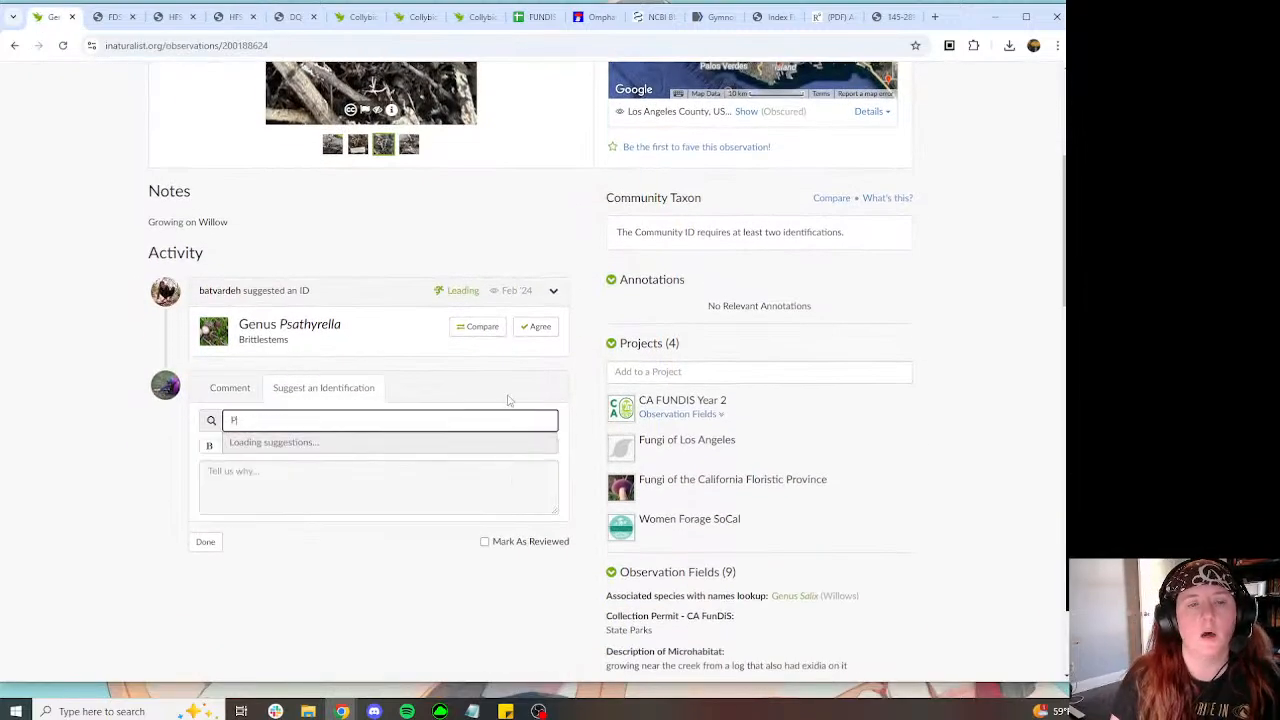
{"action": "type", "text": "Collybiopsis sub"}
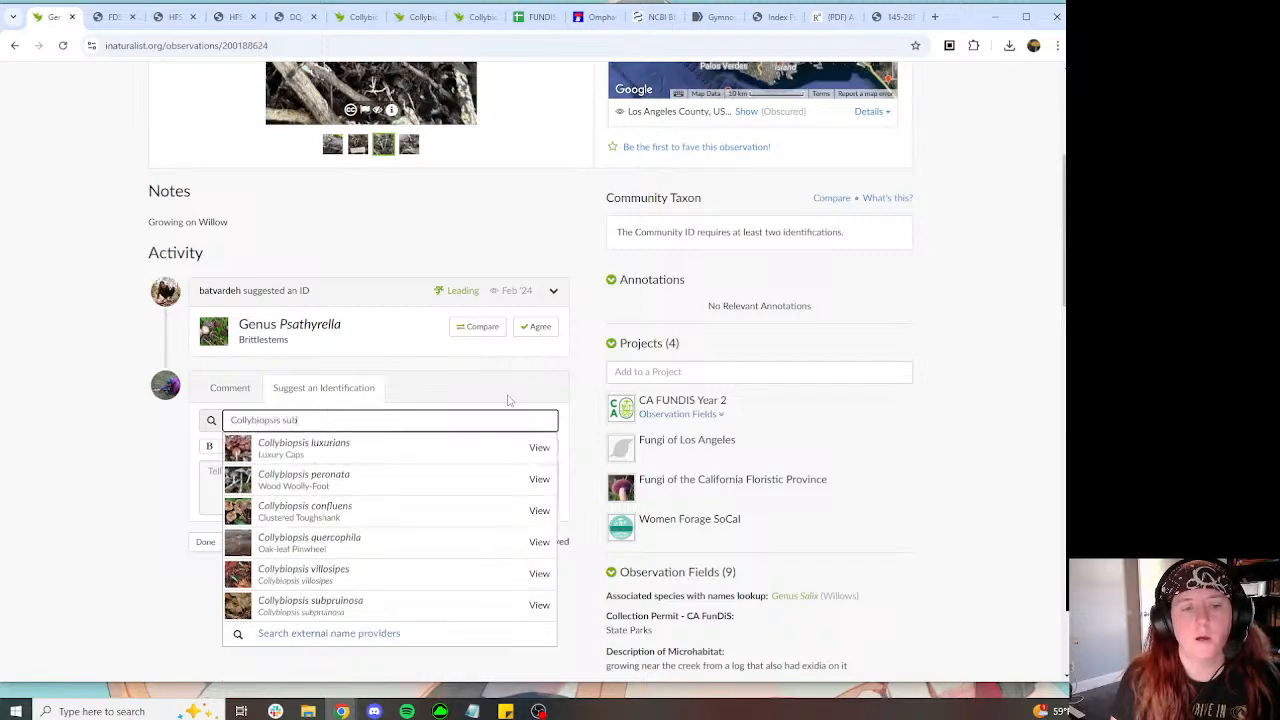
{"action": "left_click", "coordinate": [404, 450]}
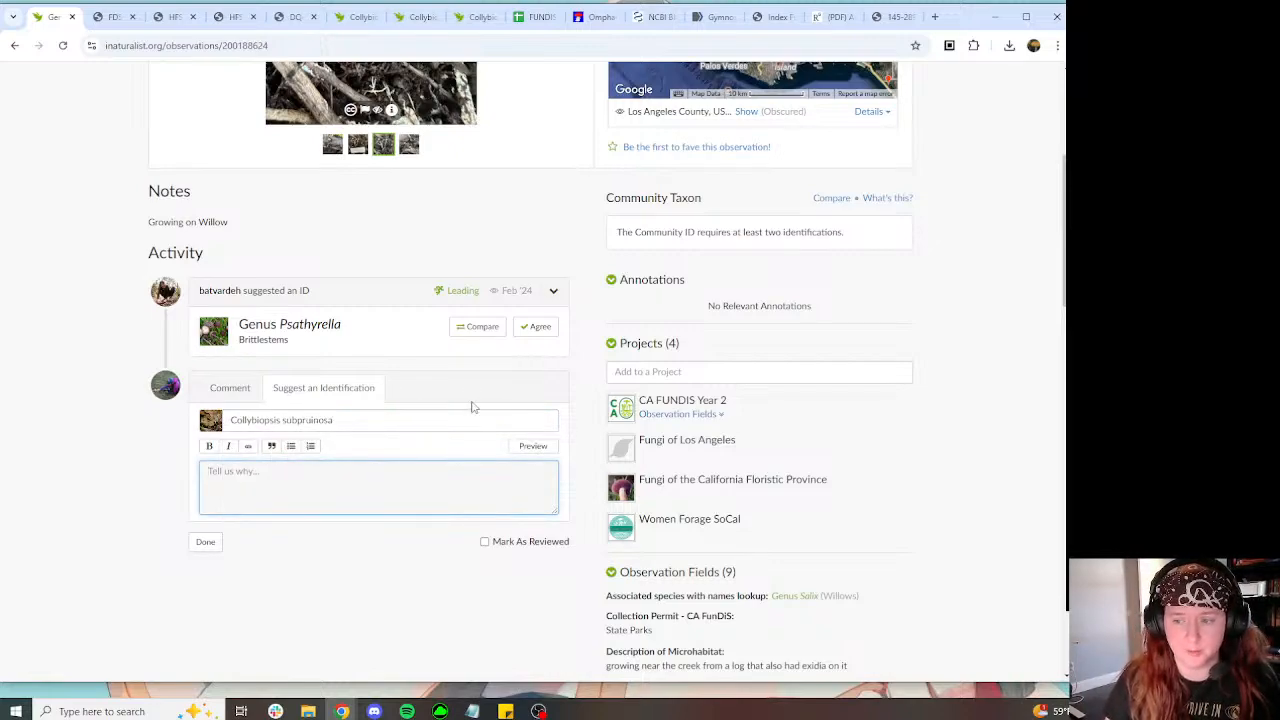
{"action": "left_click", "coordinate": [886, 16]}
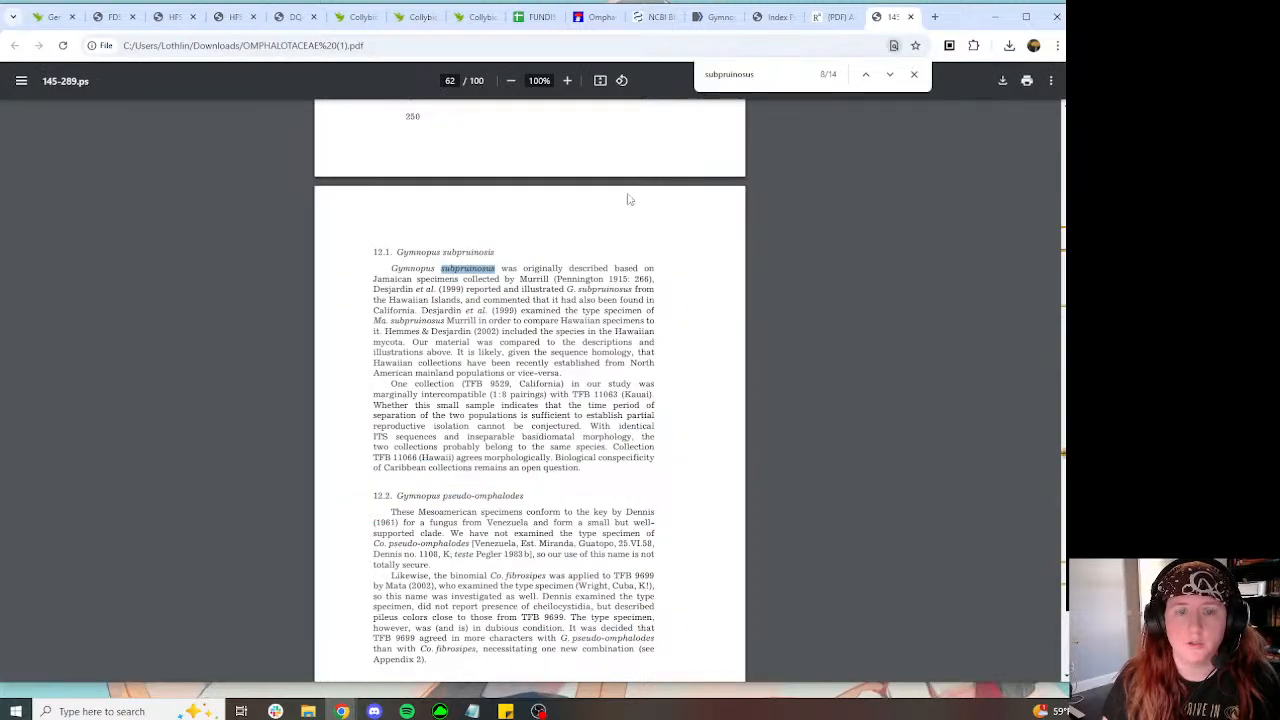
{"action": "left_click", "coordinate": [830, 17]}
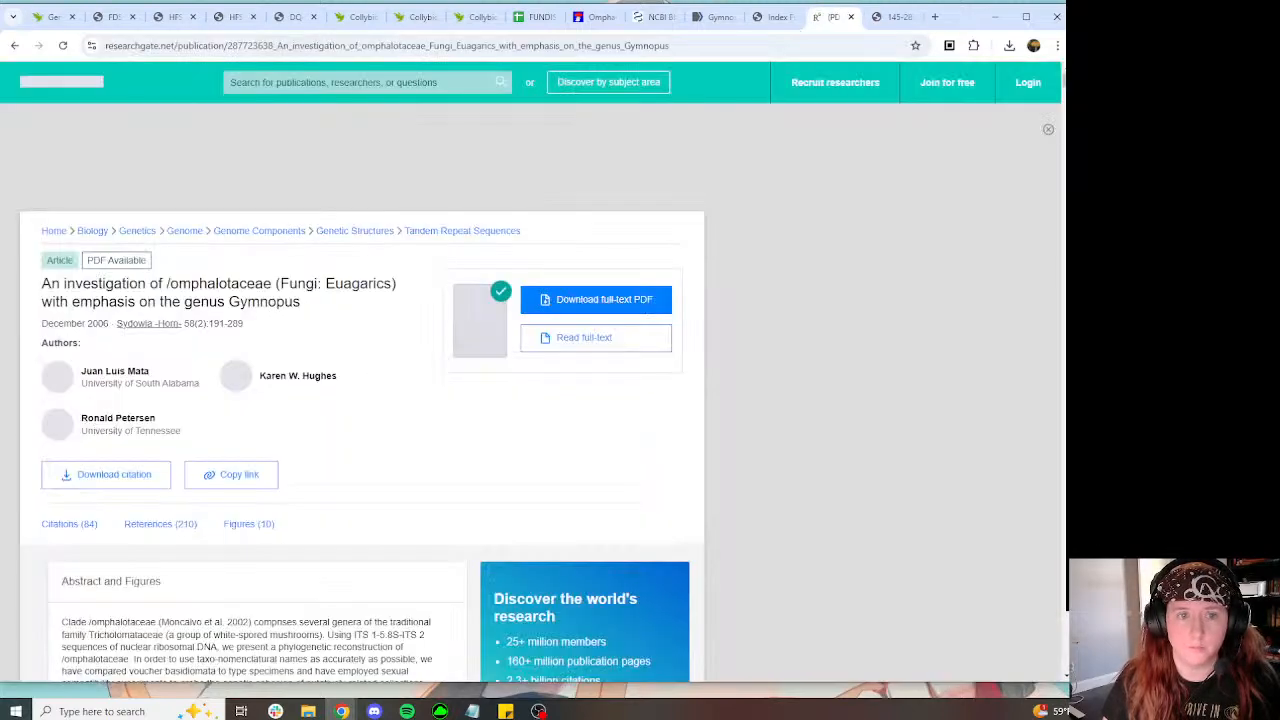
{"action": "left_click", "coordinate": [80, 15]}
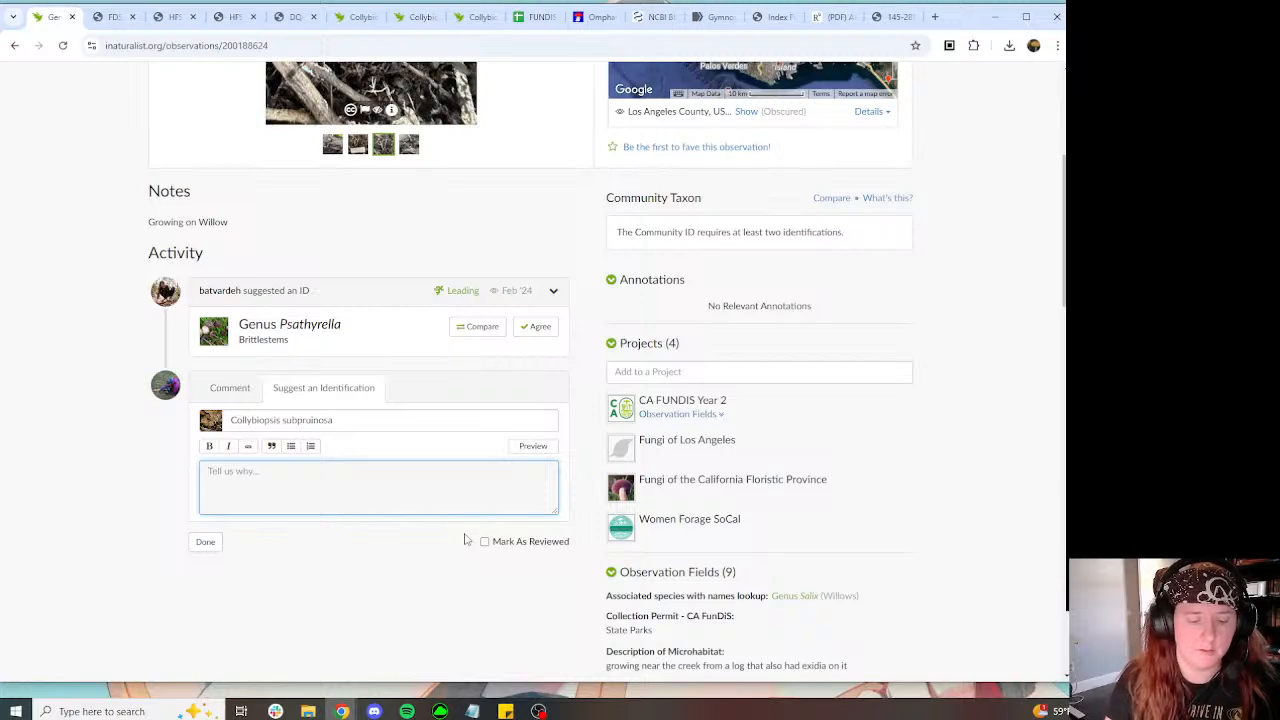
Step: Begin the identification's explanation with "Matches most of the other sequences that we seem to be calling C. subpruinosa (including"
{"action": "type", "text": "Matches "}
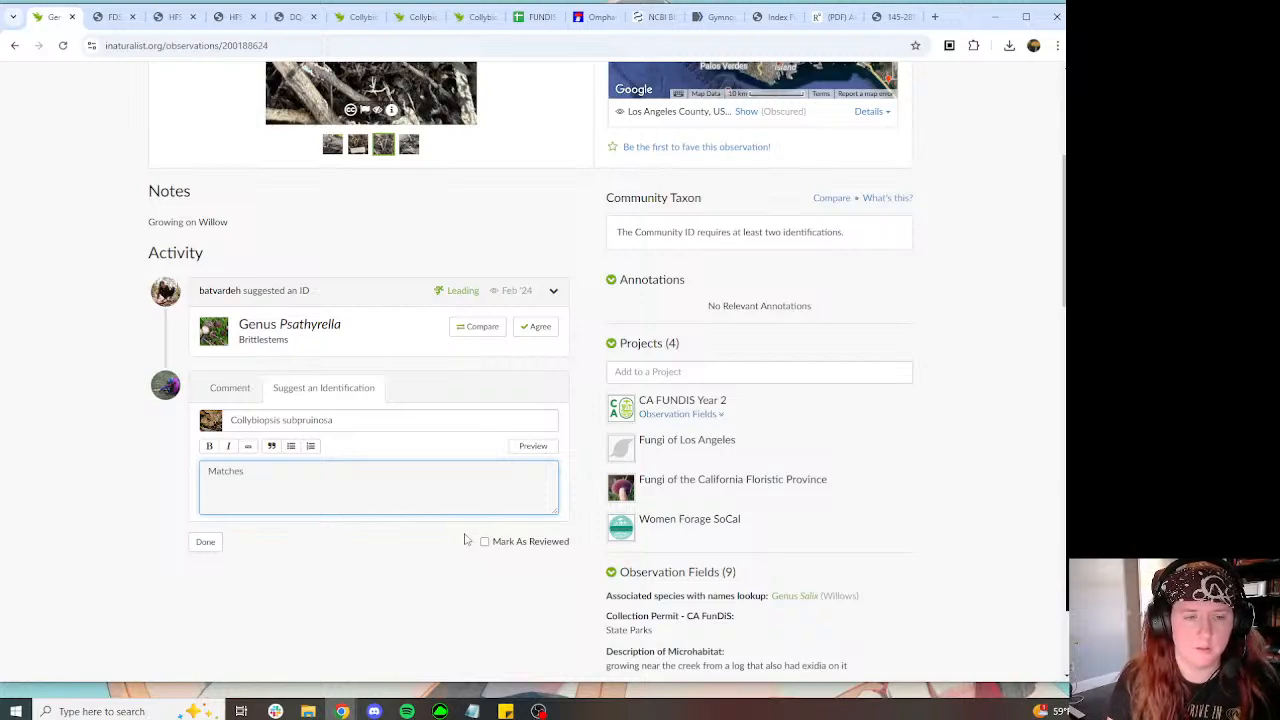
{"action": "type", "text": "most of the o"}
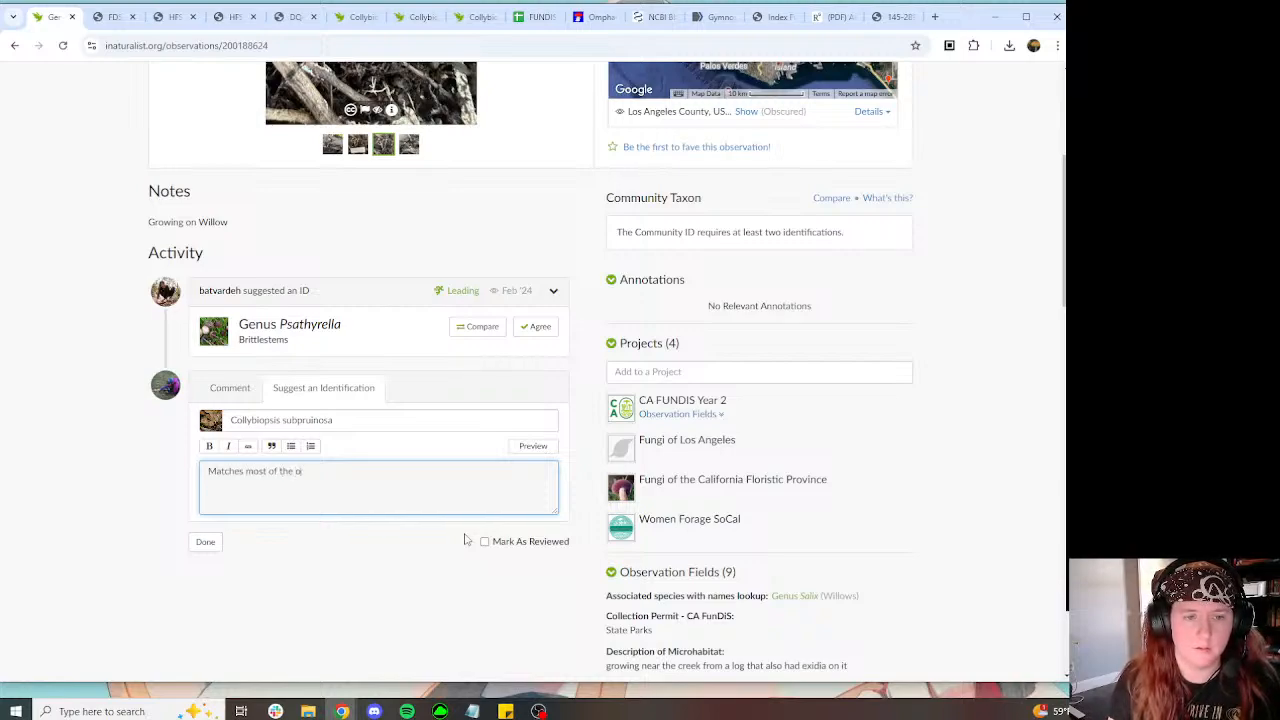
{"action": "type", "text": "ther sequences that we"}
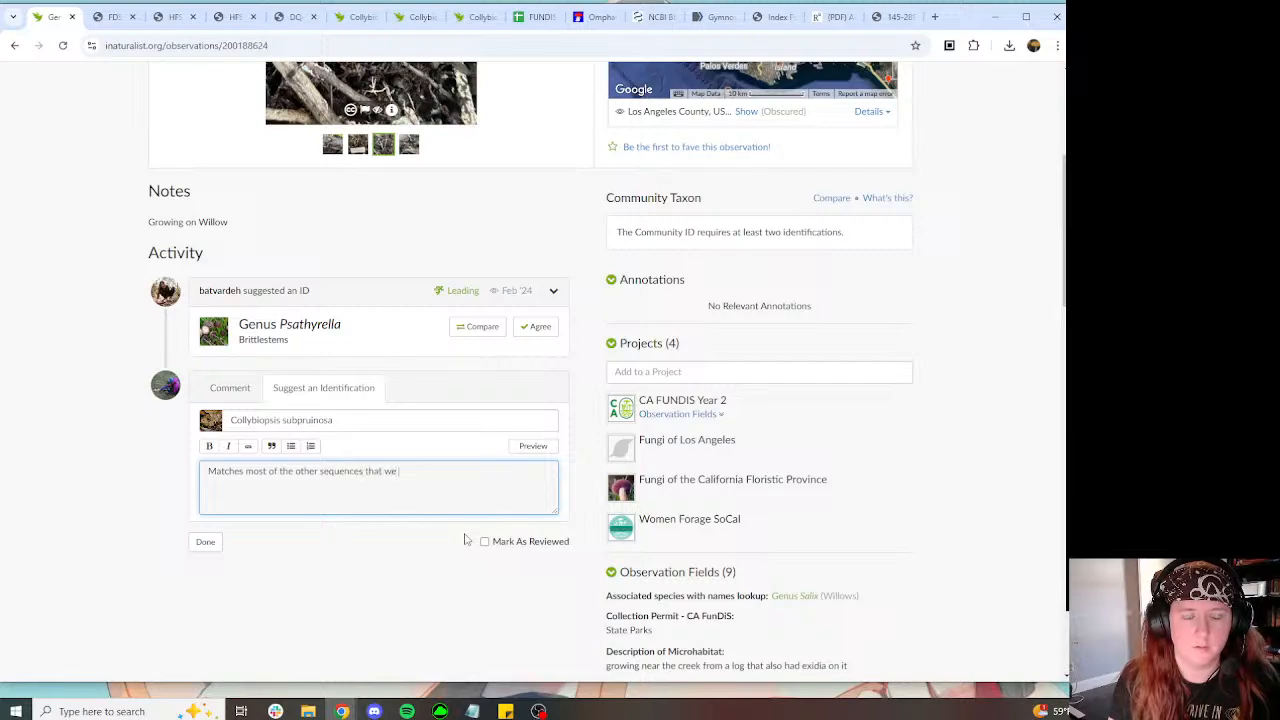
{"action": "type", "text": " seem to be calling "}
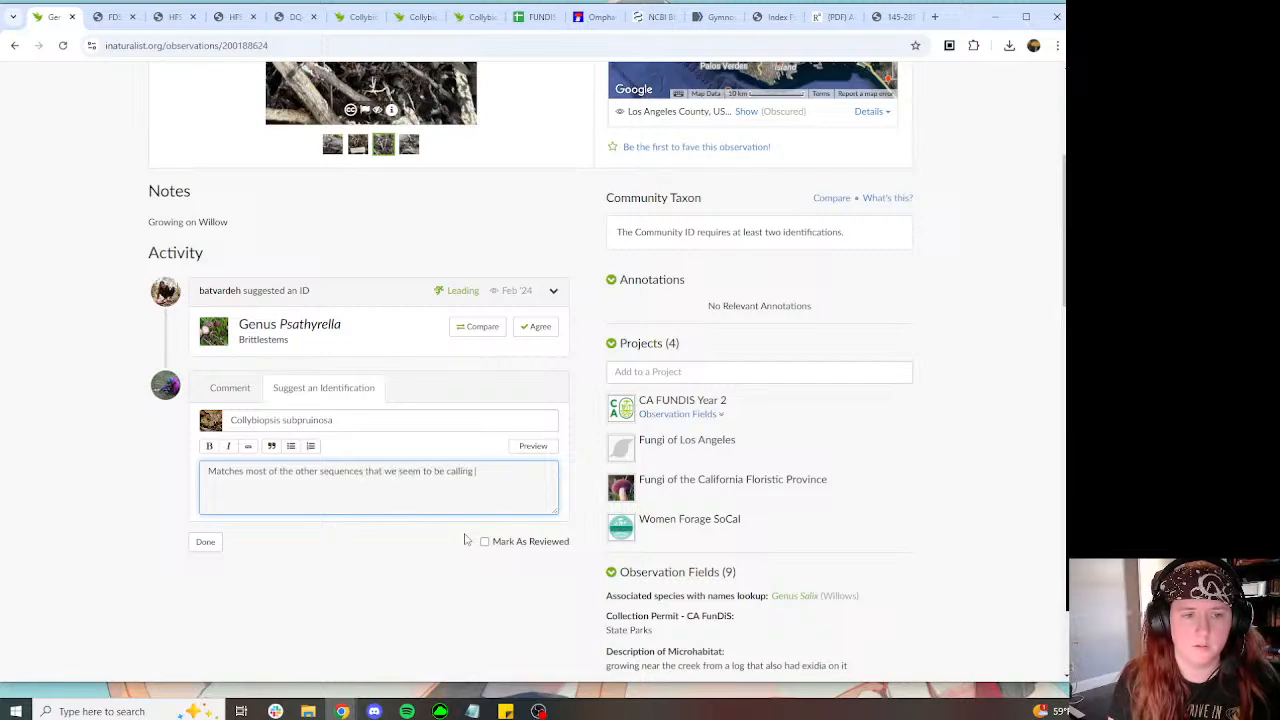
{"action": "type", "text": "C. subppruinosa"}
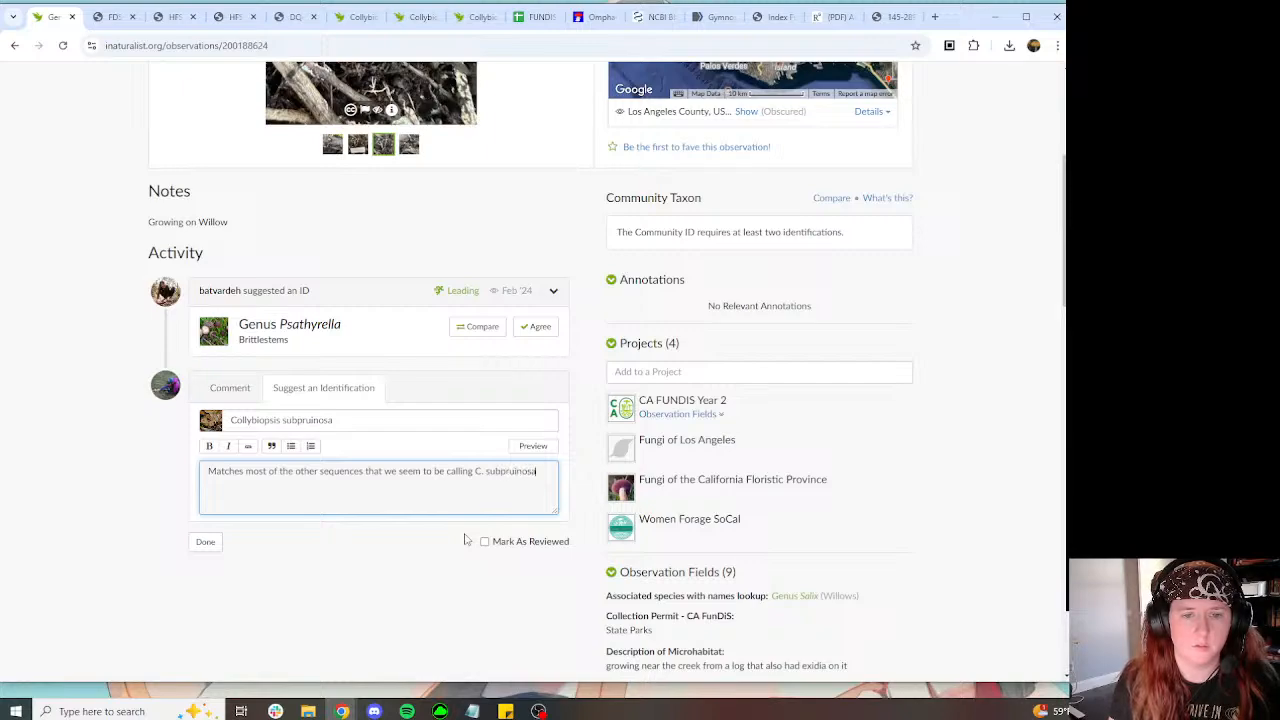
{"action": "type", "text": " (including"}
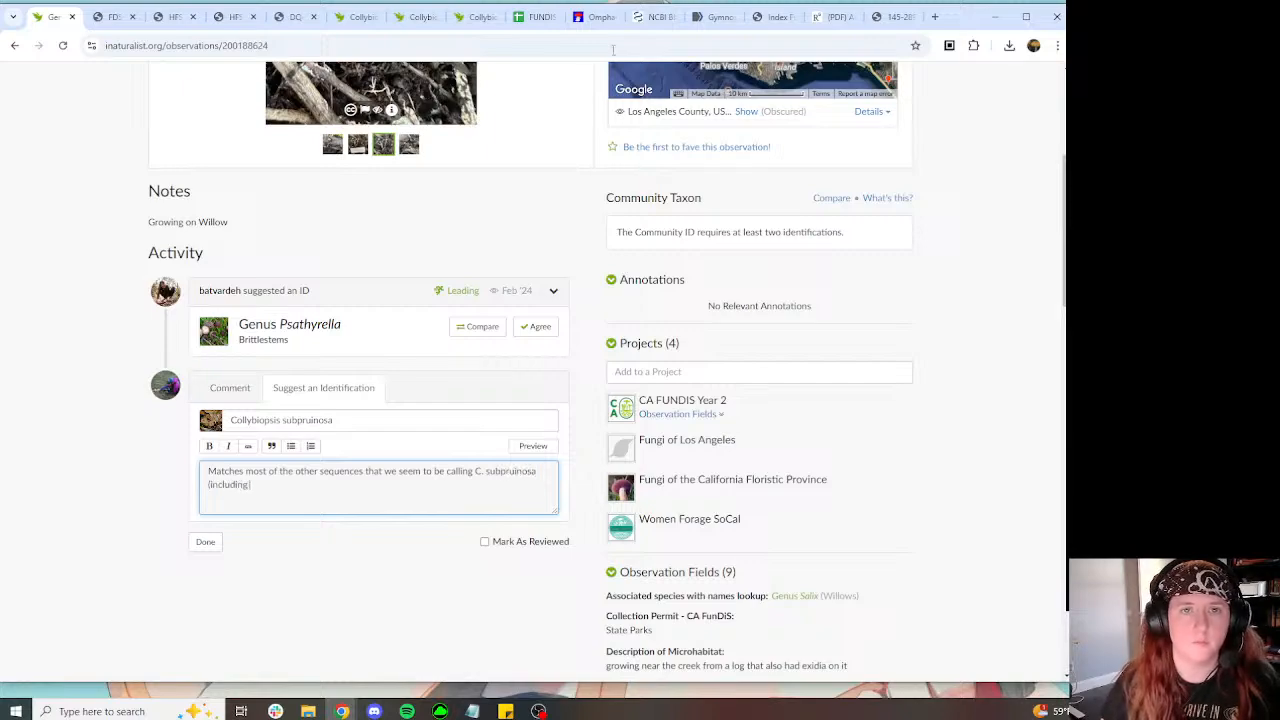
Step: Copy the URL of iNaturalist observation 58429560 and paste it into the identification's explanation after "(including"
{"action": "left_click", "coordinate": [360, 17]}
{"action": "left_click", "coordinate": [415, 17]}
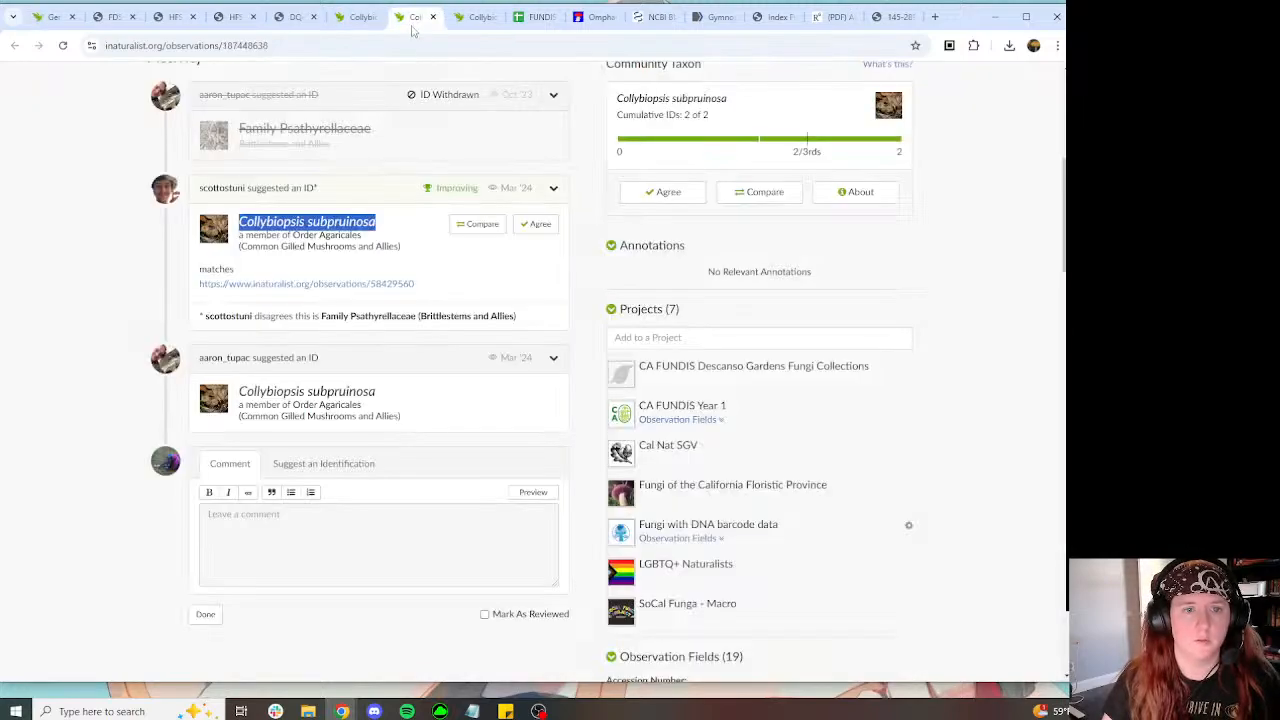
{"action": "left_click", "coordinate": [472, 17]}
{"action": "scroll", "coordinate": [350, 120], "scroll_direction": "down", "scroll_amount": 10}
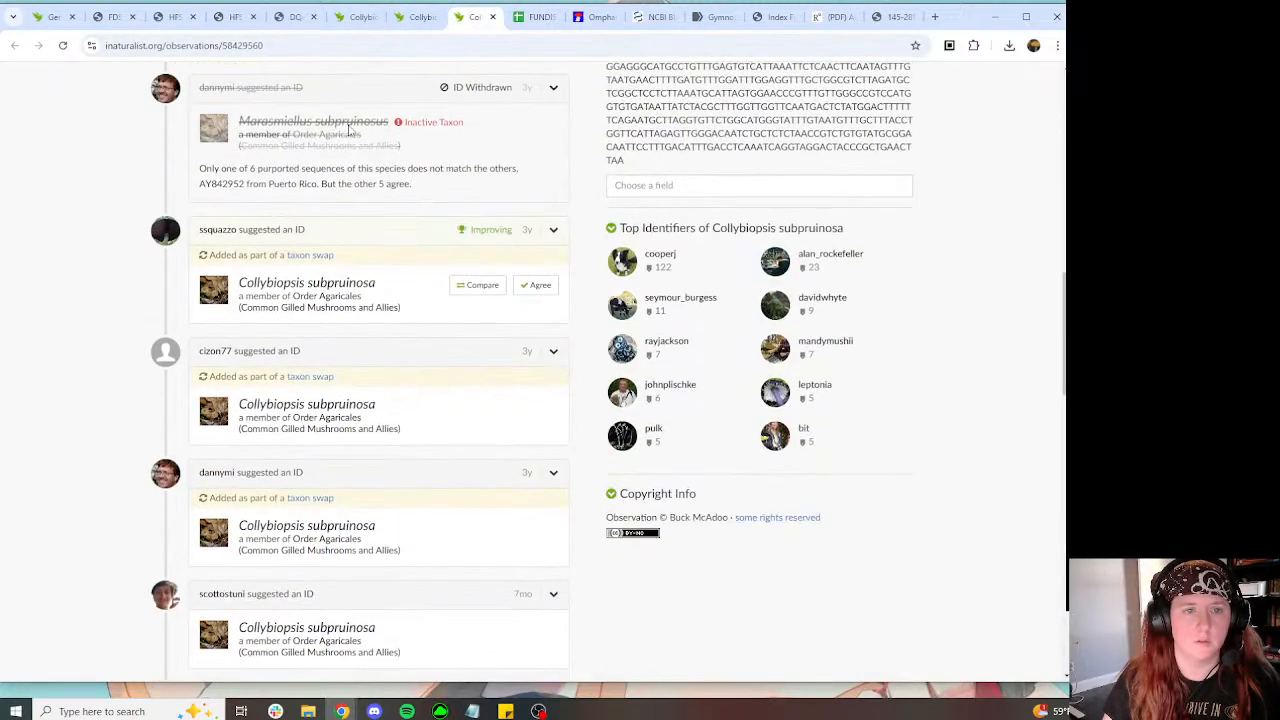
{"action": "scroll", "coordinate": [305, 121], "scroll_direction": "up", "scroll_amount": 5}
{"action": "left_click", "coordinate": [183, 45]}
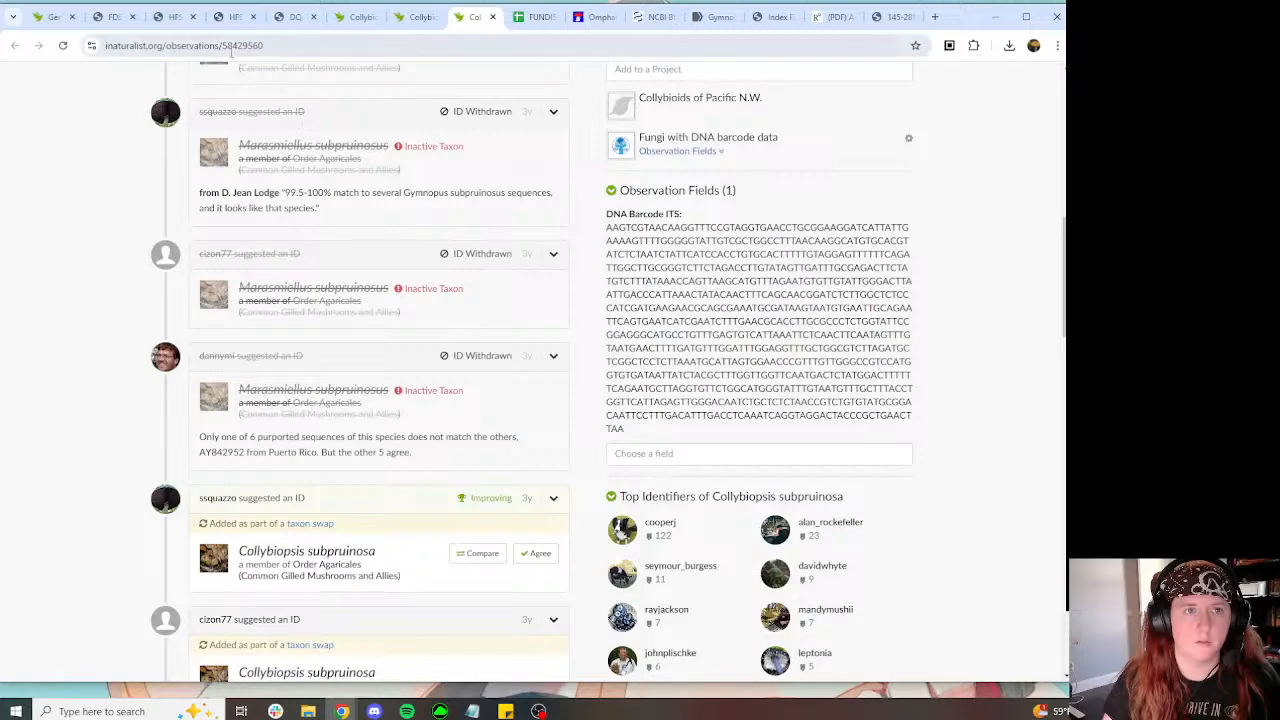
{"action": "key", "text": "ctrl+c"}
{"action": "left_click", "coordinate": [49, 17]}
{"action": "key", "text": "ctrl+v"}
{"action": "type", "text": ".org/observations/58429560"}
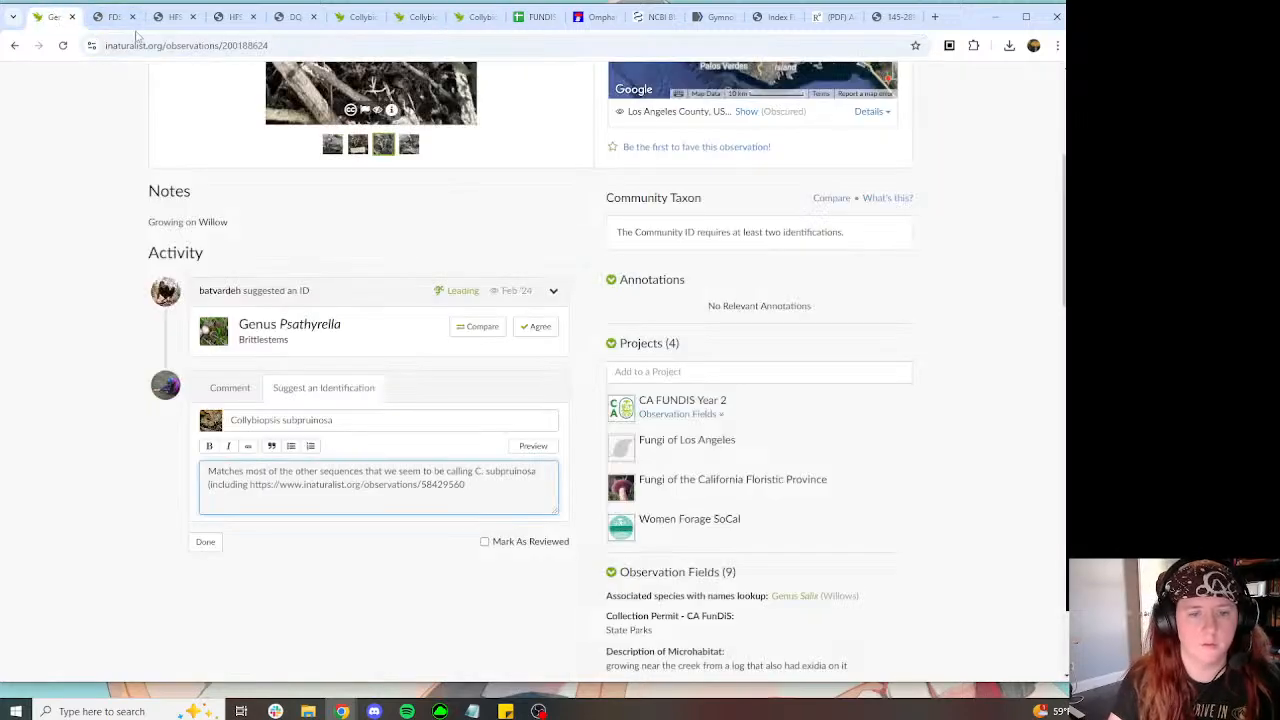
Step: Complete the parenthesis with ", that obs has some good notes.)" and begin a new paragraph after a blank line
{"action": "type", "text": ", that obs has some"}
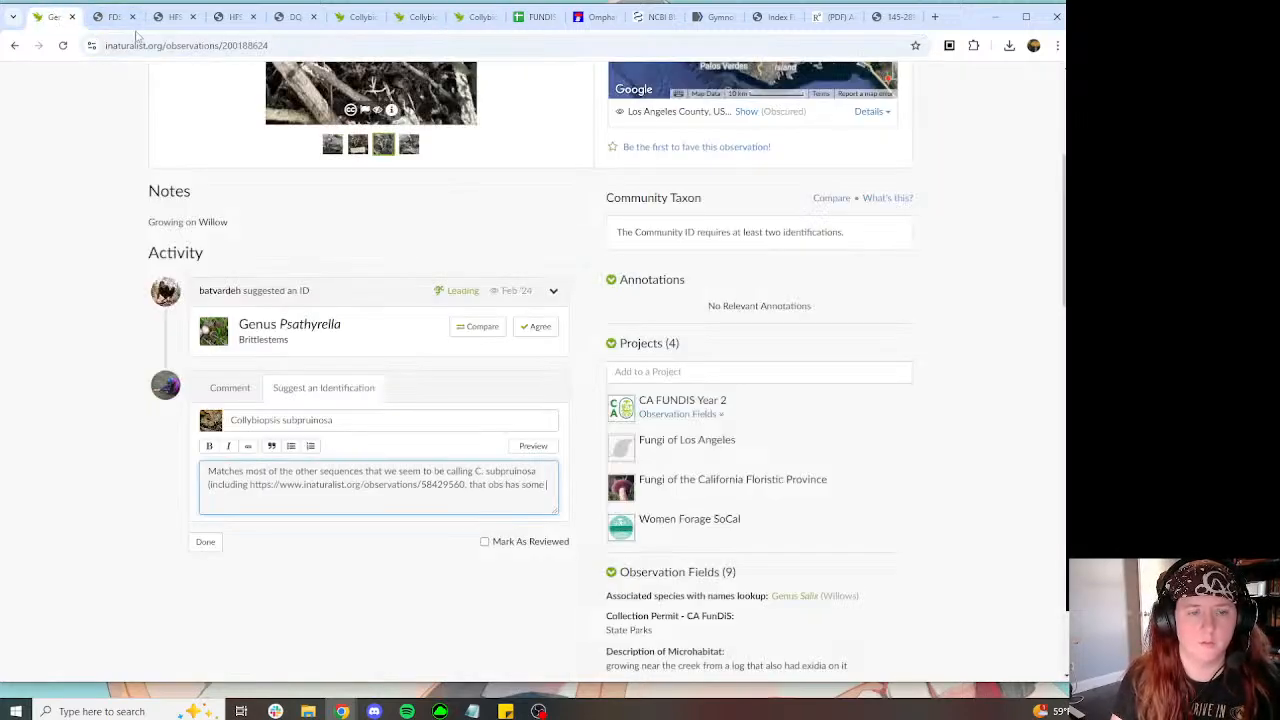
{"action": "type", "text": " good notes.)"}
{"action": "key", "text": "Return"}
{"action": "key", "text": "Return"}
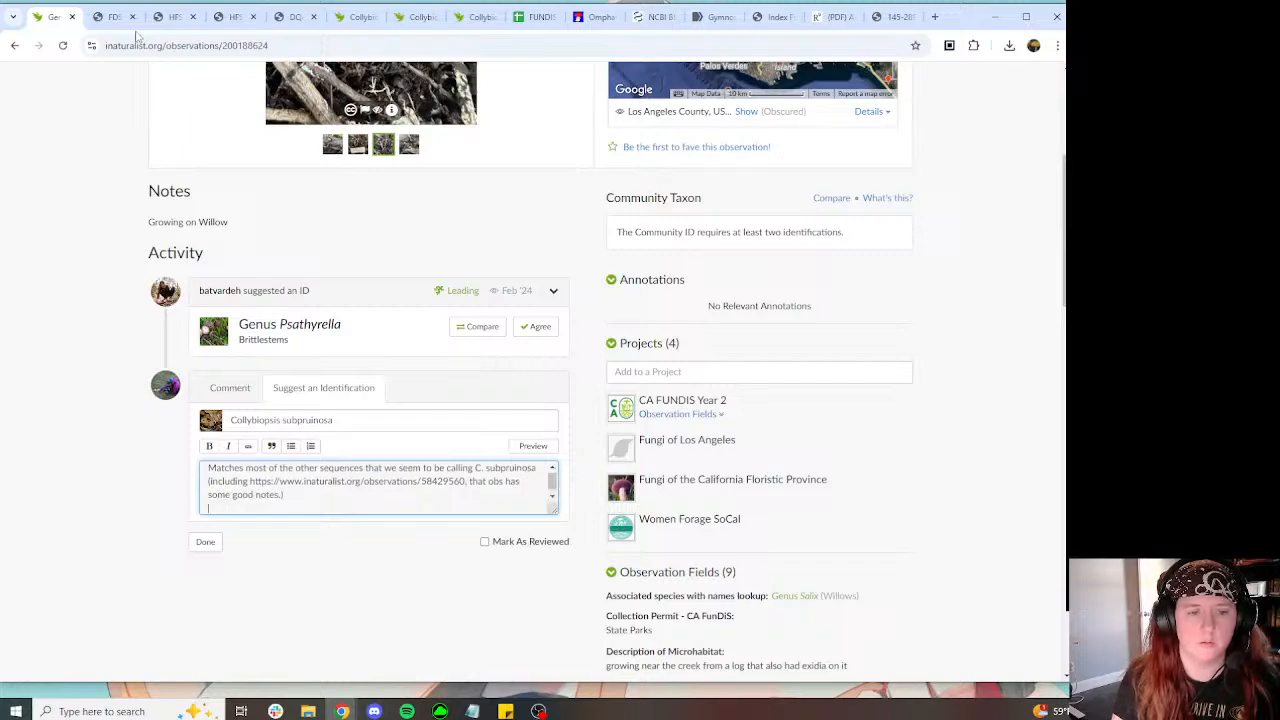
Step: Write in the explanation "Of note though, there is a single Jamaican sequence marked with this name in genbank that is only about 90% similar to this -"
{"action": "type", "text": "O"}
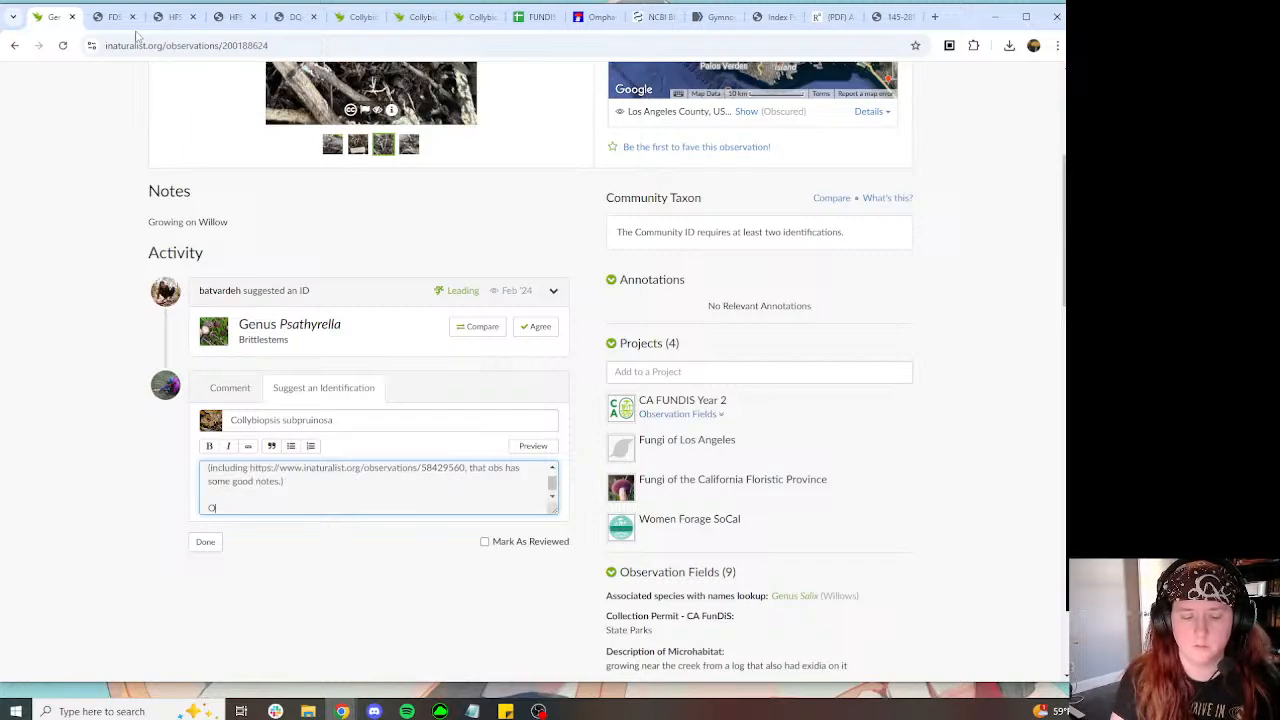
{"action": "type", "text": "f note t"}
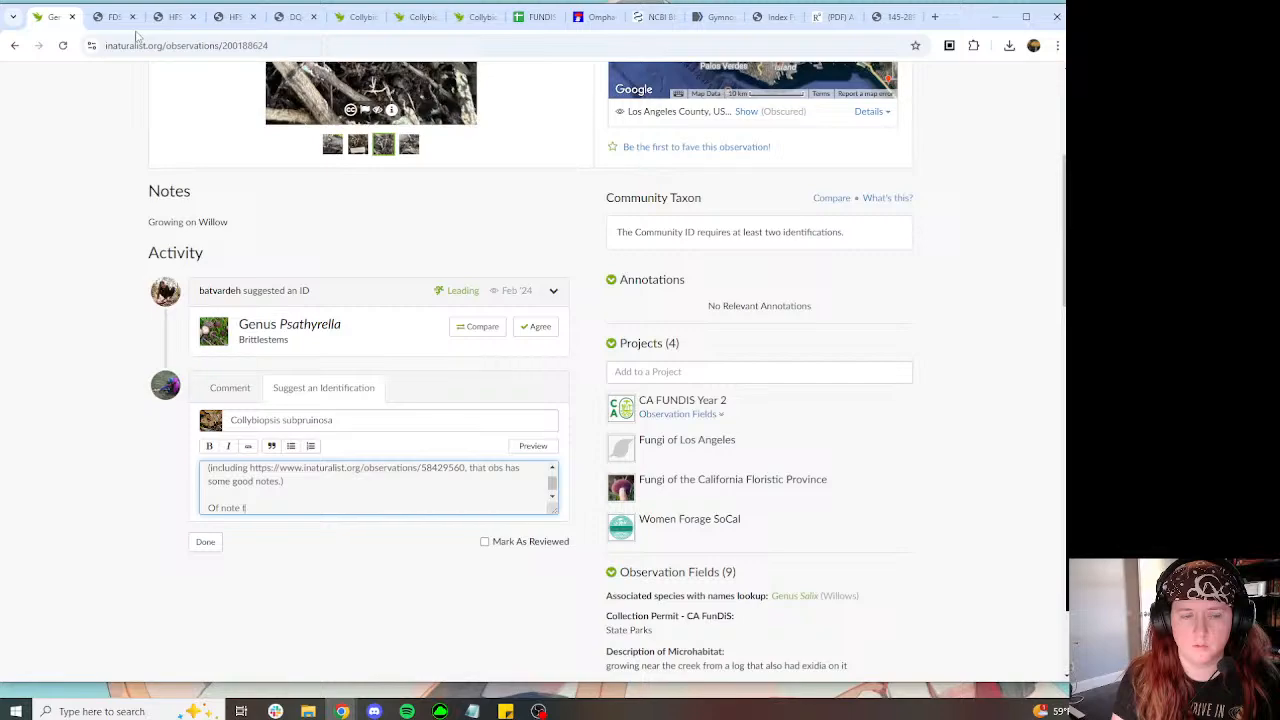
{"action": "type", "text": "hough, there is a single"}
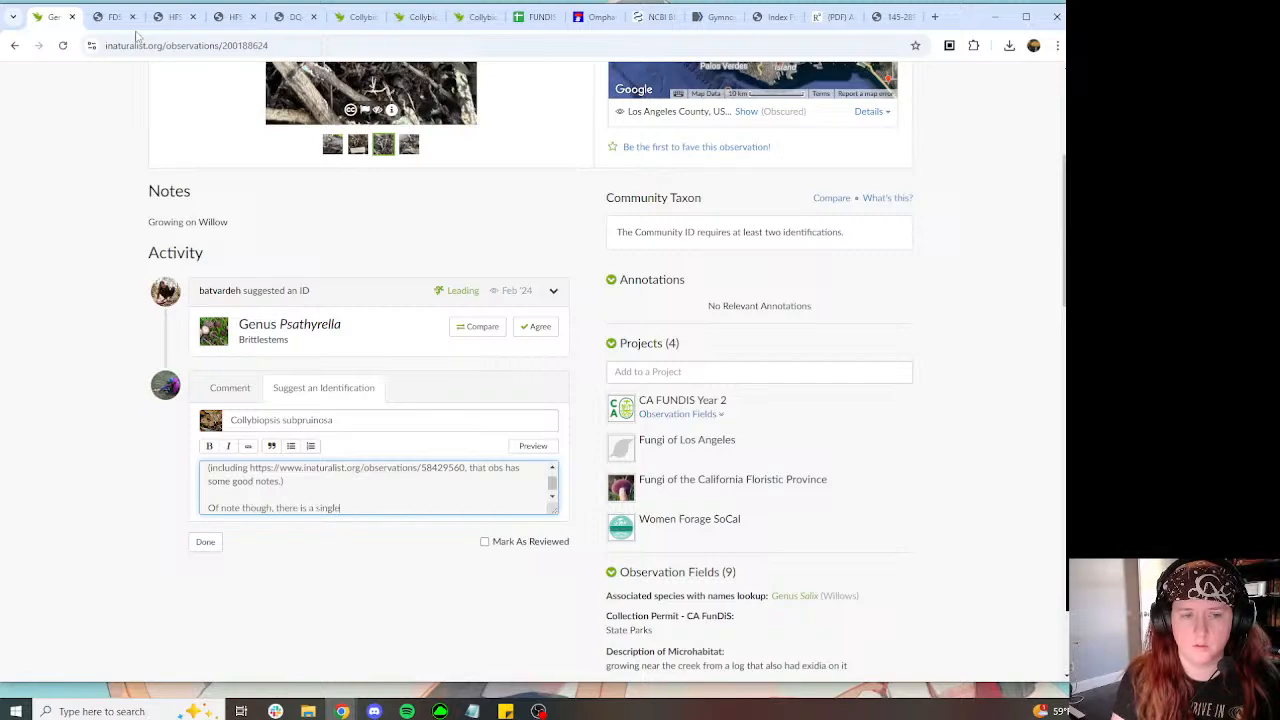
{"action": "type", "text": " Jamaican sequen"}
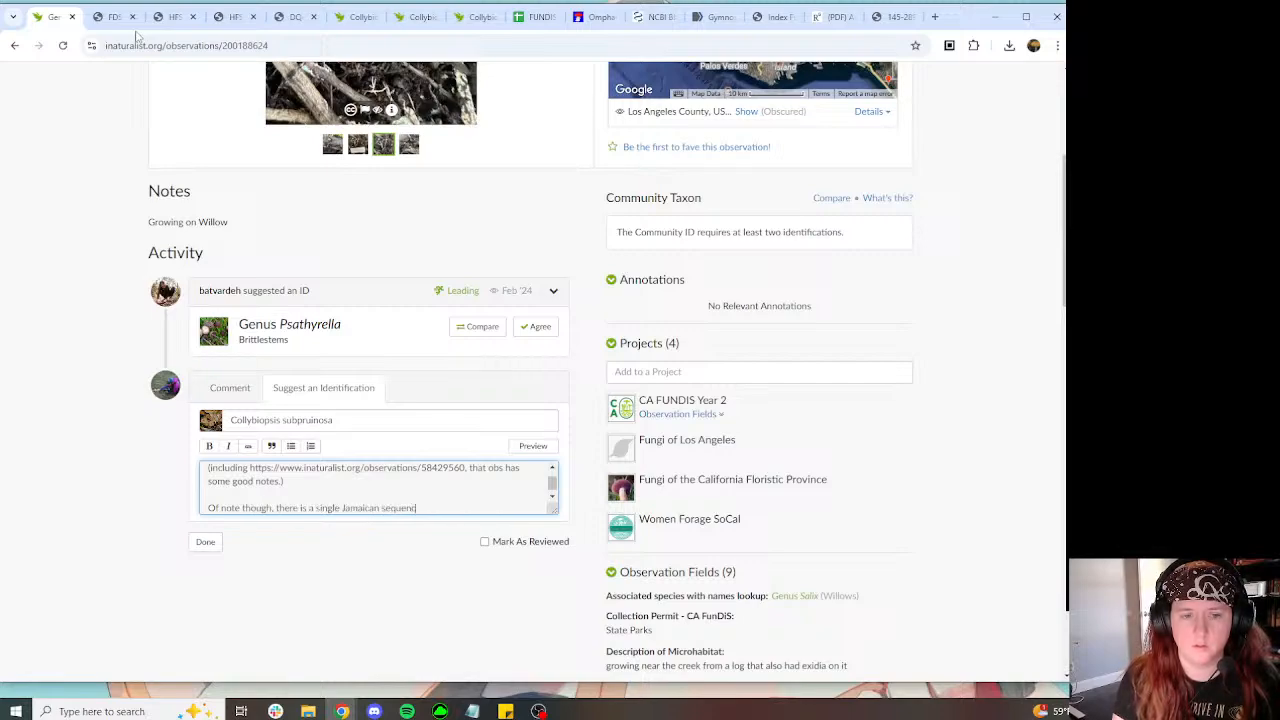
{"action": "type", "text": "ce marked with this nam"}
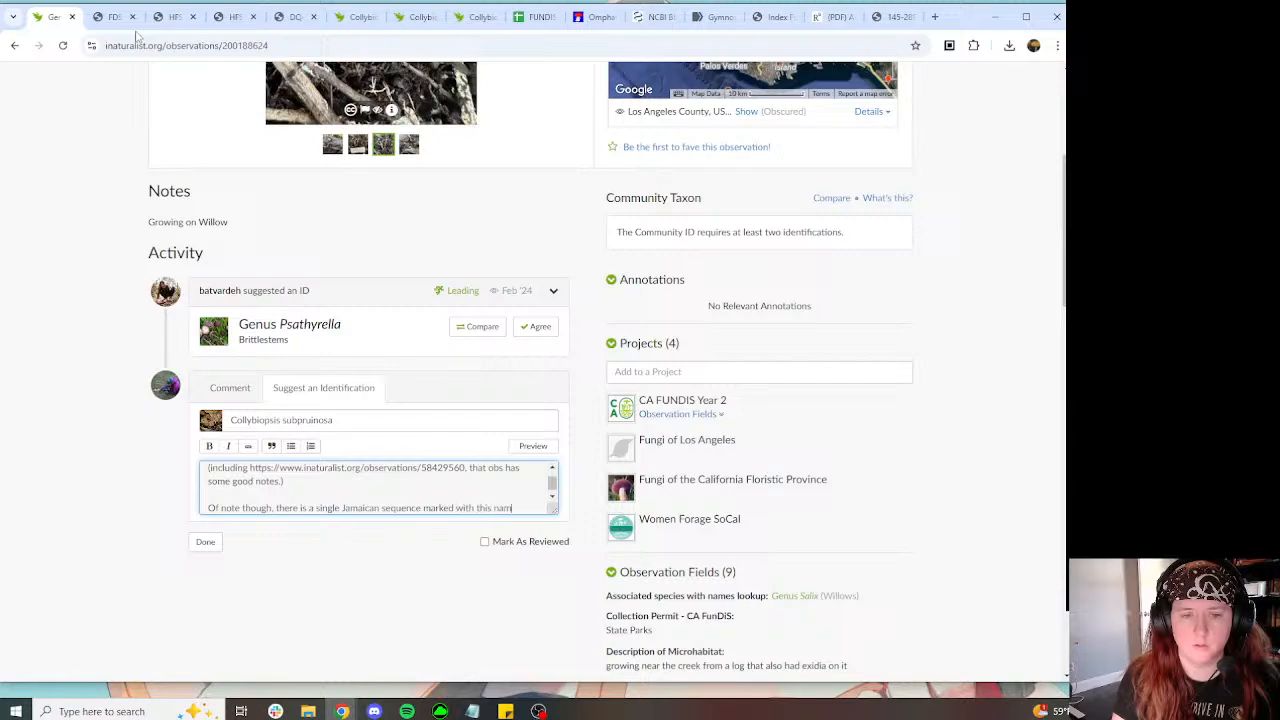
{"action": "type", "text": "e in genbank that "}
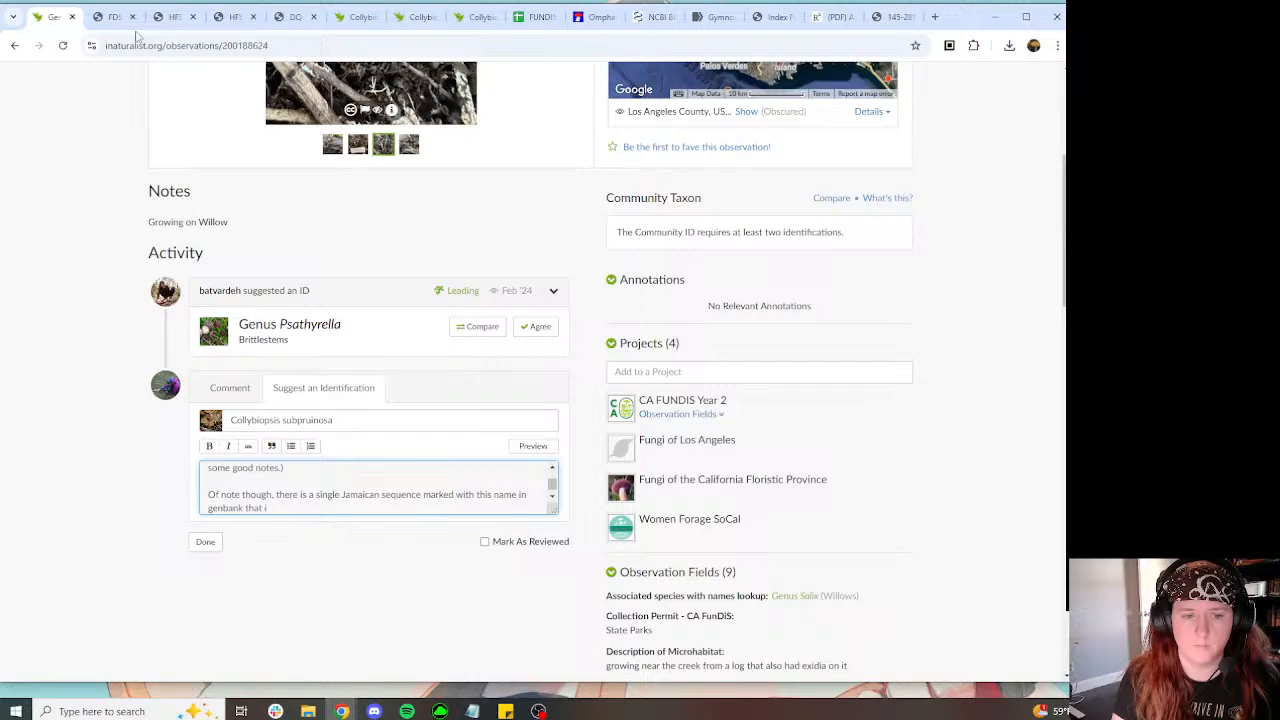
{"action": "type", "text": "is only about"}
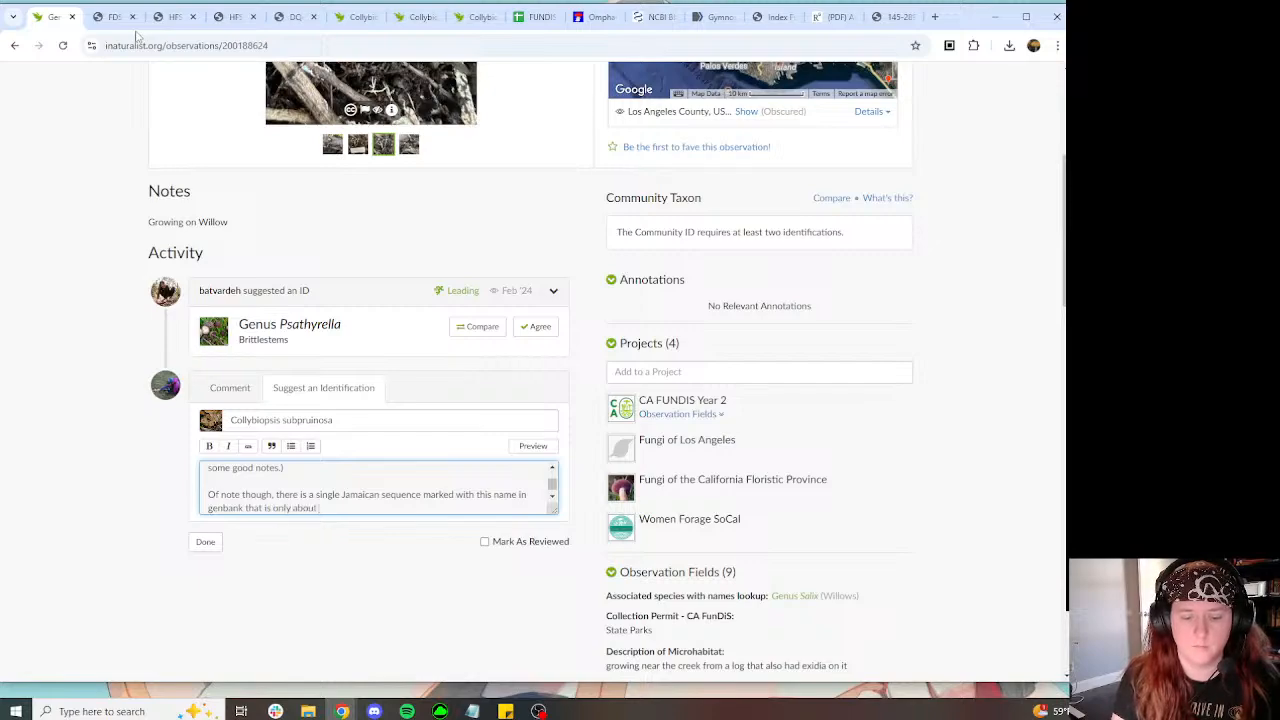
{"action": "type", "text": " 90% similar to this -"}
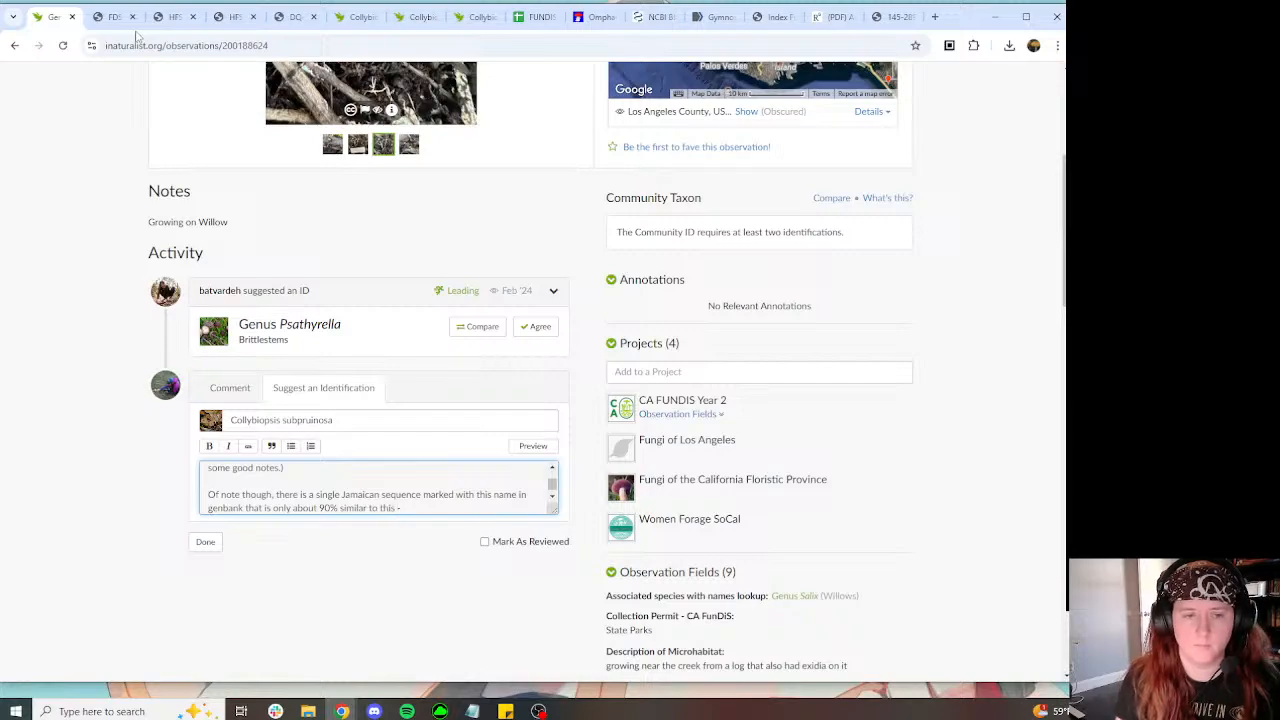
Step: Replace the word "Jamaican" with "puerto rican" in the explanation's note about the single GenBank sequence
{"action": "double_click", "coordinate": [358, 495]}
{"action": "key", "text": "BackSpace"}
{"action": "type", "text": "pu"}
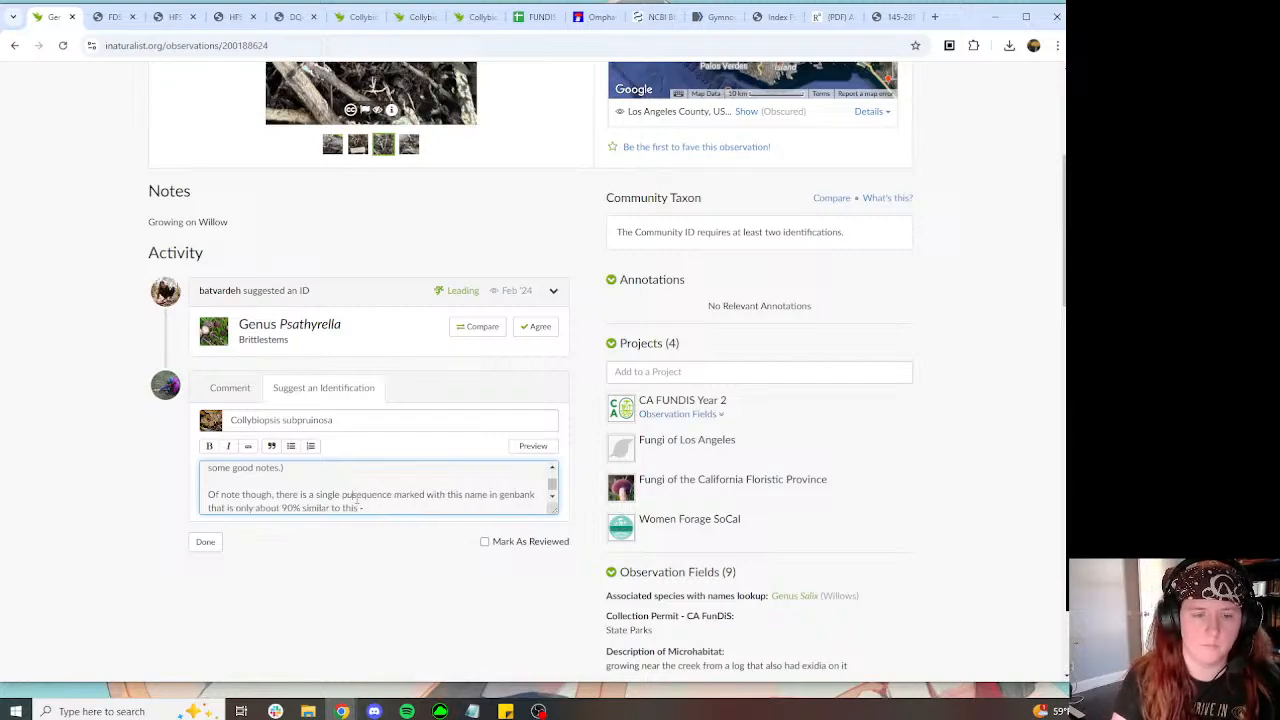
{"action": "type", "text": "erto rican"}
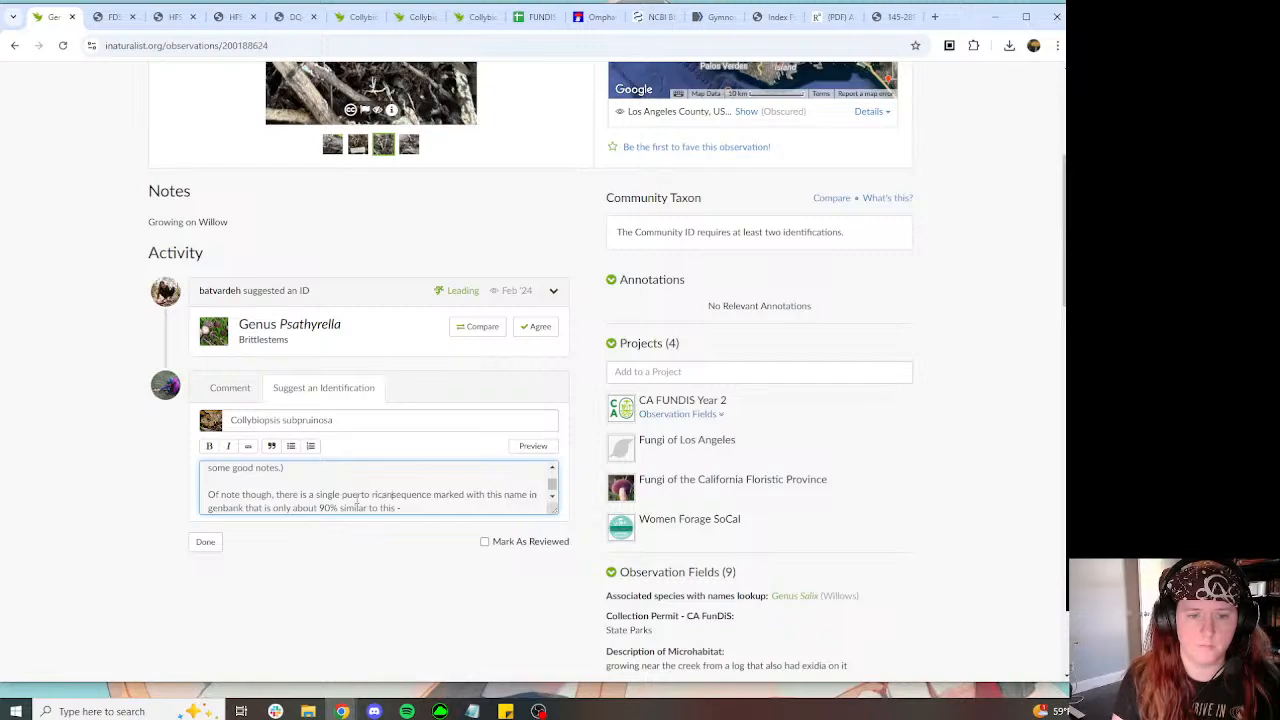
Step: Continue the explanation with "the type area for this species is Jamaica. I'm not going to make a new temp code in this instance"
{"action": "left_click", "coordinate": [413, 508]}
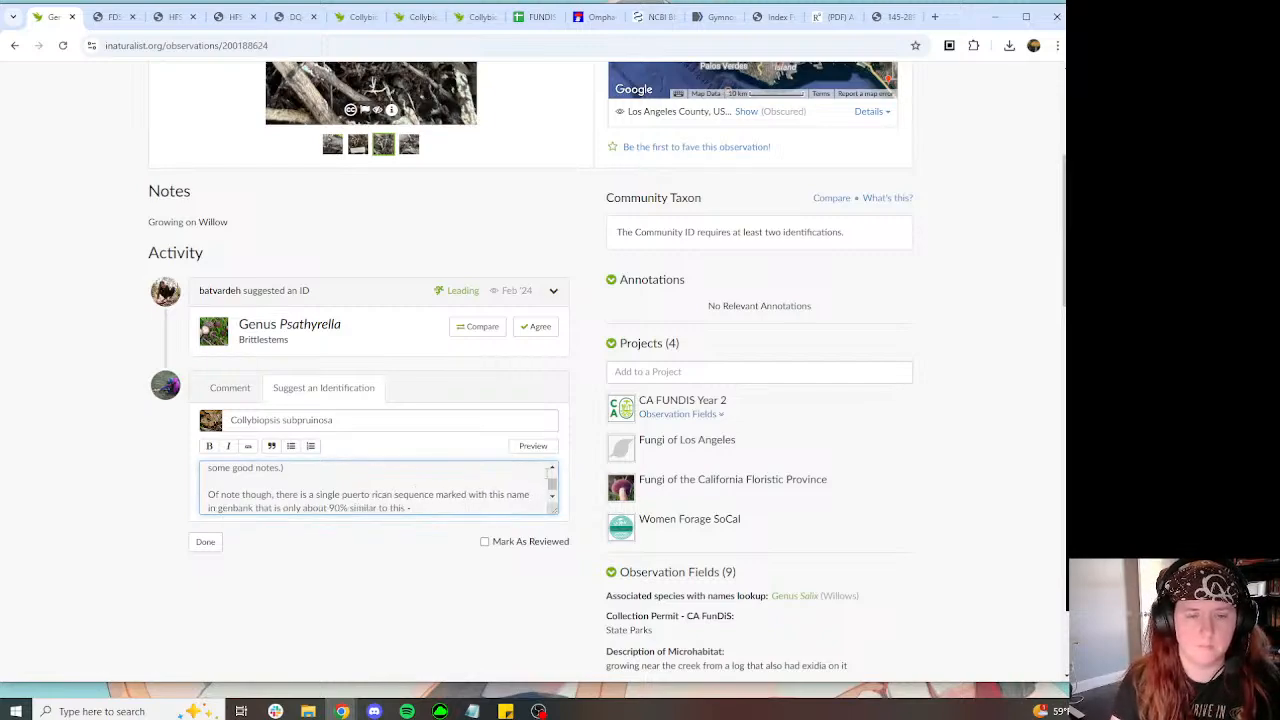
{"action": "type", "text": "the type"}
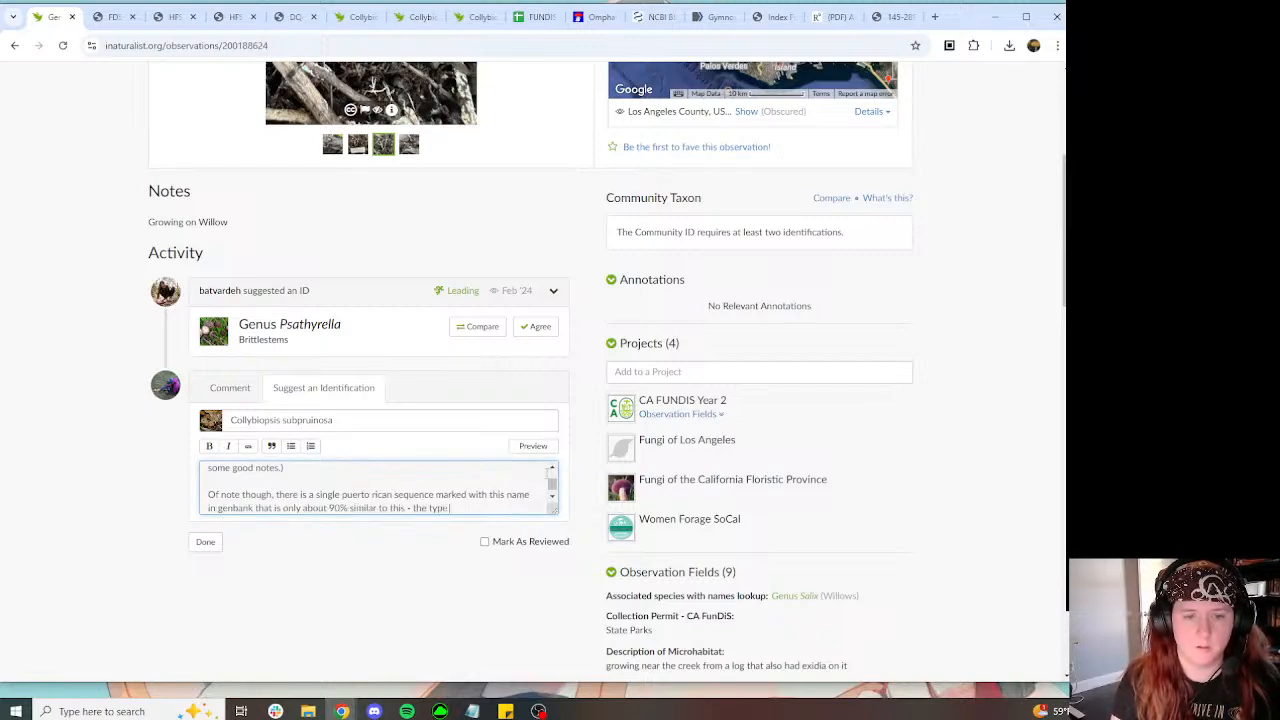
{"action": "type", "text": " area for this species"}
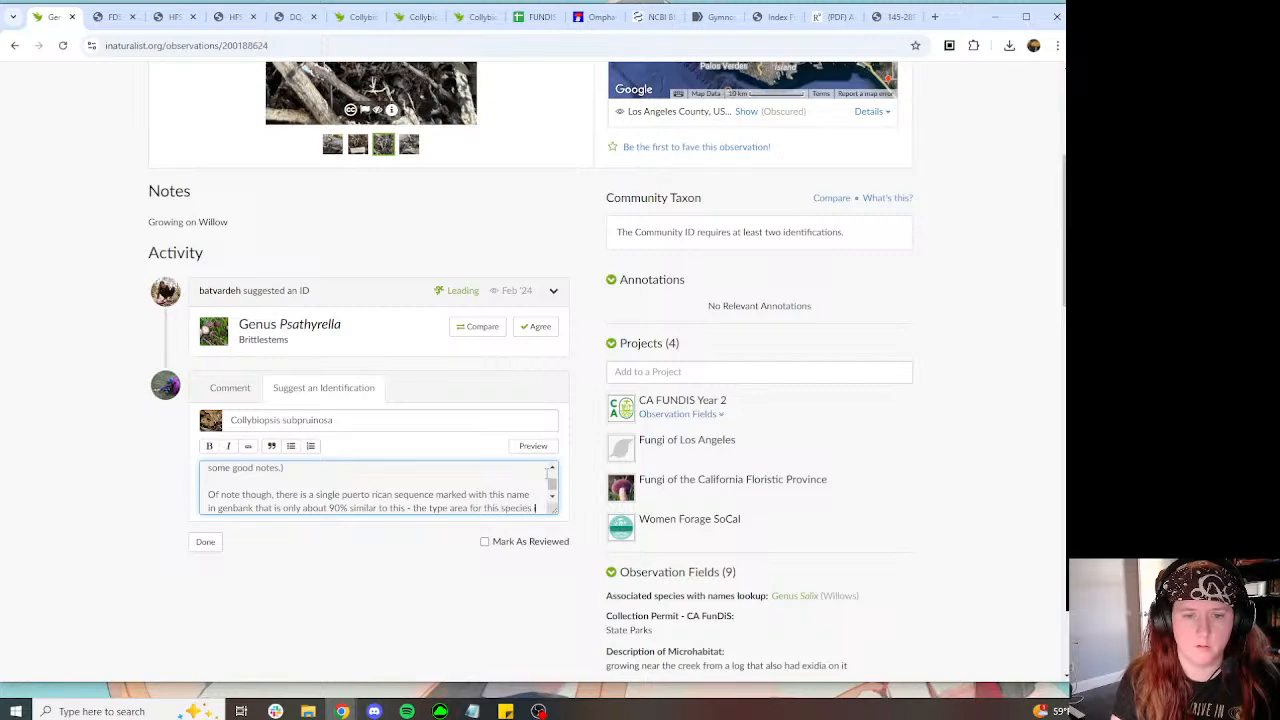
{"action": "type", "text": " is Jamaica"}
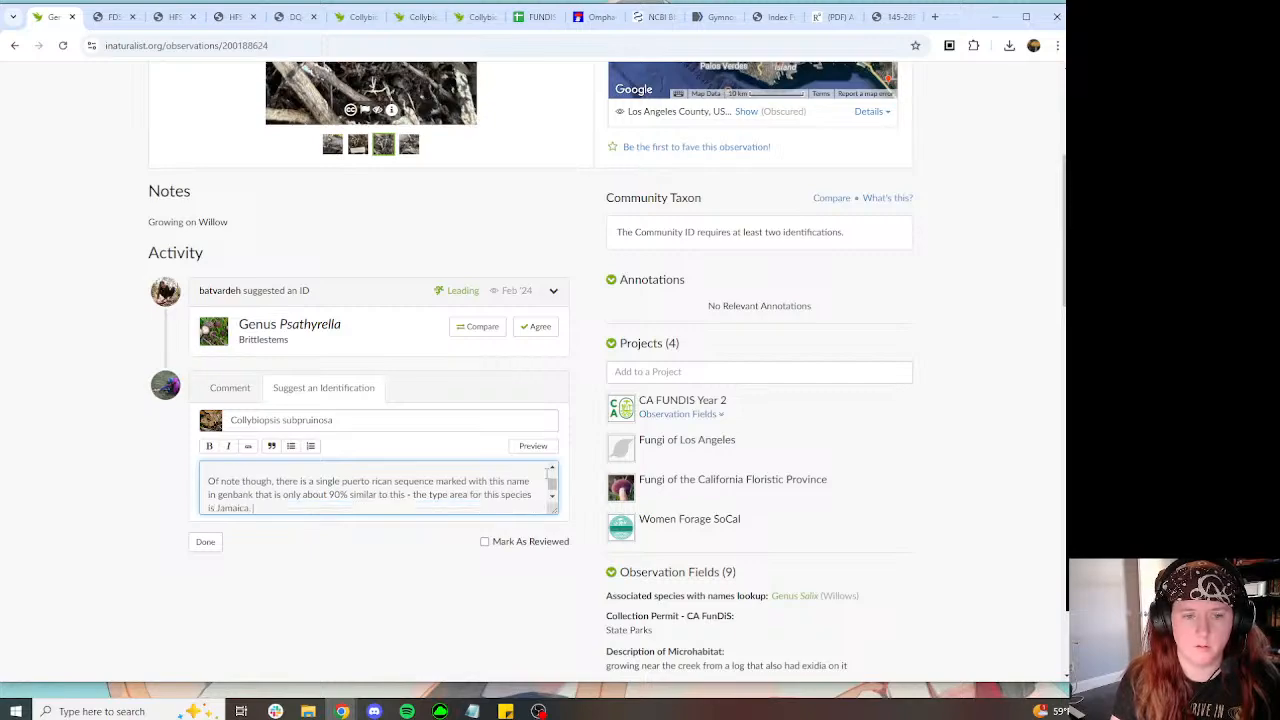
{"action": "type", "text": ". I'm not going to make a new te"}
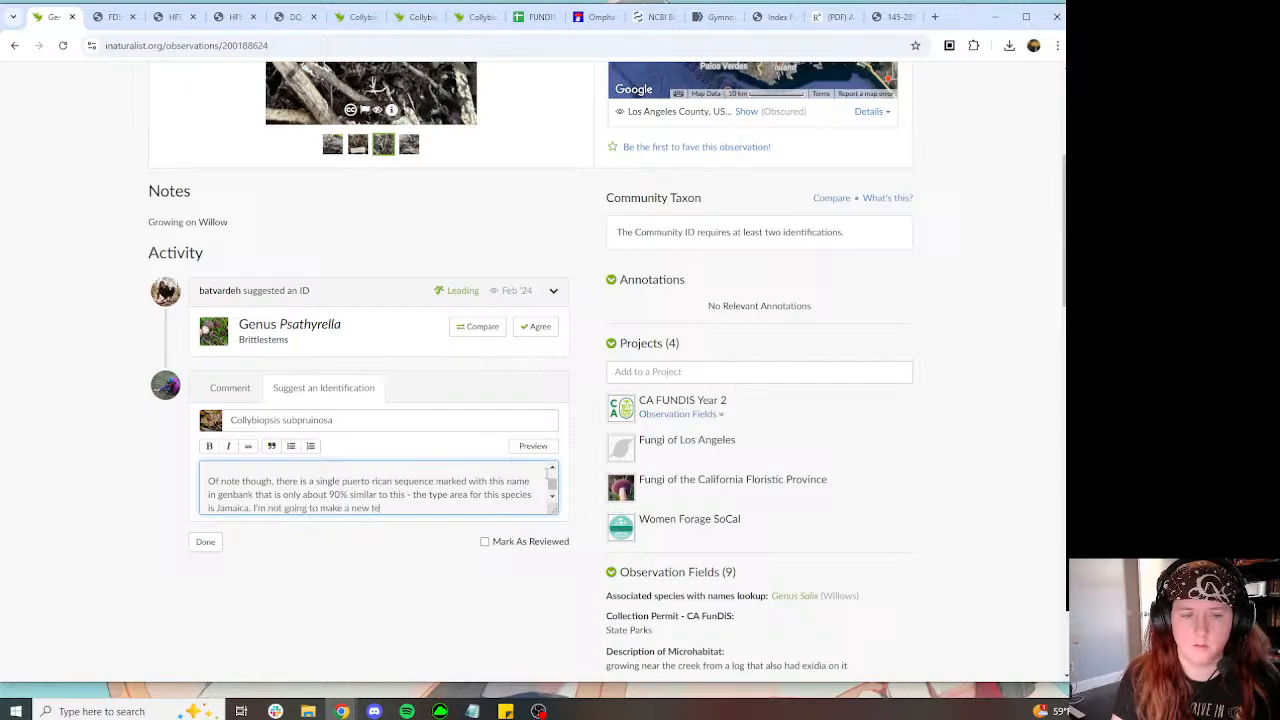
{"action": "type", "text": "mp code in this instance."}
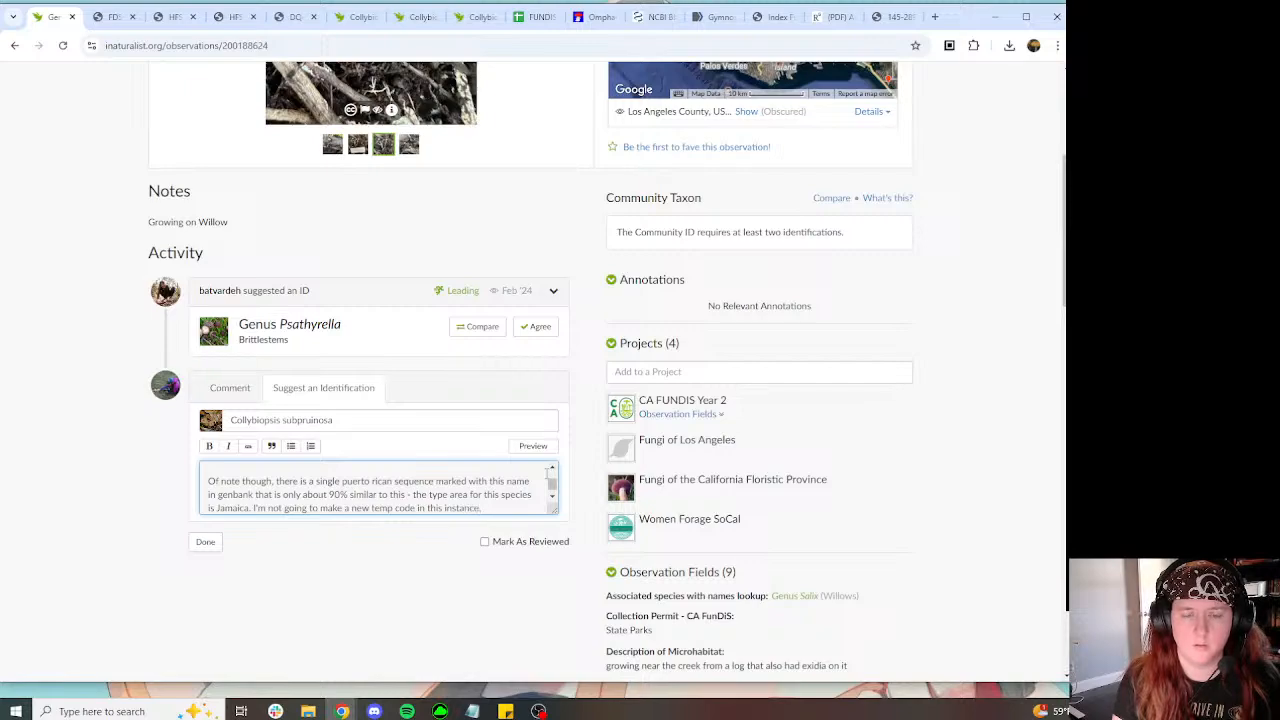
Step: Copy the ResearchGate URL of the Omphalotaceae paper and add it to the explanation after ", this particular paper from 2006 ("
{"action": "left_click", "coordinate": [826, 18]}
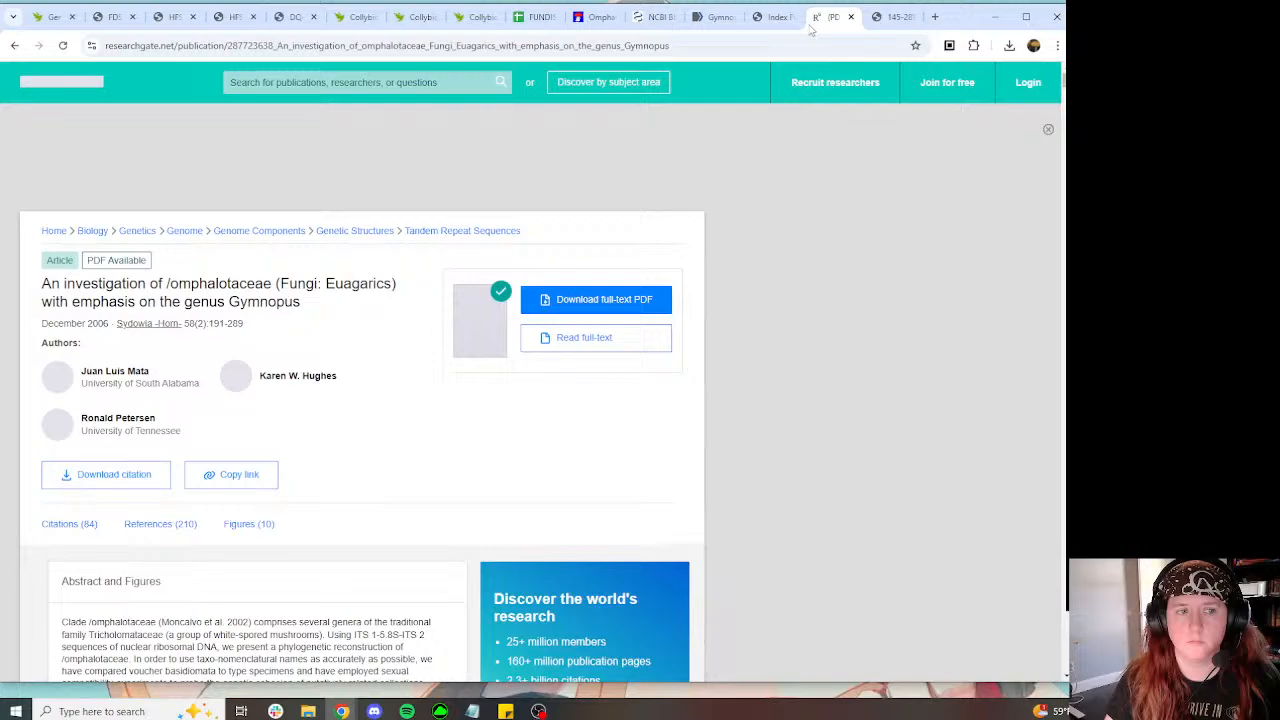
{"action": "left_click", "coordinate": [172, 45]}
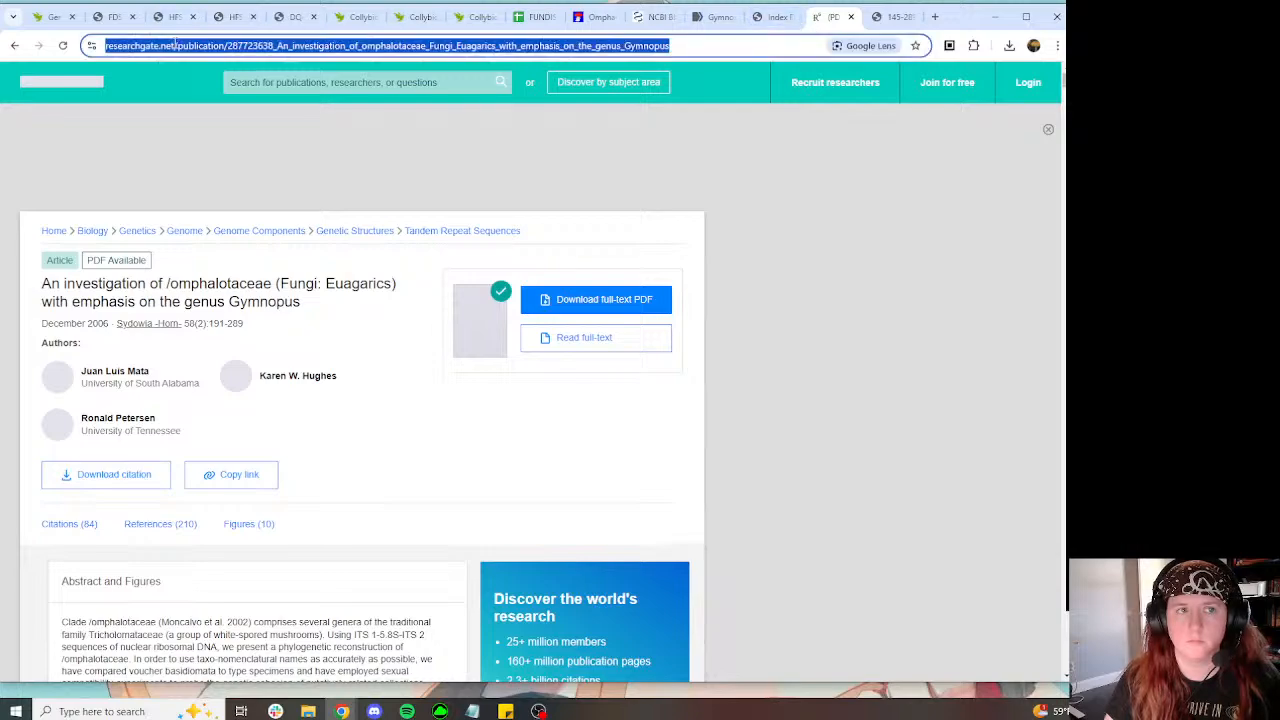
{"action": "left_click", "coordinate": [50, 17]}
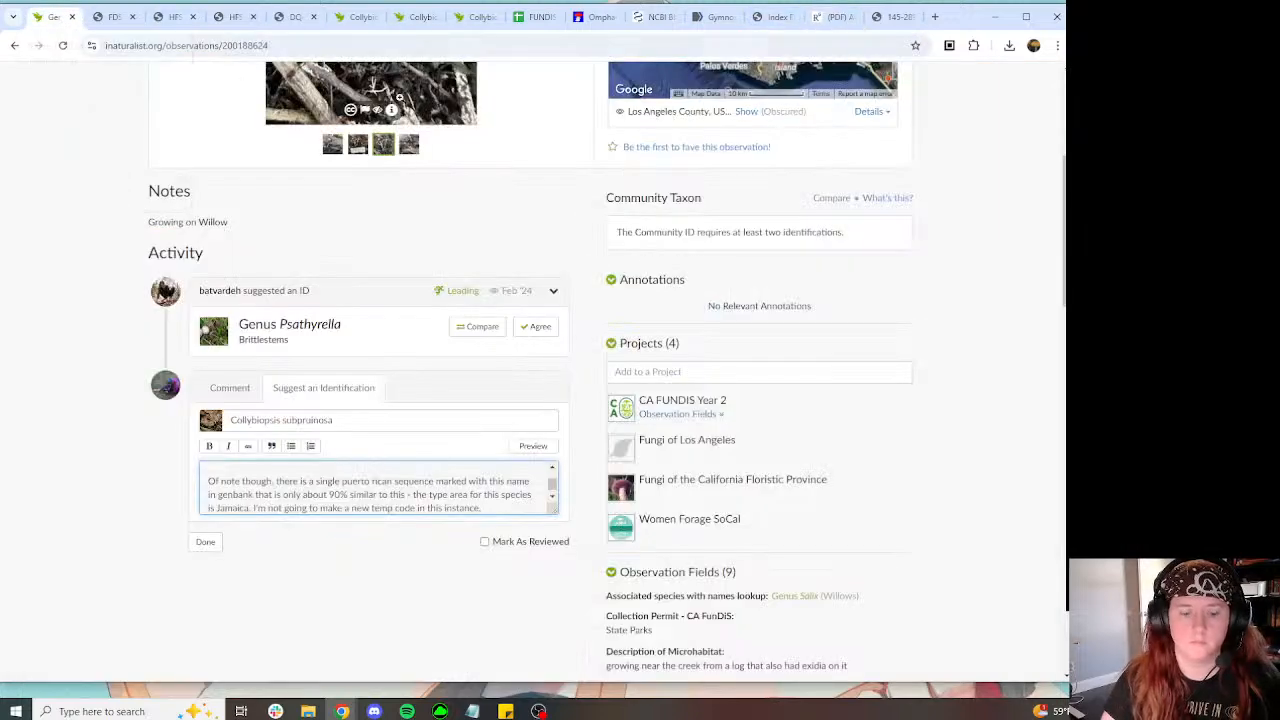
{"action": "type", "text": "this particular paper from 200"}
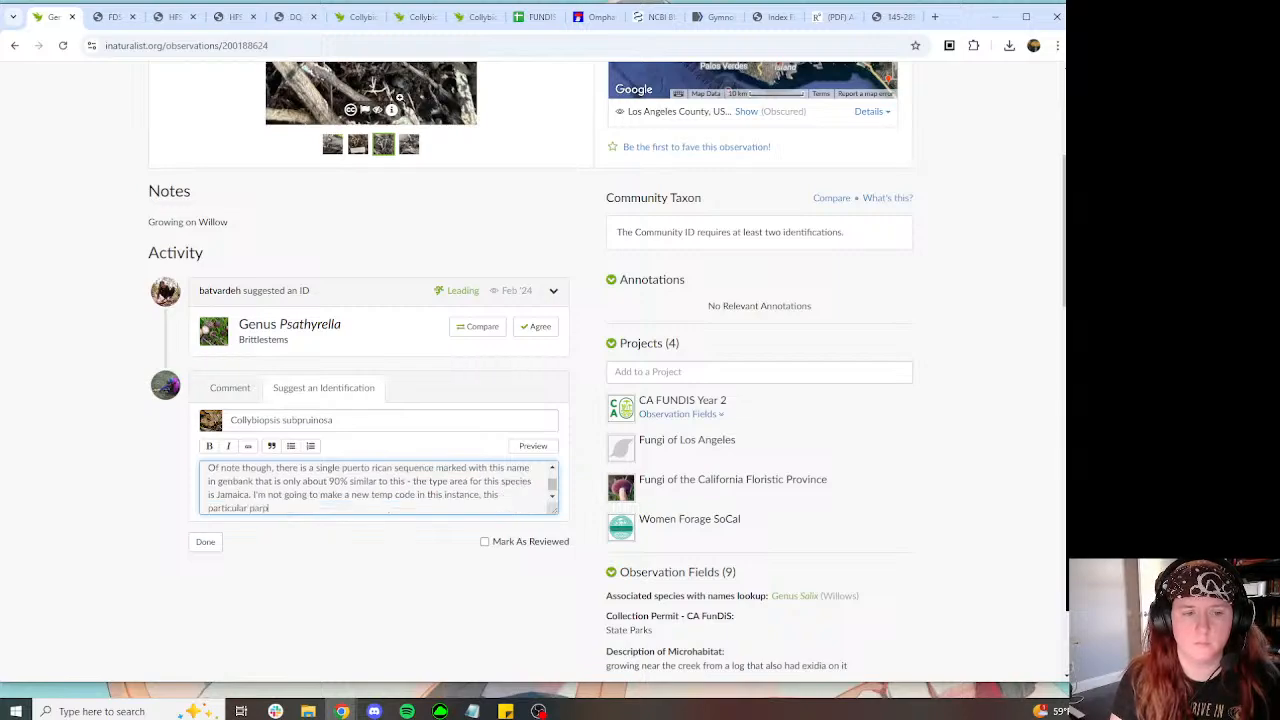
{"action": "type", "text": "6"}
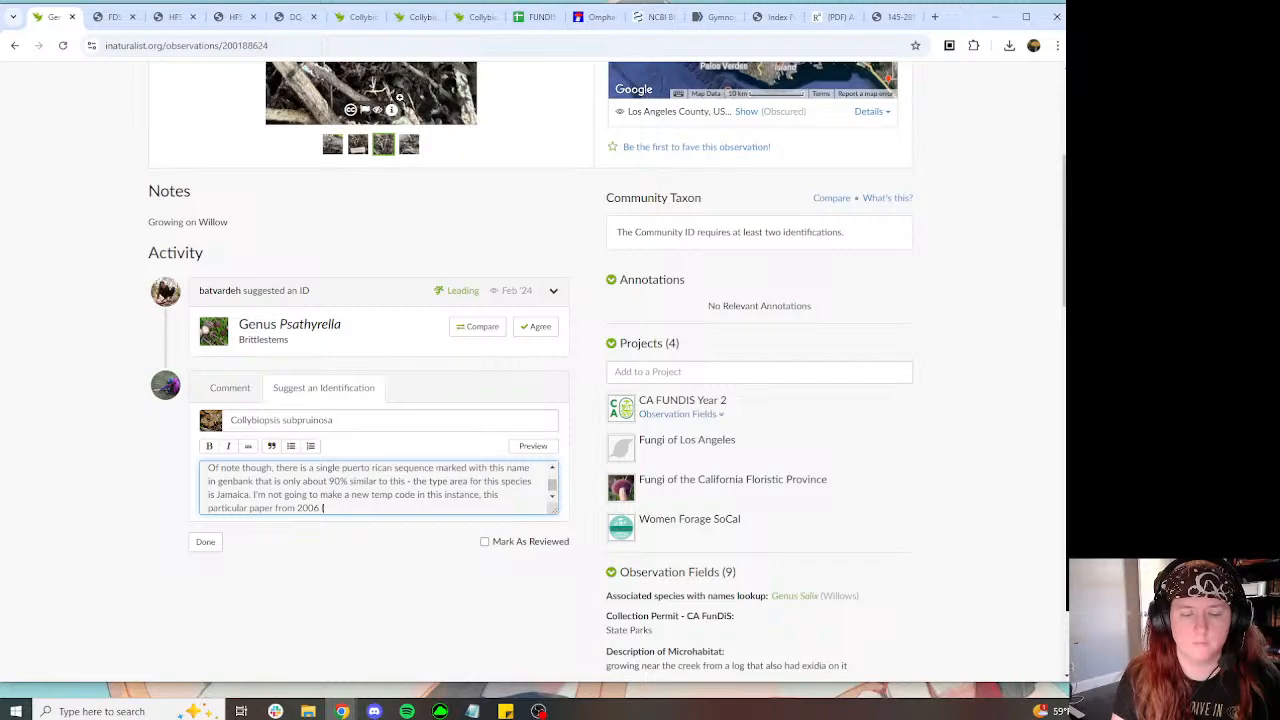
{"action": "type", "text": " ("}
{"action": "key", "text": "ctrl+v"}
Step: Close the parenthesis after the URL and continue with "is a fairly in-depth investigation of Omphalotaceae and it concurs that"
{"action": "type", "text": ") is a fair"}
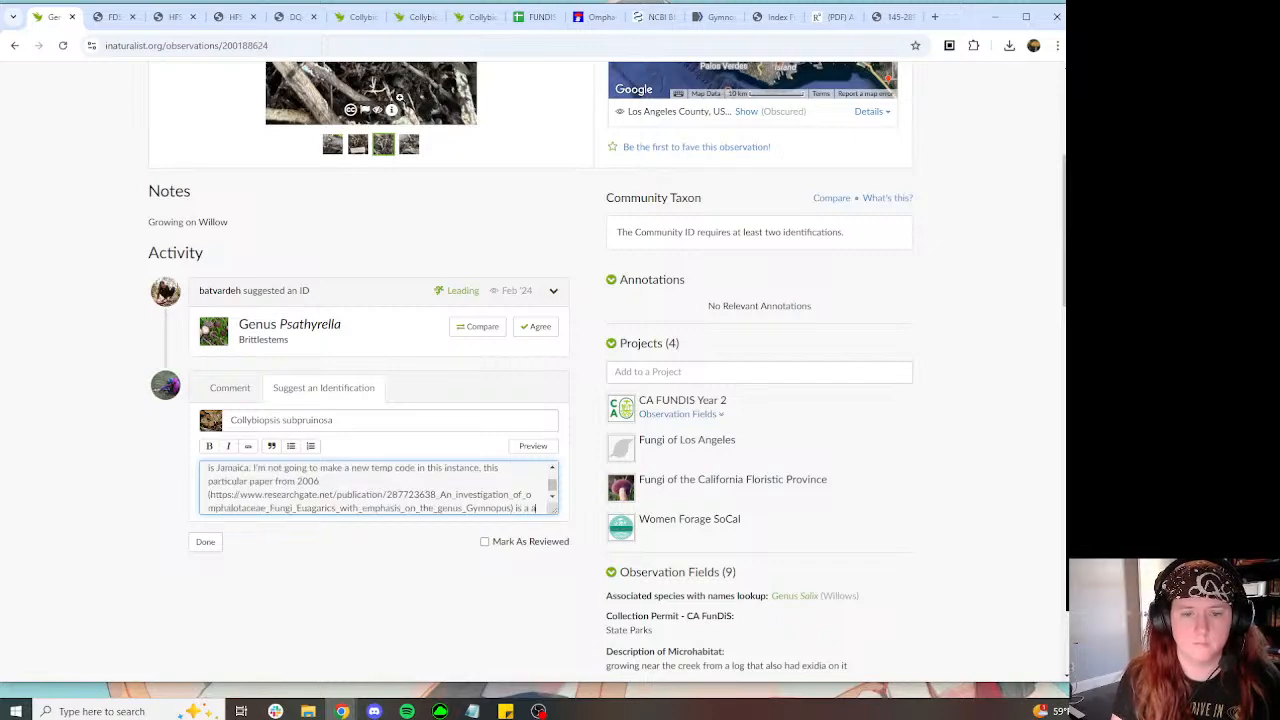
{"action": "type", "text": "ly indep"}
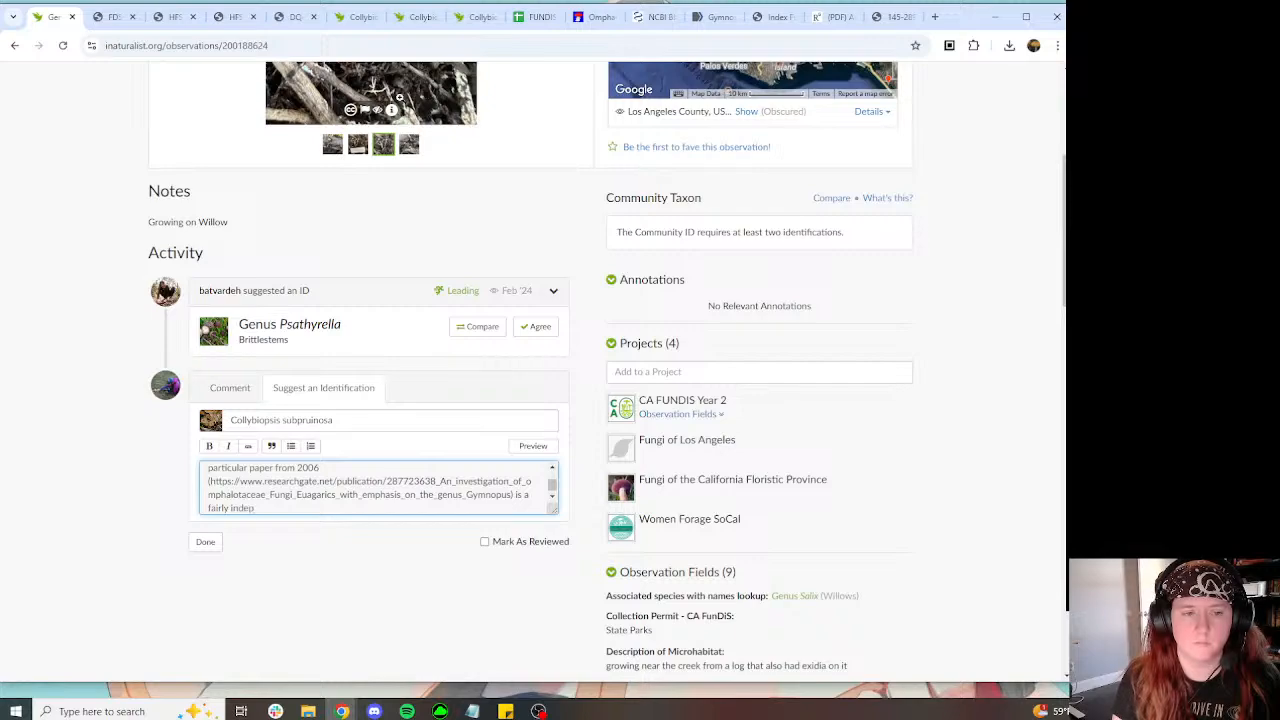
{"action": "key", "text": "BackSpace"}
{"action": "key", "text": "BackSpace"}
{"action": "key", "text": "BackSpace"}
{"action": "type", "text": "-dep"}
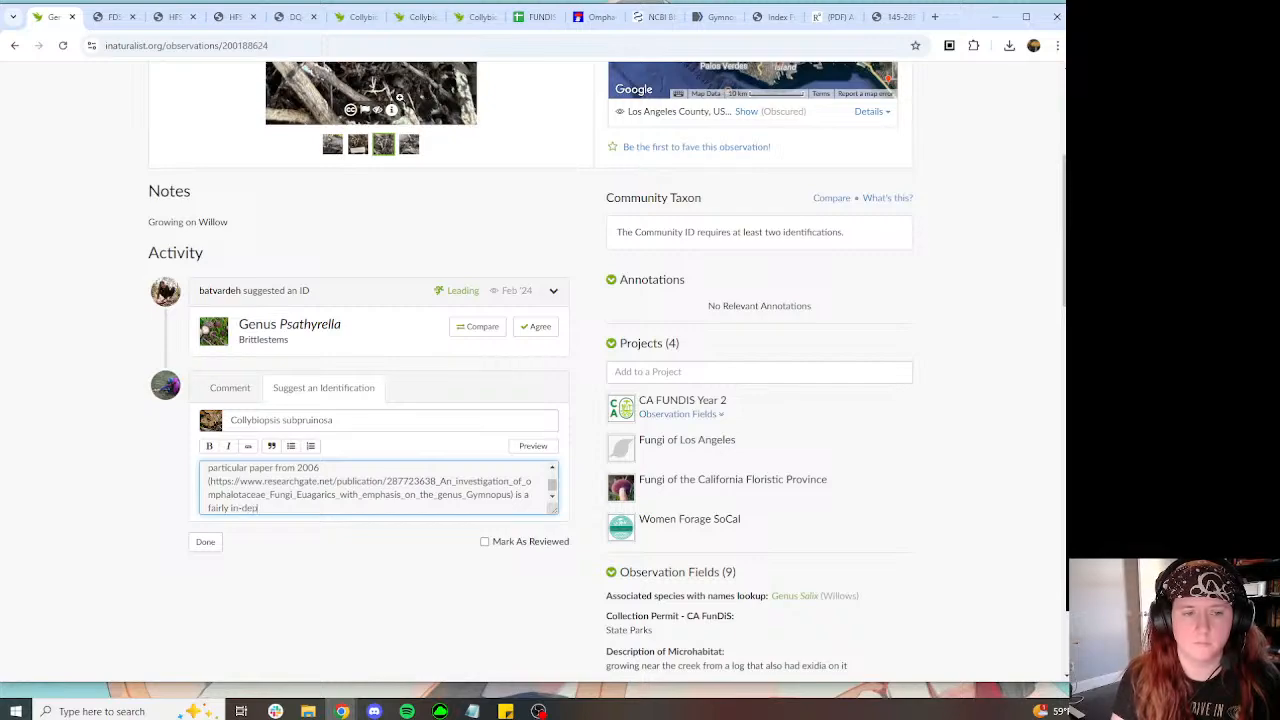
{"action": "type", "text": "th investigation"}
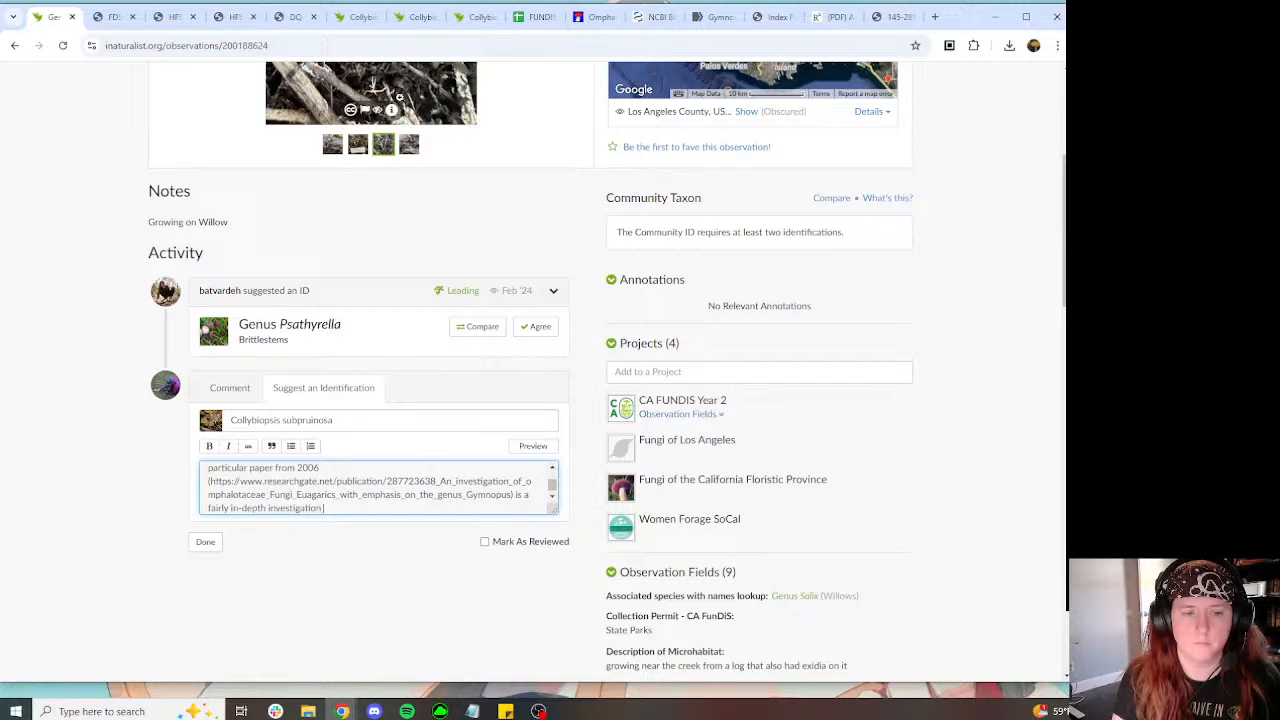
{"action": "type", "text": " of Omphalotaceae"}
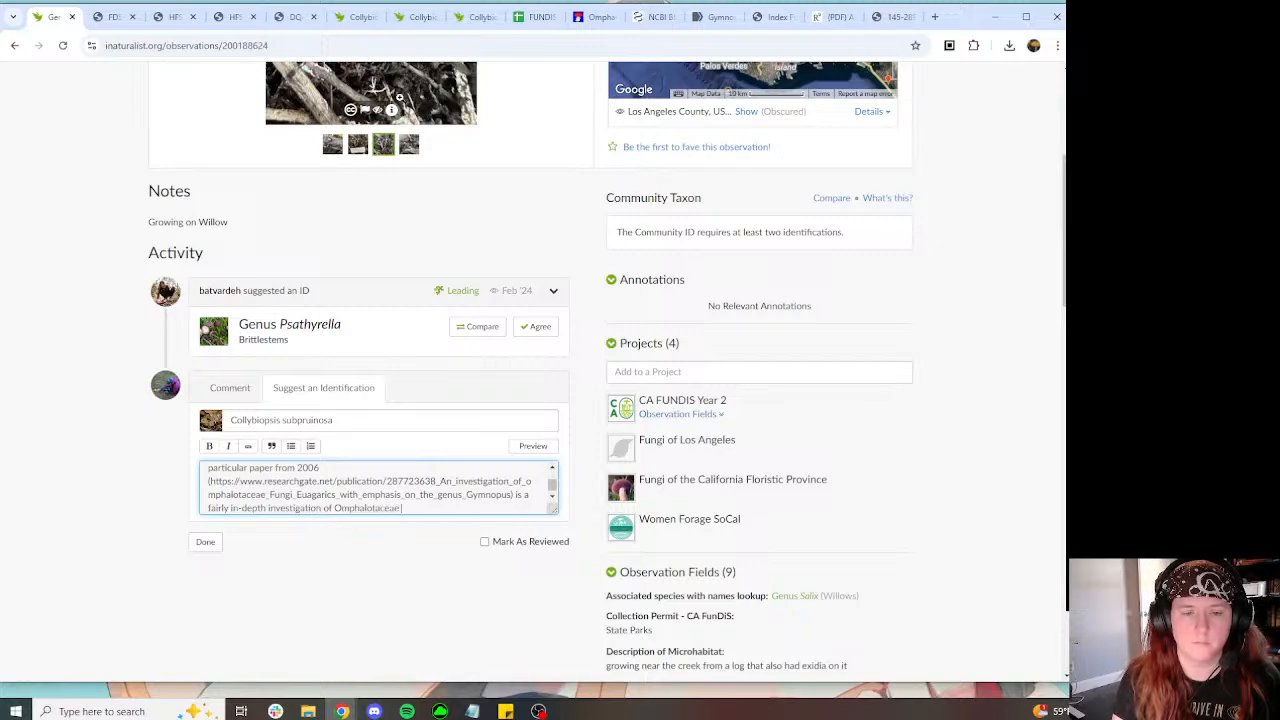
{"action": "type", "text": " and i"}
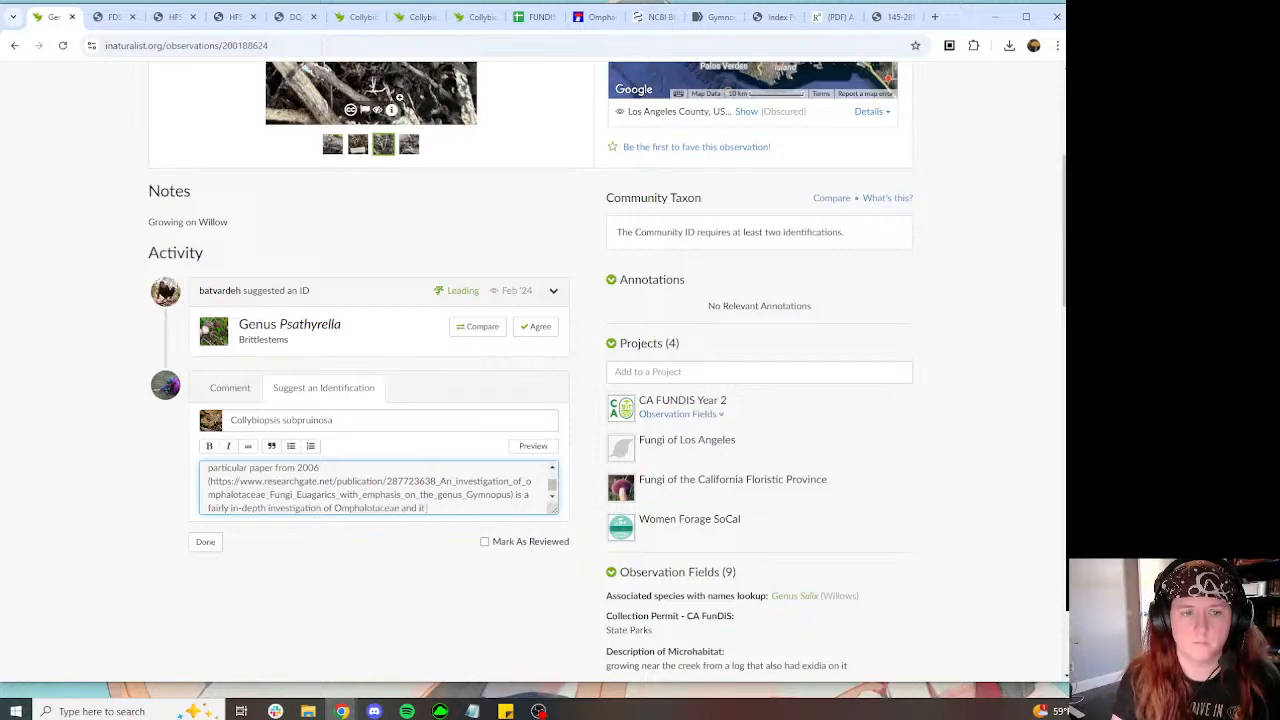
{"action": "type", "text": "t concurs taht"}
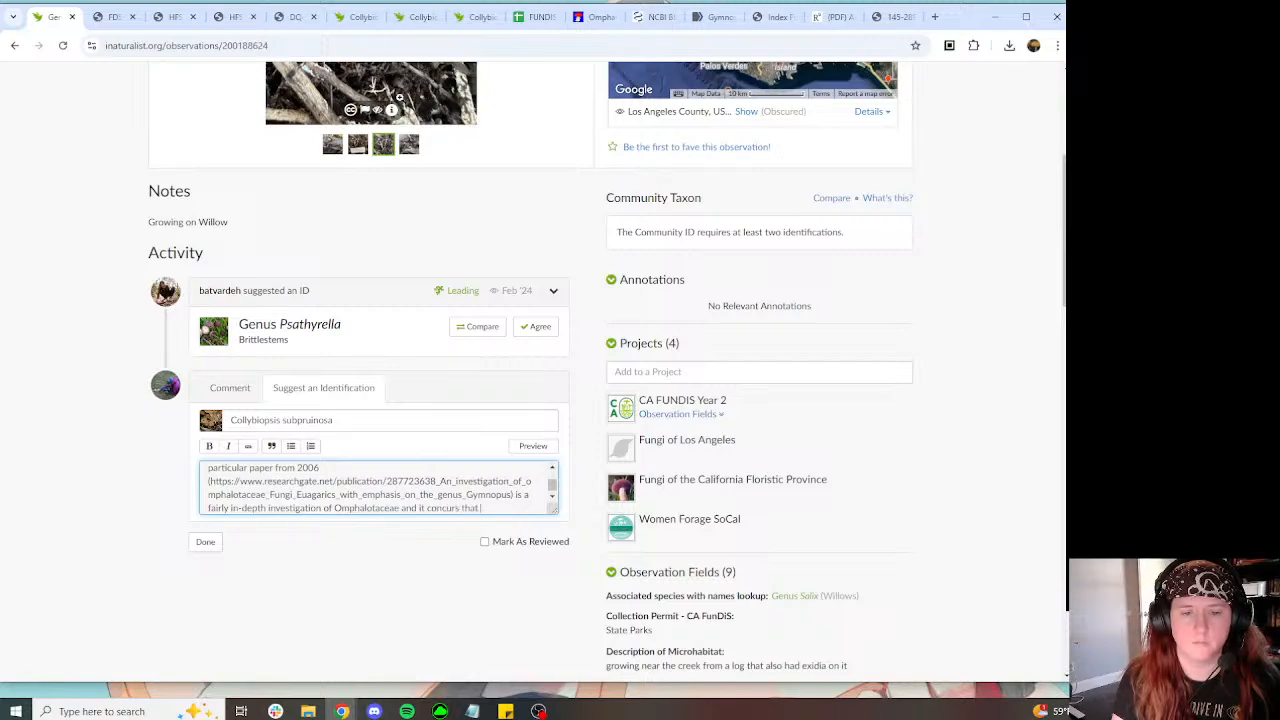
Step: Copy the whole section 12.1 on Gymnopus subpruinosis from the paper's PDF and return to the iNaturalist observation
{"action": "left_click", "coordinate": [876, 16]}
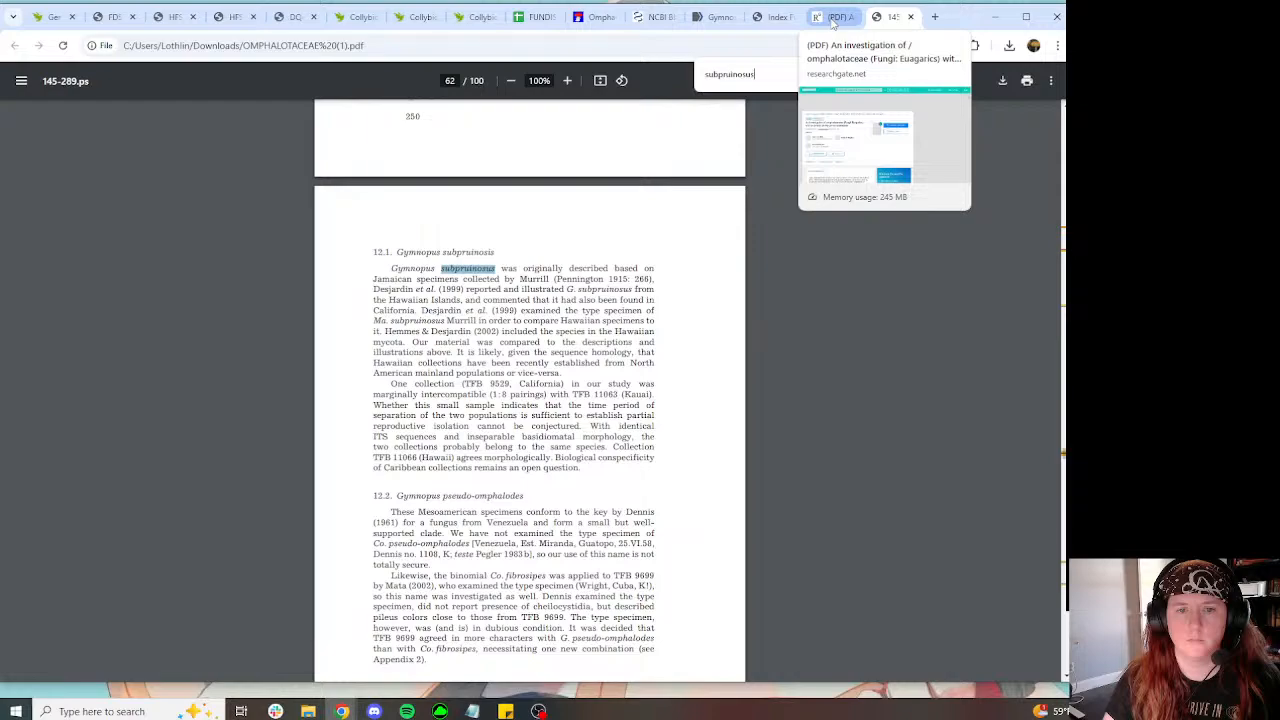
{"action": "left_click", "coordinate": [620, 483]}
{"action": "mouse_move", "coordinate": [392, 264]}
{"action": "left_mouse_down"}
{"action": "mouse_move", "coordinate": [496, 279]}
{"action": "mouse_move", "coordinate": [626, 459]}
{"action": "mouse_move", "coordinate": [593, 469]}
{"action": "mouse_move", "coordinate": [374, 252]}
{"action": "left_mouse_up"}
{"action": "left_click", "coordinate": [52, 17]}
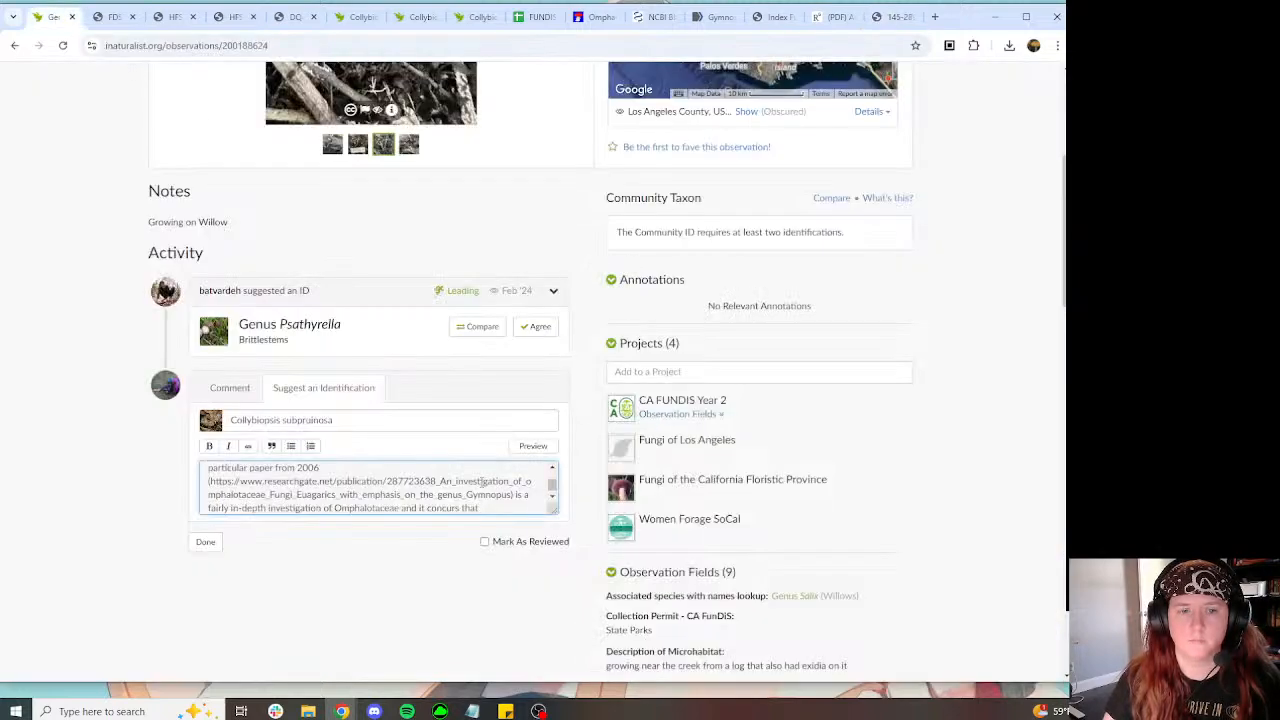
Step: Replace "and it concurs that" with "- I'm going to quote the relevant section" and start a new paragraph after a blank line
{"action": "left_click_drag", "start_coordinate": [480, 503], "coordinate": [401, 503]}
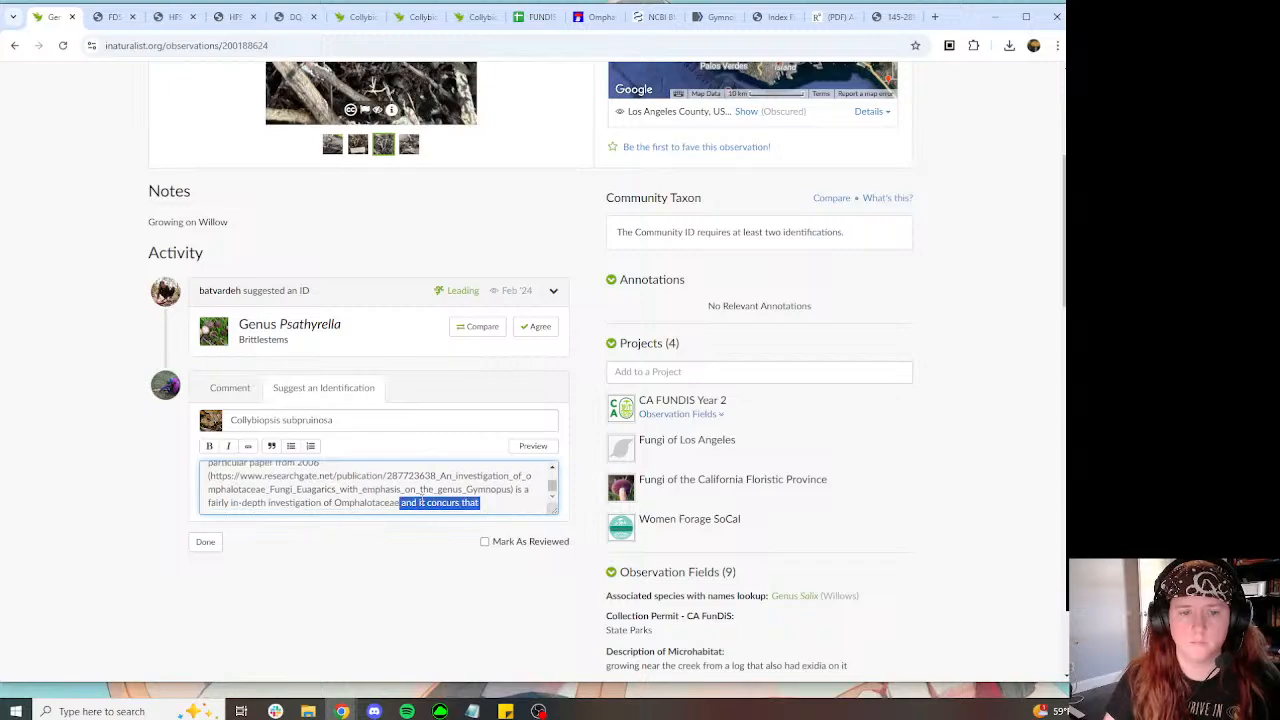
{"action": "key", "text": "BackSpace"}
{"action": "type", "text": "- I'm going to quote the relevan"}
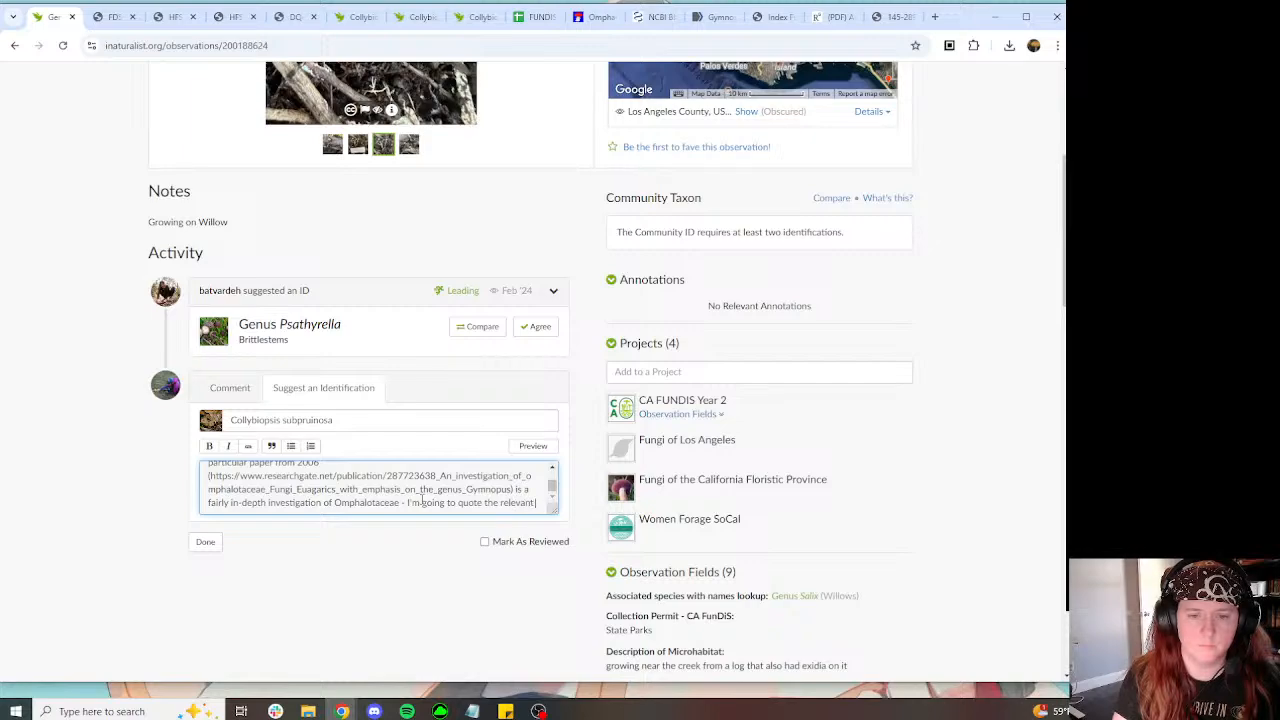
{"action": "type", "text": "section"}
{"action": "key", "text": "Return"}
{"action": "key", "text": "Return"}
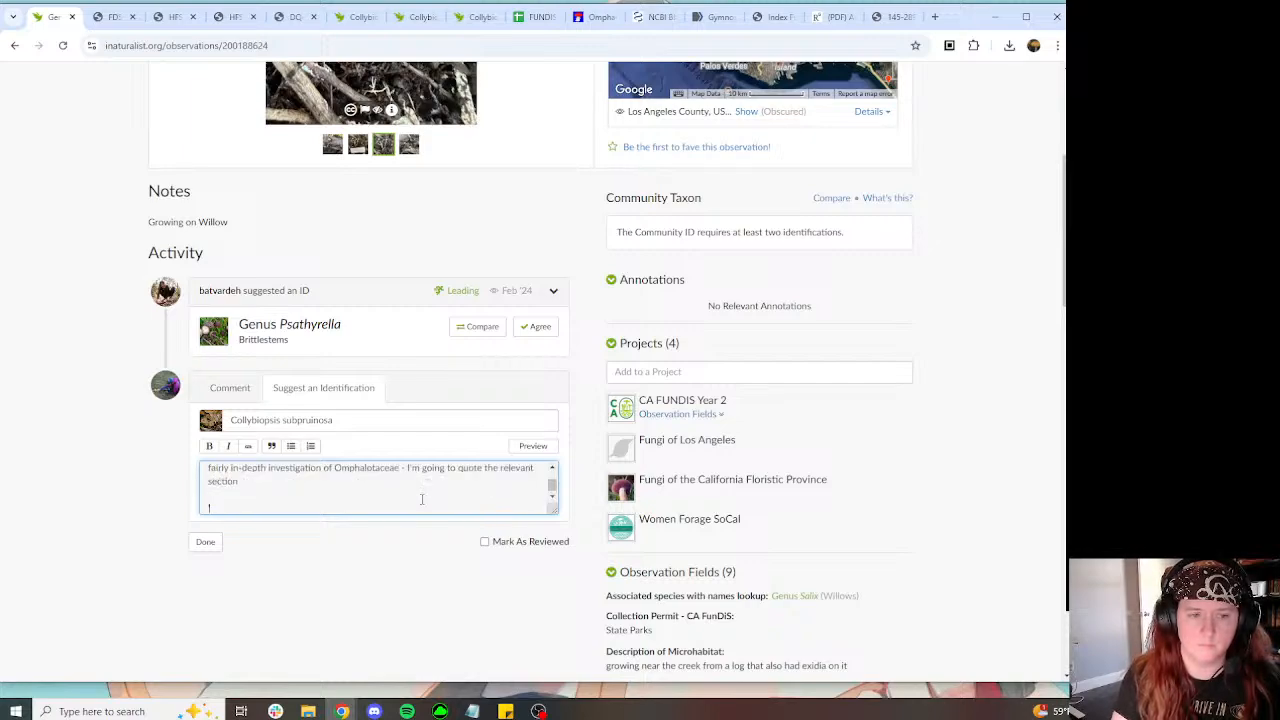
Step: Paste the copied Gymnopus subpruinosis section into the new paragraph of the explanation and look over the pasted text
{"action": "key", "text": "ctrl+v"}
{"action": "scroll", "coordinate": [423, 503], "scroll_direction": "up", "scroll_amount": 5}
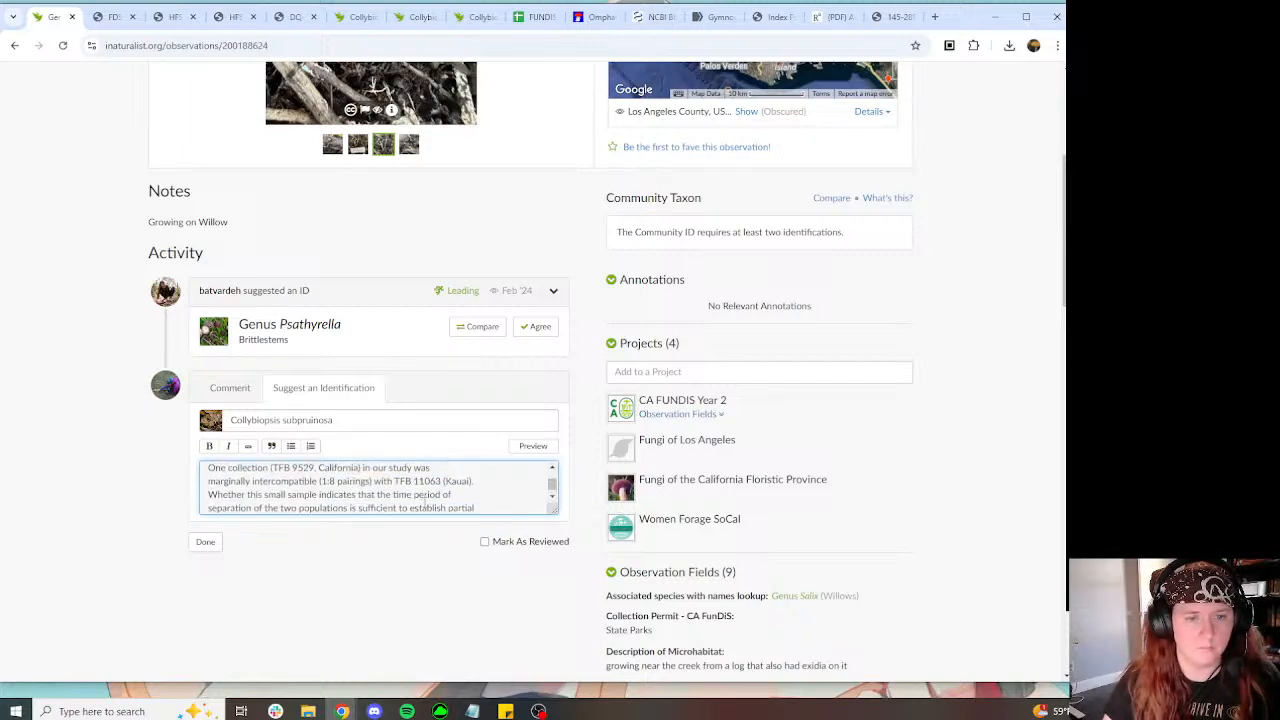
{"action": "scroll", "coordinate": [423, 503], "scroll_direction": "up", "scroll_amount": 3}
{"action": "scroll", "coordinate": [430, 502], "scroll_direction": "down", "scroll_amount": 3}
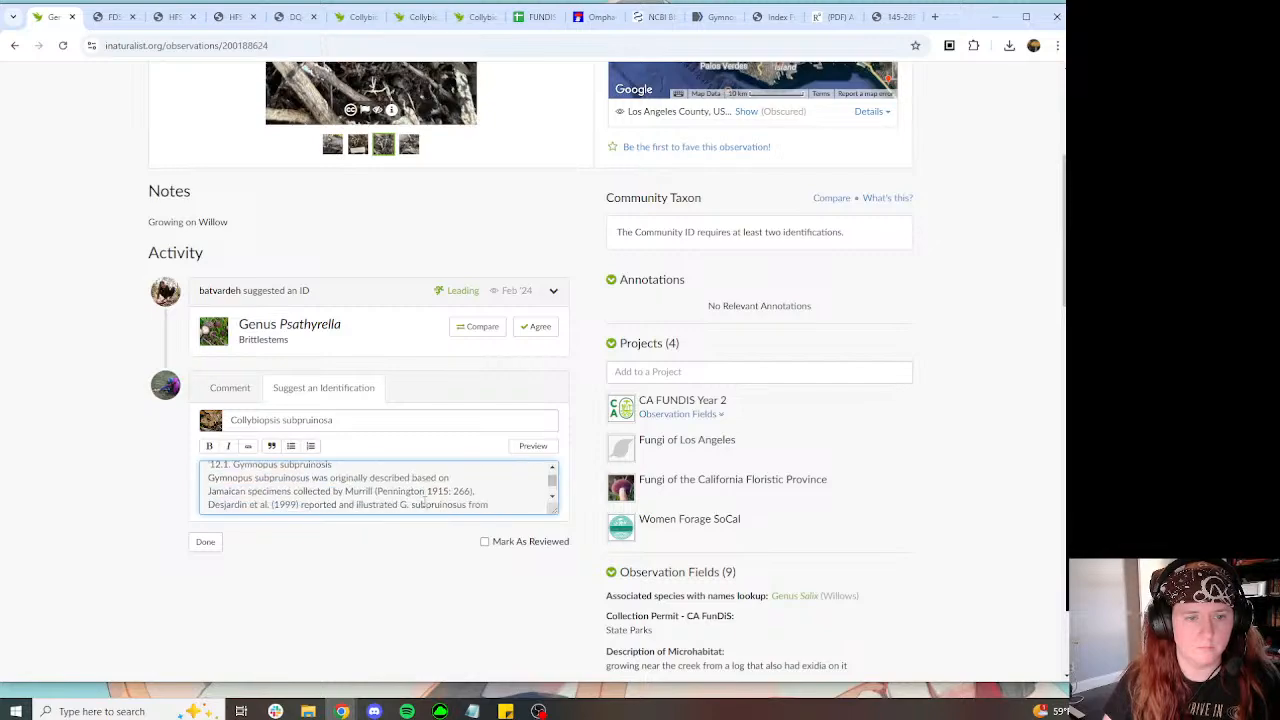
Step: Remove the stray line breaks in the pasted quote's first paragraph, from "originally described based on" through "compare Hawaiian specimens to it"
{"action": "scroll", "coordinate": [438, 501], "scroll_direction": "up", "scroll_amount": 3}
{"action": "scroll", "coordinate": [438, 501], "scroll_direction": "down", "scroll_amount": 3}
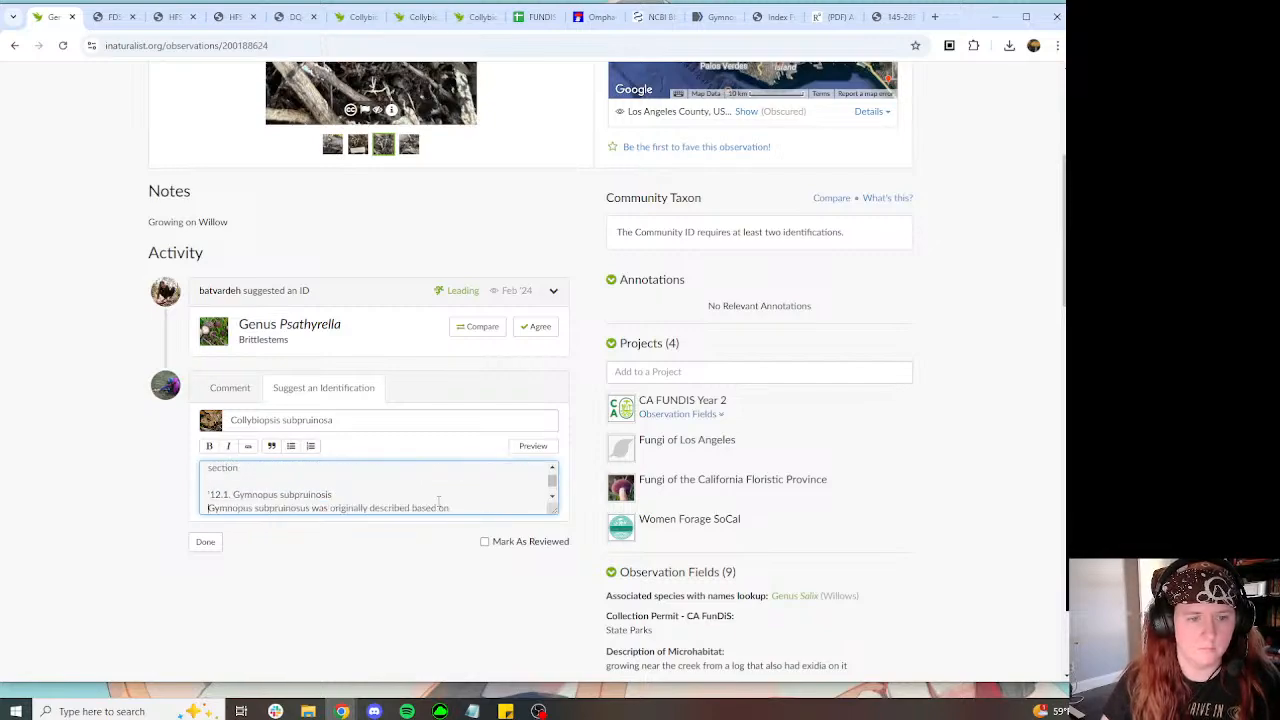
{"action": "key", "text": "BackSpace"}
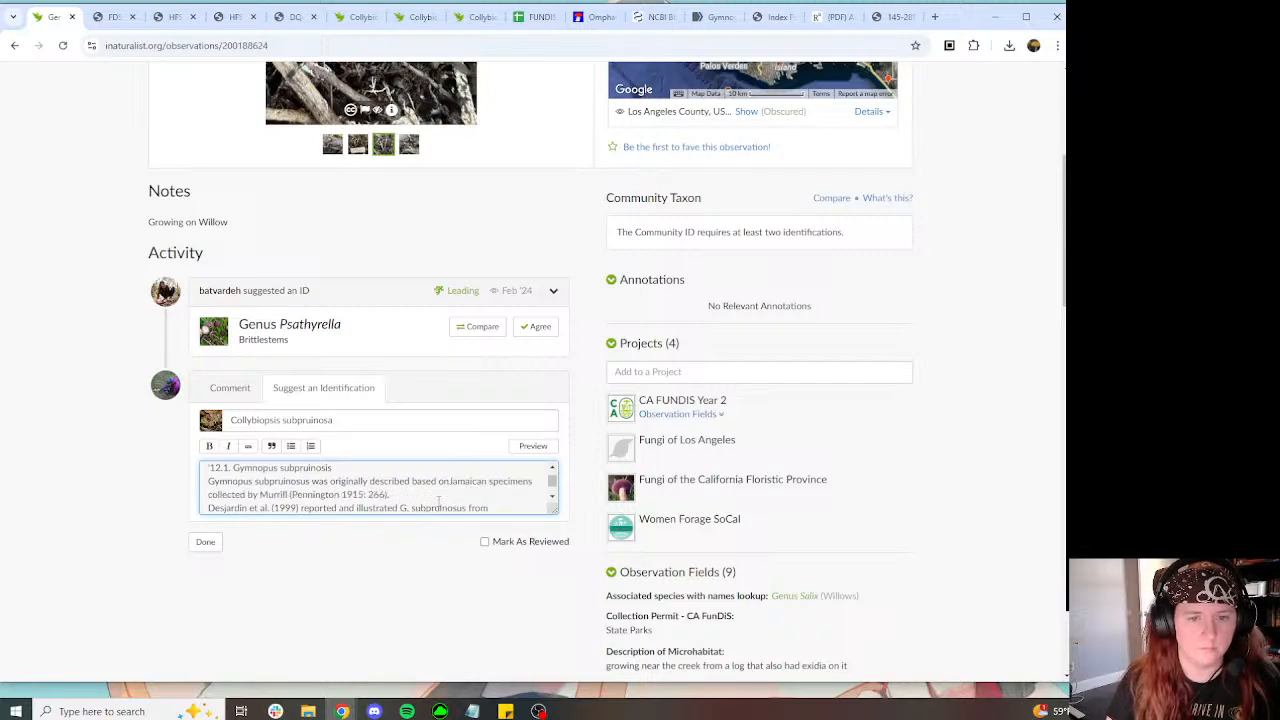
{"action": "key", "text": "BackSpace"}
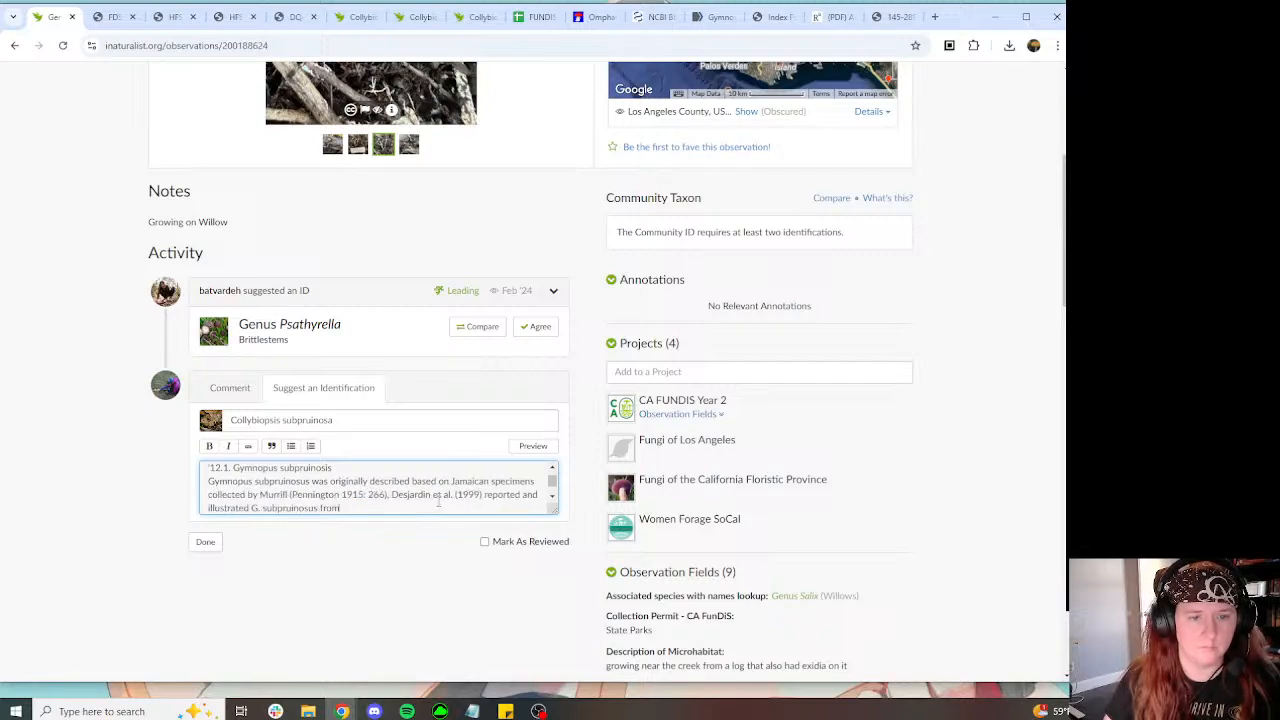
{"action": "key", "text": "Delete"}
{"action": "key", "text": "Down"}
{"action": "key", "text": "Down"}
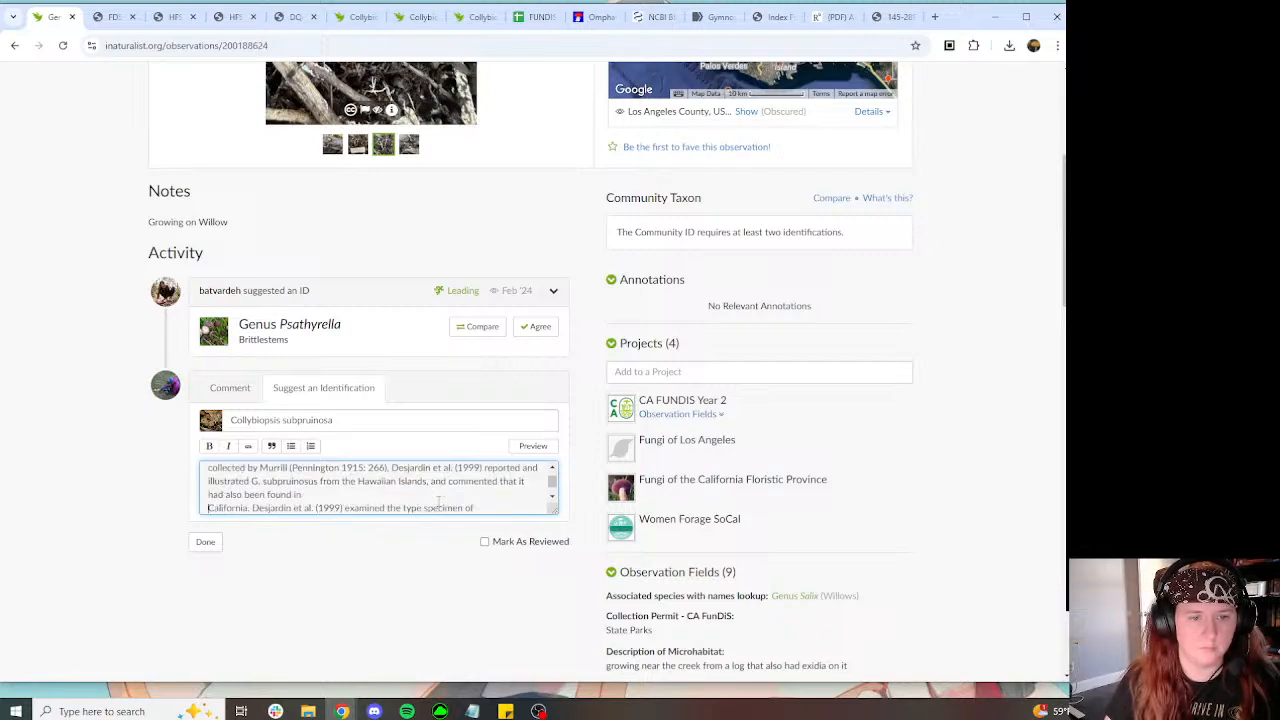
{"action": "key", "text": "Delete"}
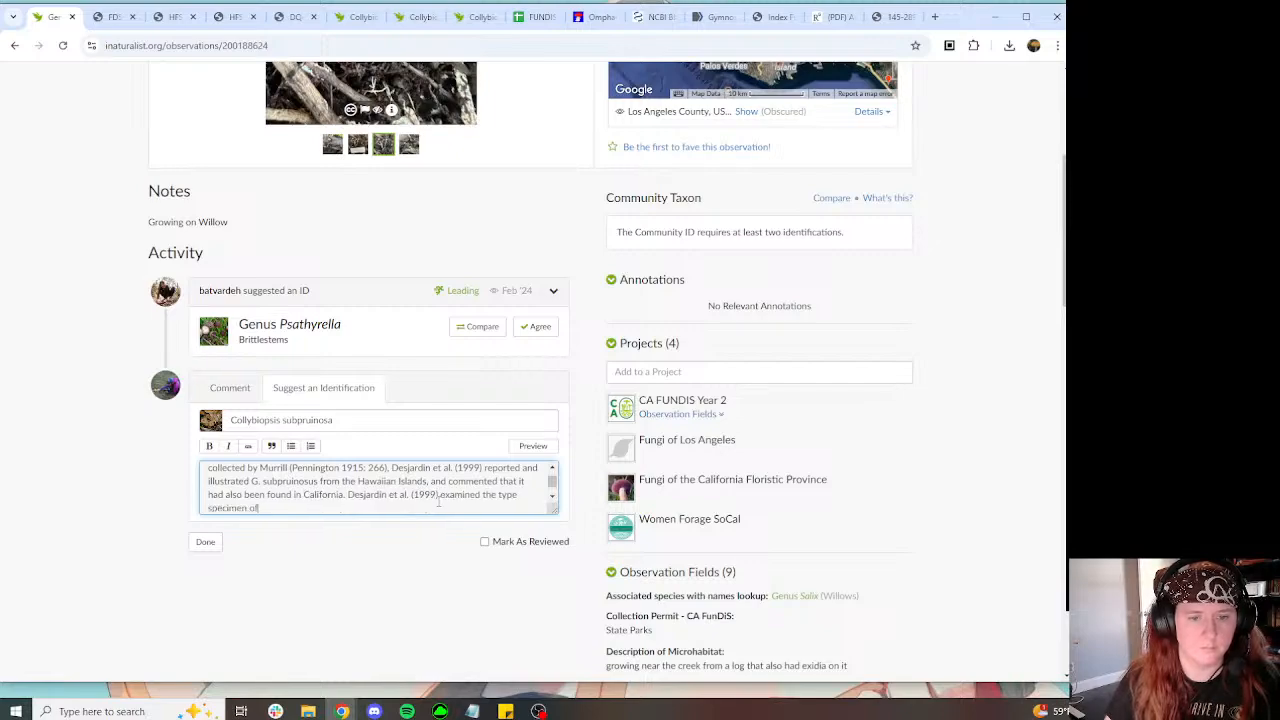
{"action": "key", "text": "Delete"}
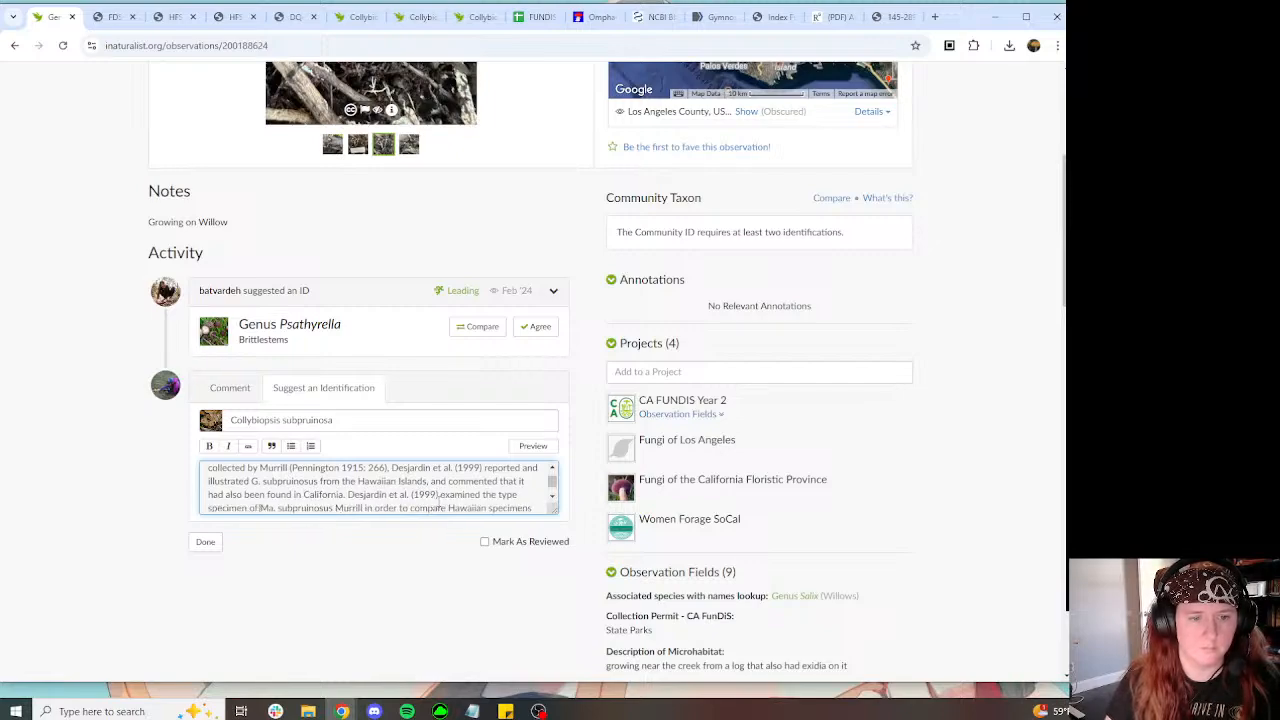
{"action": "key", "text": "Down"}
{"action": "key", "text": "Delete"}
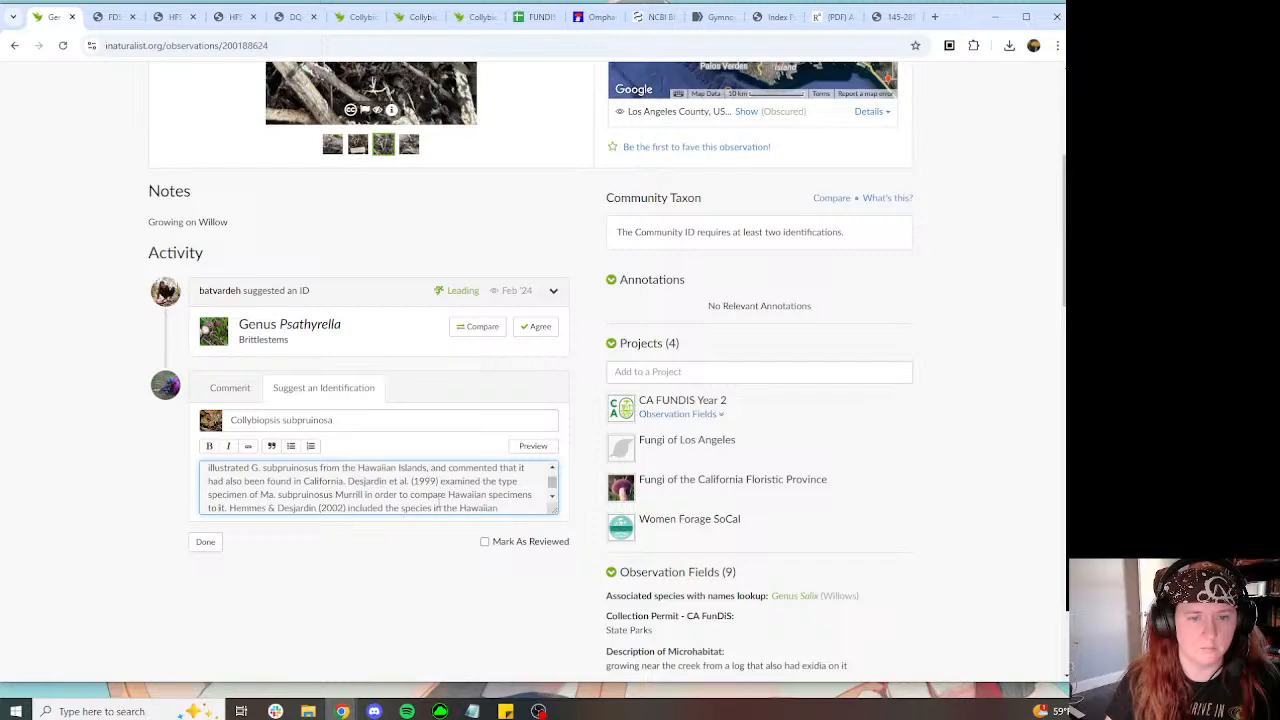
Step: Join the remaining broken lines of the first quoted paragraph, from "the Hawaiian mycota" through "North American mainland populations or vice-versa"
{"action": "key", "text": "Down"}
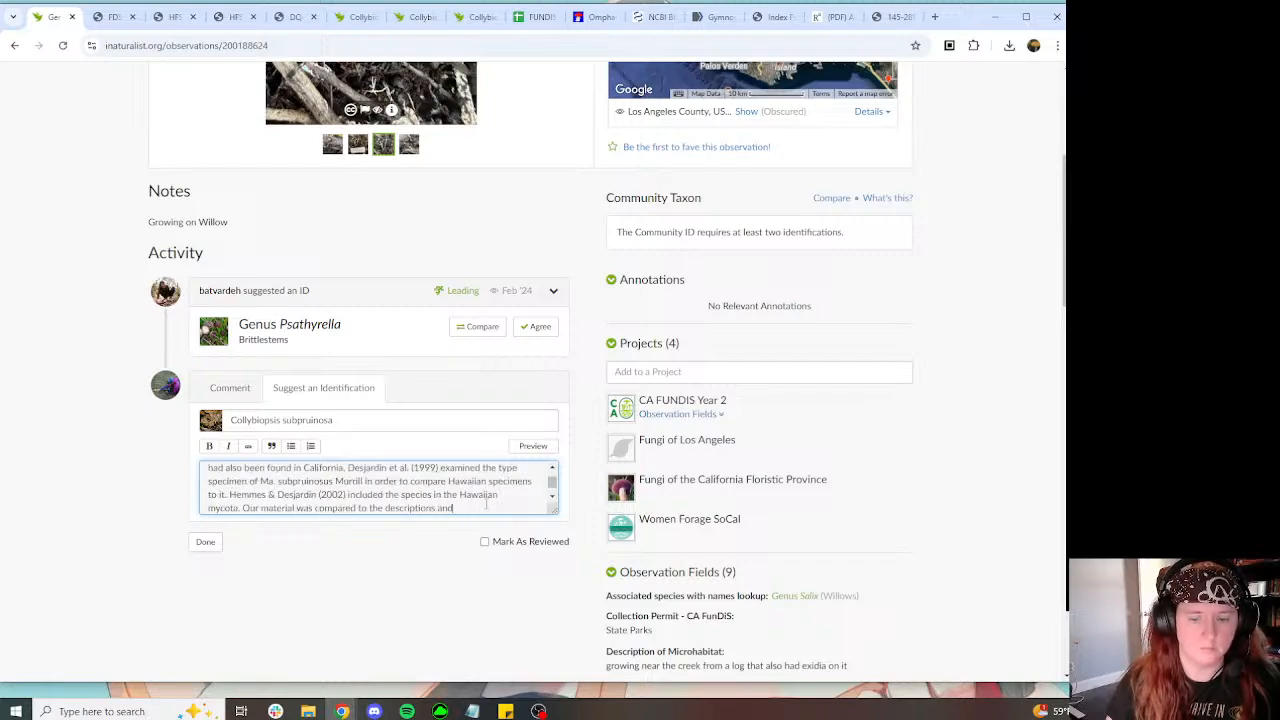
{"action": "key", "text": "Delete"}
{"action": "key", "text": "Down"}
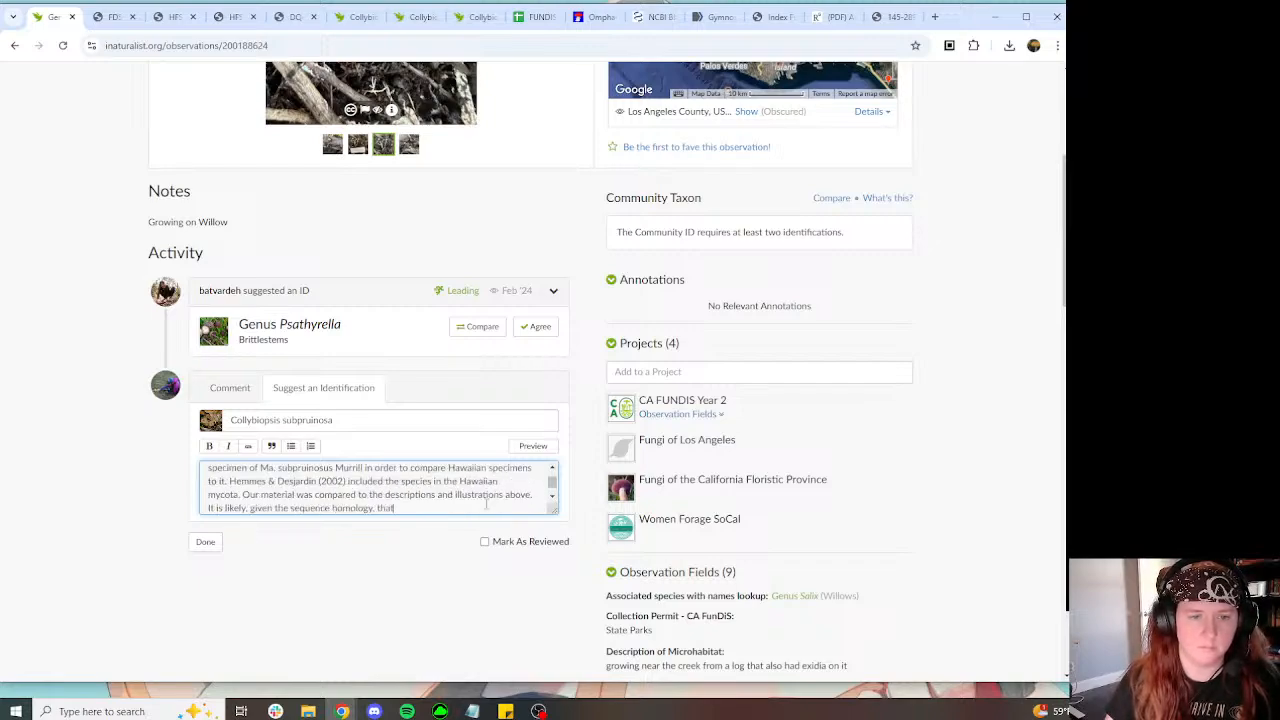
{"action": "key", "text": "Delete"}
{"action": "key", "text": "Down"}
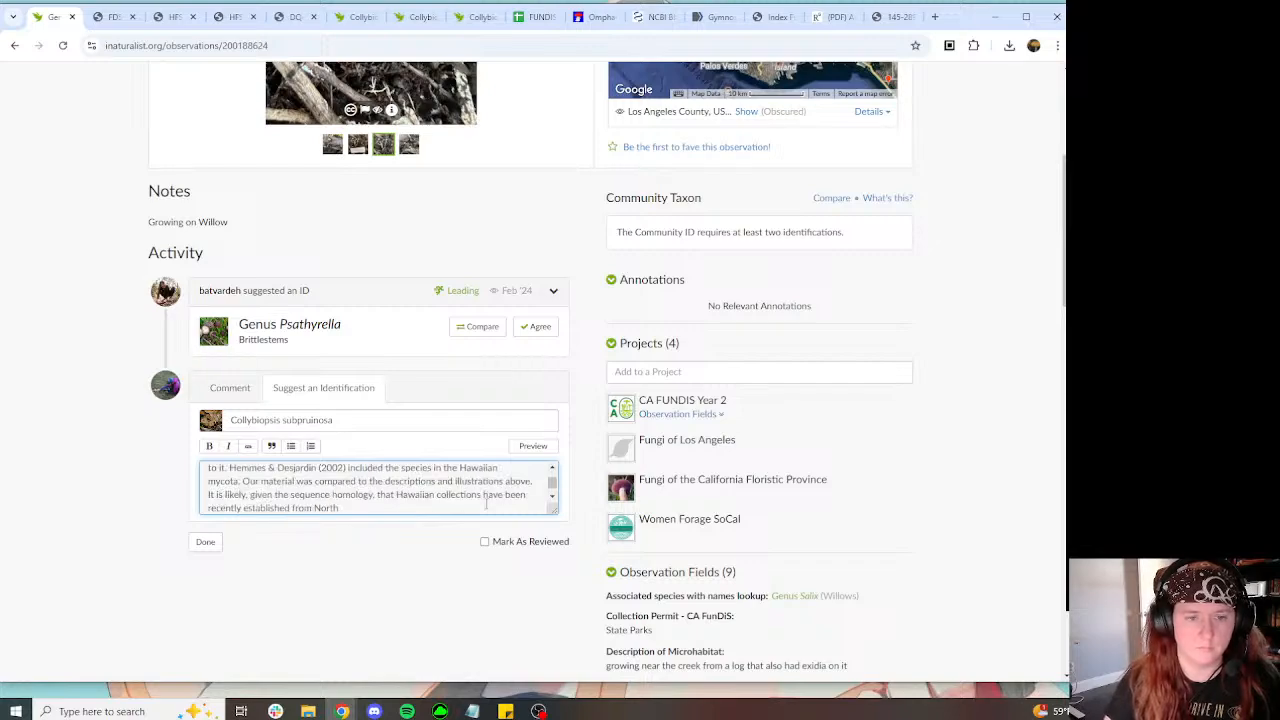
{"action": "key", "text": "Delete"}
{"action": "key", "text": "Down"}
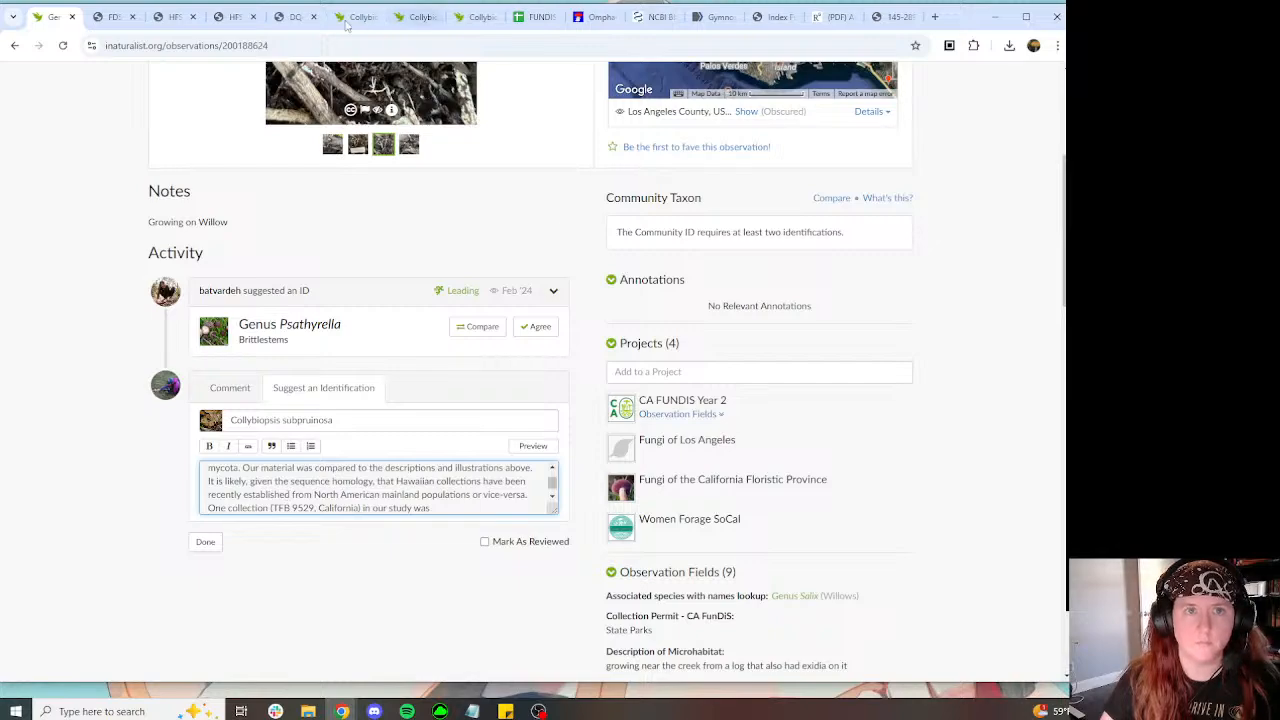
Step: Check the paragraph layout of section 12.1 in the paper's PDF and return to the iNaturalist observation
{"action": "left_click", "coordinate": [848, 22]}
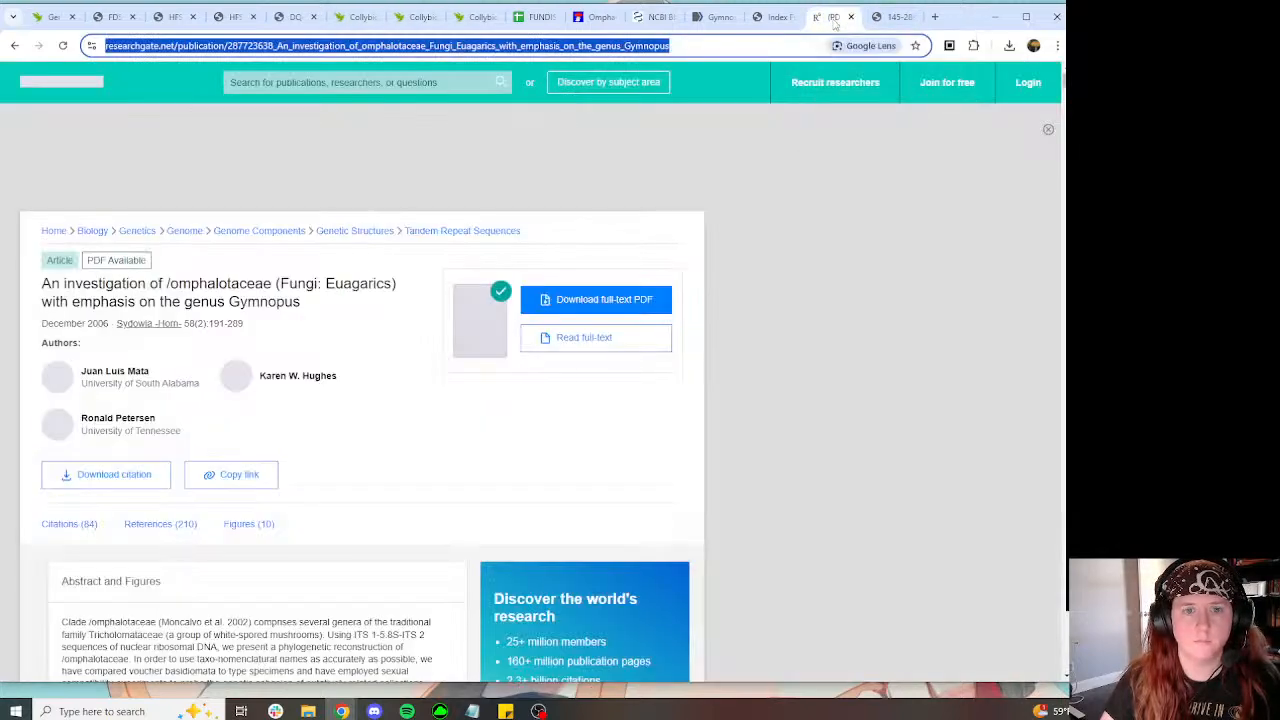
{"action": "left_click", "coordinate": [893, 17]}
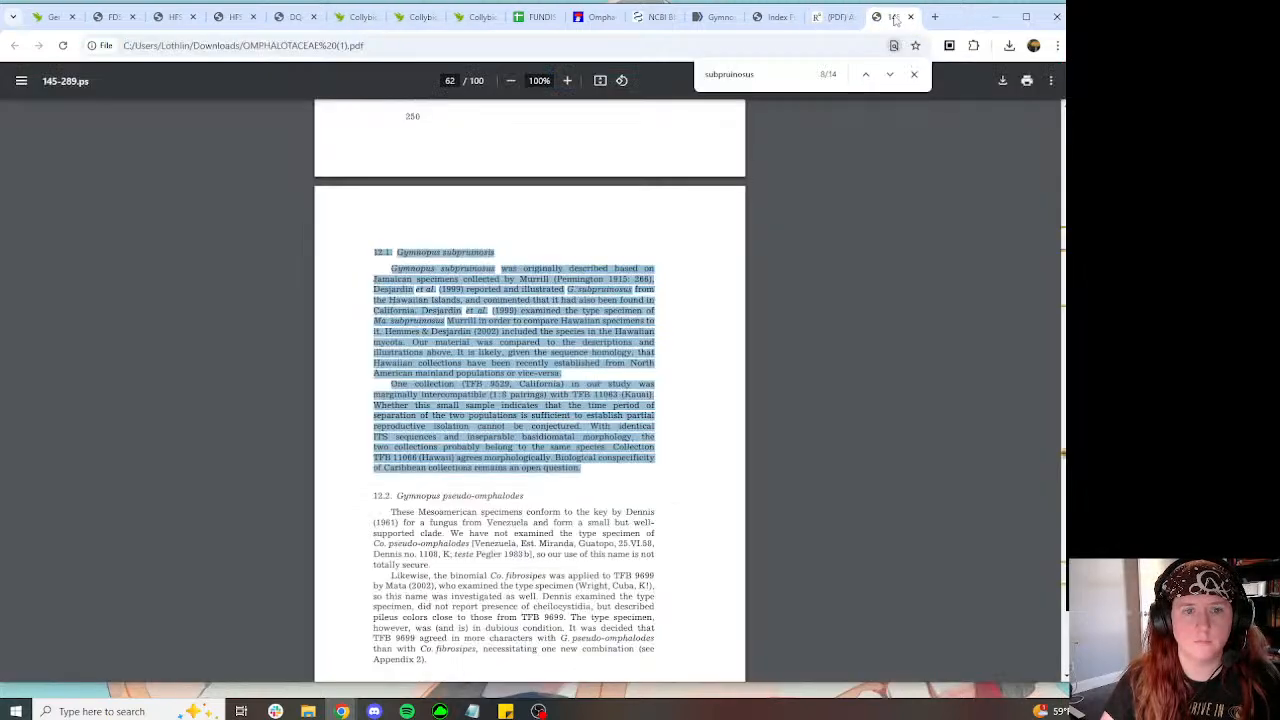
{"action": "left_click", "coordinate": [45, 17]}
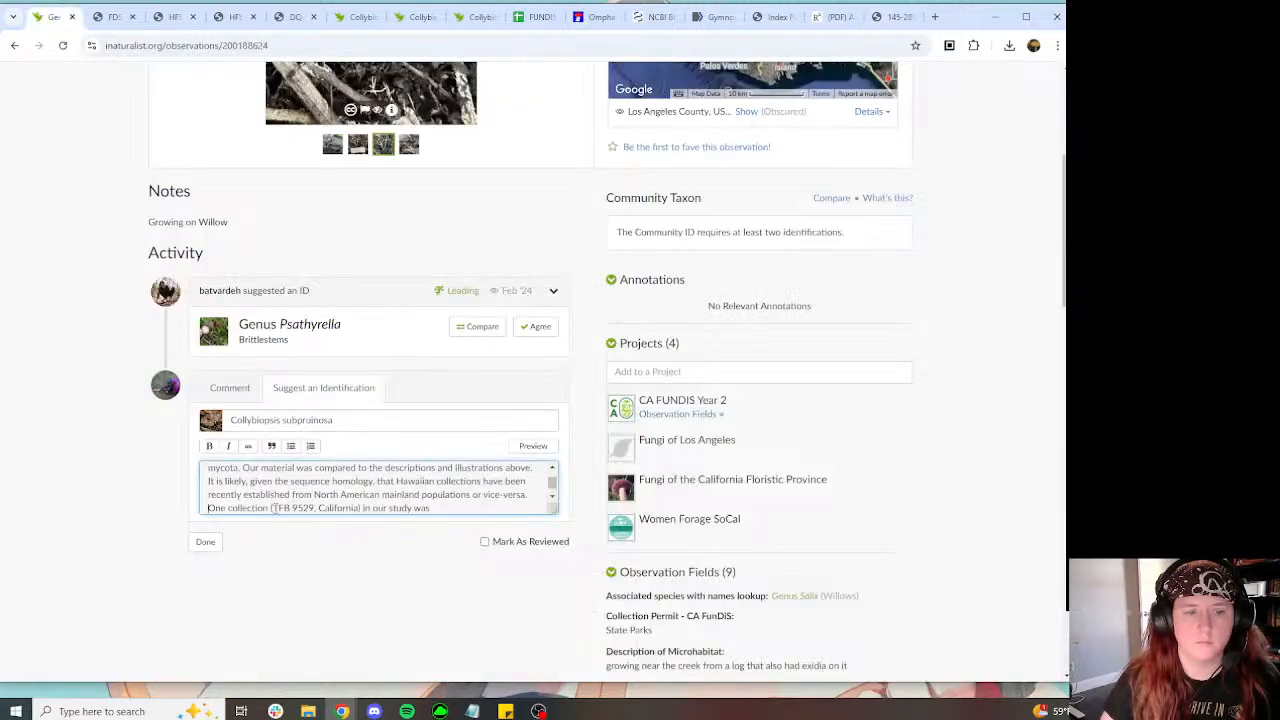
Step: Remove the stray line breaks in the second quoted paragraph, from "in our study was marginally" through "Caribbean collections remains an open question"
{"action": "type", "text": "marginally intercompatible (1:8 pairings) with TFB 11063 (Kauai). Whether this small sample indicates that the time period of separation of the two populations is sufficient to establish partial"}
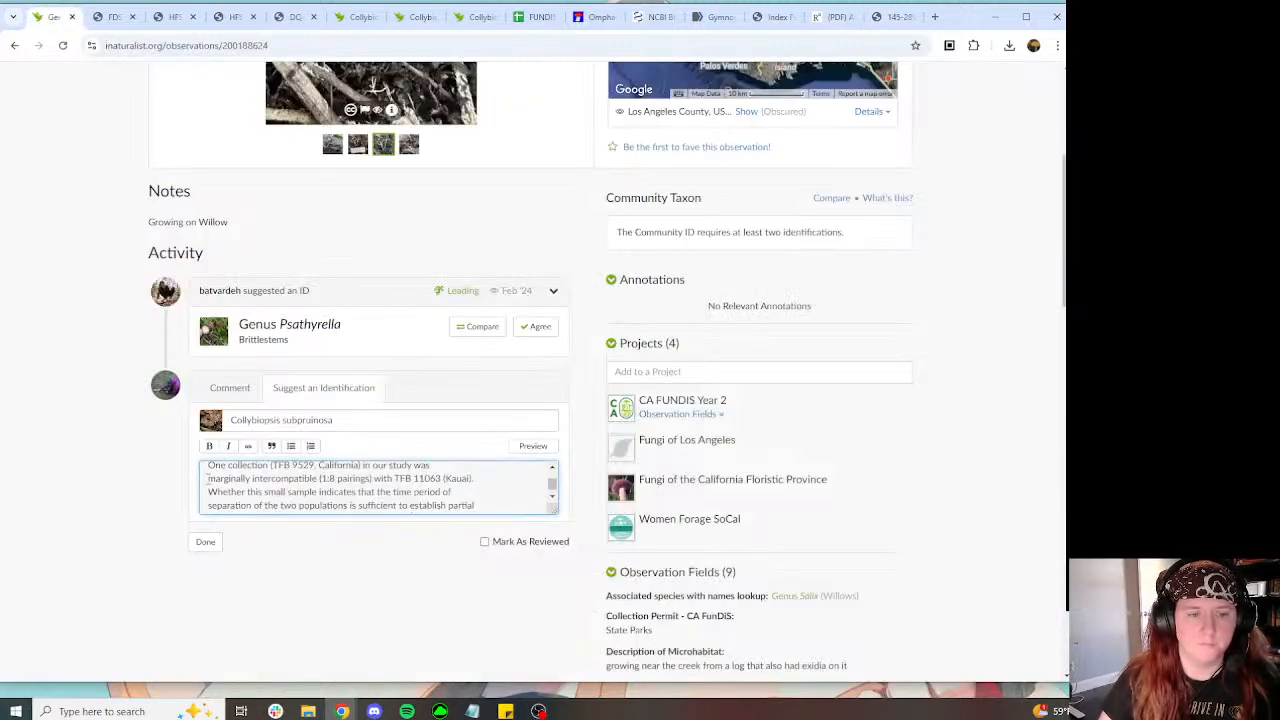
{"action": "key", "text": "BackSpace"}
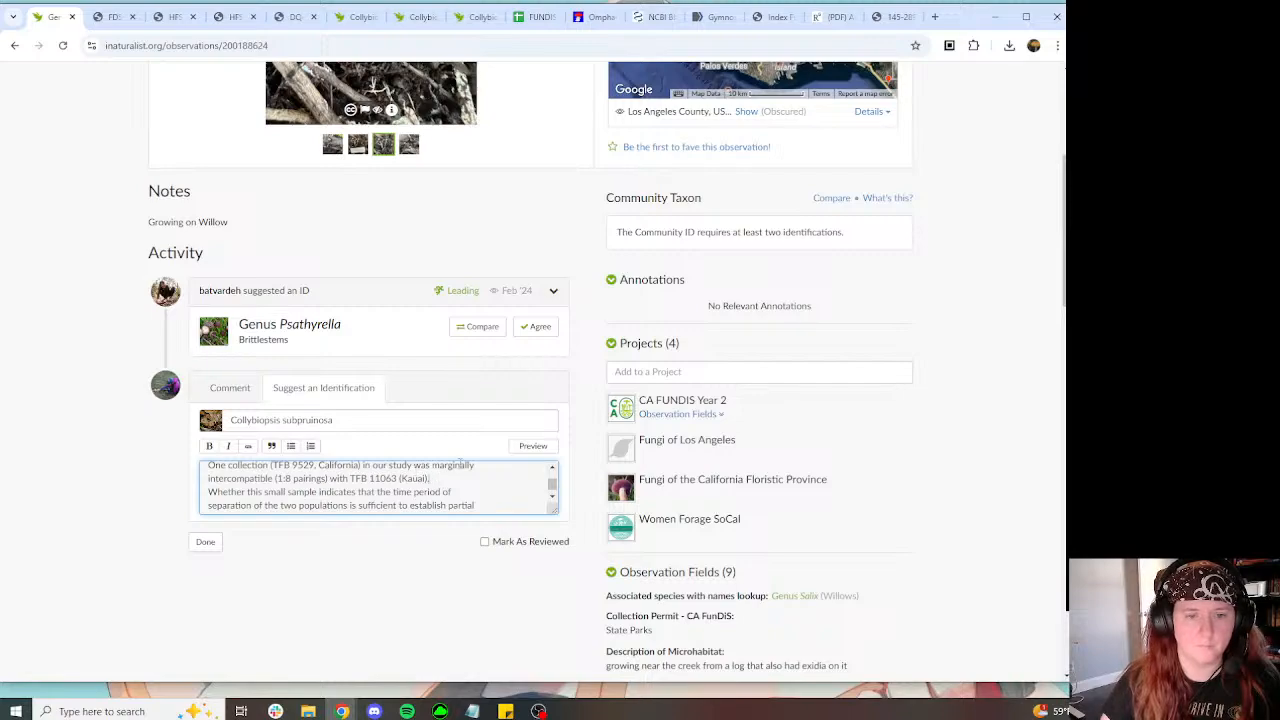
{"action": "key", "text": "BackSpace"}
{"action": "key", "text": "BackSpace"}
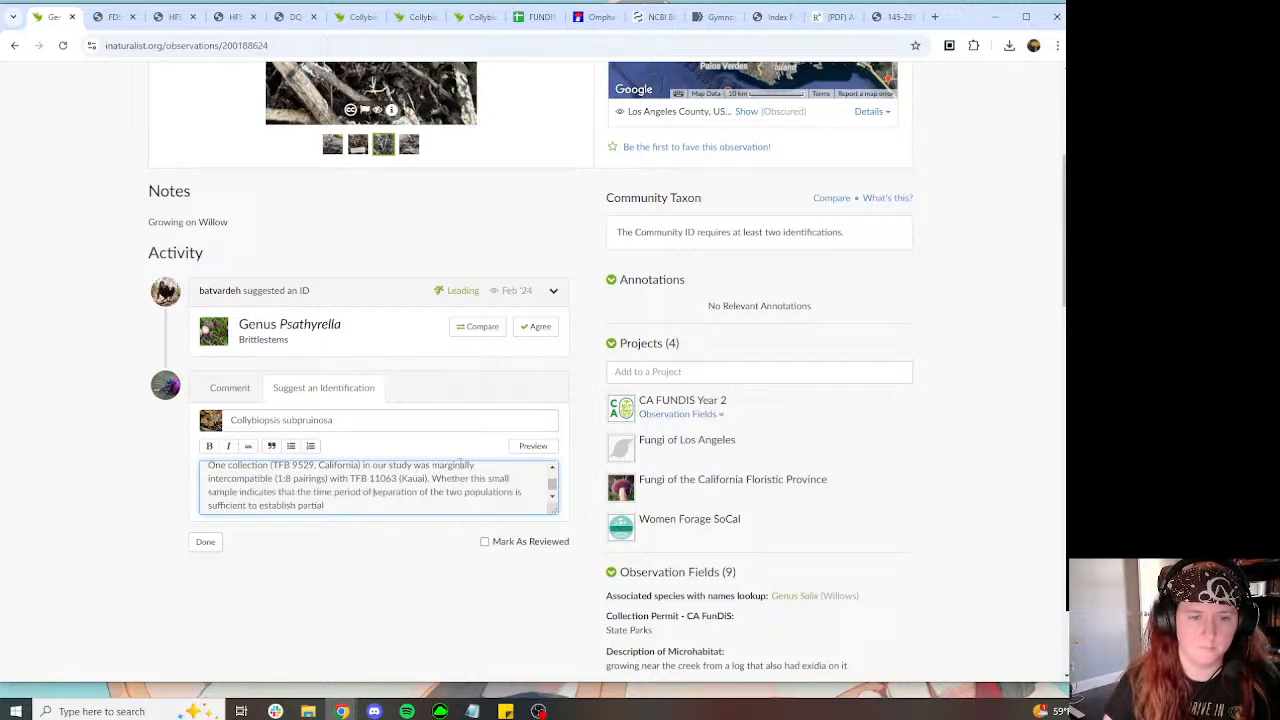
{"action": "key", "text": "Delete"}
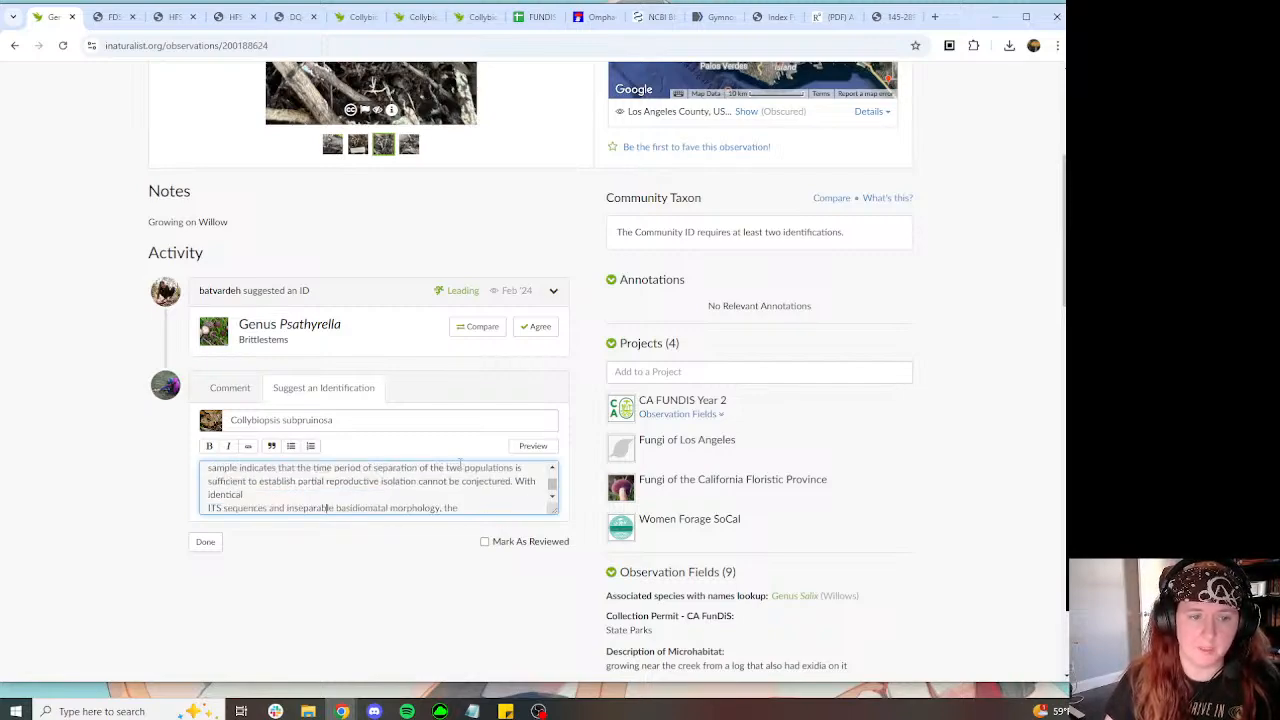
{"action": "key", "text": "Delete"}
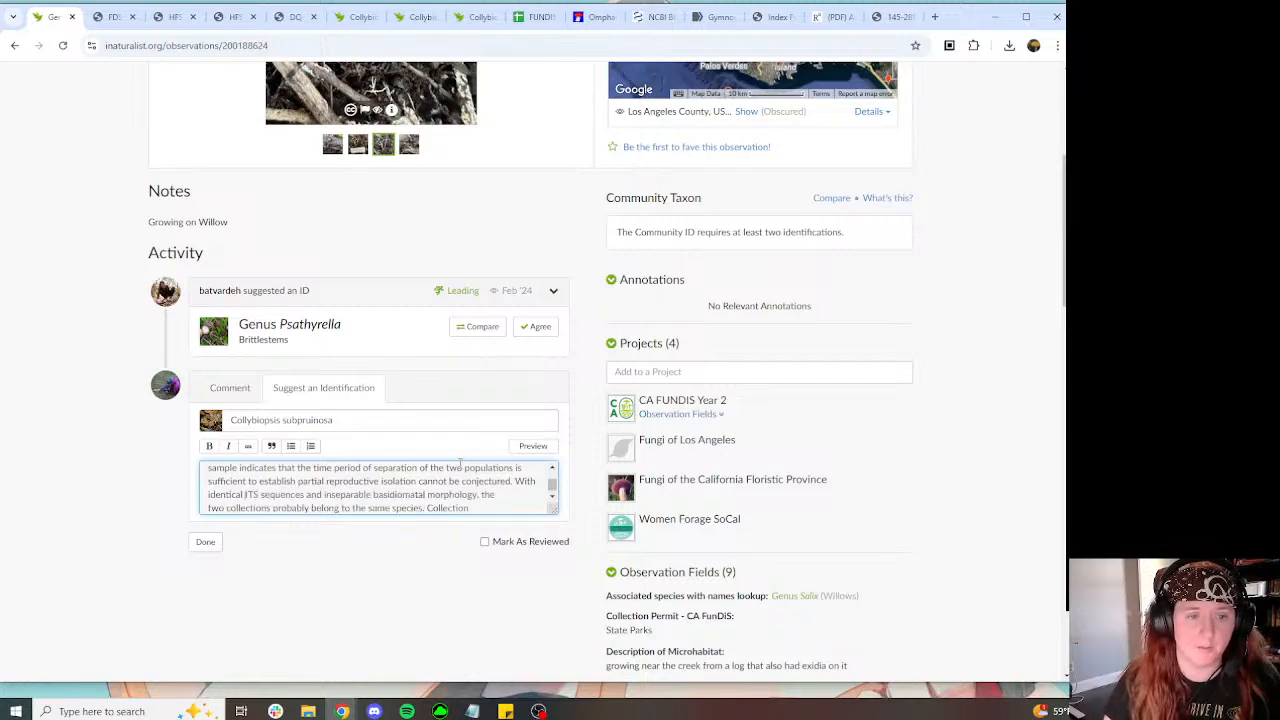
{"action": "key", "text": "Down"}
{"action": "key", "text": "Down"}
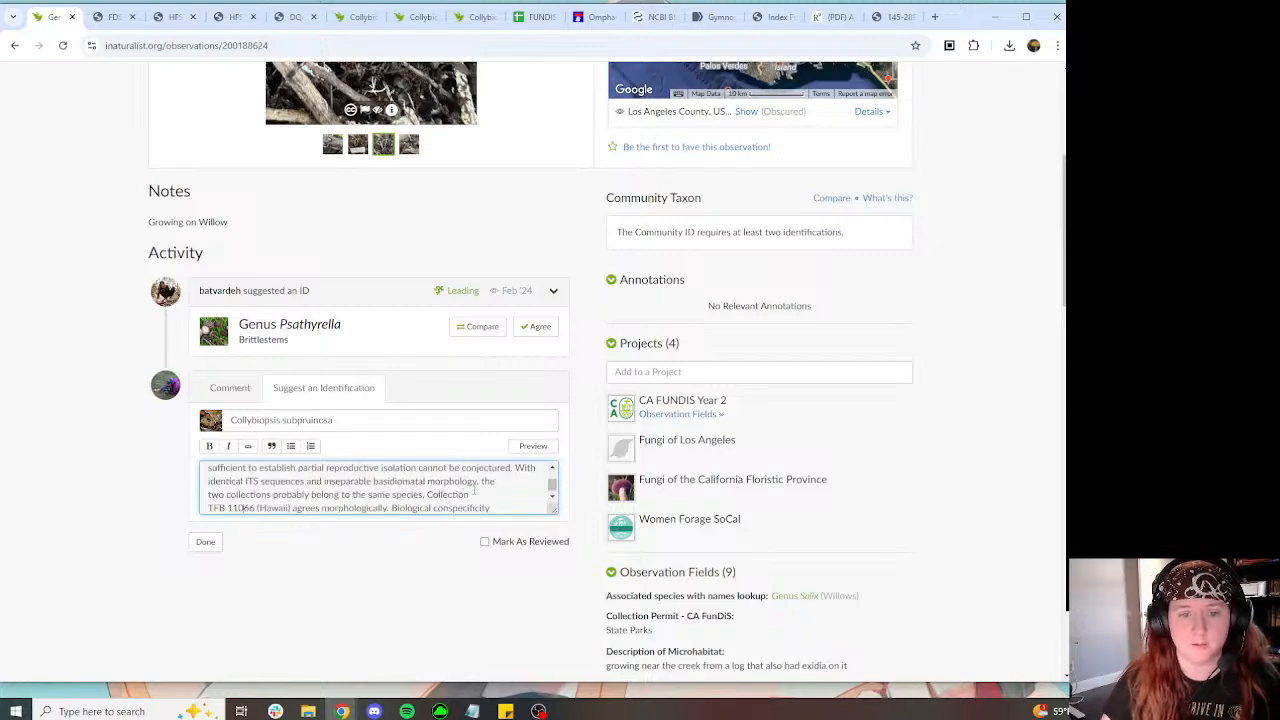
{"action": "key", "text": "Delete"}
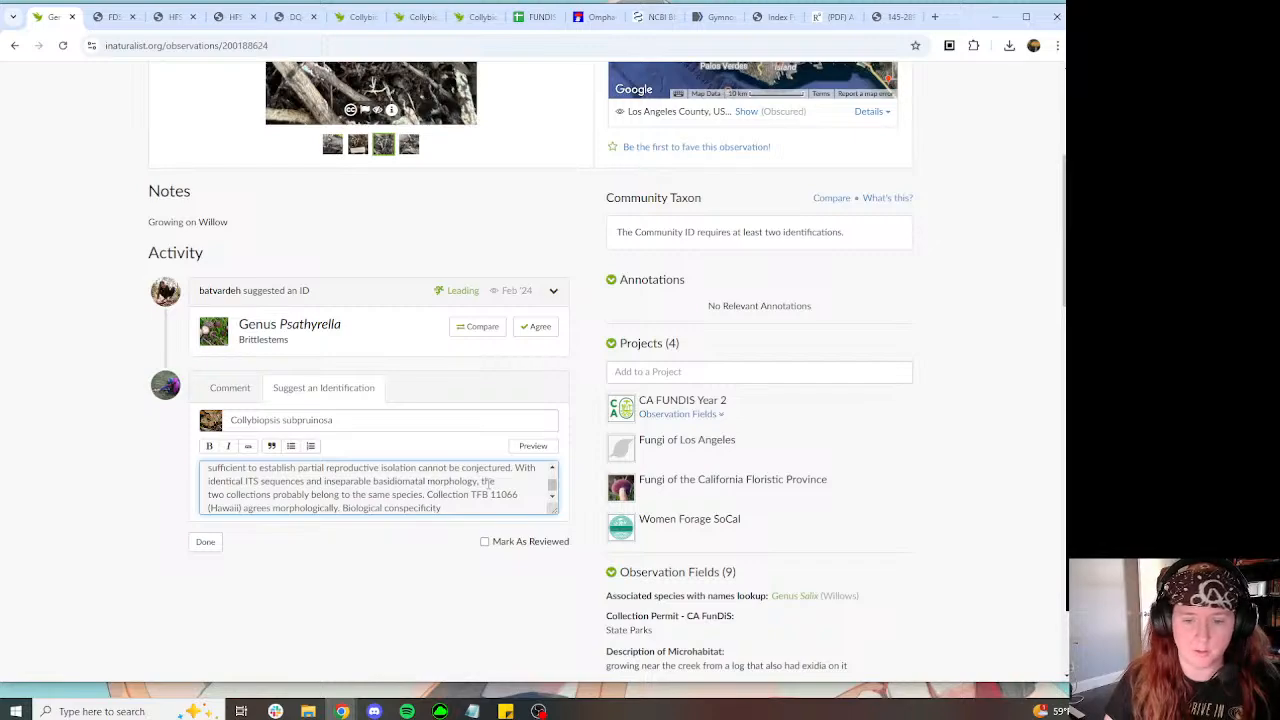
{"action": "key", "text": "Down"}
{"action": "key", "text": "Delete"}
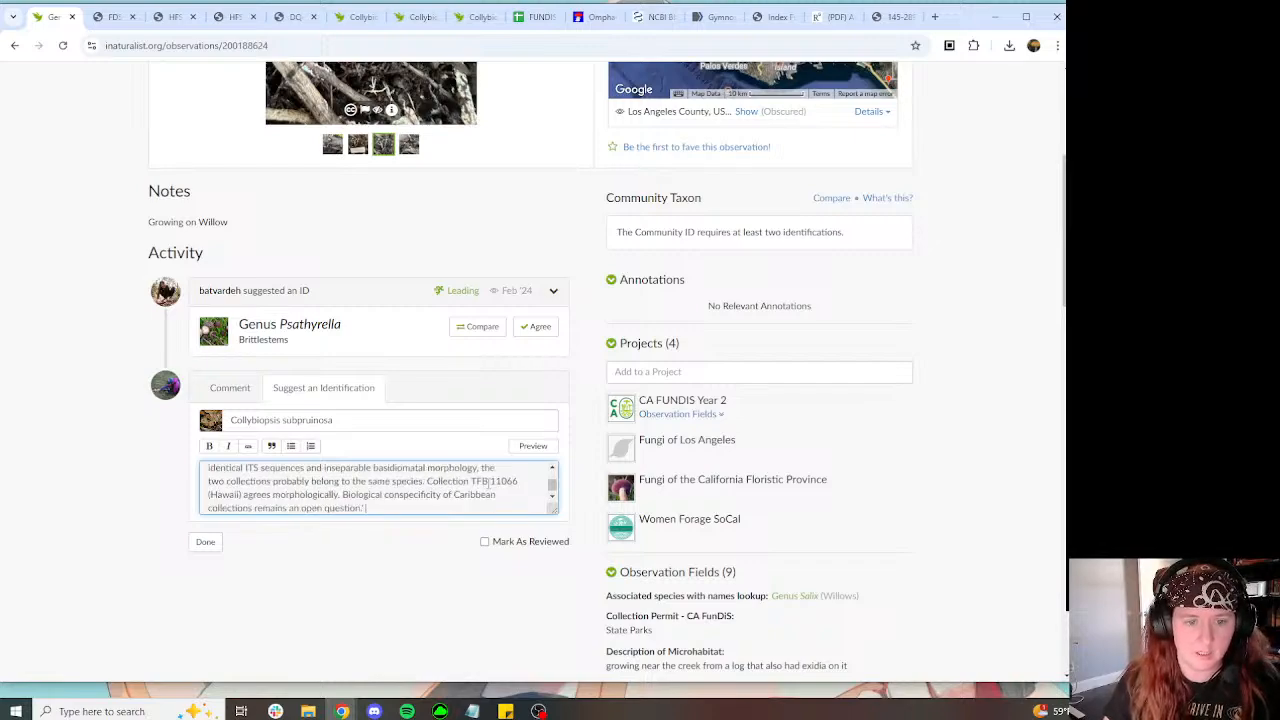
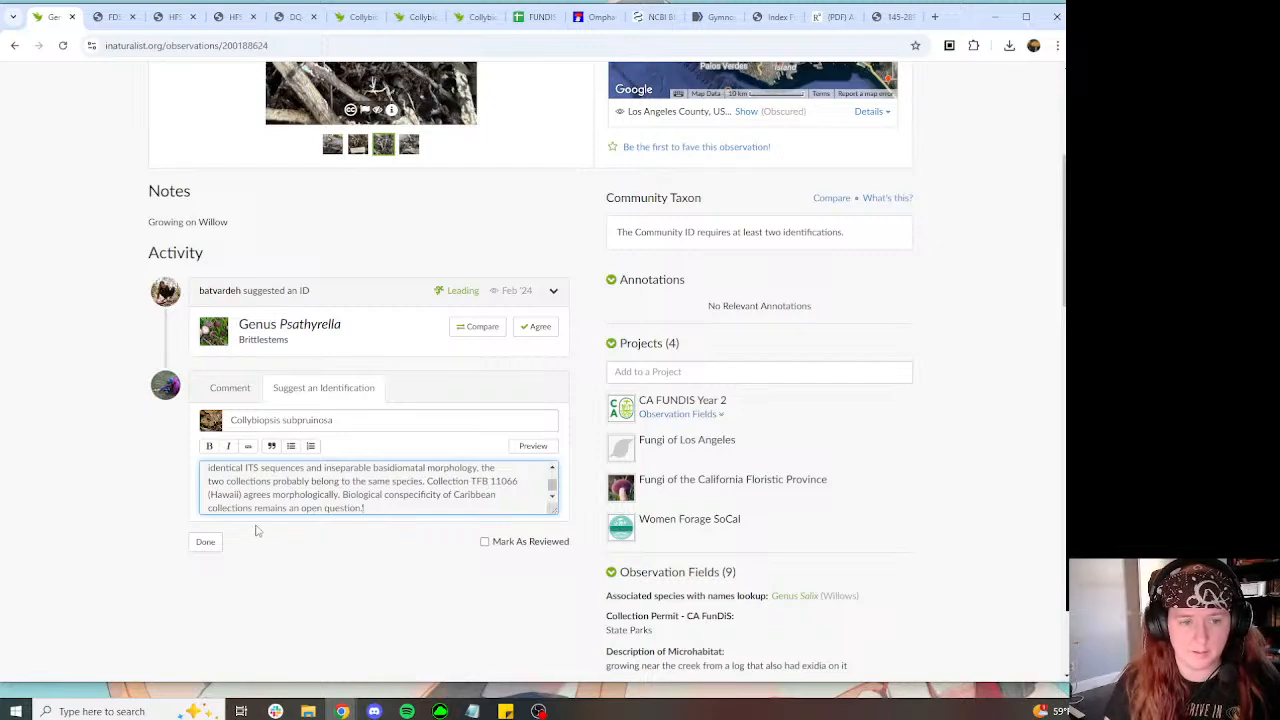
Step: Review the observation and the full identification explanation, from the opening sequence note down through the quoted section
{"action": "scroll", "coordinate": [376, 496], "scroll_direction": "down", "scroll_amount": 1}
{"action": "scroll", "coordinate": [433, 500], "scroll_direction": "up", "scroll_amount": 5}
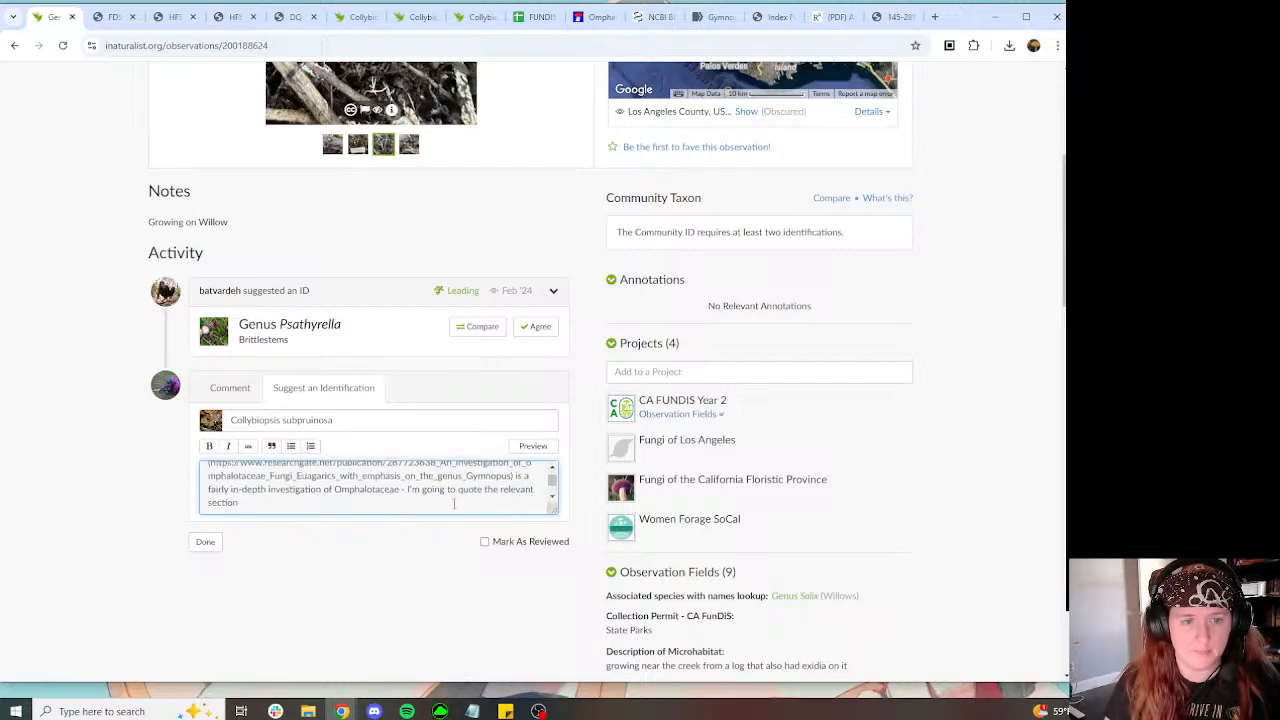
{"action": "scroll", "coordinate": [456, 504], "scroll_direction": "up", "scroll_amount": 4}
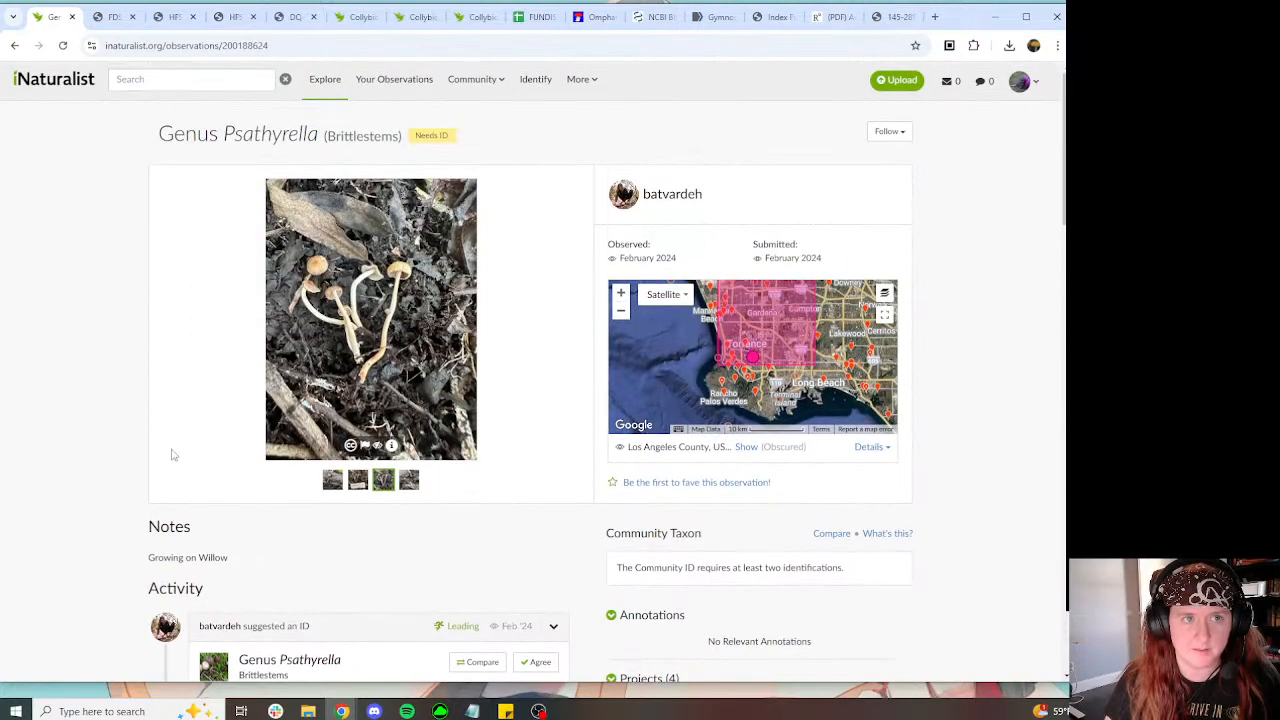
{"action": "scroll", "coordinate": [140, 446], "scroll_direction": "down", "scroll_amount": 7}
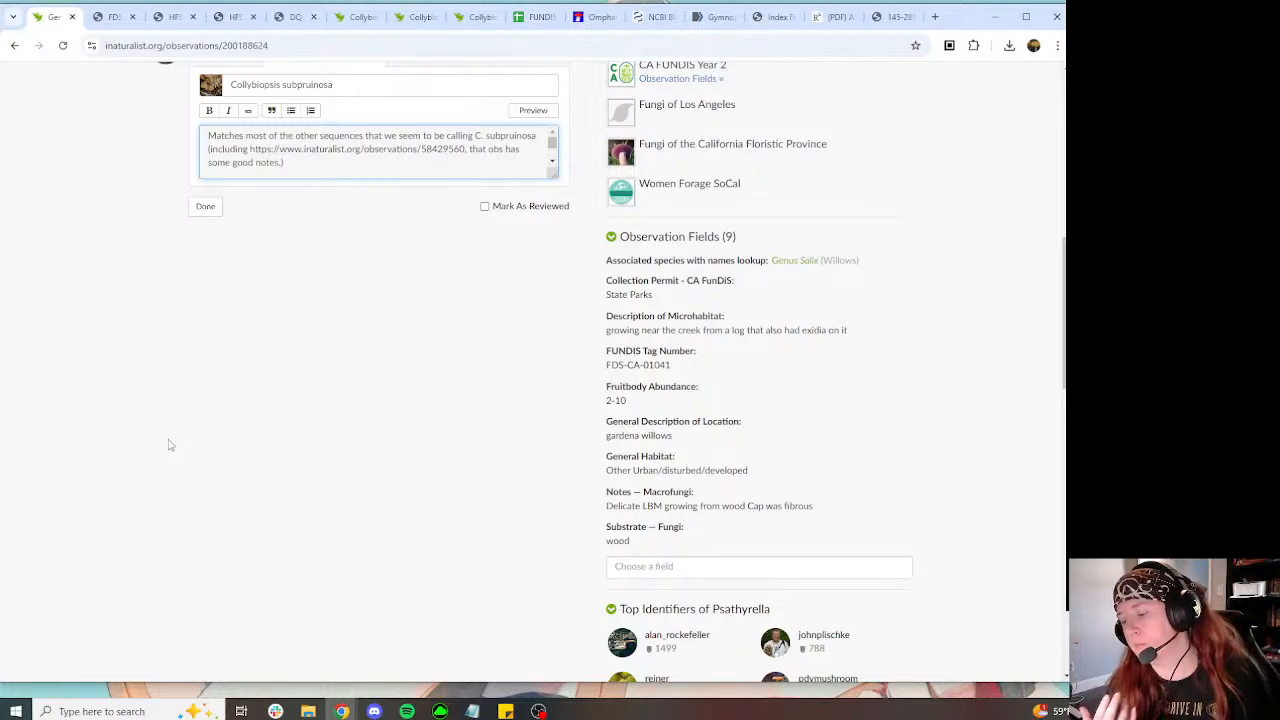
{"action": "scroll", "coordinate": [183, 428], "scroll_direction": "up", "scroll_amount": 3}
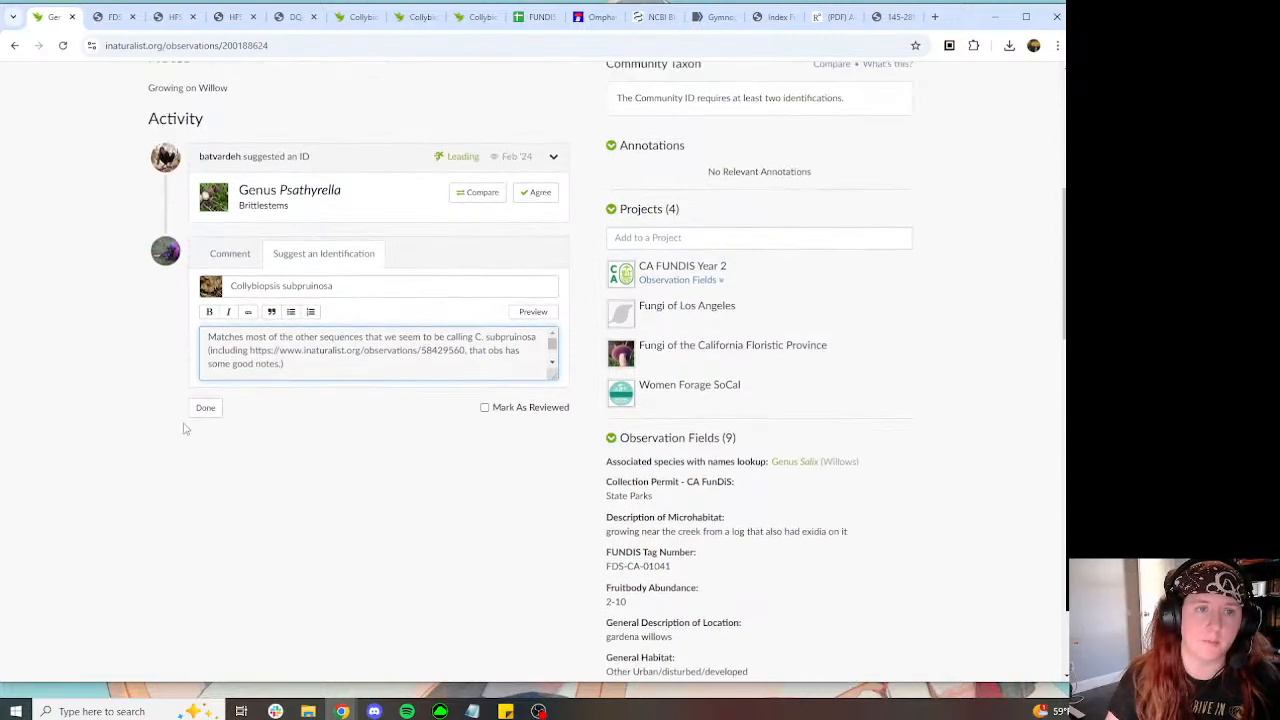
{"action": "scroll", "coordinate": [350, 420], "scroll_direction": "down", "scroll_amount": 1}
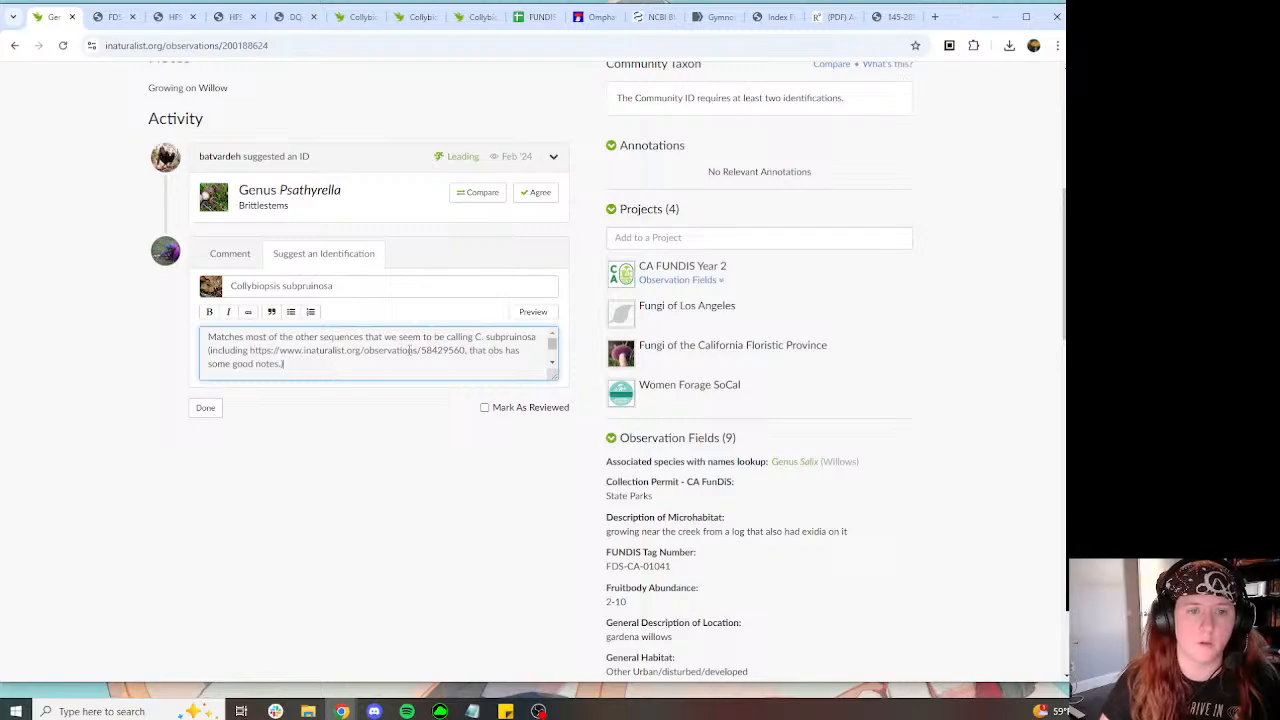
{"action": "scroll", "coordinate": [409, 350], "scroll_direction": "down", "scroll_amount": 3}
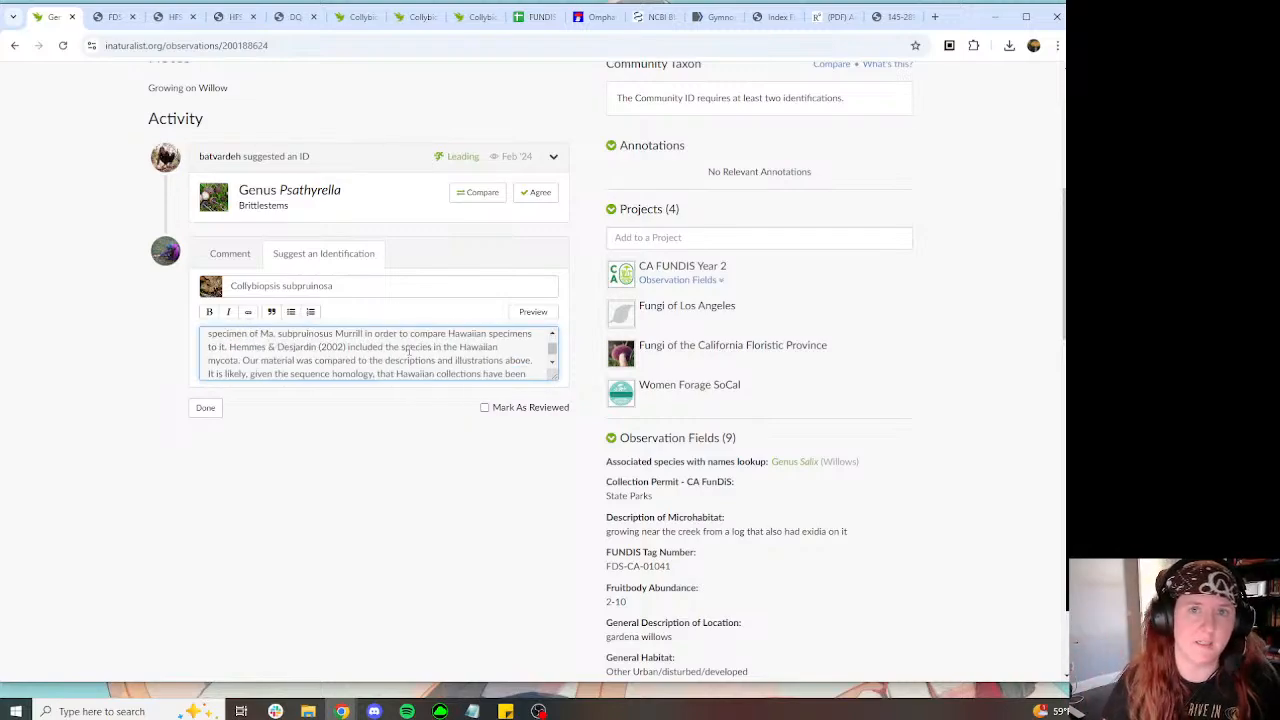
Step: Revisit section 12.1 in the paper's PDF and the Index Fungorum record for Marasmius subpruinosus
{"action": "left_click", "coordinate": [840, 17]}
{"action": "left_click", "coordinate": [882, 17]}
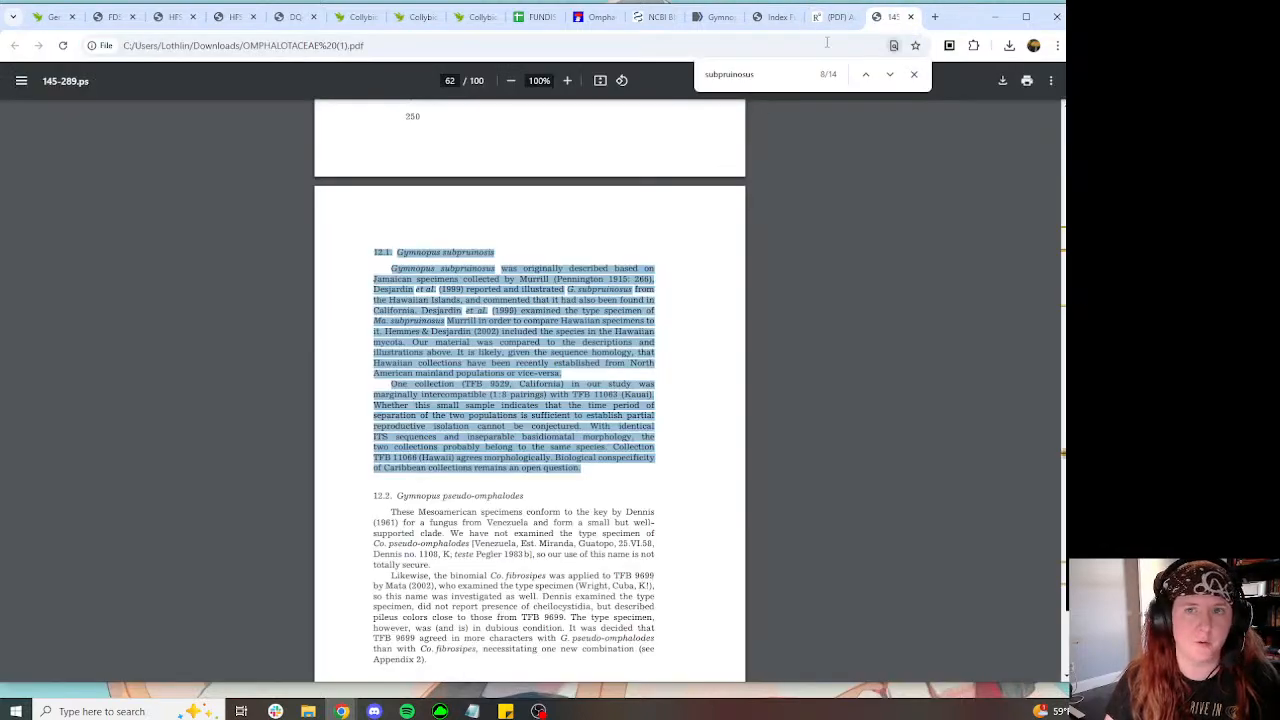
{"action": "left_click", "coordinate": [830, 17]}
{"action": "left_click", "coordinate": [768, 18]}
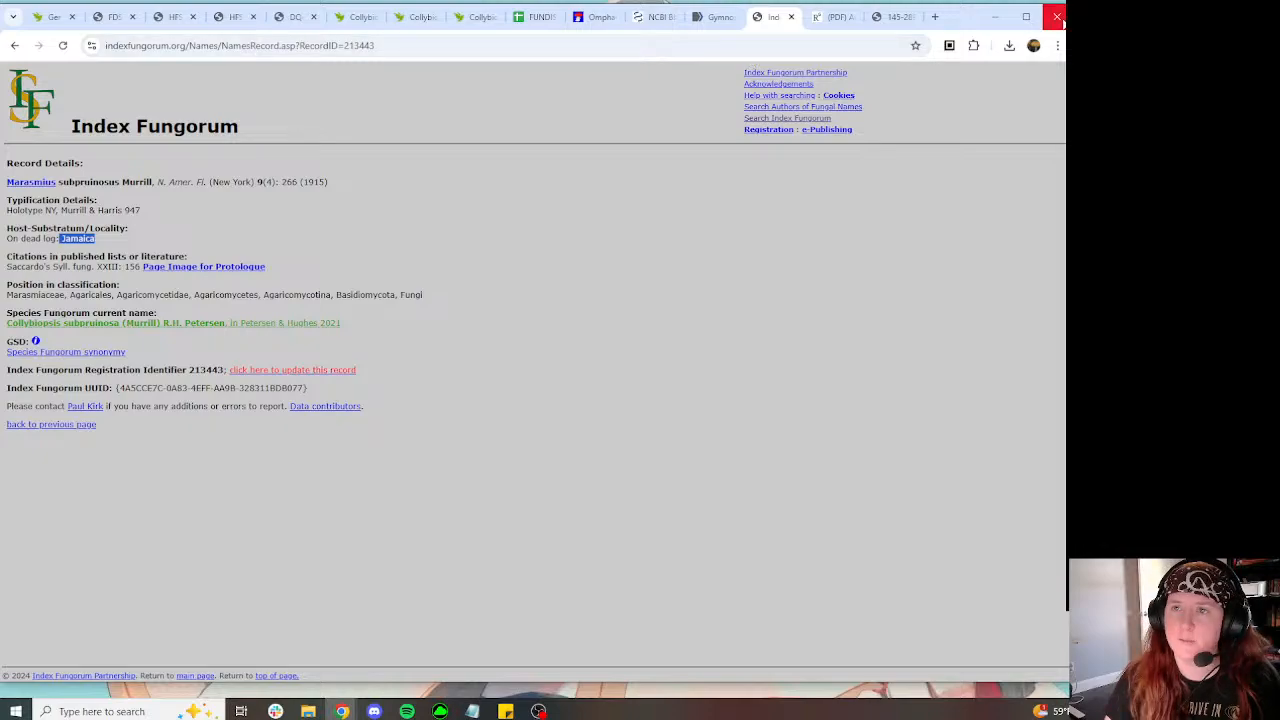
Step: Open mycoportal.org in a new browser tab and bring up the collection search criteria form with the listed collections left selected
{"action": "left_click", "coordinate": [934, 17]}
{"action": "type", "text": "mycoportal.org"}
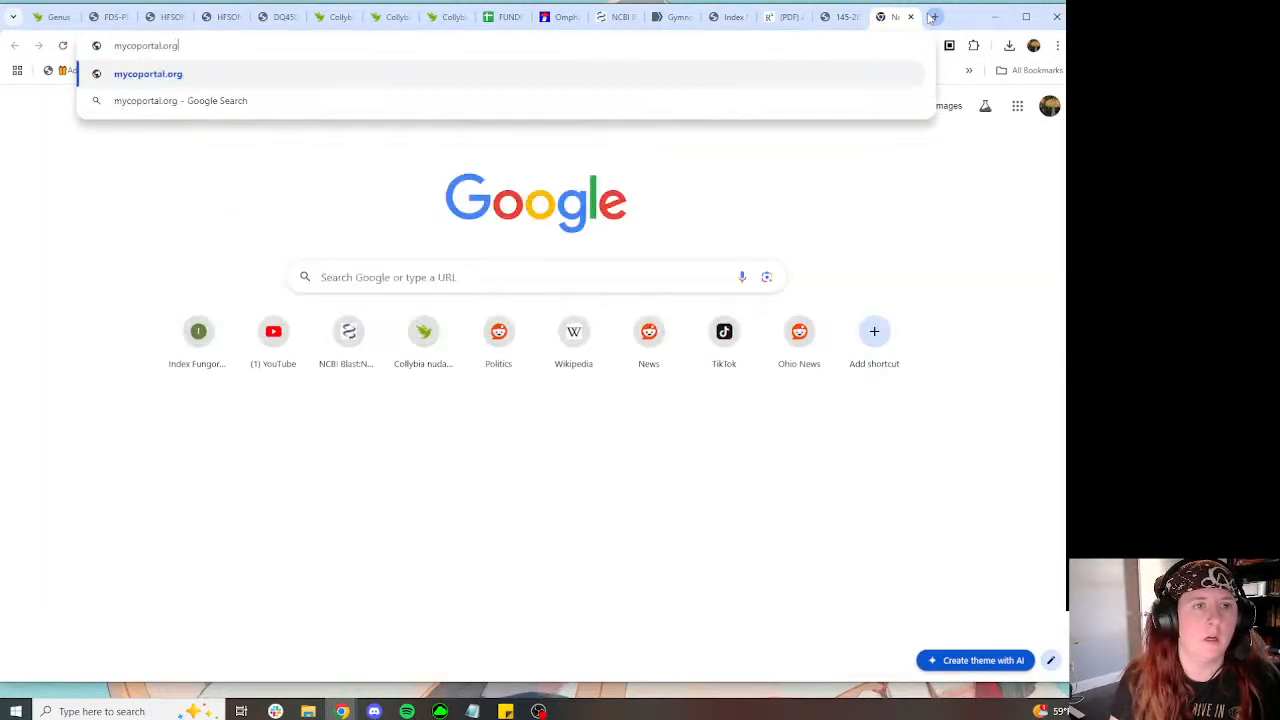
{"action": "key", "text": "Return"}
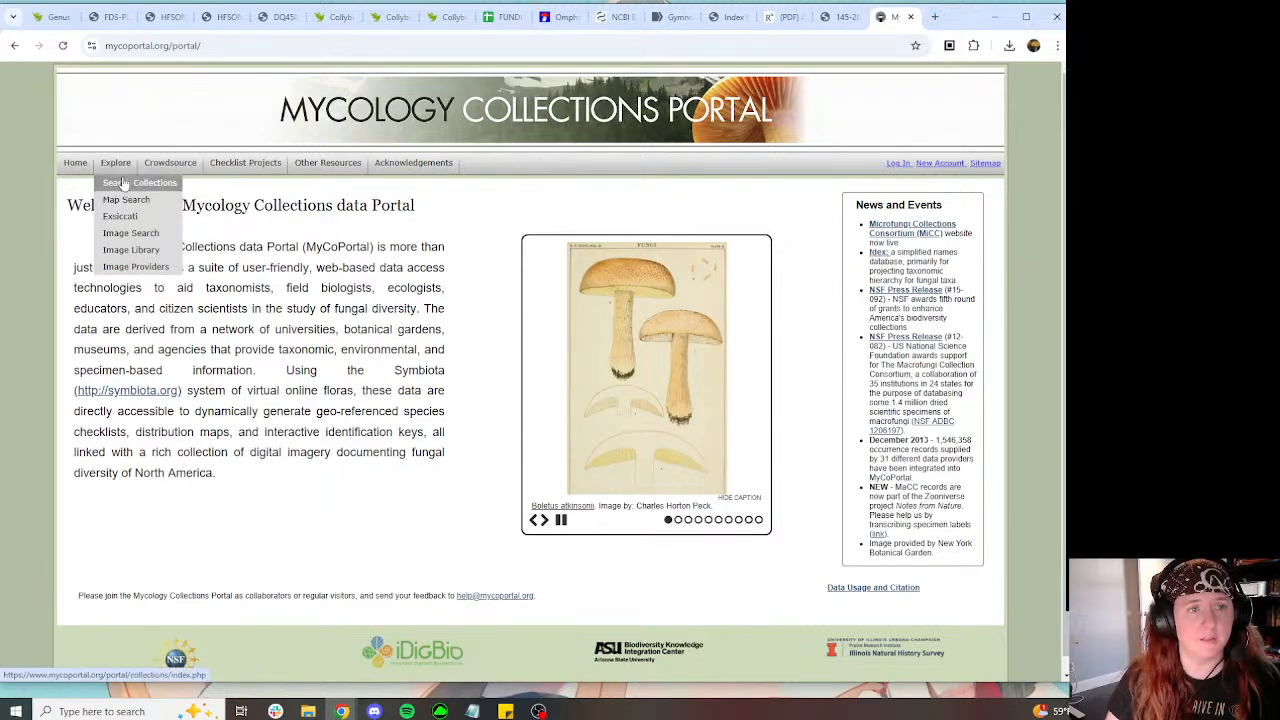
{"action": "left_click", "coordinate": [123, 183]}
{"action": "scroll", "coordinate": [214, 218], "scroll_direction": "down", "scroll_amount": 5}
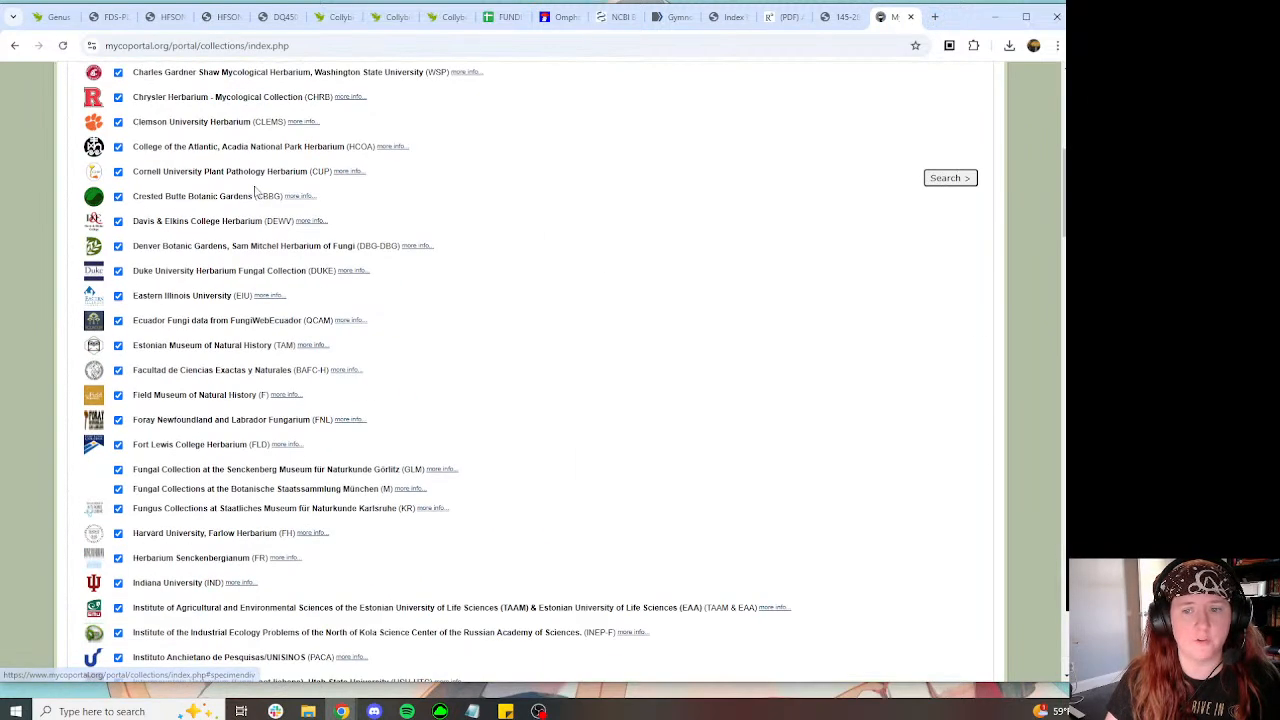
{"action": "left_click", "coordinate": [952, 177]}
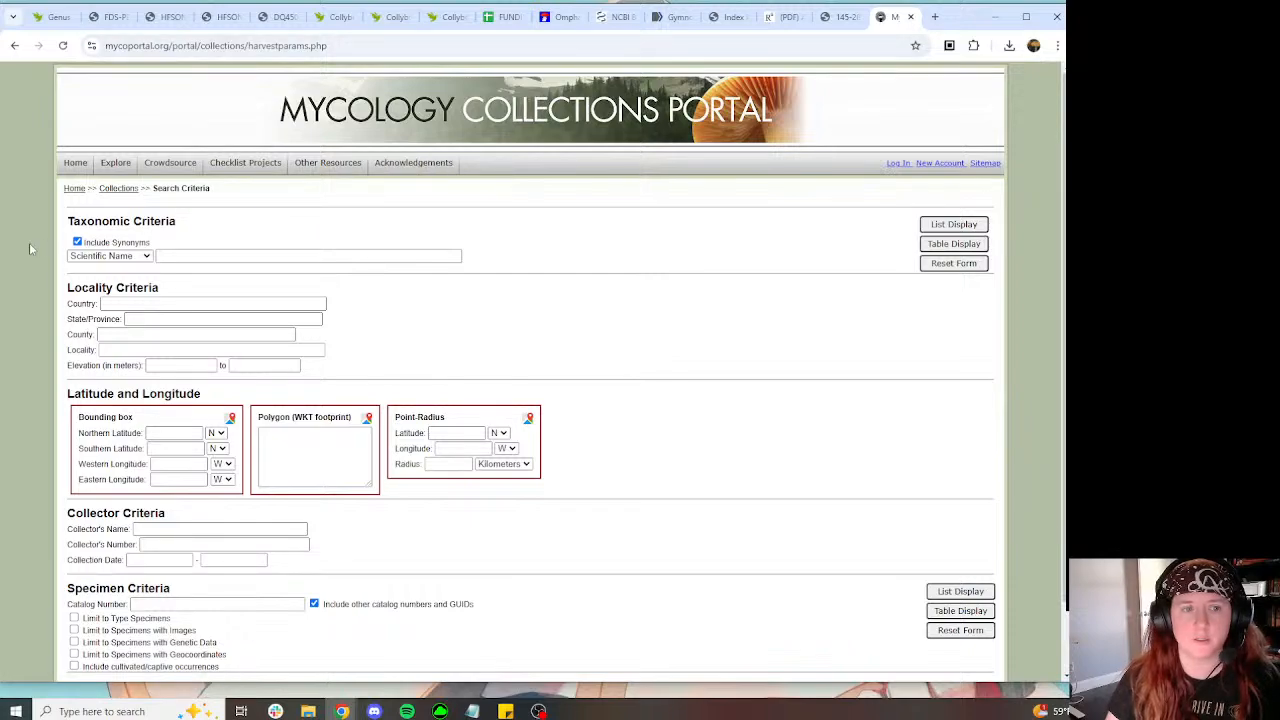
Step: Search MyCoPortal for Collybiopsis subpruinosa, using the name copied from the iNaturalist observation, limited to type specimens and displayed as a list
{"action": "left_click", "coordinate": [188, 255]}
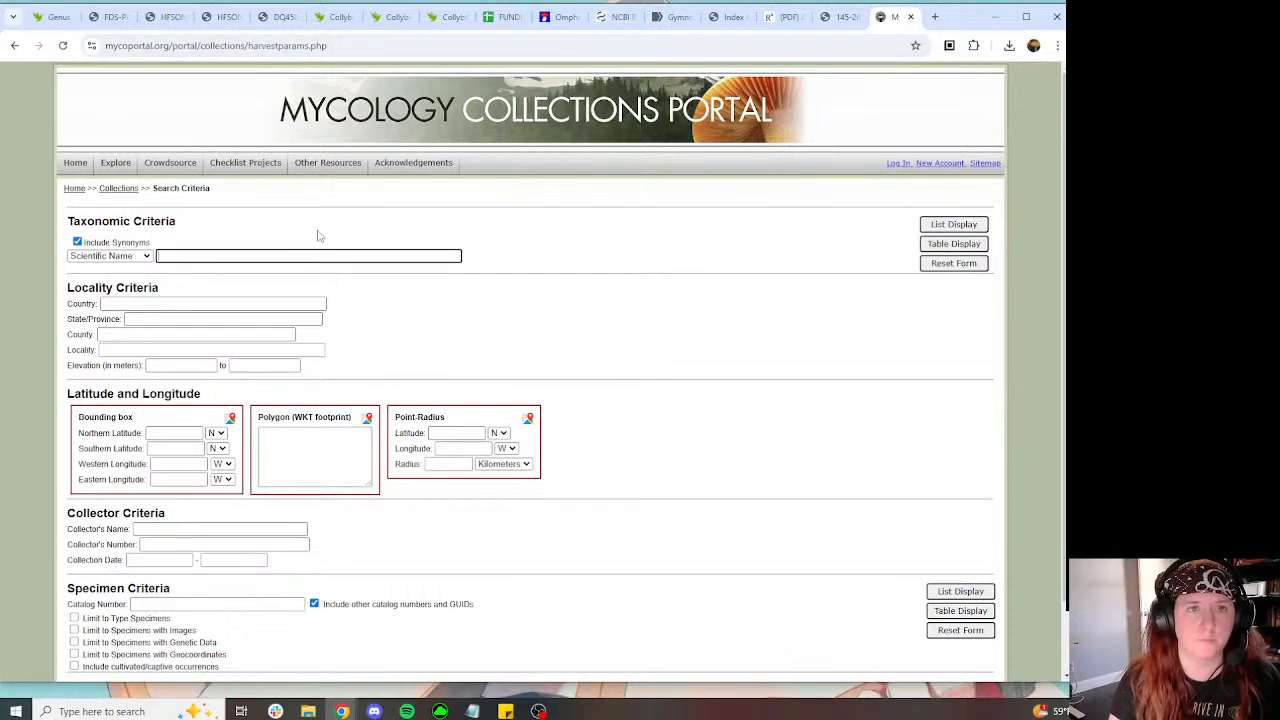
{"action": "type", "text": "Collybiopsis pru"}
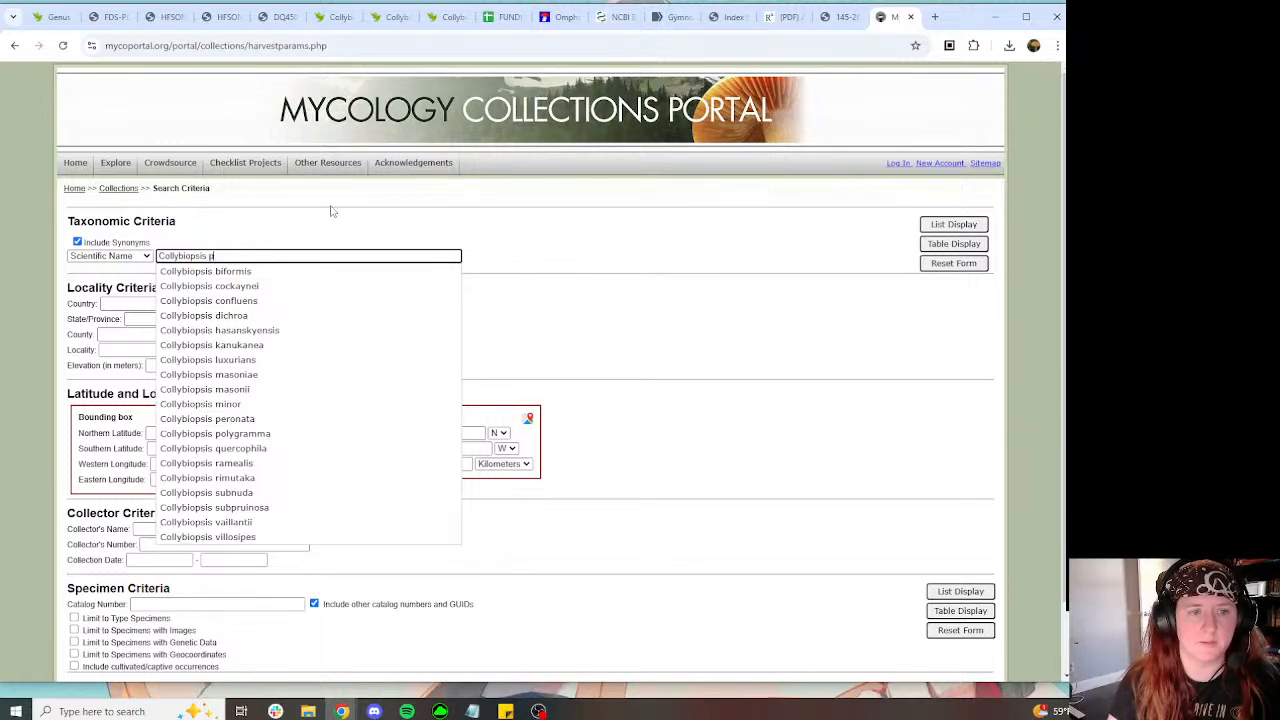
{"action": "left_click", "coordinate": [445, 17]}
{"action": "left_click_drag", "start_coordinate": [368, 556], "coordinate": [240, 552]}
{"action": "key", "text": "ctrl+c"}
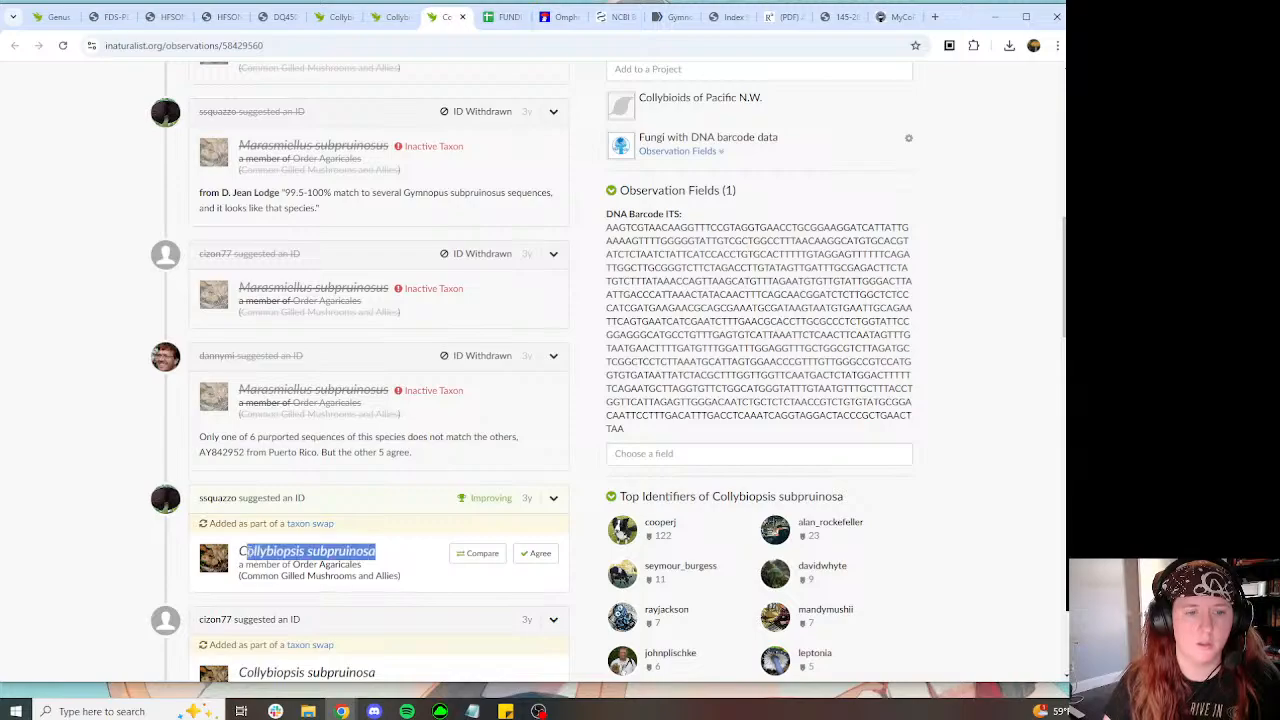
{"action": "left_click", "coordinate": [888, 17]}
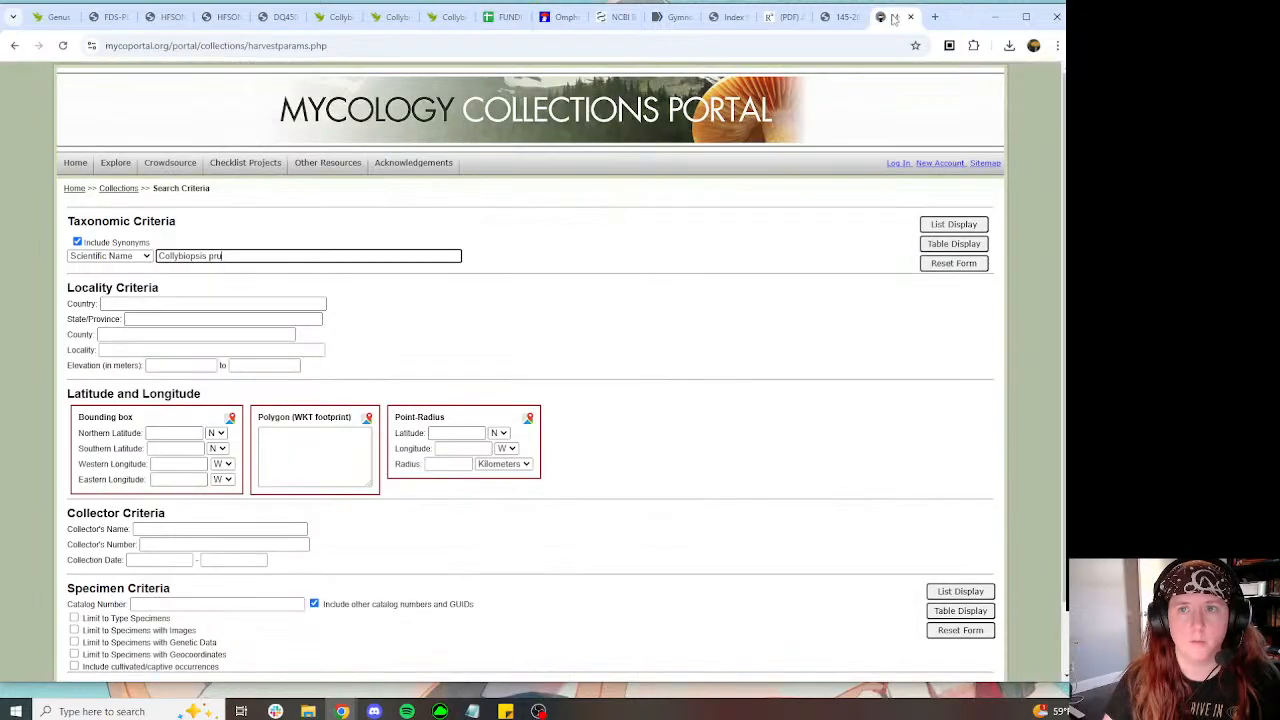
{"action": "triple_click", "coordinate": [250, 258]}
{"action": "key", "text": "ctrl+v"}
{"action": "left_click", "coordinate": [591, 353]}
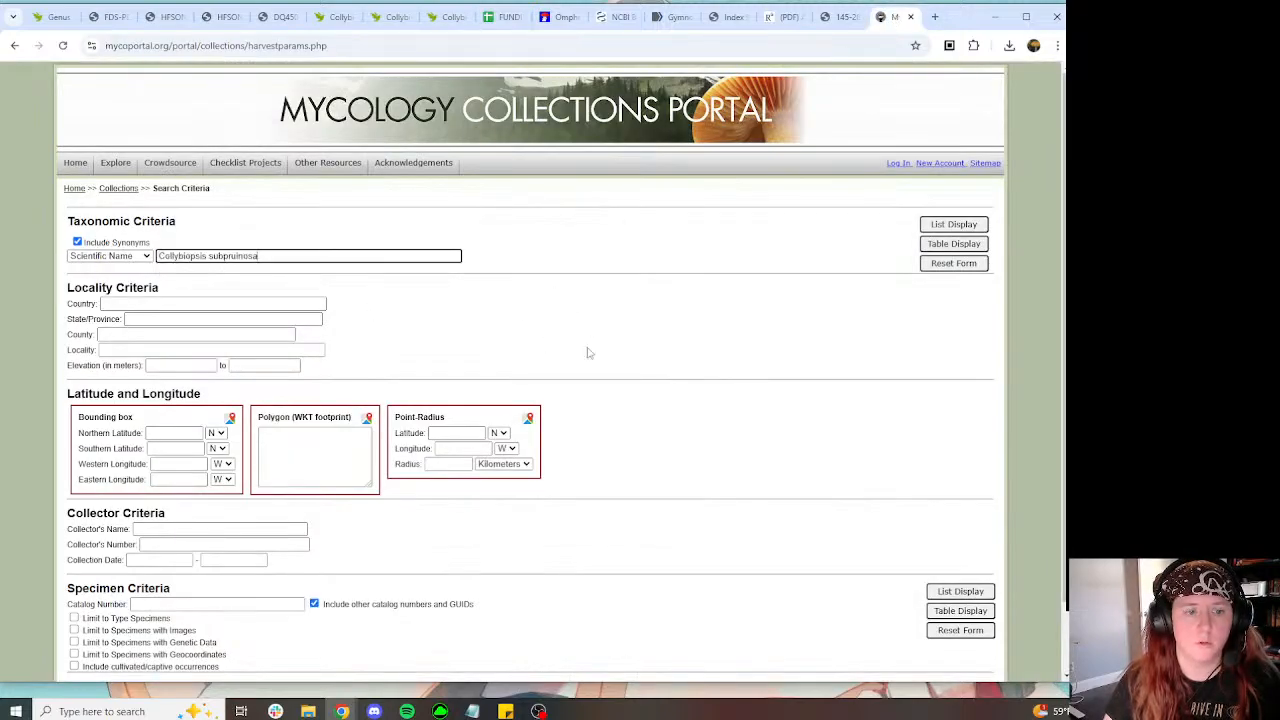
{"action": "scroll", "coordinate": [365, 357], "scroll_direction": "down", "scroll_amount": 1}
{"action": "left_click", "coordinate": [74, 538]}
{"action": "left_click", "coordinate": [939, 511]}
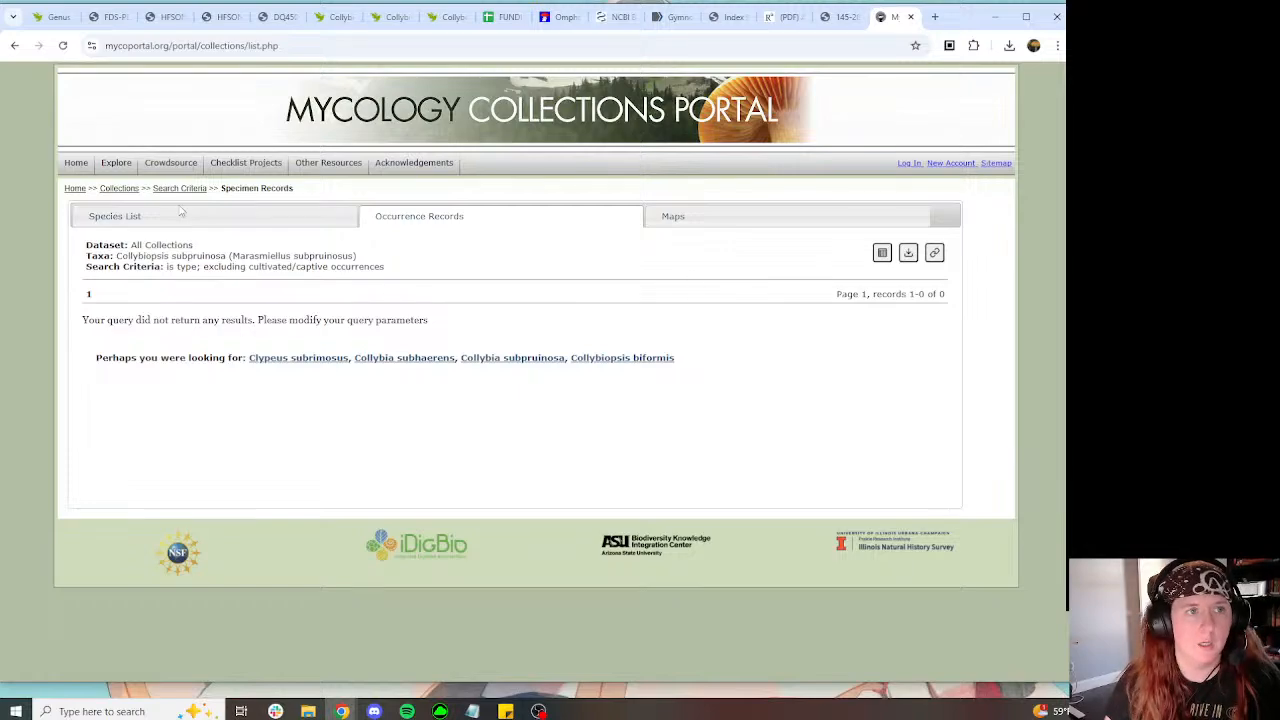
Step: Return to the search criteria form by resubmitting its data, and remove the limit to type specimens
{"action": "left_click", "coordinate": [10, 46]}
{"action": "left_click", "coordinate": [62, 45]}
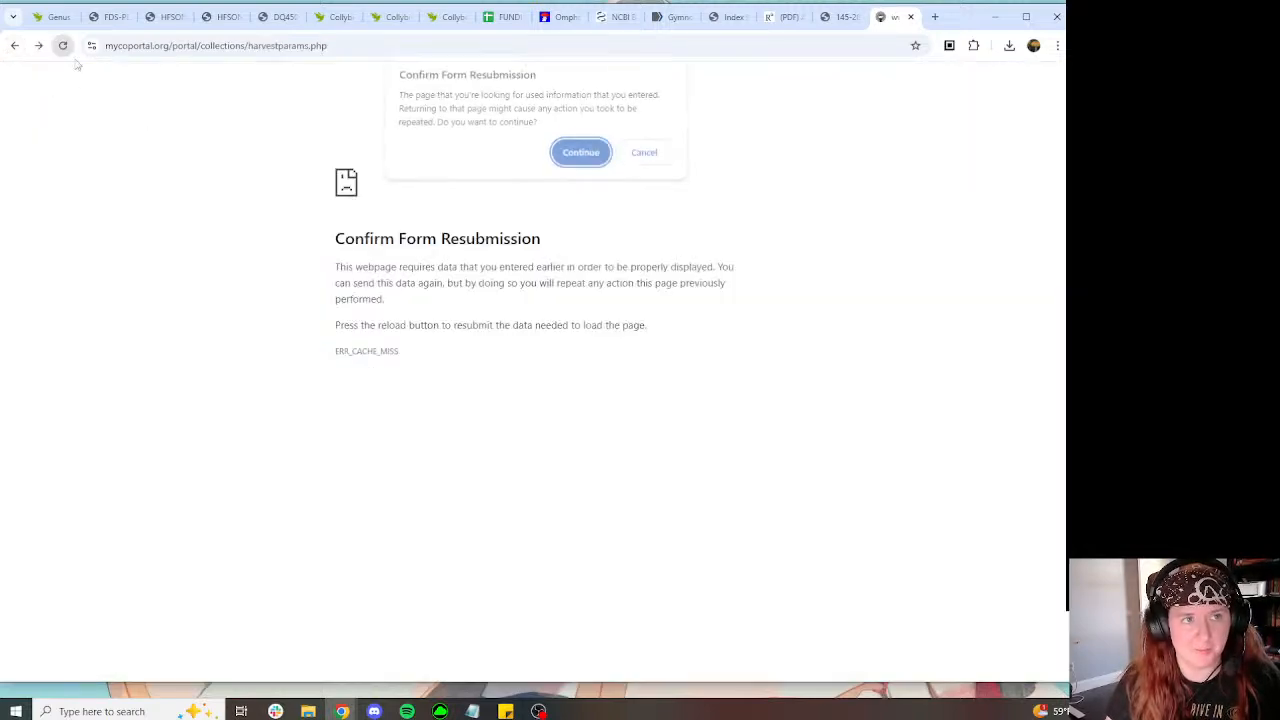
{"action": "left_click", "coordinate": [583, 154]}
{"action": "scroll", "coordinate": [365, 287], "scroll_direction": "down", "scroll_amount": 1}
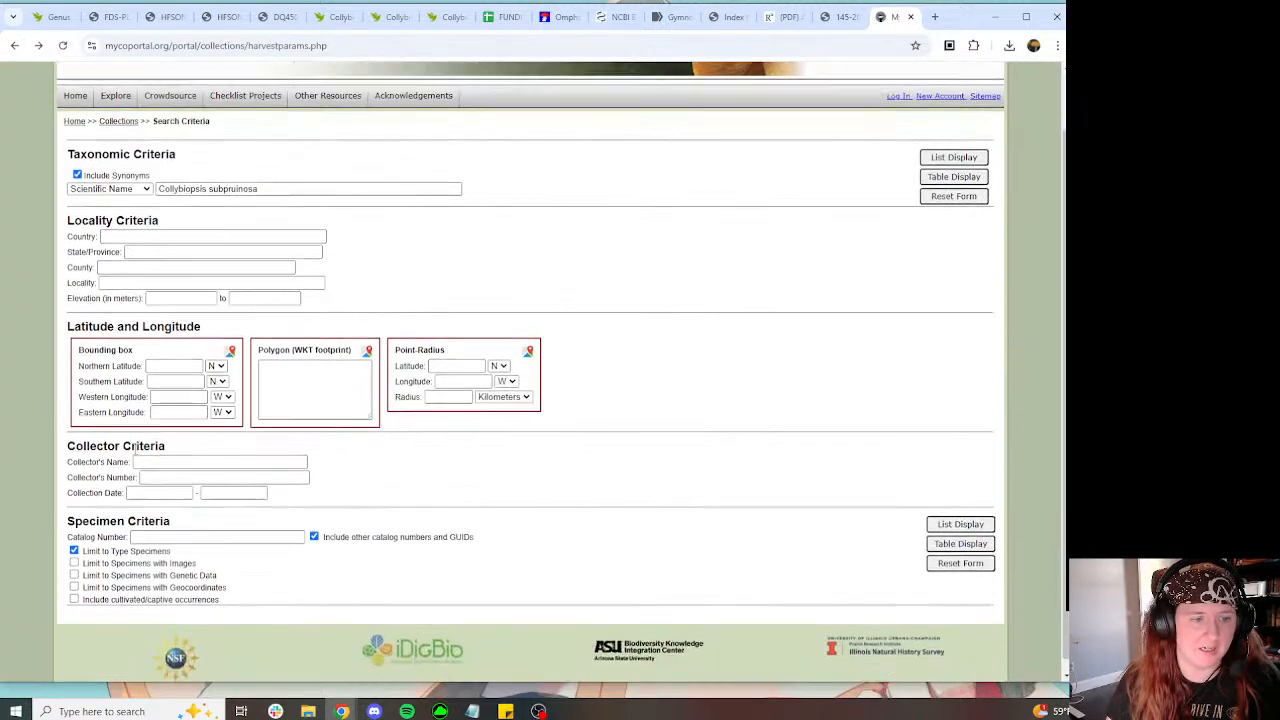
{"action": "left_click", "coordinate": [74, 537]}
{"action": "left_click_drag", "start_coordinate": [70, 530], "coordinate": [583, 545]}
{"action": "left_click", "coordinate": [583, 545]}
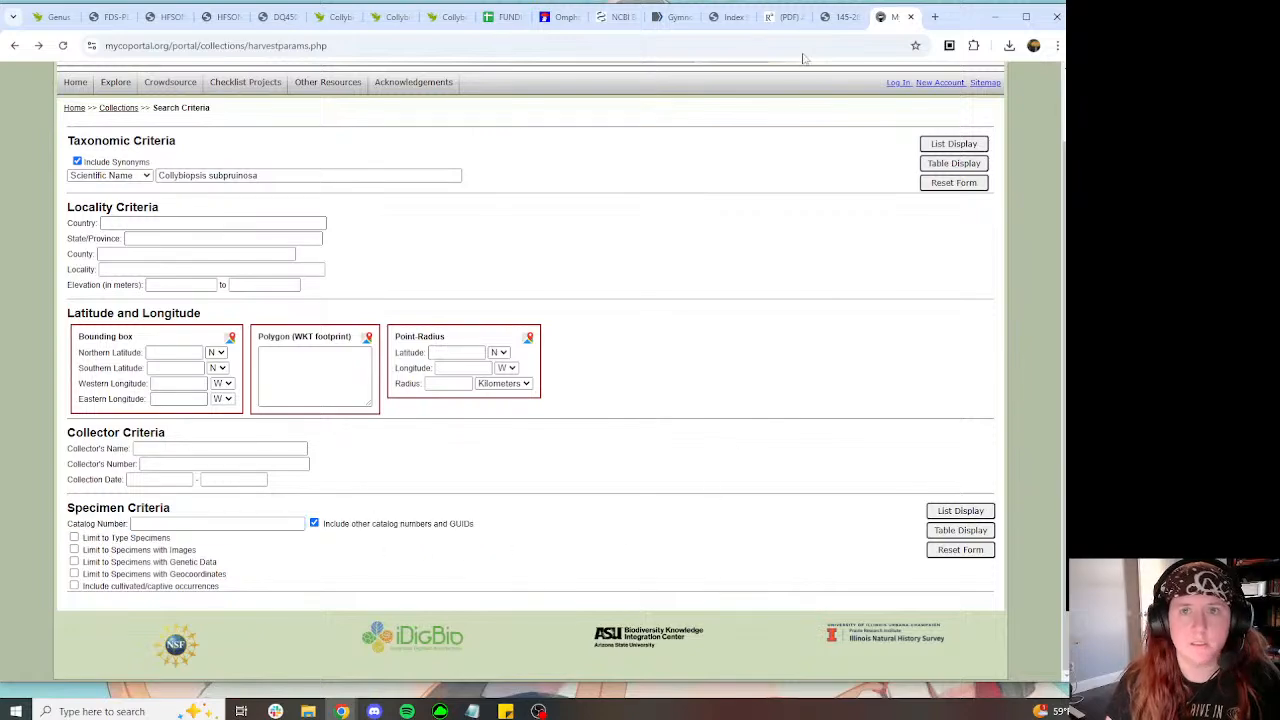
Step: Search the Collybiopsis subpruinosa records for catalog number 947, copied from the holotype entry on Index Fungorum
{"action": "left_click", "coordinate": [838, 17]}
{"action": "left_click", "coordinate": [735, 17]}
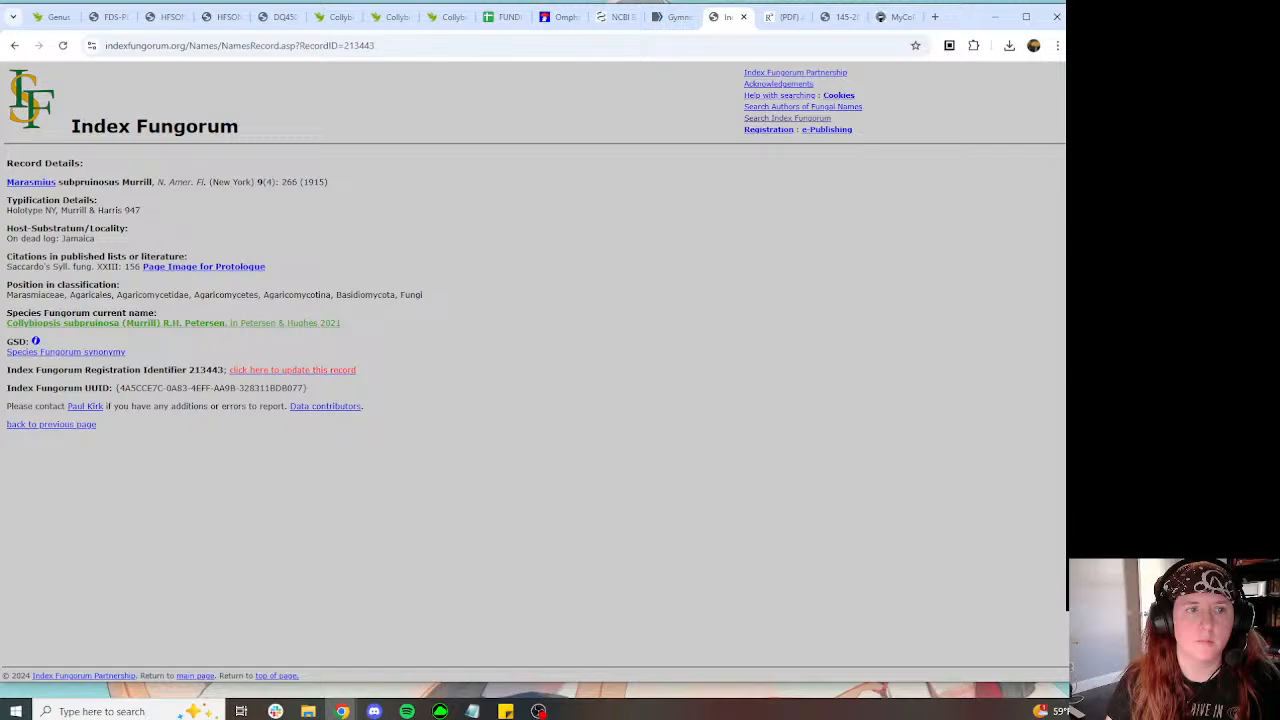
{"action": "double_click", "coordinate": [132, 210]}
{"action": "key", "text": "ctrl+c"}
{"action": "left_click", "coordinate": [885, 17]}
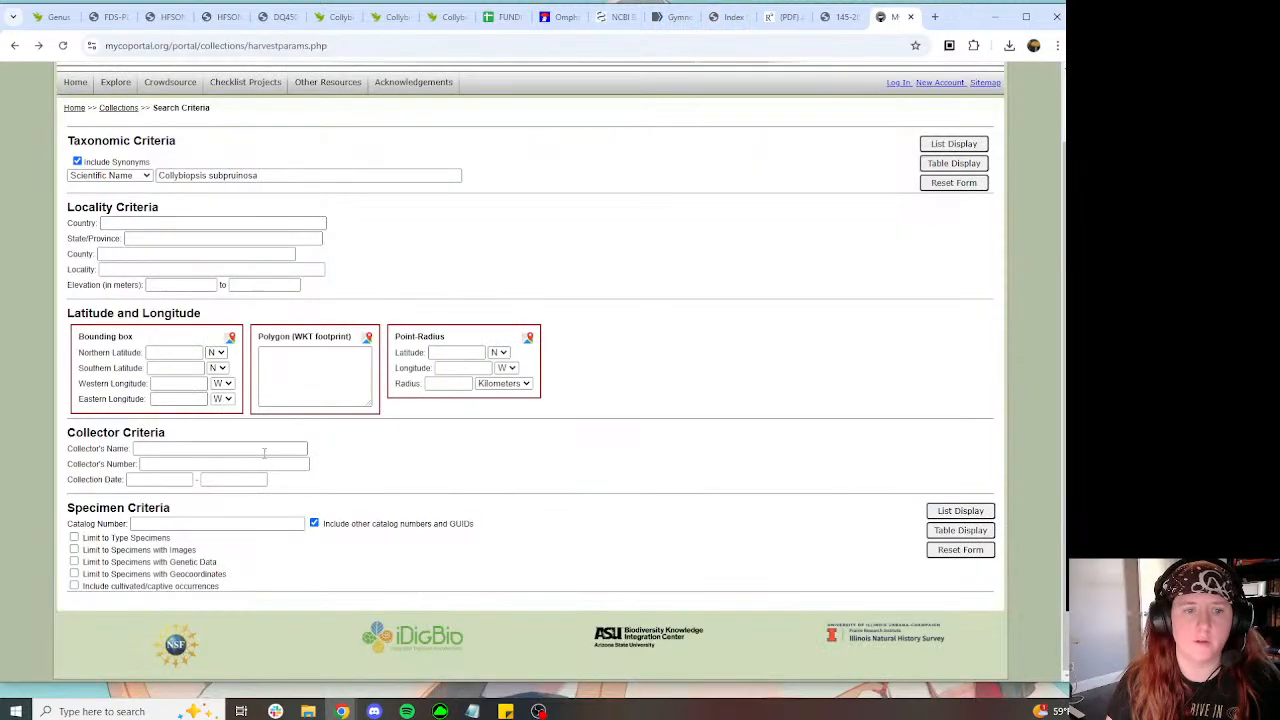
{"action": "left_click", "coordinate": [200, 523]}
{"action": "key", "text": "ctrl+v"}
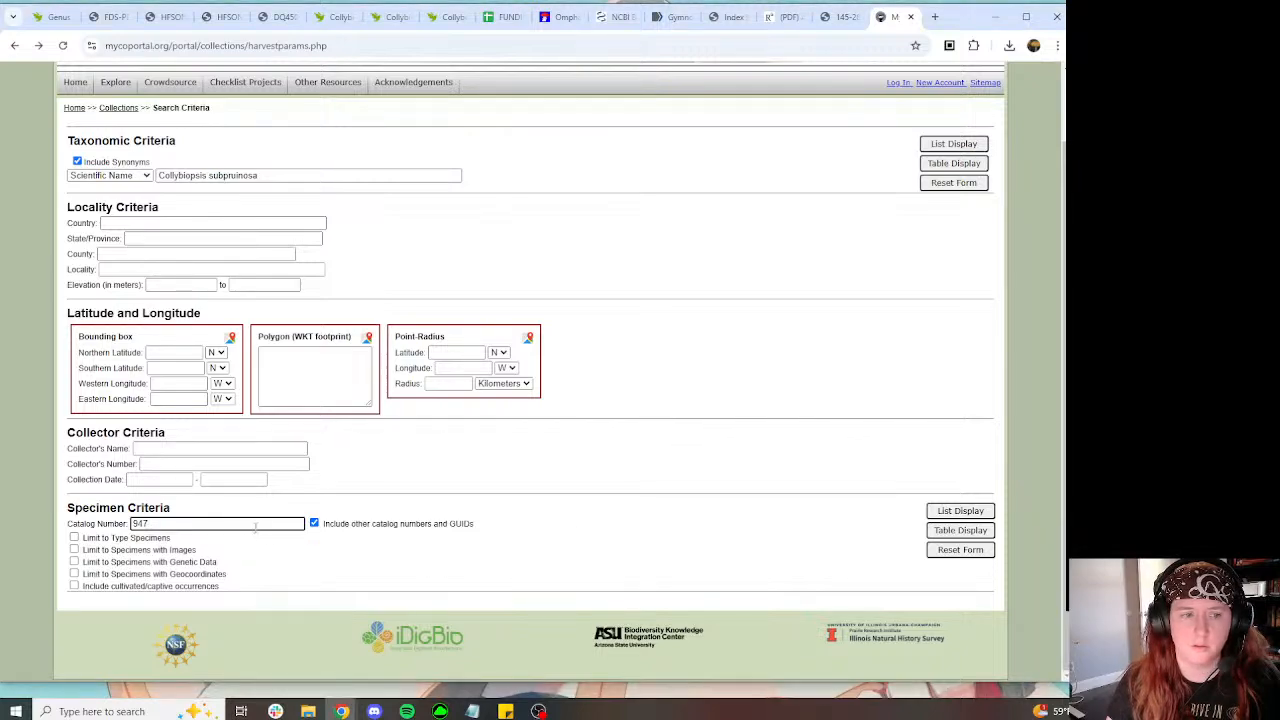
{"action": "key", "text": "Return"}
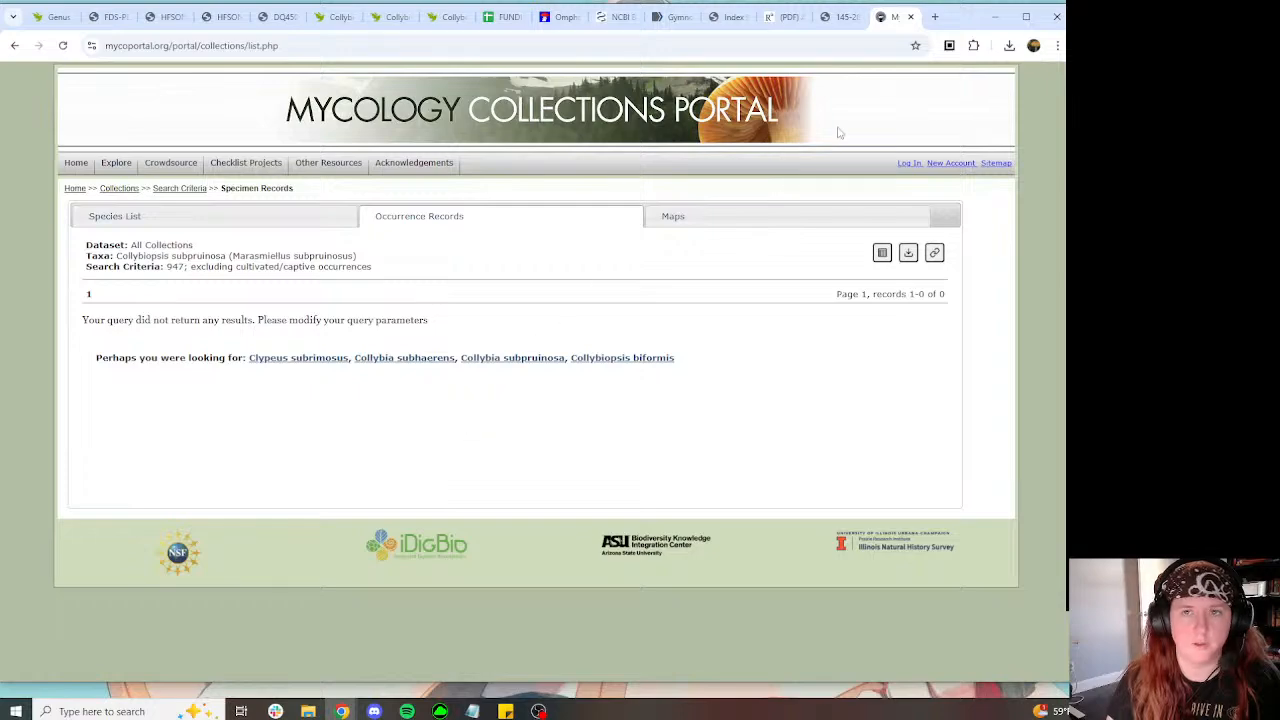
Step: Close the MyCoPortal page and the paper's PDF, and return to the iNaturalist observation with the drafted identification
{"action": "left_click", "coordinate": [911, 17]}
{"action": "left_click", "coordinate": [911, 17]}
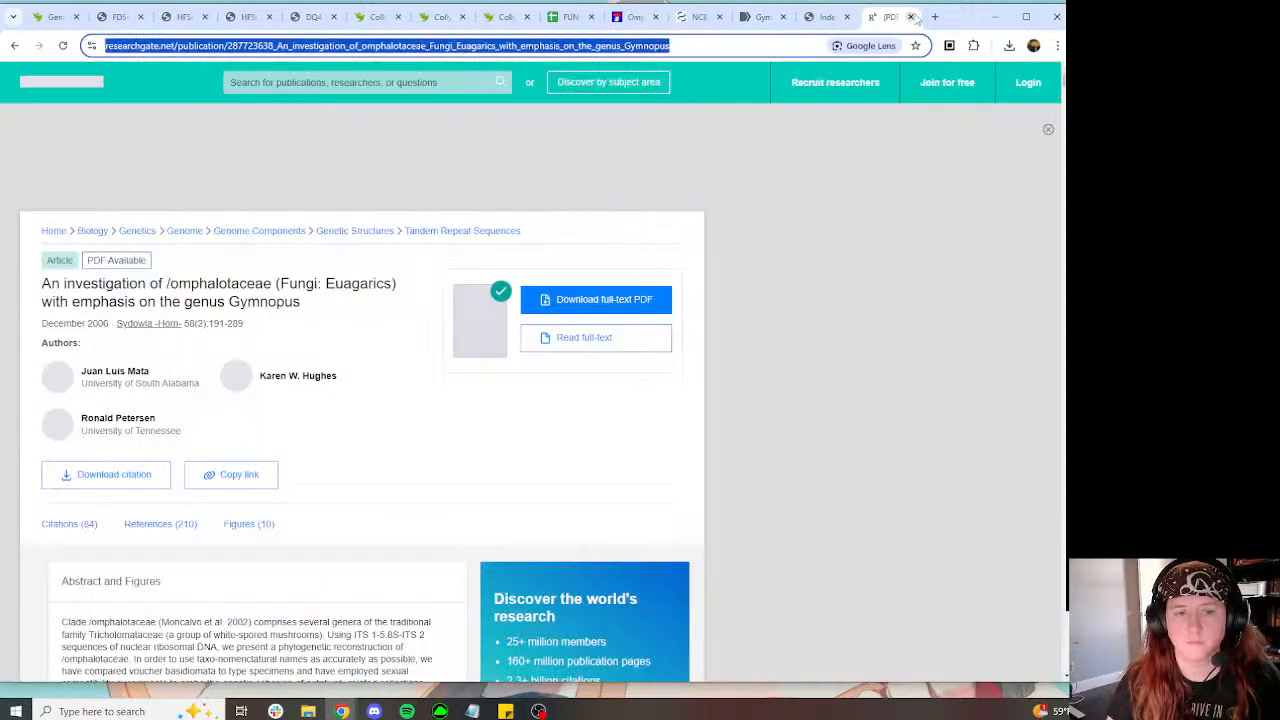
{"action": "left_click", "coordinate": [50, 20]}
Step: Insert "That said, " before "I'm not going to make a new temp code" in the drafted identification explanation
{"action": "scroll", "coordinate": [442, 368], "scroll_direction": "up", "scroll_amount": 10}
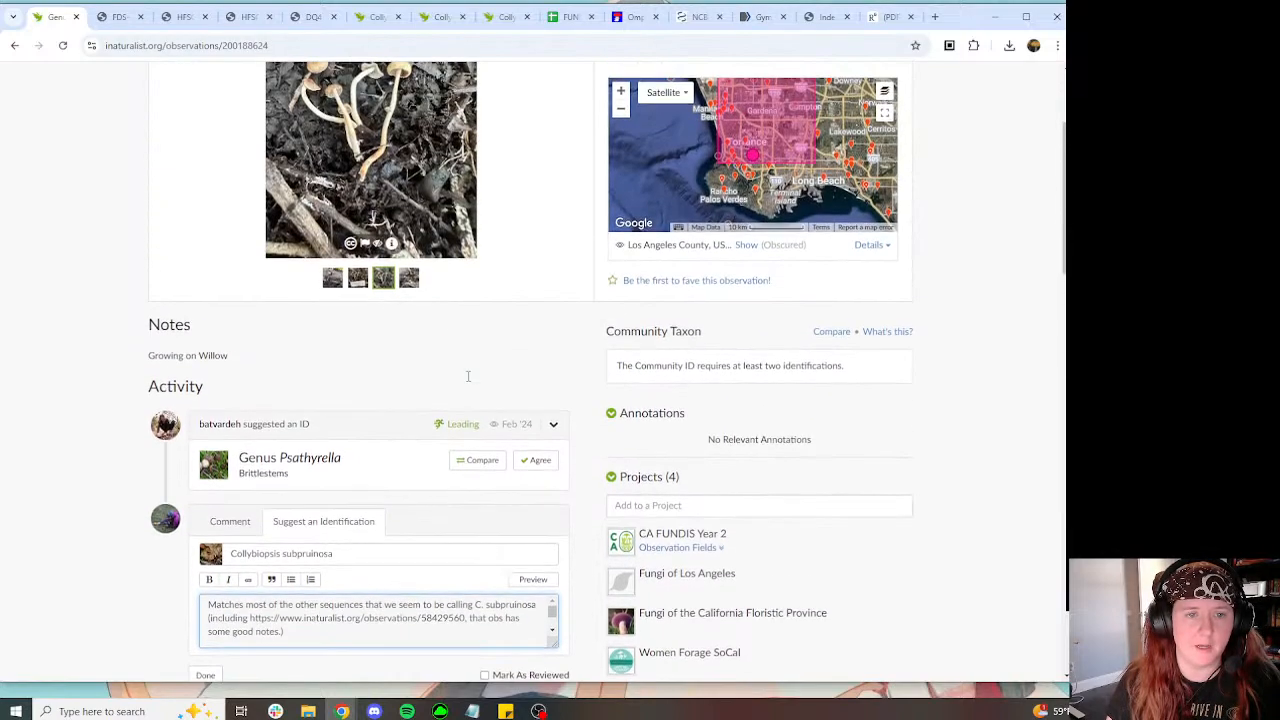
{"action": "scroll", "coordinate": [466, 374], "scroll_direction": "down", "scroll_amount": 4}
{"action": "scroll", "coordinate": [392, 361], "scroll_direction": "down", "scroll_amount": 5}
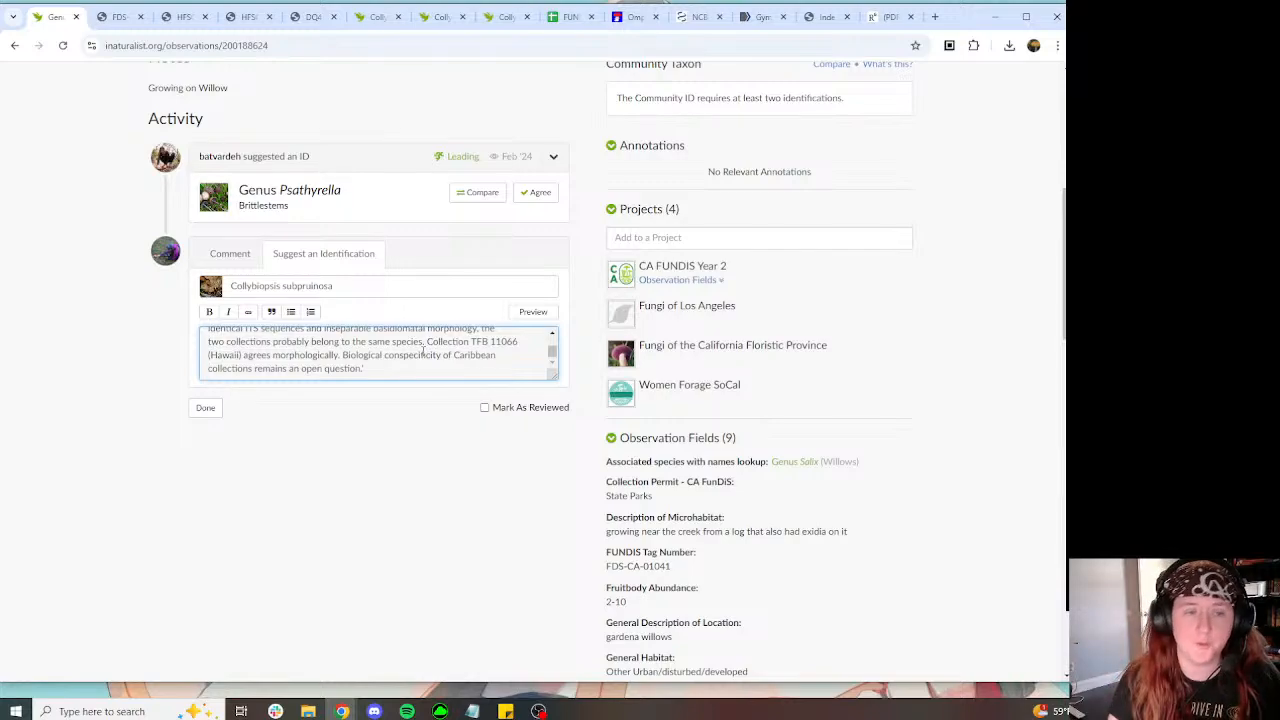
{"action": "scroll", "coordinate": [486, 360], "scroll_direction": "up", "scroll_amount": 5}
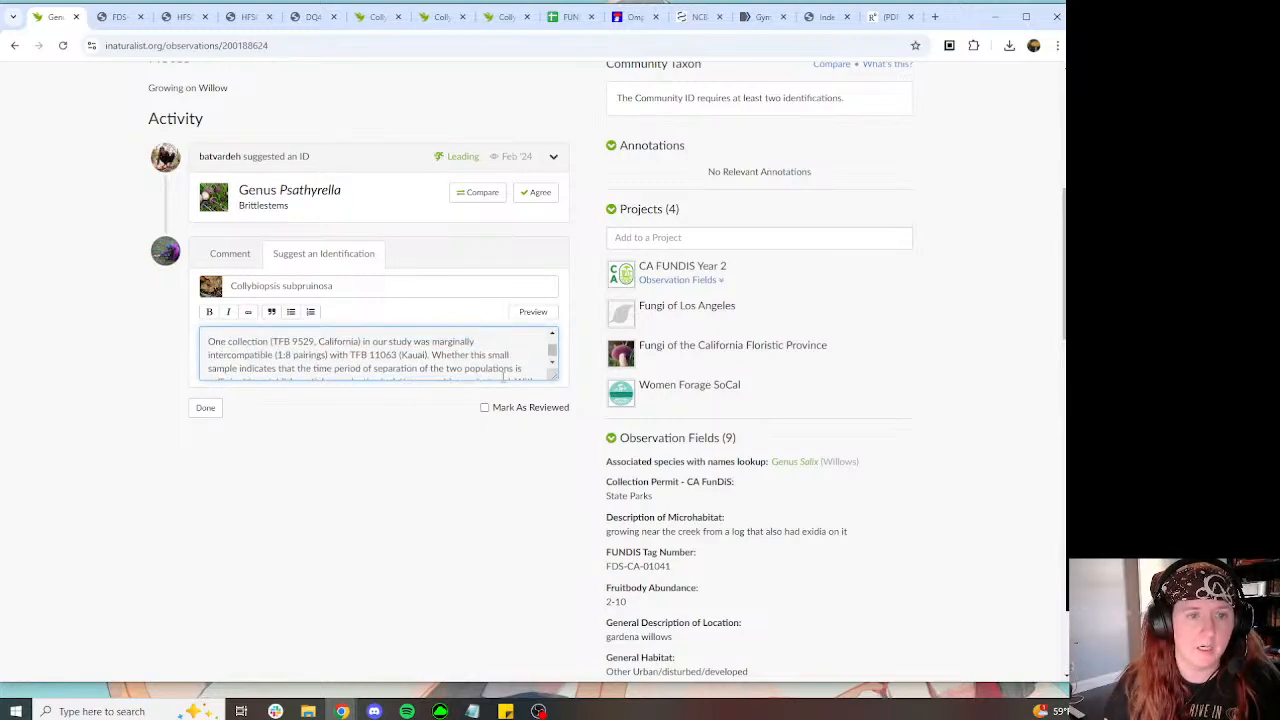
{"action": "scroll", "coordinate": [496, 361], "scroll_direction": "up", "scroll_amount": 5}
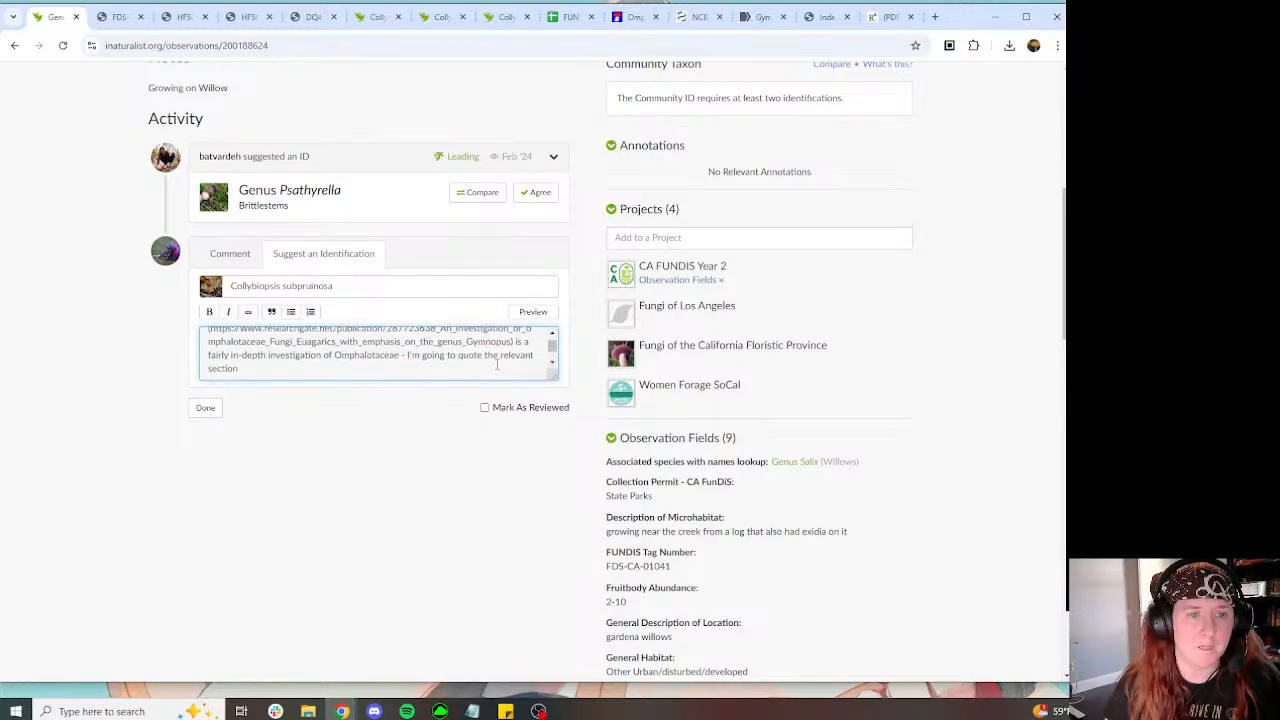
{"action": "scroll", "coordinate": [484, 364], "scroll_direction": "down", "scroll_amount": 5}
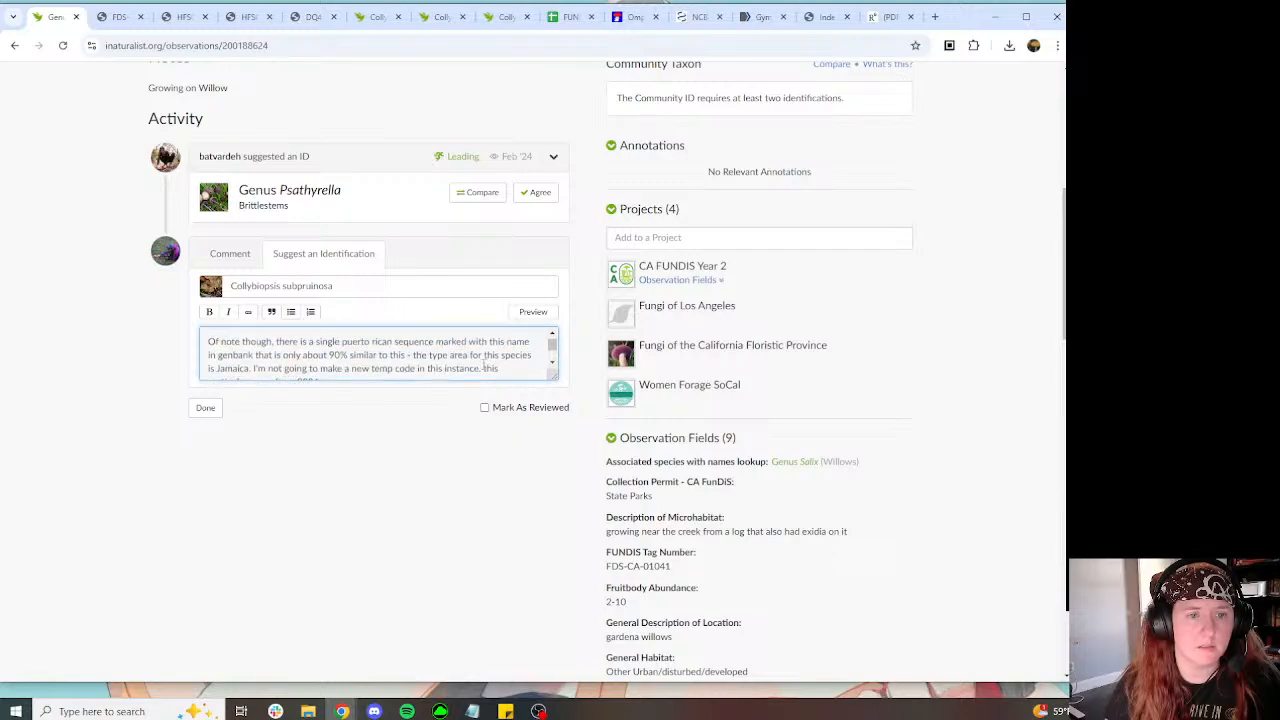
{"action": "left_click", "coordinate": [552, 363]}
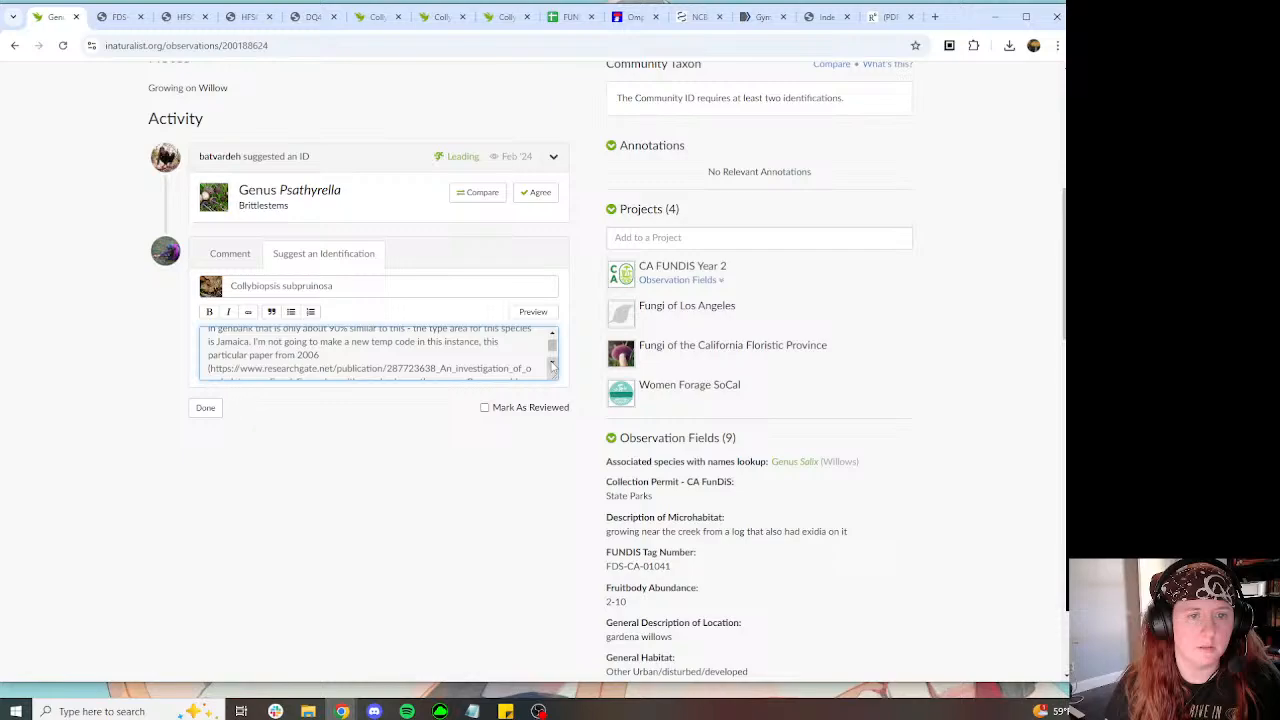
{"action": "scroll", "coordinate": [552, 366], "scroll_direction": "down", "scroll_amount": 3}
{"action": "scroll", "coordinate": [518, 358], "scroll_direction": "up", "scroll_amount": 3}
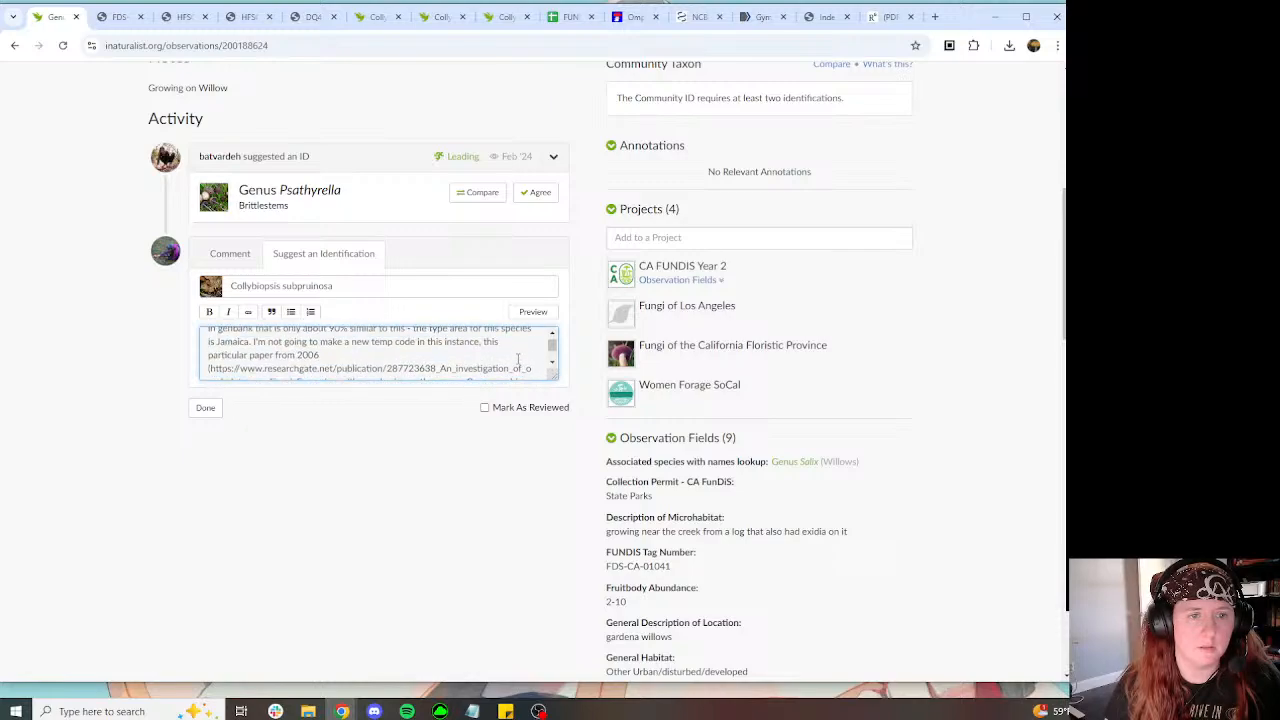
{"action": "scroll", "coordinate": [518, 358], "scroll_direction": "down", "scroll_amount": 2}
{"action": "scroll", "coordinate": [518, 358], "scroll_direction": "up", "scroll_amount": 2}
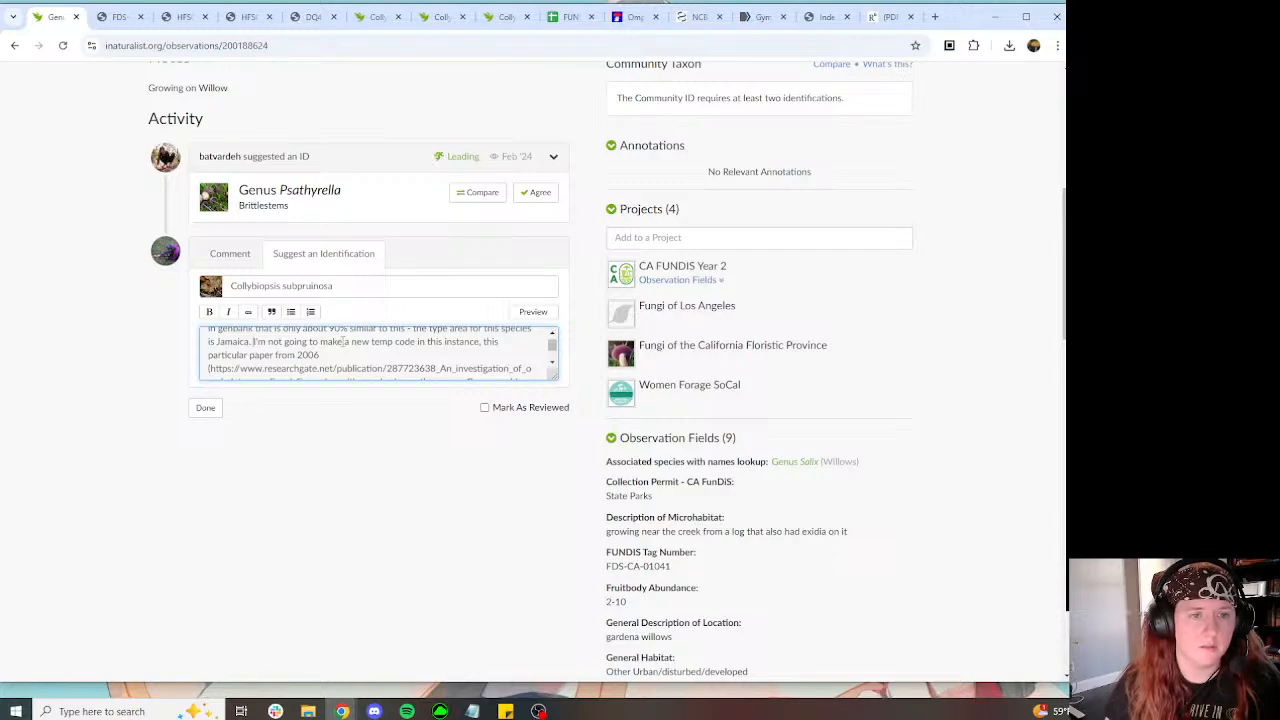
{"action": "type", "text": "That said "}
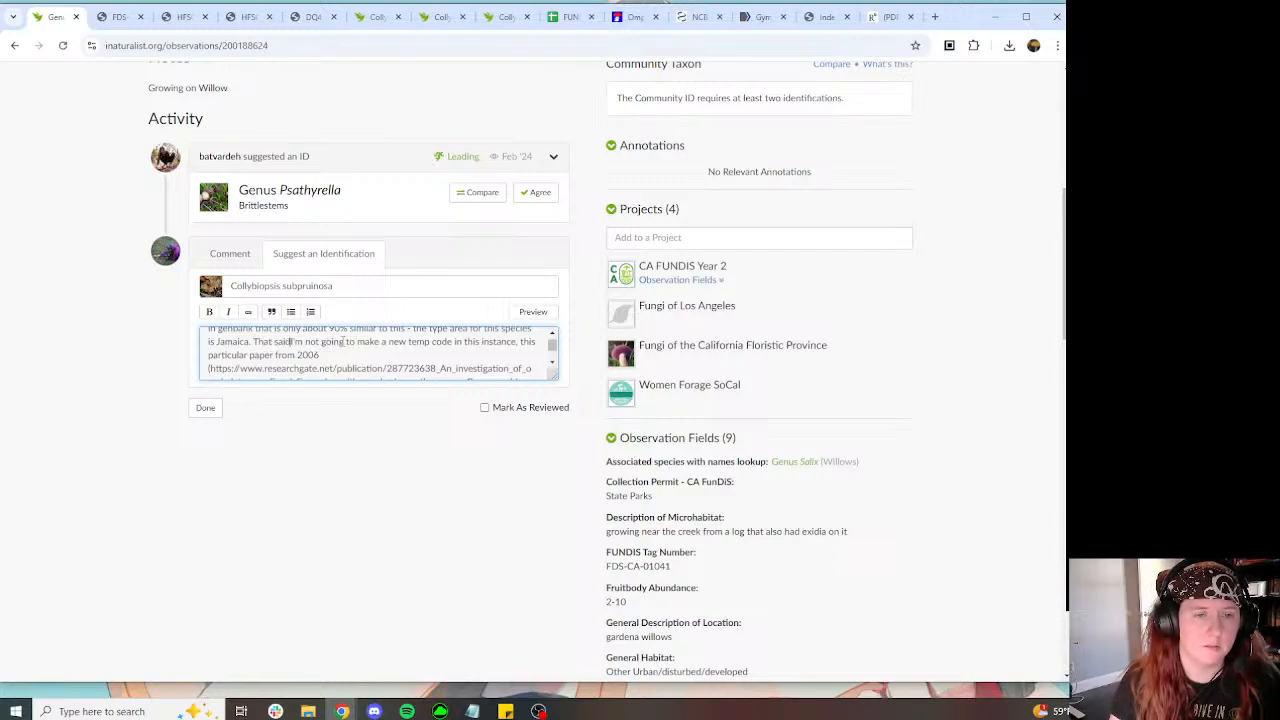
{"action": "type", "text": ","}
Step: Add a closing paragraph: "There seems to be some scientific consensus on what represents this even though we don't have a type locality sequence yet"
{"action": "scroll", "coordinate": [399, 335], "scroll_direction": "down", "scroll_amount": 2}
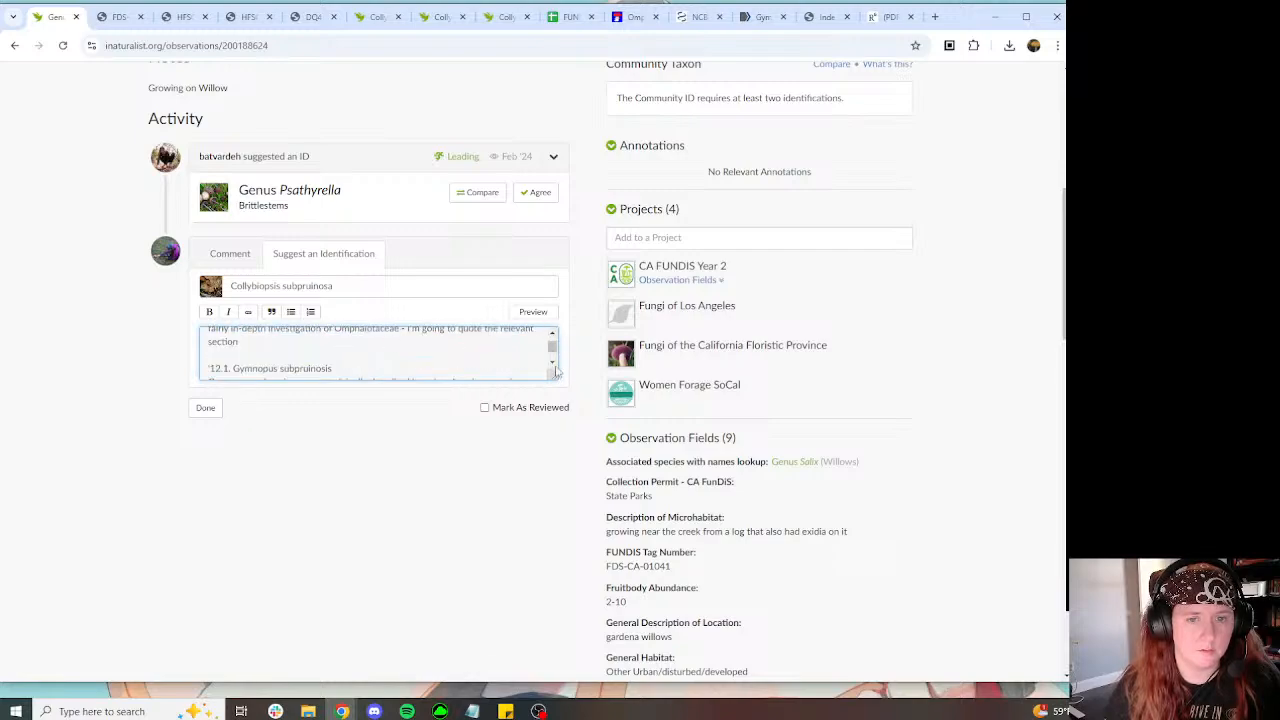
{"action": "scroll", "coordinate": [382, 350], "scroll_direction": "down", "scroll_amount": 5}
{"action": "scroll", "coordinate": [381, 305], "scroll_direction": "up", "scroll_amount": 3}
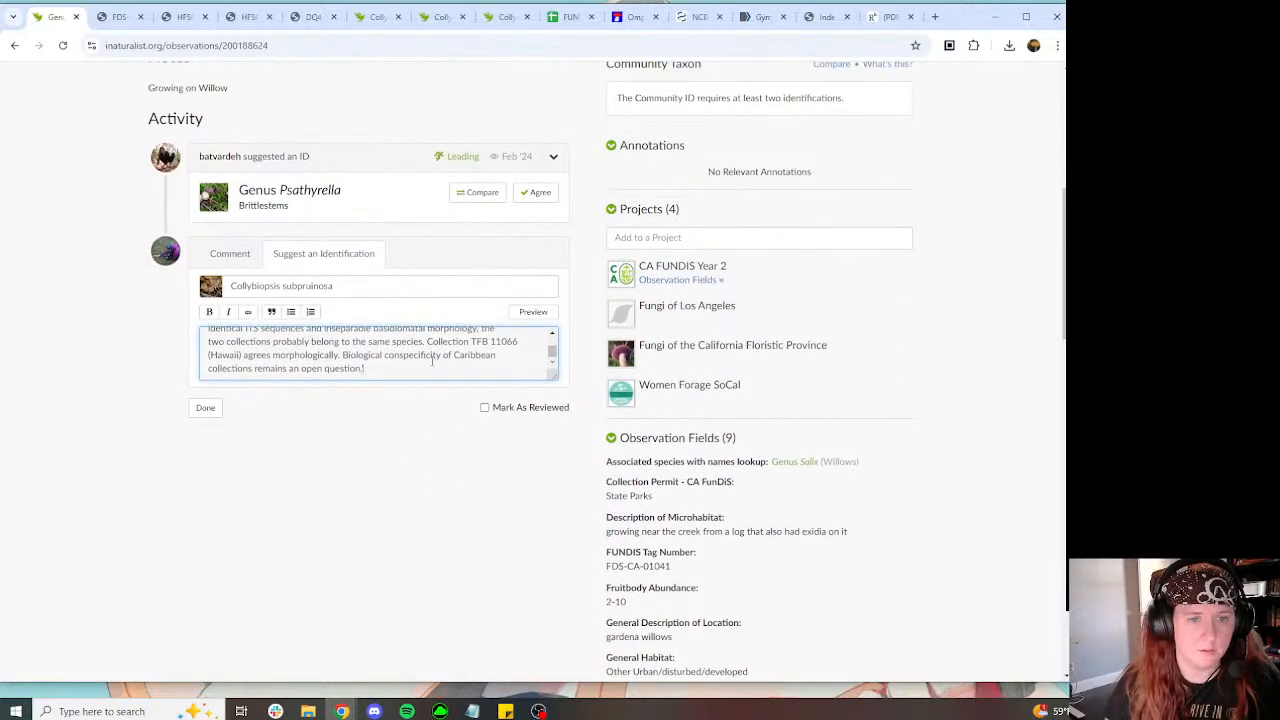
{"action": "left_click", "coordinate": [431, 360]}
{"action": "key", "text": "Return"}
{"action": "key", "text": "Return"}
{"action": "type", "text": "There seems to be some"}
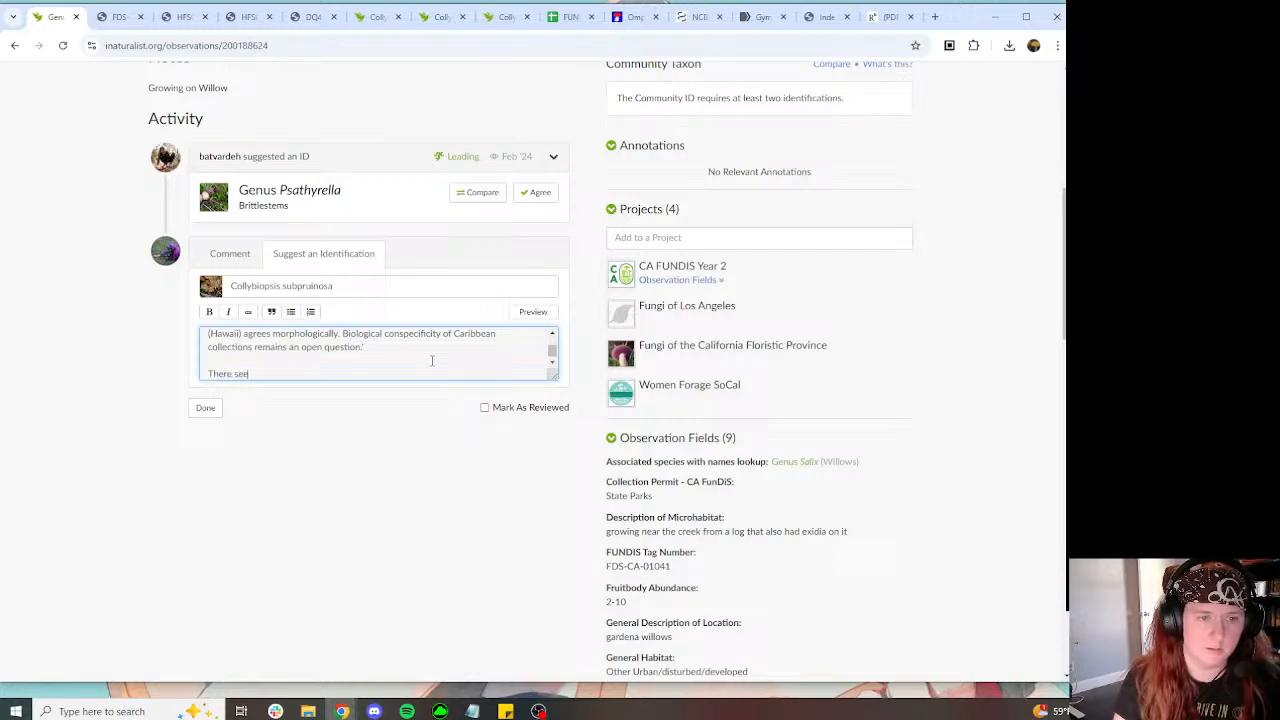
{"action": "type", "text": " scientific"}
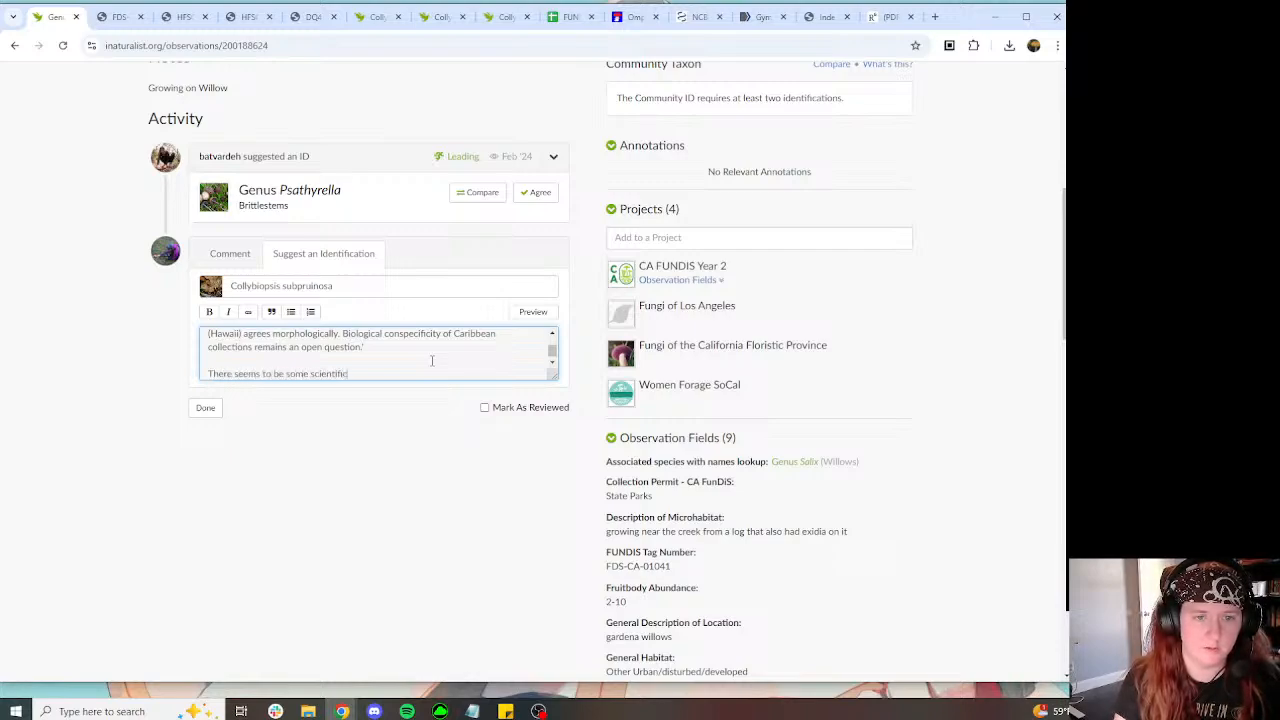
{"action": "type", "text": " consensus on what "}
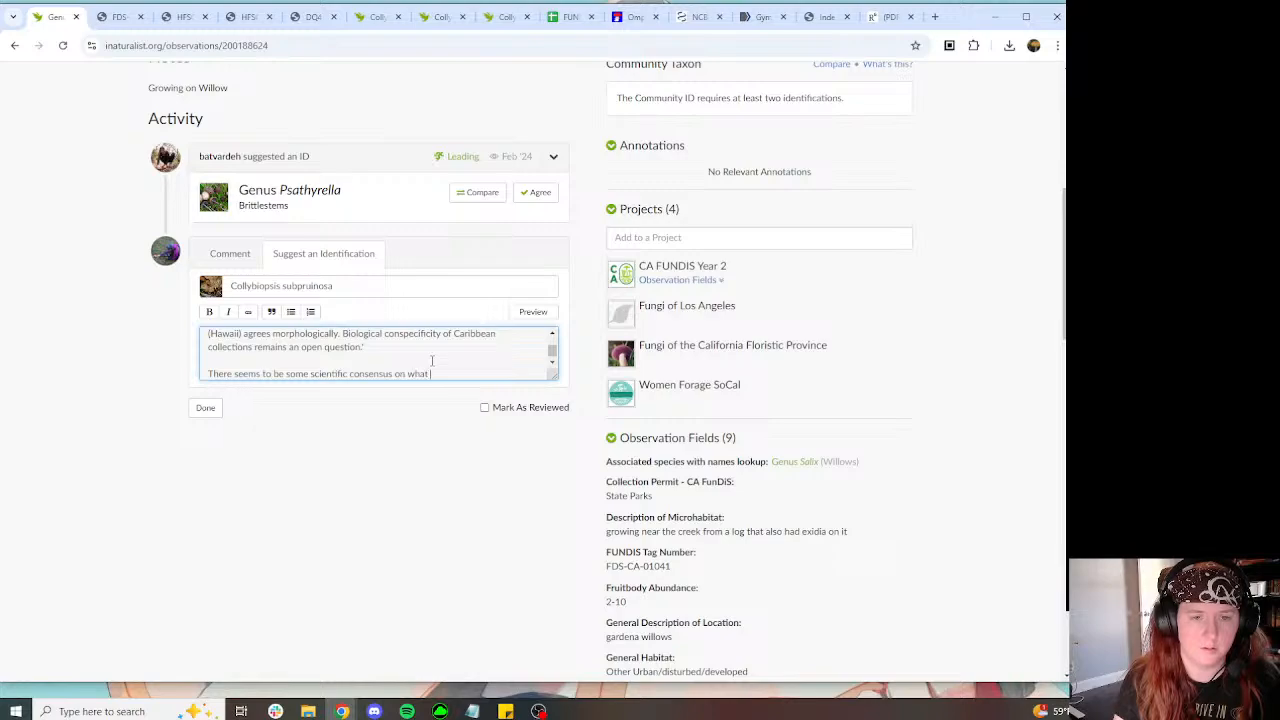
{"action": "type", "text": "represents this even"}
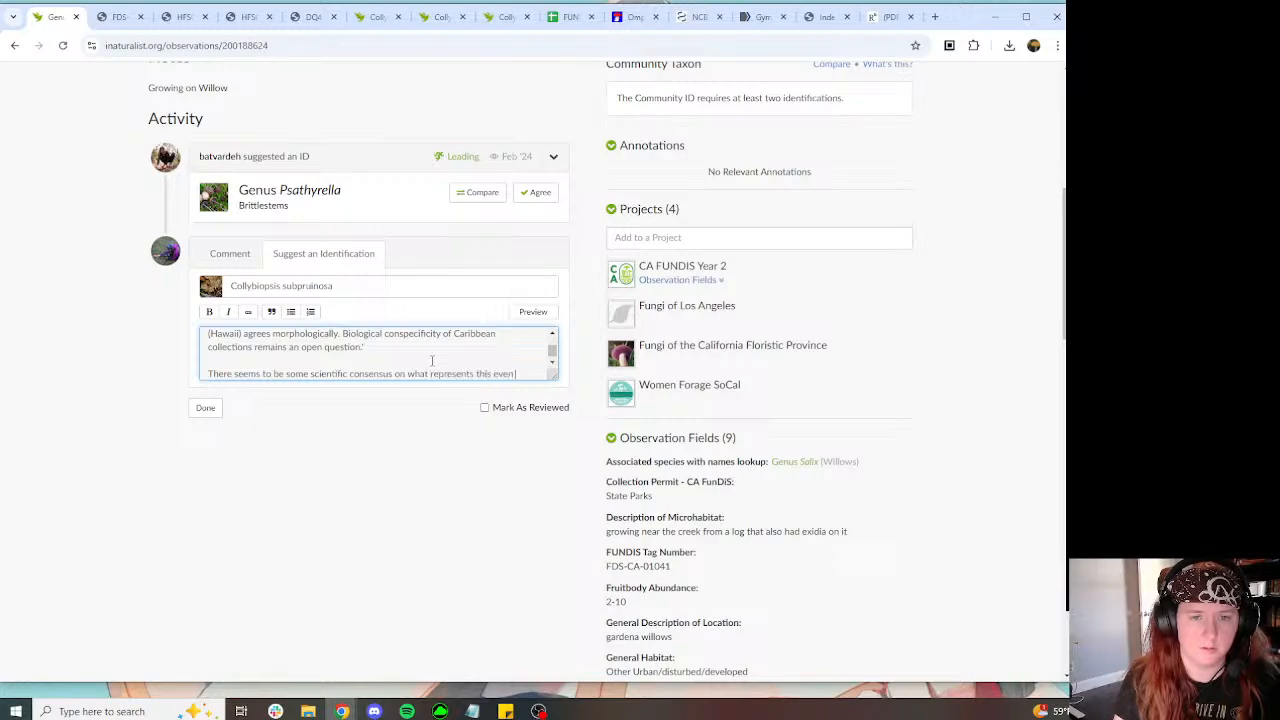
{"action": "type", "text": " though we don't have a typ"}
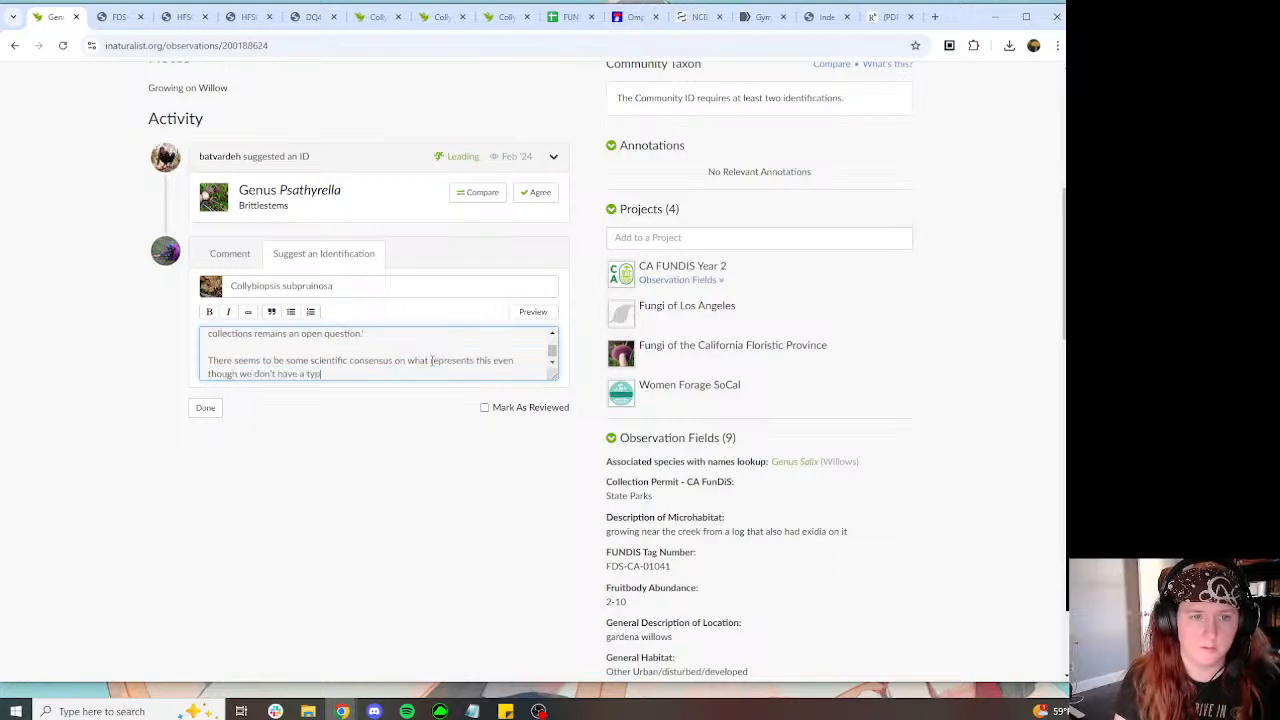
{"action": "type", "text": "e locat"}
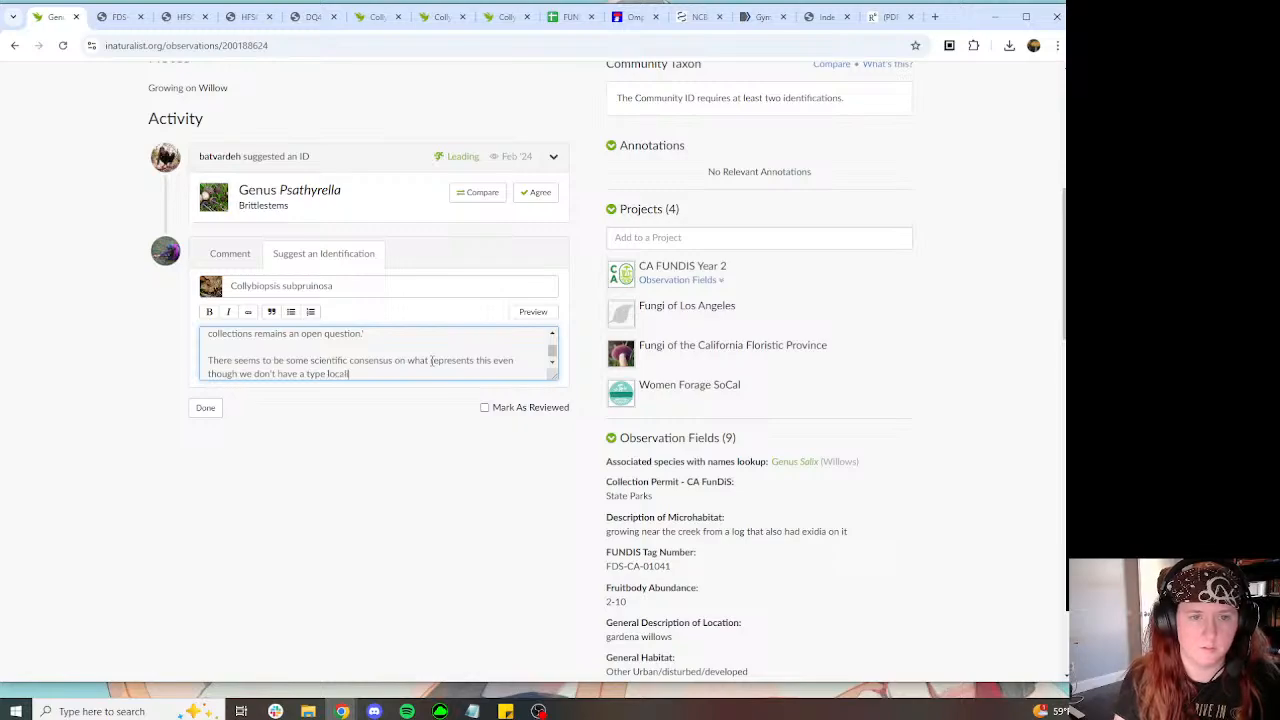
{"action": "type", "text": "ity seq"}
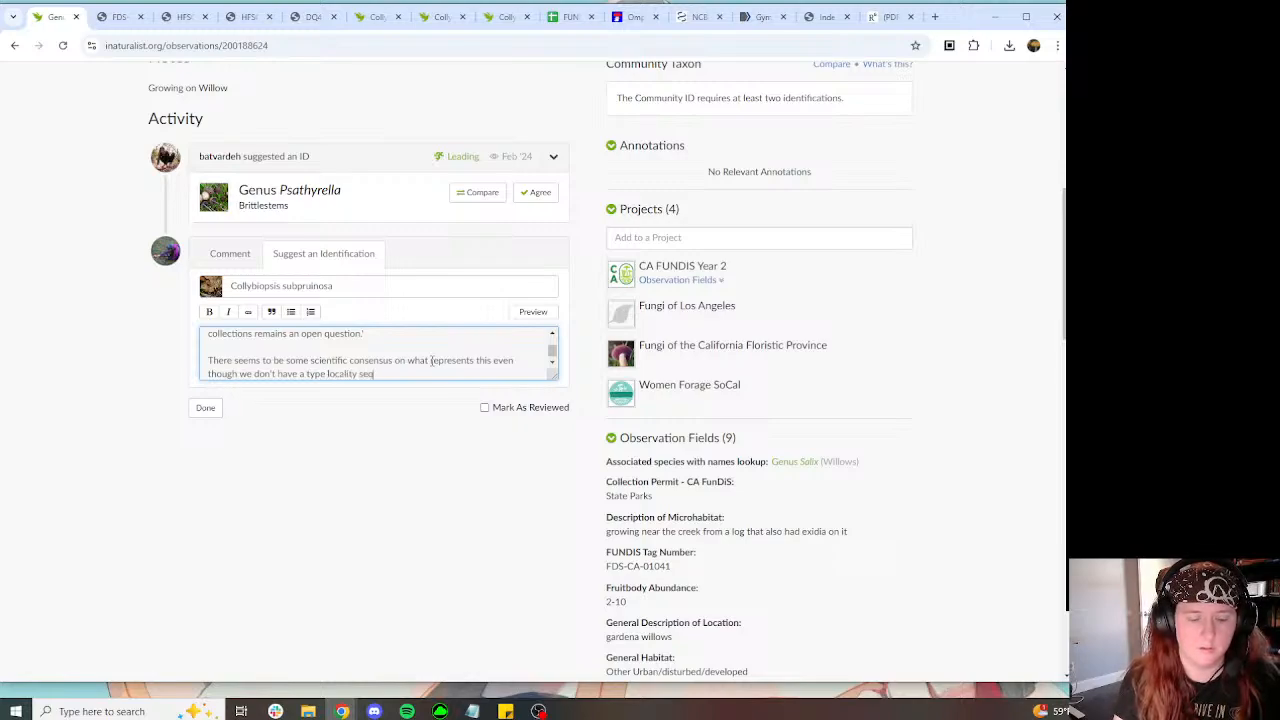
{"action": "type", "text": "uence yet"}
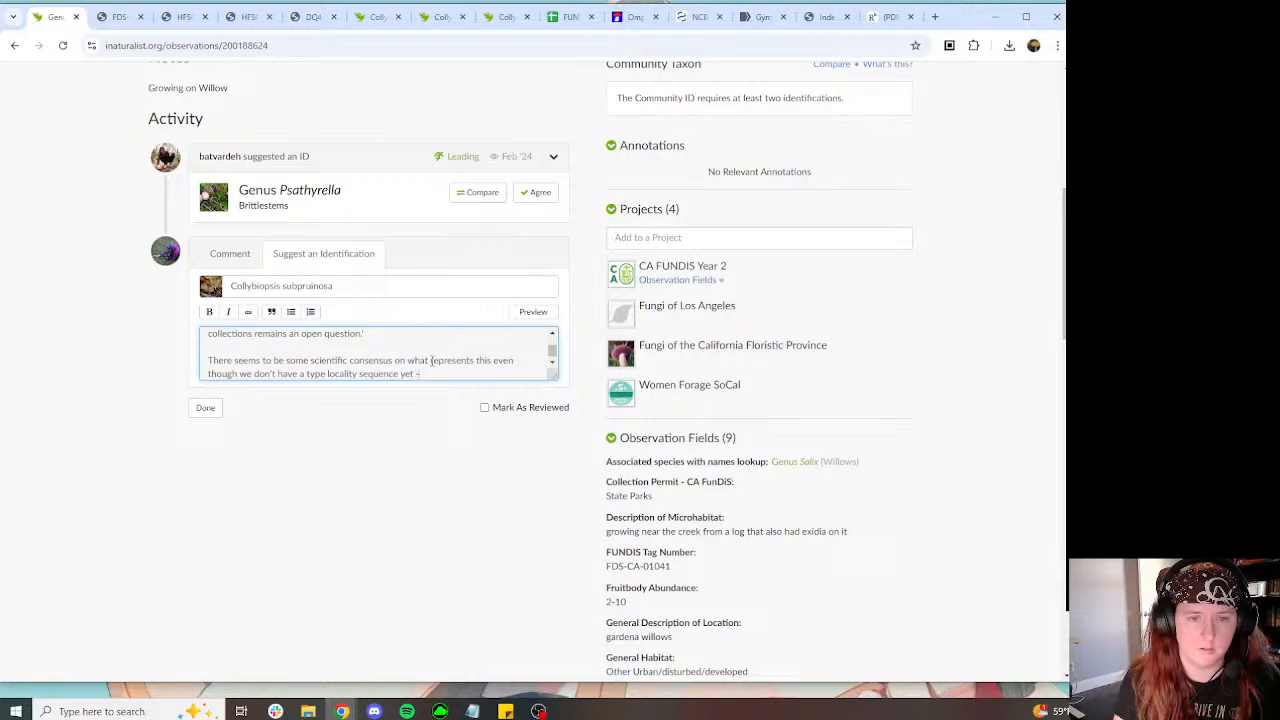
Step: Extend the closing paragraph of the drafted identification with " - A sequence of Murrill's type would help clear up confusion in my opinion here."
{"action": "type", "text": " - A sequence of"}
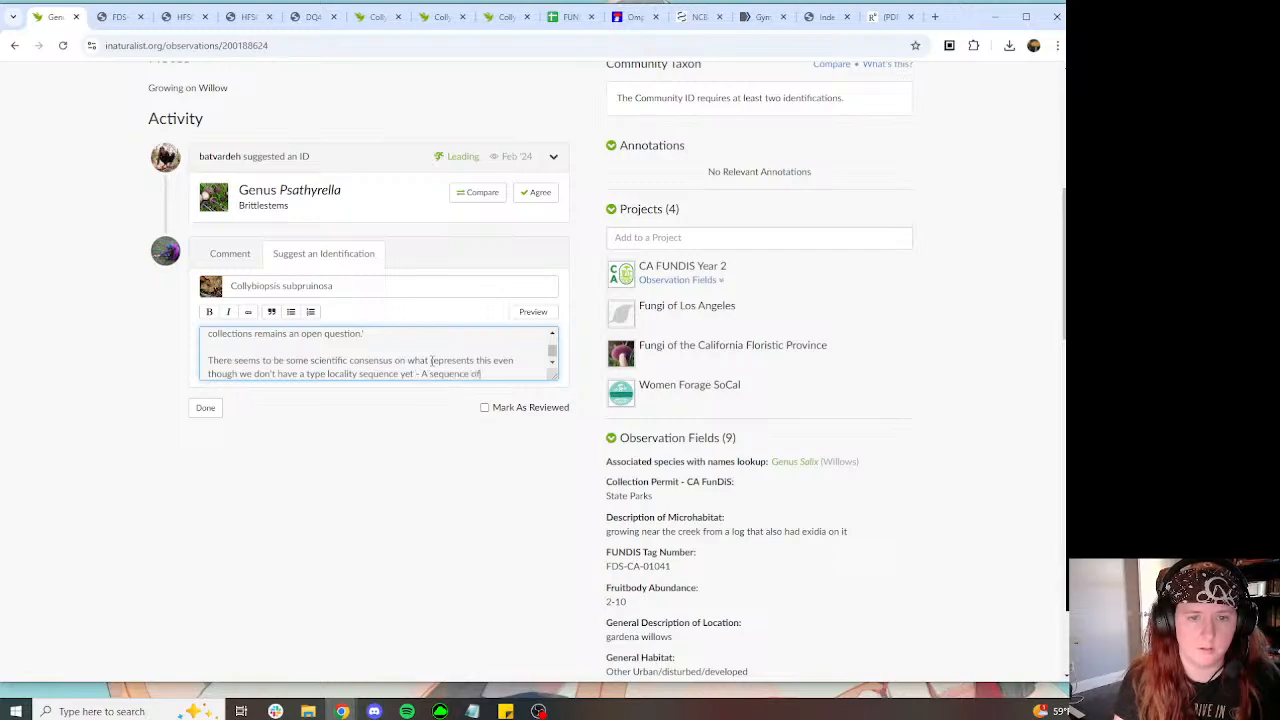
{"action": "type", "text": " Murr"}
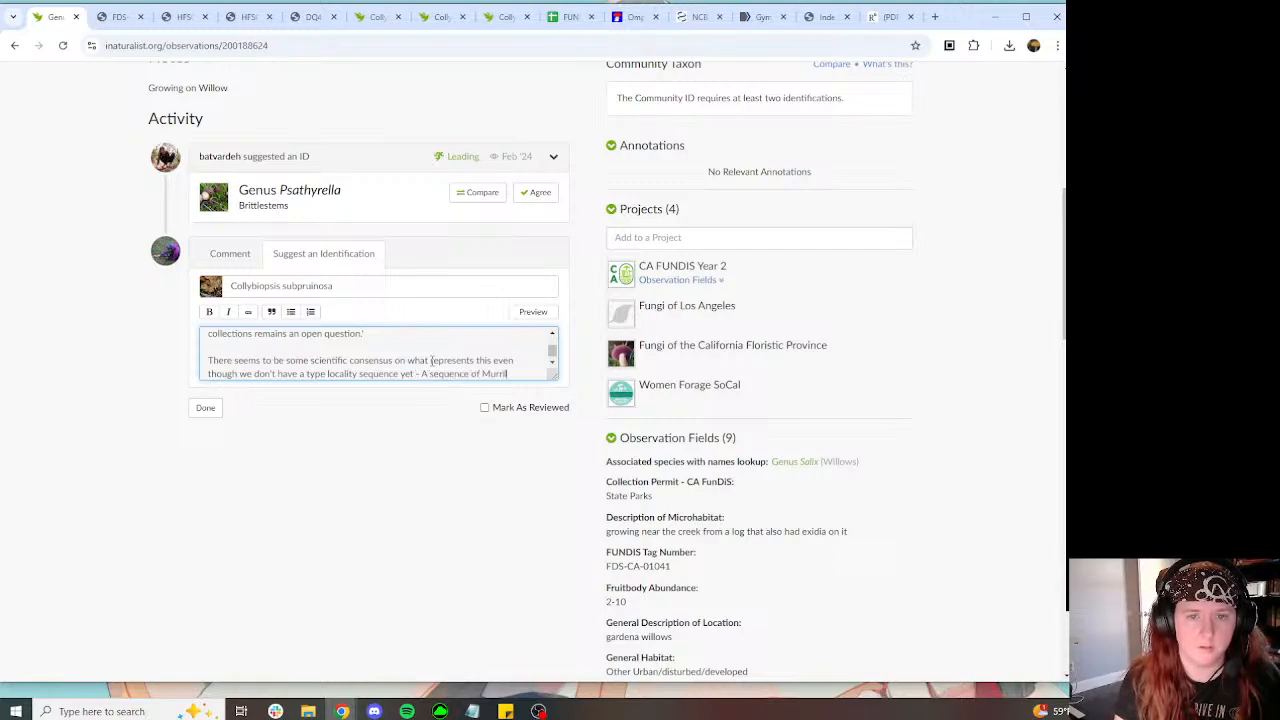
{"action": "type", "text": "ill's type would"}
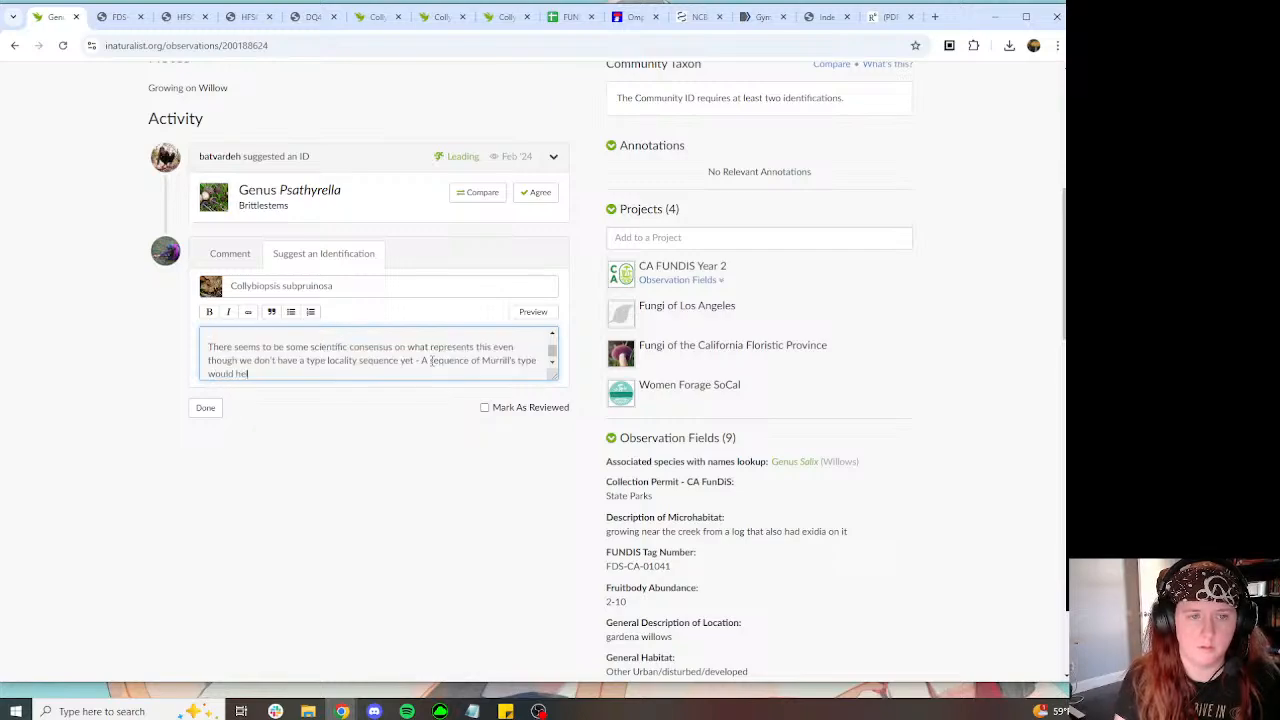
{"action": "type", "text": " help clear up conf"}
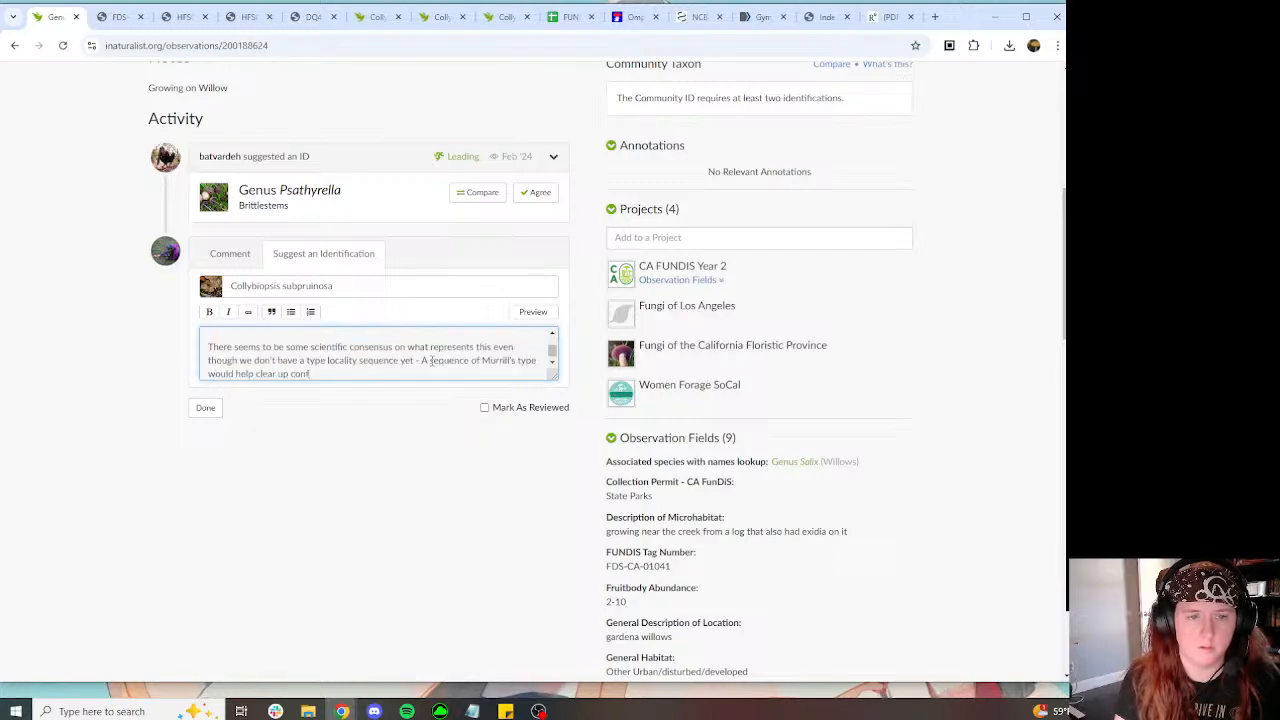
{"action": "type", "text": "usion in my opinion h"}
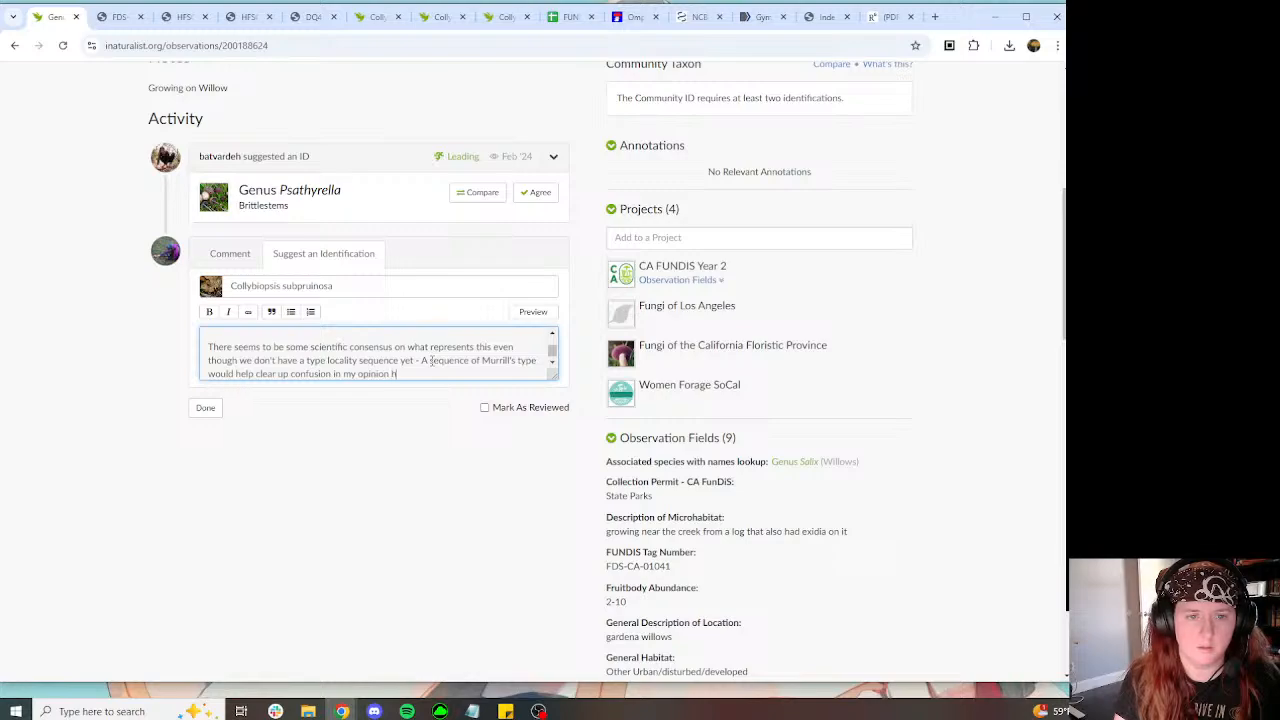
{"action": "type", "text": "ere."}
Step: Add a separate final line "DNA - ITS - Nanopore" to the explanation and submit the Collybiopsis subpruinosa identification
{"action": "key", "text": "Return"}
{"action": "key", "text": "Return"}
{"action": "type", "text": "DNA"}
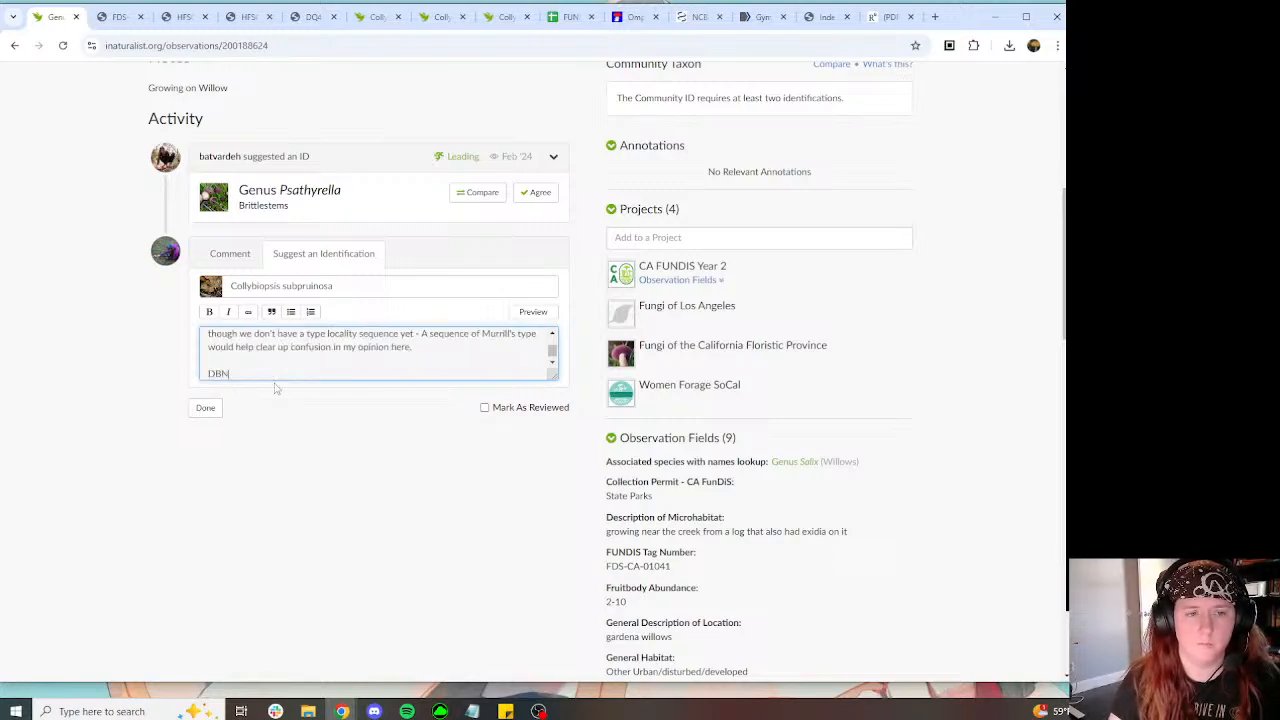
{"action": "type", "text": " - IT"}
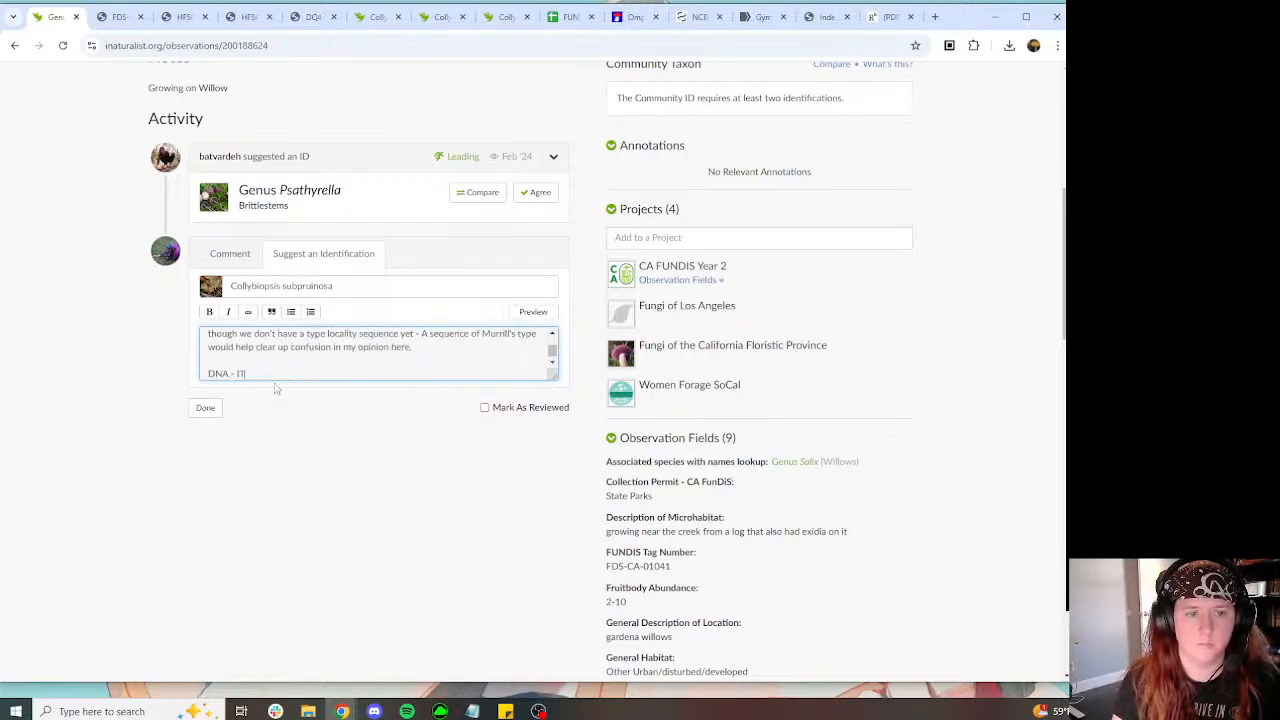
{"action": "type", "text": "S - Nanopo"}
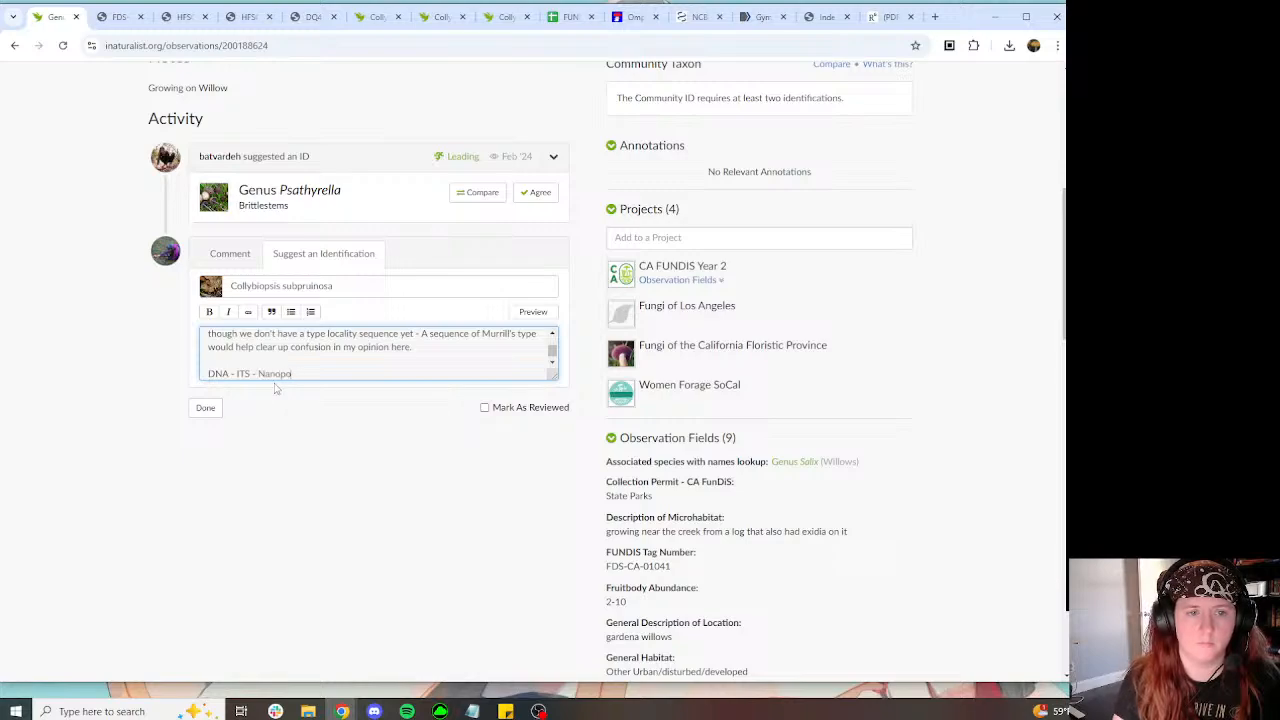
{"action": "type", "text": "re"}
{"action": "left_click", "coordinate": [219, 406]}
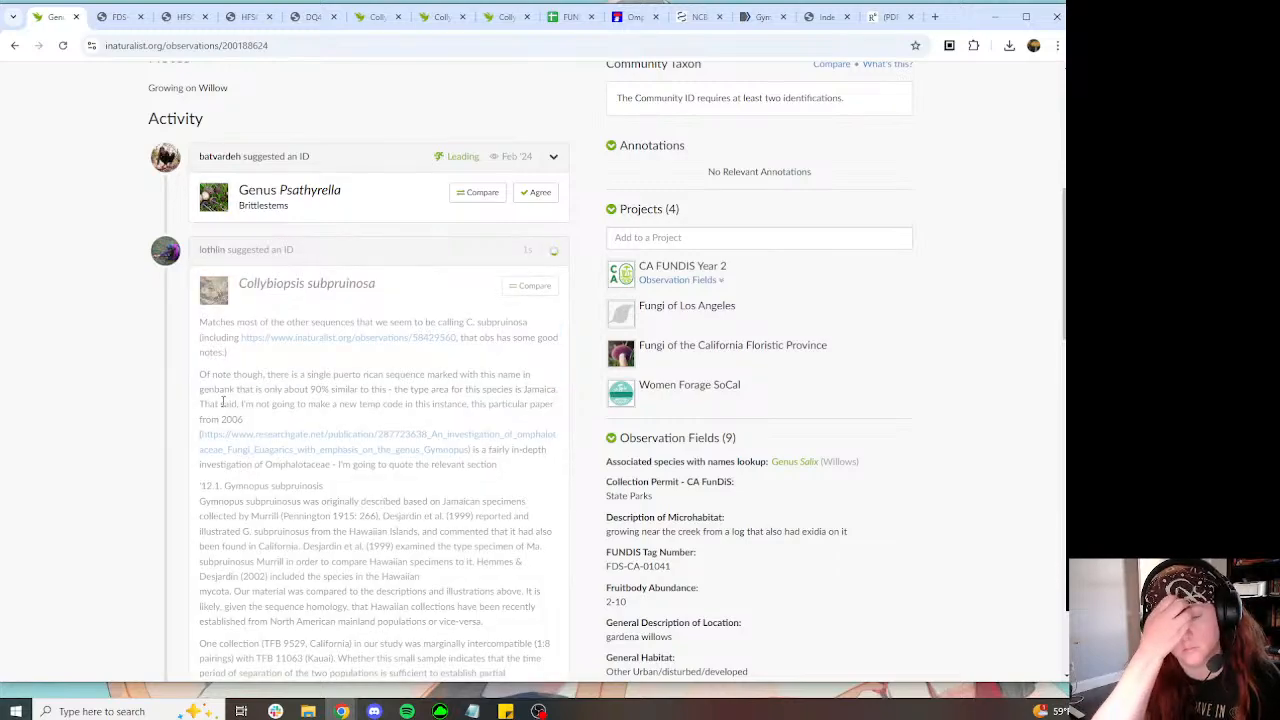
Step: Copy the first paragraph of the posted identification into the Notes cell of row 16 on the tracker's FDS-PL38_BV03 sheet
{"action": "scroll", "coordinate": [268, 389], "scroll_direction": "down", "scroll_amount": 2}
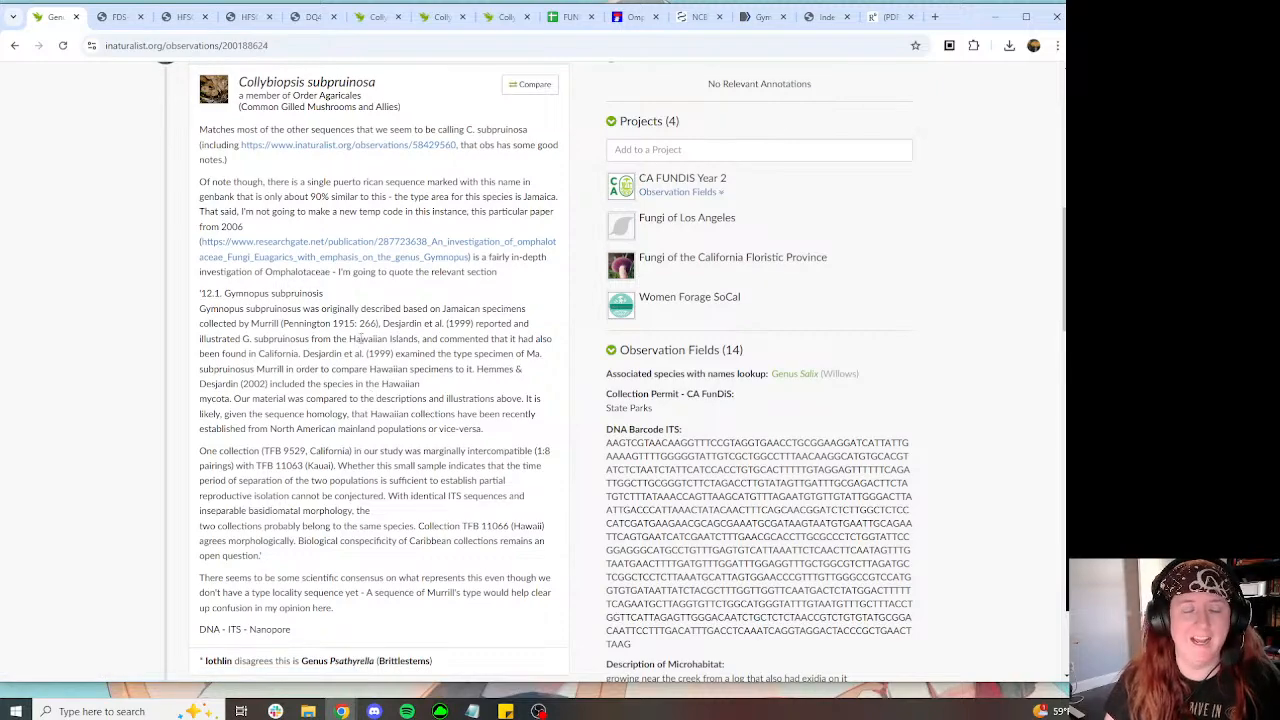
{"action": "left_click_drag", "start_coordinate": [240, 158], "coordinate": [199, 130]}
{"action": "key", "text": "ctrl+c"}
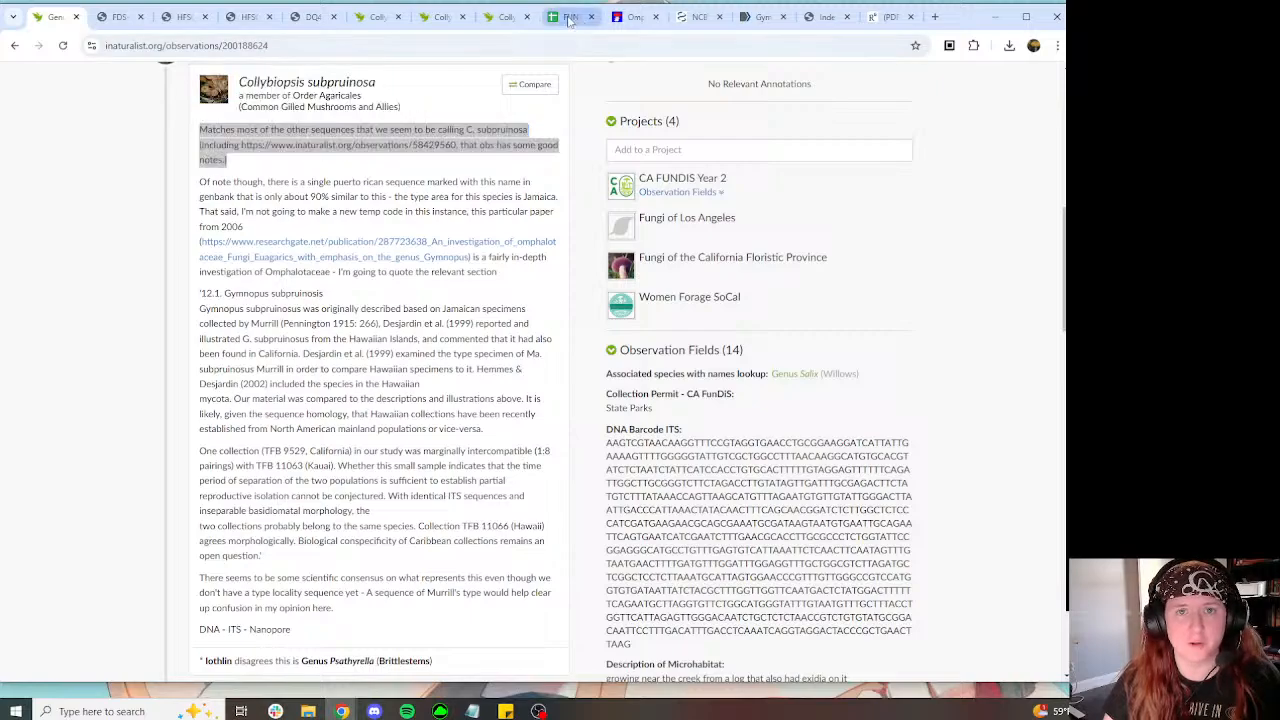
{"action": "left_click", "coordinate": [568, 16]}
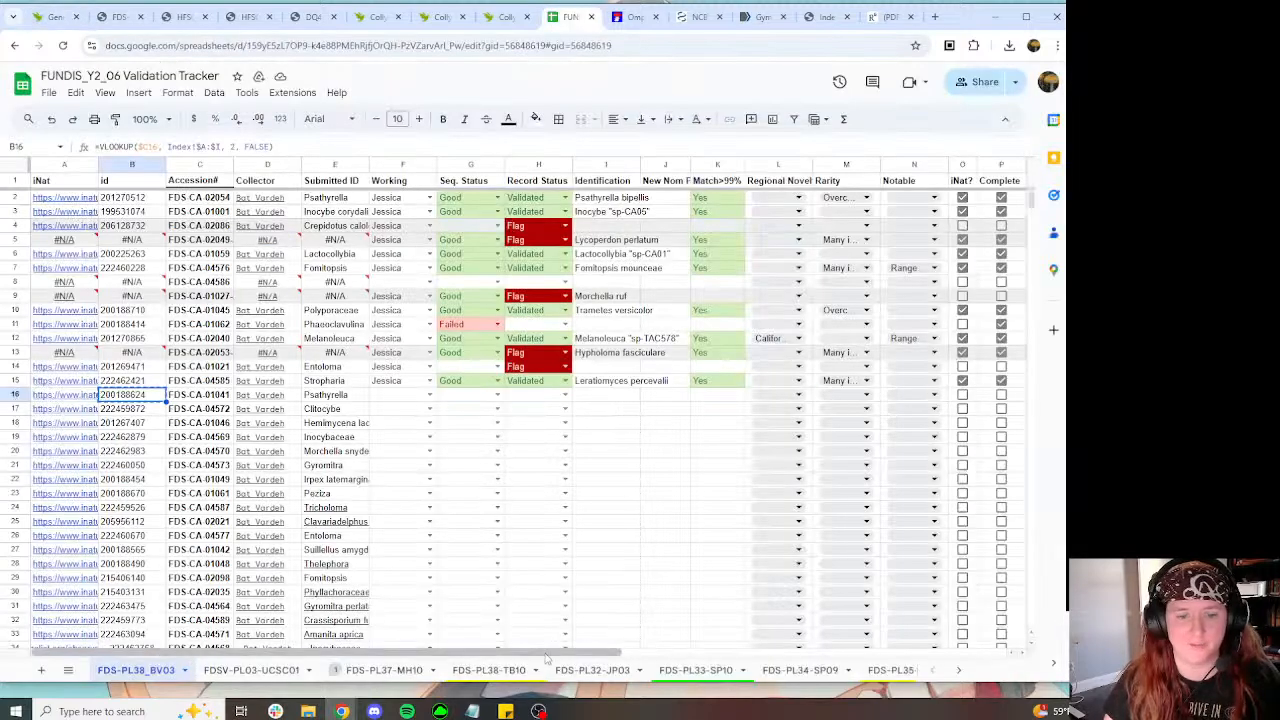
{"action": "left_click", "coordinate": [610, 669]}
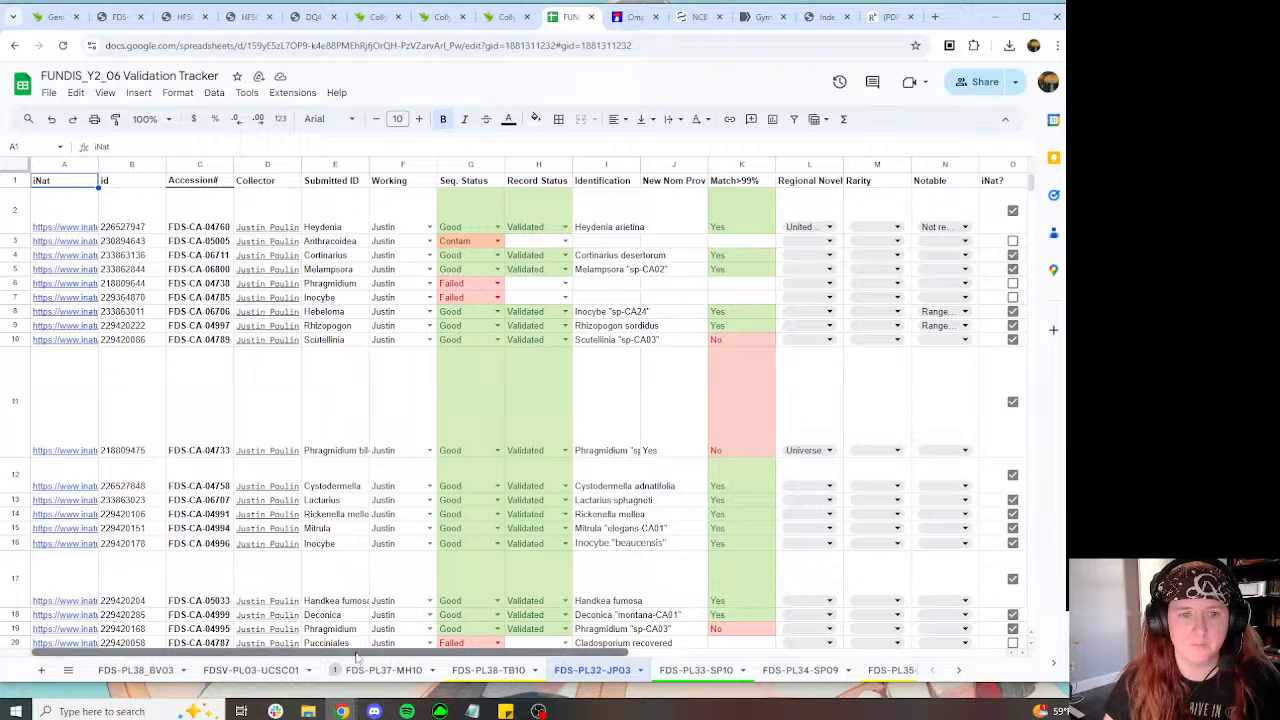
{"action": "left_click", "coordinate": [148, 671]}
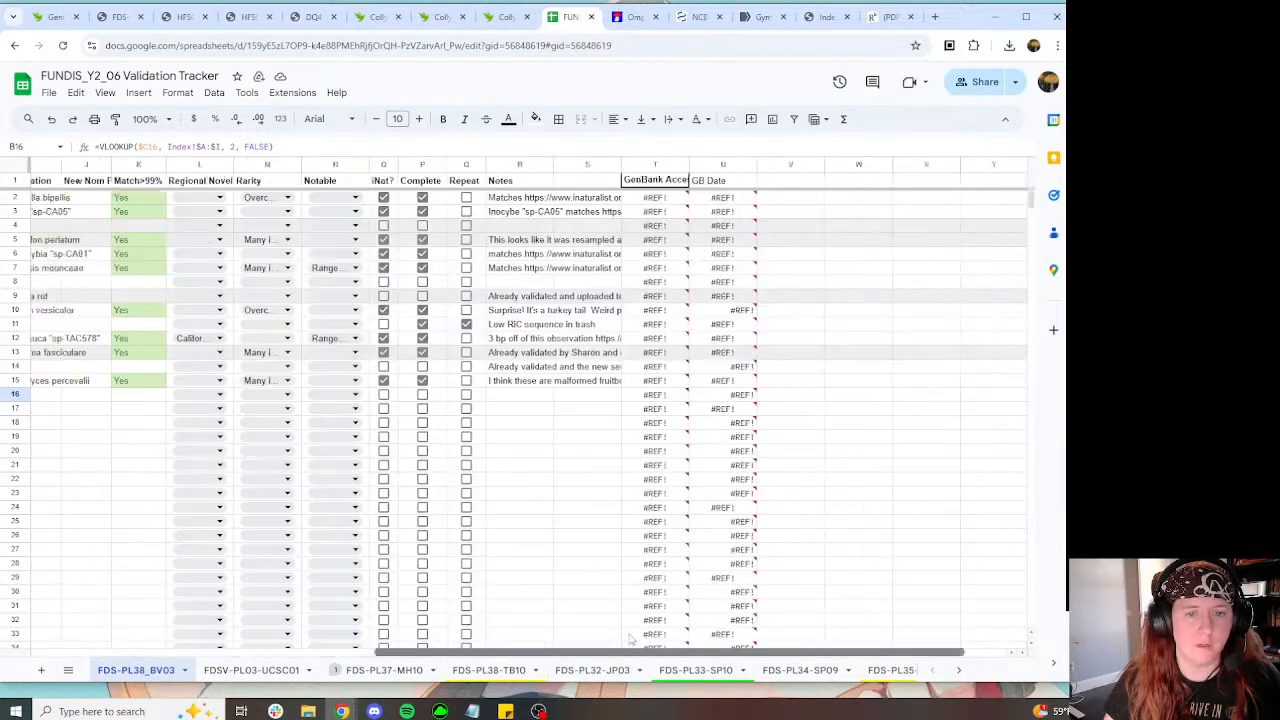
{"action": "scroll", "coordinate": [480, 400], "scroll_direction": "right", "scroll_amount": 10}
{"action": "left_click", "coordinate": [480, 400]}
{"action": "key", "text": "ctrl+v"}
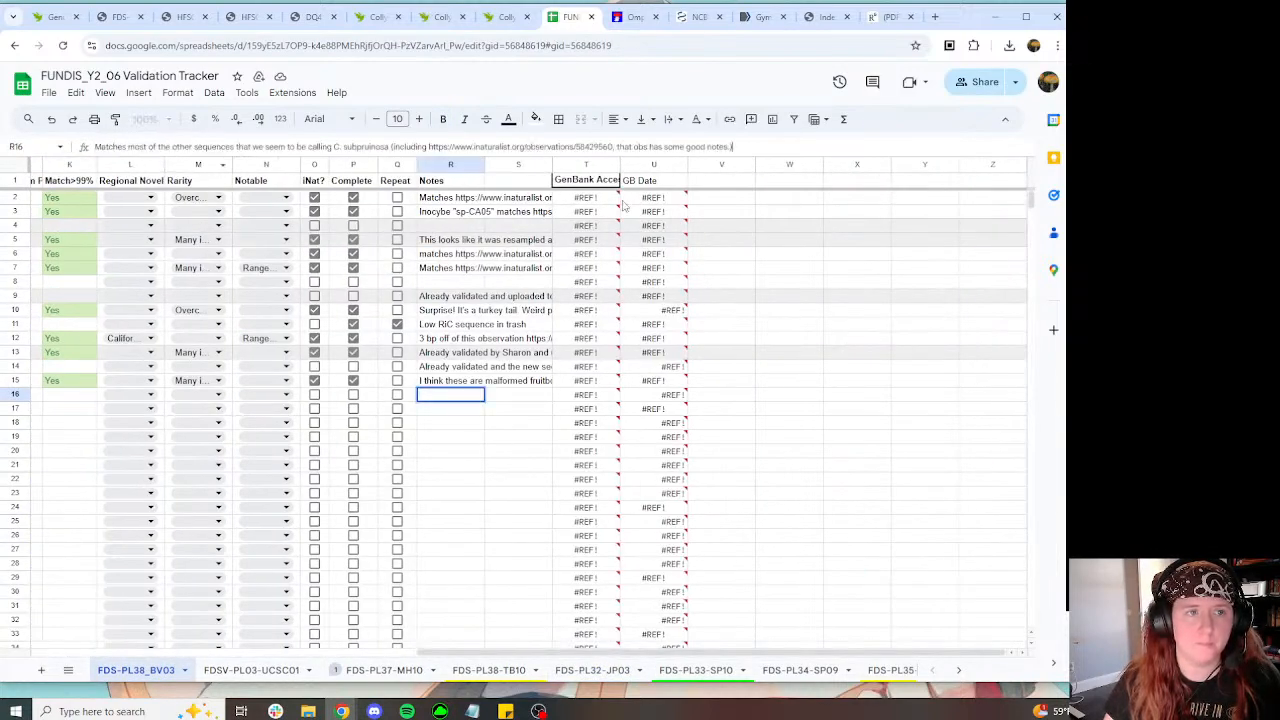
Step: Append " - I wrote a book on this one so check iNat for the rest of my notes" to the row 16 note
{"action": "type", "text": "- I wi"}
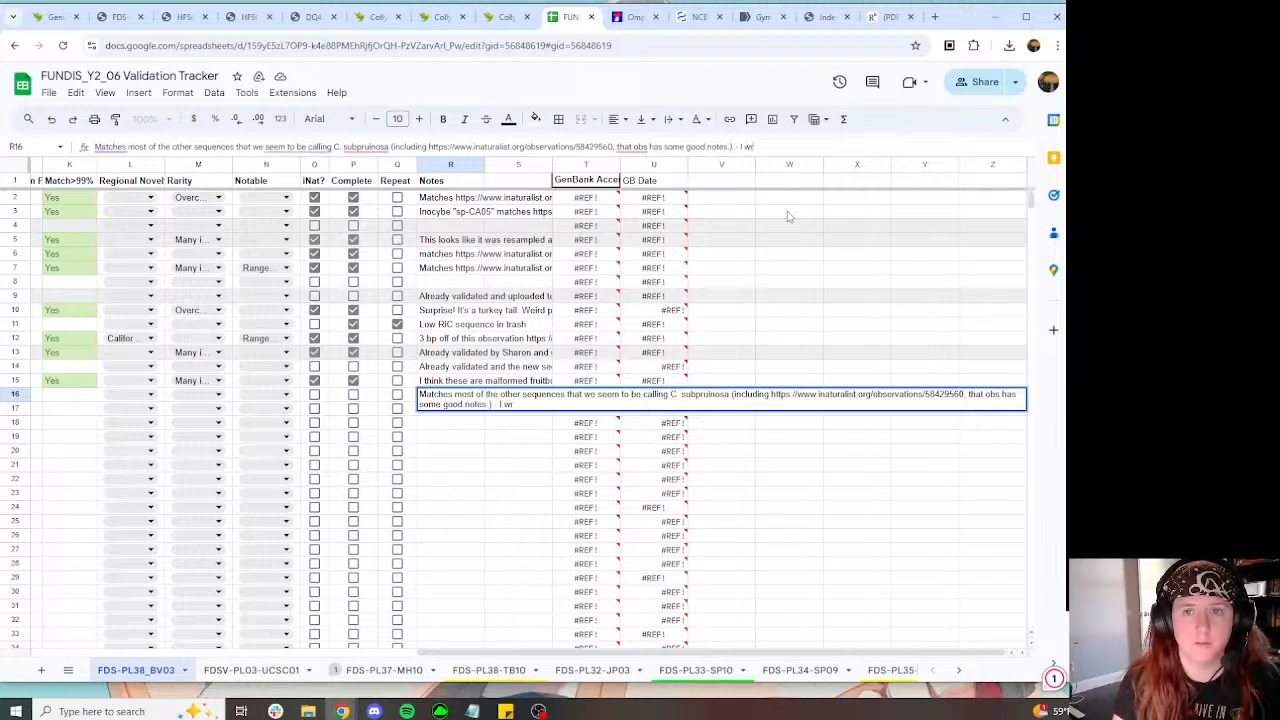
{"action": "type", "text": "rote a book on this one s"}
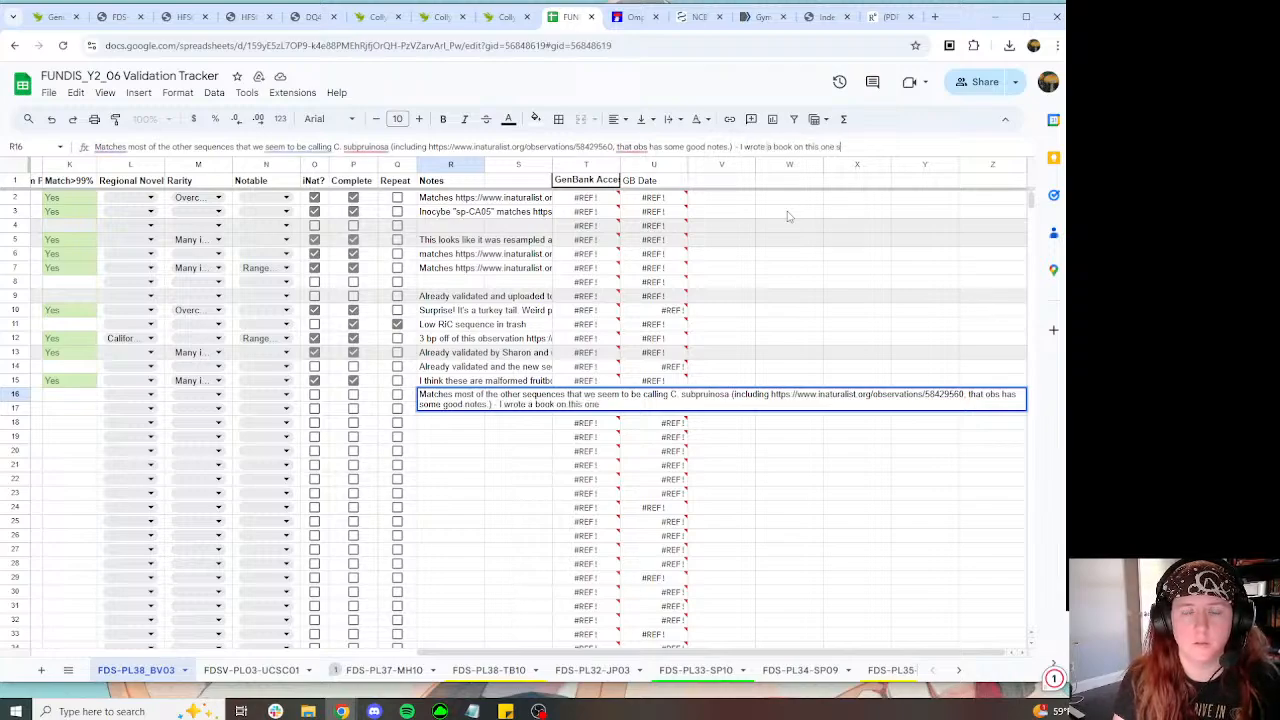
{"action": "type", "text": "o check iNat for the rest of m"}
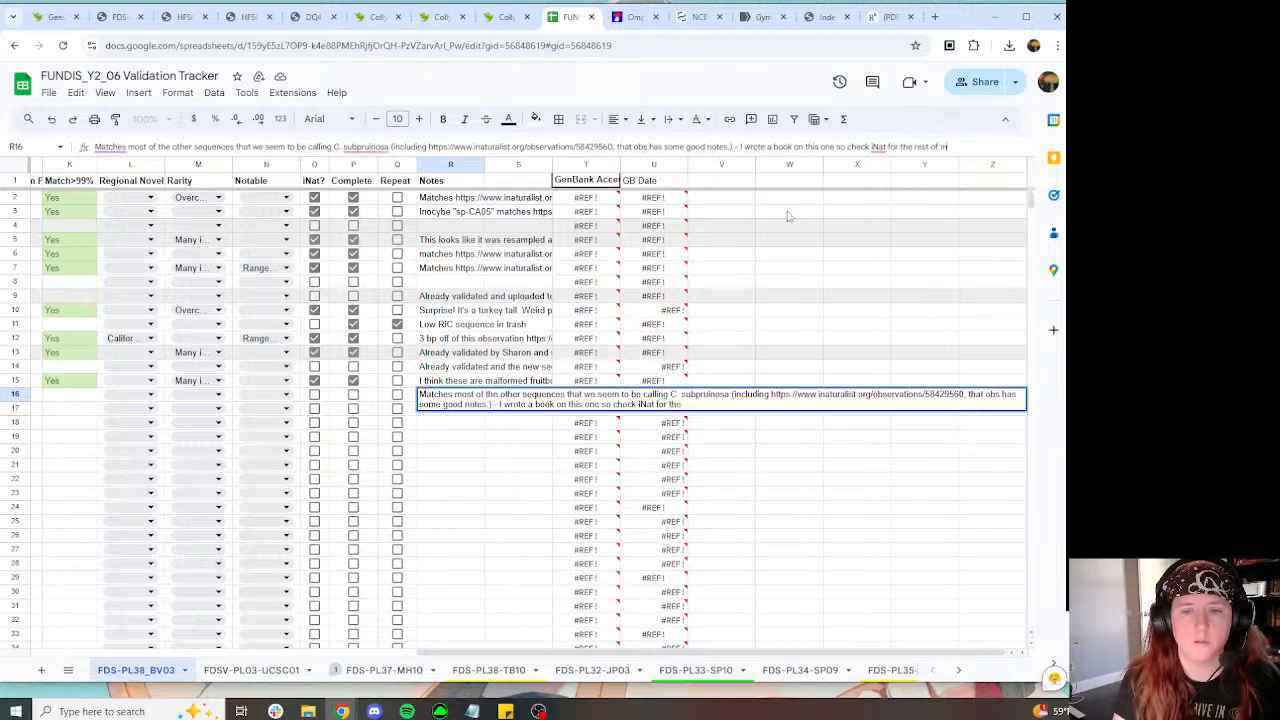
{"action": "type", "text": "y notes"}
{"action": "key", "text": "Return"}
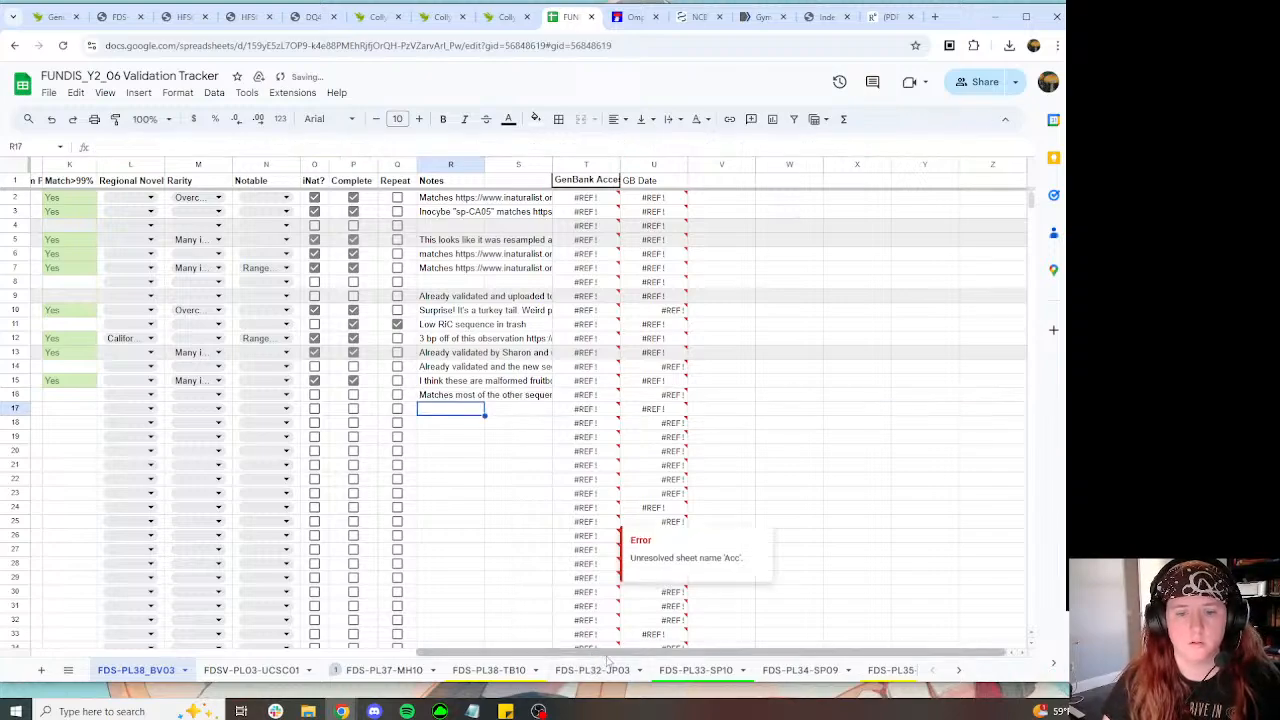
Step: Assign the validator's name in the Working column for the FDS-CA-01041 row
{"action": "left_click_drag", "start_coordinate": [605, 654], "coordinate": [198, 636]}
{"action": "left_click", "coordinate": [398, 395]}
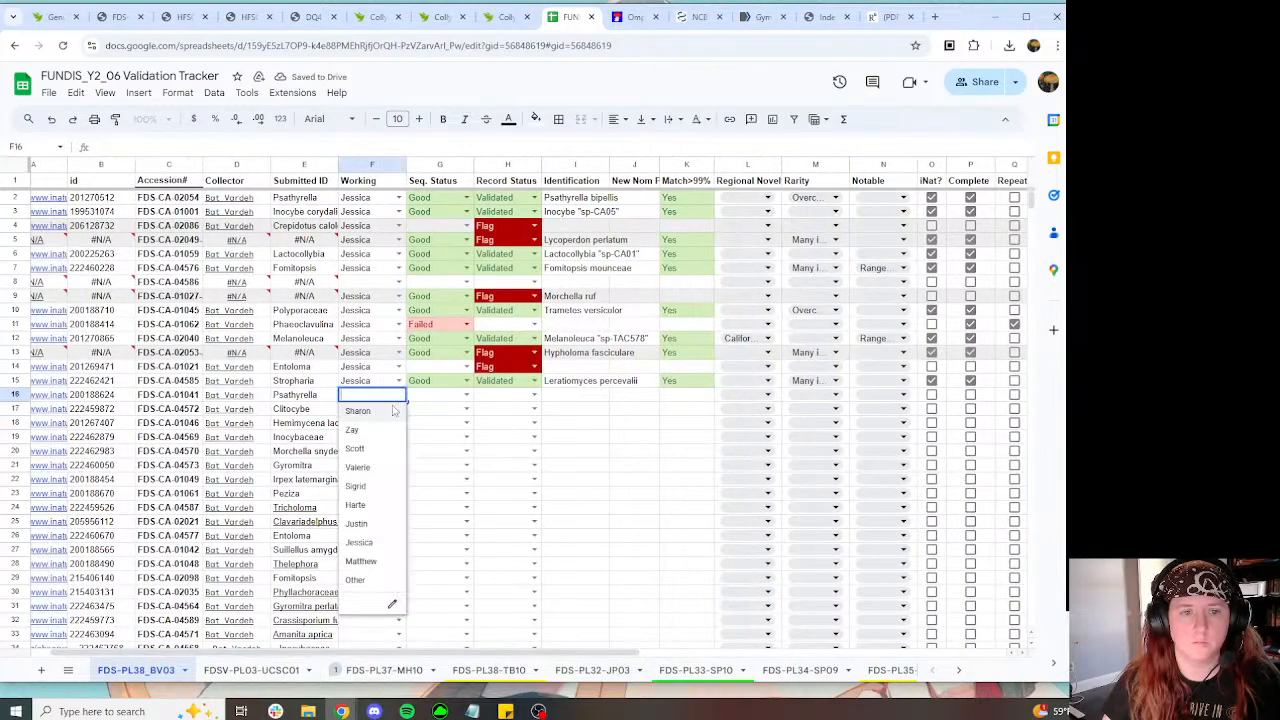
{"action": "left_click", "coordinate": [372, 541]}
Step: Return to the iNaturalist observation and add a Sequence Validator observation field containing the validator's full name
{"action": "key", "text": "ctrl+2"}
{"action": "key", "text": "ctrl+1"}
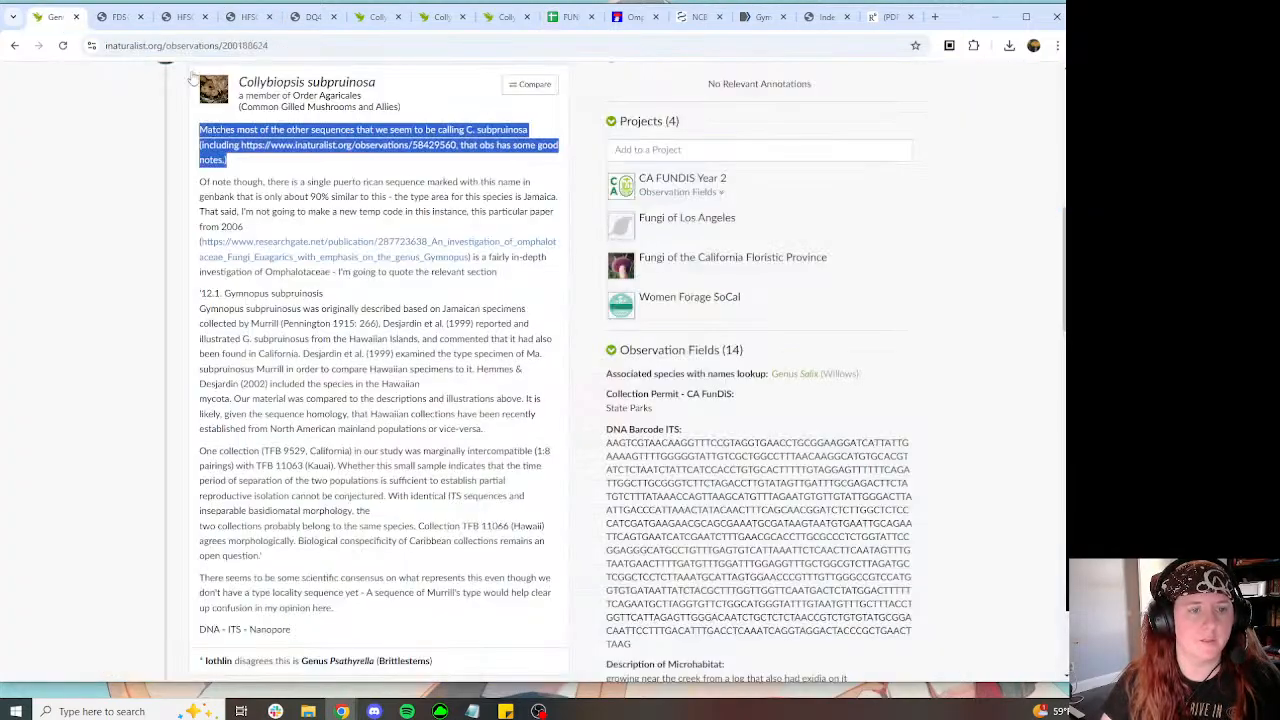
{"action": "scroll", "coordinate": [542, 318], "scroll_direction": "down", "scroll_amount": 4}
{"action": "scroll", "coordinate": [542, 318], "scroll_direction": "down", "scroll_amount": 4}
{"action": "left_click", "coordinate": [665, 296]}
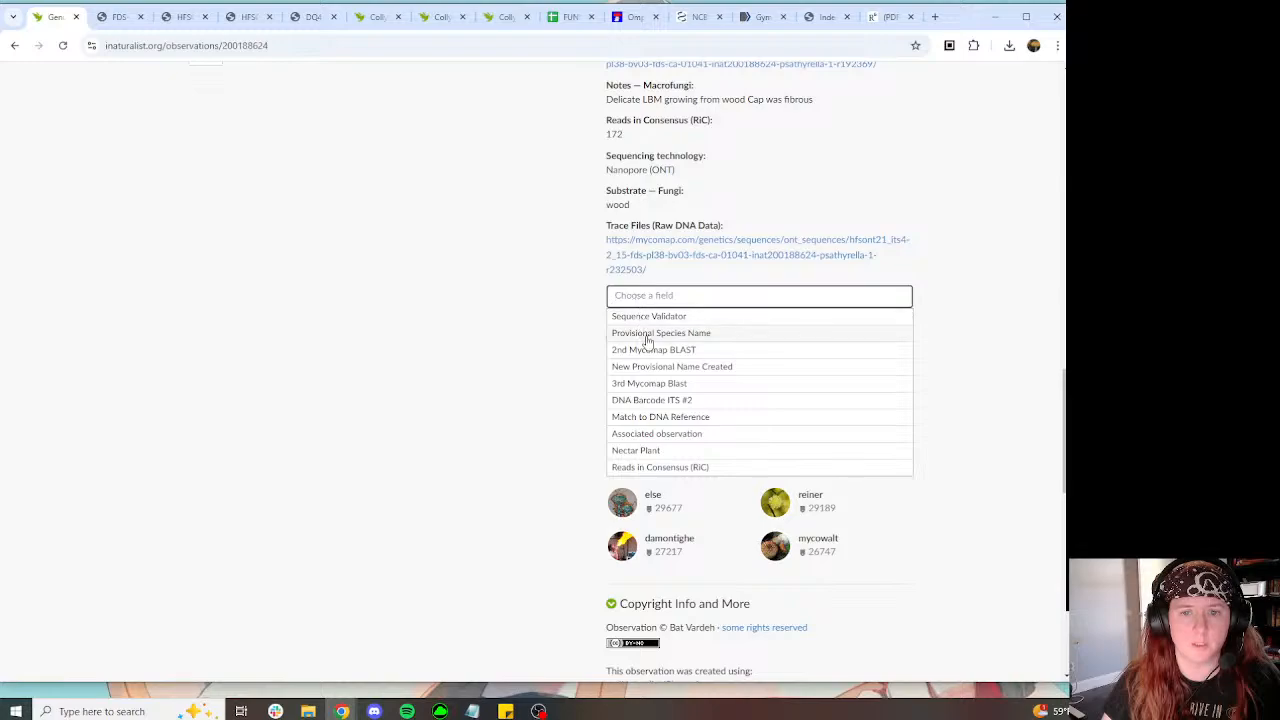
{"action": "left_click", "coordinate": [668, 316]}
{"action": "left_click", "coordinate": [710, 348]}
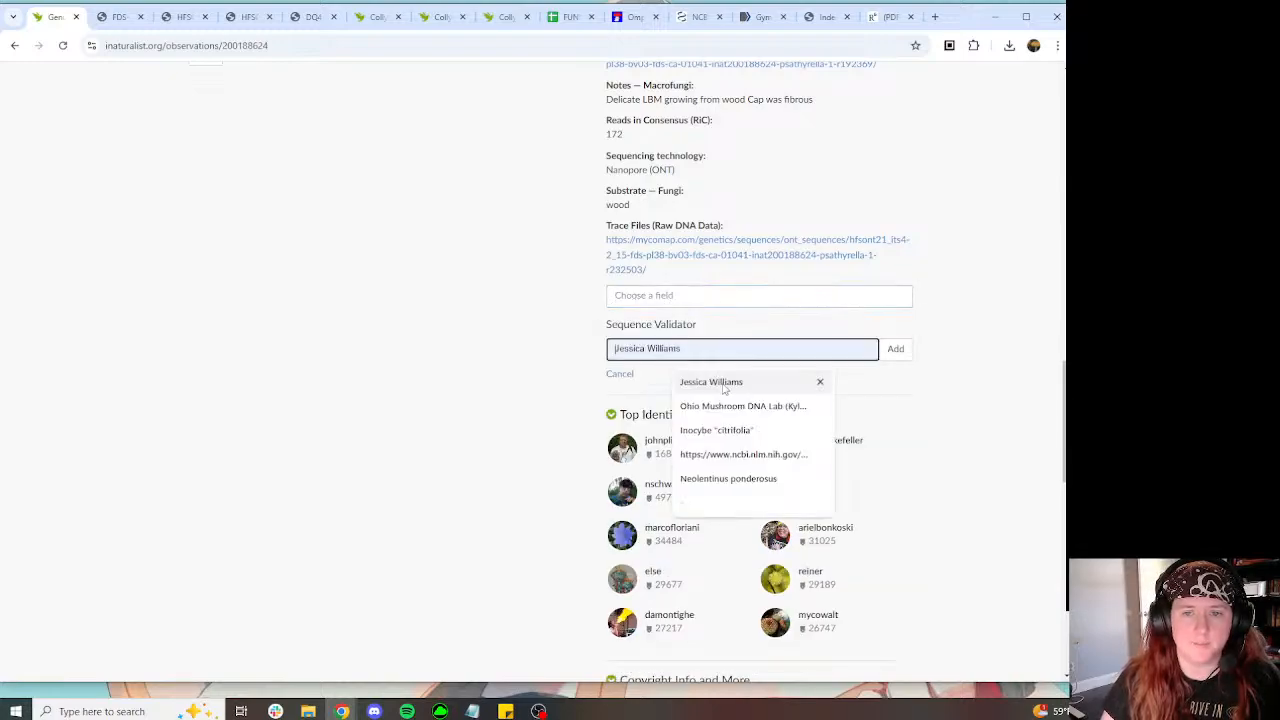
{"action": "left_click", "coordinate": [735, 382]}
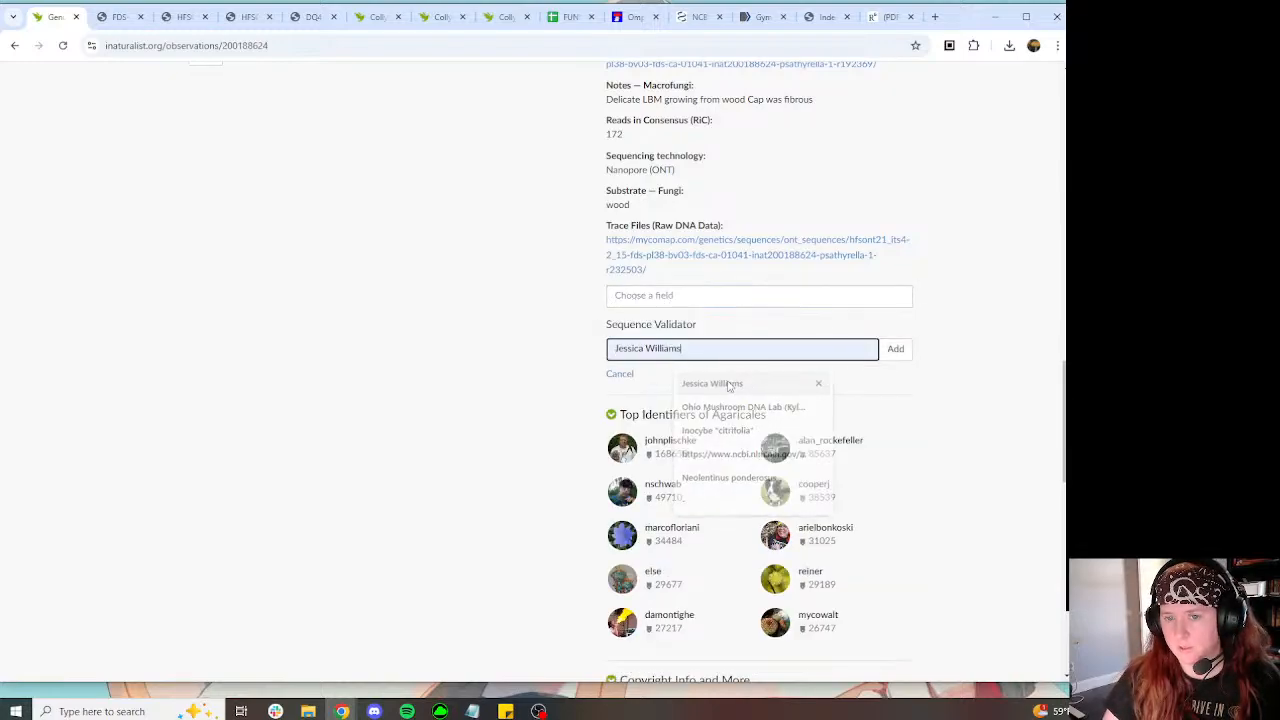
{"action": "left_click", "coordinate": [895, 348]}
Step: Copy the name Collybiopsis subpruinosa from the posted identification and add it as the Provisional Species Name observation field
{"action": "left_click", "coordinate": [681, 343]}
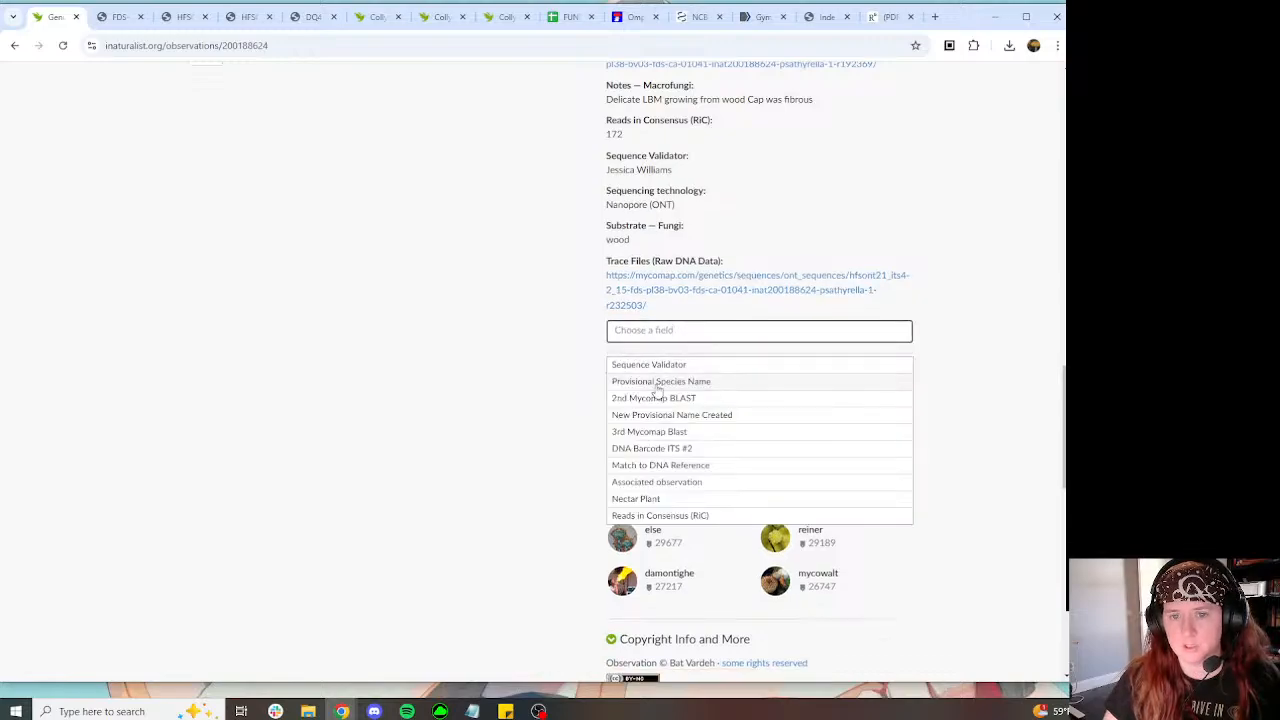
{"action": "left_click", "coordinate": [1003, 426]}
{"action": "scroll", "coordinate": [957, 426], "scroll_direction": "up", "scroll_amount": 12}
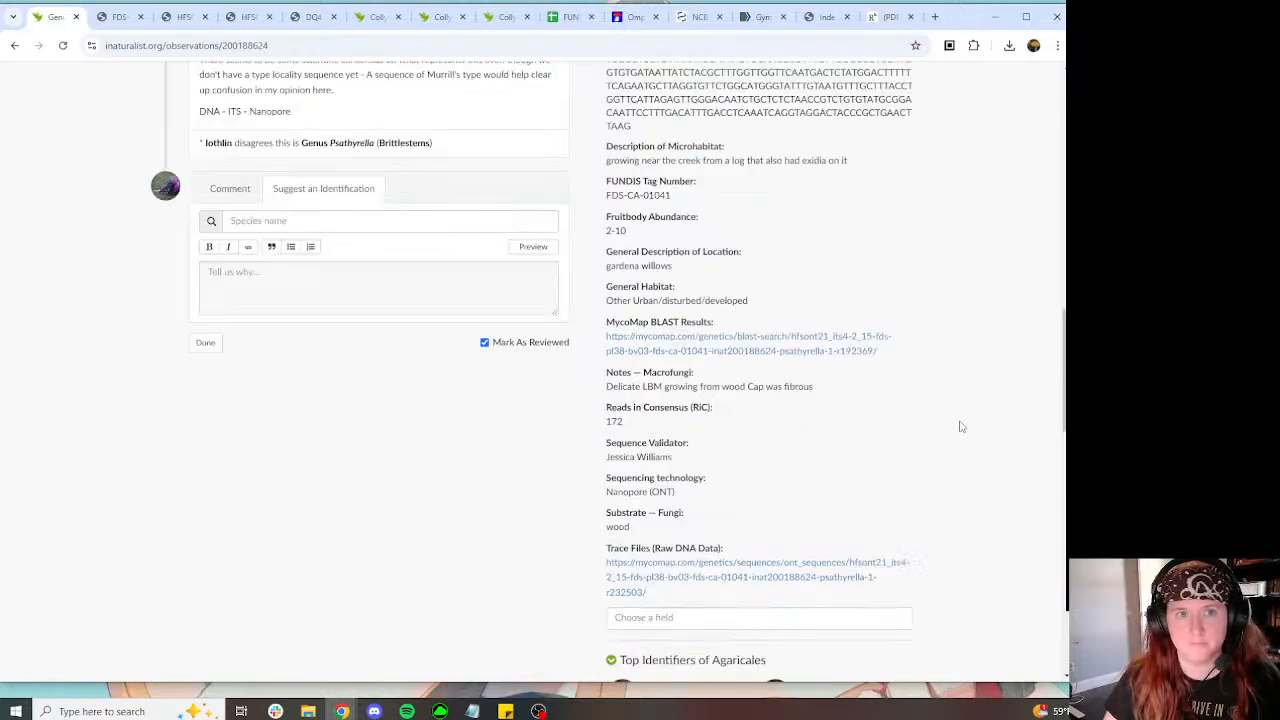
{"action": "left_click_drag", "start_coordinate": [376, 420], "coordinate": [239, 420]}
{"action": "key", "text": "ctrl+c"}
{"action": "scroll", "coordinate": [760, 430], "scroll_direction": "down", "scroll_amount": 15}
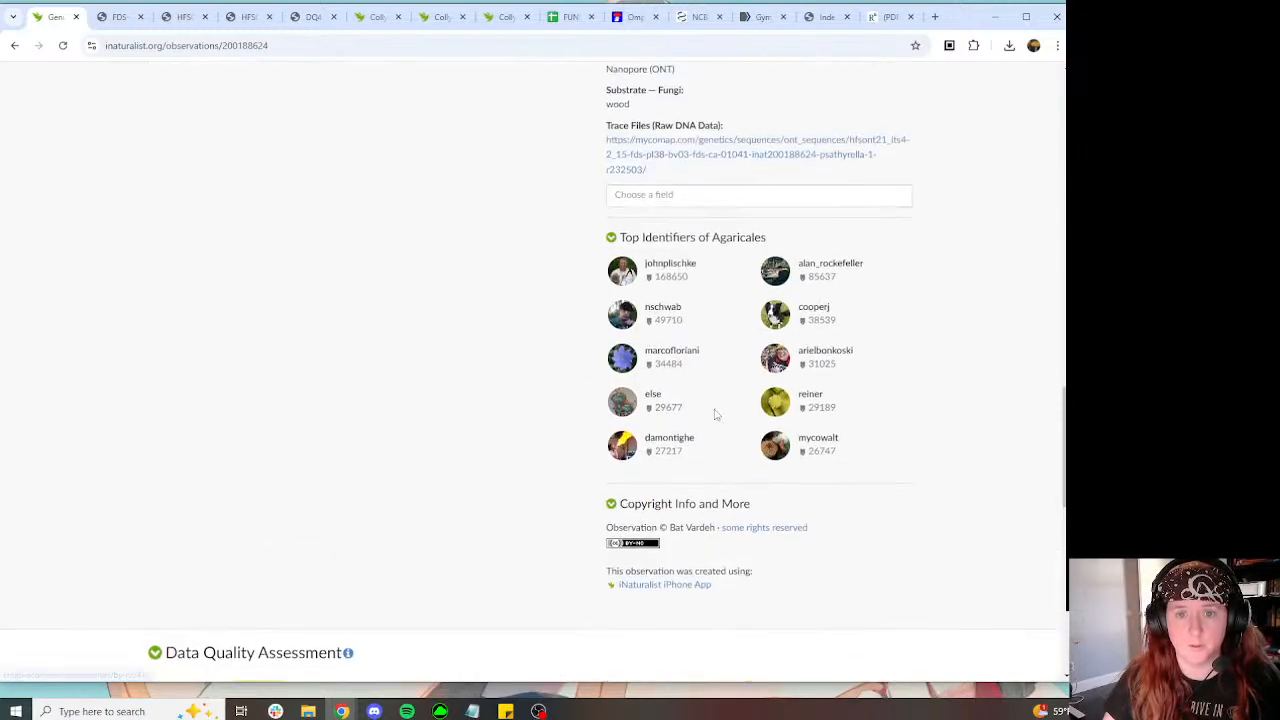
{"action": "left_click", "coordinate": [672, 203]}
{"action": "left_click", "coordinate": [669, 238]}
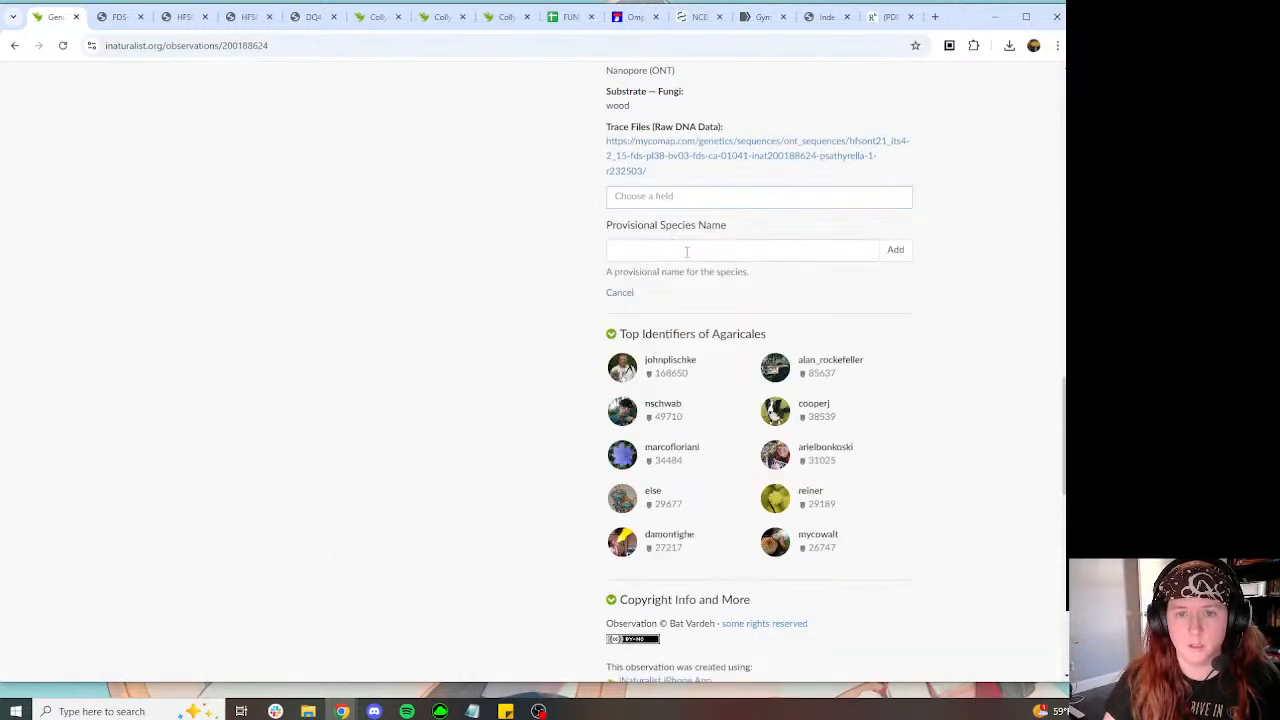
{"action": "key", "text": "ctrl+v"}
{"action": "left_click", "coordinate": [890, 251]}
Step: Add the observation to the "Fungi with DNA barcode data" project, keeping the prefilled ITS barcode
{"action": "scroll", "coordinate": [839, 420], "scroll_direction": "up", "scroll_amount": 4}
{"action": "scroll", "coordinate": [839, 420], "scroll_direction": "up", "scroll_amount": 6}
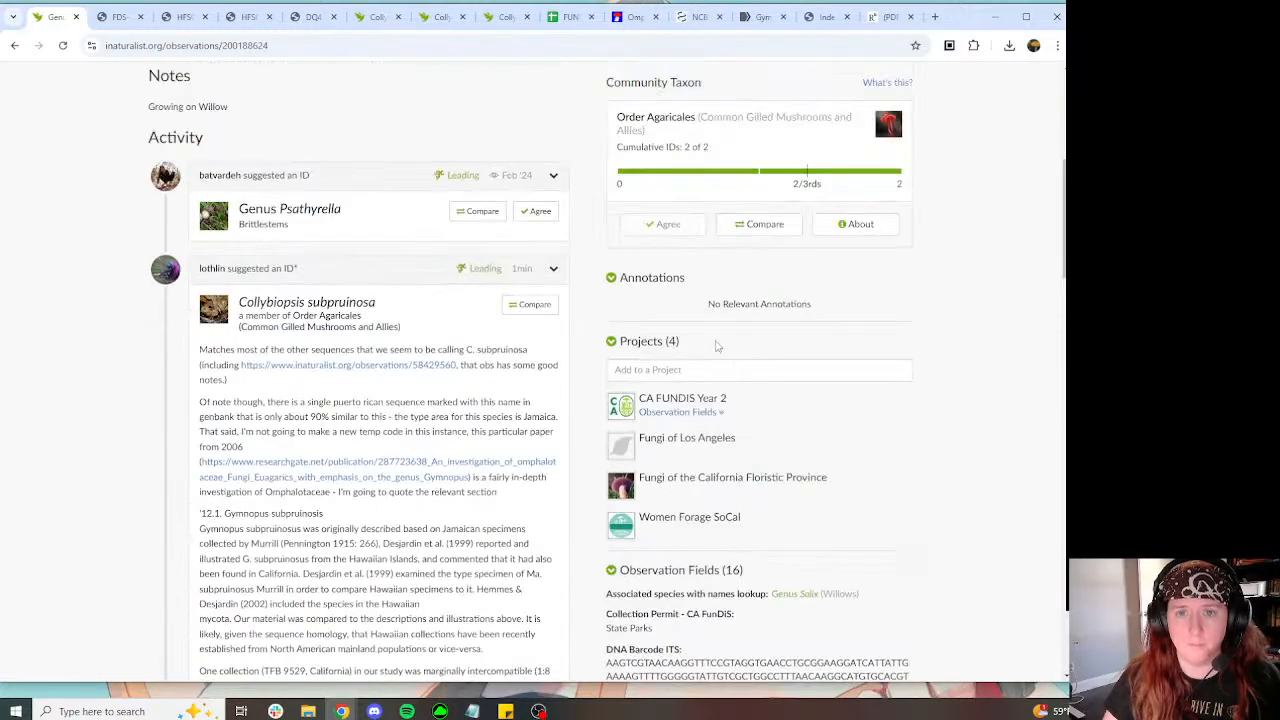
{"action": "left_click", "coordinate": [652, 374]}
{"action": "scroll", "coordinate": [740, 398], "scroll_direction": "down", "scroll_amount": 3}
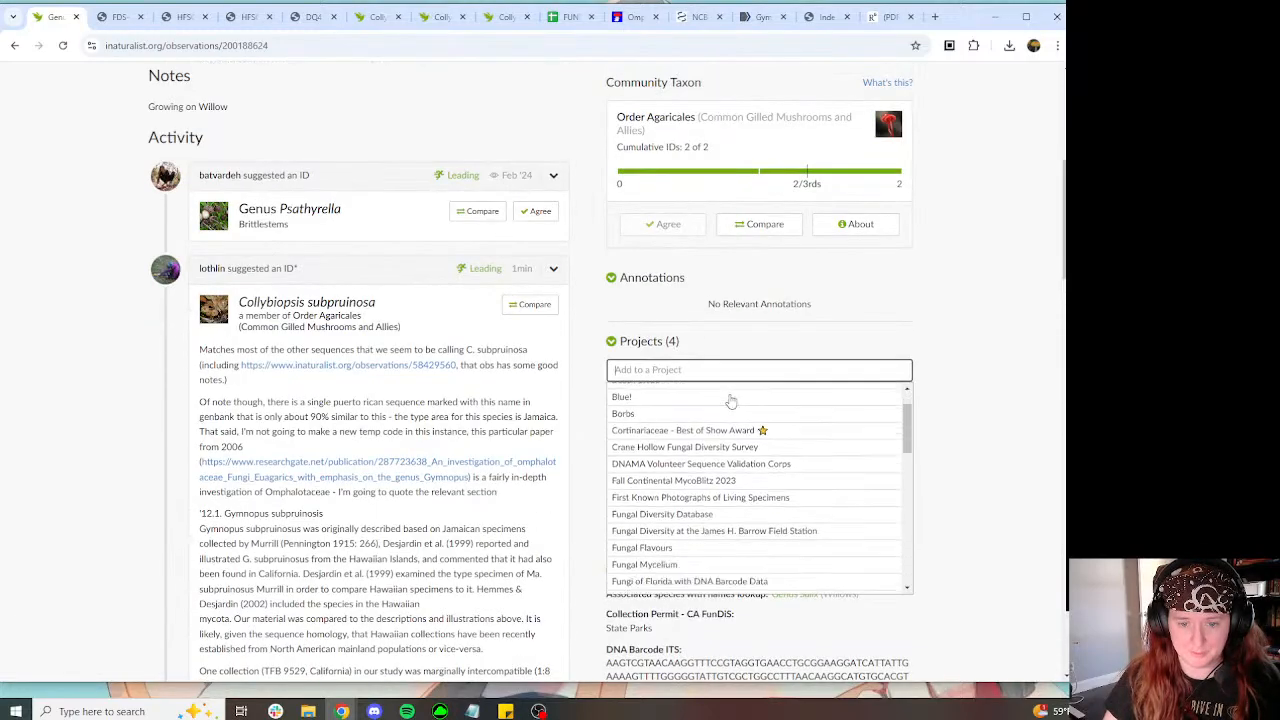
{"action": "left_click", "coordinate": [700, 478]}
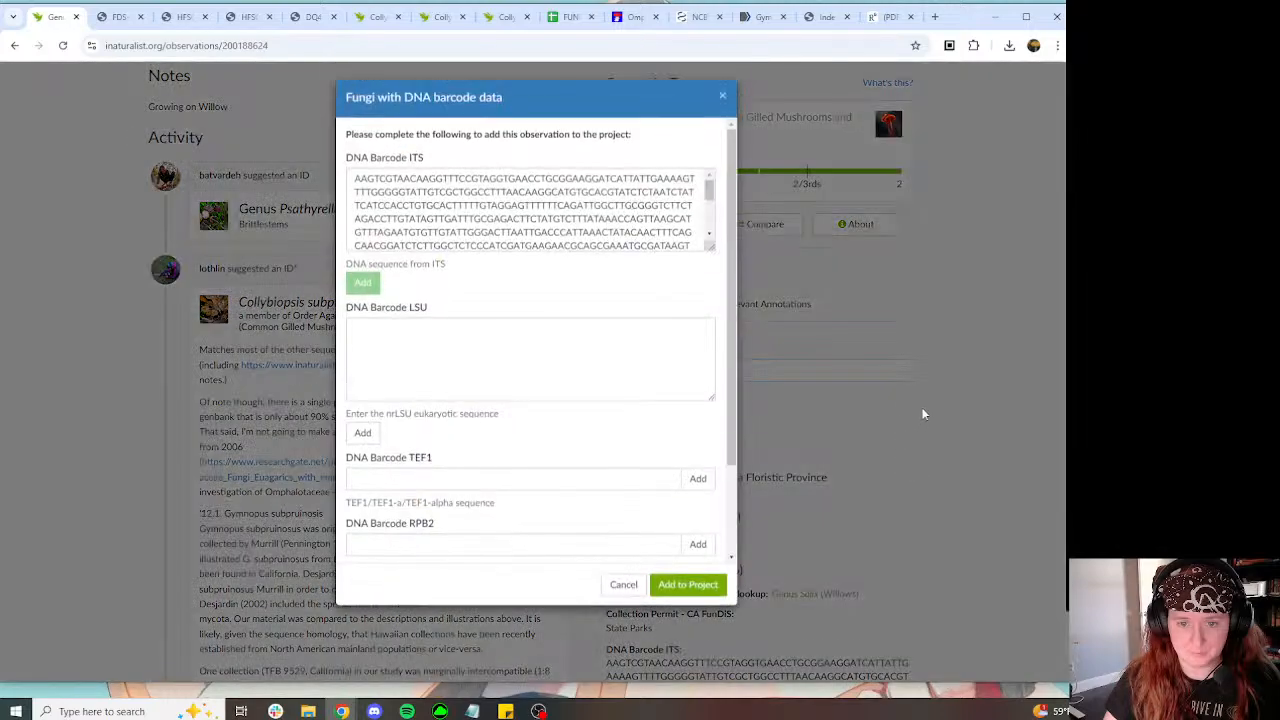
{"action": "left_click", "coordinate": [688, 586]}
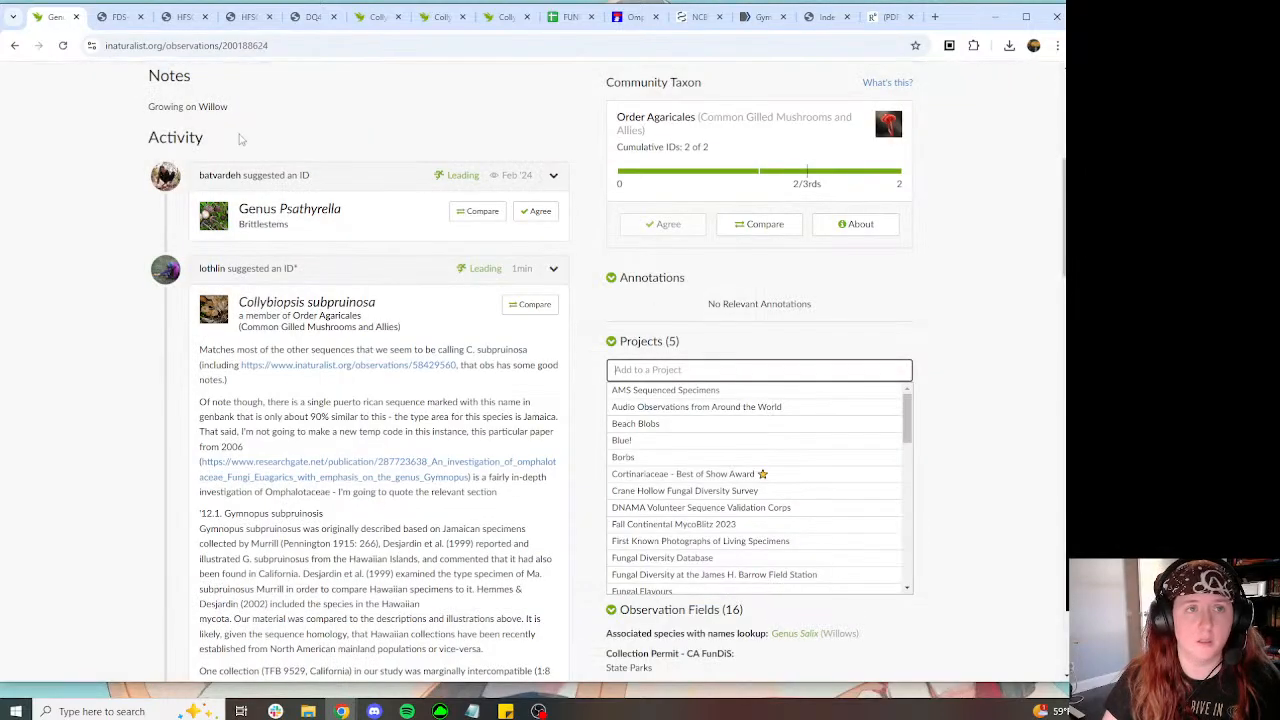
Step: Refresh the Psathyrella report from iNaturalist in MycoMap's FDS-PL38_BV03 project
{"action": "left_click", "coordinate": [115, 16]}
{"action": "scroll", "coordinate": [520, 160], "scroll_direction": "down", "scroll_amount": 4}
{"action": "scroll", "coordinate": [520, 160], "scroll_direction": "down", "scroll_amount": 4}
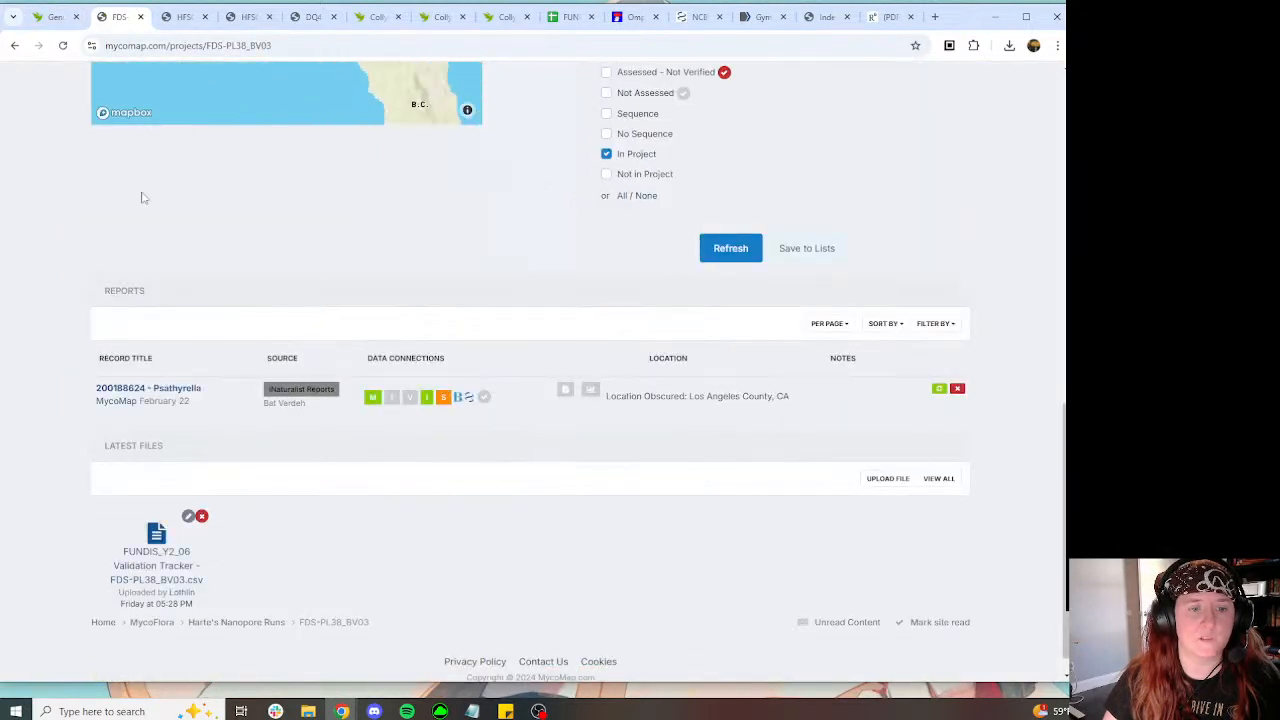
{"action": "left_click", "coordinate": [939, 388]}
Step: Close the Psathyrella-1 sequence page and the two neighbouring sequence reference pages used for the comparison
{"action": "left_click", "coordinate": [188, 12]}
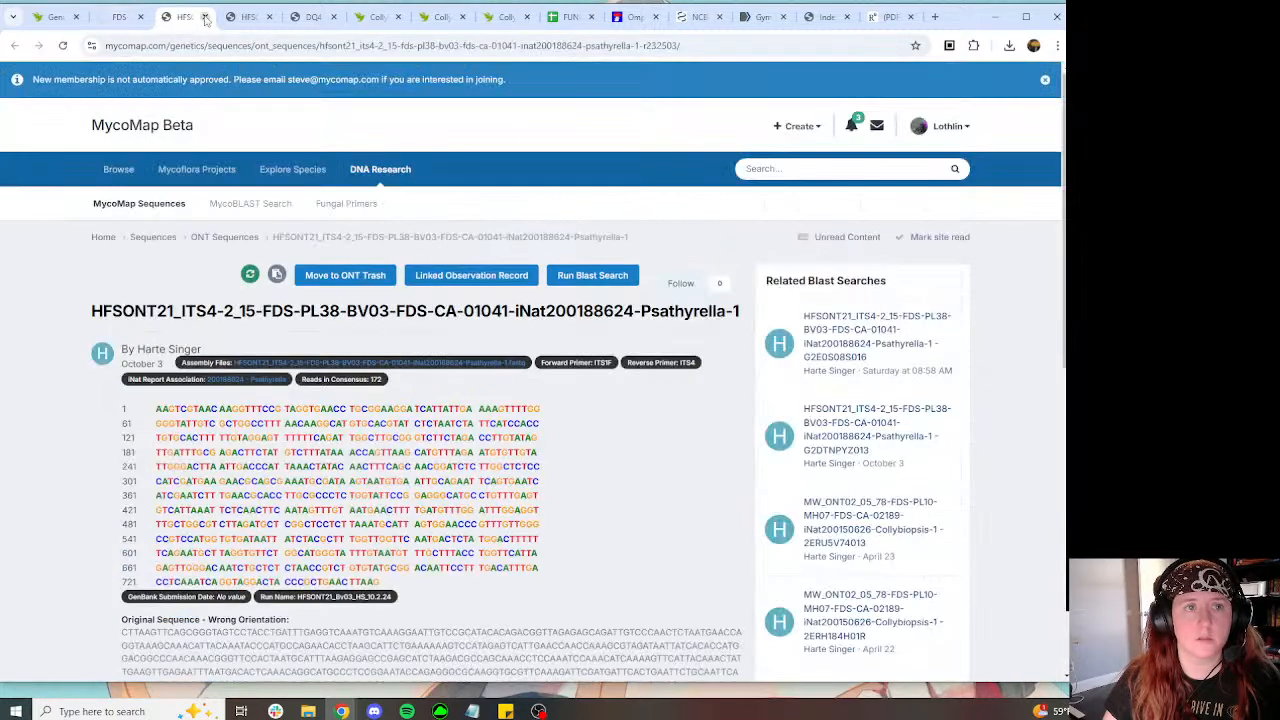
{"action": "left_click", "coordinate": [205, 17]}
{"action": "left_click", "coordinate": [205, 17]}
{"action": "left_click", "coordinate": [205, 17]}
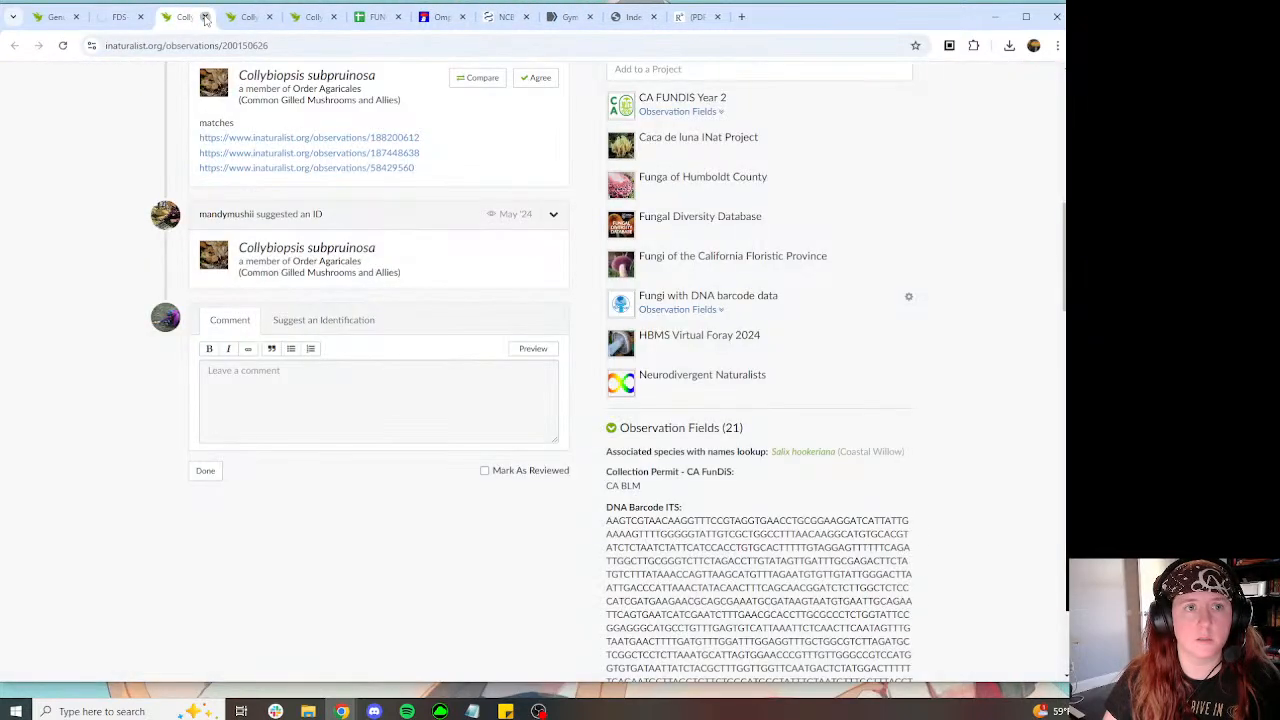
Step: Close the three Collybiopsis observation pages, the ResearchGate article and the other reference and BLAST pages, keeping the Omphalotaceae page open
{"action": "left_click", "coordinate": [205, 17]}
{"action": "left_click", "coordinate": [205, 17]}
{"action": "left_click", "coordinate": [205, 17]}
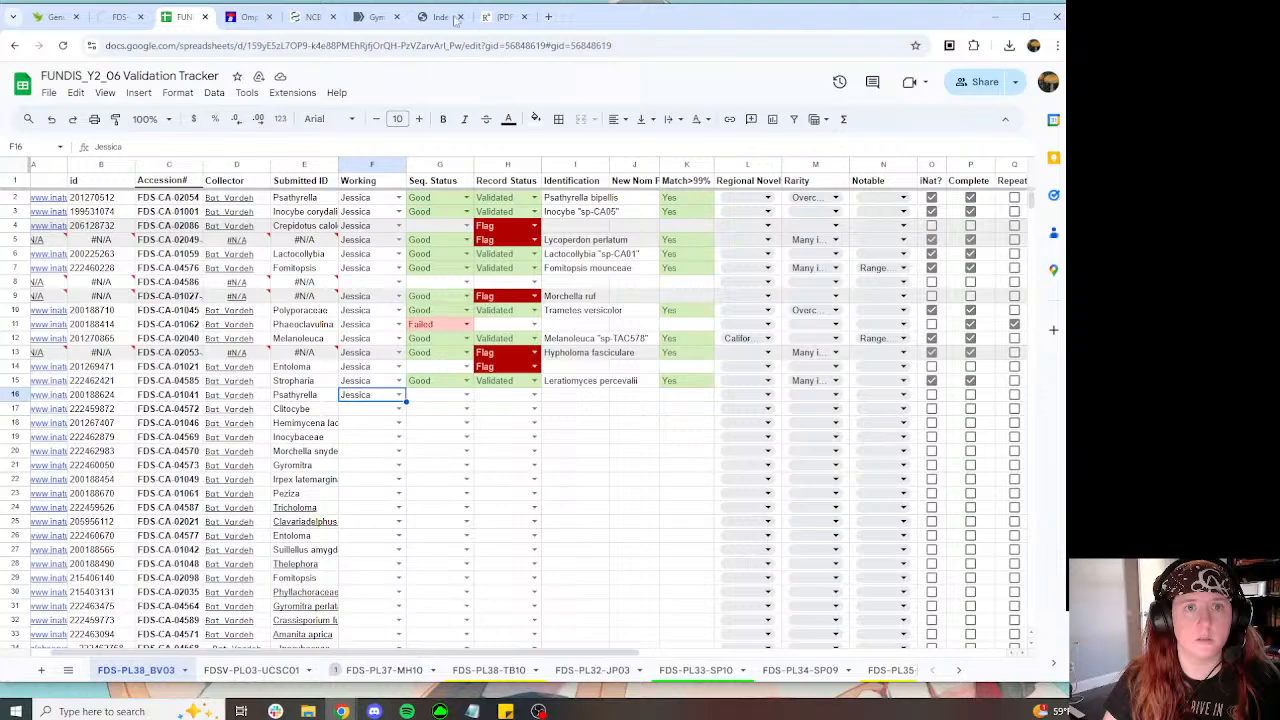
{"action": "left_click", "coordinate": [502, 17]}
{"action": "left_click", "coordinate": [640, 45]}
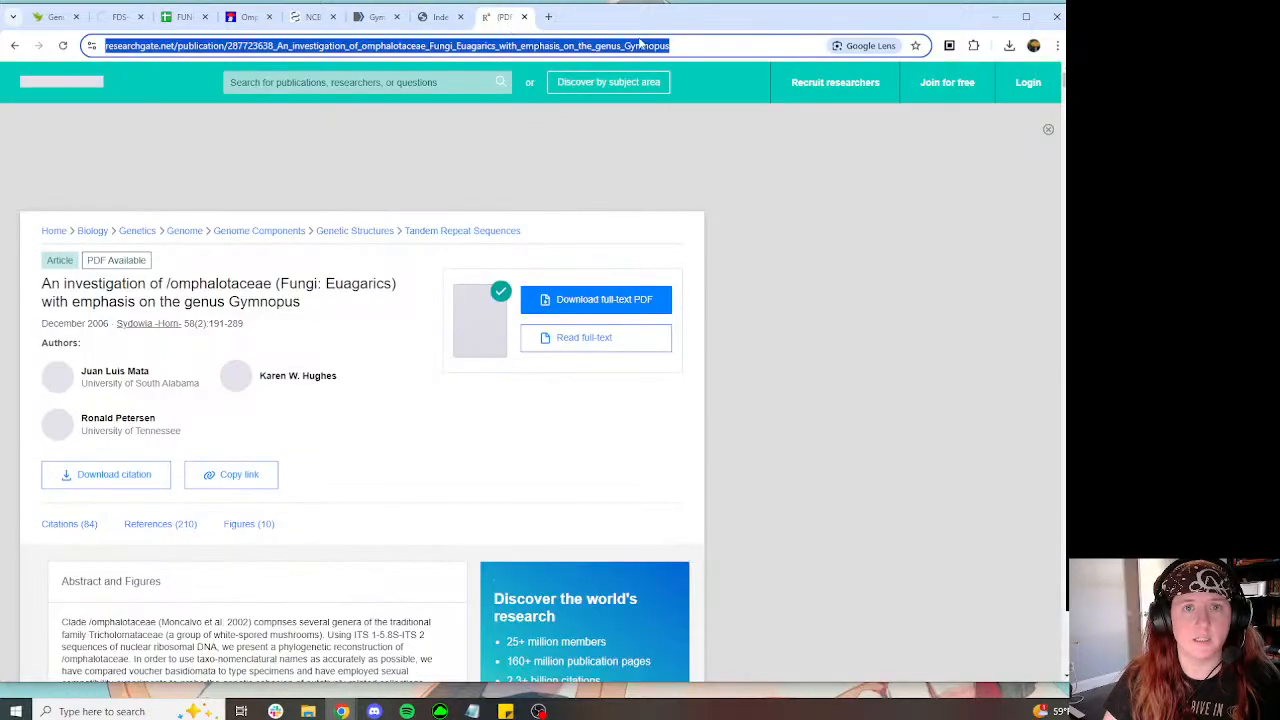
{"action": "left_click", "coordinate": [523, 17]}
{"action": "left_click", "coordinate": [523, 17]}
{"action": "left_click", "coordinate": [523, 17]}
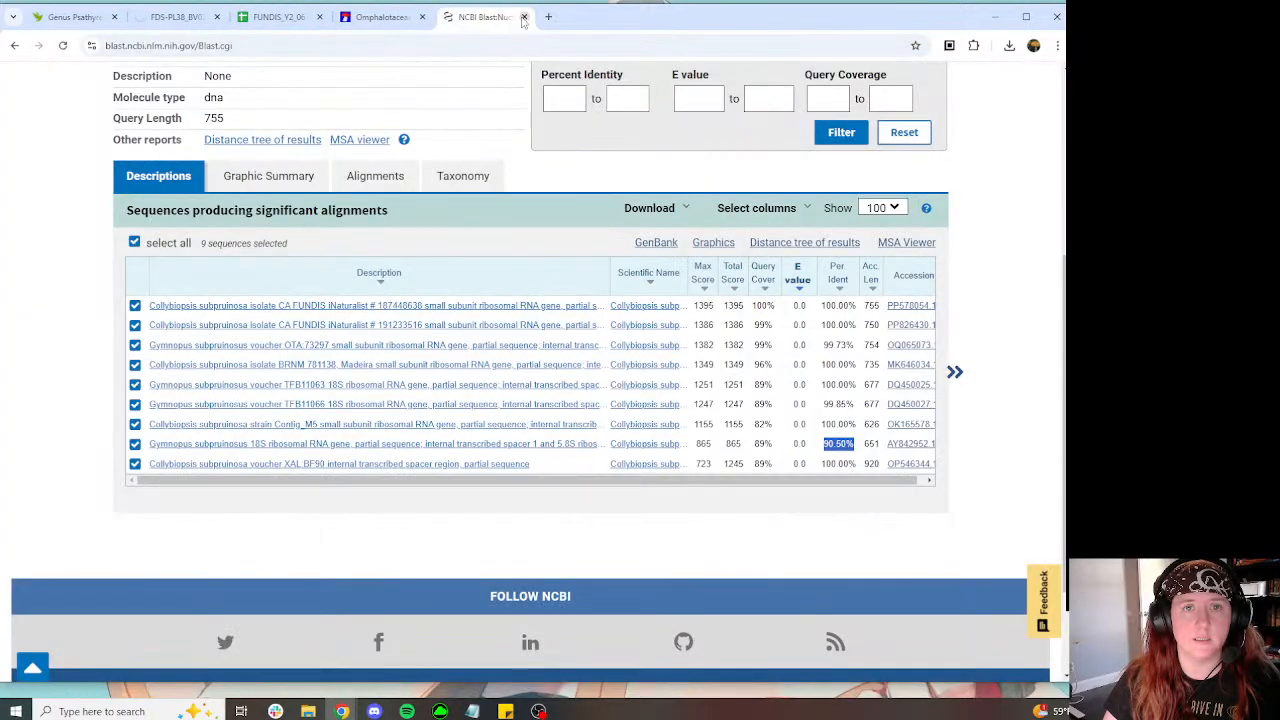
{"action": "left_click", "coordinate": [523, 17]}
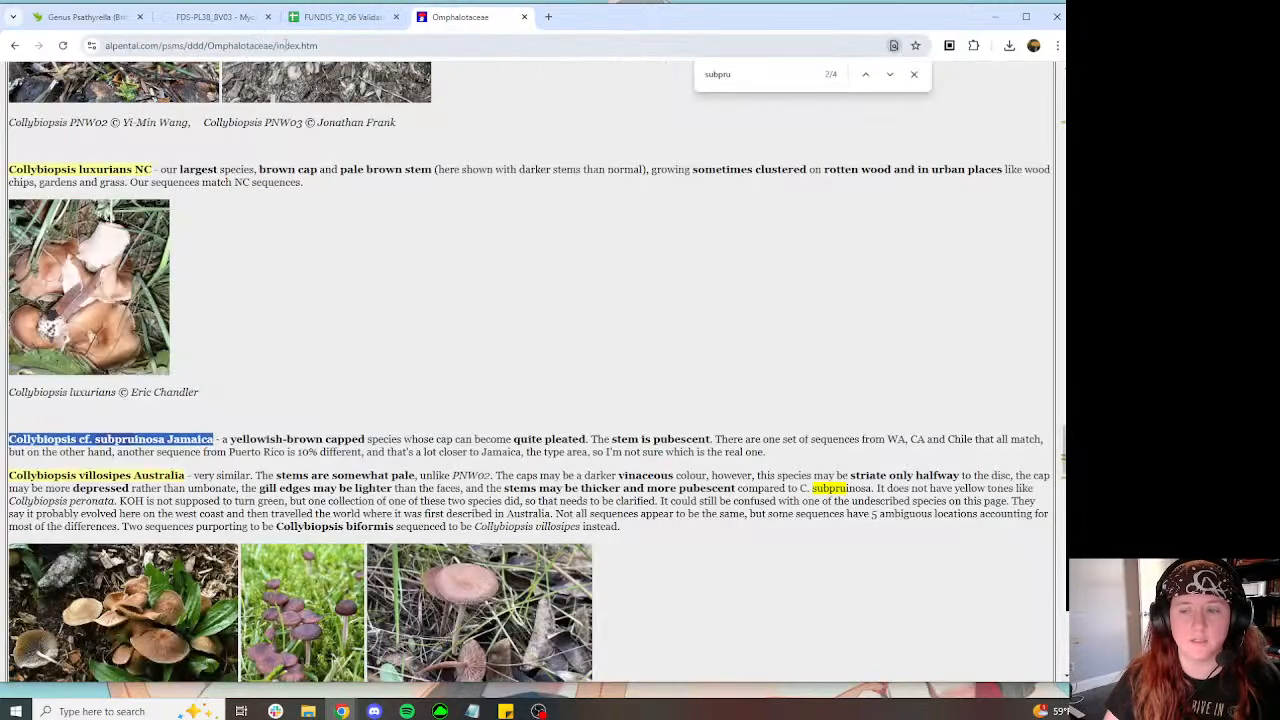
Step: Set the Psathyrella FDS-CA-01041 row in the validation tracker to sequence status Good and record status Validated
{"action": "left_click", "coordinate": [90, 17]}
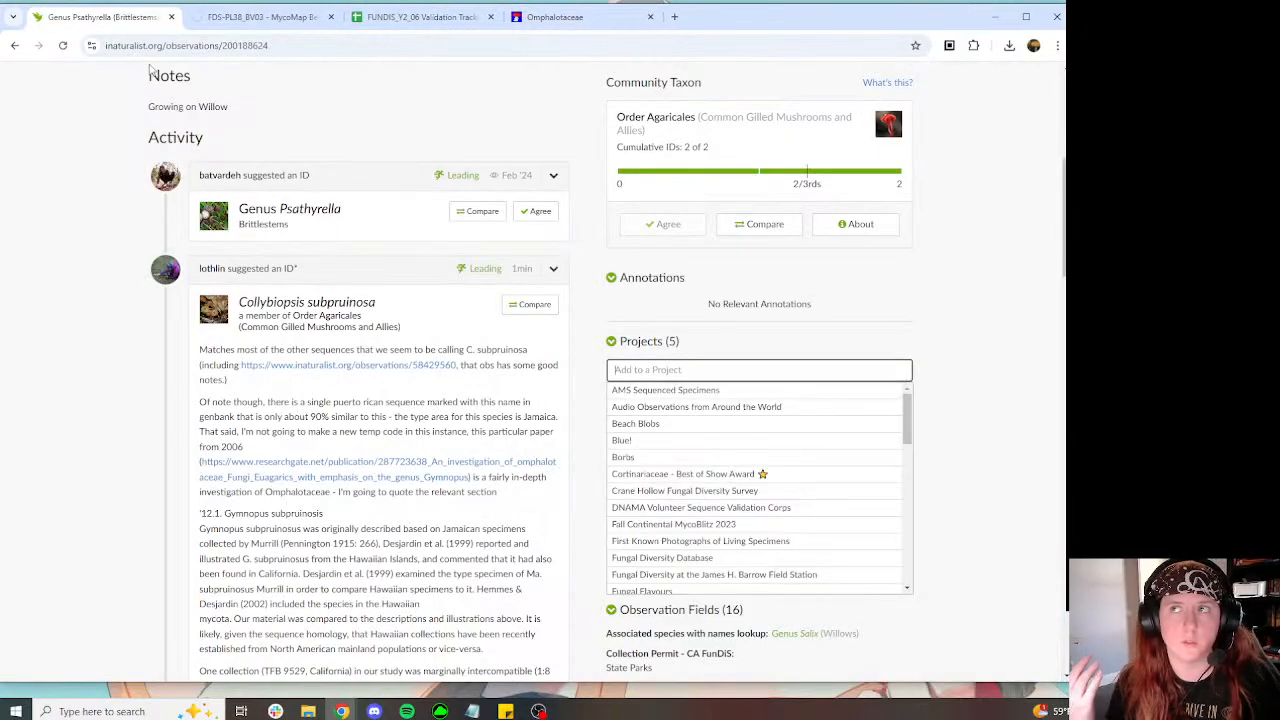
{"action": "scroll", "coordinate": [421, 364], "scroll_direction": "down", "scroll_amount": 5}
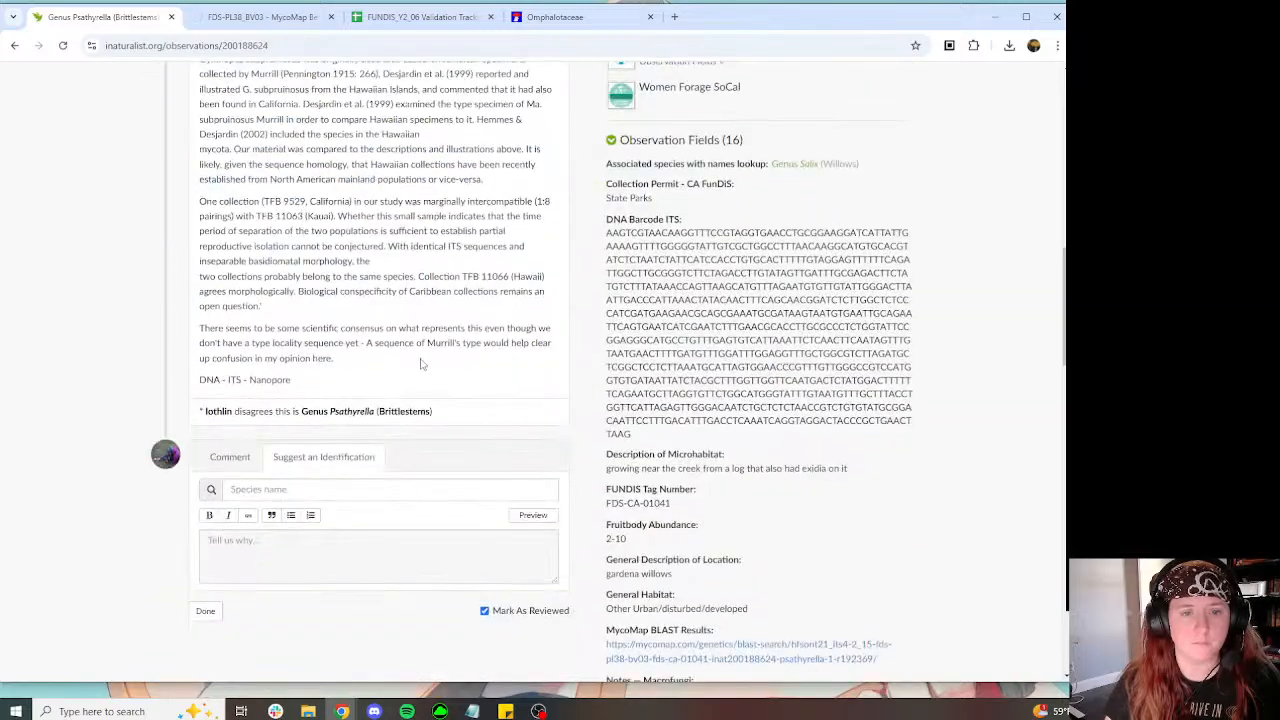
{"action": "scroll", "coordinate": [421, 364], "scroll_direction": "up", "scroll_amount": 10}
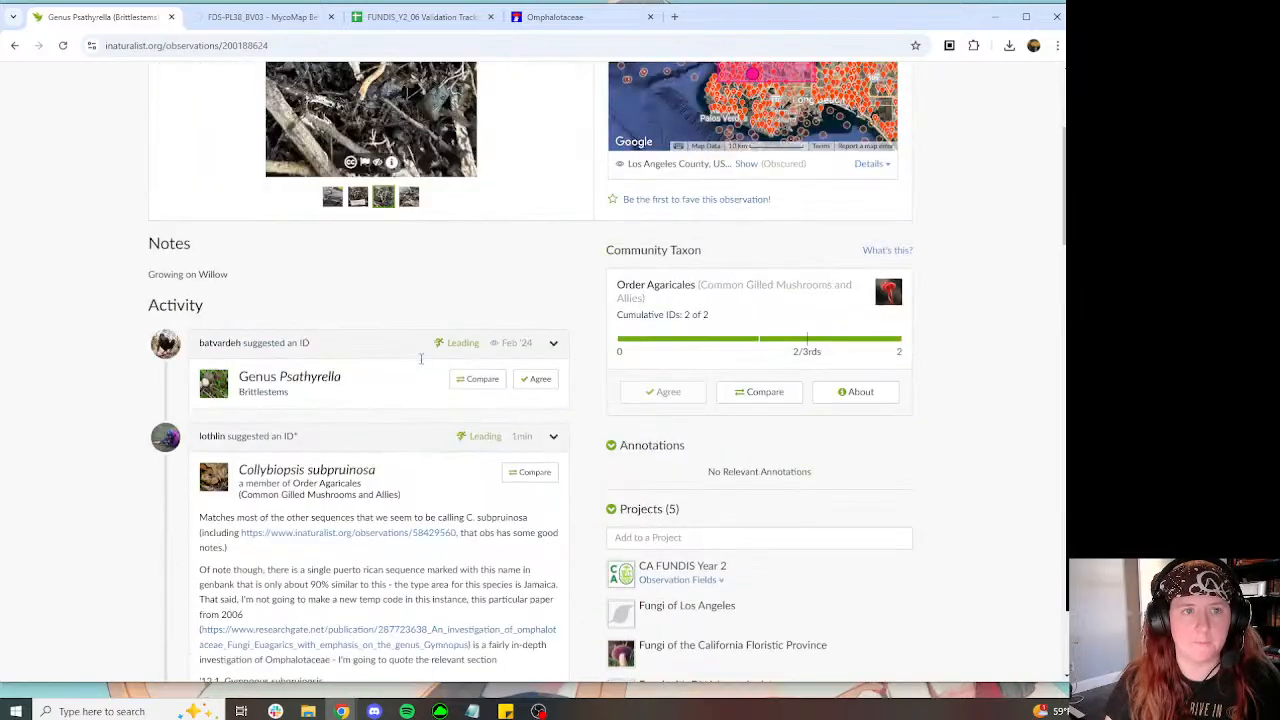
{"action": "scroll", "coordinate": [421, 364], "scroll_direction": "up", "scroll_amount": 3}
{"action": "key", "text": "ctrl+3"}
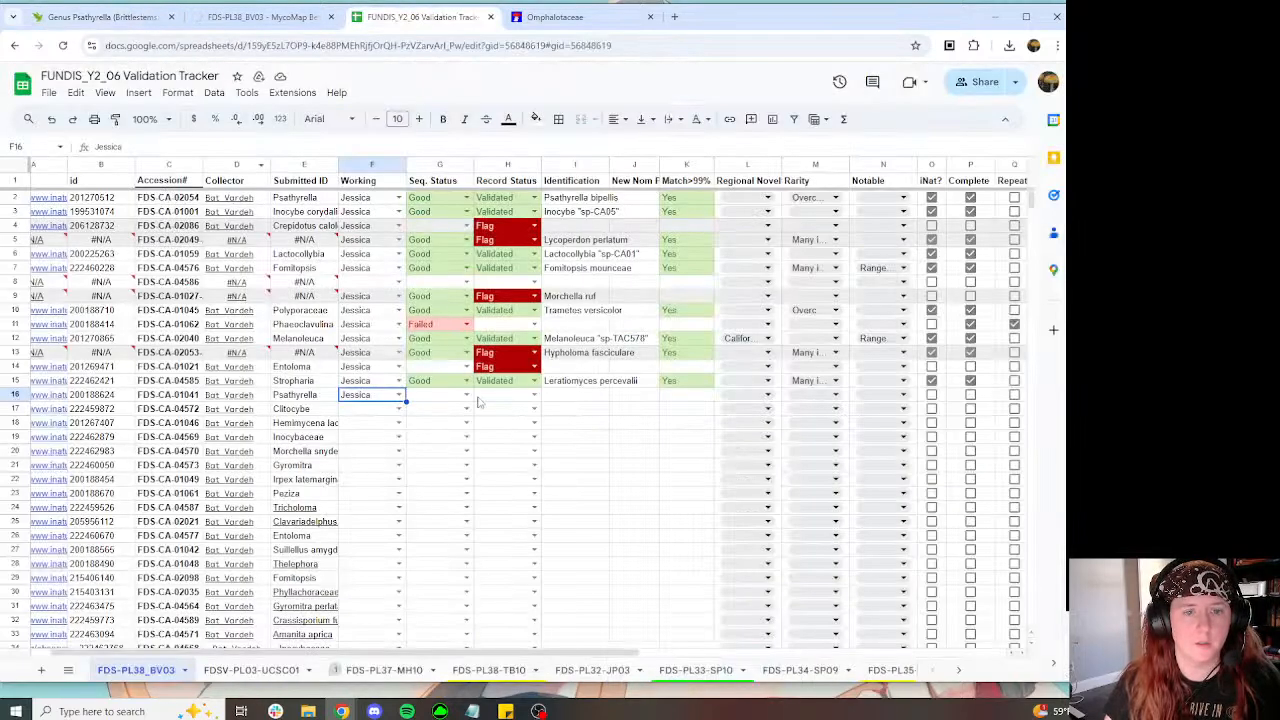
{"action": "key", "text": "Tab"}
{"action": "key", "text": "Return"}
{"action": "key", "text": "Return"}
{"action": "key", "text": "Tab"}
{"action": "key", "text": "Return"}
{"action": "key", "text": "Return"}
{"action": "key", "text": "Tab"}
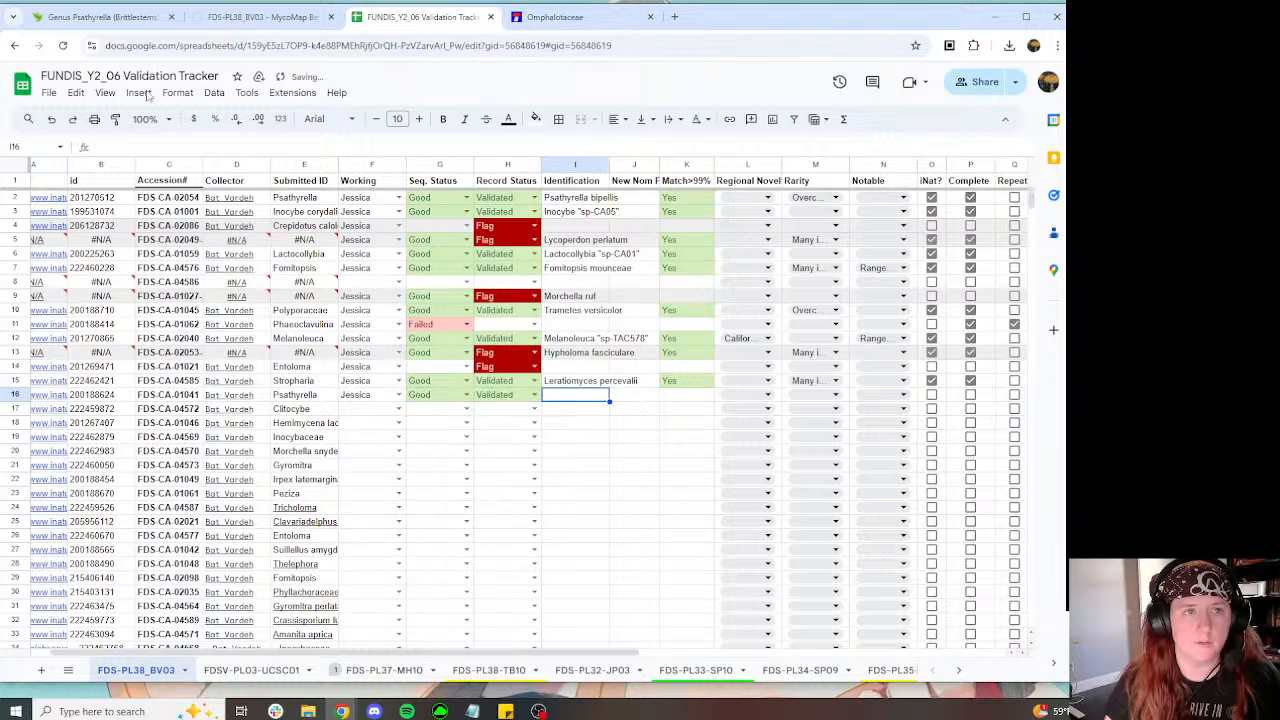
Step: Copy Collybiopsis subpruinosa from the iNaturalist identification into the tracker row's Identification cell and set Match>99% to Yes
{"action": "key", "text": "ctrl+1"}
{"action": "scroll", "coordinate": [391, 277], "scroll_direction": "down", "scroll_amount": 5}
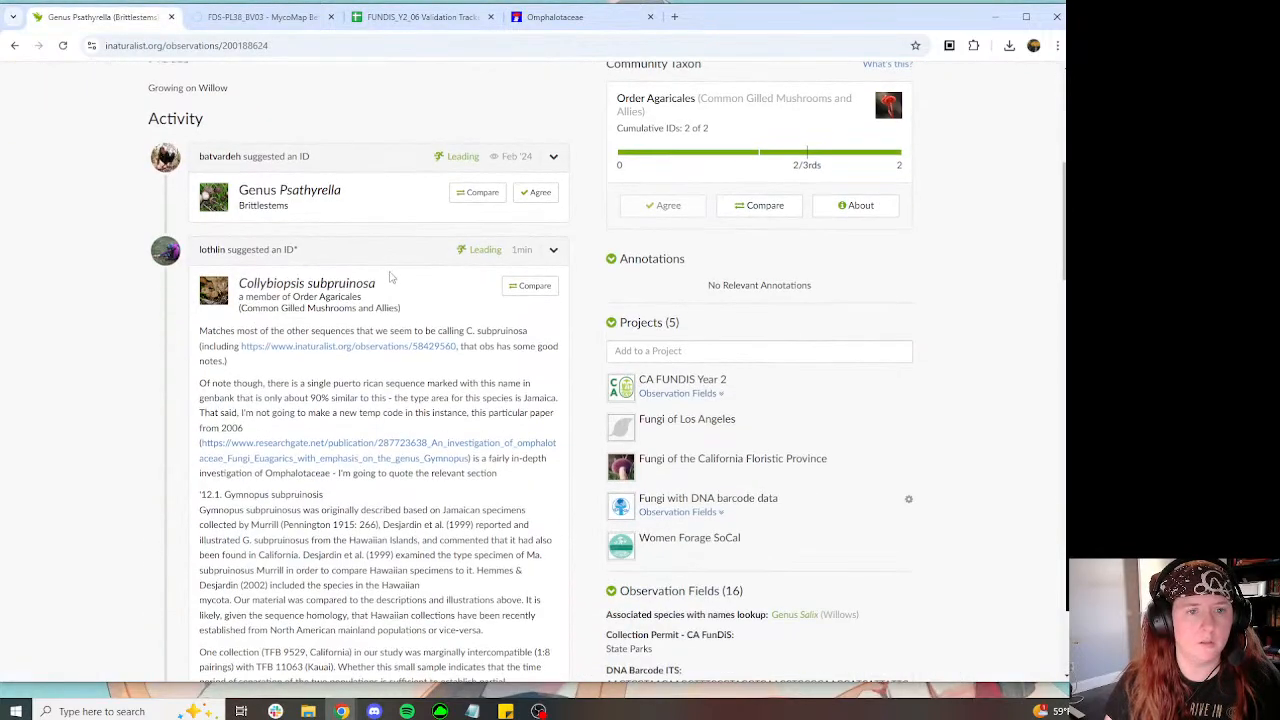
{"action": "left_click_drag", "start_coordinate": [384, 283], "coordinate": [237, 280]}
{"action": "key", "text": "ctrl+c"}
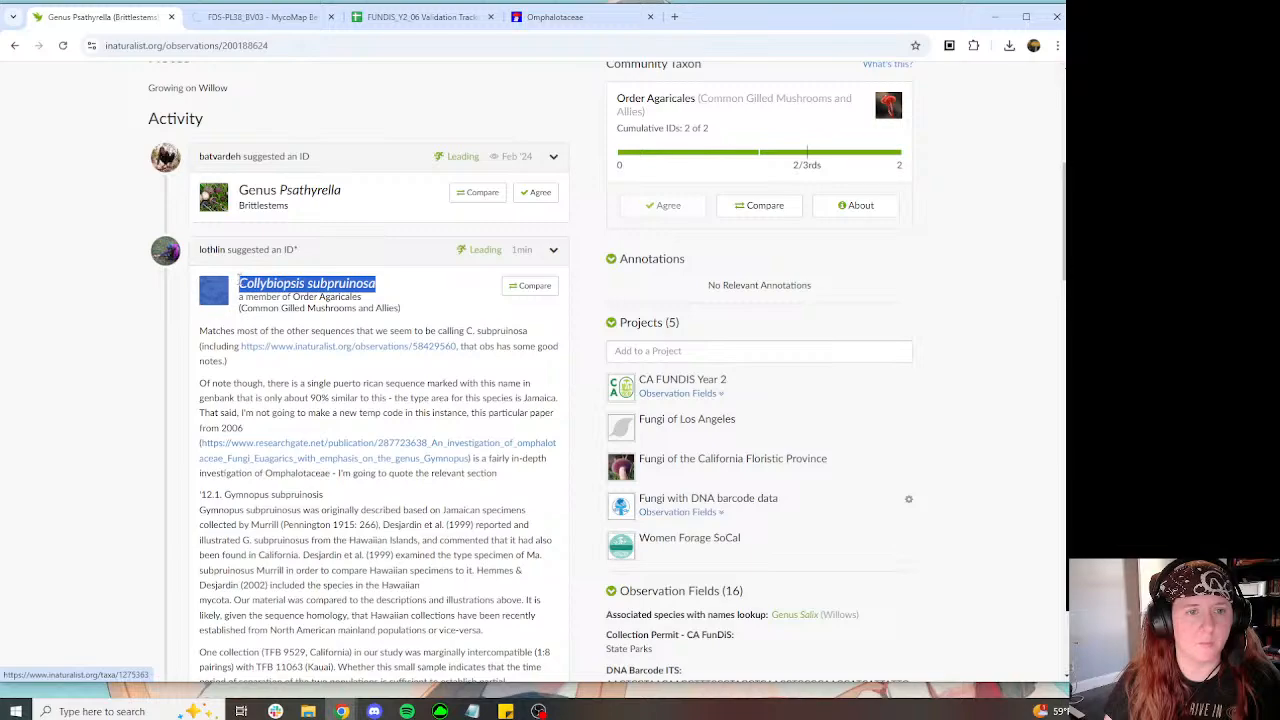
{"action": "left_click", "coordinate": [400, 20]}
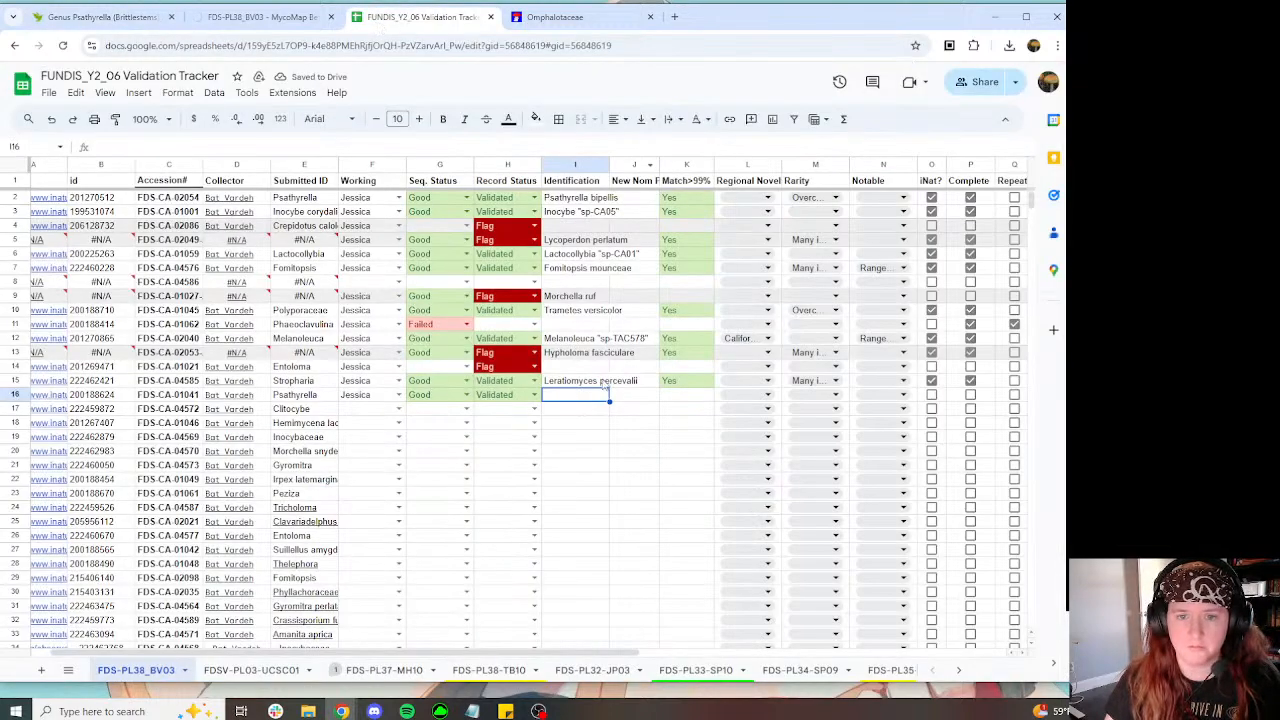
{"action": "key", "text": "ctrl+v"}
{"action": "key", "text": "Tab"}
{"action": "key", "text": "Tab"}
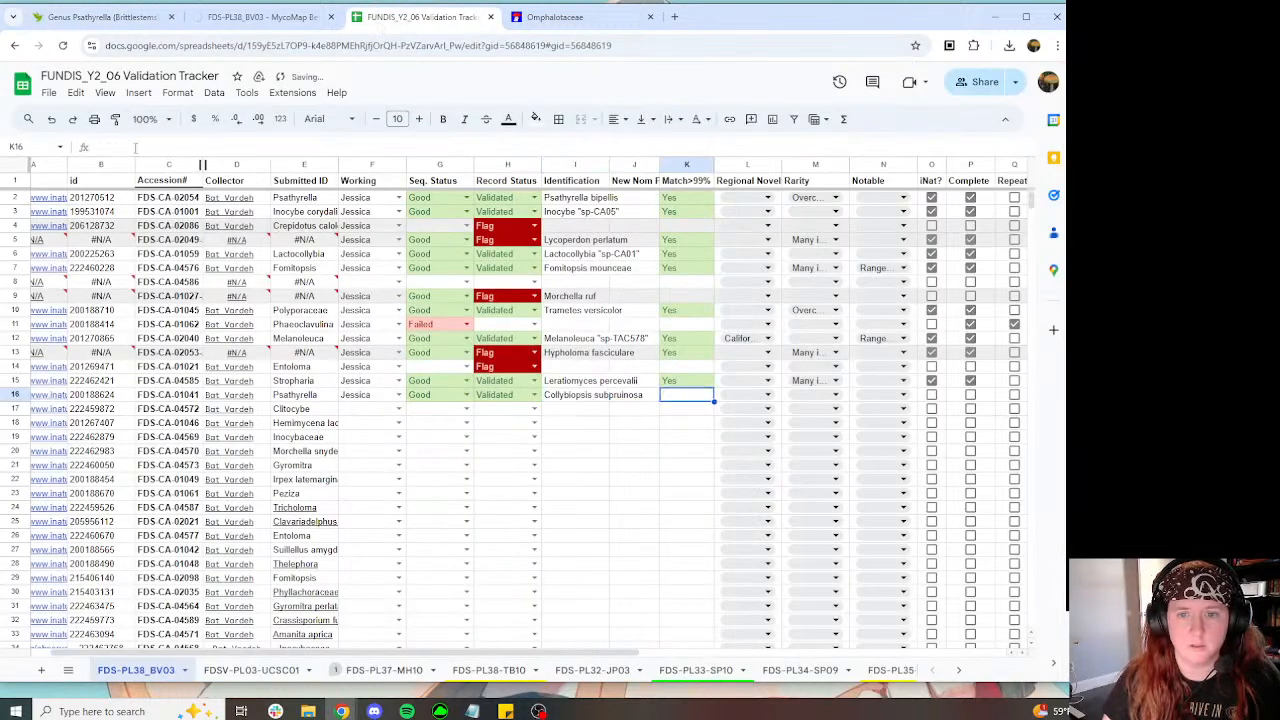
{"action": "type", "text": "y"}
{"action": "key", "text": "Tab"}
Step: Open the Collybiopsis subpruinosa taxon page from the posted identification and examine its distribution map
{"action": "left_click", "coordinate": [145, 17]}
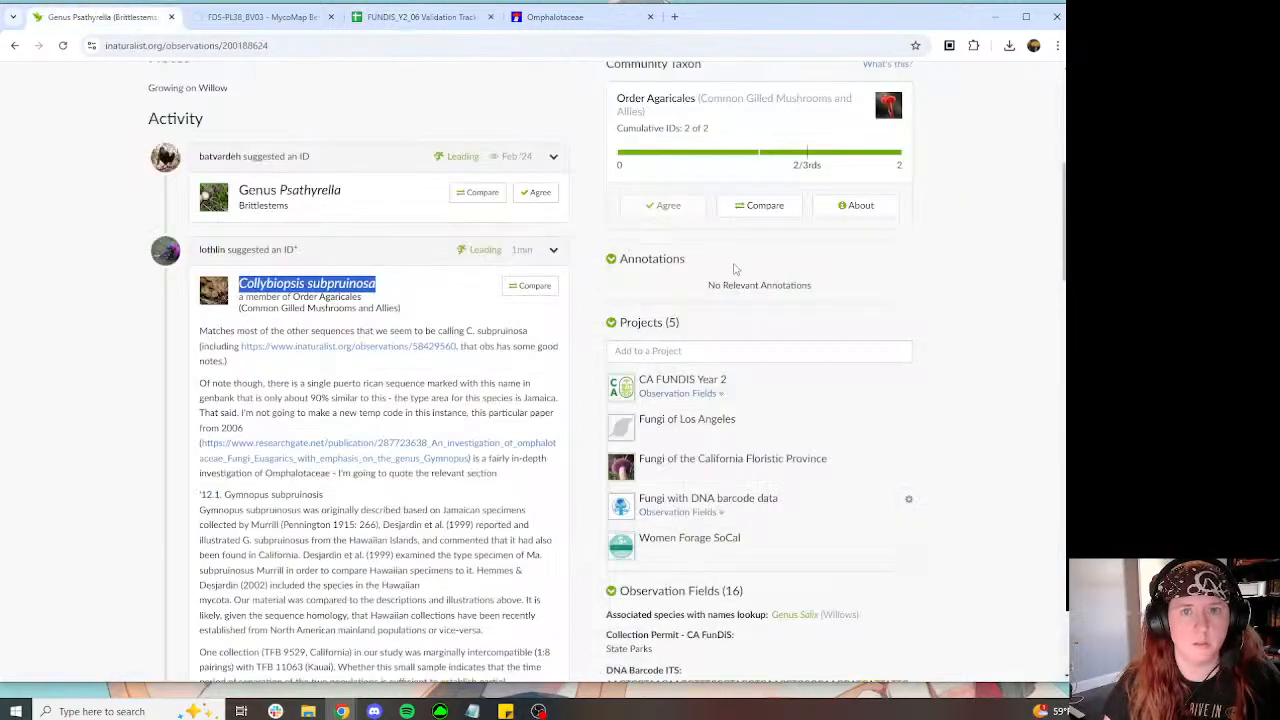
{"action": "scroll", "coordinate": [756, 280], "scroll_direction": "up", "scroll_amount": 5}
{"action": "scroll", "coordinate": [528, 346], "scroll_direction": "down", "scroll_amount": 4}
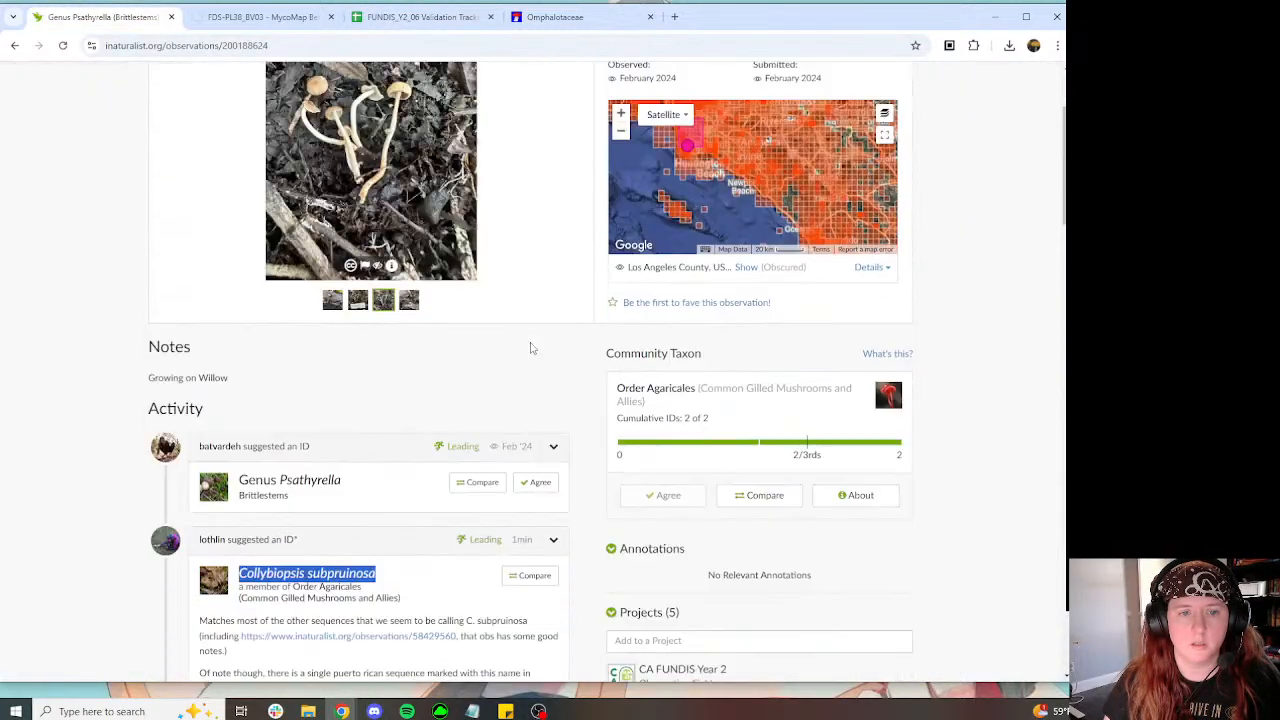
{"action": "middle_click", "coordinate": [383, 373]}
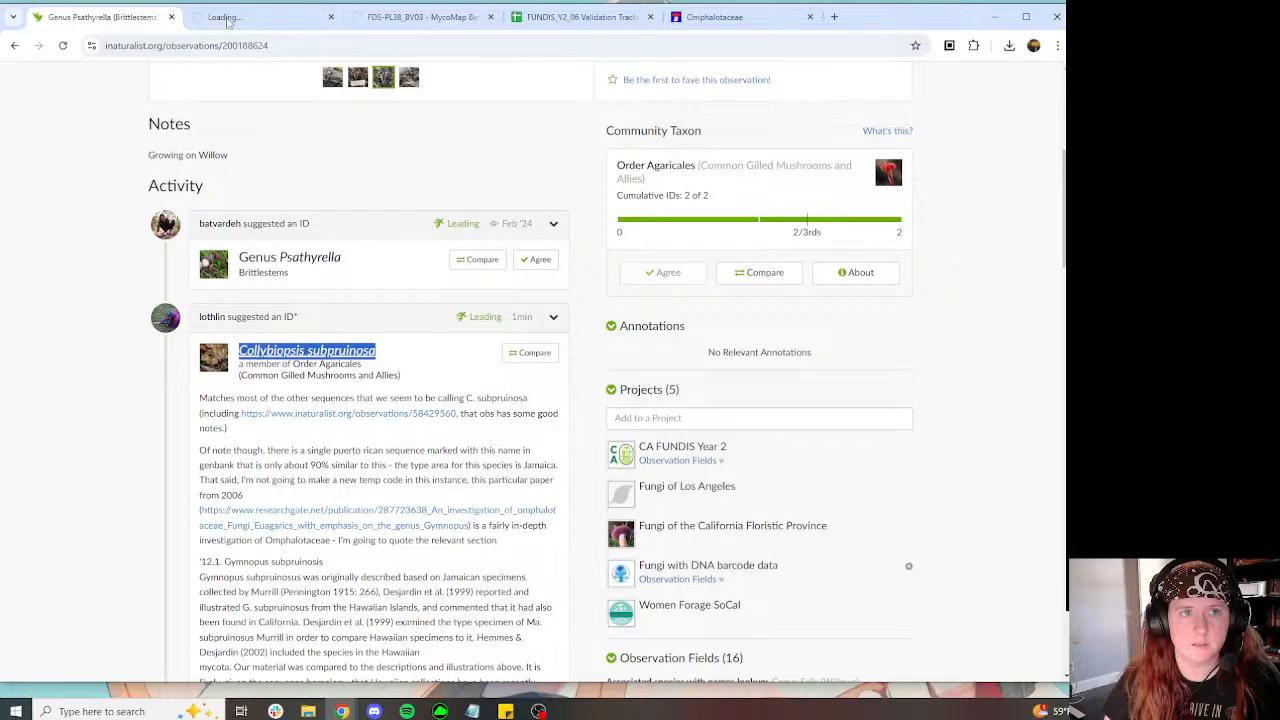
{"action": "key", "text": "ctrl+Tab"}
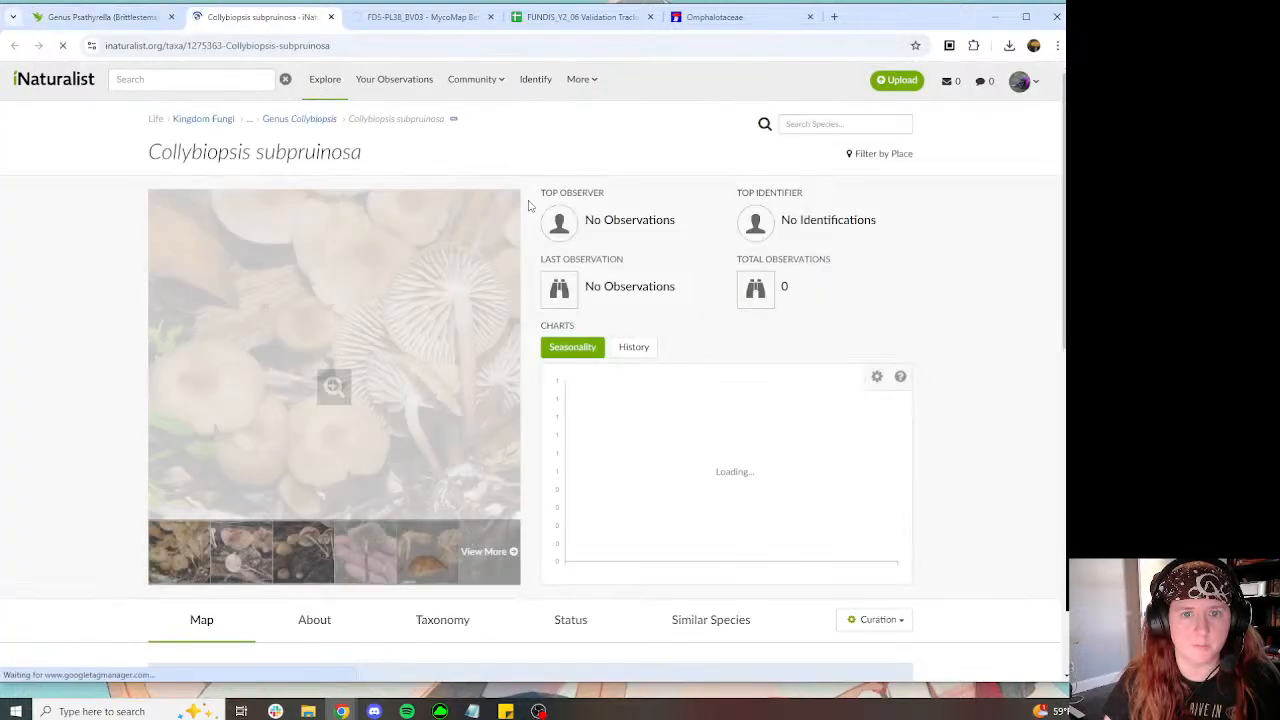
{"action": "scroll", "coordinate": [163, 218], "scroll_direction": "down", "scroll_amount": 3}
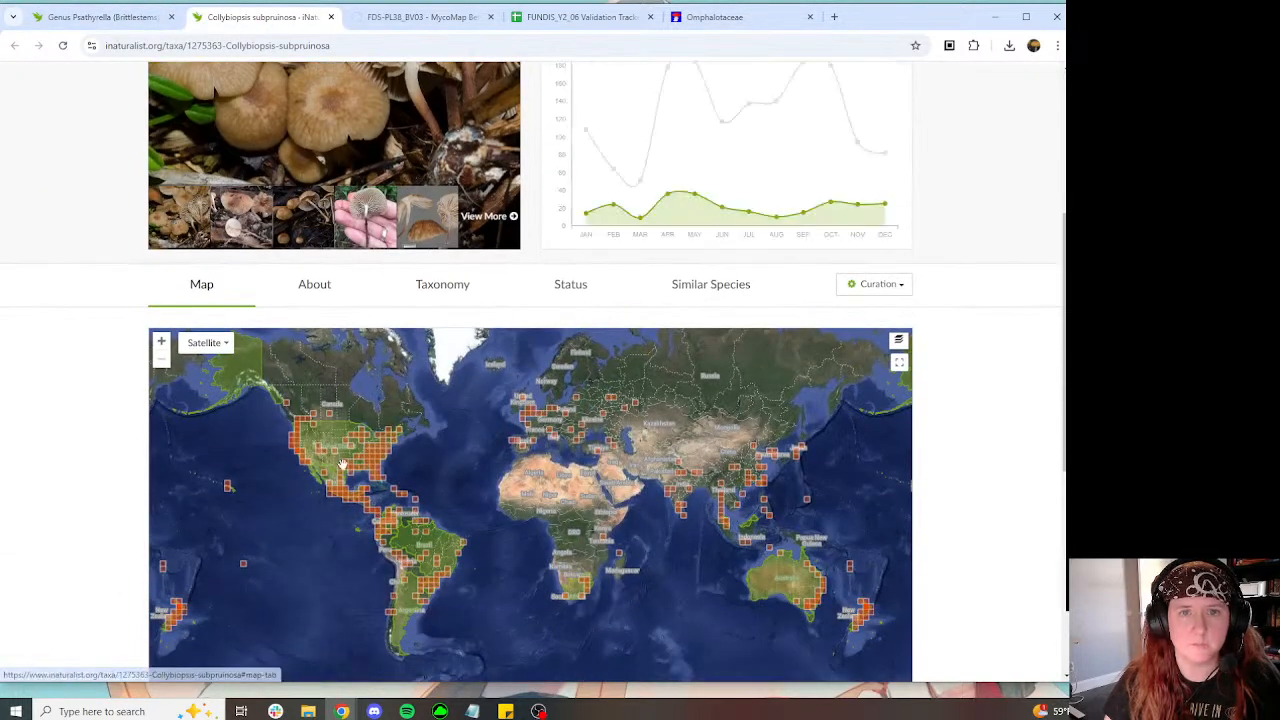
Step: Open the Psathyrella report's BLAST results from MycoMap's FDS-PL38_BV03 project on a separate page
{"action": "left_click", "coordinate": [583, 17]}
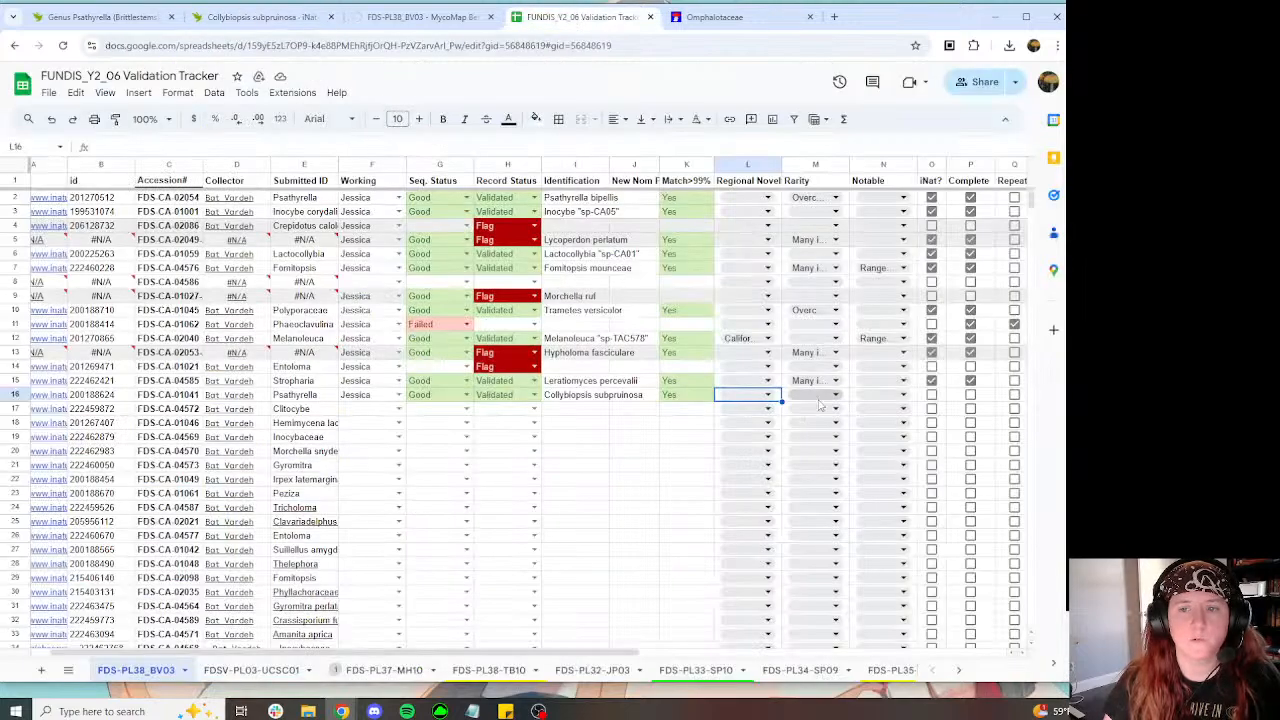
{"action": "left_click", "coordinate": [420, 17]}
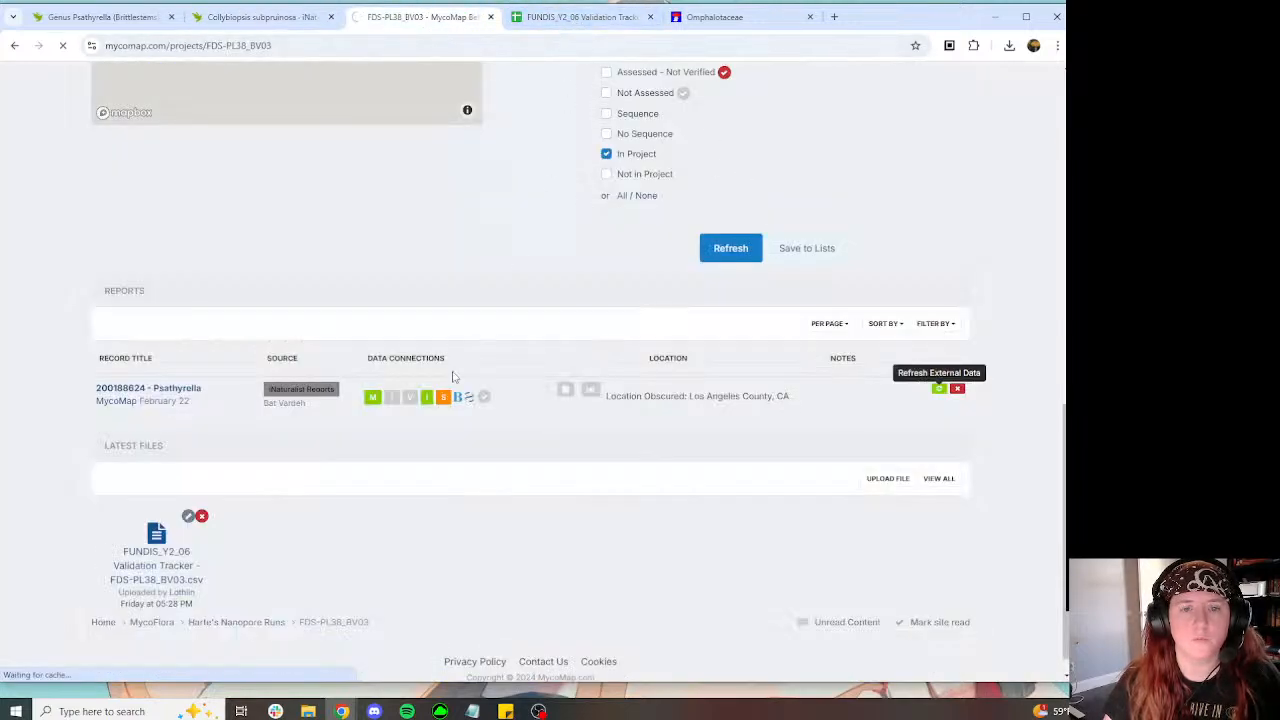
{"action": "left_click", "coordinate": [463, 399]}
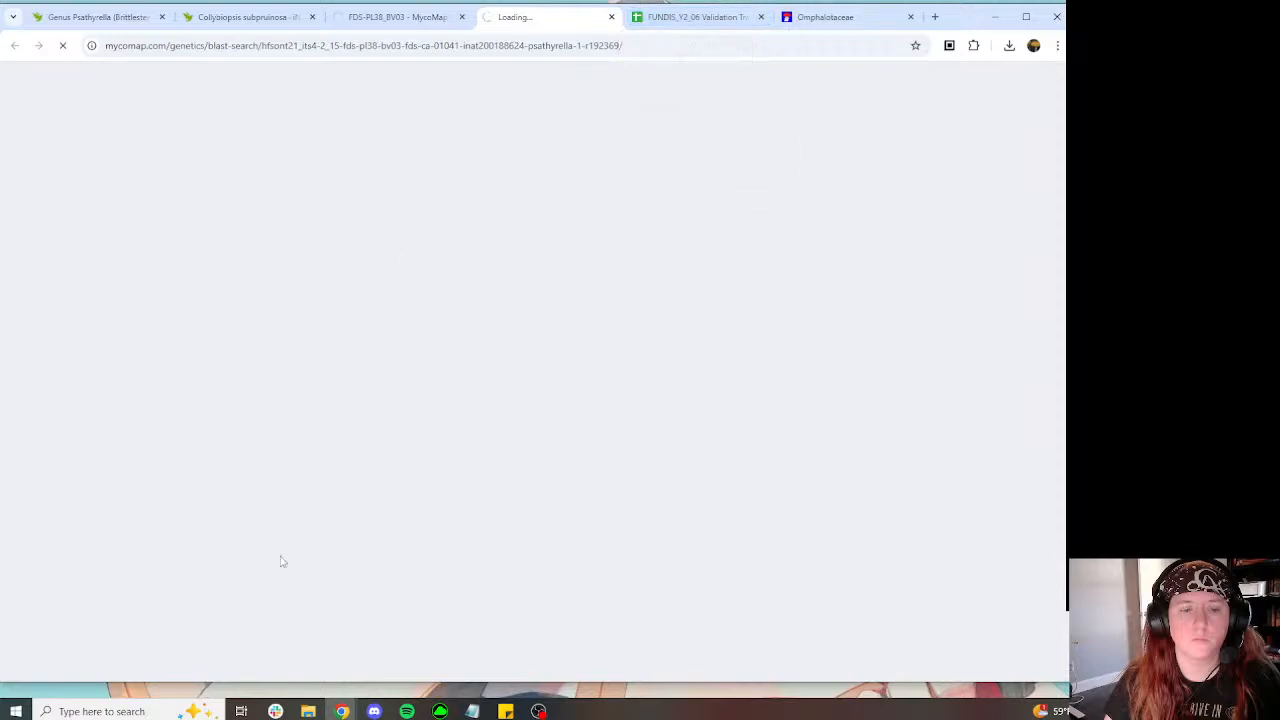
Step: Mark the Psathyrella FDS-CA-01041 row as iNat done and Complete in the validation tracker
{"action": "left_click", "coordinate": [690, 17]}
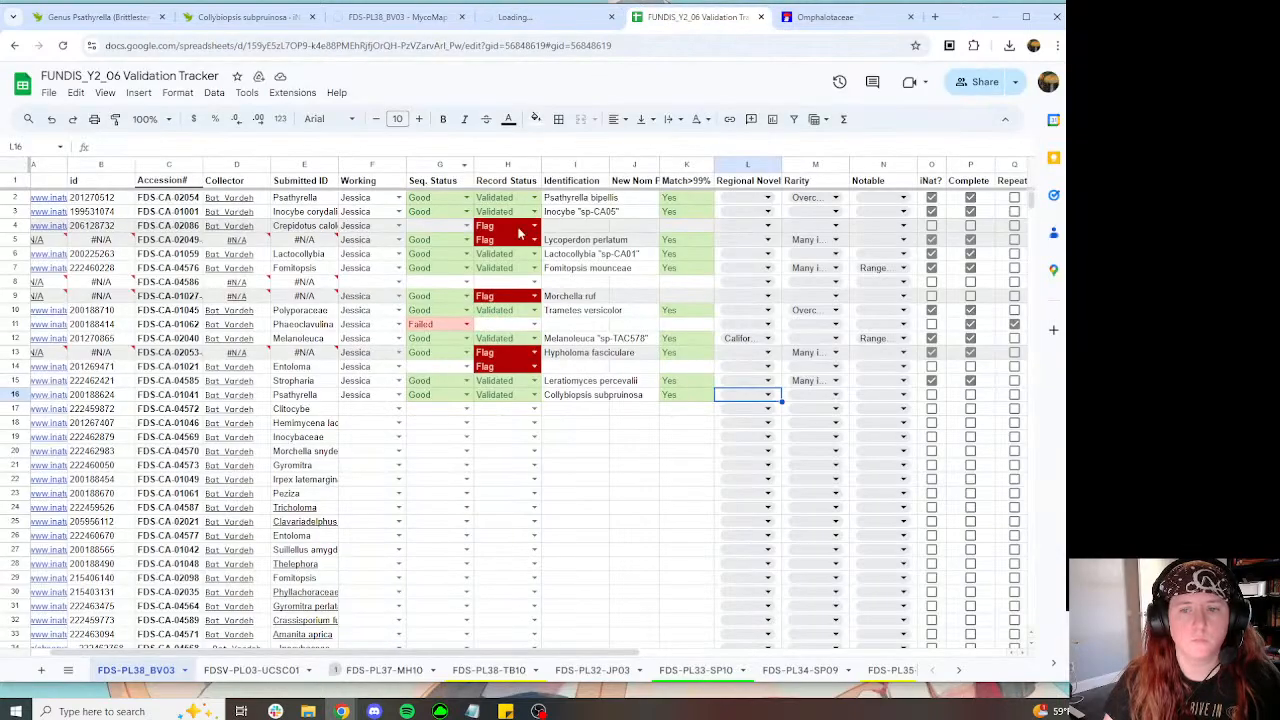
{"action": "left_click", "coordinate": [931, 394]}
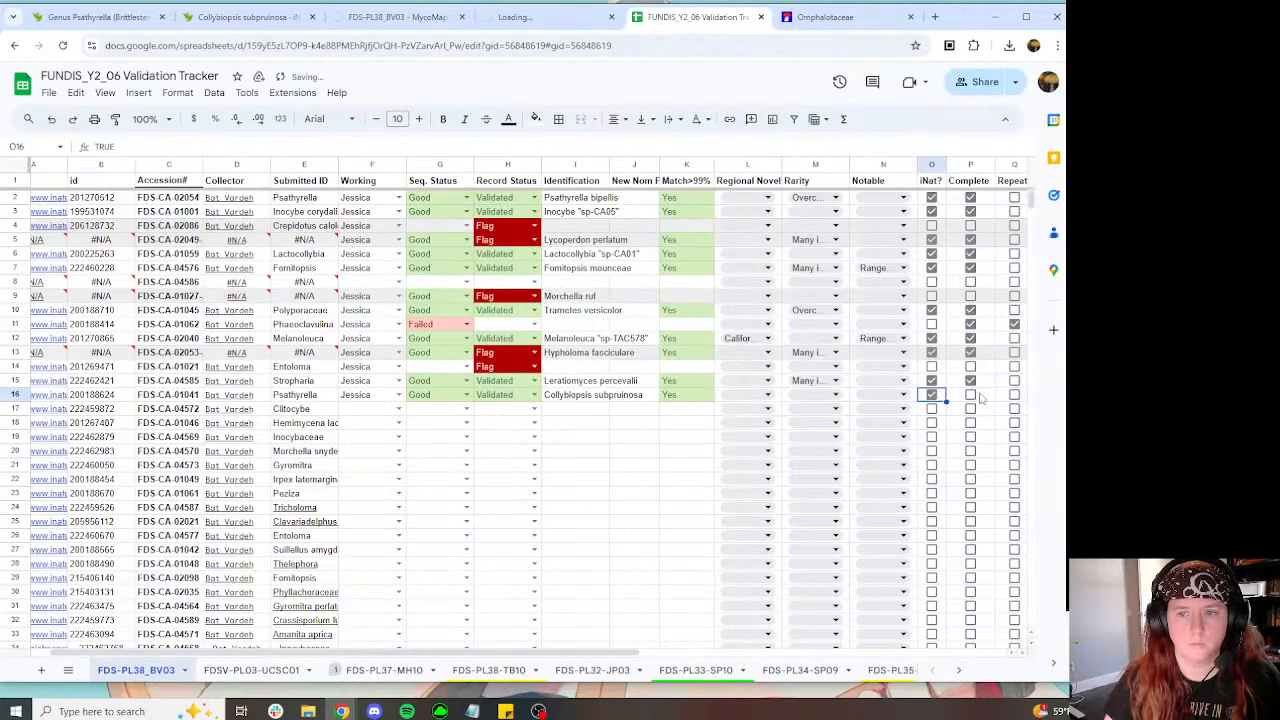
{"action": "left_click", "coordinate": [972, 395]}
{"action": "mouse_move", "coordinate": [545, 655]}
{"action": "left_mouse_down"}
{"action": "mouse_move", "coordinate": [580, 655]}
{"action": "mouse_move", "coordinate": [551, 652]}
{"action": "left_mouse_up"}
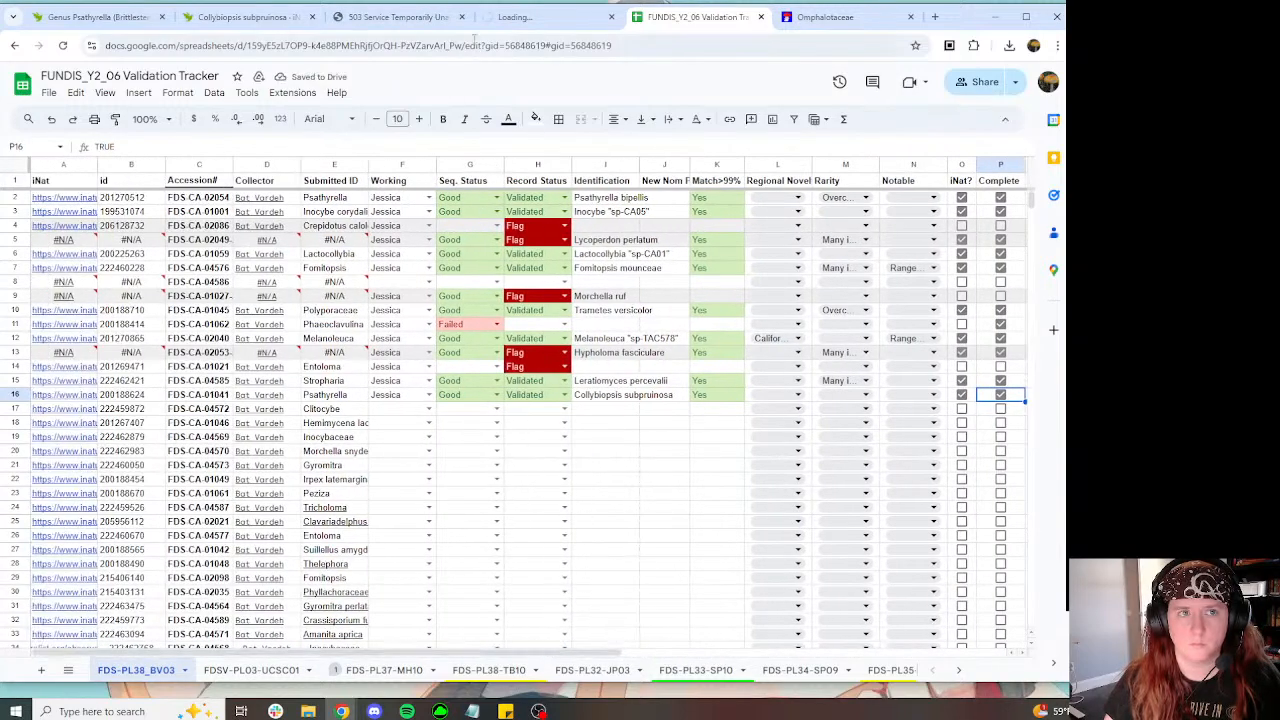
Step: Reload the MycoMap page that refreshes the Psathyrella report's external data
{"action": "left_click", "coordinate": [400, 17]}
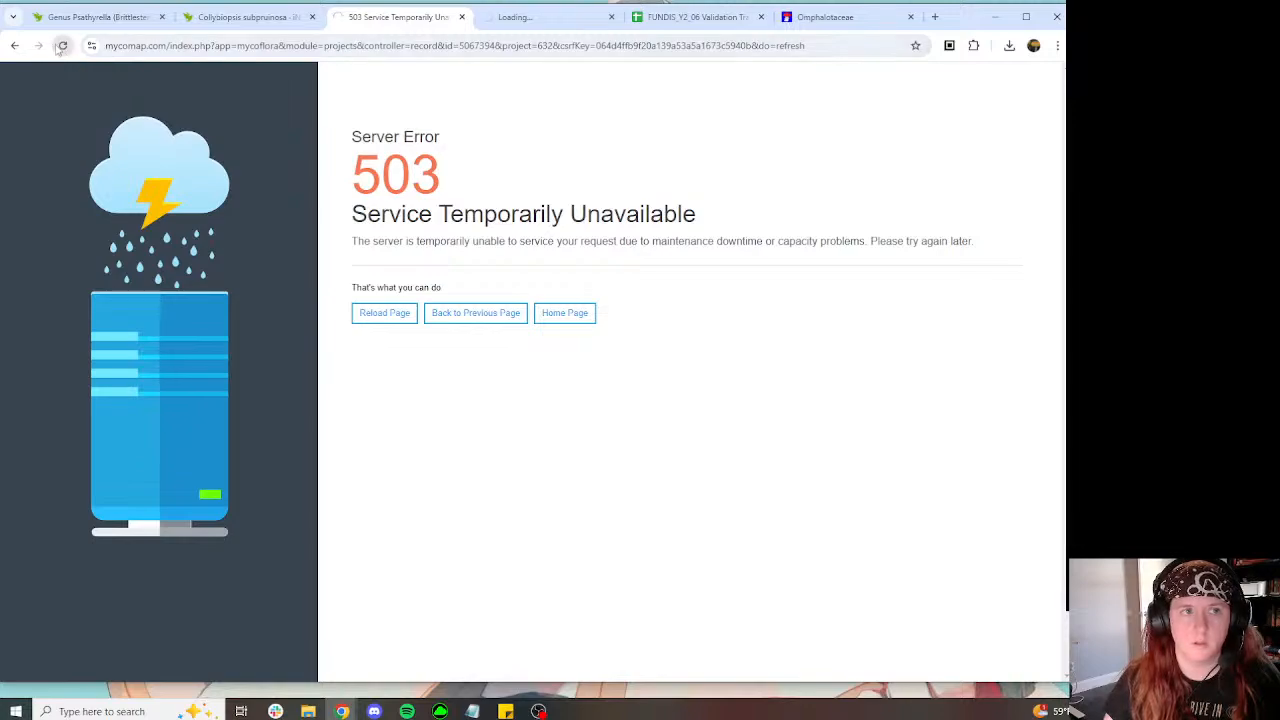
{"action": "left_click", "coordinate": [61, 46]}
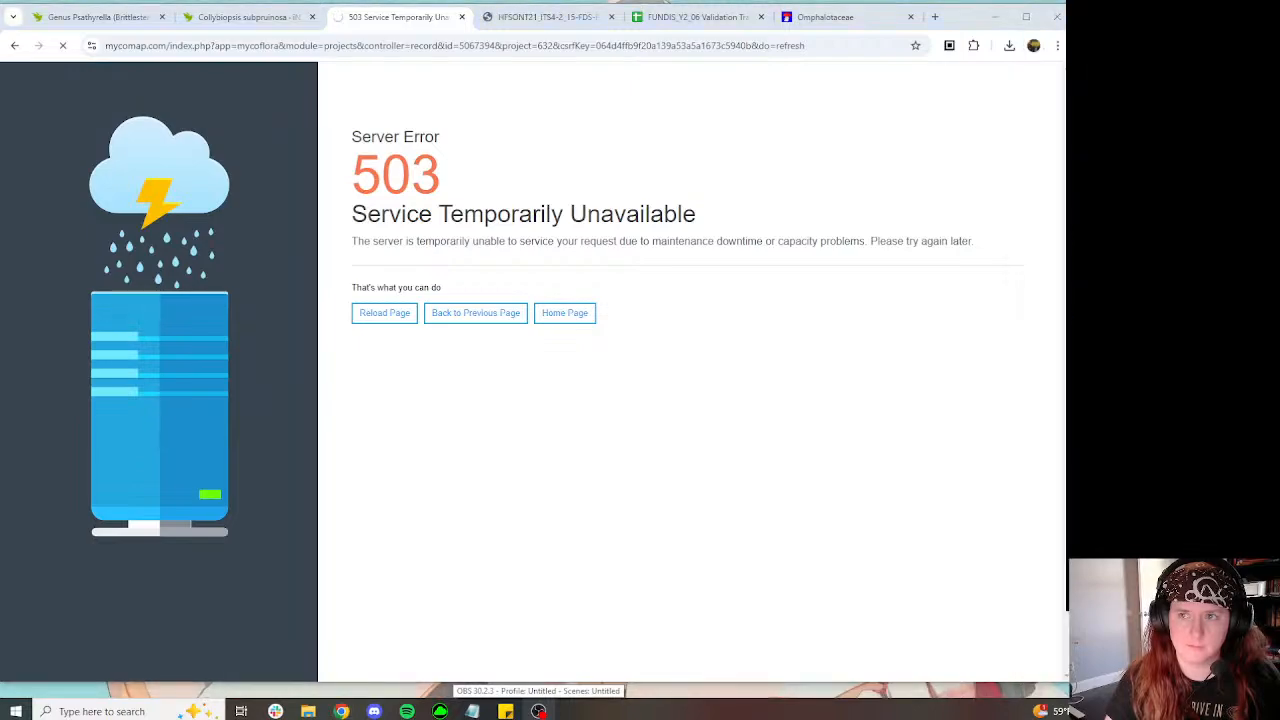
{"action": "key", "text": "super+a"}
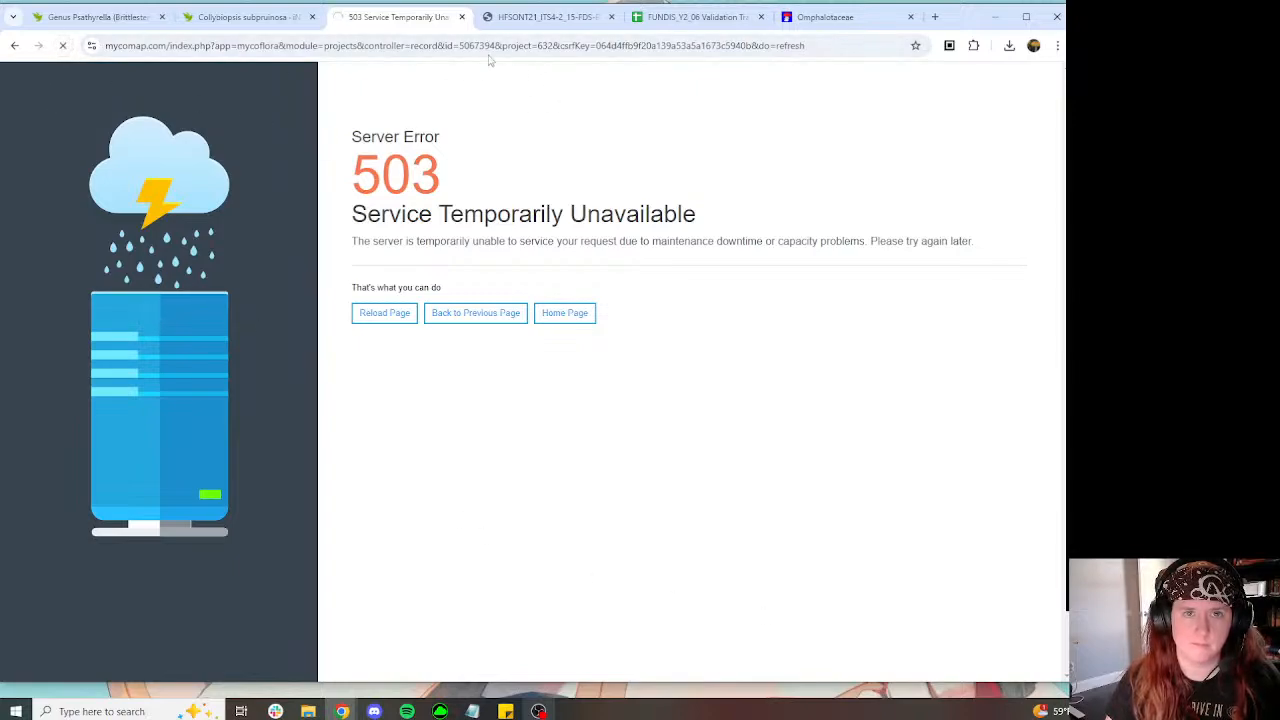
Step: Examine the Psathyrella-1 NCBI and MycoBLAST results, expanding the MycoBLAST hits to compare their names, locations and identity values
{"action": "left_click", "coordinate": [548, 17]}
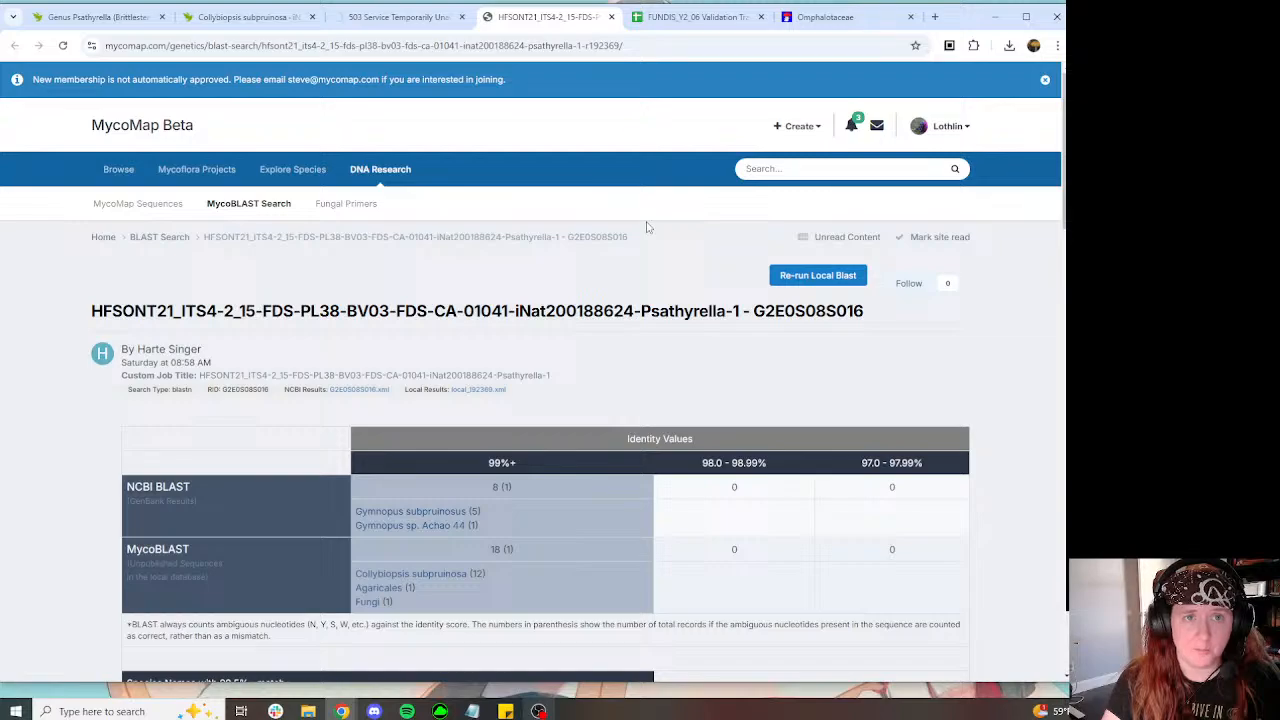
{"action": "scroll", "coordinate": [646, 228], "scroll_direction": "down", "scroll_amount": 15}
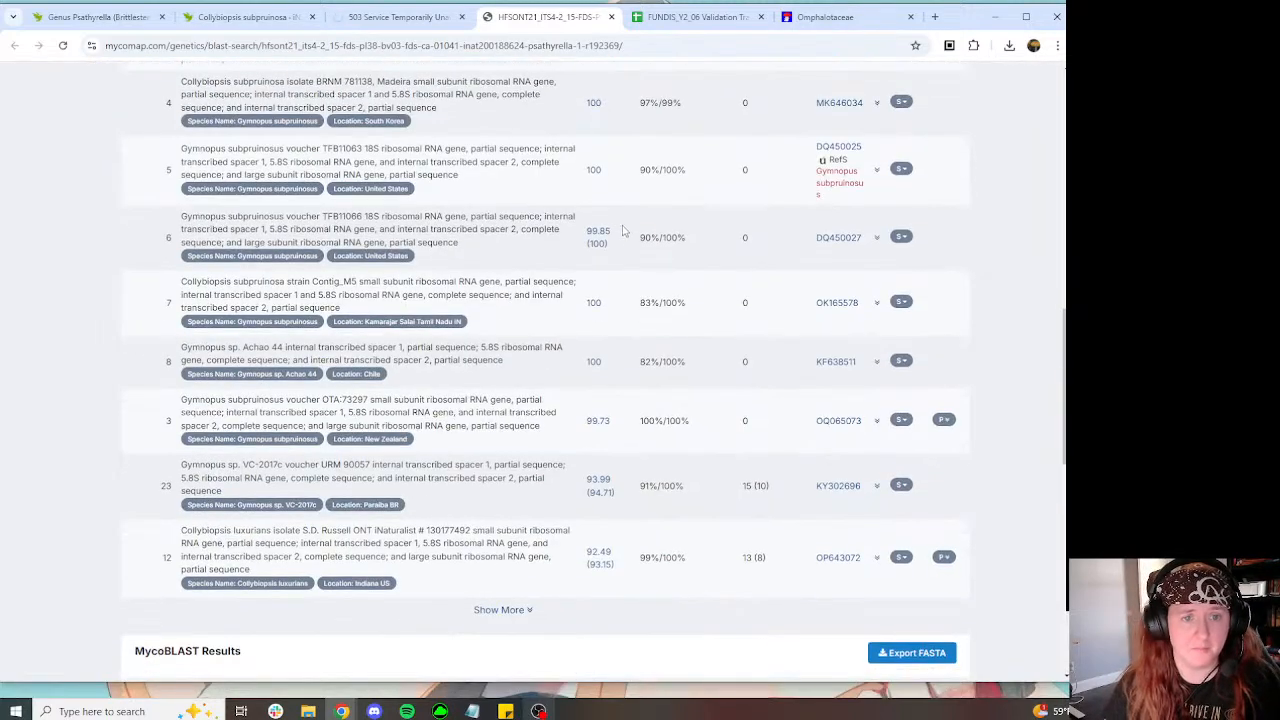
{"action": "scroll", "coordinate": [618, 253], "scroll_direction": "down", "scroll_amount": 2}
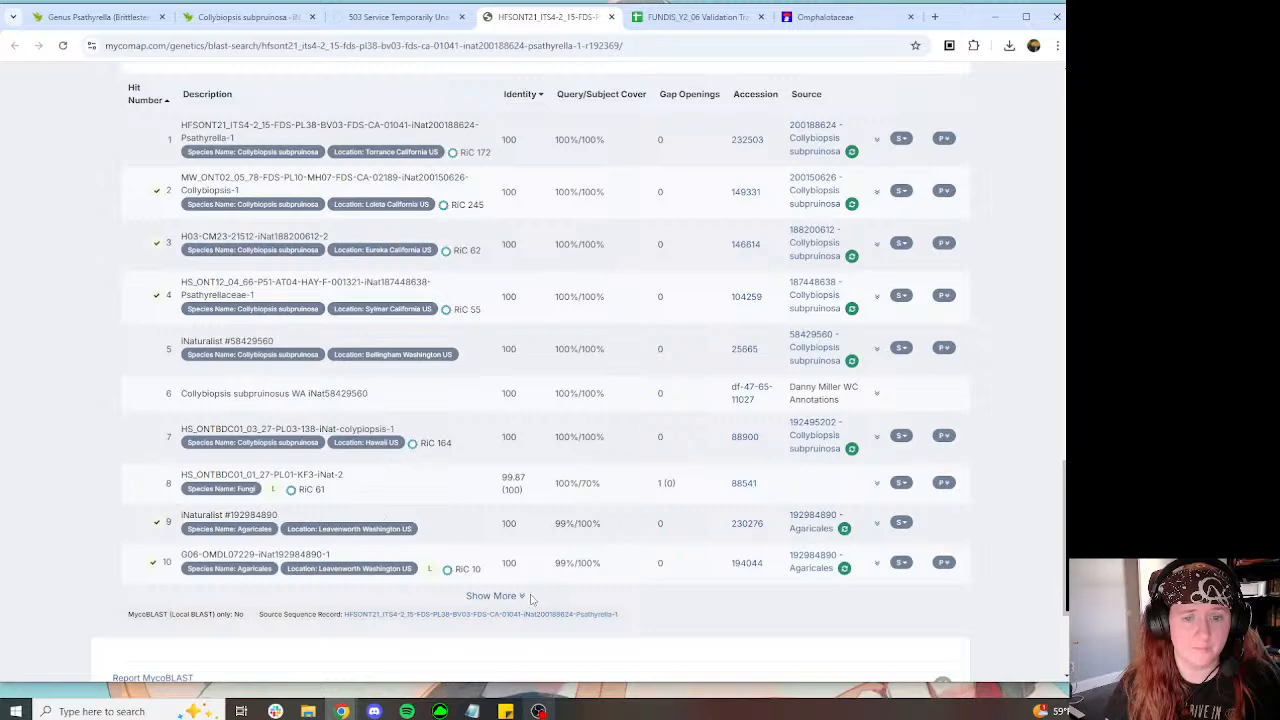
{"action": "left_click", "coordinate": [524, 597]}
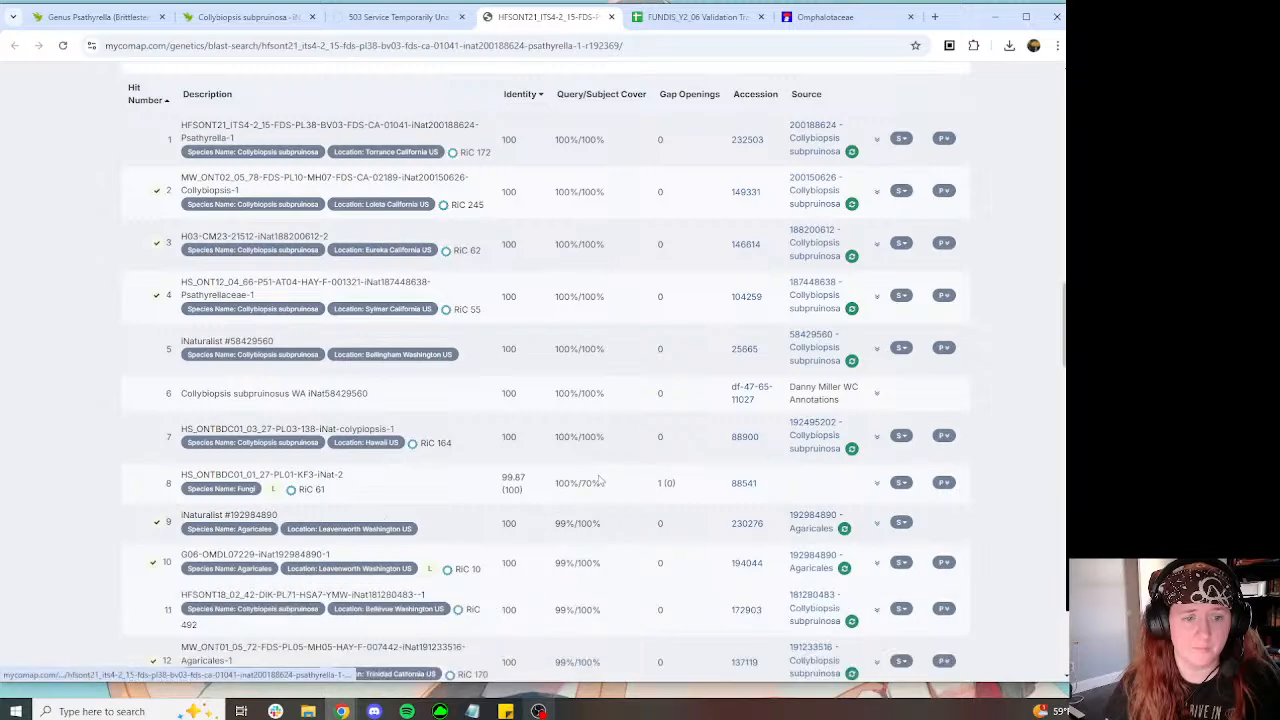
{"action": "scroll", "coordinate": [600, 477], "scroll_direction": "down", "scroll_amount": 5}
{"action": "scroll", "coordinate": [257, 397], "scroll_direction": "down", "scroll_amount": 2}
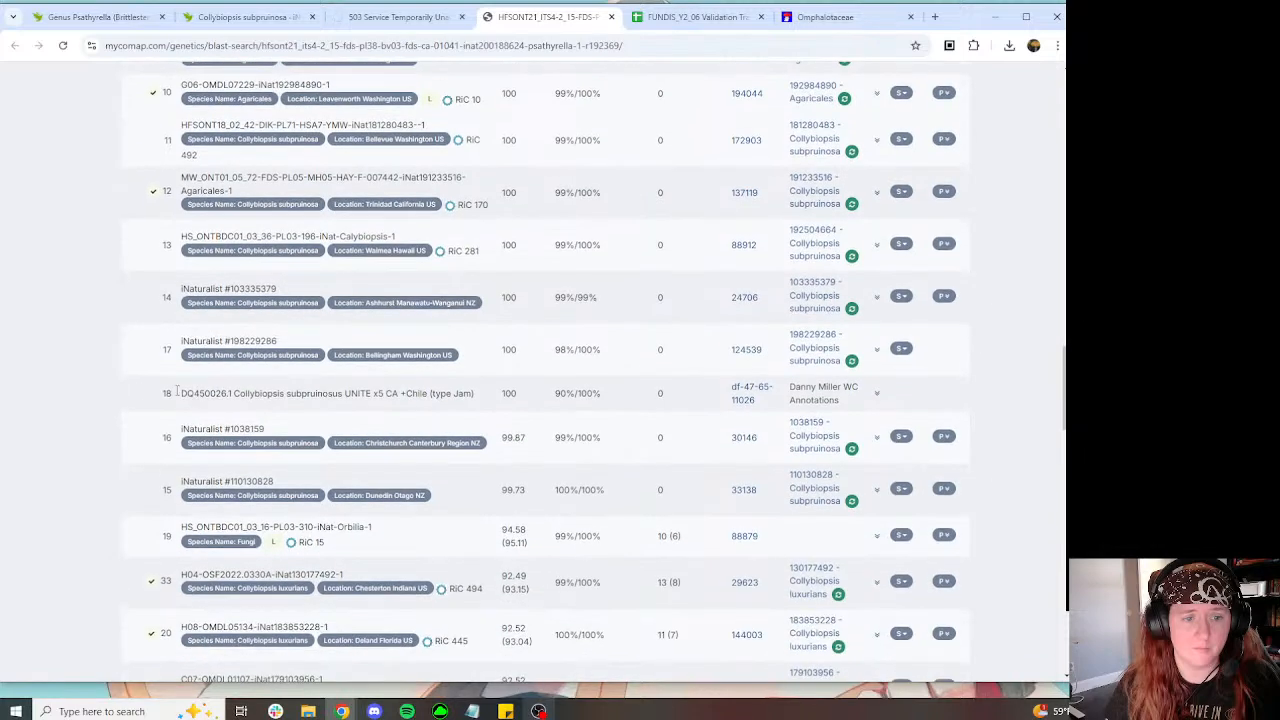
{"action": "scroll", "coordinate": [358, 438], "scroll_direction": "down", "scroll_amount": 3}
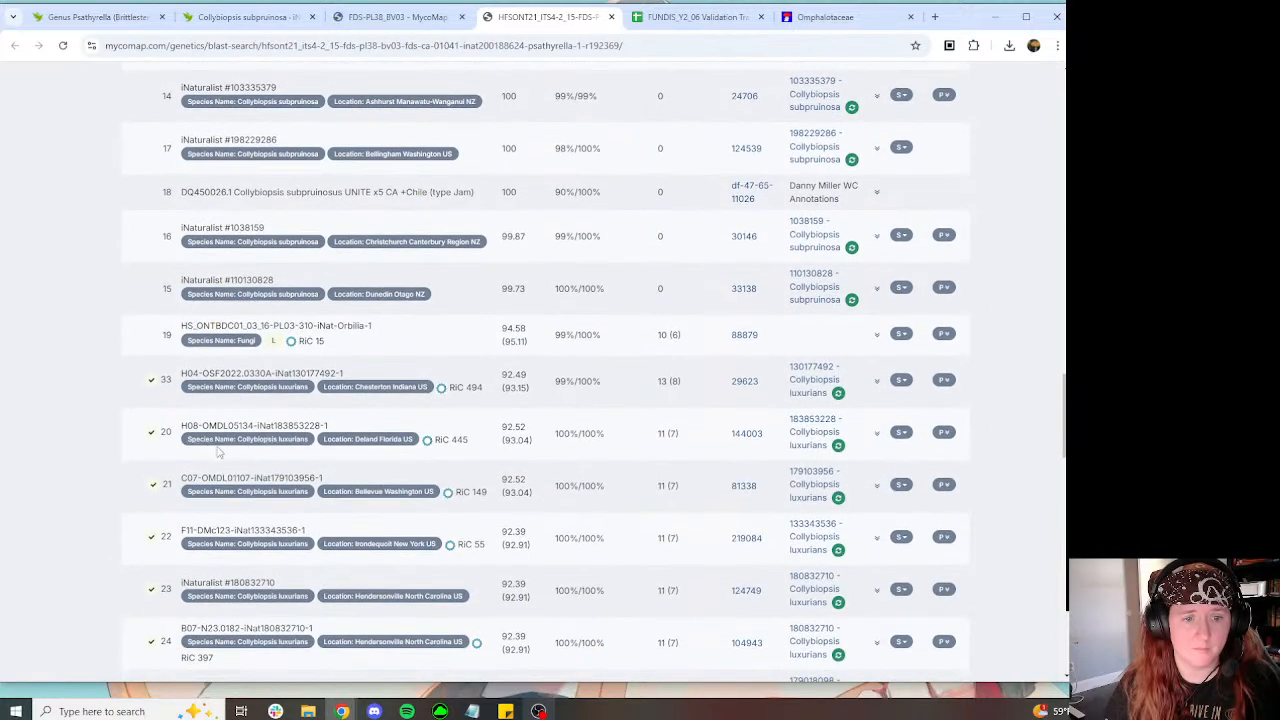
{"action": "scroll", "coordinate": [318, 201], "scroll_direction": "up", "scroll_amount": 8}
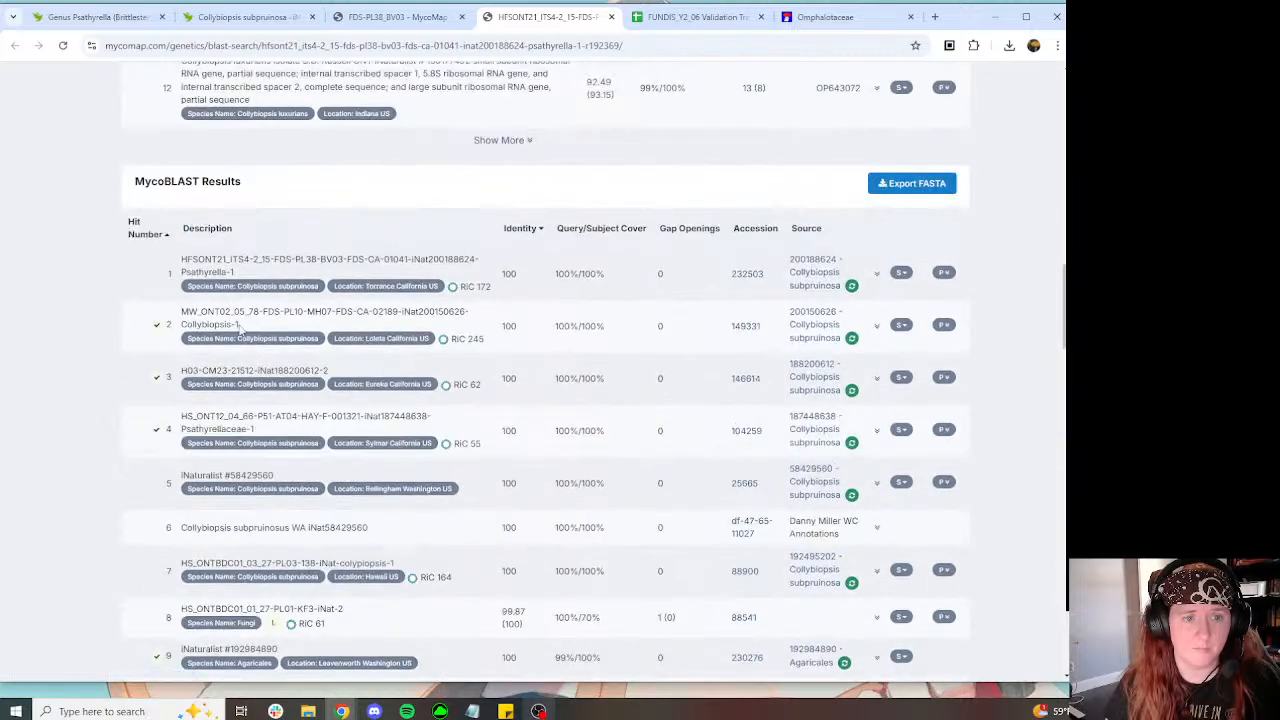
{"action": "scroll", "coordinate": [240, 330], "scroll_direction": "down", "scroll_amount": 3}
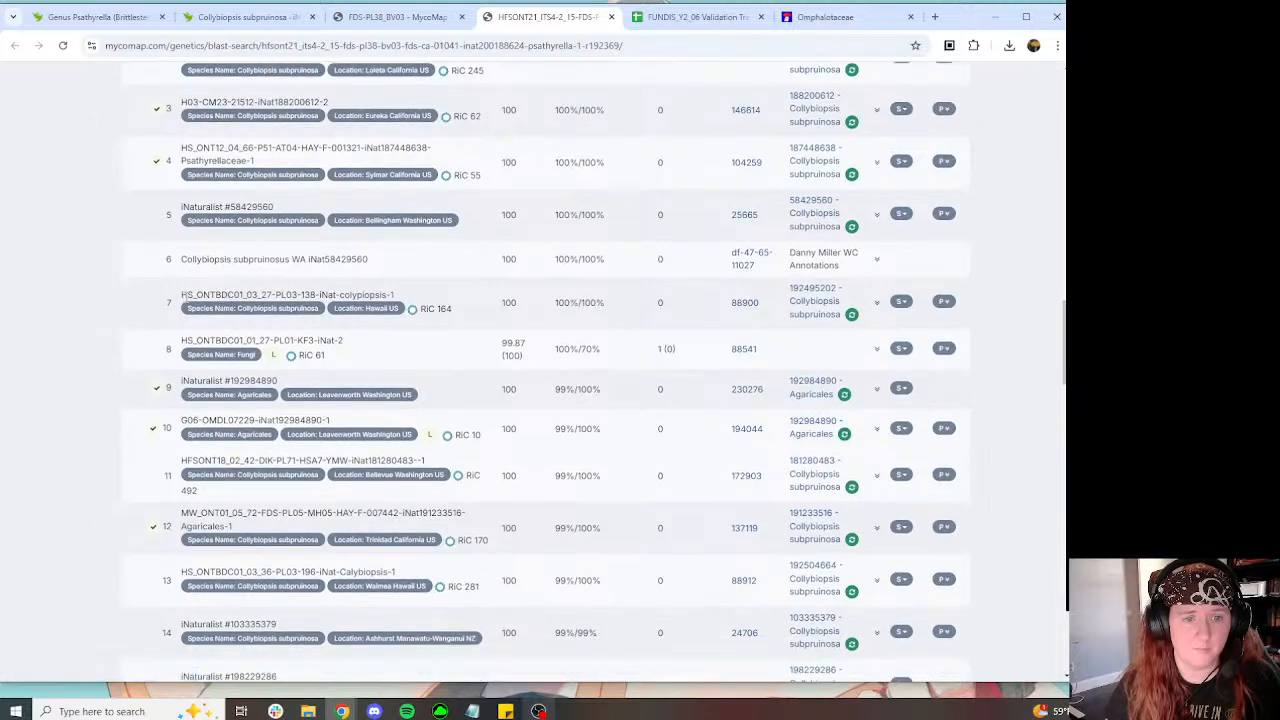
Step: In the validation tracker, set Rarity to Many in Project (>5) for Collybiopsis subpruinosa and to Overcollected (>15) for Leratiomyces percevalii
{"action": "left_click", "coordinate": [697, 17]}
{"action": "left_click", "coordinate": [845, 394]}
{"action": "left_click", "coordinate": [843, 434]}
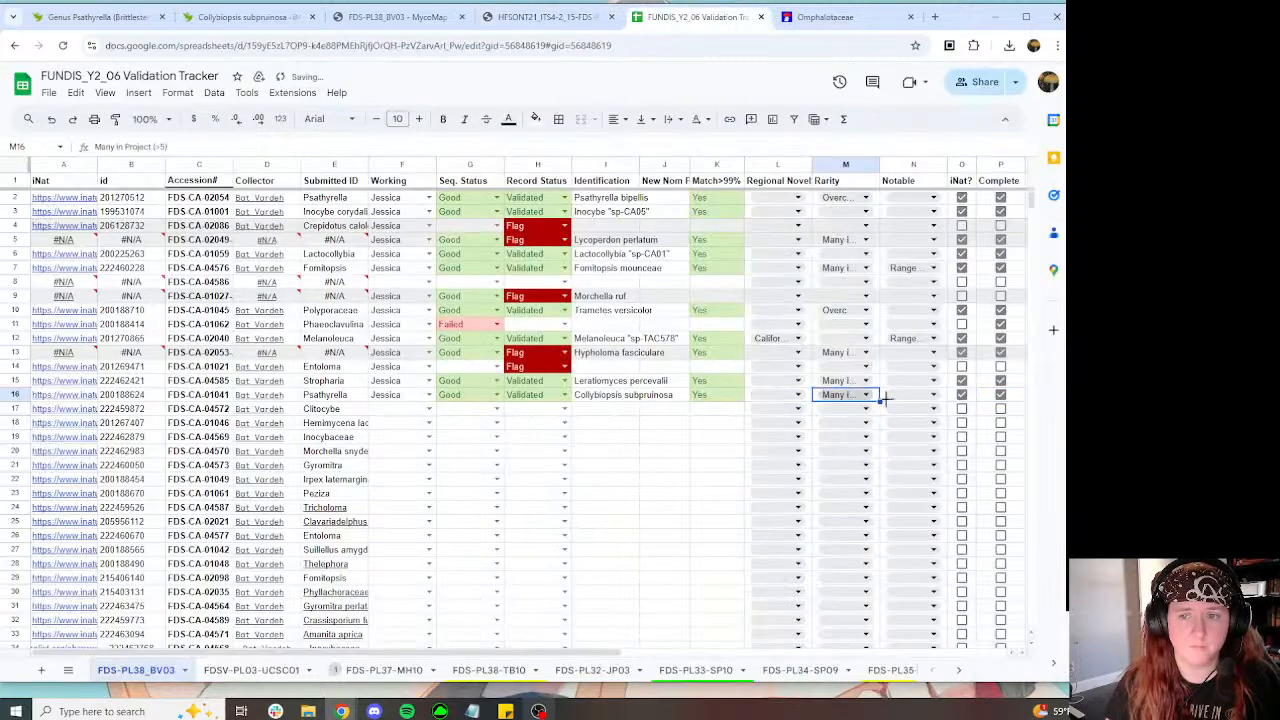
{"action": "left_click", "coordinate": [849, 381]}
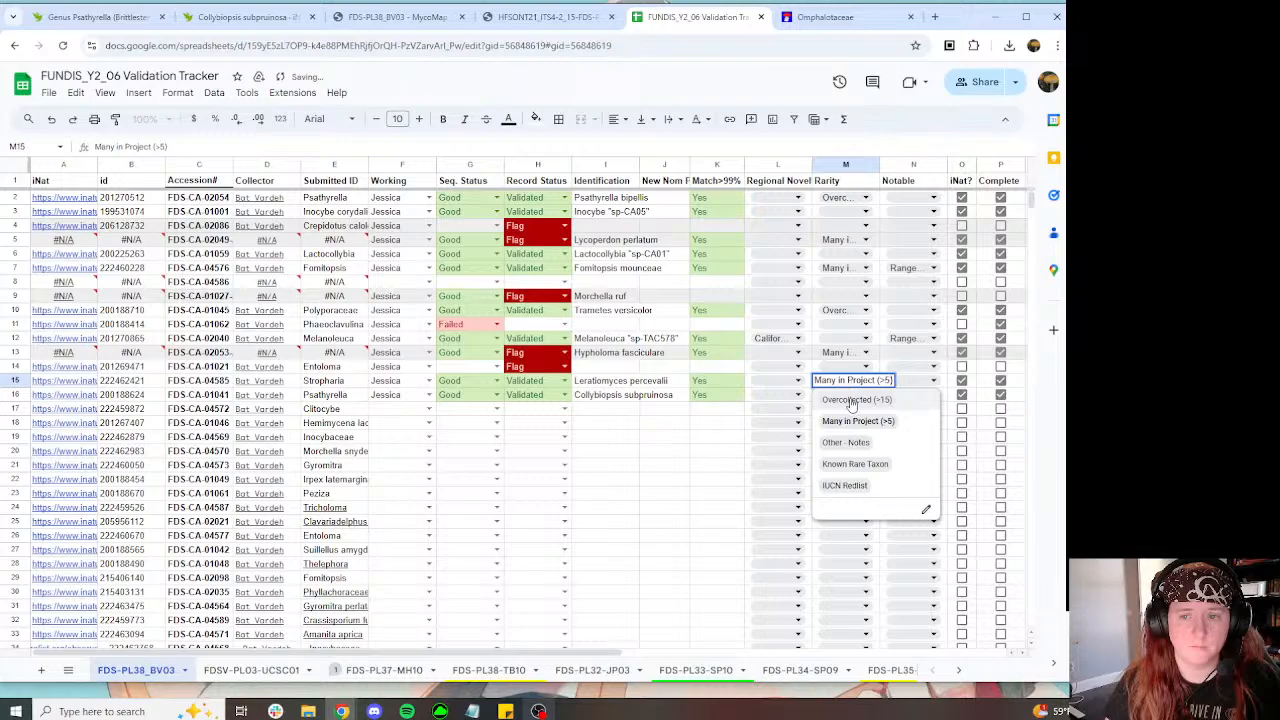
{"action": "left_click", "coordinate": [851, 402]}
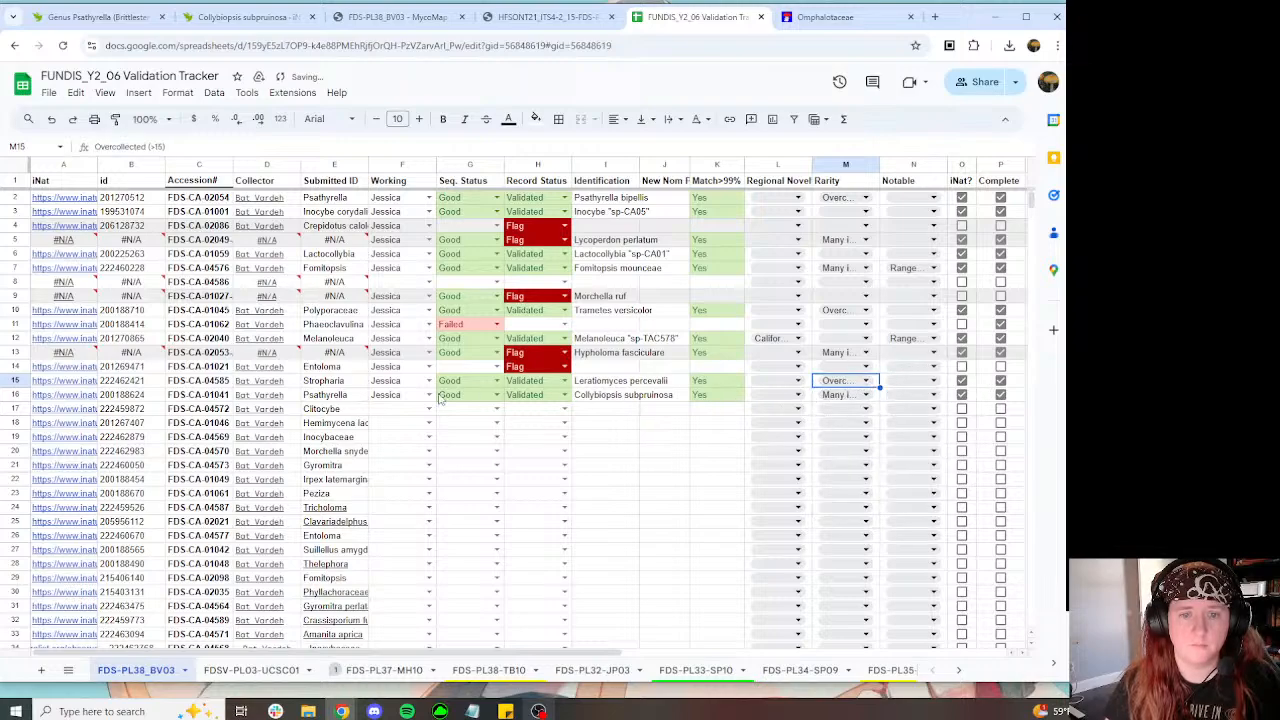
Step: Open iNaturalist observation 222459872, the record number of the tracker's Clitocybe FDS-CA-04572 row
{"action": "left_click", "coordinate": [130, 408]}
{"action": "left_click", "coordinate": [95, 17]}
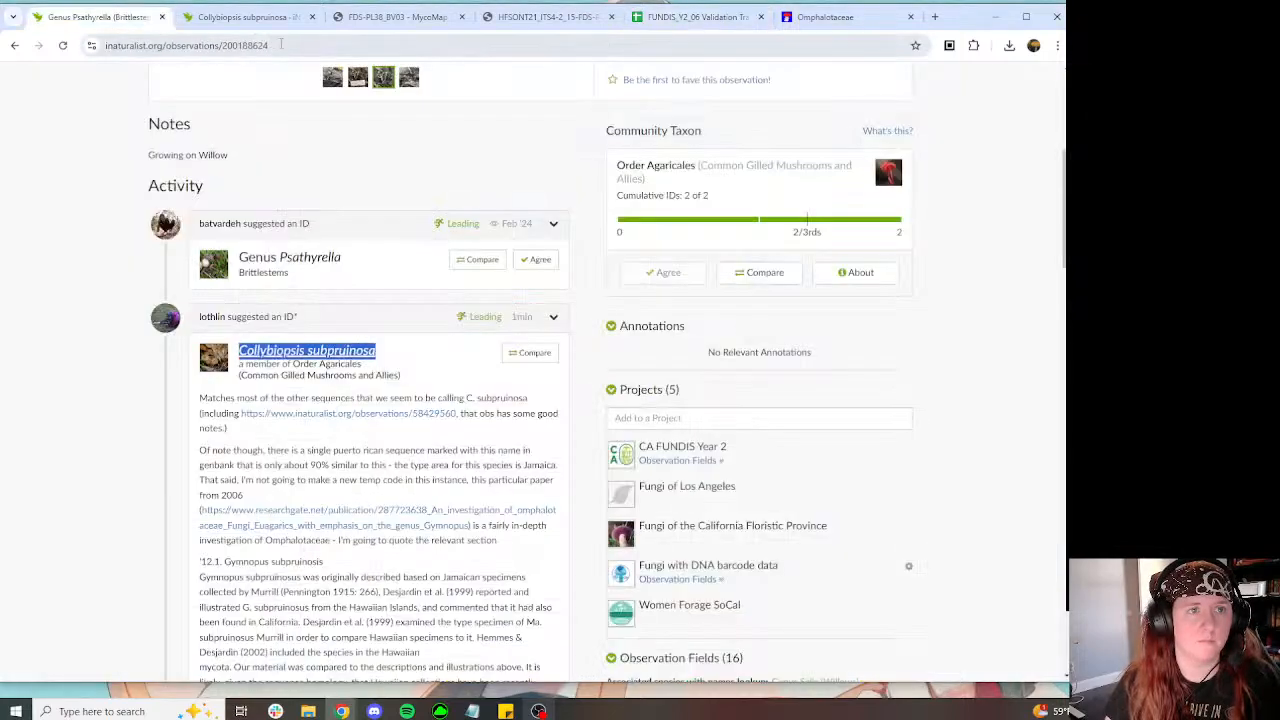
{"action": "left_click", "coordinate": [281, 45]}
Step: Verify all fields of the Collybiopsis subpruinosa record in the FDS-PL38_BV03 MycoMap project and submit the verification
{"action": "left_click", "coordinate": [395, 17]}
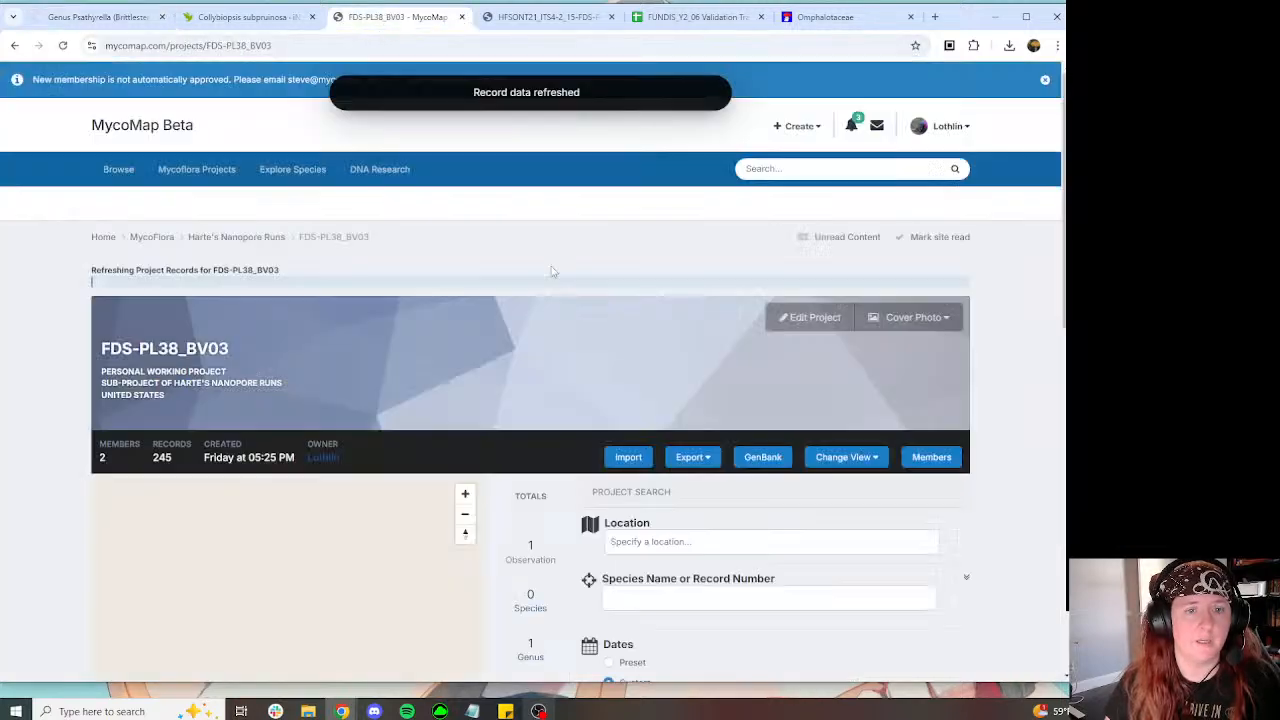
{"action": "scroll", "coordinate": [460, 330], "scroll_direction": "down", "scroll_amount": 10}
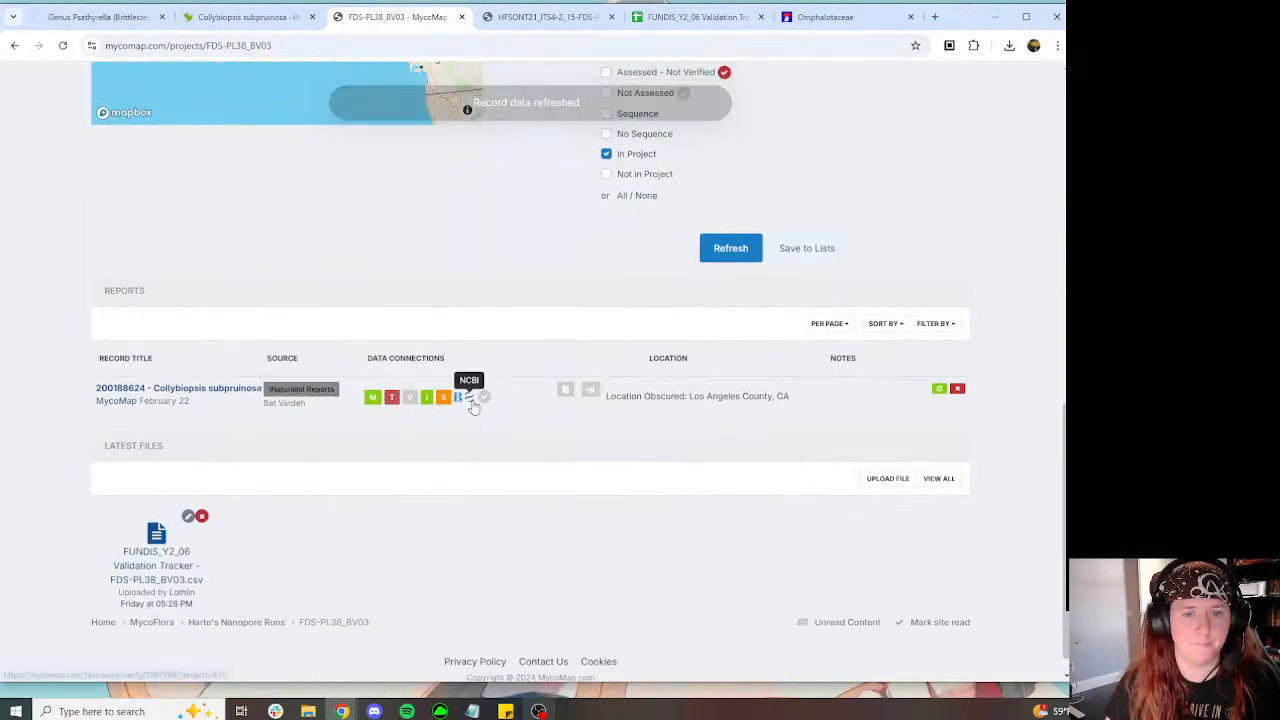
{"action": "left_click", "coordinate": [472, 399]}
{"action": "left_click", "coordinate": [565, 200]}
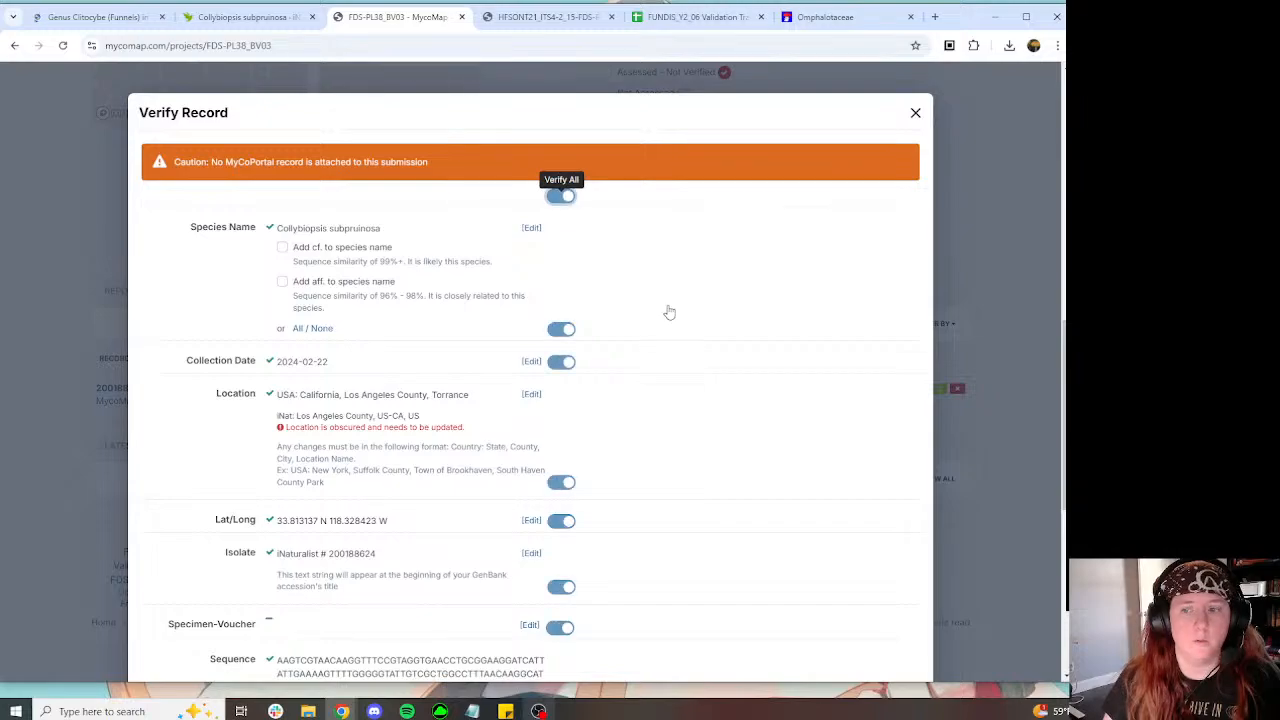
{"action": "scroll", "coordinate": [666, 309], "scroll_direction": "down", "scroll_amount": 5}
{"action": "left_click", "coordinate": [527, 640]}
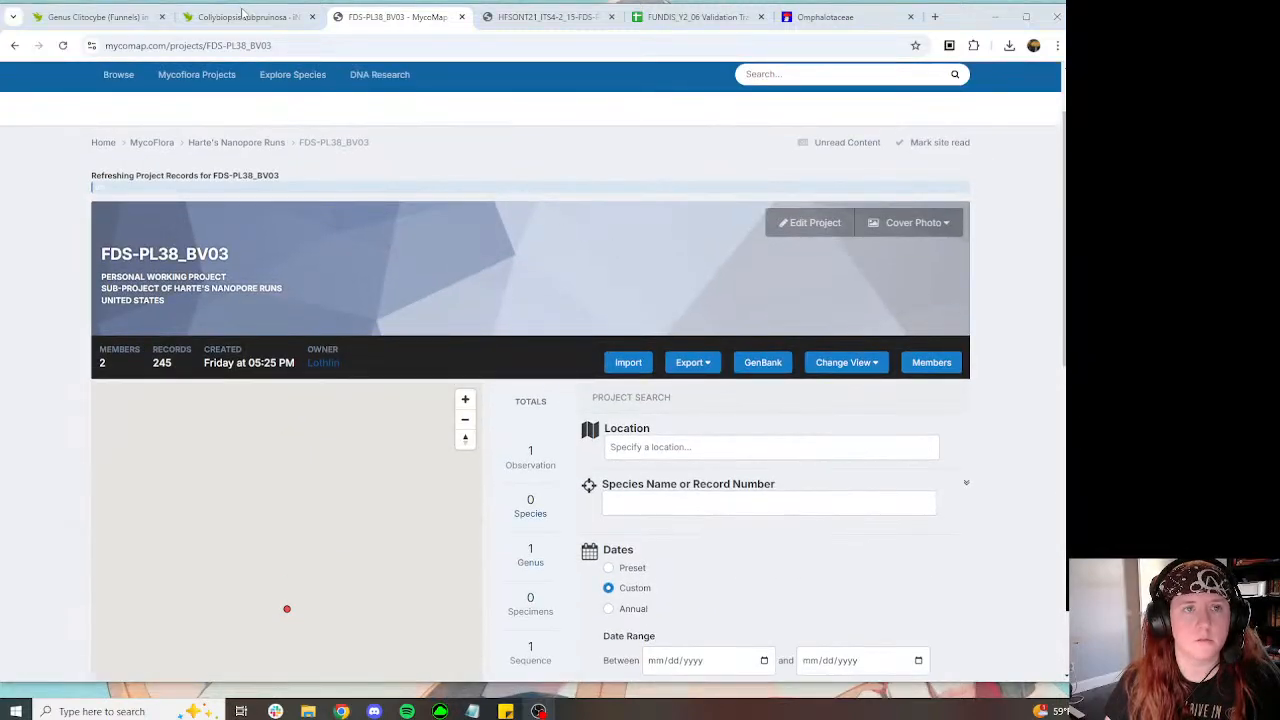
Step: Close the Collybiopsis subpruinosa iNaturalist page and return to the Clitocybe observation
{"action": "left_click", "coordinate": [242, 12]}
{"action": "left_click", "coordinate": [312, 17]}
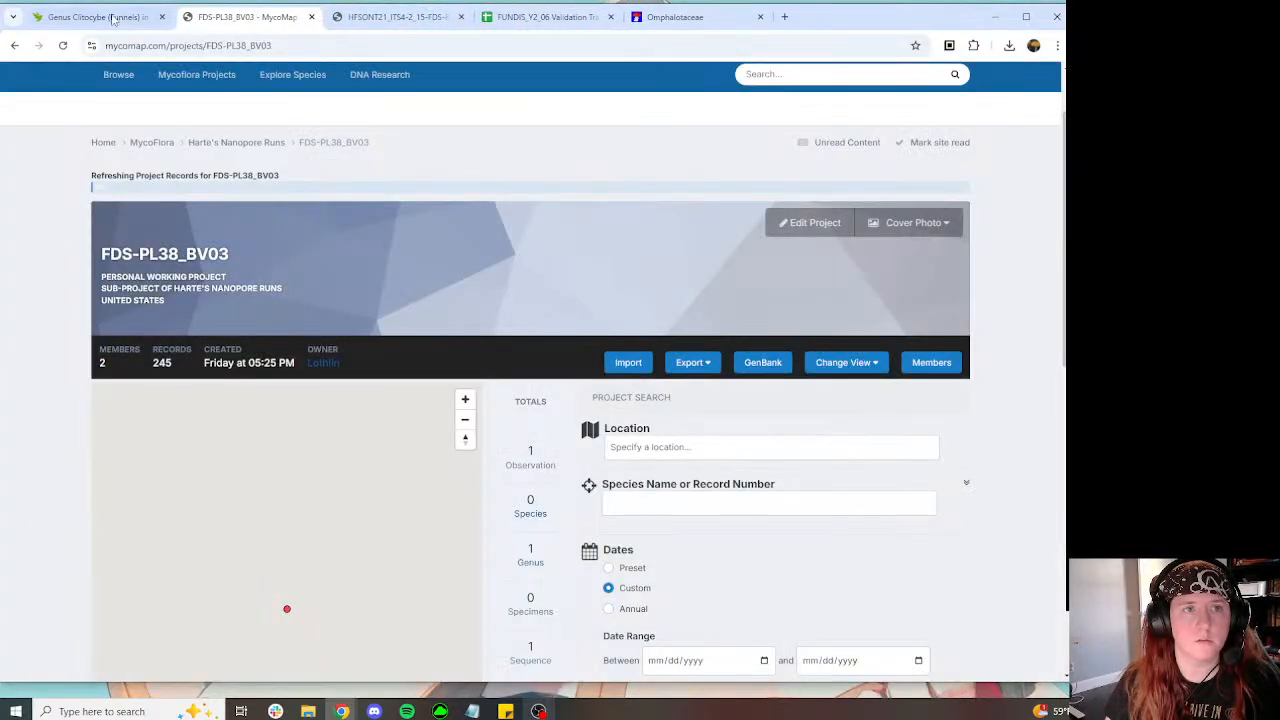
{"action": "left_click", "coordinate": [113, 19]}
{"action": "key", "text": "ctrl+l"}
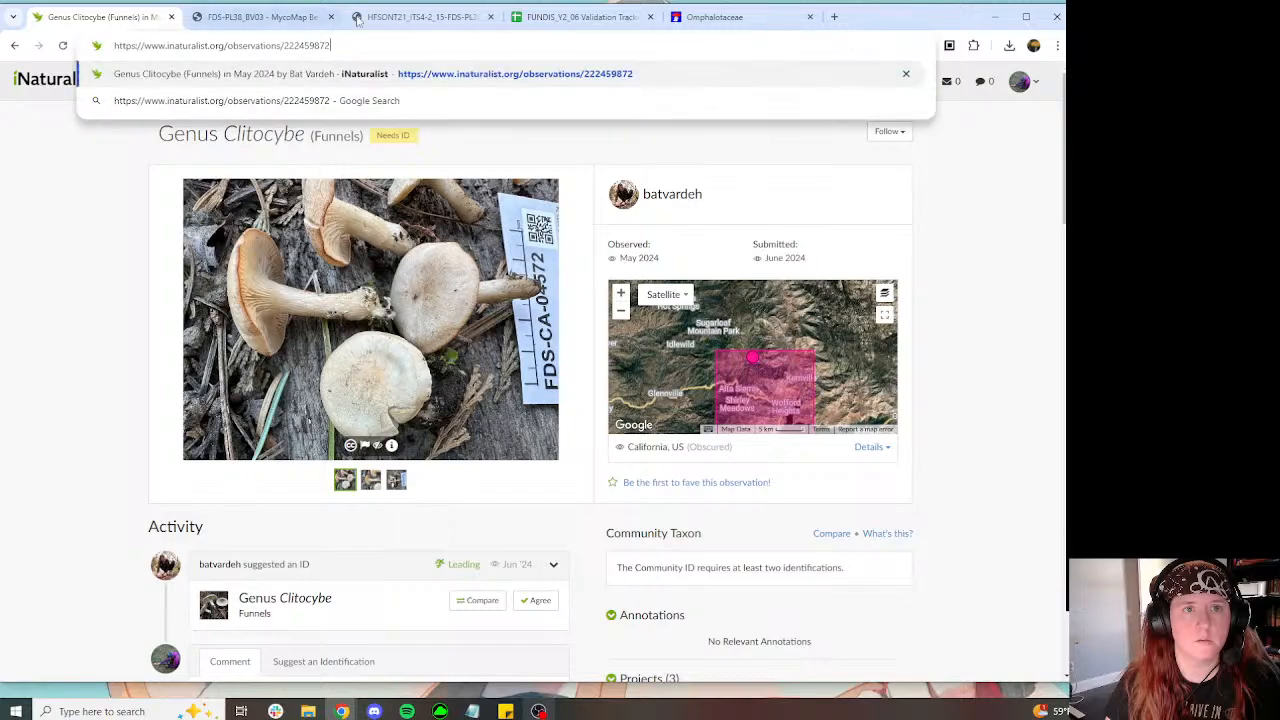
Step: Filter the MycoMap project's reports to record 222459872 and close the finished Psathyrella-1 BLAST results page
{"action": "left_click", "coordinate": [360, 20]}
{"action": "left_click", "coordinate": [584, 19]}
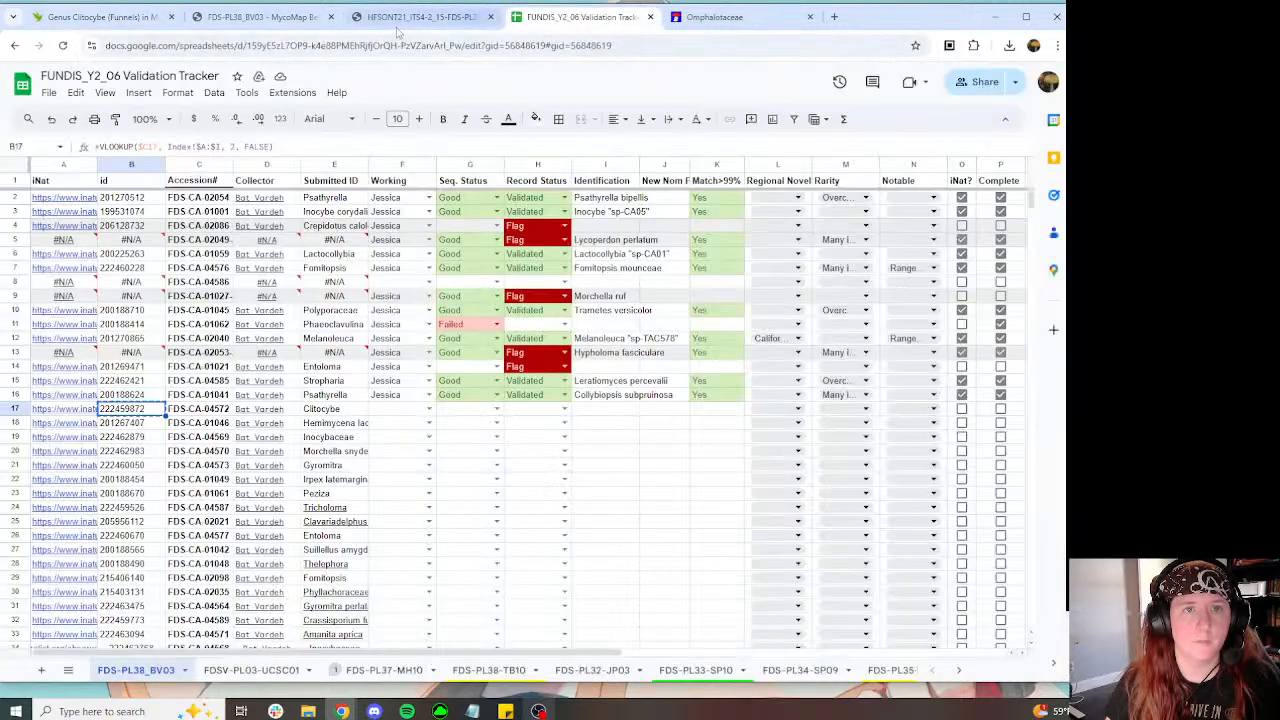
{"action": "left_click", "coordinate": [420, 17]}
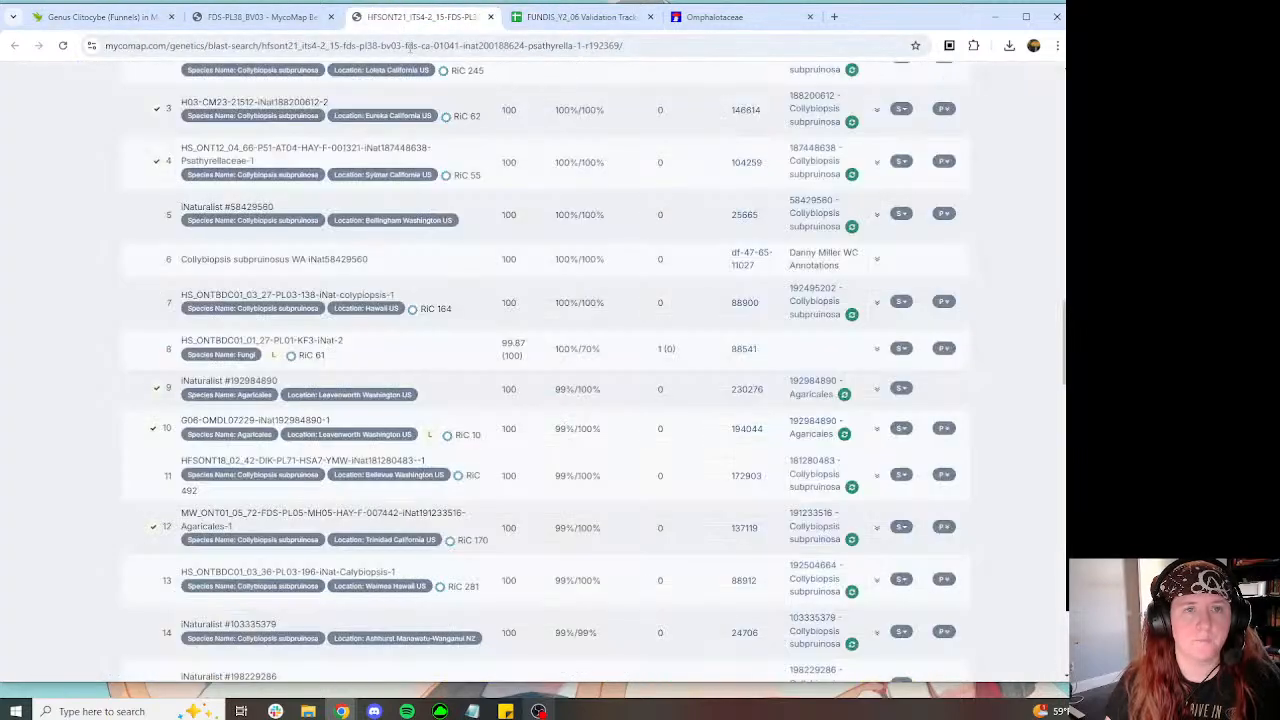
{"action": "left_click", "coordinate": [288, 18]}
{"action": "left_click", "coordinate": [406, 20]}
{"action": "left_click", "coordinate": [297, 15]}
{"action": "scroll", "coordinate": [515, 191], "scroll_direction": "down", "scroll_amount": 8}
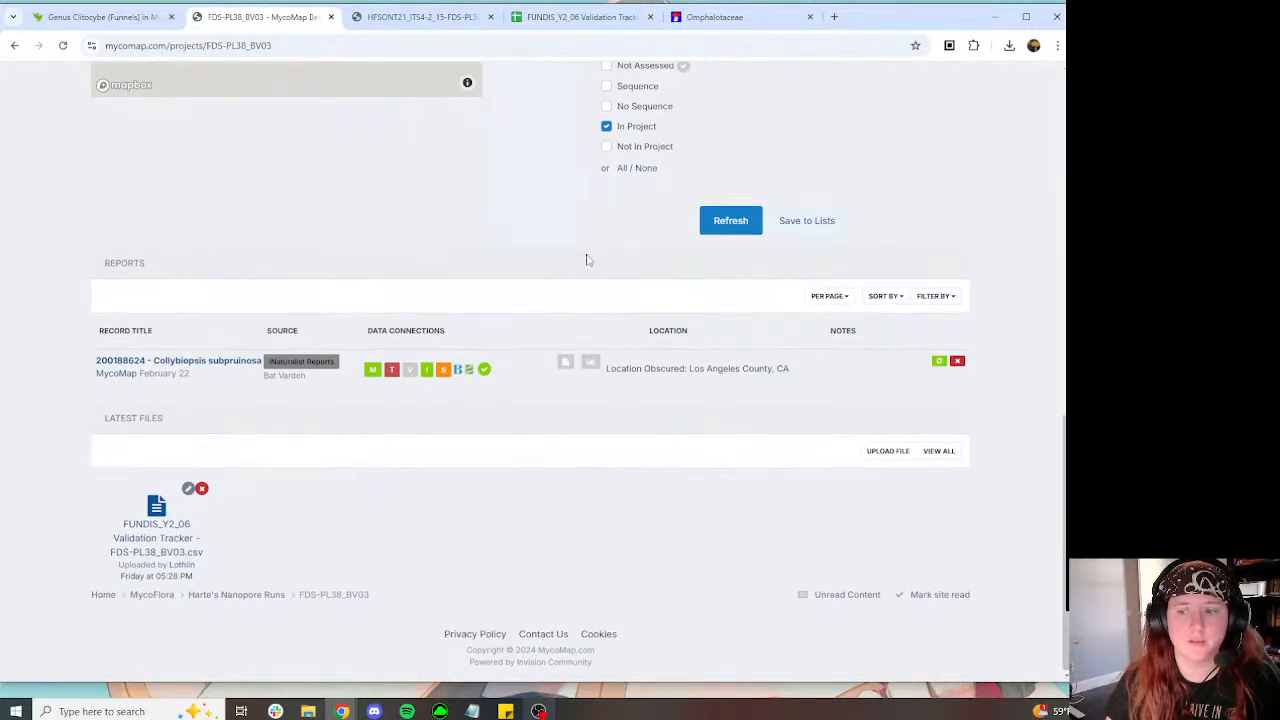
{"action": "scroll", "coordinate": [587, 260], "scroll_direction": "up", "scroll_amount": 3}
{"action": "key", "text": "Return"}
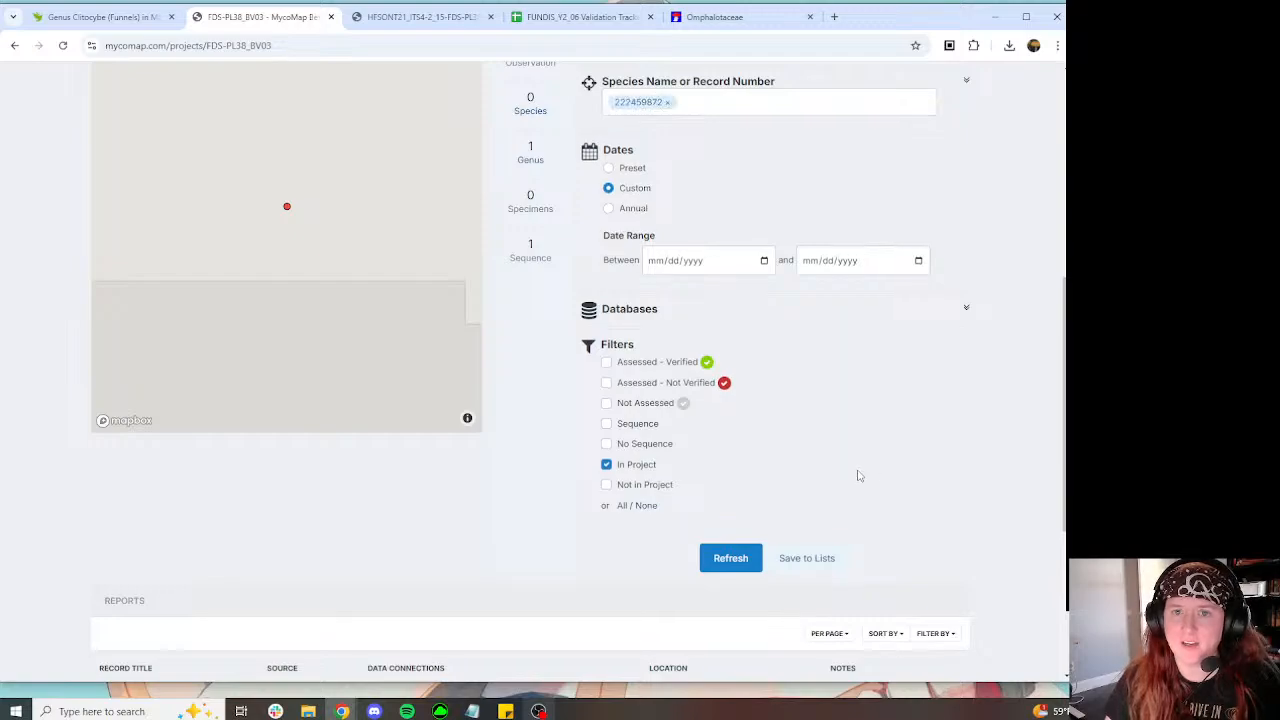
{"action": "left_click", "coordinate": [730, 557]}
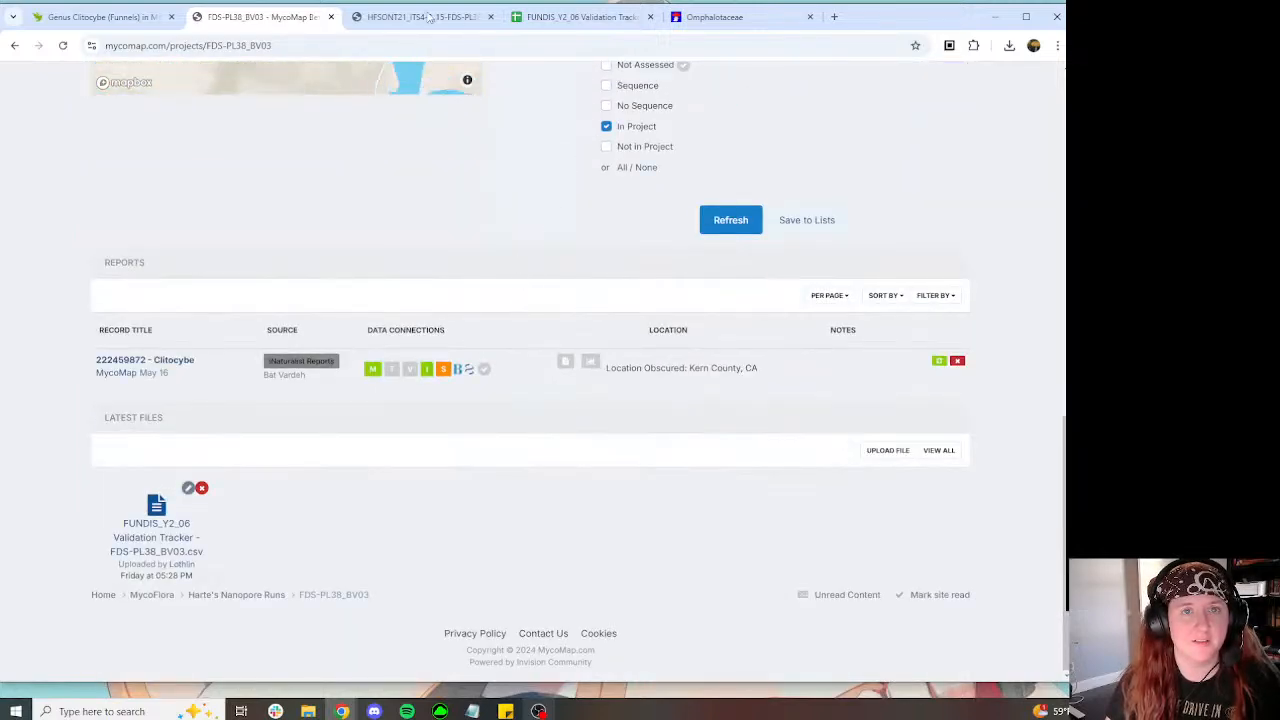
{"action": "left_click", "coordinate": [427, 17]}
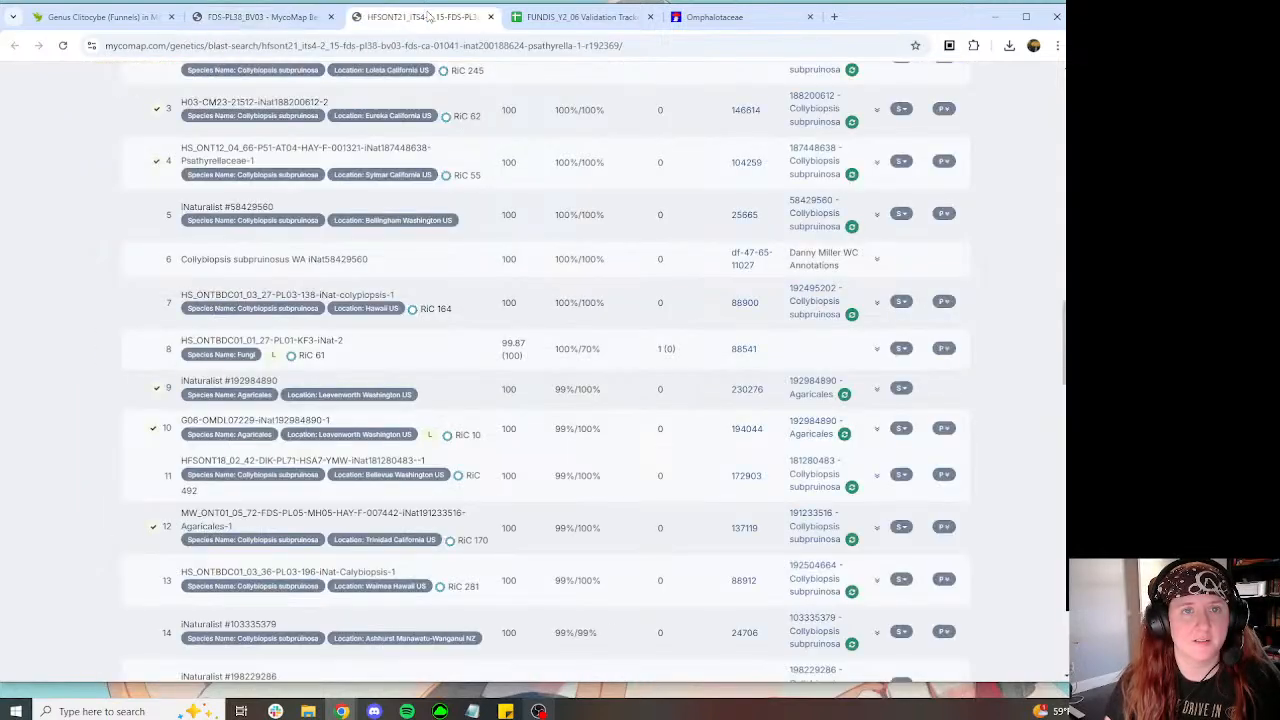
{"action": "left_click", "coordinate": [491, 18]}
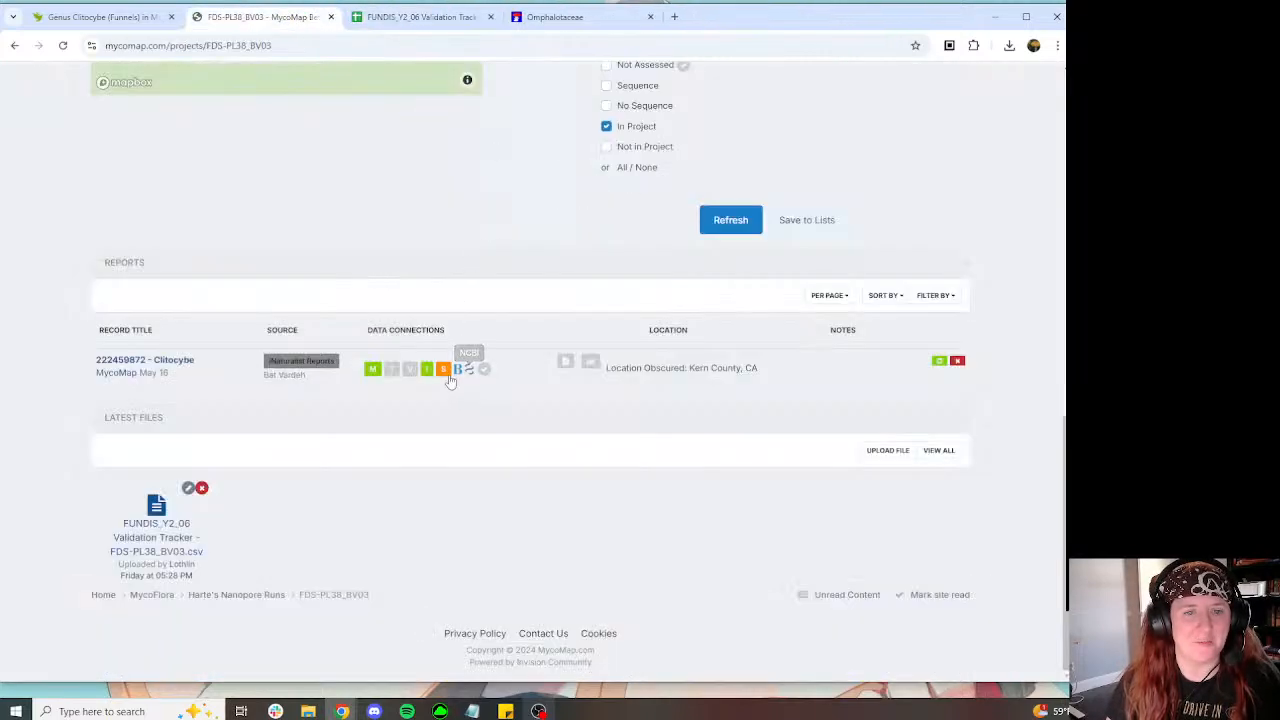
Step: Open the Clitocybe-1 sequence record from the project report, and its Saturday 08:59 AM BLAST search, each on a separate page
{"action": "left_click", "coordinate": [449, 372]}
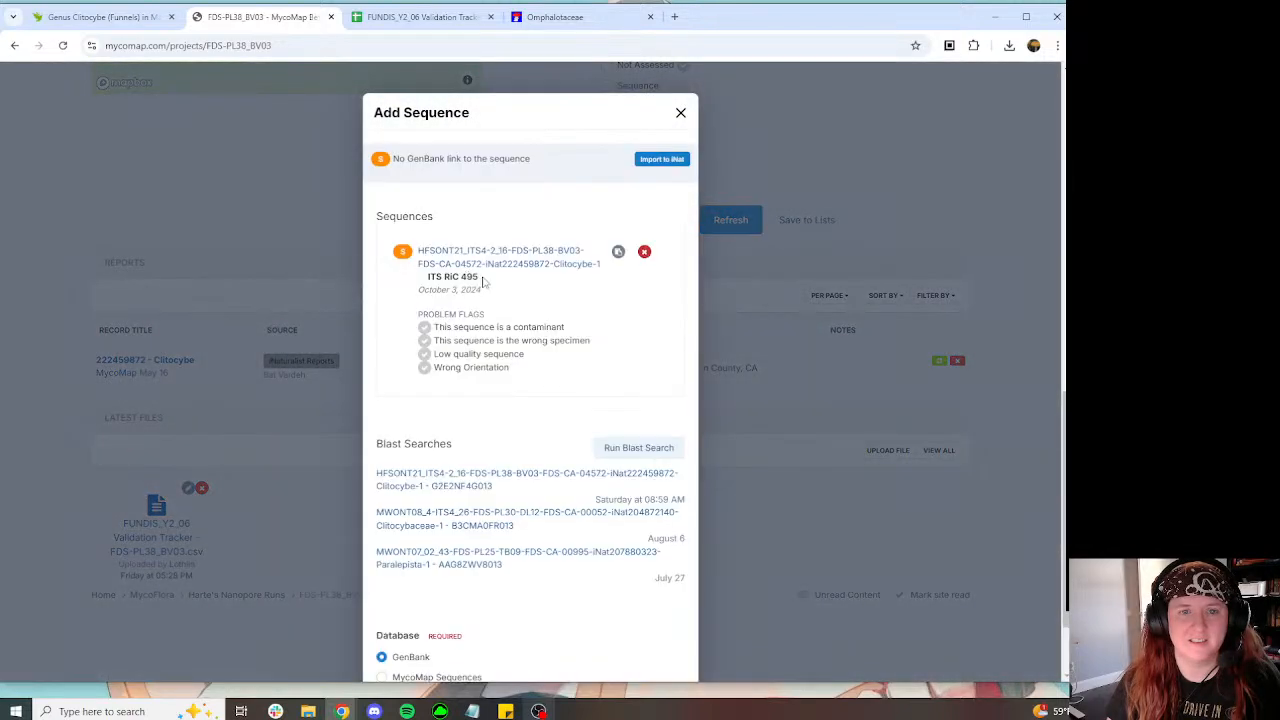
{"action": "right_click", "coordinate": [481, 263]}
{"action": "left_click", "coordinate": [520, 279]}
{"action": "left_click", "coordinate": [362, 22]}
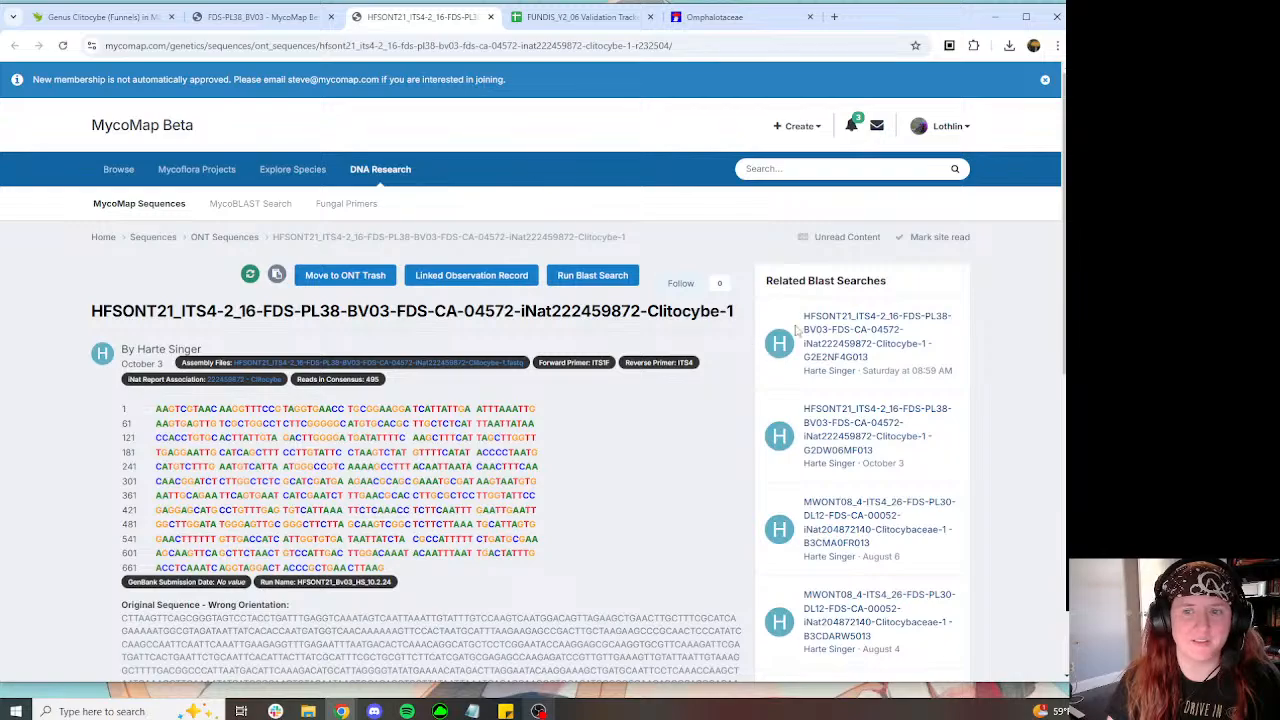
{"action": "middle_click", "coordinate": [835, 338]}
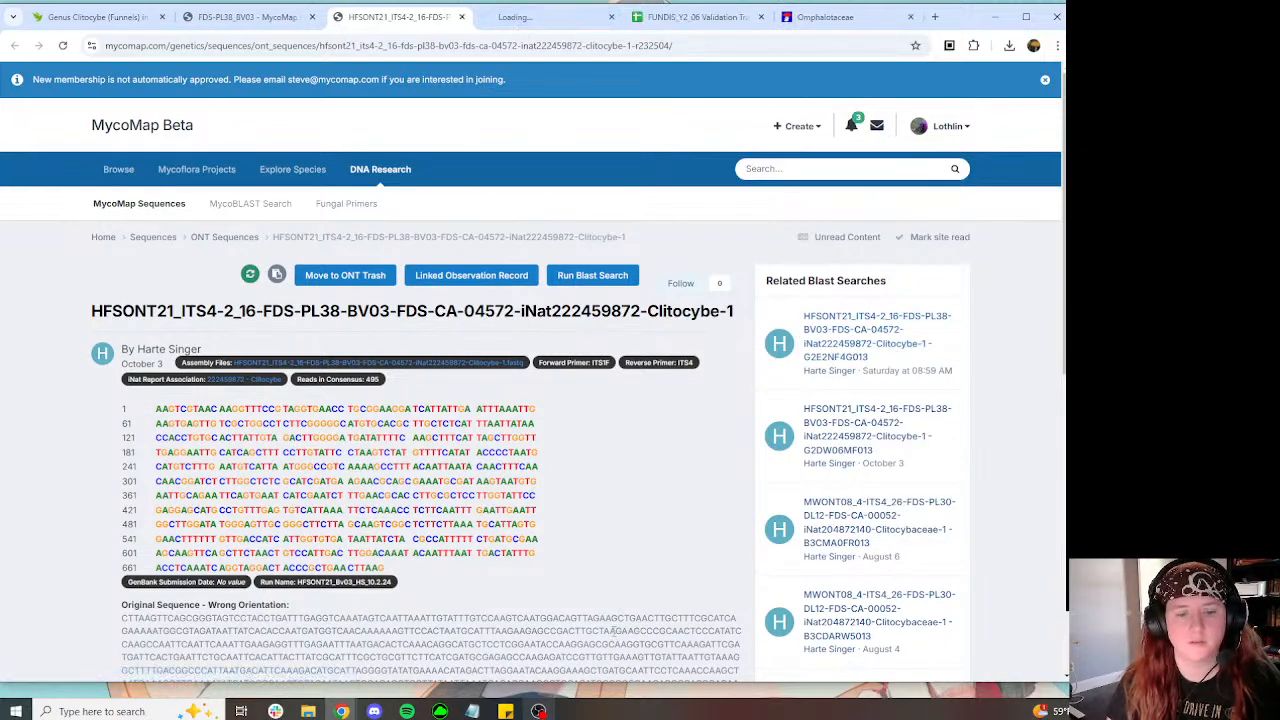
Step: Open the Clitocybe-1 assembly FASTQ file in UGENE, joining its sequences into an alignment in the multiple alignment viewer
{"action": "left_click", "coordinate": [351, 364]}
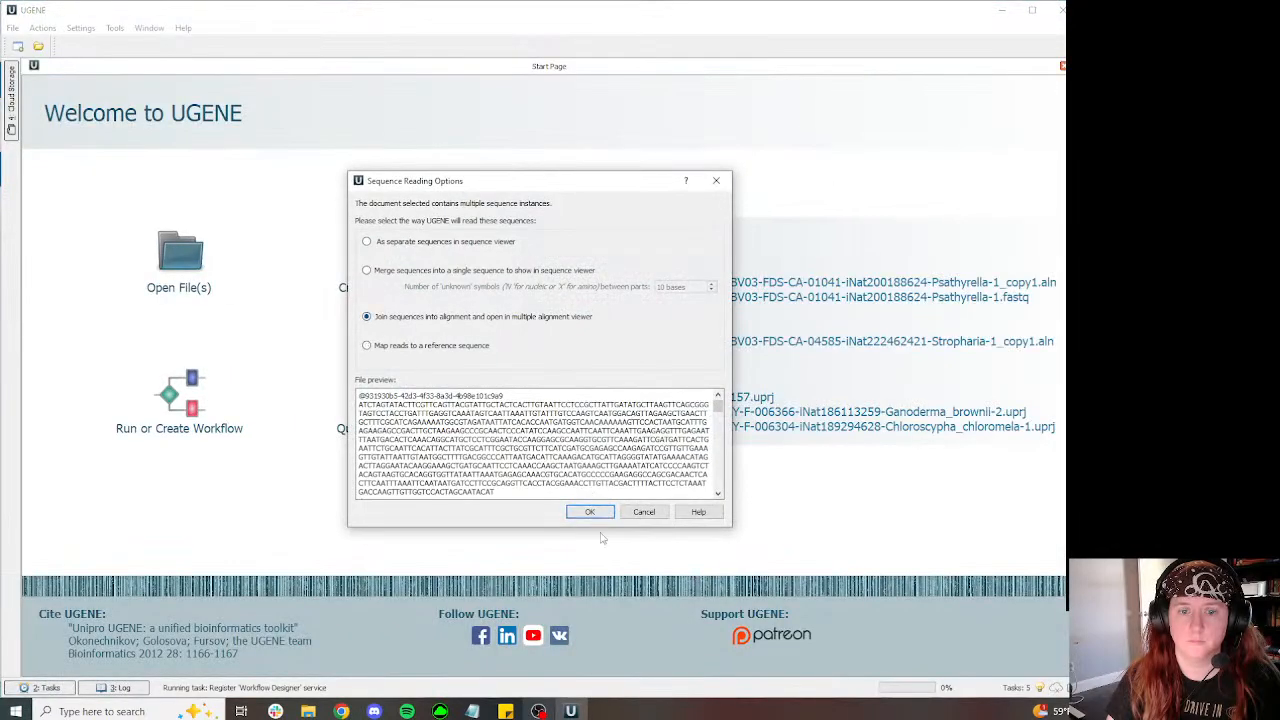
{"action": "left_click", "coordinate": [604, 515]}
Step: Switch back to Chrome and assign the tracker's Clitocybe FDS-CA-04572 row to the same Working validator as the rows above
{"action": "left_click", "coordinate": [341, 711]}
{"action": "left_click", "coordinate": [270, 650]}
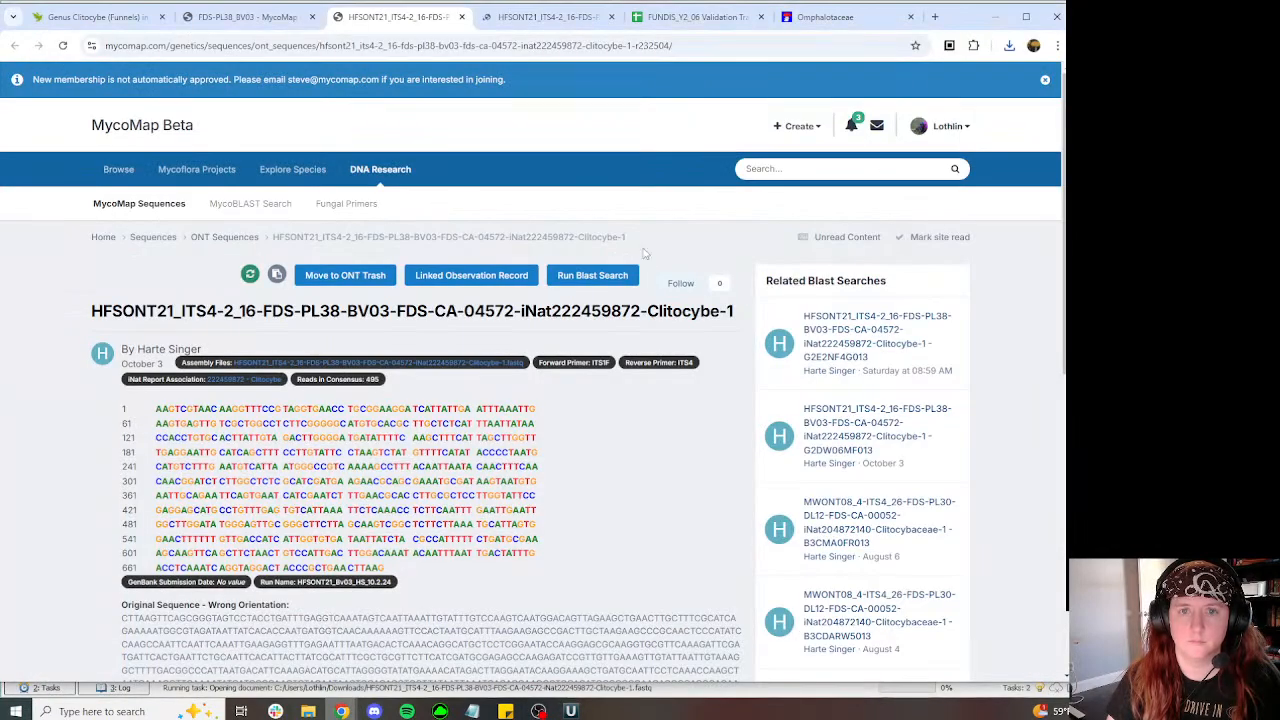
{"action": "left_click", "coordinate": [690, 14]}
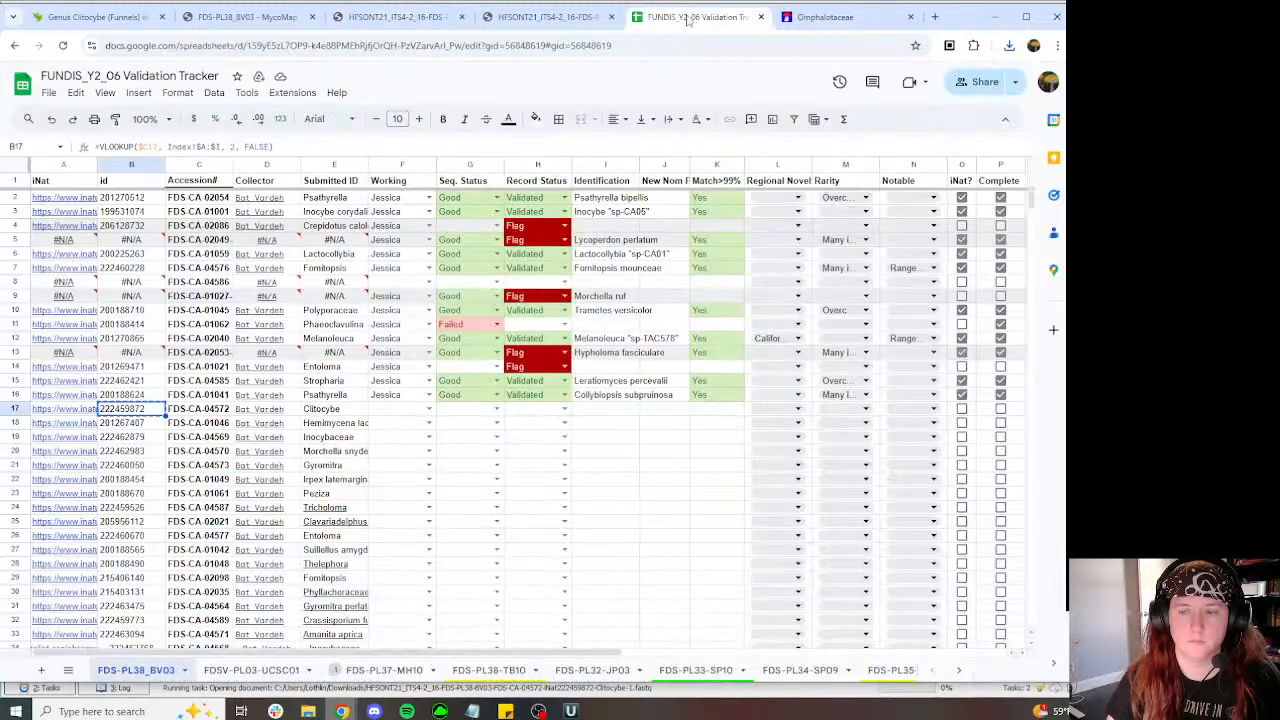
{"action": "left_click", "coordinate": [429, 408]}
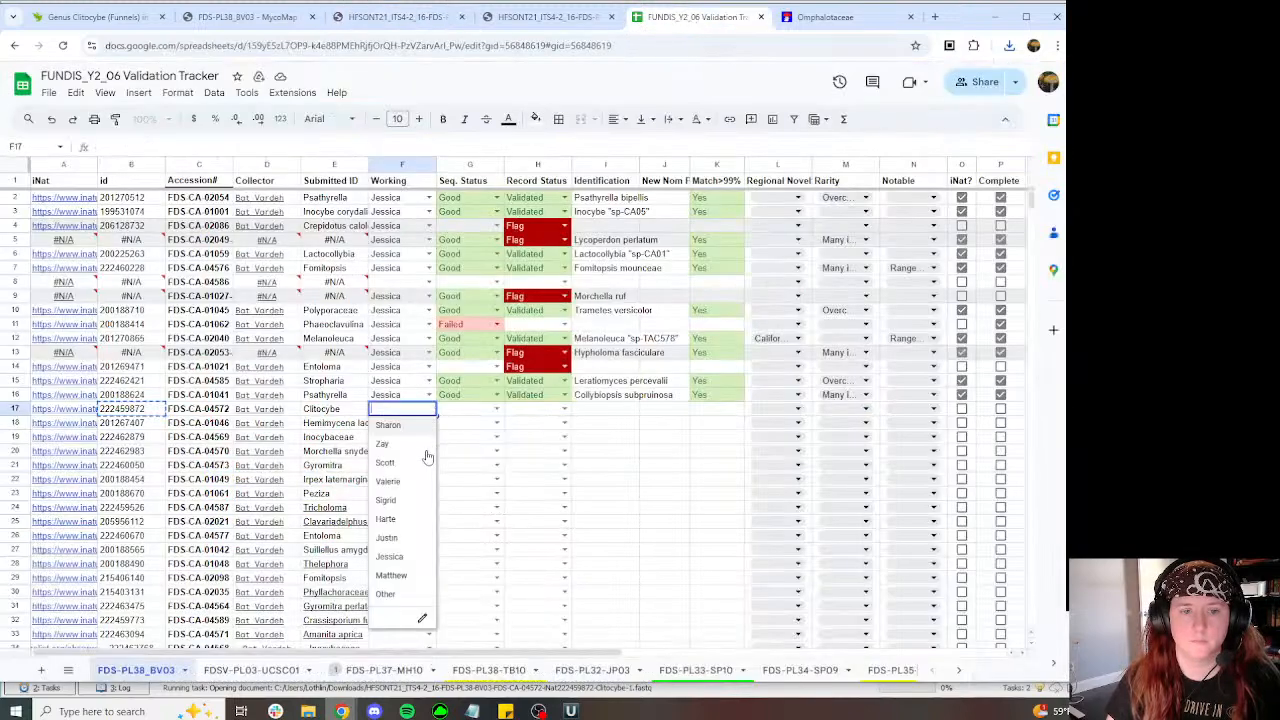
{"action": "left_click", "coordinate": [395, 565]}
Step: Examine the Clitocybe-1 NCBI and MycoBLAST hits for names, locations and identity values, comparing them with the Clitocybe observation
{"action": "left_click", "coordinate": [556, 18]}
{"action": "scroll", "coordinate": [670, 215], "scroll_direction": "down", "scroll_amount": 4}
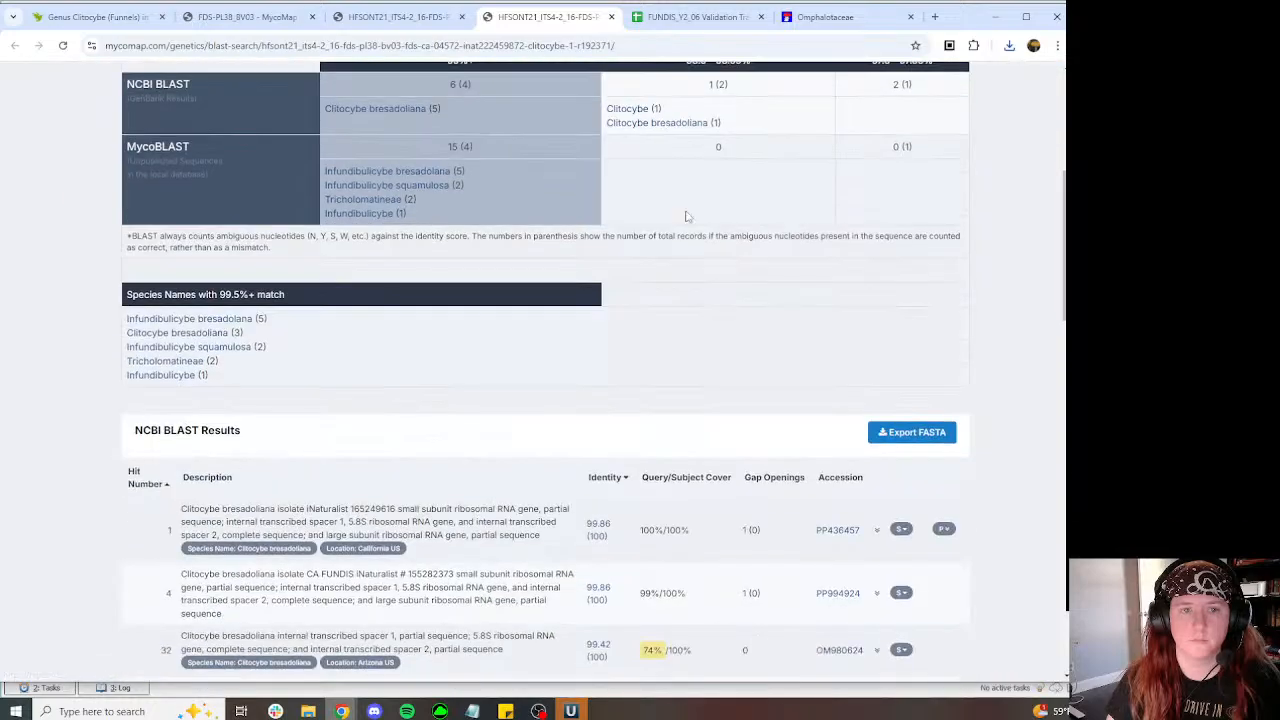
{"action": "scroll", "coordinate": [687, 216], "scroll_direction": "down", "scroll_amount": 10}
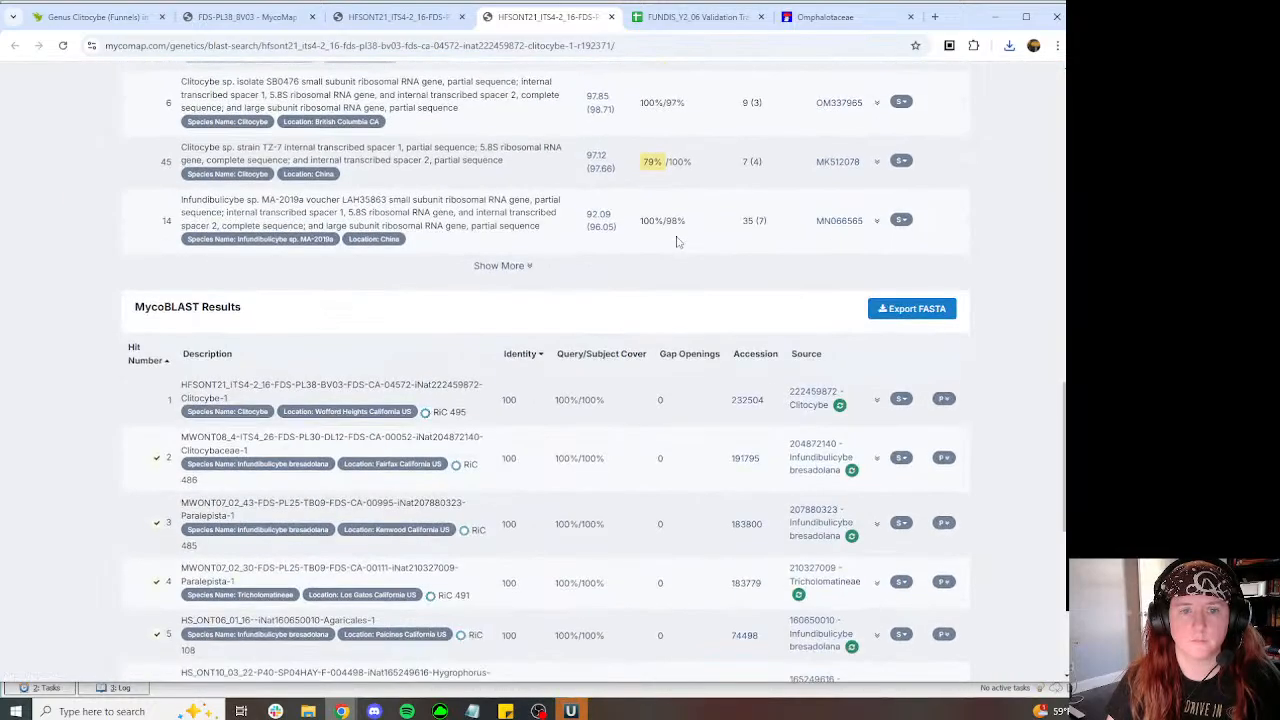
{"action": "scroll", "coordinate": [422, 353], "scroll_direction": "down", "scroll_amount": 3}
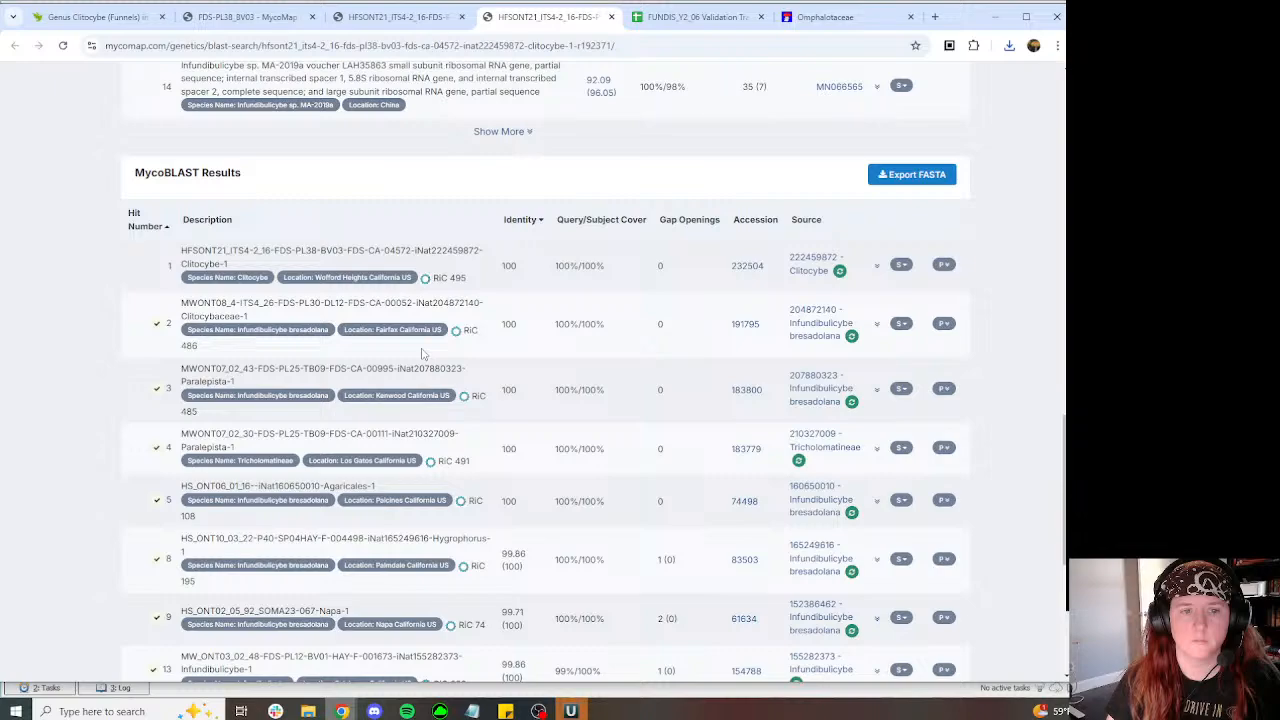
{"action": "left_click", "coordinate": [76, 11]}
{"action": "left_click", "coordinate": [550, 17]}
{"action": "scroll", "coordinate": [262, 385], "scroll_direction": "down", "scroll_amount": 3}
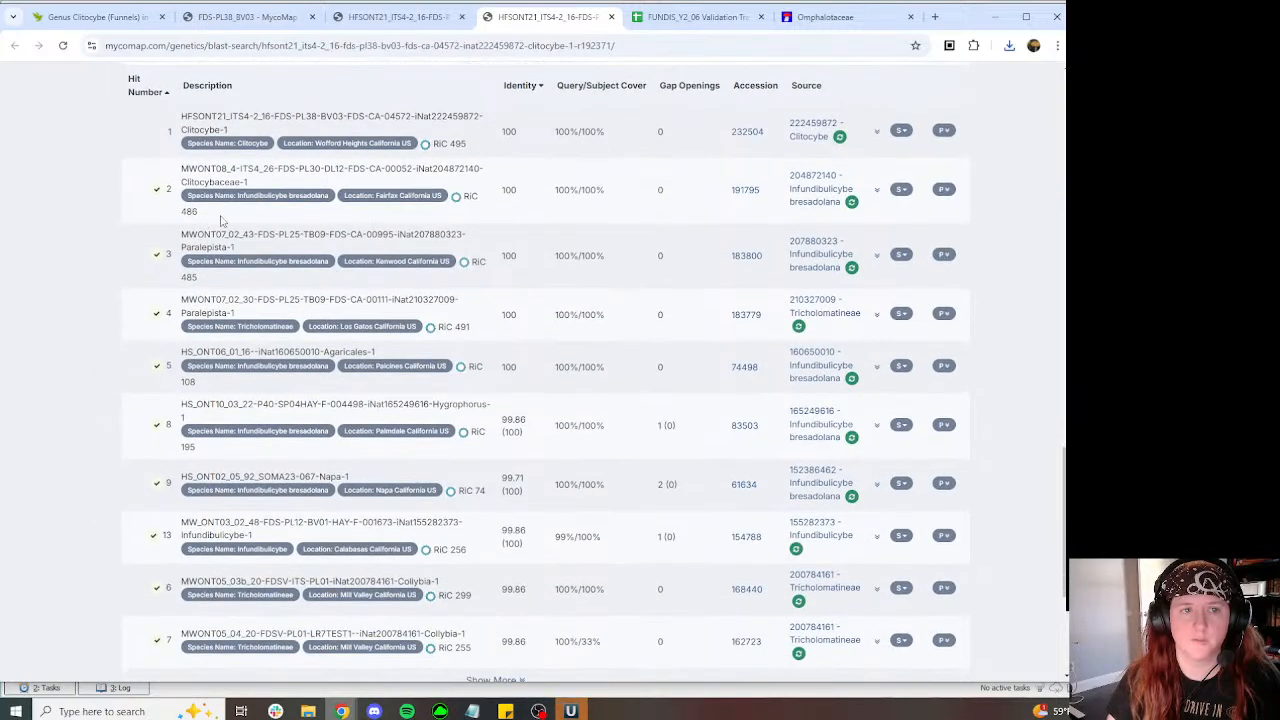
Step: Open the iNaturalist observations of BLAST hits 2 through 5, each on a separate page
{"action": "right_click", "coordinate": [802, 200]}
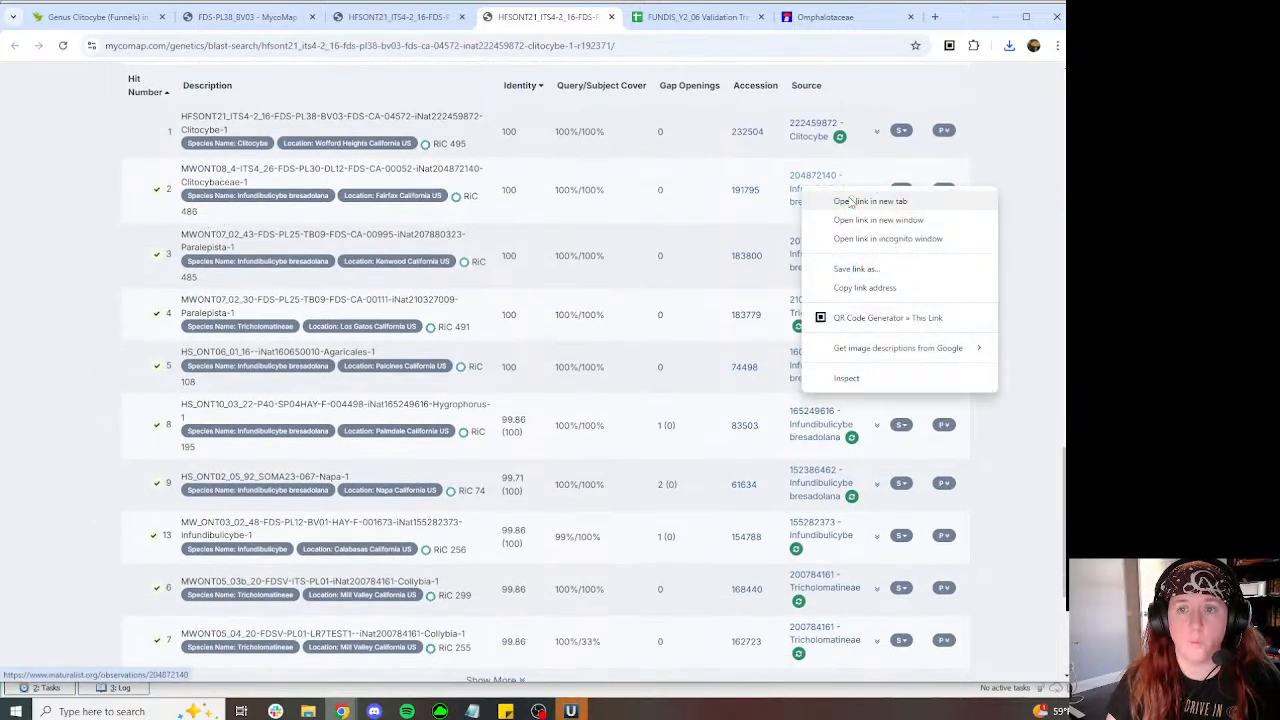
{"action": "left_click", "coordinate": [848, 201]}
{"action": "right_click", "coordinate": [814, 256]}
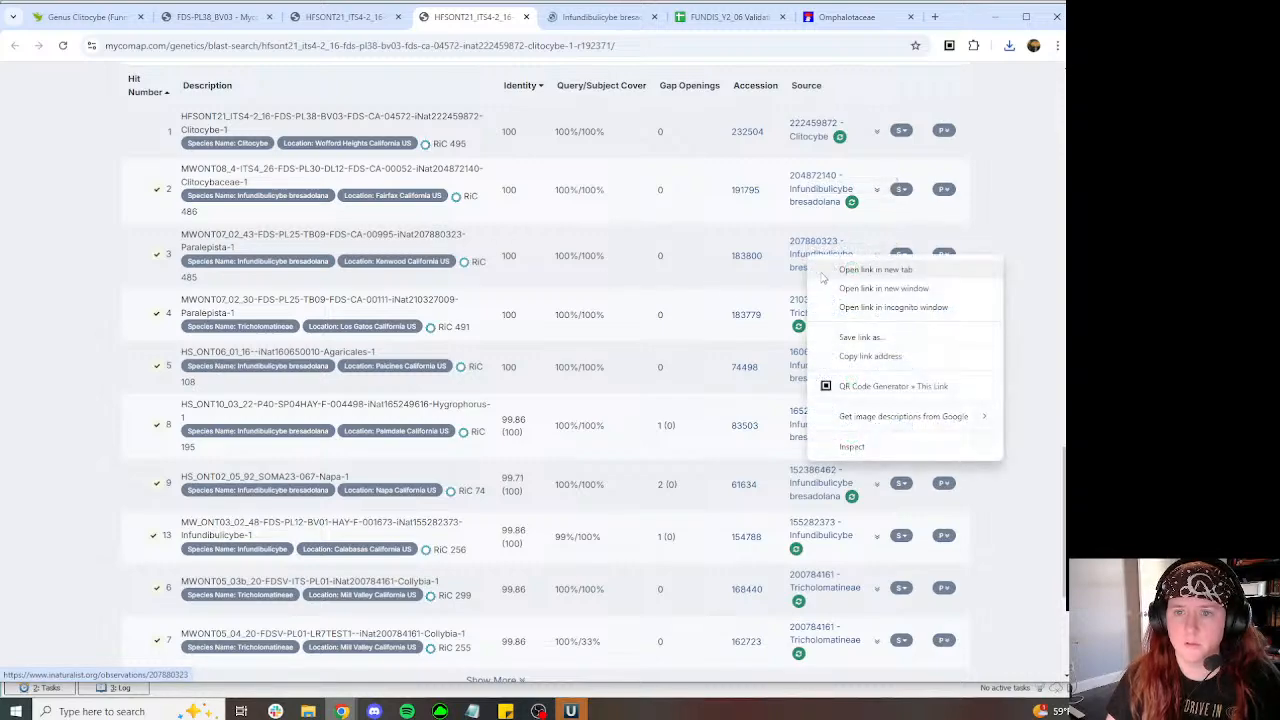
{"action": "left_click", "coordinate": [727, 296]}
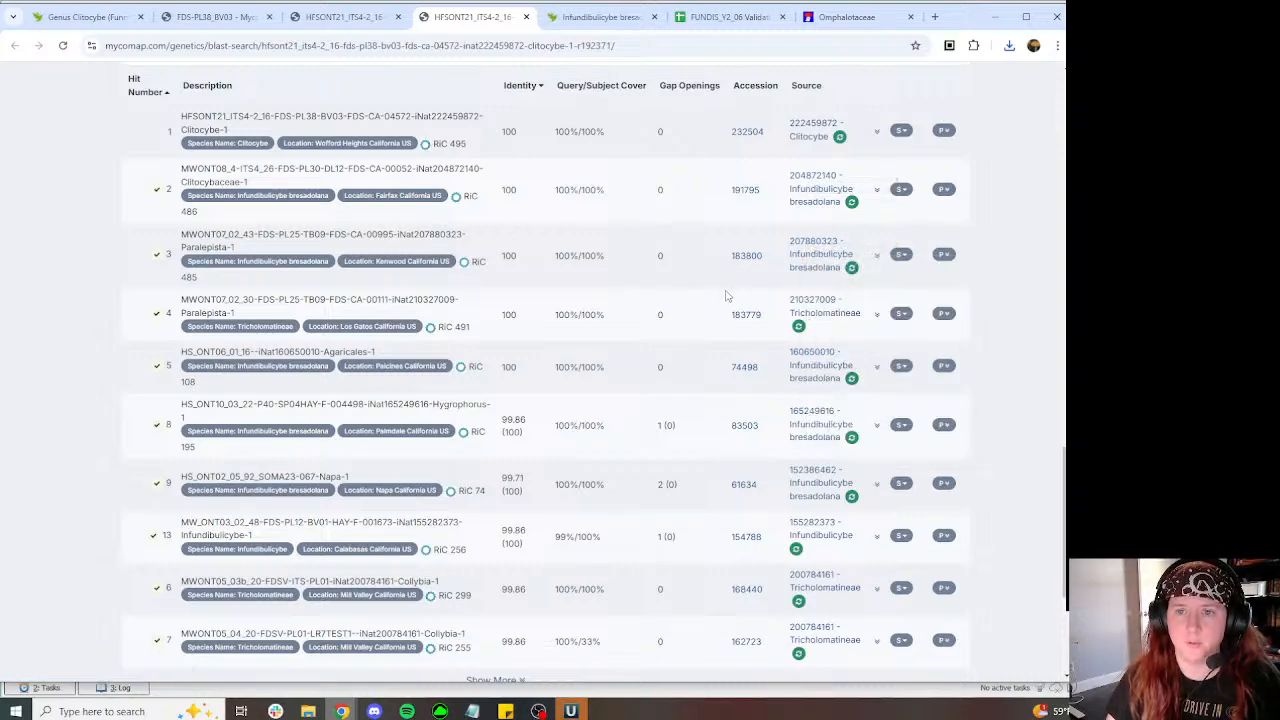
{"action": "right_click", "coordinate": [813, 259]}
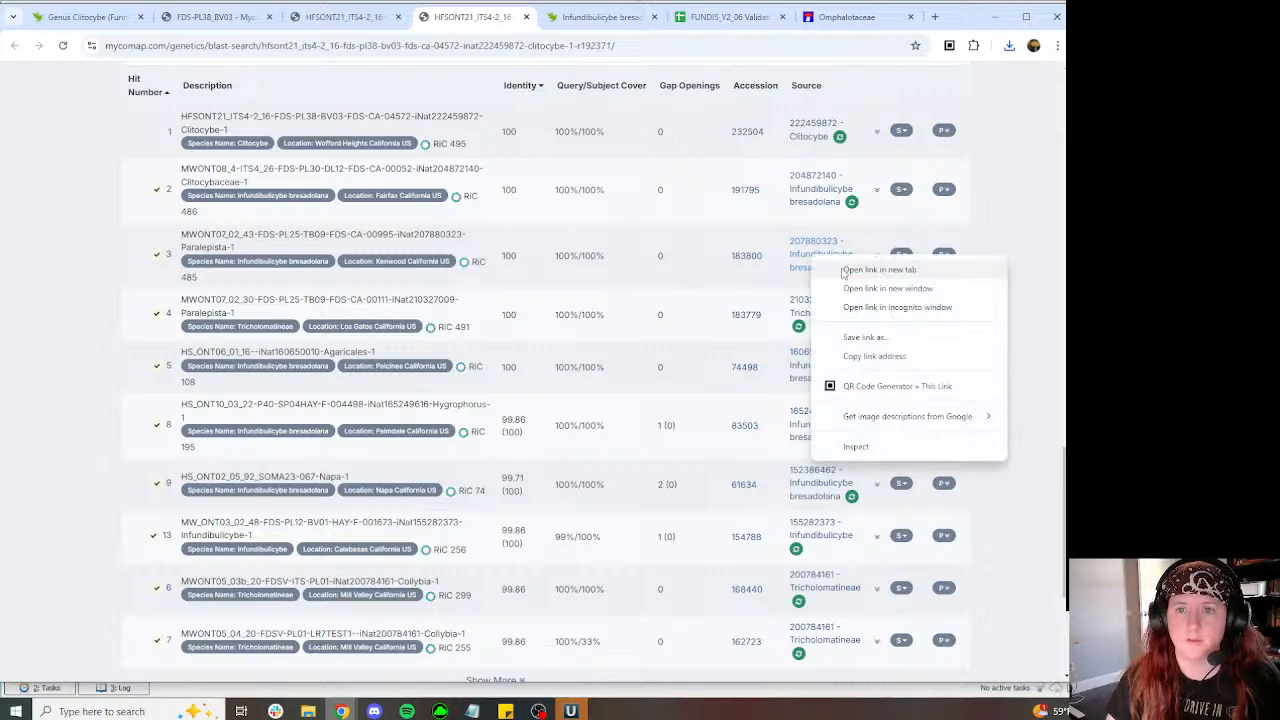
{"action": "left_click", "coordinate": [760, 280]}
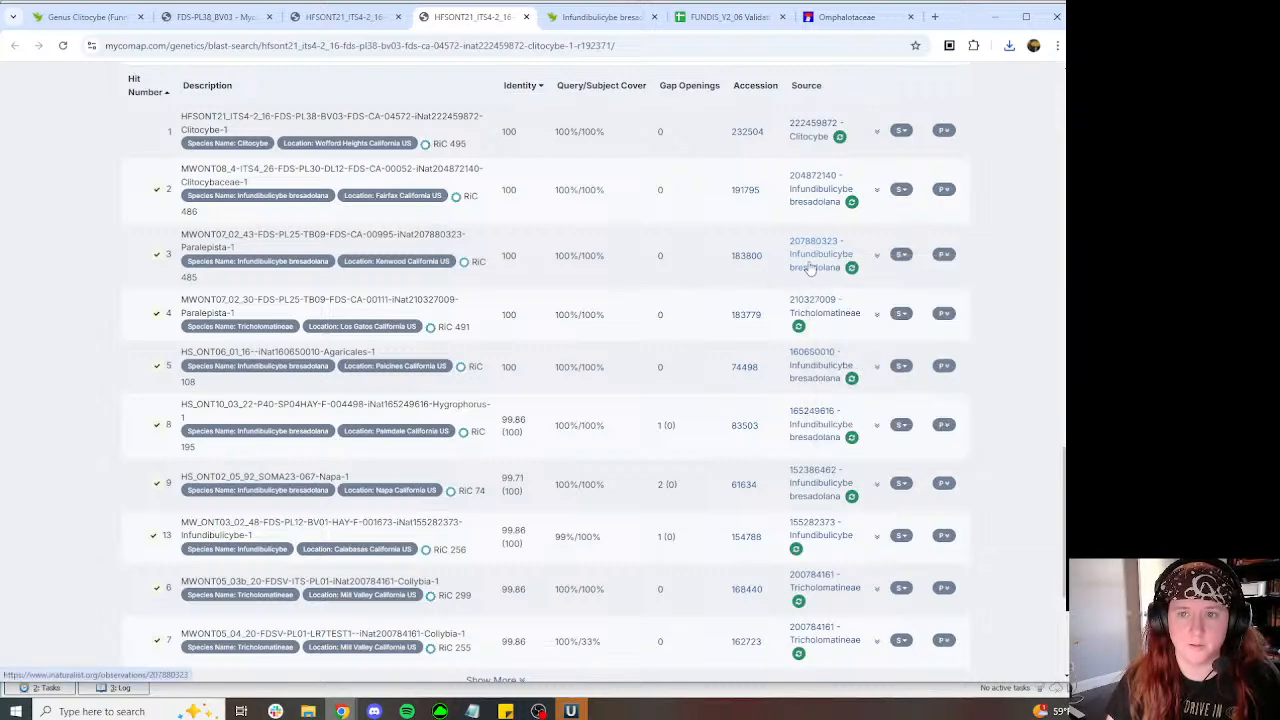
{"action": "right_click", "coordinate": [806, 261]}
{"action": "left_click", "coordinate": [845, 277]}
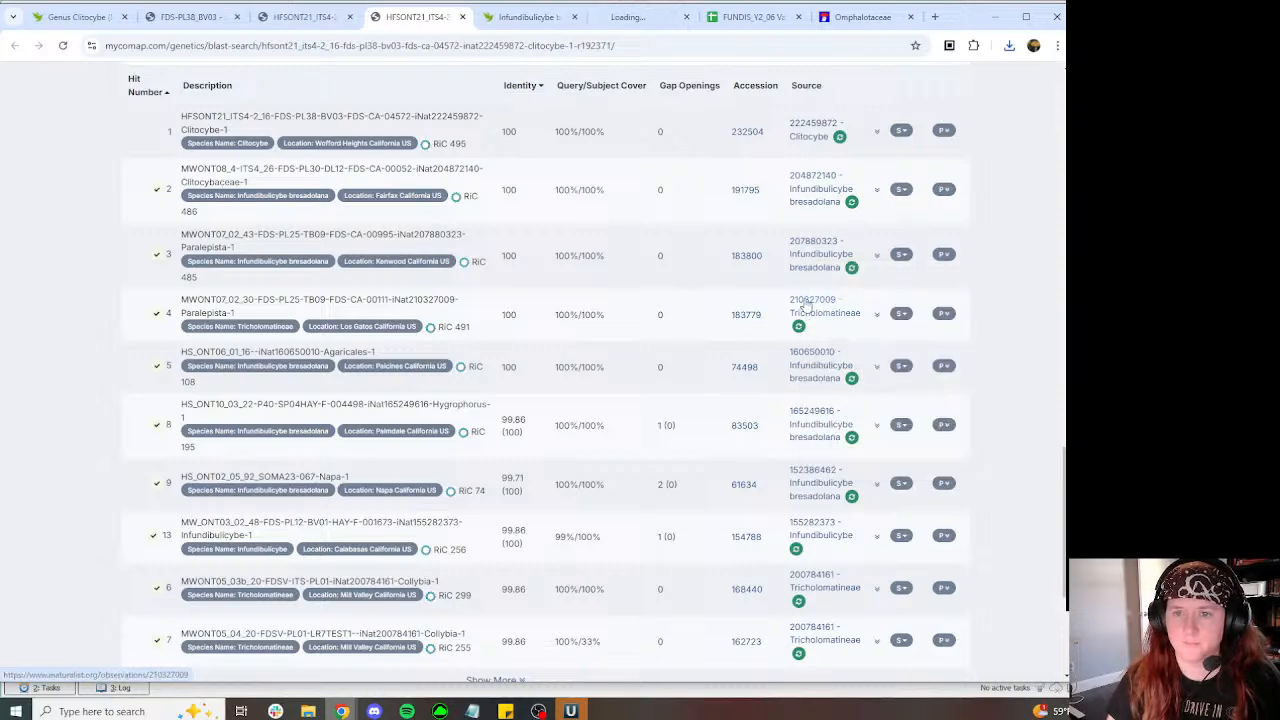
{"action": "right_click", "coordinate": [810, 302]}
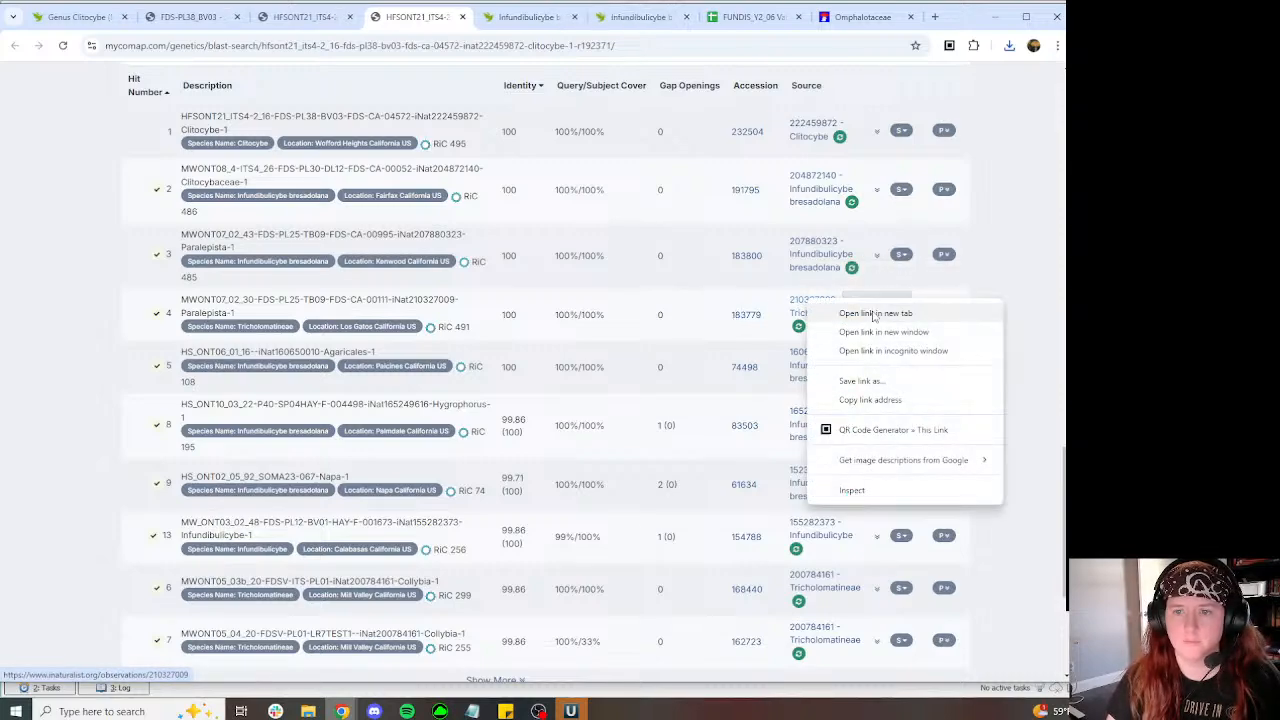
{"action": "left_click", "coordinate": [857, 314]}
{"action": "right_click", "coordinate": [815, 376]}
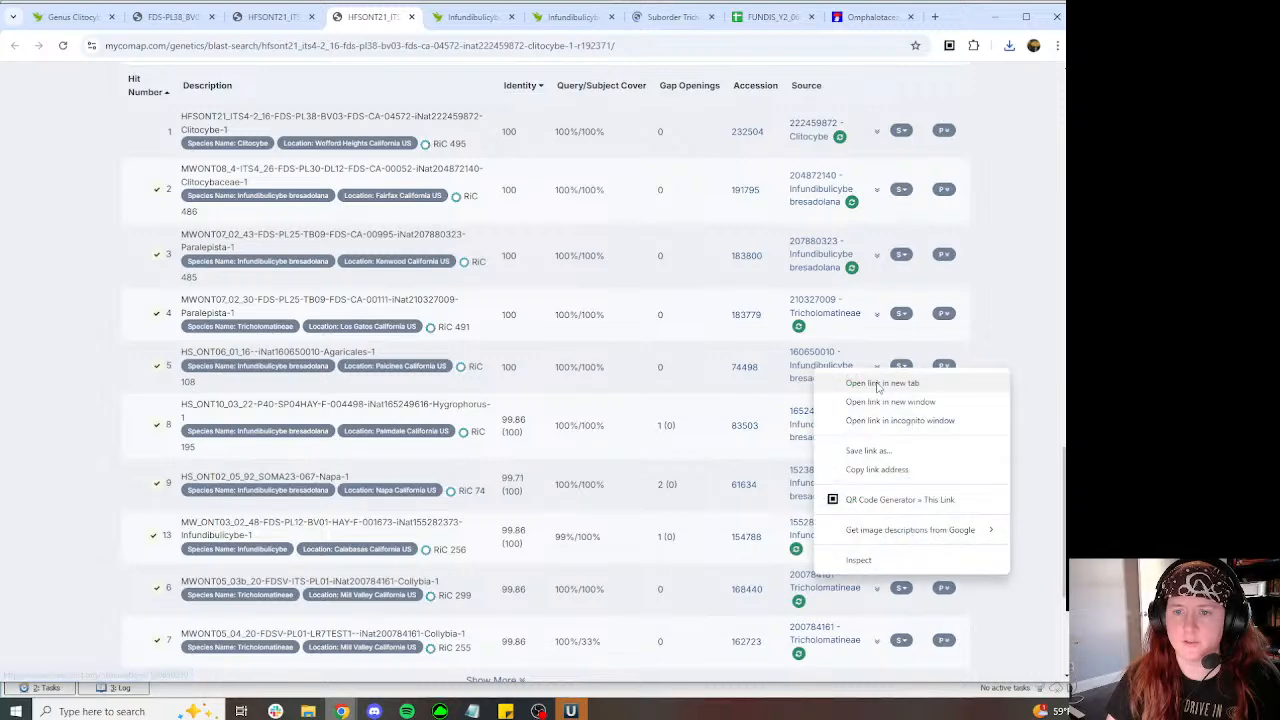
{"action": "left_click", "coordinate": [857, 382]}
Step: Examine the notes, identifications and locations of the matching Infundibulicybe bresadolana observations from hits 2 and 3
{"action": "left_click", "coordinate": [447, 27]}
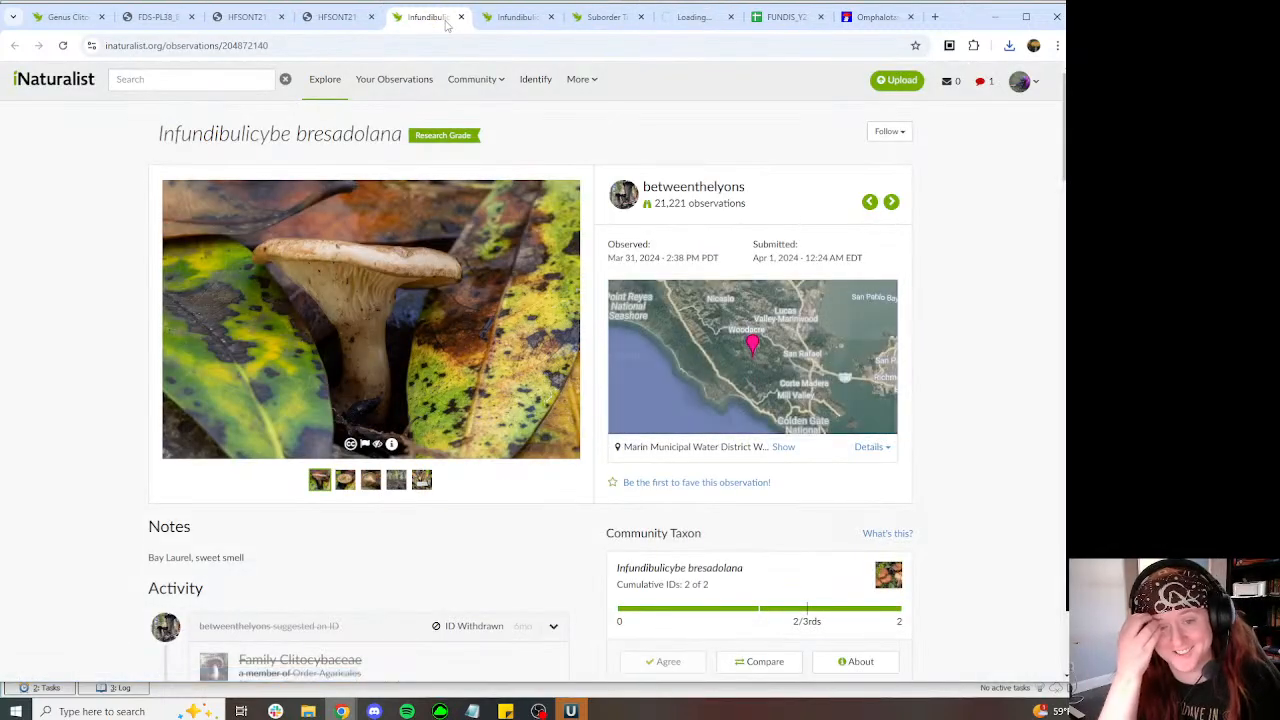
{"action": "left_click", "coordinate": [983, 84]}
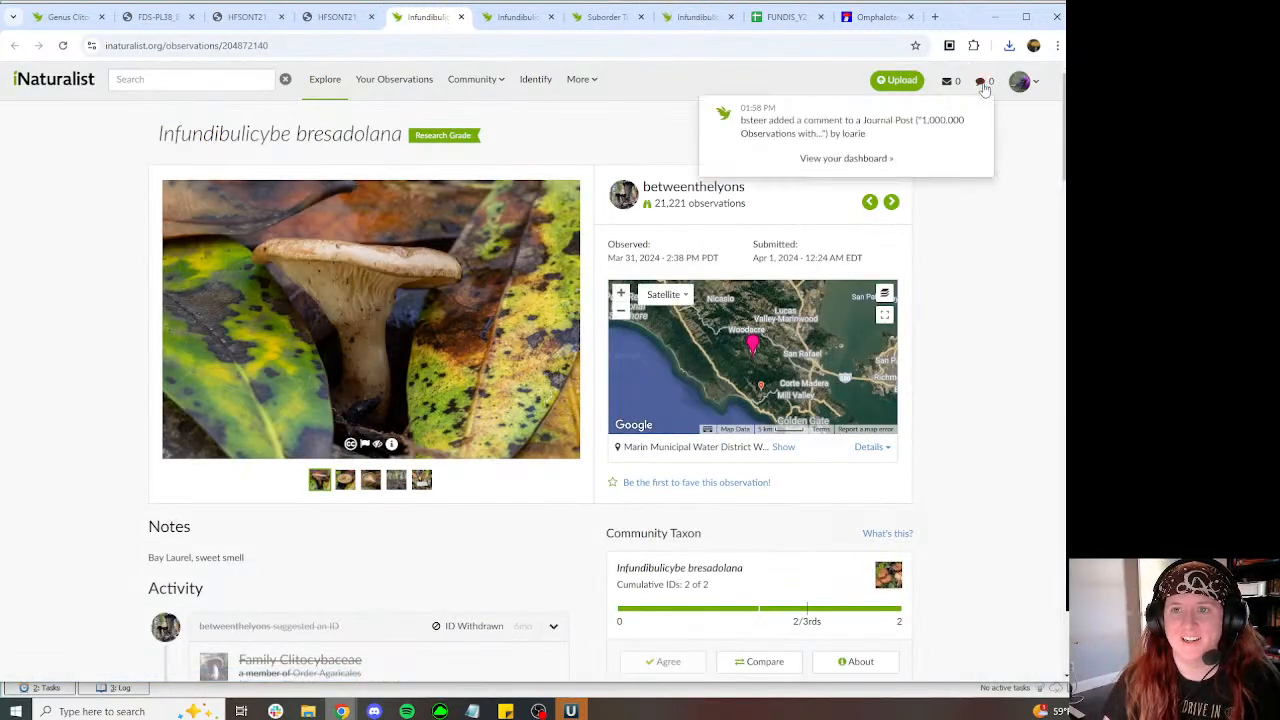
{"action": "scroll", "coordinate": [440, 262], "scroll_direction": "down", "scroll_amount": 4}
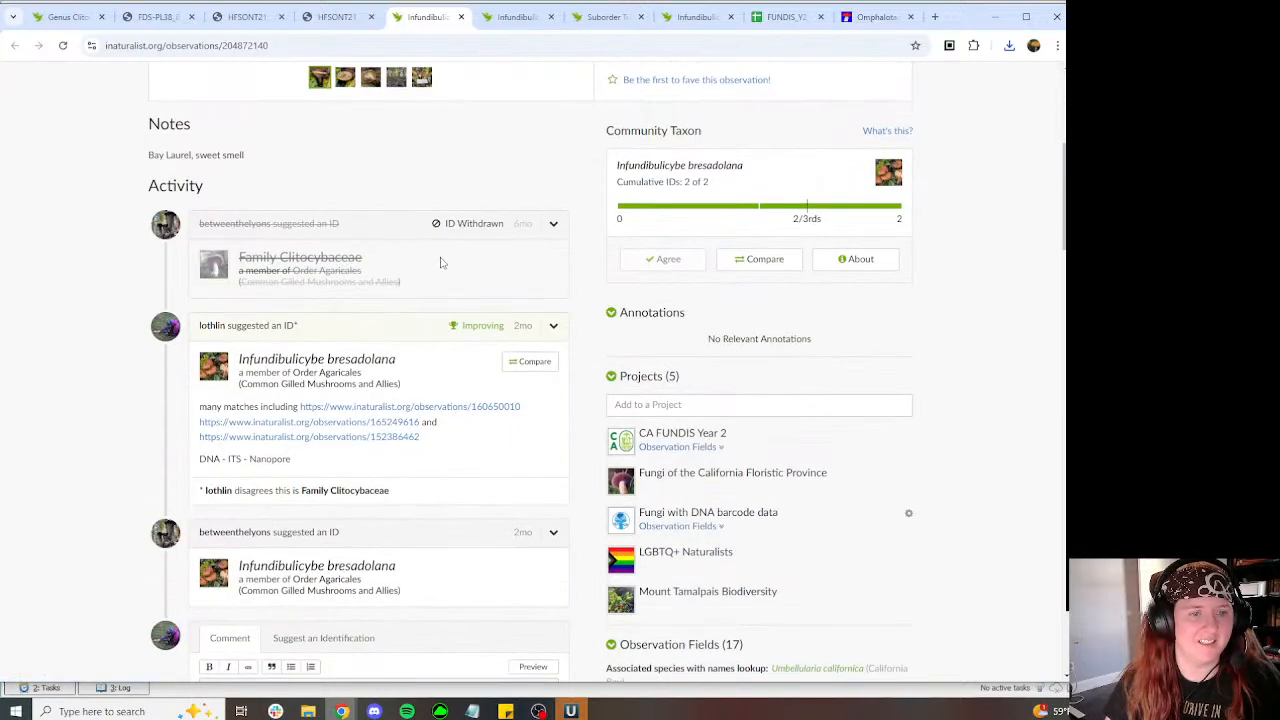
{"action": "scroll", "coordinate": [453, 264], "scroll_direction": "up", "scroll_amount": 1}
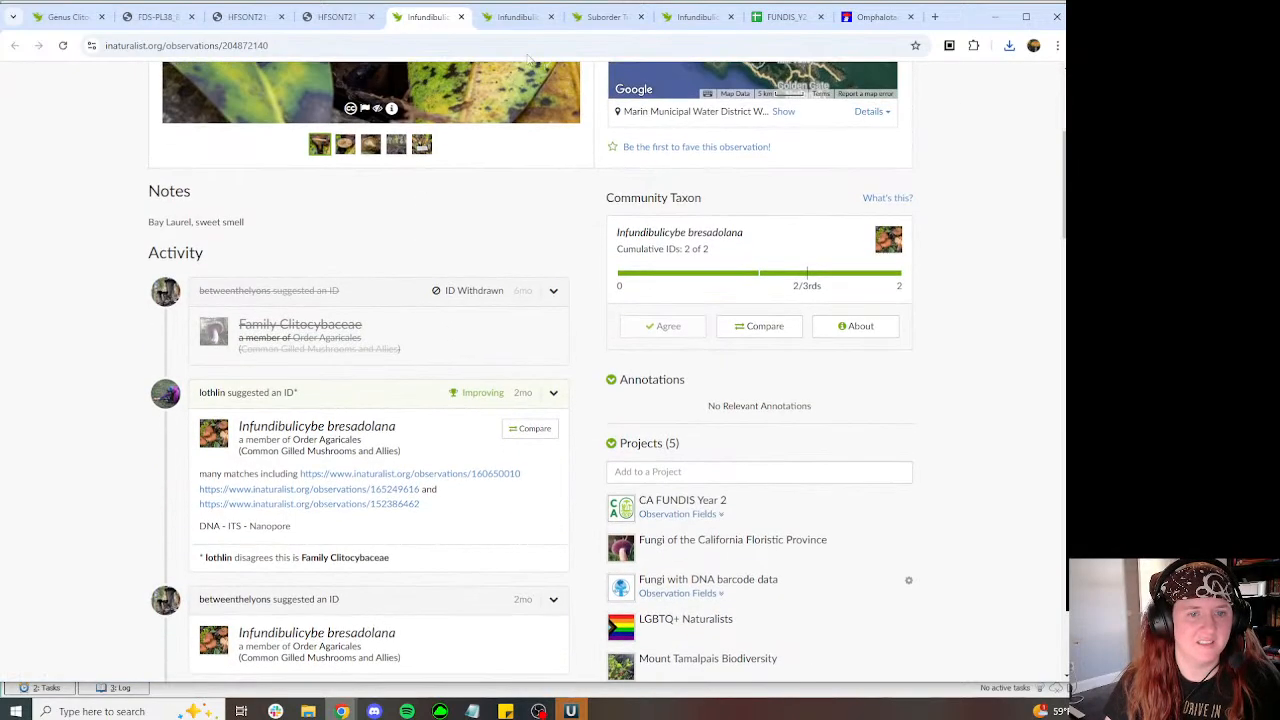
{"action": "left_click", "coordinate": [513, 17]}
{"action": "mouse_move", "coordinate": [579, 148]}
{"action": "scroll", "coordinate": [191, 154], "scroll_direction": "down", "scroll_amount": 9}
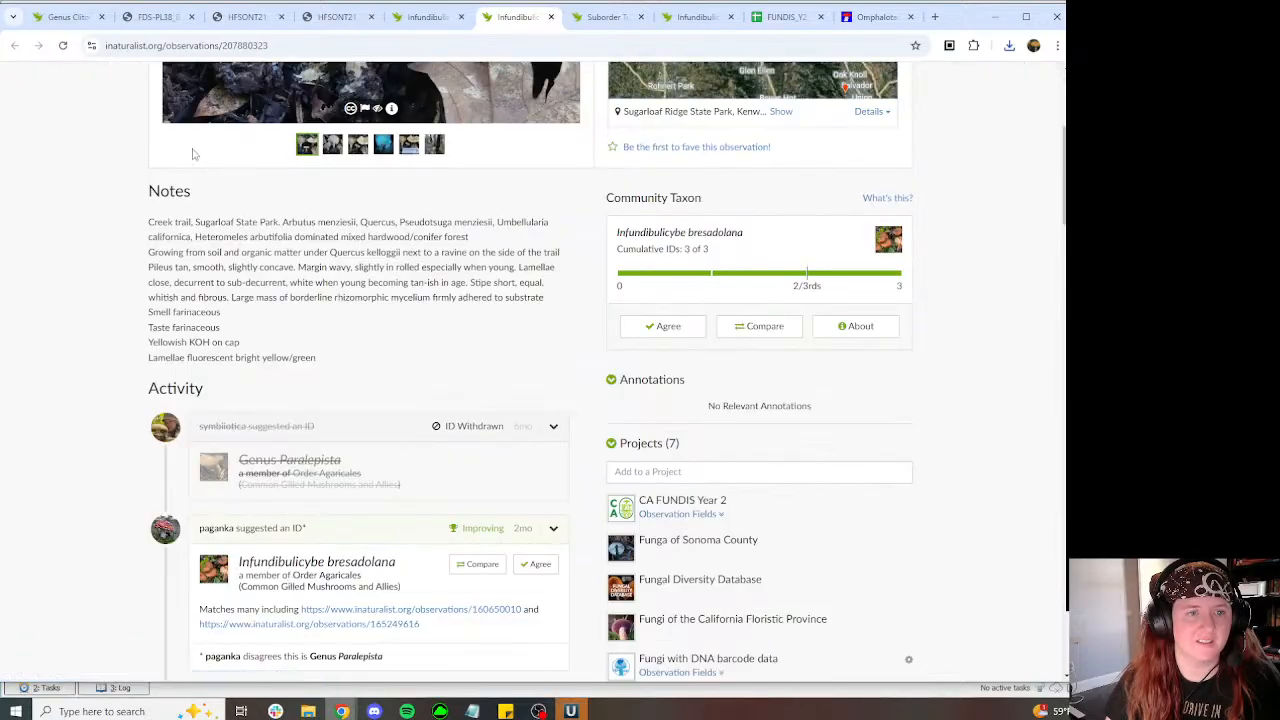
{"action": "scroll", "coordinate": [470, 202], "scroll_direction": "up", "scroll_amount": 7}
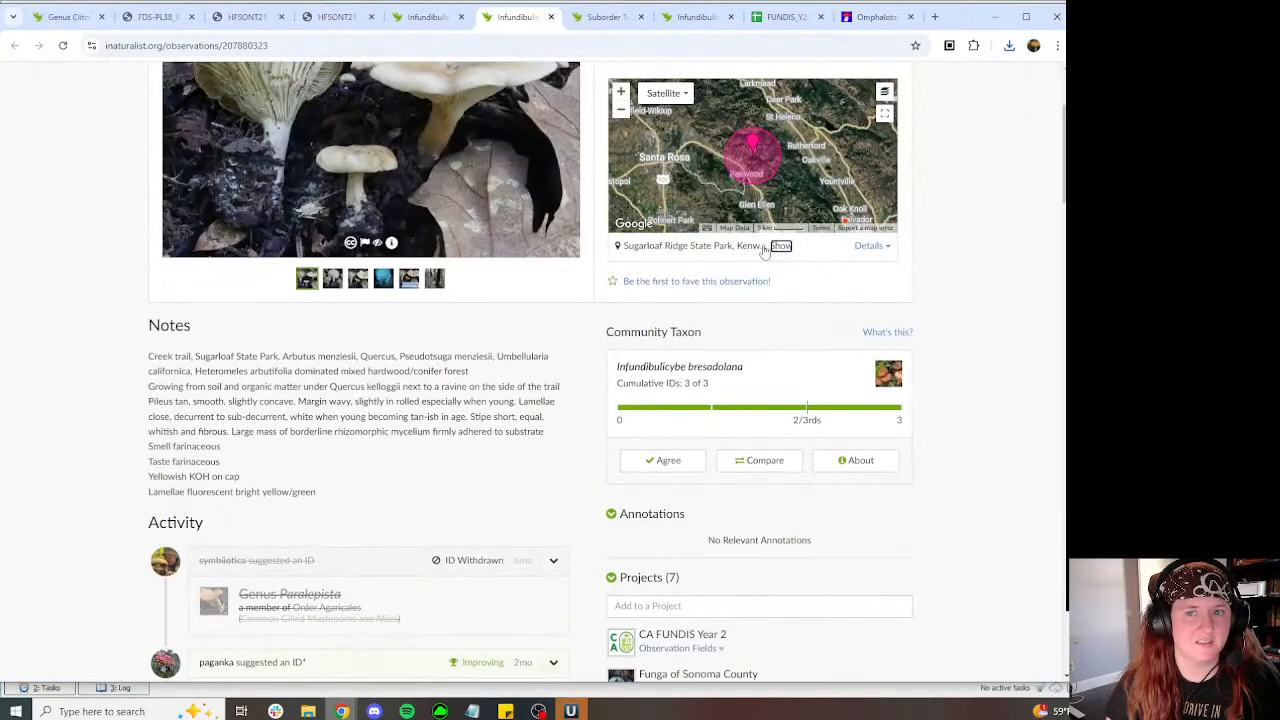
{"action": "scroll", "coordinate": [443, 196], "scroll_direction": "up", "scroll_amount": 2}
Step: Agree with the Infundibulicybe bresadolana identification on the Suborder Tricholomatineae observation from Castle Rock State Park
{"action": "key", "text": "ctrl+Tab"}
{"action": "scroll", "coordinate": [508, 165], "scroll_direction": "down", "scroll_amount": 3}
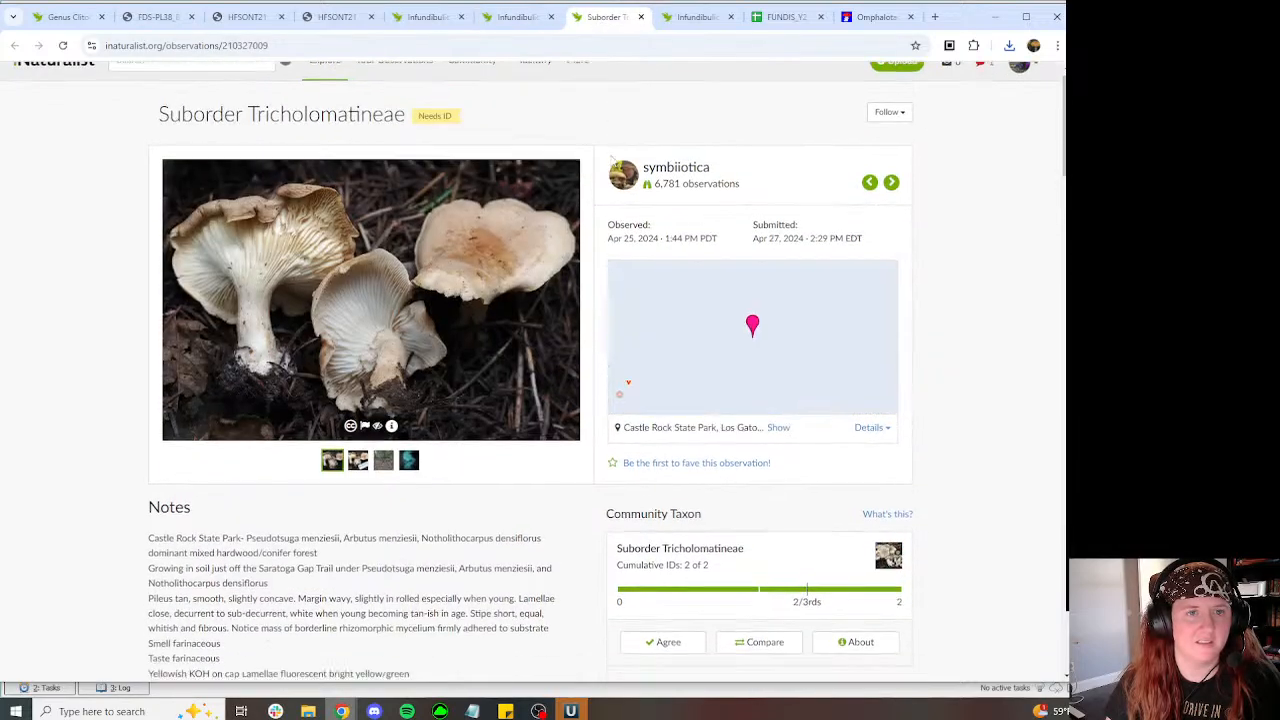
{"action": "scroll", "coordinate": [505, 164], "scroll_direction": "down", "scroll_amount": 3}
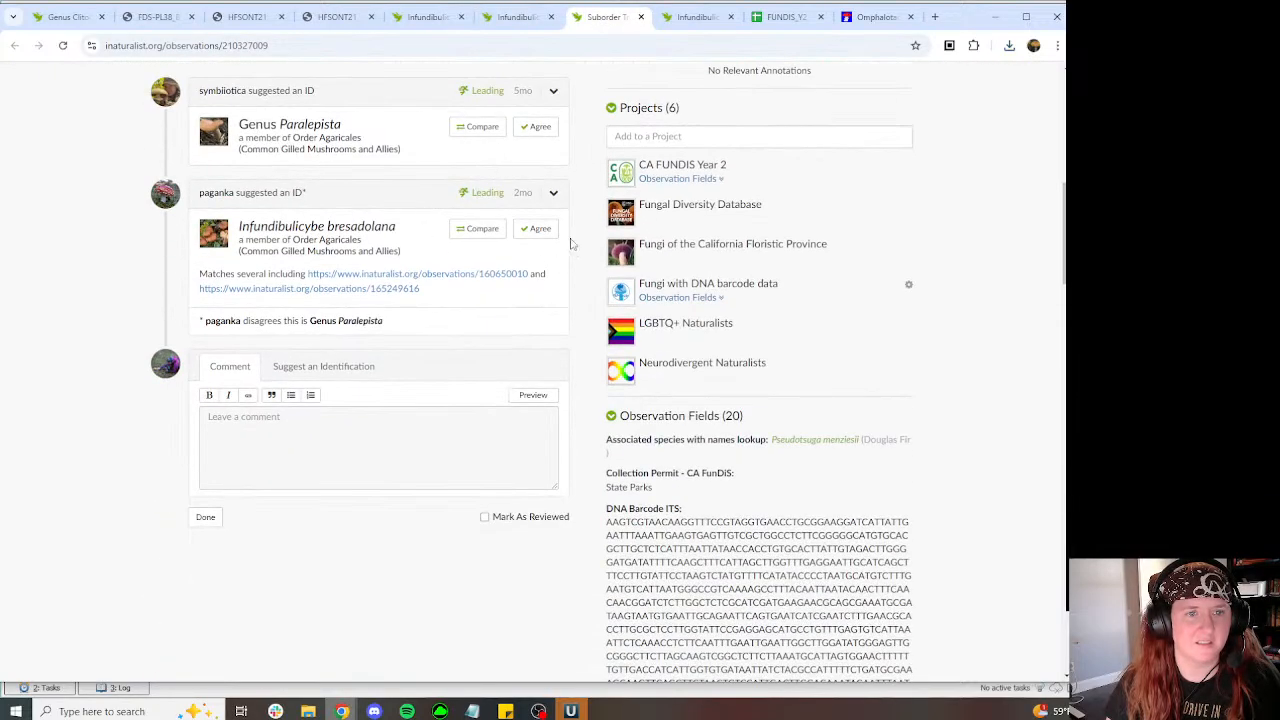
{"action": "left_click", "coordinate": [538, 228]}
{"action": "scroll", "coordinate": [477, 198], "scroll_direction": "up", "scroll_amount": 3}
Step: Check the identifications on the San Benito County observation, close the observation pages of hits 3 through 5 and return to the BLAST results
{"action": "left_click", "coordinate": [683, 24]}
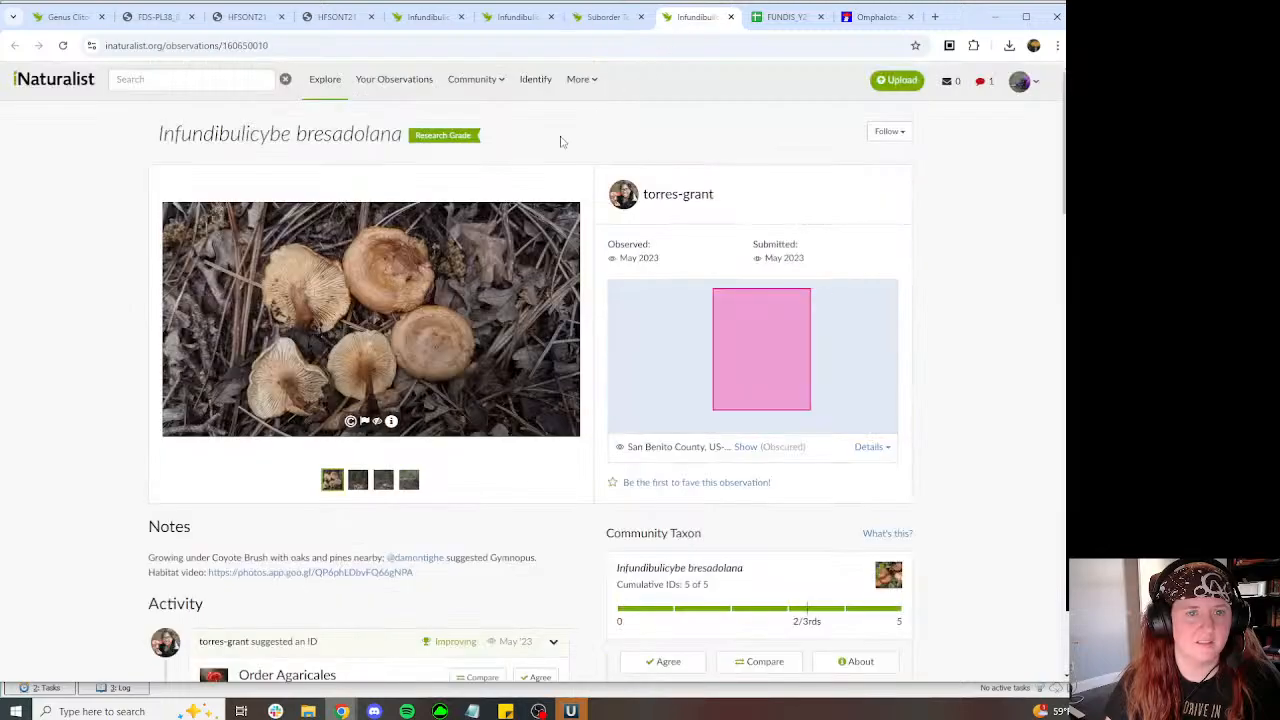
{"action": "scroll", "coordinate": [560, 140], "scroll_direction": "down", "scroll_amount": 3}
{"action": "scroll", "coordinate": [560, 141], "scroll_direction": "down", "scroll_amount": 2}
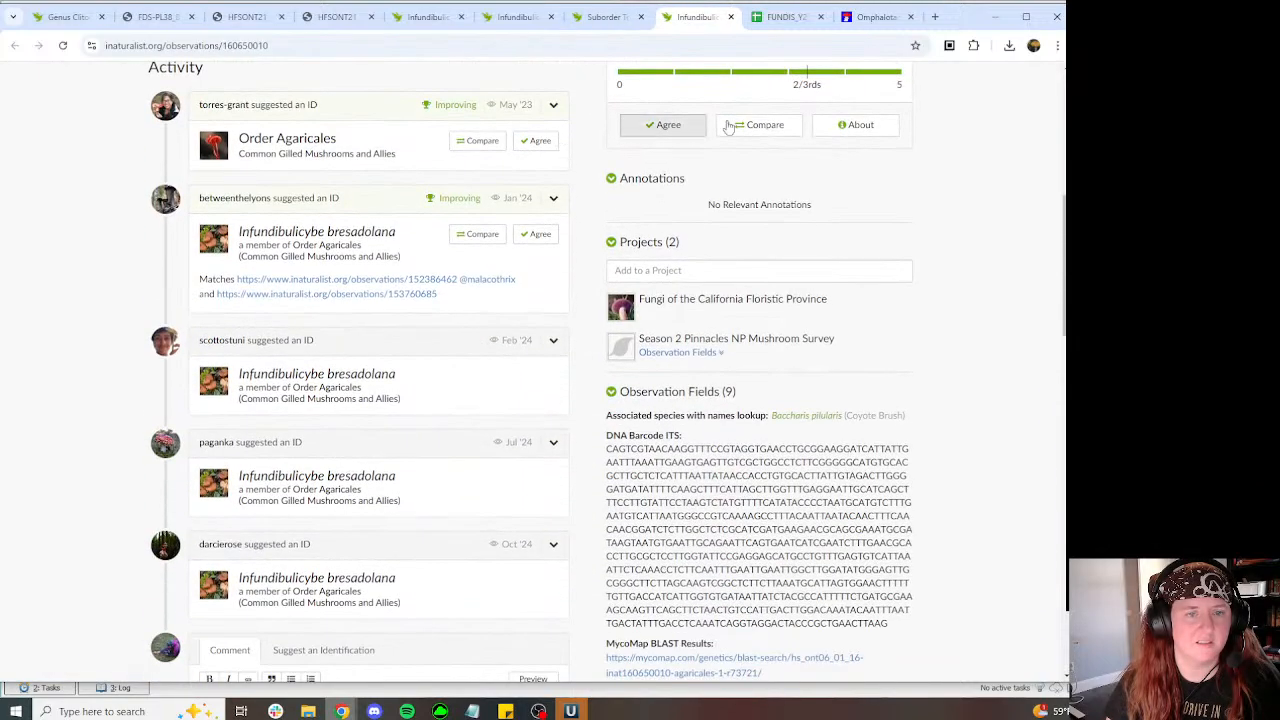
{"action": "left_click", "coordinate": [730, 17]}
{"action": "left_click", "coordinate": [641, 17]}
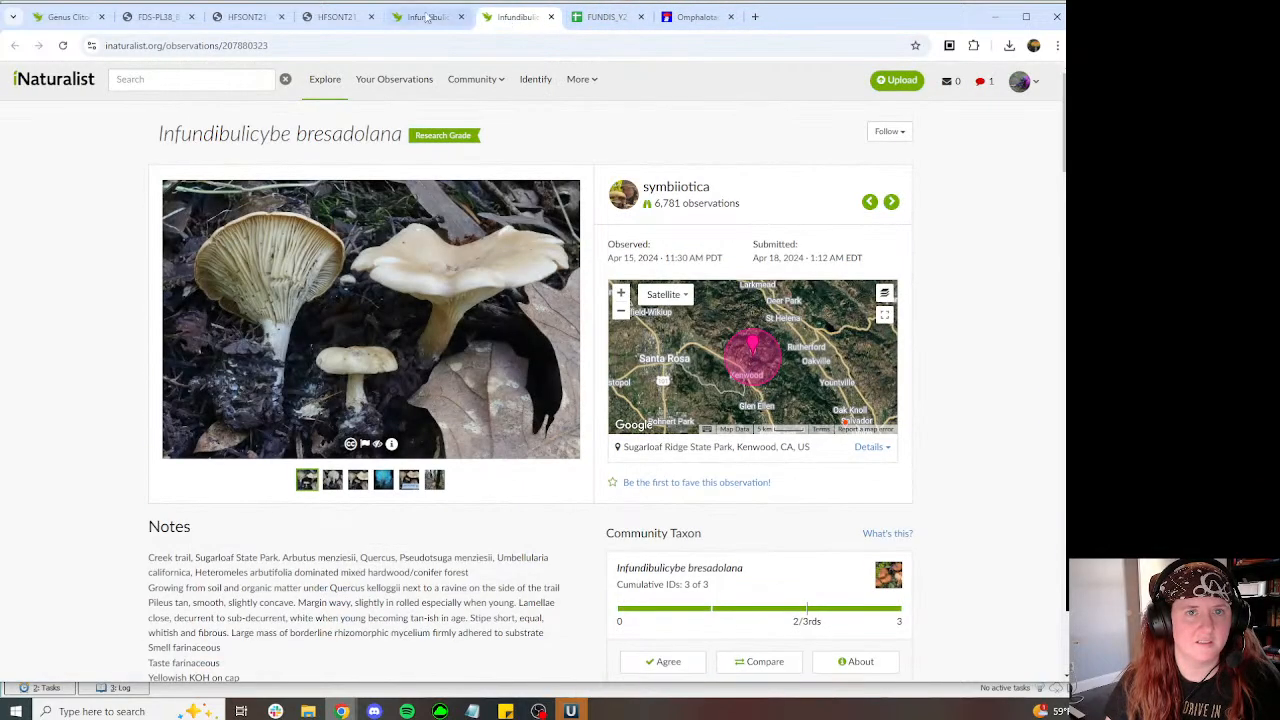
{"action": "left_click", "coordinate": [551, 17]}
{"action": "left_click", "coordinate": [338, 18]}
Step: Switch to UGENE, save the Clitocybe-1 multiple alignment as a separate copy and start aligning it with MAFFT
{"action": "left_click", "coordinate": [538, 711]}
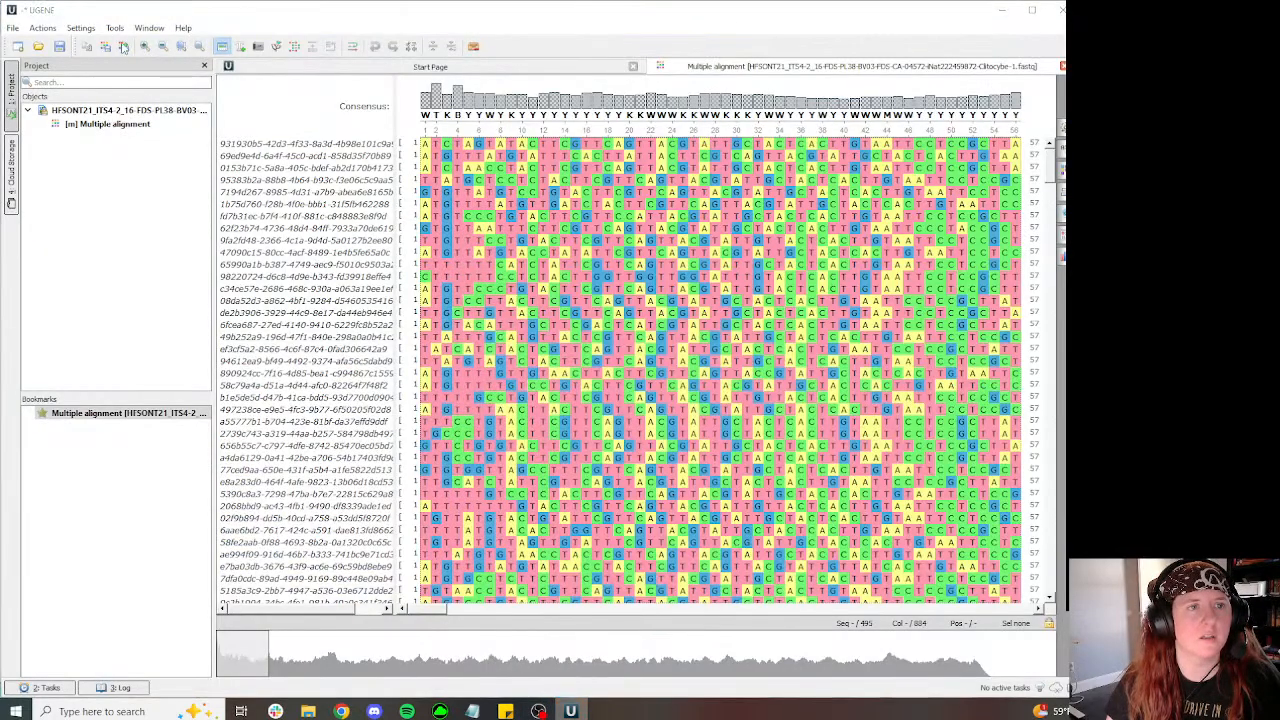
{"action": "left_click", "coordinate": [276, 46]}
{"action": "key", "text": "Return"}
{"action": "left_click", "coordinate": [294, 46]}
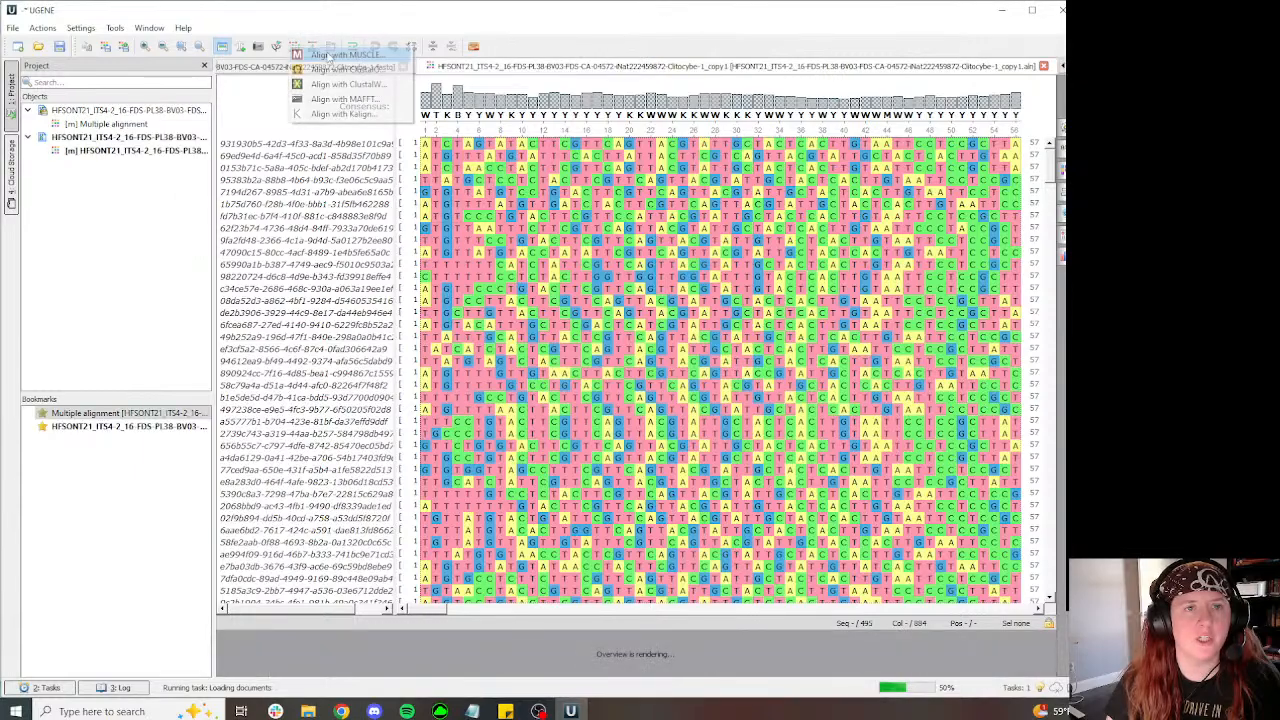
{"action": "left_click", "coordinate": [340, 95]}
{"action": "left_click", "coordinate": [546, 399]}
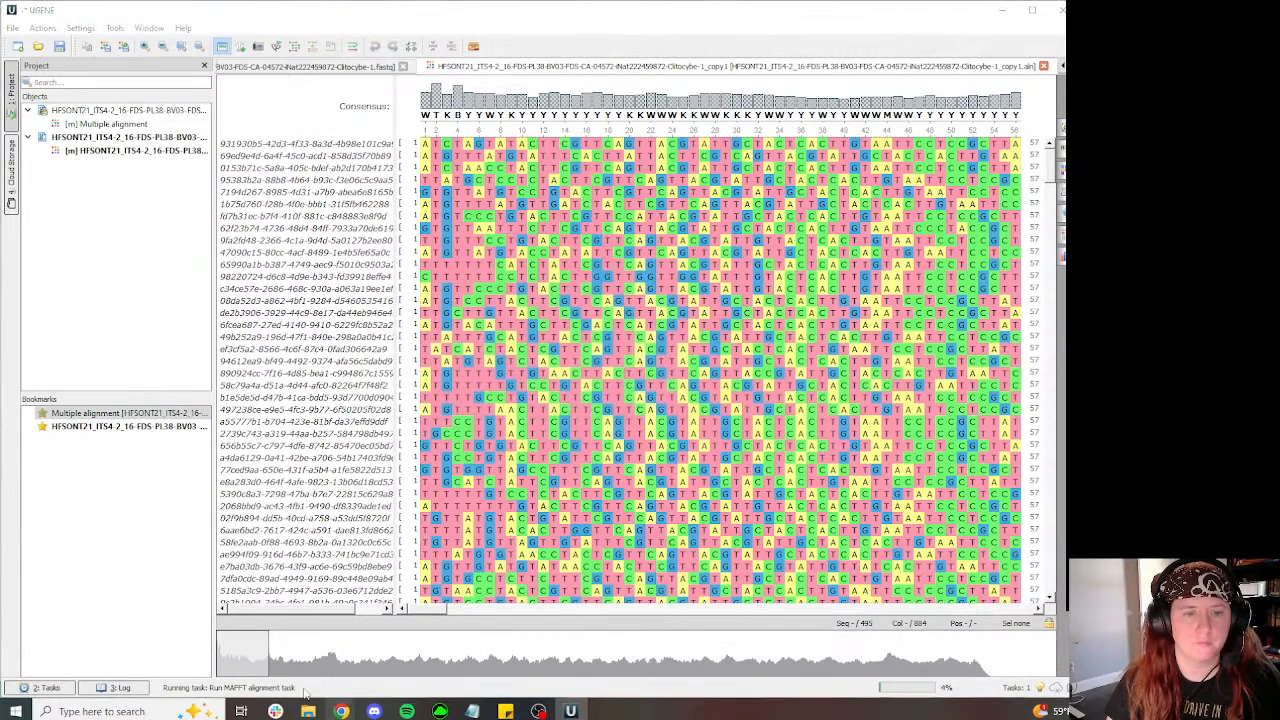
{"action": "mouse_move", "coordinate": [308, 711]}
{"action": "left_click", "coordinate": [266, 657]}
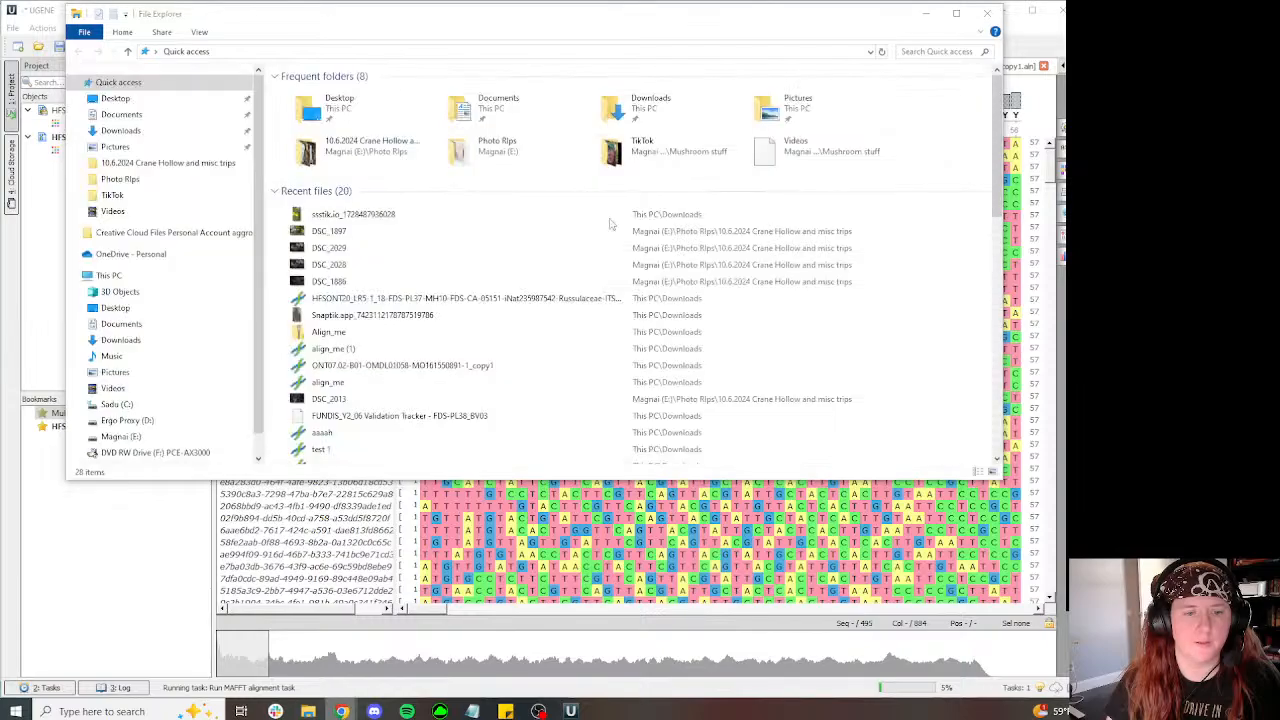
{"action": "right_click", "coordinate": [342, 711]}
{"action": "left_click", "coordinate": [924, 15]}
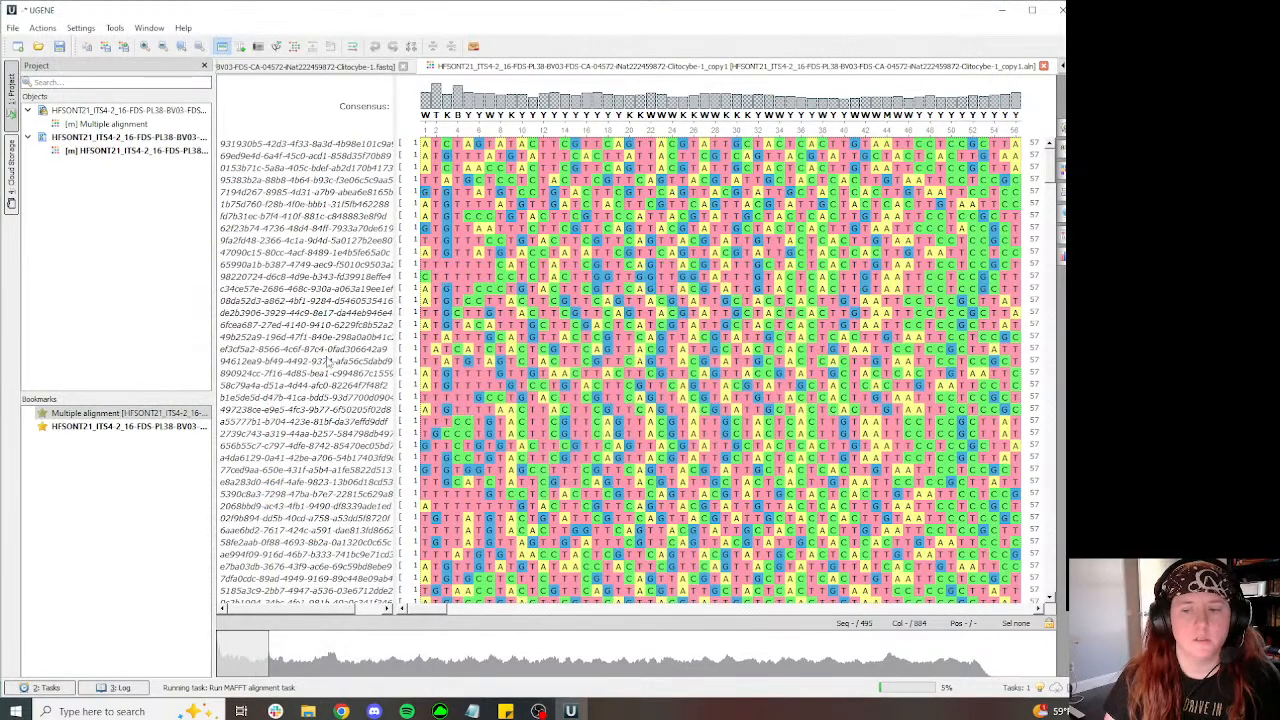
{"action": "right_click", "coordinate": [309, 710]}
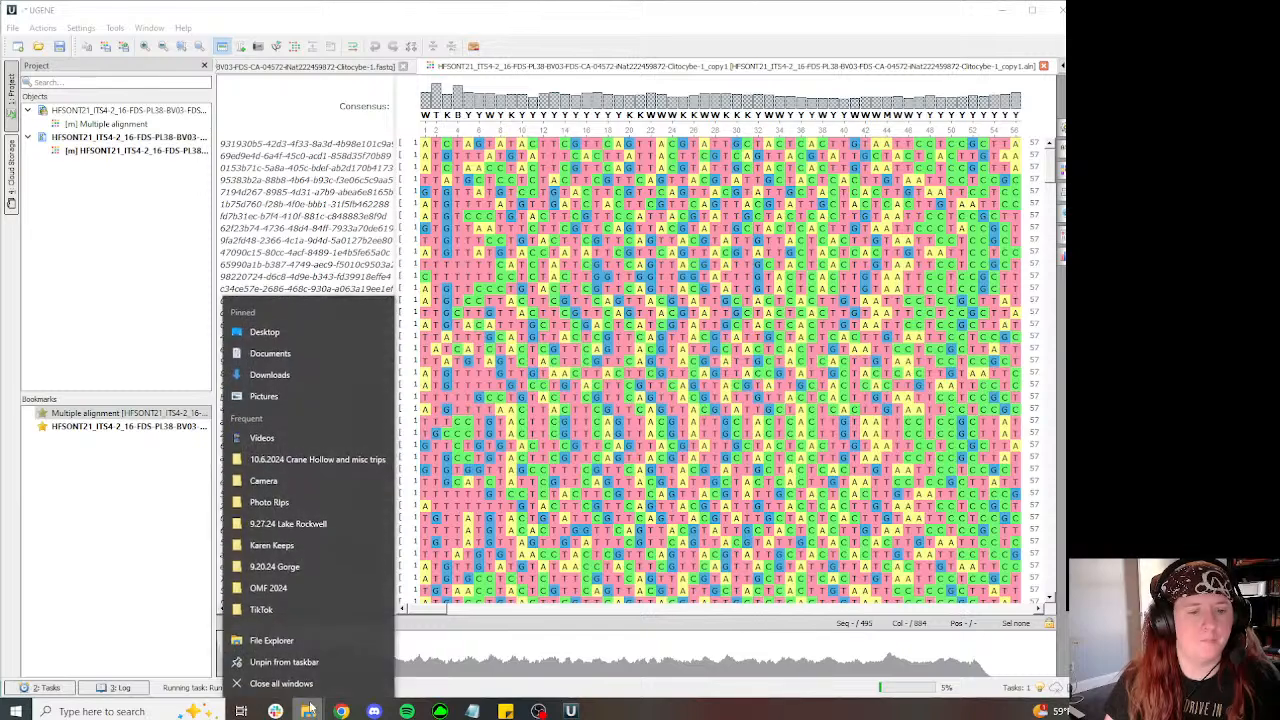
{"action": "key", "text": "Escape"}
Step: Copy the Clitocybe-1 consensus sequence from its MycoMap record in Chrome and paste it into UGENE as a new sequence
{"action": "mouse_move", "coordinate": [342, 710]}
{"action": "left_click", "coordinate": [255, 650]}
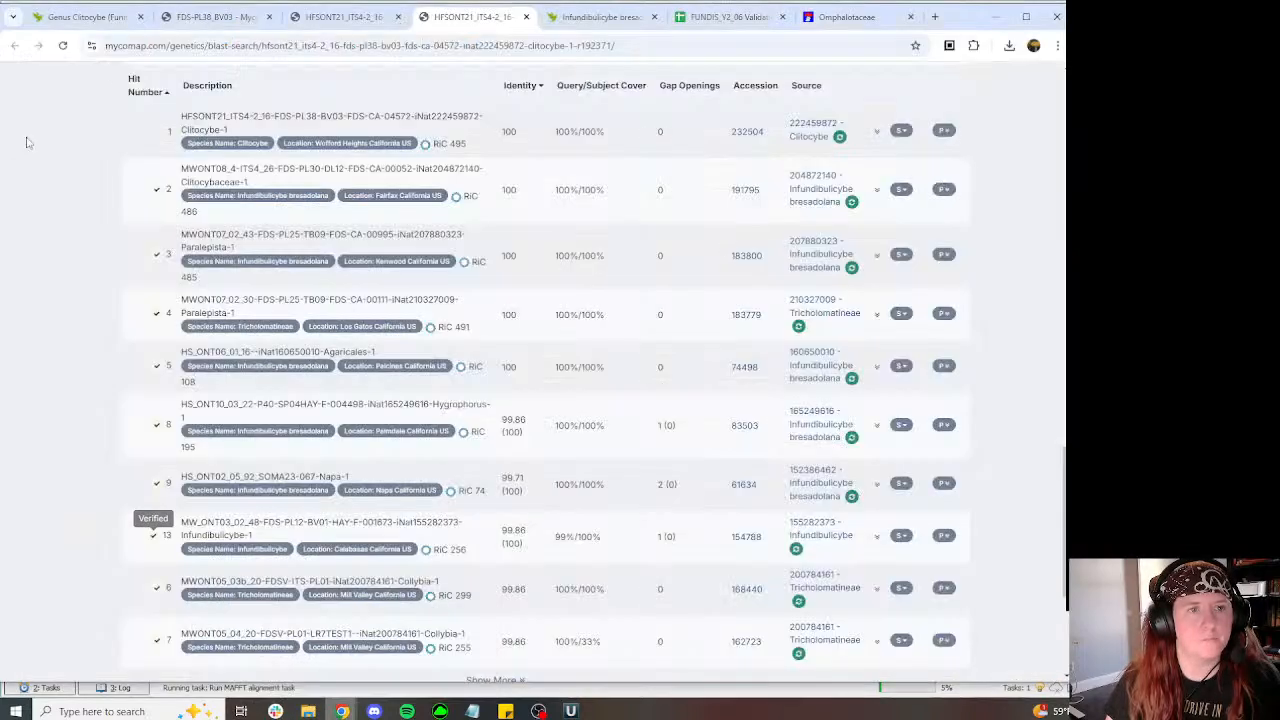
{"action": "left_click", "coordinate": [356, 28]}
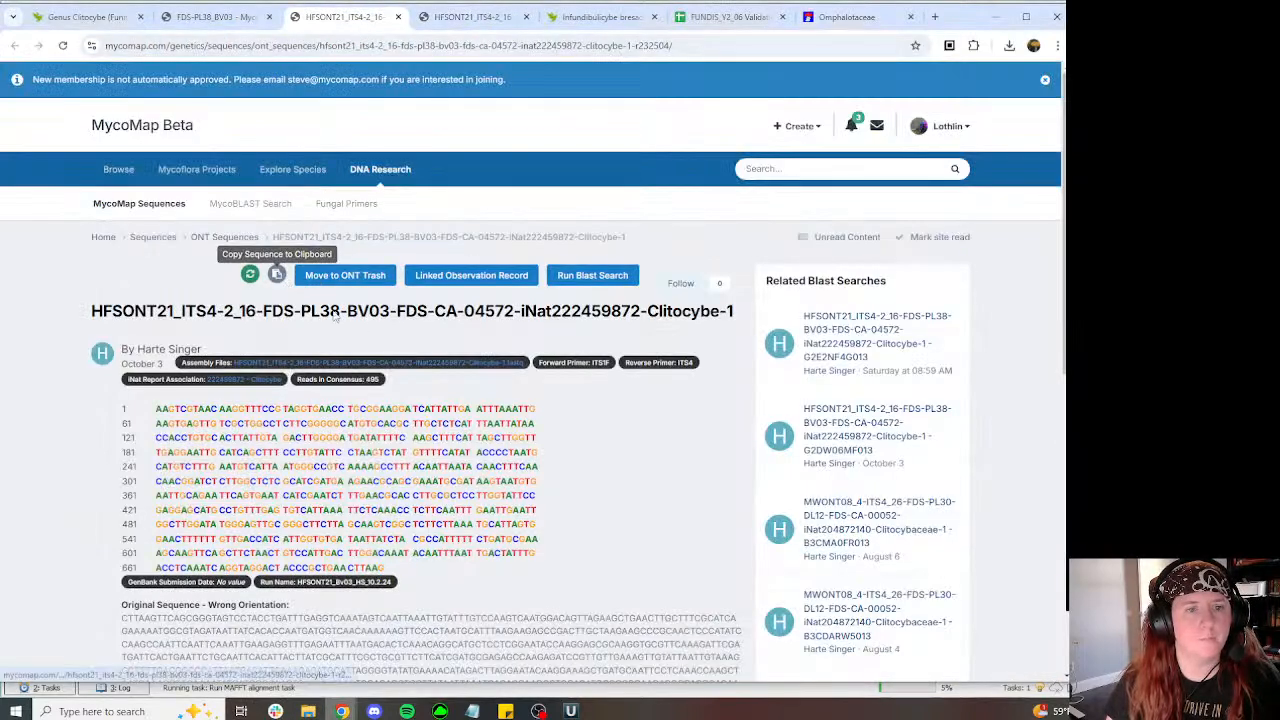
{"action": "left_click", "coordinate": [277, 273]}
{"action": "left_click", "coordinate": [571, 710]}
{"action": "key", "text": "ctrl+v"}
Step: Export the pasted Clitocybe-1 consensus sequence as an alignment of its own
{"action": "left_click", "coordinate": [96, 177]}
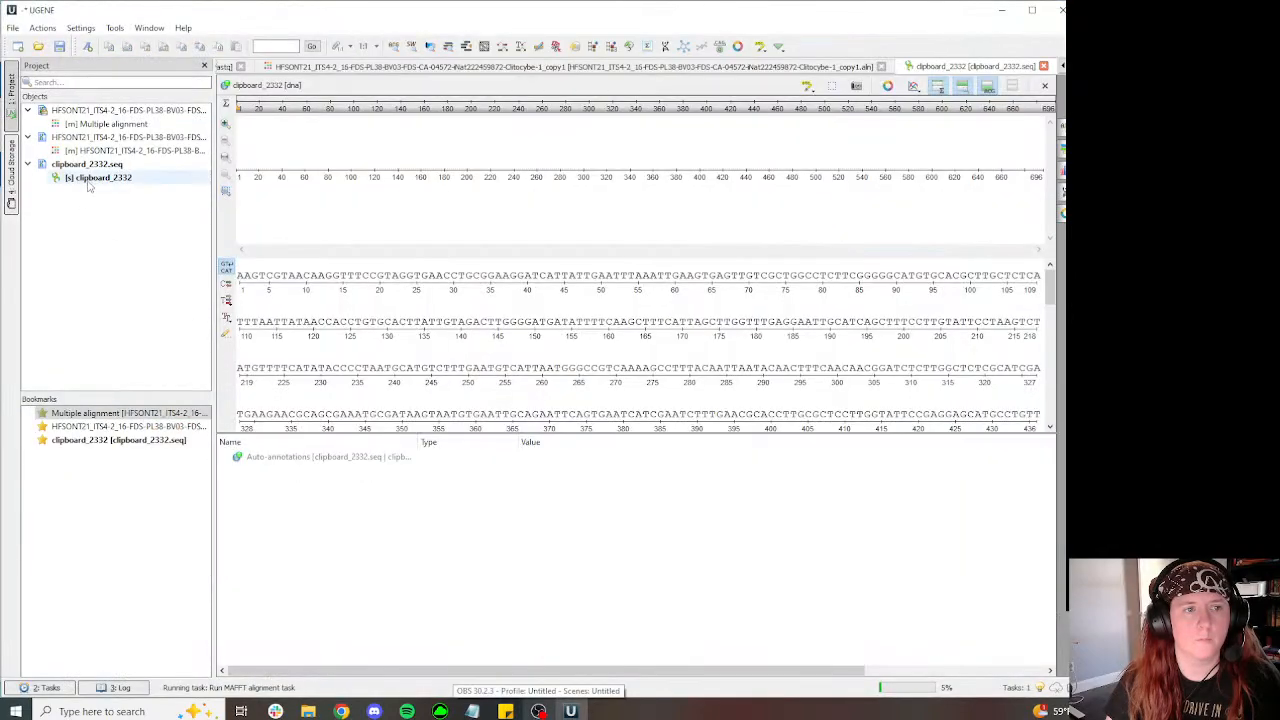
{"action": "right_click", "coordinate": [92, 179]}
{"action": "mouse_move", "coordinate": [128, 222]}
{"action": "left_click", "coordinate": [312, 242]}
{"action": "left_click", "coordinate": [558, 394]}
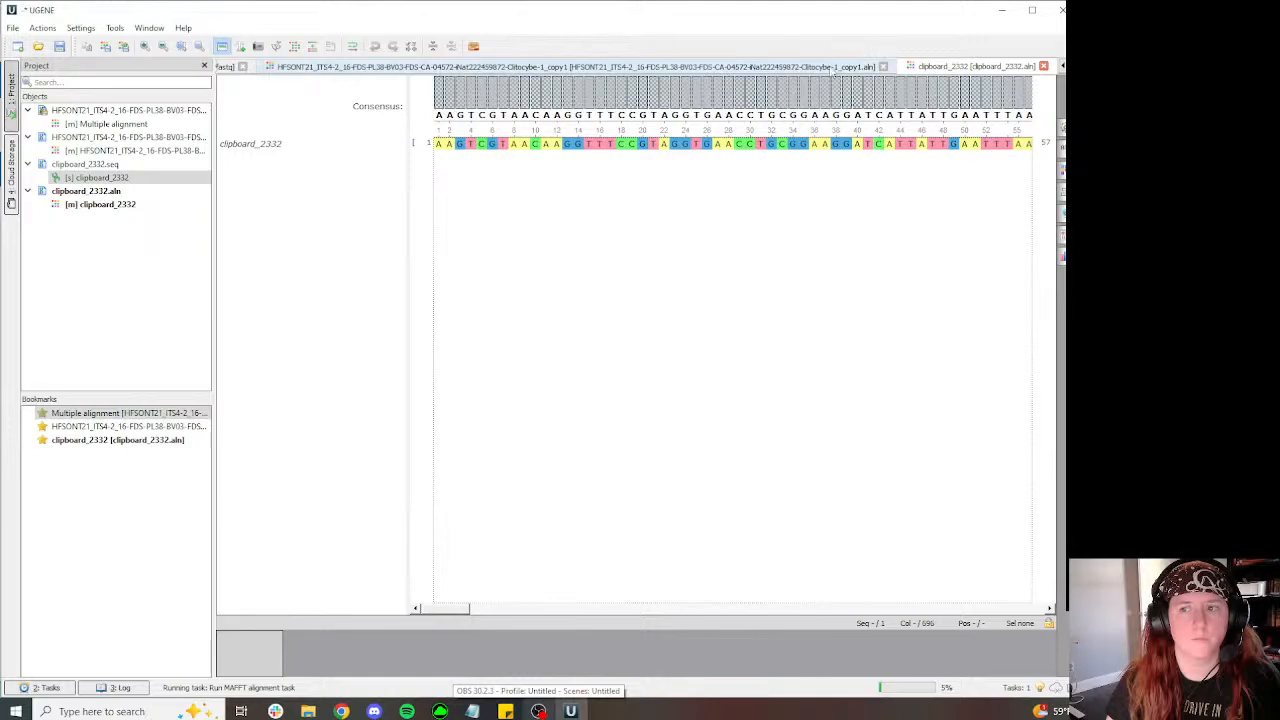
Step: Search the aligned Clitocybe-1 reads for AGGATCATTA and replace the wrongly oriented reads, up to the first row, with their reverse complement
{"action": "left_click", "coordinate": [700, 66]}
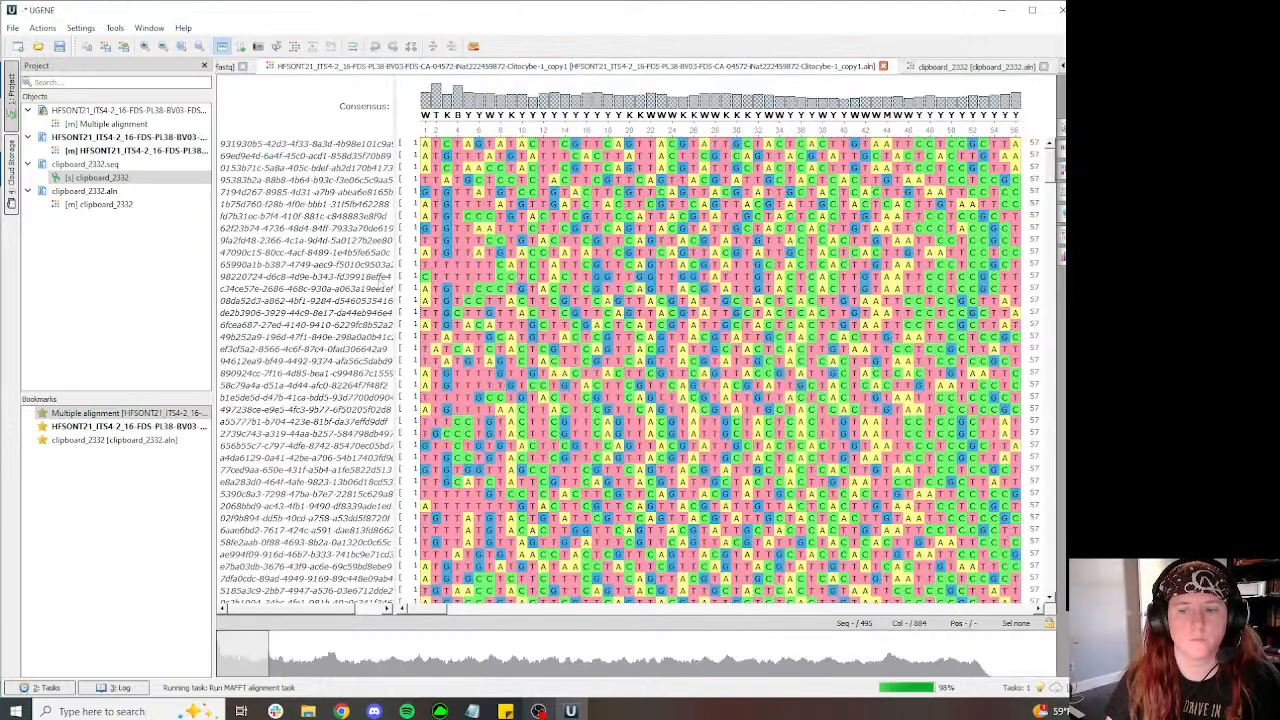
{"action": "key", "text": "ctrl+f"}
{"action": "type", "text": "AGGATCATTA"}
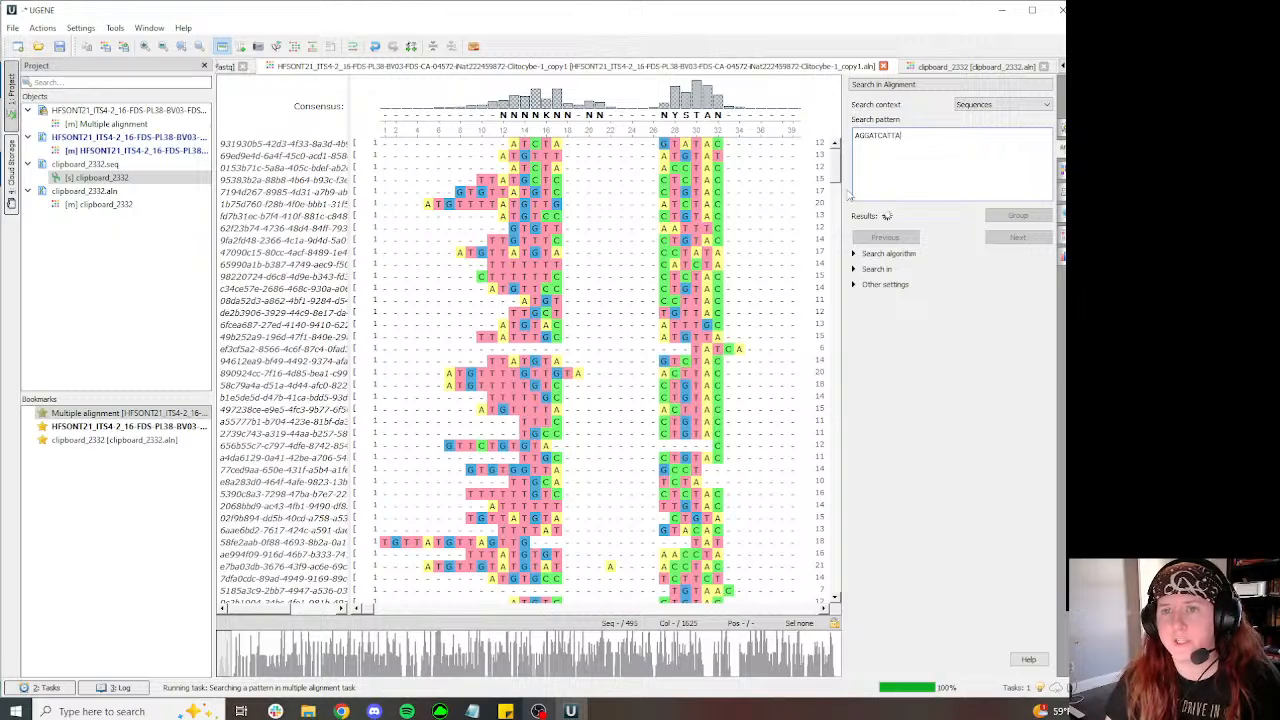
{"action": "left_click", "coordinate": [313, 366]}
{"action": "left_click_drag", "start_coordinate": [836, 384], "coordinate": [839, 128]}
{"action": "left_click", "coordinate": [311, 146], "text": "shift"}
{"action": "right_click", "coordinate": [307, 211]}
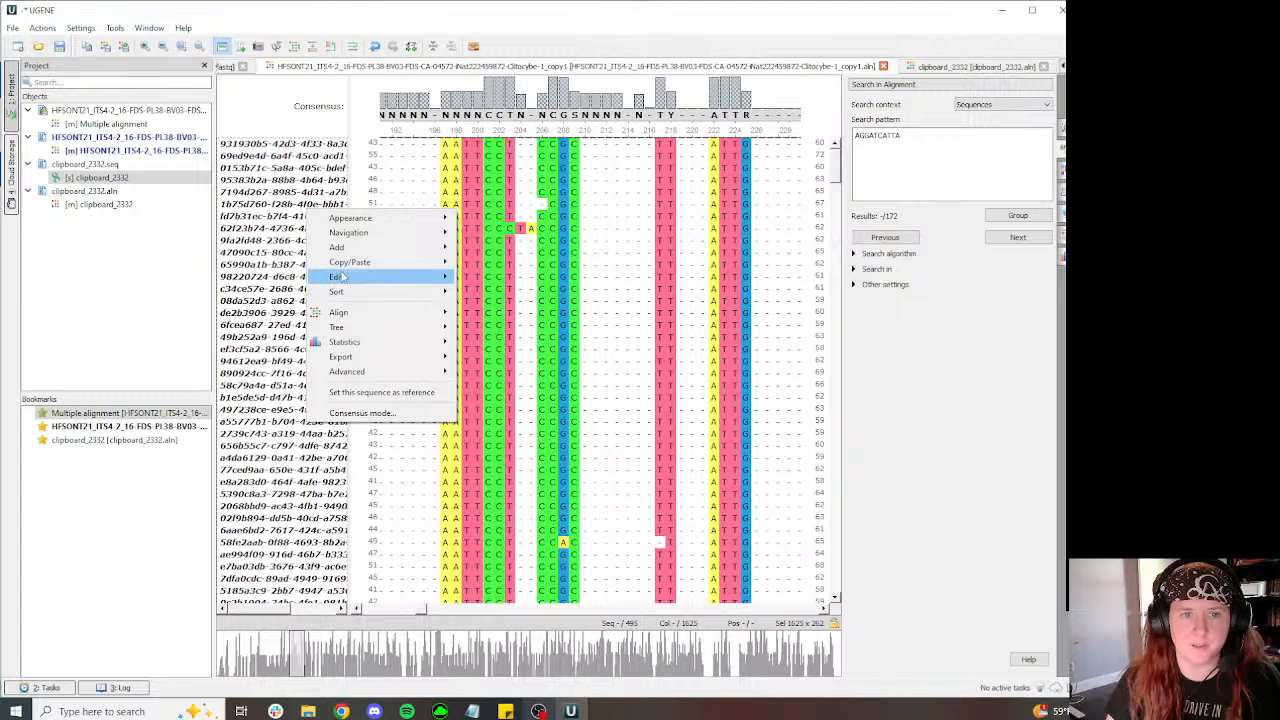
{"action": "mouse_move", "coordinate": [338, 278]}
{"action": "left_click", "coordinate": [500, 360]}
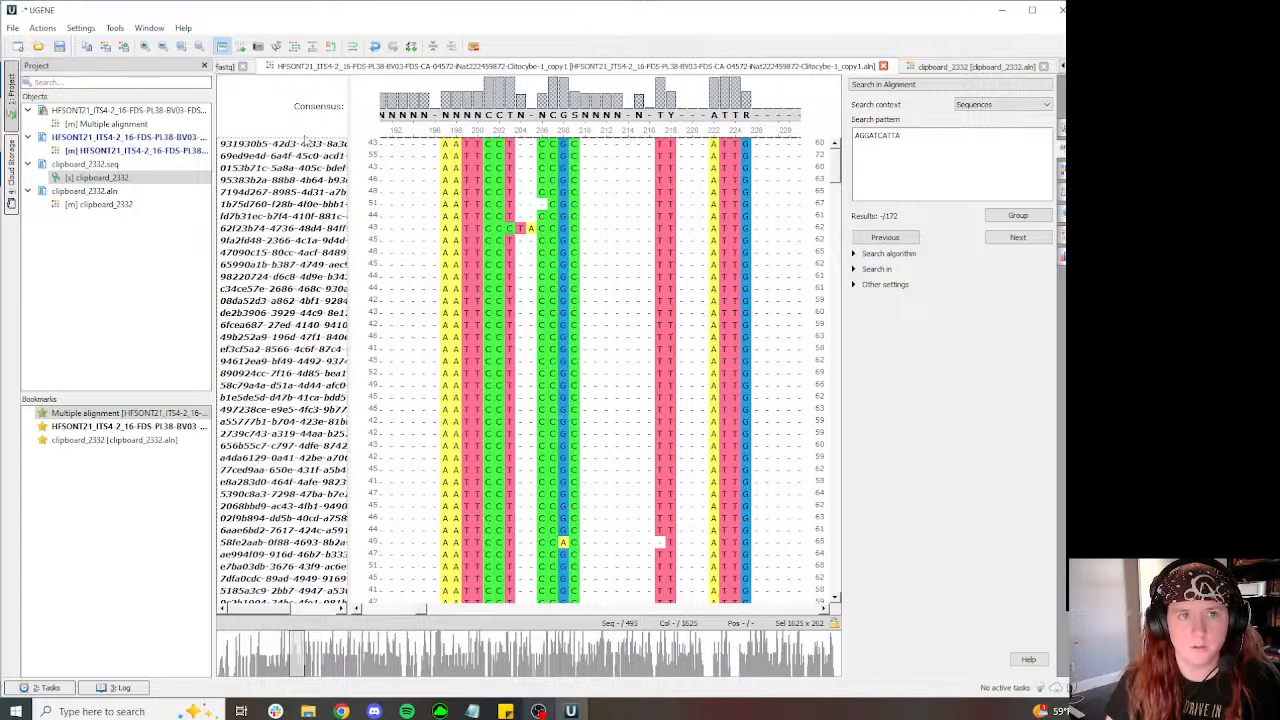
Step: Start realigning the reoriented Clitocybe-1 reads with MAFFT and switch back to Chrome
{"action": "left_click", "coordinate": [293, 46]}
{"action": "left_click", "coordinate": [360, 96]}
{"action": "left_click", "coordinate": [545, 394]}
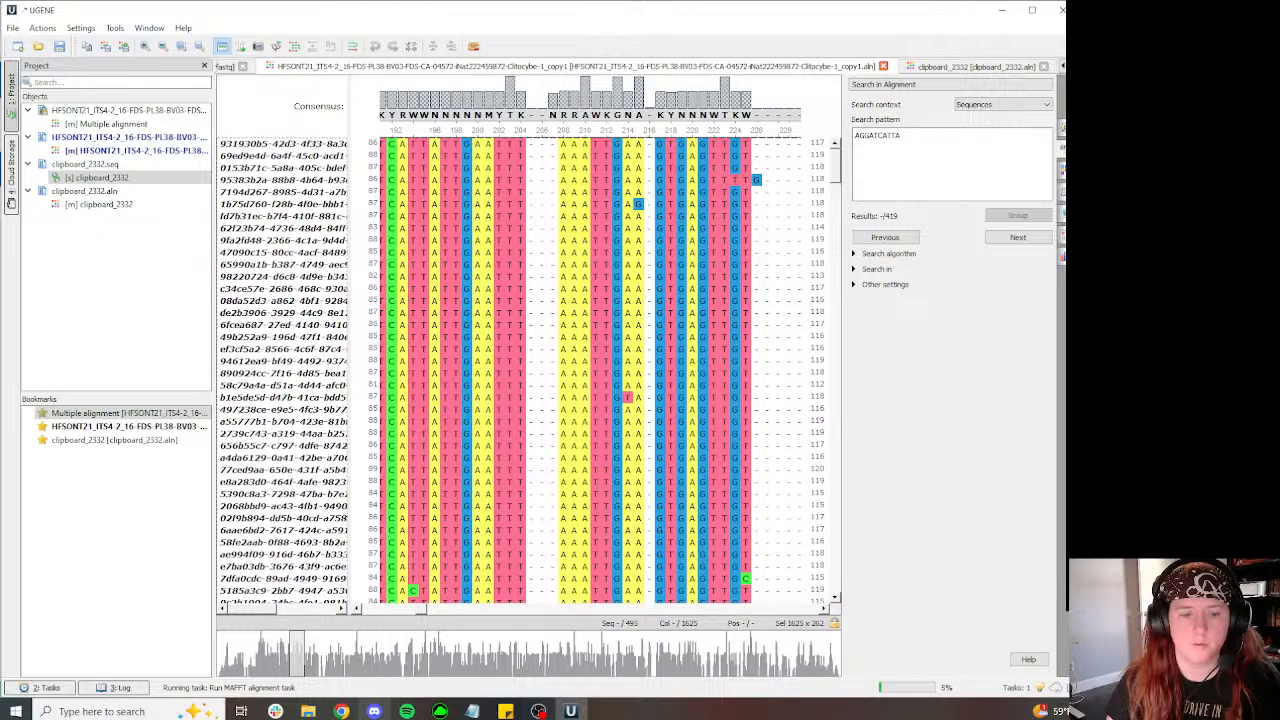
{"action": "mouse_move", "coordinate": [341, 711]}
{"action": "left_click", "coordinate": [254, 648]}
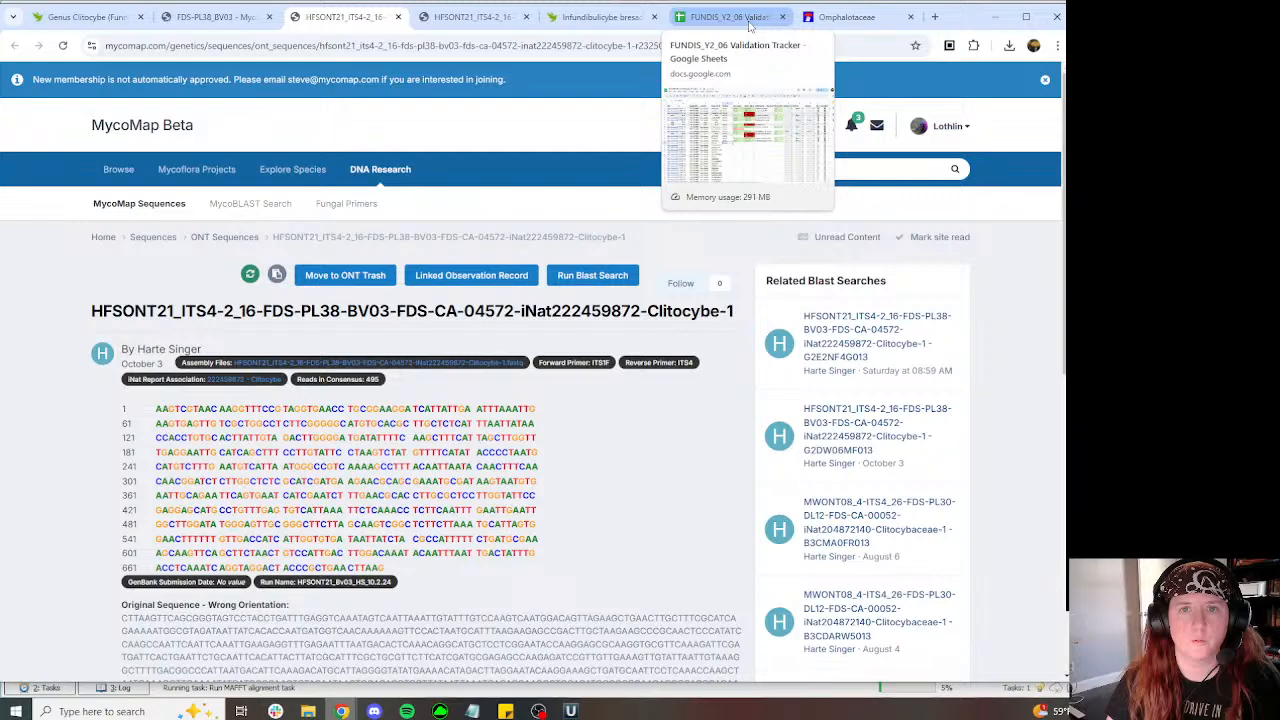
Step: Return to the Danny's DNA Discoveries main page, find "infundi" and open the Omphalinaceae page
{"action": "left_click", "coordinate": [845, 17]}
{"action": "left_click", "coordinate": [15, 45]}
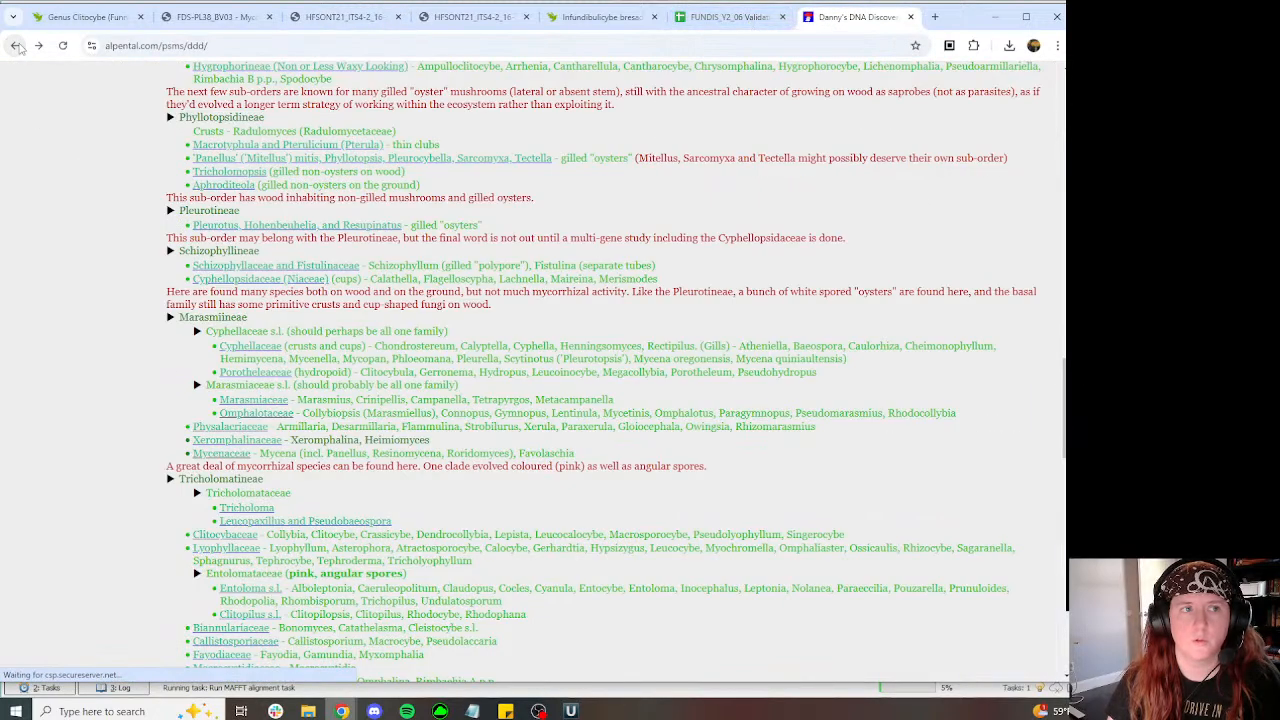
{"action": "type", "text": "infundi"}
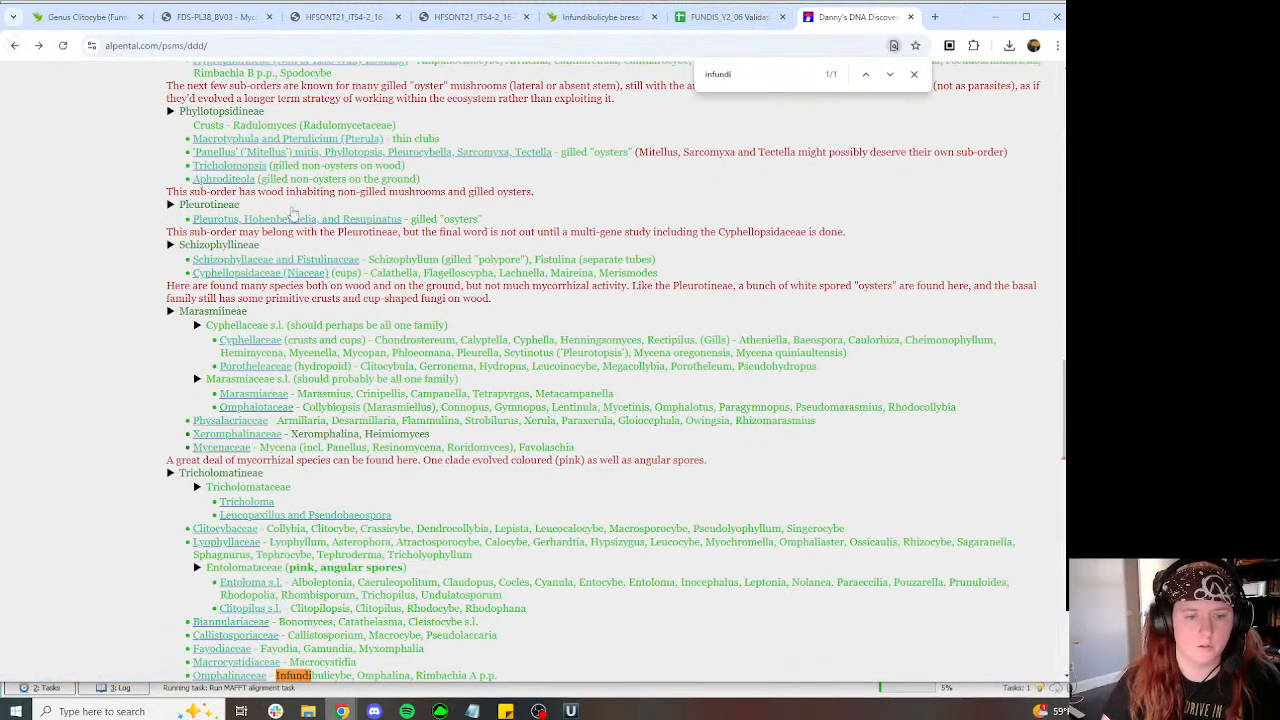
{"action": "scroll", "coordinate": [250, 478], "scroll_direction": "down", "scroll_amount": 2}
{"action": "left_click", "coordinate": [250, 478]}
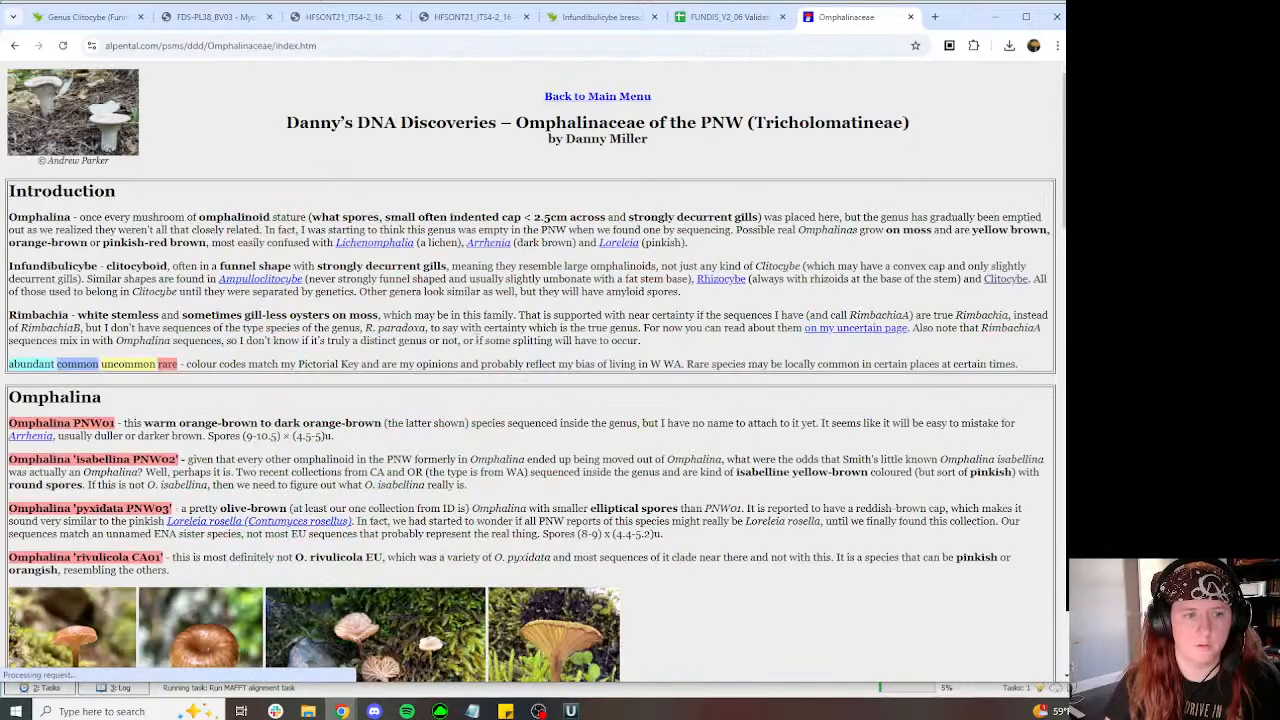
Step: Read through the Infundibulicybe section of the Omphalinaceae page and search the page for "bres"
{"action": "scroll", "coordinate": [477, 313], "scroll_direction": "down", "scroll_amount": 10}
{"action": "scroll", "coordinate": [477, 313], "scroll_direction": "down", "scroll_amount": 5}
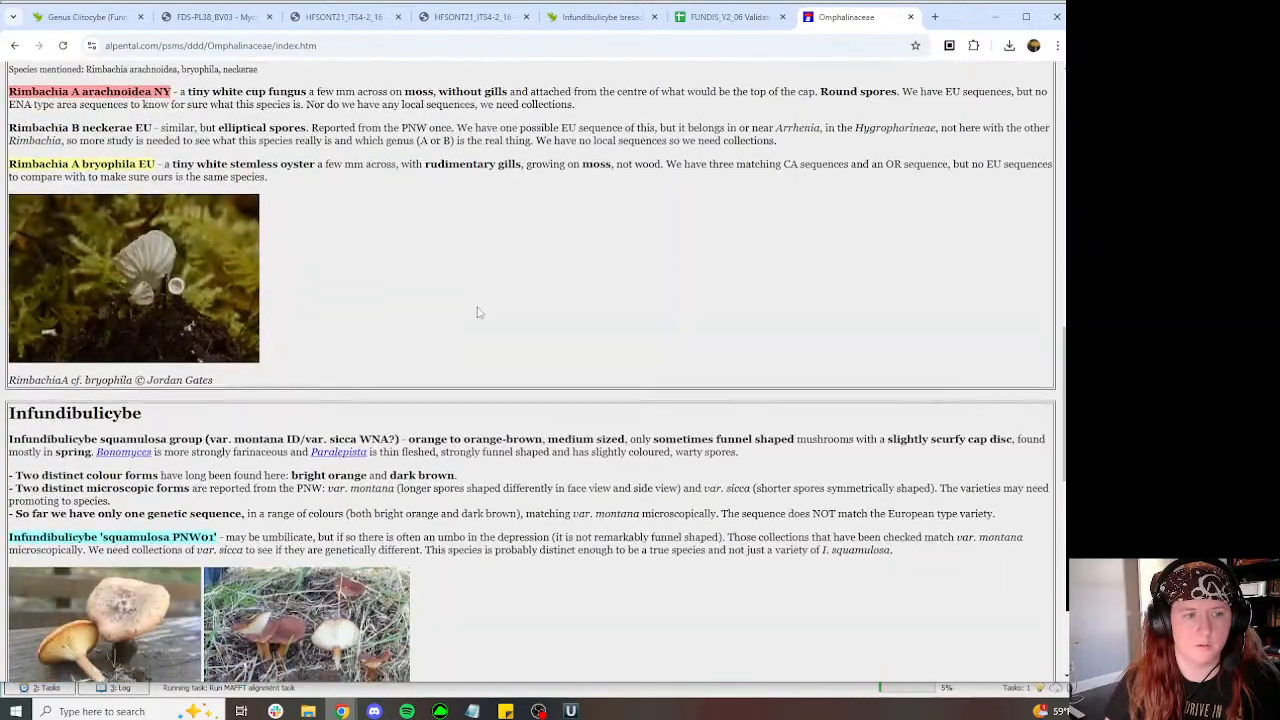
{"action": "scroll", "coordinate": [101, 313], "scroll_direction": "down", "scroll_amount": 3}
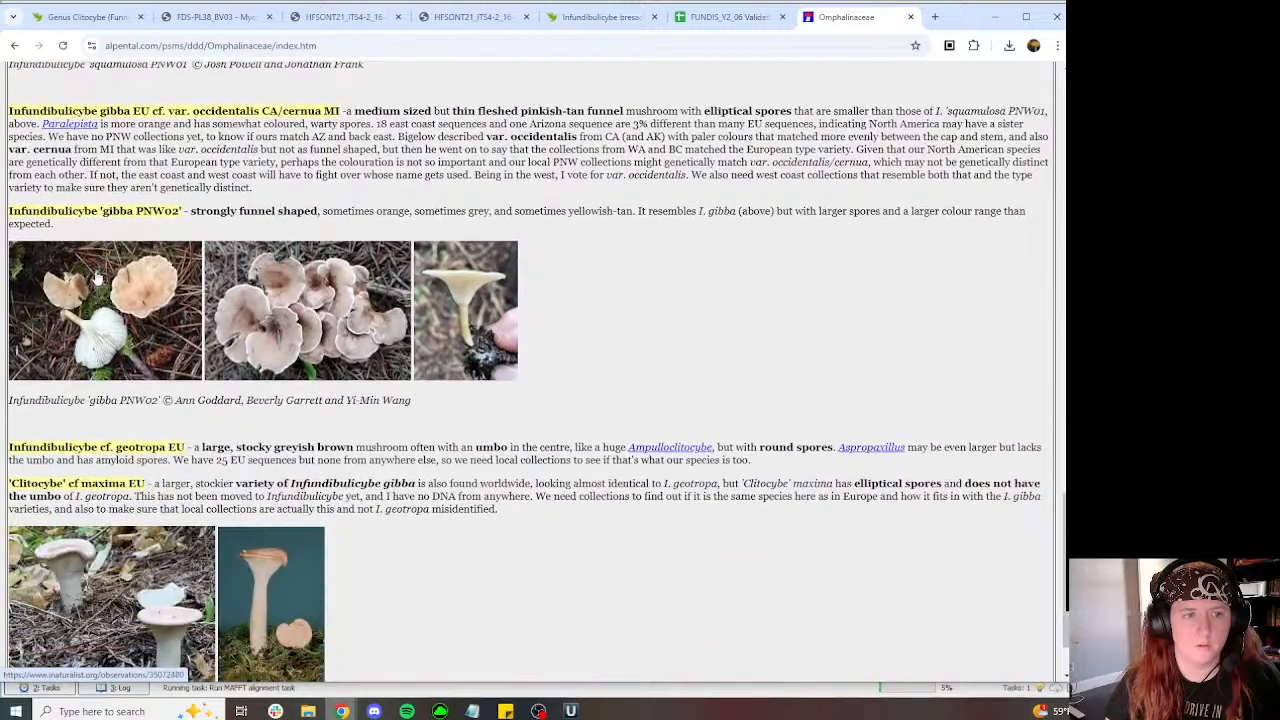
{"action": "scroll", "coordinate": [392, 330], "scroll_direction": "up", "scroll_amount": 3}
{"action": "scroll", "coordinate": [392, 330], "scroll_direction": "up", "scroll_amount": 3}
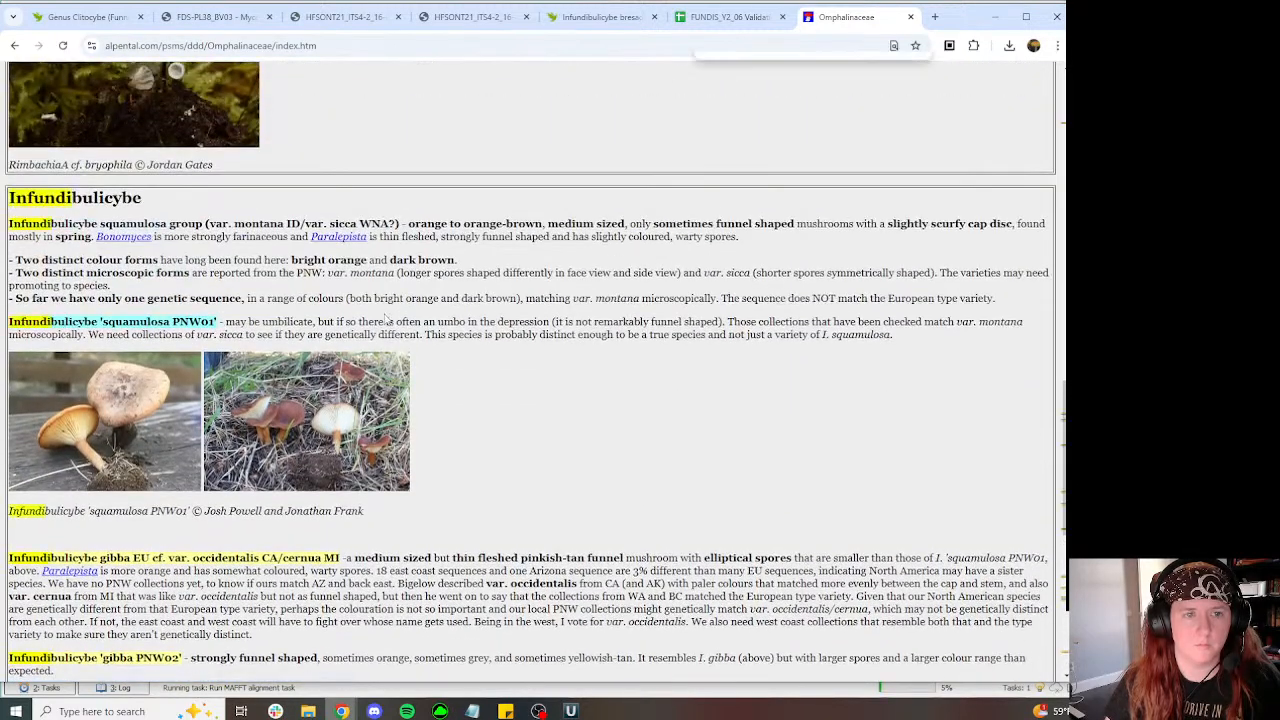
{"action": "key", "text": "ctrl+f"}
{"action": "type", "text": "bres"}
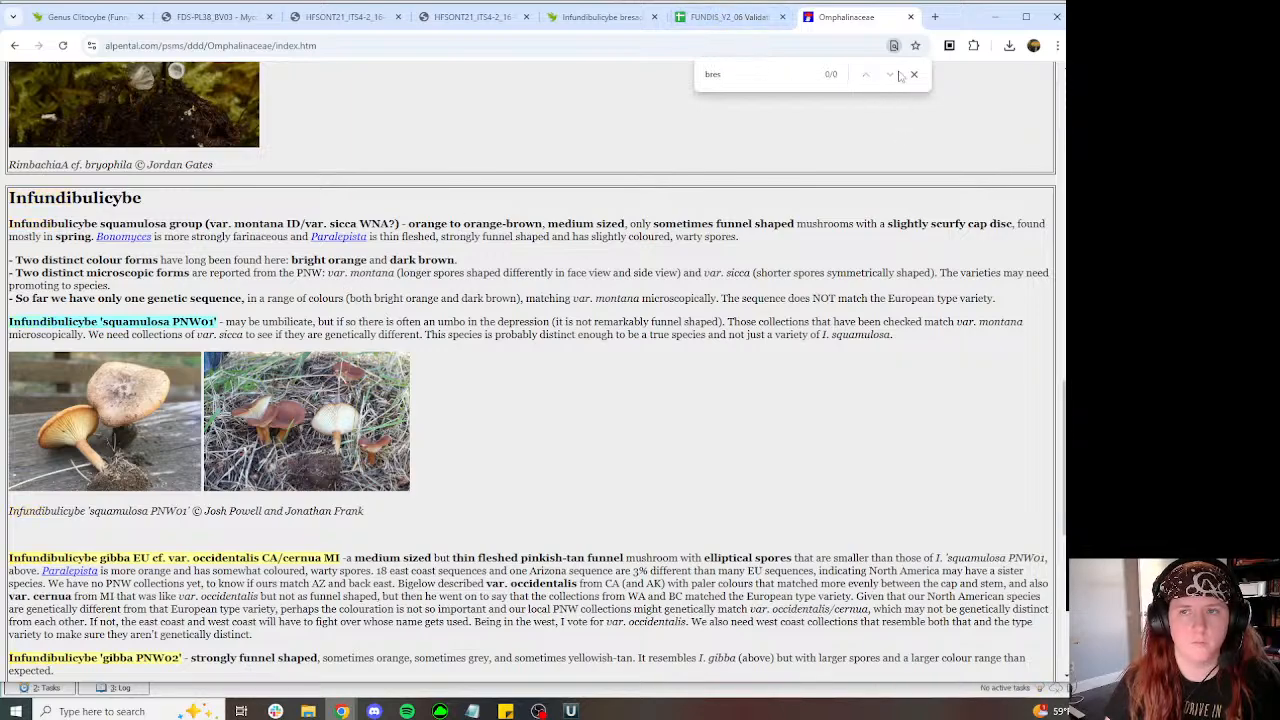
{"action": "left_click", "coordinate": [913, 74]}
Step: Open Index Fungorum in a new tab and search its names for Infundibulicybe bresadolana
{"action": "left_click", "coordinate": [718, 17]}
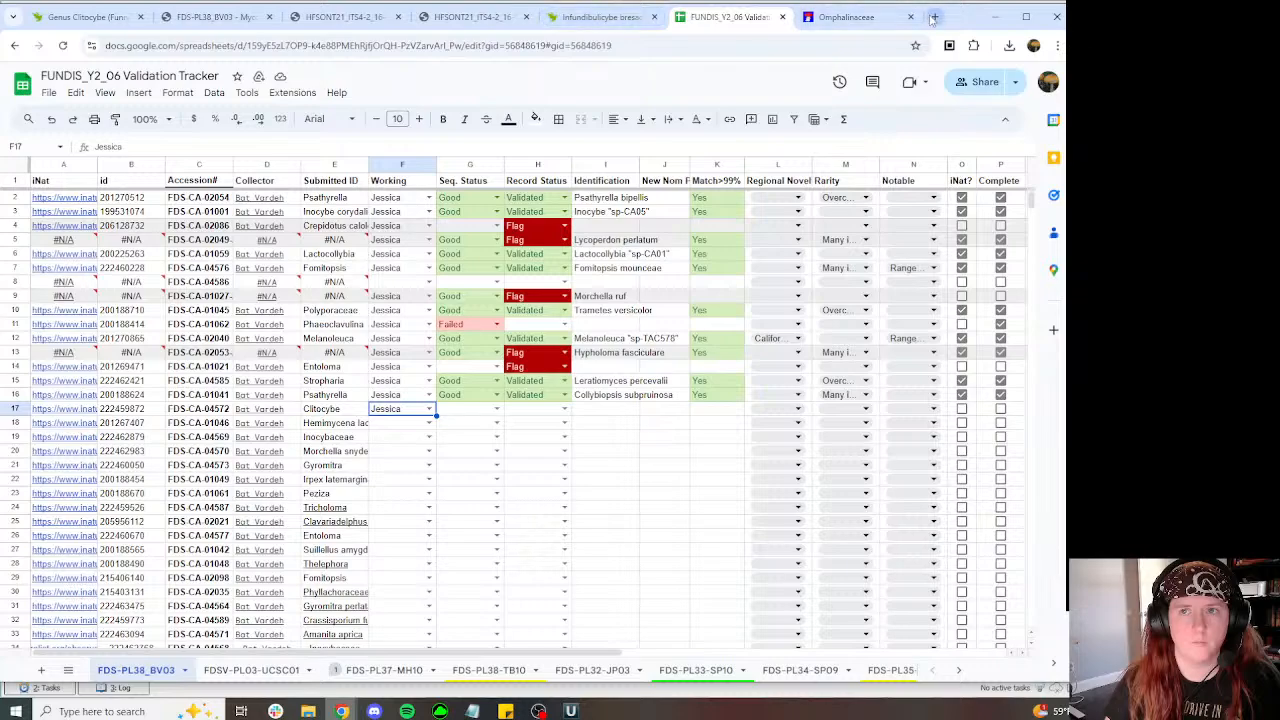
{"action": "left_click", "coordinate": [933, 17]}
{"action": "type", "text": "ind"}
{"action": "key", "text": "Return"}
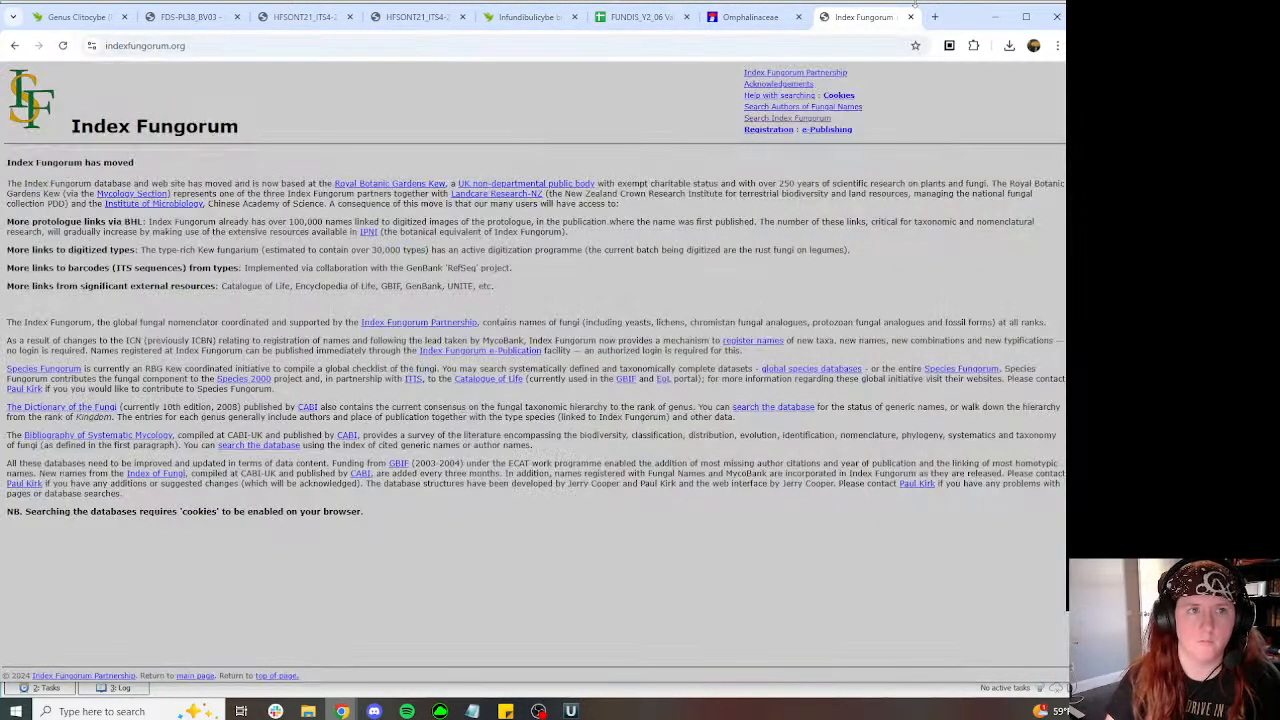
{"action": "left_click", "coordinate": [776, 119]}
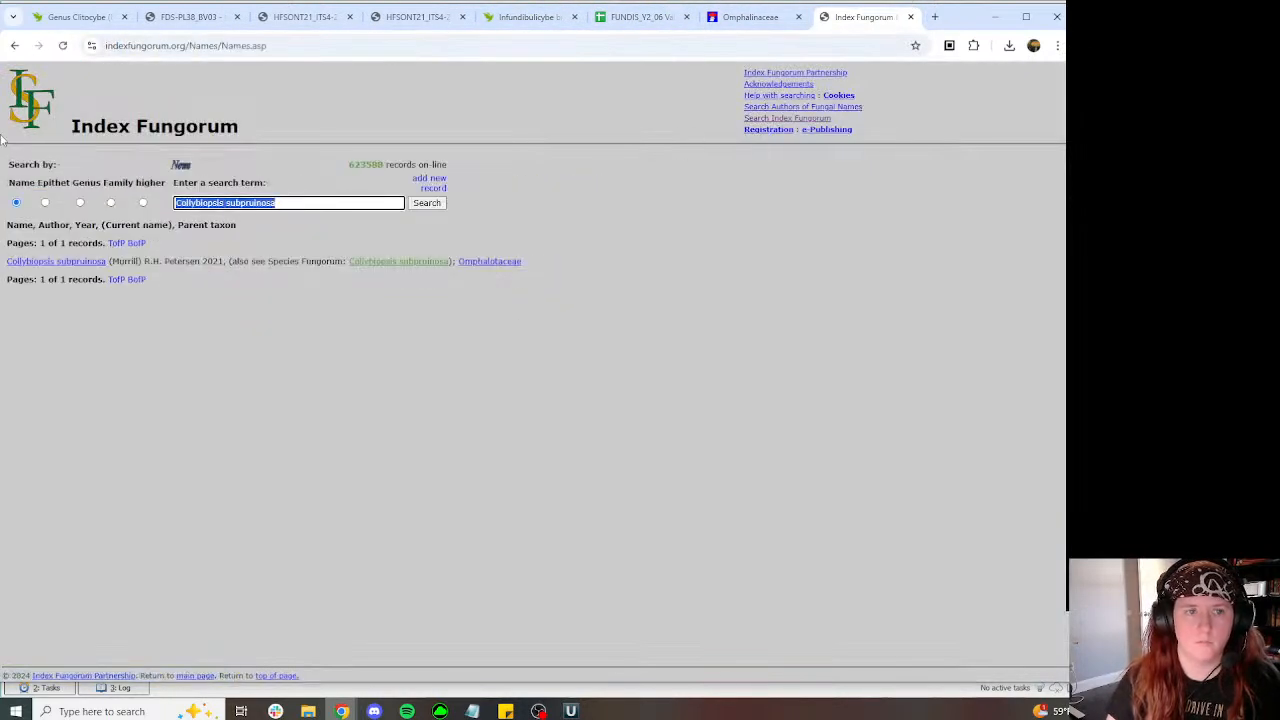
{"action": "type", "text": "Infundibulicybe bresadolana"}
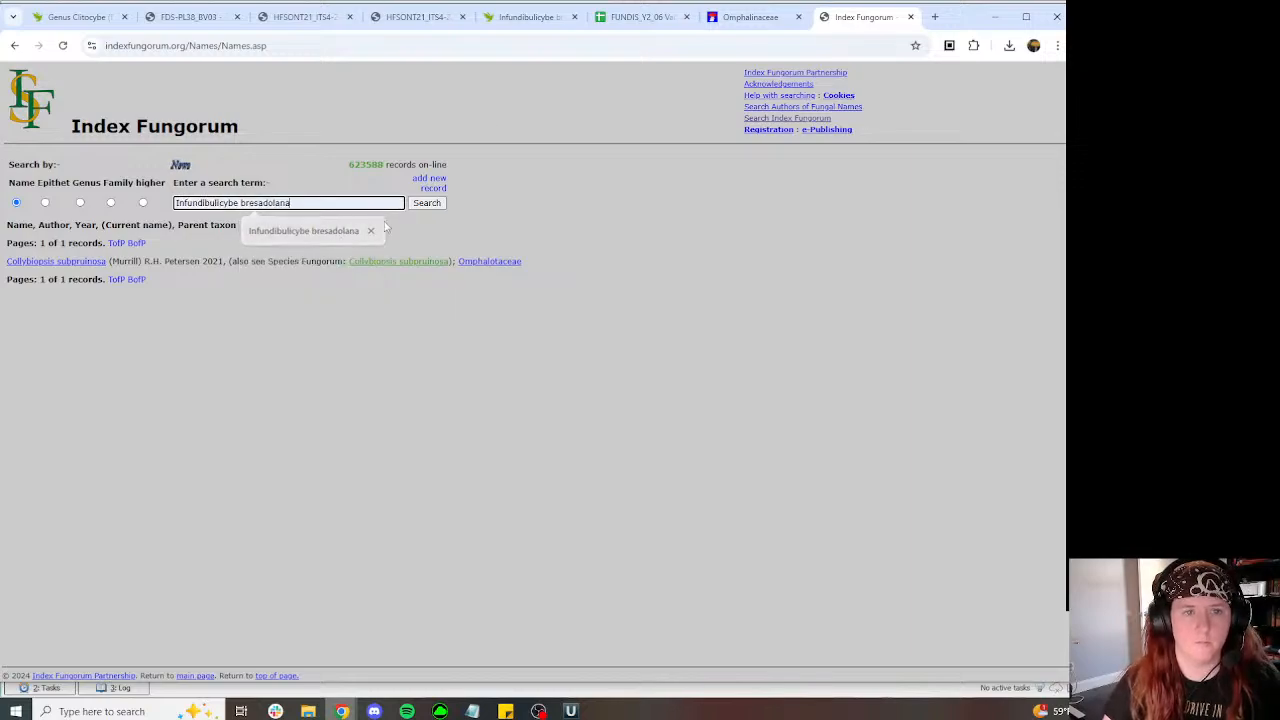
{"action": "left_click", "coordinate": [427, 203]}
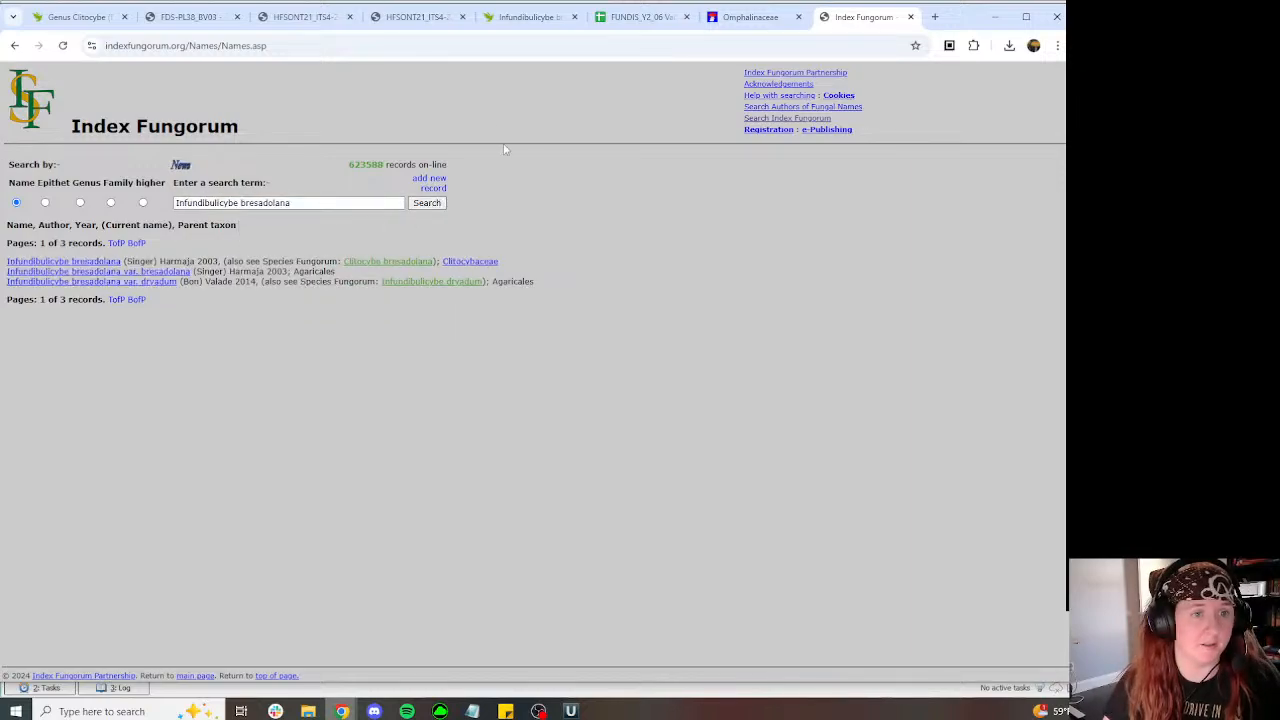
Step: Open the Infundibulicybe bresadolana record, follow its basionym Clitocybe bresadolana and check the protologue's page image in BHL
{"action": "left_click", "coordinate": [110, 261]}
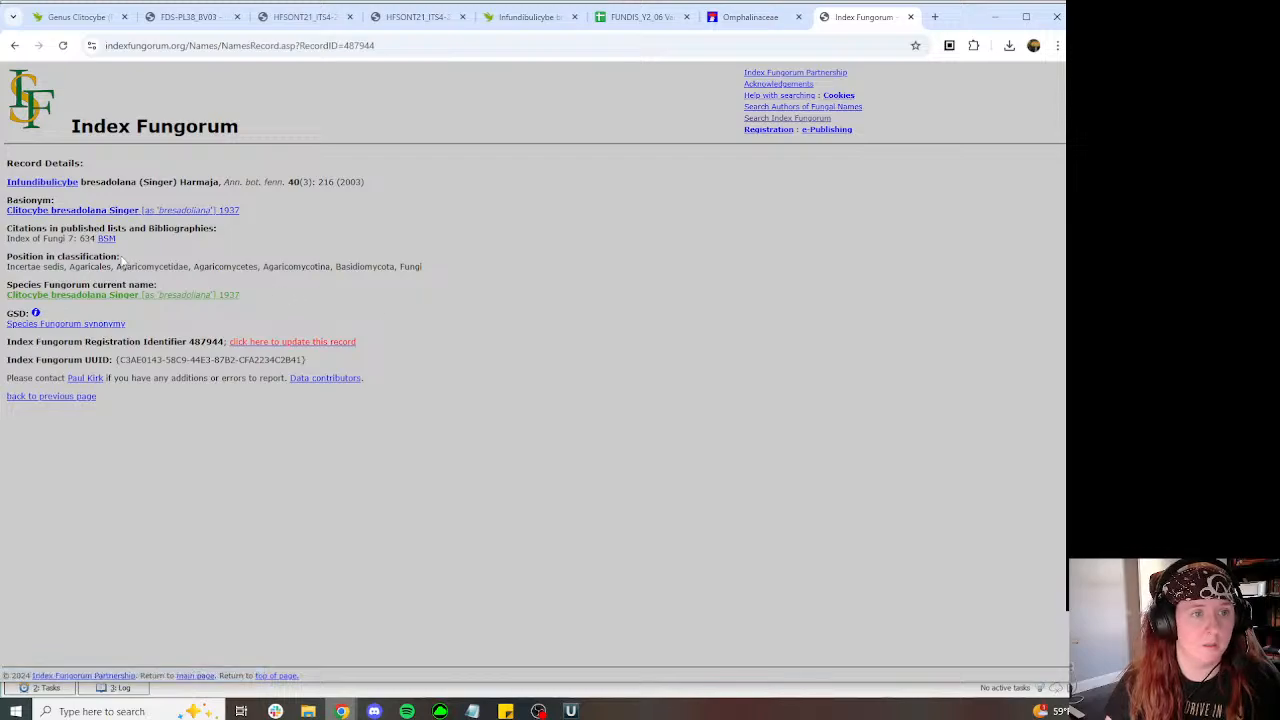
{"action": "left_click", "coordinate": [61, 214]}
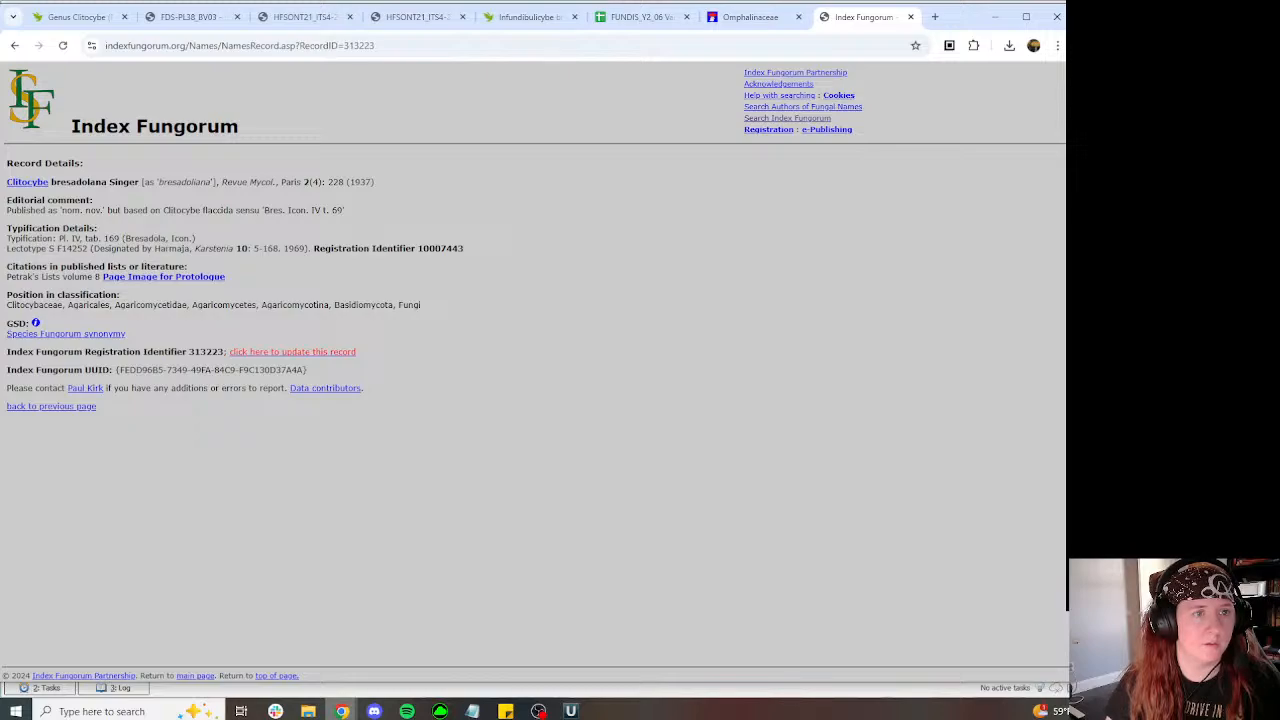
{"action": "left_click", "coordinate": [178, 279]}
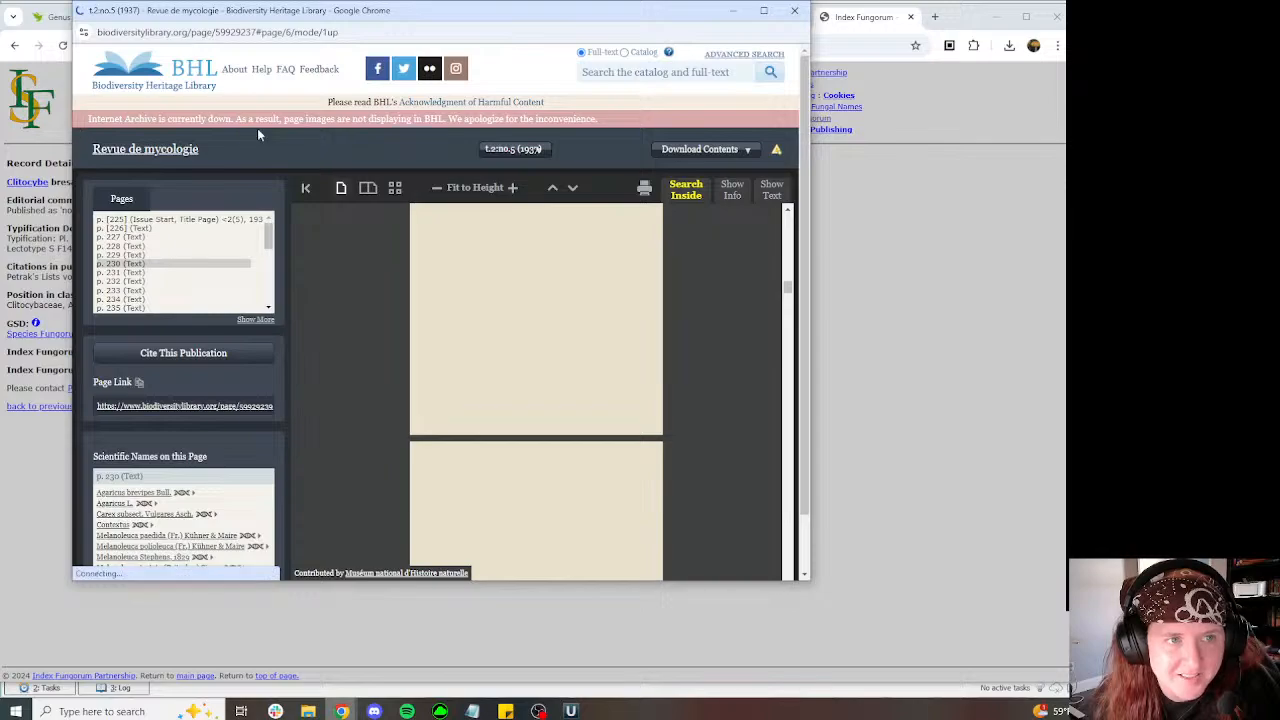
{"action": "scroll", "coordinate": [560, 305], "scroll_direction": "down", "scroll_amount": 5}
{"action": "scroll", "coordinate": [543, 309], "scroll_direction": "up", "scroll_amount": 6}
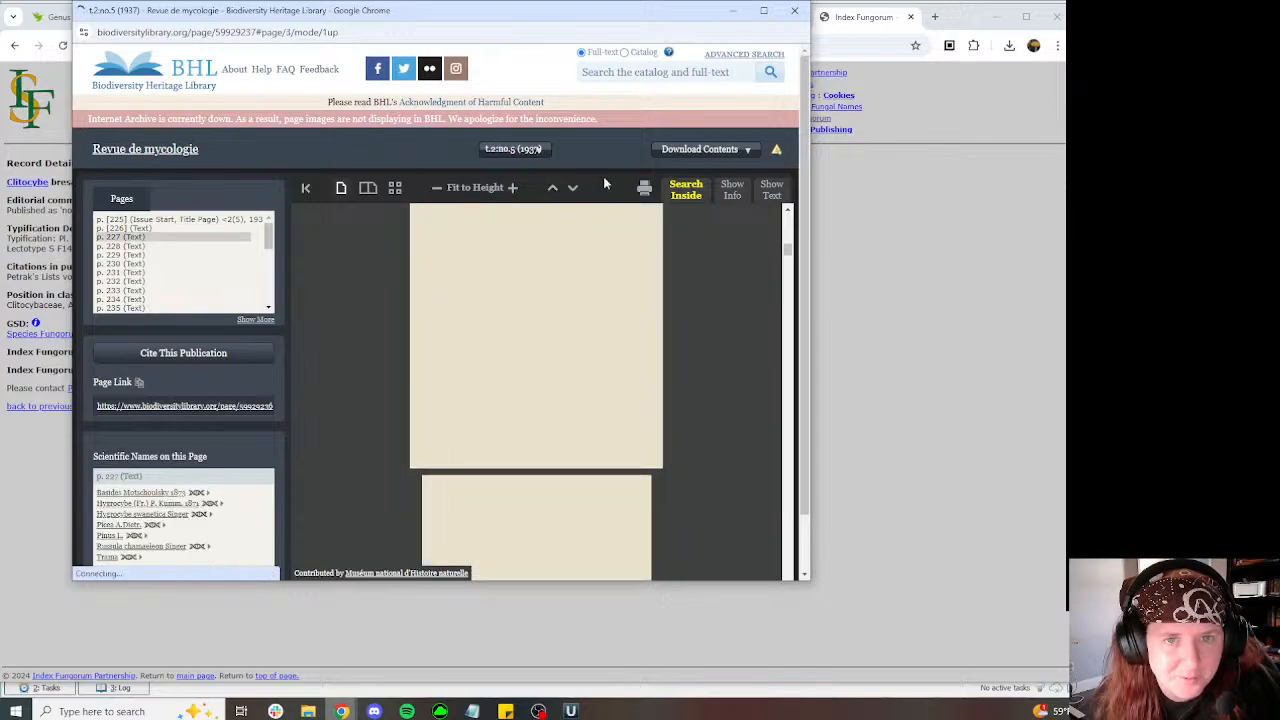
{"action": "left_click", "coordinate": [794, 11]}
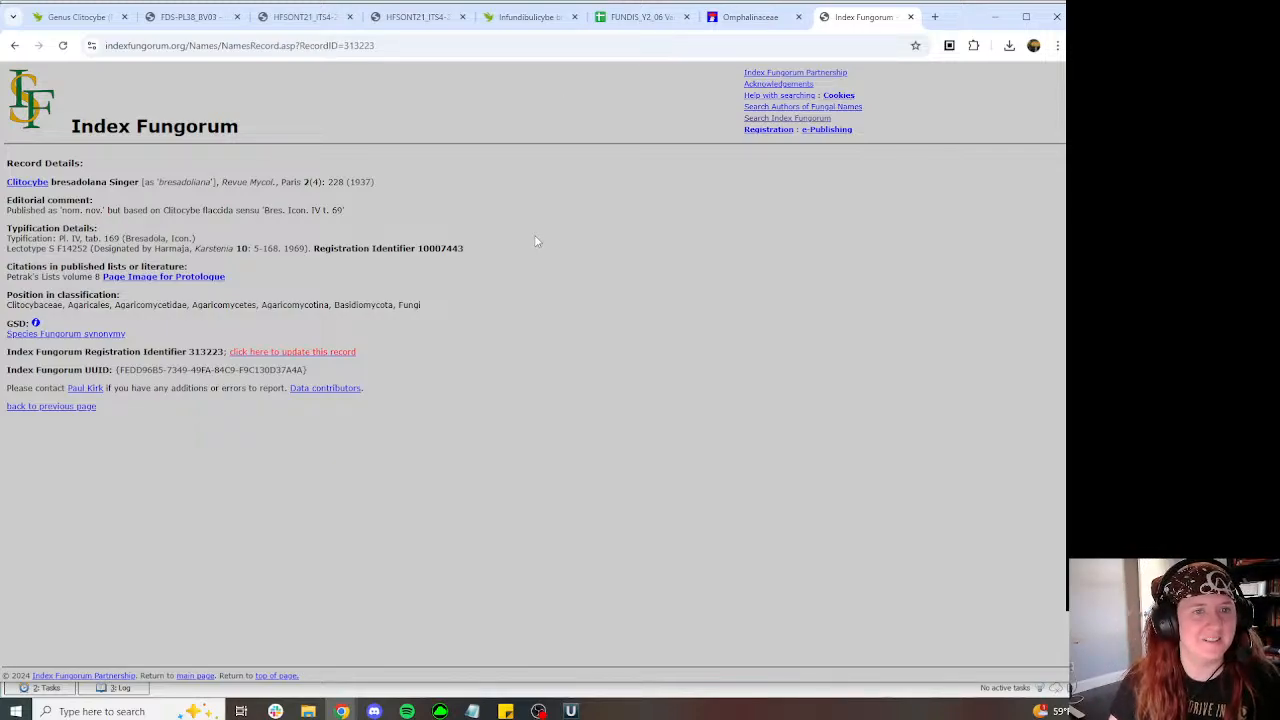
Step: Copy the name Clitocybe flaccida from the record's editorial comment and search Index Fungorum for it
{"action": "left_click_drag", "start_coordinate": [30, 210], "coordinate": [234, 249]}
{"action": "left_click", "coordinate": [145, 259]}
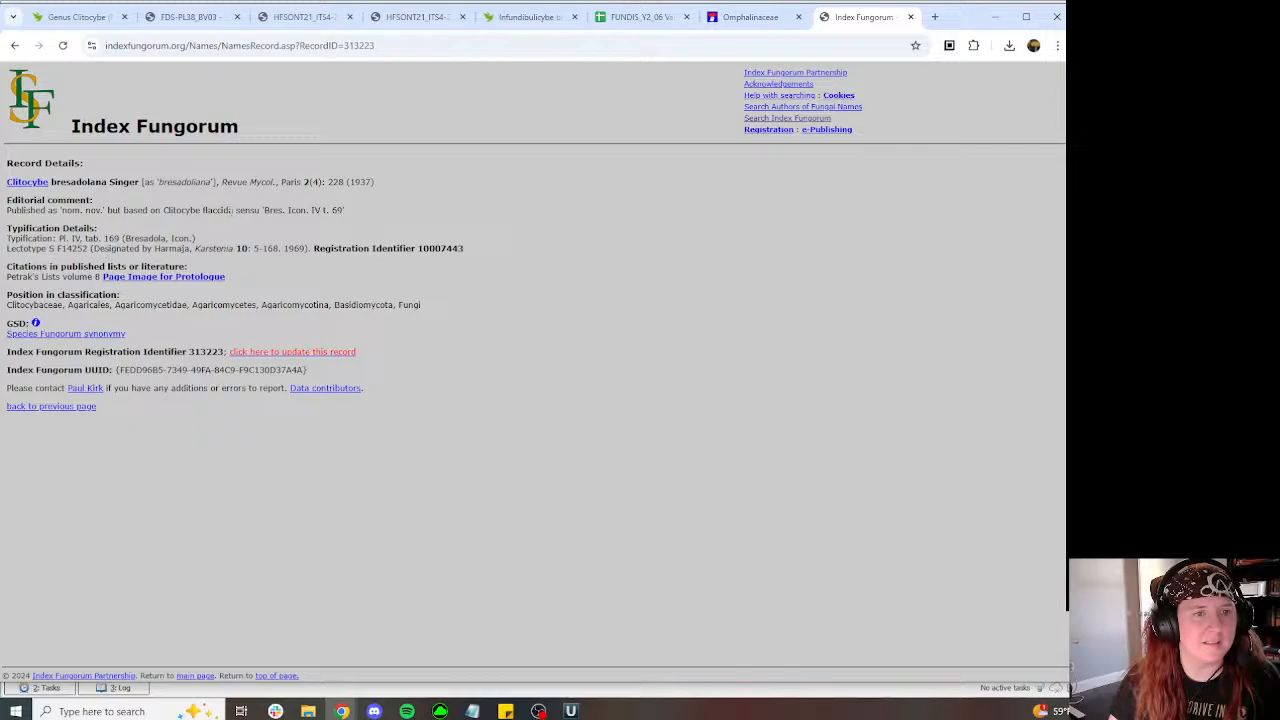
{"action": "left_click_drag", "start_coordinate": [231, 211], "coordinate": [161, 211]}
{"action": "key", "text": "ctrl+c"}
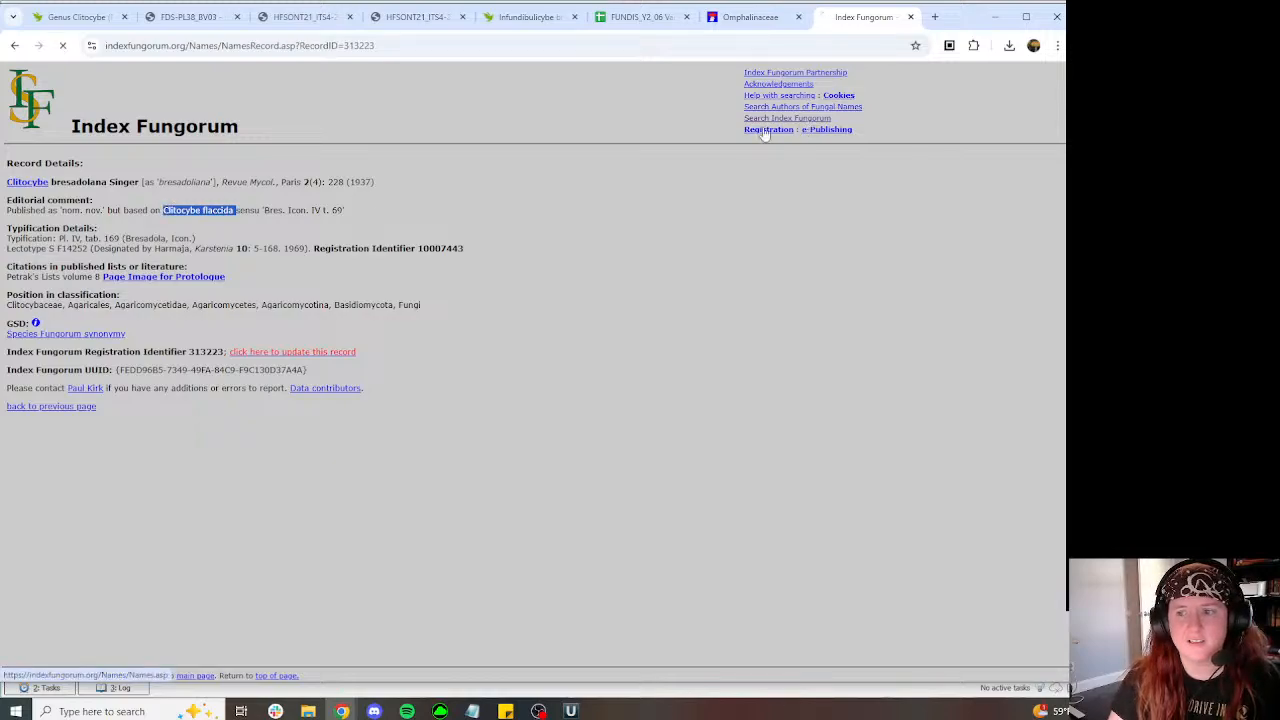
{"action": "key", "text": "alt+Left"}
{"action": "triple_click", "coordinate": [226, 203]}
{"action": "key", "text": "ctrl+v"}
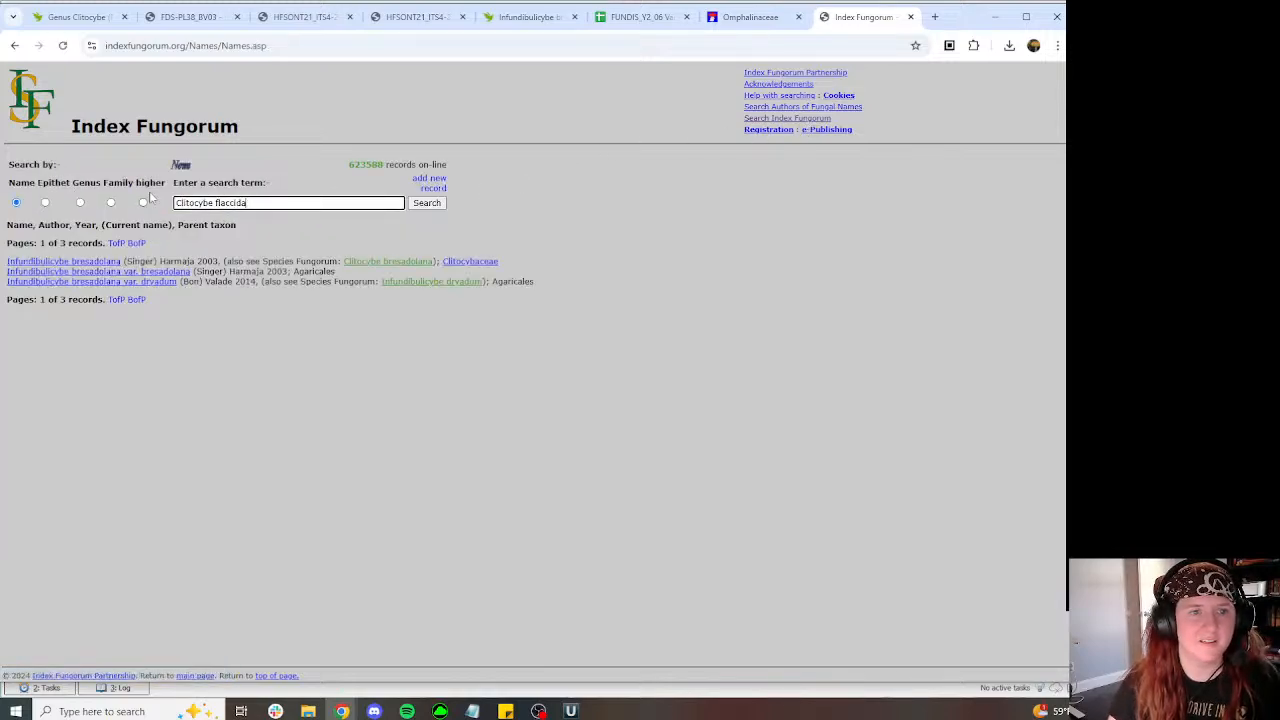
{"action": "key", "text": "Return"}
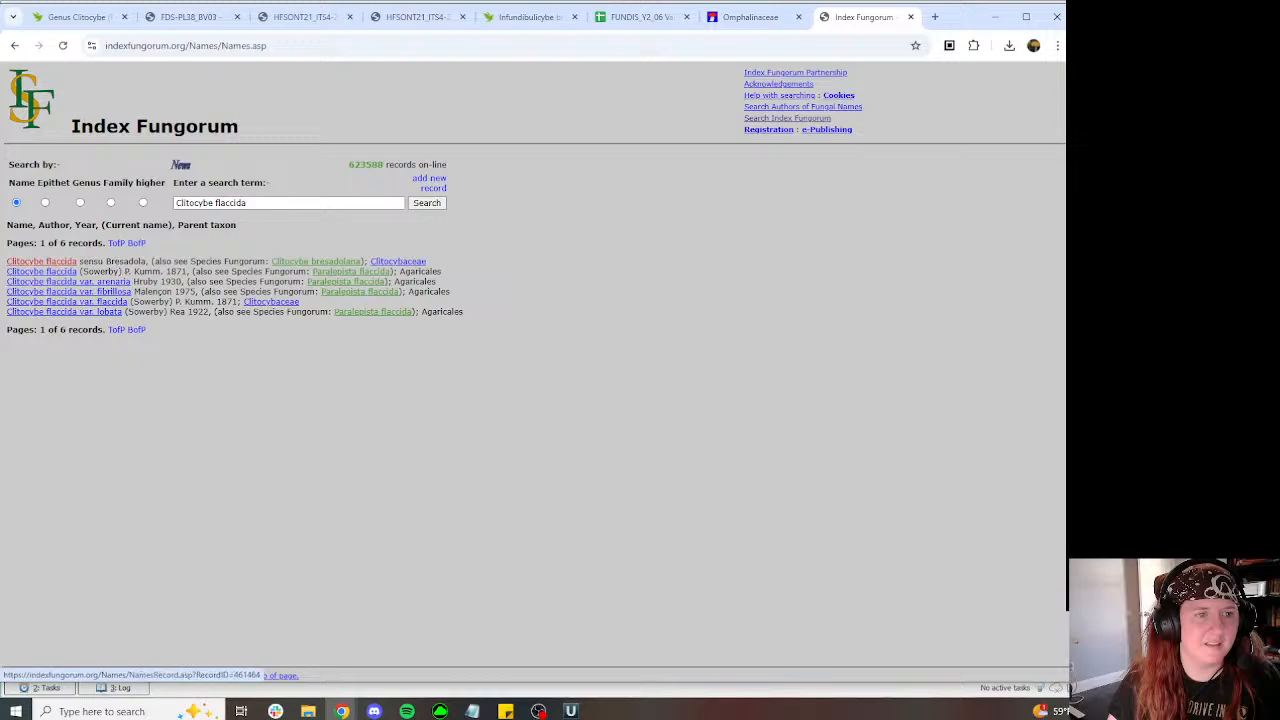
Step: View the Species Fungorum synonymy of Clitocybe bresadolana, return to the results and close the Index Fungorum tab
{"action": "left_click", "coordinate": [300, 263]}
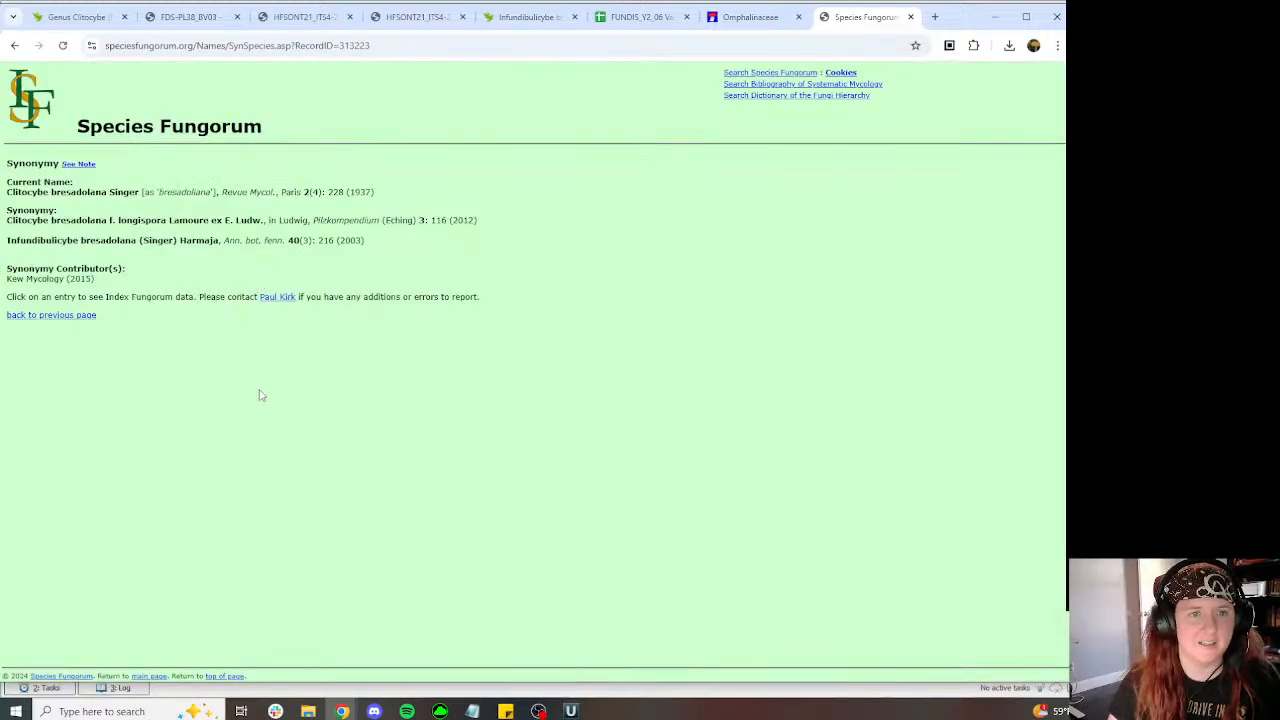
{"action": "left_click", "coordinate": [14, 45]}
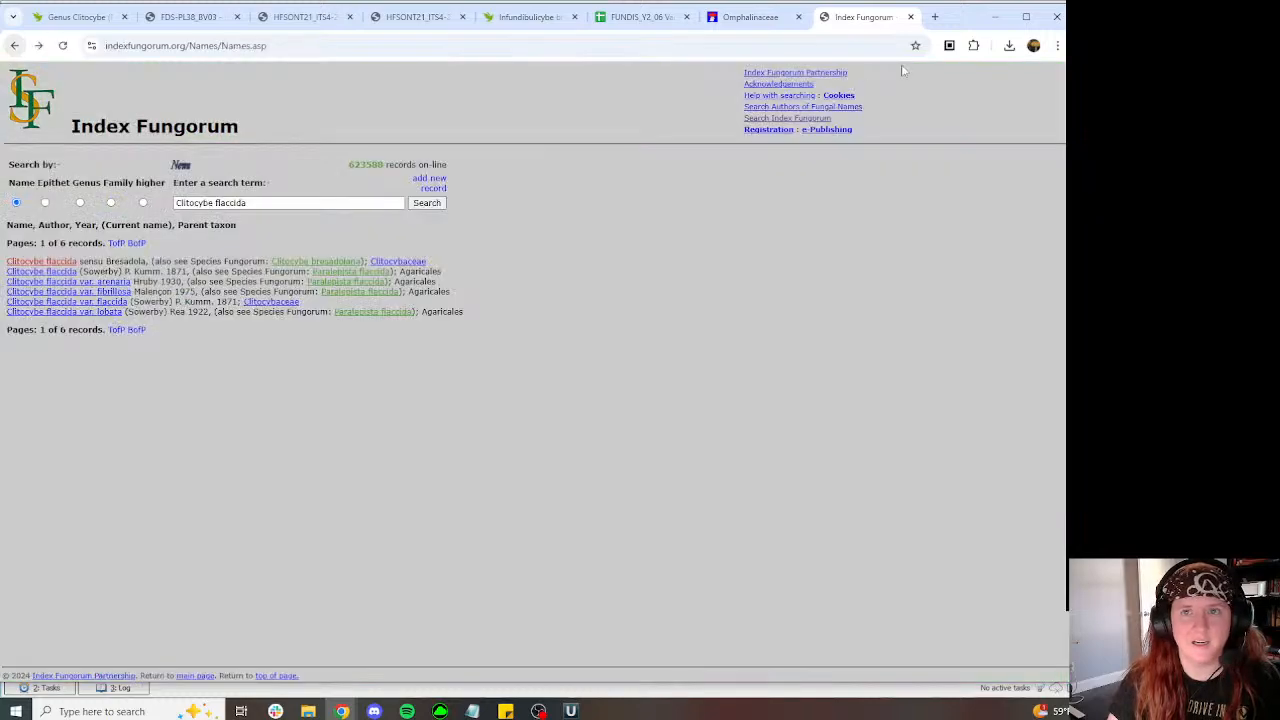
{"action": "left_click", "coordinate": [910, 17]}
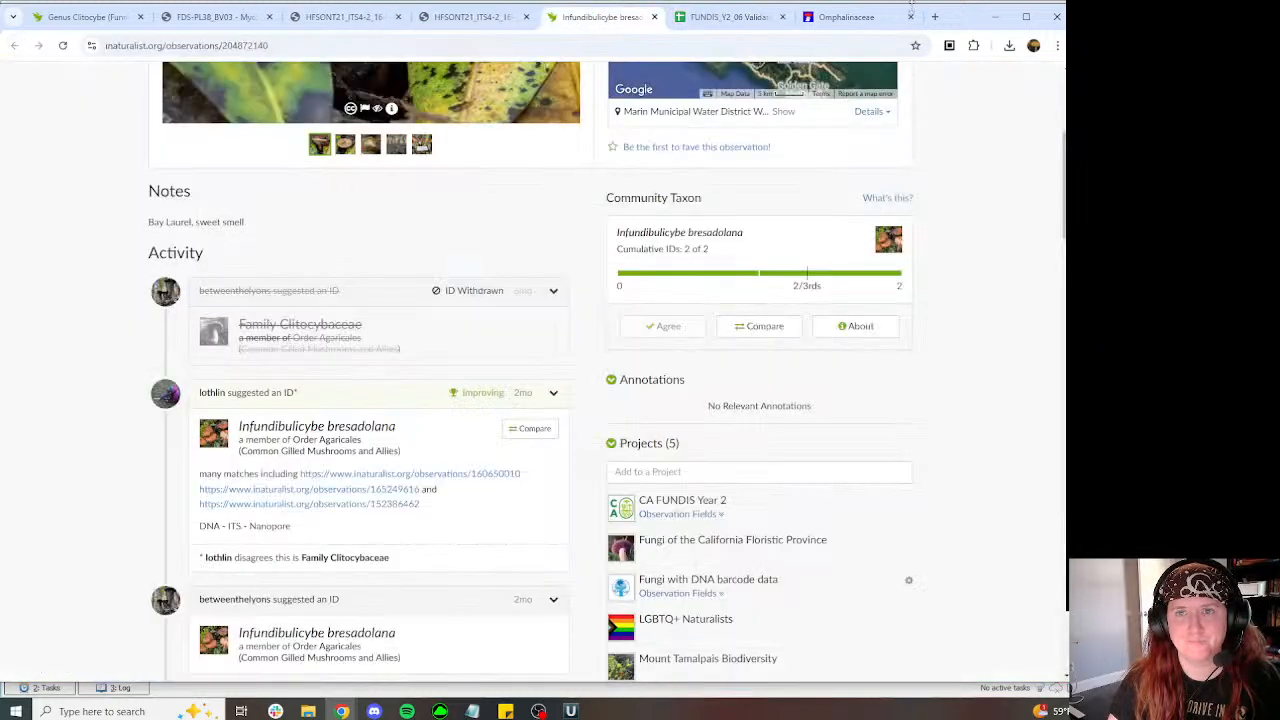
Step: Open the nucleotide BLAST page in a new tab
{"action": "left_click", "coordinate": [934, 17]}
{"action": "type", "text": "blast"}
{"action": "key", "text": "Return"}
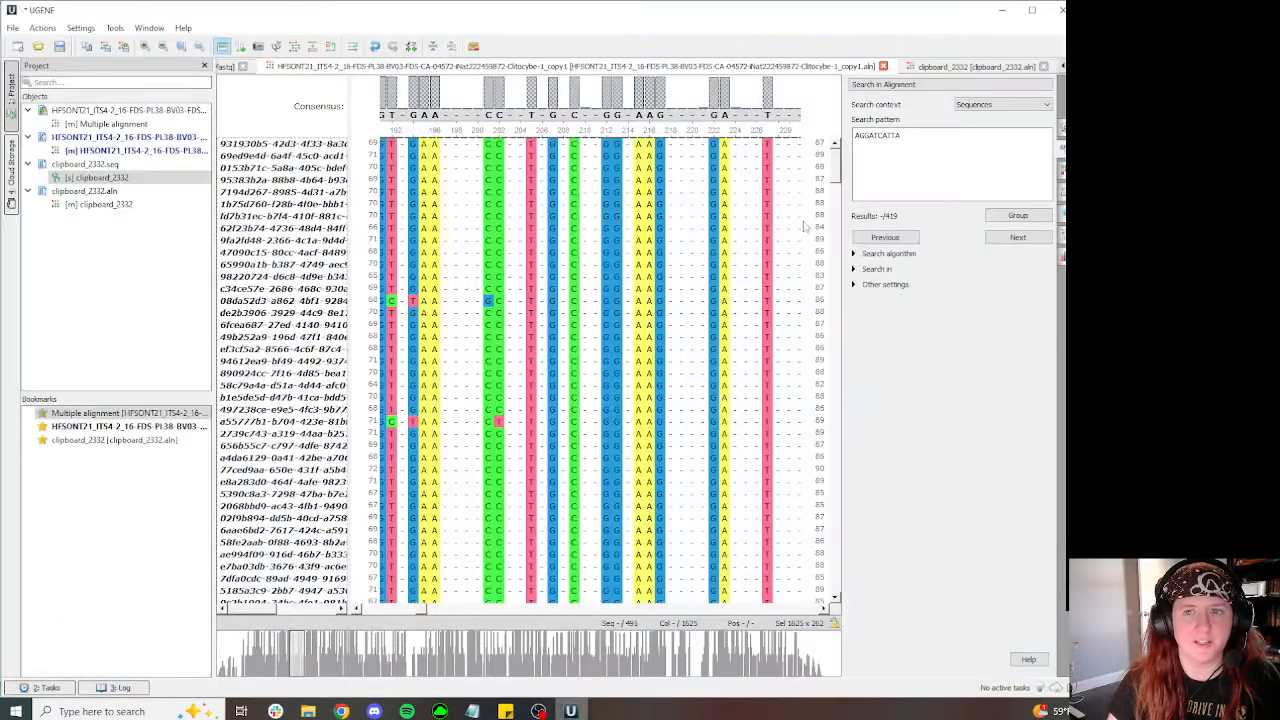
Step: In UGENE, copy the consensus of the realigned Clitocybe-1 reads and paste it into the clipboard_2332 alignment as a second sequence
{"action": "left_click_drag", "start_coordinate": [840, 175], "coordinate": [838, 512]}
{"action": "scroll", "coordinate": [812, 568], "scroll_direction": "down", "scroll_amount": 3}
{"action": "right_click", "coordinate": [312, 290]}
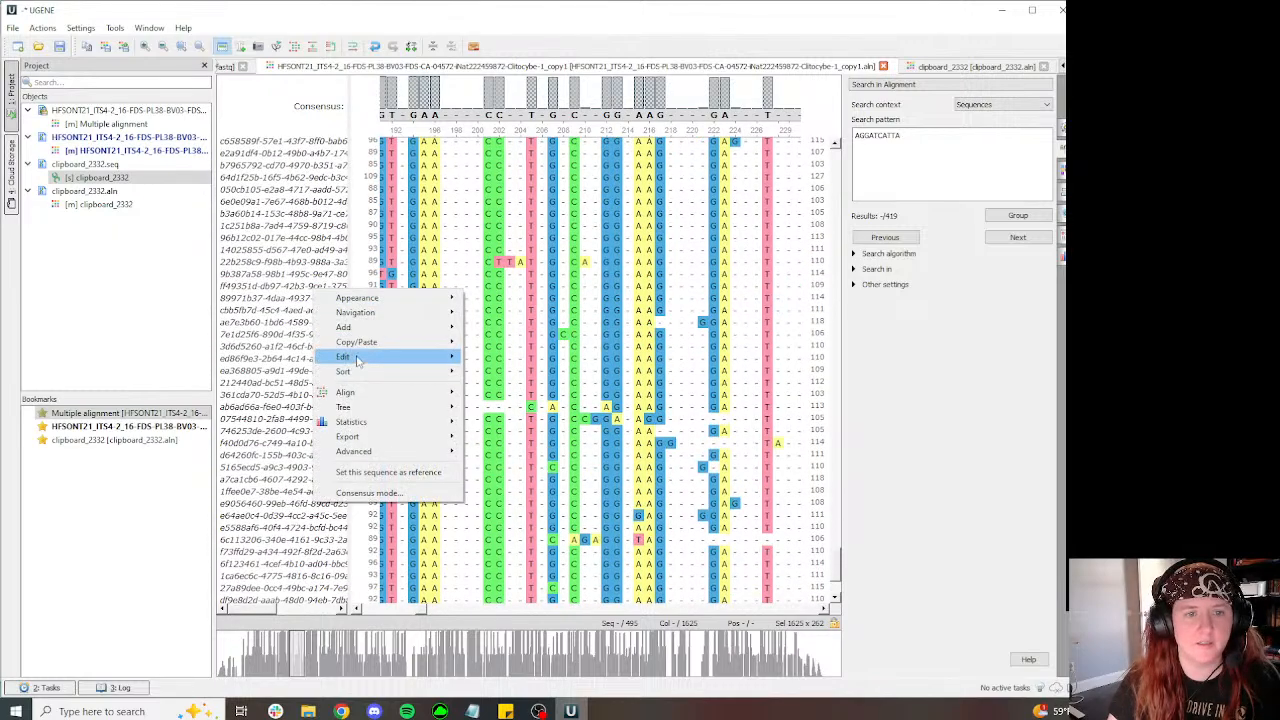
{"action": "mouse_move", "coordinate": [400, 342]}
{"action": "left_click", "coordinate": [557, 376]}
{"action": "left_click", "coordinate": [975, 66]}
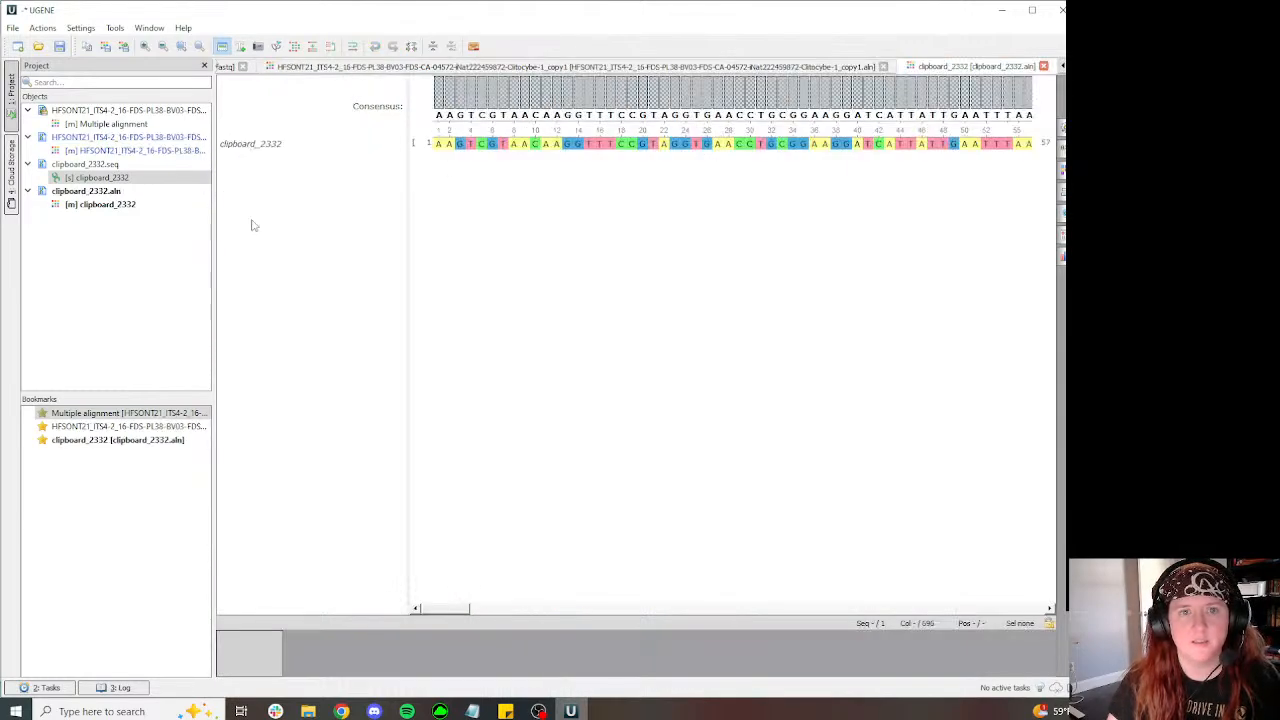
{"action": "key", "text": "ctrl+v"}
Step: Align the pasted read consensus with the MycoMap consensus sequence in the clipboard_2332 alignment using MAFFT
{"action": "left_click", "coordinate": [294, 46]}
{"action": "left_click", "coordinate": [353, 85]}
{"action": "key", "text": "Escape"}
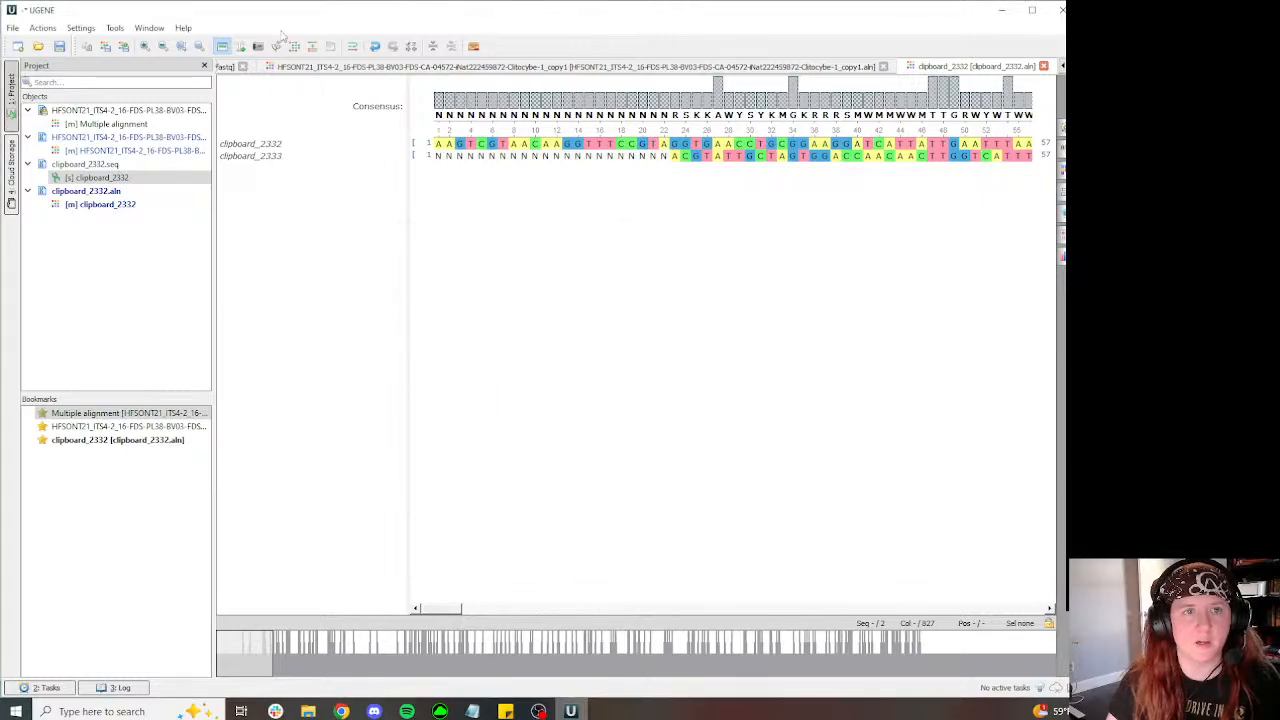
{"action": "left_click", "coordinate": [600, 66]}
{"action": "left_click", "coordinate": [294, 46]}
{"action": "left_click", "coordinate": [945, 66]}
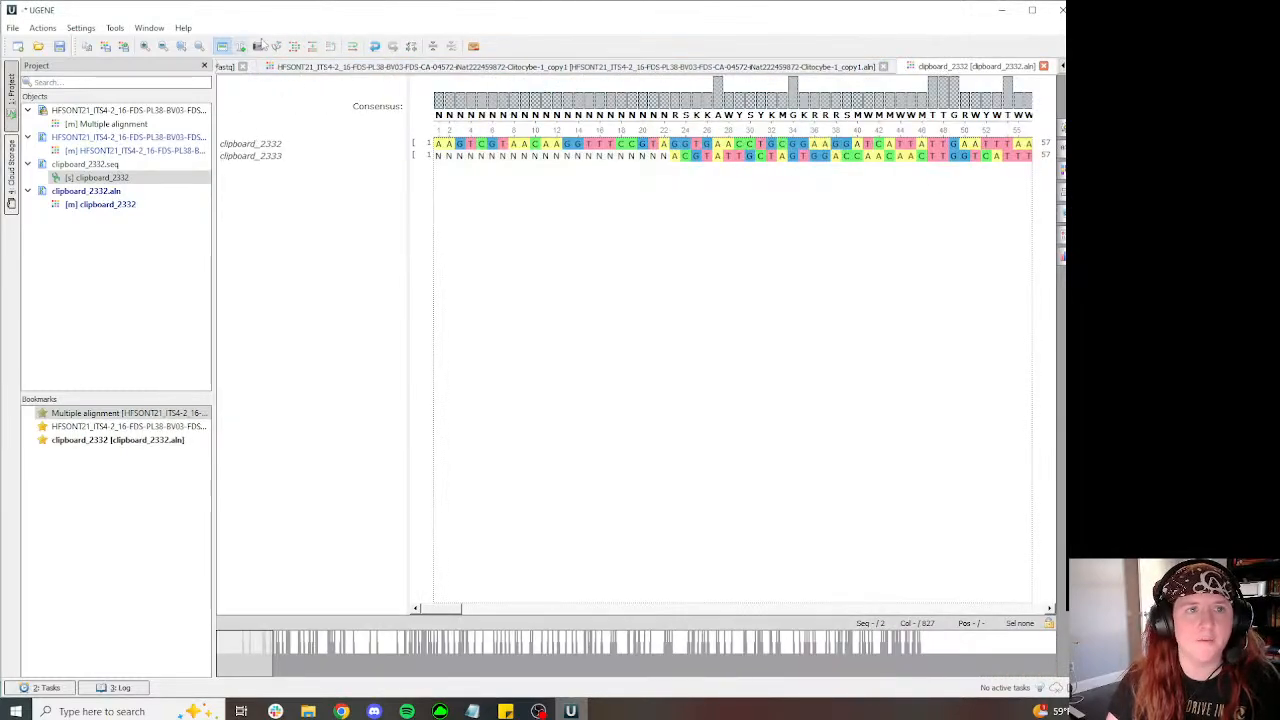
{"action": "left_click", "coordinate": [294, 46]}
{"action": "left_click", "coordinate": [349, 102]}
{"action": "left_click", "coordinate": [564, 396]}
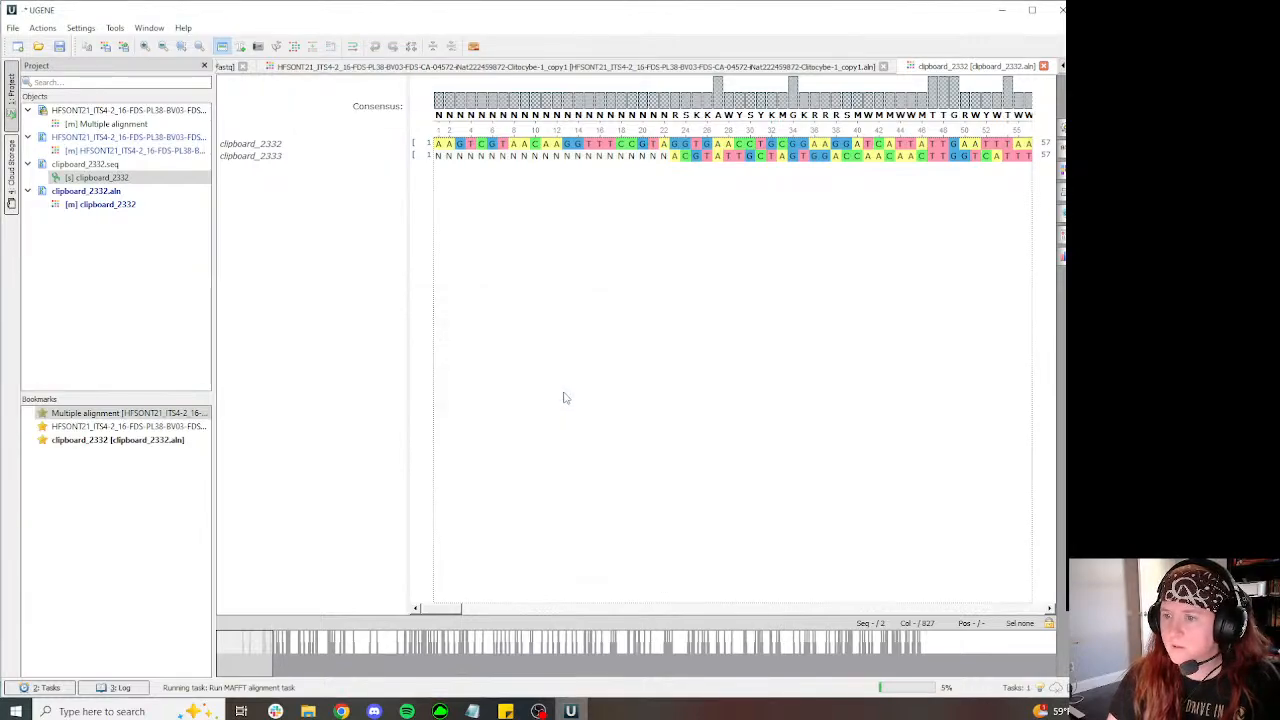
Step: Switch to Chrome, reopen Index Fungorum in a new tab and search its names for Clitocybe bresadola
{"action": "mouse_move", "coordinate": [341, 711]}
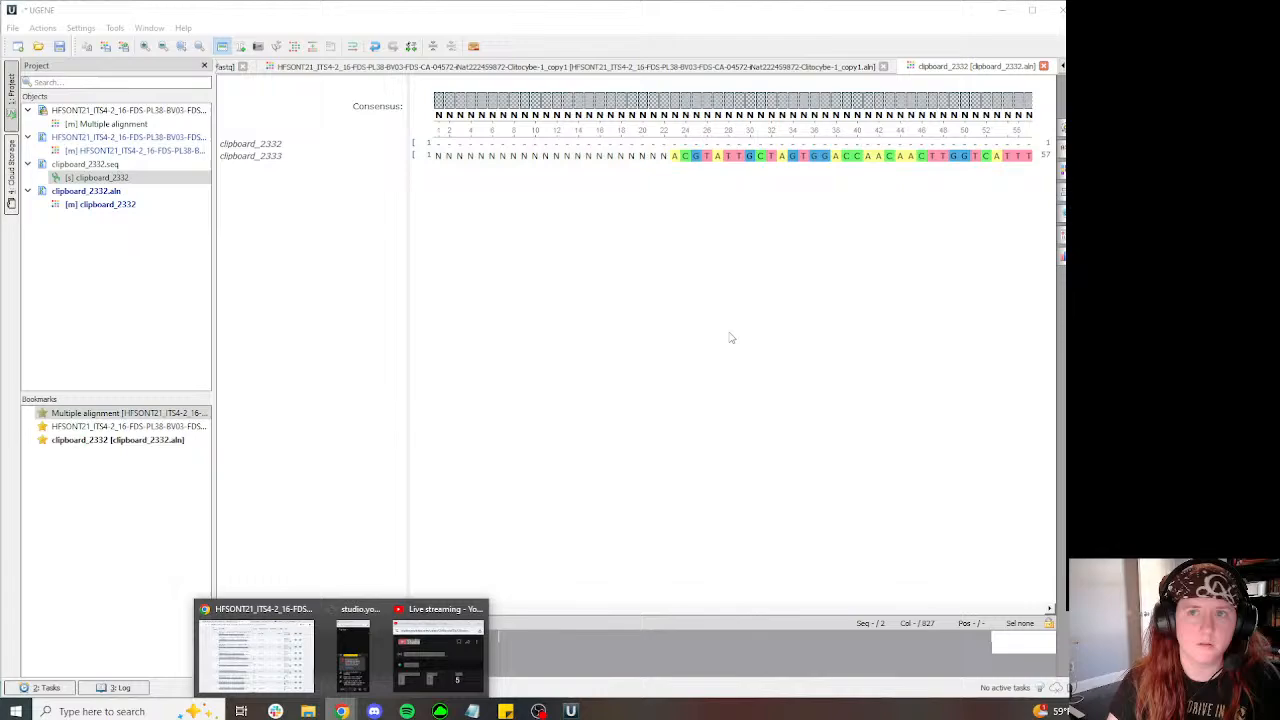
{"action": "left_click", "coordinate": [268, 635]}
{"action": "left_click", "coordinate": [934, 17]}
{"action": "type", "text": "inde"}
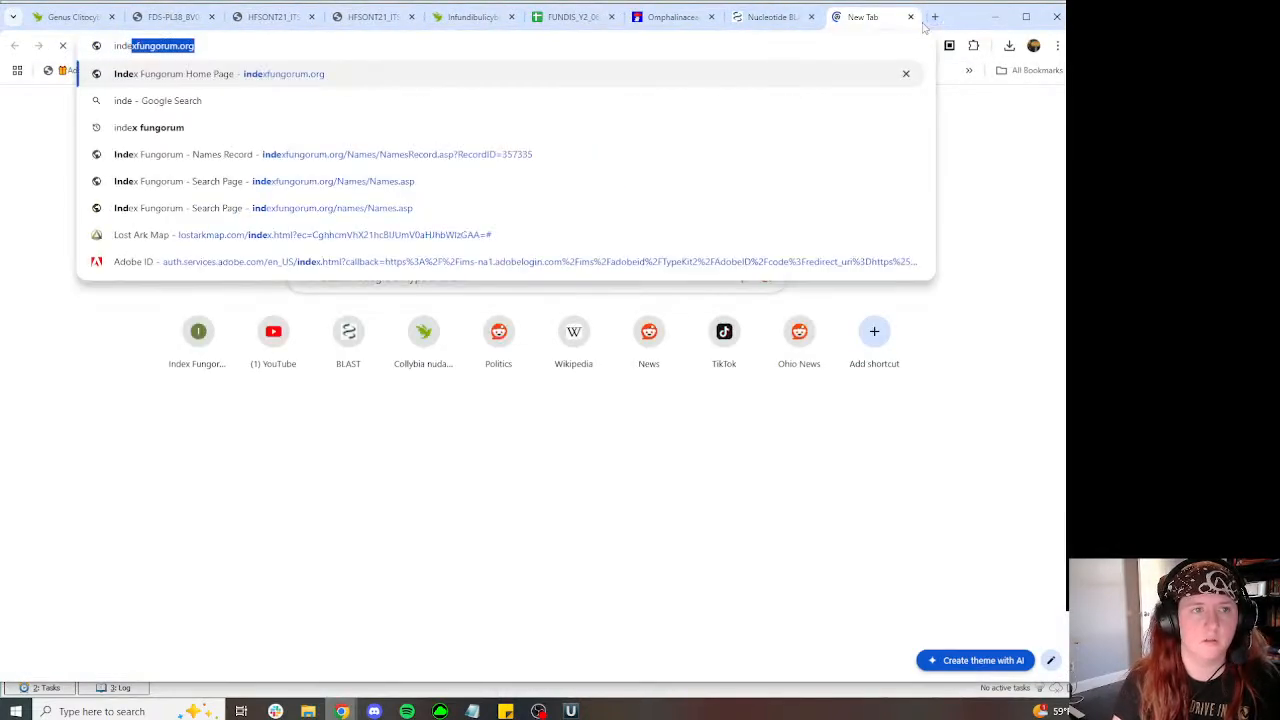
{"action": "key", "text": "Return"}
{"action": "left_click", "coordinate": [788, 119]}
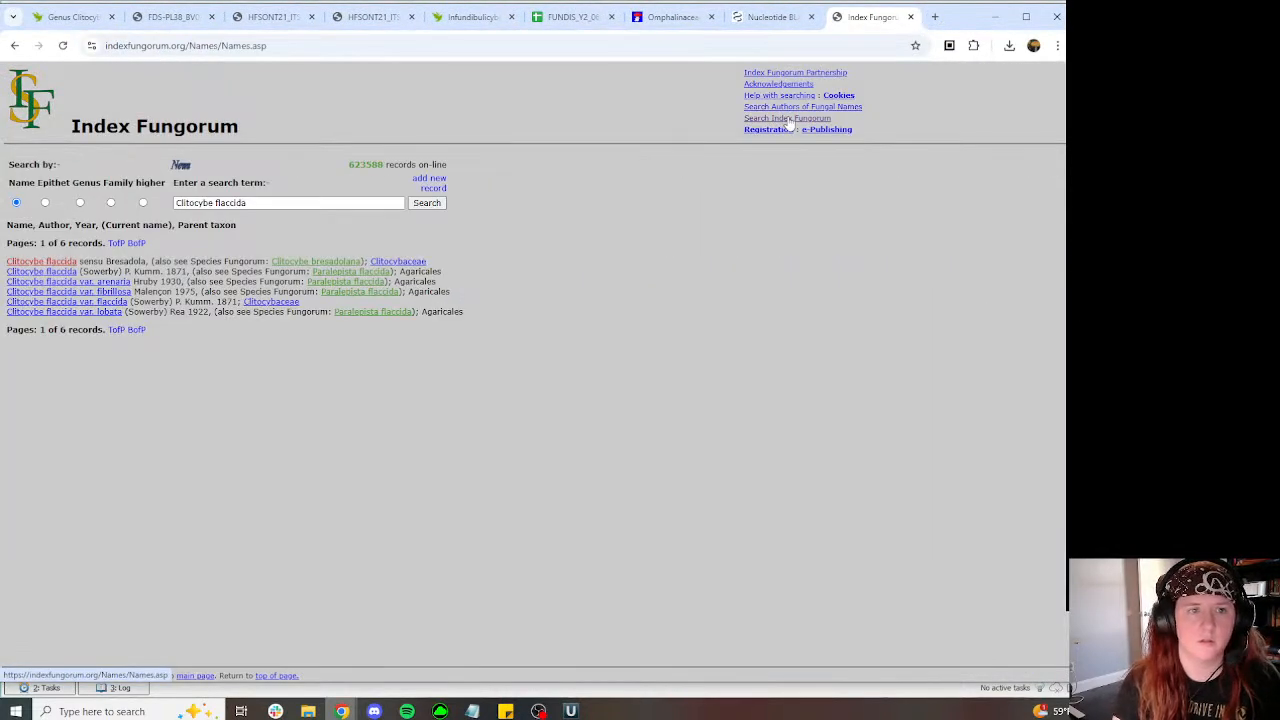
{"action": "double_click", "coordinate": [313, 202]}
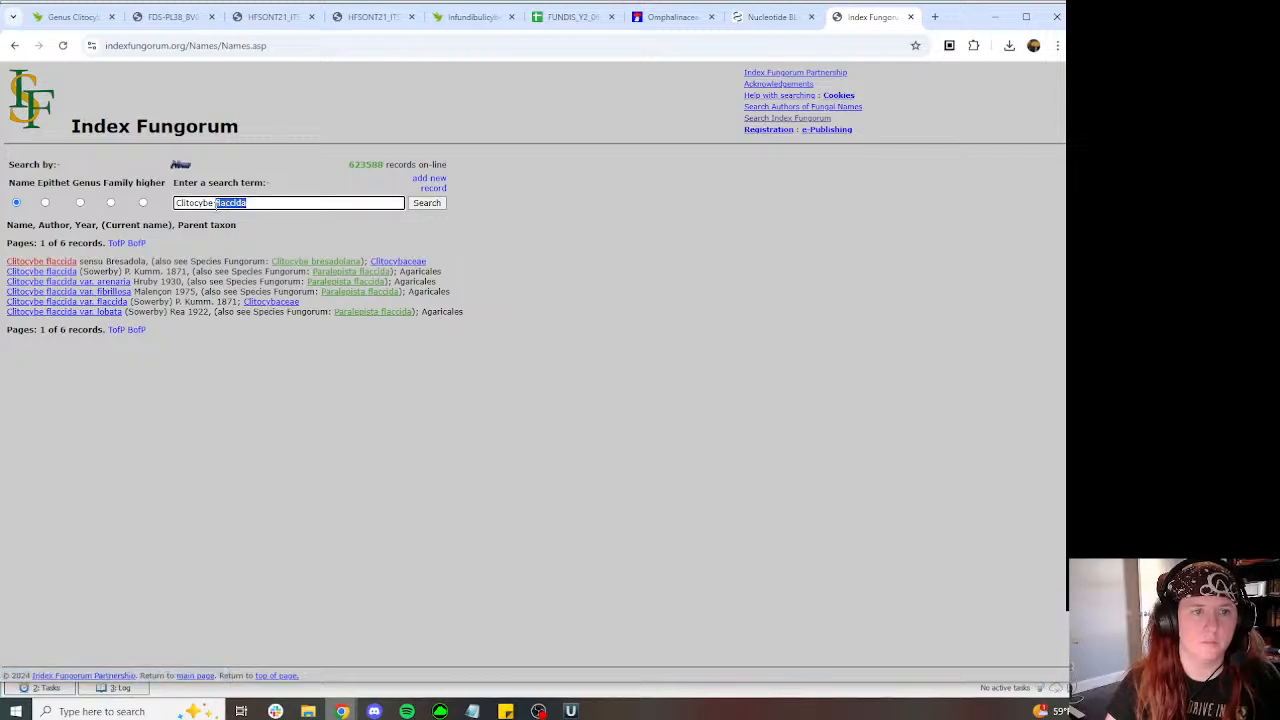
{"action": "type", "text": "bresadola"}
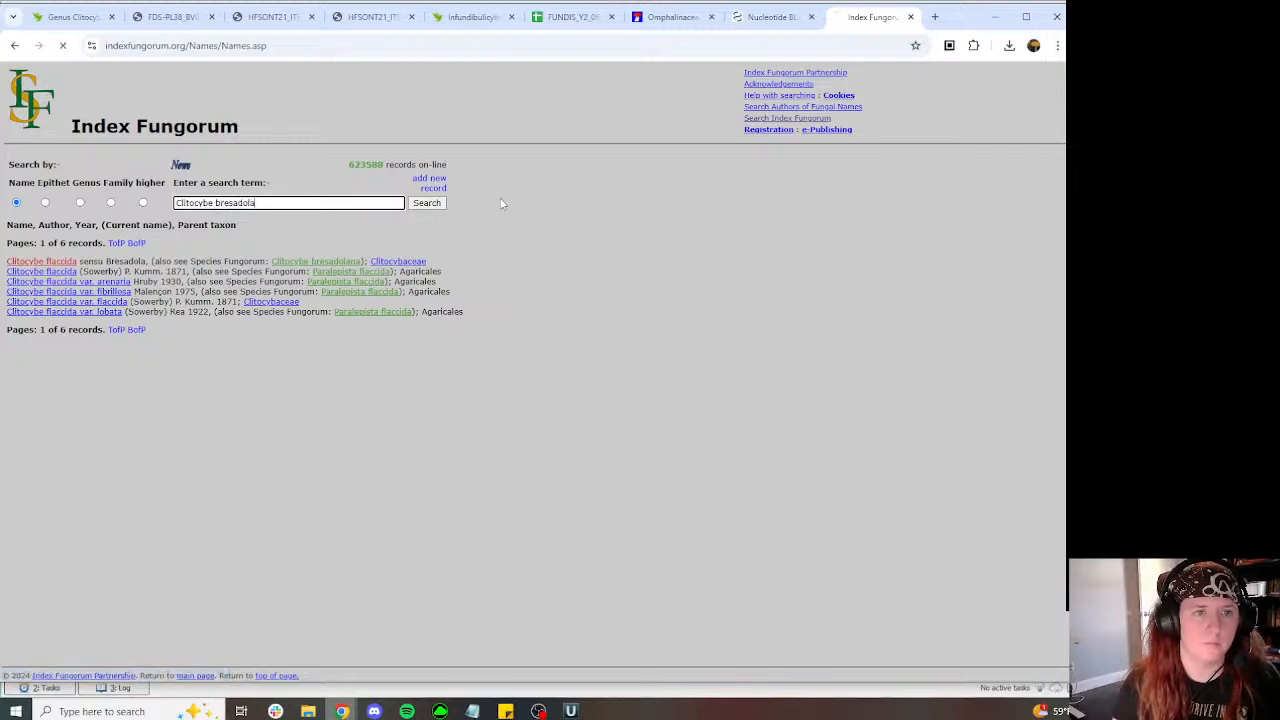
Step: Run the Index Fungorum search for Clitocybe bresadola, then open the Clitocybe bresadolana species record and its protologue page image
{"action": "key", "text": "Return"}
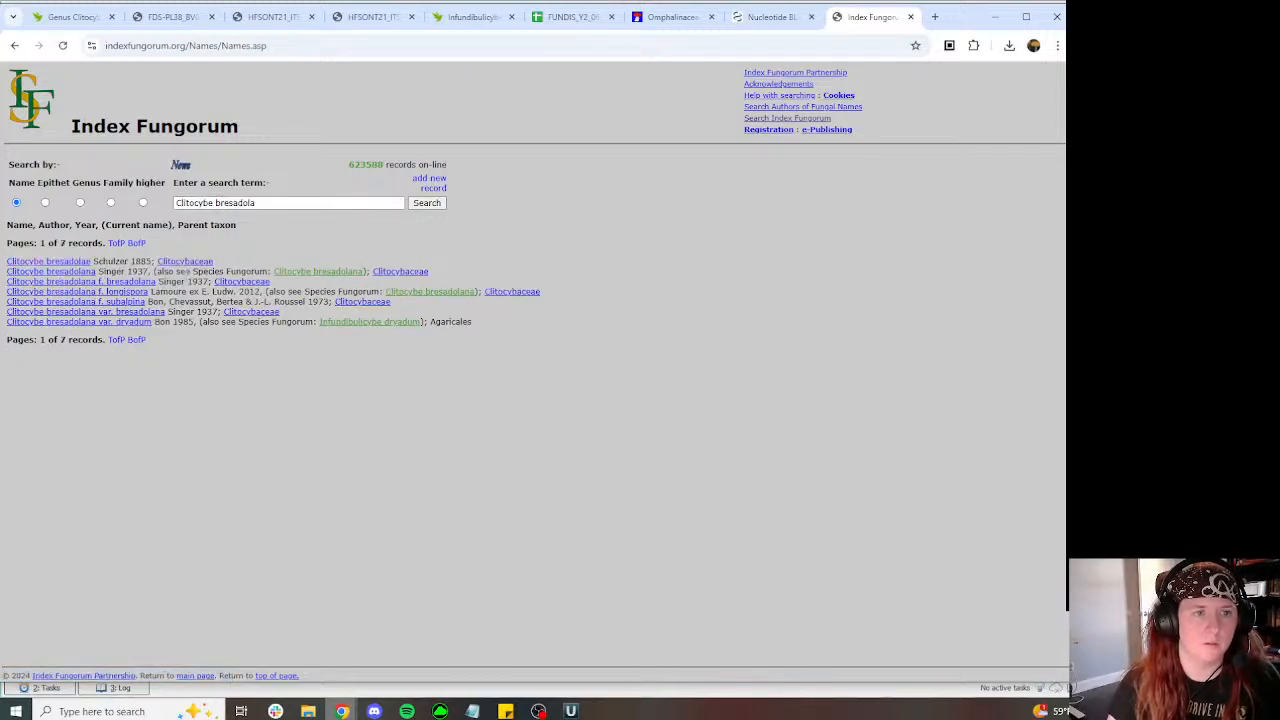
{"action": "left_click", "coordinate": [37, 272]}
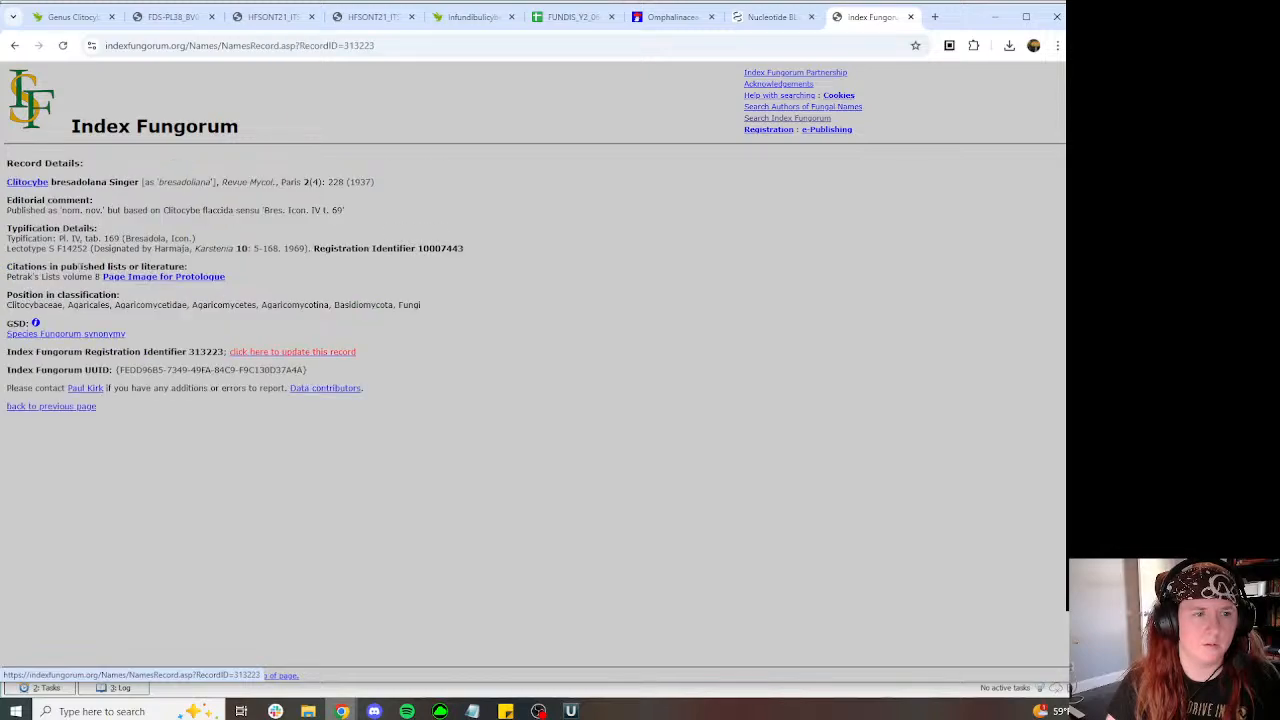
{"action": "left_click", "coordinate": [140, 278]}
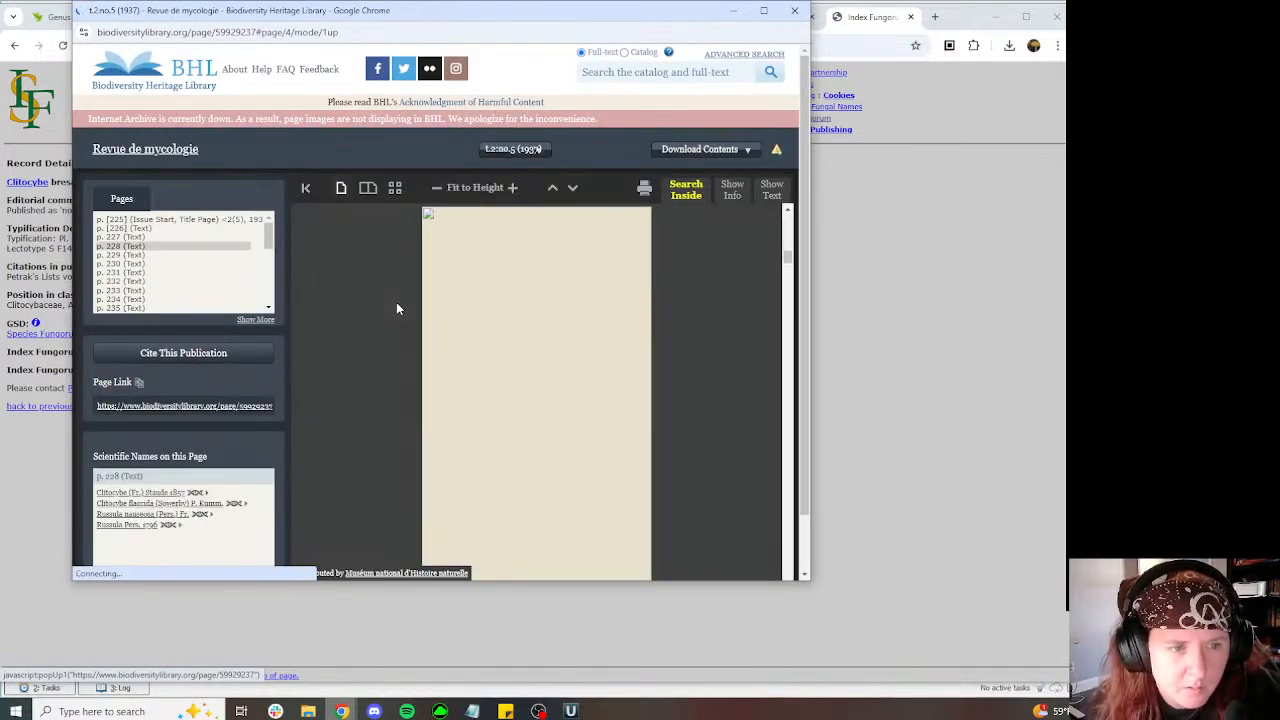
Step: Show the OCR text of page 228 of Revue de mycologie and look through it for the Clitocybe description
{"action": "scroll", "coordinate": [224, 320], "scroll_direction": "down", "scroll_amount": 1}
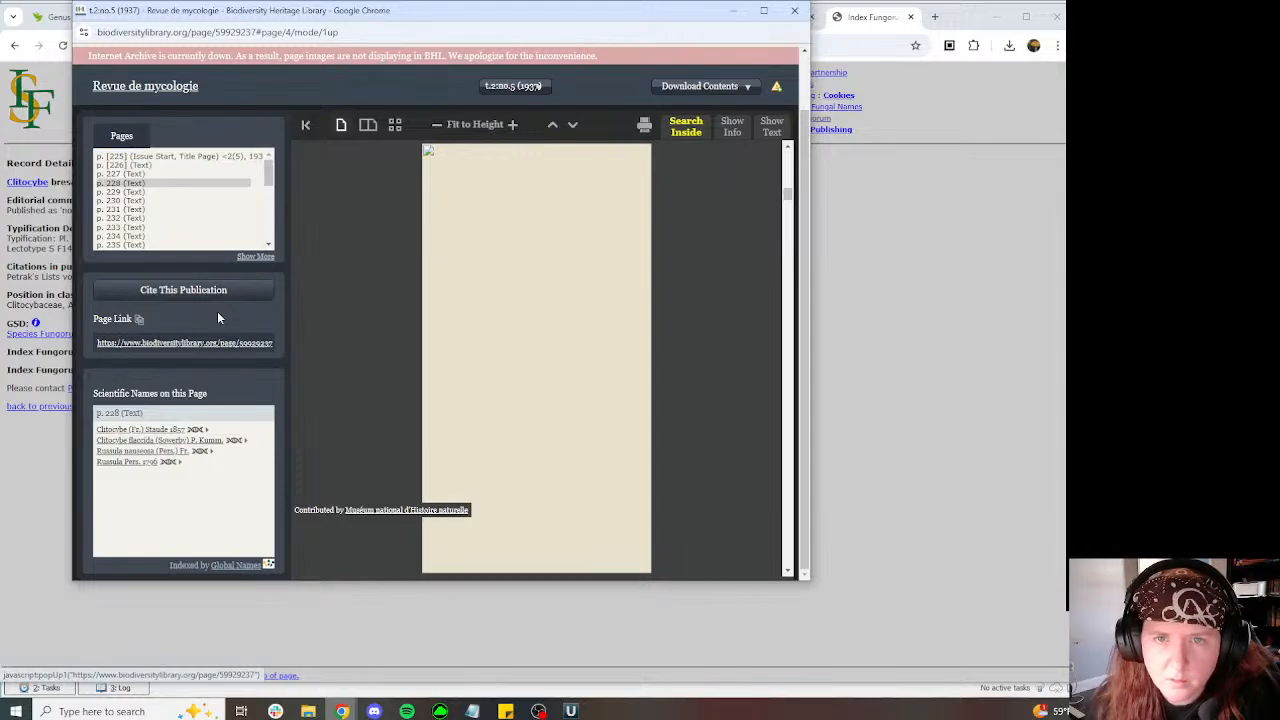
{"action": "scroll", "coordinate": [217, 311], "scroll_direction": "up", "scroll_amount": 1}
{"action": "left_click", "coordinate": [771, 189]}
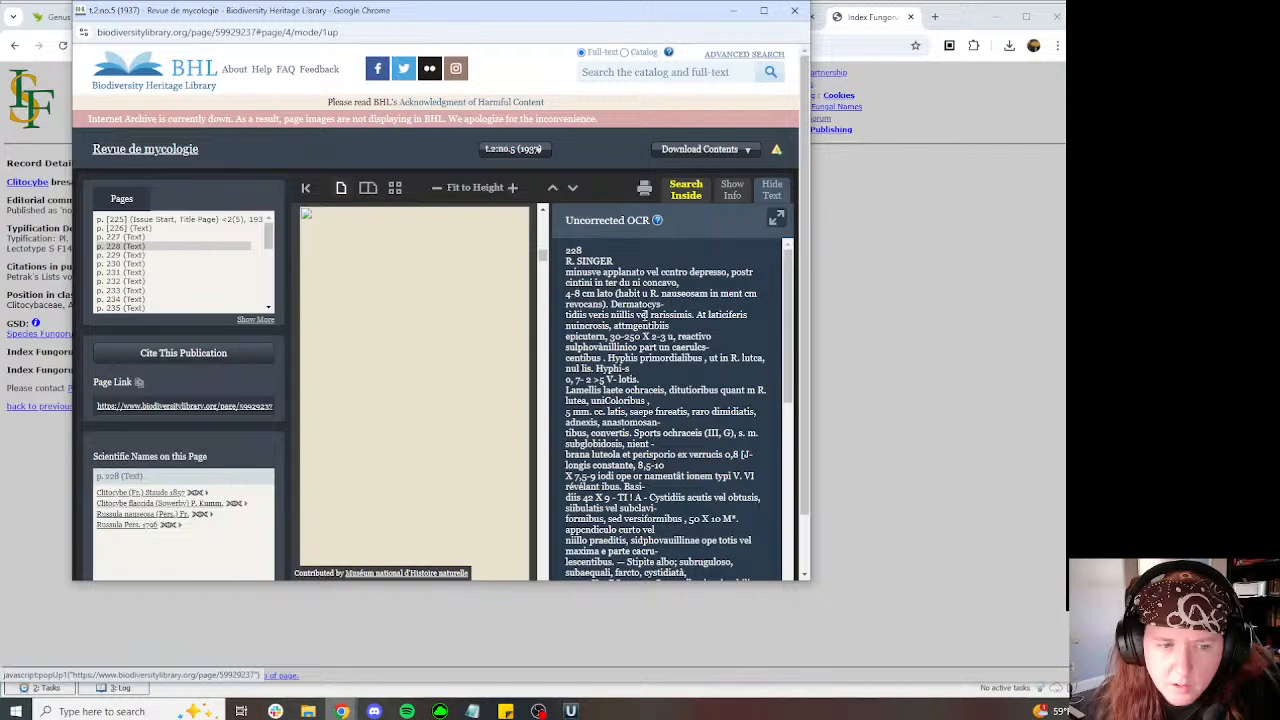
{"action": "scroll", "coordinate": [641, 315], "scroll_direction": "down", "scroll_amount": 3}
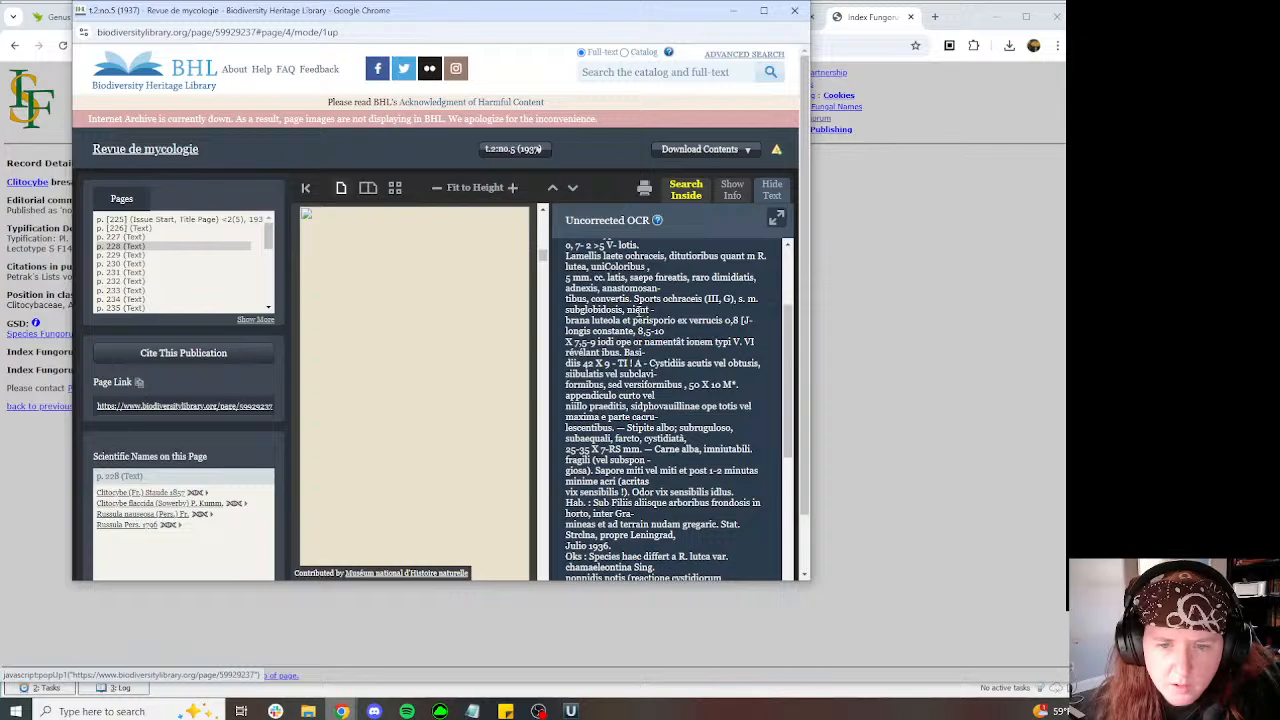
{"action": "scroll", "coordinate": [640, 312], "scroll_direction": "down", "scroll_amount": 1}
{"action": "scroll", "coordinate": [632, 305], "scroll_direction": "down", "scroll_amount": 2}
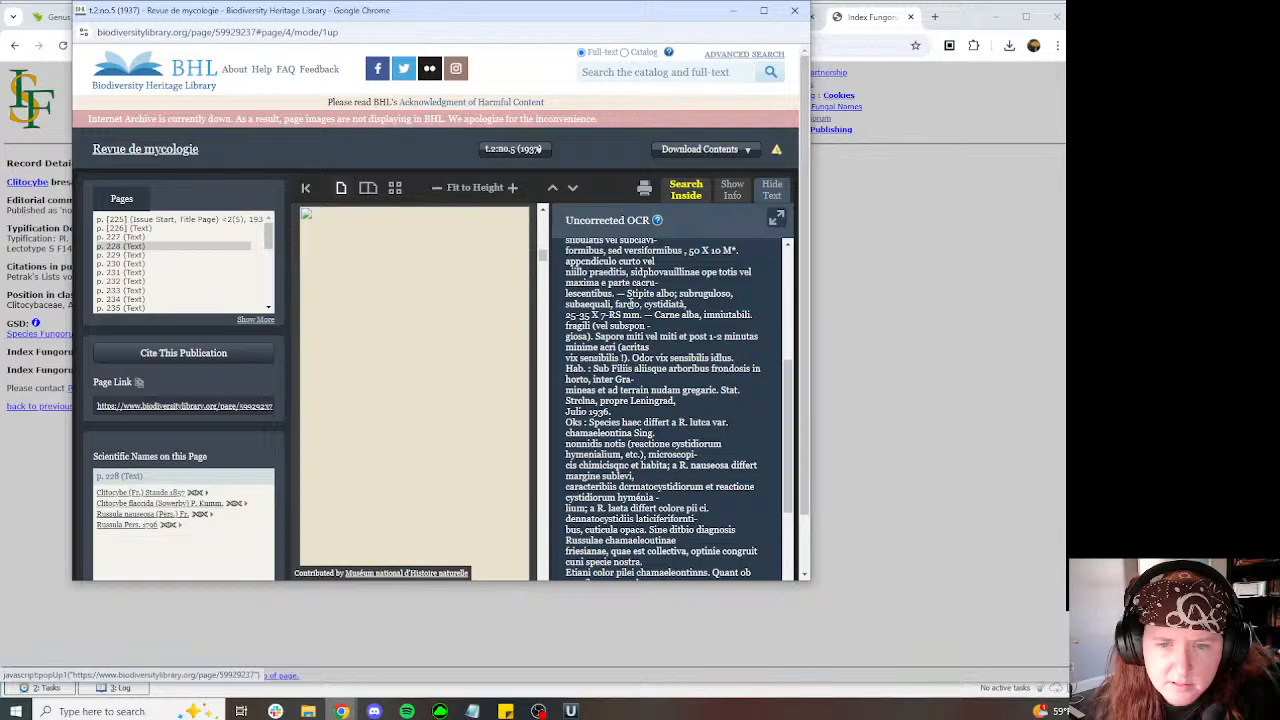
{"action": "scroll", "coordinate": [640, 310], "scroll_direction": "up", "scroll_amount": 6}
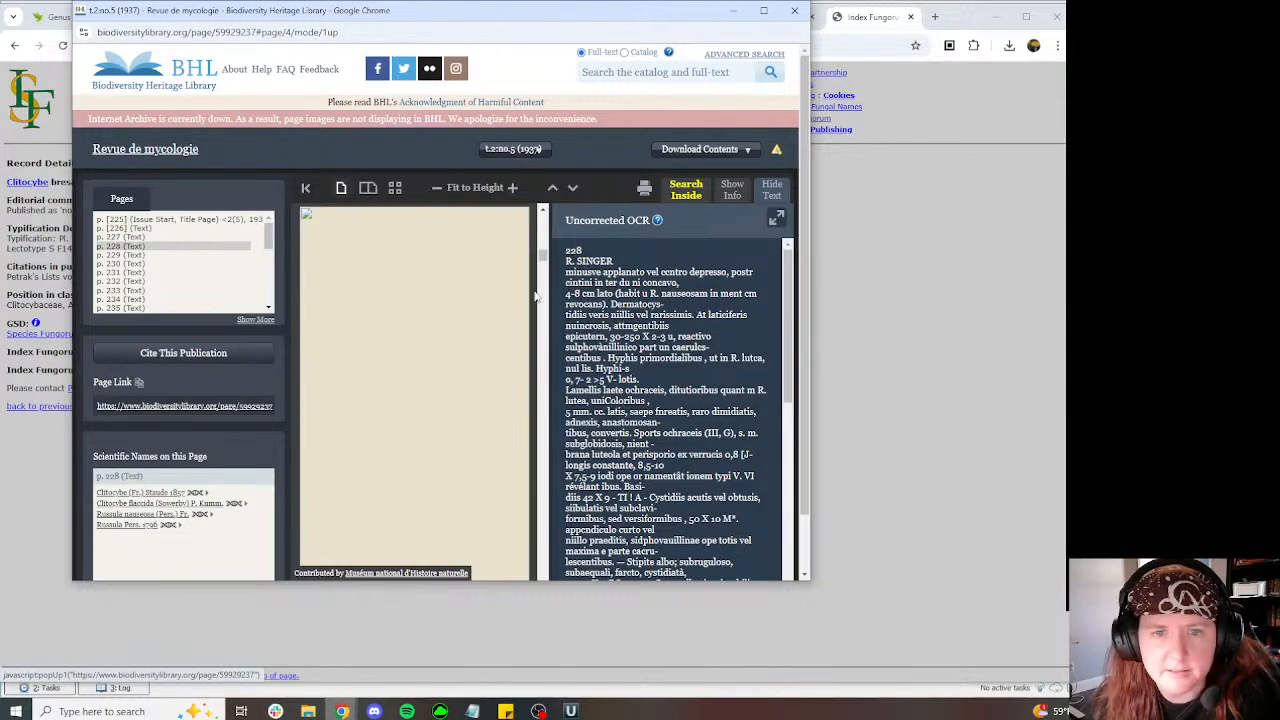
Step: Open the OCR text of page 228 in its own window, resize it and read the Clitocybe Bresadoliana entry through the source line
{"action": "left_click", "coordinate": [776, 218]}
{"action": "left_click_drag", "start_coordinate": [441, 329], "coordinate": [966, 478]}
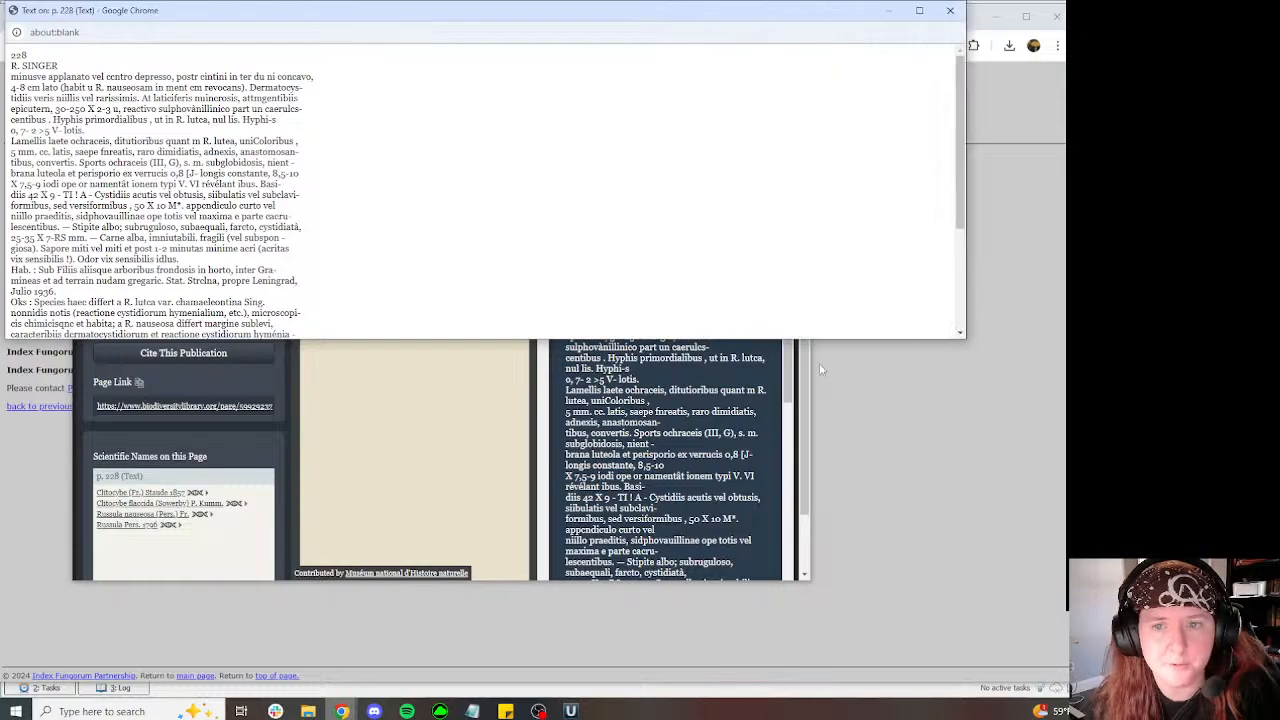
{"action": "left_click_drag", "start_coordinate": [797, 339], "coordinate": [780, 598]}
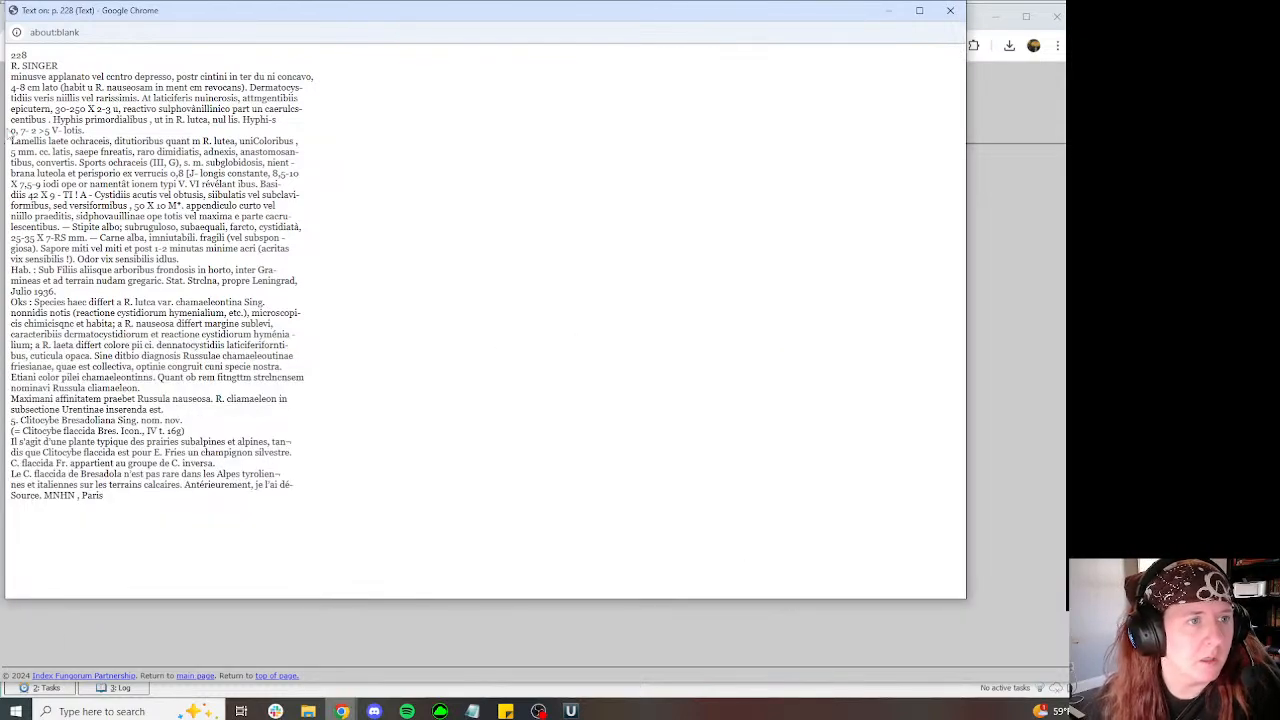
{"action": "left_click_drag", "start_coordinate": [8, 135], "coordinate": [571, 133]}
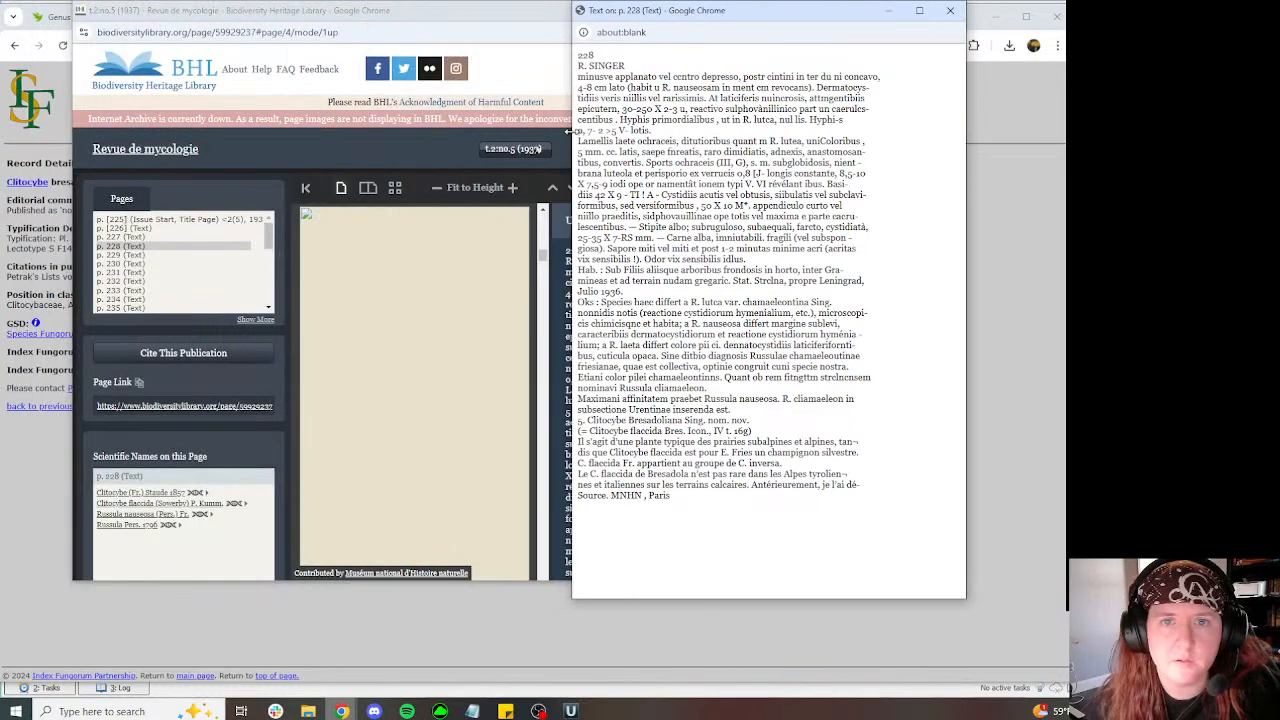
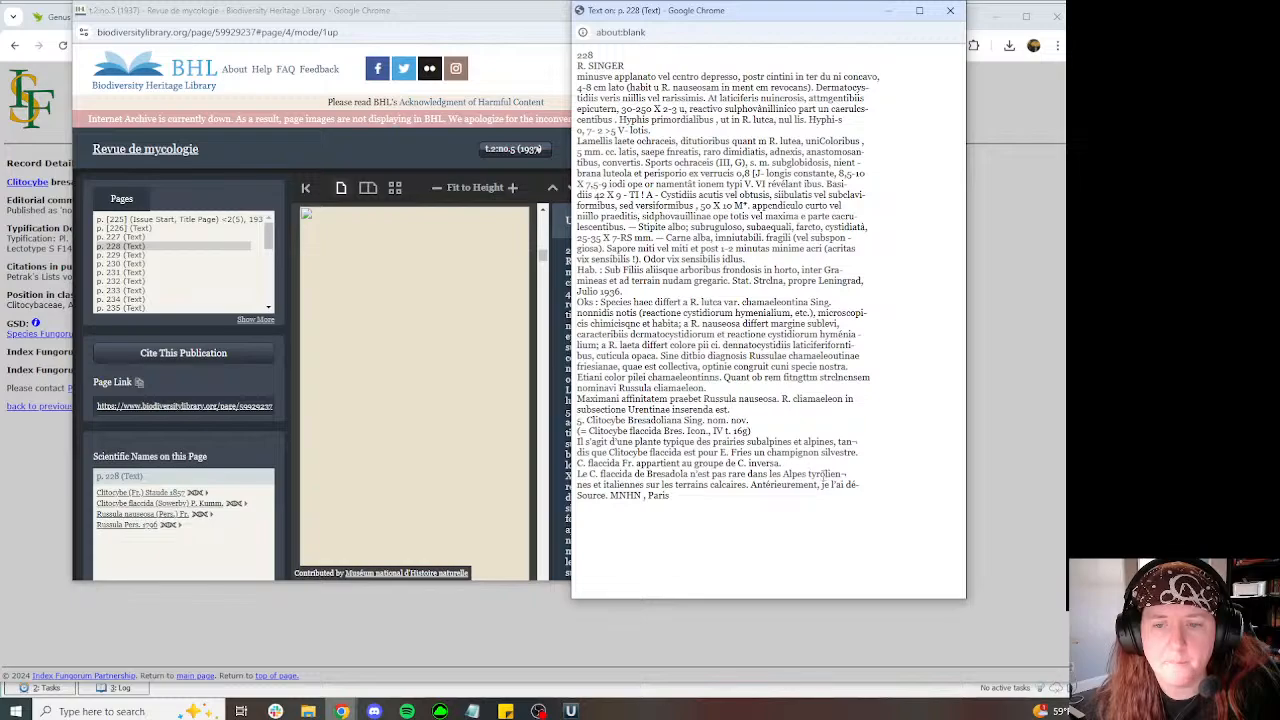
{"action": "double_click", "coordinate": [660, 495]}
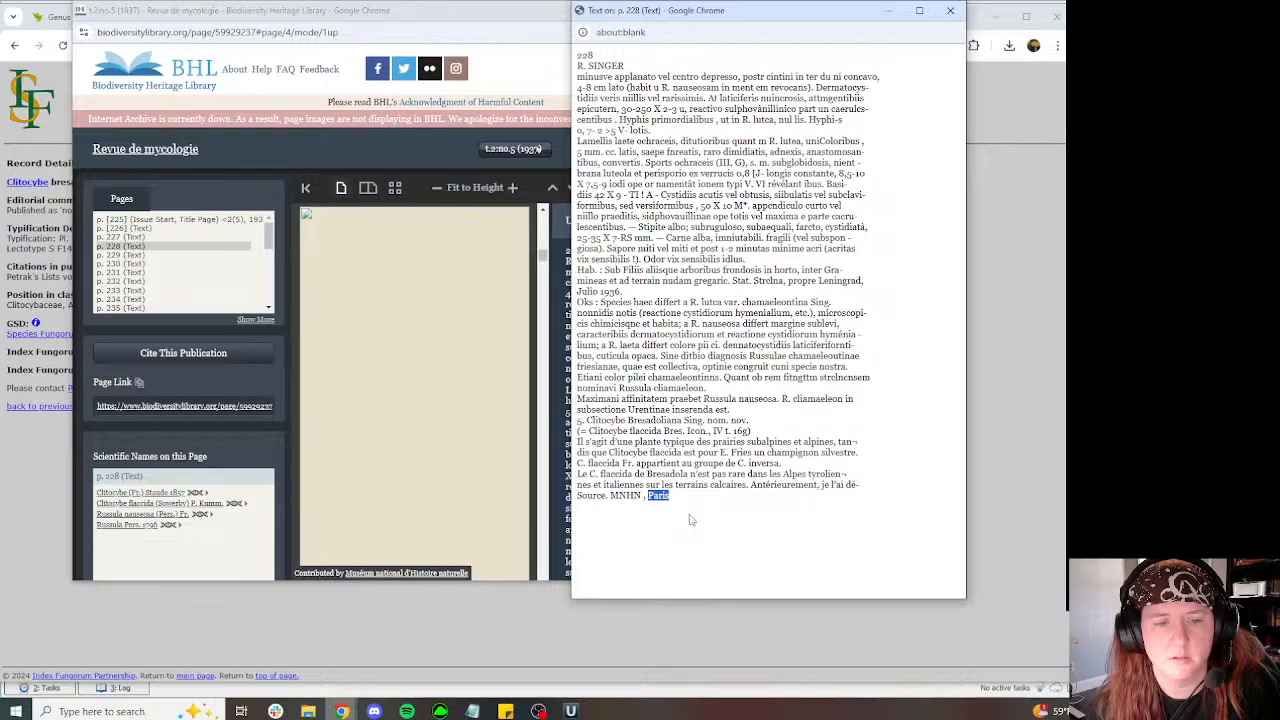
Step: Check the end of the page's OCR text in the Revue de mycologie viewer, then close the viewer and the separate text window
{"action": "left_click", "coordinate": [440, 458]}
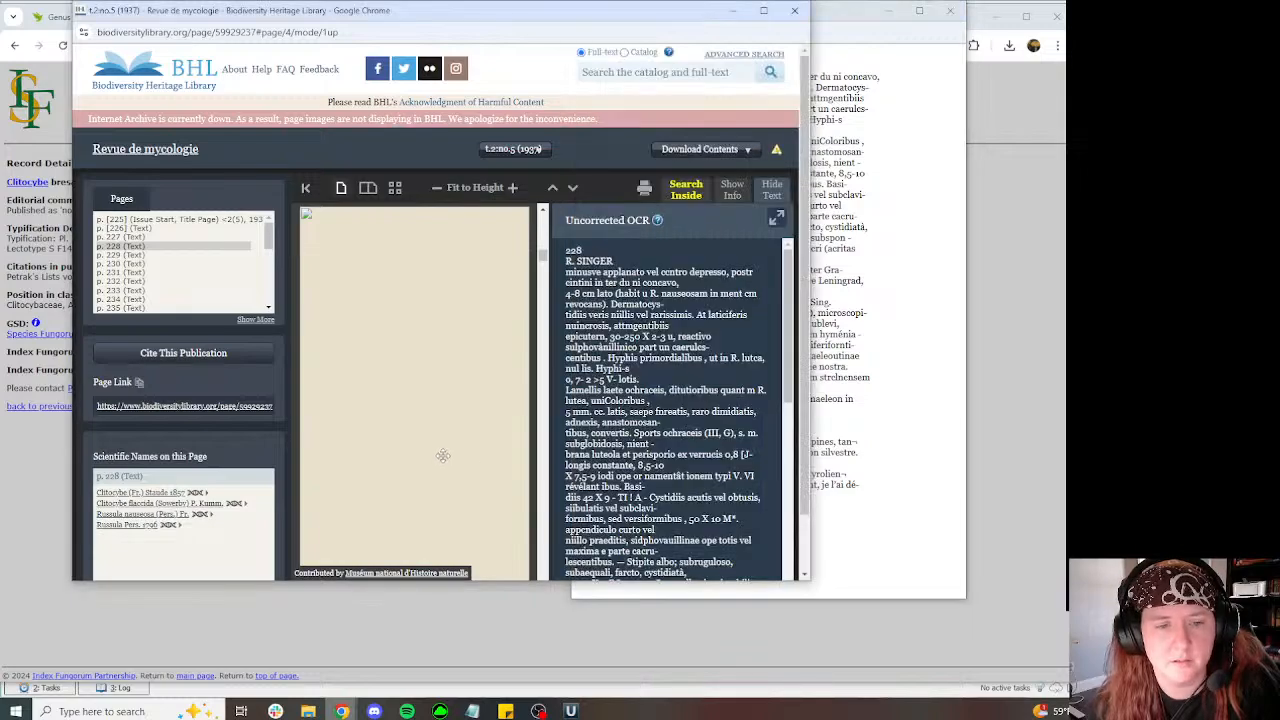
{"action": "scroll", "coordinate": [440, 458], "scroll_direction": "down", "scroll_amount": 5}
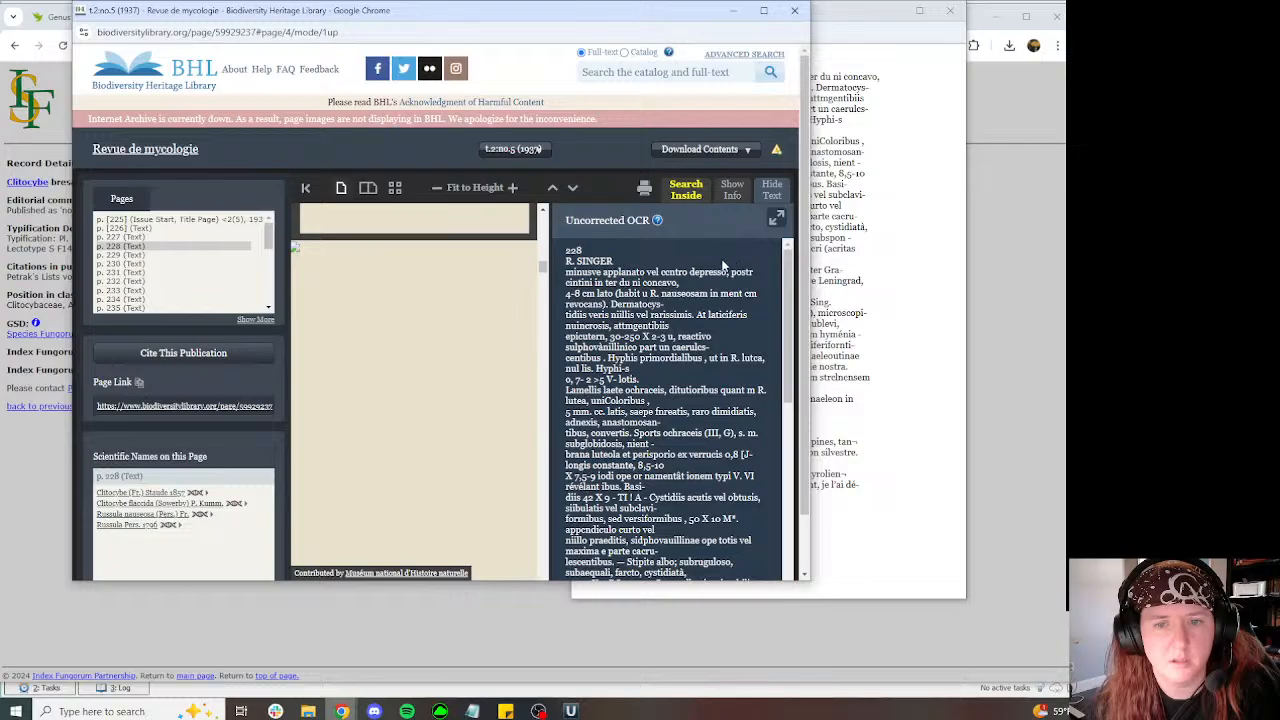
{"action": "scroll", "coordinate": [720, 288], "scroll_direction": "down", "scroll_amount": 3}
{"action": "scroll", "coordinate": [720, 288], "scroll_direction": "down", "scroll_amount": 8}
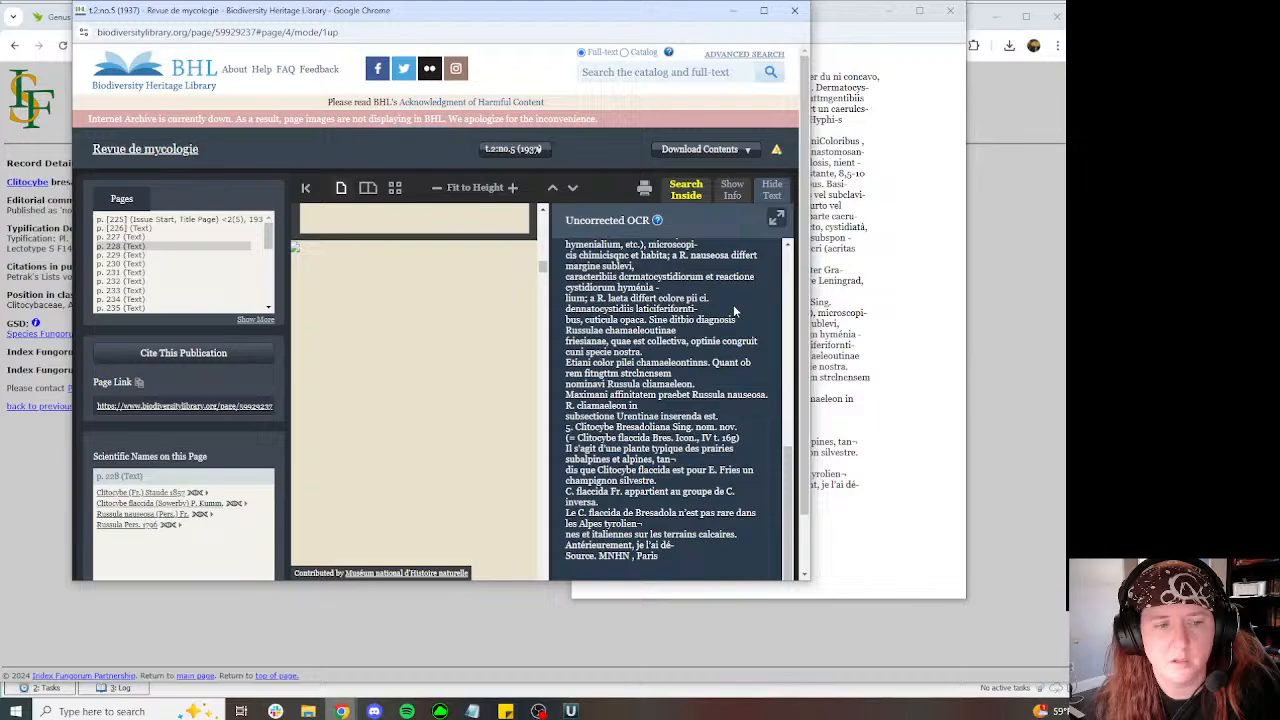
{"action": "left_click", "coordinate": [794, 10]}
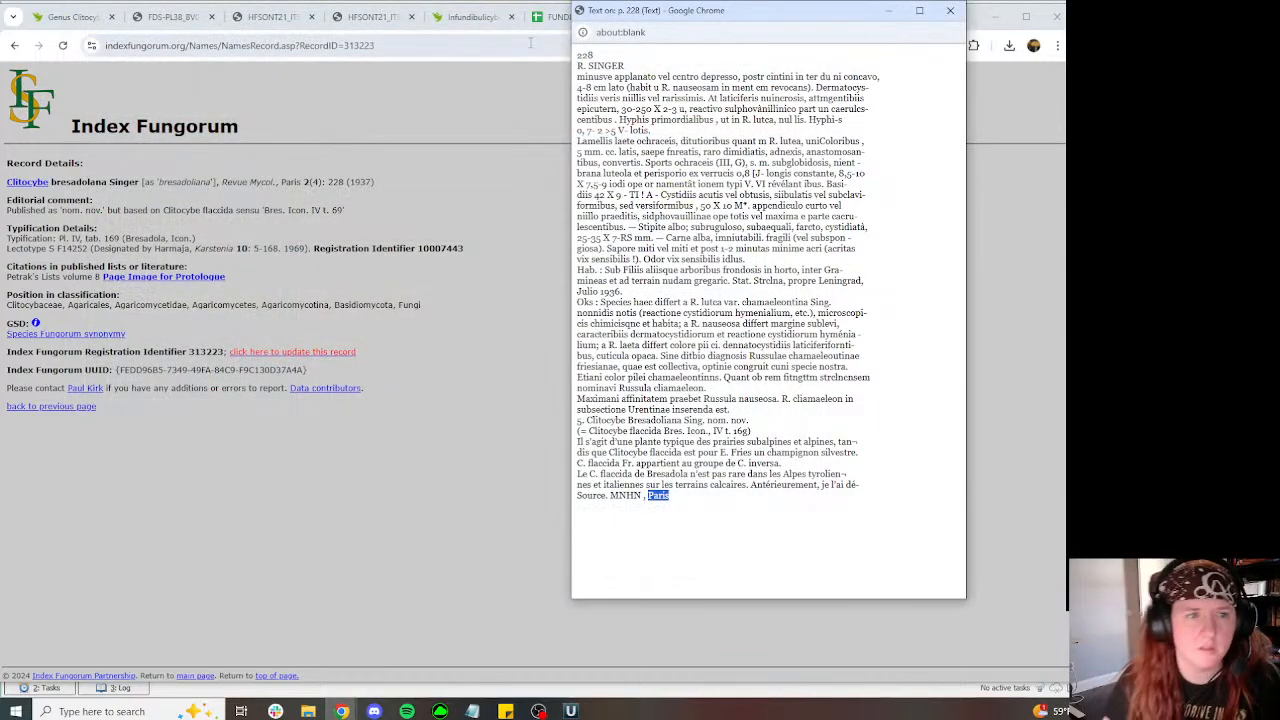
{"action": "left_click", "coordinate": [950, 10]}
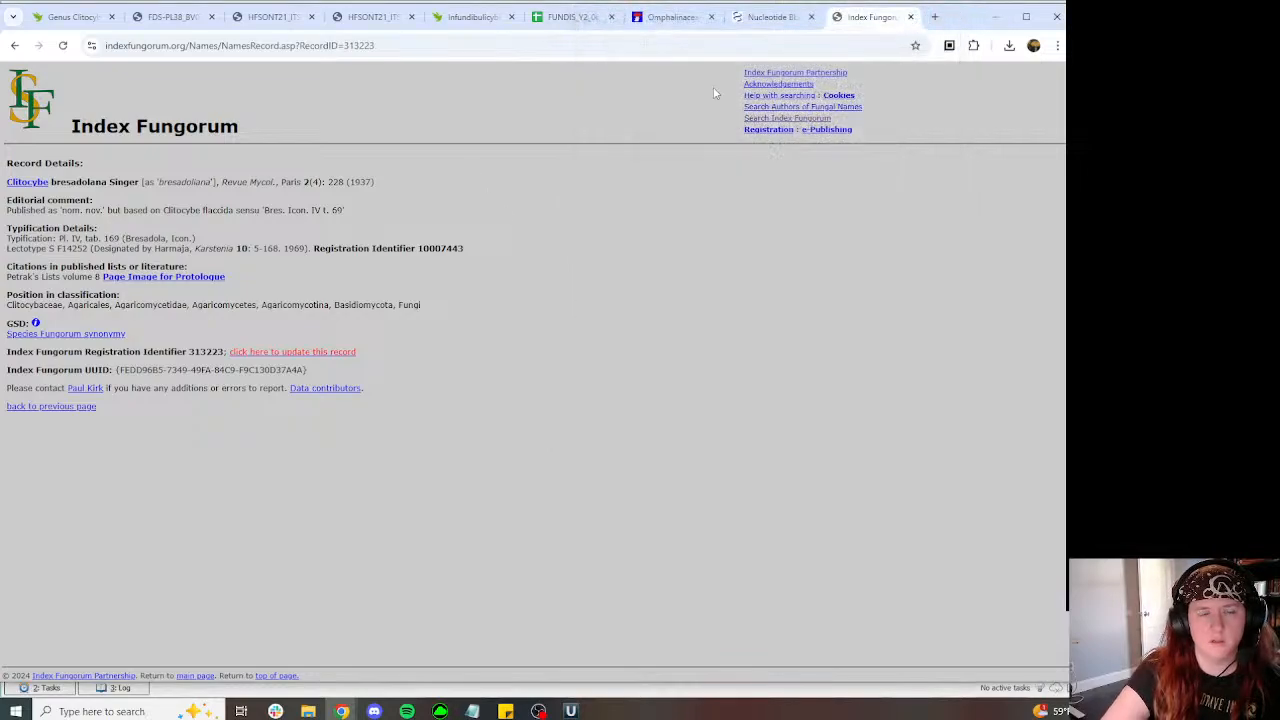
Step: In the MycoMap BLAST results for Clitocybe-1, expand the NCBI hits and check the identity of the Italian Clitocybe bresadoliana voucher
{"action": "left_click", "coordinate": [378, 16]}
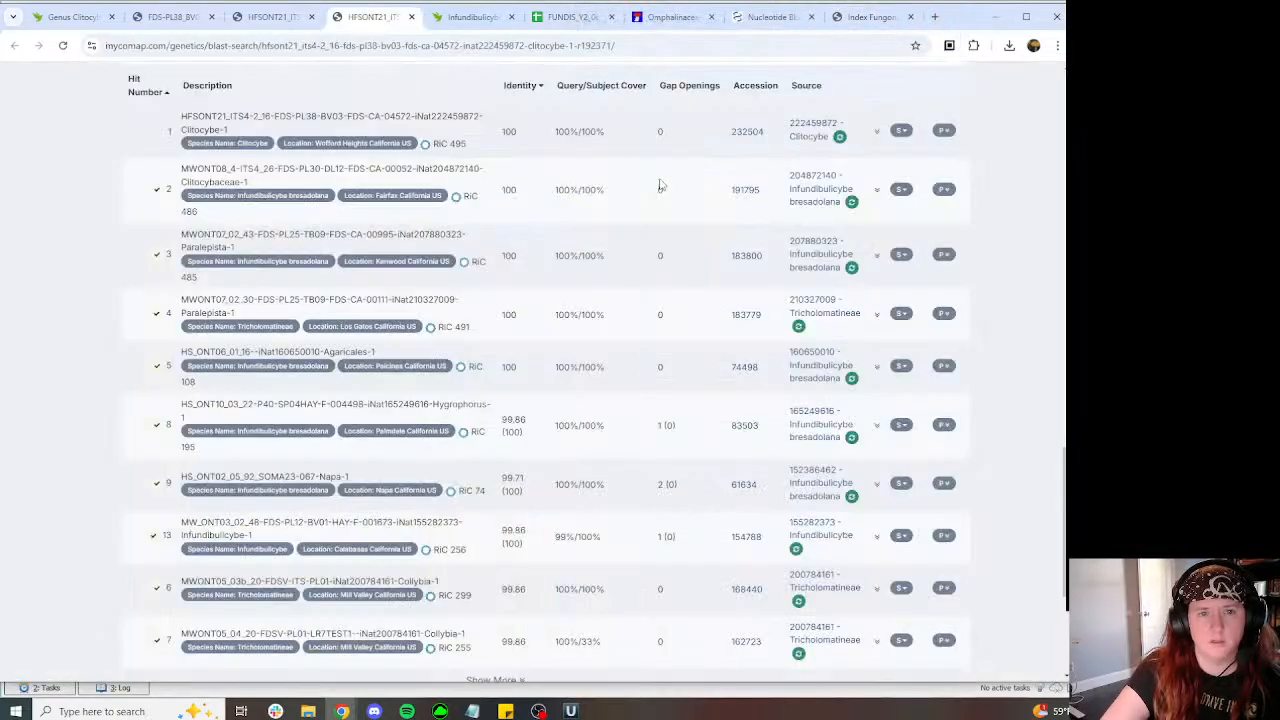
{"action": "scroll", "coordinate": [826, 436], "scroll_direction": "up", "scroll_amount": 3}
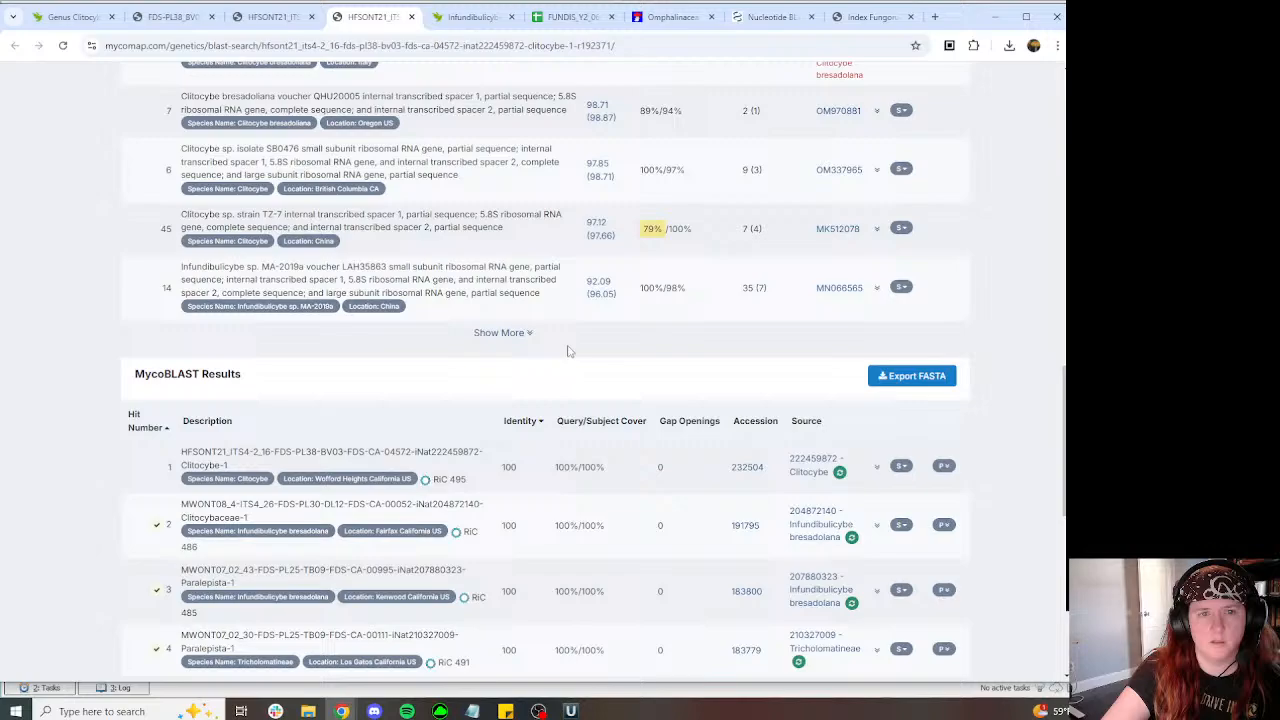
{"action": "left_click", "coordinate": [503, 333]}
{"action": "scroll", "coordinate": [757, 406], "scroll_direction": "up", "scroll_amount": 5}
{"action": "scroll", "coordinate": [760, 405], "scroll_direction": "down", "scroll_amount": 2}
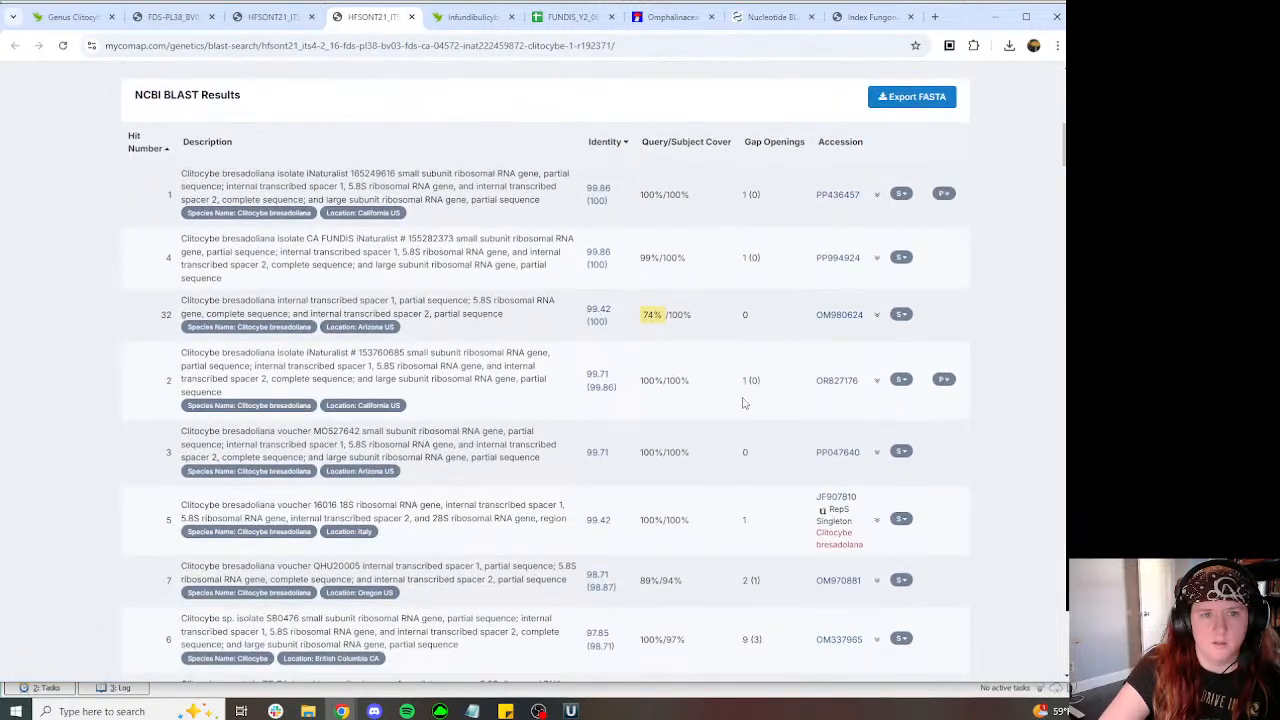
{"action": "scroll", "coordinate": [712, 384], "scroll_direction": "down", "scroll_amount": 2}
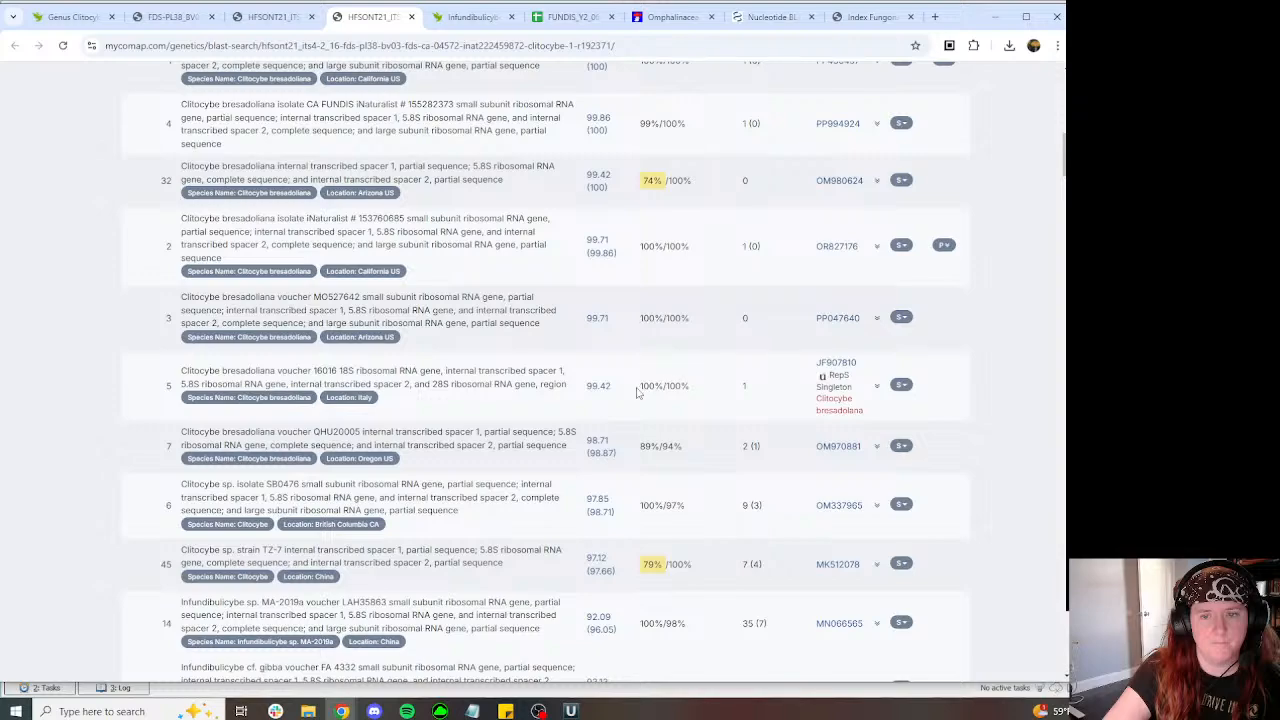
{"action": "left_click_drag", "start_coordinate": [636, 393], "coordinate": [597, 385]}
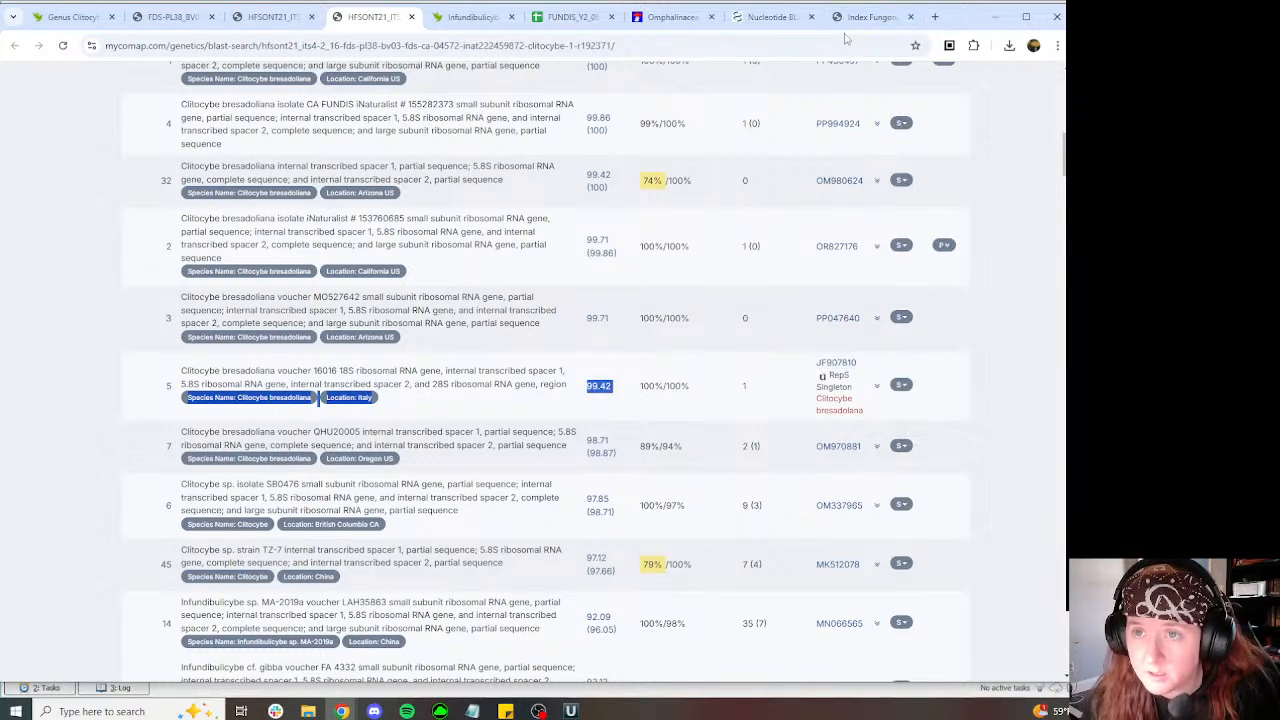
Step: Switch to UGENE, delete the first 67 columns overhanging the MycoMap consensus in the clipboard_2332 alignment, and inspect the overhang at its far end
{"action": "left_click", "coordinate": [571, 711]}
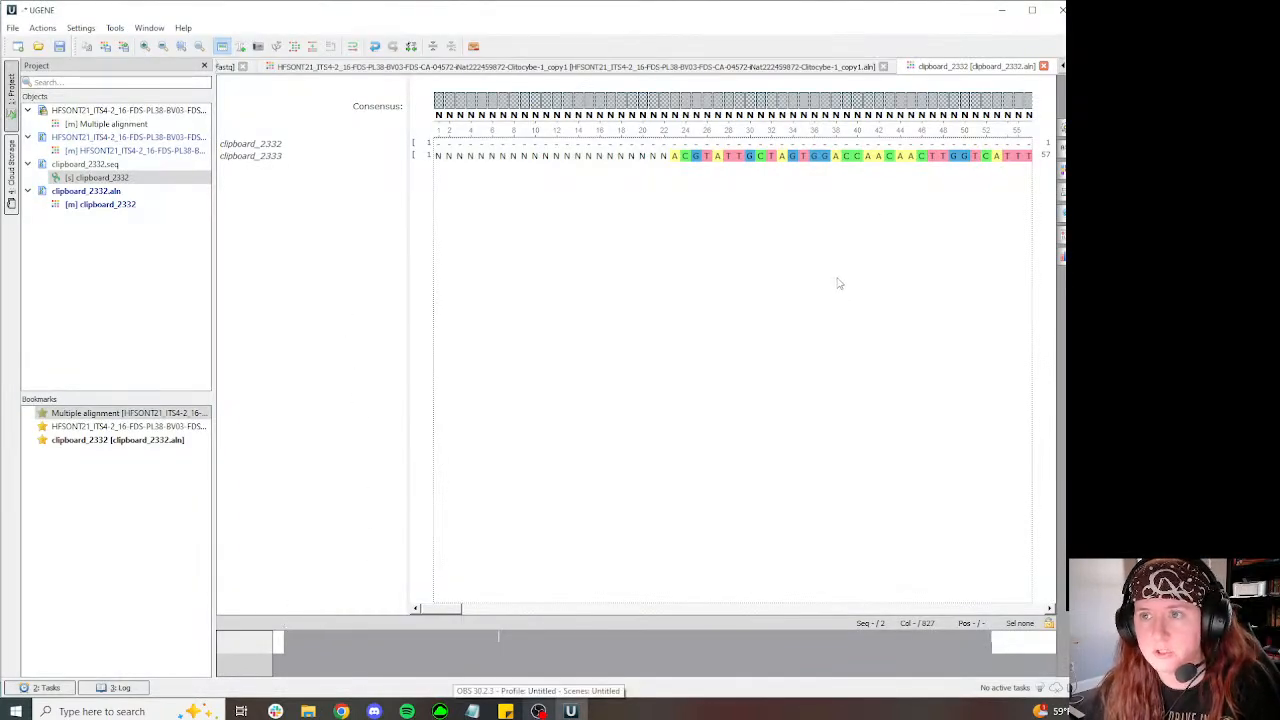
{"action": "scroll", "coordinate": [836, 284], "scroll_direction": "right", "scroll_amount": 3}
{"action": "scroll", "coordinate": [831, 288], "scroll_direction": "right", "scroll_amount": 3}
{"action": "scroll", "coordinate": [666, 337], "scroll_direction": "left", "scroll_amount": 10}
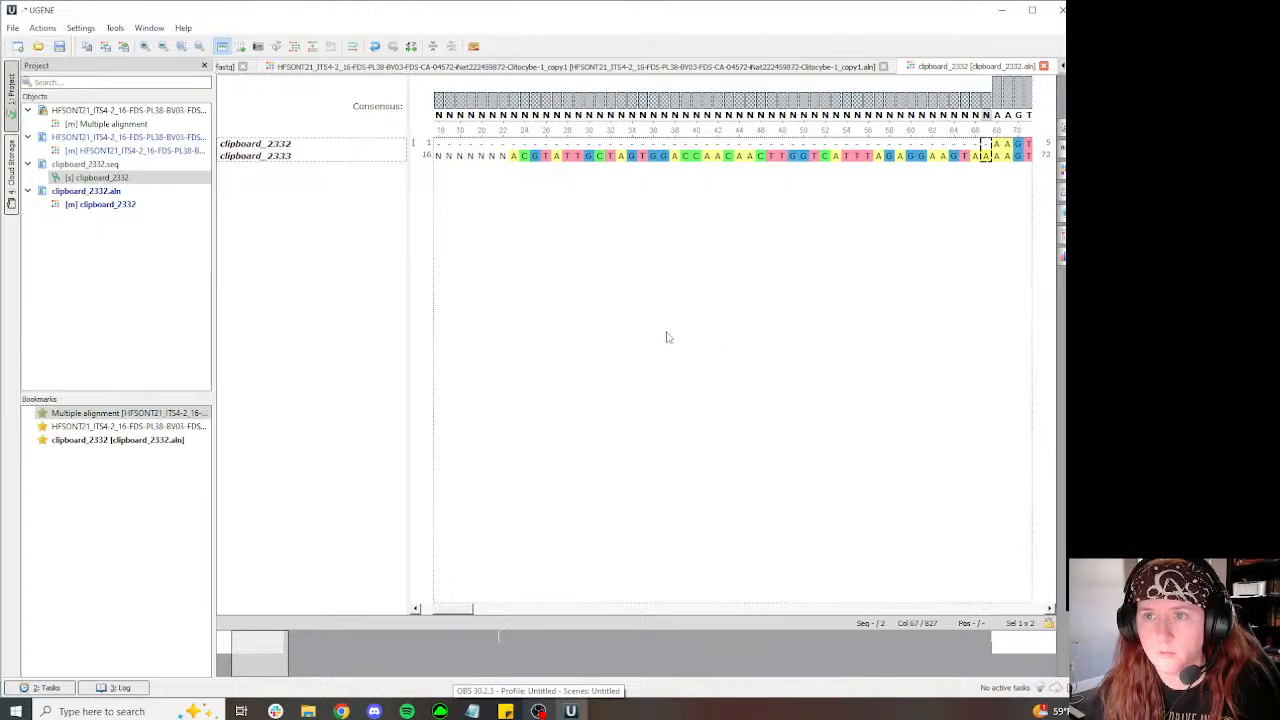
{"action": "left_click", "coordinate": [440, 108], "text": "shift"}
{"action": "key", "text": "Delete"}
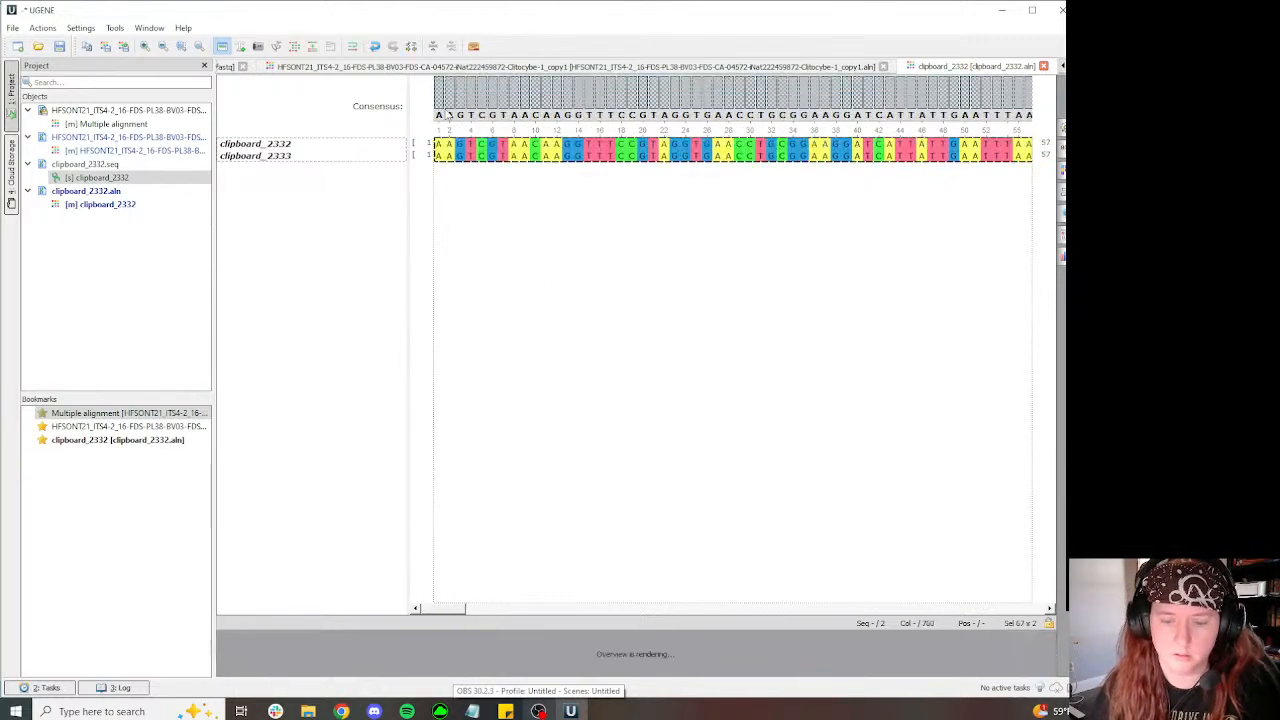
{"action": "left_click_drag", "start_coordinate": [442, 608], "coordinate": [1022, 608]}
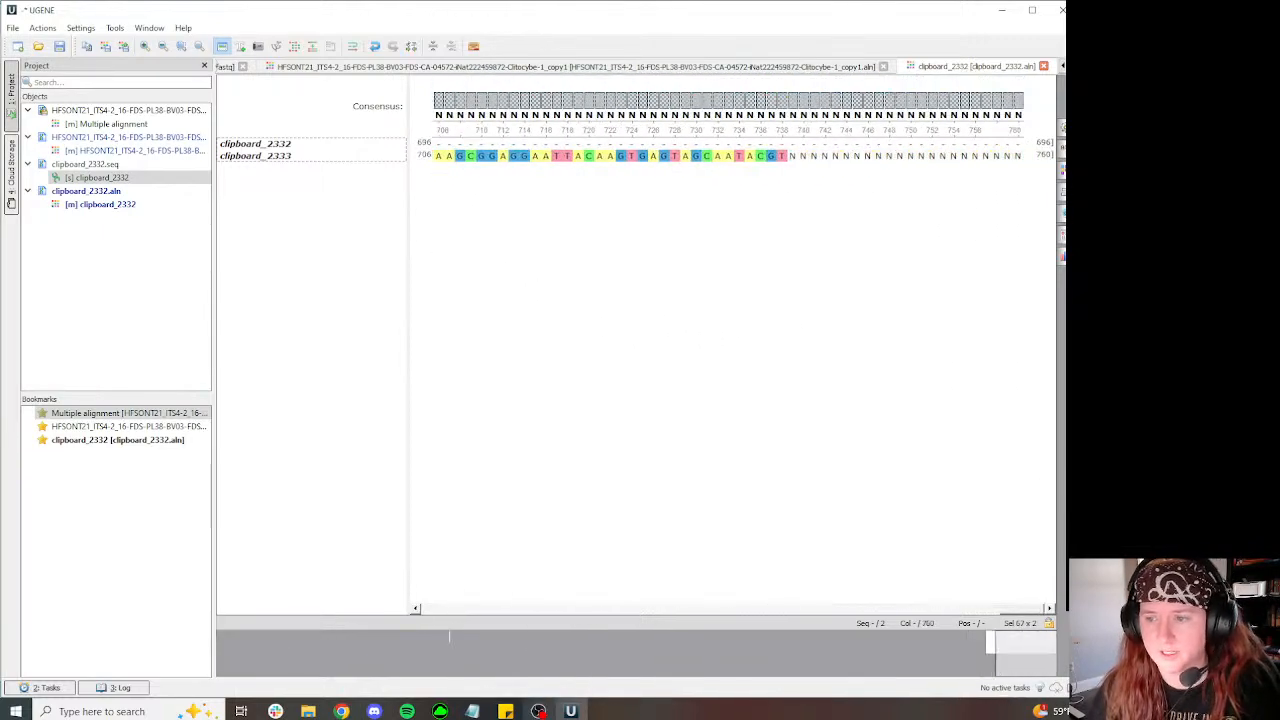
{"action": "left_click_drag", "start_coordinate": [1038, 655], "coordinate": [1004, 653]}
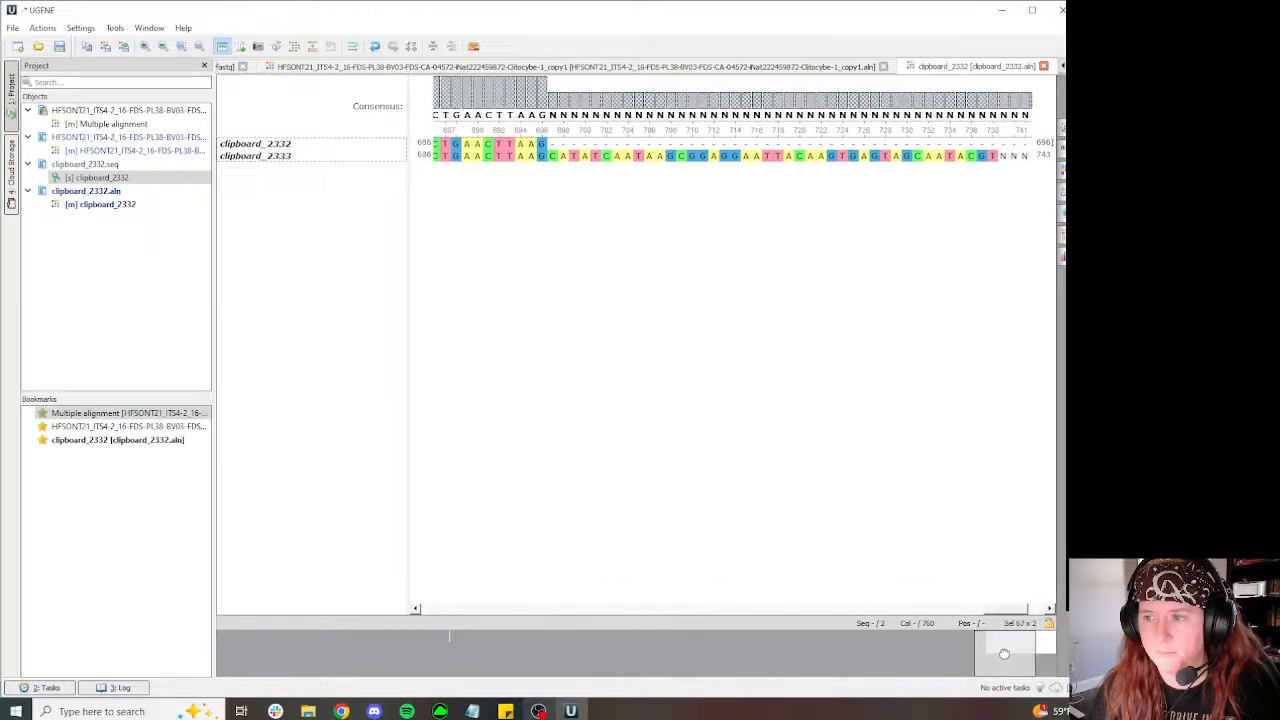
Step: Switch back to Chrome, return to the Index Fungorum name search and start entering a new search term beginning with "p"
{"action": "mouse_move", "coordinate": [341, 711]}
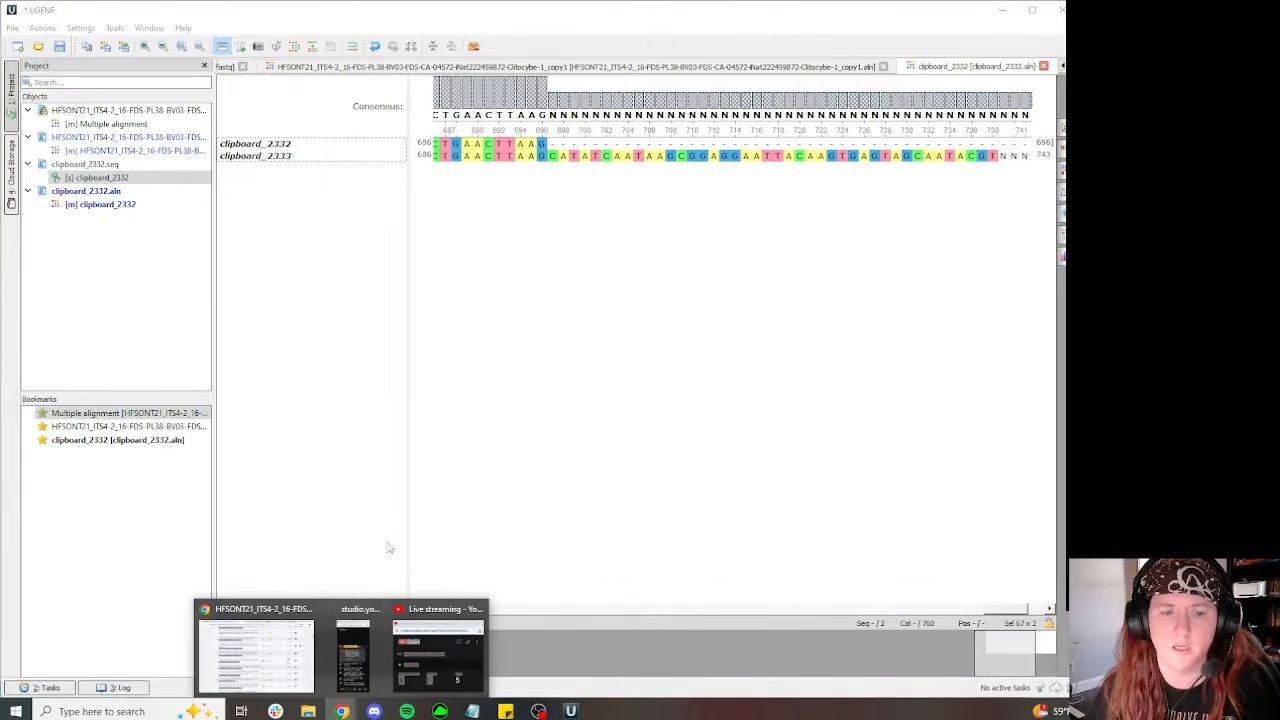
{"action": "left_click", "coordinate": [245, 650]}
{"action": "left_click", "coordinate": [856, 16]}
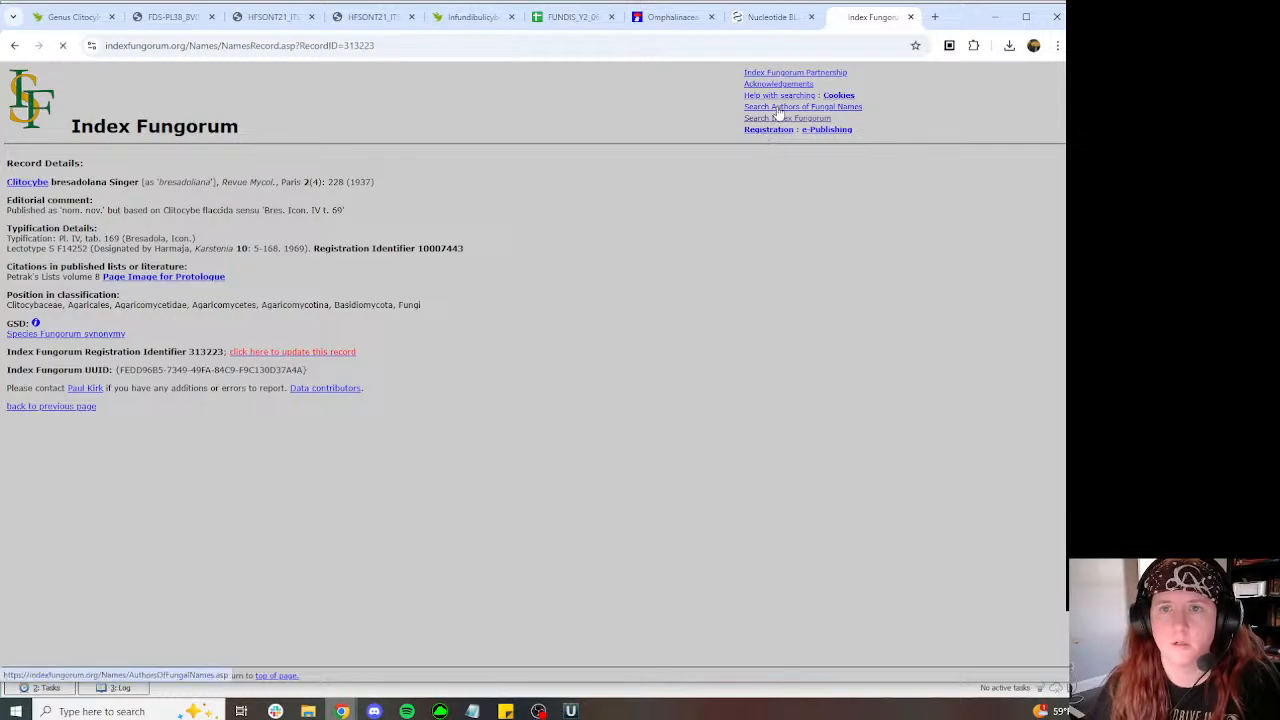
{"action": "left_click", "coordinate": [778, 108]}
{"action": "left_click", "coordinate": [774, 119]}
{"action": "key", "text": "ctrl+a"}
{"action": "type", "text": "p"}
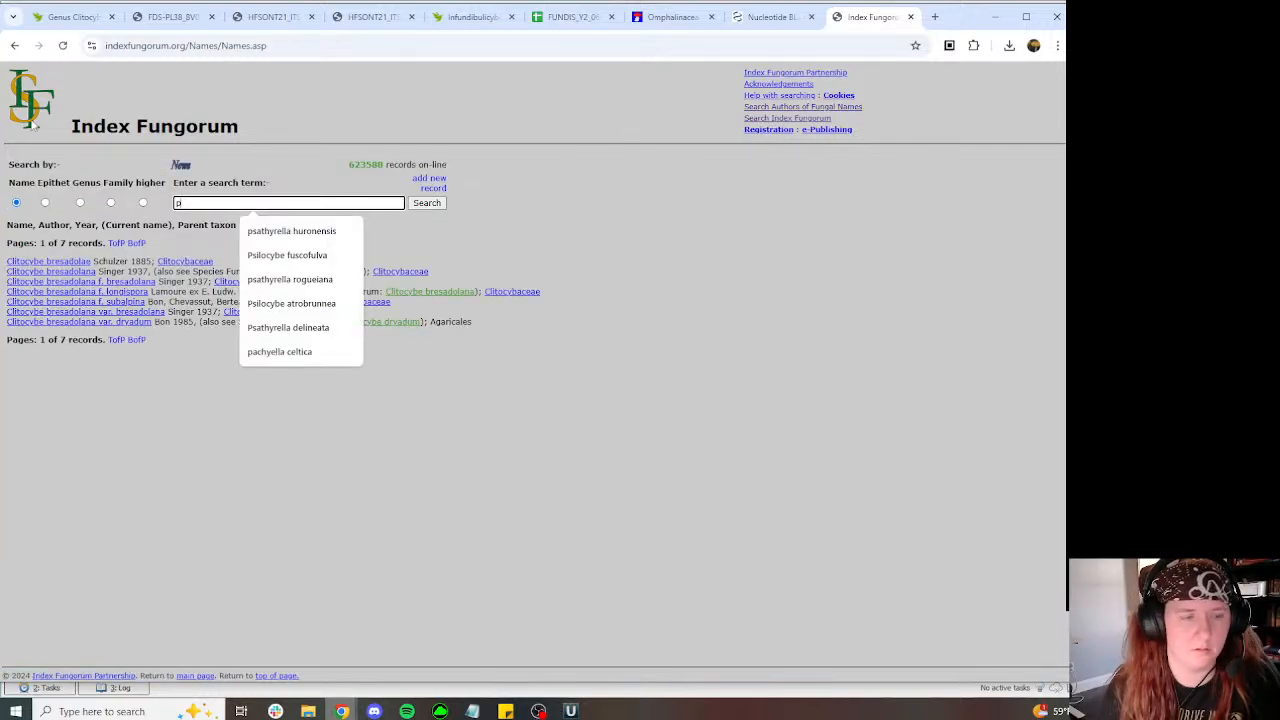
Step: Search Index Fungorum for paralepista flaccida and view the Paralepista flaccida record along with its basionym record
{"action": "type", "text": "aralepista"}
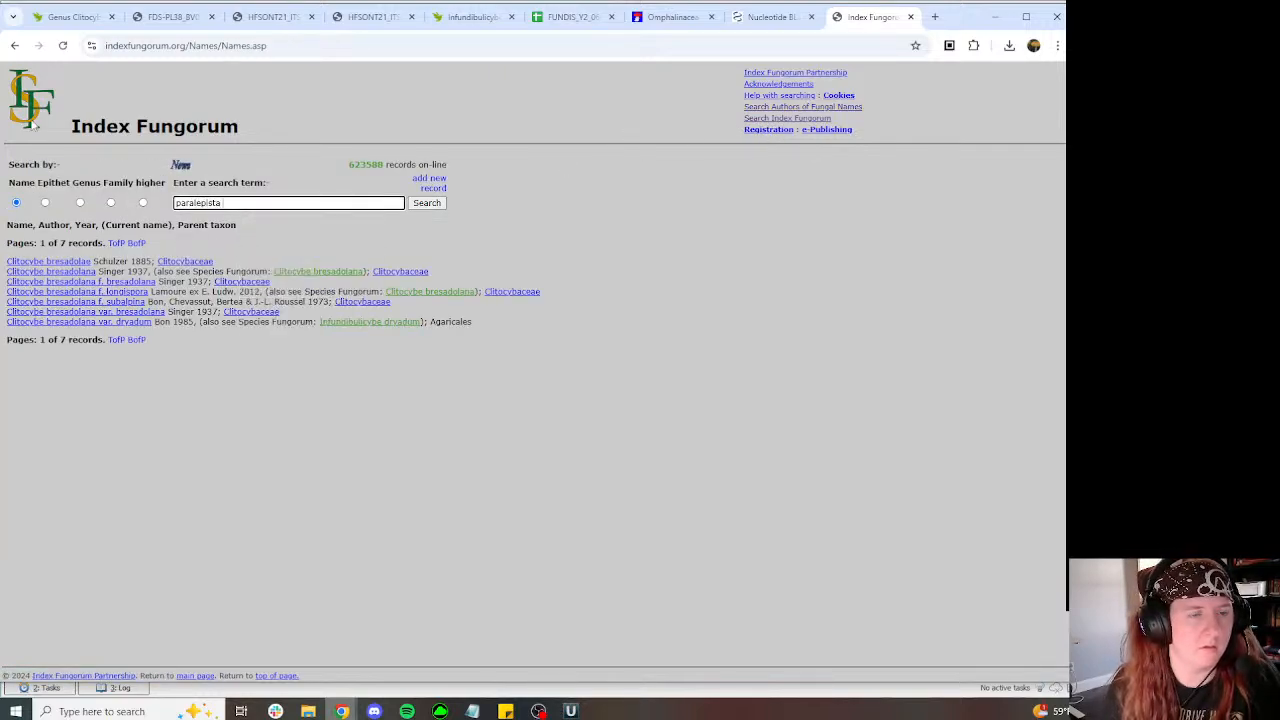
{"action": "type", "text": " flaccida"}
{"action": "key", "text": "Return"}
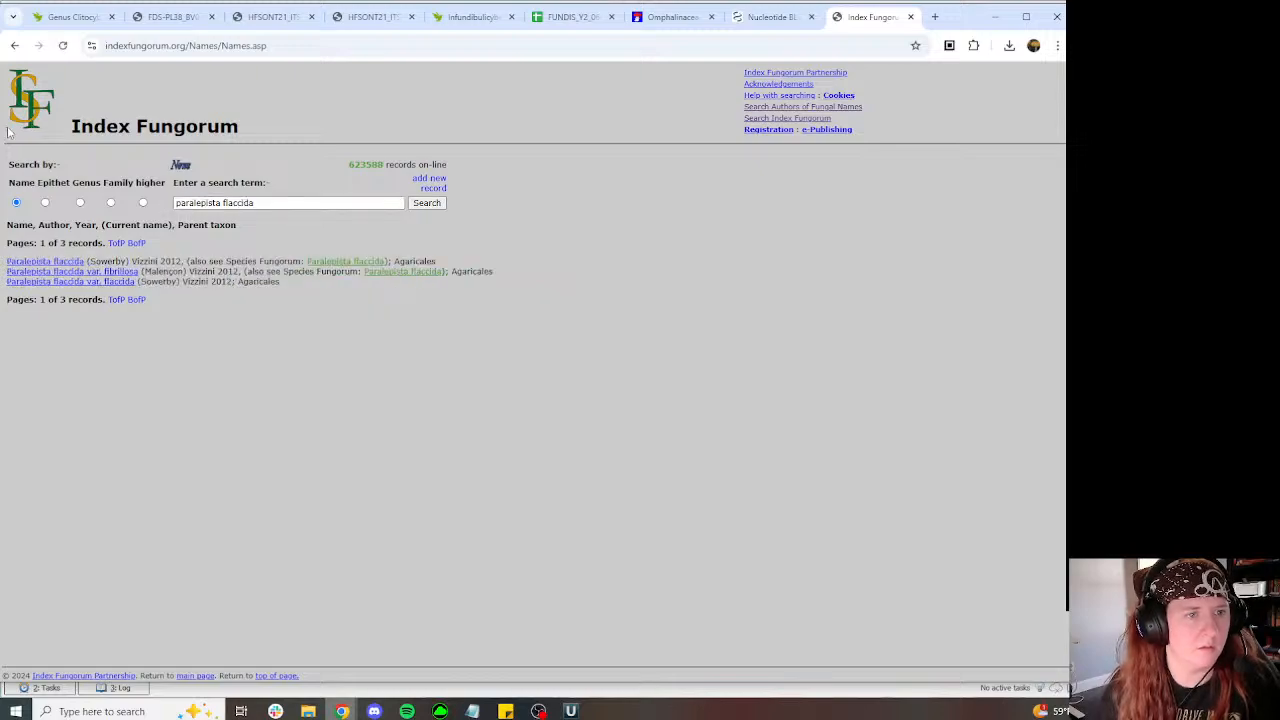
{"action": "left_click", "coordinate": [47, 262]}
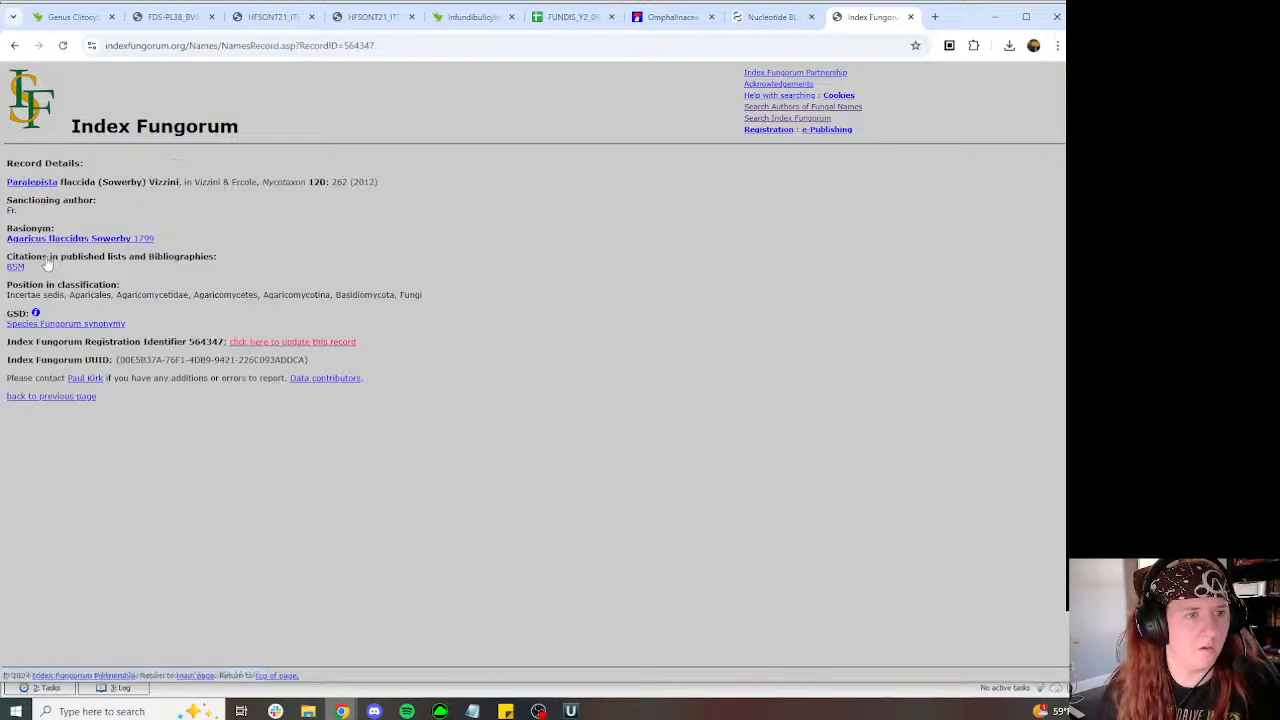
{"action": "left_click", "coordinate": [60, 238]}
{"action": "left_click", "coordinate": [14, 45]}
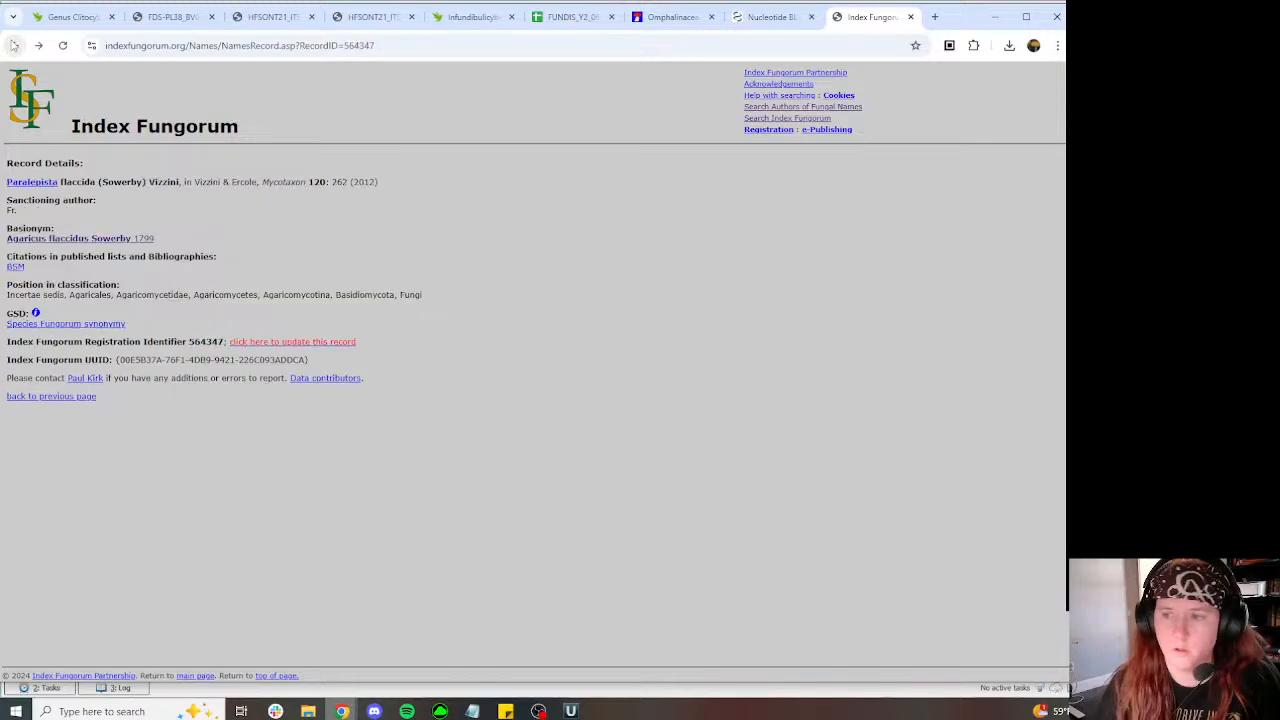
Step: Return to the Clitocybe bresadolana record and read the editorial comment about its being based on Clitocybe flaccida
{"action": "left_click", "coordinate": [14, 45]}
{"action": "left_click", "coordinate": [14, 49]}
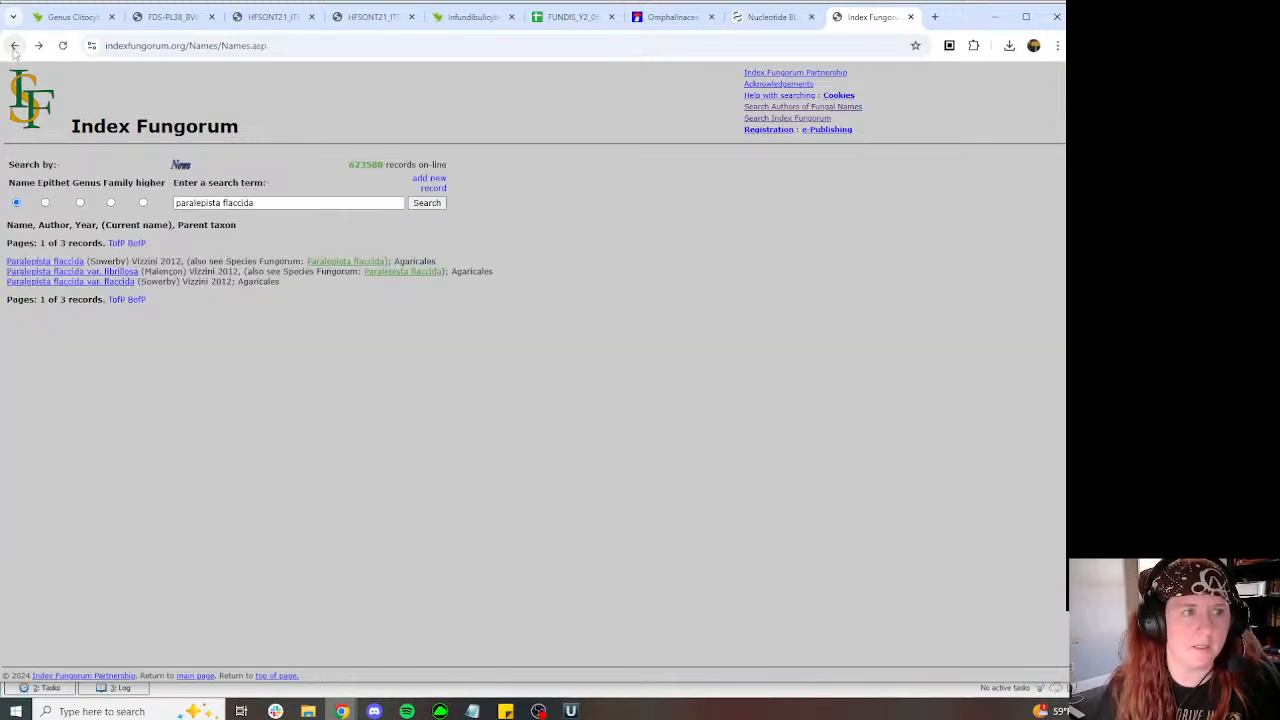
{"action": "left_click", "coordinate": [14, 47]}
{"action": "left_click", "coordinate": [14, 47]}
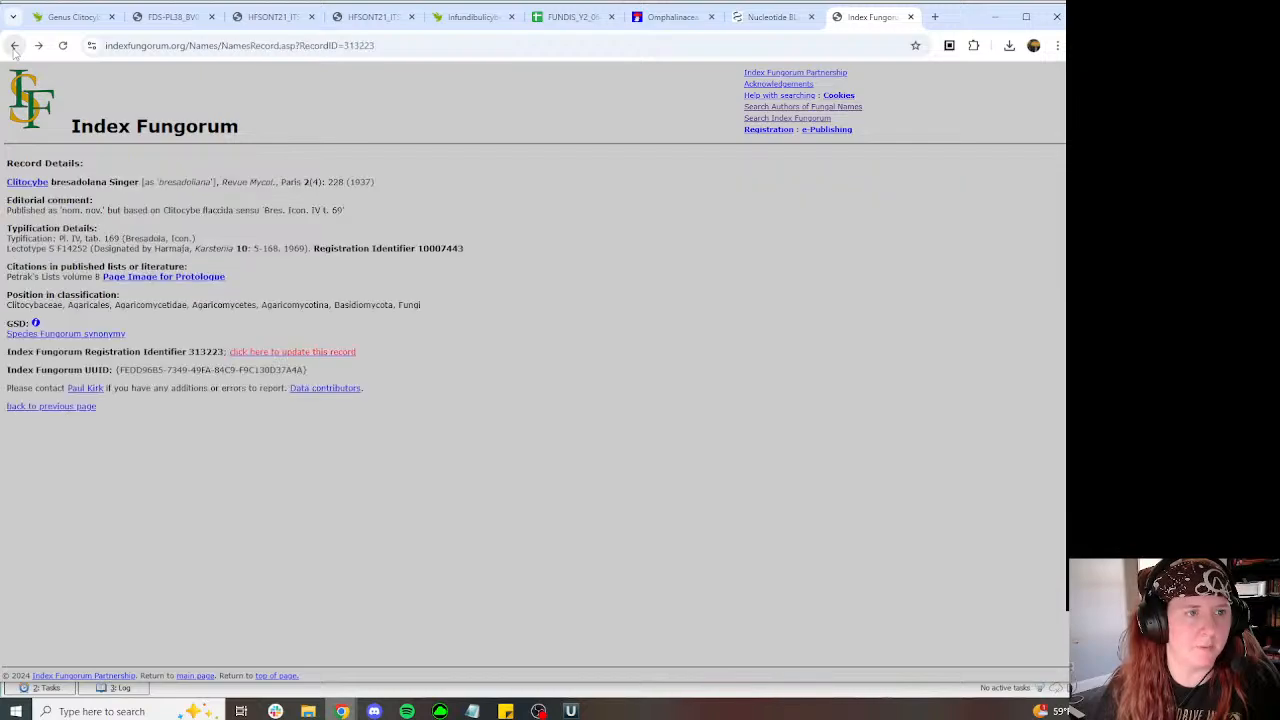
{"action": "left_click_drag", "start_coordinate": [4, 210], "coordinate": [202, 211]}
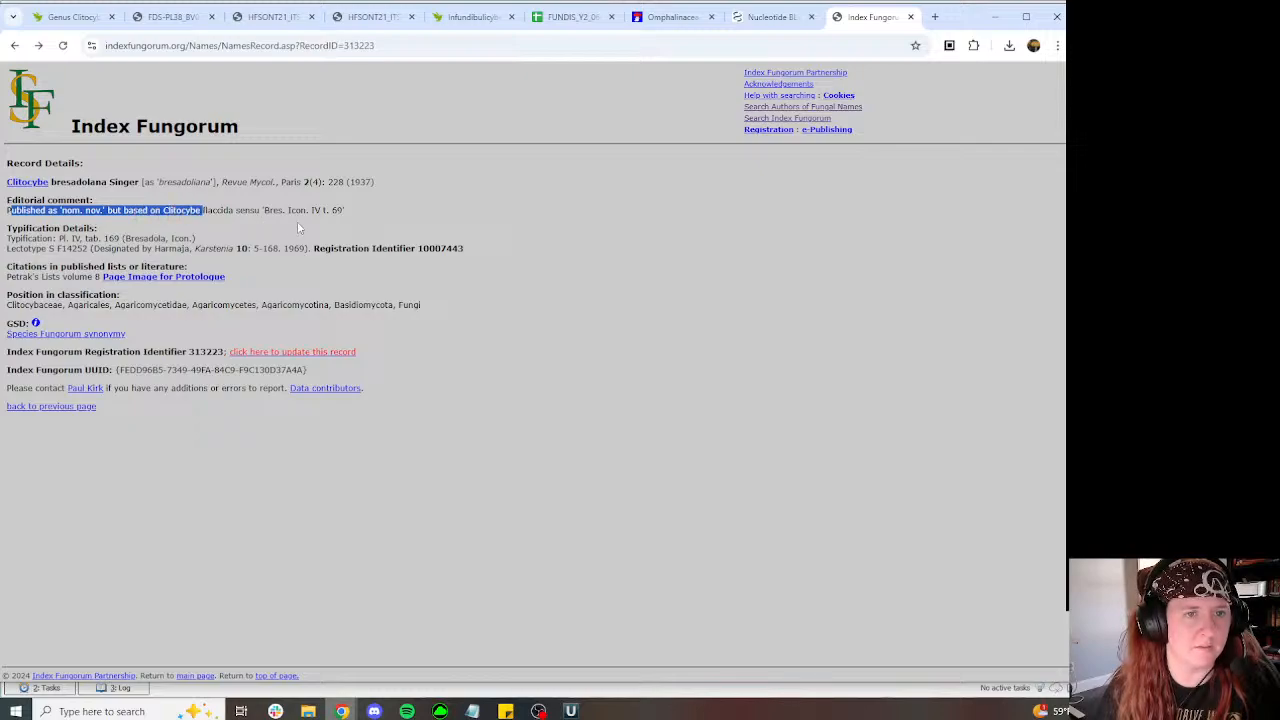
{"action": "left_click", "coordinate": [15, 46]}
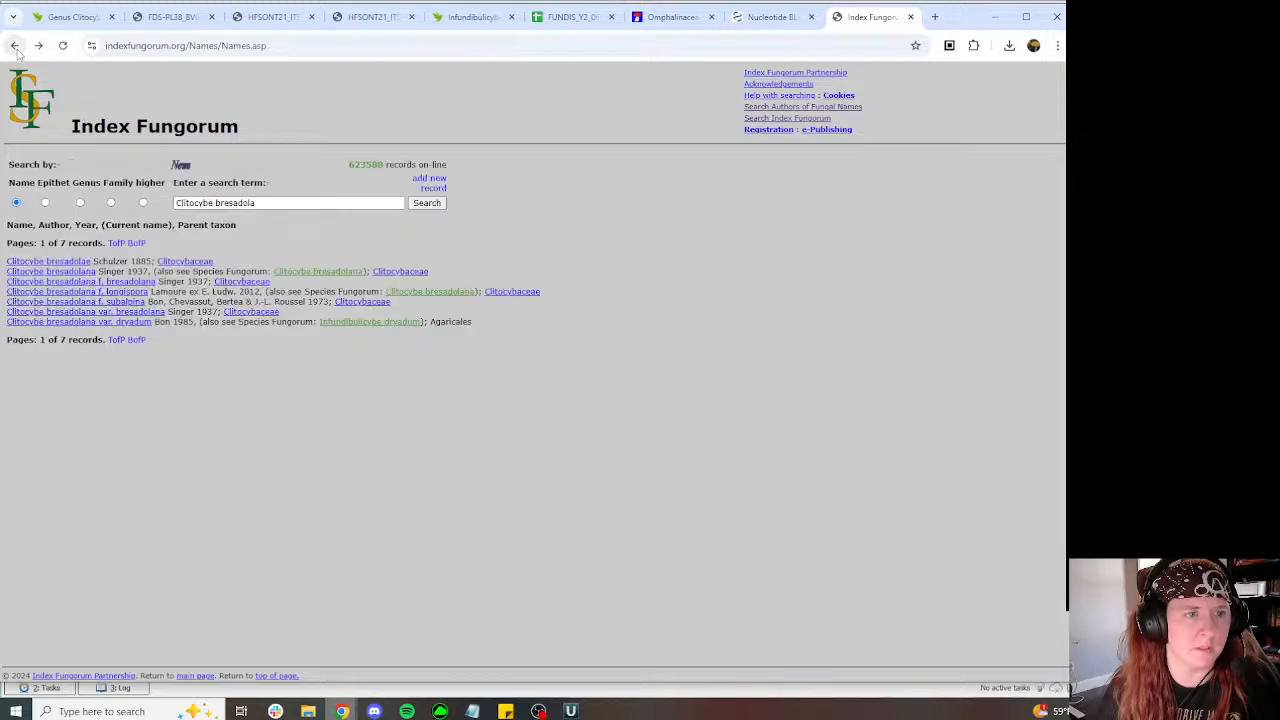
Step: Check the individual Clitocybe bresadolae and Clitocybe bresadolana records from the Clitocybe bresadola search results
{"action": "left_click_drag", "start_coordinate": [300, 203], "coordinate": [222, 203]}
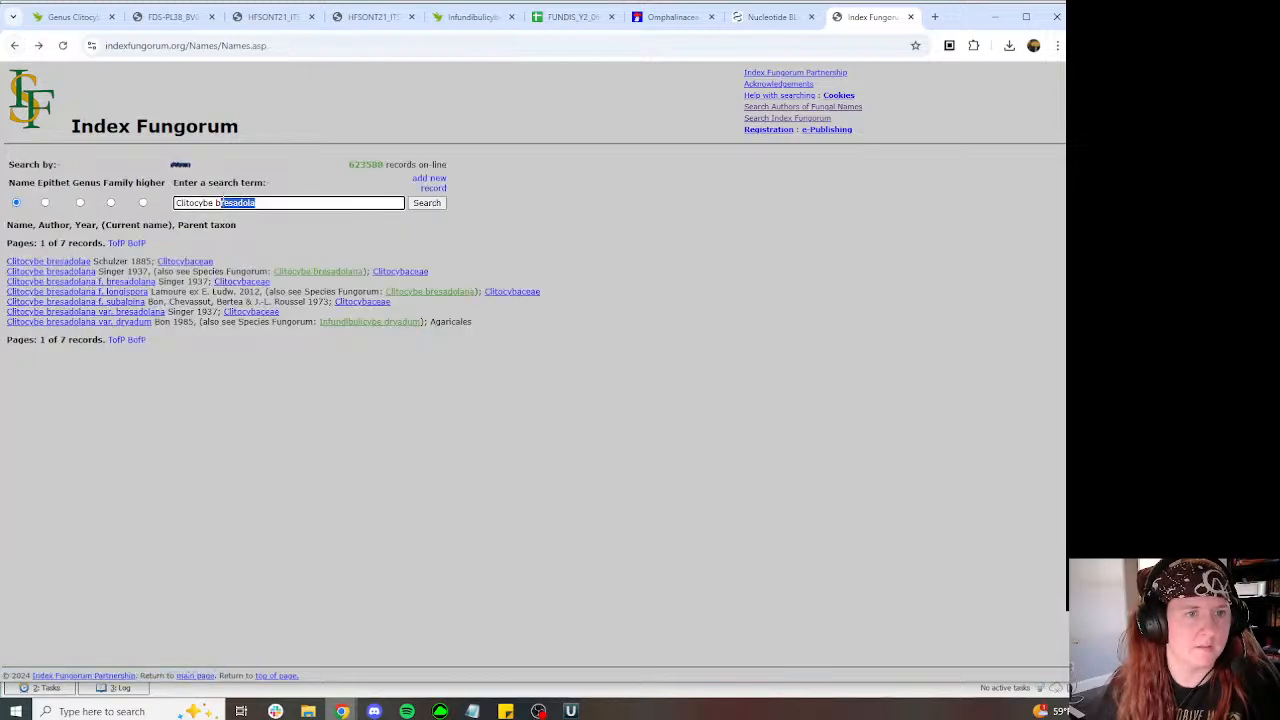
{"action": "left_click", "coordinate": [66, 264]}
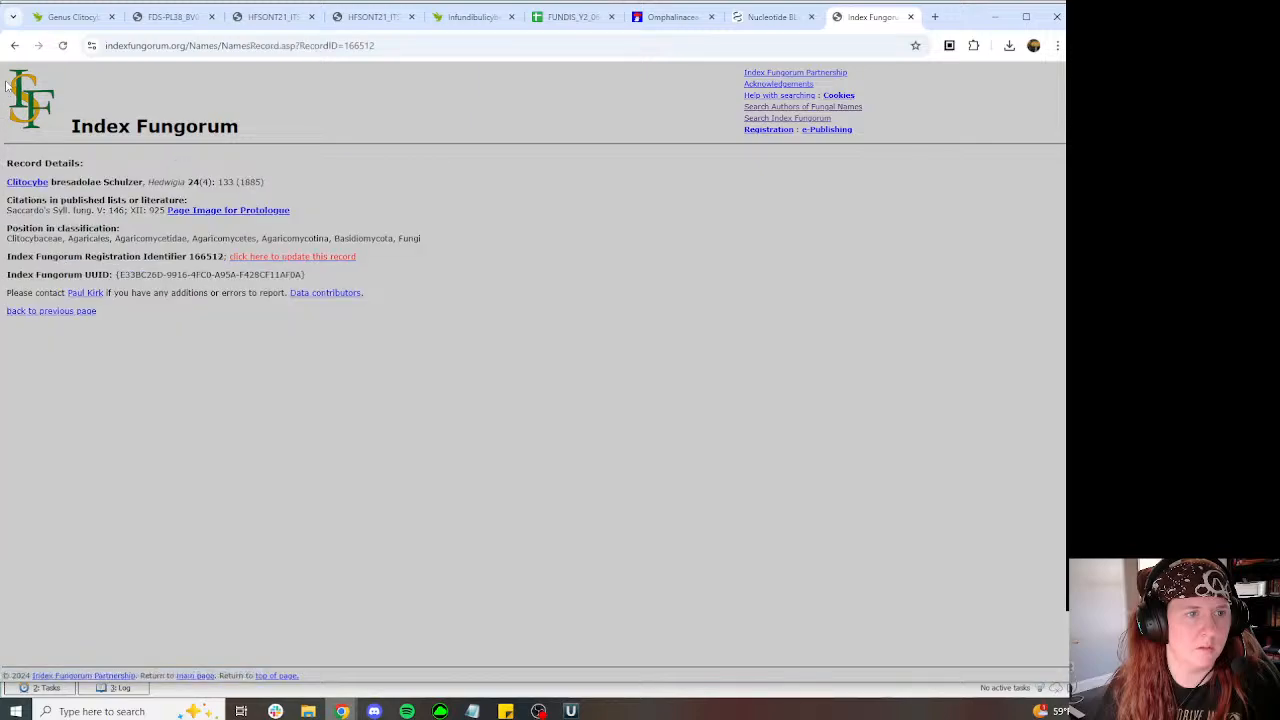
{"action": "left_click", "coordinate": [16, 48]}
{"action": "left_click", "coordinate": [88, 280]}
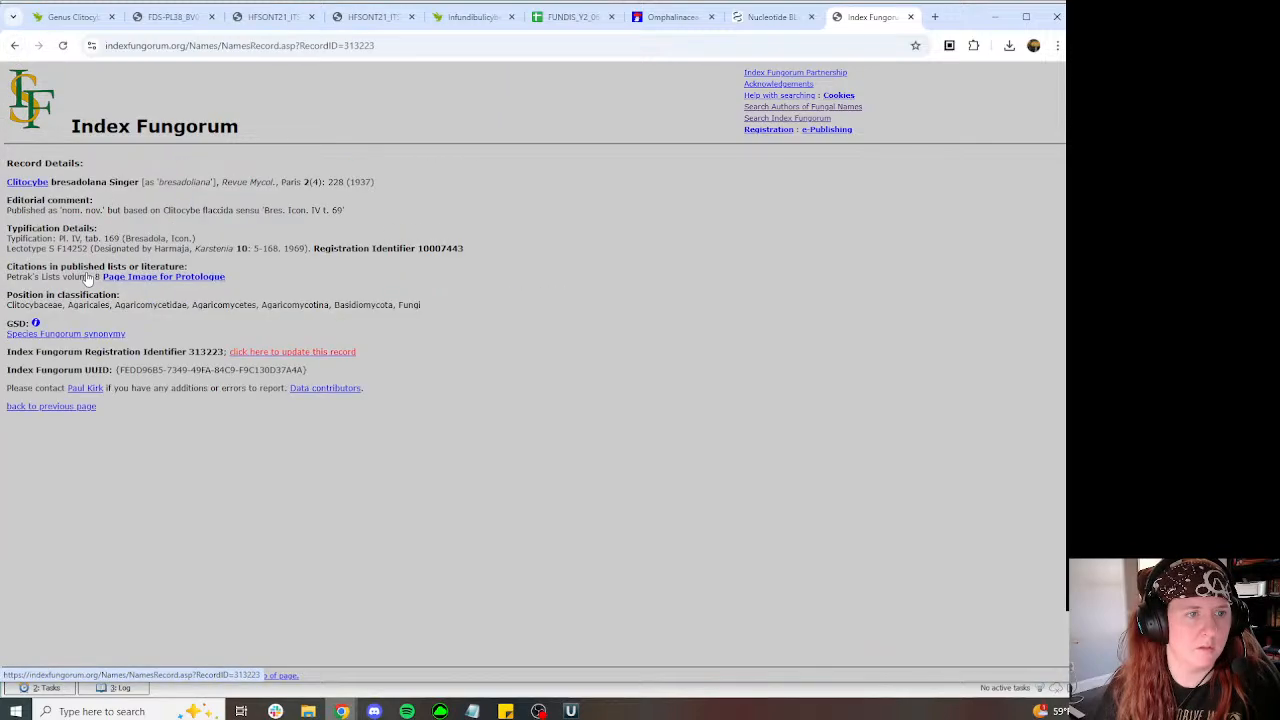
{"action": "left_click", "coordinate": [15, 45]}
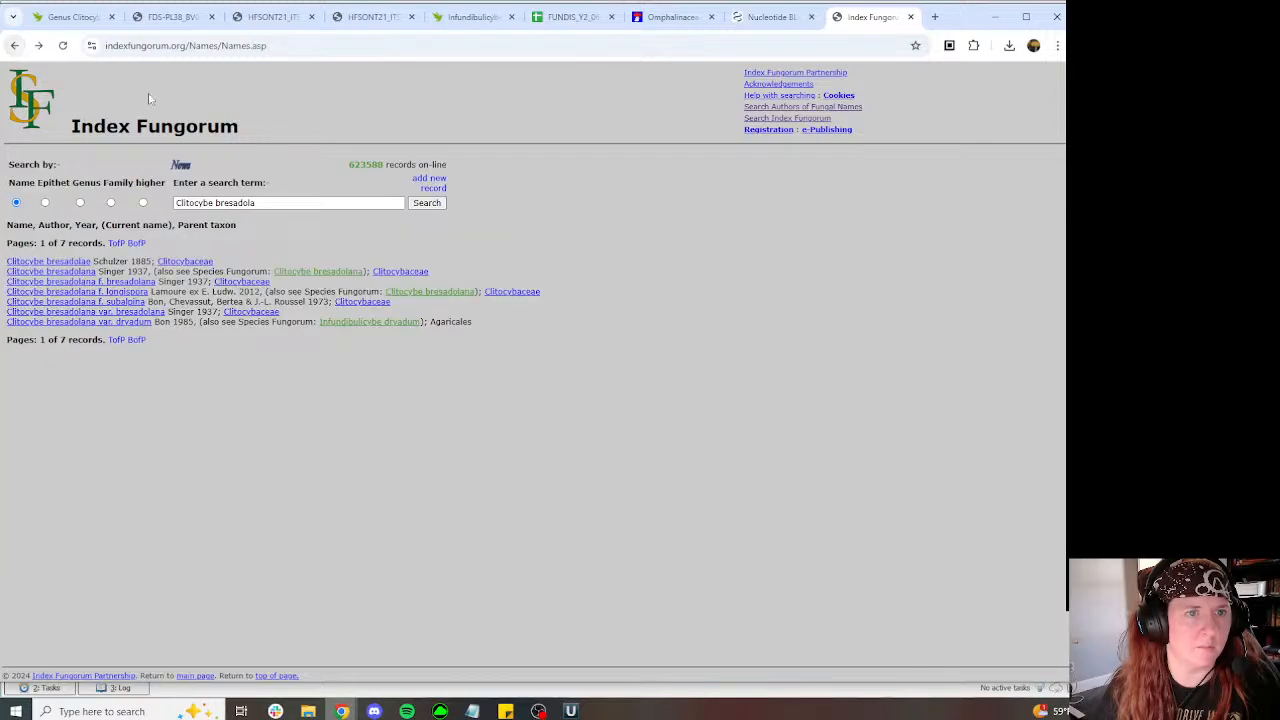
Step: Search Index Fungorum for Clitocybe flaccida and highlight "sensu Bresadola" in the matching entry
{"action": "left_click_drag", "start_coordinate": [256, 203], "coordinate": [210, 204]}
{"action": "type", "text": "f"}
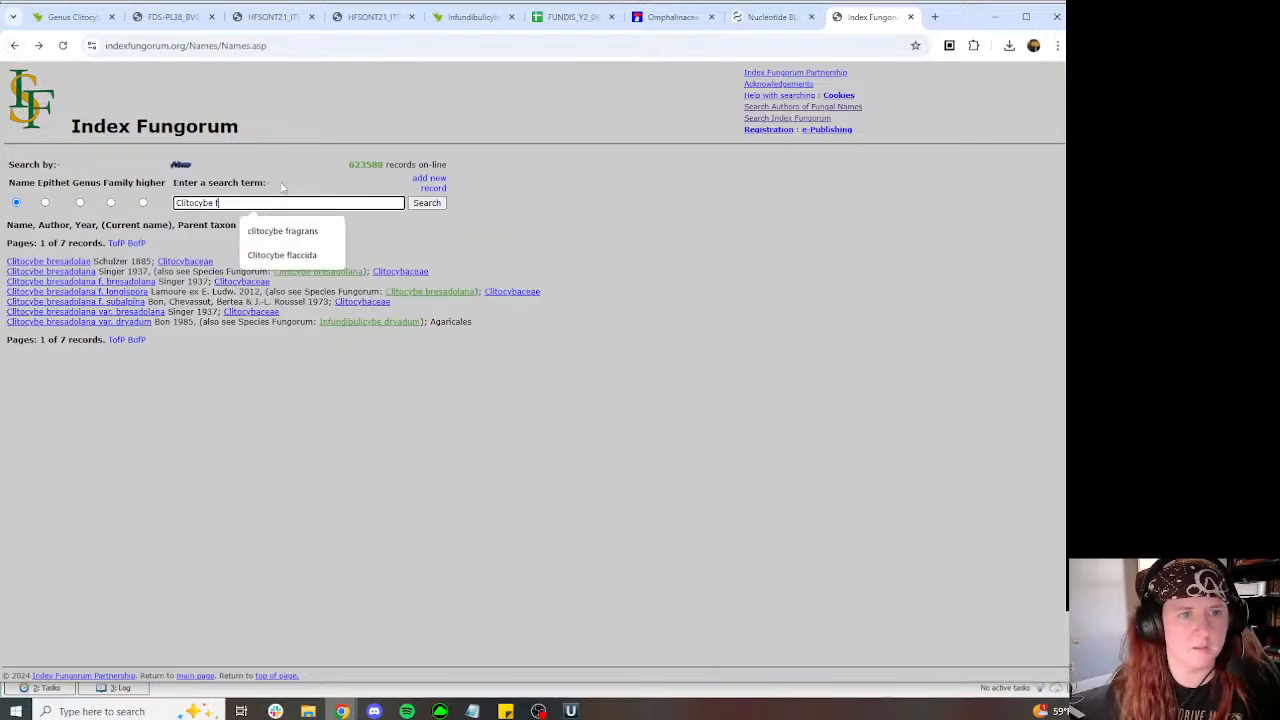
{"action": "type", "text": "laccida"}
{"action": "key", "text": "Return"}
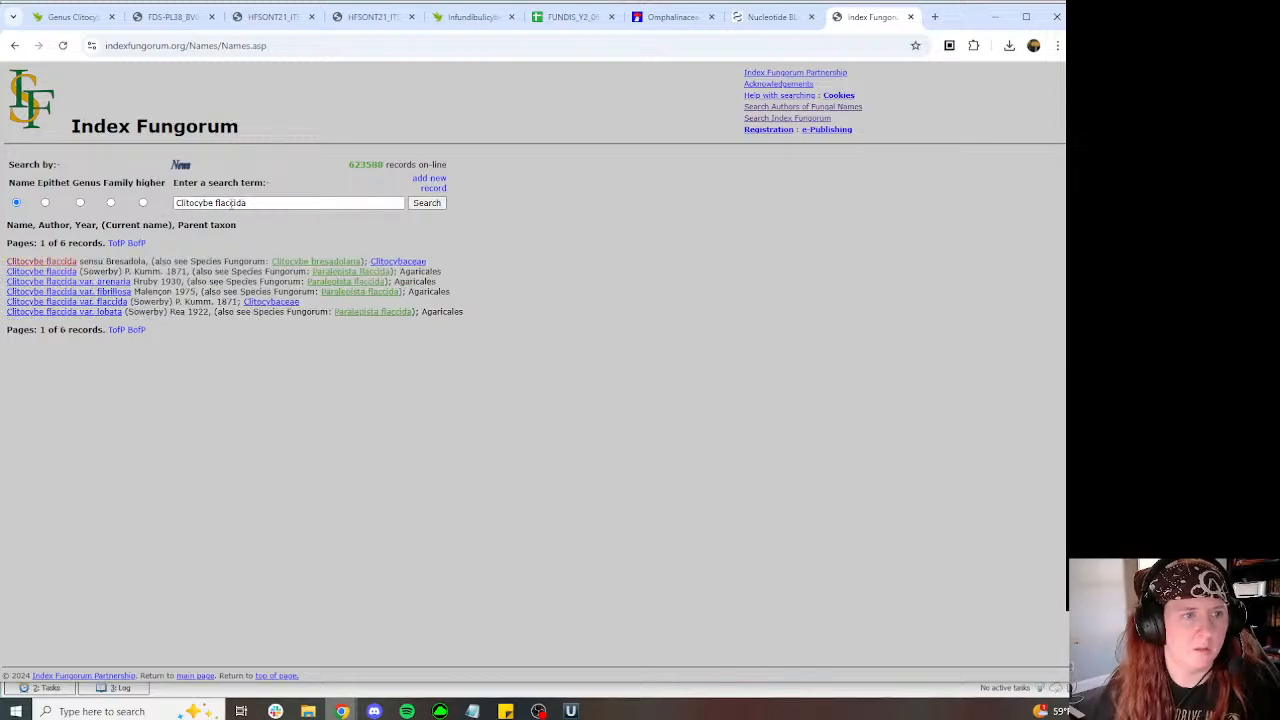
{"action": "left_click_drag", "start_coordinate": [80, 261], "coordinate": [149, 262]}
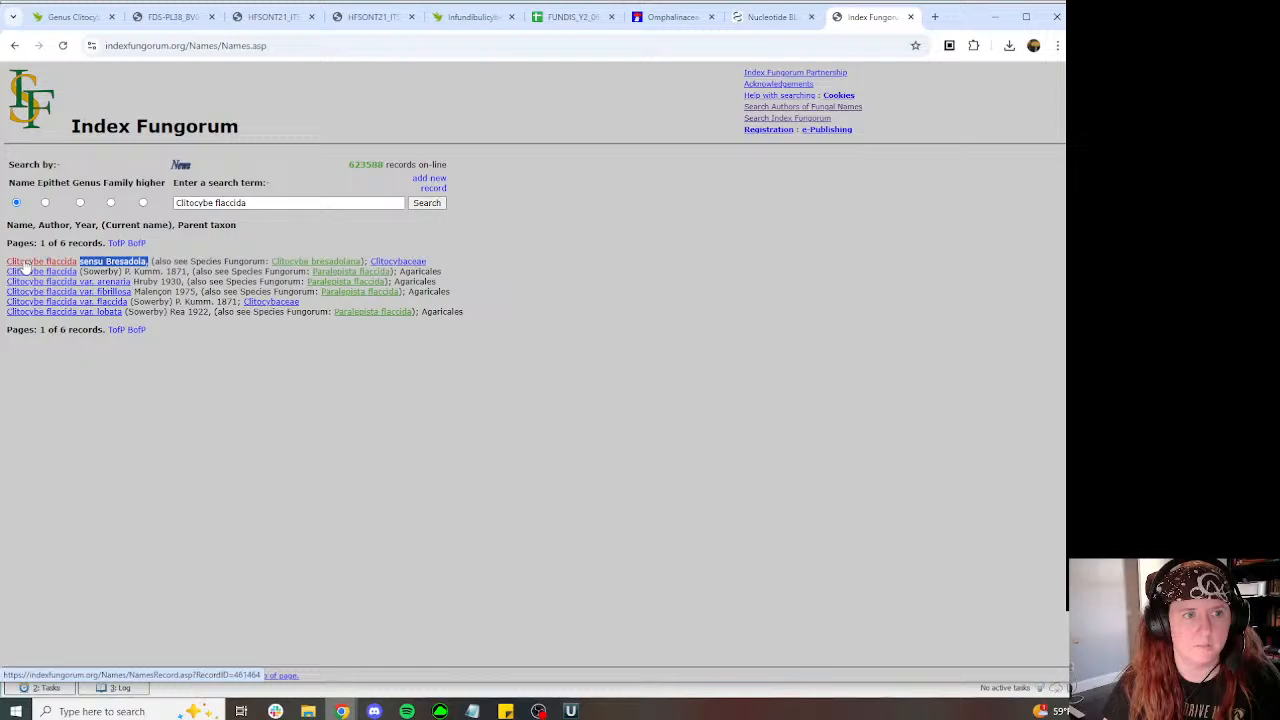
Step: Review the Clitocybe and Infundibulicybe bresadolana observations on iNaturalist, and return to the Clitocybe bresadola results in Index Fungorum
{"action": "key", "text": "ctrl+1"}
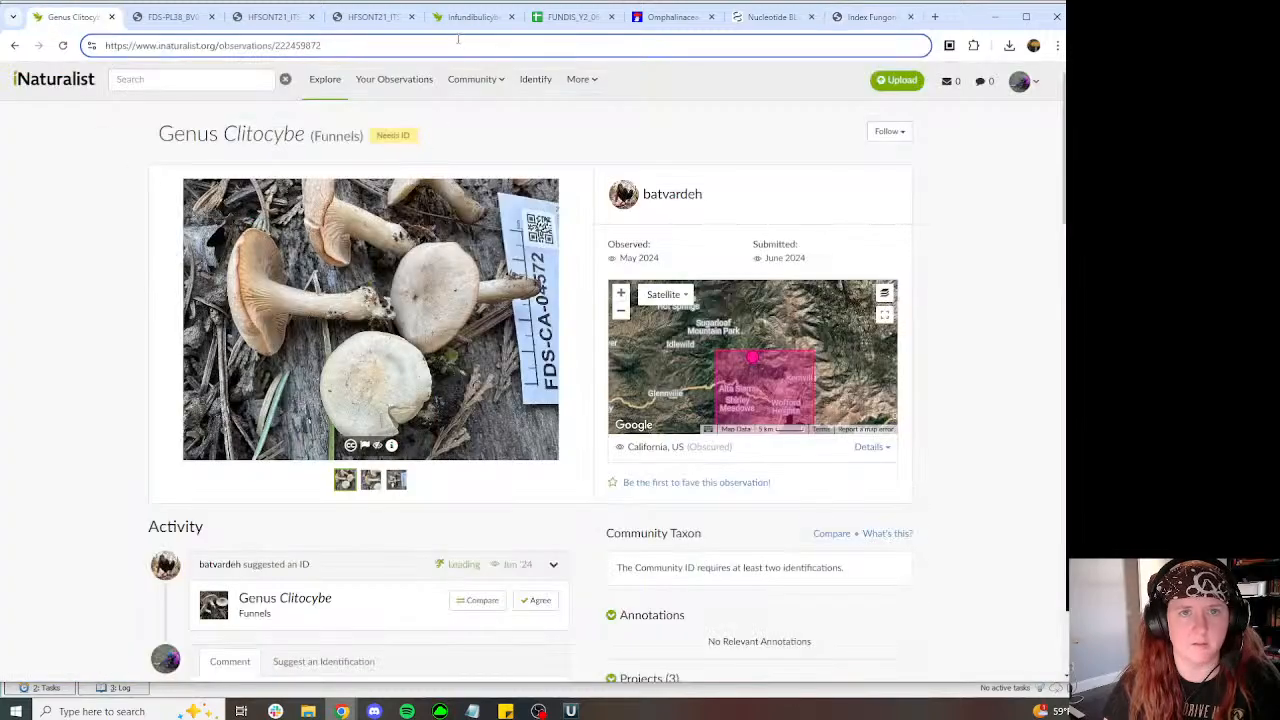
{"action": "left_click", "coordinate": [468, 17]}
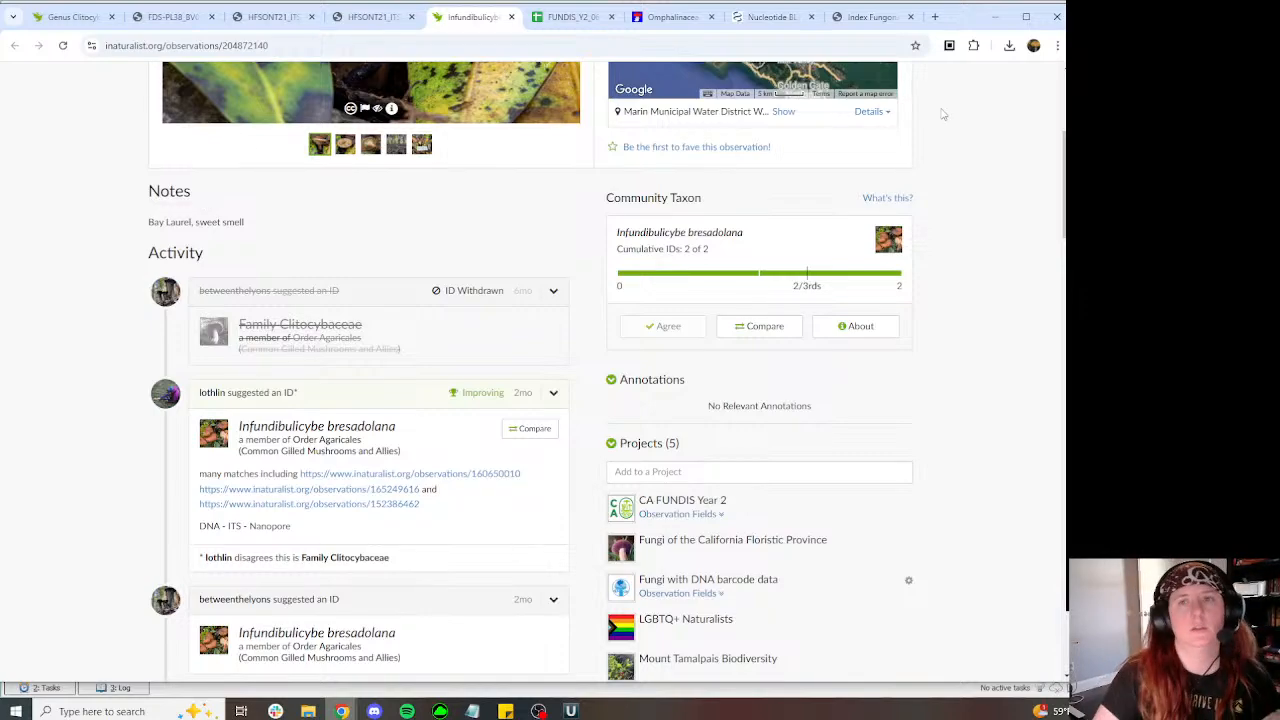
{"action": "left_click", "coordinate": [878, 22]}
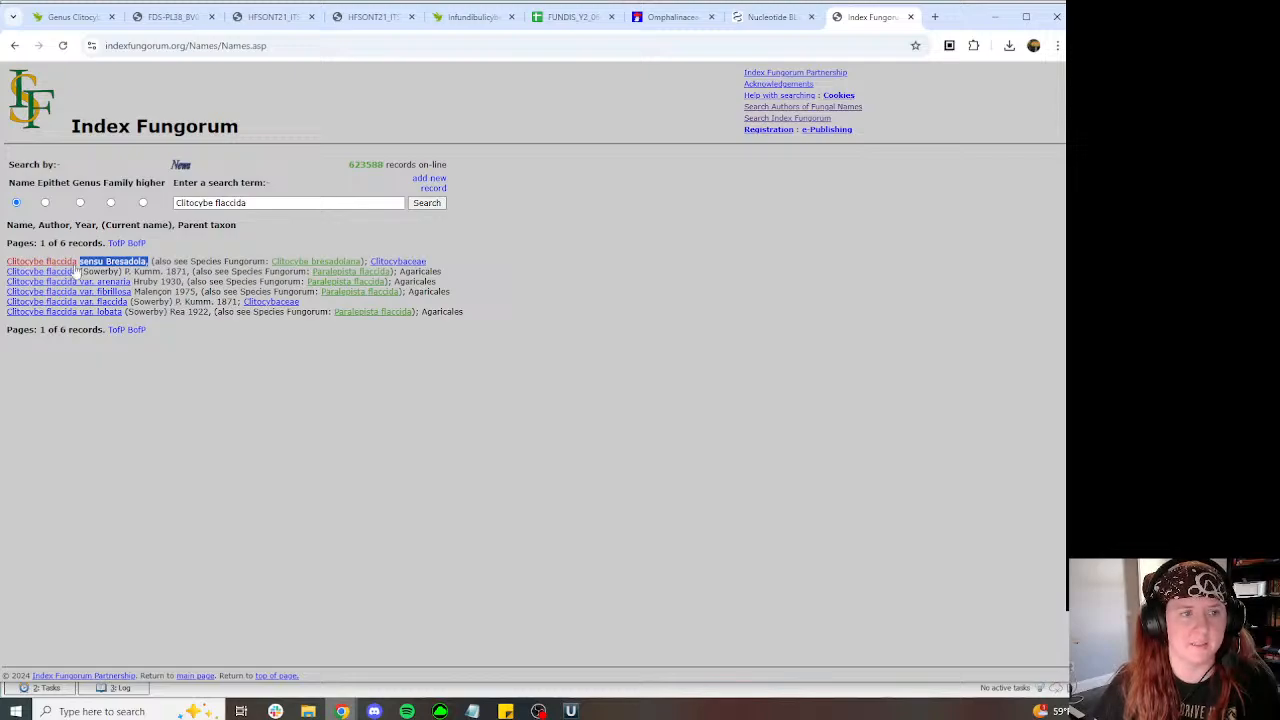
{"action": "left_click", "coordinate": [14, 45]}
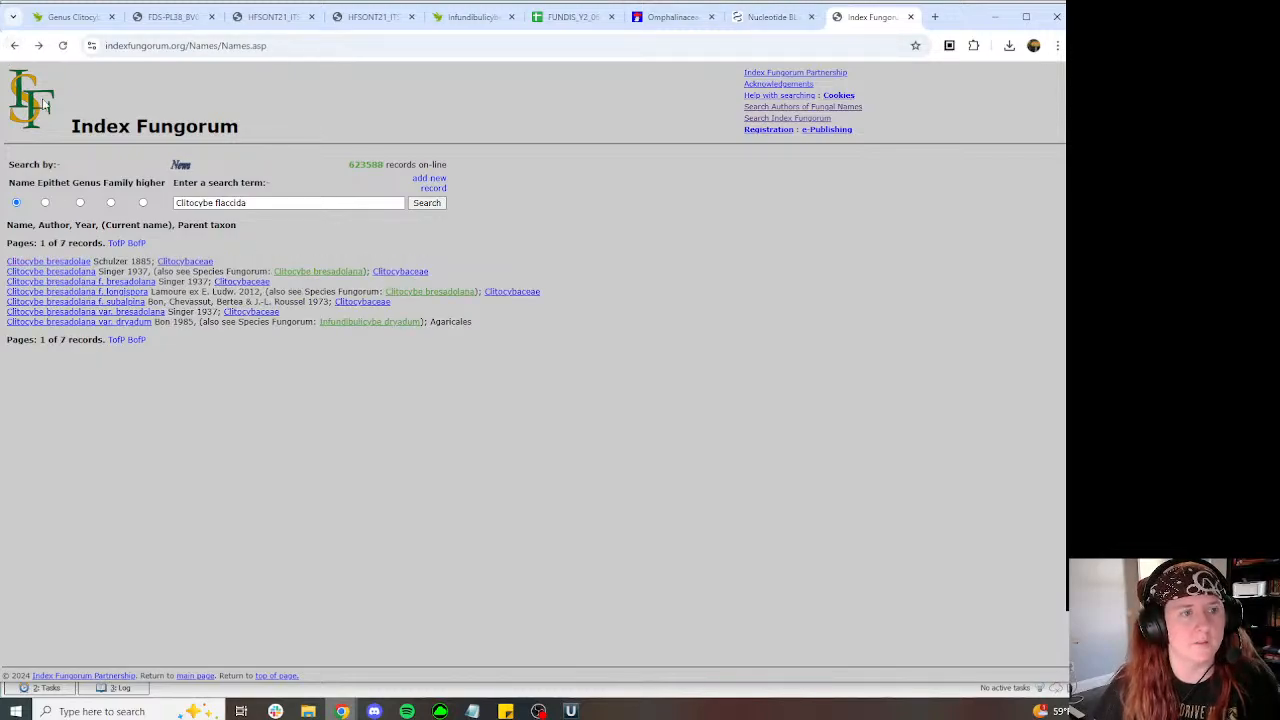
Step: Enter the full HFSONT21_ITS4-2_16 Clitocybe consensus sequence from MycoMap as the NCBI nucleotide BLAST query
{"action": "left_click", "coordinate": [770, 17]}
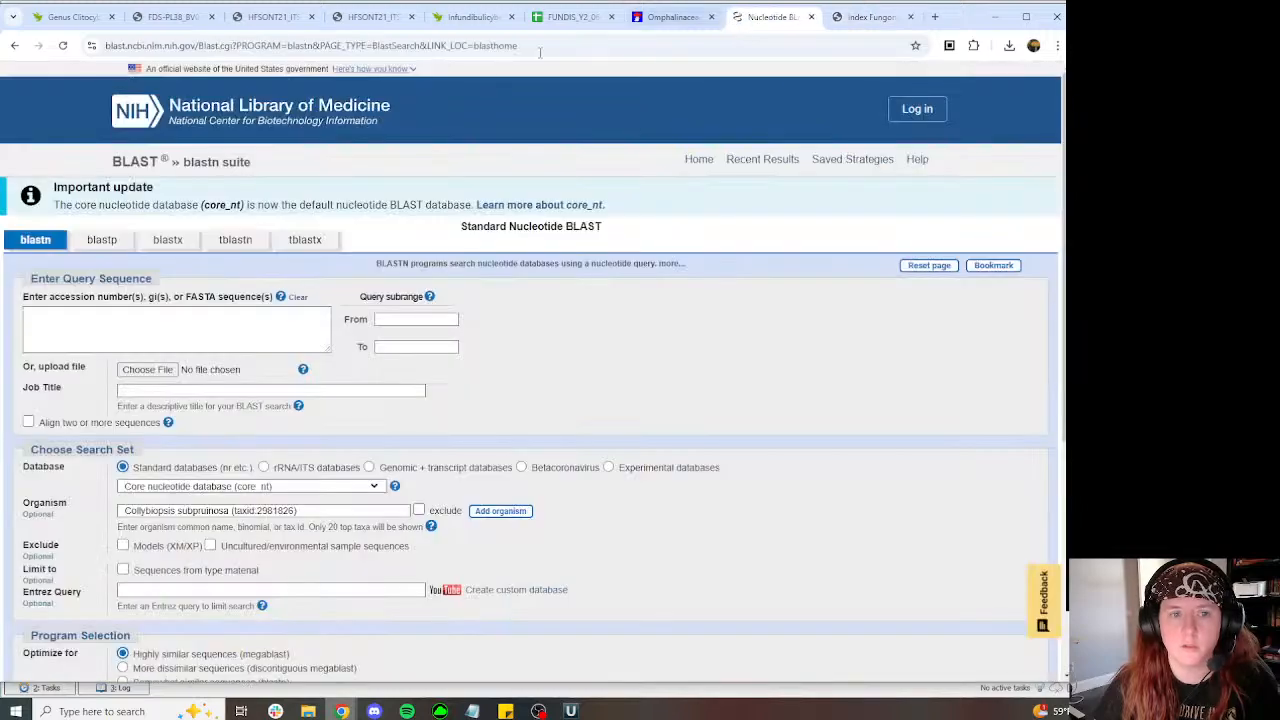
{"action": "left_click", "coordinate": [270, 17]}
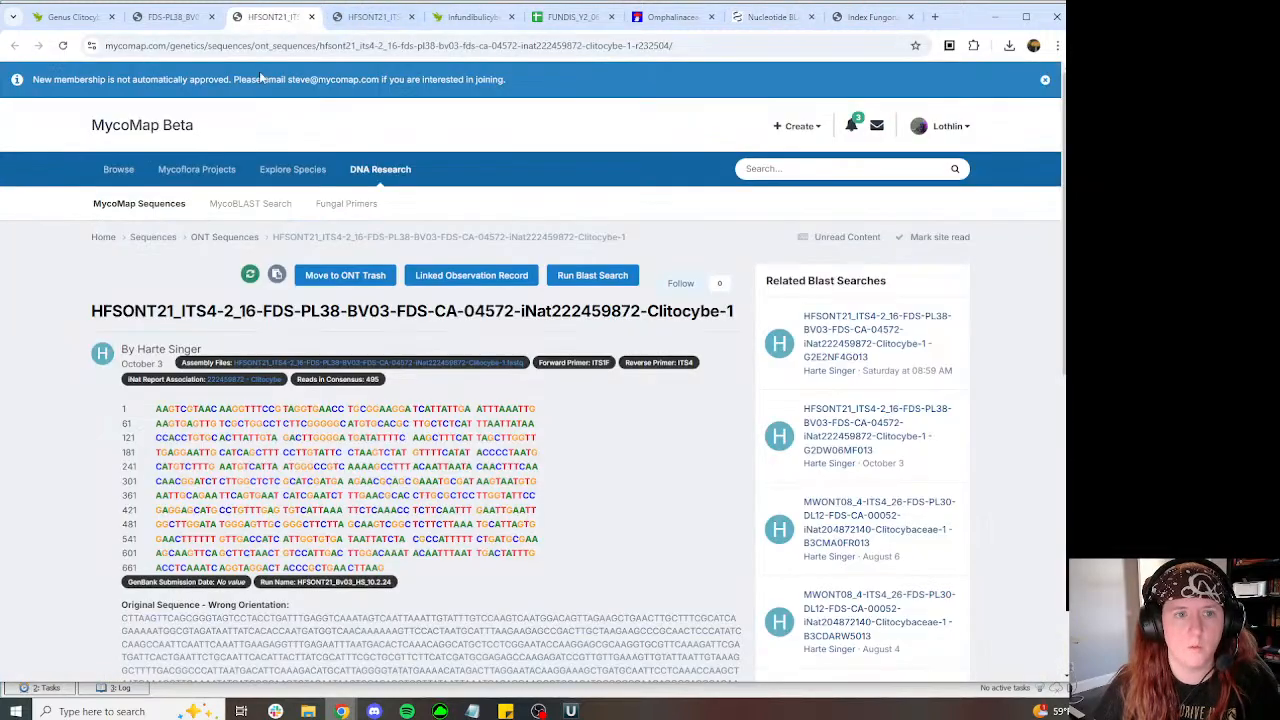
{"action": "left_click", "coordinate": [770, 17]}
{"action": "type", "text": "AAGTCGTAACAAGGTTTCCGTAGGTGAACCTGCGGAAGGATCATTATTGAATTTAAATTGAAGTGAGTTGTCGCTGGCCTCTTCGGGGCCATGTGCACGCTTGCTCTCATTTAATTATAACCACCTGTGCACTTATTGTAGACTTGGGGATGTATTTTTCAAGCTTTCATTAGCTTGGTTTGAGGAATTGCATCAGCTTTCCTTGTATTCCTAAGTCTATGTTTTCATATACCCCTAATGCATGTCTTTGAATGTCATTAATGGGCCGTCAAAAGCCTTTACAATTAATACAACTTTCAACAACGGATCTCTTGGCTCTCGCATCGATGAAGAACGCAGCGAAATGCGATAAGTAATGTGAATTGCAGAATTCAGTGAATCATCGAATCTTTGAACGCACCTTGCGCTCCTTGGTATTCCGAGGAGCATGCCTGTTTGAGTGTCATTAAATTCTCAAACCTCTTCAATTTGAATTGAATTGGCTTGGATATGGGAGTTGCGGGCTTCTTAGCAAGTCGGCTCTTCTTAAATGCATTAGTGGAACTTTTTTGTTGACCATCATTGGTGTGATAATTATCTACCCCATTTTTCTGATGCAAGAGCAACTTCAGCTTCTAACTGTCCATTGACTTGGACAAATACAATTTAATTGACTATTTGACCTCAAATCAGGTAGGACTACCCGCTGAACTTAAG"}
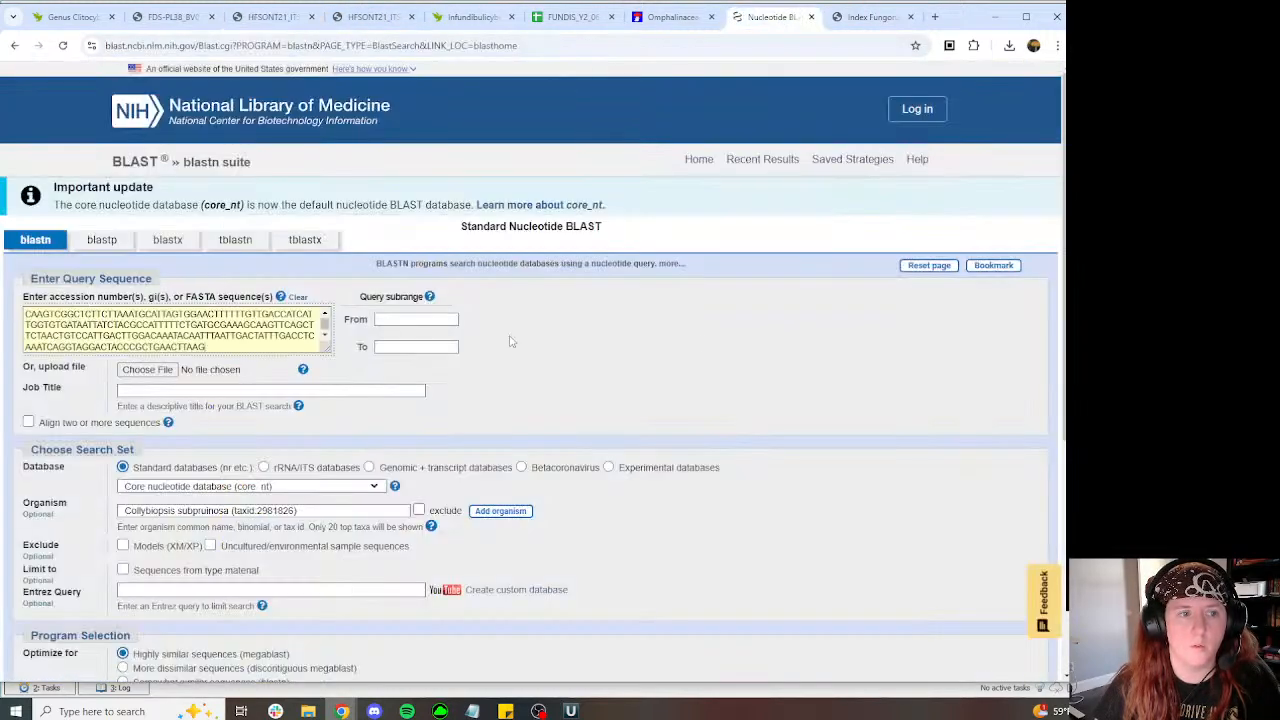
Step: Limit the BLAST search to the organism Infundibulicybe bresadolana (taxid:1032543), using the name copied from the iNaturalist identification
{"action": "scroll", "coordinate": [508, 300], "scroll_direction": "down", "scroll_amount": 4}
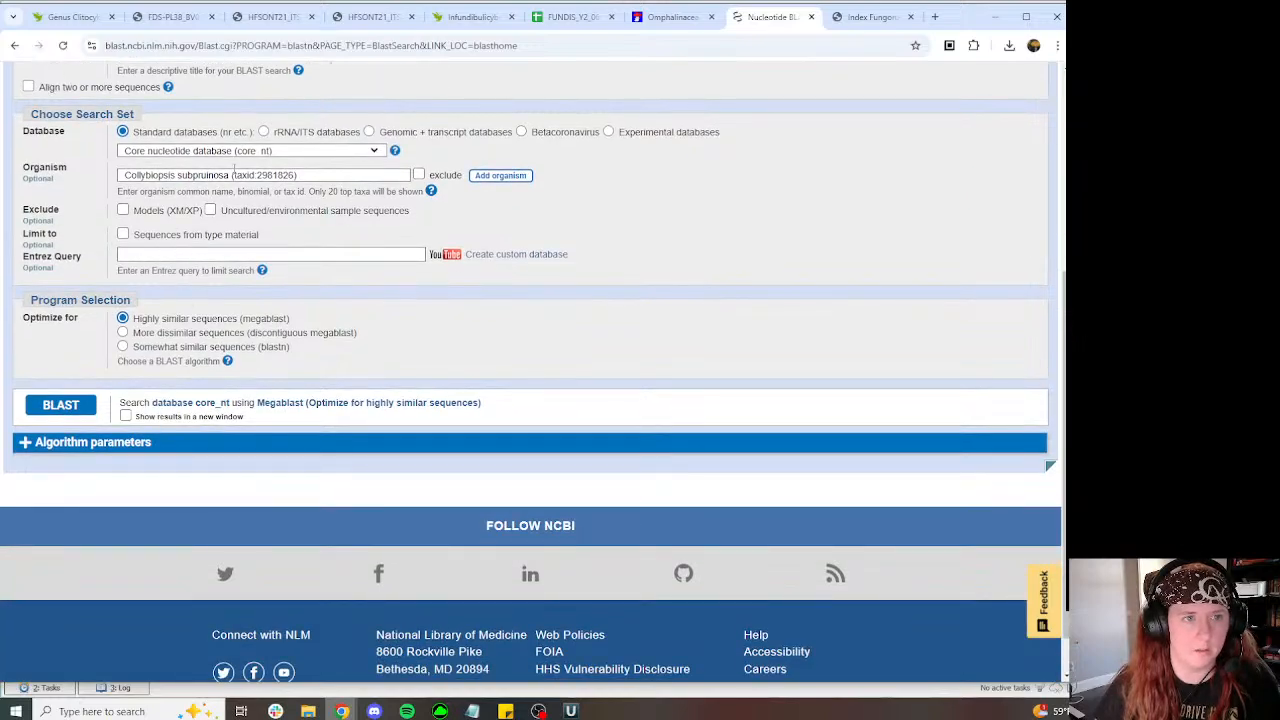
{"action": "triple_click", "coordinate": [217, 175]}
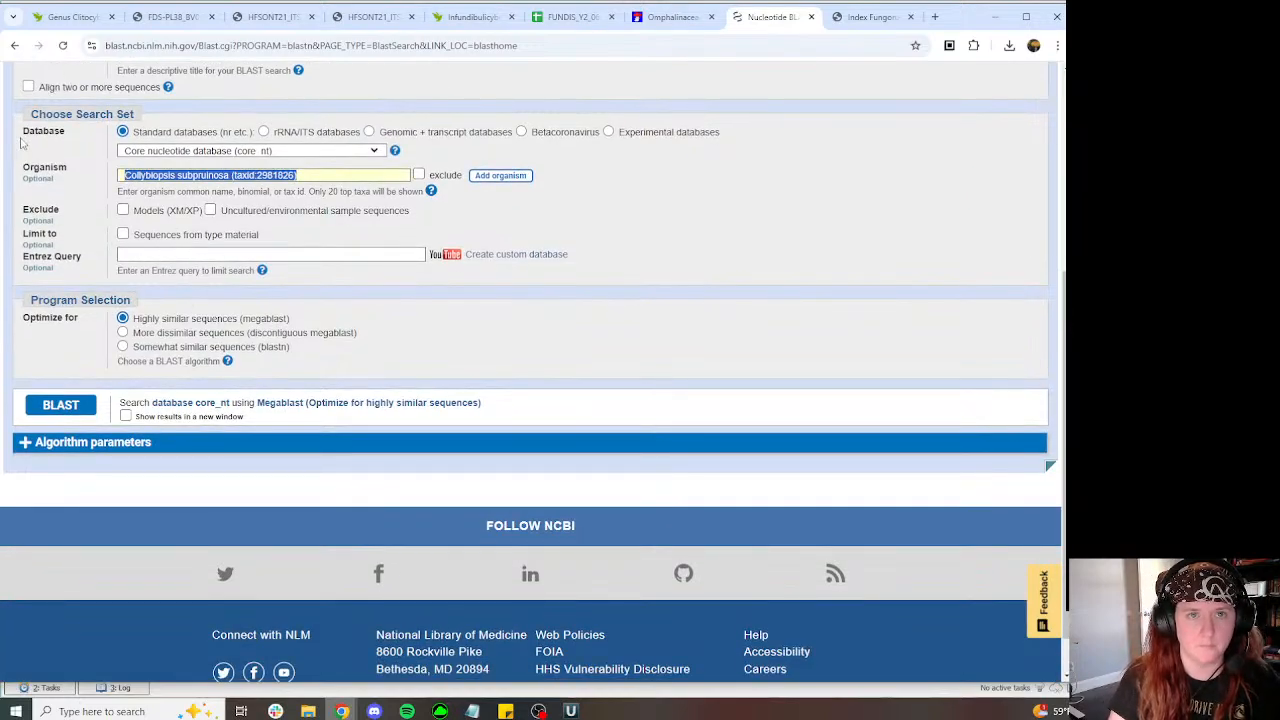
{"action": "left_click", "coordinate": [470, 17]}
{"action": "left_click_drag", "start_coordinate": [397, 427], "coordinate": [232, 430]}
{"action": "key", "text": "ctrl+c"}
{"action": "left_click", "coordinate": [780, 18]}
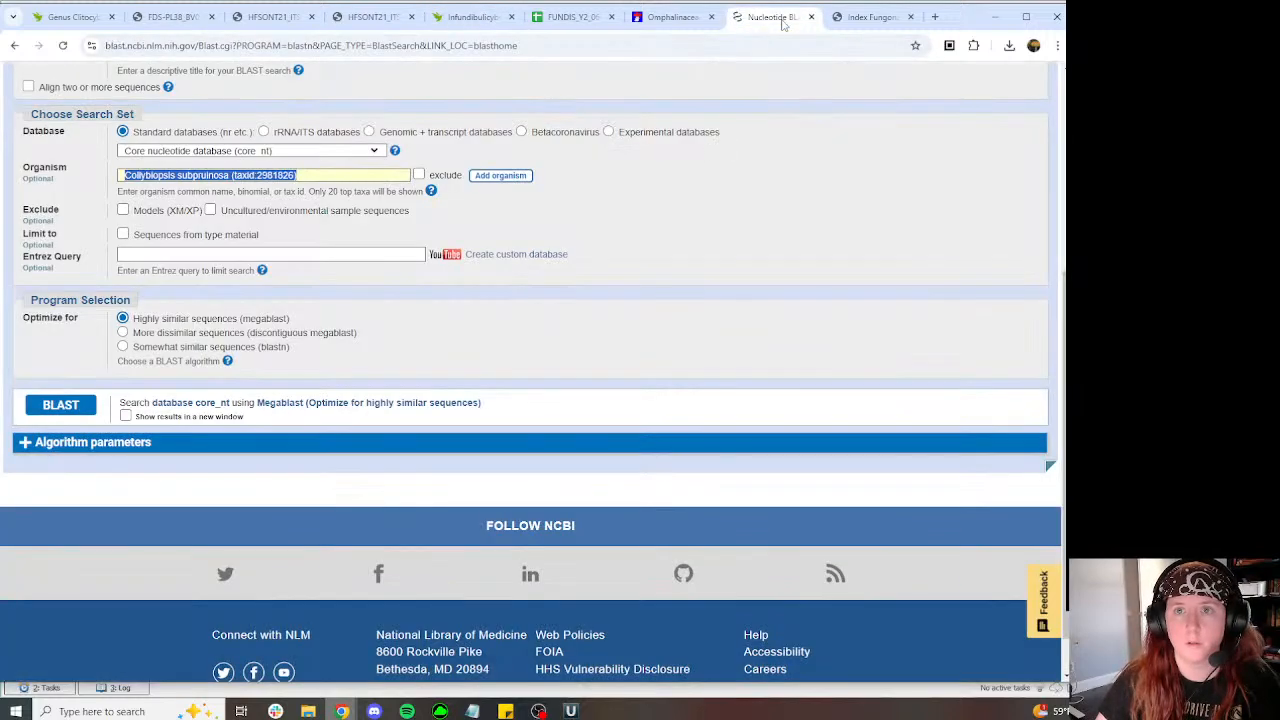
{"action": "key", "text": "ctrl+v"}
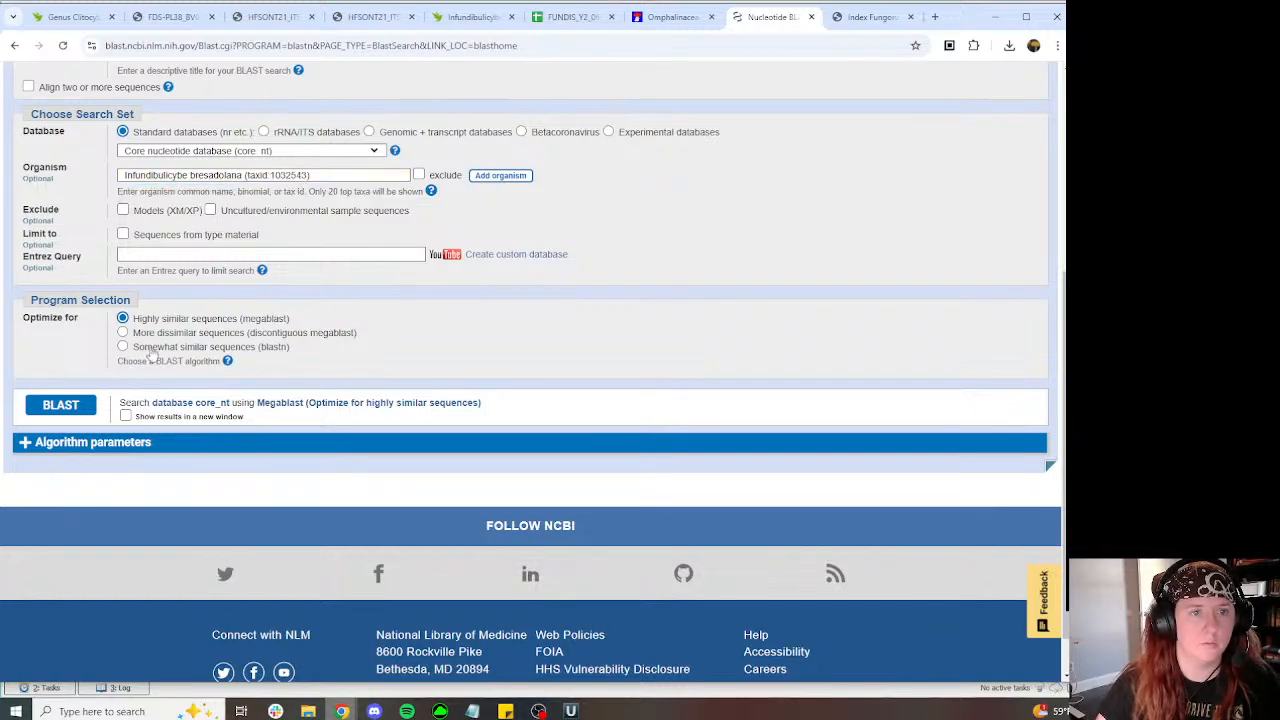
Step: Run the BLAST search, close the Index Fungorum page, and view the sequences producing significant alignments
{"action": "left_click", "coordinate": [88, 404]}
{"action": "left_click", "coordinate": [865, 17]}
{"action": "left_click", "coordinate": [910, 17]}
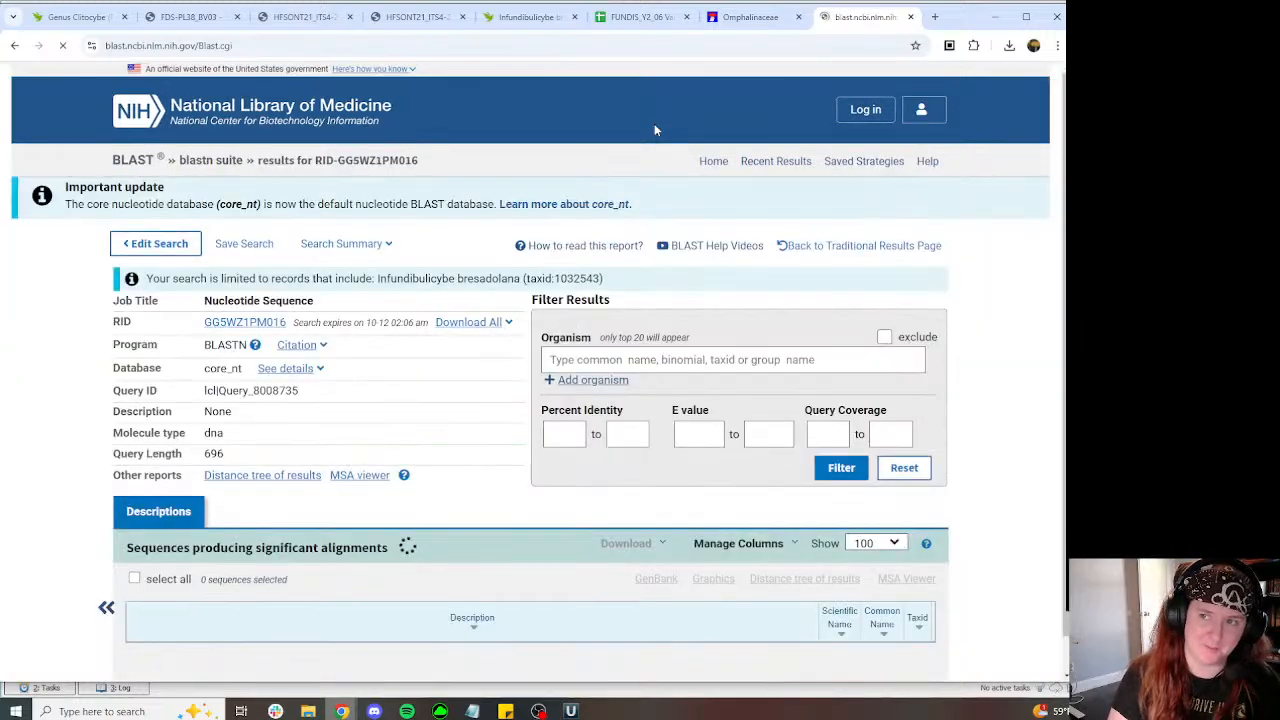
{"action": "scroll", "coordinate": [832, 290], "scroll_direction": "down", "scroll_amount": 5}
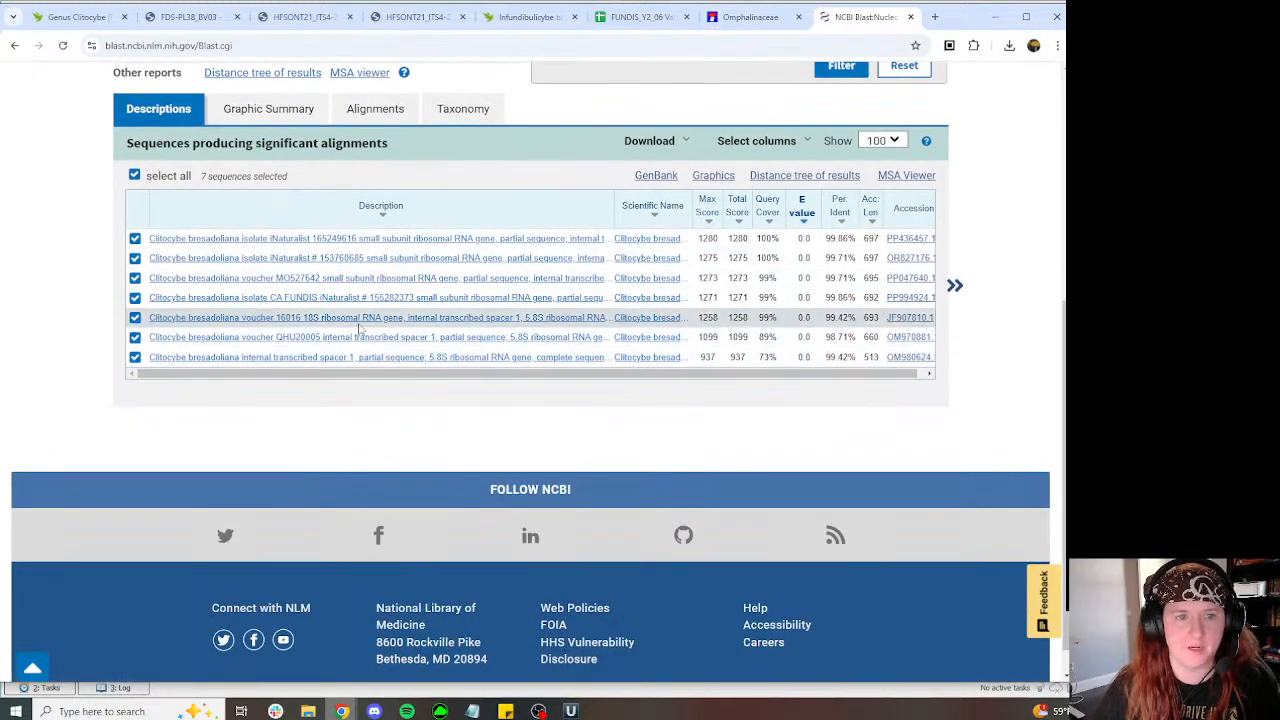
Step: In UGENE, search the HFSONT21 reads alignment for AAGTCTATGTTTTCATATACCCCTAATGCAT, copied from clipboard_2332 just after the ambiguous Y position
{"action": "left_click", "coordinate": [415, 17]}
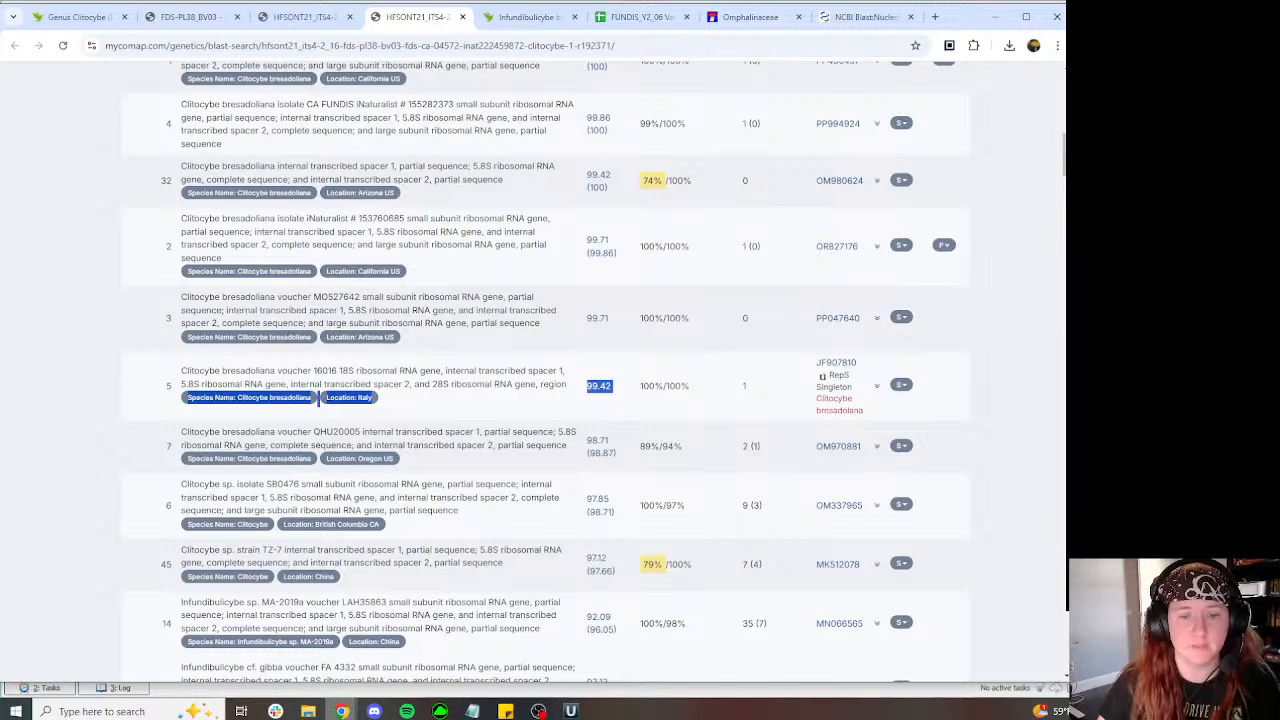
{"action": "key", "text": "alt+Tab"}
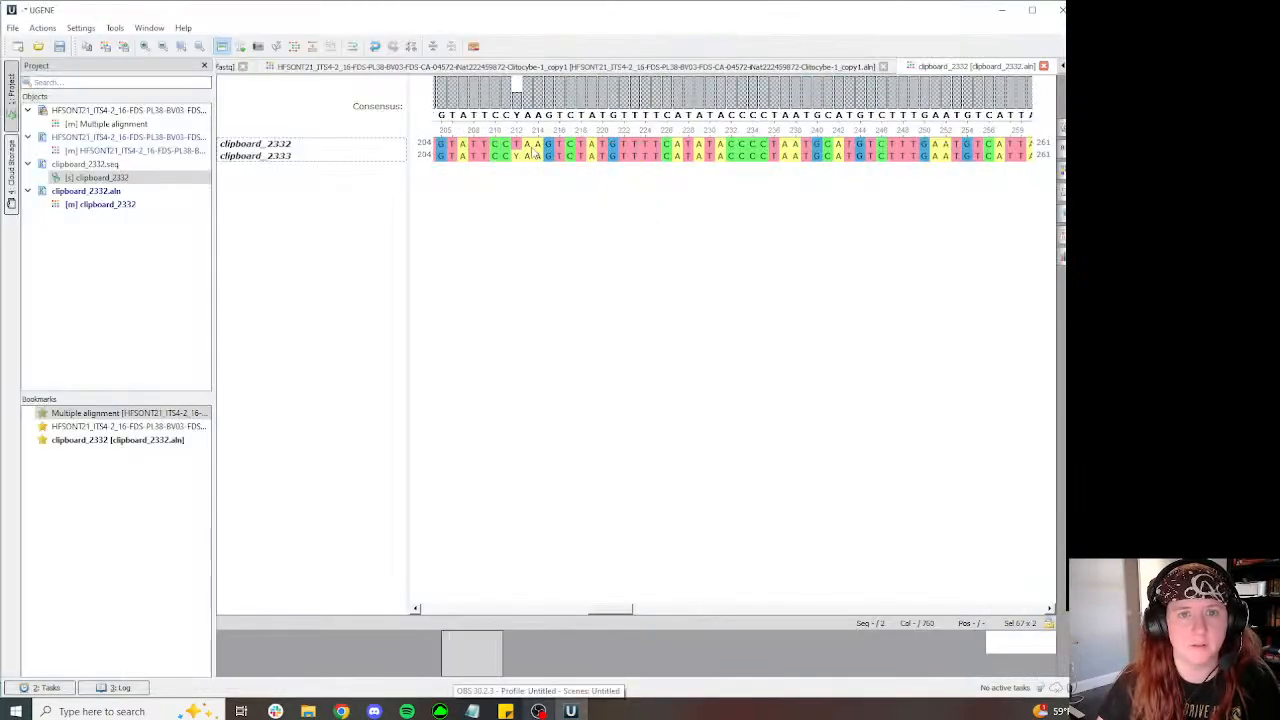
{"action": "left_click_drag", "start_coordinate": [522, 145], "coordinate": [848, 146]}
{"action": "key", "text": "ctrl+c"}
{"action": "left_click", "coordinate": [727, 66]}
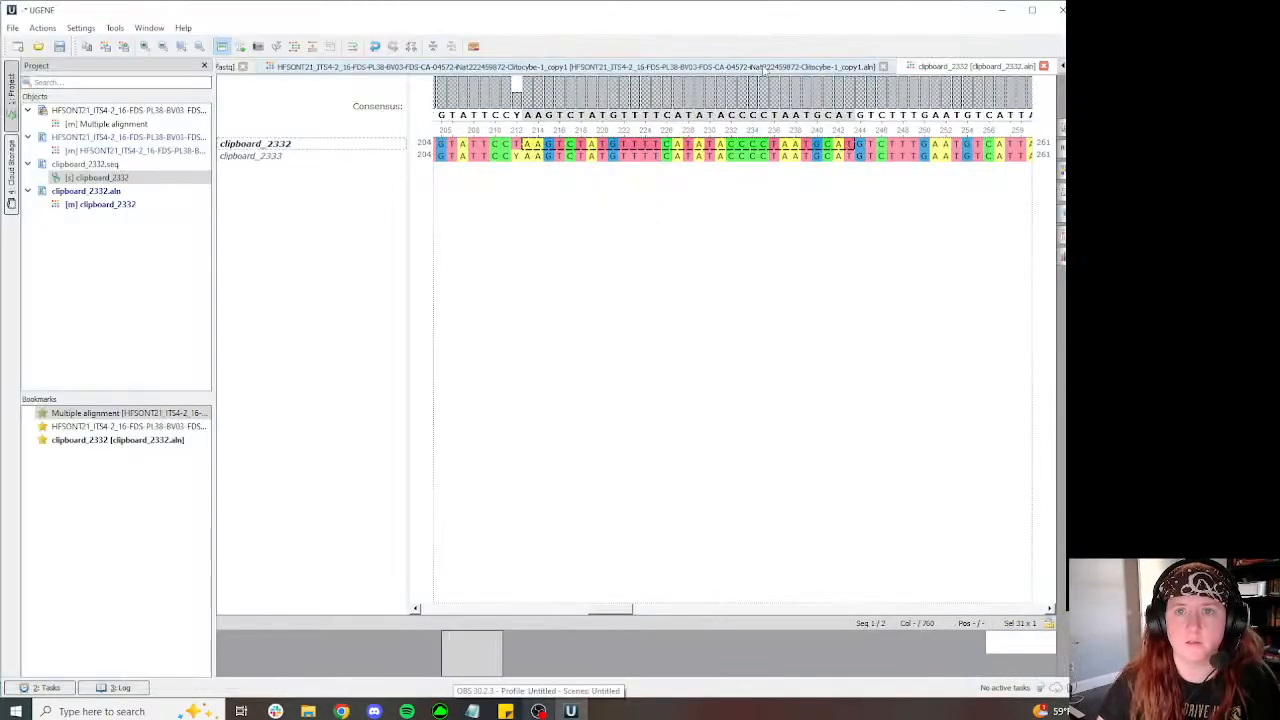
{"action": "key", "text": "ctrl+f"}
{"action": "key", "text": "ctrl+v"}
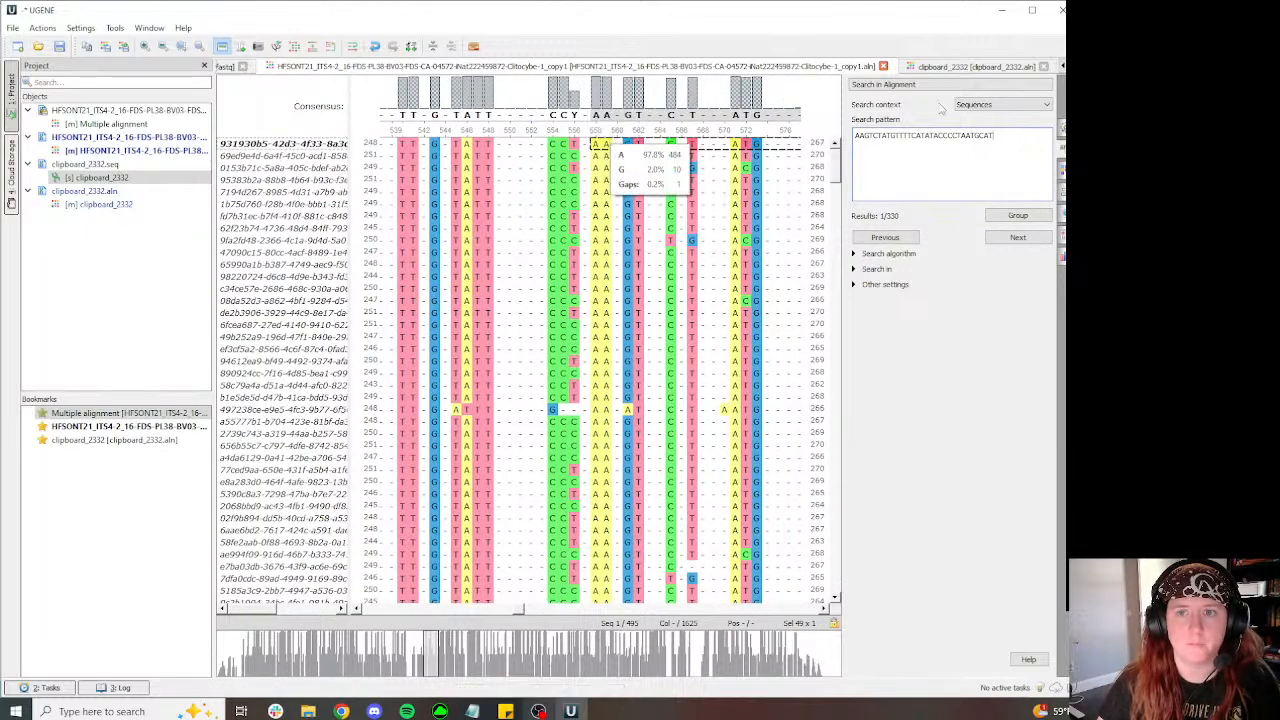
Step: Copy AAGTCTATGTTTTCAT from clipboard_2332 and search for it in the expanded JF907810 alignment on the MycoMap BLAST page in Chrome
{"action": "left_click", "coordinate": [972, 67]}
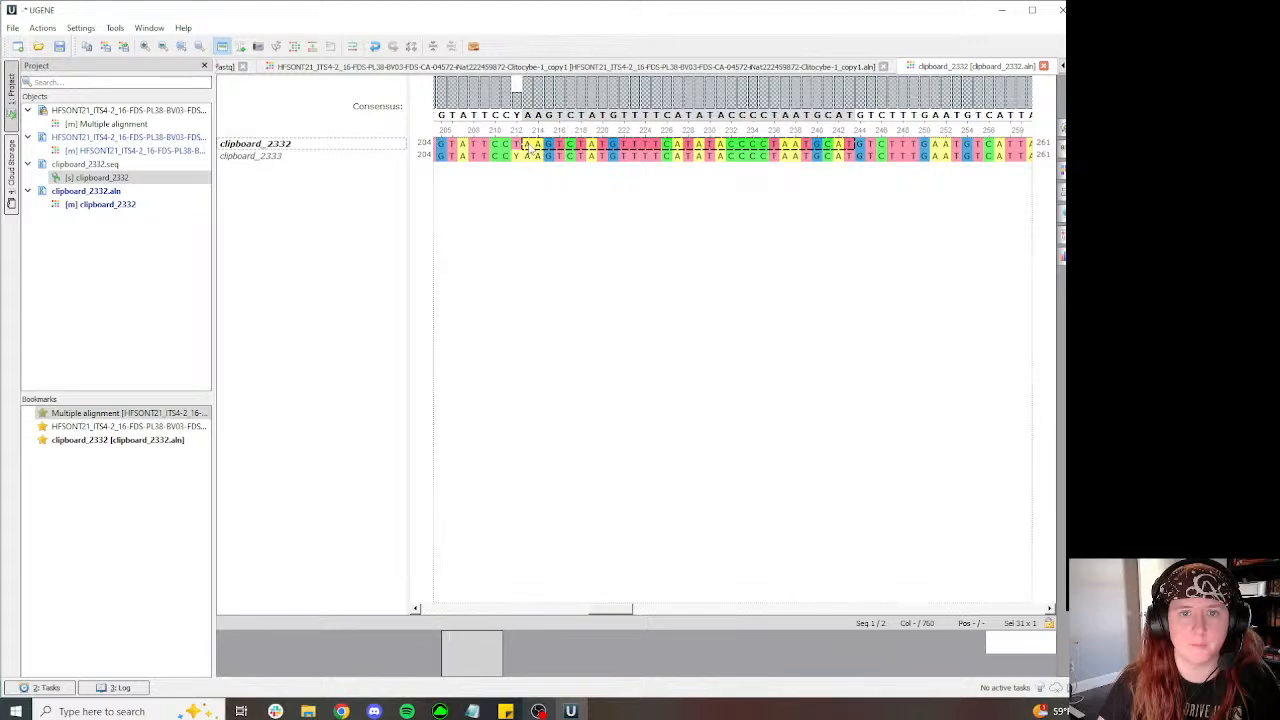
{"action": "left_click_drag", "start_coordinate": [526, 145], "coordinate": [690, 152]}
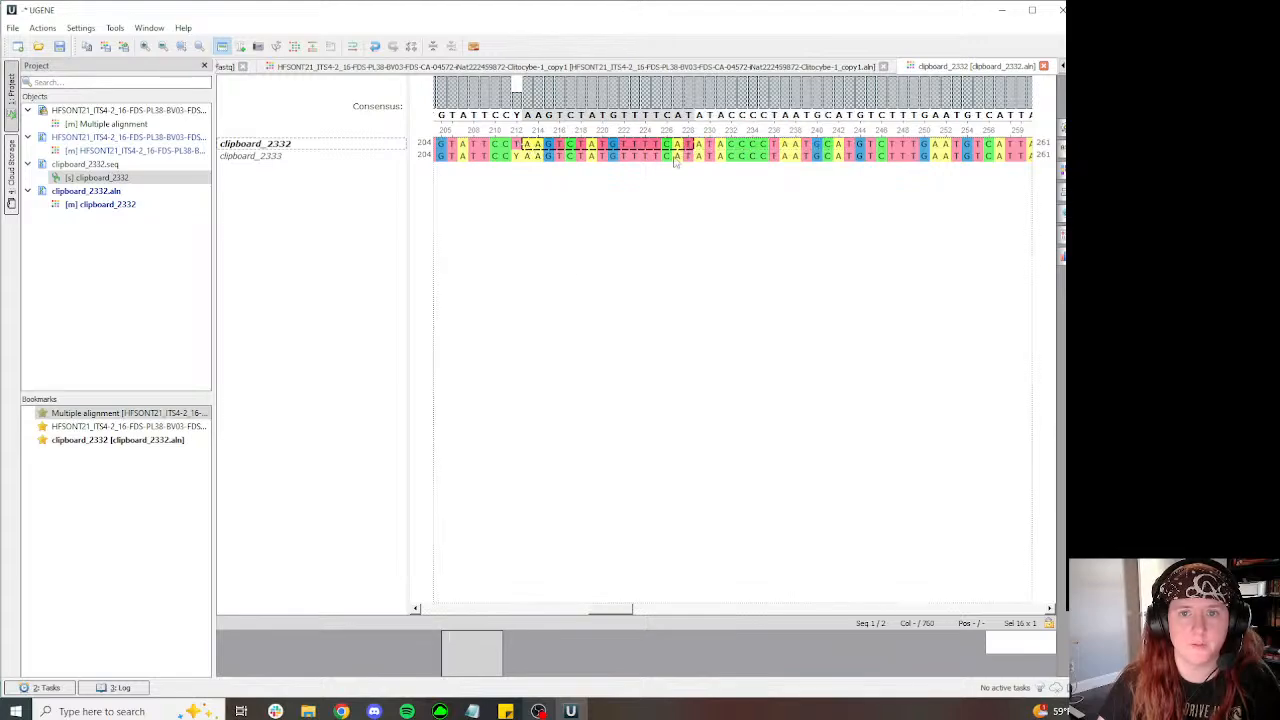
{"action": "left_click", "coordinate": [341, 711]}
{"action": "left_click", "coordinate": [255, 655]}
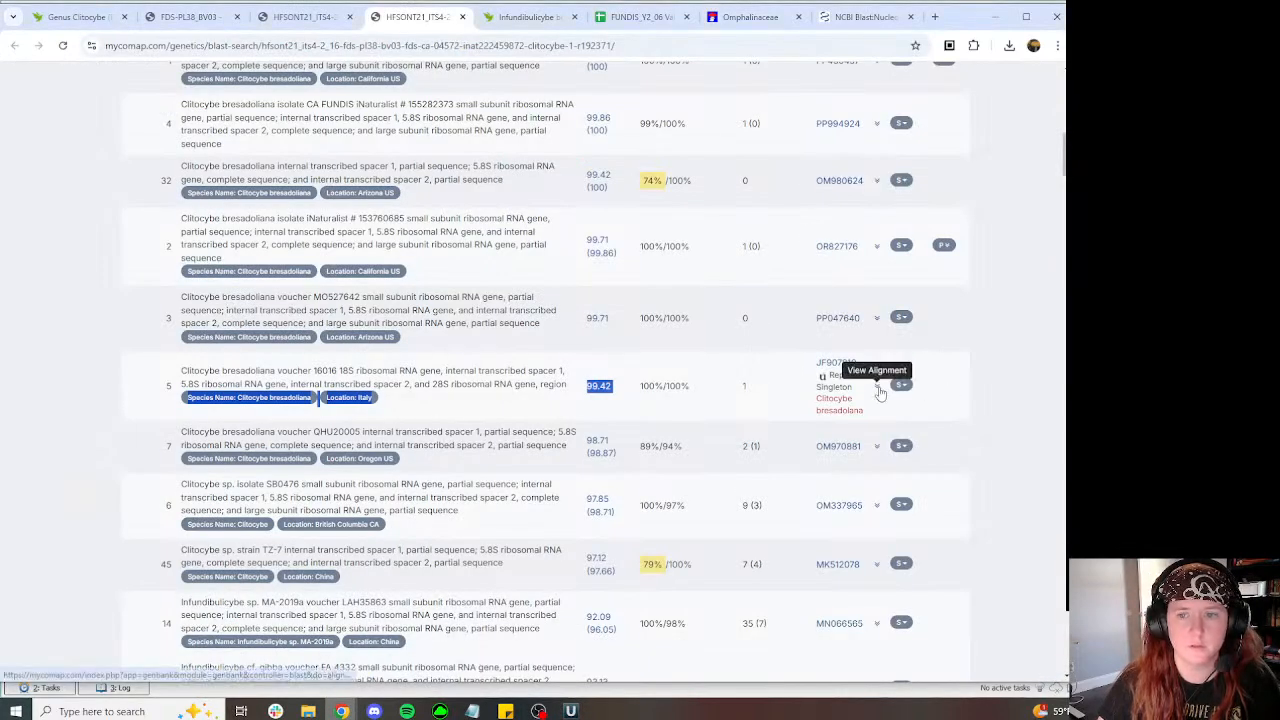
{"action": "scroll", "coordinate": [718, 280], "scroll_direction": "down", "scroll_amount": 5}
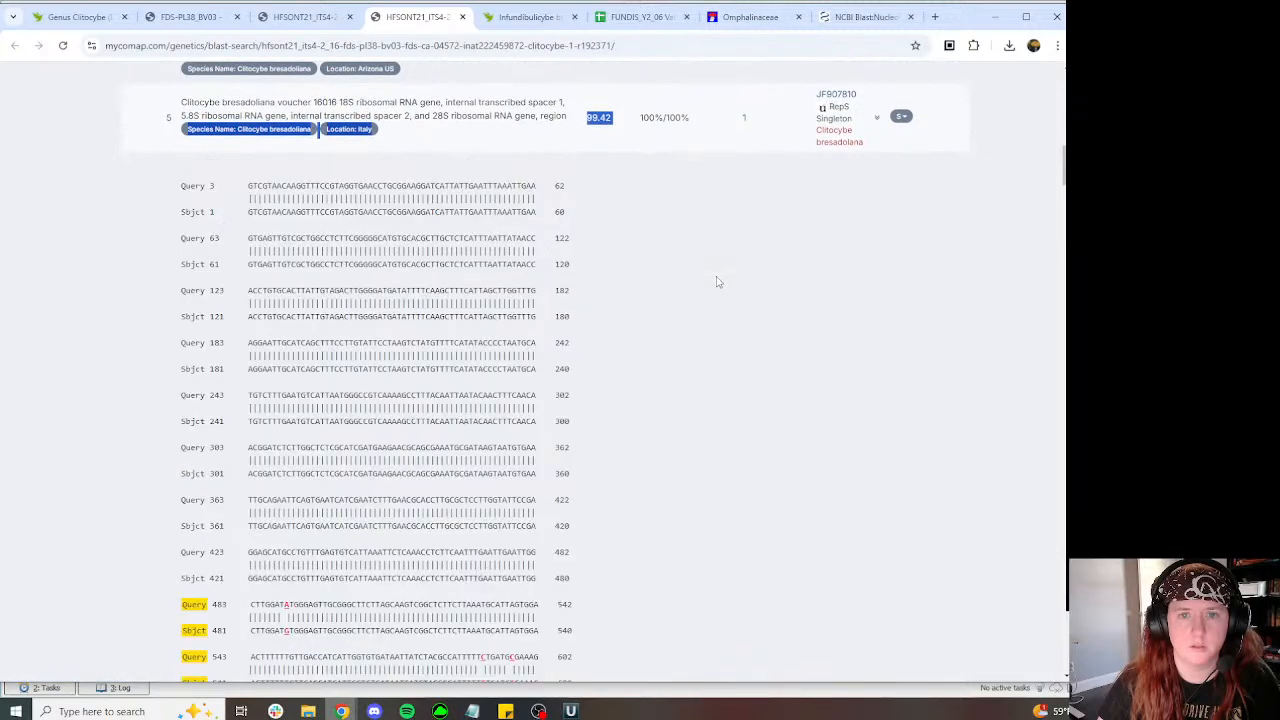
{"action": "key", "text": "ctrl+f"}
{"action": "type", "text": "AAGTCTATGTTTCAT"}
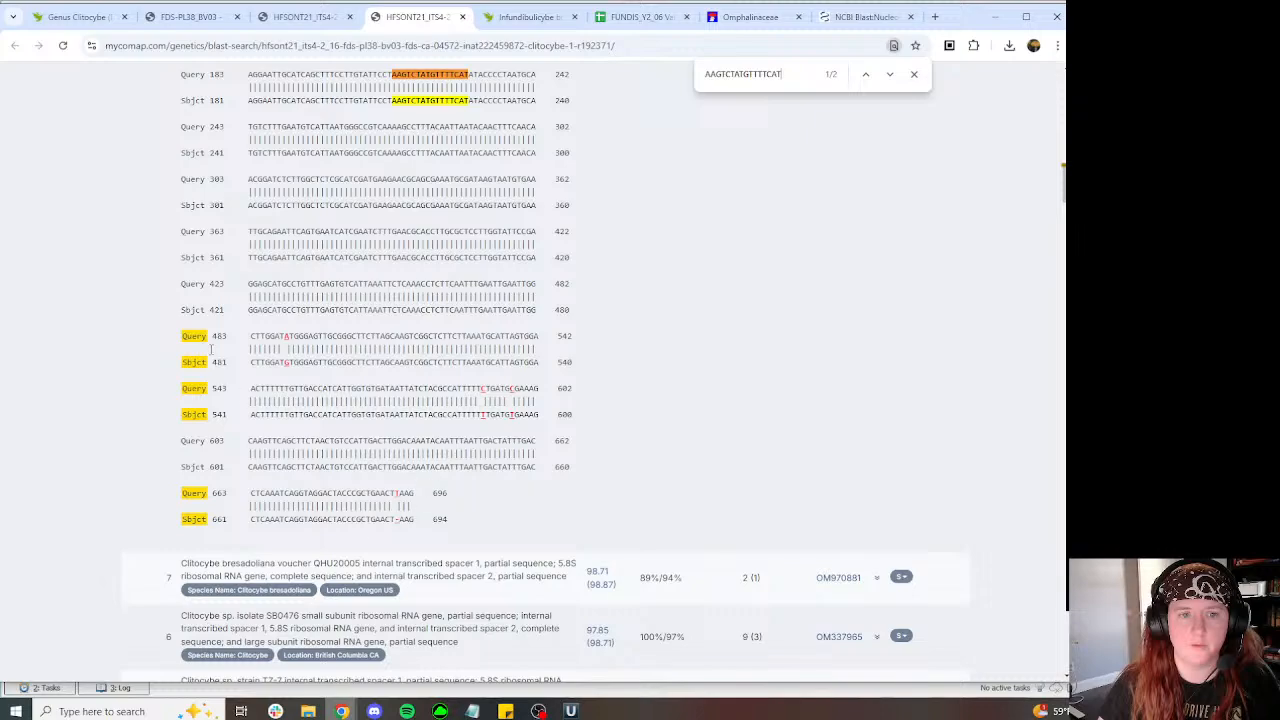
Step: Examine the mismatches between the query and the Italian voucher JF907810, and collapse that alignment
{"action": "left_click_drag", "start_coordinate": [408, 536], "coordinate": [389, 486]}
{"action": "left_click", "coordinate": [490, 529]}
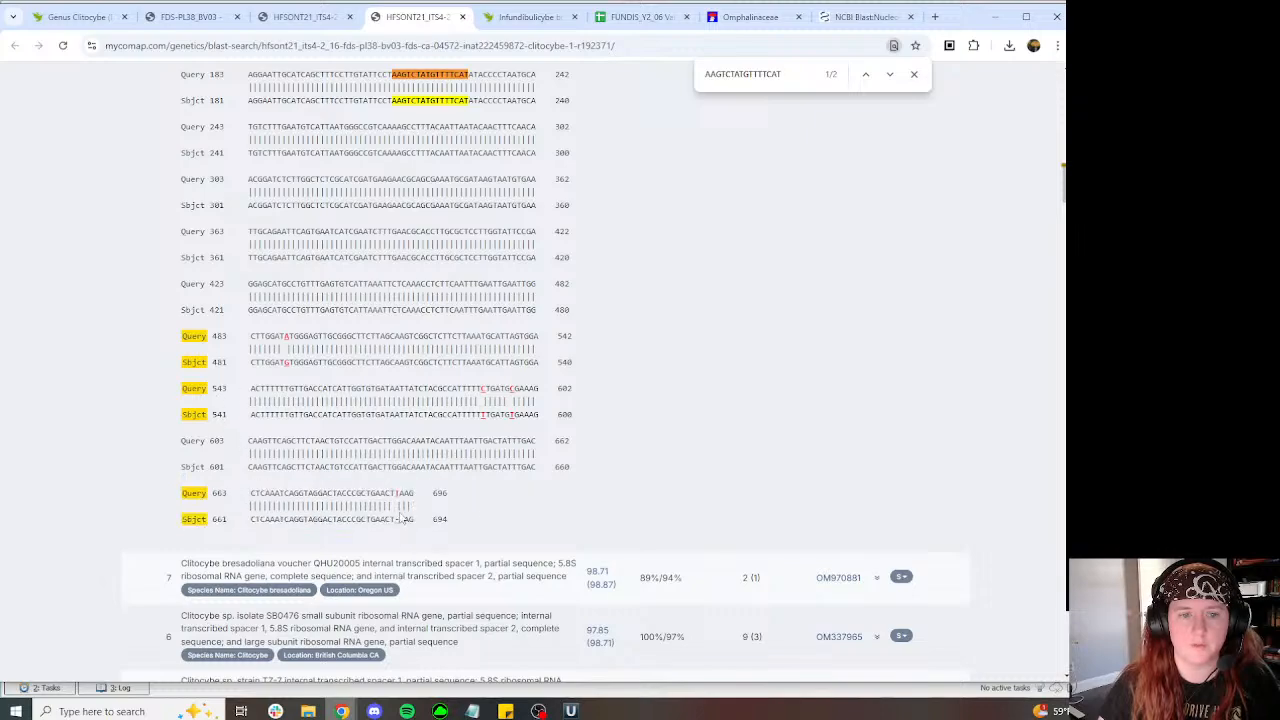
{"action": "scroll", "coordinate": [397, 490], "scroll_direction": "up", "scroll_amount": 3}
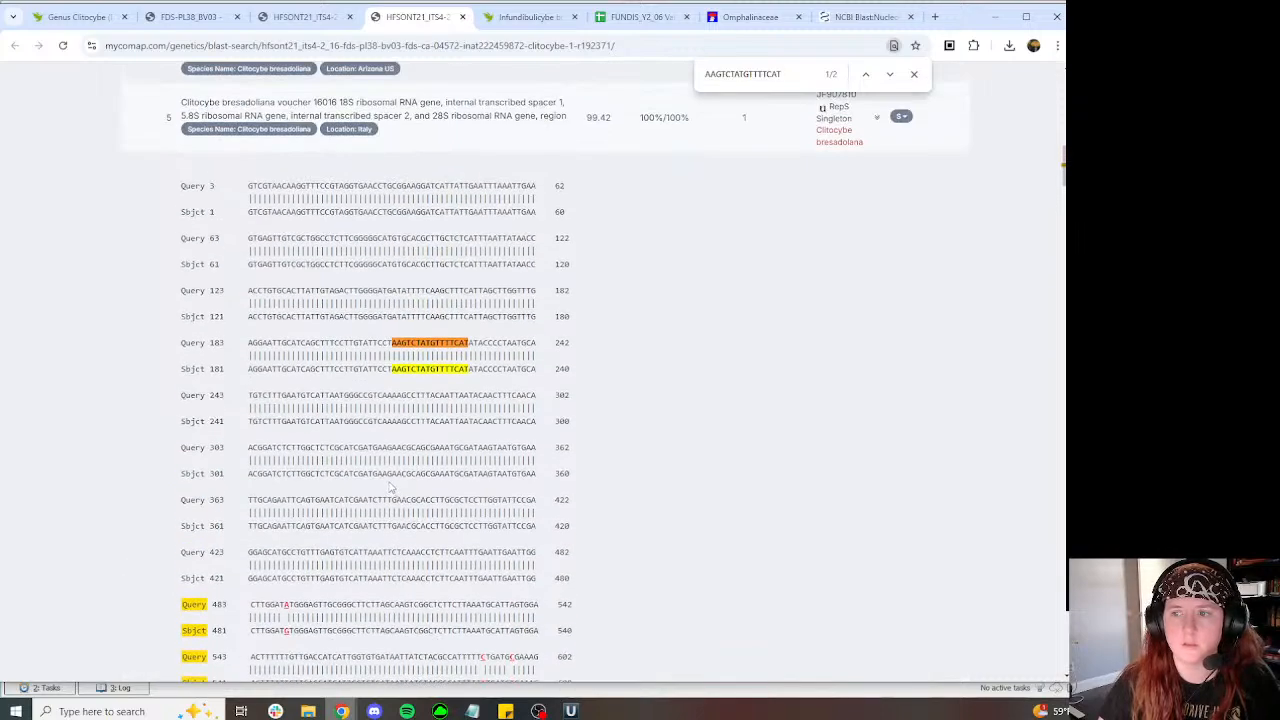
{"action": "scroll", "coordinate": [383, 479], "scroll_direction": "up", "scroll_amount": 2}
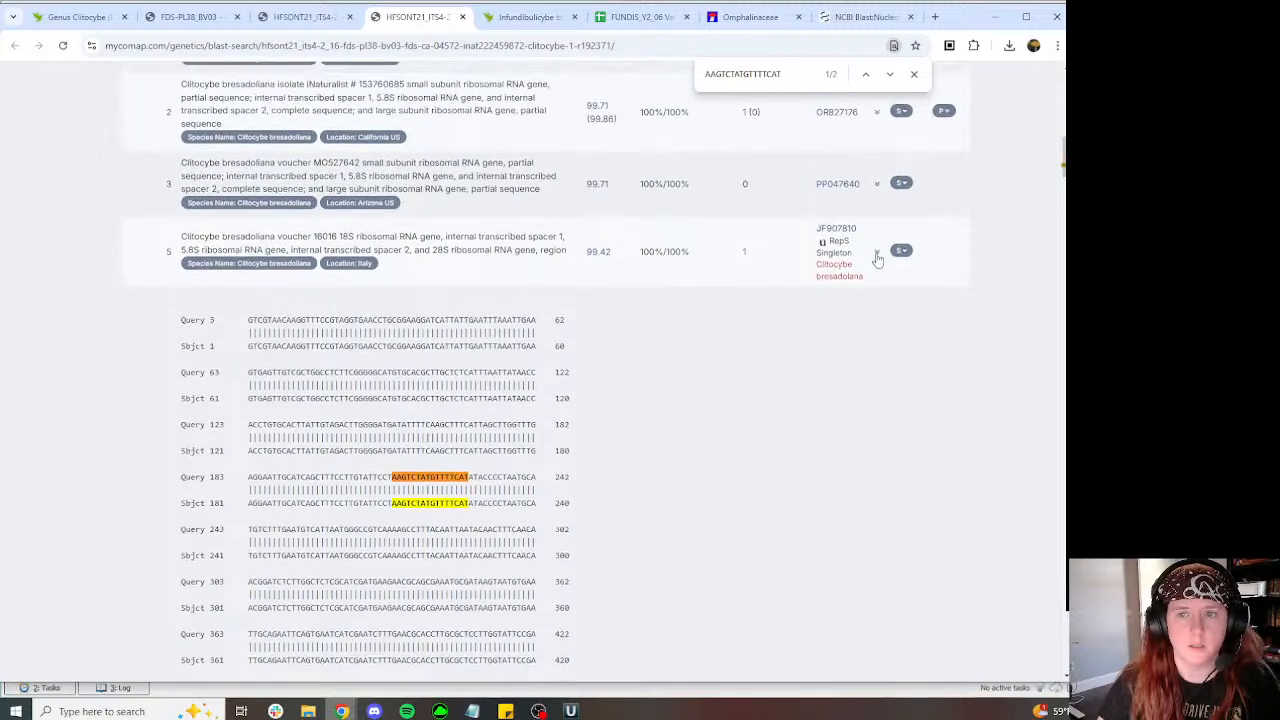
{"action": "left_click", "coordinate": [876, 255]}
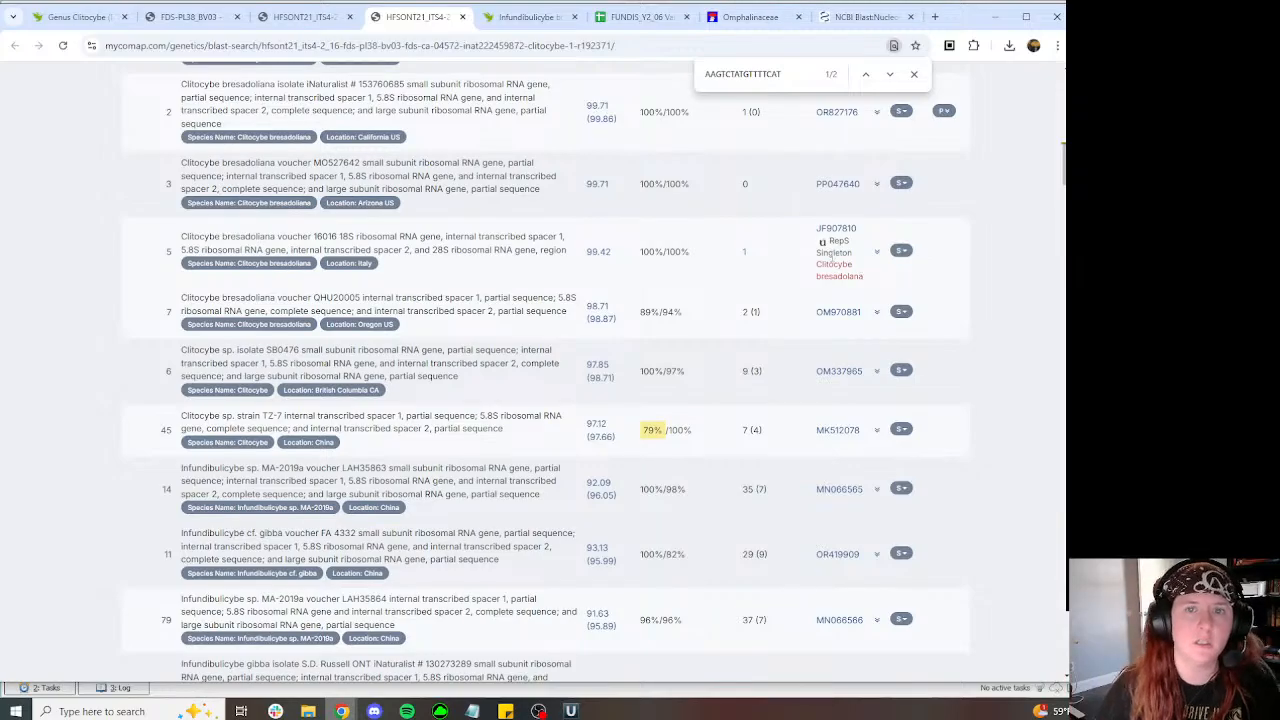
Step: Review the species names, locations and identities of the BLAST hits and the expanded list of MycoBLAST hits
{"action": "scroll", "coordinate": [600, 515], "scroll_direction": "up", "scroll_amount": 5}
{"action": "scroll", "coordinate": [575, 465], "scroll_direction": "down", "scroll_amount": 5}
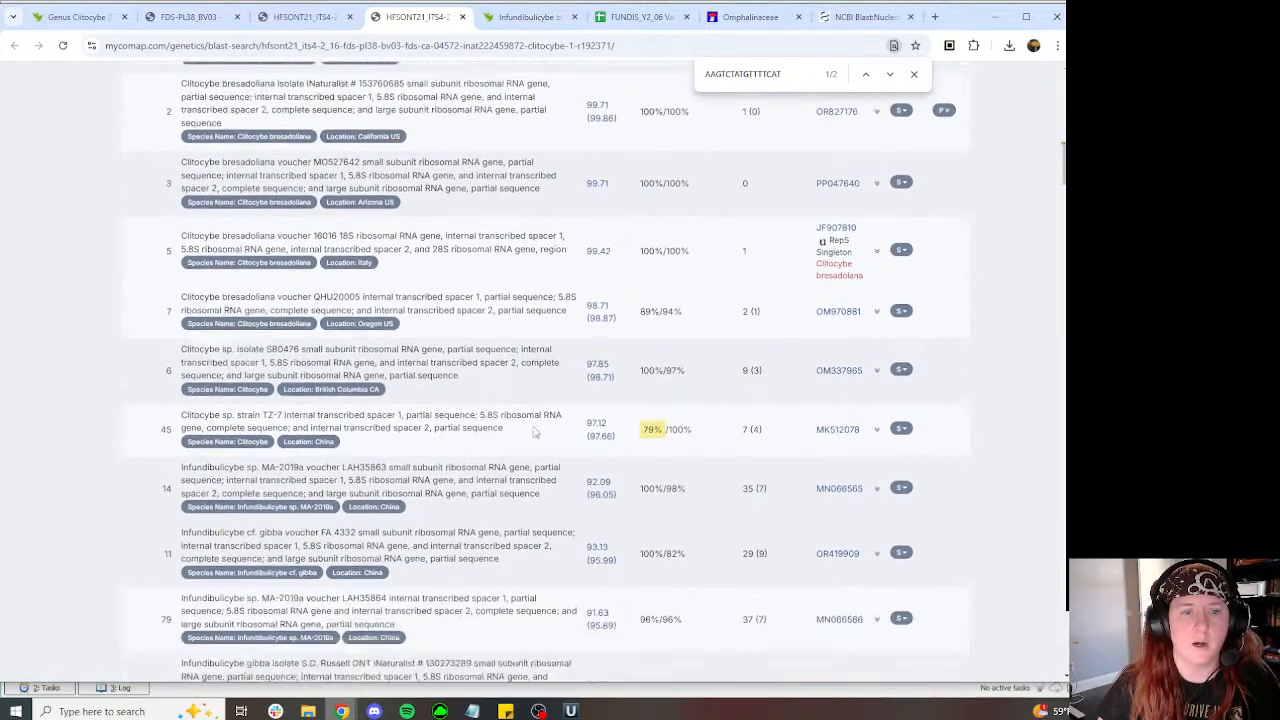
{"action": "scroll", "coordinate": [535, 432], "scroll_direction": "down", "scroll_amount": 10}
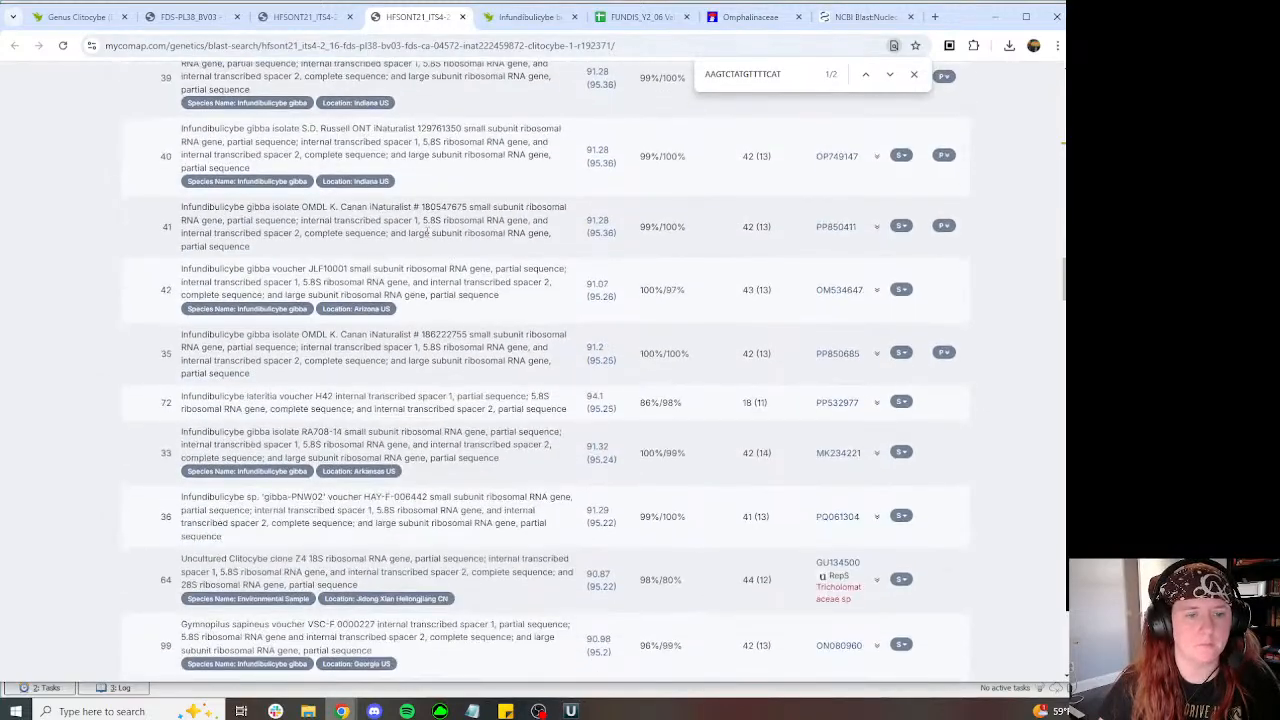
{"action": "scroll", "coordinate": [427, 232], "scroll_direction": "down", "scroll_amount": 15}
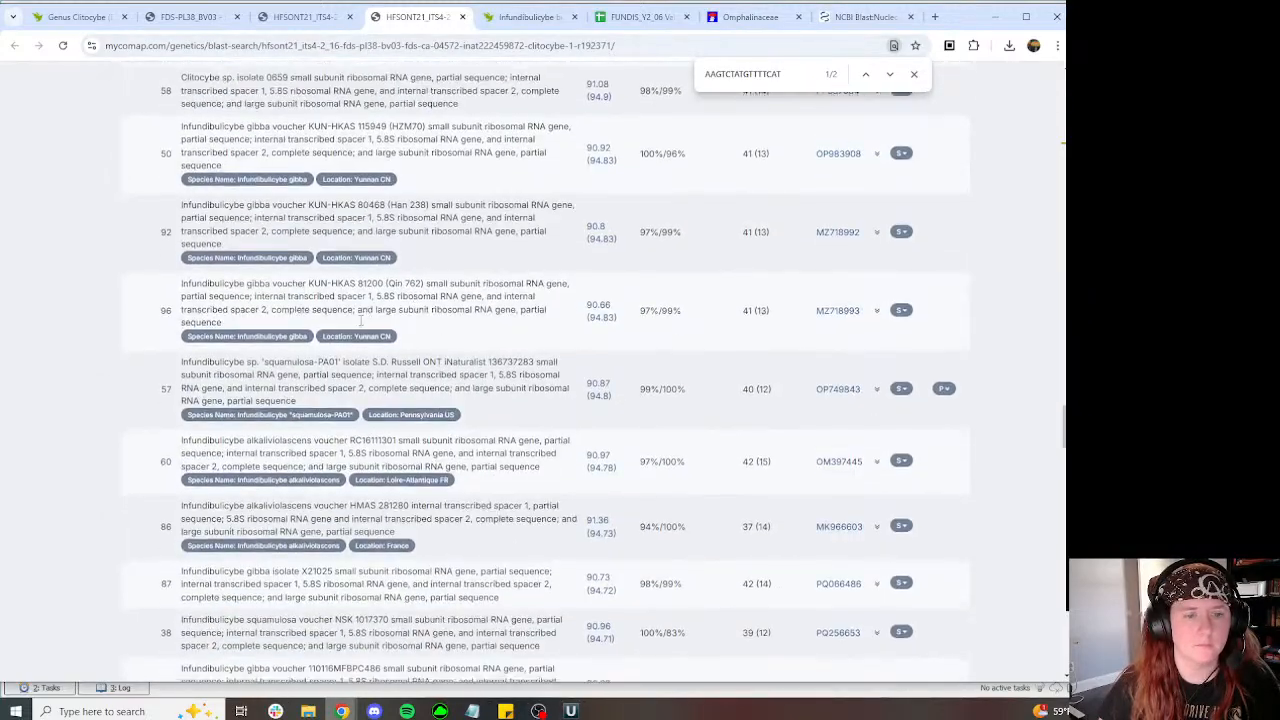
{"action": "scroll", "coordinate": [361, 321], "scroll_direction": "down", "scroll_amount": 15}
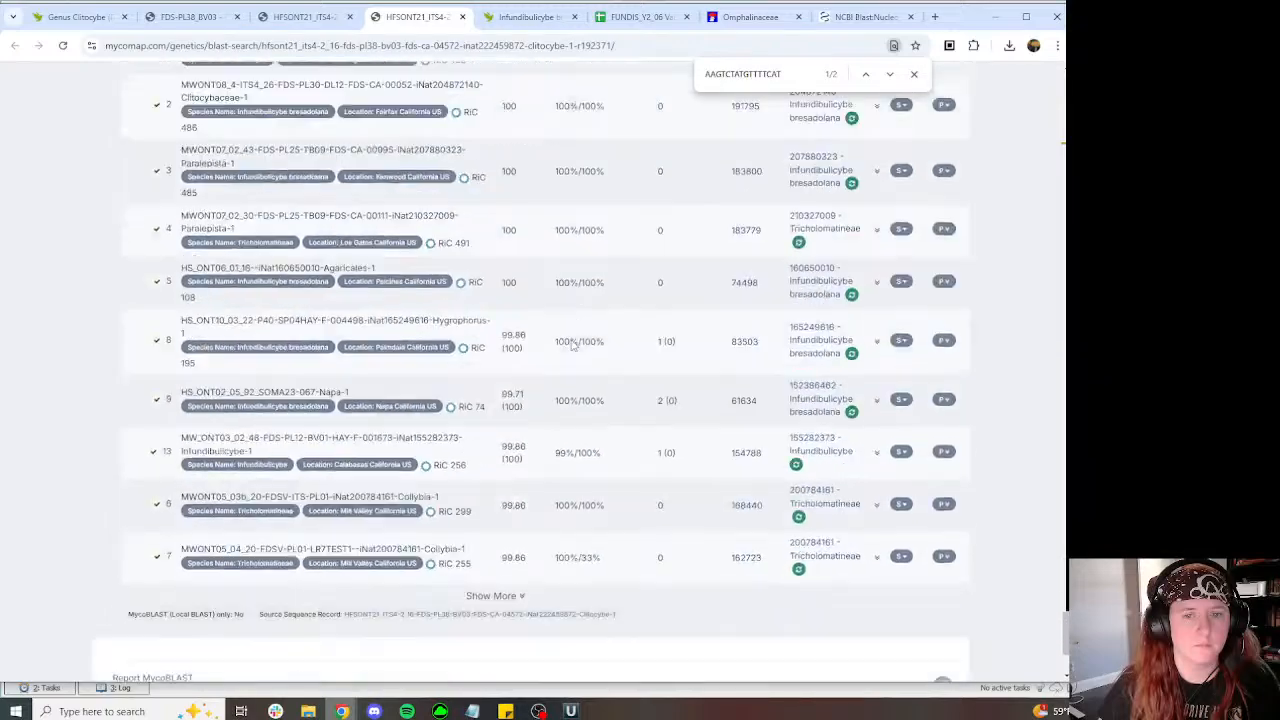
{"action": "scroll", "coordinate": [573, 345], "scroll_direction": "up", "scroll_amount": 3}
{"action": "scroll", "coordinate": [545, 275], "scroll_direction": "down", "scroll_amount": 5}
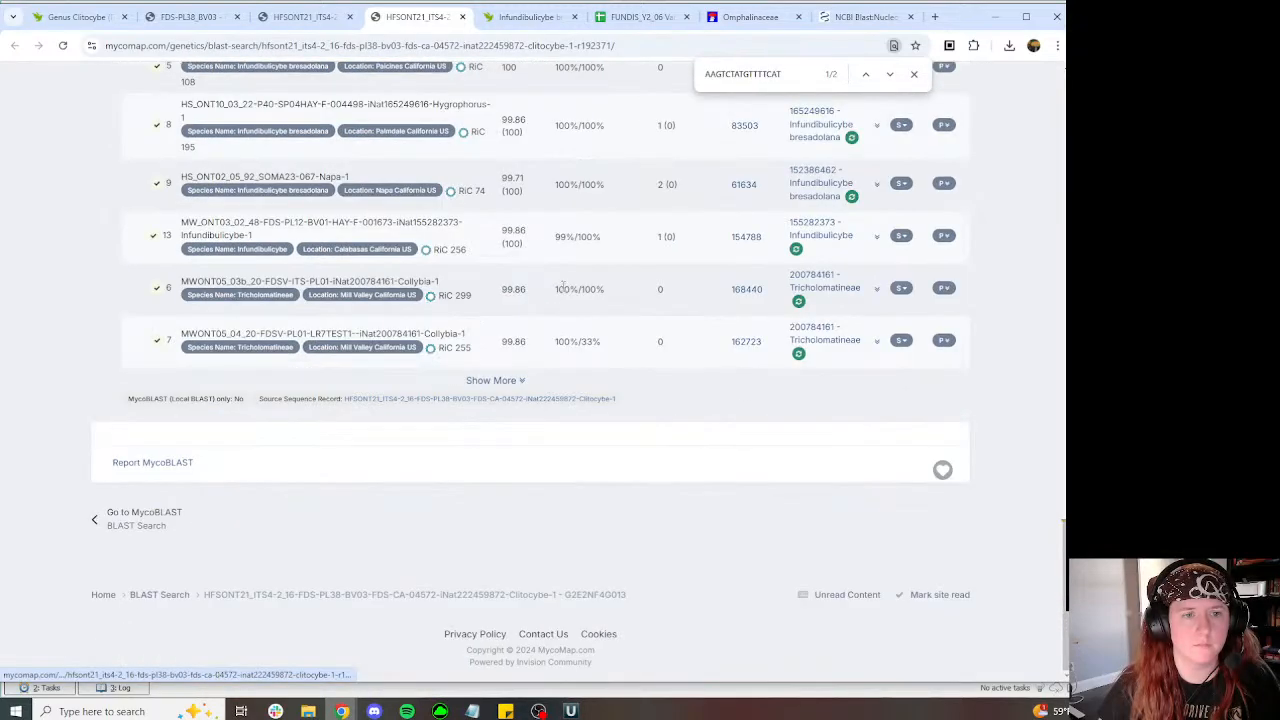
{"action": "left_click", "coordinate": [519, 385]}
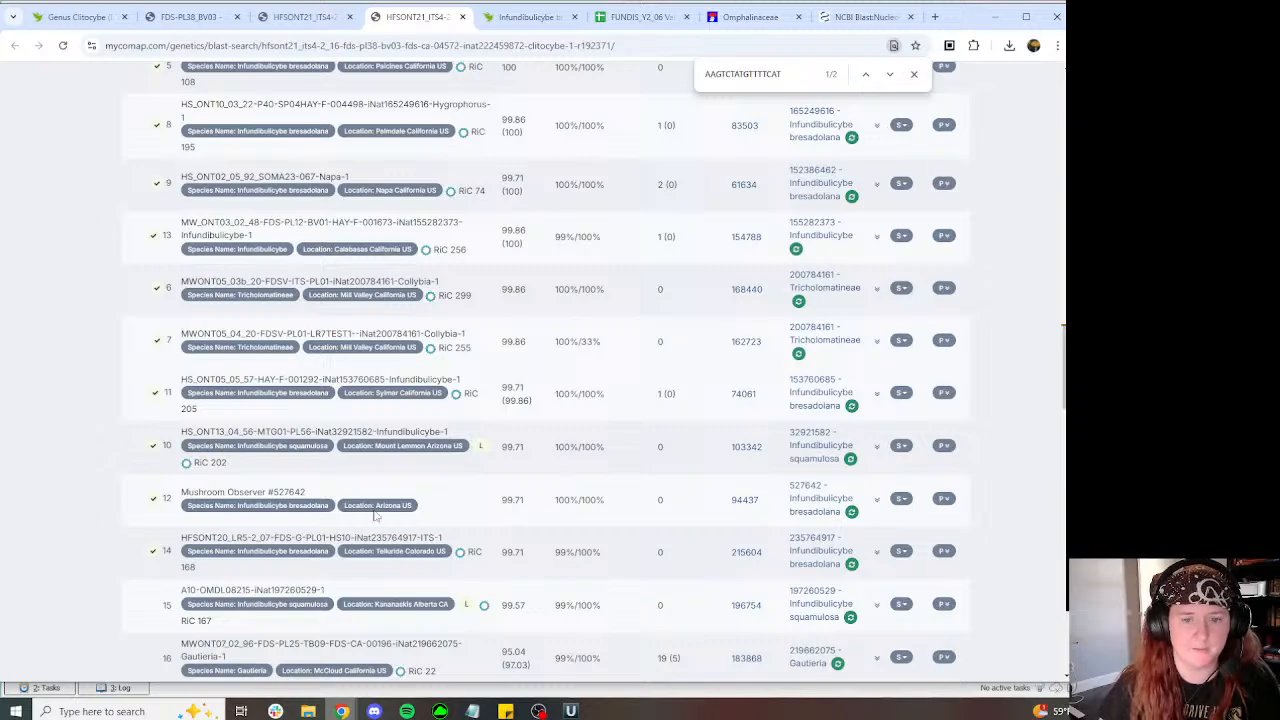
{"action": "scroll", "coordinate": [606, 510], "scroll_direction": "down", "scroll_amount": 3}
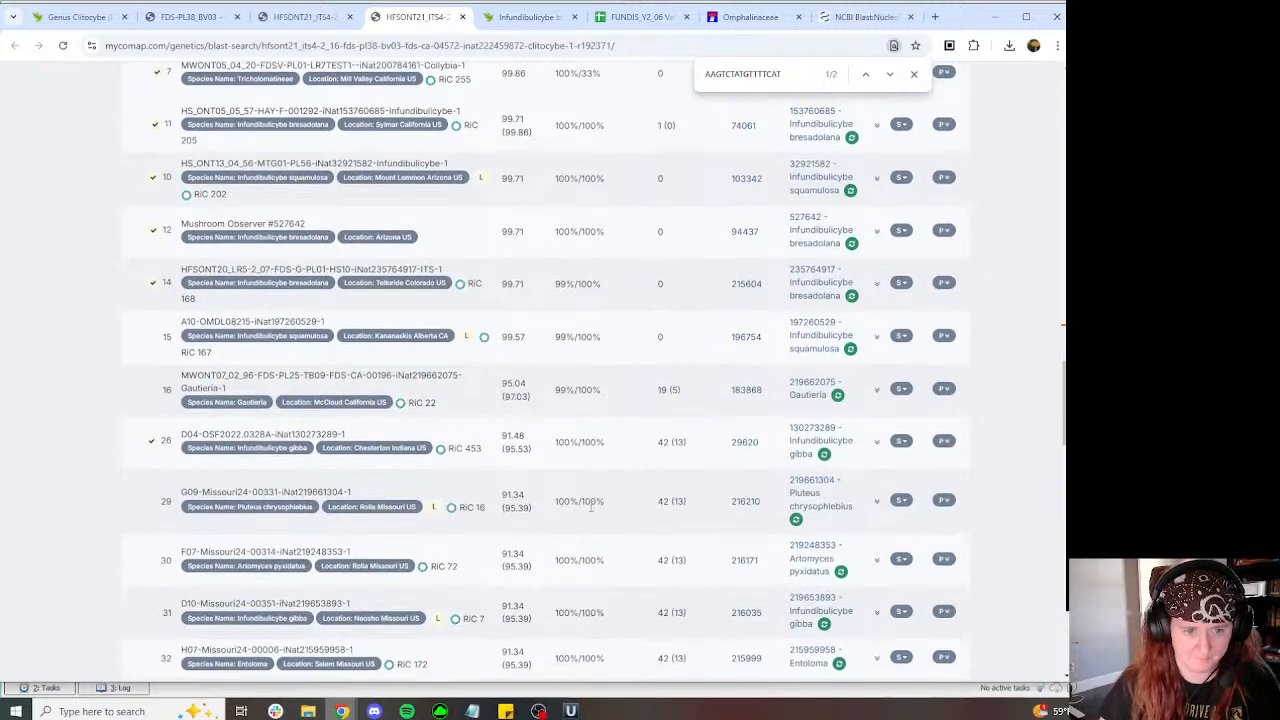
{"action": "scroll", "coordinate": [565, 503], "scroll_direction": "up", "scroll_amount": 10}
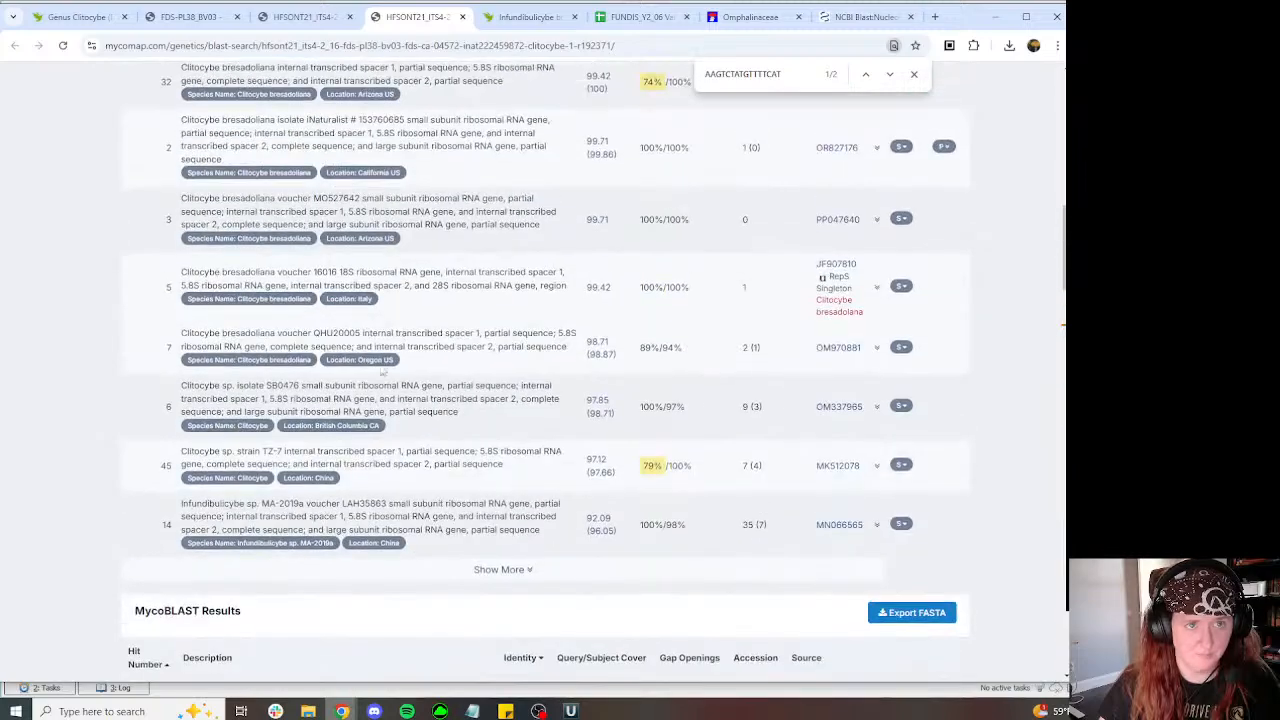
Step: On the Genus Clitocybe iNaturalist observation, choose Infundibulicybe bresadolana as the suggested identification
{"action": "left_click", "coordinate": [78, 17]}
{"action": "scroll", "coordinate": [536, 425], "scroll_direction": "down", "scroll_amount": 4}
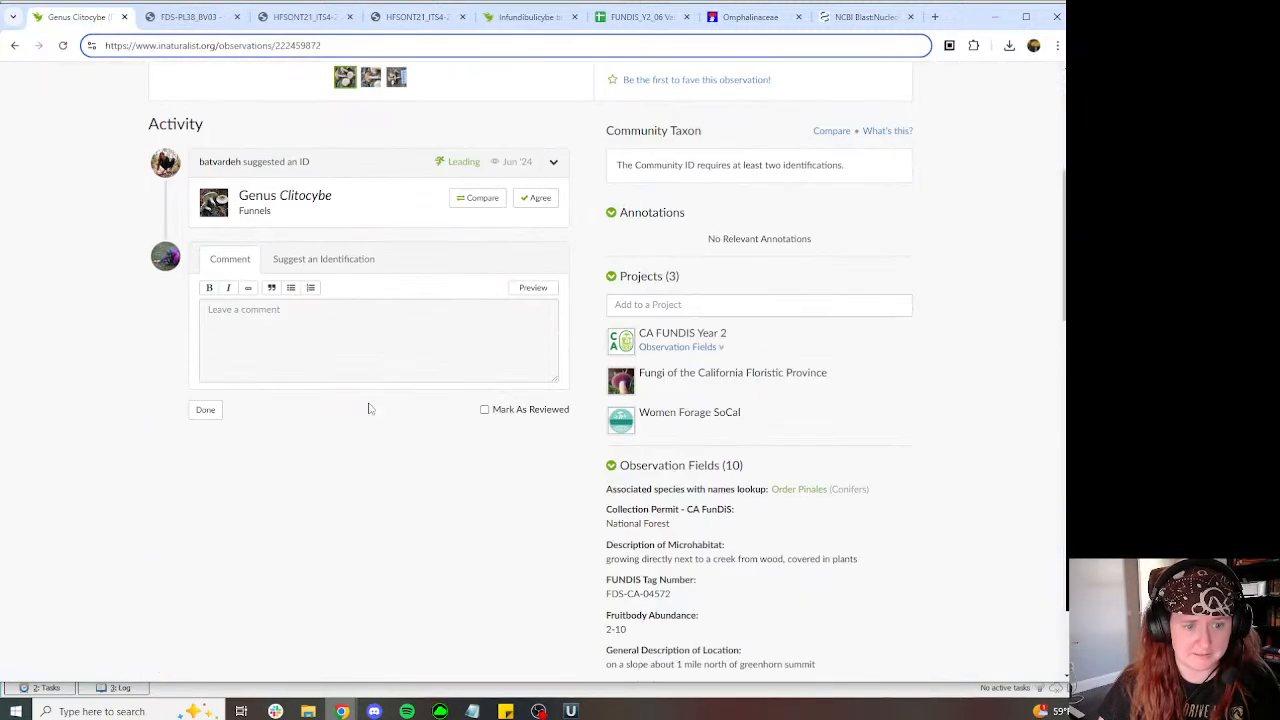
{"action": "left_click", "coordinate": [346, 262]}
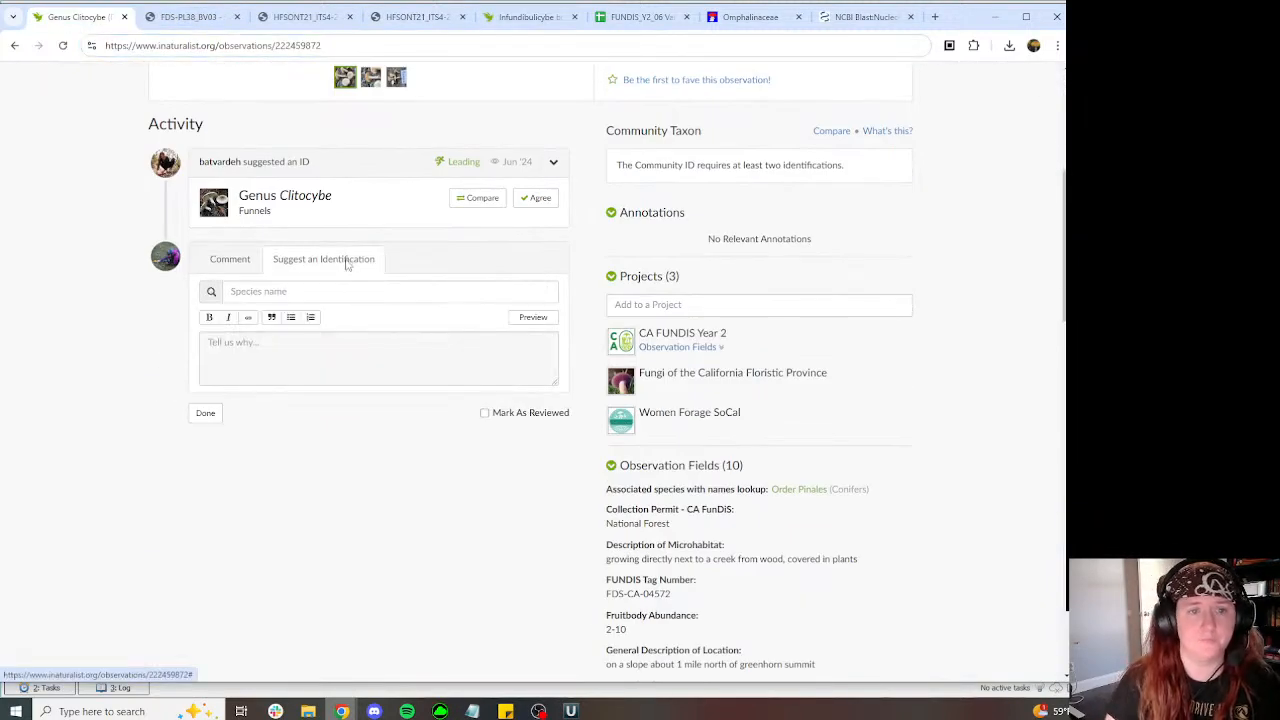
{"action": "left_click", "coordinate": [348, 291]}
{"action": "type", "text": "Infu"}
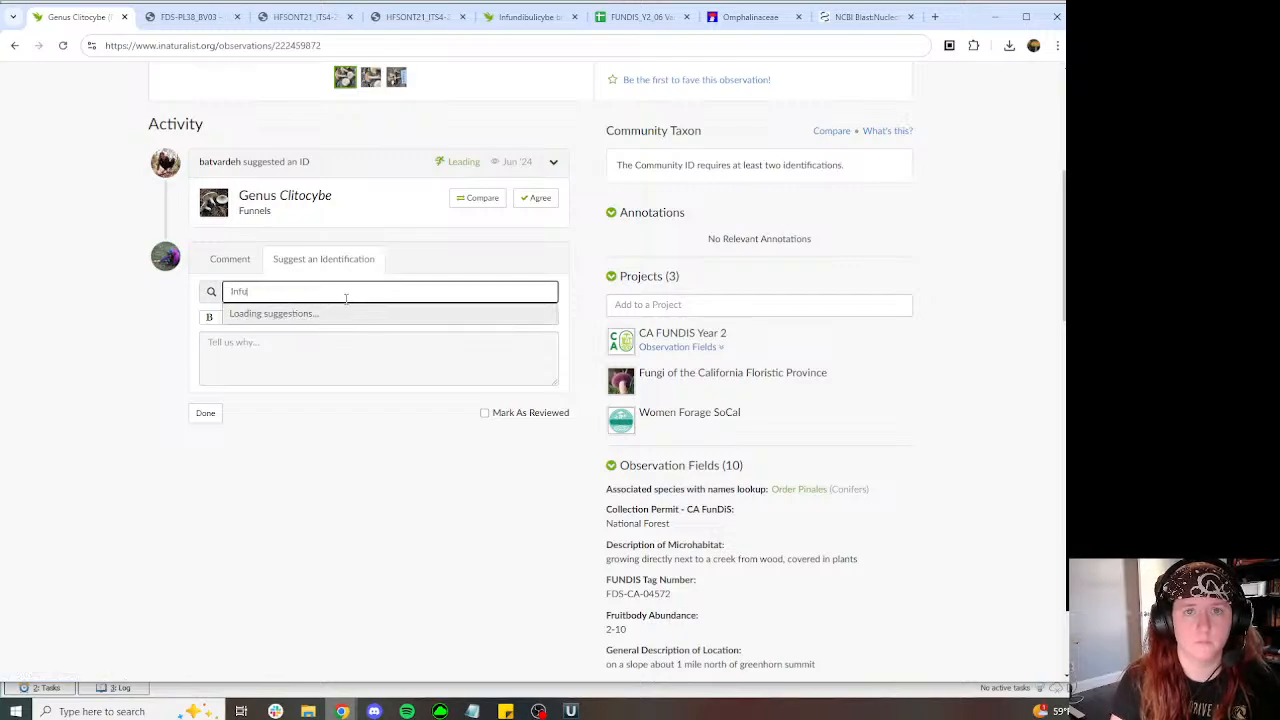
{"action": "type", "text": "ndibulicybe"}
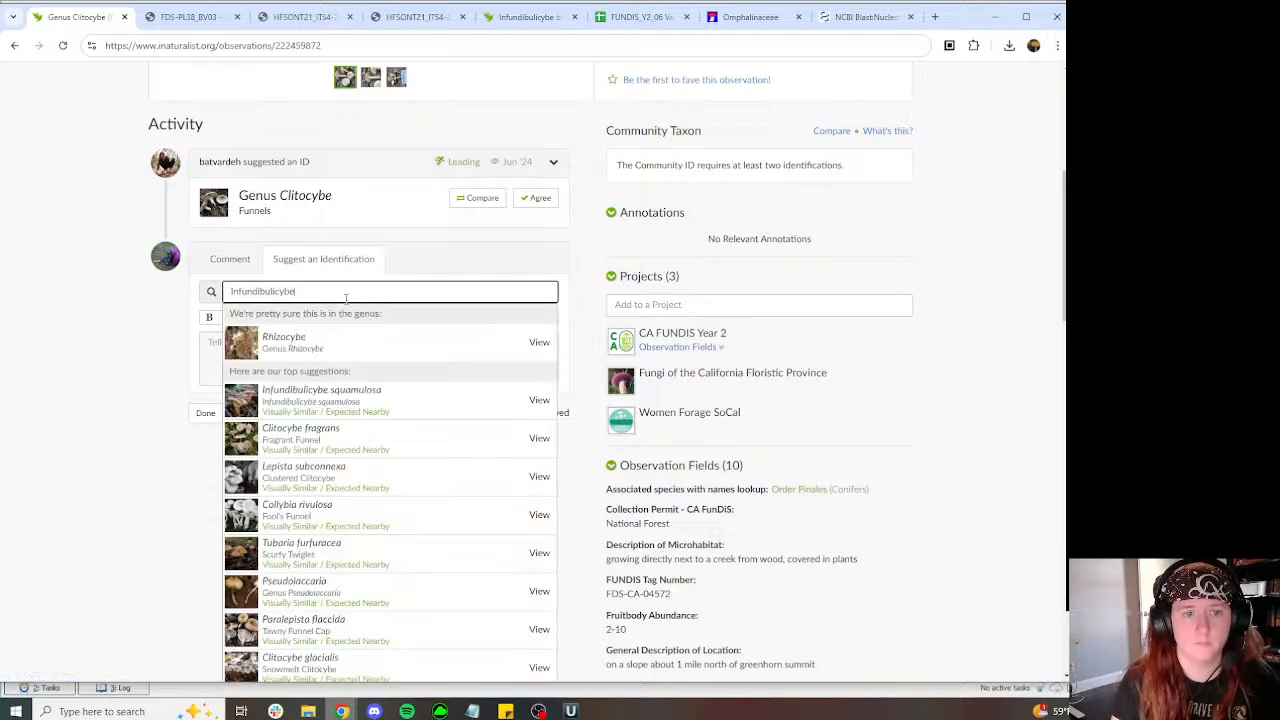
{"action": "type", "text": " bres"}
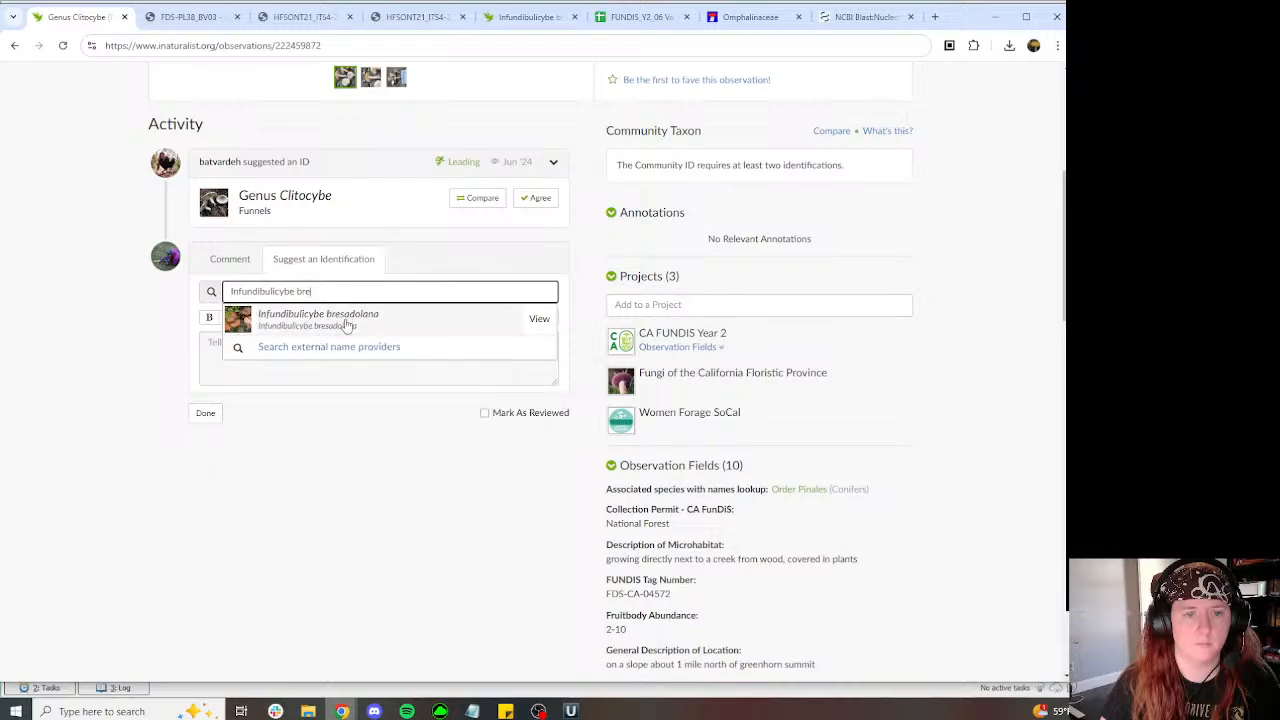
{"action": "left_click", "coordinate": [337, 322]}
Step: Begin the identification comment with "Matches" and open the source observation 207880323 of the third MycoBLAST hit in a separate tab
{"action": "type", "text": "Matches"}
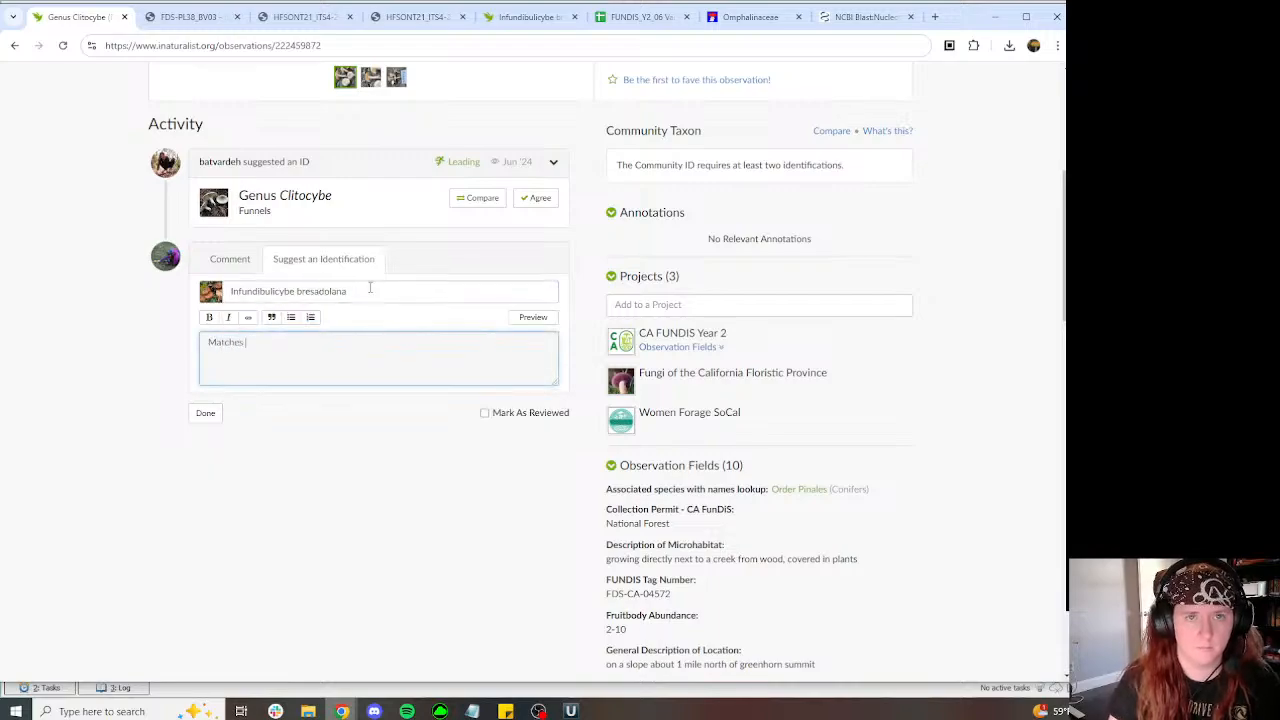
{"action": "left_click", "coordinate": [530, 17]}
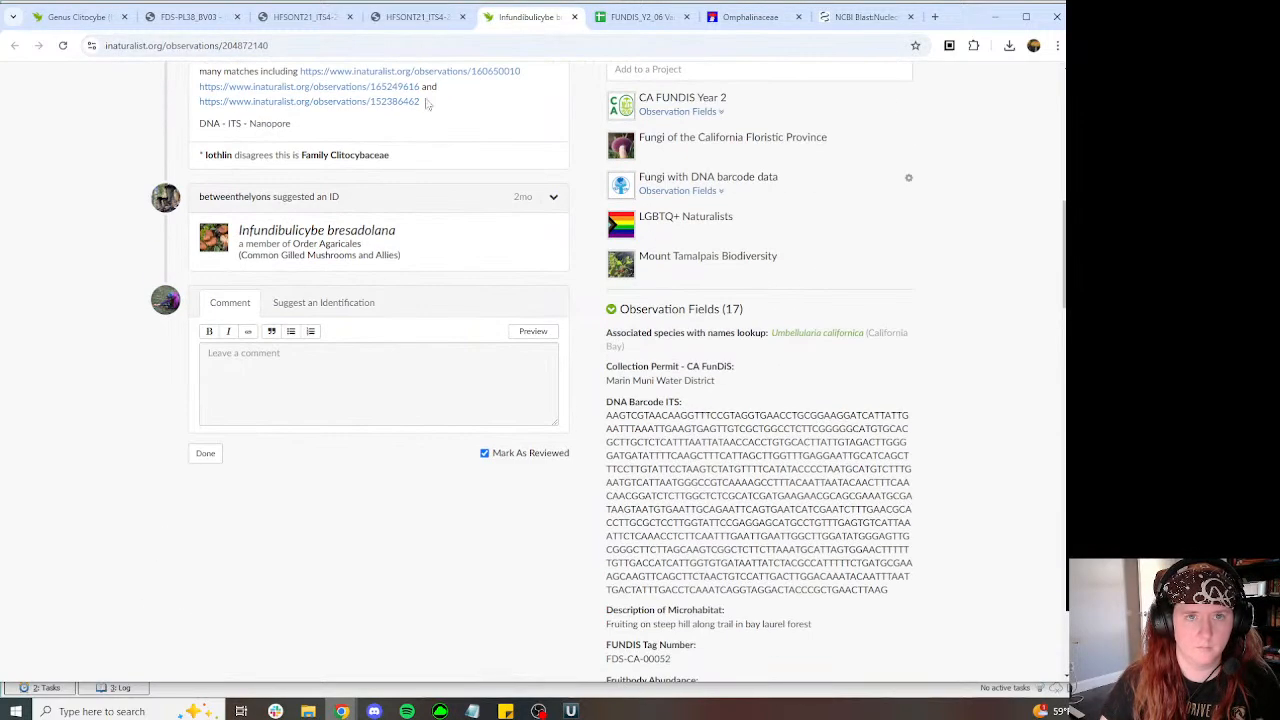
{"action": "left_click", "coordinate": [395, 20]}
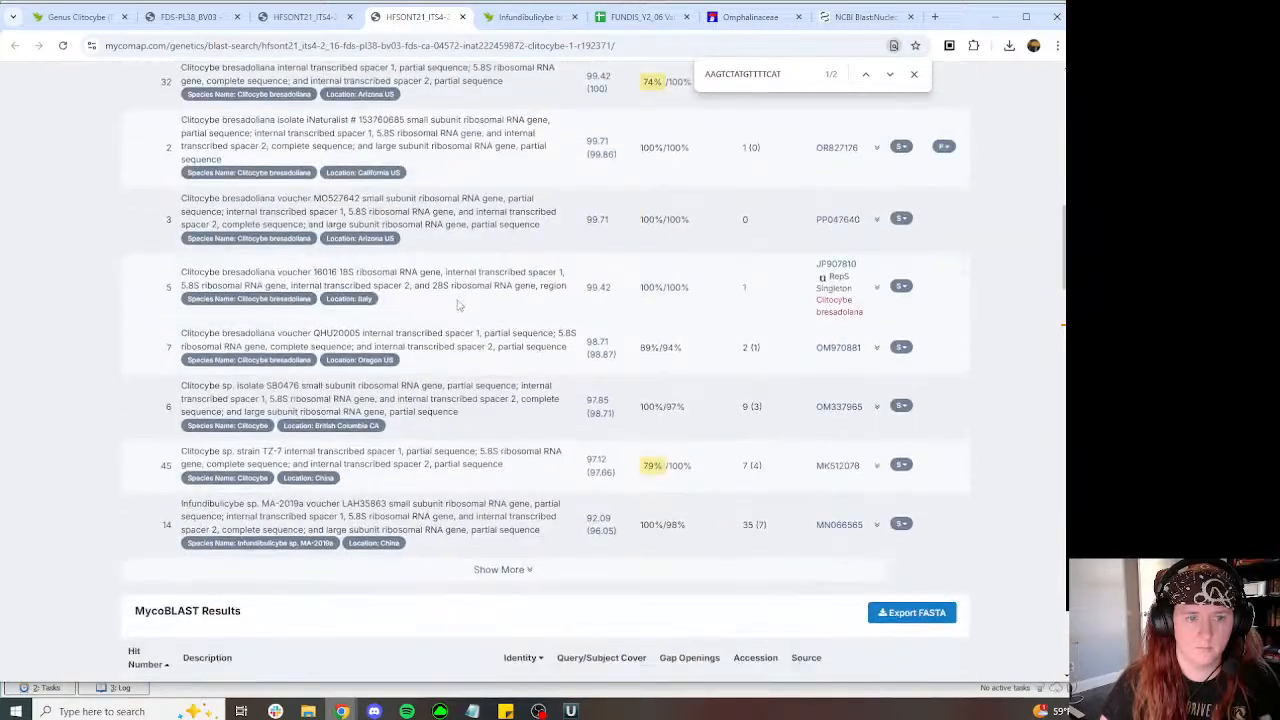
{"action": "scroll", "coordinate": [438, 290], "scroll_direction": "down", "scroll_amount": 4}
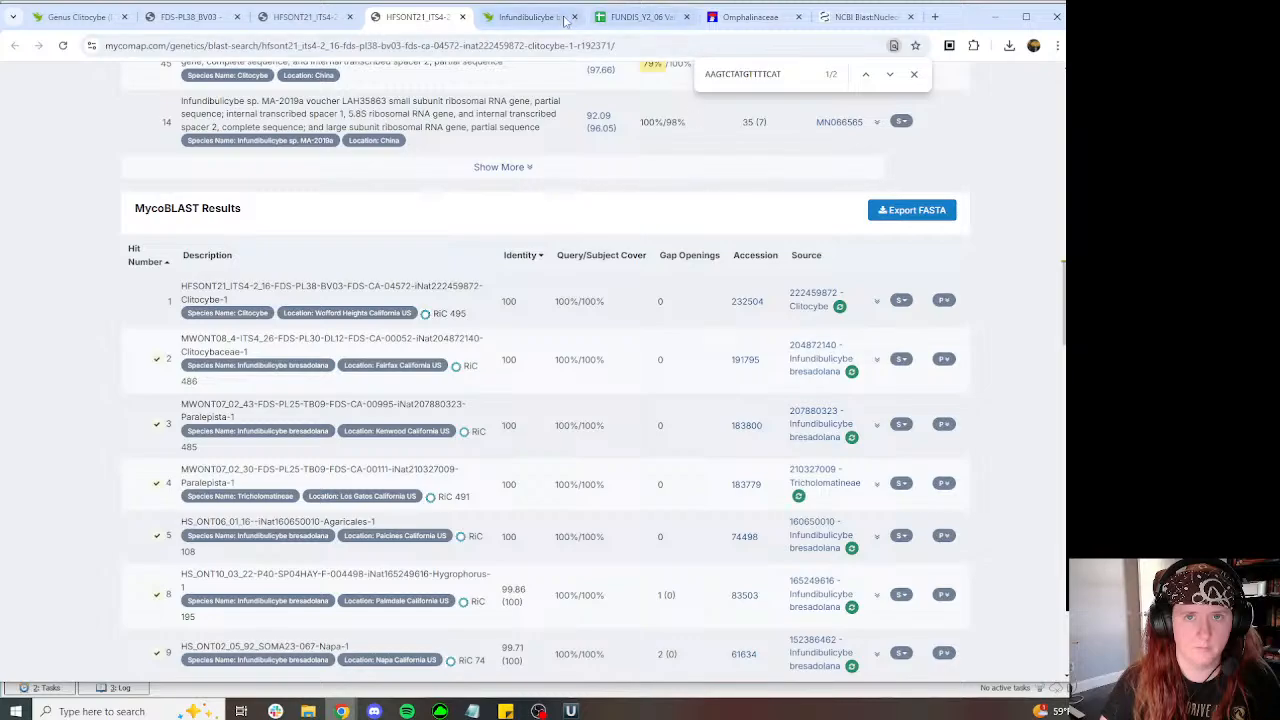
{"action": "middle_click", "coordinate": [820, 425]}
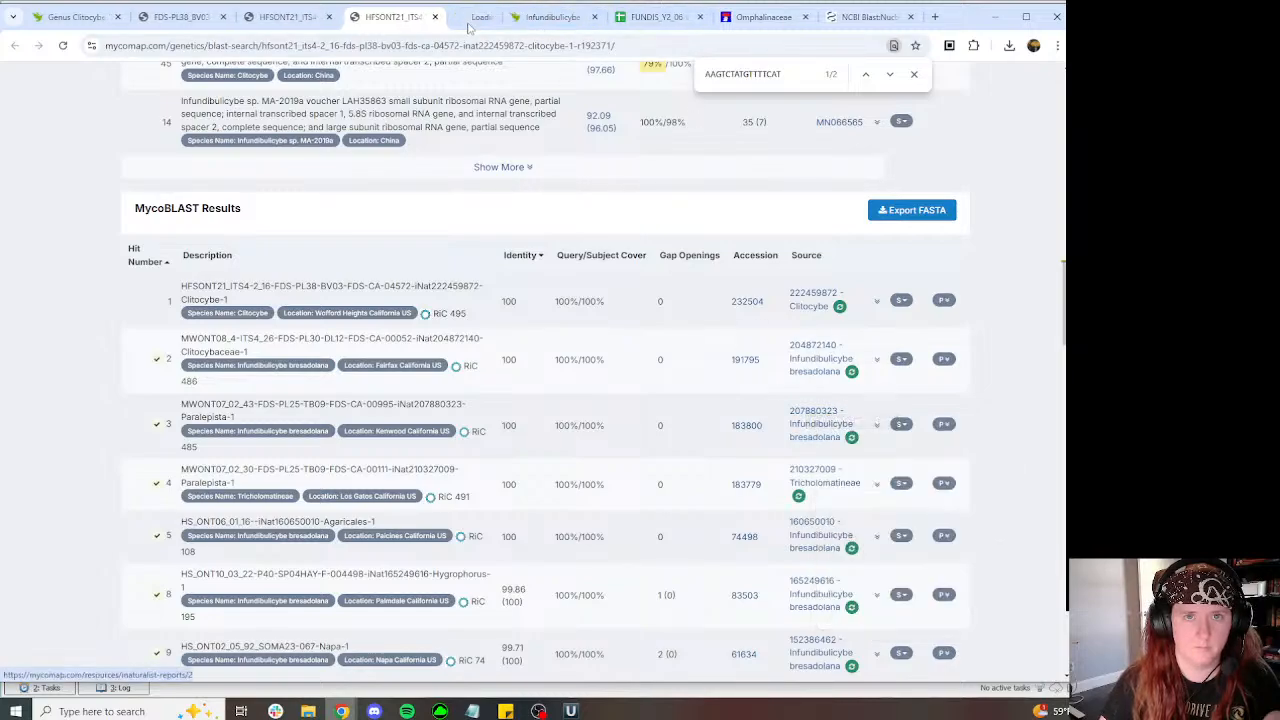
{"action": "left_click", "coordinate": [471, 17]}
{"action": "left_click", "coordinate": [565, 17]}
{"action": "left_click", "coordinate": [471, 17]}
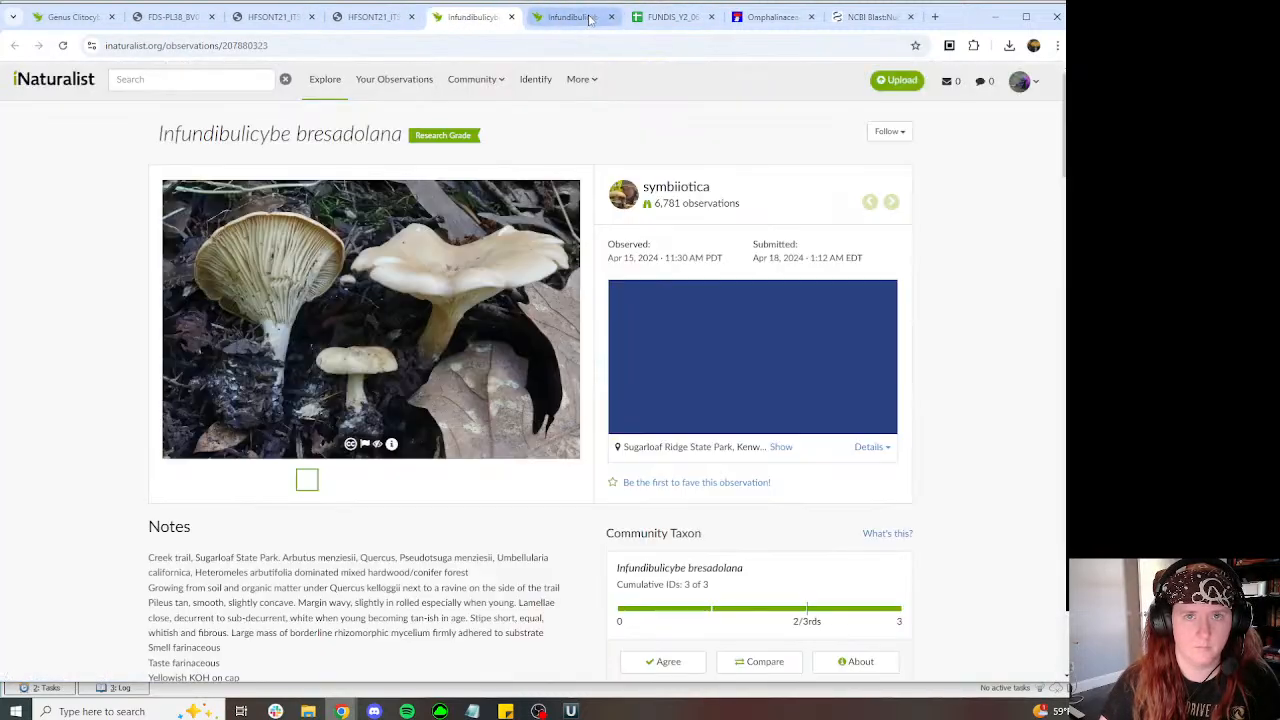
Step: Add the link to iNaturalist observation 204872140 after "Matches" in the identification comment
{"action": "left_click", "coordinate": [565, 17]}
{"action": "key", "text": "ctrl+l"}
{"action": "key", "text": "ctrl+c"}
{"action": "key", "text": "ctrl+1"}
{"action": "key", "text": "ctrl+v"}
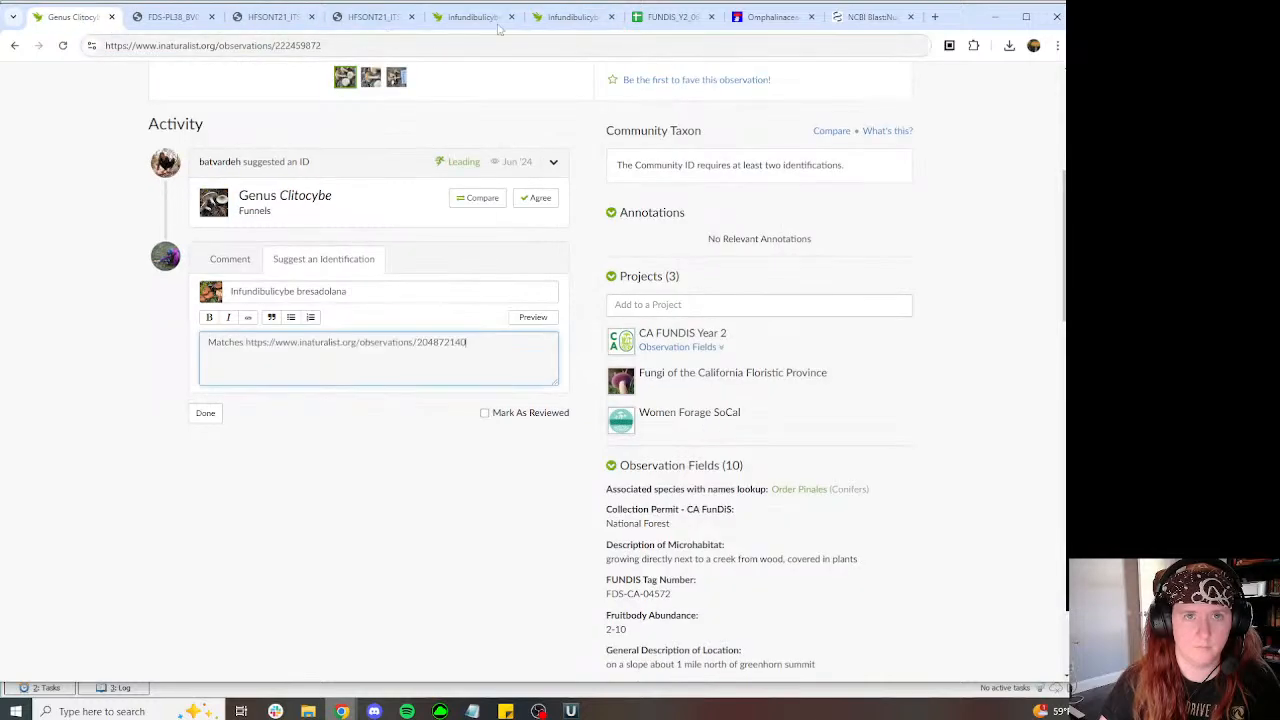
Step: Add the observation 207880323 link on a new comment line, followed by "and others, 4 bp off of the unite reference seqence for this species ("
{"action": "left_click", "coordinate": [490, 17]}
{"action": "key", "text": "ctrl+l"}
{"action": "key", "text": "ctrl+c"}
{"action": "key", "text": "ctrl+1"}
{"action": "key", "text": "Return"}
{"action": "key", "text": "ctrl+v"}
{"action": "type", "text": "nd of"}
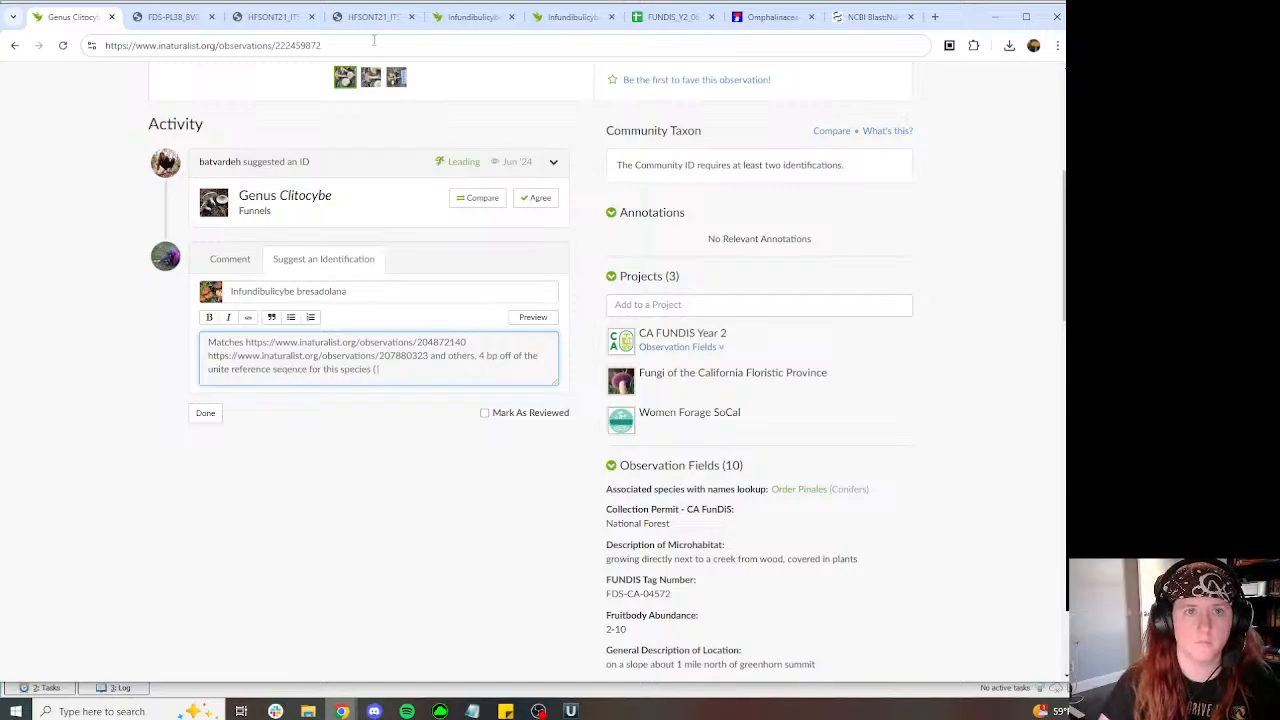
Step: Copy the accession JF907810 from the MycoMap BLAST results into the comment's parenthesis and delete the stray characters before it
{"action": "key", "text": "ctrl+4"}
{"action": "scroll", "coordinate": [665, 318], "scroll_direction": "up", "scroll_amount": 6}
{"action": "scroll", "coordinate": [845, 335], "scroll_direction": "down", "scroll_amount": 5}
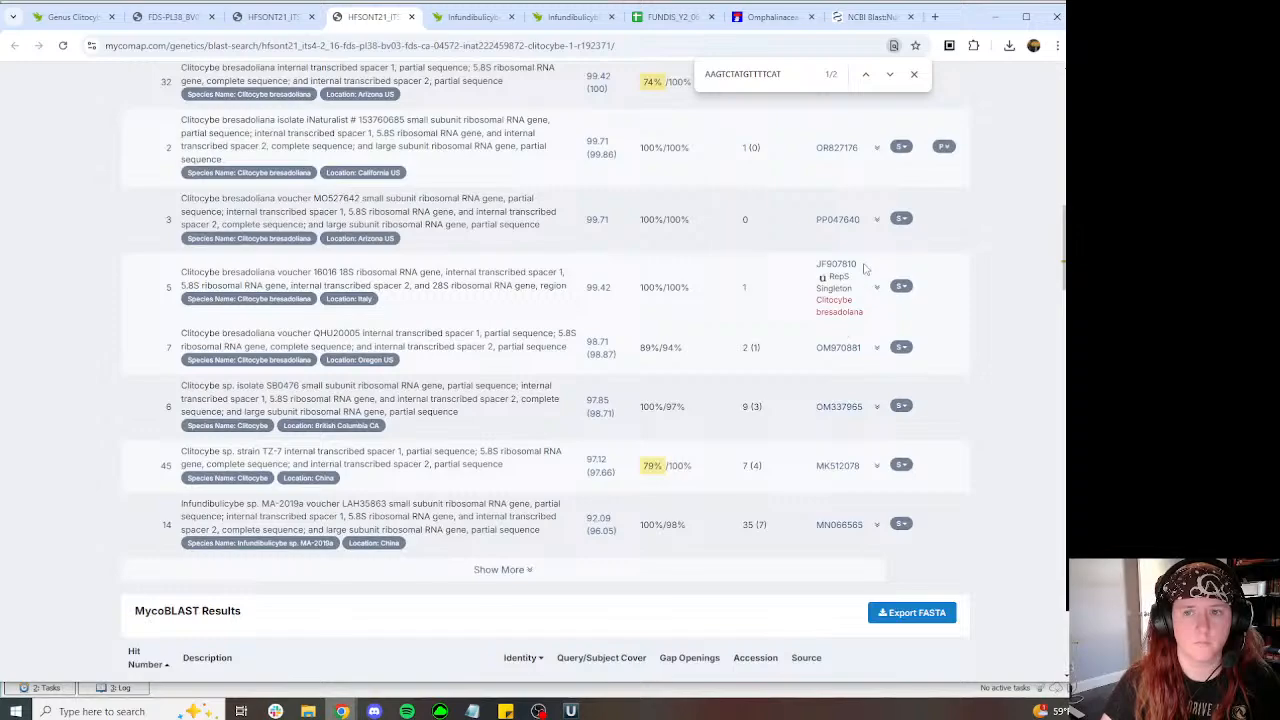
{"action": "mouse_move", "coordinate": [866, 268]}
{"action": "left_mouse_down"}
{"action": "mouse_move", "coordinate": [822, 265]}
{"action": "mouse_move", "coordinate": [830, 305]}
{"action": "mouse_move", "coordinate": [791, 263]}
{"action": "mouse_move", "coordinate": [860, 263]}
{"action": "left_mouse_up"}
{"action": "key", "text": "ctrl+1"}
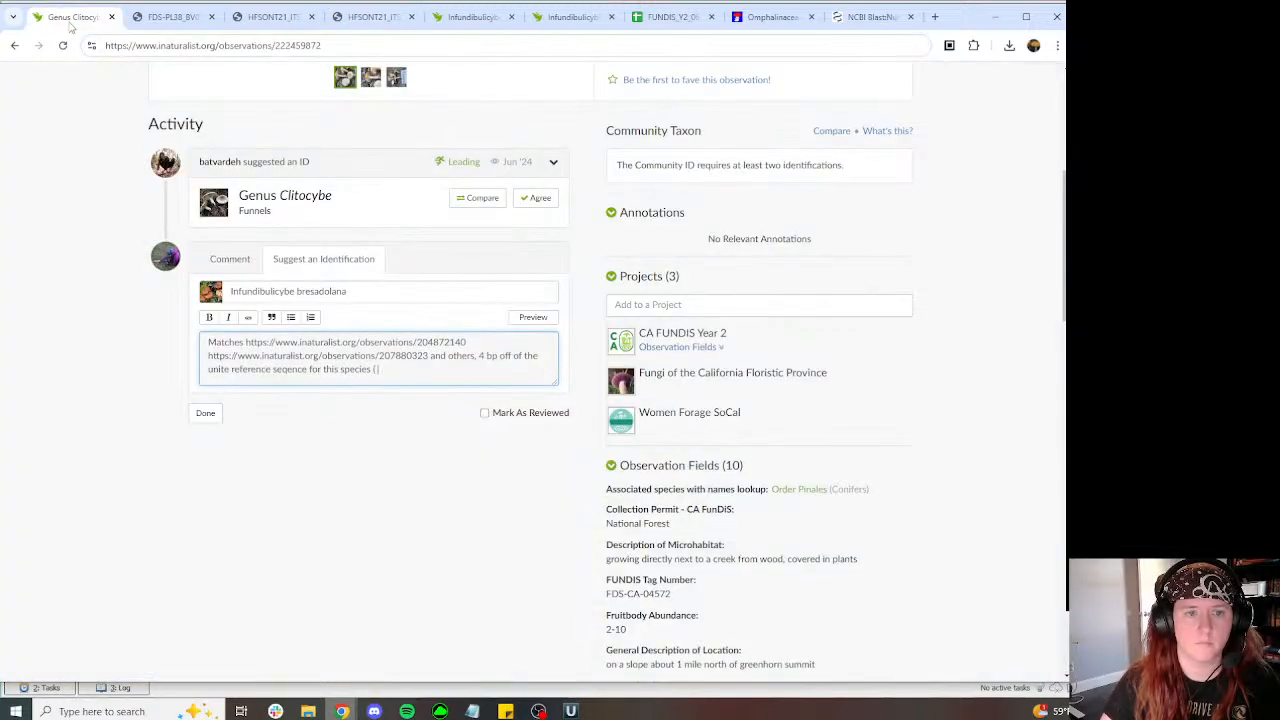
{"action": "key", "text": "ctrl+v"}
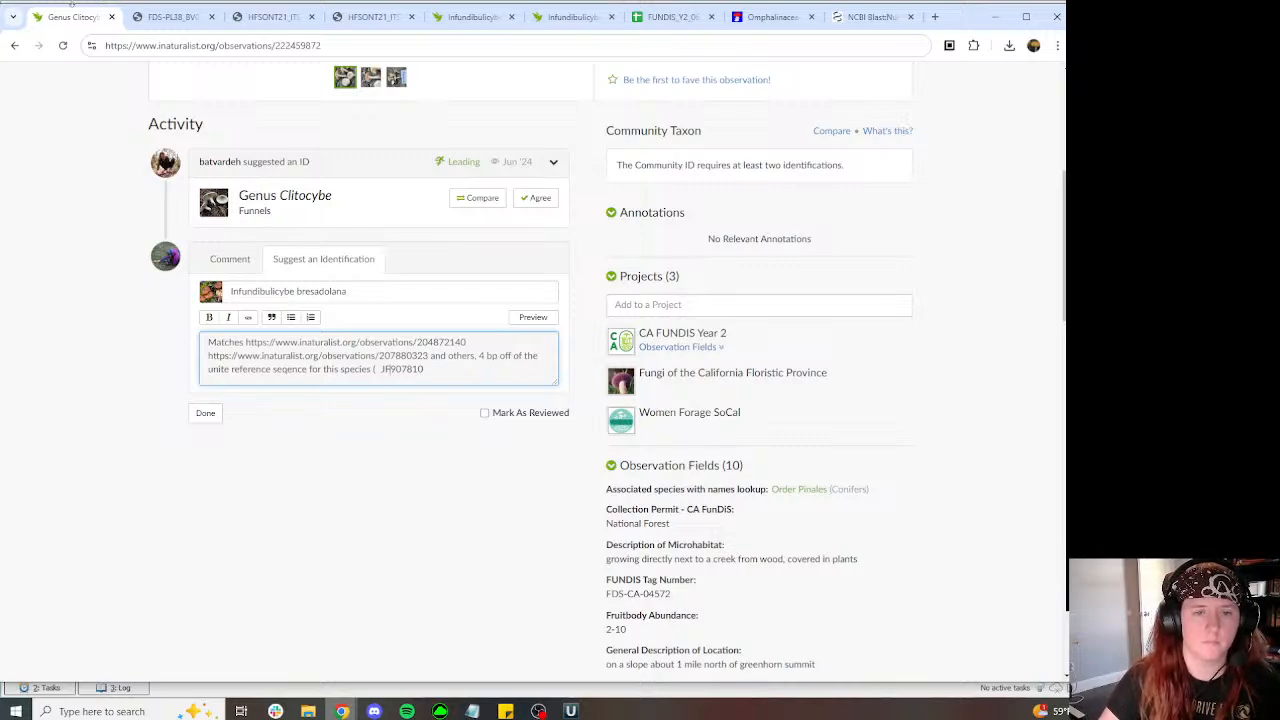
{"action": "key", "text": "ctrl+Left"}
{"action": "key", "text": "BackSpace"}
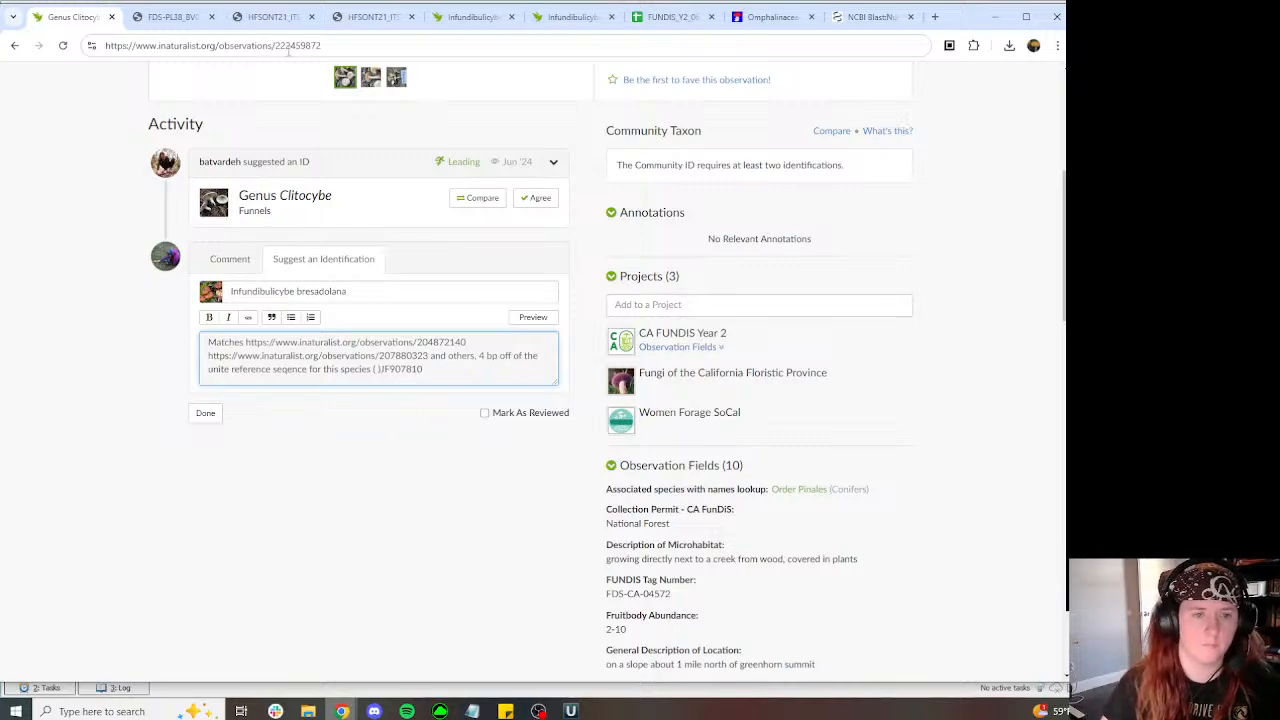
{"action": "key", "text": "BackSpace"}
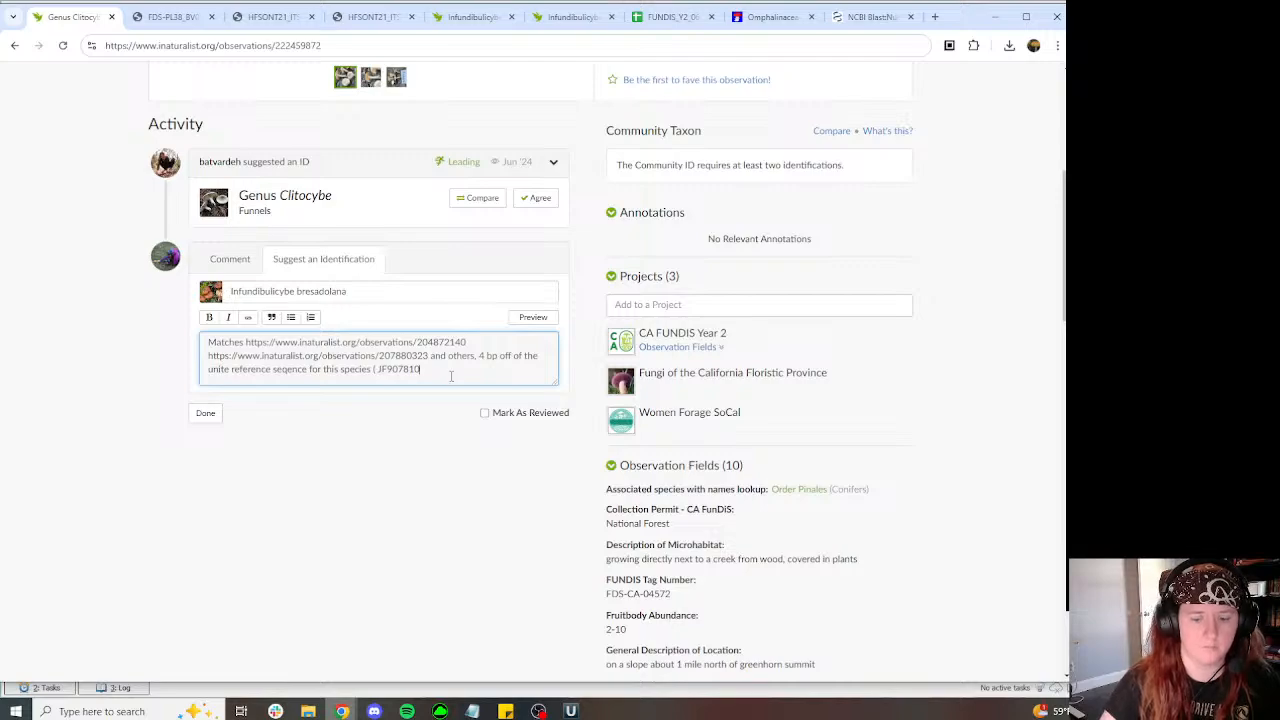
Step: Close the JF907810 parenthesis and add "There isn't a huge amount of genbank reference data for this but it seems to be the best name."
{"action": "key", "text": "Return"}
{"action": "key", "text": "Return"}
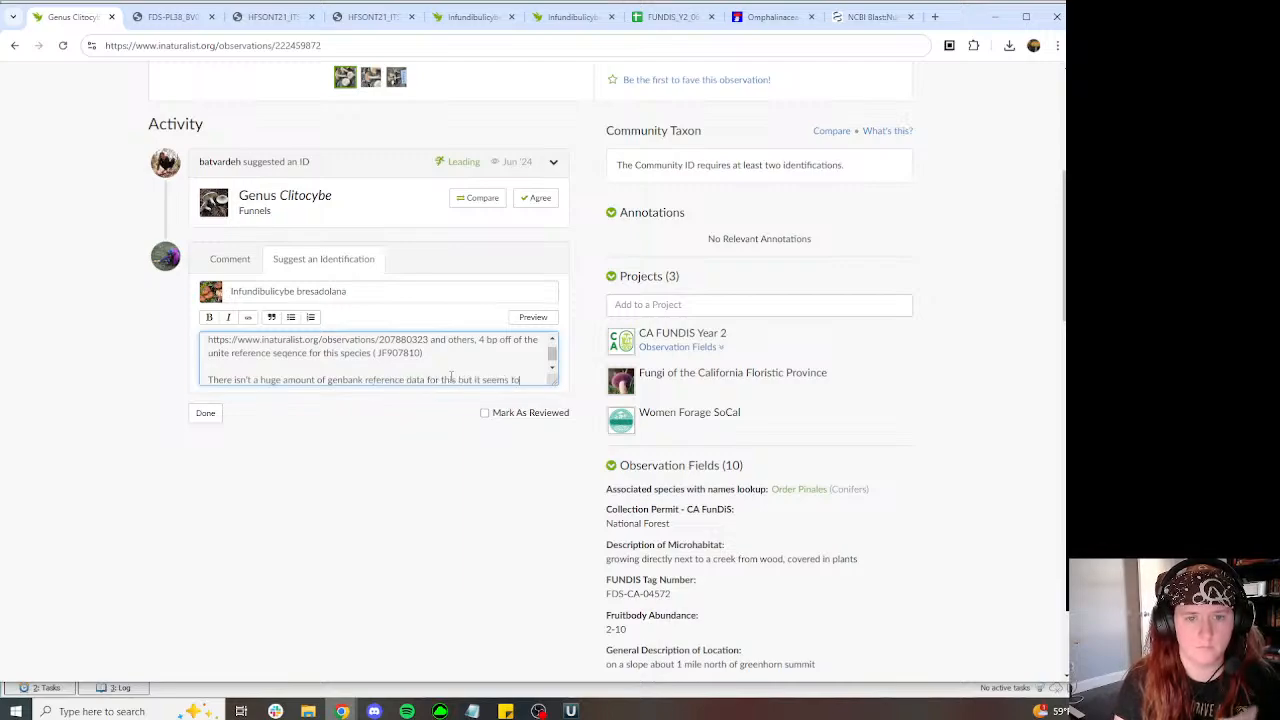
{"action": "type", "text": "be the best name"}
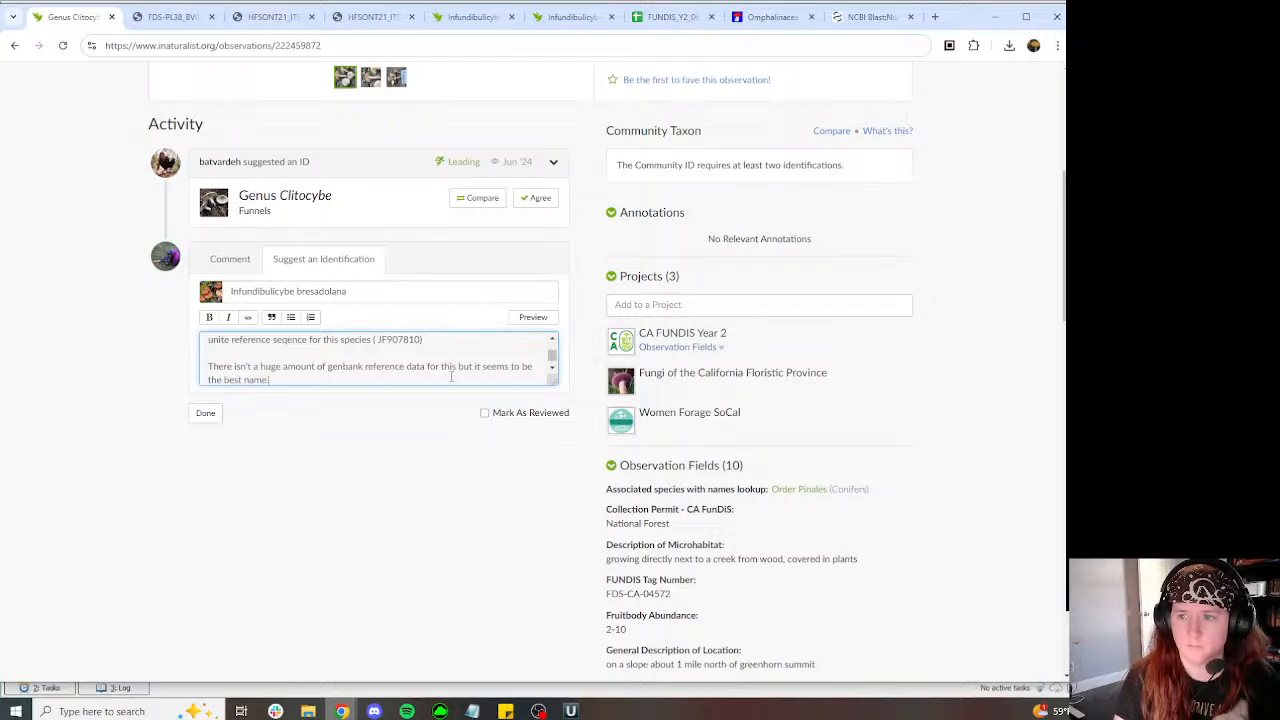
{"action": "type", "text": "."}
Step: End the comment with the line "DNA - ITS - Nanopore" and submit the Infundibulicybe bresadolana identification
{"action": "key", "text": "Return"}
{"action": "key", "text": "Return"}
{"action": "type", "text": "DNA - ITS - Nanopore"}
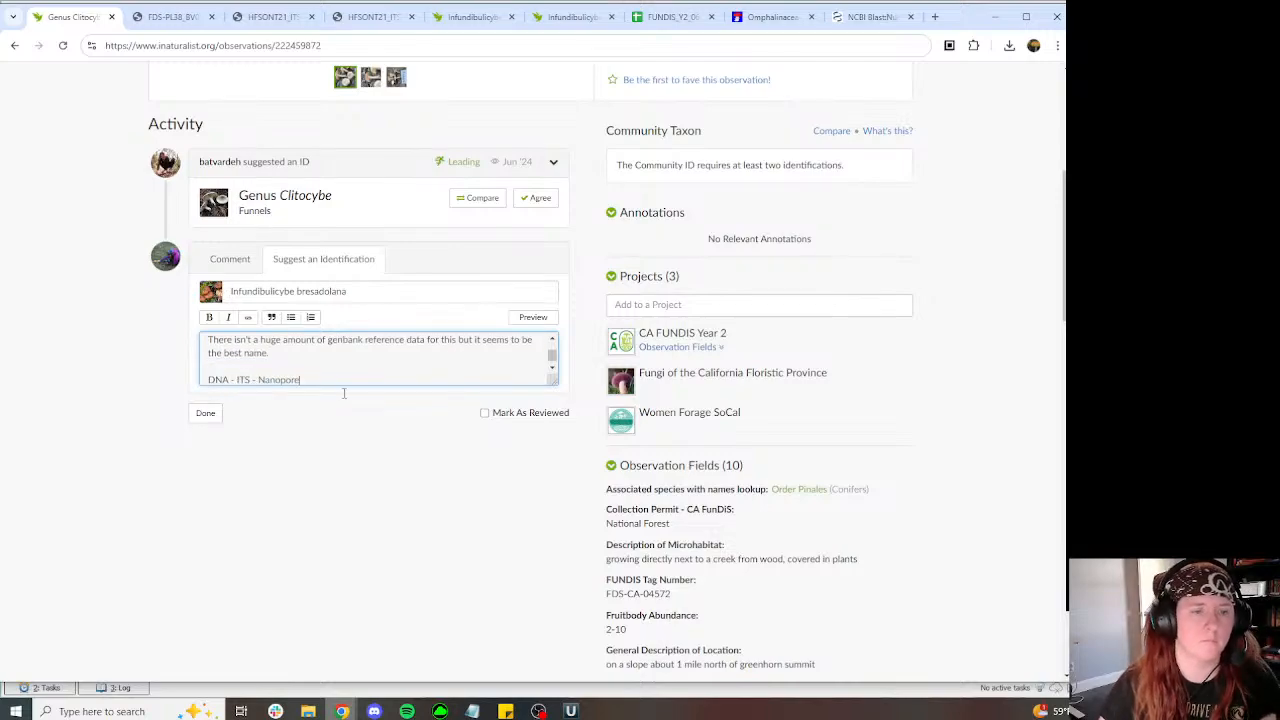
{"action": "left_click", "coordinate": [204, 412]}
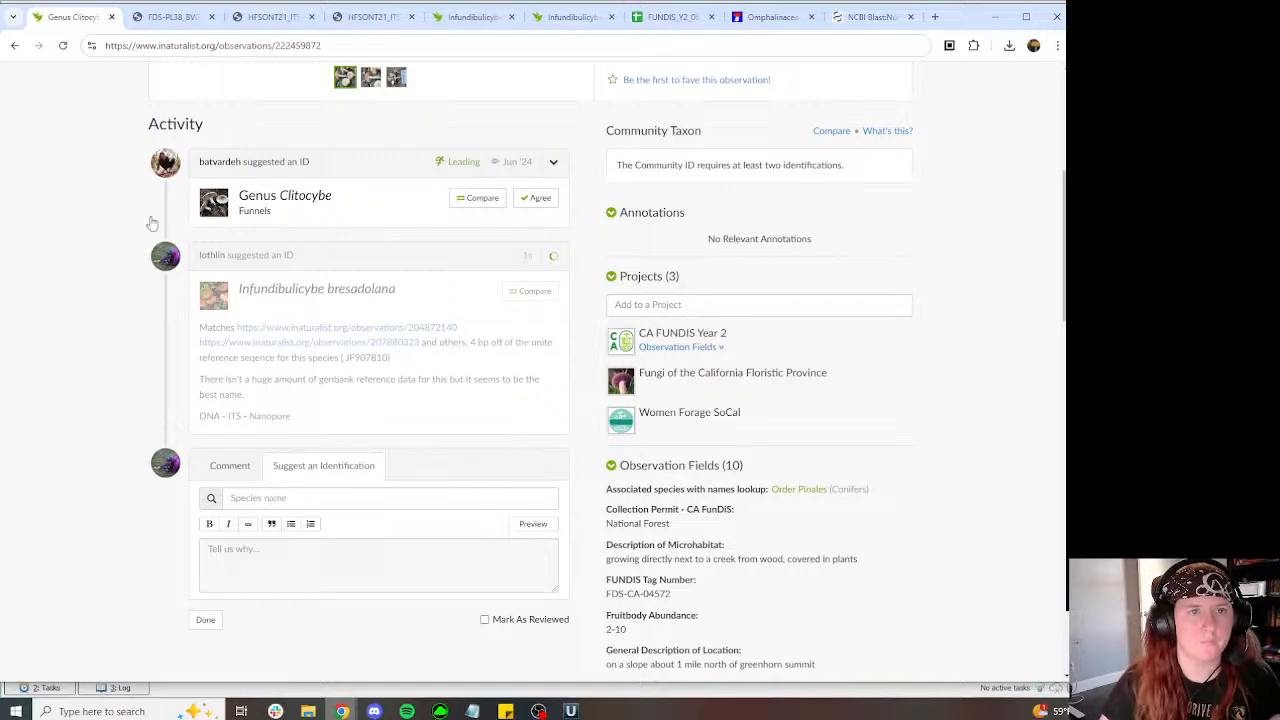
Step: Switch to UGENE and trim the clipboard_2332 alignment by removing columns 697 to 760 from both sequences
{"action": "left_click", "coordinate": [206, 24]}
{"action": "left_click", "coordinate": [272, 17]}
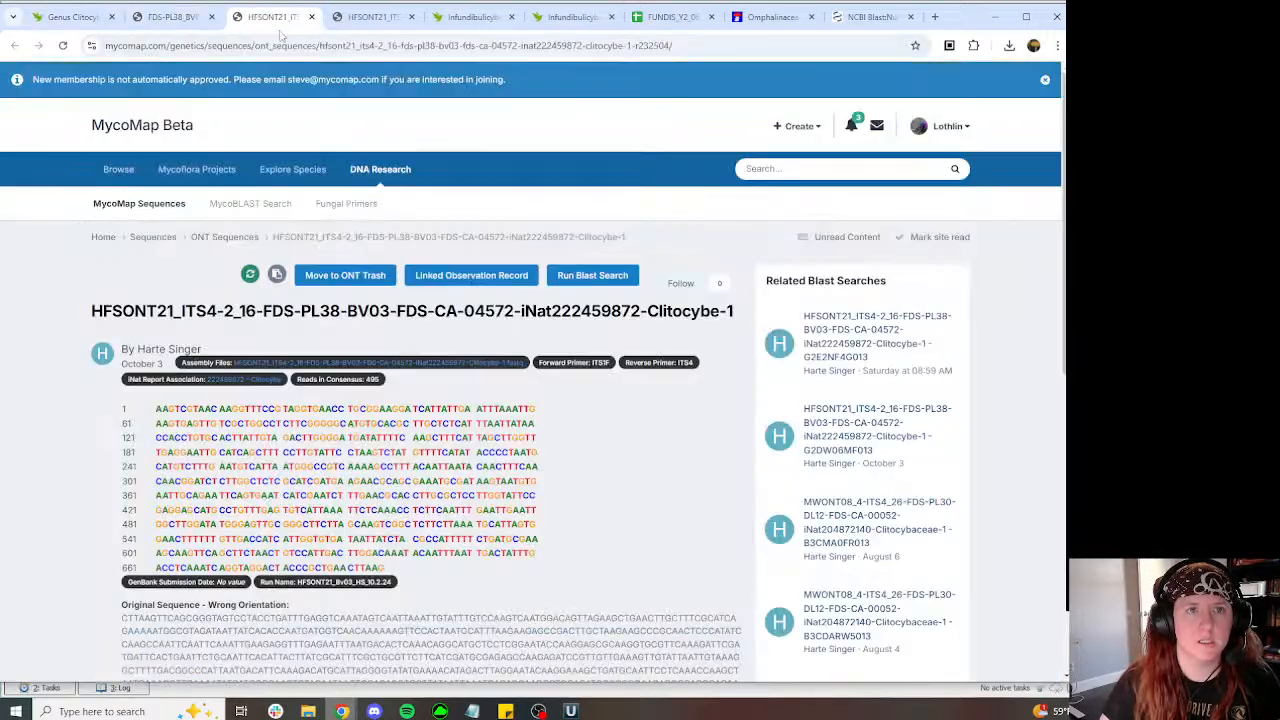
{"action": "scroll", "coordinate": [293, 380], "scroll_direction": "down", "scroll_amount": 5}
{"action": "key", "text": "alt+Tab"}
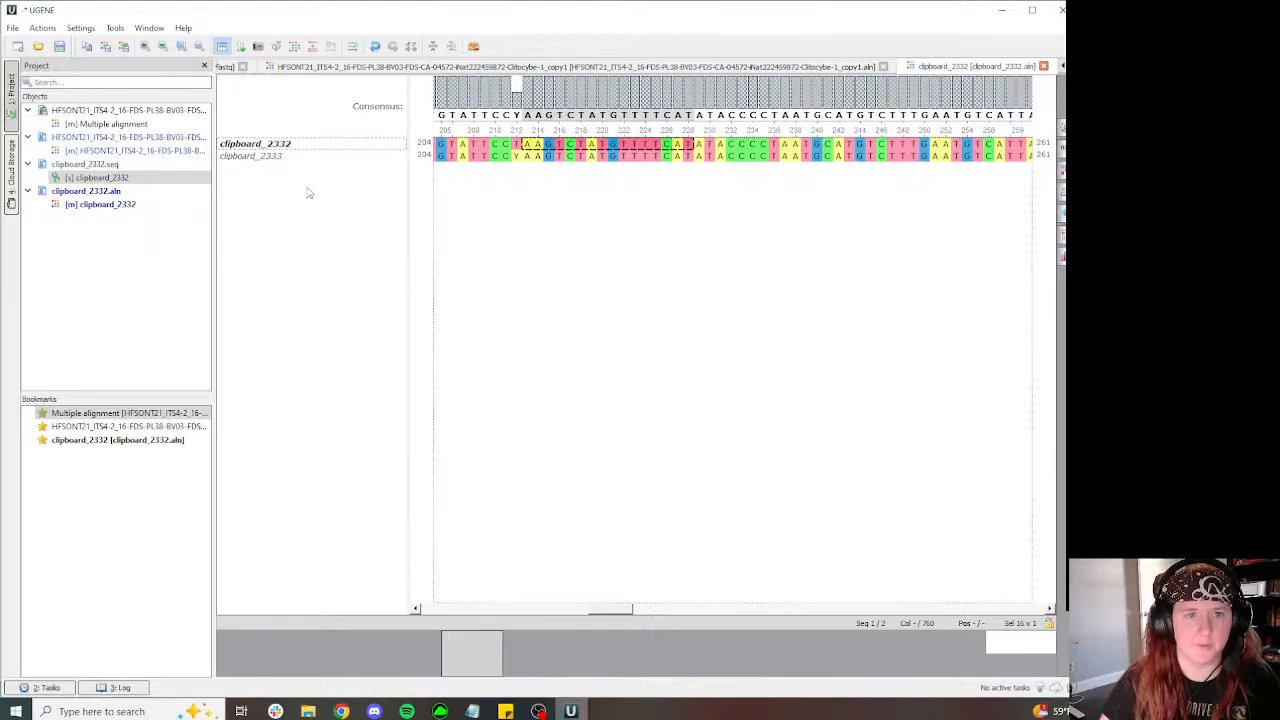
{"action": "left_click_drag", "start_coordinate": [974, 640], "coordinate": [1008, 666]}
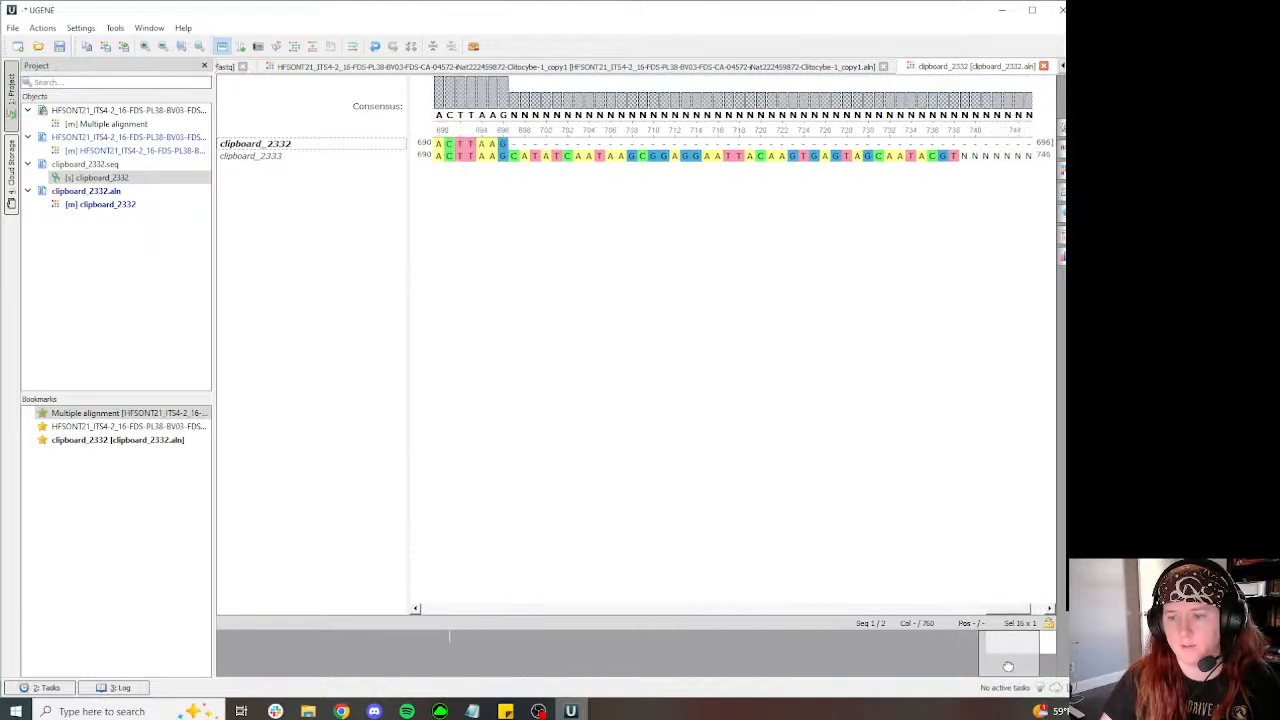
{"action": "left_click", "coordinate": [513, 105]}
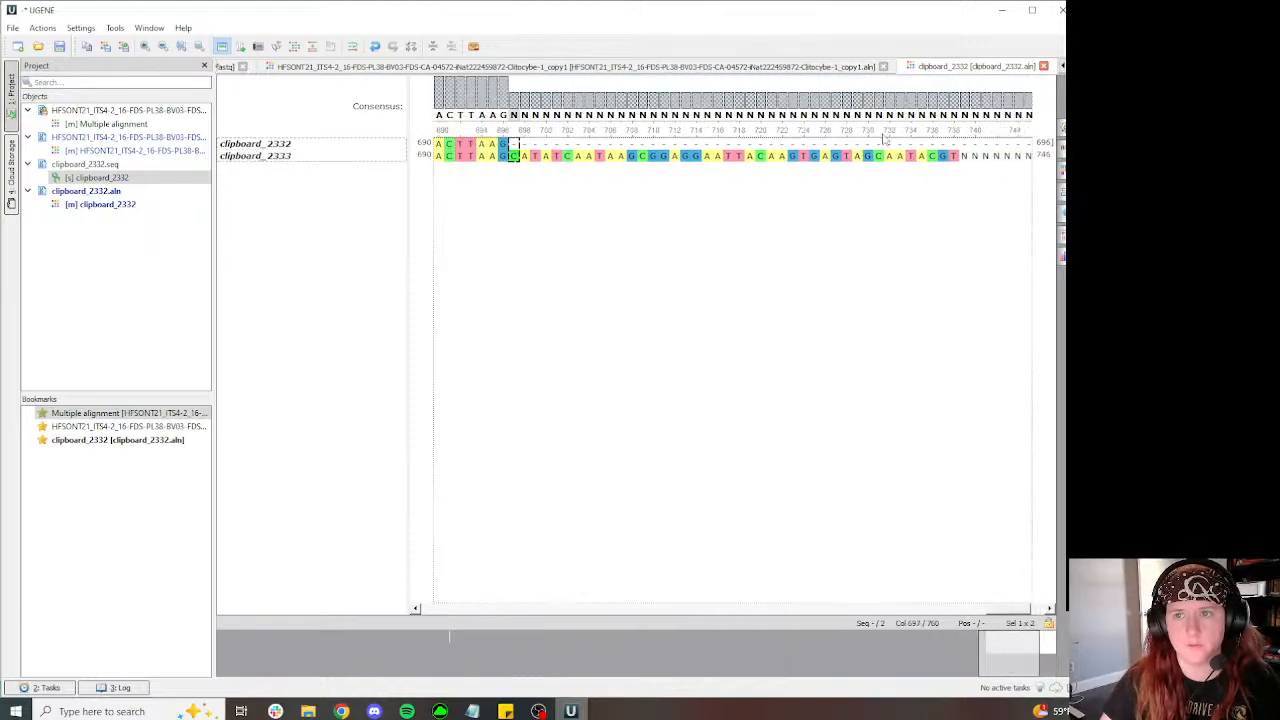
{"action": "scroll", "coordinate": [920, 303], "scroll_direction": "right", "scroll_amount": 4}
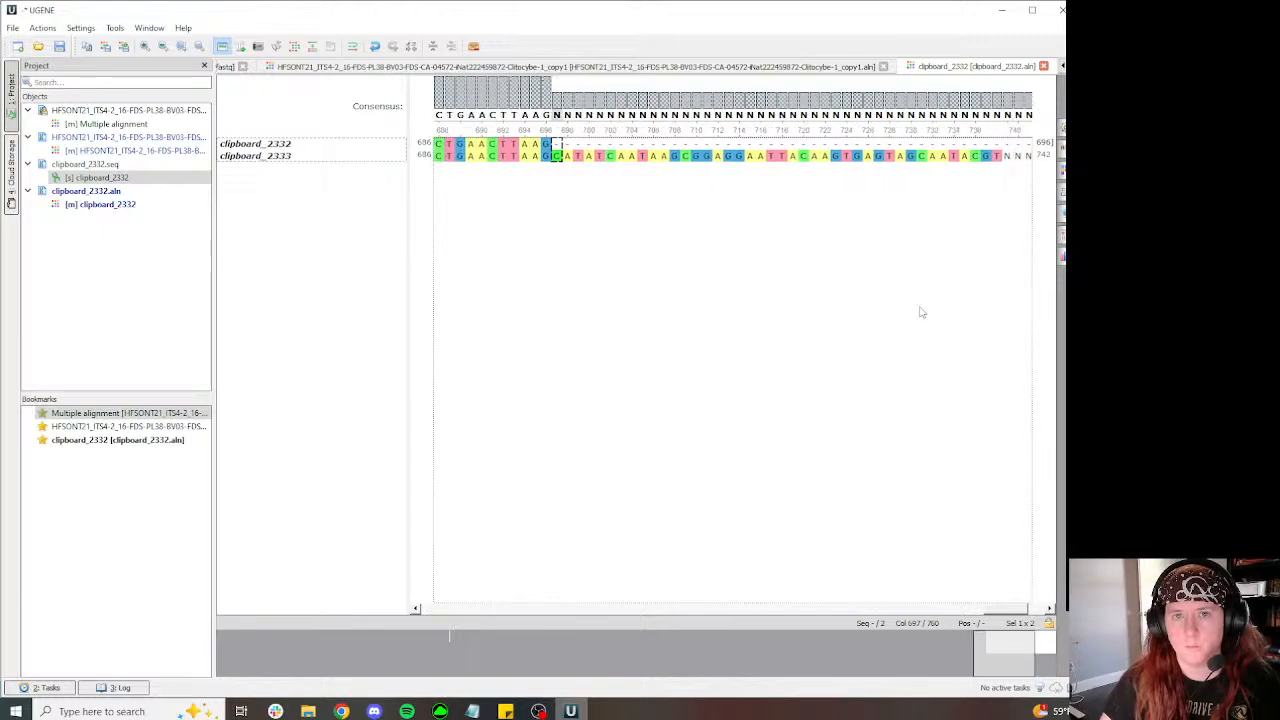
{"action": "scroll", "coordinate": [909, 286], "scroll_direction": "right", "scroll_amount": 1}
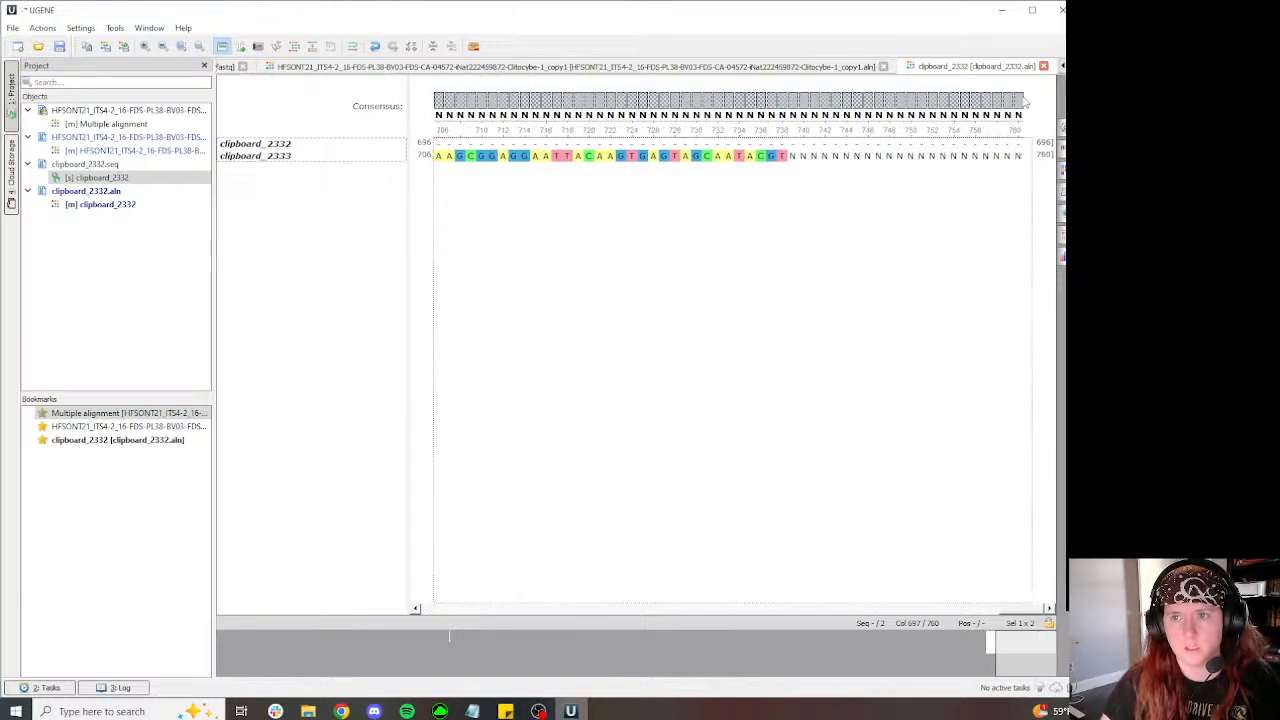
Step: Copy the trimmed sequence from the alignment and open the Clitocybe ONT sequence record in MycoMap for editing
{"action": "right_click", "coordinate": [299, 151]}
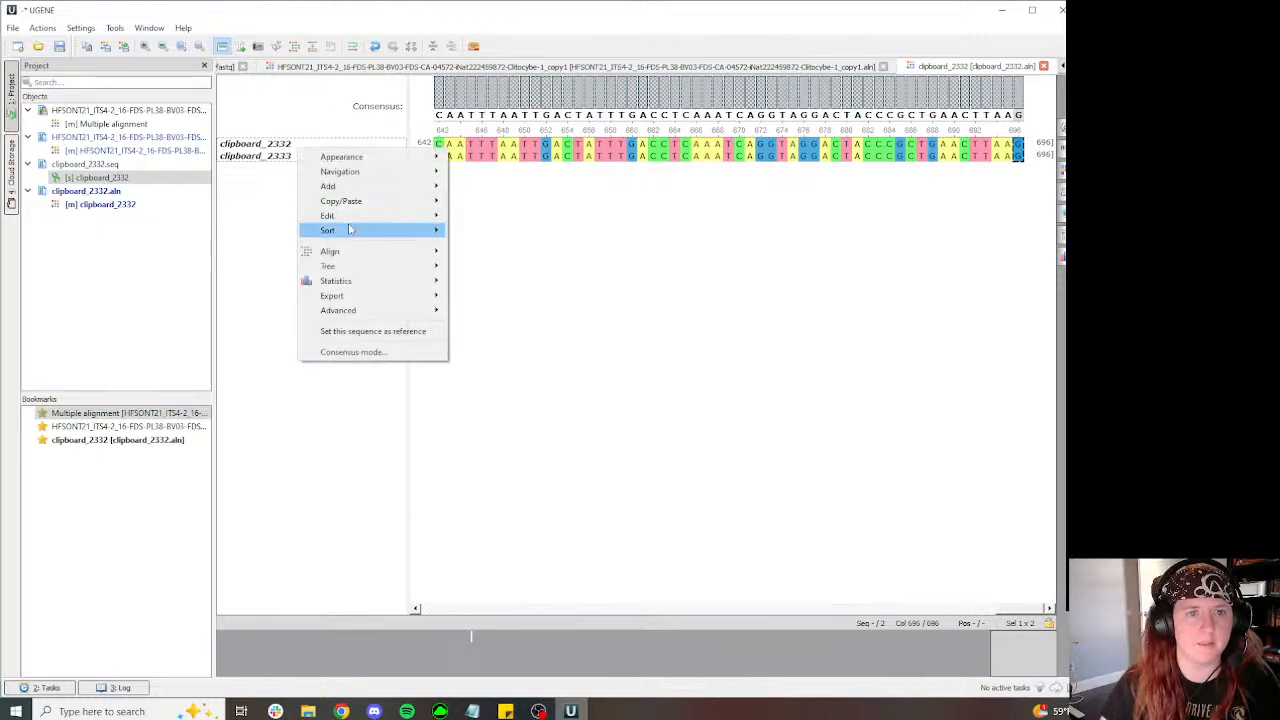
{"action": "left_click", "coordinate": [490, 232]}
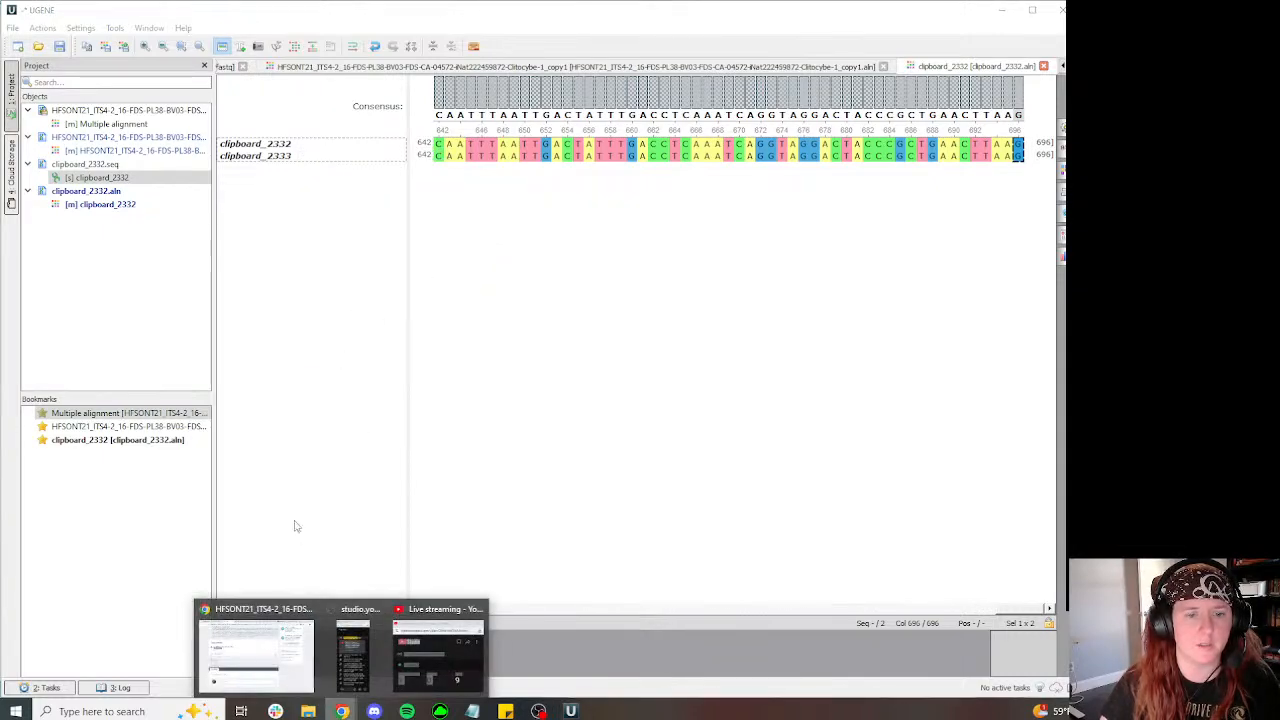
{"action": "left_click", "coordinate": [255, 655]}
{"action": "scroll", "coordinate": [186, 430], "scroll_direction": "down", "scroll_amount": 1}
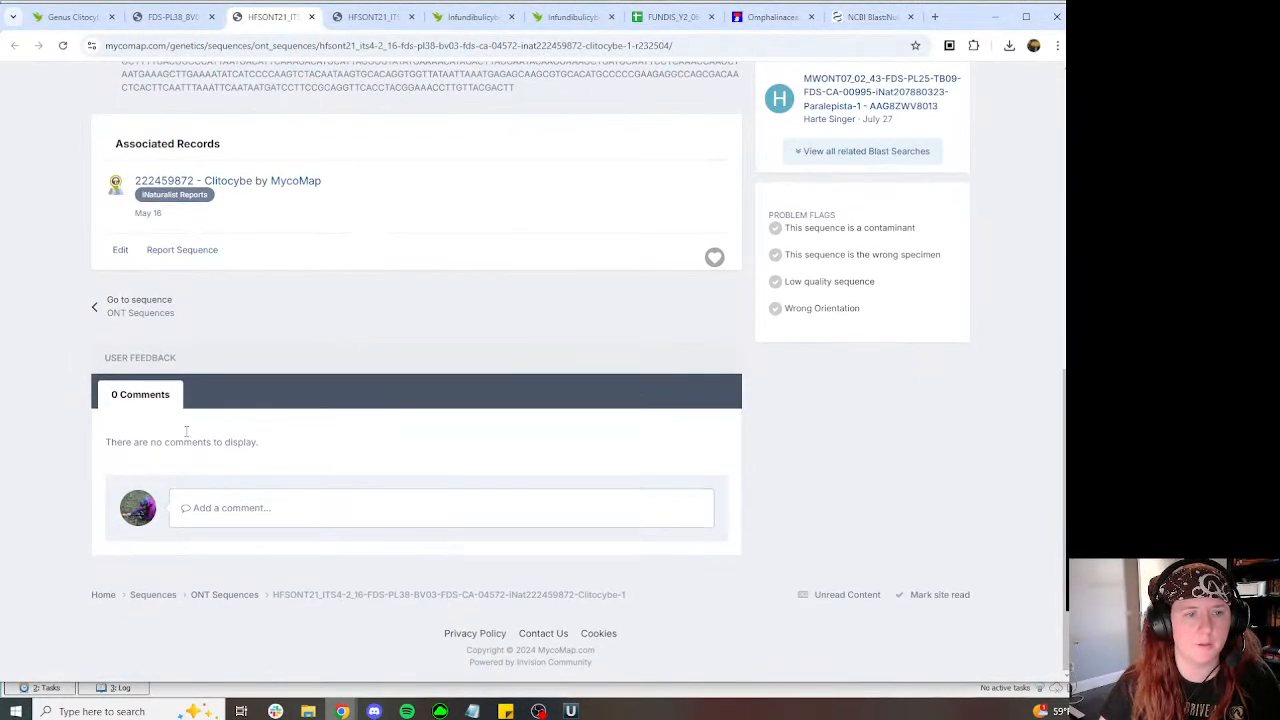
{"action": "left_click", "coordinate": [120, 250]}
{"action": "scroll", "coordinate": [362, 416], "scroll_direction": "down", "scroll_amount": 4}
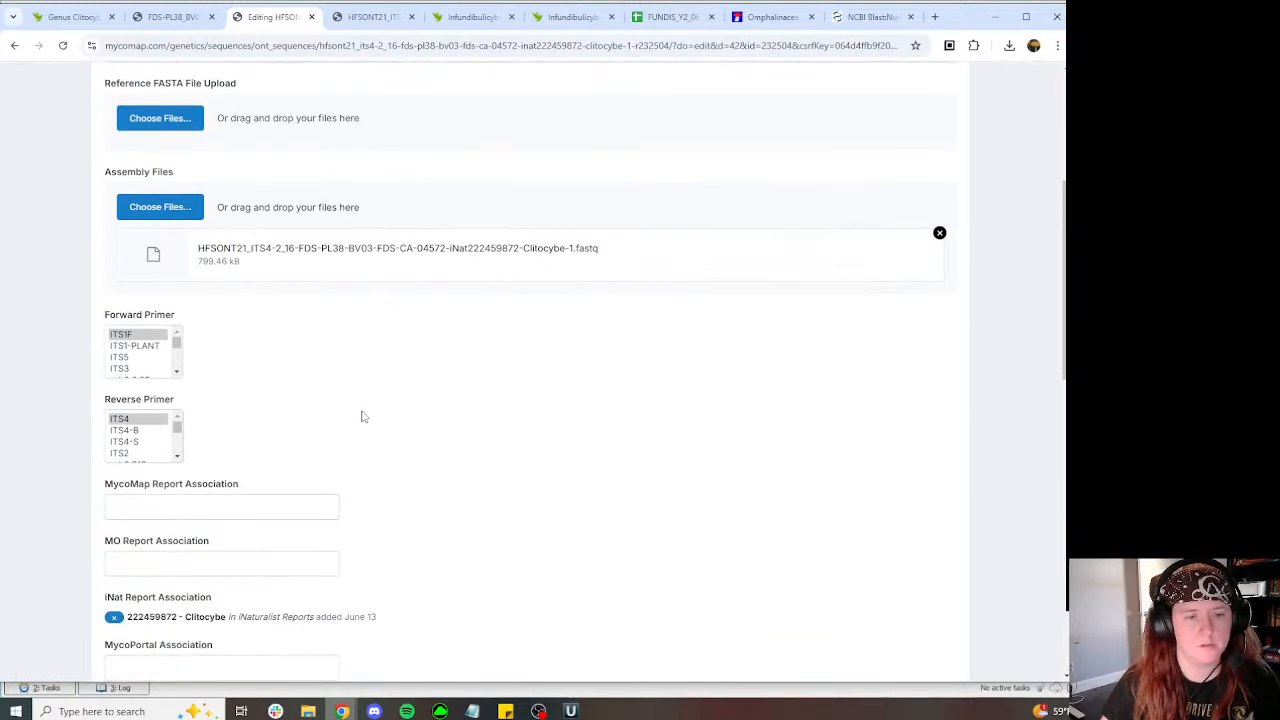
Step: Paste the trimmed sequence from UGENE into the record's Notes field
{"action": "scroll", "coordinate": [363, 416], "scroll_direction": "down", "scroll_amount": 4}
{"action": "left_click", "coordinate": [351, 490]}
{"action": "key", "text": "ctrl+a"}
{"action": "key", "text": "ctrl+c"}
{"action": "scroll", "coordinate": [408, 528], "scroll_direction": "down", "scroll_amount": 2}
{"action": "left_click", "coordinate": [314, 451]}
{"action": "key", "text": "ctrl+v"}
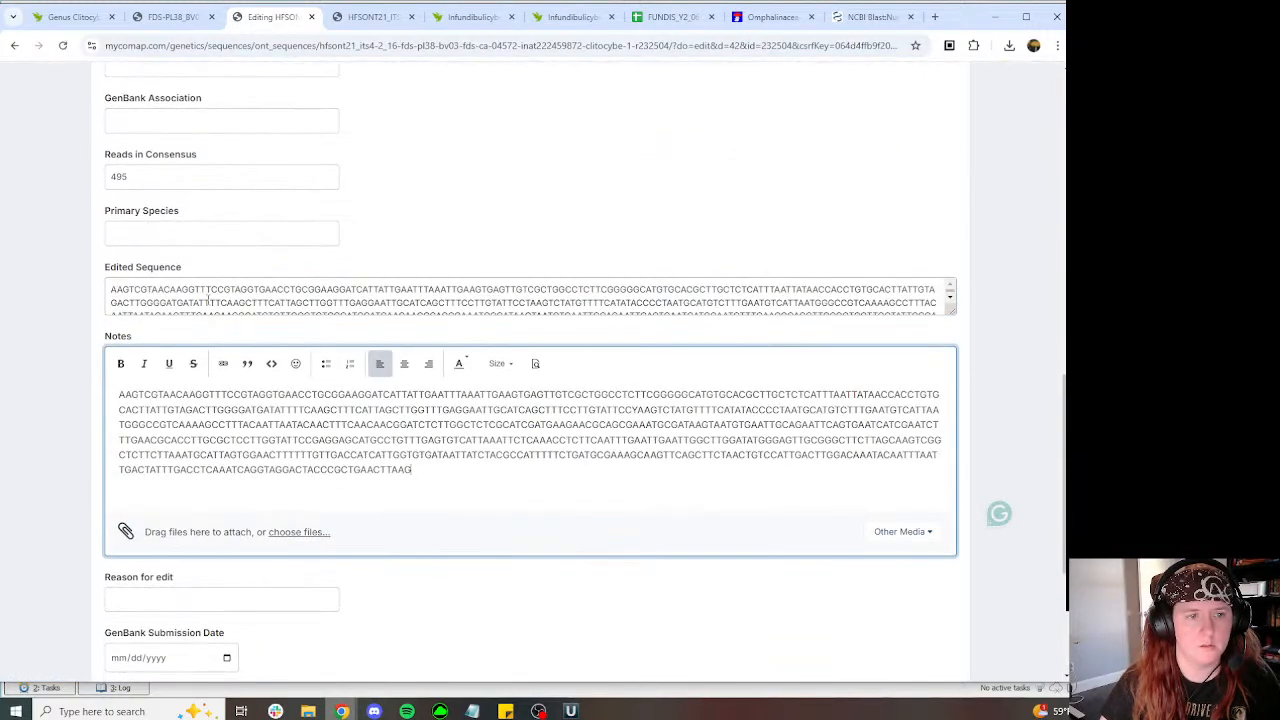
Step: Copy the full Edited Sequence content into the Original Sequence - Pre-manual Edit field
{"action": "left_click", "coordinate": [208, 297]}
{"action": "key", "text": "ctrl+a"}
{"action": "scroll", "coordinate": [400, 300], "scroll_direction": "down", "scroll_amount": 3}
{"action": "left_click", "coordinate": [382, 462]}
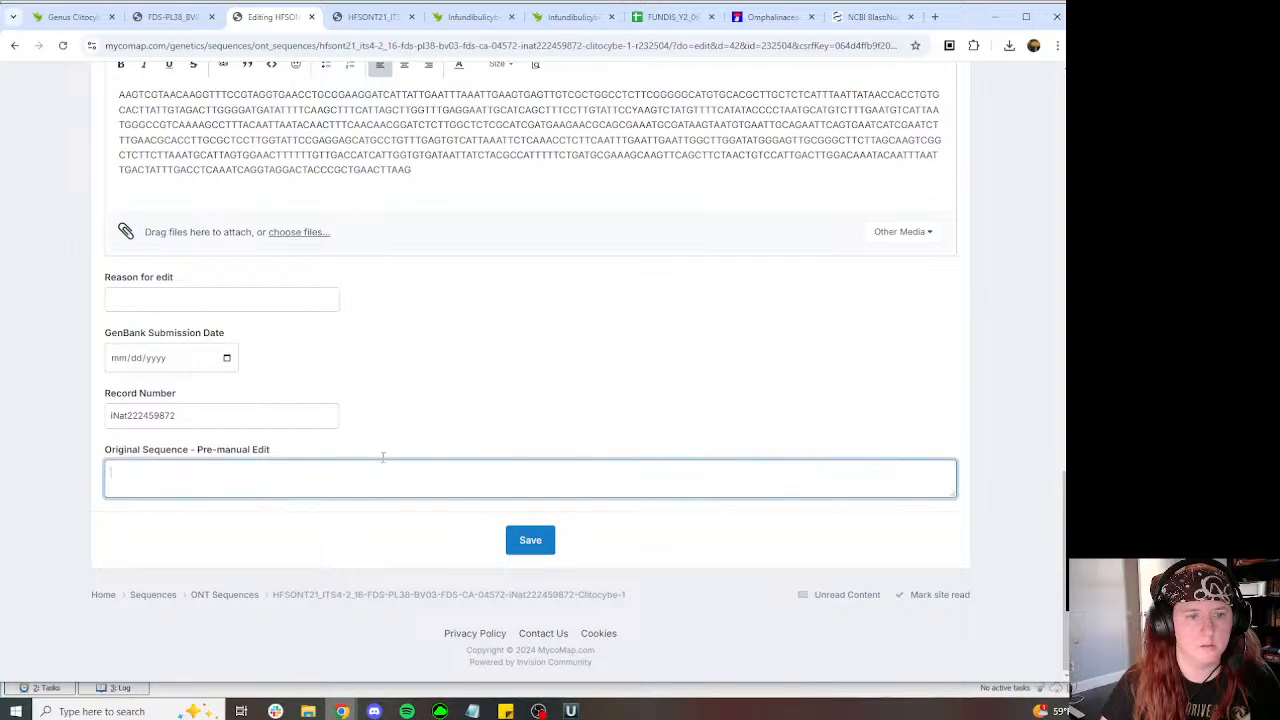
{"action": "key", "text": "ctrl+v"}
Step: Replace the Edited Sequence content with the sequence held in Notes, and clear the Notes field
{"action": "scroll", "coordinate": [383, 456], "scroll_direction": "up", "scroll_amount": 2}
{"action": "left_click", "coordinate": [345, 342]}
{"action": "key", "text": "ctrl+a"}
{"action": "key", "text": "ctrl+c"}
{"action": "left_click", "coordinate": [341, 192]}
{"action": "key", "text": "ctrl+a"}
{"action": "key", "text": "ctrl+v"}
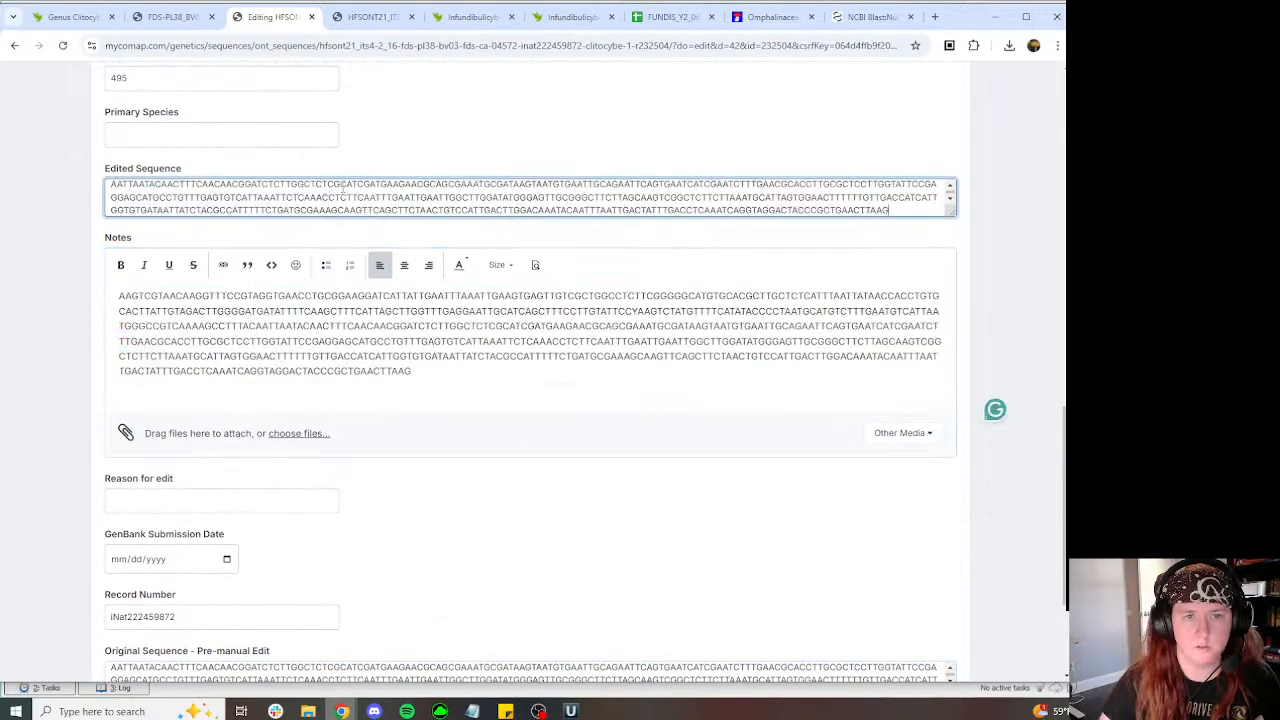
{"action": "left_click", "coordinate": [390, 348]}
{"action": "key", "text": "ctrl+a"}
{"action": "key", "text": "BackSpace"}
Step: Set the Primary Species to Infundibulicybe and save the sequence record
{"action": "left_click", "coordinate": [238, 145]}
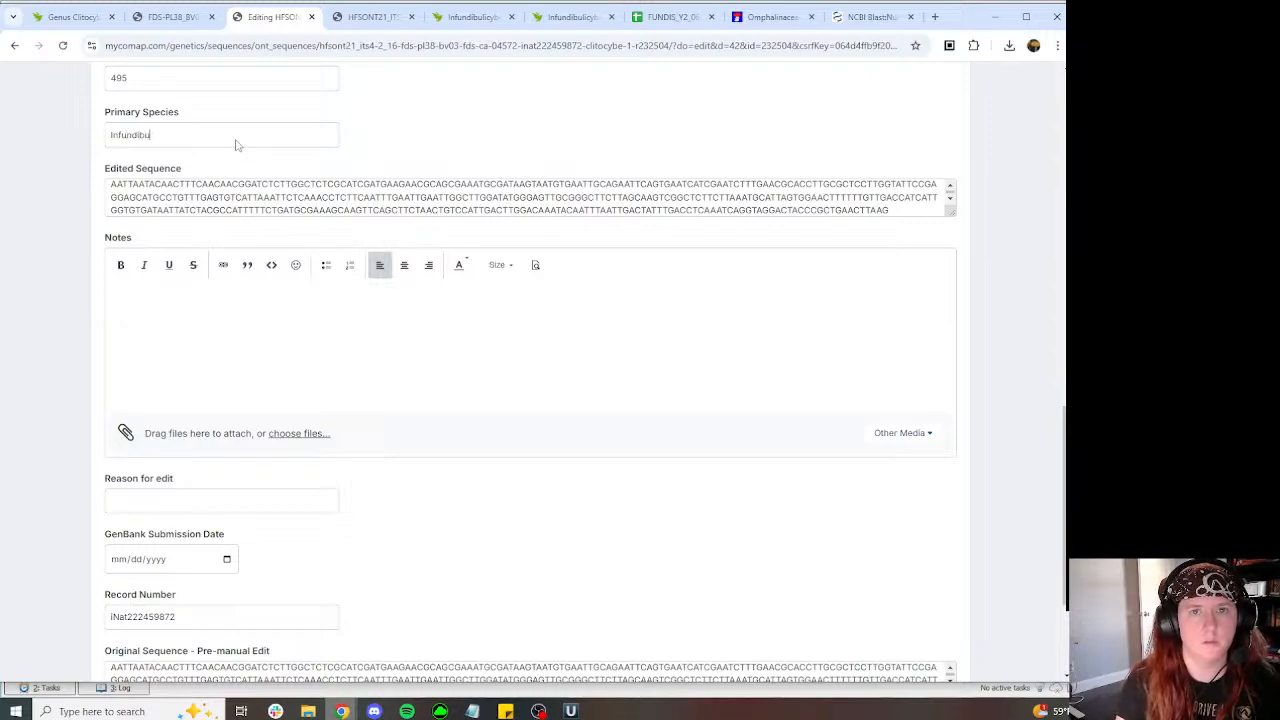
{"action": "left_click", "coordinate": [420, 108]}
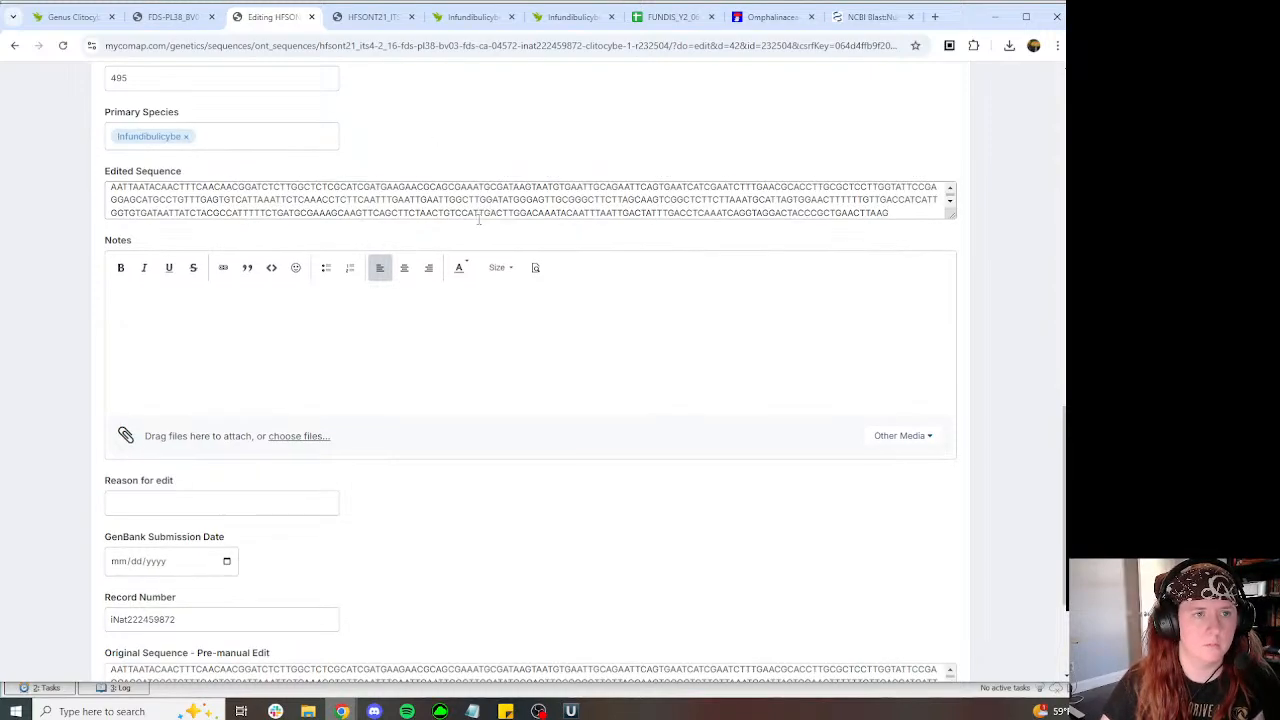
{"action": "scroll", "coordinate": [580, 580], "scroll_direction": "down", "scroll_amount": 2}
{"action": "left_click", "coordinate": [535, 550]}
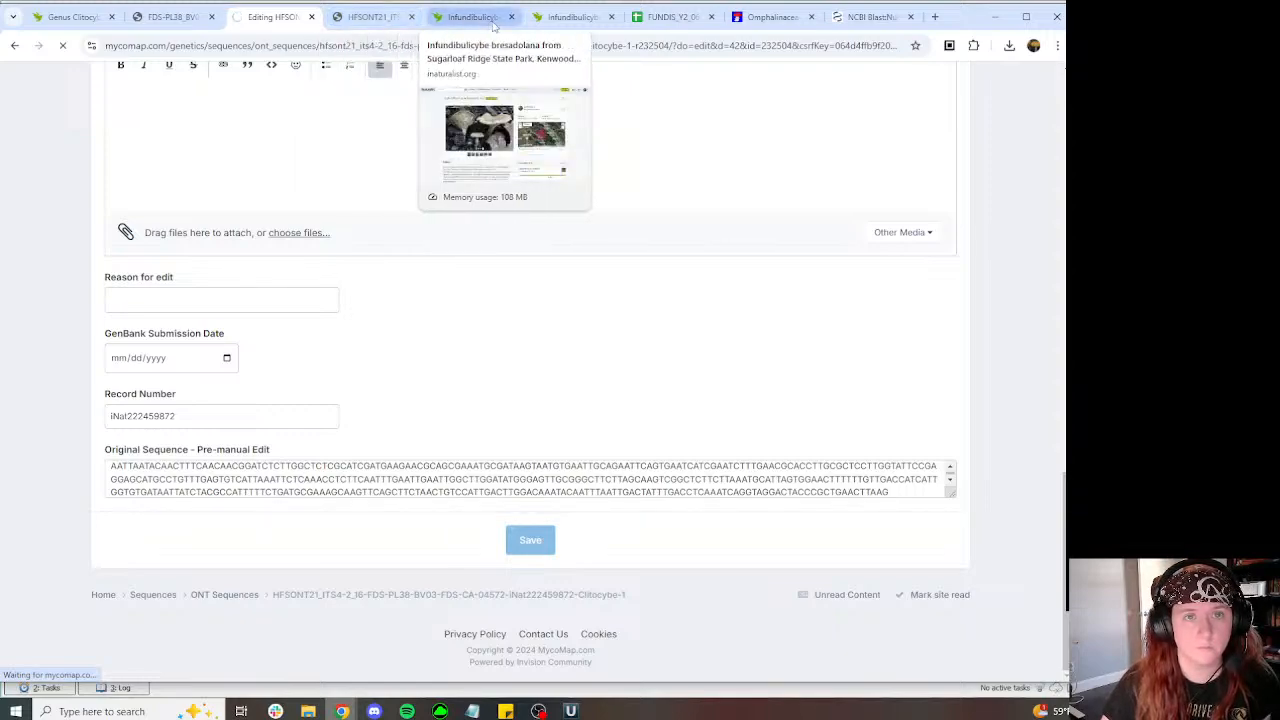
Step: Run a new BLAST search from the saved Clitocybe sequence record
{"action": "left_click", "coordinate": [372, 17]}
{"action": "left_click", "coordinate": [280, 20]}
{"action": "left_click", "coordinate": [598, 272]}
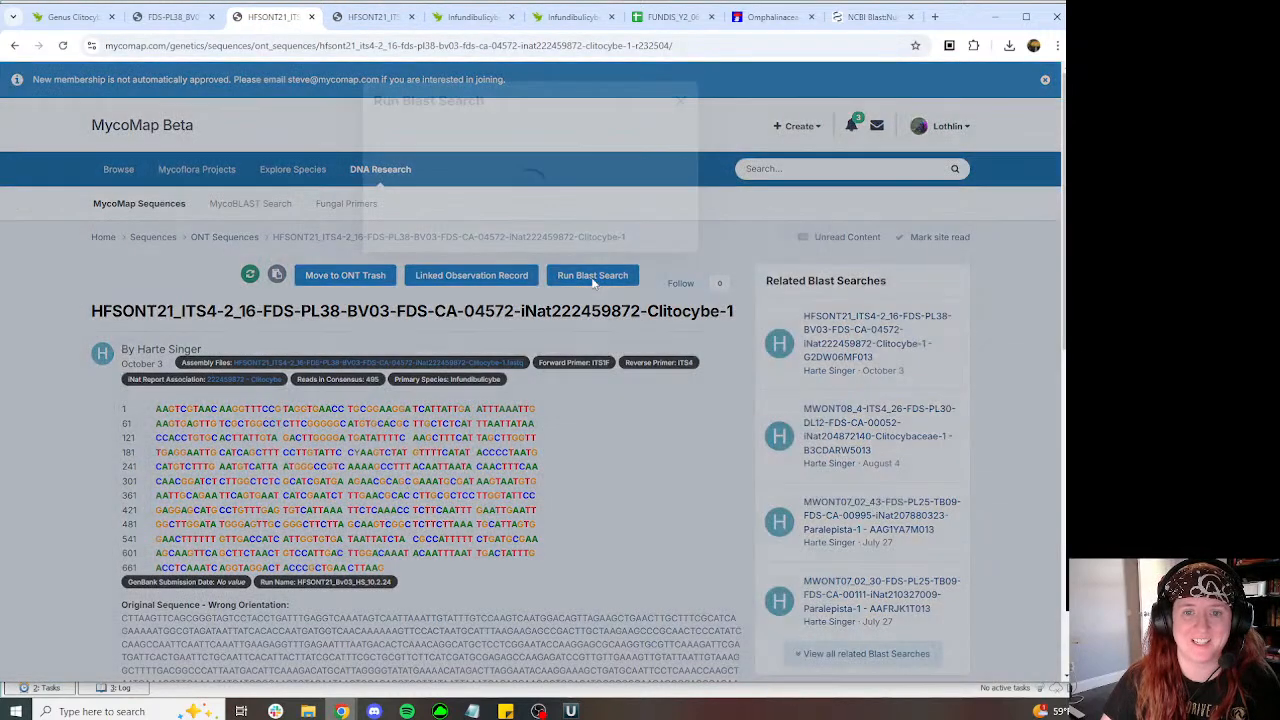
{"action": "left_click", "coordinate": [428, 374]}
Step: Close the old BLAST results page and the two Infundibulicybe bresadolana observation pages
{"action": "left_click", "coordinate": [380, 17]}
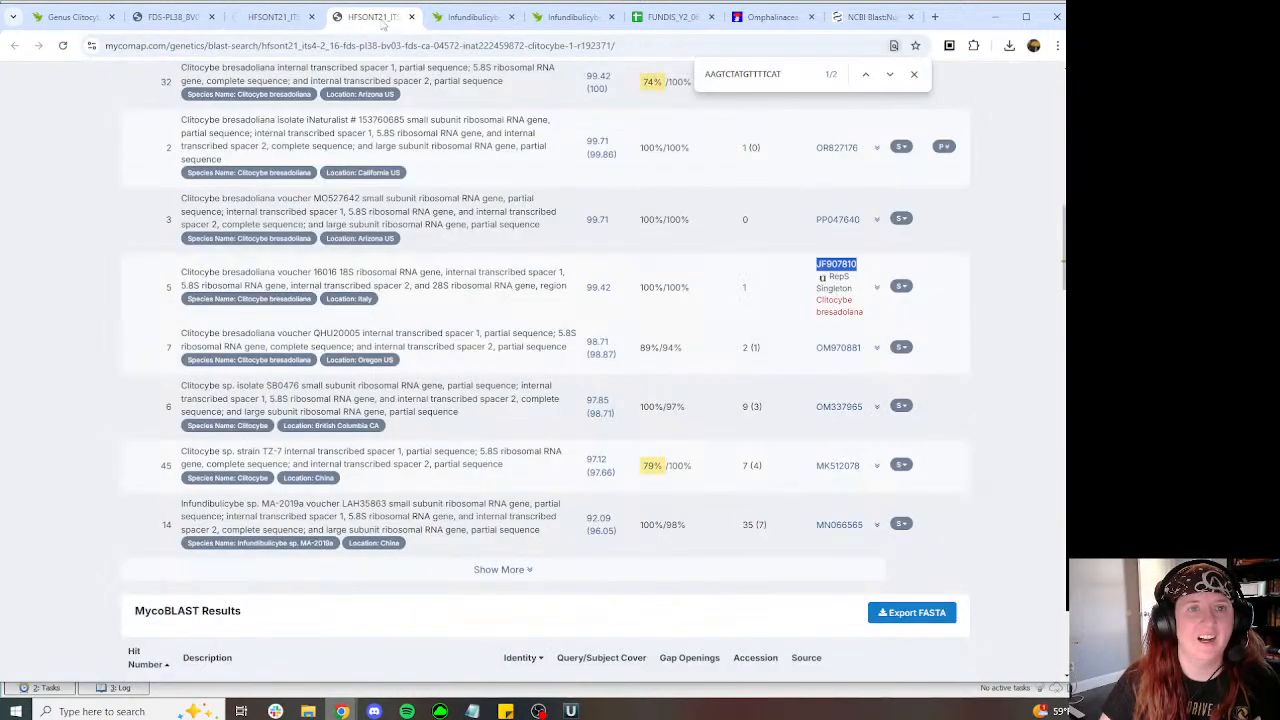
{"action": "left_click", "coordinate": [411, 17]}
{"action": "left_click", "coordinate": [411, 17]}
{"action": "left_click", "coordinate": [411, 17]}
Step: Import the Clitocybe sequence to iNaturalist from the FDS-PL38_BV03 project's Add Sequence dialog
{"action": "left_click", "coordinate": [190, 20]}
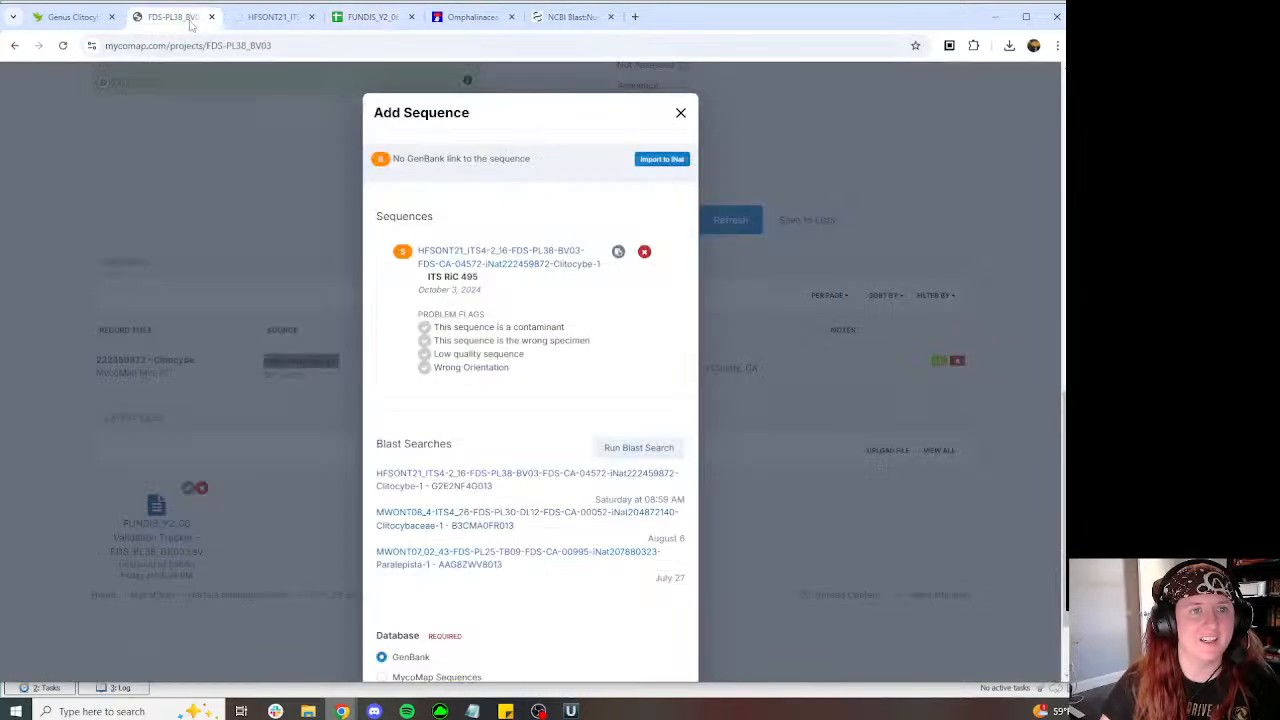
{"action": "key", "text": "ctrl+Tab"}
{"action": "key", "text": "ctrl+shift+Tab"}
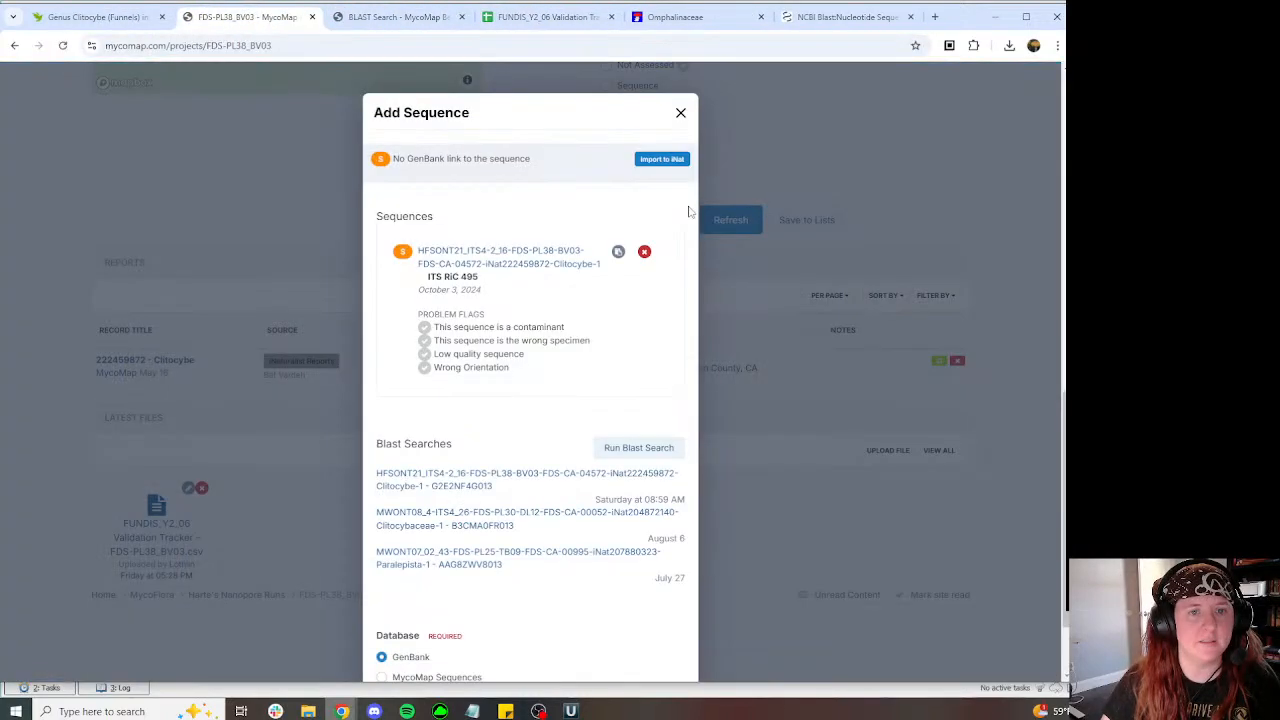
{"action": "left_click", "coordinate": [660, 162]}
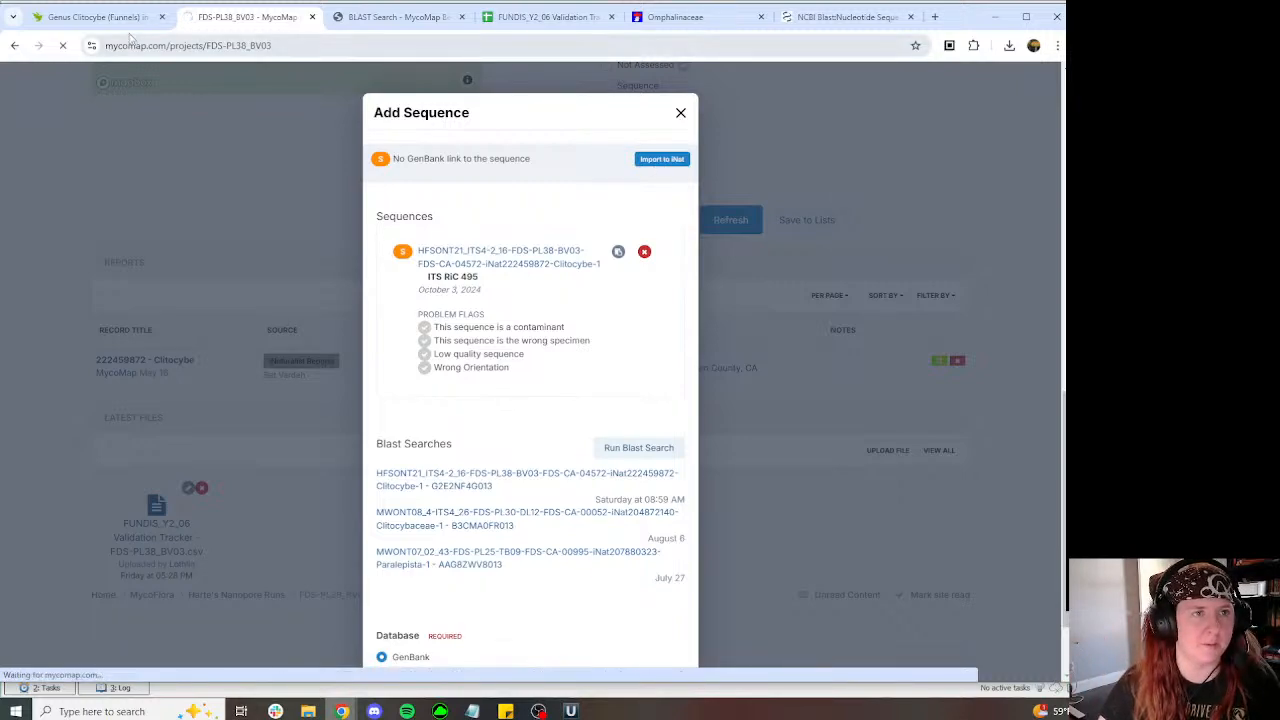
Step: Add the Sequence Validator observation field to iNaturalist observation 222459872 with the validator's name
{"action": "left_click", "coordinate": [90, 10]}
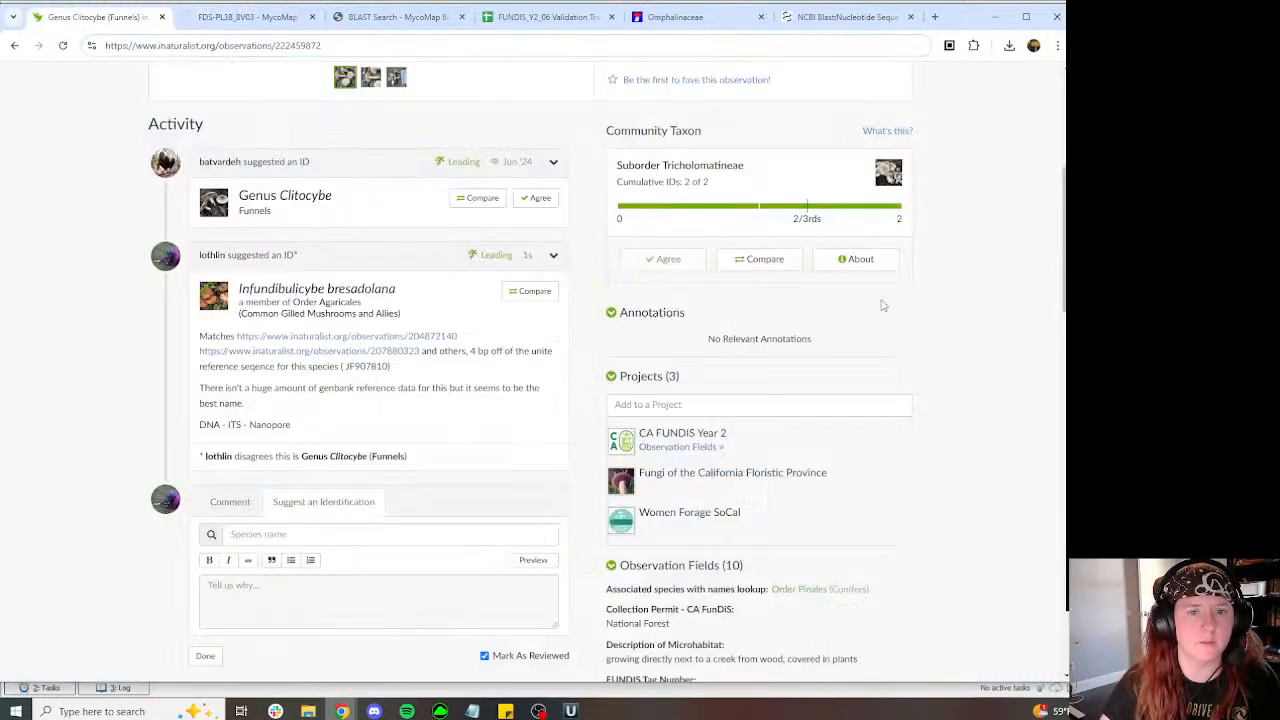
{"action": "scroll", "coordinate": [880, 303], "scroll_direction": "down", "scroll_amount": 10}
{"action": "left_click", "coordinate": [755, 212]}
{"action": "left_click", "coordinate": [660, 247]}
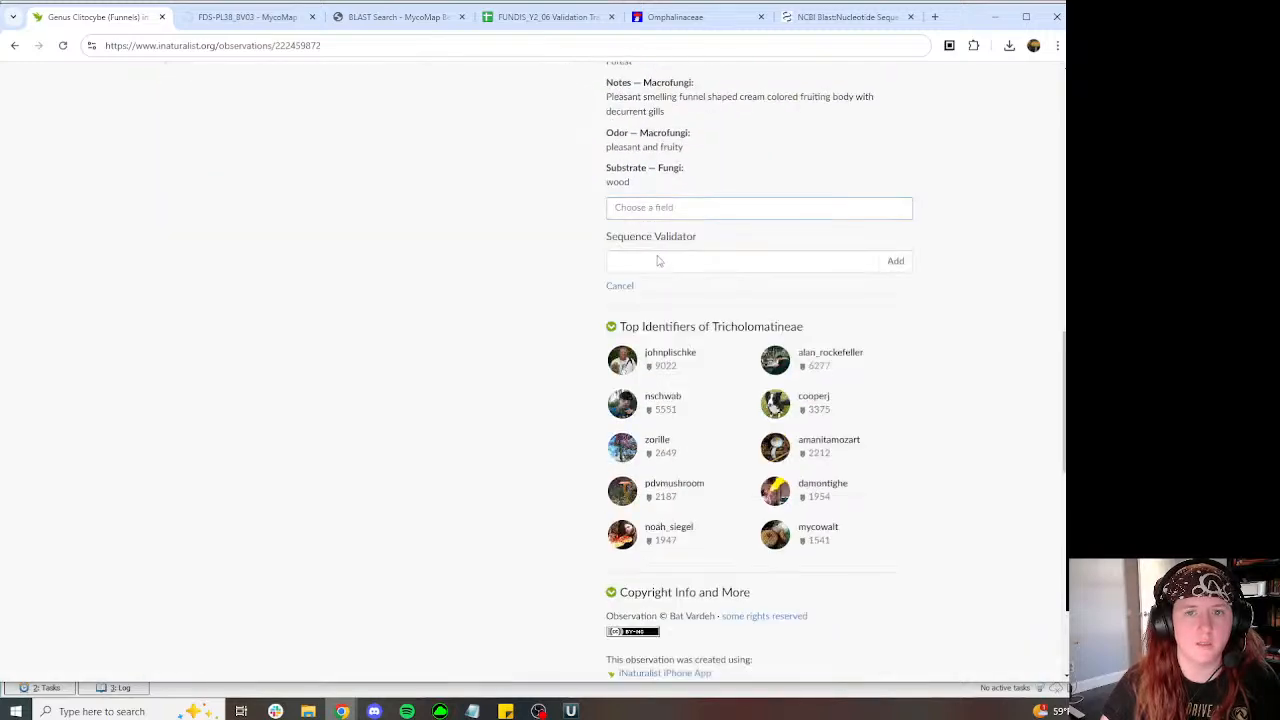
{"action": "left_click", "coordinate": [660, 260]}
{"action": "left_click", "coordinate": [697, 296]}
{"action": "left_click", "coordinate": [895, 261]}
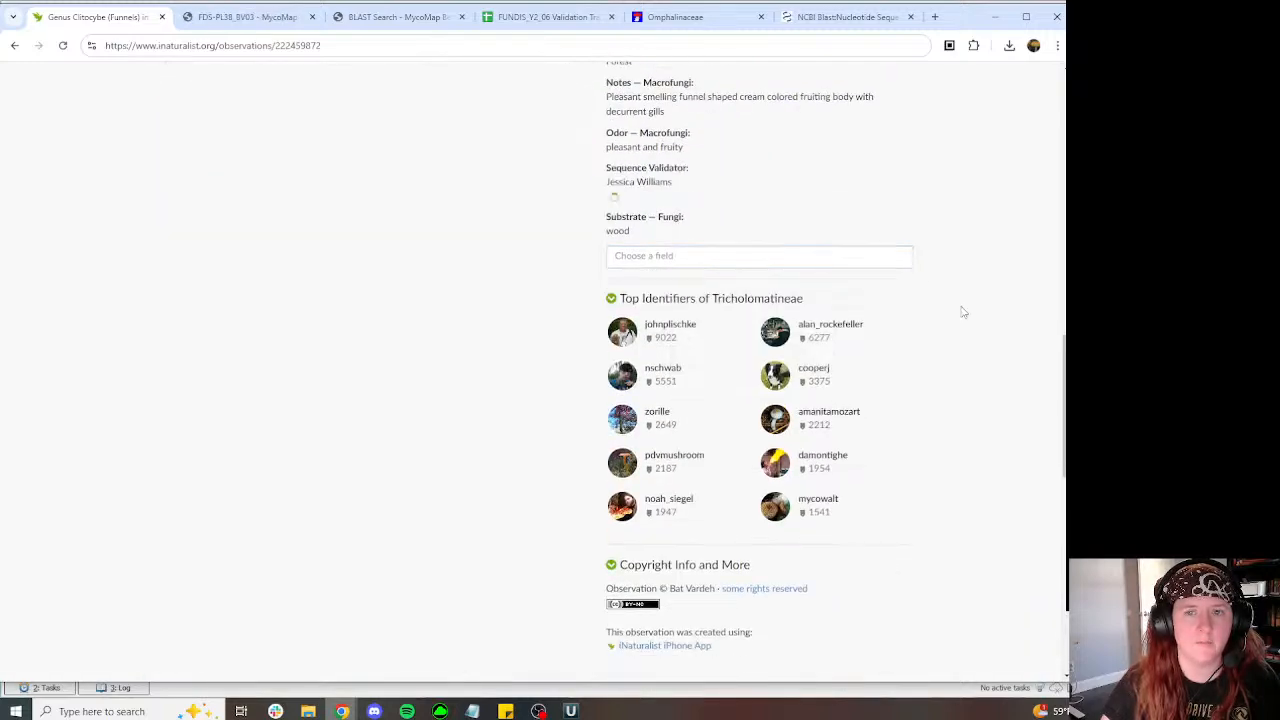
Step: Add the Provisional Species Name observation field with the name Infundibulicybe bresadolana taken from the submitted identification
{"action": "scroll", "coordinate": [429, 228], "scroll_direction": "up", "scroll_amount": 6}
{"action": "scroll", "coordinate": [429, 228], "scroll_direction": "up", "scroll_amount": 1}
{"action": "left_click_drag", "start_coordinate": [425, 292], "coordinate": [237, 289]}
{"action": "scroll", "coordinate": [771, 291], "scroll_direction": "down", "scroll_amount": 15}
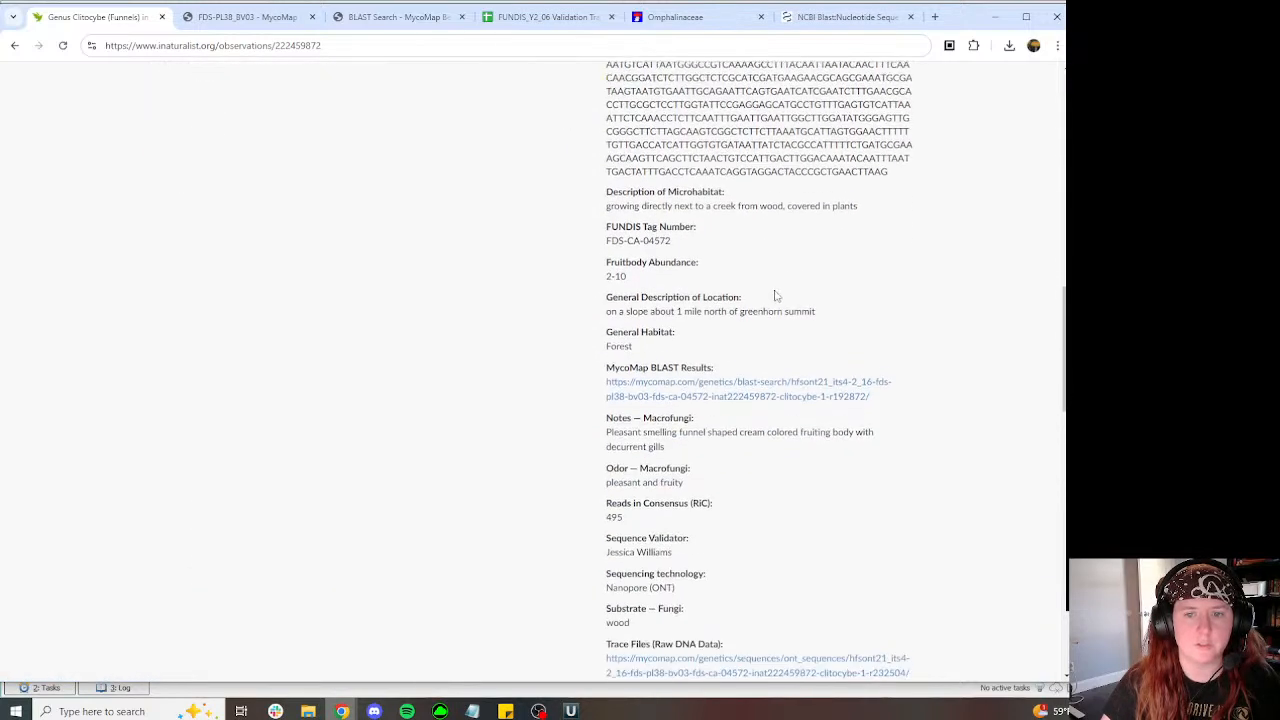
{"action": "left_click", "coordinate": [657, 286]}
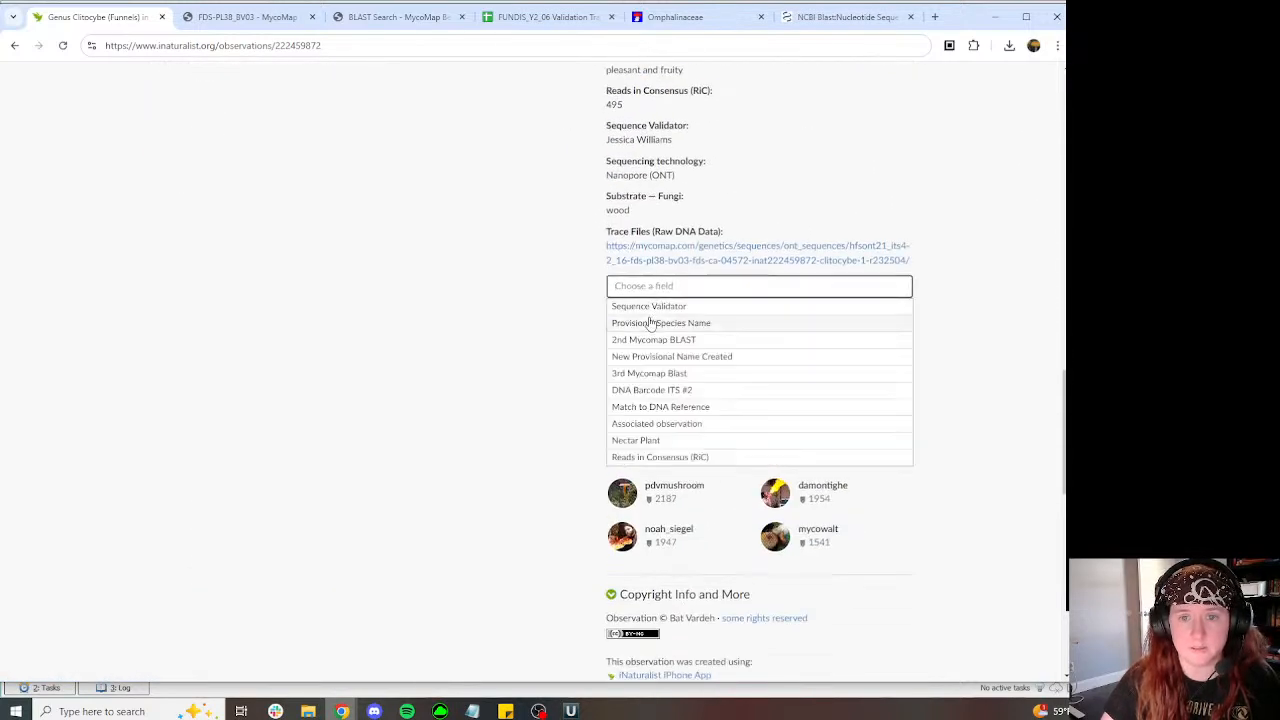
{"action": "left_click", "coordinate": [649, 323]}
{"action": "left_click", "coordinate": [895, 339]}
{"action": "scroll", "coordinate": [934, 377], "scroll_direction": "up", "scroll_amount": 10}
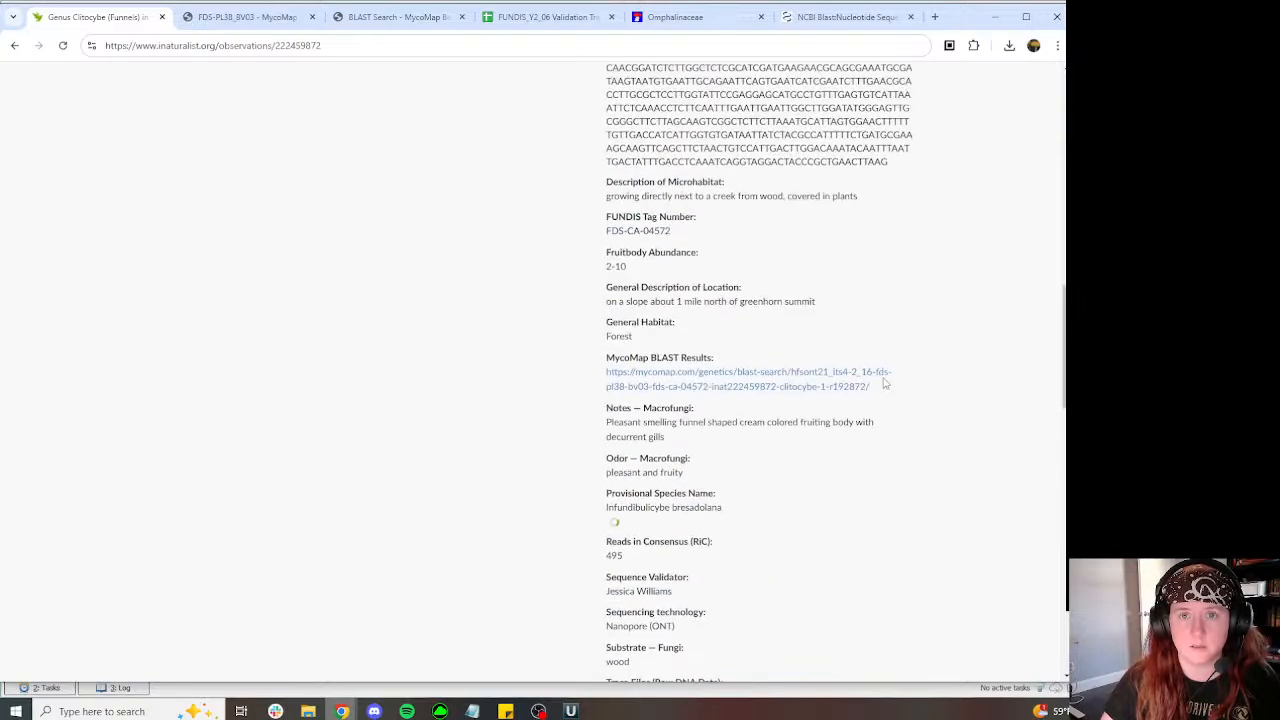
{"action": "left_click", "coordinate": [656, 210]}
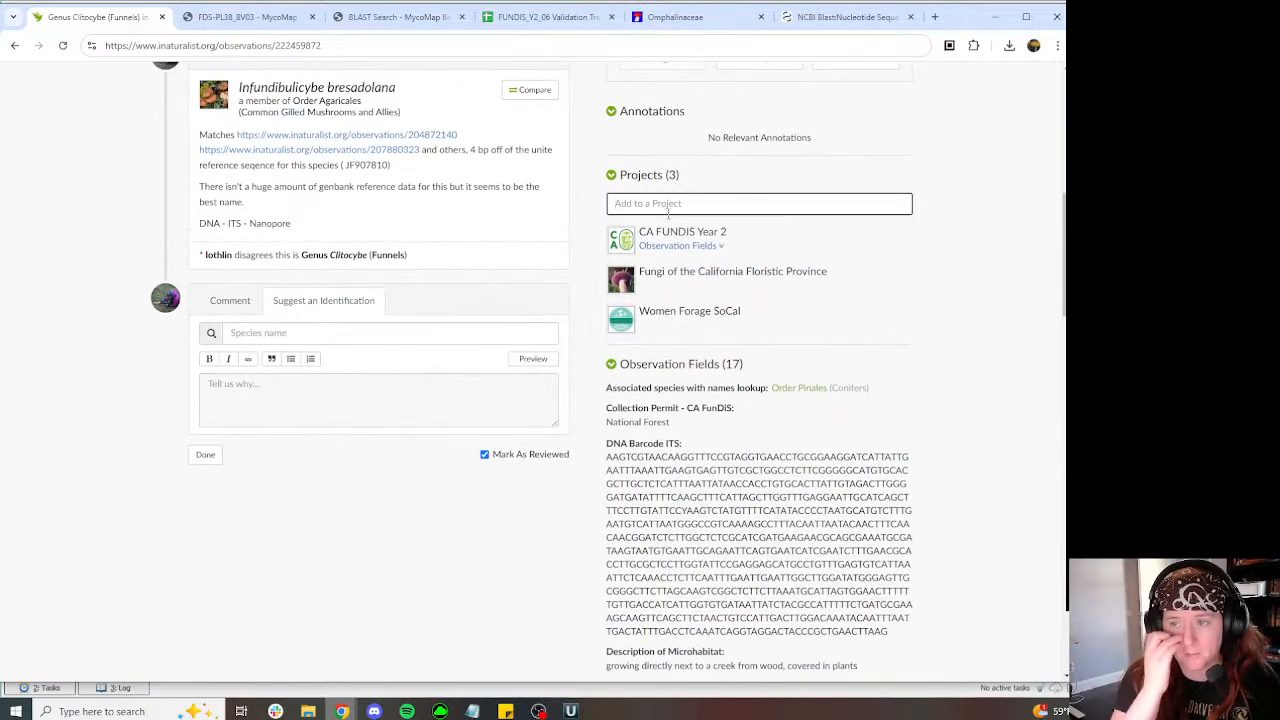
{"action": "scroll", "coordinate": [297, 309], "scroll_direction": "up", "scroll_amount": 4}
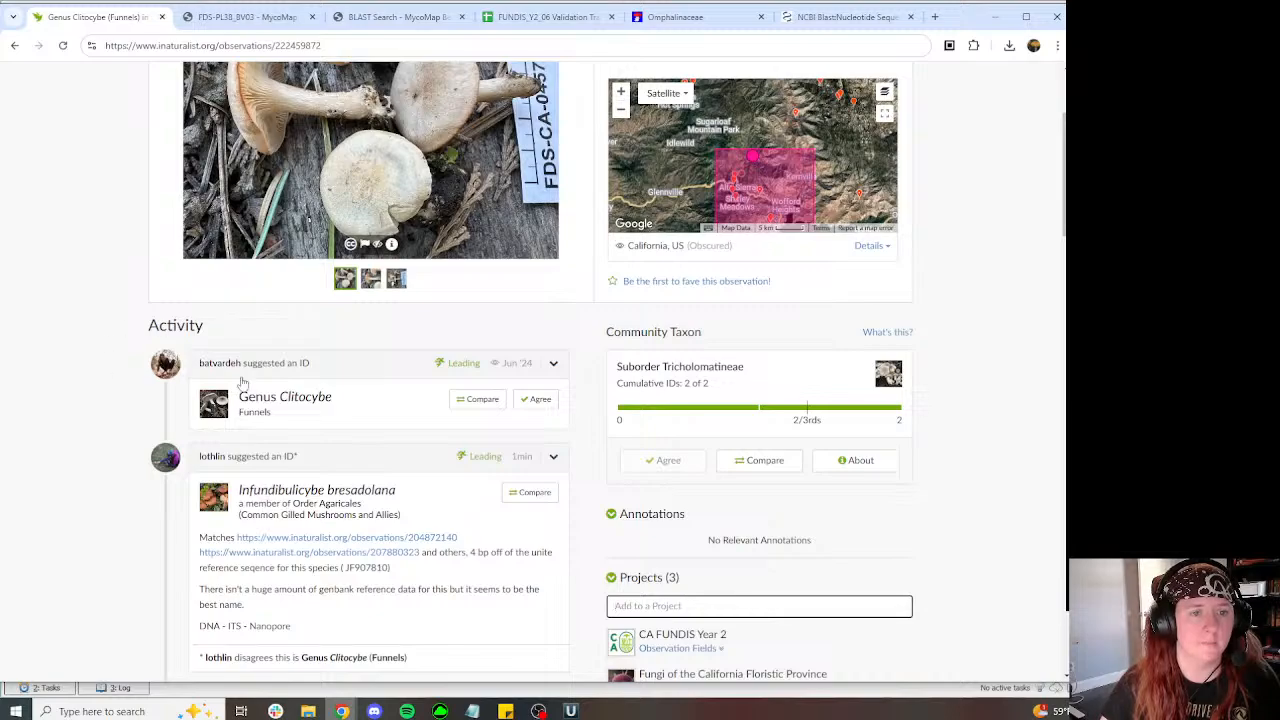
{"action": "scroll", "coordinate": [700, 172], "scroll_direction": "up", "scroll_amount": 2}
{"action": "scroll", "coordinate": [700, 172], "scroll_direction": "down", "scroll_amount": 1}
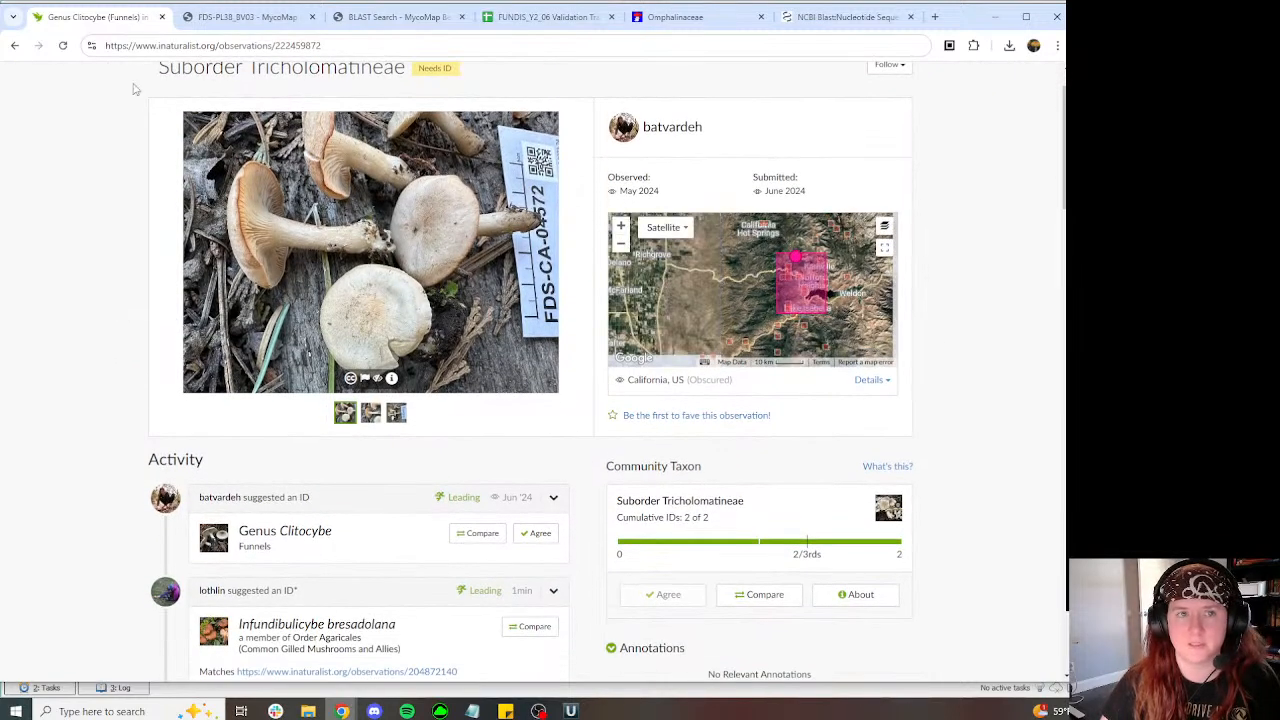
{"action": "scroll", "coordinate": [407, 161], "scroll_direction": "up", "scroll_amount": 1}
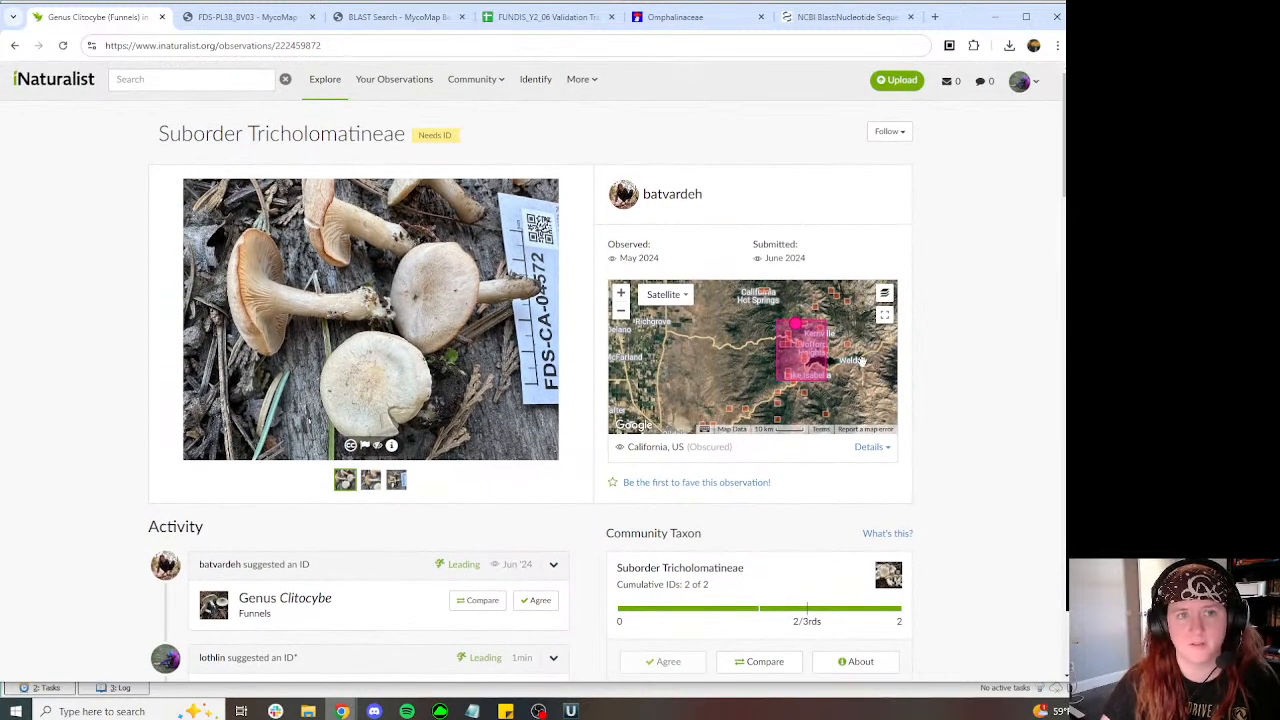
Step: Add the observation to the Fungi with DNA barcode data project
{"action": "scroll", "coordinate": [1010, 398], "scroll_direction": "down", "scroll_amount": 4}
{"action": "left_click", "coordinate": [684, 408]}
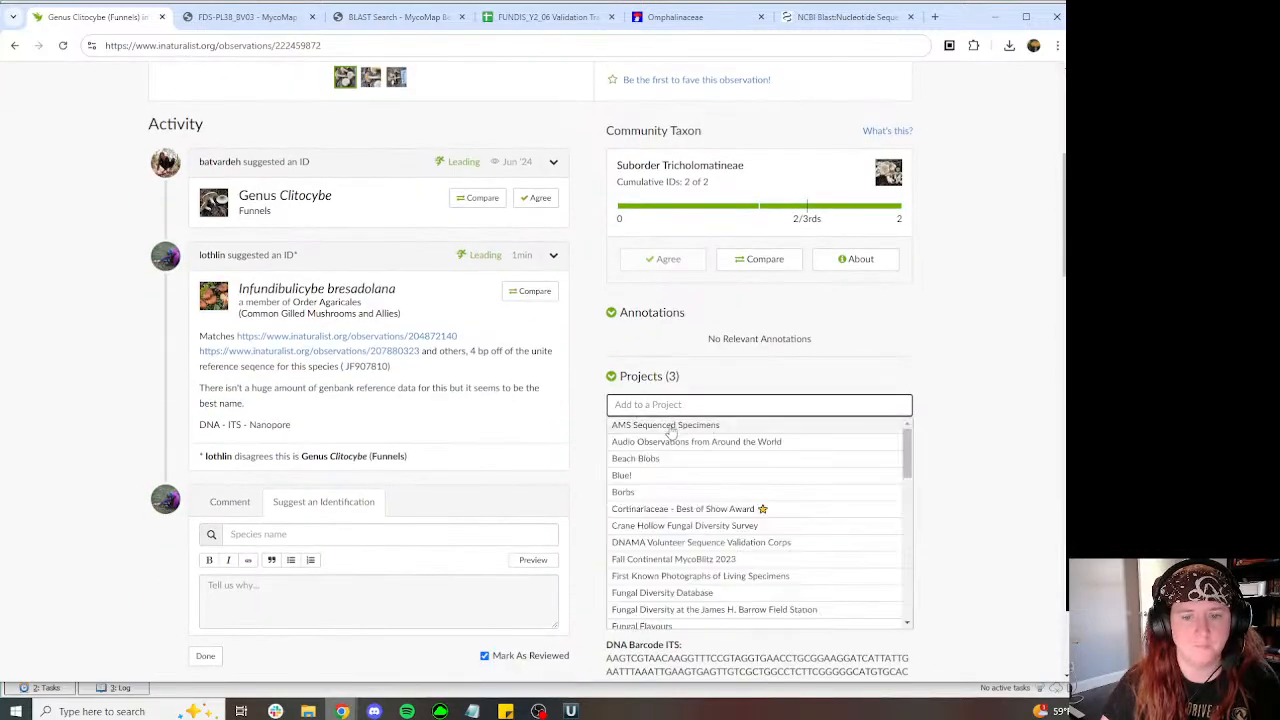
{"action": "scroll", "coordinate": [672, 440], "scroll_direction": "down", "scroll_amount": 3}
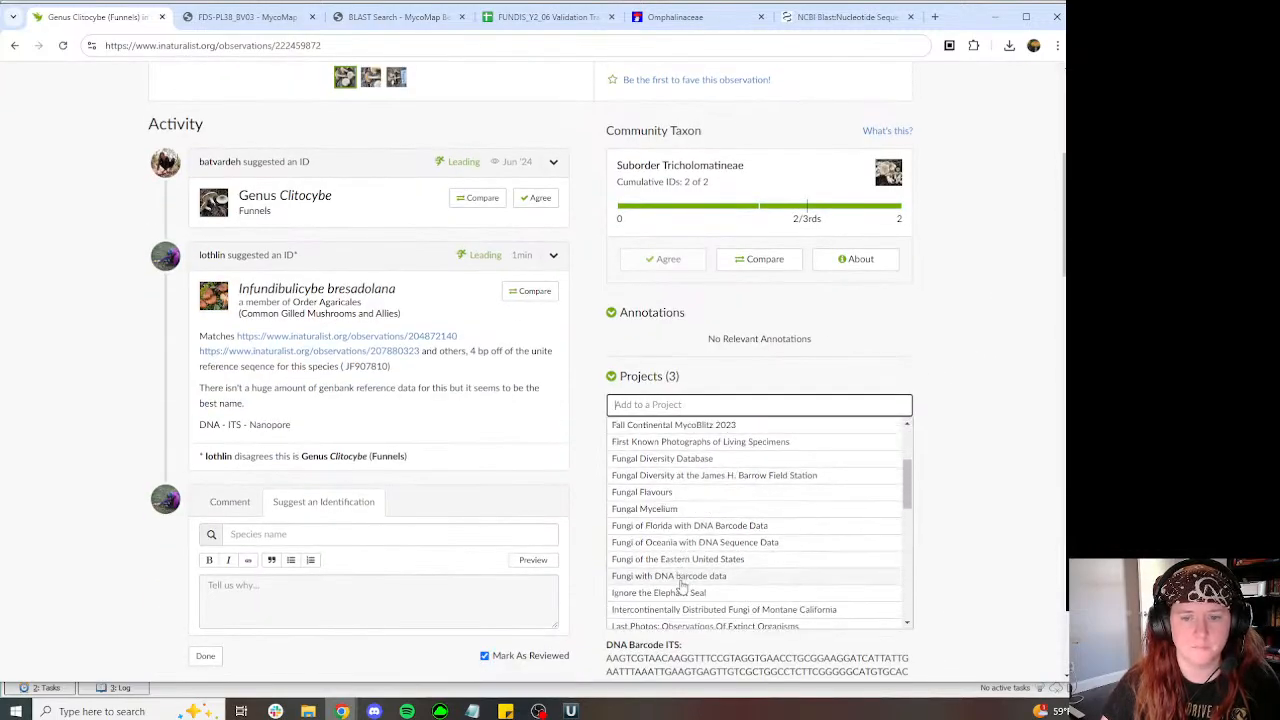
{"action": "left_click", "coordinate": [679, 584]}
{"action": "left_click", "coordinate": [676, 593]}
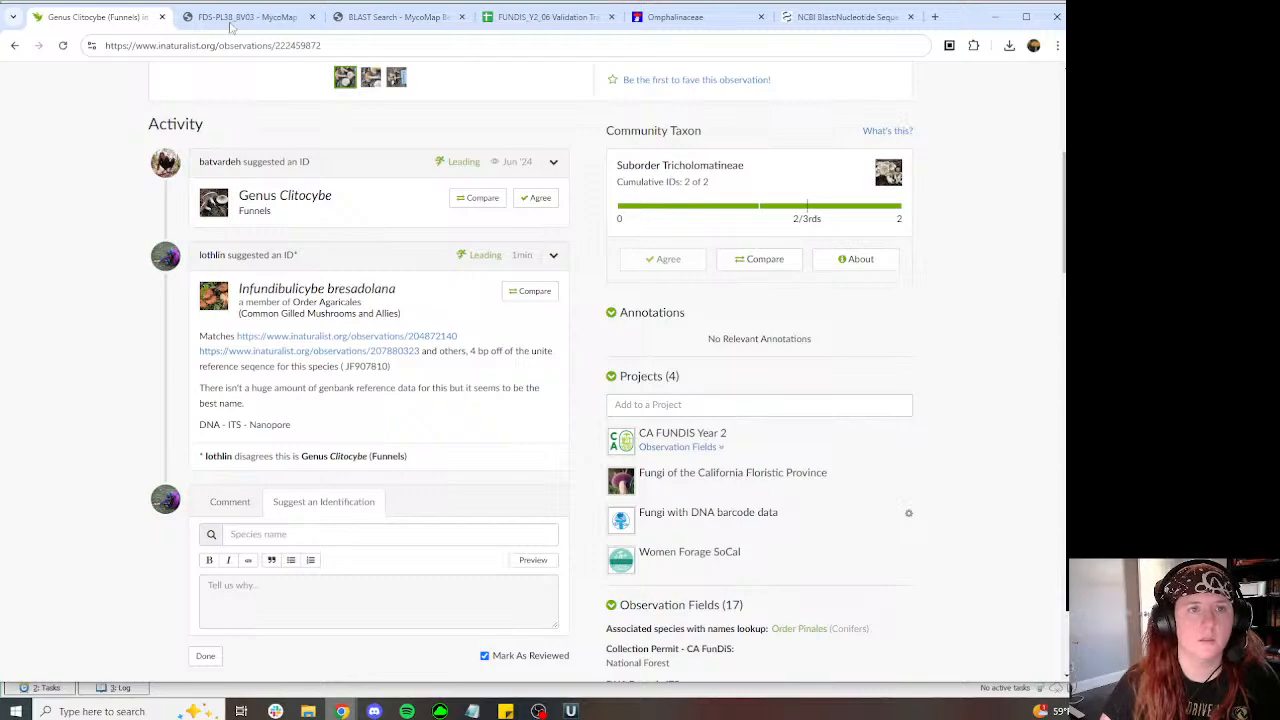
Step: Refresh the record data of observation 222459872 in the MycoMap FDS-PL38_BV03 project
{"action": "left_click", "coordinate": [231, 27]}
{"action": "scroll", "coordinate": [800, 320], "scroll_direction": "down", "scroll_amount": 15}
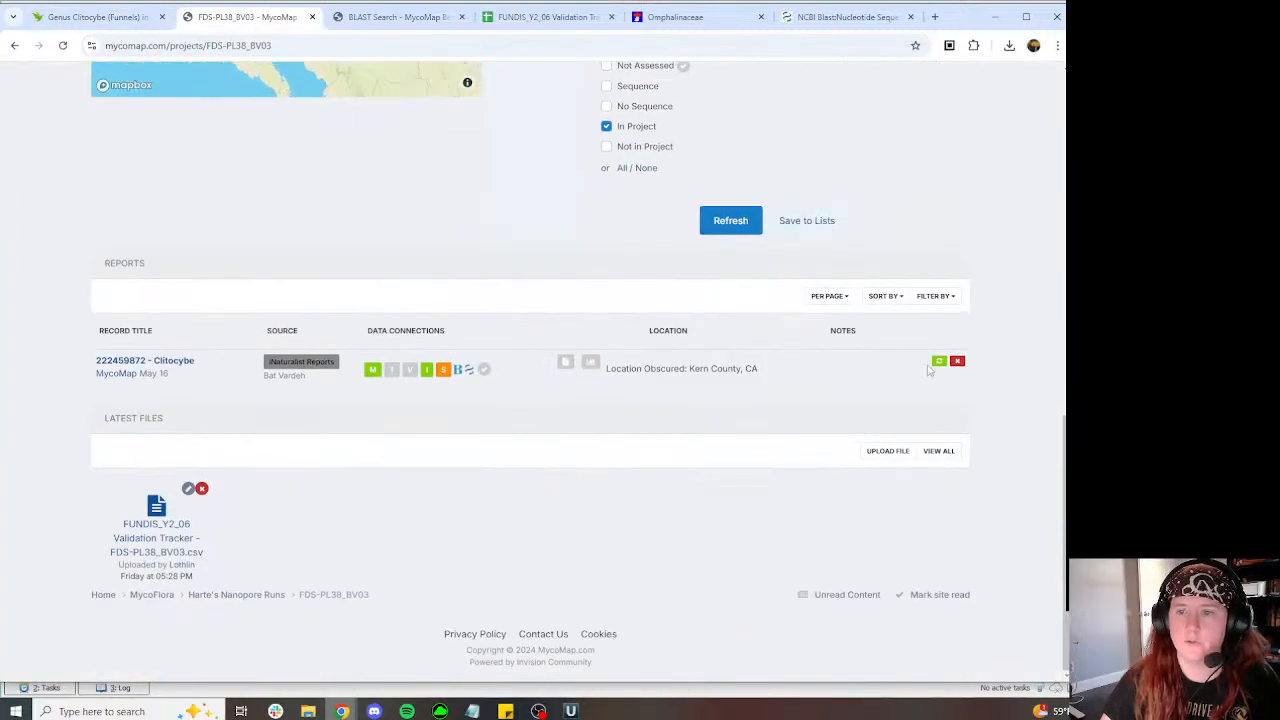
{"action": "left_click", "coordinate": [939, 360]}
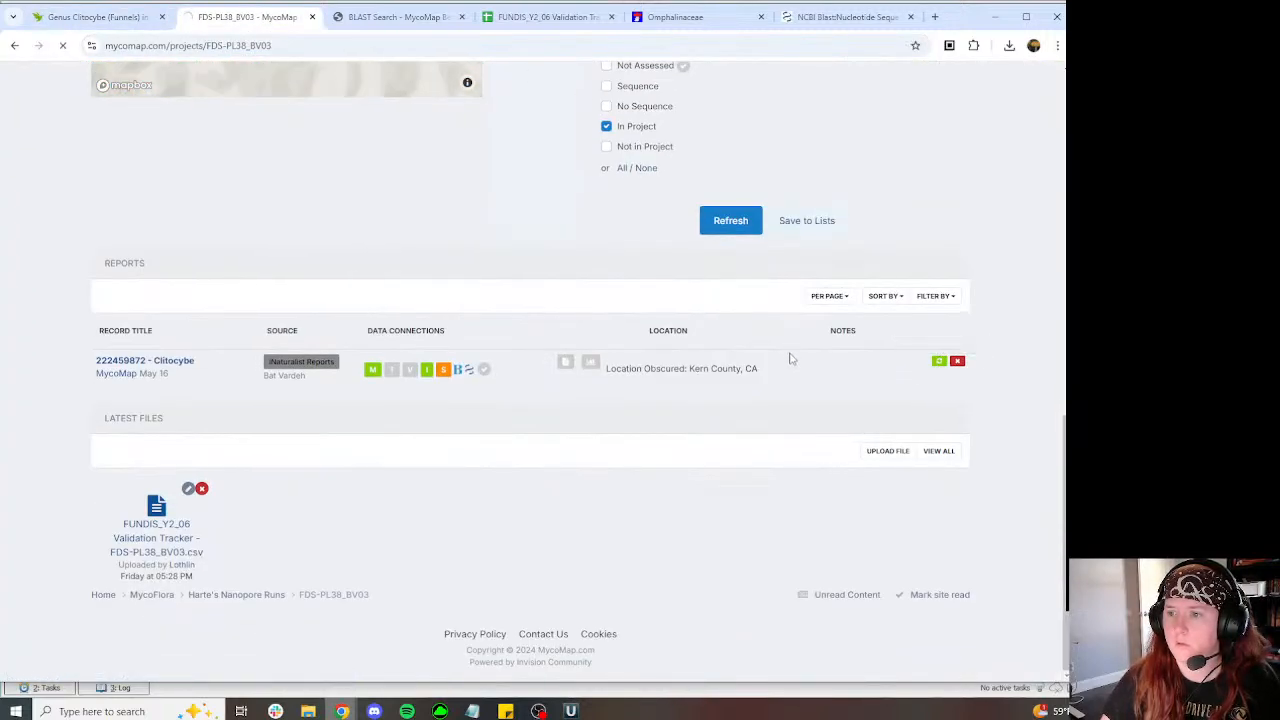
Step: Switch to UGENE and select bases 213 to 230 of clipboard_2332, just after the ambiguous Y position
{"action": "left_click", "coordinate": [570, 710]}
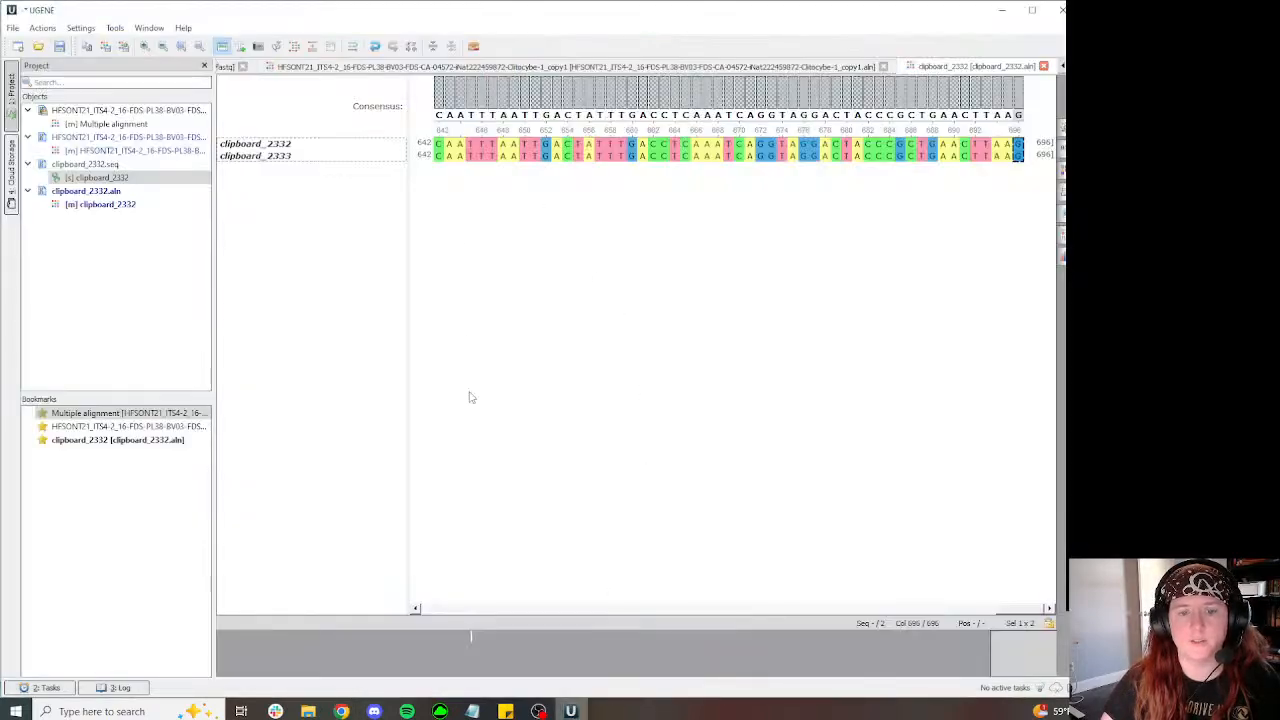
{"action": "left_click", "coordinate": [470, 652]}
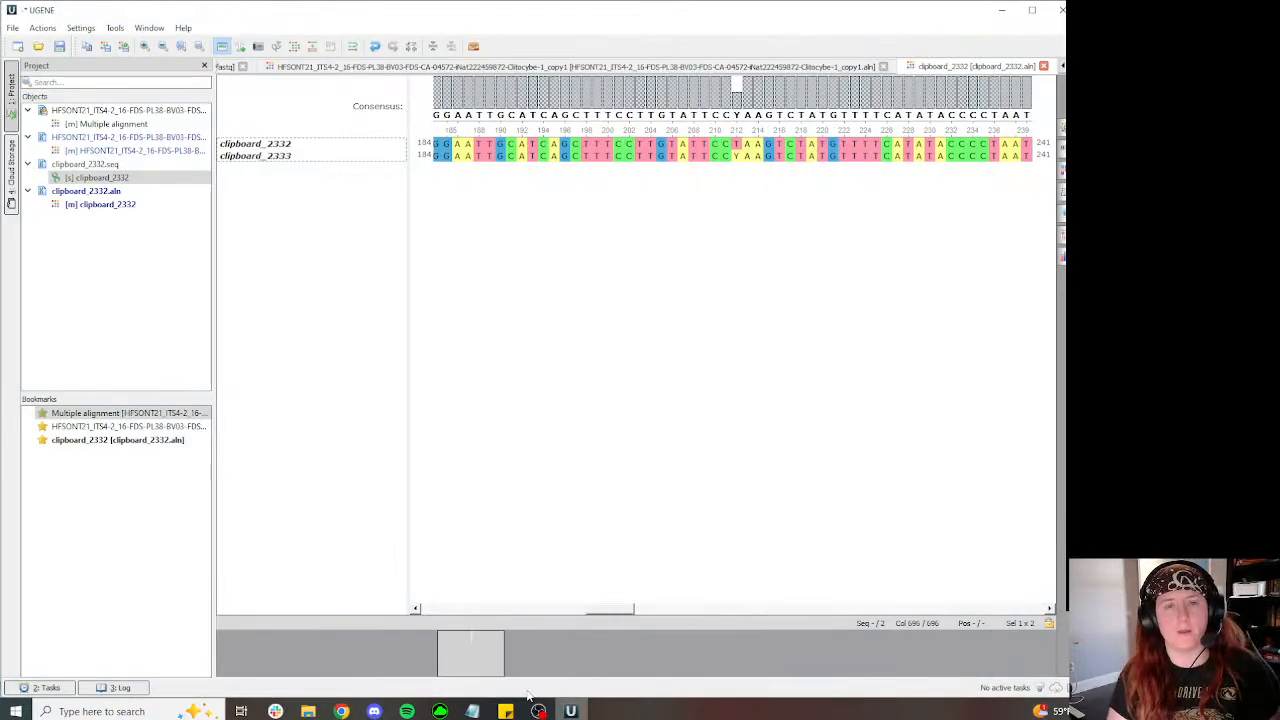
{"action": "left_click", "coordinate": [941, 145]}
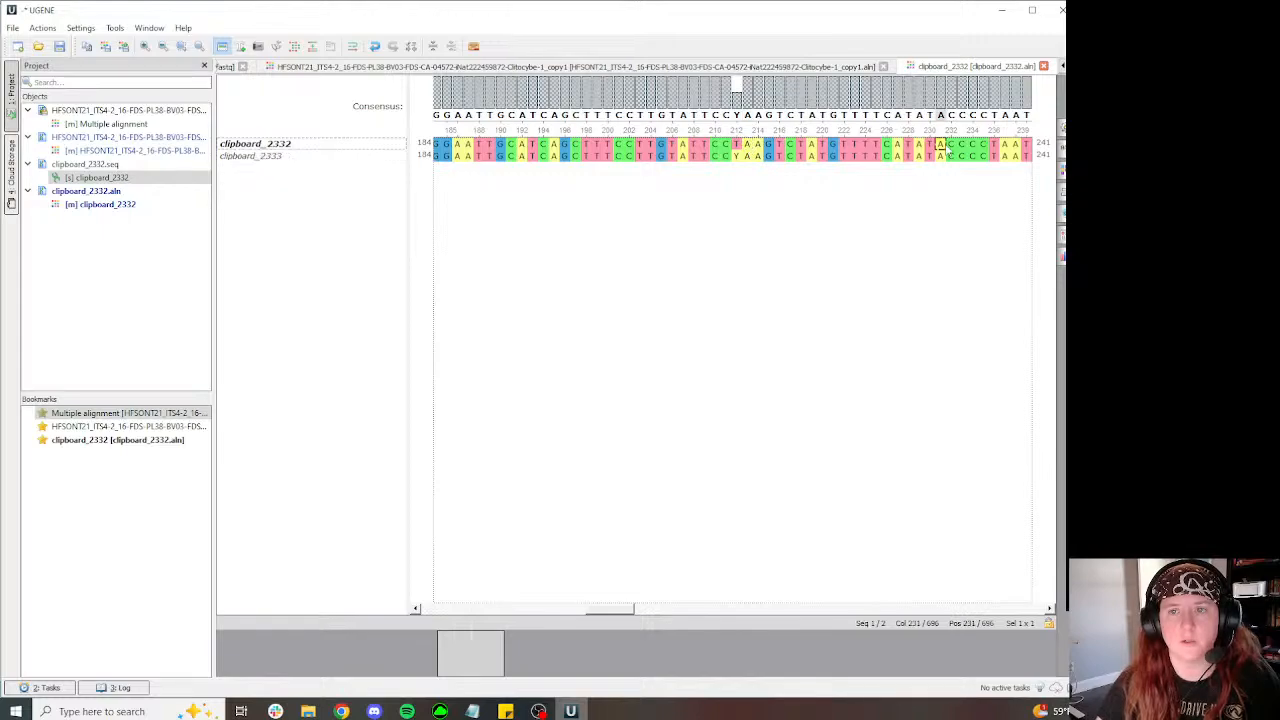
{"action": "left_click", "coordinate": [747, 145]}
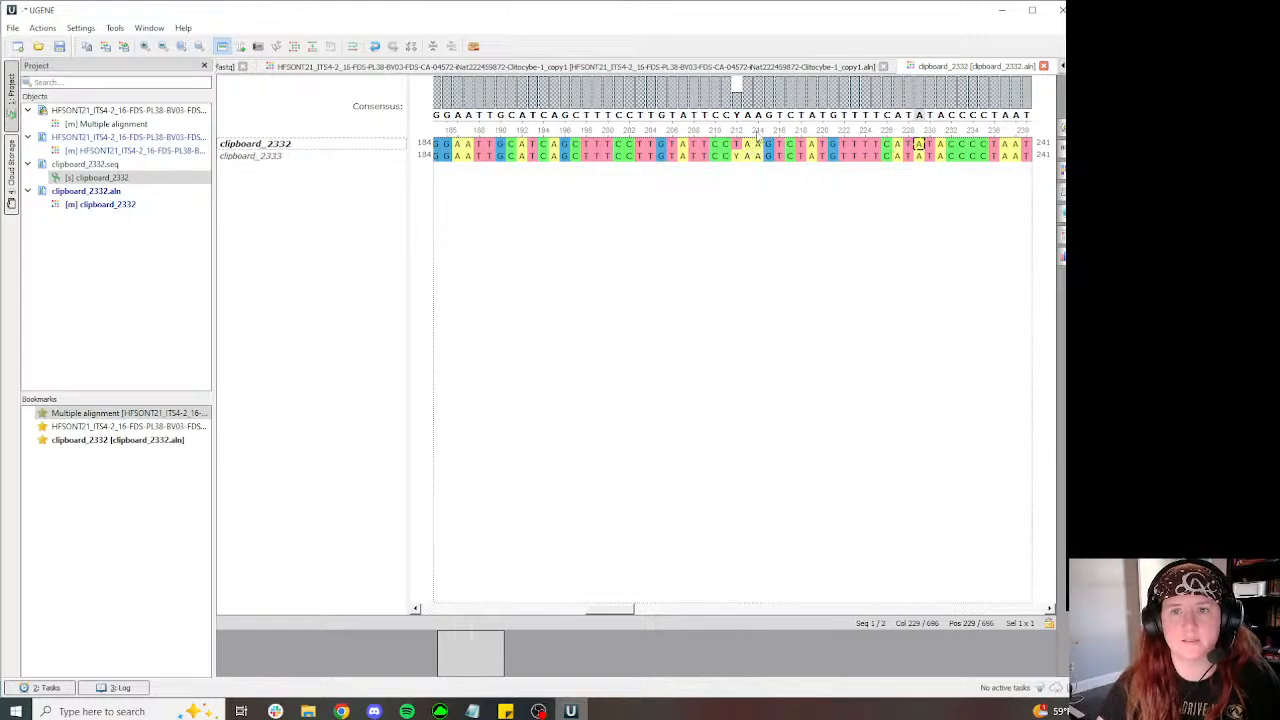
{"action": "key", "text": "space"}
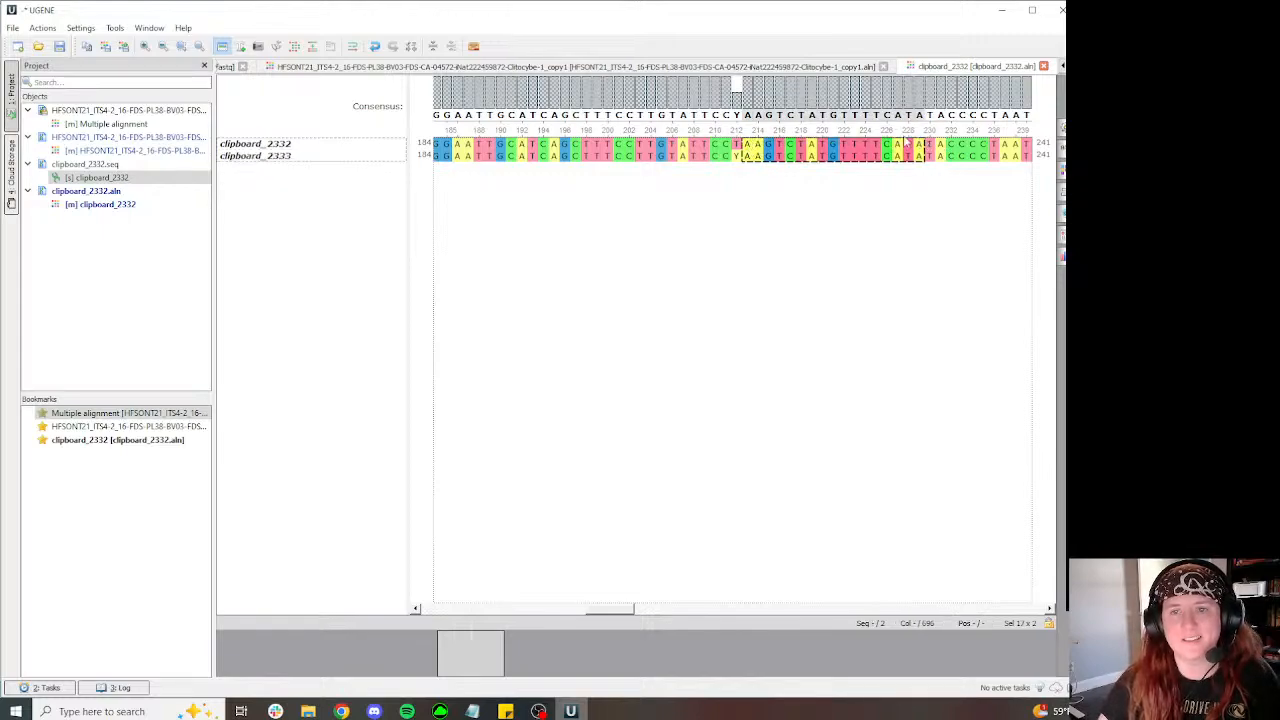
{"action": "key", "text": "ctrl+z"}
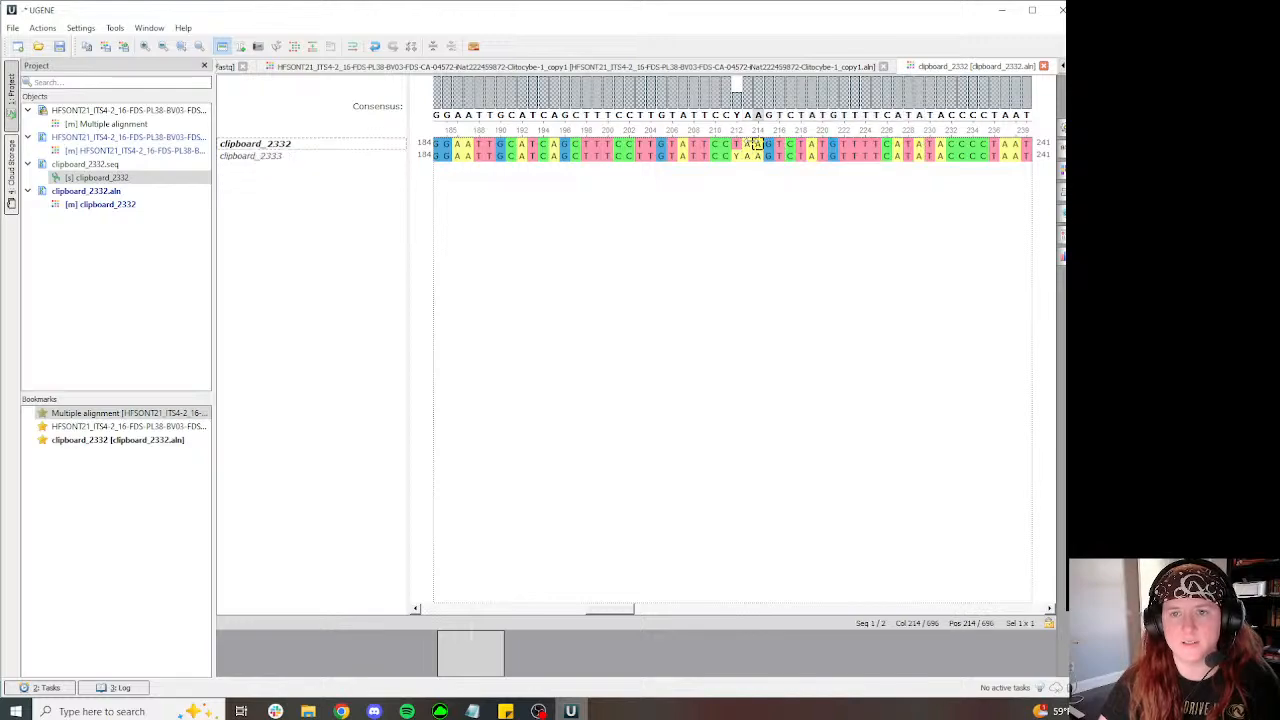
{"action": "left_click", "coordinate": [930, 149], "text": "shift"}
Step: Search the copied Clitocybe read alignment for the pattern AAGTCTATGTTTTCATAT, and return to the two-sequence clipboard alignment
{"action": "left_click", "coordinate": [811, 67]}
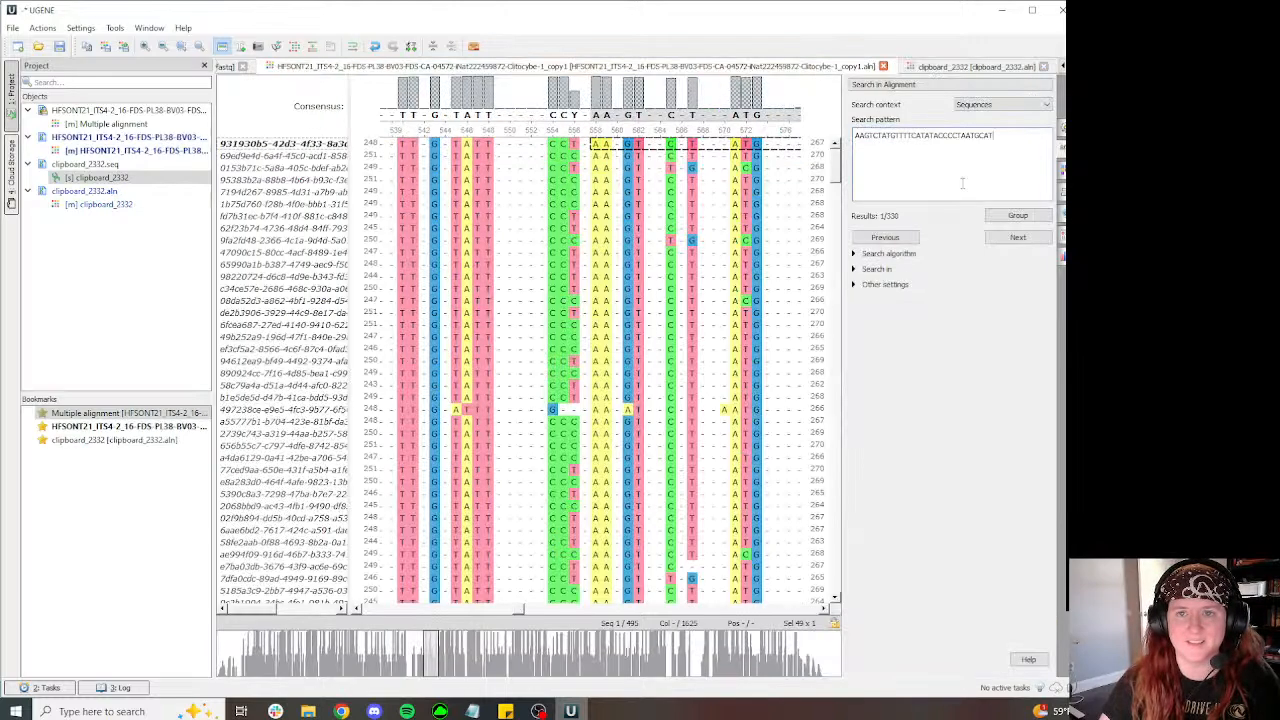
{"action": "key", "text": "ctrl+a"}
{"action": "type", "text": "AAGTCTATGTTTTCATAT"}
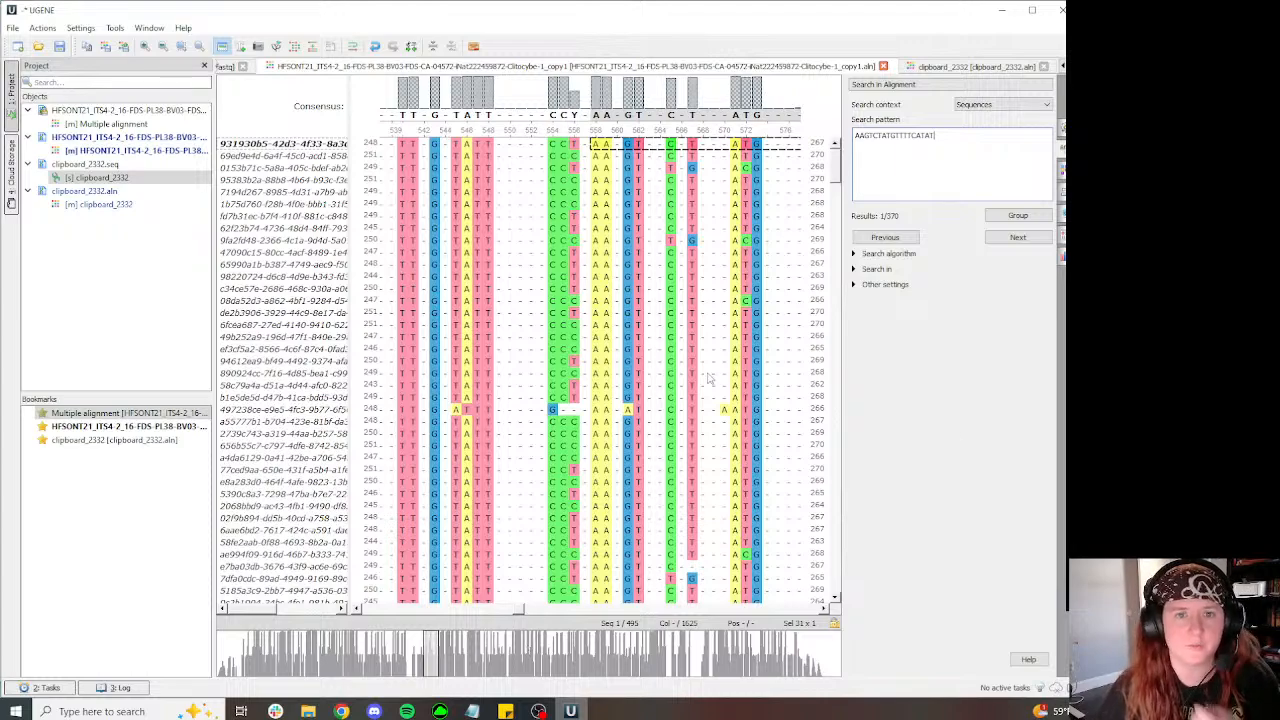
{"action": "left_click", "coordinate": [945, 66]}
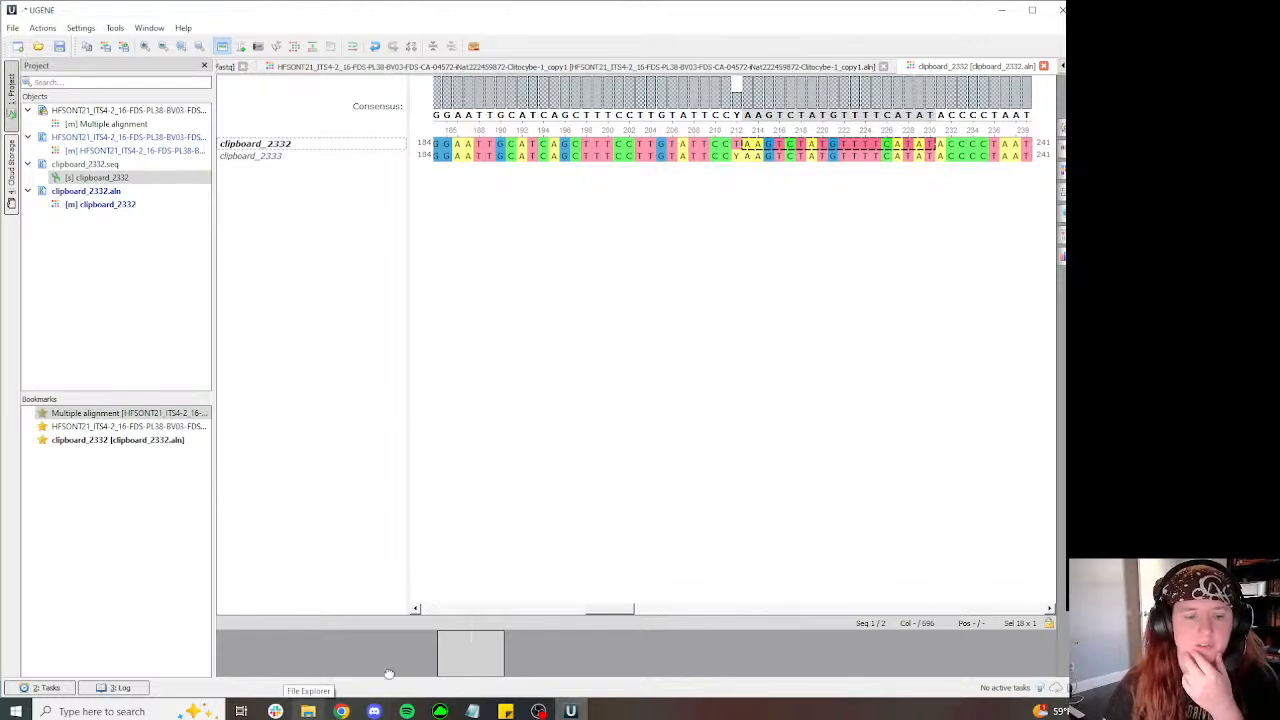
Step: Switch back to MycoMap and submit the Verify Record form for Infundibulicybe bresadolana with all fields verified
{"action": "mouse_move", "coordinate": [341, 711]}
{"action": "left_click", "coordinate": [255, 640]}
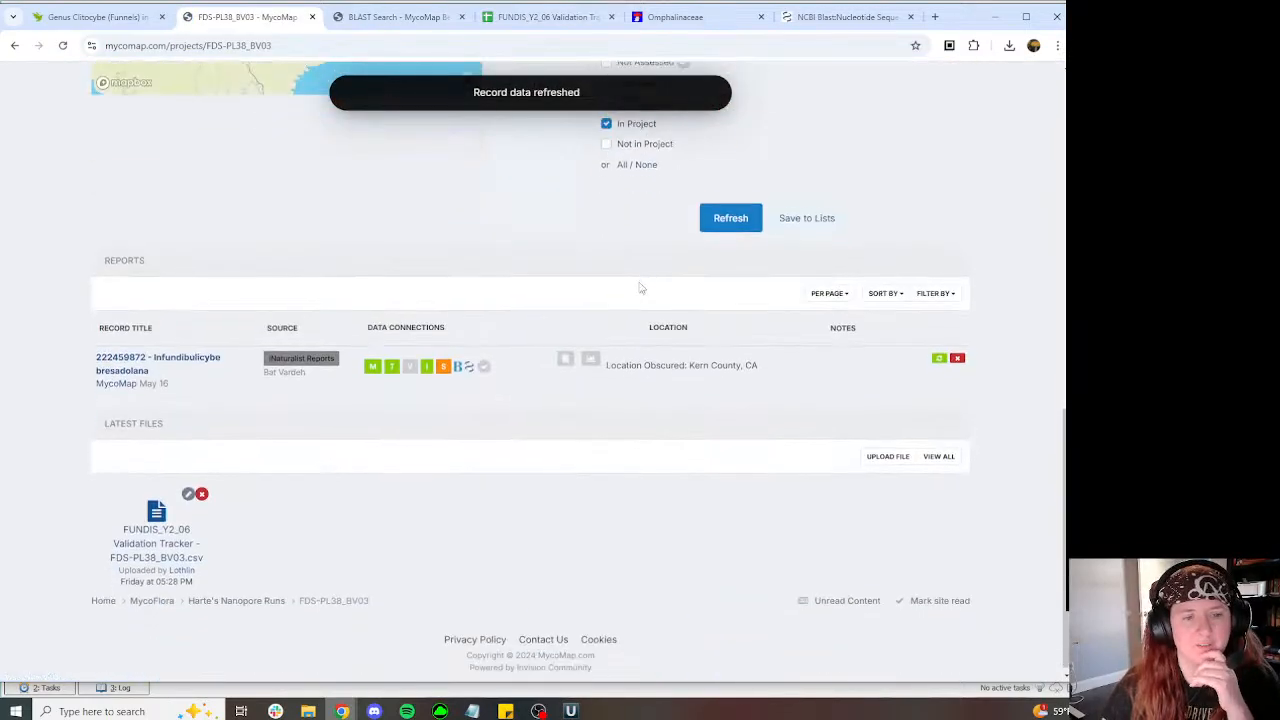
{"action": "left_click", "coordinate": [469, 360]}
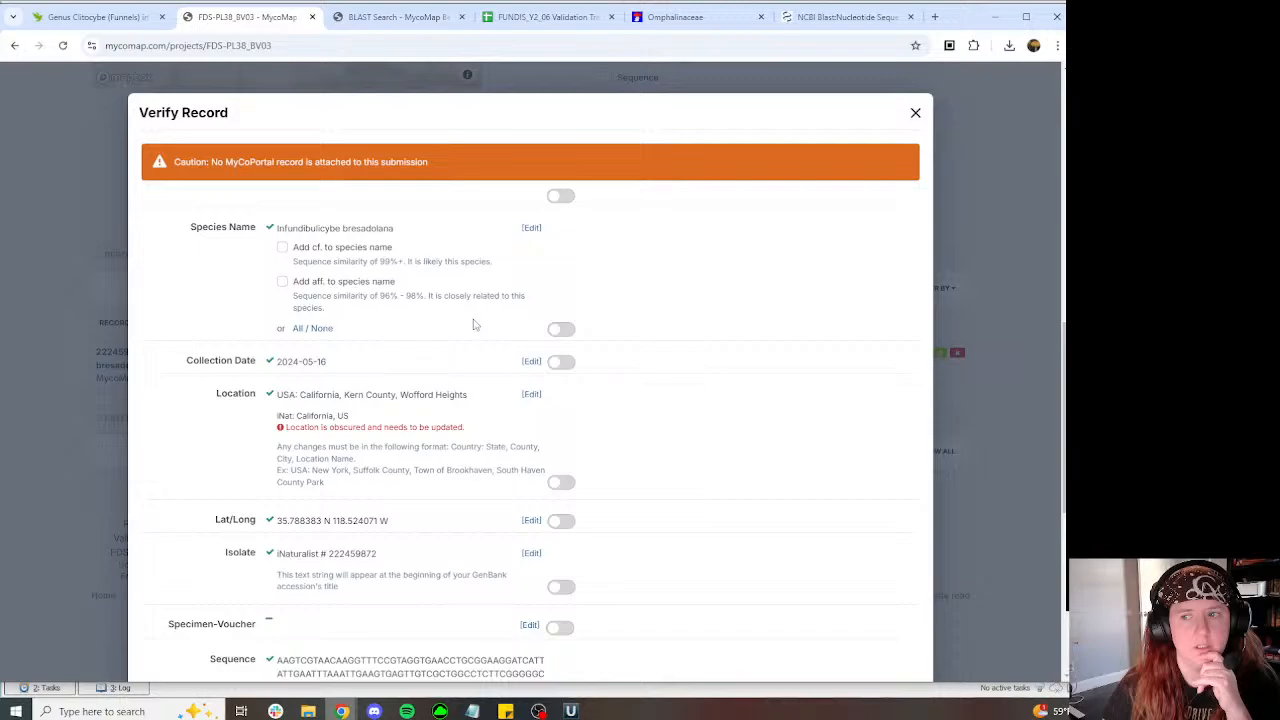
{"action": "left_click", "coordinate": [560, 195]}
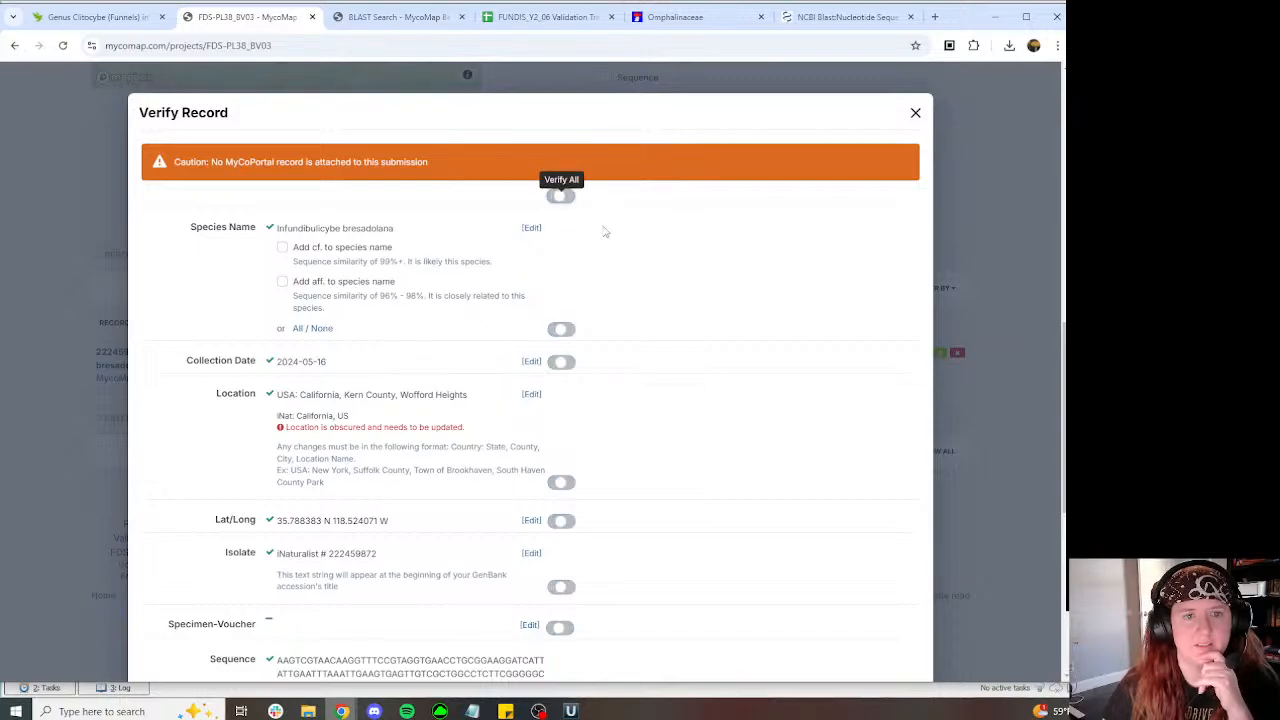
{"action": "scroll", "coordinate": [617, 307], "scroll_direction": "down", "scroll_amount": 3}
{"action": "scroll", "coordinate": [617, 307], "scroll_direction": "down", "scroll_amount": 2}
{"action": "left_click", "coordinate": [523, 640]}
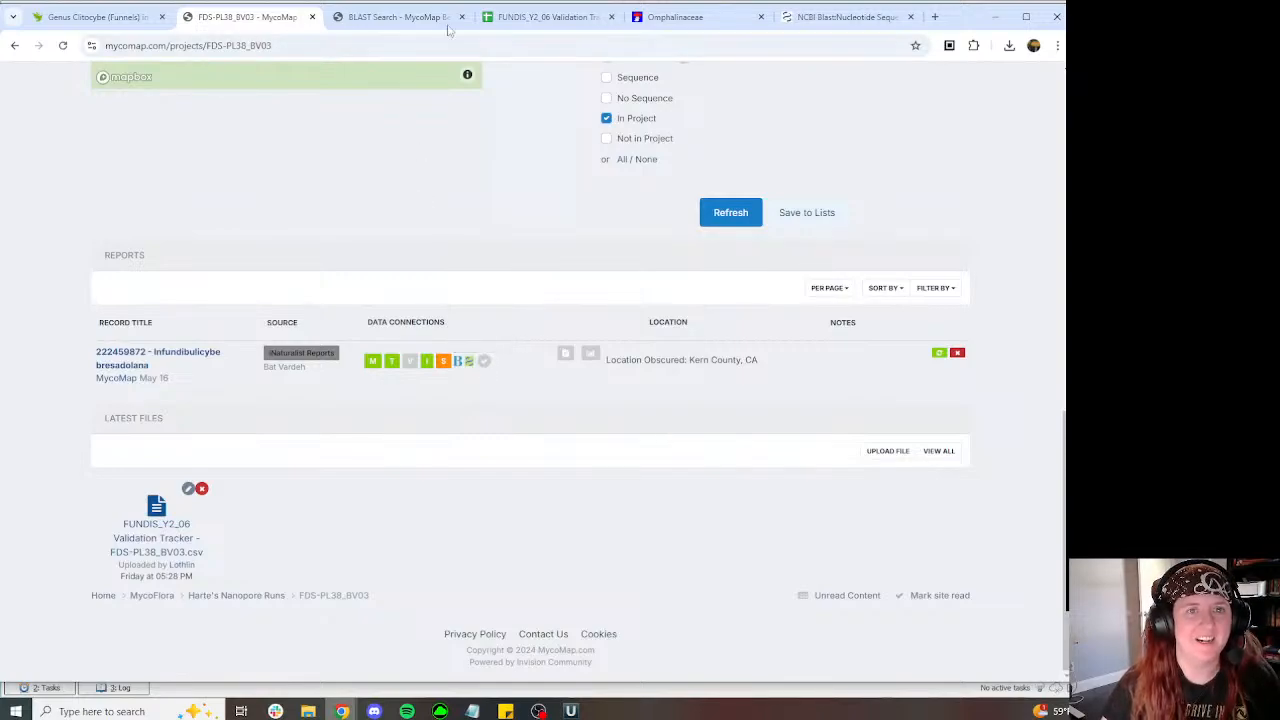
Step: Close the BLAST Search page and set Seq. Status to Good and Record Status to Validated for the Clitocybe row 17 of the tracker
{"action": "left_click", "coordinate": [525, 18]}
{"action": "left_click", "coordinate": [461, 17]}
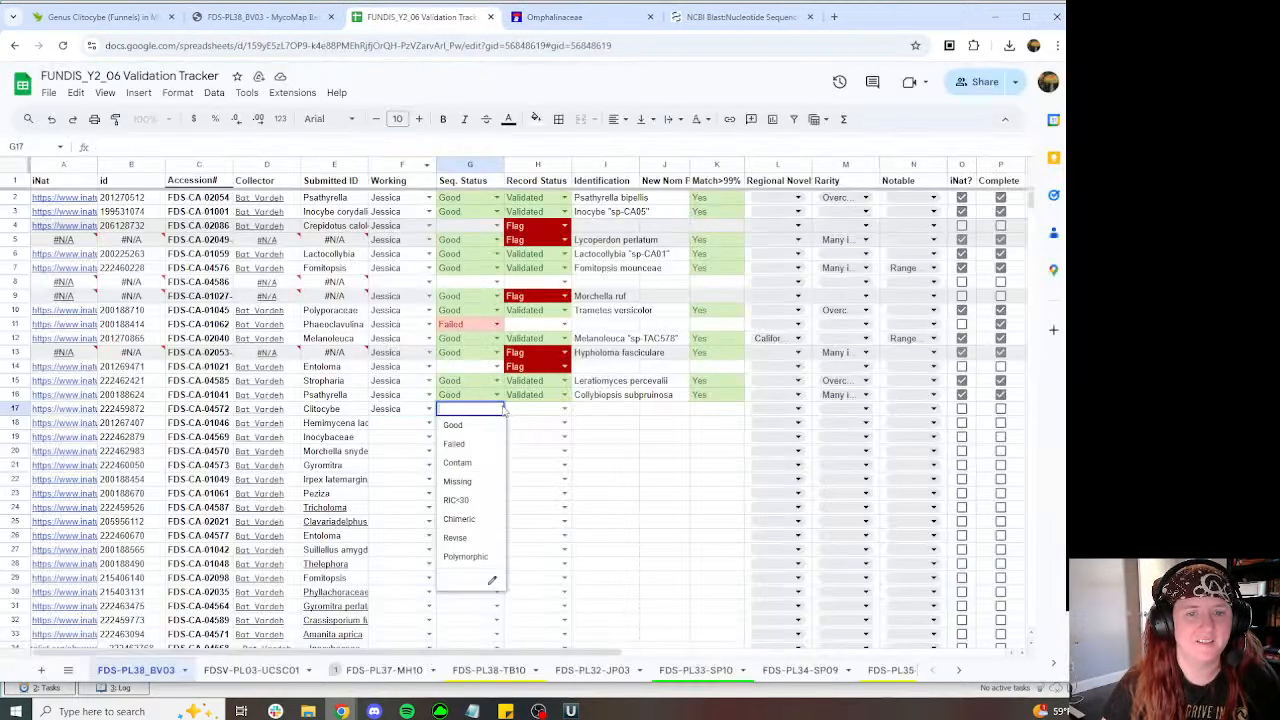
{"action": "left_click", "coordinate": [497, 409]}
{"action": "left_click", "coordinate": [452, 425]}
{"action": "left_click", "coordinate": [564, 409]}
{"action": "left_click", "coordinate": [525, 424]}
{"action": "key", "text": "Tab"}
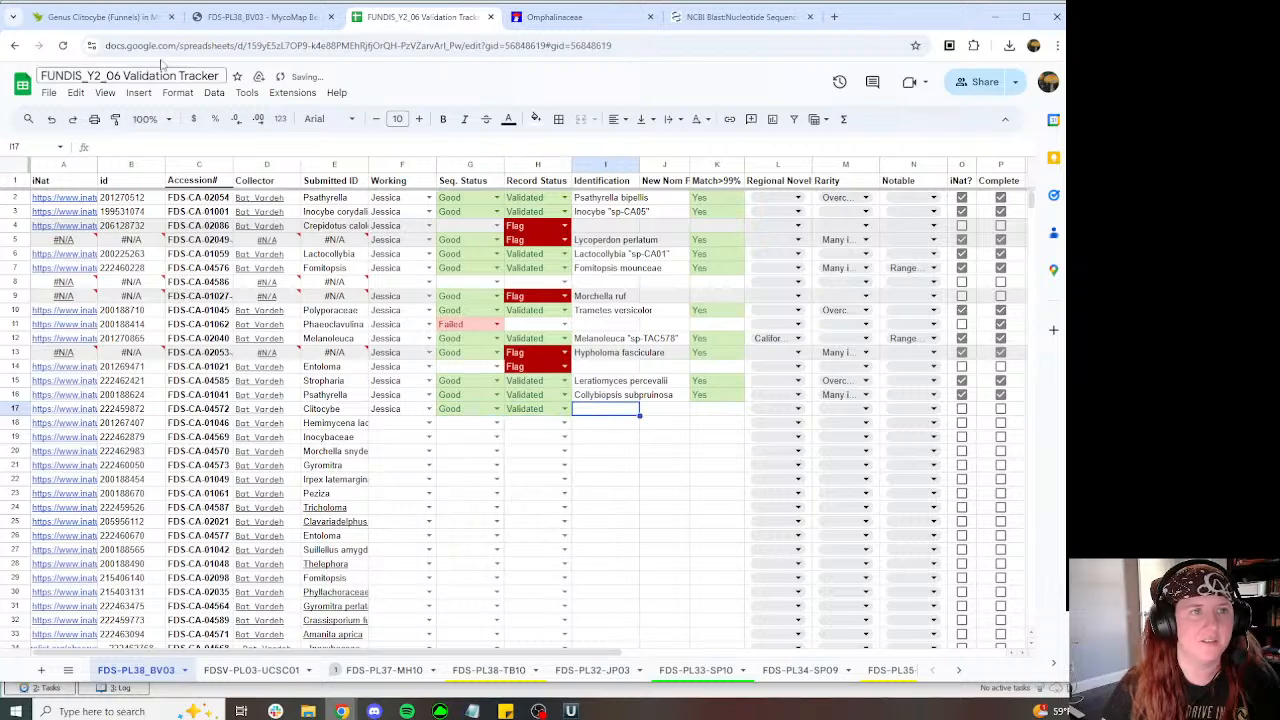
Step: Copy the name Infundibulicybe bresadolana from the iNaturalist identification into row 17's Identification cell
{"action": "left_click", "coordinate": [117, 18]}
{"action": "scroll", "coordinate": [414, 220], "scroll_direction": "down", "scroll_amount": 1}
{"action": "left_click_drag", "start_coordinate": [414, 220], "coordinate": [243, 222]}
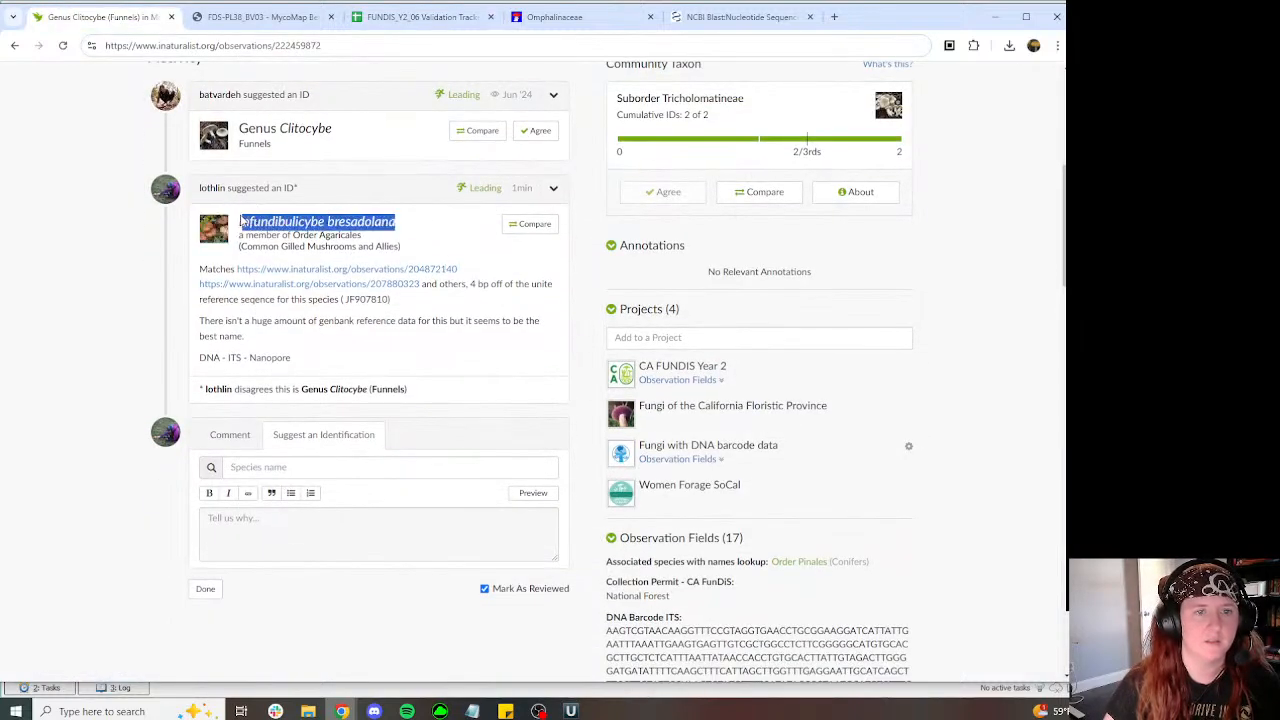
{"action": "key", "text": "ctrl+c"}
{"action": "left_click", "coordinate": [424, 17]}
{"action": "key", "text": "ctrl+v"}
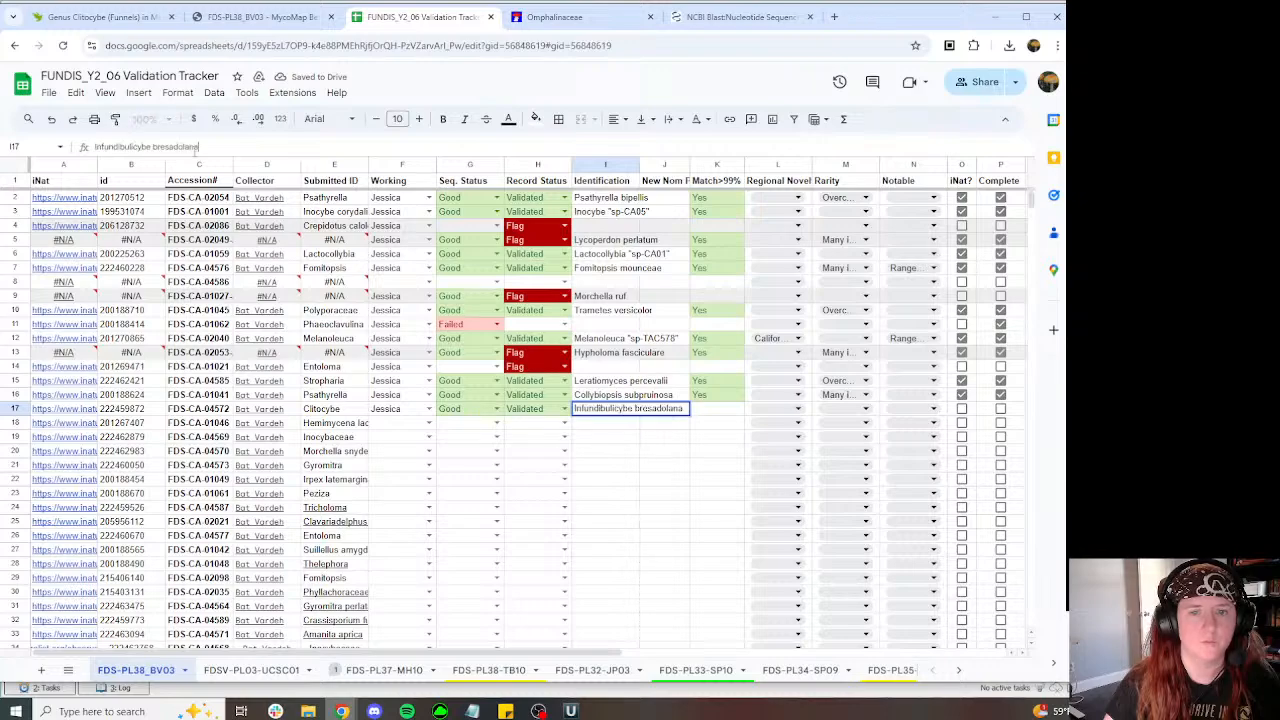
Step: Set Match>99% to Yes for row 17 and go to its Rarity cell
{"action": "key", "text": "Tab"}
{"action": "key", "text": "Tab"}
{"action": "type", "text": "Yes"}
{"action": "key", "text": "Tab"}
{"action": "left_click", "coordinate": [852, 410]}
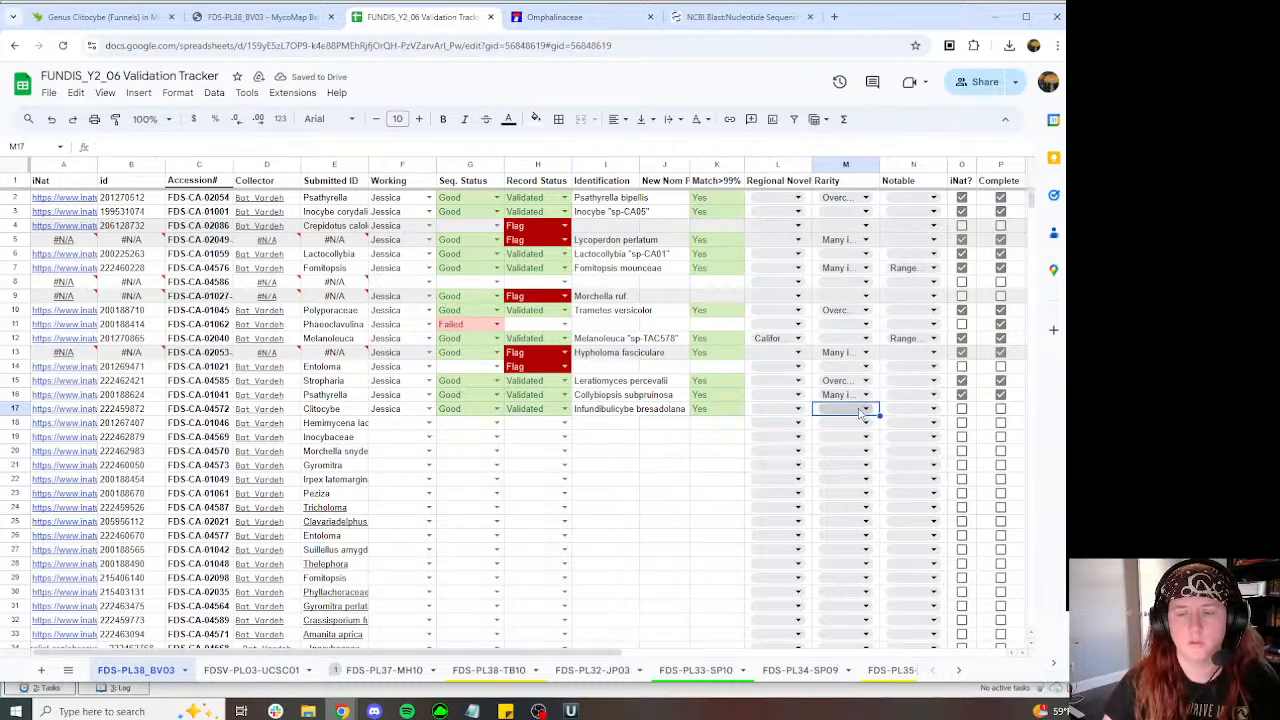
Step: Open the BLAST search results of the Infundibulicybe bresadolana record from the MycoMap project in a new tab
{"action": "left_click", "coordinate": [319, 23]}
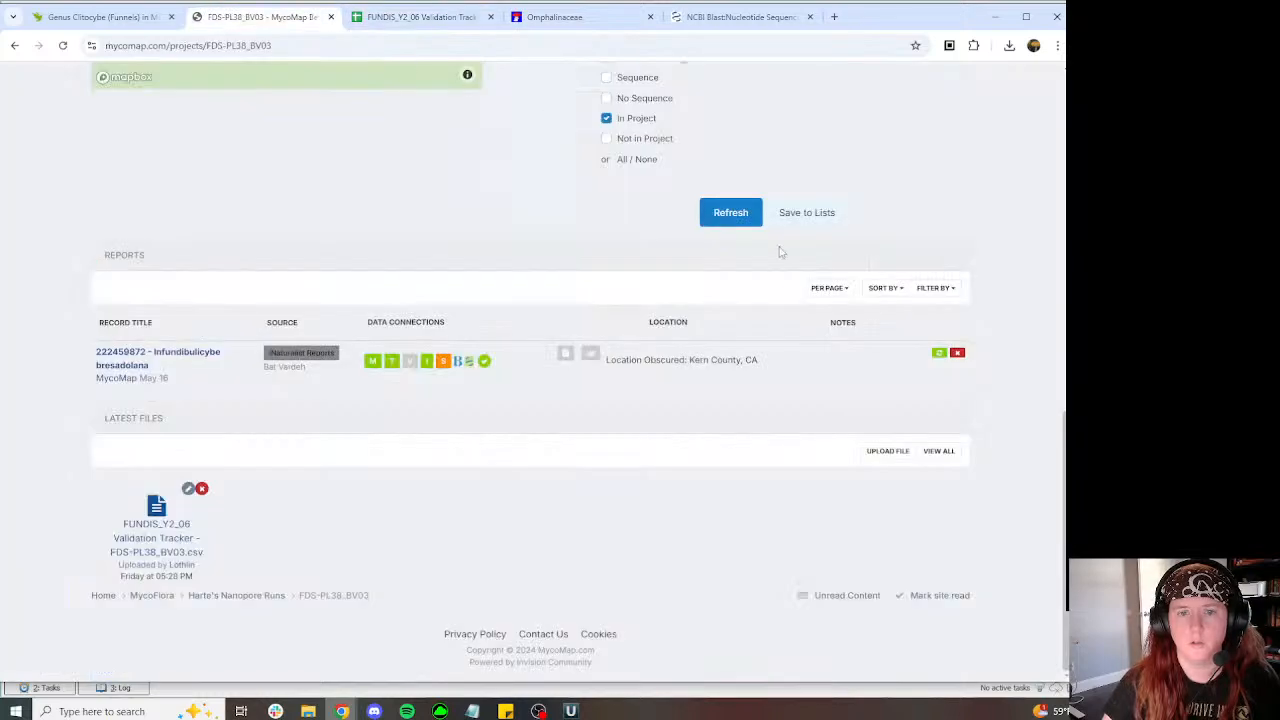
{"action": "left_click", "coordinate": [484, 360]}
{"action": "key", "text": "ctrl+Tab"}
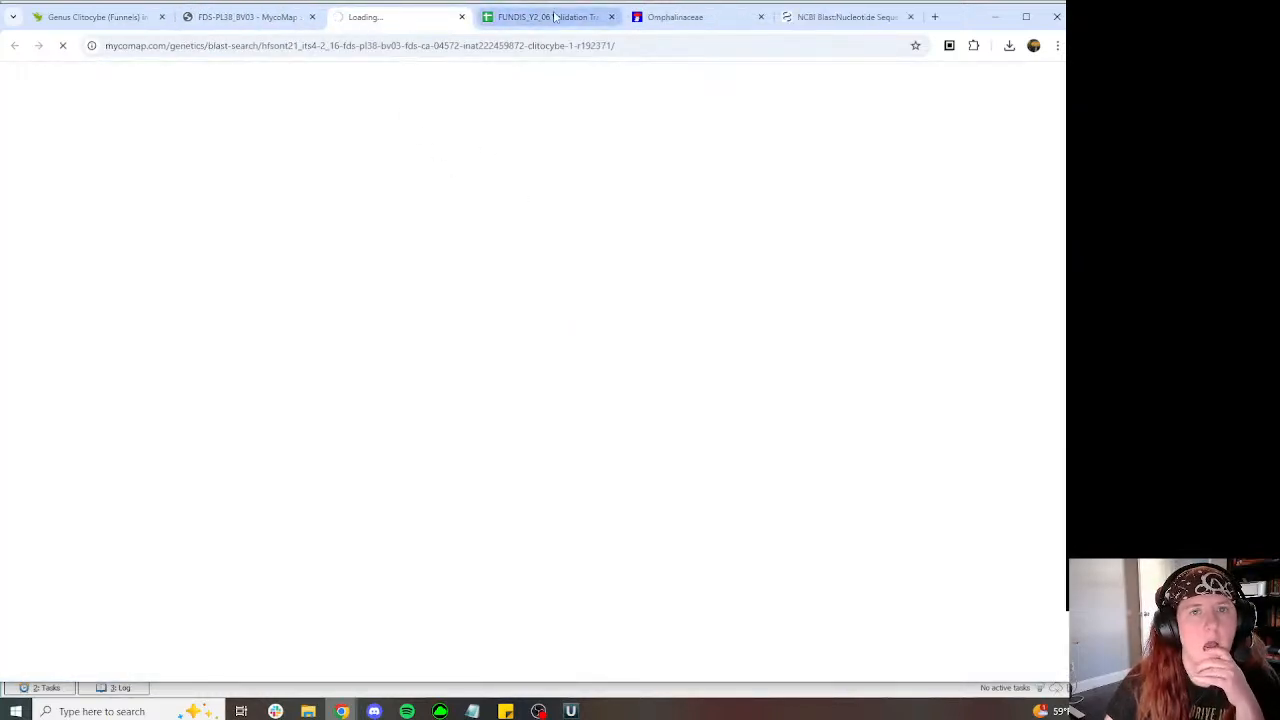
Step: Mark row 17 as iNat? and Complete, and copy the iNaturalist identification comment into its Notes cell as a single paragraph
{"action": "left_click", "coordinate": [1000, 410]}
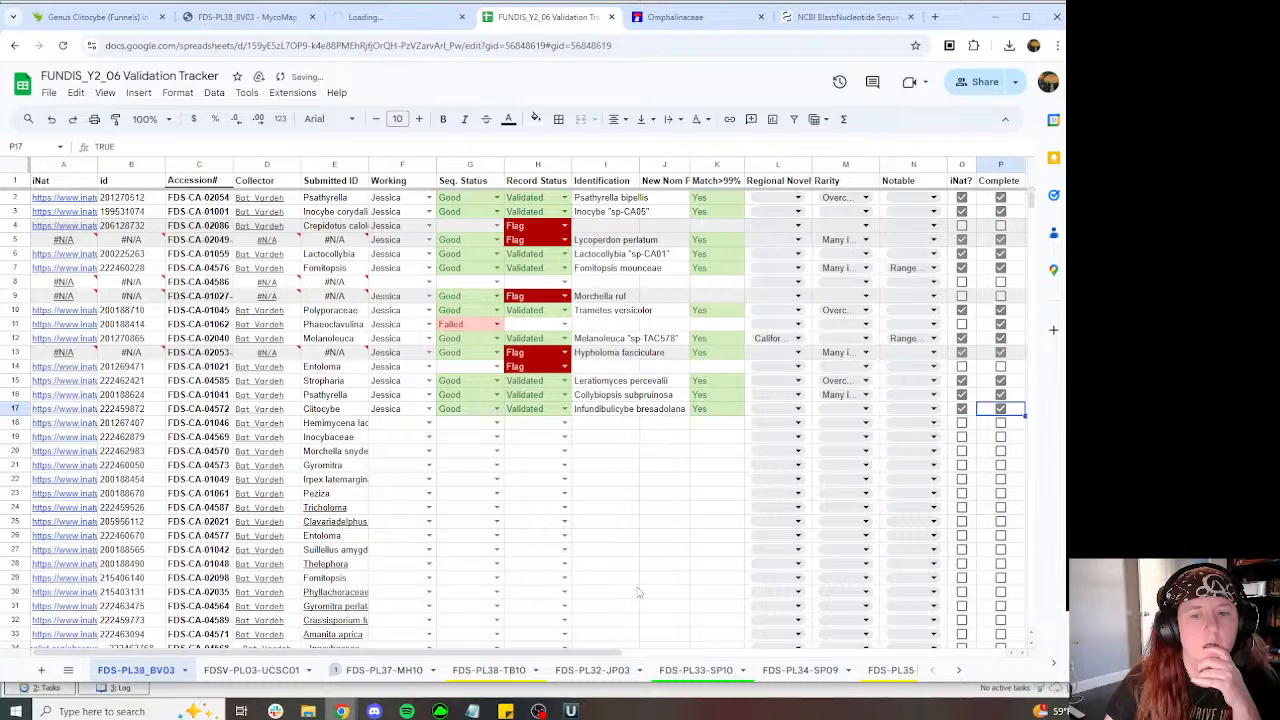
{"action": "scroll", "coordinate": [772, 604], "scroll_direction": "right", "scroll_amount": 5}
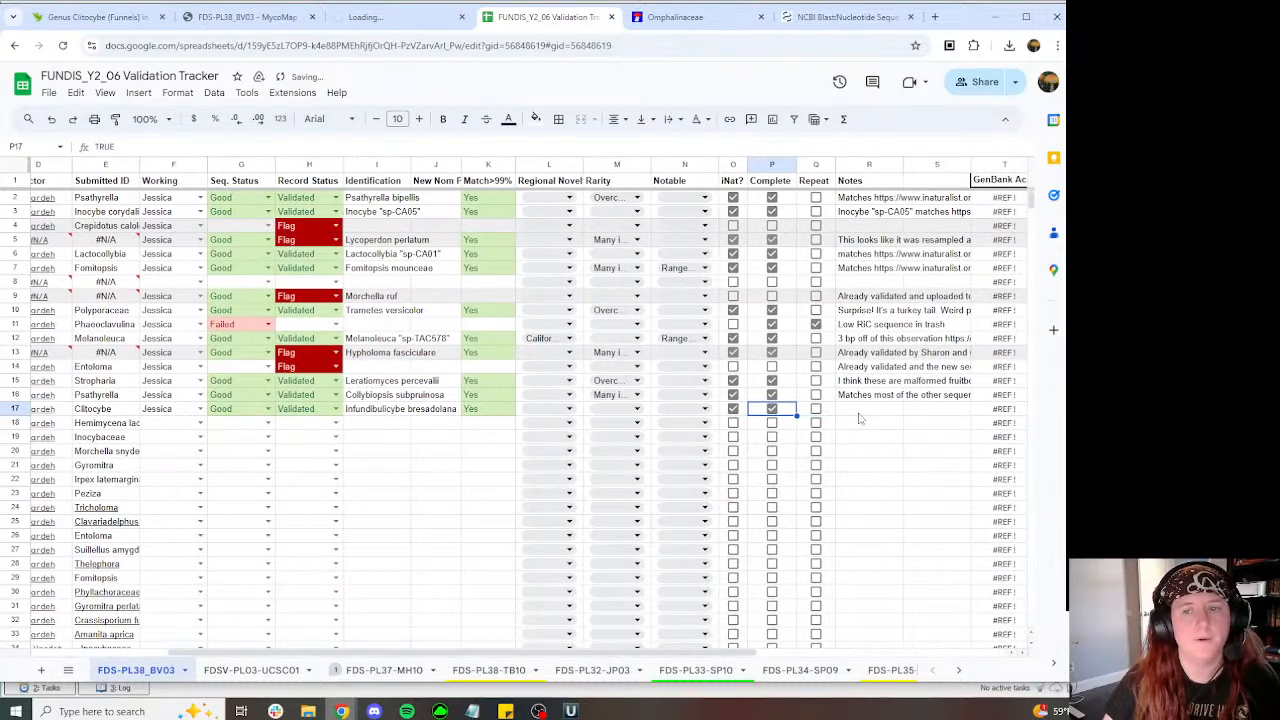
{"action": "left_click", "coordinate": [860, 412]}
{"action": "left_click", "coordinate": [110, 17]}
{"action": "left_click_drag", "start_coordinate": [323, 342], "coordinate": [200, 270]}
{"action": "left_click", "coordinate": [545, 17]}
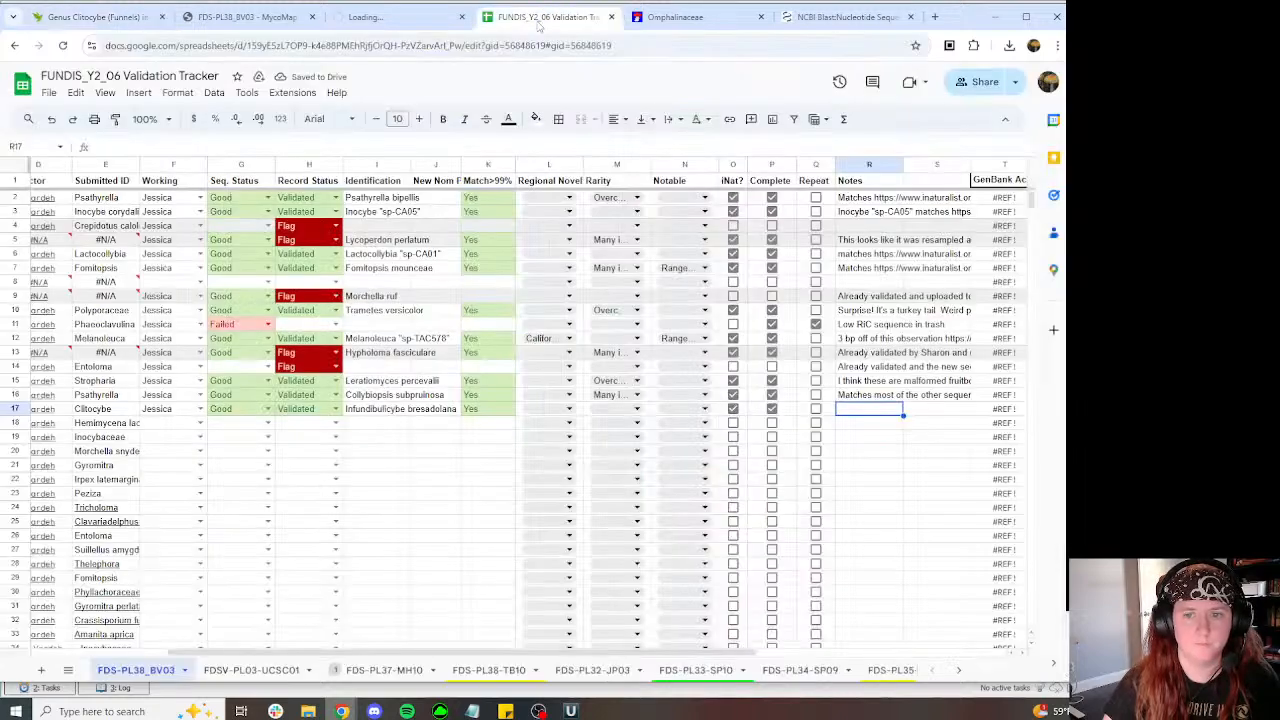
{"action": "key", "text": "ctrl+v"}
{"action": "left_click", "coordinate": [97, 151]}
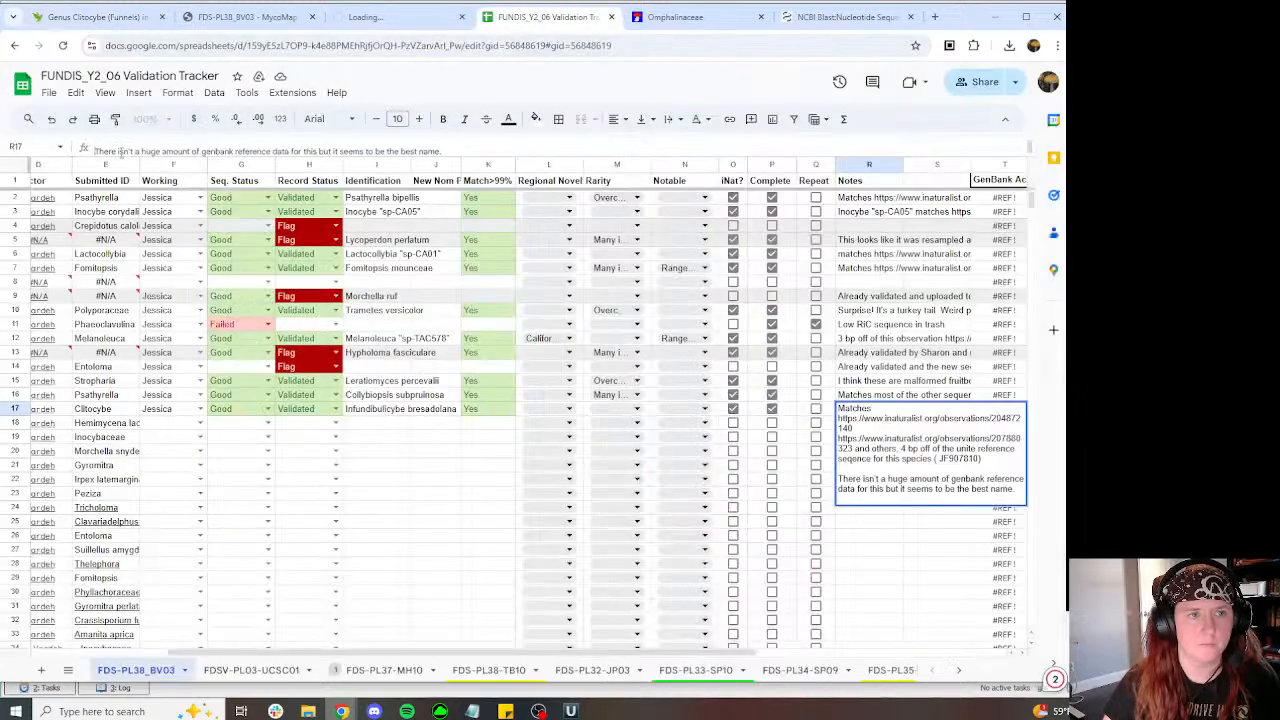
{"action": "key", "text": "BackSpace"}
{"action": "key", "text": "BackSpace"}
{"action": "key", "text": "Return"}
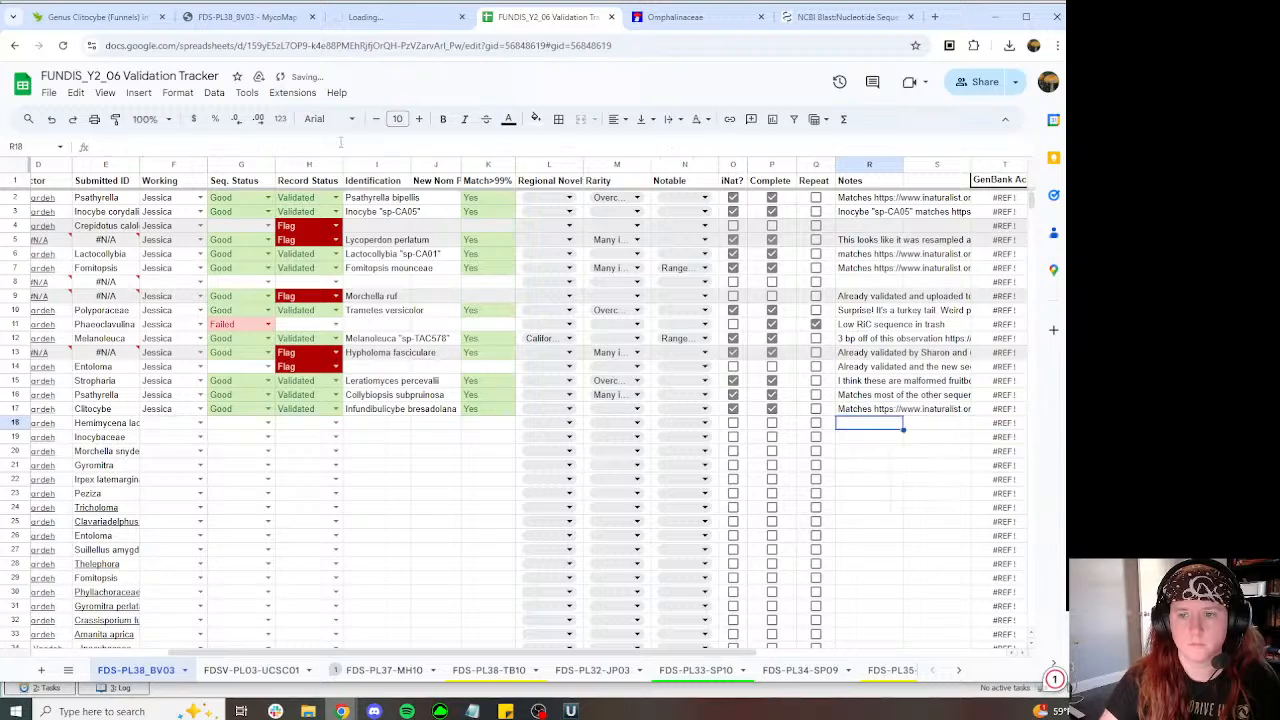
Step: Select the id cell of the Hemimycena record in row 18 of the tracker
{"action": "left_click_drag", "start_coordinate": [583, 655], "coordinate": [468, 655]}
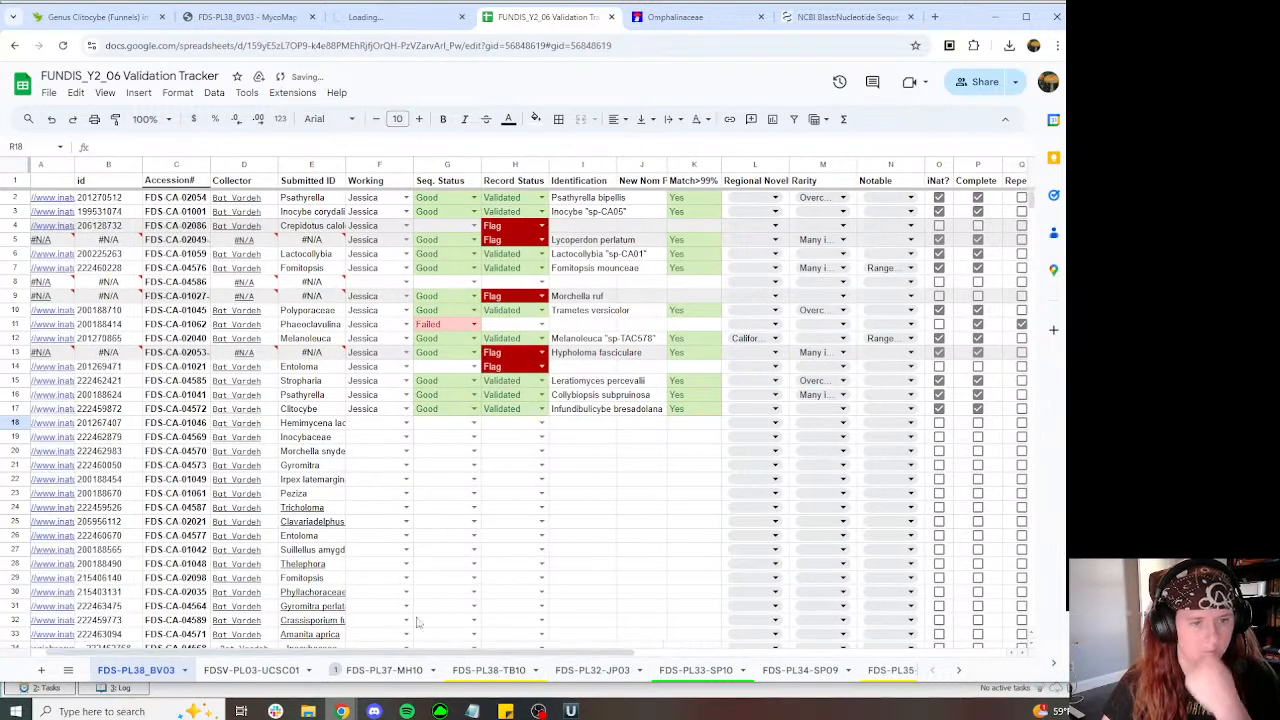
{"action": "left_click", "coordinate": [100, 423]}
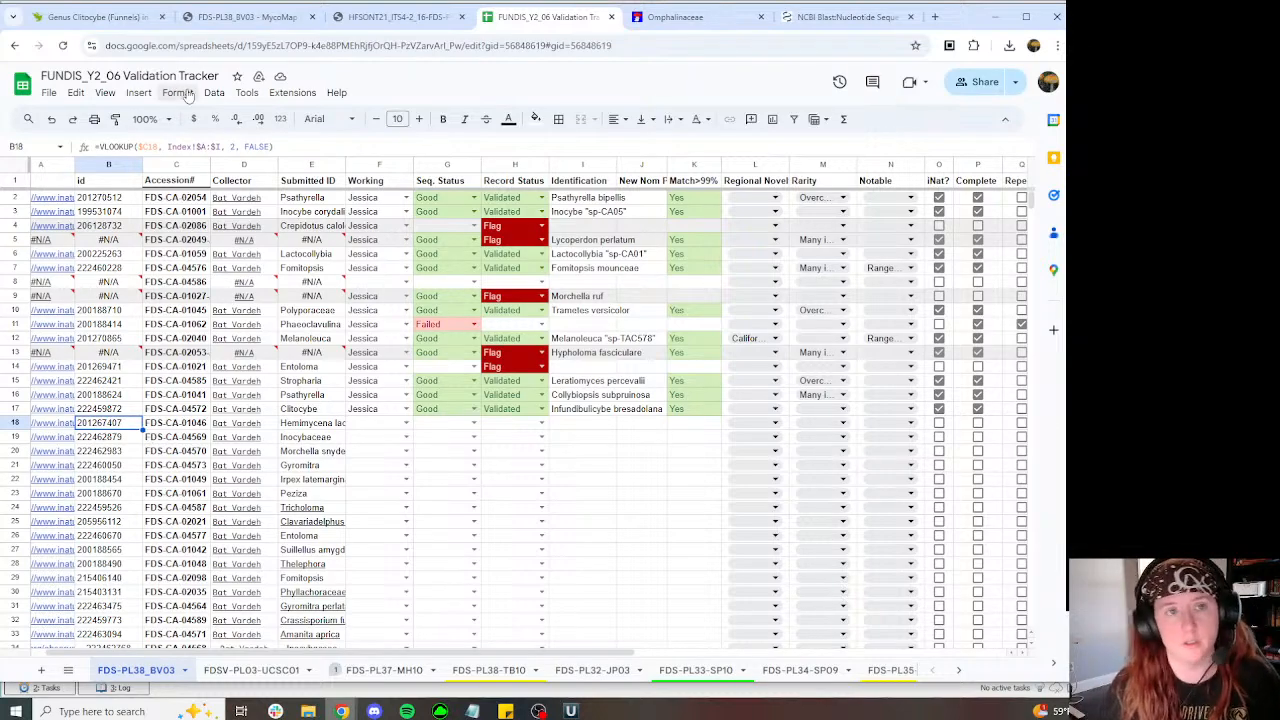
Step: Review the identity values and MycoBLAST matches in the Clitocybe record's BLAST results, and close that page
{"action": "left_click", "coordinate": [403, 24]}
{"action": "scroll", "coordinate": [607, 203], "scroll_direction": "down", "scroll_amount": 10}
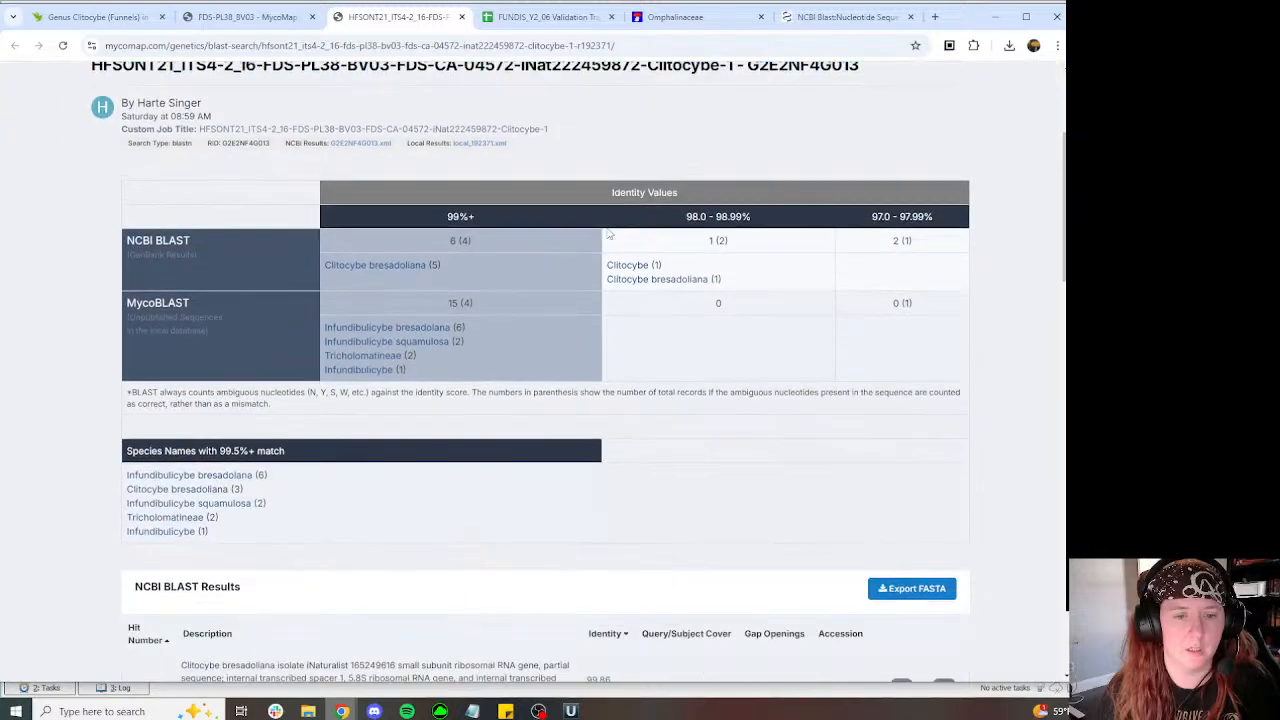
{"action": "scroll", "coordinate": [600, 198], "scroll_direction": "down", "scroll_amount": 6}
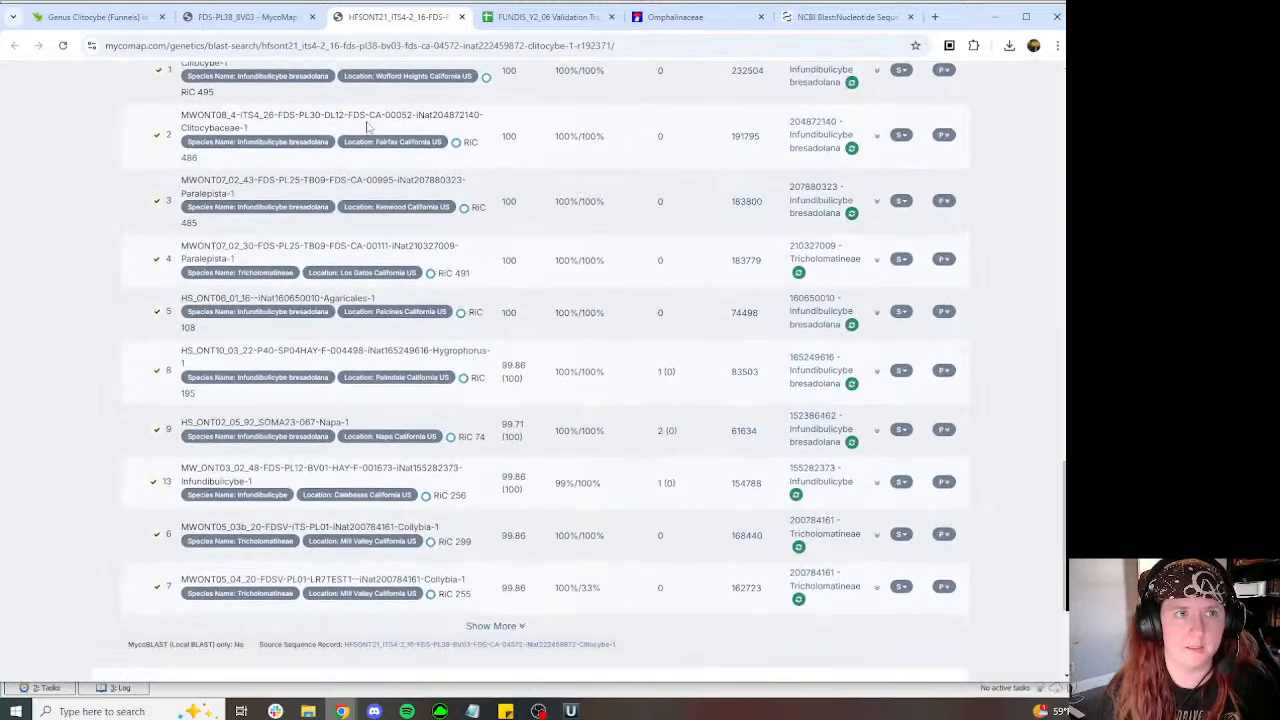
{"action": "left_click", "coordinate": [461, 17]}
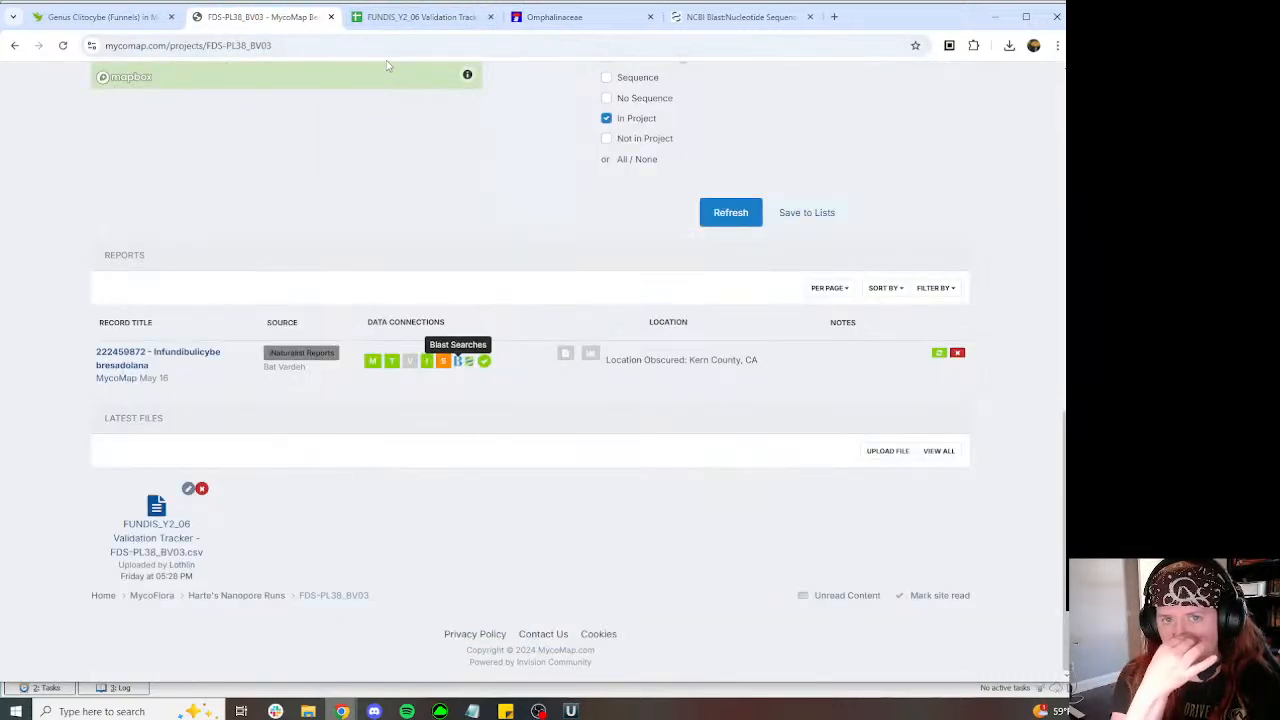
Step: Filter the FDS-PL38_BV03 project on MycoMap by the row 18 record number, 201267407
{"action": "left_click", "coordinate": [410, 17]}
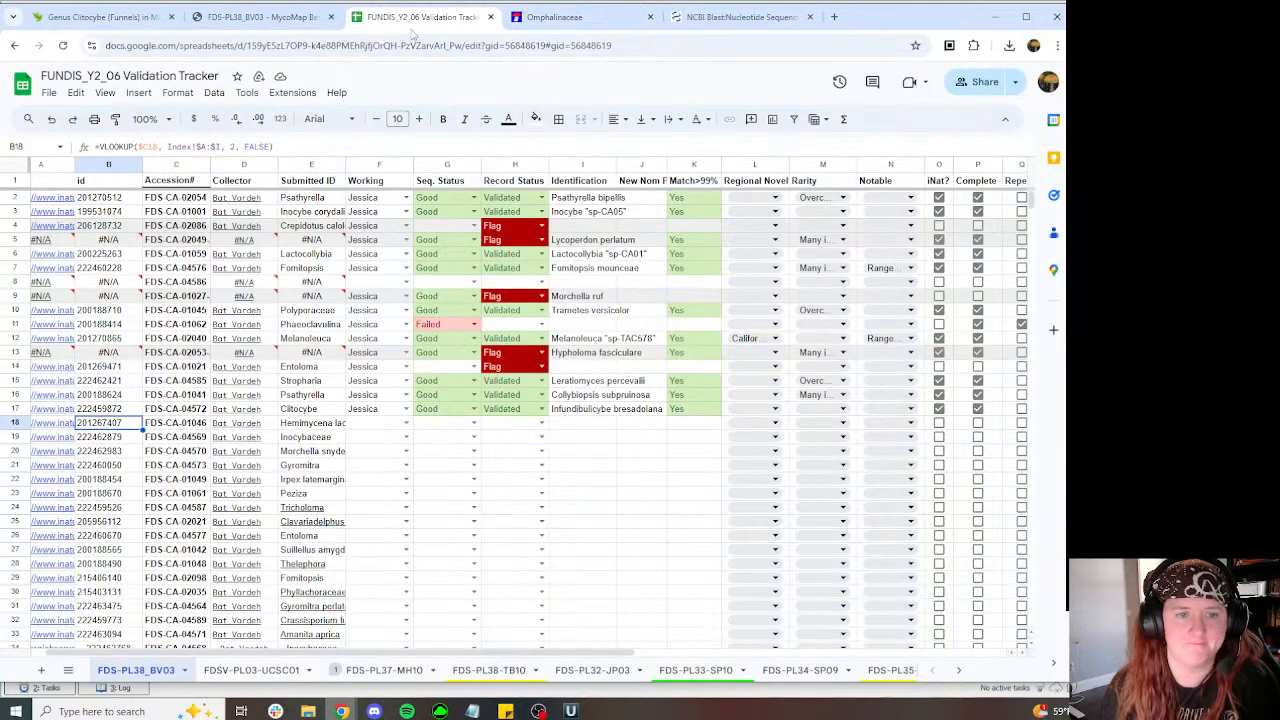
{"action": "left_click", "coordinate": [255, 17]}
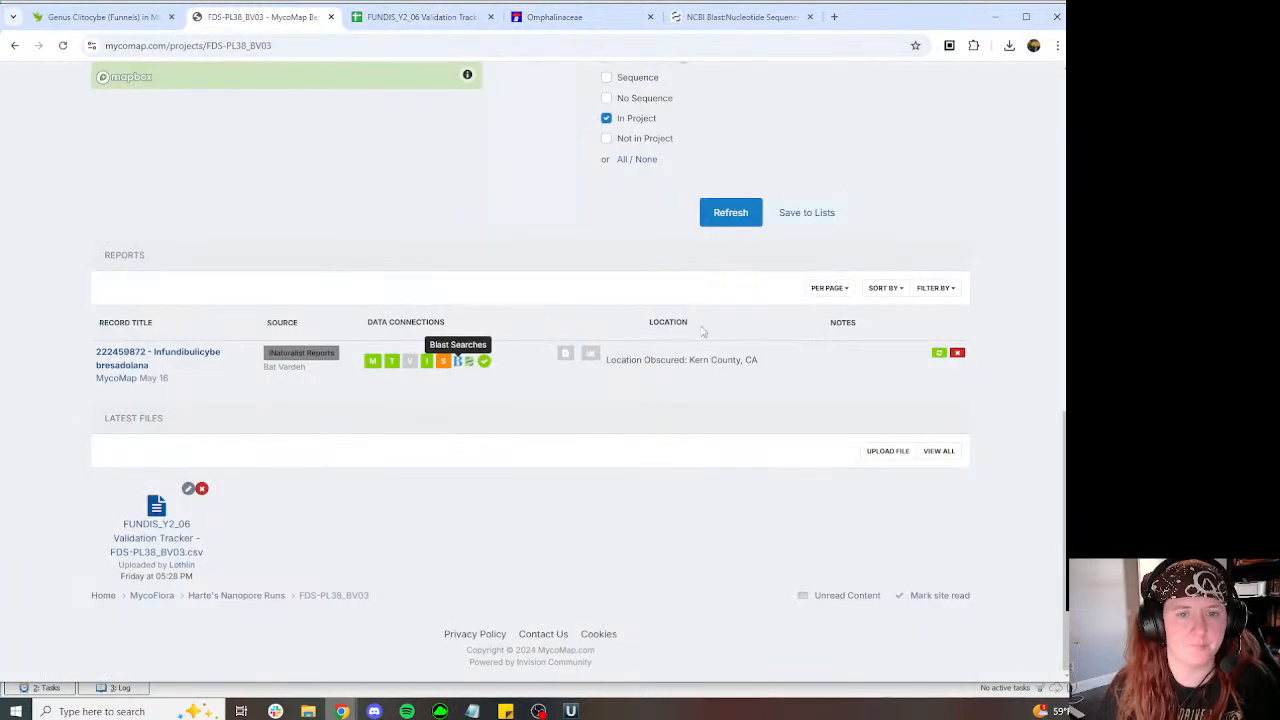
{"action": "scroll", "coordinate": [663, 200], "scroll_direction": "up", "scroll_amount": 4}
{"action": "key", "text": "ctrl+v"}
{"action": "key", "text": "Return"}
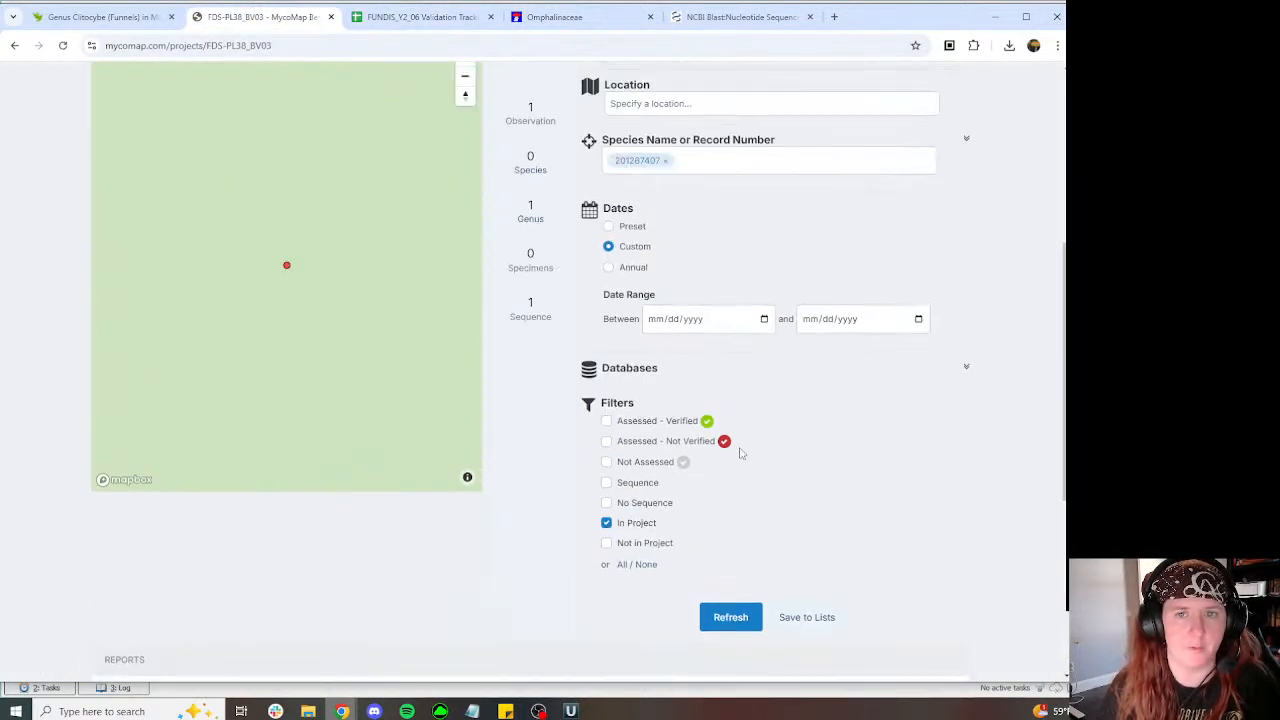
{"action": "scroll", "coordinate": [720, 531], "scroll_direction": "down", "scroll_amount": 1}
{"action": "left_click", "coordinate": [730, 550]}
Step: Open the list of sequences attached to the Hemimycena lactea record in the MycoMap project
{"action": "left_click", "coordinate": [100, 17]}
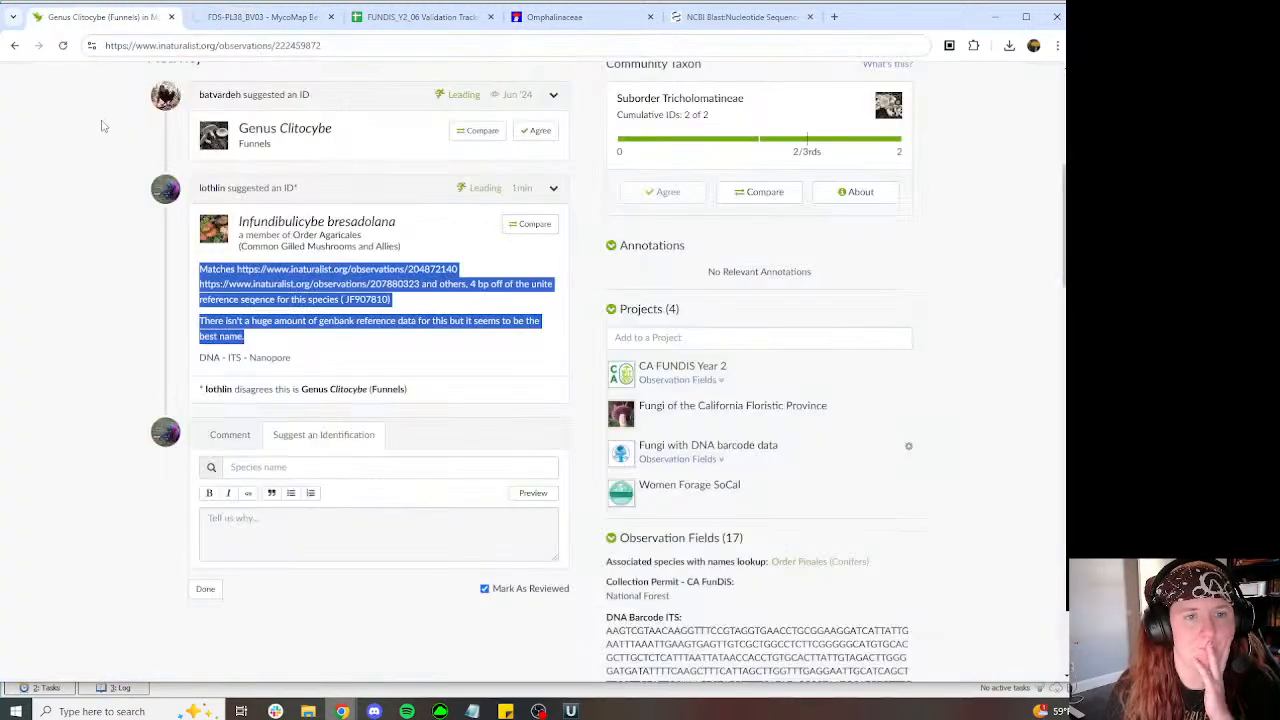
{"action": "scroll", "coordinate": [105, 127], "scroll_direction": "up", "scroll_amount": 5}
{"action": "left_click", "coordinate": [270, 17]}
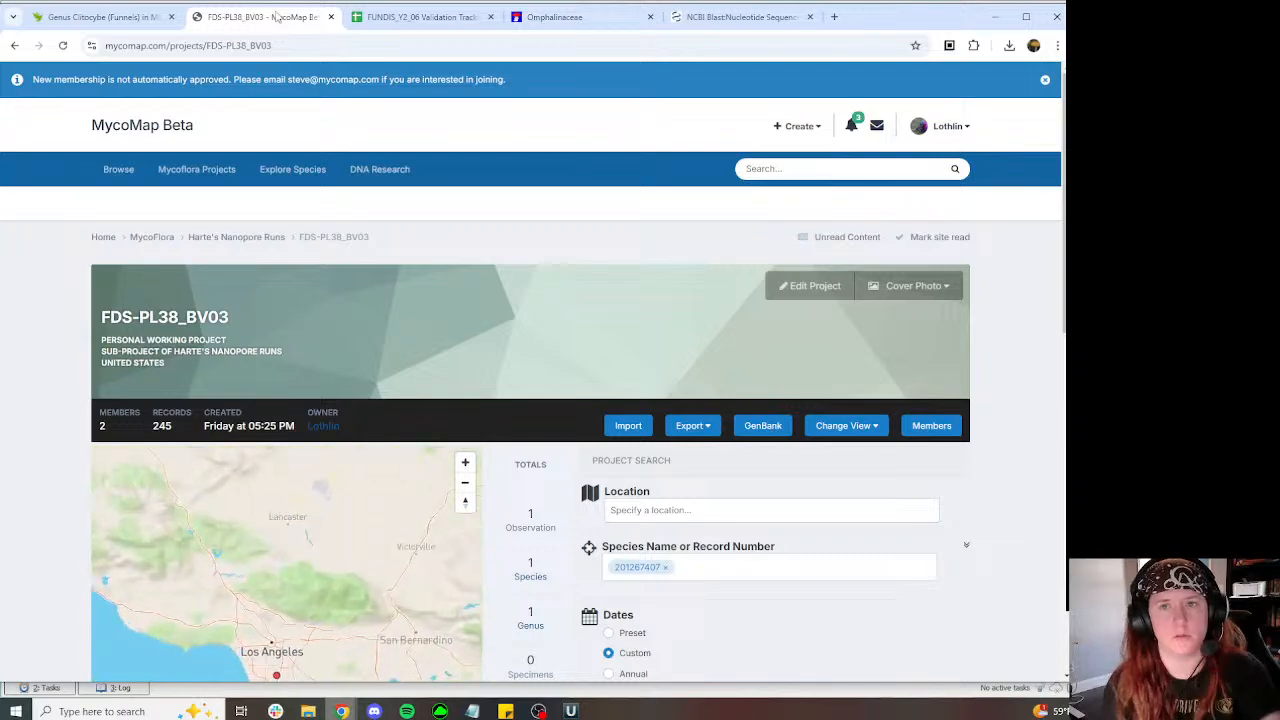
{"action": "scroll", "coordinate": [609, 340], "scroll_direction": "down", "scroll_amount": 10}
{"action": "left_click", "coordinate": [445, 369]}
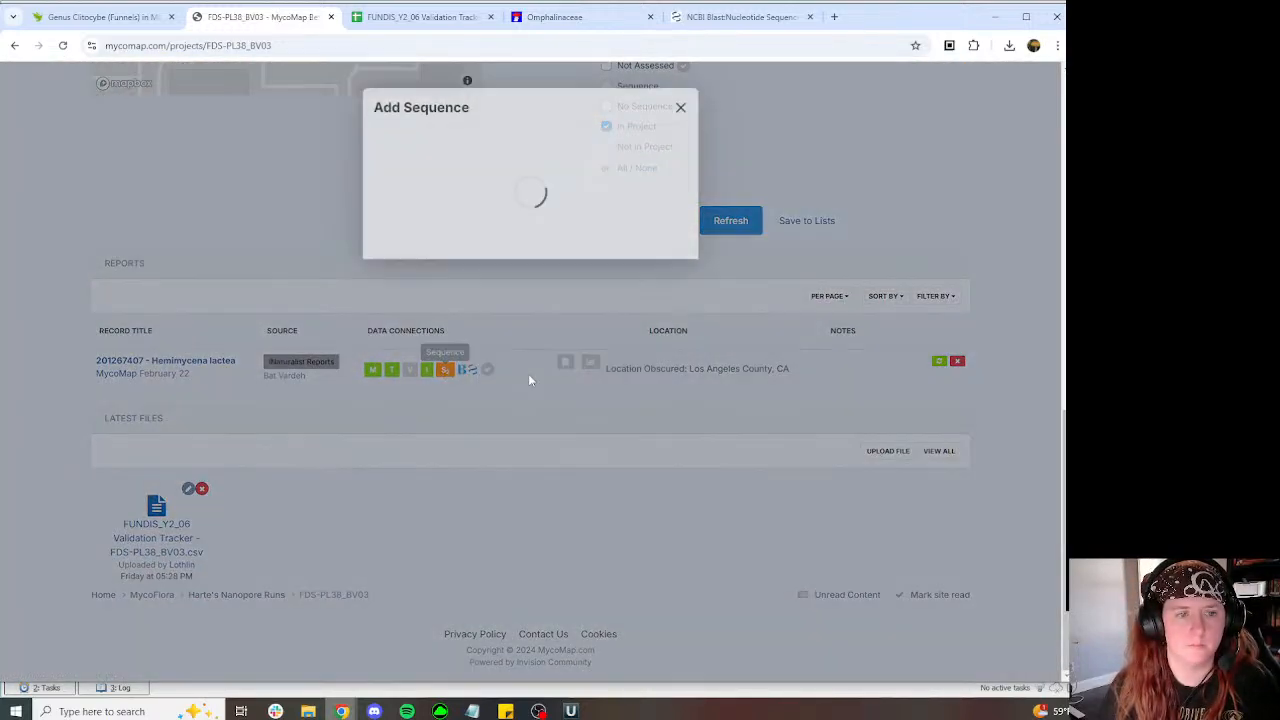
Step: Load iNaturalist observation 201267407 in place of the Clitocybe observation
{"action": "left_click", "coordinate": [100, 17]}
{"action": "scroll", "coordinate": [647, 205], "scroll_direction": "down", "scroll_amount": 4}
{"action": "scroll", "coordinate": [647, 205], "scroll_direction": "up", "scroll_amount": 3}
{"action": "left_click", "coordinate": [390, 45]}
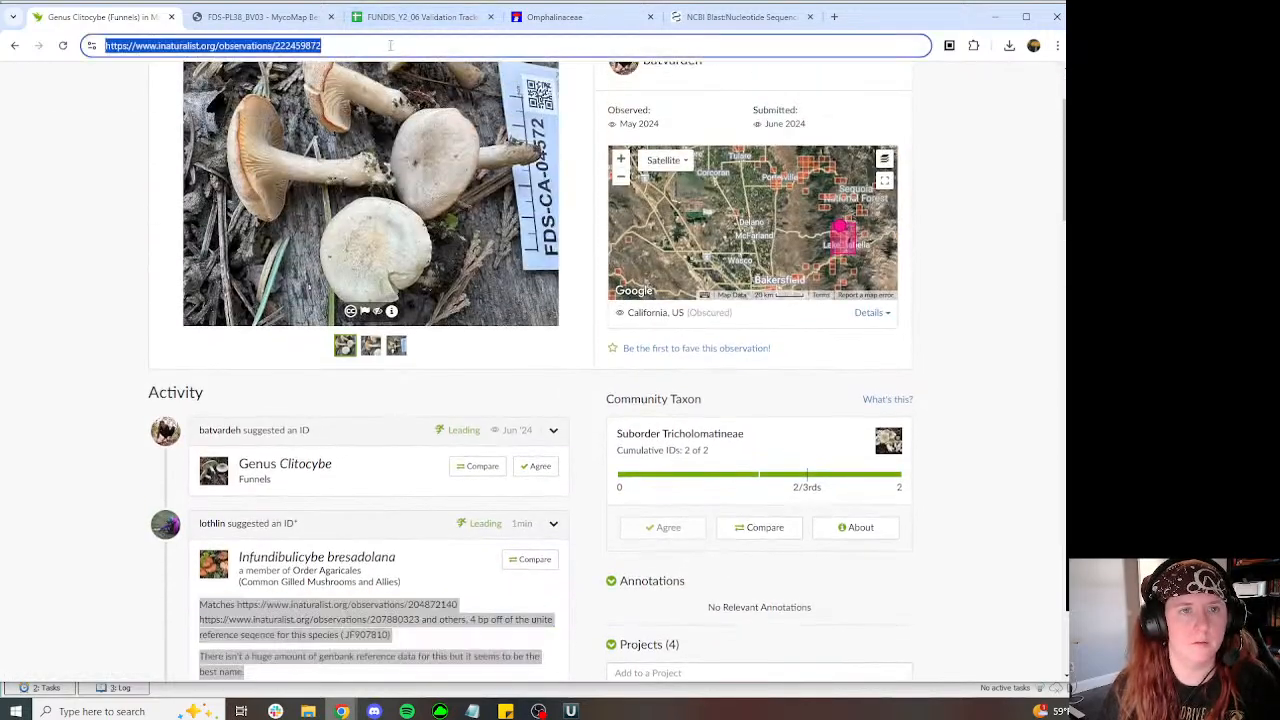
{"action": "key", "text": "ctrl+v"}
{"action": "key", "text": "Return"}
Step: Examine the RiC values and problem flags of the sequences attached to the Hemimycena record
{"action": "left_click", "coordinate": [435, 20]}
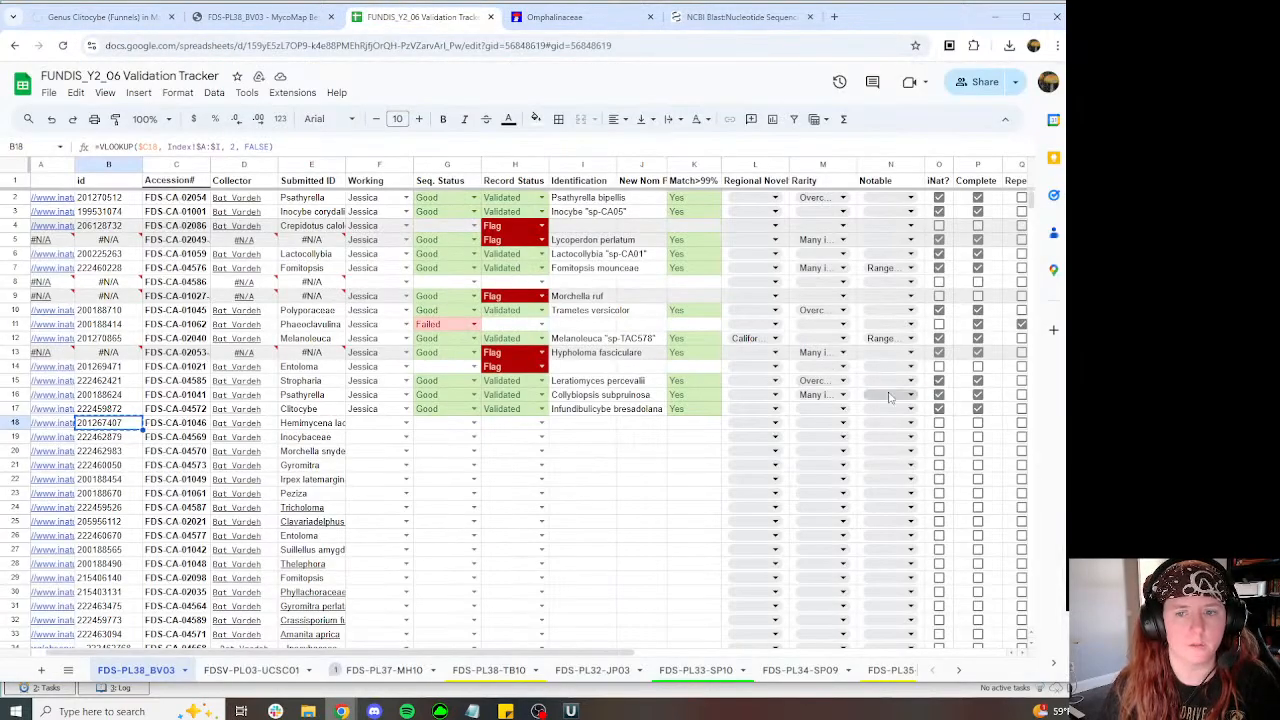
{"action": "left_click", "coordinate": [233, 20]}
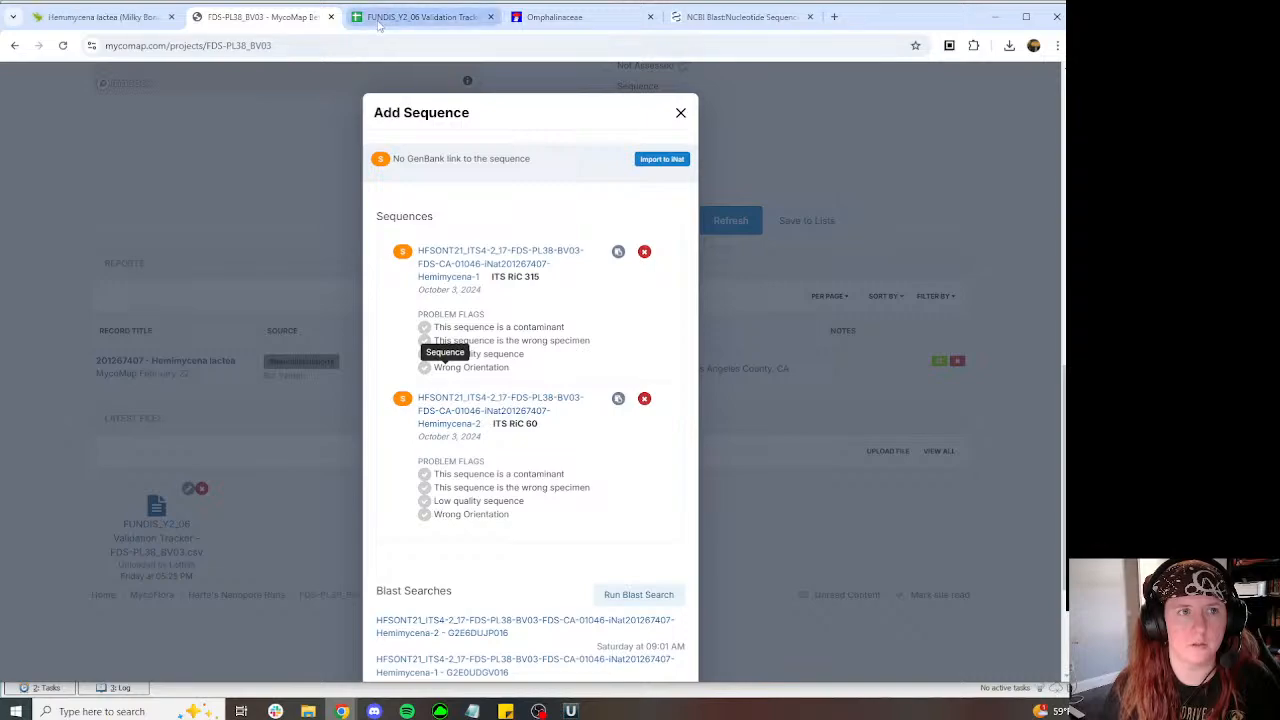
{"action": "mouse_move", "coordinate": [379, 26]}
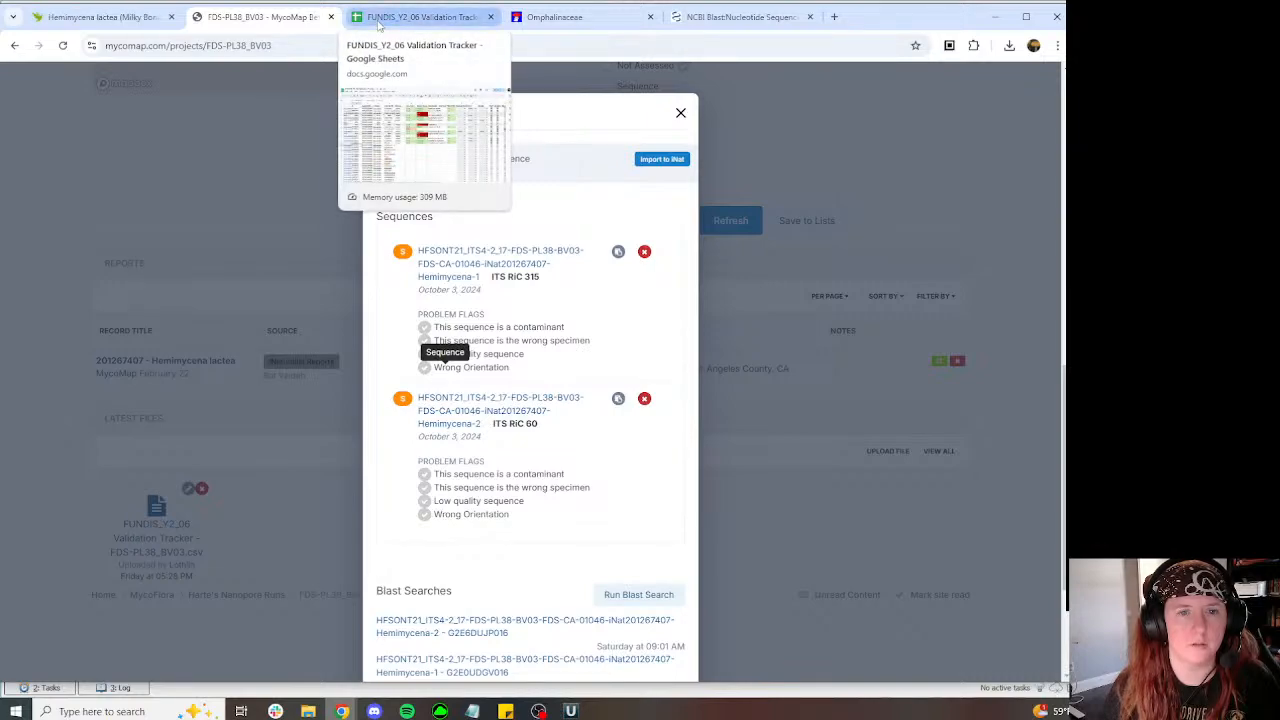
Step: Filter the MycoMap project by the Clitocybe observation's number, 222459872, and open that record's BLAST results in a new tab
{"action": "left_click", "coordinate": [95, 17]}
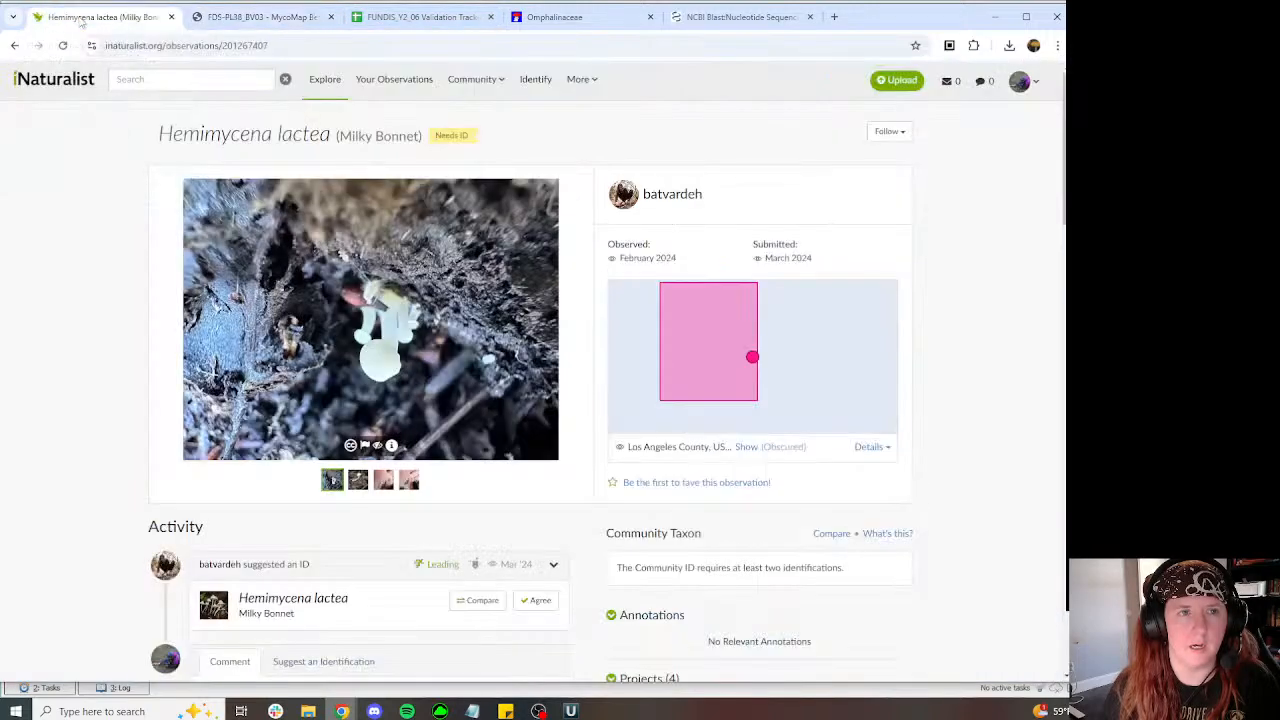
{"action": "left_click", "coordinate": [14, 45]}
{"action": "left_click", "coordinate": [180, 45]}
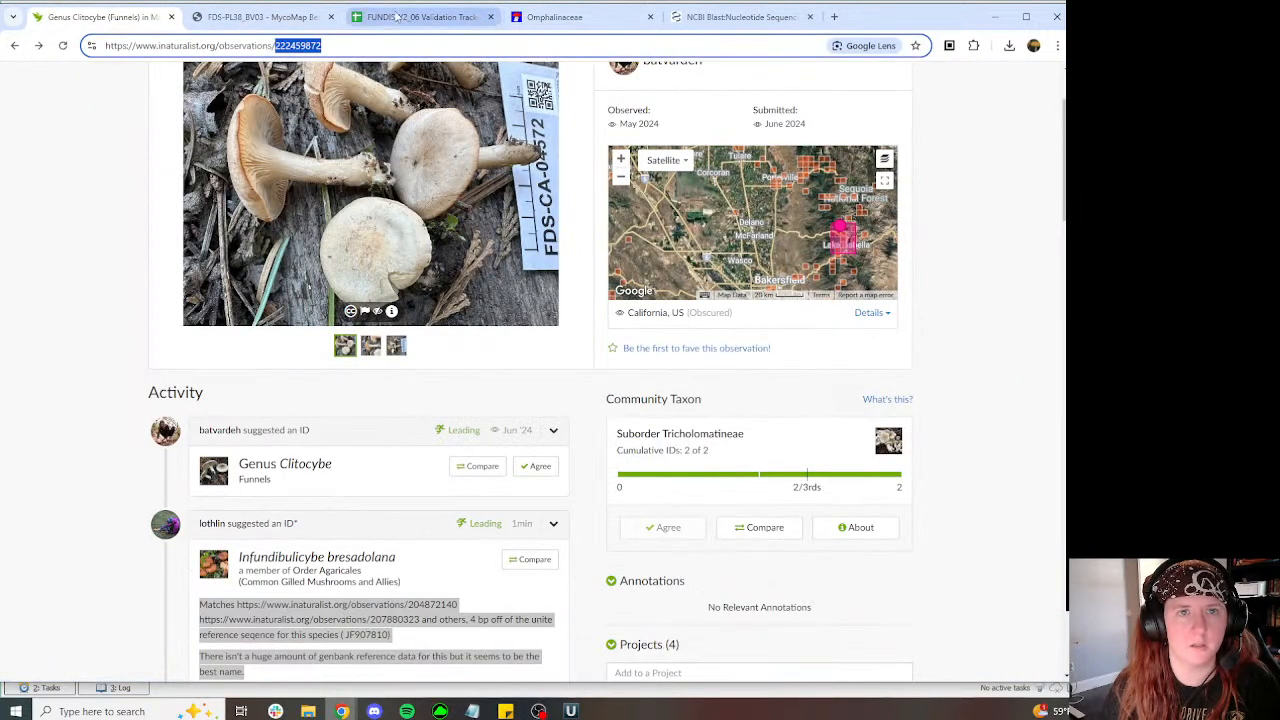
{"action": "left_click", "coordinate": [260, 17]}
{"action": "left_click", "coordinate": [681, 113]}
{"action": "scroll", "coordinate": [679, 211], "scroll_direction": "up", "scroll_amount": 3}
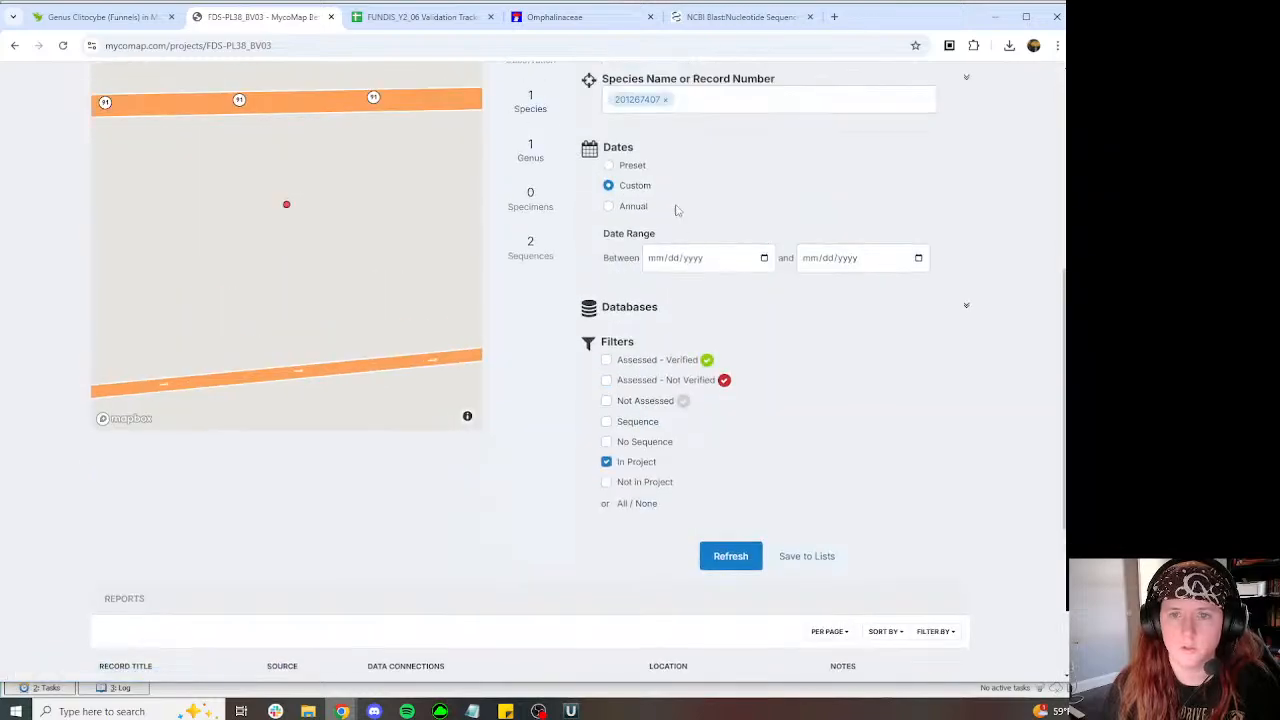
{"action": "left_click", "coordinate": [748, 558]}
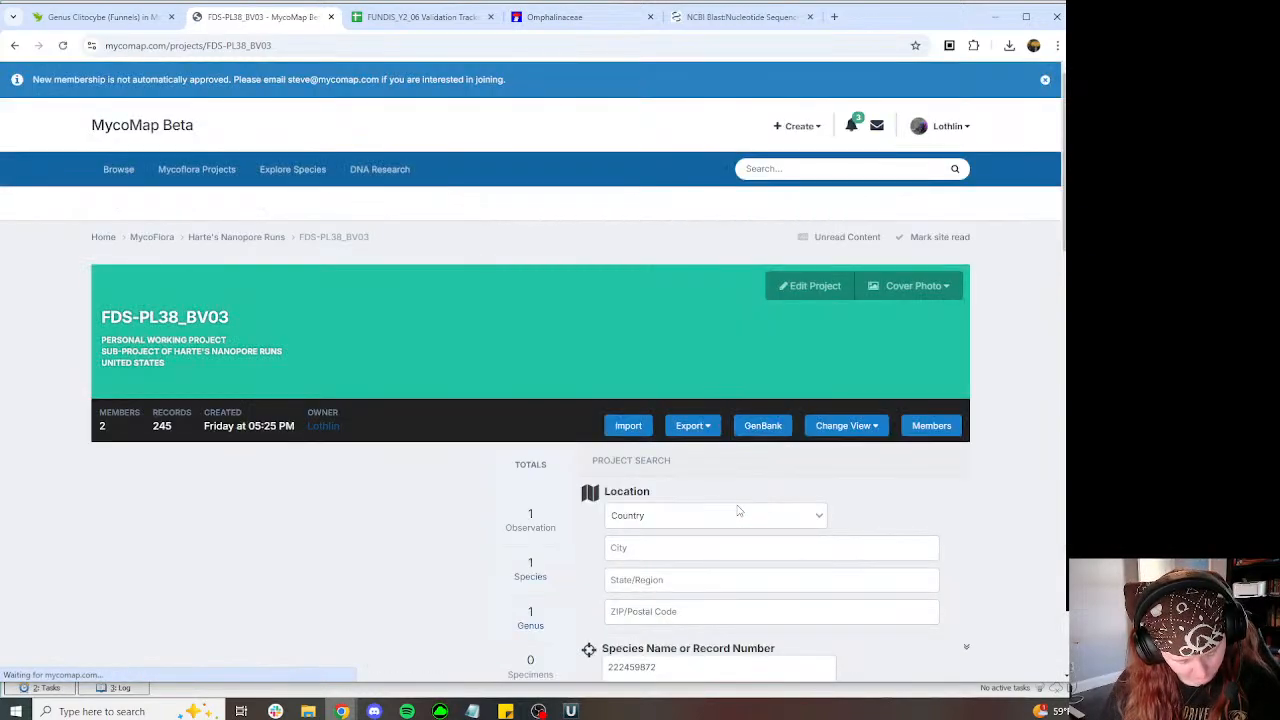
{"action": "scroll", "coordinate": [761, 320], "scroll_direction": "down", "scroll_amount": 7}
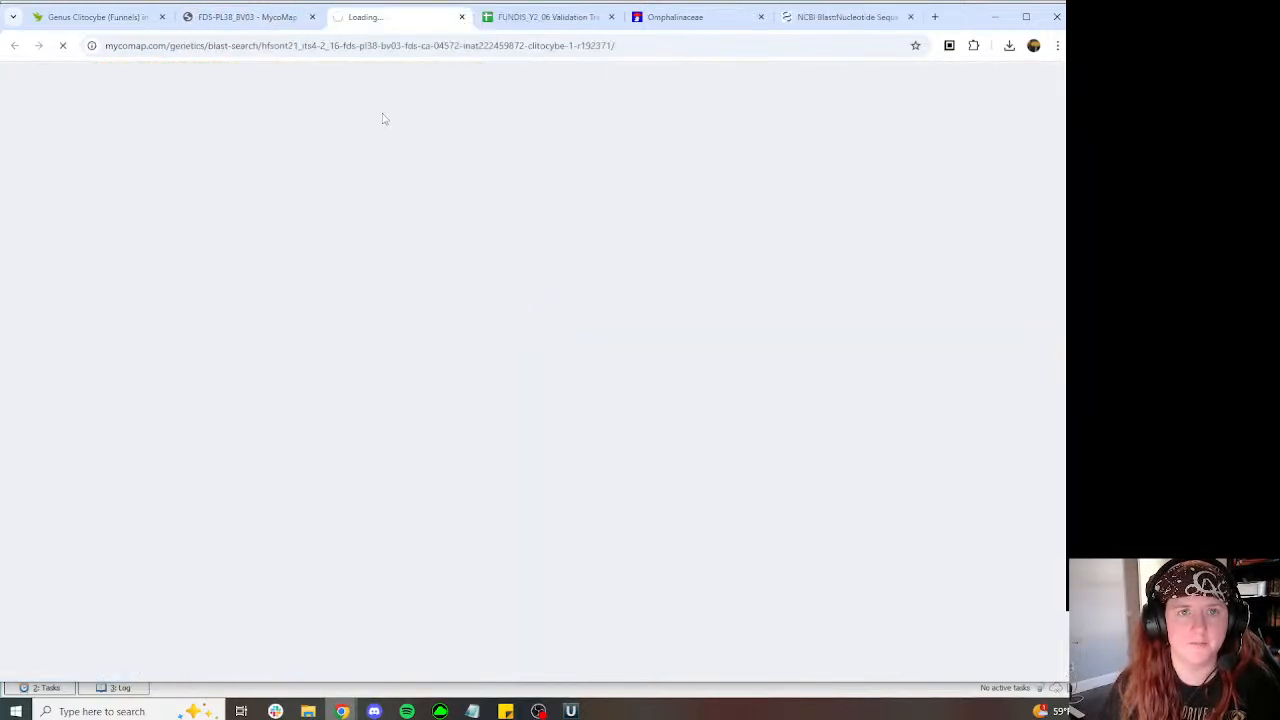
Step: Return to the Hemimycena lactea observation on iNaturalist and filter the MycoMap project by its number, 201267407
{"action": "left_click", "coordinate": [95, 17]}
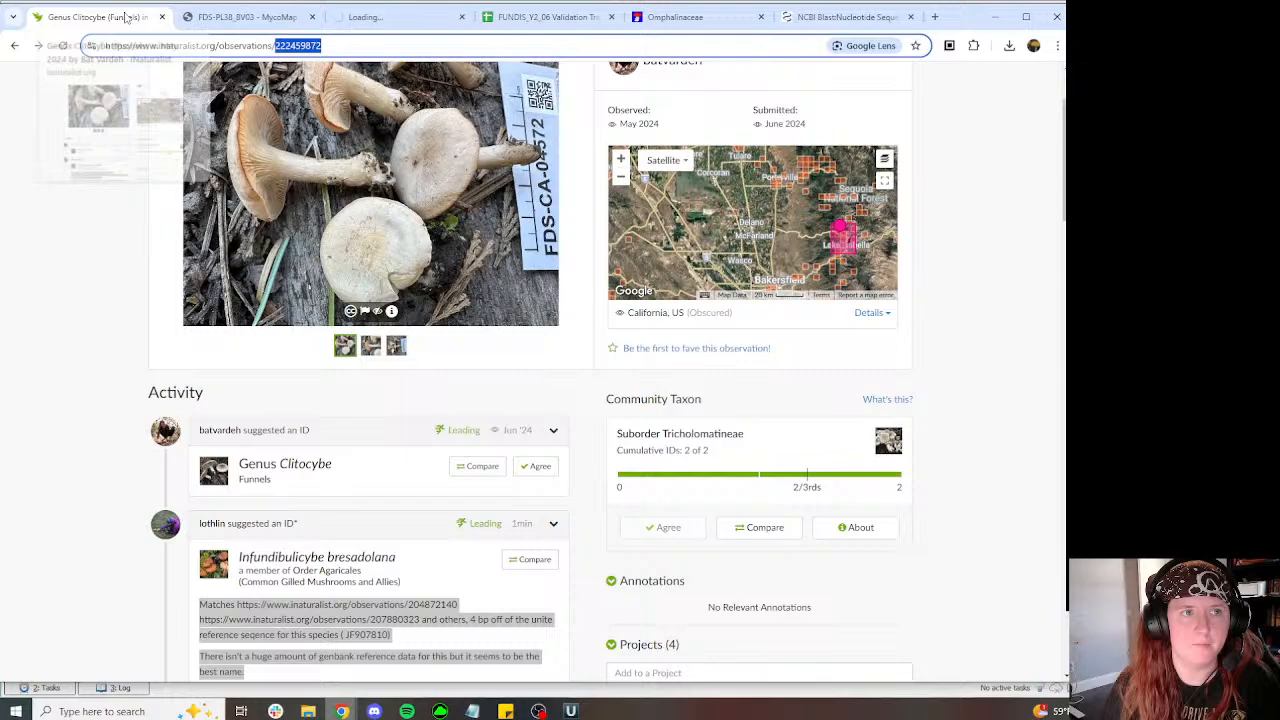
{"action": "left_click", "coordinate": [38, 45]}
{"action": "left_click", "coordinate": [218, 45]}
{"action": "left_click", "coordinate": [245, 17]}
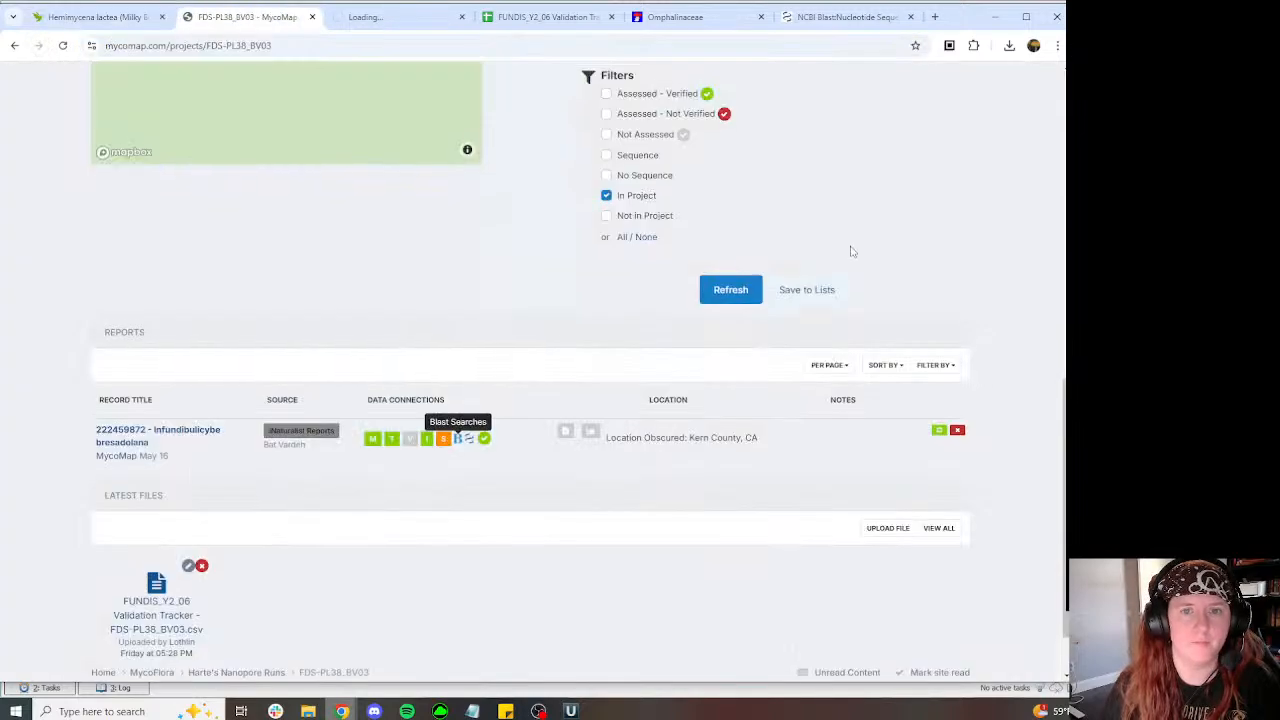
{"action": "scroll", "coordinate": [663, 165], "scroll_direction": "up", "scroll_amount": 5}
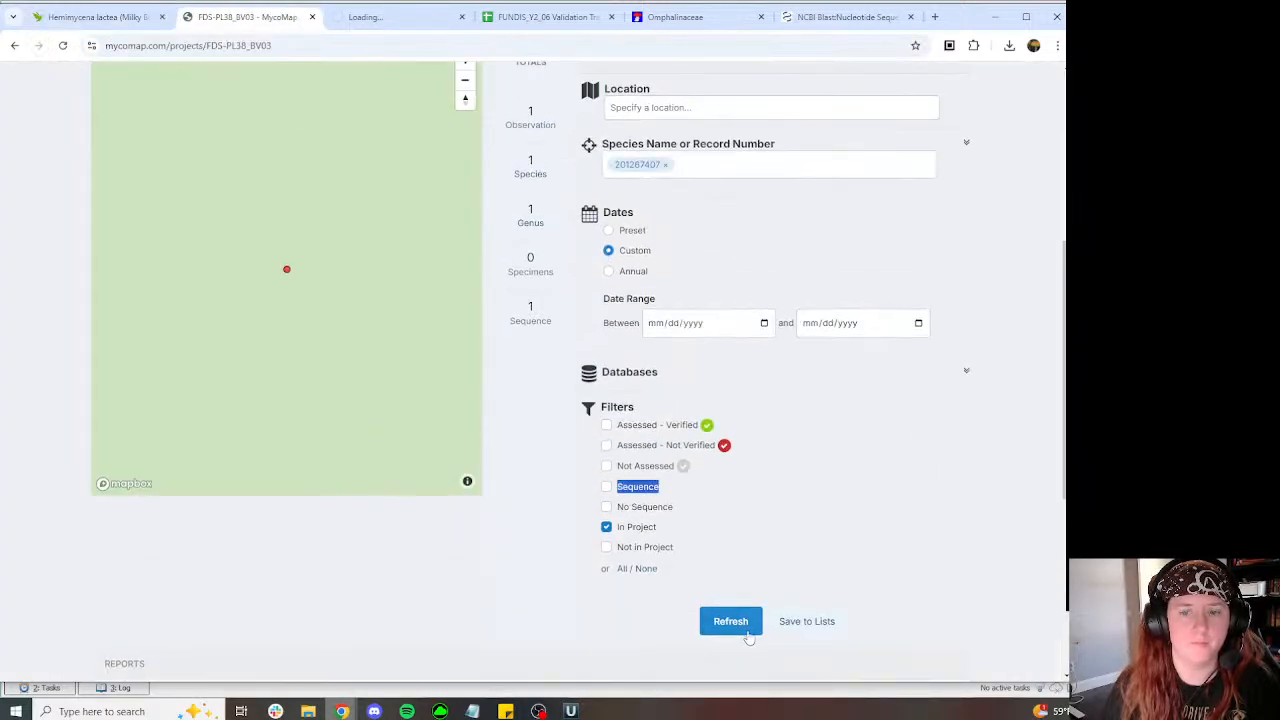
Step: Check the Clitocybe record's BLAST summary, then switch to UGENE and inspect the base frequencies at the ambiguous consensus position
{"action": "left_click", "coordinate": [381, 18]}
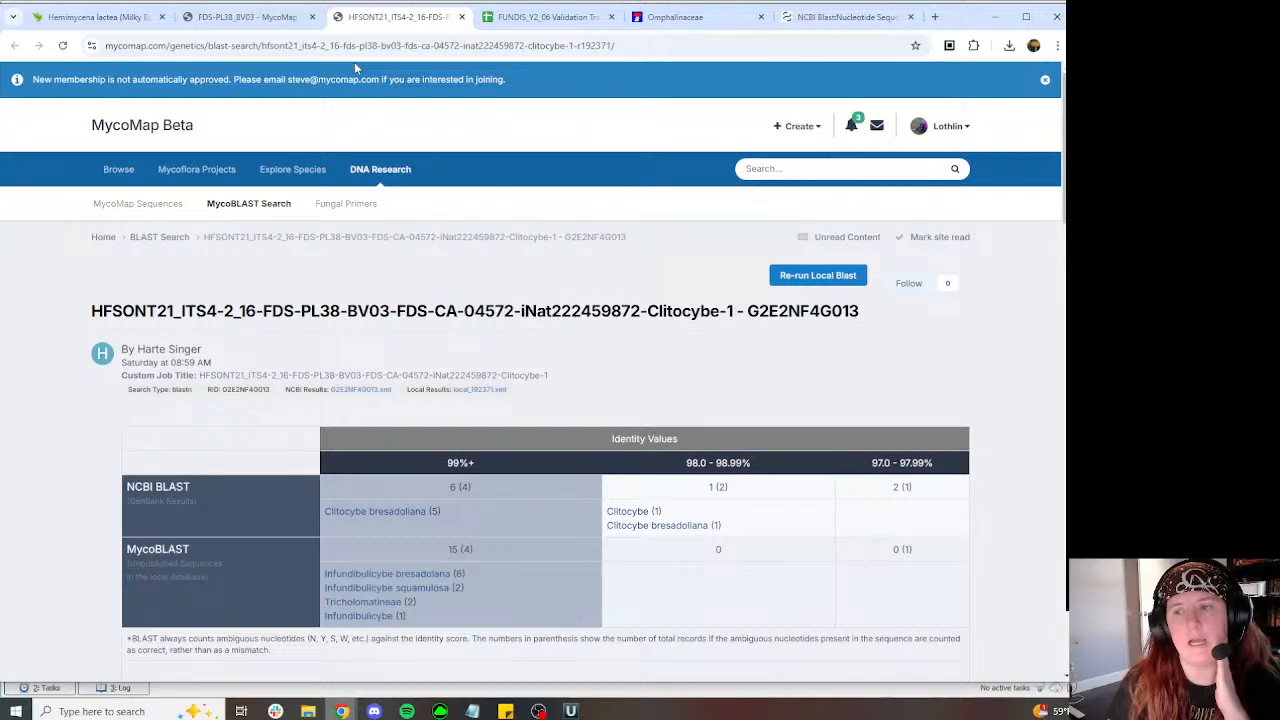
{"action": "left_click", "coordinate": [575, 711]}
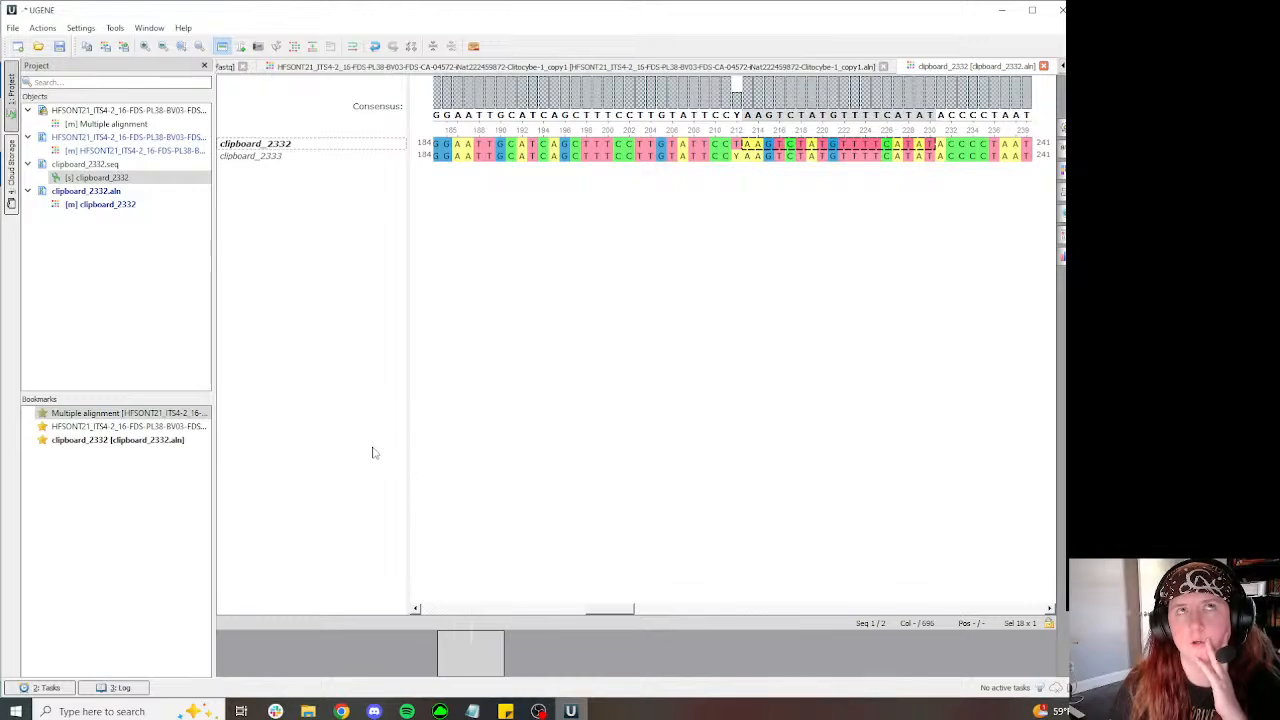
{"action": "left_click", "coordinate": [605, 66]}
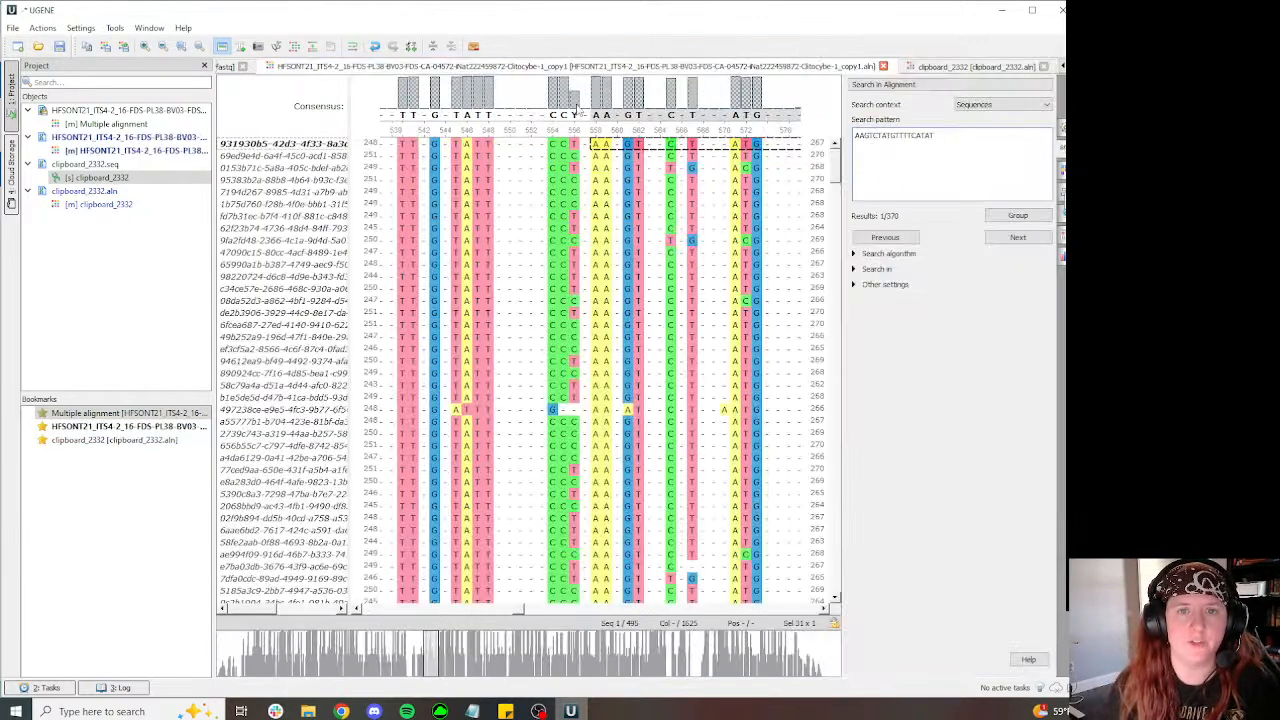
{"action": "mouse_move", "coordinate": [576, 108]}
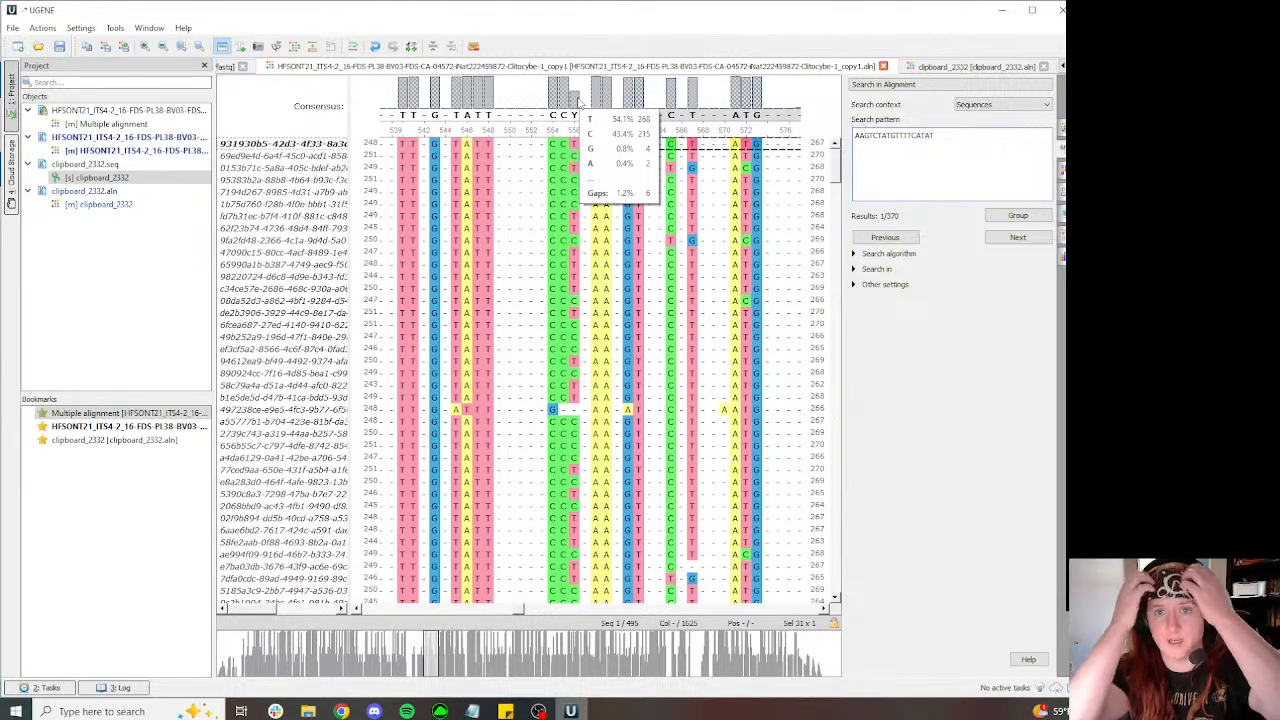
{"action": "key", "text": "ctrl+Tab"}
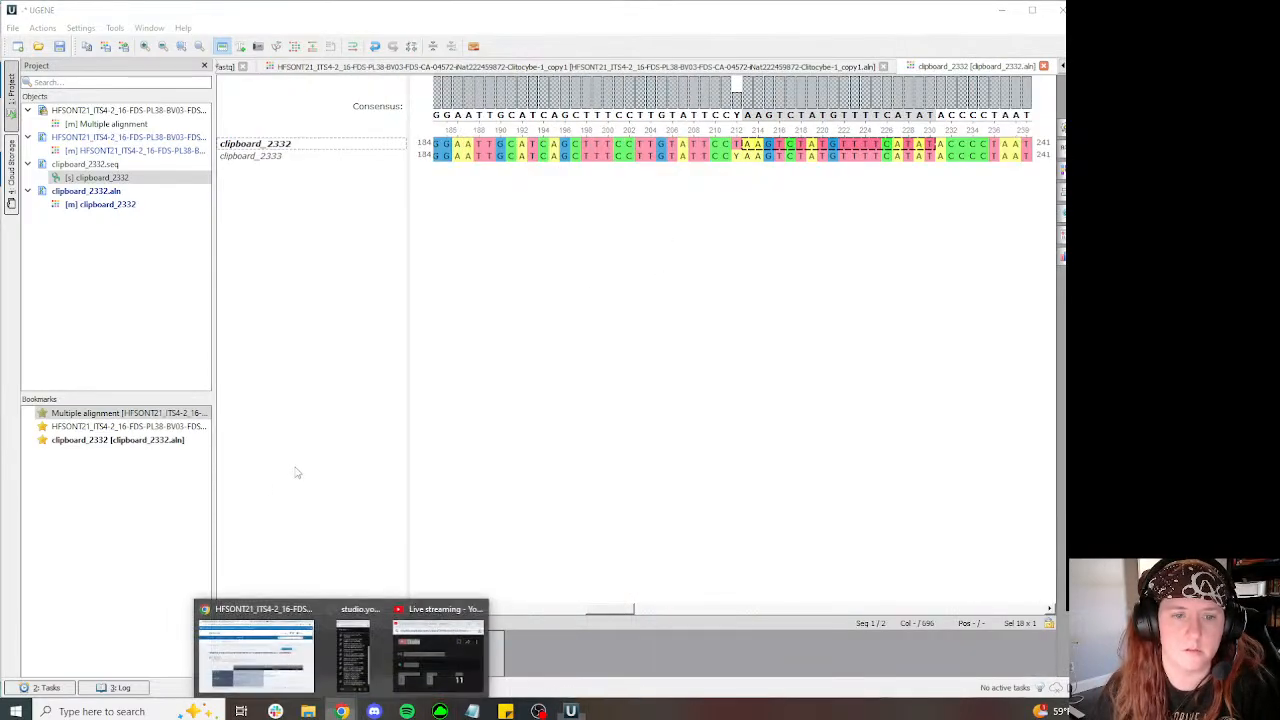
Step: Return to the browser and review the Clitocybe record's MycoBLAST matches, expanding the list to show more hits
{"action": "left_click", "coordinate": [246, 634]}
{"action": "scroll", "coordinate": [370, 393], "scroll_direction": "down", "scroll_amount": 15}
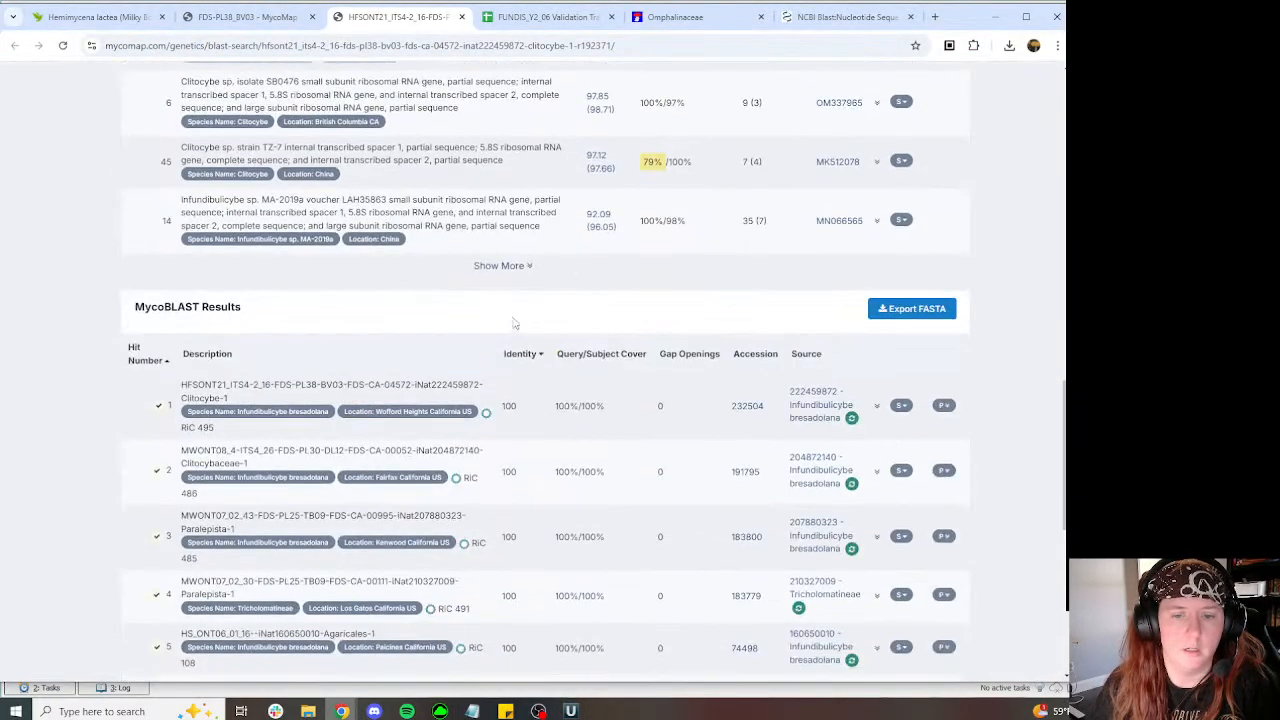
{"action": "scroll", "coordinate": [522, 323], "scroll_direction": "up", "scroll_amount": 1}
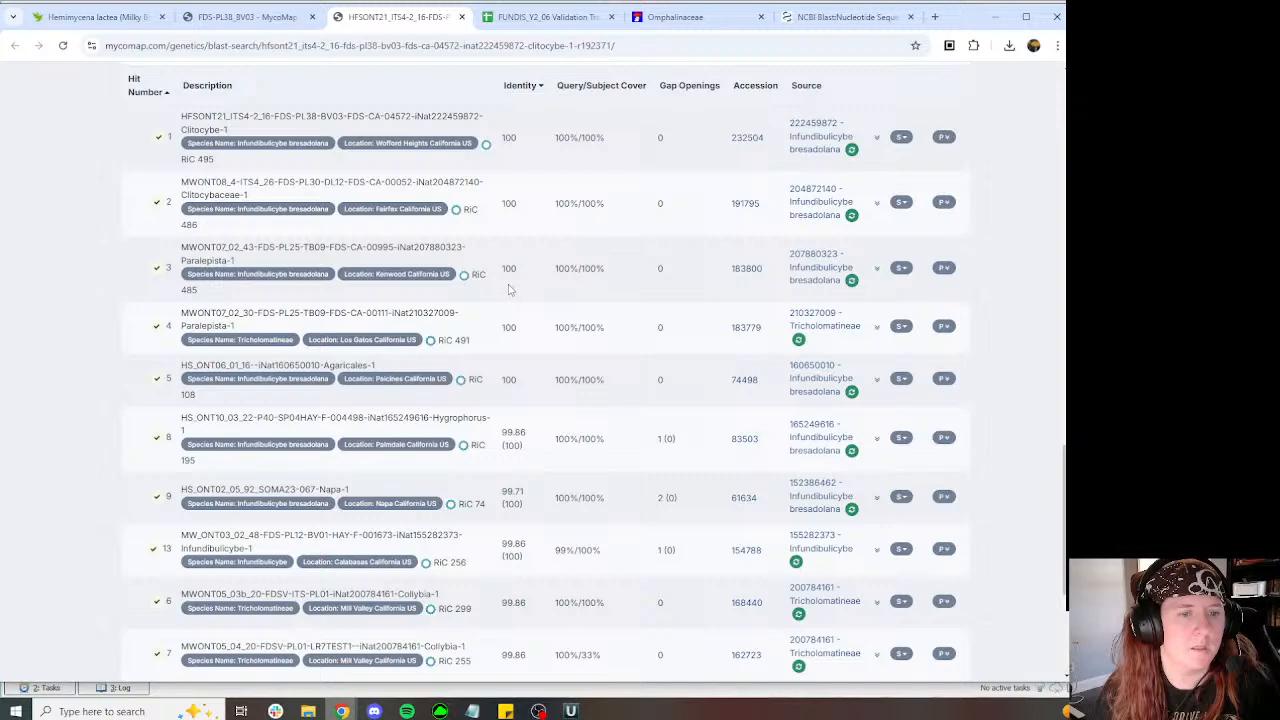
{"action": "scroll", "coordinate": [508, 289], "scroll_direction": "down", "scroll_amount": 2}
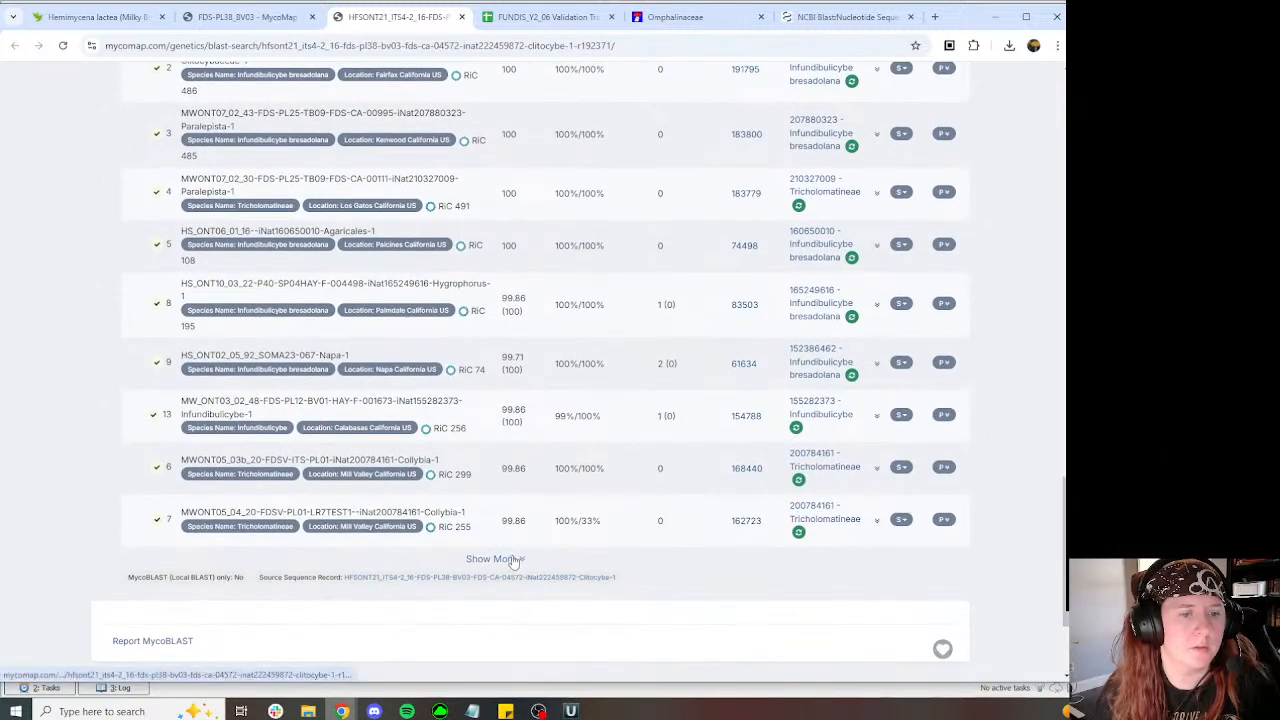
{"action": "left_click", "coordinate": [512, 561]}
{"action": "scroll", "coordinate": [609, 399], "scroll_direction": "down", "scroll_amount": 3}
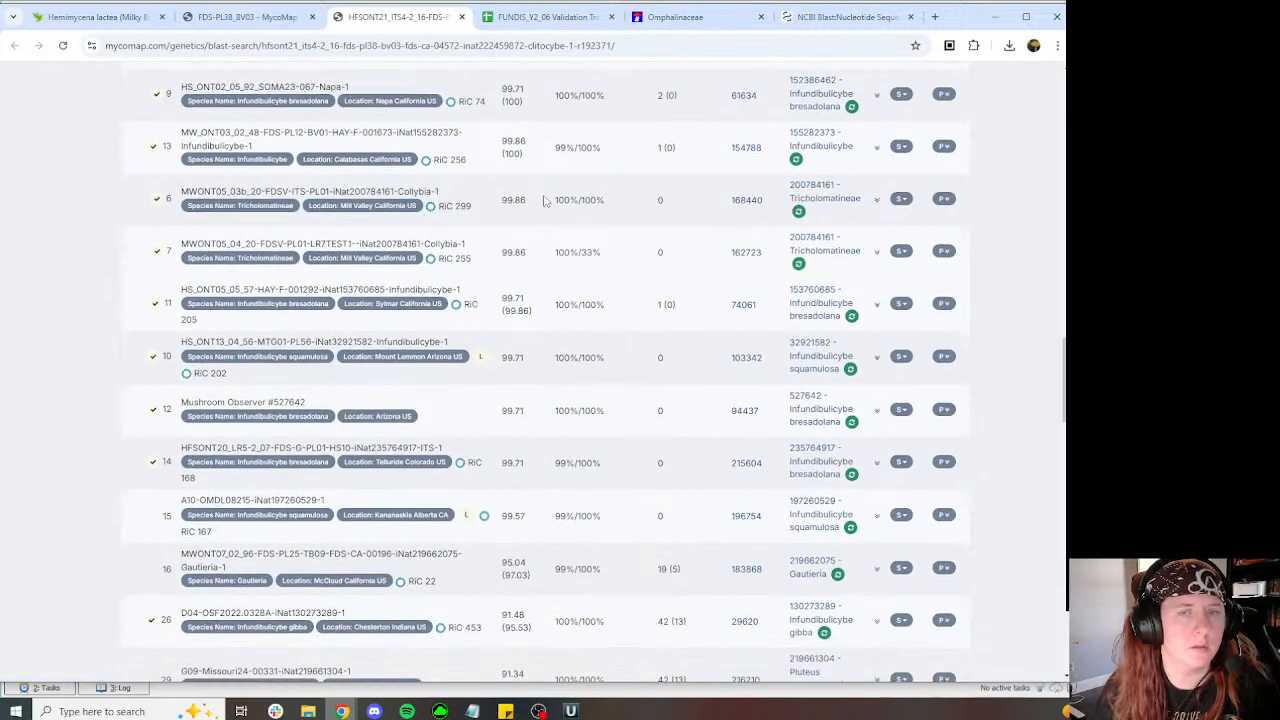
Step: Set the Rarity of row 17 in the tracker to Many in Project (>5), and select the id cell of row 18
{"action": "left_click", "coordinate": [545, 17]}
{"action": "left_click", "coordinate": [842, 409]}
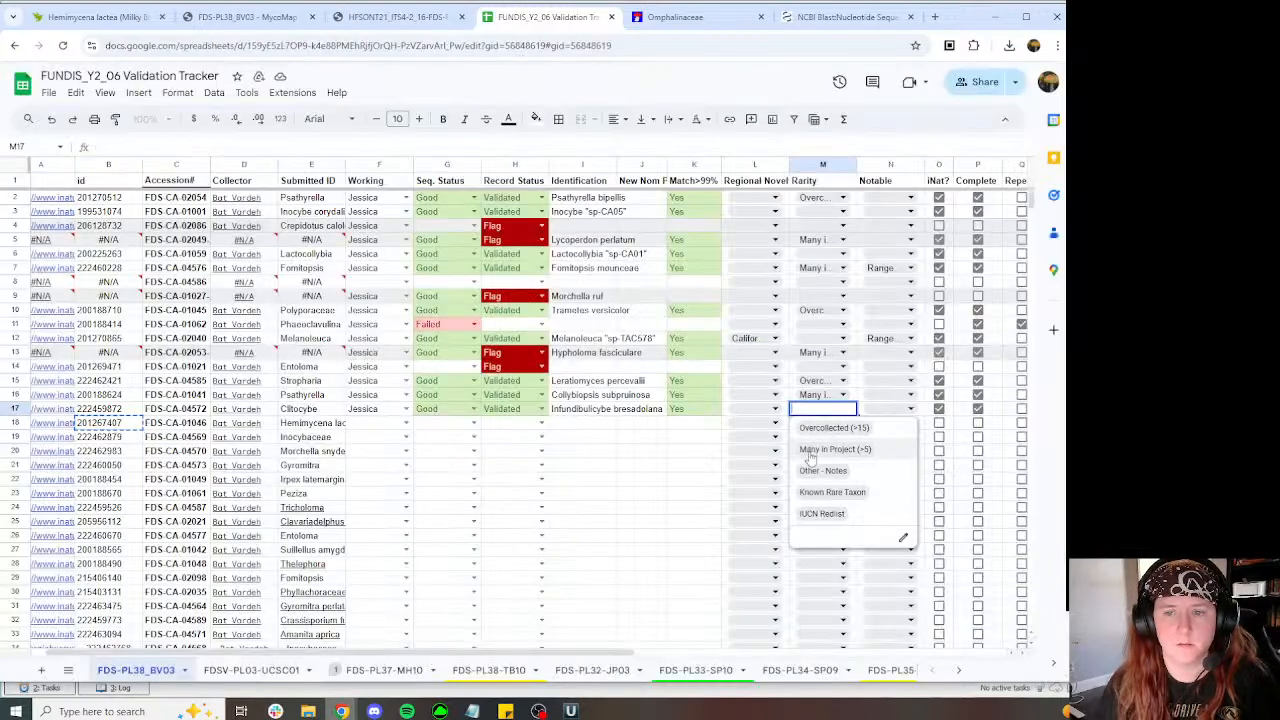
{"action": "left_click", "coordinate": [834, 449]}
{"action": "left_click", "coordinate": [101, 424]}
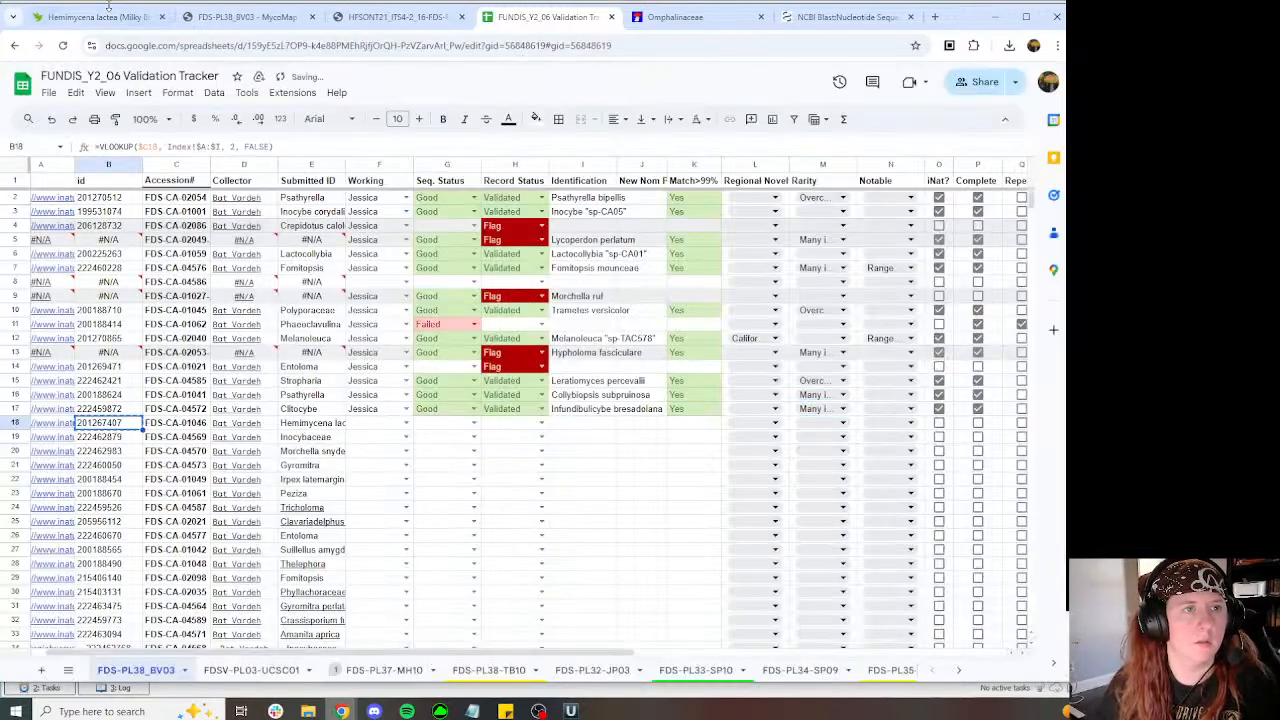
Step: Close UGENE and answer its prompts about saving the open alignment documents
{"action": "key", "text": "alt+Tab"}
{"action": "mouse_move", "coordinate": [342, 711]}
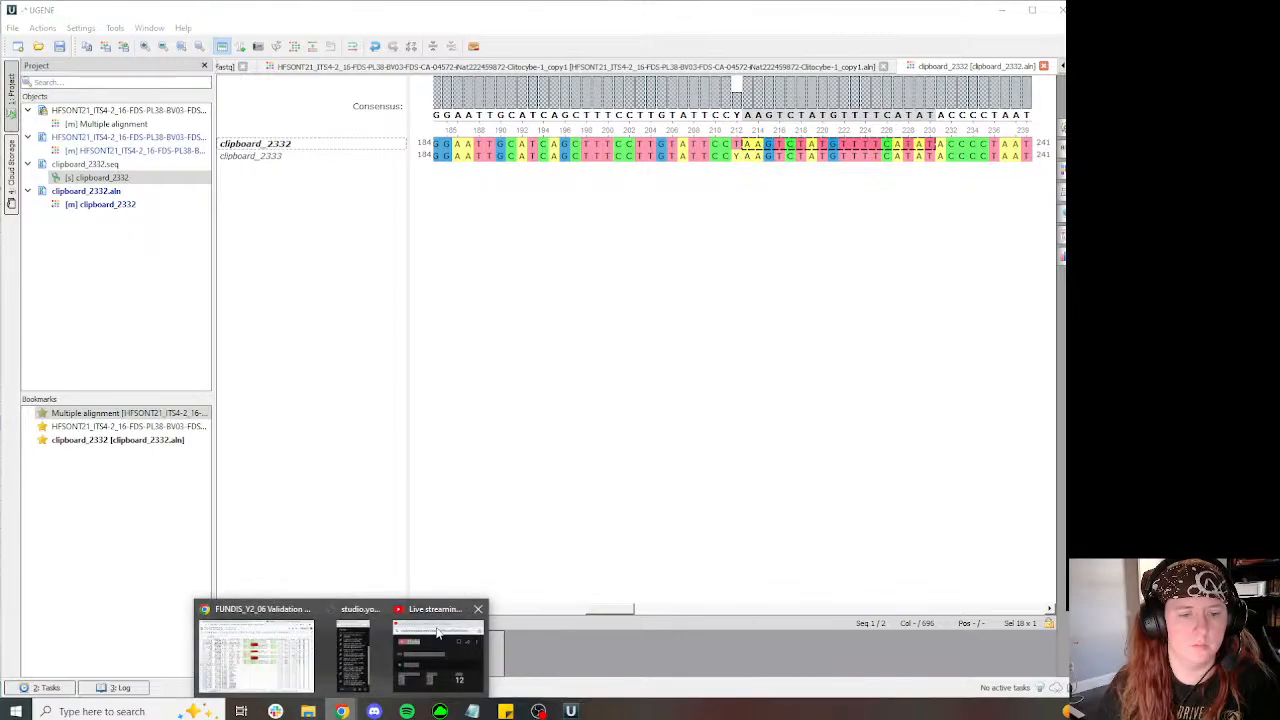
{"action": "left_click", "coordinate": [1061, 12]}
{"action": "left_click", "coordinate": [546, 360]}
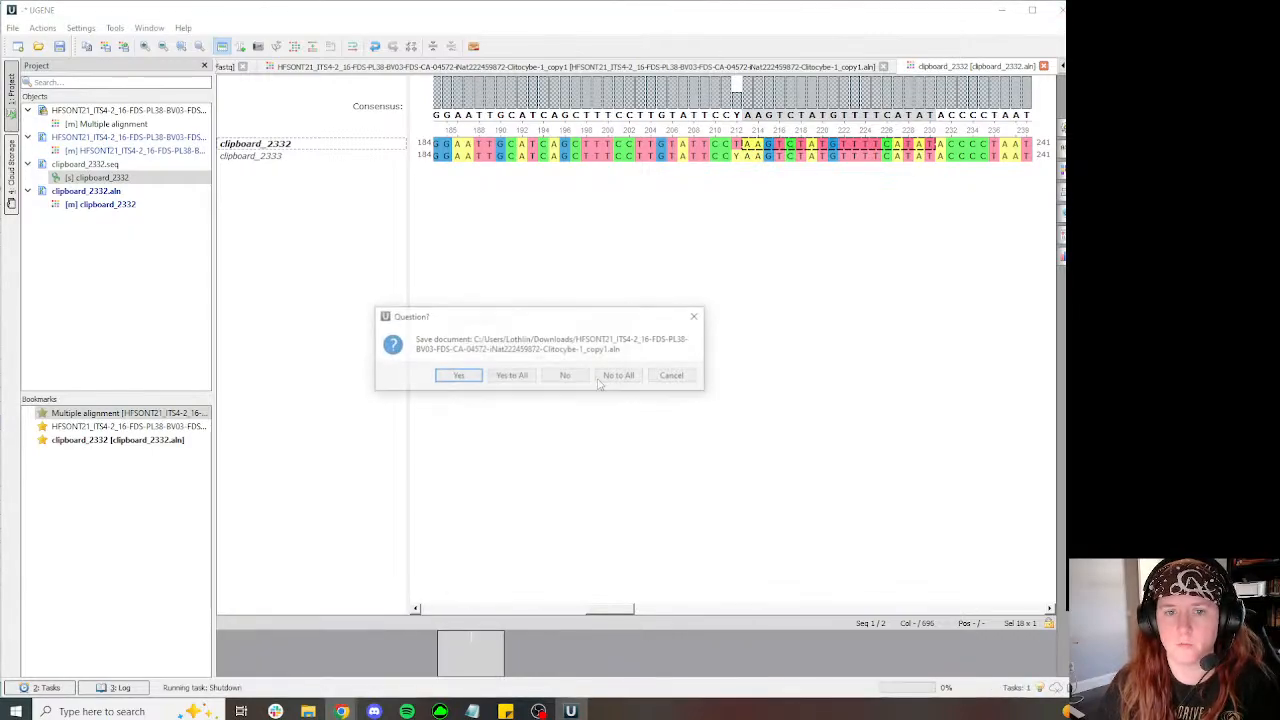
{"action": "left_click", "coordinate": [460, 374]}
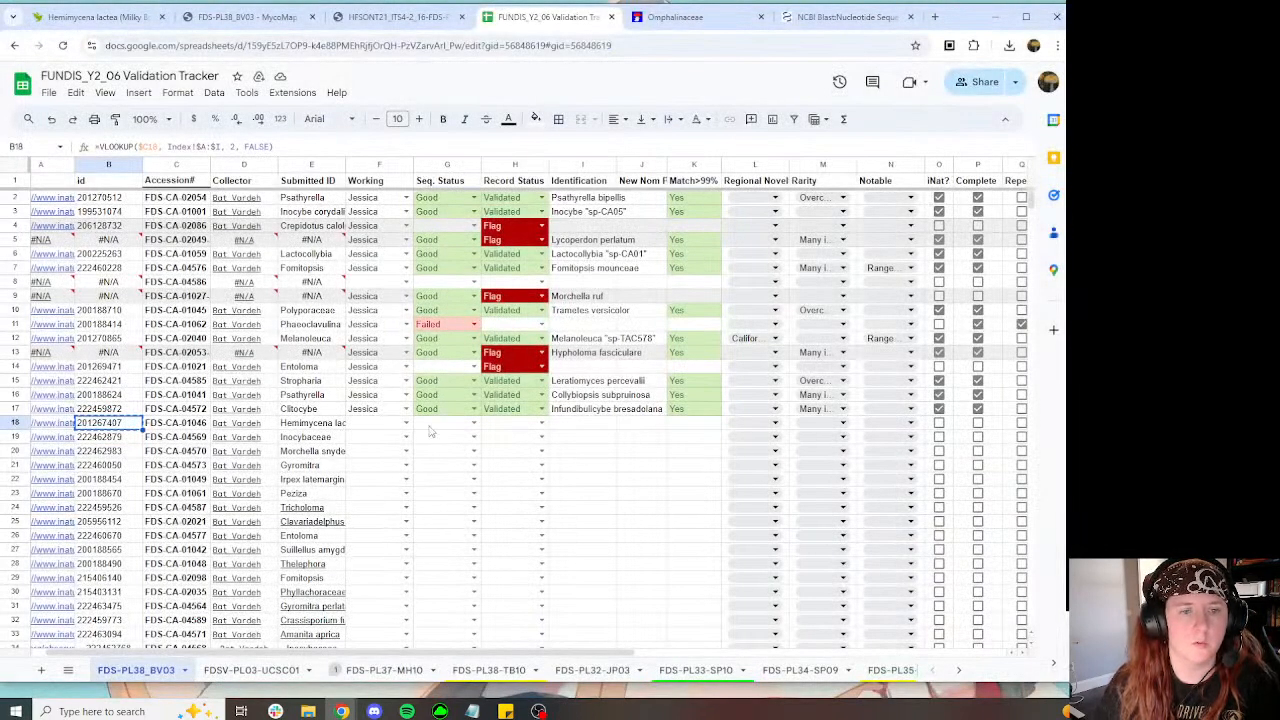
Step: Assign the Hemimycena record in row 18 to the validator through its Working field
{"action": "left_click", "coordinate": [406, 423]}
{"action": "left_click", "coordinate": [370, 572]}
Step: Close the Clitocybe BLAST results page and open the sequence list of the Hemimycena lactea record in the MycoMap project
{"action": "left_click", "coordinate": [395, 17]}
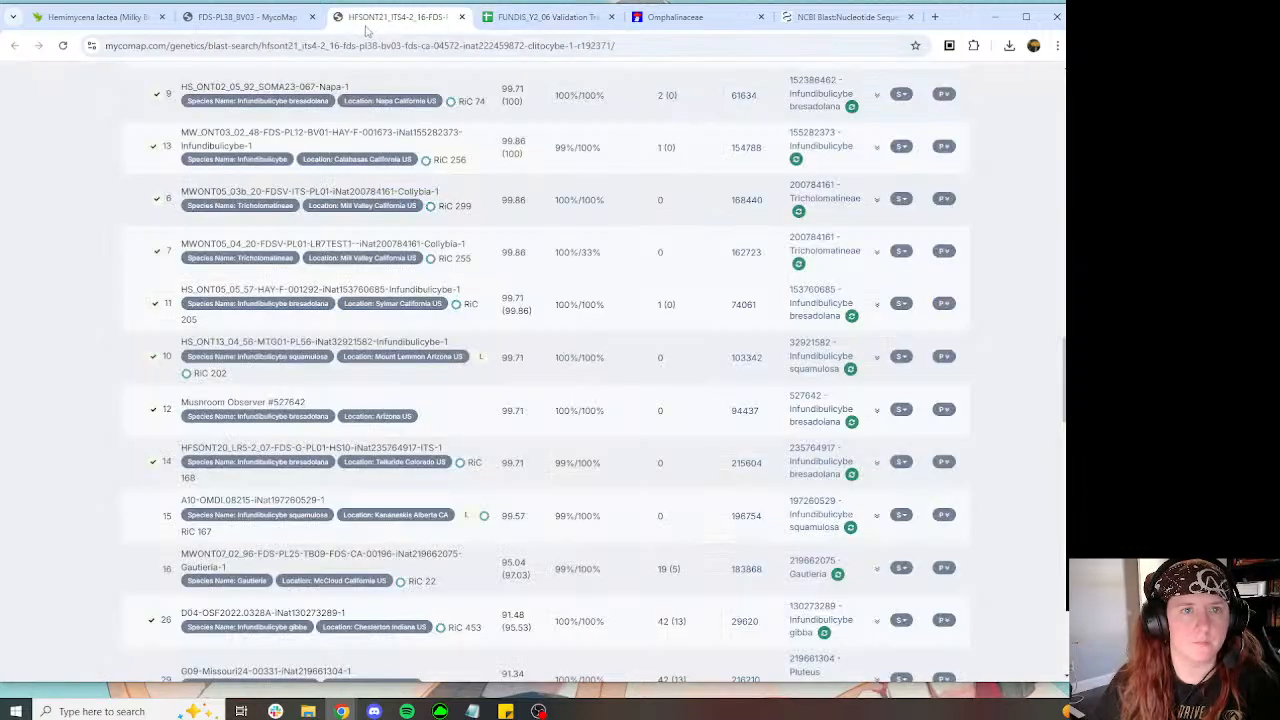
{"action": "left_click", "coordinate": [250, 17]}
{"action": "left_click", "coordinate": [462, 17]}
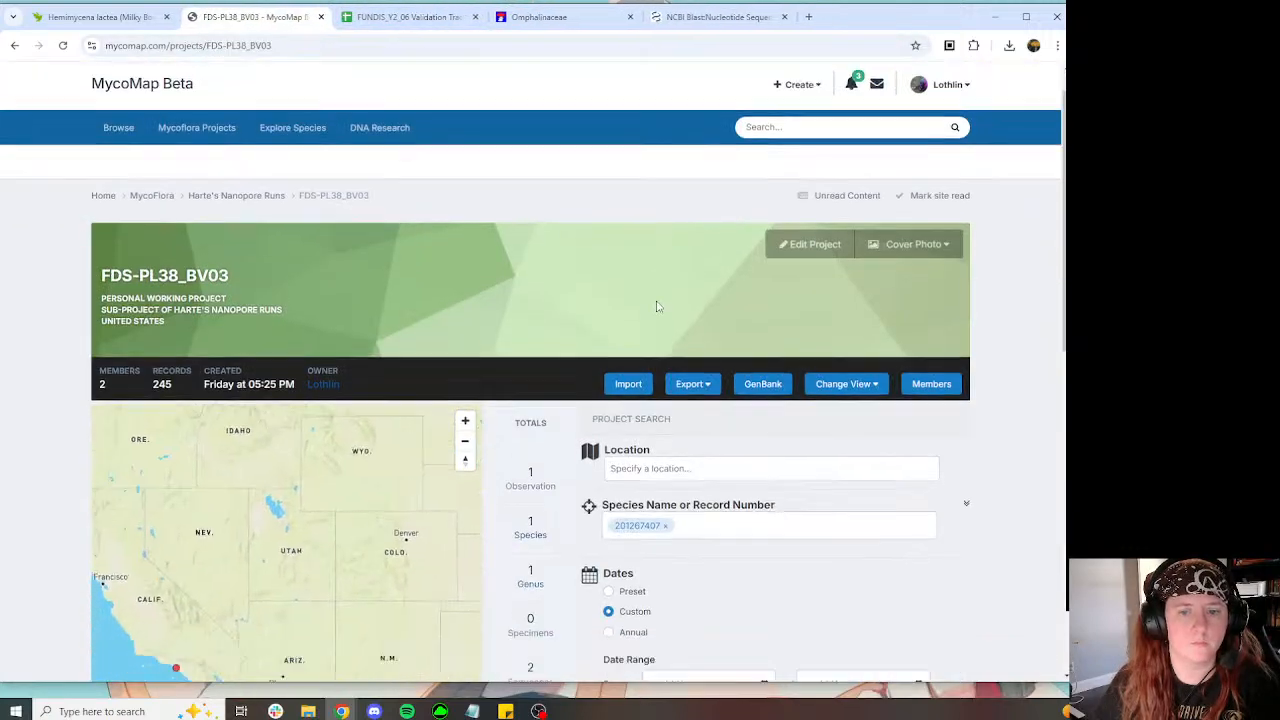
{"action": "scroll", "coordinate": [645, 300], "scroll_direction": "down", "scroll_amount": 10}
{"action": "left_click", "coordinate": [445, 370]}
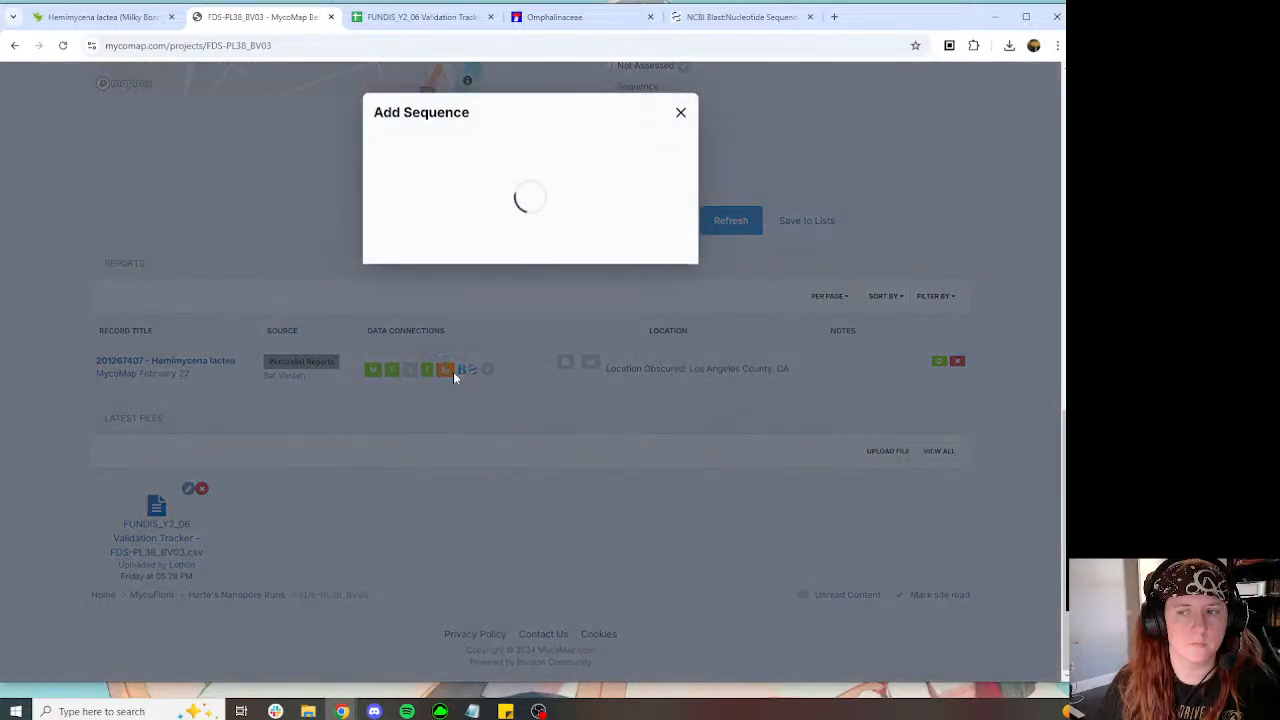
Step: Open the Hemimycena-1 and Hemimycena-2 sequence pages of record 201267407 in separate new tabs
{"action": "right_click", "coordinate": [481, 262]}
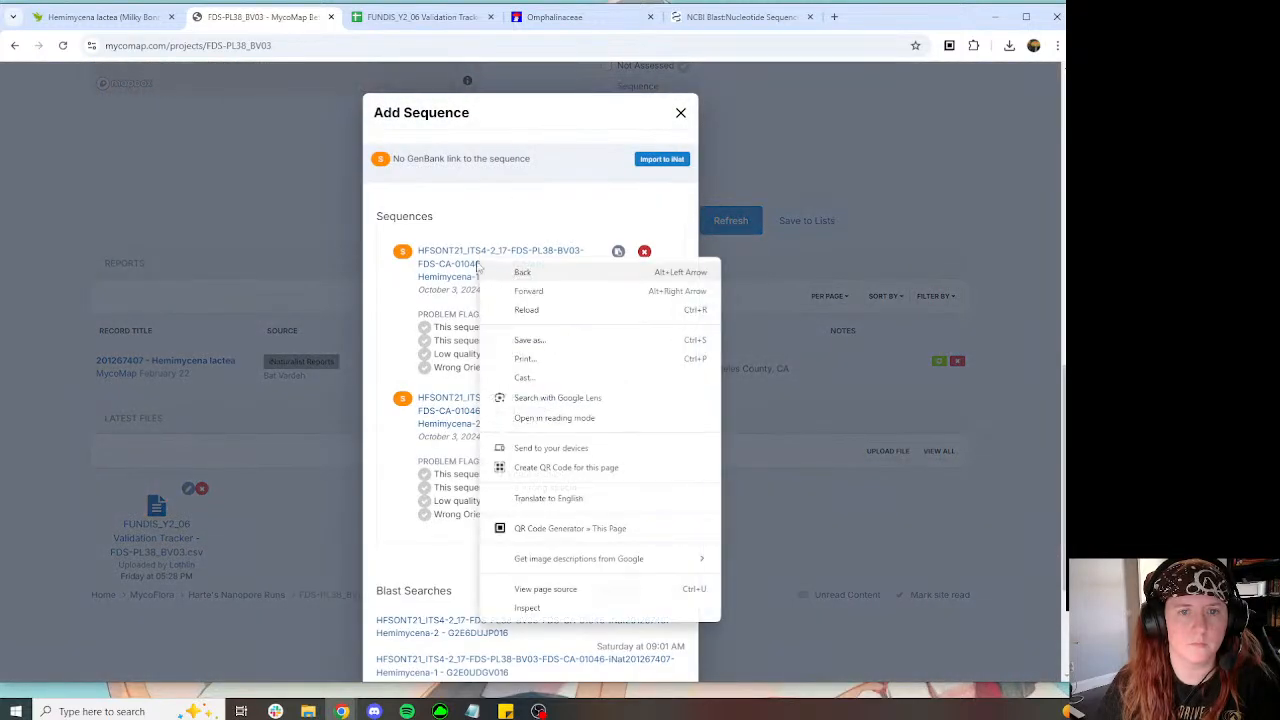
{"action": "right_click", "coordinate": [490, 256]}
{"action": "left_click", "coordinate": [525, 266]}
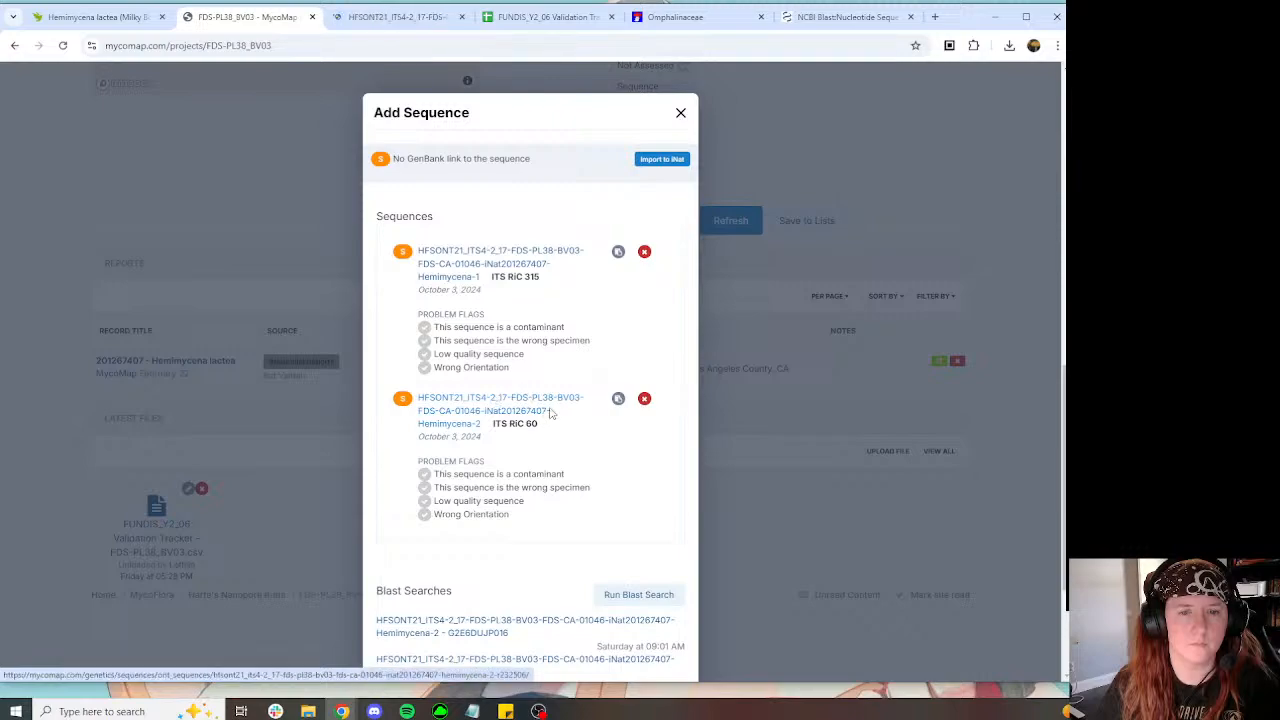
{"action": "right_click", "coordinate": [493, 400]}
{"action": "left_click", "coordinate": [578, 411]}
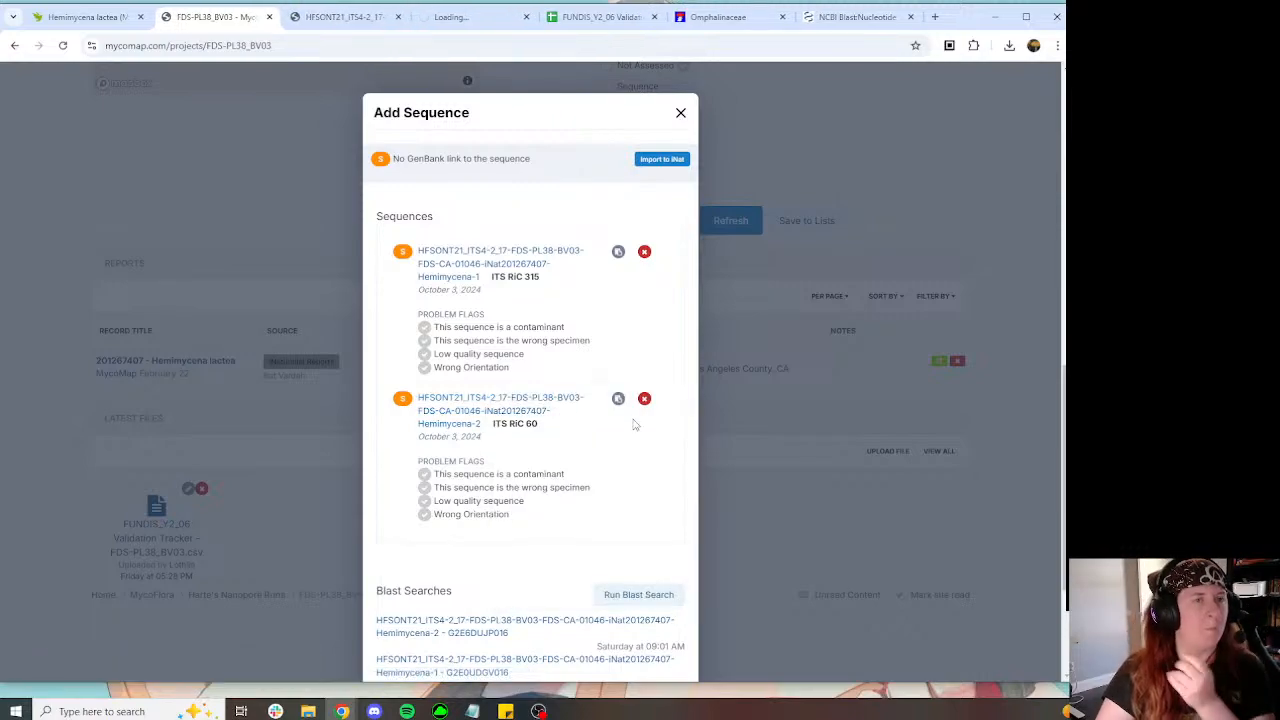
Step: Look through the photos of the Hemimycena lactea observation on iNaturalist
{"action": "left_click", "coordinate": [80, 17]}
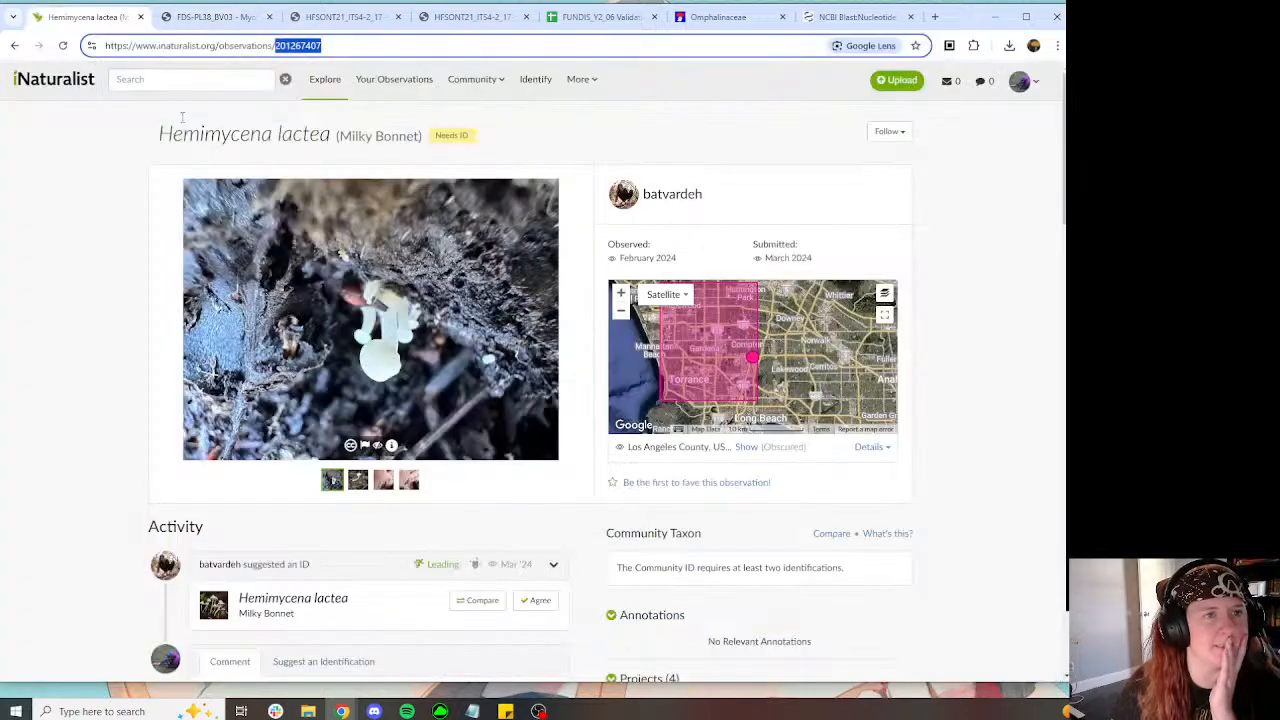
{"action": "left_click", "coordinate": [362, 479]}
{"action": "left_click", "coordinate": [381, 480]}
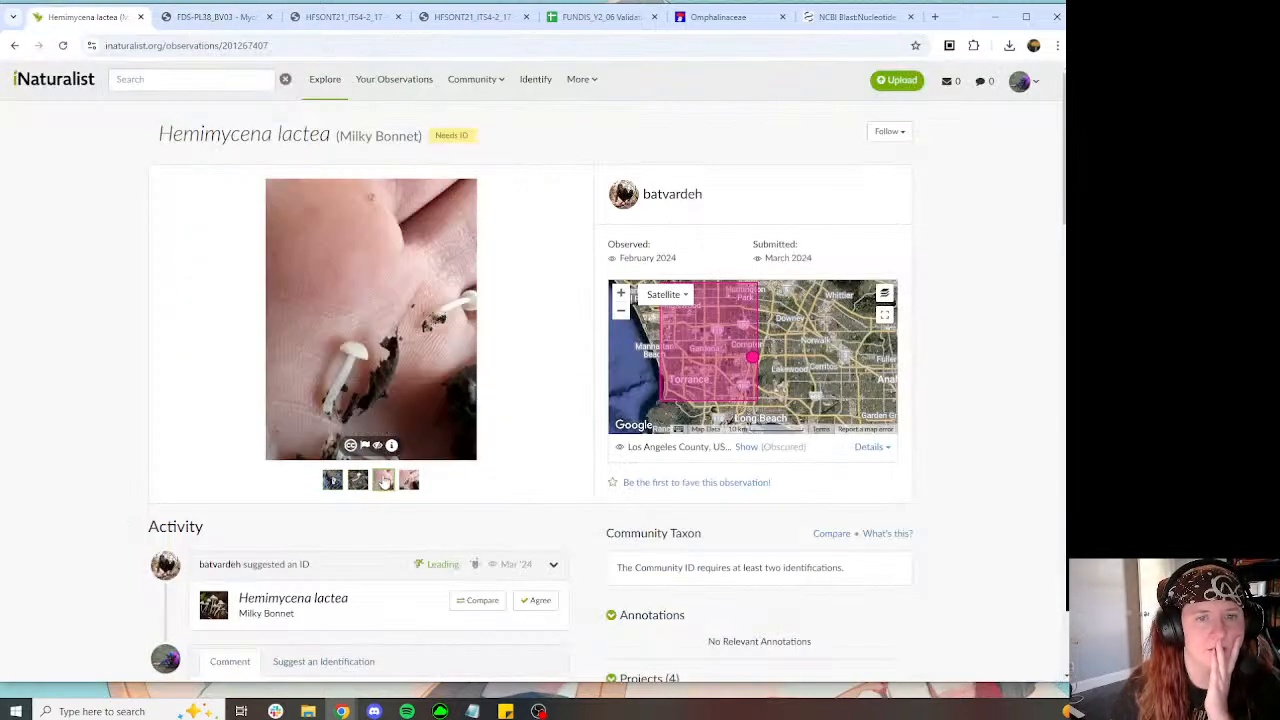
Step: Open the most recent related BLAST search of Hemimycena-2 and of Hemimycena-1 in new tabs from their MycoMap sequence pages
{"action": "left_click", "coordinate": [449, 19]}
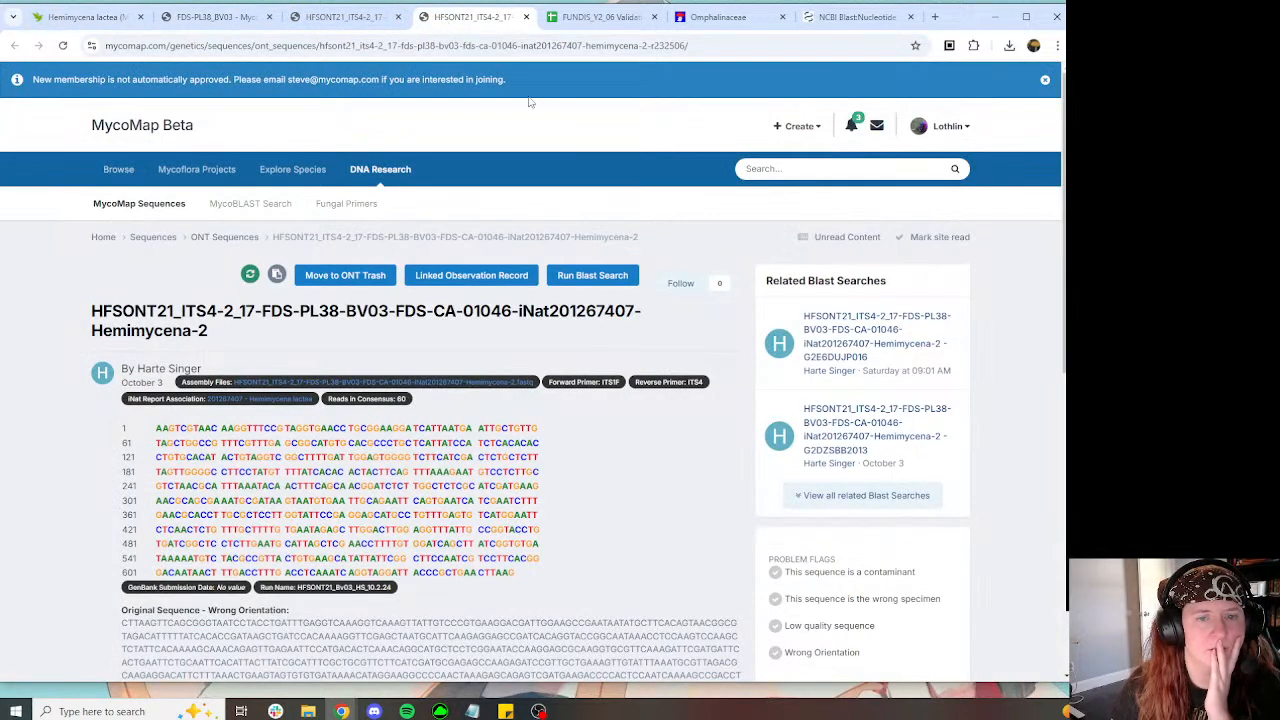
{"action": "right_click", "coordinate": [874, 340]}
{"action": "left_click", "coordinate": [902, 344]}
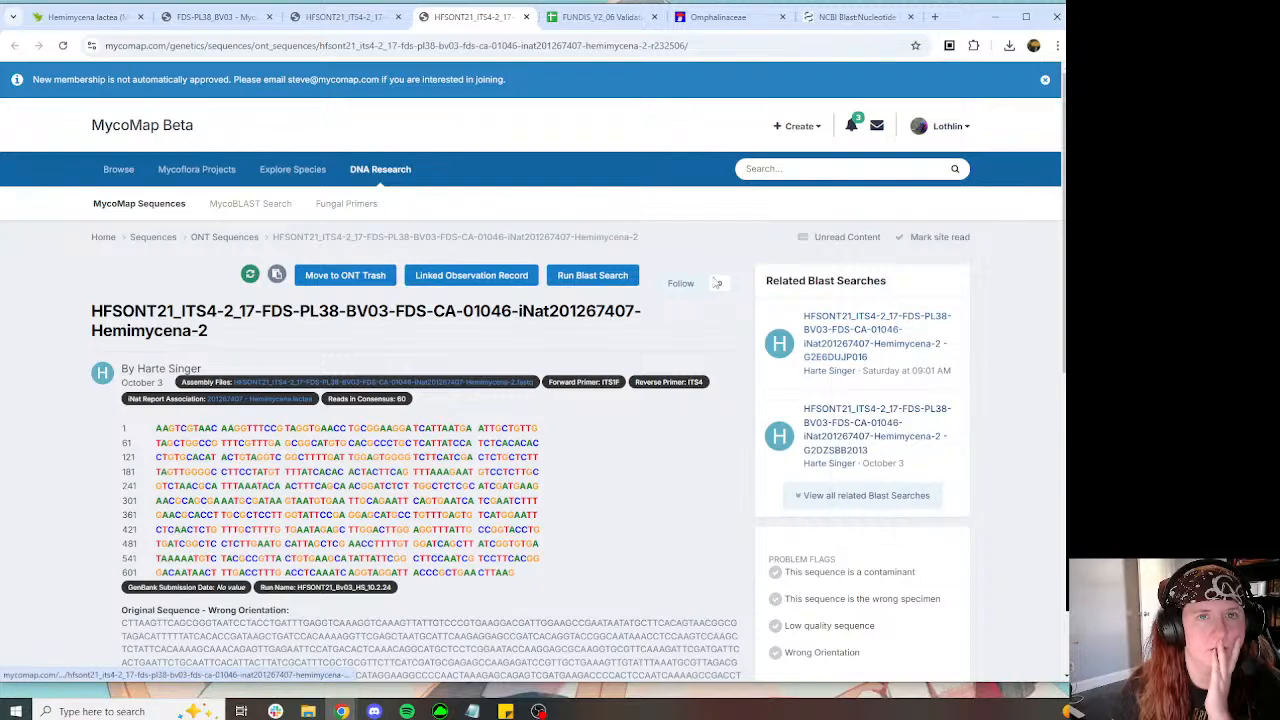
{"action": "key", "text": "ctrl+shift+Tab"}
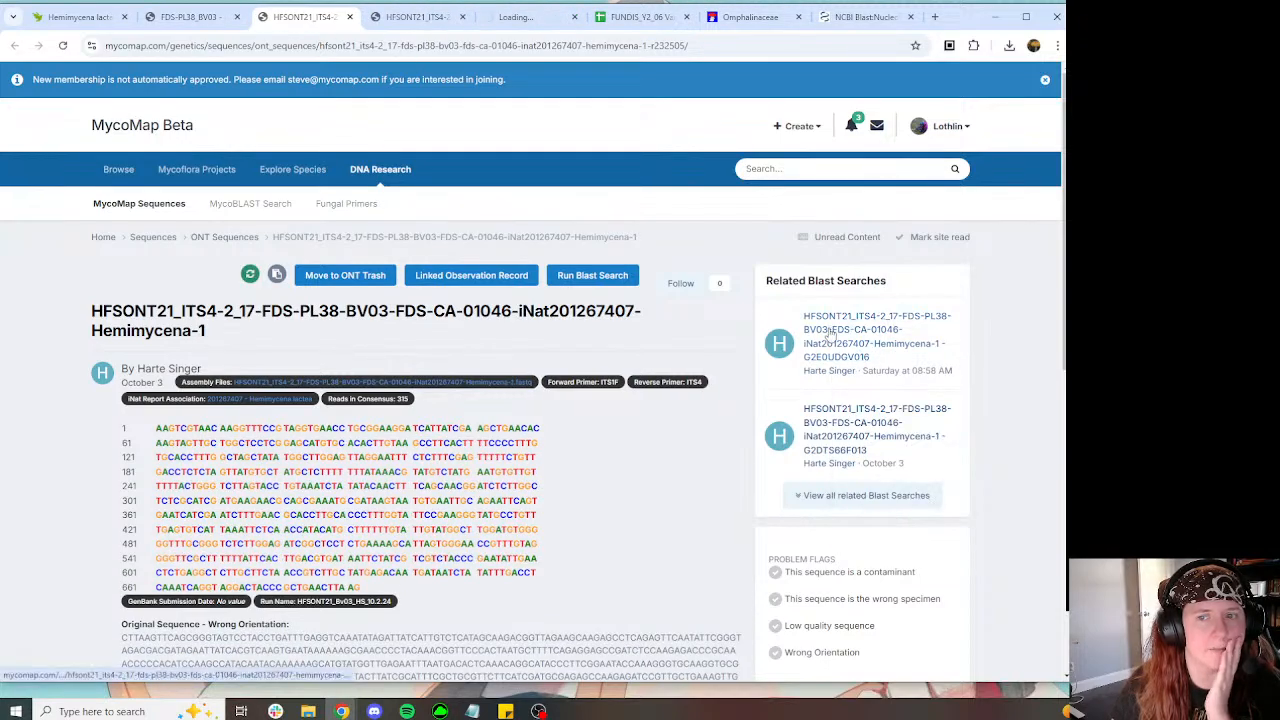
{"action": "right_click", "coordinate": [848, 337]}
{"action": "left_click", "coordinate": [866, 344]}
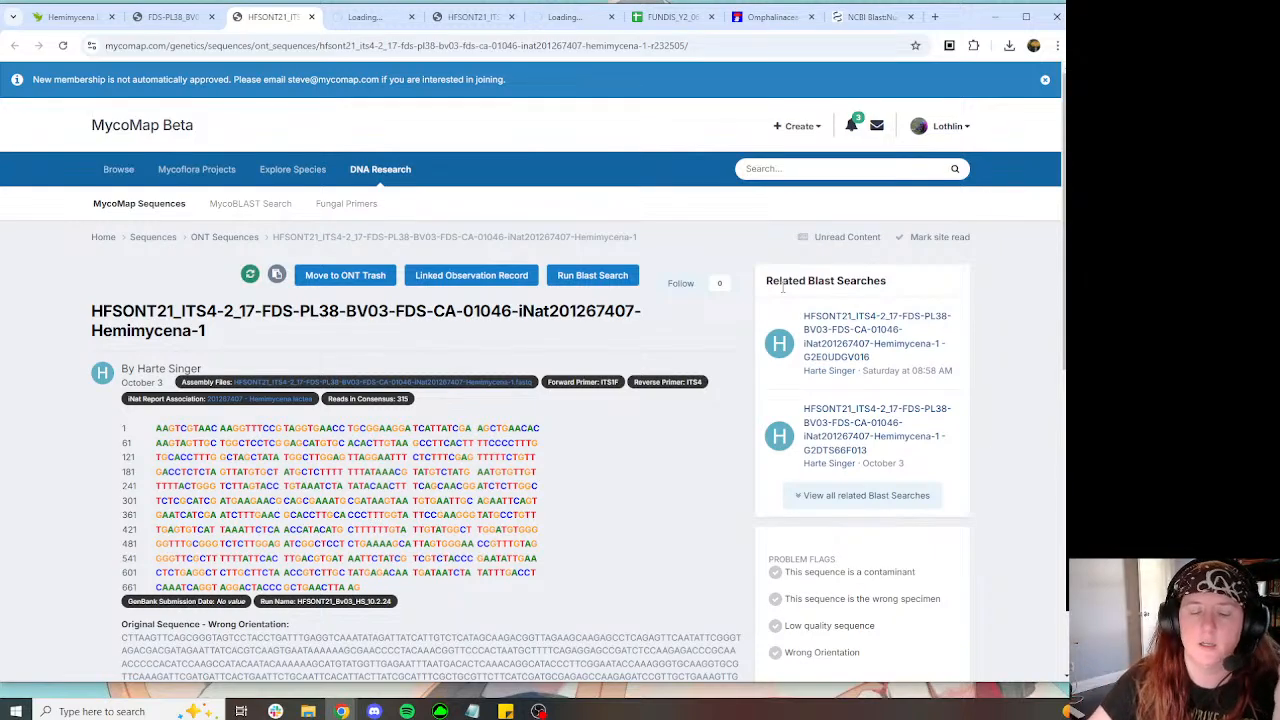
Step: Review the NCBI and MycoBLAST results for the Hemimycena-2 sequence
{"action": "left_click", "coordinate": [557, 20]}
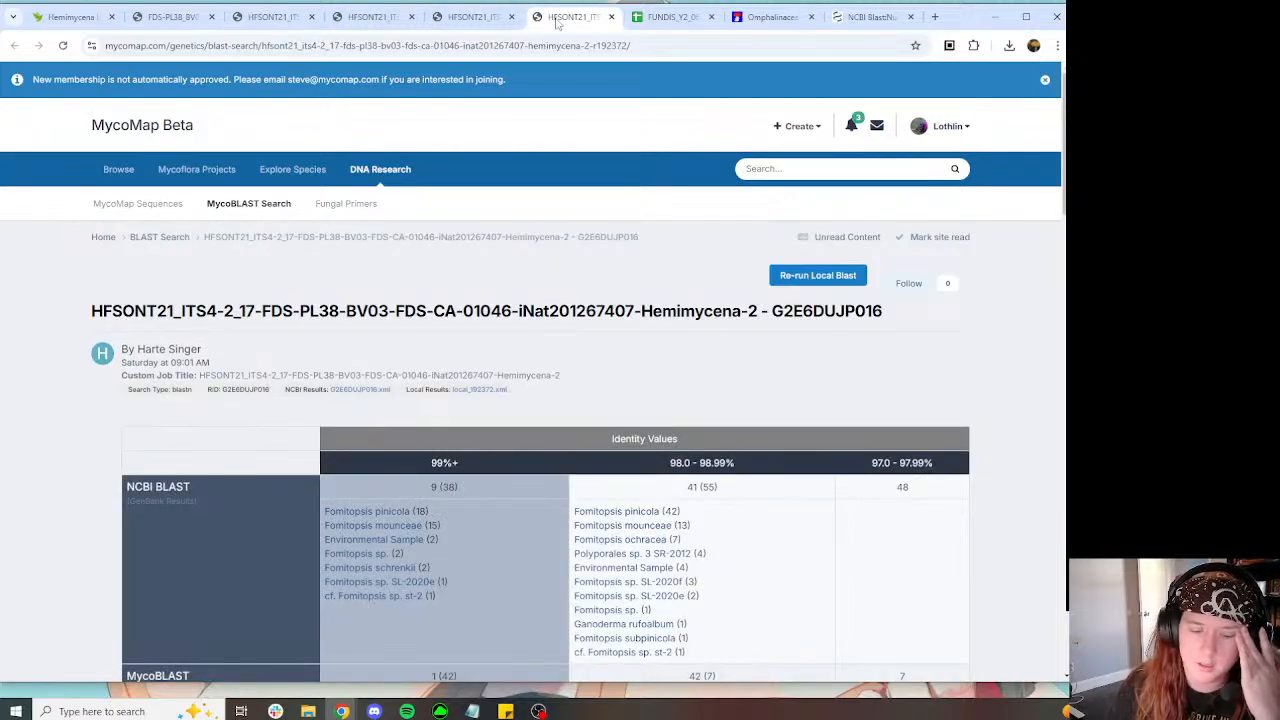
{"action": "scroll", "coordinate": [740, 300], "scroll_direction": "down", "scroll_amount": 10}
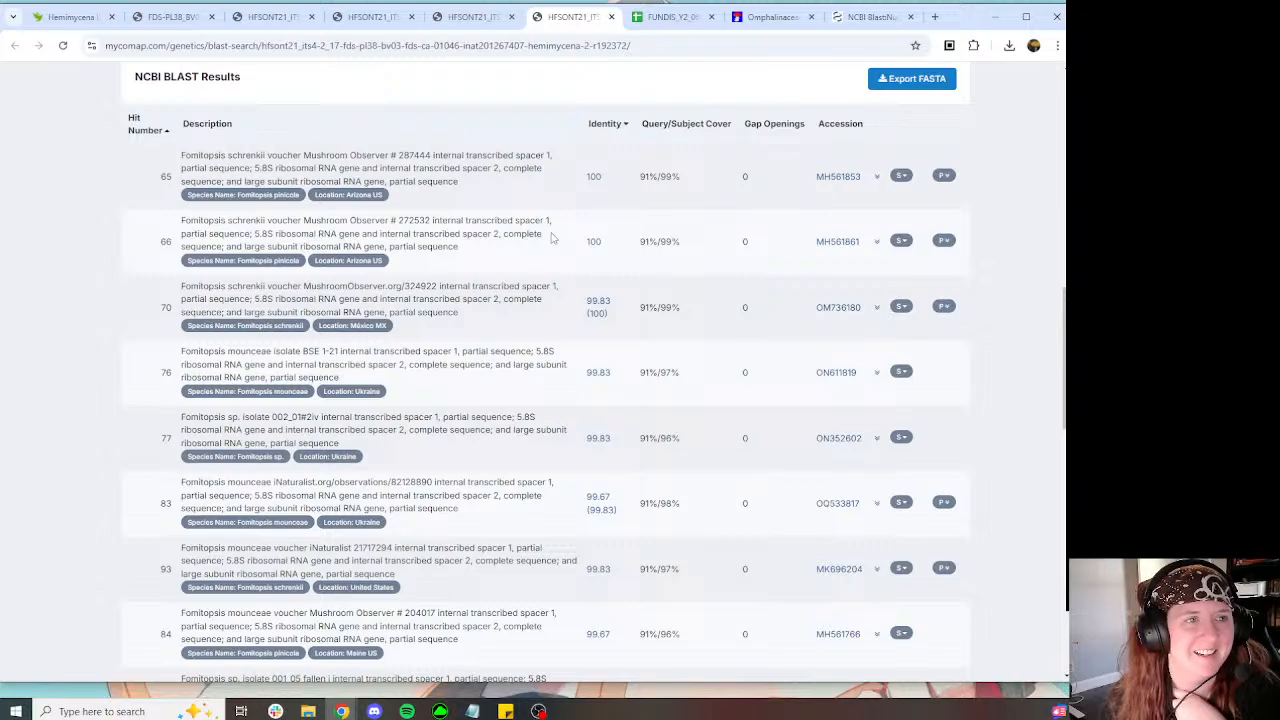
{"action": "scroll", "coordinate": [551, 237], "scroll_direction": "down", "scroll_amount": 10}
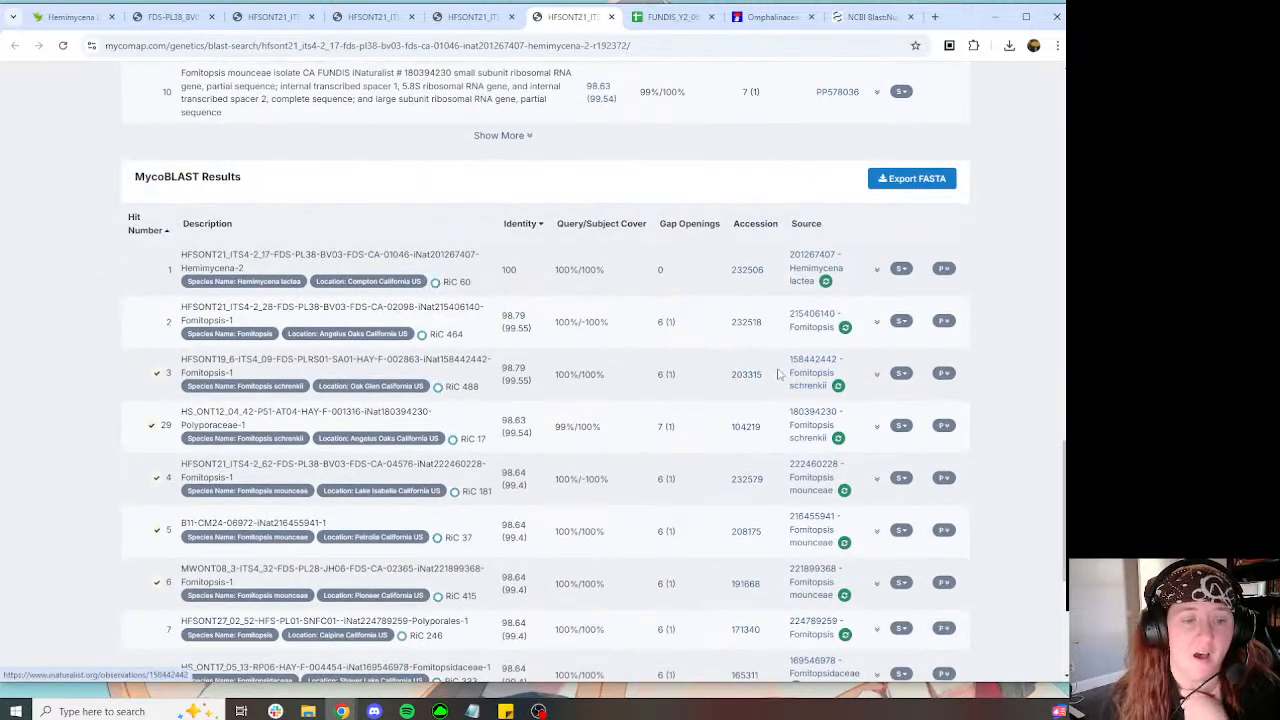
Step: Move the Hemimycena-2 sequence to the ONT trash and close its BLAST results page
{"action": "left_click", "coordinate": [470, 17]}
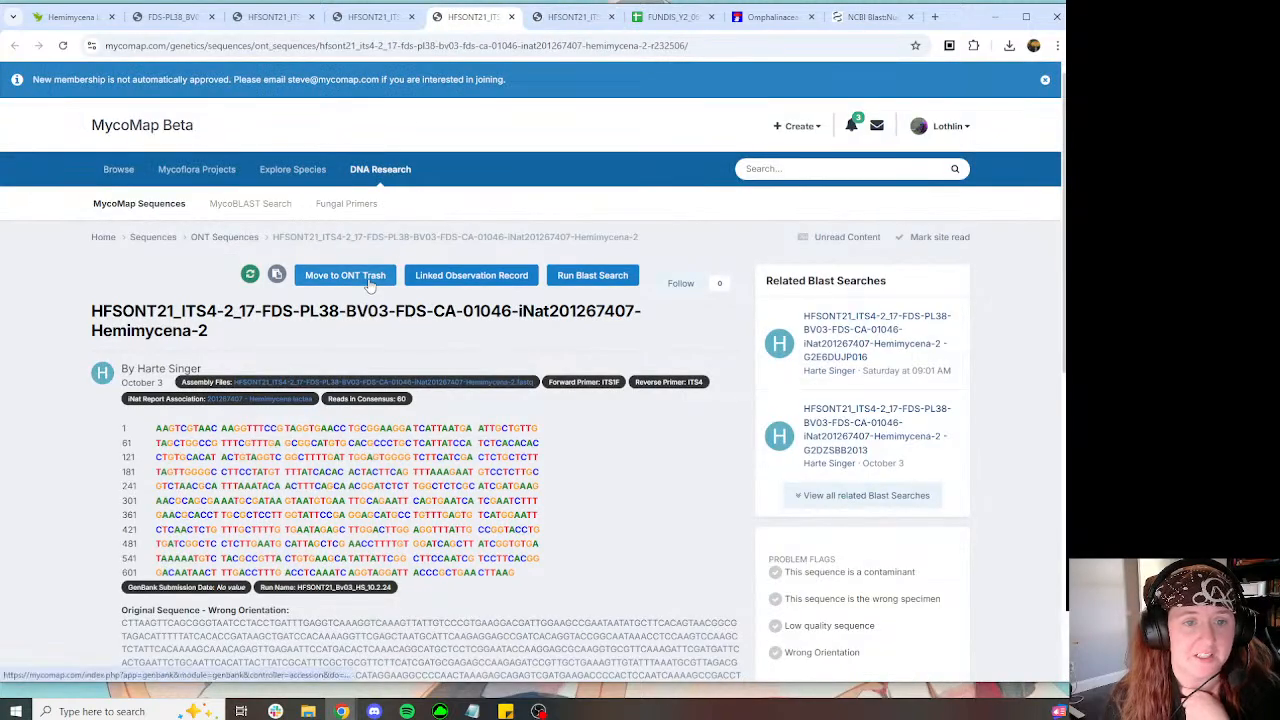
{"action": "left_click", "coordinate": [366, 280]}
{"action": "left_click", "coordinate": [498, 222]}
{"action": "left_click", "coordinate": [590, 24]}
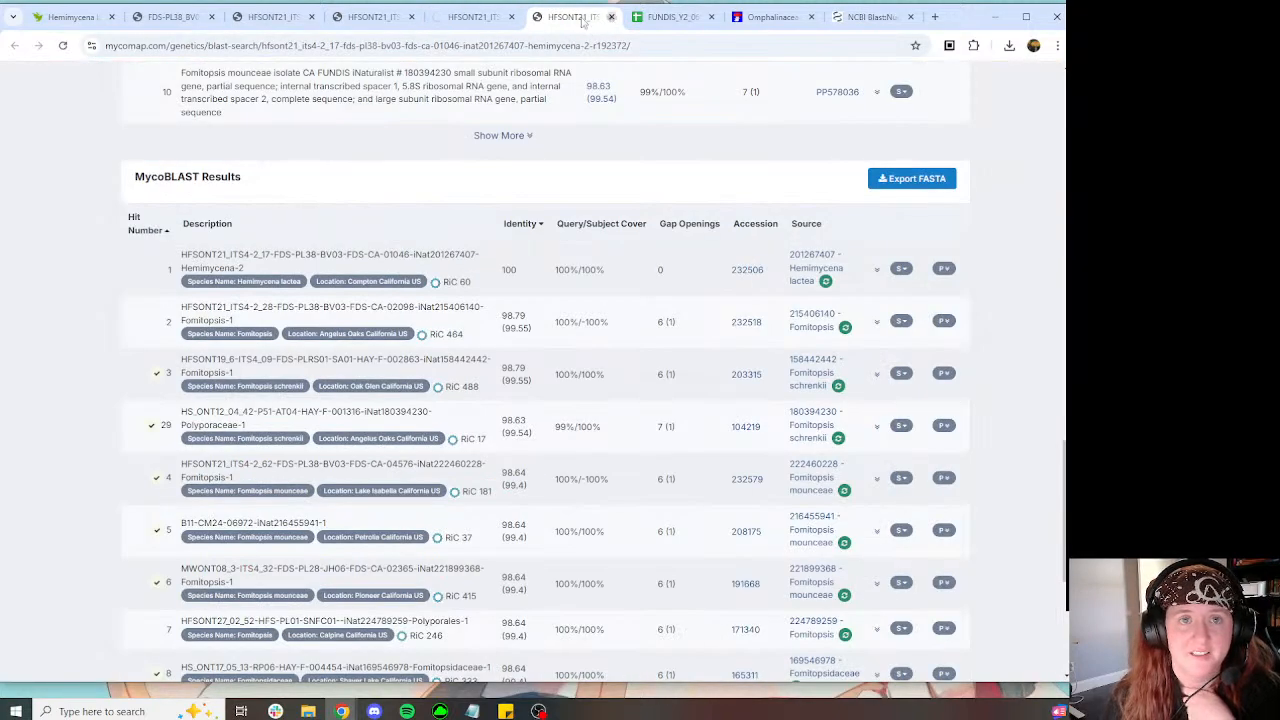
{"action": "left_click", "coordinate": [611, 17]}
Step: Review the NCBI and MycoBLAST hits for the Hemimycena-1 sequence and check its sequence page
{"action": "scroll", "coordinate": [738, 290], "scroll_direction": "down", "scroll_amount": 5}
{"action": "scroll", "coordinate": [700, 260], "scroll_direction": "down", "scroll_amount": 10}
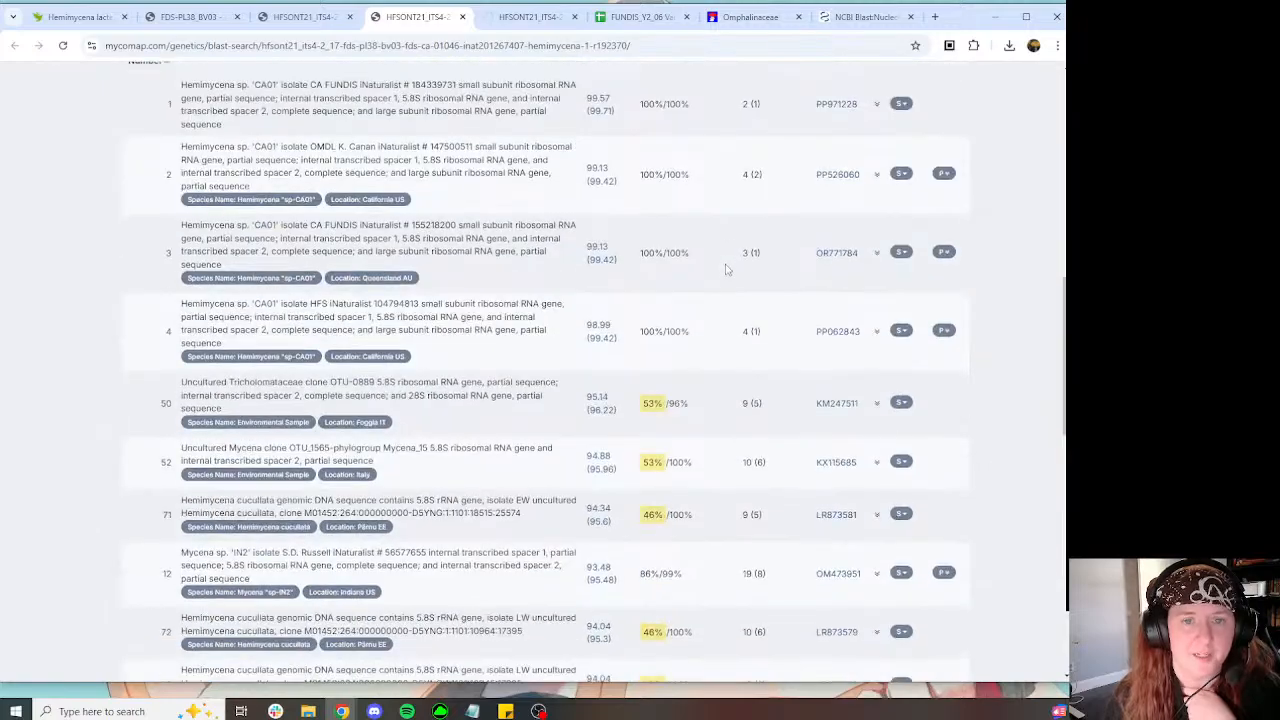
{"action": "scroll", "coordinate": [640, 220], "scroll_direction": "down", "scroll_amount": 3}
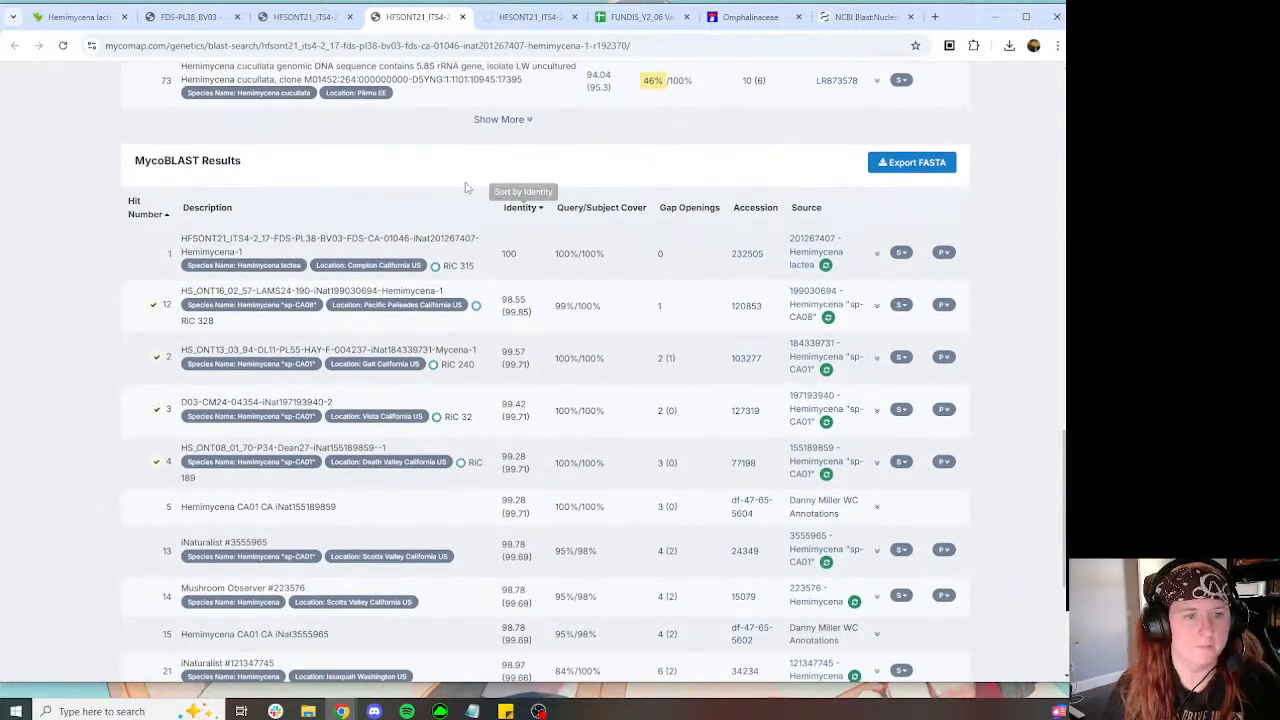
{"action": "left_click", "coordinate": [310, 20]}
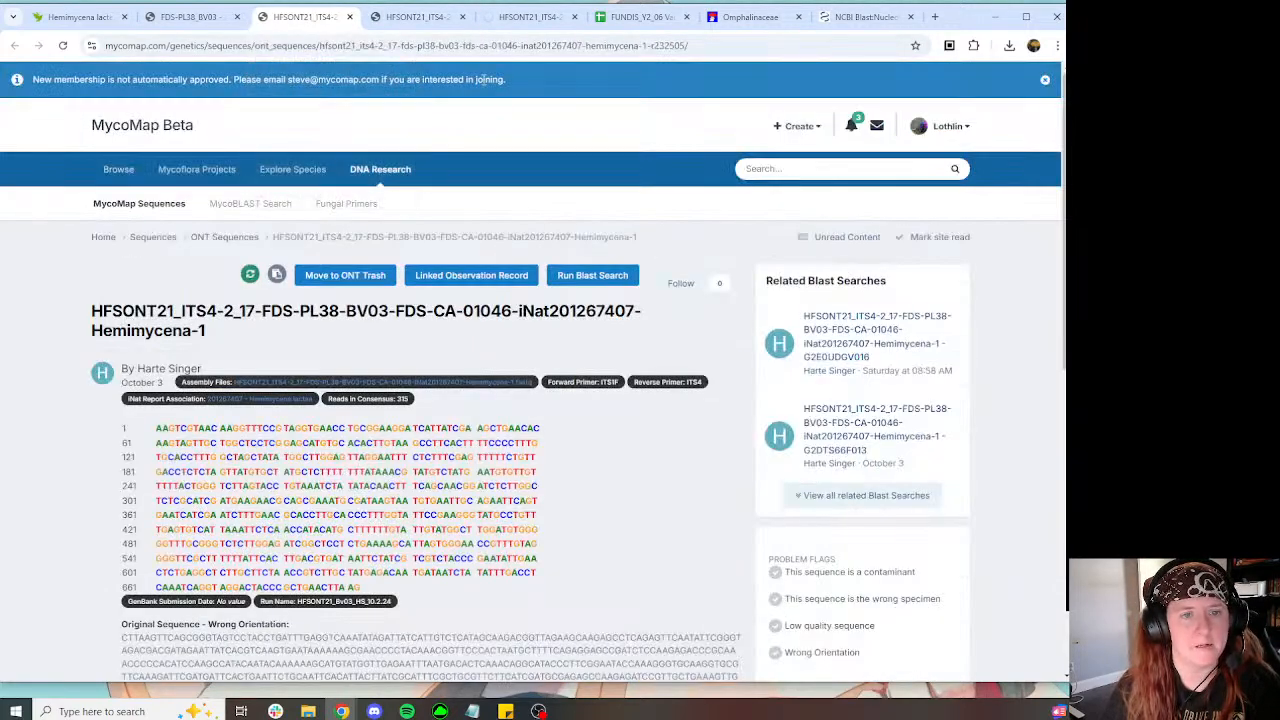
{"action": "left_click", "coordinate": [415, 17]}
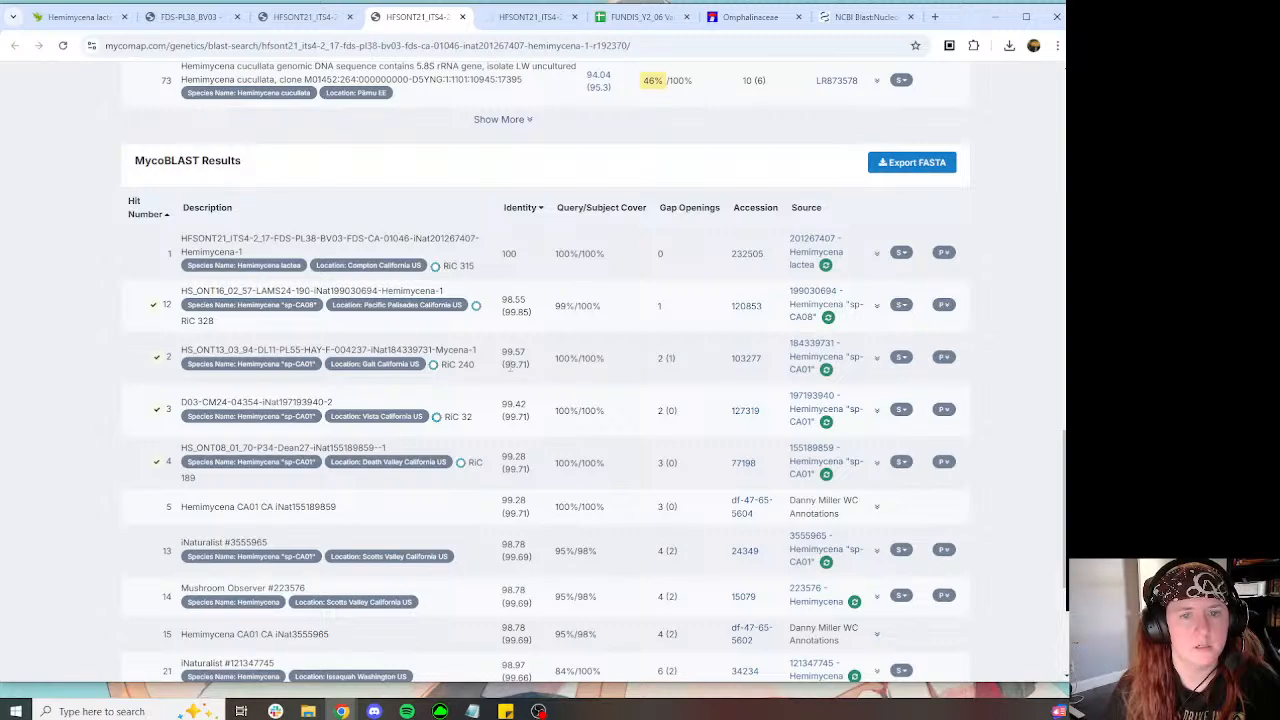
Step: Open the Hemimycena "sp-CA08" hit's source observation in a new tab and compare the alignments of that hit and hit 2
{"action": "right_click", "coordinate": [818, 299]}
{"action": "left_click", "coordinate": [883, 316]}
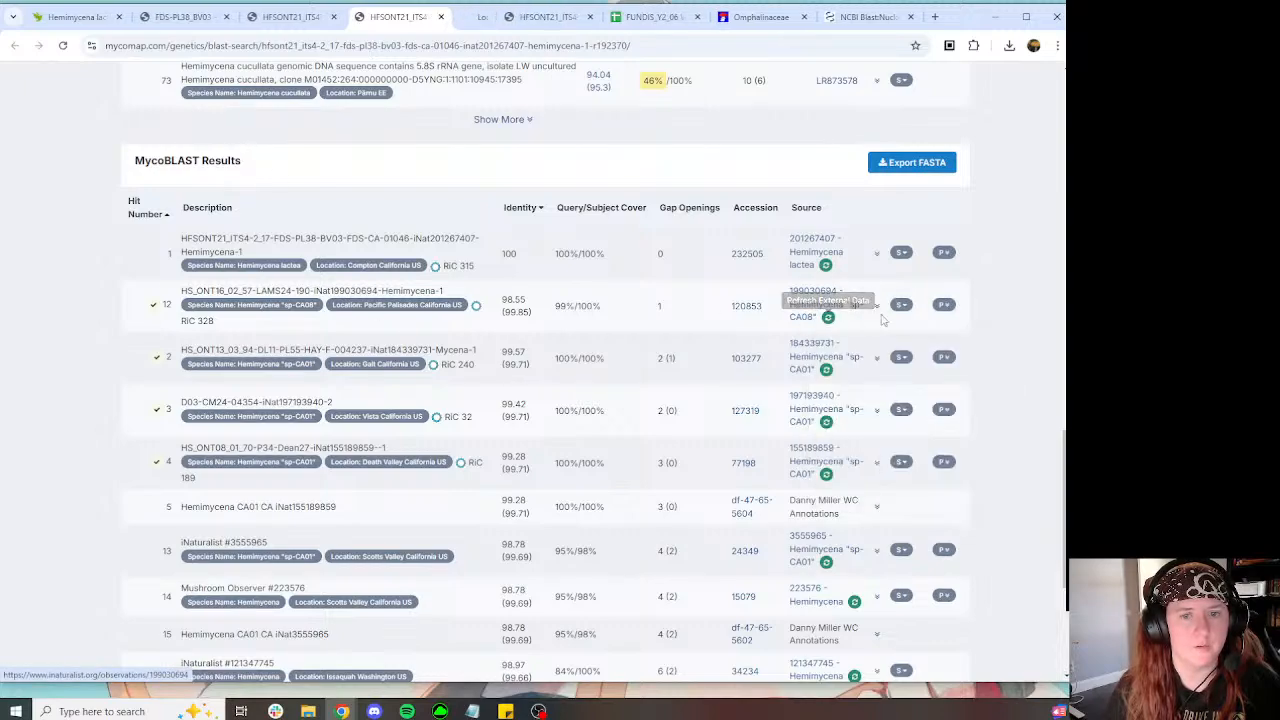
{"action": "left_click", "coordinate": [812, 328]}
{"action": "scroll", "coordinate": [860, 315], "scroll_direction": "down", "scroll_amount": 6}
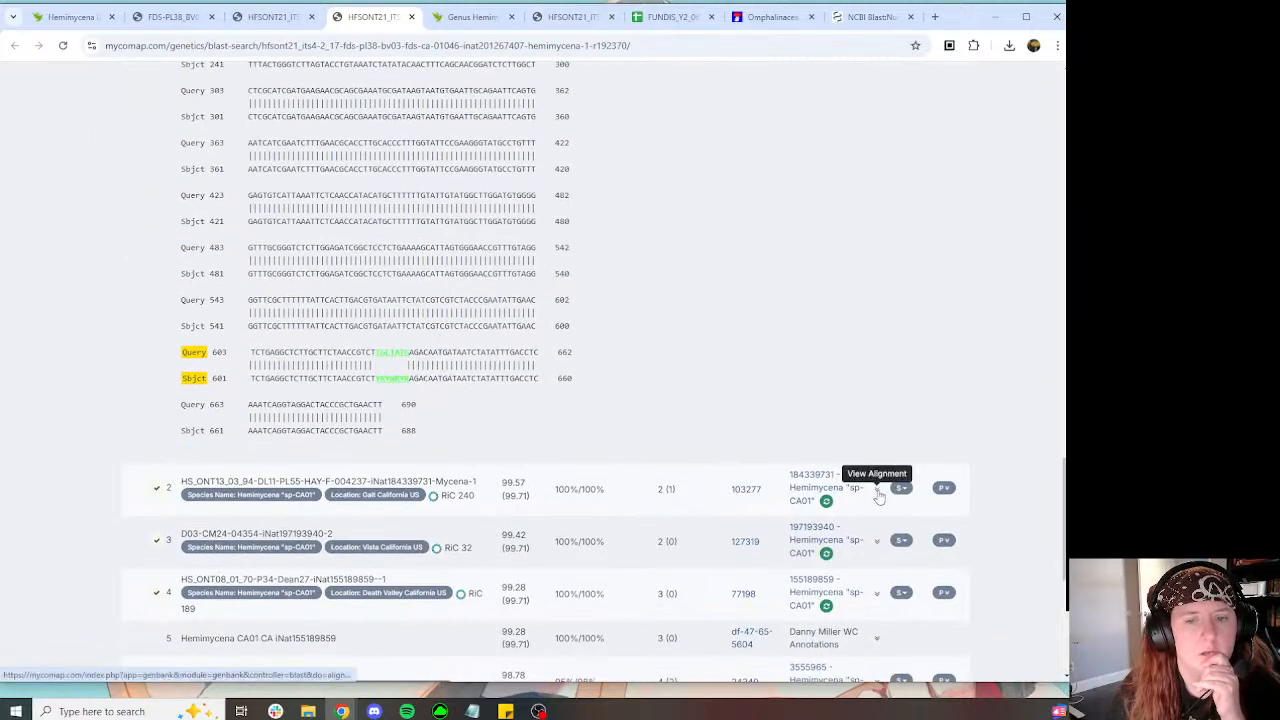
{"action": "scroll", "coordinate": [755, 284], "scroll_direction": "down", "scroll_amount": 5}
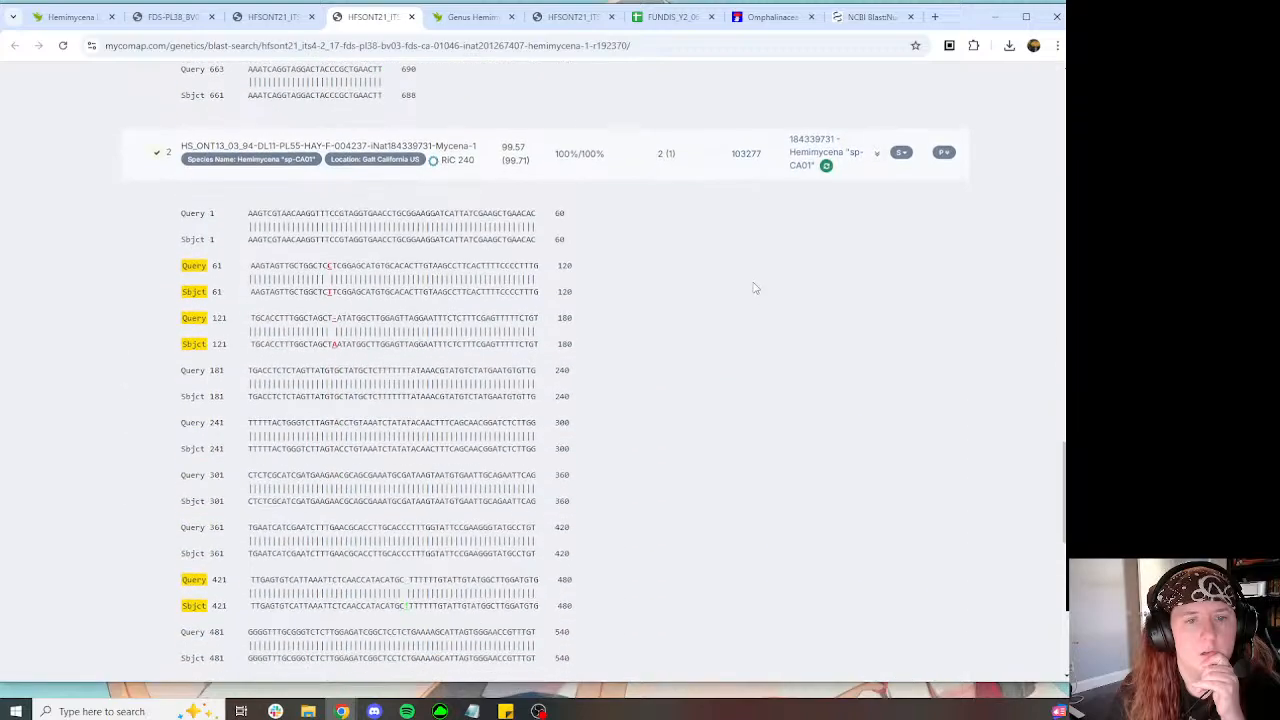
{"action": "scroll", "coordinate": [755, 283], "scroll_direction": "up", "scroll_amount": 6}
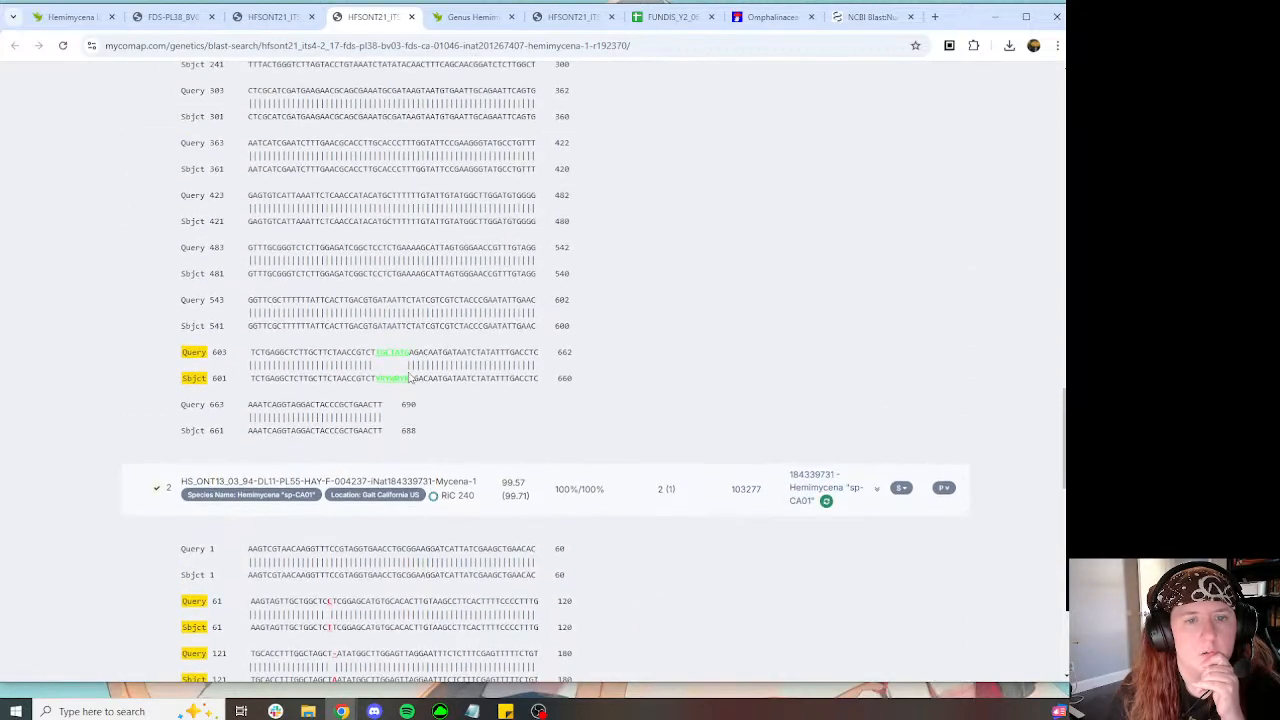
Step: Read the comments and DNA barcode fields of iNaturalist observation 199030694
{"action": "left_click", "coordinate": [470, 17]}
{"action": "scroll", "coordinate": [800, 230], "scroll_direction": "down", "scroll_amount": 4}
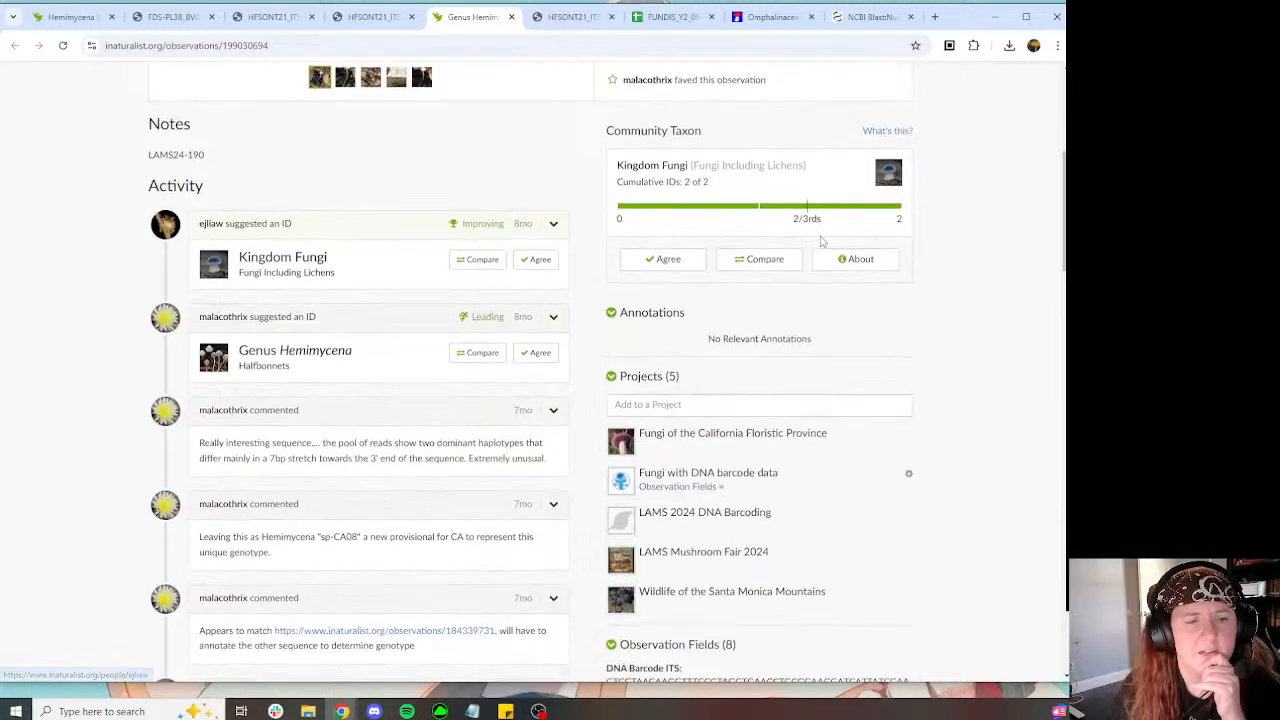
{"action": "scroll", "coordinate": [820, 240], "scroll_direction": "down", "scroll_amount": 4}
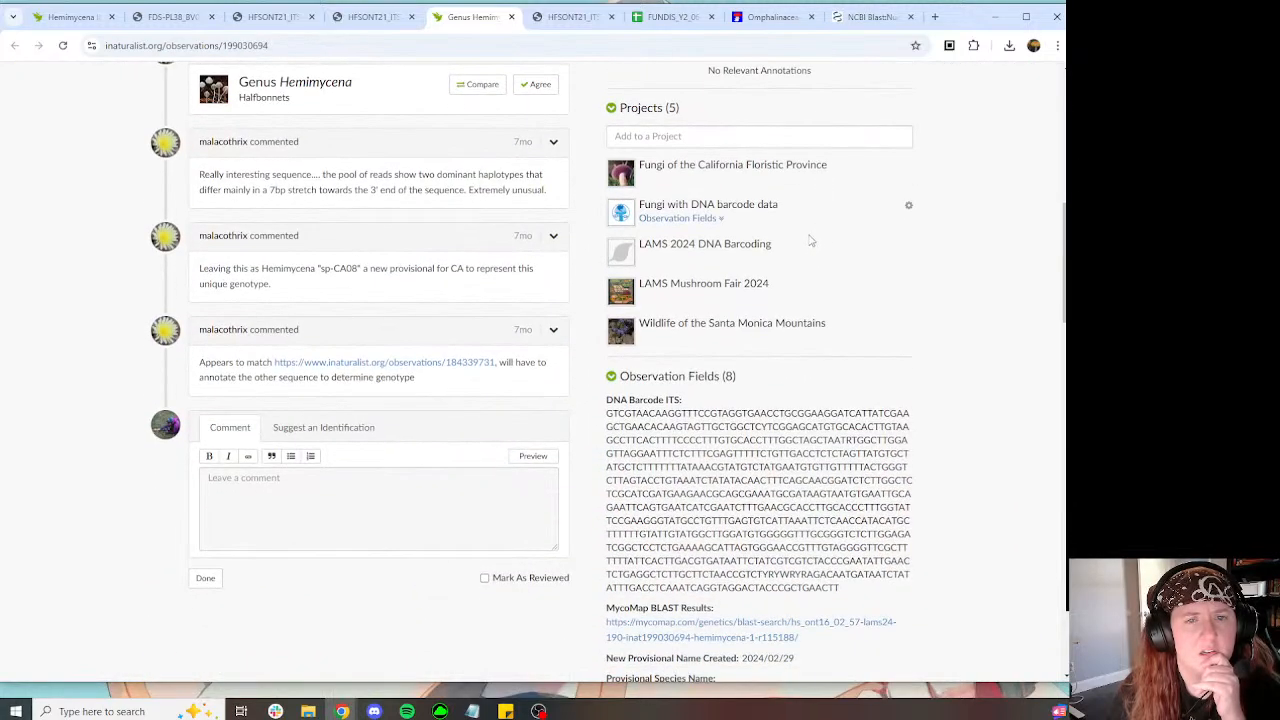
{"action": "scroll", "coordinate": [794, 233], "scroll_direction": "up", "scroll_amount": 1}
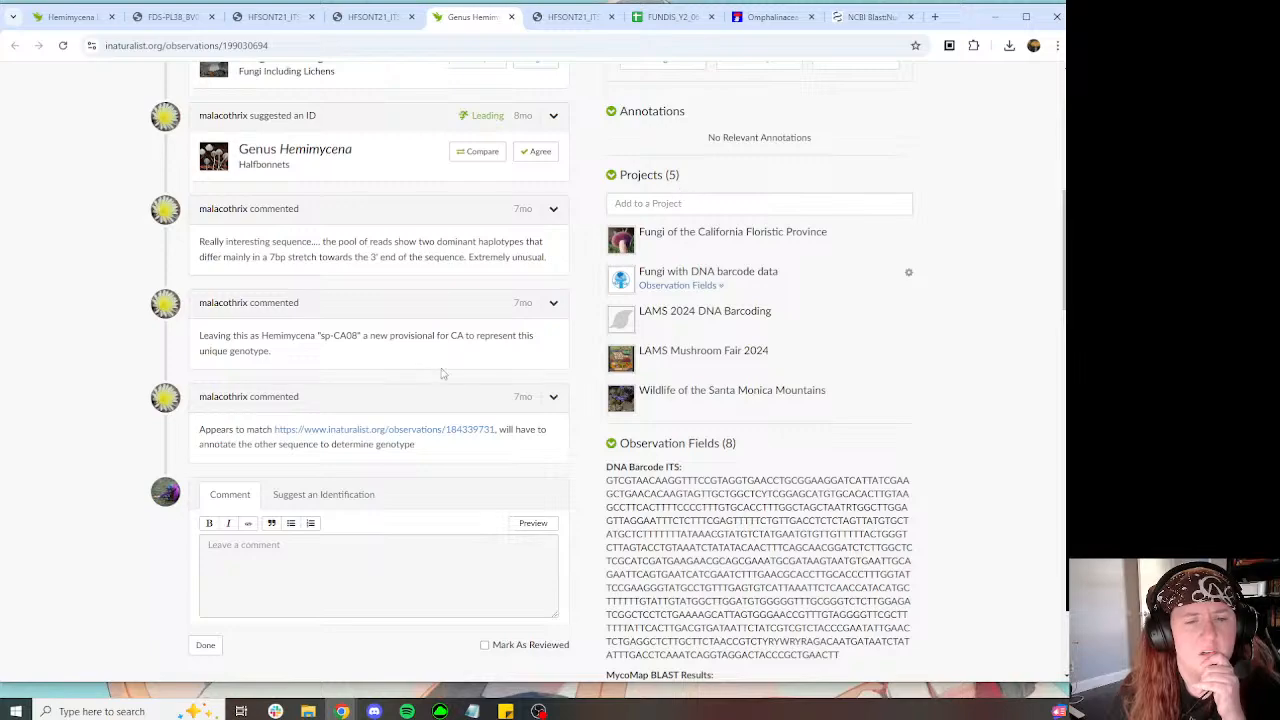
Step: Follow the link to observation 184339731 in the last comment and read its identifications and sequence match comments
{"action": "left_click", "coordinate": [434, 430]}
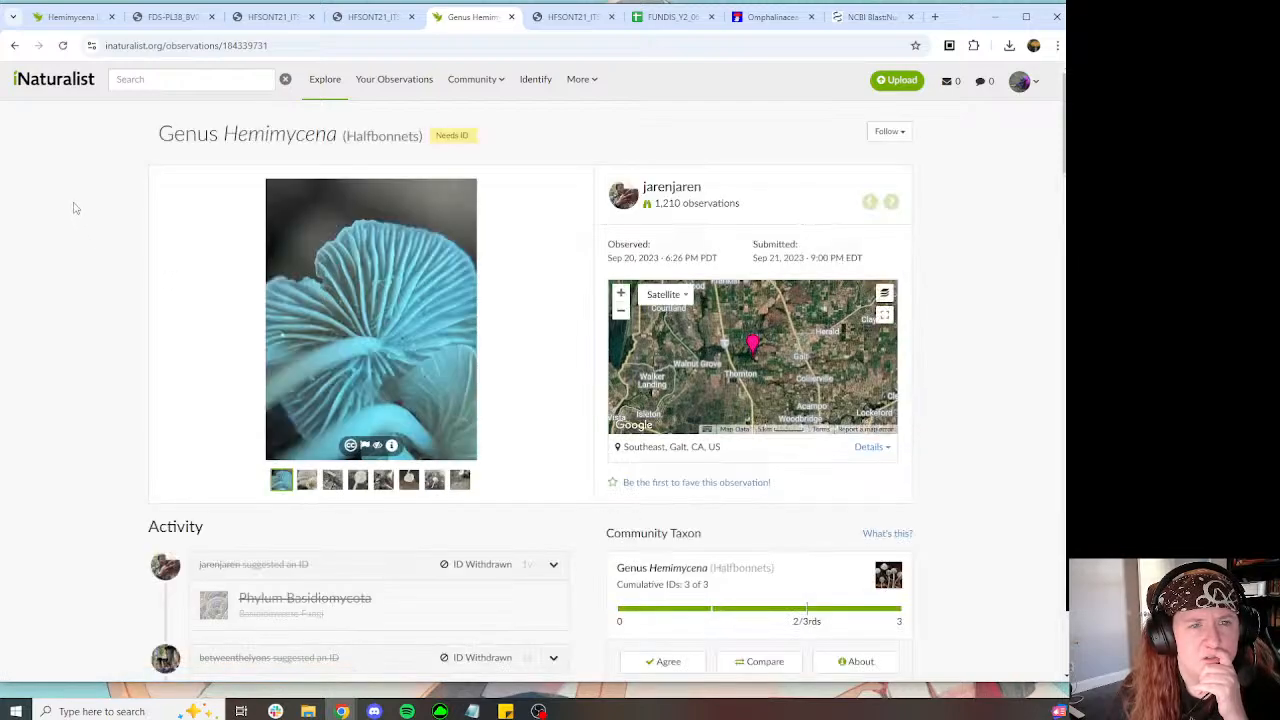
{"action": "scroll", "coordinate": [74, 206], "scroll_direction": "down", "scroll_amount": 7}
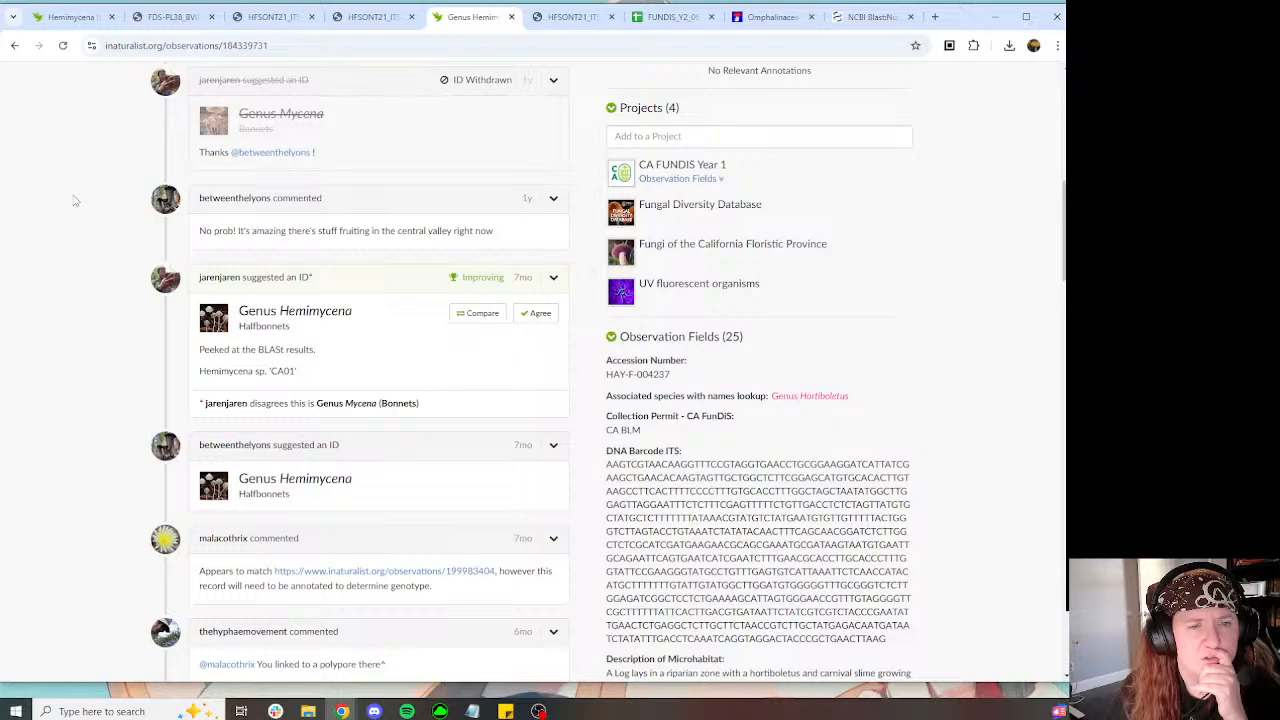
{"action": "scroll", "coordinate": [74, 201], "scroll_direction": "down", "scroll_amount": 3}
{"action": "scroll", "coordinate": [70, 180], "scroll_direction": "down", "scroll_amount": 3}
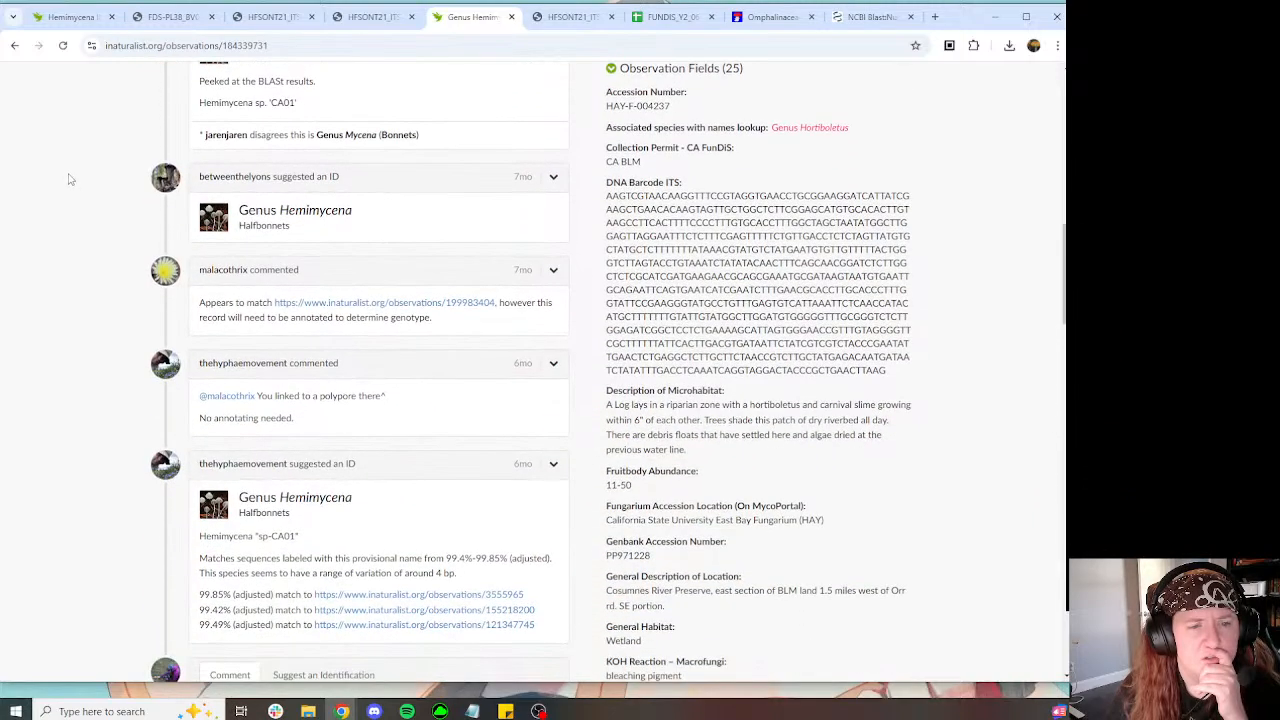
{"action": "scroll", "coordinate": [70, 180], "scroll_direction": "down", "scroll_amount": 3}
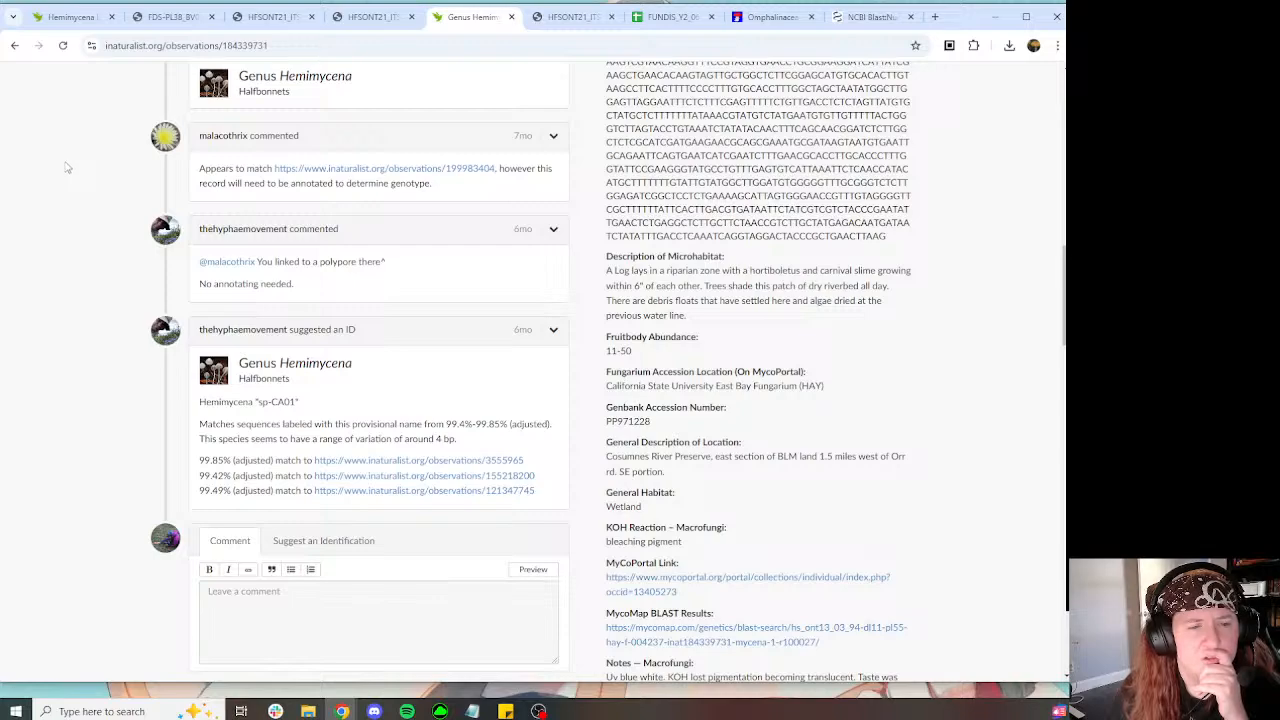
Step: Return to observation 199030694 and recheck its "sp-CA08" comments against the MycoBLAST alignment
{"action": "left_click", "coordinate": [14, 45]}
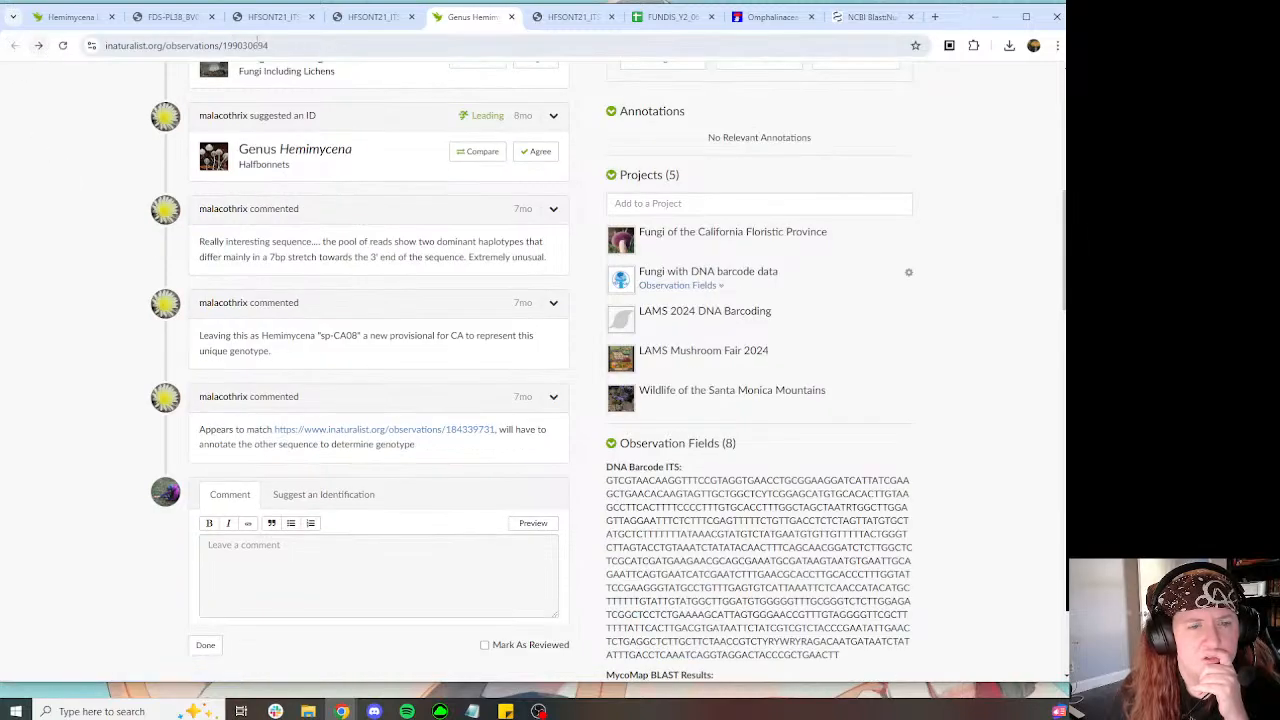
{"action": "left_click", "coordinate": [352, 17]}
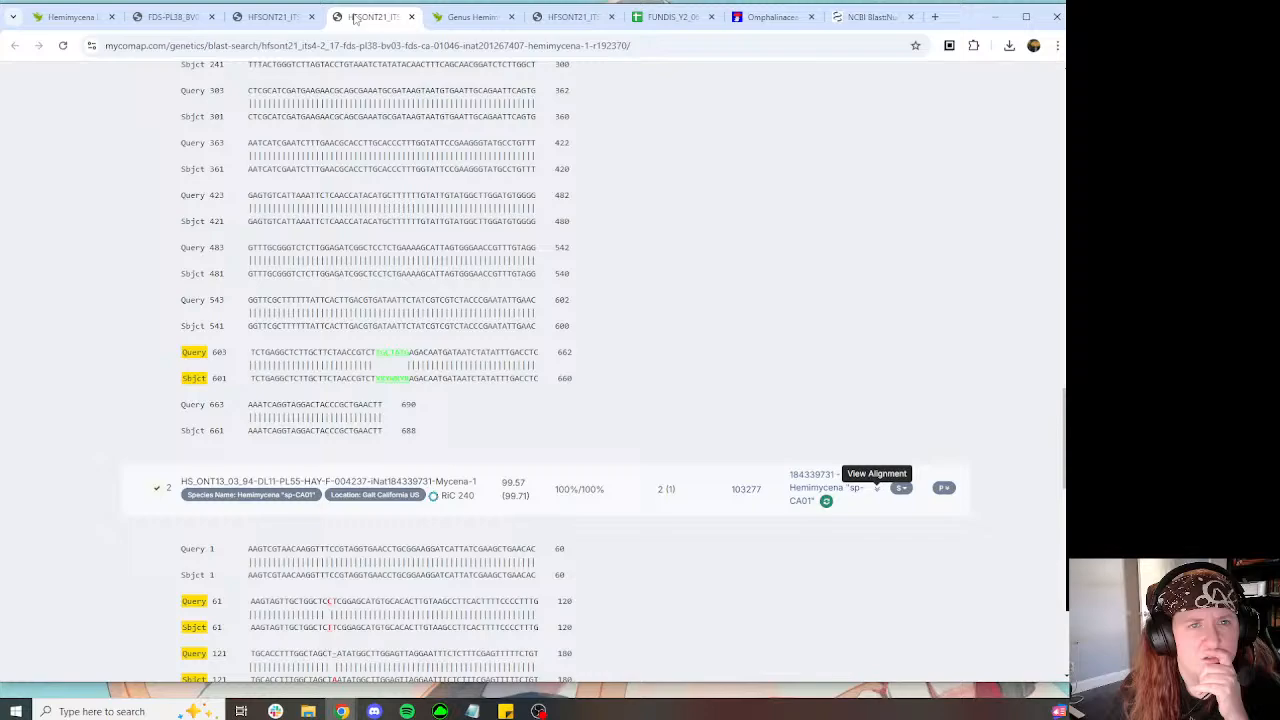
{"action": "left_click", "coordinate": [440, 19]}
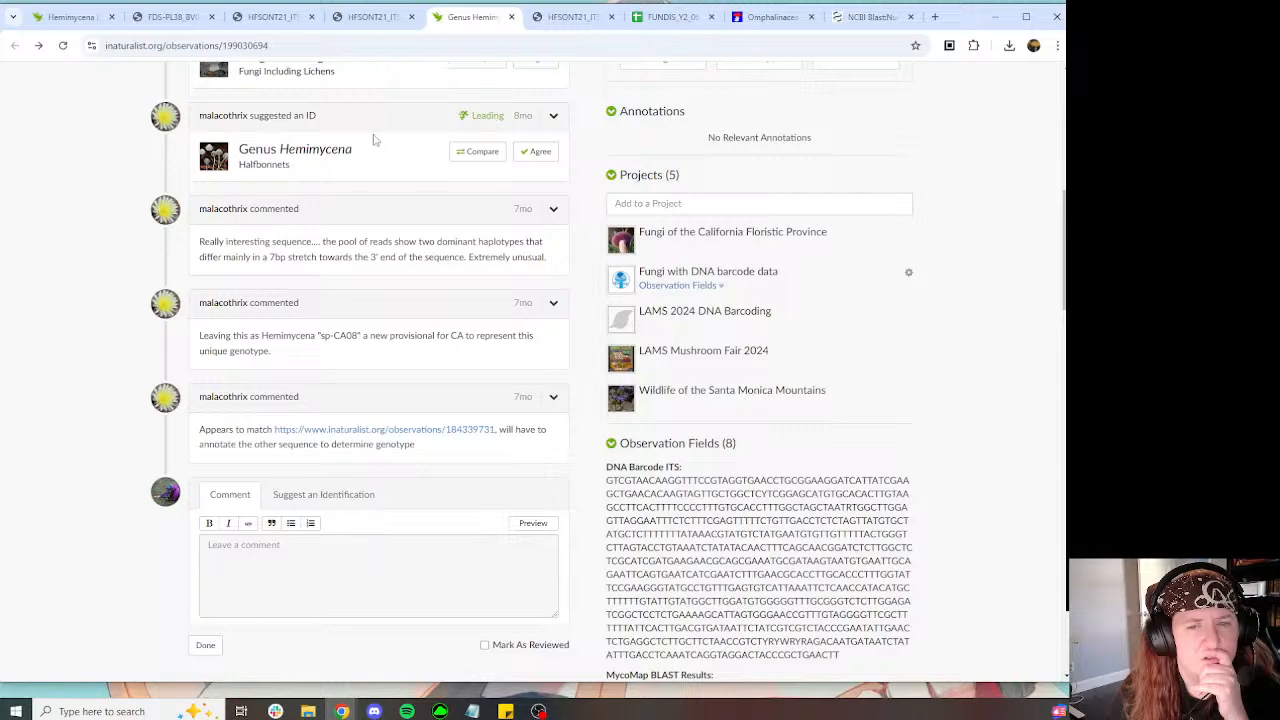
{"action": "left_click", "coordinate": [389, 545]}
{"action": "type", "text": "@"}
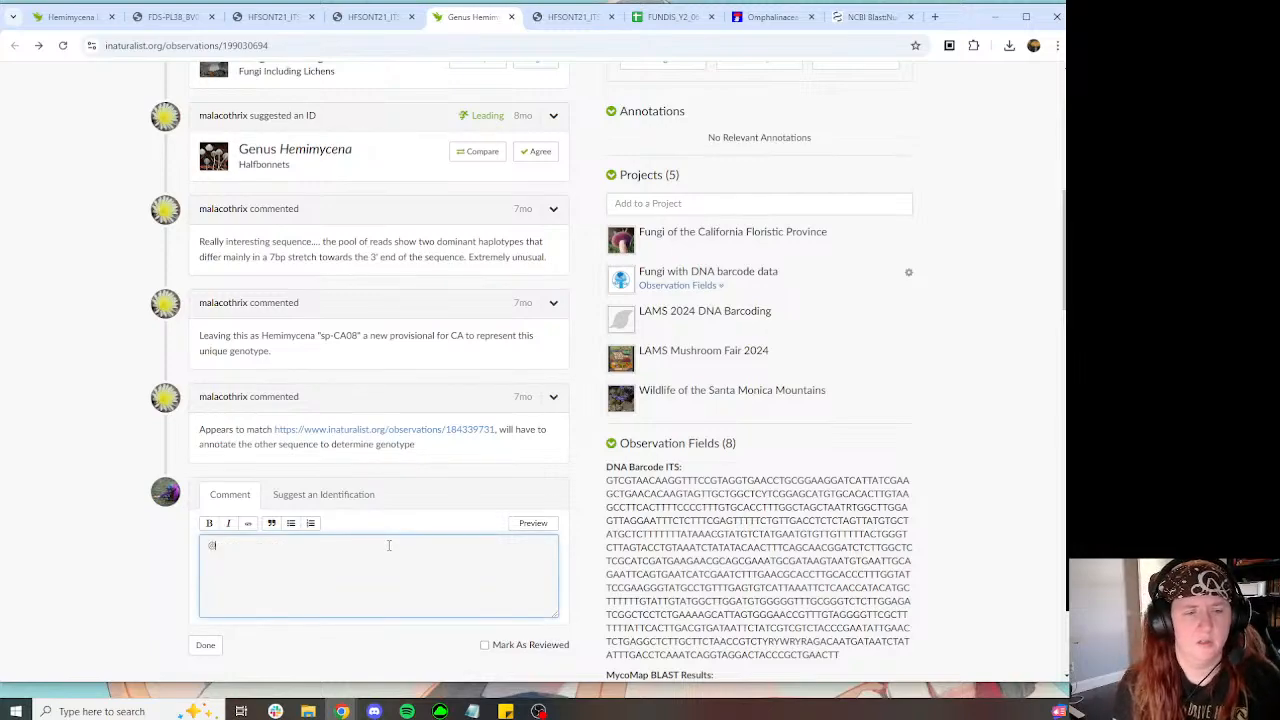
{"action": "type", "text": "malacoth"}
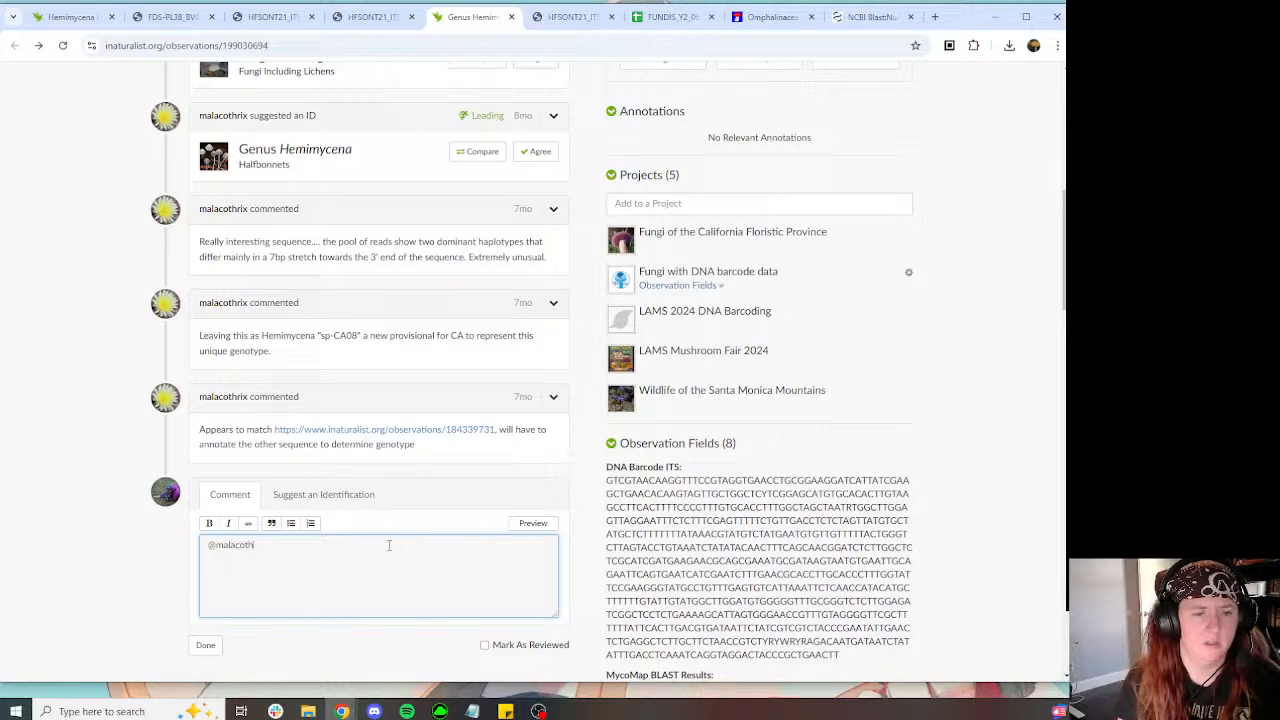
{"action": "type", "text": "rix"}
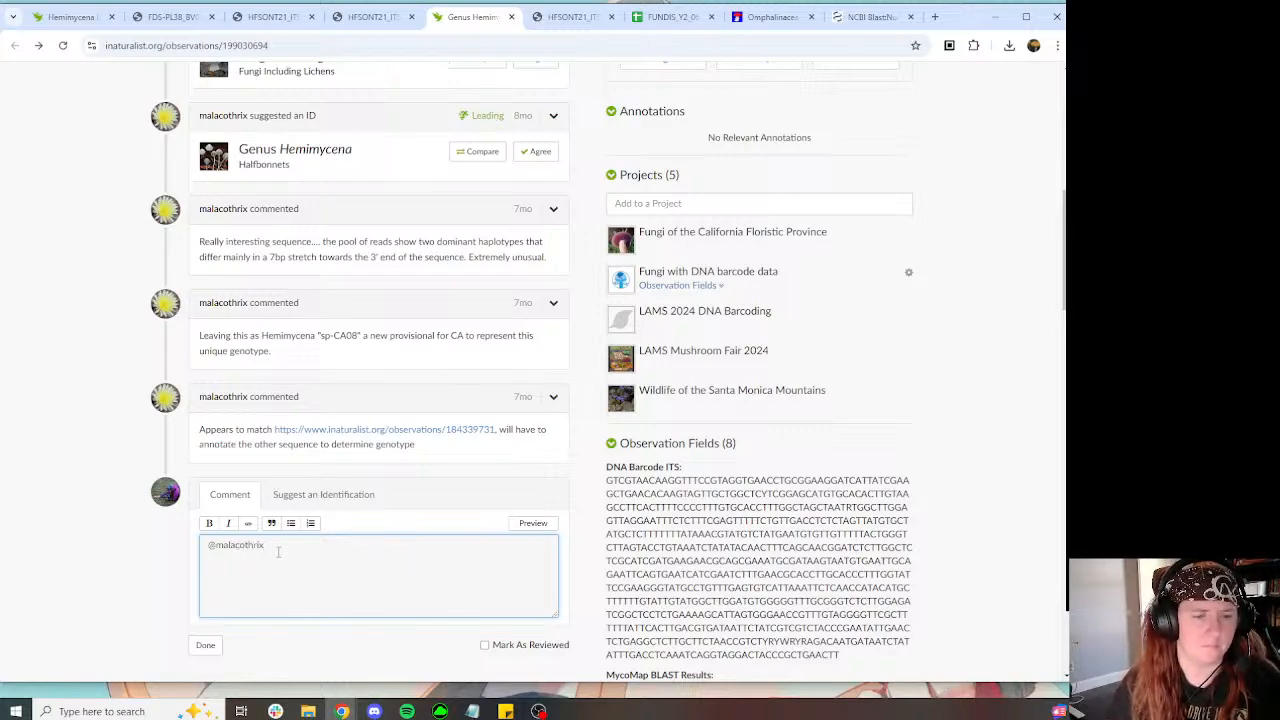
{"action": "left_click", "coordinate": [301, 561]}
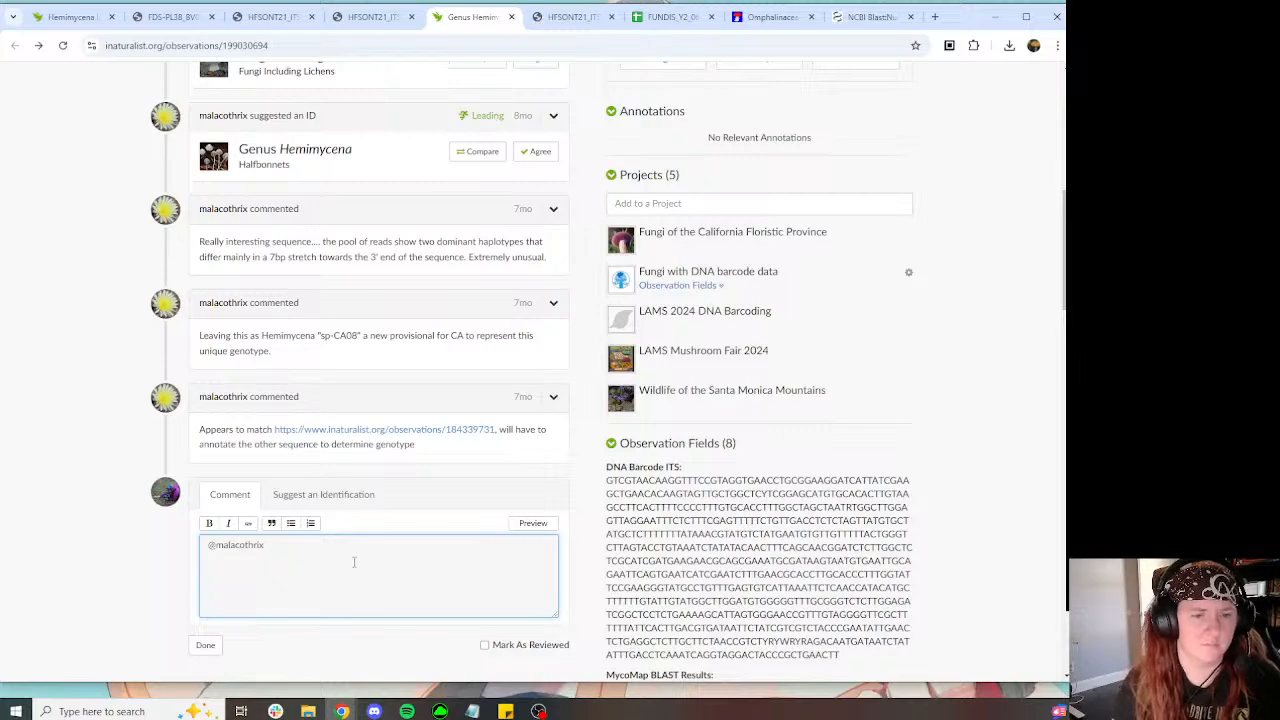
{"action": "type", "text": "do you remember"}
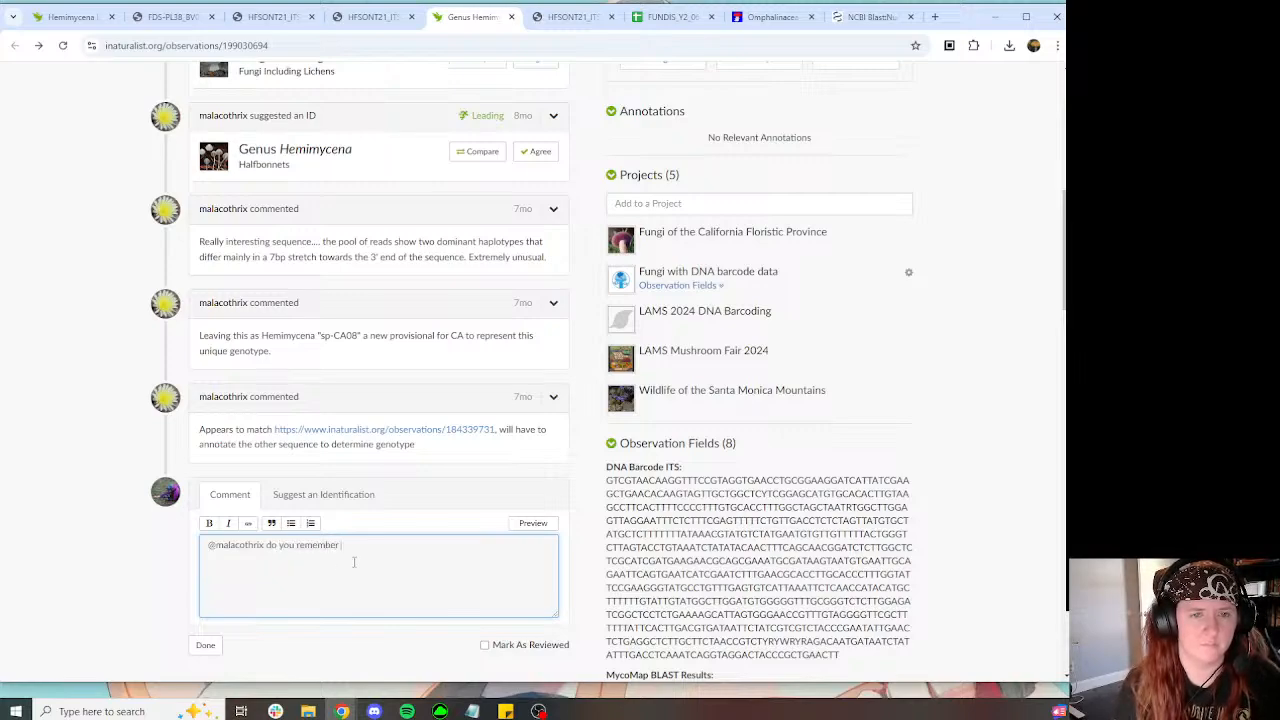
{"action": "type", "text": " this one? Should this "}
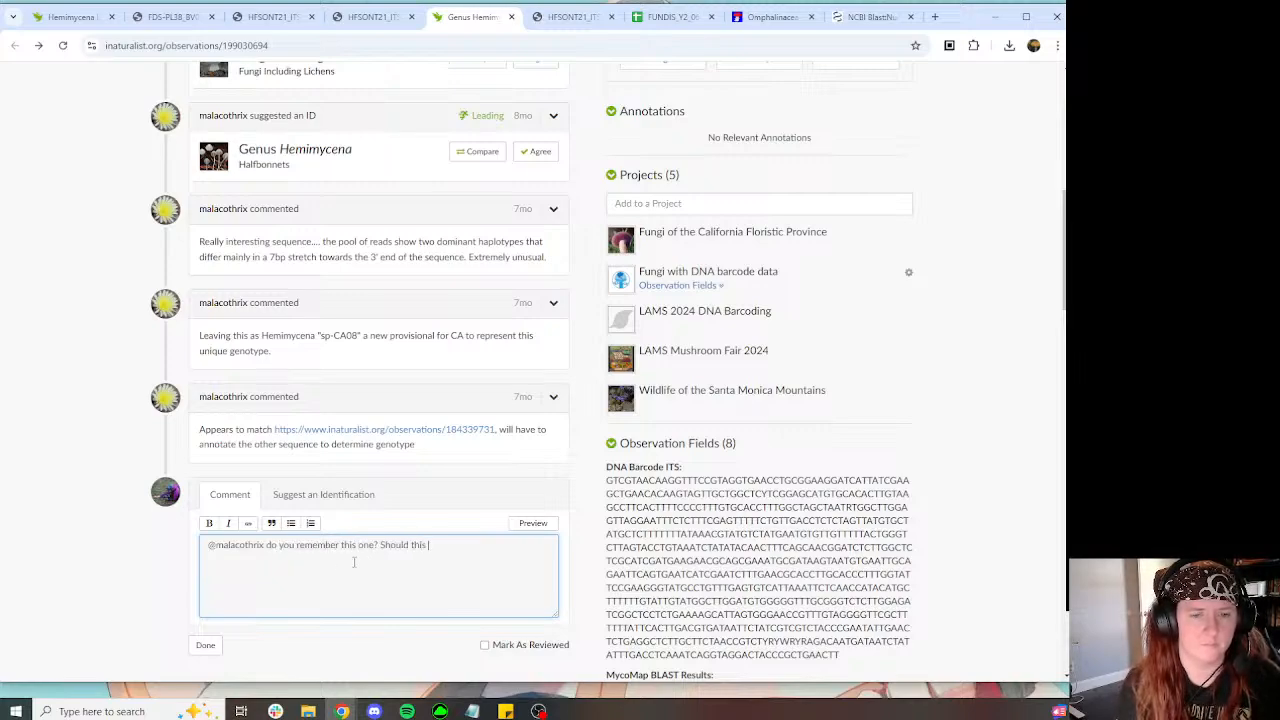
{"action": "type", "text": "go in the putative hyb"}
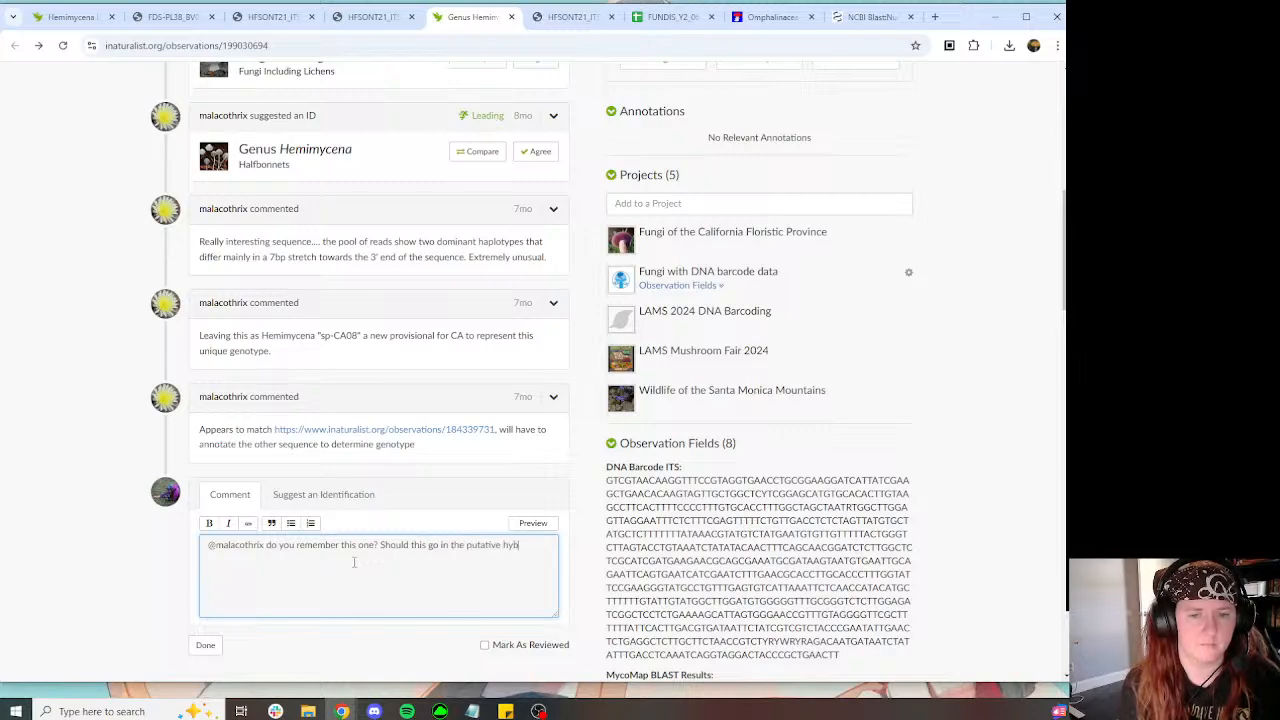
{"action": "type", "text": "rids pro"}
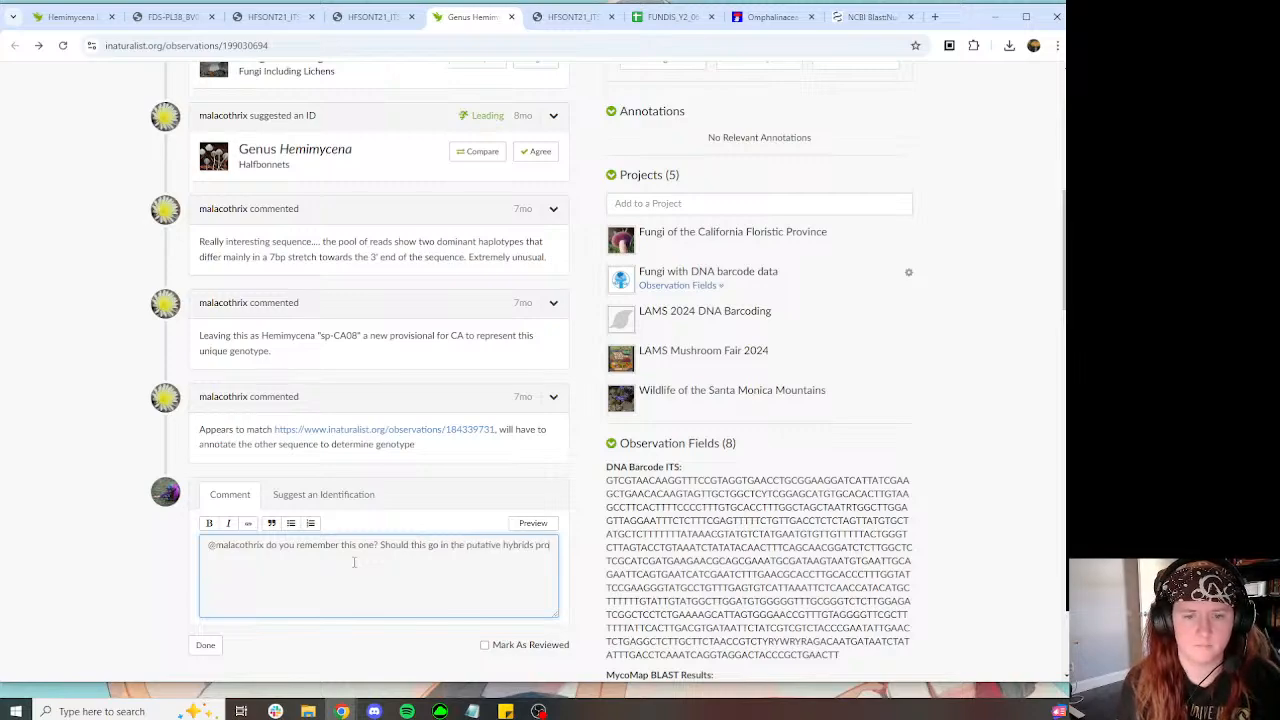
{"action": "type", "text": "ject?"}
{"action": "left_click", "coordinate": [205, 645]}
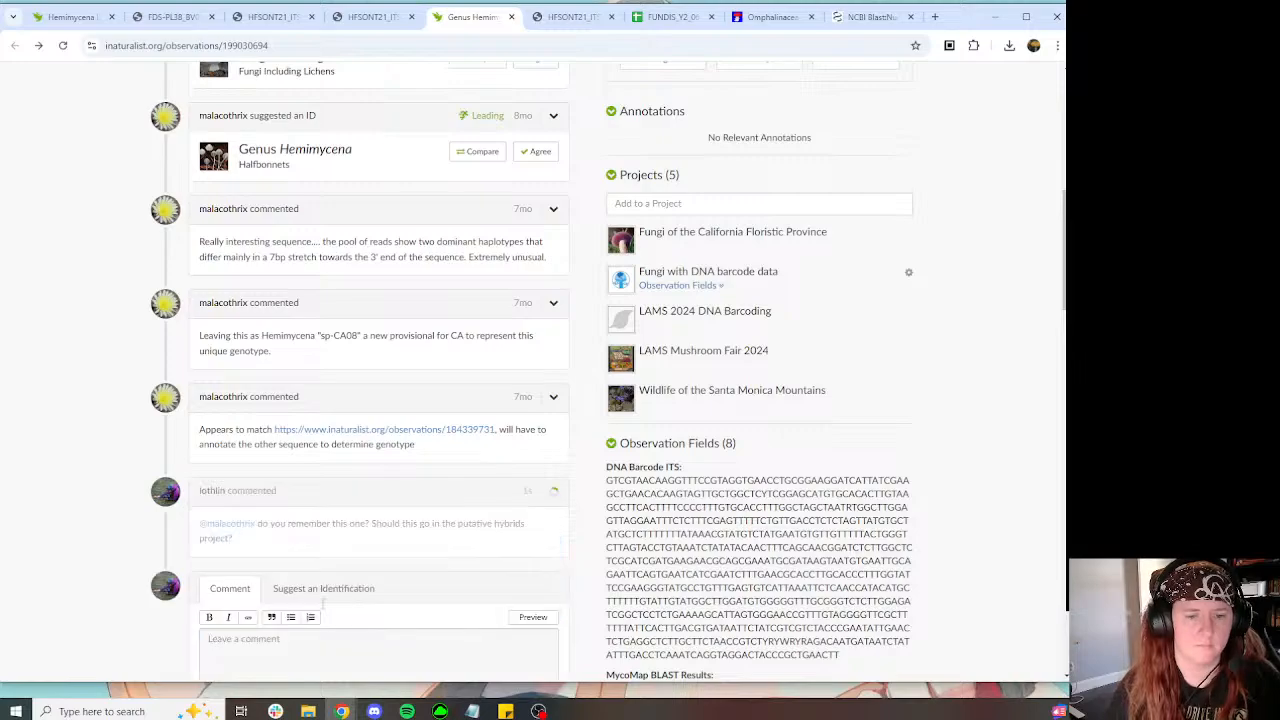
Step: Collapse the alignments of hits 12 and 2 in the MycoBLAST results and review the full hit list
{"action": "left_click", "coordinate": [375, 17]}
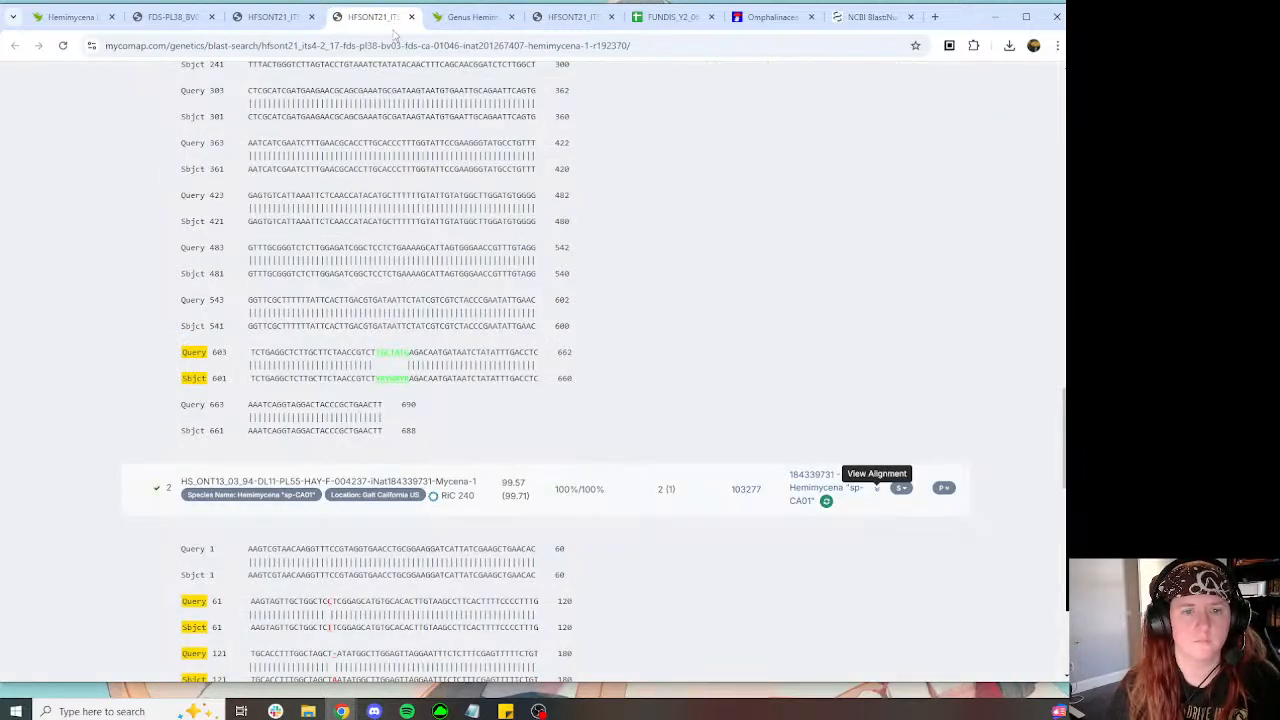
{"action": "scroll", "coordinate": [640, 350], "scroll_direction": "up", "scroll_amount": 5}
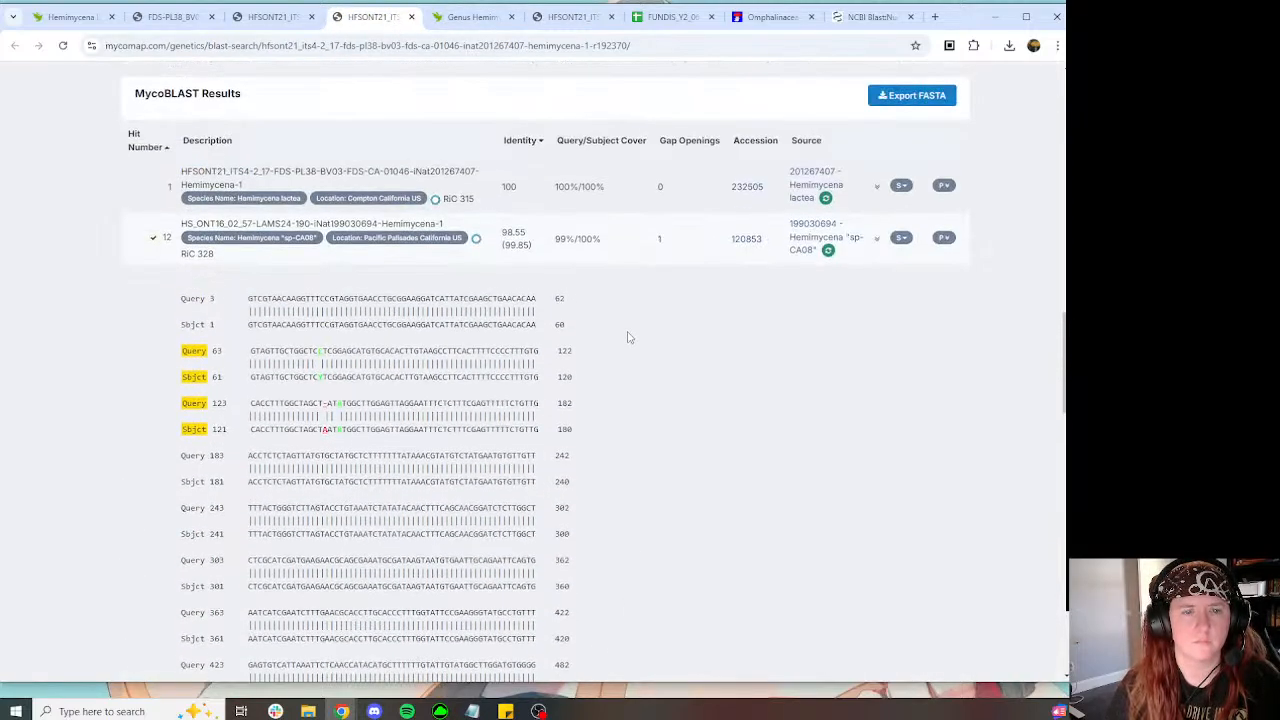
{"action": "left_click", "coordinate": [866, 251]}
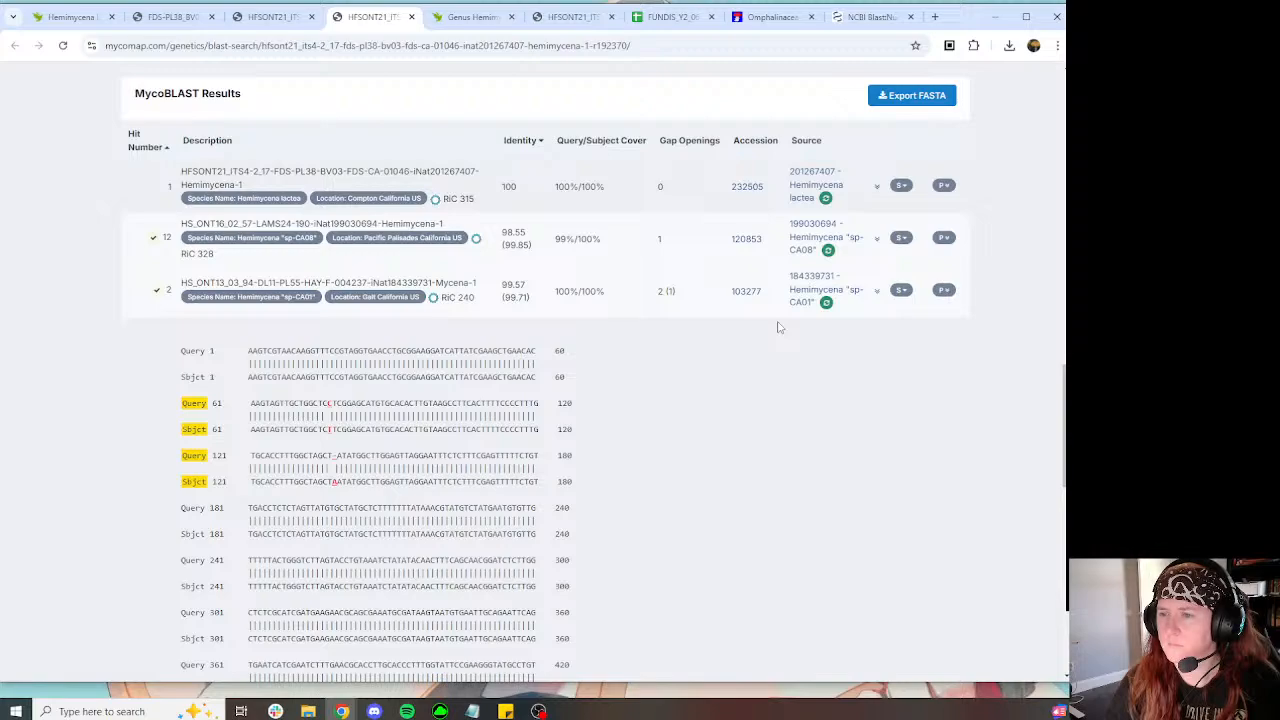
{"action": "left_click", "coordinate": [877, 291]}
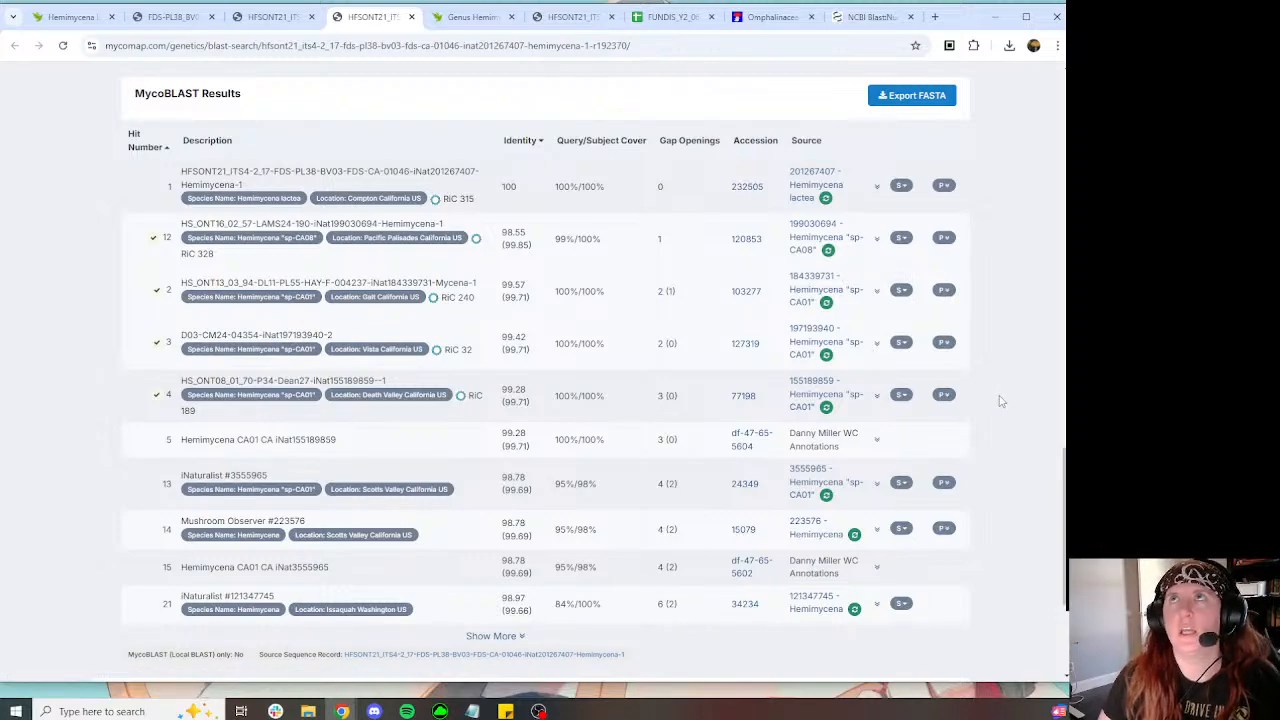
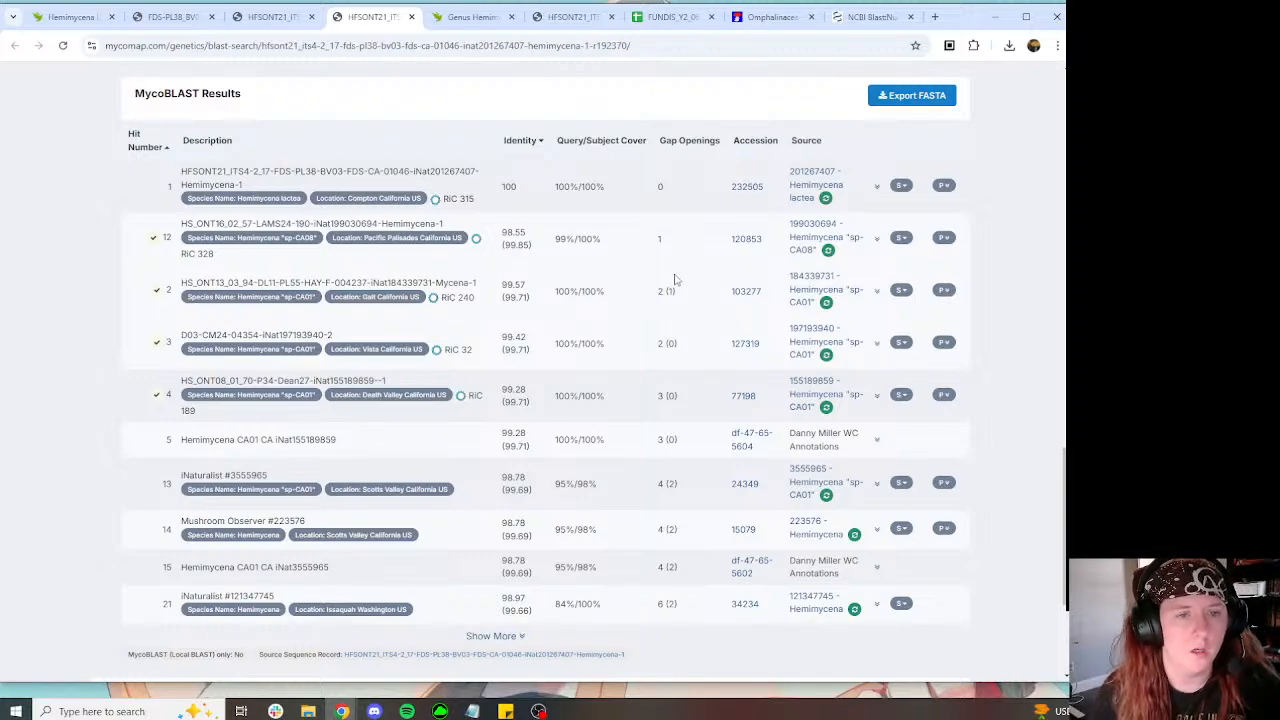
Step: Download the Hemimycena-1 sequence's FASTQ assembly file and open it in UGENE with its reads joined into a multiple alignment
{"action": "key", "text": "ctrl+shift+Tab"}
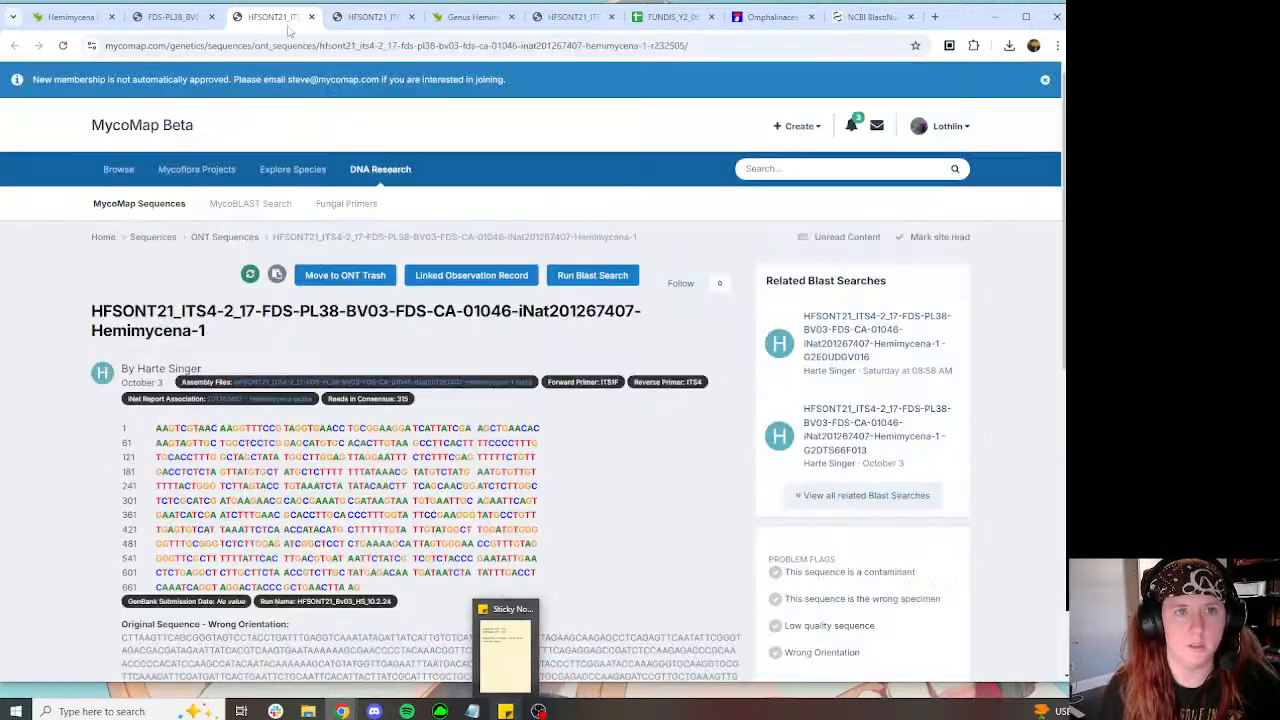
{"action": "left_click", "coordinate": [440, 383]}
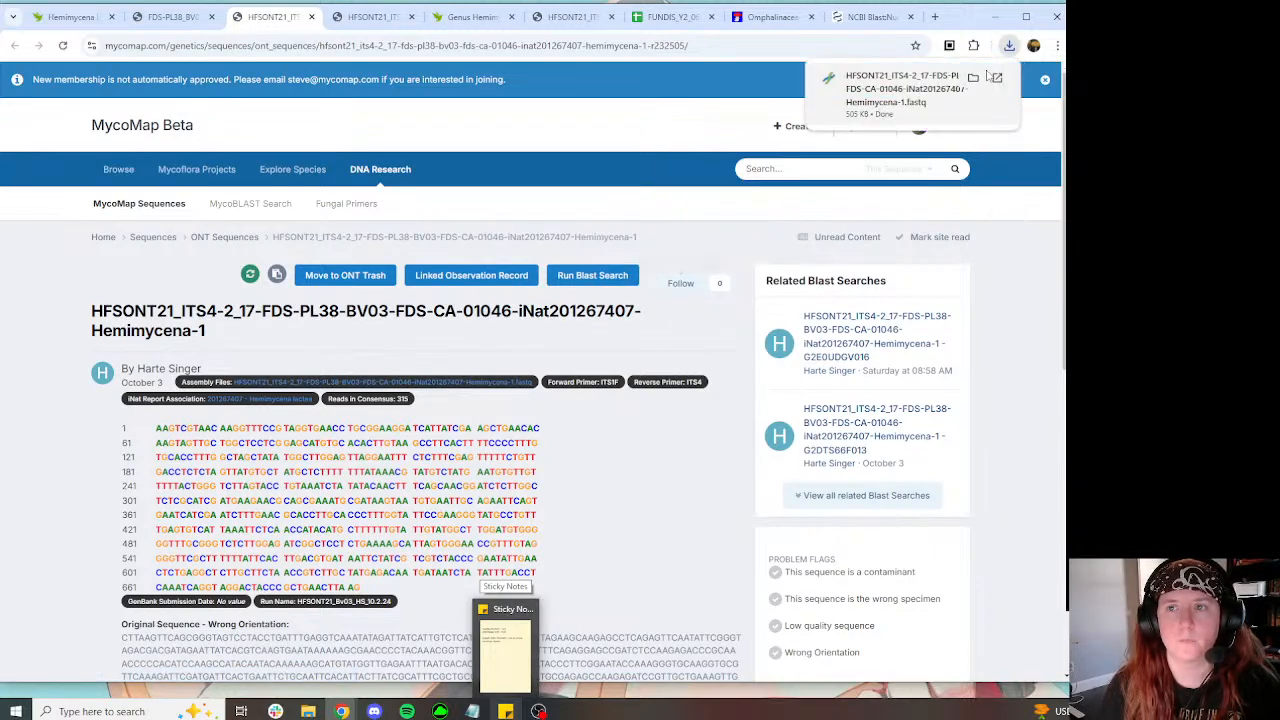
{"action": "left_click", "coordinate": [938, 92]}
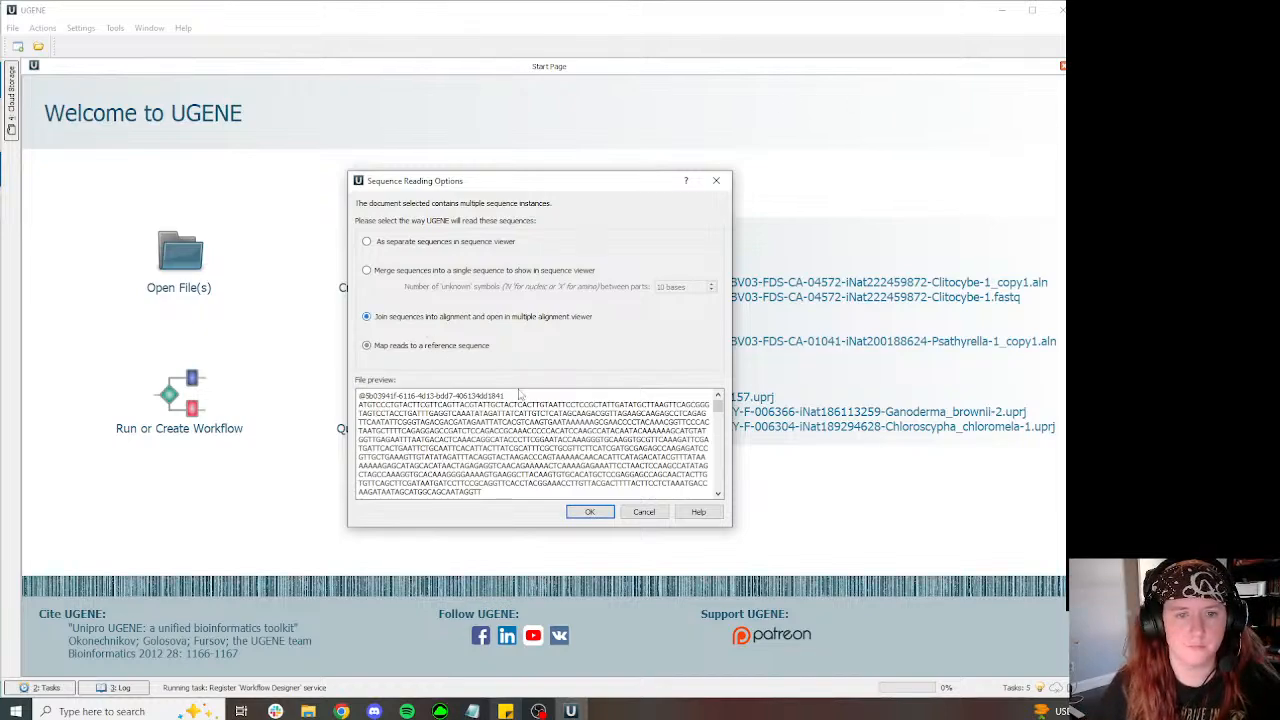
{"action": "left_click", "coordinate": [590, 512]}
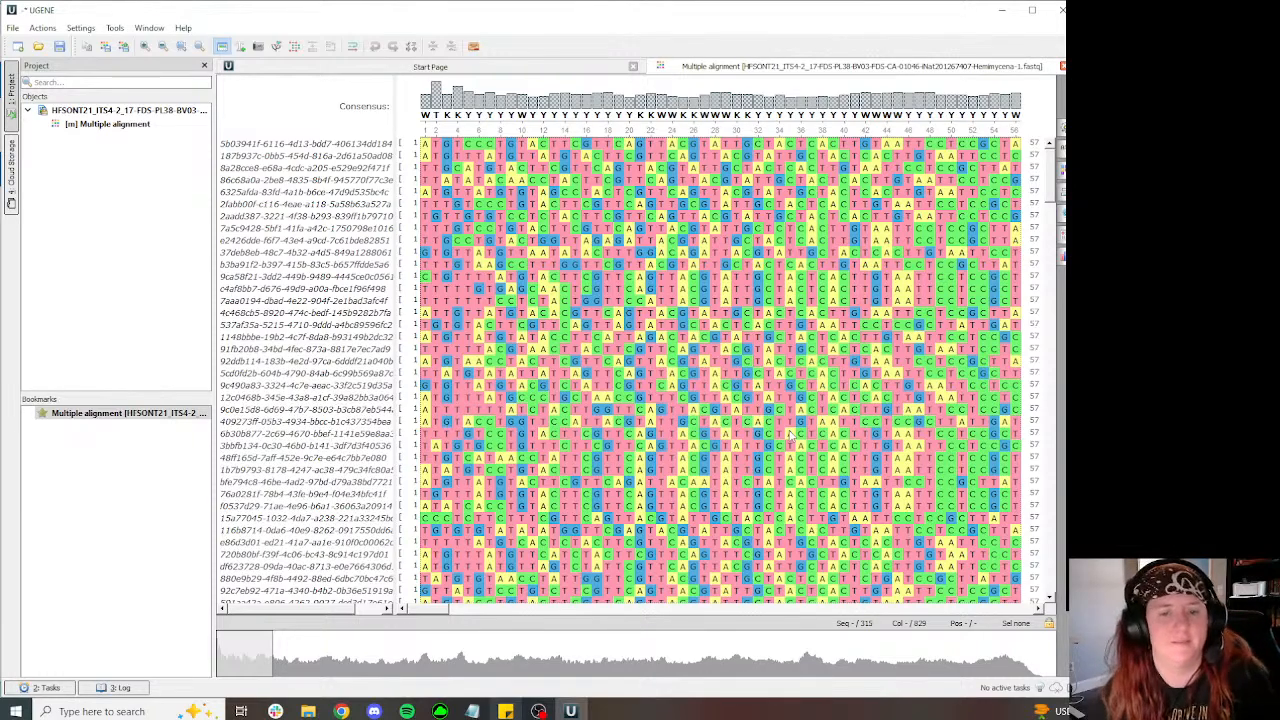
Step: Save the reads as a "_copy1.aln" alignment copy and align it with MAFFT using the default options
{"action": "left_click", "coordinate": [123, 47]}
{"action": "left_click", "coordinate": [553, 394]}
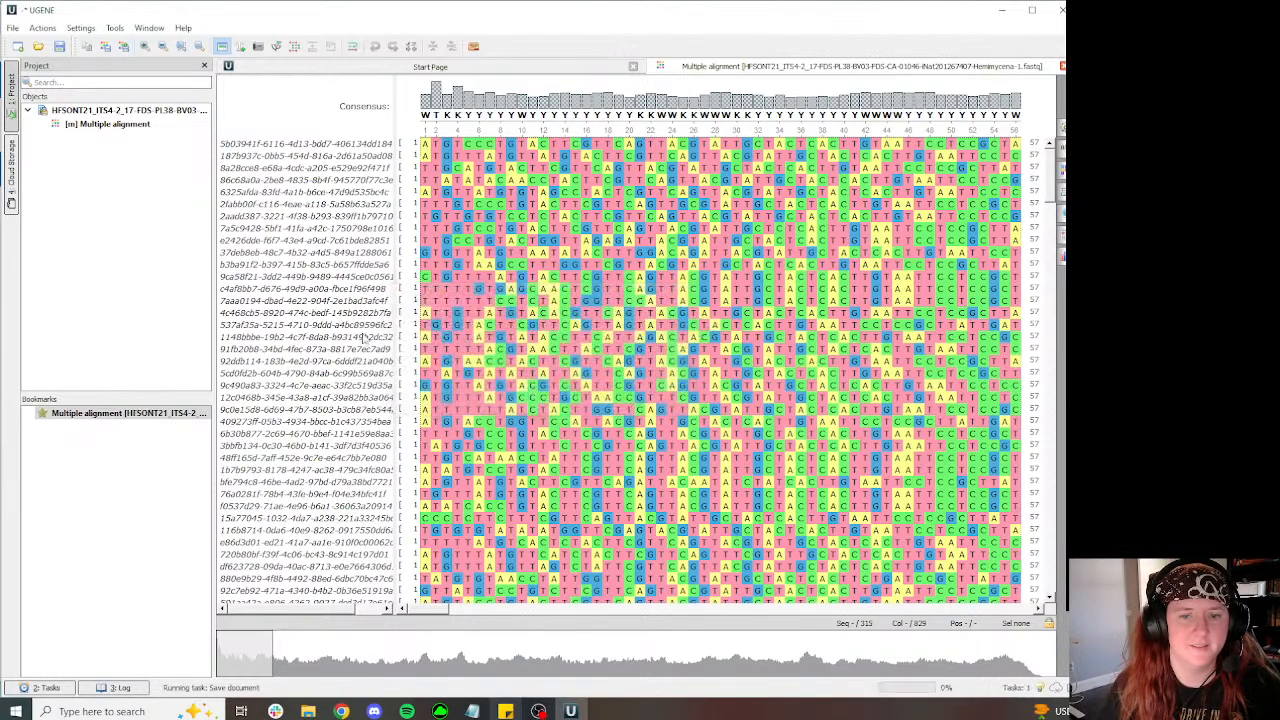
{"action": "left_click", "coordinate": [290, 46]}
{"action": "left_click", "coordinate": [370, 108]}
{"action": "left_click", "coordinate": [545, 396]}
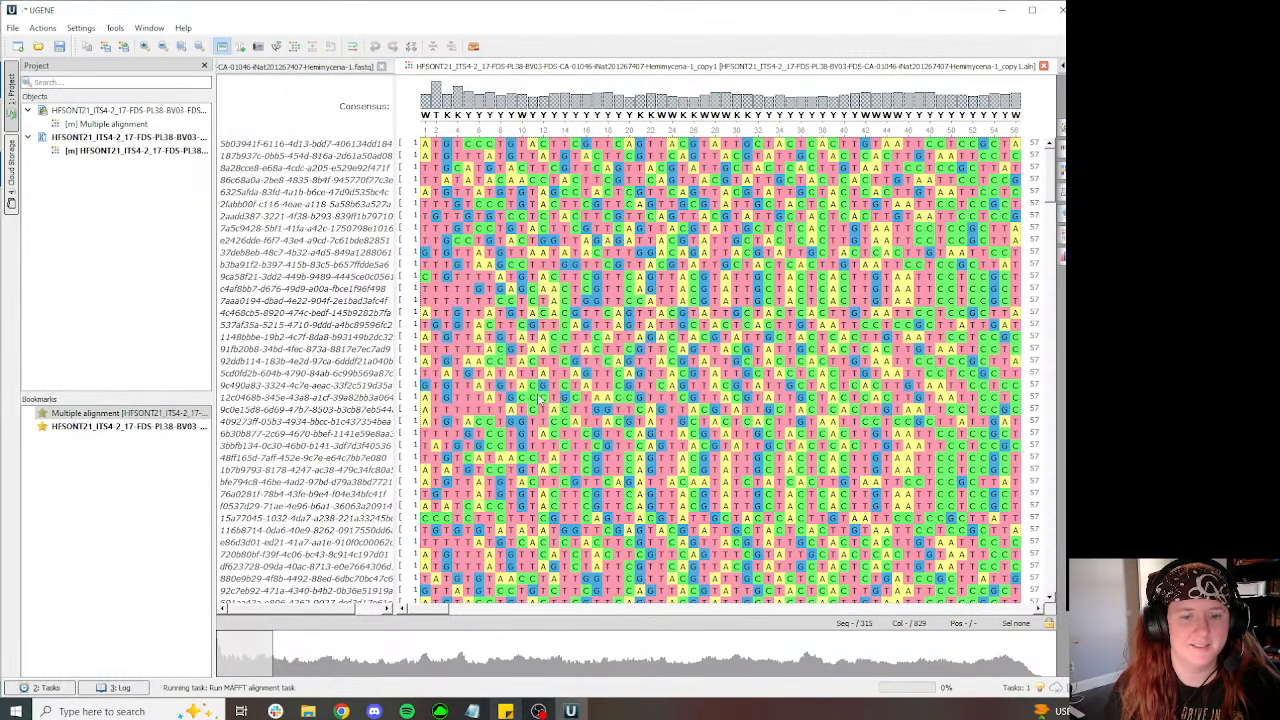
Step: Copy the Hemimycena-1 consensus sequence from its MycoMap page and paste it into the UGENE project
{"action": "mouse_move", "coordinate": [343, 711]}
{"action": "left_click", "coordinate": [256, 652]}
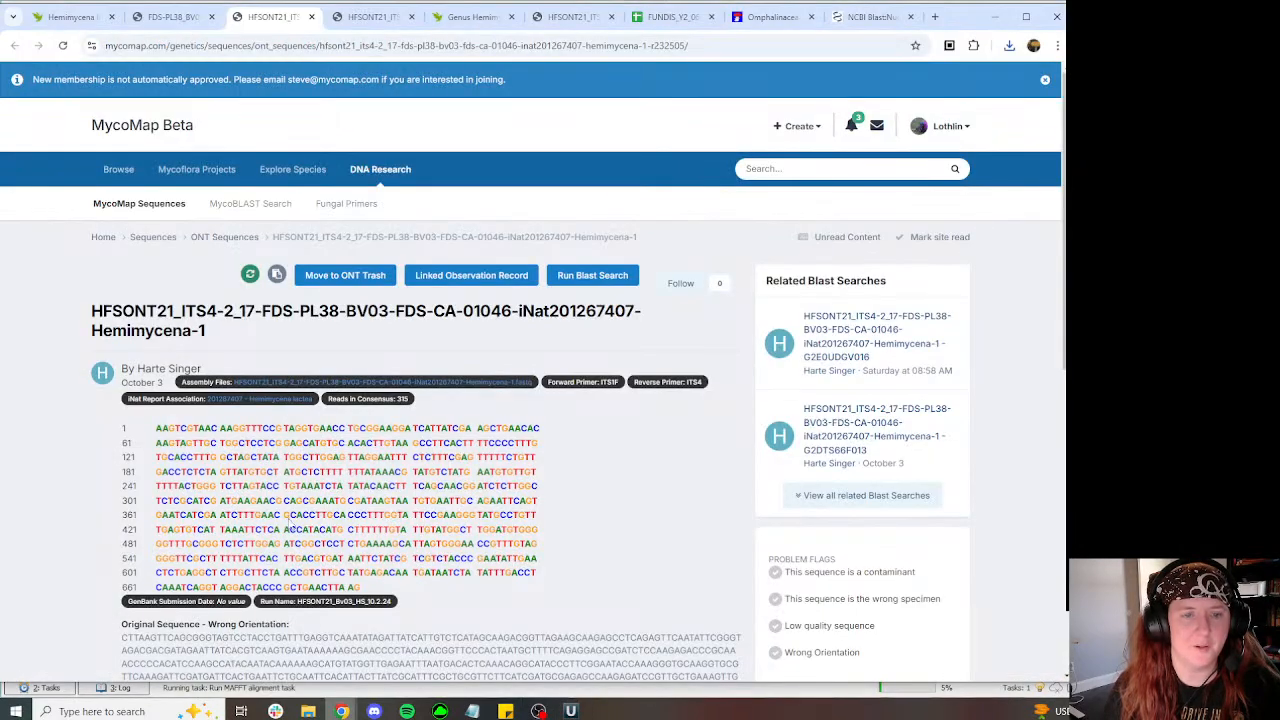
{"action": "left_click", "coordinate": [570, 711]}
{"action": "key", "text": "ctrl+v"}
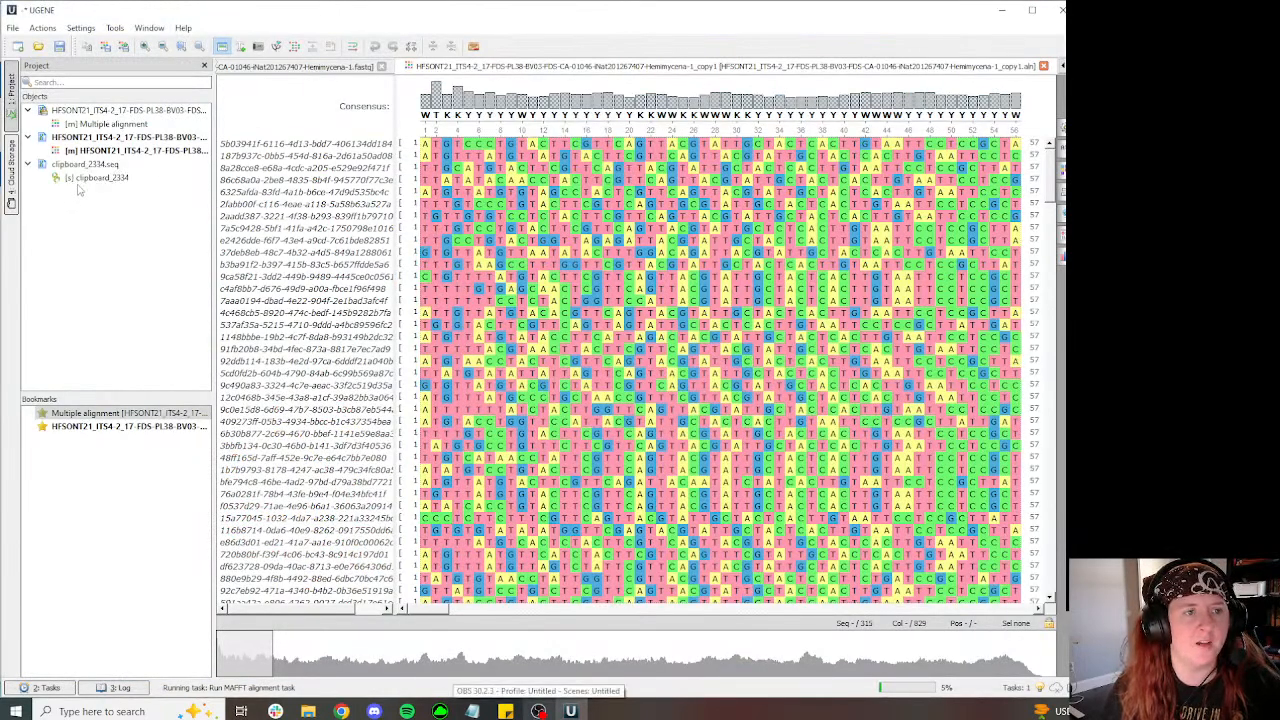
Step: Export the pasted sequence as the CLUSTALW alignment clipboard_2334.aln, add it to the project, and return to the reads alignment
{"action": "right_click", "coordinate": [88, 178]}
{"action": "mouse_move", "coordinate": [133, 222]}
{"action": "left_click", "coordinate": [314, 234]}
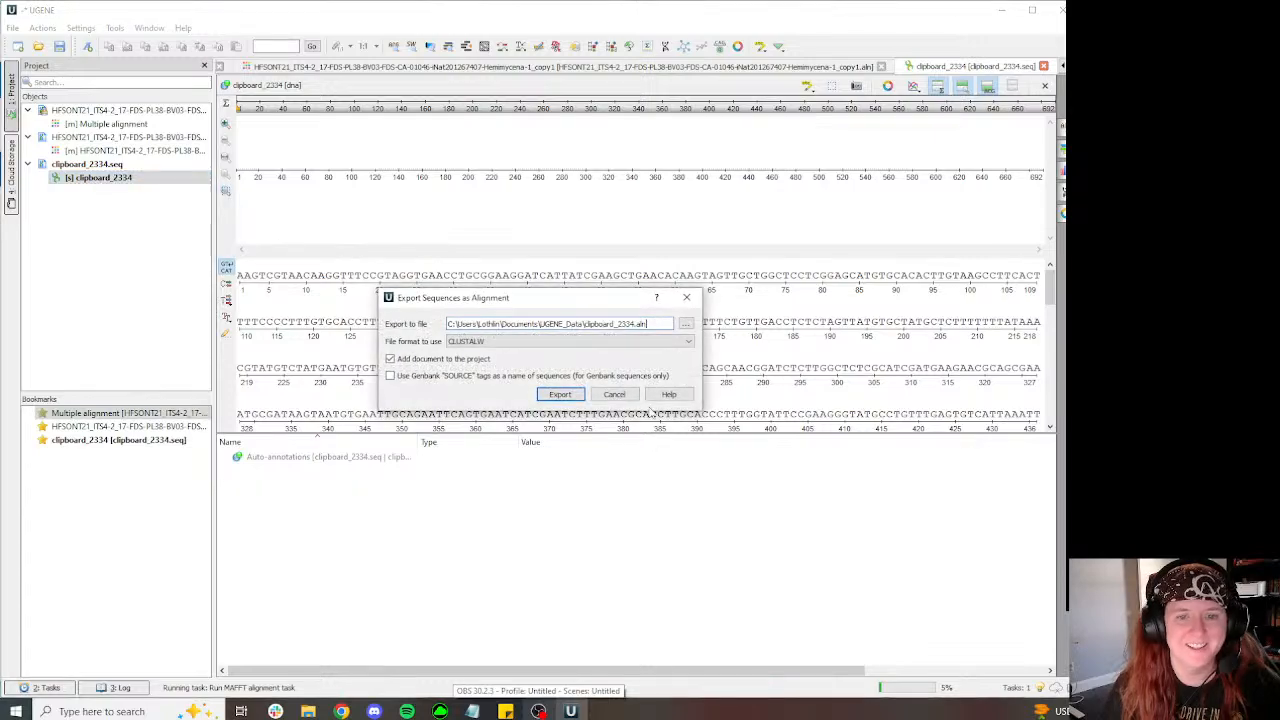
{"action": "left_click", "coordinate": [563, 471]}
{"action": "left_click", "coordinate": [883, 66]}
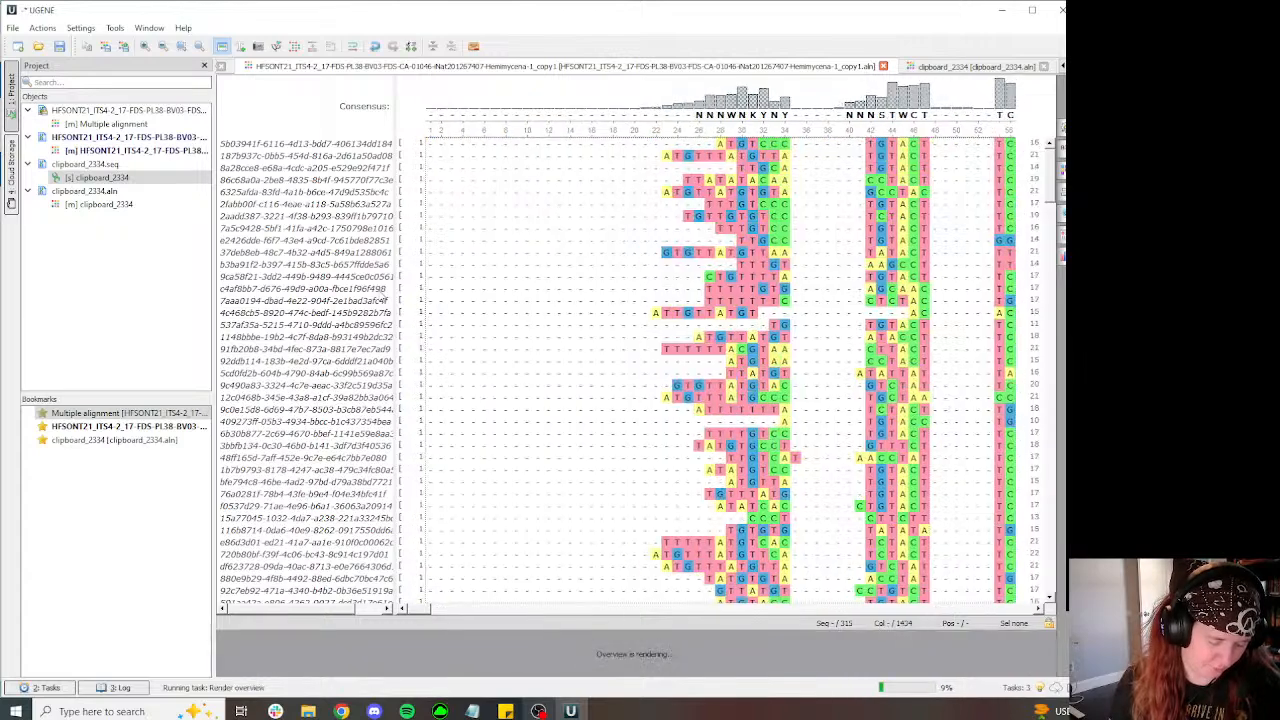
Step: Find the pattern AGGATCATT in the reads alignment and replace all rows above the first match with their reverse complement
{"action": "key", "text": "ctrl+f"}
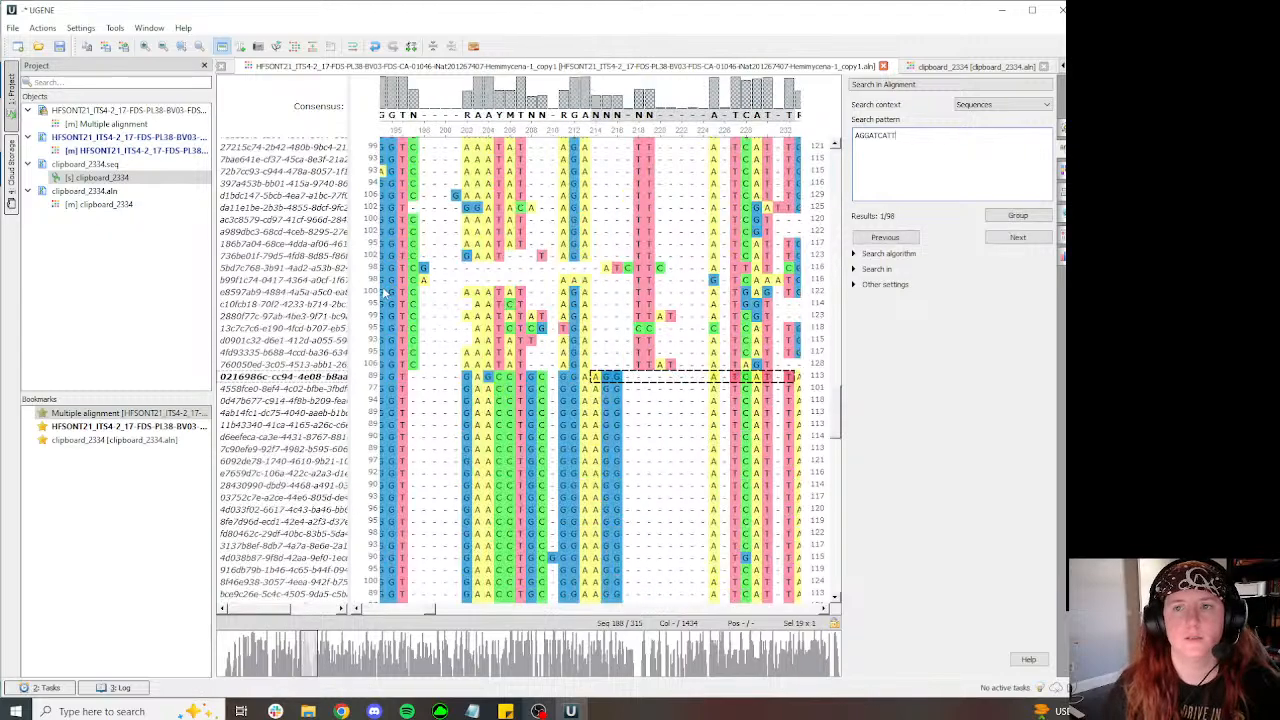
{"action": "left_click", "coordinate": [320, 363]}
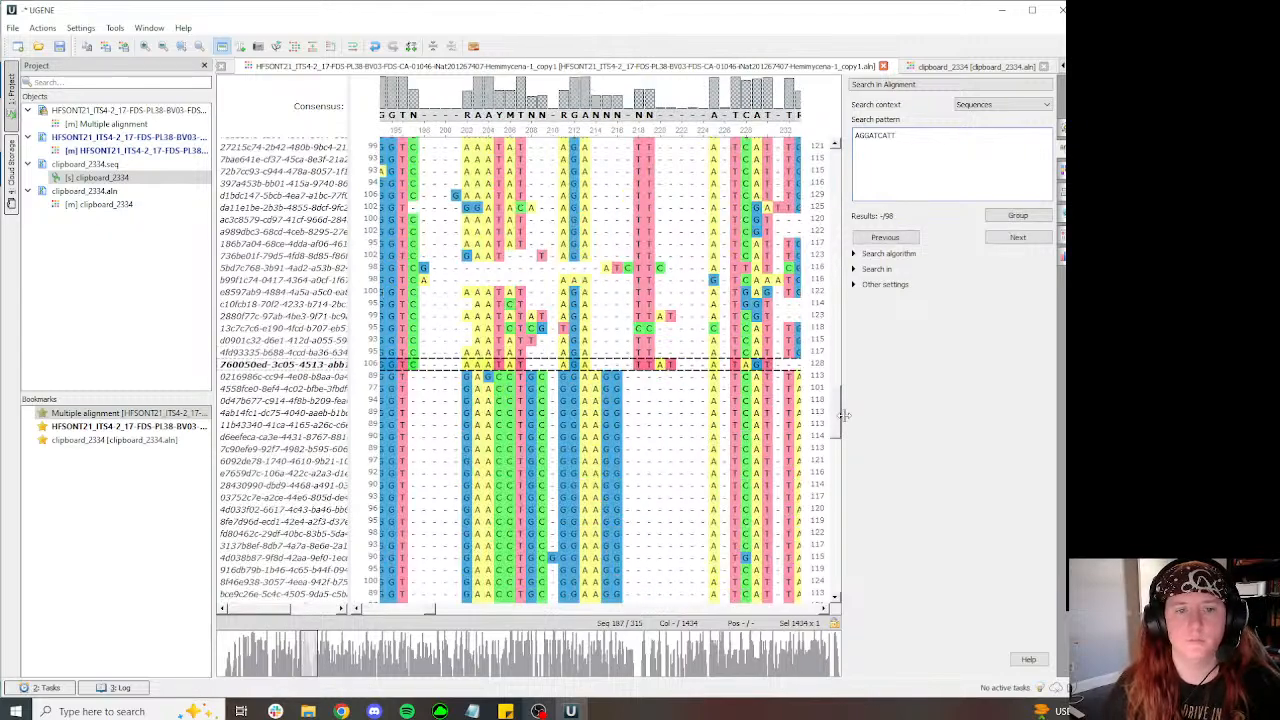
{"action": "left_click_drag", "start_coordinate": [837, 415], "coordinate": [745, 157]}
{"action": "left_click", "coordinate": [330, 145]}
{"action": "right_click", "coordinate": [304, 200]}
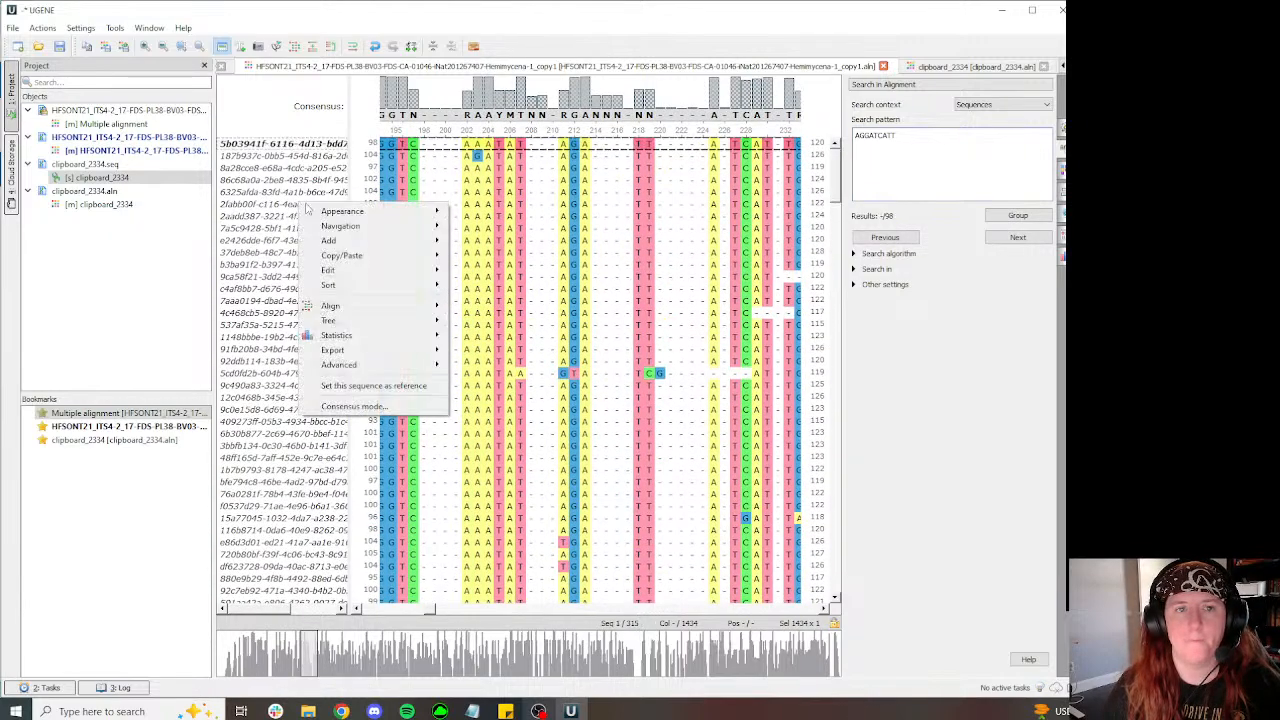
{"action": "left_click", "coordinate": [292, 145]}
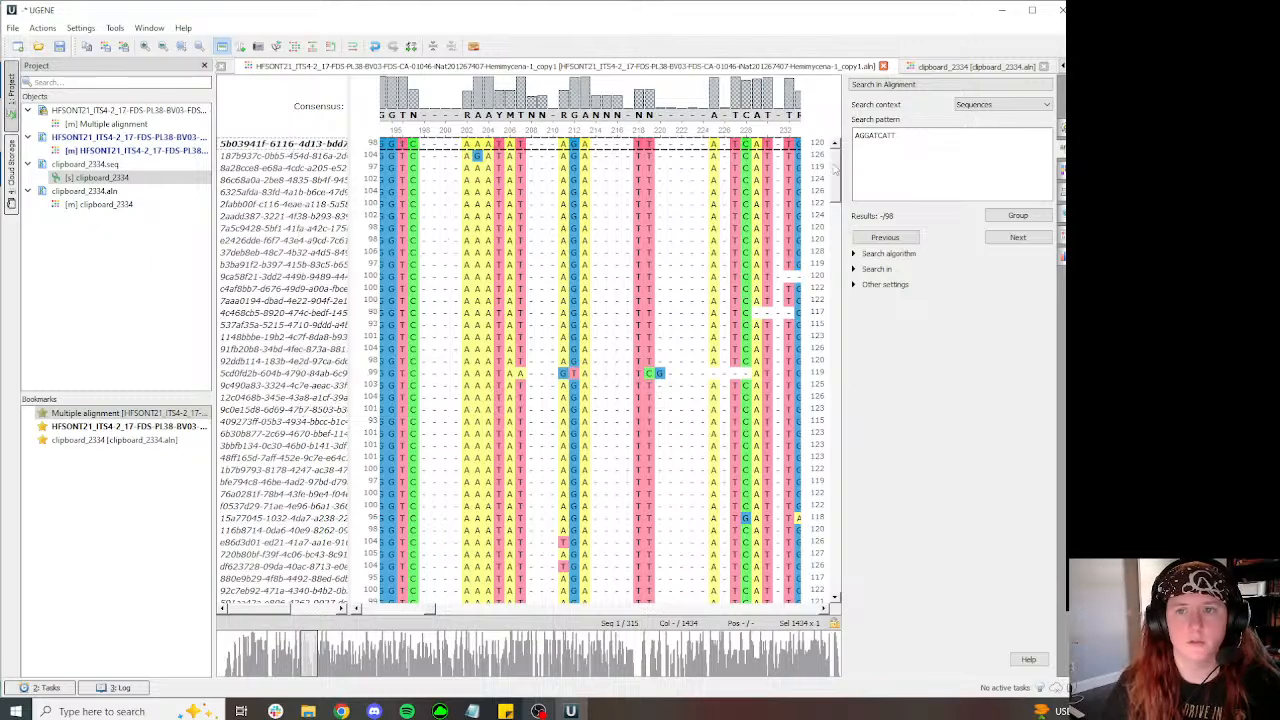
{"action": "left_click_drag", "start_coordinate": [836, 172], "coordinate": [849, 394]}
{"action": "left_click", "coordinate": [316, 434], "text": "shift"}
{"action": "right_click", "coordinate": [288, 328]}
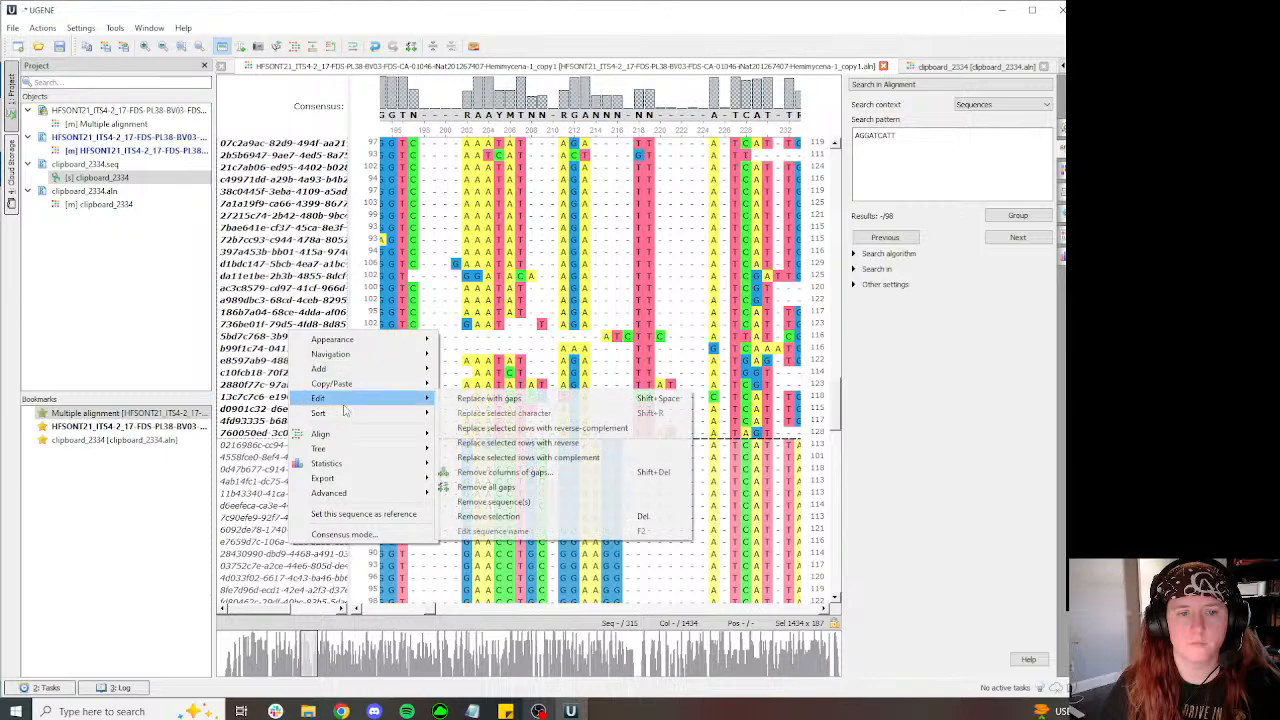
{"action": "left_click", "coordinate": [536, 437]}
Step: Realign the reoriented reads with MAFFT using the default options
{"action": "left_click", "coordinate": [307, 47]}
{"action": "left_click", "coordinate": [363, 117]}
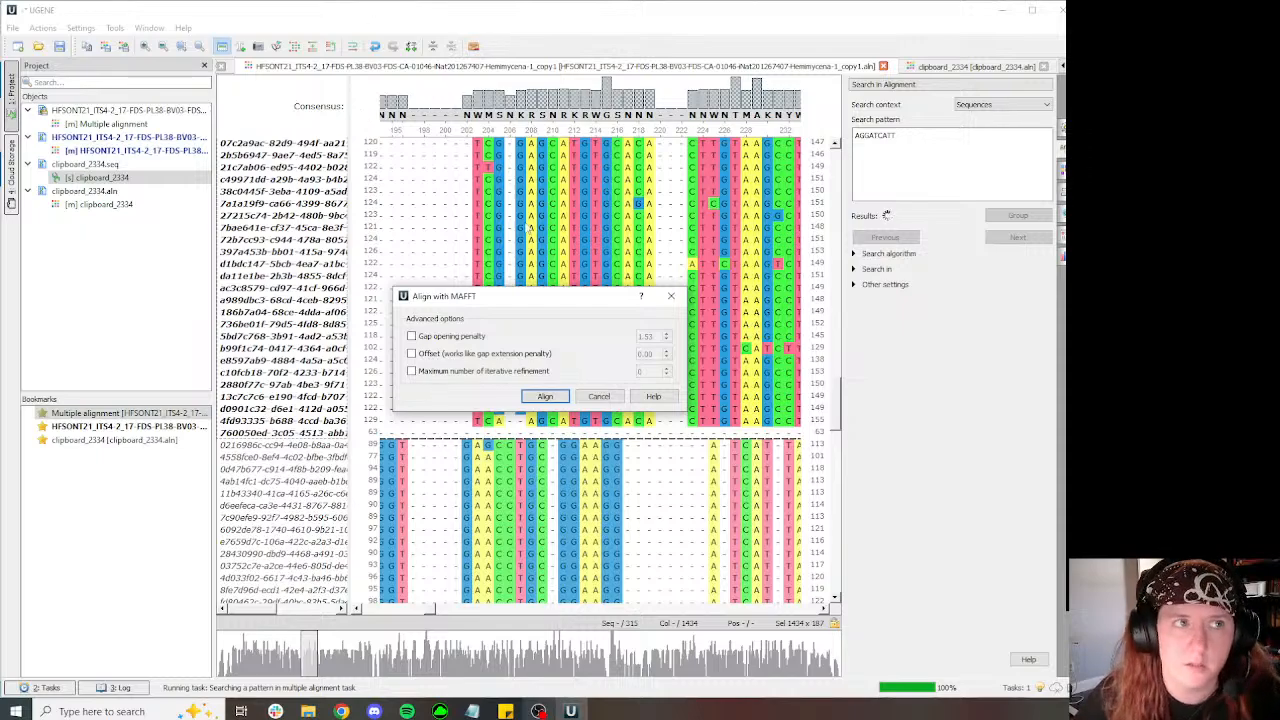
{"action": "left_click", "coordinate": [545, 396]}
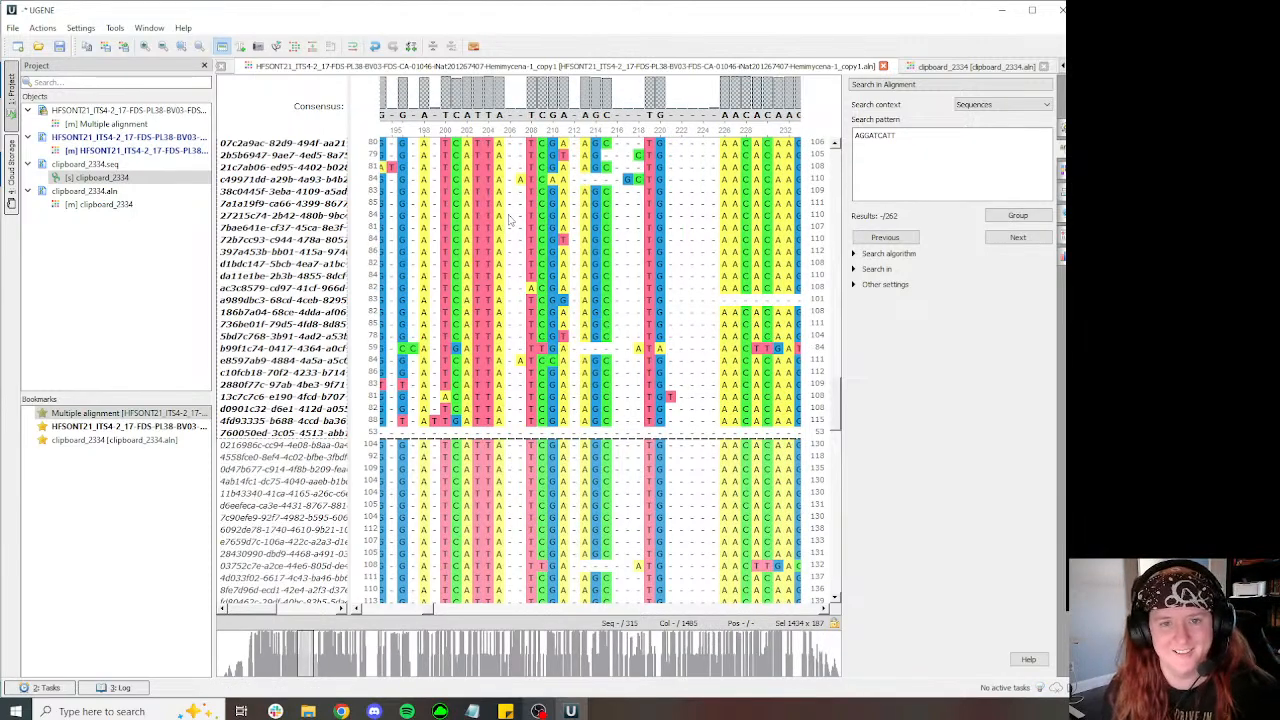
Step: Copy the consensus of the reads alignment, paste it into the clipboard_2334 alignment, and align the two sequences
{"action": "right_click", "coordinate": [334, 286]}
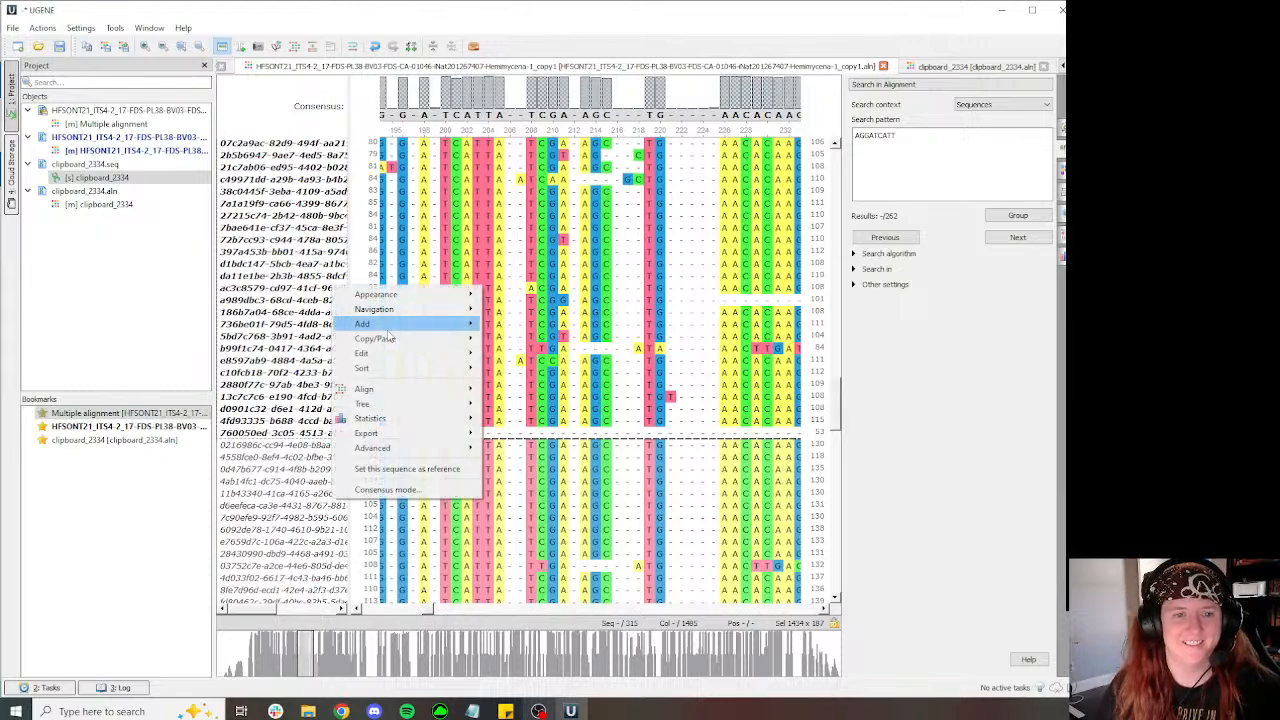
{"action": "mouse_move", "coordinate": [390, 338]}
{"action": "left_click", "coordinate": [500, 366]}
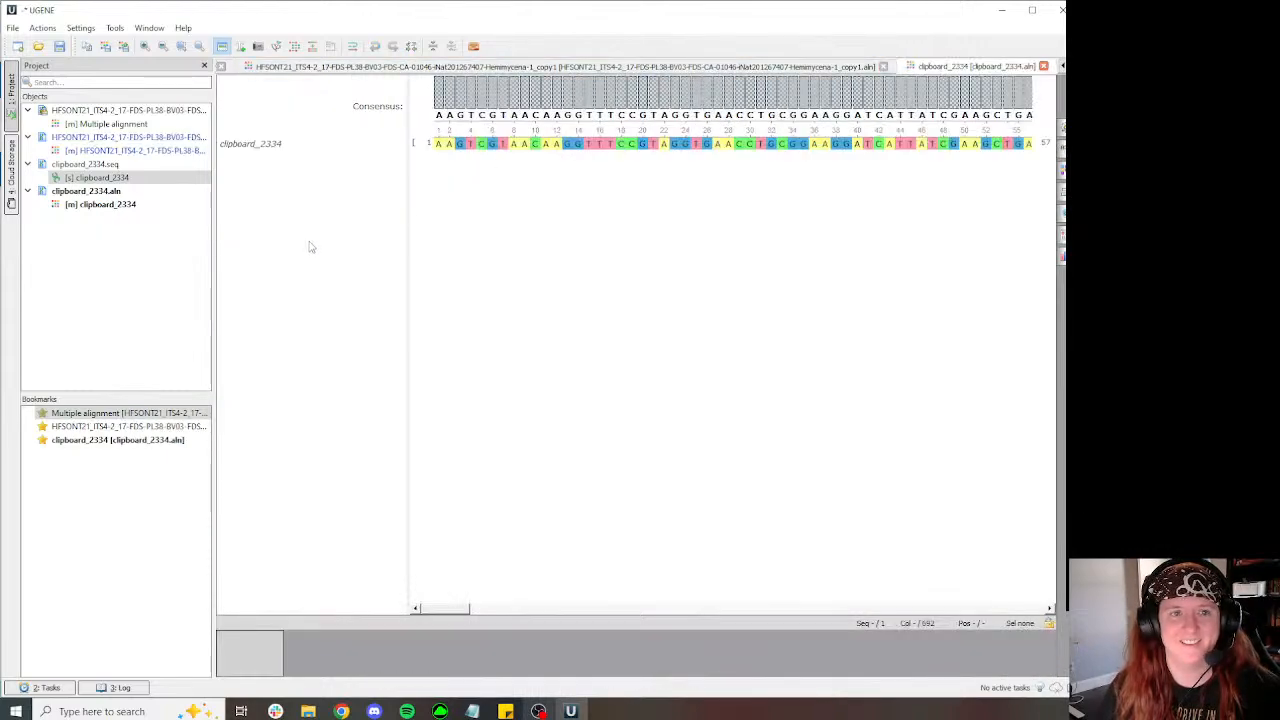
{"action": "key", "text": "ctrl+v"}
{"action": "left_click", "coordinate": [296, 46]}
{"action": "left_click", "coordinate": [544, 396]}
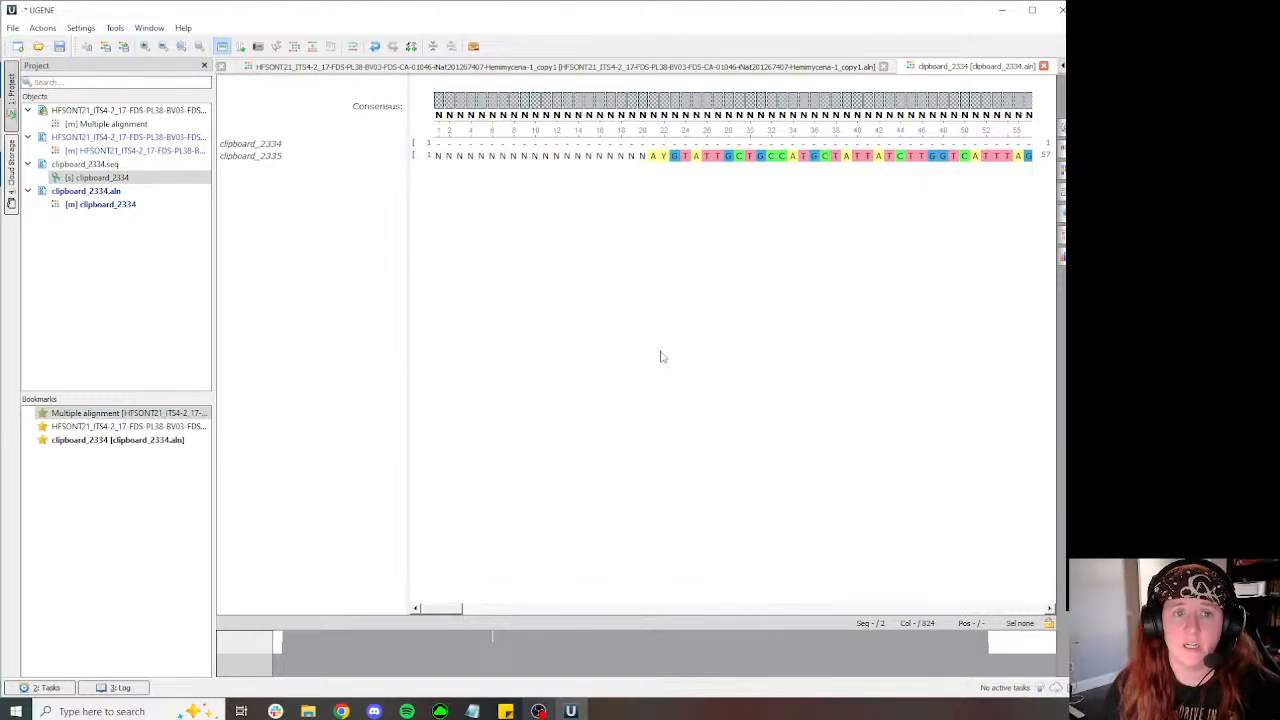
Step: Delete the leading columns 1 to 65 that precede the start of the clipboard_2334 sequence
{"action": "scroll", "coordinate": [658, 356], "scroll_direction": "right", "scroll_amount": 3}
{"action": "scroll", "coordinate": [658, 360], "scroll_direction": "right", "scroll_amount": 2}
{"action": "left_click", "coordinate": [943, 102]}
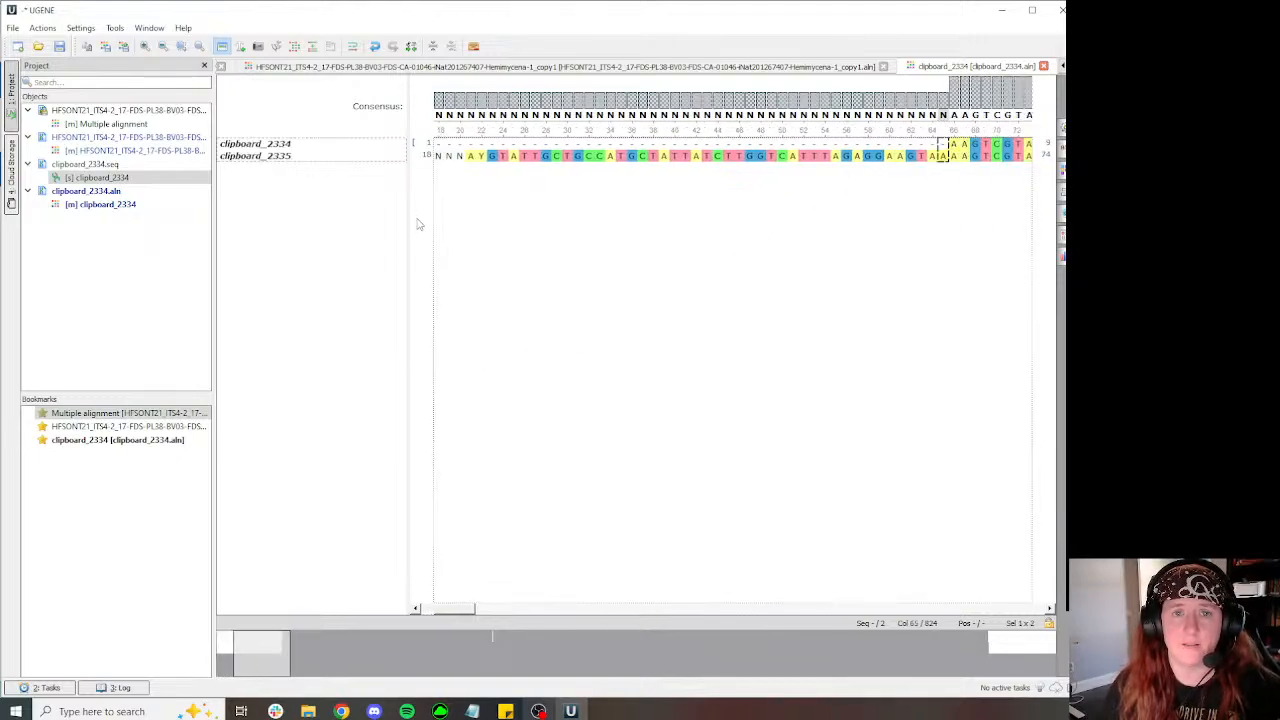
{"action": "scroll", "coordinate": [516, 240], "scroll_direction": "left", "scroll_amount": 2}
{"action": "scroll", "coordinate": [490, 236], "scroll_direction": "left", "scroll_amount": 2}
{"action": "left_click", "coordinate": [438, 102], "text": "shift"}
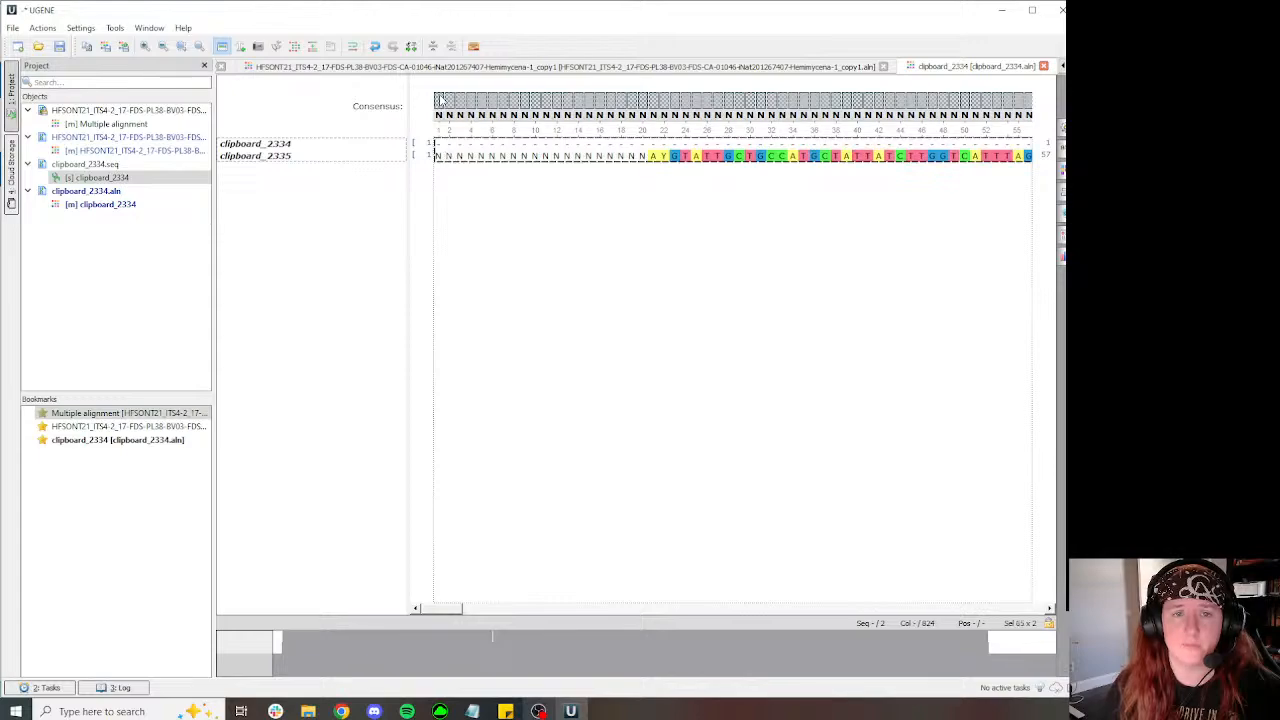
{"action": "key", "text": "Delete"}
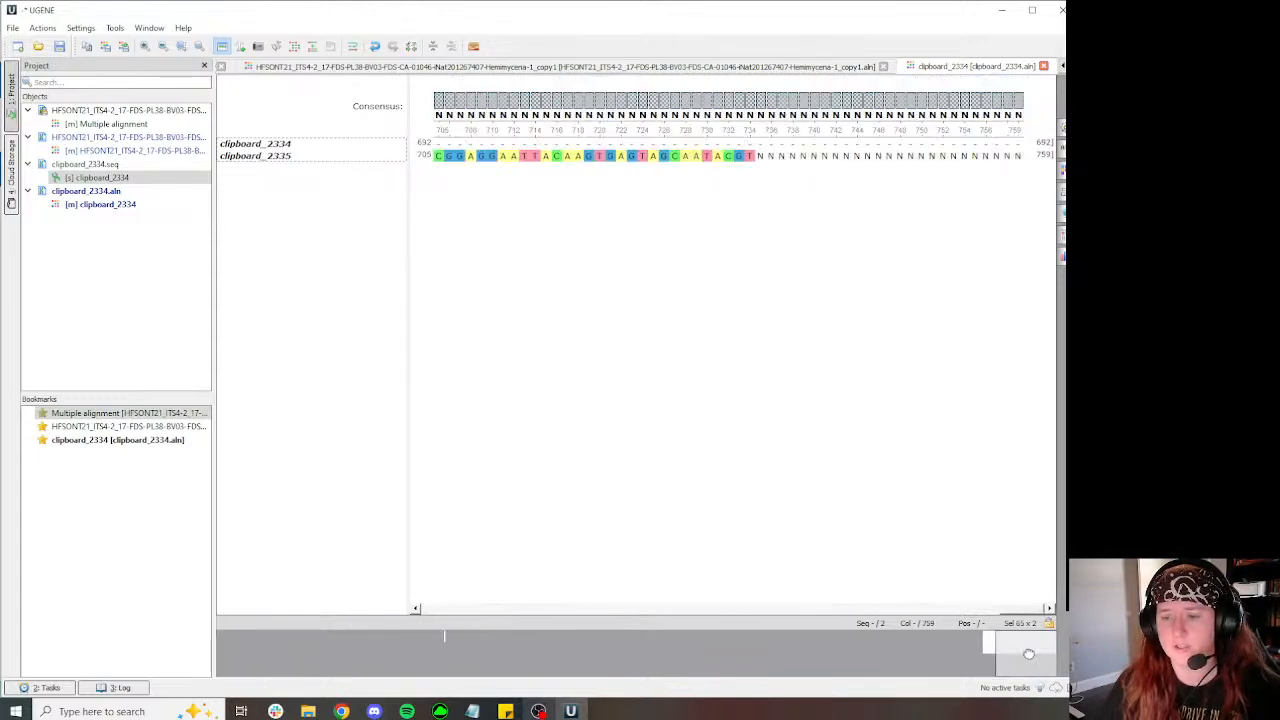
Step: Delete the trailing columns from 693 to 759 beyond the end of the clipboard_2334 sequence
{"action": "scroll", "coordinate": [843, 300], "scroll_direction": "right", "scroll_amount": 10}
{"action": "left_click", "coordinate": [488, 95]}
{"action": "scroll", "coordinate": [734, 217], "scroll_direction": "left", "scroll_amount": 4}
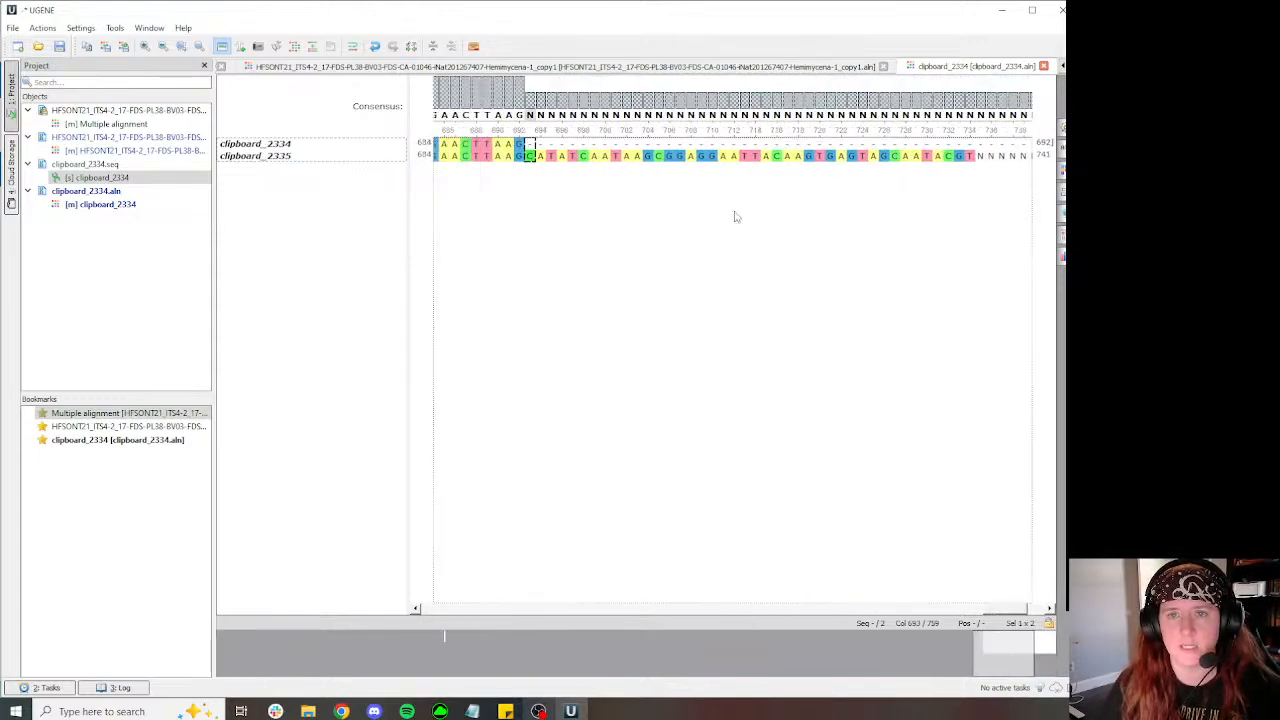
{"action": "scroll", "coordinate": [790, 250], "scroll_direction": "right", "scroll_amount": 5}
{"action": "scroll", "coordinate": [760, 217], "scroll_direction": "right", "scroll_amount": 3}
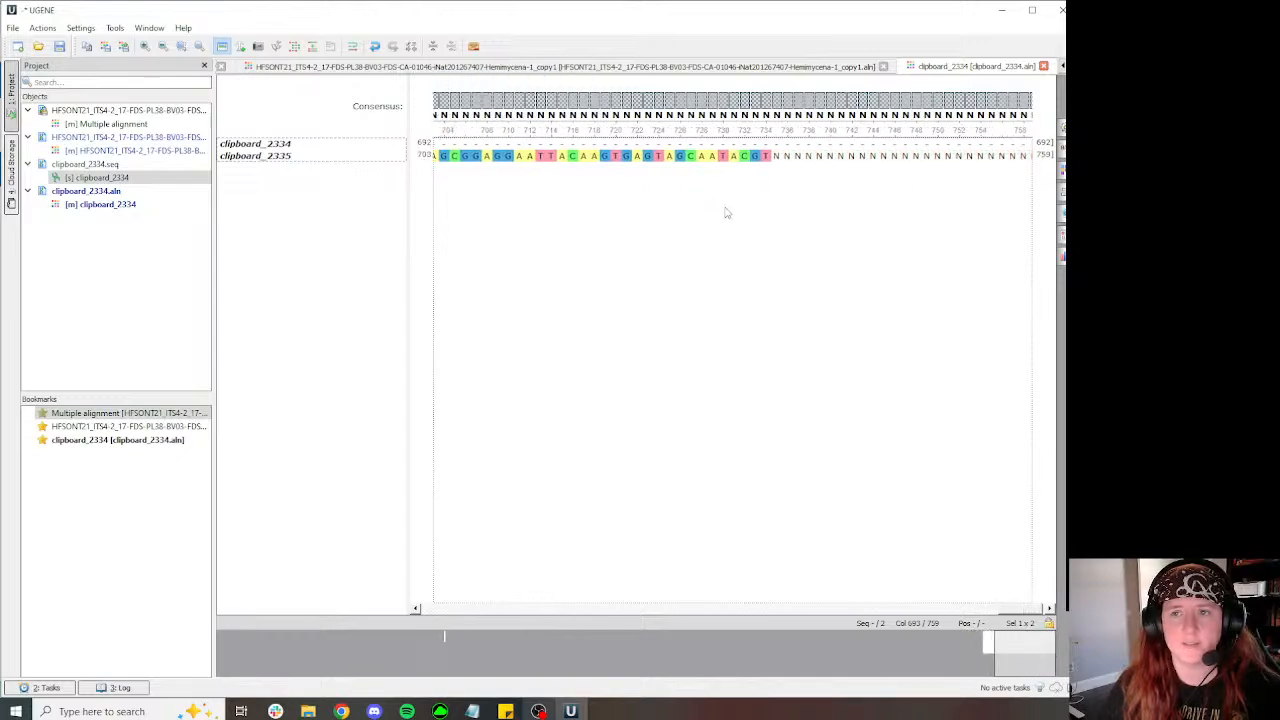
{"action": "left_click", "coordinate": [1021, 104], "text": "shift"}
{"action": "key", "text": "Delete"}
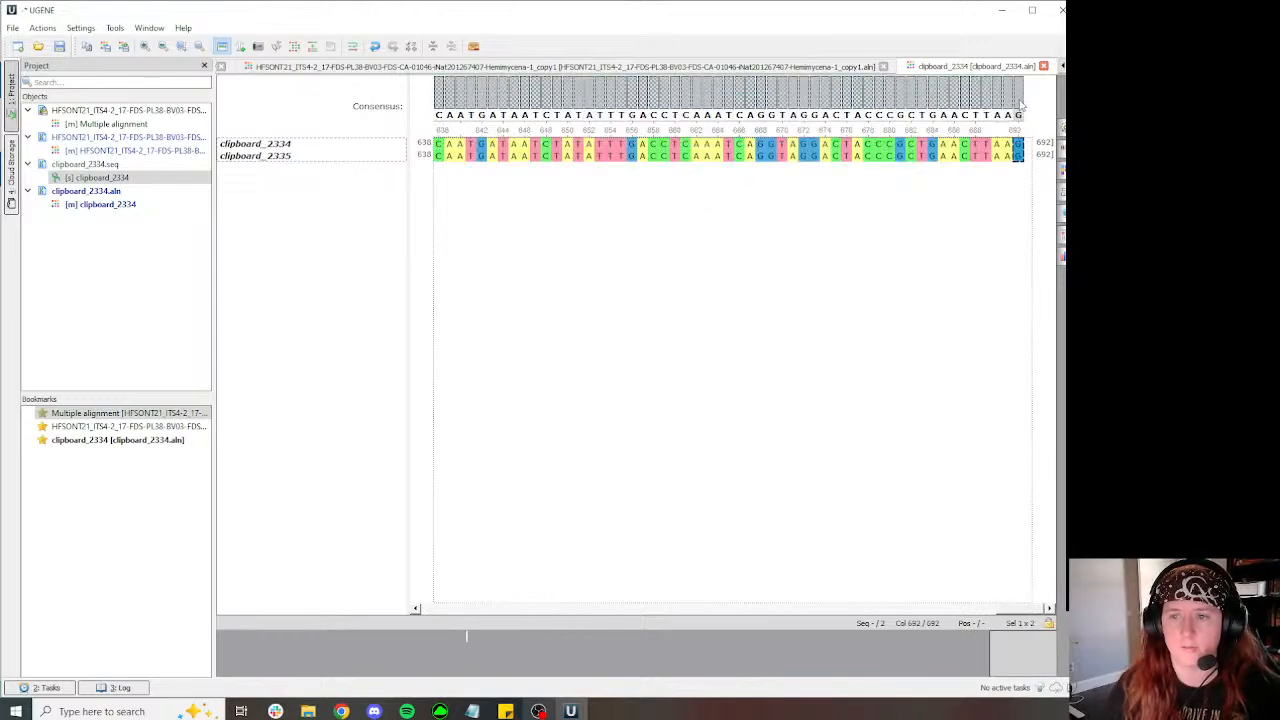
Step: Copy TTTTTTATAAACGTA following the mismatch at column 207 of clipboard_2334 and search for it in the reads alignment
{"action": "scroll", "coordinate": [497, 351], "scroll_direction": "left", "scroll_amount": 10}
{"action": "left_click", "coordinate": [765, 144]}
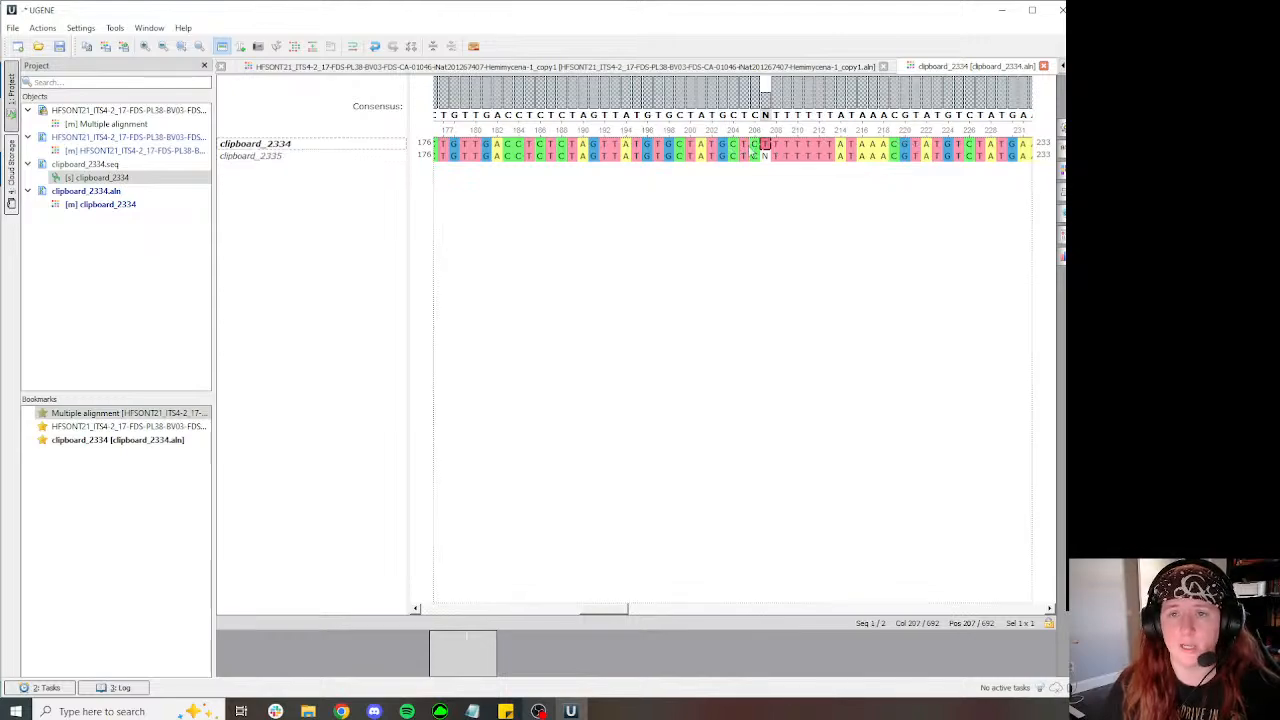
{"action": "left_click_drag", "start_coordinate": [772, 146], "coordinate": [930, 147]}
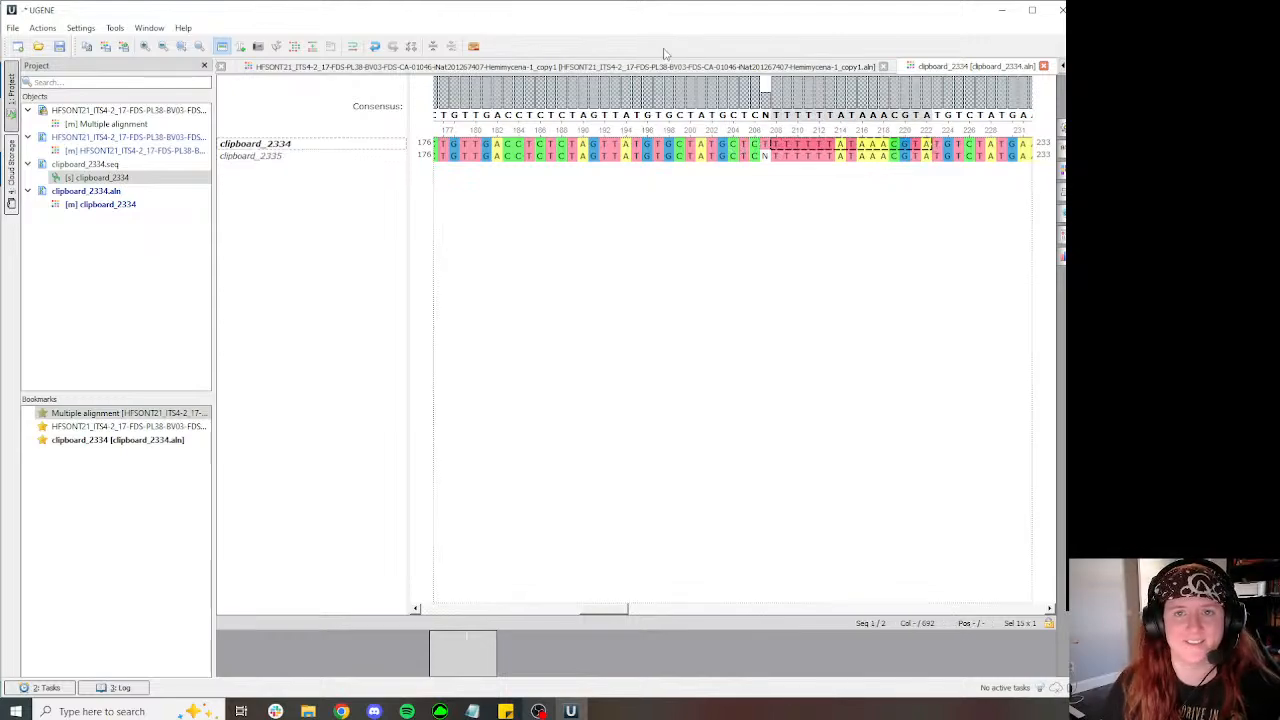
{"action": "left_click", "coordinate": [655, 66]}
{"action": "key", "text": "ctrl+v"}
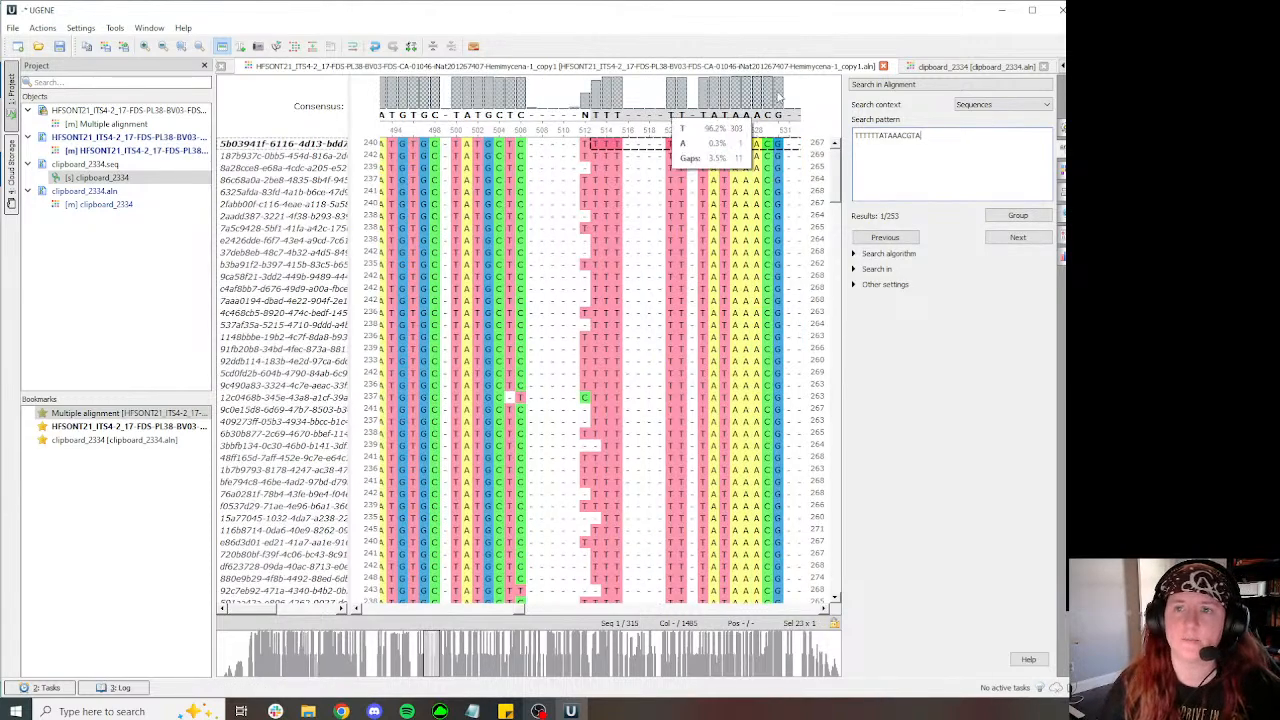
Step: Compare the ambiguous N at column 207 of the two-sequence alignment with the base frequencies and rows at that spot in the reads alignment
{"action": "left_click", "coordinate": [928, 67]}
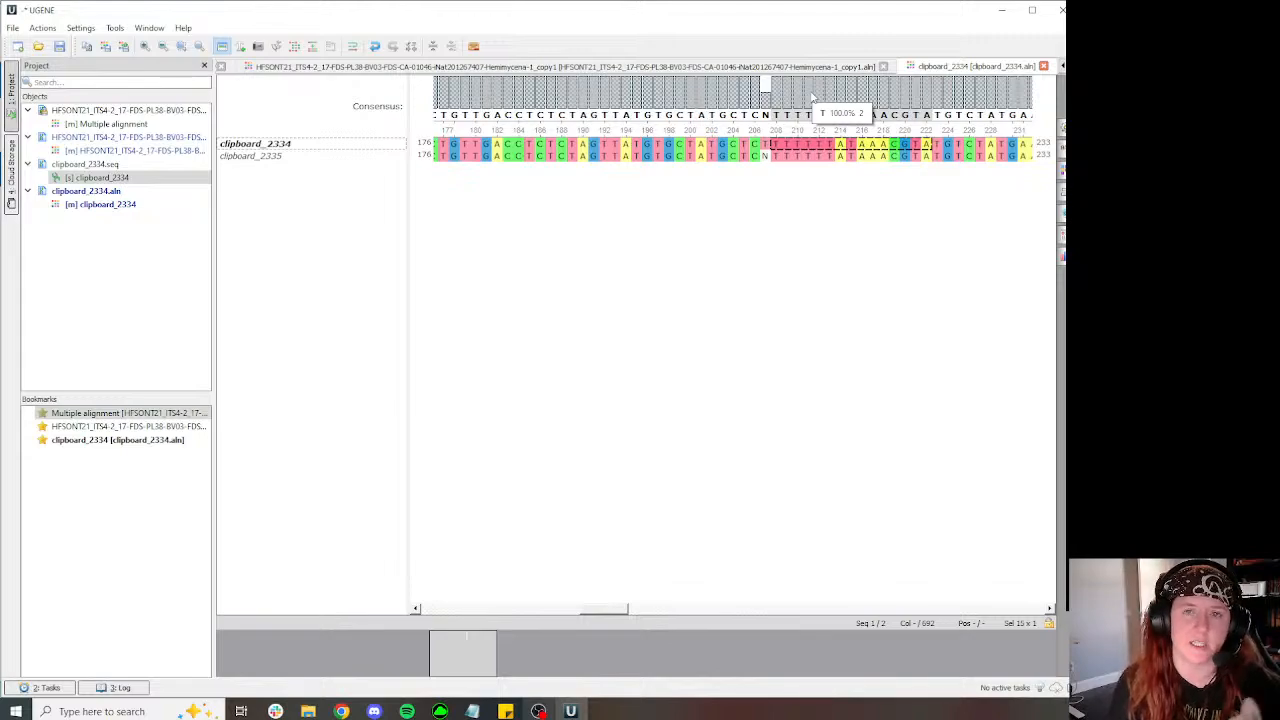
{"action": "left_click", "coordinate": [712, 64]}
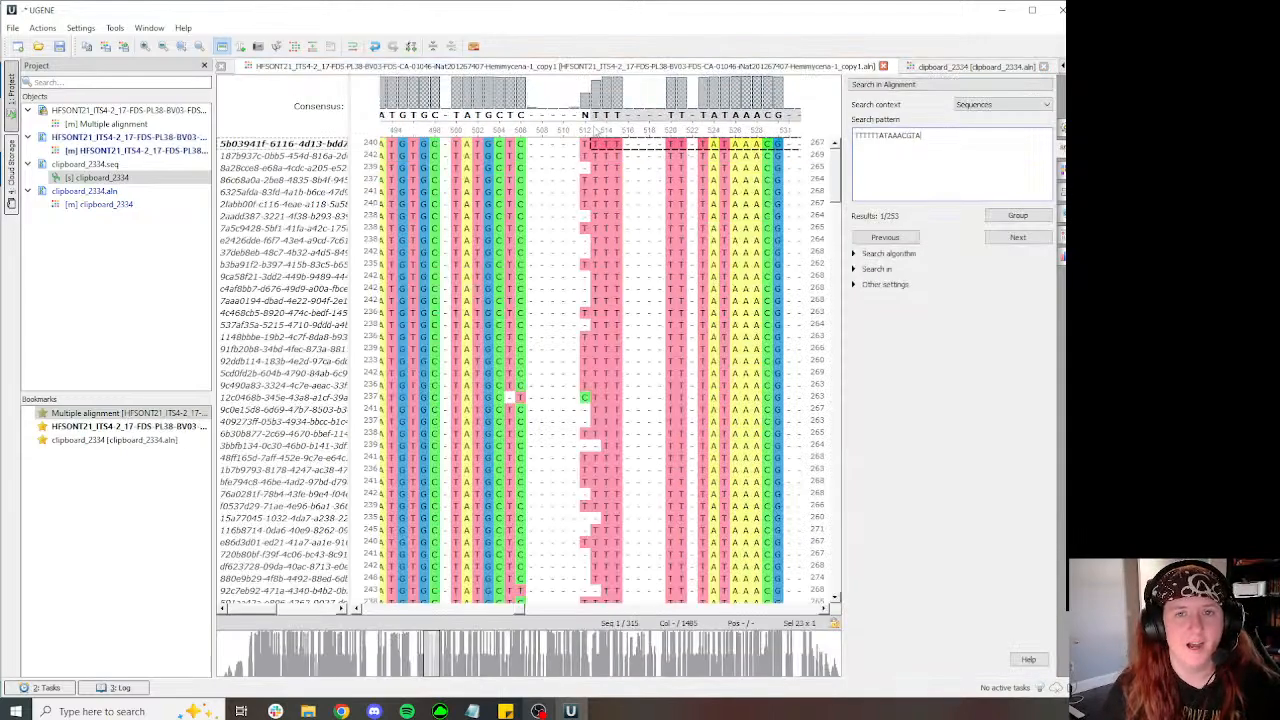
{"action": "left_click", "coordinate": [916, 66]}
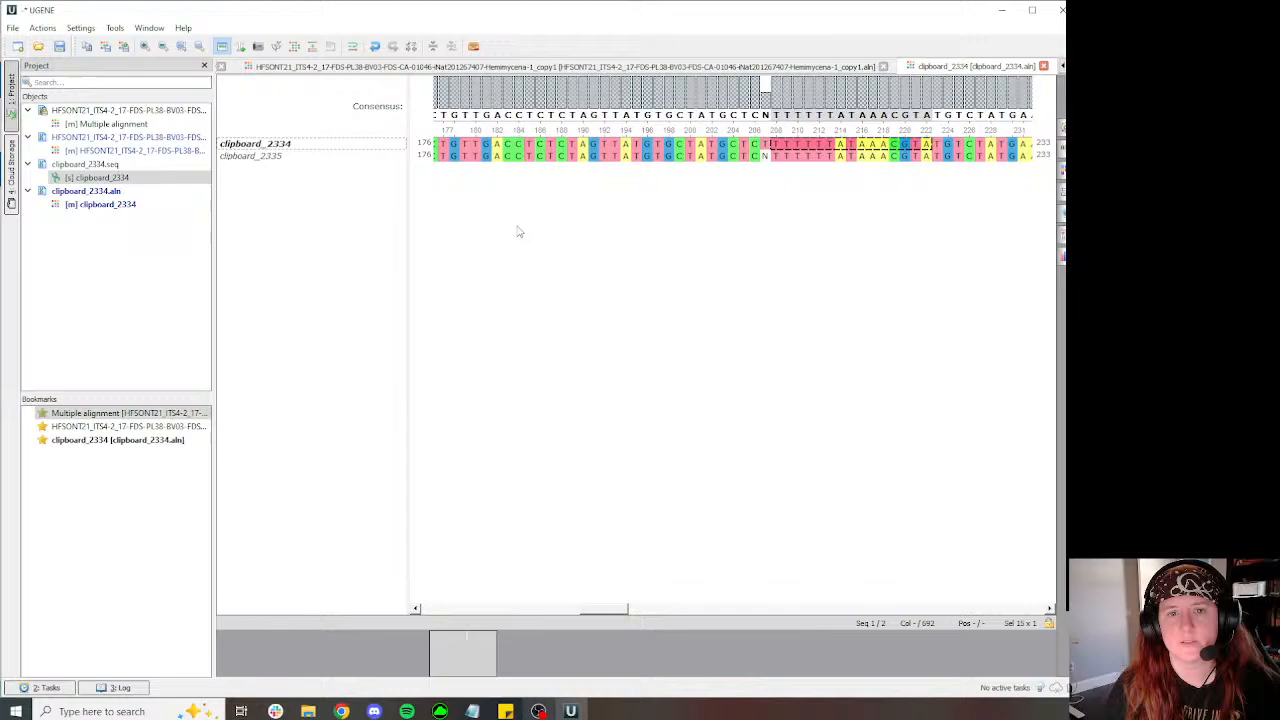
{"action": "left_click", "coordinate": [765, 156]}
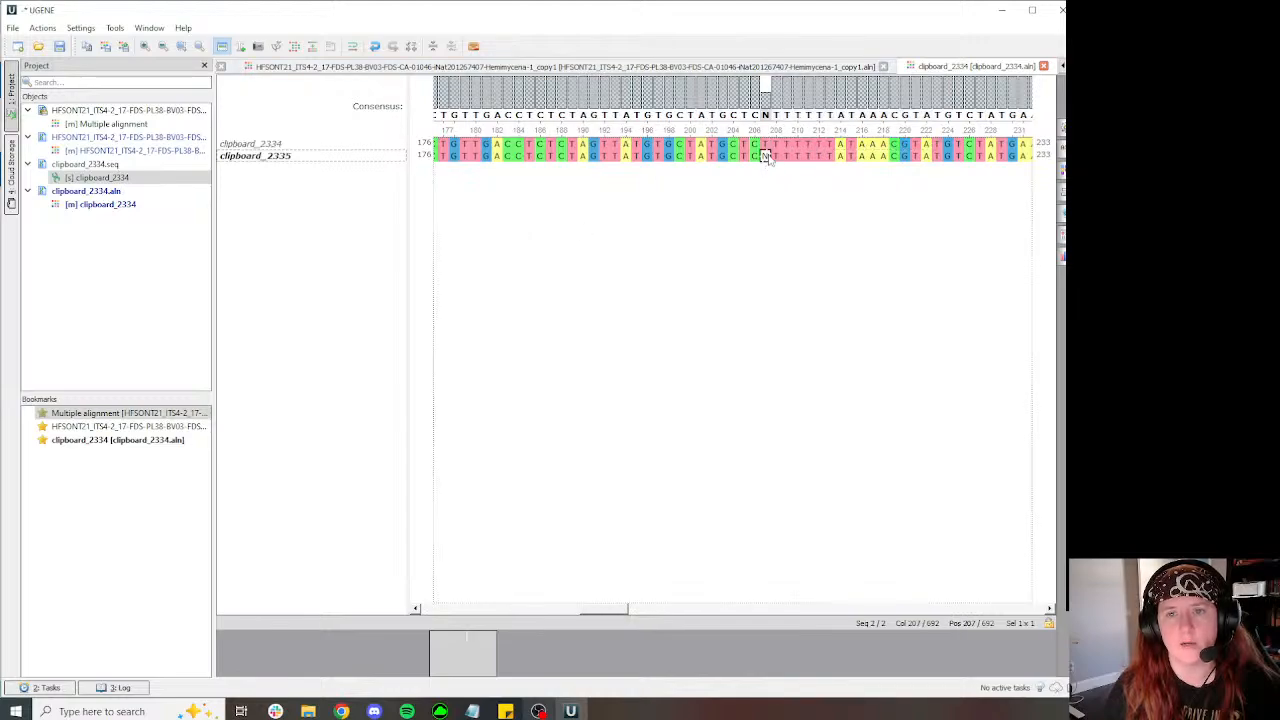
{"action": "left_click", "coordinate": [578, 66]}
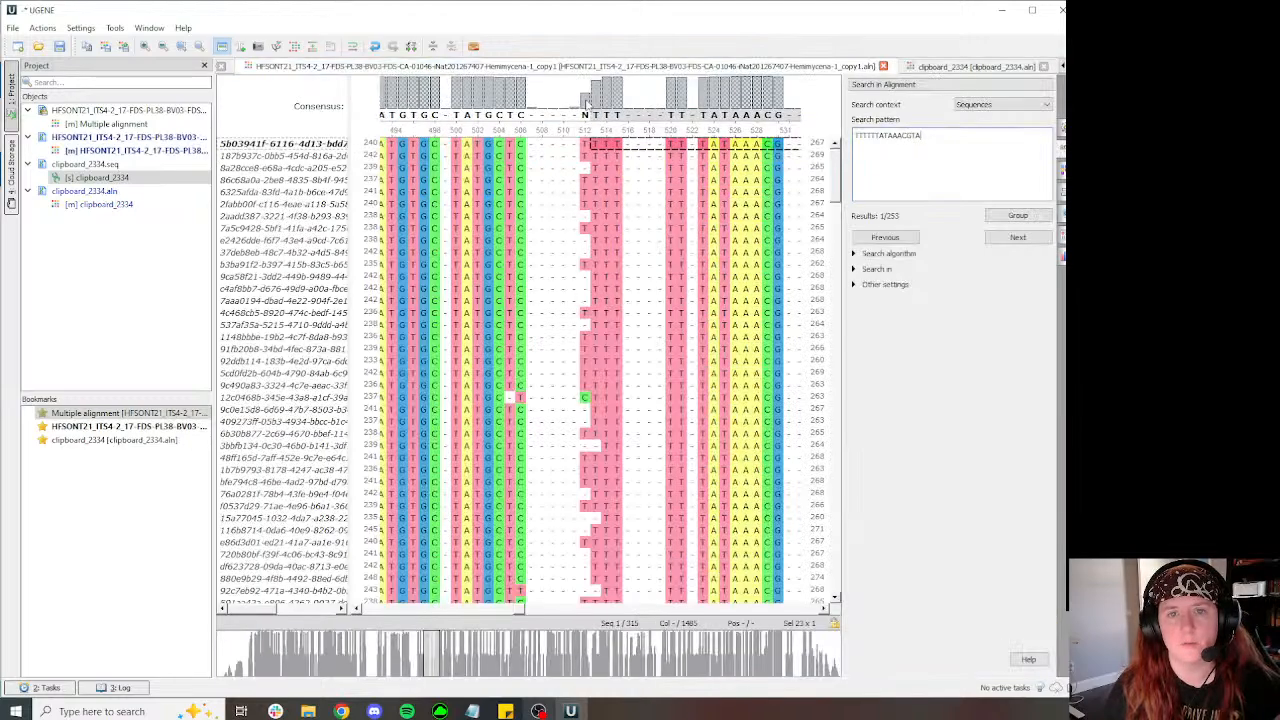
{"action": "mouse_move", "coordinate": [587, 103]}
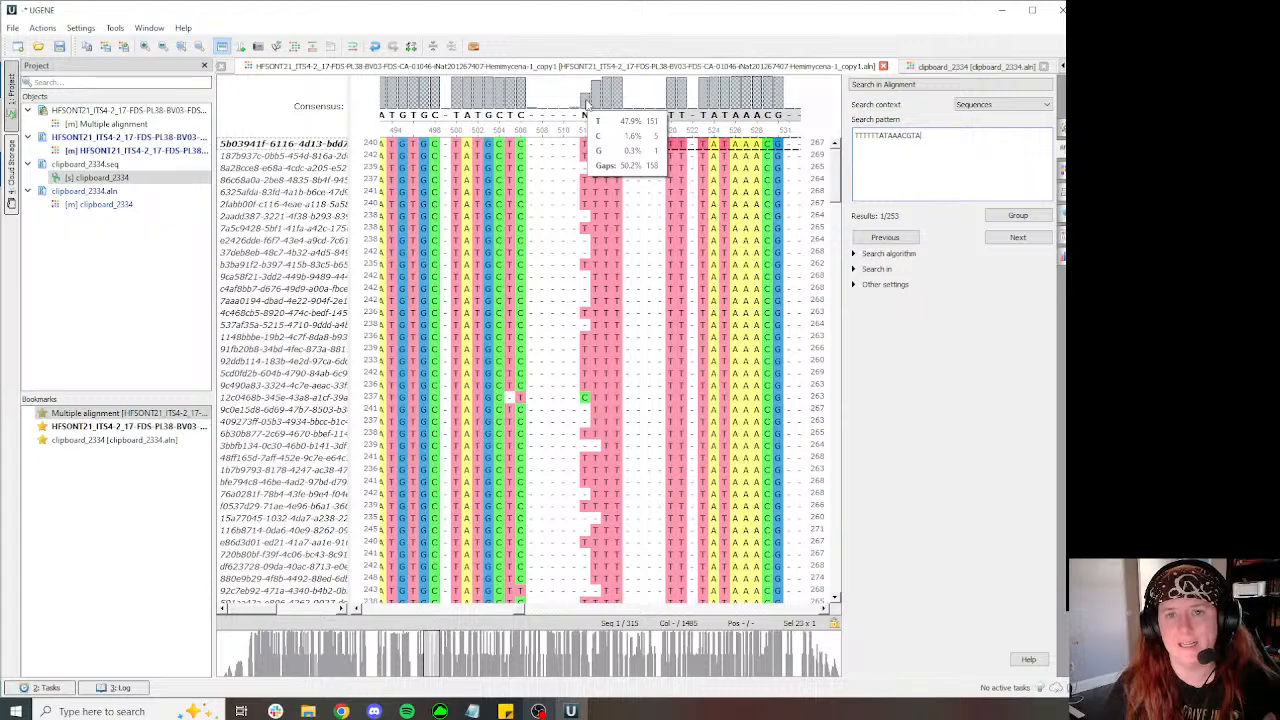
{"action": "left_click", "coordinate": [966, 66]}
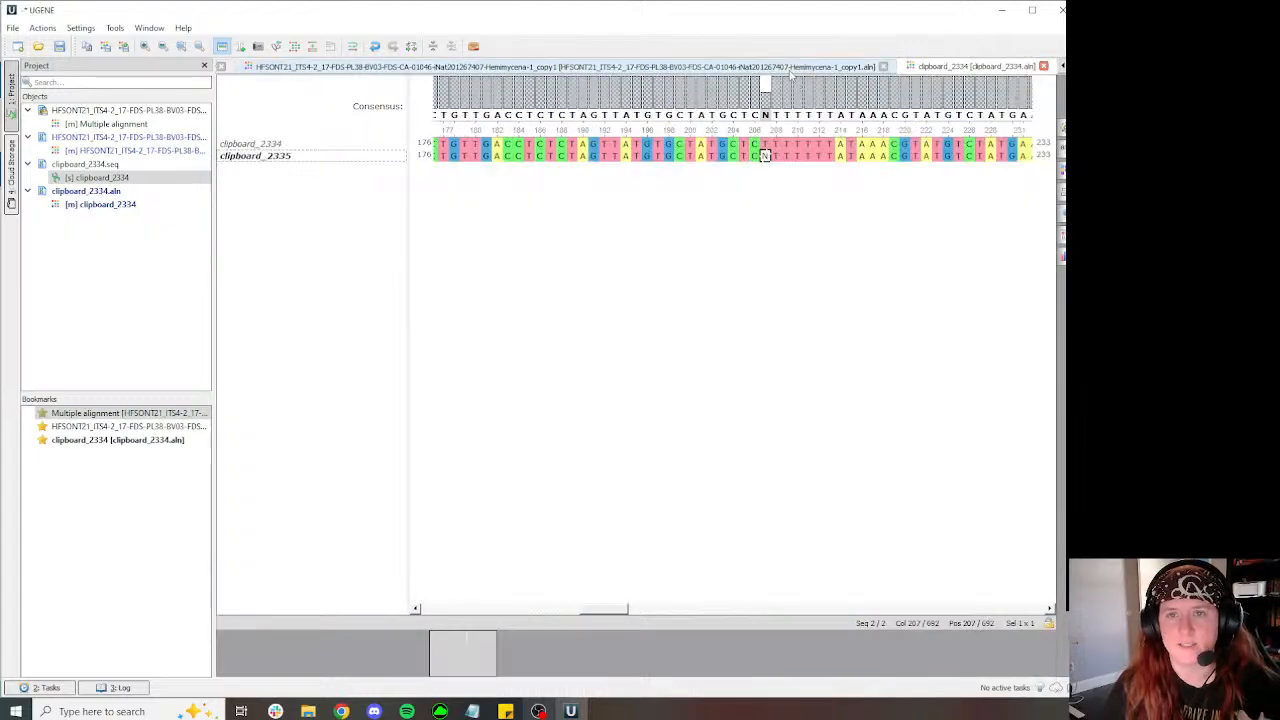
{"action": "left_click", "coordinate": [790, 67]}
{"action": "left_click_drag", "start_coordinate": [838, 172], "coordinate": [840, 570]}
{"action": "scroll", "coordinate": [600, 370], "scroll_direction": "left", "scroll_amount": 1}
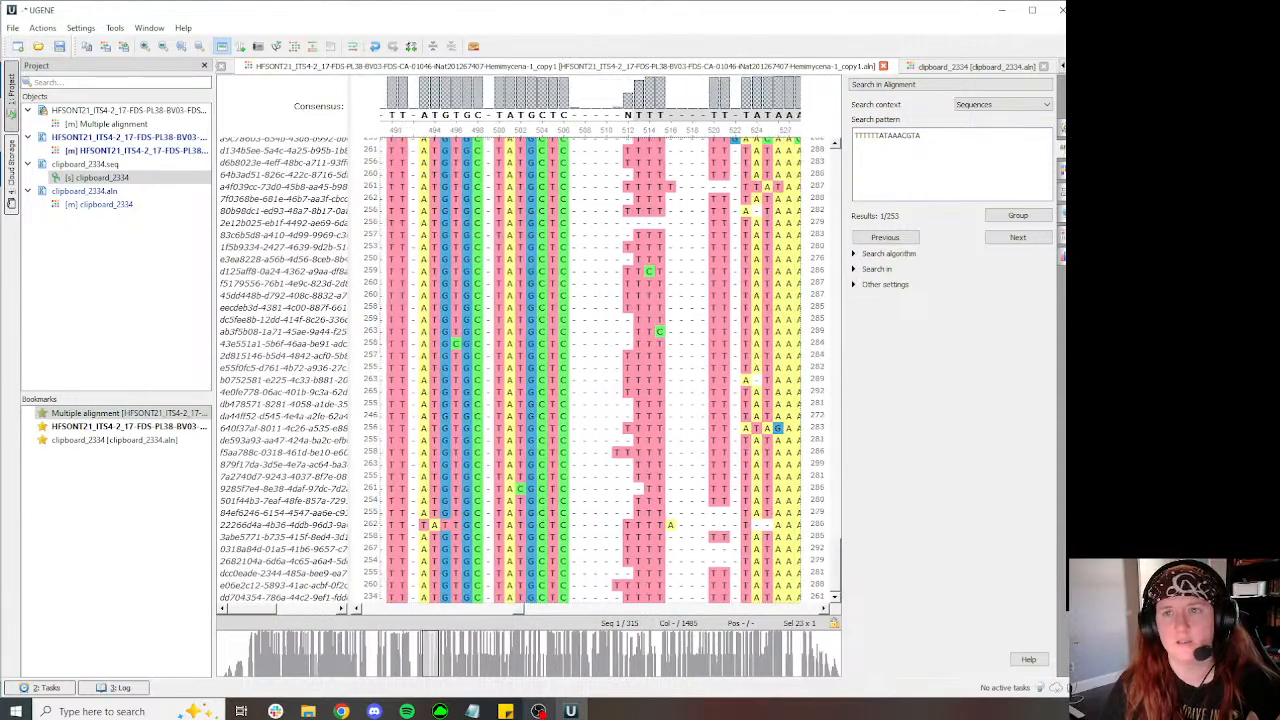
Step: Close UGENE without saving the project or any of its documents
{"action": "left_click", "coordinate": [1062, 10]}
{"action": "left_click", "coordinate": [534, 360]}
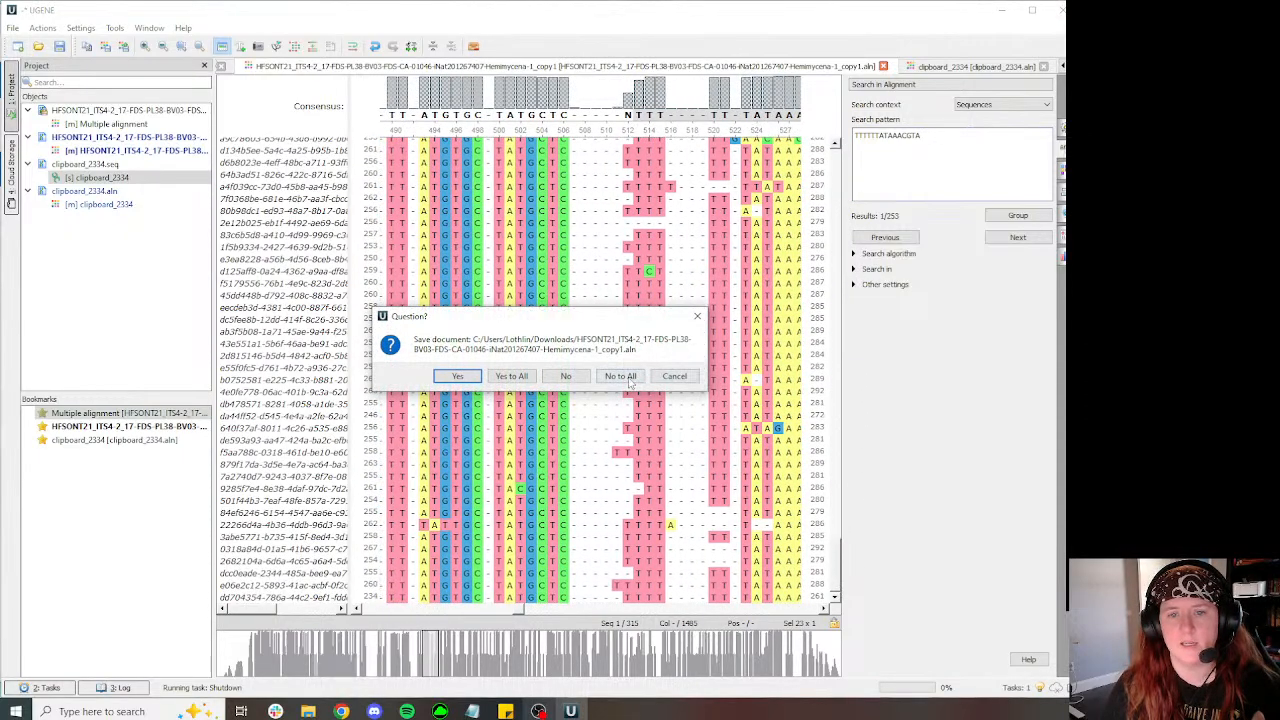
{"action": "left_click", "coordinate": [629, 382]}
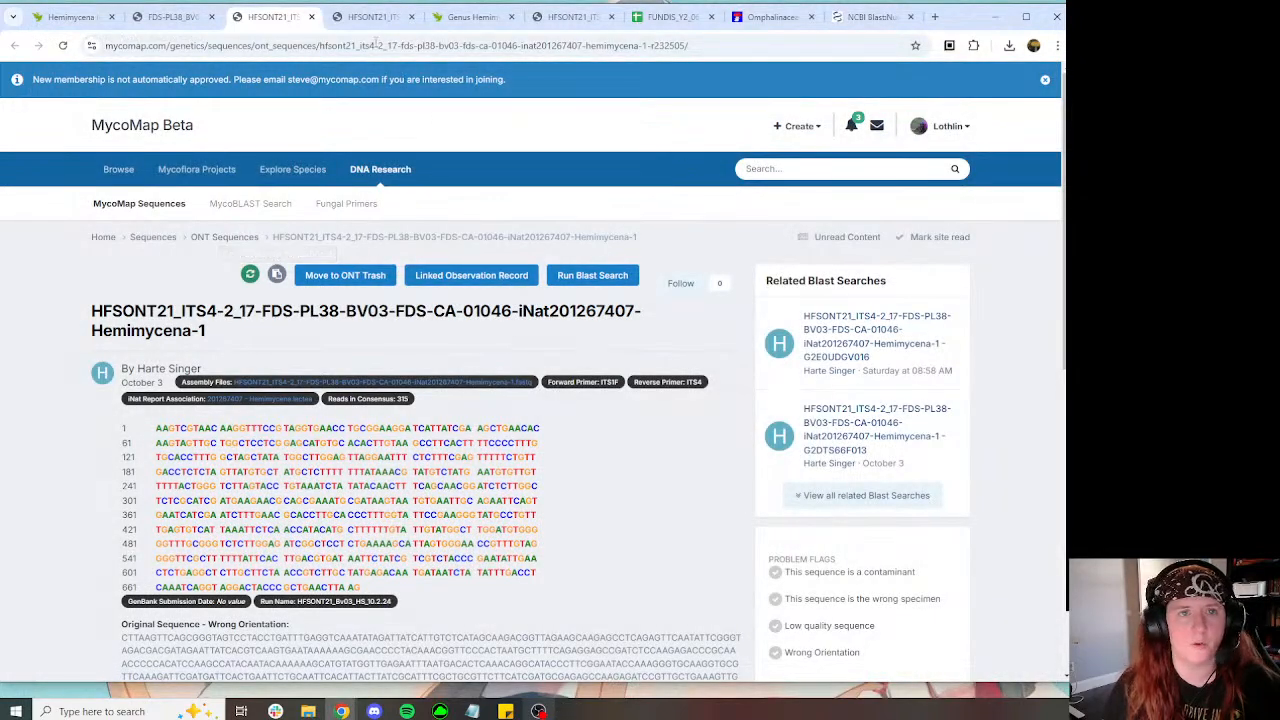
Step: Examine the alignment of the Hemimycena "sp-CA01" hit from Galt (184339731) in the MycoBLAST results
{"action": "left_click", "coordinate": [370, 18]}
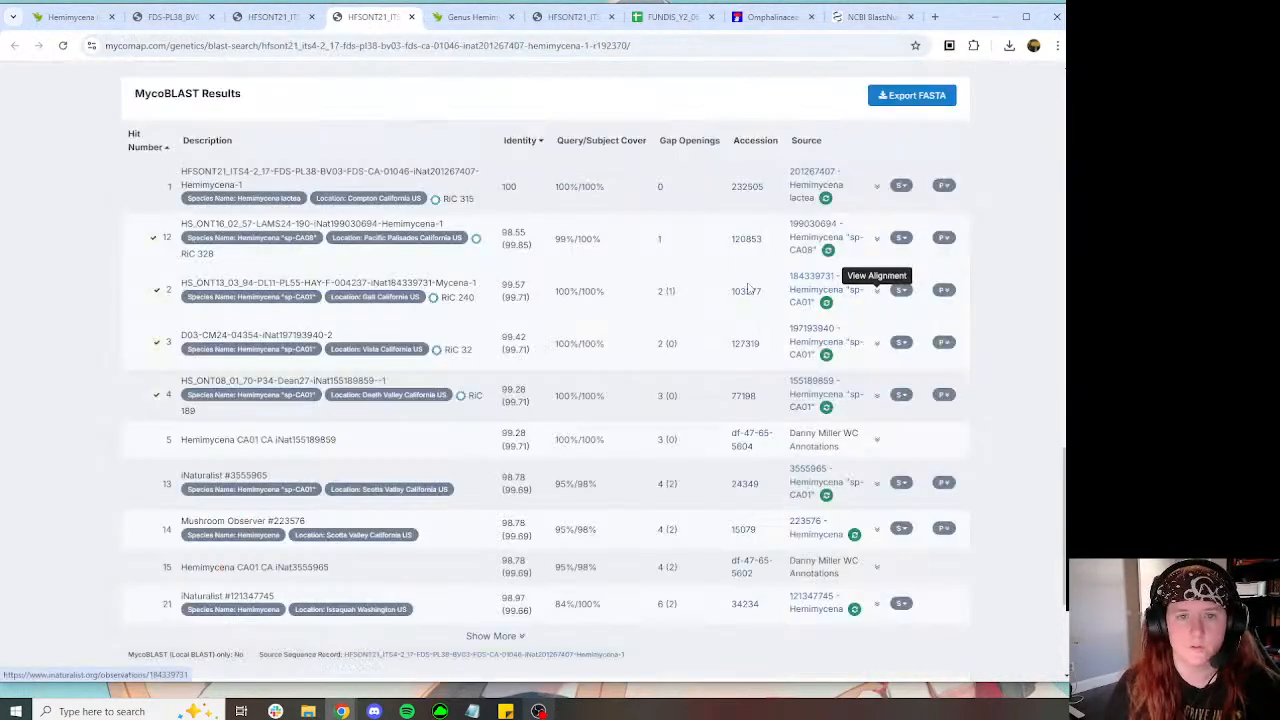
{"action": "left_click", "coordinate": [877, 290]}
{"action": "scroll", "coordinate": [646, 232], "scroll_direction": "down", "scroll_amount": 3}
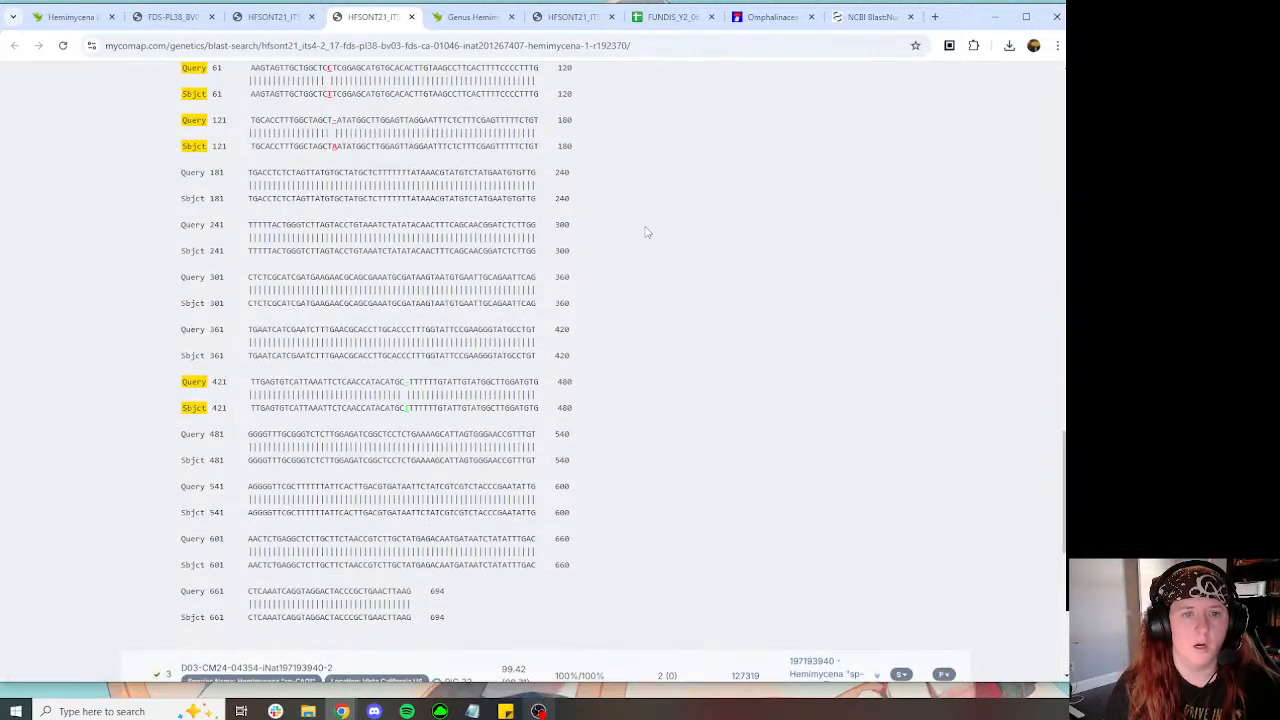
{"action": "scroll", "coordinate": [646, 232], "scroll_direction": "up", "scroll_amount": 2}
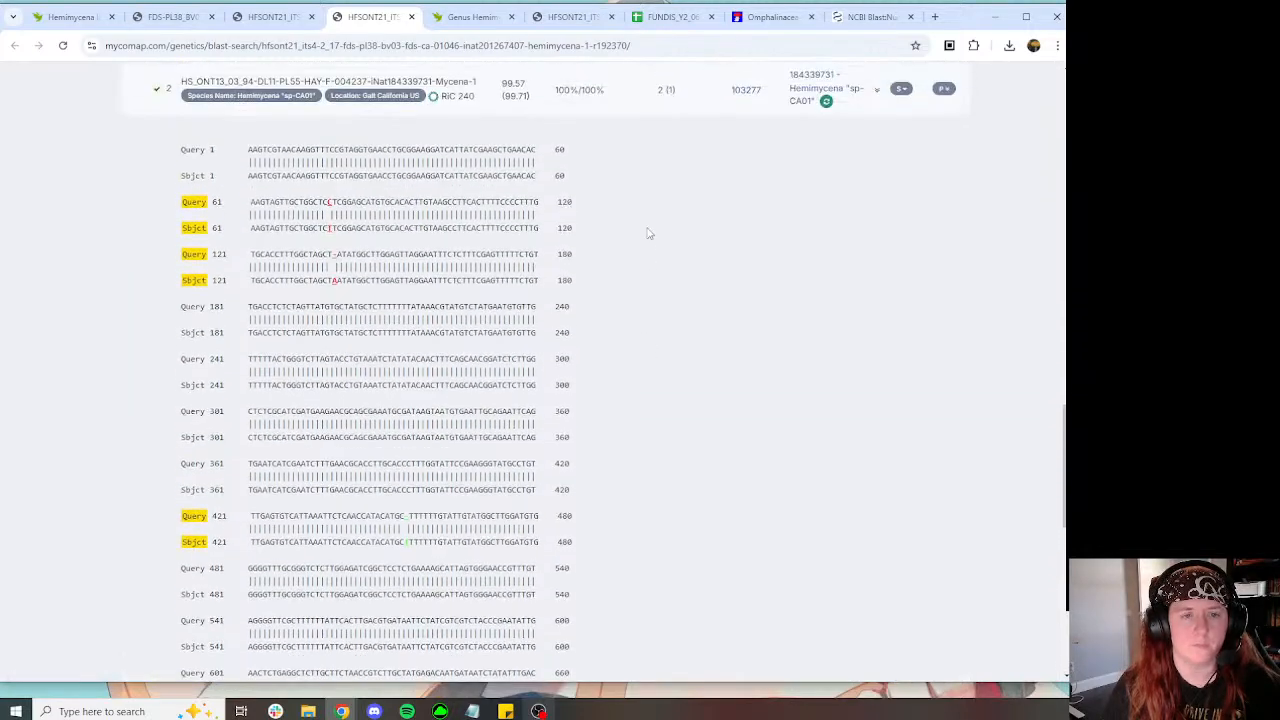
{"action": "scroll", "coordinate": [646, 232], "scroll_direction": "up", "scroll_amount": 3}
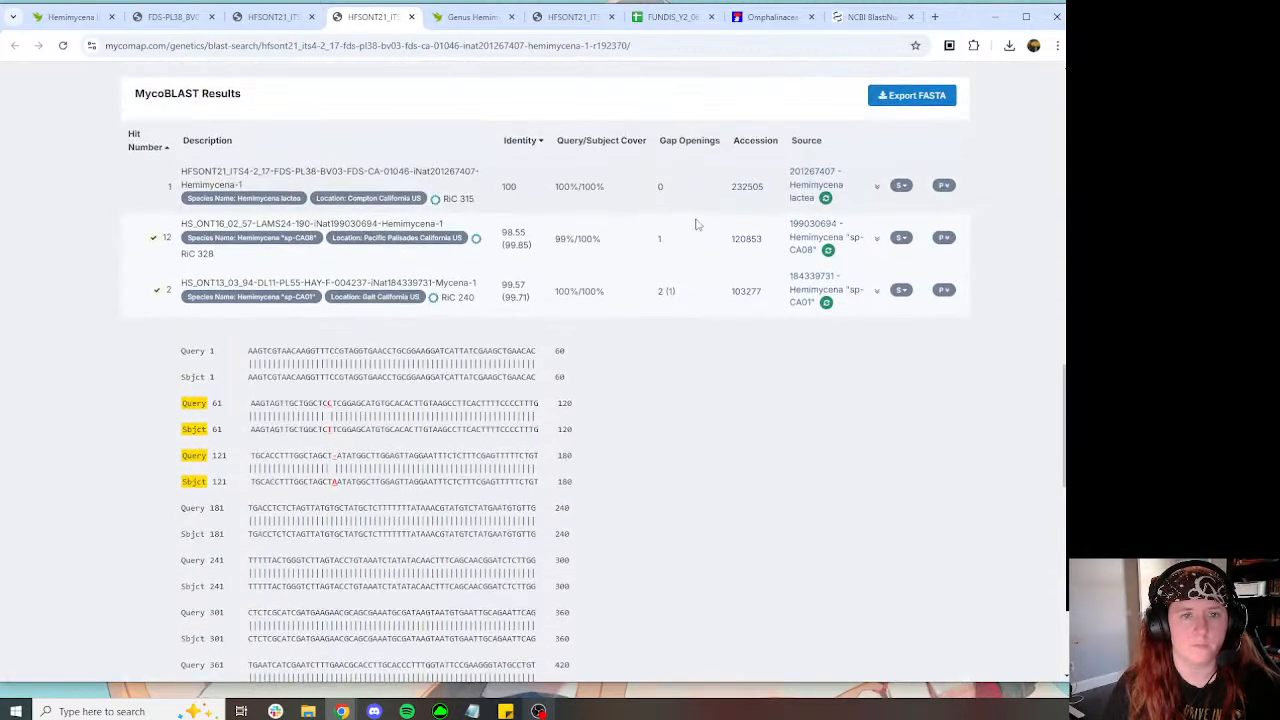
Step: Examine the alignment of the Hemimycena "sp-CA08" hit (199030694) in the MycoBLAST results
{"action": "left_click", "coordinate": [877, 238]}
{"action": "scroll", "coordinate": [741, 253], "scroll_direction": "down", "scroll_amount": 2}
{"action": "scroll", "coordinate": [741, 253], "scroll_direction": "down", "scroll_amount": 3}
{"action": "scroll", "coordinate": [741, 253], "scroll_direction": "up", "scroll_amount": 5}
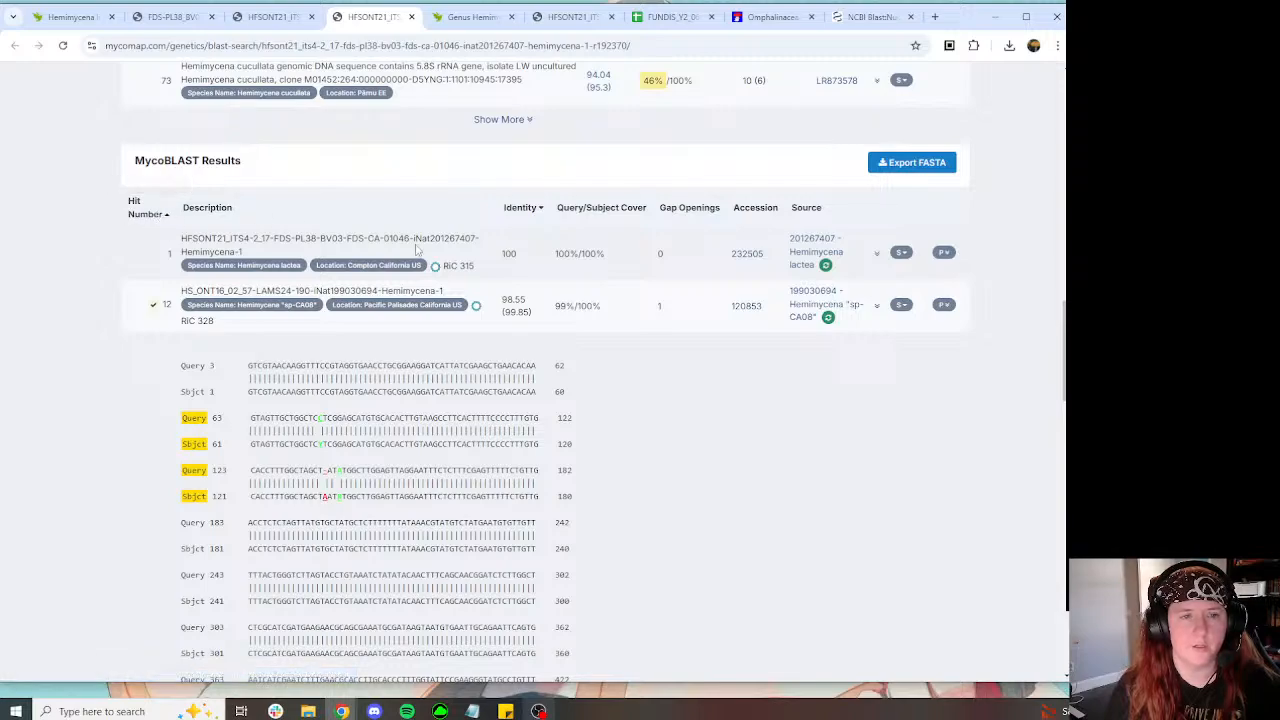
Step: Check the iNaturalist comments on observation 199030694 and review the list of MycoBLAST hits again
{"action": "left_click", "coordinate": [356, 310]}
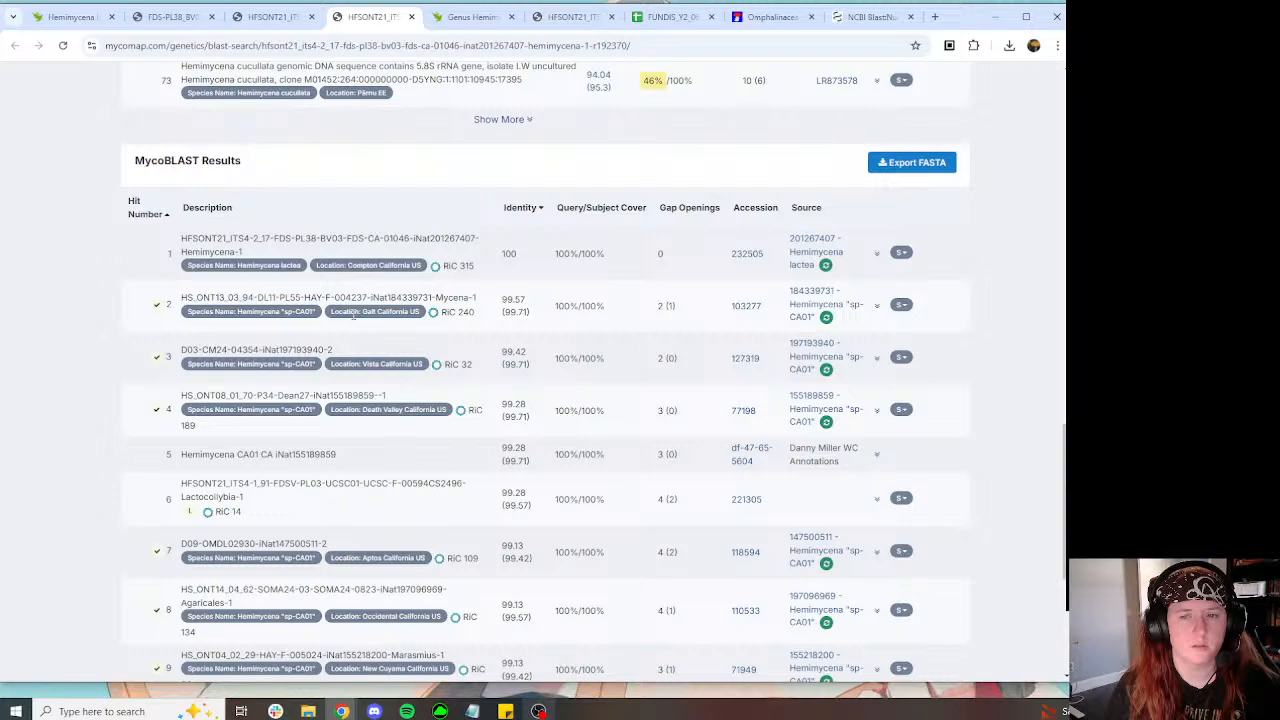
{"action": "left_click", "coordinate": [460, 20]}
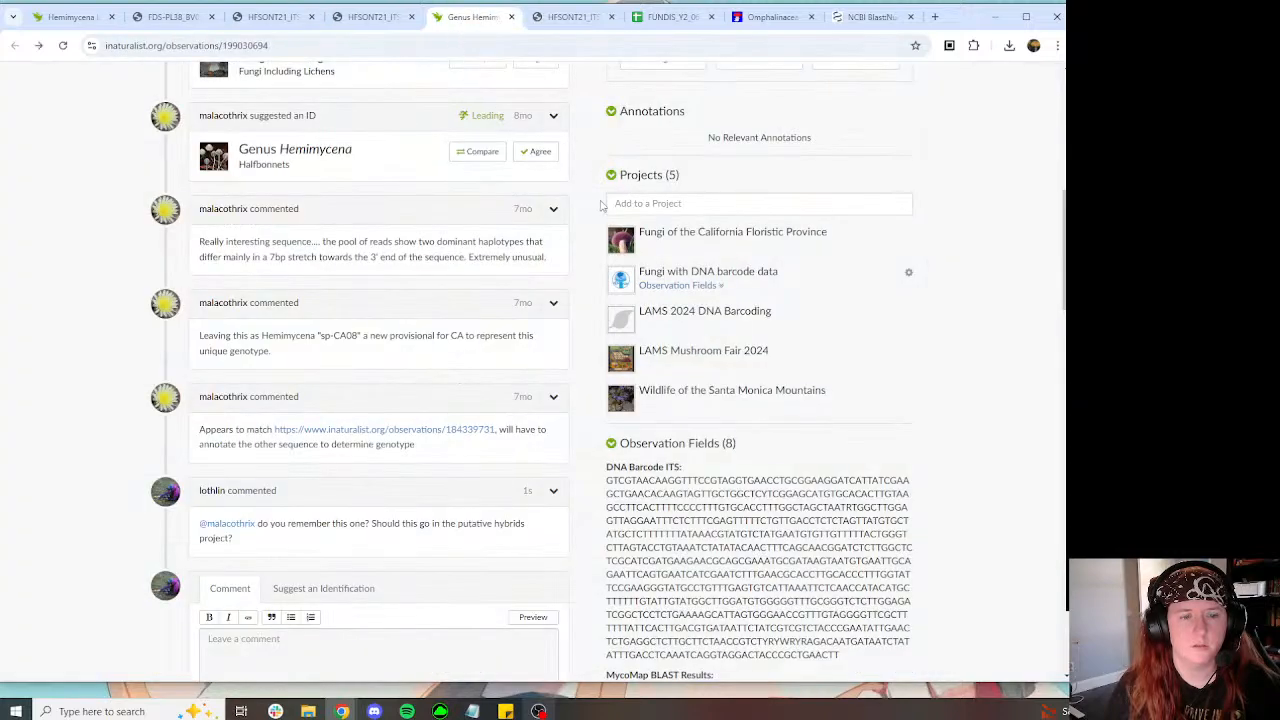
{"action": "left_click", "coordinate": [365, 17]}
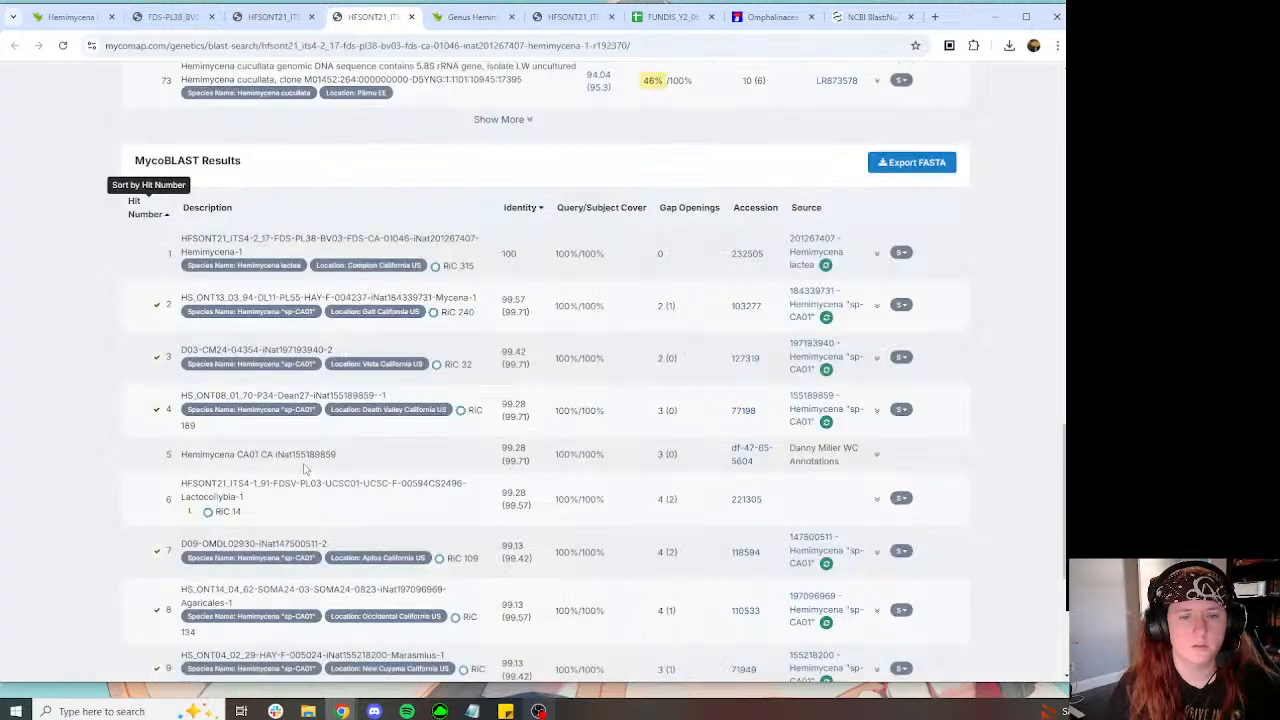
{"action": "scroll", "coordinate": [482, 397], "scroll_direction": "down", "scroll_amount": 2}
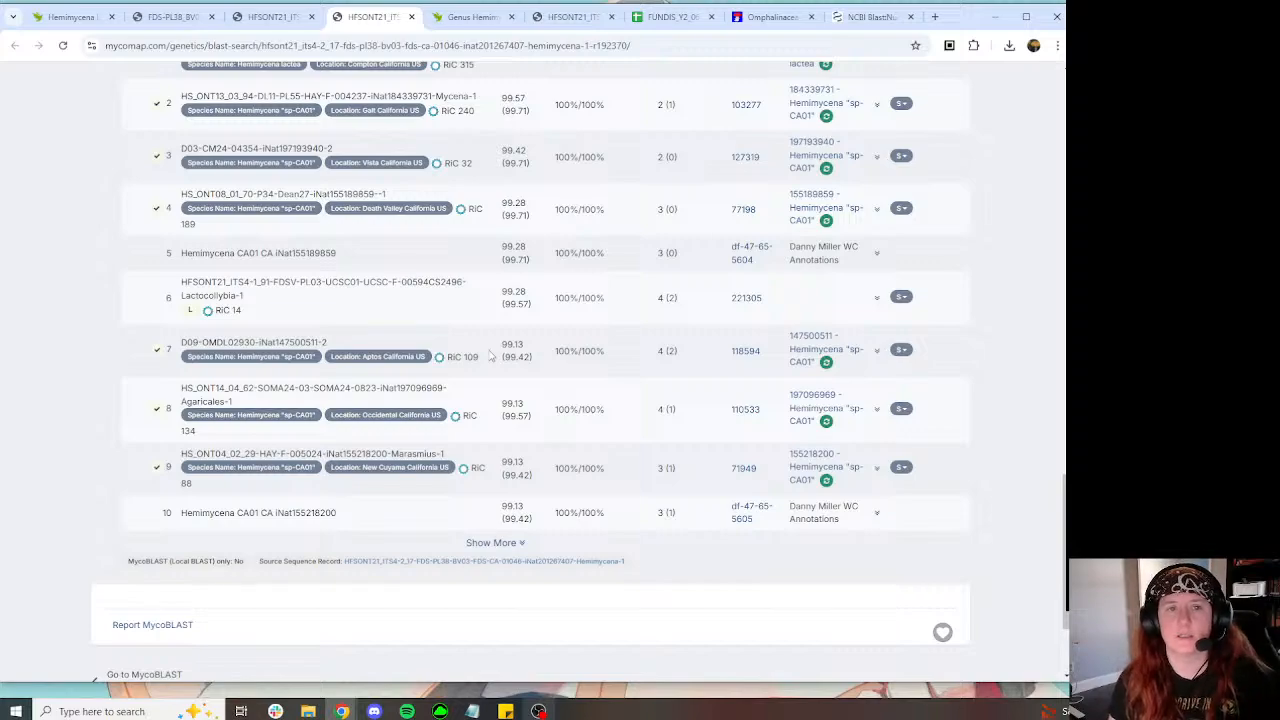
{"action": "scroll", "coordinate": [490, 355], "scroll_direction": "up", "scroll_amount": 3}
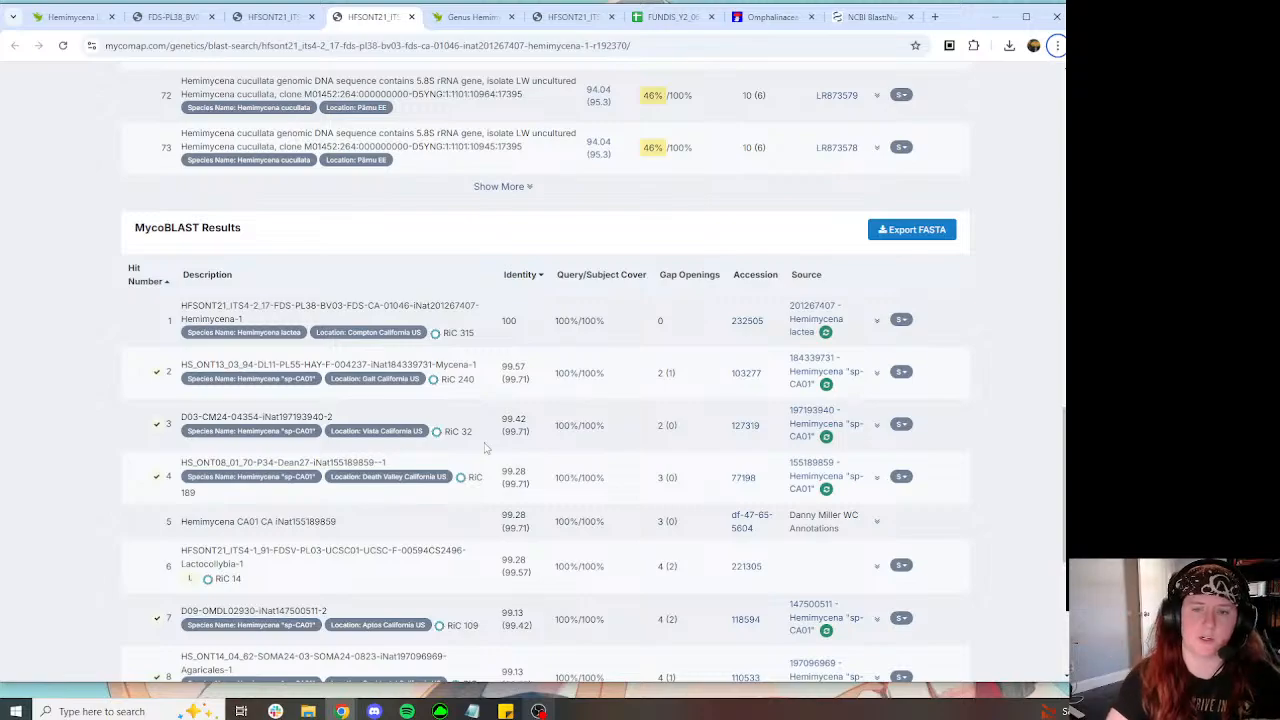
Step: Reopen the alignment of MycoBLAST hit 2, 184339731, and inspect its highlighted differences from the query
{"action": "left_click", "coordinate": [877, 372]}
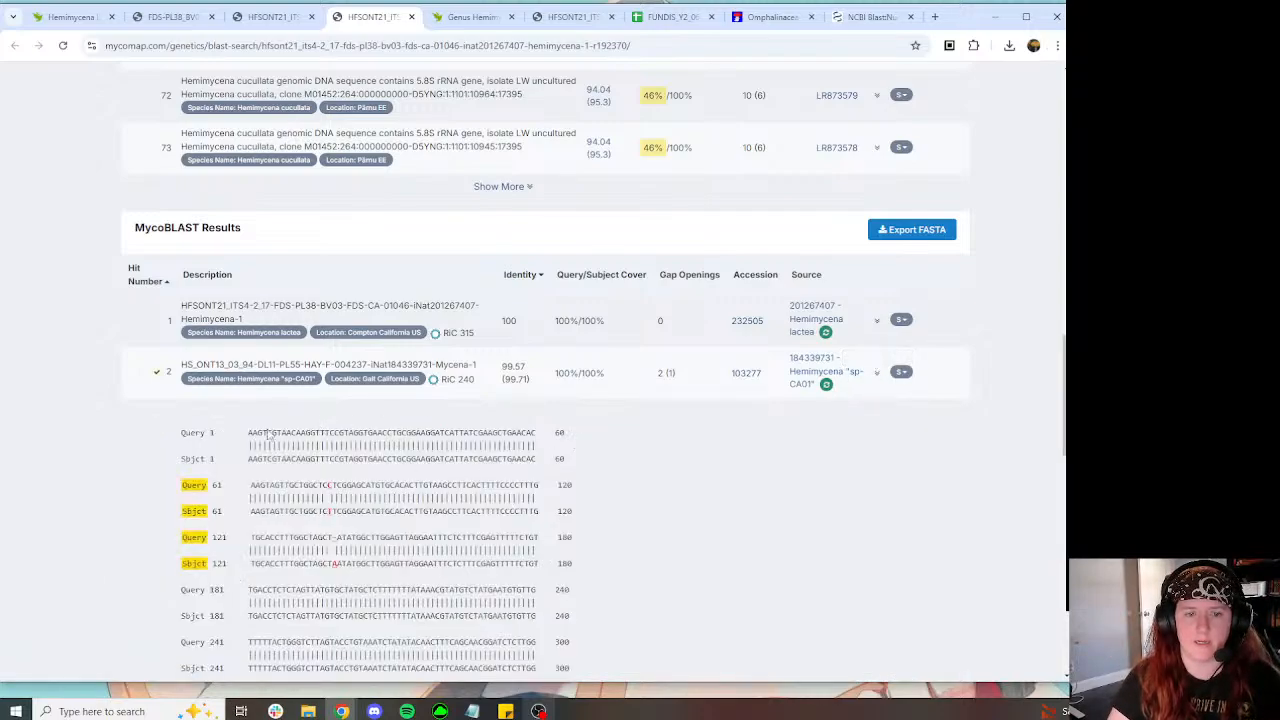
{"action": "scroll", "coordinate": [877, 372], "scroll_direction": "down", "scroll_amount": 3}
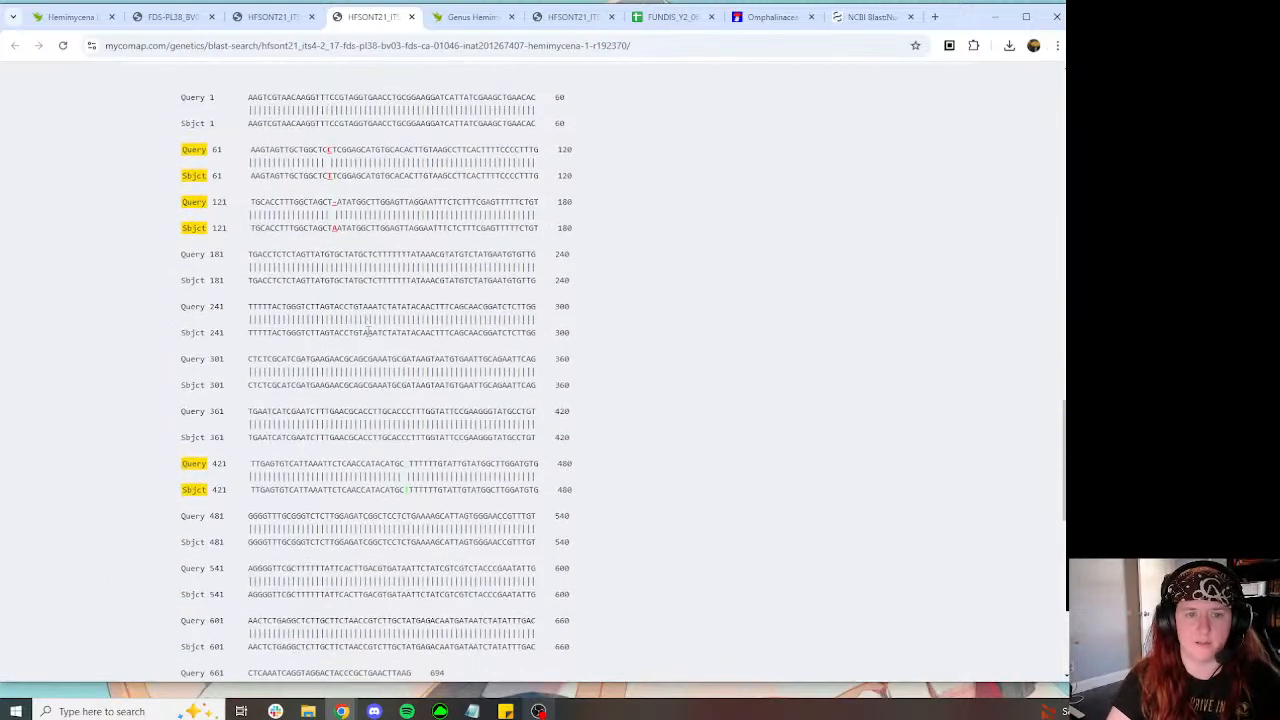
{"action": "scroll", "coordinate": [466, 371], "scroll_direction": "down", "scroll_amount": 3}
{"action": "scroll", "coordinate": [472, 370], "scroll_direction": "up", "scroll_amount": 2}
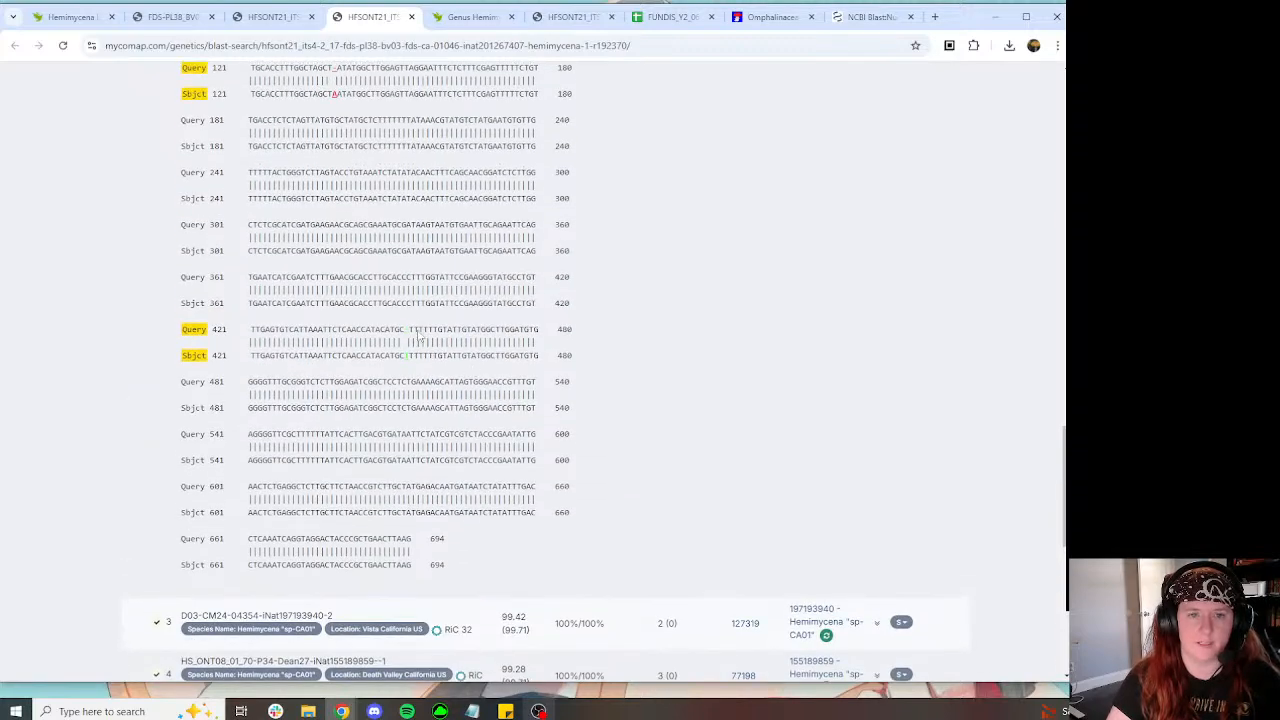
Step: Inspect the gap between query and subject in the 421–480 row of hit 2's alignment
{"action": "left_click_drag", "start_coordinate": [409, 329], "coordinate": [411, 371]}
{"action": "left_click", "coordinate": [415, 358]}
{"action": "left_click", "coordinate": [410, 364]}
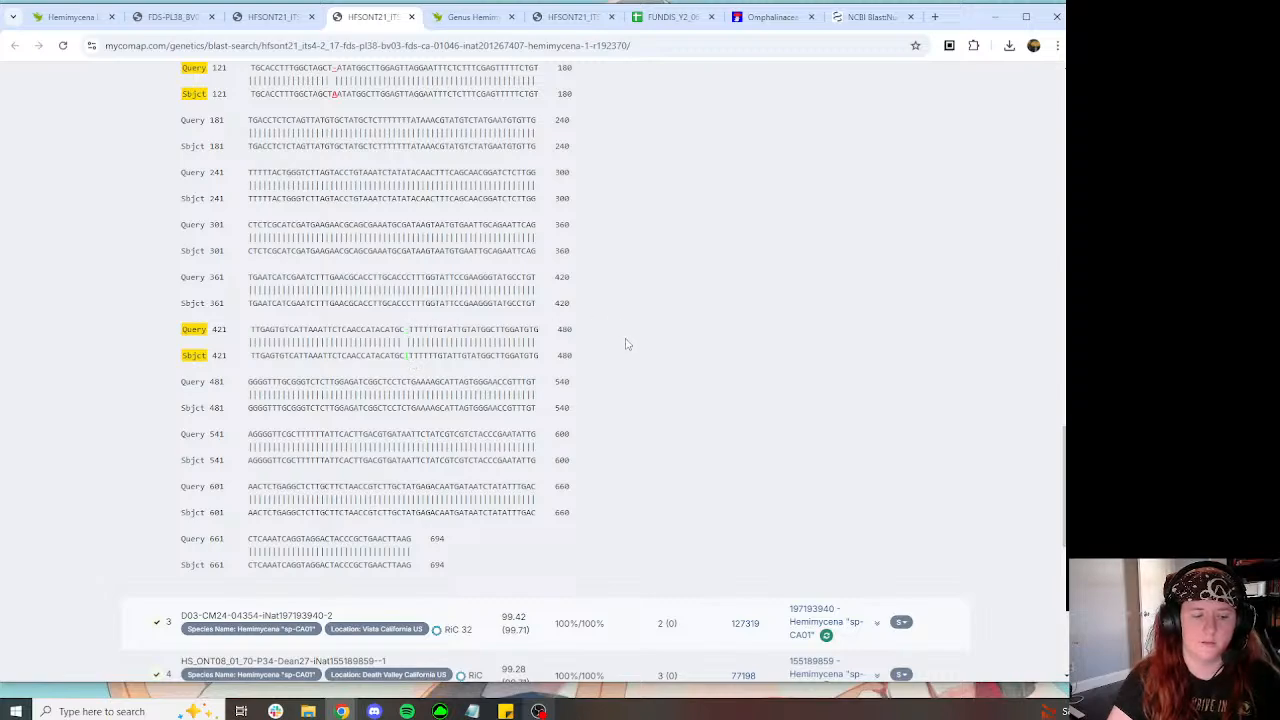
{"action": "left_click_drag", "start_coordinate": [409, 329], "coordinate": [414, 354]}
{"action": "left_click", "coordinate": [398, 326]}
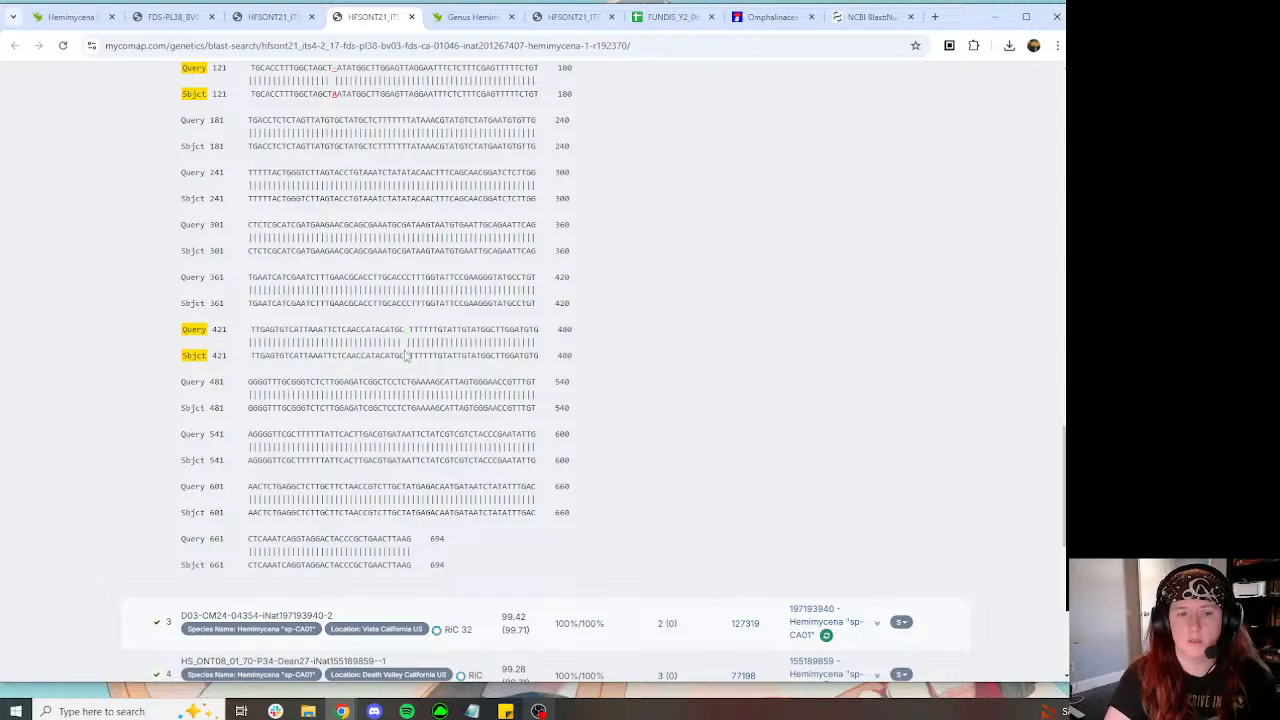
Step: Examine the highlighted differences in the 61–120 and 121–180 rows of hit 2's alignment, then recheck the remaining rows
{"action": "scroll", "coordinate": [482, 427], "scroll_direction": "up", "scroll_amount": 2}
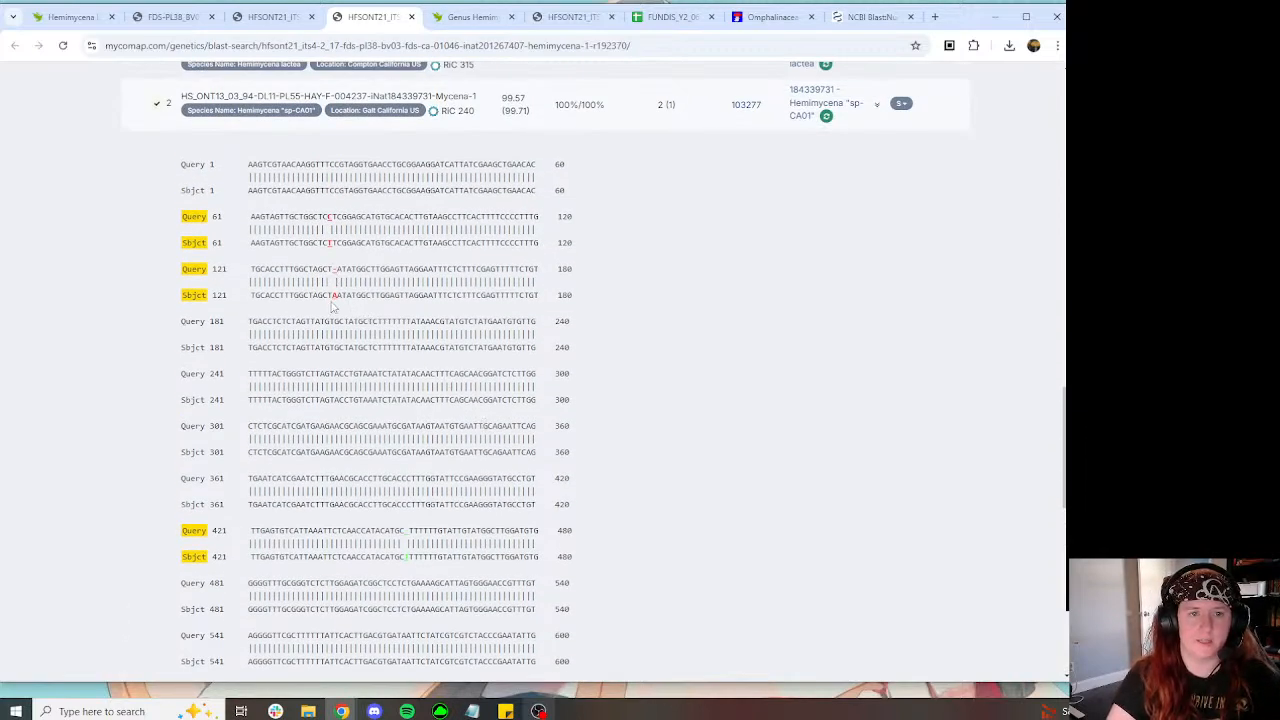
{"action": "left_click_drag", "start_coordinate": [334, 283], "coordinate": [335, 271]}
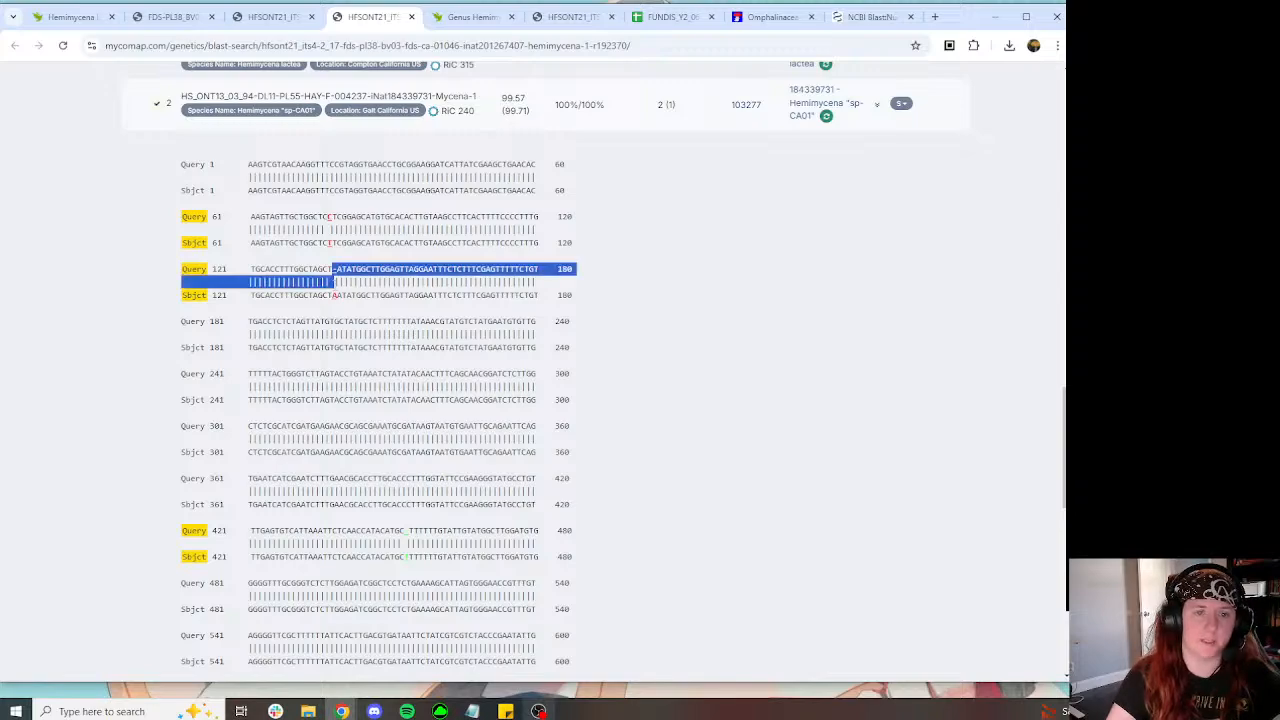
{"action": "left_click", "coordinate": [335, 271]}
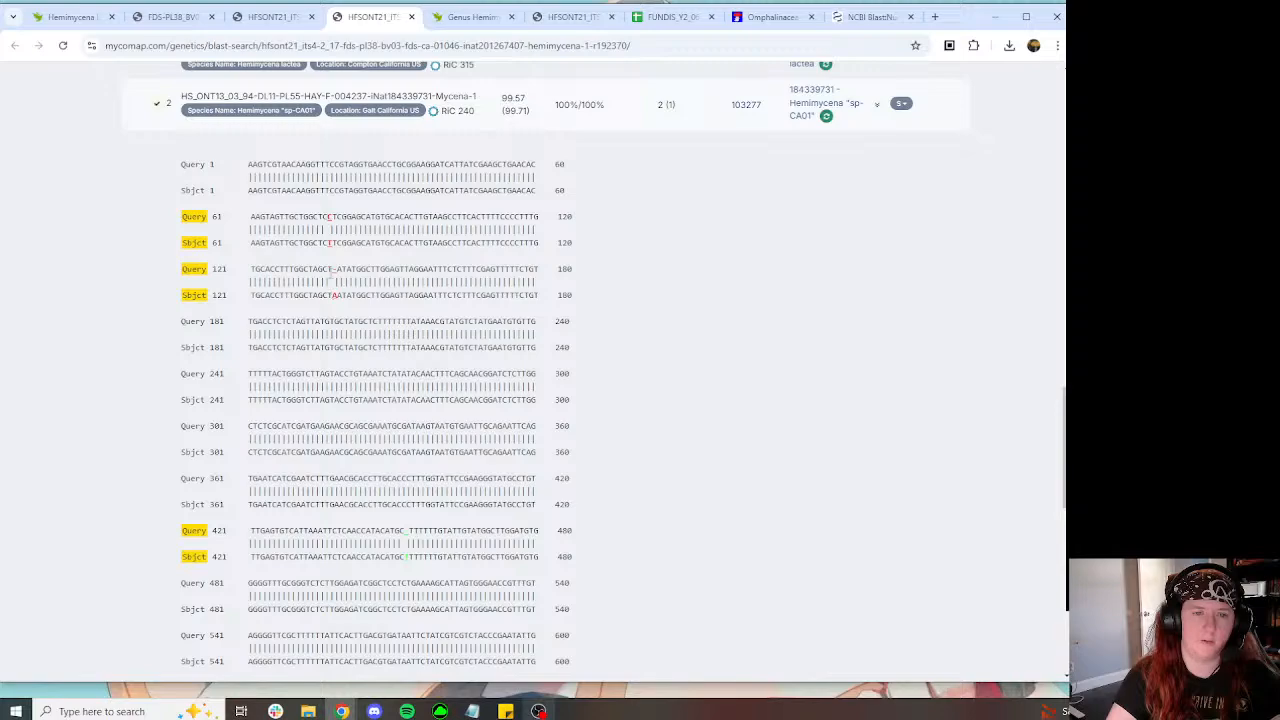
{"action": "scroll", "coordinate": [340, 310], "scroll_direction": "up", "scroll_amount": 2}
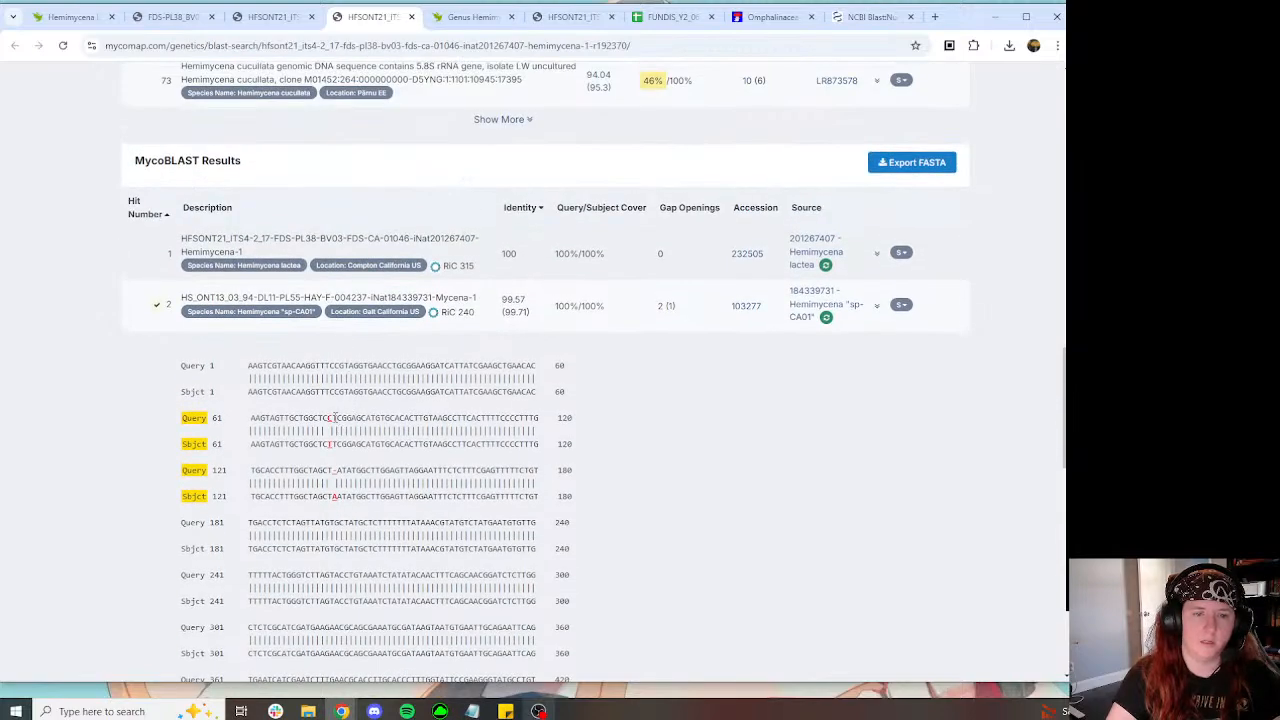
{"action": "left_click_drag", "start_coordinate": [333, 418], "coordinate": [466, 418]}
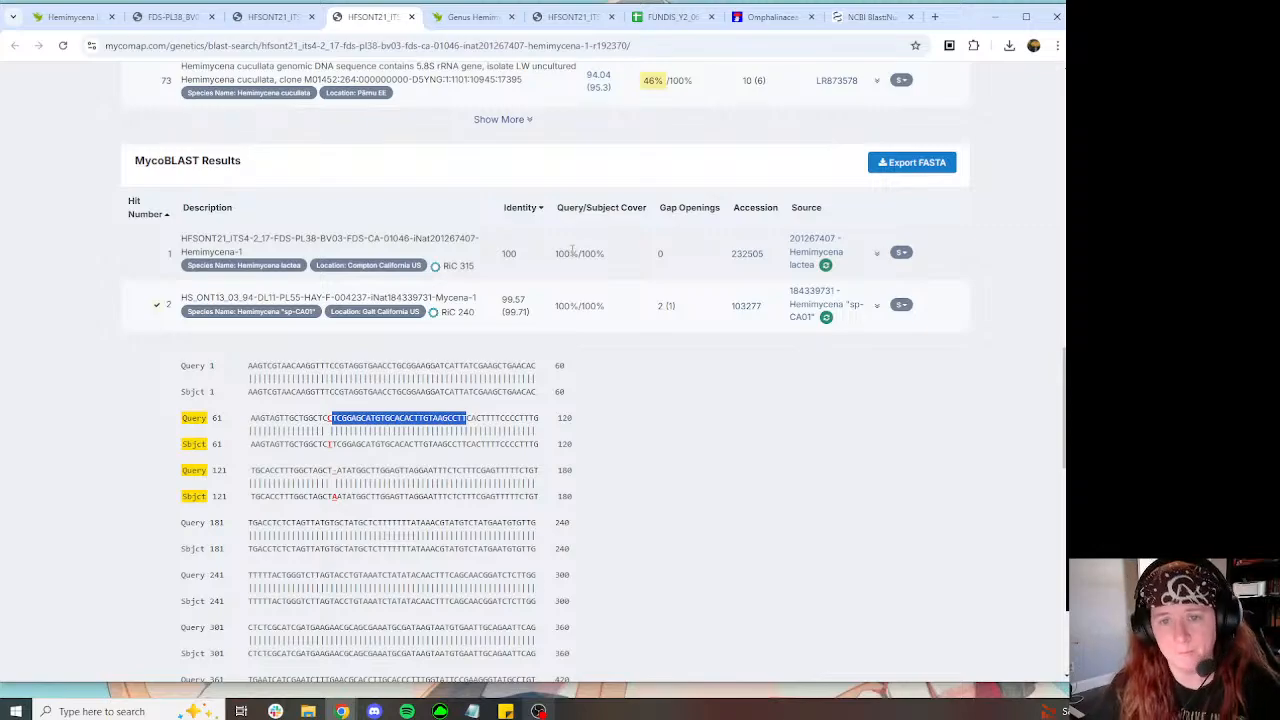
{"action": "scroll", "coordinate": [571, 250], "scroll_direction": "down", "scroll_amount": 4}
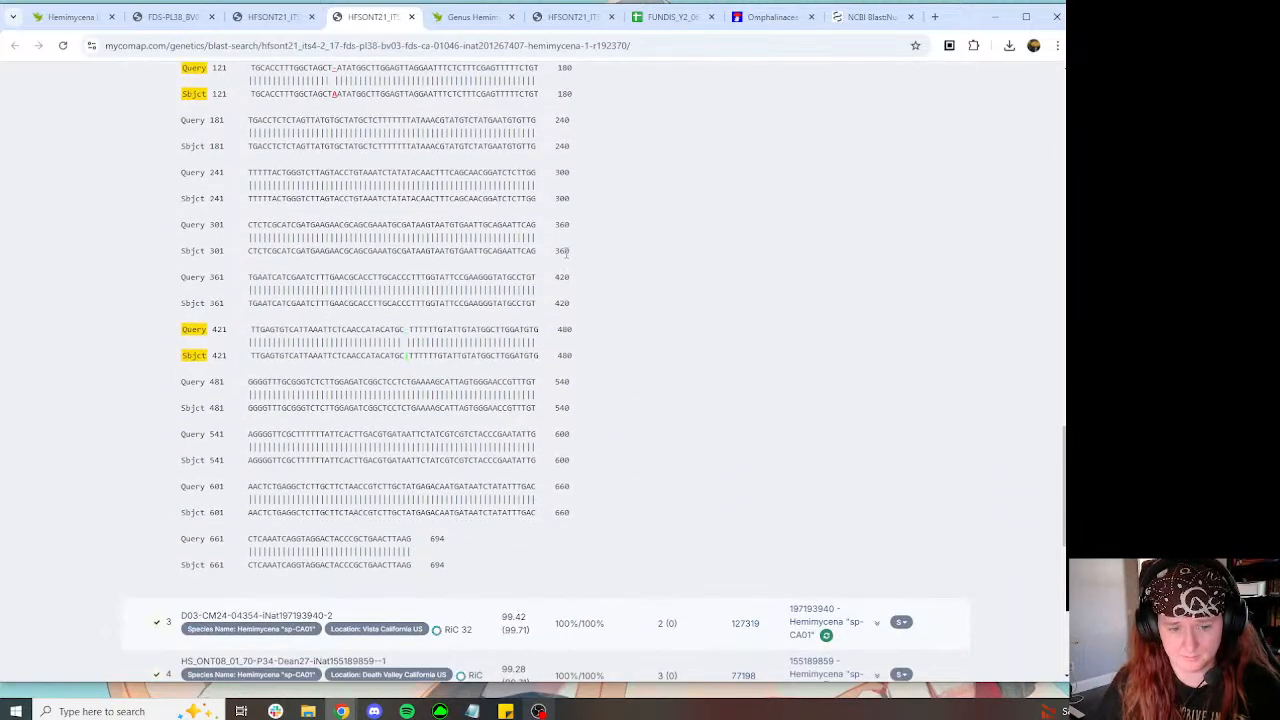
{"action": "scroll", "coordinate": [561, 250], "scroll_direction": "up", "scroll_amount": 3}
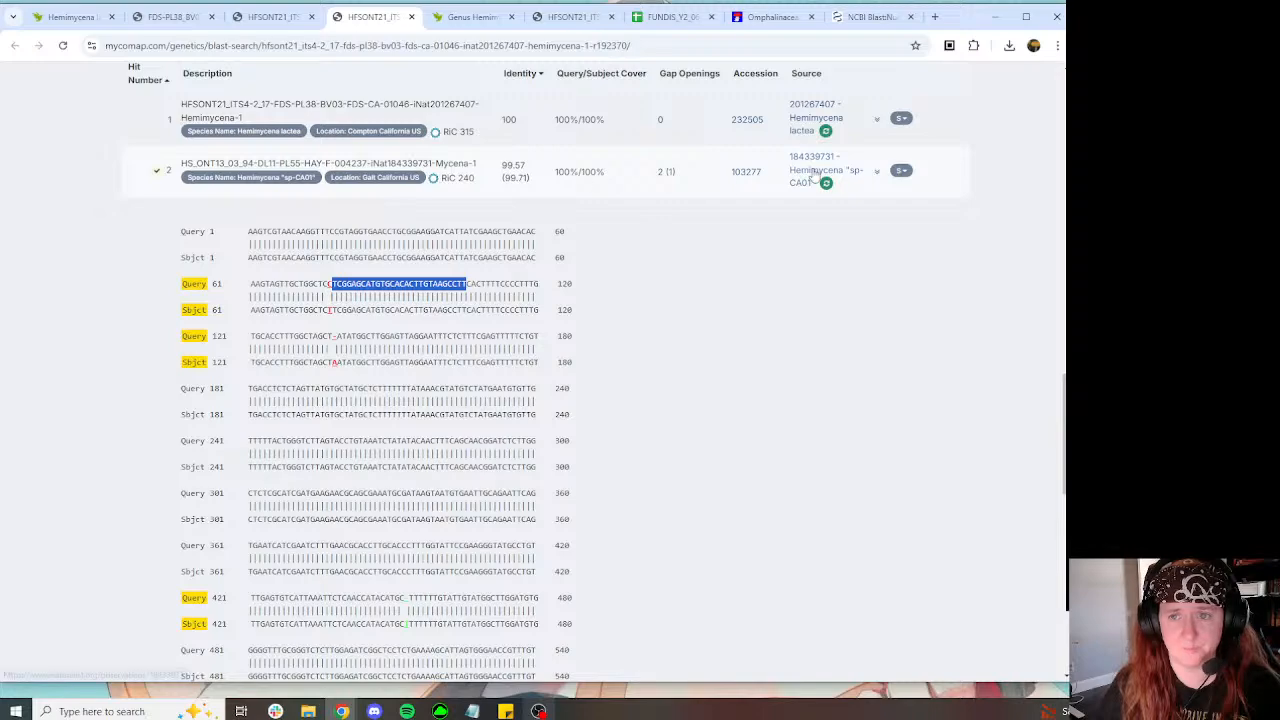
{"action": "scroll", "coordinate": [866, 253], "scroll_direction": "down", "scroll_amount": 3}
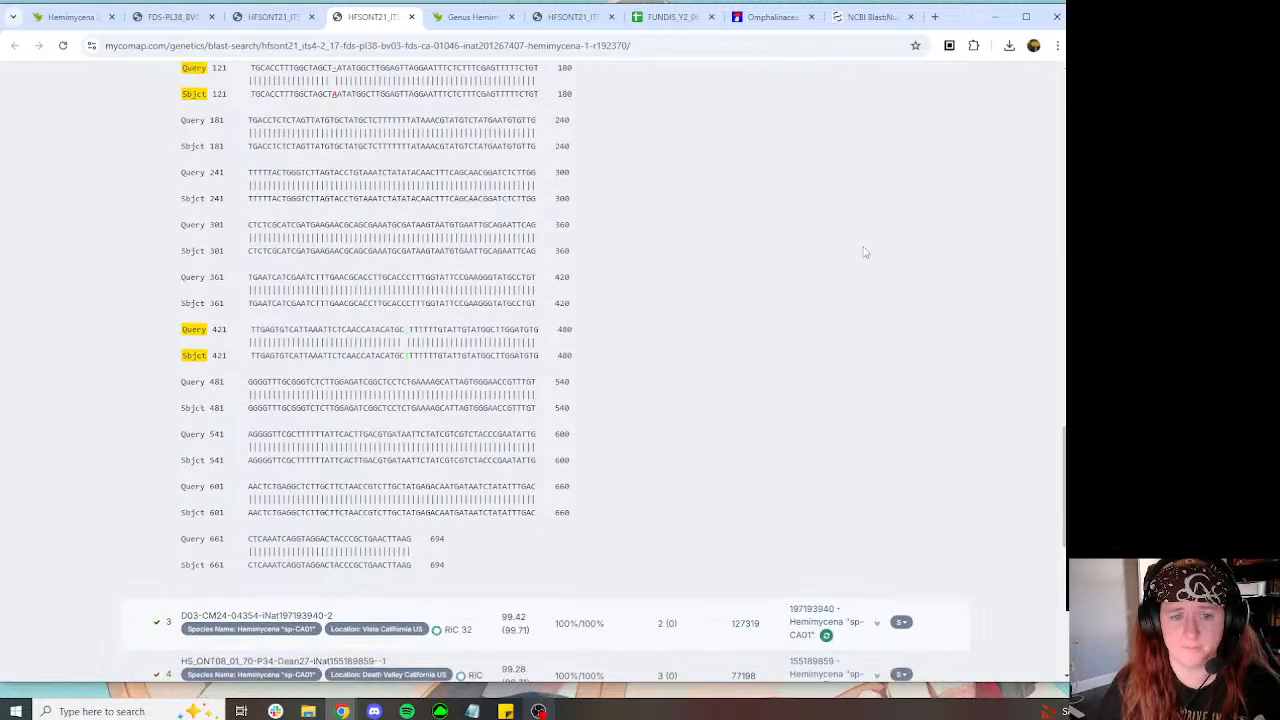
Step: Open hit 2's iNaturalist observation 184339731 in a new tab, reread the comments on observation 199030694 and close that observation
{"action": "scroll", "coordinate": [866, 253], "scroll_direction": "up", "scroll_amount": 4}
{"action": "right_click", "coordinate": [800, 238]}
{"action": "left_click", "coordinate": [855, 251]}
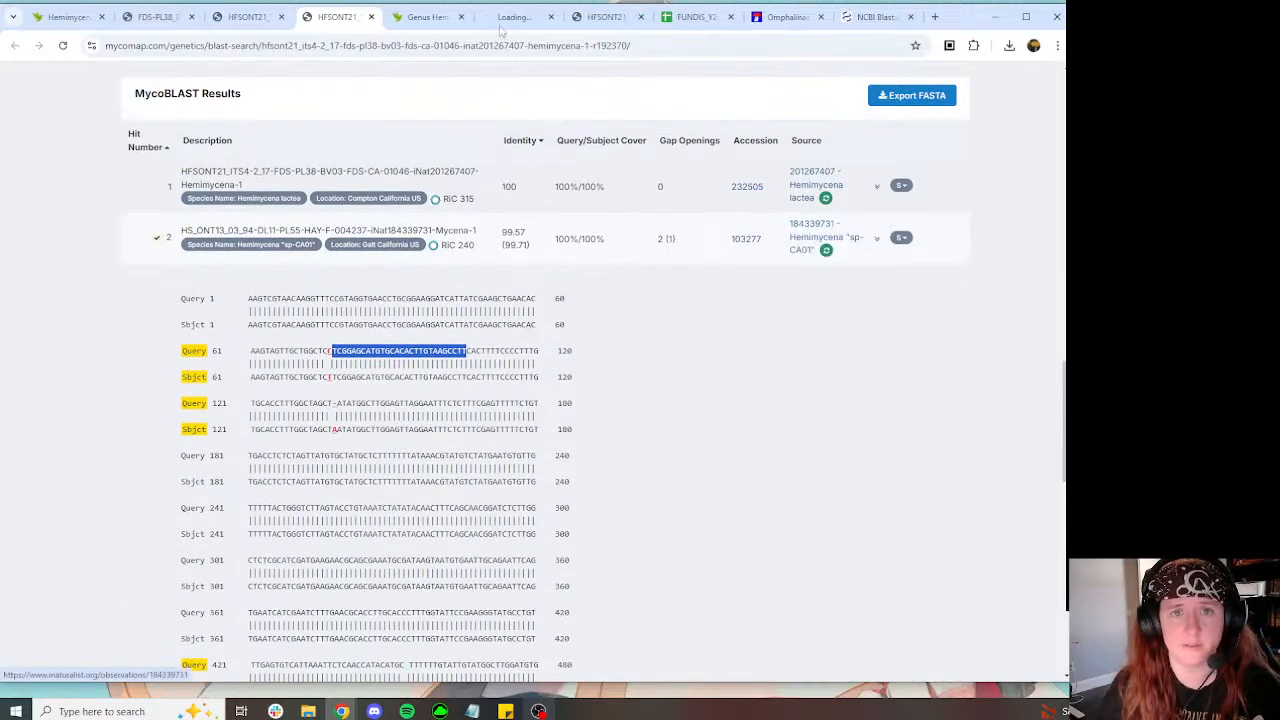
{"action": "left_click", "coordinate": [463, 22]}
{"action": "scroll", "coordinate": [472, 304], "scroll_direction": "up", "scroll_amount": 4}
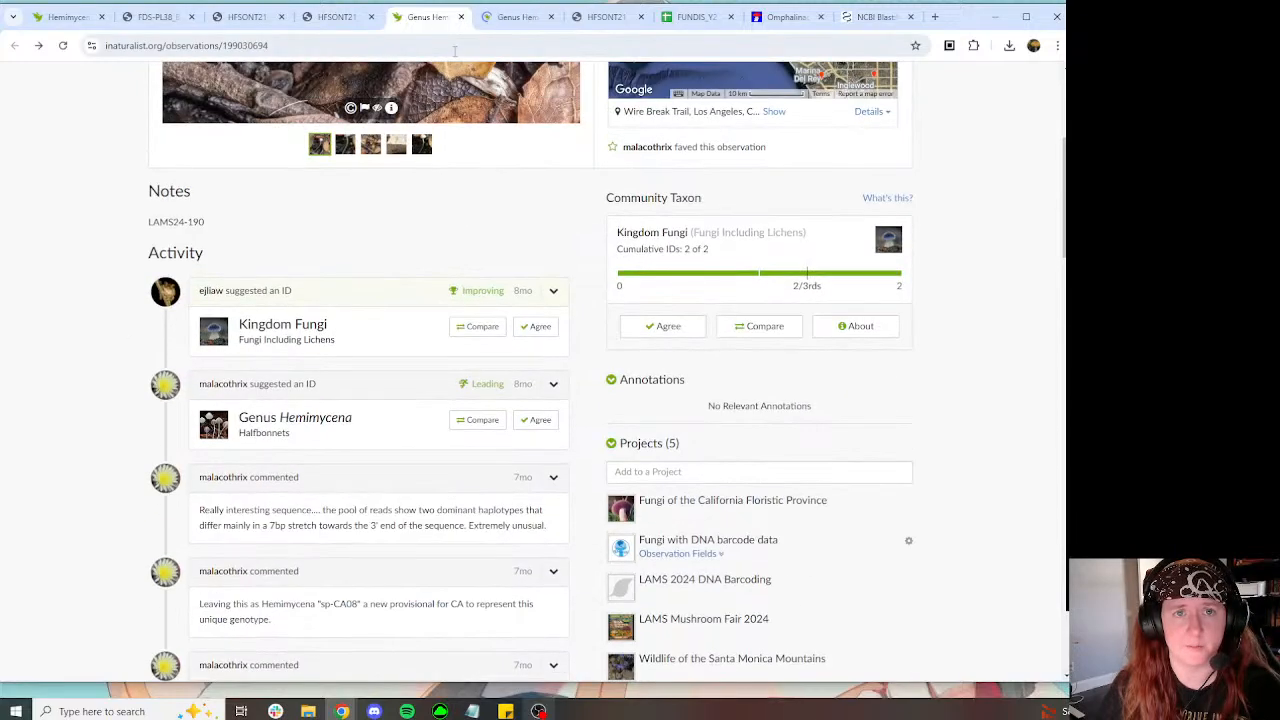
{"action": "scroll", "coordinate": [441, 220], "scroll_direction": "down", "scroll_amount": 6}
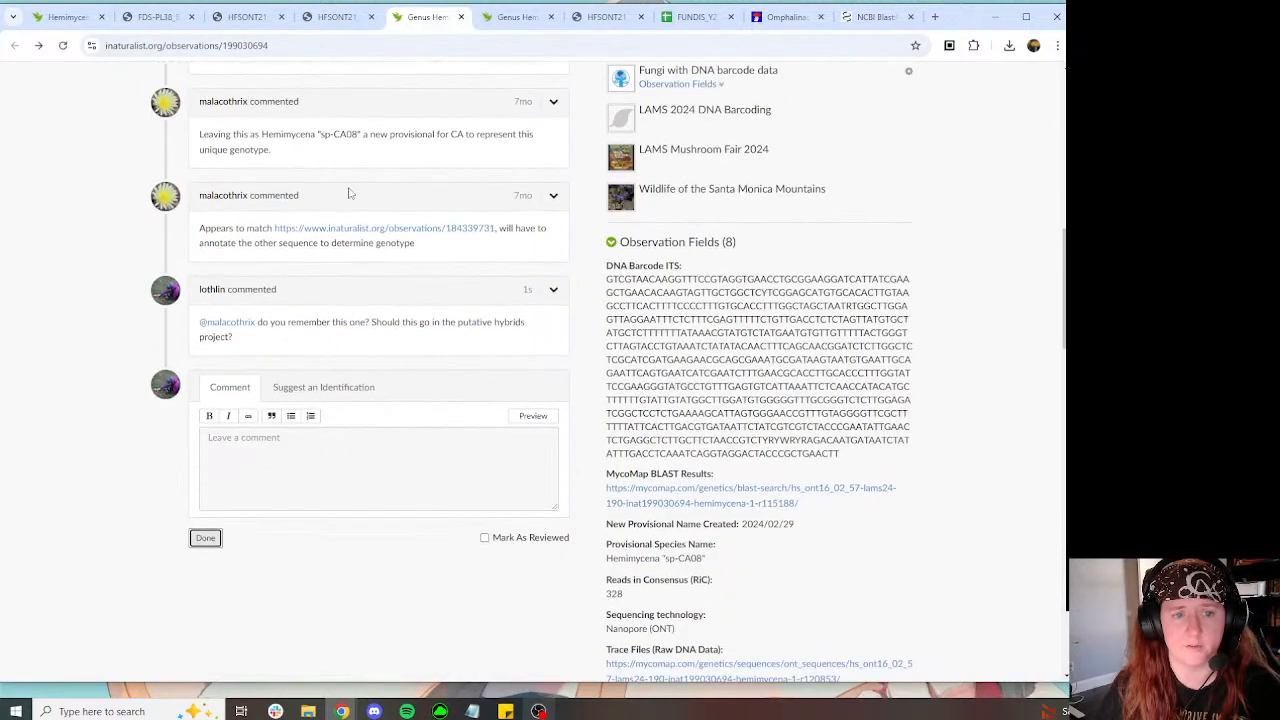
{"action": "scroll", "coordinate": [346, 194], "scroll_direction": "up", "scroll_amount": 2}
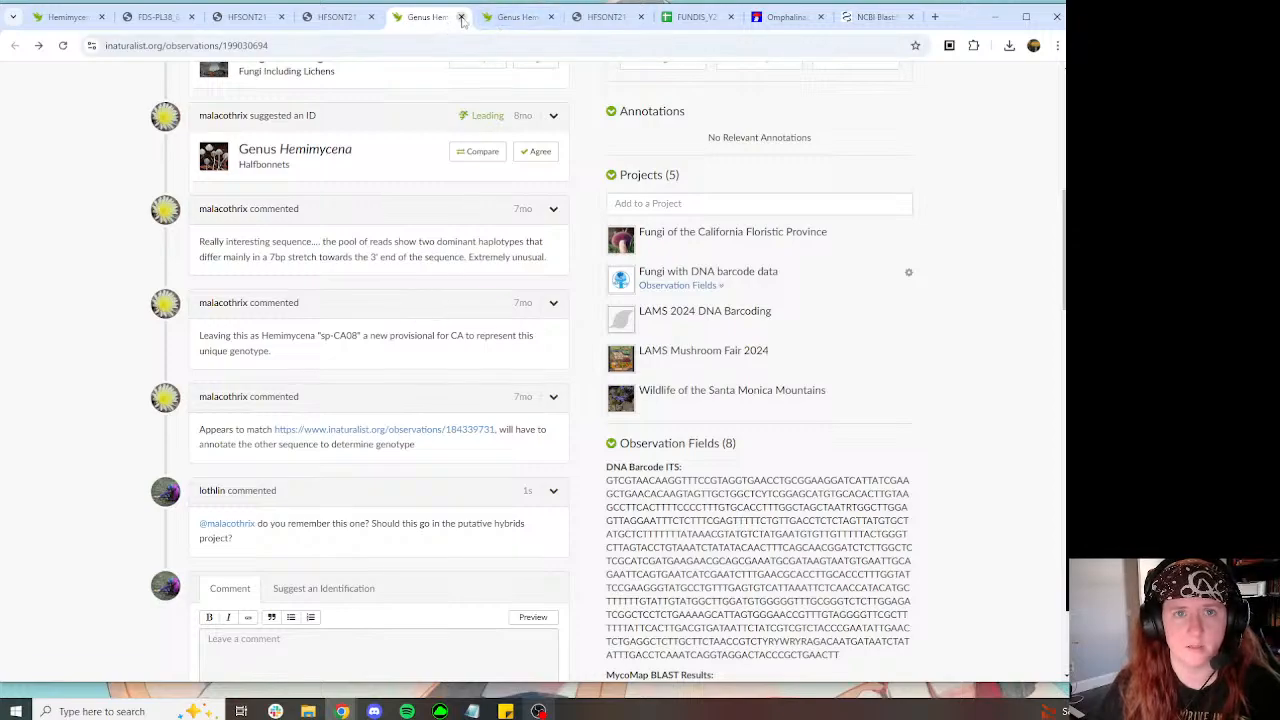
{"action": "left_click", "coordinate": [505, 17]}
{"action": "key", "text": "ctrl+w"}
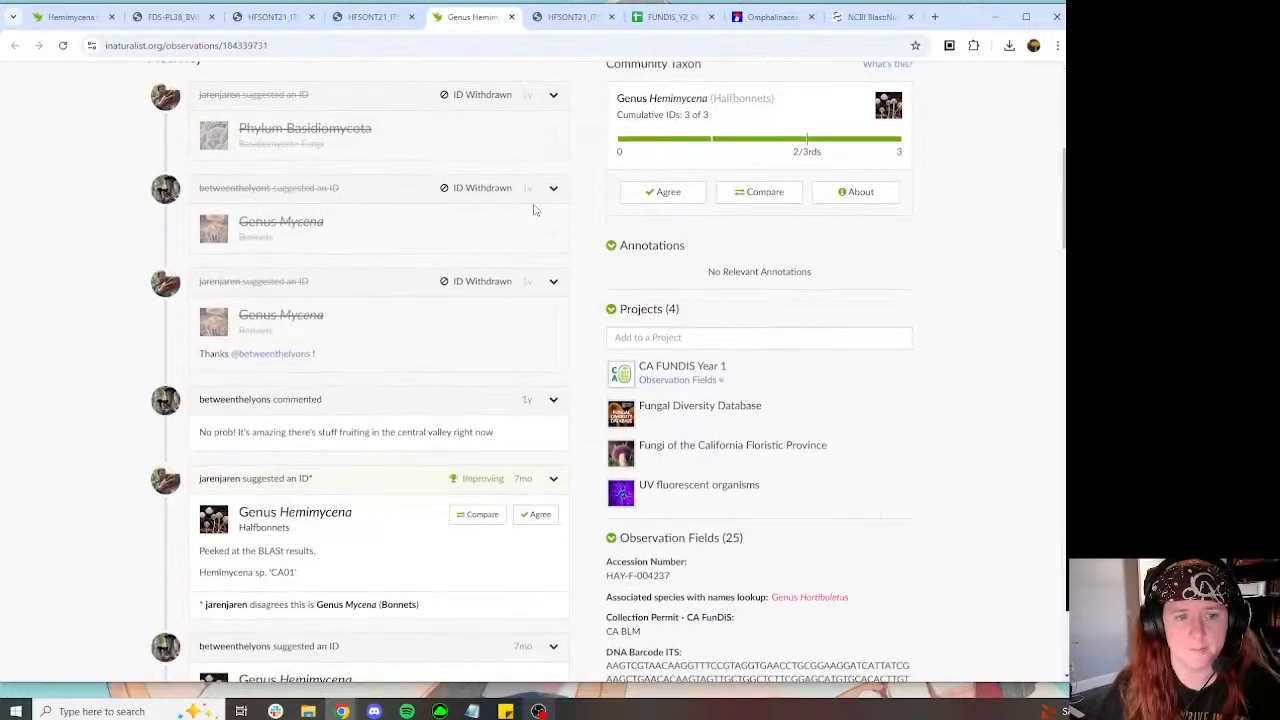
Step: Read the identifications and comments on observation 184339731, and return to the MycoBLAST results
{"action": "scroll", "coordinate": [530, 205], "scroll_direction": "down", "scroll_amount": 3}
{"action": "scroll", "coordinate": [530, 205], "scroll_direction": "down", "scroll_amount": 3}
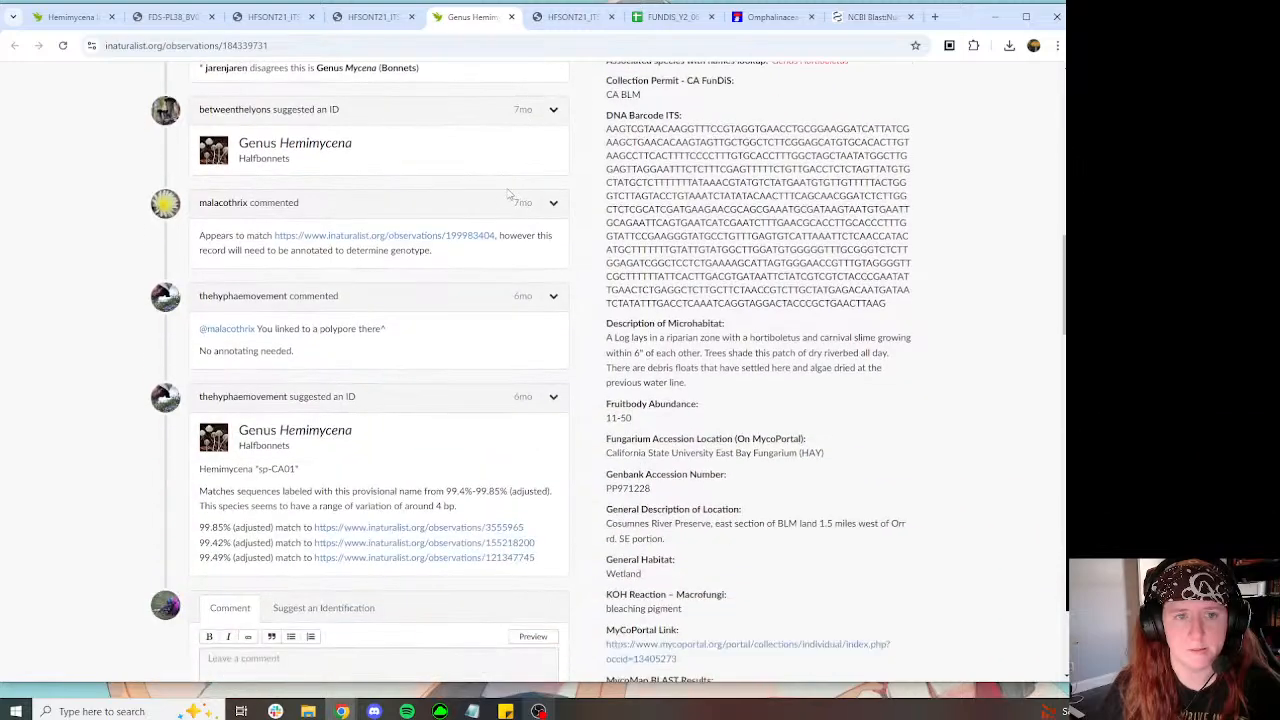
{"action": "scroll", "coordinate": [503, 192], "scroll_direction": "down", "scroll_amount": 3}
{"action": "key", "text": "ctrl+shift+Tab"}
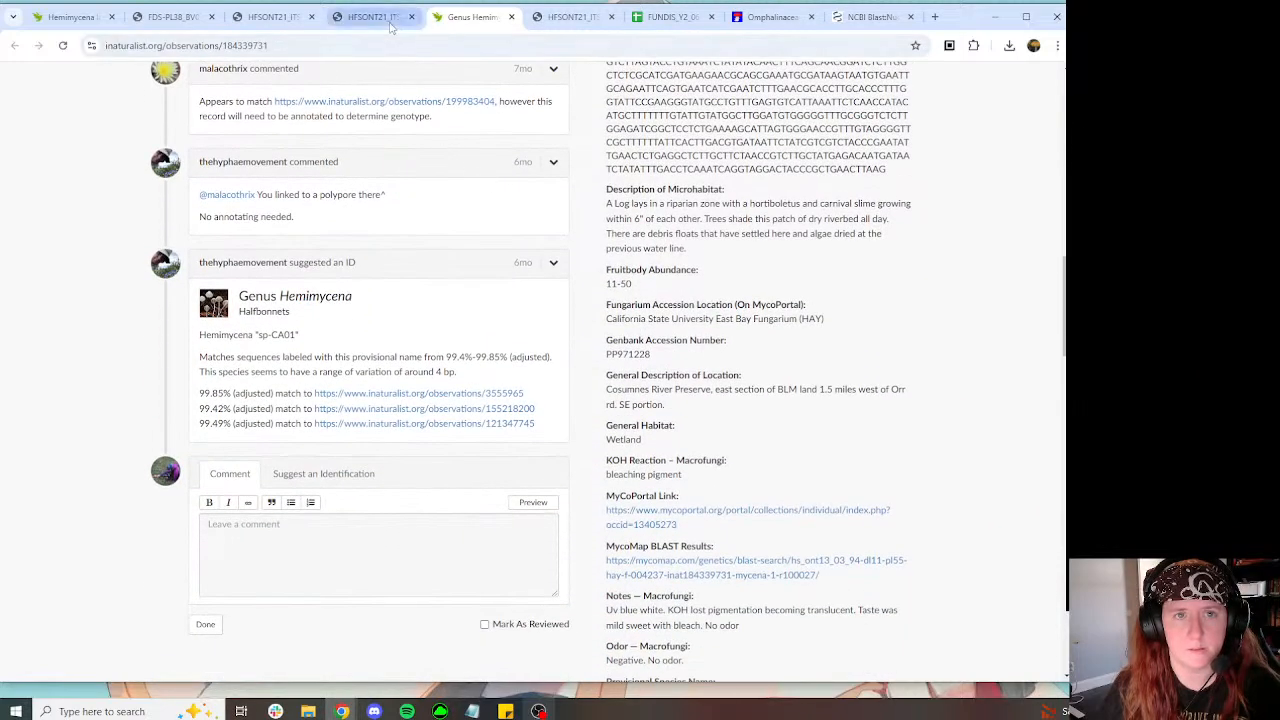
Step: Collapse hit 2's alignment, open hit 3's observation 197193940 in a new tab, and look over the MycoBLAST hits
{"action": "left_click", "coordinate": [877, 237]}
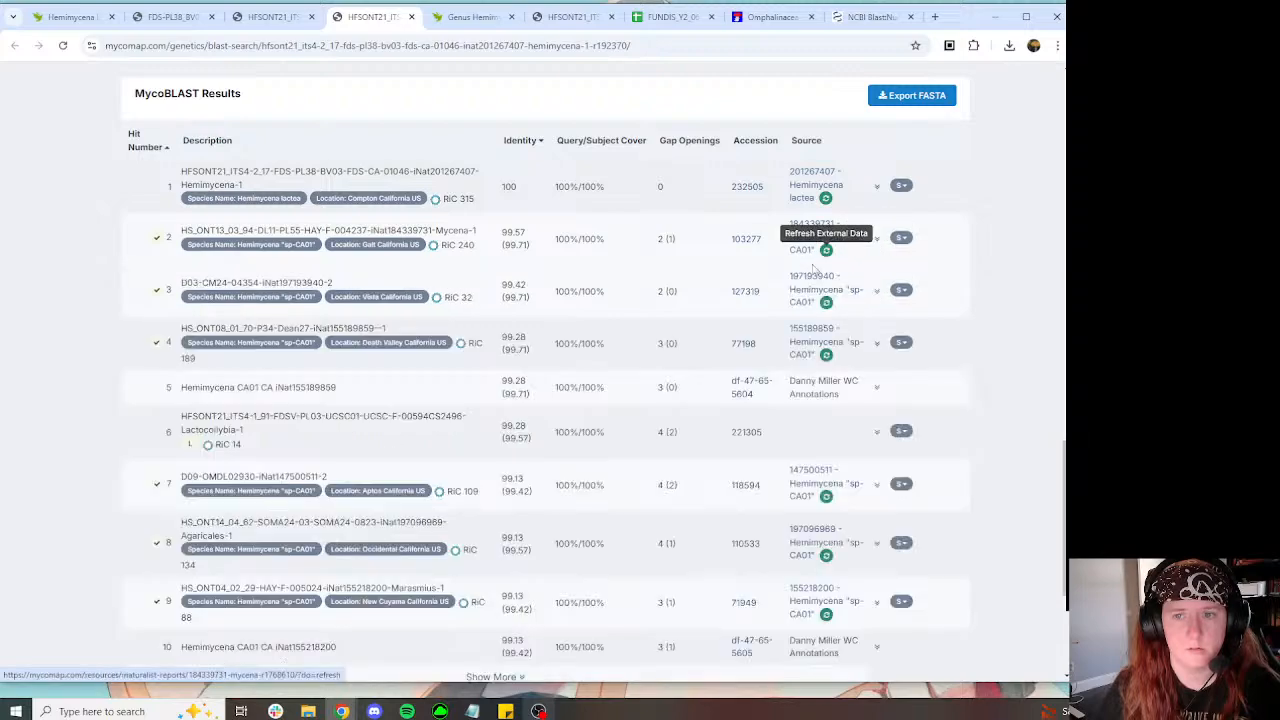
{"action": "right_click", "coordinate": [806, 289]}
{"action": "left_click", "coordinate": [862, 298]}
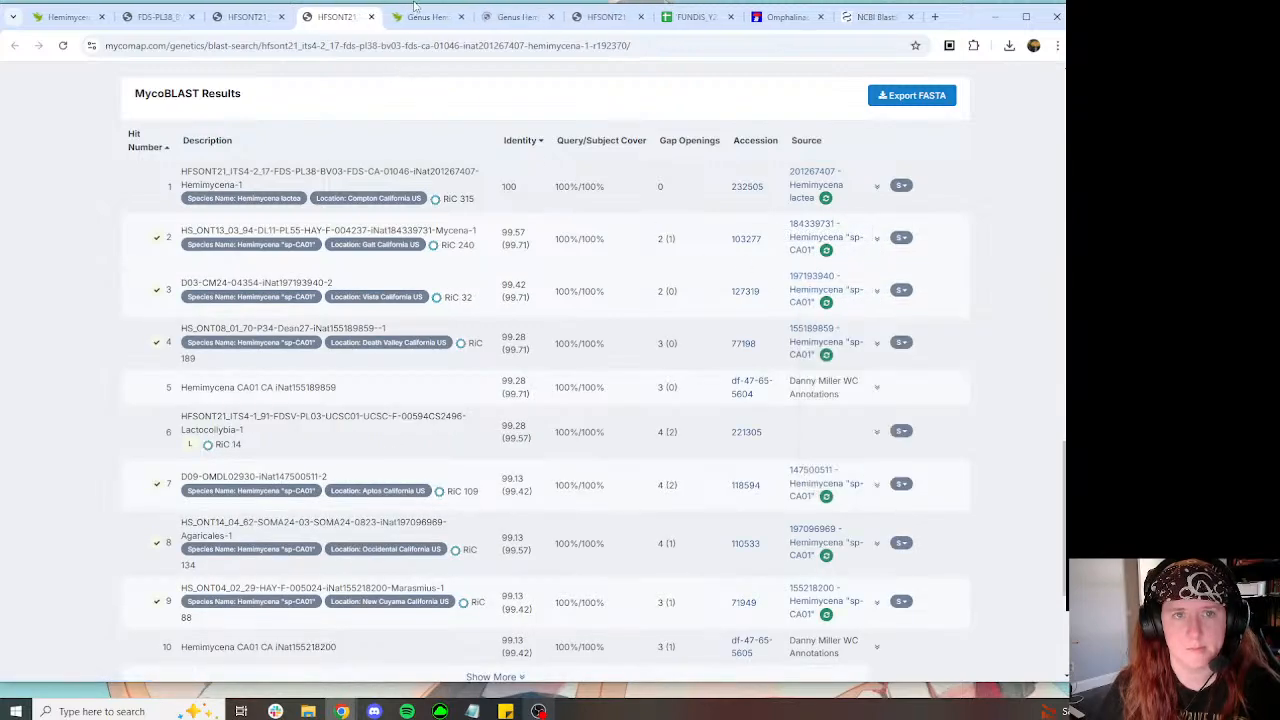
{"action": "scroll", "coordinate": [500, 380], "scroll_direction": "down", "scroll_amount": 3}
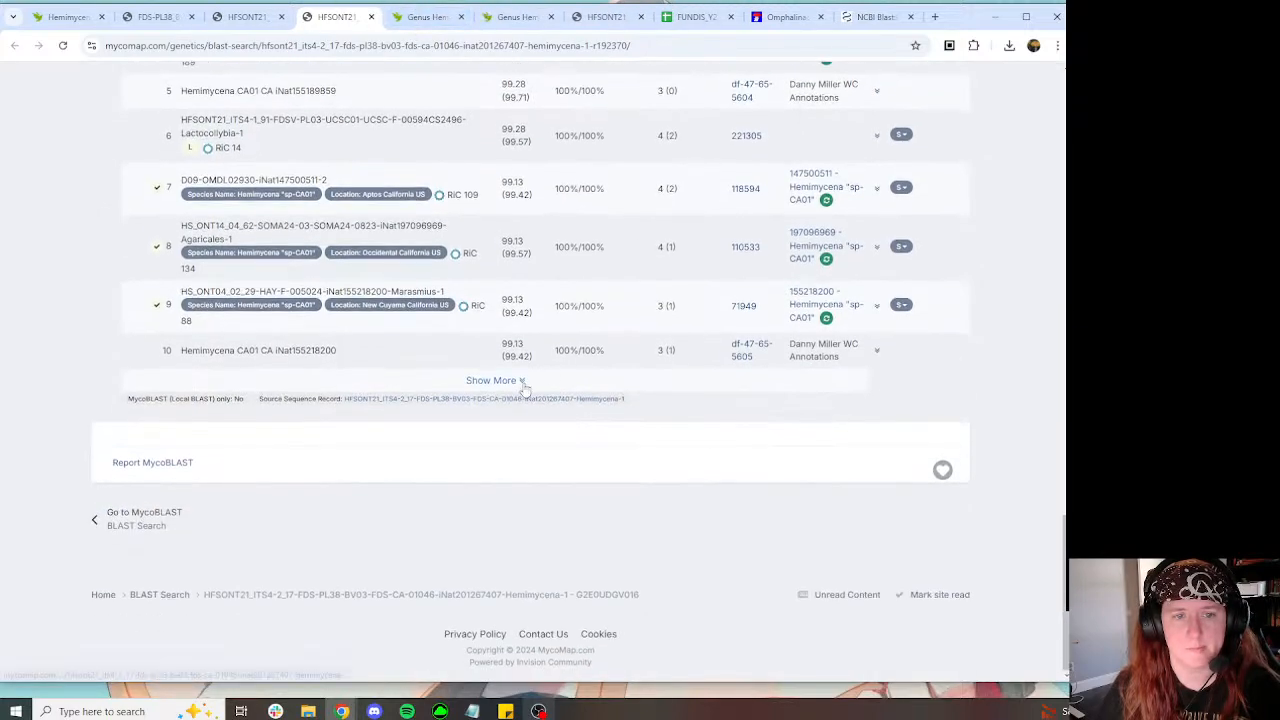
{"action": "scroll", "coordinate": [417, 312], "scroll_direction": "up", "scroll_amount": 4}
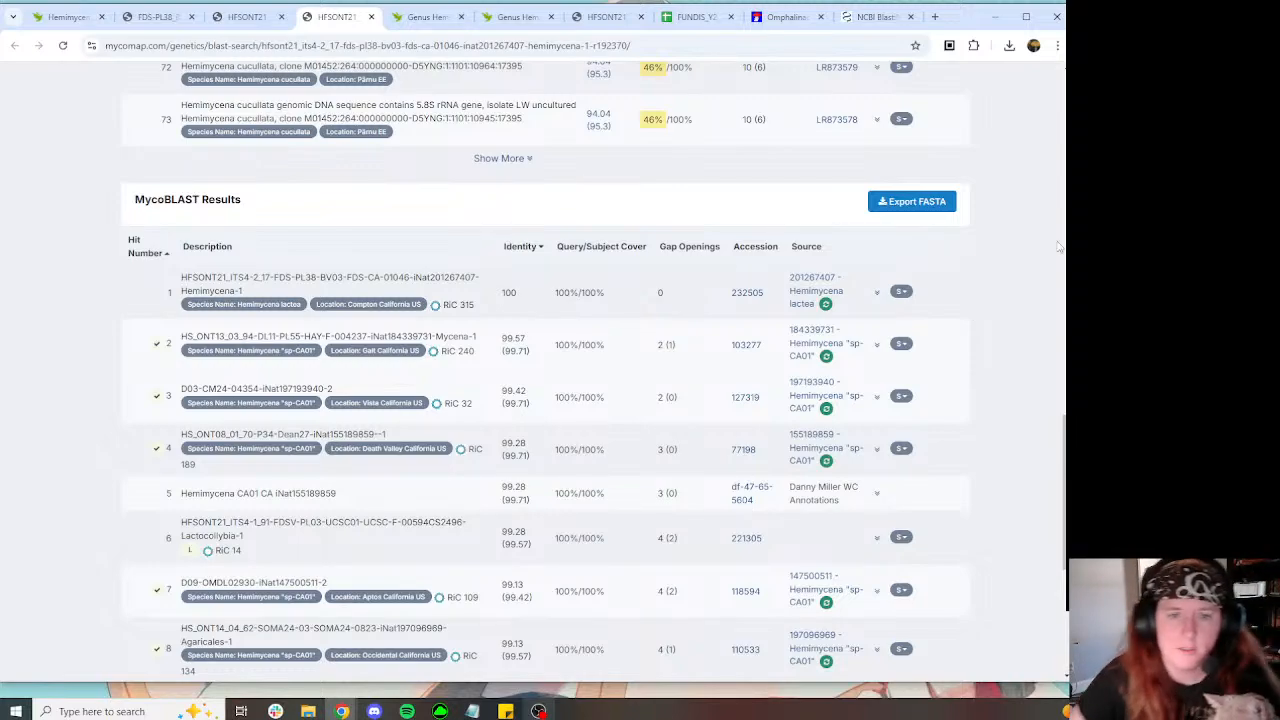
Step: Check hit 2's raw and adjusted identity values, and review its full alignment against the query once more
{"action": "double_click", "coordinate": [507, 340]}
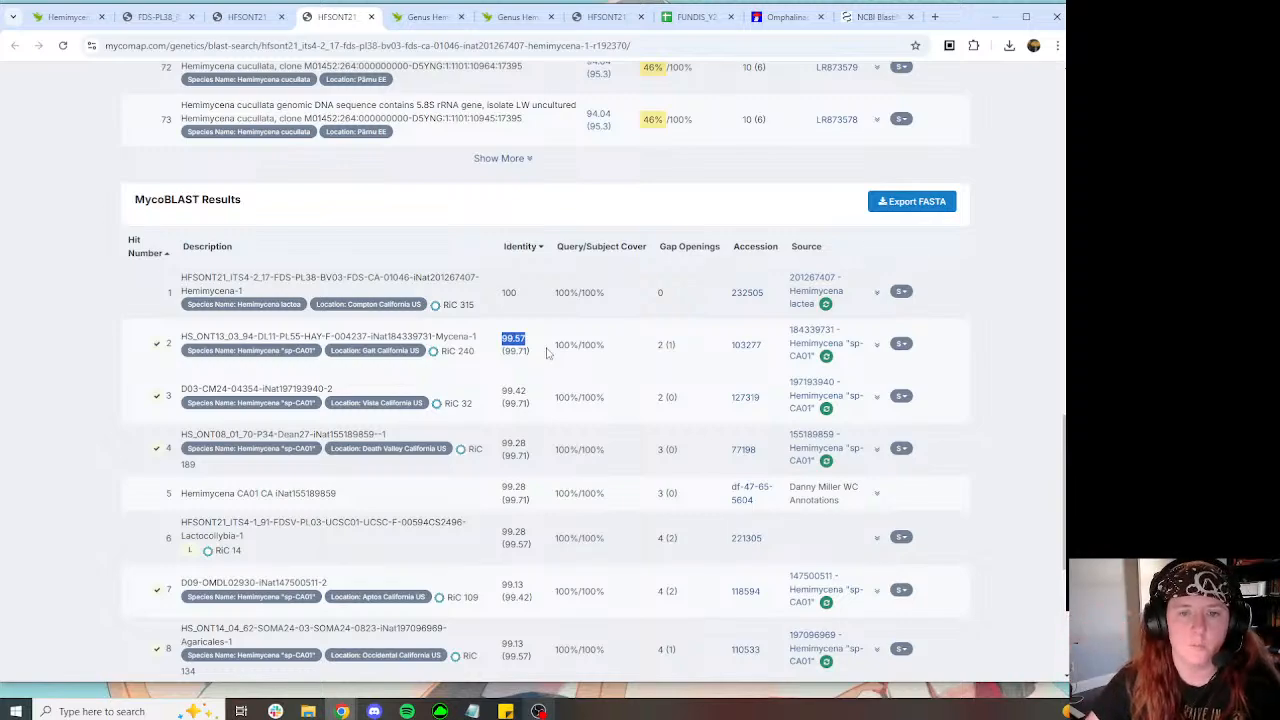
{"action": "left_click_drag", "start_coordinate": [531, 352], "coordinate": [502, 351]}
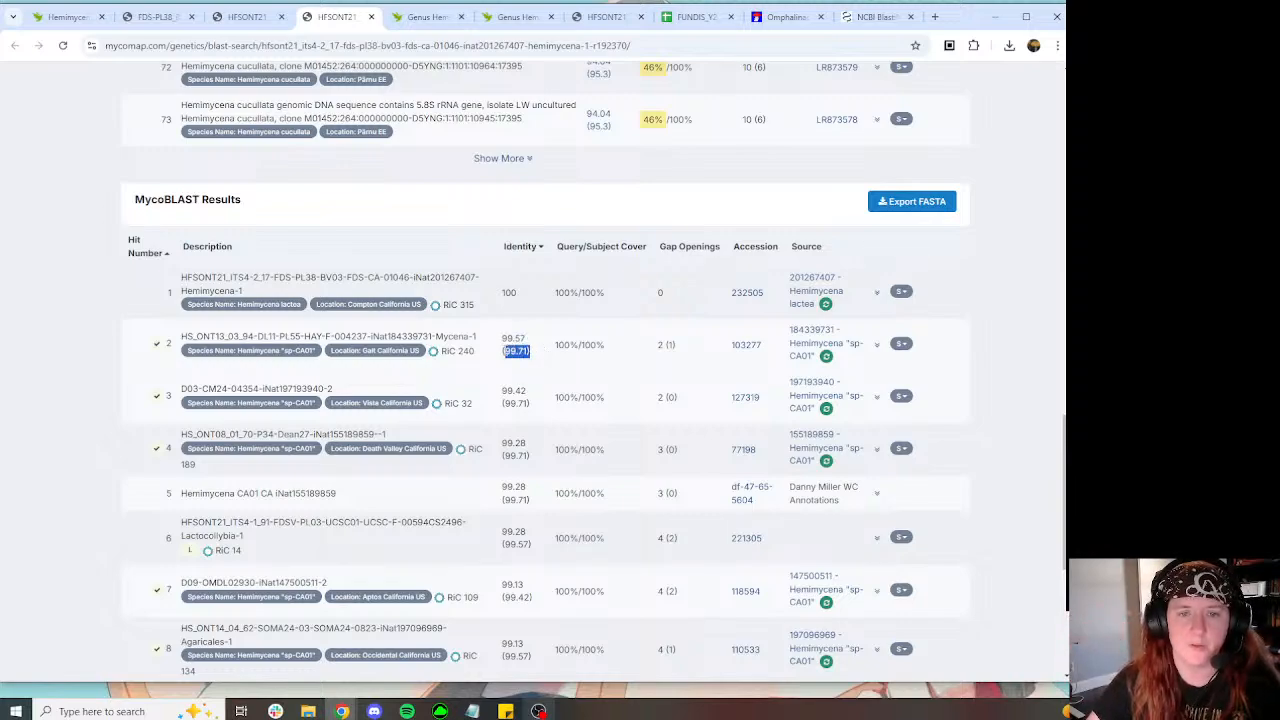
{"action": "left_click", "coordinate": [876, 344]}
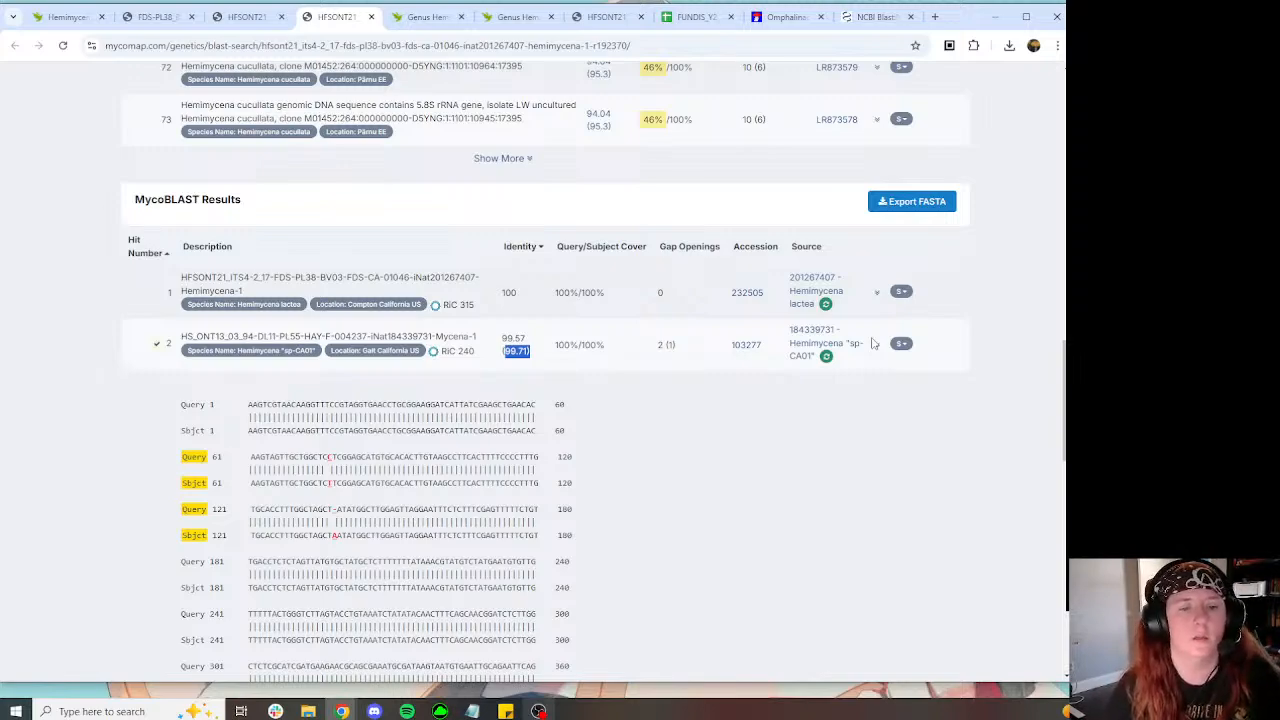
{"action": "scroll", "coordinate": [790, 322], "scroll_direction": "down", "scroll_amount": 1}
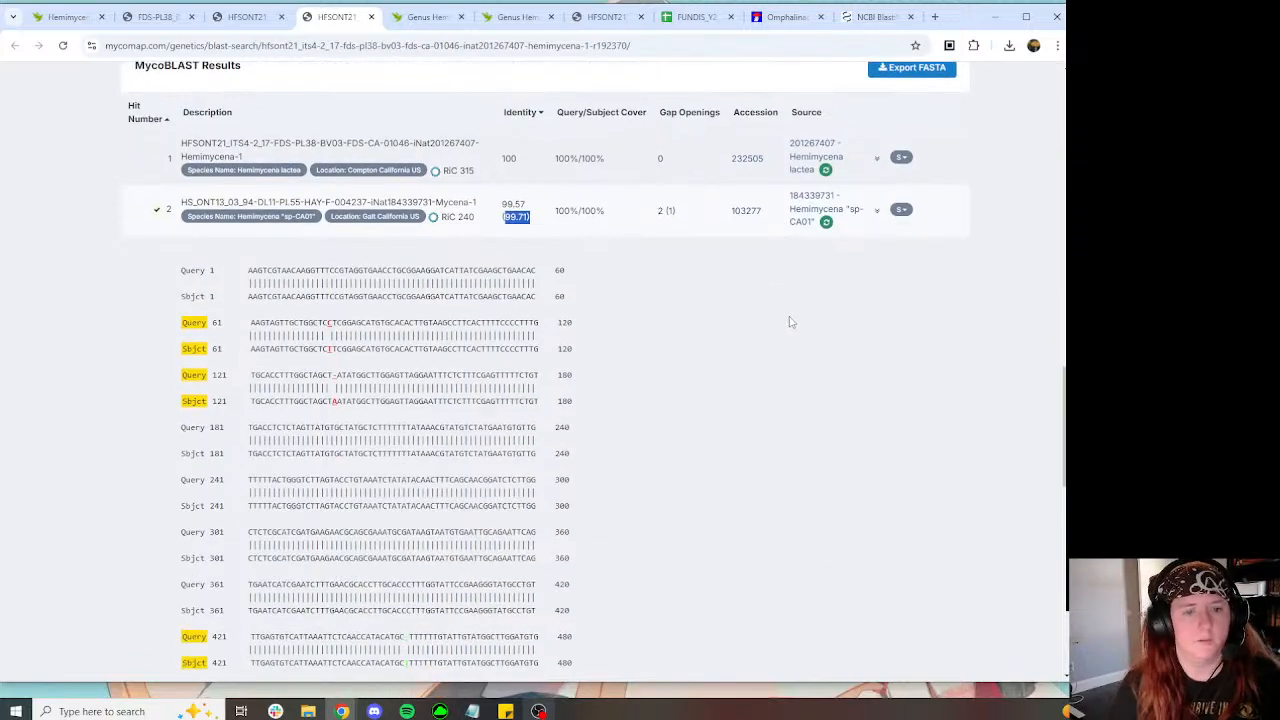
{"action": "scroll", "coordinate": [543, 204], "scroll_direction": "down", "scroll_amount": 3}
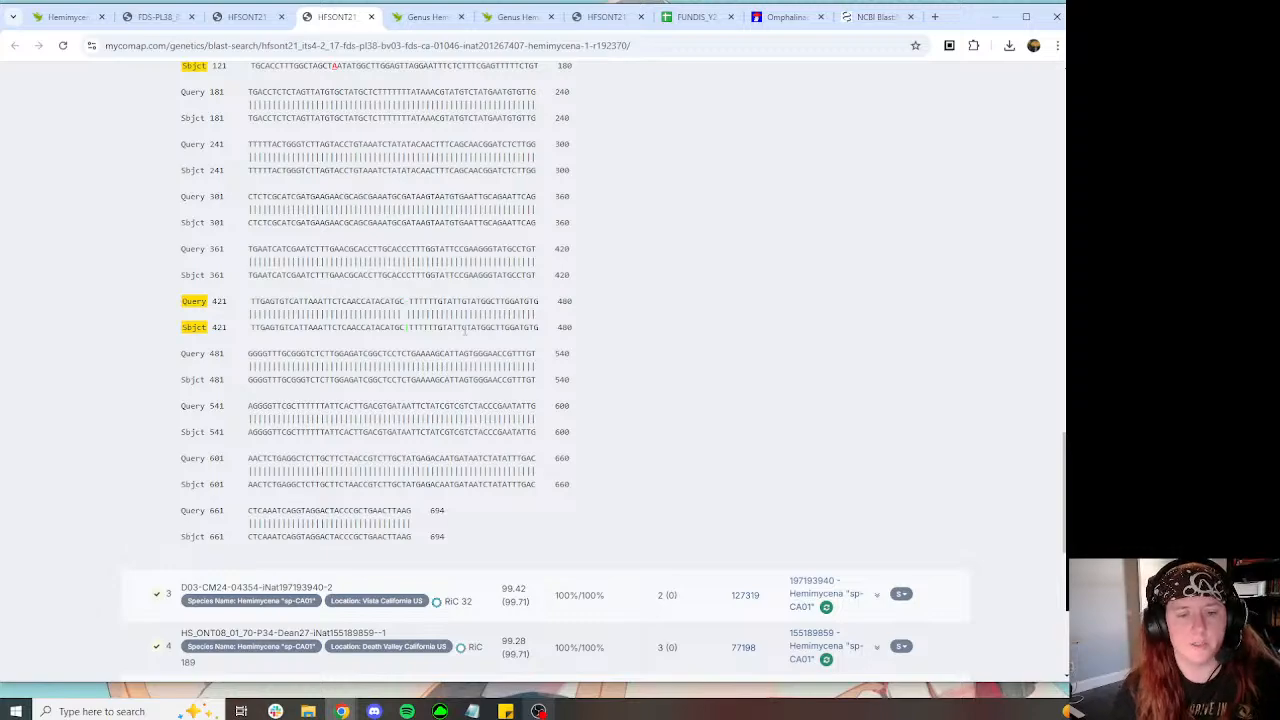
{"action": "scroll", "coordinate": [465, 333], "scroll_direction": "down", "scroll_amount": 5}
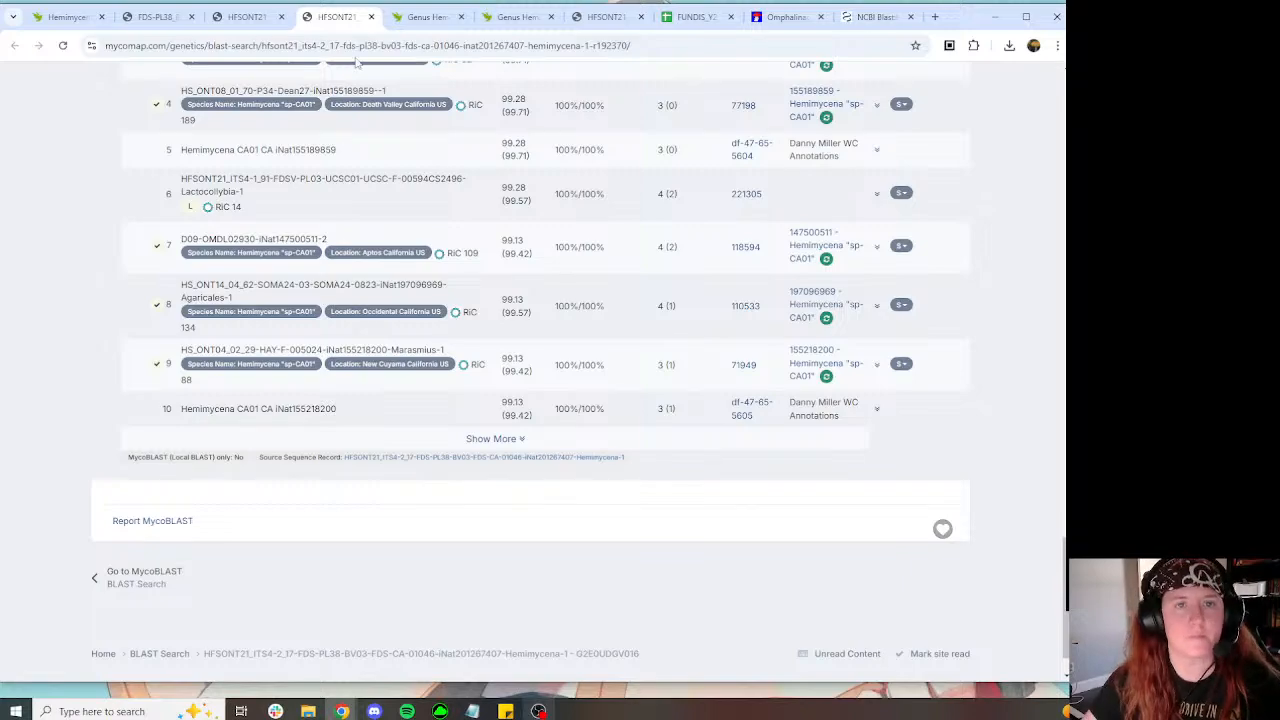
Step: Get the link of observation 184339731 and choose Hemimycena as the suggested identification on observation 201267407
{"action": "left_click", "coordinate": [425, 17]}
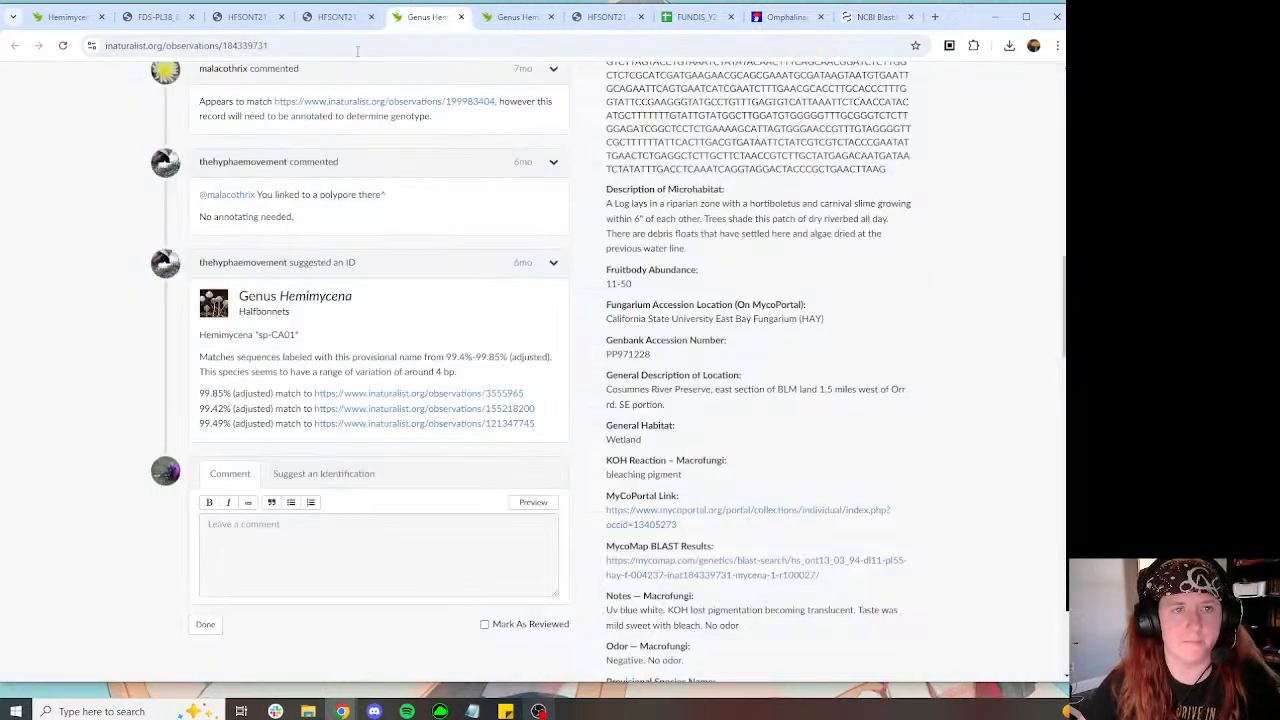
{"action": "left_click", "coordinate": [65, 17]}
{"action": "scroll", "coordinate": [400, 380], "scroll_direction": "down", "scroll_amount": 3}
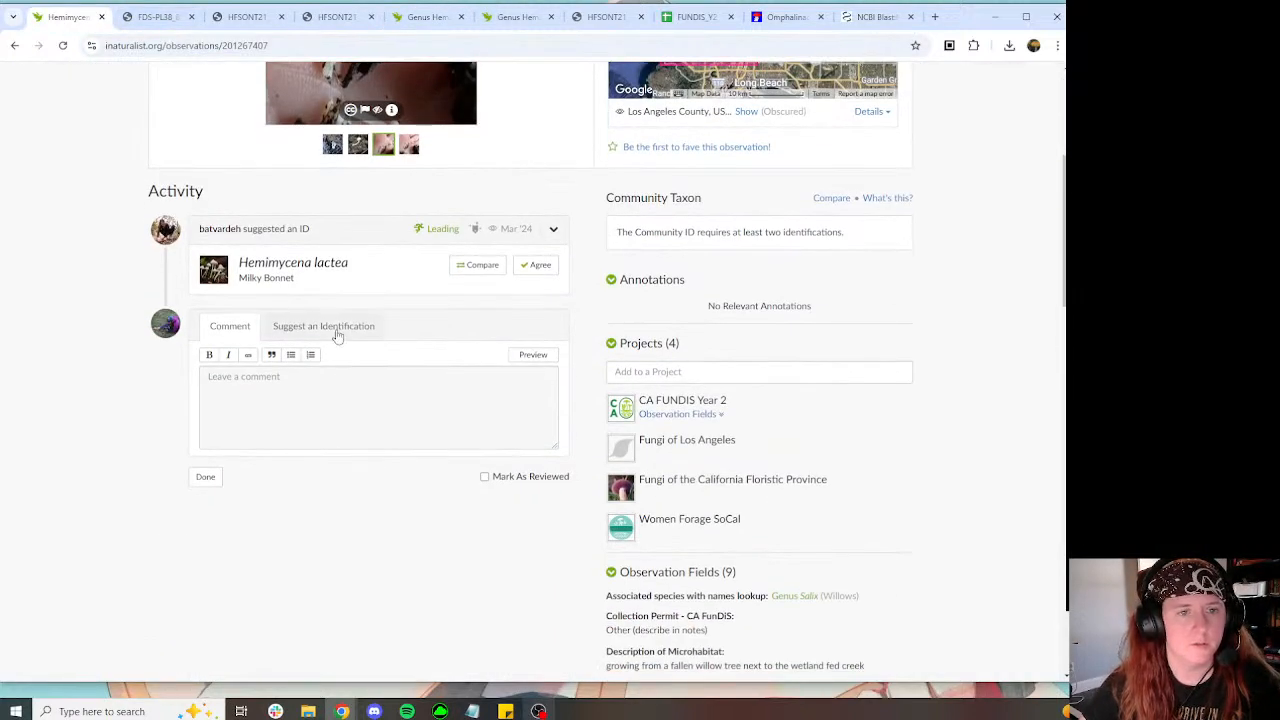
{"action": "left_click", "coordinate": [337, 328]}
{"action": "left_click", "coordinate": [381, 357]}
{"action": "type", "text": "Hemi"}
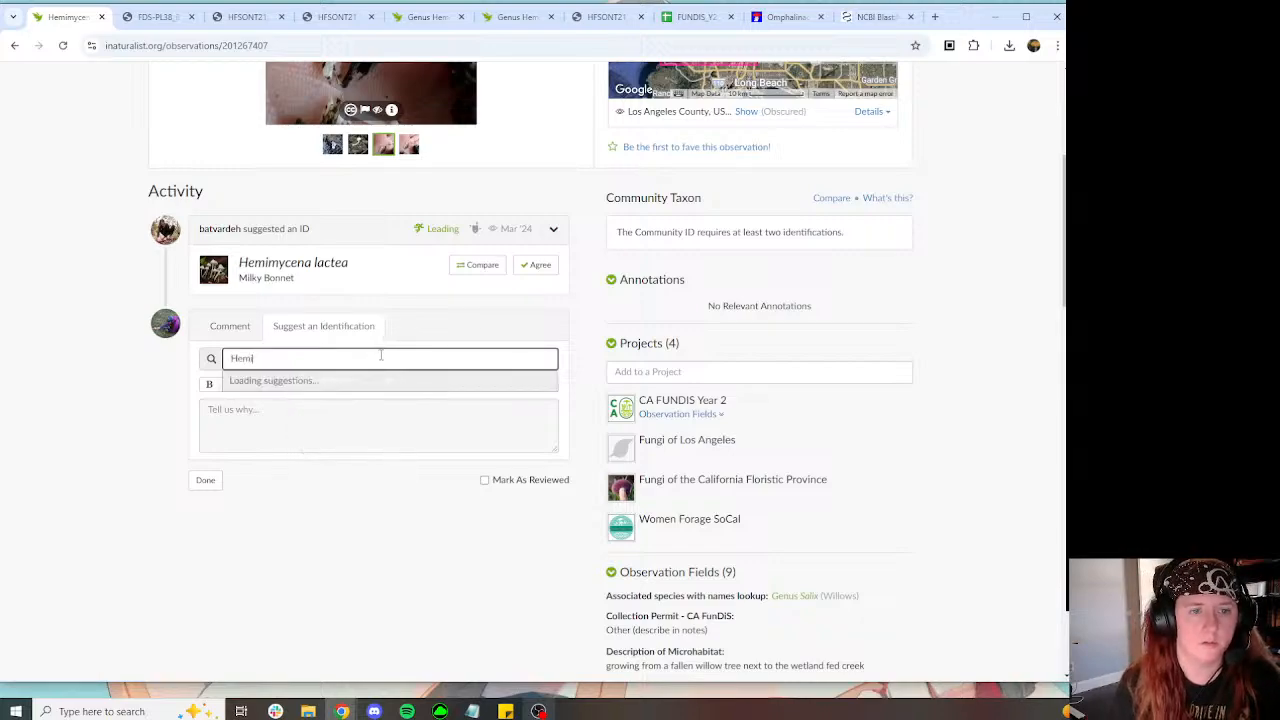
{"action": "type", "text": "mycena"}
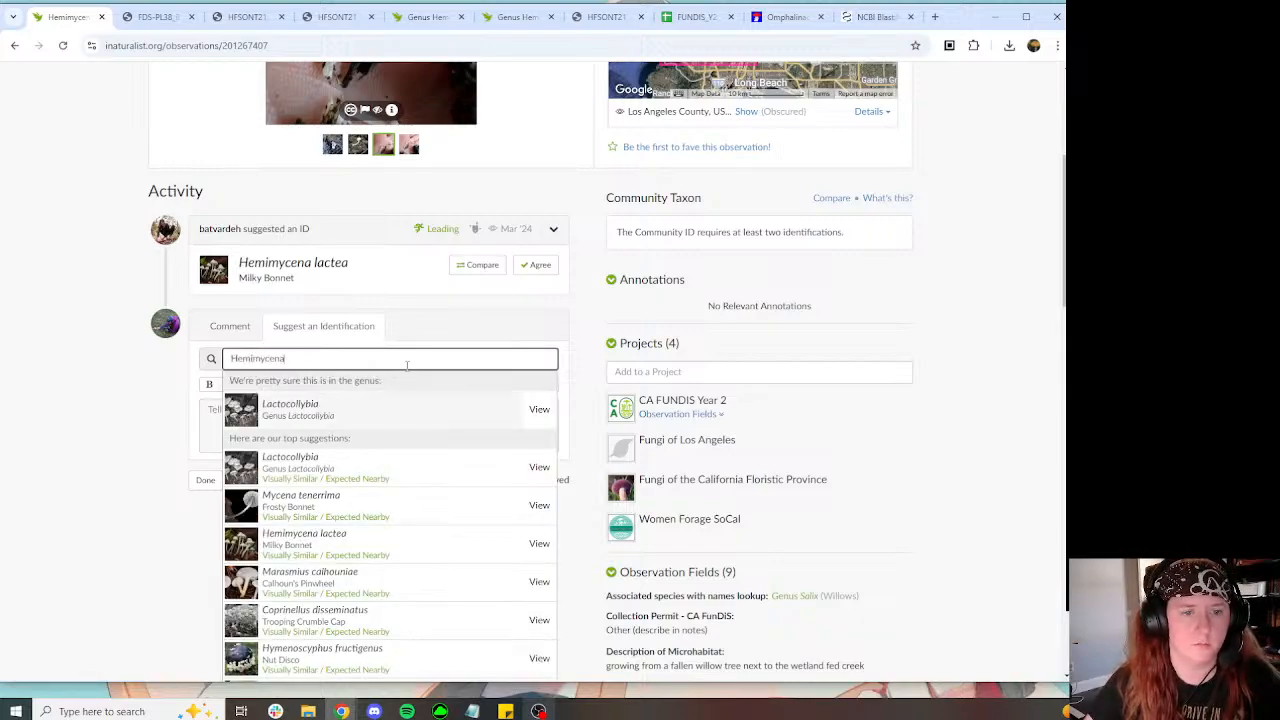
{"action": "left_click", "coordinate": [333, 392]}
Step: Start the identification comment with Hemimycena "sp-CA01" followed by the link to observation 184339731
{"action": "type", "text": "https://www.inaturalist.org/observations/184339731"}
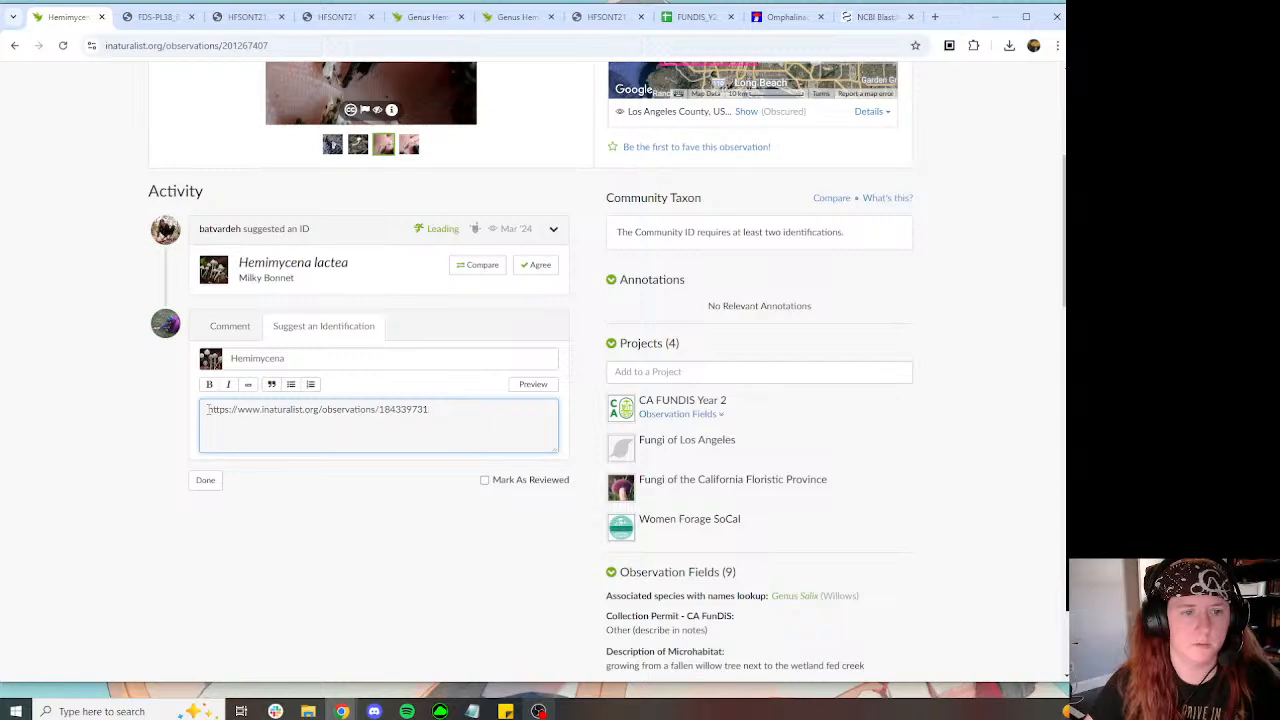
{"action": "type", "text": "Hemimycena "}
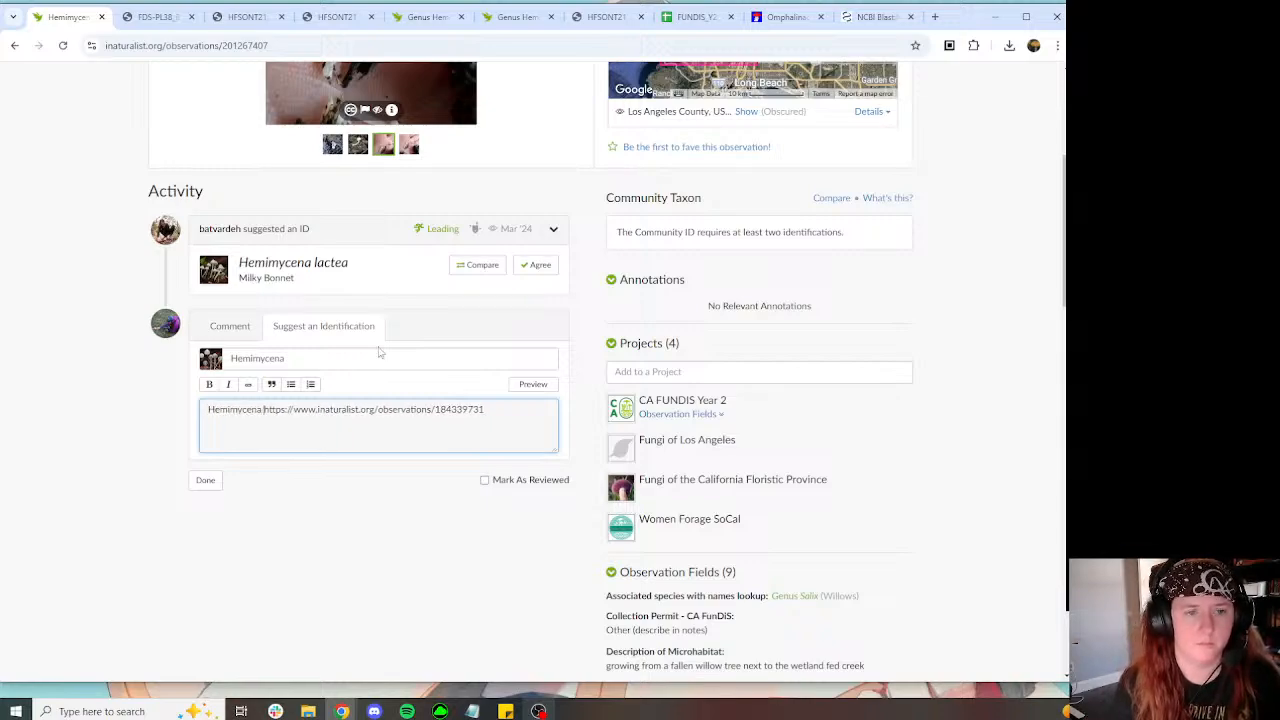
{"action": "type", "text": "\"sp-CA"}
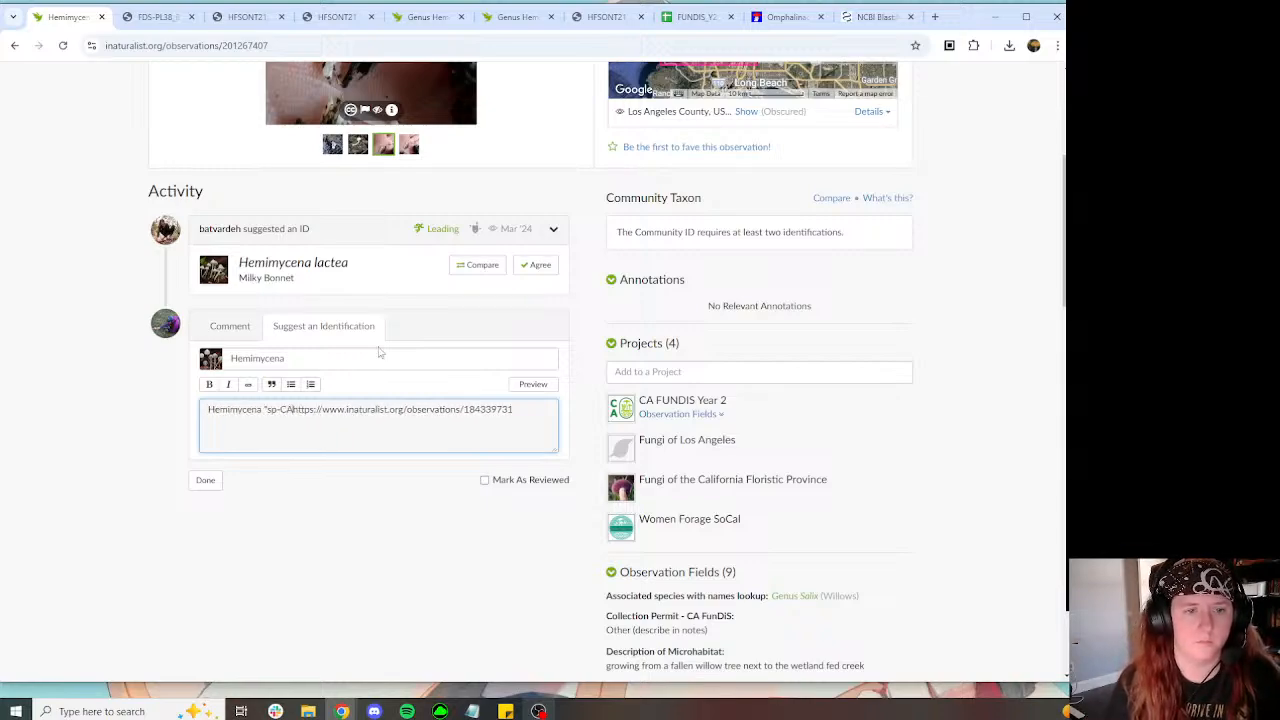
{"action": "type", "text": "01\""}
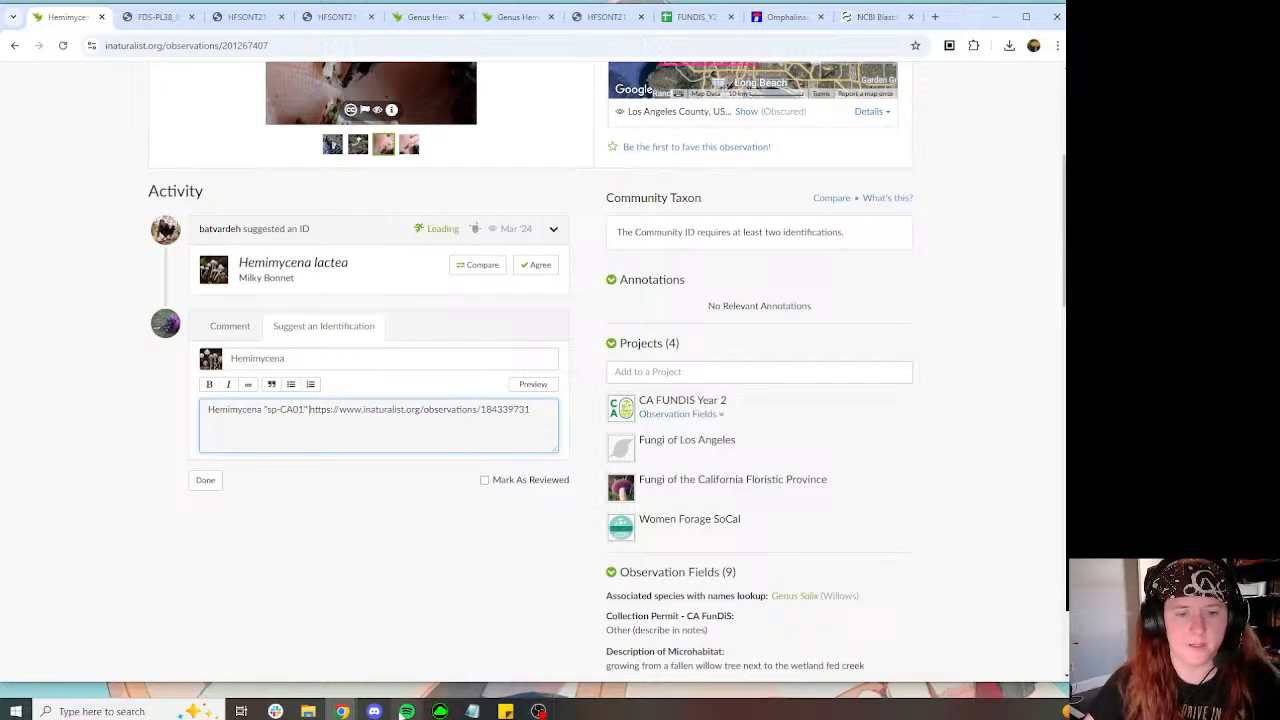
Step: Switch to Spotify, play Helena from the album Three Cheers for Sweet Revenge, and return to observation 201267407
{"action": "left_click", "coordinate": [407, 711]}
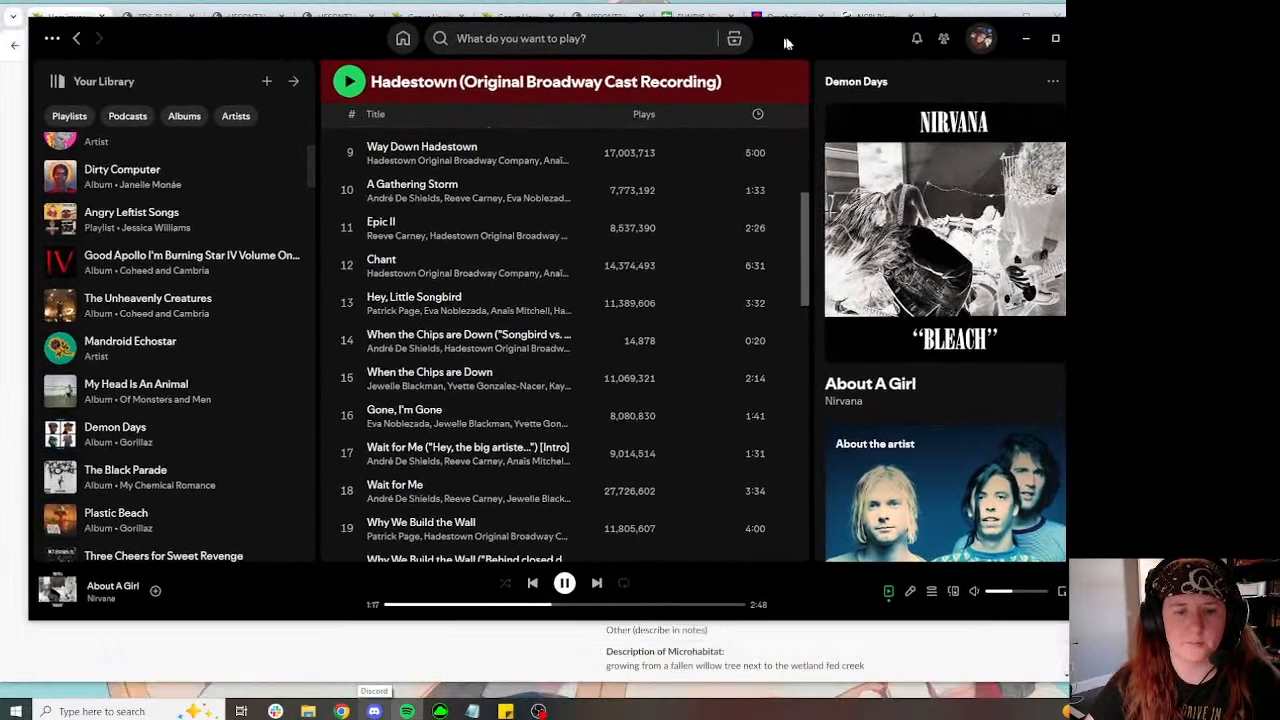
{"action": "left_click_drag", "start_coordinate": [785, 43], "coordinate": [791, 43]}
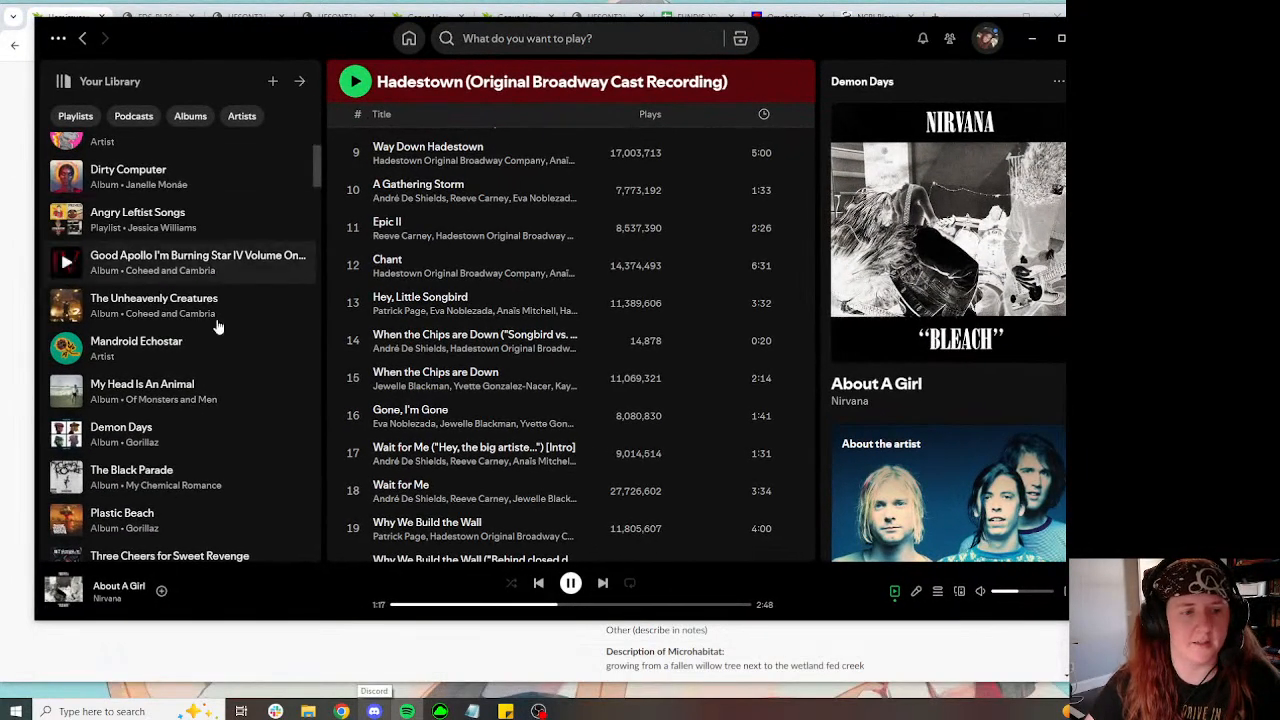
{"action": "scroll", "coordinate": [192, 337], "scroll_direction": "down", "scroll_amount": 5}
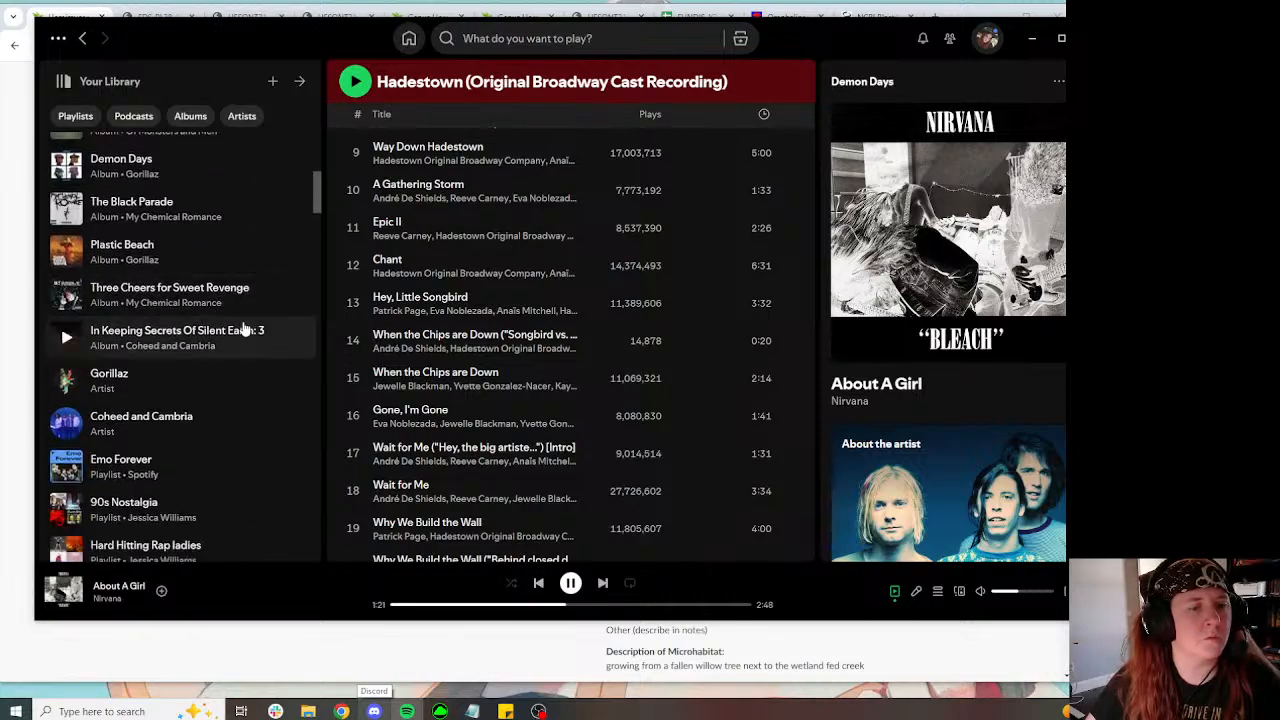
{"action": "left_click", "coordinate": [222, 305]}
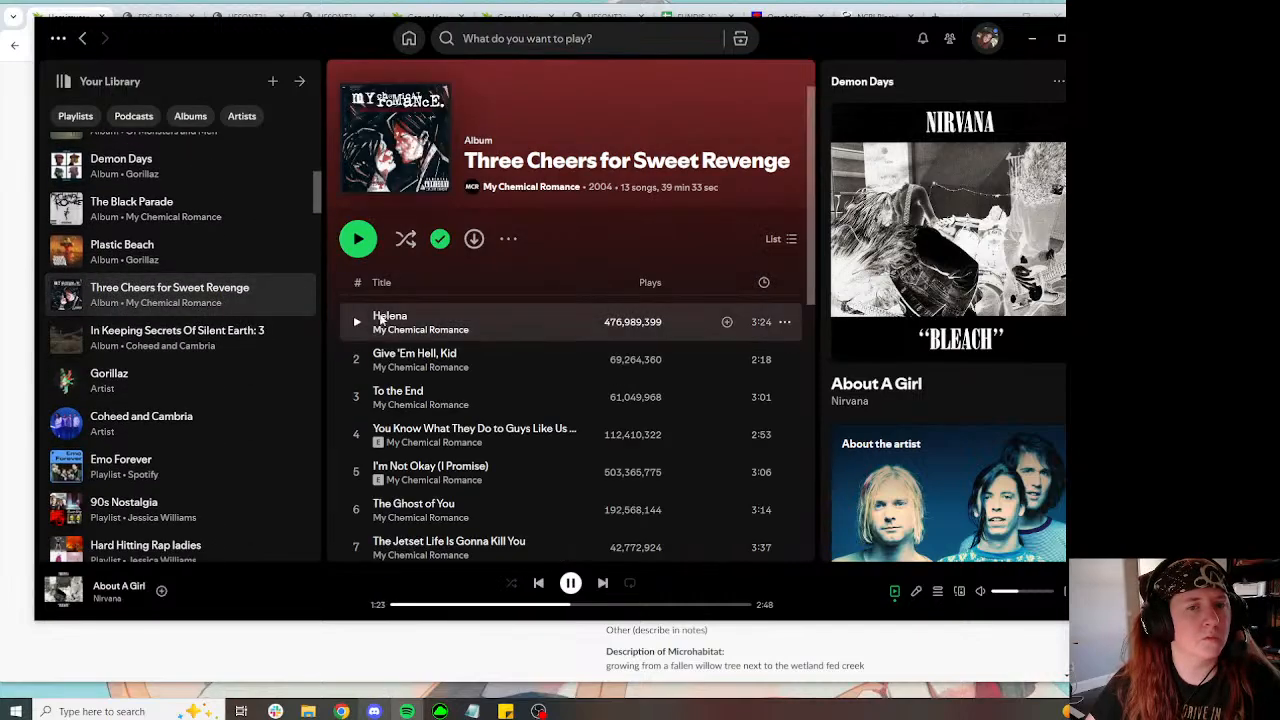
{"action": "left_click", "coordinate": [356, 326]}
{"action": "key", "text": "alt+Tab"}
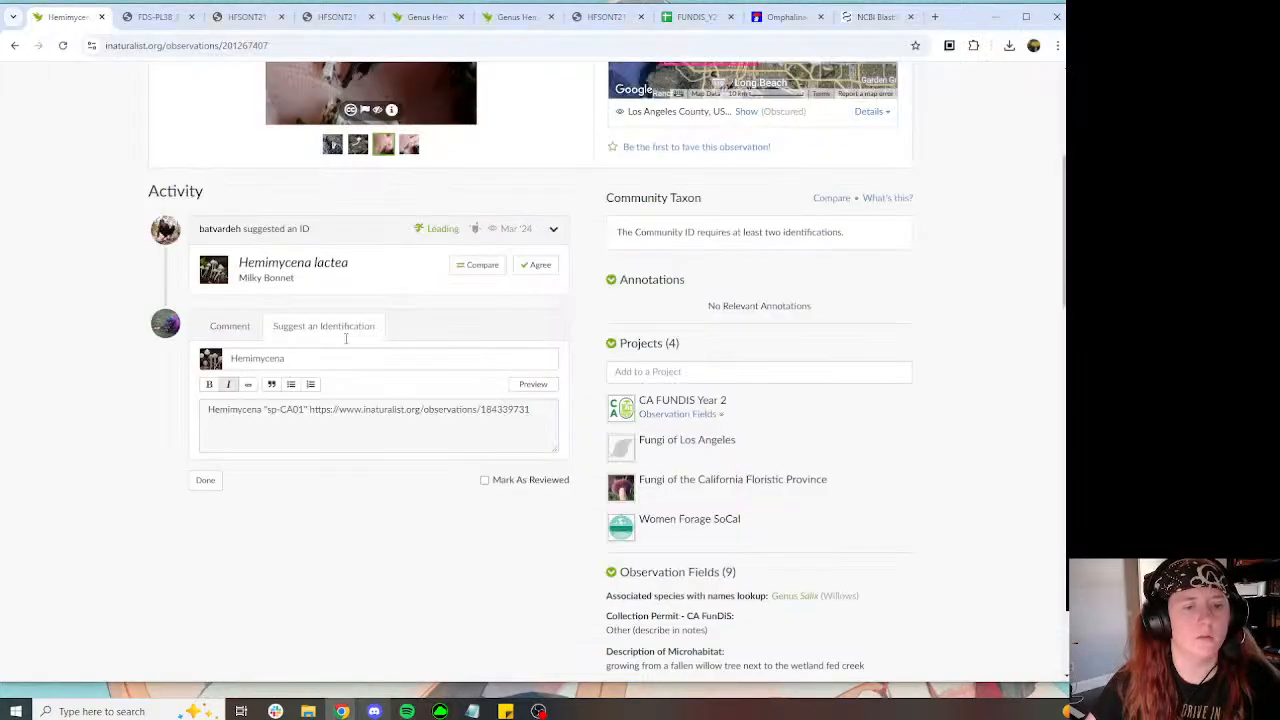
Step: Put the observation link on its own line in the comment and add "matches" after the provisional name
{"action": "left_click", "coordinate": [309, 410]}
{"action": "key", "text": "Return"}
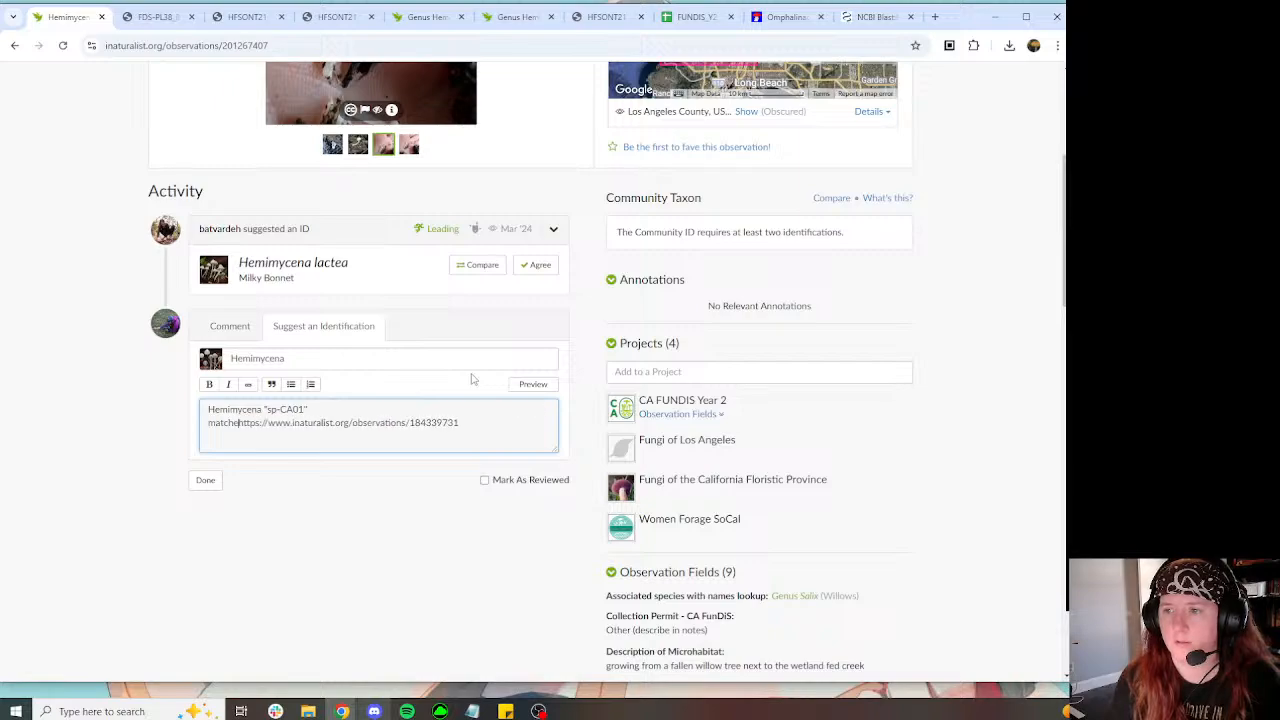
{"action": "key", "text": "Left"}
{"action": "type", "text": "matches"}
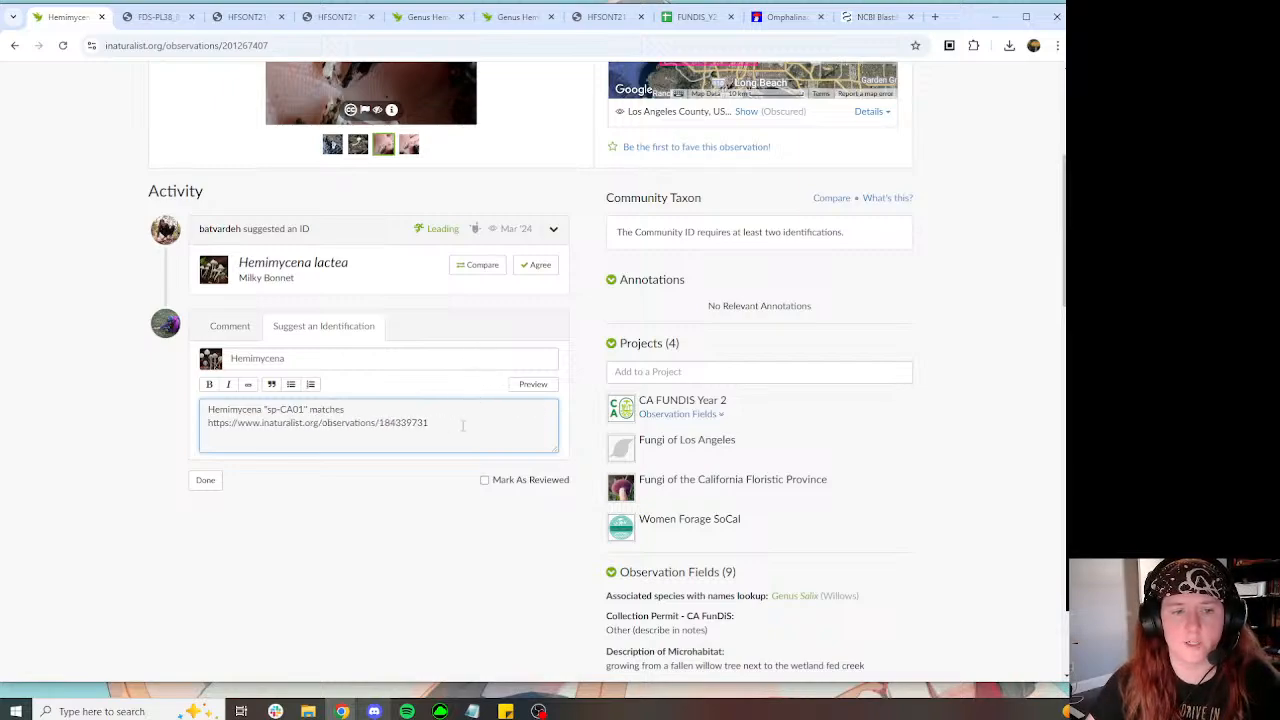
Step: Get the link of hit 3's observation 197193940 and add it on a new line of the identification comment
{"action": "left_click", "coordinate": [335, 17]}
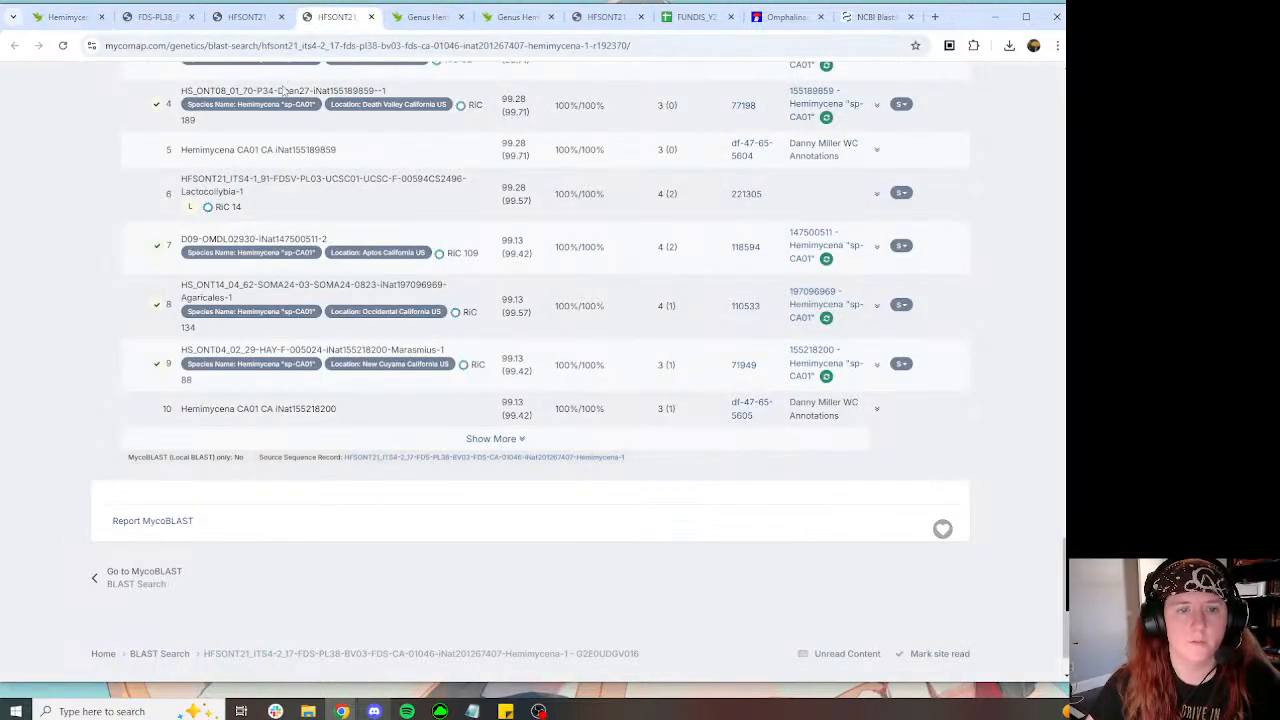
{"action": "left_click", "coordinate": [515, 17]}
{"action": "left_click", "coordinate": [200, 45]}
{"action": "left_click", "coordinate": [66, 17]}
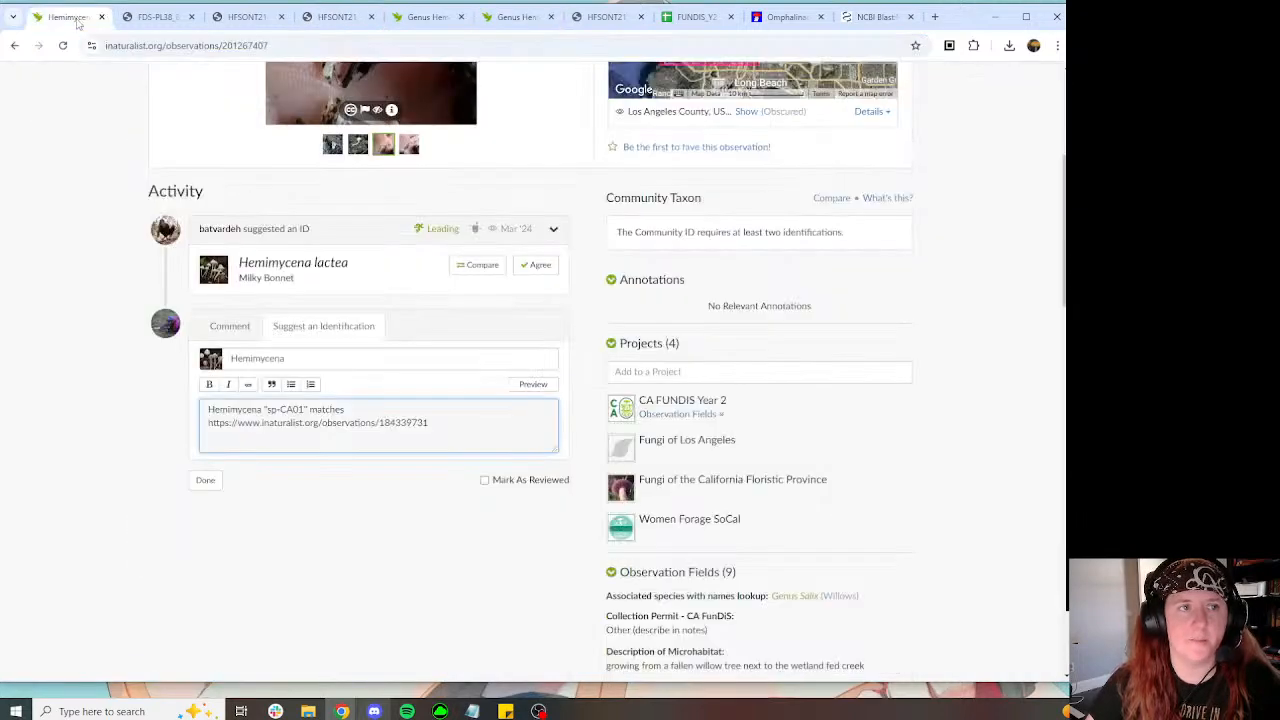
{"action": "key", "text": "Return"}
{"action": "type", "text": "https://www.inaturalist.org/observations/197193940"}
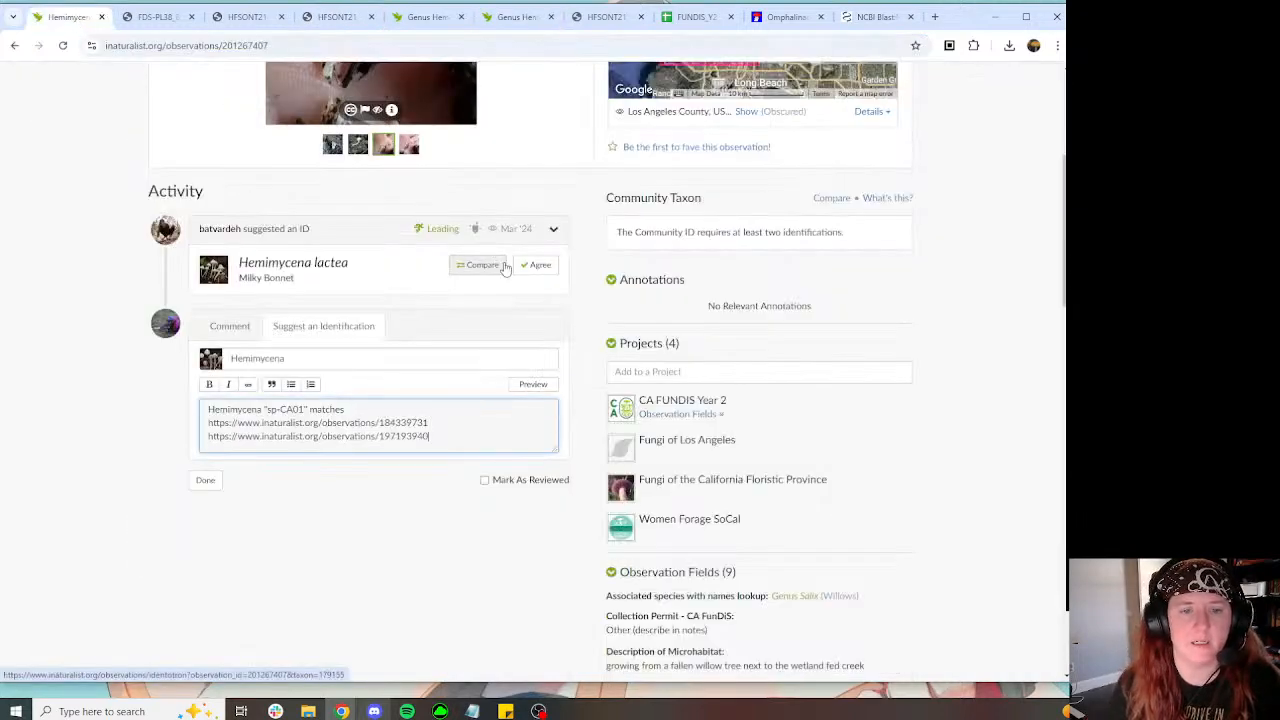
Step: Complete the comment with "and others" and "DNA - ITS - Nanopore", and post the Hemimycena identification without disagreeing with Hemimycena lactea
{"action": "type", "text": "and others"}
{"action": "key", "text": "Return"}
{"action": "key", "text": "Return"}
{"action": "type", "text": "DNA - ITS - Nanopore"}
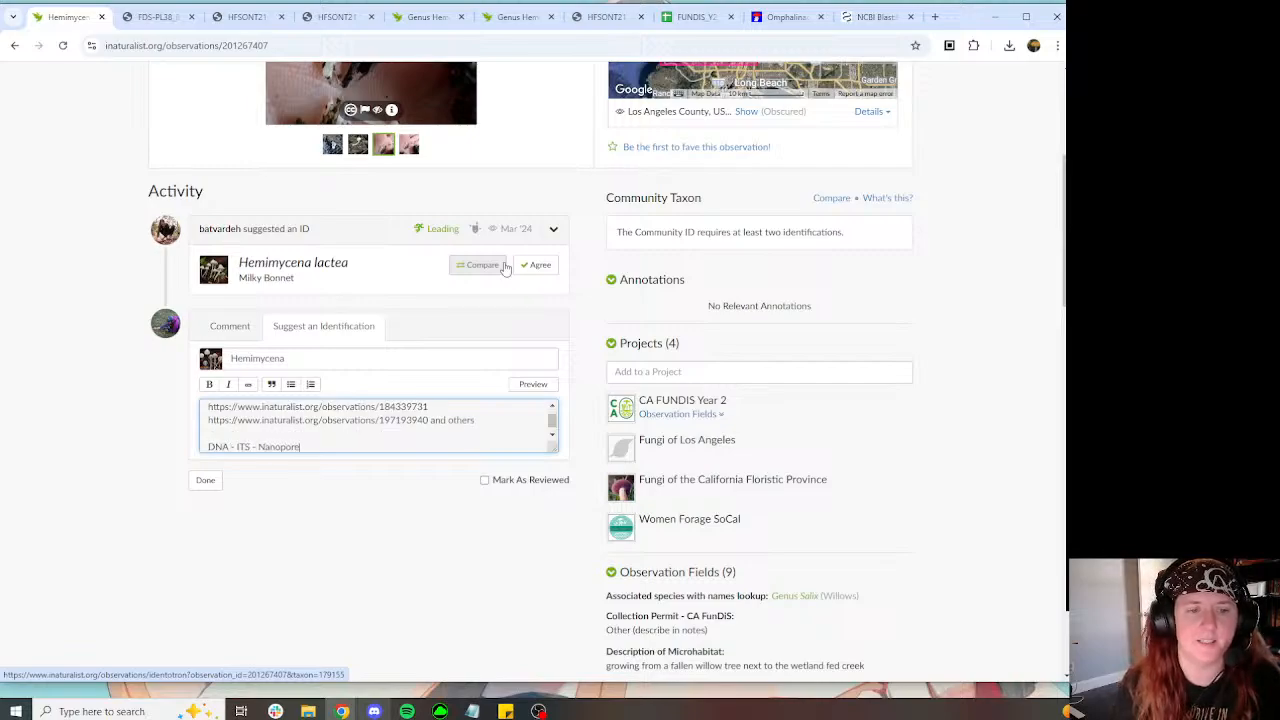
{"action": "left_click", "coordinate": [206, 481]}
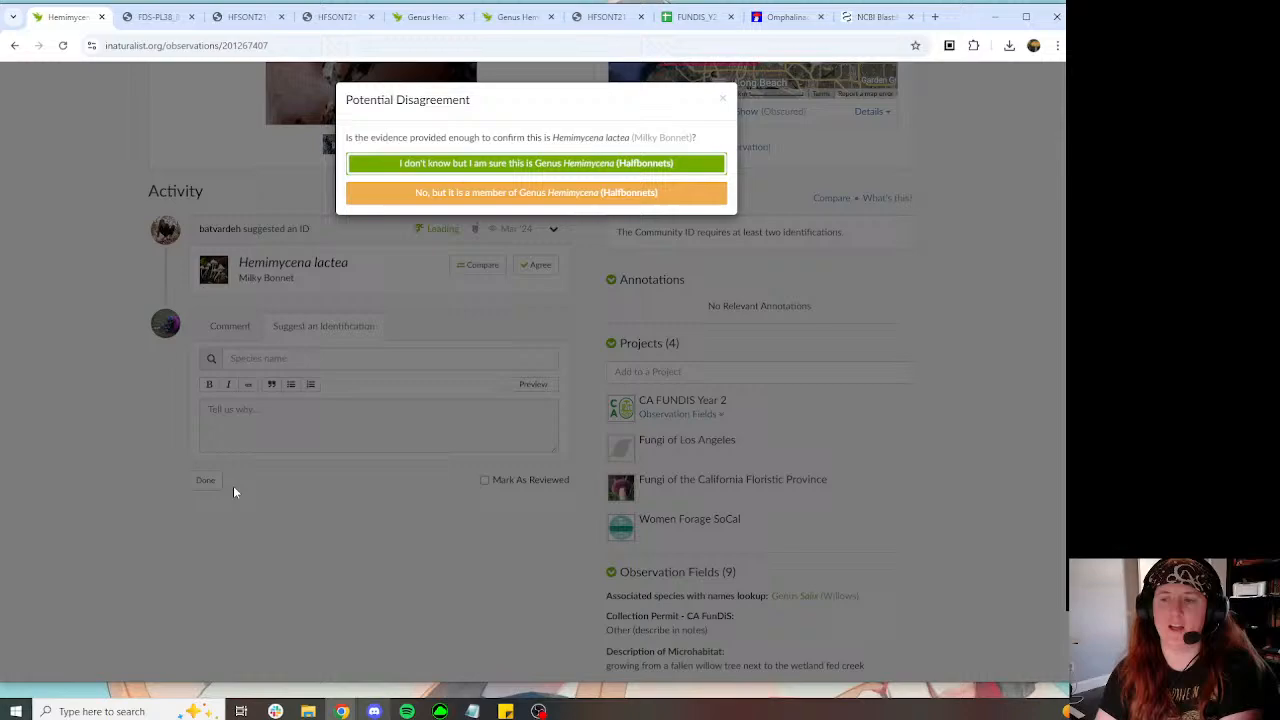
{"action": "left_click", "coordinate": [522, 163]}
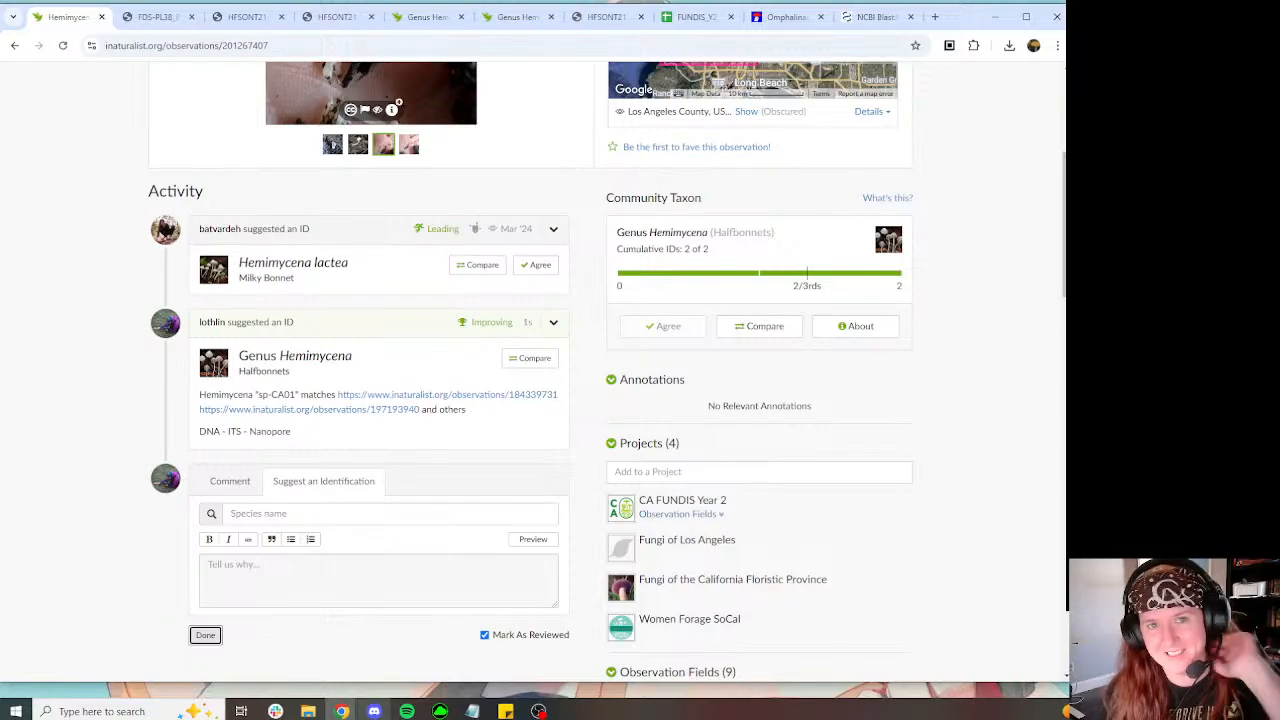
Step: From the FDS-PL38_BV03 project page on MycoMap, import the sequence of record 201267407 to iNaturalist
{"action": "left_click", "coordinate": [336, 17]}
{"action": "left_click", "coordinate": [240, 18]}
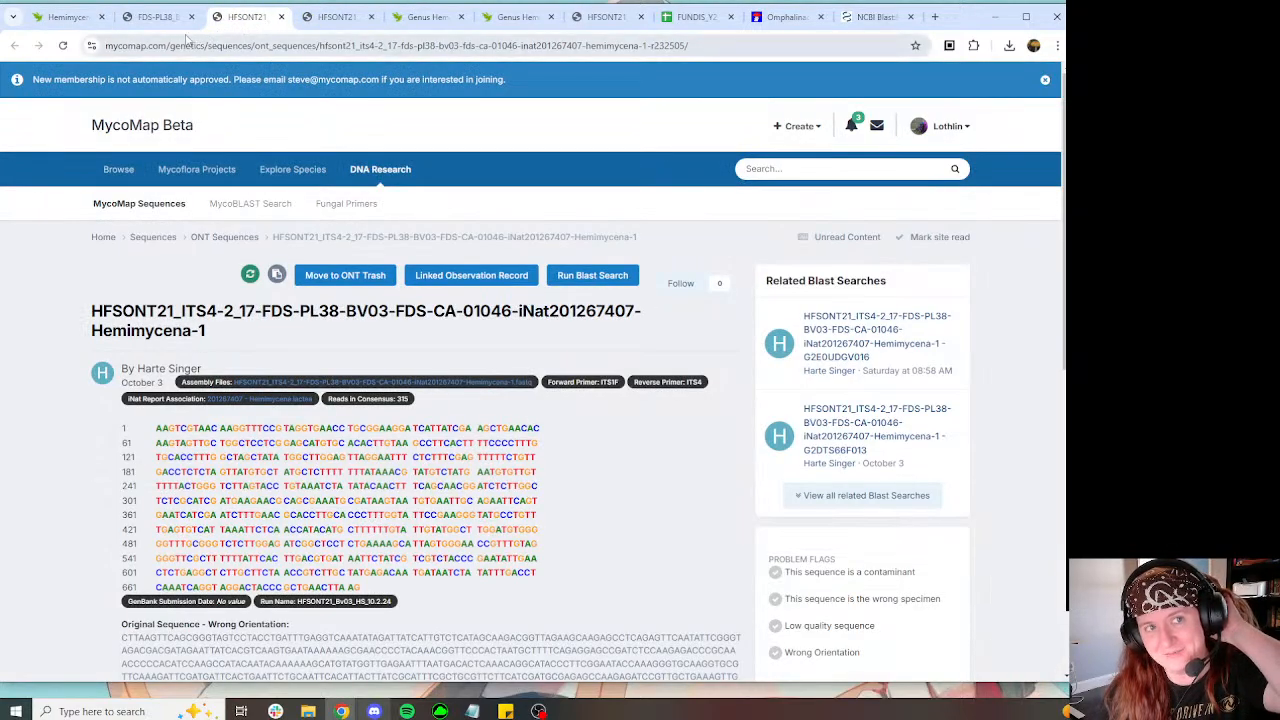
{"action": "left_click", "coordinate": [158, 17]}
{"action": "left_click", "coordinate": [881, 152]}
{"action": "left_click", "coordinate": [455, 368]}
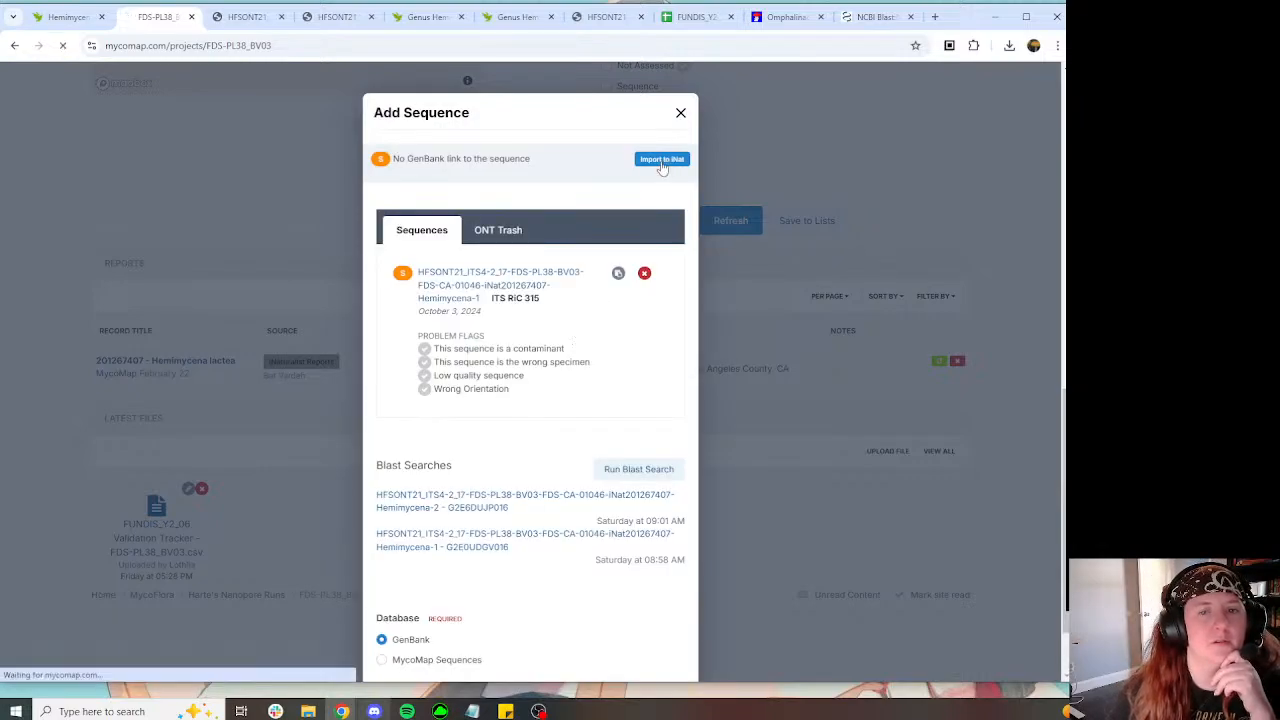
{"action": "left_click", "coordinate": [66, 17]}
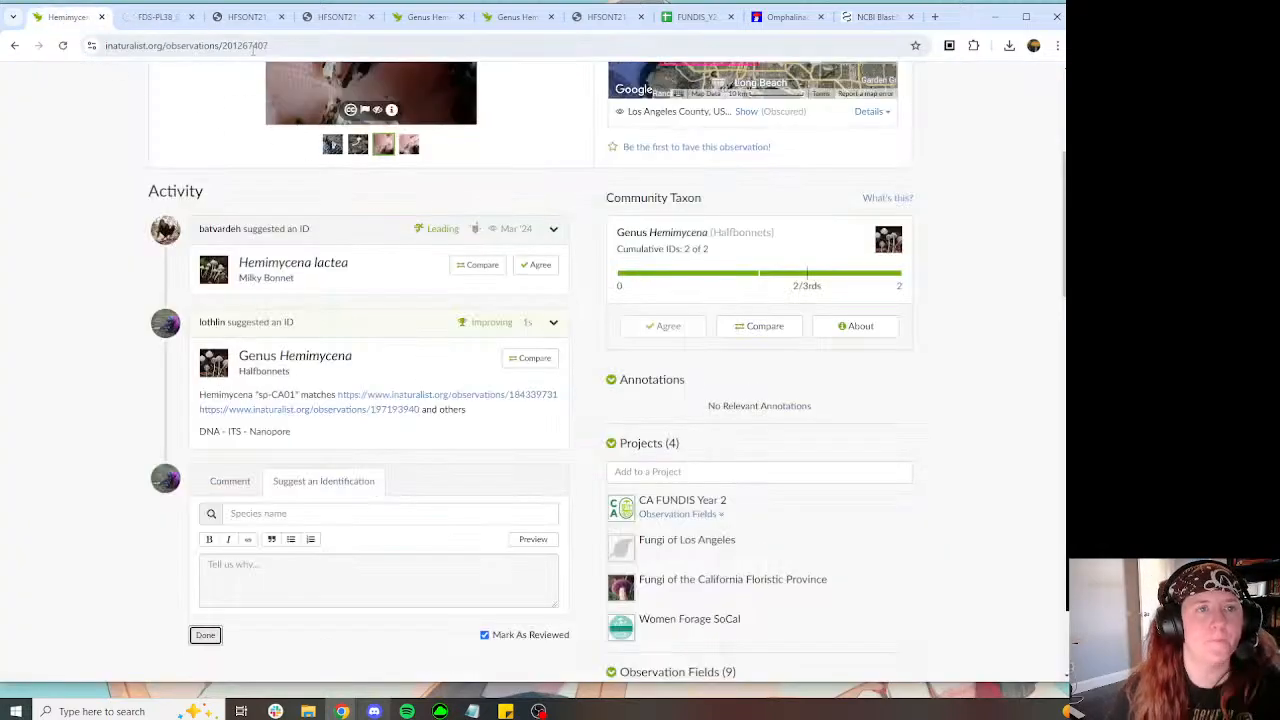
{"action": "left_click", "coordinate": [156, 17]}
Step: Show more MycoBLAST hits, collapse hit 2's alignment, and compare the names and identity values down the extended list
{"action": "left_click", "coordinate": [314, 19]}
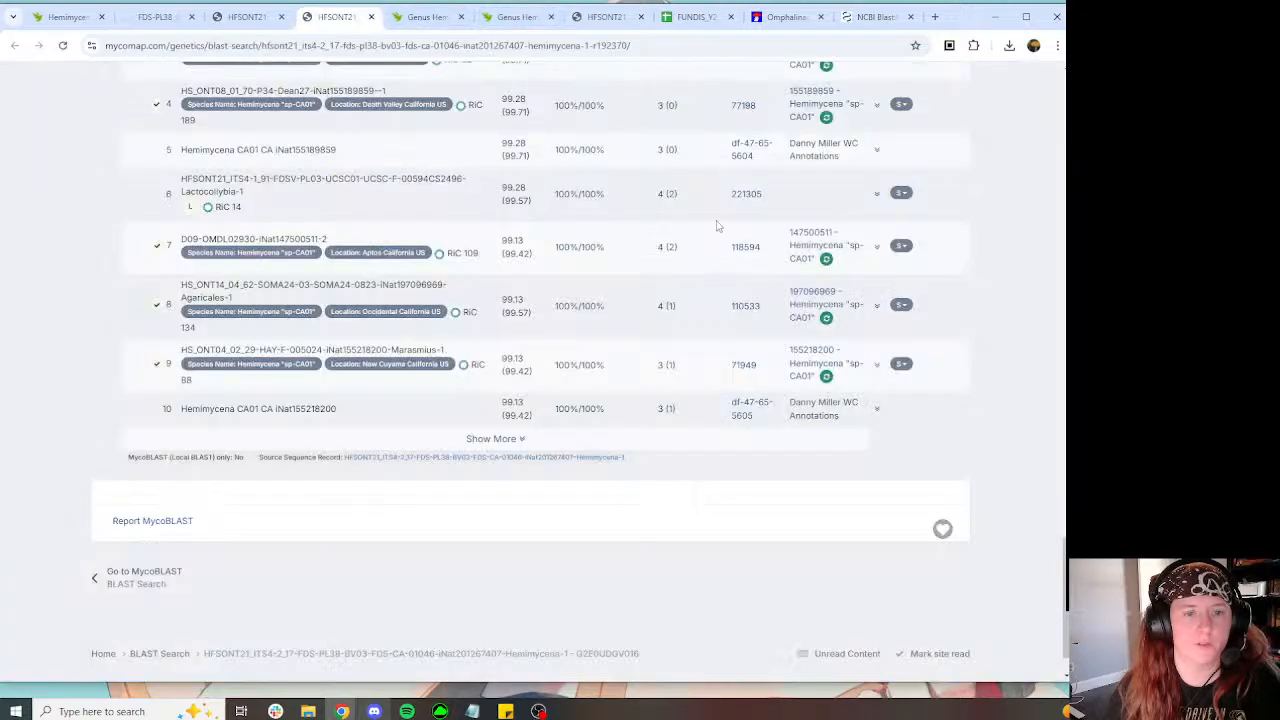
{"action": "left_click", "coordinate": [521, 440]}
{"action": "scroll", "coordinate": [660, 445], "scroll_direction": "up", "scroll_amount": 10}
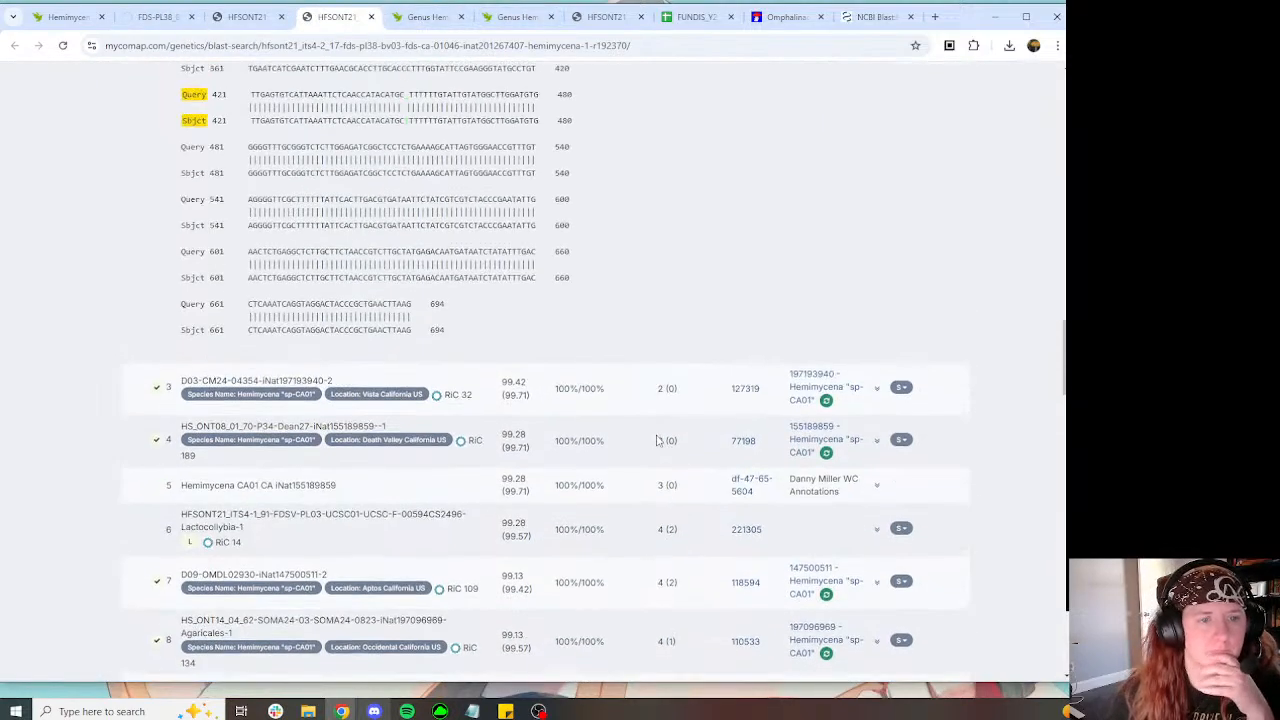
{"action": "scroll", "coordinate": [636, 428], "scroll_direction": "up", "scroll_amount": 10}
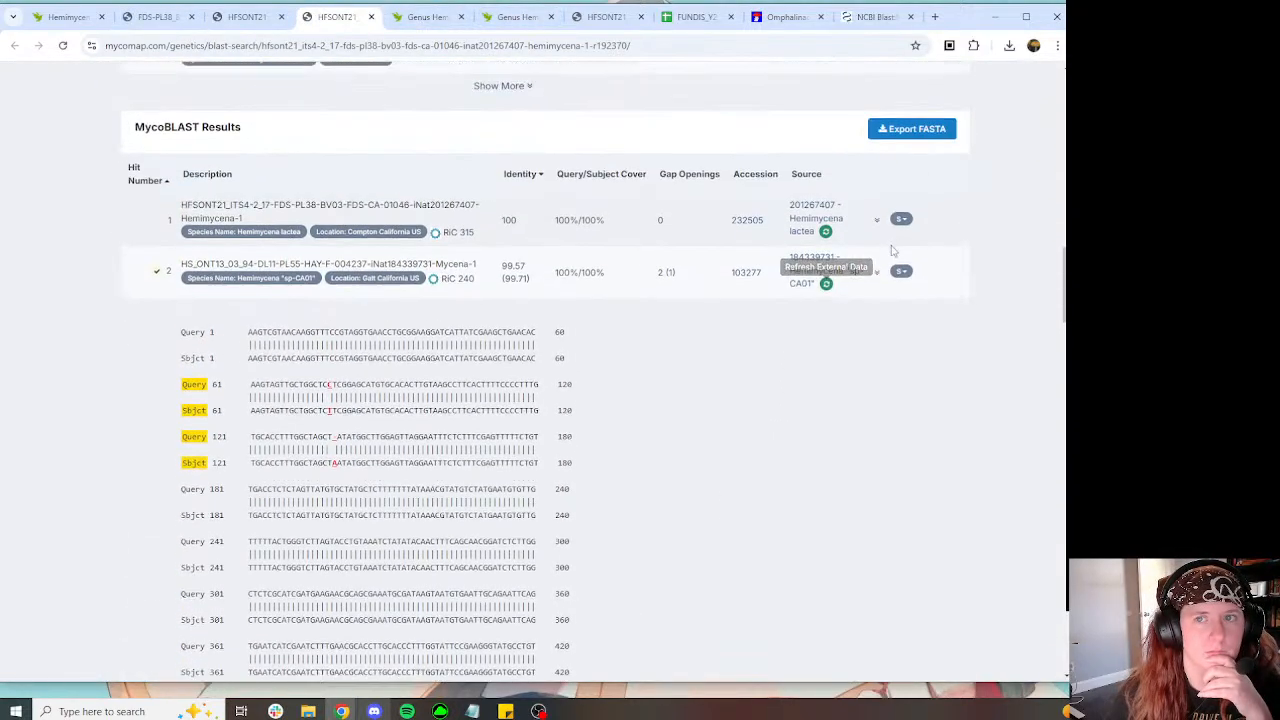
{"action": "left_click", "coordinate": [875, 272]}
{"action": "scroll", "coordinate": [866, 280], "scroll_direction": "down", "scroll_amount": 3}
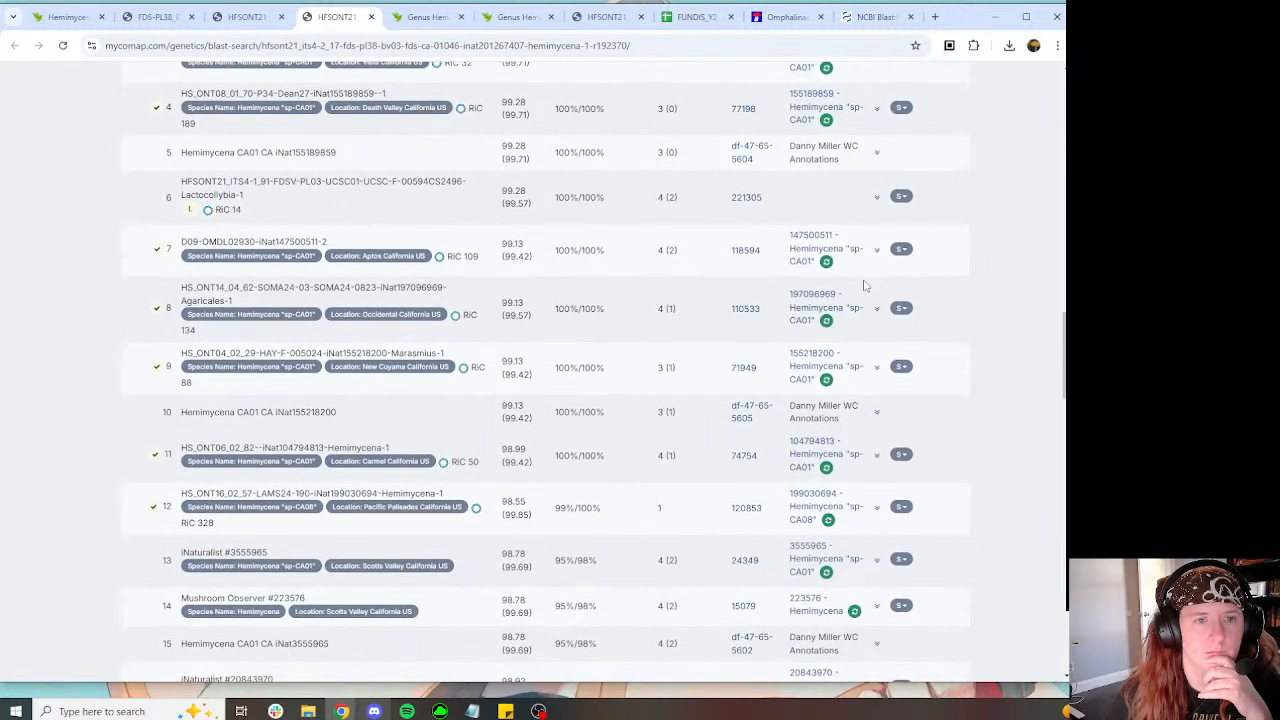
{"action": "scroll", "coordinate": [866, 287], "scroll_direction": "down", "scroll_amount": 1}
{"action": "scroll", "coordinate": [866, 287], "scroll_direction": "down", "scroll_amount": 1}
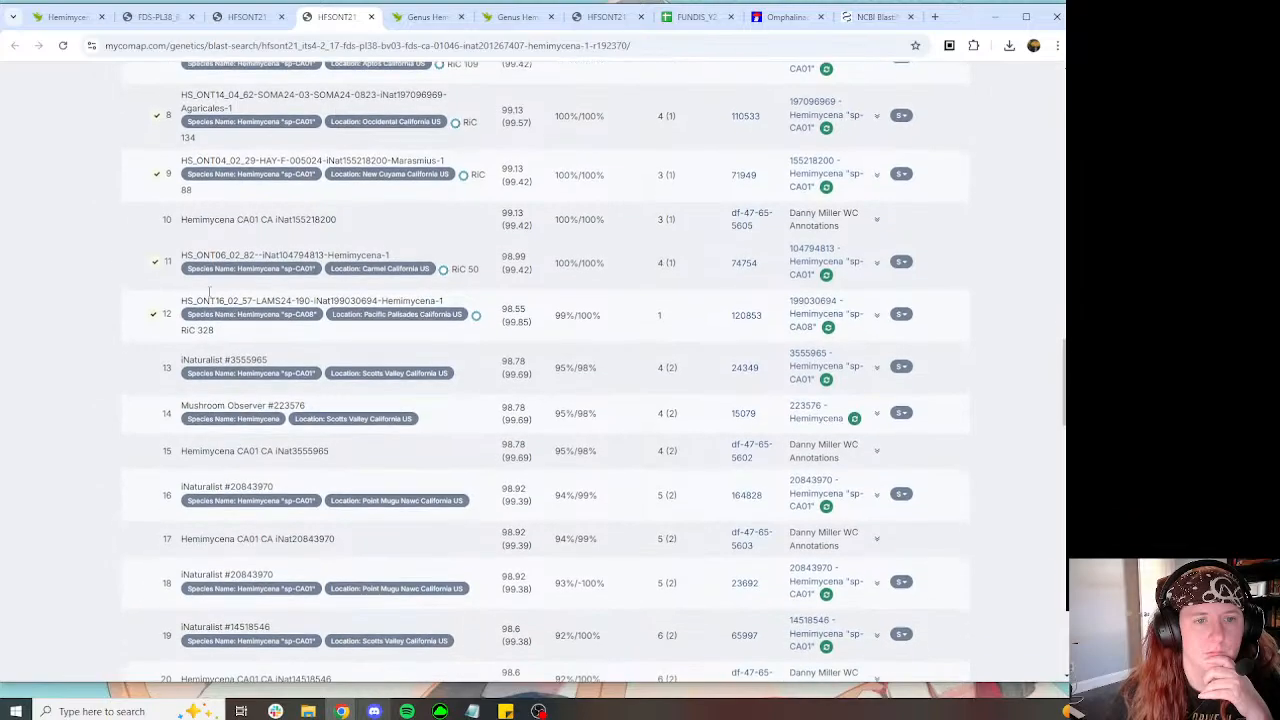
{"action": "scroll", "coordinate": [188, 300], "scroll_direction": "down", "scroll_amount": 5}
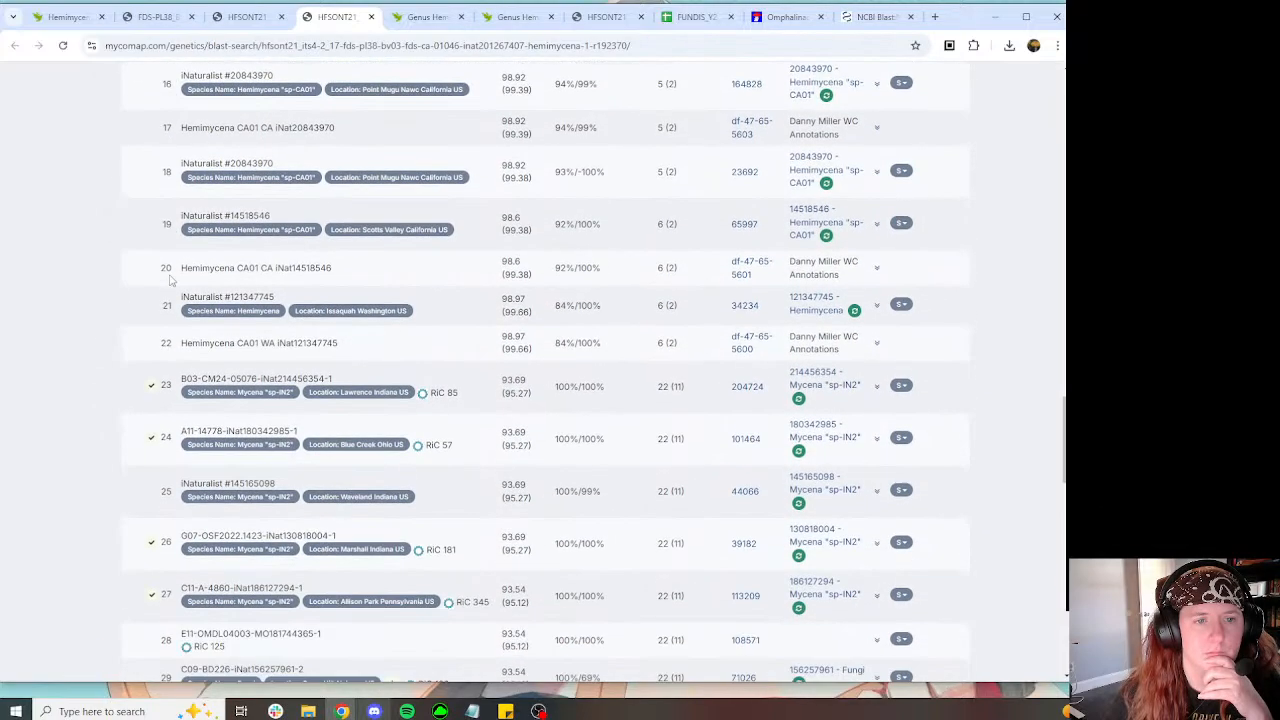
{"action": "scroll", "coordinate": [170, 278], "scroll_direction": "up", "scroll_amount": 3}
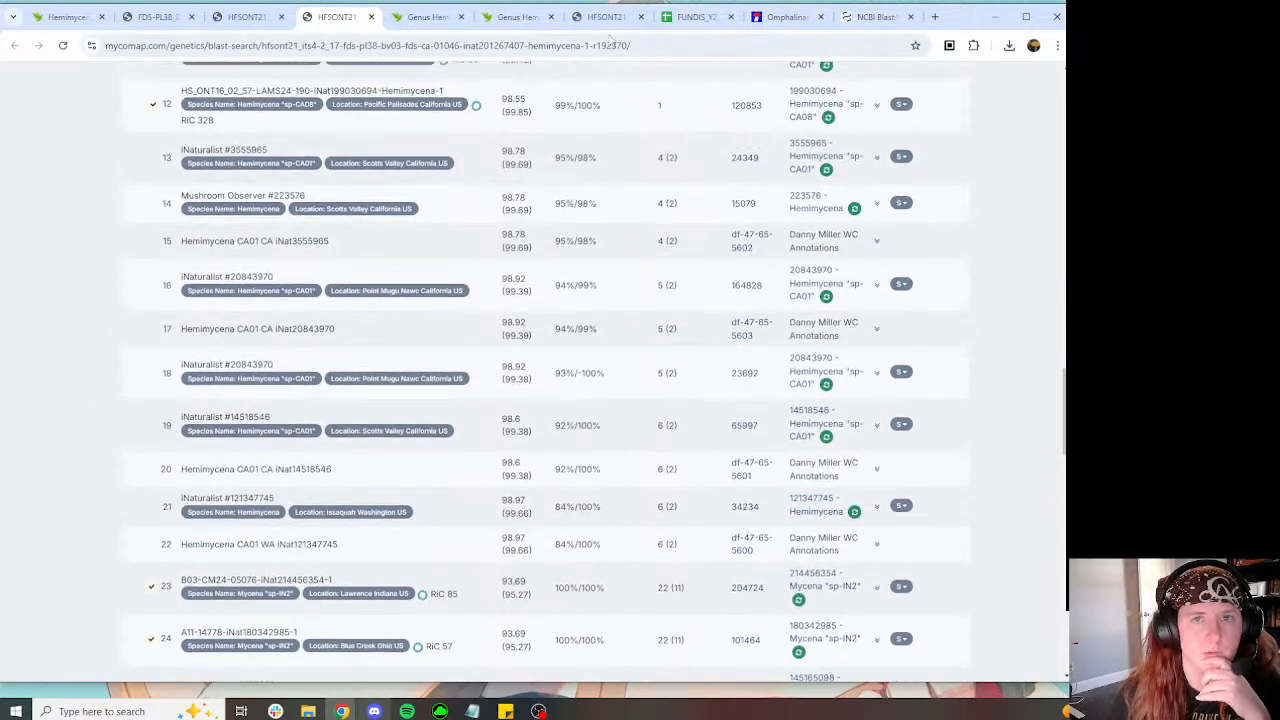
Step: Reuse the name from the posted comment to add the observation field Provisional Species Name with the value Hemimycena "sp-CA01"
{"action": "left_click", "coordinate": [88, 22]}
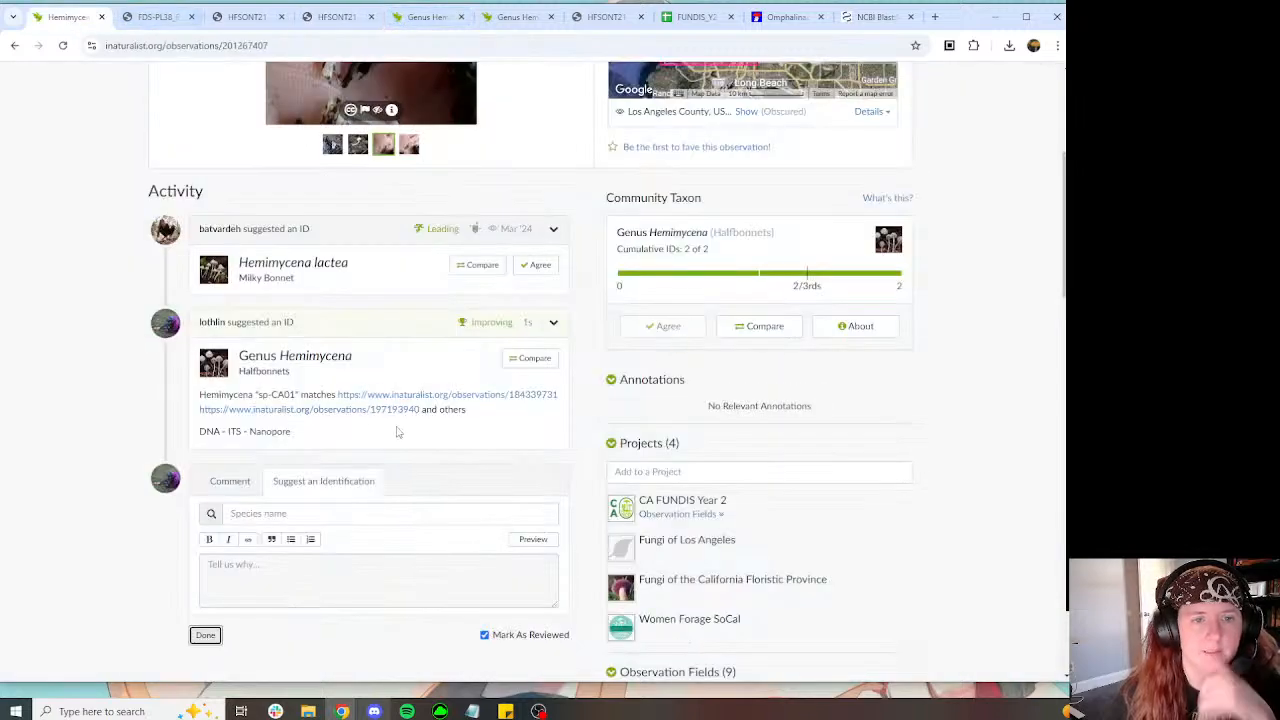
{"action": "left_click", "coordinate": [296, 397]}
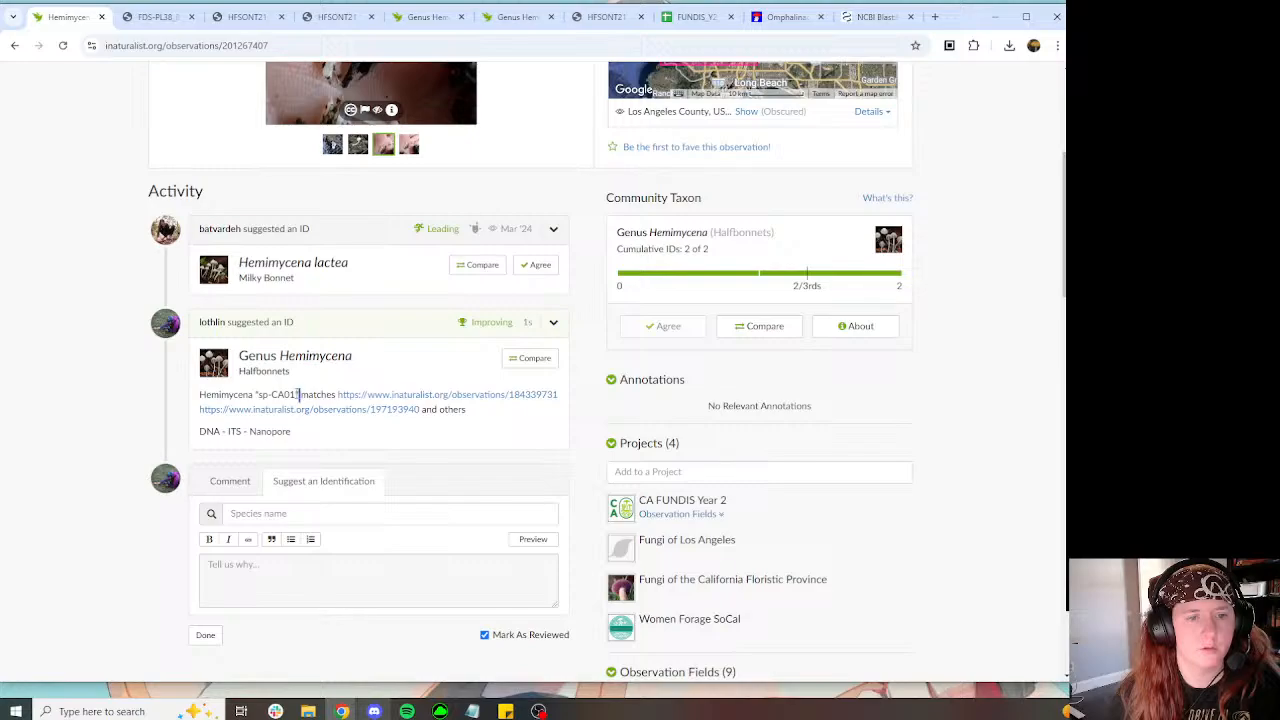
{"action": "left_click_drag", "start_coordinate": [299, 395], "coordinate": [205, 395]}
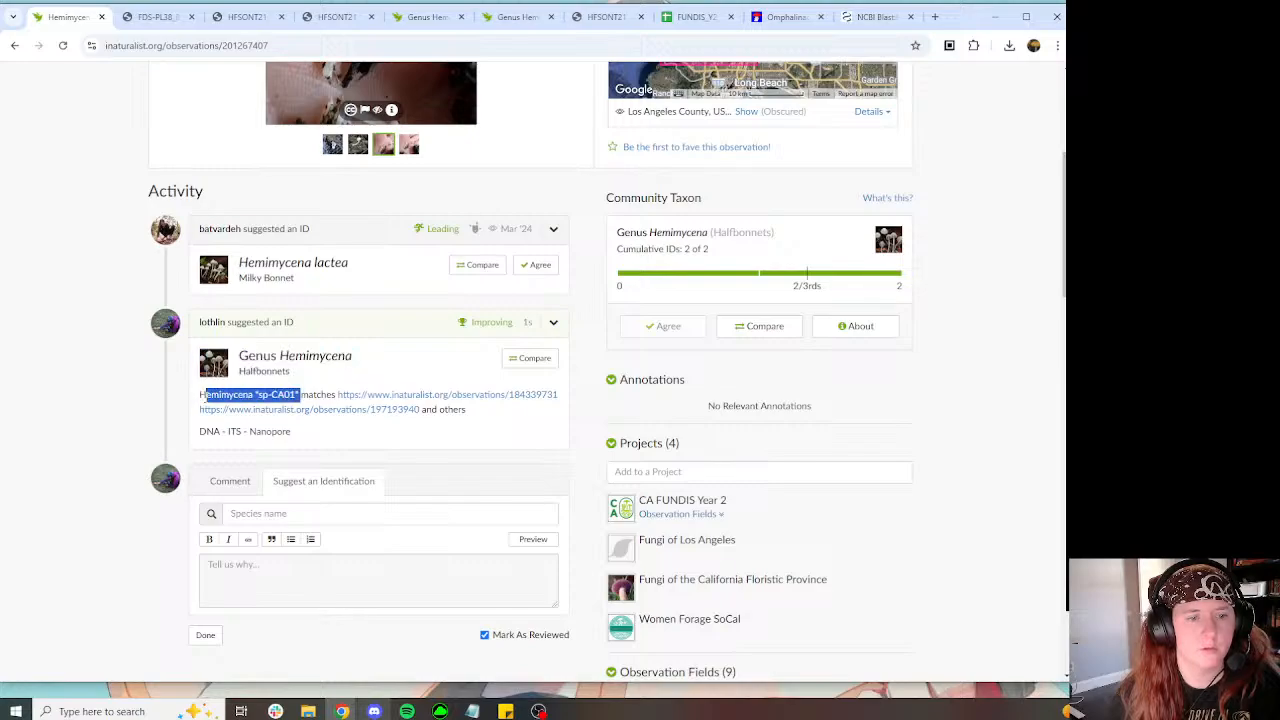
{"action": "scroll", "coordinate": [660, 300], "scroll_direction": "down", "scroll_amount": 8}
{"action": "left_click", "coordinate": [663, 197]}
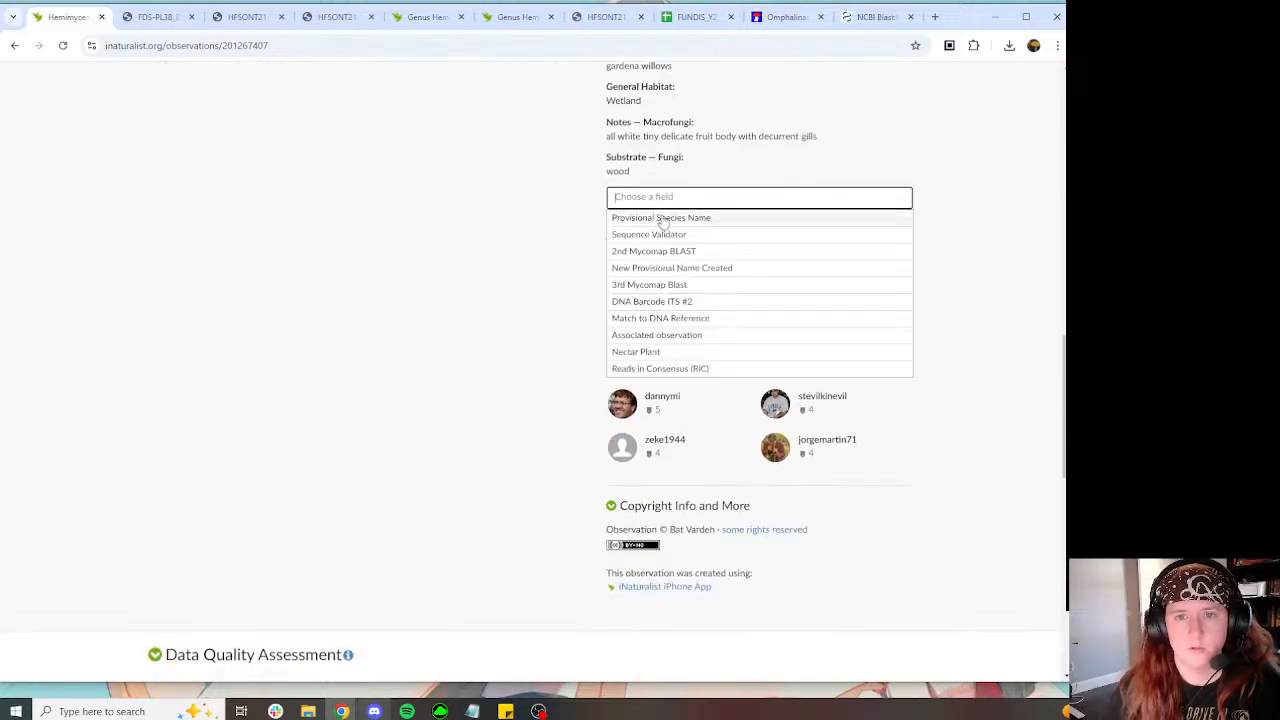
{"action": "left_click", "coordinate": [663, 218]}
{"action": "type", "text": "Hemimycena \"sp-CA01\""}
{"action": "key", "text": "Return"}
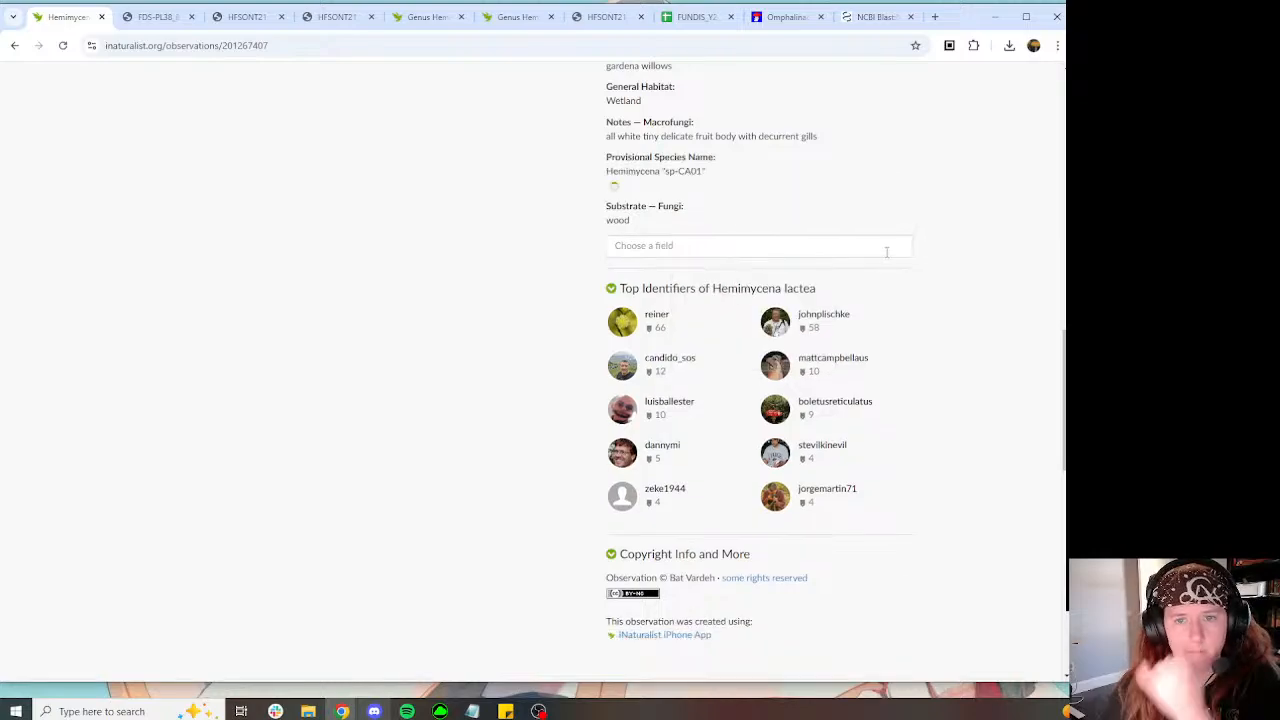
Step: Add the Sequence Validator observation field with the validator's full name, and check the Provisional Species Name entries among the observation fields
{"action": "left_click", "coordinate": [719, 240]}
{"action": "left_click", "coordinate": [677, 279]}
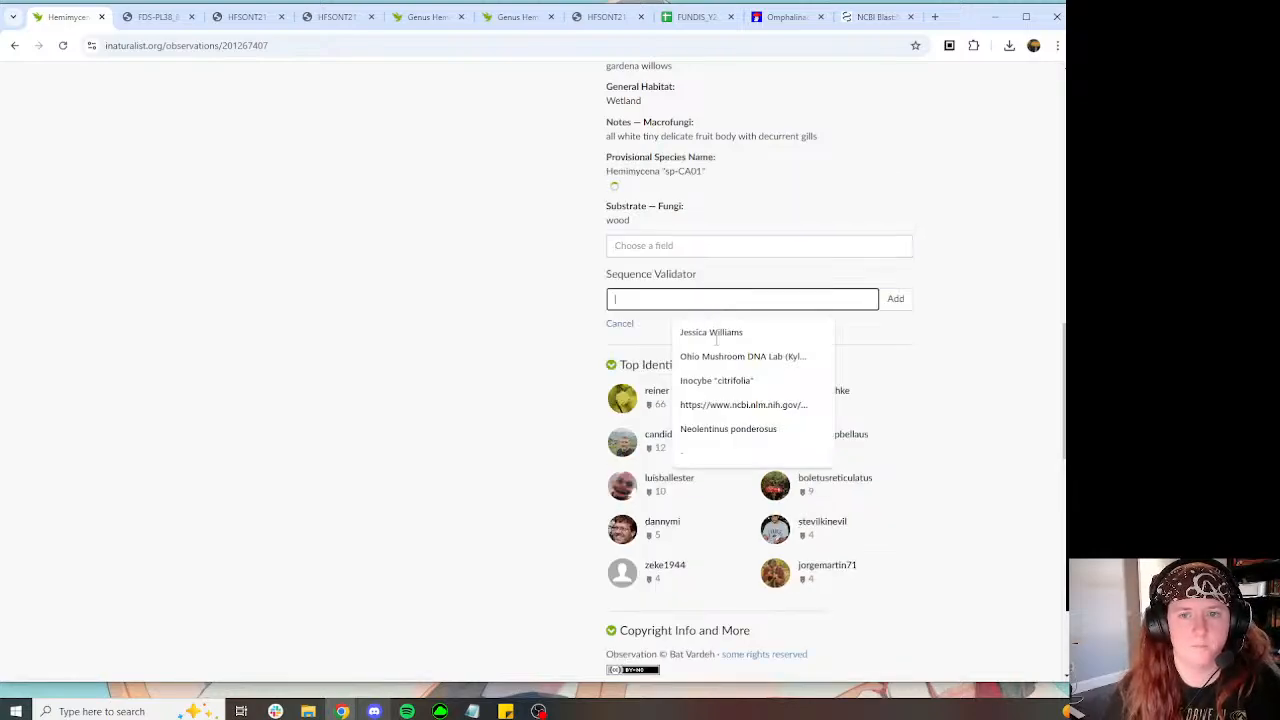
{"action": "left_click", "coordinate": [837, 333]}
{"action": "key", "text": "Return"}
{"action": "scroll", "coordinate": [814, 391], "scroll_direction": "up", "scroll_amount": 5}
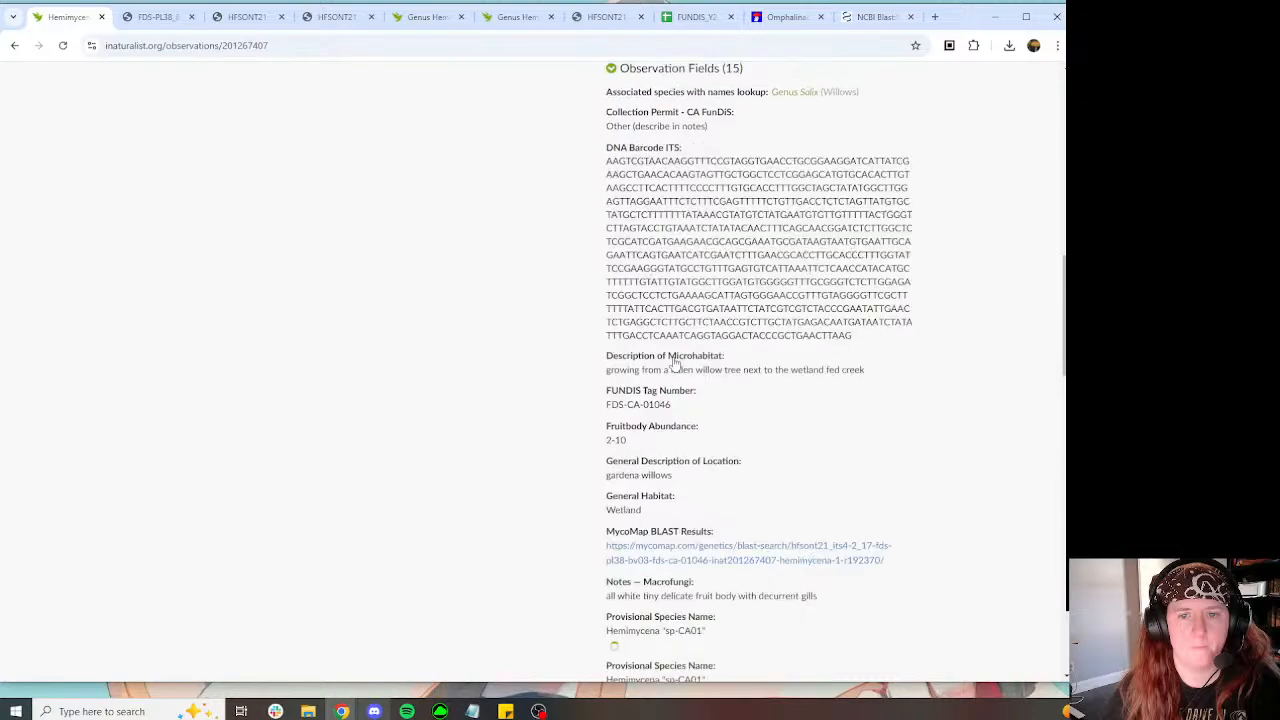
{"action": "scroll", "coordinate": [803, 362], "scroll_direction": "down", "scroll_amount": 5}
{"action": "double_click", "coordinate": [664, 287]}
{"action": "left_click", "coordinate": [645, 282]}
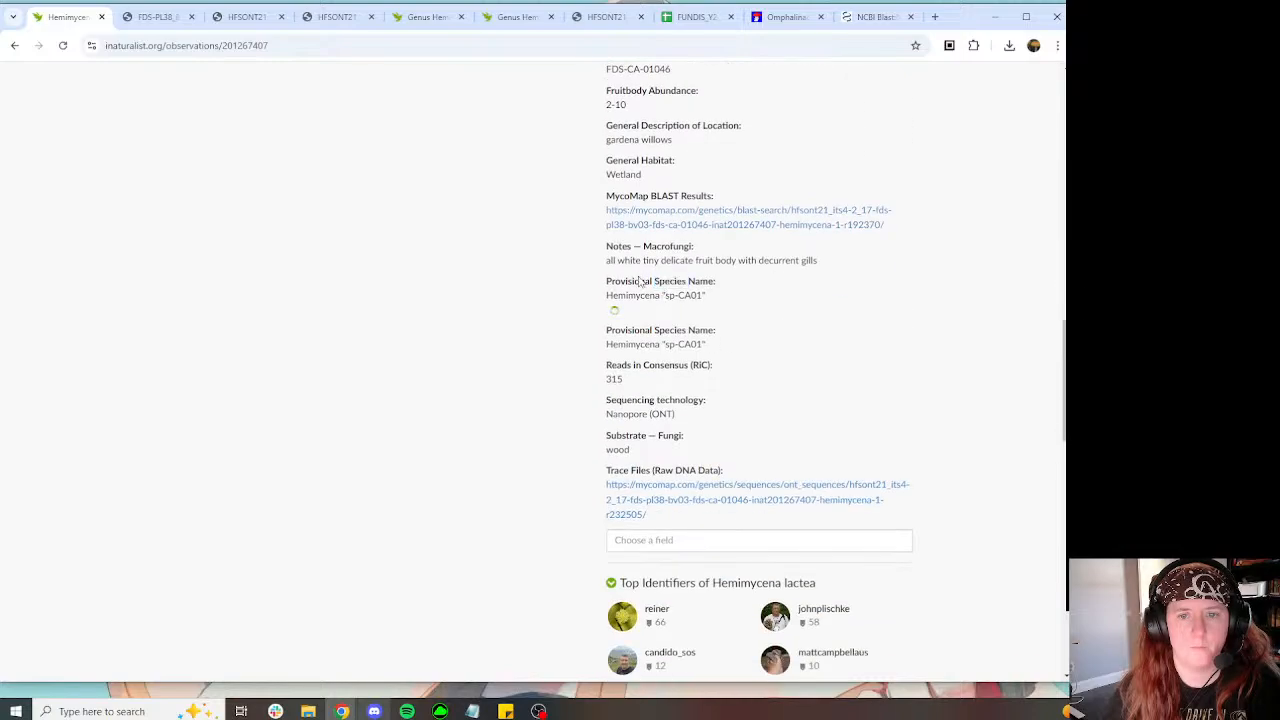
Step: Open, in a new browser tab, the observations sharing the Provisional Species Name value Hemimycena "sp-CA01"
{"action": "left_click", "coordinate": [662, 344]}
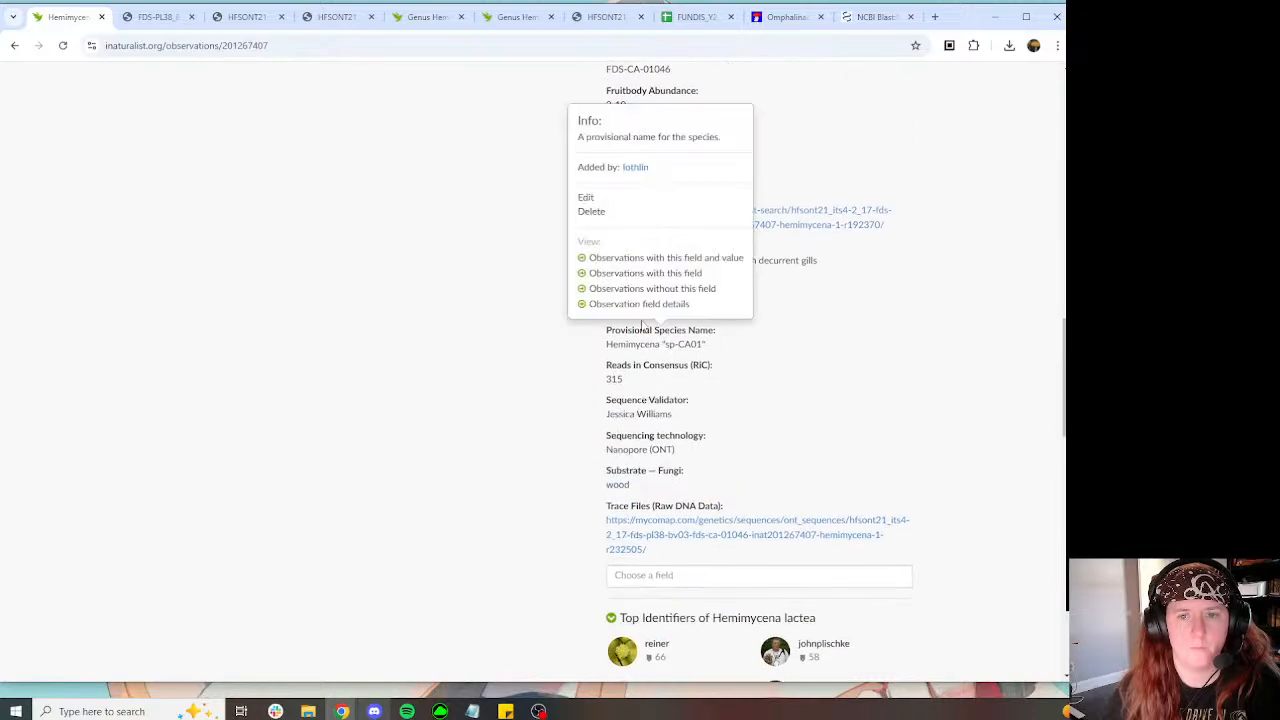
{"action": "right_click", "coordinate": [614, 259]}
{"action": "left_click", "coordinate": [680, 268]}
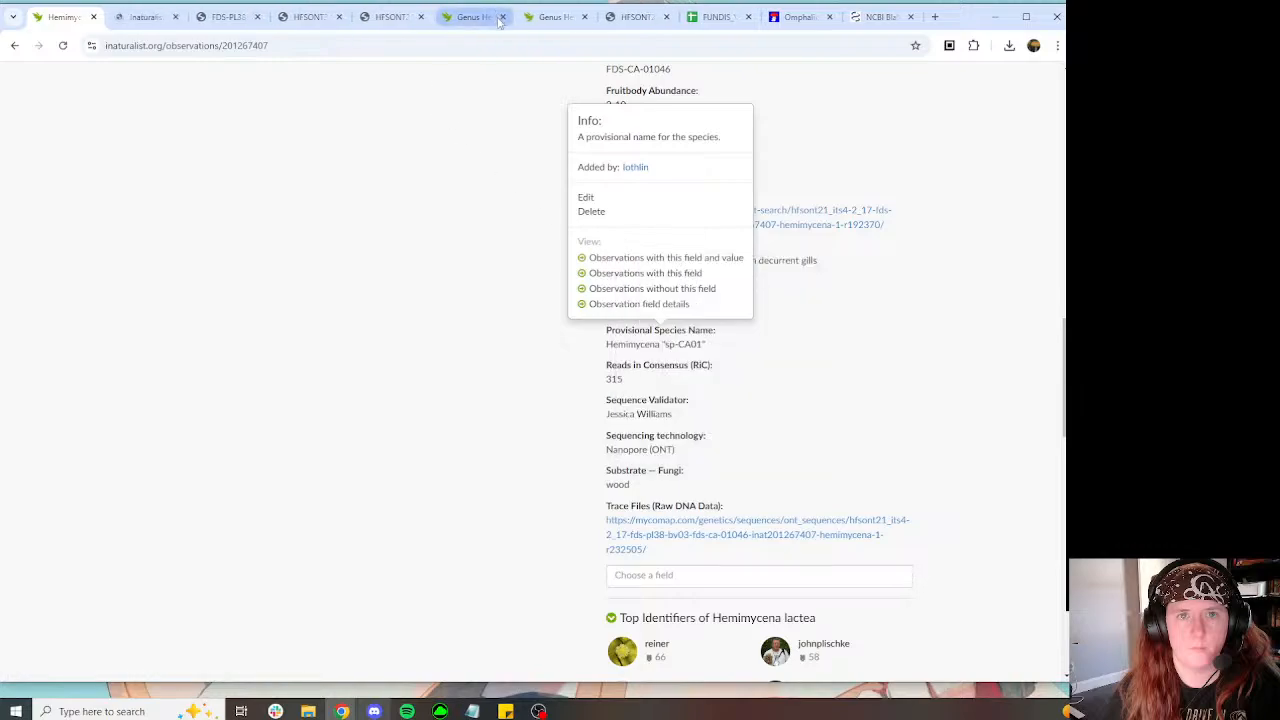
Step: Close the leftover Genus Hemimycena observation tabs and the HFSONT sequence and BLAST result tabs
{"action": "left_click", "coordinate": [500, 23]}
{"action": "left_click", "coordinate": [502, 20]}
{"action": "left_click", "coordinate": [502, 21]}
{"action": "left_click", "coordinate": [502, 22]}
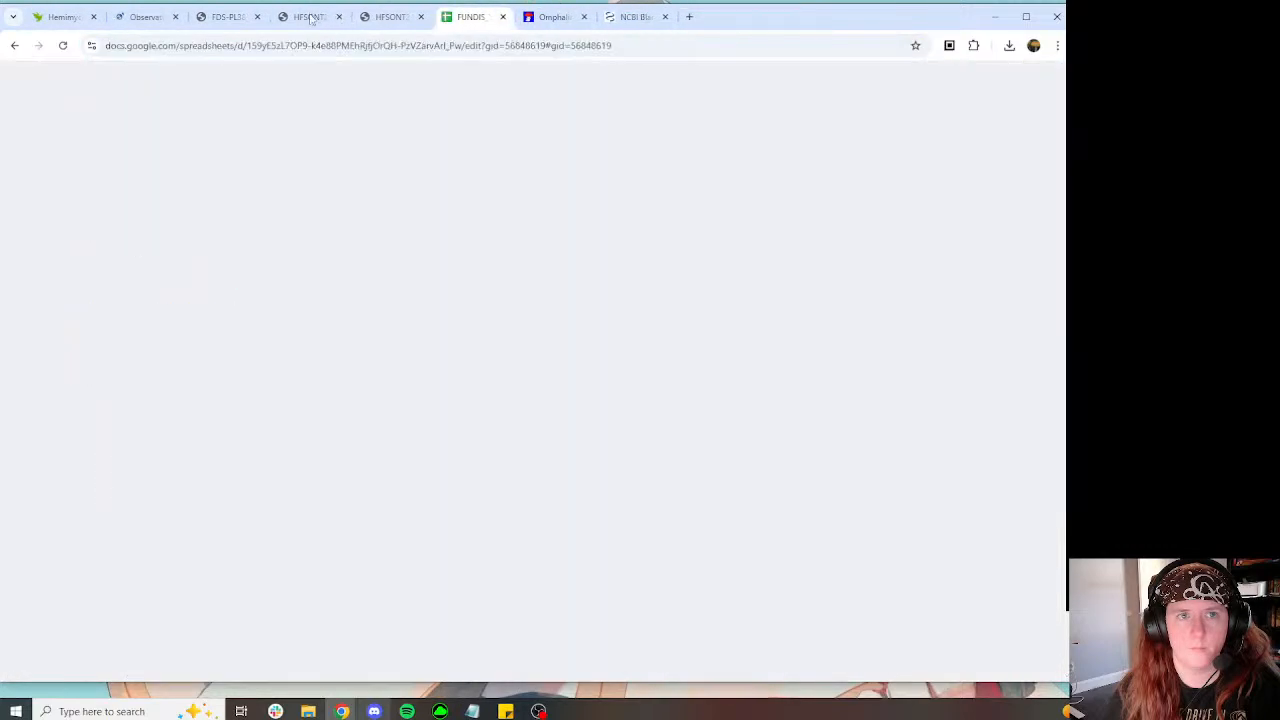
{"action": "left_click", "coordinate": [420, 17]}
{"action": "left_click", "coordinate": [339, 17]}
Step: Refresh the external data of record 201267407 on the FDS-PL38_BV03 project page
{"action": "left_click", "coordinate": [212, 16]}
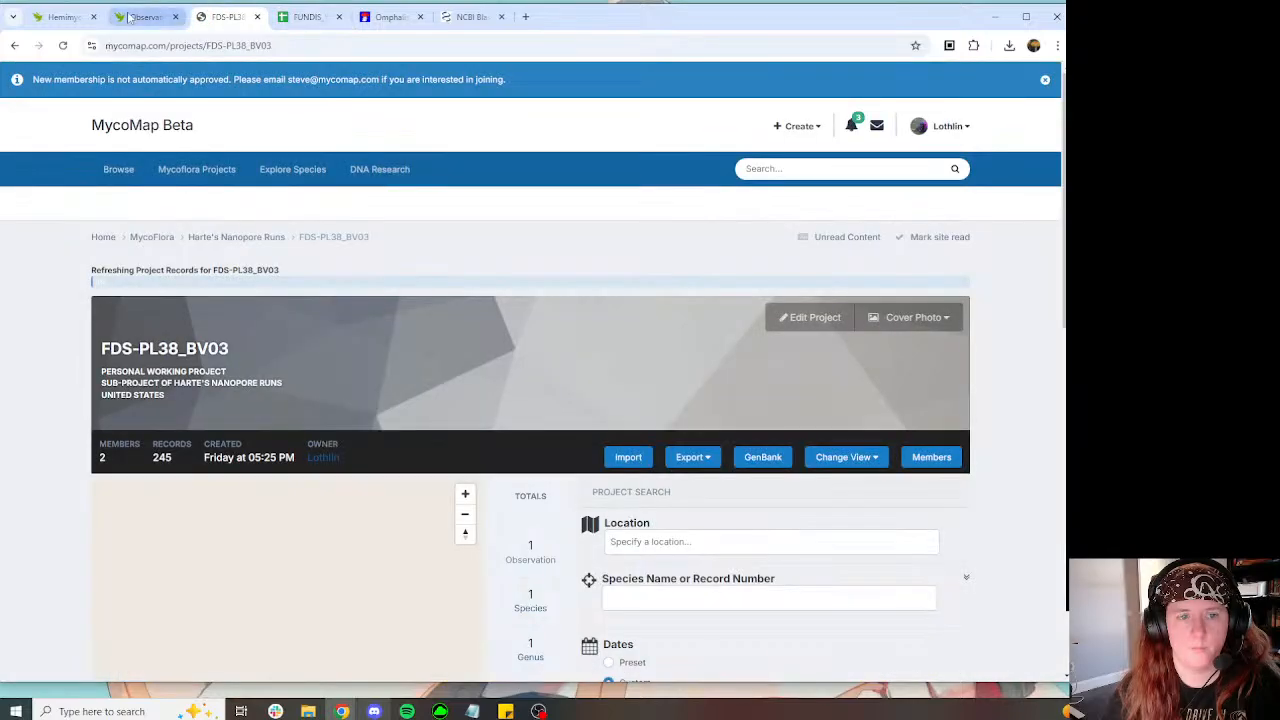
{"action": "scroll", "coordinate": [780, 229], "scroll_direction": "down", "scroll_amount": 10}
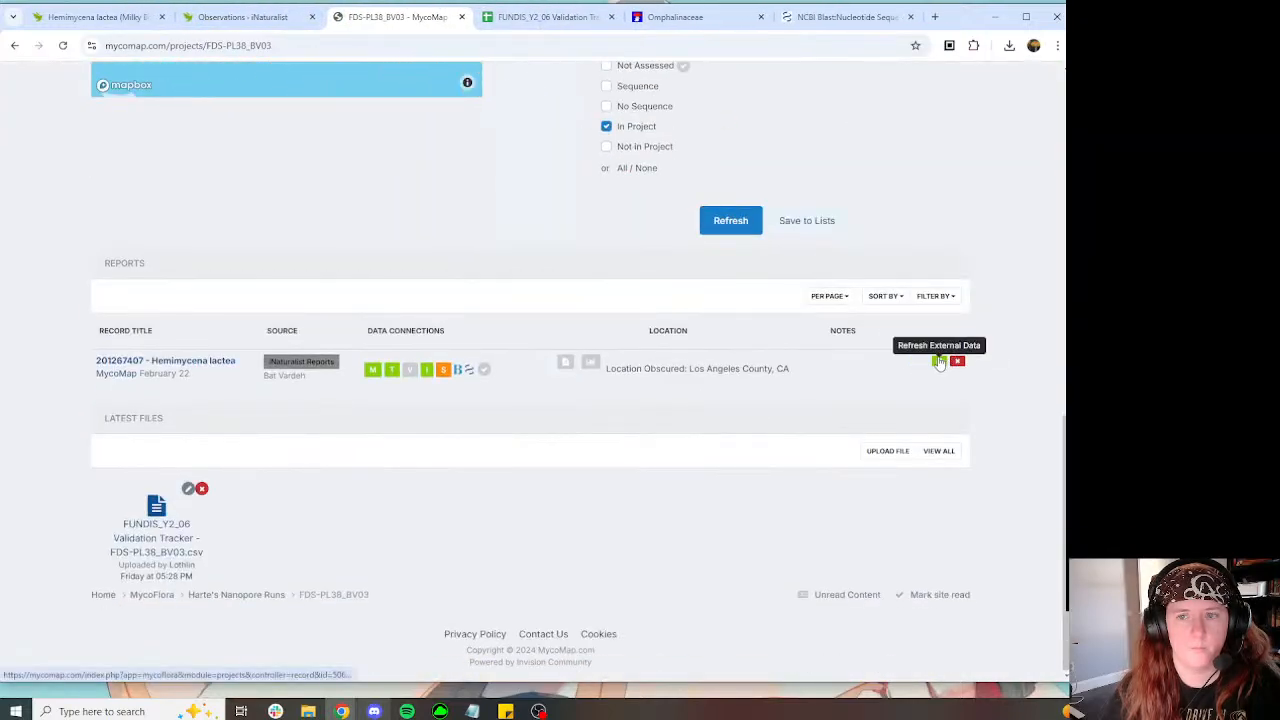
{"action": "left_click", "coordinate": [938, 360]}
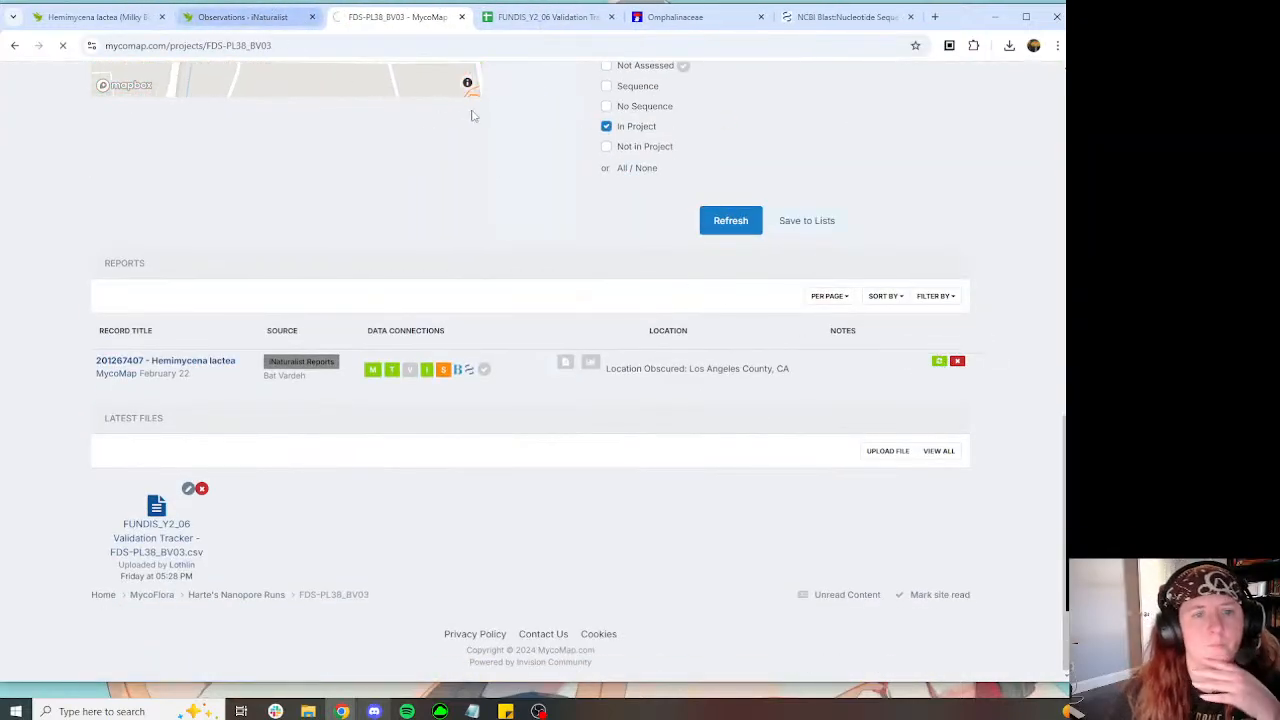
Step: Compare the map of Hemimycena "sp-CA01" observations along California with the location shown on observation 201267407
{"action": "key", "text": "ctrl+shift+Tab"}
{"action": "left_click", "coordinate": [182, 249]}
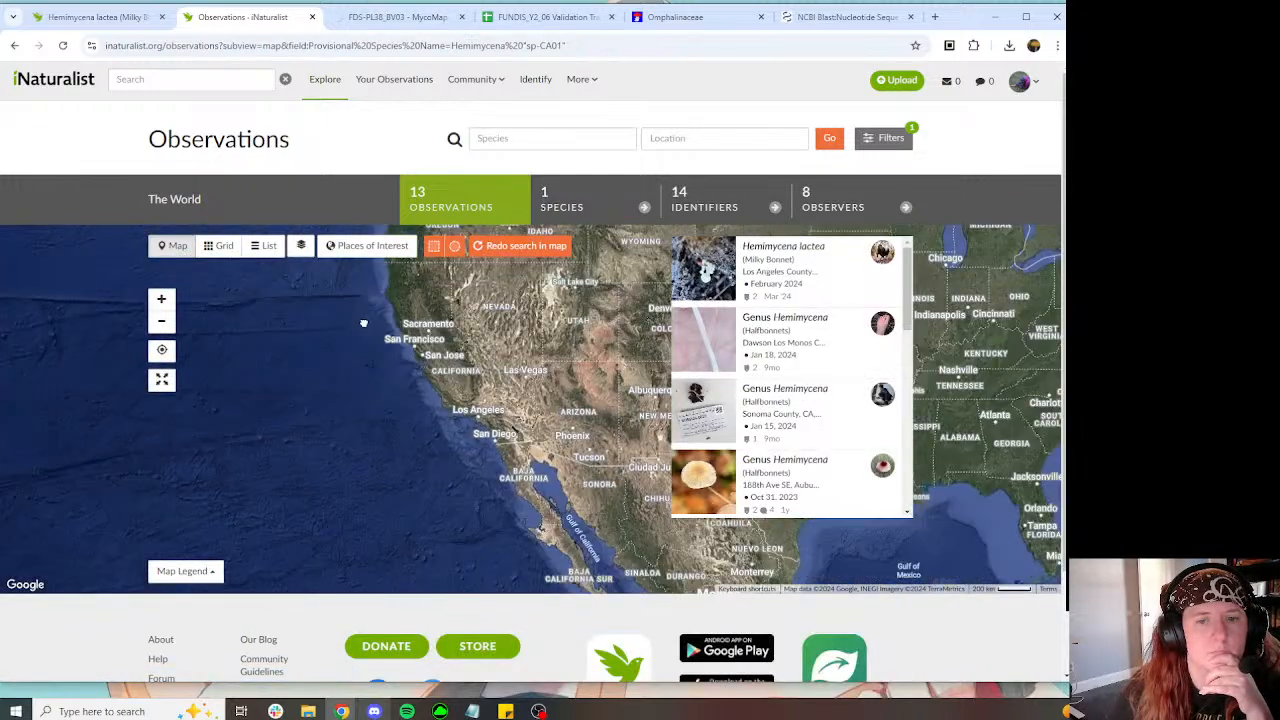
{"action": "left_click_drag", "start_coordinate": [363, 323], "coordinate": [377, 356]}
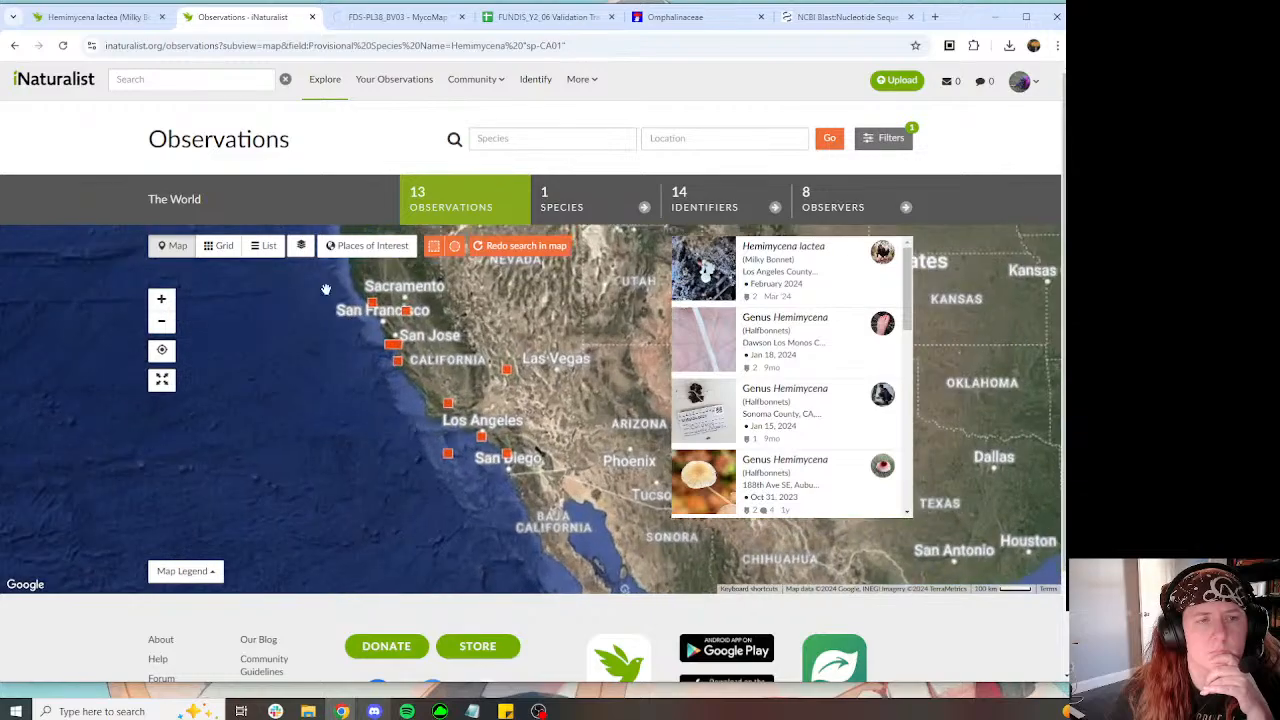
{"action": "key", "text": "ctrl+shift+Tab"}
{"action": "left_click_drag", "start_coordinate": [566, 152], "coordinate": [850, 375]}
{"action": "scroll", "coordinate": [848, 370], "scroll_direction": "up", "scroll_amount": 10}
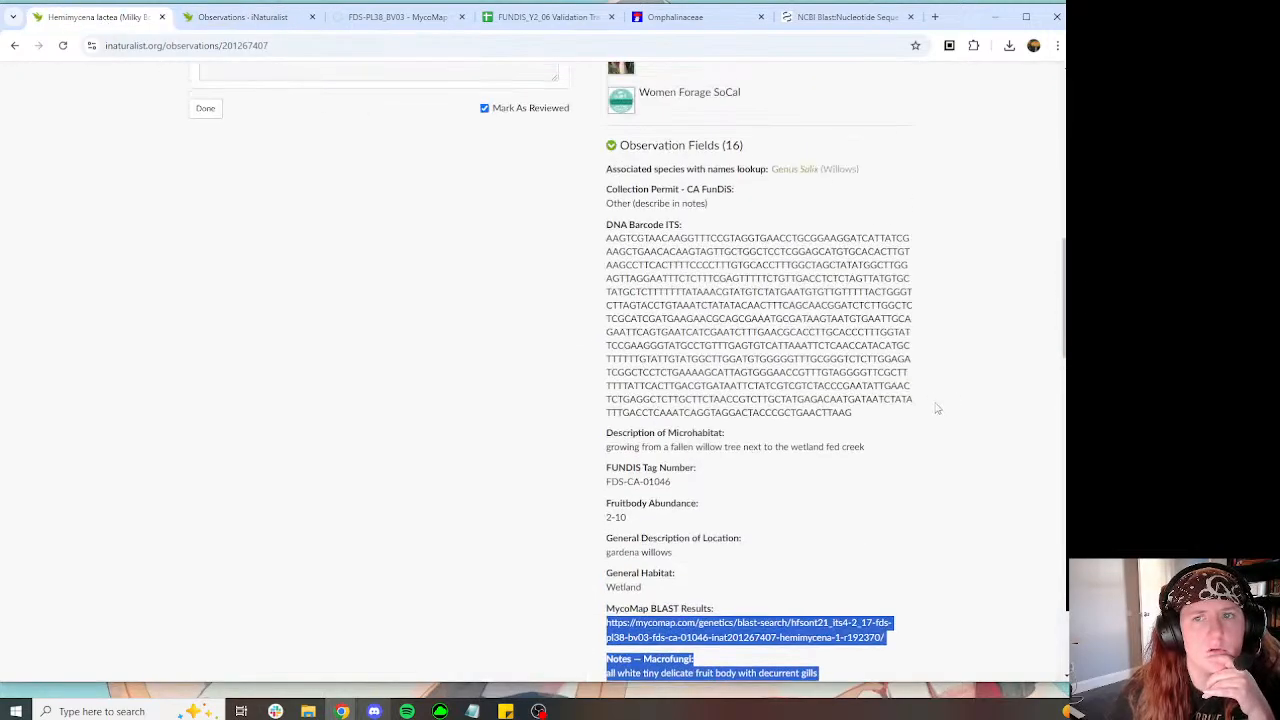
{"action": "scroll", "coordinate": [745, 284], "scroll_direction": "down", "scroll_amount": 2}
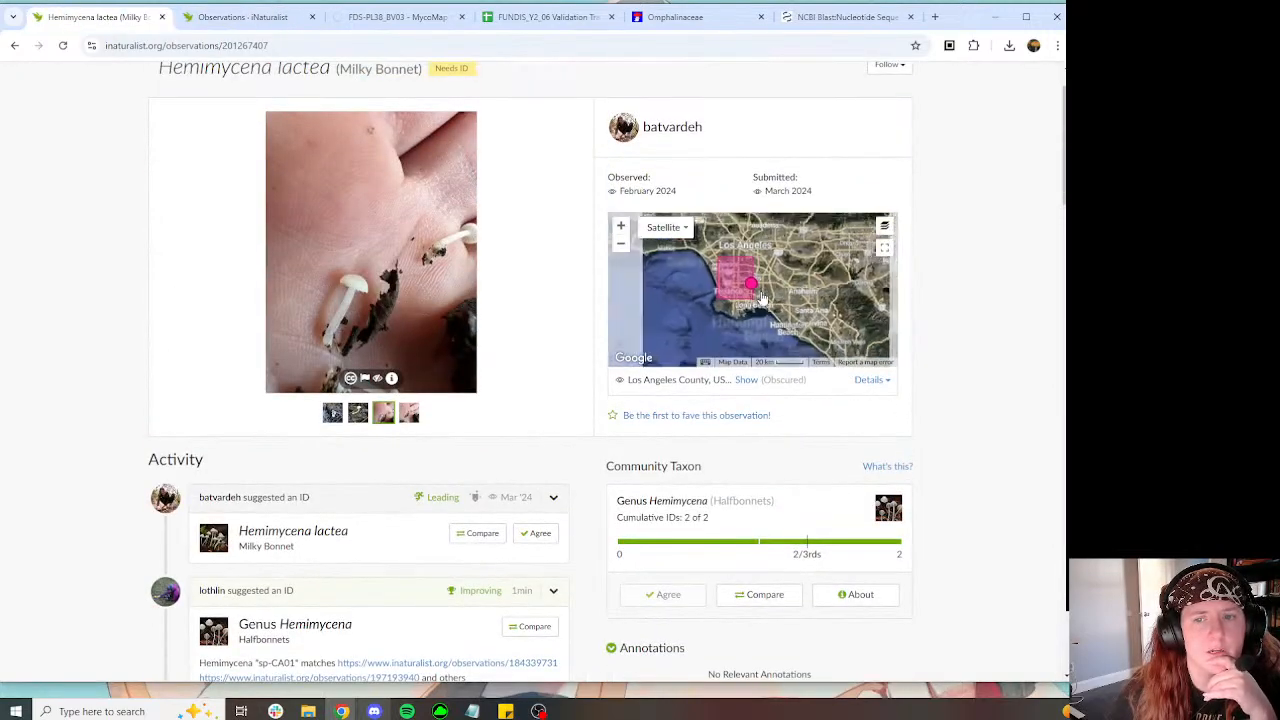
Step: In the validation tracker's row 18, set Seq. Status to Good, Record Status to Validated and Identification to Hemimycena "sp-CA01"
{"action": "left_click", "coordinate": [555, 16]}
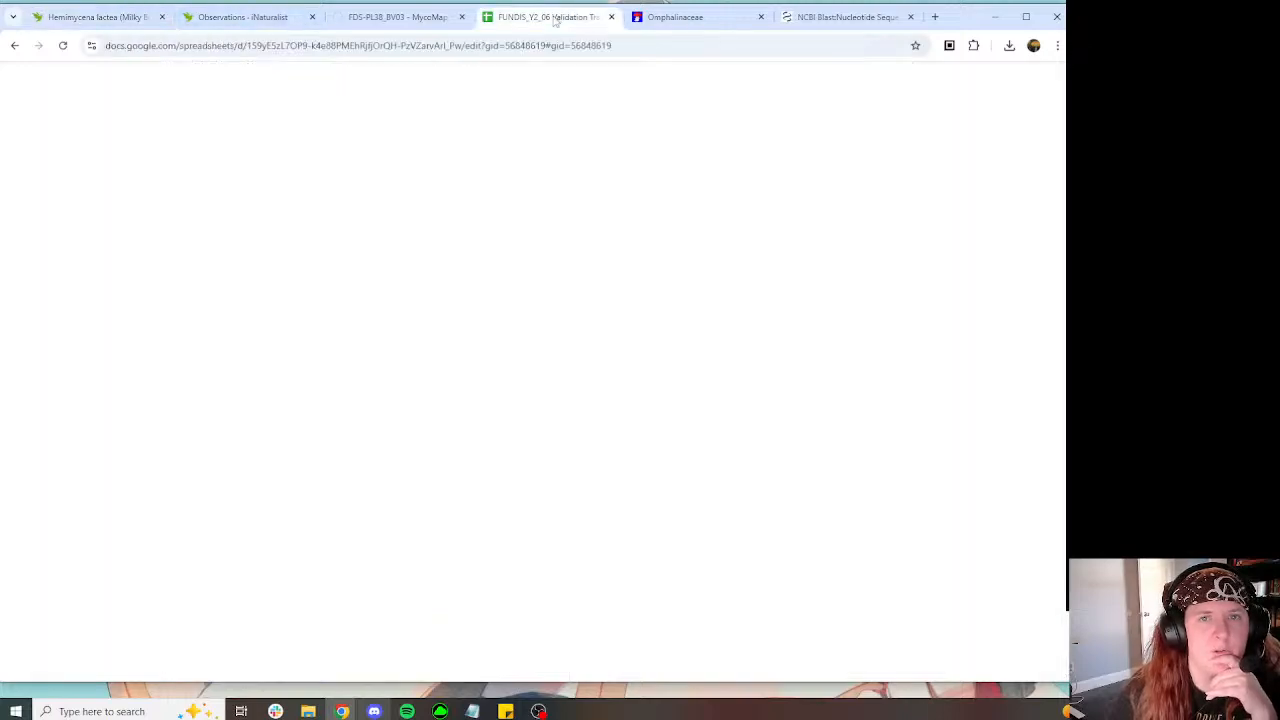
{"action": "left_click", "coordinate": [474, 423]}
{"action": "left_click", "coordinate": [466, 440]}
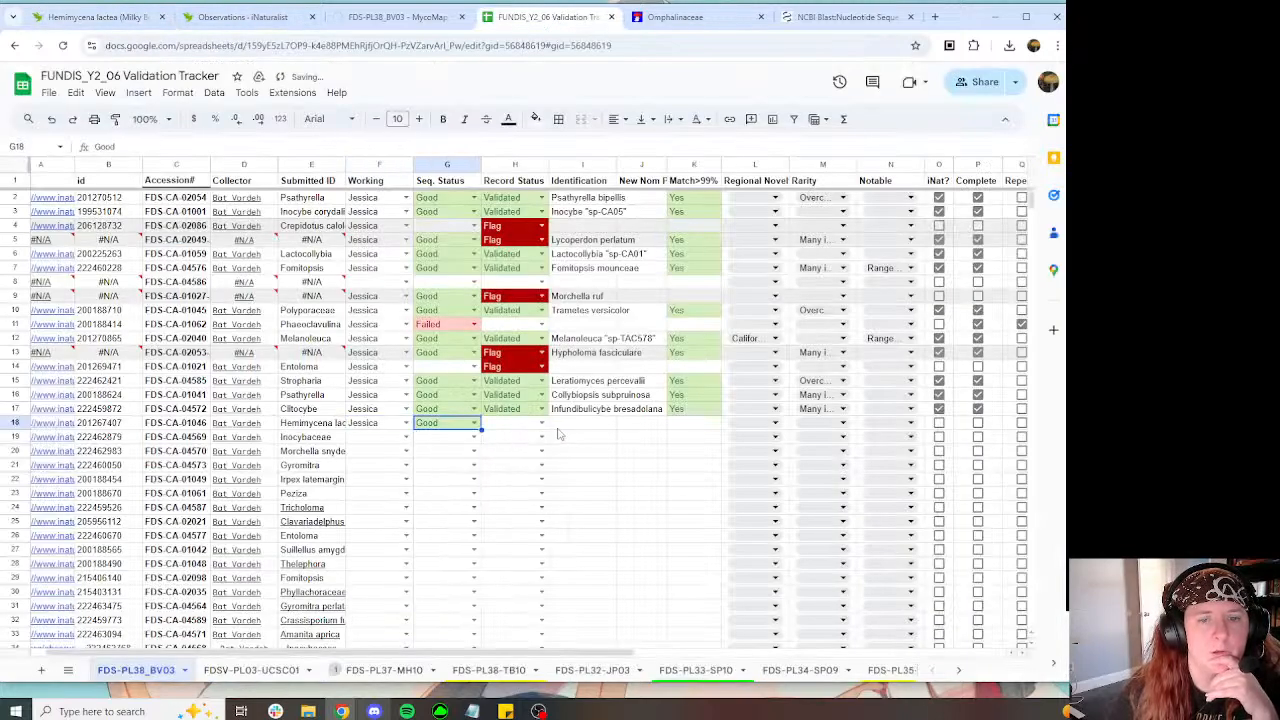
{"action": "left_click", "coordinate": [541, 423]}
{"action": "left_click", "coordinate": [527, 440]}
{"action": "left_click", "coordinate": [580, 426]}
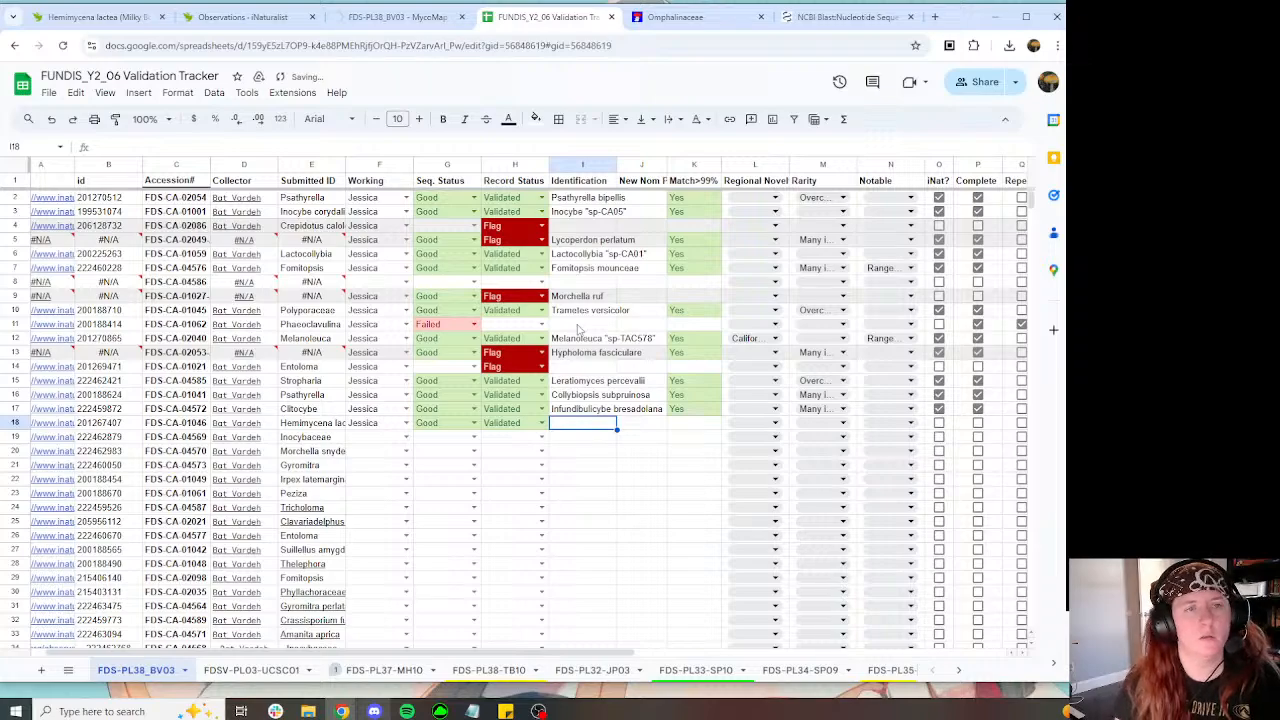
{"action": "type", "text": "Hemimycena \"sp-CA01\""}
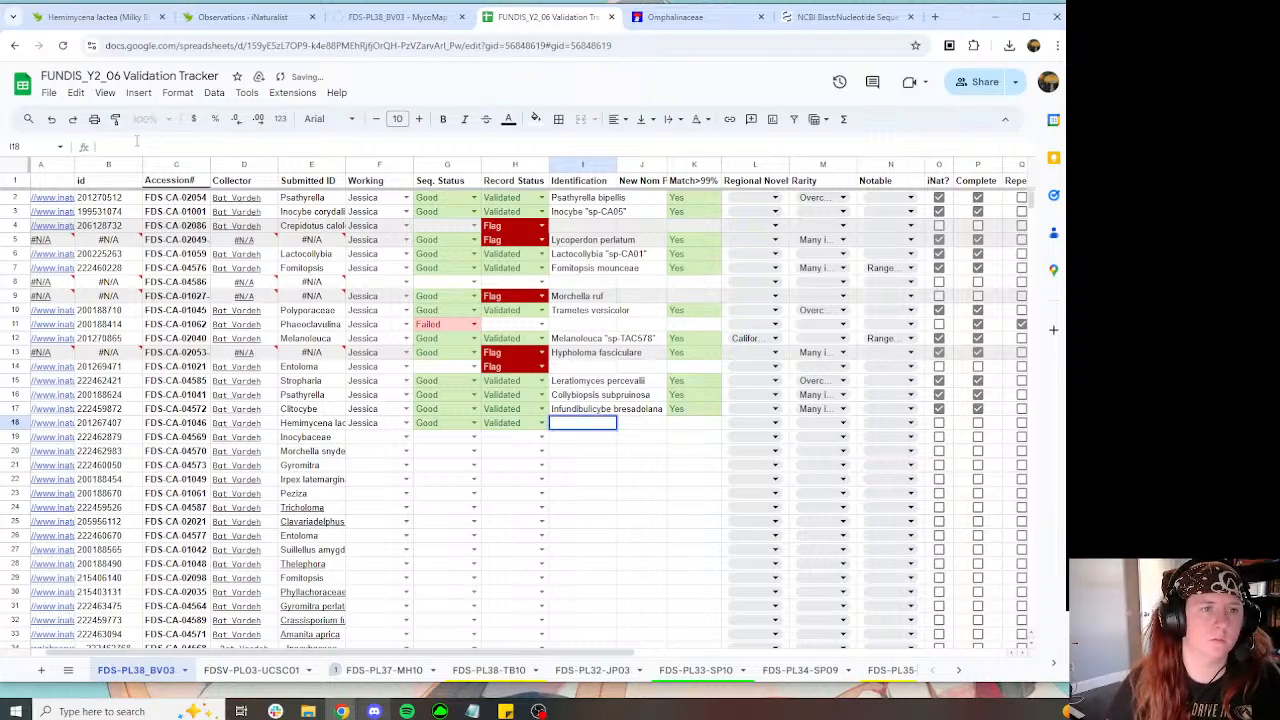
{"action": "key", "text": "Tab"}
Step: Set Match>99% to Yes in row 18 and mark the record as done on iNat and Complete
{"action": "left_click", "coordinate": [700, 423]}
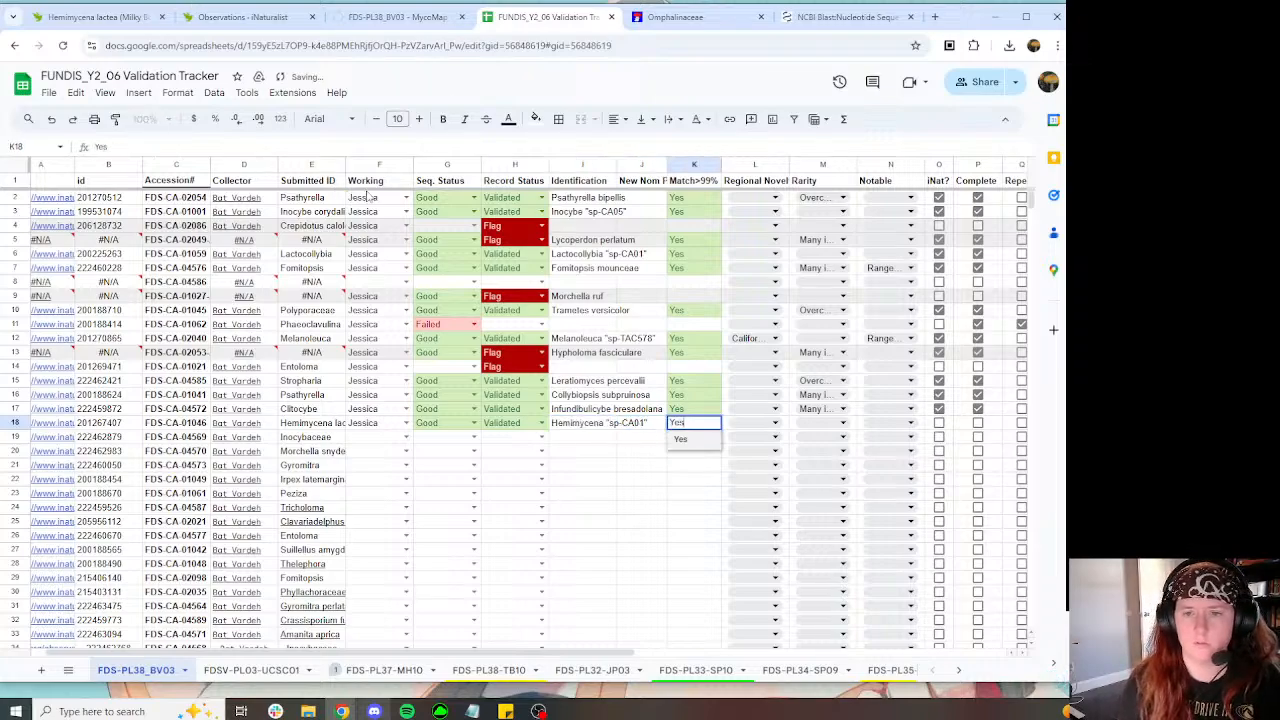
{"action": "left_click", "coordinate": [685, 437]}
{"action": "left_click", "coordinate": [822, 423]}
{"action": "left_click", "coordinate": [903, 420]}
{"action": "left_click", "coordinate": [939, 423]}
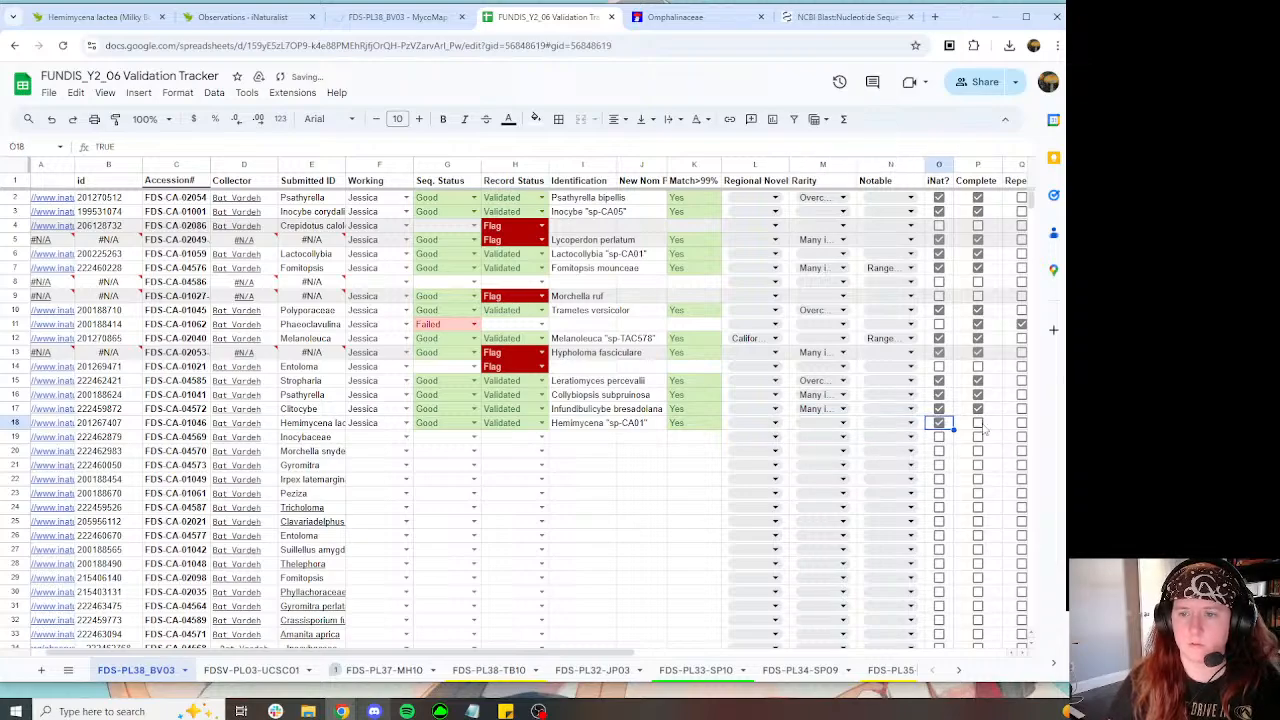
{"action": "left_click", "coordinate": [978, 423]}
{"action": "key", "text": "Tab"}
{"action": "key", "text": "Tab"}
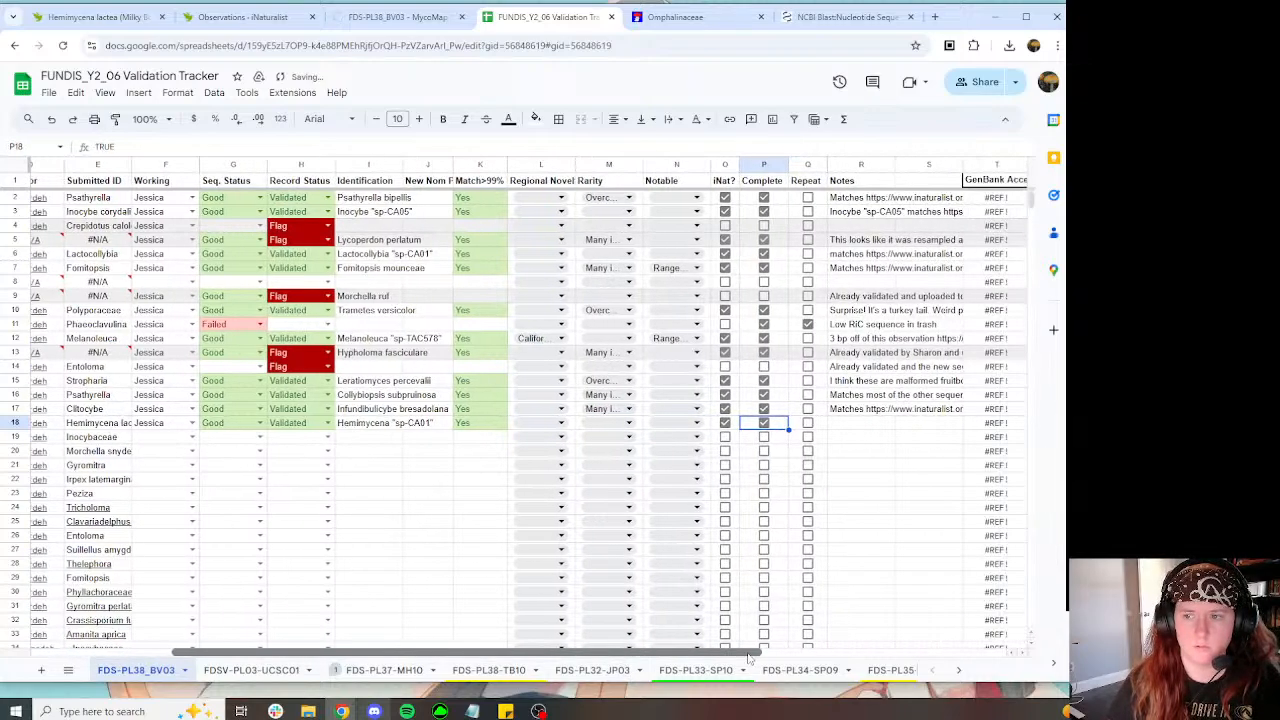
Step: Copy the posted identification comment on the matching observations from iNaturalist into the Notes cell of row 18
{"action": "left_click", "coordinate": [237, 17]}
{"action": "left_click", "coordinate": [97, 17]}
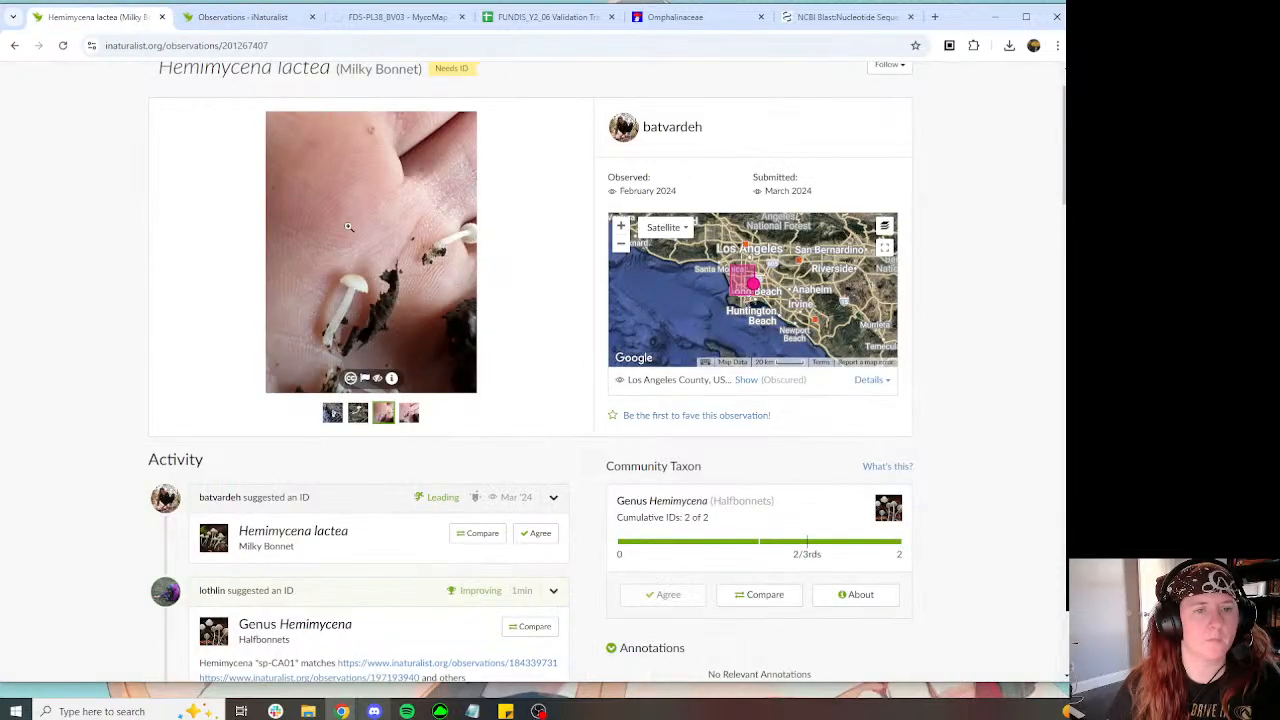
{"action": "scroll", "coordinate": [351, 400], "scroll_direction": "down", "scroll_amount": 3}
{"action": "left_click_drag", "start_coordinate": [490, 348], "coordinate": [200, 322]}
{"action": "key", "text": "ctrl+c"}
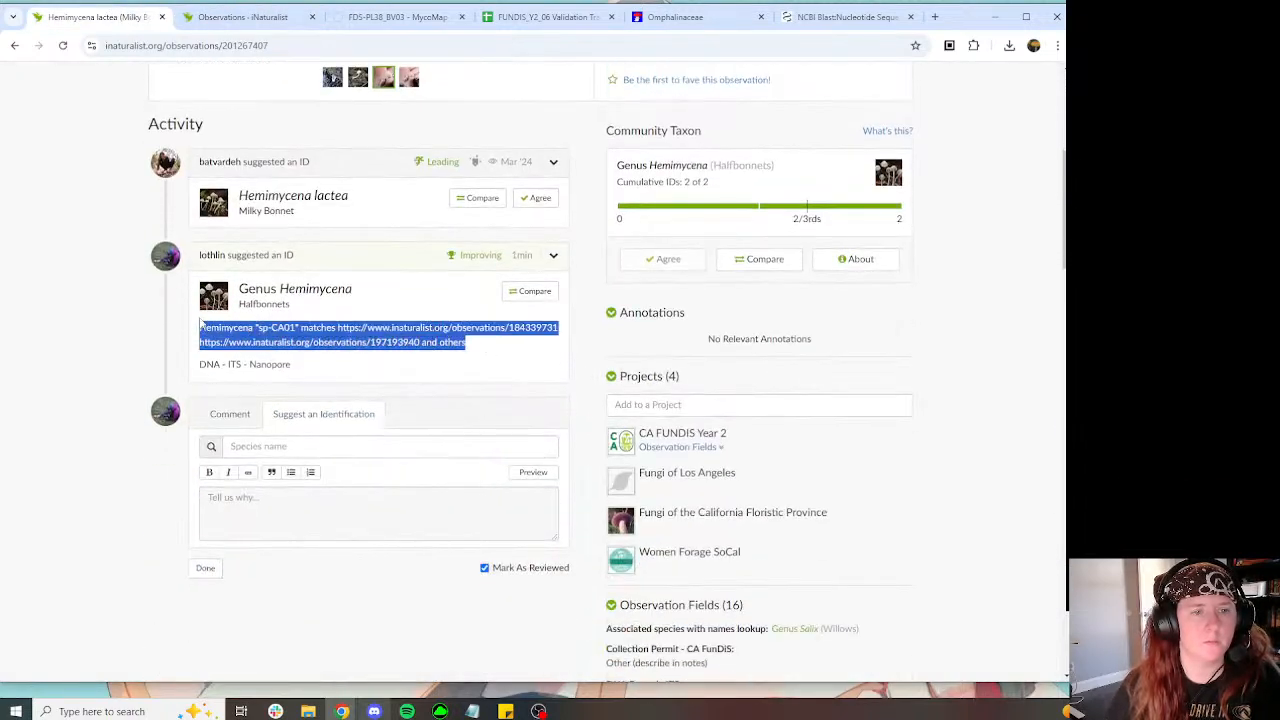
{"action": "left_click", "coordinate": [548, 17]}
{"action": "key", "text": "ctrl+v"}
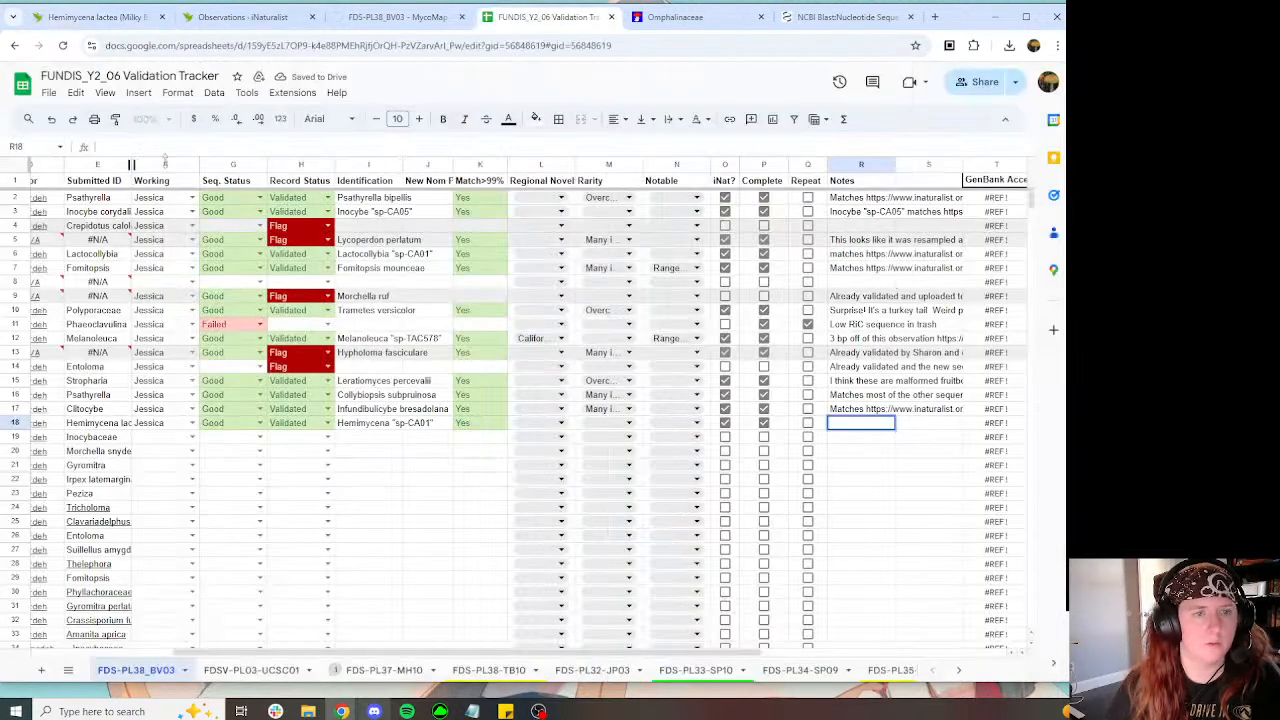
{"action": "key", "text": "Tab"}
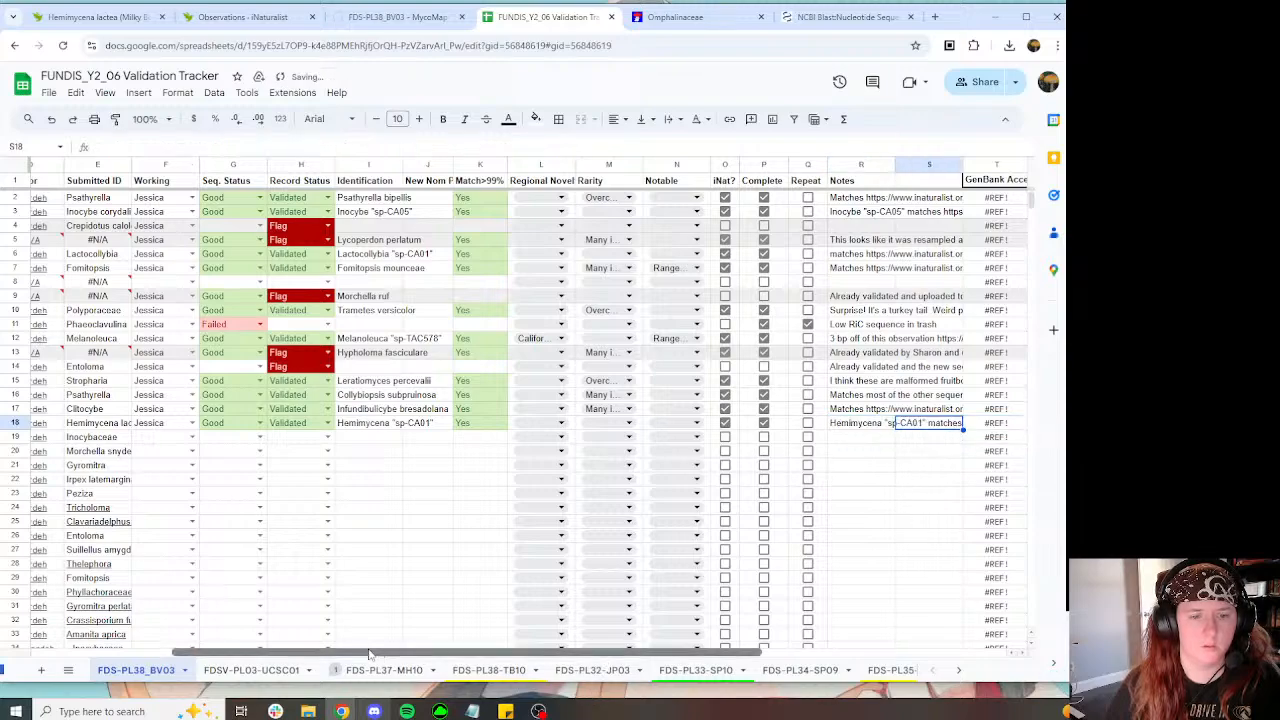
Step: Open the next tracker record's iNaturalist observation, 222462879, close the observations map tab, and return to the MycoMap project
{"action": "scroll", "coordinate": [156, 445], "scroll_direction": "left", "scroll_amount": 3}
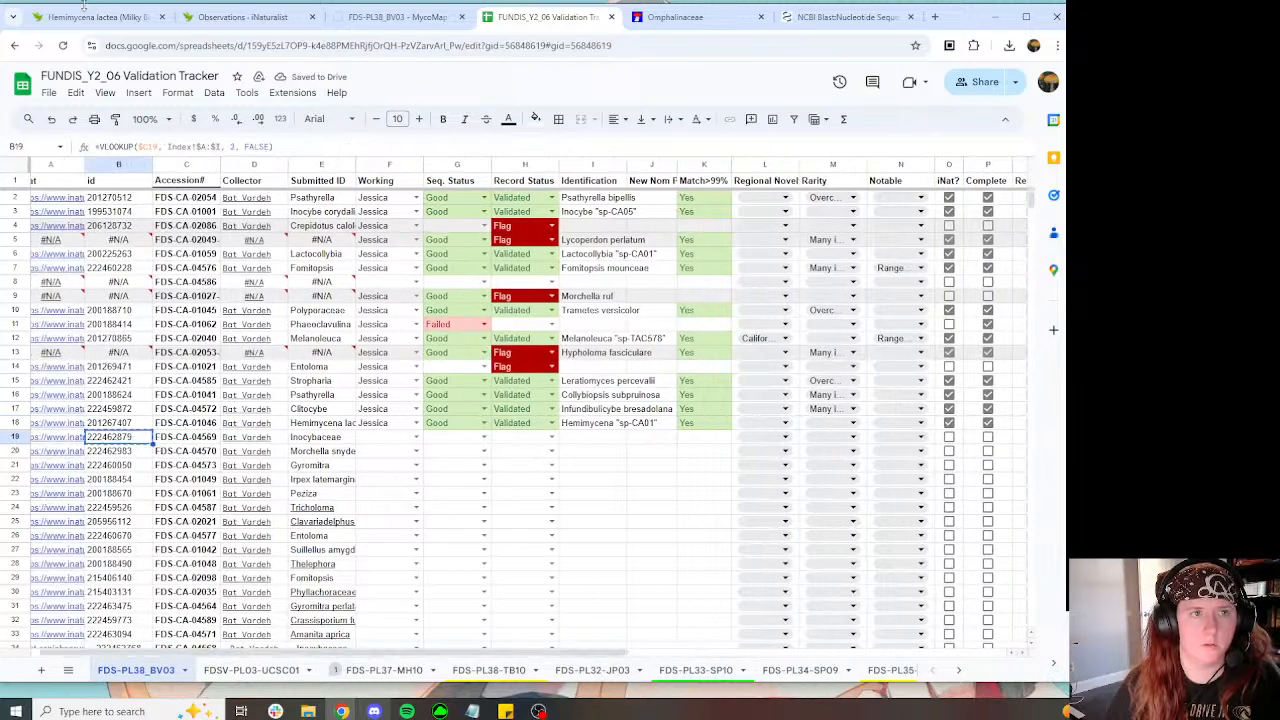
{"action": "left_click", "coordinate": [92, 16]}
{"action": "double_click", "coordinate": [379, 44]}
{"action": "type", "text": "222462879"}
{"action": "key", "text": "Return"}
{"action": "left_click", "coordinate": [311, 17]}
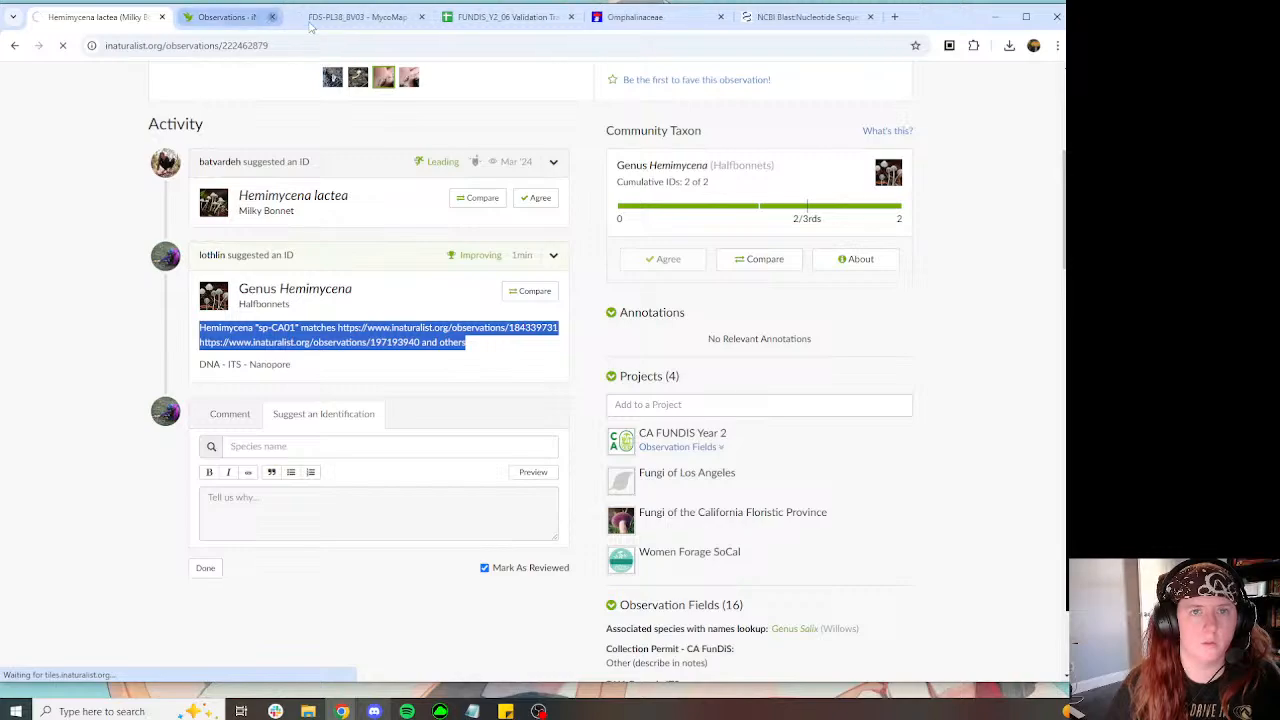
{"action": "left_click", "coordinate": [250, 17]}
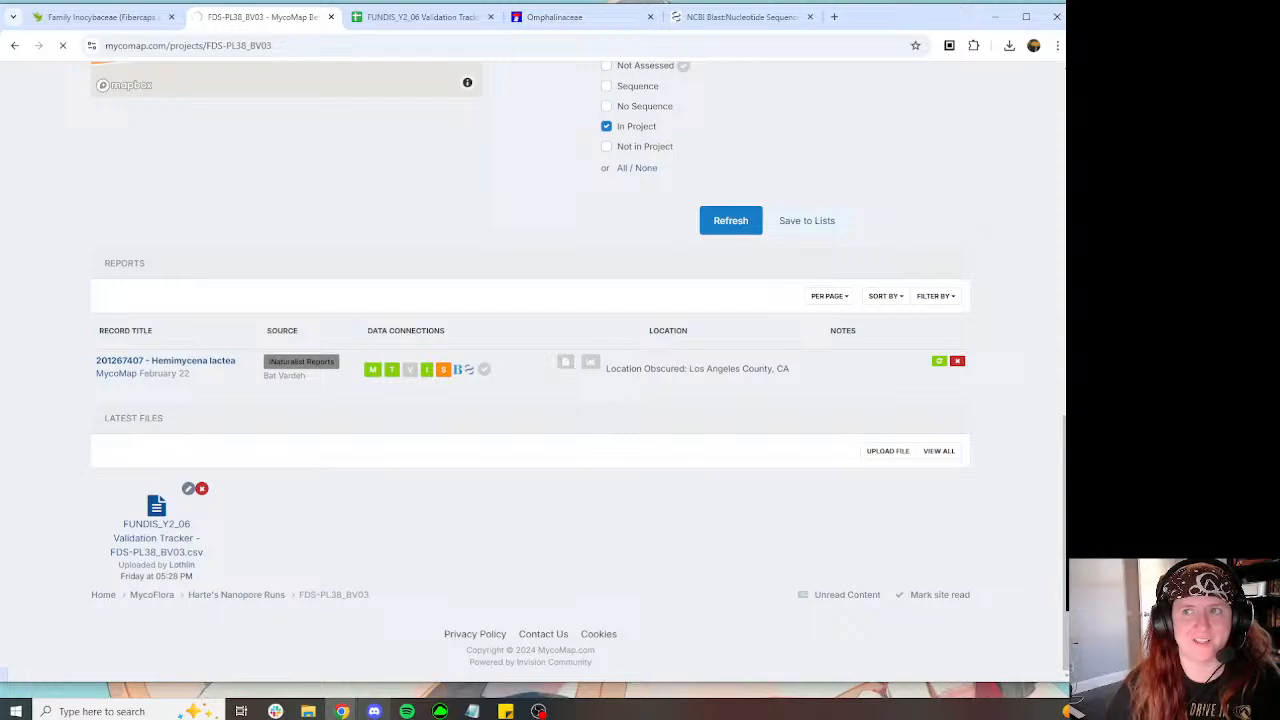
{"action": "left_click", "coordinate": [407, 711]}
{"action": "left_click", "coordinate": [1025, 38]}
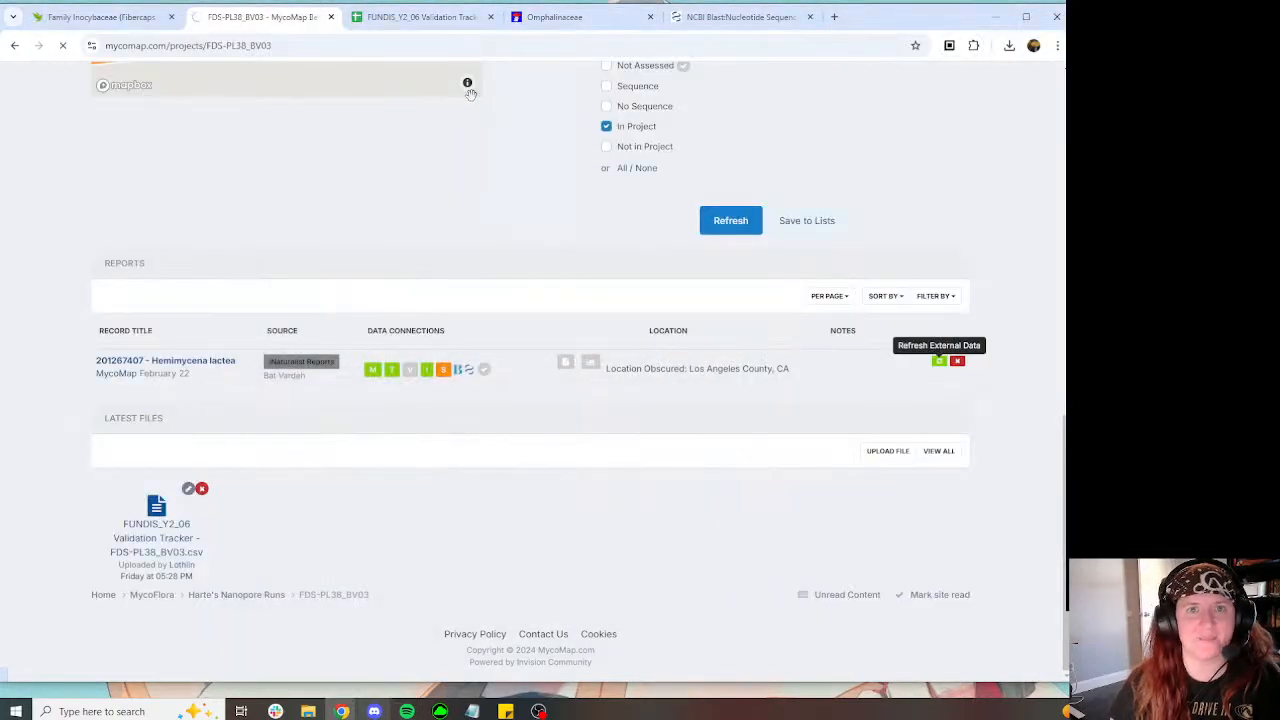
Step: Open the verification form for record 201267407, verify all of its fields, and submit the form
{"action": "scroll", "coordinate": [668, 220], "scroll_direction": "down", "scroll_amount": 4}
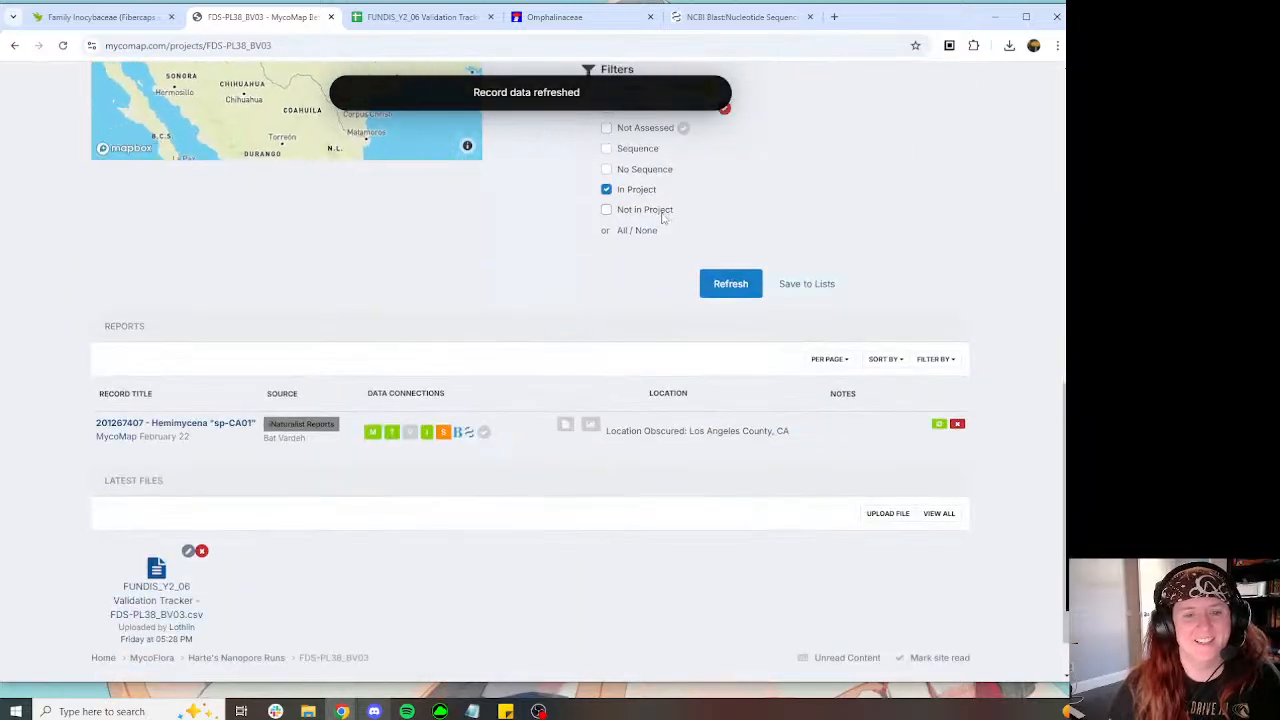
{"action": "left_click", "coordinate": [483, 433]}
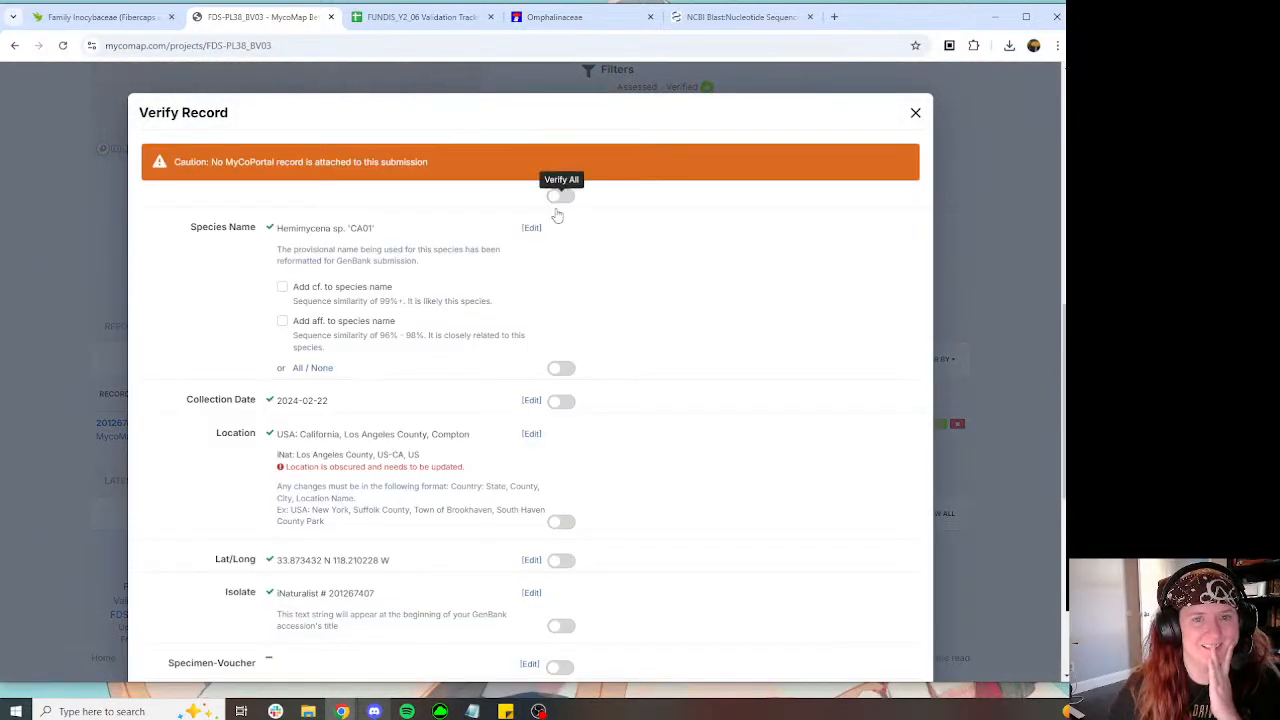
{"action": "left_click", "coordinate": [559, 199]}
{"action": "scroll", "coordinate": [609, 328], "scroll_direction": "down", "scroll_amount": 8}
{"action": "left_click", "coordinate": [549, 631]}
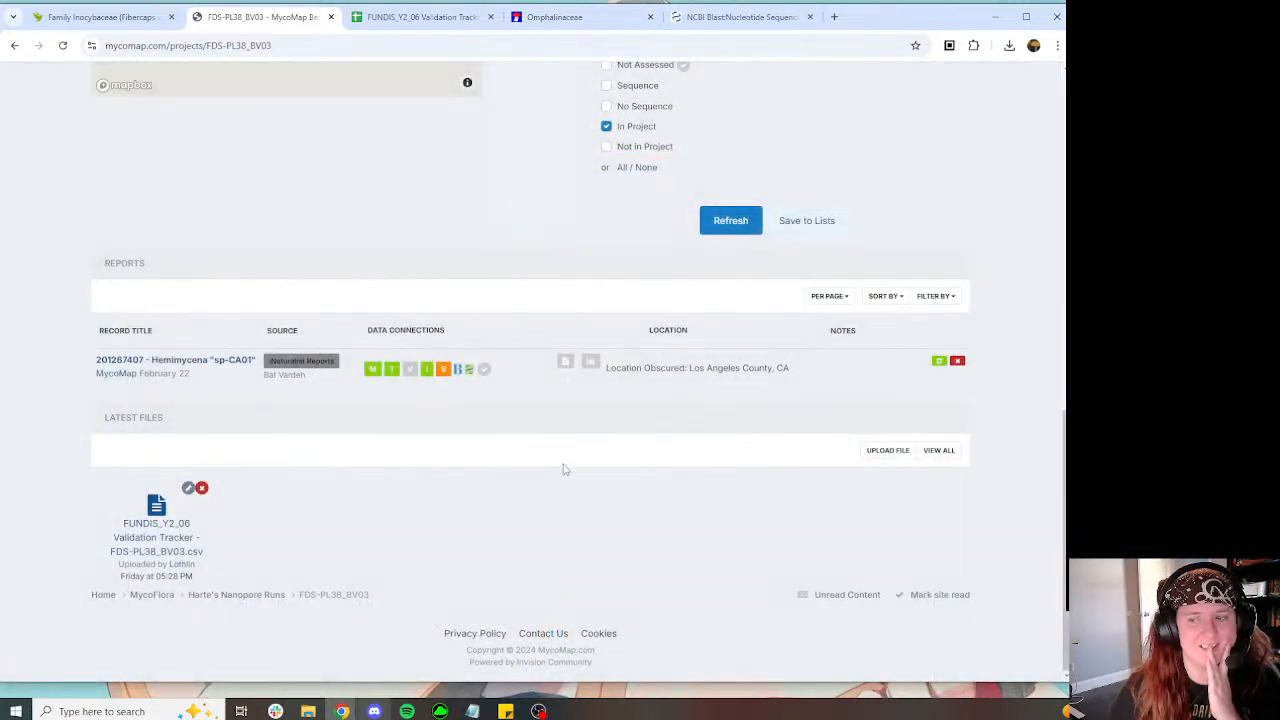
Step: Filter the FDS-PL38_BV03 project by record number 222462879 and refresh the report list
{"action": "scroll", "coordinate": [548, 345], "scroll_direction": "up", "scroll_amount": 3}
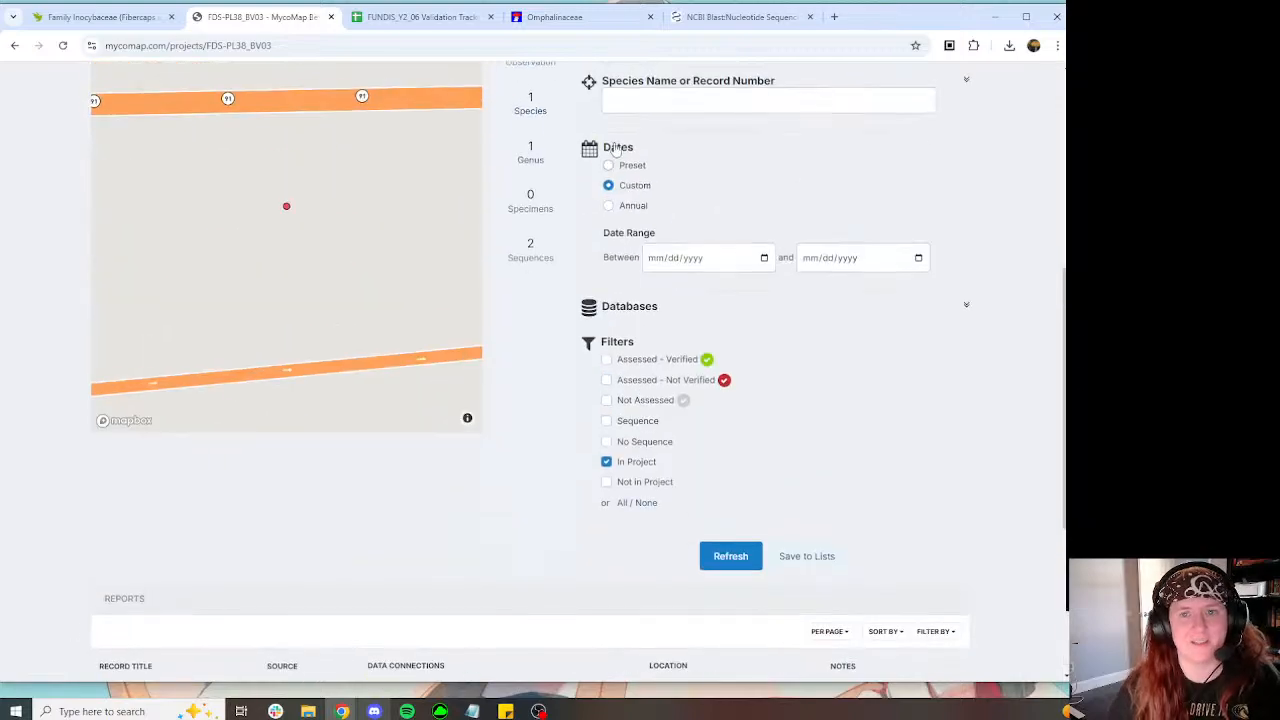
{"action": "type", "text": "222462879"}
{"action": "left_click", "coordinate": [722, 556]}
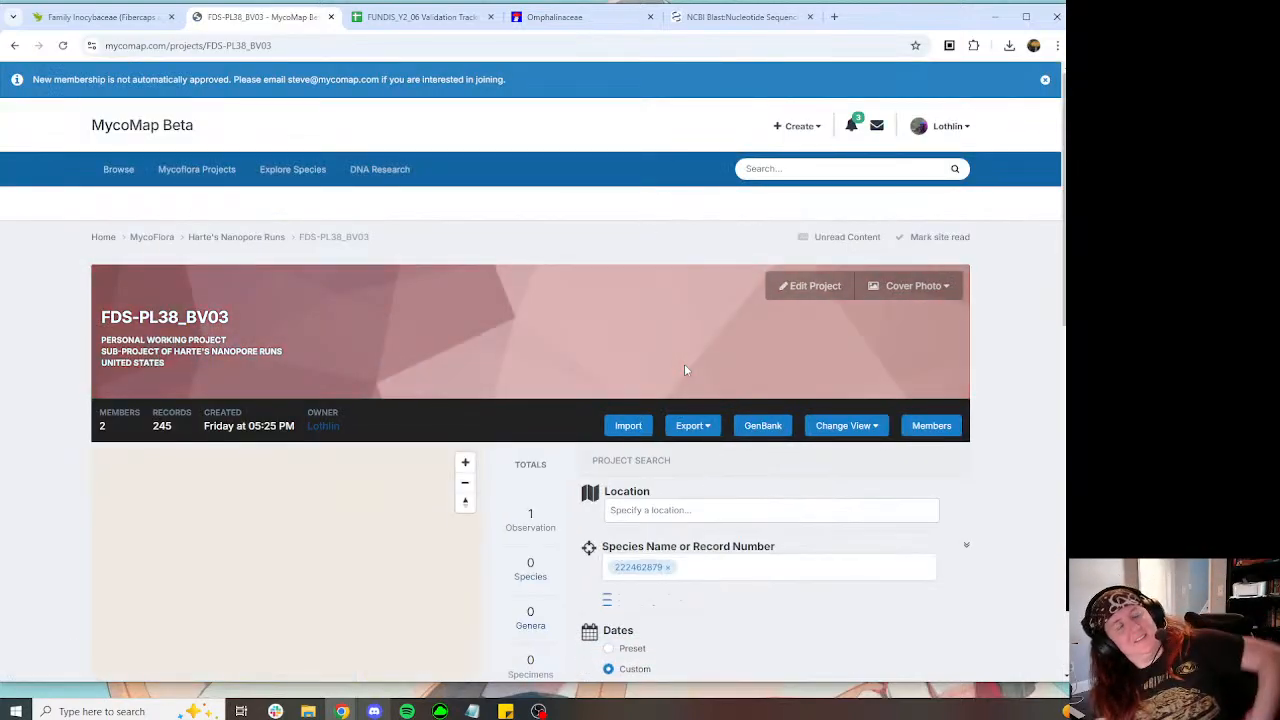
Step: Open the ONT sequence page linked to project record 222462879 - Inocybaceae in its own tab
{"action": "scroll", "coordinate": [684, 370], "scroll_direction": "down", "scroll_amount": 8}
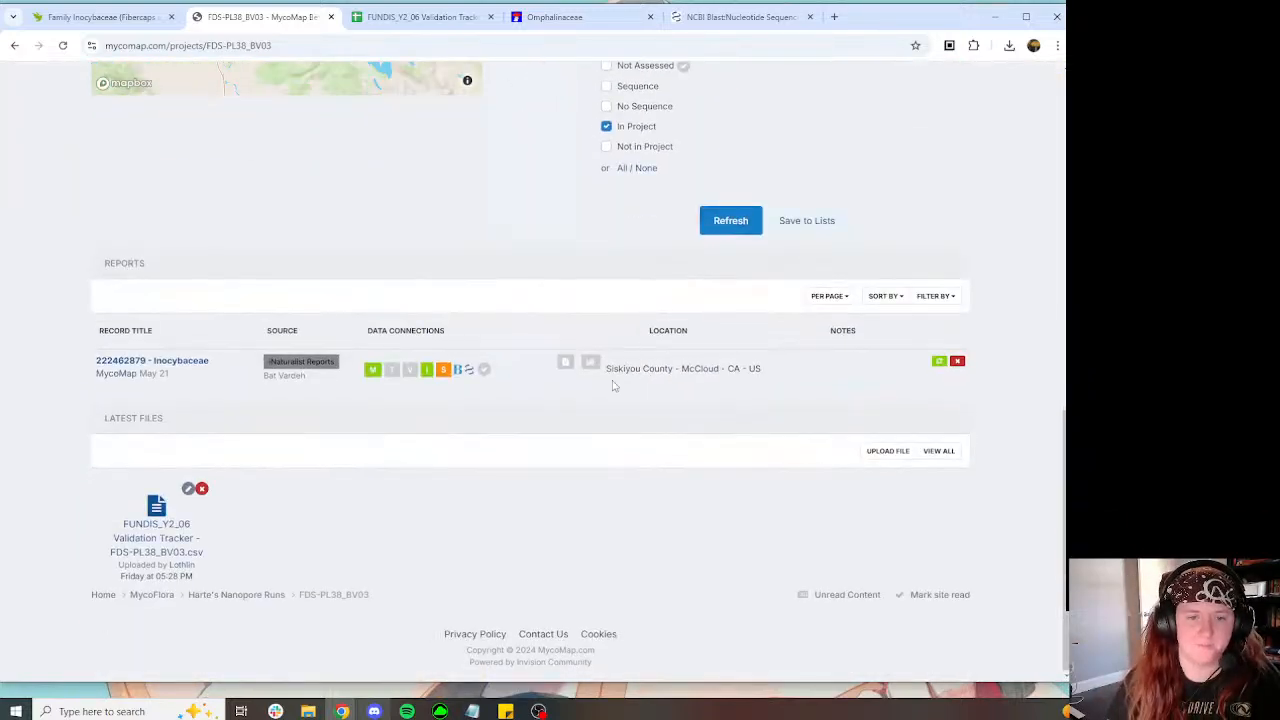
{"action": "left_click", "coordinate": [443, 369]}
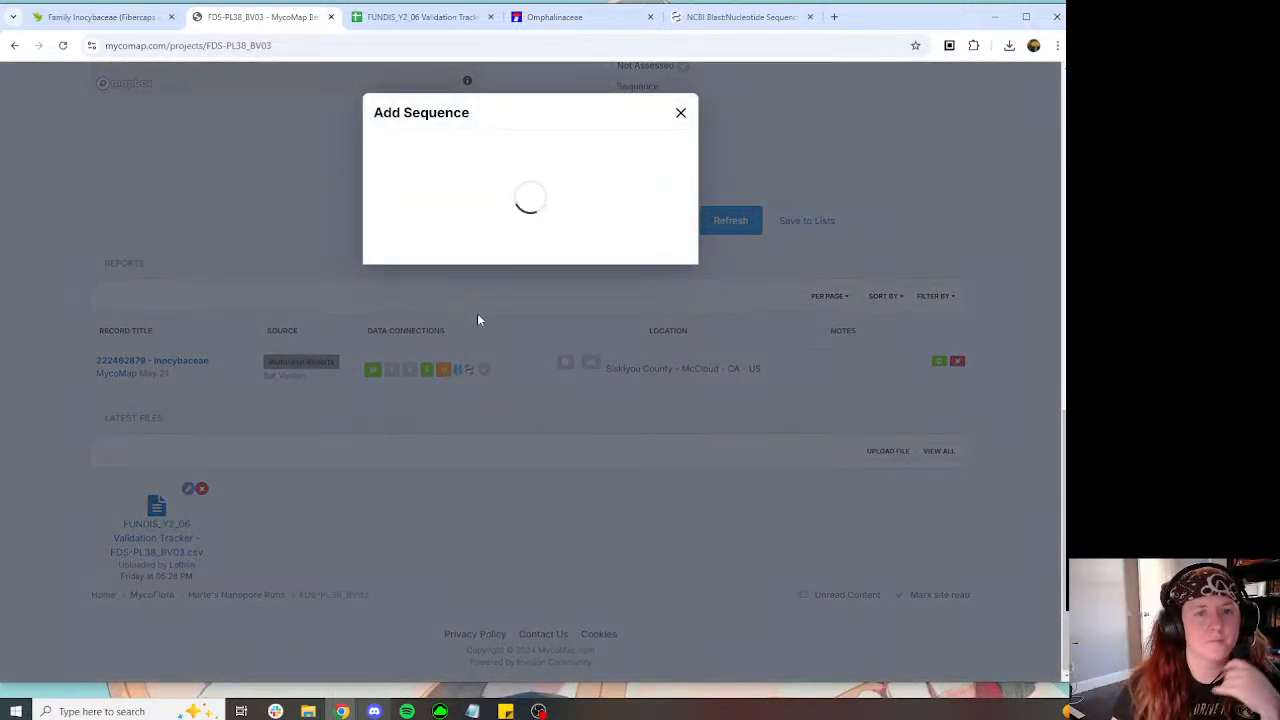
{"action": "right_click", "coordinate": [474, 252]}
{"action": "left_click", "coordinate": [525, 262]}
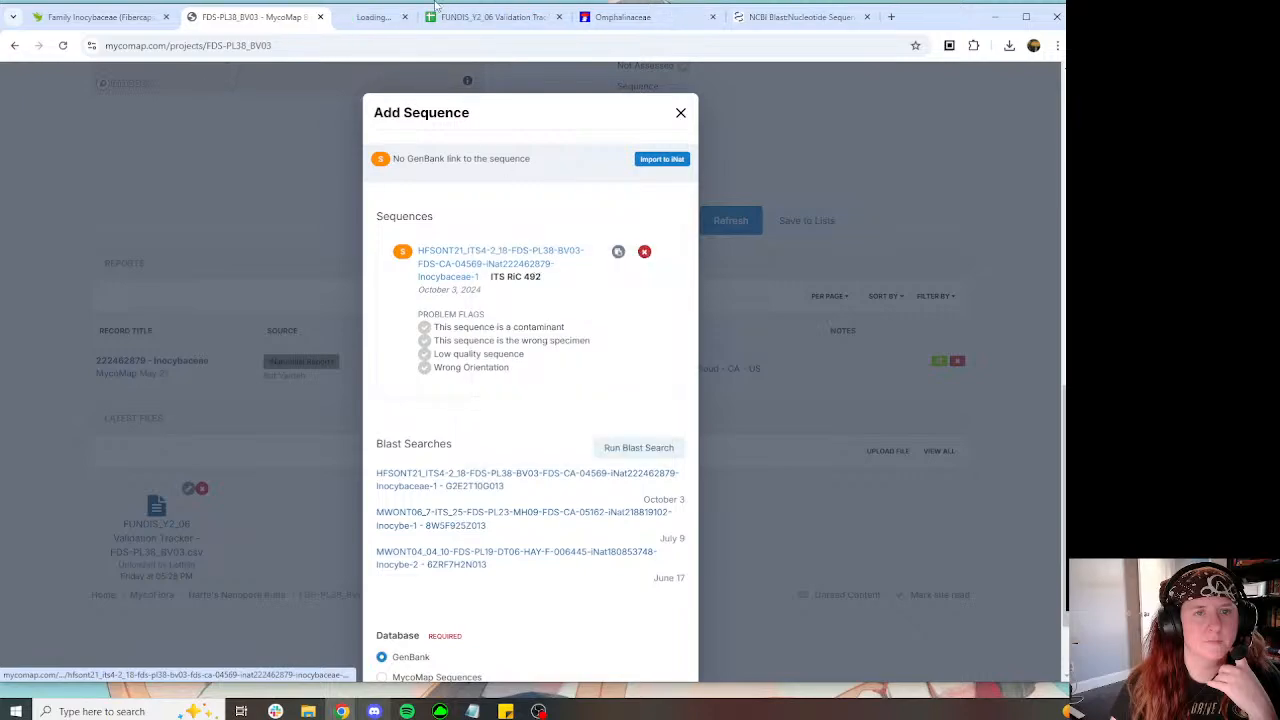
{"action": "left_click", "coordinate": [388, 17]}
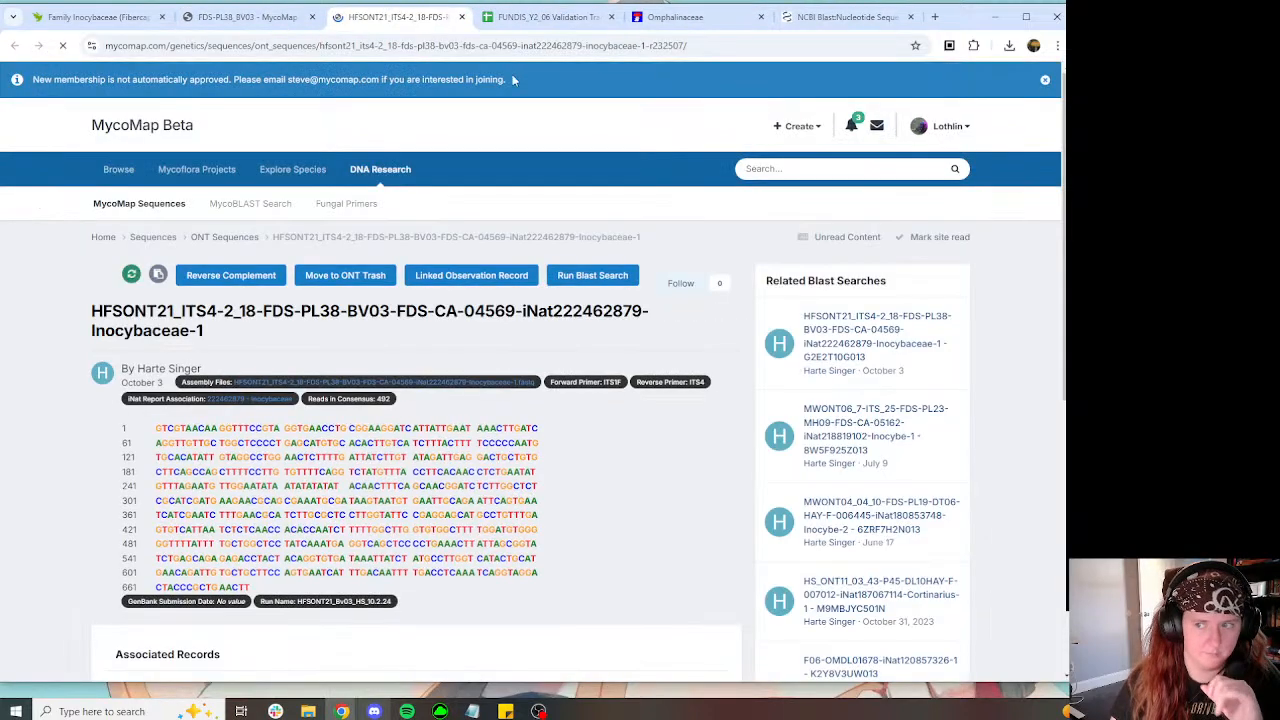
Step: Open the sequence's related October 3 BLAST search, expand the full MycoBLAST results and review the closest matches
{"action": "middle_click", "coordinate": [887, 338]}
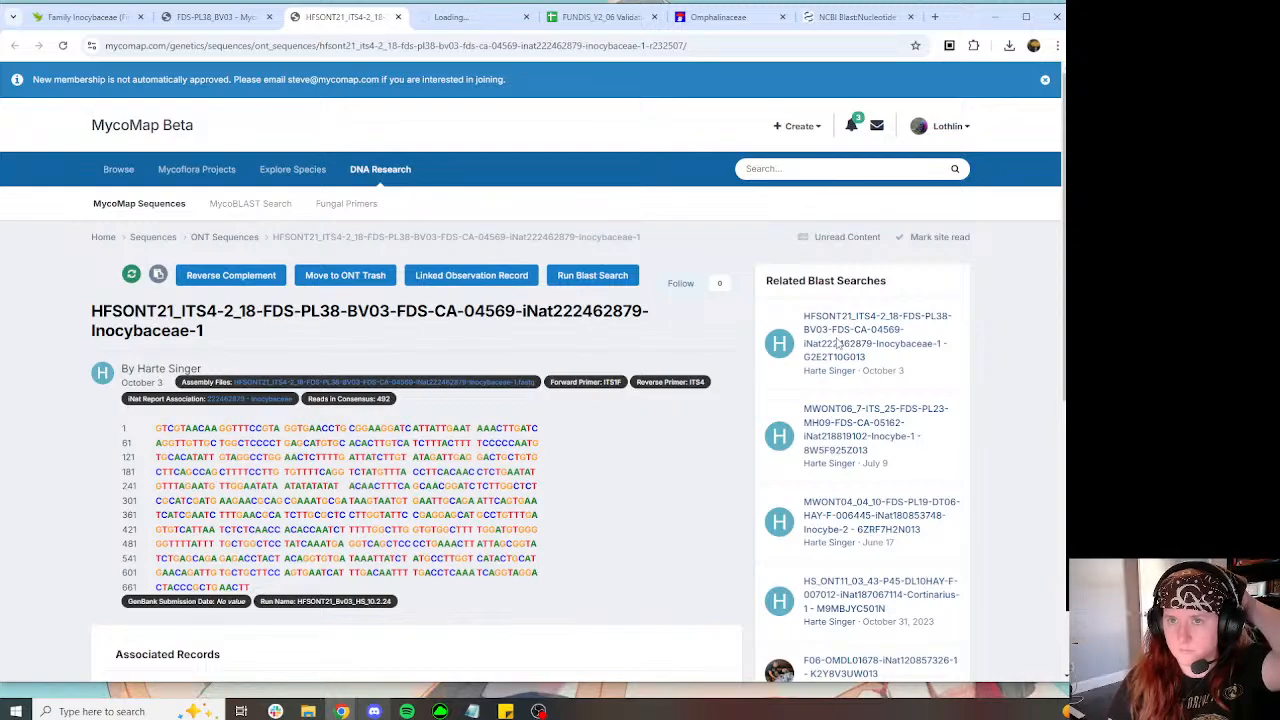
{"action": "left_click", "coordinate": [455, 22]}
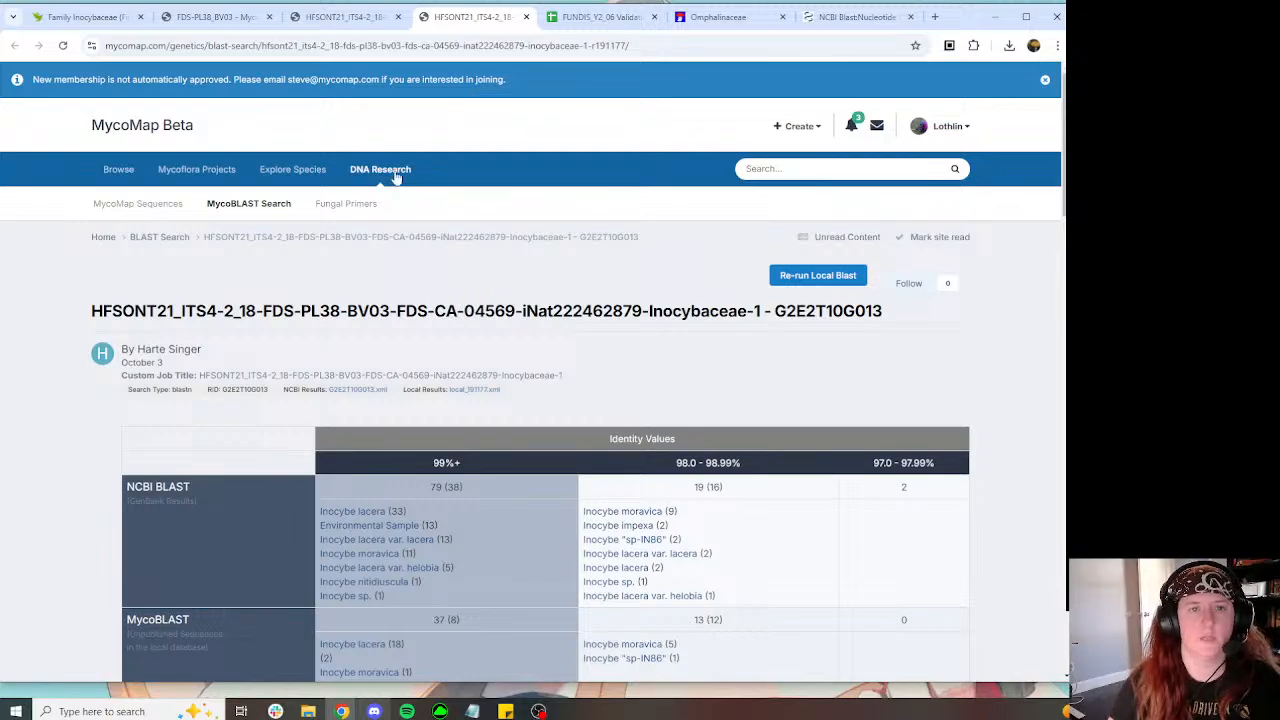
{"action": "scroll", "coordinate": [474, 320], "scroll_direction": "down", "scroll_amount": 5}
{"action": "scroll", "coordinate": [474, 320], "scroll_direction": "down", "scroll_amount": 6}
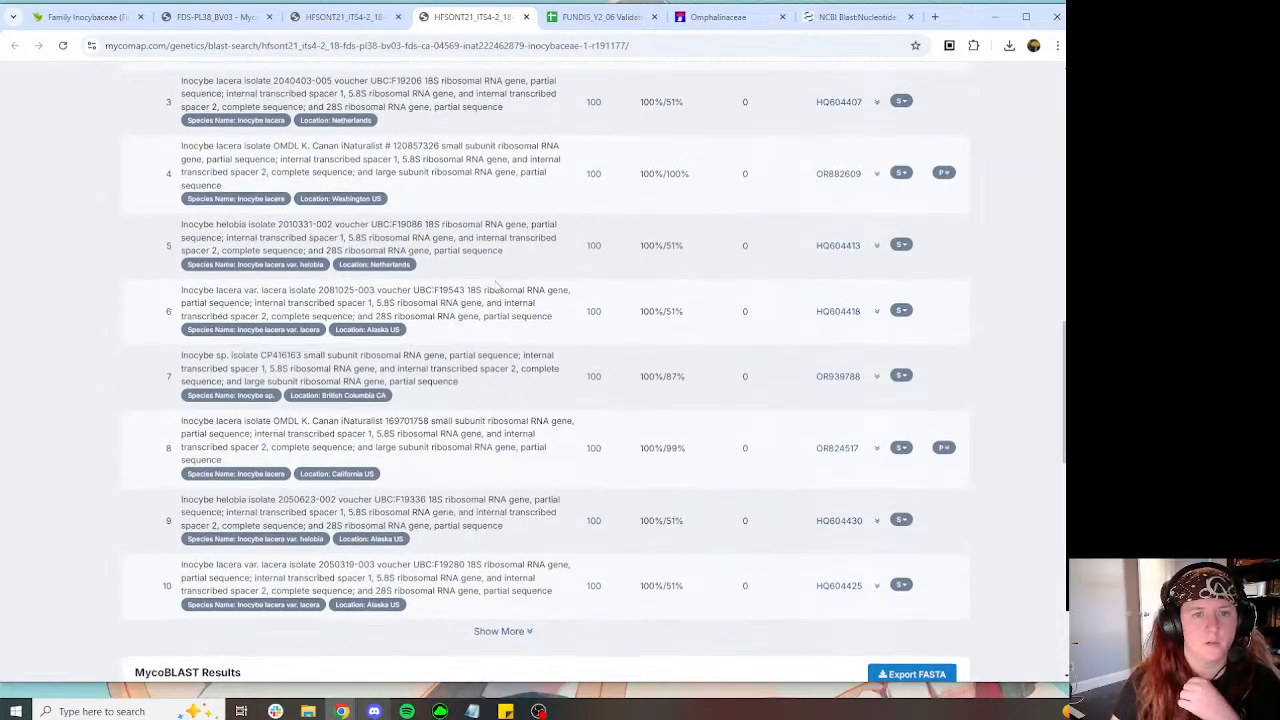
{"action": "scroll", "coordinate": [496, 286], "scroll_direction": "down", "scroll_amount": 4}
{"action": "scroll", "coordinate": [496, 286], "scroll_direction": "up", "scroll_amount": 3}
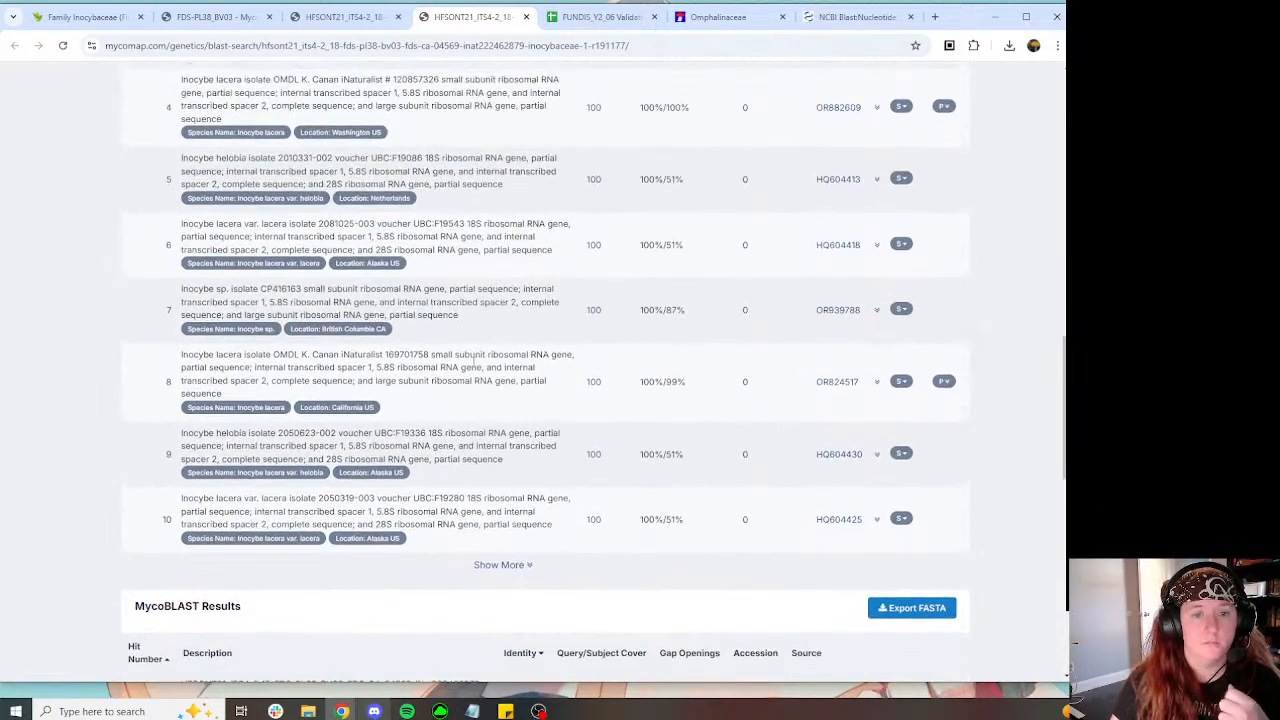
{"action": "scroll", "coordinate": [480, 369], "scroll_direction": "down", "scroll_amount": 5}
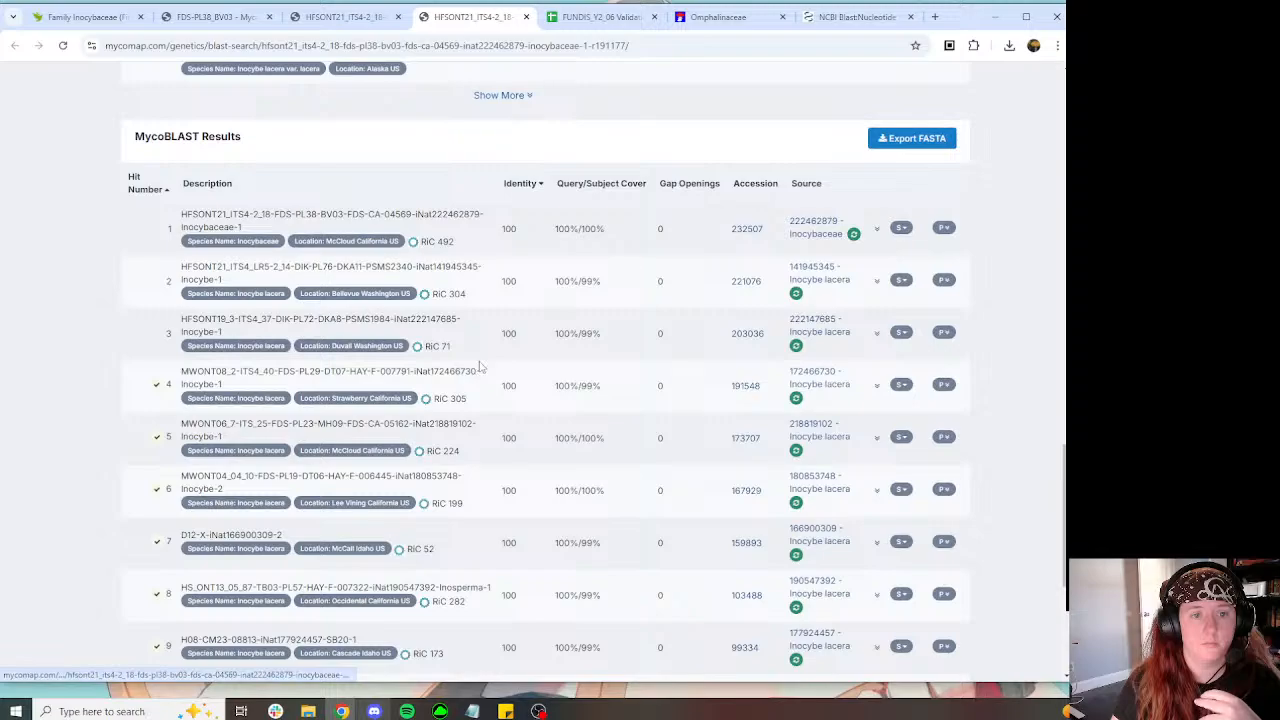
{"action": "scroll", "coordinate": [466, 355], "scroll_direction": "down", "scroll_amount": 2}
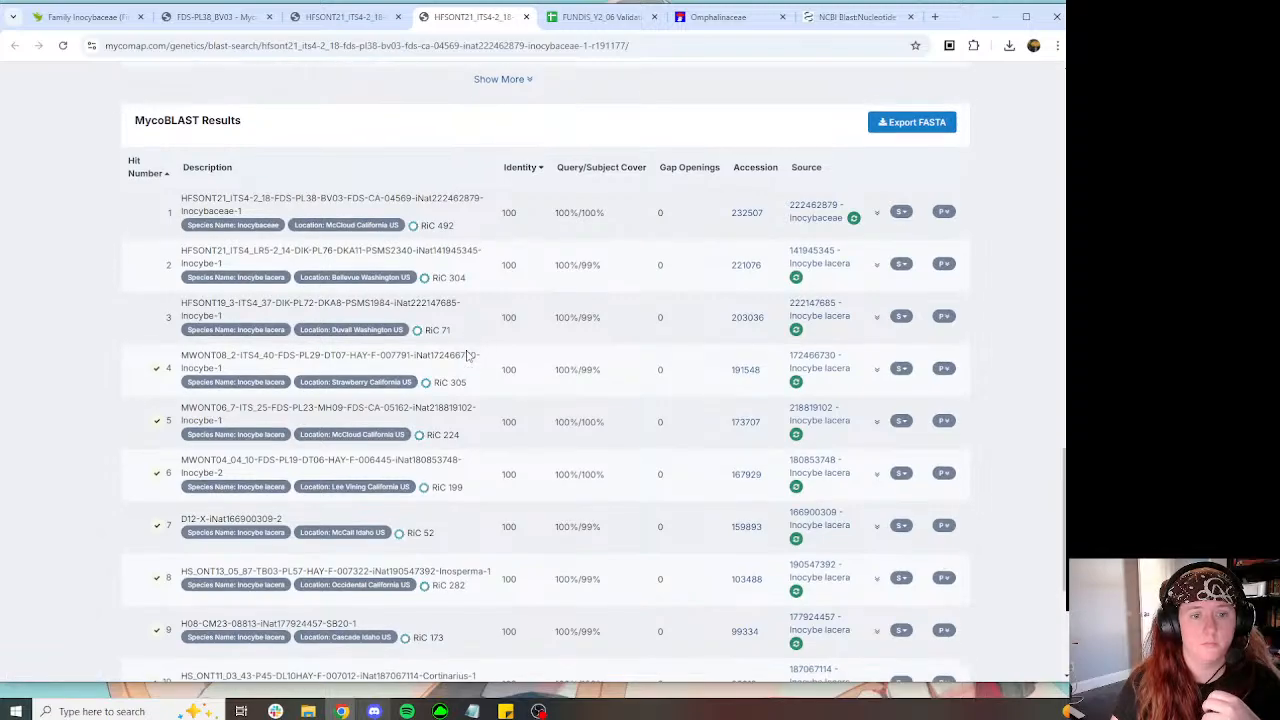
{"action": "left_click", "coordinate": [527, 605]}
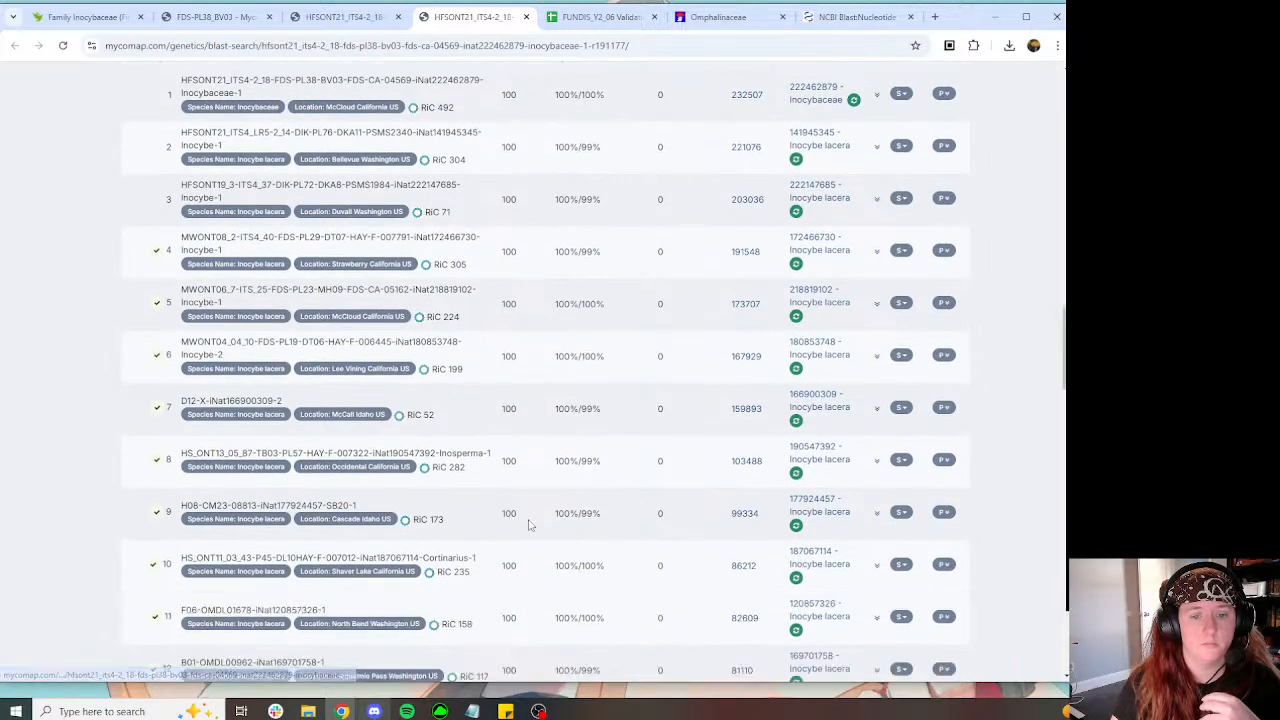
{"action": "scroll", "coordinate": [526, 470], "scroll_direction": "down", "scroll_amount": 3}
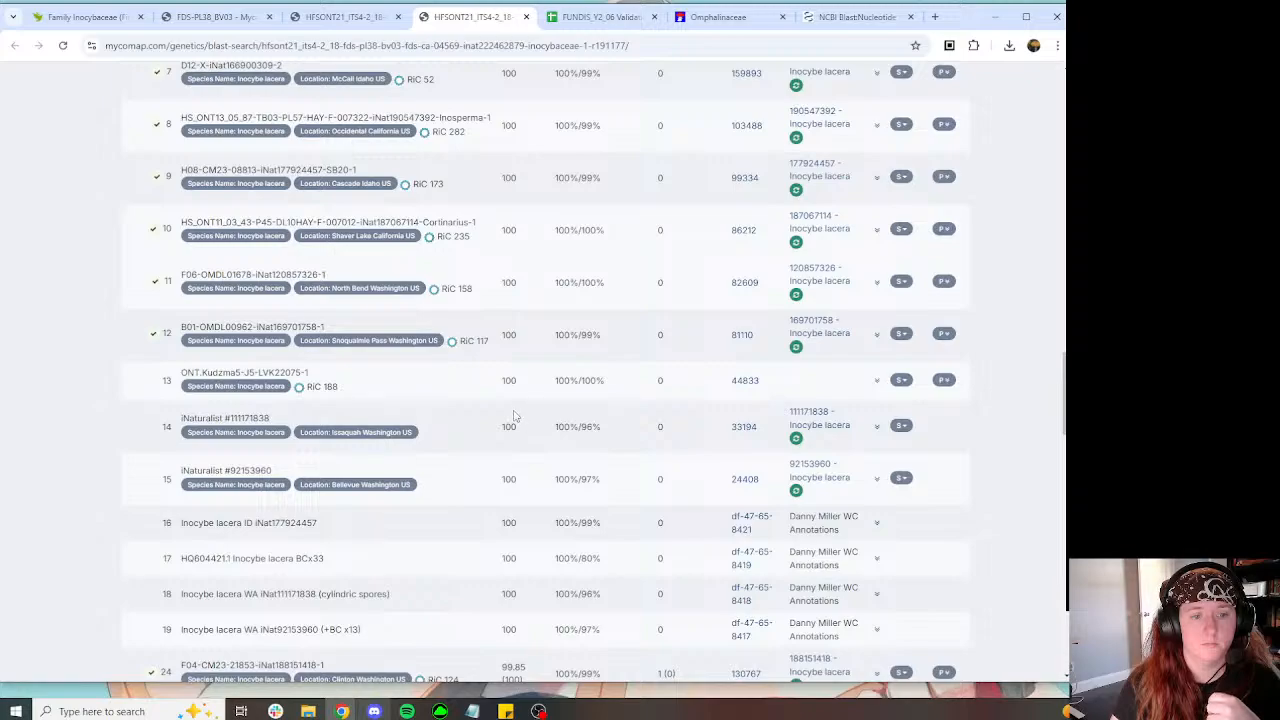
{"action": "scroll", "coordinate": [508, 413], "scroll_direction": "down", "scroll_amount": 2}
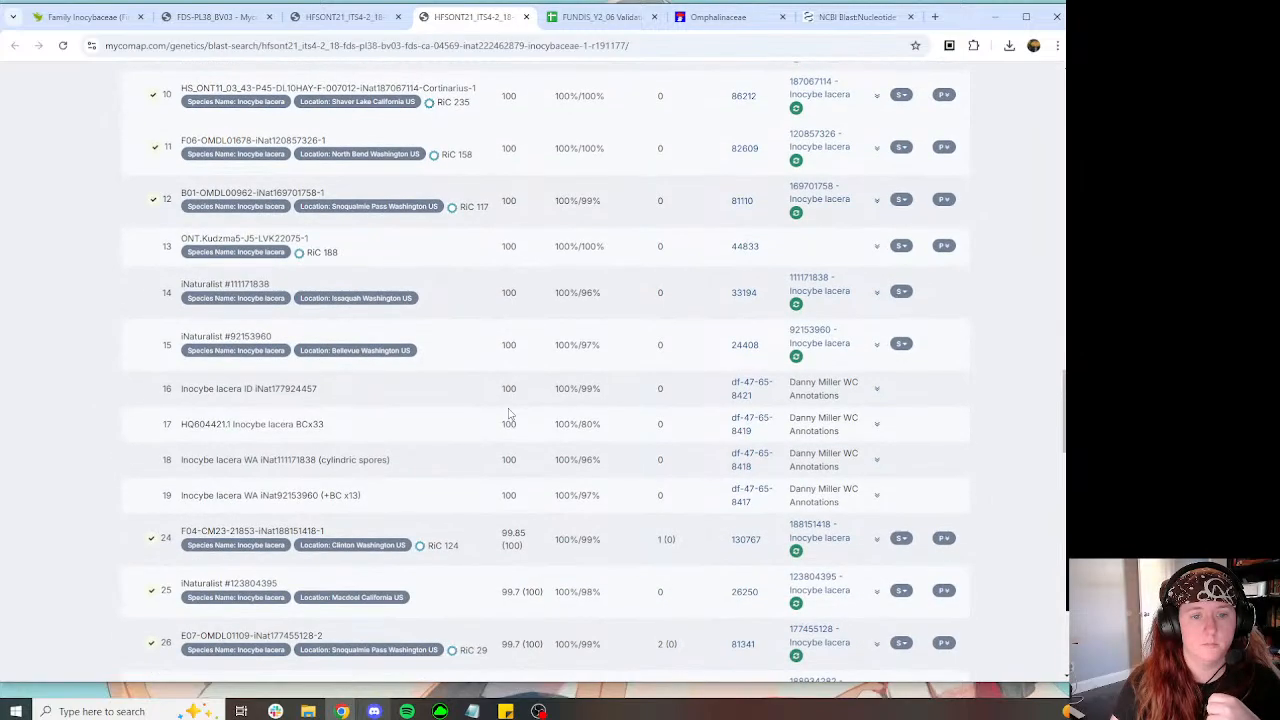
Step: Go back to the main list of the alpental.com DNA site, search for "inocybe" and open the Inocybaceae page
{"action": "left_click", "coordinate": [718, 17]}
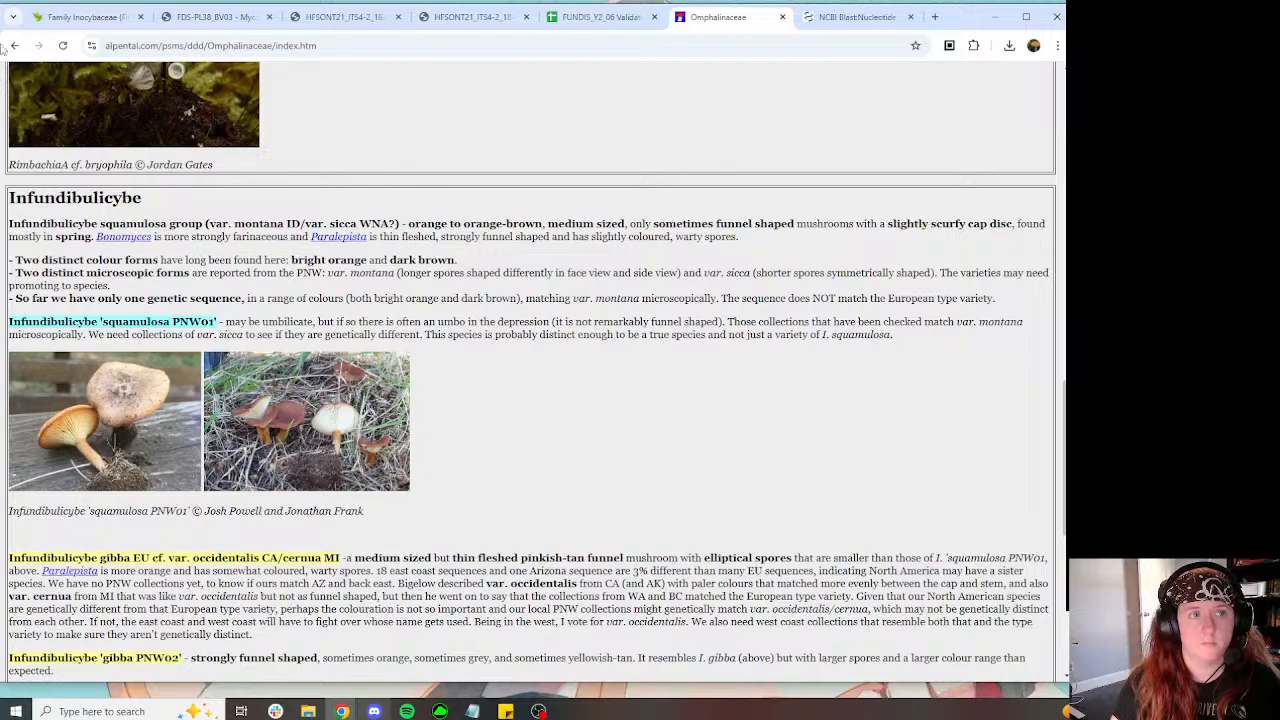
{"action": "left_click", "coordinate": [15, 45]}
{"action": "key", "text": "ctrl+f"}
{"action": "type", "text": "inocybe"}
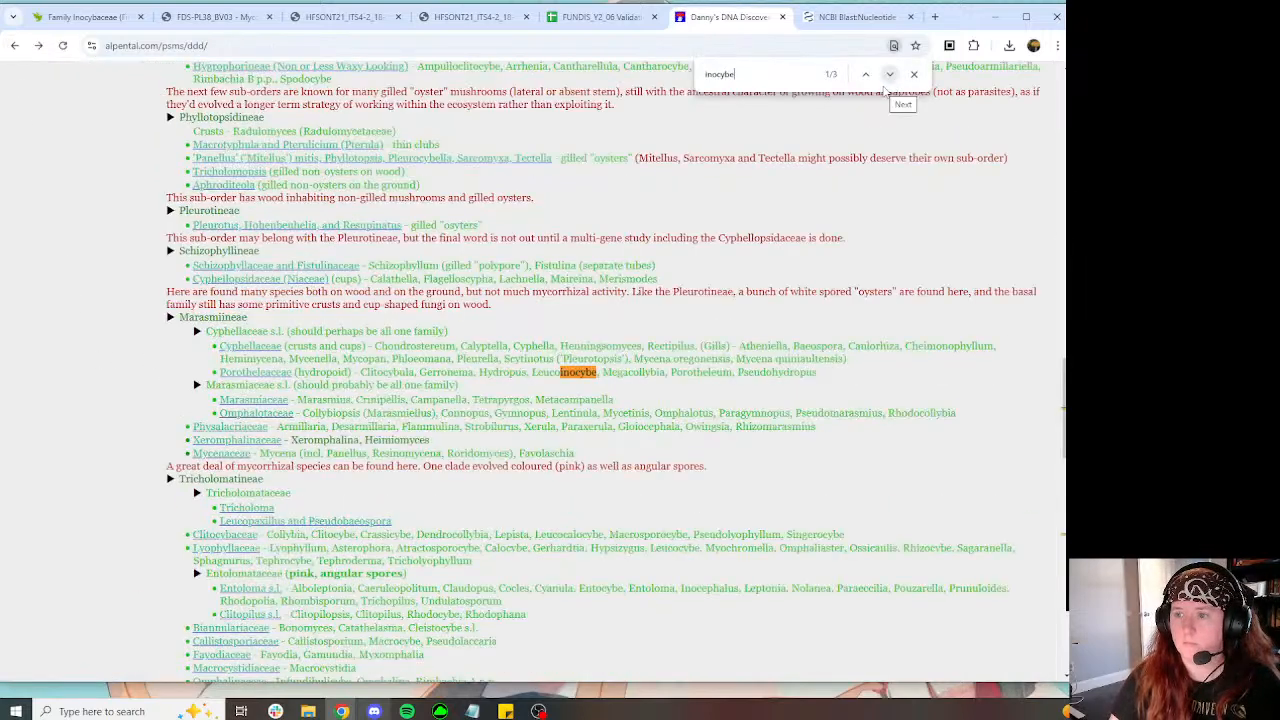
{"action": "left_click", "coordinate": [896, 77]}
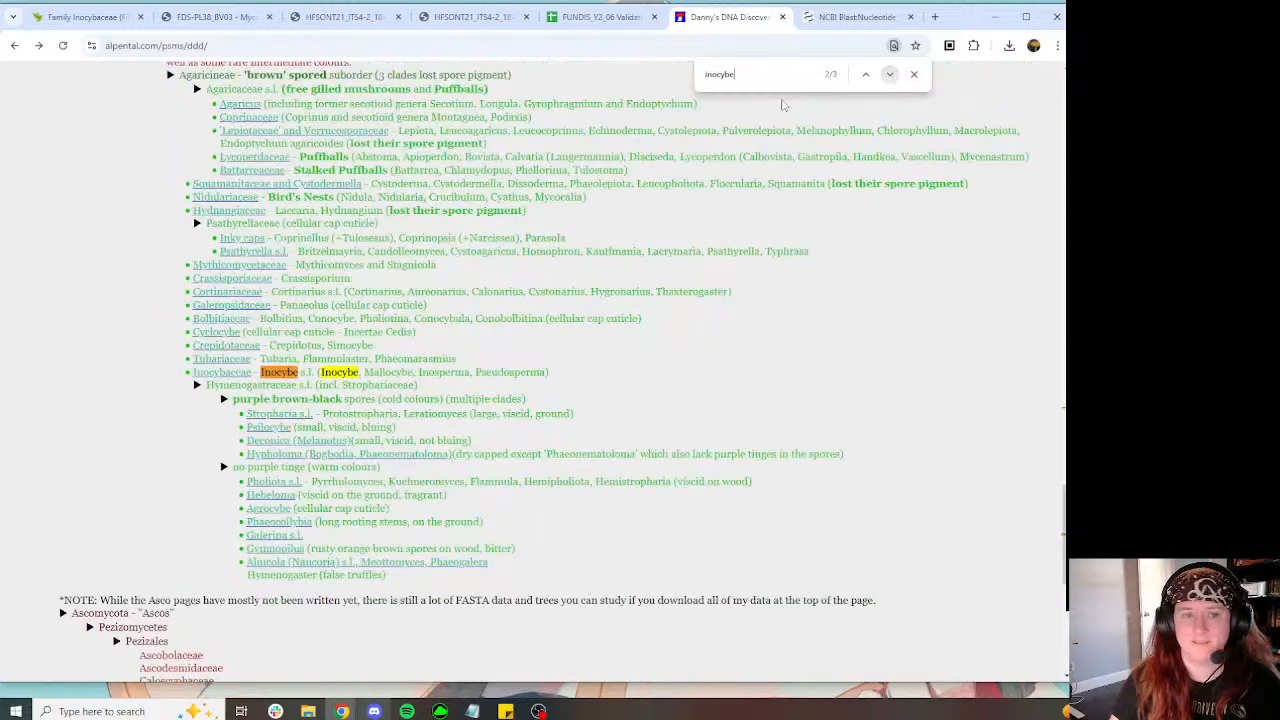
{"action": "left_click", "coordinate": [236, 375]}
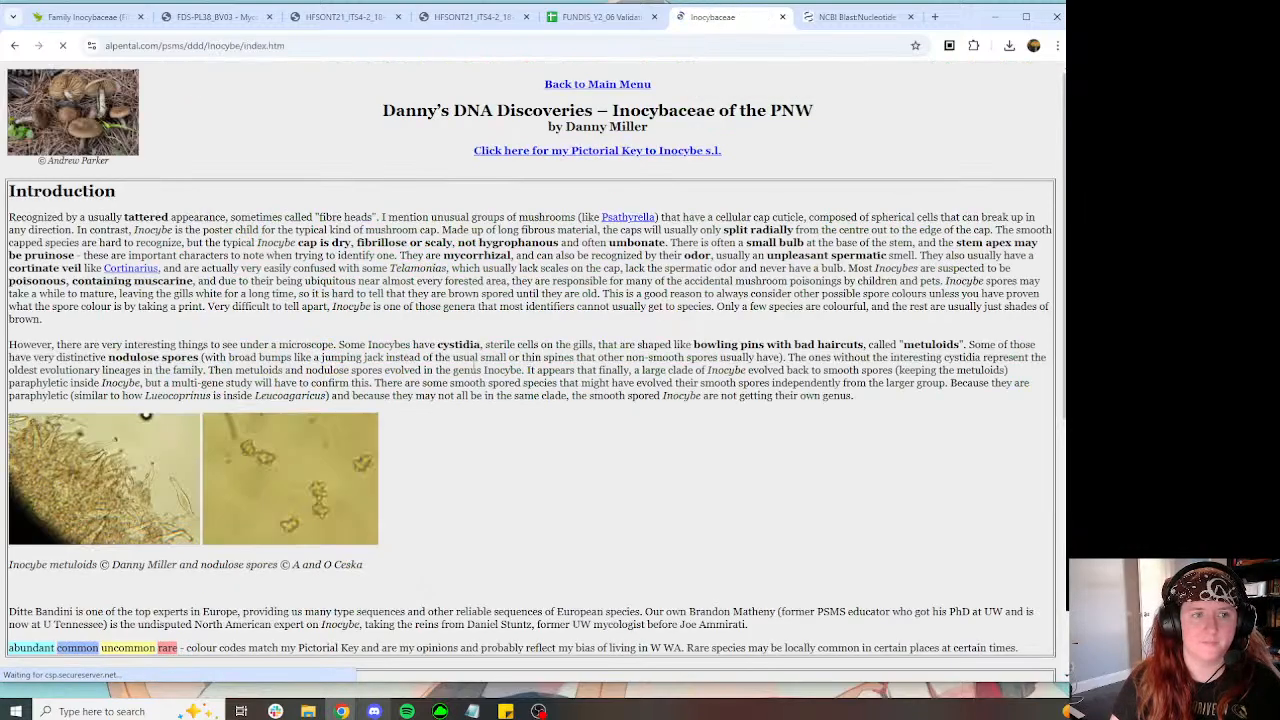
Step: Search the page for "lacera", expand the Inocybe smooth spores section and read the Inocybe lacera EU description
{"action": "type", "text": "lacera"}
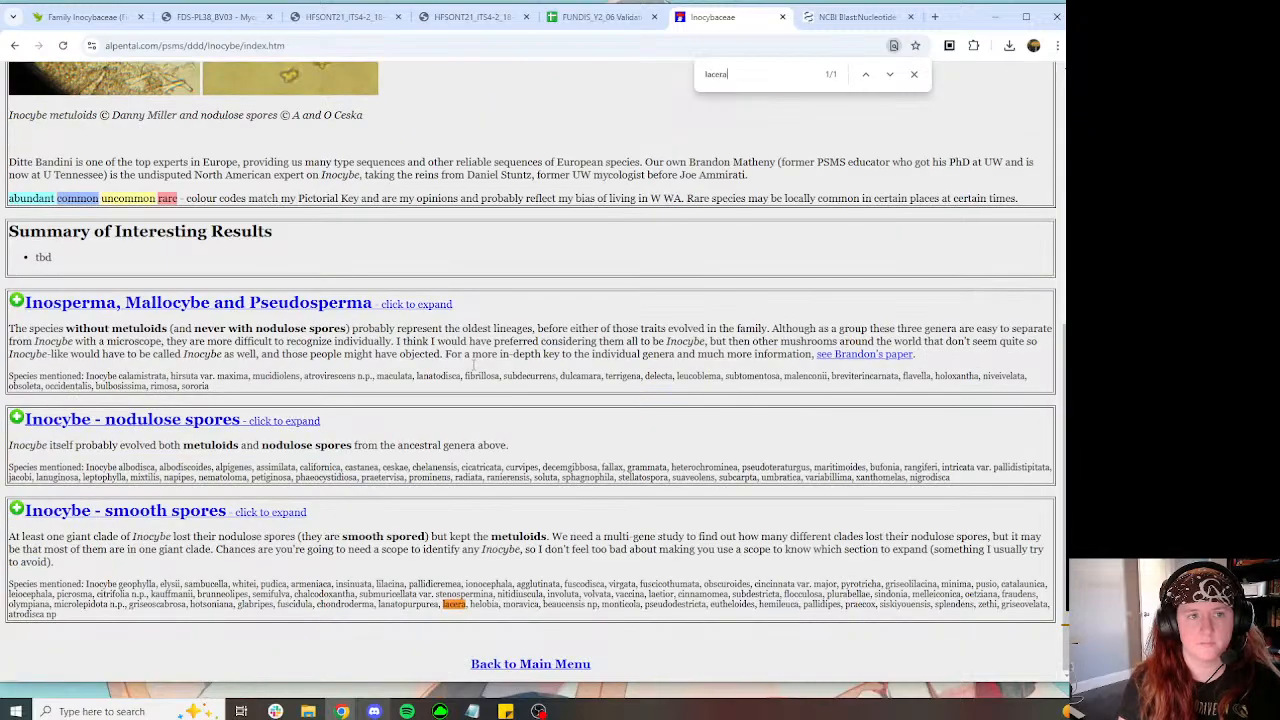
{"action": "left_click", "coordinate": [15, 510]}
{"action": "scroll", "coordinate": [522, 460], "scroll_direction": "down", "scroll_amount": 5}
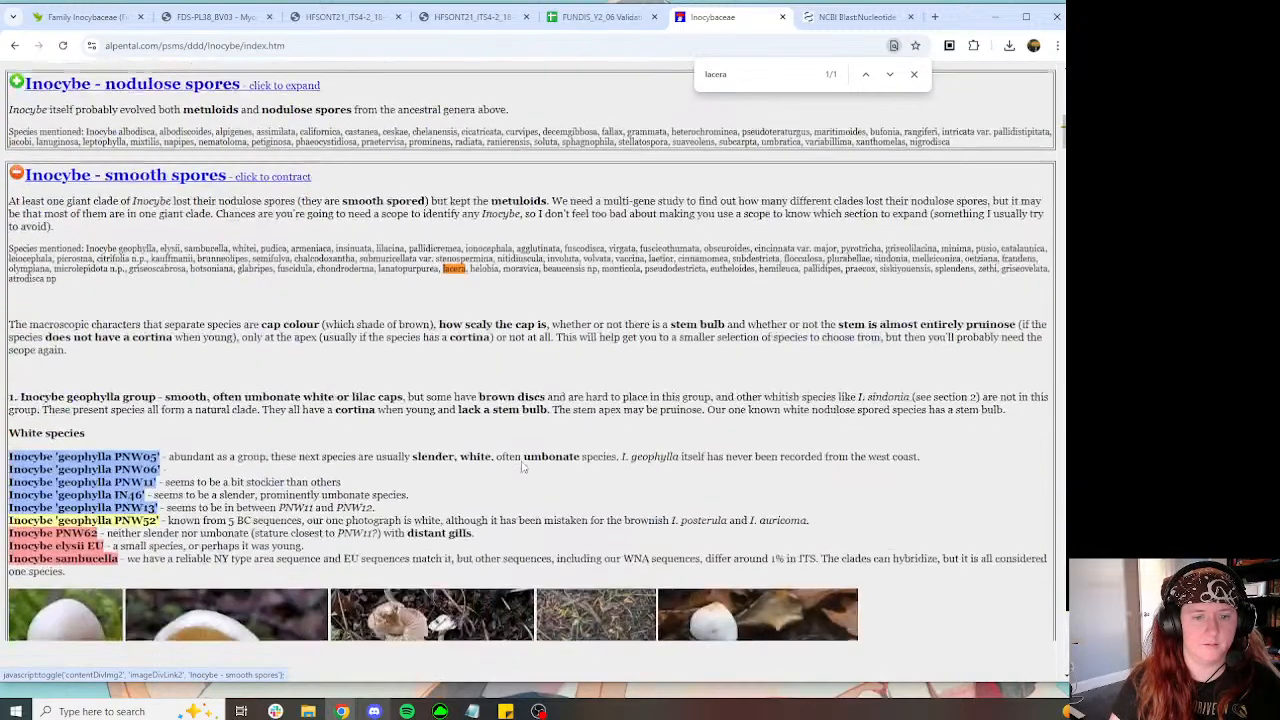
{"action": "scroll", "coordinate": [522, 460], "scroll_direction": "down", "scroll_amount": 3}
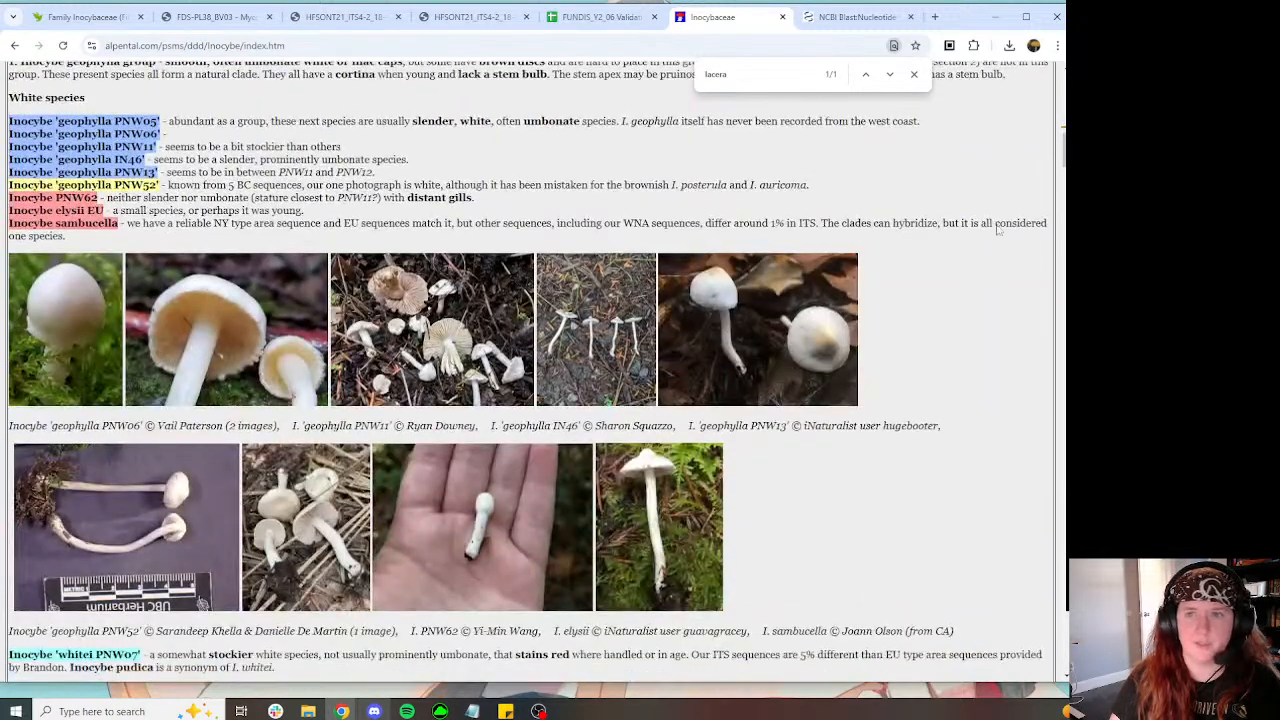
{"action": "left_click", "coordinate": [891, 76]}
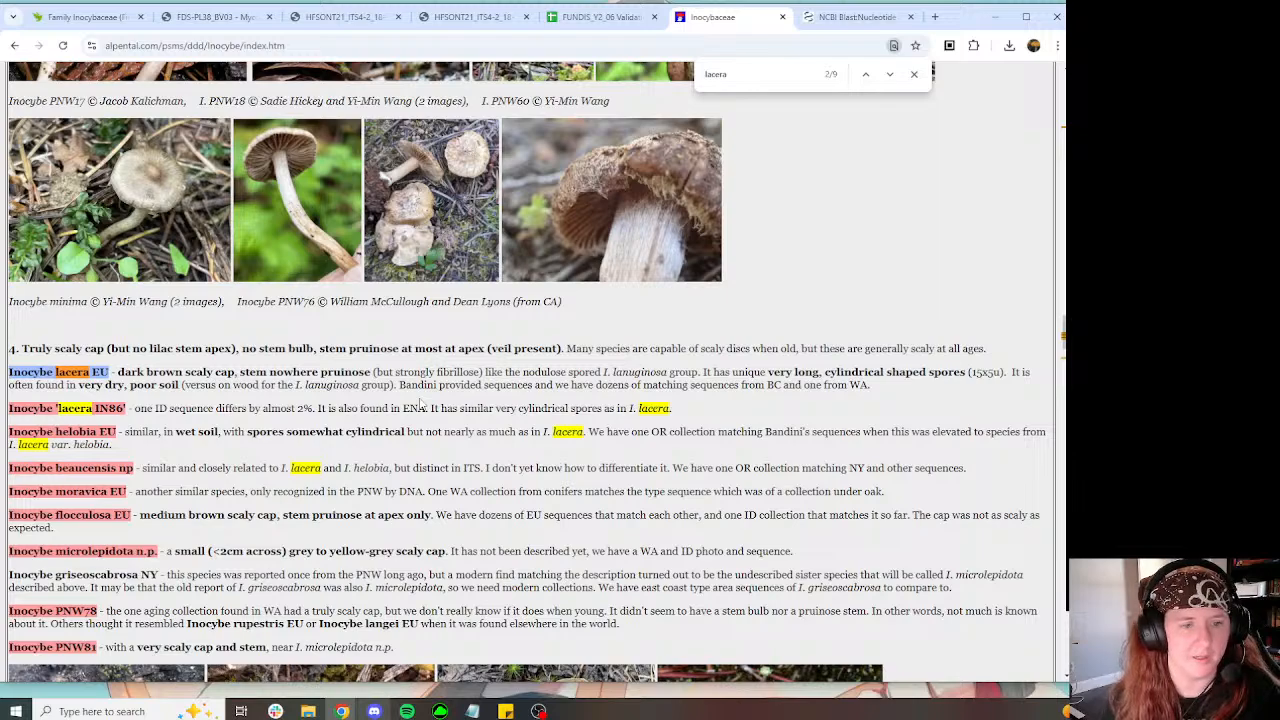
{"action": "left_click_drag", "start_coordinate": [885, 385], "coordinate": [851, 376]}
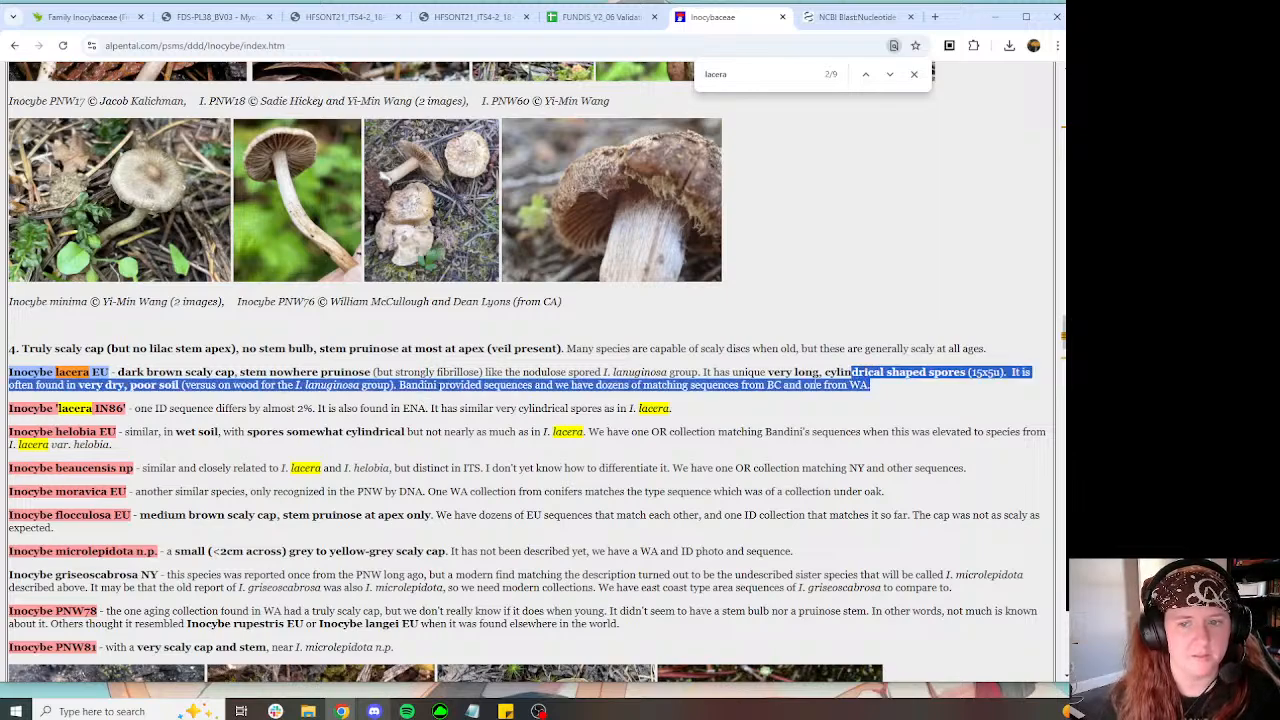
Step: Return to the MycoMap BLAST results and review the remaining MycoBLAST hits, the species match summary and the NCBI hits
{"action": "left_click", "coordinate": [470, 17]}
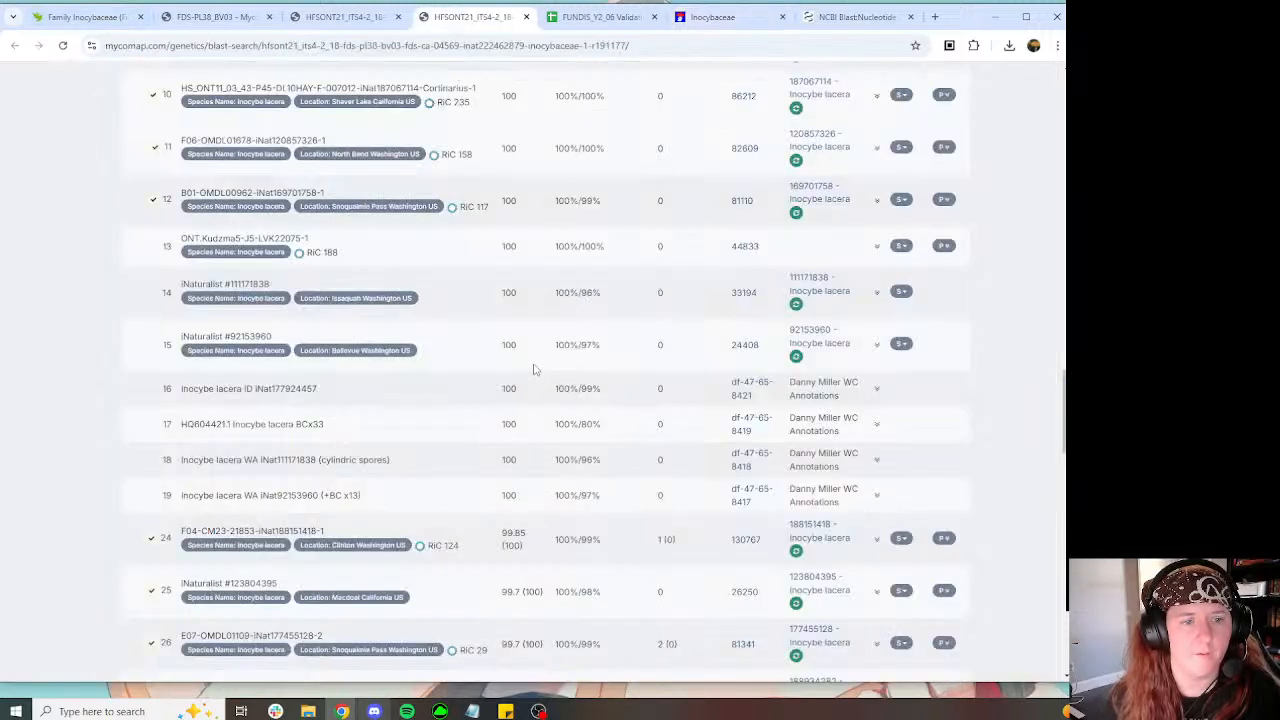
{"action": "scroll", "coordinate": [487, 378], "scroll_direction": "down", "scroll_amount": 10}
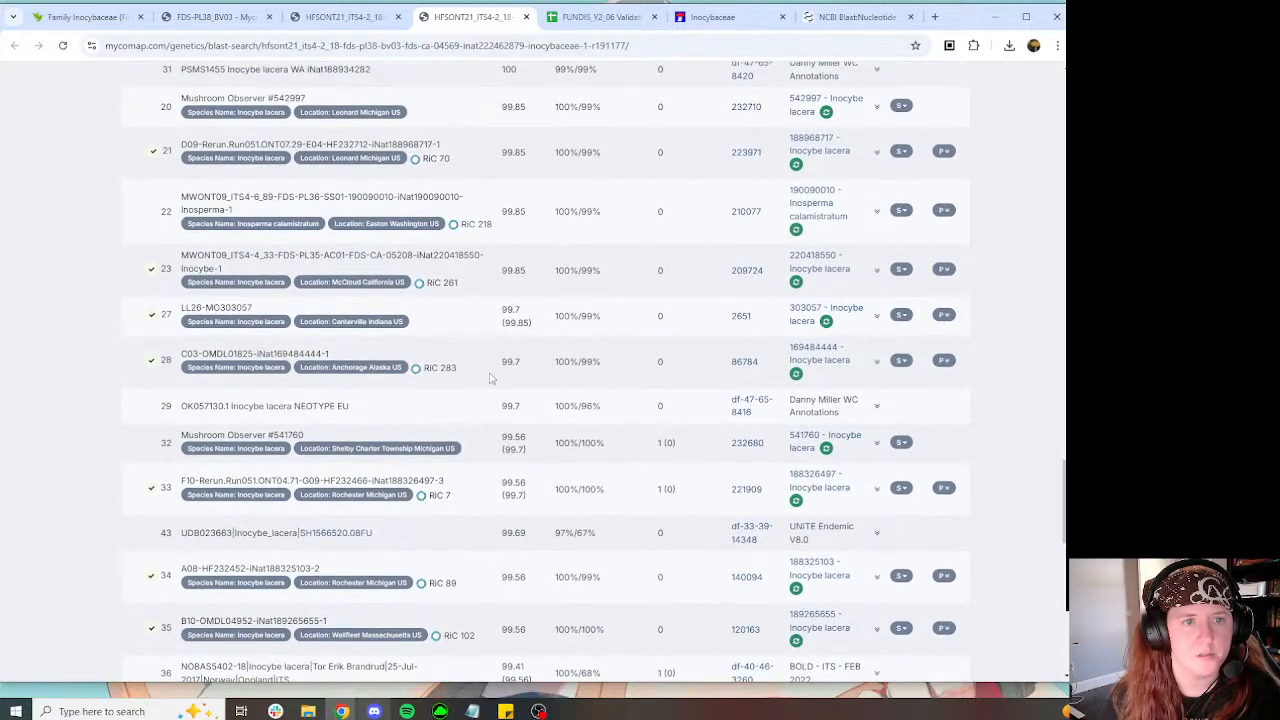
{"action": "scroll", "coordinate": [490, 378], "scroll_direction": "down", "scroll_amount": 9}
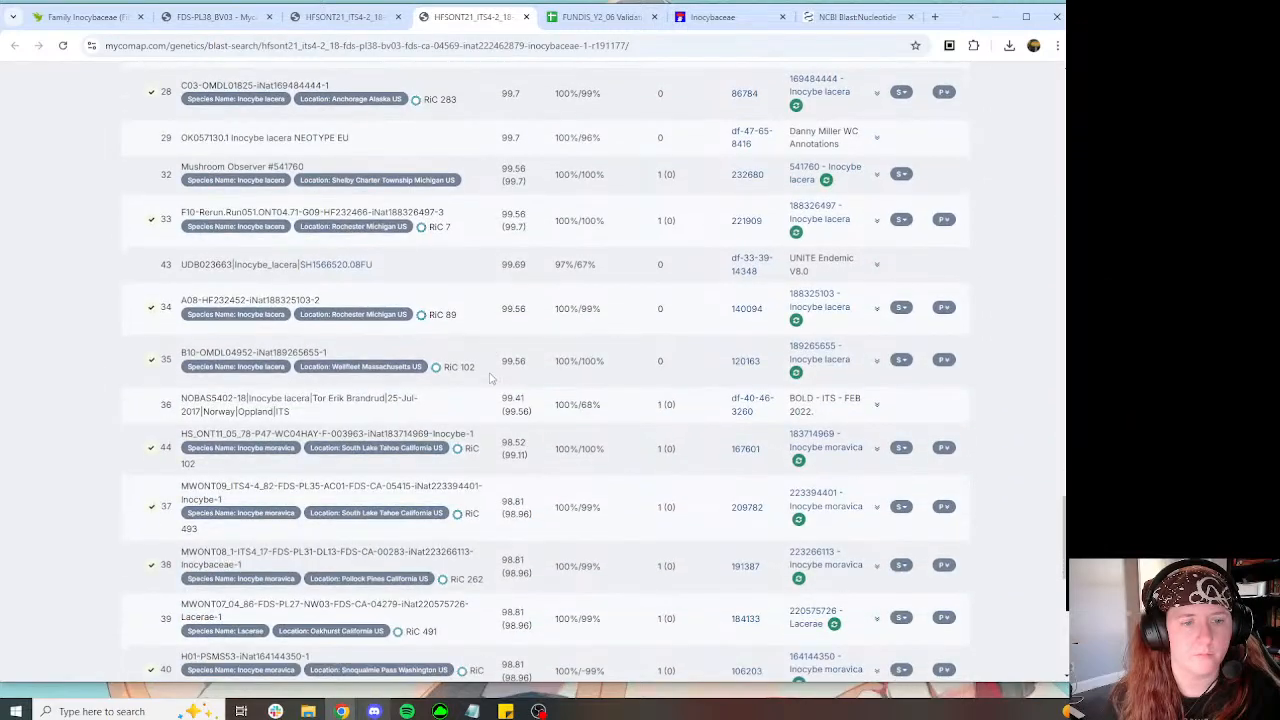
{"action": "scroll", "coordinate": [490, 378], "scroll_direction": "down", "scroll_amount": 5}
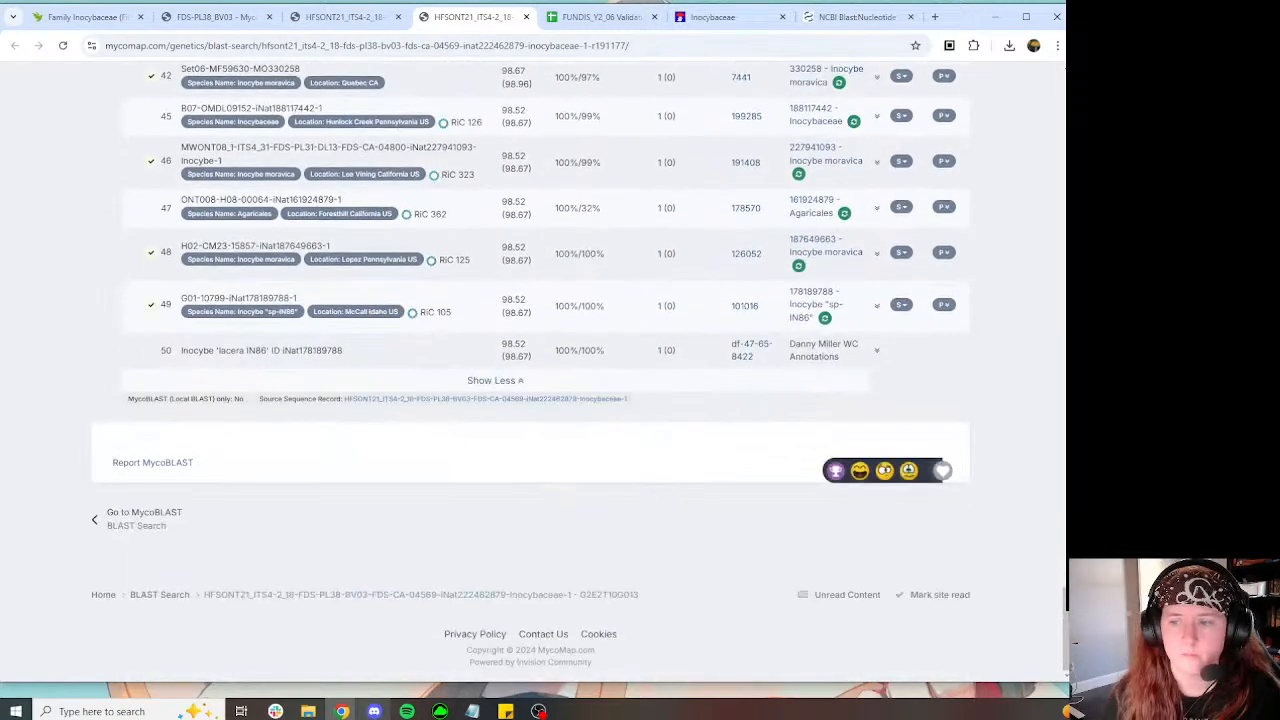
{"action": "key", "text": "Home"}
{"action": "scroll", "coordinate": [870, 197], "scroll_direction": "down", "scroll_amount": 6}
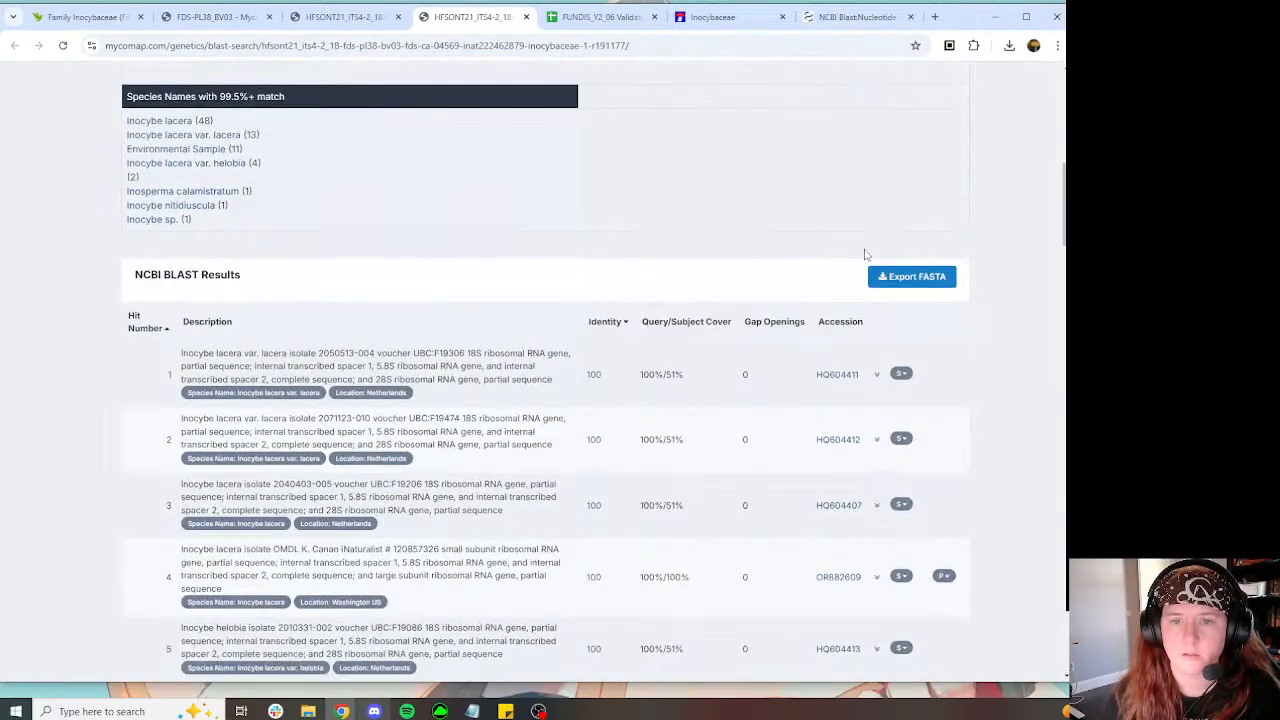
{"action": "scroll", "coordinate": [846, 250], "scroll_direction": "down", "scroll_amount": 1}
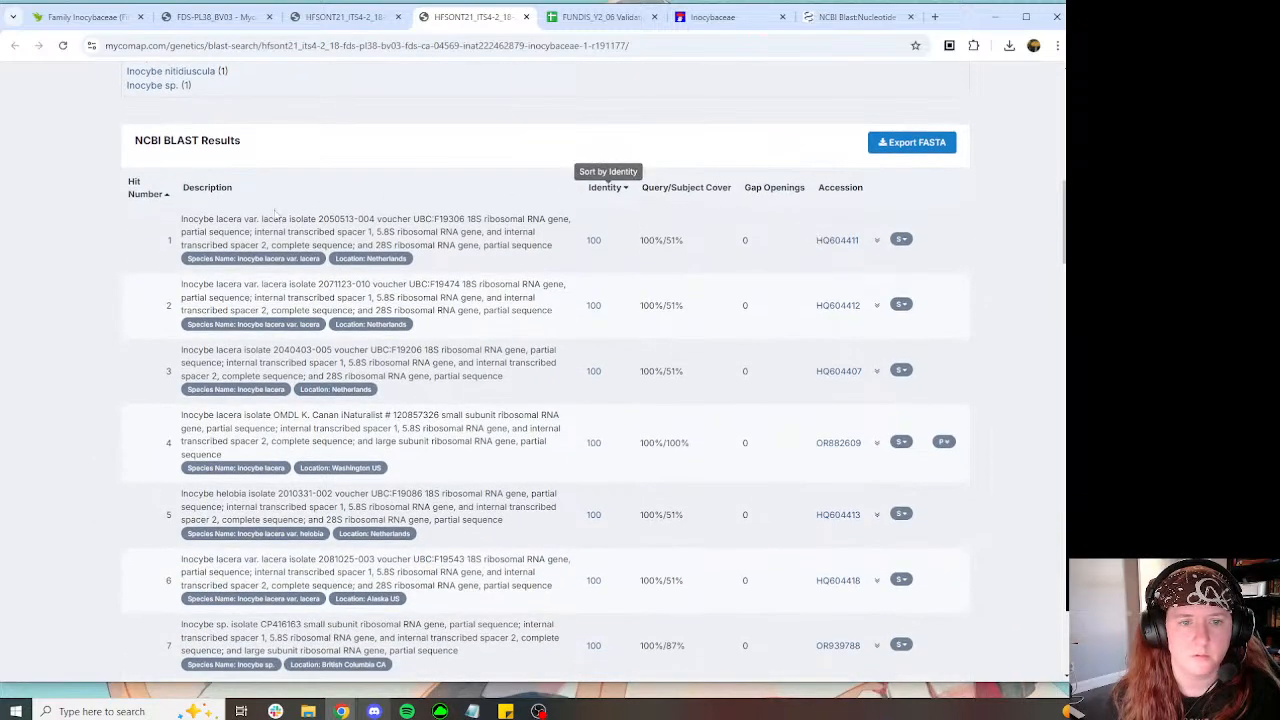
Step: Copy the specimen's sequence from its MycoMap page and paste it as the query in the NCBI nucleotide BLAST form
{"action": "left_click", "coordinate": [845, 17]}
{"action": "left_click", "coordinate": [778, 48]}
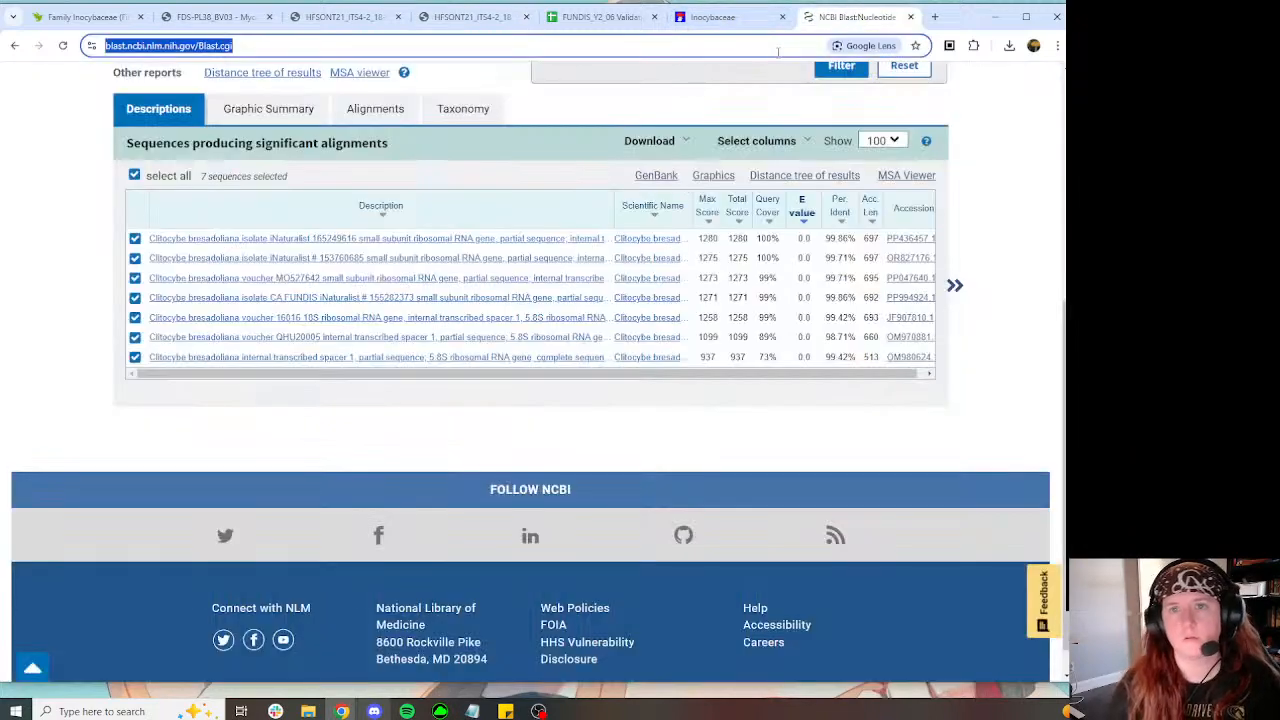
{"action": "left_click", "coordinate": [14, 45]}
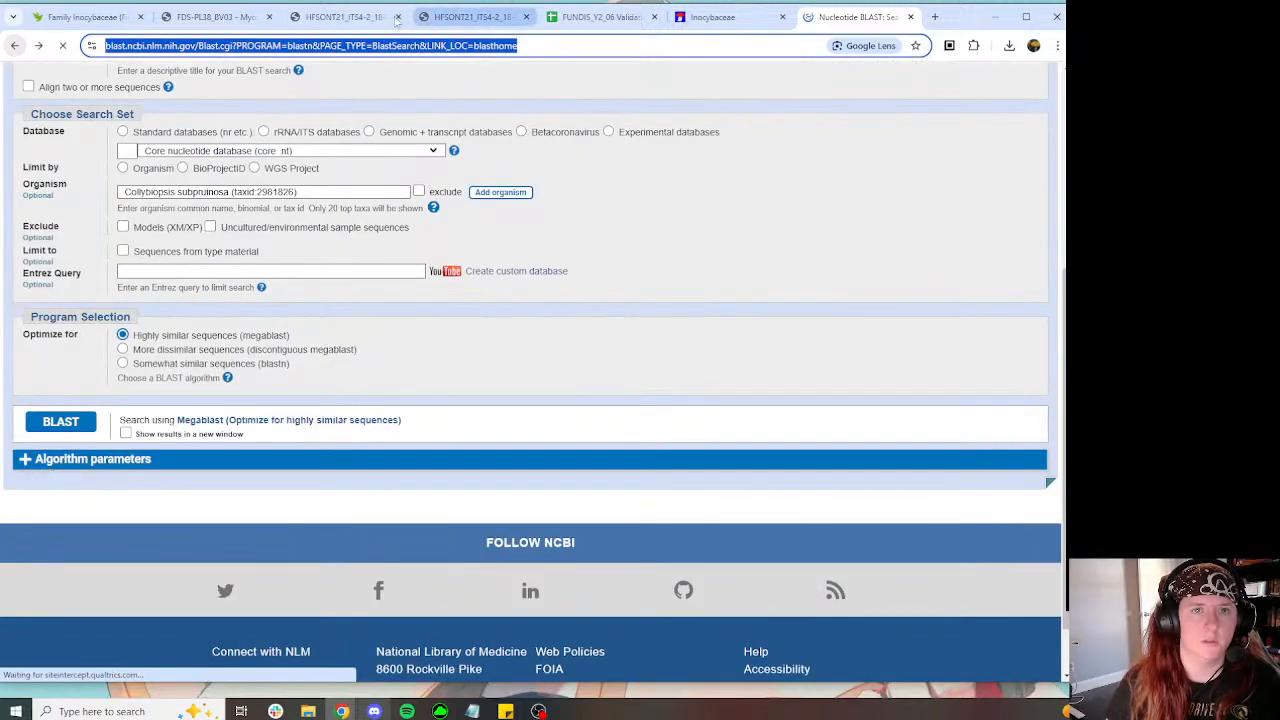
{"action": "left_click", "coordinate": [340, 17]}
{"action": "left_click", "coordinate": [154, 278]}
{"action": "left_click", "coordinate": [878, 20]}
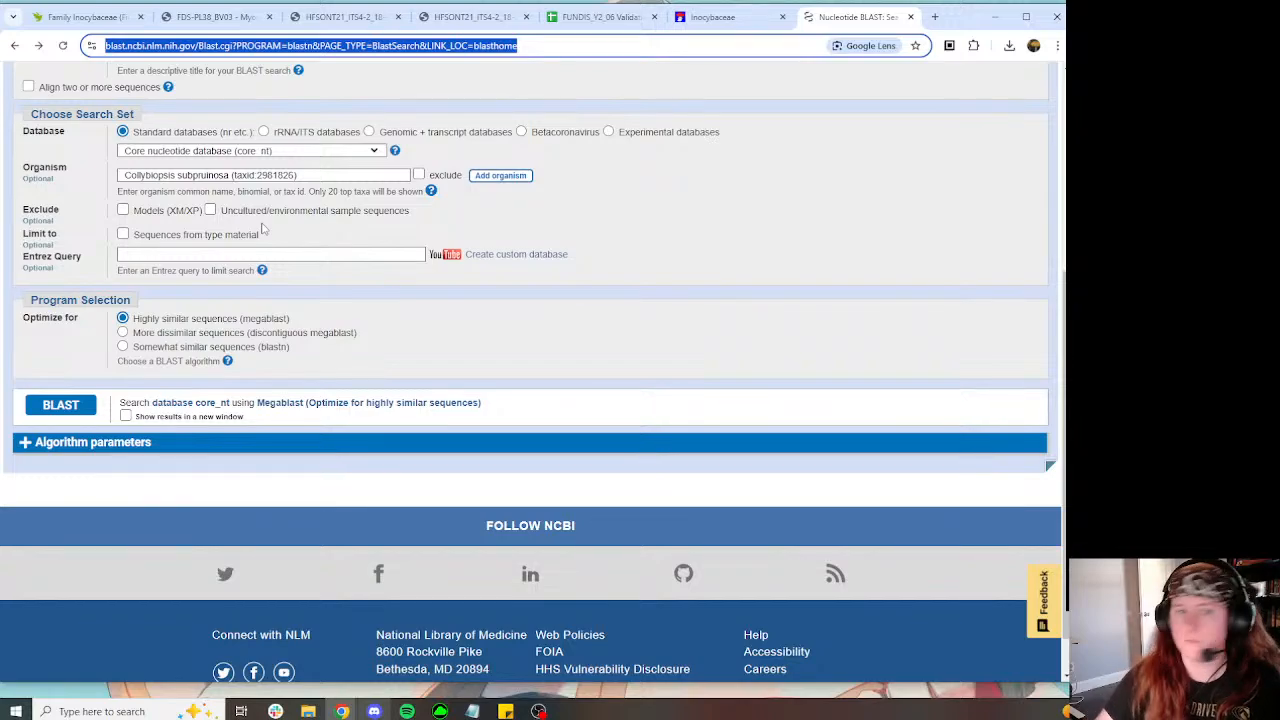
{"action": "key", "text": "Return"}
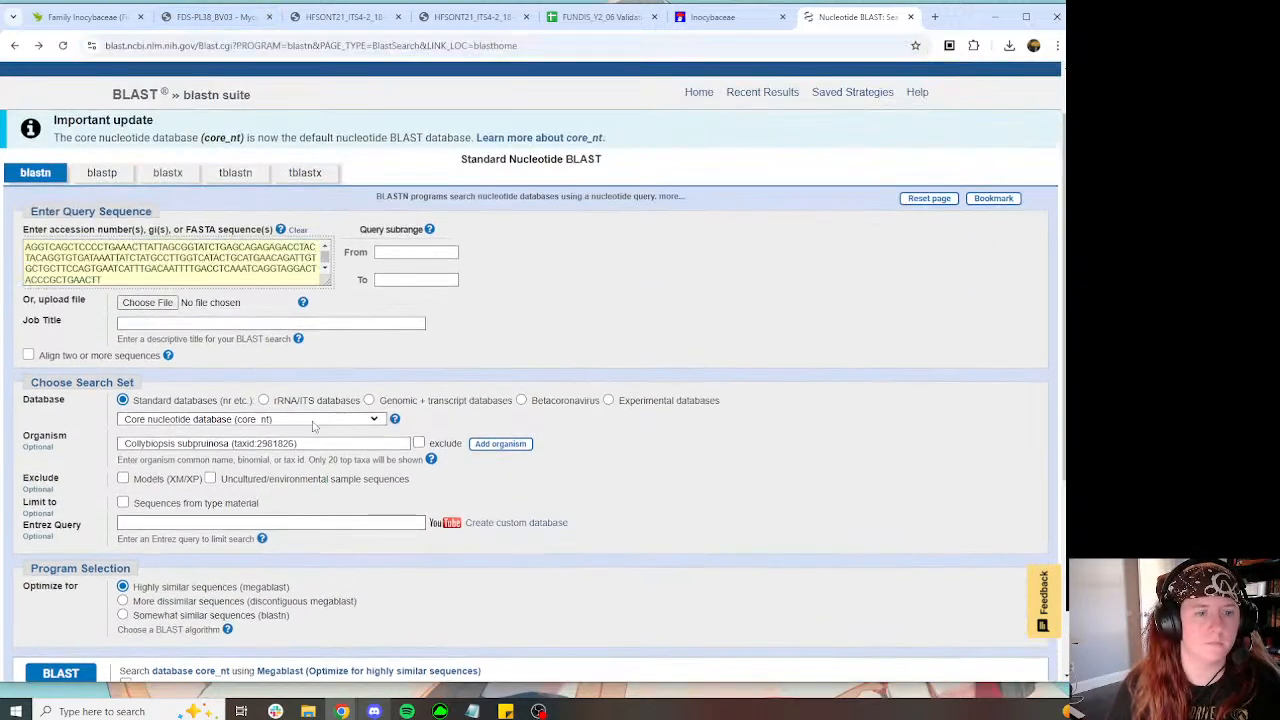
Step: Limit the BLAST search to the organism Inocybe lacera (taxid:165587) and run it
{"action": "left_click_drag", "start_coordinate": [342, 444], "coordinate": [3, 468]}
{"action": "type", "text": "In"}
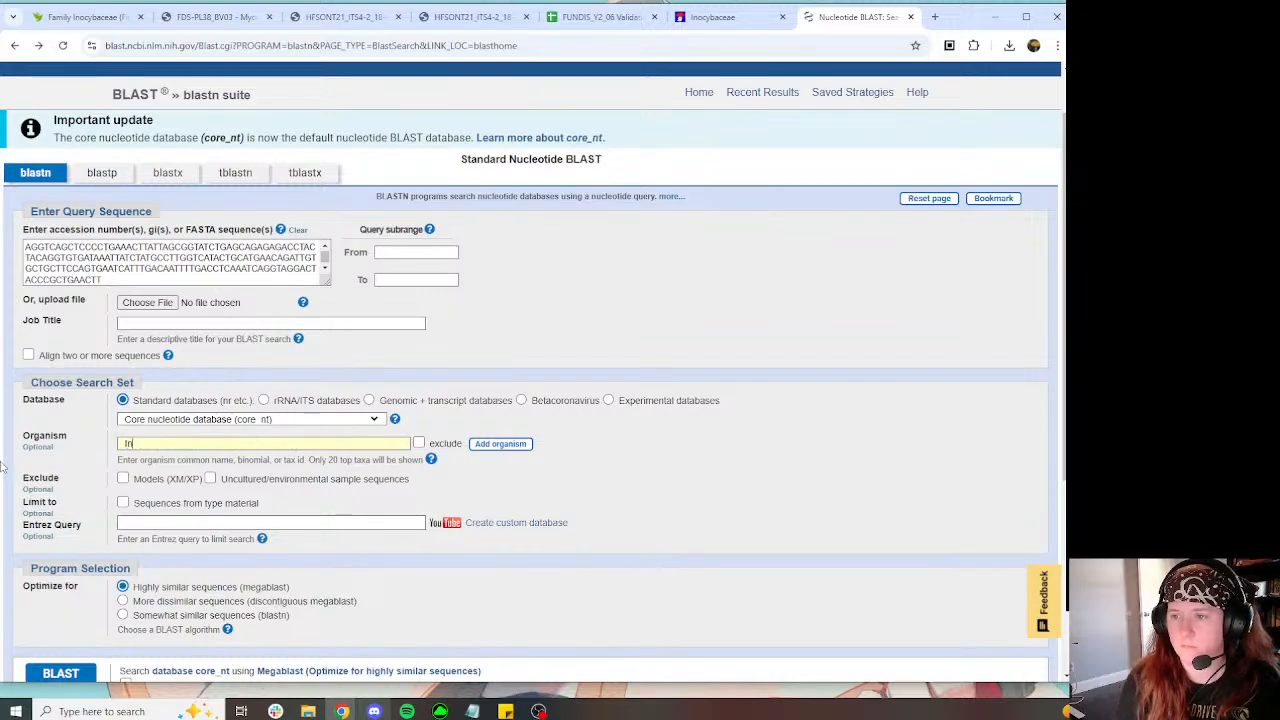
{"action": "type", "text": "ocybe lacera"}
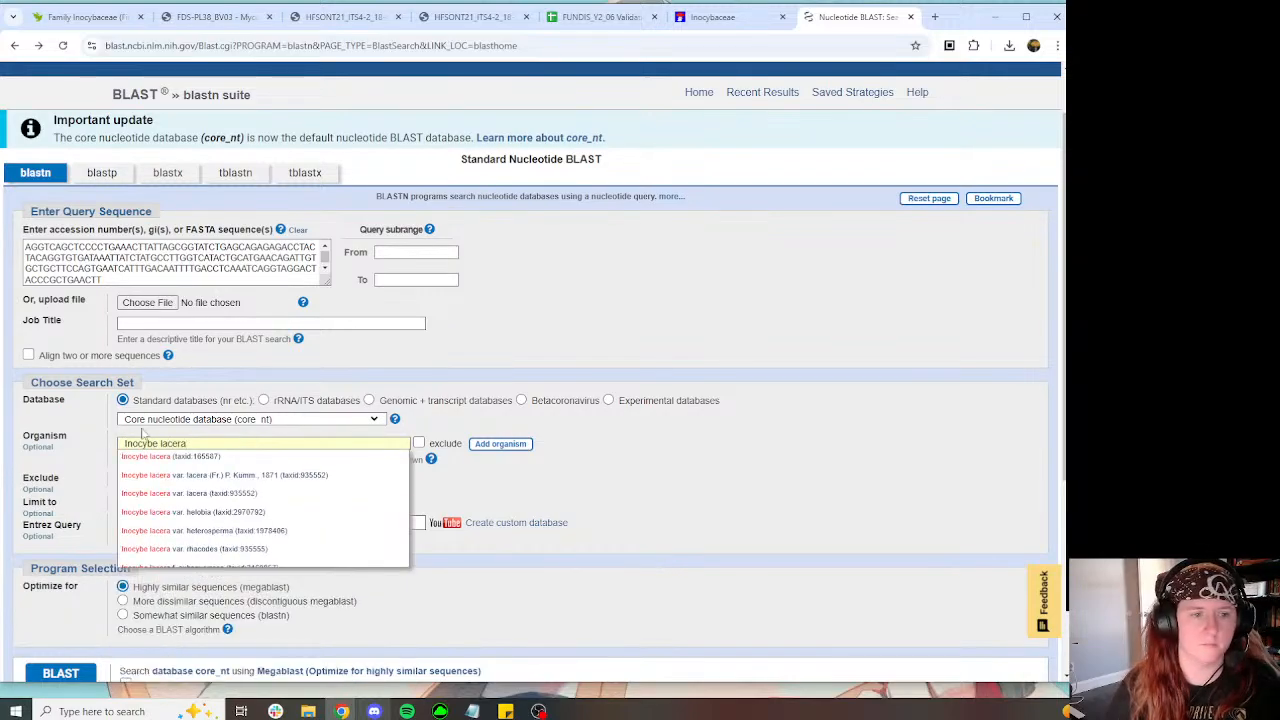
{"action": "key", "text": "Down"}
{"action": "key", "text": "Return"}
{"action": "scroll", "coordinate": [604, 449], "scroll_direction": "down", "scroll_amount": 1}
{"action": "scroll", "coordinate": [604, 449], "scroll_direction": "down", "scroll_amount": 3}
{"action": "left_click", "coordinate": [60, 350]}
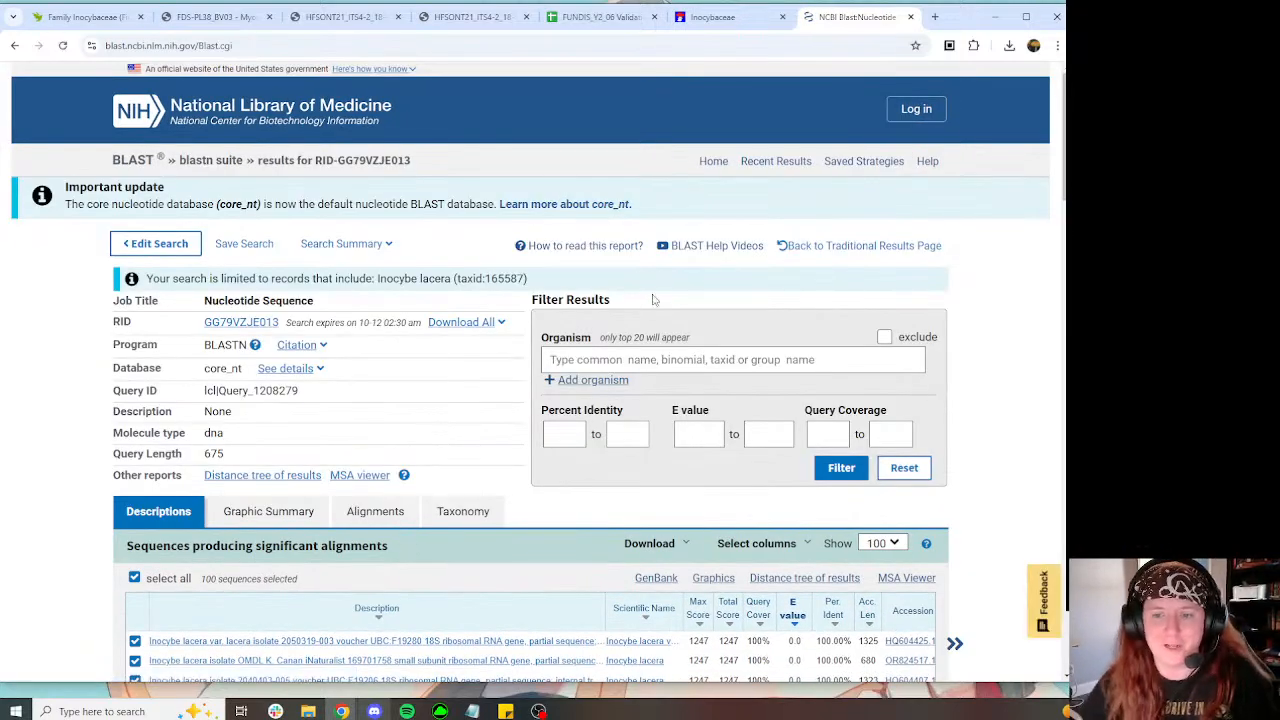
Step: Examine the NCBI BLAST hits limited to Inocybe lacera, comparing percent identity and query coverage across the whole list
{"action": "scroll", "coordinate": [653, 299], "scroll_direction": "down", "scroll_amount": 5}
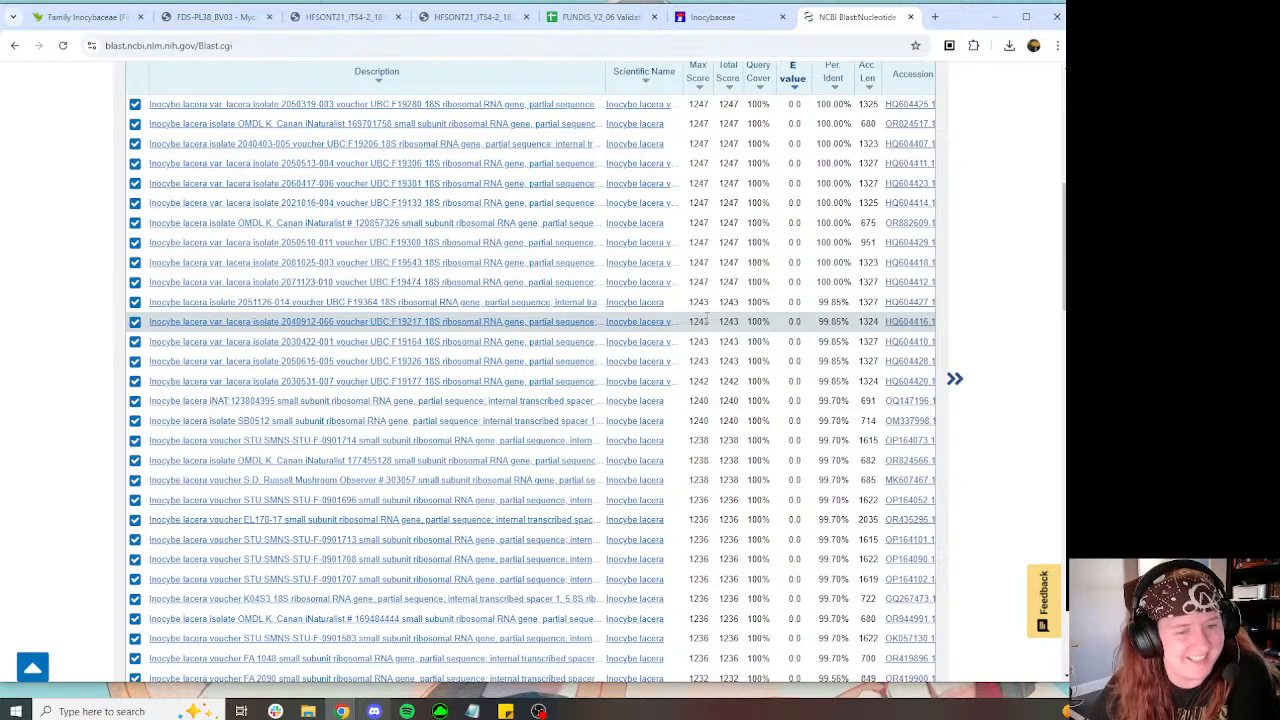
{"action": "scroll", "coordinate": [707, 316], "scroll_direction": "down", "scroll_amount": 15}
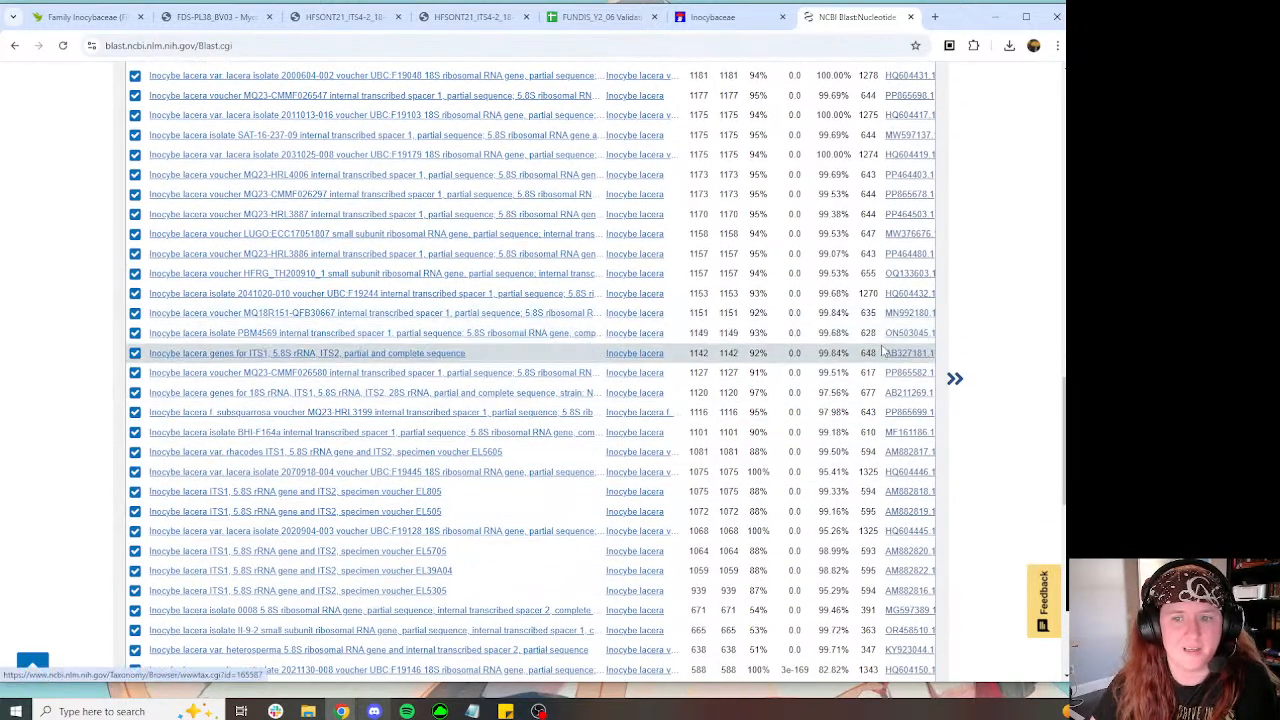
{"action": "scroll", "coordinate": [882, 350], "scroll_direction": "down", "scroll_amount": 5}
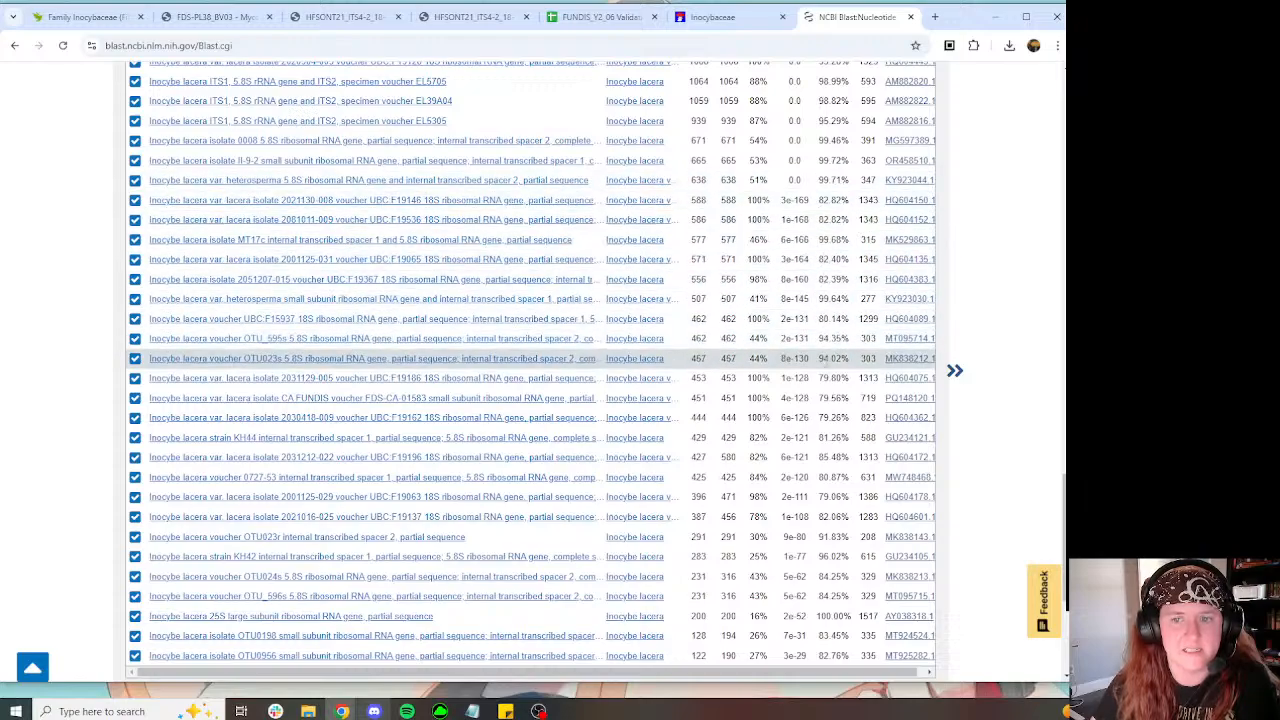
{"action": "scroll", "coordinate": [831, 625], "scroll_direction": "down", "scroll_amount": 2}
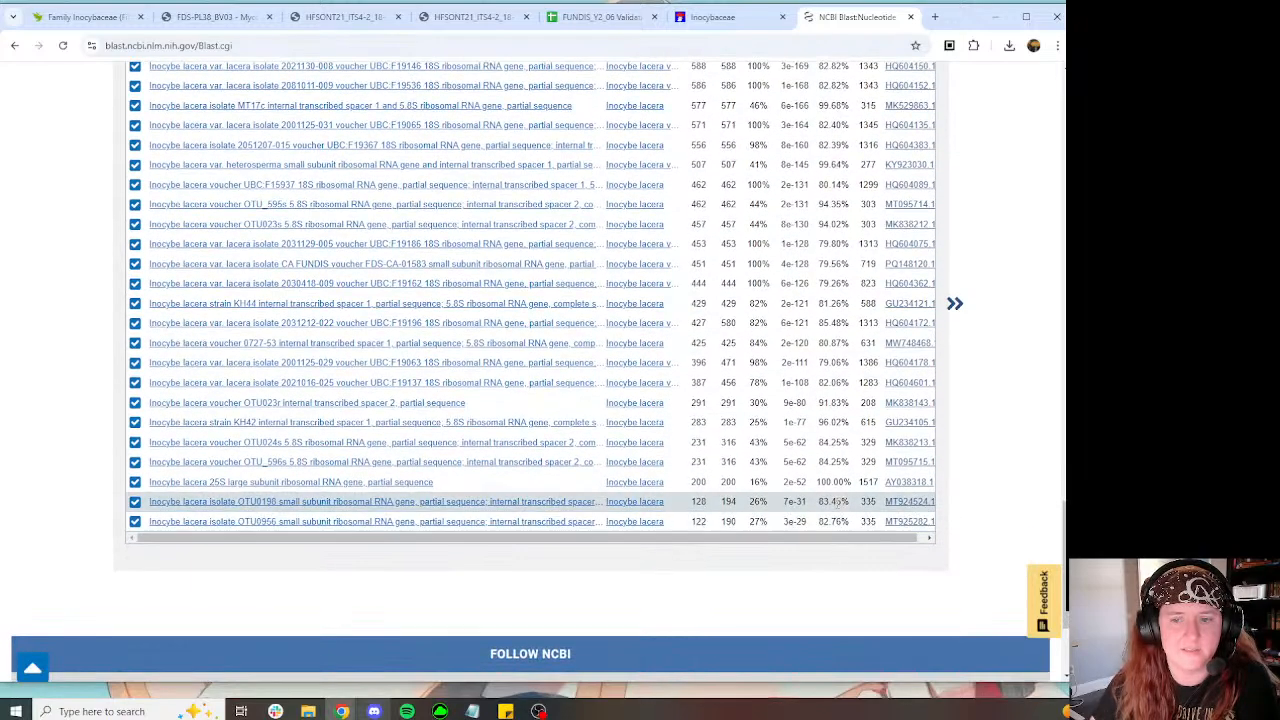
{"action": "scroll", "coordinate": [840, 560], "scroll_direction": "up", "scroll_amount": 3}
{"action": "scroll", "coordinate": [829, 418], "scroll_direction": "down", "scroll_amount": 1}
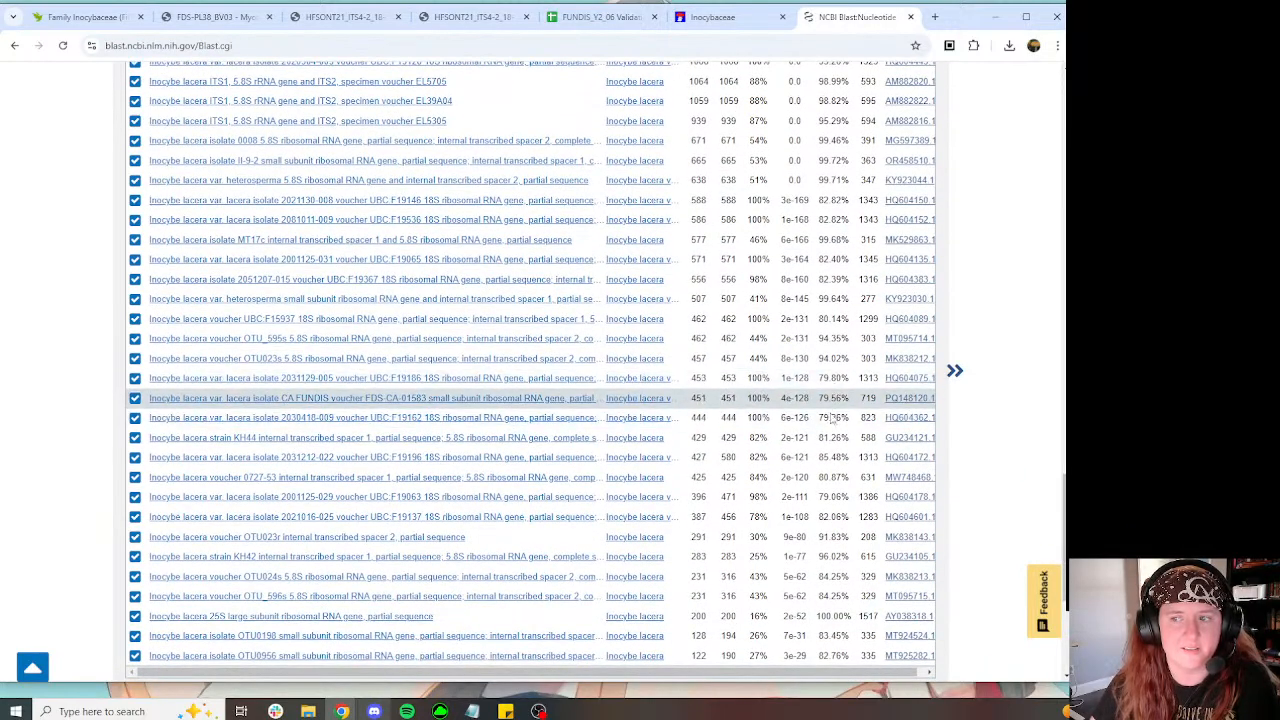
{"action": "scroll", "coordinate": [835, 448], "scroll_direction": "down", "scroll_amount": 1}
{"action": "scroll", "coordinate": [835, 448], "scroll_direction": "down", "scroll_amount": 2}
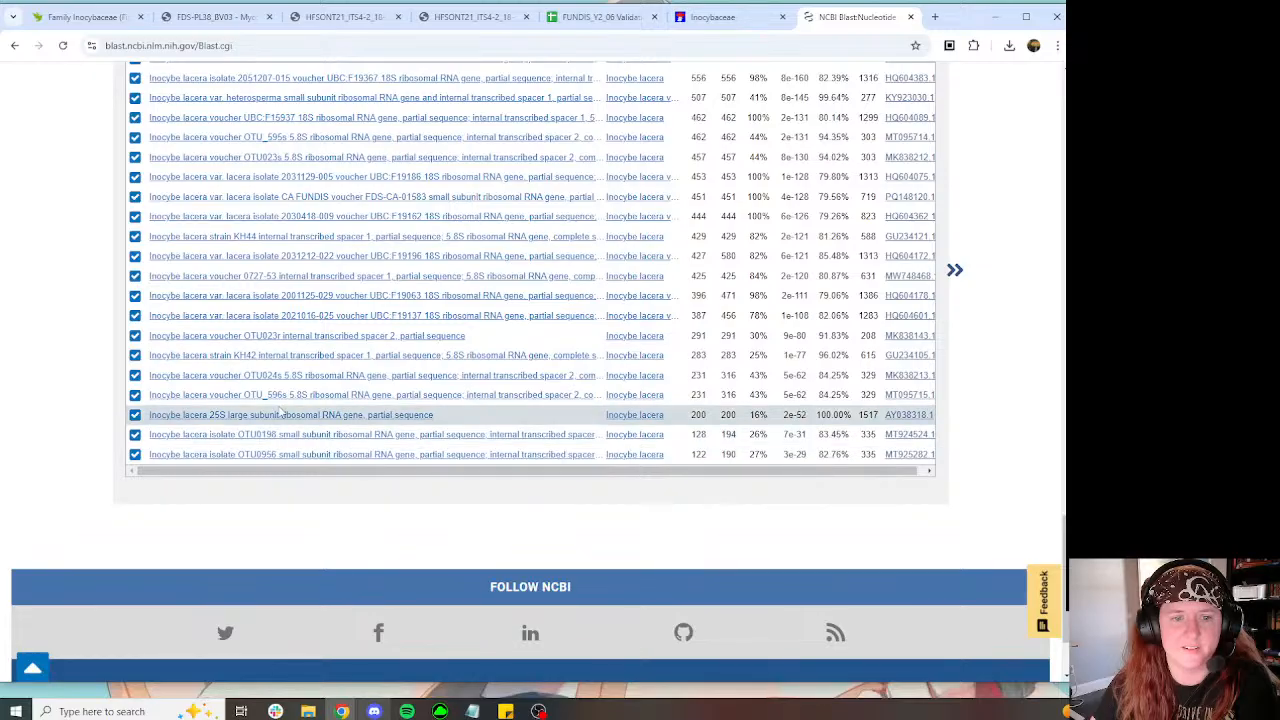
{"action": "scroll", "coordinate": [330, 426], "scroll_direction": "up", "scroll_amount": 7}
{"action": "scroll", "coordinate": [370, 421], "scroll_direction": "up", "scroll_amount": 15}
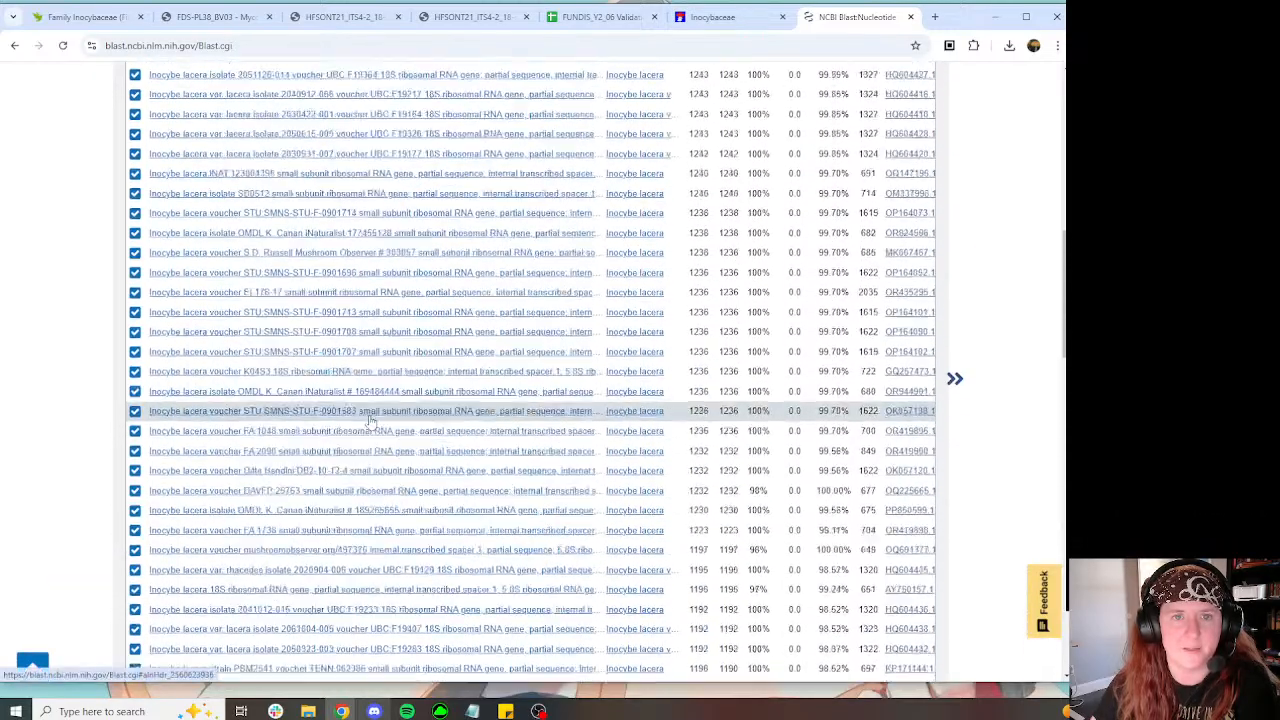
{"action": "scroll", "coordinate": [451, 426], "scroll_direction": "down", "scroll_amount": 10}
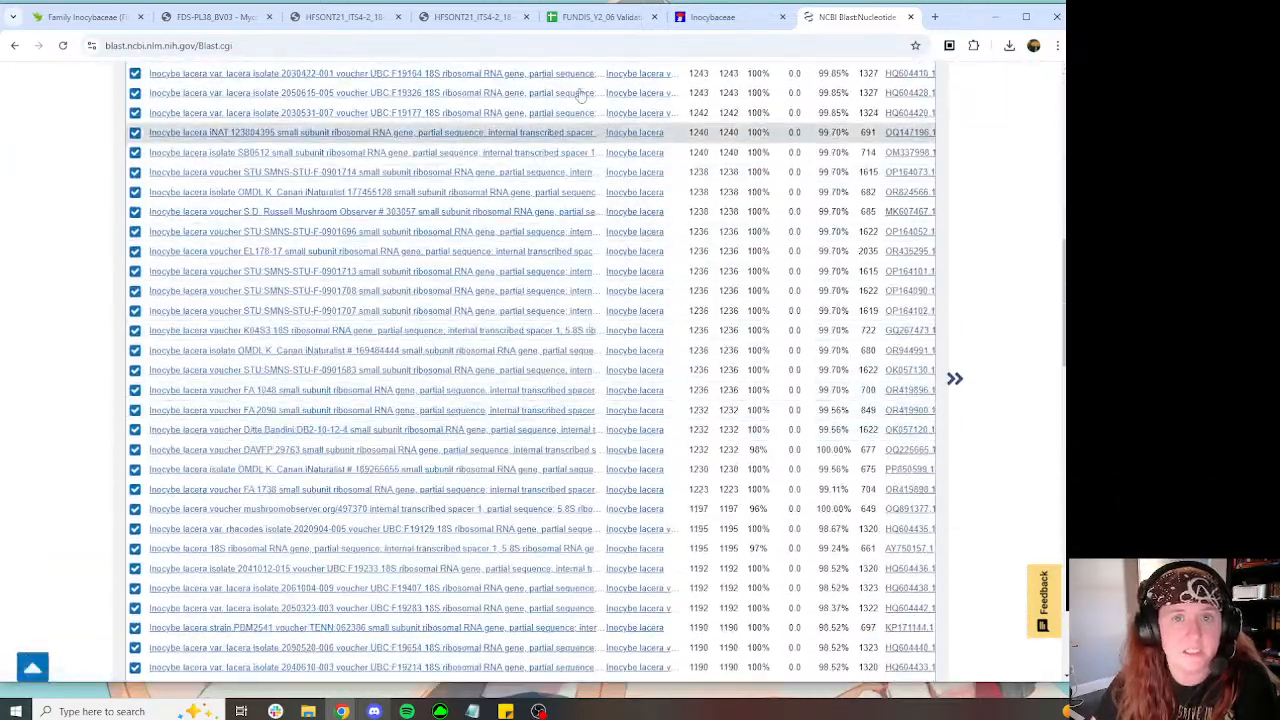
Step: Compare the MycoBLAST hits and regional annotations on MycoMap with the Inocybe lacera EU description on the Inocybaceae page
{"action": "left_click", "coordinate": [460, 19]}
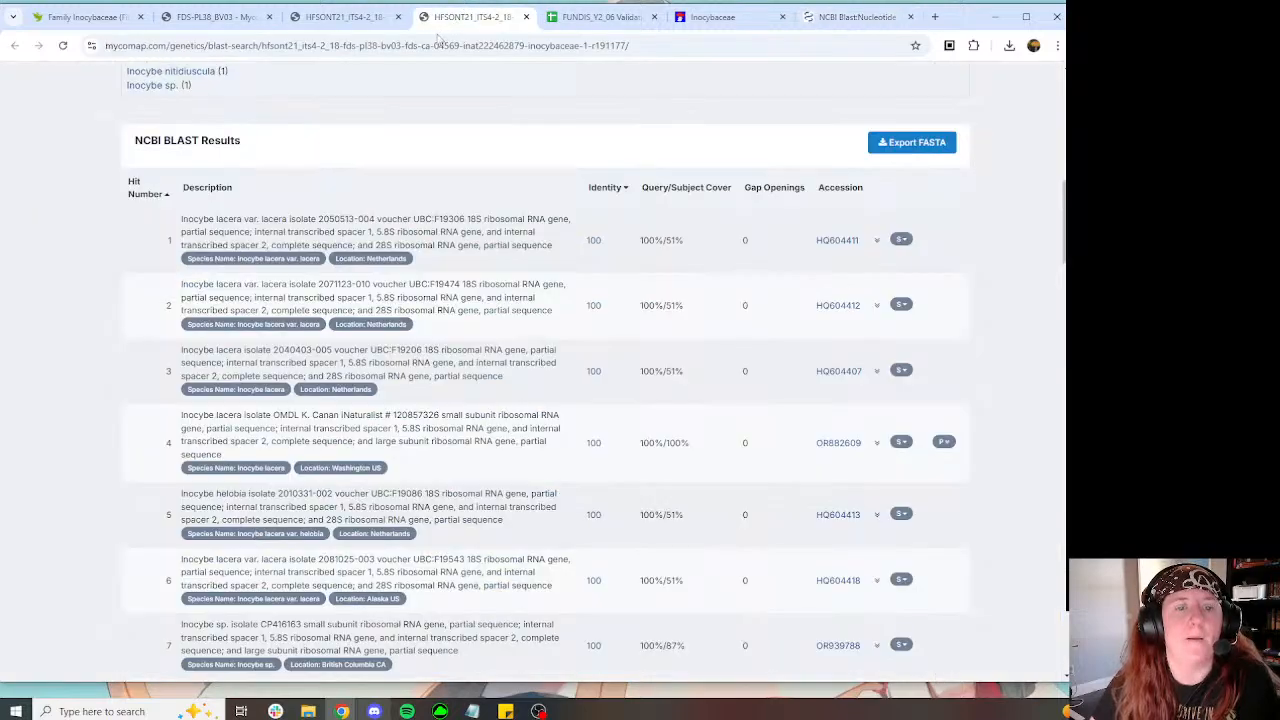
{"action": "scroll", "coordinate": [492, 174], "scroll_direction": "down", "scroll_amount": 12}
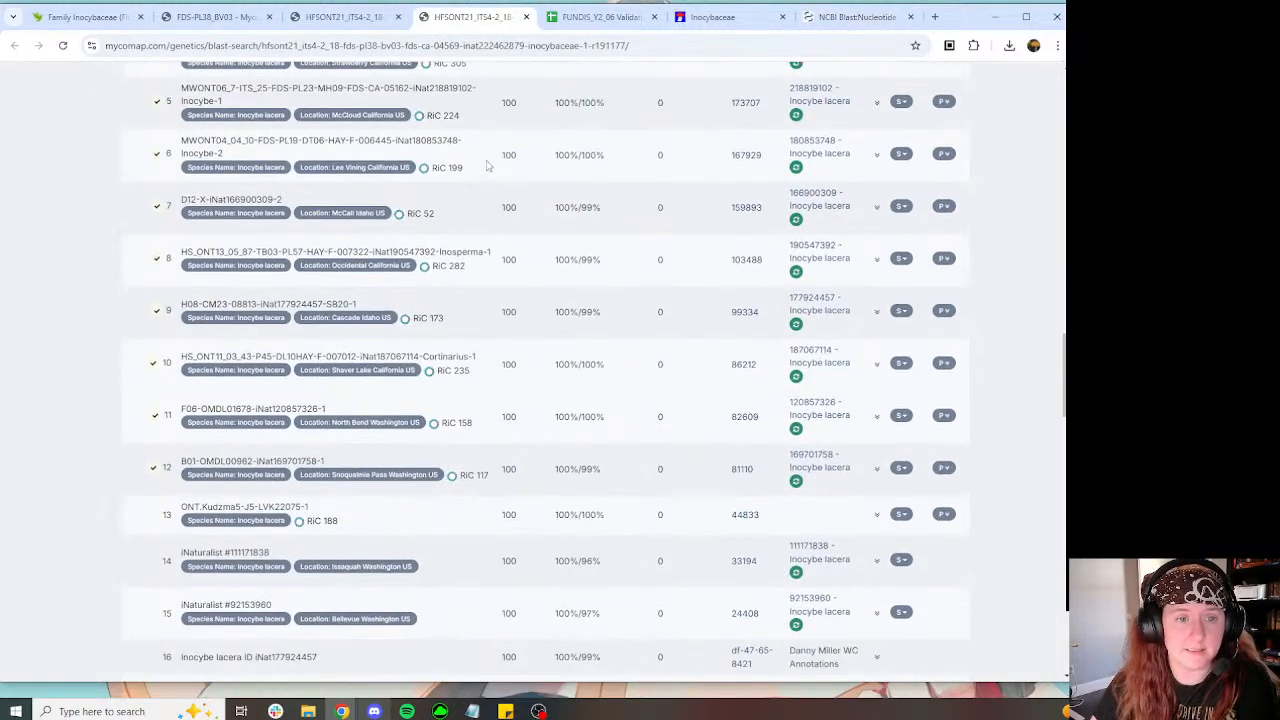
{"action": "scroll", "coordinate": [487, 165], "scroll_direction": "down", "scroll_amount": 4}
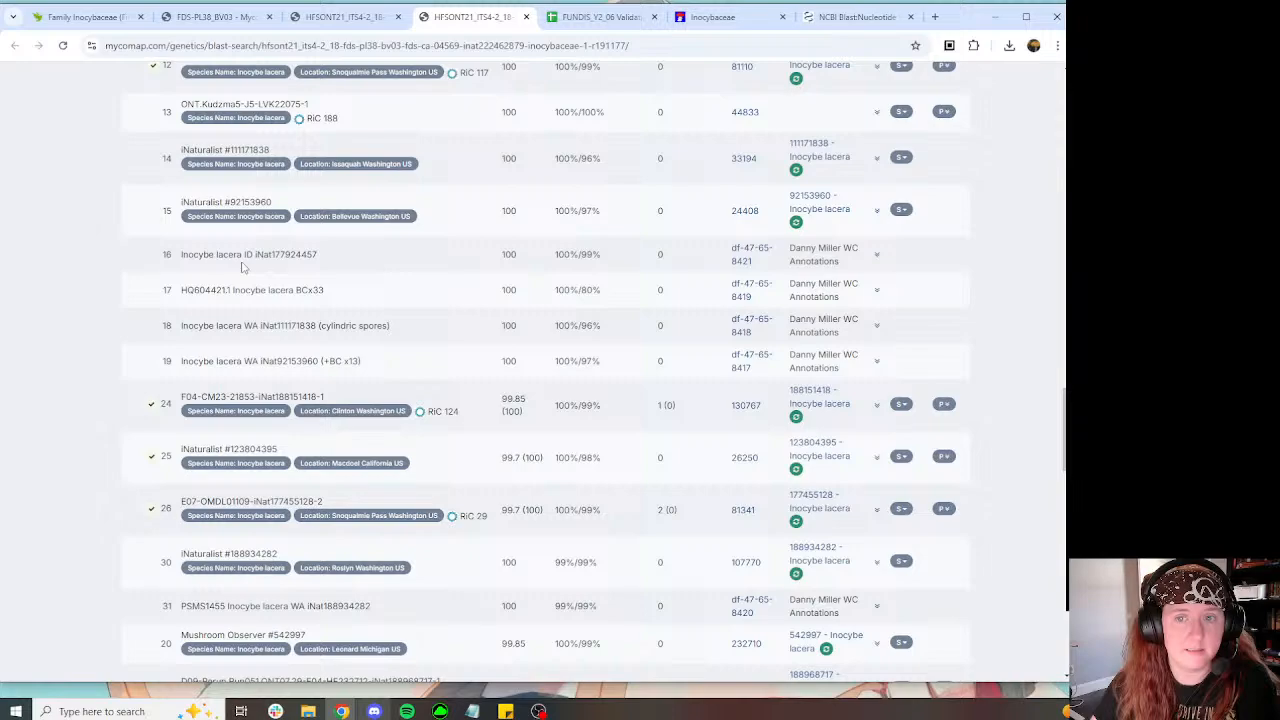
{"action": "left_click", "coordinate": [704, 22]}
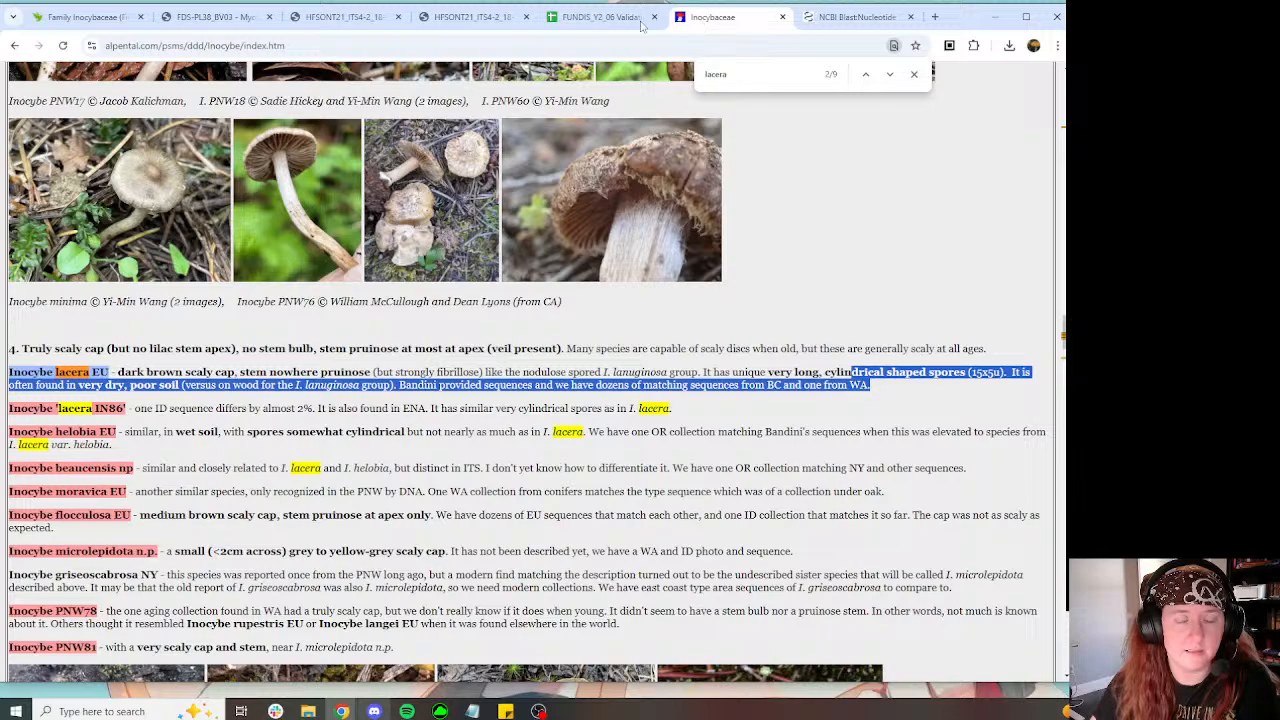
{"action": "left_click", "coordinate": [484, 20]}
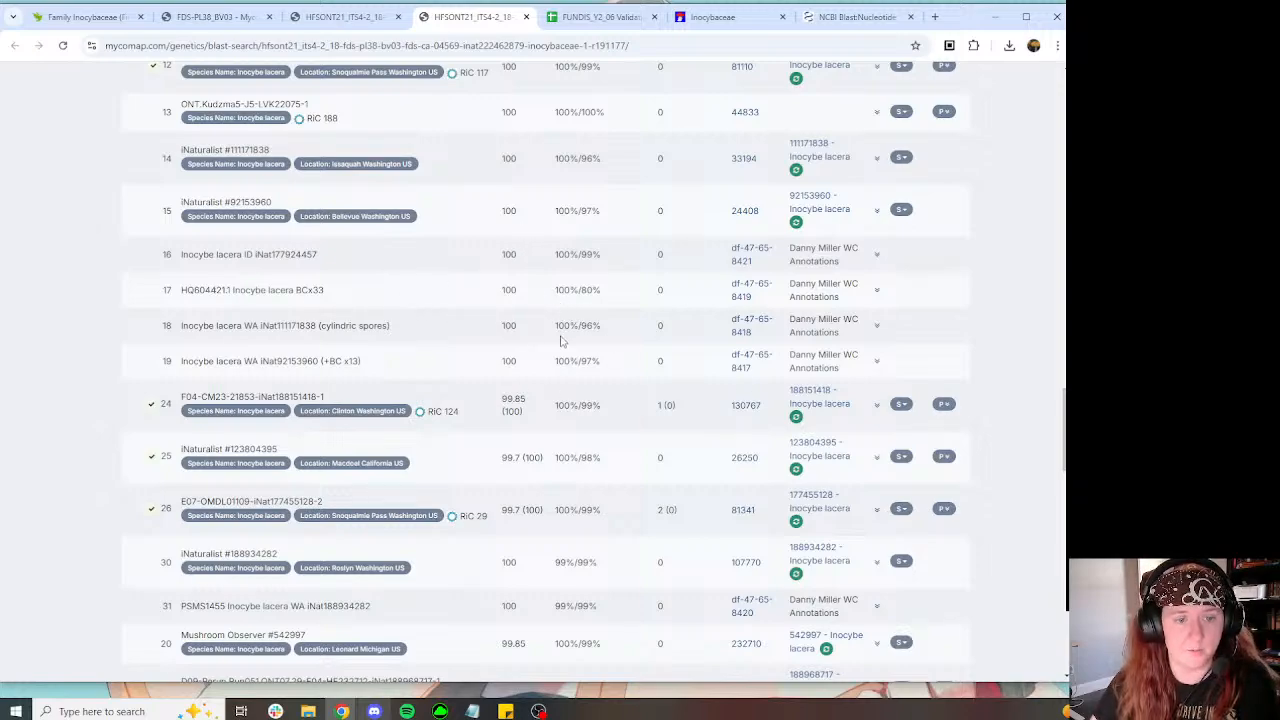
{"action": "scroll", "coordinate": [565, 340], "scroll_direction": "up", "scroll_amount": 7}
{"action": "scroll", "coordinate": [570, 343], "scroll_direction": "up", "scroll_amount": 3}
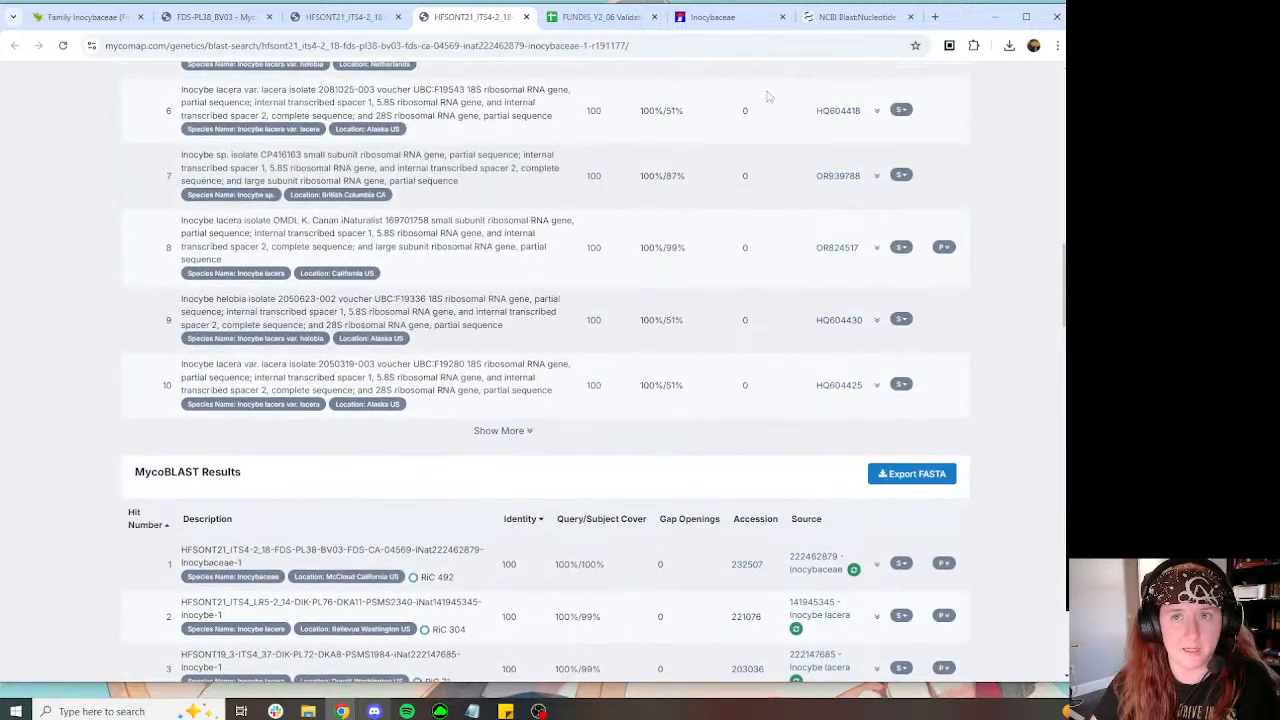
Step: Open indexfungorum.org in a new browser tab and search its fungal names for "inocybe lacera"
{"action": "left_click", "coordinate": [935, 17]}
{"action": "type", "text": "index"}
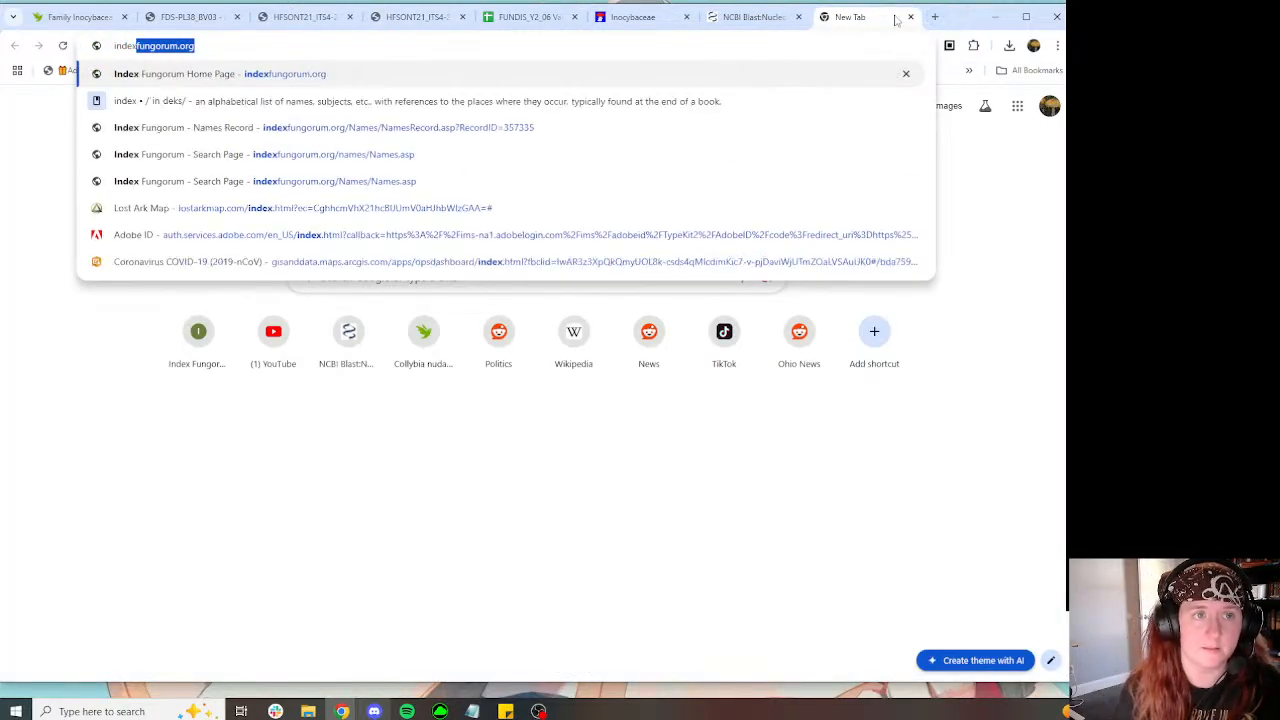
{"action": "key", "text": "Return"}
{"action": "left_click", "coordinate": [762, 119]}
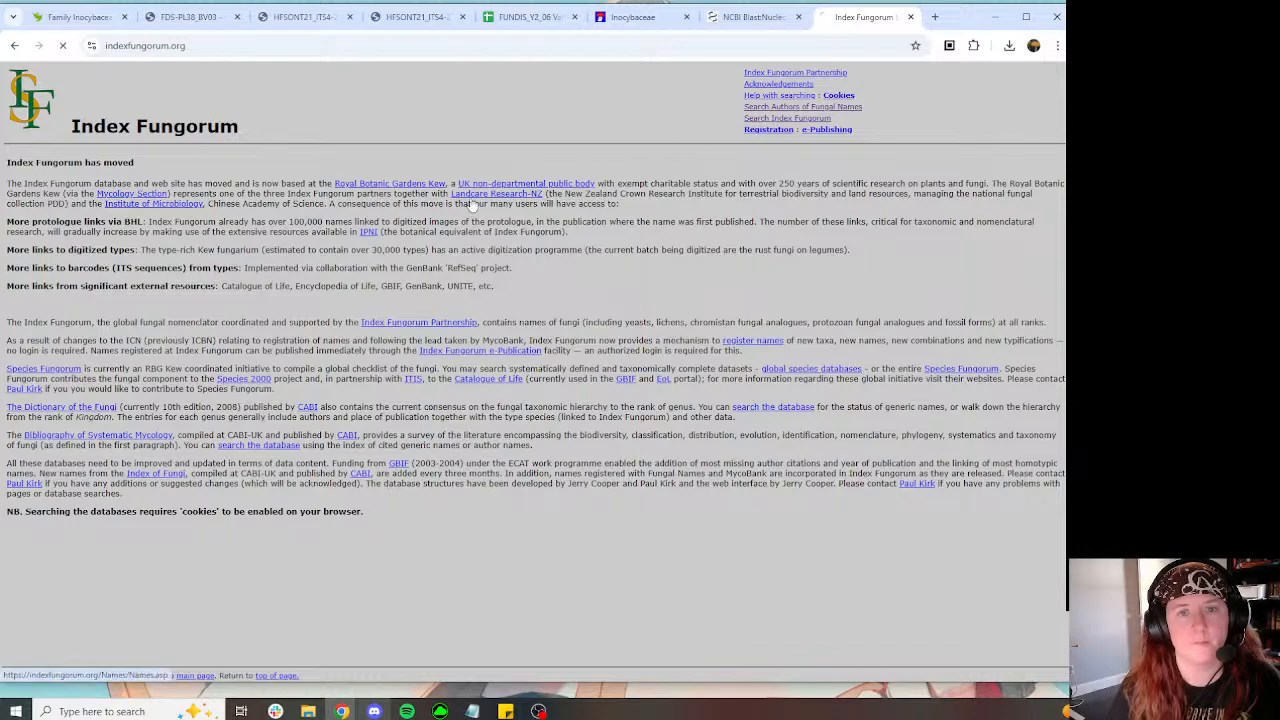
{"action": "left_click", "coordinate": [332, 202]}
{"action": "type", "text": "inocybe lacera"}
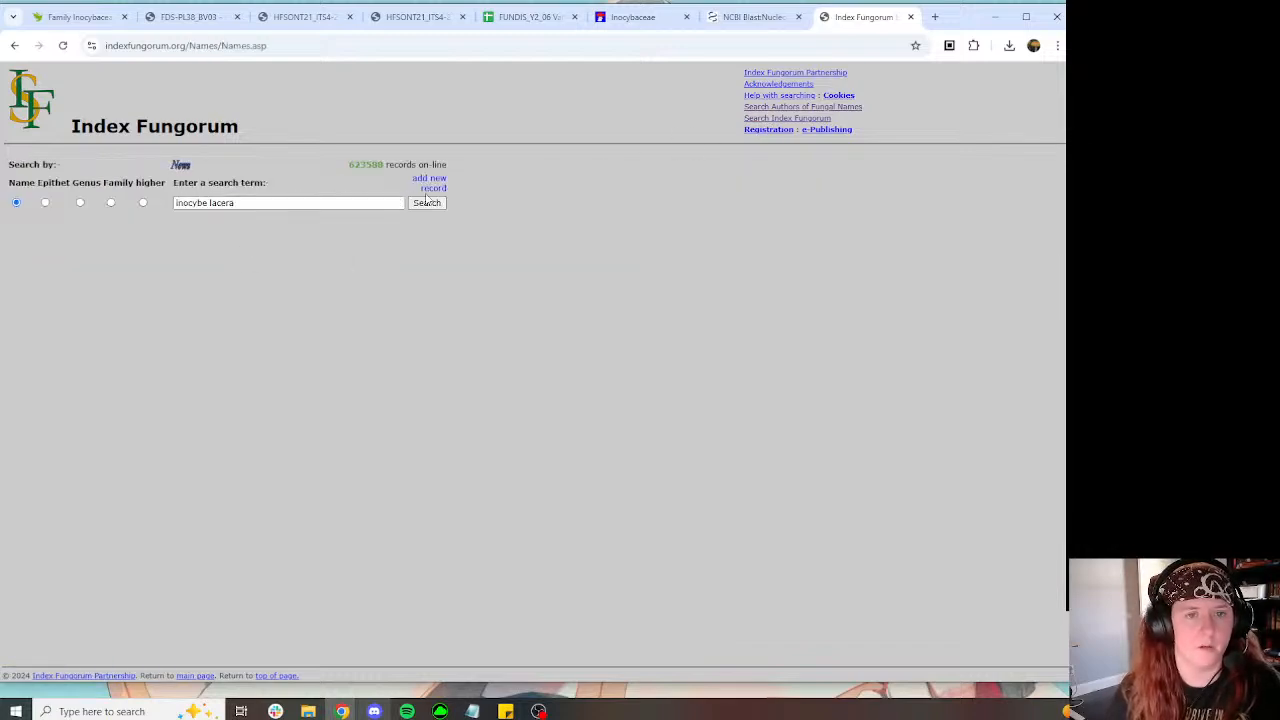
{"action": "left_click", "coordinate": [426, 202]}
Step: Open the Inocybe lacera record, follow its basionym Agaricus lacerus and highlight the neotype entry in the typification details
{"action": "left_click", "coordinate": [55, 264]}
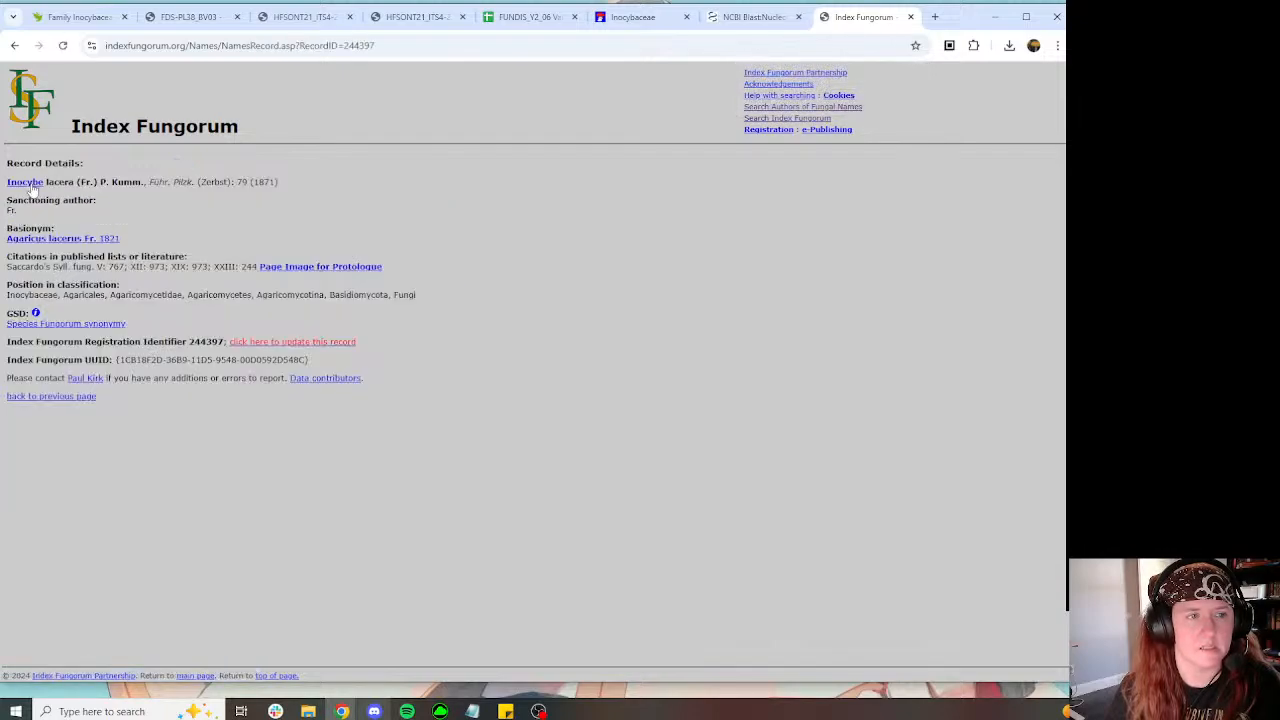
{"action": "left_click", "coordinate": [38, 241]}
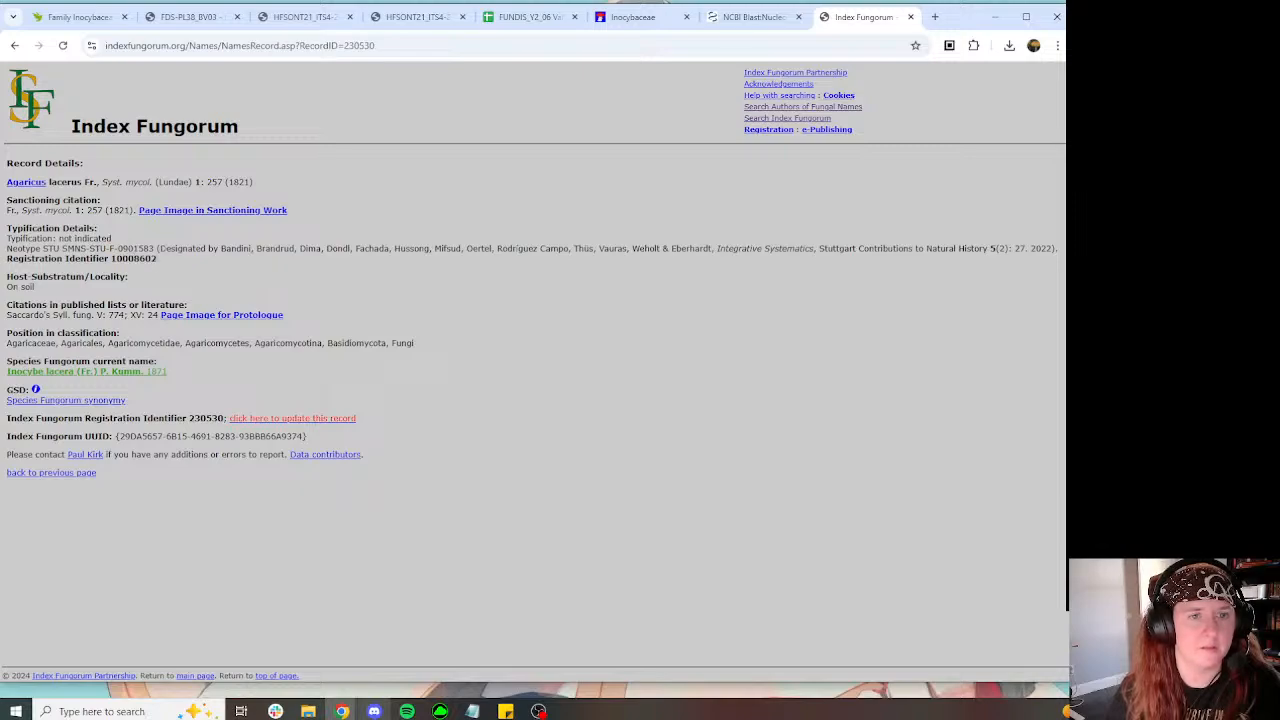
{"action": "double_click", "coordinate": [18, 248]}
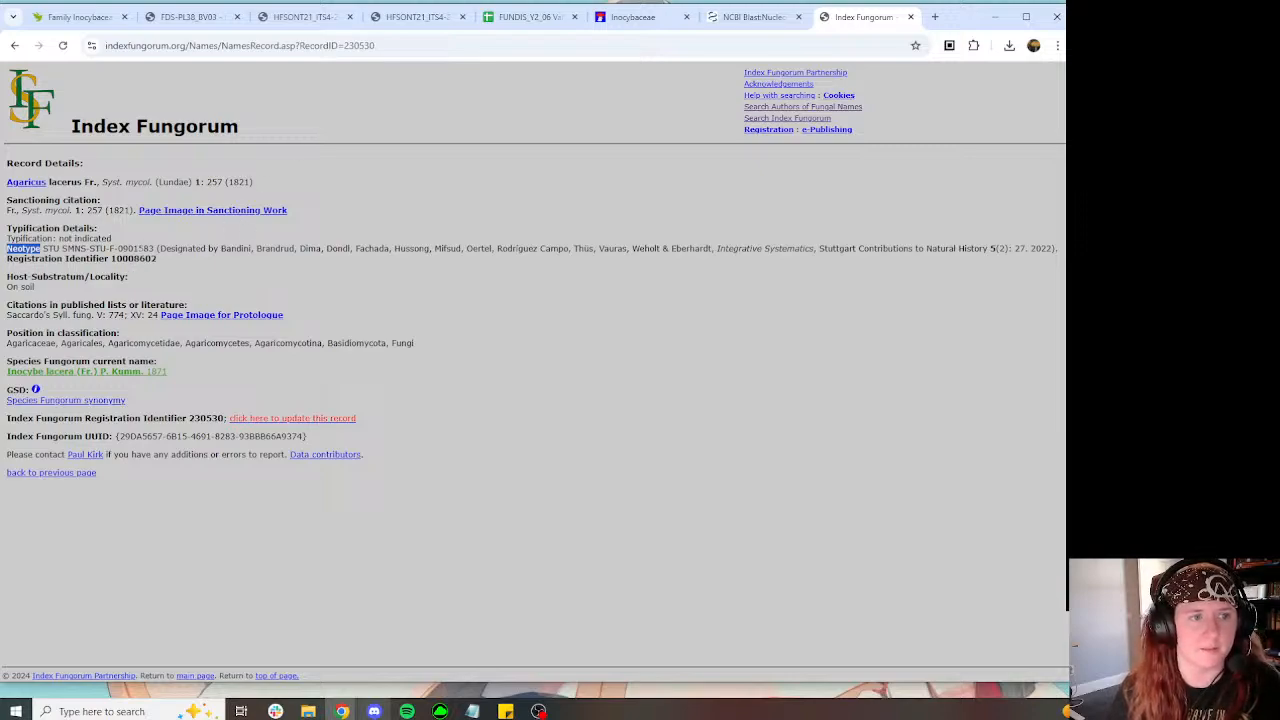
Step: Expand the NCBI hits in the MycoMap BLAST results, locate the hit flagged as Type and open its accession OK057130 in a new tab
{"action": "left_click", "coordinate": [418, 17]}
{"action": "left_click", "coordinate": [532, 432]}
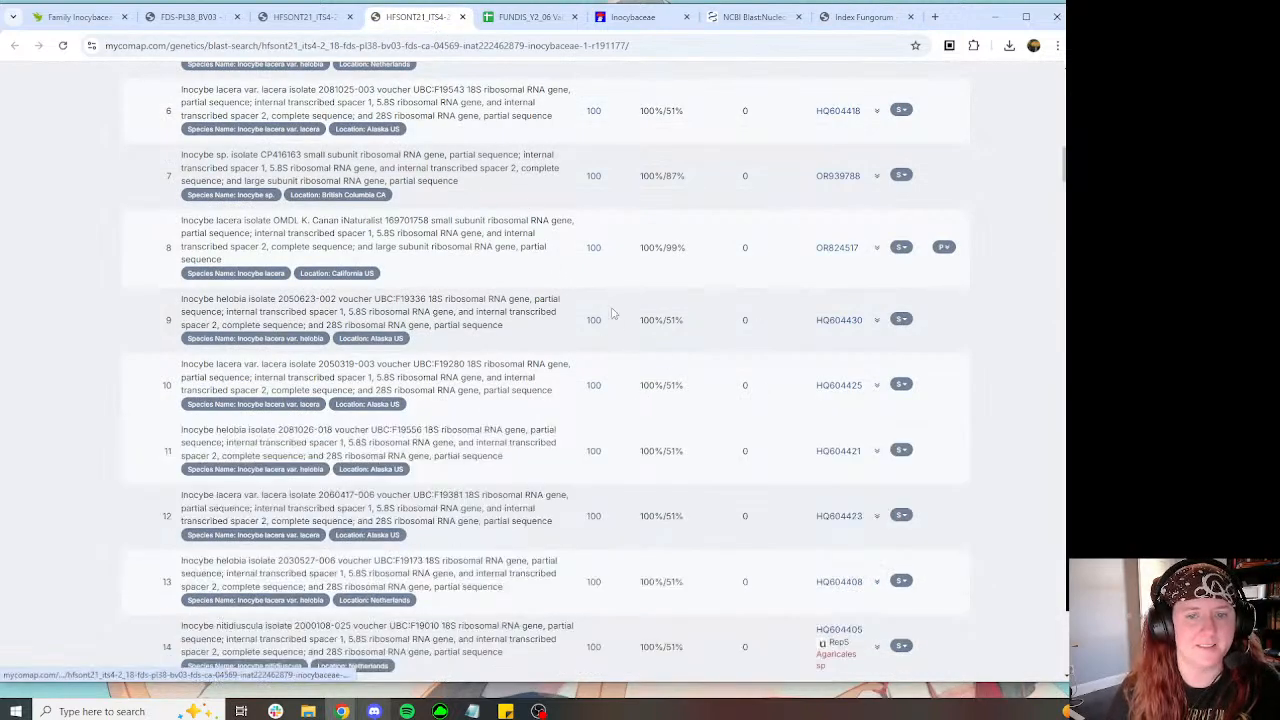
{"action": "scroll", "coordinate": [535, 300], "scroll_direction": "down", "scroll_amount": 3}
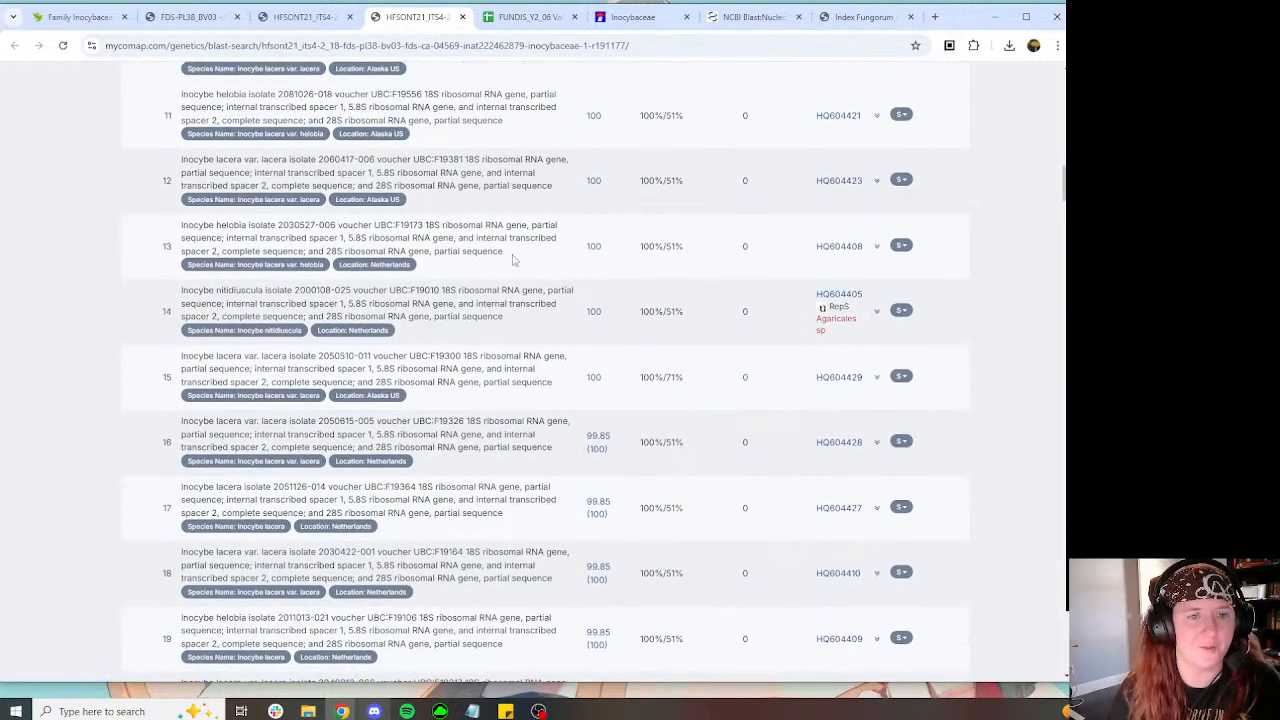
{"action": "scroll", "coordinate": [513, 260], "scroll_direction": "down", "scroll_amount": 8}
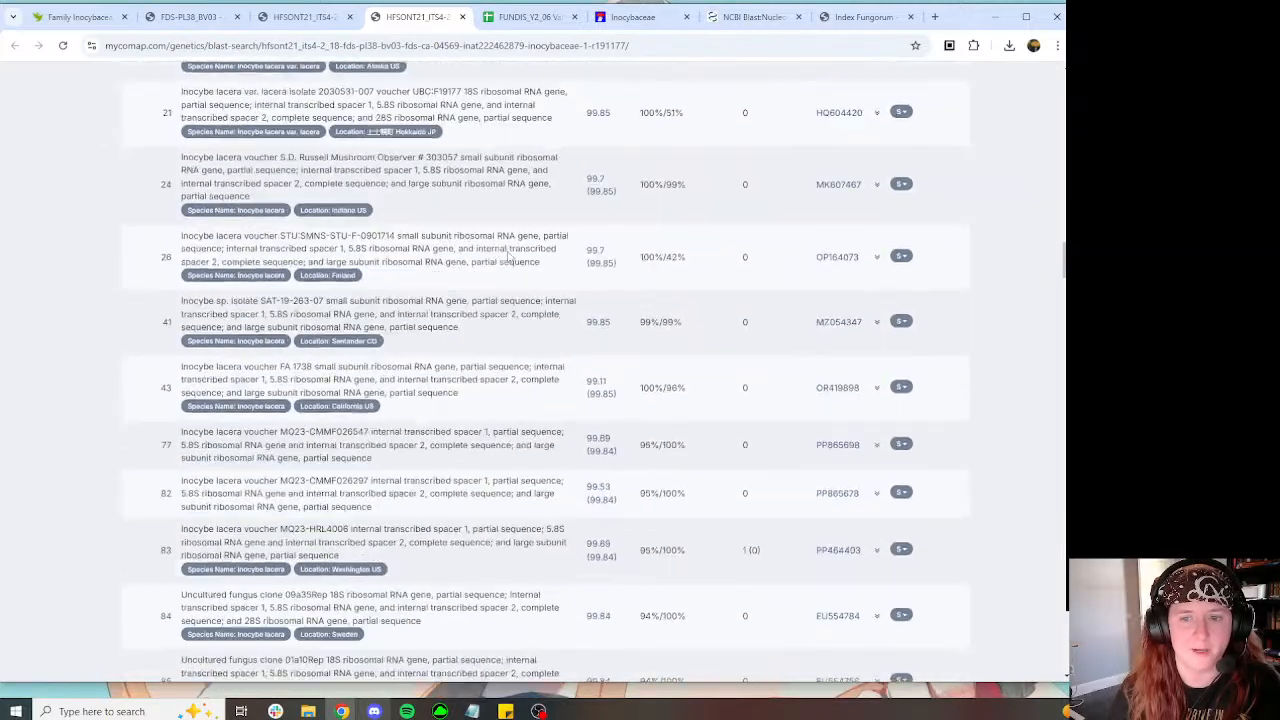
{"action": "scroll", "coordinate": [510, 258], "scroll_direction": "down", "scroll_amount": 5}
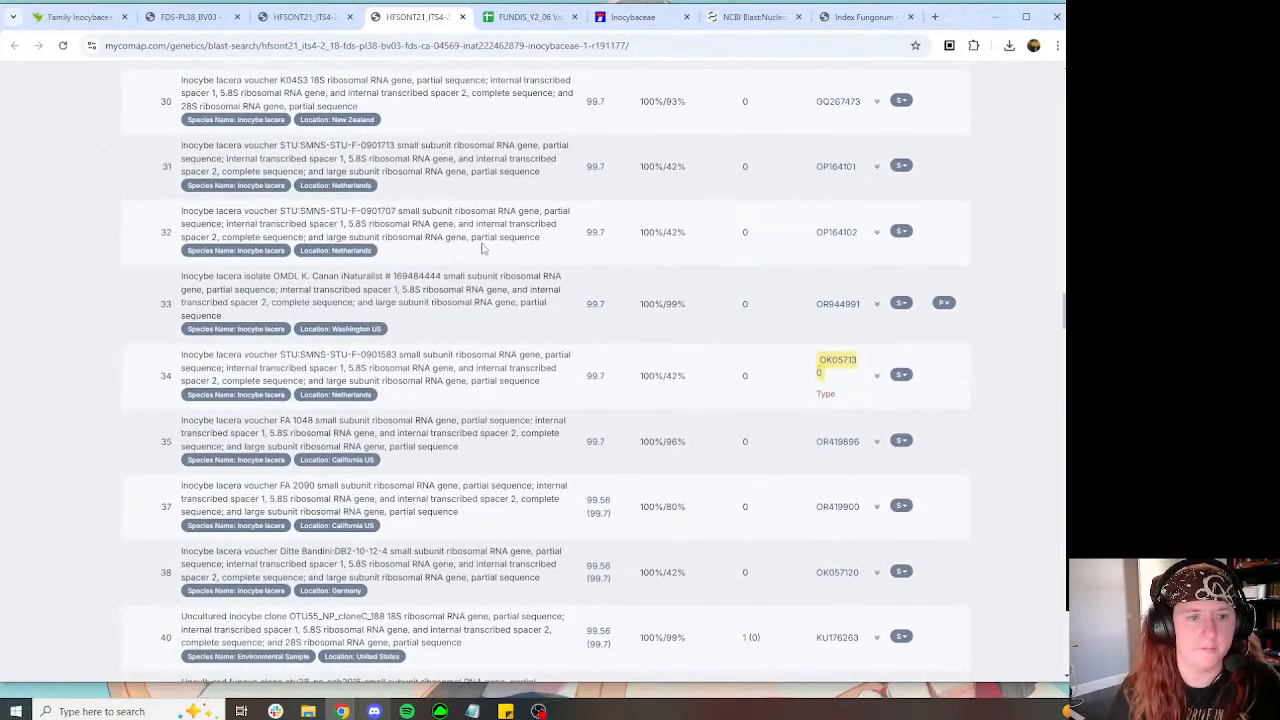
{"action": "left_click_drag", "start_coordinate": [624, 381], "coordinate": [655, 380]}
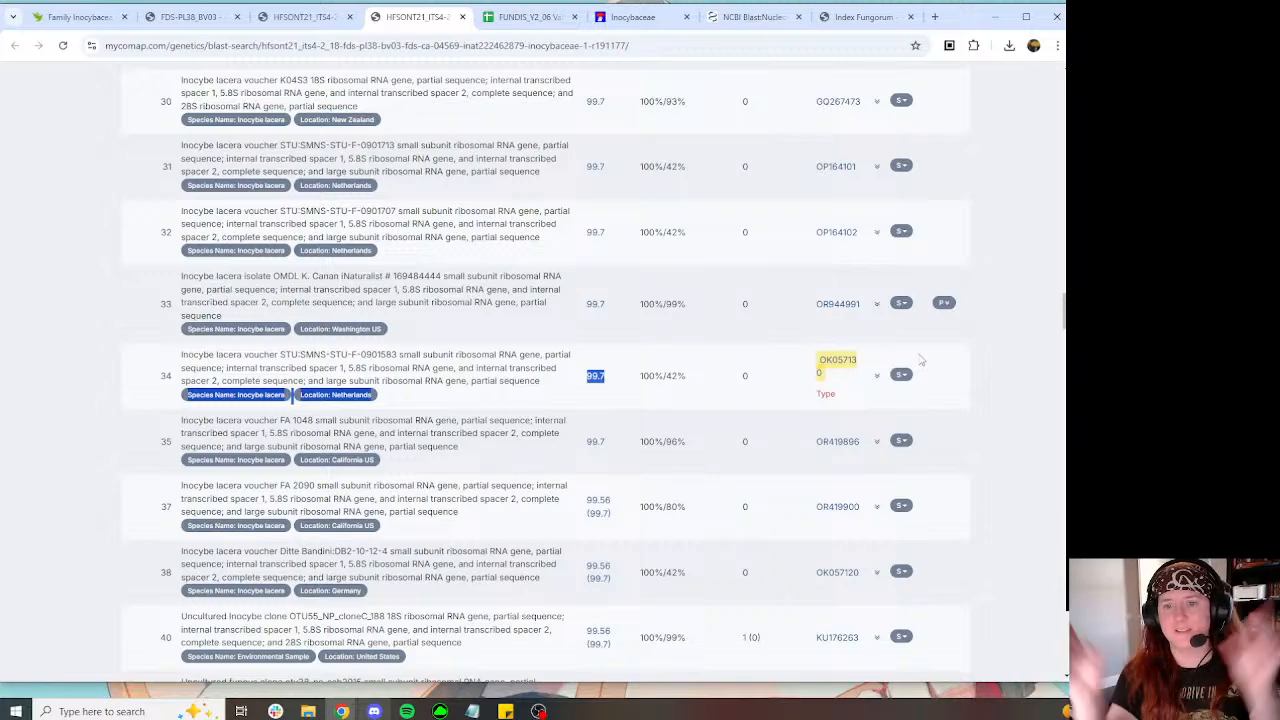
{"action": "right_click", "coordinate": [825, 365]}
{"action": "left_click", "coordinate": [880, 375]}
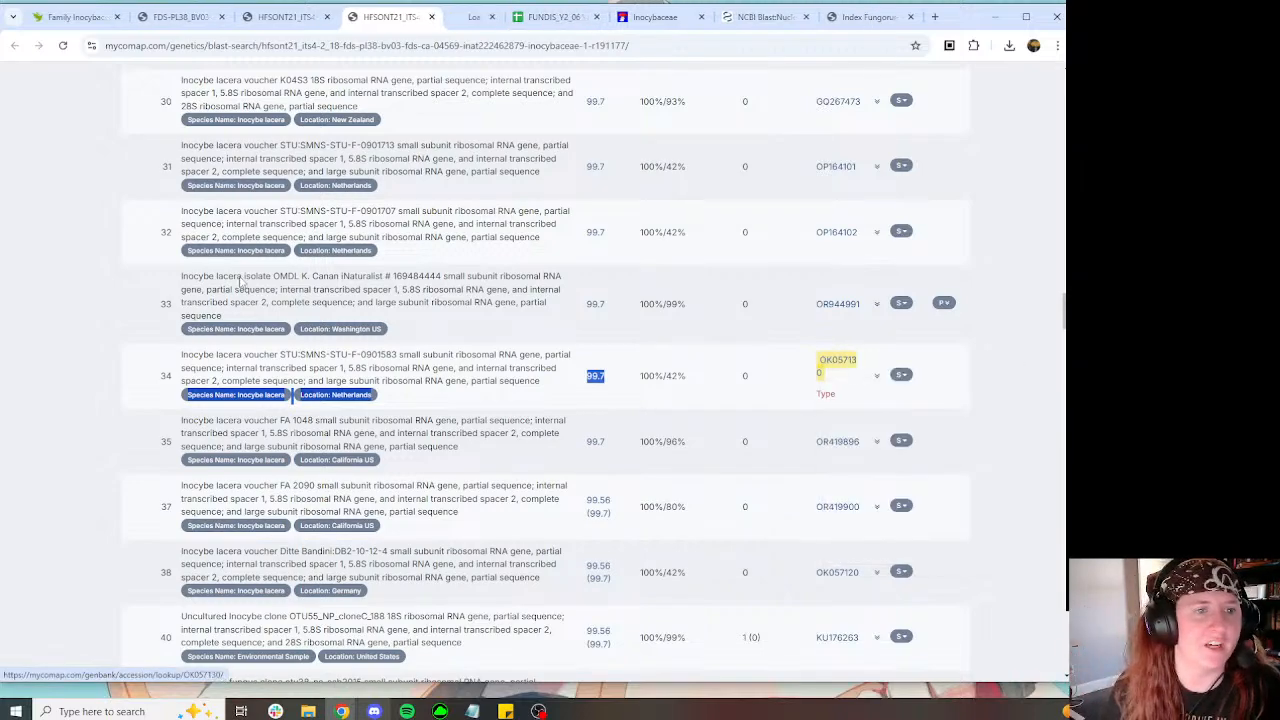
Step: Copy the neotype voucher STU SMNS-STU-F-0901583 from Index Fungorum, view accession OK057130, and search the MycoMap BLAST results for that voucher
{"action": "left_click", "coordinate": [872, 18]}
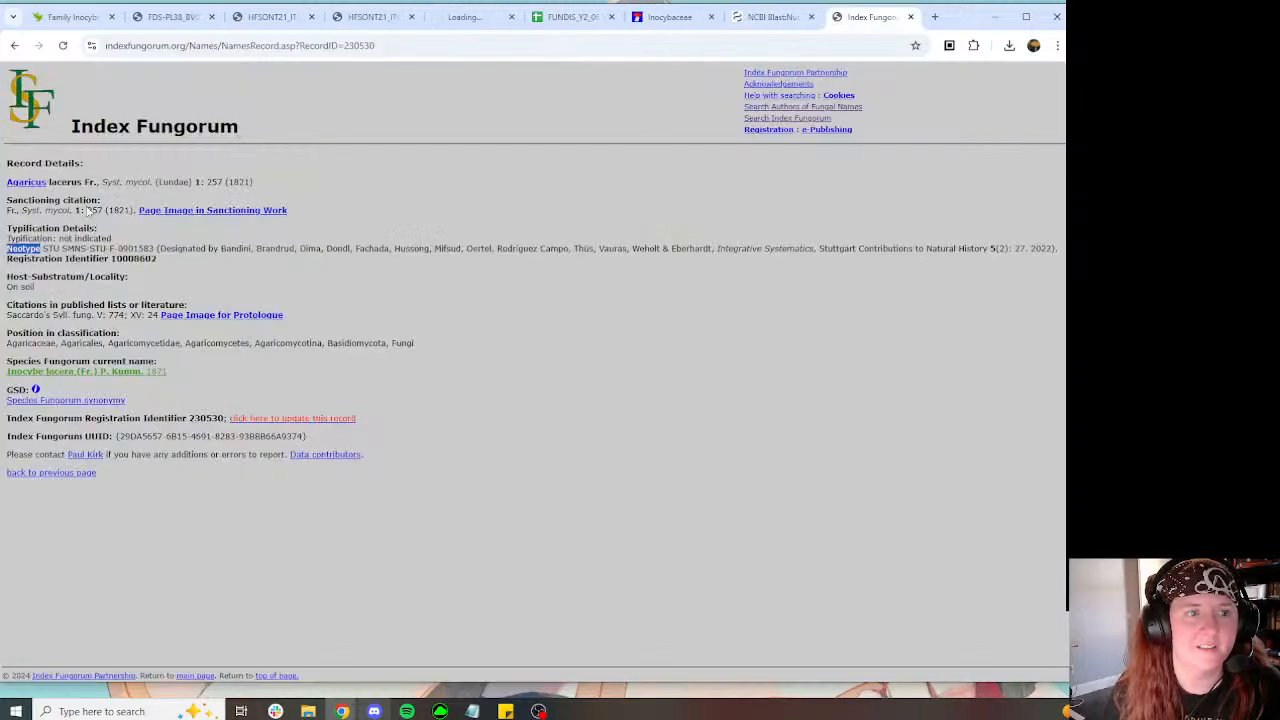
{"action": "left_click_drag", "start_coordinate": [43, 248], "coordinate": [150, 248]}
{"action": "left_click", "coordinate": [440, 14]}
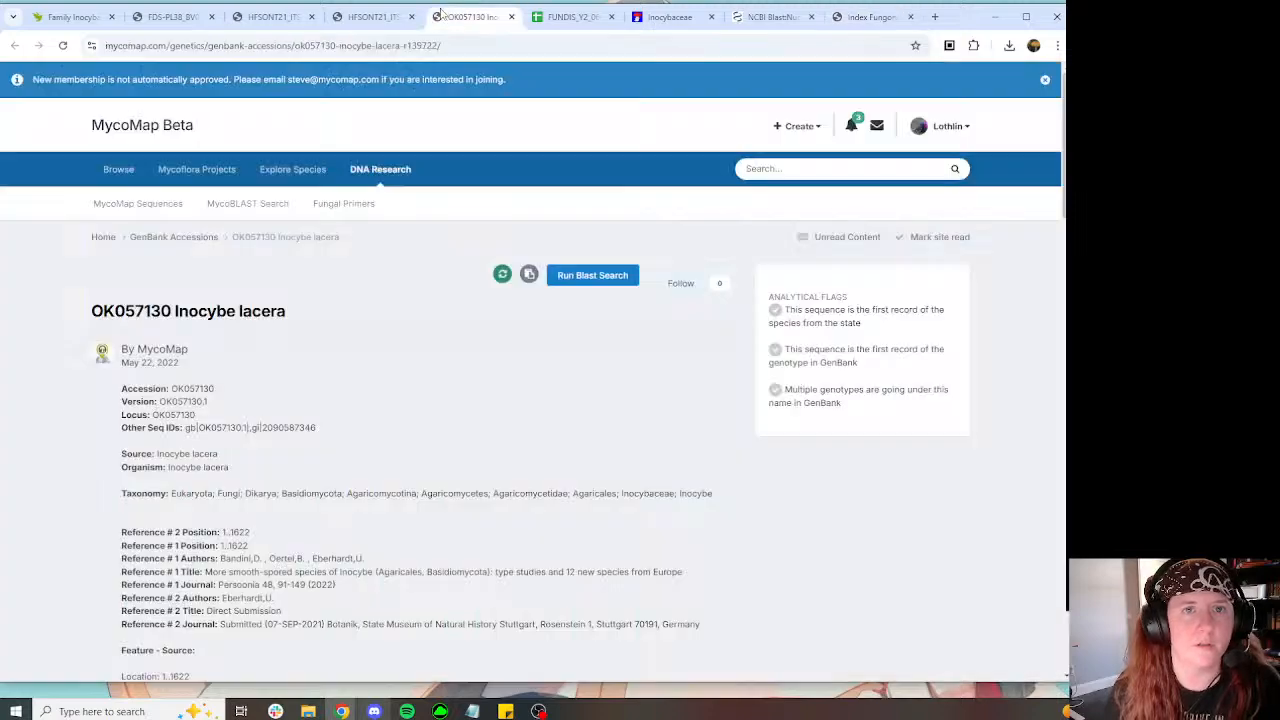
{"action": "scroll", "coordinate": [386, 145], "scroll_direction": "down", "scroll_amount": 2}
{"action": "left_click", "coordinate": [373, 17]}
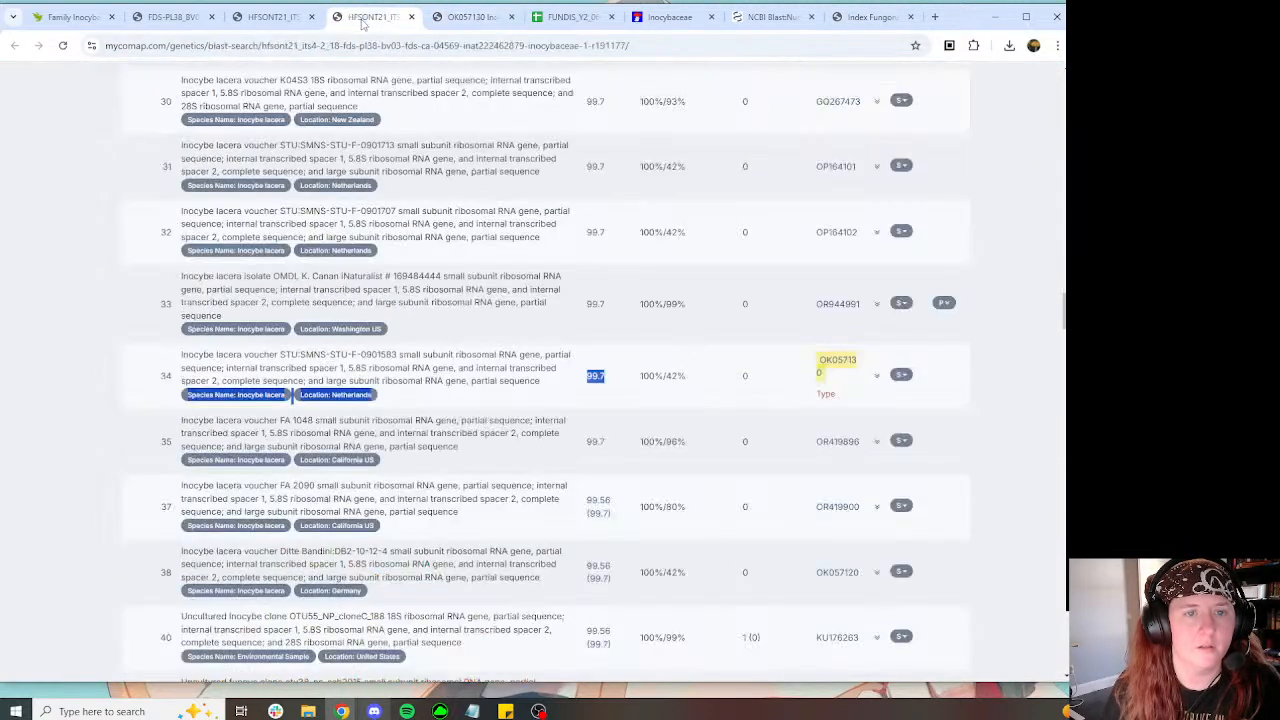
{"action": "type", "text": "STU SMNS-STU-F-0901583"}
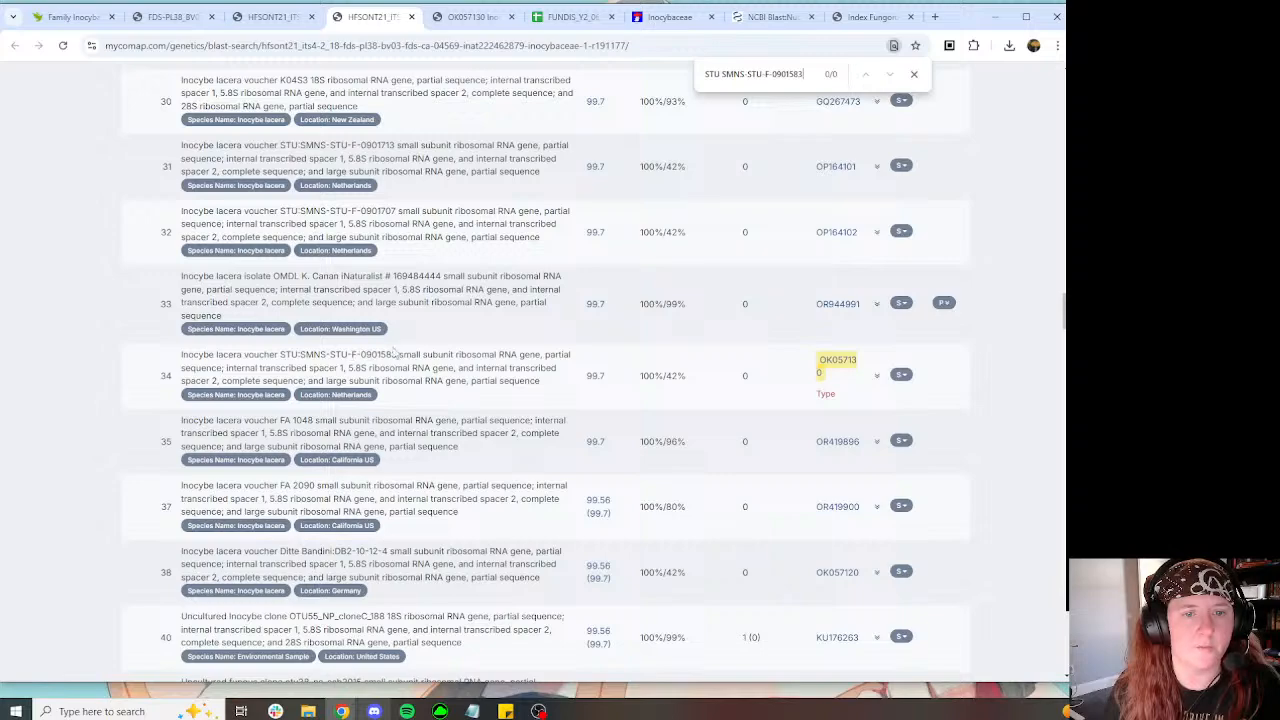
Step: Compare the neotype voucher on Index Fungorum with the specimen voucher of accession OK057130 and the type hit in the BLAST results
{"action": "left_click", "coordinate": [866, 17]}
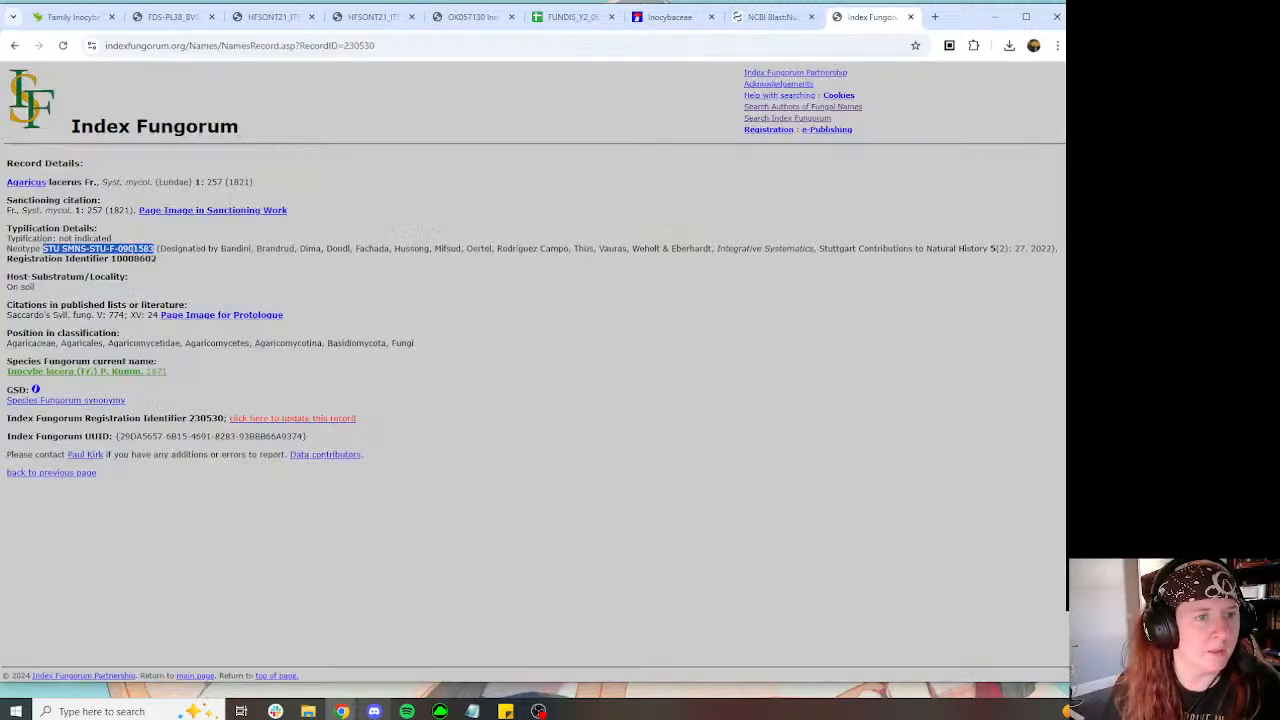
{"action": "left_click", "coordinate": [470, 17]}
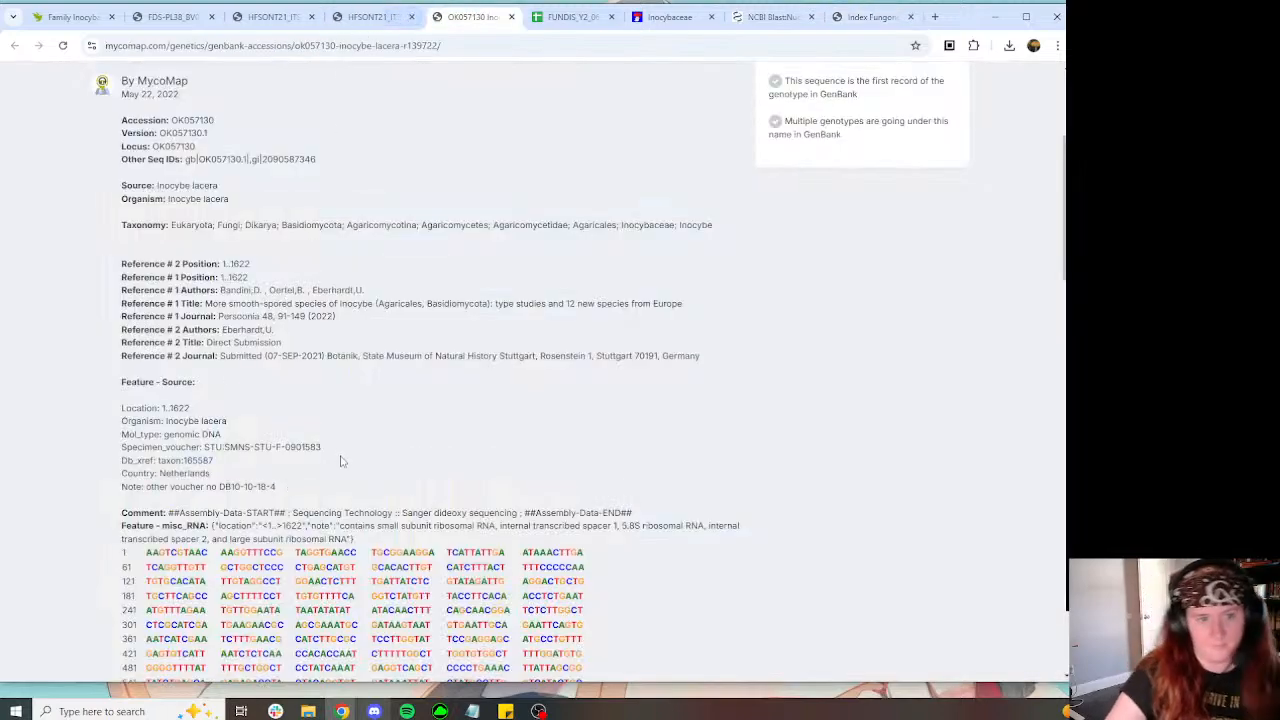
{"action": "left_click", "coordinate": [372, 17]}
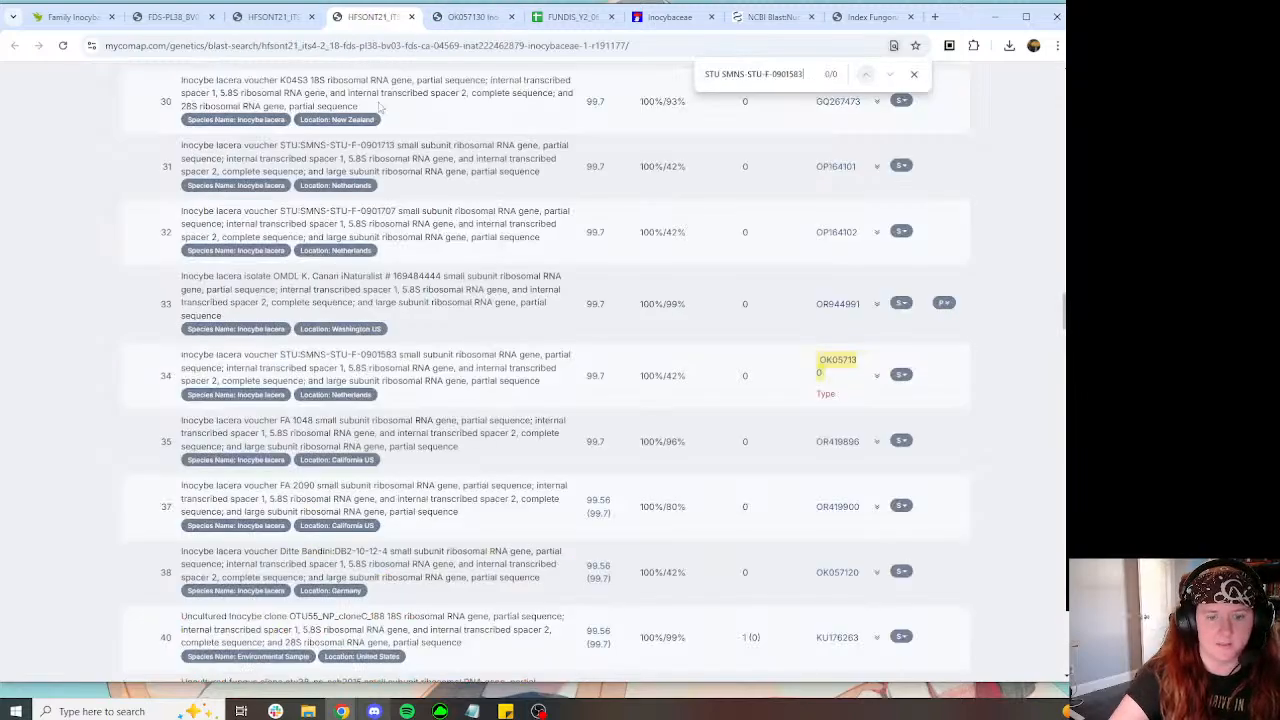
Step: Download the assembly file from the MycoMap sequence page of specimen iNat222462879
{"action": "left_click", "coordinate": [275, 19]}
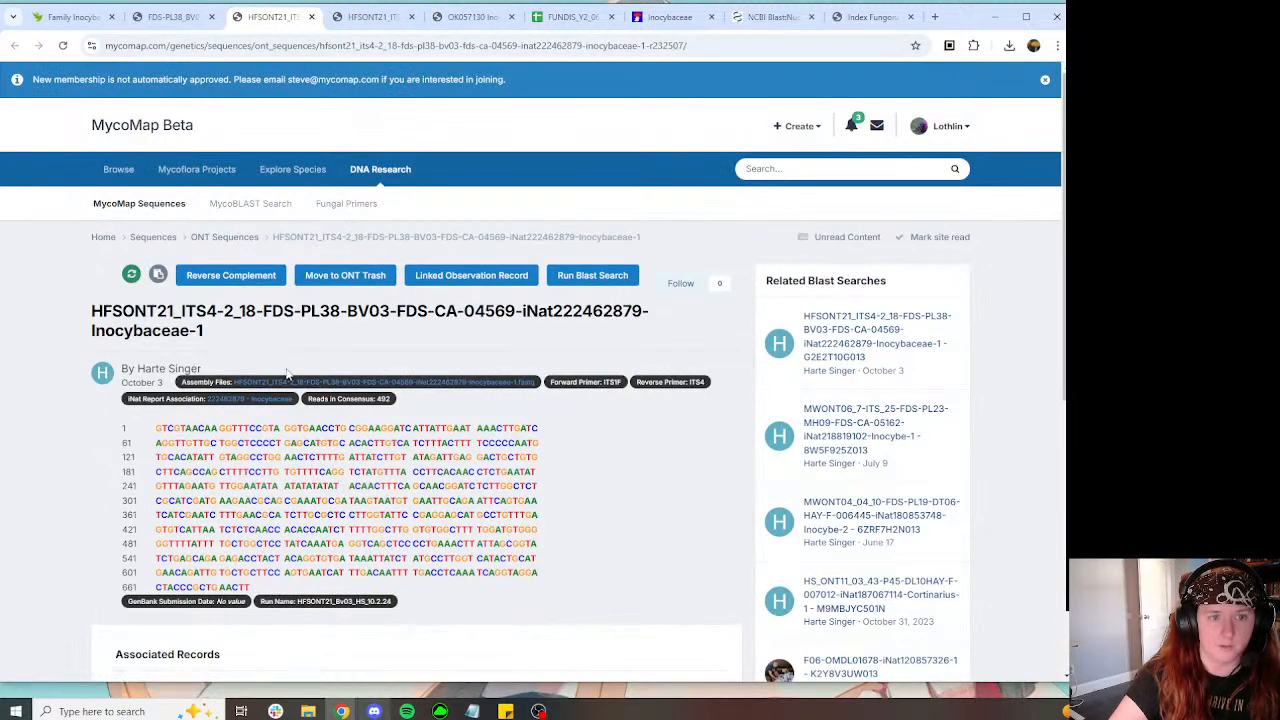
{"action": "left_click", "coordinate": [365, 383]}
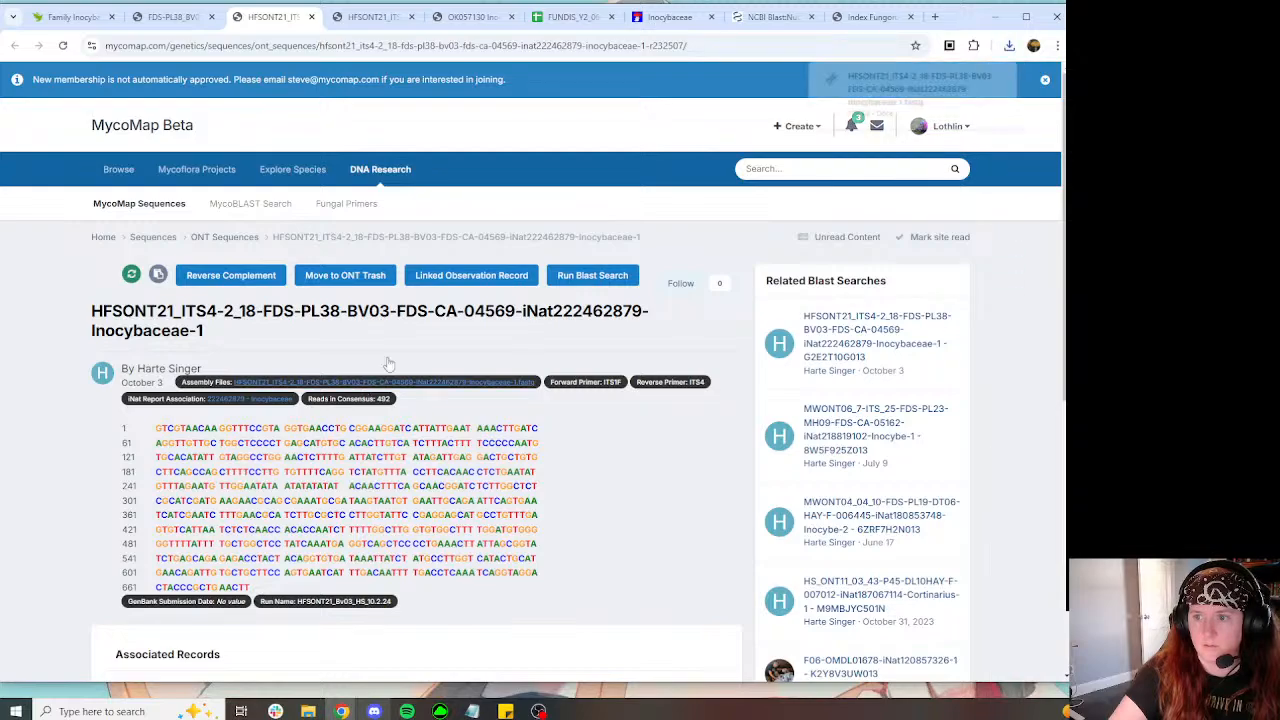
Step: Review the neotype designation details in the Index Fungorum record for Agaricus lacerus
{"action": "left_click", "coordinate": [870, 17]}
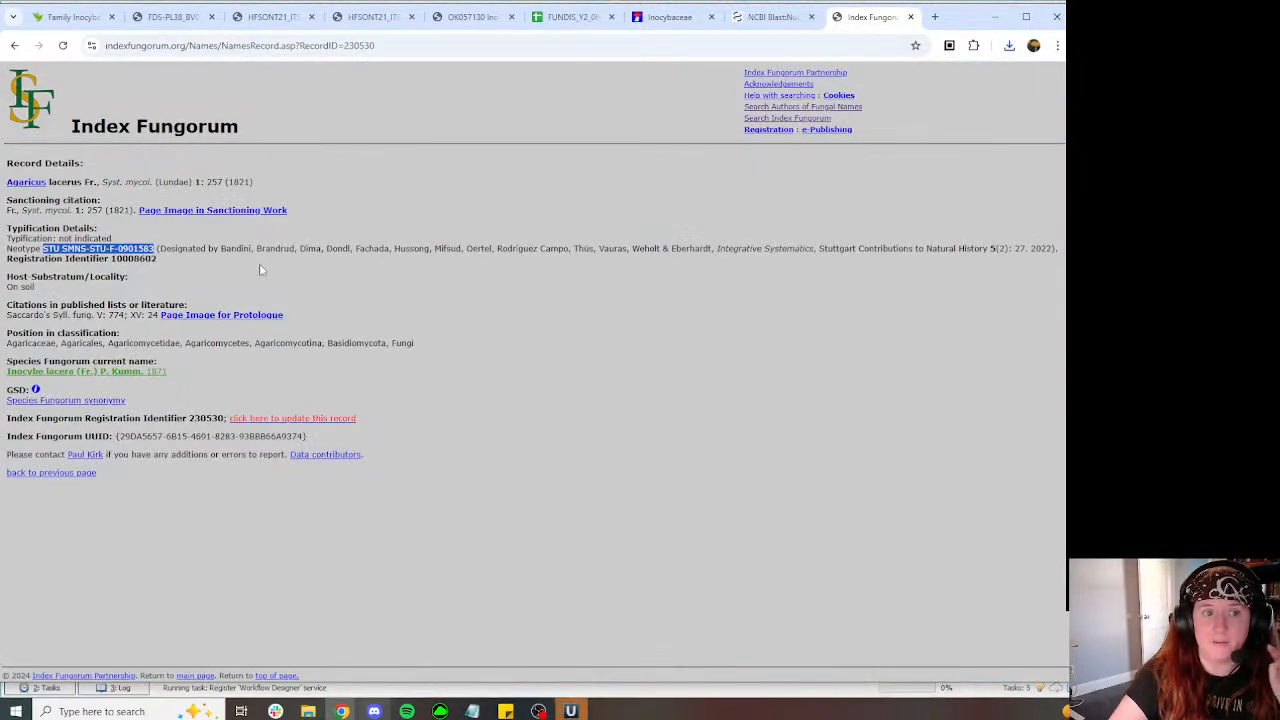
{"action": "left_click_drag", "start_coordinate": [72, 248], "coordinate": [970, 250]}
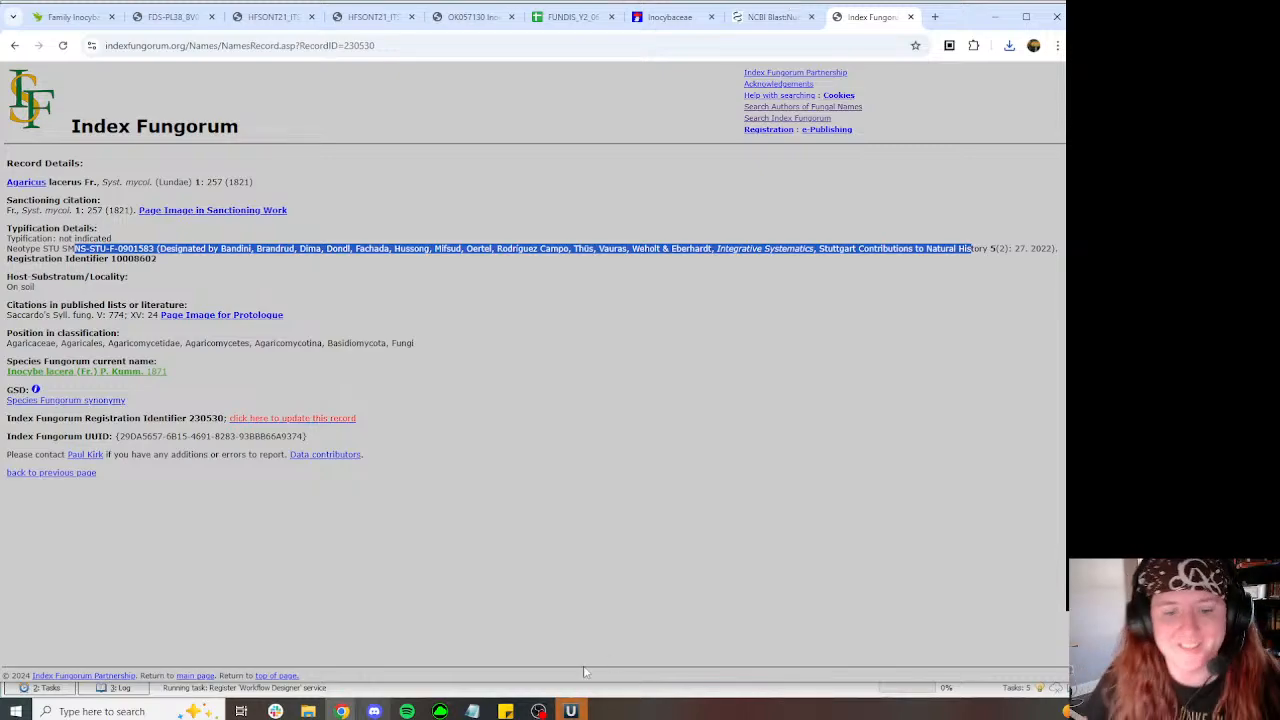
Step: Switch to UGENE and load the downloaded assembly file with its sequences joined into a multiple alignment
{"action": "left_click", "coordinate": [570, 711]}
{"action": "left_click", "coordinate": [389, 318]}
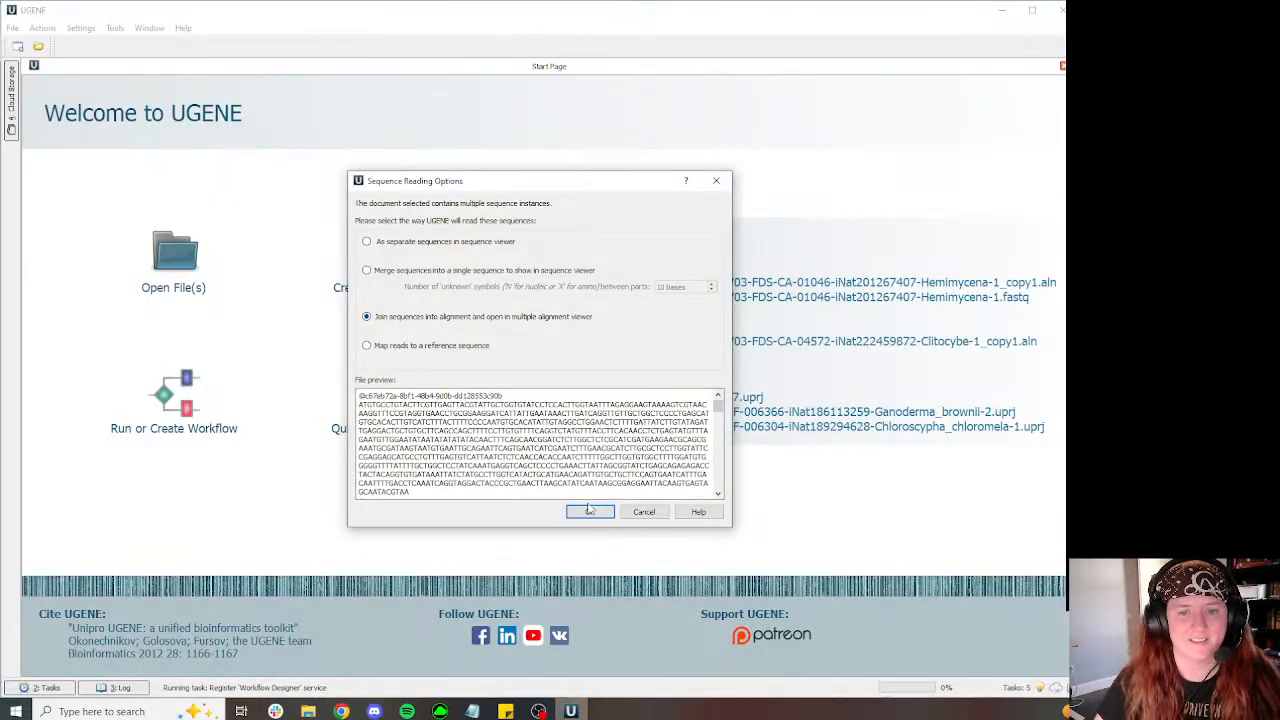
{"action": "left_click", "coordinate": [589, 511]}
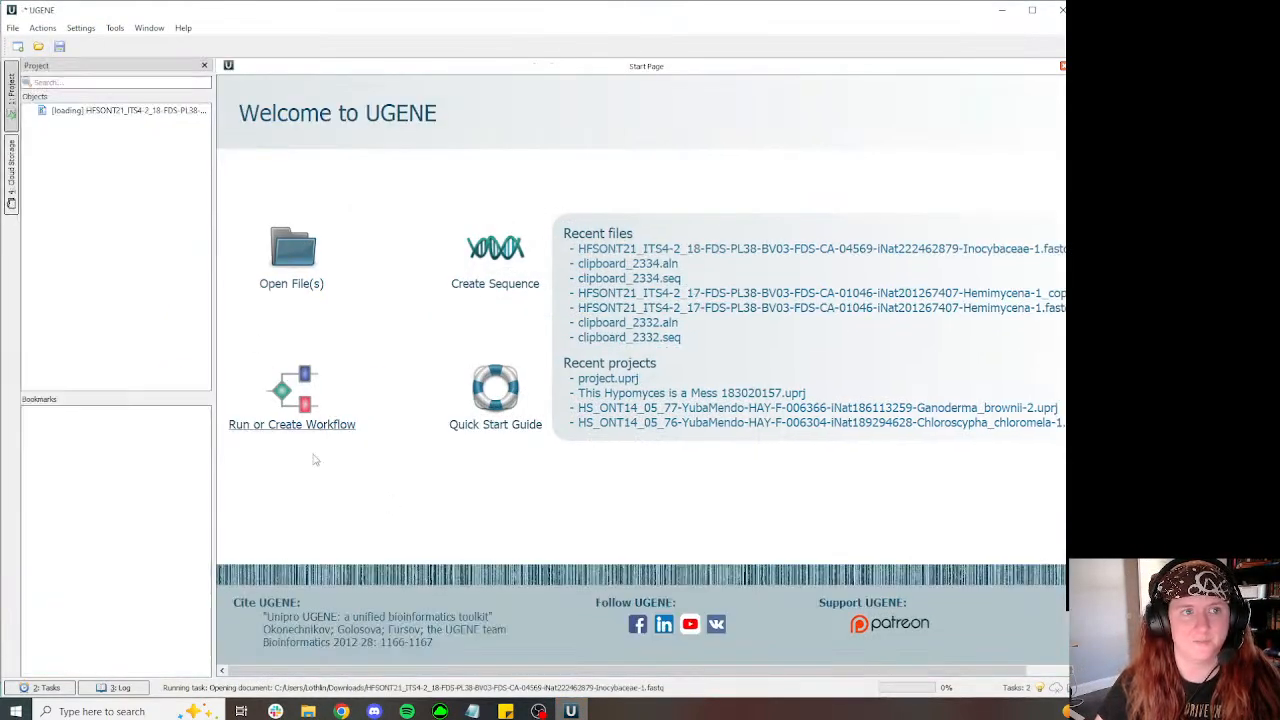
Step: Return to the OK057130 accession page in the browser and search it for "type", stepping through the matches
{"action": "mouse_move", "coordinate": [341, 711]}
{"action": "left_click", "coordinate": [294, 640]}
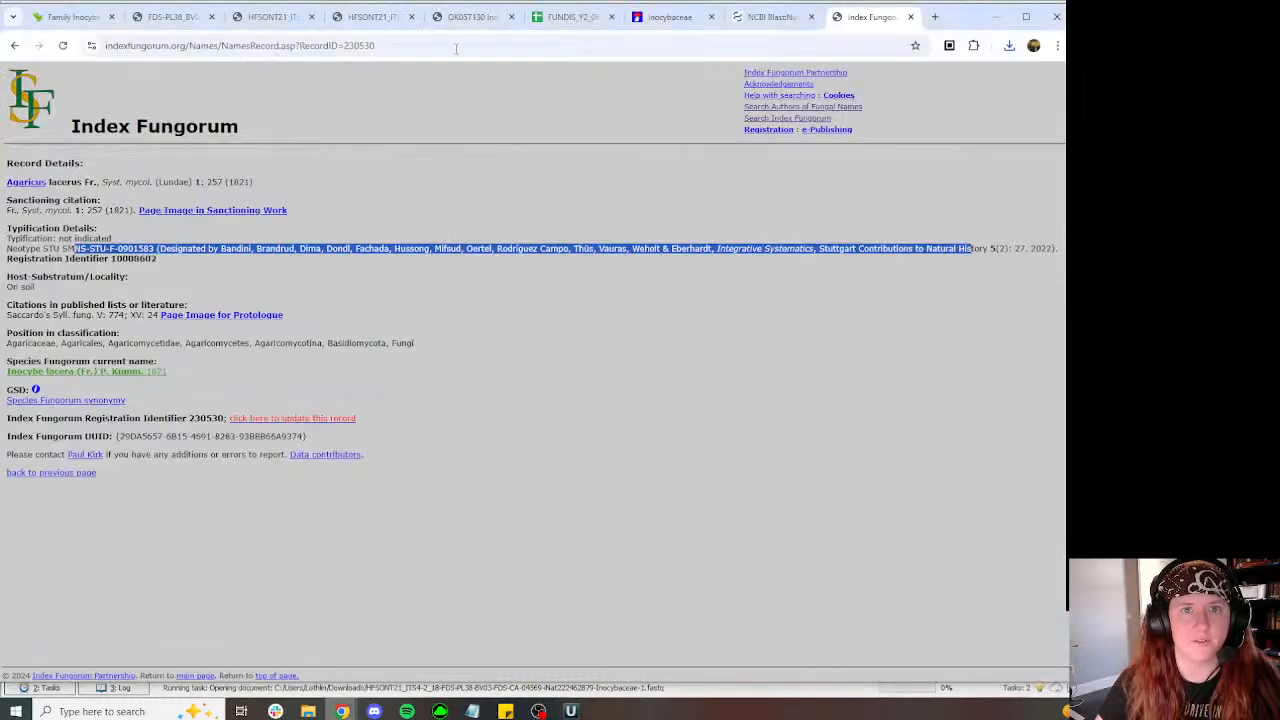
{"action": "left_click", "coordinate": [465, 17]}
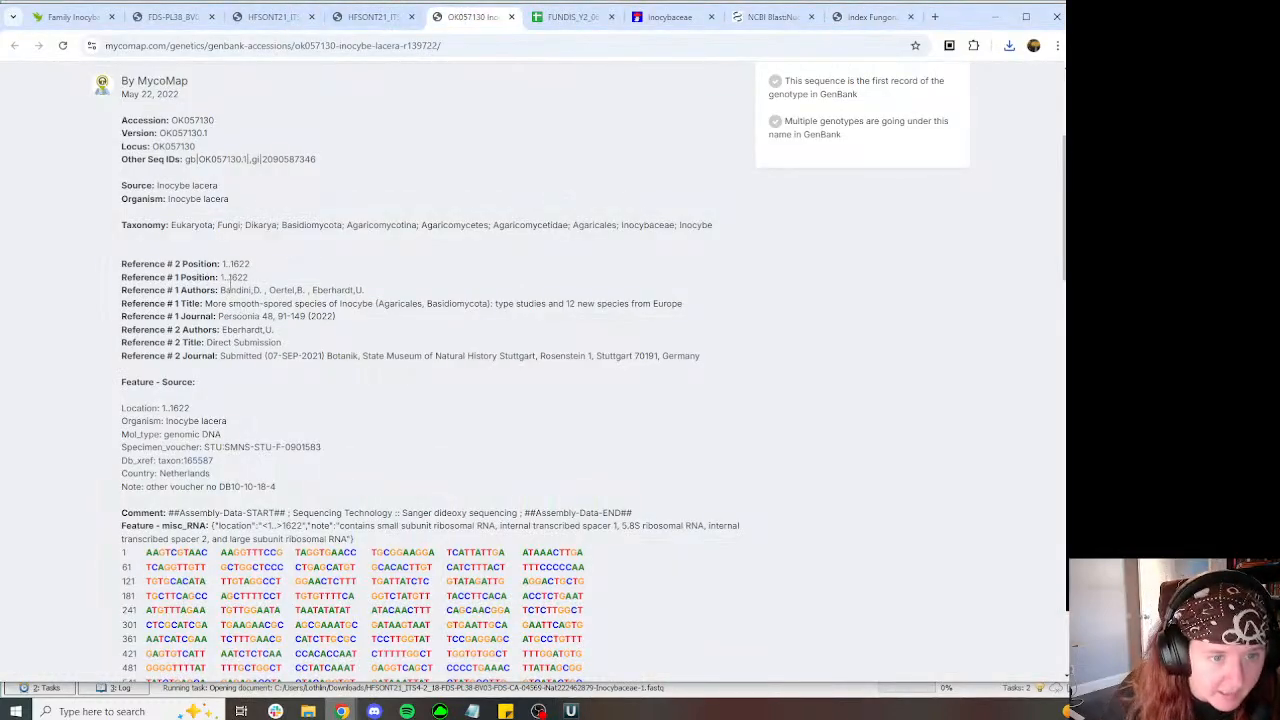
{"action": "key", "text": "ctrl+f"}
{"action": "type", "text": "type"}
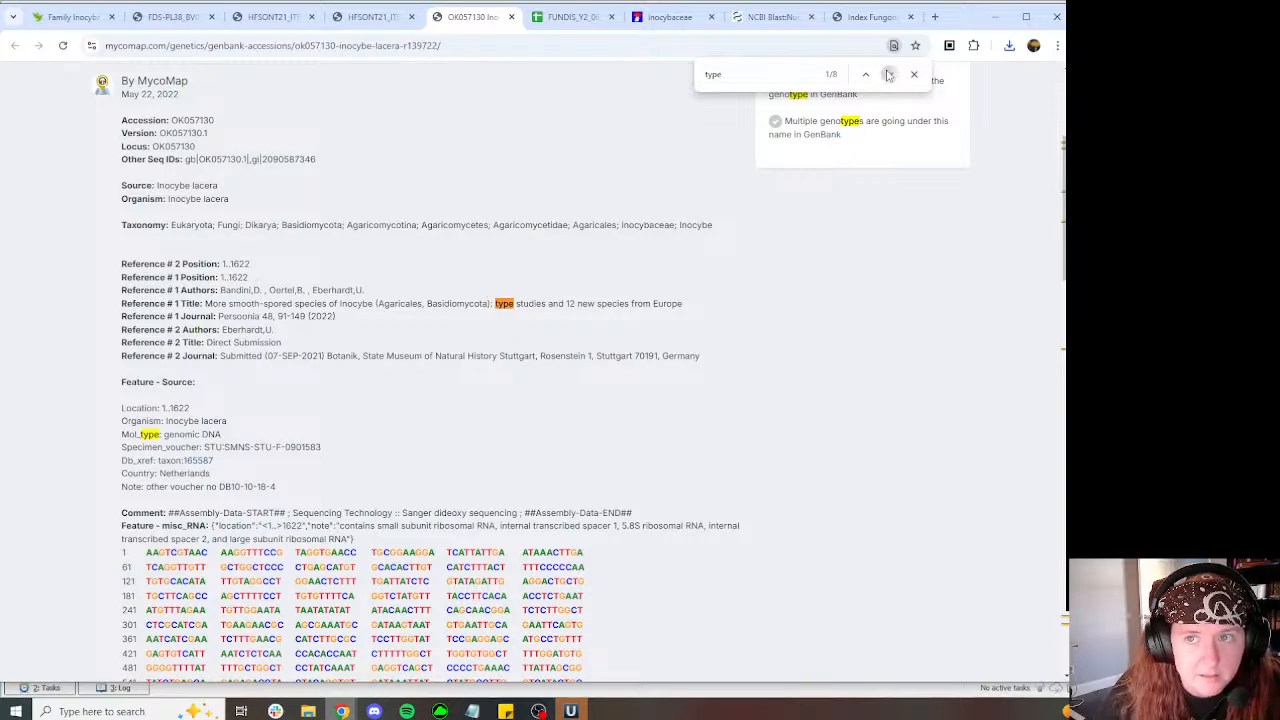
{"action": "left_click", "coordinate": [889, 74]}
{"action": "left_click", "coordinate": [889, 74]}
{"action": "scroll", "coordinate": [828, 269], "scroll_direction": "up", "scroll_amount": 4}
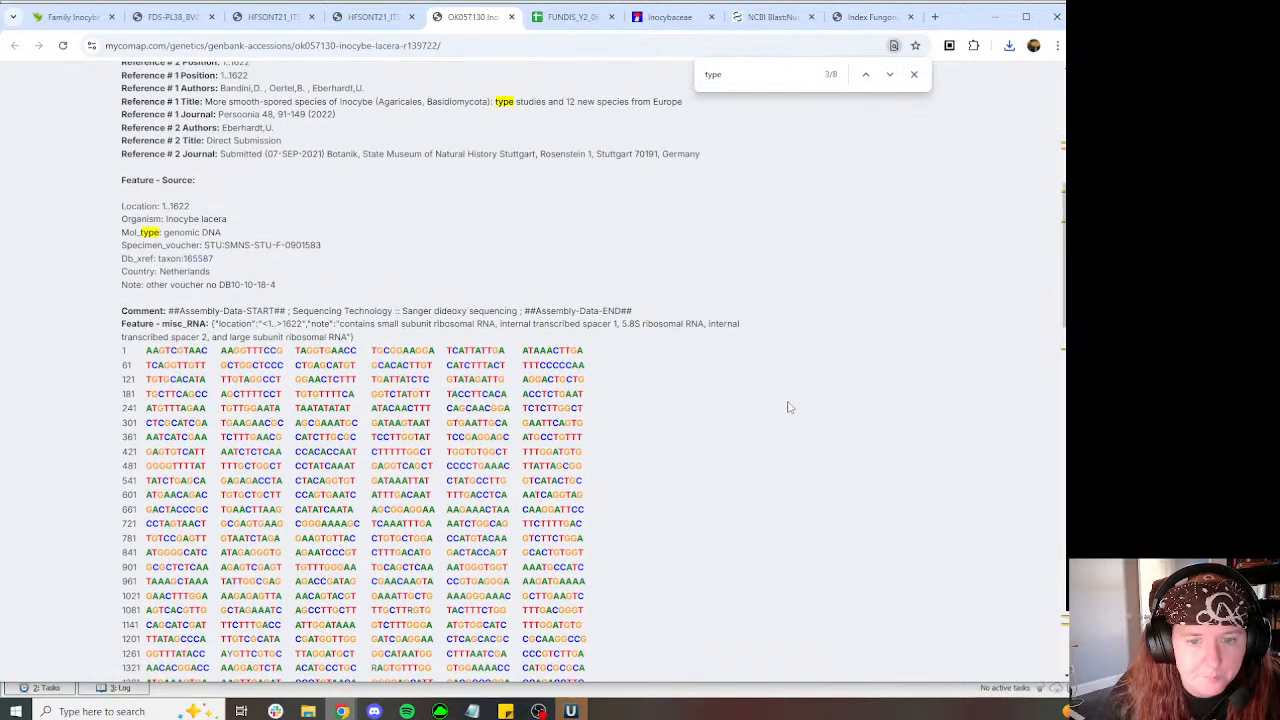
Step: Review the reference title and remaining details of accession OK057130, and close its page
{"action": "scroll", "coordinate": [789, 406], "scroll_direction": "down", "scroll_amount": 4}
{"action": "scroll", "coordinate": [737, 457], "scroll_direction": "up", "scroll_amount": 7}
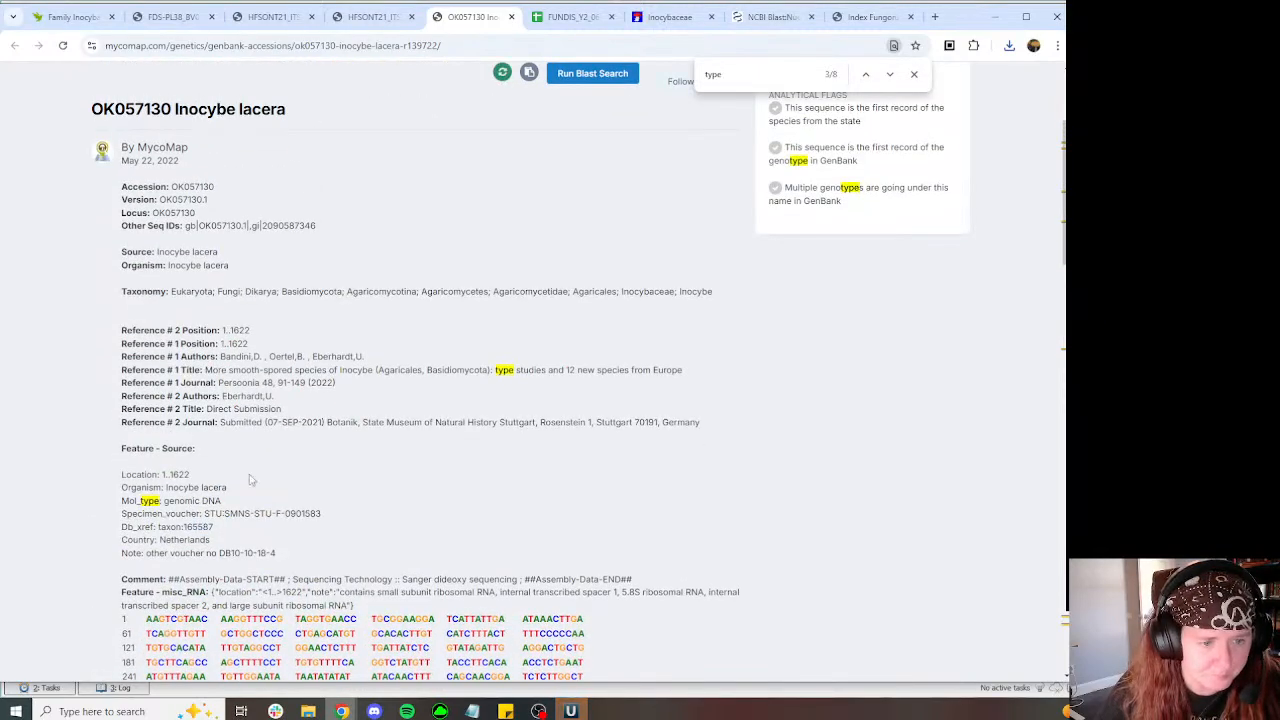
{"action": "left_click_drag", "start_coordinate": [293, 369], "coordinate": [212, 370]}
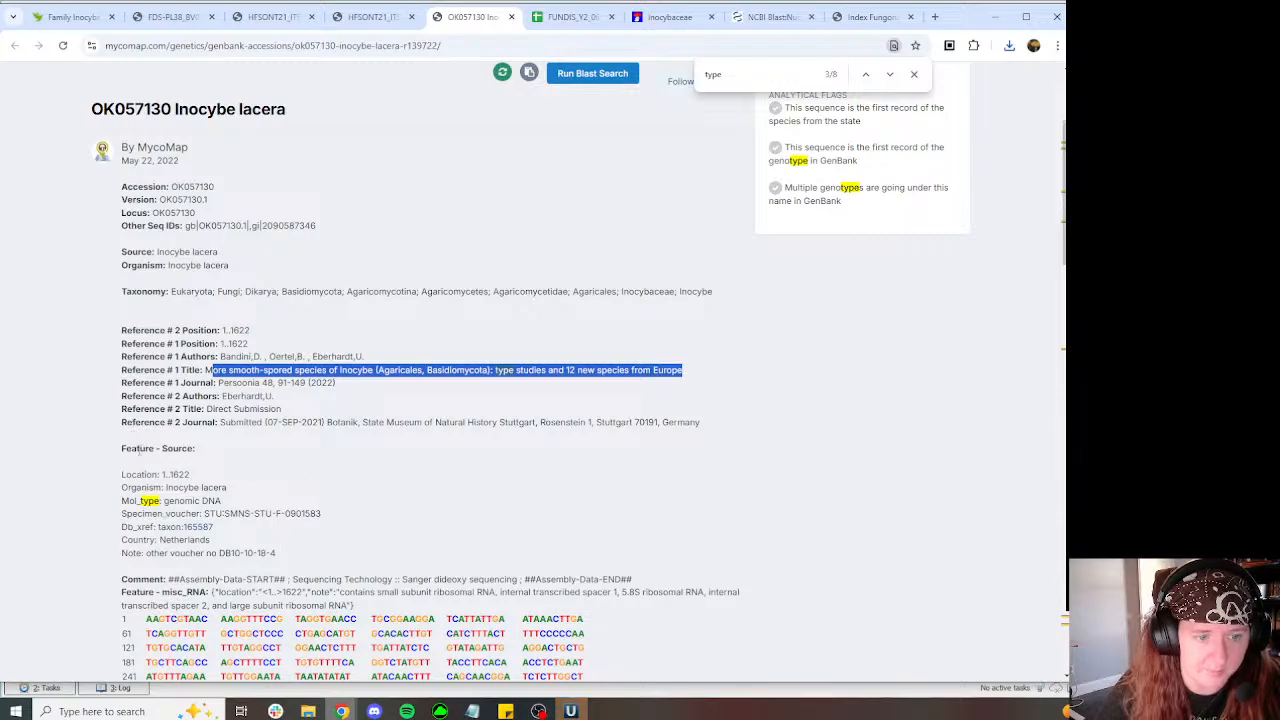
{"action": "scroll", "coordinate": [330, 340], "scroll_direction": "down", "scroll_amount": 15}
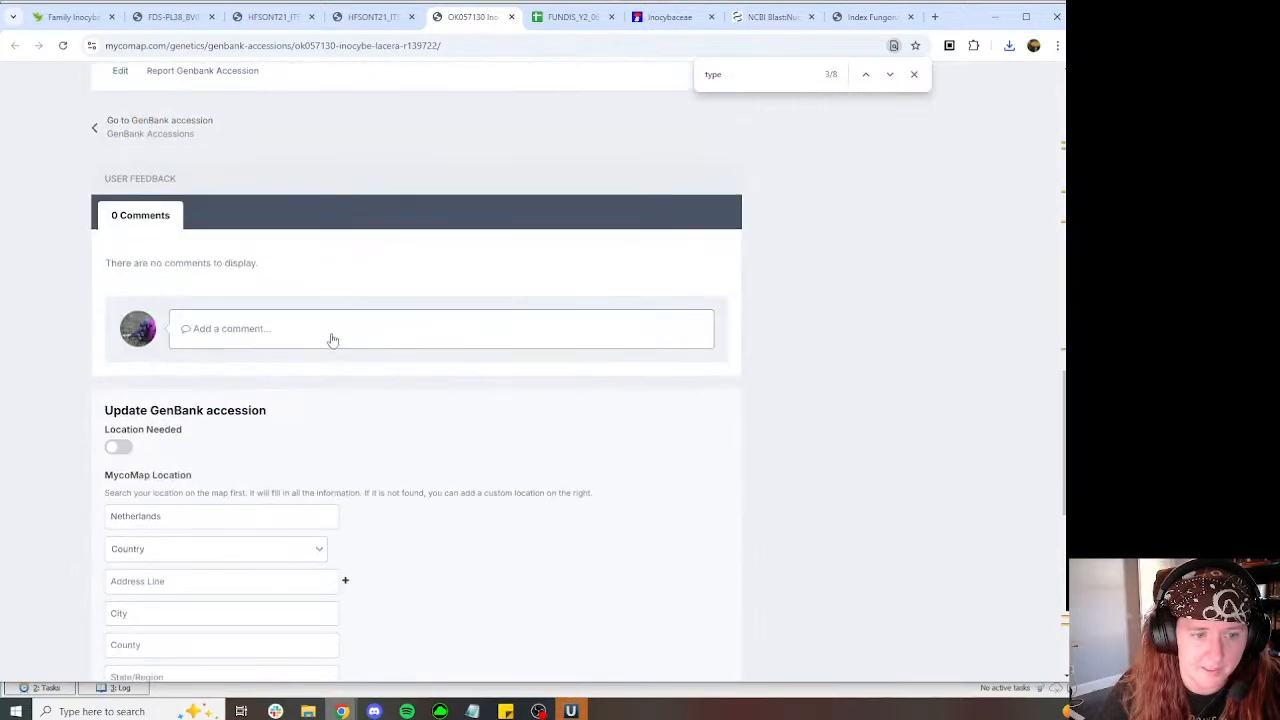
{"action": "scroll", "coordinate": [545, 408], "scroll_direction": "up", "scroll_amount": 8}
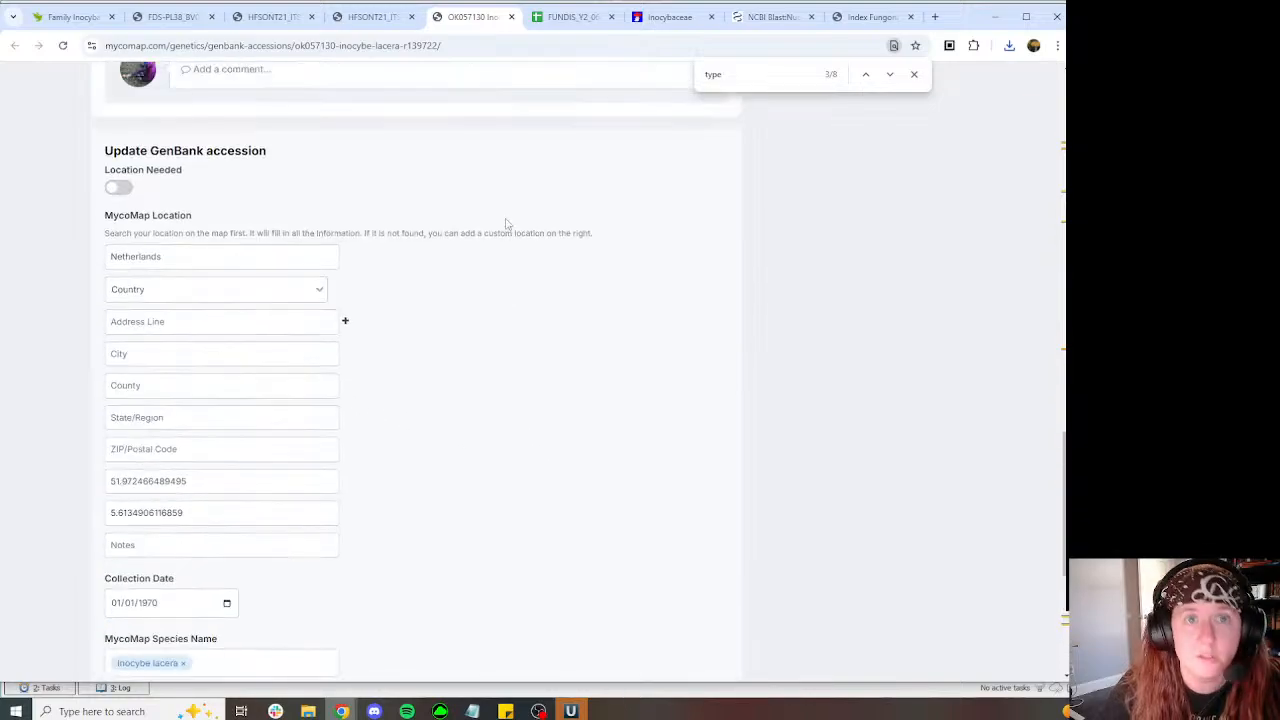
{"action": "middle_click", "coordinate": [460, 20]}
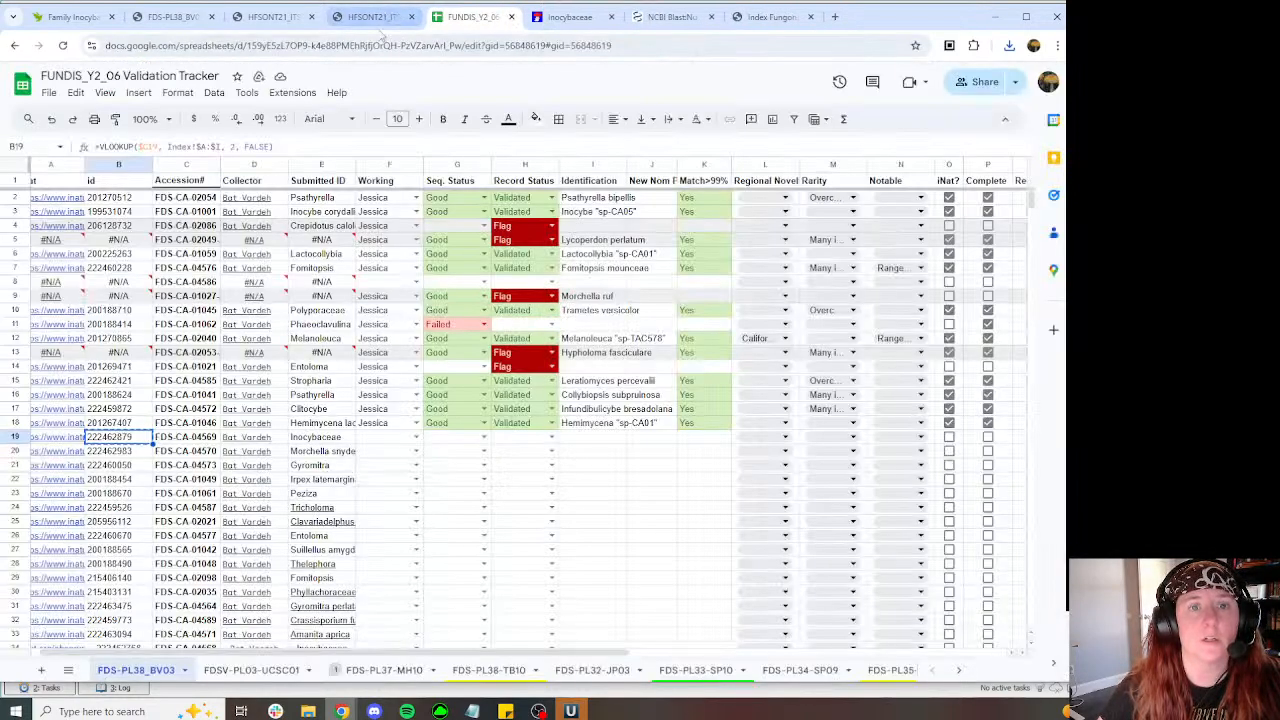
Step: In tracker row 19, assign the validator in the Working column, set Seq. Status to Good and Record Status to Validated
{"action": "left_click", "coordinate": [416, 437]}
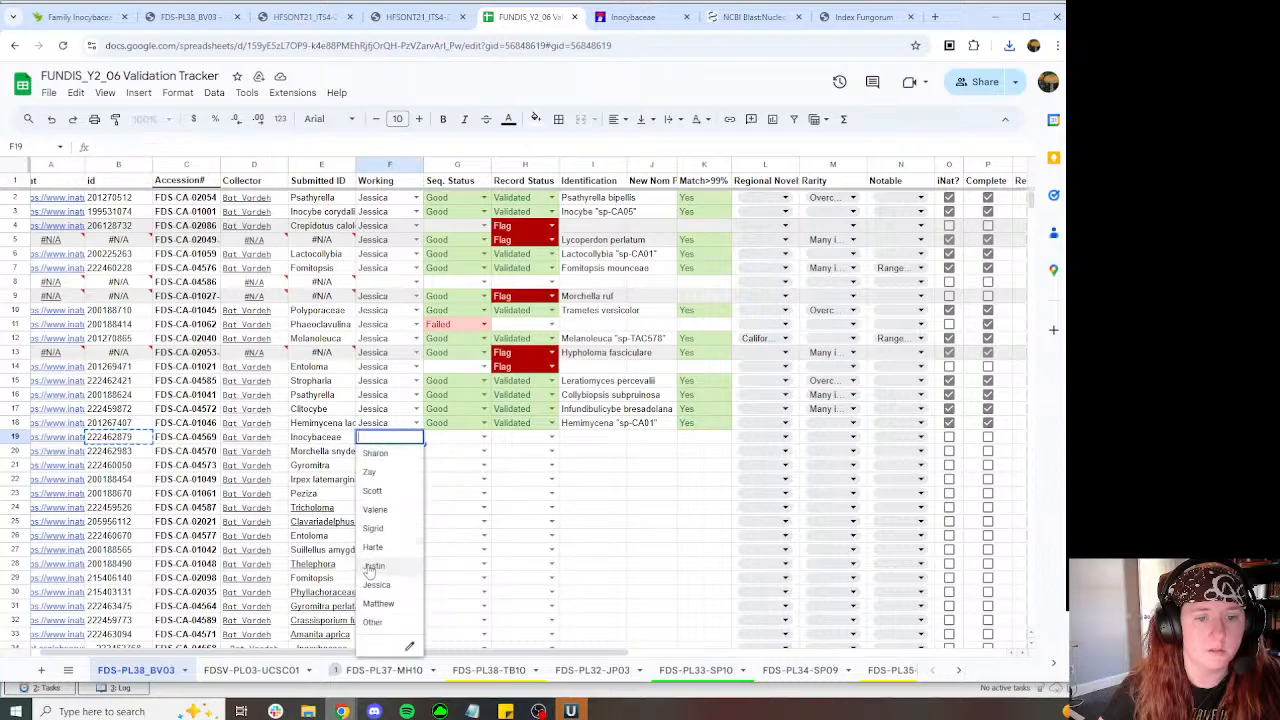
{"action": "left_click", "coordinate": [414, 580]}
{"action": "left_click", "coordinate": [484, 442]}
{"action": "left_click", "coordinate": [440, 453]}
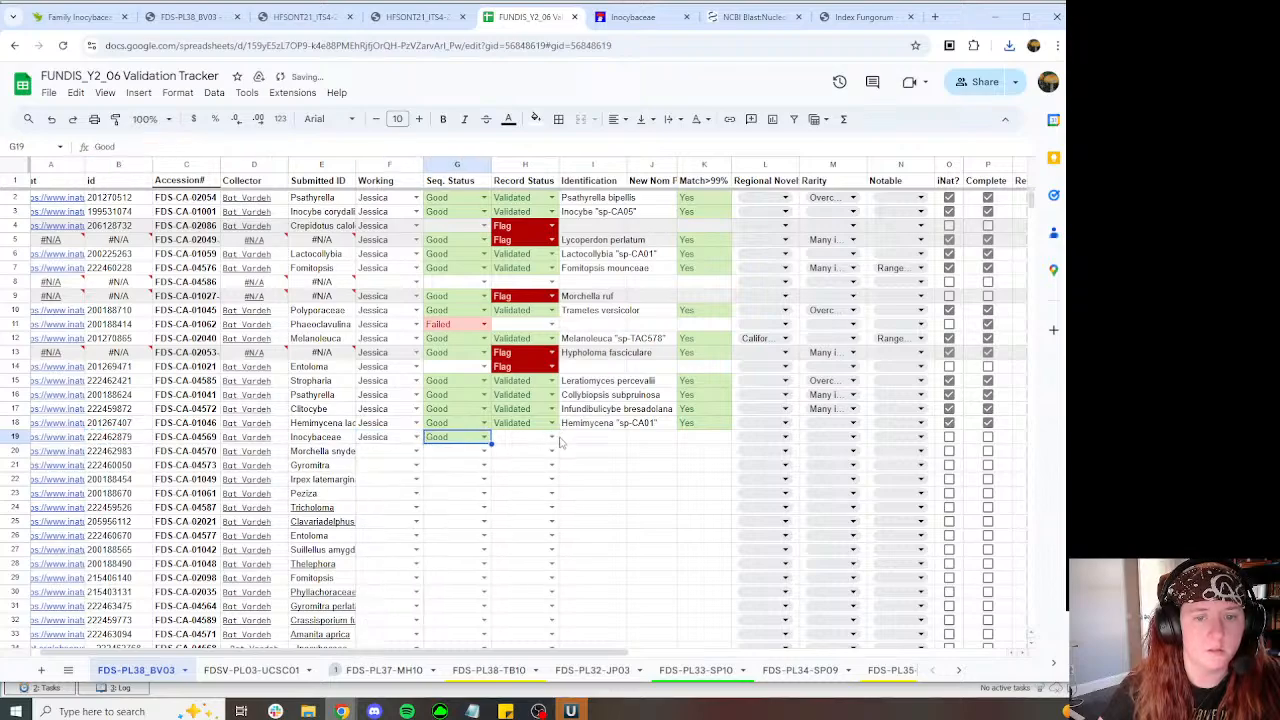
{"action": "left_click", "coordinate": [551, 437]}
{"action": "left_click", "coordinate": [522, 452]}
Step: Enter Inocybe lacera as the identification for record 222462879 in row 19
{"action": "left_click", "coordinate": [612, 438]}
{"action": "type", "text": "I"}
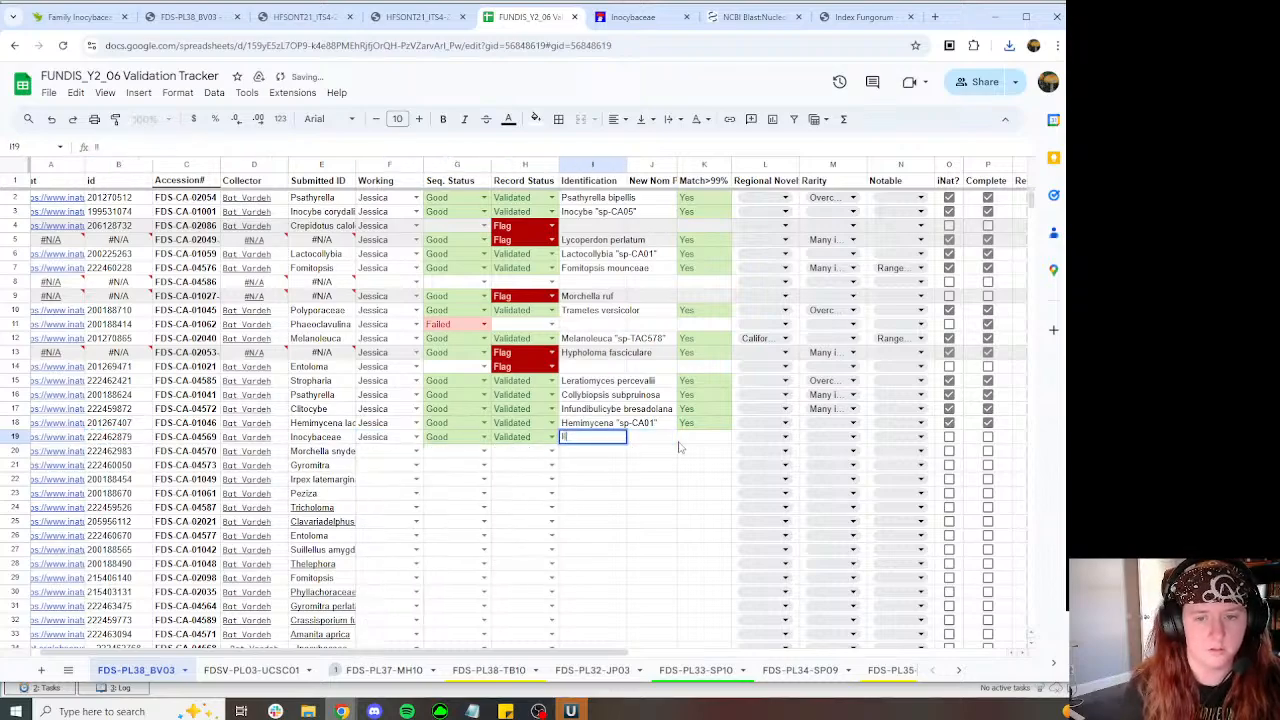
{"action": "type", "text": "Inoc"}
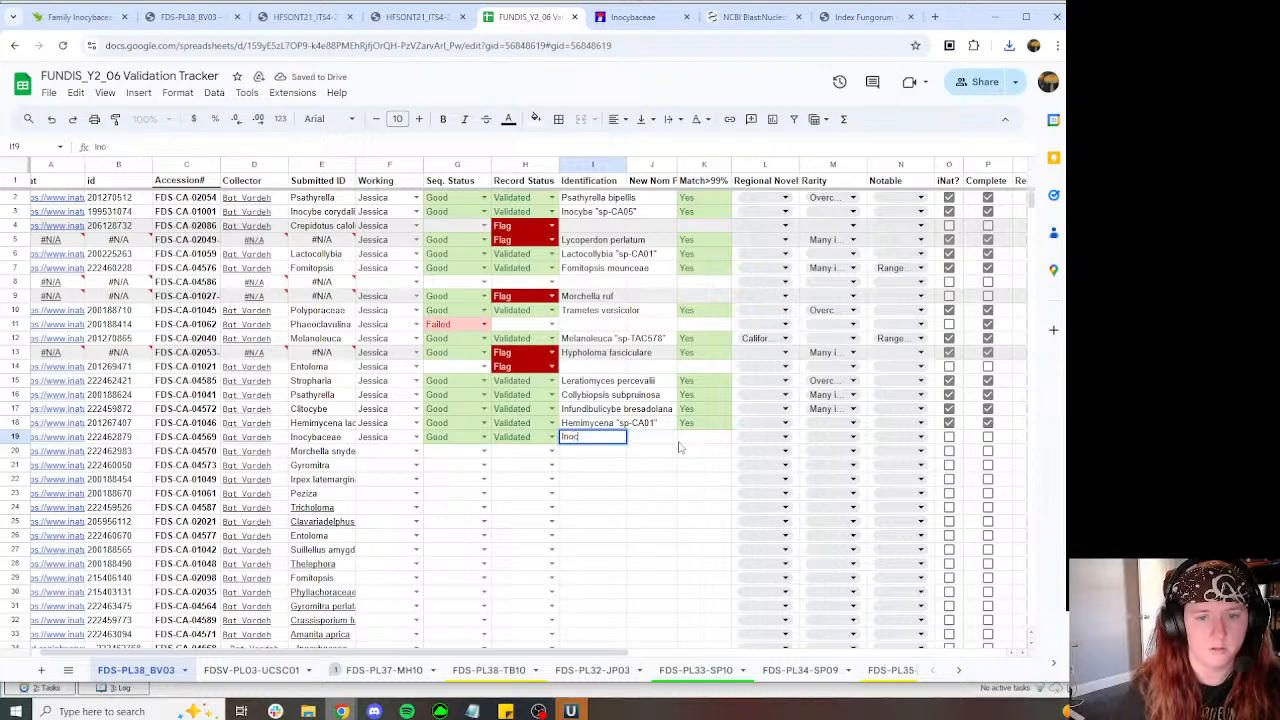
{"action": "type", "text": "ybe lac"}
{"action": "key", "text": "Tab"}
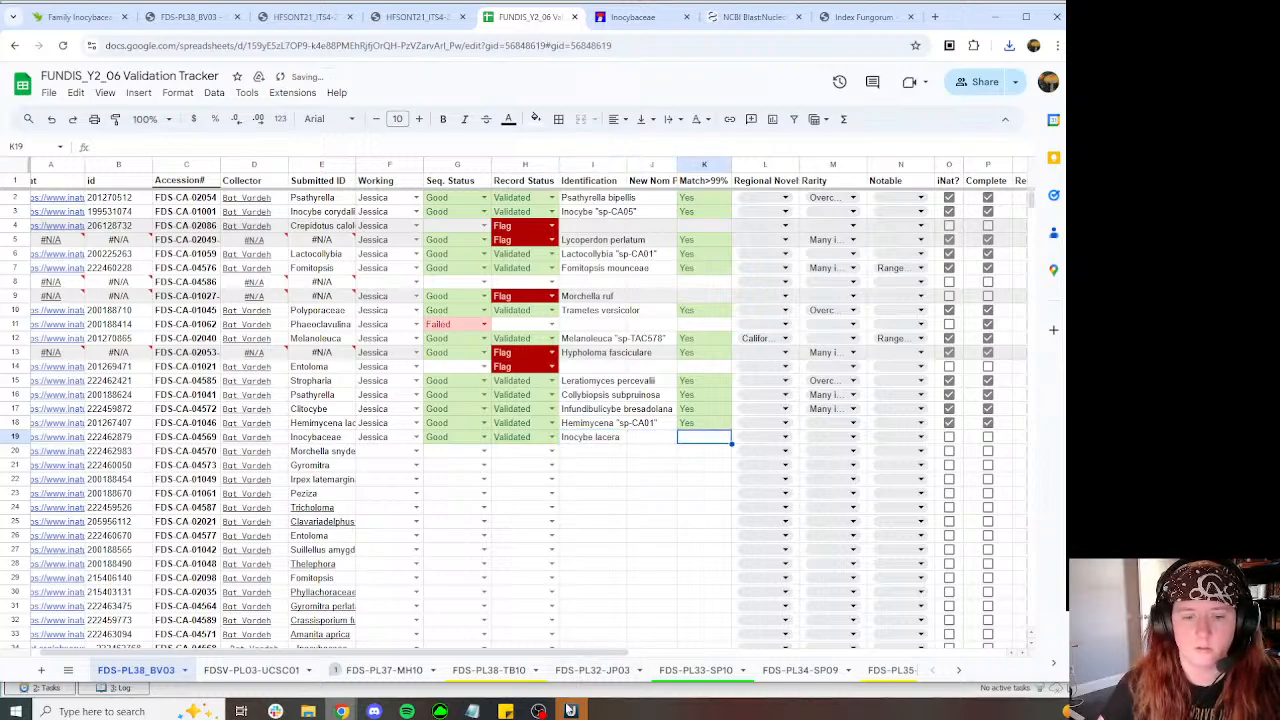
Step: In UGENE, save a CLUSTALW copy of the Inocybaceae read alignment to the project and align it with MAFFT
{"action": "left_click", "coordinate": [571, 711]}
{"action": "left_click", "coordinate": [124, 46]}
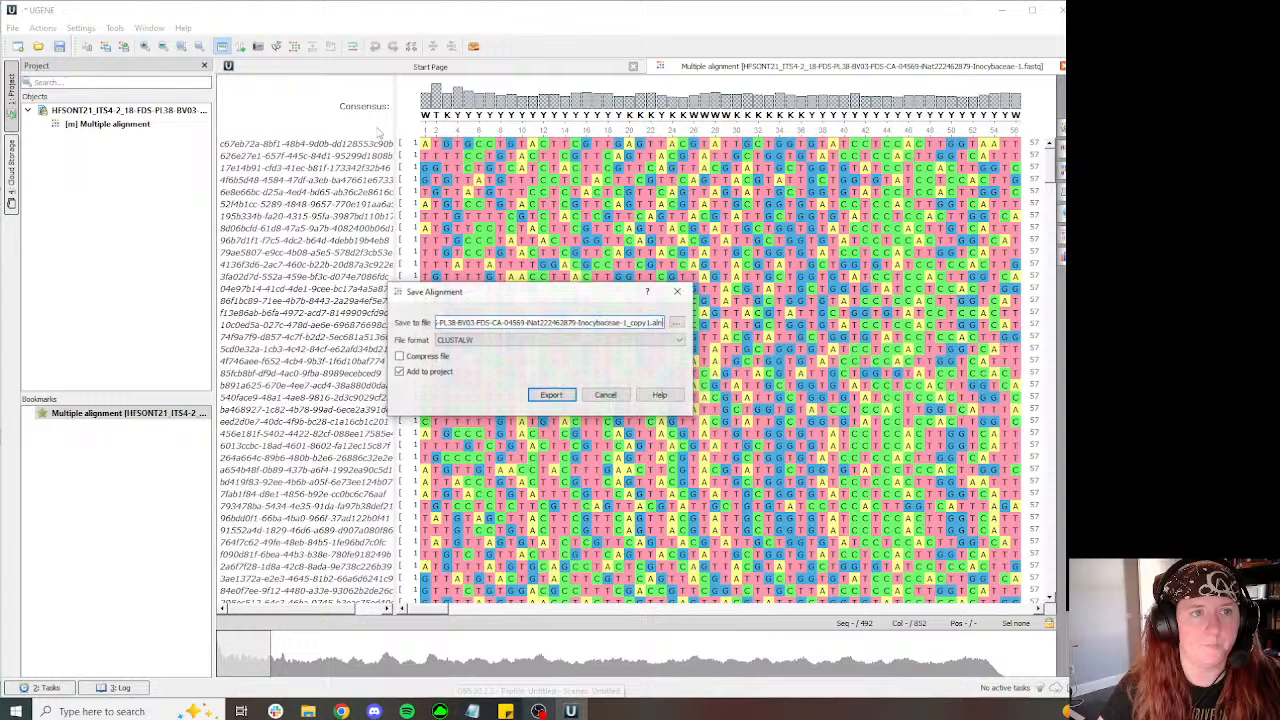
{"action": "left_click", "coordinate": [549, 391]}
{"action": "left_click", "coordinate": [294, 46]}
{"action": "left_click", "coordinate": [340, 100]}
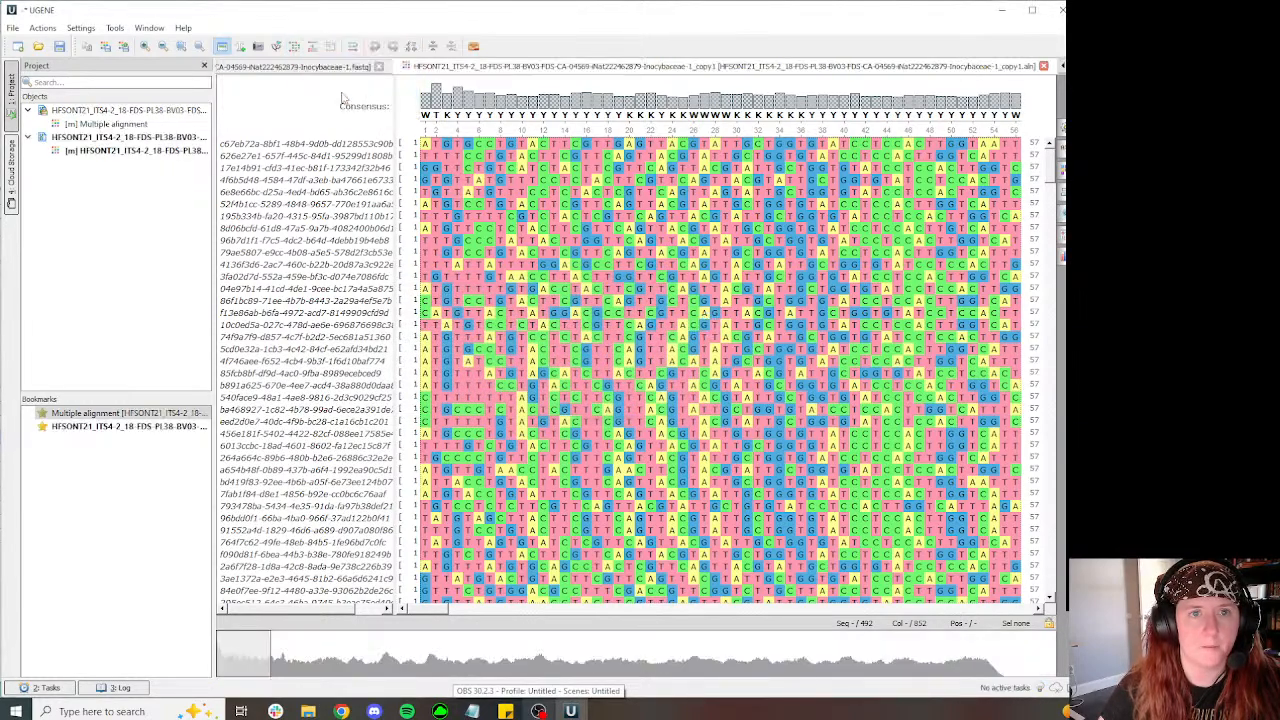
{"action": "left_click", "coordinate": [546, 396]}
Step: Copy the consensus sequence from the specimen's MycoMap sequence page and paste it into the UGENE project
{"action": "mouse_move", "coordinate": [341, 711]}
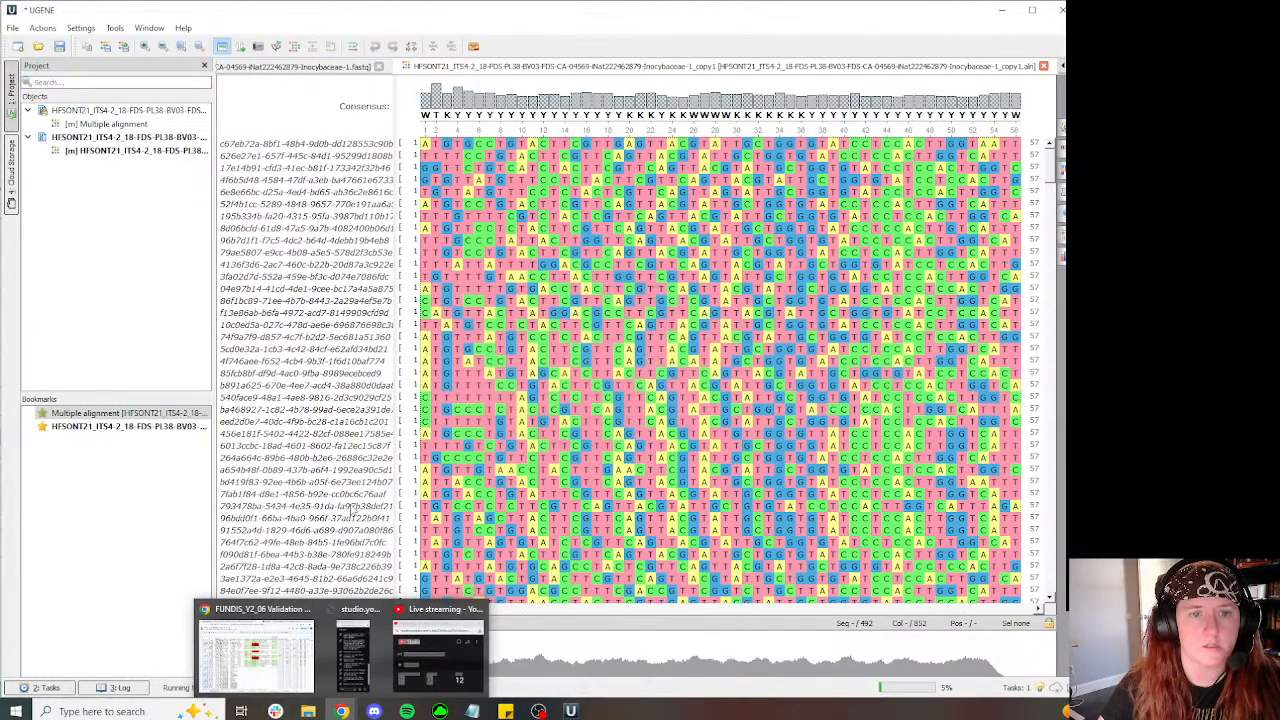
{"action": "left_click", "coordinate": [255, 650]}
{"action": "left_click", "coordinate": [300, 17]}
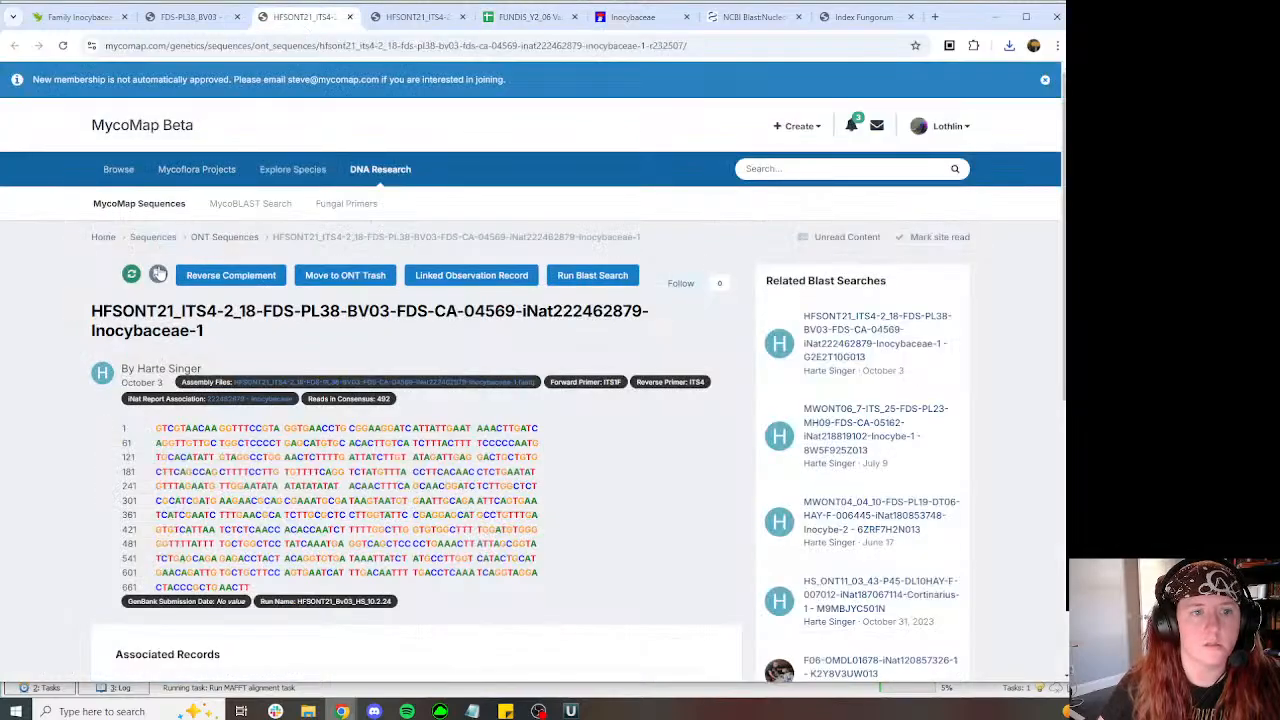
{"action": "key", "text": "alt+Tab"}
{"action": "key", "text": "ctrl+v"}
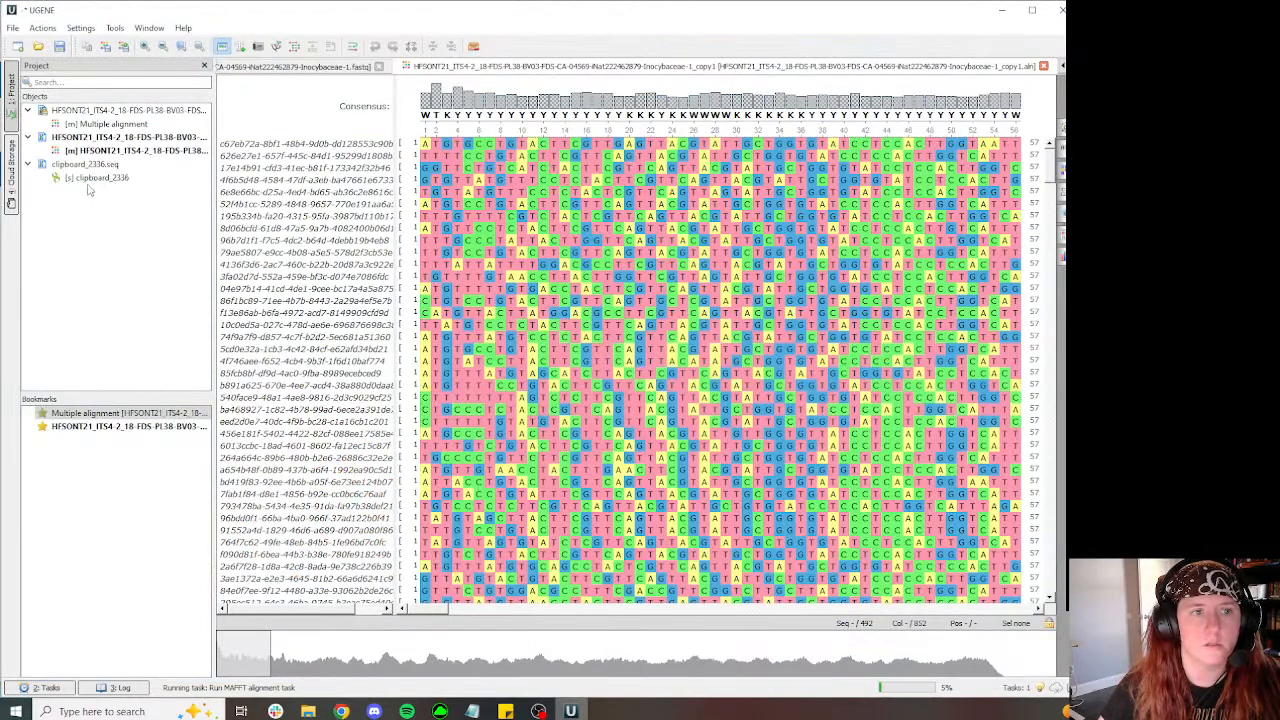
Step: Export the pasted sequence as the CLUSTALW alignment clipboard_2336.aln, close its sequence view and return to the copied read alignment
{"action": "right_click", "coordinate": [80, 177]}
{"action": "mouse_move", "coordinate": [127, 218]}
{"action": "left_click", "coordinate": [290, 232]}
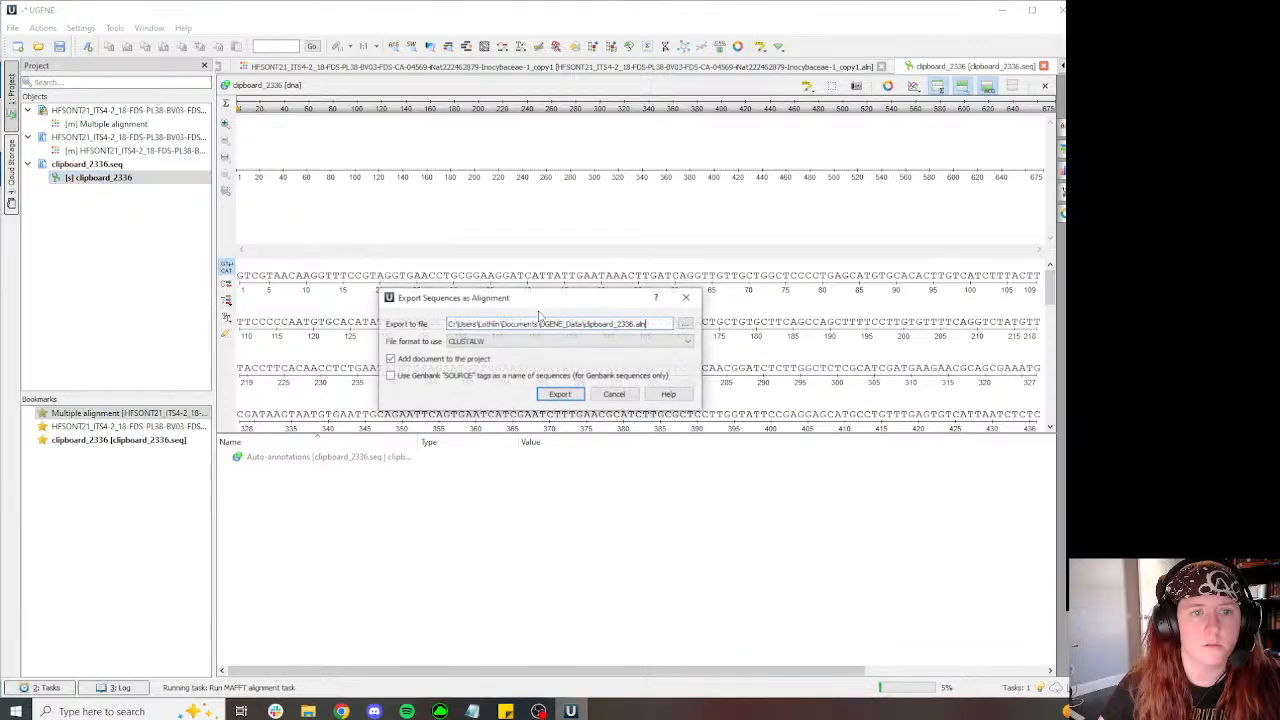
{"action": "key", "text": "Return"}
{"action": "left_click", "coordinate": [883, 66]}
{"action": "left_click", "coordinate": [620, 66]}
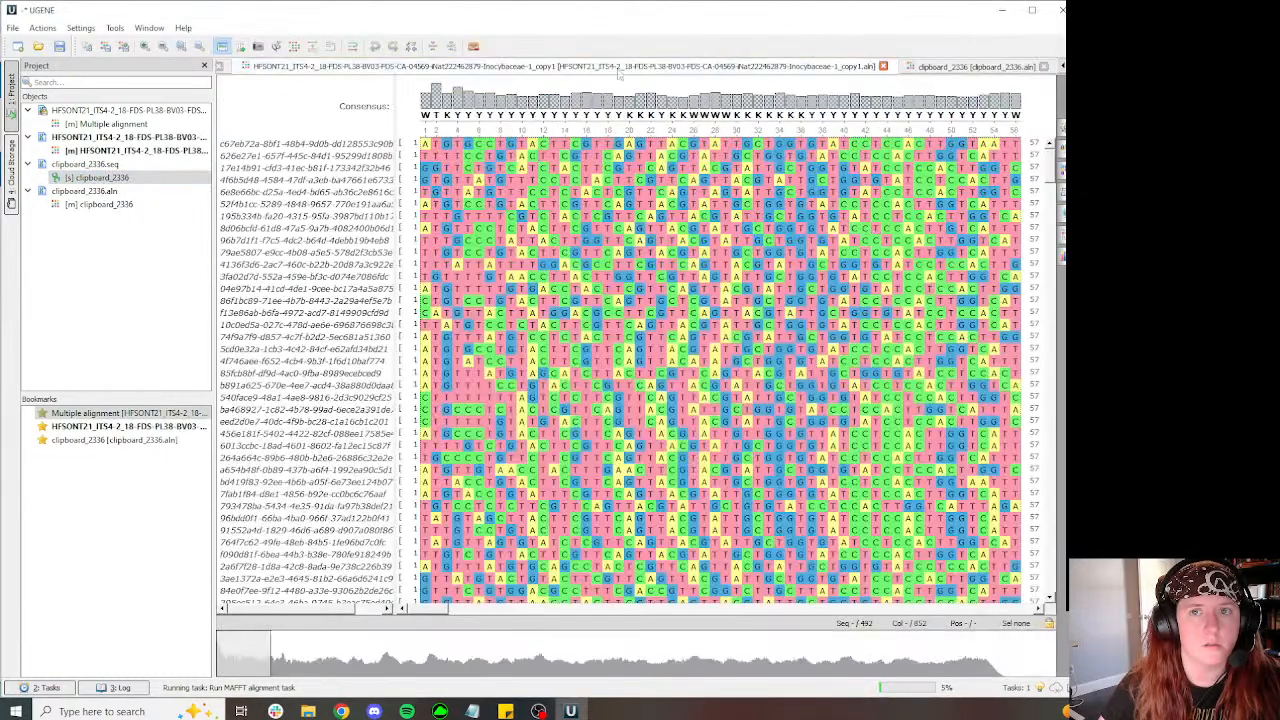
Step: Search the aligned read sequences for the pattern AGGATCATTA
{"action": "mouse_move", "coordinate": [490, 114]}
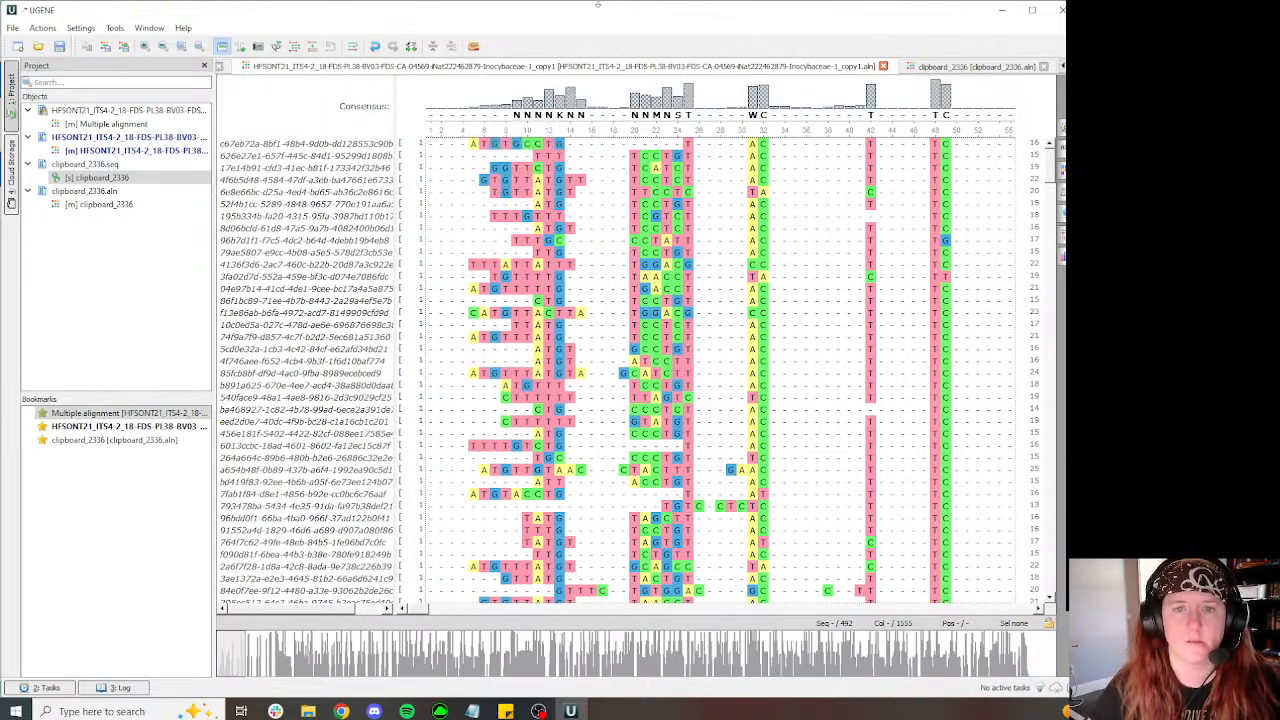
{"action": "key", "text": "ctrl+f"}
{"action": "type", "text": "AGGATCATTA"}
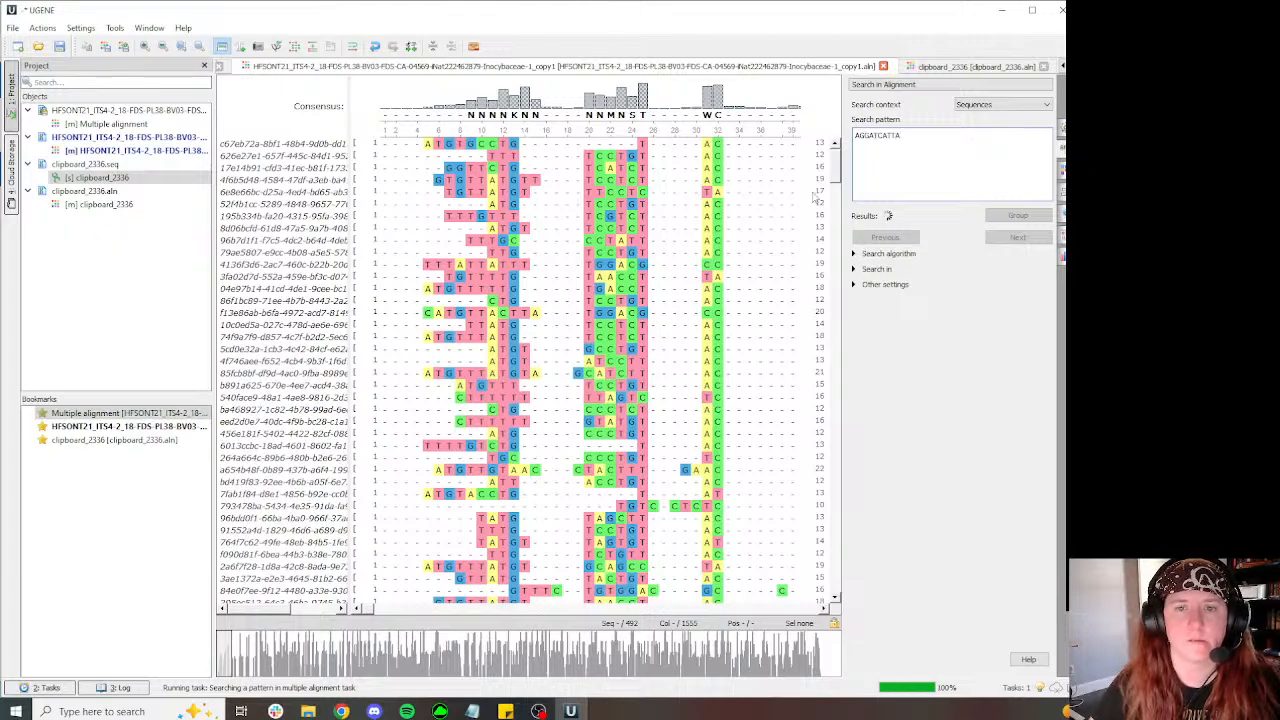
Step: Select the block of reads through the end of the alignment and replace them with their reverse complement
{"action": "left_click_drag", "start_coordinate": [835, 172], "coordinate": [851, 601]}
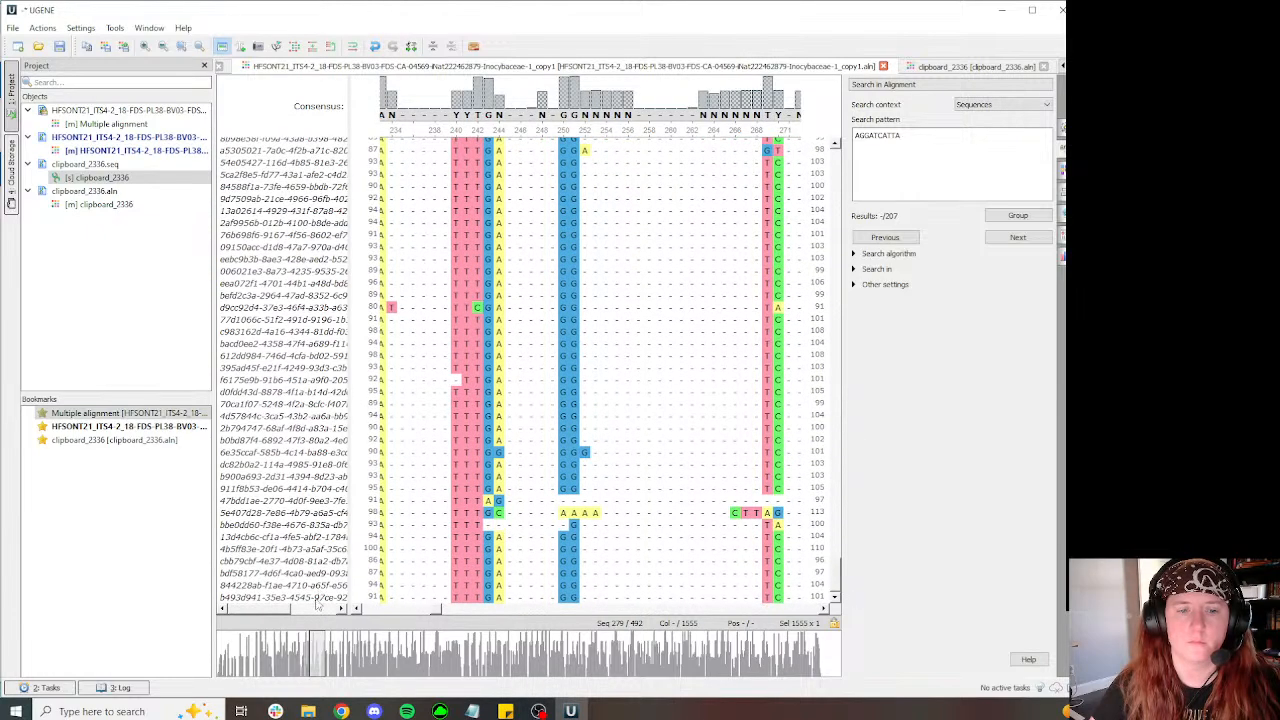
{"action": "left_click", "coordinate": [316, 599], "text": "shift"}
{"action": "right_click", "coordinate": [288, 202]}
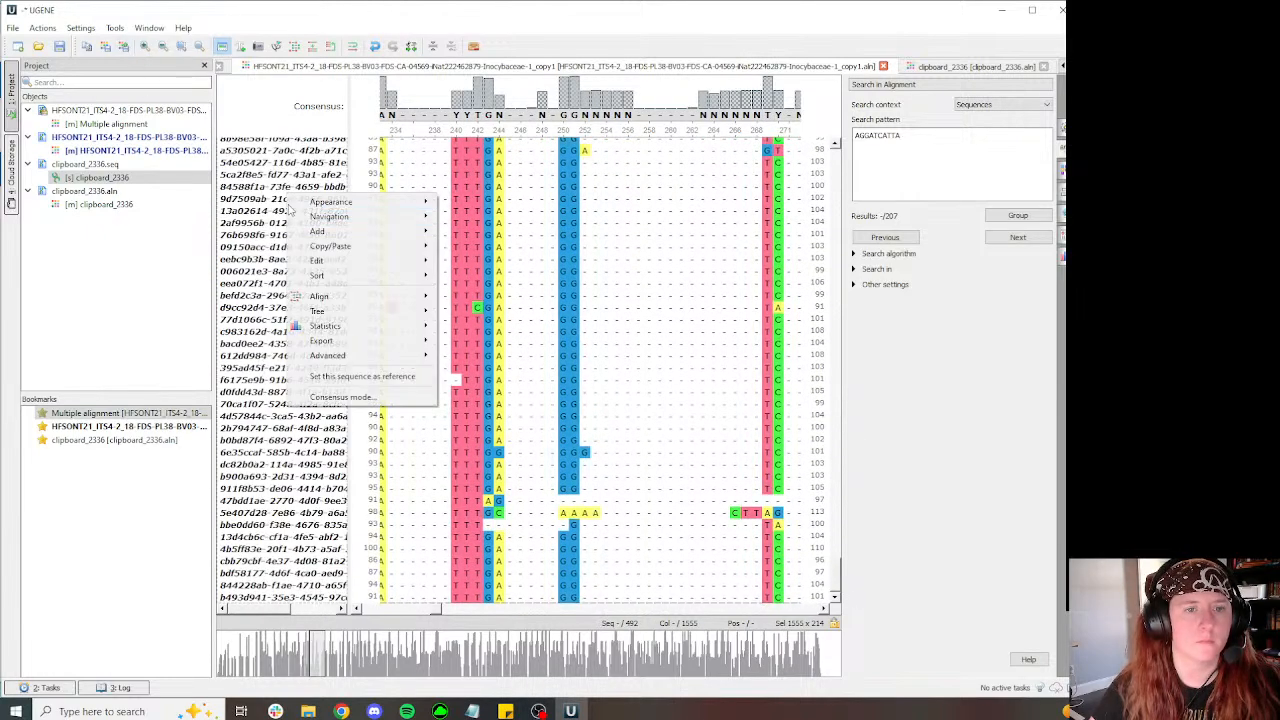
{"action": "left_click", "coordinate": [325, 90]}
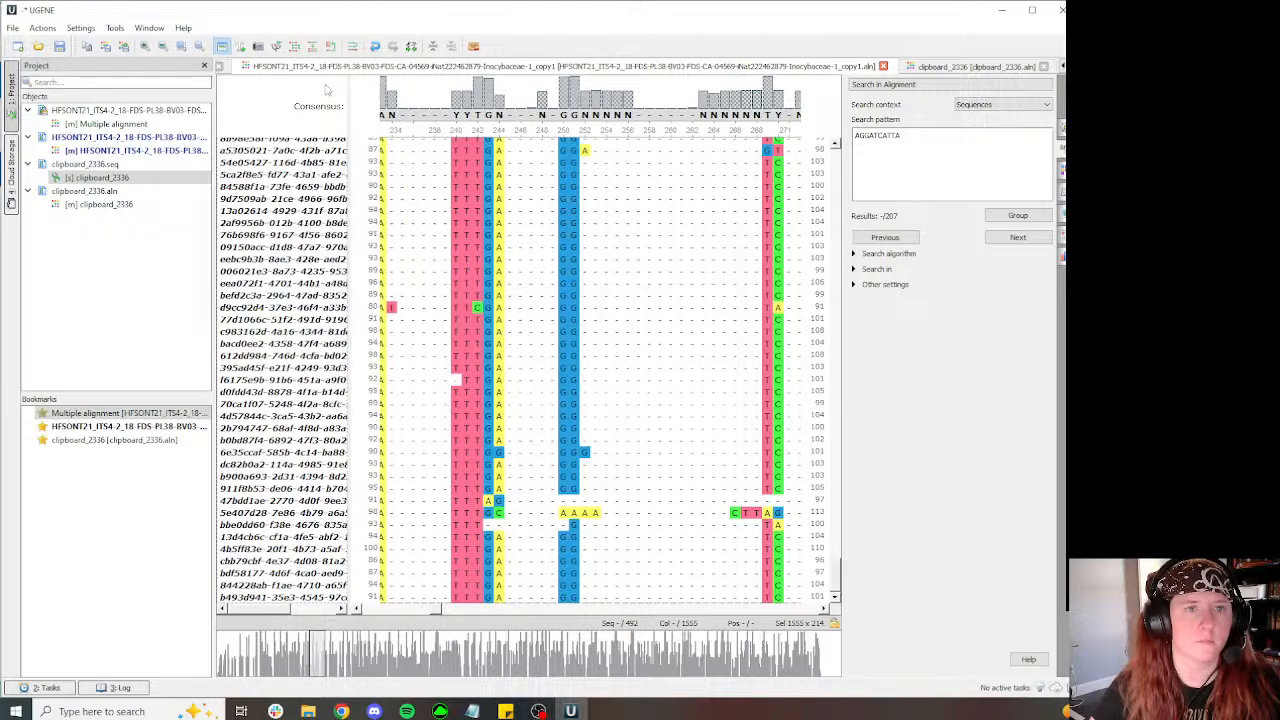
Step: Realign the reads with MAFFT and switch back to the specimen's MycoMap sequence page in the browser
{"action": "left_click", "coordinate": [294, 46]}
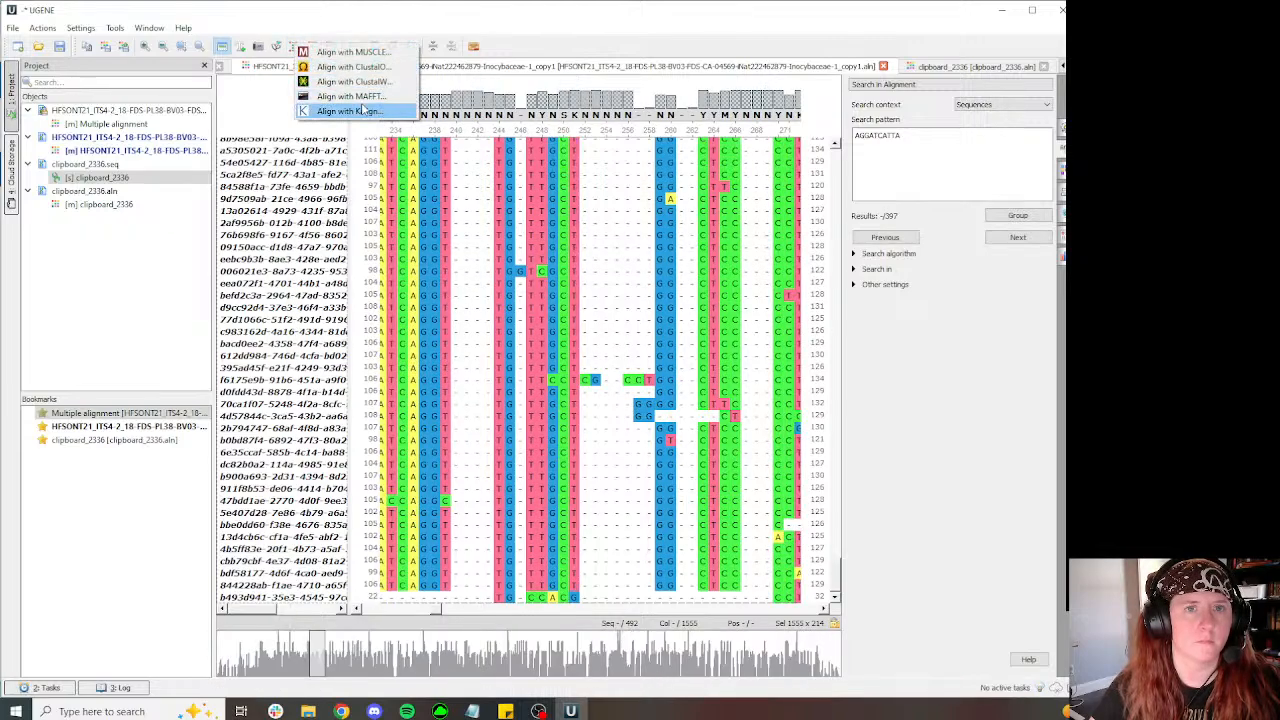
{"action": "left_click", "coordinate": [350, 96]}
{"action": "left_click", "coordinate": [545, 397]}
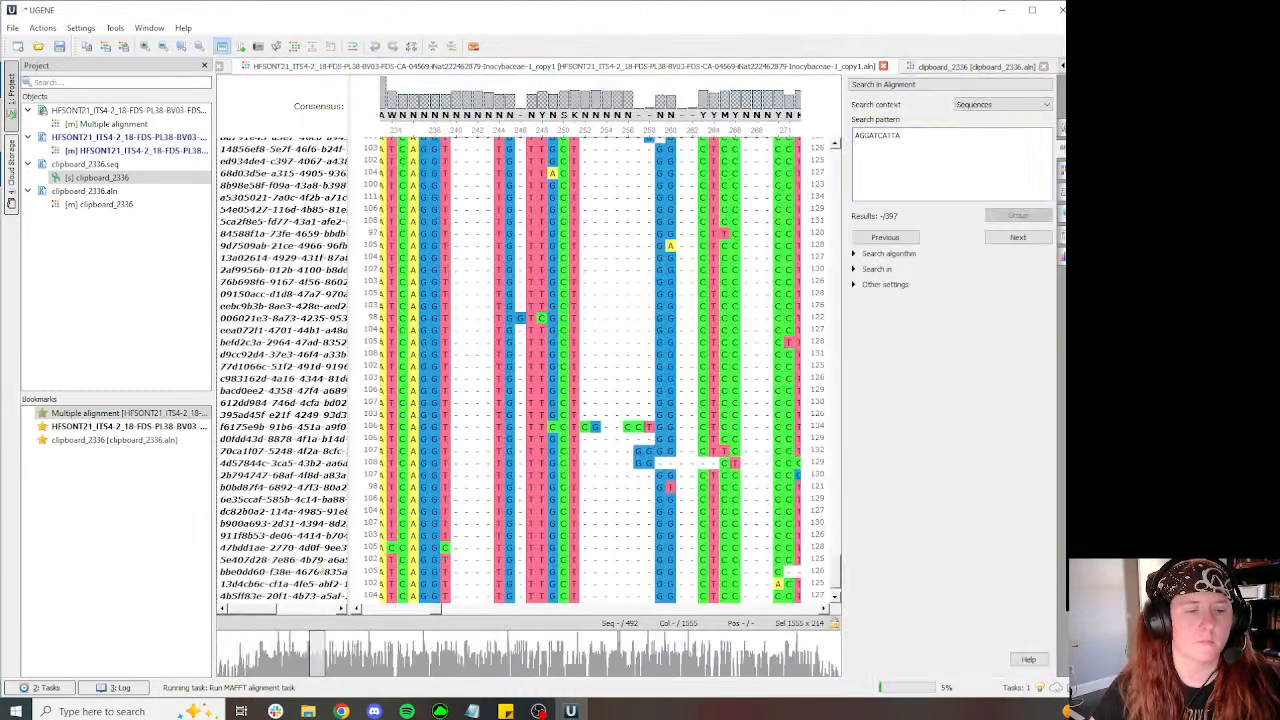
{"action": "mouse_move", "coordinate": [341, 711]}
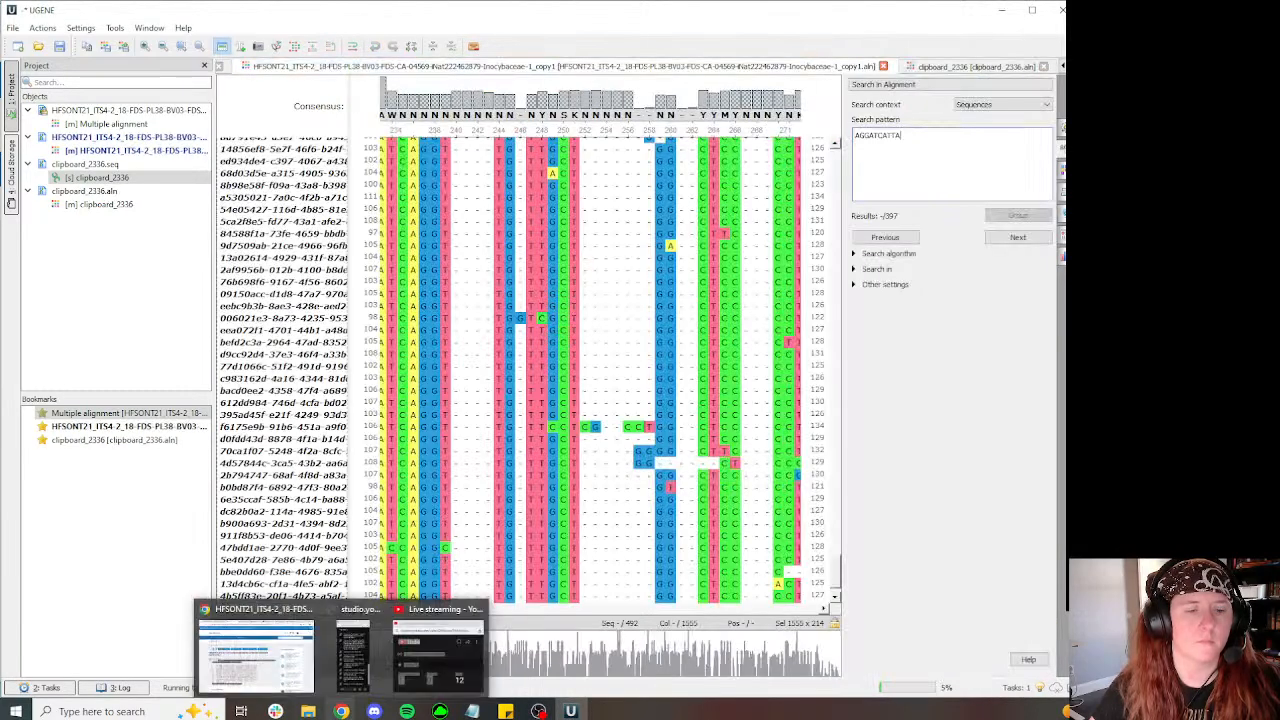
{"action": "left_click", "coordinate": [299, 680]}
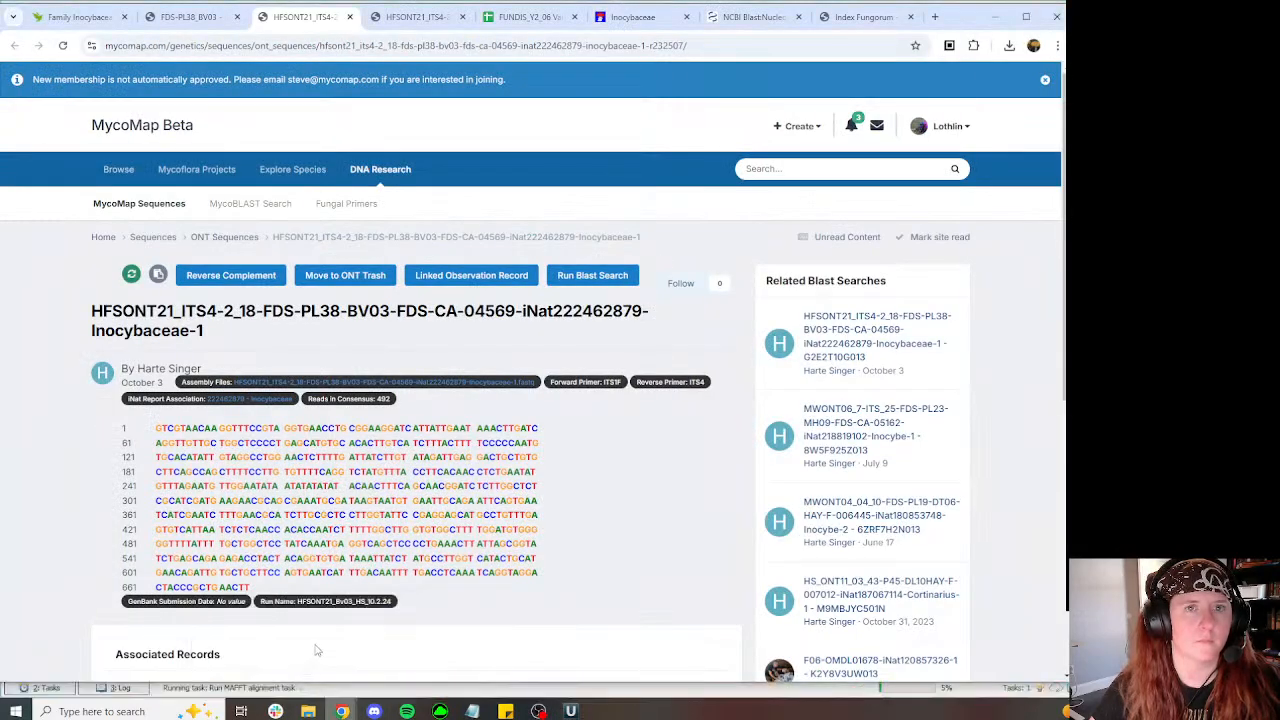
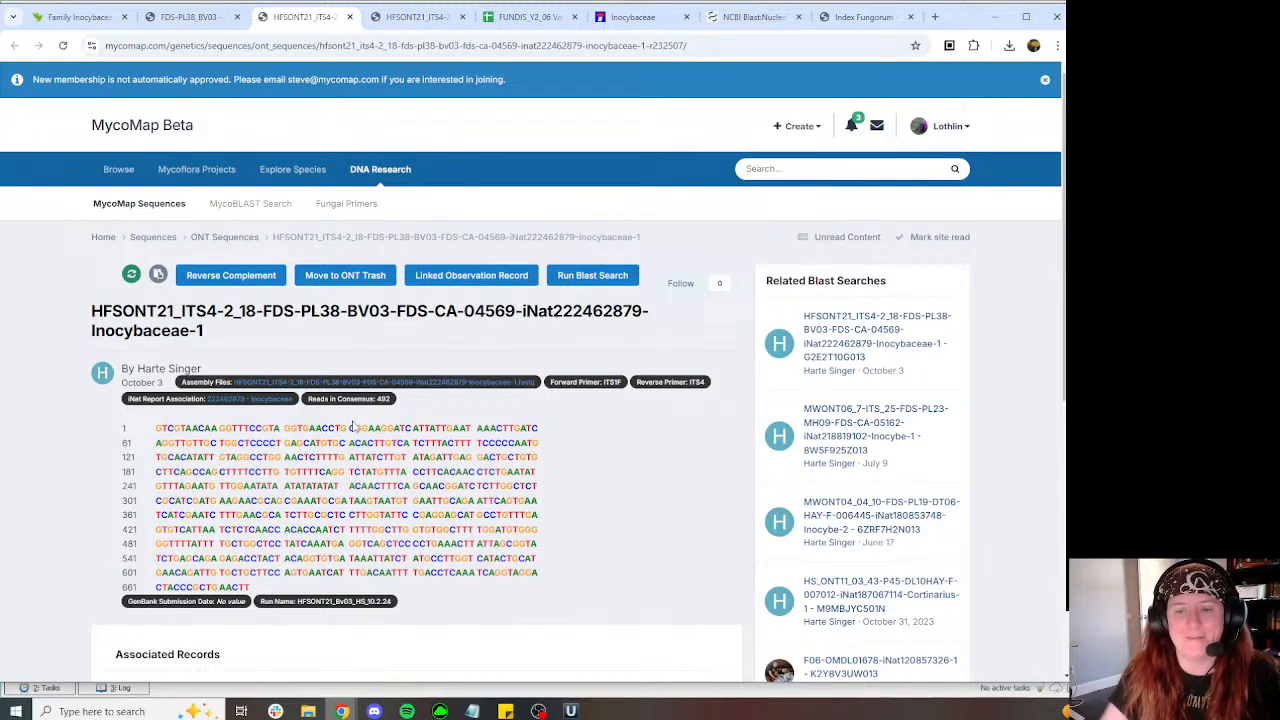
Step: Switch to UGENE, paste one read from the read alignment into the clipboard_2336 alignment and align the two sequences with MAFFT
{"action": "left_click", "coordinate": [570, 711]}
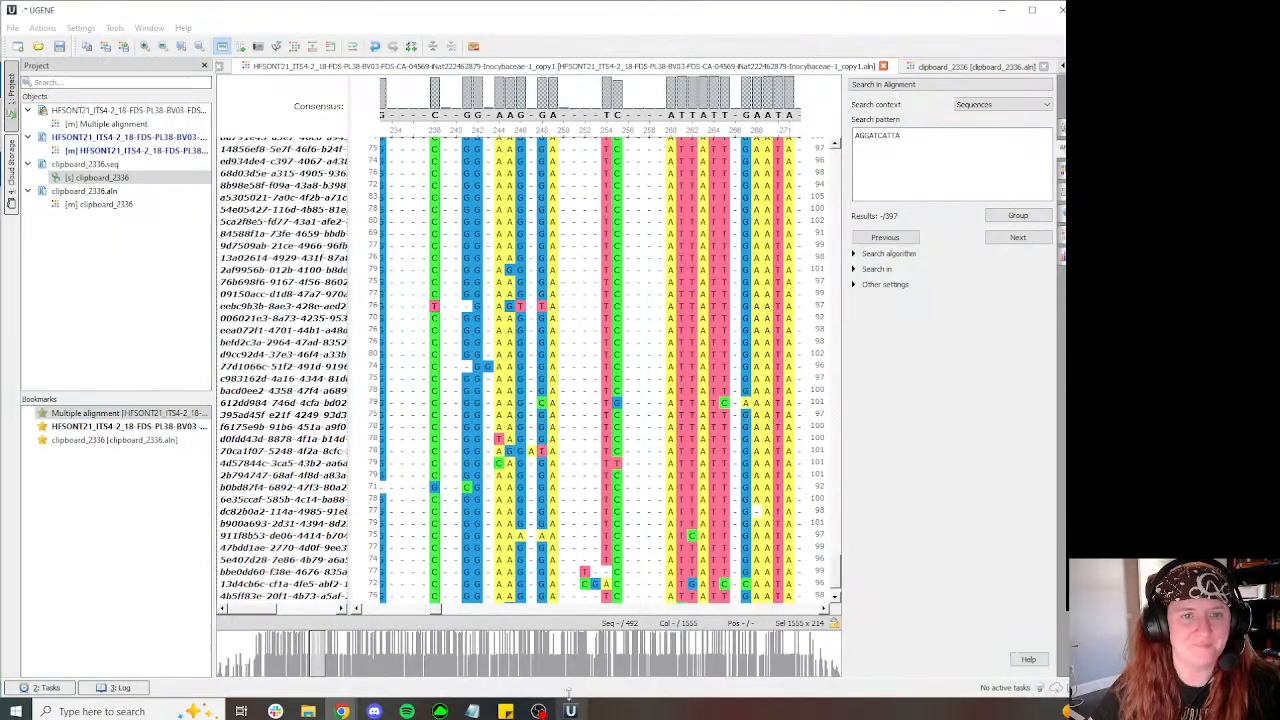
{"action": "right_click", "coordinate": [277, 393]}
{"action": "mouse_move", "coordinate": [315, 443]}
{"action": "left_click", "coordinate": [442, 475]}
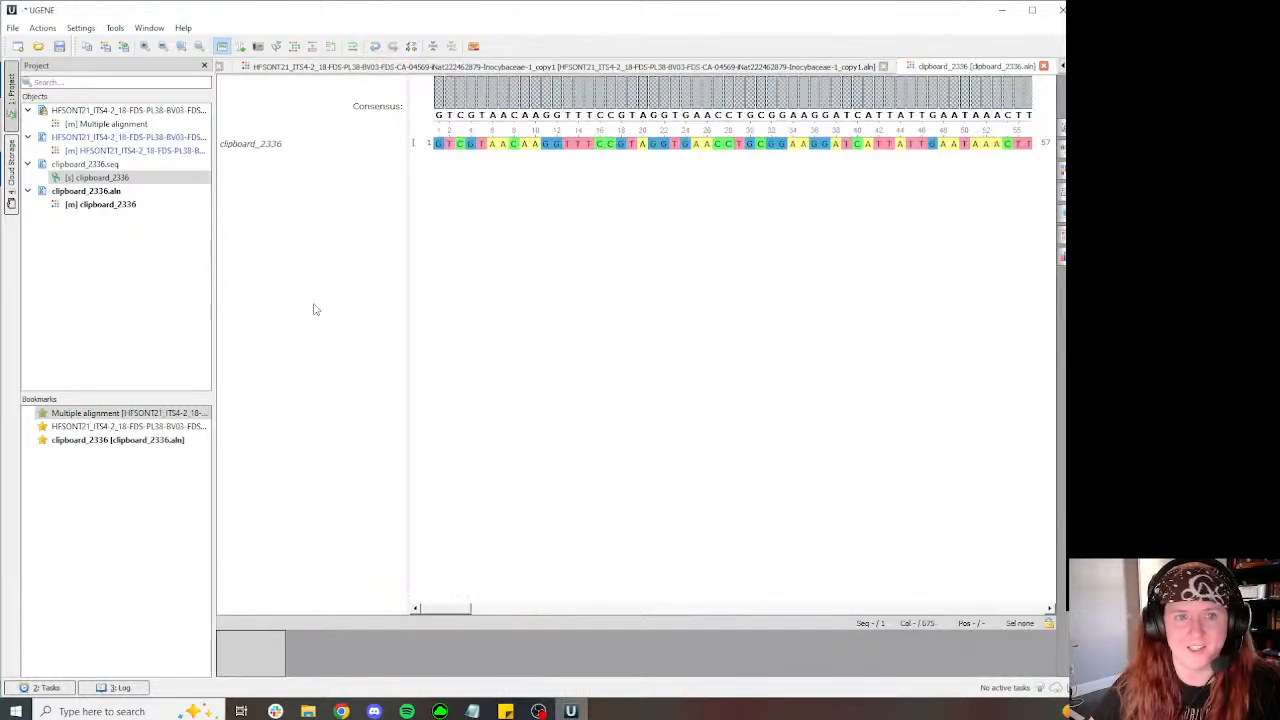
{"action": "key", "text": "ctrl+v"}
{"action": "left_click", "coordinate": [294, 46]}
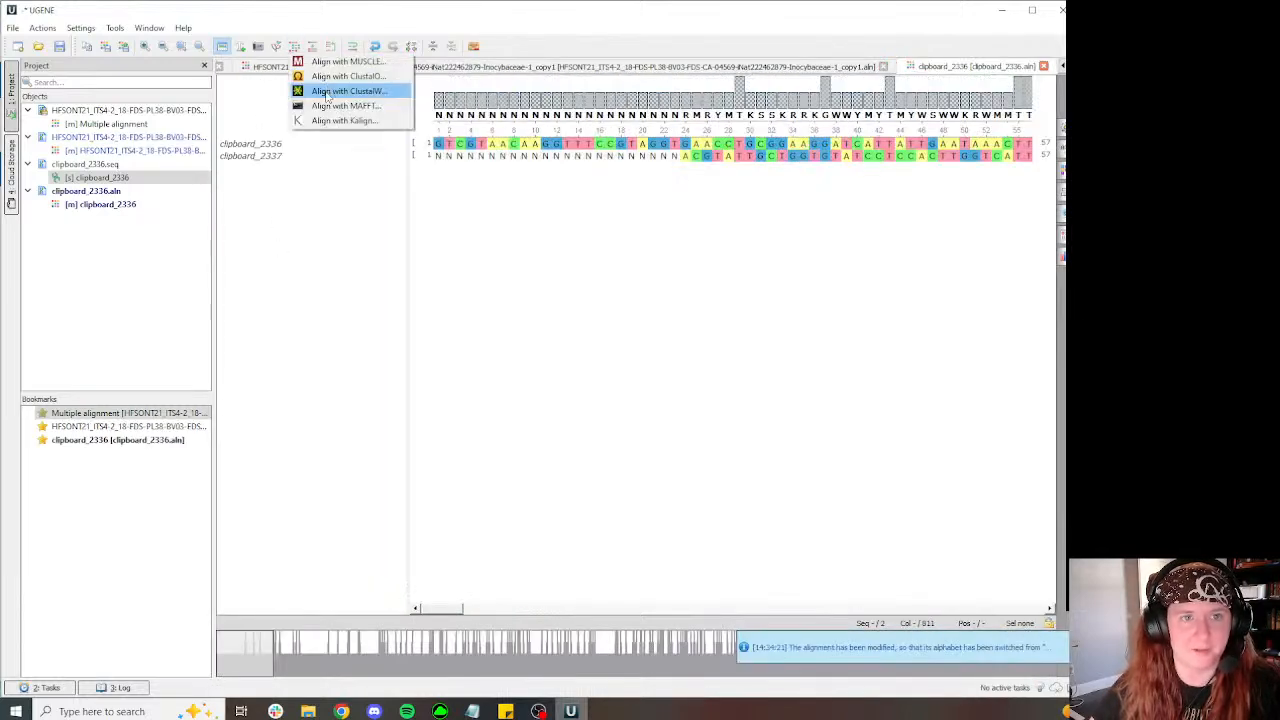
{"action": "left_click", "coordinate": [330, 103]}
{"action": "left_click", "coordinate": [546, 396]}
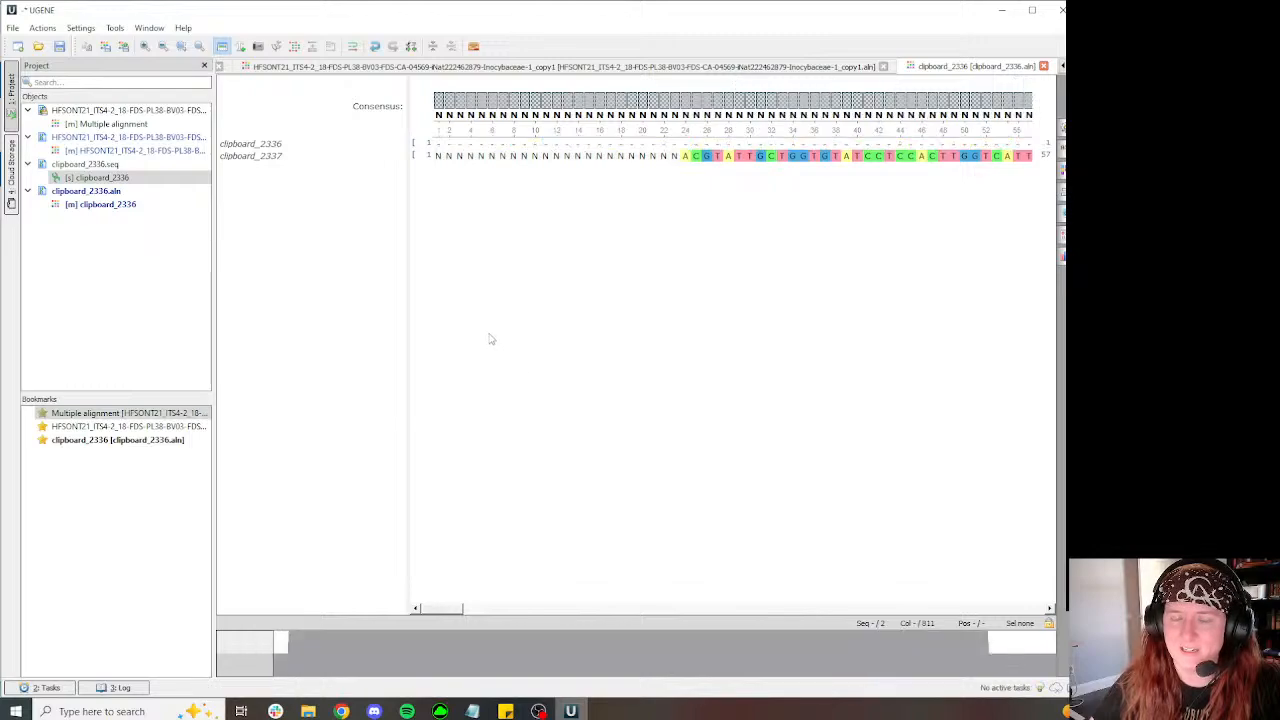
{"action": "mouse_move", "coordinate": [343, 708]}
{"action": "left_click", "coordinate": [296, 648]}
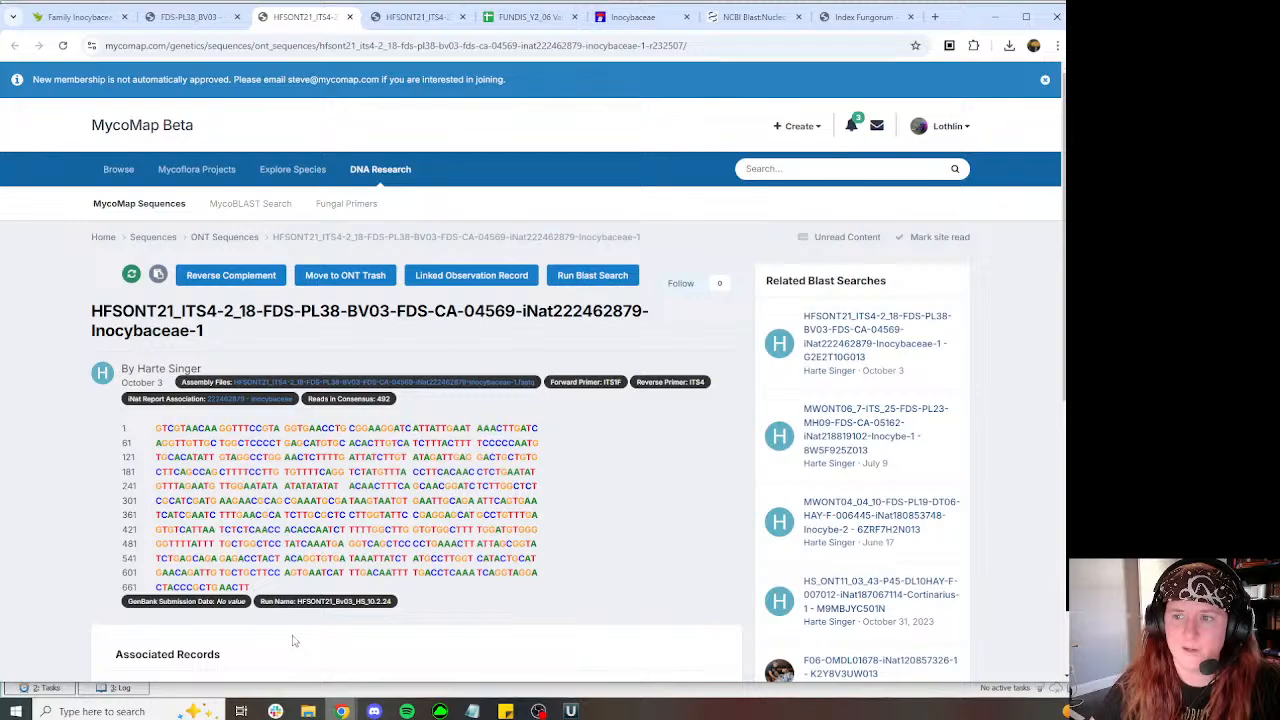
{"action": "left_click", "coordinate": [570, 711]}
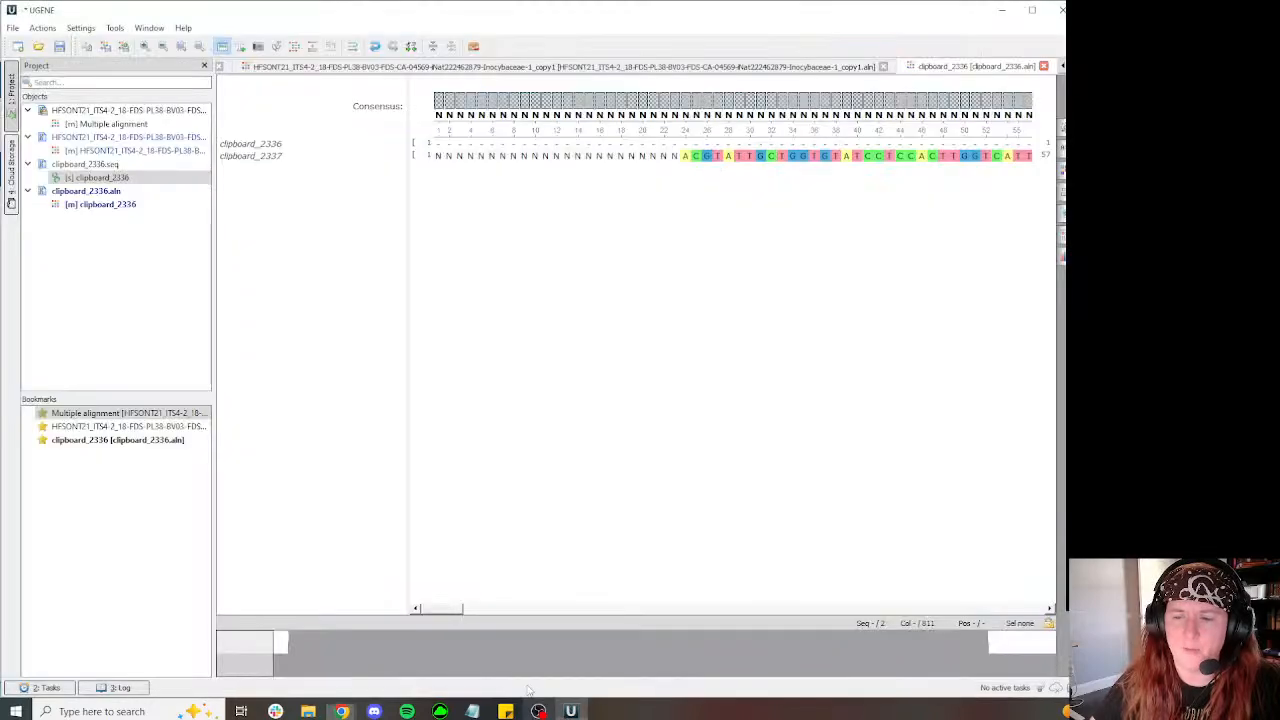
Step: Switch to the browser and examine the base-by-base alignment with type sequence OK057130 in the specimen's BLAST results
{"action": "mouse_move", "coordinate": [567, 657]}
{"action": "mouse_move", "coordinate": [341, 708]}
{"action": "left_click", "coordinate": [262, 650]}
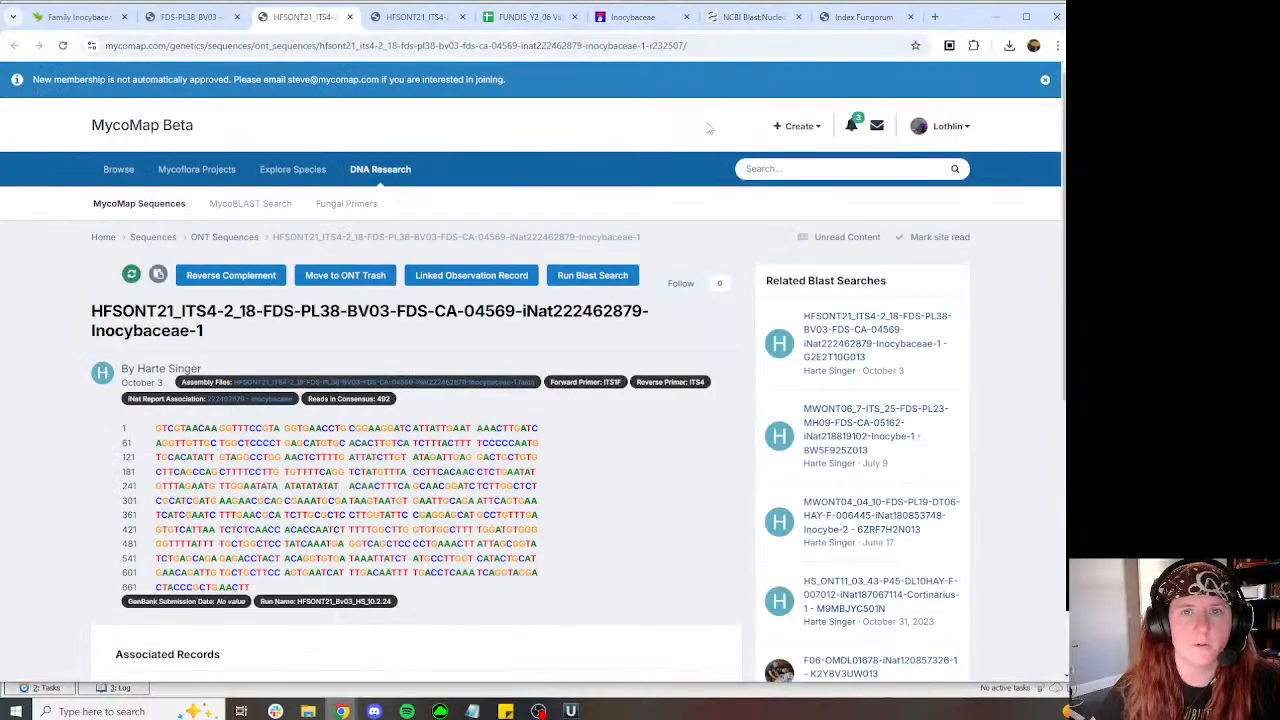
{"action": "left_click", "coordinate": [414, 4]}
{"action": "left_click", "coordinate": [274, 667]}
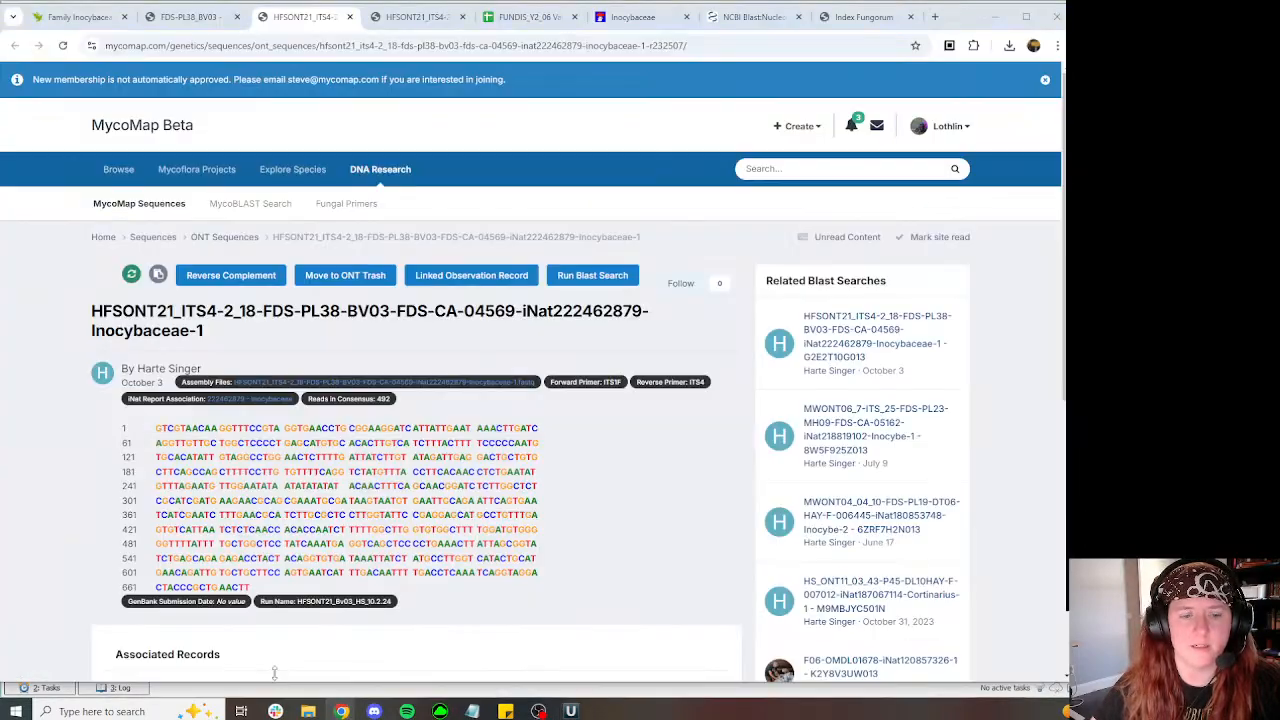
{"action": "left_click", "coordinate": [424, 18]}
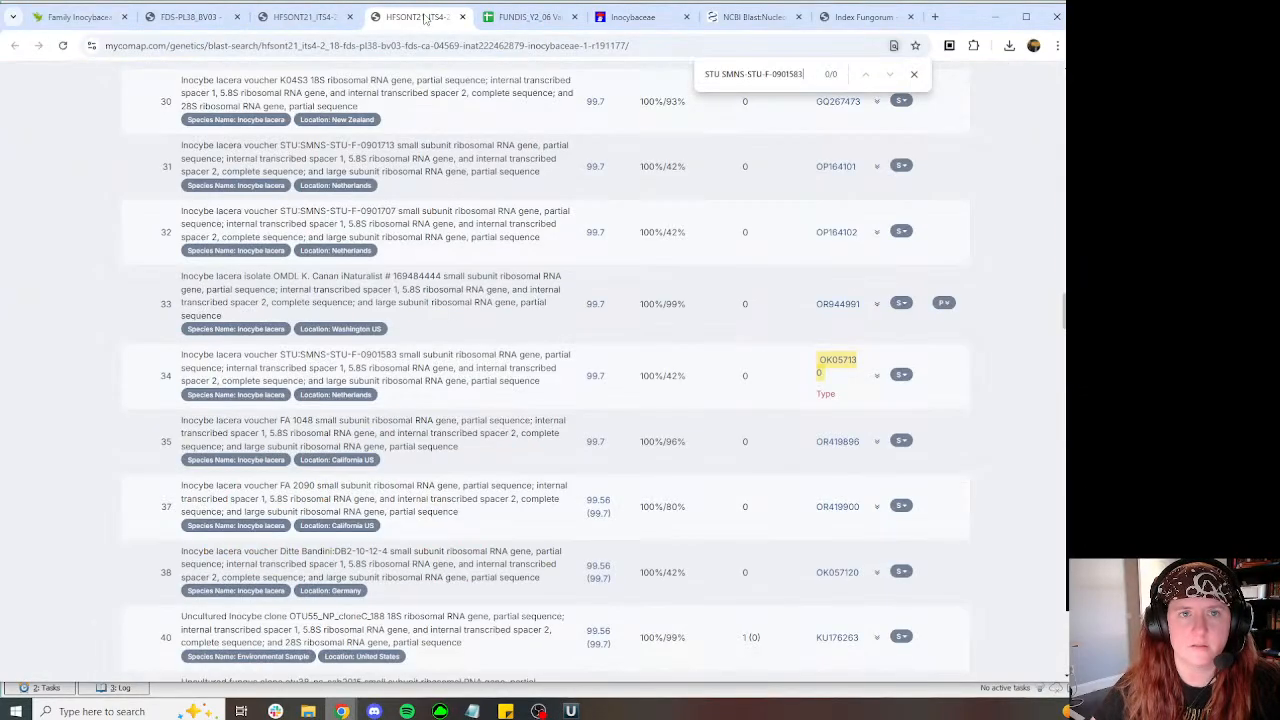
{"action": "left_click", "coordinate": [901, 374]}
{"action": "scroll", "coordinate": [628, 306], "scroll_direction": "down", "scroll_amount": 4}
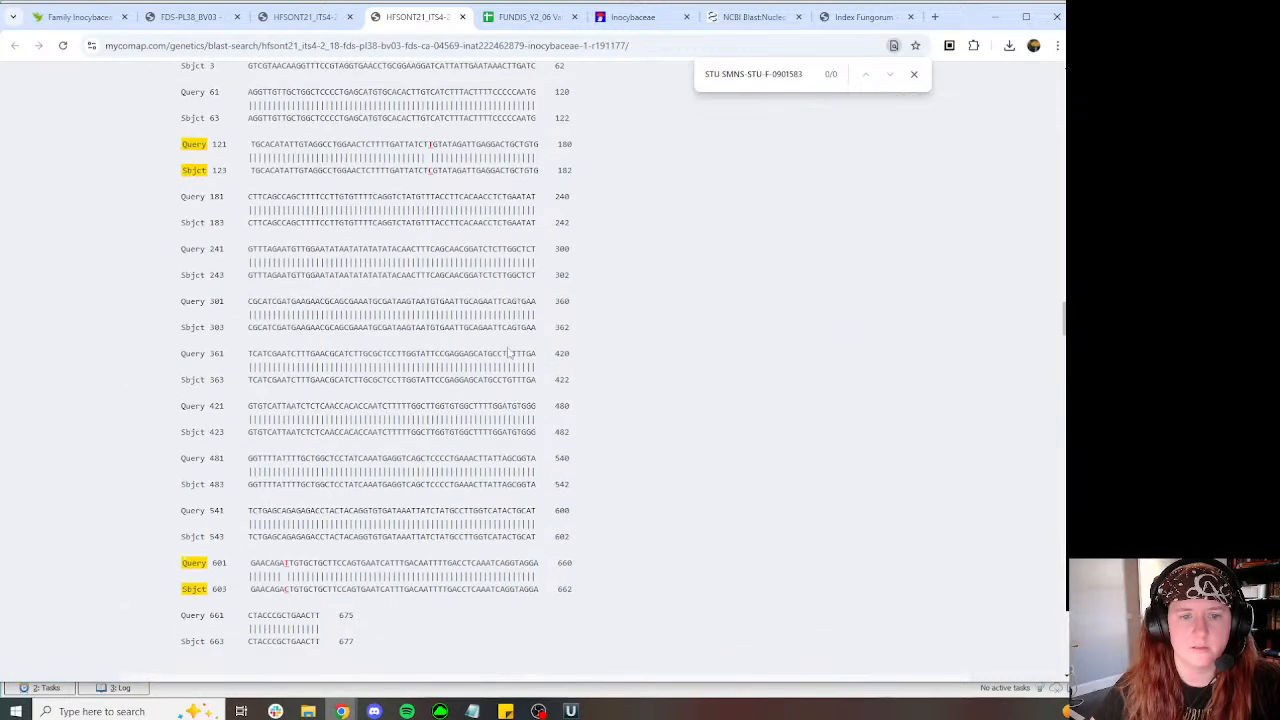
{"action": "scroll", "coordinate": [508, 352], "scroll_direction": "up", "scroll_amount": 2}
Step: Copy the query bases GTATAGATTGAGGACTGCT after the first mismatch and search for them in clipboard_2336 and the copied read alignment in UGENE
{"action": "left_click_drag", "start_coordinate": [432, 278], "coordinate": [524, 278]}
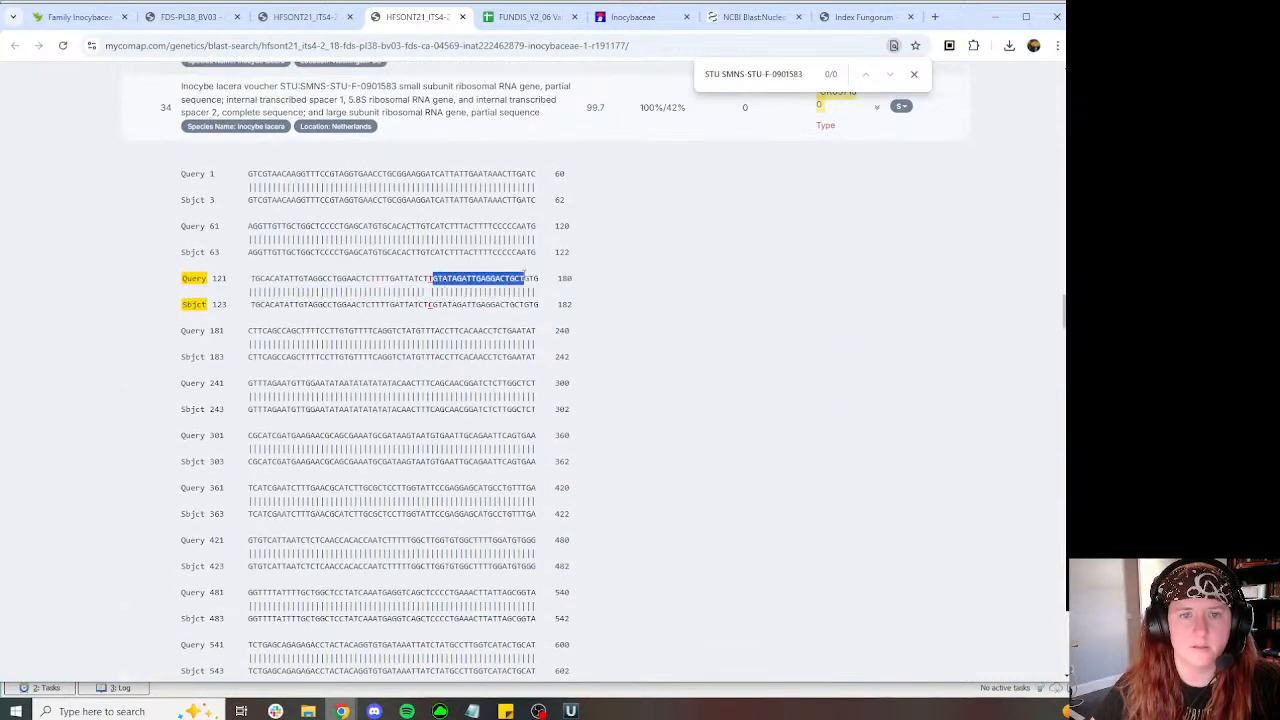
{"action": "key", "text": "ctrl+f"}
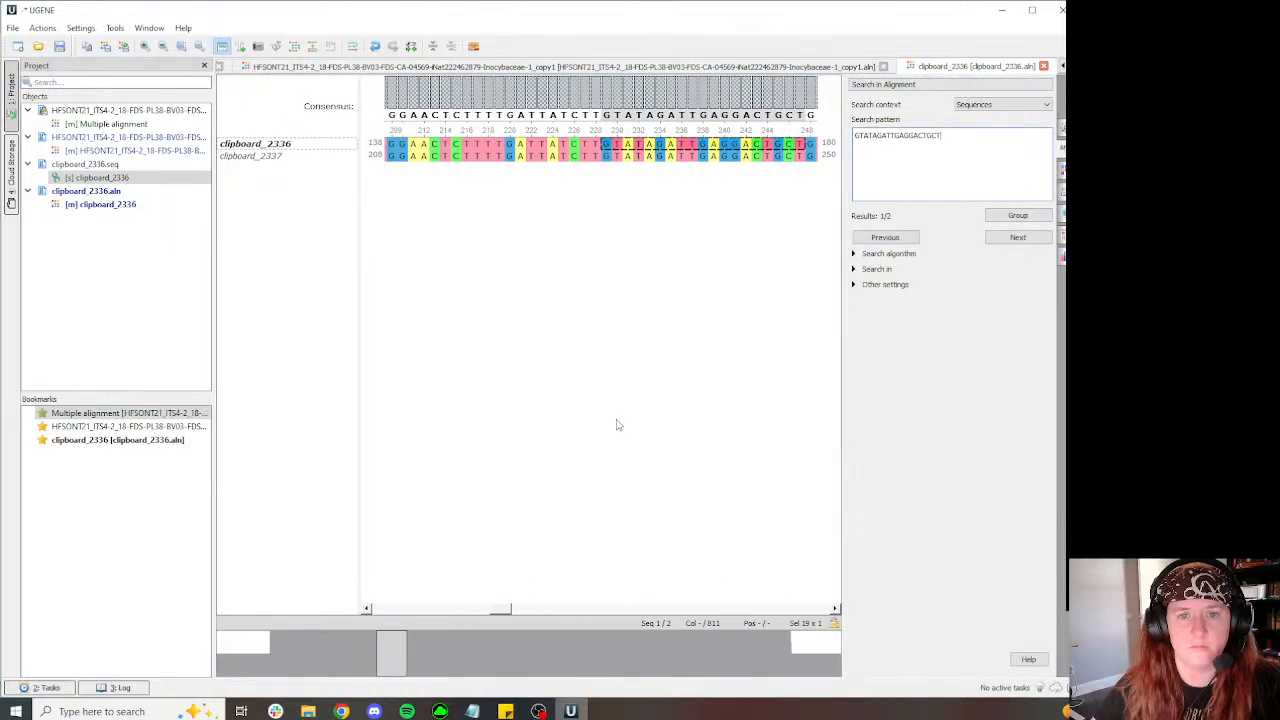
{"action": "left_click", "coordinate": [660, 66]}
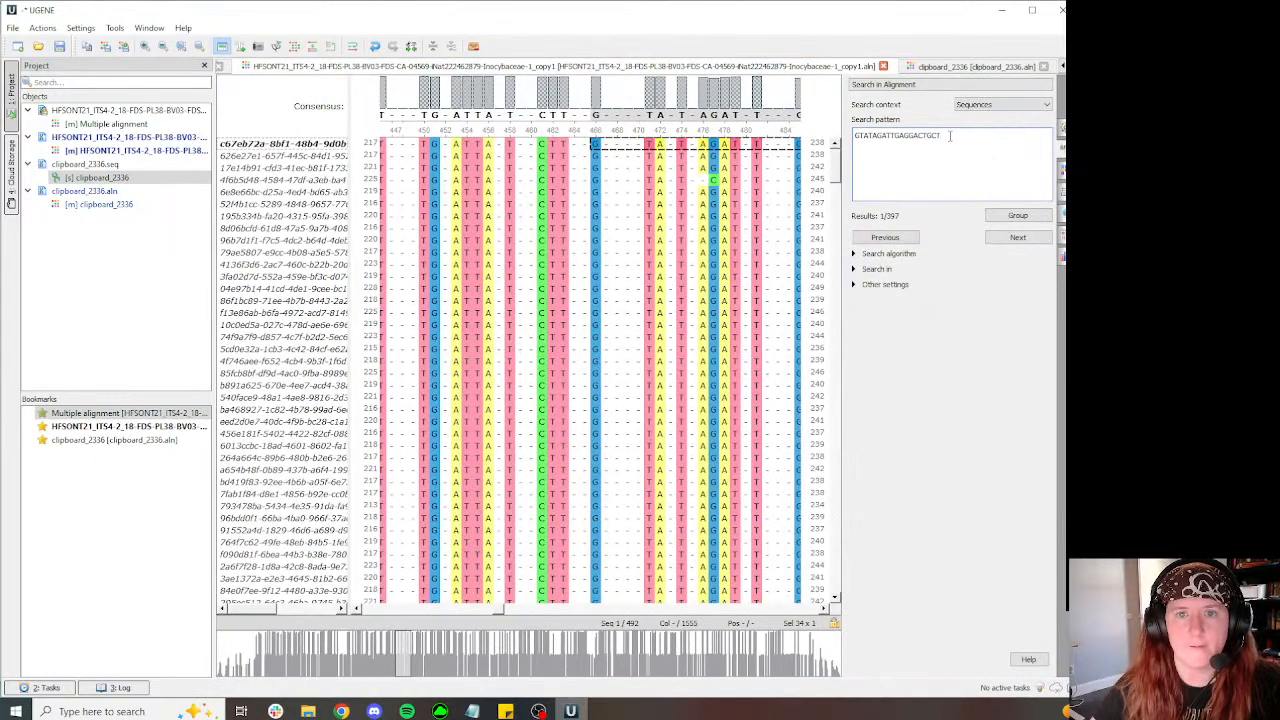
Step: Close UGENE without saving the project and copy the type accession OK057130 from the BLAST results
{"action": "left_click", "coordinate": [1061, 10]}
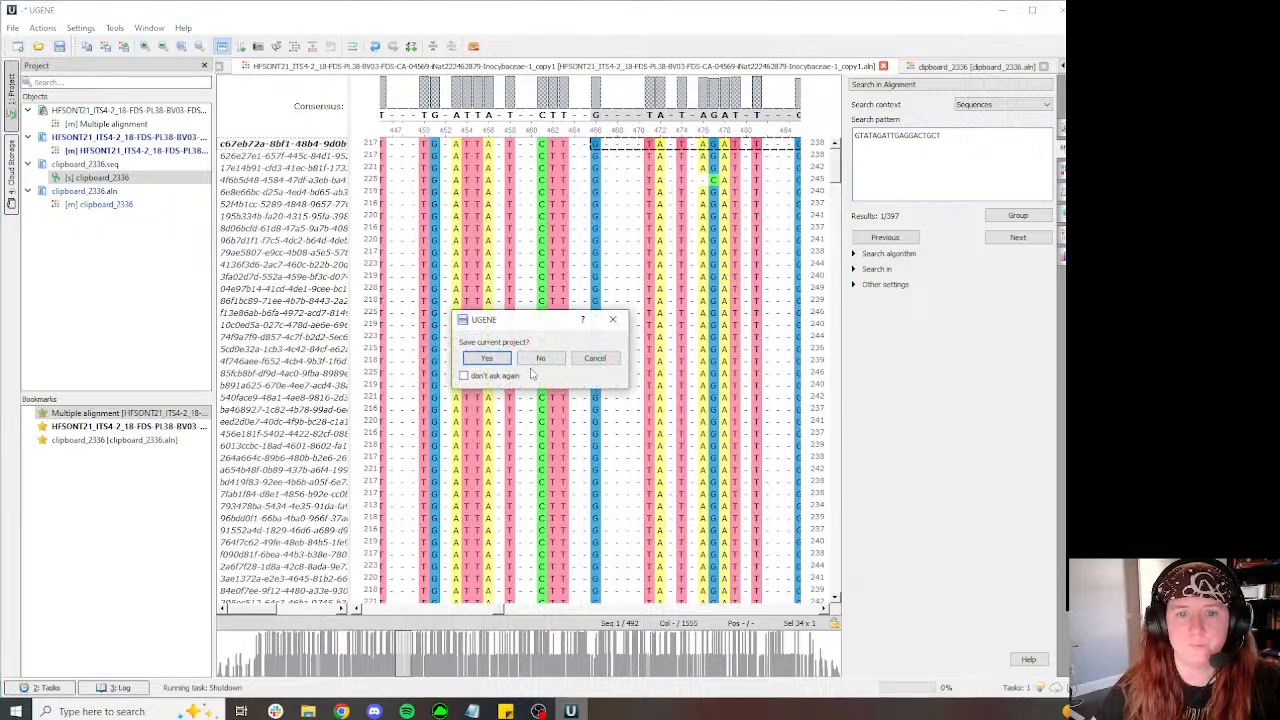
{"action": "left_click", "coordinate": [628, 377]}
{"action": "scroll", "coordinate": [840, 320], "scroll_direction": "up", "scroll_amount": 2}
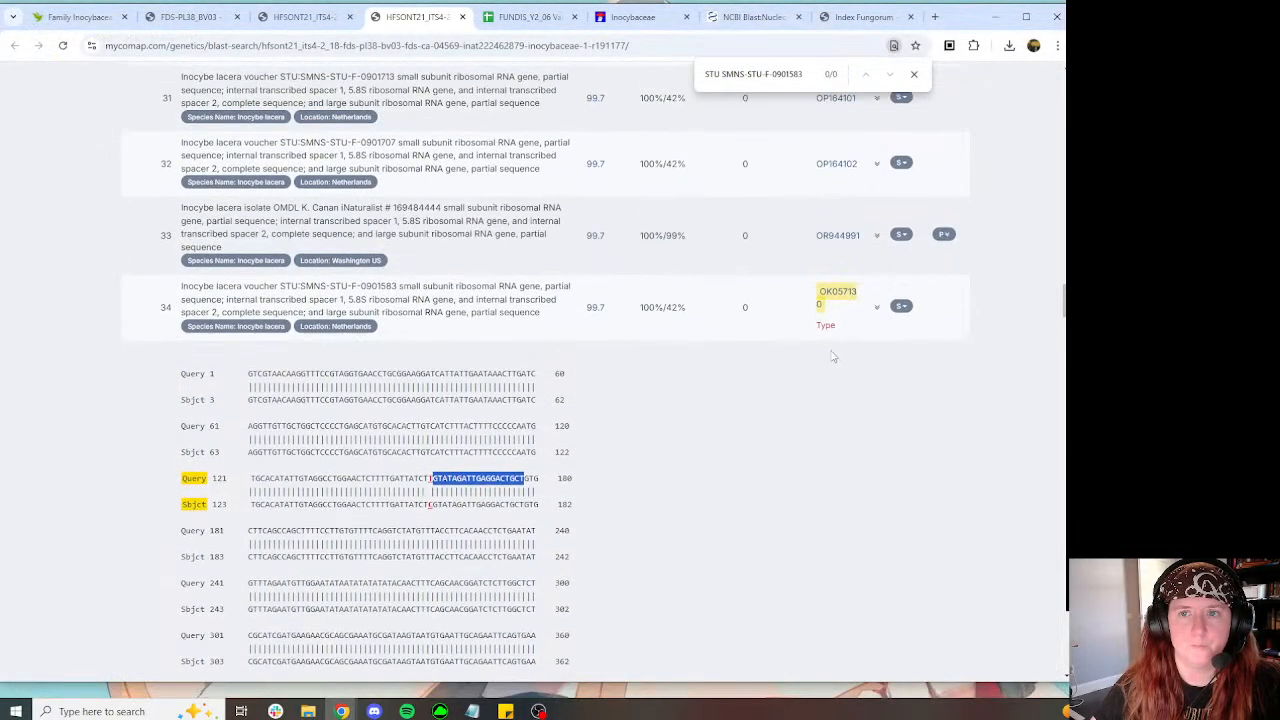
{"action": "left_click_drag", "start_coordinate": [843, 308], "coordinate": [819, 292]}
{"action": "key", "text": "ctrl+c"}
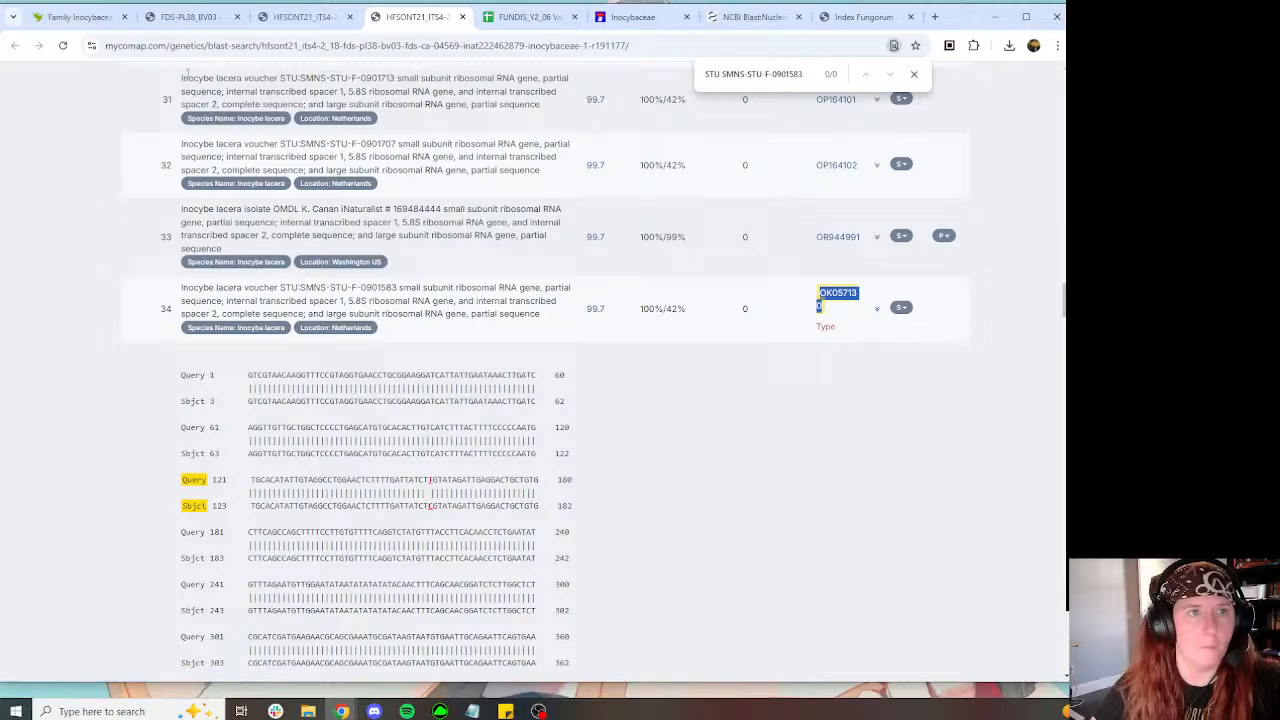
Step: Set Inocybe lacera as the species in a new identification on the specimen's iNaturalist observation
{"action": "left_click", "coordinate": [190, 16]}
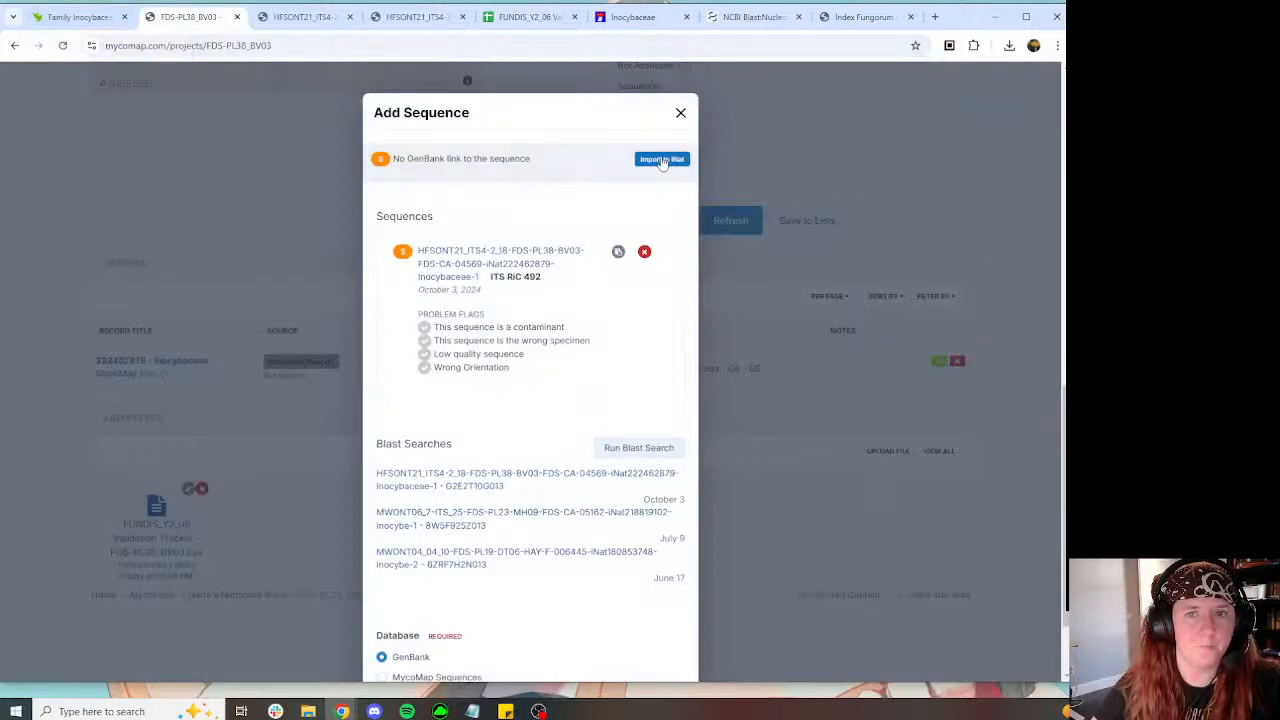
{"action": "left_click", "coordinate": [80, 16]}
{"action": "scroll", "coordinate": [411, 355], "scroll_direction": "down", "scroll_amount": 3}
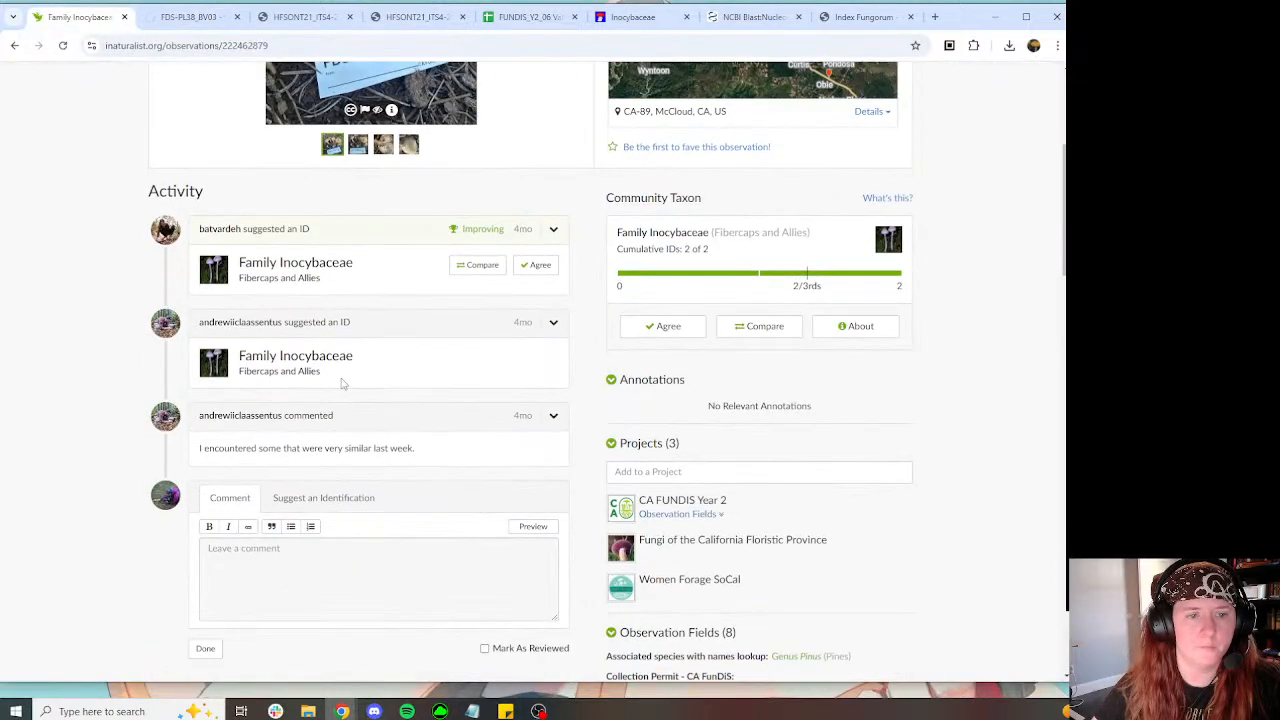
{"action": "left_click", "coordinate": [342, 499]}
{"action": "type", "text": "In"}
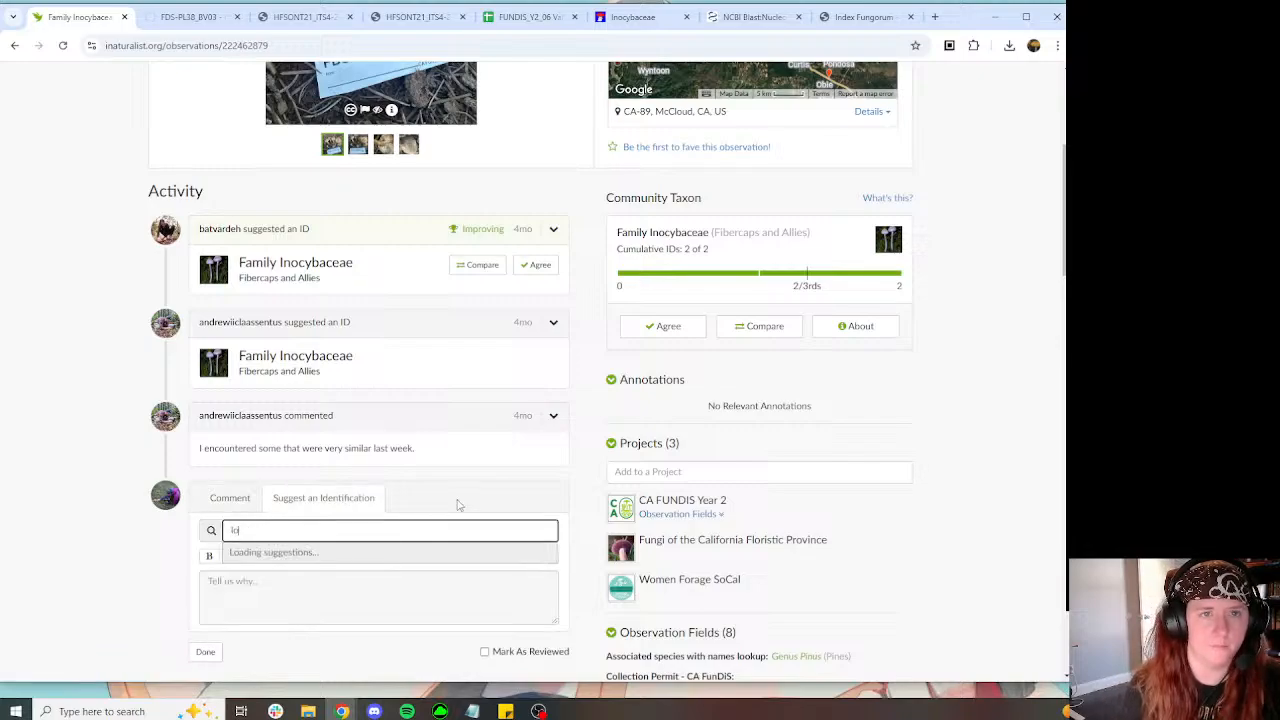
{"action": "type", "text": "ocybe lacera"}
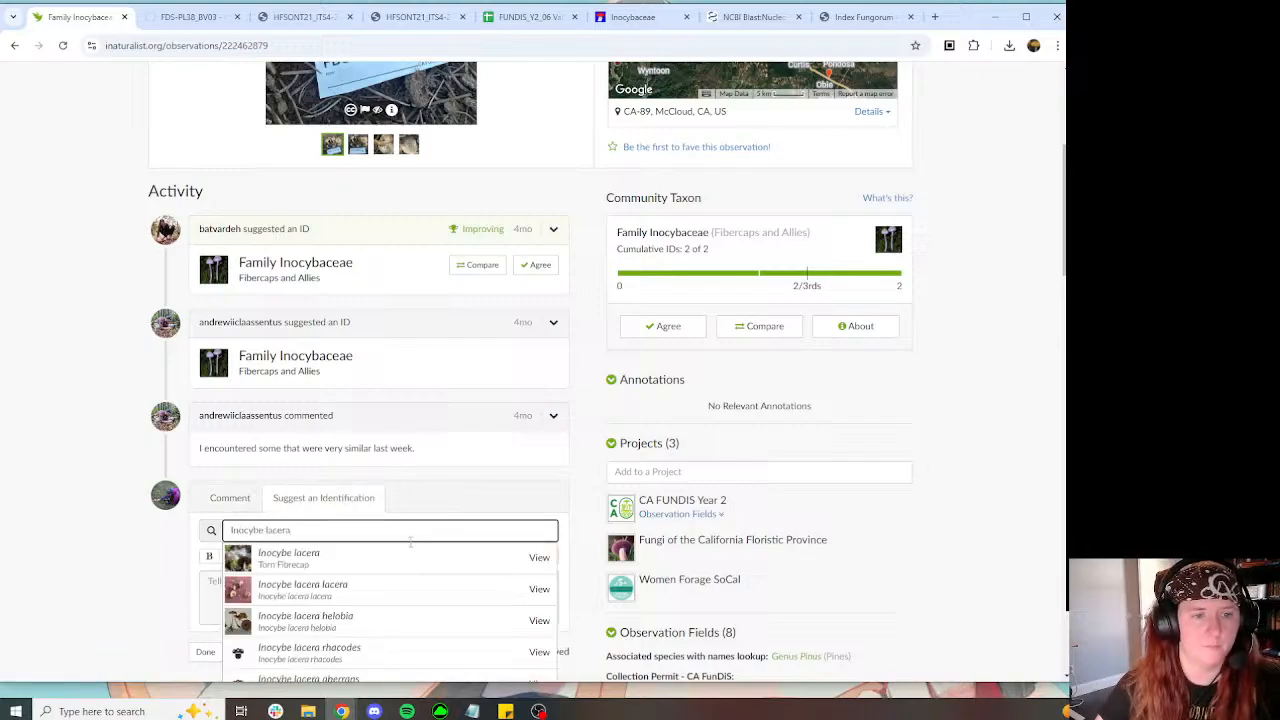
{"action": "left_click", "coordinate": [126, 457]}
{"action": "scroll", "coordinate": [86, 420], "scroll_direction": "up", "scroll_amount": 3}
{"action": "scroll", "coordinate": [150, 410], "scroll_direction": "down", "scroll_amount": 4}
Step: Enter "1 bp off of the designated neotype OK057130" as the explanation for the identification
{"action": "left_click", "coordinate": [394, 451]}
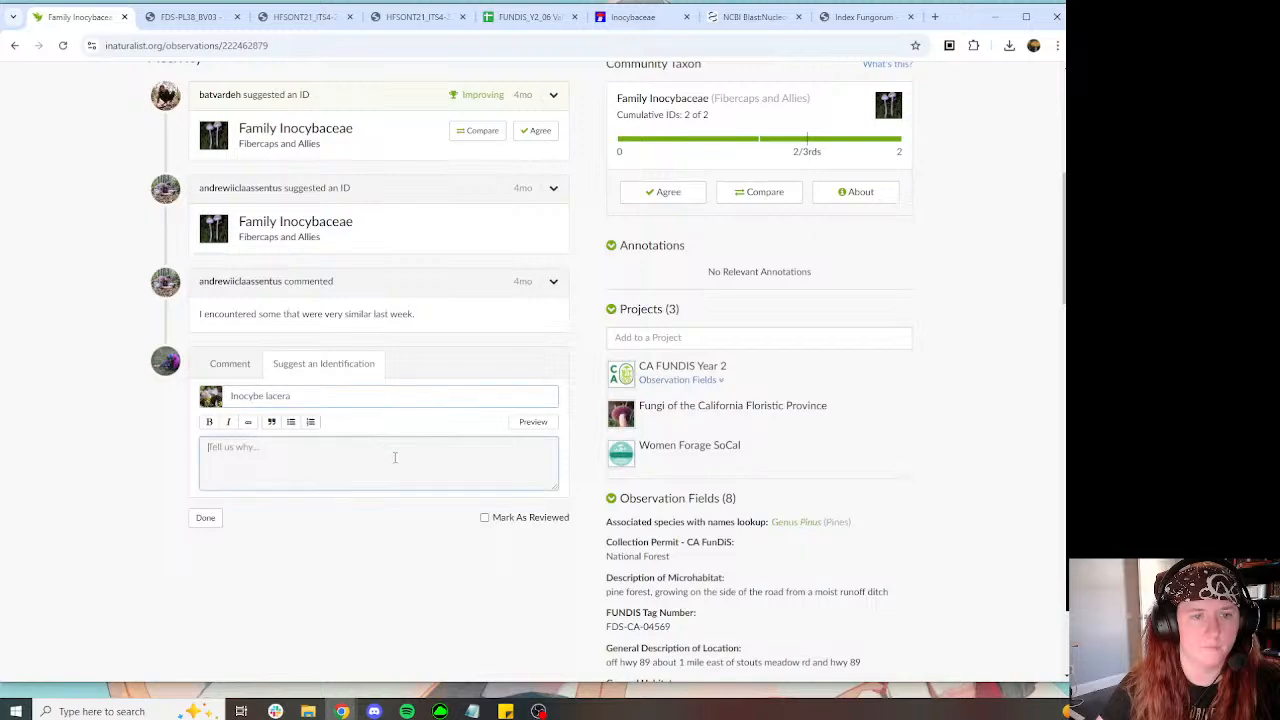
{"action": "type", "text": "I"}
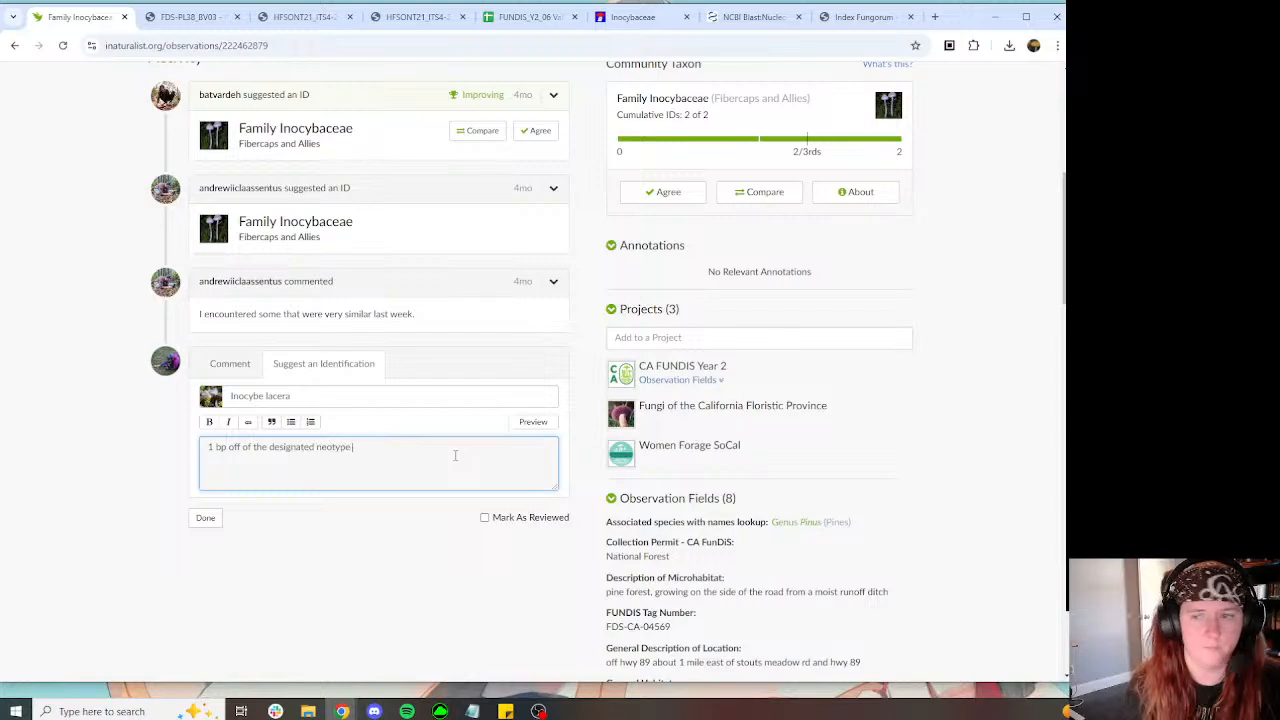
{"action": "key", "text": "ctrl+v"}
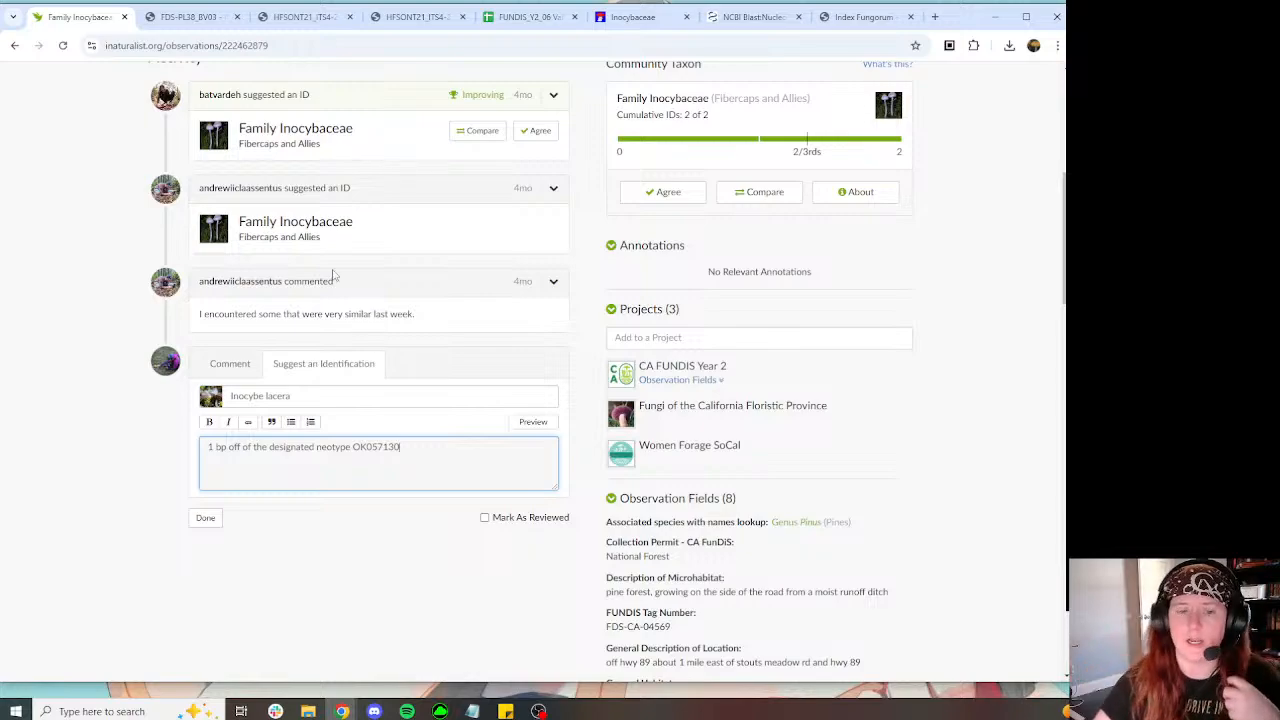
Step: Reopen the specimen's downloaded Inocybaceae-1.fastq assembly file in UGENE, joining its sequences into a multiple alignment
{"action": "left_click", "coordinate": [305, 17]}
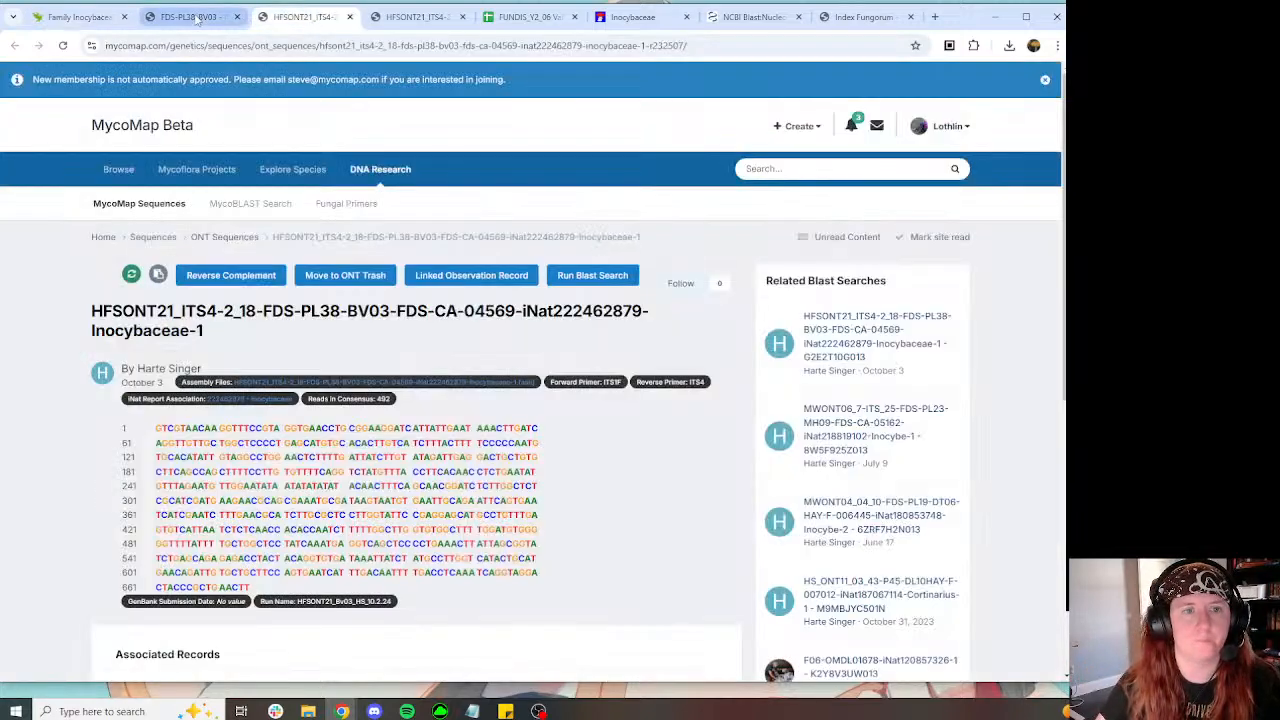
{"action": "left_click", "coordinate": [1009, 45]}
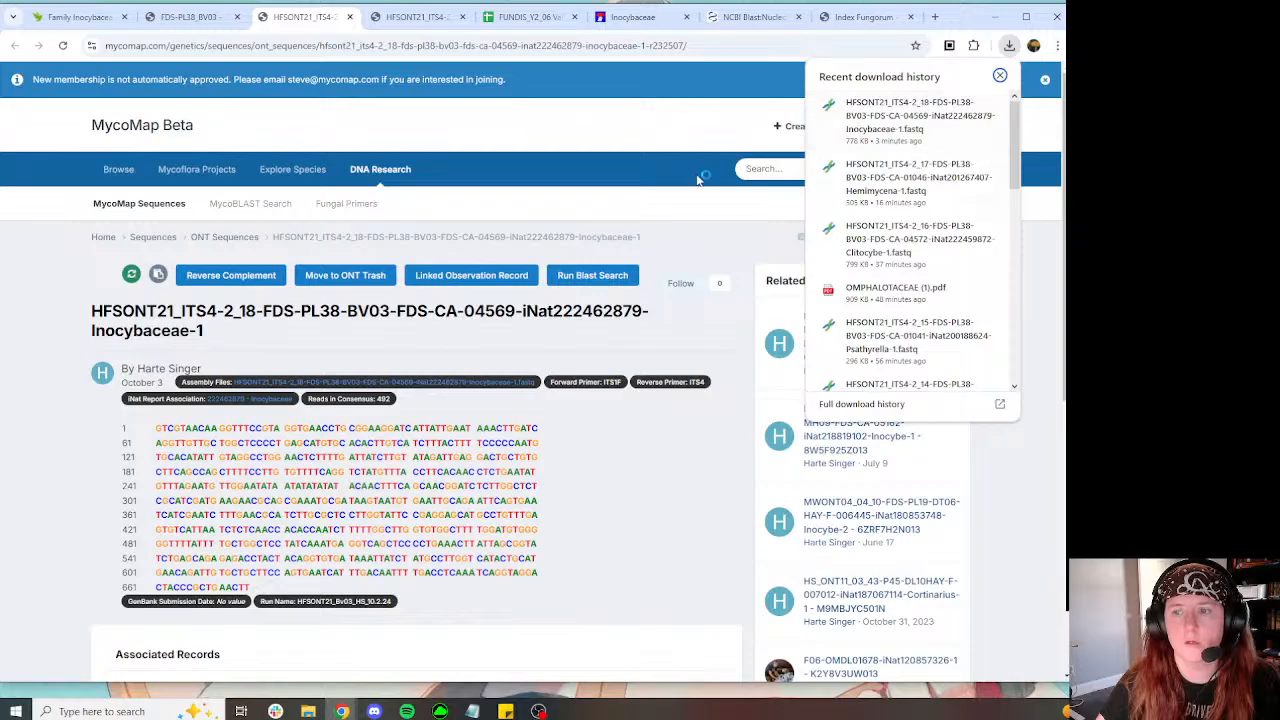
{"action": "left_click", "coordinate": [868, 140]}
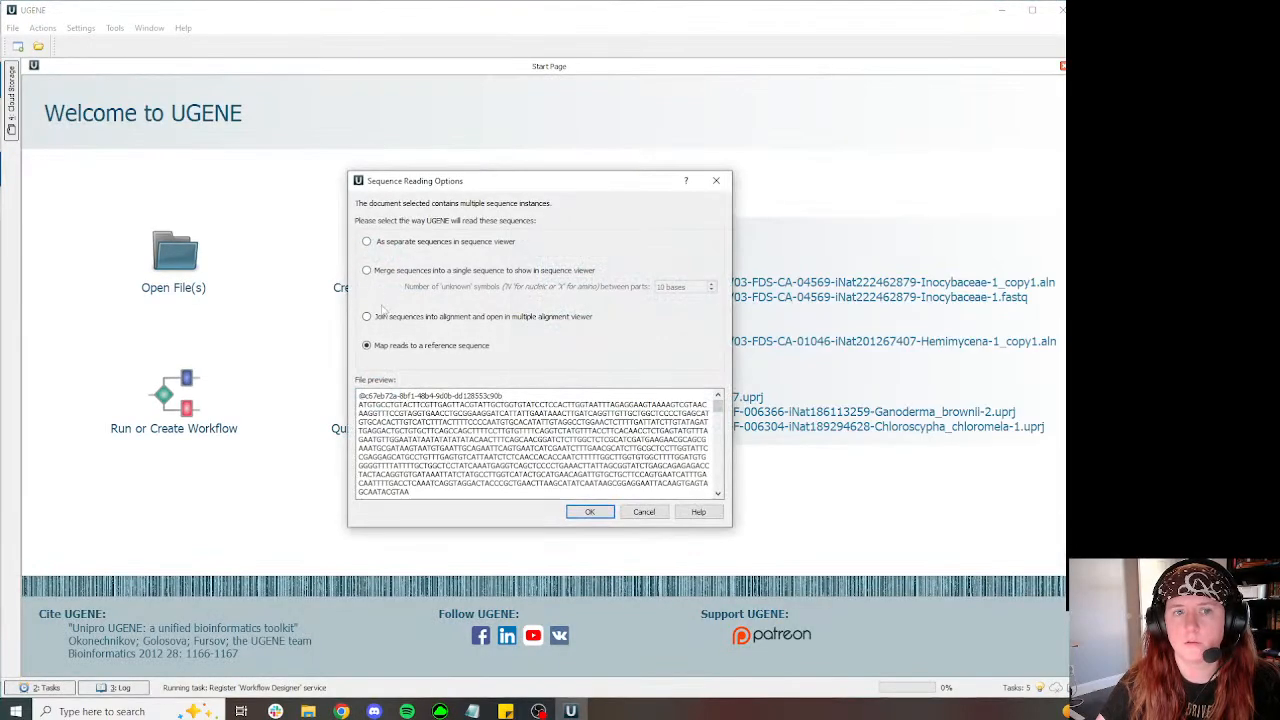
{"action": "left_click", "coordinate": [590, 511]}
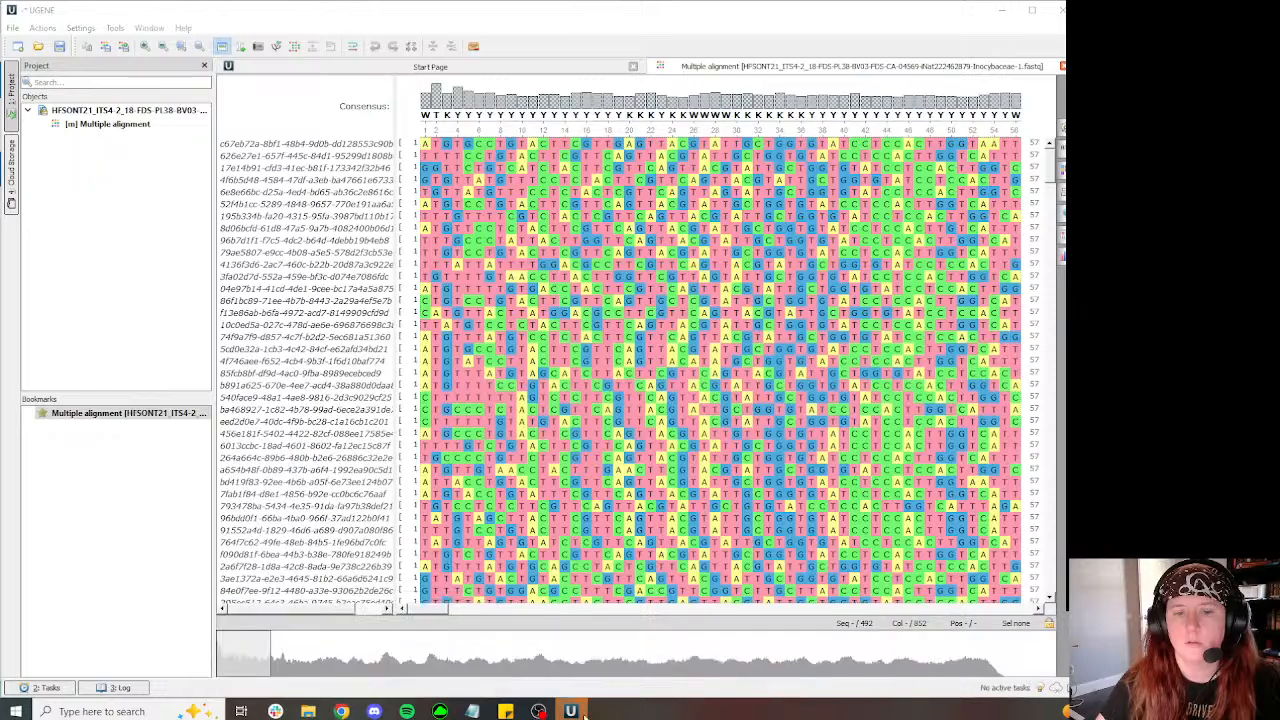
Step: Create the editable Inocybaceae-1_copy2.aln copy of the read alignment and run MAFFT on it with the default options
{"action": "left_click", "coordinate": [549, 398]}
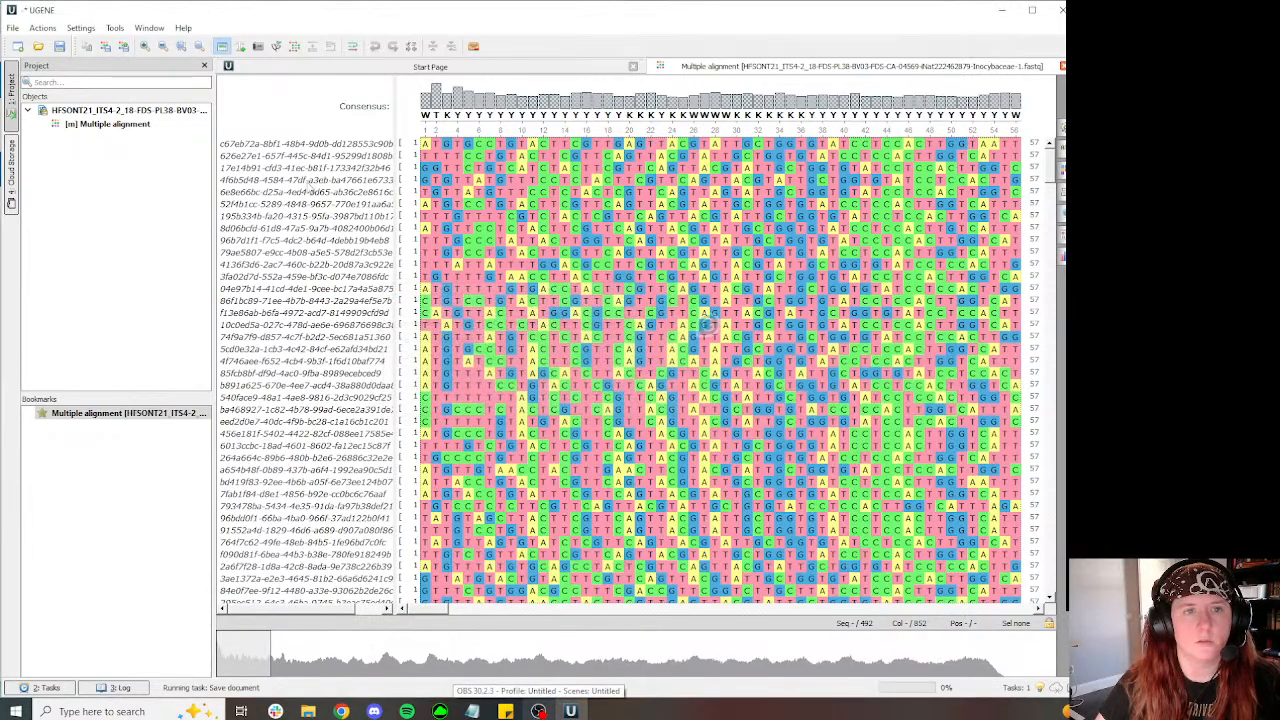
{"action": "left_click", "coordinate": [277, 47]}
{"action": "left_click", "coordinate": [345, 102]}
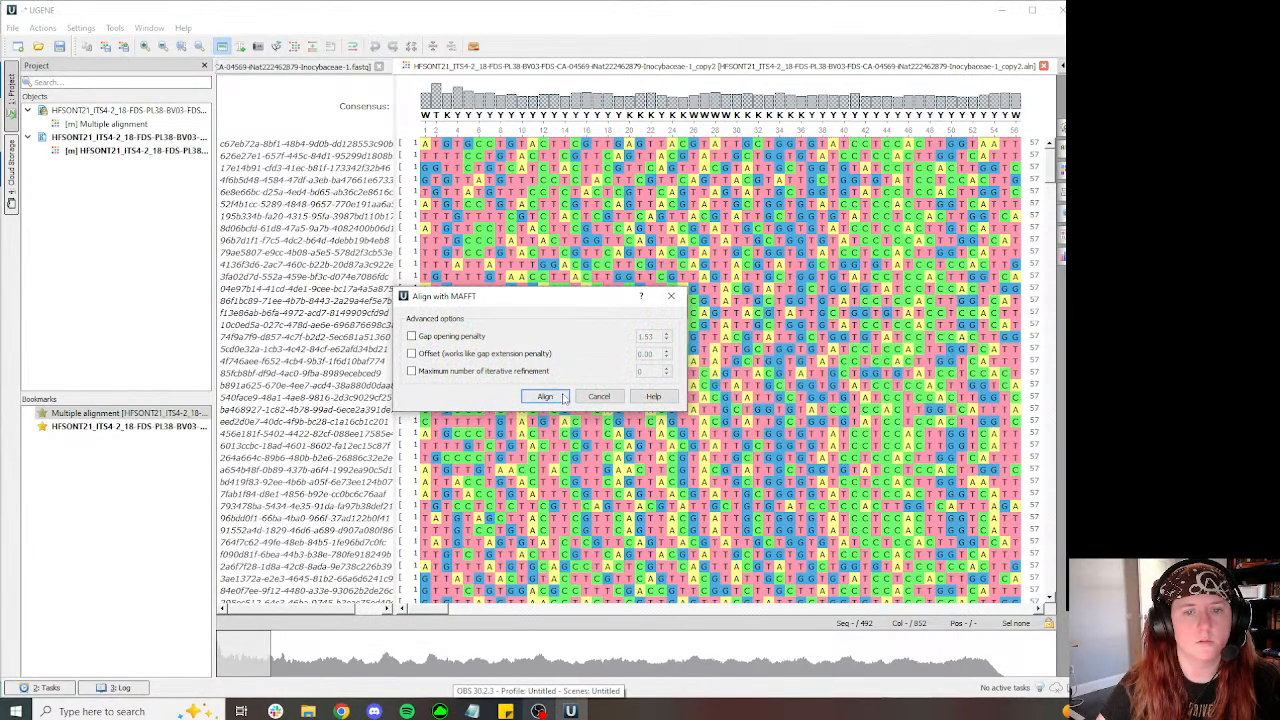
{"action": "left_click", "coordinate": [546, 397]}
Step: Return to the iNaturalist observation, add "a good match for many others" and "DNA - ITS - Nanopore" to the explanation, and submit the identification
{"action": "mouse_move", "coordinate": [341, 708]}
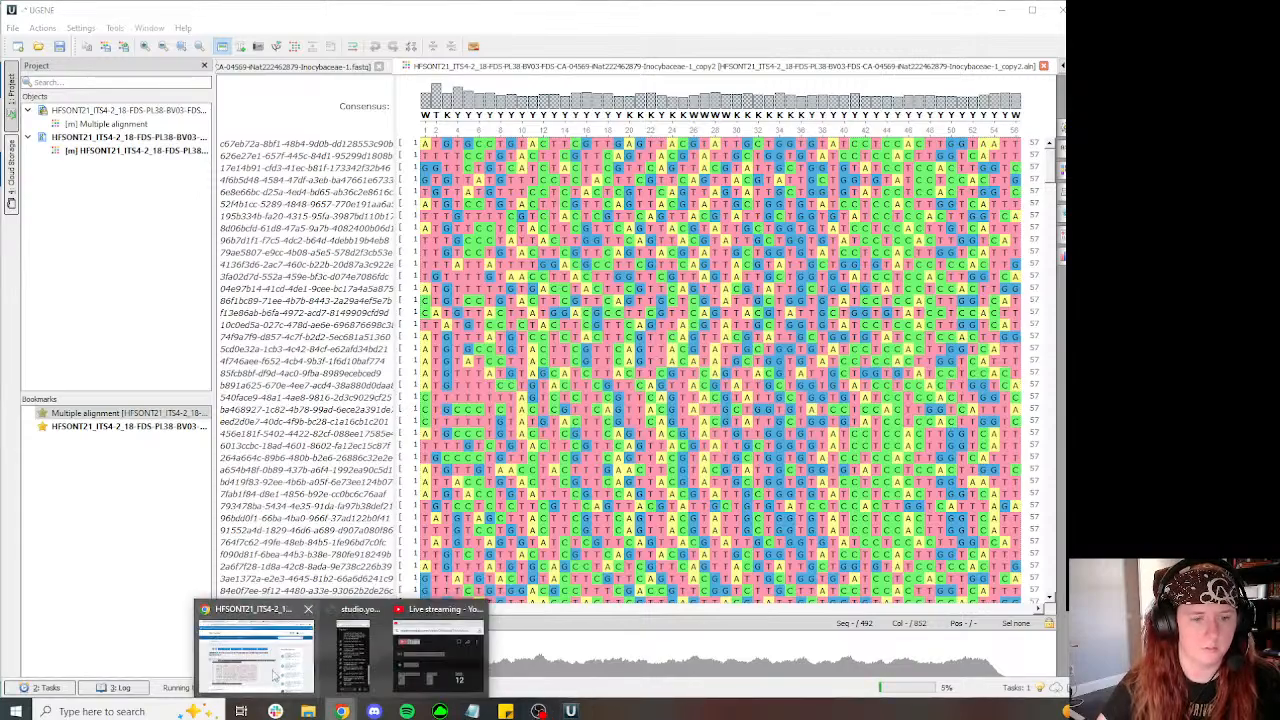
{"action": "left_click", "coordinate": [252, 650]}
{"action": "left_click", "coordinate": [192, 16]}
{"action": "scroll", "coordinate": [503, 234], "scroll_direction": "down", "scroll_amount": 10}
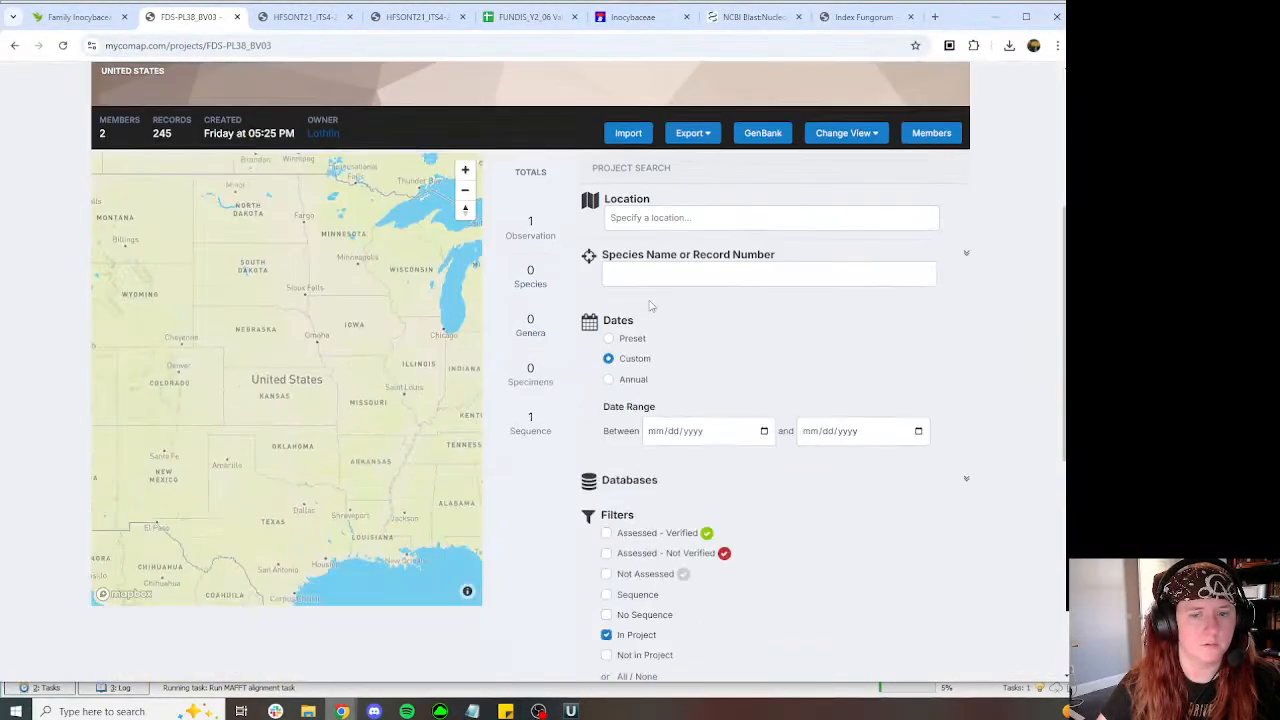
{"action": "left_click", "coordinate": [37, 17]}
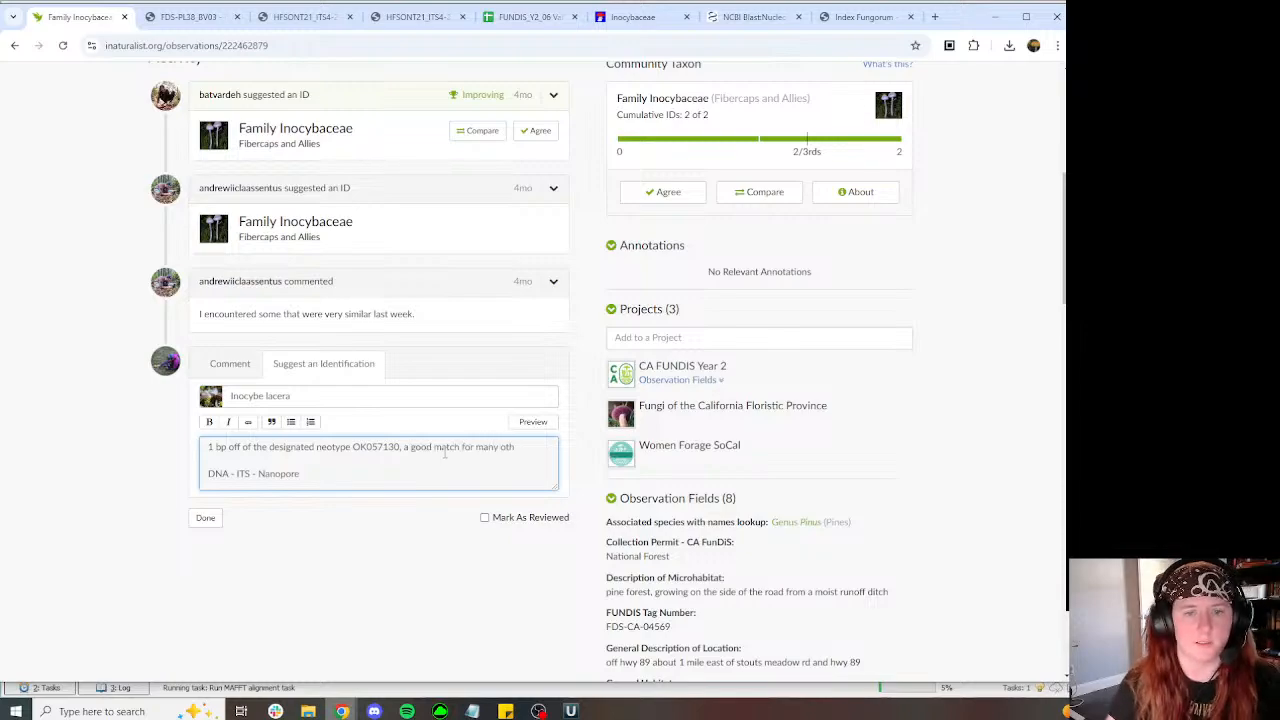
{"action": "left_click", "coordinate": [205, 517]}
Step: Check the progress of the MAFFT alignment in UGENE and return to the iNaturalist observation
{"action": "left_click", "coordinate": [571, 711]}
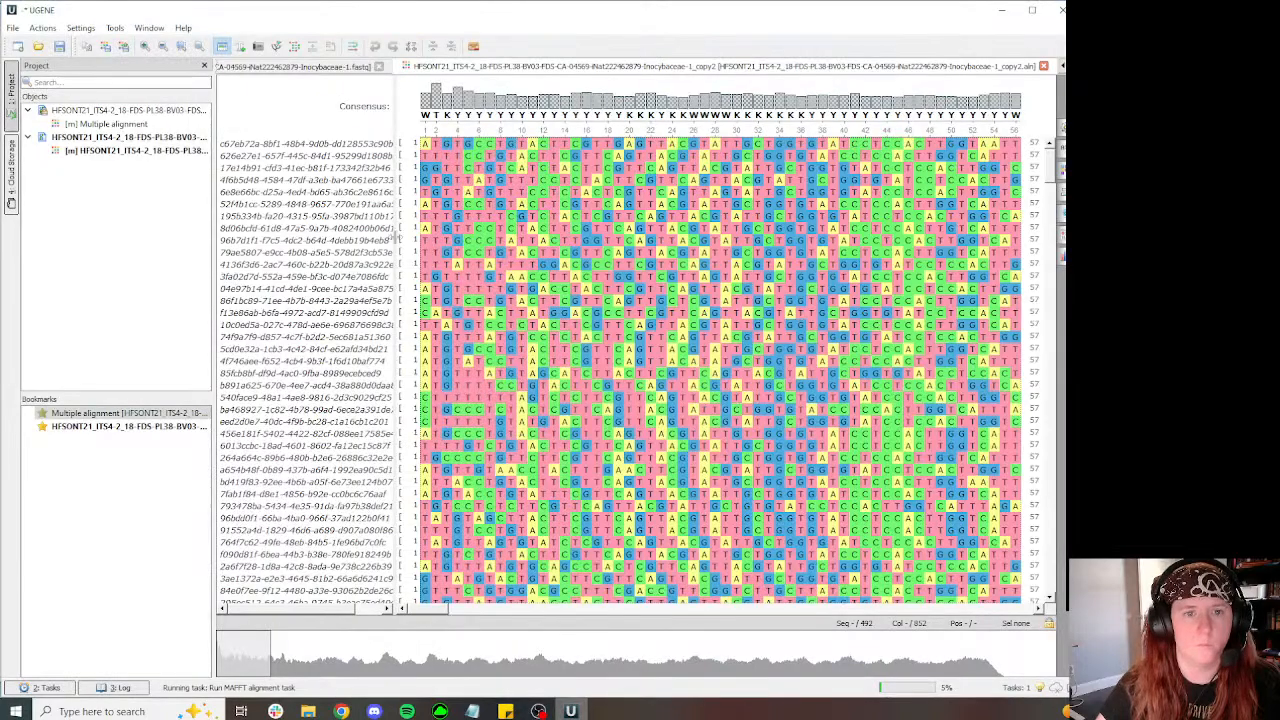
{"action": "mouse_move", "coordinate": [341, 711]}
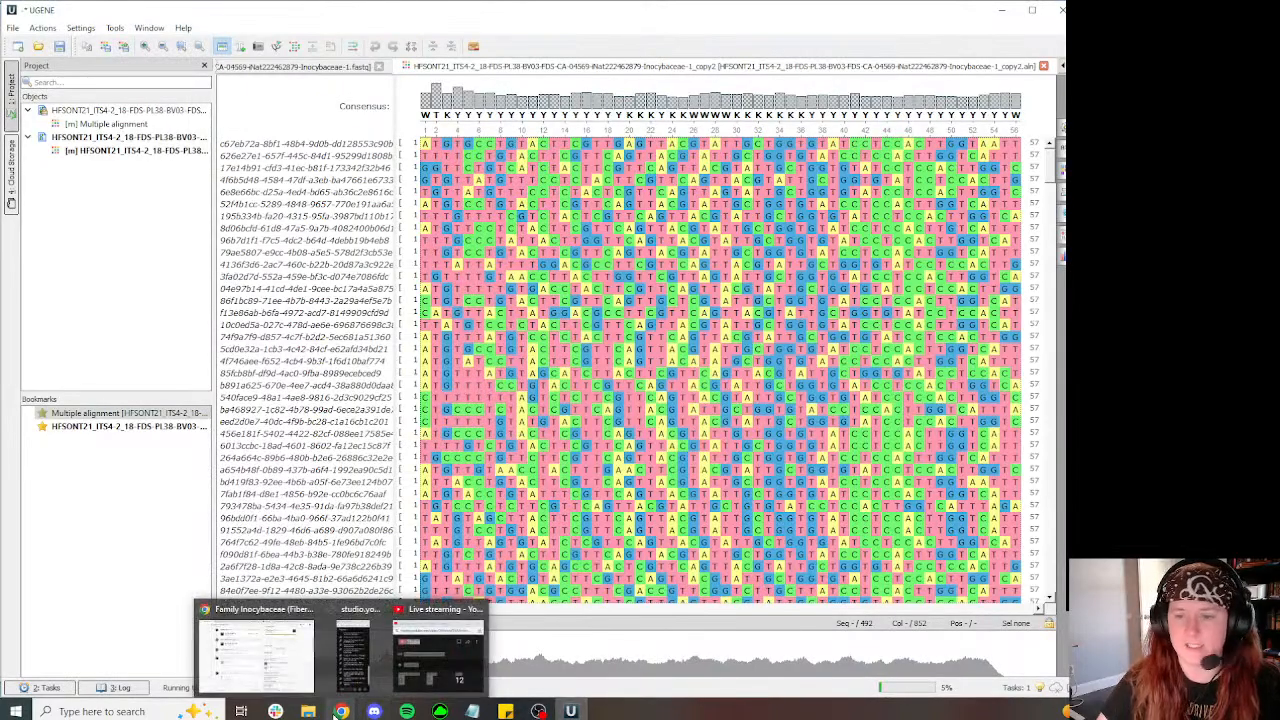
{"action": "left_click", "coordinate": [255, 655]}
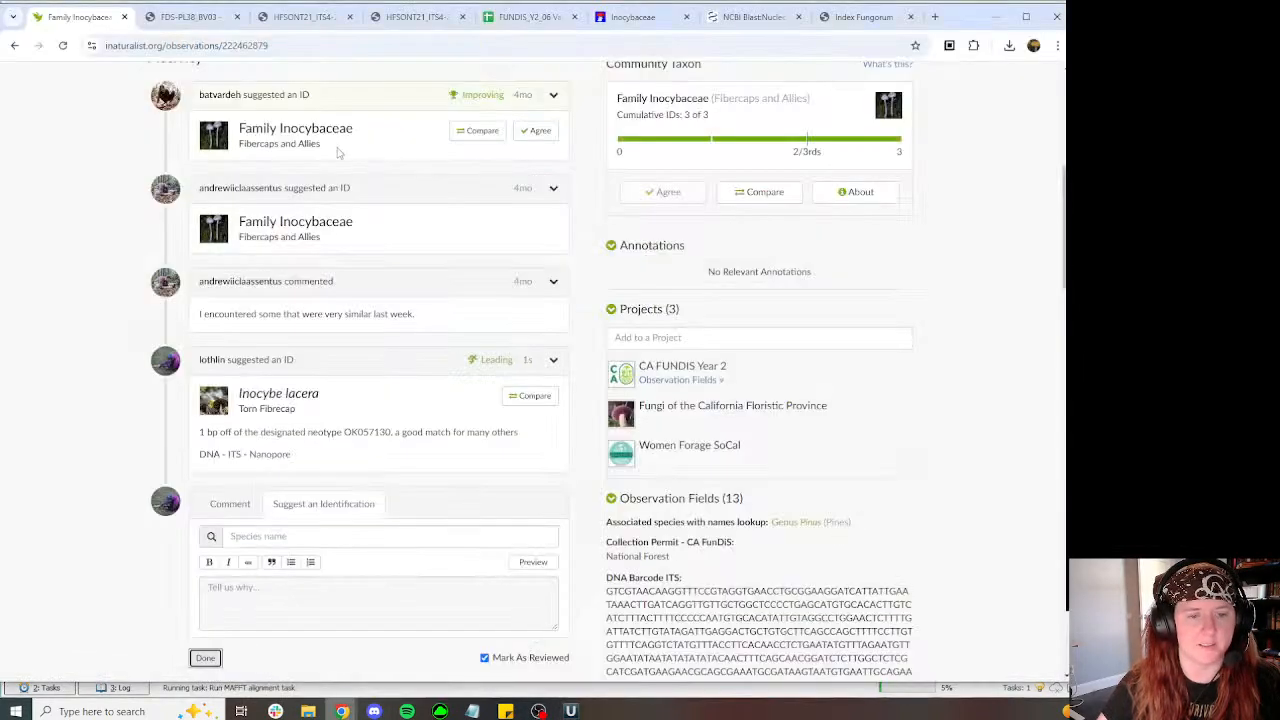
Step: Return to the FUNDIS_Y2_06 Validation Tracker and set Match>99% to Yes for the Inocybe lacera record in row 19
{"action": "scroll", "coordinate": [863, 422], "scroll_direction": "down", "scroll_amount": 5}
{"action": "left_click", "coordinate": [190, 17]}
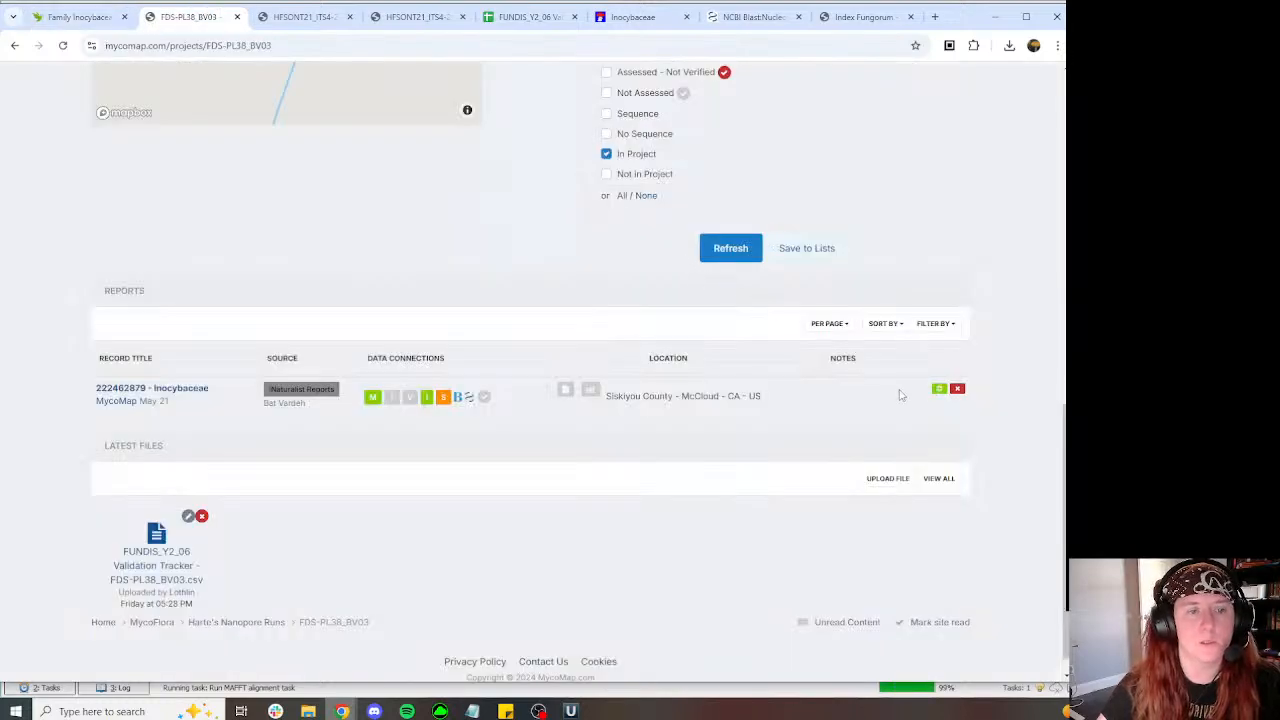
{"action": "left_click", "coordinate": [528, 17]}
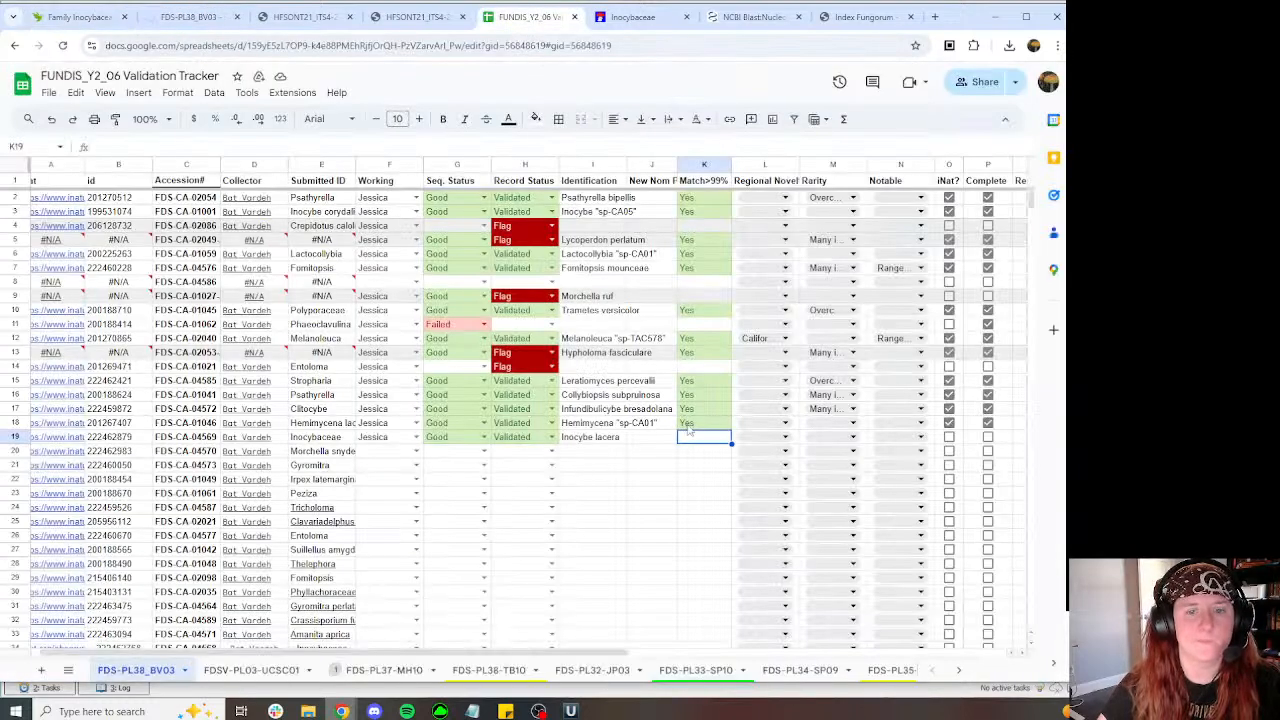
{"action": "type", "text": "Yes"}
{"action": "key", "text": "Tab"}
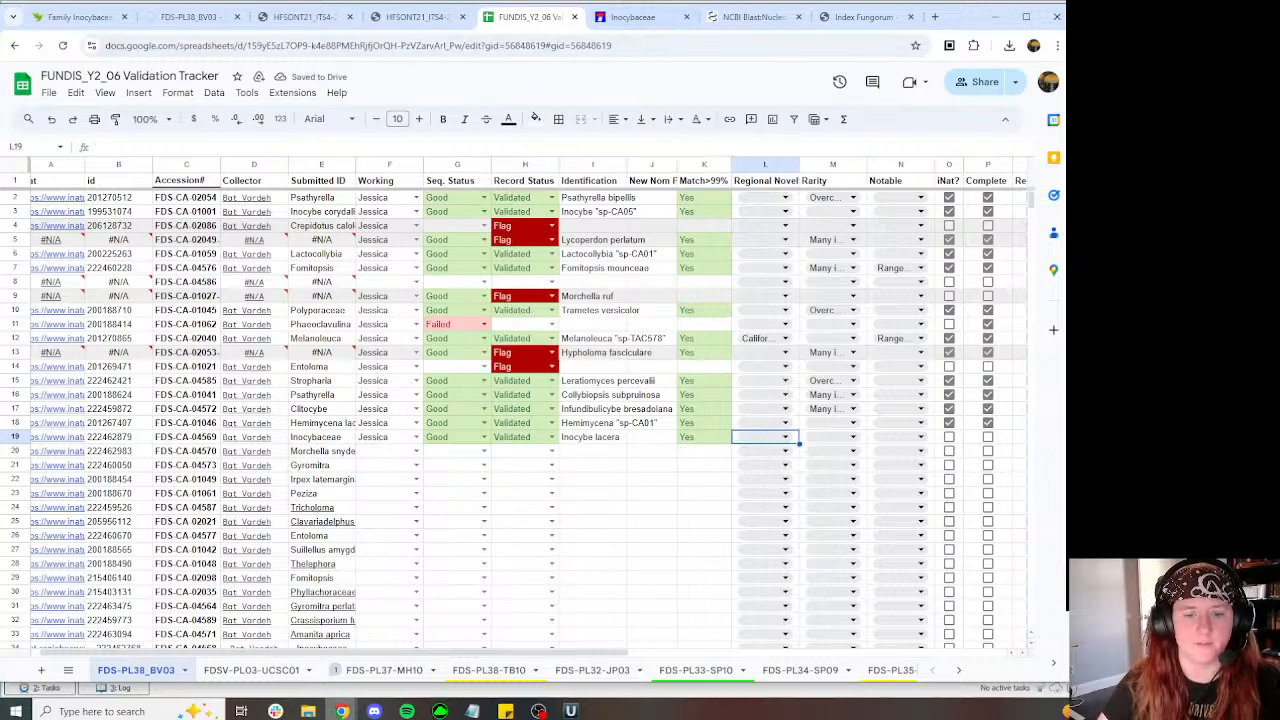
Step: Switch to UGENE and search the aligned reads for the pattern AGGATCATTA
{"action": "key", "text": "alt+Tab"}
{"action": "key", "text": "ctrl+f"}
{"action": "type", "text": "AGGATCATTA"}
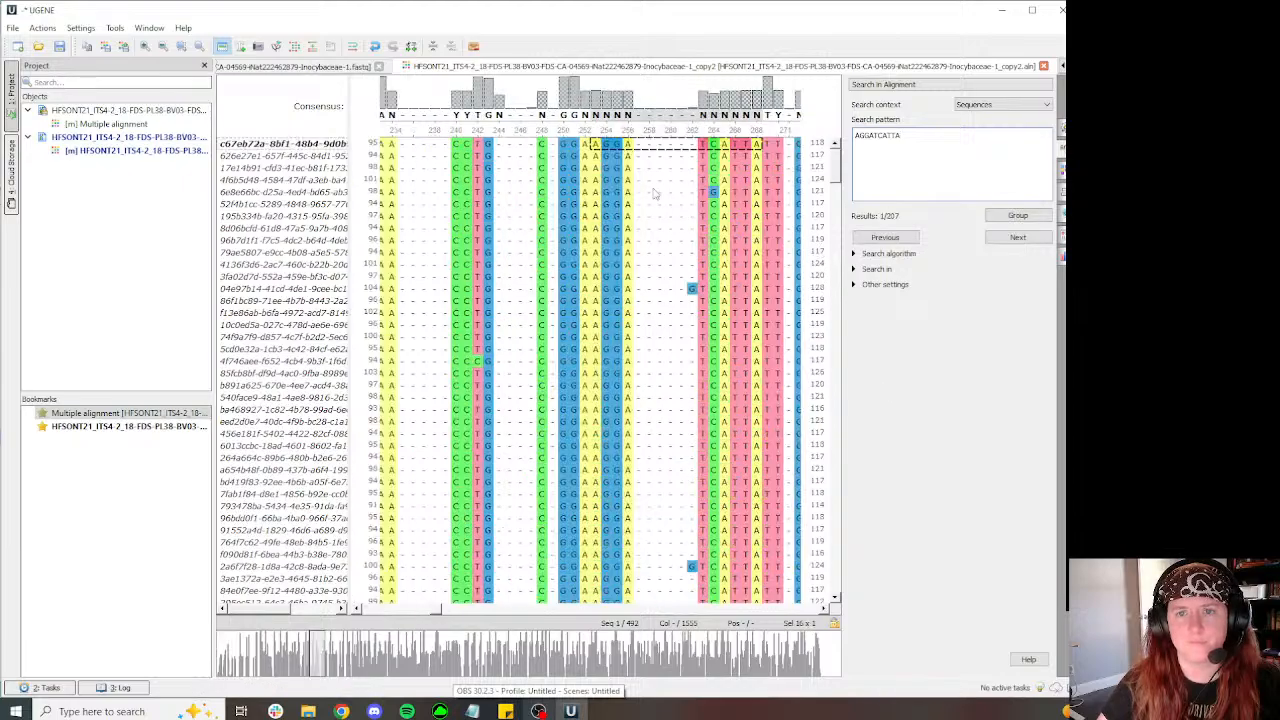
Step: Replace all the opposite-direction reads, from the start of that group to the last read in the alignment, with their reverse complements
{"action": "left_click_drag", "start_coordinate": [837, 166], "coordinate": [842, 598]}
{"action": "scroll", "coordinate": [751, 394], "scroll_direction": "up", "scroll_amount": 6}
{"action": "left_click", "coordinate": [333, 282]}
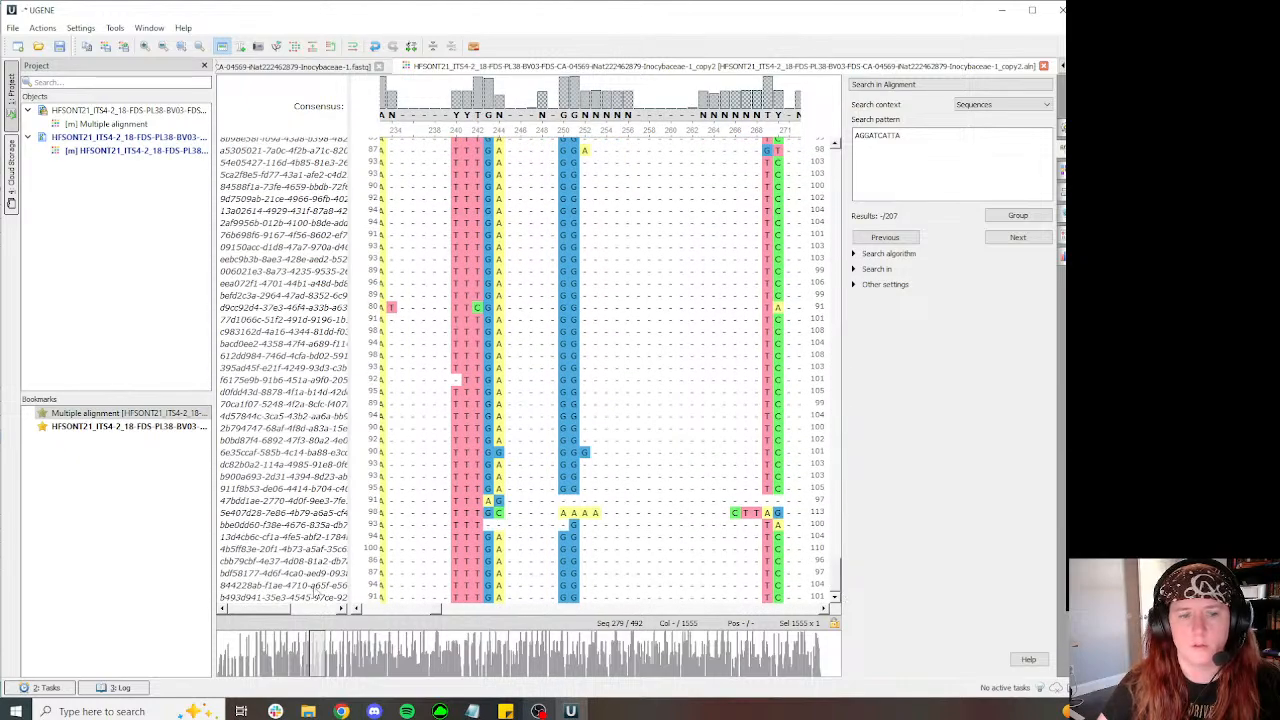
{"action": "left_click", "coordinate": [315, 594], "text": "shift"}
{"action": "right_click", "coordinate": [280, 496]}
{"action": "mouse_move", "coordinate": [303, 562]}
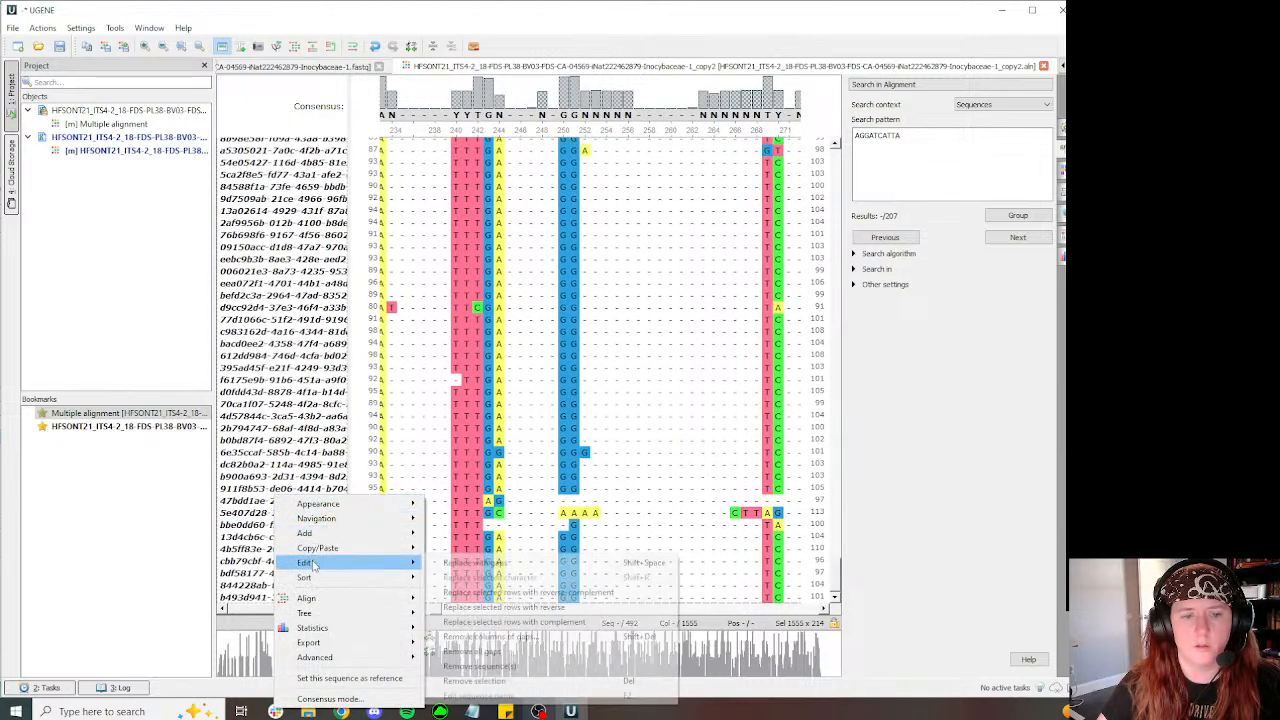
{"action": "left_click", "coordinate": [530, 594]}
Step: Realign the reads with MAFFT using the default options
{"action": "left_click", "coordinate": [295, 46]}
{"action": "left_click", "coordinate": [340, 90]}
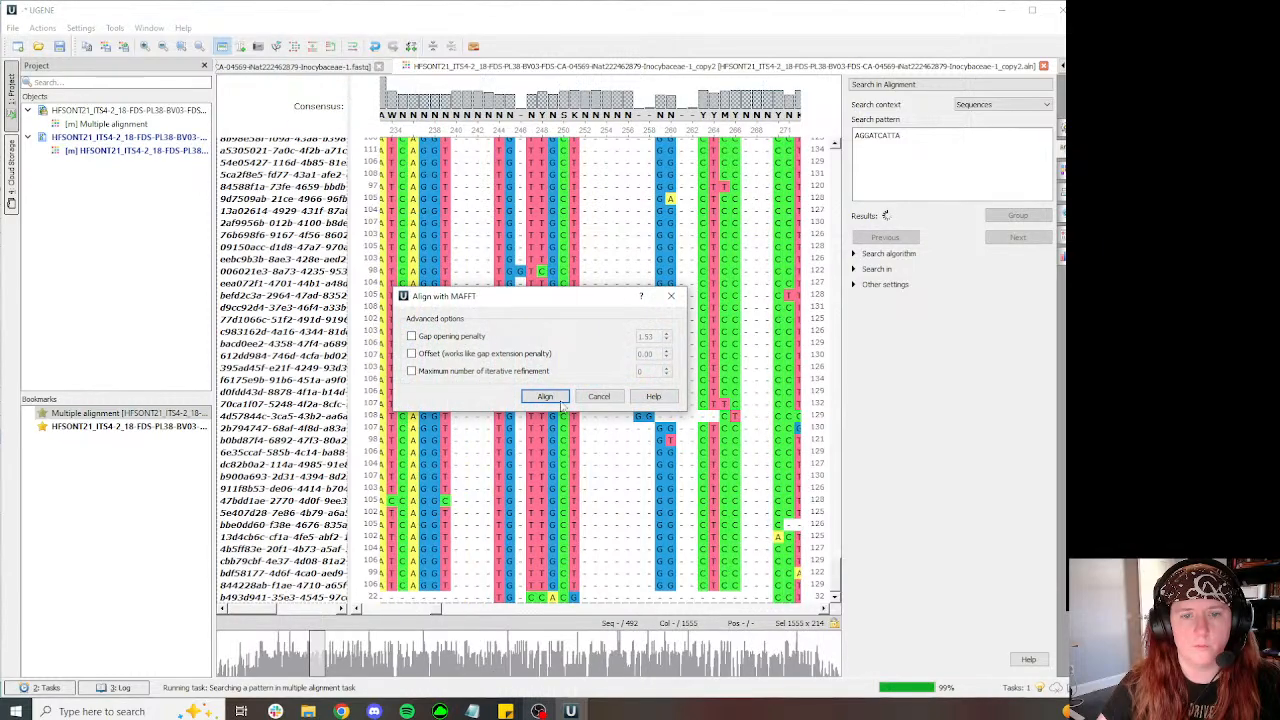
{"action": "left_click", "coordinate": [545, 396]}
Step: Mark row 19 of the tracker complete and copy the iNaturalist remark "1 bp off of the designated neotype OK057130, a good match for many others" into its notes
{"action": "mouse_move", "coordinate": [341, 711]}
{"action": "left_click", "coordinate": [265, 640]}
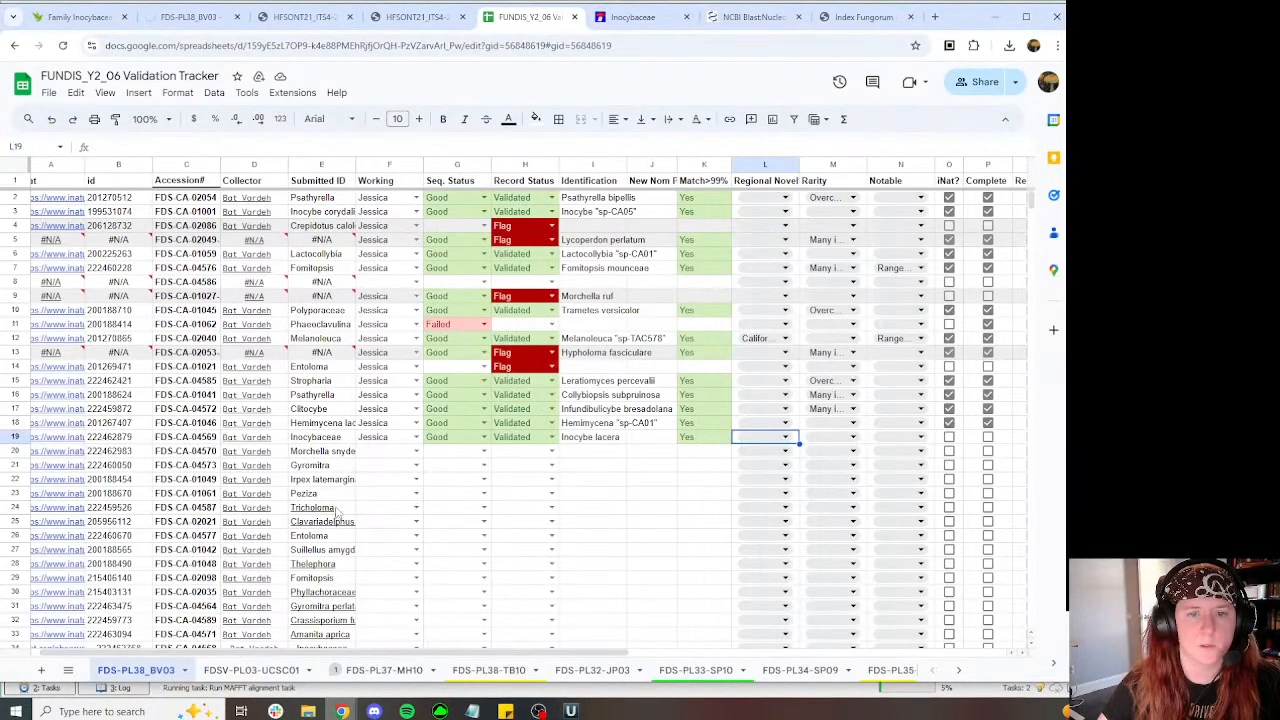
{"action": "scroll", "coordinate": [831, 452], "scroll_direction": "right", "scroll_amount": 3}
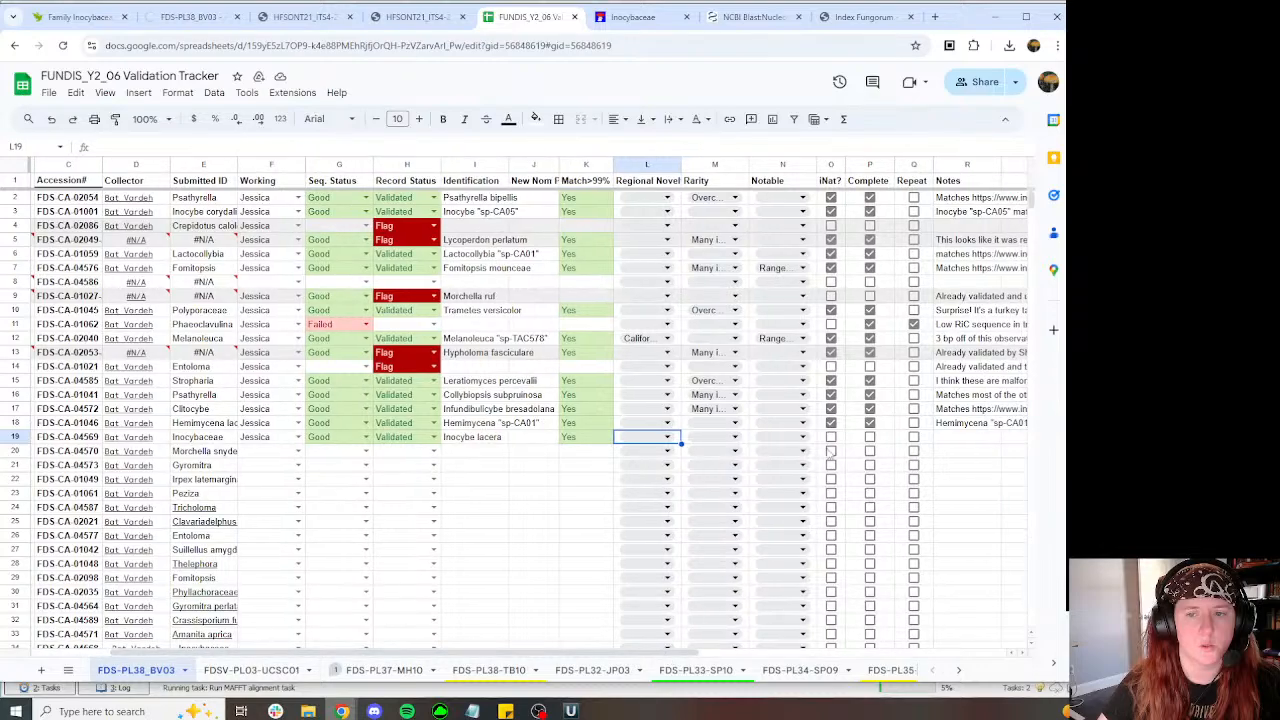
{"action": "key", "text": "ctrl+1"}
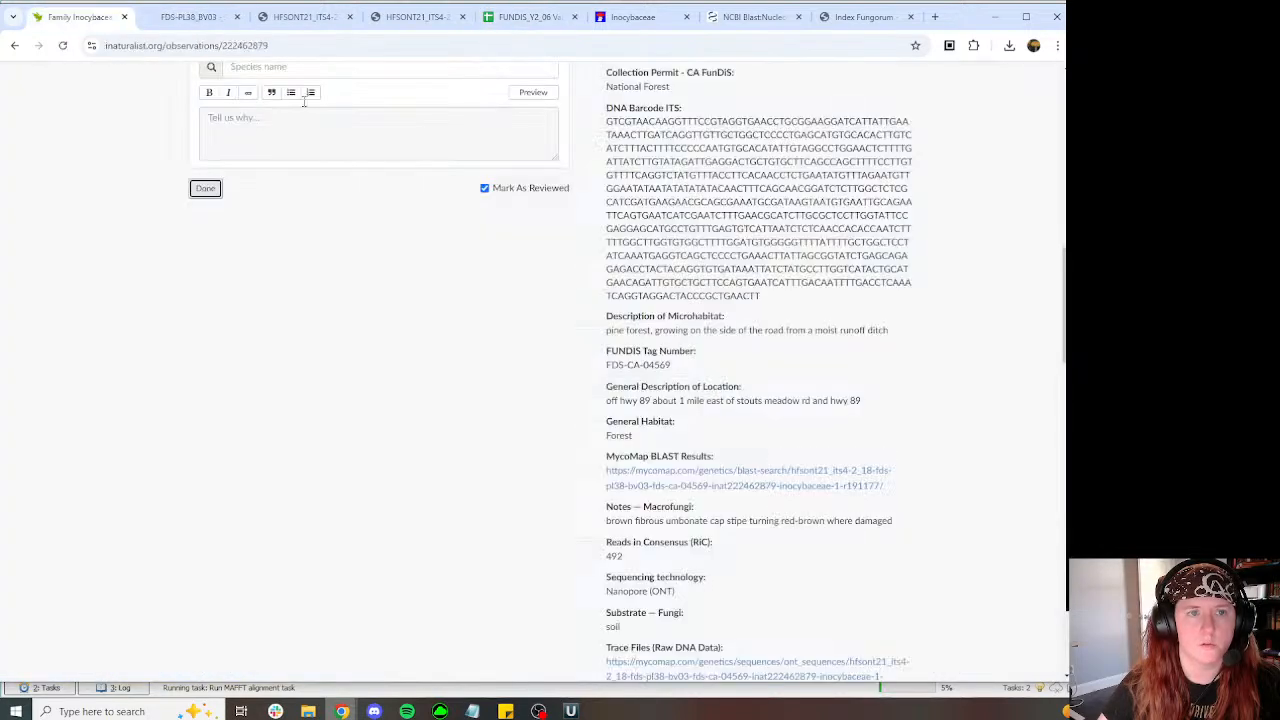
{"action": "scroll", "coordinate": [448, 401], "scroll_direction": "up", "scroll_amount": 3}
{"action": "left_click_drag", "start_coordinate": [520, 298], "coordinate": [208, 297]}
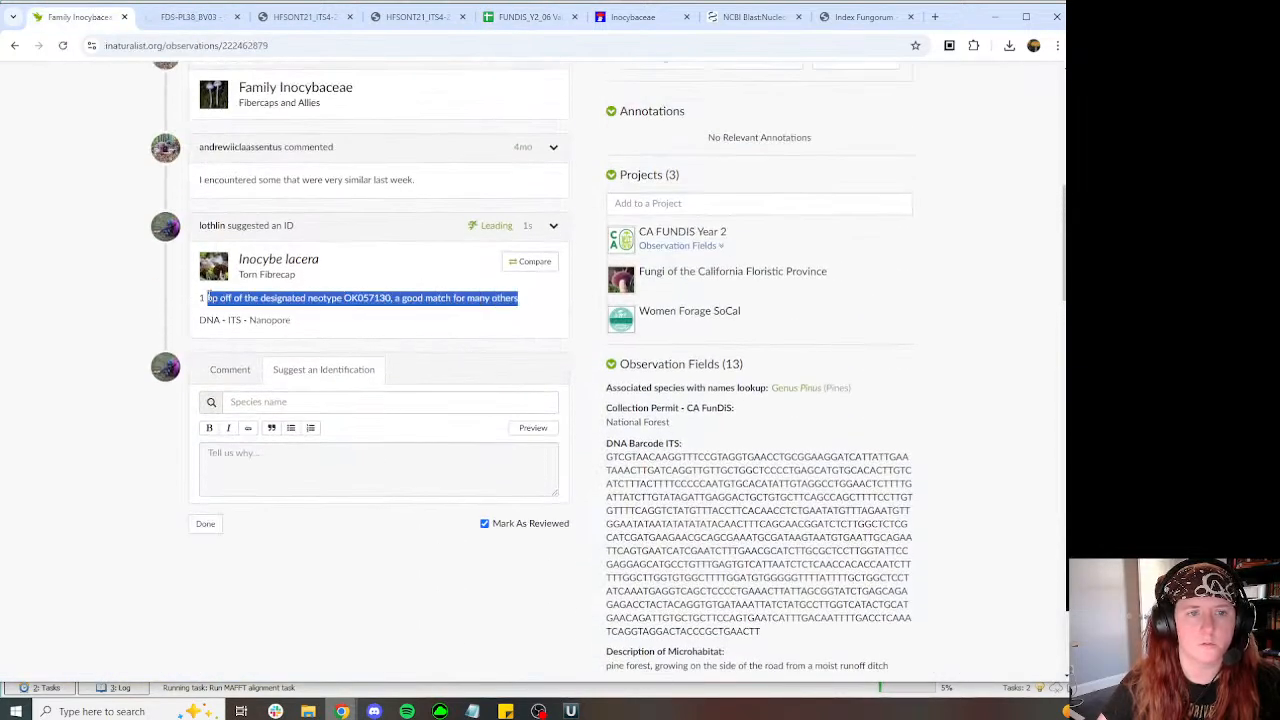
{"action": "left_click", "coordinate": [550, 15]}
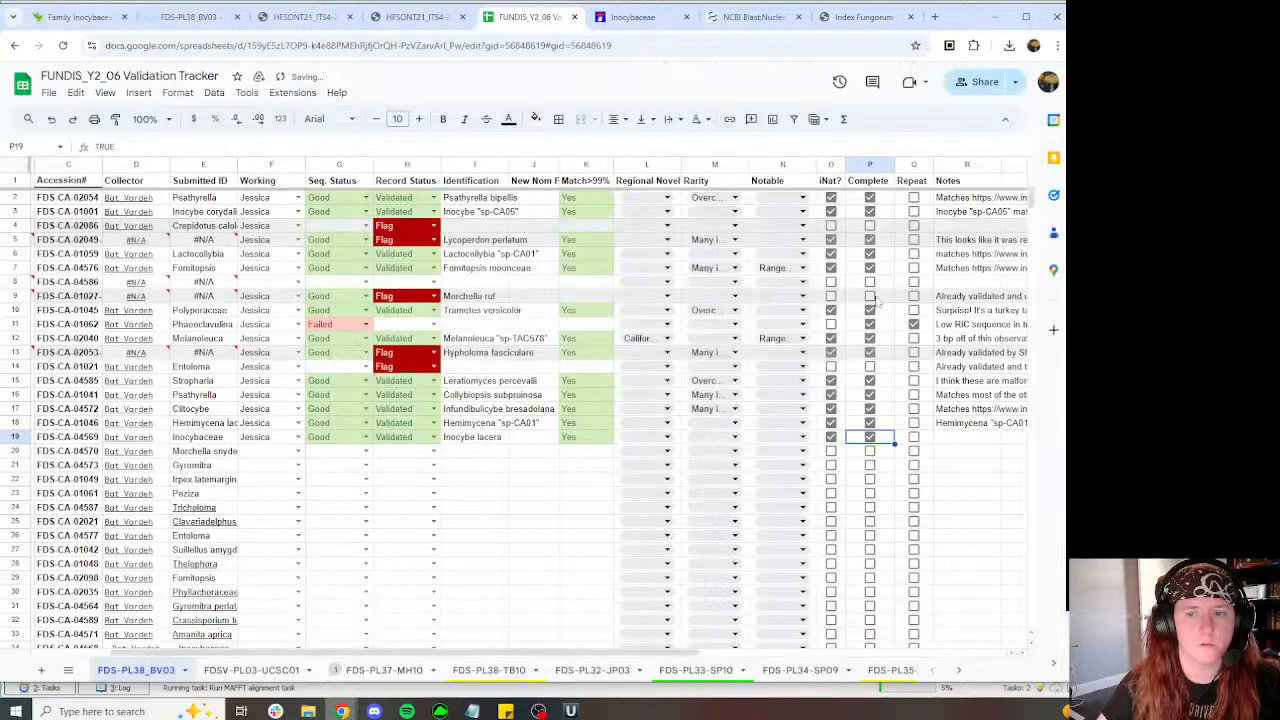
{"action": "left_click", "coordinate": [960, 440]}
{"action": "key", "text": "ctrl+v"}
Step: Replace the BLAST results page with the GenBank Overview page, found through a web search for "genbank"
{"action": "key", "text": "ctrl+7"}
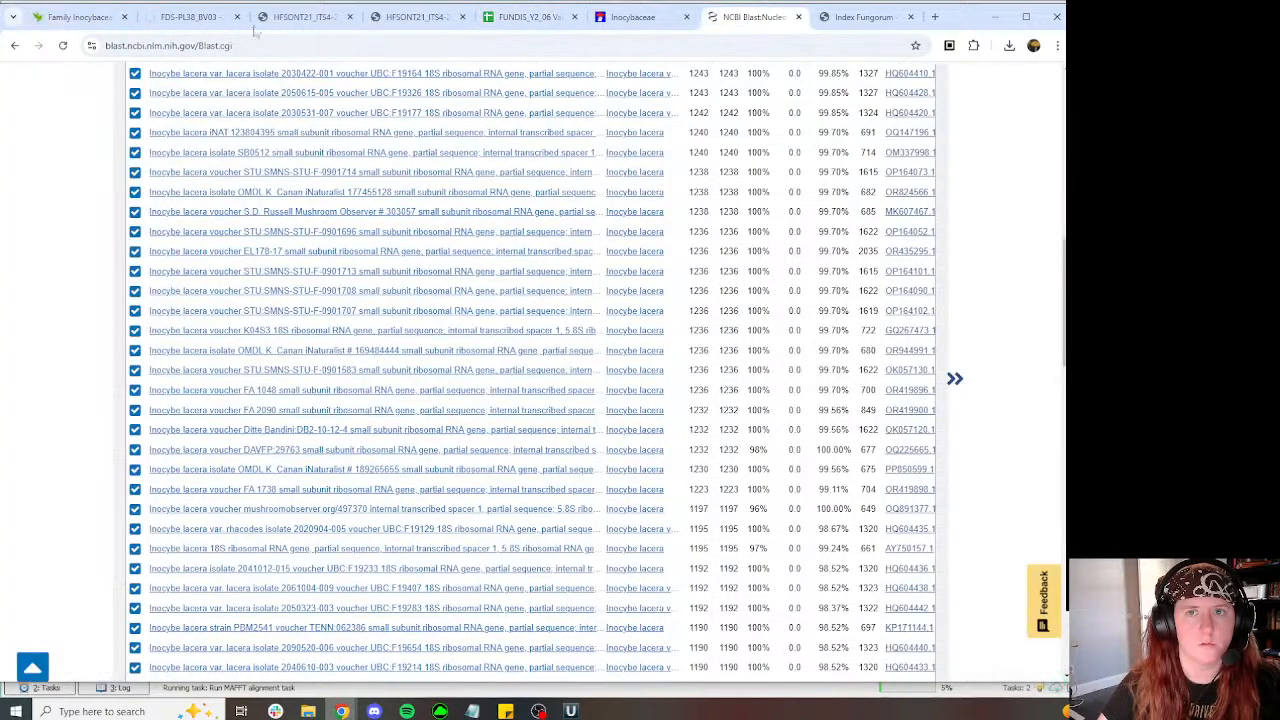
{"action": "scroll", "coordinate": [400, 173], "scroll_direction": "up", "scroll_amount": 8}
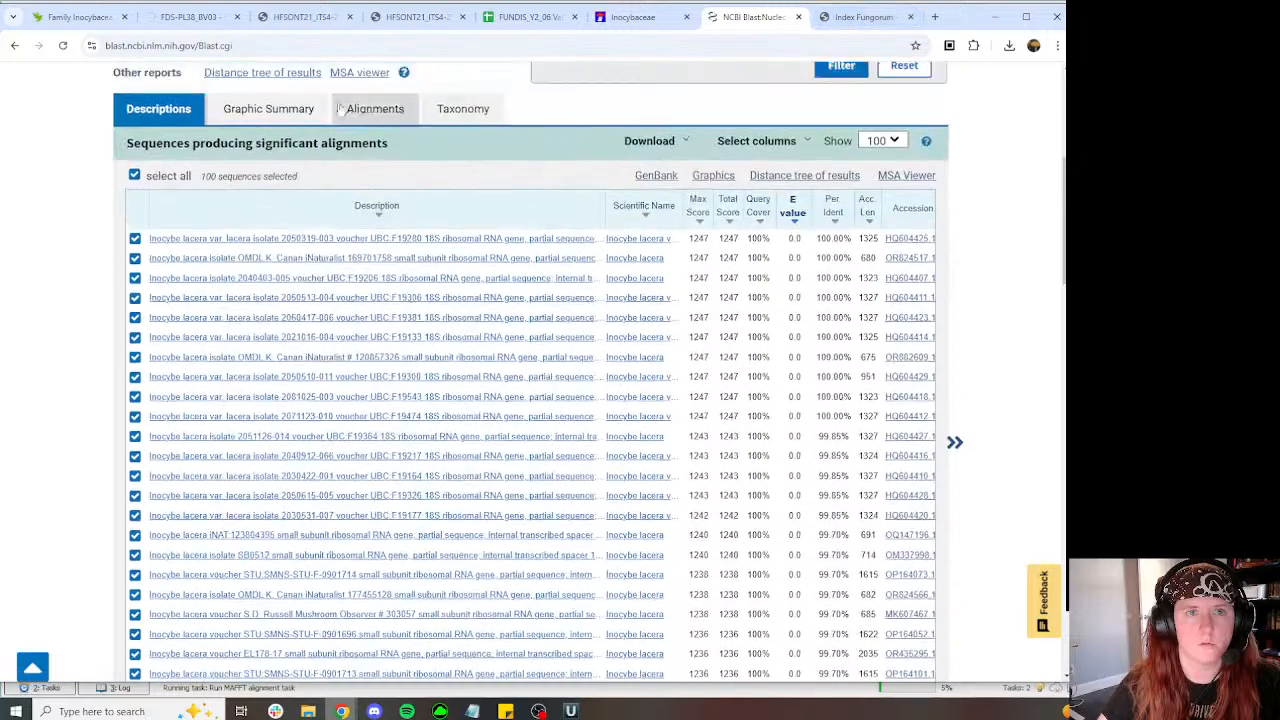
{"action": "left_click", "coordinate": [268, 47]}
{"action": "type", "text": "genbank"}
{"action": "key", "text": "Return"}
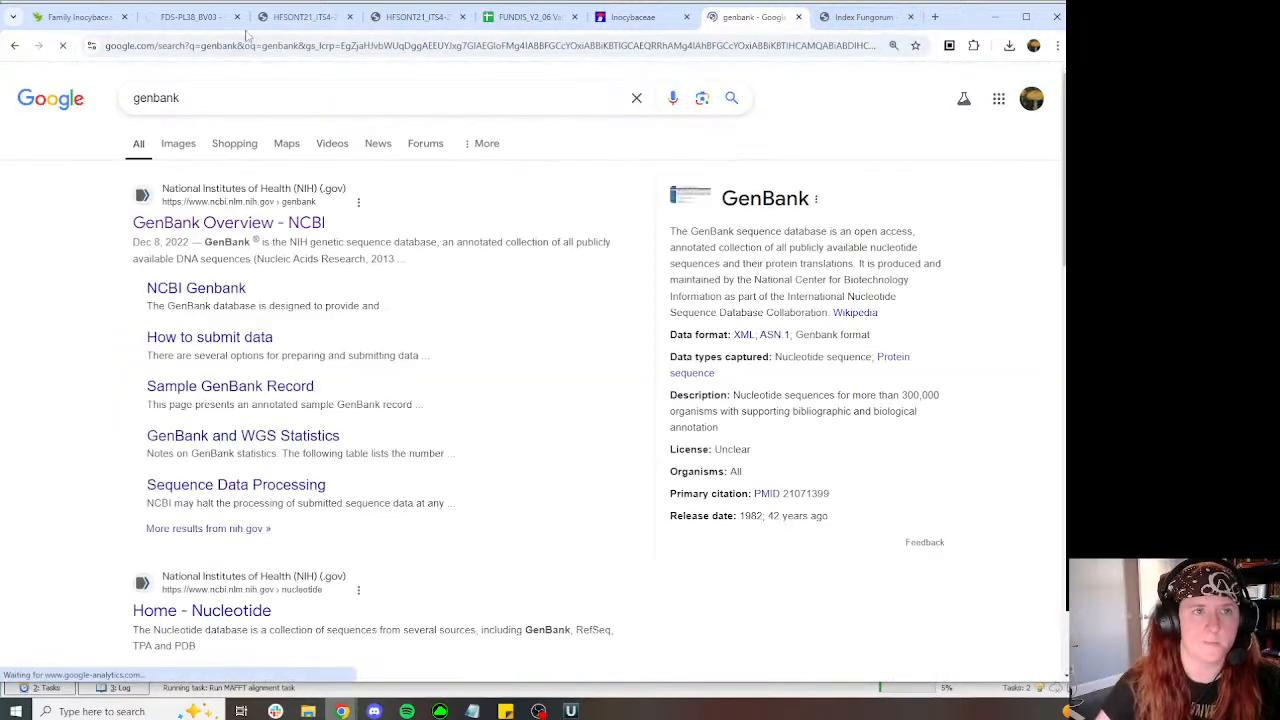
{"action": "left_click", "coordinate": [243, 226]}
Step: Copy the accession OK057130 from the iNaturalist identification and look it up in GenBank's Nucleotide database
{"action": "key", "text": "ctrl+1"}
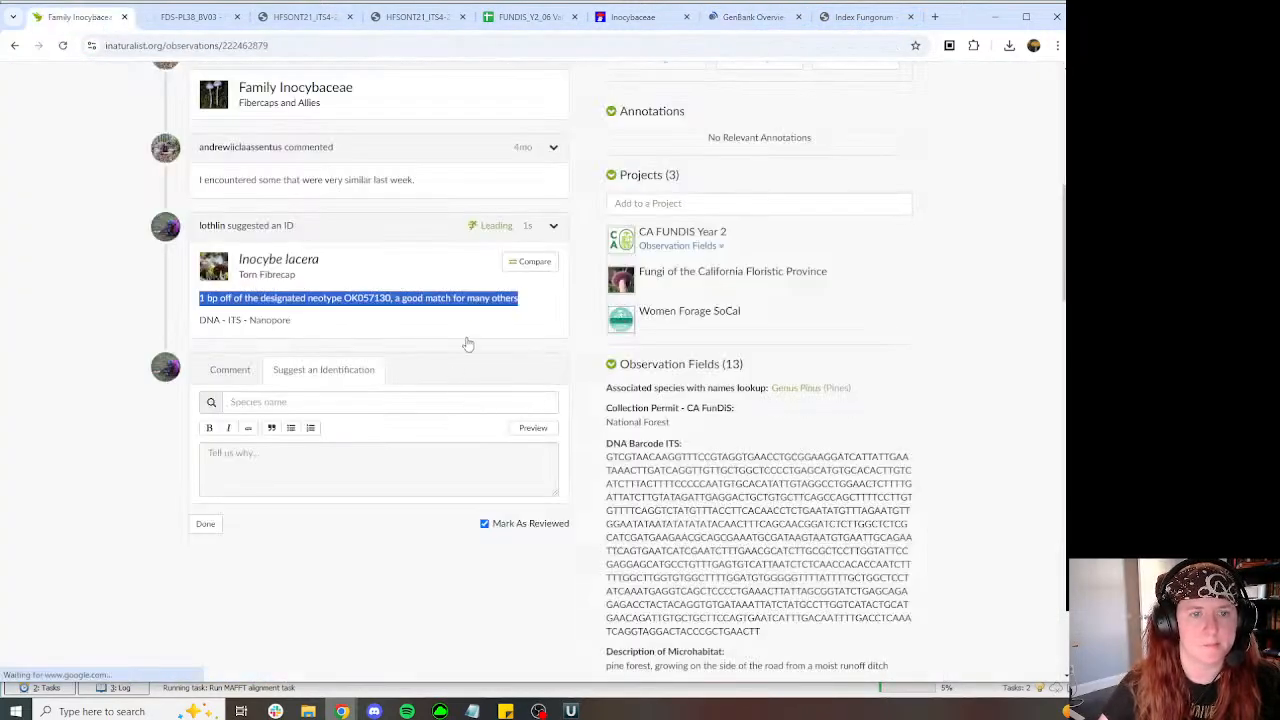
{"action": "double_click", "coordinate": [366, 297]}
{"action": "key", "text": "ctrl+c"}
{"action": "key", "text": "ctrl+7"}
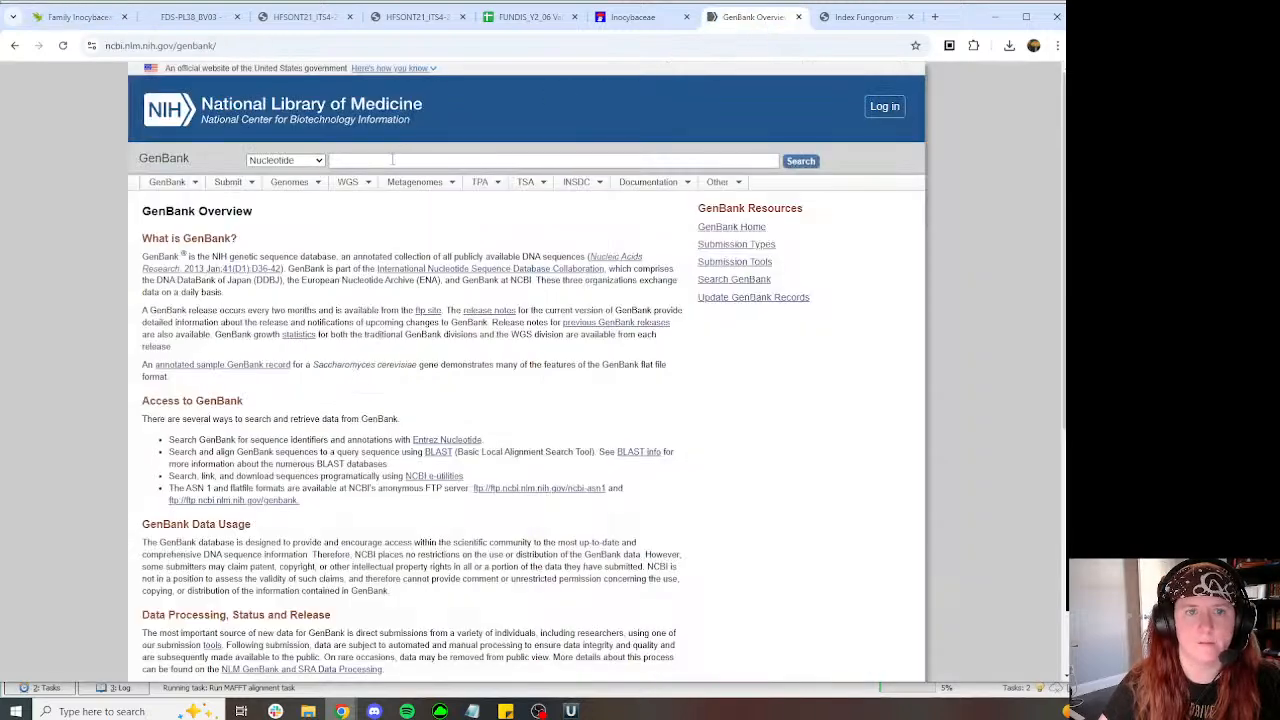
{"action": "left_click", "coordinate": [392, 159]}
{"action": "key", "text": "ctrl+v"}
Step: Check the progress of the MAFFT alignment in UGENE and return to the GenBank record
{"action": "key", "text": "alt+Tab"}
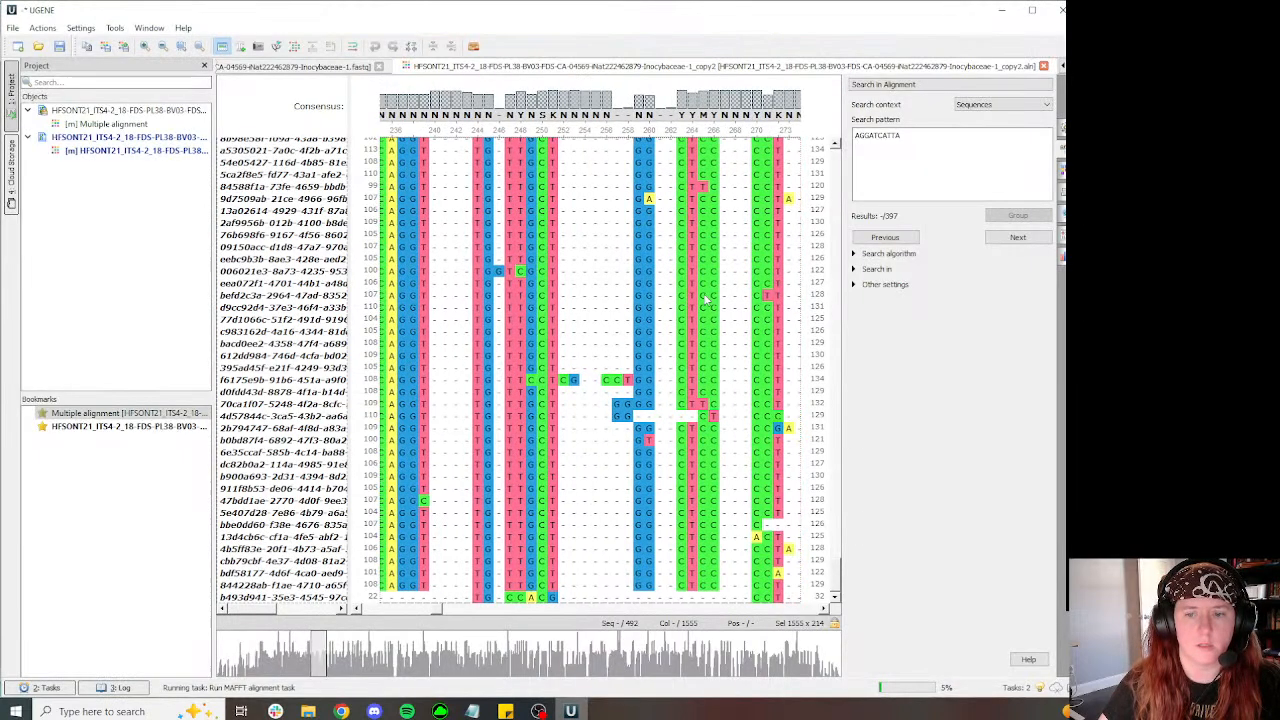
{"action": "left_click", "coordinate": [341, 711]}
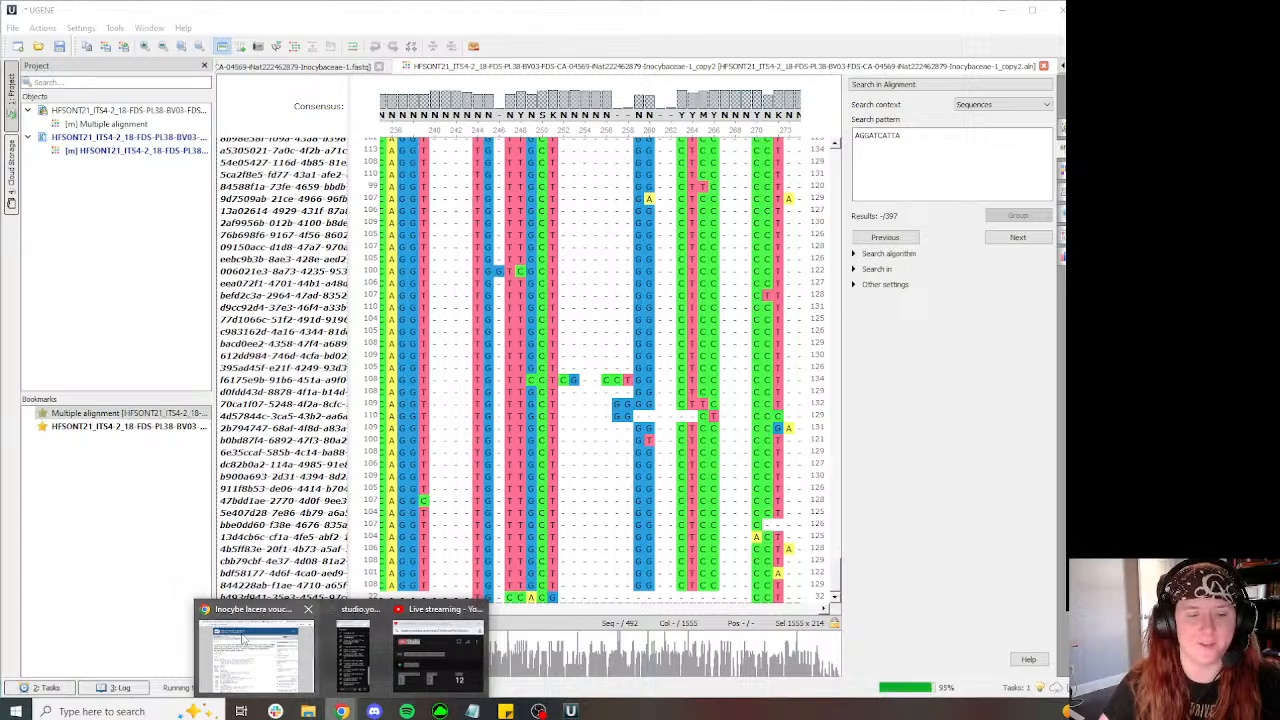
{"action": "left_click", "coordinate": [283, 660]}
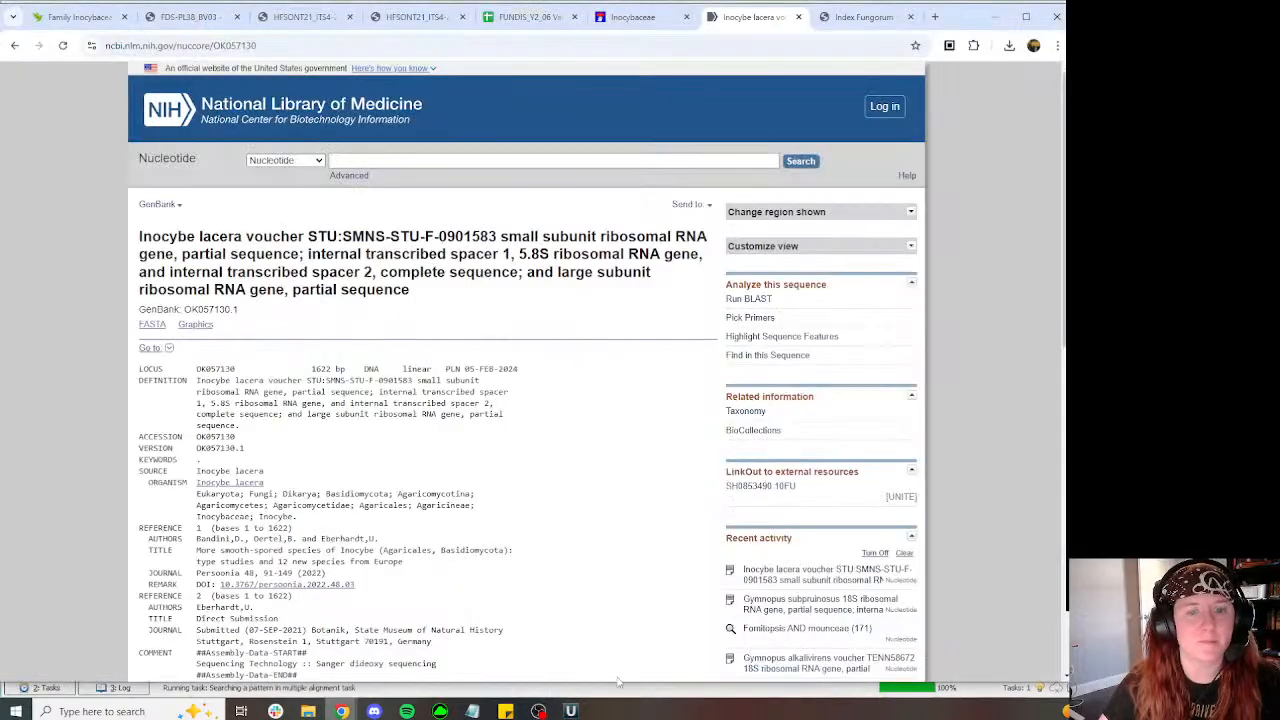
Step: Examine the realigned reads in UGENE from first to last near the start of the alignment for agreement with the consensus
{"action": "left_click", "coordinate": [590, 655]}
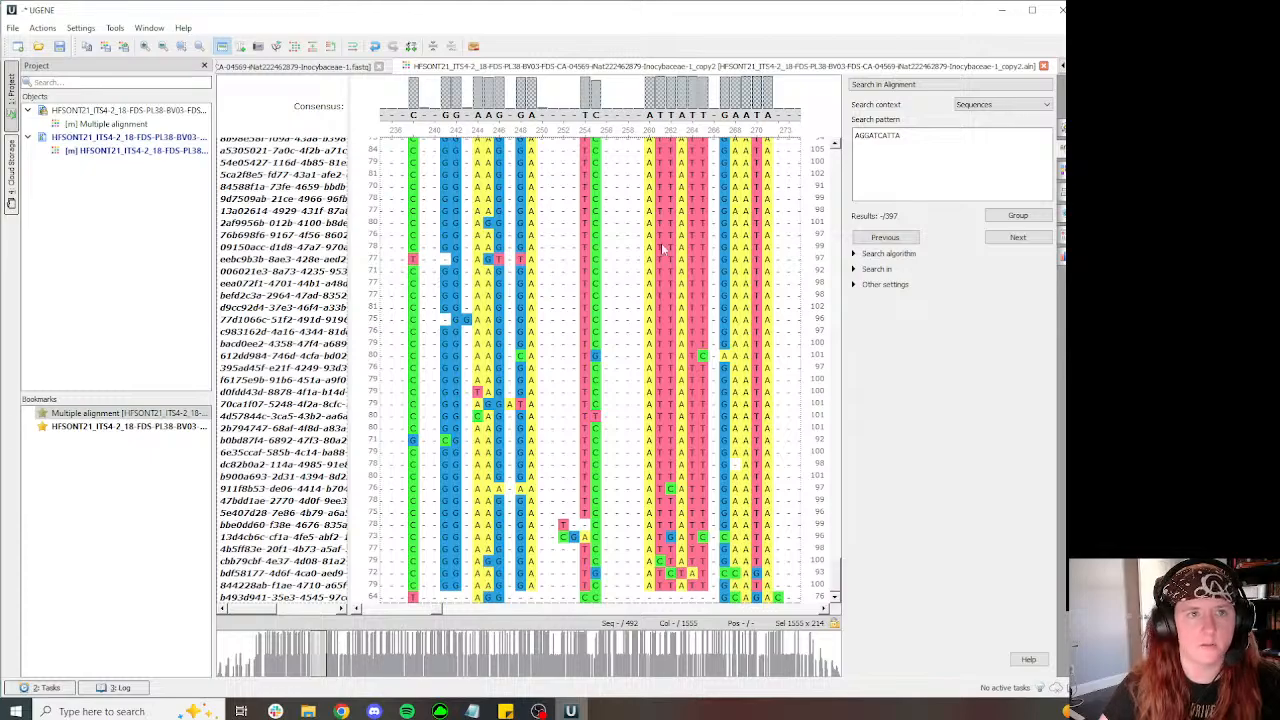
{"action": "scroll", "coordinate": [415, 572], "scroll_direction": "down", "scroll_amount": 10}
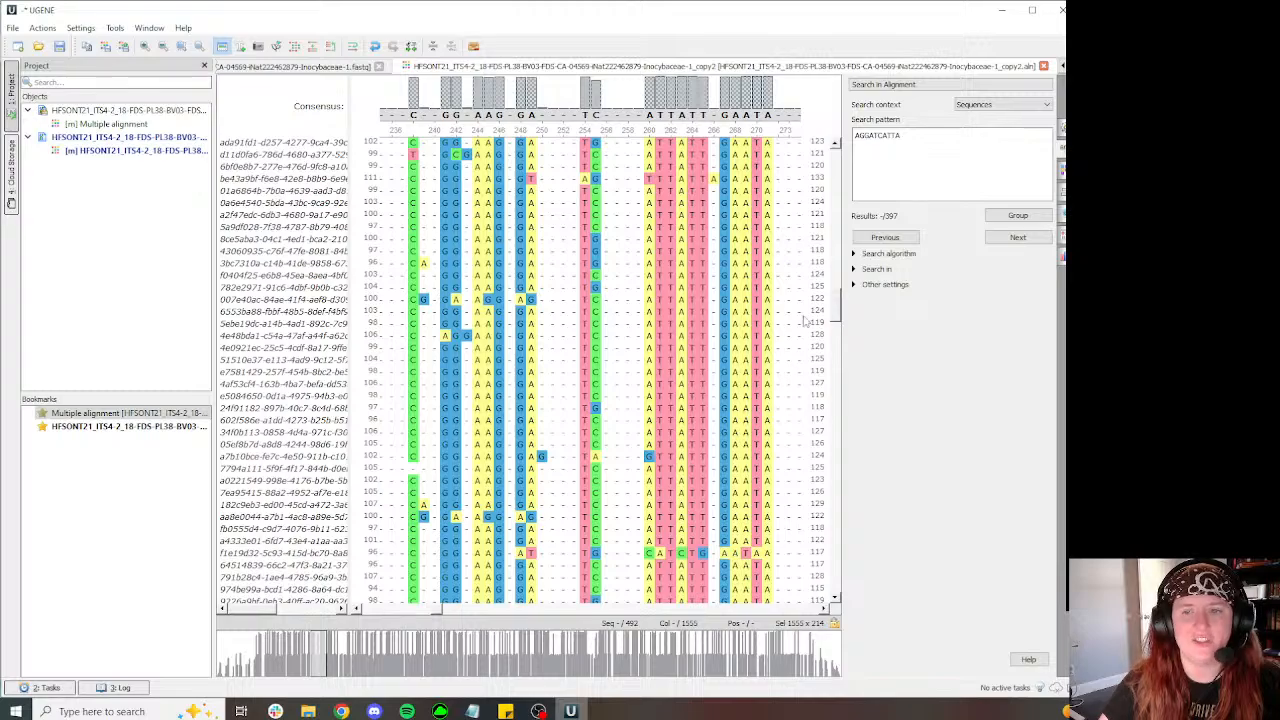
{"action": "left_click_drag", "start_coordinate": [835, 303], "coordinate": [773, 260]}
{"action": "left_click", "coordinate": [607, 481]}
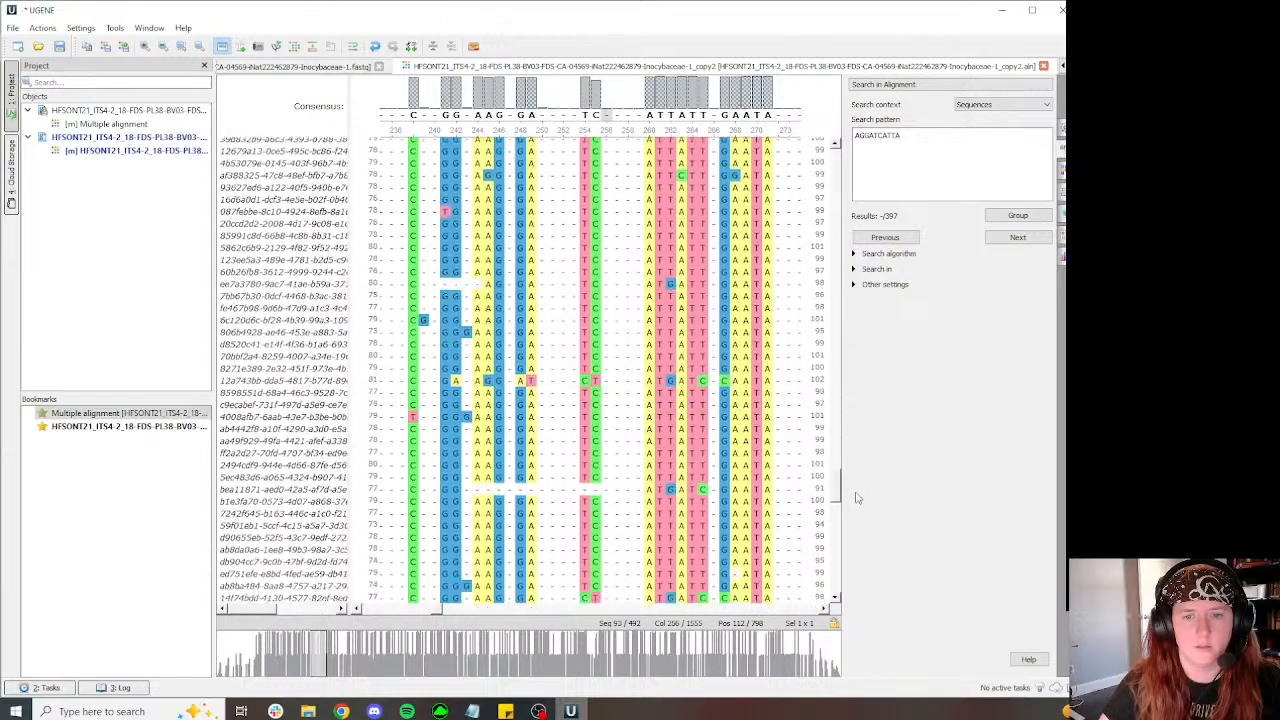
{"action": "scroll", "coordinate": [846, 545], "scroll_direction": "down", "scroll_amount": 4}
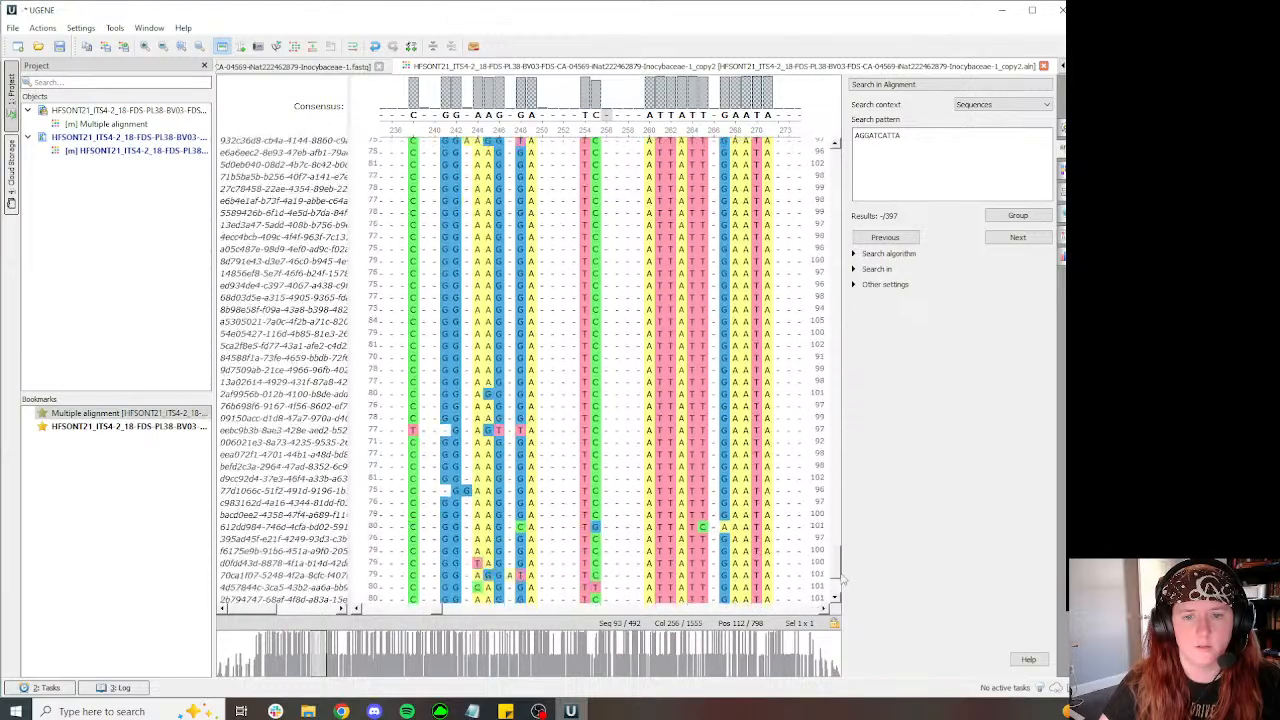
{"action": "left_click", "coordinate": [363, 658]}
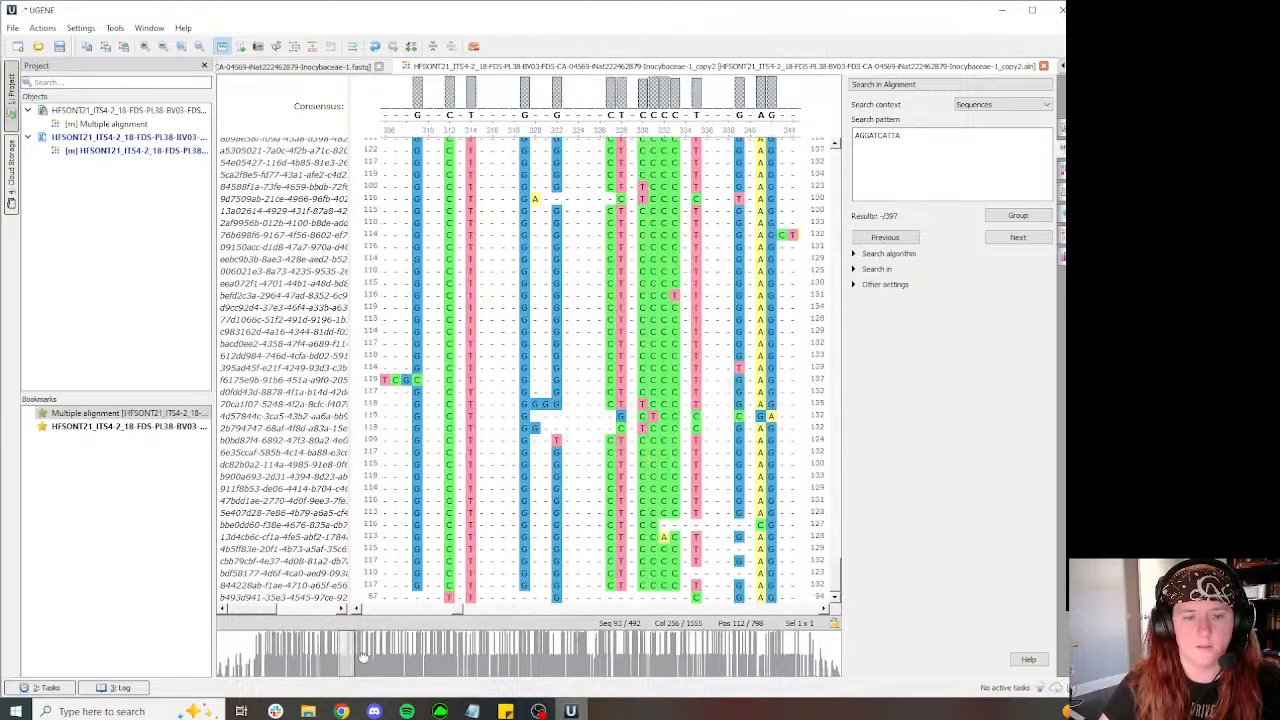
{"action": "mouse_move", "coordinate": [836, 568]}
{"action": "left_mouse_down"}
{"action": "mouse_move", "coordinate": [831, 254]}
{"action": "mouse_move", "coordinate": [838, 593]}
{"action": "left_mouse_up"}
Step: Compare the reads across the middle and end of the alignment, finishing back at its beginning, for consistent differences
{"action": "left_click", "coordinate": [590, 655]}
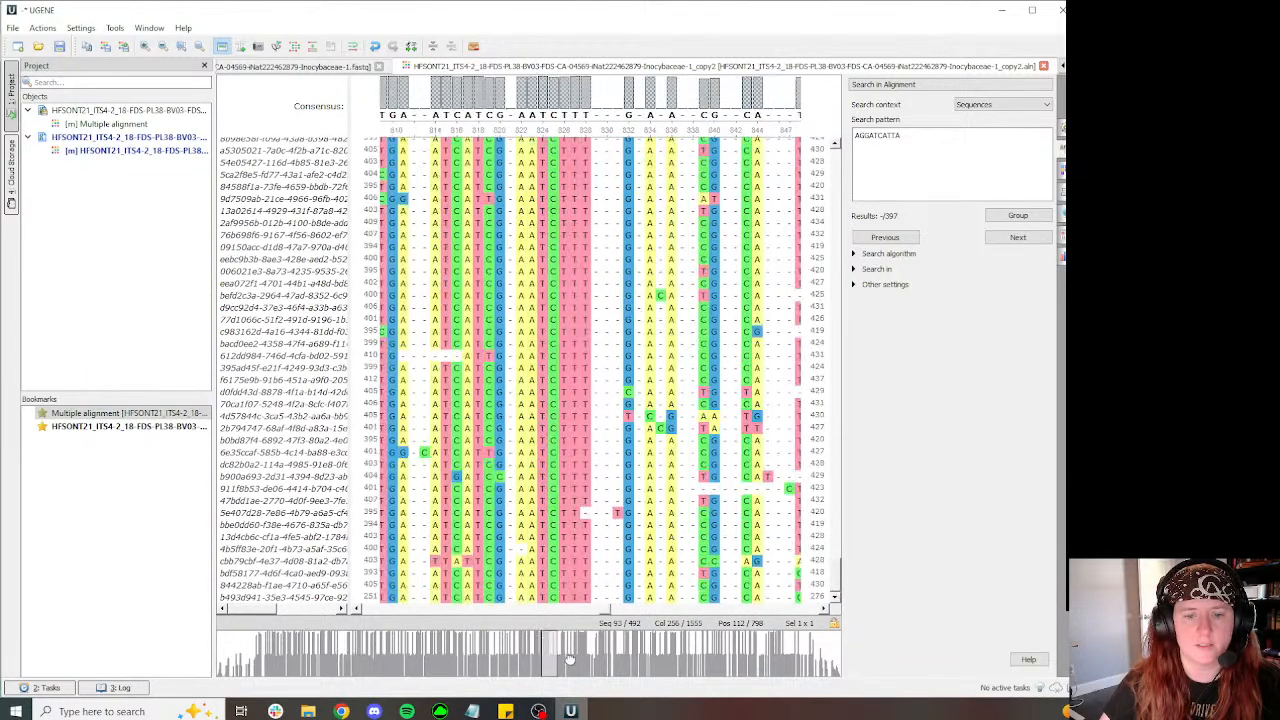
{"action": "left_click_drag", "start_coordinate": [588, 662], "coordinate": [593, 661]}
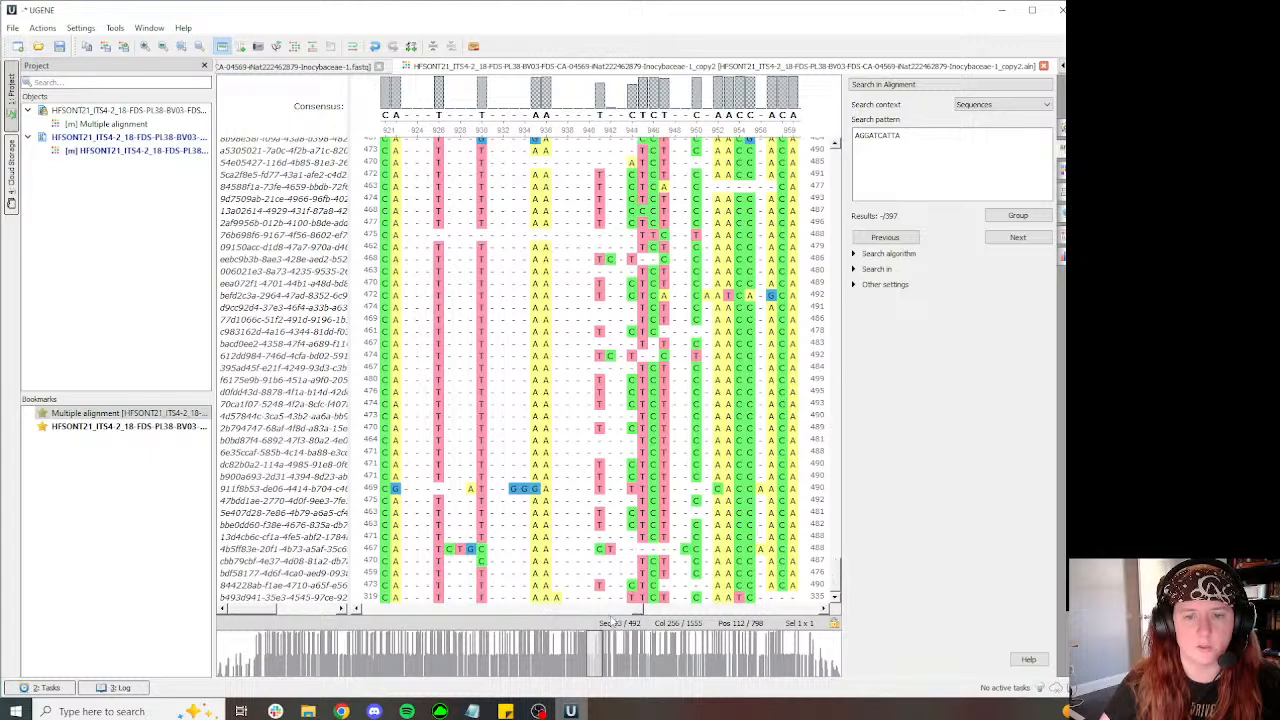
{"action": "left_click_drag", "start_coordinate": [629, 651], "coordinate": [753, 656]}
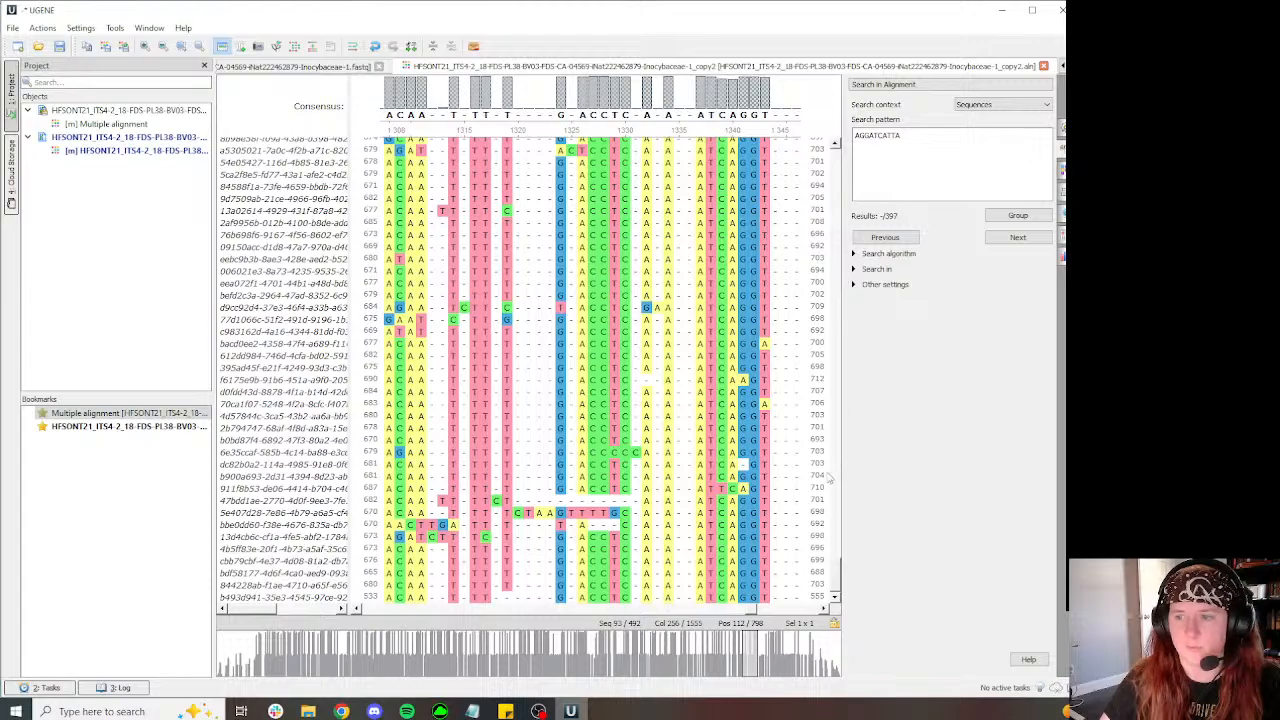
{"action": "left_click_drag", "start_coordinate": [834, 567], "coordinate": [820, 158]}
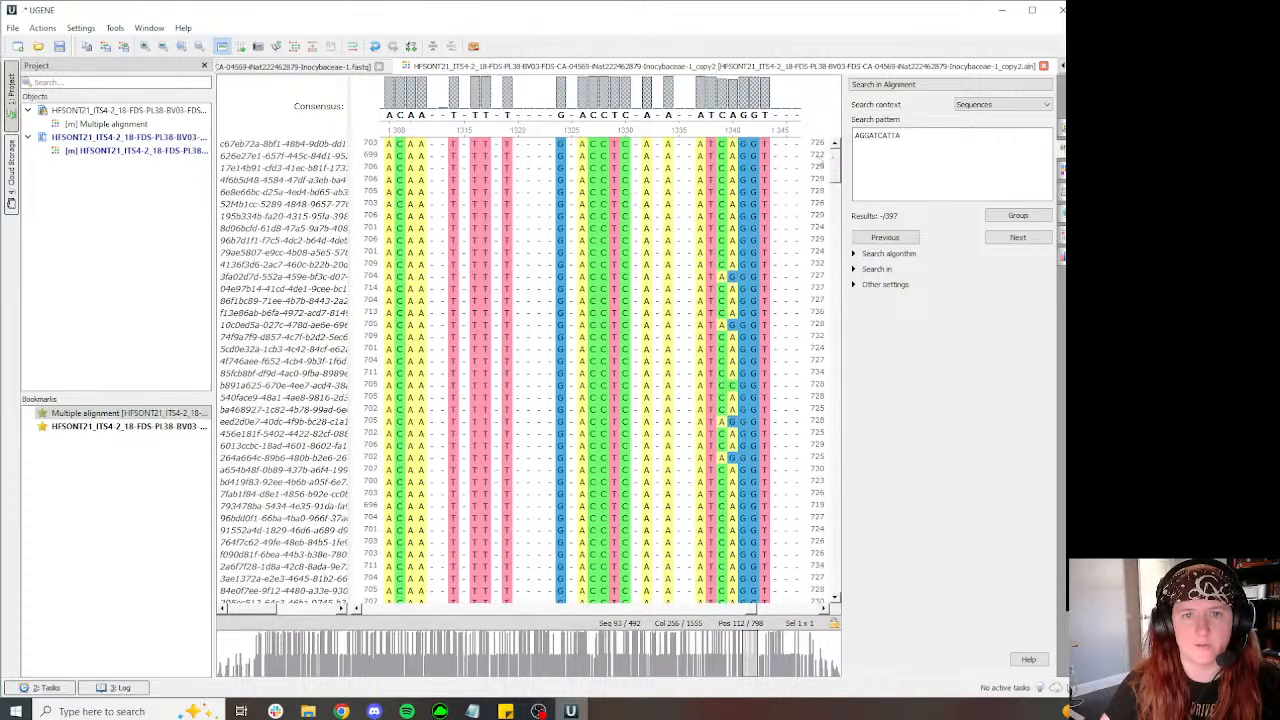
{"action": "left_click_drag", "start_coordinate": [797, 651], "coordinate": [786, 652]}
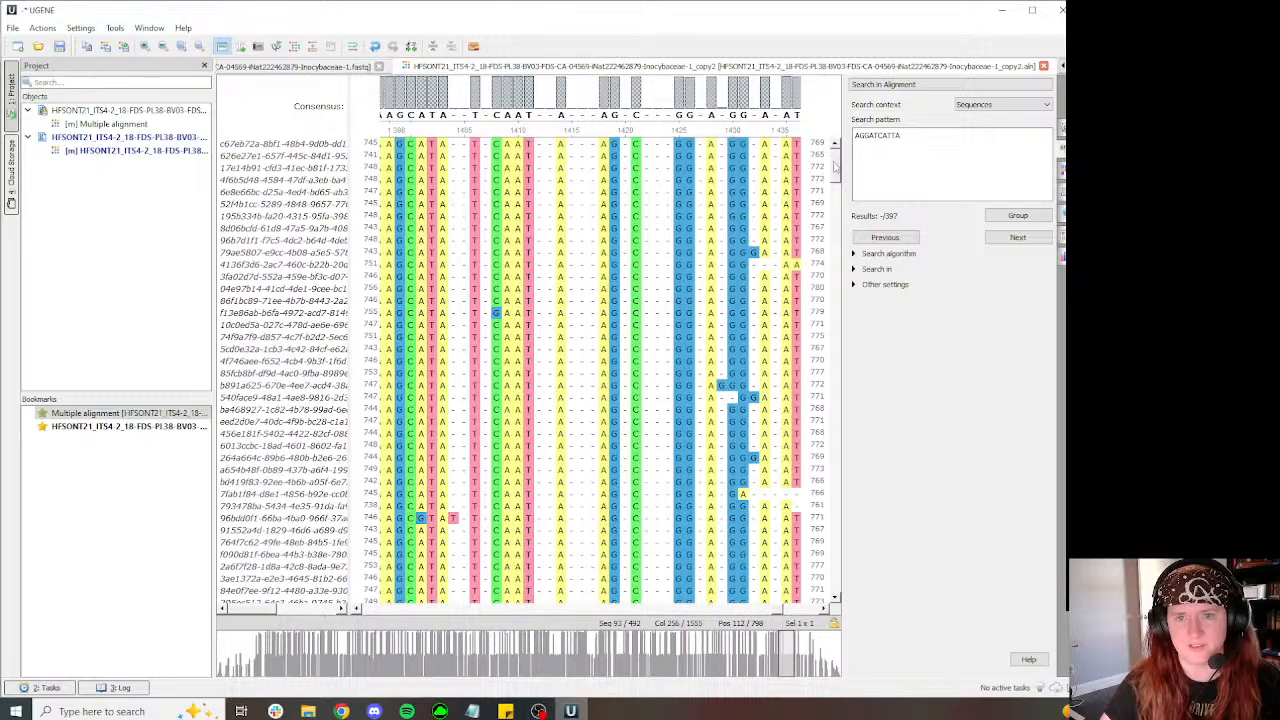
{"action": "left_click_drag", "start_coordinate": [835, 167], "coordinate": [836, 612]}
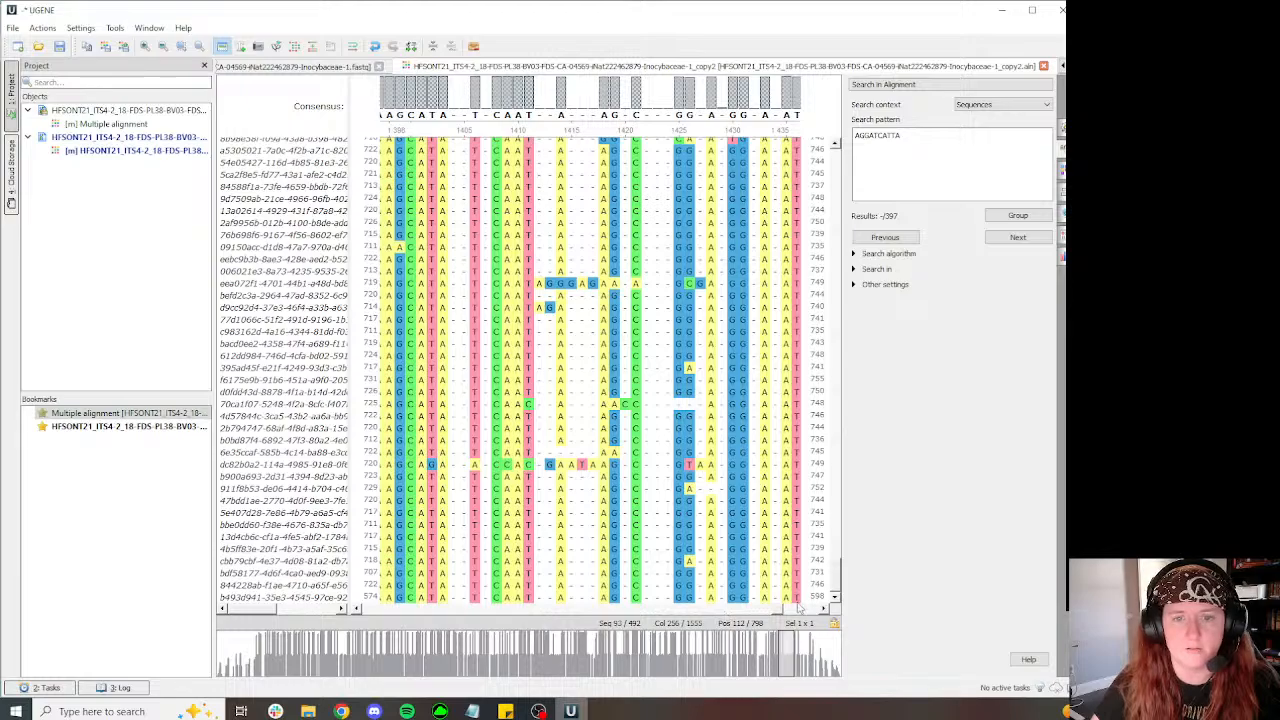
{"action": "left_click_drag", "start_coordinate": [737, 610], "coordinate": [446, 614]}
{"action": "left_click_drag", "start_coordinate": [840, 587], "coordinate": [834, 155]}
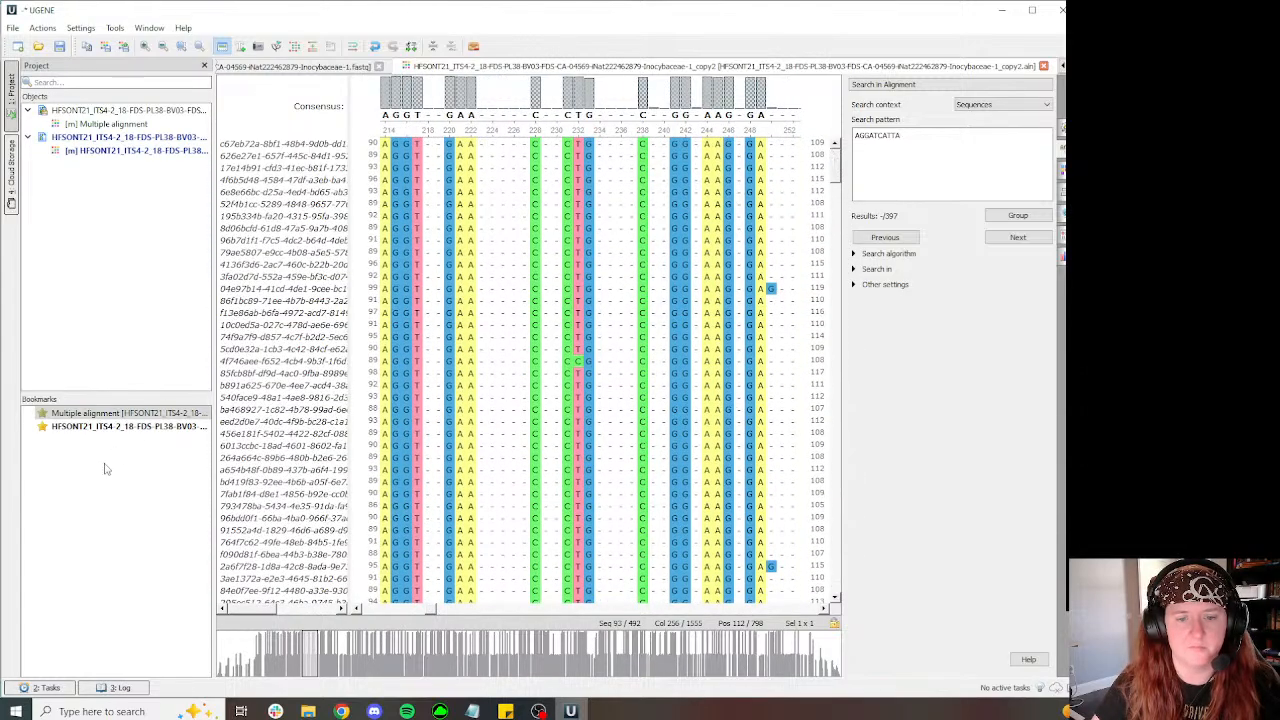
Step: Return from UGENE to the GenBank record OK057130 and copy its web address
{"action": "left_click", "coordinate": [1059, 9]}
{"action": "left_click", "coordinate": [595, 358]}
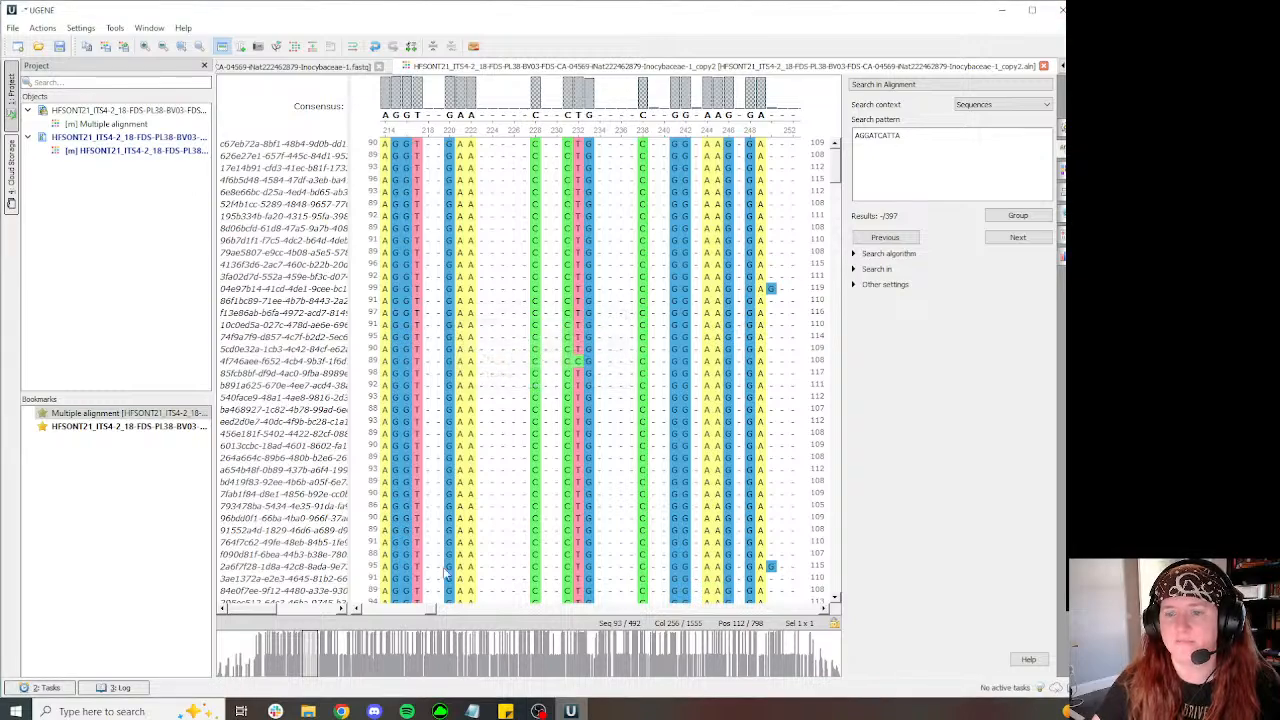
{"action": "left_click", "coordinate": [341, 711]}
{"action": "left_click", "coordinate": [265, 670]}
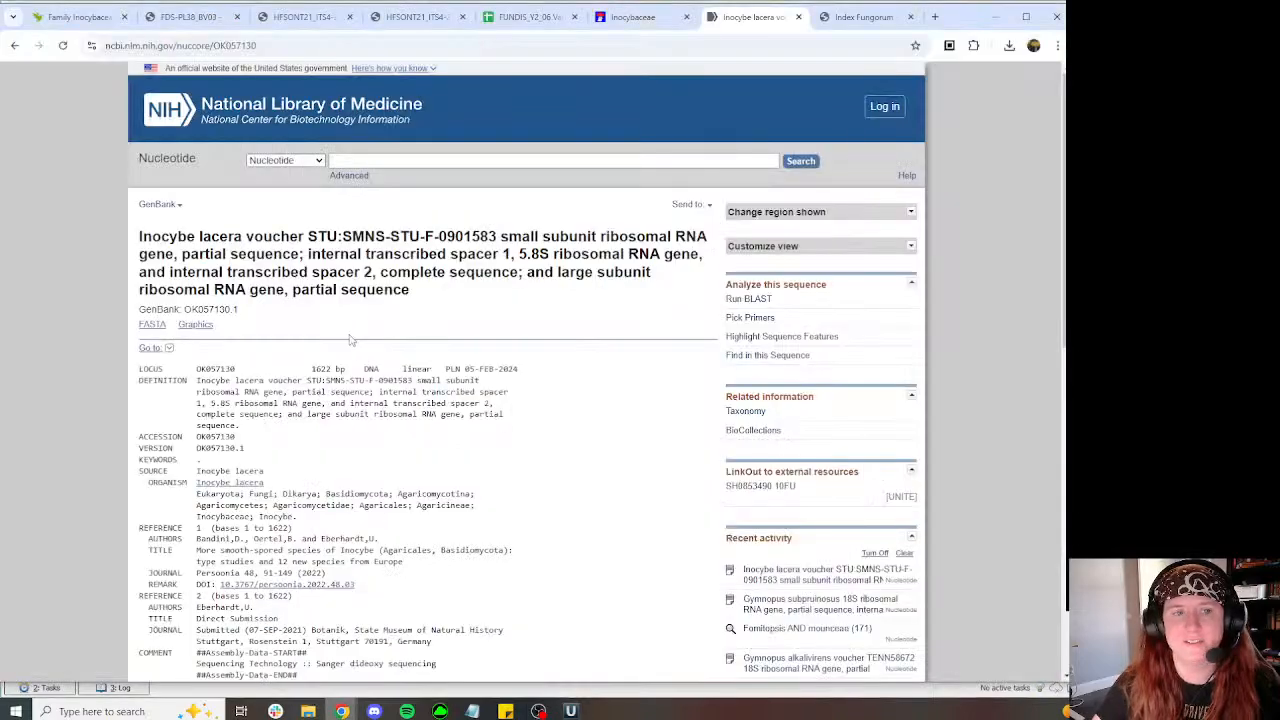
{"action": "left_click", "coordinate": [180, 45]}
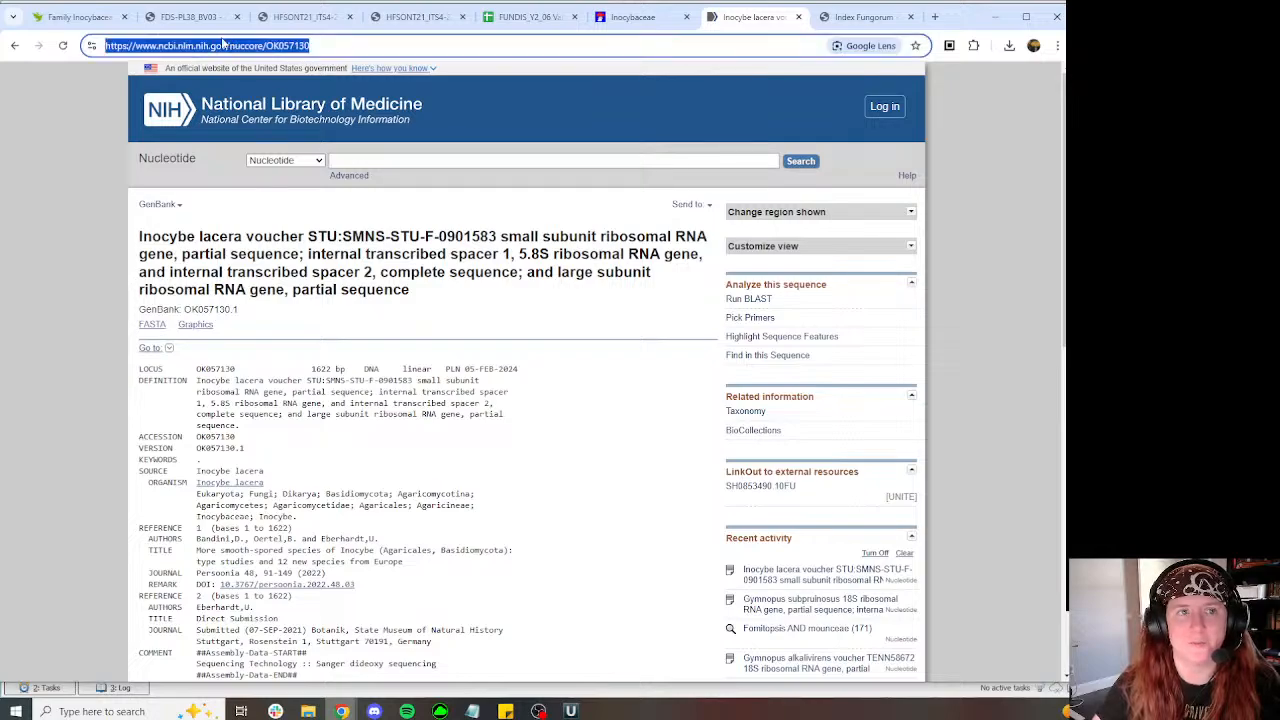
Step: Add a Match to DNA Reference field with the copied GenBank link to iNaturalist observation 222462879
{"action": "left_click", "coordinate": [73, 17]}
{"action": "scroll", "coordinate": [713, 395], "scroll_direction": "down", "scroll_amount": 8}
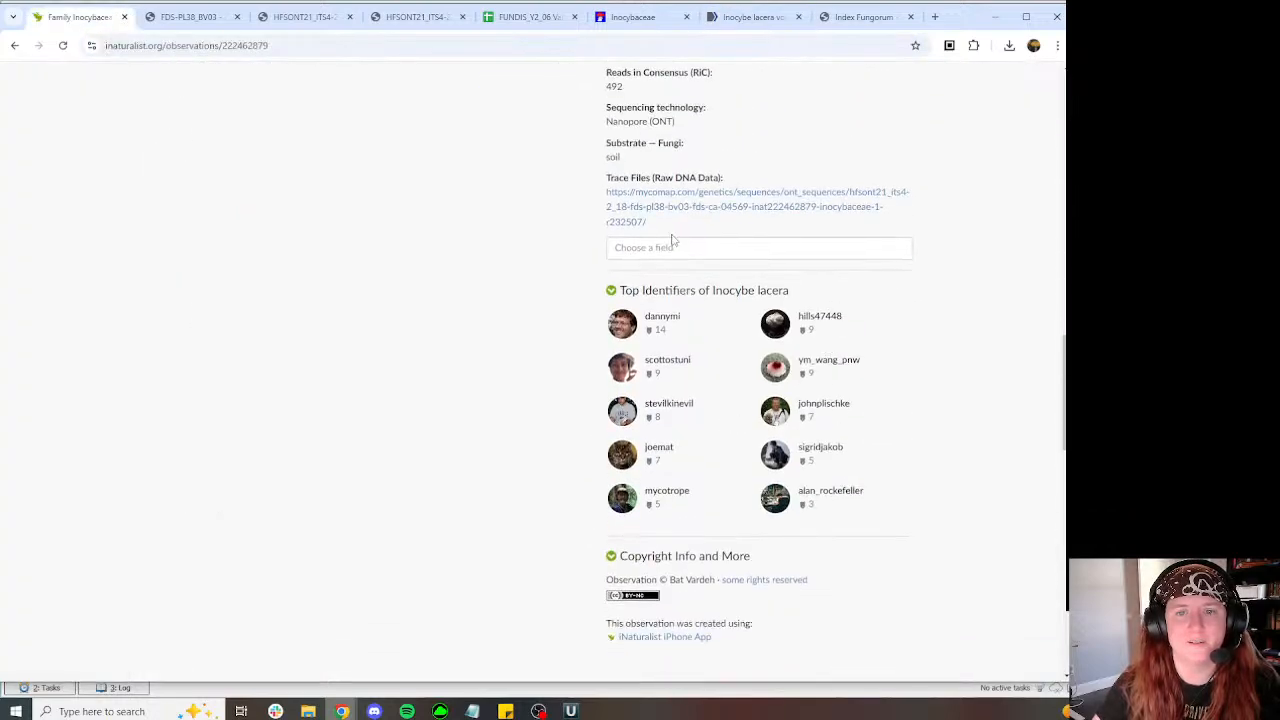
{"action": "left_click", "coordinate": [673, 247]}
{"action": "left_click", "coordinate": [655, 370]}
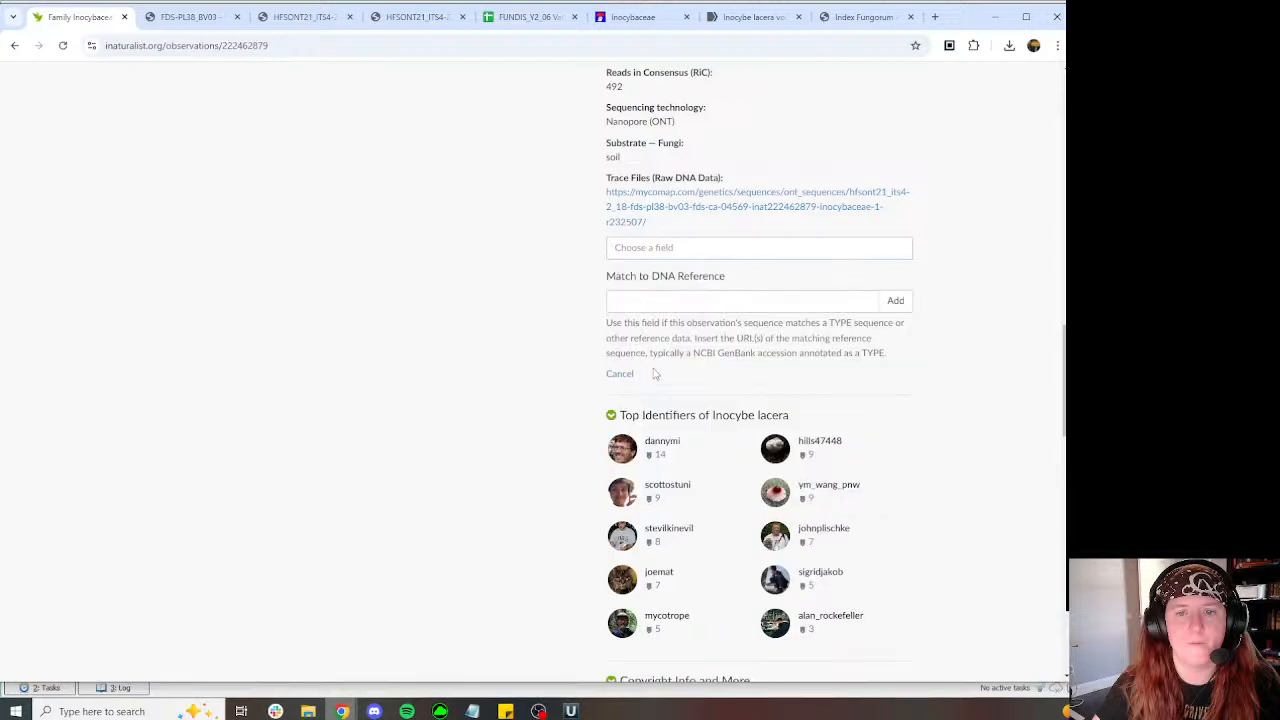
{"action": "left_click", "coordinate": [694, 302]}
{"action": "key", "text": "ctrl+v"}
{"action": "left_click", "coordinate": [901, 306]}
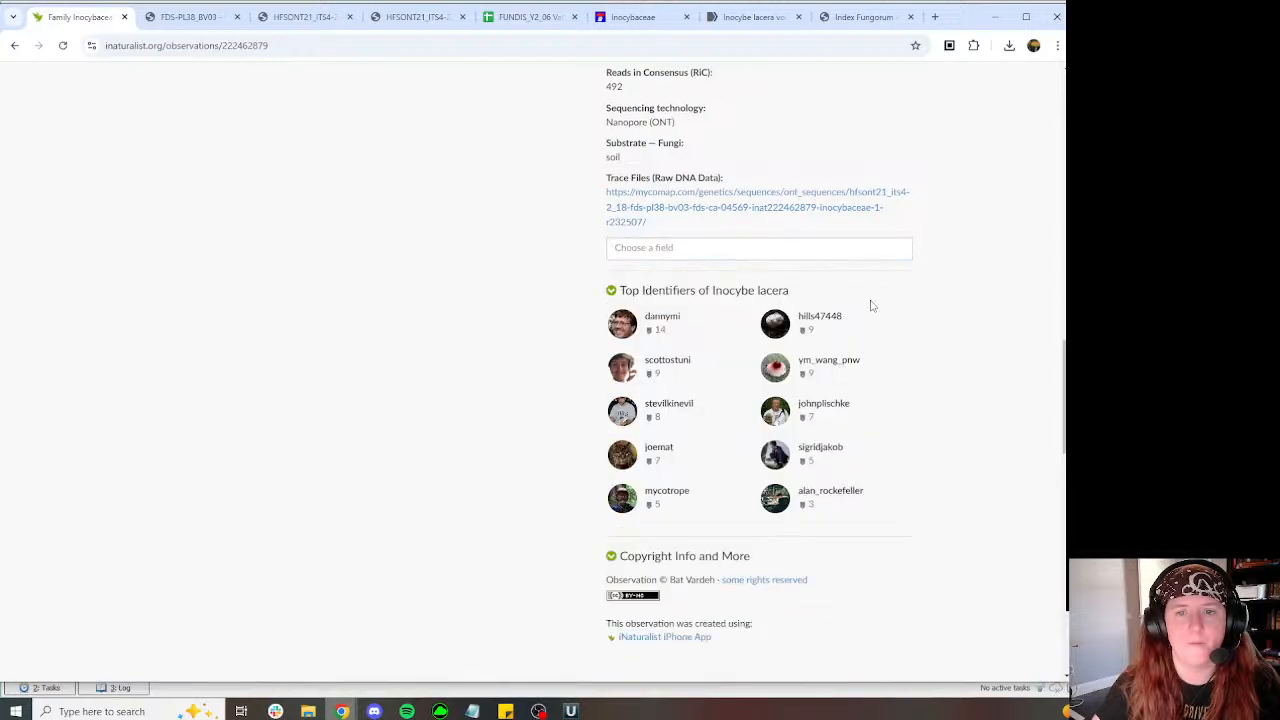
Step: Reopen the record's MycoMap BLAST results from the tracker, collapse the OK057130 alignment and close the page search
{"action": "left_click", "coordinate": [508, 24]}
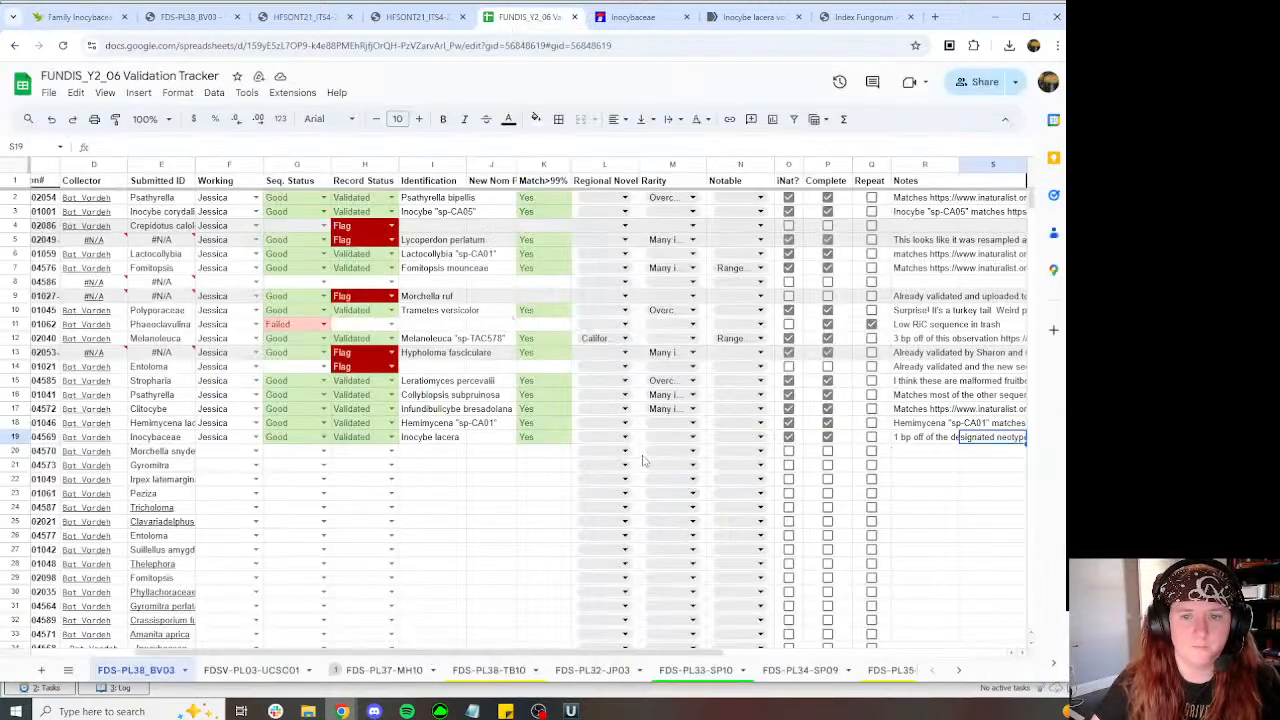
{"action": "scroll", "coordinate": [643, 460], "scroll_direction": "left", "scroll_amount": 5}
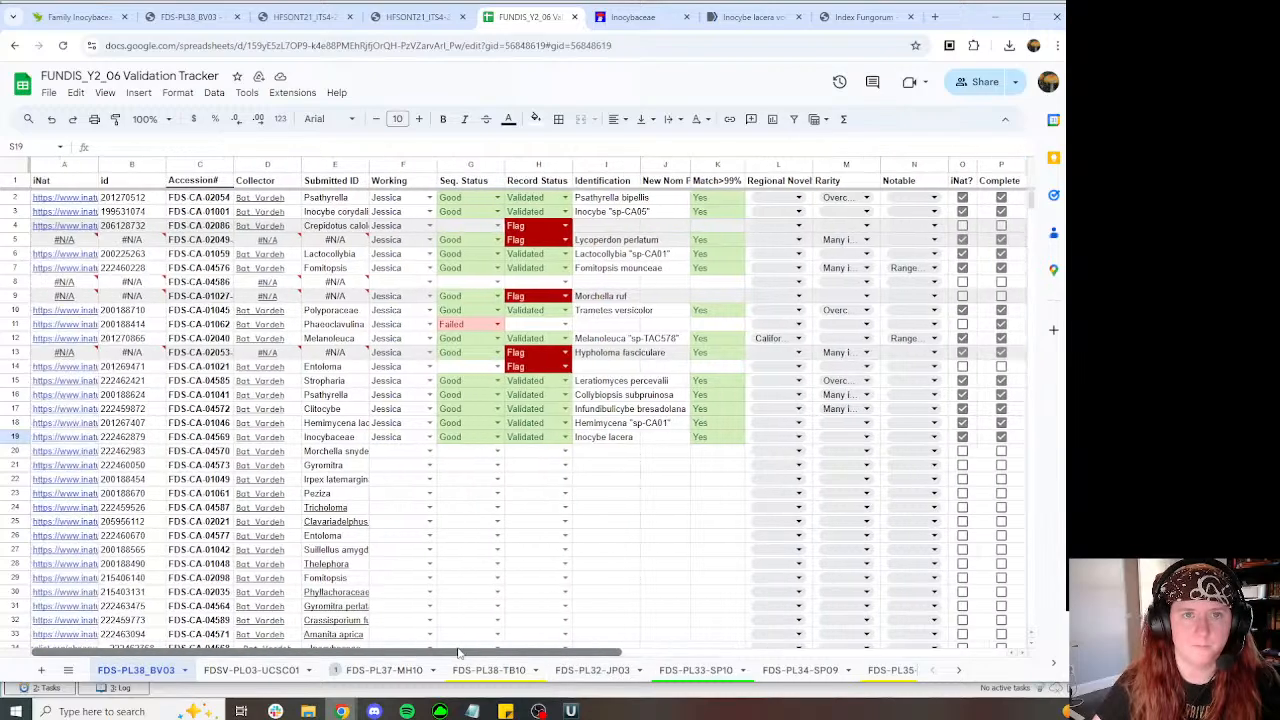
{"action": "left_click", "coordinate": [437, 20]}
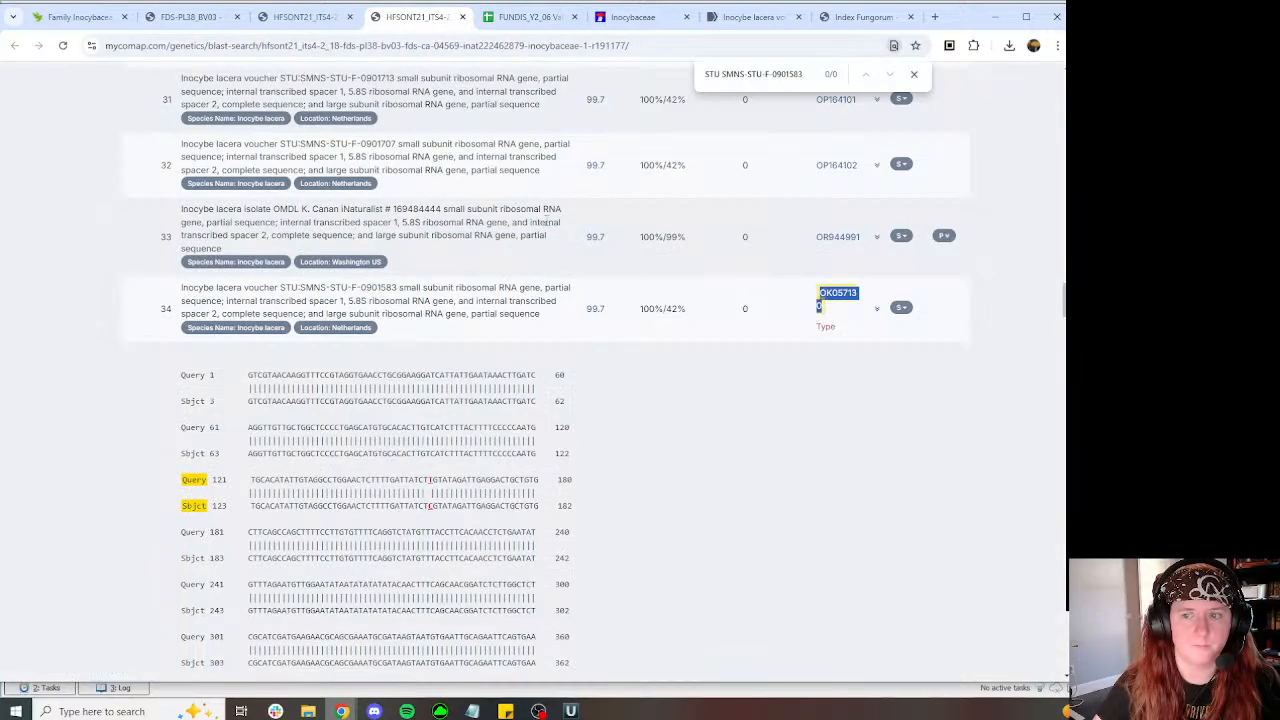
{"action": "left_click", "coordinate": [877, 310]}
{"action": "scroll", "coordinate": [850, 345], "scroll_direction": "down", "scroll_amount": 14}
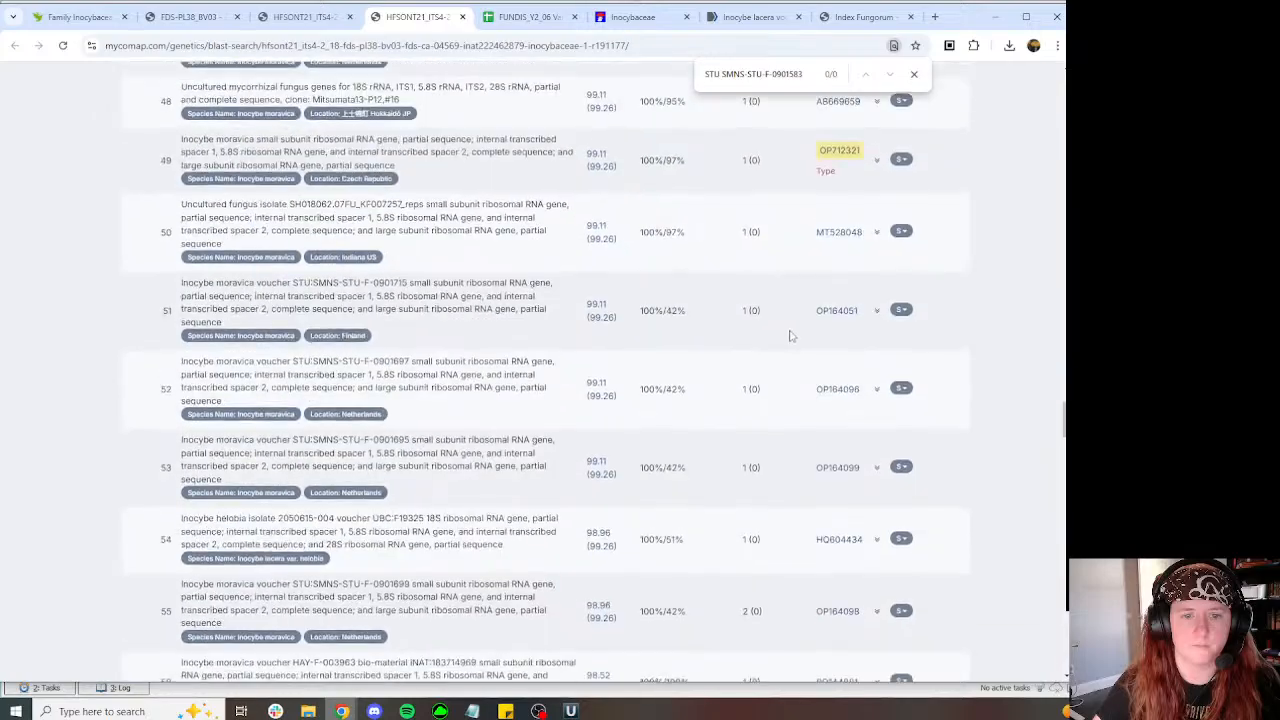
{"action": "scroll", "coordinate": [791, 336], "scroll_direction": "down", "scroll_amount": 15}
{"action": "left_click", "coordinate": [914, 74]}
Step: Examine the MycoBLAST Results for the number, identity and locations of other Inocybe lacera matches
{"action": "scroll", "coordinate": [800, 334], "scroll_direction": "down", "scroll_amount": 15}
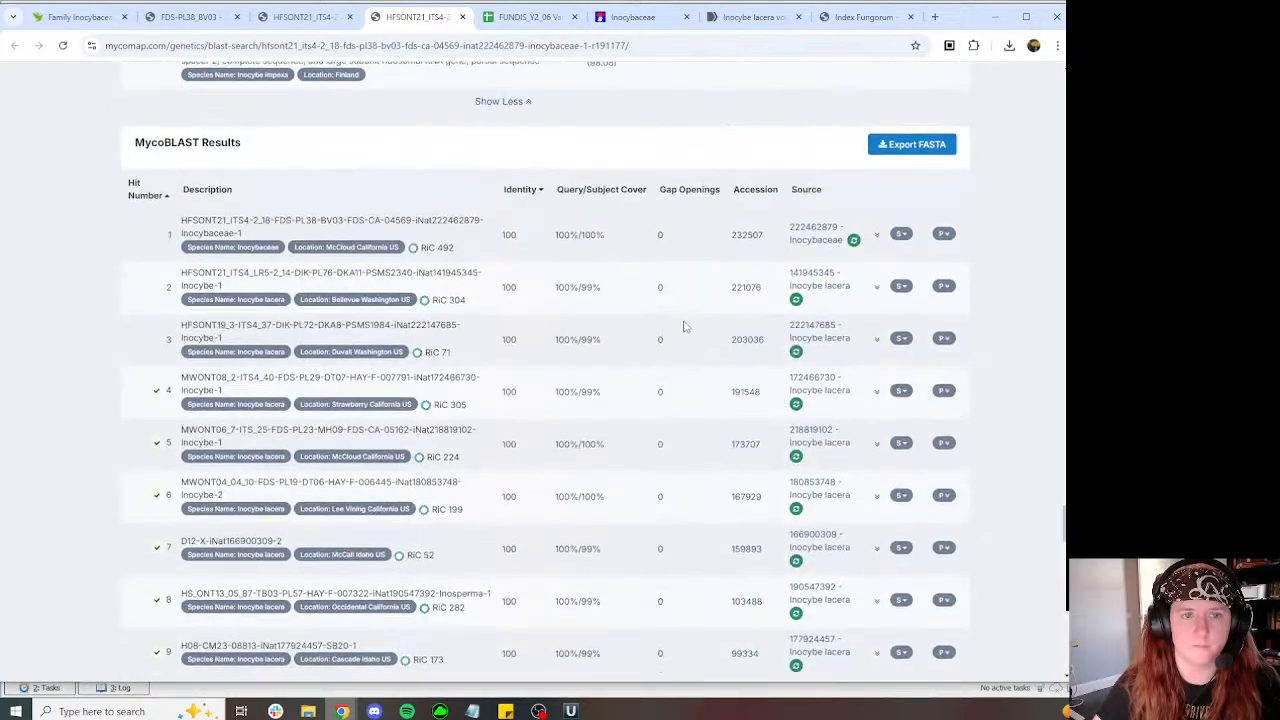
{"action": "scroll", "coordinate": [666, 329], "scroll_direction": "down", "scroll_amount": 3}
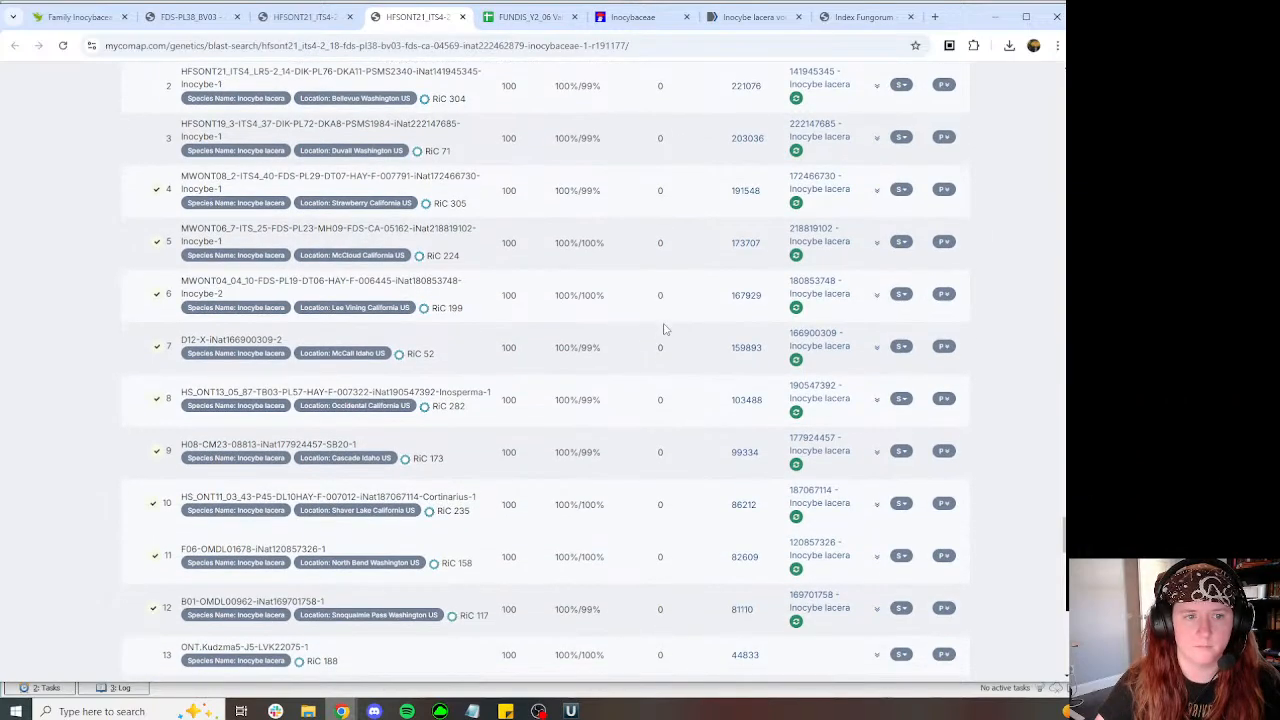
{"action": "scroll", "coordinate": [652, 321], "scroll_direction": "down", "scroll_amount": 2}
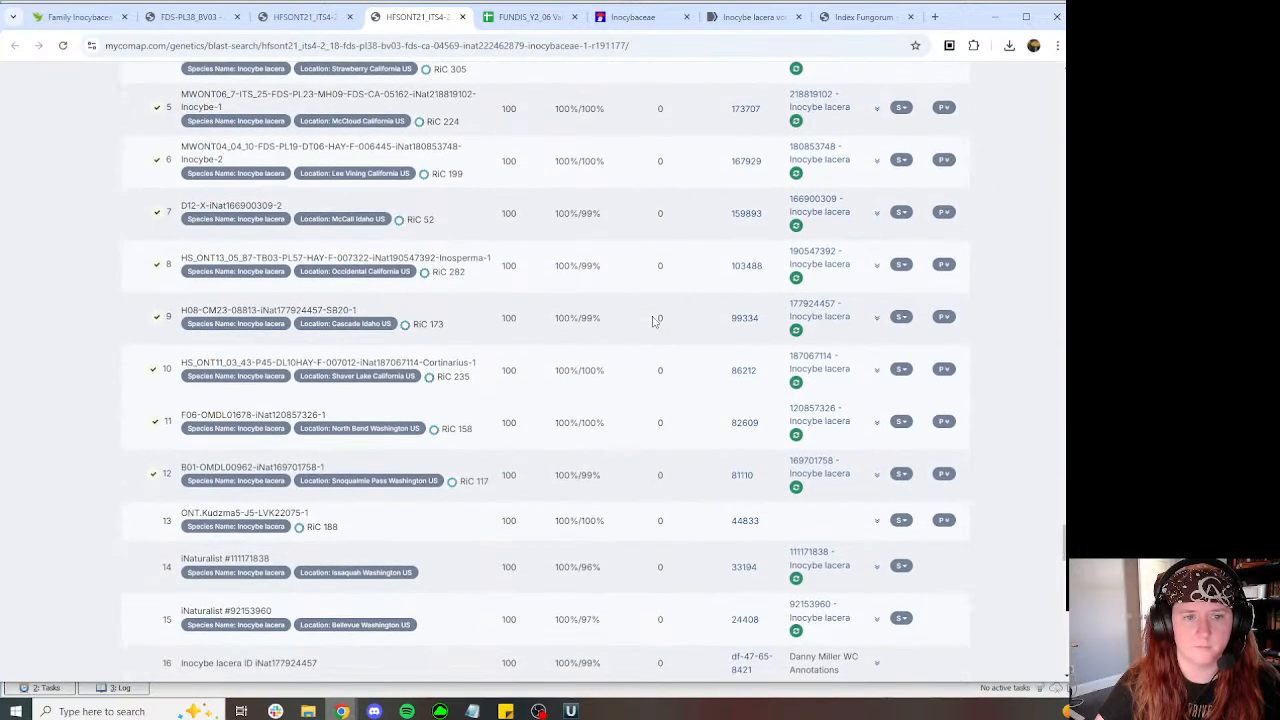
{"action": "scroll", "coordinate": [651, 320], "scroll_direction": "down", "scroll_amount": 3}
{"action": "scroll", "coordinate": [648, 319], "scroll_direction": "down", "scroll_amount": 7}
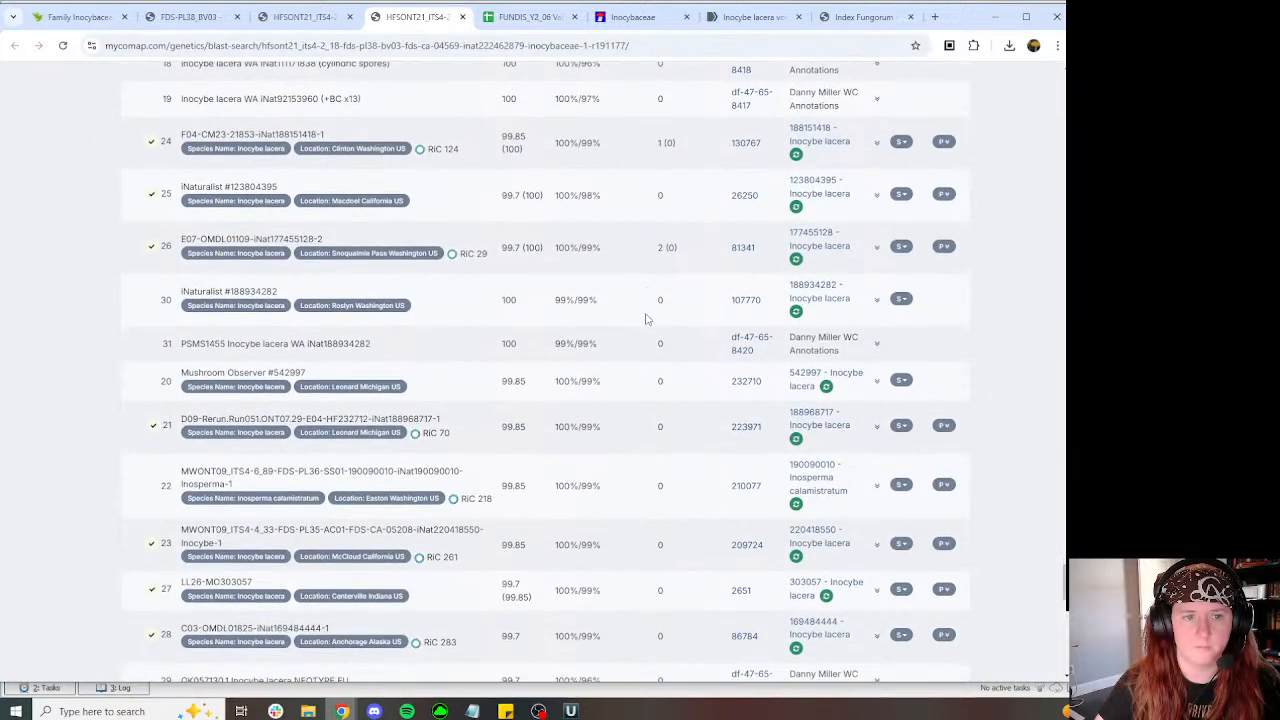
{"action": "scroll", "coordinate": [641, 316], "scroll_direction": "down", "scroll_amount": 3}
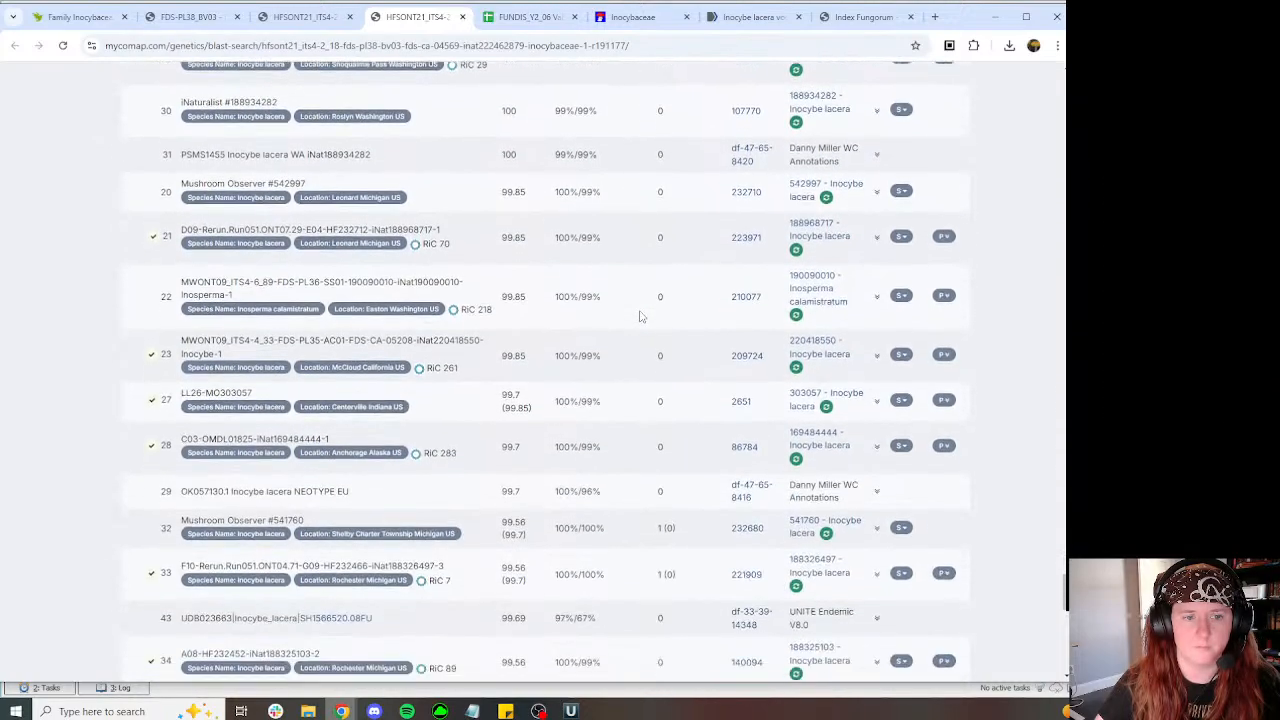
{"action": "scroll", "coordinate": [641, 316], "scroll_direction": "down", "scroll_amount": 3}
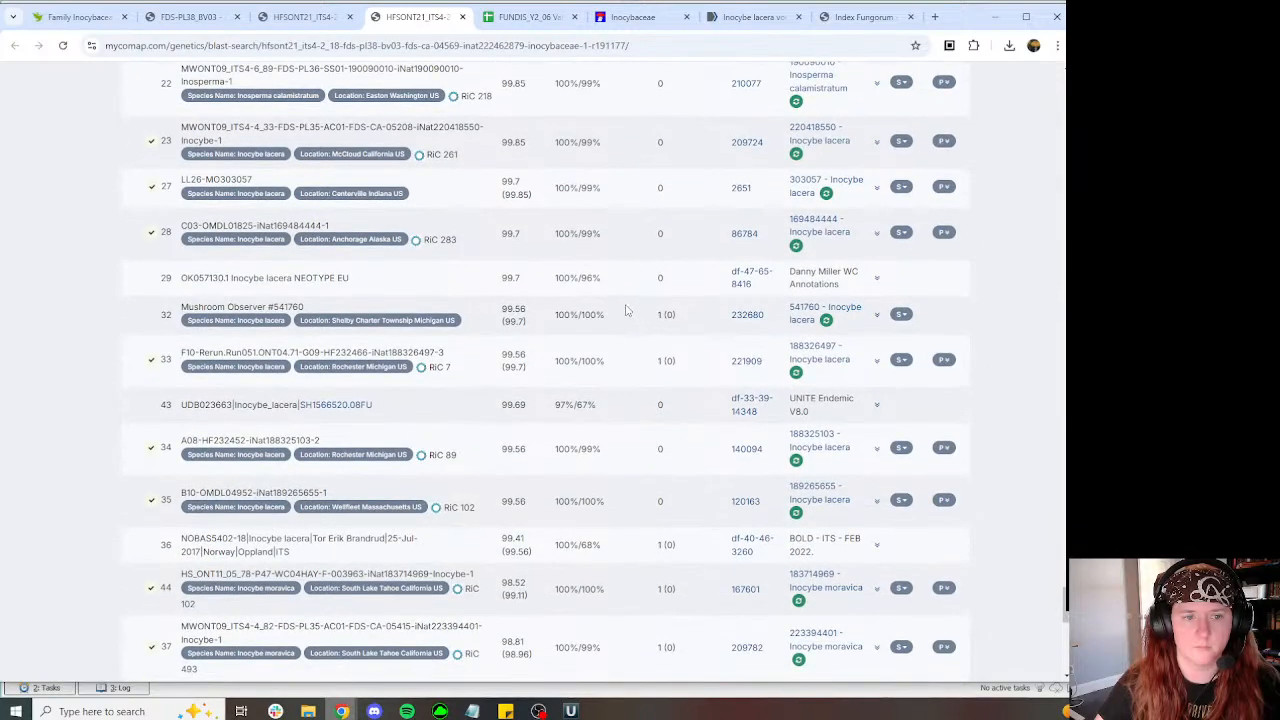
{"action": "scroll", "coordinate": [619, 309], "scroll_direction": "down", "scroll_amount": 3}
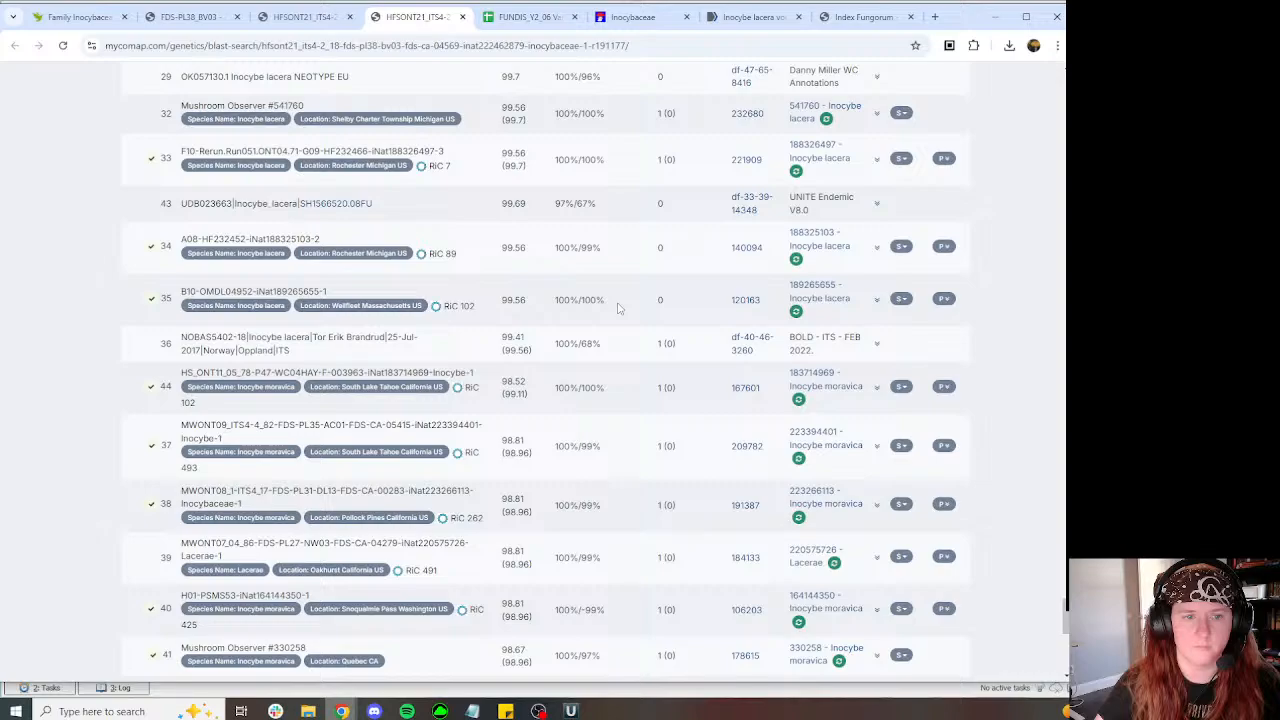
Step: Set the Rarity of the Inocybe lacera record in tracker row 19 to Many in Project (>5)
{"action": "left_click", "coordinate": [530, 17]}
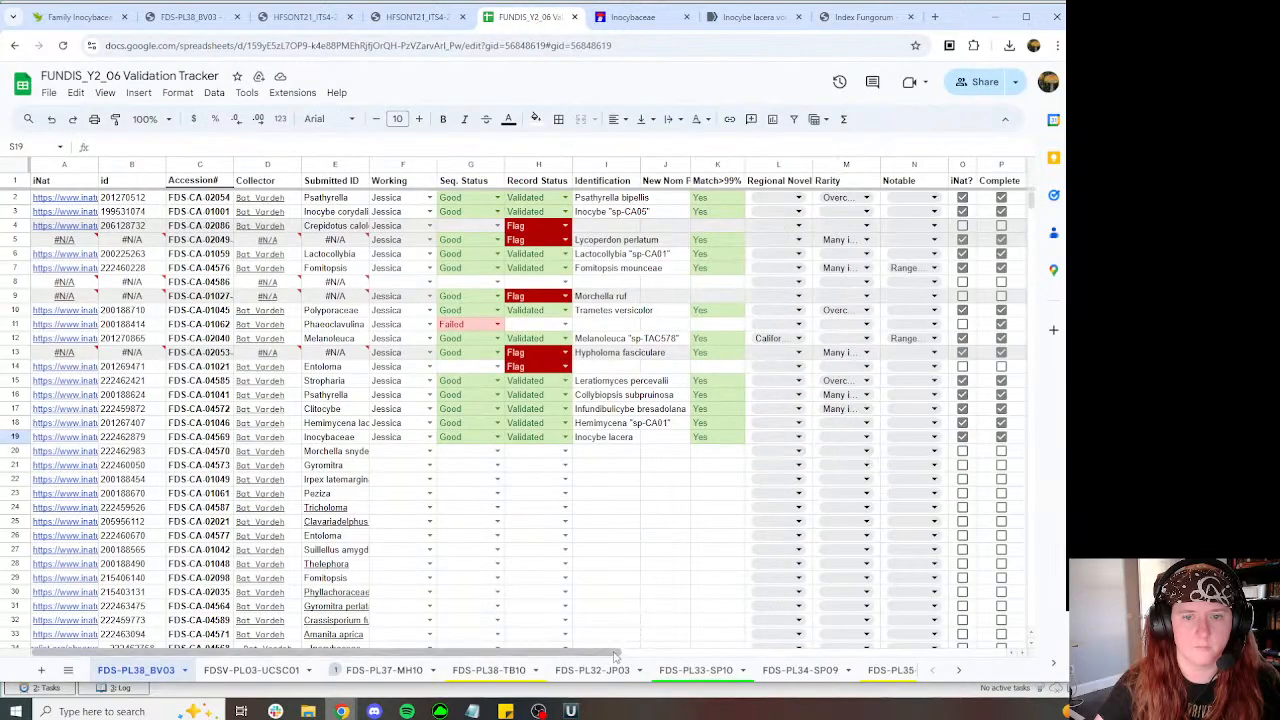
{"action": "left_click_drag", "start_coordinate": [619, 652], "coordinate": [661, 663]}
{"action": "left_click", "coordinate": [760, 437]}
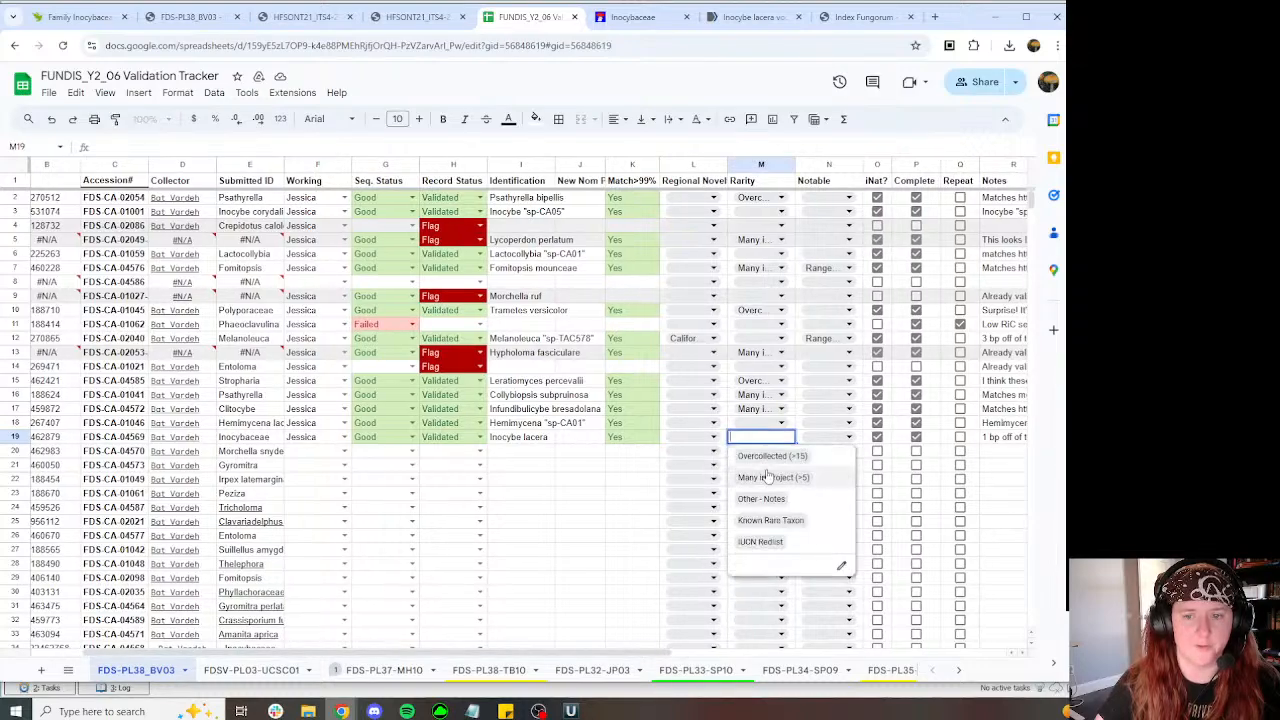
{"action": "left_click", "coordinate": [769, 477]}
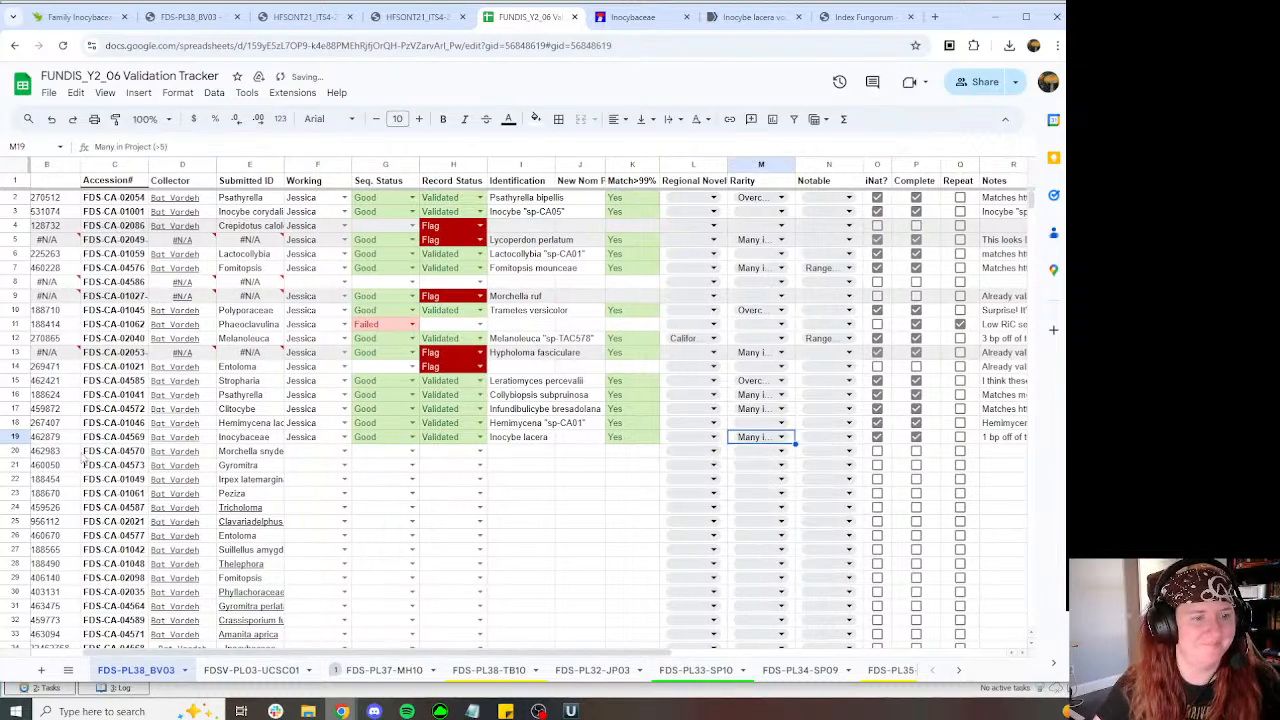
Step: Copy the next record's id, 222462983, from tracker row 20 and close the finished MycoMap sequence and BLAST pages
{"action": "scroll", "coordinate": [309, 660], "scroll_direction": "left", "scroll_amount": 1}
{"action": "scroll", "coordinate": [309, 660], "scroll_direction": "left", "scroll_amount": 2}
{"action": "left_click", "coordinate": [130, 451]}
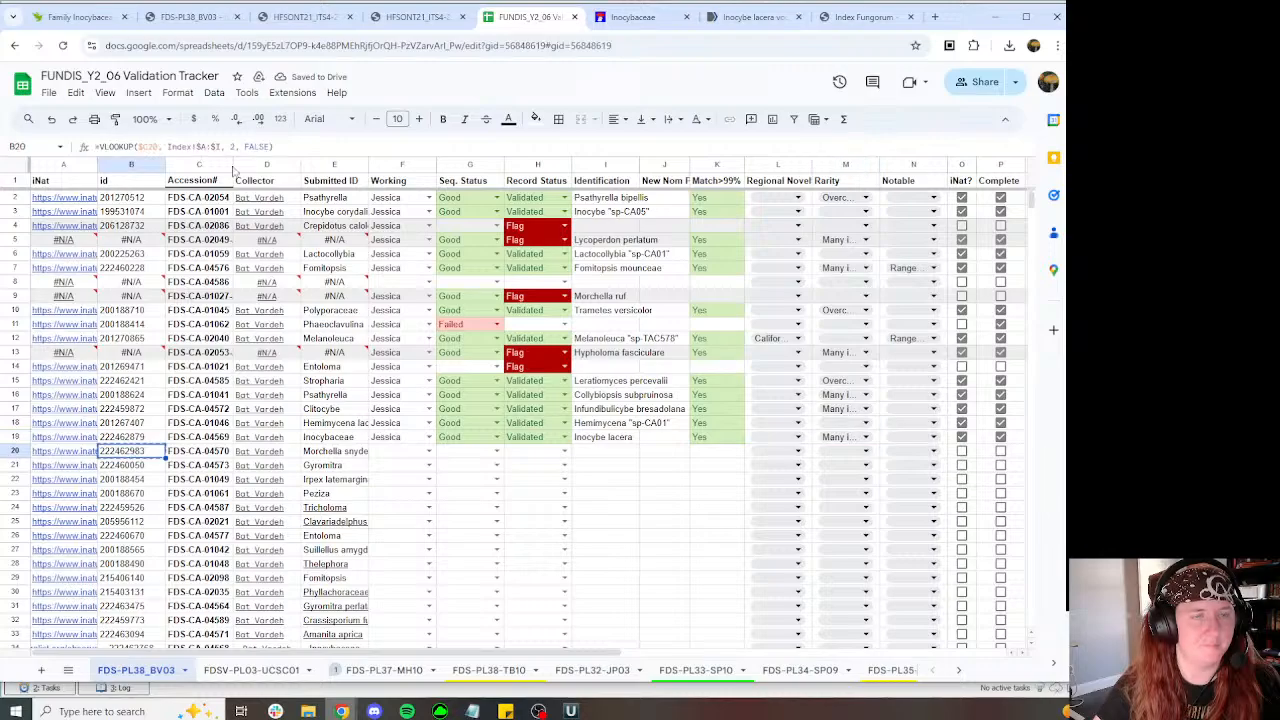
{"action": "left_click", "coordinate": [190, 17]}
{"action": "left_click", "coordinate": [305, 17]}
{"action": "left_click", "coordinate": [349, 17]}
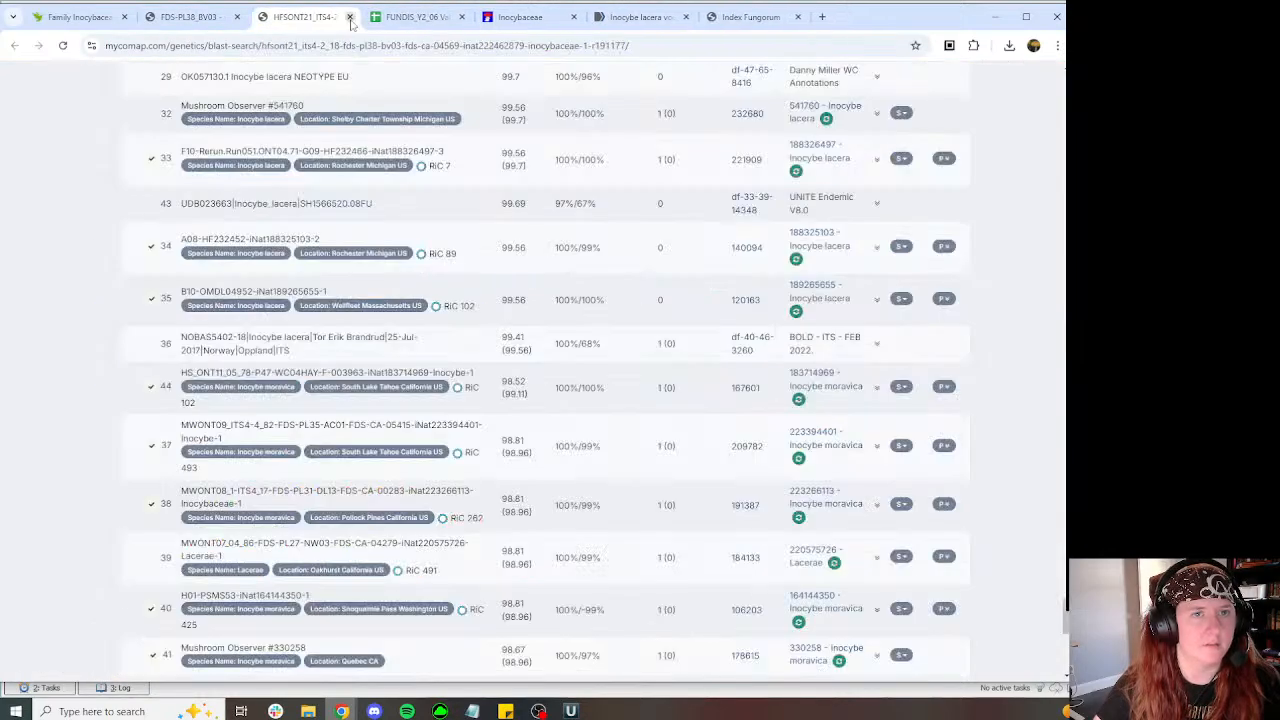
{"action": "left_click", "coordinate": [349, 17]}
Step: Verify all fields of record 222462879 - Inocybe lacera in the FDS-PL38_BV03 MycoMap project and submit the verification
{"action": "left_click", "coordinate": [200, 17]}
{"action": "scroll", "coordinate": [640, 280], "scroll_direction": "down", "scroll_amount": 10}
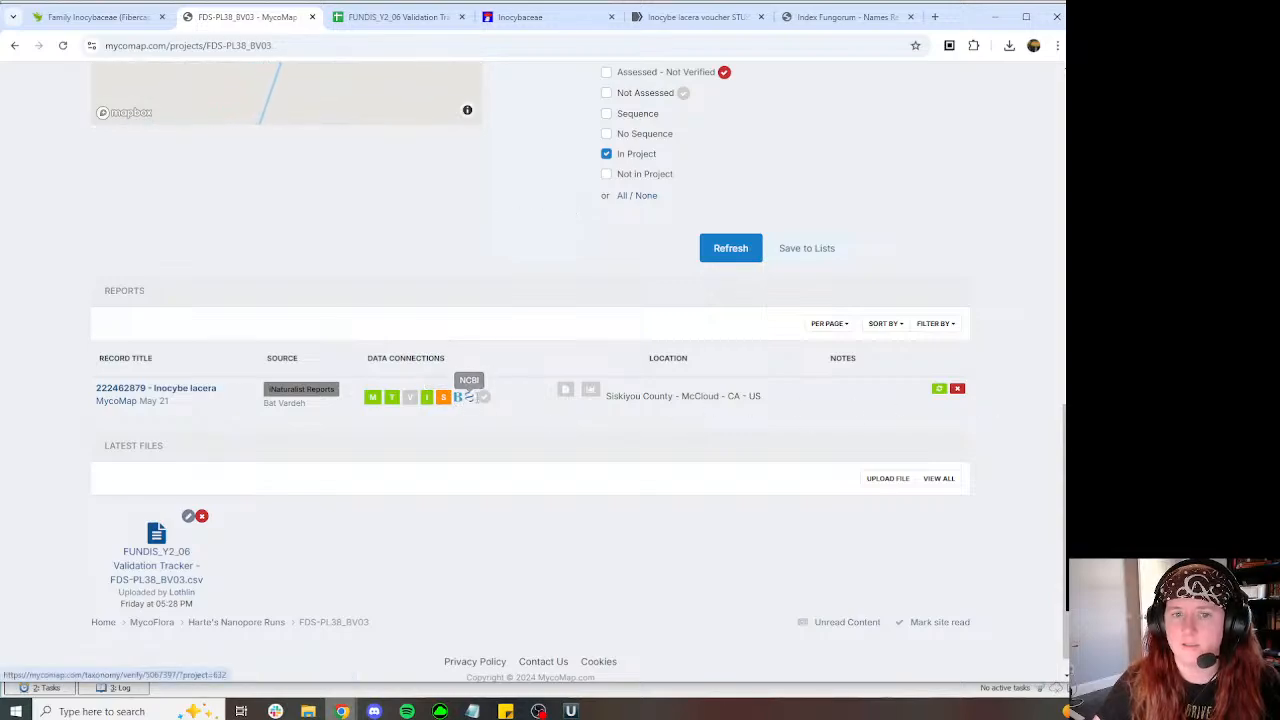
{"action": "left_click", "coordinate": [472, 400]}
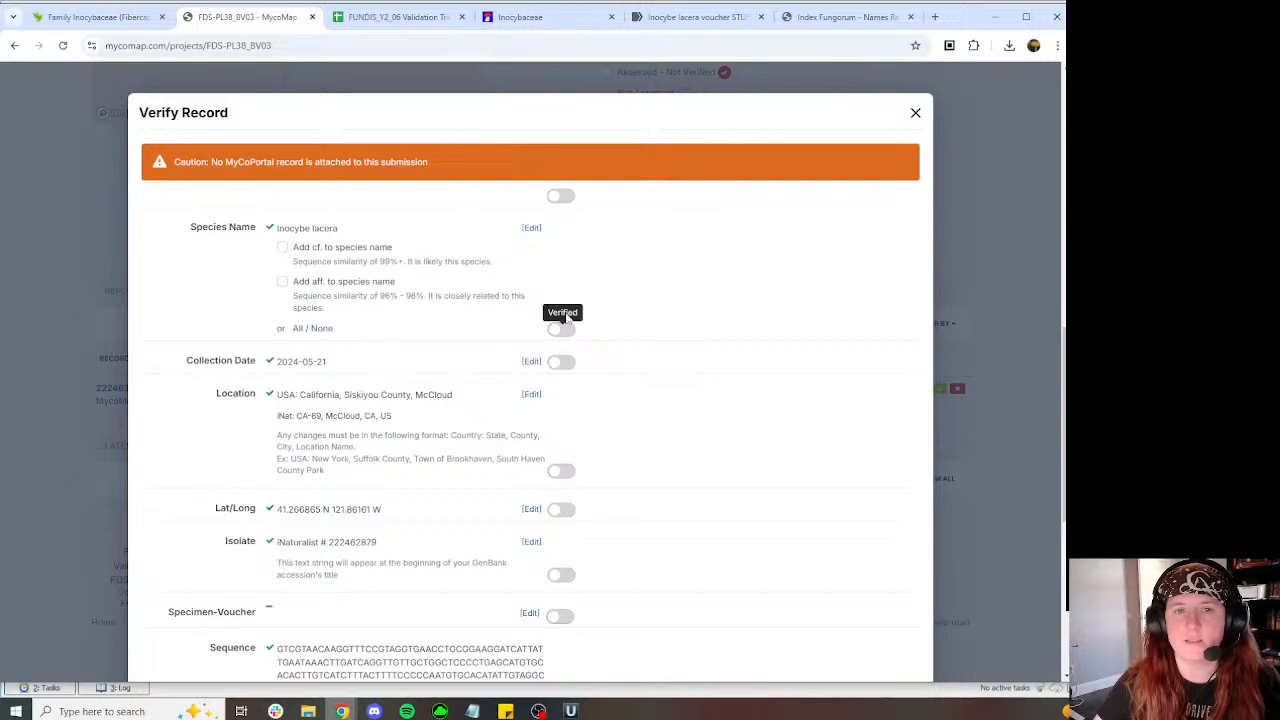
{"action": "left_click", "coordinate": [561, 196]}
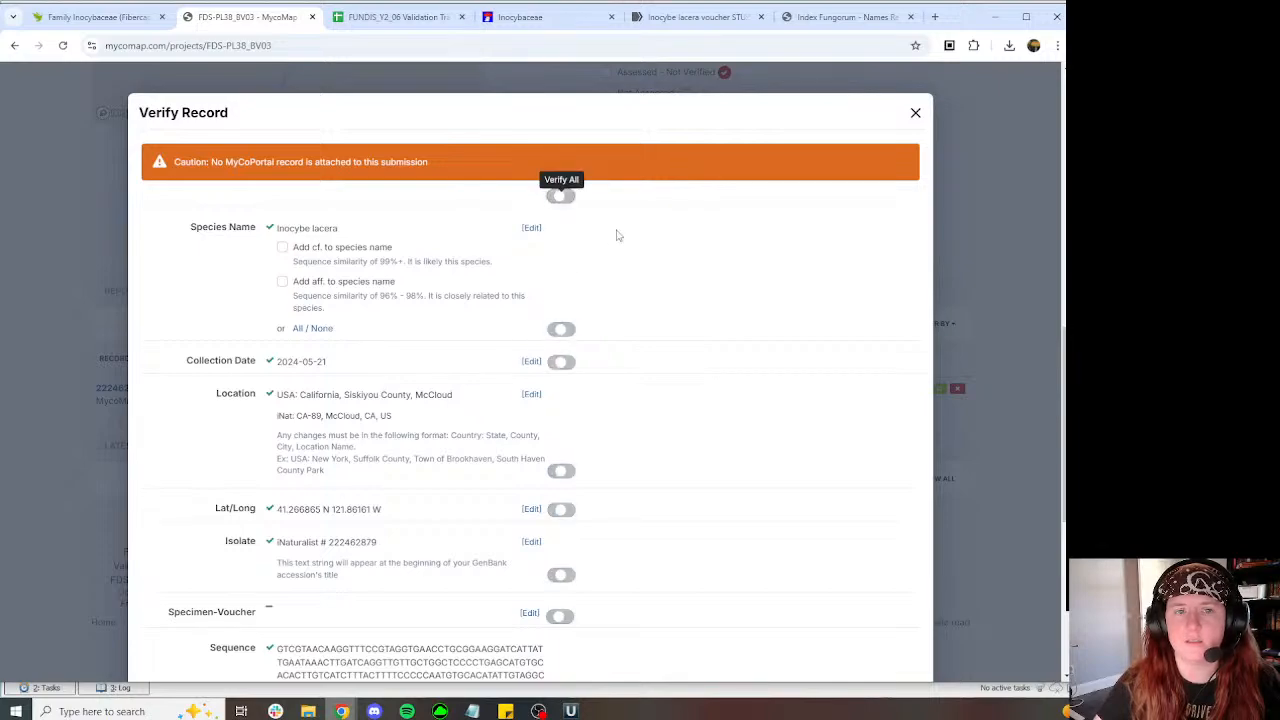
{"action": "scroll", "coordinate": [650, 300], "scroll_direction": "down", "scroll_amount": 5}
{"action": "left_click", "coordinate": [537, 646]}
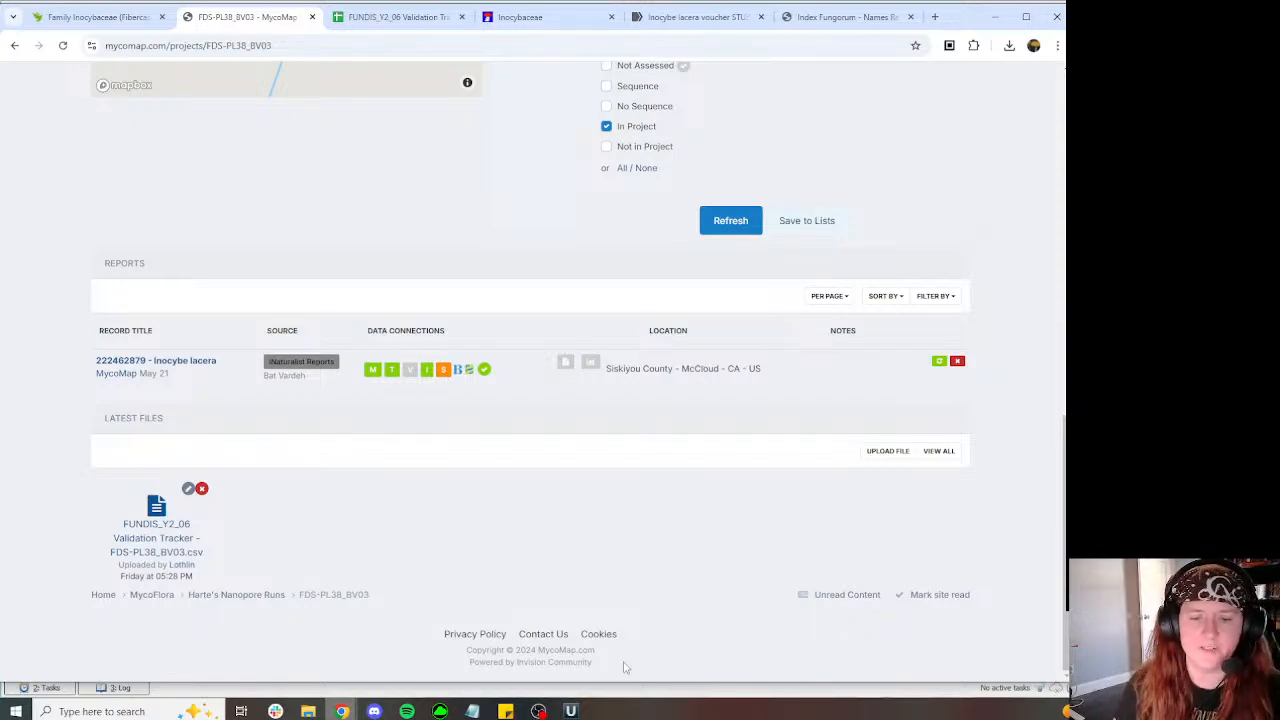
{"action": "left_click", "coordinate": [570, 711]}
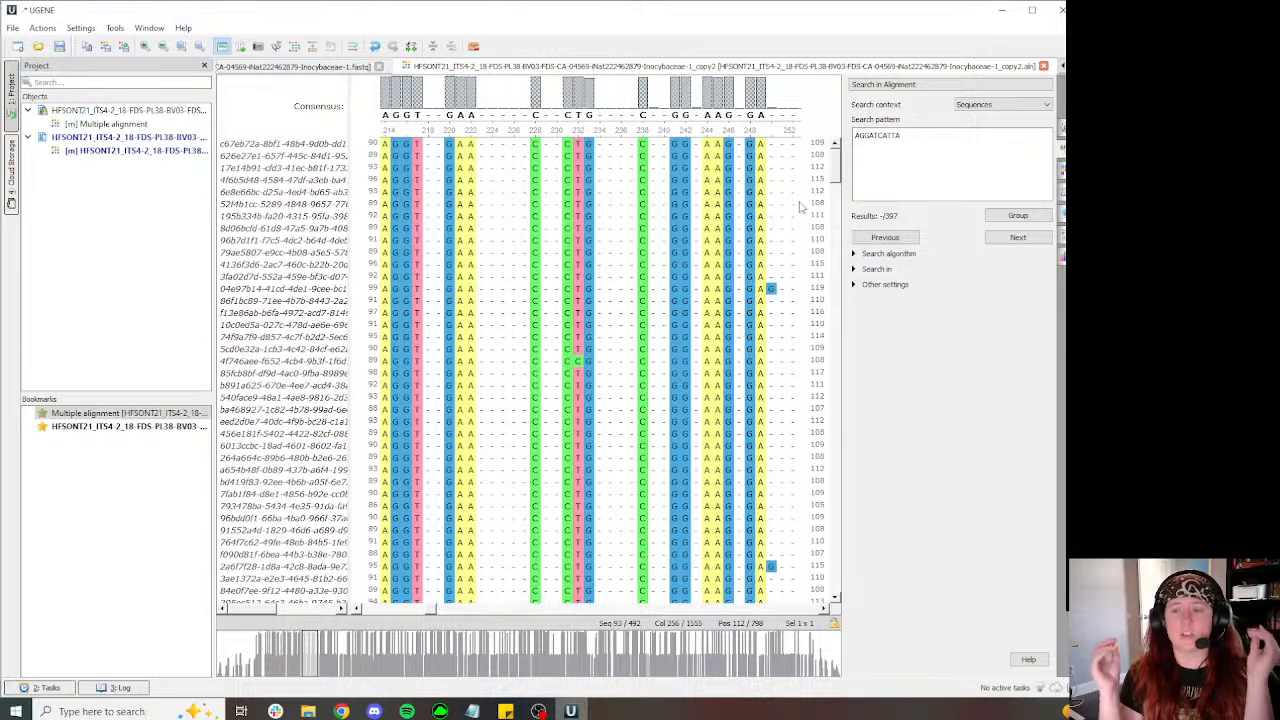
{"action": "mouse_move", "coordinate": [341, 711]}
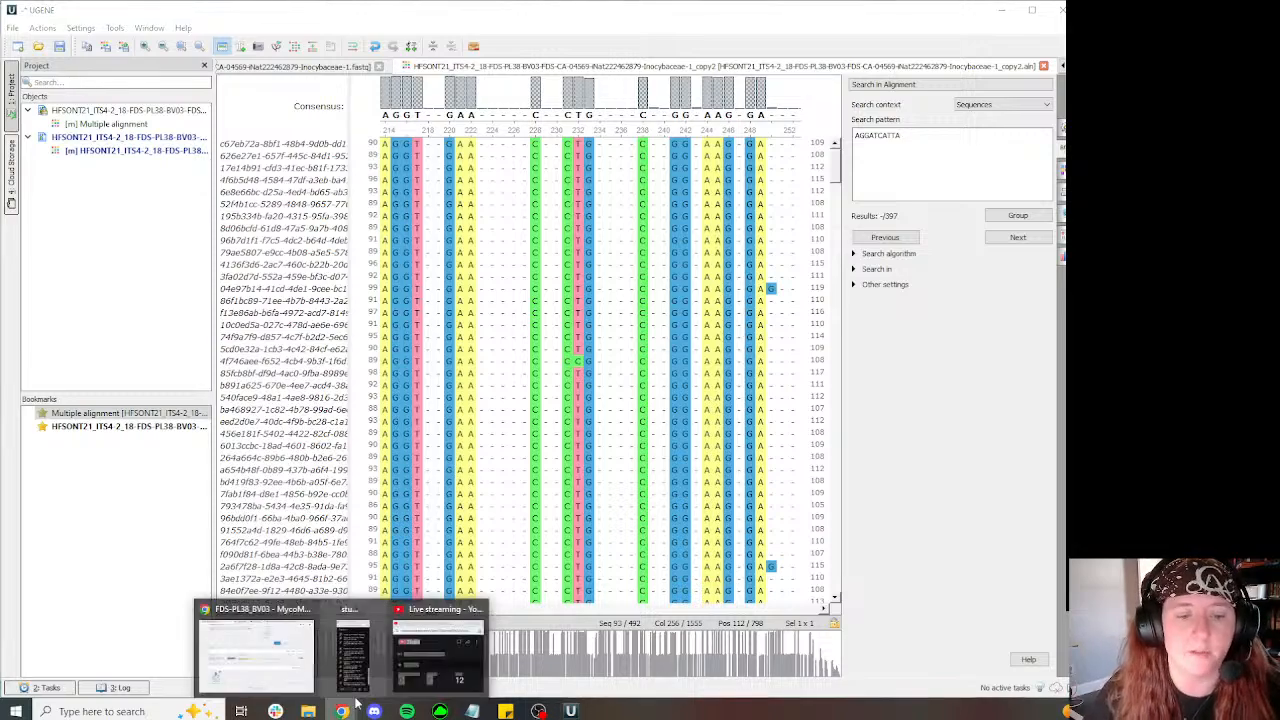
{"action": "left_click", "coordinate": [250, 670]}
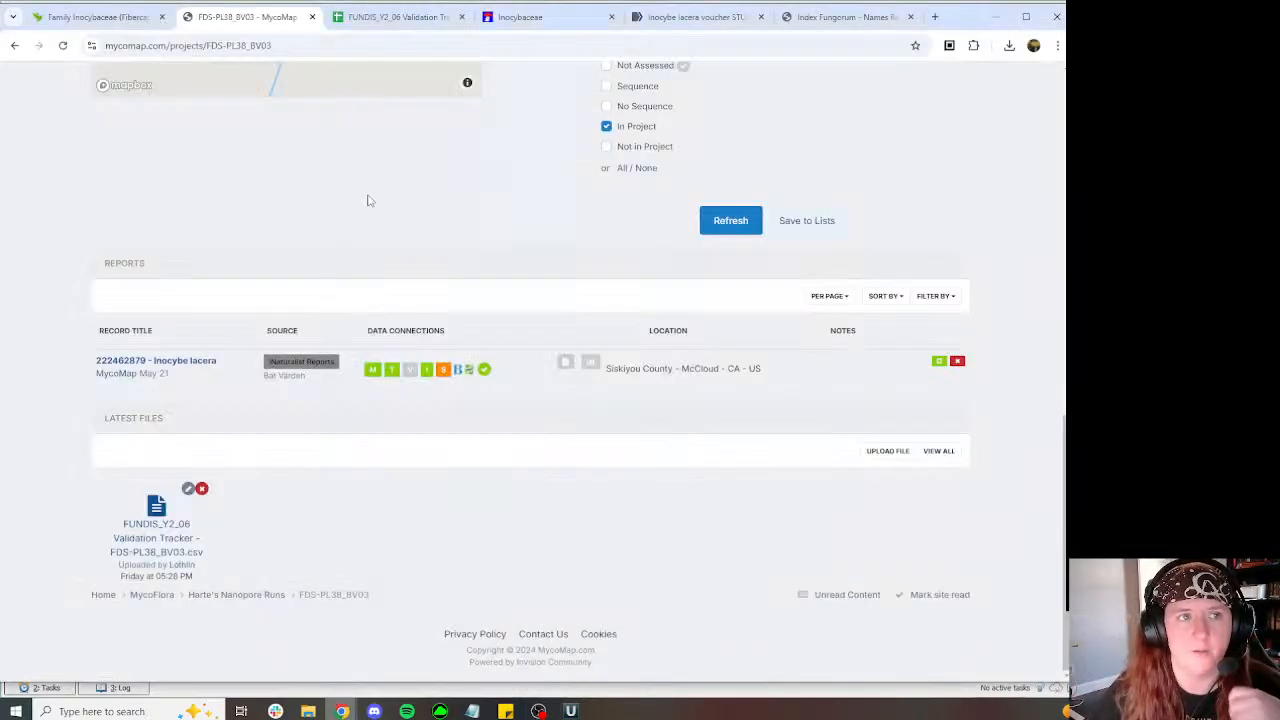
{"action": "left_click", "coordinate": [398, 18]}
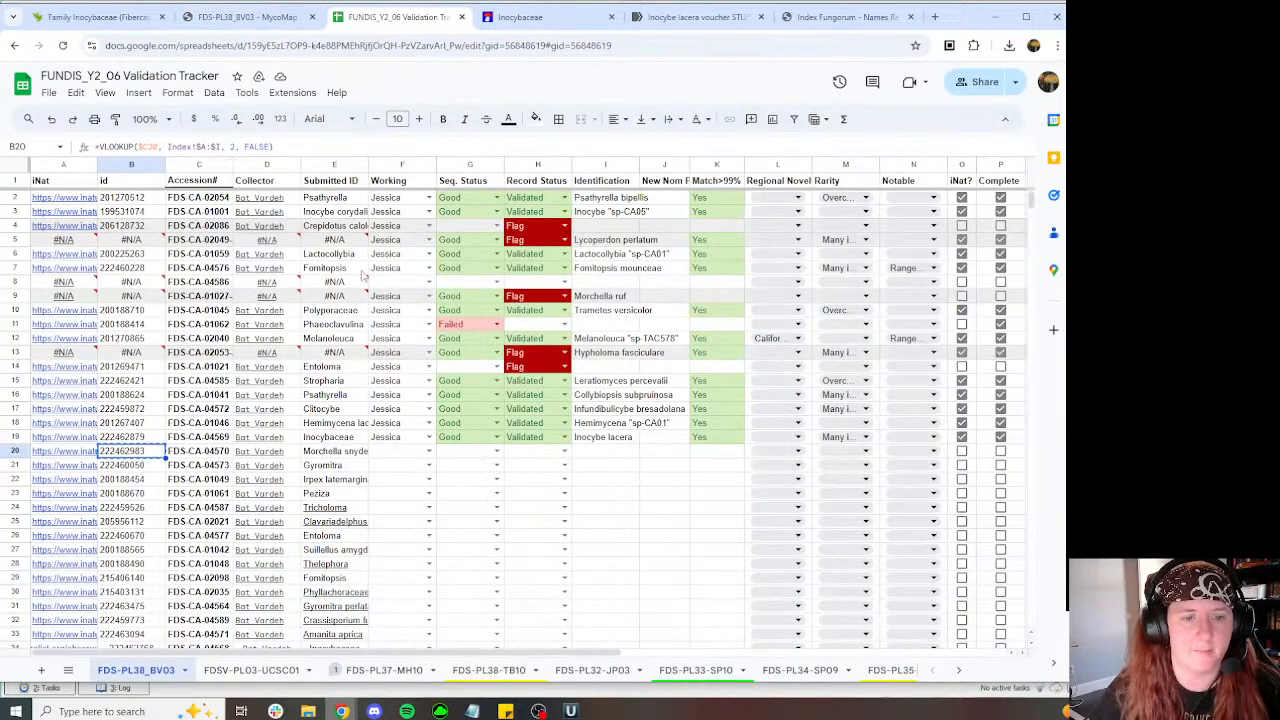
Step: Review the iNaturalist observation's identifications and observation fields, including Match to DNA Reference, for completeness
{"action": "left_click", "coordinate": [128, 20]}
{"action": "scroll", "coordinate": [428, 222], "scroll_direction": "up", "scroll_amount": 10}
{"action": "scroll", "coordinate": [428, 224], "scroll_direction": "down", "scroll_amount": 3}
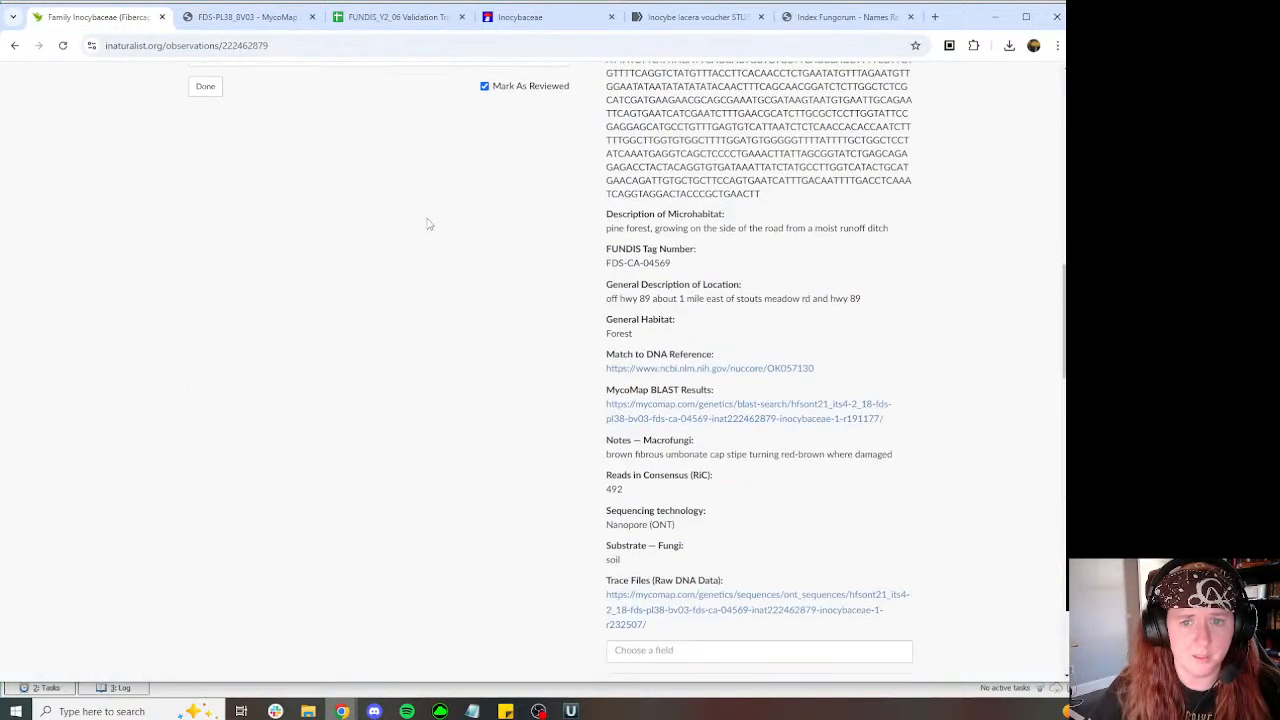
{"action": "scroll", "coordinate": [331, 251], "scroll_direction": "up", "scroll_amount": 3}
{"action": "scroll", "coordinate": [403, 266], "scroll_direction": "down", "scroll_amount": 3}
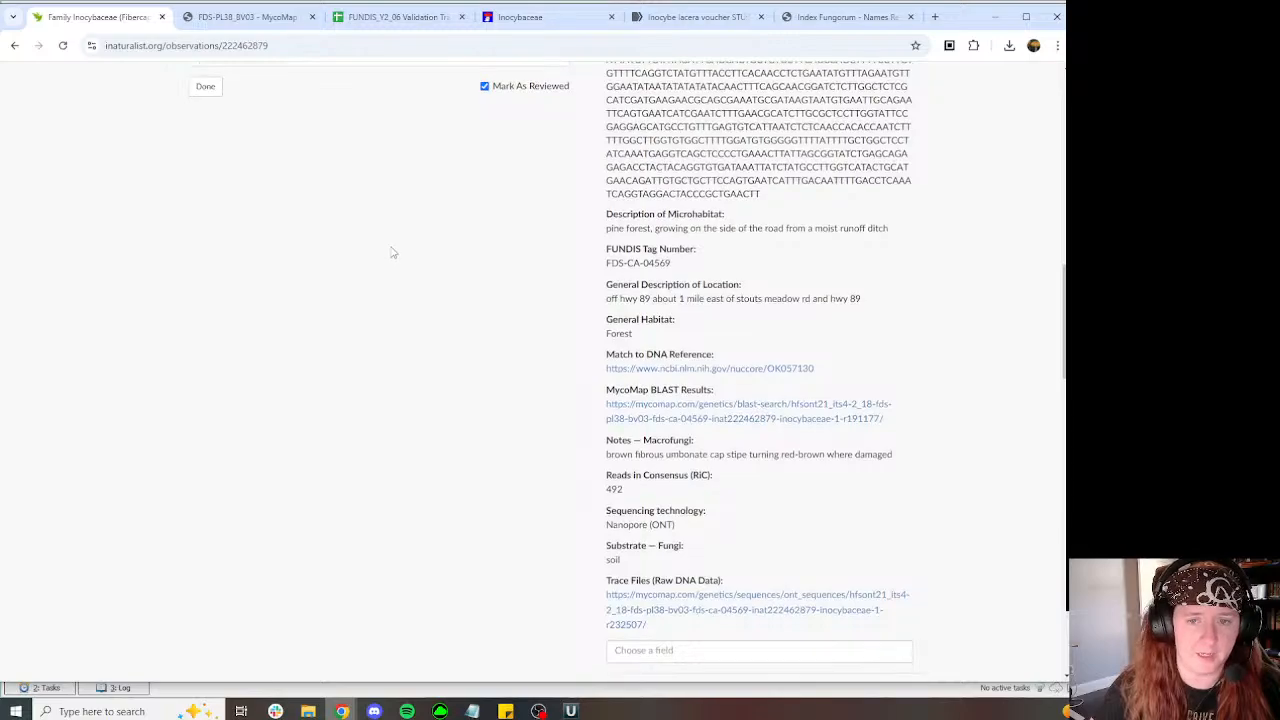
{"action": "scroll", "coordinate": [379, 239], "scroll_direction": "up", "scroll_amount": 15}
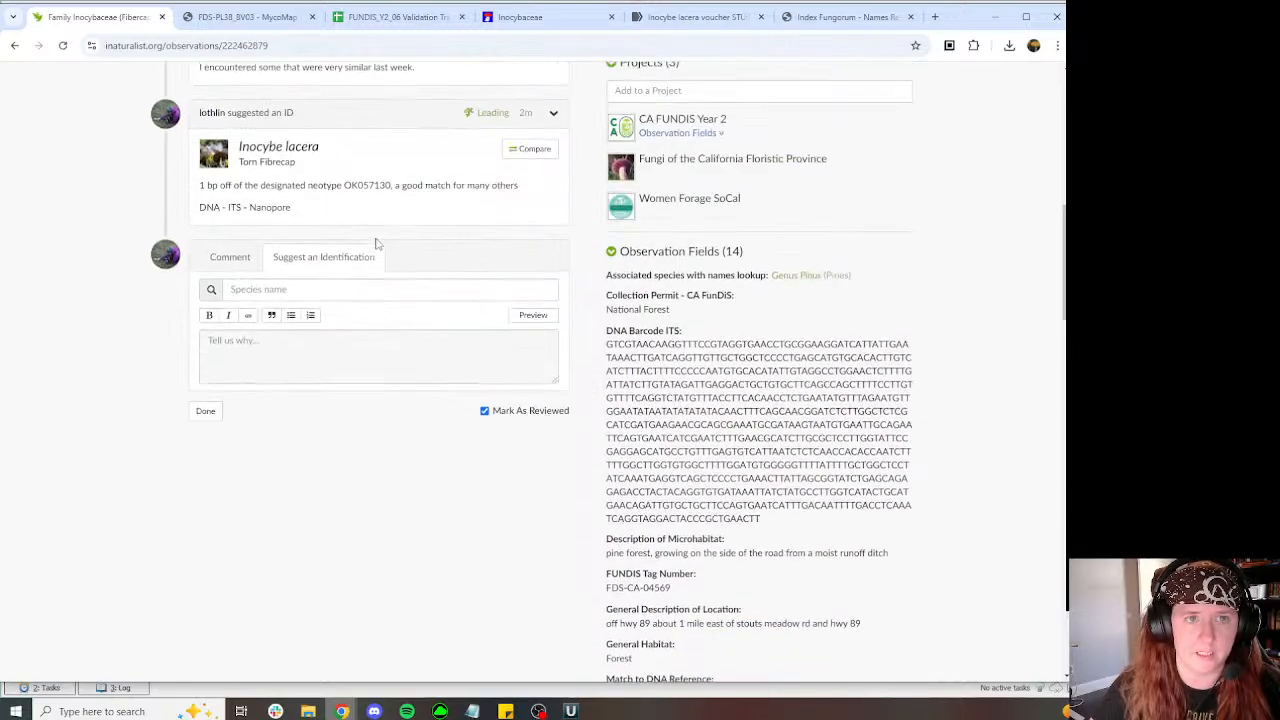
{"action": "scroll", "coordinate": [362, 229], "scroll_direction": "down", "scroll_amount": 15}
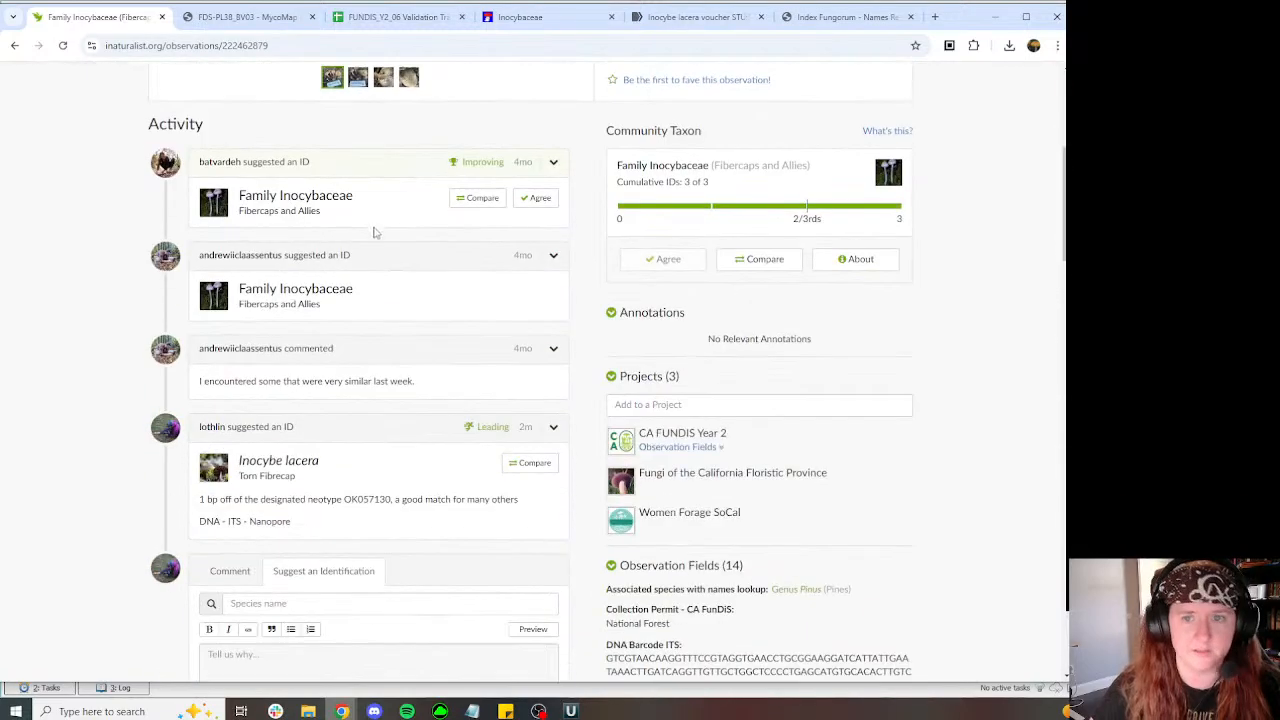
{"action": "scroll", "coordinate": [455, 220], "scroll_direction": "down", "scroll_amount": 3}
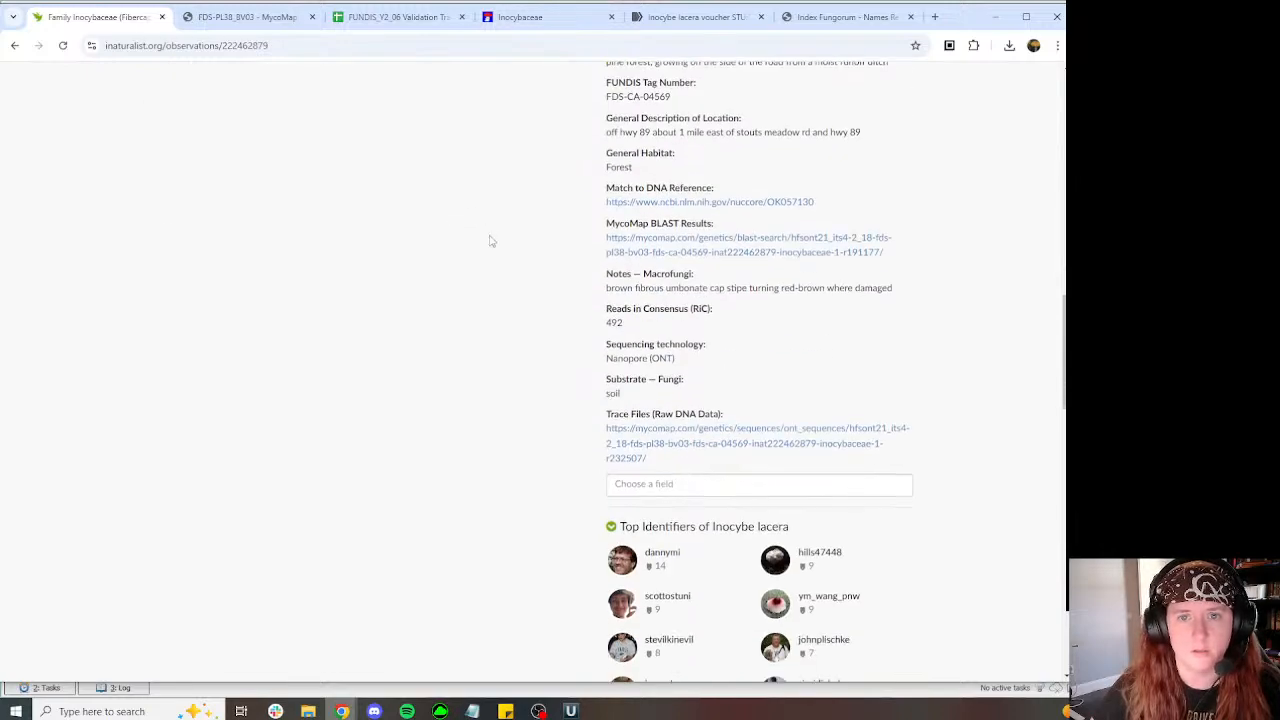
Step: Add the Sequence Validator observation field with the validator's full name
{"action": "left_click", "coordinate": [670, 487]}
{"action": "left_click", "coordinate": [660, 521]}
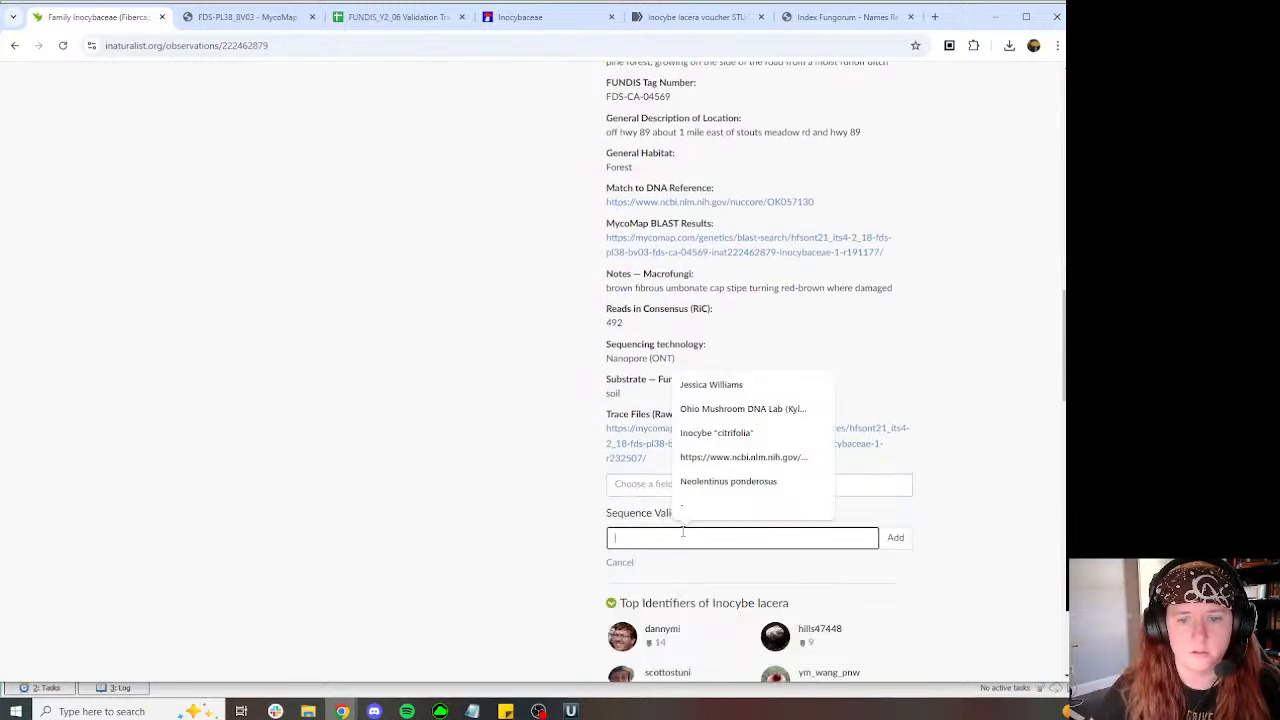
{"action": "left_click", "coordinate": [713, 387]}
{"action": "left_click", "coordinate": [894, 537]}
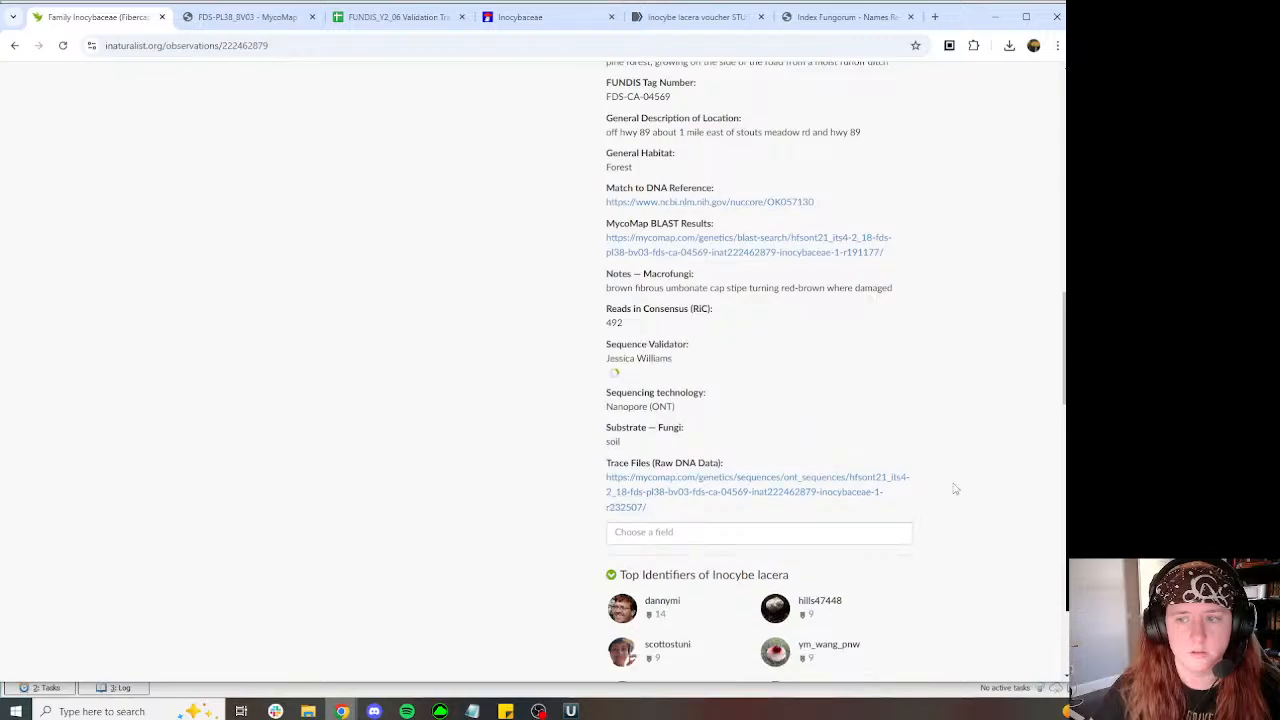
Step: Add the Inocybe lacera observation to the project Fungi with DNA barcode data
{"action": "scroll", "coordinate": [920, 430], "scroll_direction": "up", "scroll_amount": 10}
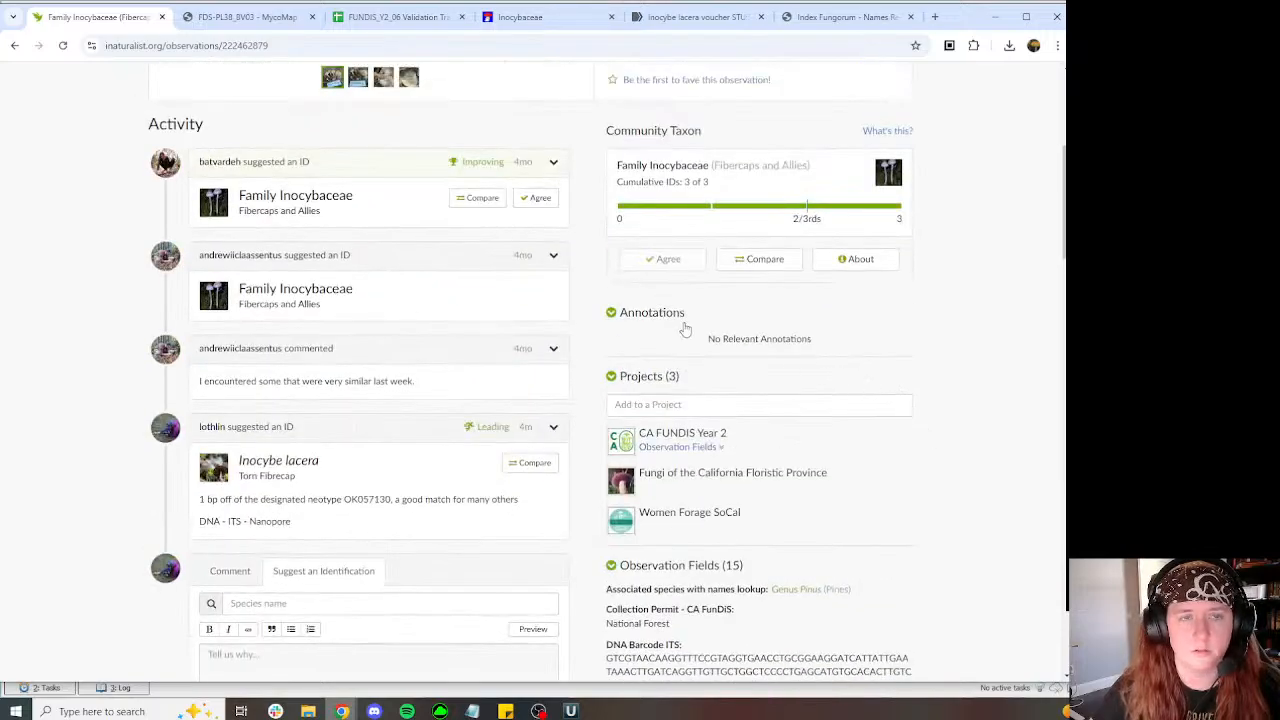
{"action": "scroll", "coordinate": [680, 330], "scroll_direction": "up", "scroll_amount": 1}
{"action": "scroll", "coordinate": [680, 300], "scroll_direction": "down", "scroll_amount": 4}
{"action": "left_click", "coordinate": [688, 140]}
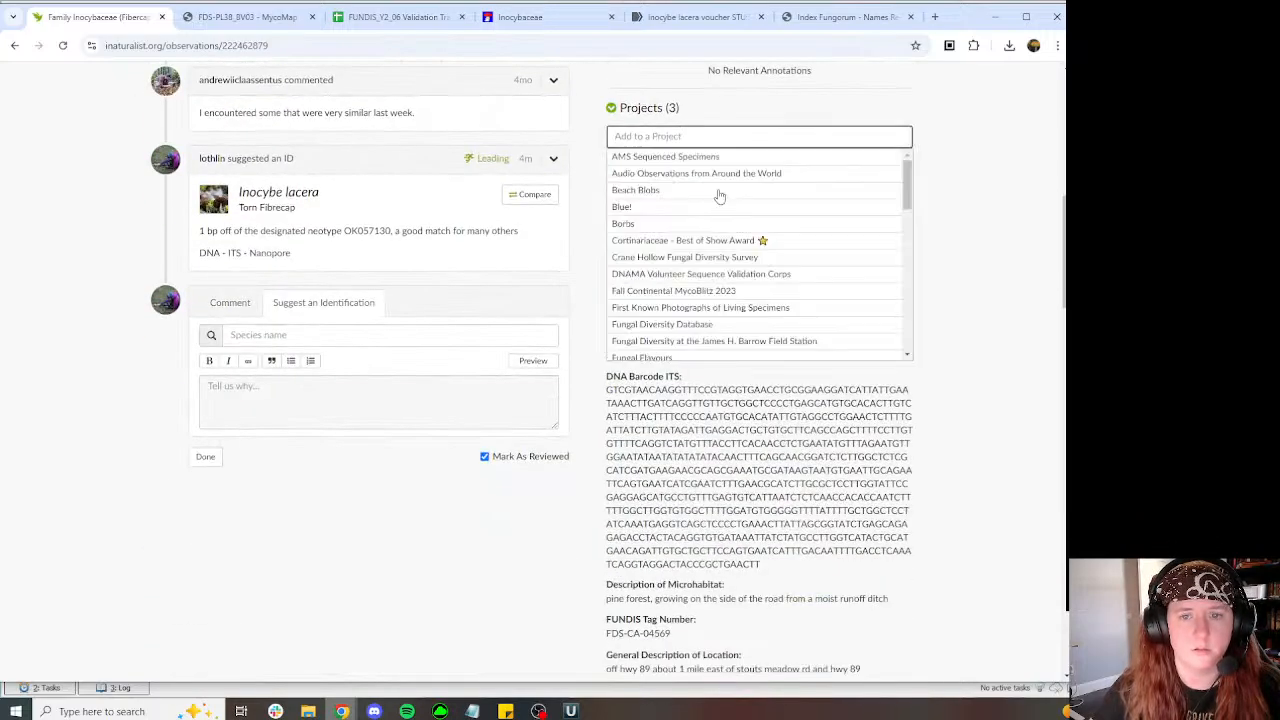
{"action": "scroll", "coordinate": [705, 215], "scroll_direction": "down", "scroll_amount": 3}
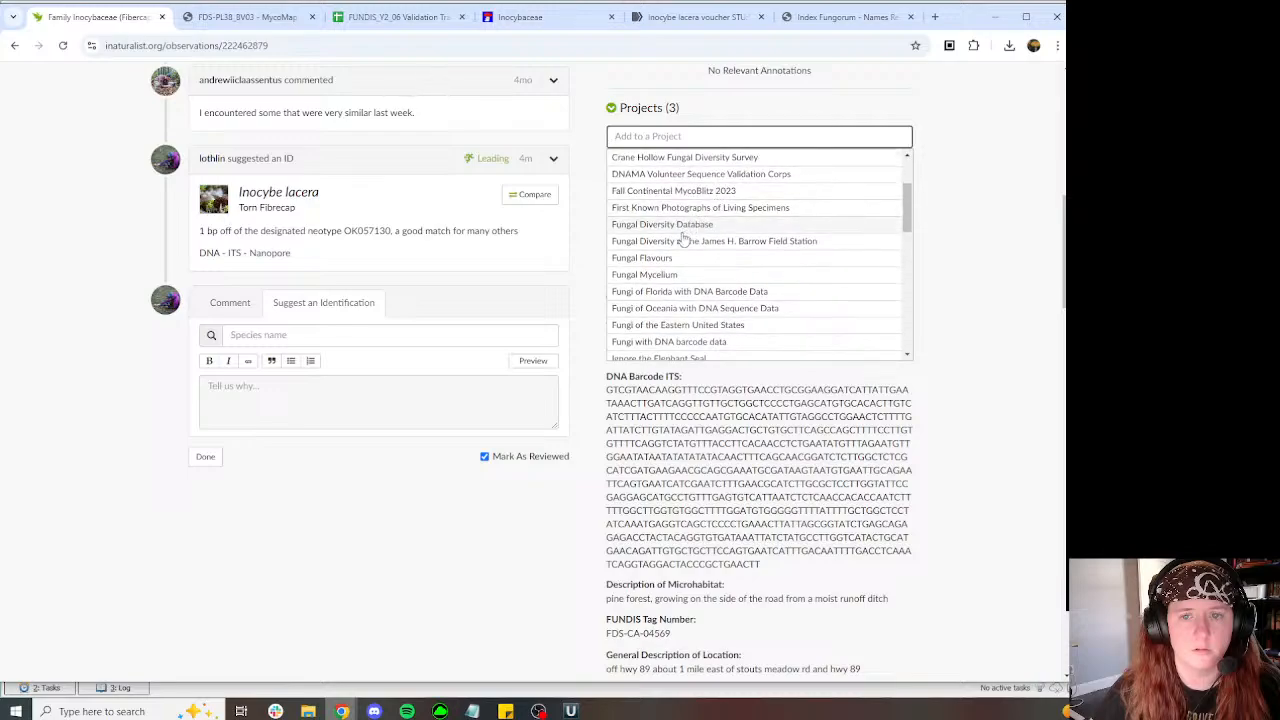
{"action": "left_click", "coordinate": [688, 341]}
Step: In UGENE, try removing all gaps from the Inocybaceae alignment, undo it, and inspect the aligned reads further along
{"action": "left_click", "coordinate": [688, 588]}
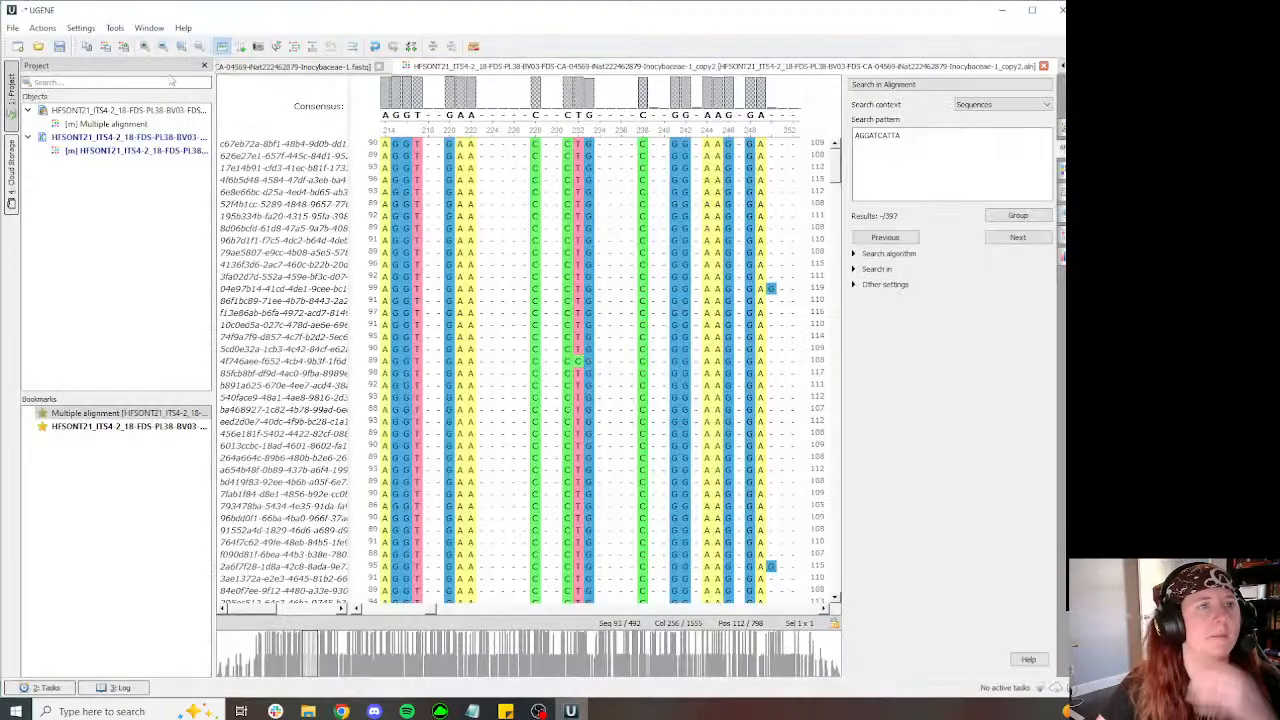
{"action": "right_click", "coordinate": [244, 184]}
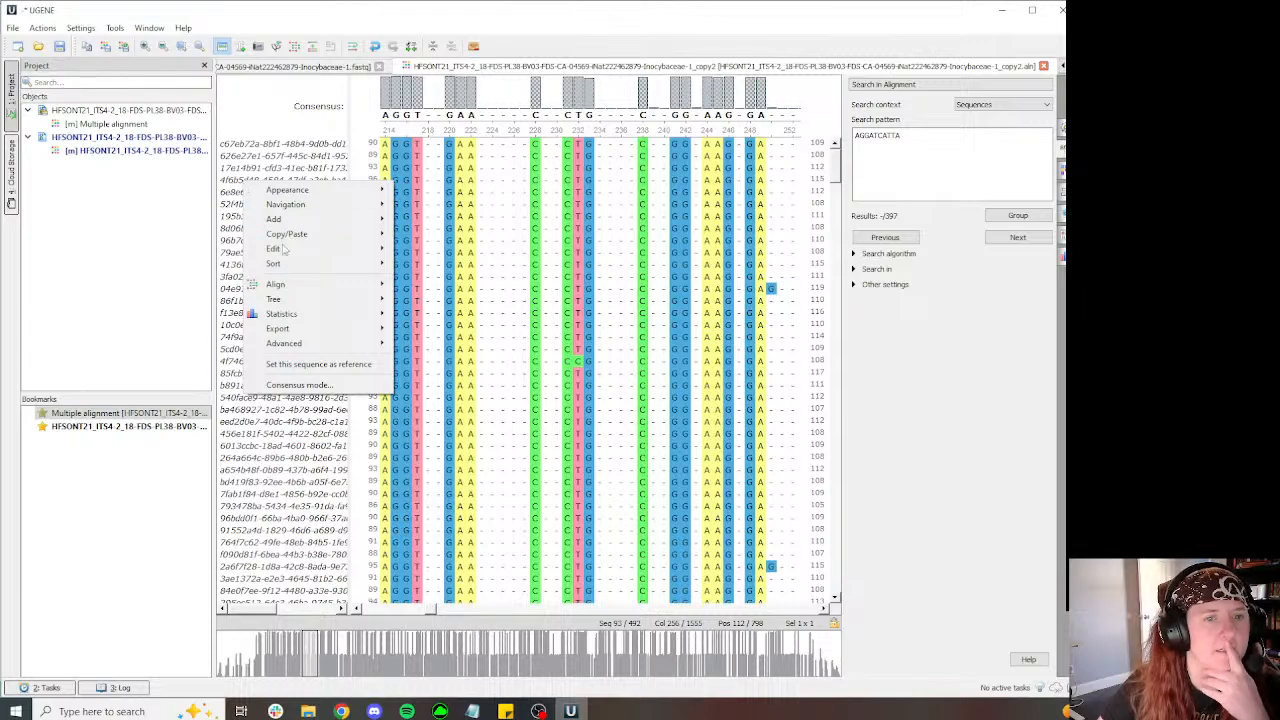
{"action": "mouse_move", "coordinate": [285, 250]}
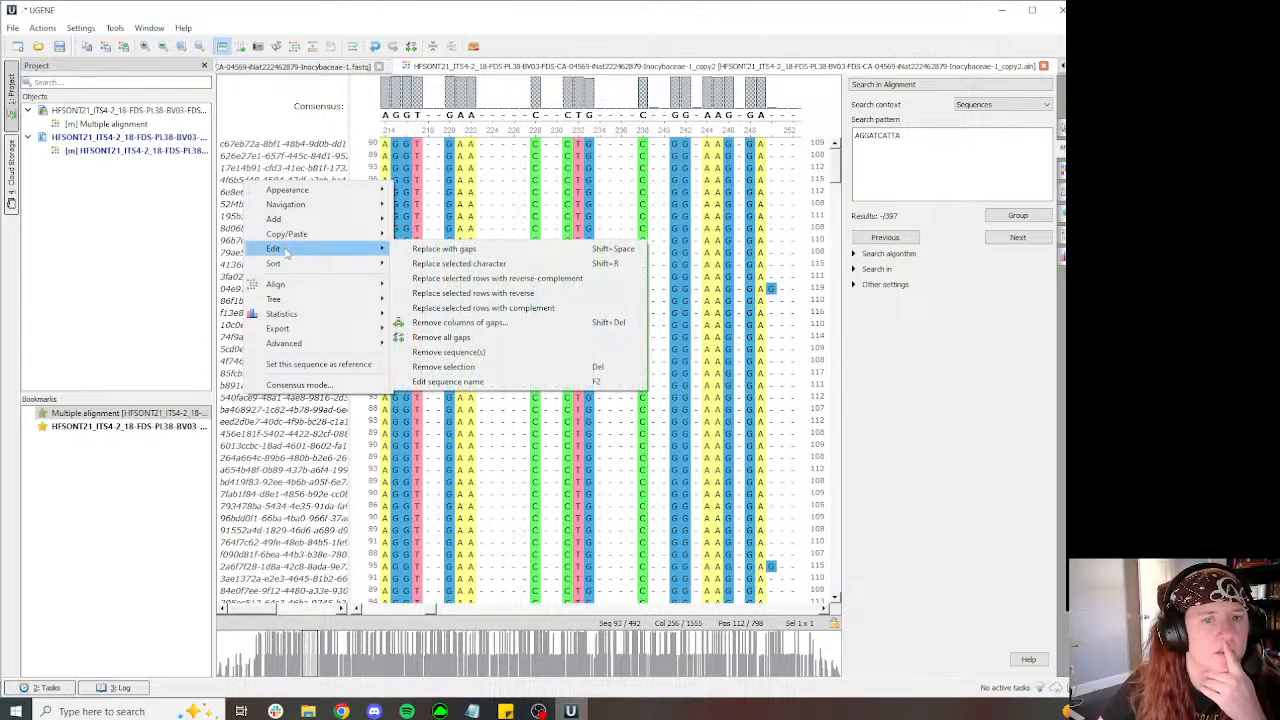
{"action": "left_click", "coordinate": [487, 345]}
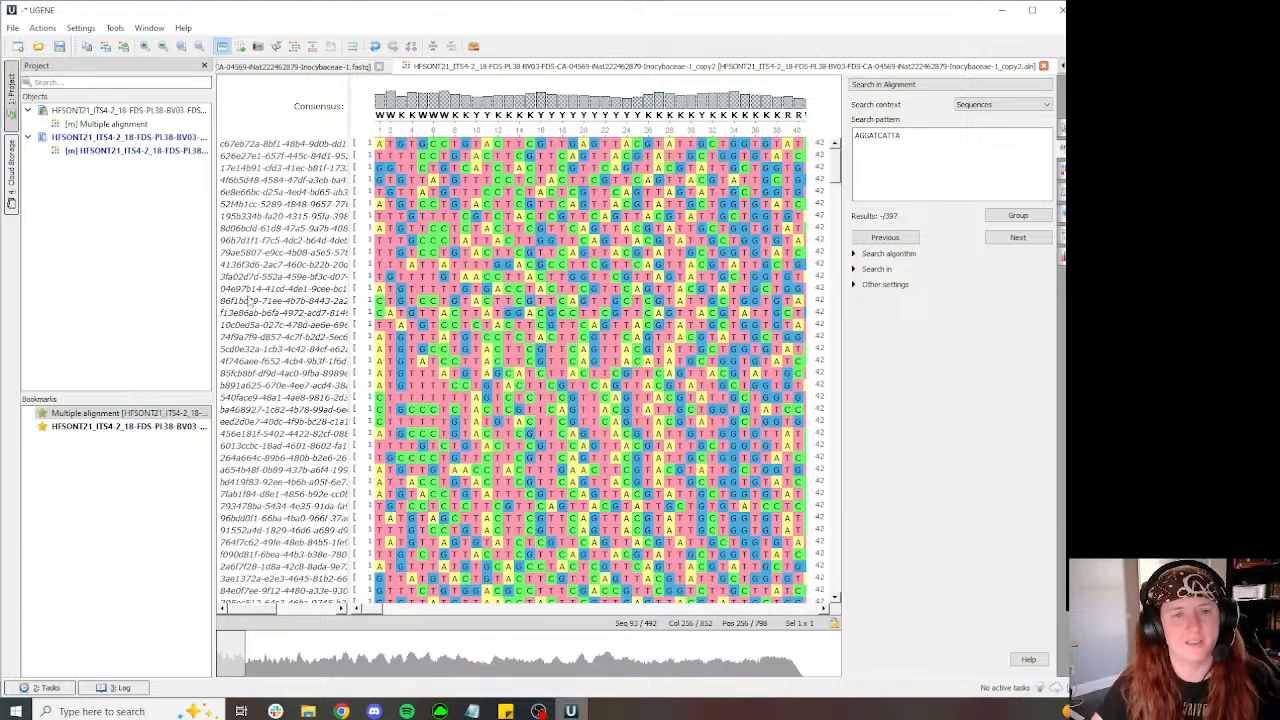
{"action": "key", "text": "ctrl+z"}
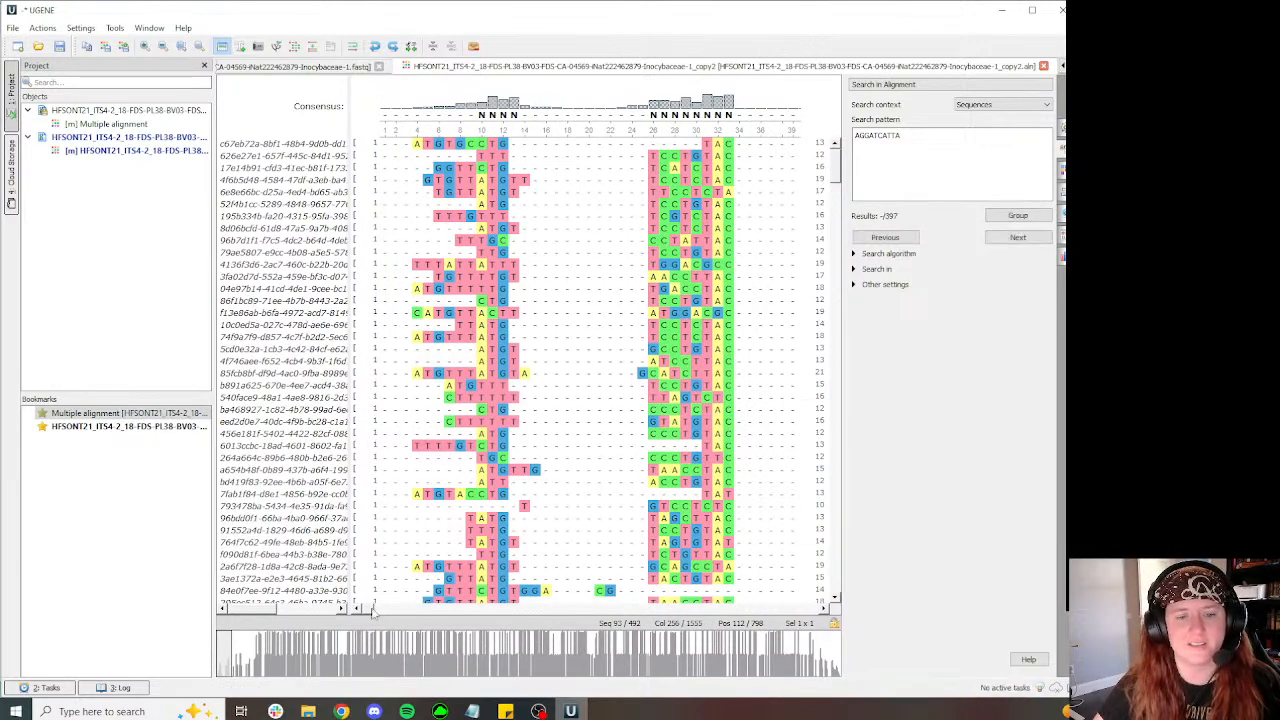
{"action": "left_click_drag", "start_coordinate": [372, 612], "coordinate": [613, 610]}
{"action": "left_click_drag", "start_coordinate": [831, 177], "coordinate": [851, 612]}
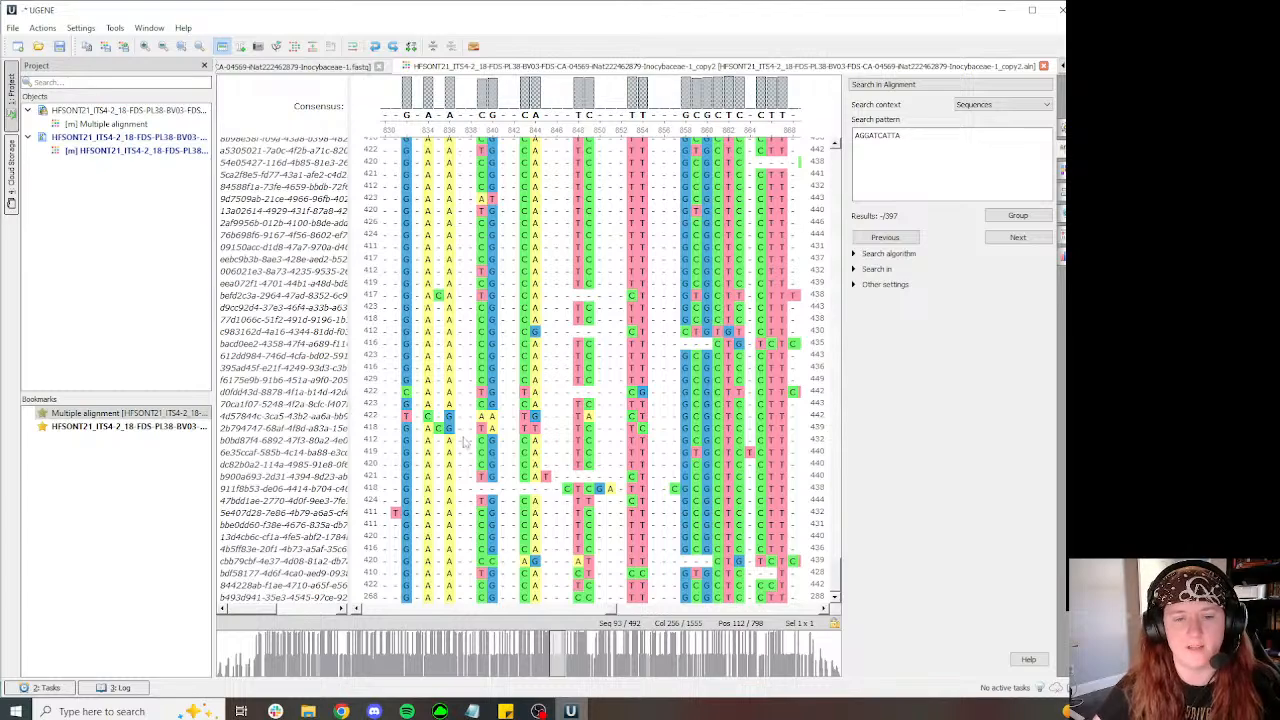
Step: Switch back to the browser and set Working in row 20 of the validation tracker to the validator's first name
{"action": "mouse_move", "coordinate": [341, 711]}
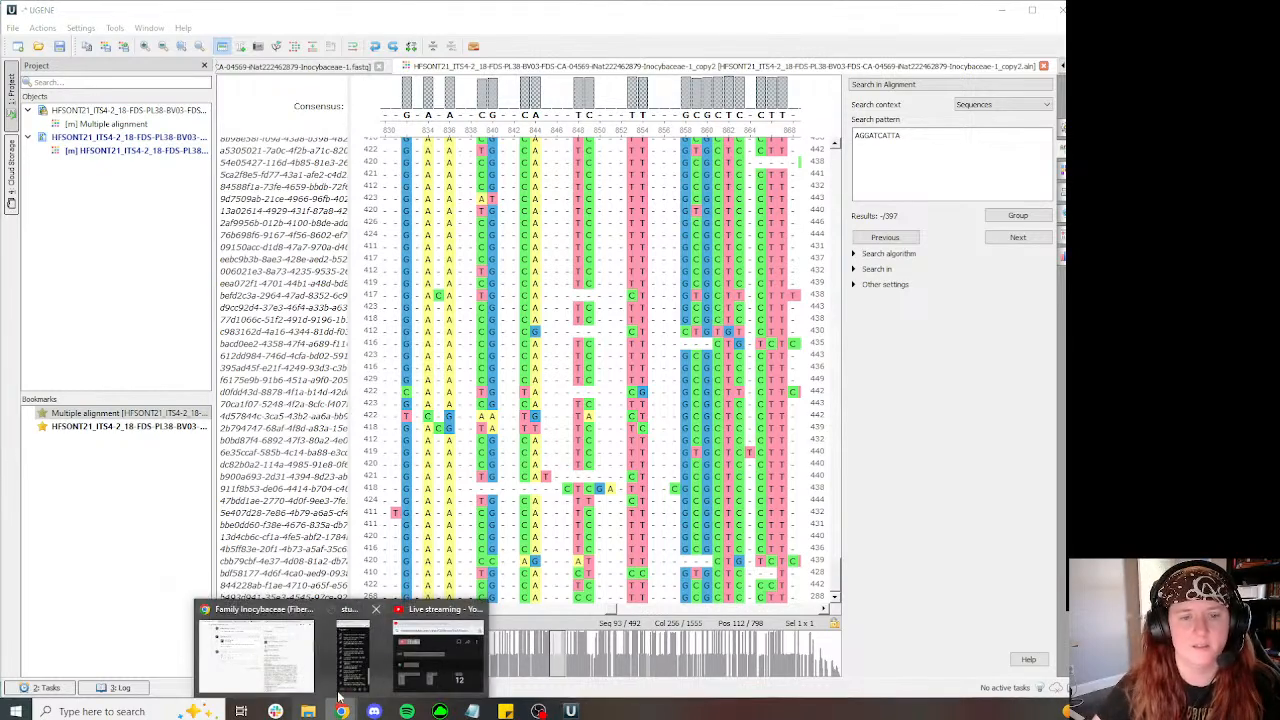
{"action": "left_click", "coordinate": [283, 645]}
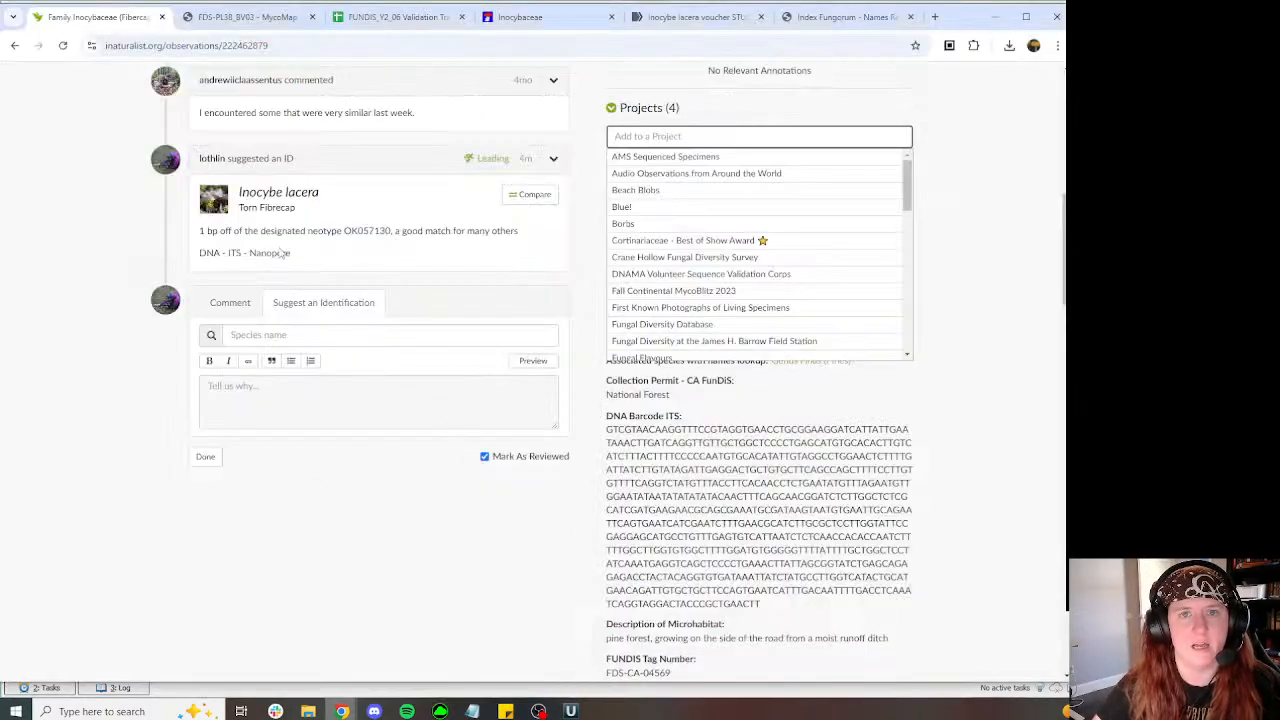
{"action": "left_click", "coordinate": [381, 455]}
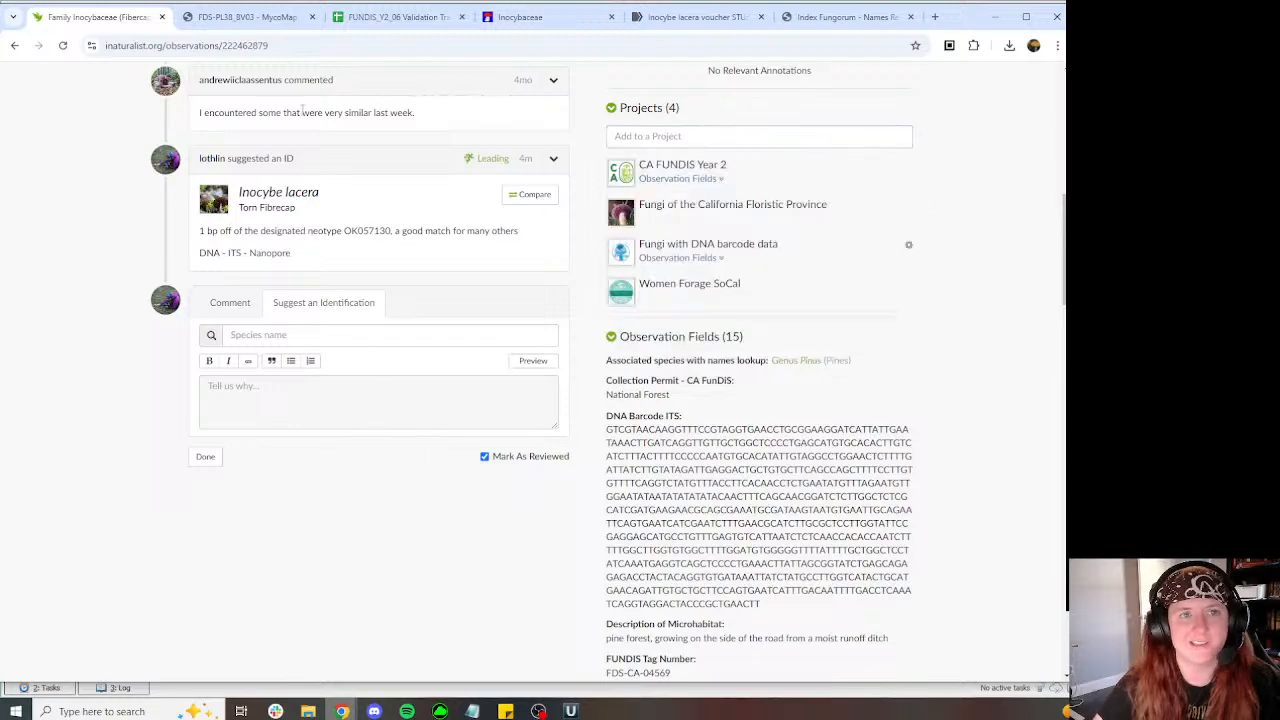
{"action": "left_click", "coordinate": [247, 17]}
{"action": "scroll", "coordinate": [497, 249], "scroll_direction": "up", "scroll_amount": 3}
{"action": "left_click", "coordinate": [405, 18]}
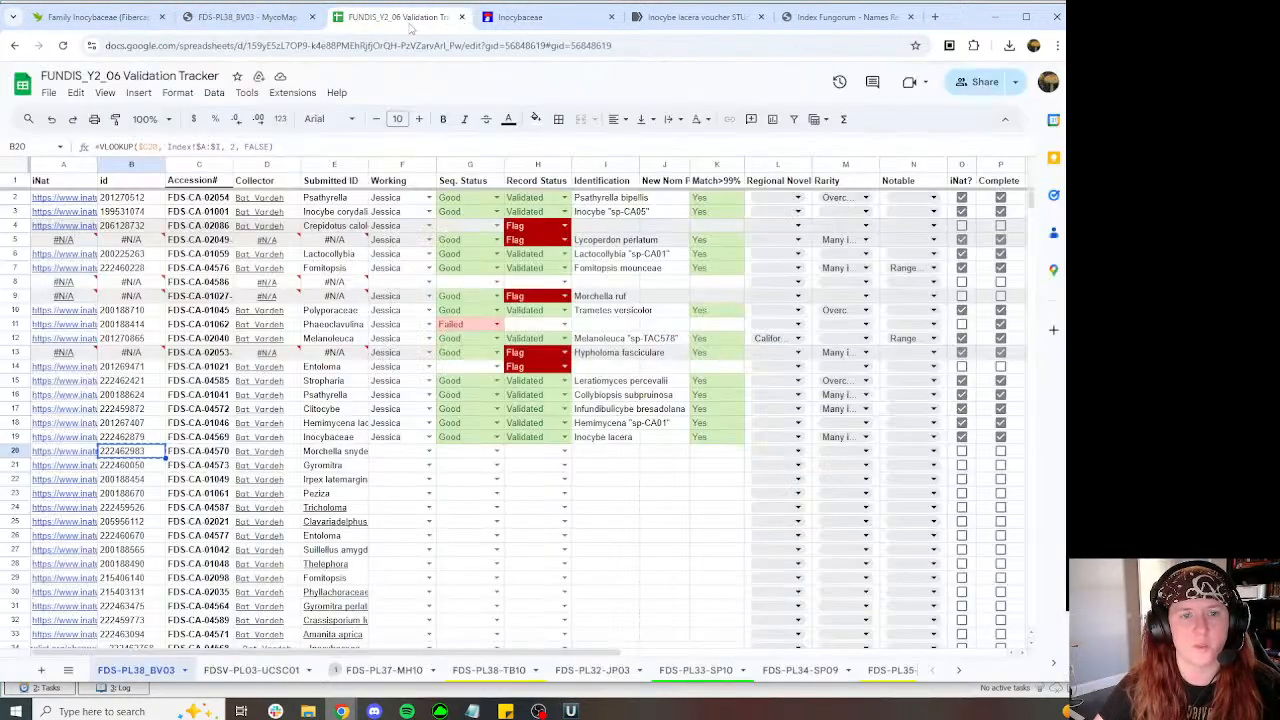
{"action": "left_click", "coordinate": [429, 451]}
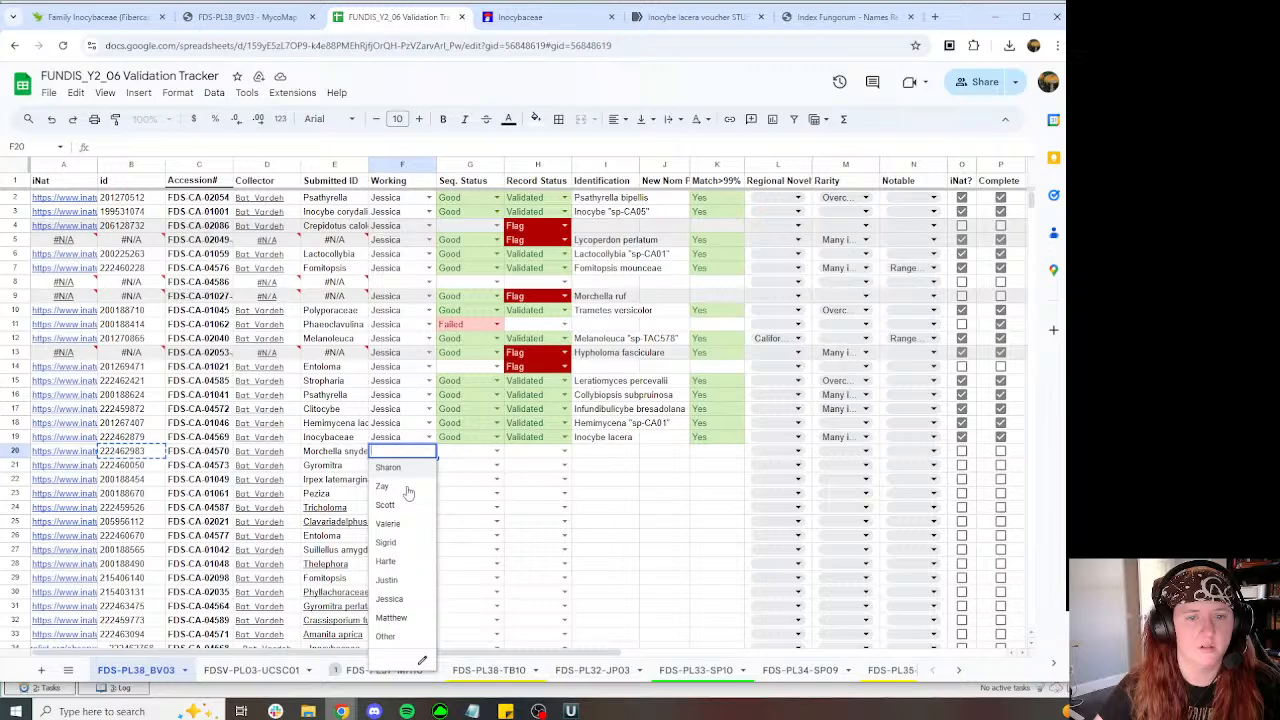
{"action": "left_click", "coordinate": [400, 600]}
Step: Load iNaturalist observation 222462983 in place of 222462879 and close the finished Inocybe lacera voucher page
{"action": "left_click", "coordinate": [100, 17]}
{"action": "left_click", "coordinate": [322, 45]}
{"action": "type", "text": "inaturalist.org/observations/222462983"}
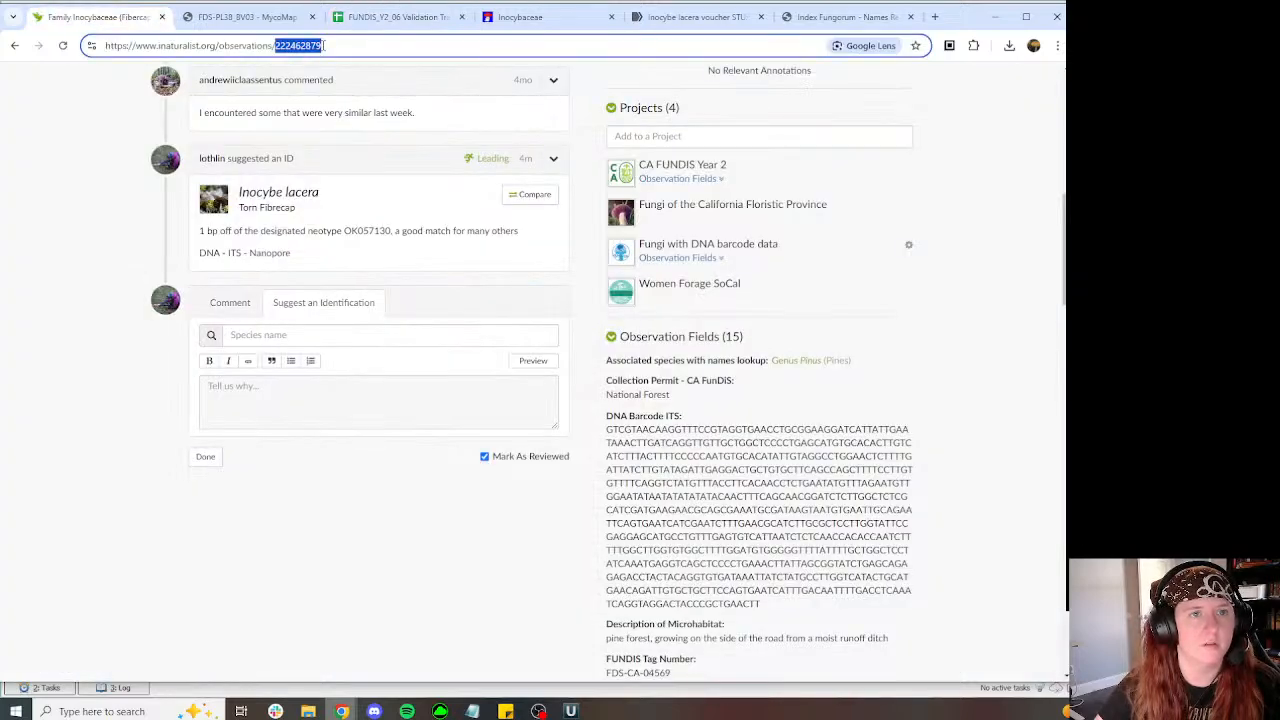
{"action": "key", "text": "Return"}
{"action": "left_click", "coordinate": [400, 17]}
{"action": "left_click", "coordinate": [520, 17]}
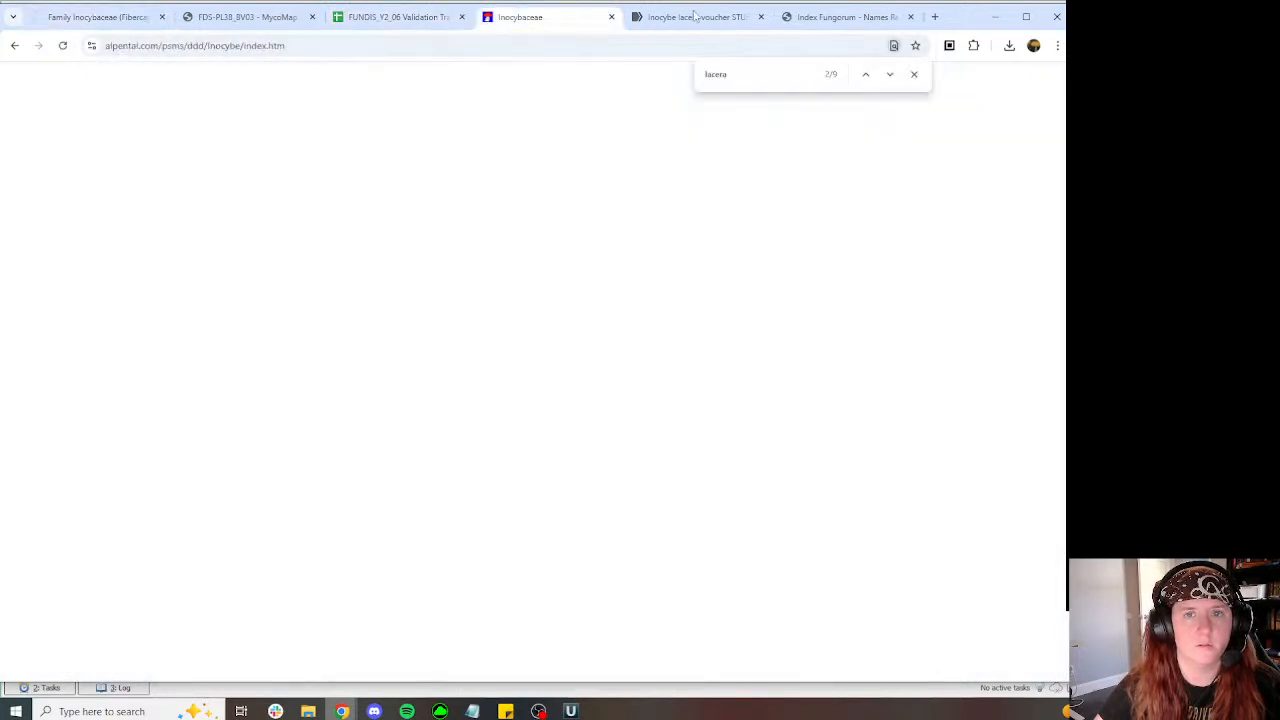
{"action": "left_click", "coordinate": [697, 17]}
{"action": "left_click", "coordinate": [760, 17]}
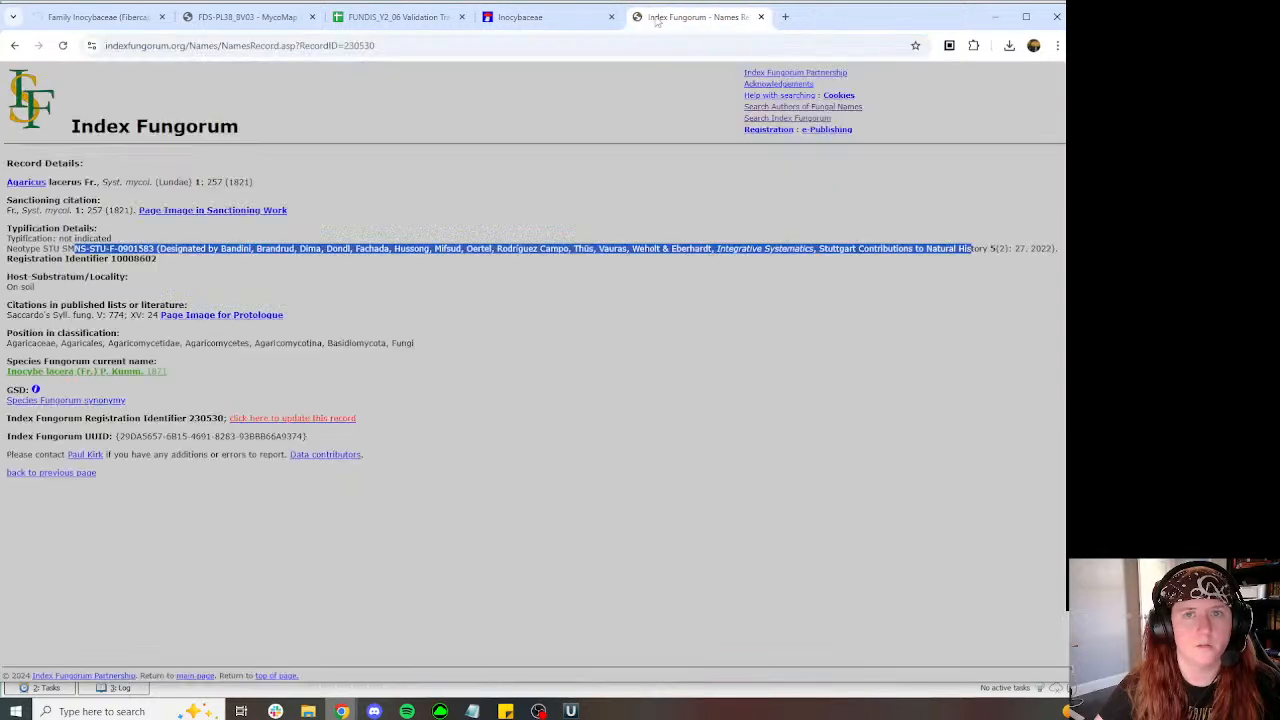
Step: Search the FDS-PL38_BV03 MycoMap project for record 222462983
{"action": "left_click", "coordinate": [245, 17]}
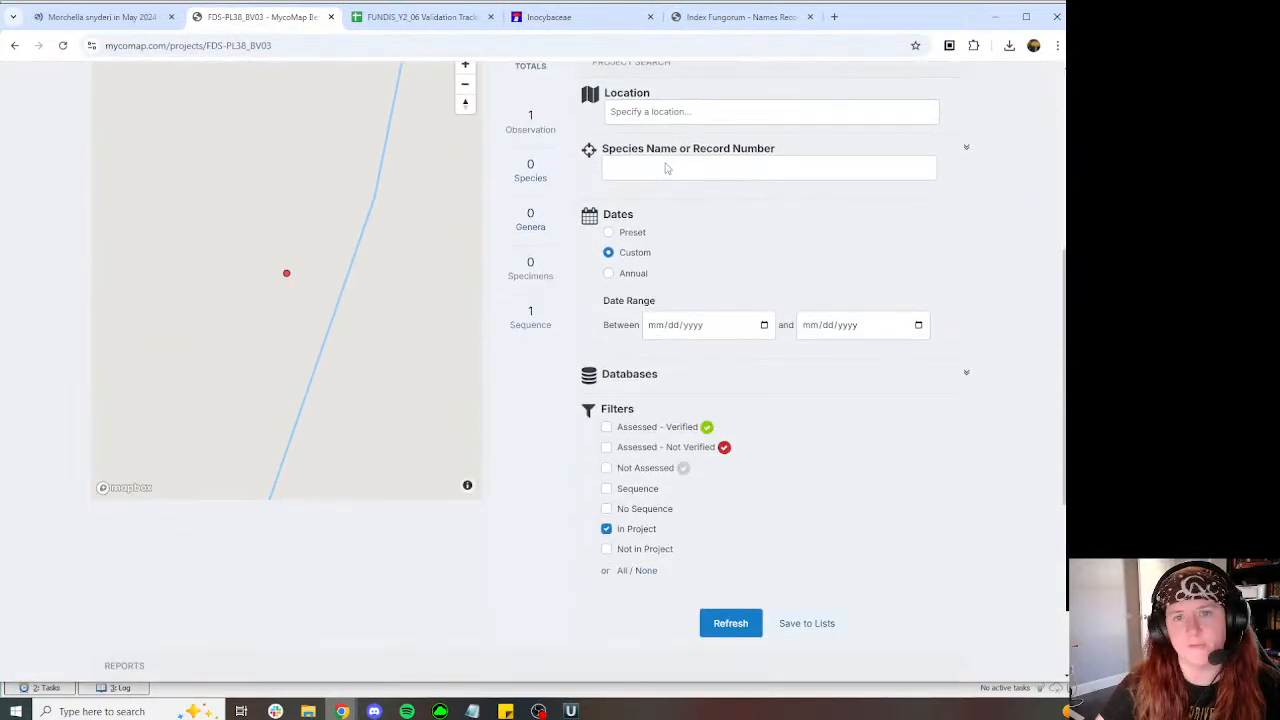
{"action": "left_click", "coordinate": [668, 166]}
{"action": "type", "text": "222462983"}
{"action": "key", "text": "Return"}
{"action": "left_click", "coordinate": [730, 623]}
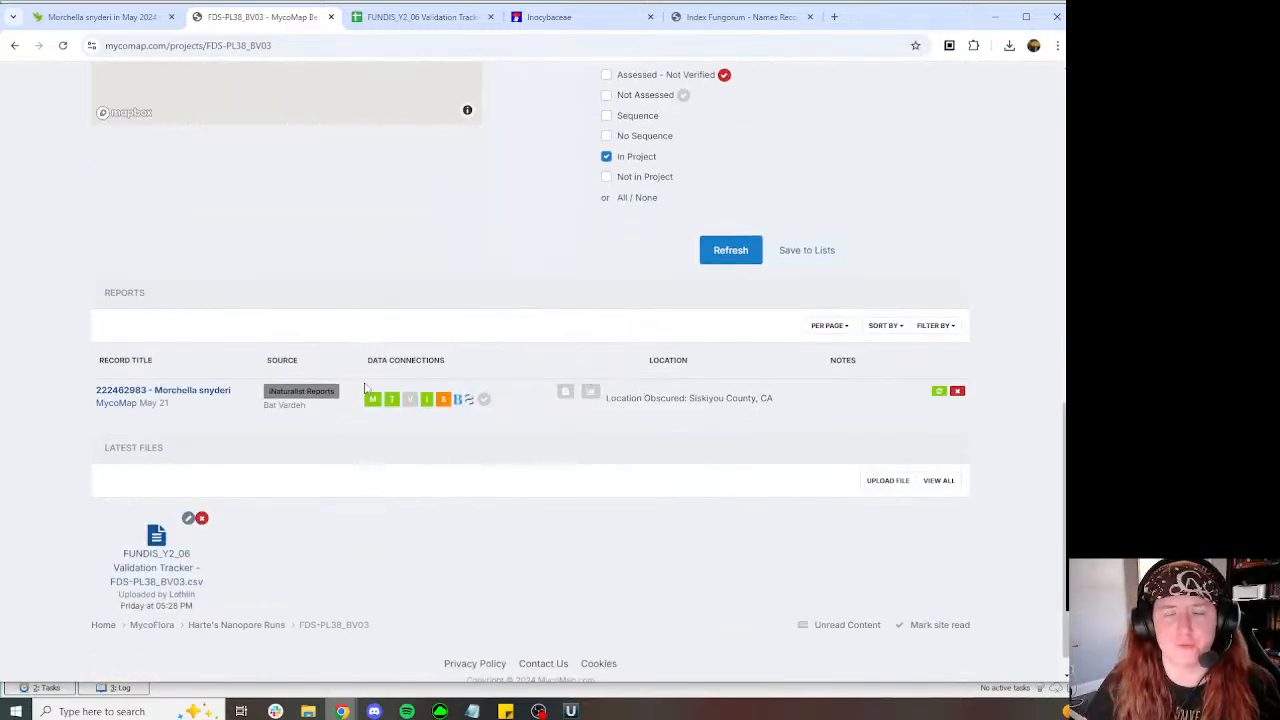
Step: Open the record's HFSONT21 Morchella-1 sequence page and its related BLAST search G2E88S2G013 in new browser tabs
{"action": "left_click", "coordinate": [444, 399]}
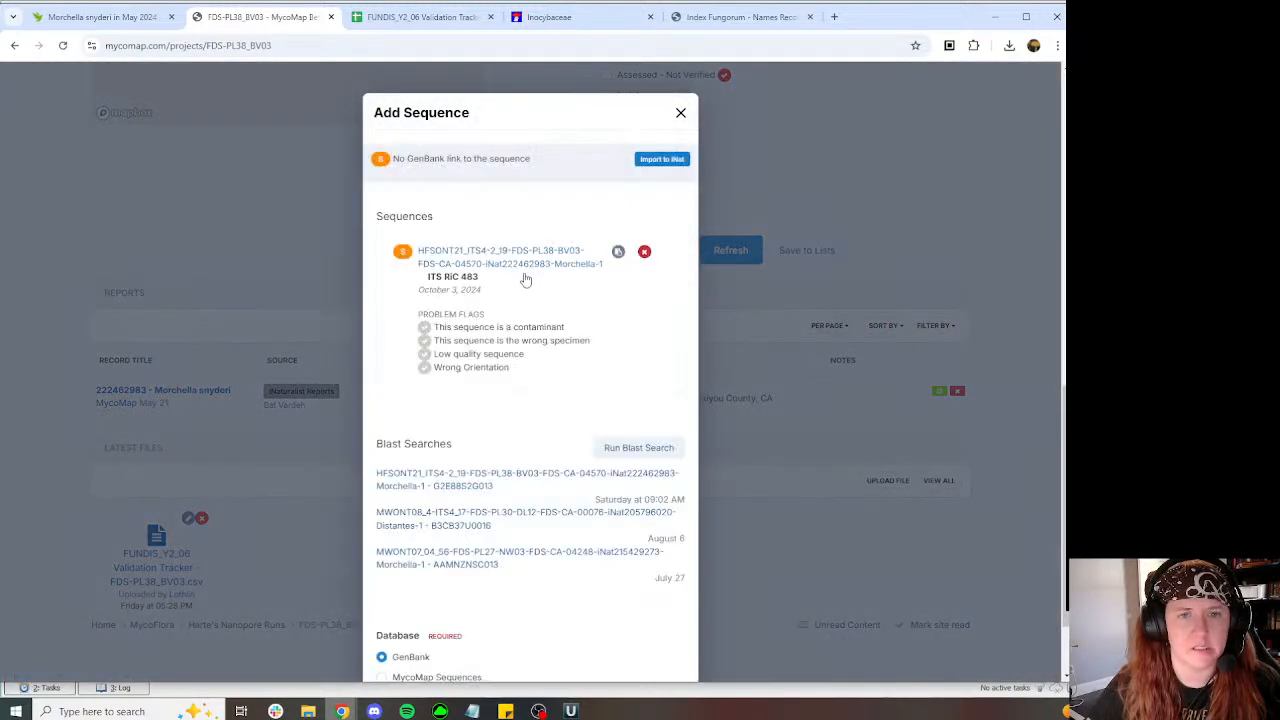
{"action": "right_click", "coordinate": [510, 268]}
{"action": "left_click", "coordinate": [566, 284]}
{"action": "left_click", "coordinate": [388, 18]}
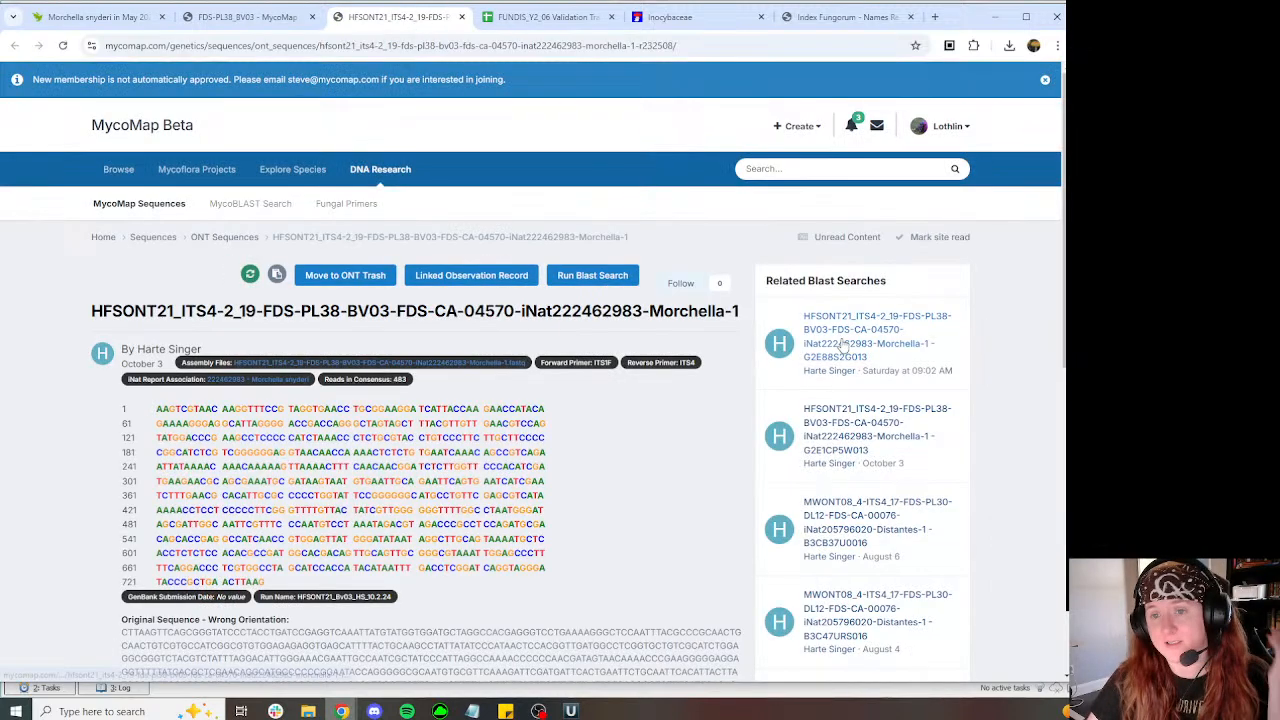
{"action": "left_click", "coordinate": [925, 343]}
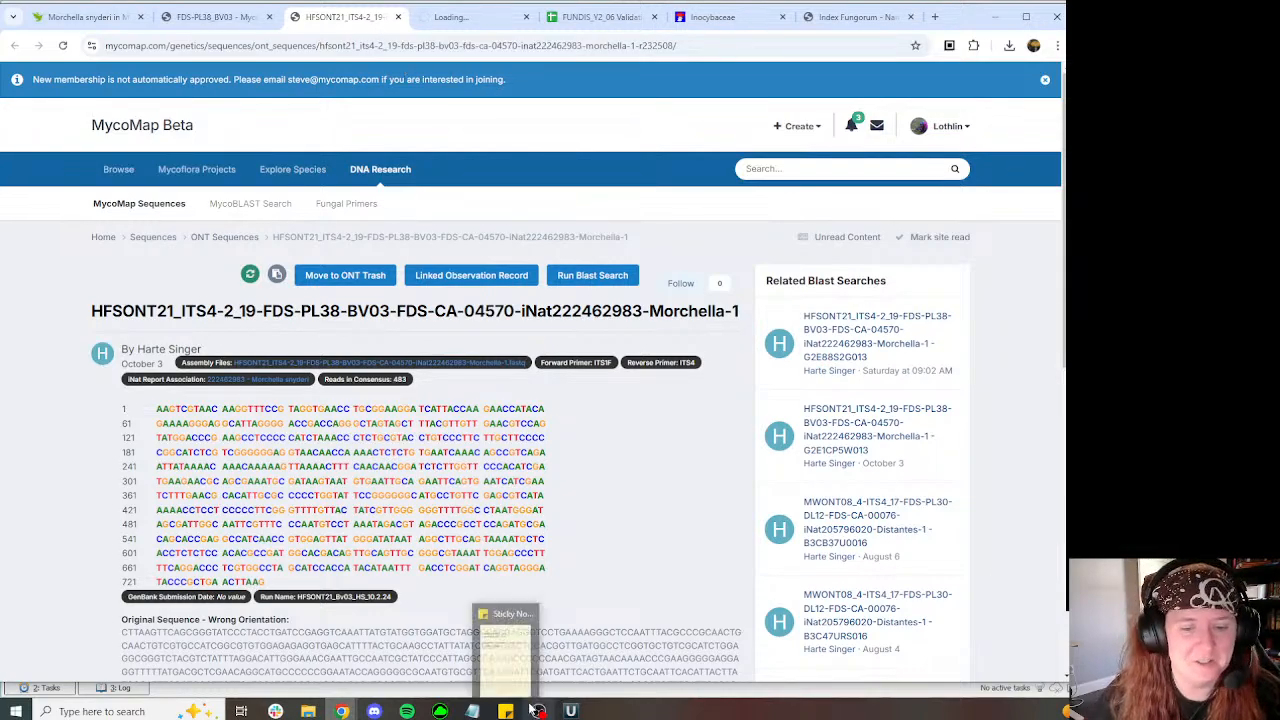
Step: Close the Inocybaceae project in UGENE without saving it
{"action": "left_click", "coordinate": [571, 711]}
{"action": "left_click", "coordinate": [1061, 11]}
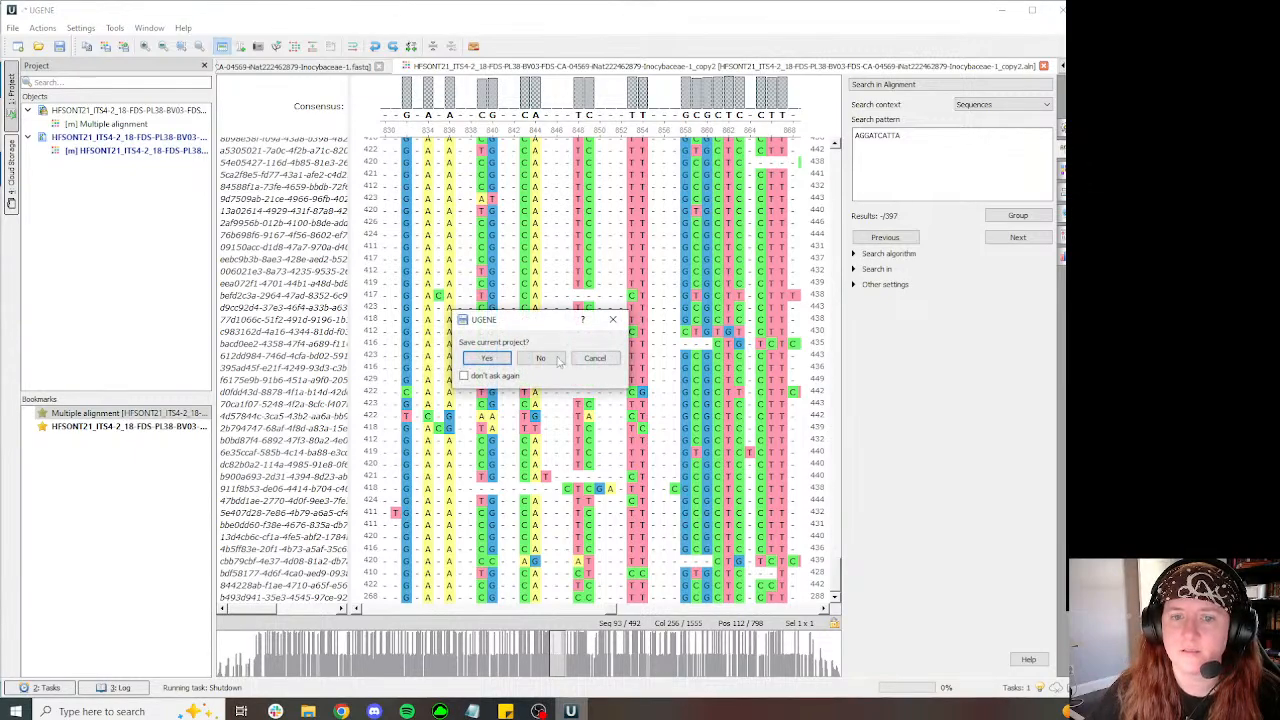
{"action": "left_click", "coordinate": [554, 358]}
{"action": "left_click", "coordinate": [618, 375]}
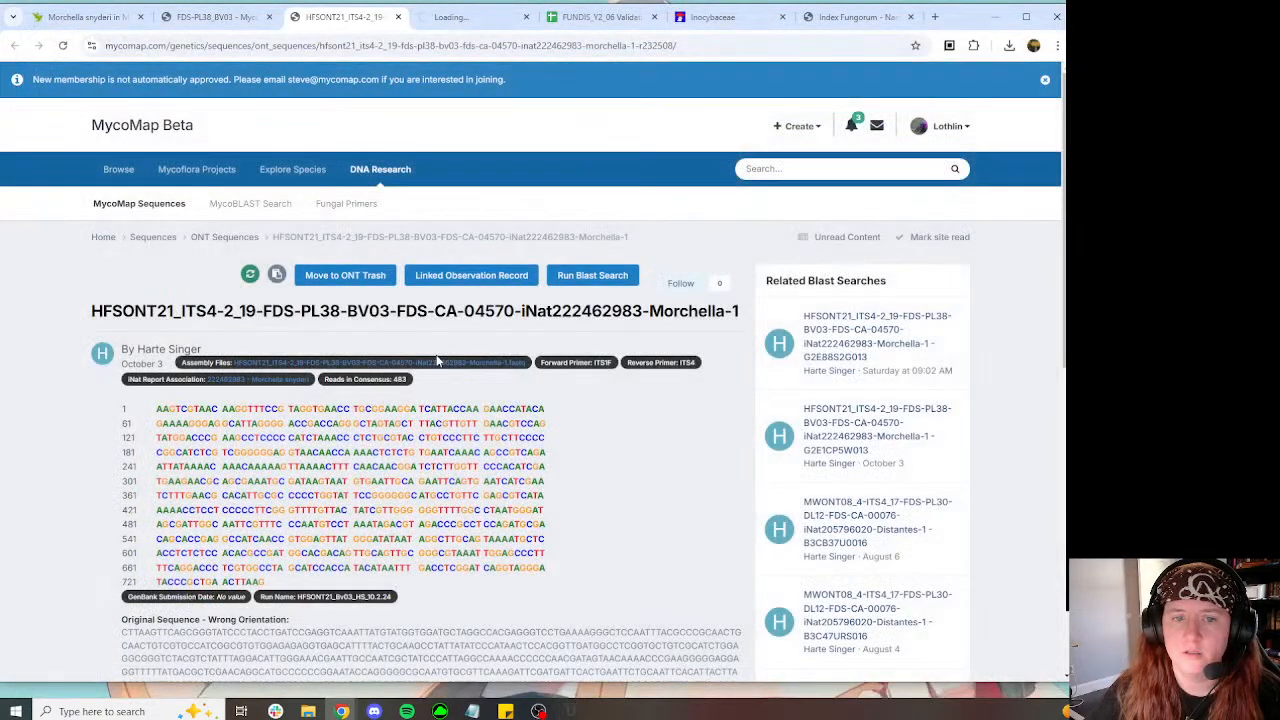
Step: Download the Morchella-1 fastq assembly file from the sequence page and open it in UGENE
{"action": "left_click", "coordinate": [308, 365]}
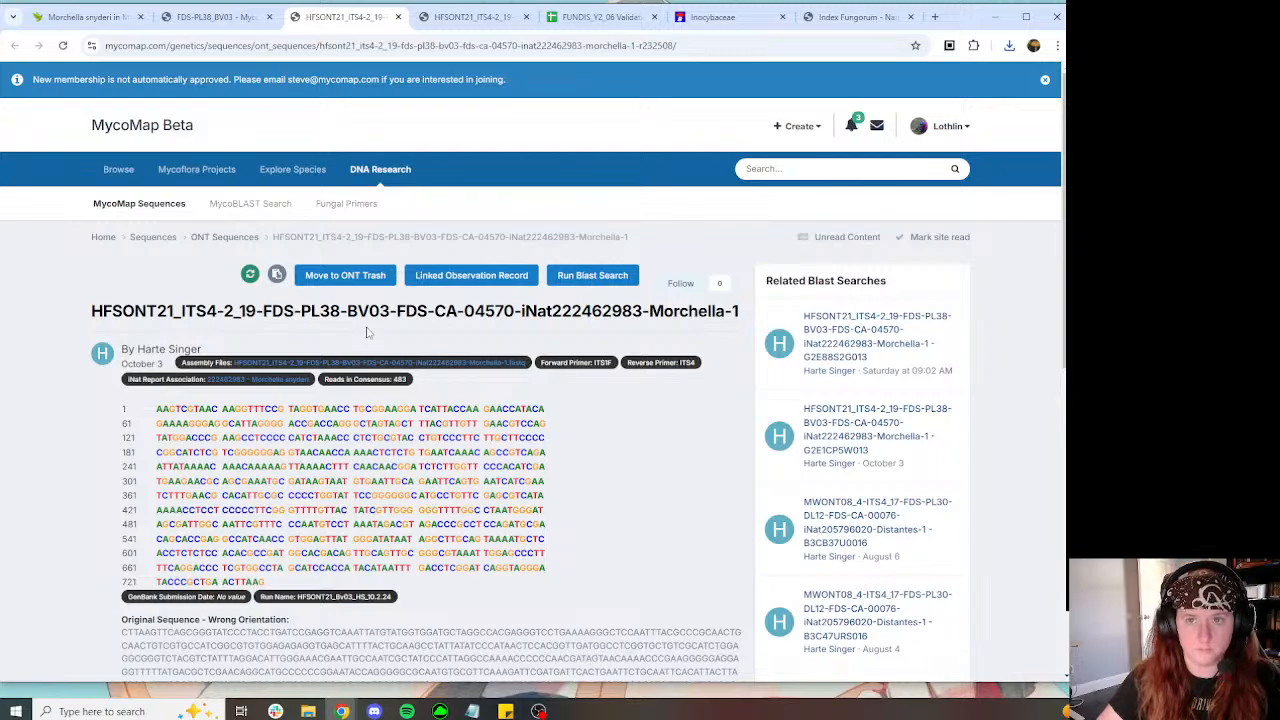
{"action": "left_click", "coordinate": [1009, 46]}
{"action": "left_click", "coordinate": [900, 120]}
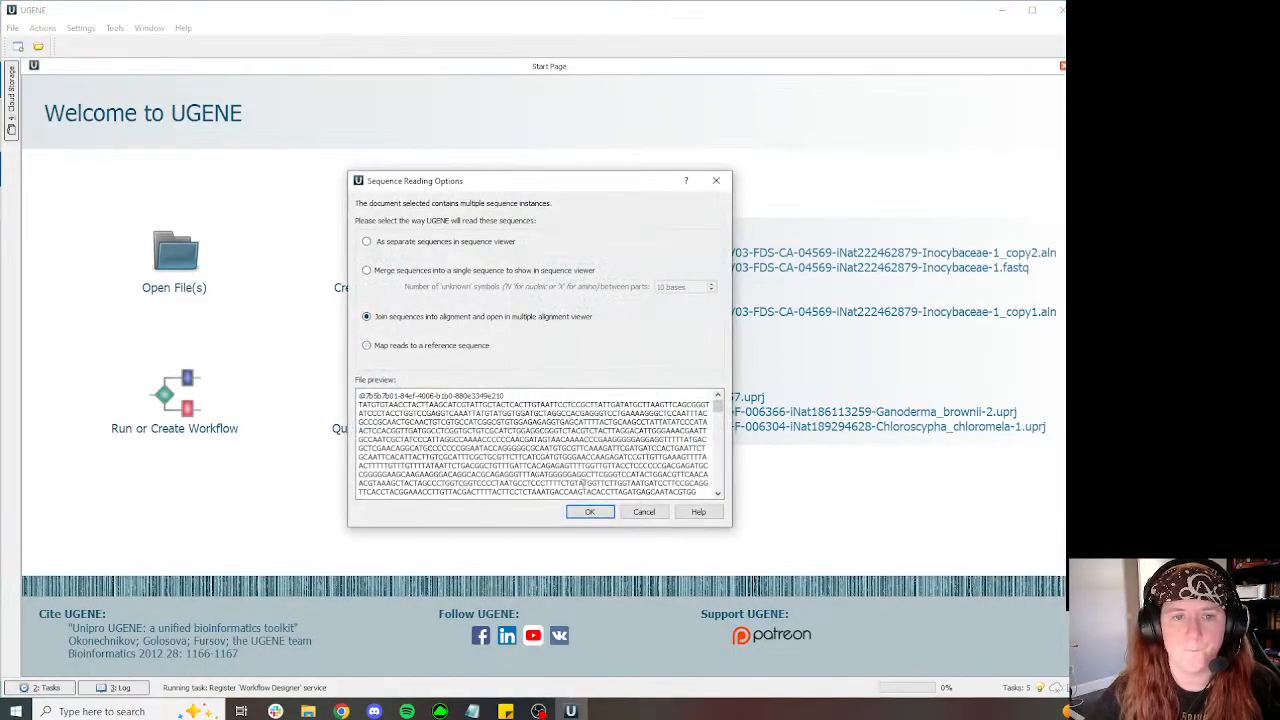
Step: Join the Morchella-1 reads into a multiple alignment and run MAFFT on an exported CLUSTALW copy added to the project
{"action": "left_click", "coordinate": [590, 512]}
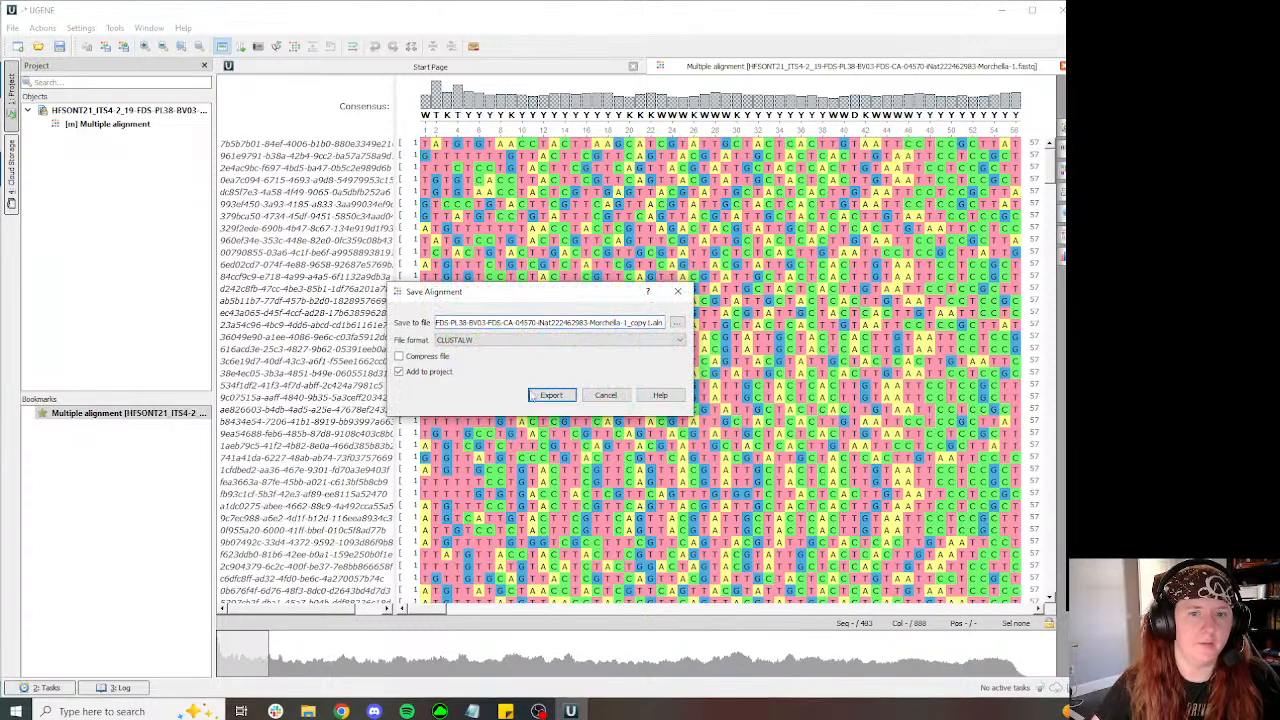
{"action": "left_click", "coordinate": [551, 395]}
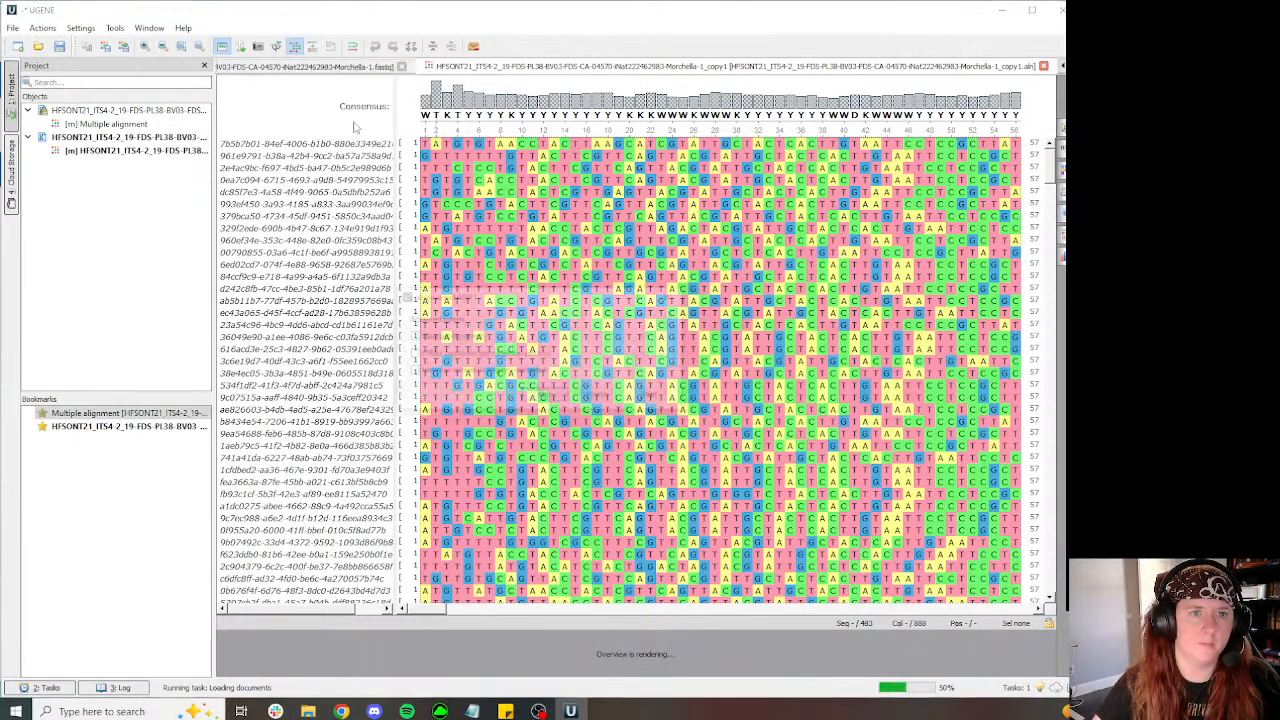
{"action": "left_click", "coordinate": [549, 400]}
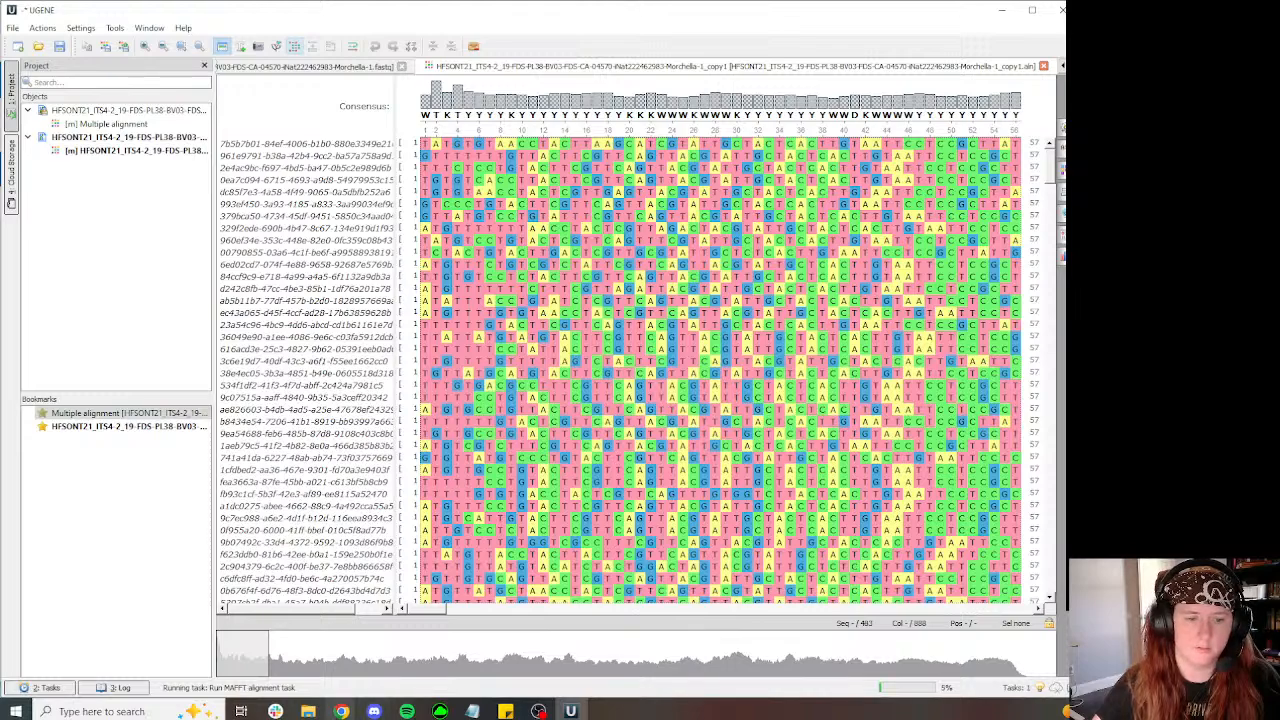
Step: In the browser, review the Morchella BLAST species matches and compare them with the identifications on iNaturalist observation 222462983
{"action": "mouse_move", "coordinate": [341, 711]}
{"action": "left_click", "coordinate": [255, 650]}
{"action": "left_click", "coordinate": [487, 17]}
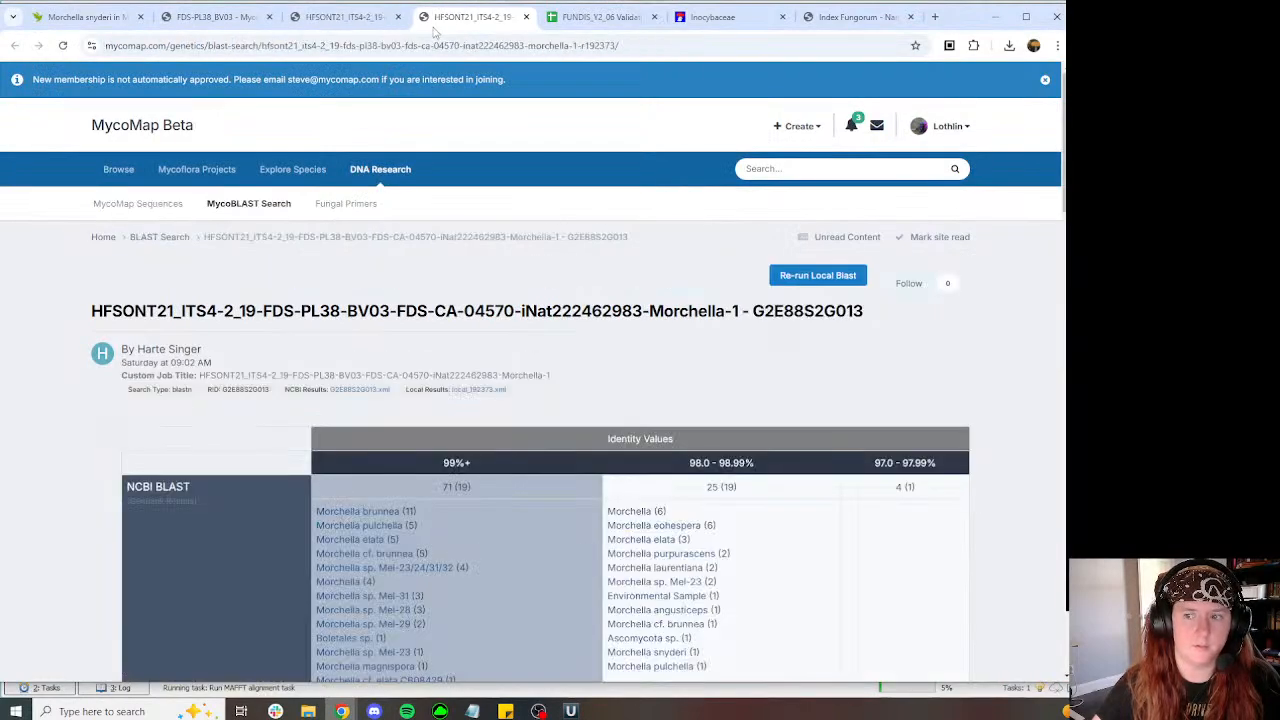
{"action": "scroll", "coordinate": [546, 186], "scroll_direction": "down", "scroll_amount": 3}
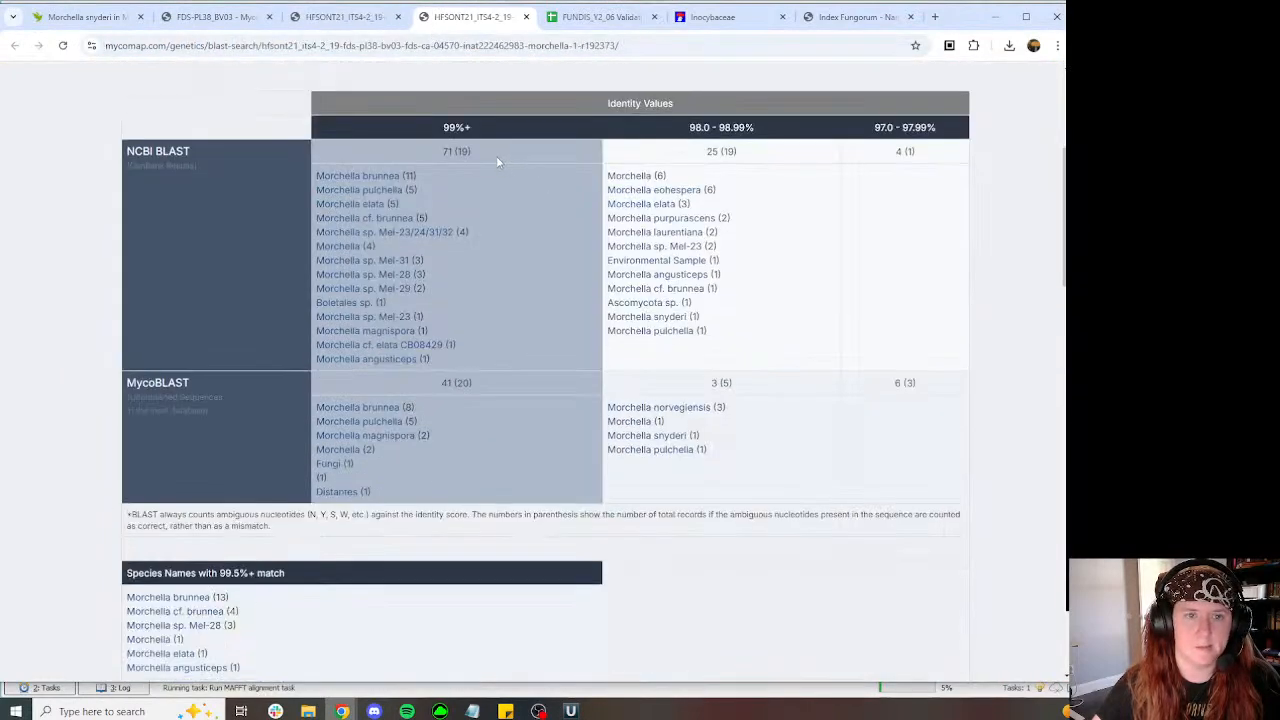
{"action": "scroll", "coordinate": [483, 147], "scroll_direction": "down", "scroll_amount": 4}
{"action": "left_click", "coordinate": [85, 17]}
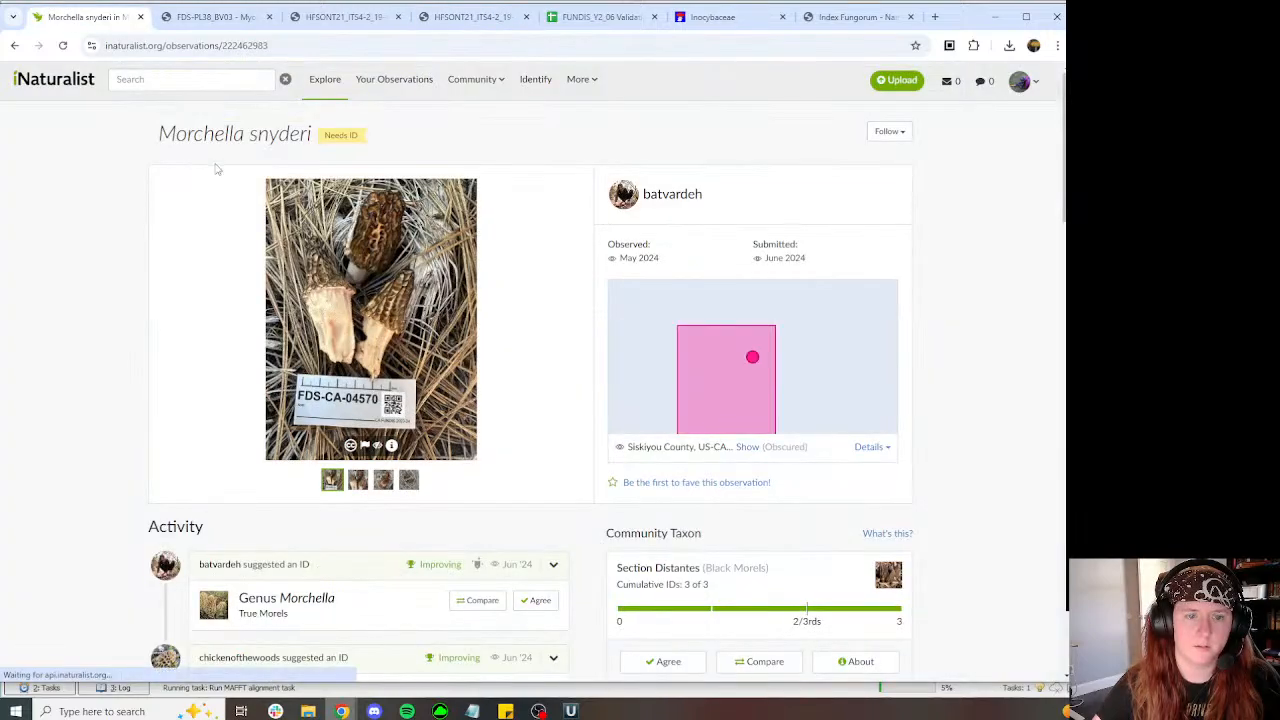
{"action": "scroll", "coordinate": [220, 167], "scroll_direction": "down", "scroll_amount": 3}
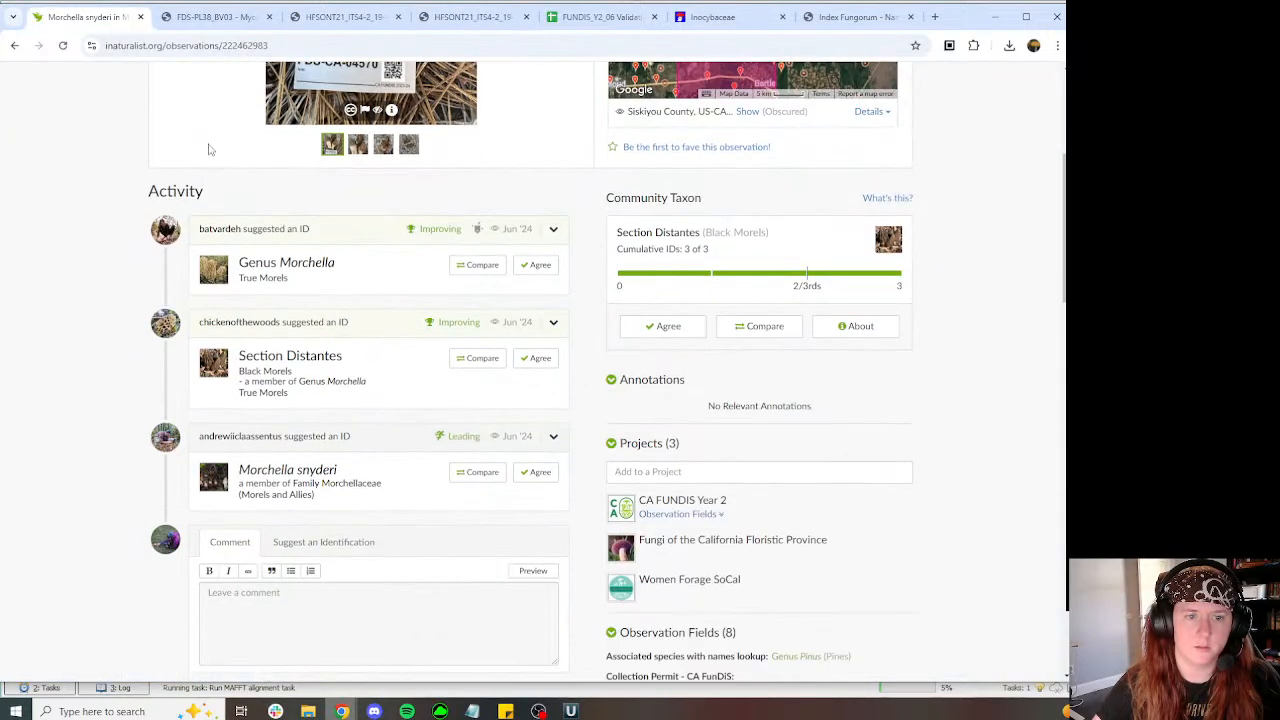
Step: Expand the full NCBI BLAST results for the Morchella-1 sequence and examine the matching species, identity percentages and locations
{"action": "left_click", "coordinate": [470, 17]}
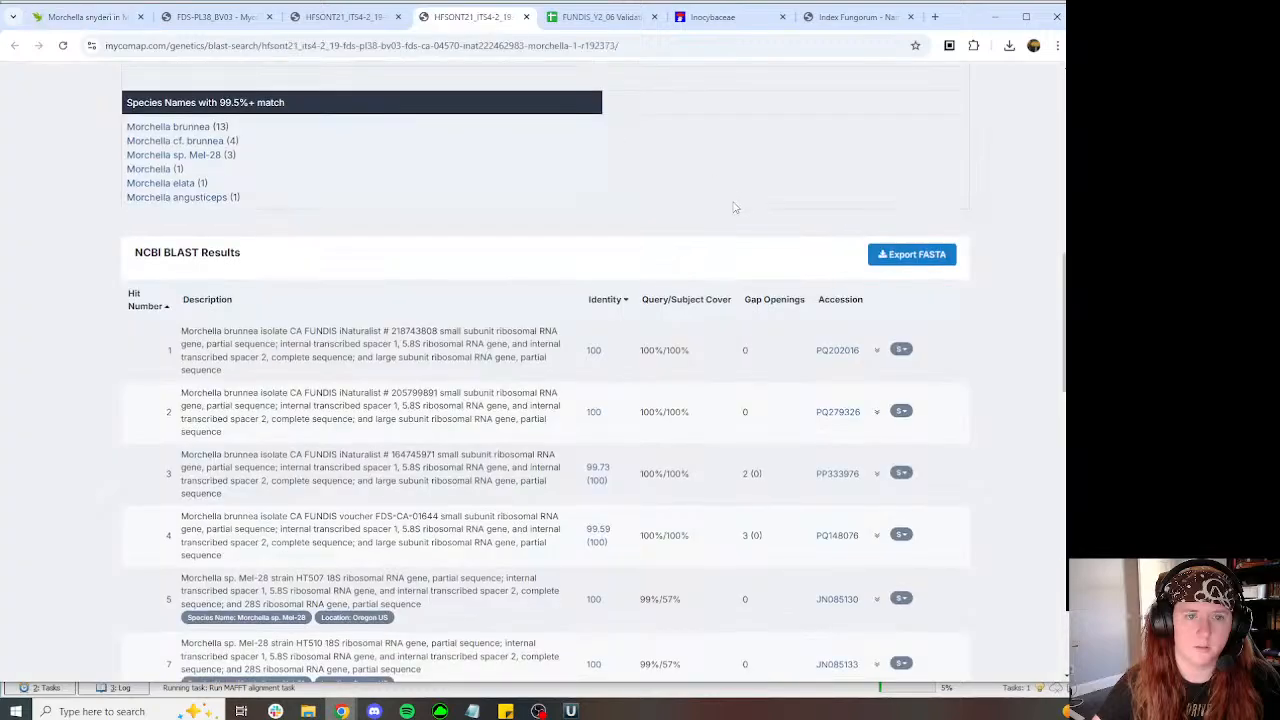
{"action": "scroll", "coordinate": [675, 167], "scroll_direction": "down", "scroll_amount": 5}
{"action": "scroll", "coordinate": [675, 167], "scroll_direction": "down", "scroll_amount": 3}
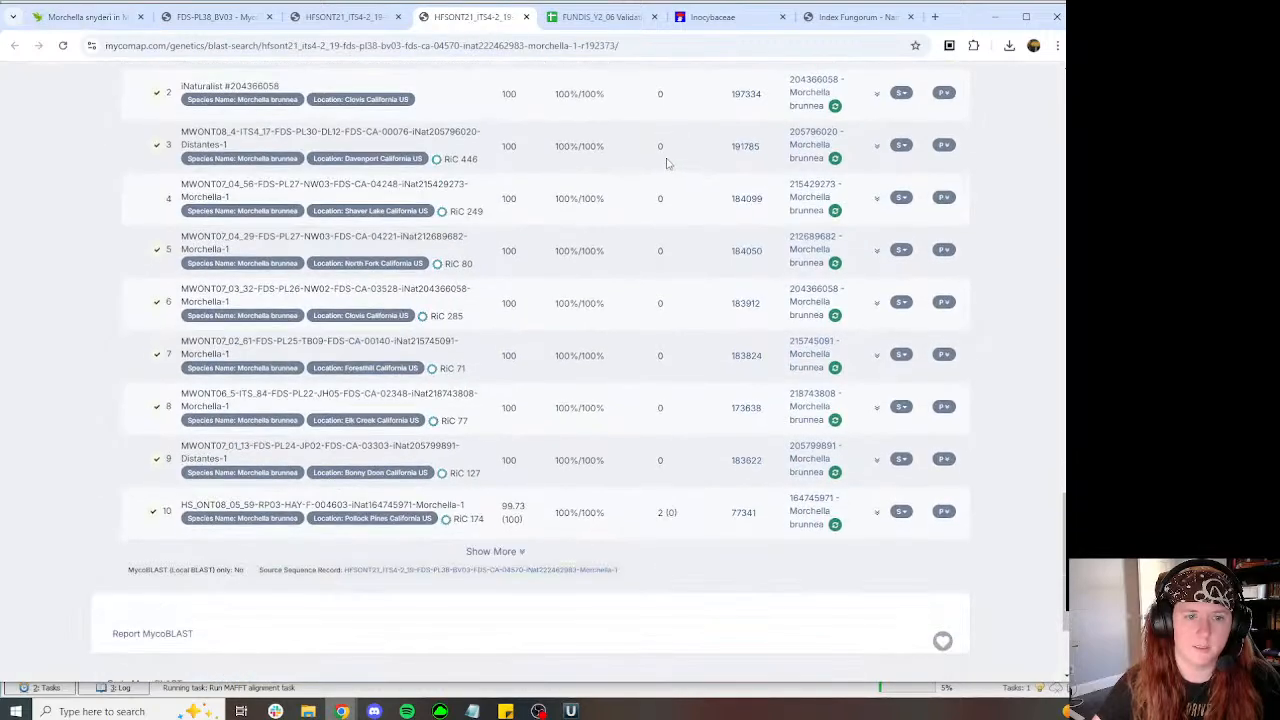
{"action": "scroll", "coordinate": [659, 167], "scroll_direction": "up", "scroll_amount": 6}
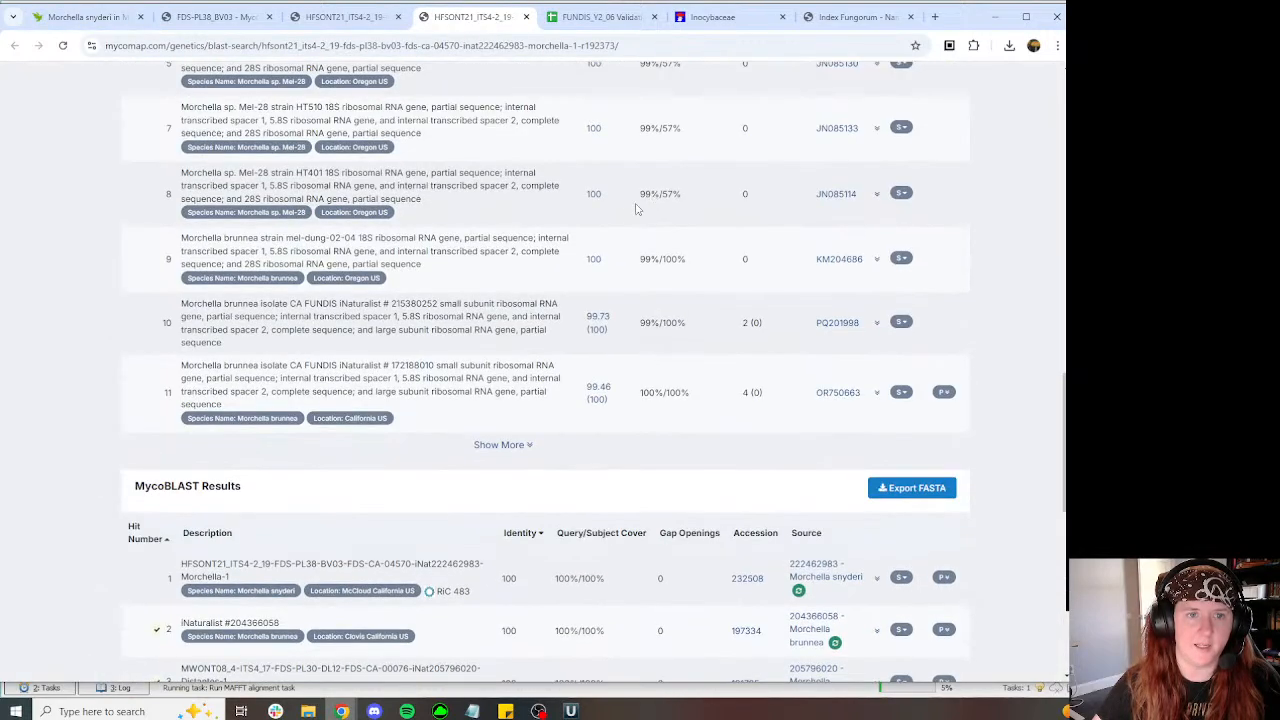
{"action": "left_click", "coordinate": [528, 447]}
{"action": "scroll", "coordinate": [515, 316], "scroll_direction": "down", "scroll_amount": 8}
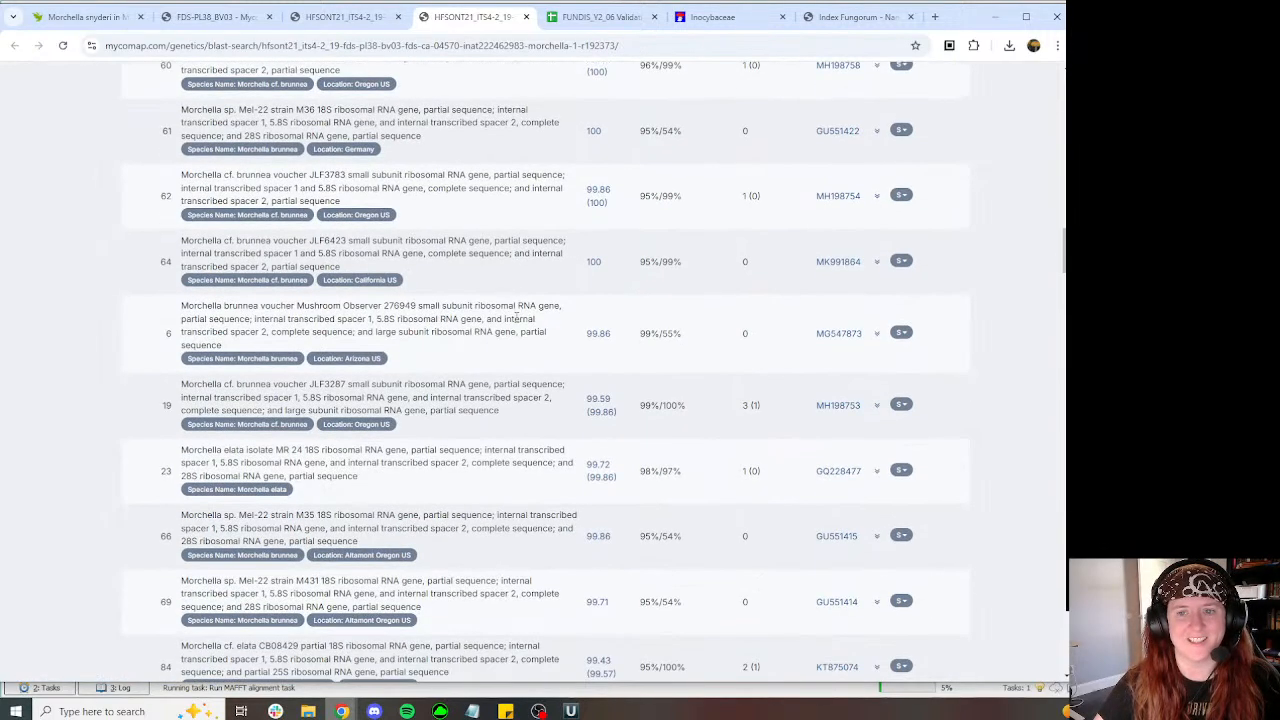
{"action": "scroll", "coordinate": [515, 316], "scroll_direction": "down", "scroll_amount": 12}
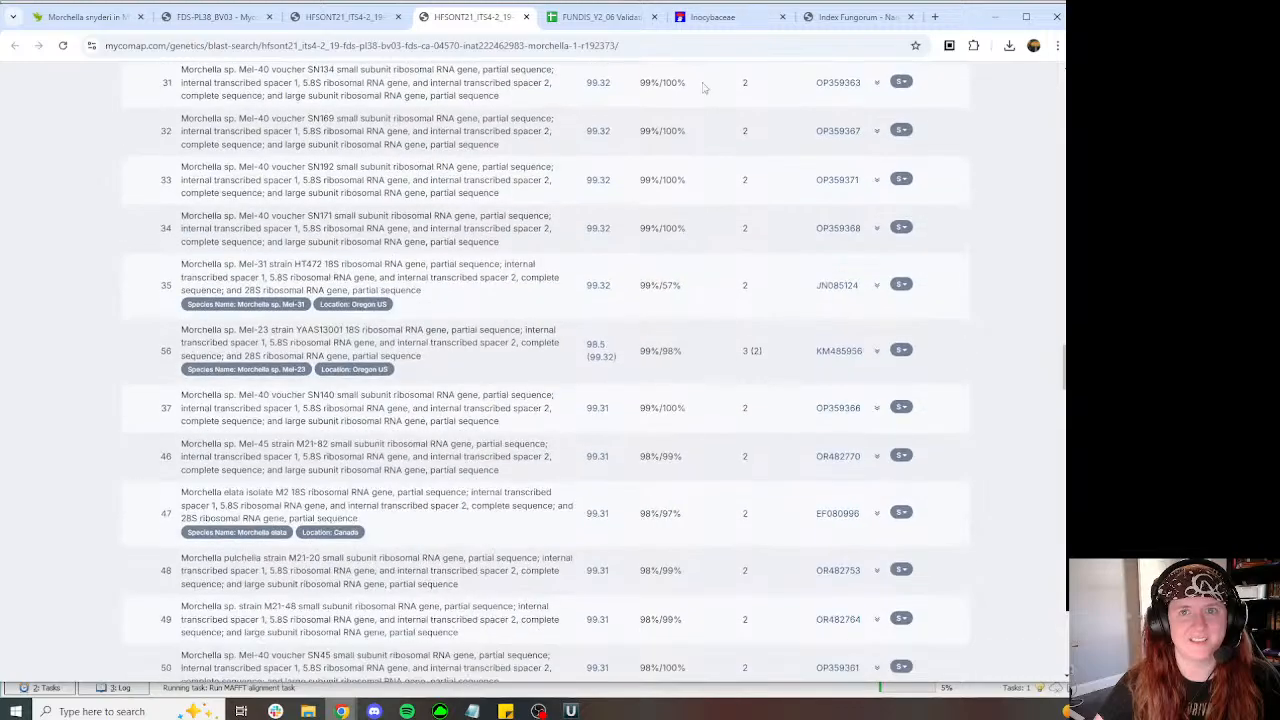
{"action": "scroll", "coordinate": [540, 213], "scroll_direction": "down", "scroll_amount": 15}
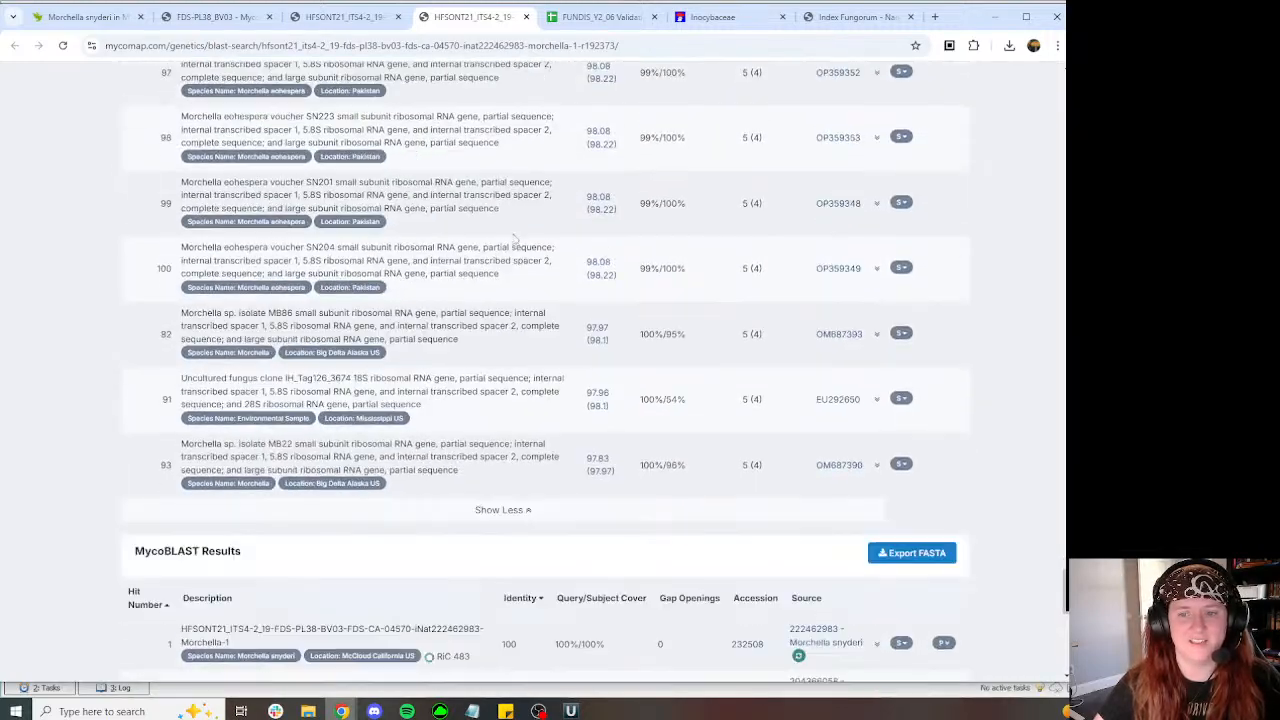
Step: Expand the full MycoBLAST results and examine the Morchella brunnea, magnispora and pulchella matches and their identity percentages
{"action": "left_click", "coordinate": [531, 614]}
{"action": "scroll", "coordinate": [490, 370], "scroll_direction": "down", "scroll_amount": 6}
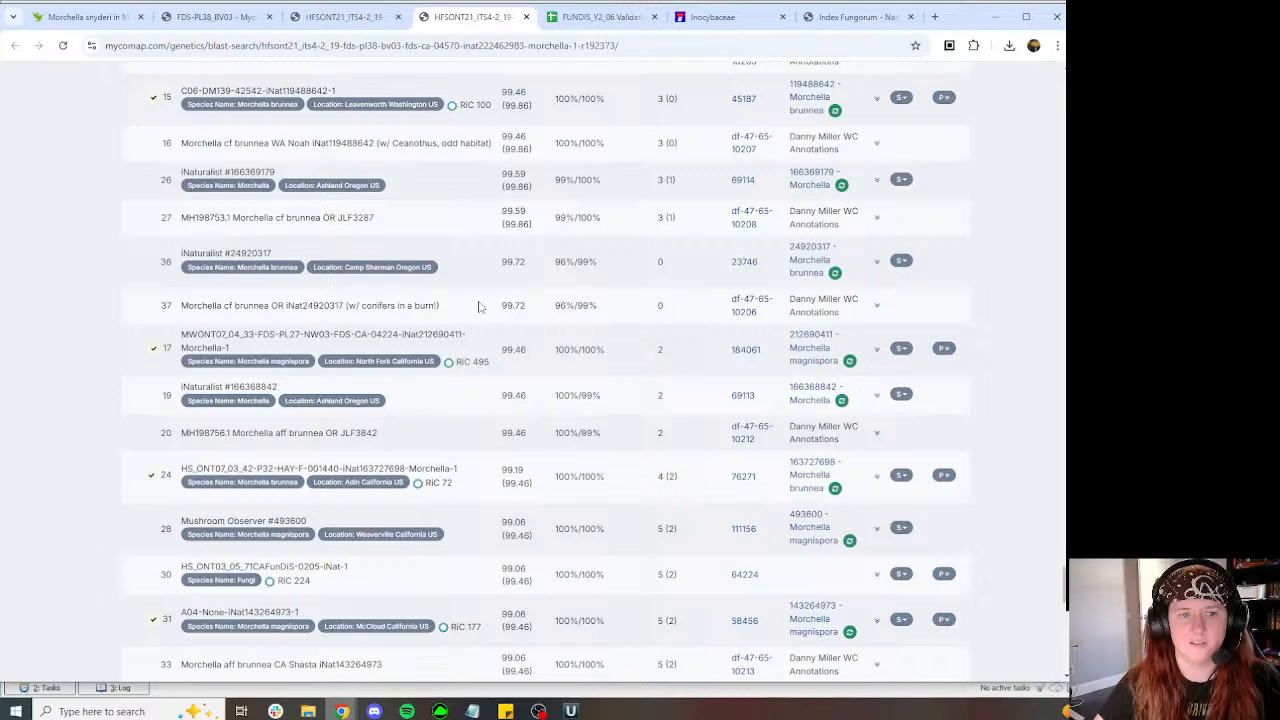
{"action": "scroll", "coordinate": [478, 307], "scroll_direction": "down", "scroll_amount": 1}
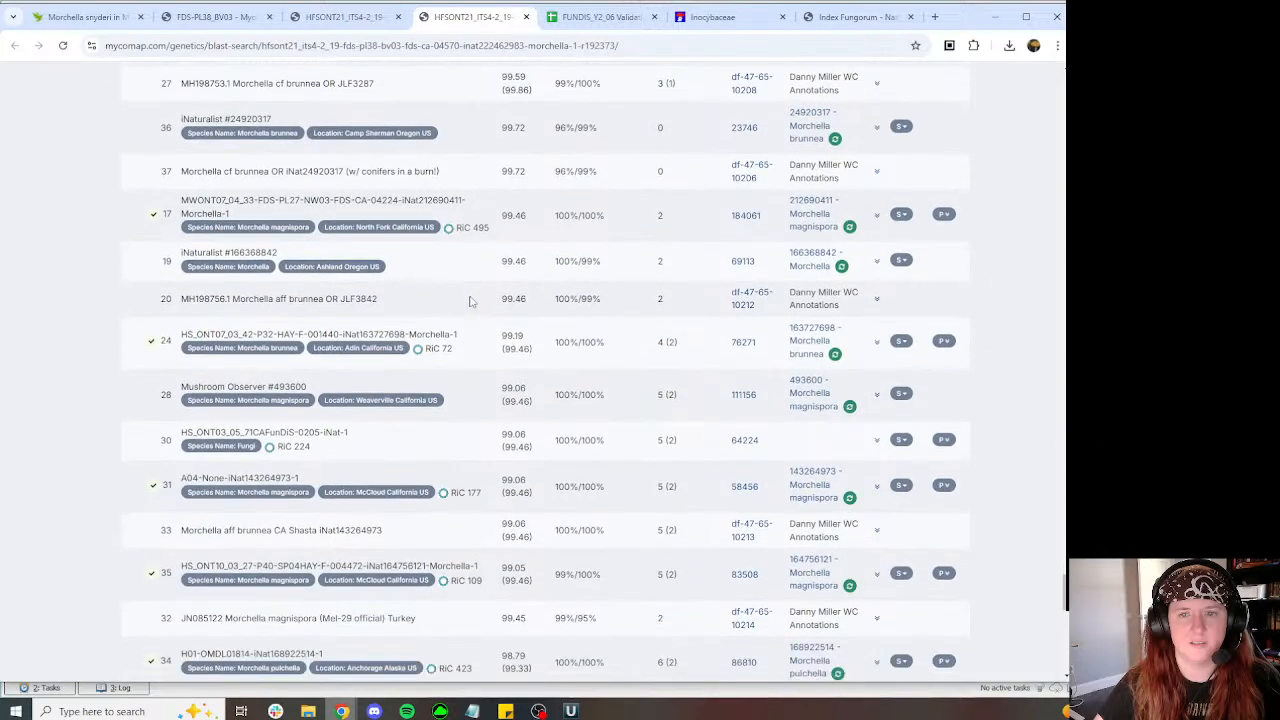
{"action": "scroll", "coordinate": [454, 292], "scroll_direction": "down", "scroll_amount": 2}
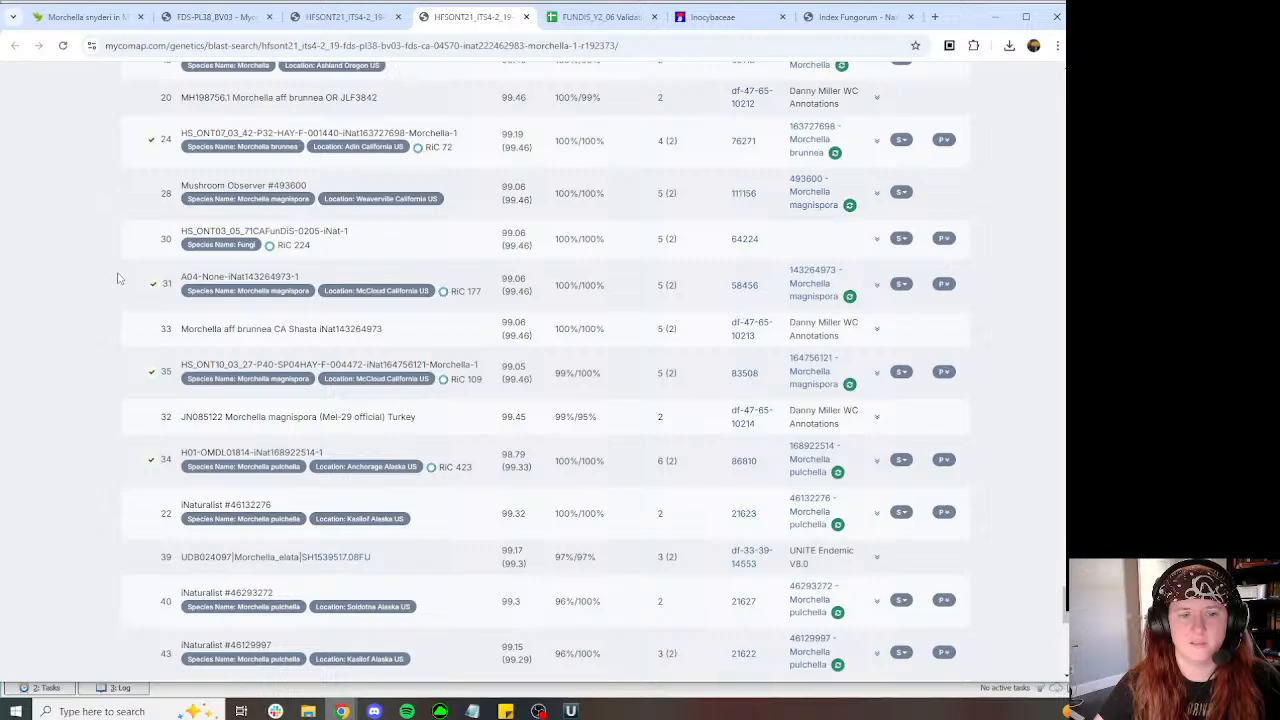
{"action": "scroll", "coordinate": [118, 280], "scroll_direction": "down", "scroll_amount": 2}
{"action": "scroll", "coordinate": [165, 293], "scroll_direction": "down", "scroll_amount": 20}
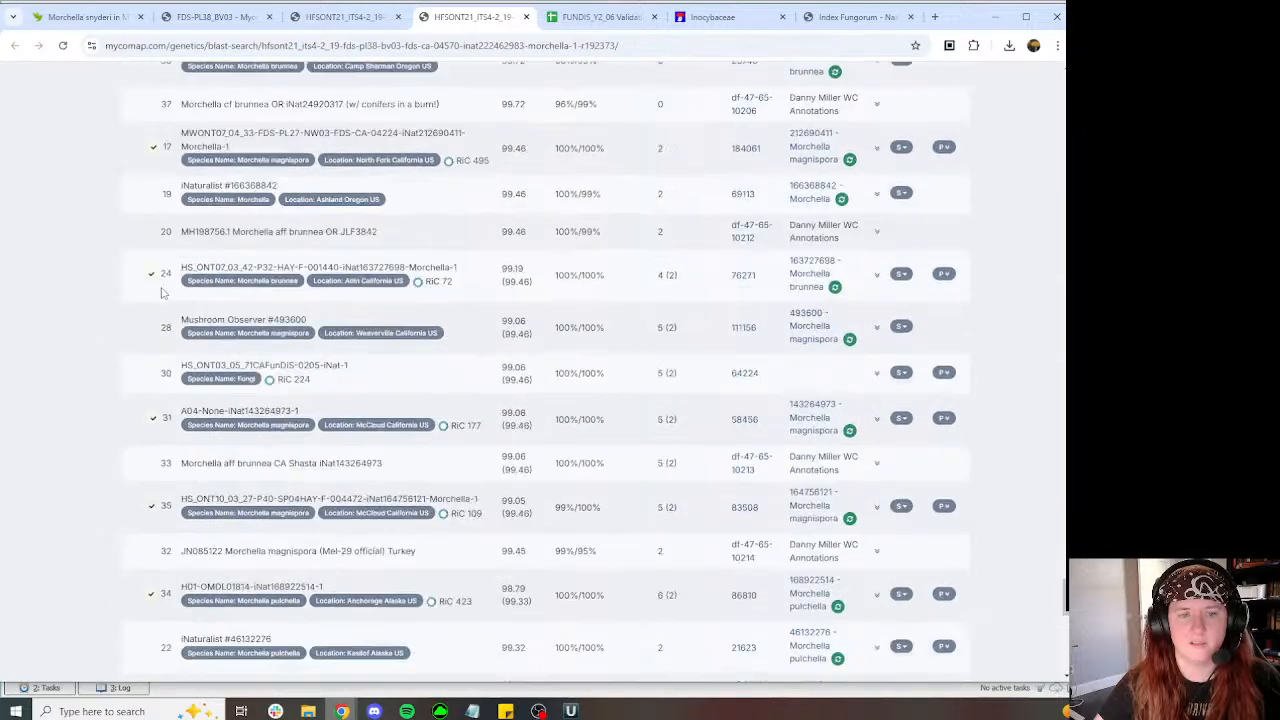
{"action": "scroll", "coordinate": [177, 296], "scroll_direction": "up", "scroll_amount": 5}
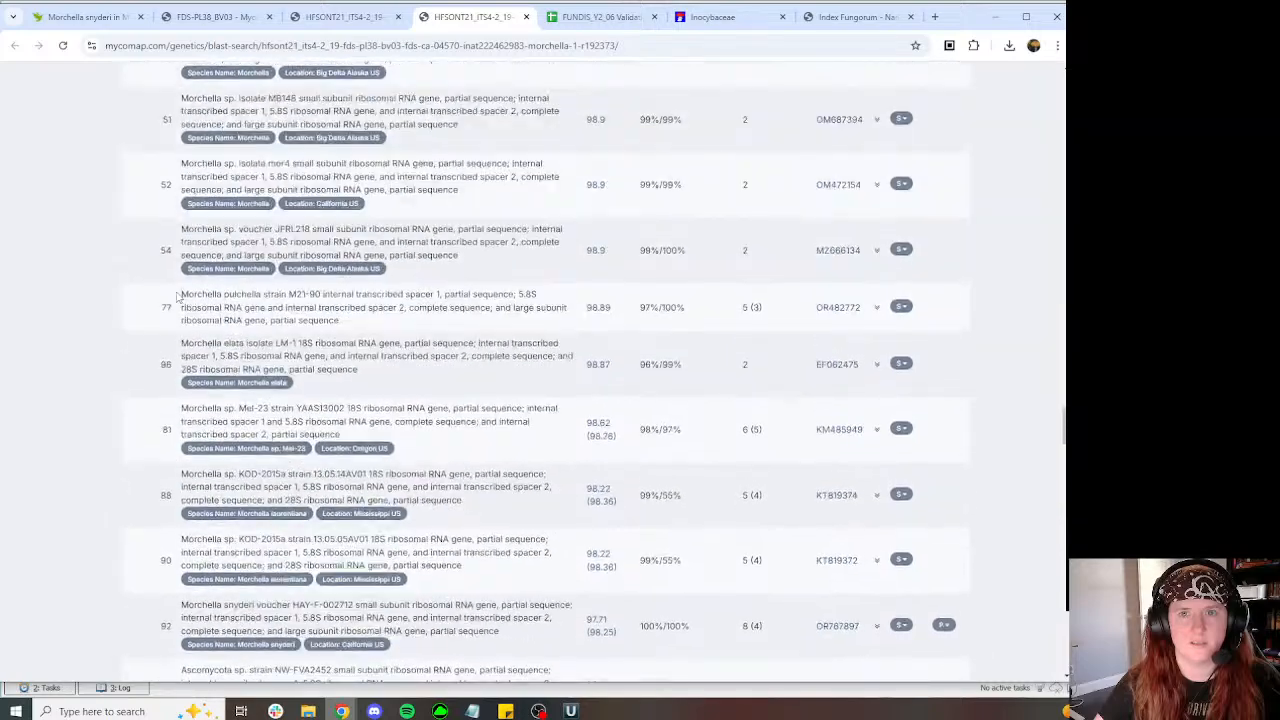
Step: Search Index Fungorum for Morchella brunnea, open its record and select the holotype number 138686
{"action": "left_click", "coordinate": [850, 17]}
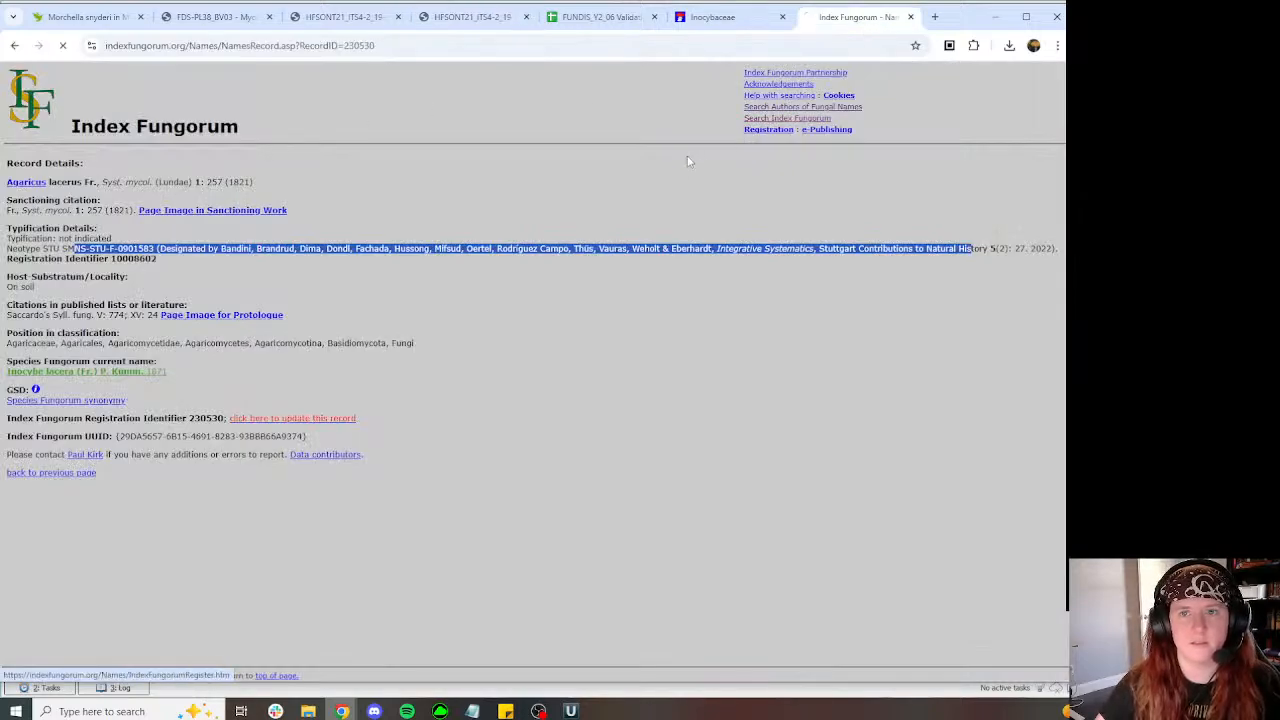
{"action": "key", "text": "alt+Left"}
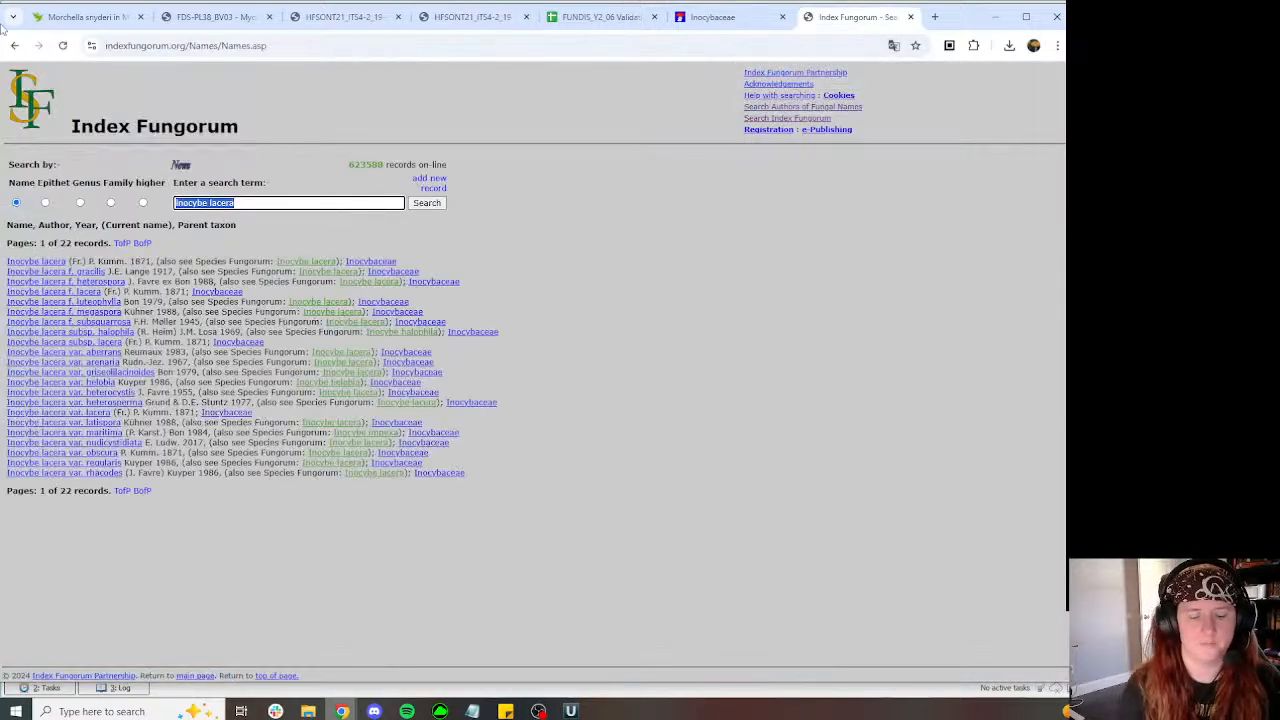
{"action": "type", "text": "Morchell"}
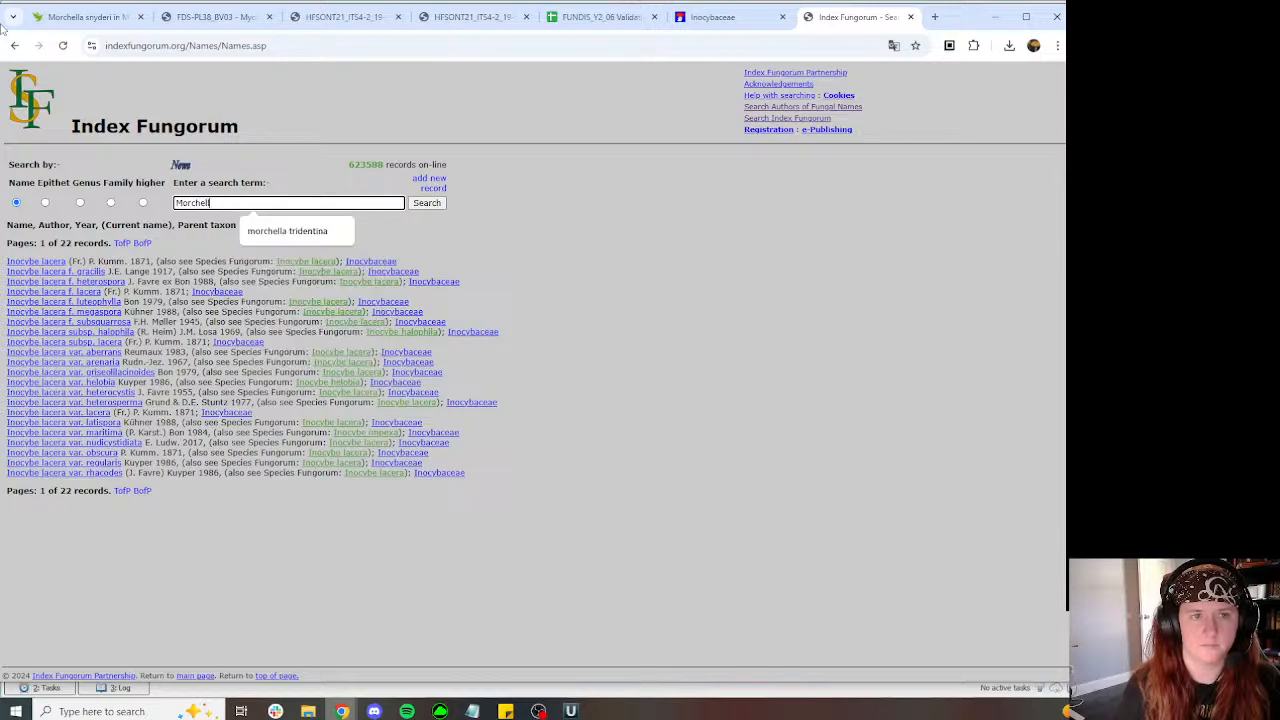
{"action": "type", "text": "a brunnea"}
{"action": "key", "text": "Return"}
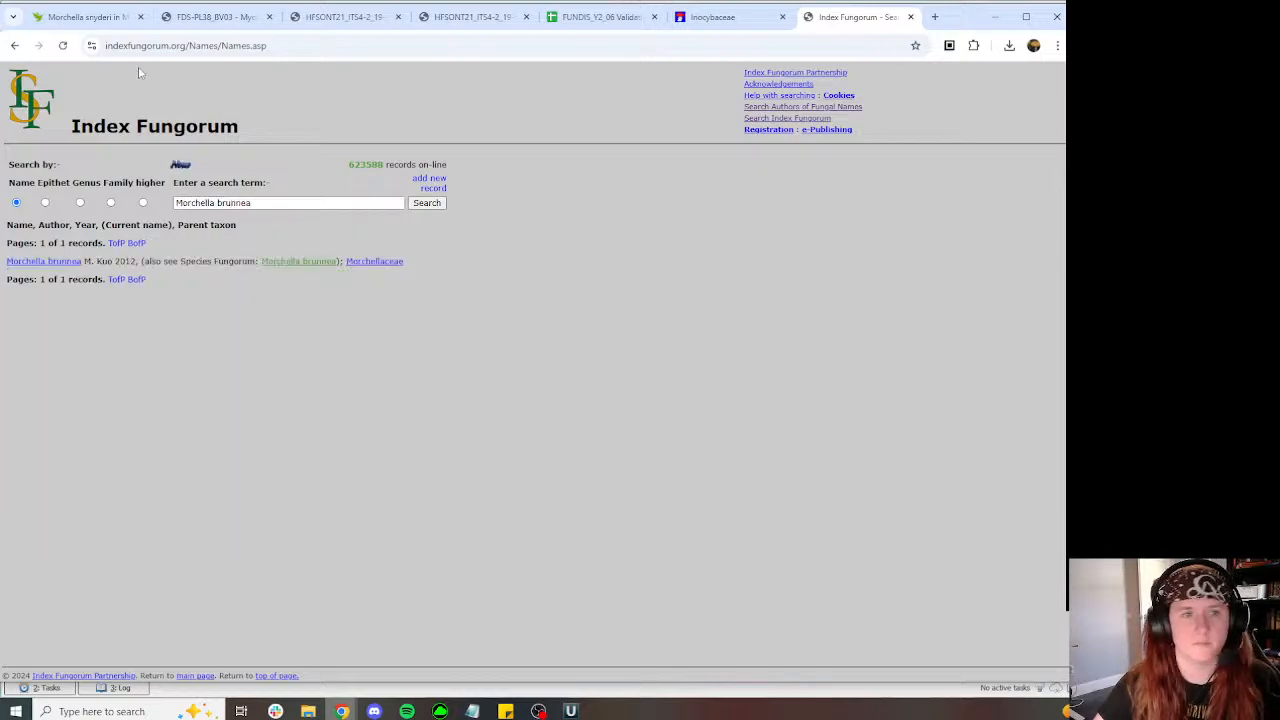
{"action": "left_click", "coordinate": [40, 304]}
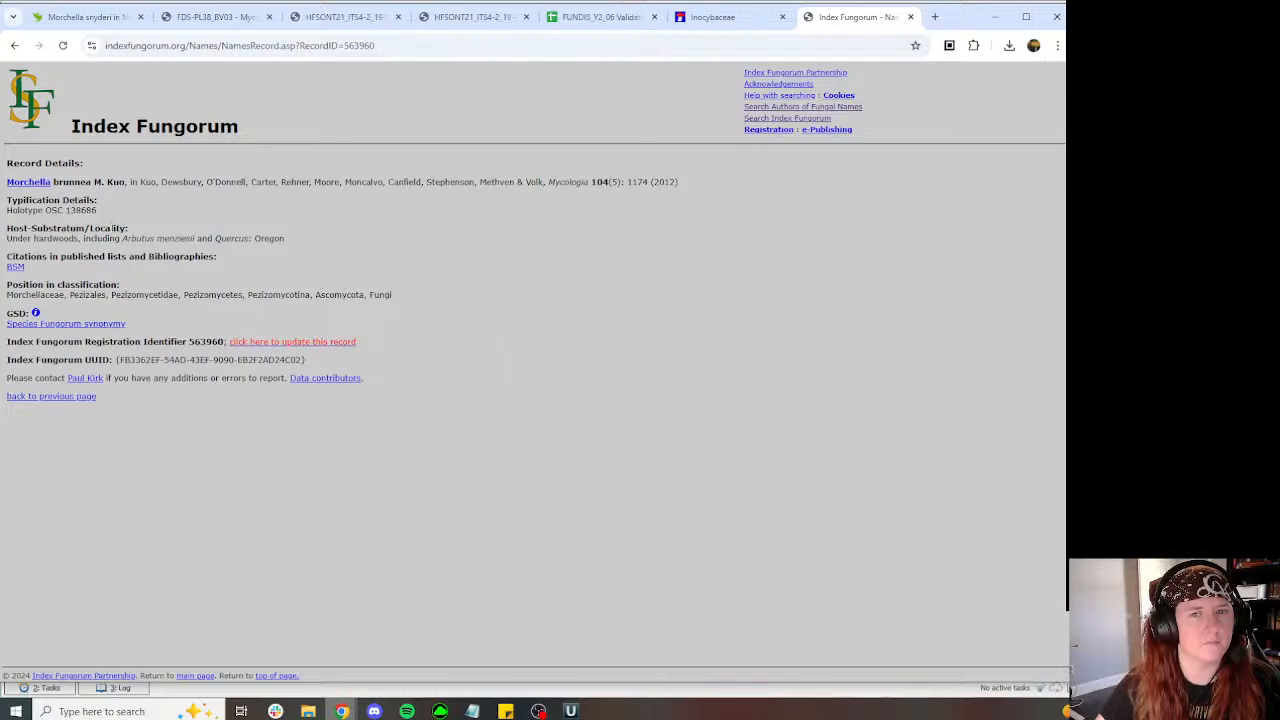
{"action": "double_click", "coordinate": [81, 210]}
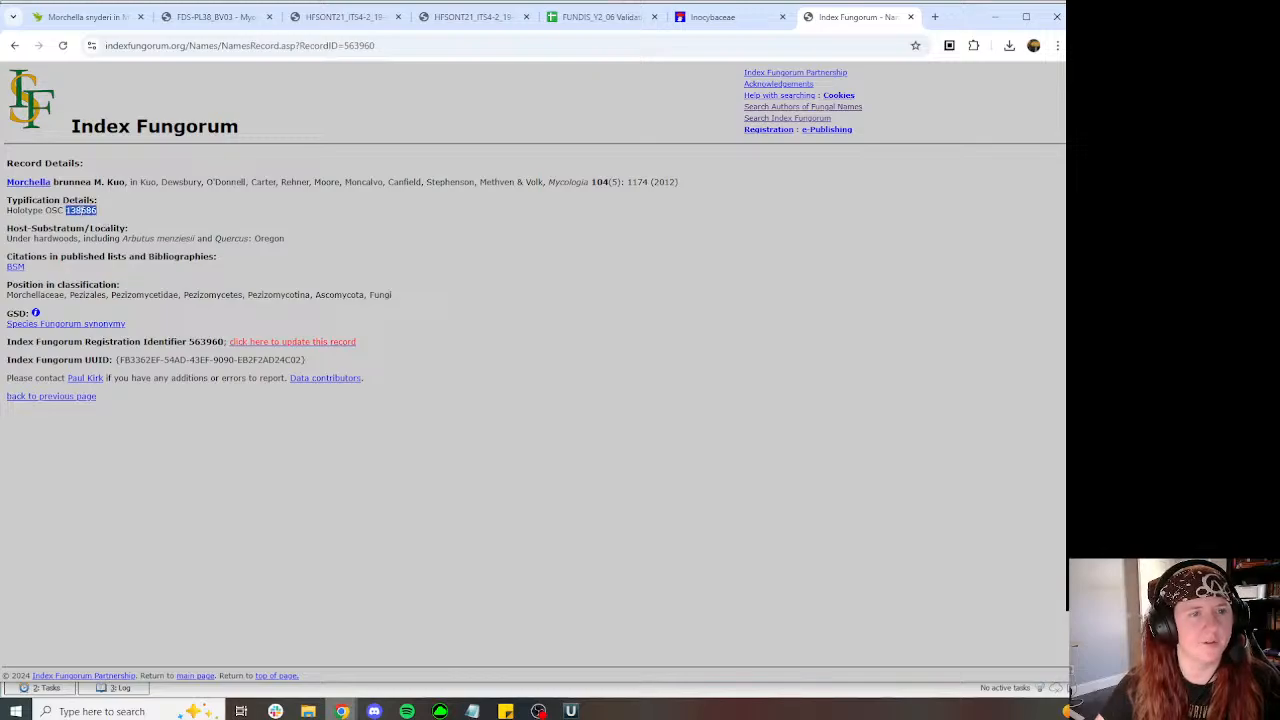
Step: Search the Morchella-1 BLAST results page for the holotype number 138686
{"action": "left_click", "coordinate": [462, 17]}
{"action": "key", "text": "ctrl+f"}
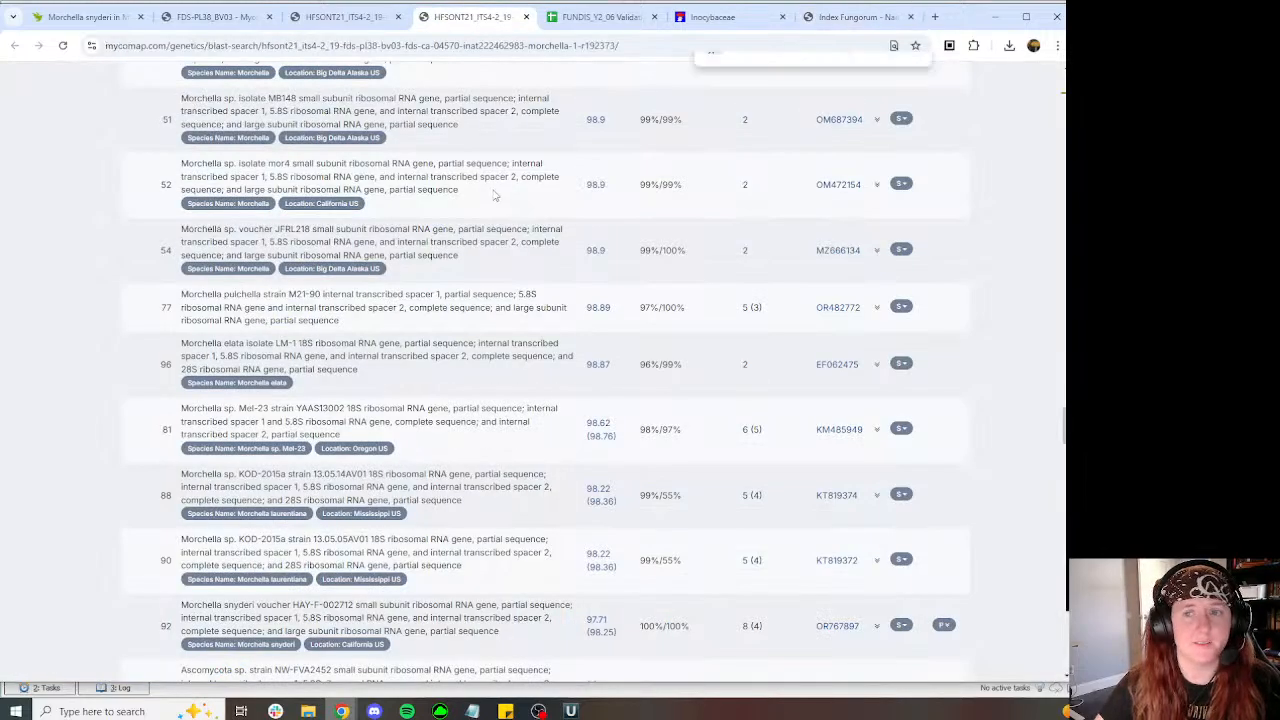
{"action": "type", "text": "138686"}
{"action": "scroll", "coordinate": [930, 310], "scroll_direction": "up", "scroll_amount": 15}
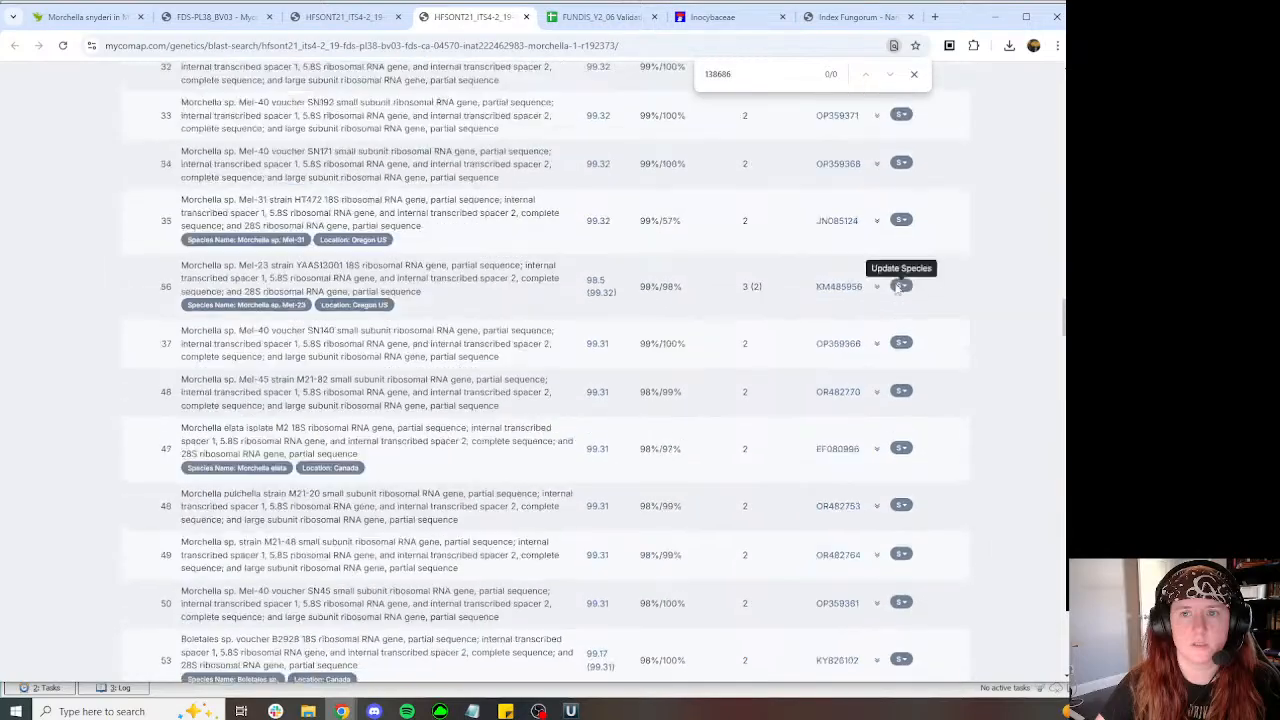
Step: Return to the main index of Danny's DNA Discoveries and search it for morchella to check for a Morchellaceae page
{"action": "left_click", "coordinate": [857, 17]}
{"action": "left_click", "coordinate": [720, 17]}
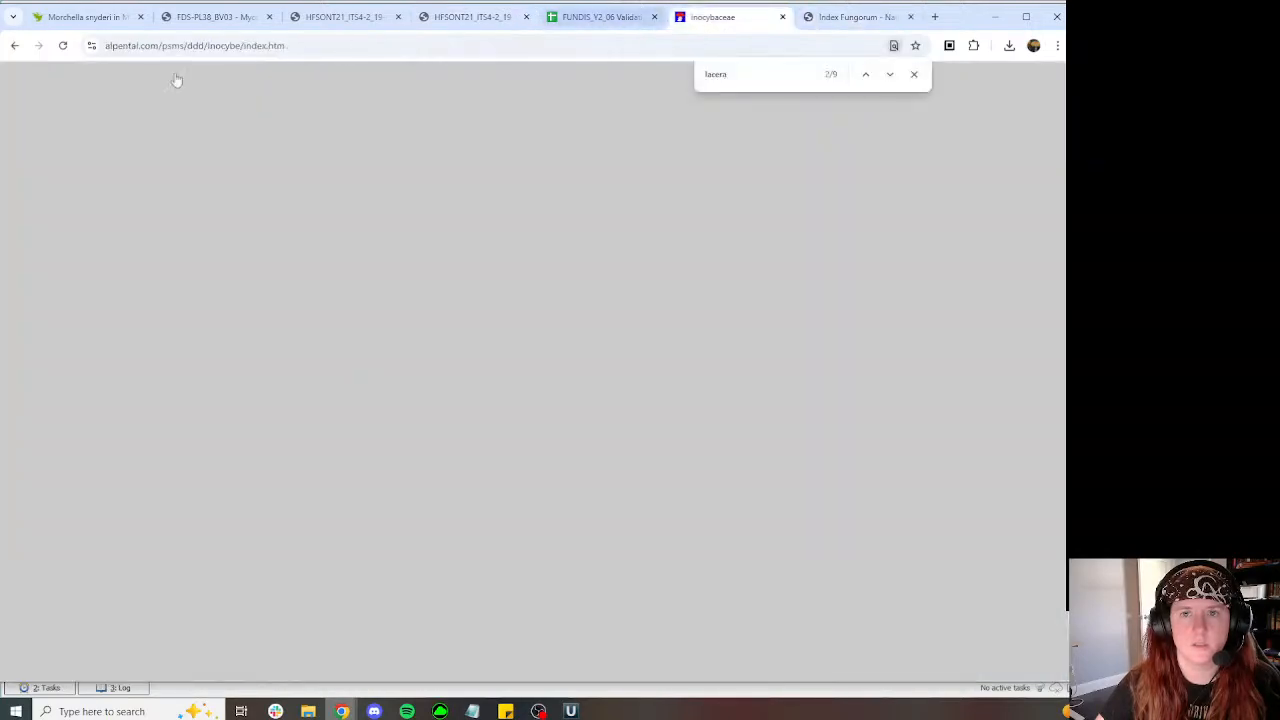
{"action": "left_click", "coordinate": [16, 47]}
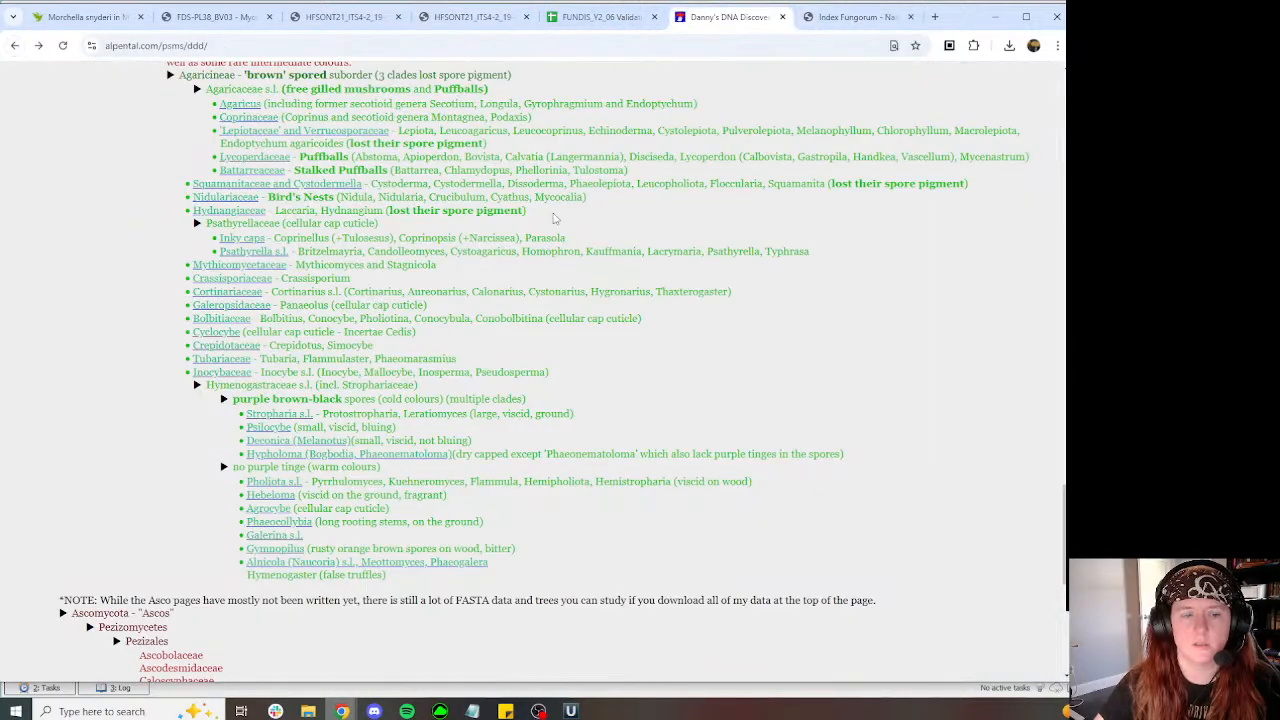
{"action": "key", "text": "ctrl+f"}
{"action": "type", "text": "morchella"}
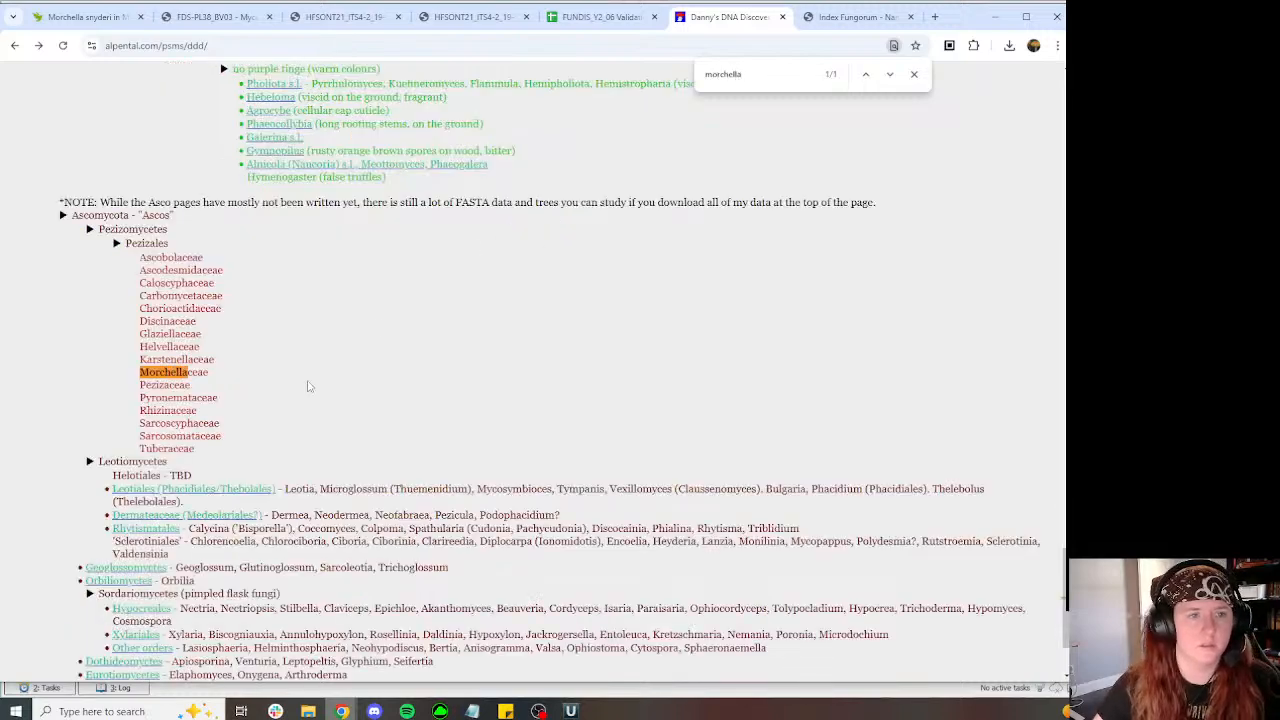
{"action": "left_click", "coordinate": [841, 17]}
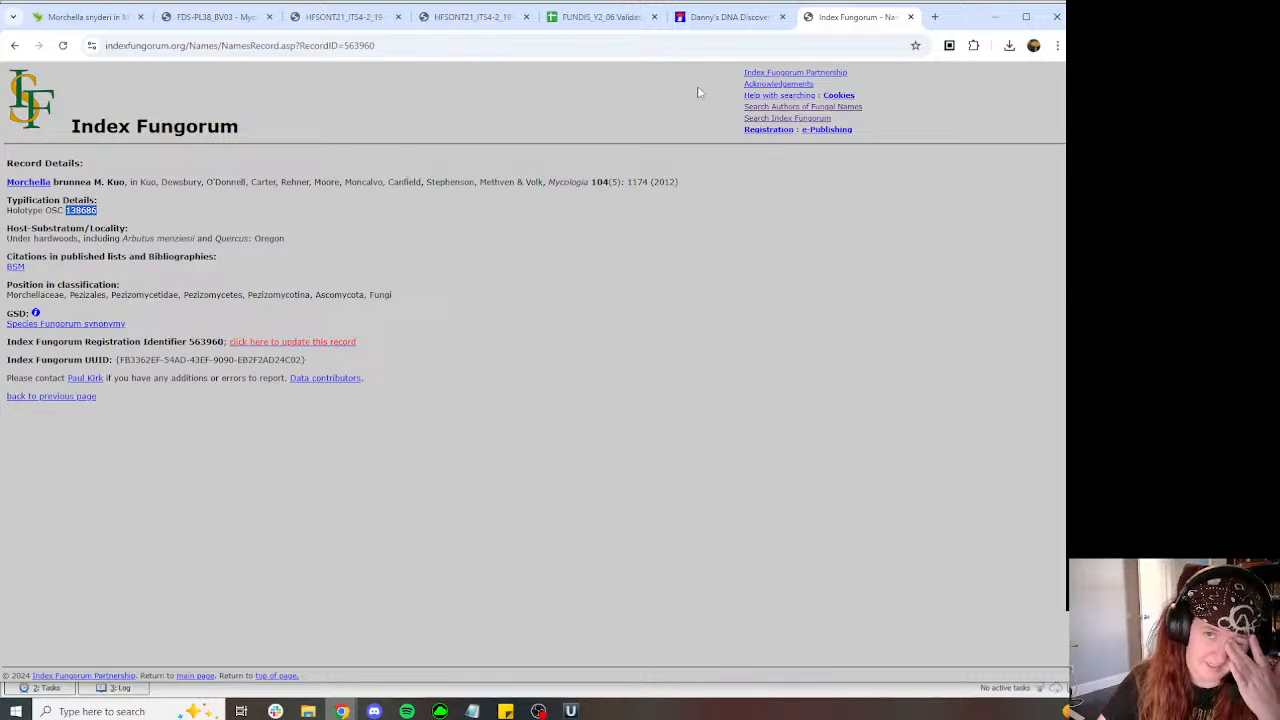
{"action": "left_click", "coordinate": [720, 17]}
{"action": "scroll", "coordinate": [195, 225], "scroll_direction": "down", "scroll_amount": 2}
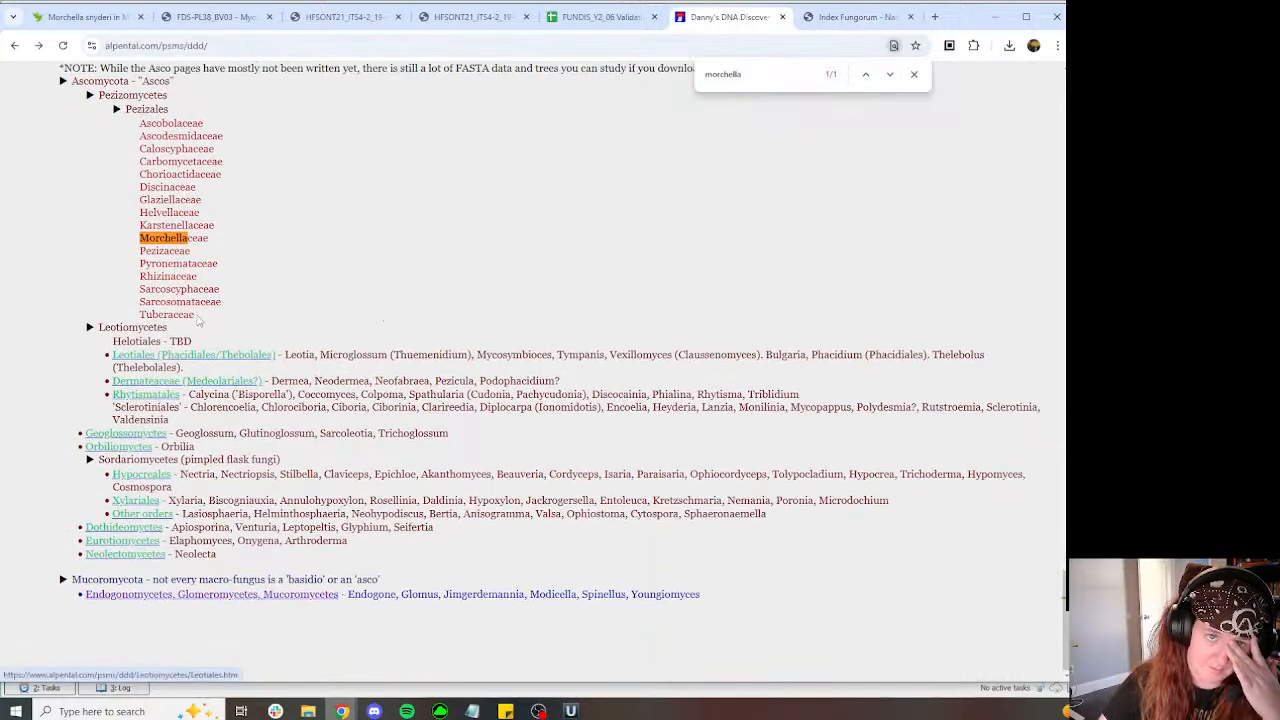
Step: Recheck the Morchella brunnea holotype record and look over the closest NCBI hits in the BLAST results
{"action": "left_click", "coordinate": [821, 27]}
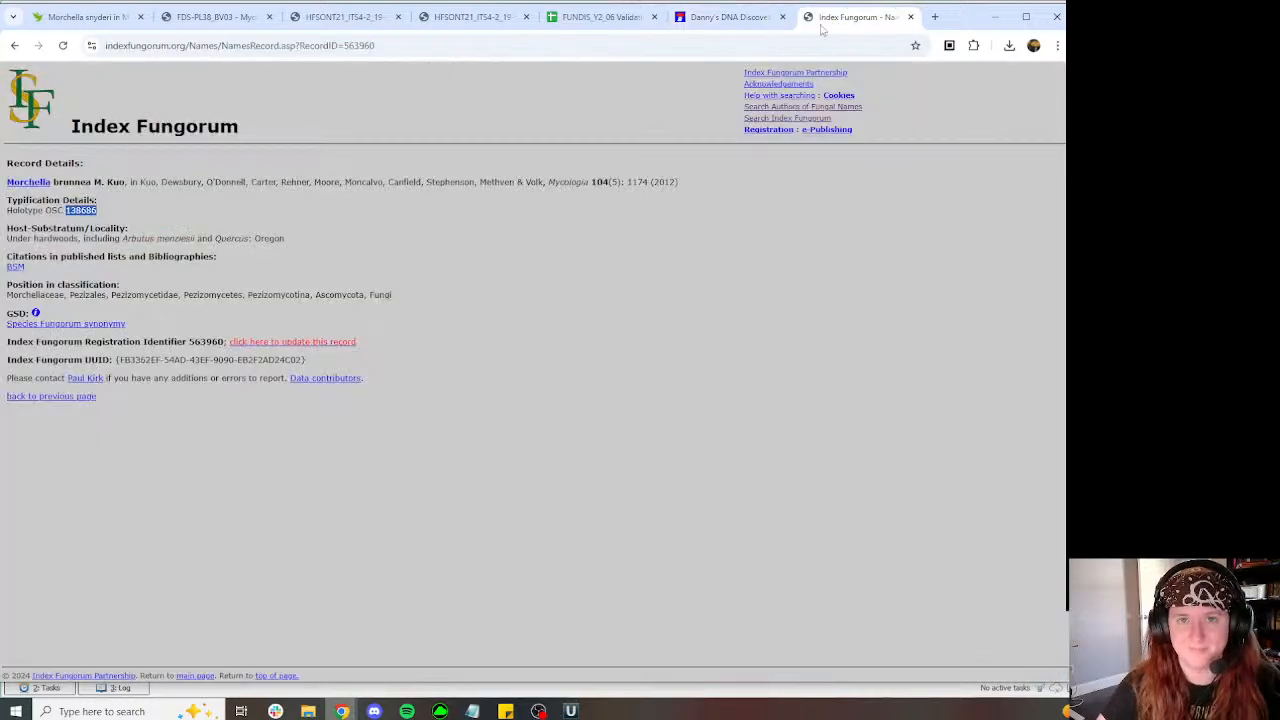
{"action": "left_click", "coordinate": [470, 17]}
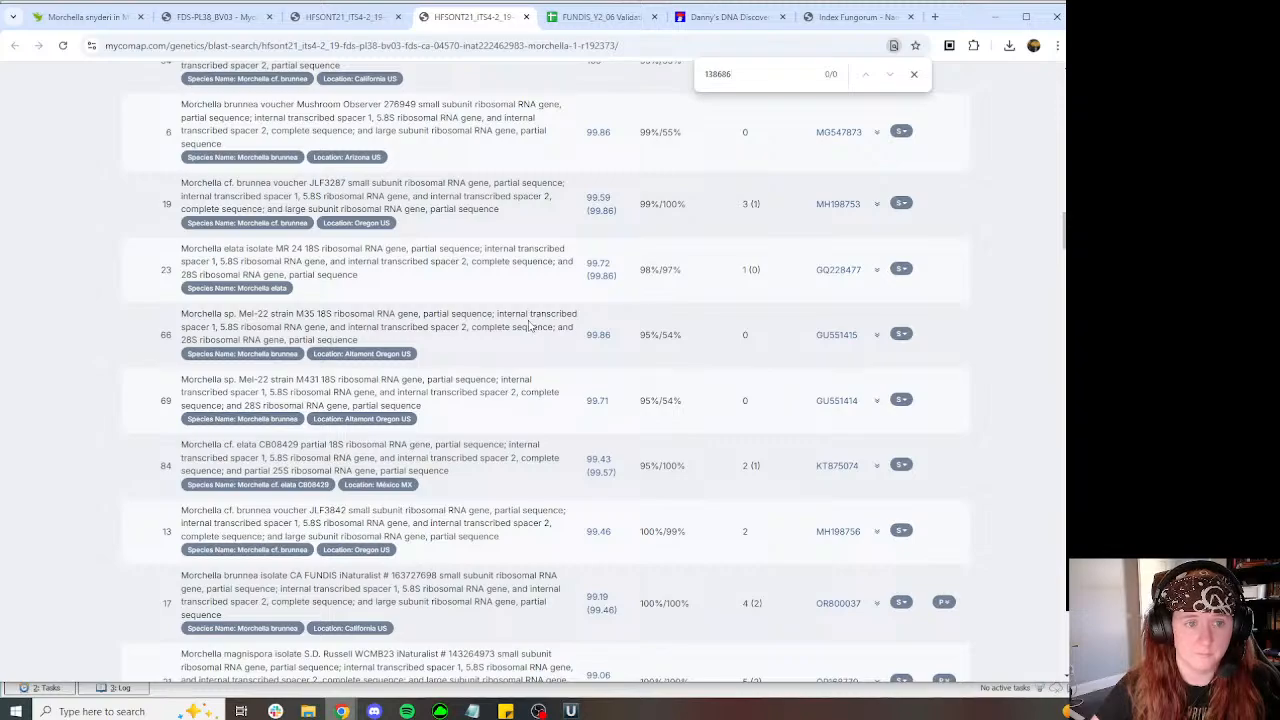
{"action": "scroll", "coordinate": [530, 326], "scroll_direction": "up", "scroll_amount": 10}
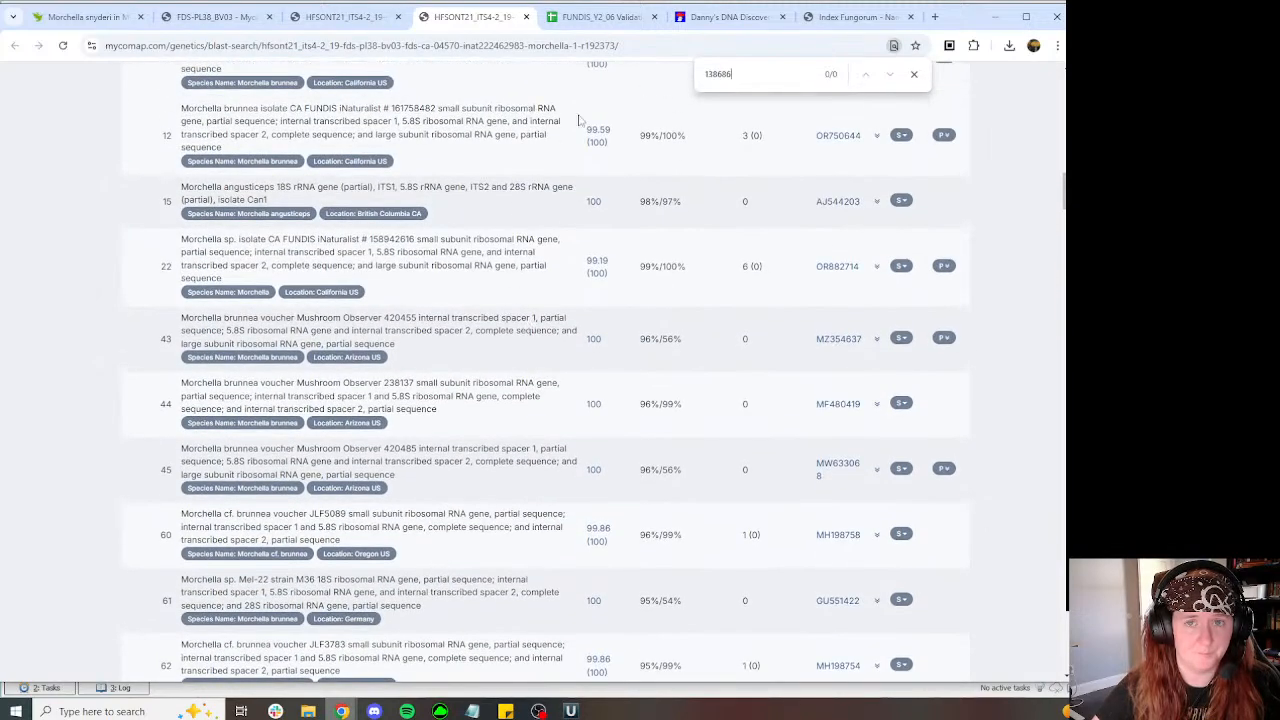
Step: Open NCBI nucleotide BLAST in a new browser tab and paste the Morchella-1 sequence from its MycoMap page as the query
{"action": "left_click", "coordinate": [936, 18]}
{"action": "type", "text": "b"}
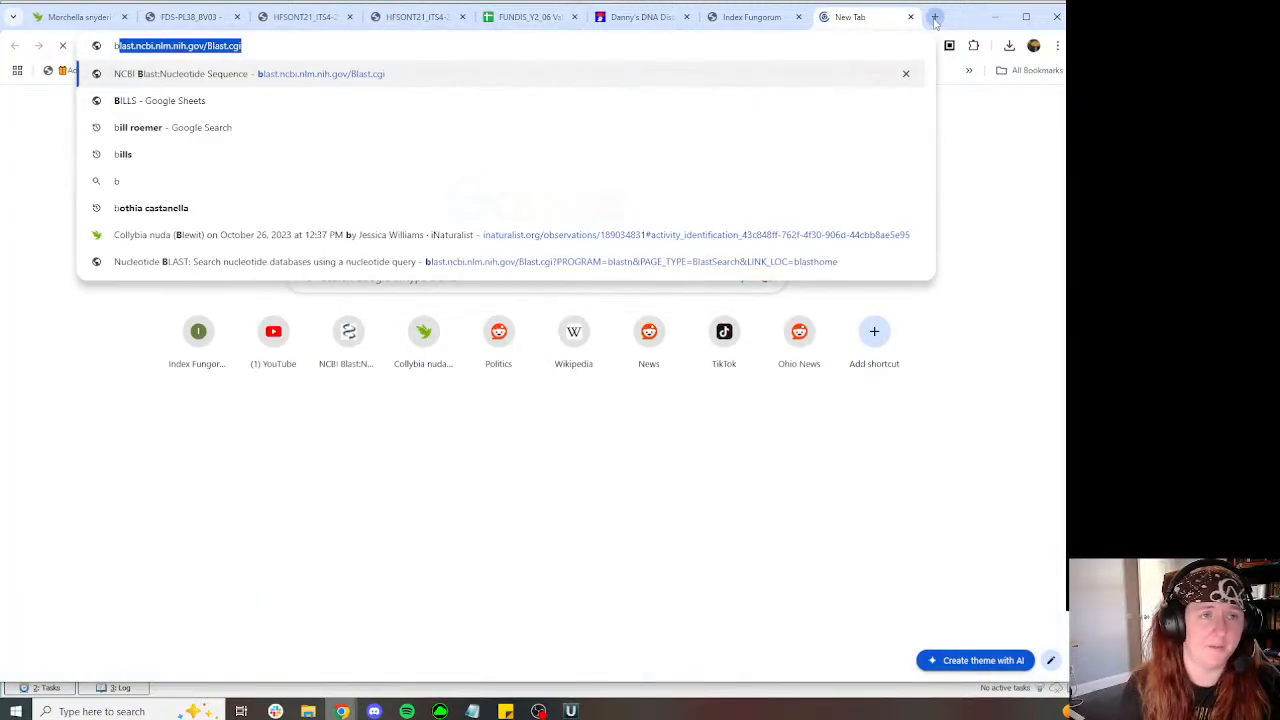
{"action": "key", "text": "Return"}
{"action": "left_click", "coordinate": [300, 17]}
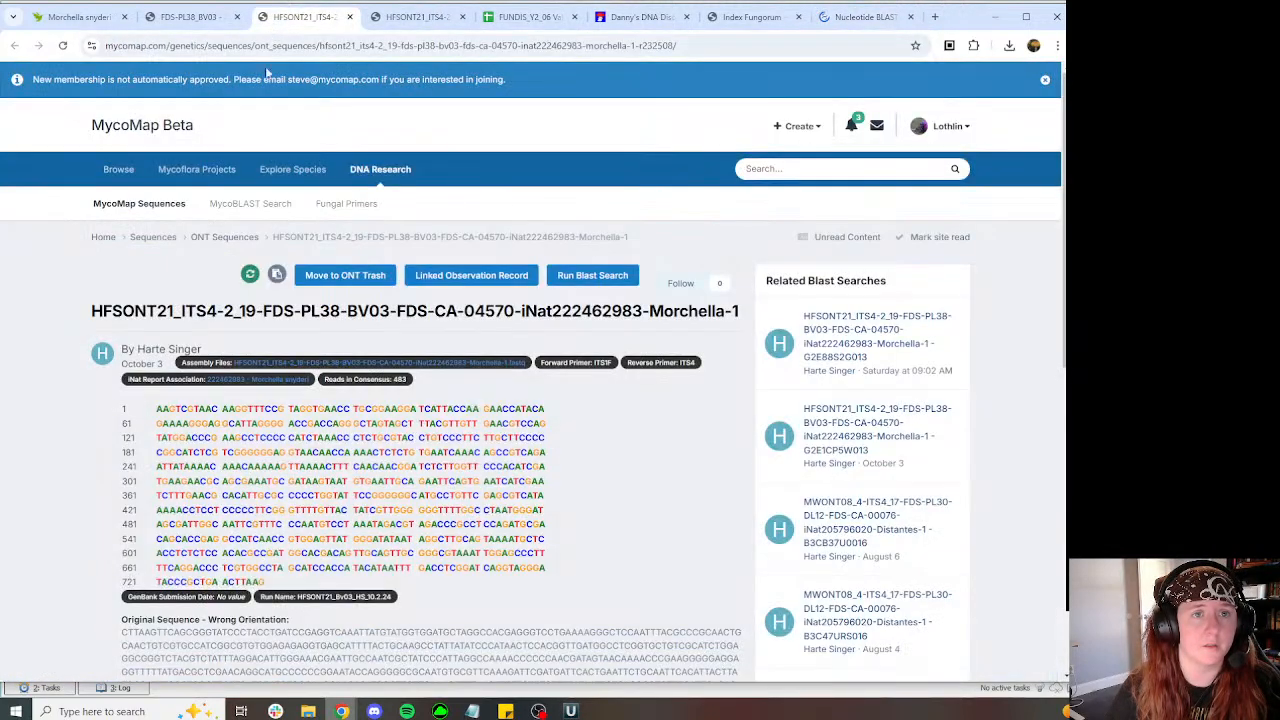
{"action": "left_click", "coordinate": [860, 19]}
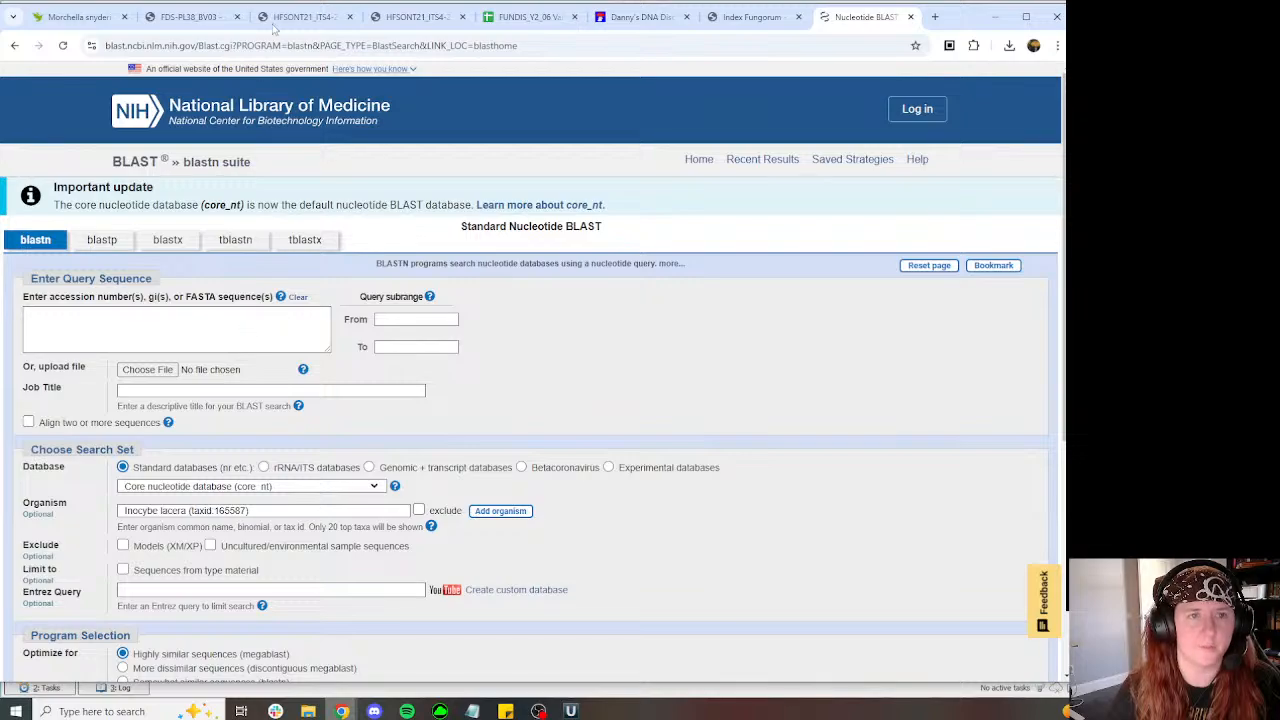
{"action": "key", "text": "alt+Tab"}
{"action": "mouse_move", "coordinate": [341, 711]}
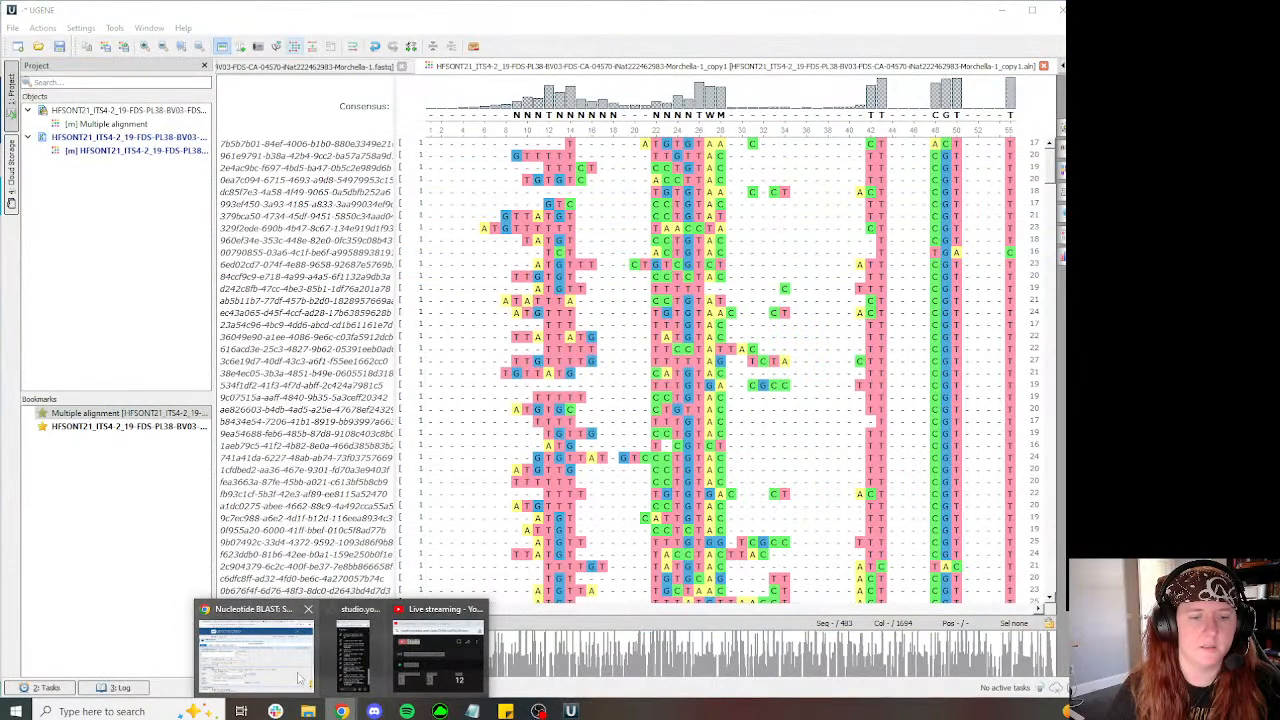
{"action": "left_click", "coordinate": [300, 675]}
{"action": "left_click", "coordinate": [206, 334]}
{"action": "key", "text": "ctrl+v"}
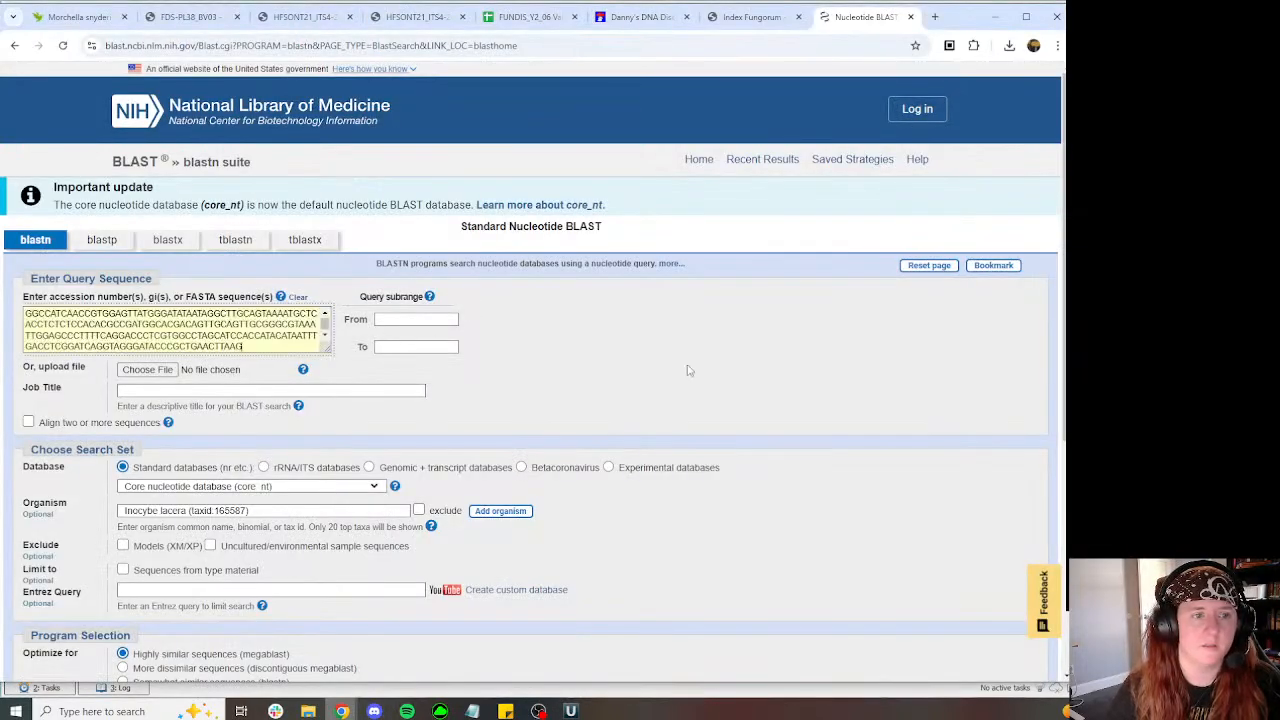
Step: Limit the BLAST search to the organism Morchella brunnea (taxid:1174671) and run it
{"action": "left_click", "coordinate": [296, 508]}
{"action": "key", "text": "ctrl+a"}
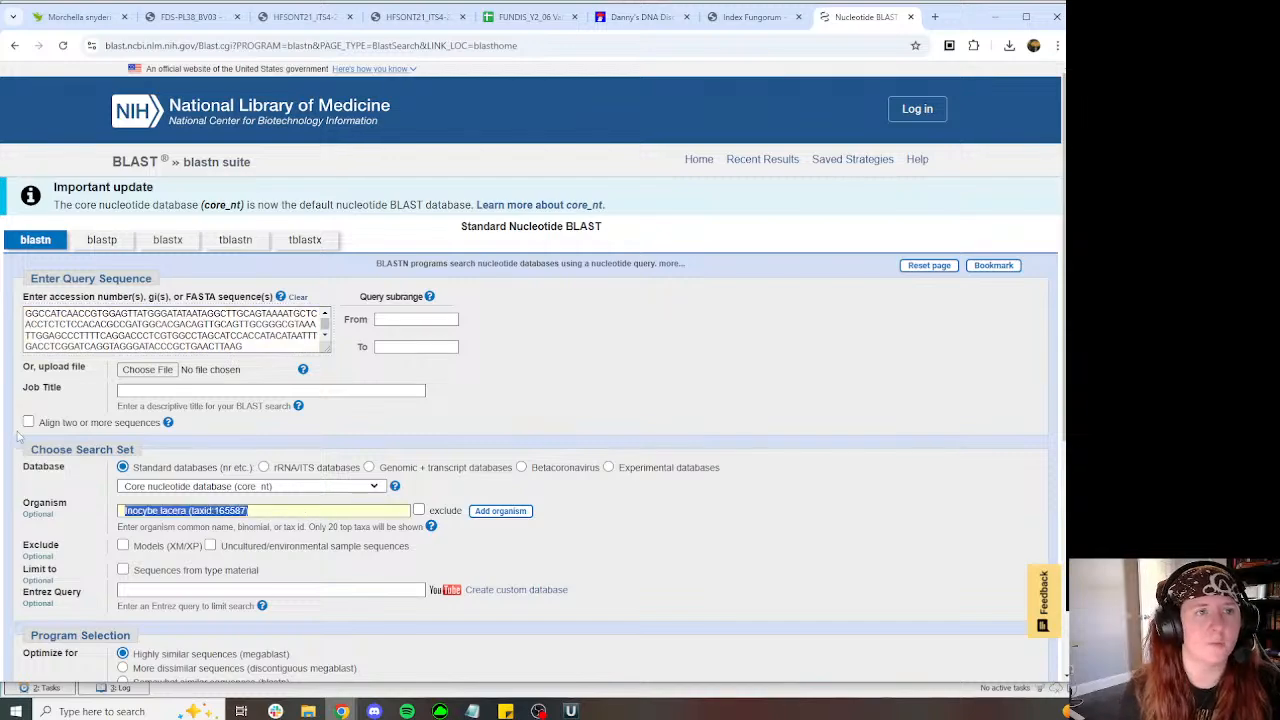
{"action": "type", "text": "Mor"}
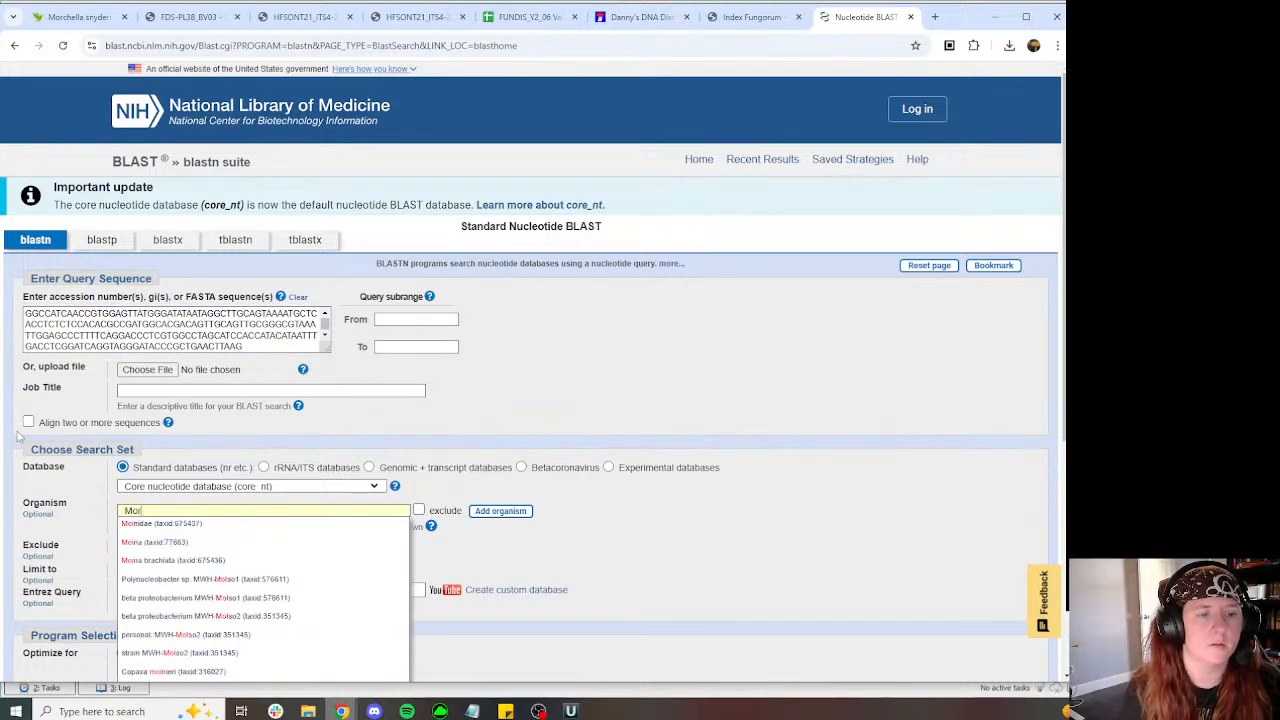
{"action": "type", "text": "chella brunnea"}
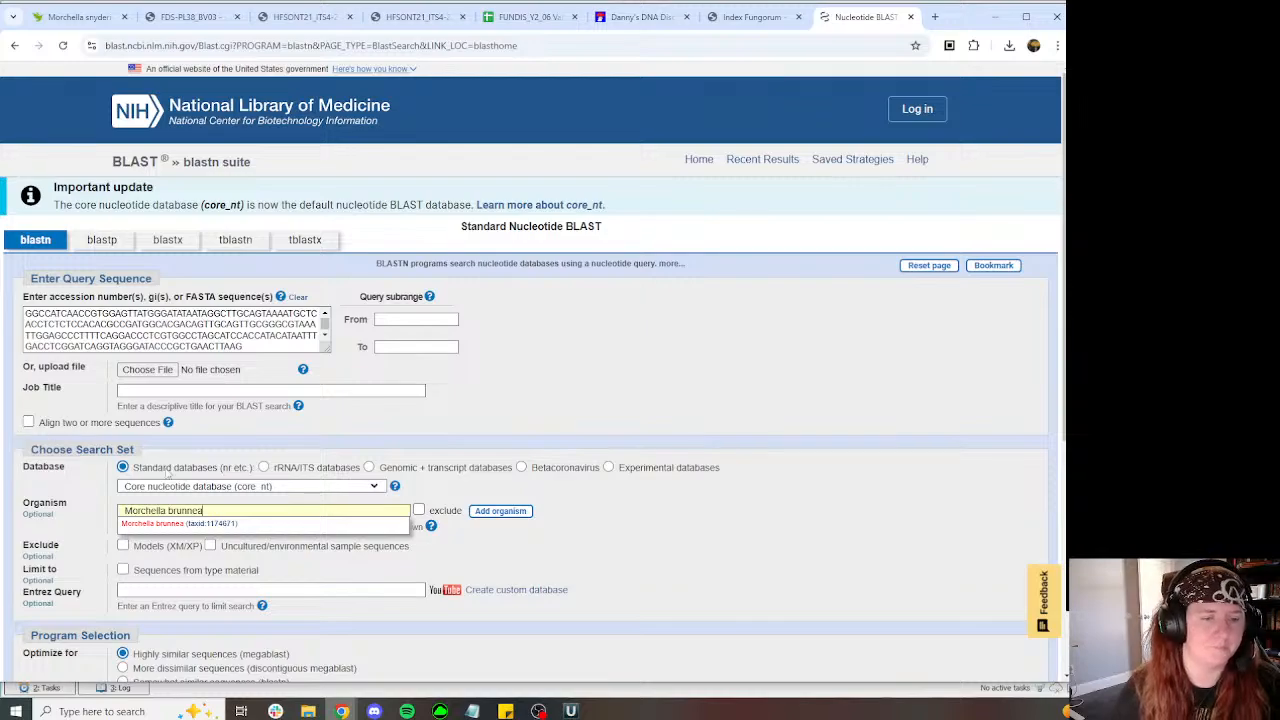
{"action": "left_click", "coordinate": [240, 523]}
{"action": "scroll", "coordinate": [575, 383], "scroll_direction": "down", "scroll_amount": 5}
{"action": "left_click", "coordinate": [62, 405]}
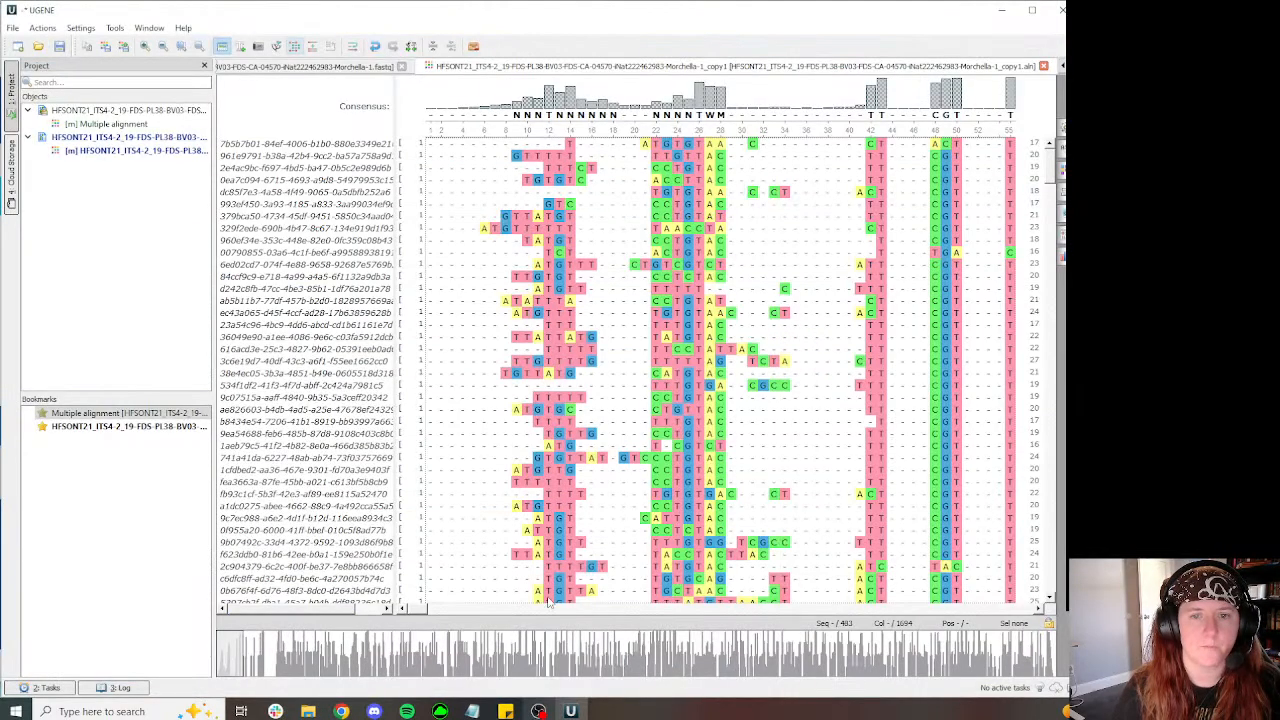
Step: In UGENE, search the alignment for AGGATCATTA and reverse-complement the upper block of sequences that lacks the pattern
{"action": "key", "text": "ctrl+f"}
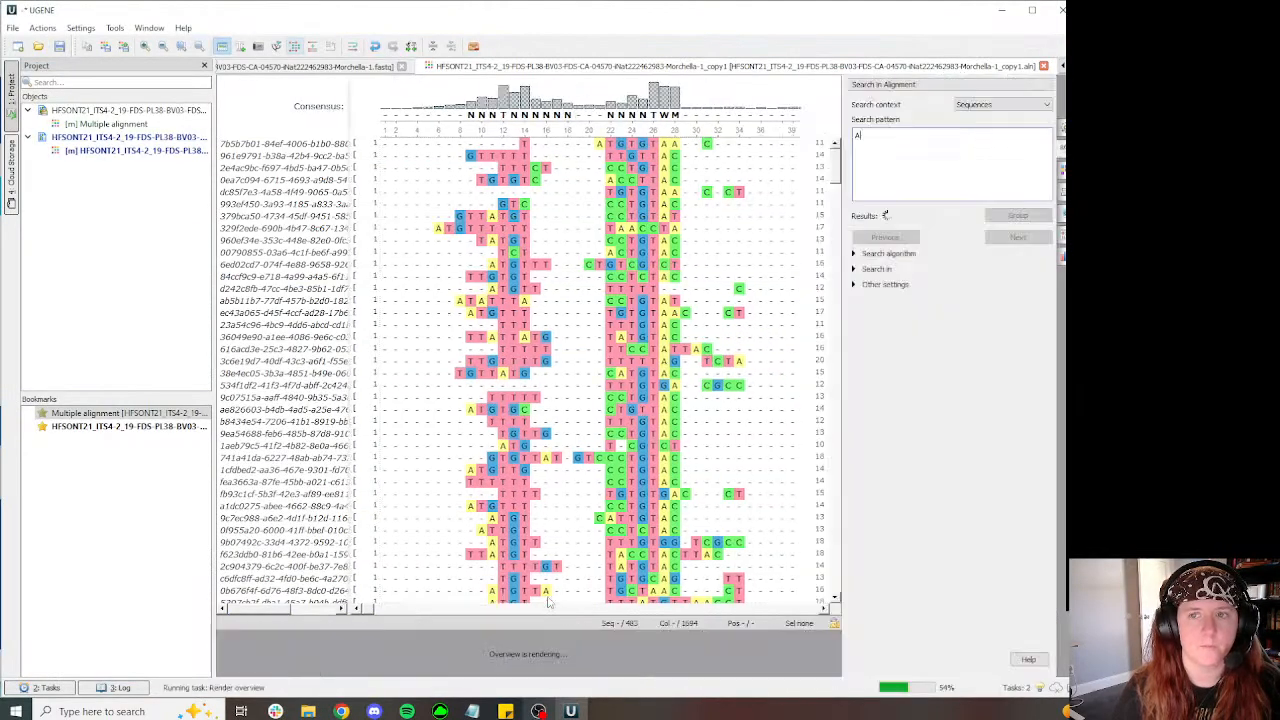
{"action": "type", "text": "AGGATCATTA"}
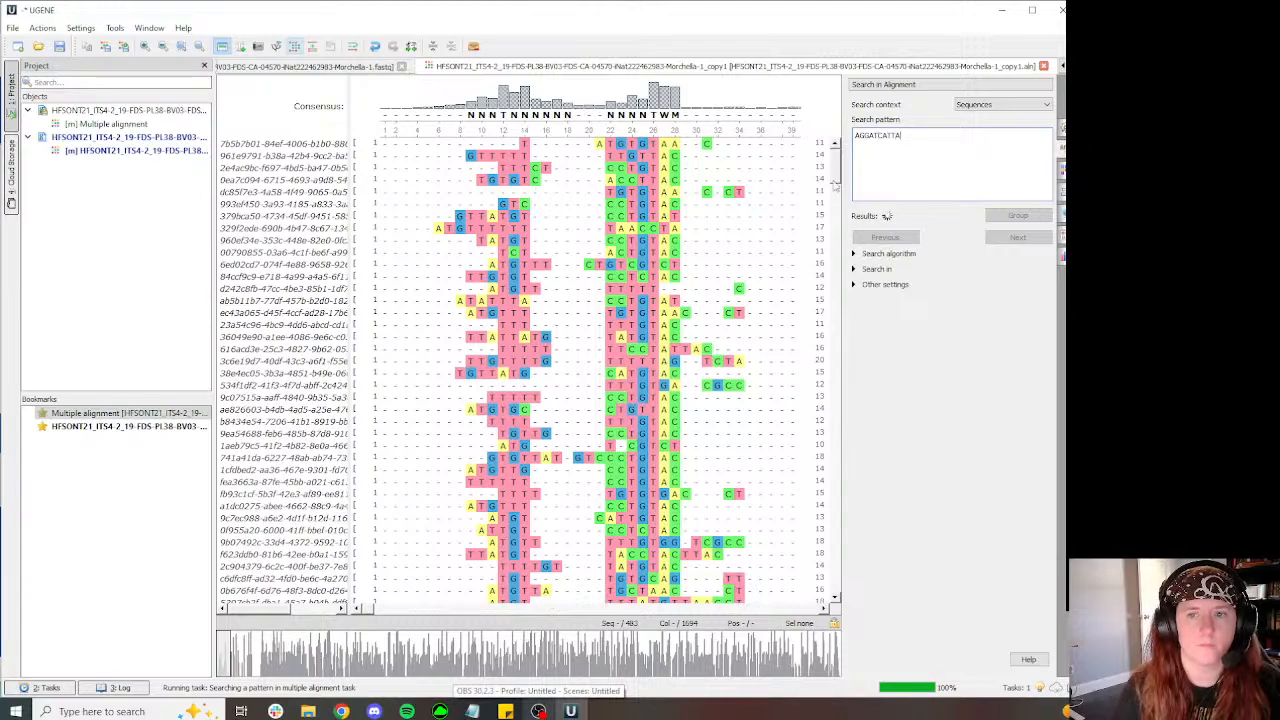
{"action": "left_click", "coordinate": [383, 368]}
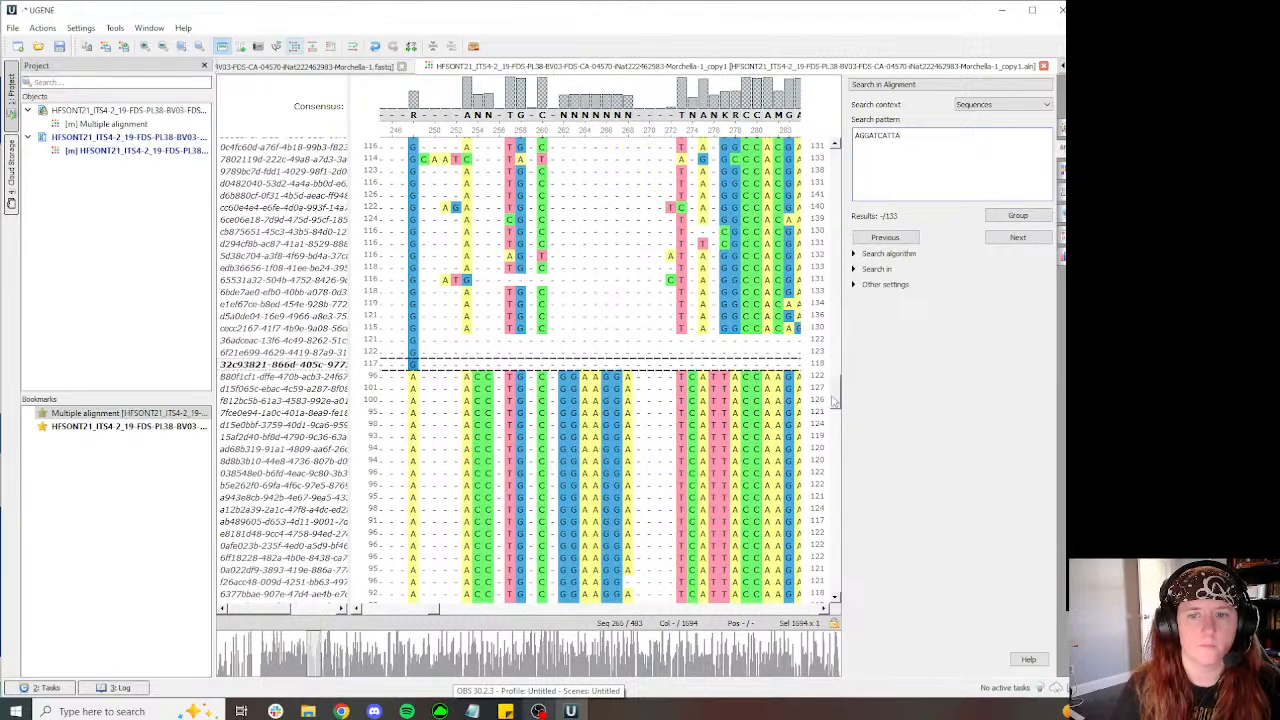
{"action": "left_click_drag", "start_coordinate": [834, 398], "coordinate": [834, 168]}
{"action": "left_click", "coordinate": [258, 147], "text": "shift"}
{"action": "right_click", "coordinate": [288, 194]}
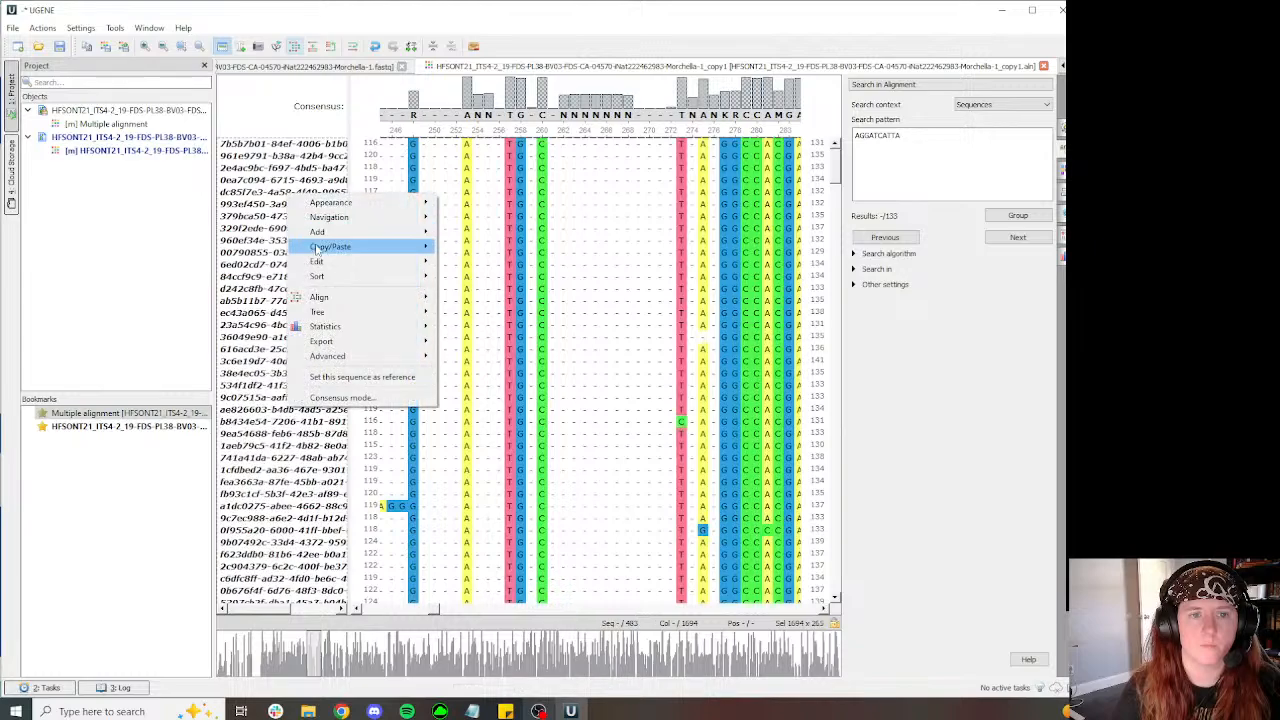
{"action": "mouse_move", "coordinate": [318, 261]}
{"action": "left_click", "coordinate": [502, 292]}
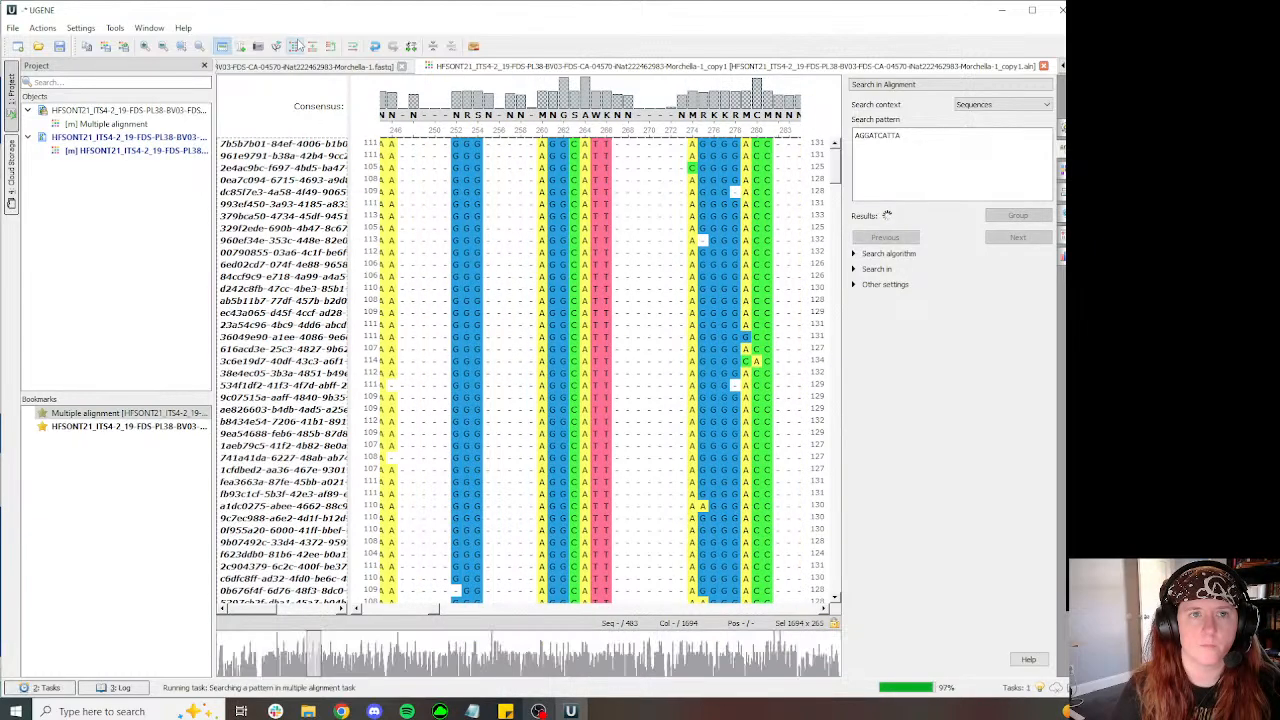
Step: Realign the Morchella-1 sequences with MAFFT using the default settings
{"action": "left_click", "coordinate": [298, 45]}
{"action": "left_click", "coordinate": [340, 105]}
{"action": "left_click", "coordinate": [546, 400]}
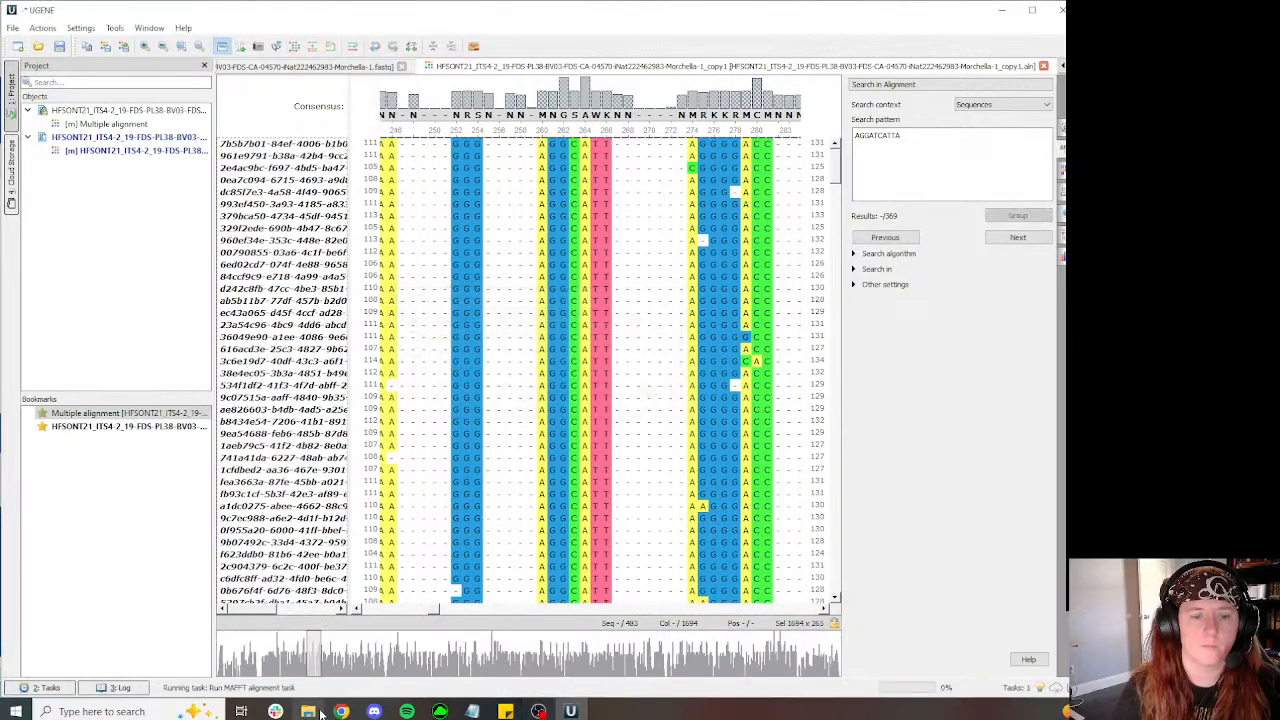
Step: Return to the browser, look over the NCBI hits limited to Morchella brunnea, and close the BLAST tab
{"action": "mouse_move", "coordinate": [330, 711]}
{"action": "left_click", "coordinate": [258, 650]}
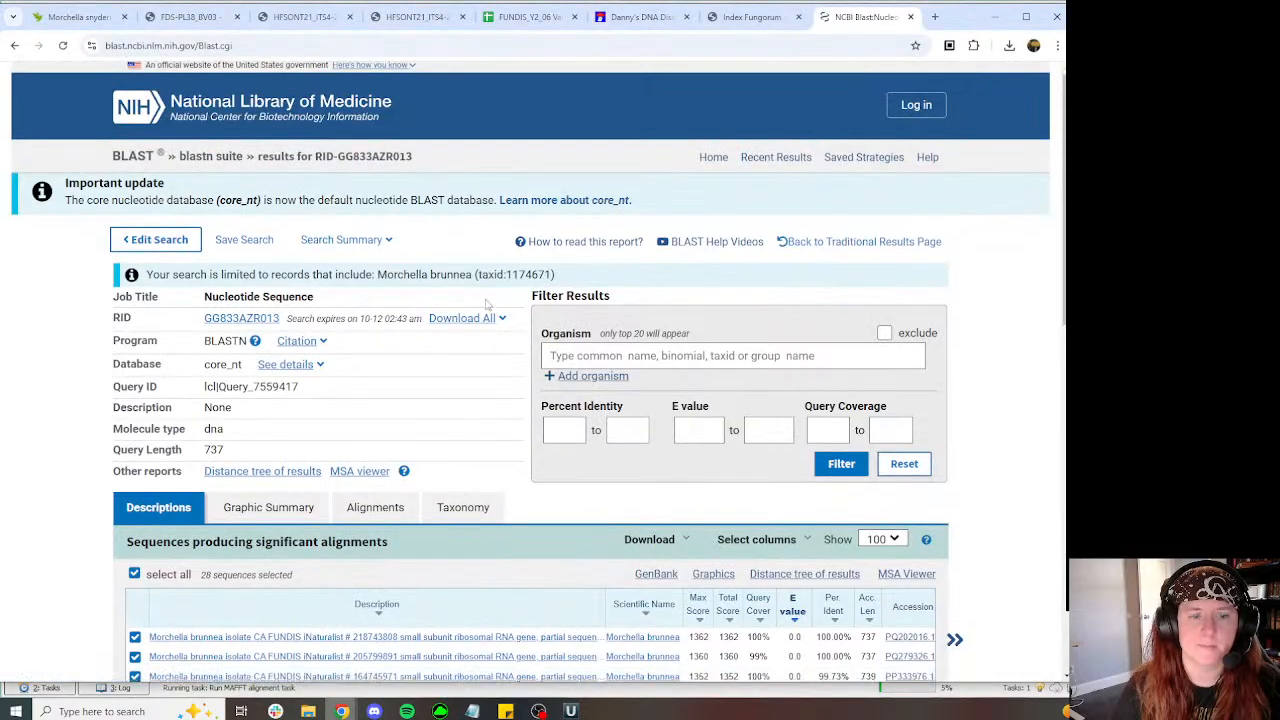
{"action": "scroll", "coordinate": [487, 303], "scroll_direction": "down", "scroll_amount": 5}
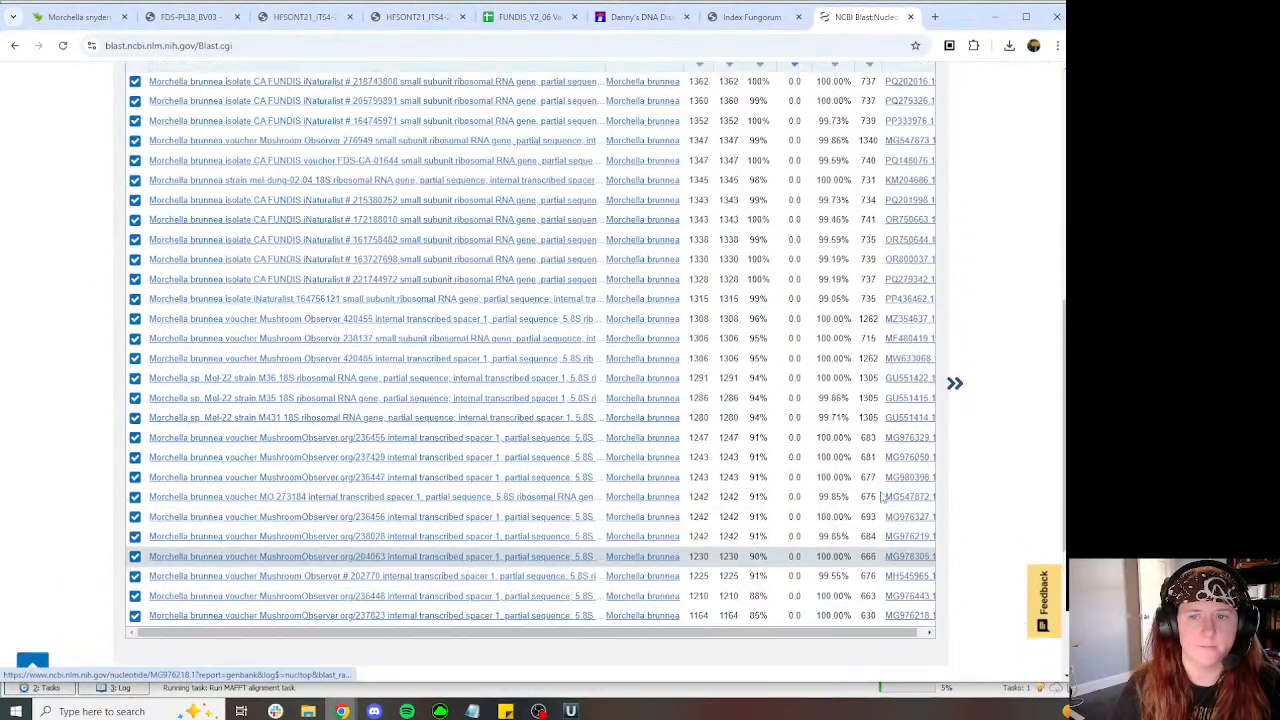
{"action": "scroll", "coordinate": [880, 497], "scroll_direction": "up", "scroll_amount": 1}
{"action": "scroll", "coordinate": [690, 440], "scroll_direction": "down", "scroll_amount": 4}
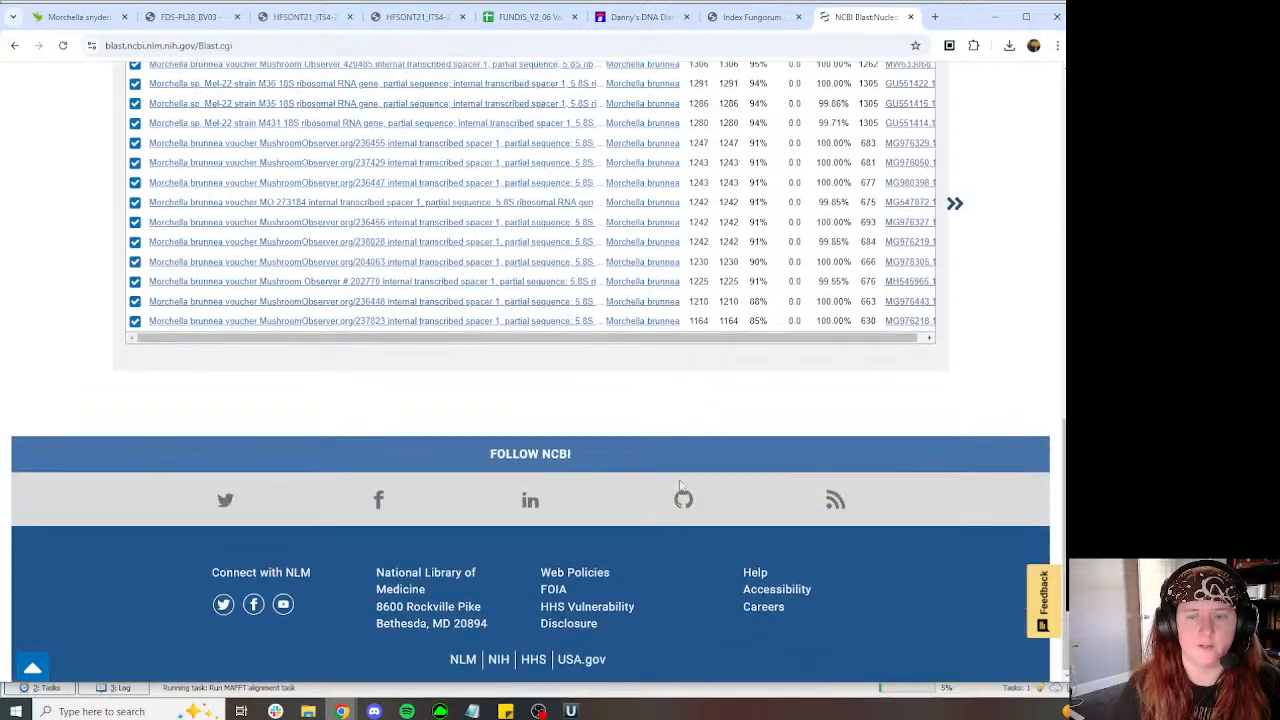
{"action": "scroll", "coordinate": [680, 490], "scroll_direction": "up", "scroll_amount": 10}
{"action": "left_click", "coordinate": [910, 17]}
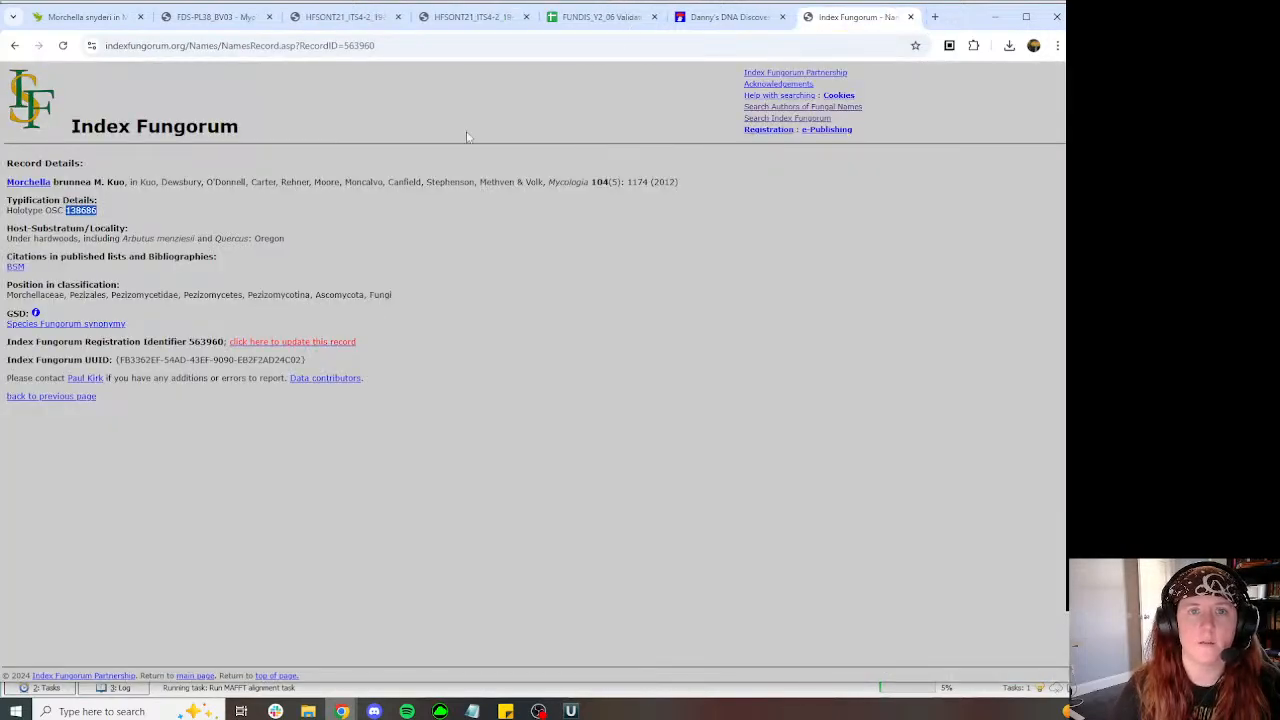
Step: Look through the MycoMap BLAST results and open the iNaturalist source observations 204366058 and 205796020 in new tabs
{"action": "left_click", "coordinate": [468, 17]}
{"action": "scroll", "coordinate": [500, 234], "scroll_direction": "down", "scroll_amount": 1}
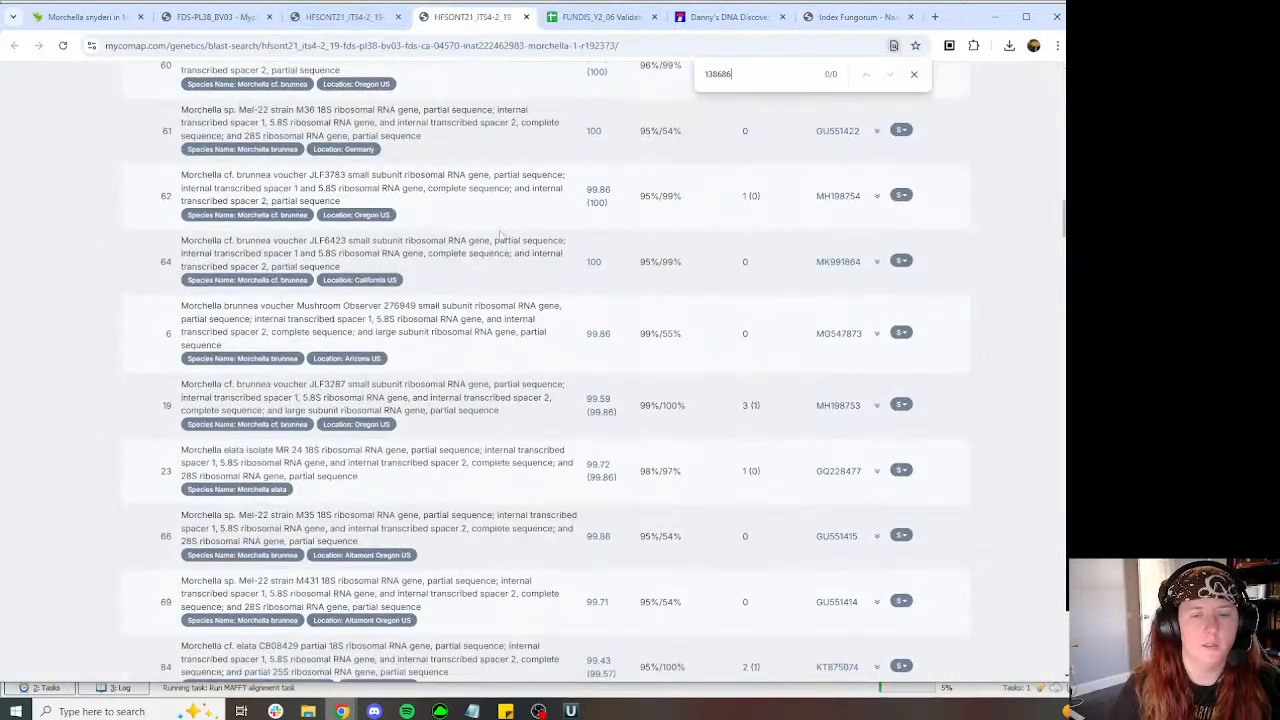
{"action": "scroll", "coordinate": [500, 234], "scroll_direction": "down", "scroll_amount": 15}
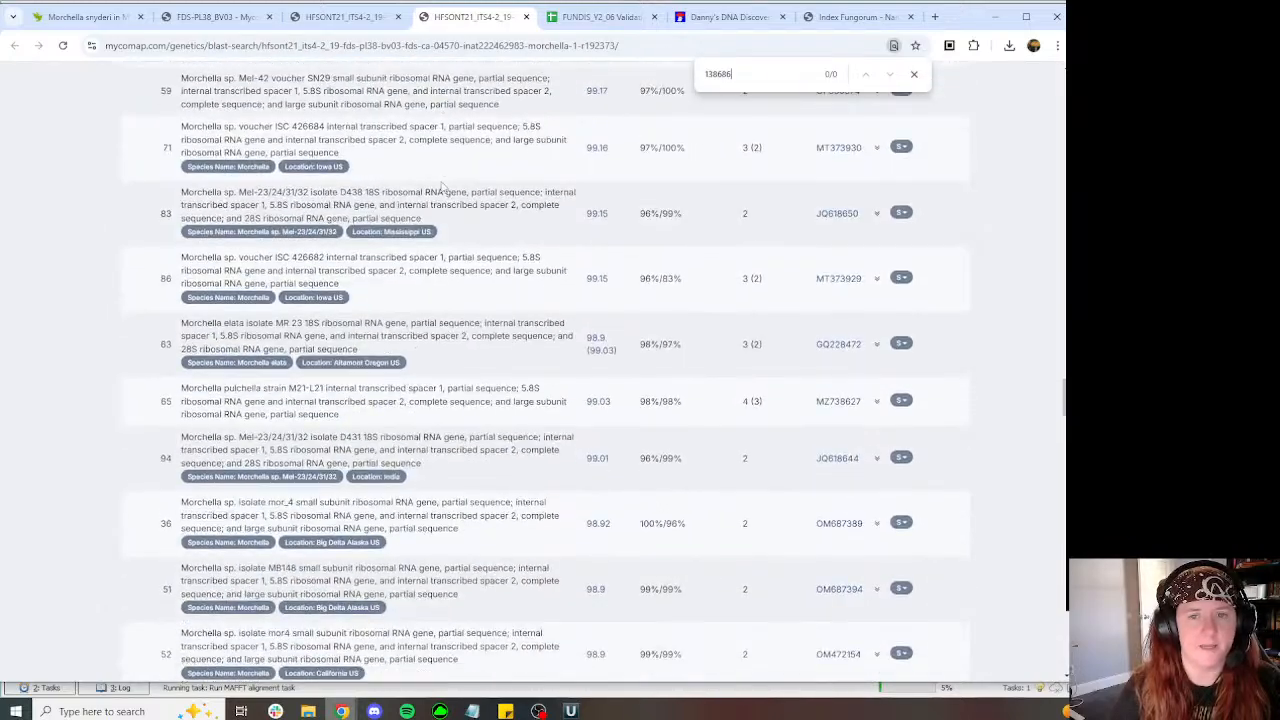
{"action": "scroll", "coordinate": [441, 186], "scroll_direction": "up", "scroll_amount": 15}
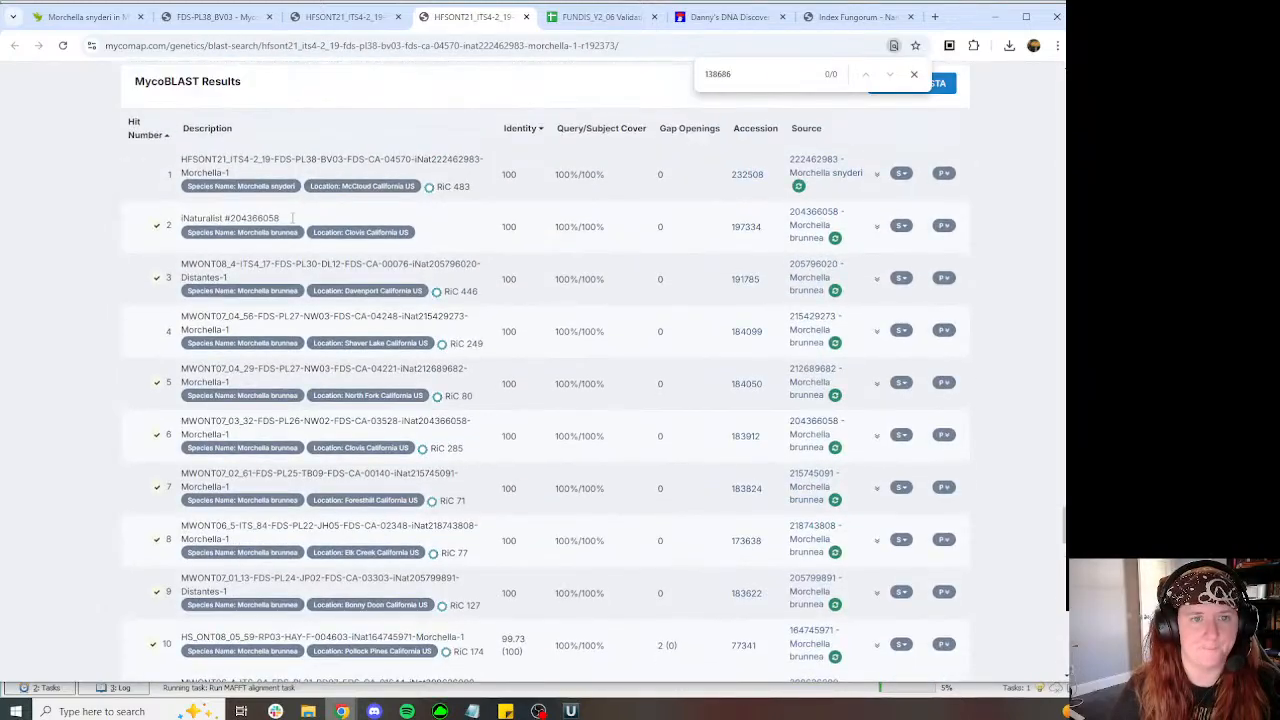
{"action": "middle_click", "coordinate": [835, 237]}
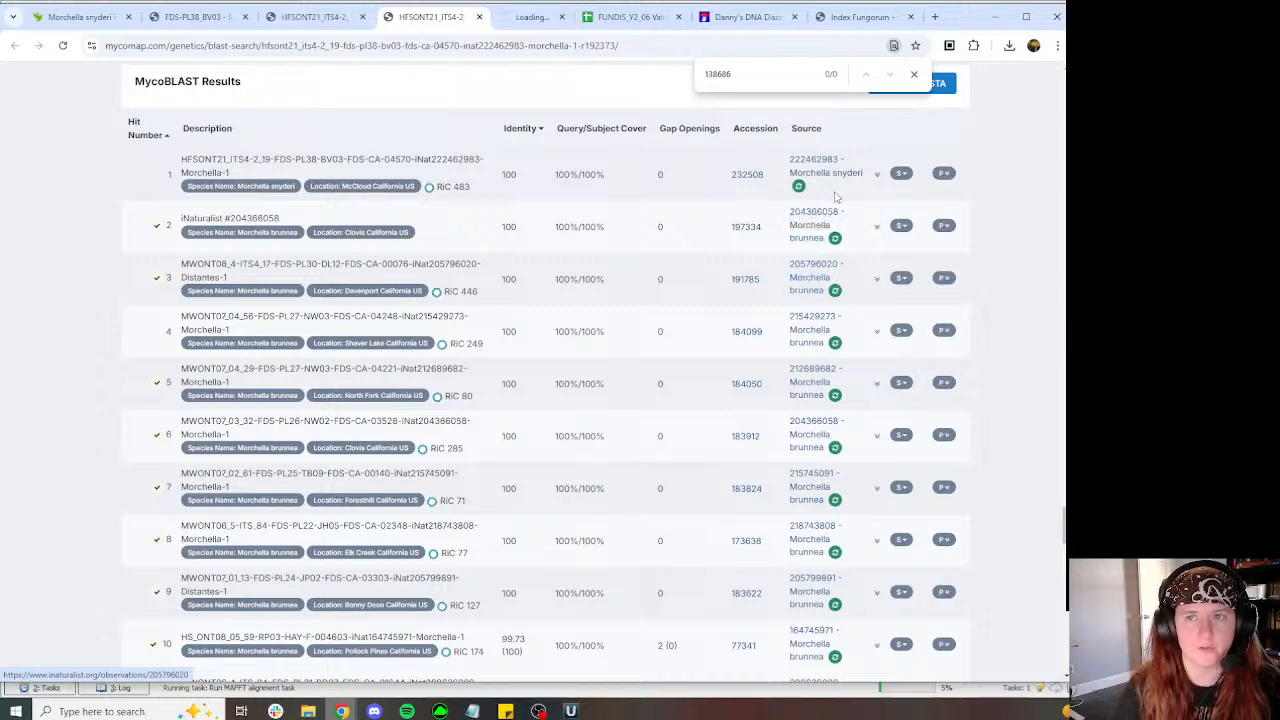
{"action": "right_click", "coordinate": [815, 271]}
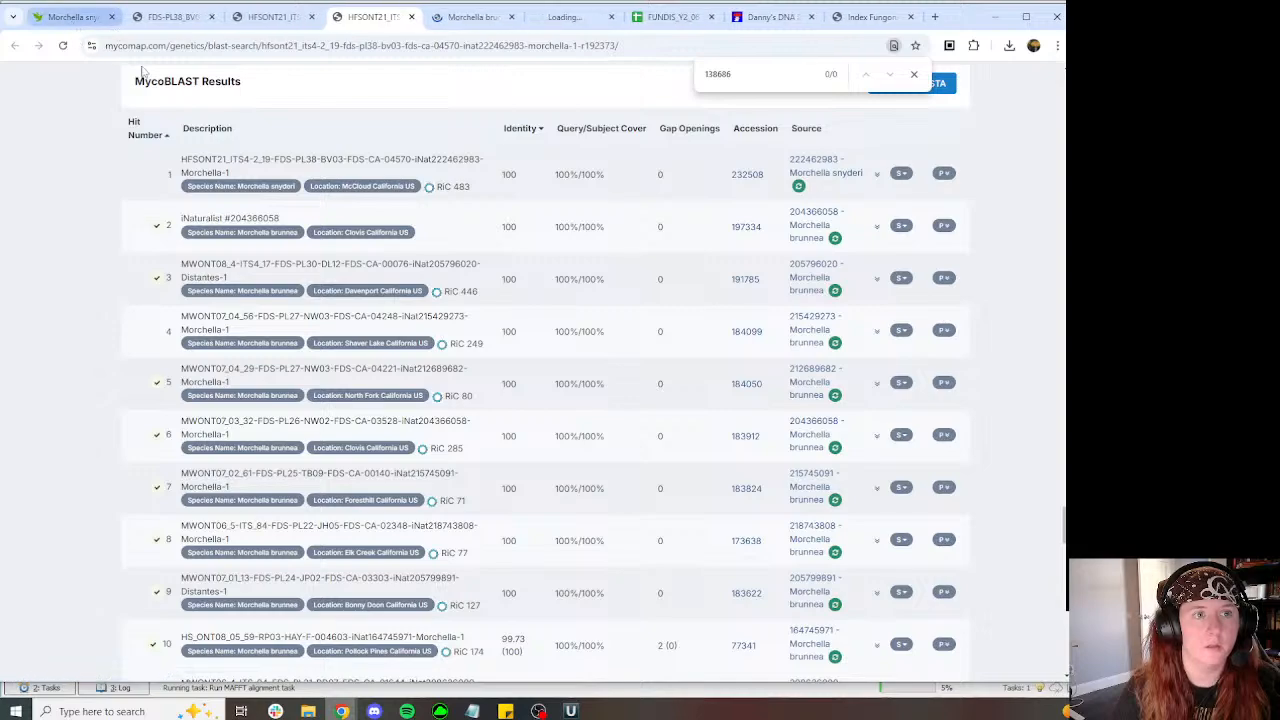
Step: On iNaturalist observation 222462983, choose Morchella brunnea as the suggested identification
{"action": "left_click", "coordinate": [72, 17]}
{"action": "scroll", "coordinate": [429, 400], "scroll_direction": "down", "scroll_amount": 2}
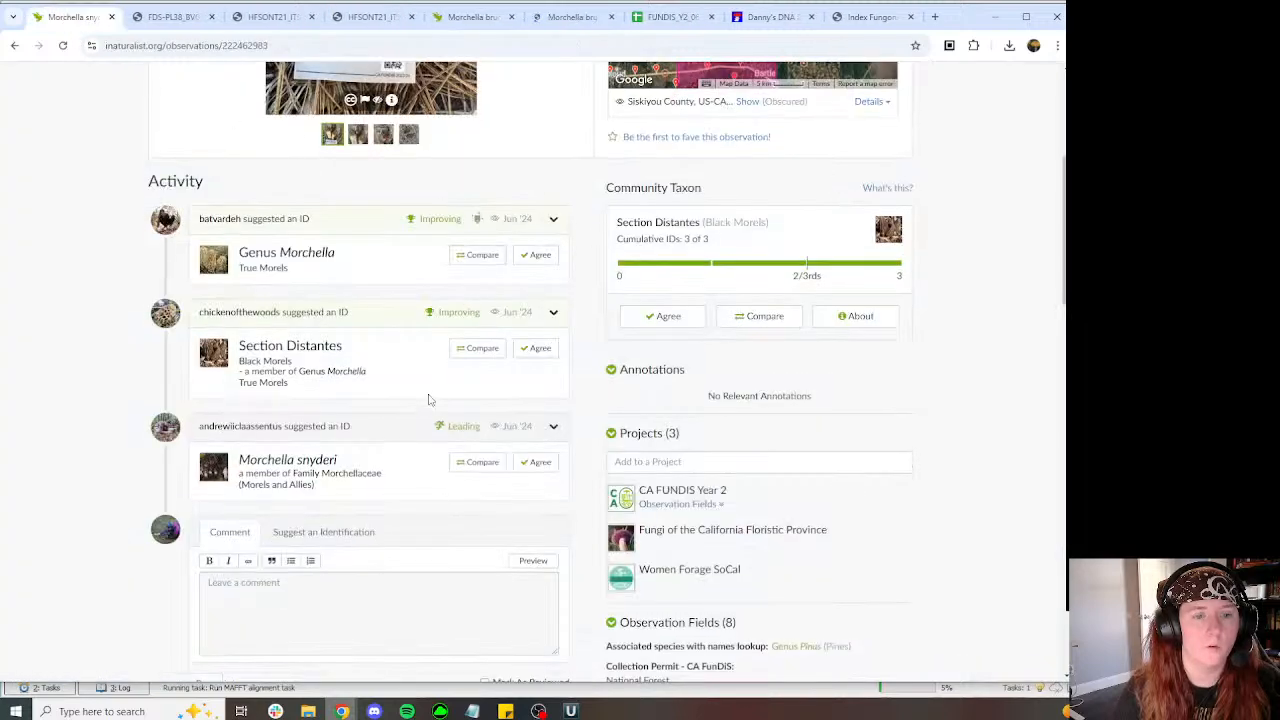
{"action": "left_click", "coordinate": [324, 408]}
{"action": "left_click", "coordinate": [359, 446]}
{"action": "type", "text": "Morchella brunn"}
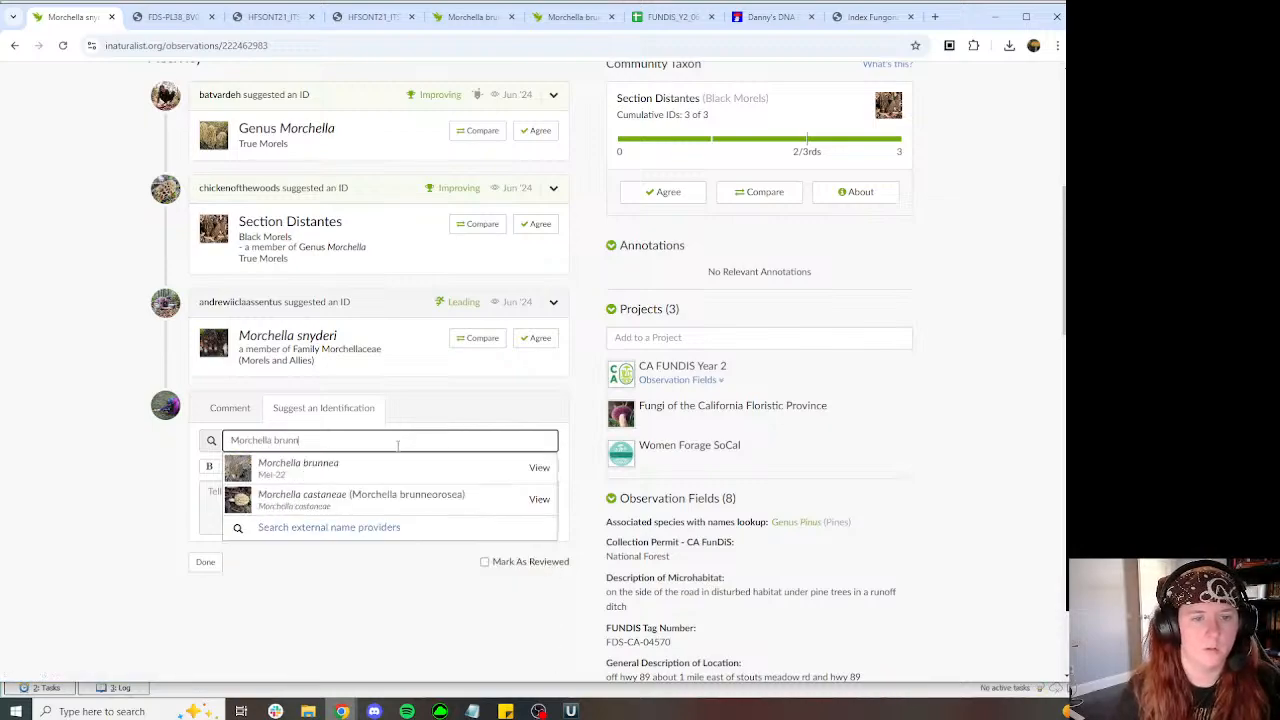
{"action": "left_click", "coordinate": [383, 469]}
Step: Write "many 100% matches including" in the identification comment and add the copied link to observation 204366058
{"action": "left_click", "coordinate": [383, 491]}
{"action": "type", "text": "many 100% matches including"}
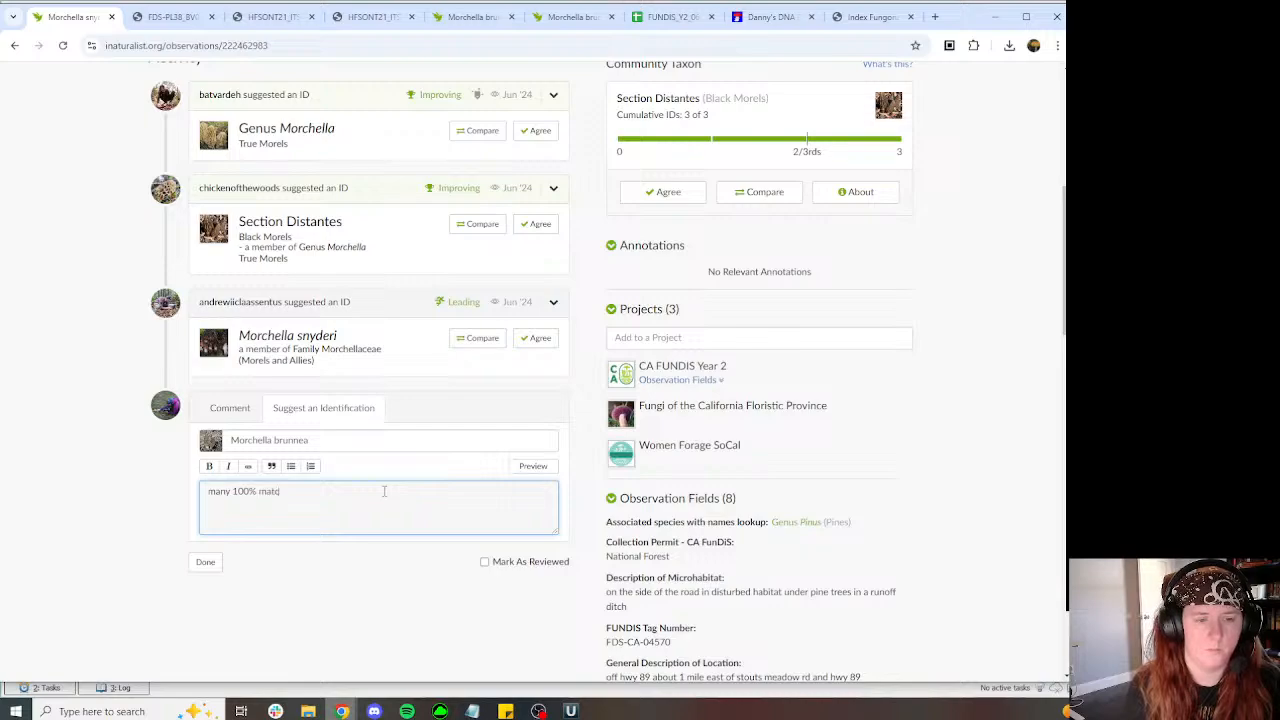
{"action": "left_click", "coordinate": [436, 24]}
{"action": "left_click", "coordinate": [345, 45]}
{"action": "key", "text": "ctrl+c"}
{"action": "left_click", "coordinate": [91, 17]}
{"action": "key", "text": "ctrl+v"}
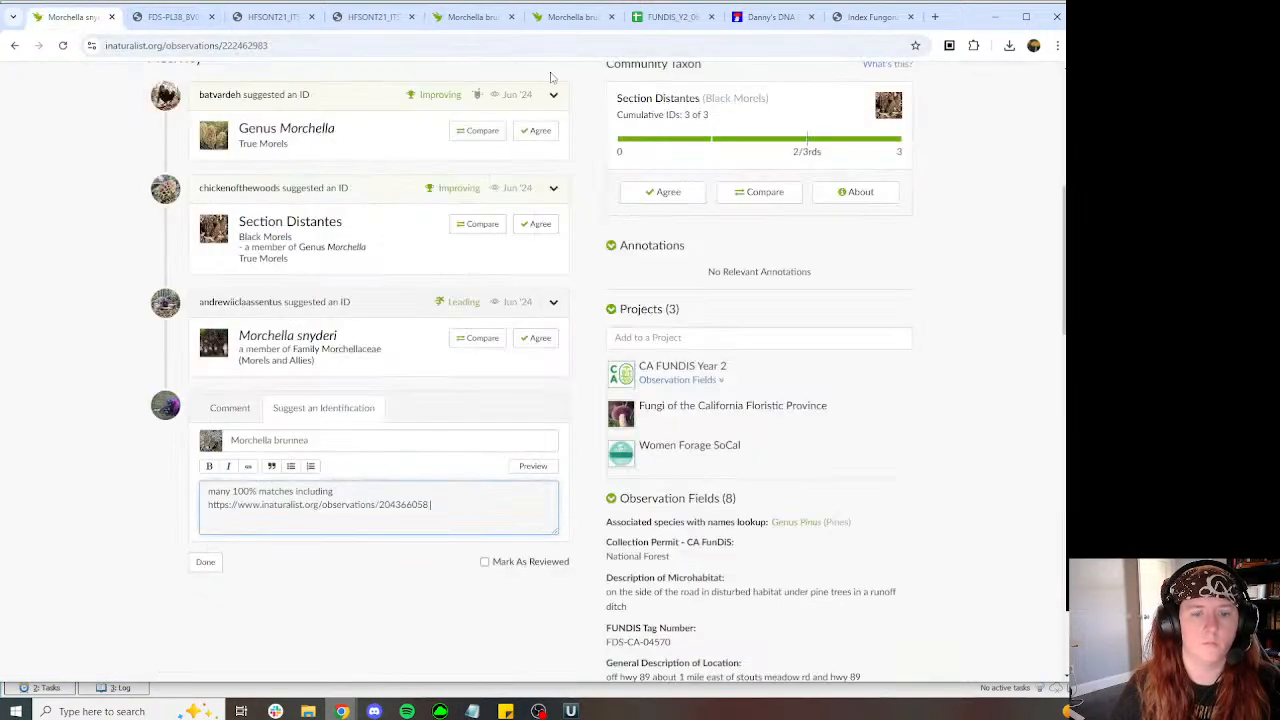
Step: Add "and" followed by the copied link to observation 205796020 to the identification comment
{"action": "type", "text": "and"}
{"action": "left_click", "coordinate": [566, 17]}
{"action": "left_click", "coordinate": [186, 45]}
{"action": "key", "text": "ctrl+c"}
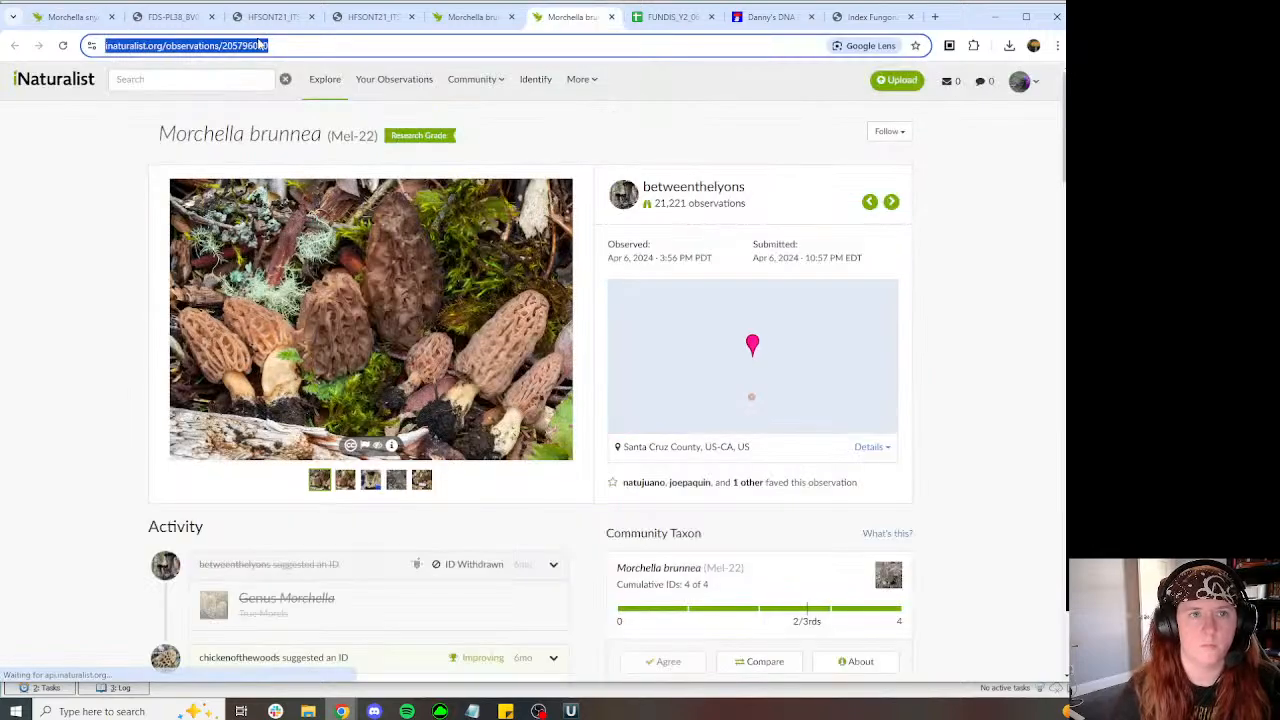
{"action": "left_click", "coordinate": [72, 17]}
{"action": "key", "text": "Return"}
{"action": "key", "text": "ctrl+v"}
Step: End the comment with a separate line reading "DNA - ITS - Nanopore" and submit the Morchella brunnea identification
{"action": "key", "text": "Return"}
{"action": "key", "text": "Return"}
{"action": "type", "text": "DN"}
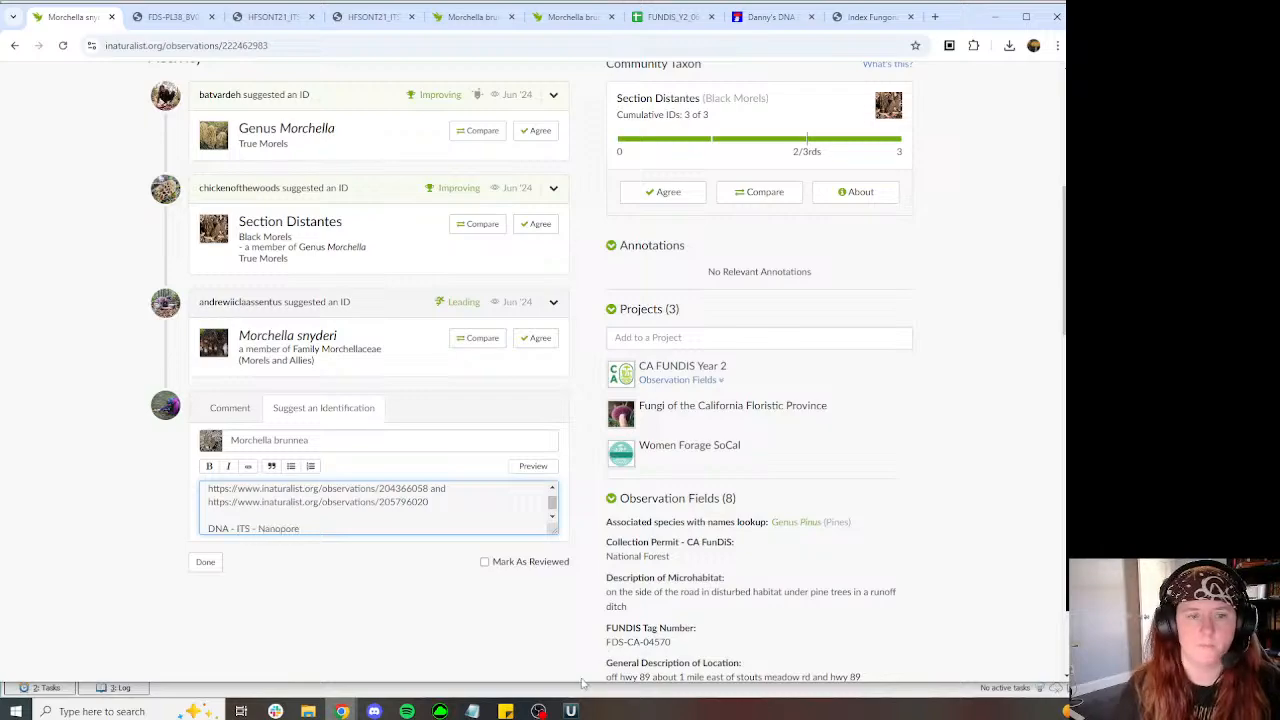
{"action": "left_click", "coordinate": [205, 562]}
{"action": "scroll", "coordinate": [737, 242], "scroll_direction": "down", "scroll_amount": 5}
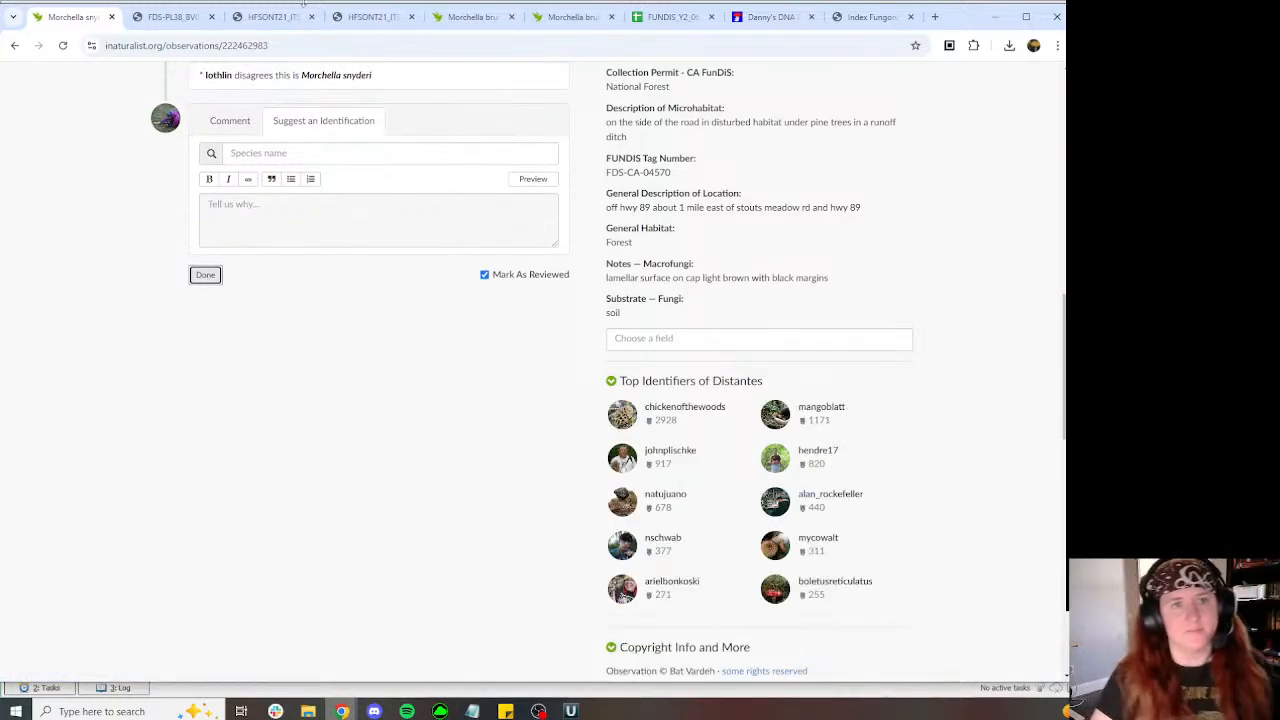
Step: Recheck the MycoBLAST and NCBI hits on the MycoMap results page, and review the posted identification on iNaturalist
{"action": "left_click", "coordinate": [378, 17]}
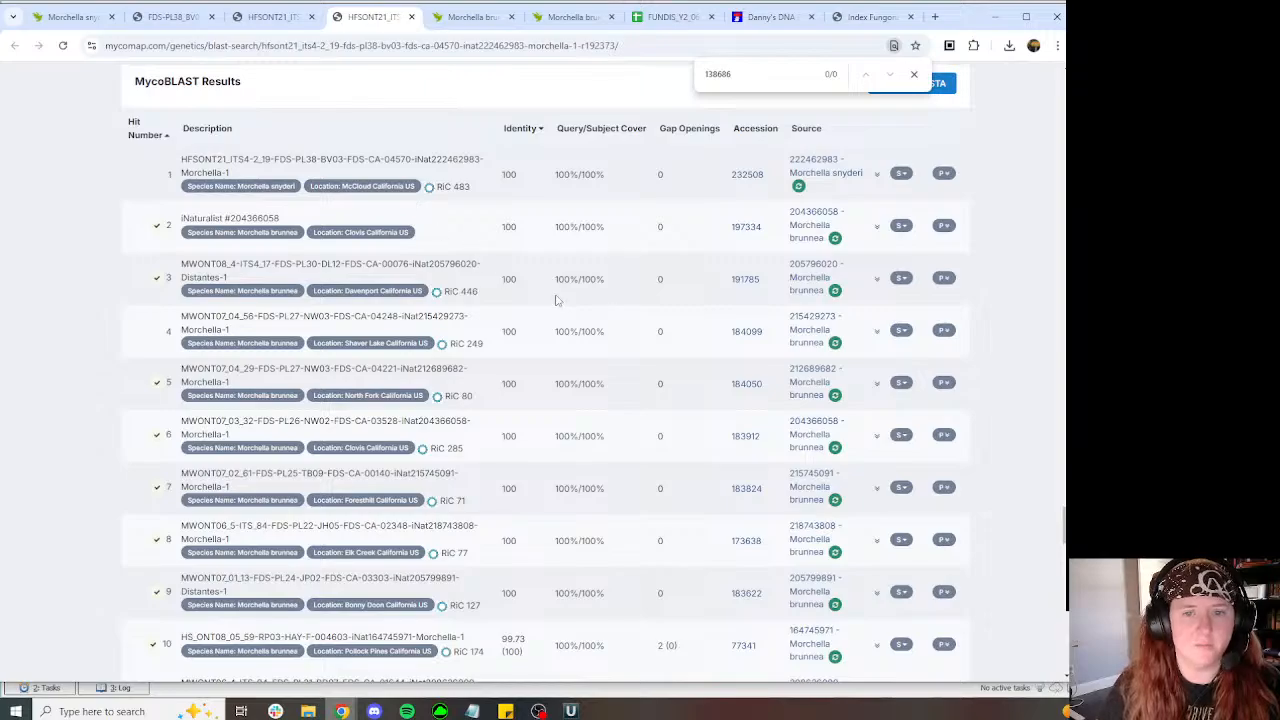
{"action": "scroll", "coordinate": [549, 287], "scroll_direction": "down", "scroll_amount": 10}
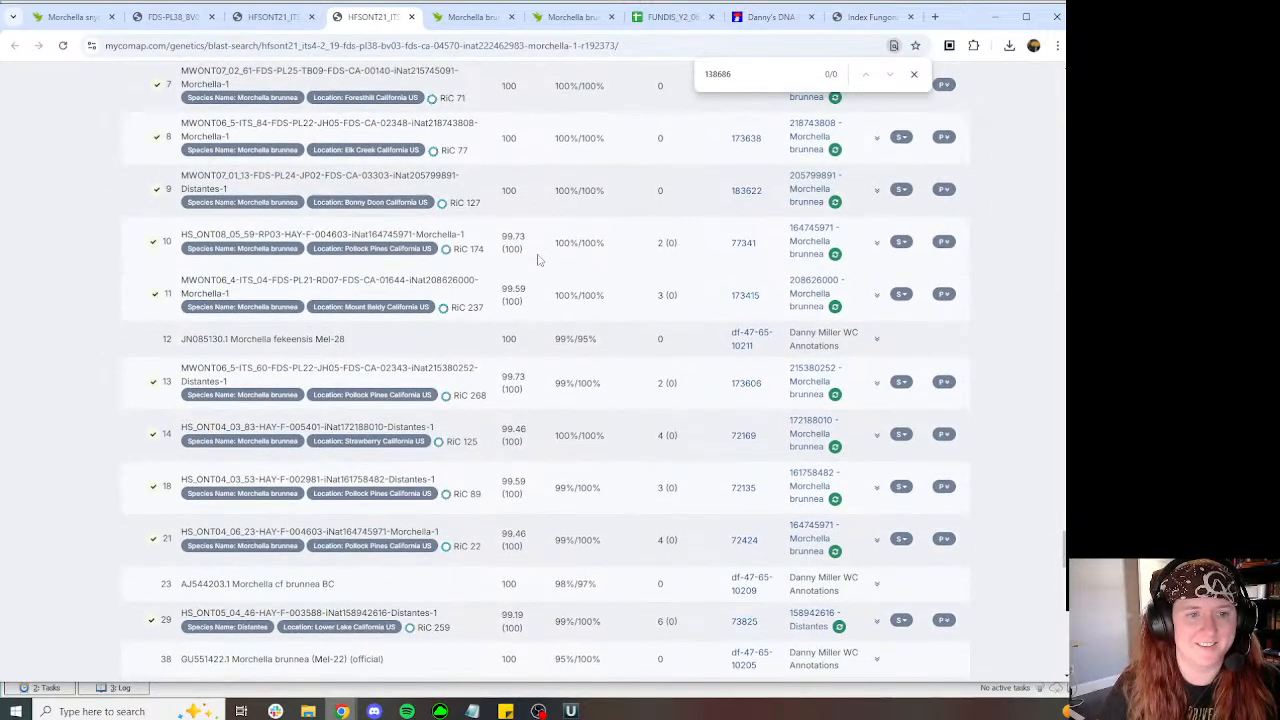
{"action": "scroll", "coordinate": [519, 248], "scroll_direction": "down", "scroll_amount": 15}
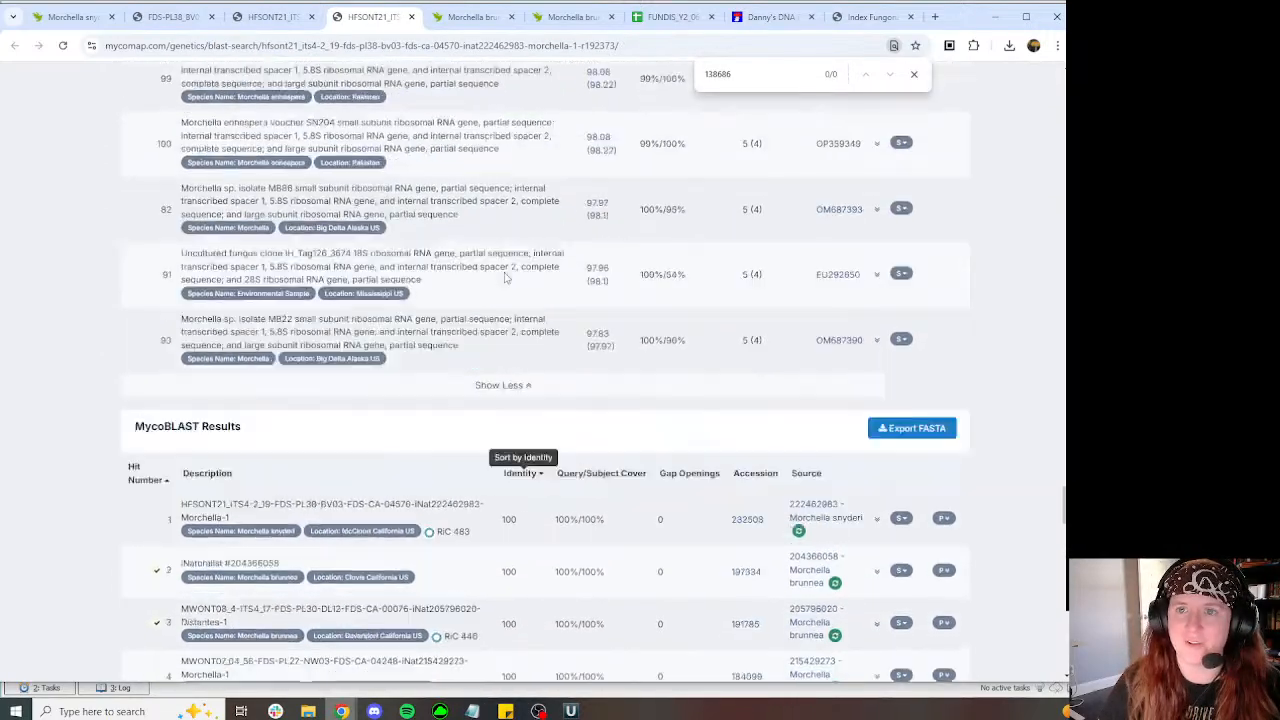
{"action": "scroll", "coordinate": [507, 287], "scroll_direction": "up", "scroll_amount": 10}
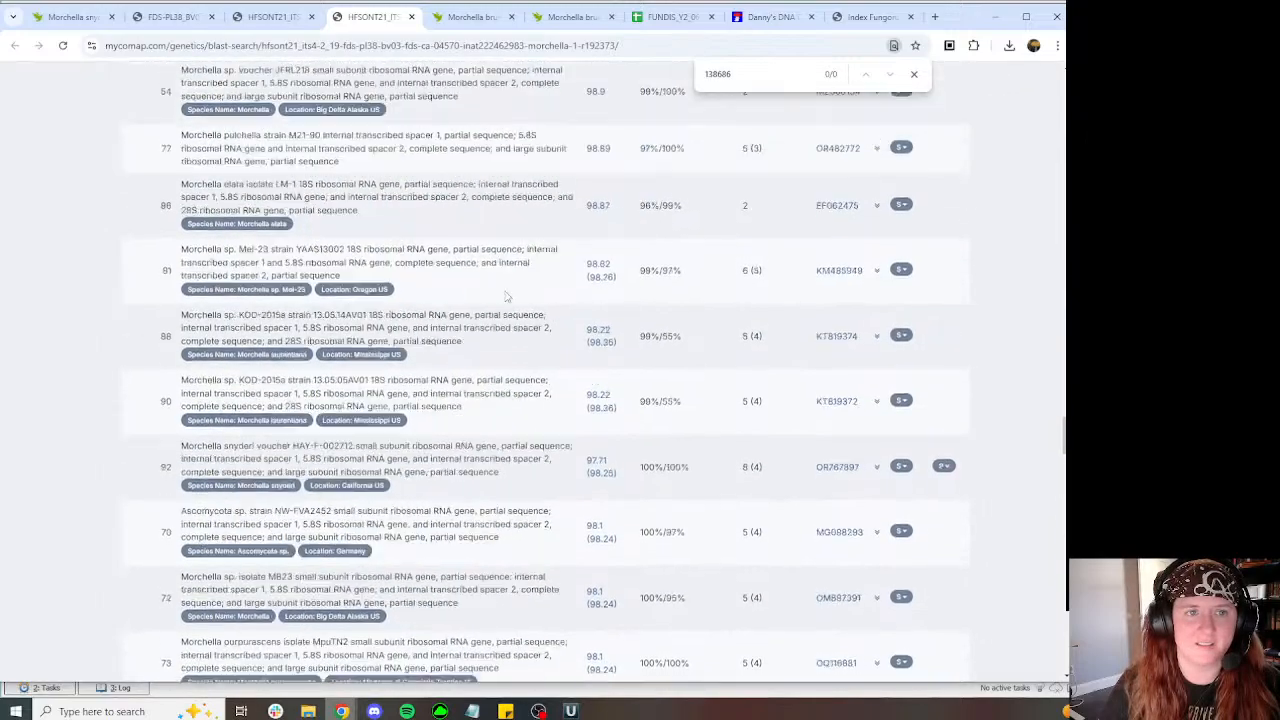
{"action": "scroll", "coordinate": [507, 295], "scroll_direction": "up", "scroll_amount": 5}
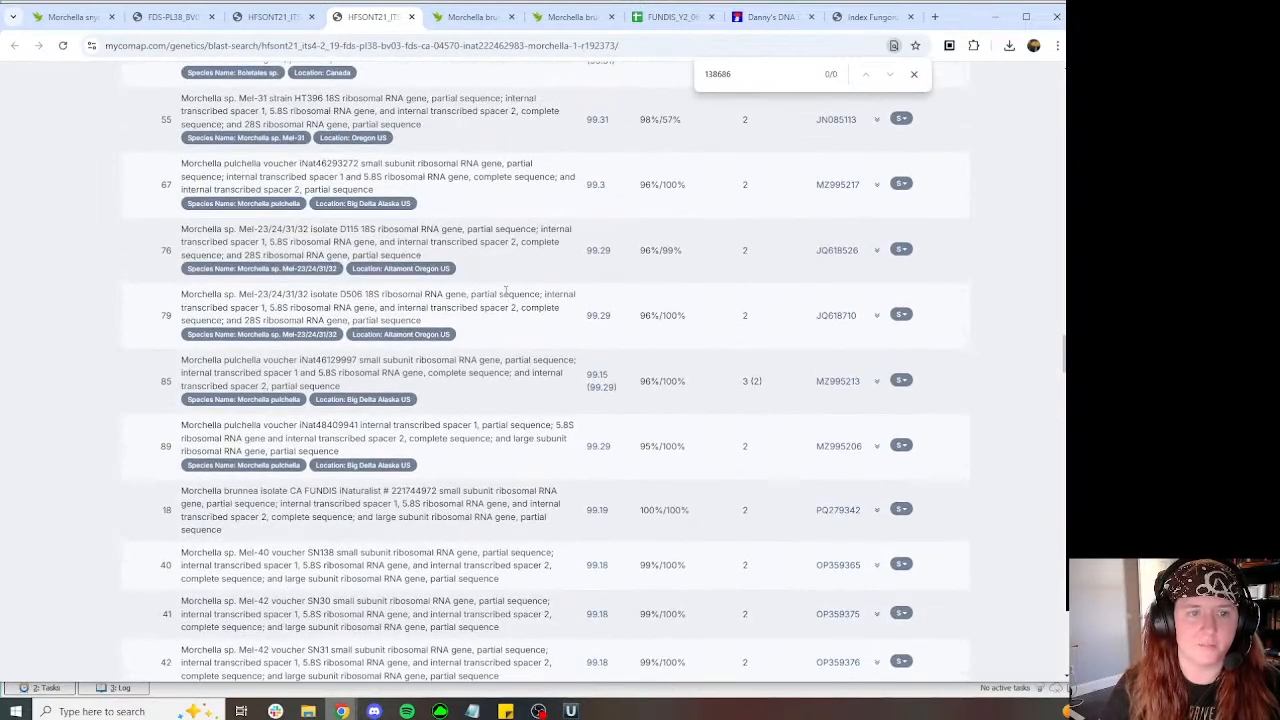
{"action": "scroll", "coordinate": [506, 290], "scroll_direction": "up", "scroll_amount": 2}
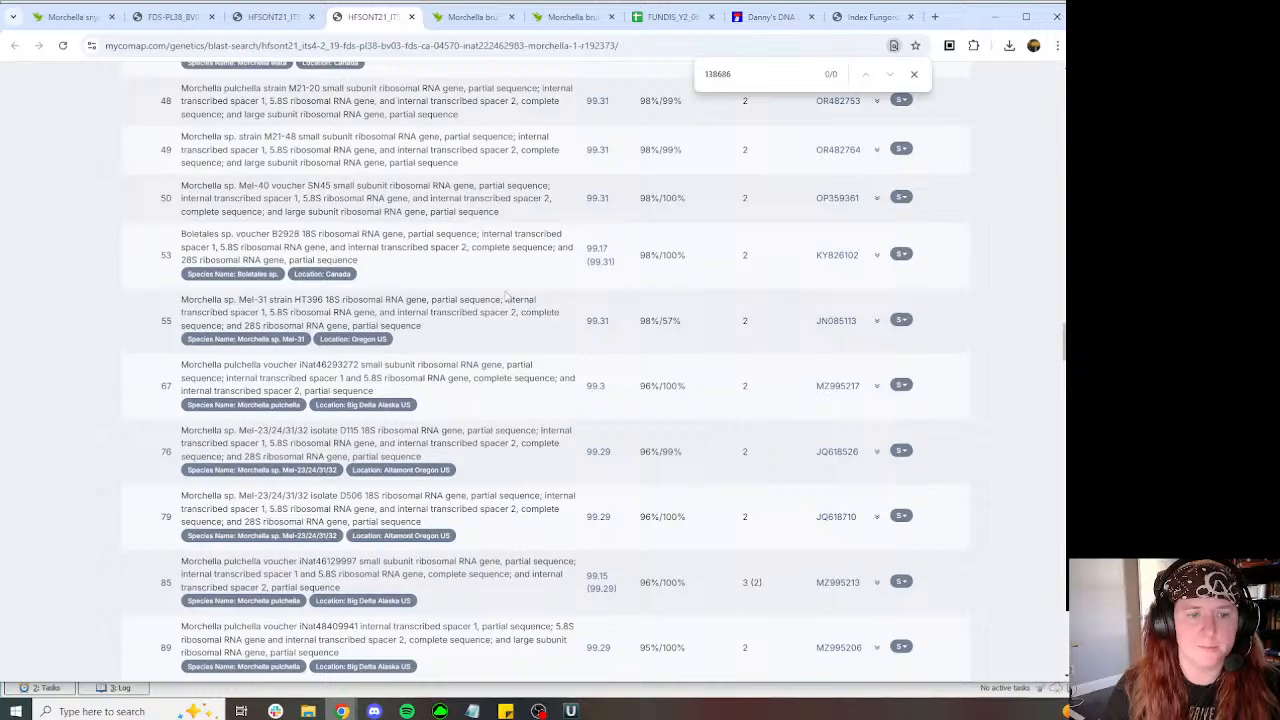
{"action": "scroll", "coordinate": [507, 296], "scroll_direction": "up", "scroll_amount": 3}
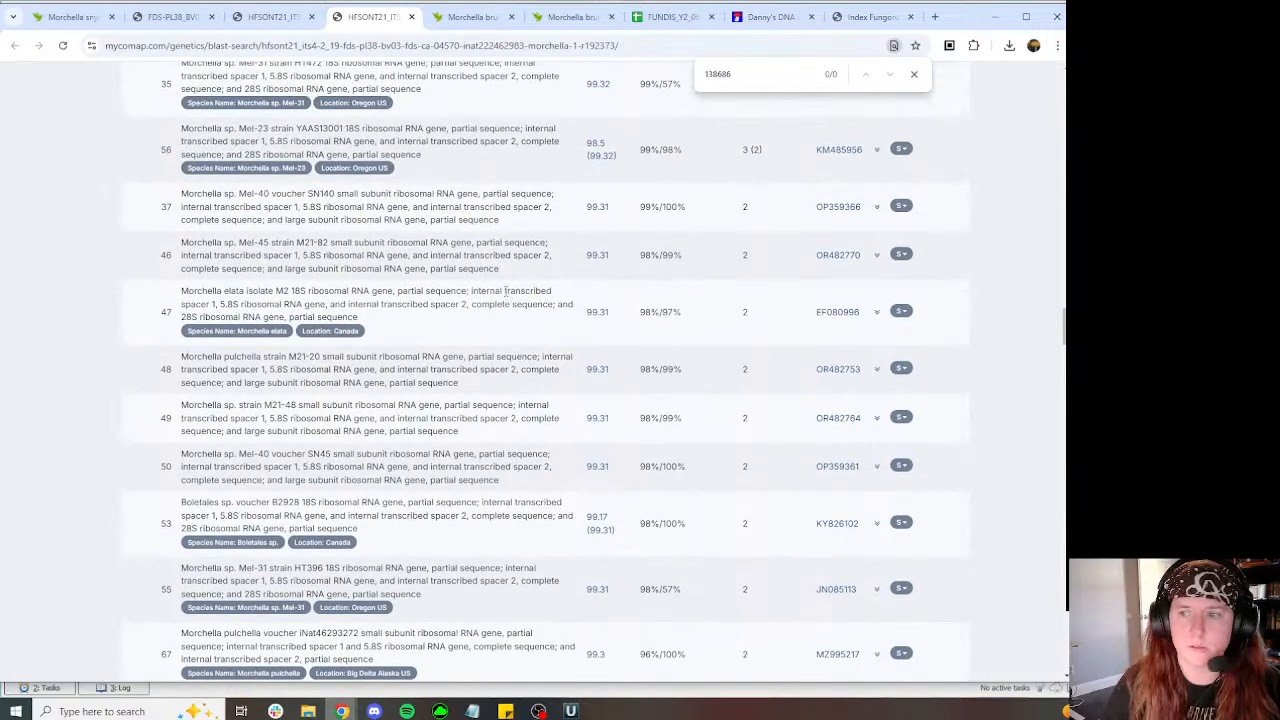
{"action": "scroll", "coordinate": [506, 292], "scroll_direction": "up", "scroll_amount": 2}
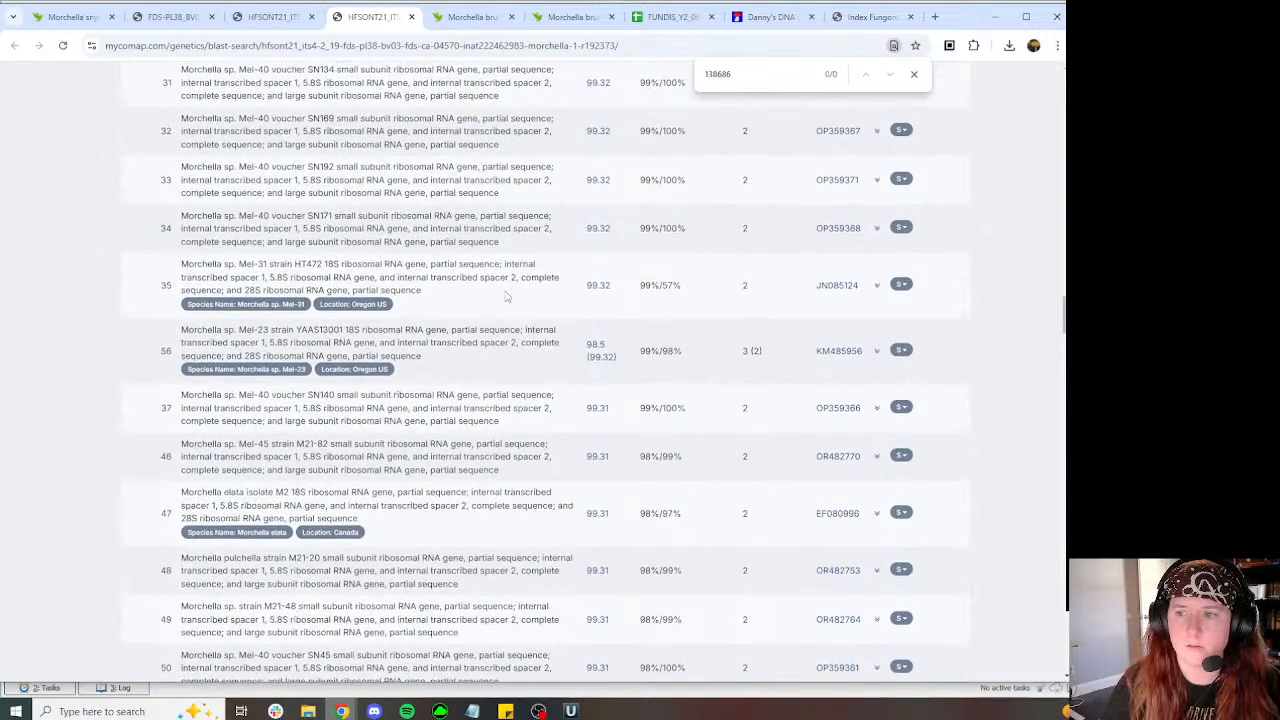
{"action": "left_click", "coordinate": [70, 17]}
{"action": "scroll", "coordinate": [415, 345], "scroll_direction": "up", "scroll_amount": 4}
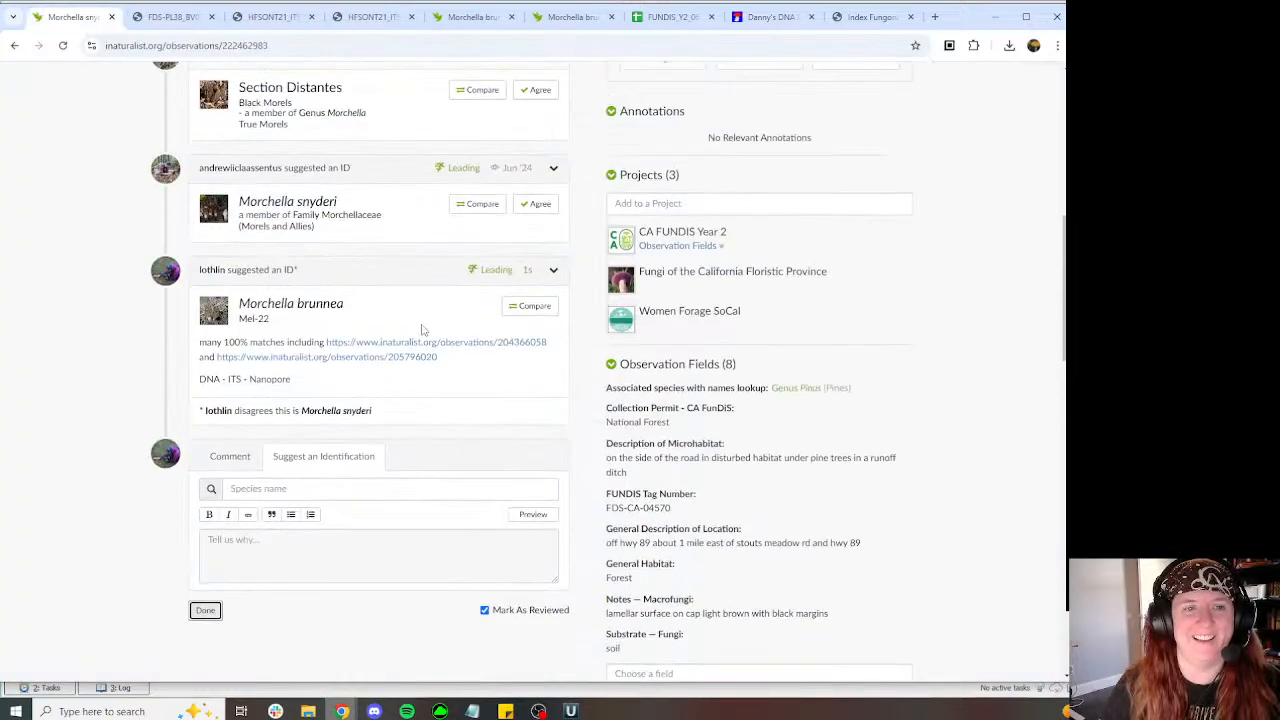
Step: Compare the posted Morchella brunnea identification with reference observations 204366058 and 205796020, and close both reference pages
{"action": "scroll", "coordinate": [405, 345], "scroll_direction": "up", "scroll_amount": 5}
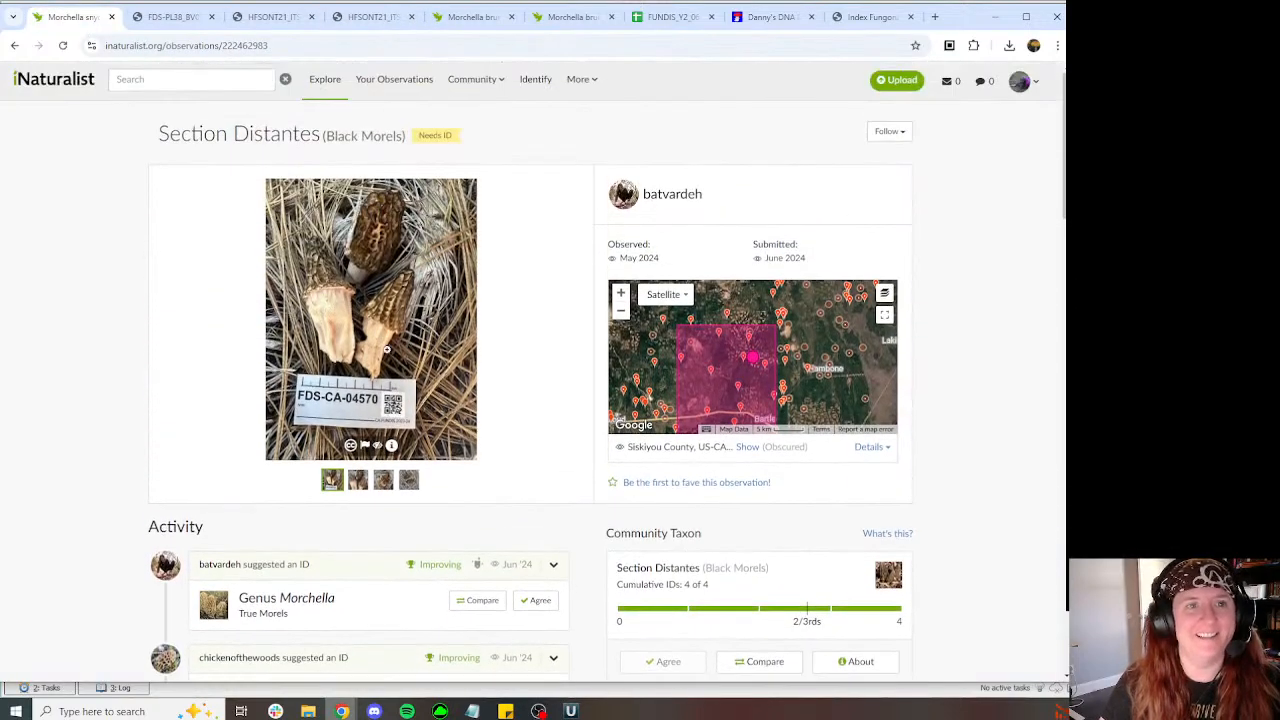
{"action": "scroll", "coordinate": [400, 350], "scroll_direction": "down", "scroll_amount": 6}
{"action": "left_click", "coordinate": [470, 17]}
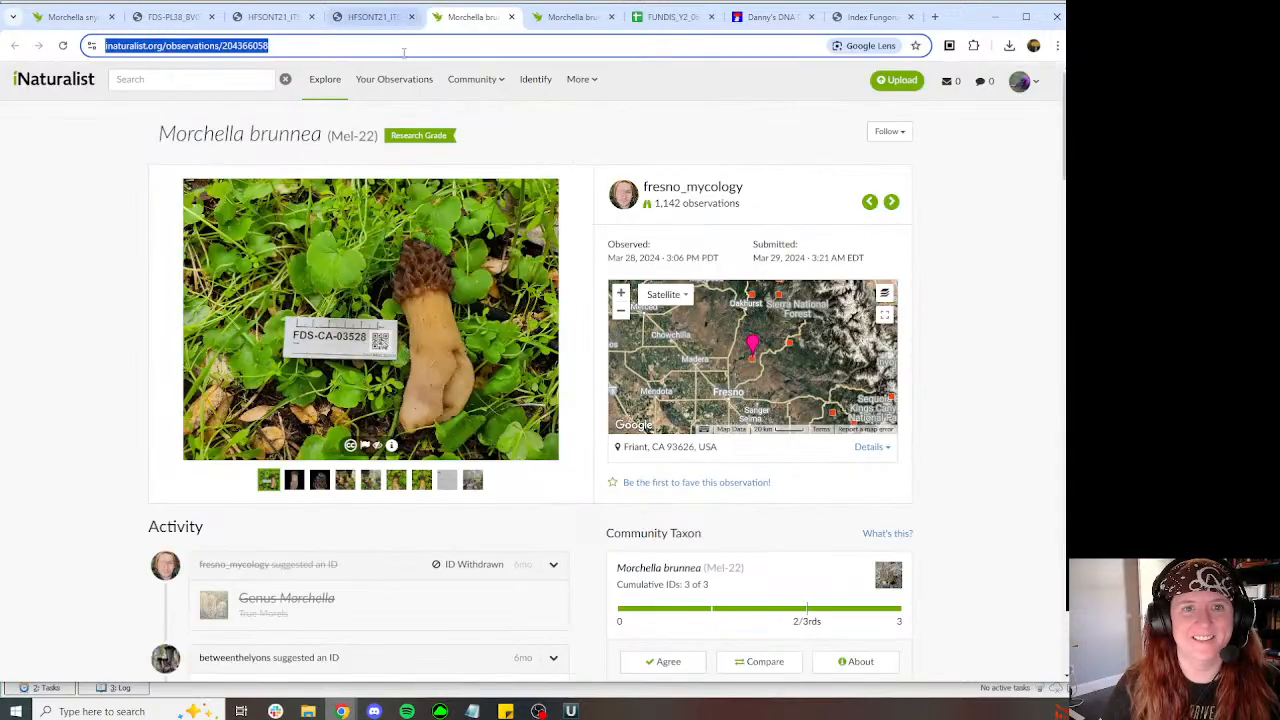
{"action": "scroll", "coordinate": [516, 209], "scroll_direction": "down", "scroll_amount": 4}
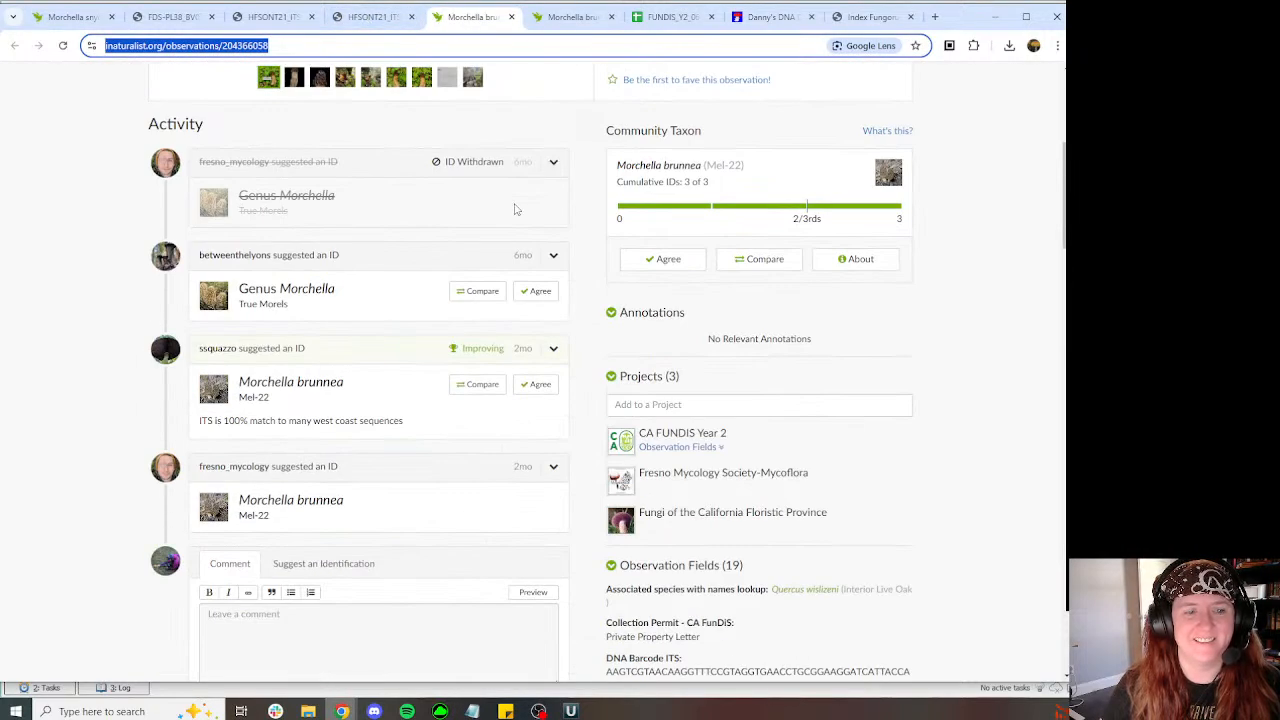
{"action": "left_click", "coordinate": [565, 17]}
{"action": "scroll", "coordinate": [631, 155], "scroll_direction": "down", "scroll_amount": 7}
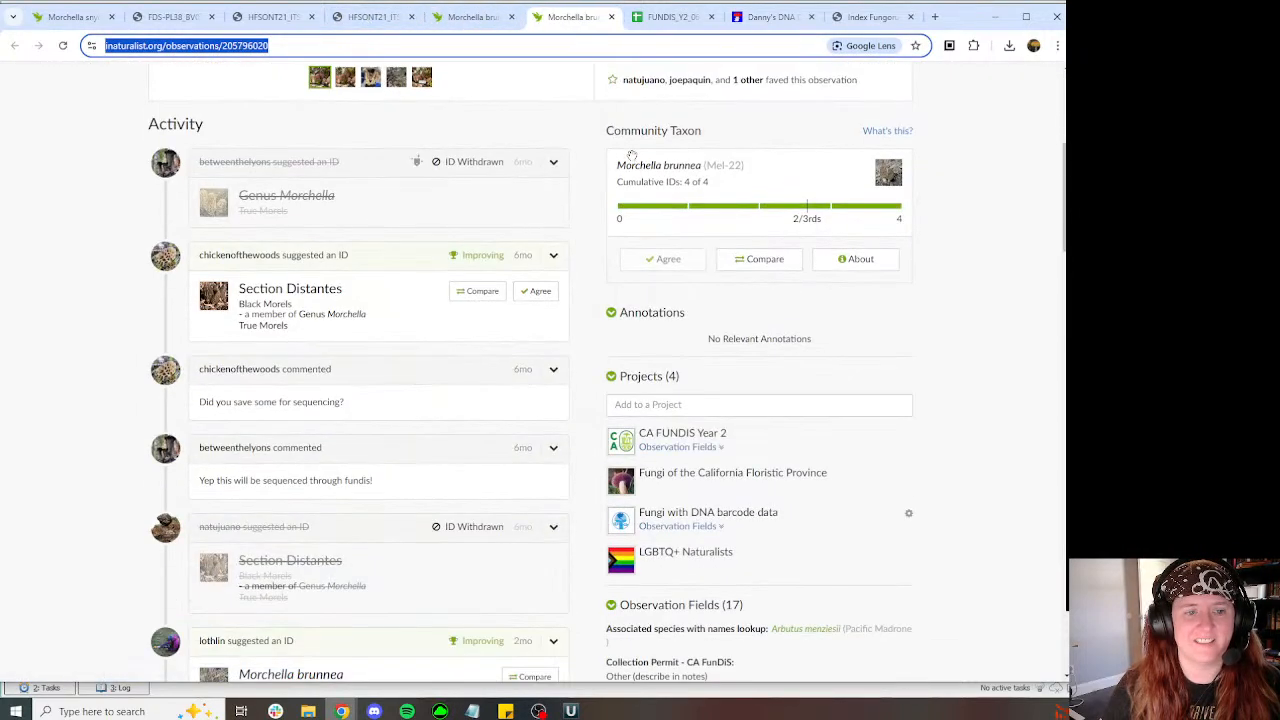
{"action": "scroll", "coordinate": [631, 155], "scroll_direction": "down", "scroll_amount": 3}
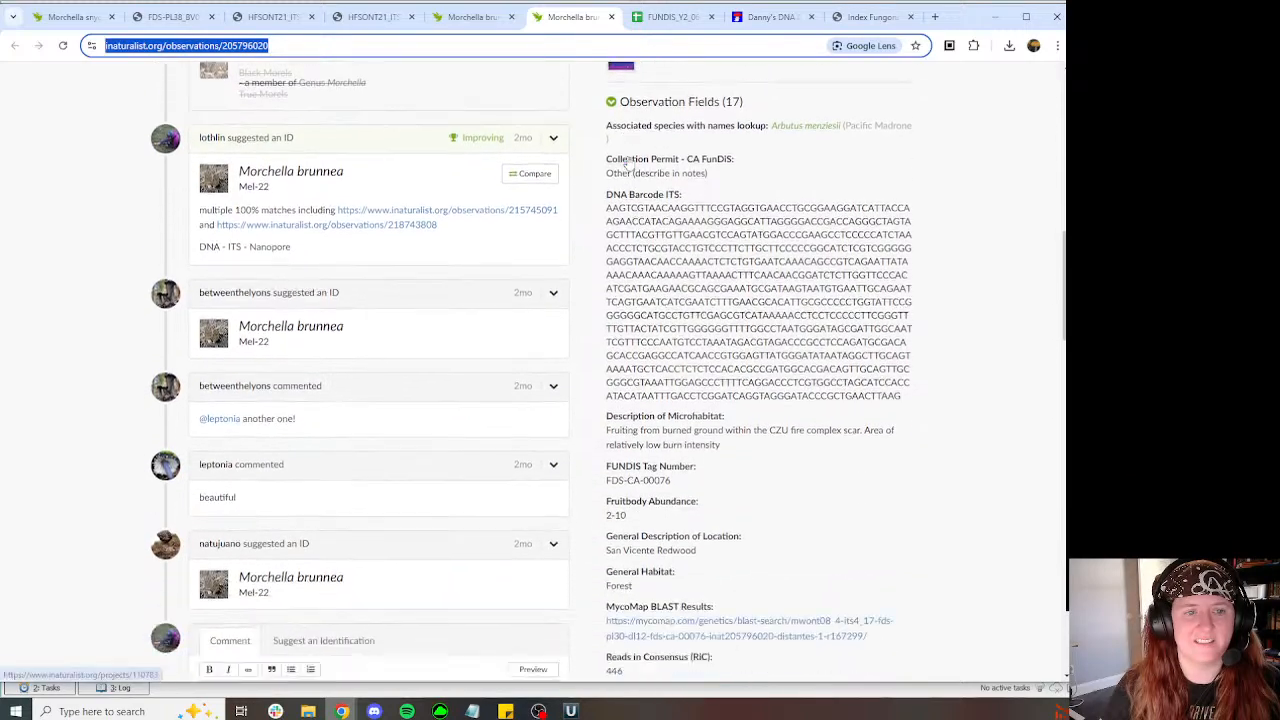
{"action": "left_click", "coordinate": [611, 17]}
{"action": "left_click", "coordinate": [470, 17]}
{"action": "left_click", "coordinate": [511, 17]}
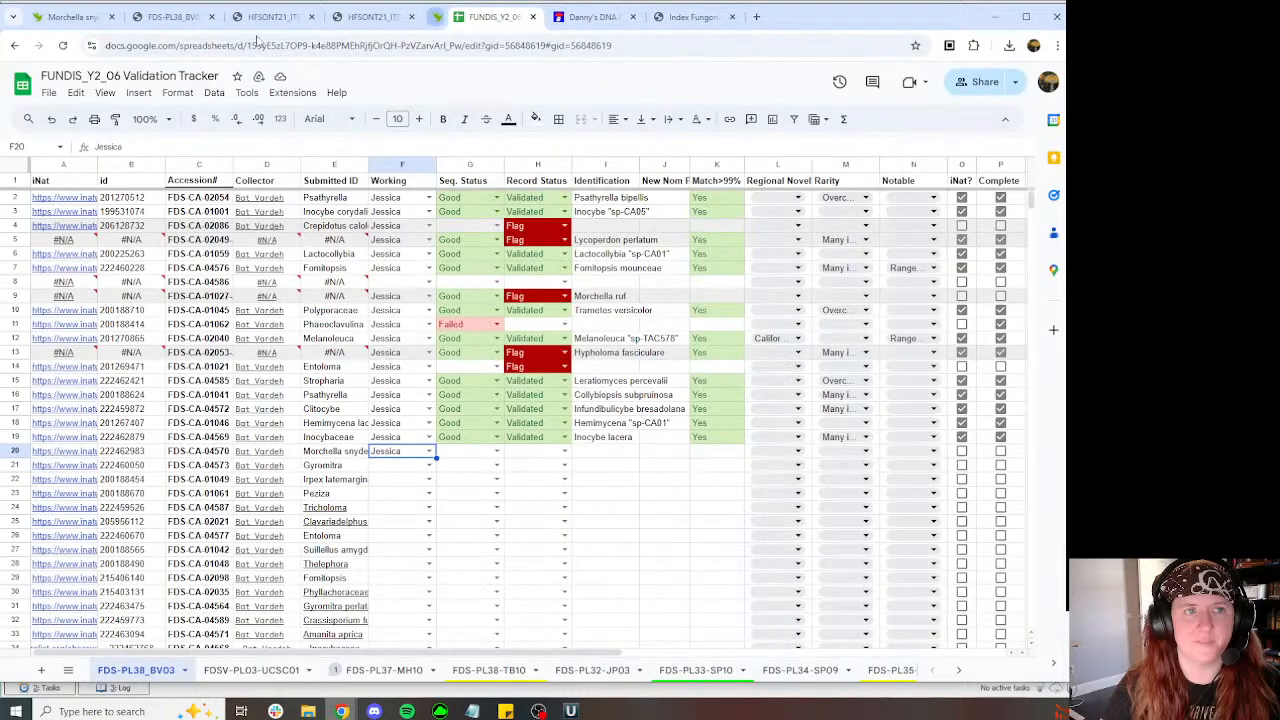
Step: Set Seq. Status to Good for record FDS-CA-04570 in the validation tracker and open its Record Status choices
{"action": "left_click", "coordinate": [496, 451]}
{"action": "left_click", "coordinate": [465, 467]}
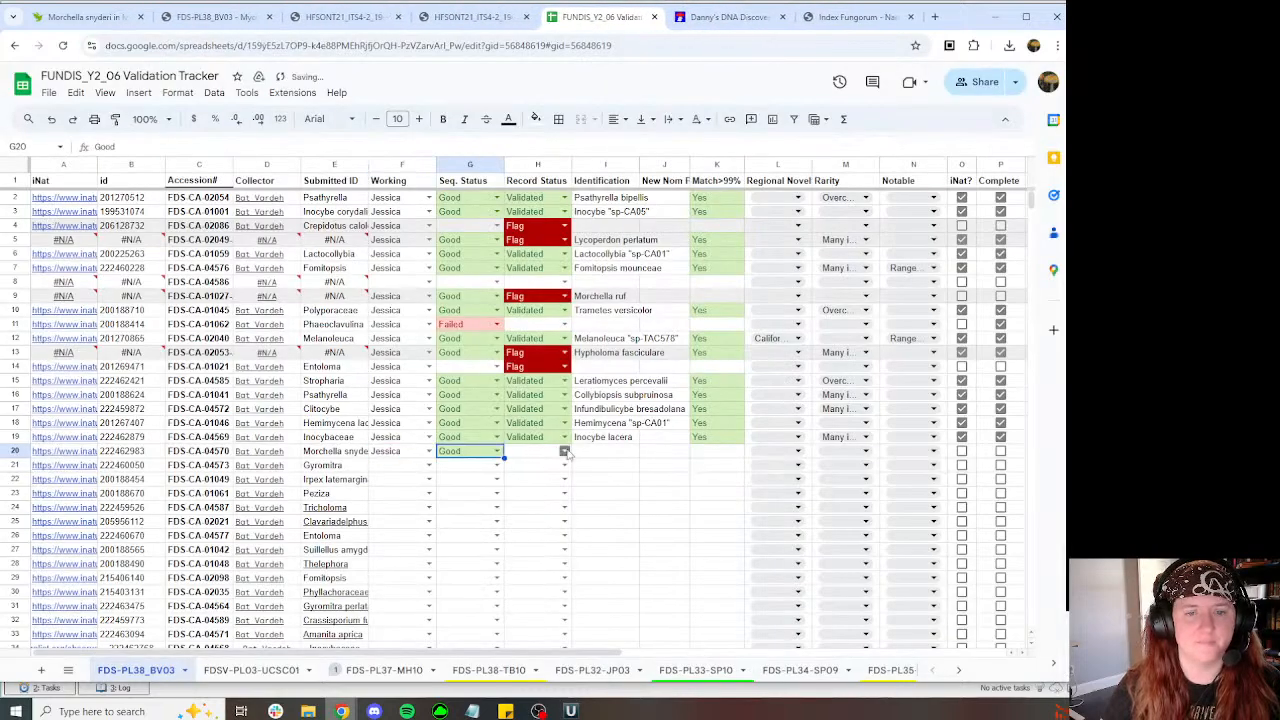
{"action": "left_click", "coordinate": [564, 451]}
Step: Go to the MycoMap ONT sequence page for FDS-CA-04570 in the browser and copy its sequence
{"action": "left_click", "coordinate": [572, 711]}
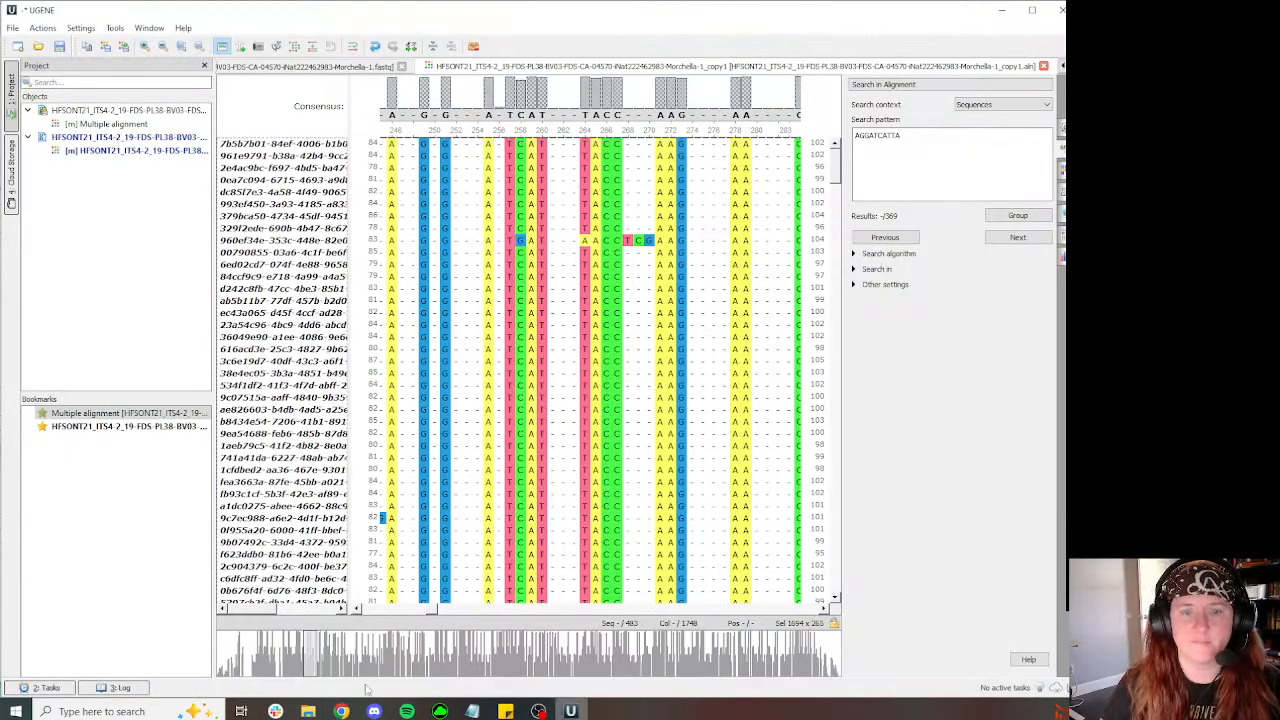
{"action": "left_click", "coordinate": [342, 711]}
{"action": "left_click", "coordinate": [275, 655]}
{"action": "left_click", "coordinate": [351, 5]}
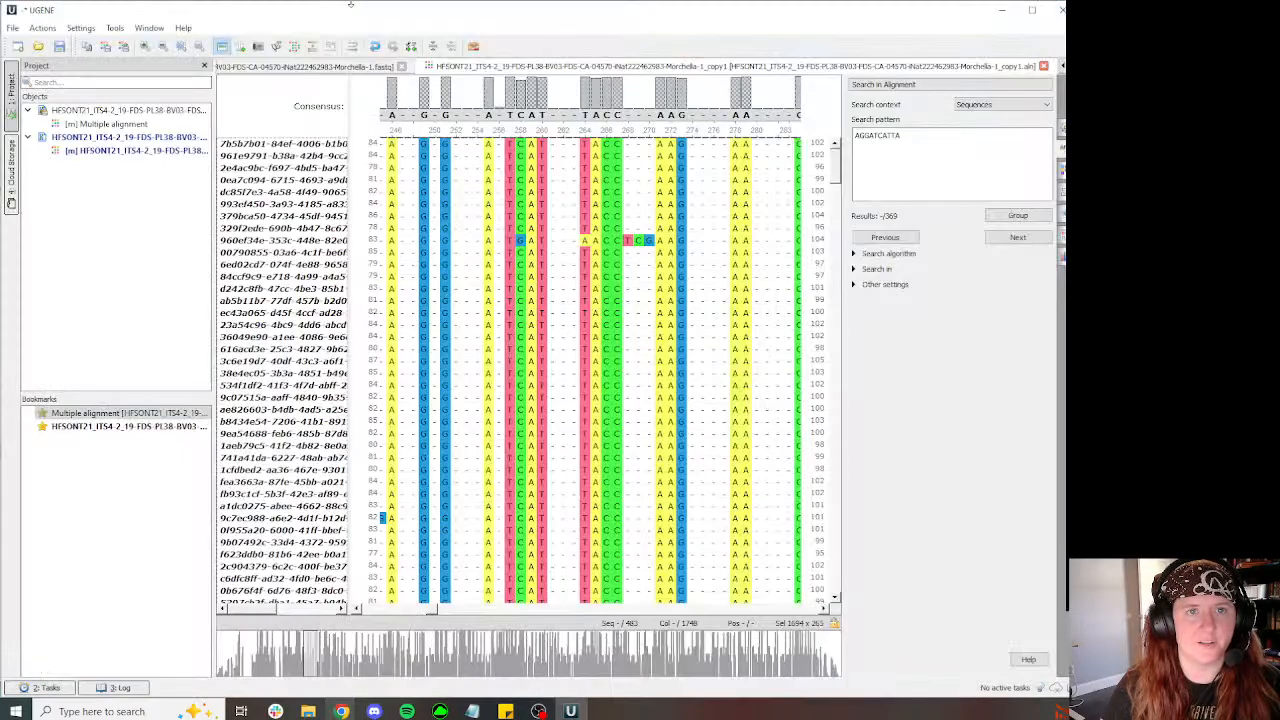
{"action": "left_click", "coordinate": [342, 711]}
{"action": "left_click", "coordinate": [310, 640]}
{"action": "left_click", "coordinate": [340, 17]}
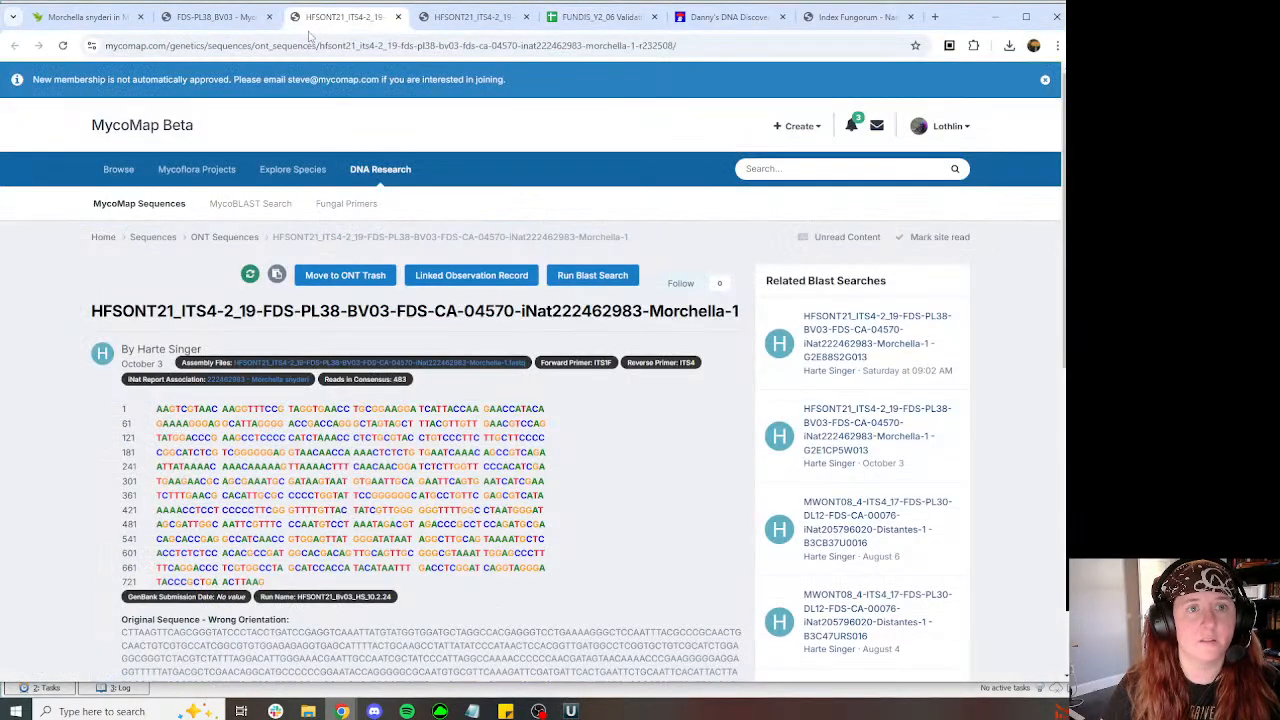
Step: Switch to UGENE, paste the copied sequence into the project and export it as the CLUSTALW alignment clipboard_2338.aln, added to the project
{"action": "left_click", "coordinate": [571, 711]}
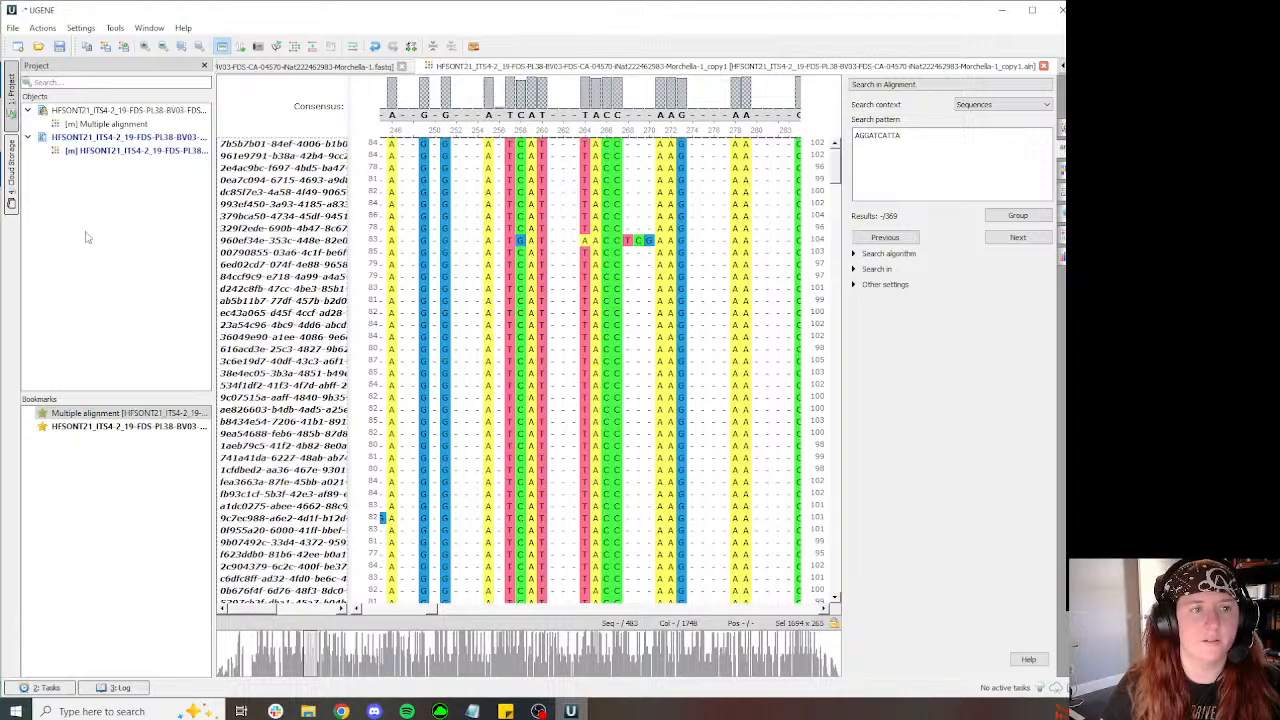
{"action": "key", "text": "ctrl+v"}
{"action": "right_click", "coordinate": [100, 177]}
{"action": "mouse_move", "coordinate": [143, 220]}
{"action": "left_click", "coordinate": [330, 234]}
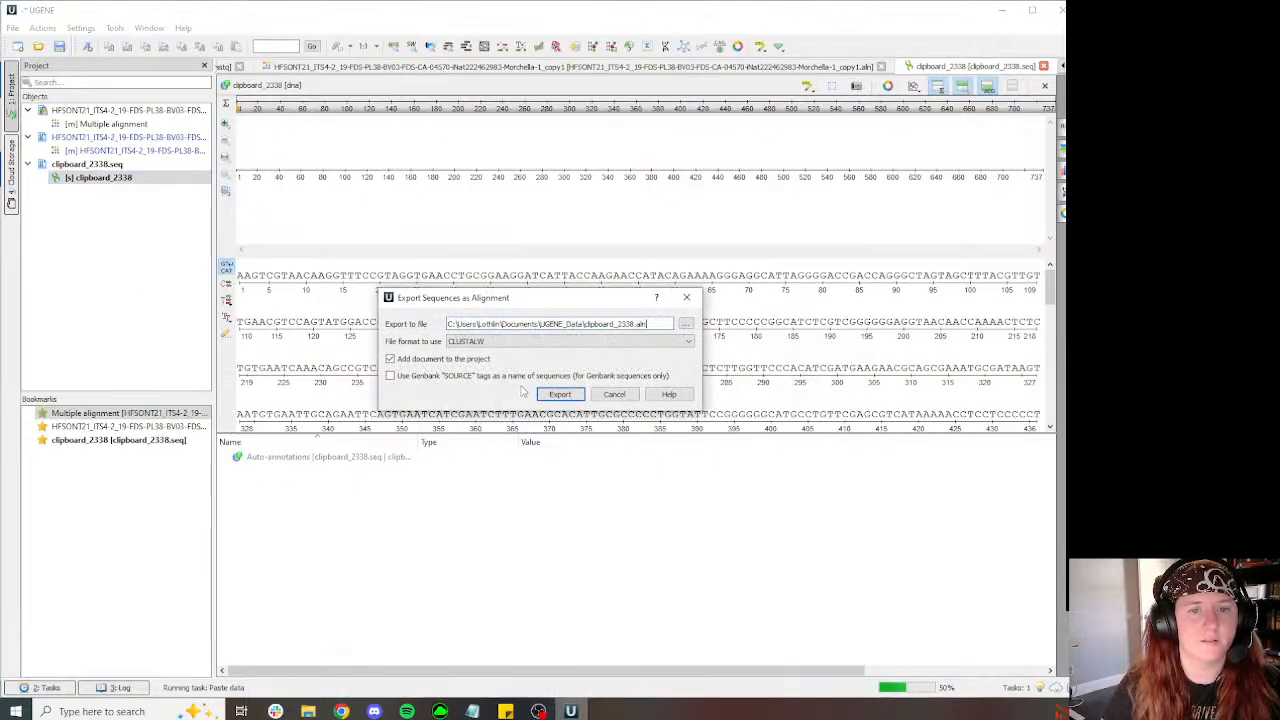
{"action": "left_click", "coordinate": [560, 394]}
Step: Copy the consensus of the Morchella-1_copy1 read alignment and paste it as a second sequence into the clipboard_2338 alignment
{"action": "left_click", "coordinate": [730, 67]}
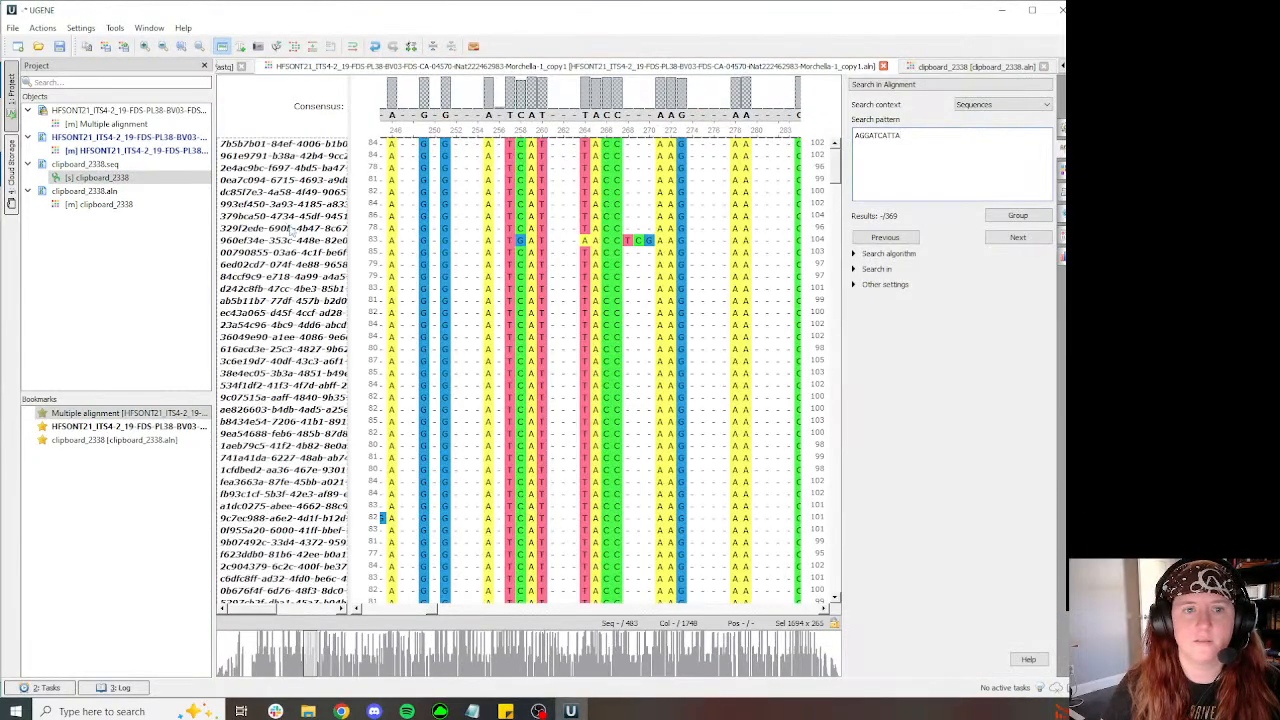
{"action": "right_click", "coordinate": [291, 229]}
{"action": "mouse_move", "coordinate": [340, 277]}
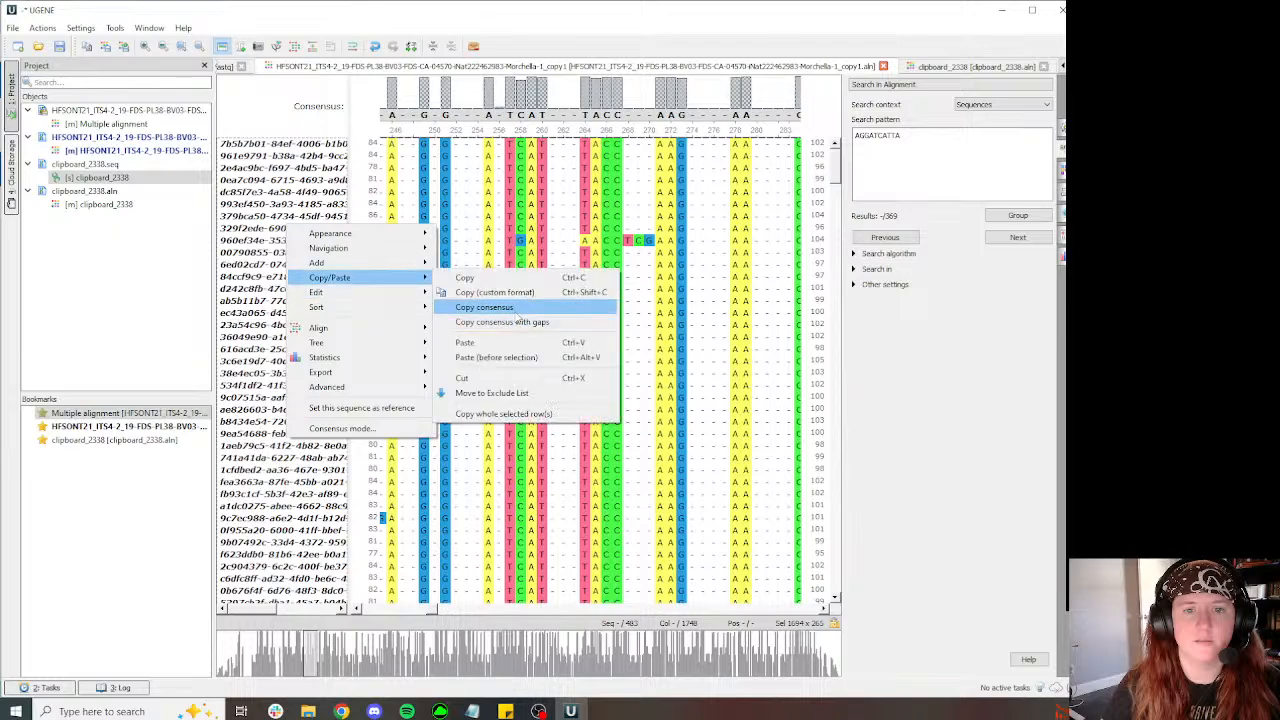
{"action": "left_click", "coordinate": [516, 308]}
{"action": "left_click", "coordinate": [915, 65]}
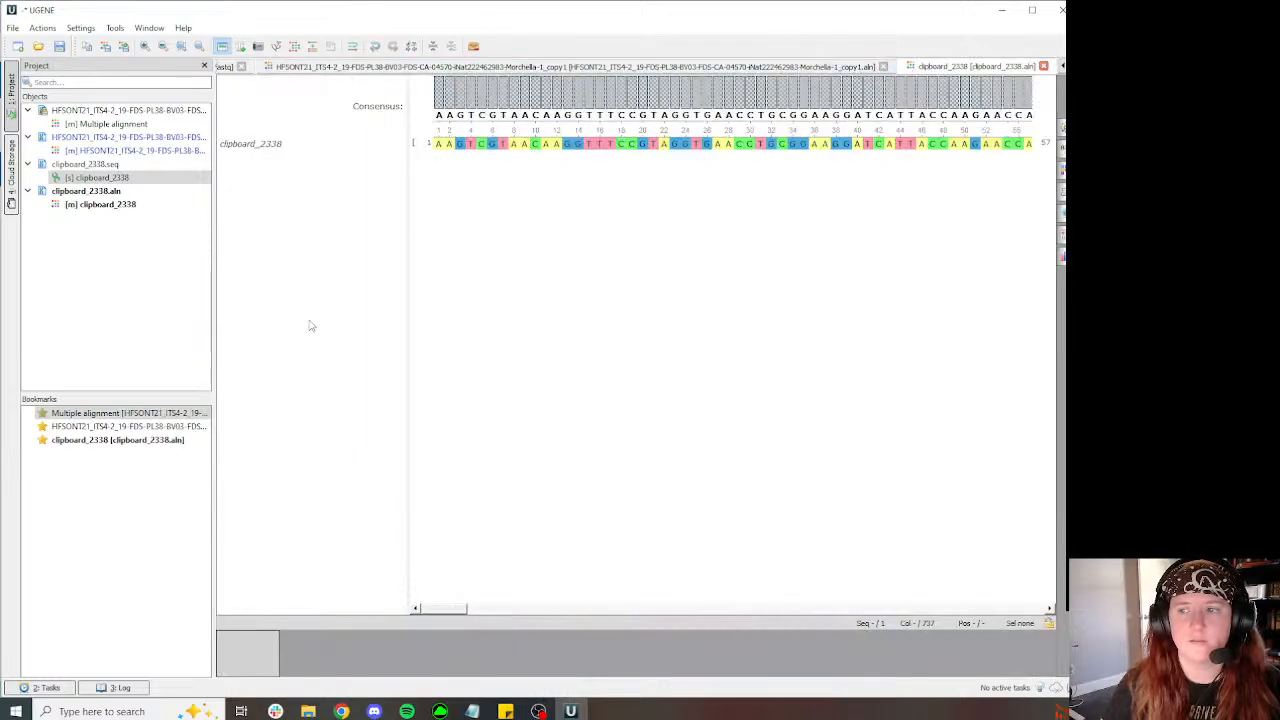
{"action": "key", "text": "ctrl+v"}
Step: Align the two sequences in clipboard_2338.aln with MAFFT using the default options
{"action": "left_click", "coordinate": [285, 50]}
{"action": "left_click", "coordinate": [340, 100]}
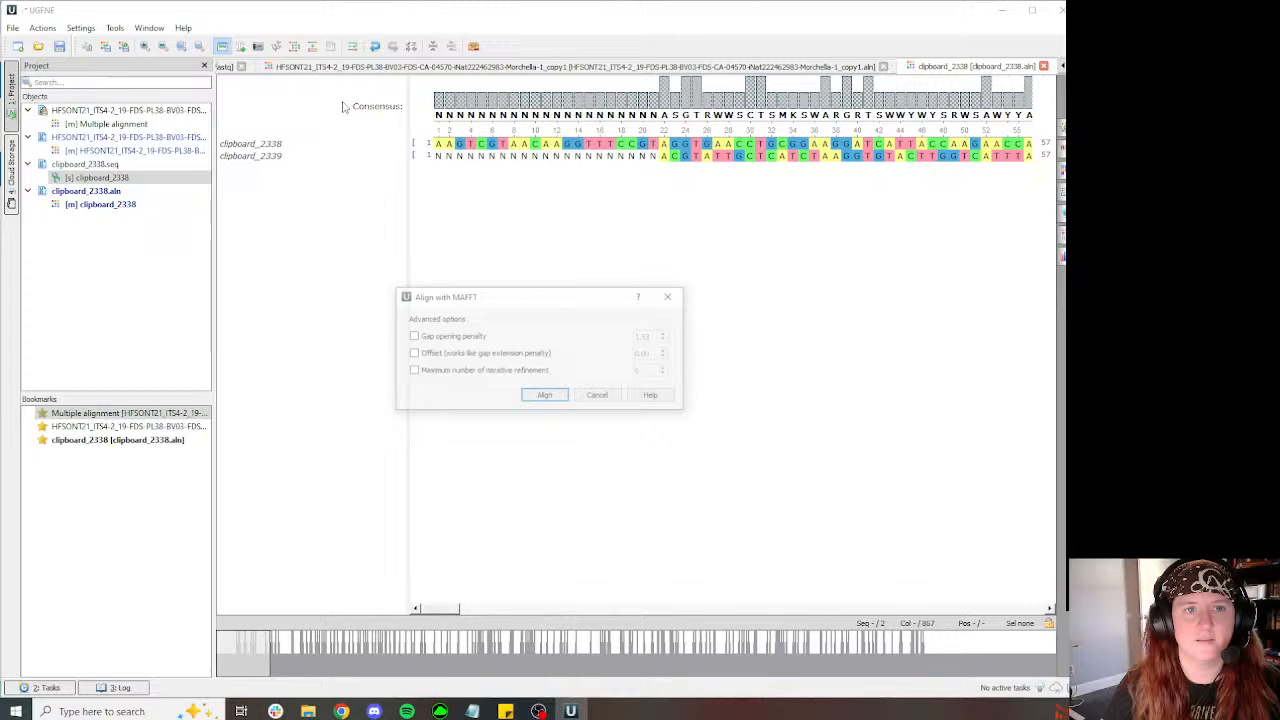
{"action": "left_click", "coordinate": [545, 397]}
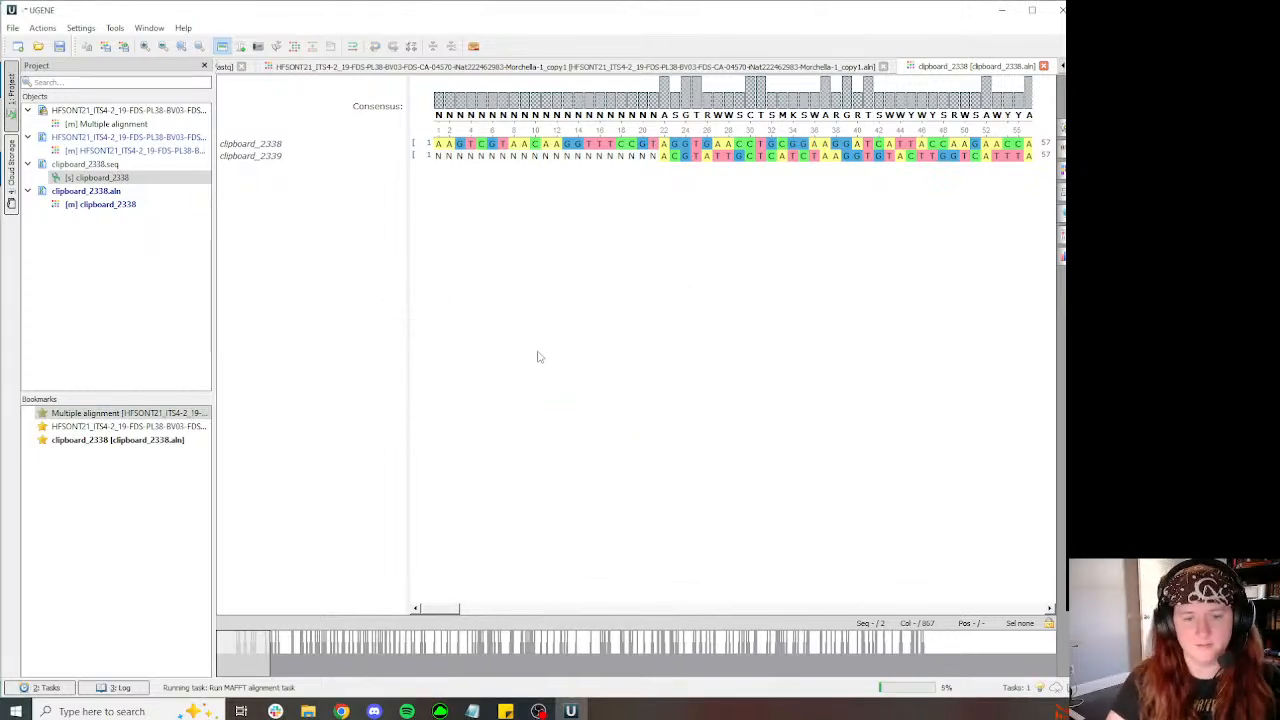
Step: Locate the N mismatch in the aligned pair and copy the 20-base stretch from column 244 of the clipboard_2338 sequence
{"action": "left_click", "coordinate": [462, 657]}
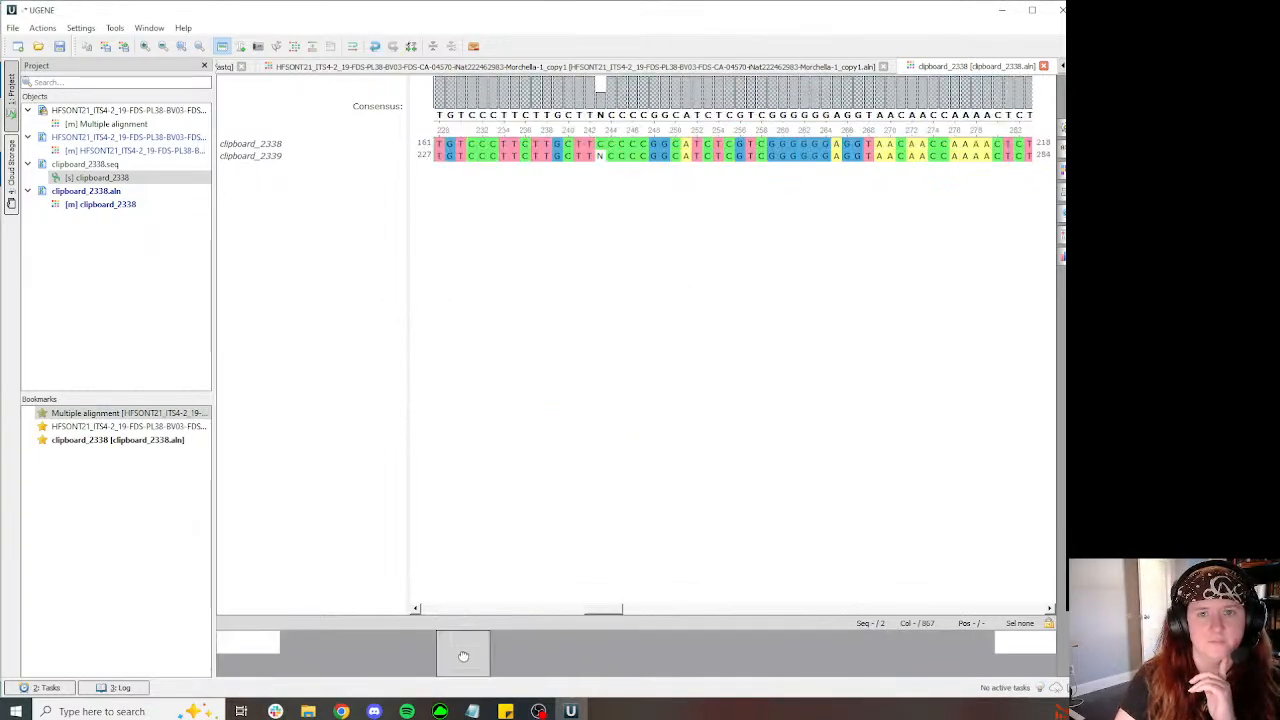
{"action": "left_click_drag", "start_coordinate": [609, 143], "coordinate": [826, 143]}
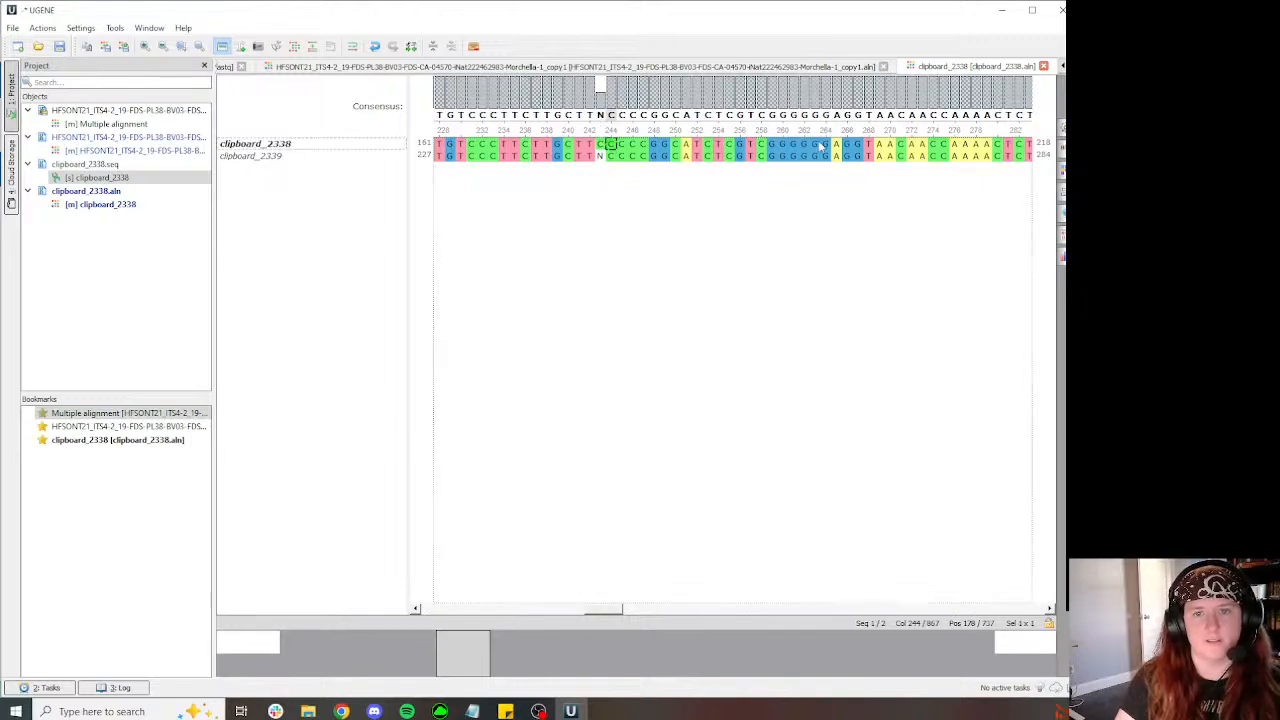
{"action": "left_click_drag", "start_coordinate": [700, 145], "coordinate": [711, 145]}
{"action": "key", "text": "ctrl+z"}
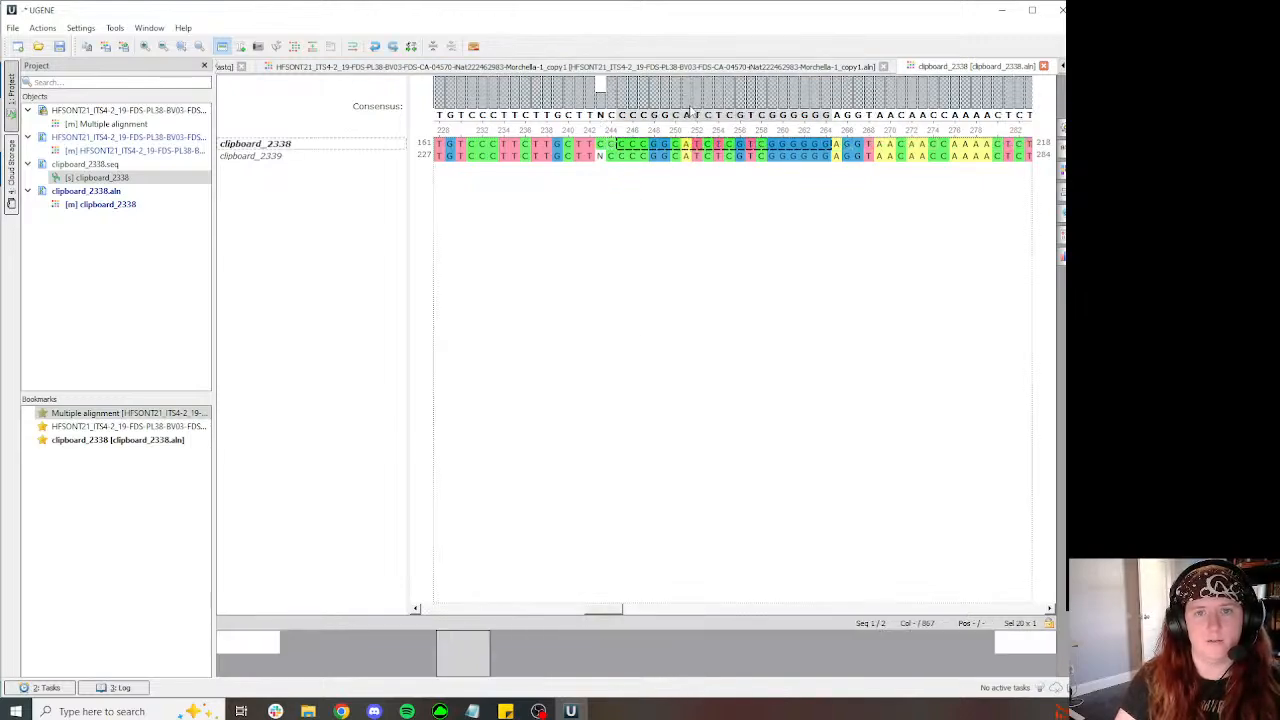
{"action": "left_click", "coordinate": [611, 145]}
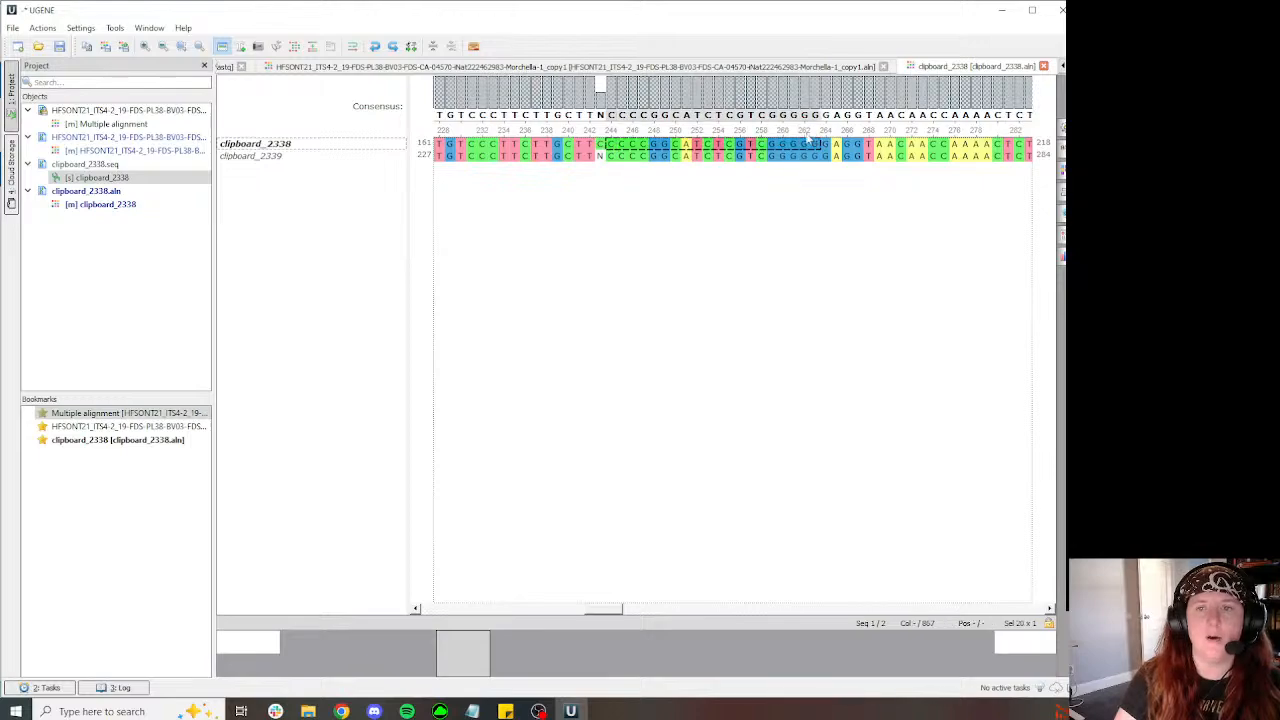
Step: Search the read alignment for CCCCGGCATCTCGTCGGGGG and examine the base frequencies and individual reads at the N position just before it
{"action": "left_click", "coordinate": [710, 66]}
{"action": "key", "text": "ctrl+v"}
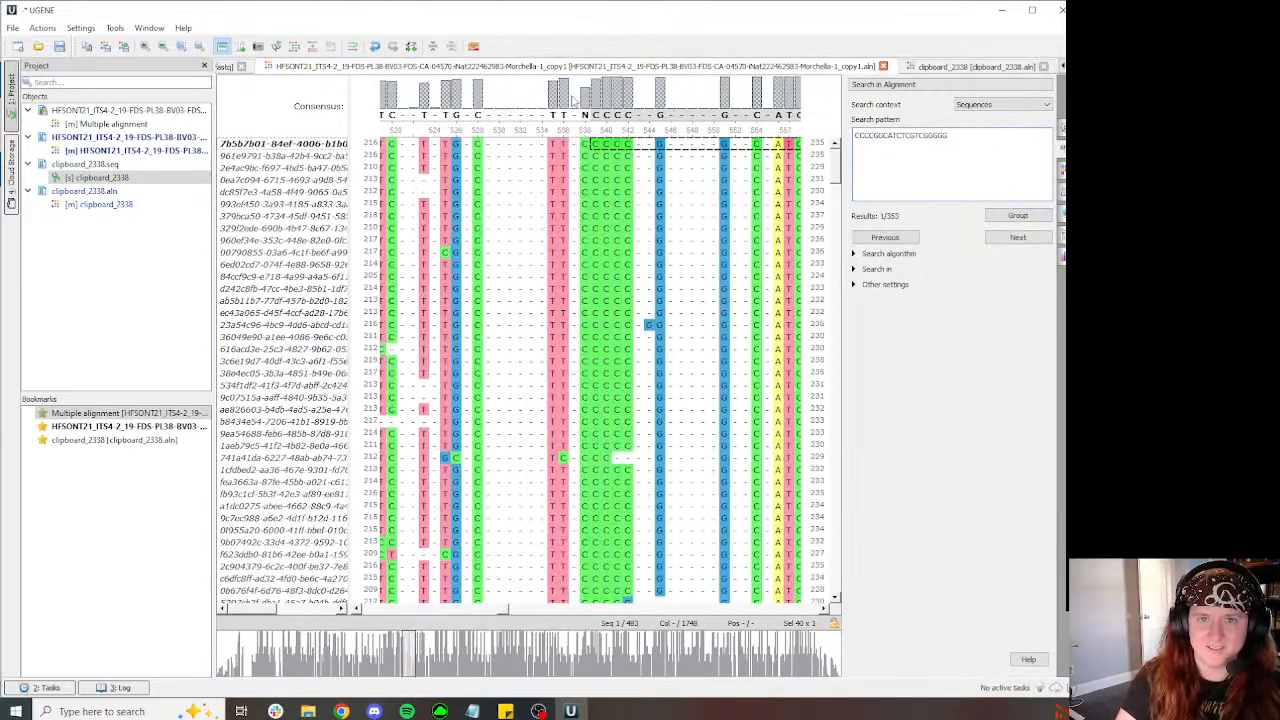
{"action": "mouse_move", "coordinate": [583, 97]}
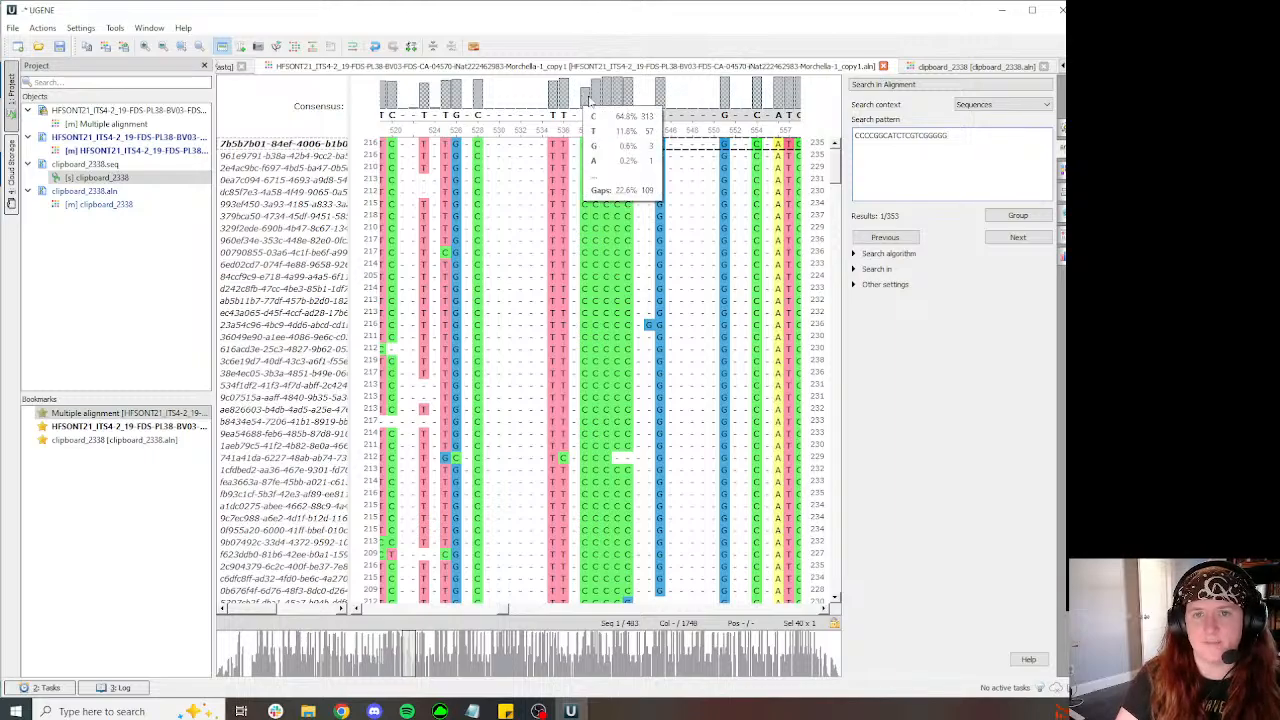
{"action": "left_click_drag", "start_coordinate": [836, 172], "coordinate": [861, 590]}
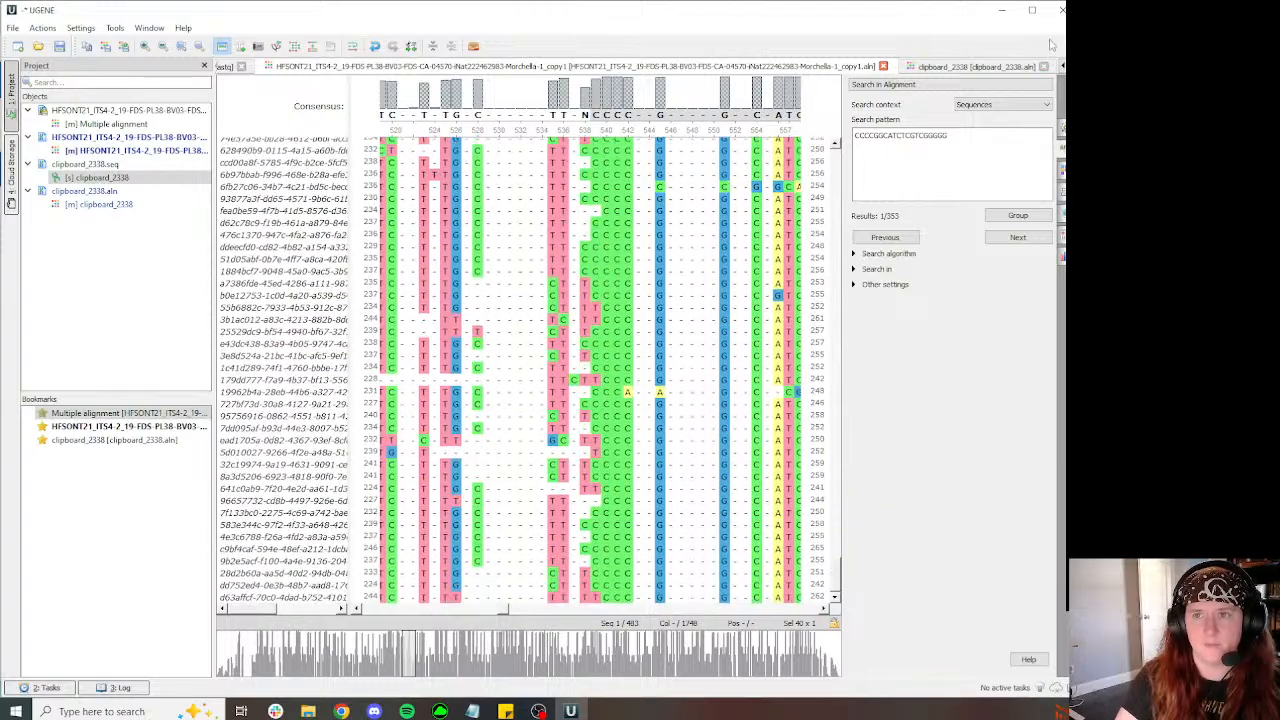
Step: Close UGENE without saving any documents and import the record's sequence to iNaturalist from the FDS-PL38_BV03 project on MycoMap
{"action": "left_click", "coordinate": [1061, 10]}
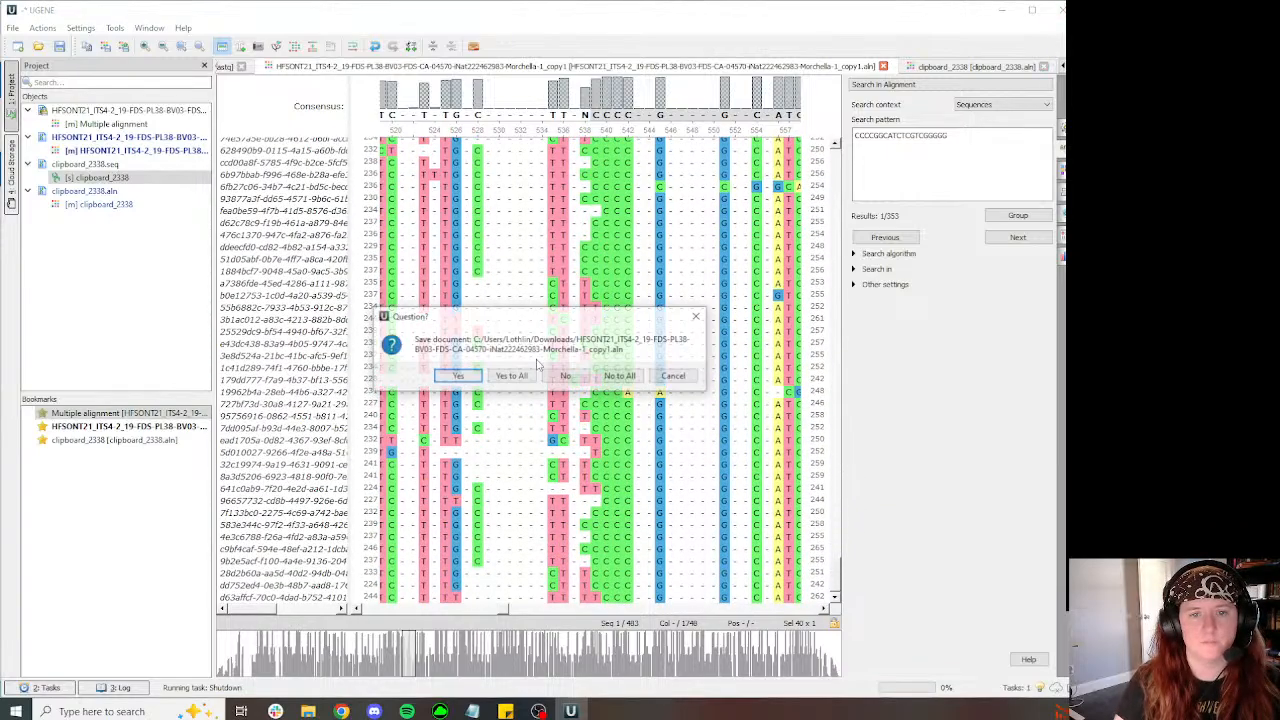
{"action": "left_click", "coordinate": [611, 378]}
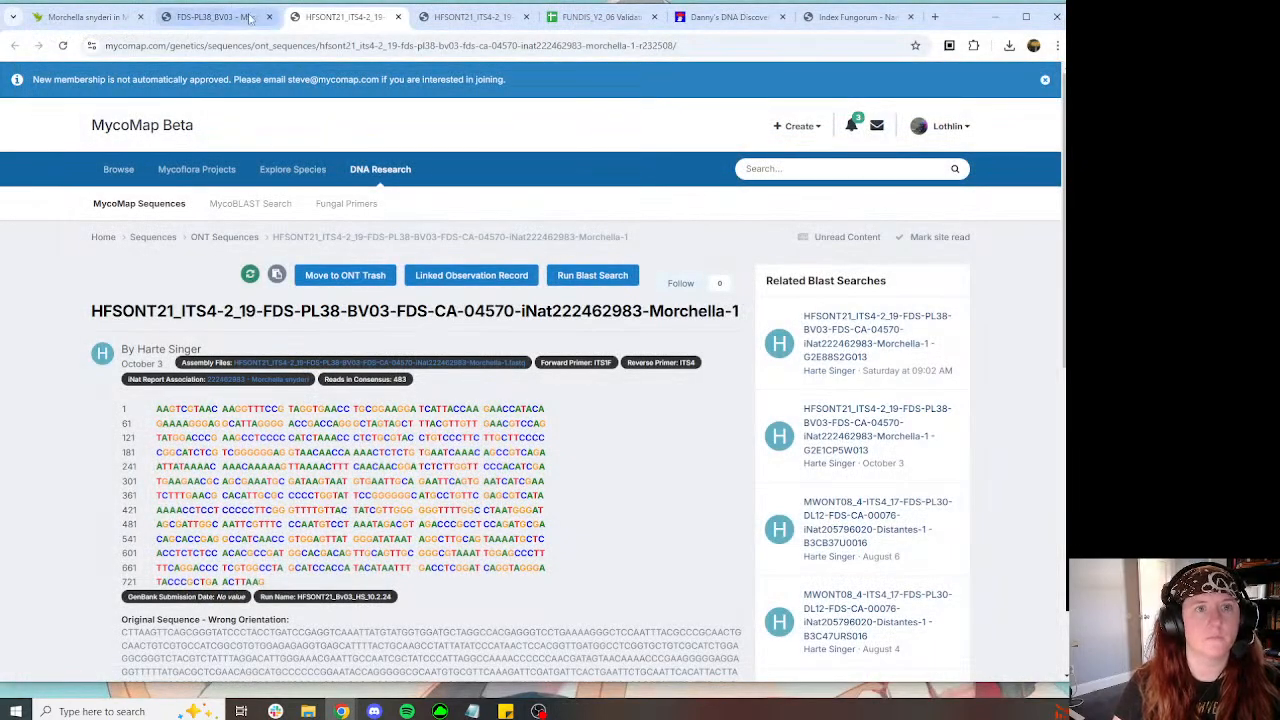
{"action": "left_click", "coordinate": [250, 19]}
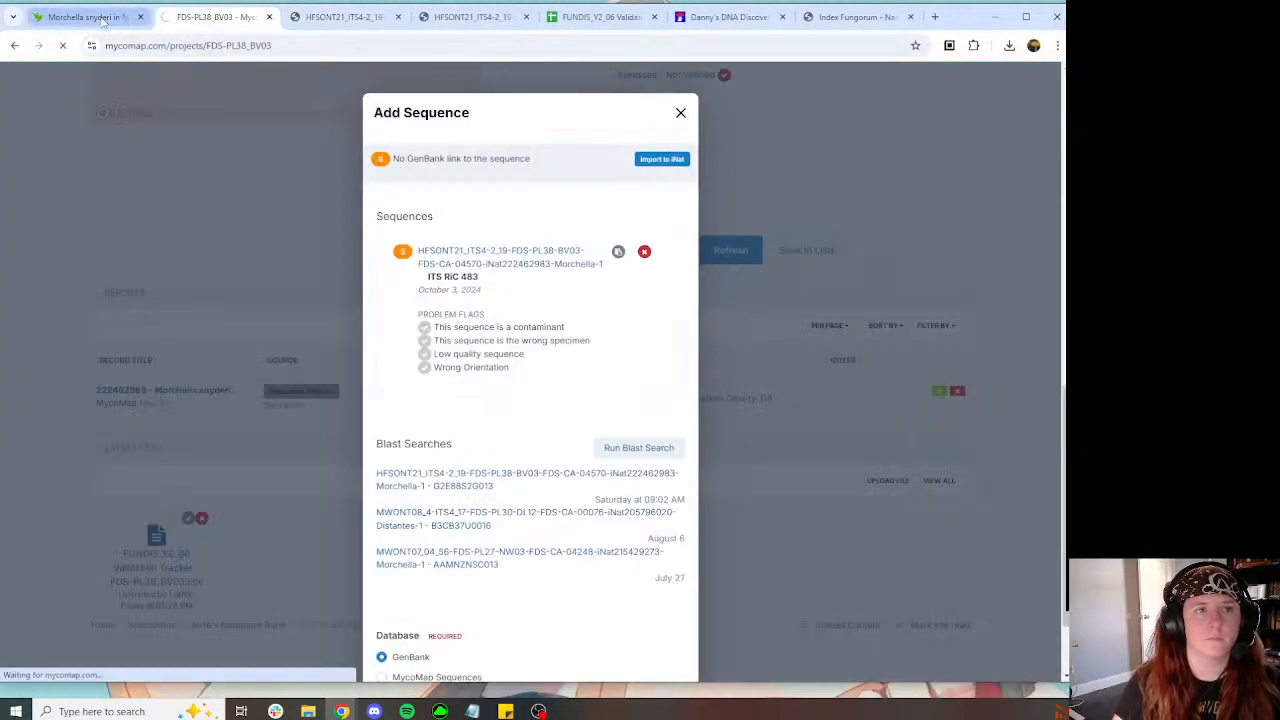
Step: Add the Provisional Species Name observation field with the value "Morchella brunnea", copied from the posted identification, to observation 222462983
{"action": "left_click", "coordinate": [104, 19]}
{"action": "left_click_drag", "start_coordinate": [344, 237], "coordinate": [238, 237]}
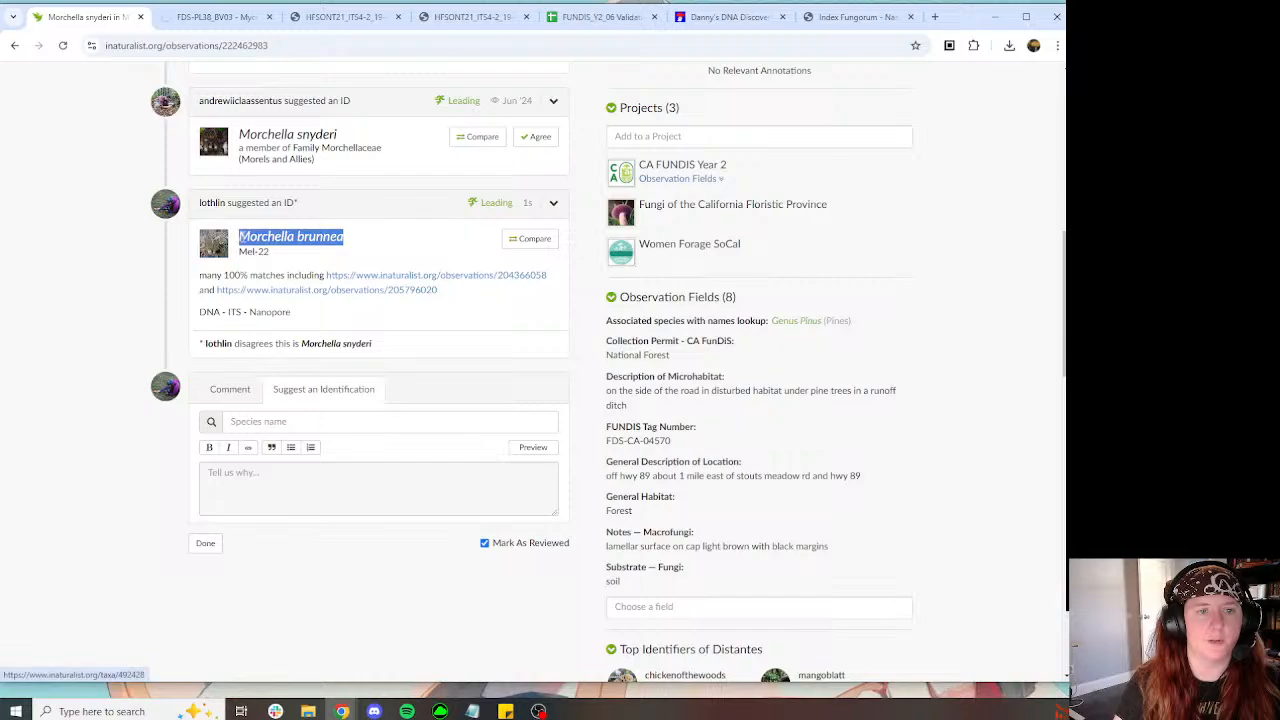
{"action": "scroll", "coordinate": [654, 294], "scroll_direction": "down", "scroll_amount": 3}
{"action": "left_click", "coordinate": [640, 272]}
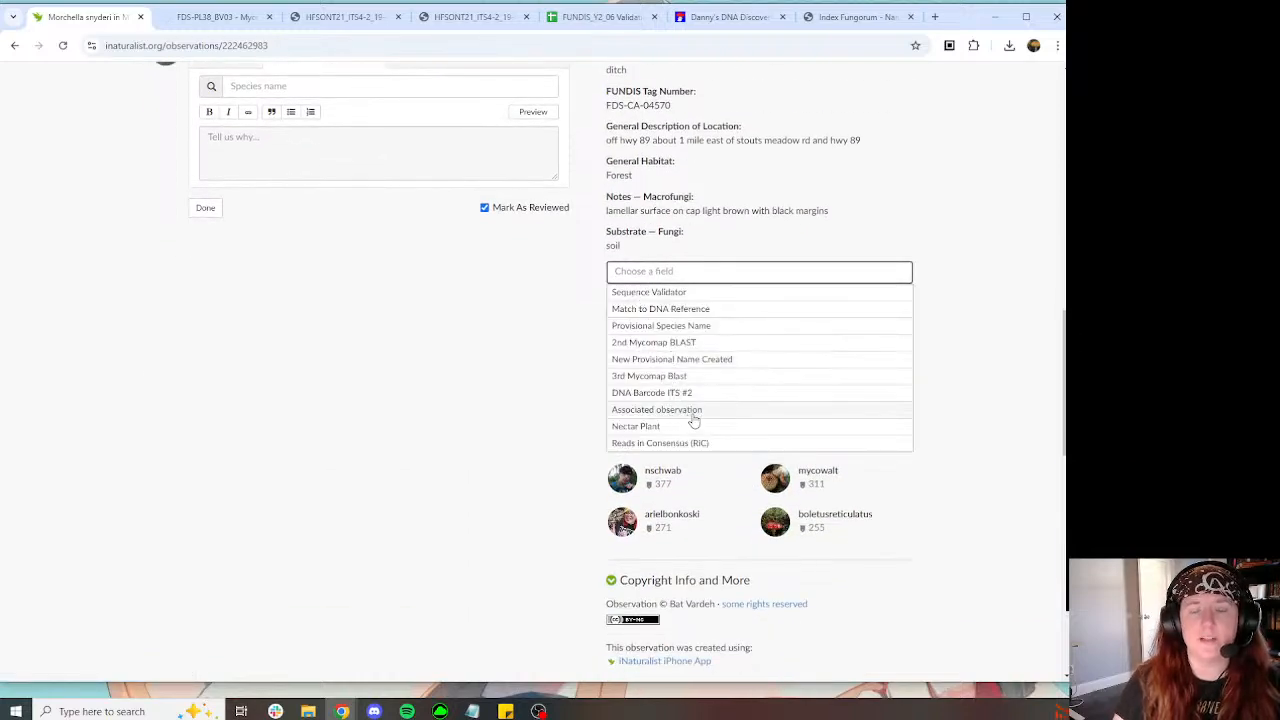
{"action": "left_click", "coordinate": [665, 325]}
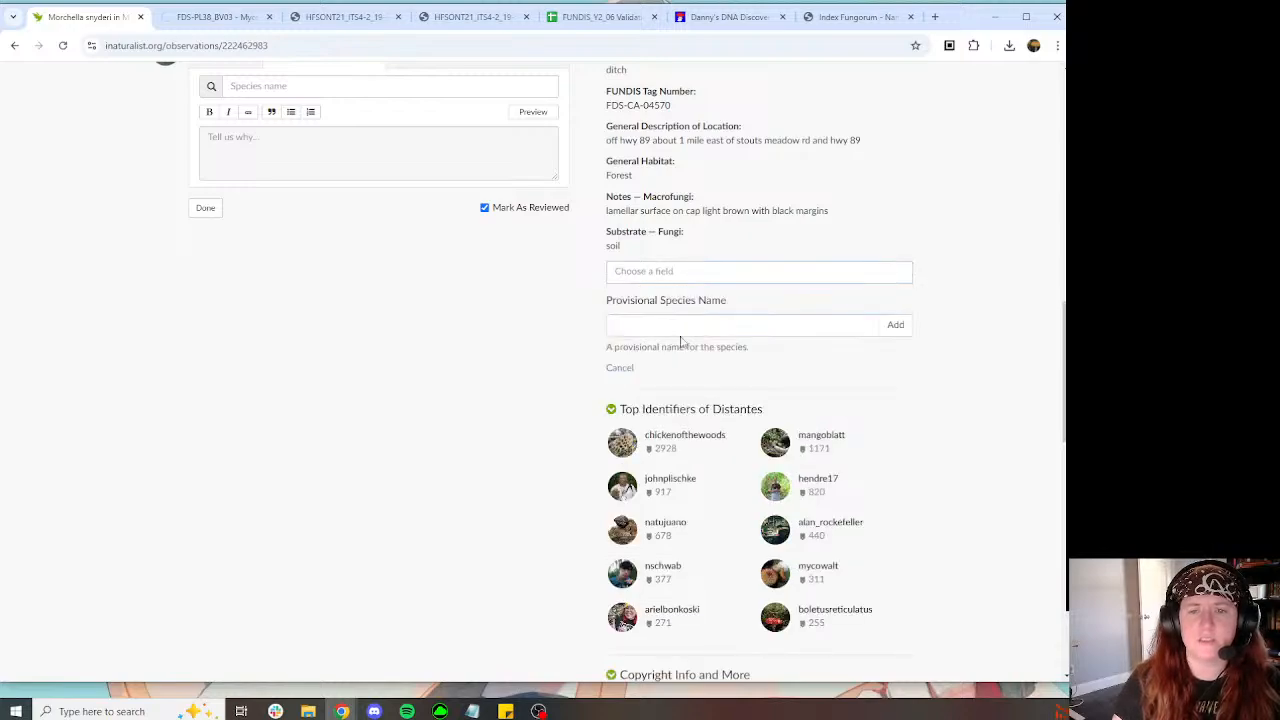
{"action": "left_click", "coordinate": [680, 330]}
{"action": "left_click", "coordinate": [700, 380]}
{"action": "left_click", "coordinate": [895, 326]}
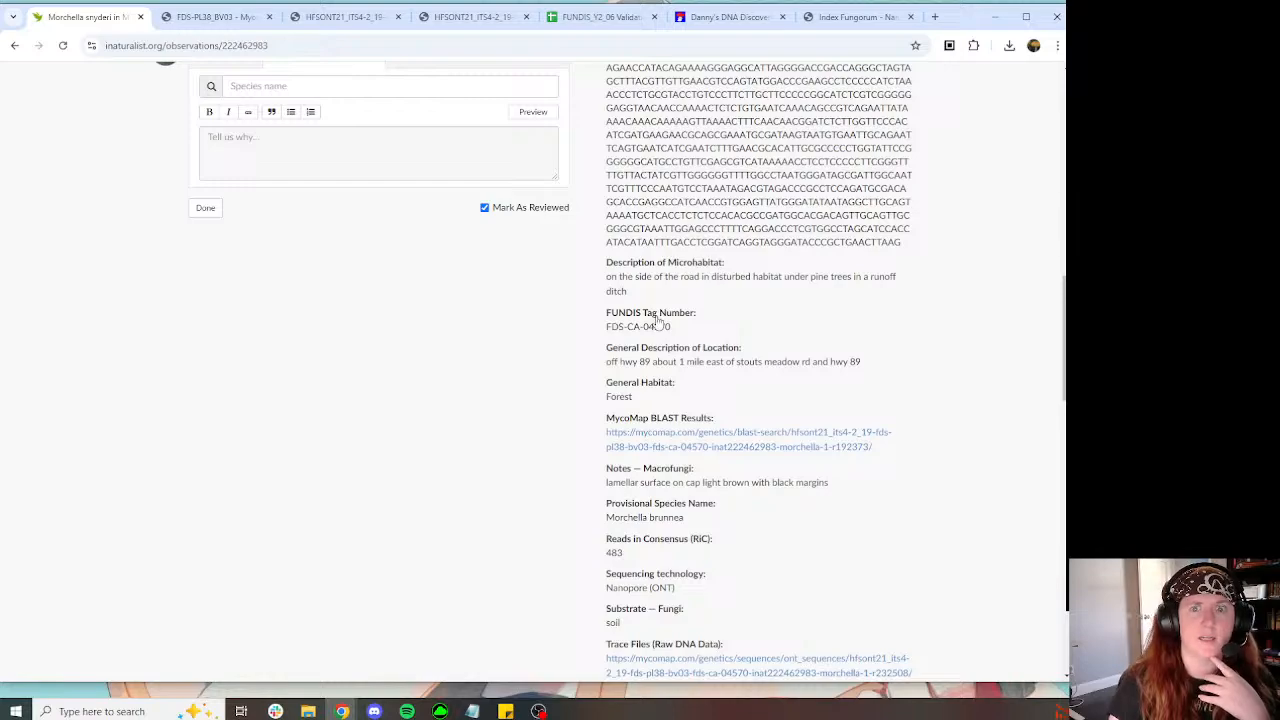
Step: Review the observation fields on 222462983, the available field choices and the species name in the posted identification
{"action": "scroll", "coordinate": [731, 282], "scroll_direction": "down", "scroll_amount": 3}
{"action": "scroll", "coordinate": [230, 202], "scroll_direction": "up", "scroll_amount": 2}
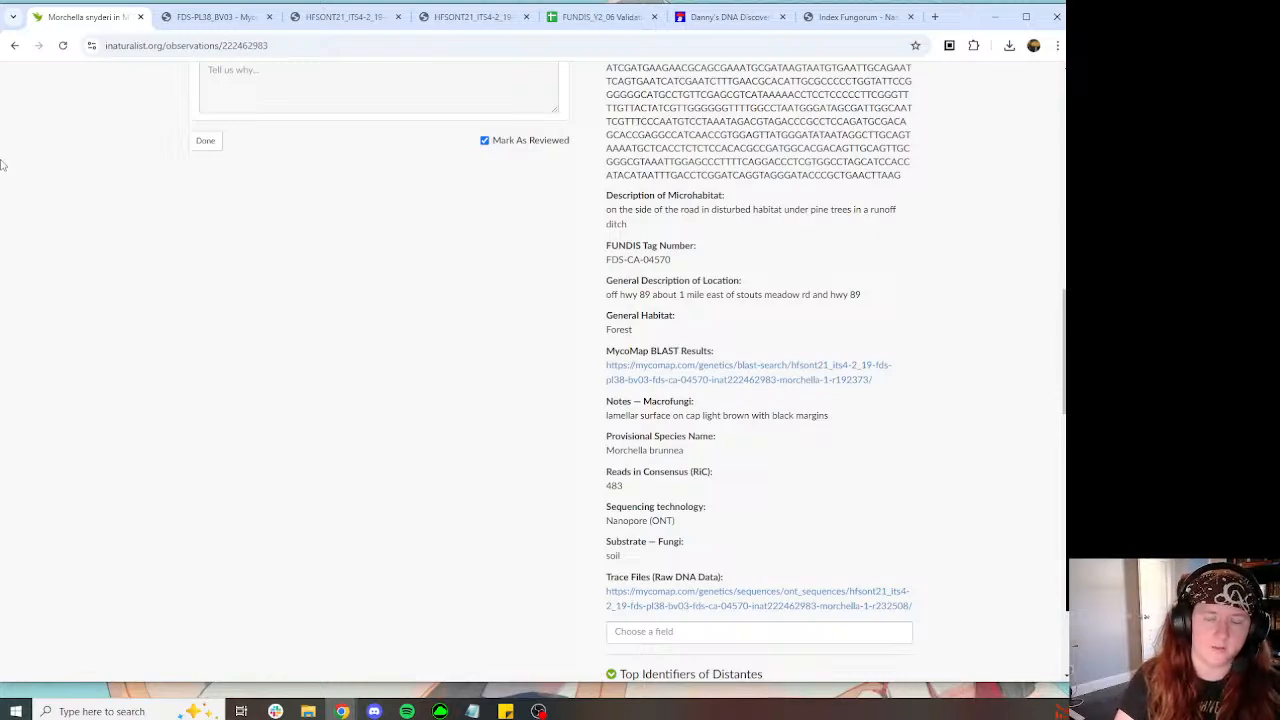
{"action": "scroll", "coordinate": [251, 177], "scroll_direction": "down", "scroll_amount": 3}
{"action": "left_click", "coordinate": [675, 298]}
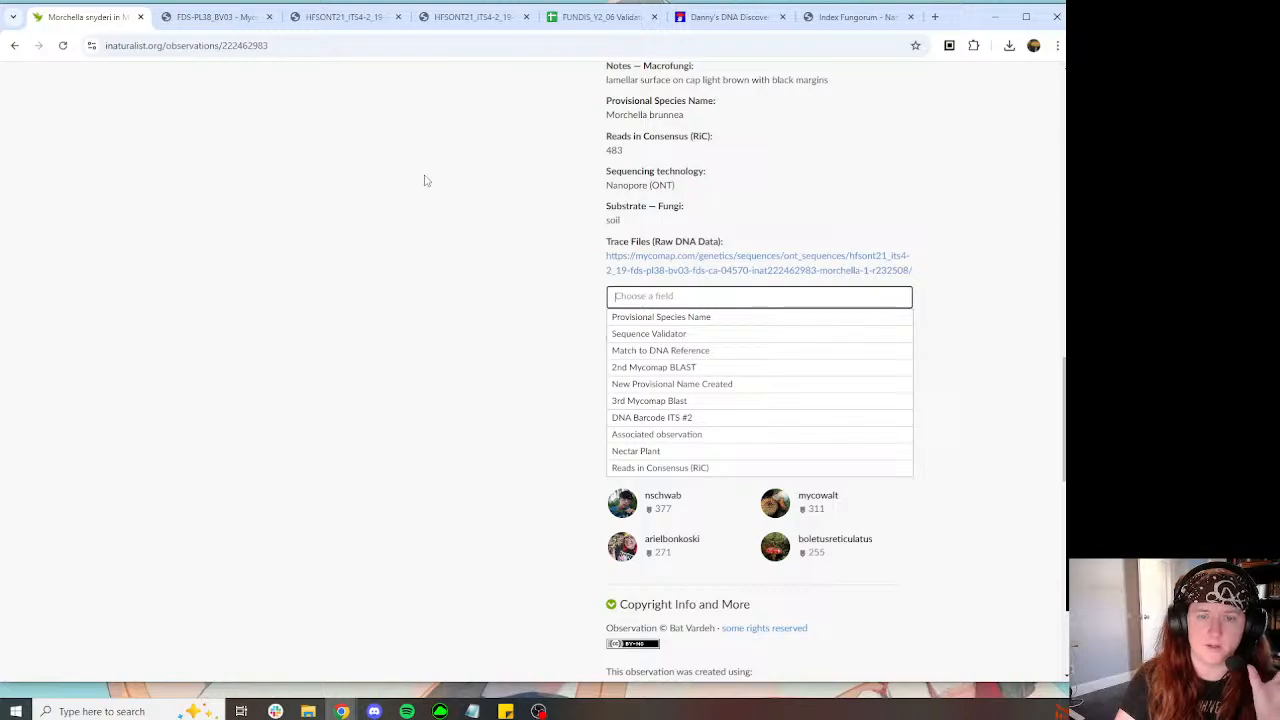
{"action": "scroll", "coordinate": [349, 214], "scroll_direction": "up", "scroll_amount": 5}
{"action": "left_click_drag", "start_coordinate": [248, 172], "coordinate": [334, 183]}
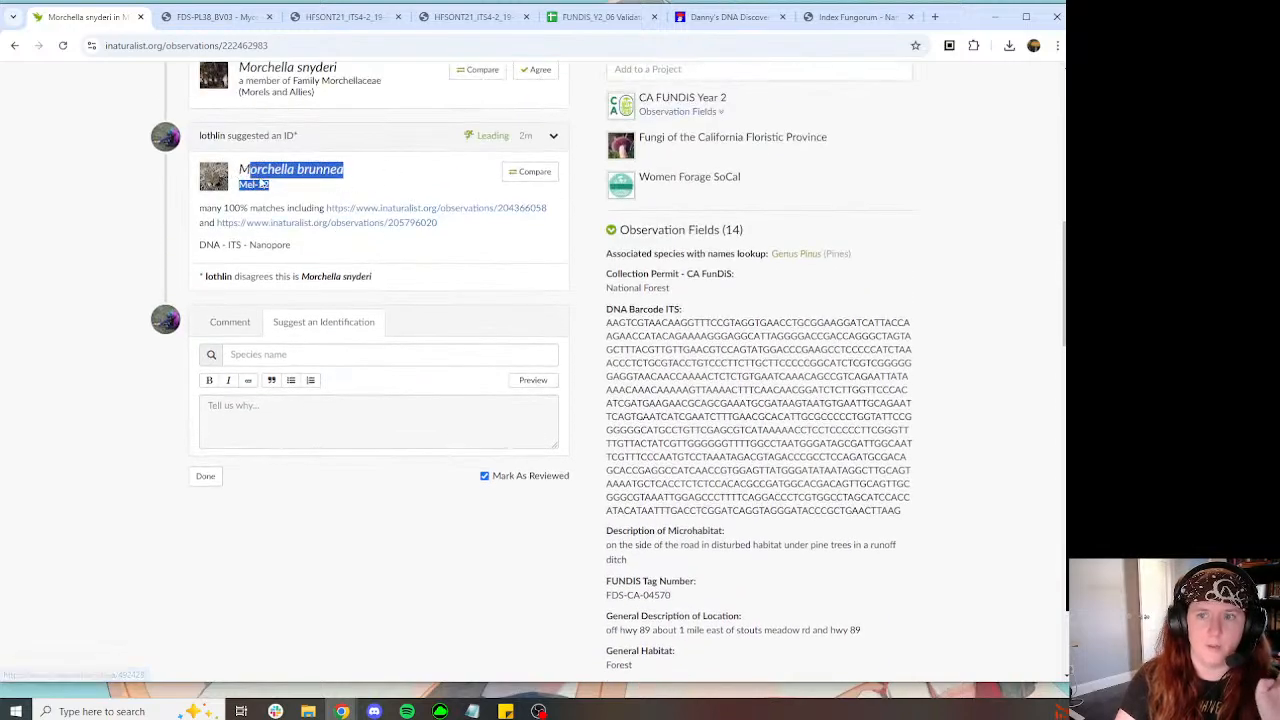
{"action": "scroll", "coordinate": [481, 193], "scroll_direction": "down", "scroll_amount": 3}
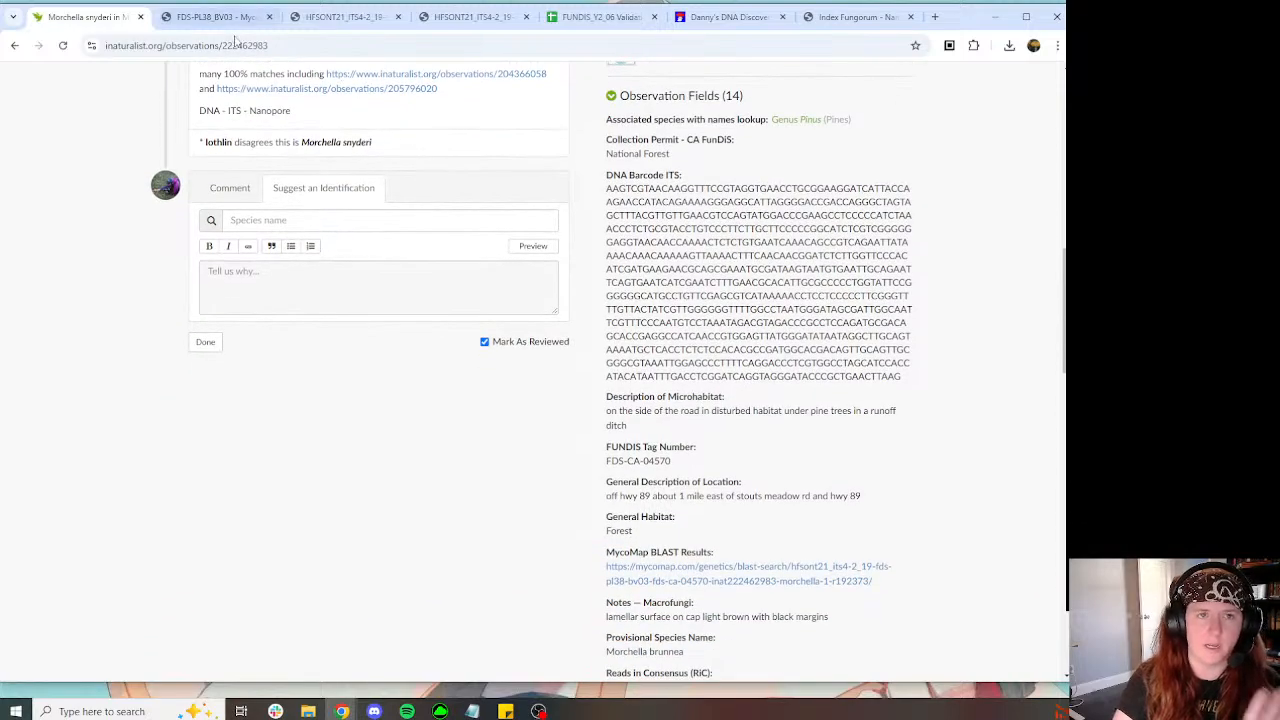
Step: Refresh the external data of record 222462983 in the FDS-PL38_BV03 project on MycoMap and close the two open HFSONT21 pages
{"action": "key", "text": "ctrl+Tab"}
{"action": "scroll", "coordinate": [749, 228], "scroll_direction": "down", "scroll_amount": 5}
{"action": "scroll", "coordinate": [749, 228], "scroll_direction": "down", "scroll_amount": 4}
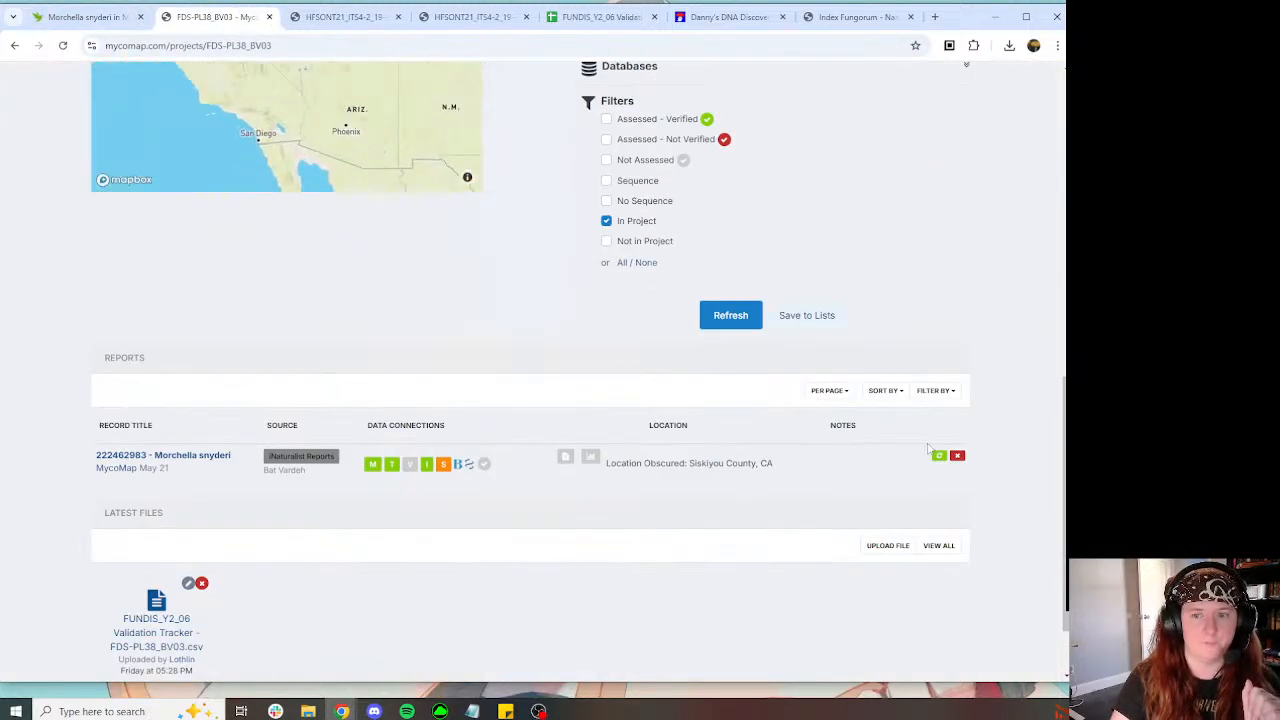
{"action": "left_click", "coordinate": [939, 455]}
{"action": "left_click", "coordinate": [389, 20]}
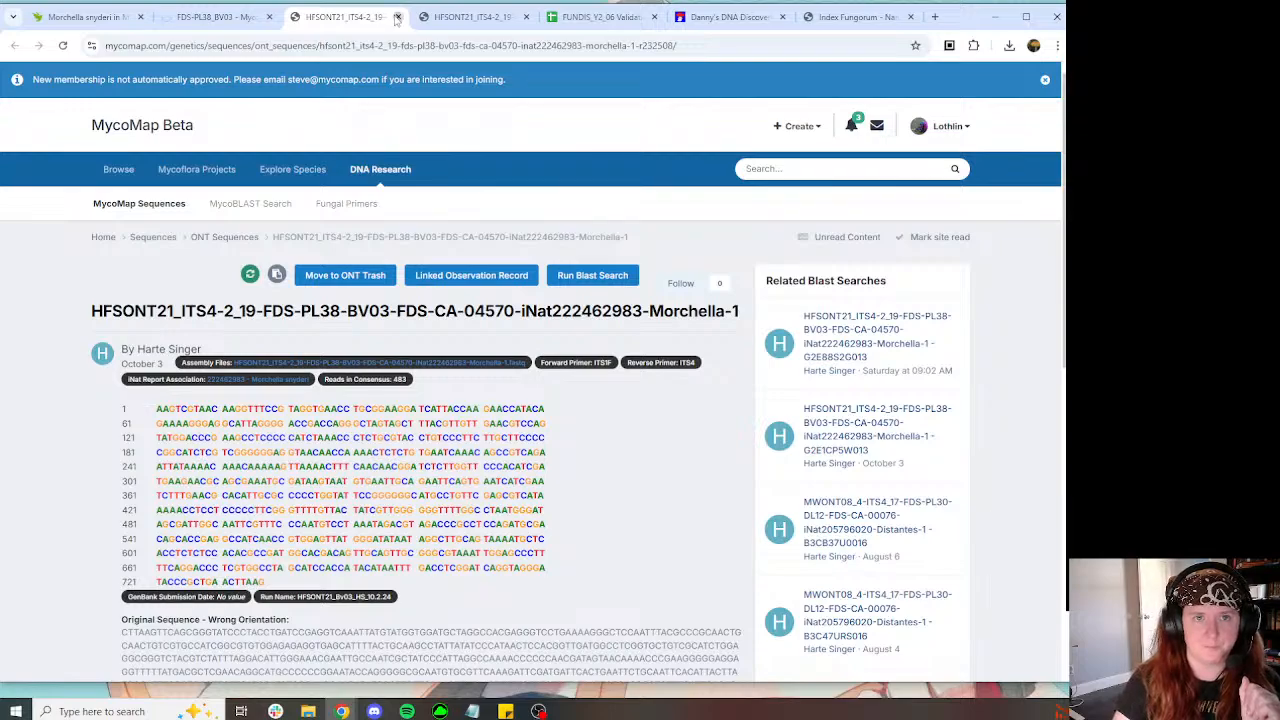
{"action": "left_click", "coordinate": [396, 18]}
{"action": "left_click", "coordinate": [396, 18]}
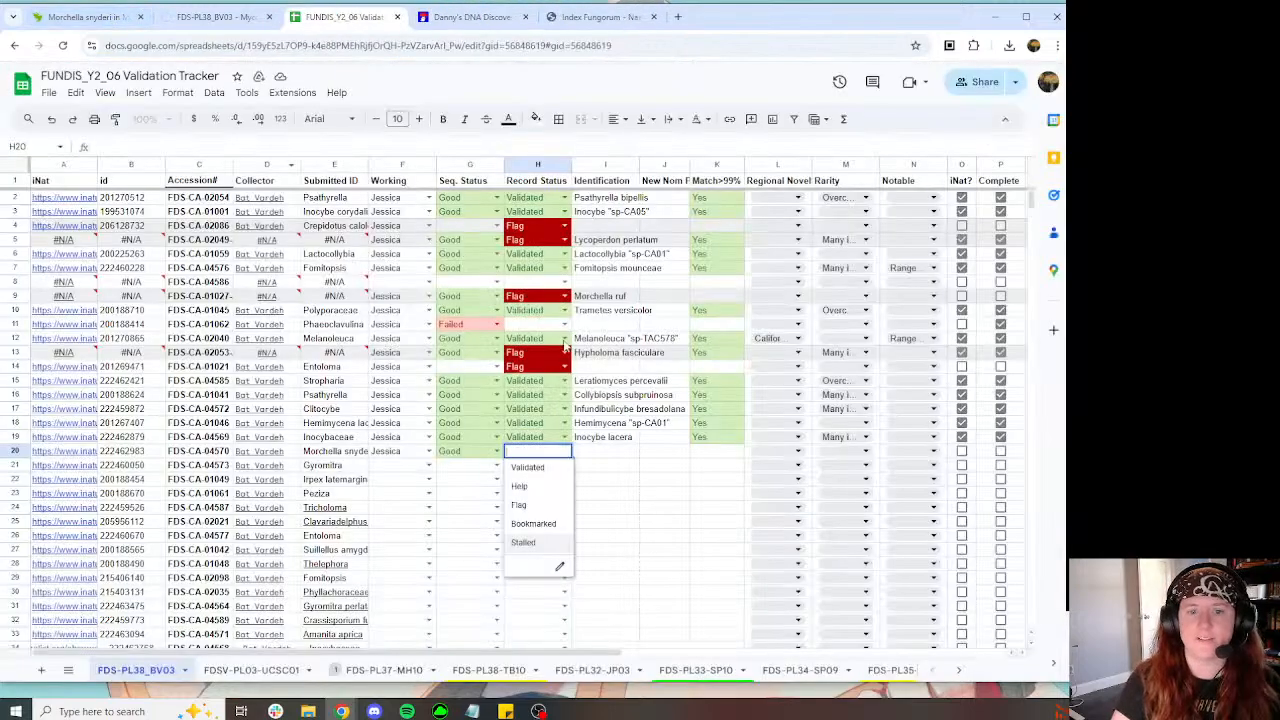
Step: In tracker row 20, set the record status to Validated and paste the identification "Morchella brunnea" copied from the iNaturalist observation
{"action": "left_click", "coordinate": [527, 467]}
{"action": "left_click", "coordinate": [80, 17]}
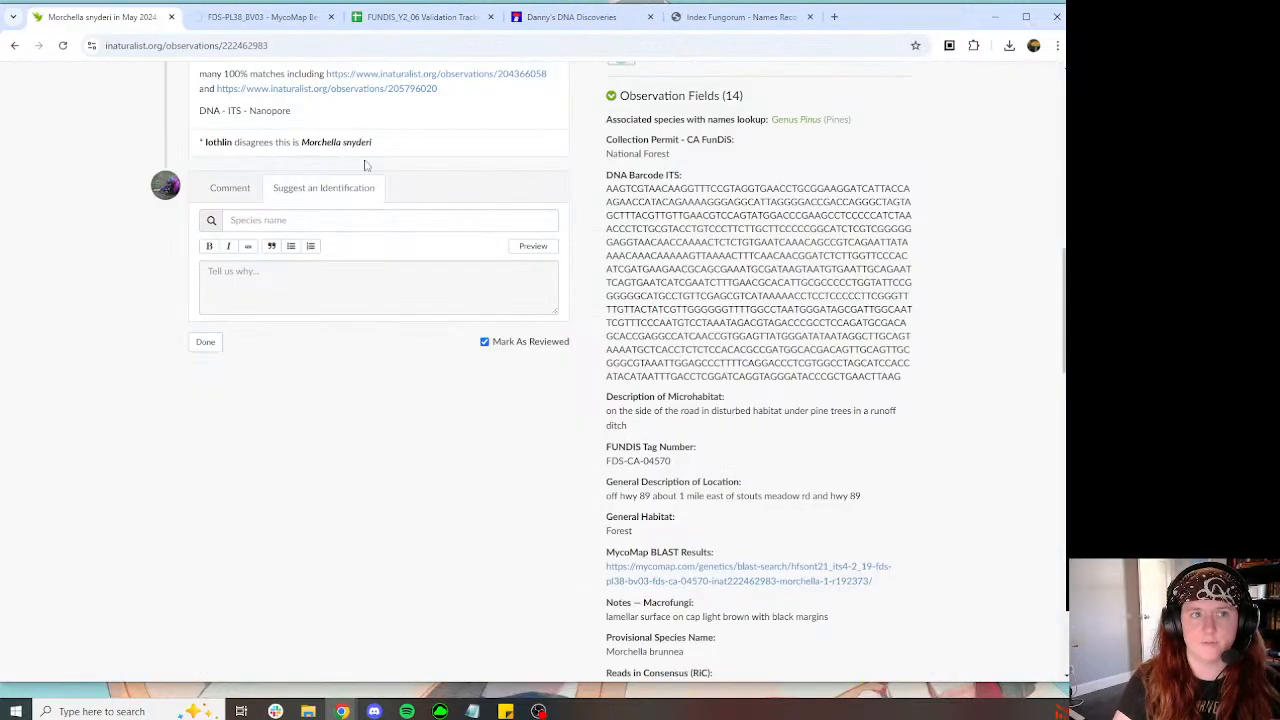
{"action": "scroll", "coordinate": [410, 230], "scroll_direction": "up", "scroll_amount": 3}
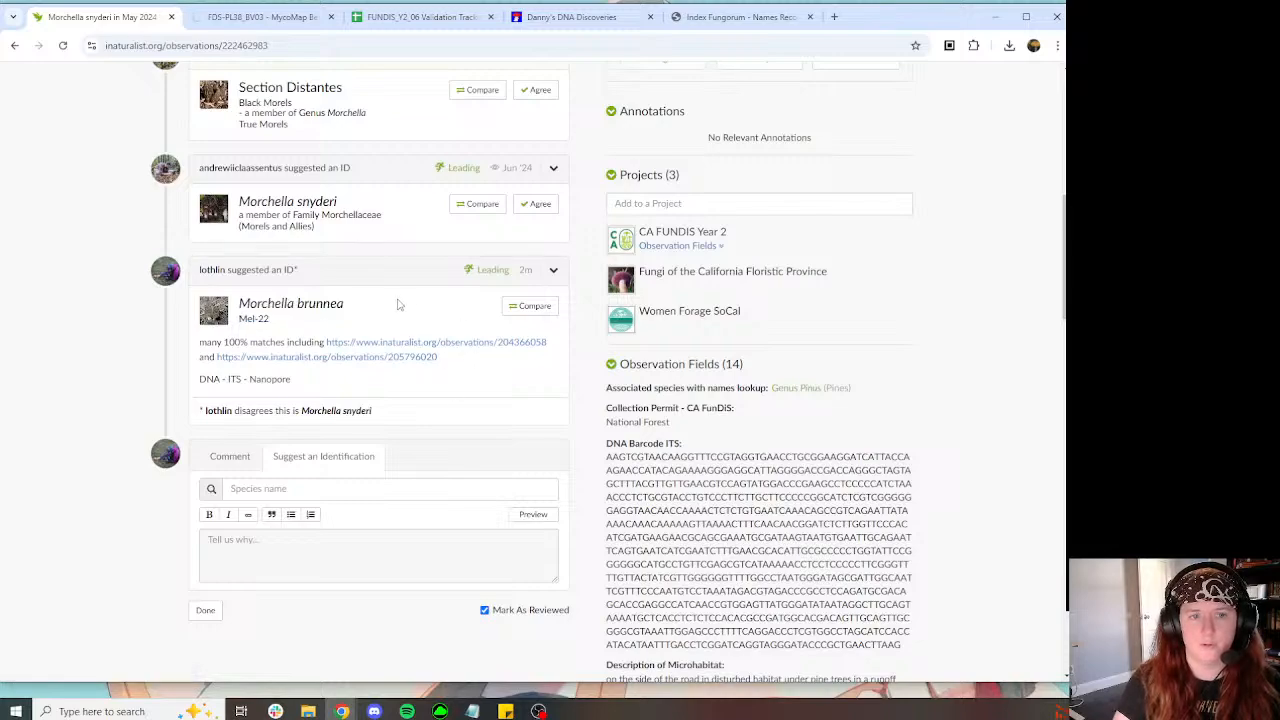
{"action": "left_click_drag", "start_coordinate": [398, 304], "coordinate": [241, 304]}
{"action": "key", "text": "ctrl+c"}
{"action": "left_click", "coordinate": [415, 17]}
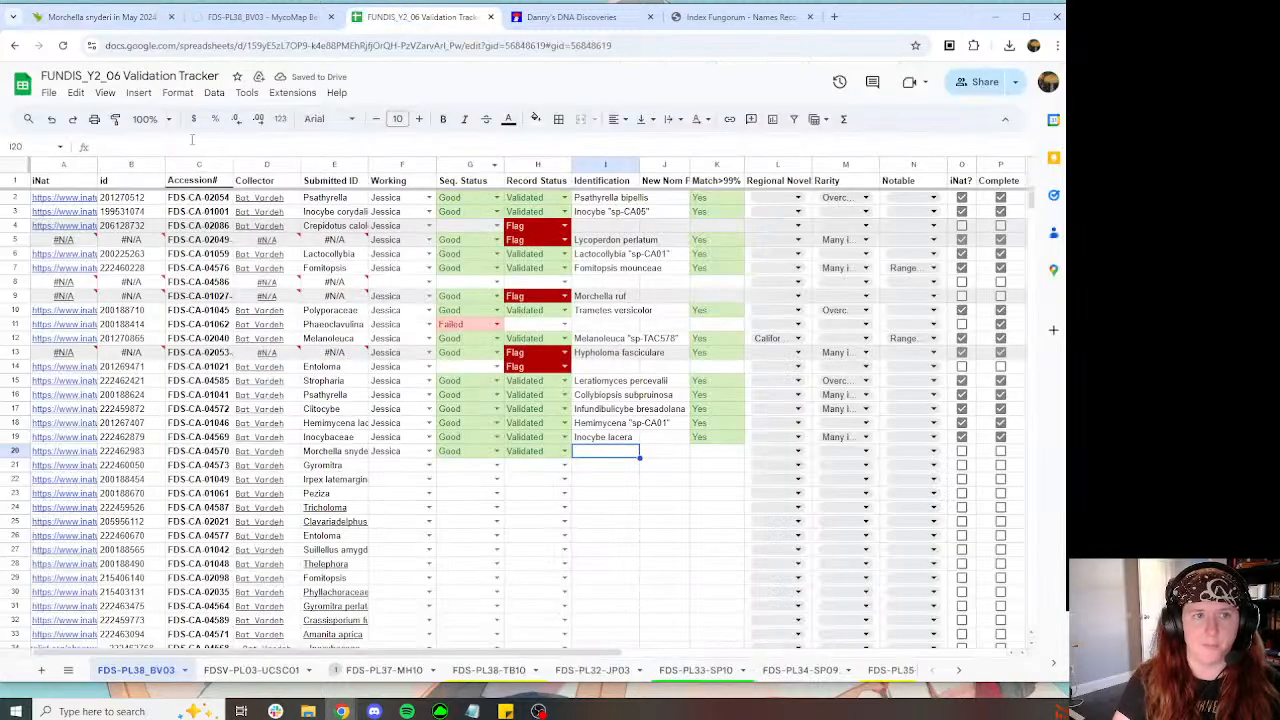
{"action": "key", "text": "ctrl+v"}
{"action": "key", "text": "Tab"}
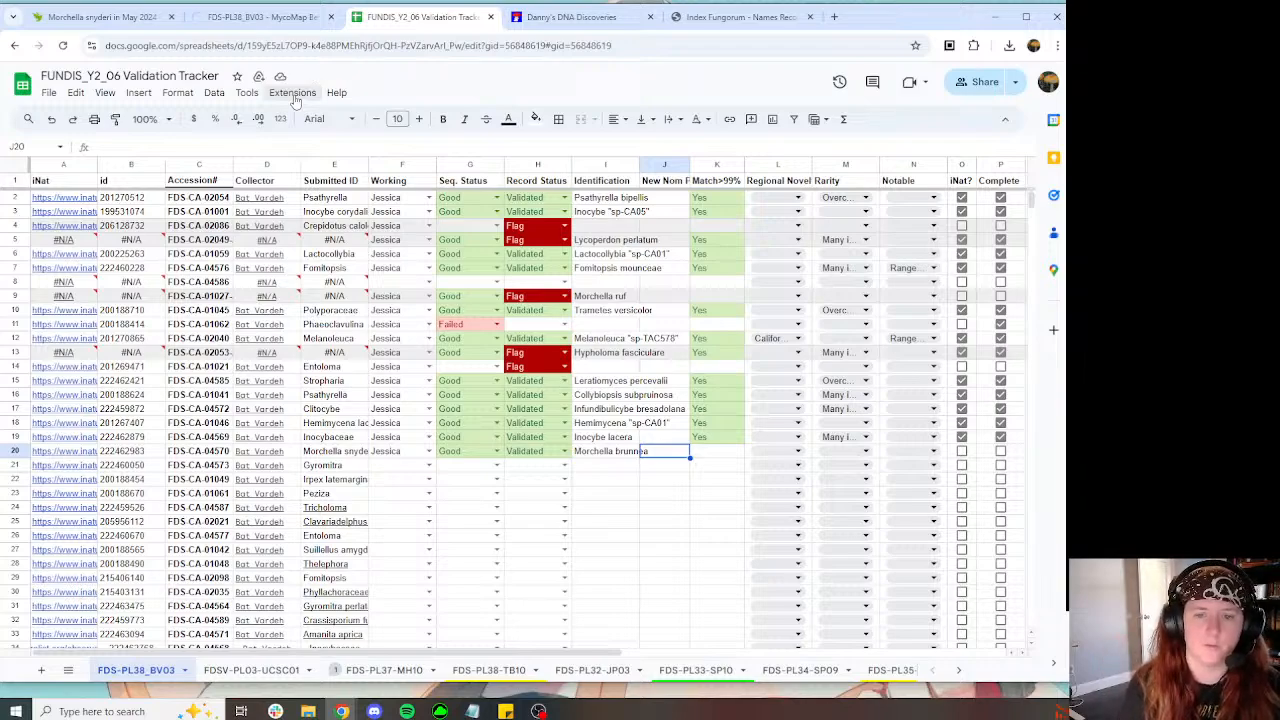
Step: Set Match>99% to Yes for the Morchella brunnea record in tracker row 20
{"action": "type", "text": "0"}
{"action": "key", "text": "Tab"}
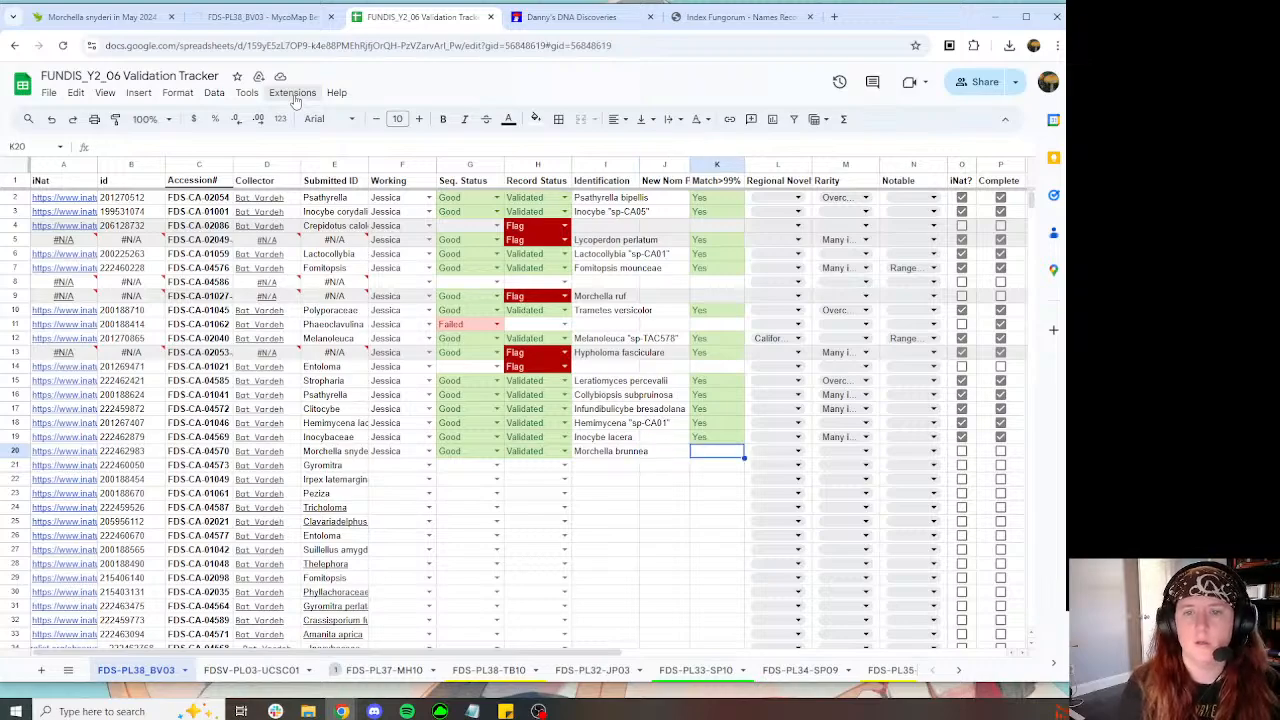
{"action": "type", "text": "Yes"}
{"action": "key", "text": "Tab"}
Step: Open the Morchella brunnea taxon page from the posted identification, examine its distribution map over North America and close the page
{"action": "key", "text": "ctrl+1"}
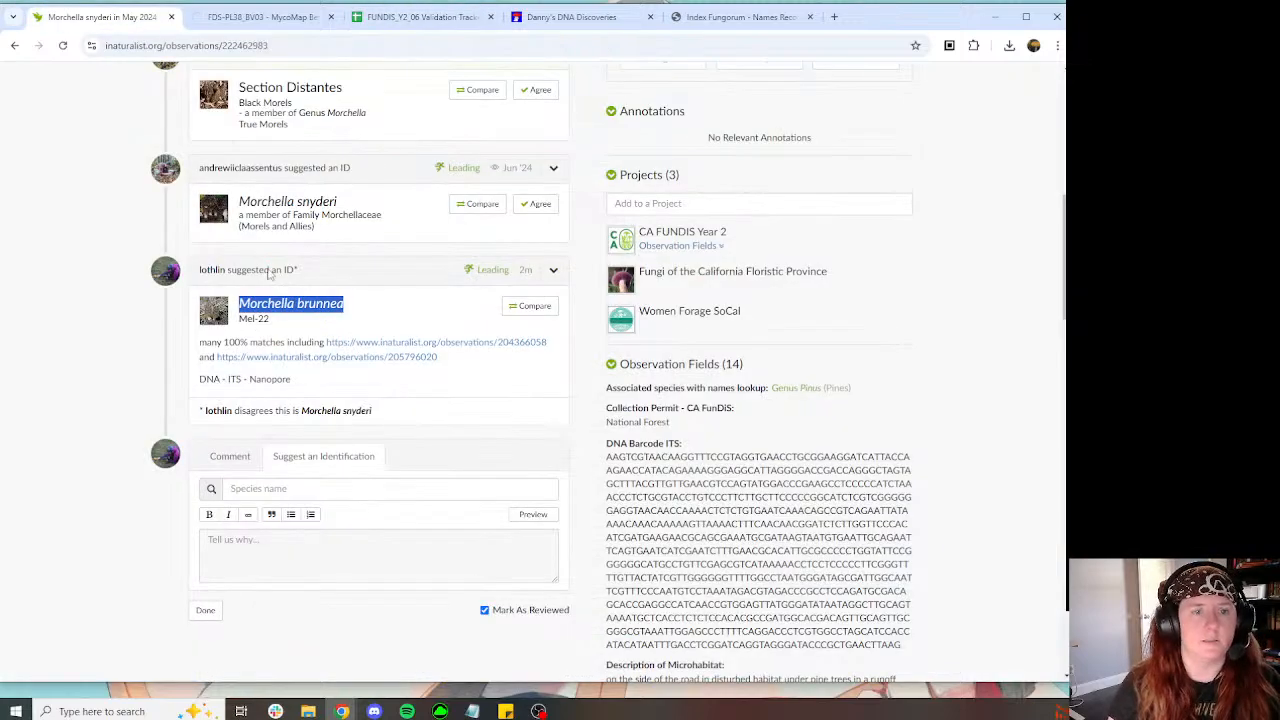
{"action": "right_click", "coordinate": [271, 285]}
{"action": "left_click", "coordinate": [268, 282]}
{"action": "right_click", "coordinate": [270, 300]}
{"action": "left_click", "coordinate": [253, 280]}
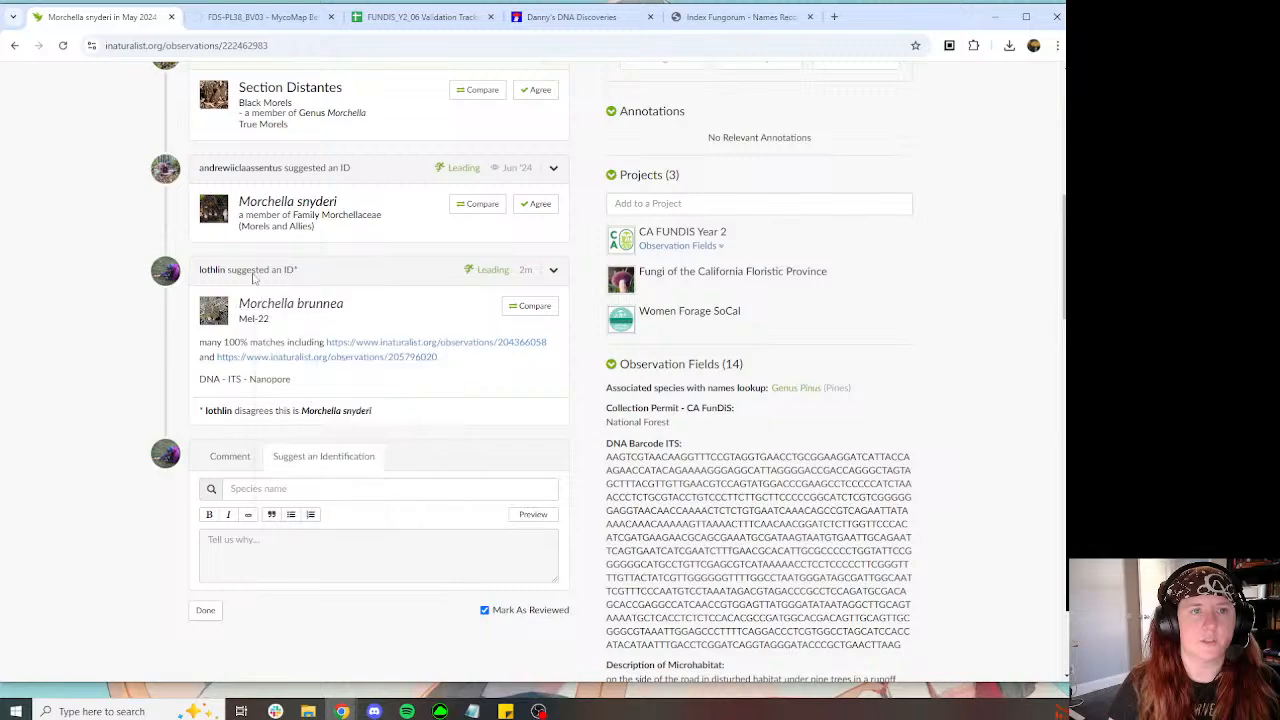
{"action": "middle_click", "coordinate": [290, 304]}
{"action": "left_click", "coordinate": [432, 20]}
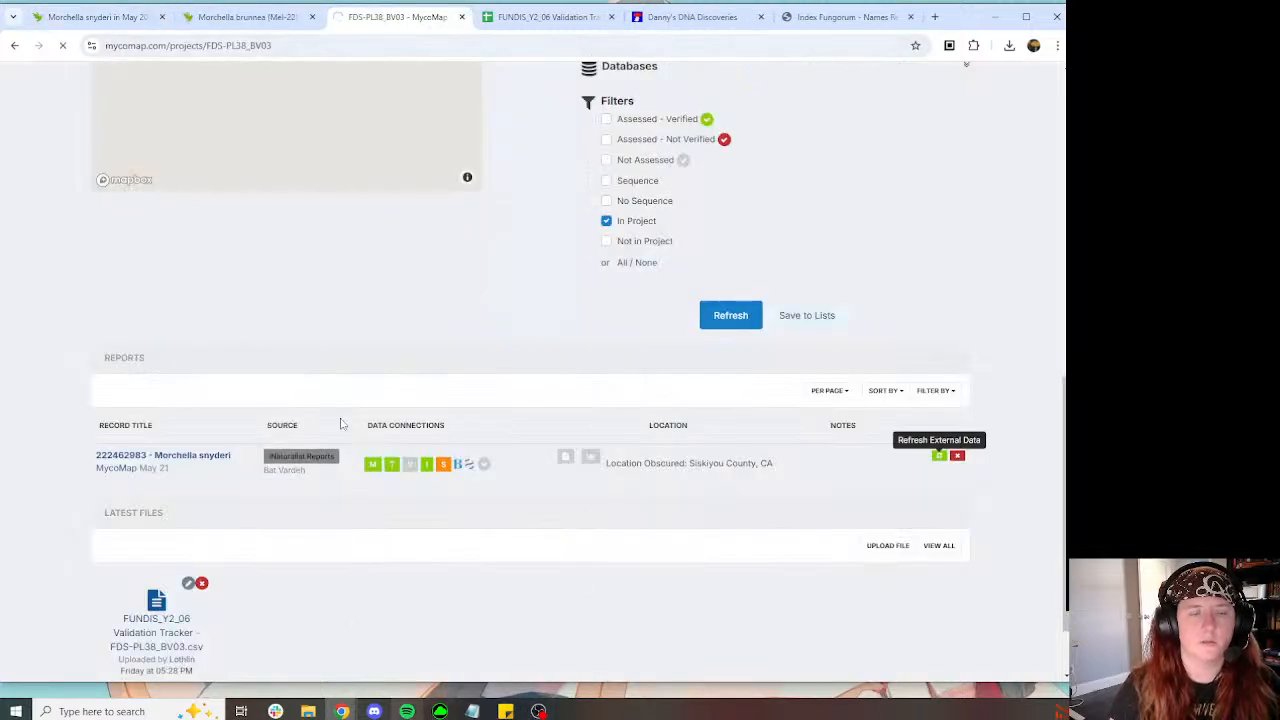
{"action": "left_click", "coordinate": [247, 17]}
{"action": "scroll", "coordinate": [166, 221], "scroll_direction": "down", "scroll_amount": 4}
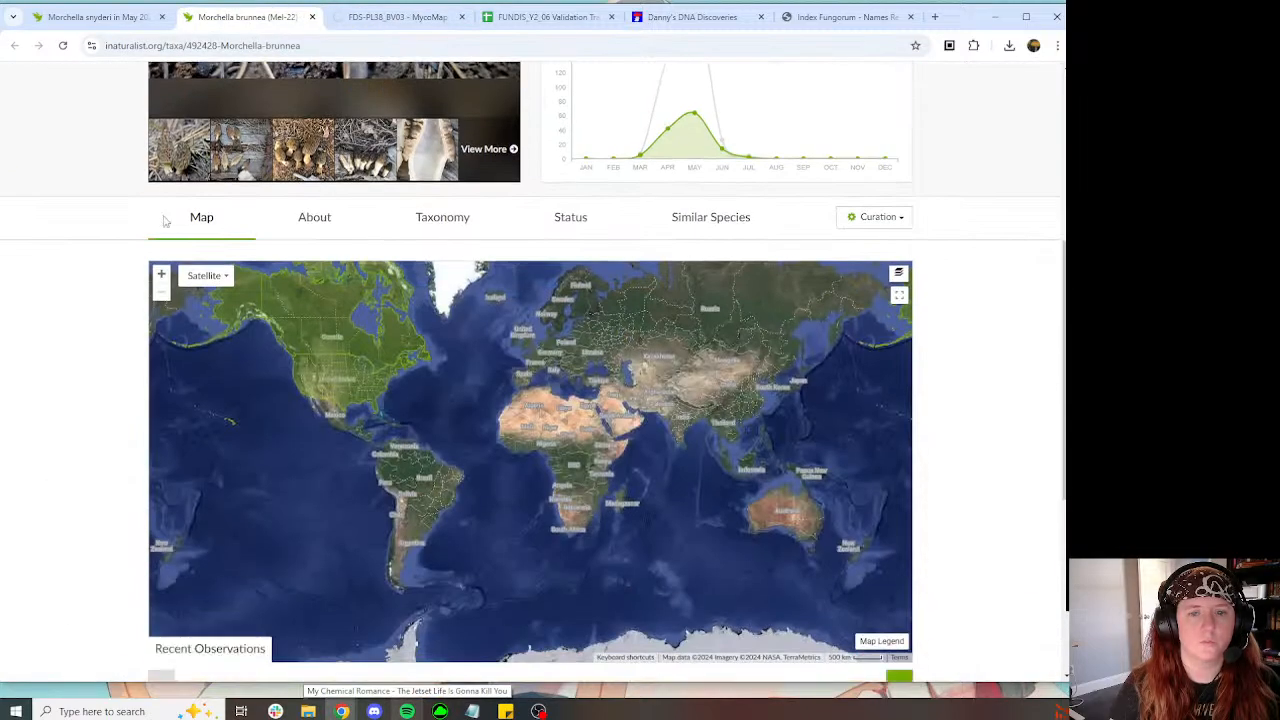
{"action": "scroll", "coordinate": [305, 393], "scroll_direction": "up", "scroll_amount": 1}
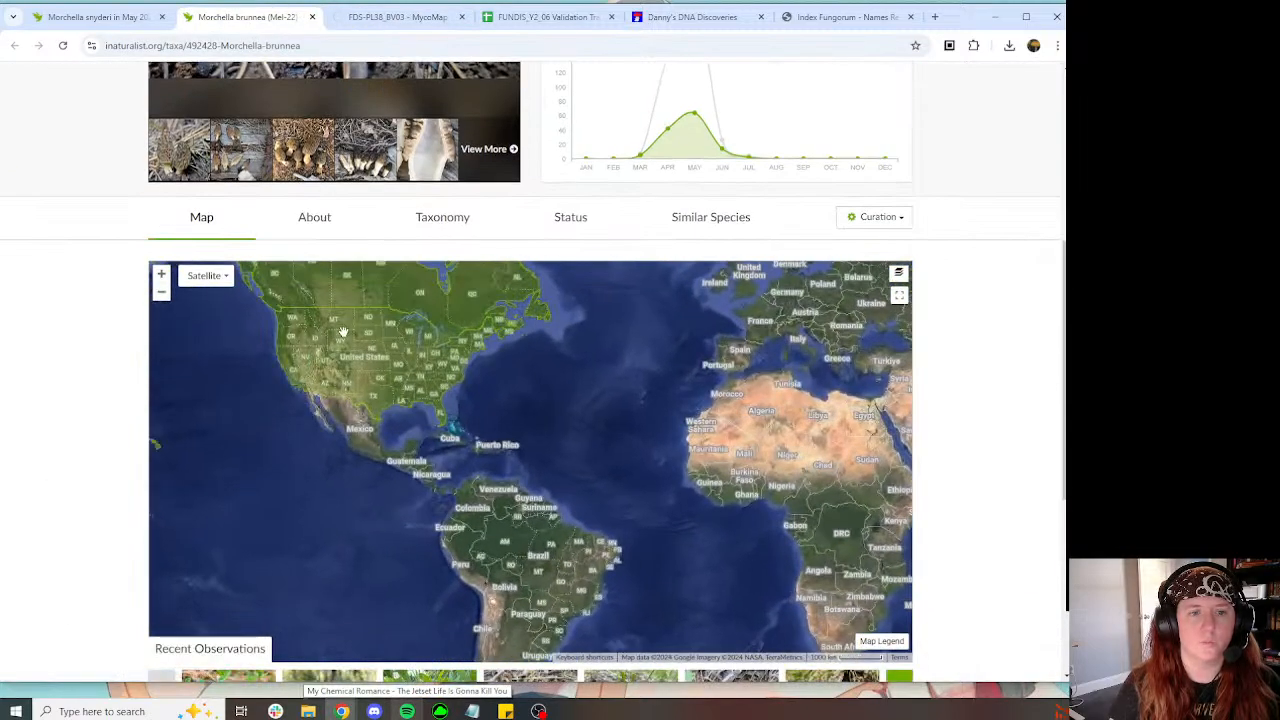
{"action": "left_click", "coordinate": [312, 18]}
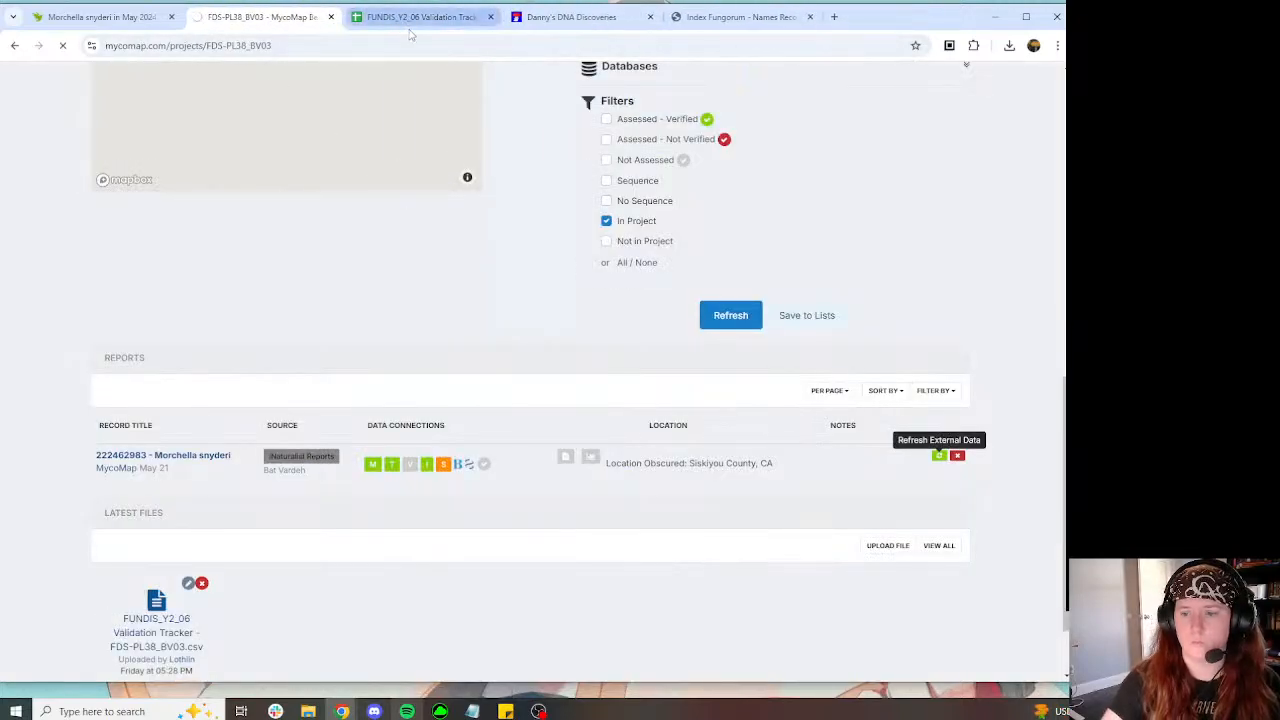
Step: Review the identification and fields of observation 222462983, and submit its MycoMap record with all details verified
{"action": "mouse_move", "coordinate": [409, 34]}
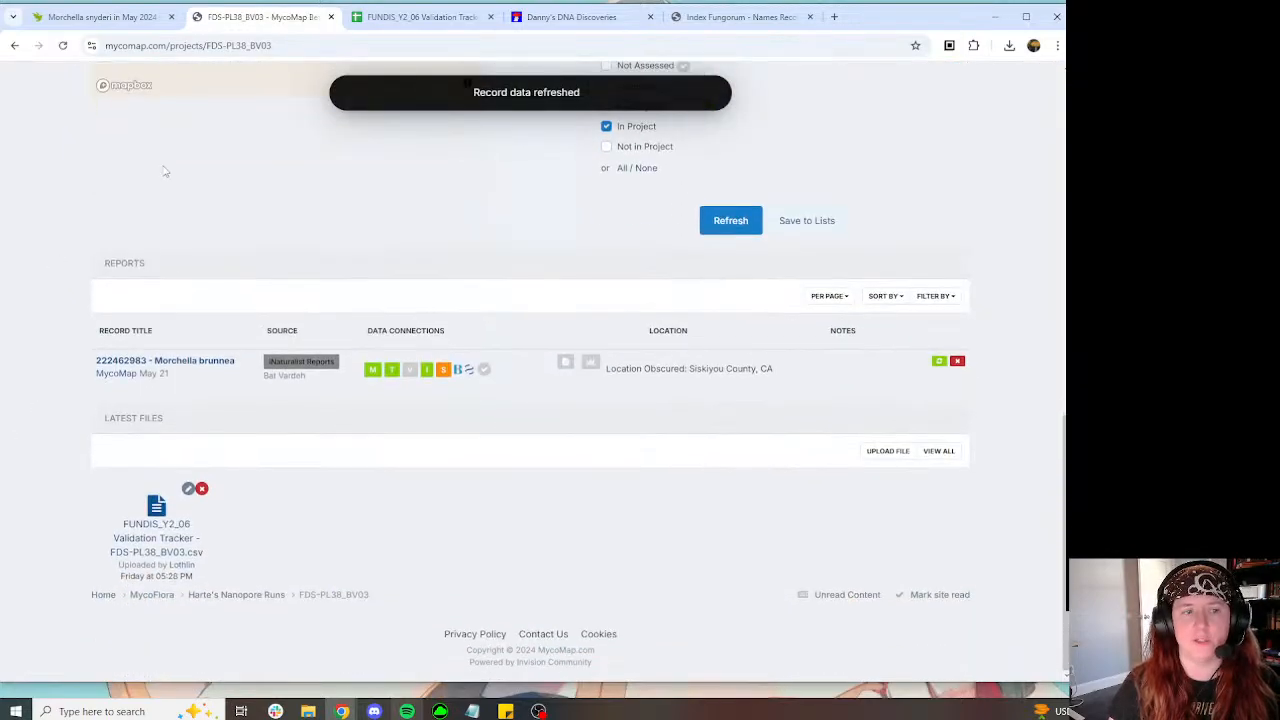
{"action": "left_click", "coordinate": [26, 17]}
{"action": "scroll", "coordinate": [529, 343], "scroll_direction": "down", "scroll_amount": 7}
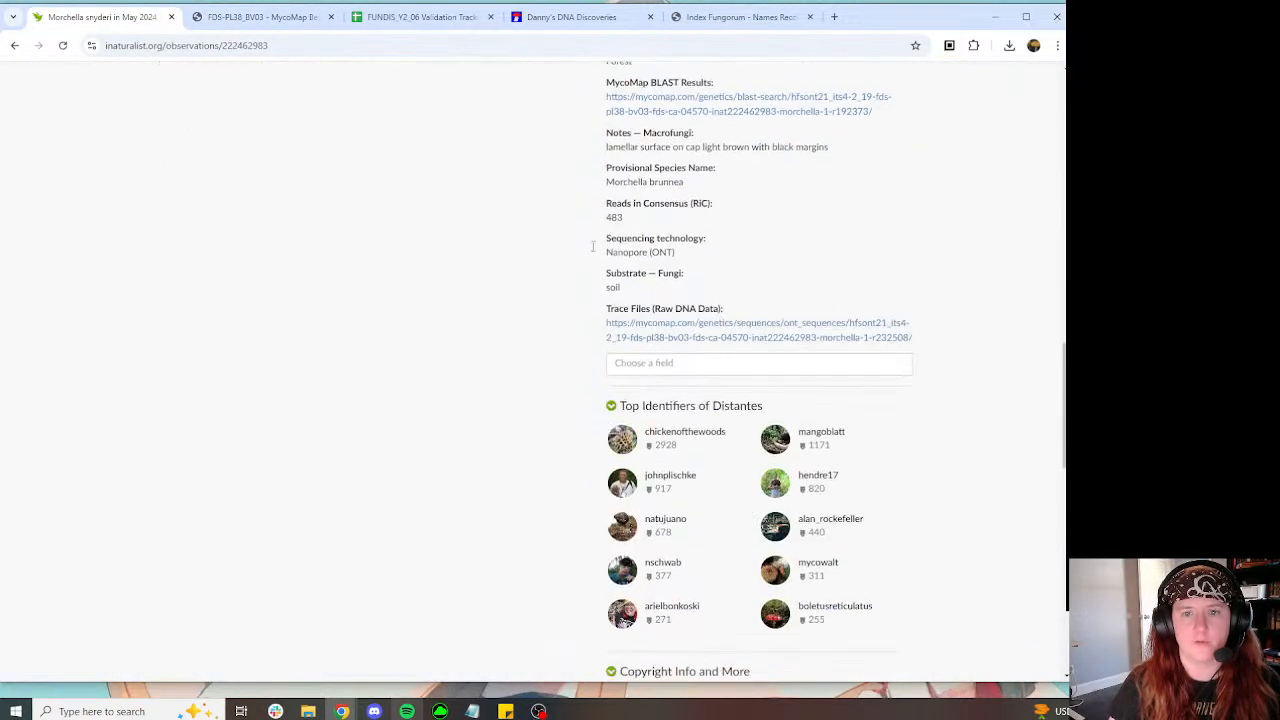
{"action": "scroll", "coordinate": [632, 188], "scroll_direction": "up", "scroll_amount": 6}
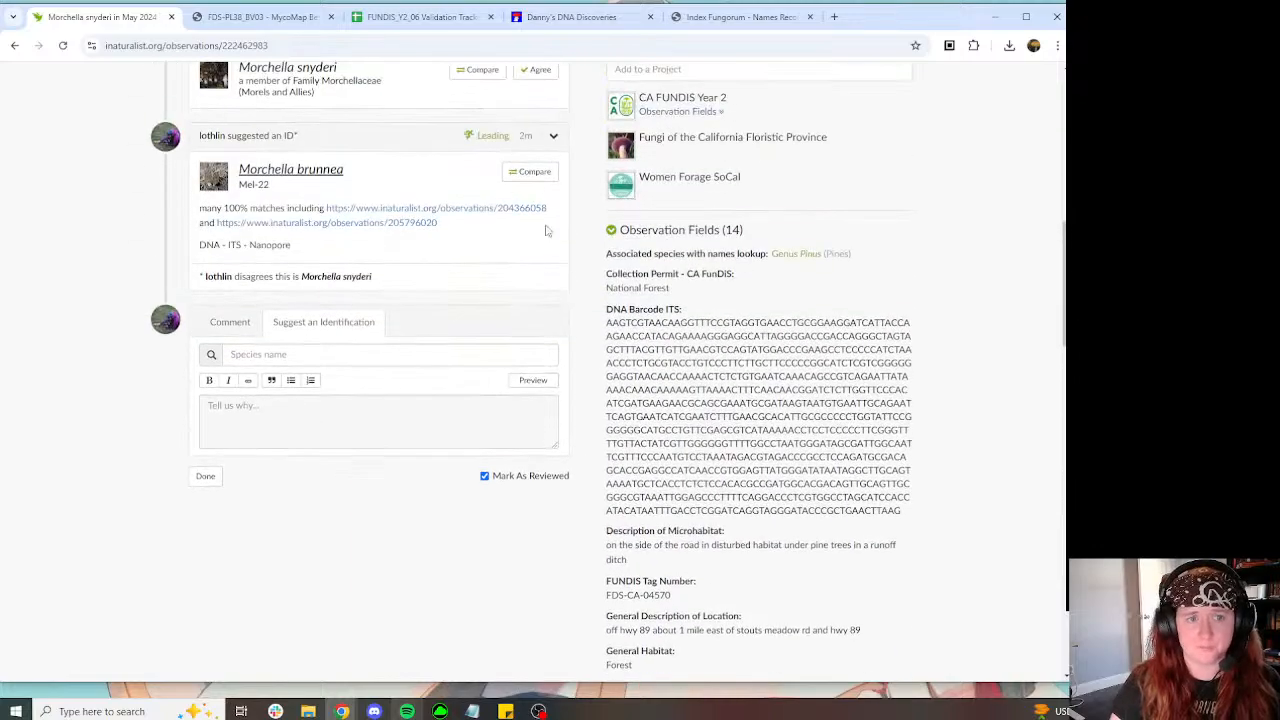
{"action": "scroll", "coordinate": [360, 300], "scroll_direction": "up", "scroll_amount": 3}
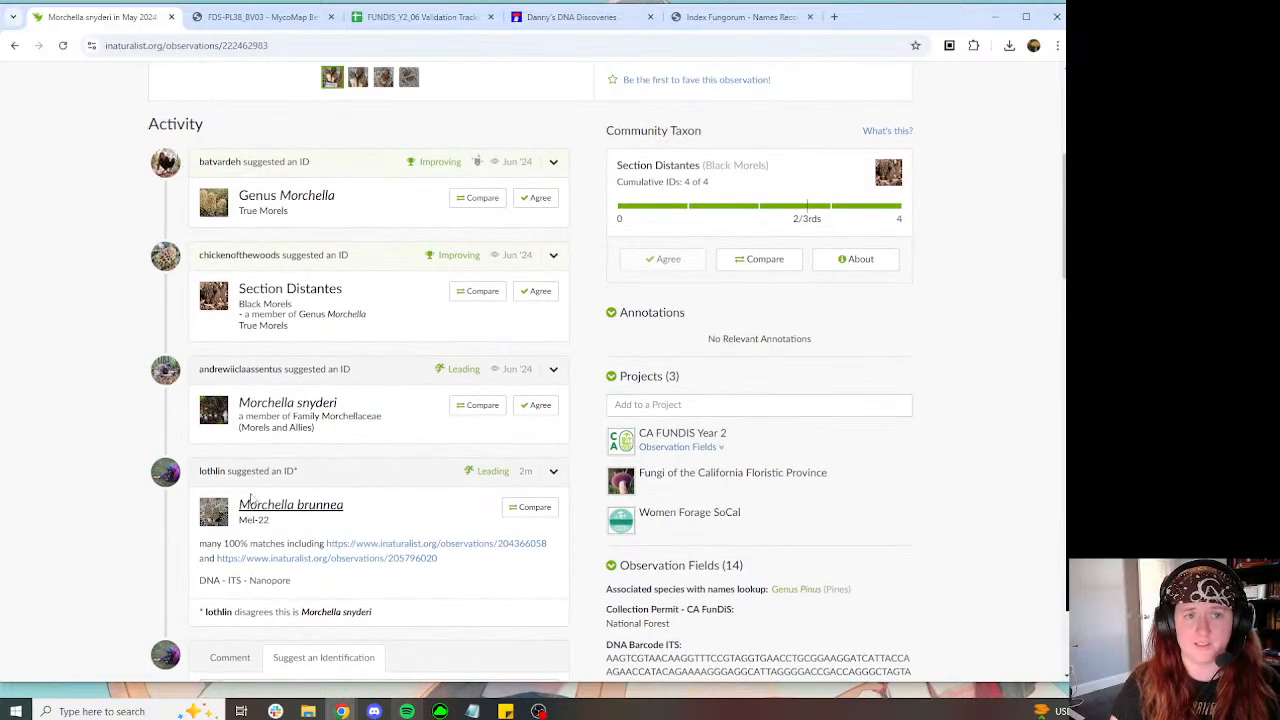
{"action": "scroll", "coordinate": [825, 557], "scroll_direction": "down", "scroll_amount": 4}
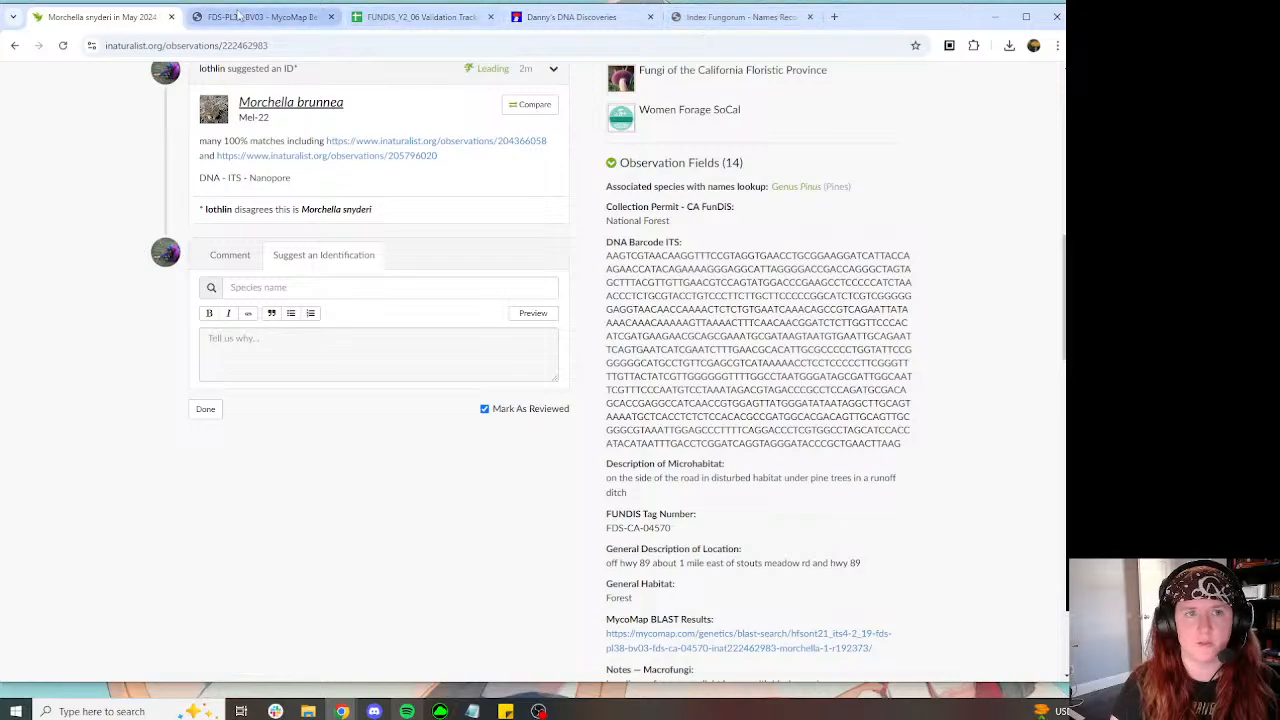
{"action": "left_click", "coordinate": [262, 17]}
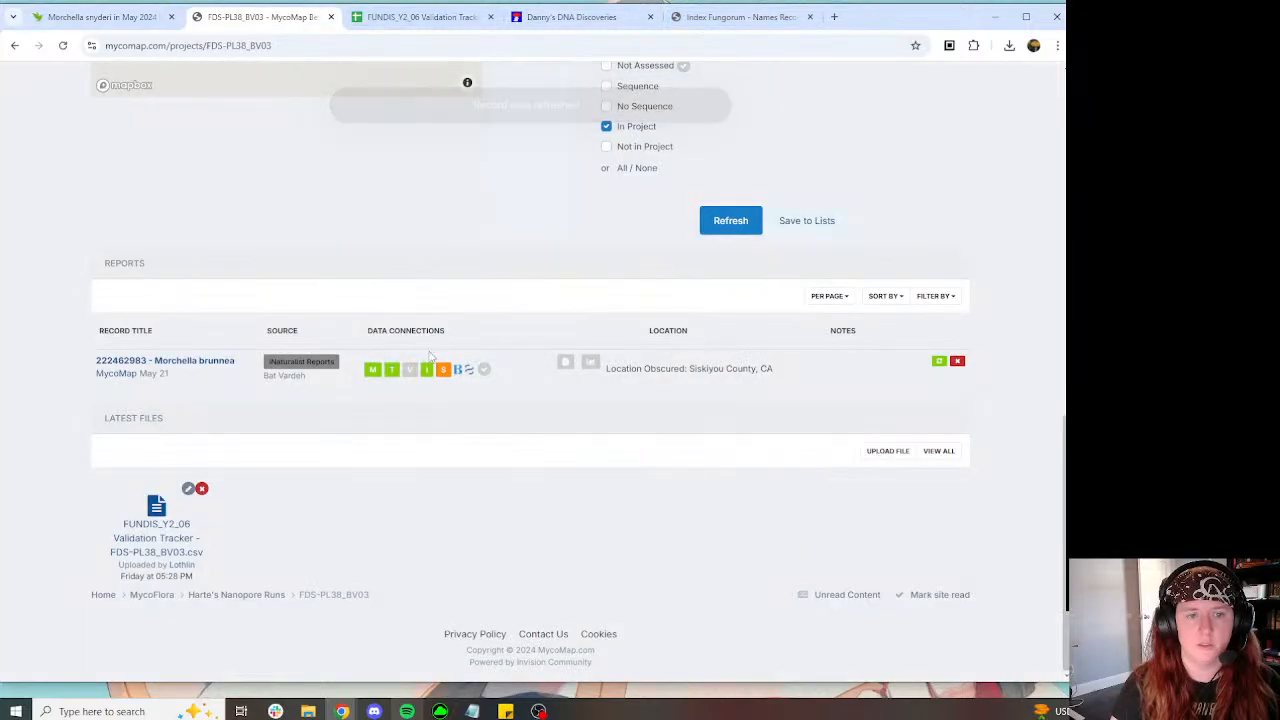
{"action": "left_click", "coordinate": [483, 370]}
{"action": "left_click", "coordinate": [561, 196]}
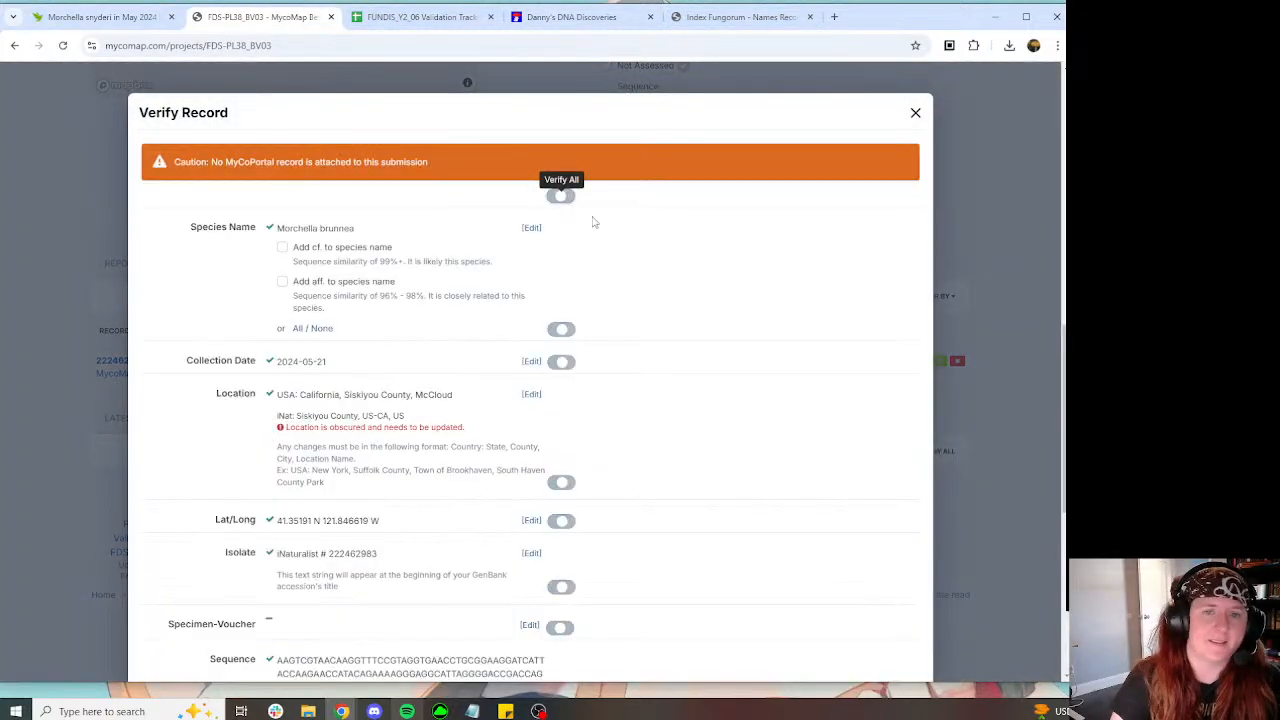
{"action": "scroll", "coordinate": [706, 412], "scroll_direction": "down", "scroll_amount": 7}
{"action": "left_click", "coordinate": [519, 648]}
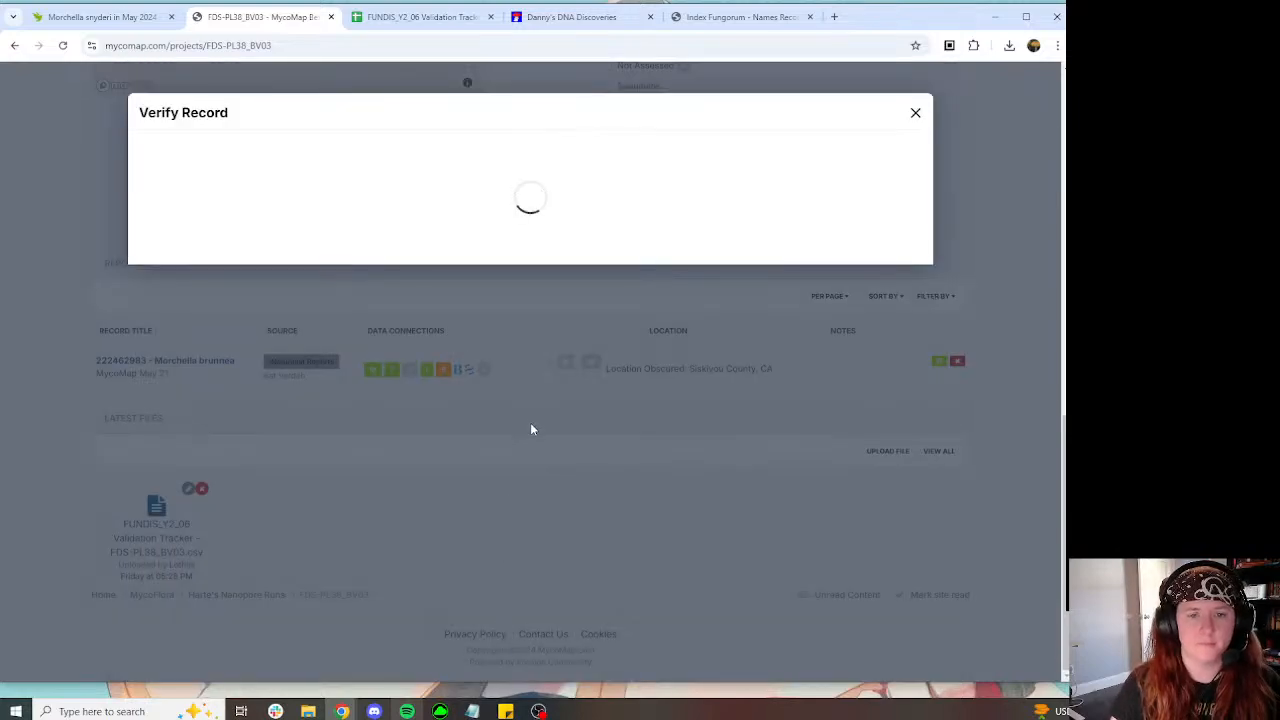
Step: Open the BLAST search results of record 222462983 - Morchella brunnea from the MycoMap project in a new tab
{"action": "scroll", "coordinate": [486, 366], "scroll_direction": "up", "scroll_amount": 3}
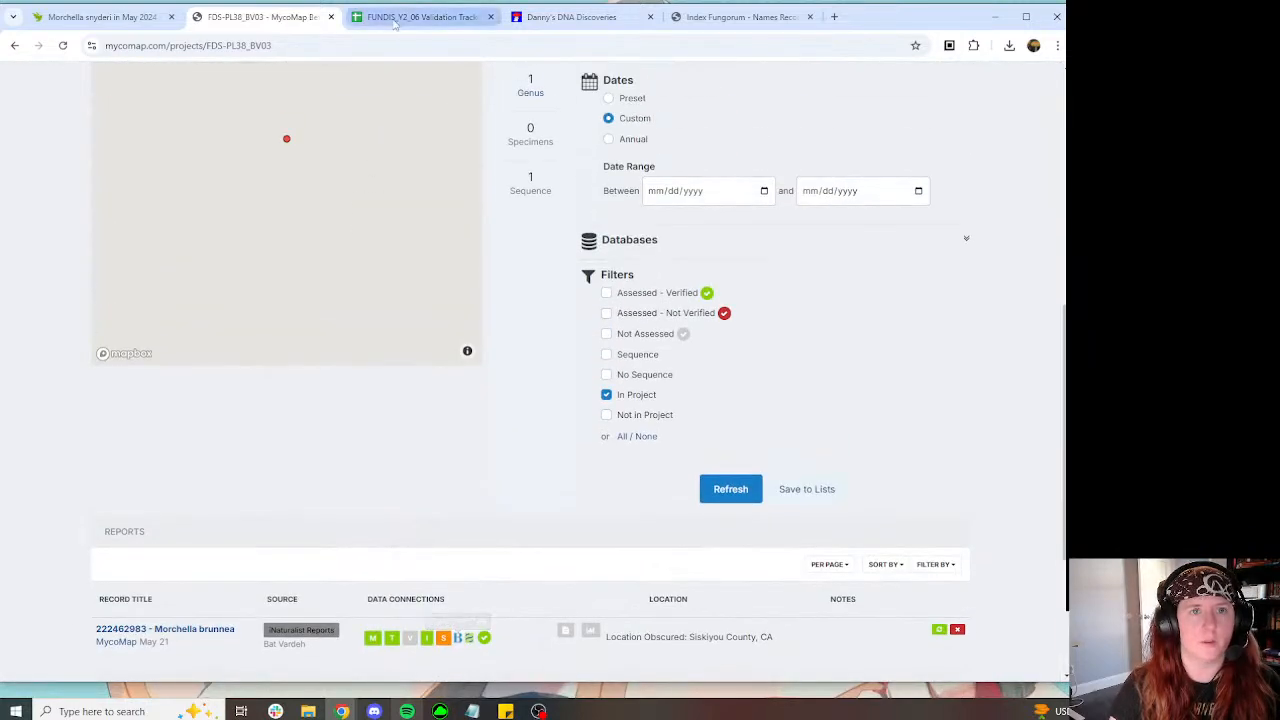
{"action": "left_click", "coordinate": [420, 17]}
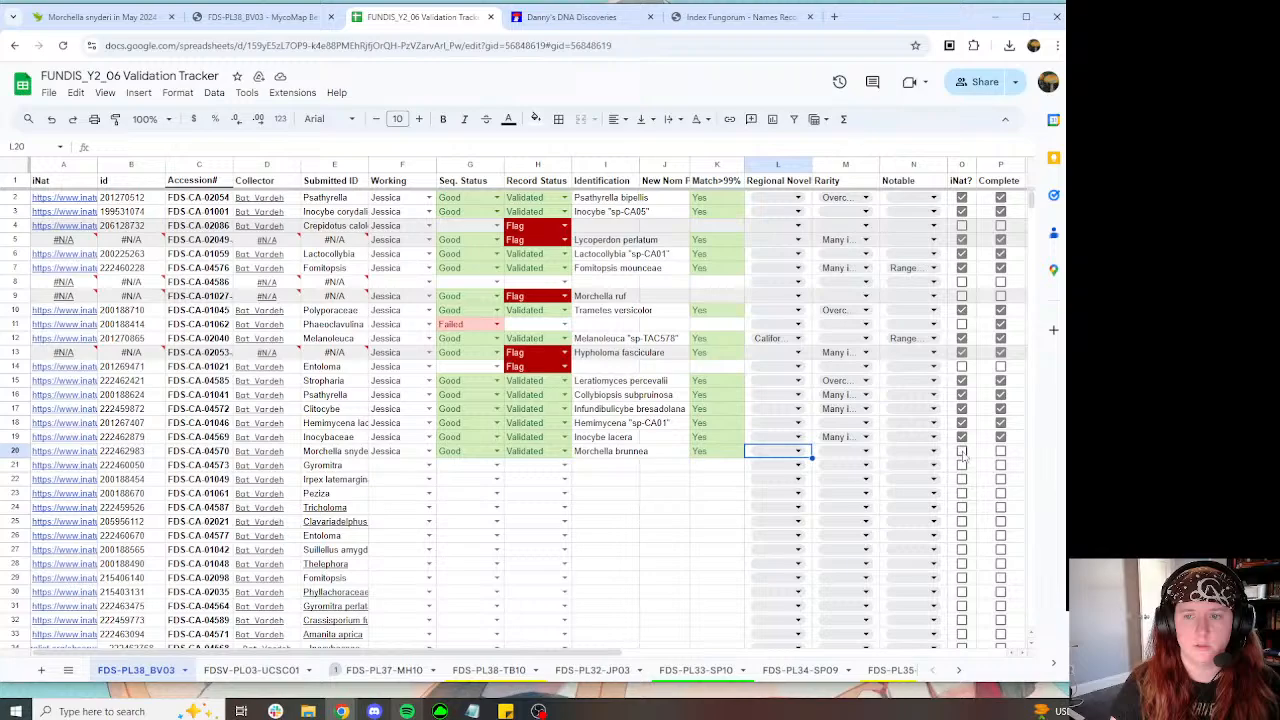
{"action": "left_click", "coordinate": [262, 17]}
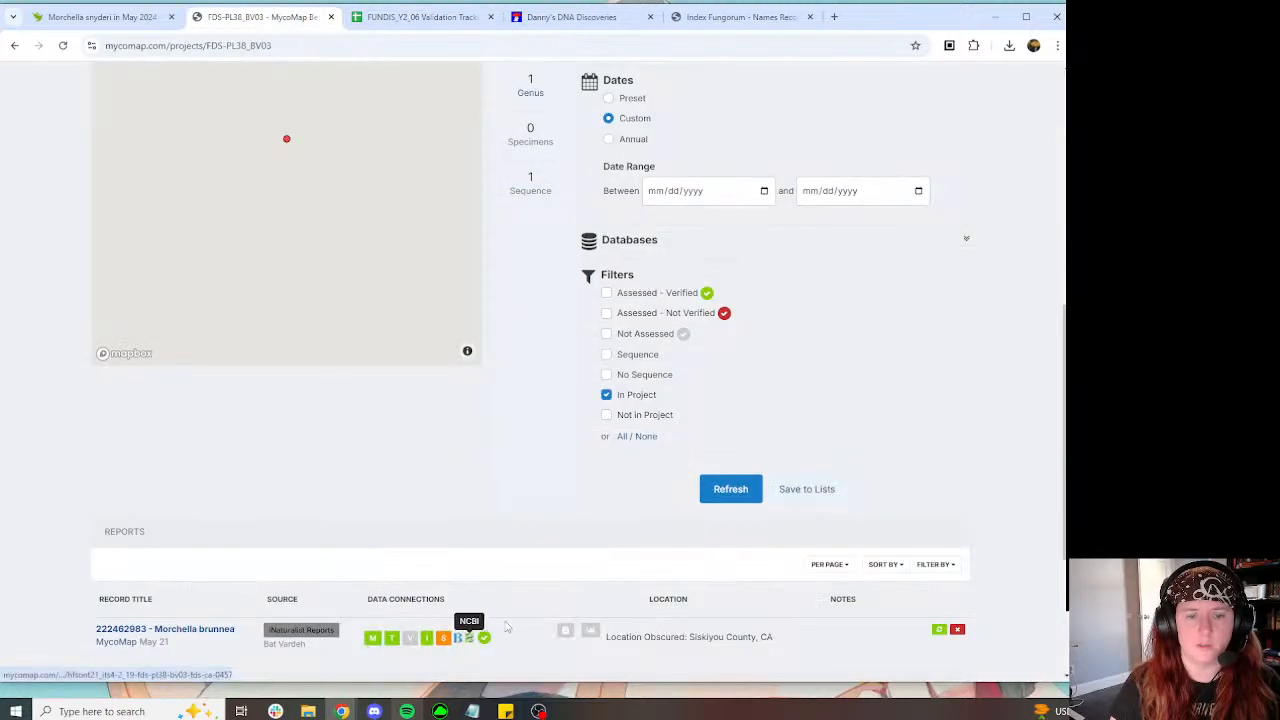
{"action": "left_click", "coordinate": [506, 628]}
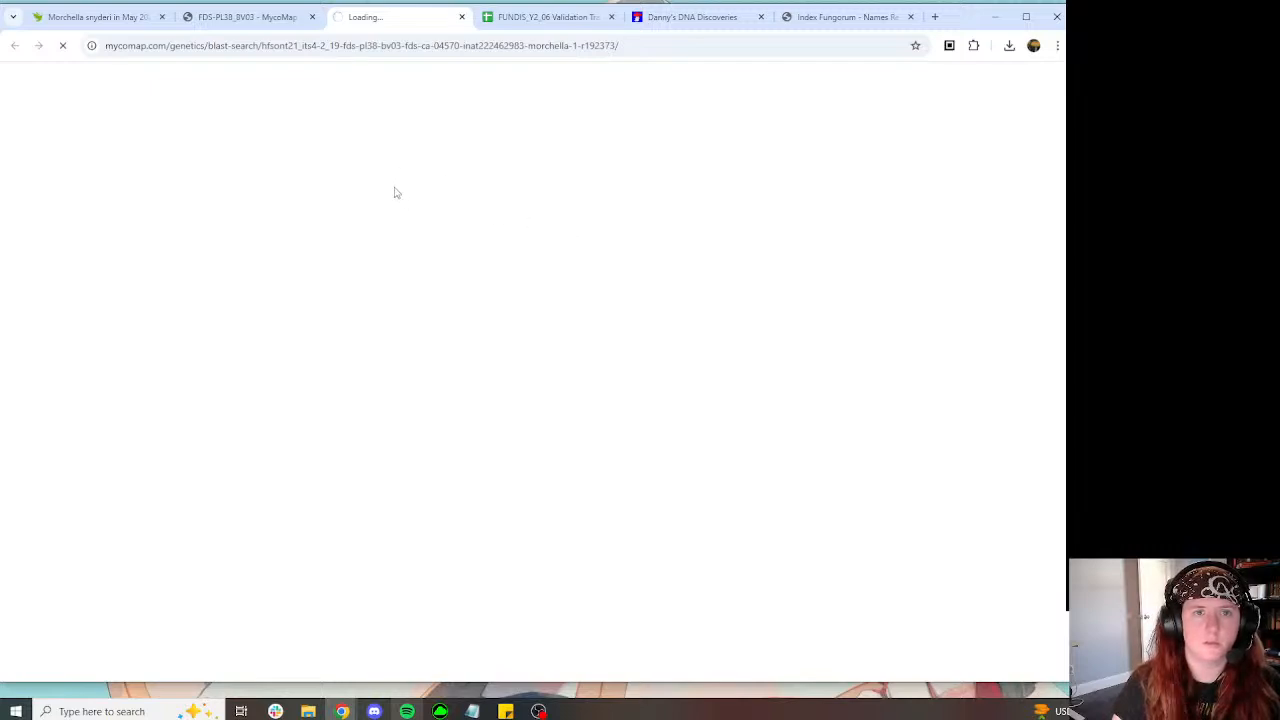
Step: In the validation tracker, tick iNat? and Complete for the Morchella brunnea row, FDS-CA-04570
{"action": "left_click", "coordinate": [483, 18]}
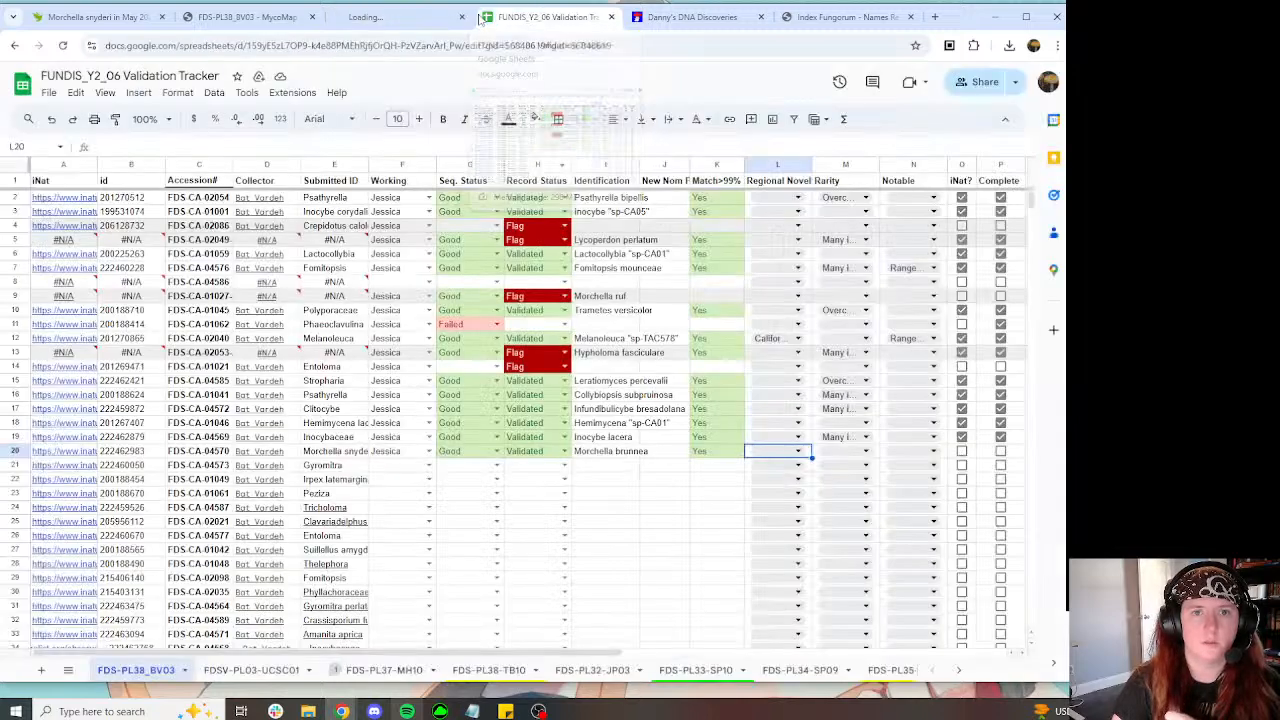
{"action": "left_click", "coordinate": [961, 451]}
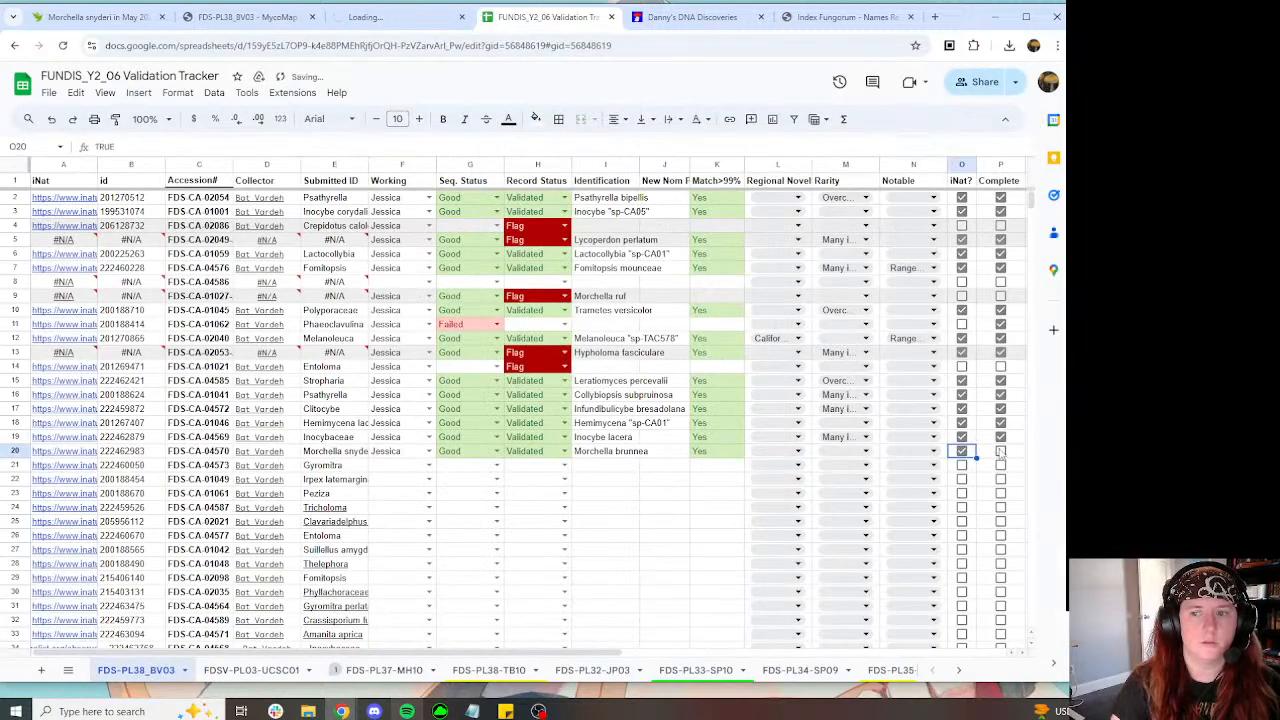
{"action": "left_click", "coordinate": [1000, 451]}
Step: Copy the "many 100% matches including" remark with its two links from the iNaturalist identification into the tracker's Notes for the Morchella brunnea row
{"action": "left_click_drag", "start_coordinate": [558, 655], "coordinate": [657, 662]}
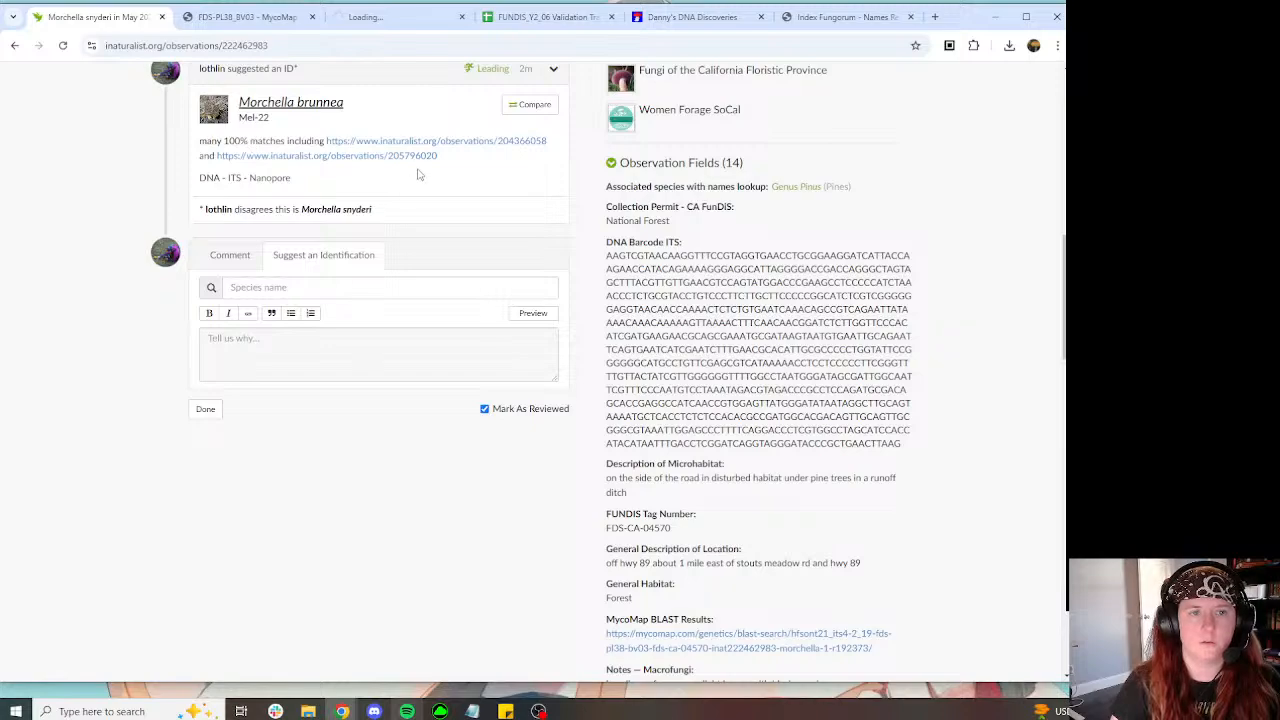
{"action": "left_click_drag", "start_coordinate": [467, 158], "coordinate": [200, 141]}
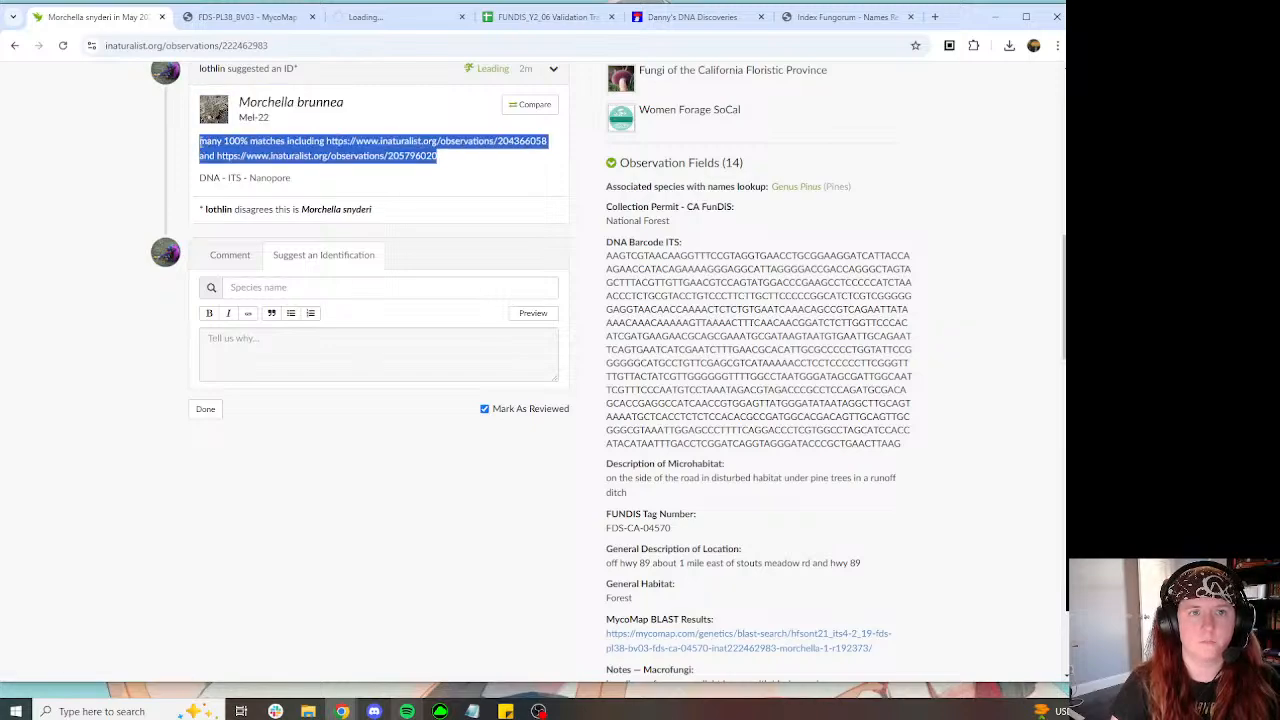
{"action": "left_click", "coordinate": [397, 17]}
{"action": "left_click", "coordinate": [240, 17]}
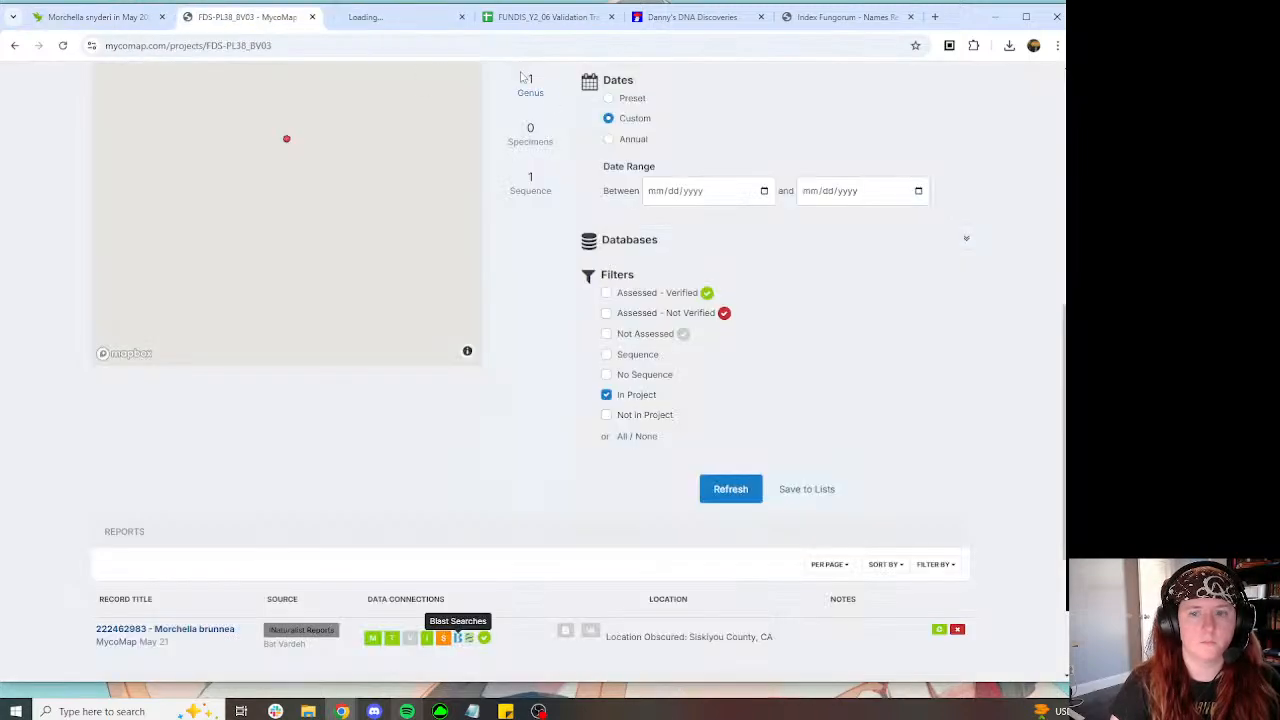
{"action": "left_click", "coordinate": [400, 17]}
{"action": "left_click", "coordinate": [540, 18]}
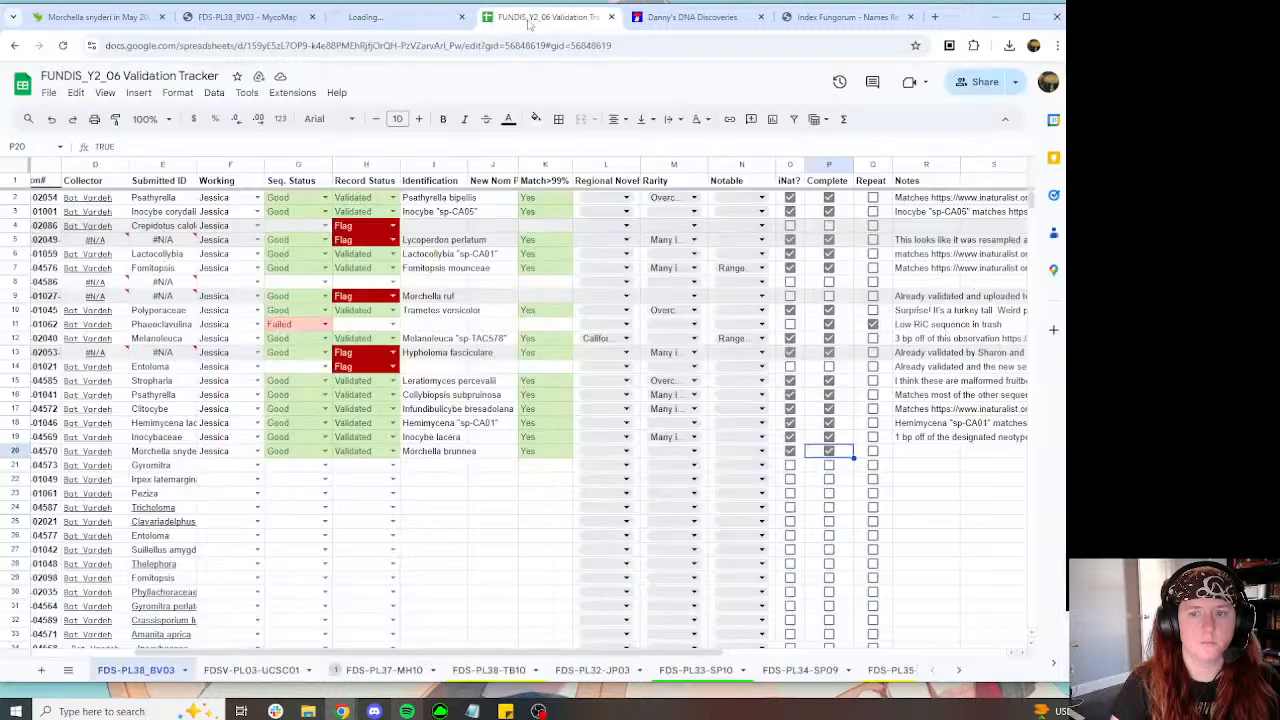
{"action": "left_click", "coordinate": [910, 452]}
{"action": "key", "text": "ctrl+v"}
{"action": "key", "text": "Tab"}
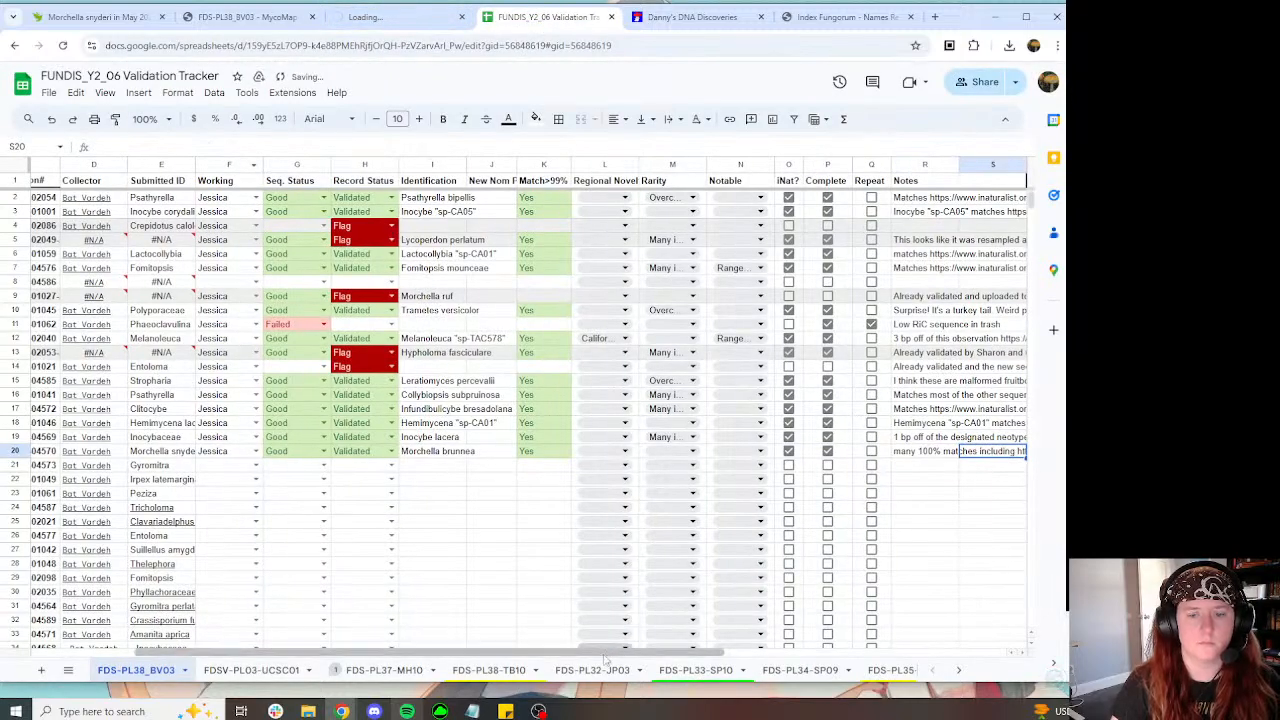
Step: Copy the id 222460050 of the Gyromitra row FDS-CA-04573 and load that observation on iNaturalist
{"action": "scroll", "coordinate": [490, 645], "scroll_direction": "left", "scroll_amount": 3}
{"action": "scroll", "coordinate": [408, 452], "scroll_direction": "down", "scroll_amount": 3}
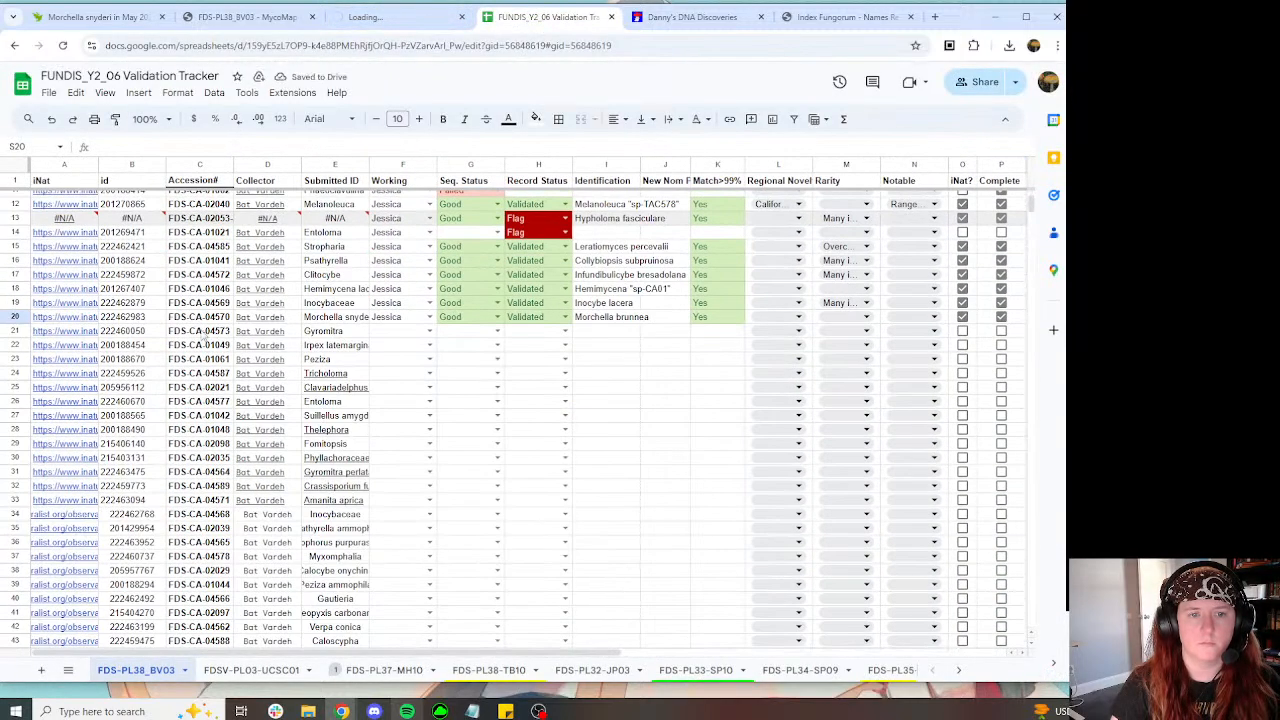
{"action": "left_click", "coordinate": [122, 332]}
{"action": "key", "text": "ctrl+c"}
{"action": "left_click", "coordinate": [100, 17]}
{"action": "double_click", "coordinate": [305, 45]}
{"action": "key", "text": "ctrl+v"}
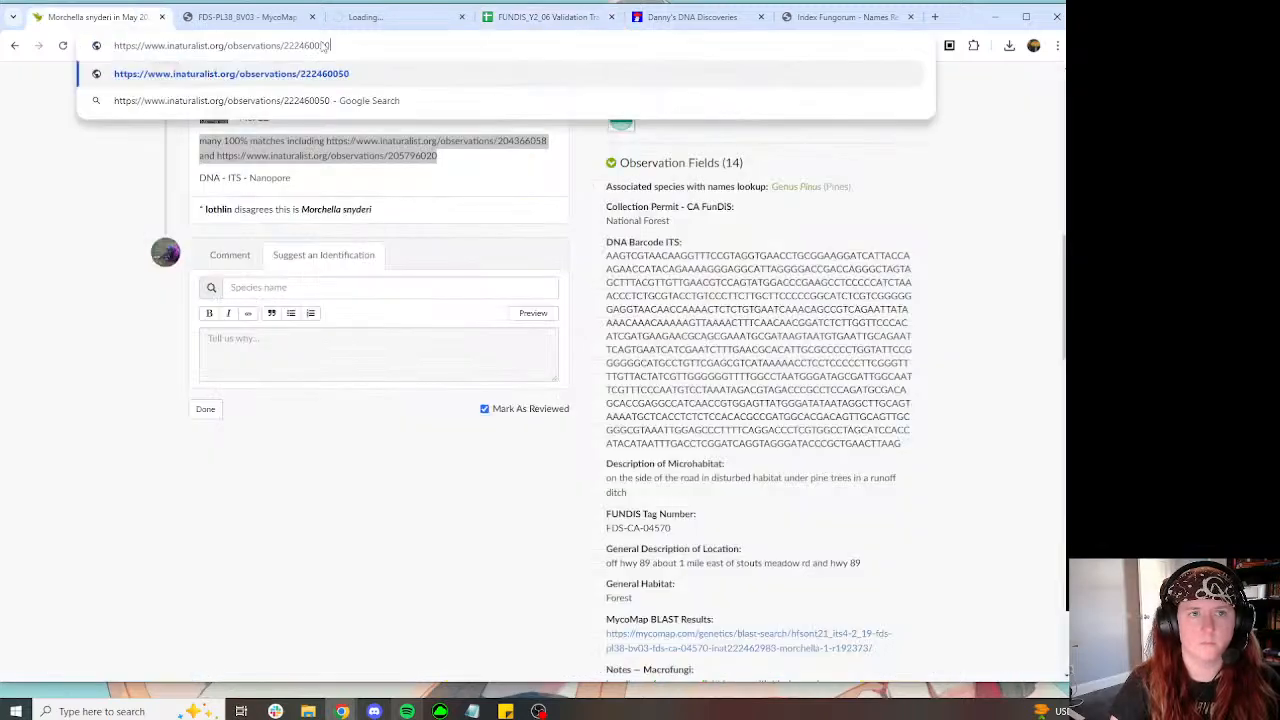
{"action": "key", "text": "Return"}
Step: Filter the MycoMap project FDS-PL38_BV03 by record number 222460050 and refresh the results
{"action": "left_click", "coordinate": [265, 20]}
{"action": "scroll", "coordinate": [473, 199], "scroll_direction": "down", "scroll_amount": 3}
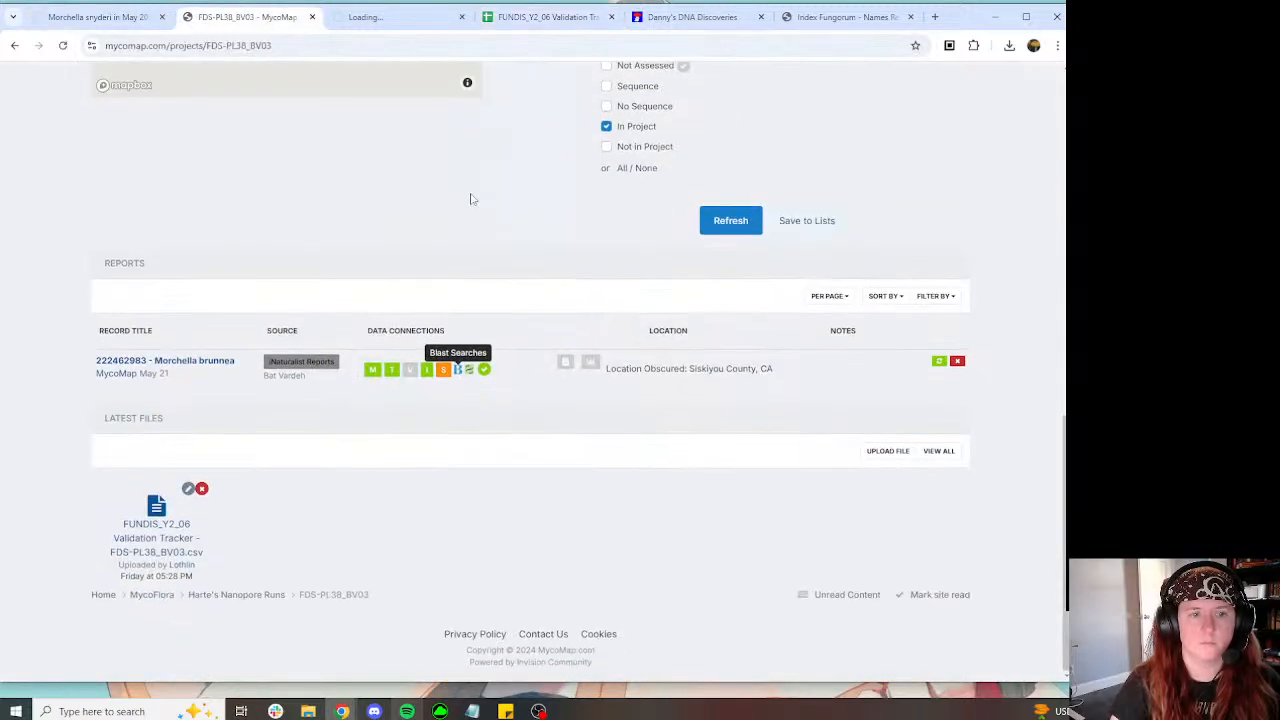
{"action": "scroll", "coordinate": [473, 199], "scroll_direction": "up", "scroll_amount": 3}
{"action": "left_click", "coordinate": [671, 102]}
{"action": "key", "text": "ctrl+v"}
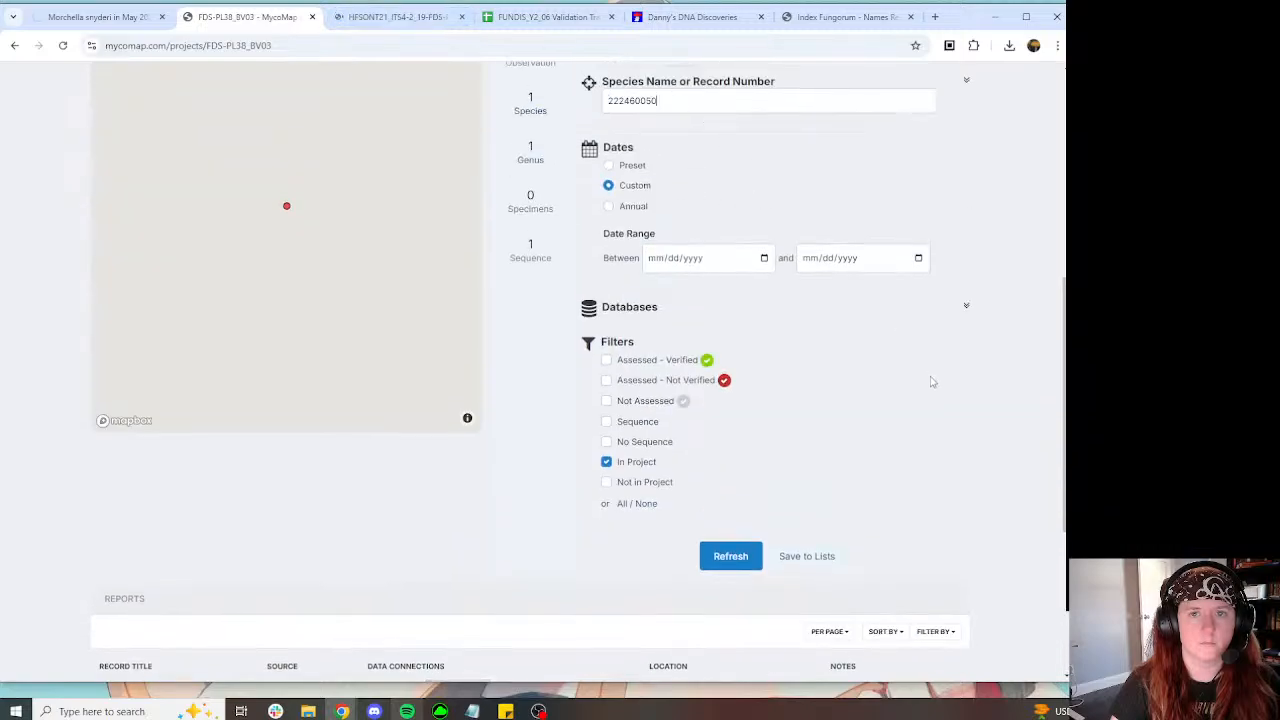
{"action": "left_click", "coordinate": [740, 557]}
Step: Examine the MycoBLAST hits for the Morchella sequence FDS-CA-04570, expanding the list to see further matches
{"action": "left_click", "coordinate": [390, 17]}
{"action": "scroll", "coordinate": [737, 347], "scroll_direction": "down", "scroll_amount": 5}
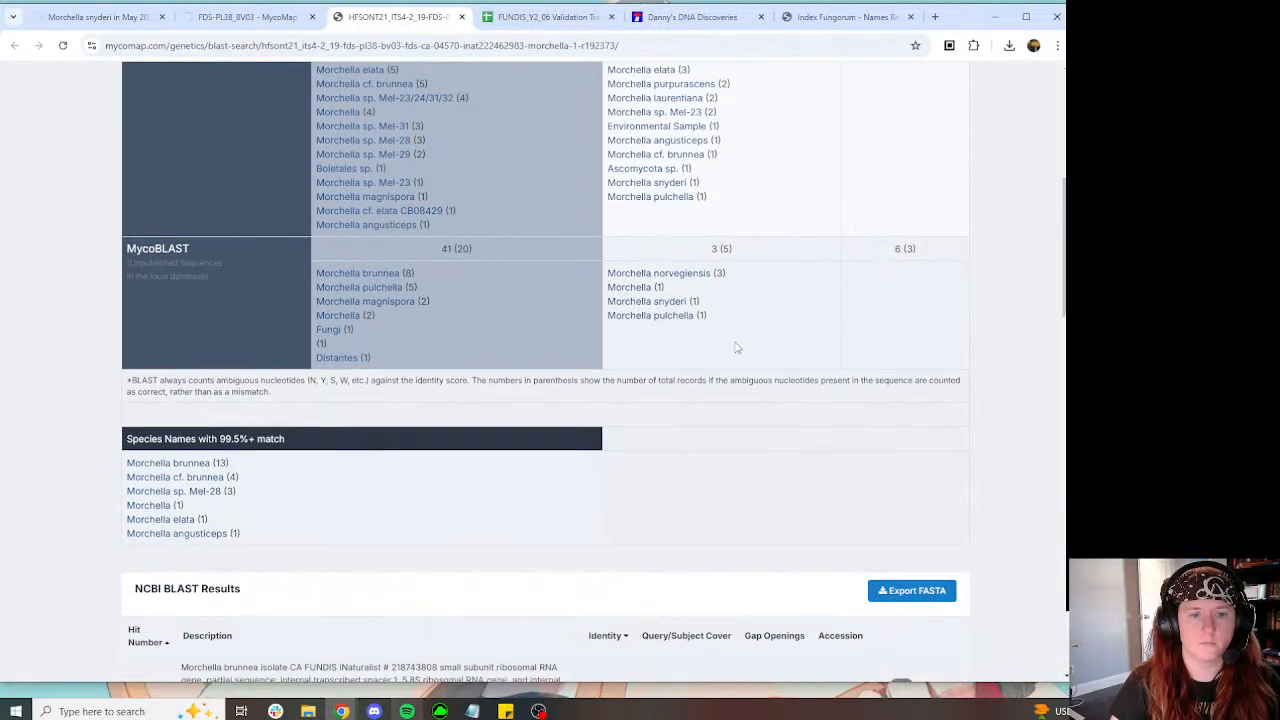
{"action": "scroll", "coordinate": [737, 347], "scroll_direction": "down", "scroll_amount": 10}
{"action": "scroll", "coordinate": [712, 345], "scroll_direction": "up", "scroll_amount": 3}
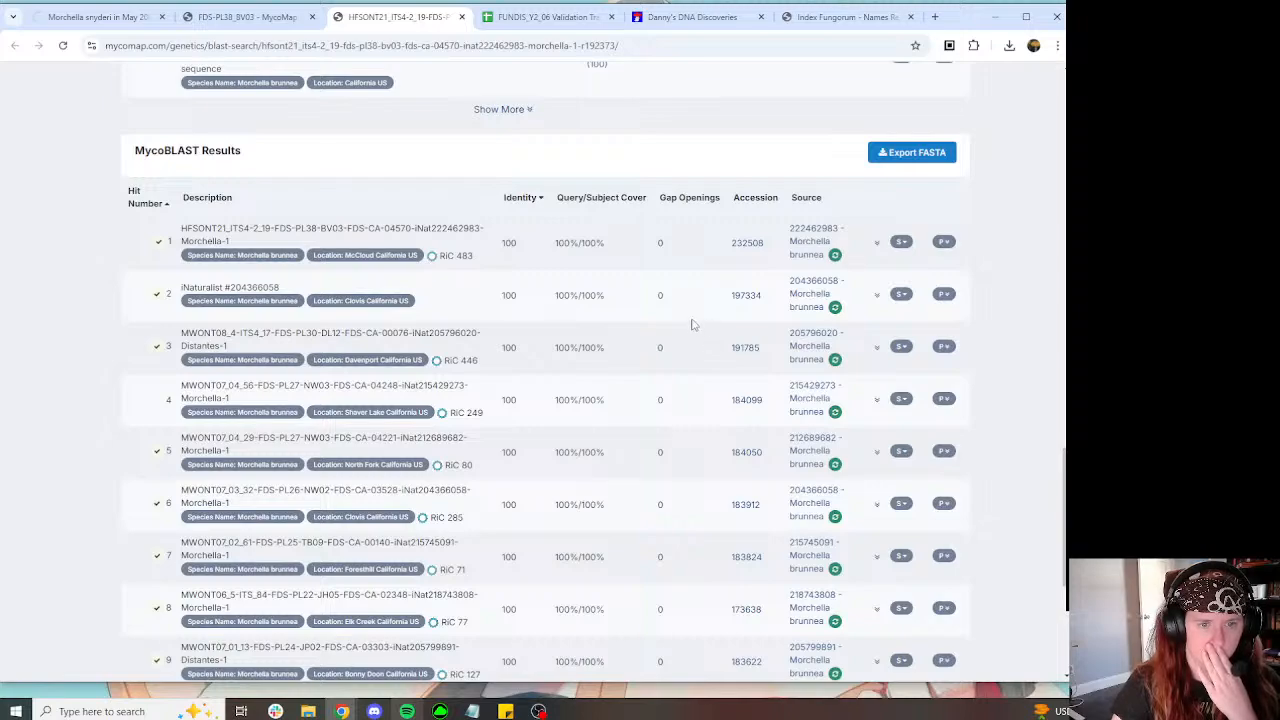
{"action": "scroll", "coordinate": [692, 324], "scroll_direction": "down", "scroll_amount": 2}
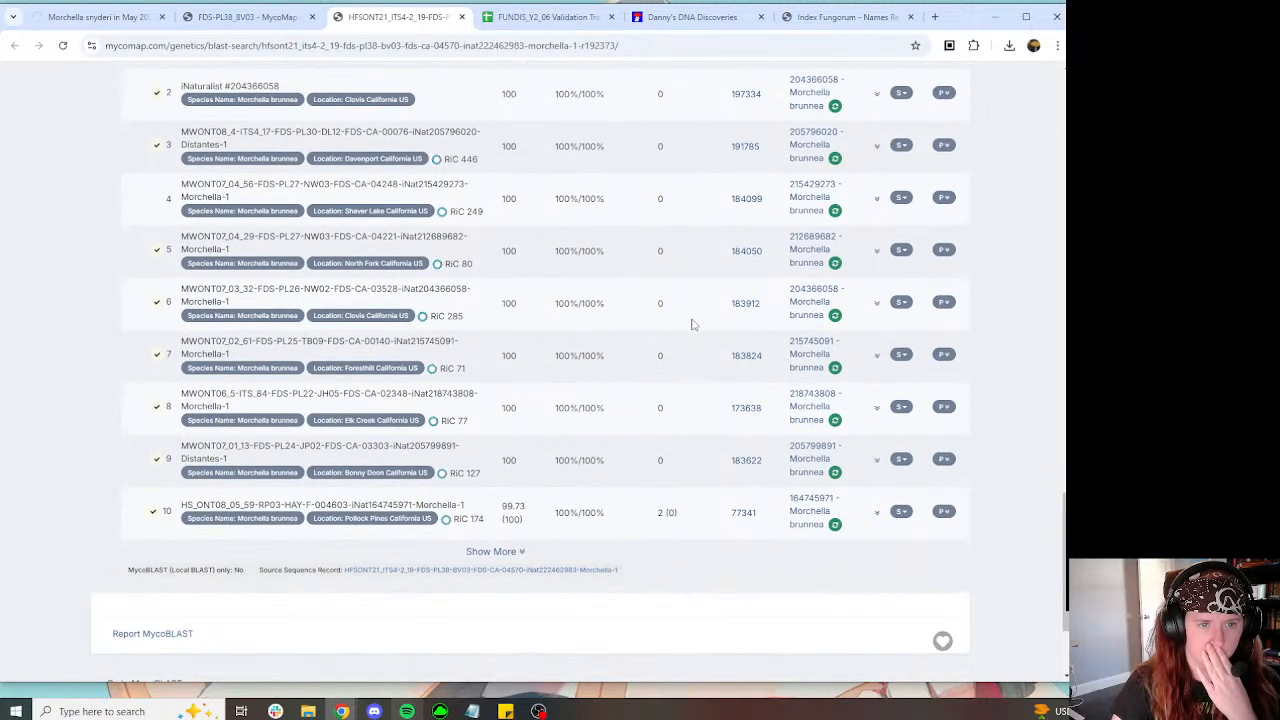
{"action": "left_click", "coordinate": [521, 556]}
{"action": "scroll", "coordinate": [541, 445], "scroll_direction": "down", "scroll_amount": 2}
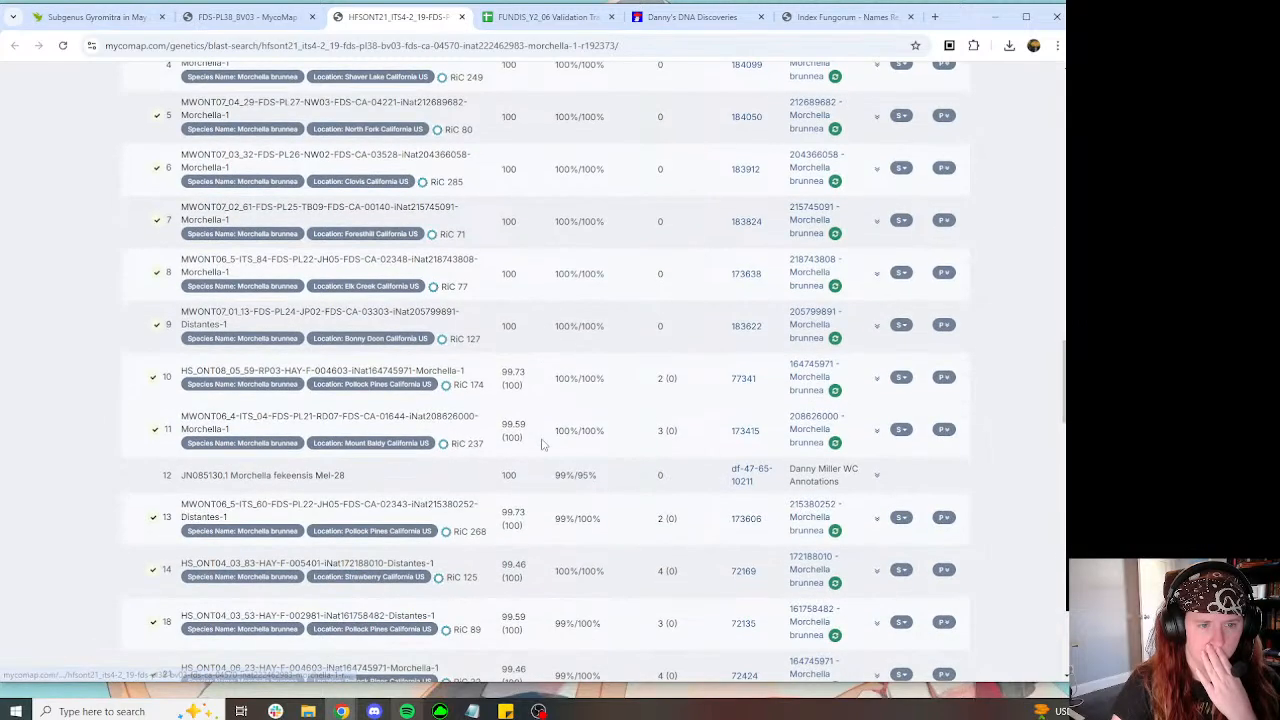
{"action": "scroll", "coordinate": [541, 445], "scroll_direction": "down", "scroll_amount": 2}
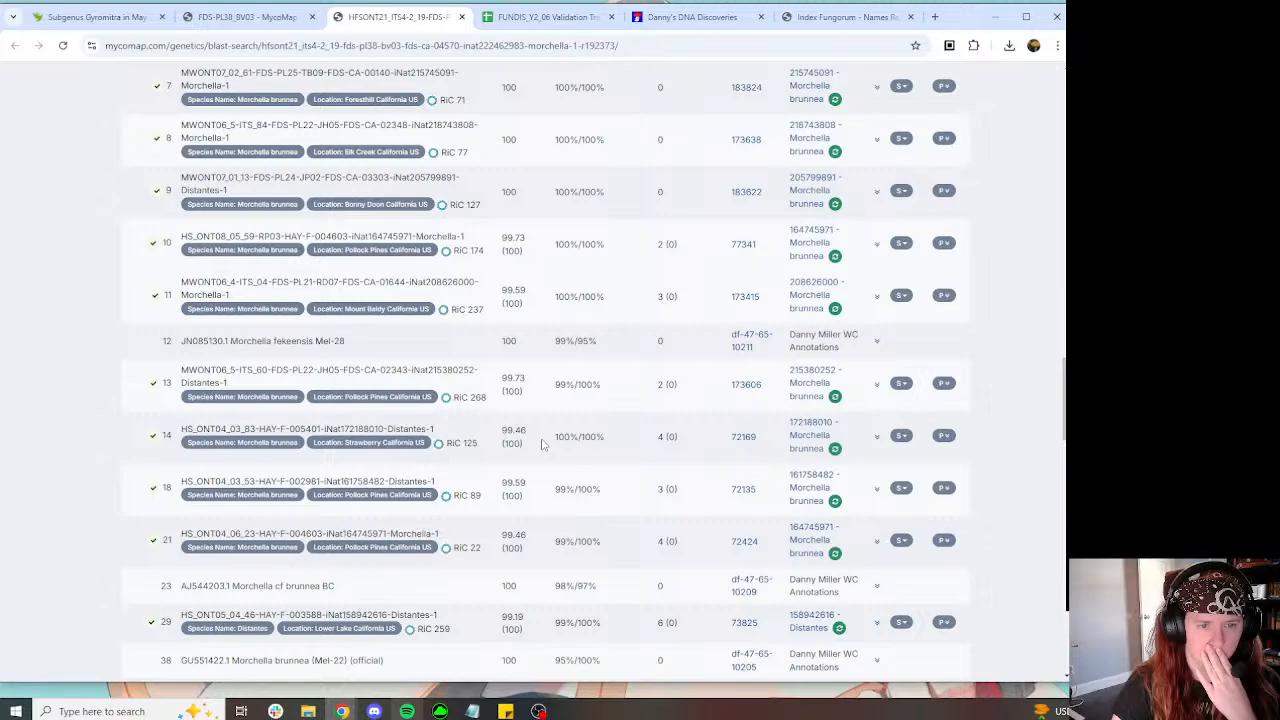
{"action": "scroll", "coordinate": [540, 440], "scroll_direction": "down", "scroll_amount": 3}
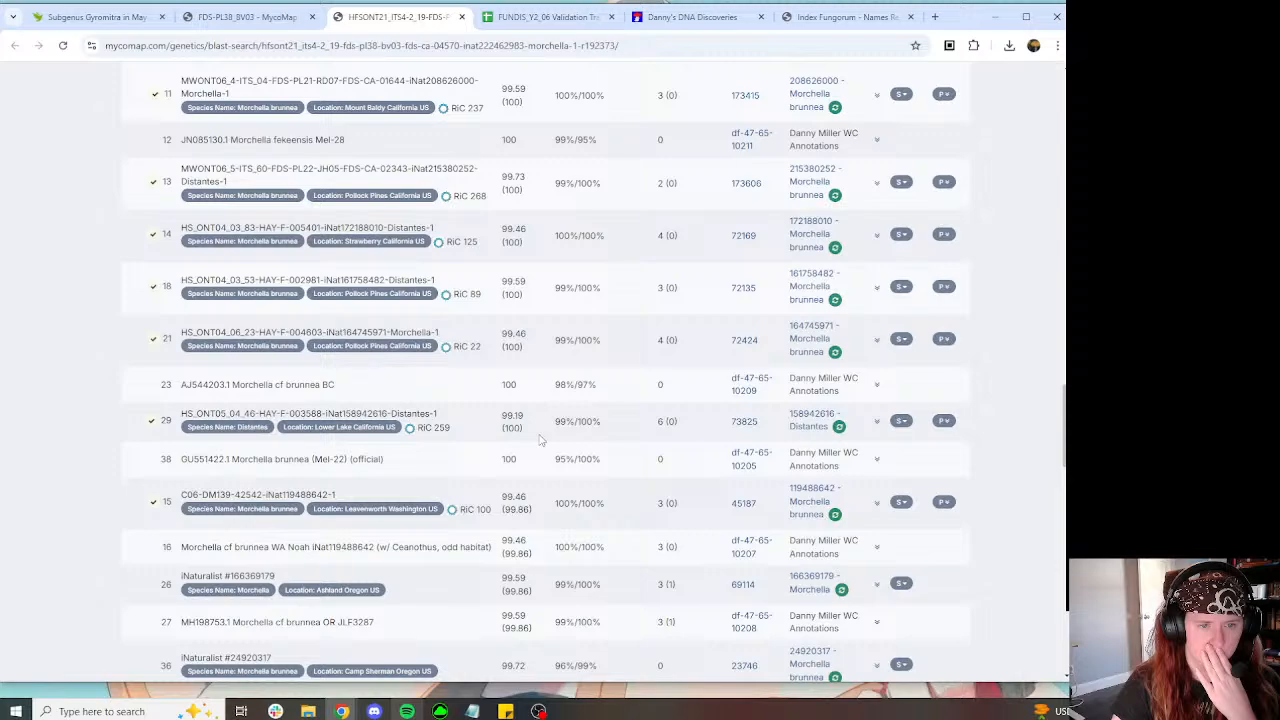
Step: In the tracker, set the Rarity of the Morchella brunnea row to Overcollected (>15)
{"action": "left_click", "coordinate": [540, 17]}
{"action": "left_click", "coordinate": [848, 317]}
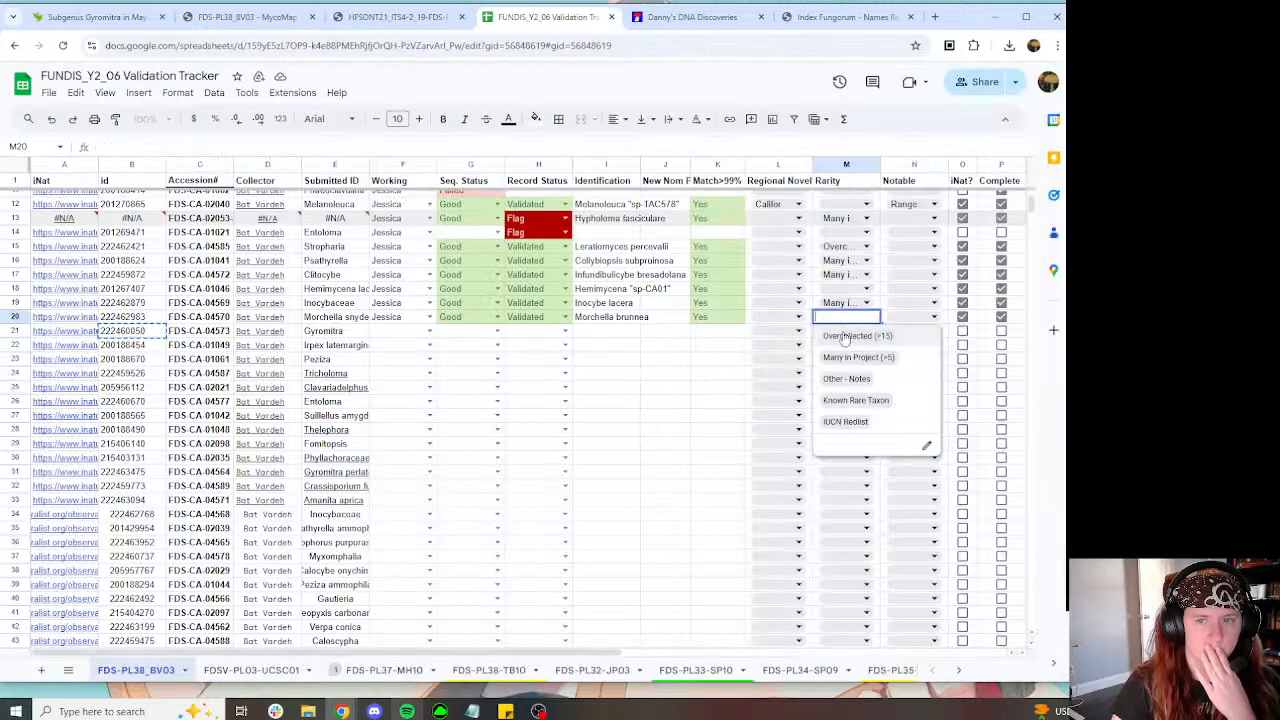
{"action": "left_click", "coordinate": [845, 336]}
Step: Assign the Gyromitra row's Working field to the same validator as the rows above and check the existing identifications on its iNaturalist observation
{"action": "left_click", "coordinate": [420, 333]}
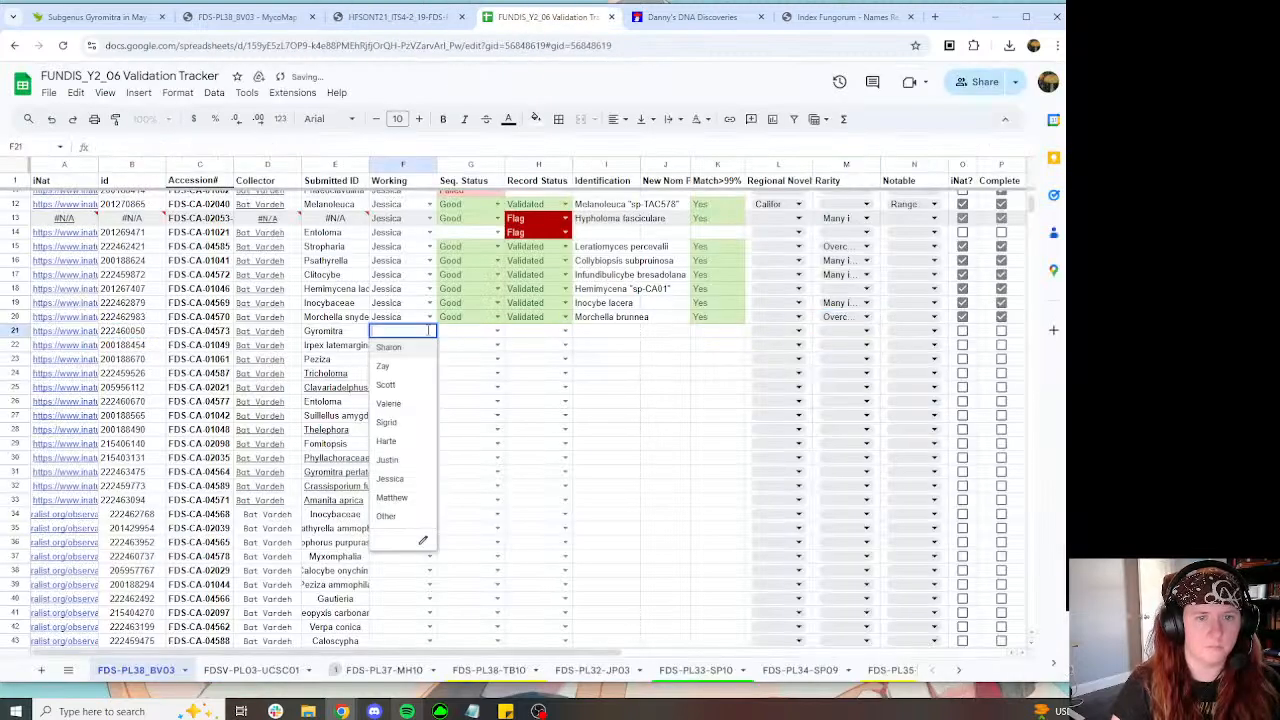
{"action": "left_click", "coordinate": [390, 480]}
{"action": "left_click", "coordinate": [95, 17]}
{"action": "scroll", "coordinate": [492, 202], "scroll_direction": "down", "scroll_amount": 3}
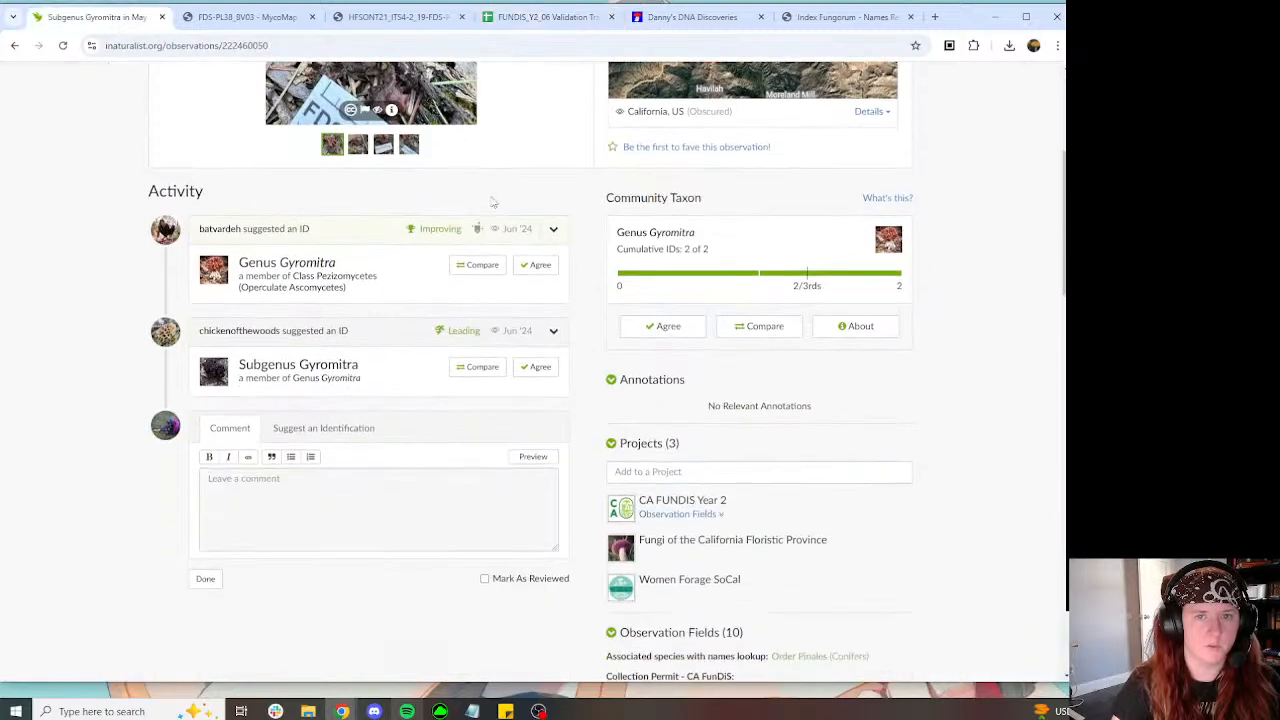
{"action": "scroll", "coordinate": [492, 202], "scroll_direction": "up", "scroll_amount": 2}
{"action": "left_click", "coordinate": [300, 45]}
Step: Close the Morchella BLAST results and open the ITS sequence record of 222460050 - Gyromitra from the MycoMap project in a new tab
{"action": "left_click", "coordinate": [398, 17]}
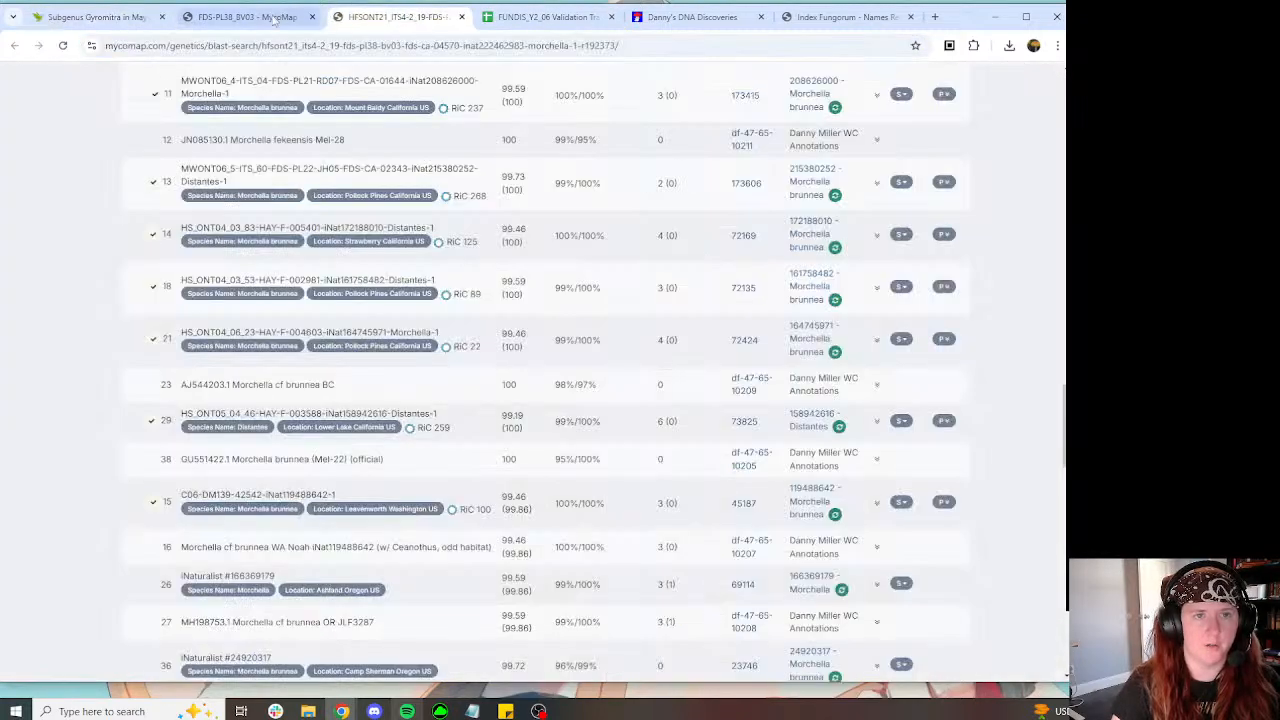
{"action": "left_click", "coordinate": [274, 17]}
{"action": "left_click", "coordinate": [461, 17]}
{"action": "scroll", "coordinate": [508, 207], "scroll_direction": "down", "scroll_amount": 10}
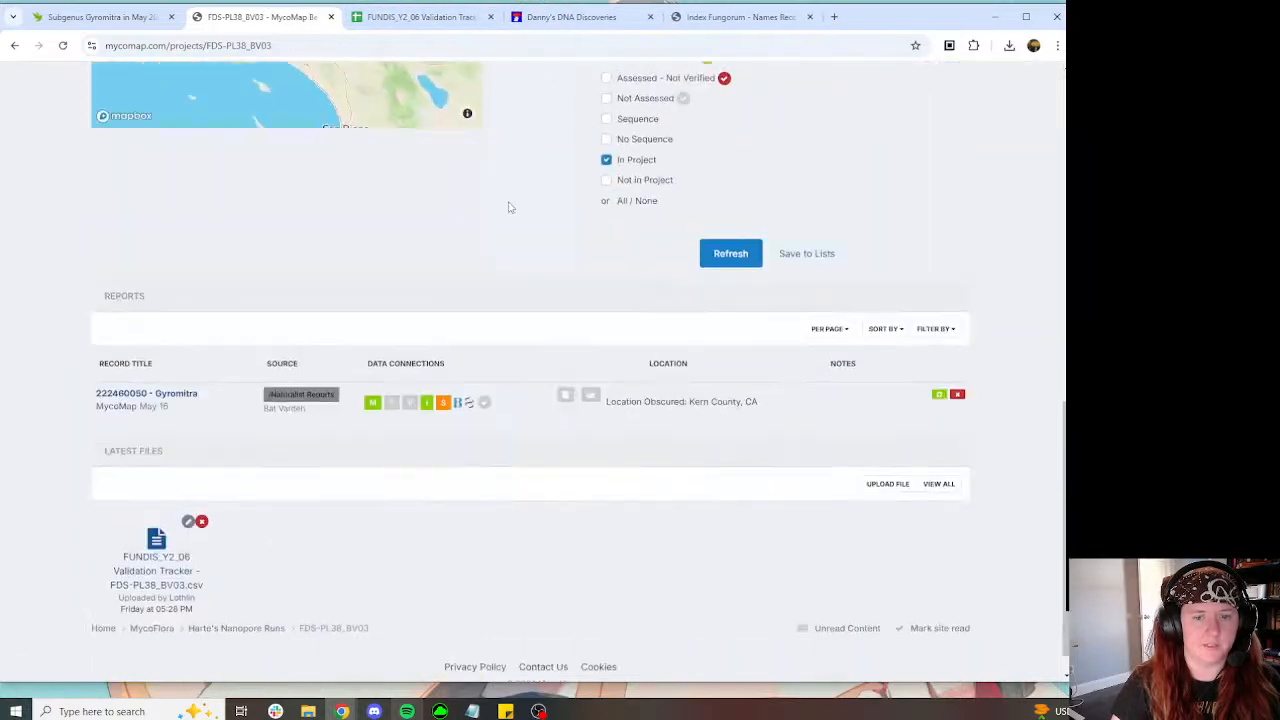
{"action": "left_click", "coordinate": [443, 402]}
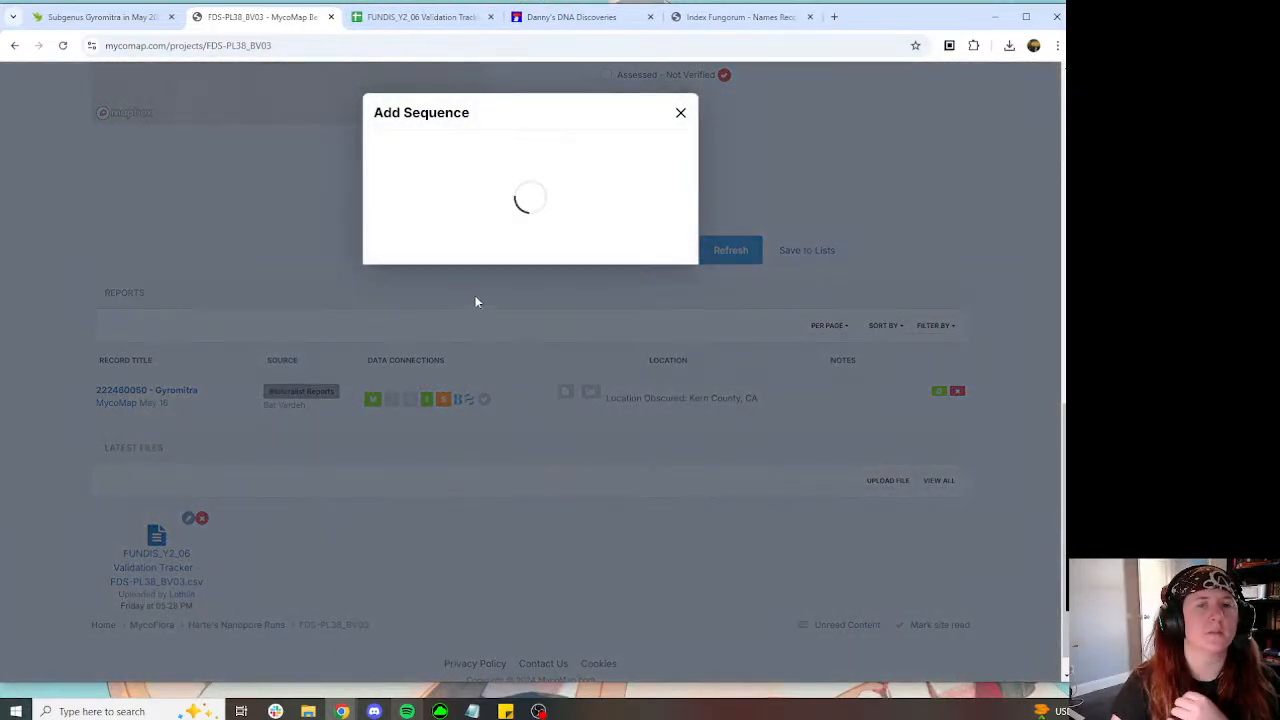
{"action": "right_click", "coordinate": [490, 264]}
{"action": "left_click", "coordinate": [525, 277]}
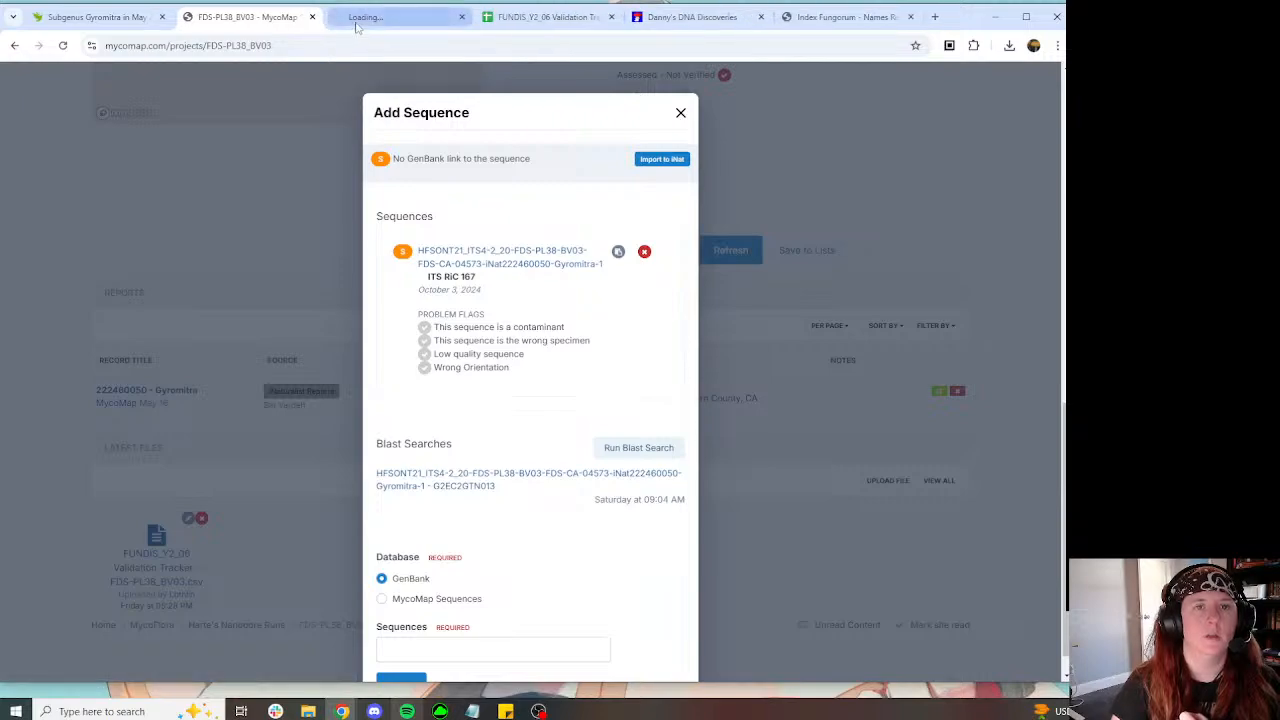
{"action": "left_click", "coordinate": [357, 28]}
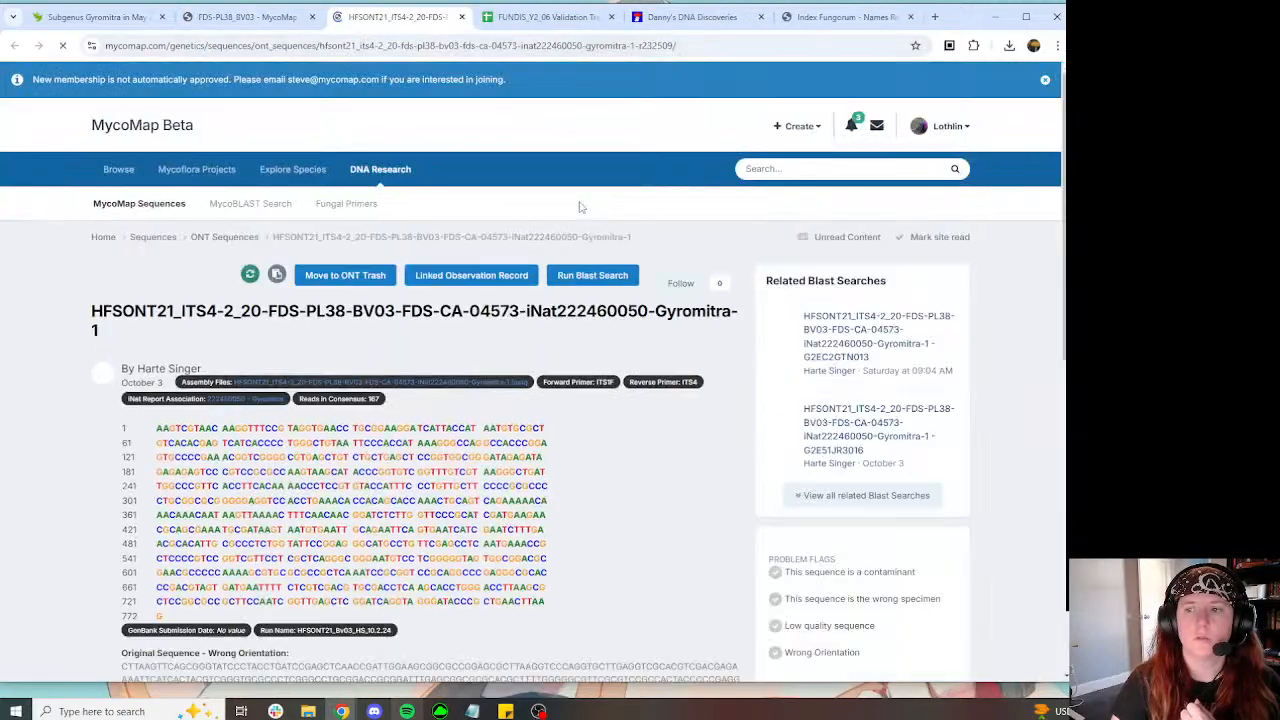
Step: Open the related BLAST search G2EC2GTN013 of the Gyromitra sequence in a new tab and return to the sequence record while it loads
{"action": "right_click", "coordinate": [855, 328]}
{"action": "right_click", "coordinate": [833, 335]}
{"action": "left_click", "coordinate": [863, 344]}
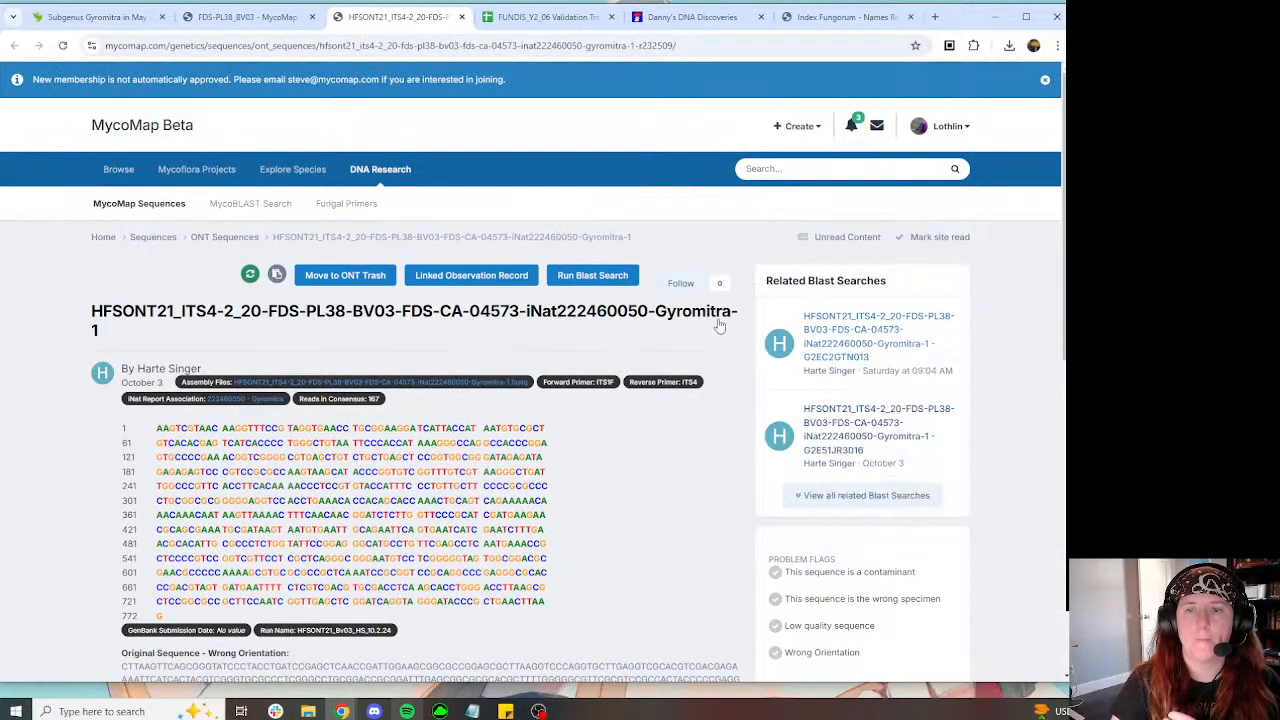
{"action": "left_click", "coordinate": [443, 24]}
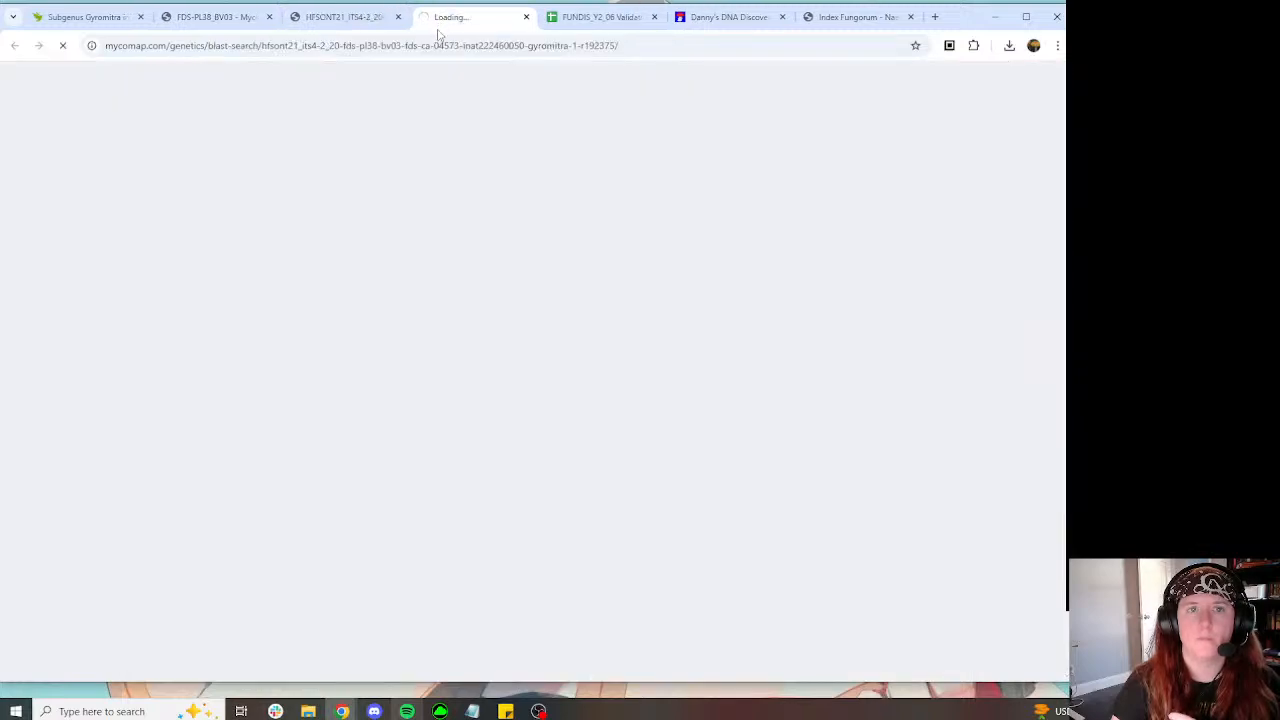
{"action": "left_click", "coordinate": [357, 22]}
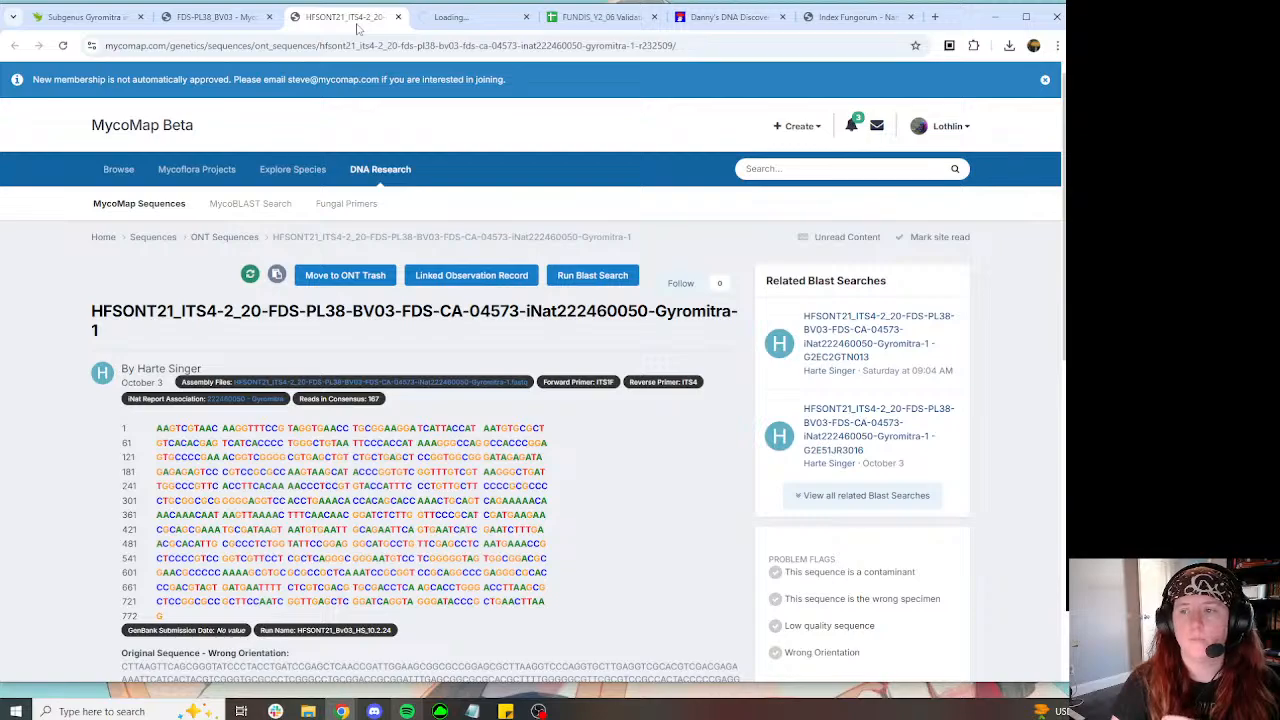
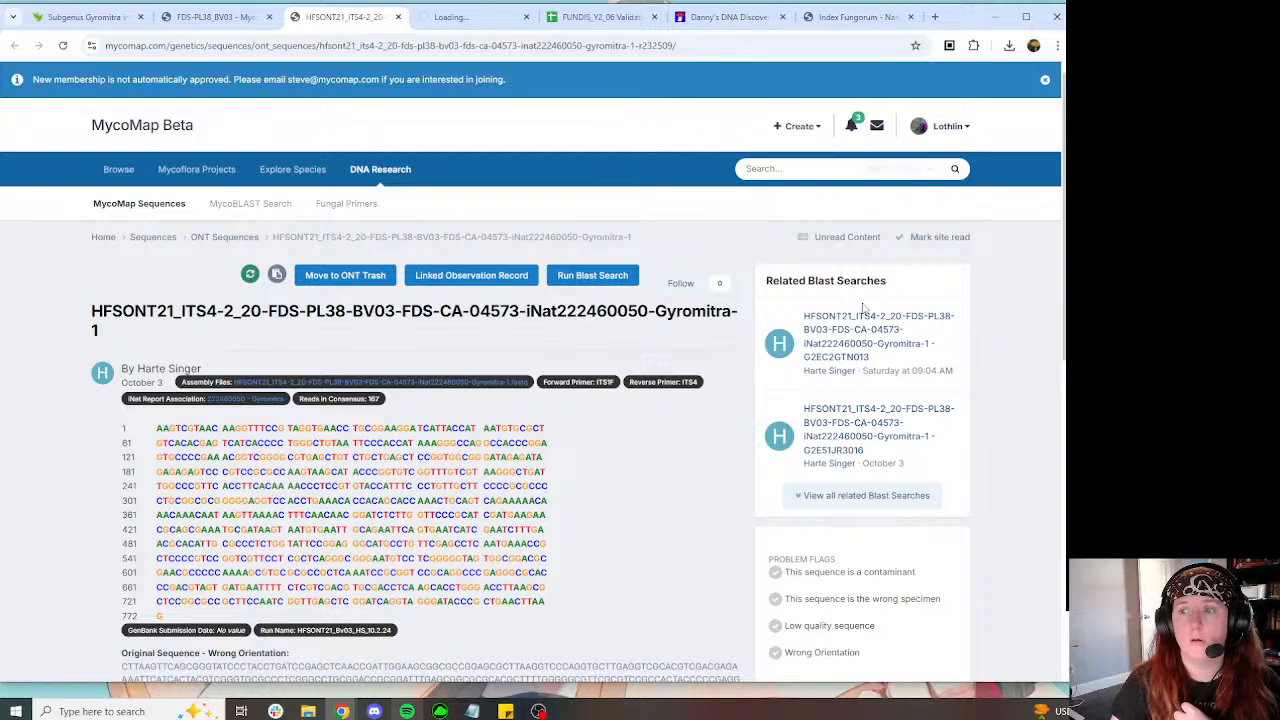
Step: On the iNaturalist Gyromitra observation page, search for "endoganales" and open the About page of Order Endogonales in a new tab
{"action": "left_click", "coordinate": [90, 17]}
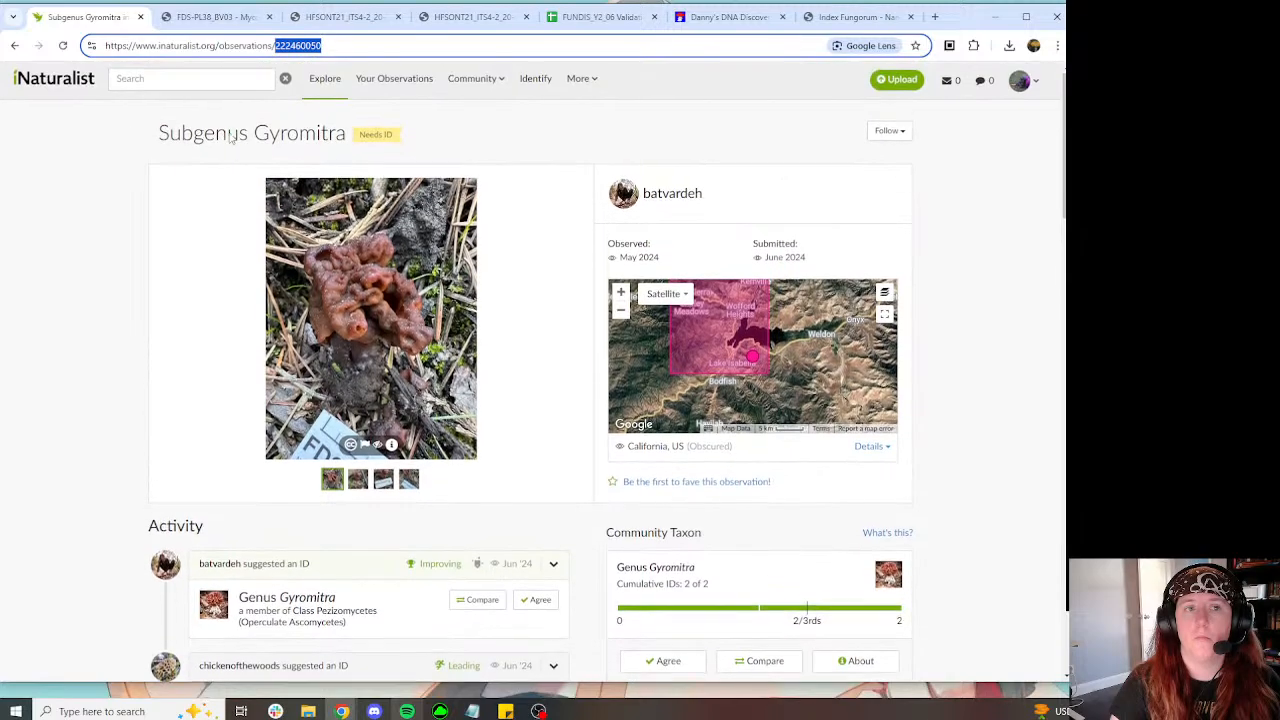
{"action": "left_click", "coordinate": [218, 80]}
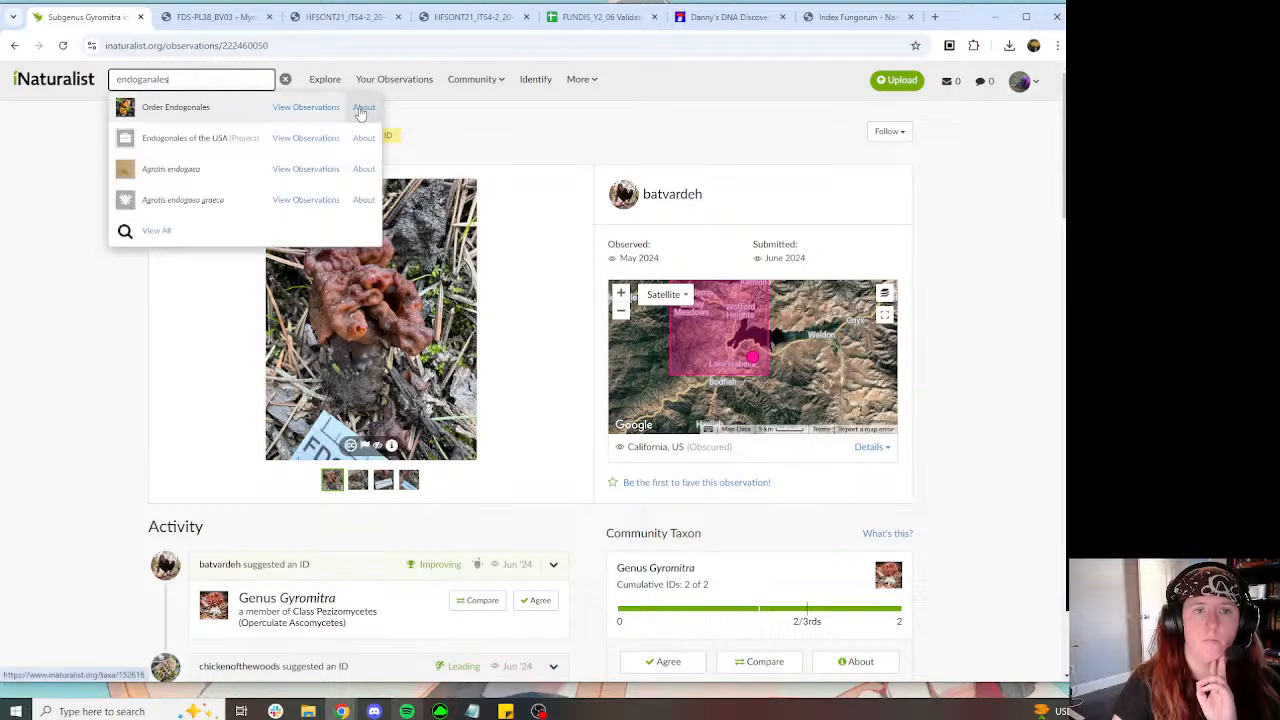
{"action": "right_click", "coordinate": [364, 108]}
{"action": "left_click", "coordinate": [427, 122]}
Step: Search iNaturalist for "mucromycota", check the Gyromitra observation's fields, and return to the Morchella observation in the same tab
{"action": "key", "text": "ctrl+a"}
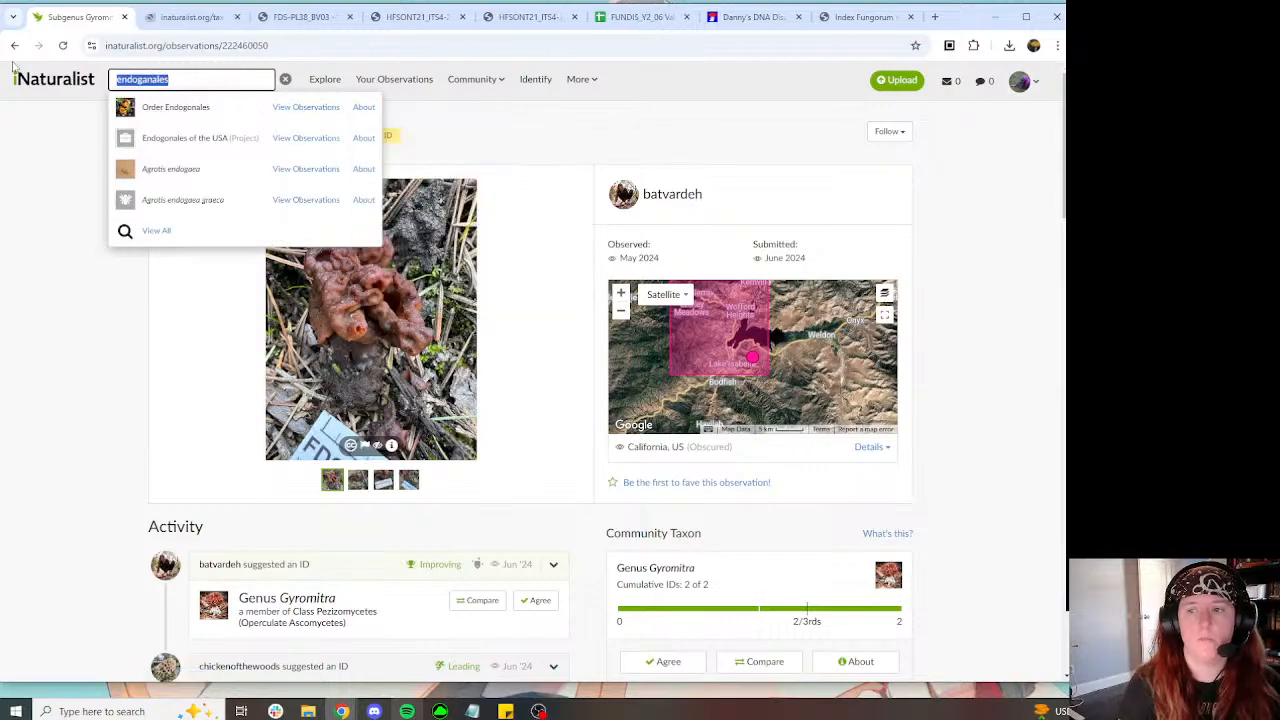
{"action": "type", "text": "mucr"}
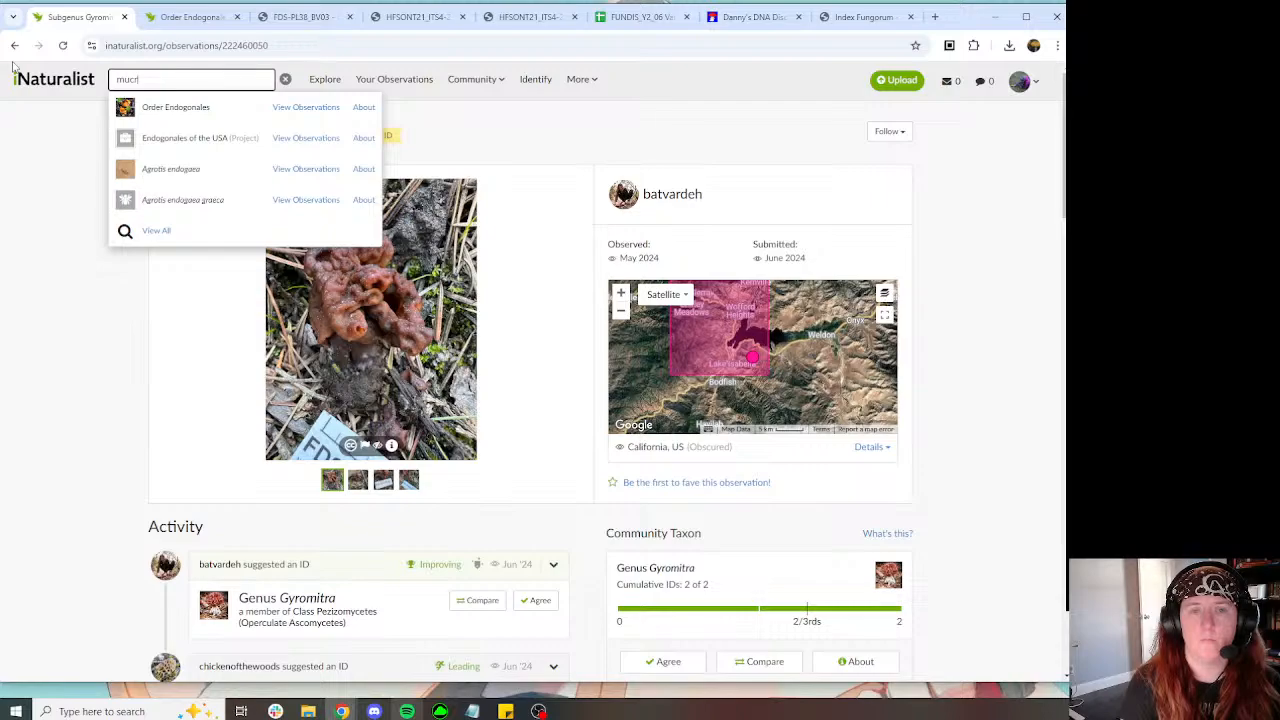
{"action": "type", "text": "omycota"}
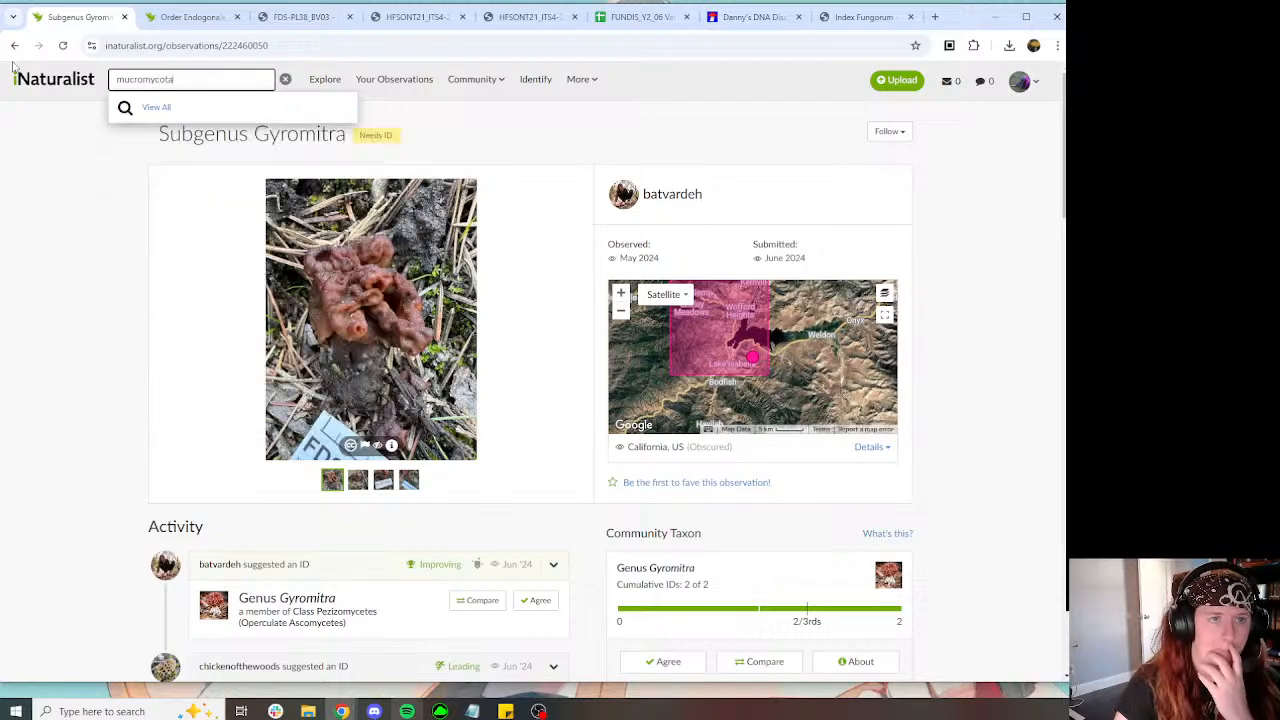
{"action": "scroll", "coordinate": [117, 166], "scroll_direction": "down", "scroll_amount": 7}
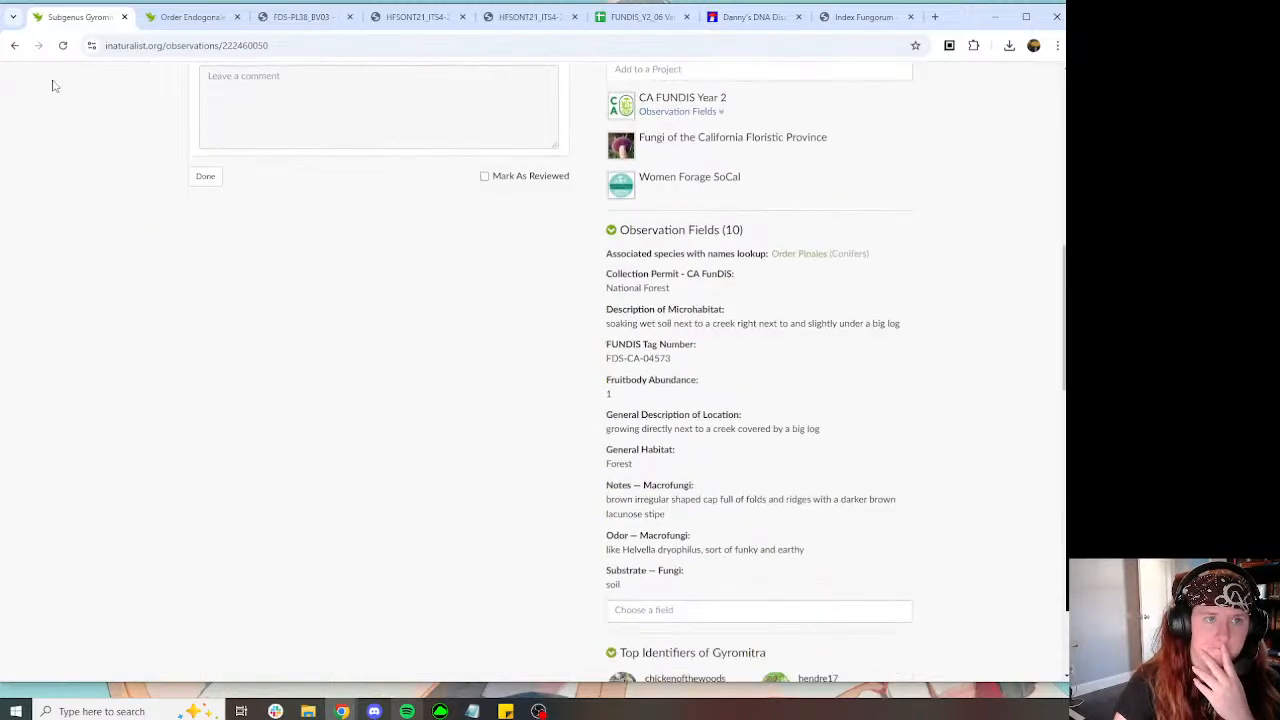
{"action": "left_click", "coordinate": [14, 45]}
Step: Copy the phylum name Mucoromycota from the taxonomy section of the Order Endogonales page
{"action": "key", "text": "ctrl+Tab"}
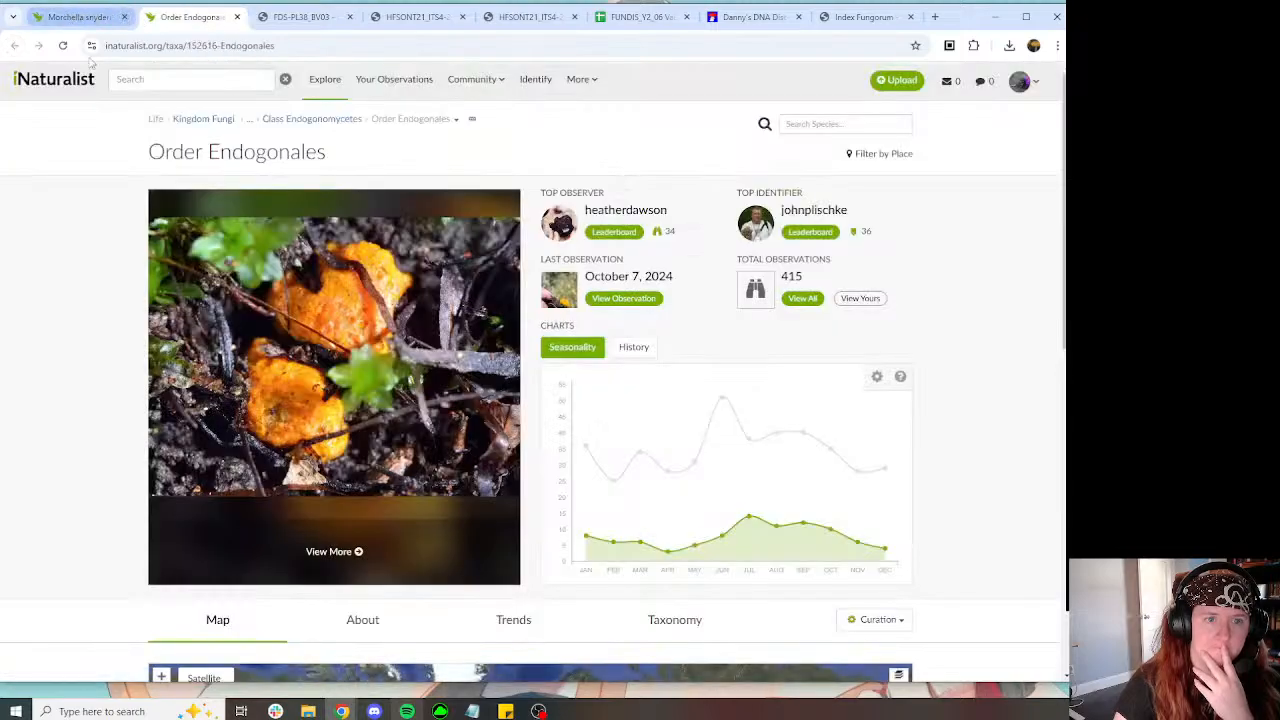
{"action": "scroll", "coordinate": [72, 188], "scroll_direction": "down", "scroll_amount": 3}
{"action": "left_click", "coordinate": [378, 287]}
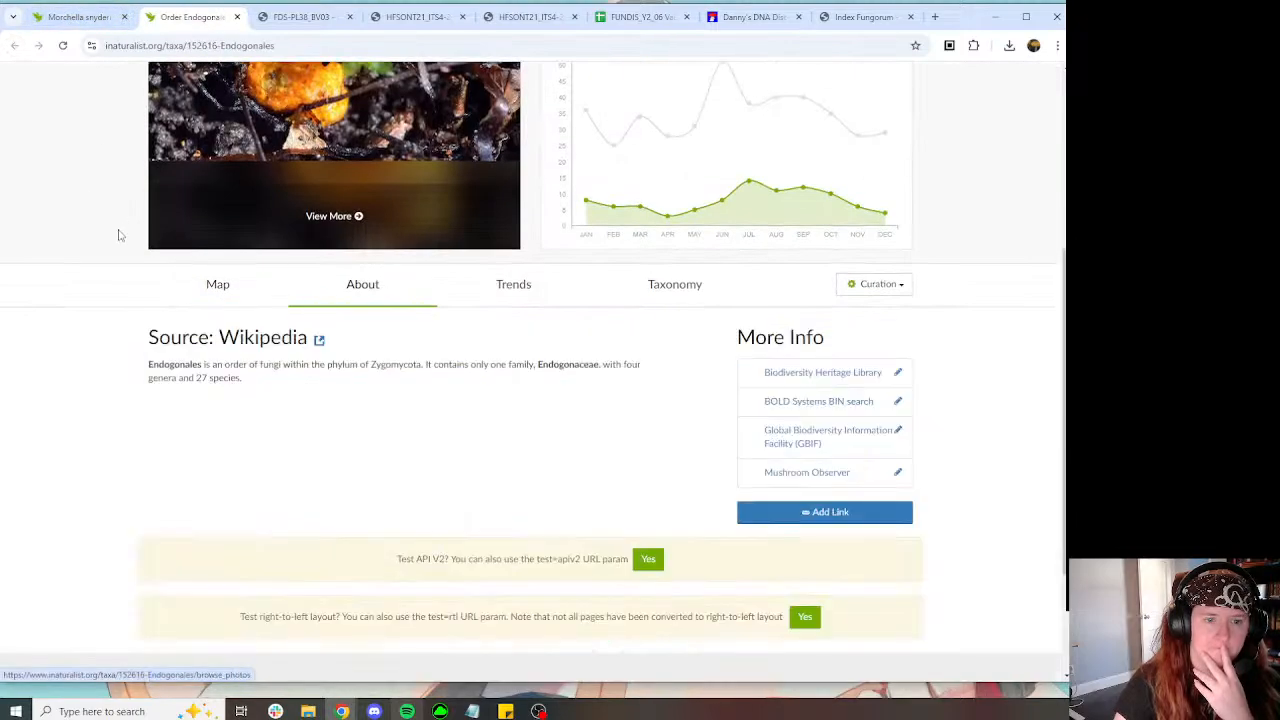
{"action": "left_click", "coordinate": [513, 281]}
{"action": "left_click", "coordinate": [663, 286]}
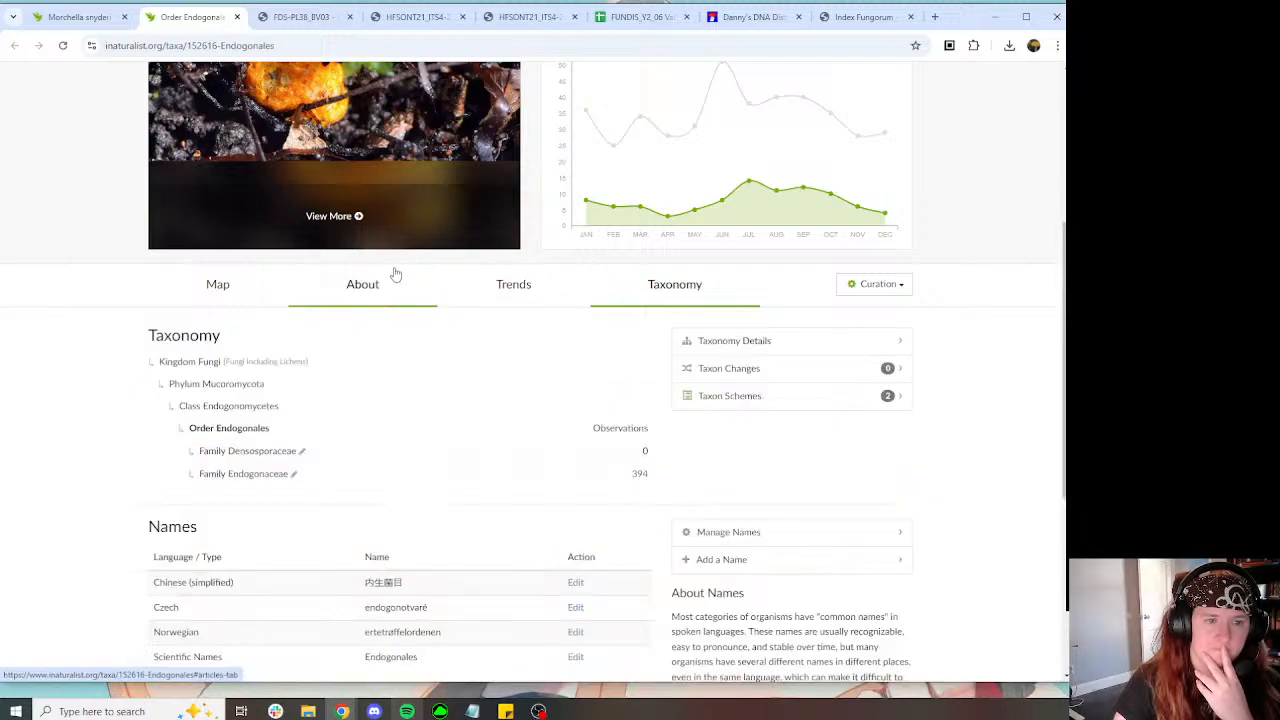
{"action": "left_click_drag", "start_coordinate": [270, 384], "coordinate": [202, 384]}
{"action": "key", "text": "ctrl+c"}
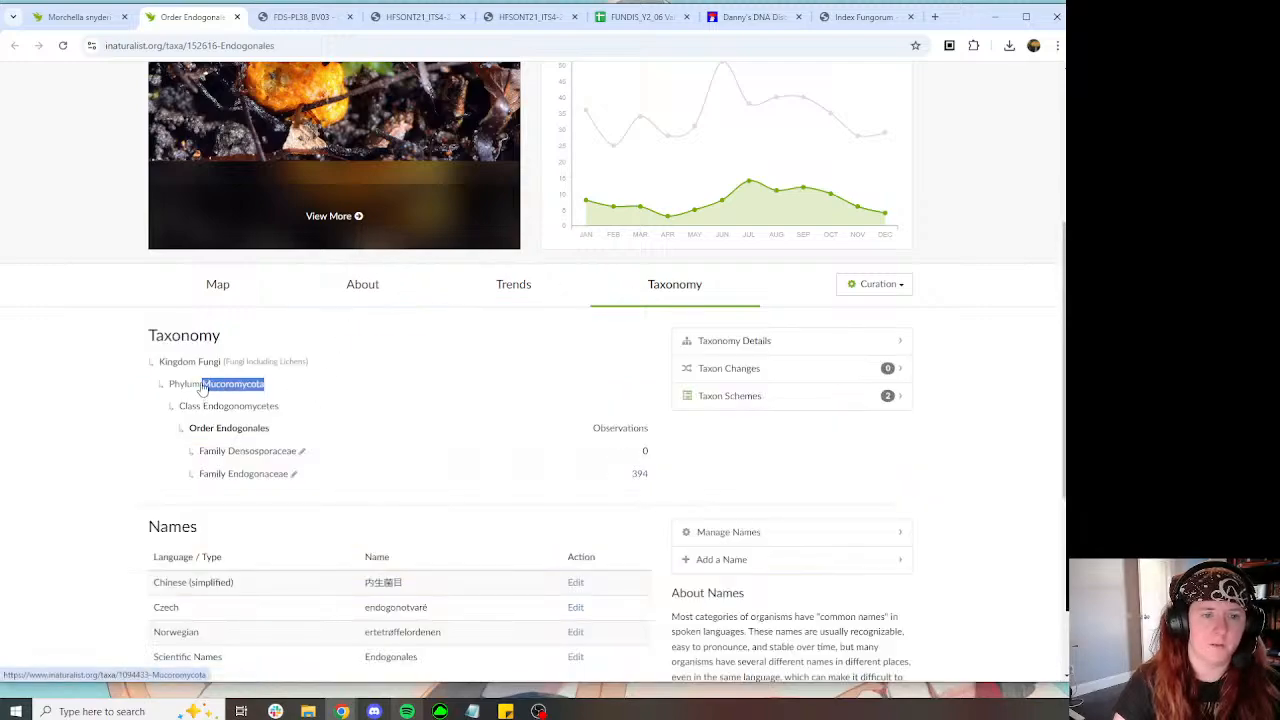
Step: Add the Sequence Validator observation field with the validator's name to the Morchella observation
{"action": "left_click", "coordinate": [78, 17]}
{"action": "scroll", "coordinate": [826, 243], "scroll_direction": "down", "scroll_amount": 5}
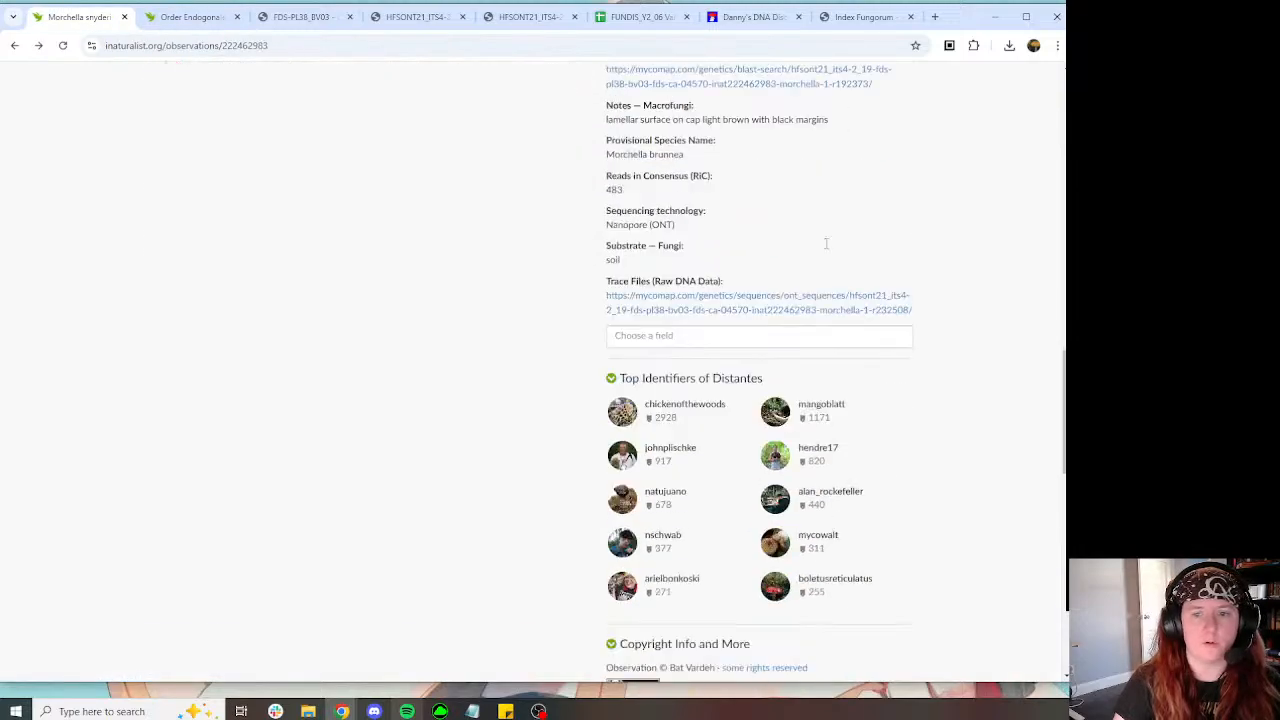
{"action": "scroll", "coordinate": [826, 243], "scroll_direction": "down", "scroll_amount": 1}
{"action": "scroll", "coordinate": [743, 251], "scroll_direction": "up", "scroll_amount": 3}
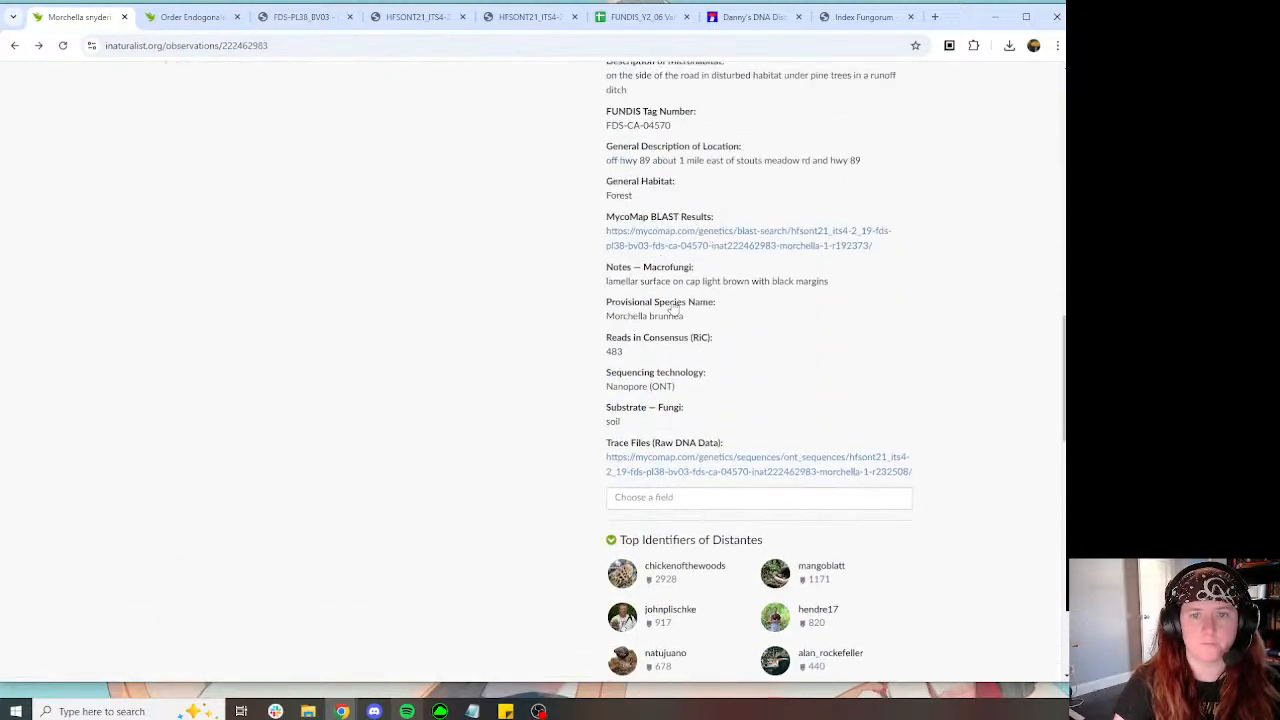
{"action": "scroll", "coordinate": [700, 306], "scroll_direction": "up", "scroll_amount": 2}
{"action": "scroll", "coordinate": [727, 299], "scroll_direction": "down", "scroll_amount": 2}
{"action": "left_click", "coordinate": [677, 497]}
{"action": "left_click", "coordinate": [666, 534]}
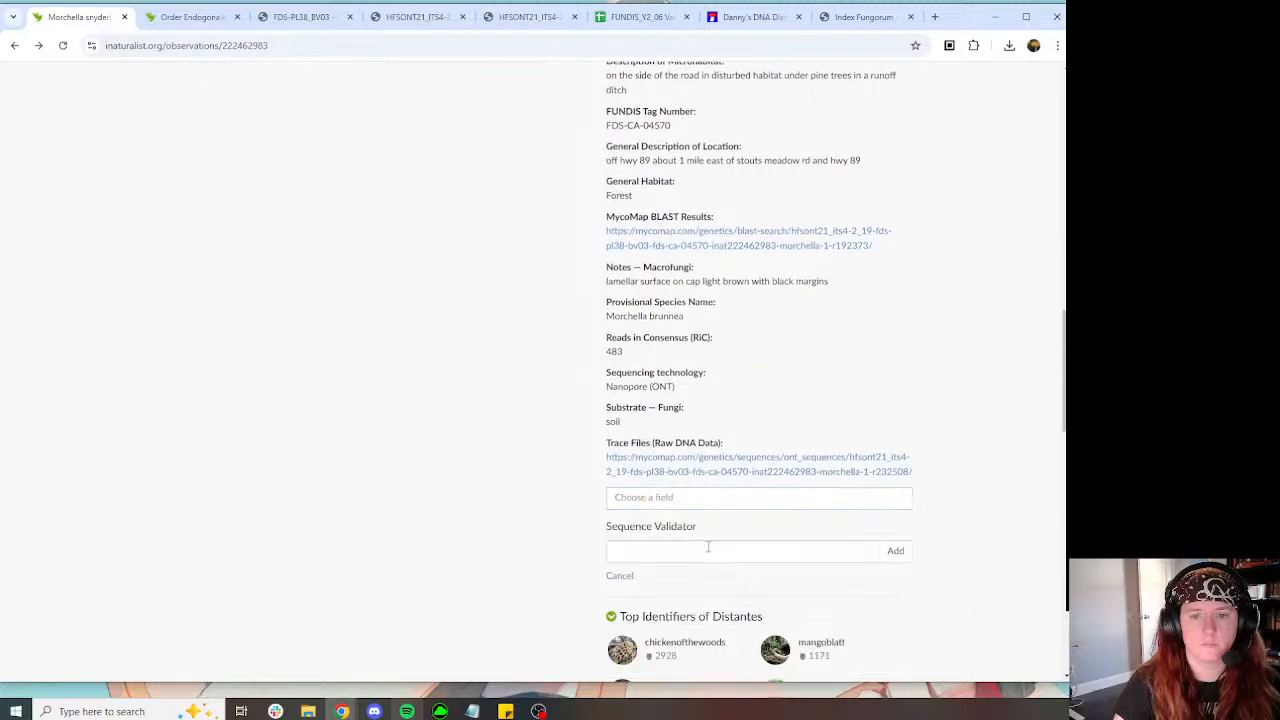
{"action": "left_click", "coordinate": [700, 550]}
{"action": "left_click", "coordinate": [695, 402]}
{"action": "left_click", "coordinate": [894, 552]}
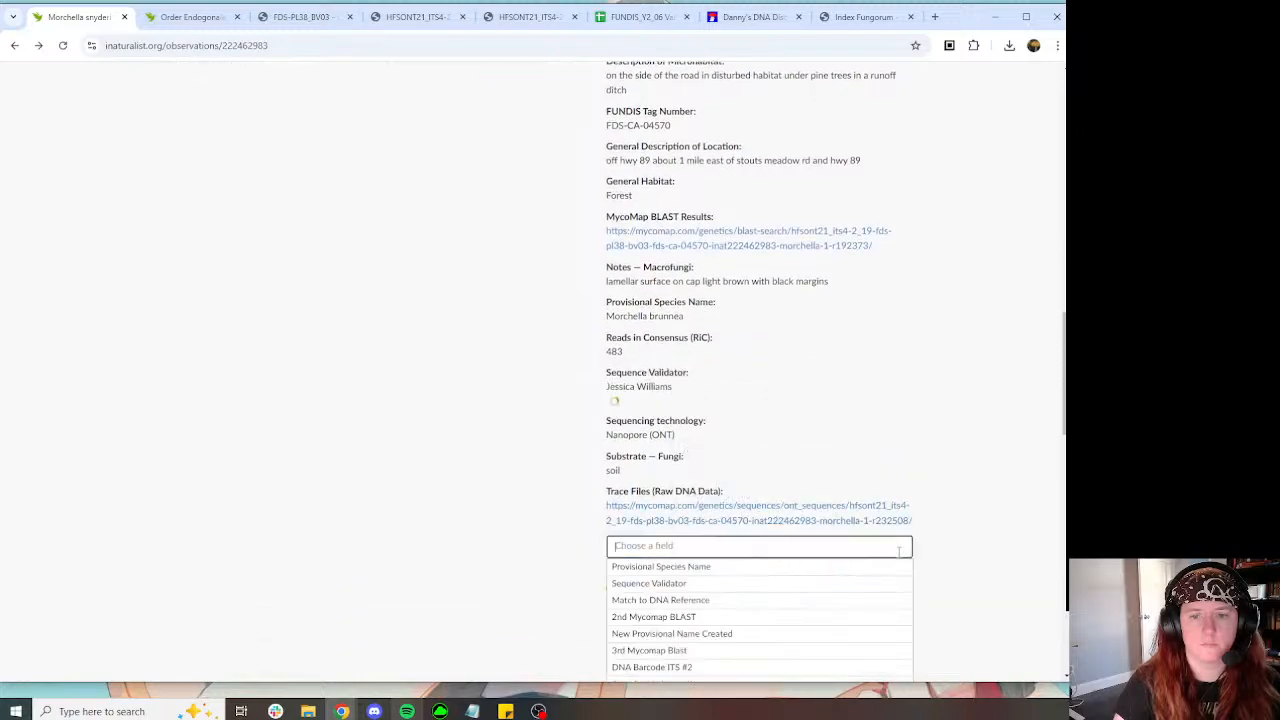
{"action": "left_click", "coordinate": [842, 387]}
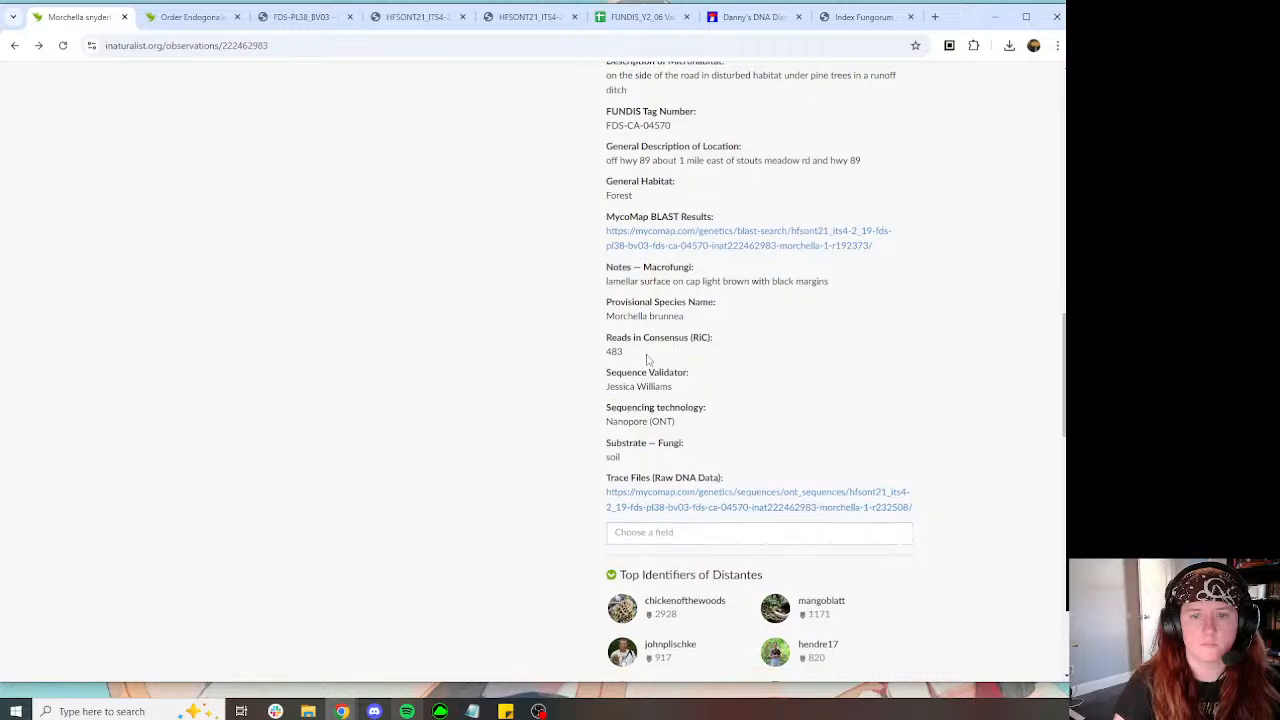
Step: Open the observations sharing the Morchella record's Sequence Validator field and value in a new tab
{"action": "left_click", "coordinate": [643, 372]}
{"action": "left_click", "coordinate": [658, 316]}
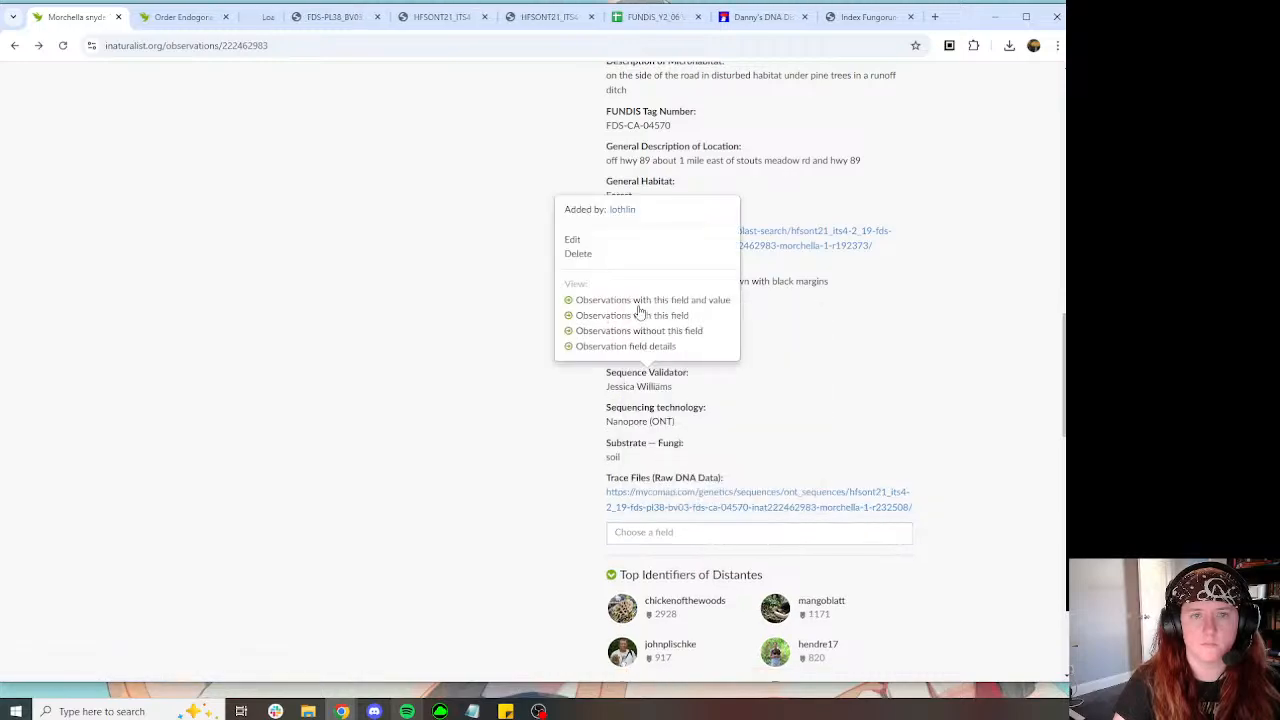
{"action": "key", "text": "ctrl+3"}
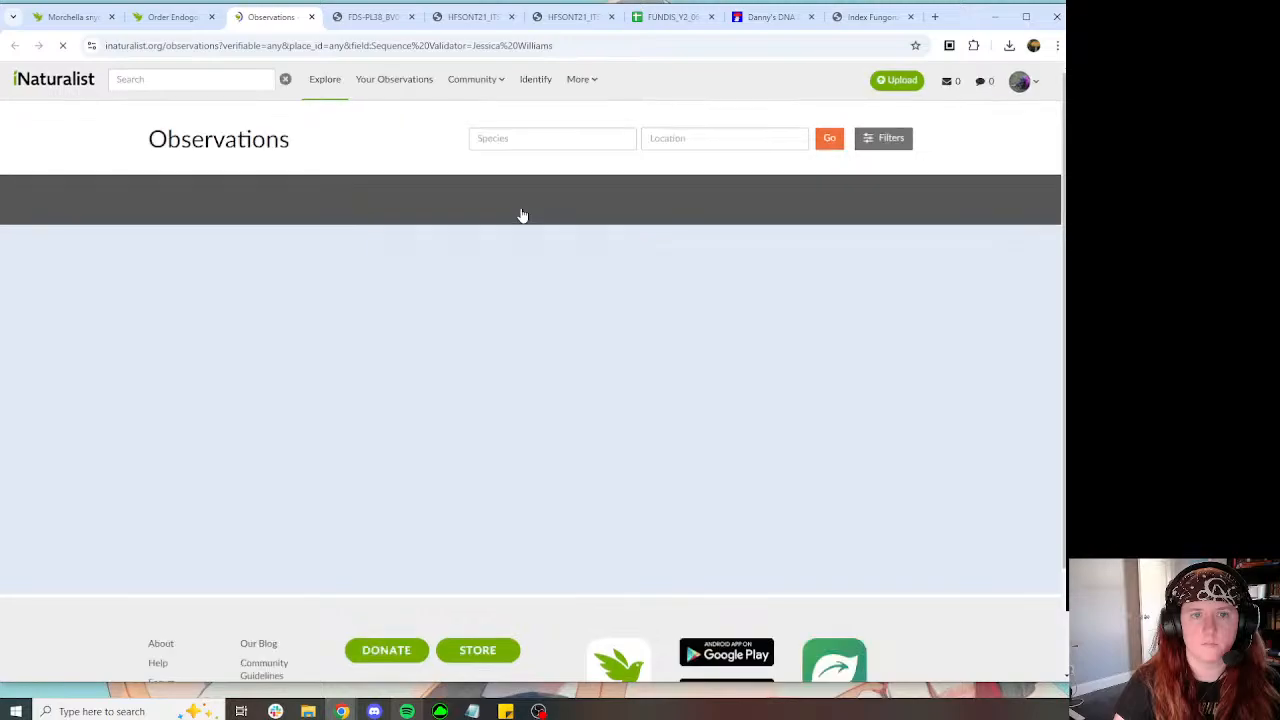
Step: Filter the validator's observations to the taxon Mucoromycota and display the matches as a grid
{"action": "left_click", "coordinate": [540, 140]}
{"action": "key", "text": "ctrl+v"}
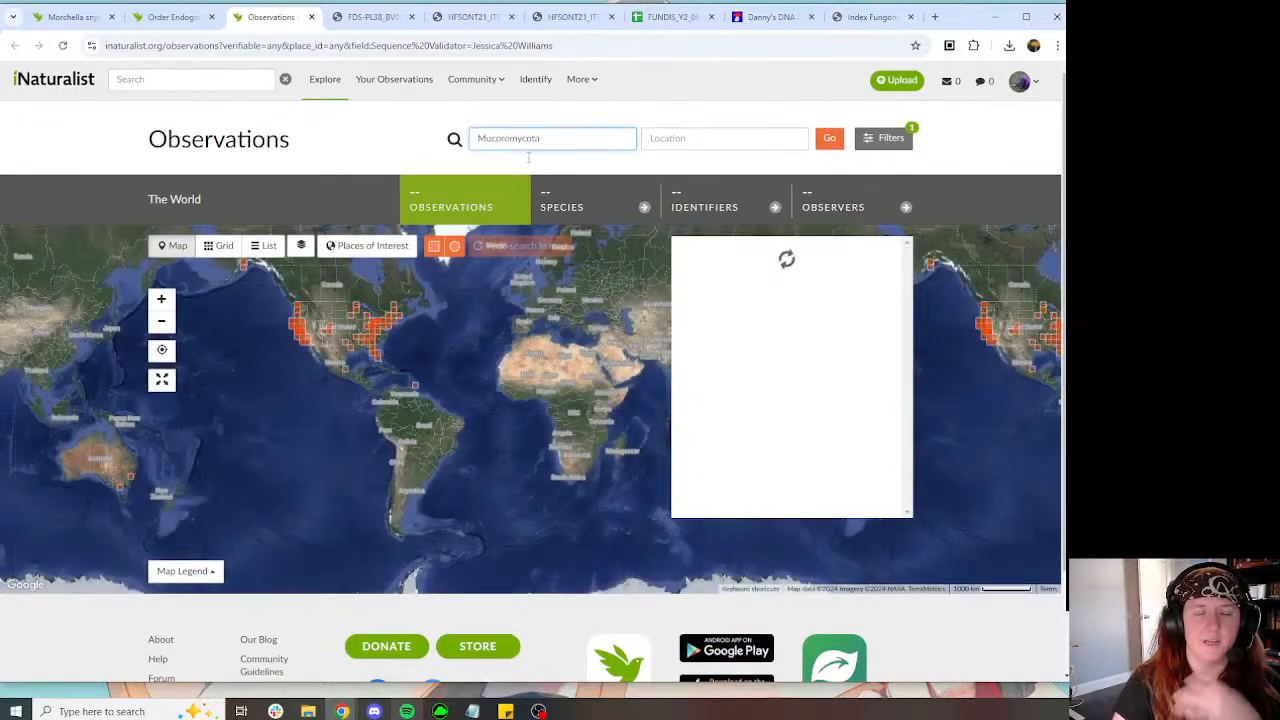
{"action": "left_click", "coordinate": [600, 164]}
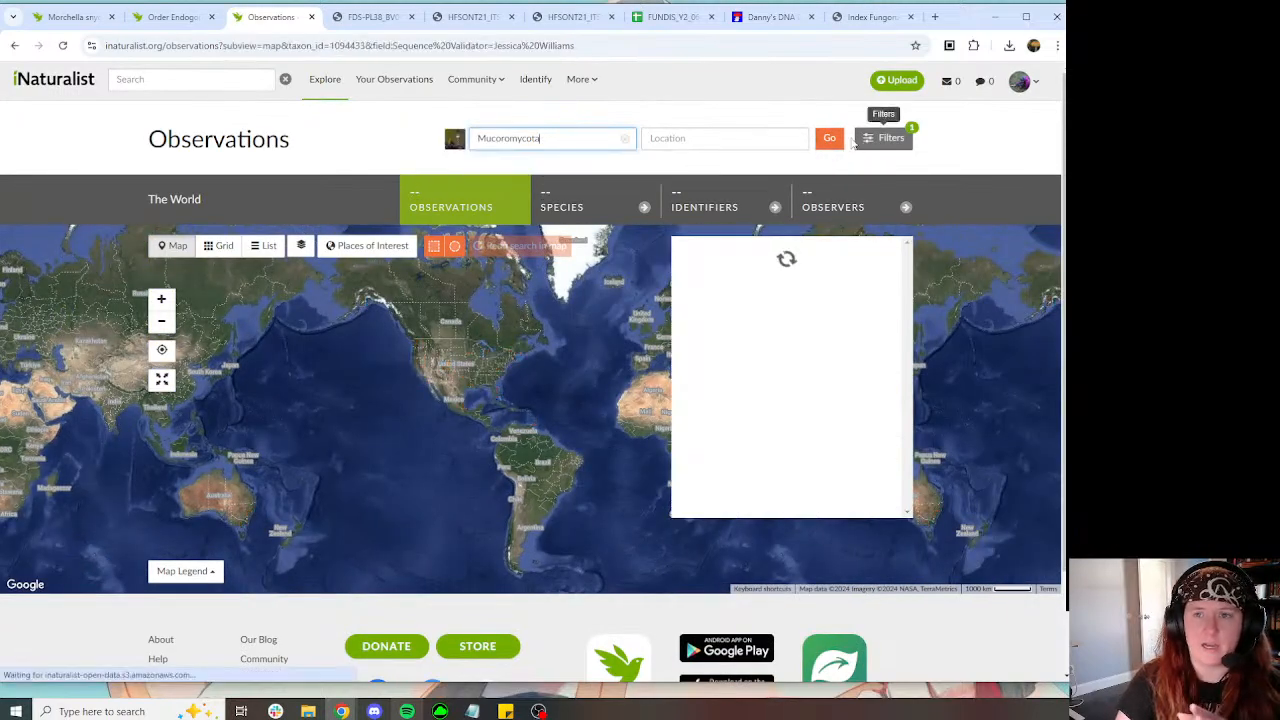
{"action": "left_click", "coordinate": [838, 141]}
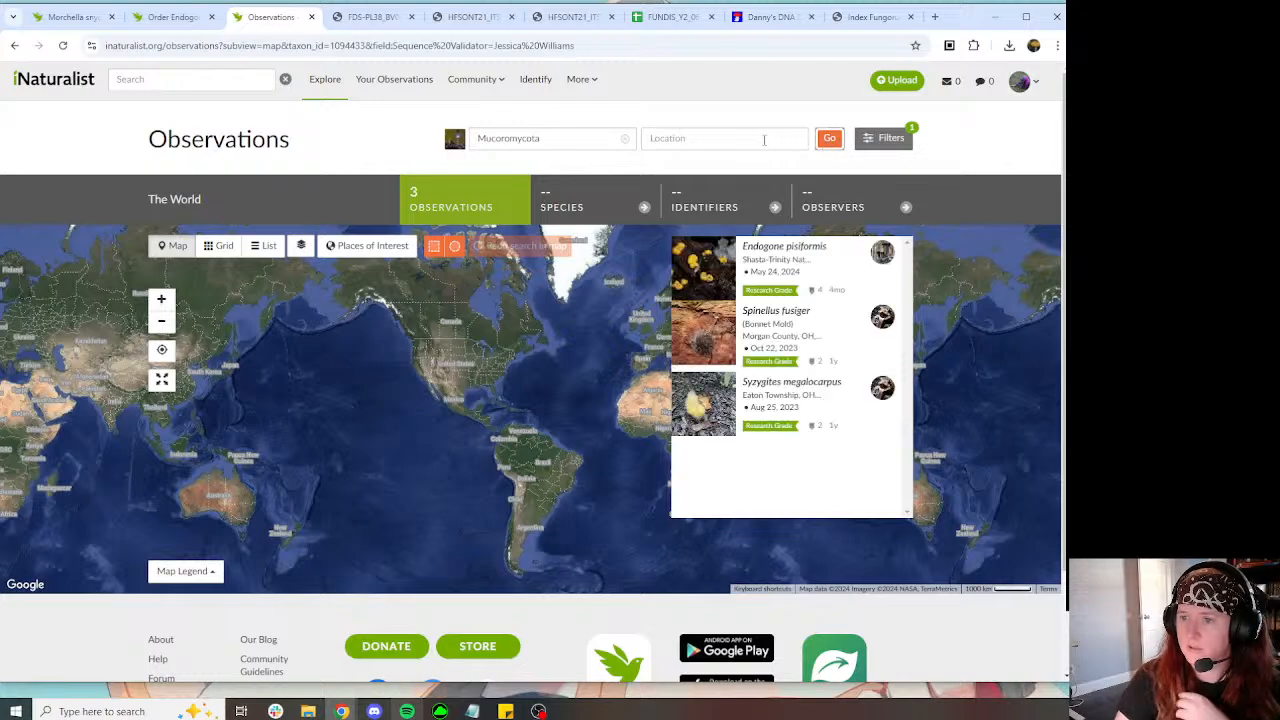
{"action": "left_click", "coordinate": [219, 245]}
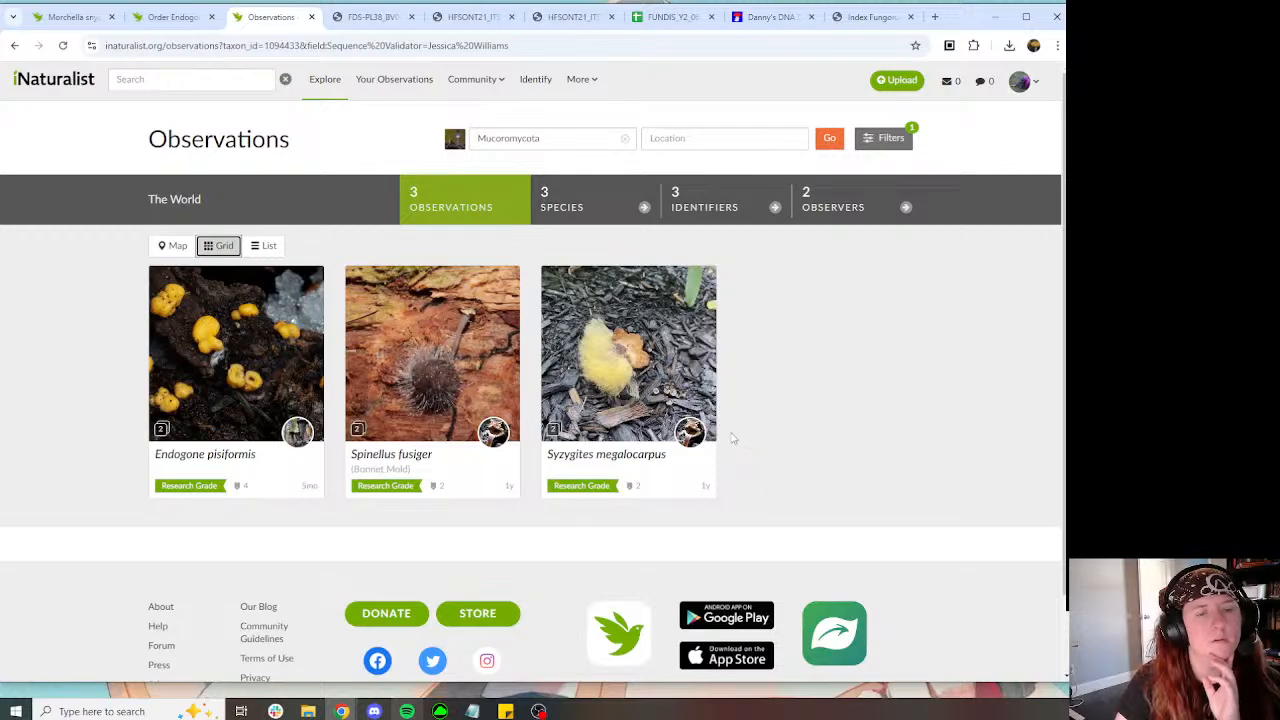
Step: Examine the ITS barcode and identification history of the Endogone pisiformis observation, check the Endogonales taxonomy, and close the observation
{"action": "left_click", "coordinate": [233, 456]}
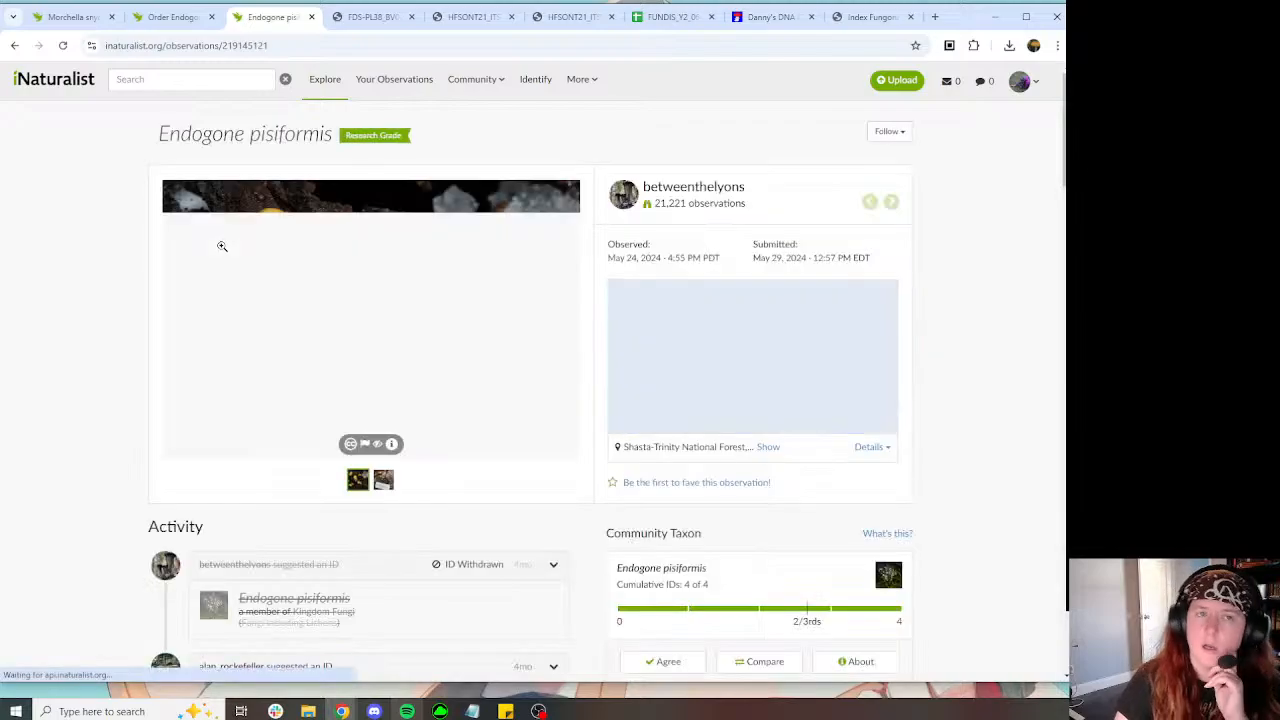
{"action": "scroll", "coordinate": [222, 246], "scroll_direction": "down", "scroll_amount": 10}
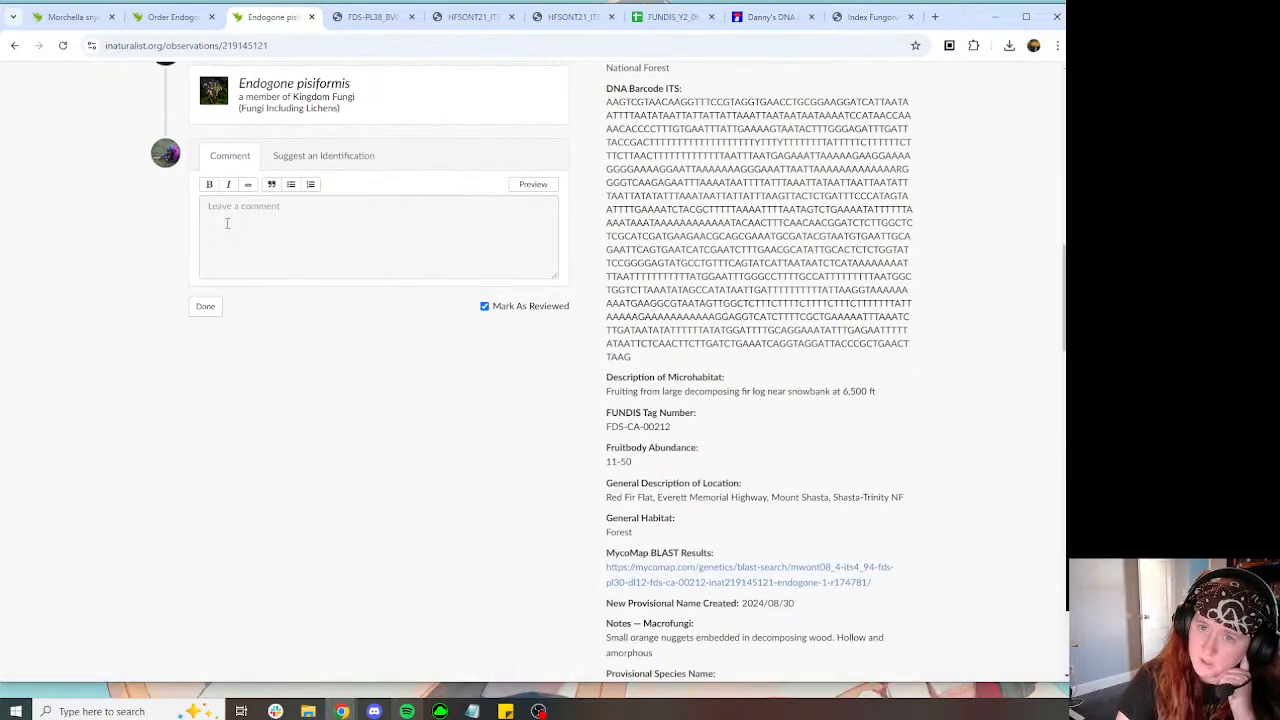
{"action": "left_click_drag", "start_coordinate": [660, 358], "coordinate": [611, 102]}
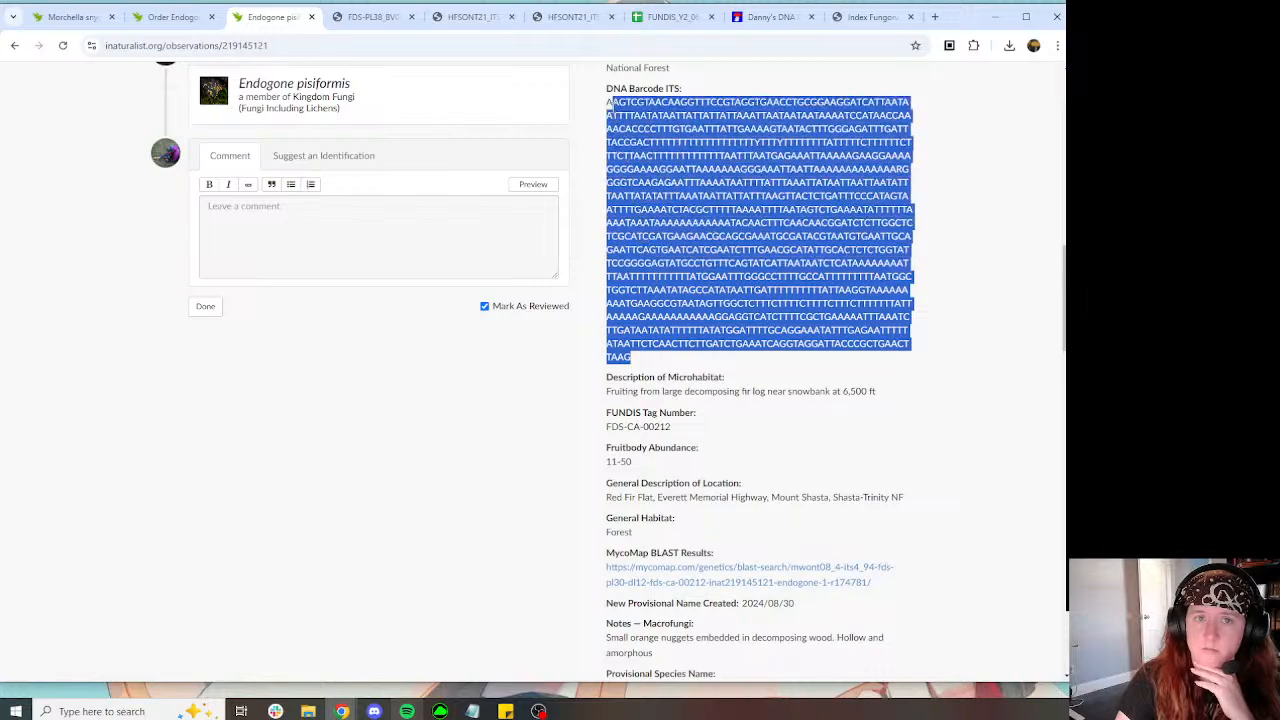
{"action": "scroll", "coordinate": [483, 220], "scroll_direction": "up", "scroll_amount": 3}
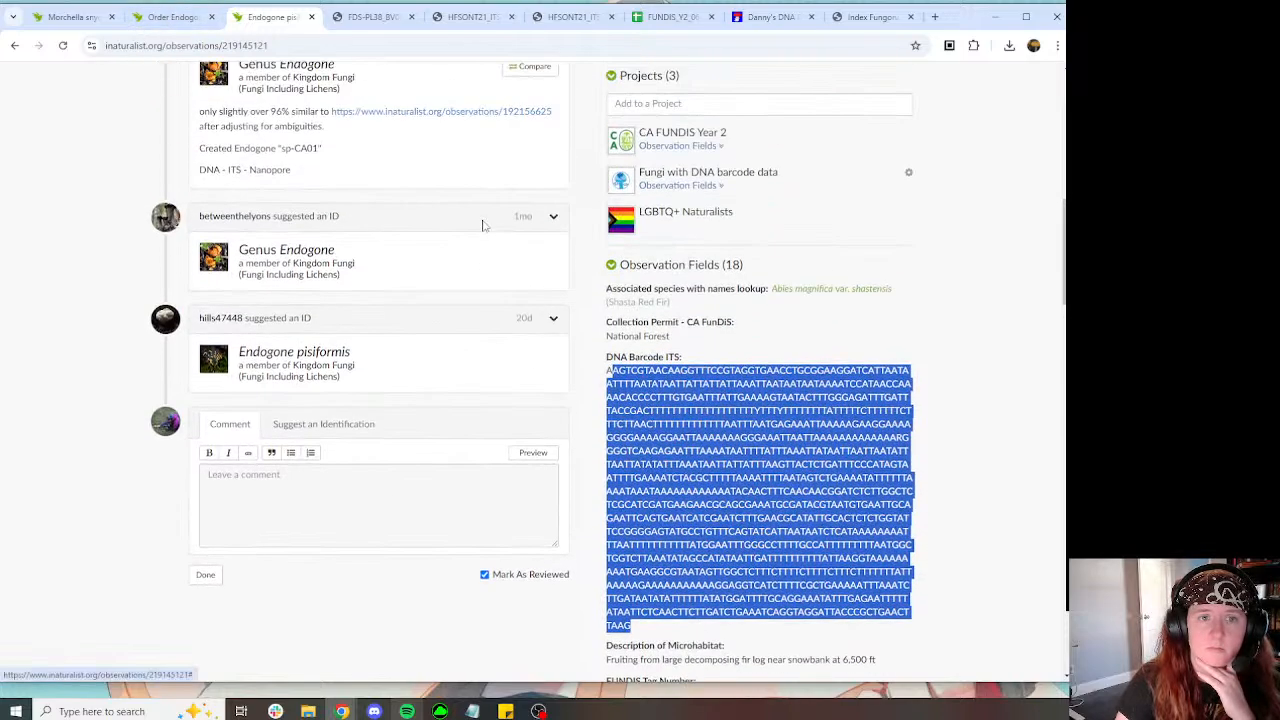
{"action": "scroll", "coordinate": [483, 235], "scroll_direction": "up", "scroll_amount": 1}
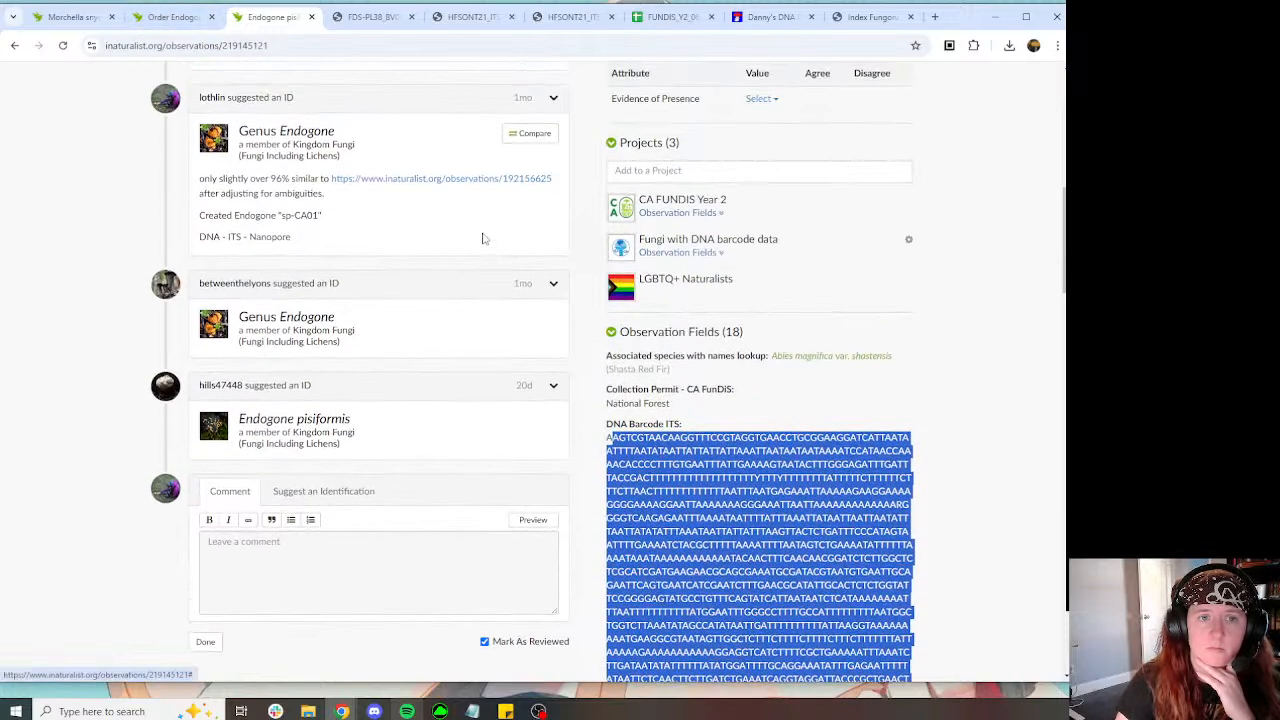
{"action": "scroll", "coordinate": [483, 238], "scroll_direction": "down", "scroll_amount": 2}
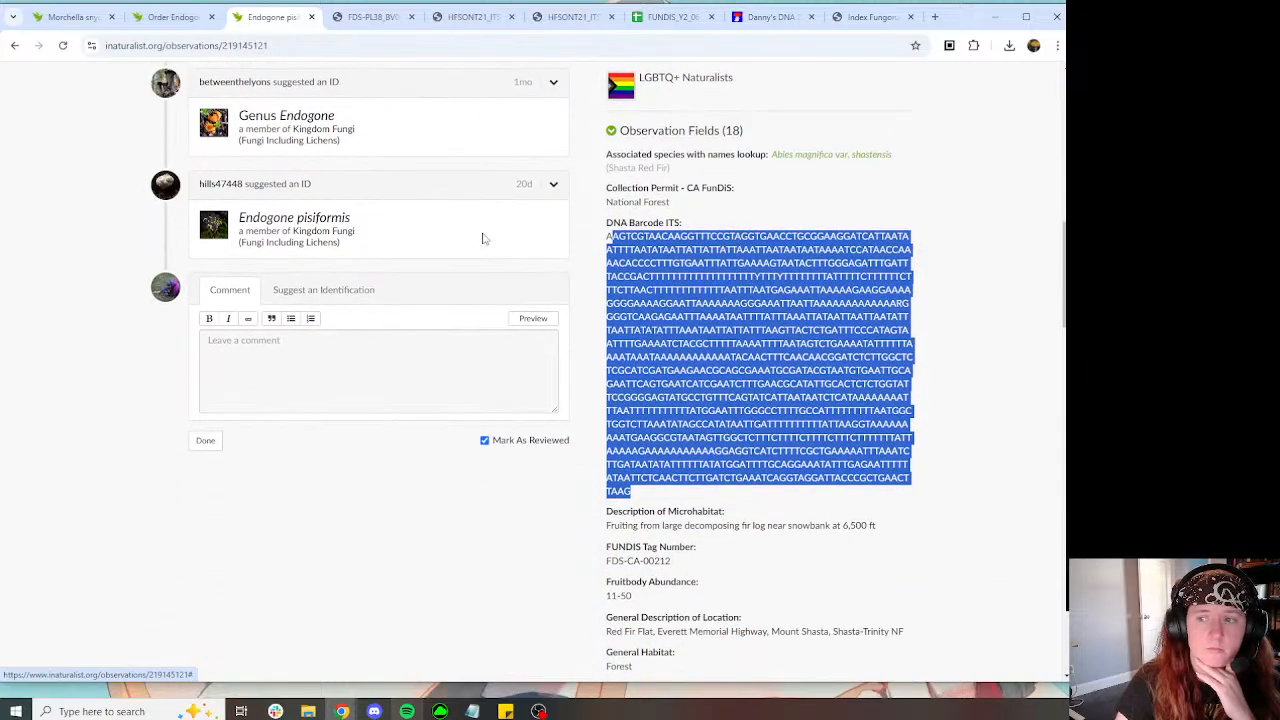
{"action": "left_click", "coordinate": [173, 18]}
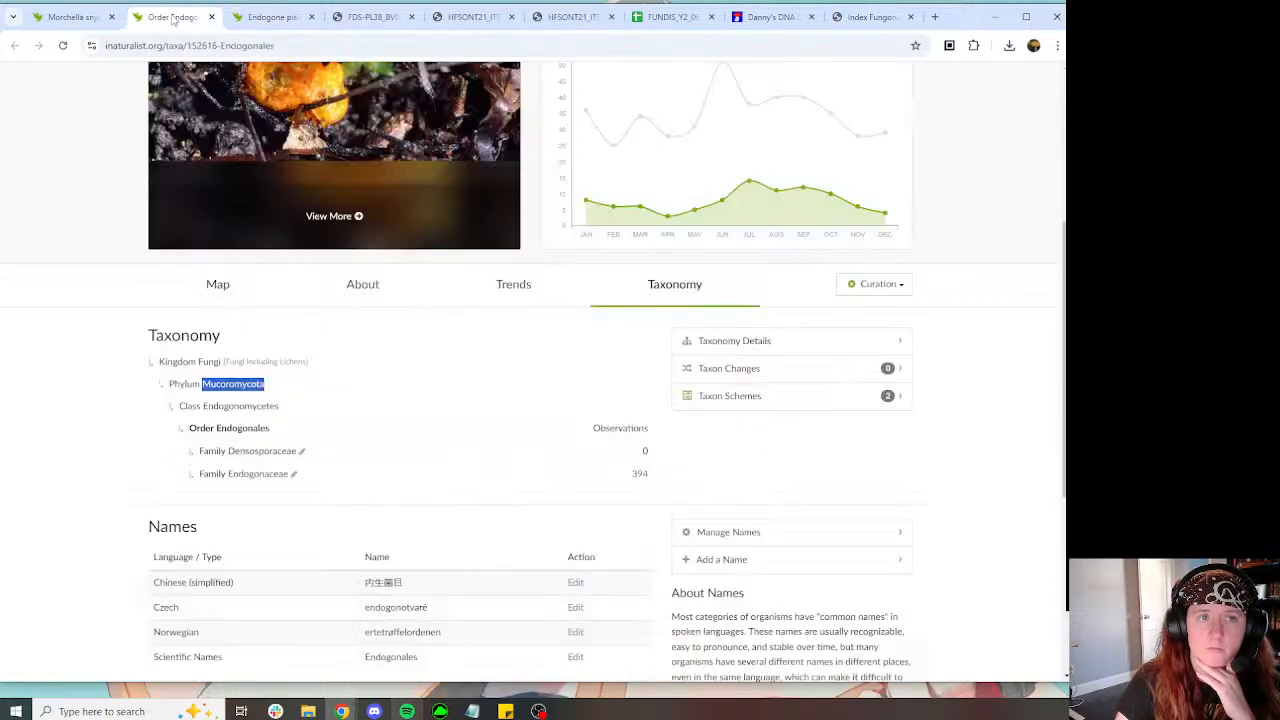
{"action": "left_click", "coordinate": [276, 19]}
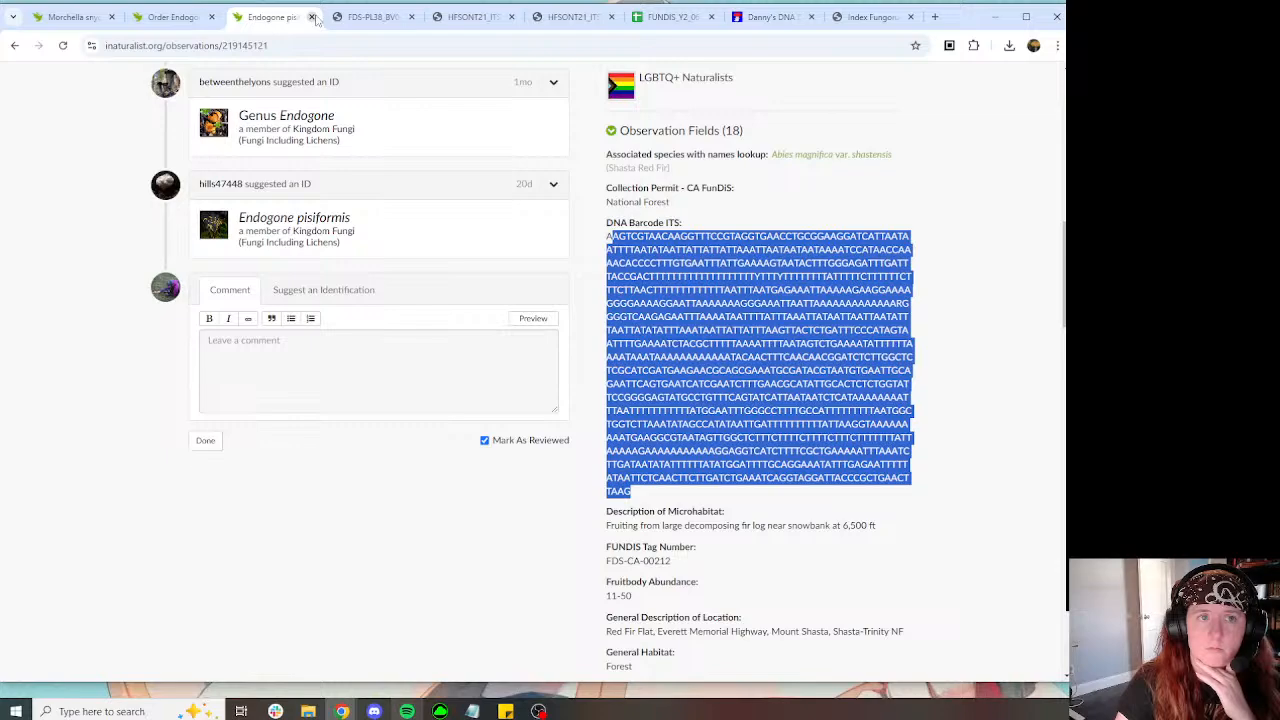
{"action": "left_click", "coordinate": [312, 17]}
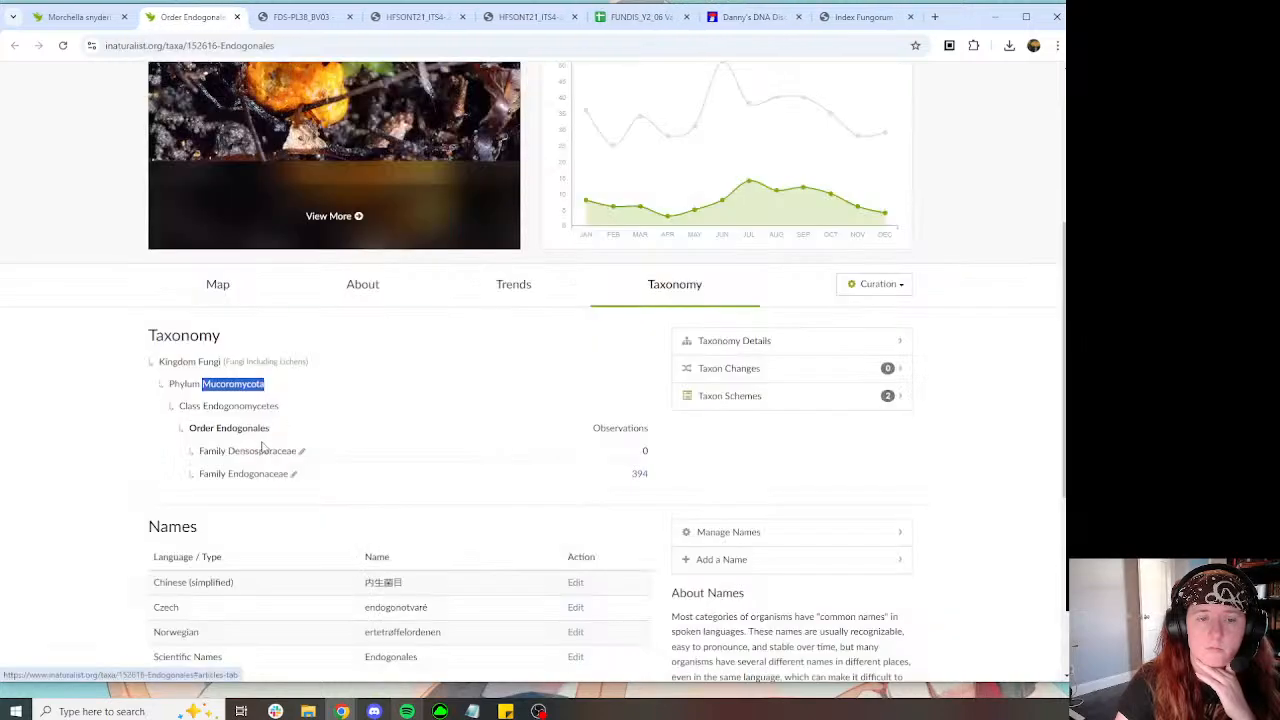
Step: Reopen the list of observations with the same Sequence Validator value from the Morchella observation in a new tab
{"action": "left_click", "coordinate": [291, 18]}
{"action": "key", "text": "ctrl+1"}
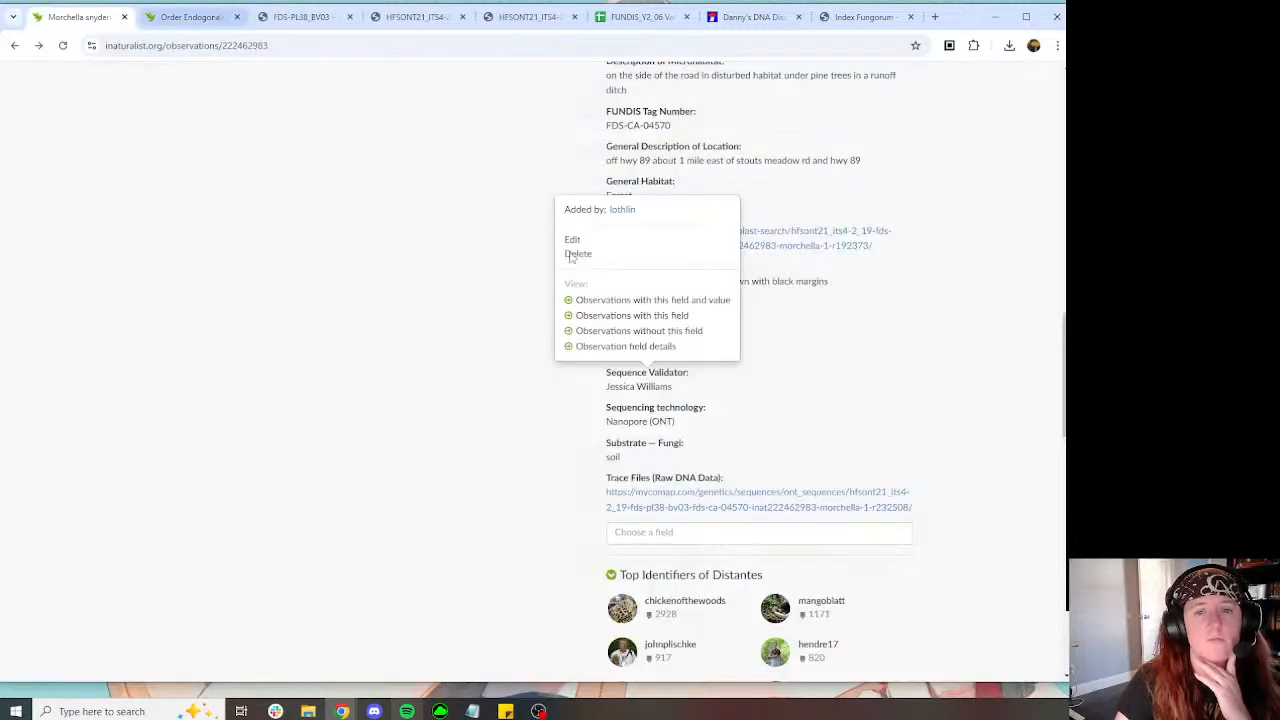
{"action": "right_click", "coordinate": [615, 303]}
{"action": "left_click", "coordinate": [660, 311]}
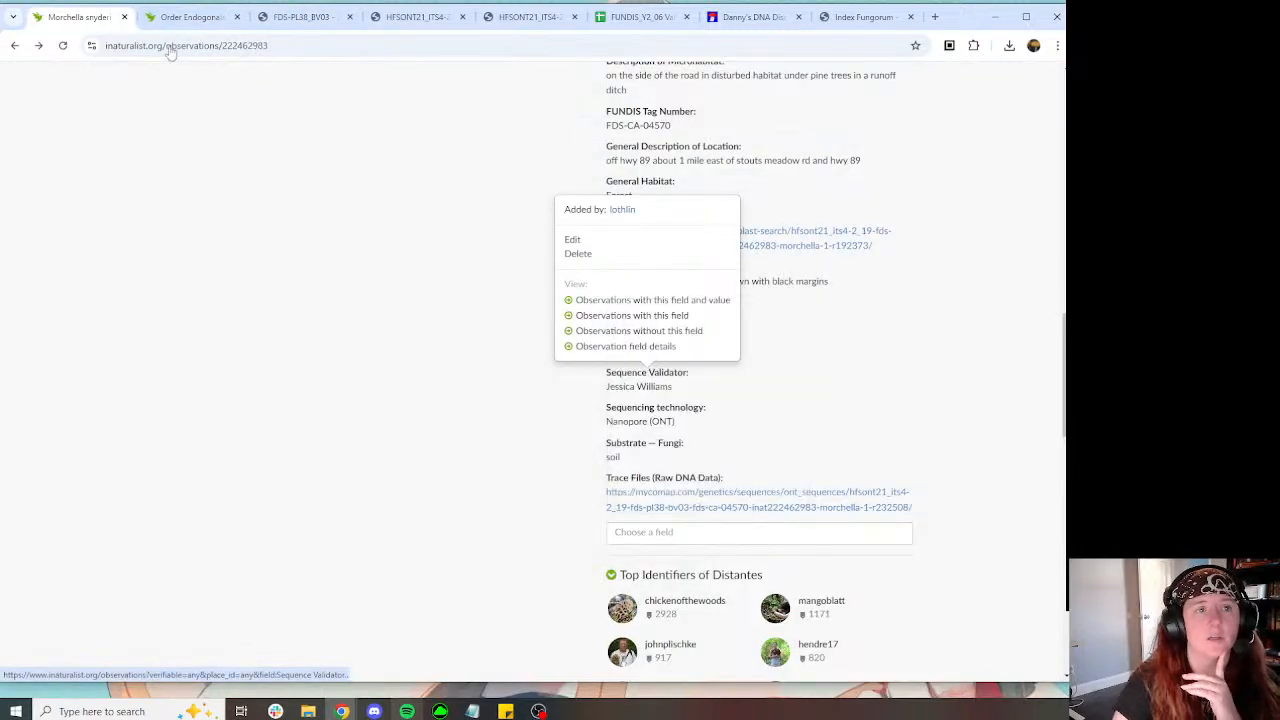
{"action": "left_click", "coordinate": [158, 22]}
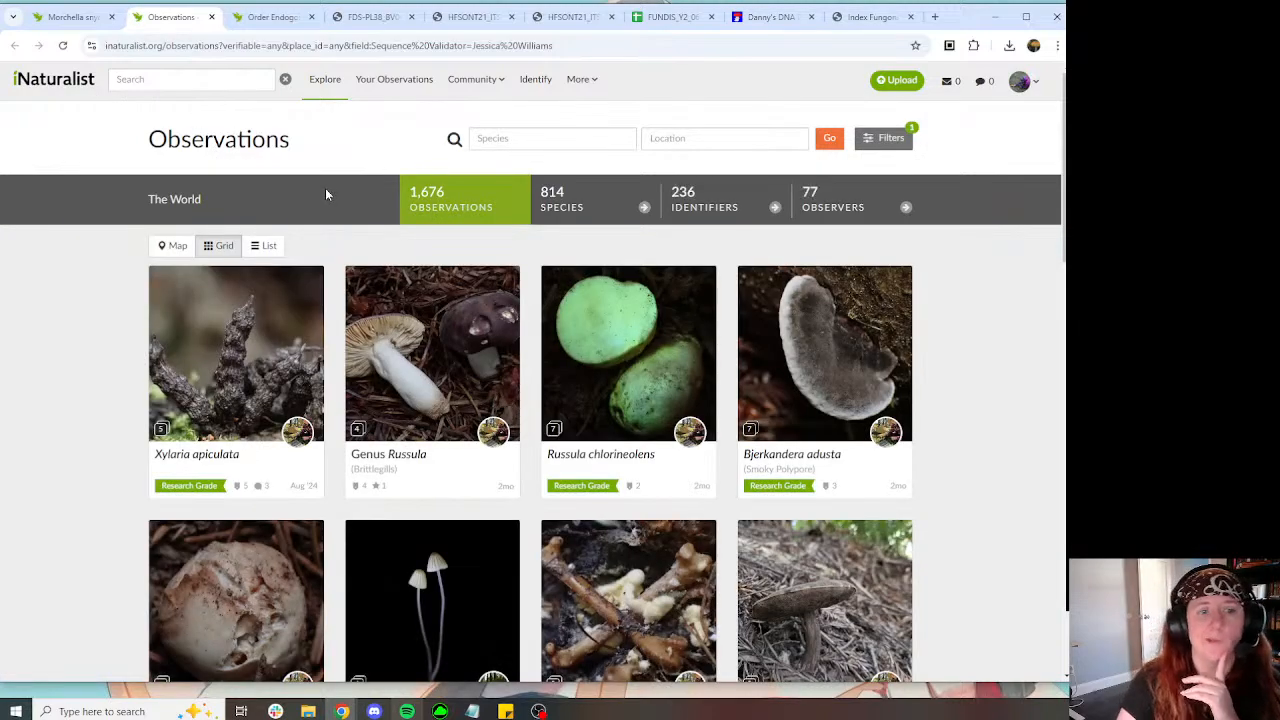
Step: Filter the observations sharing the Sequence Validator value to the phylum Mucoromycota, using the name copied from the Endogonales taxonomy page
{"action": "left_click", "coordinate": [549, 140]}
{"action": "left_click", "coordinate": [268, 19]}
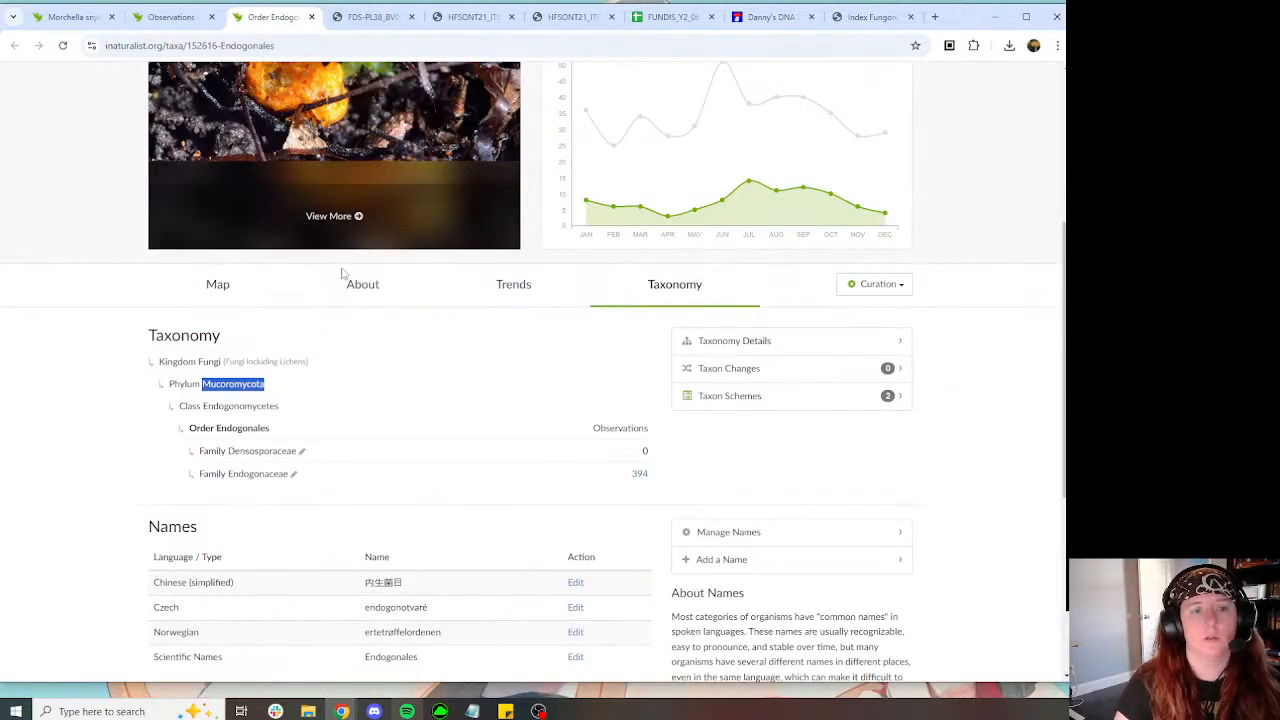
{"action": "left_click", "coordinate": [190, 19]}
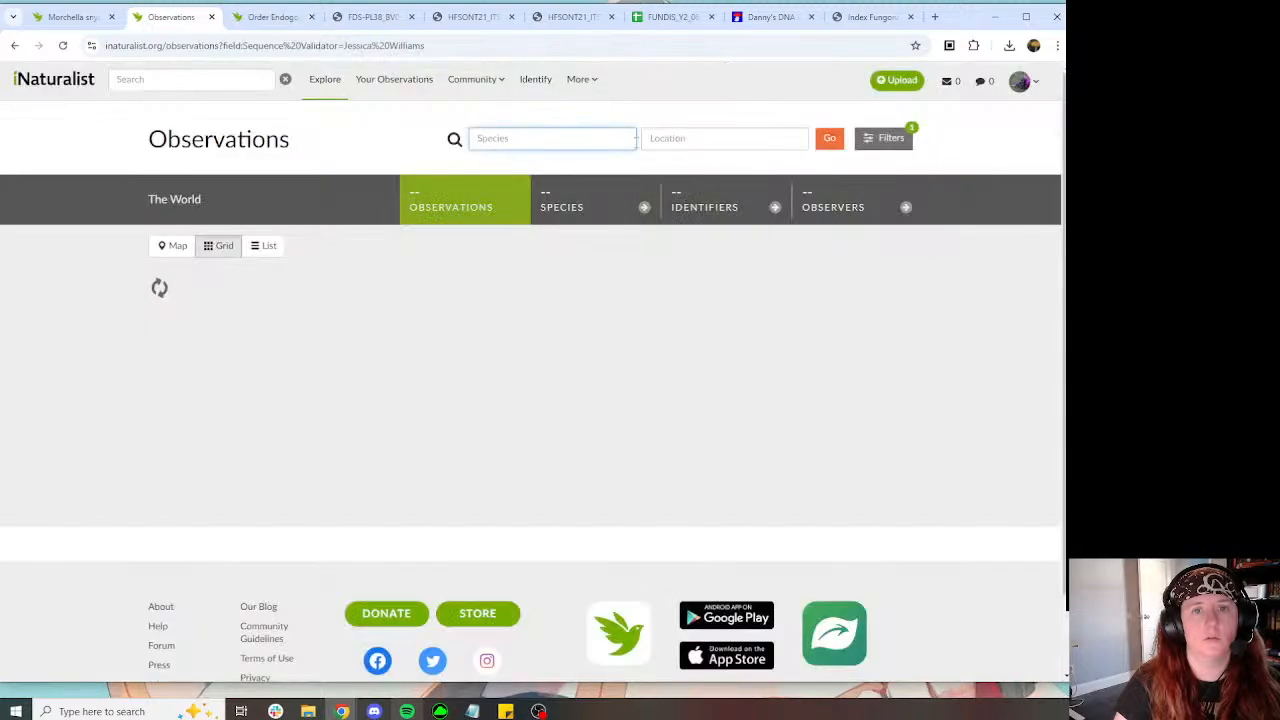
{"action": "key", "text": "ctrl+v"}
{"action": "left_click", "coordinate": [609, 168]}
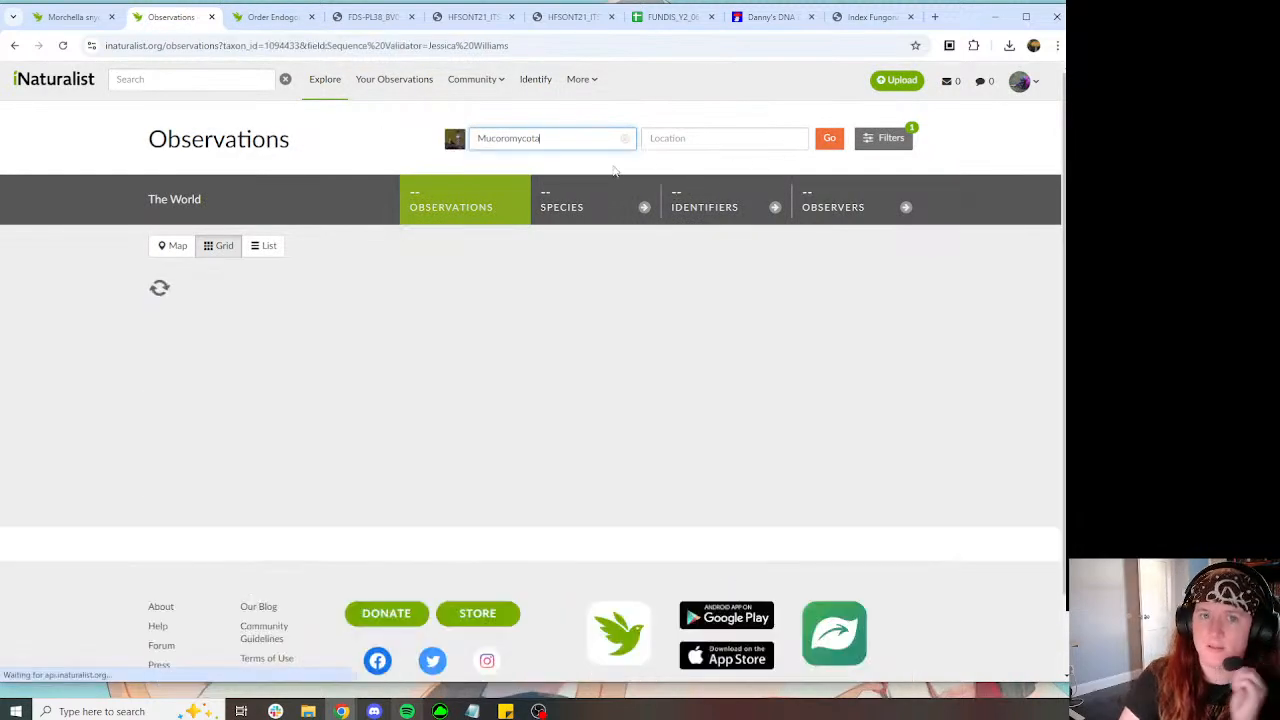
Step: Open the Spinellus fusiger observation in a new tab and examine its identification history and ITS barcode
{"action": "right_click", "coordinate": [411, 328]}
{"action": "left_click", "coordinate": [480, 337]}
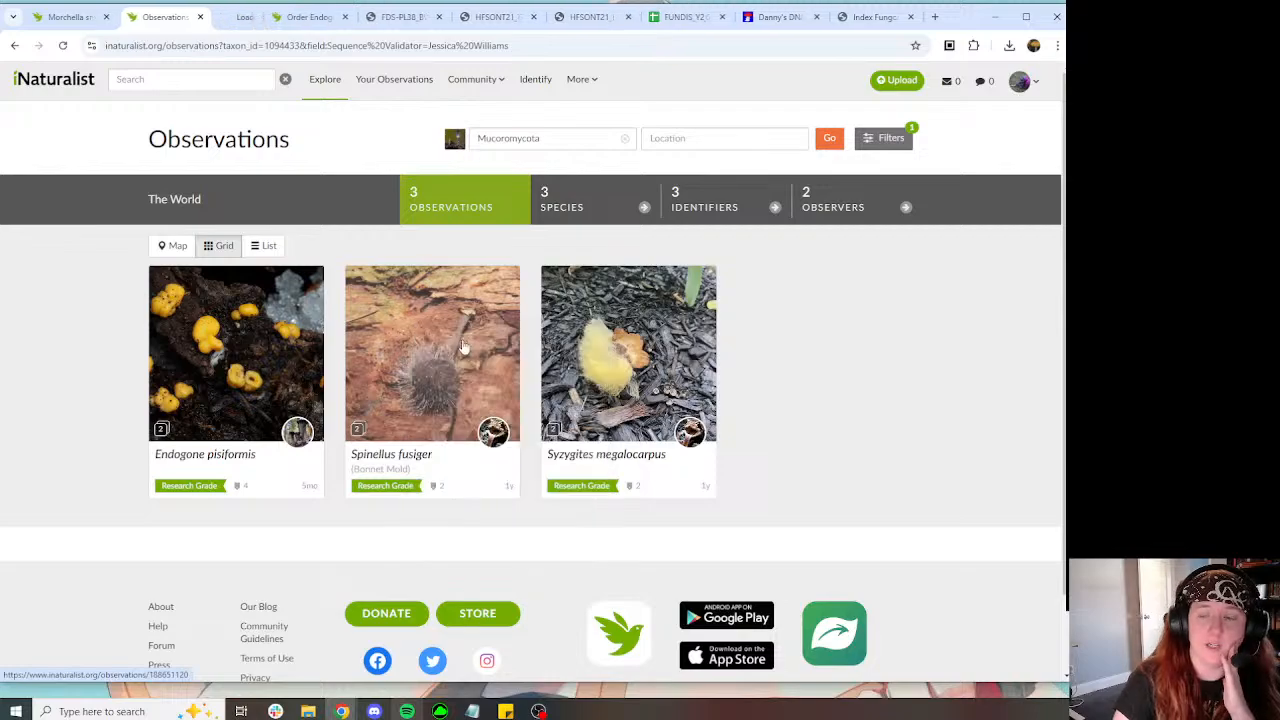
{"action": "left_click", "coordinate": [245, 17]}
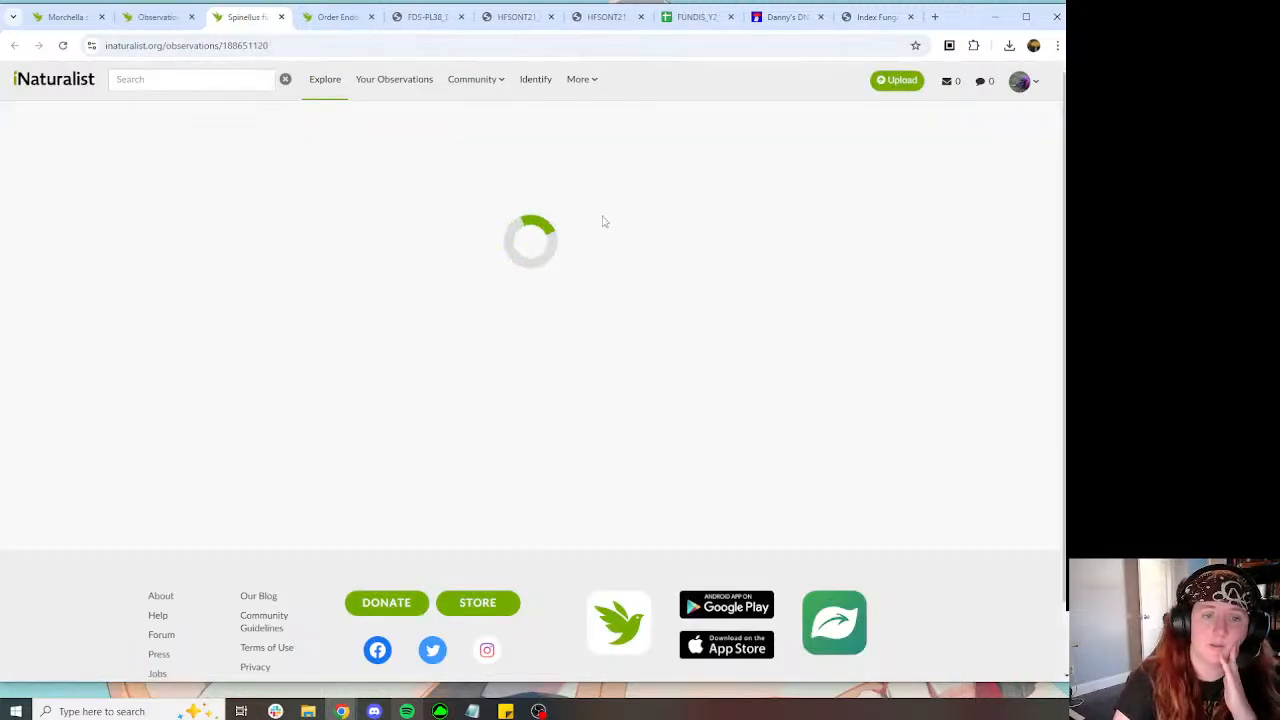
{"action": "scroll", "coordinate": [619, 212], "scroll_direction": "down", "scroll_amount": 3}
{"action": "scroll", "coordinate": [619, 212], "scroll_direction": "down", "scroll_amount": 2}
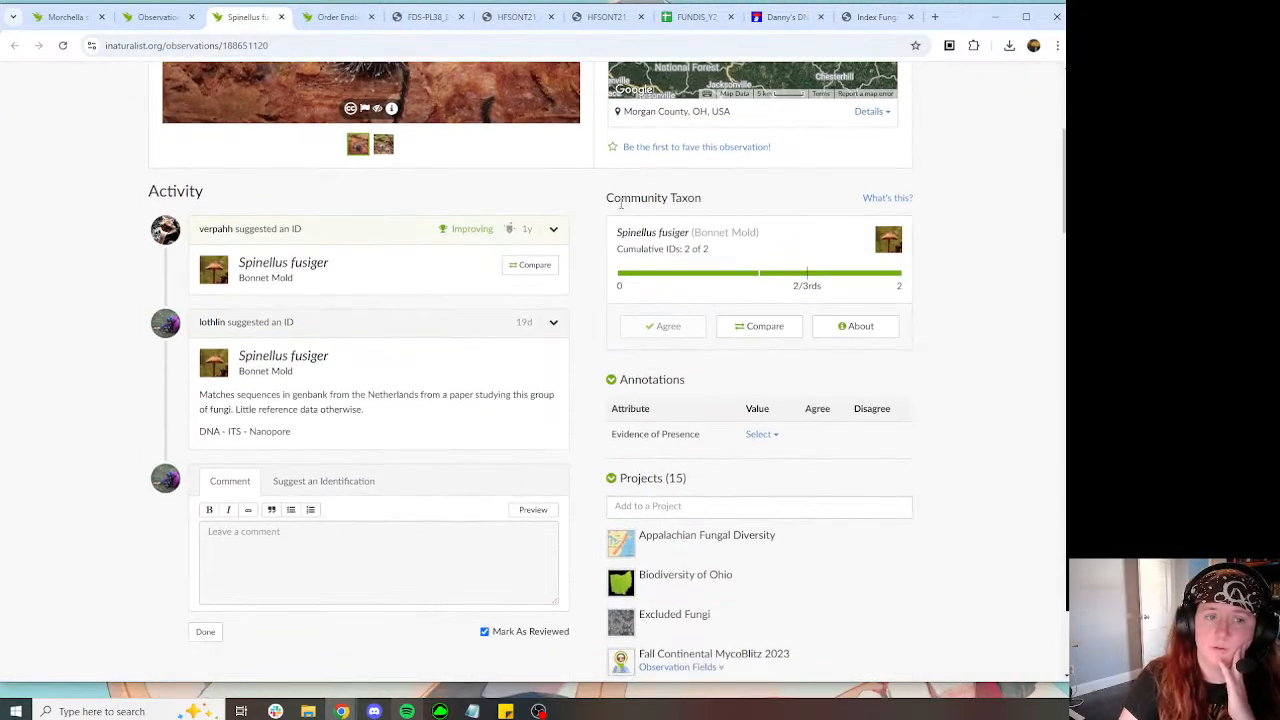
{"action": "scroll", "coordinate": [619, 199], "scroll_direction": "down", "scroll_amount": 10}
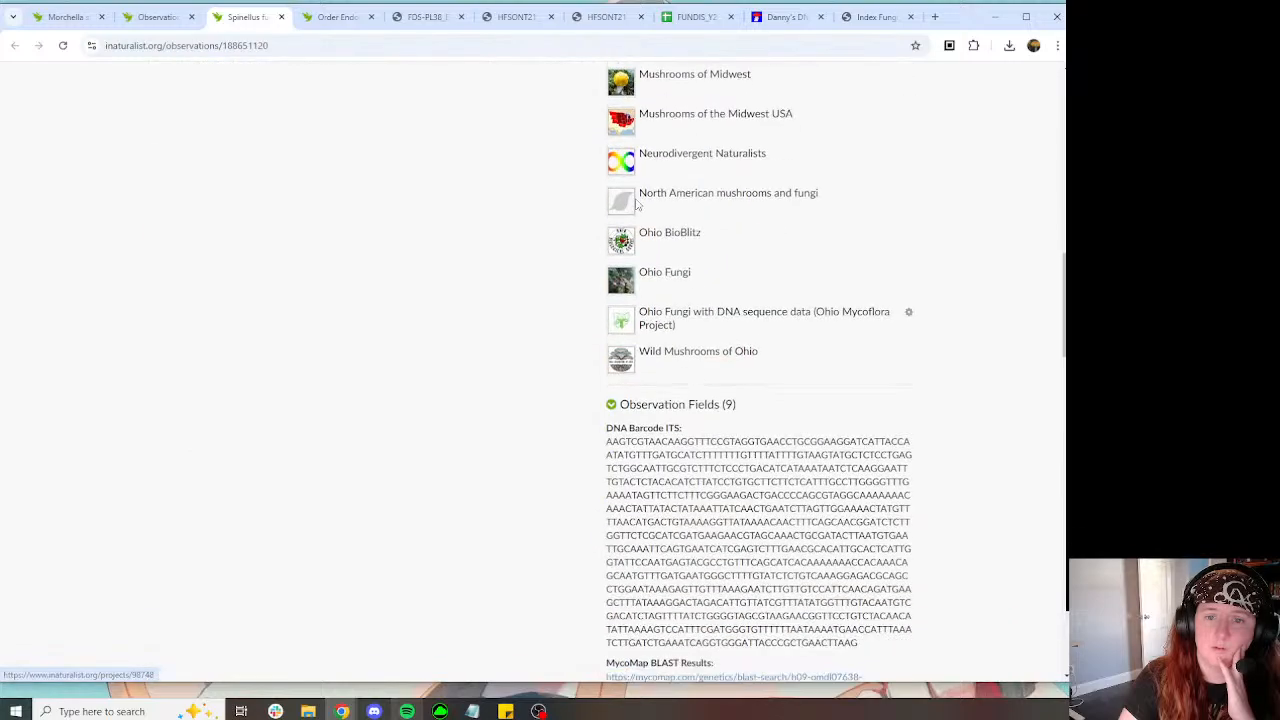
Step: Open the Syzygites megalocarpus observation from the Mucoromycota results in a new tab and examine its identifications and observation fields
{"action": "left_click", "coordinate": [152, 17]}
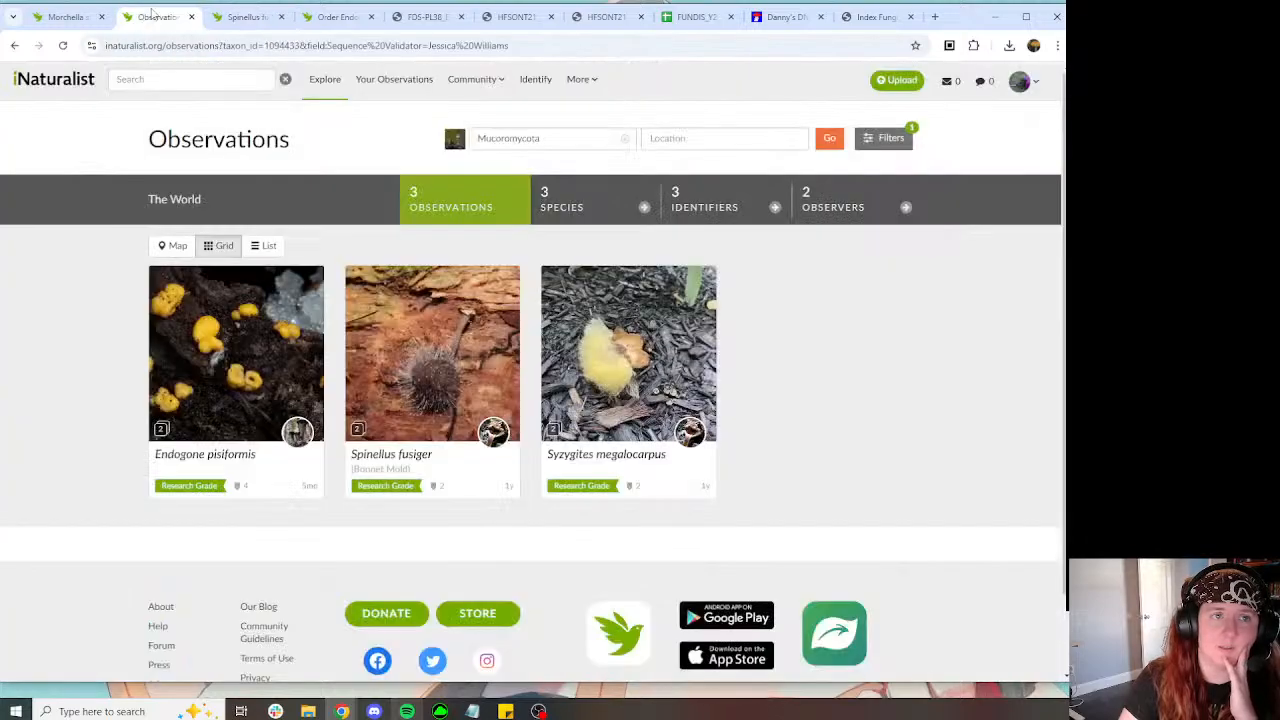
{"action": "right_click", "coordinate": [594, 316]}
{"action": "left_click", "coordinate": [640, 330]}
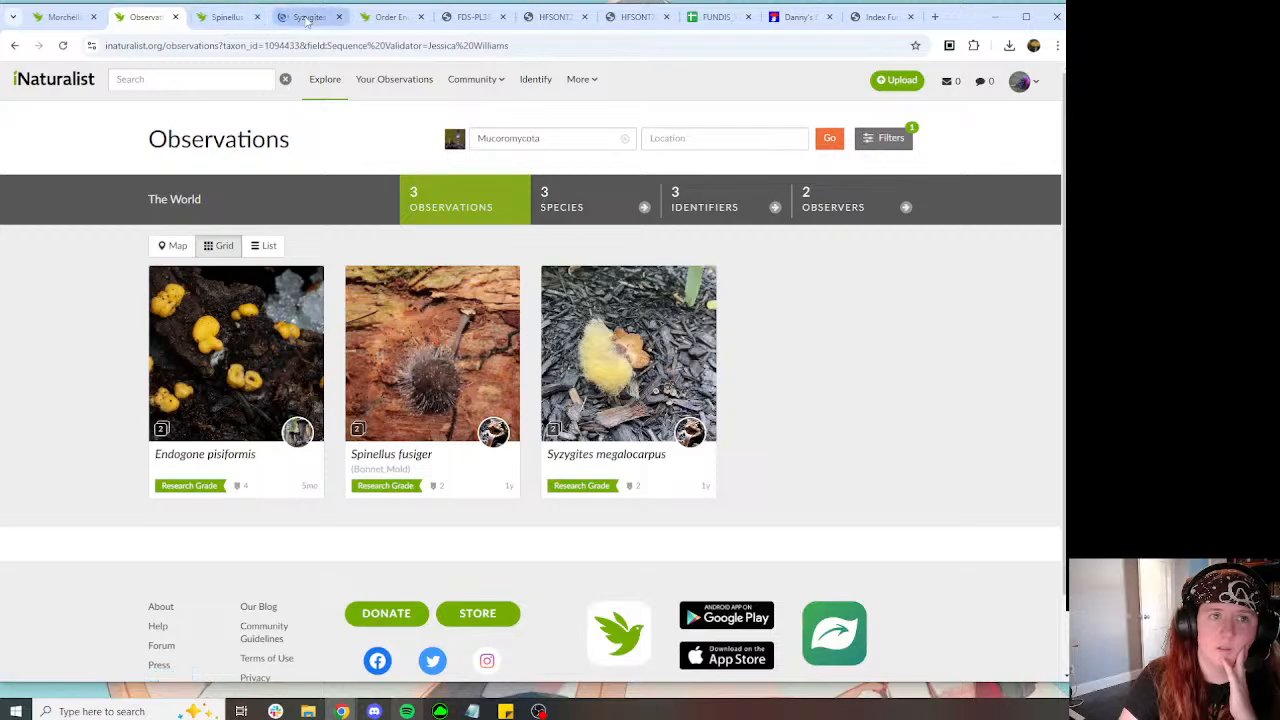
{"action": "left_click", "coordinate": [305, 17]}
{"action": "scroll", "coordinate": [771, 220], "scroll_direction": "down", "scroll_amount": 10}
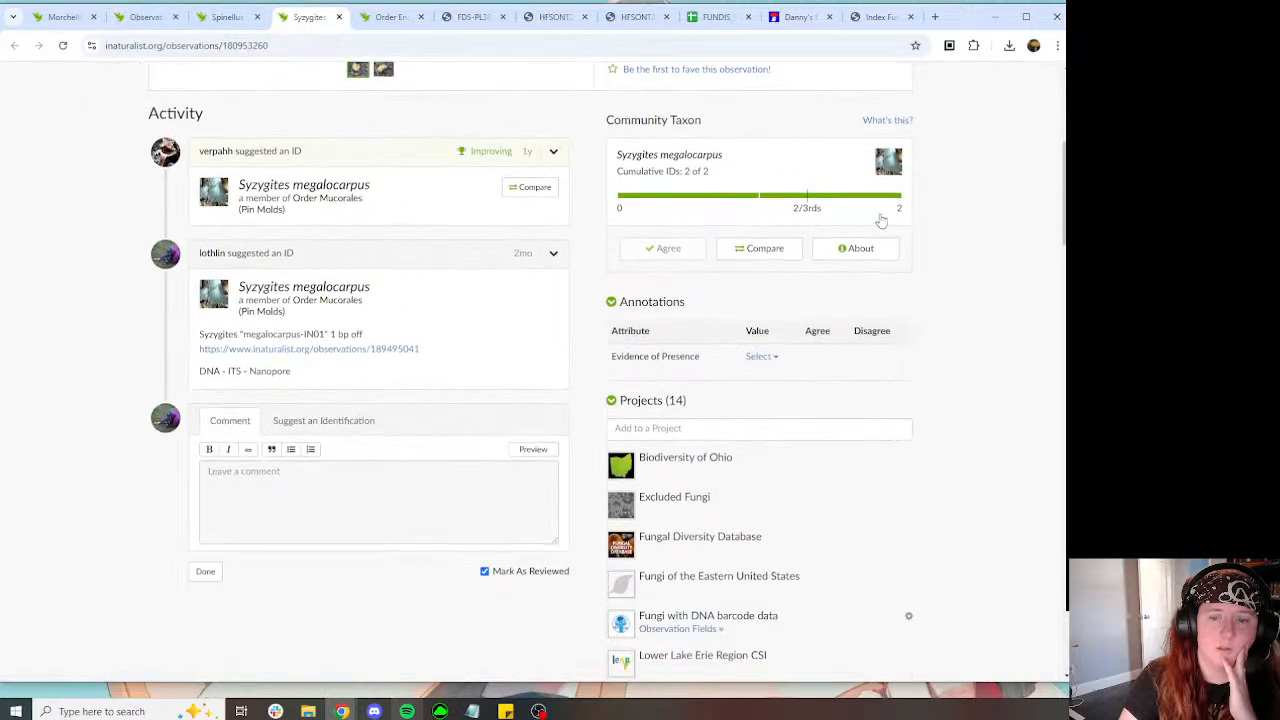
{"action": "scroll", "coordinate": [860, 217], "scroll_direction": "down", "scroll_amount": 3}
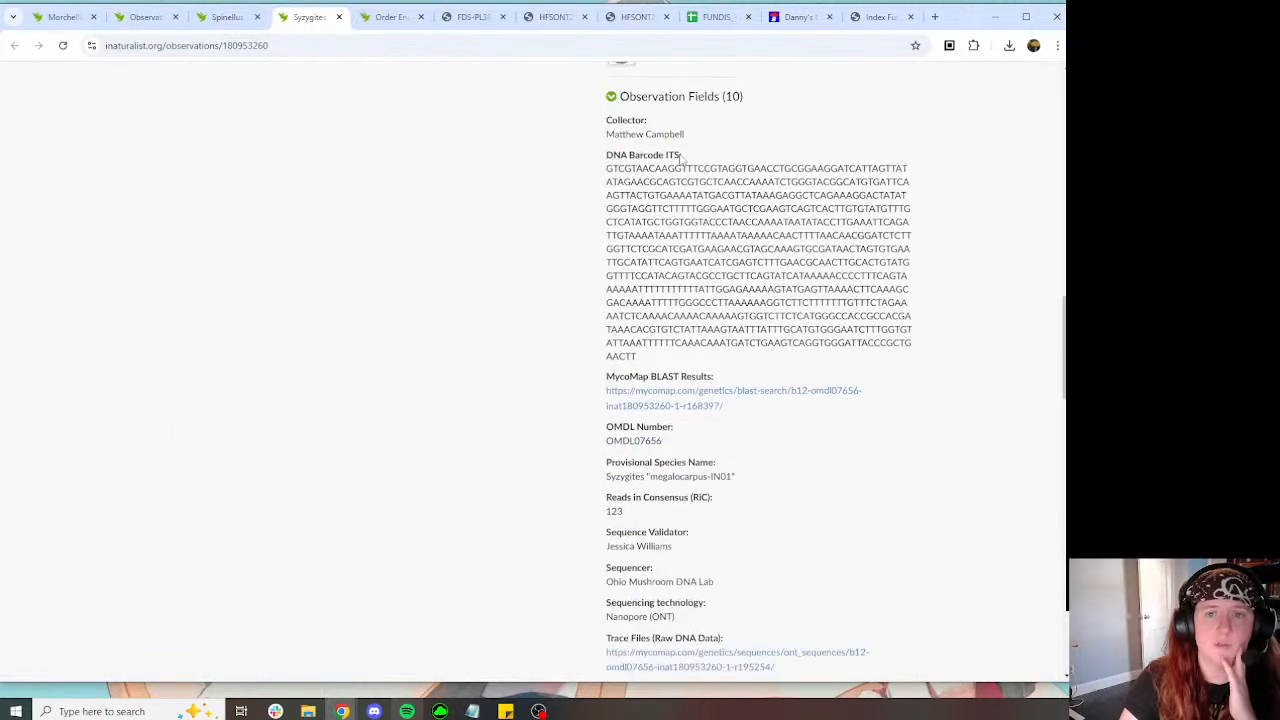
Step: List all observations that have the DNA Barcode ITS field, and close the Spinellus fusiger and validator observation tabs
{"action": "left_click", "coordinate": [680, 158]}
{"action": "scroll", "coordinate": [665, 165], "scroll_direction": "up", "scroll_amount": 1}
{"action": "left_click", "coordinate": [668, 165]}
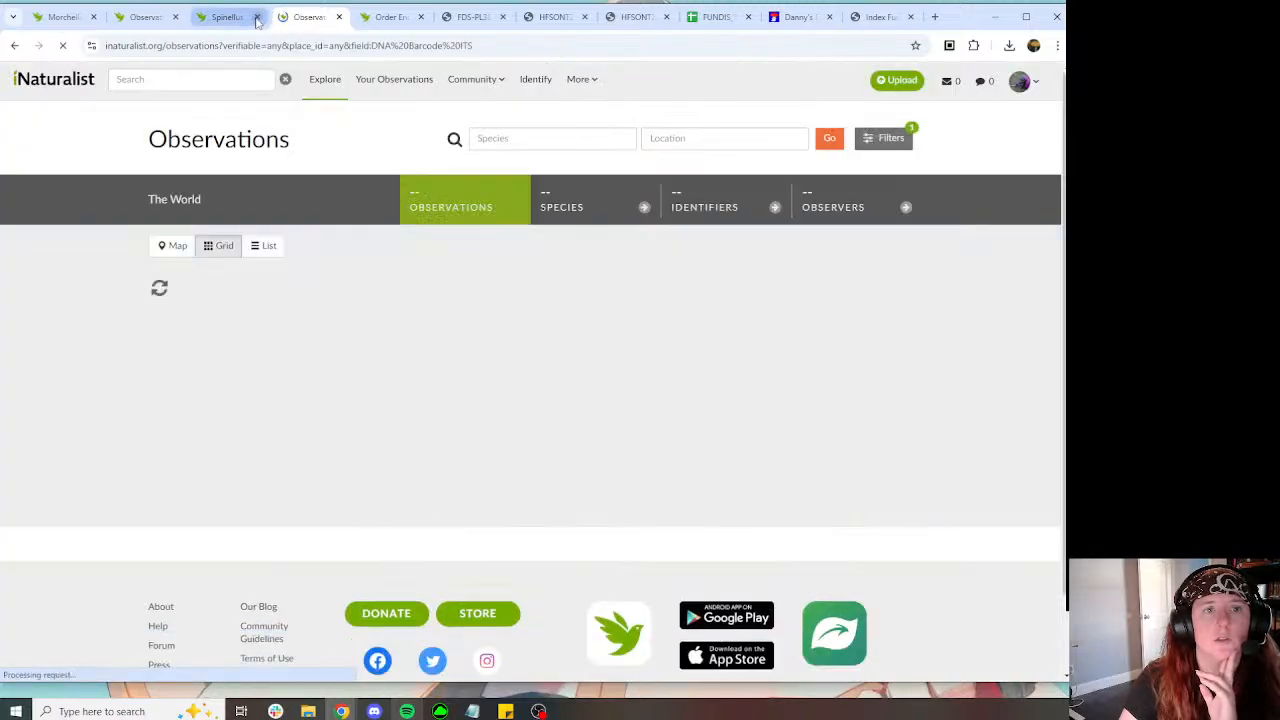
{"action": "left_click", "coordinate": [257, 17]}
{"action": "left_click", "coordinate": [175, 17]}
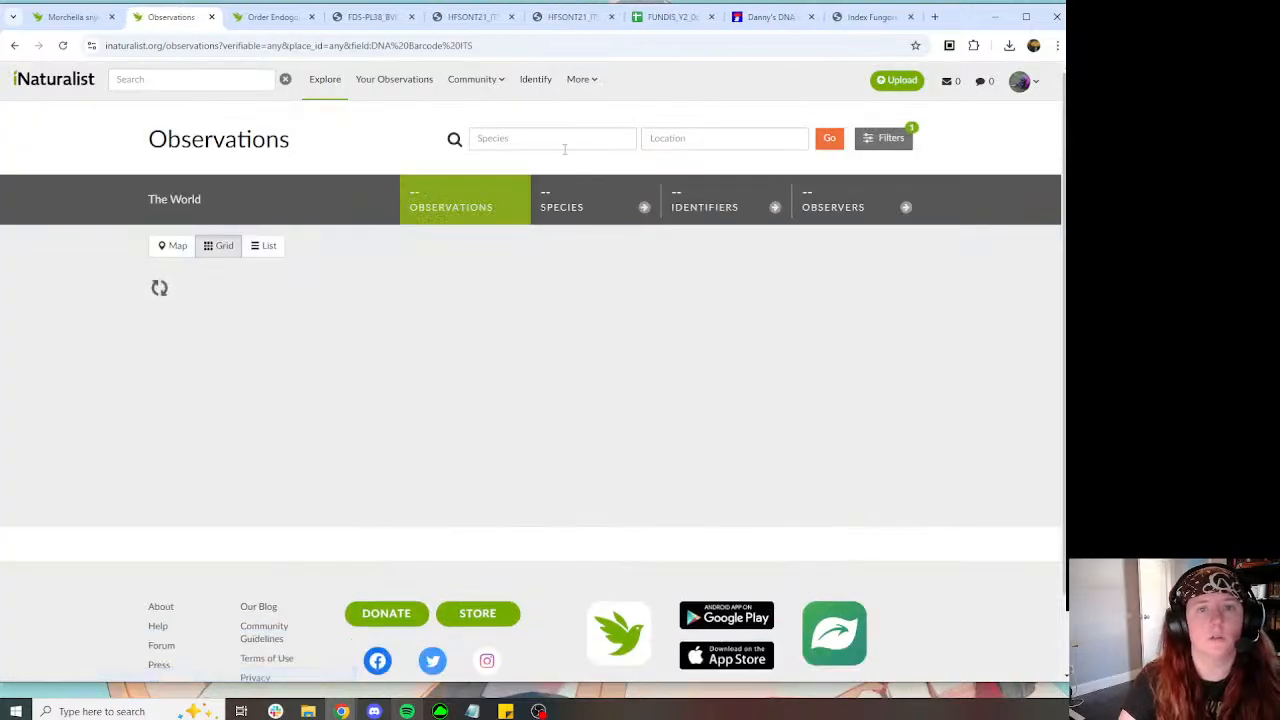
Step: Try to filter the DNA Barcode ITS observations by the species entry "mucromycota"
{"action": "left_click", "coordinate": [545, 138]}
{"action": "type", "text": "mucromycot"}
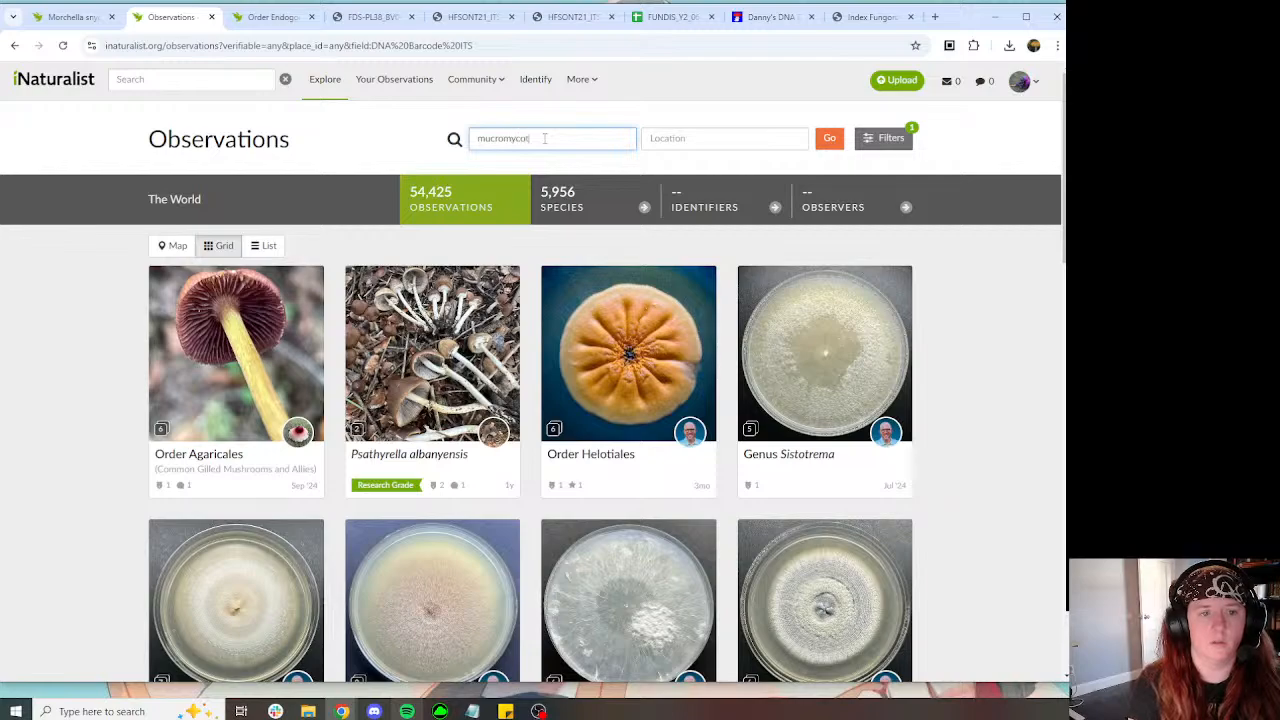
{"action": "type", "text": "a"}
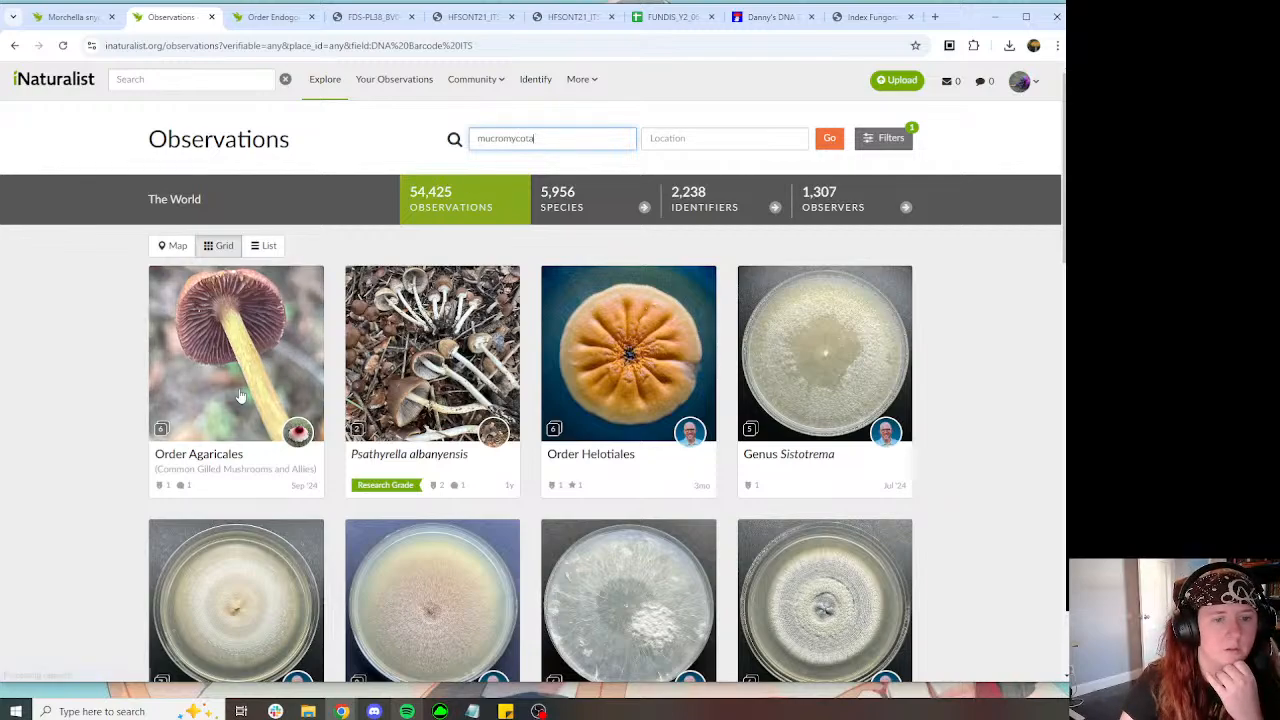
{"action": "key", "text": "Return"}
Step: Open the Order Agaricales link of the first DNA Barcode ITS result in a new tab
{"action": "right_click", "coordinate": [214, 456]}
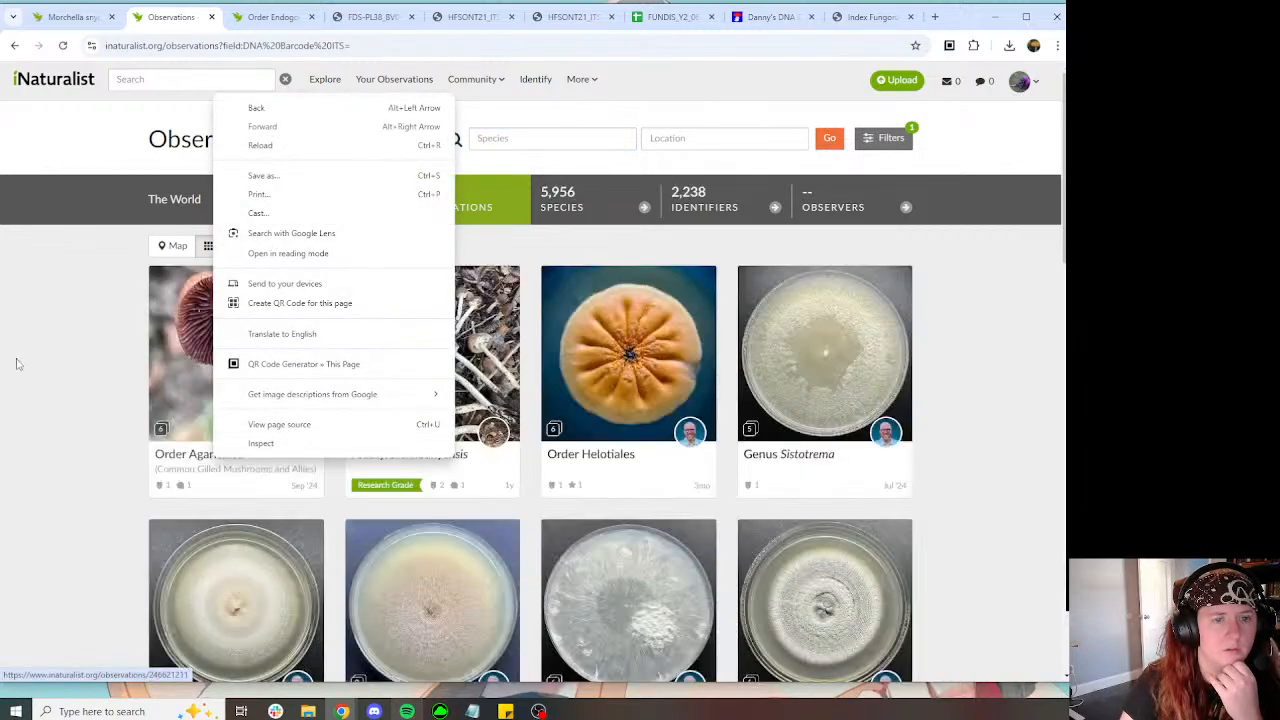
{"action": "left_click", "coordinate": [14, 363]}
{"action": "right_click", "coordinate": [267, 460]}
{"action": "left_click", "coordinate": [285, 465]}
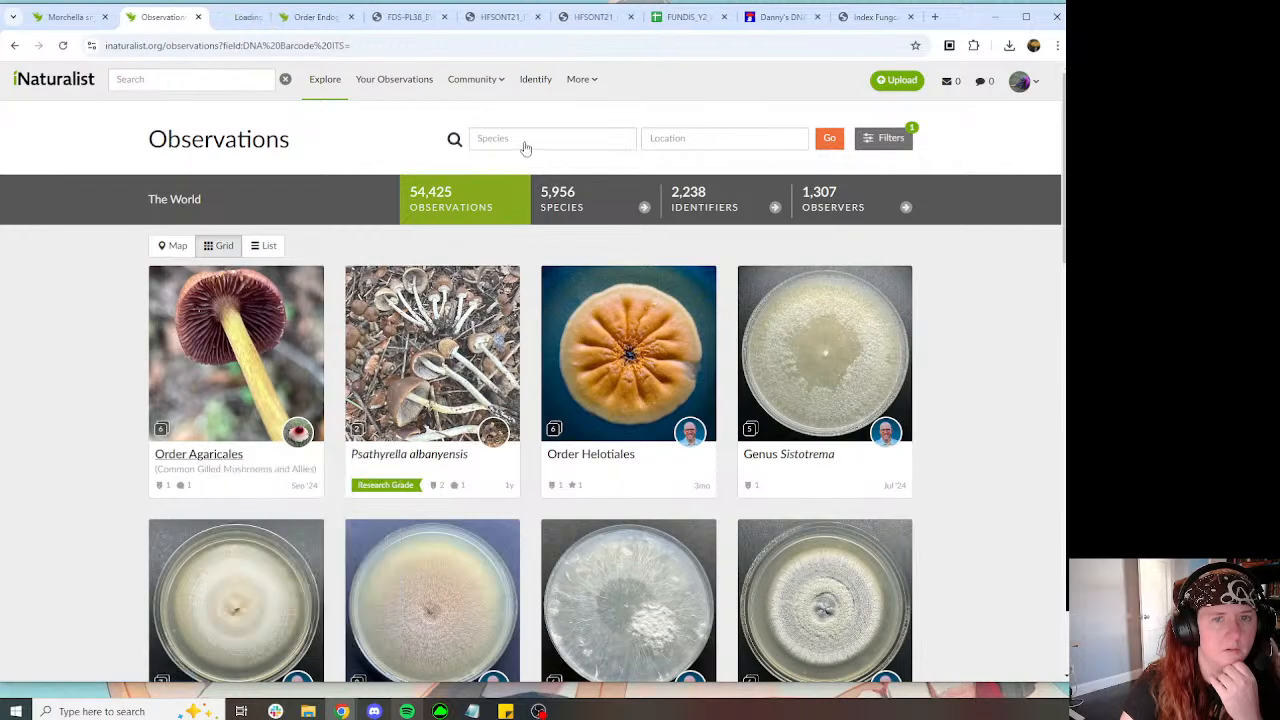
Step: Check the phylum name's spelling on the Endogonales taxonomy page and filter the DNA Barcode ITS observations to Phylum Mucoromycota
{"action": "left_click", "coordinate": [543, 132]}
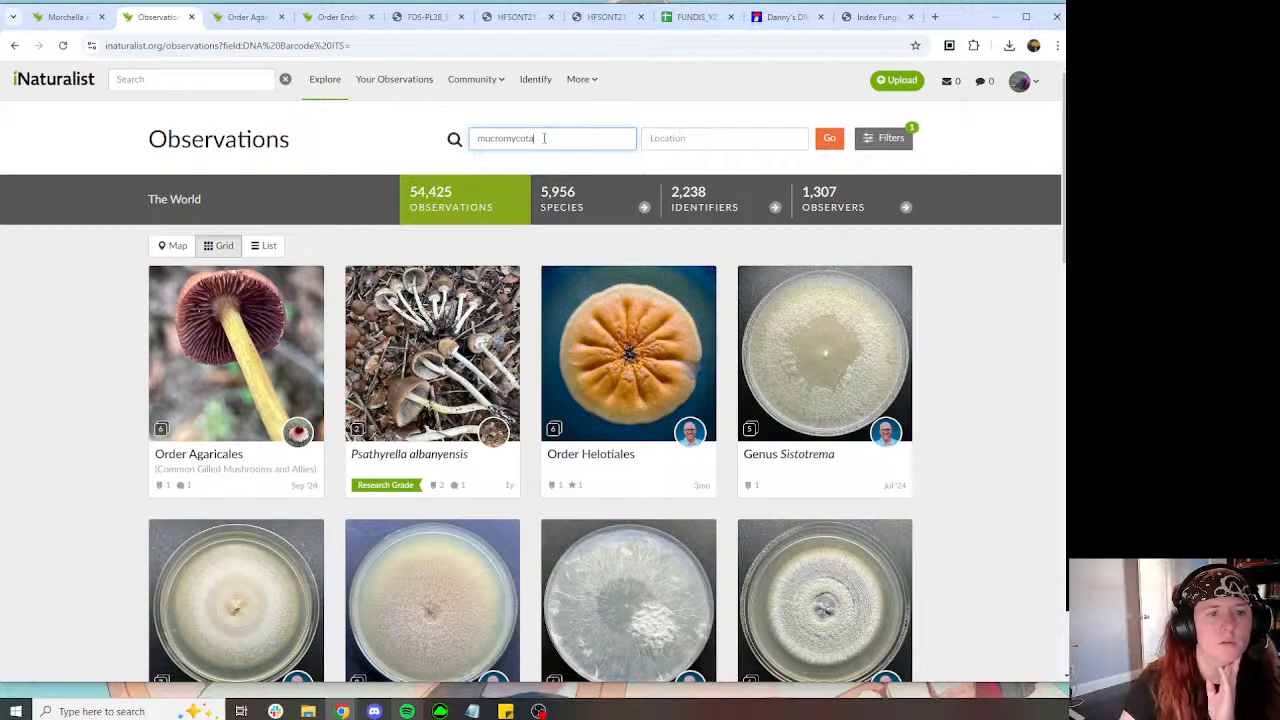
{"action": "key", "text": "ctrl+a"}
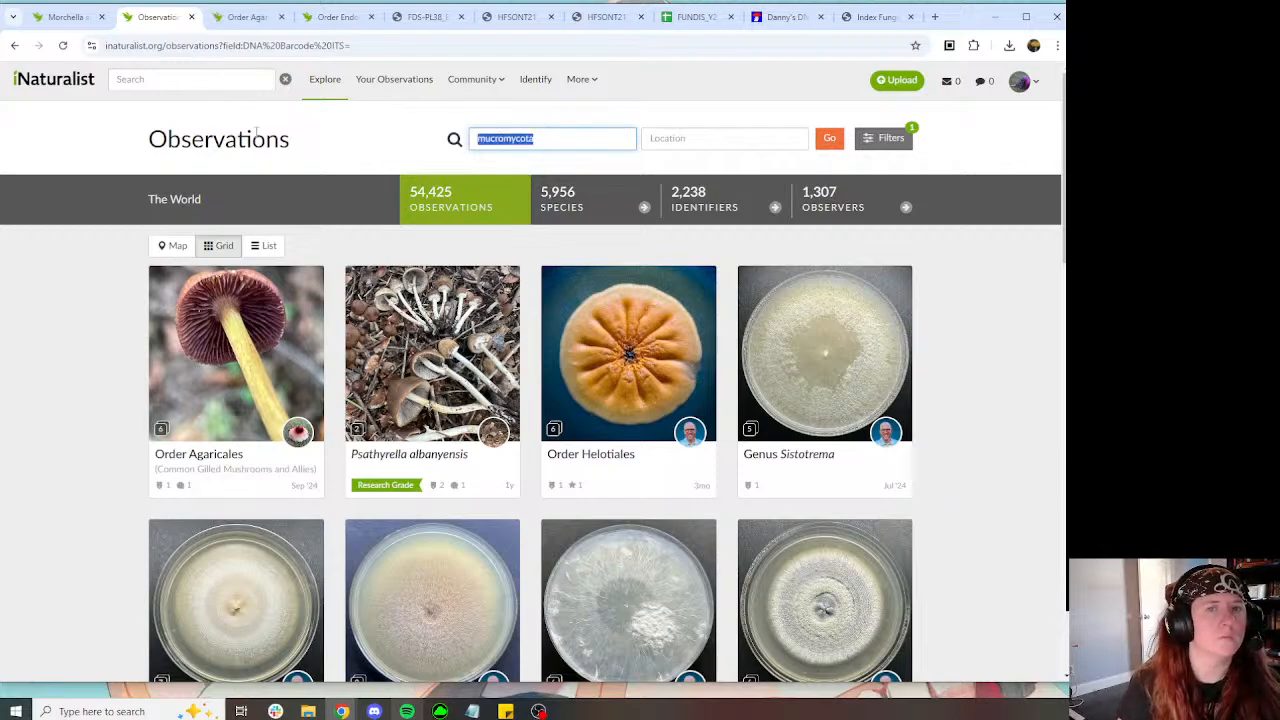
{"action": "type", "text": "mucro"}
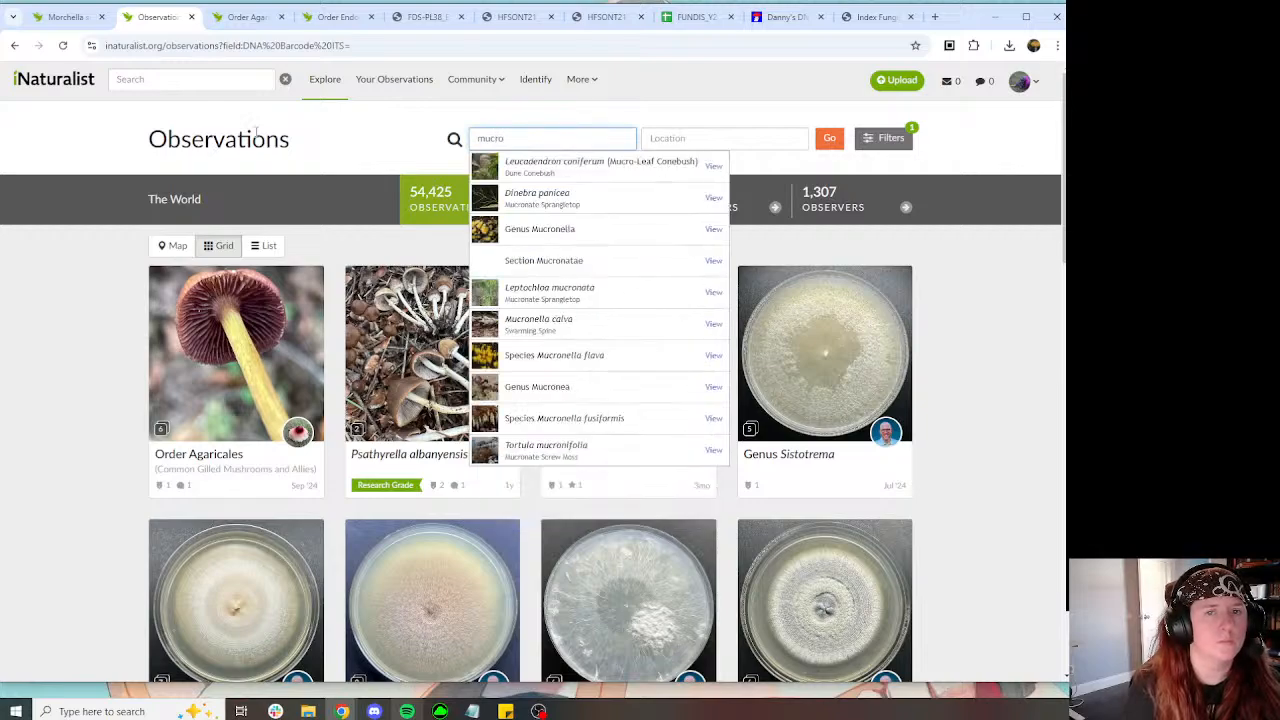
{"action": "type", "text": "my"}
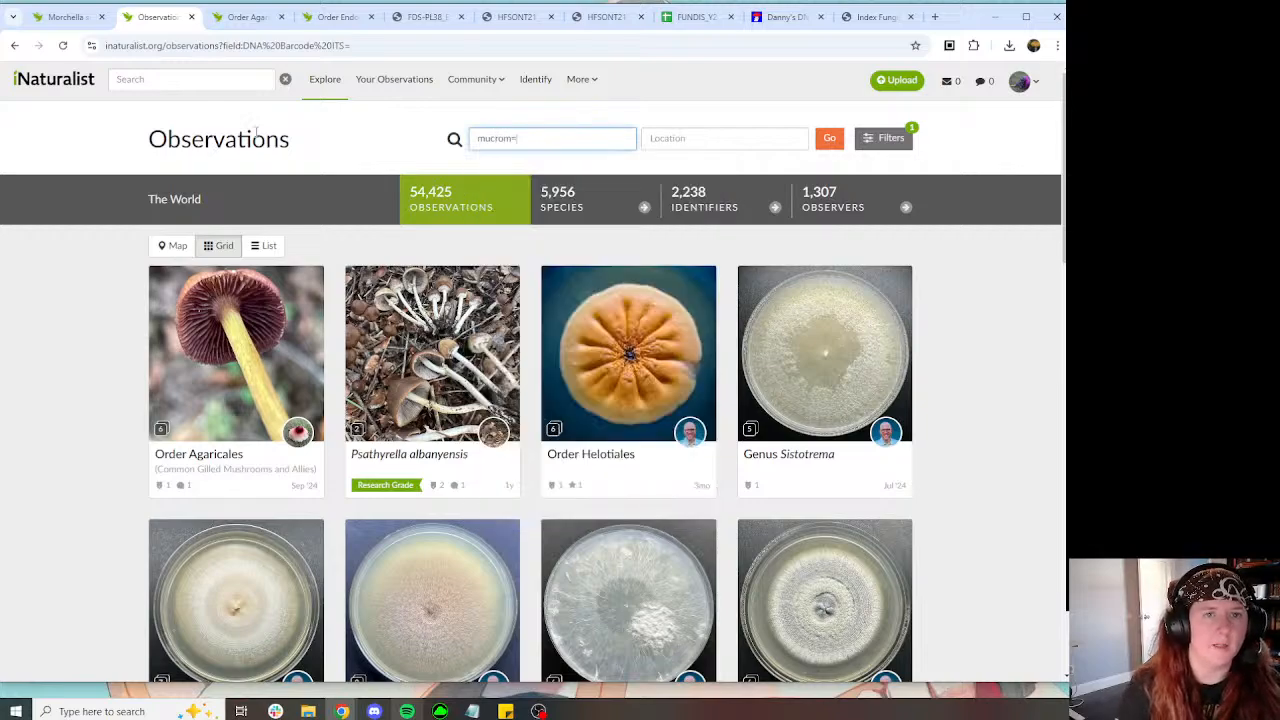
{"action": "key", "text": "BackSpace"}
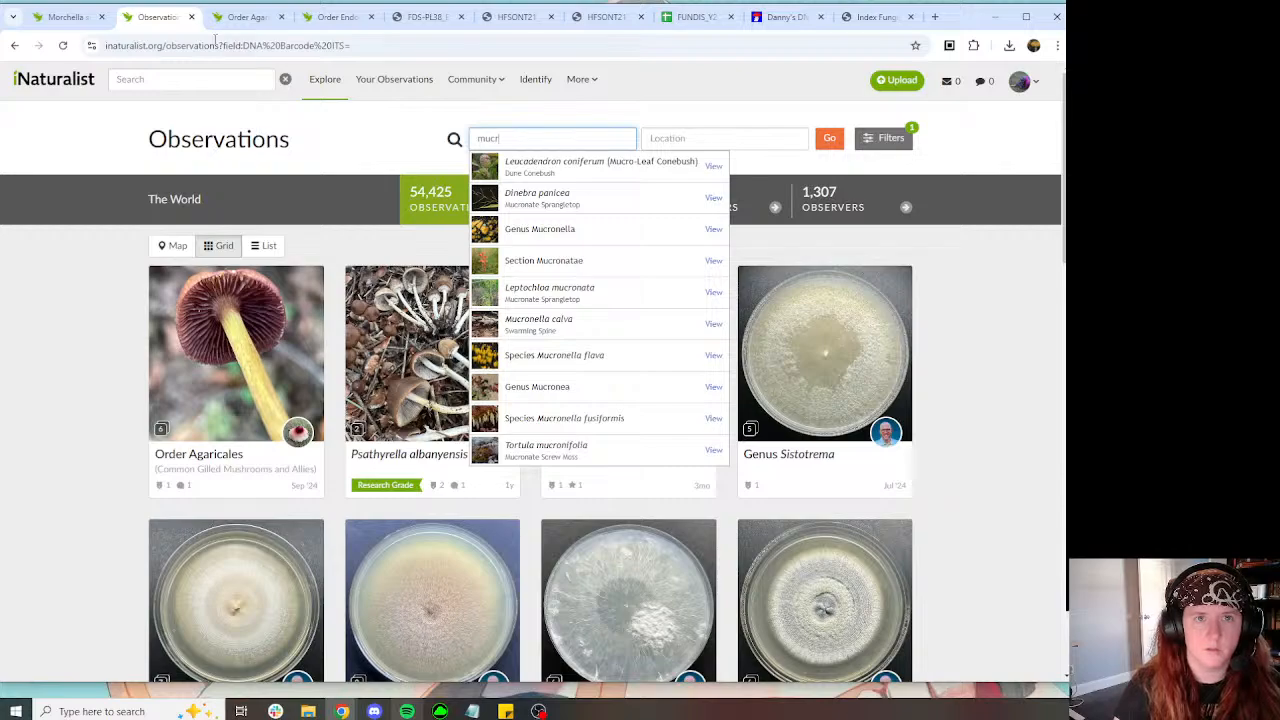
{"action": "left_click", "coordinate": [323, 18]}
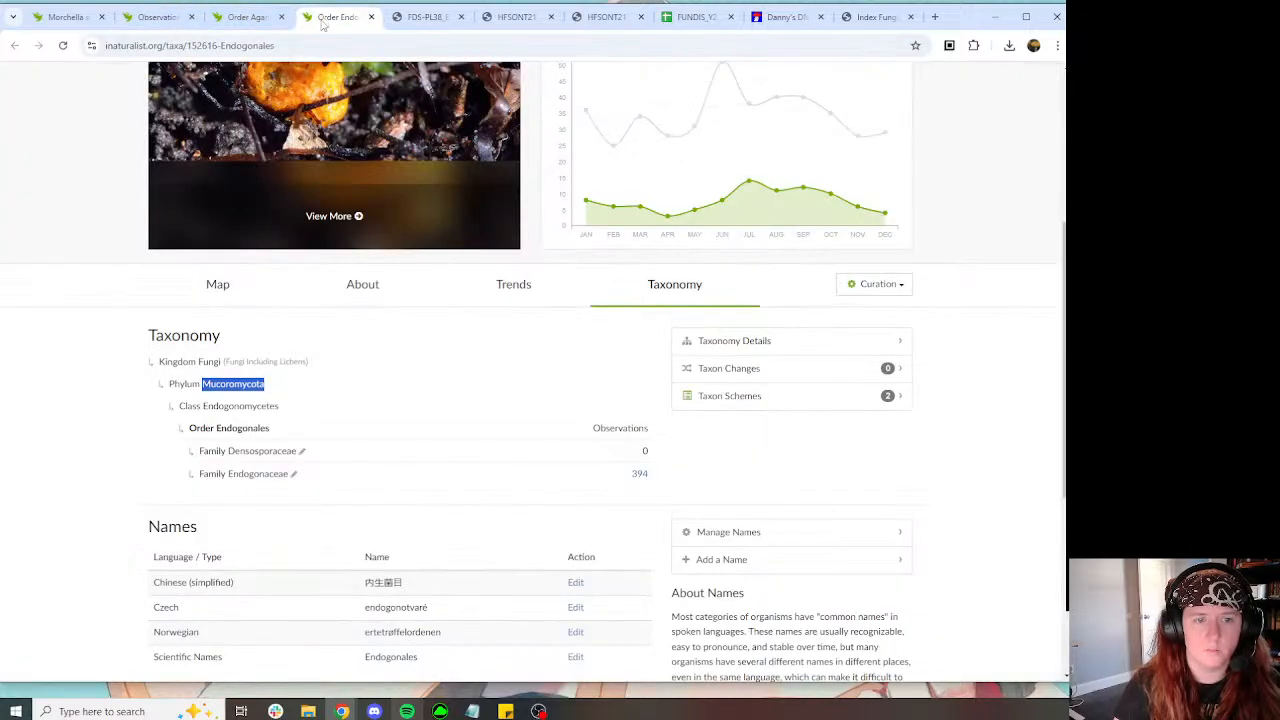
{"action": "left_click", "coordinate": [158, 17]}
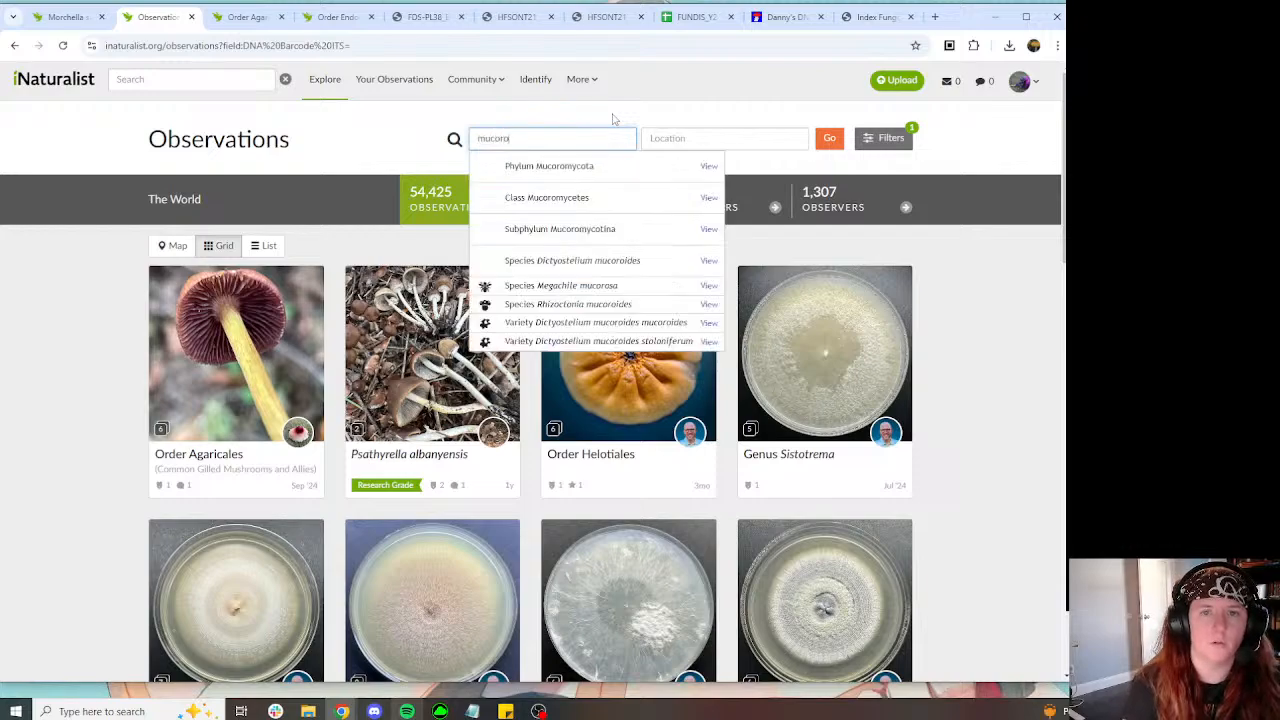
{"action": "left_click", "coordinate": [586, 163]}
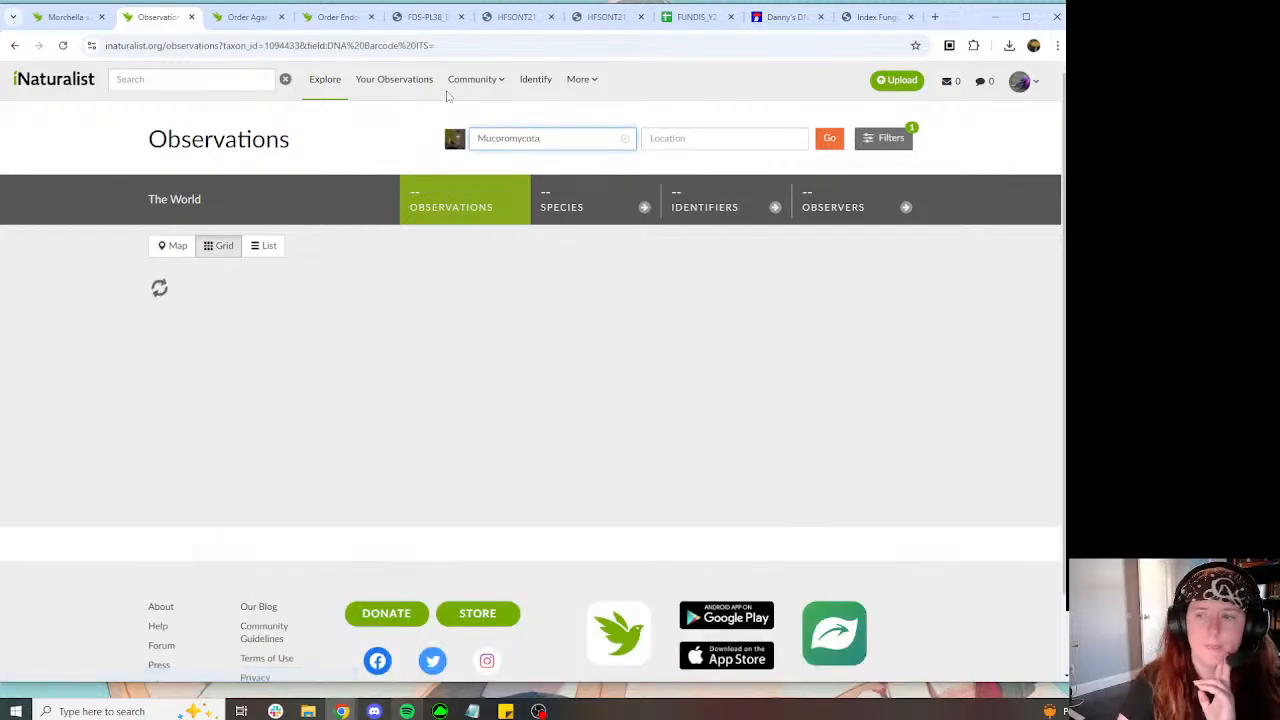
Step: Open the Mucor laxorrhizus observation among the barcoded Mucoromycota, examine its identification history and ITS barcode, and return to the results
{"action": "scroll", "coordinate": [775, 145], "scroll_direction": "down", "scroll_amount": 10}
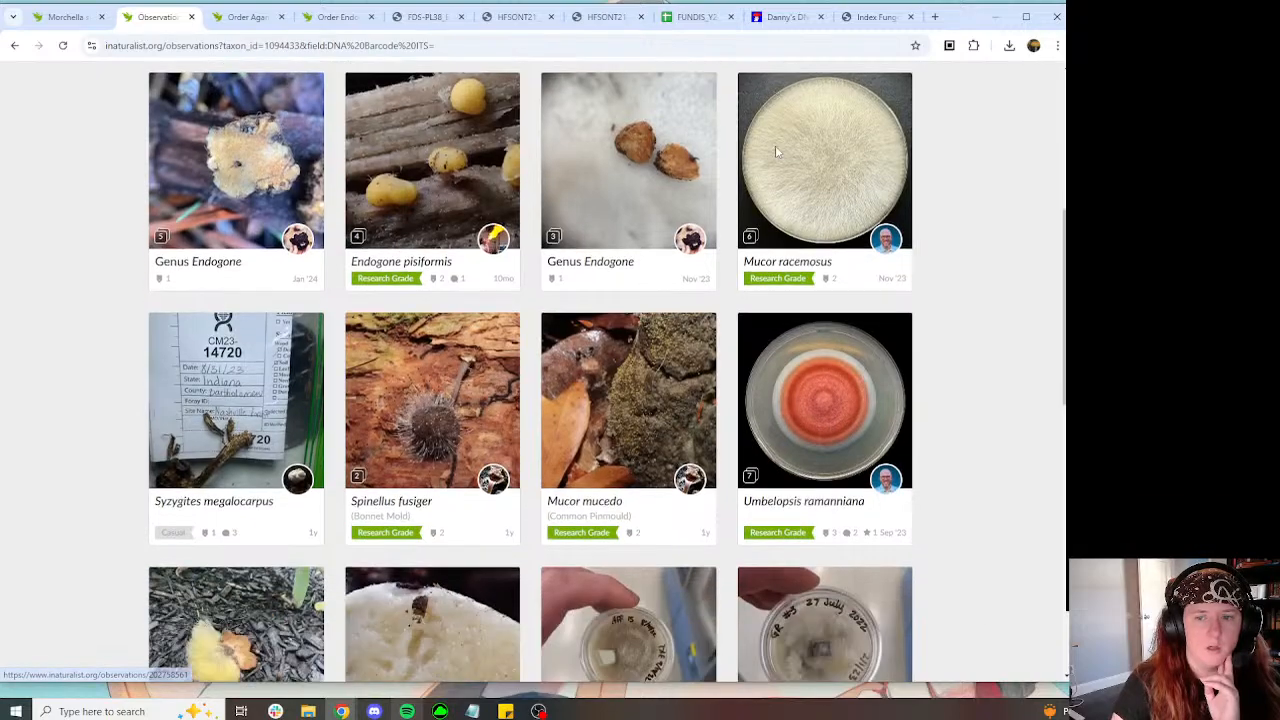
{"action": "scroll", "coordinate": [777, 152], "scroll_direction": "down", "scroll_amount": 10}
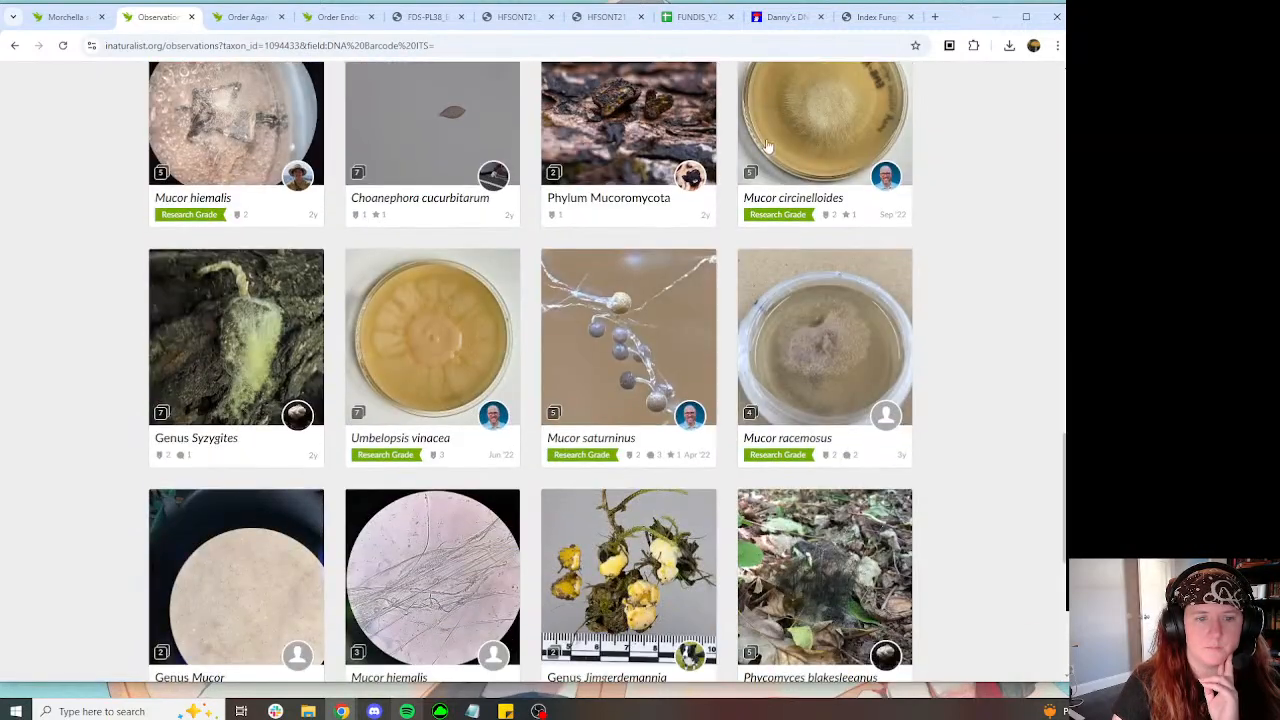
{"action": "scroll", "coordinate": [767, 148], "scroll_direction": "down", "scroll_amount": 1}
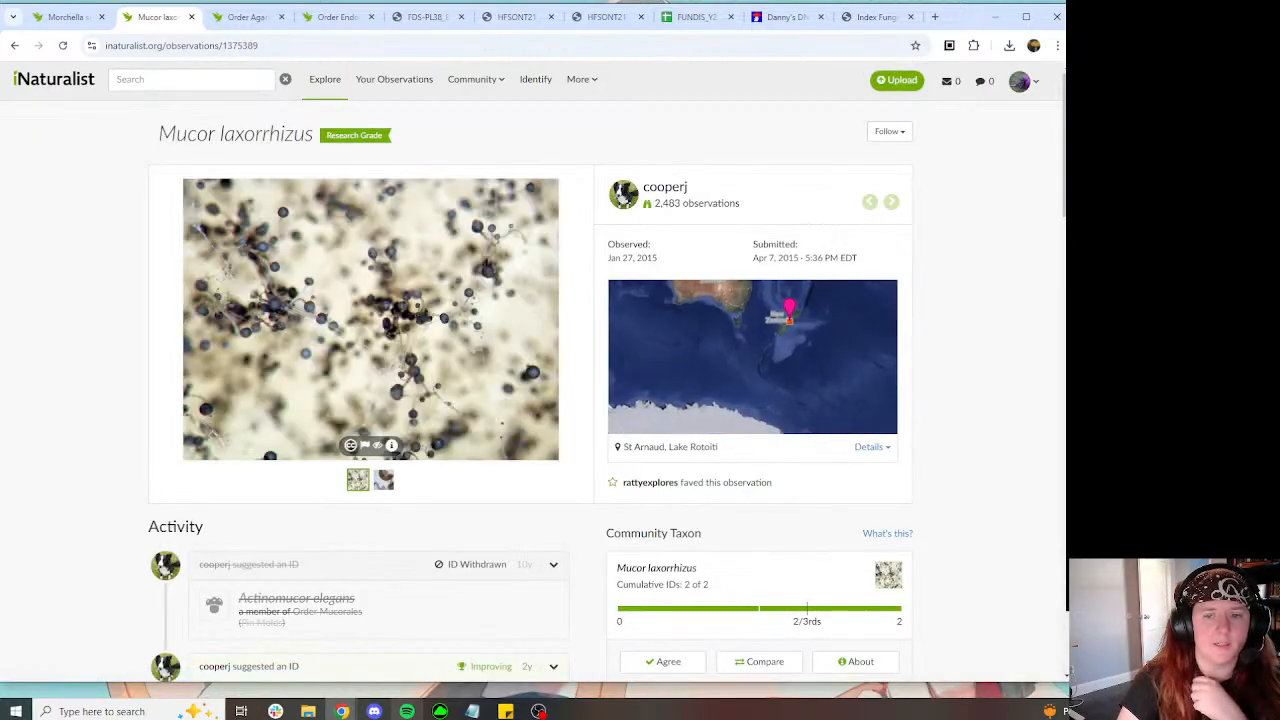
{"action": "scroll", "coordinate": [920, 294], "scroll_direction": "down", "scroll_amount": 8}
{"action": "scroll", "coordinate": [137, 165], "scroll_direction": "up", "scroll_amount": 3}
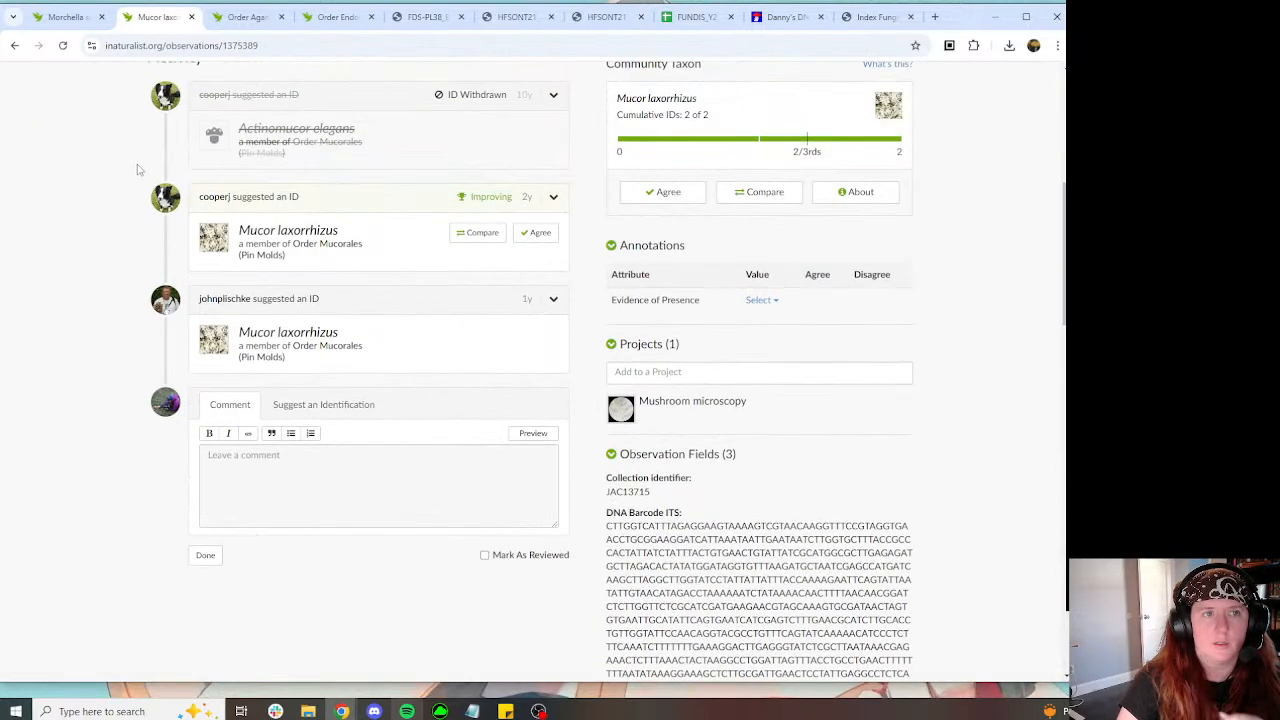
{"action": "left_click", "coordinate": [14, 45]}
Step: Examine the taxa and identification levels of the Mucoromycota observations that have an ITS barcode
{"action": "scroll", "coordinate": [635, 241], "scroll_direction": "up", "scroll_amount": 20}
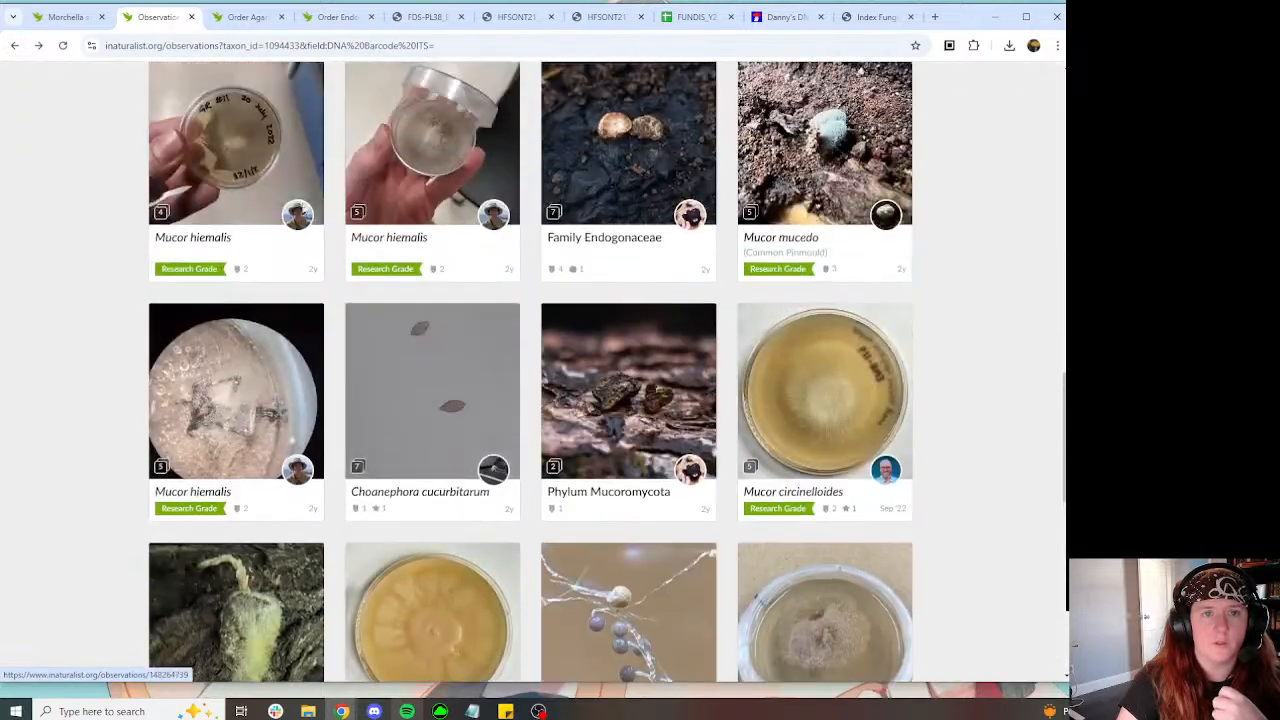
{"action": "scroll", "coordinate": [597, 299], "scroll_direction": "down", "scroll_amount": 4}
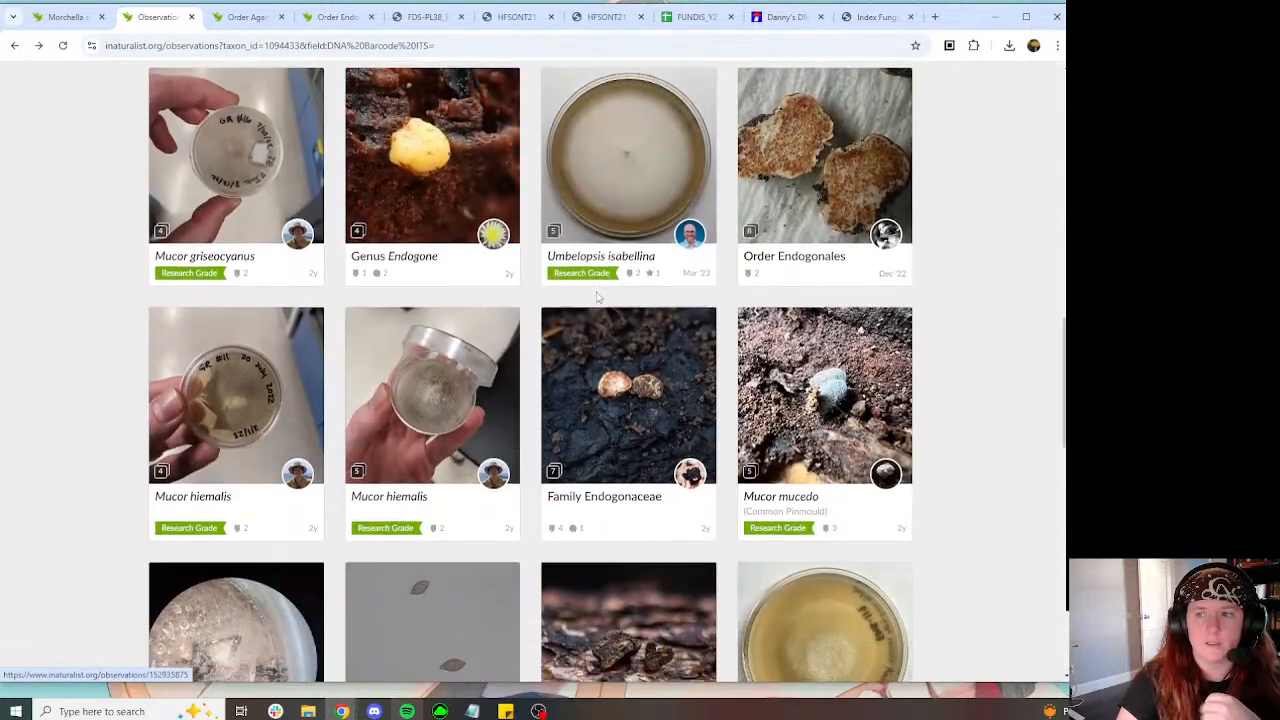
{"action": "scroll", "coordinate": [597, 299], "scroll_direction": "down", "scroll_amount": 7}
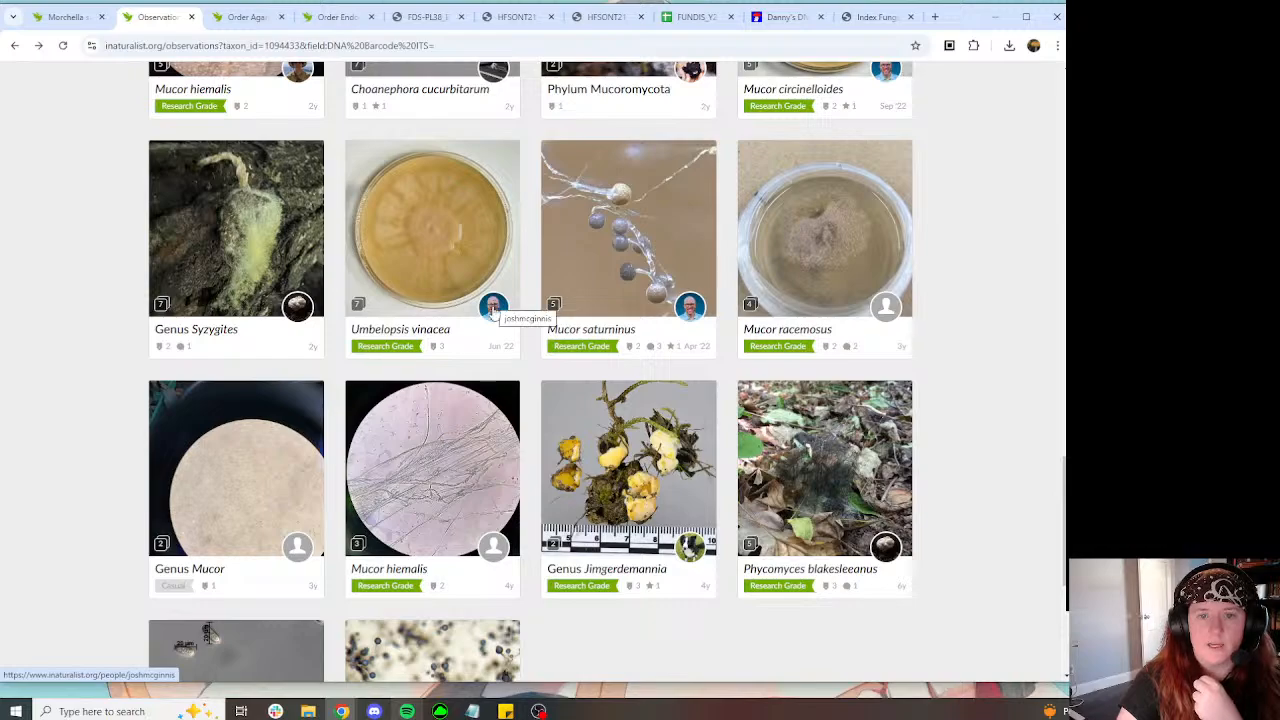
{"action": "scroll", "coordinate": [700, 312], "scroll_direction": "up", "scroll_amount": 2}
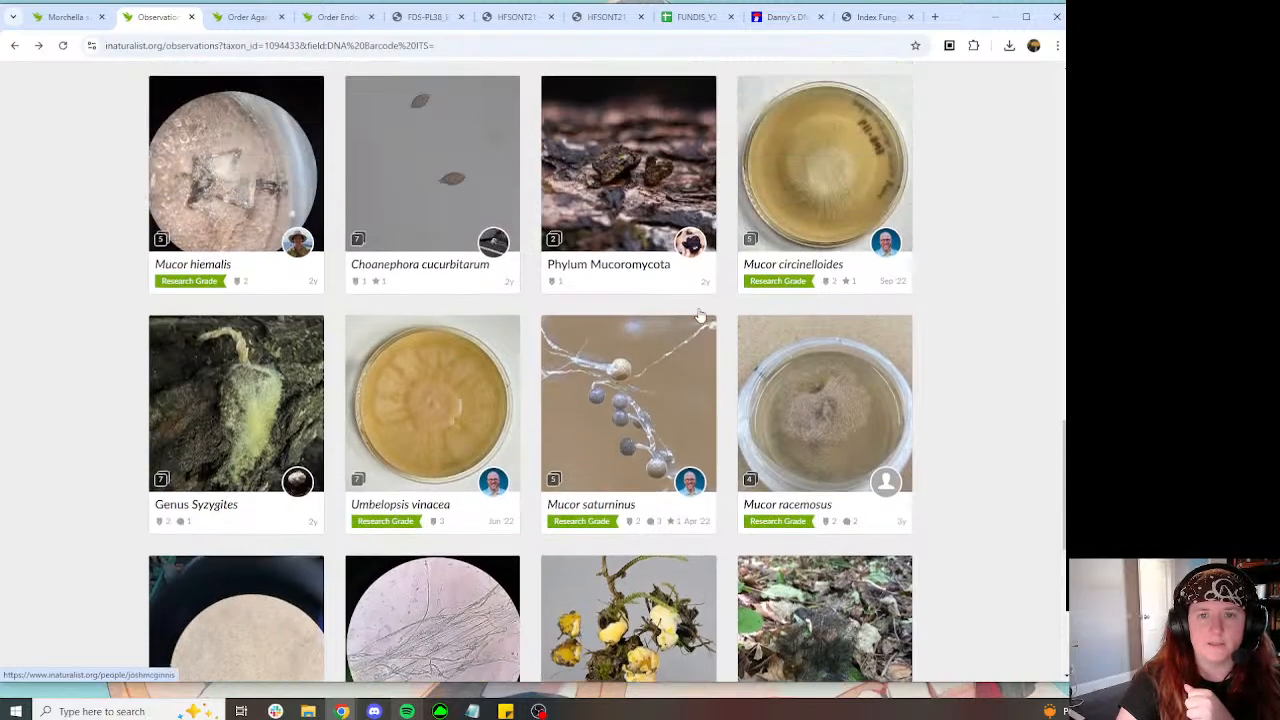
{"action": "scroll", "coordinate": [885, 280], "scroll_direction": "up", "scroll_amount": 9}
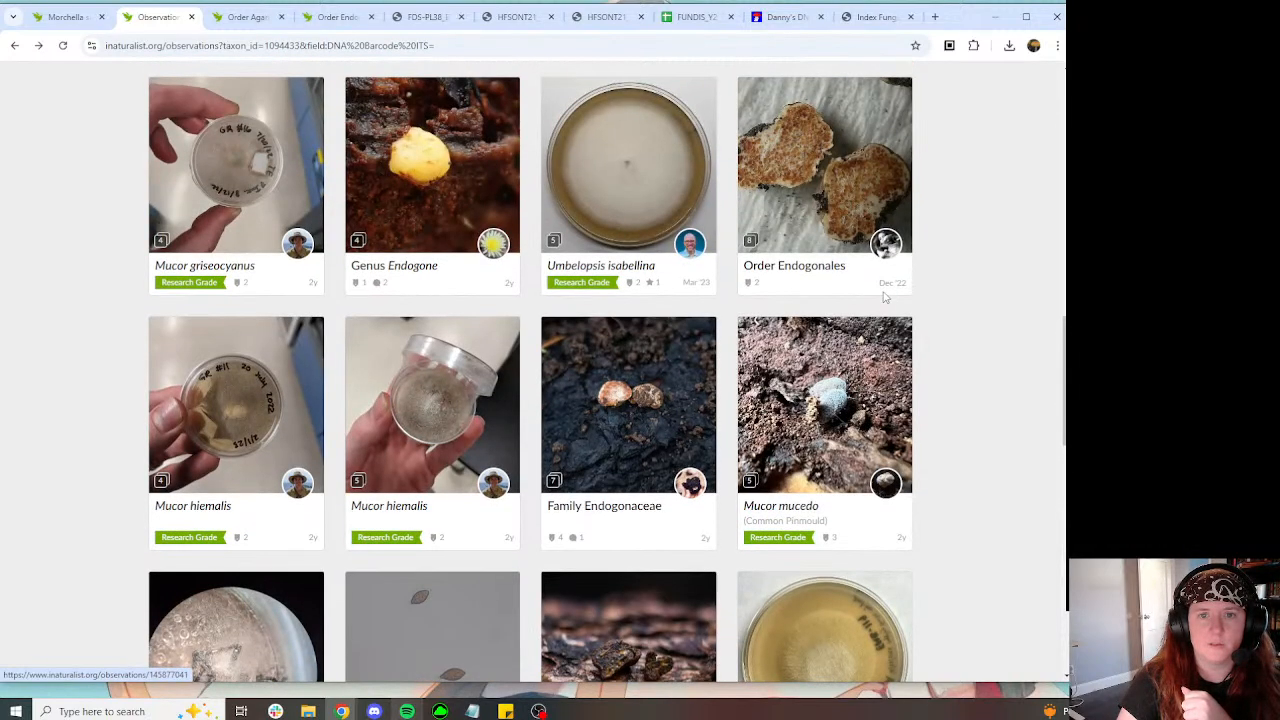
{"action": "scroll", "coordinate": [860, 302], "scroll_direction": "up", "scroll_amount": 2}
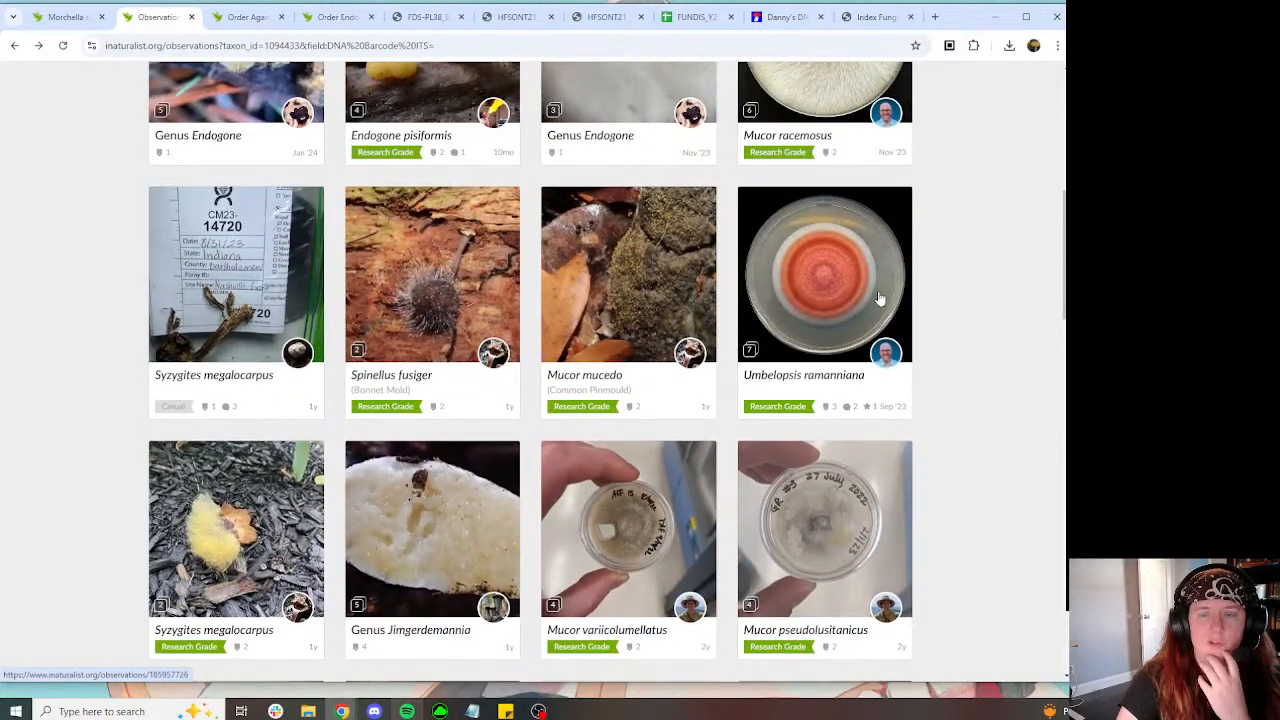
Step: List your own observations and filter them to Lepista nuda, choosing the Collybia nuda taxon
{"action": "scroll", "coordinate": [902, 344], "scroll_direction": "up", "scroll_amount": 1}
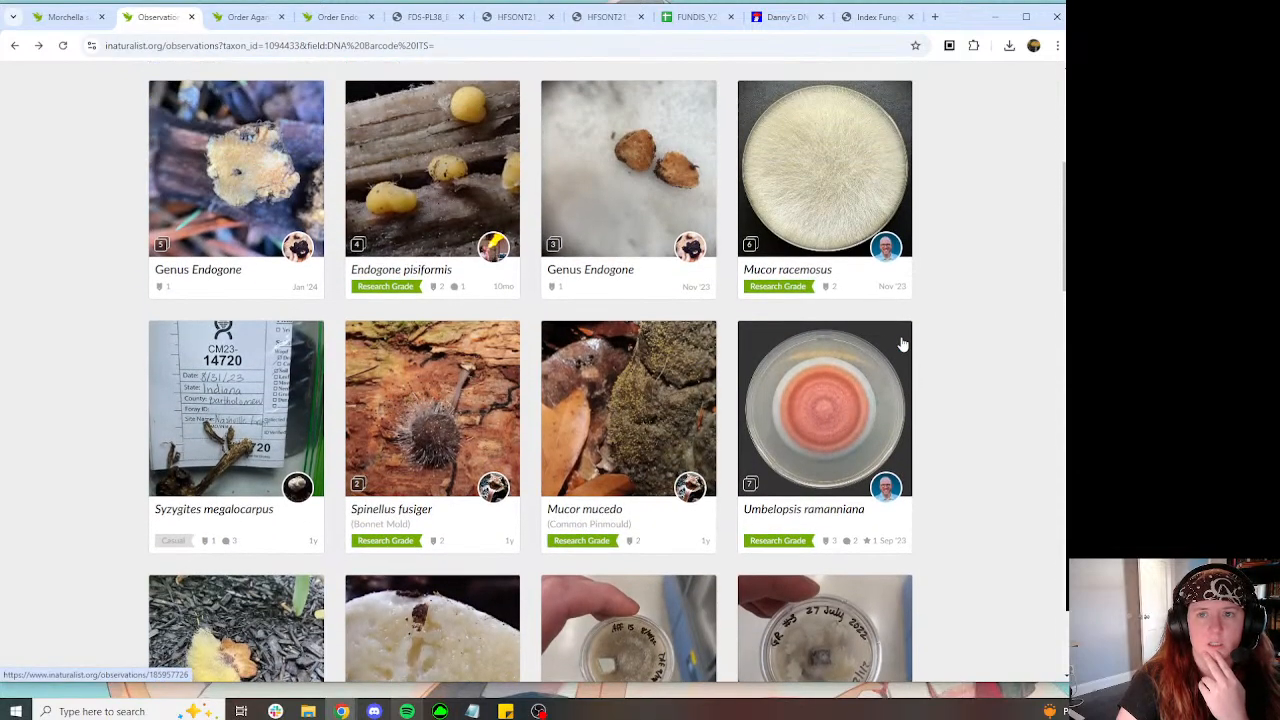
{"action": "scroll", "coordinate": [902, 344], "scroll_direction": "up", "scroll_amount": 2}
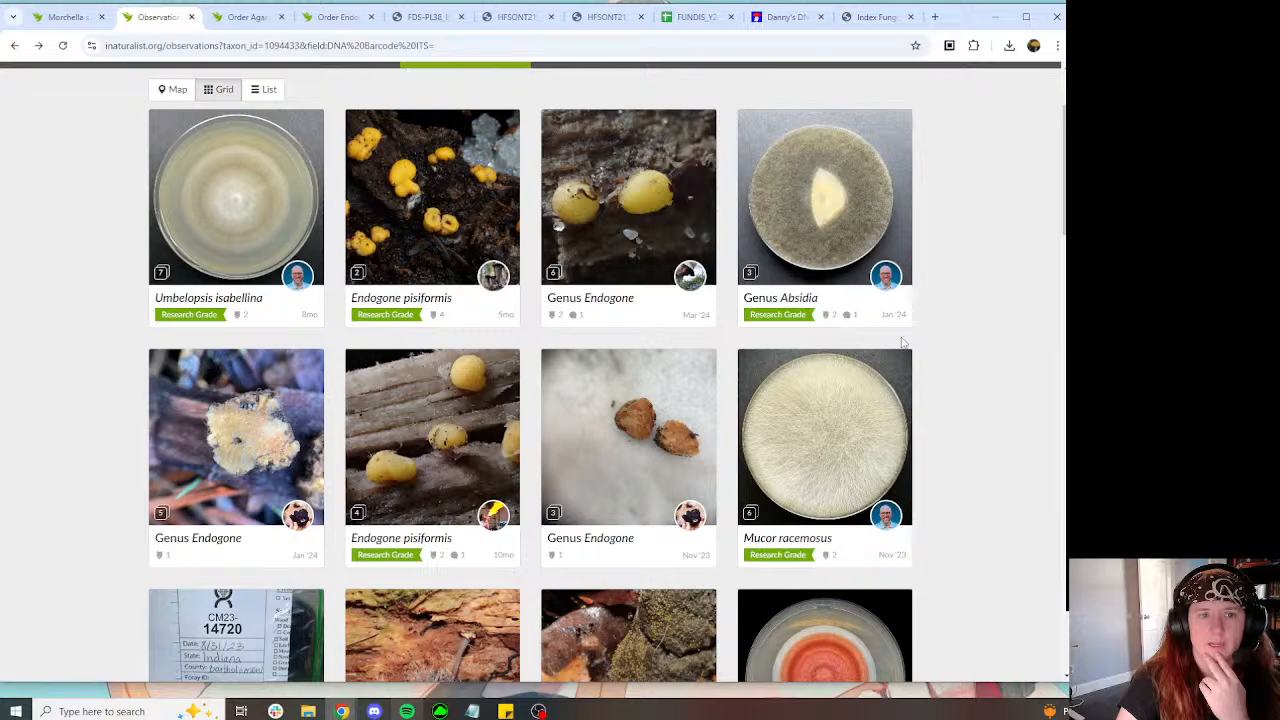
{"action": "scroll", "coordinate": [896, 343], "scroll_direction": "up", "scroll_amount": 2}
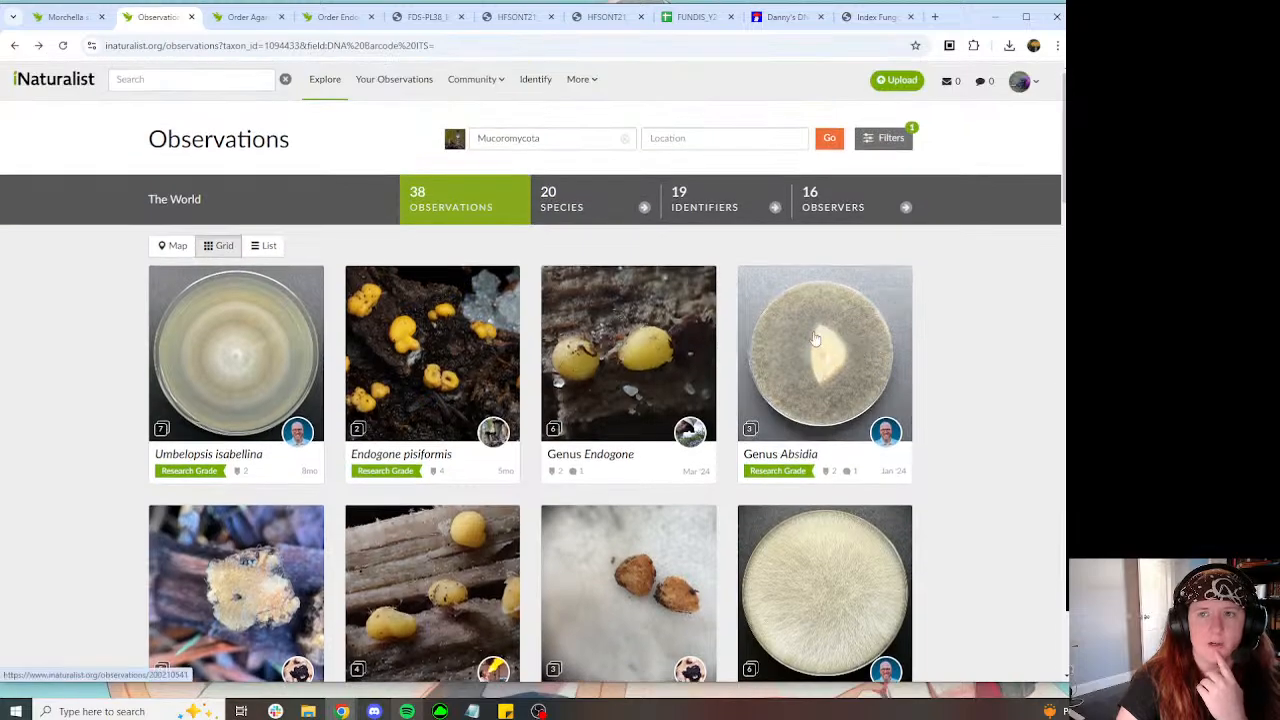
{"action": "left_click", "coordinate": [232, 80]}
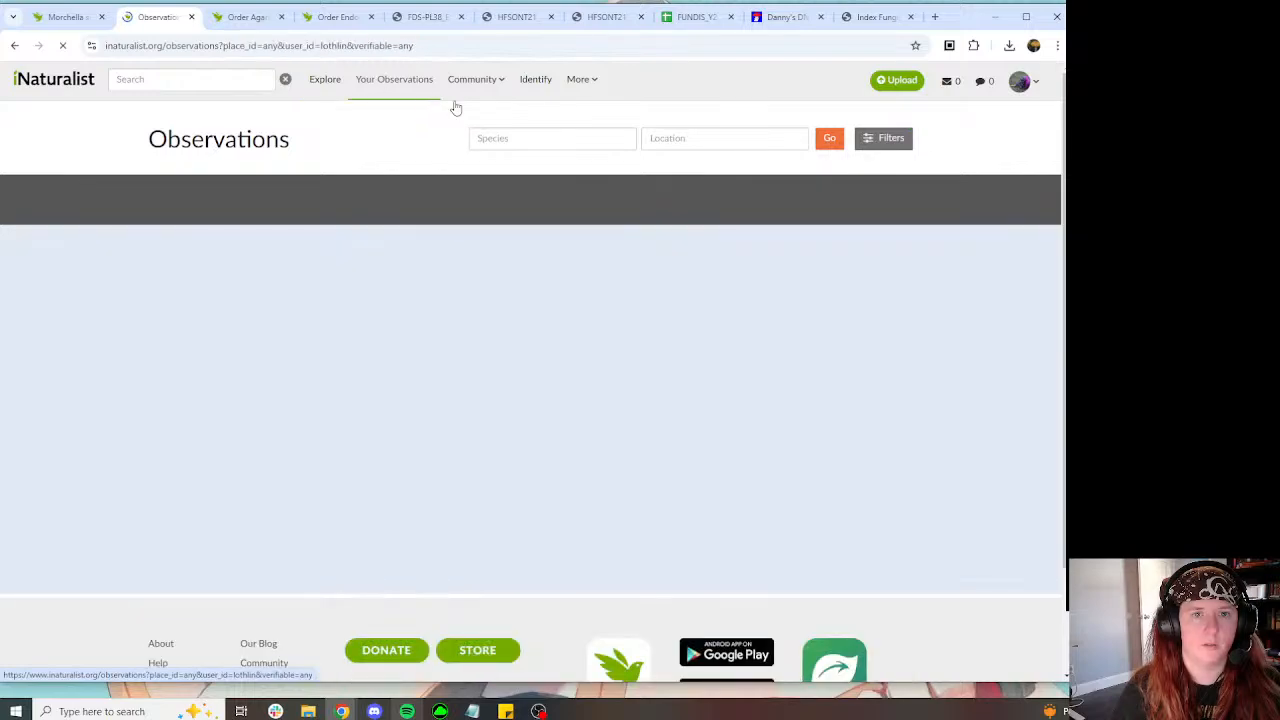
{"action": "left_click", "coordinate": [548, 143]}
{"action": "type", "text": "lepis"}
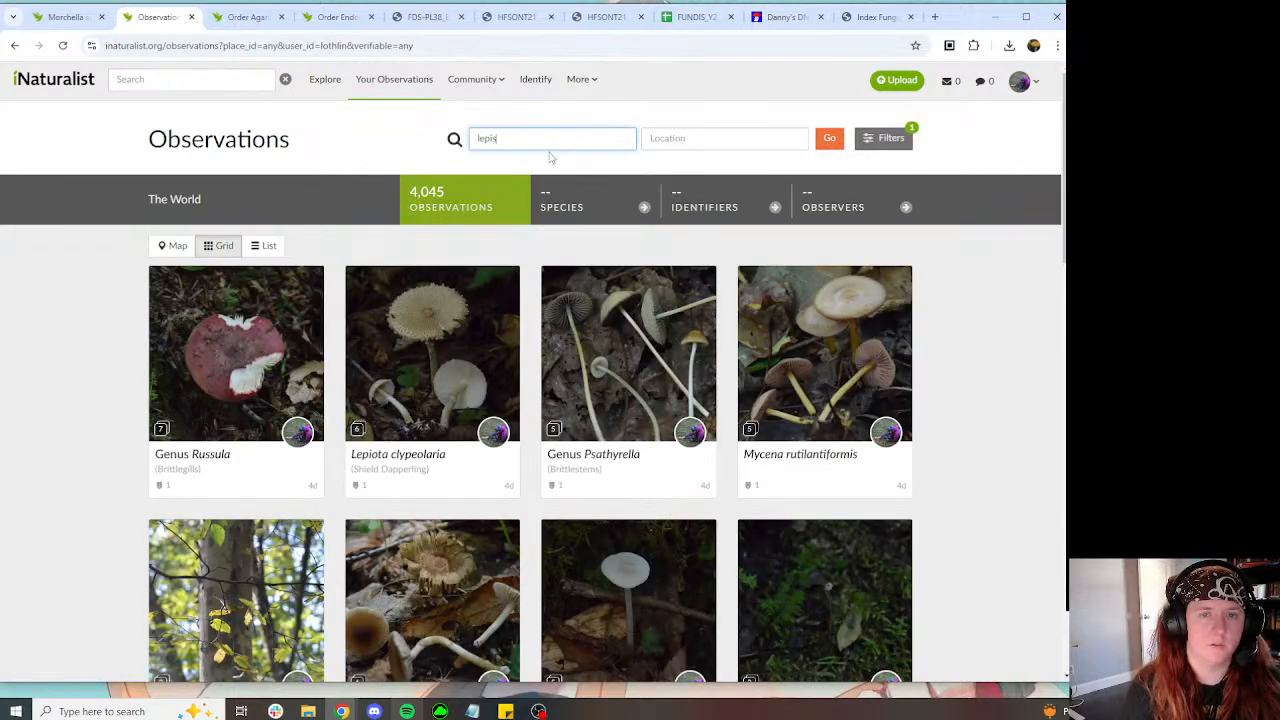
{"action": "type", "text": "ta nuda"}
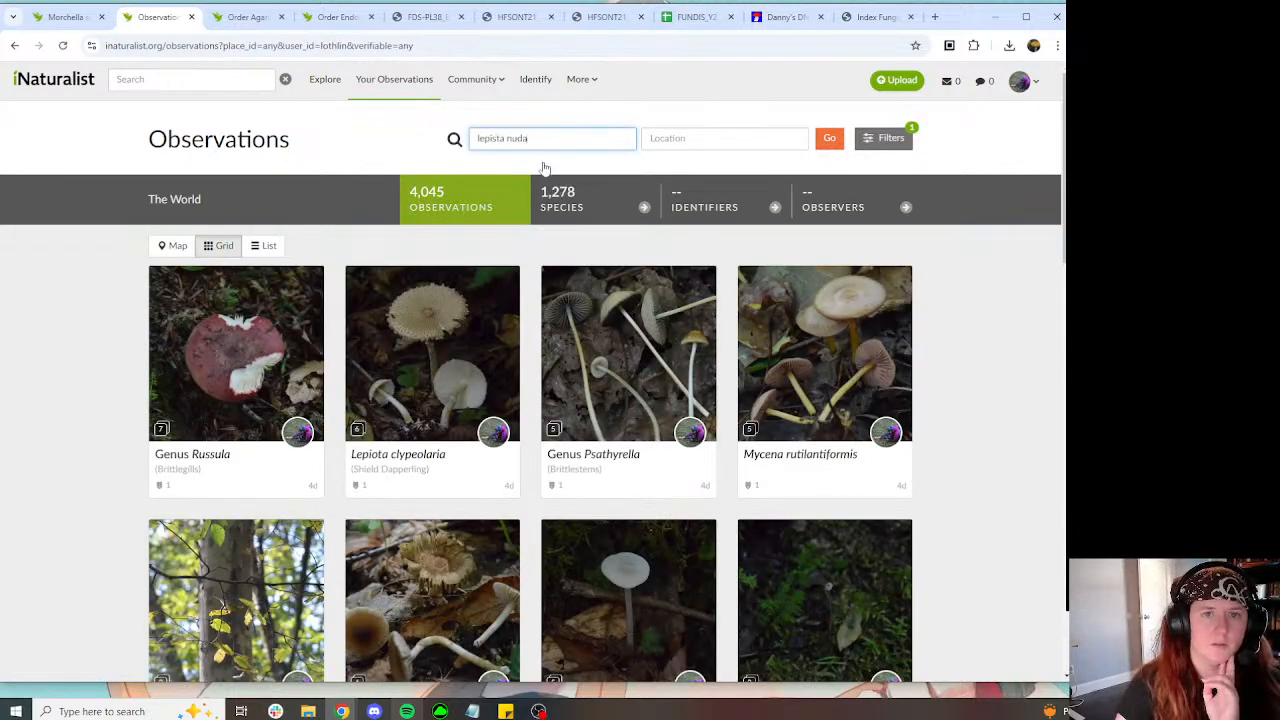
{"action": "left_click", "coordinate": [545, 167]}
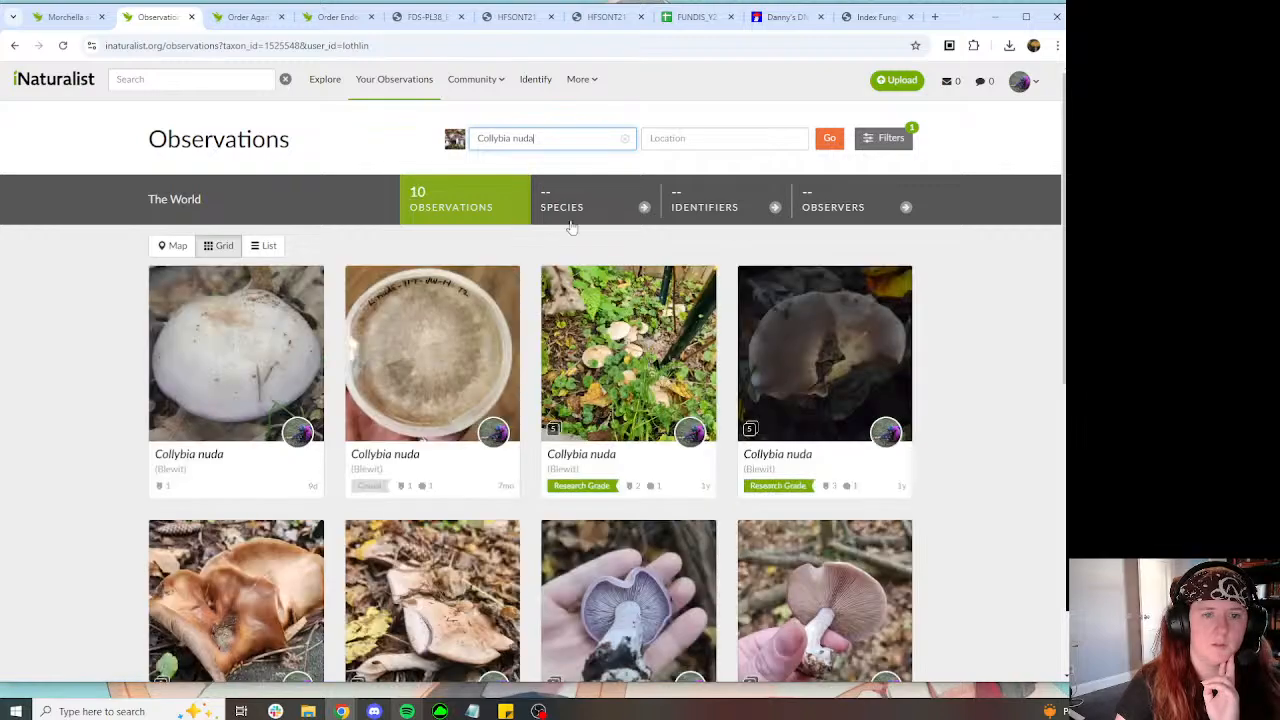
Step: Open the Collybia nuda culture plate observation, open its Fungal Mycelium project in a new tab, and list that project's observations
{"action": "left_click", "coordinate": [463, 458]}
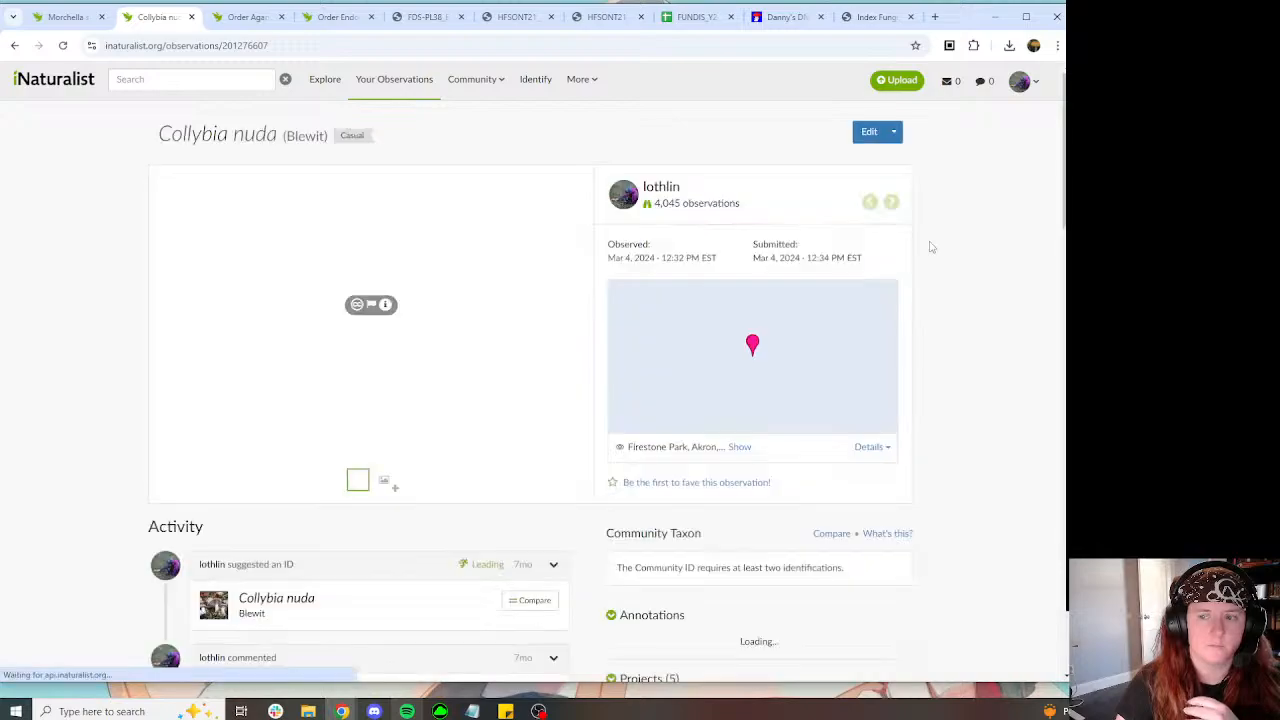
{"action": "scroll", "coordinate": [930, 247], "scroll_direction": "down", "scroll_amount": 3}
{"action": "left_click_drag", "start_coordinate": [678, 440], "coordinate": [260, 20]}
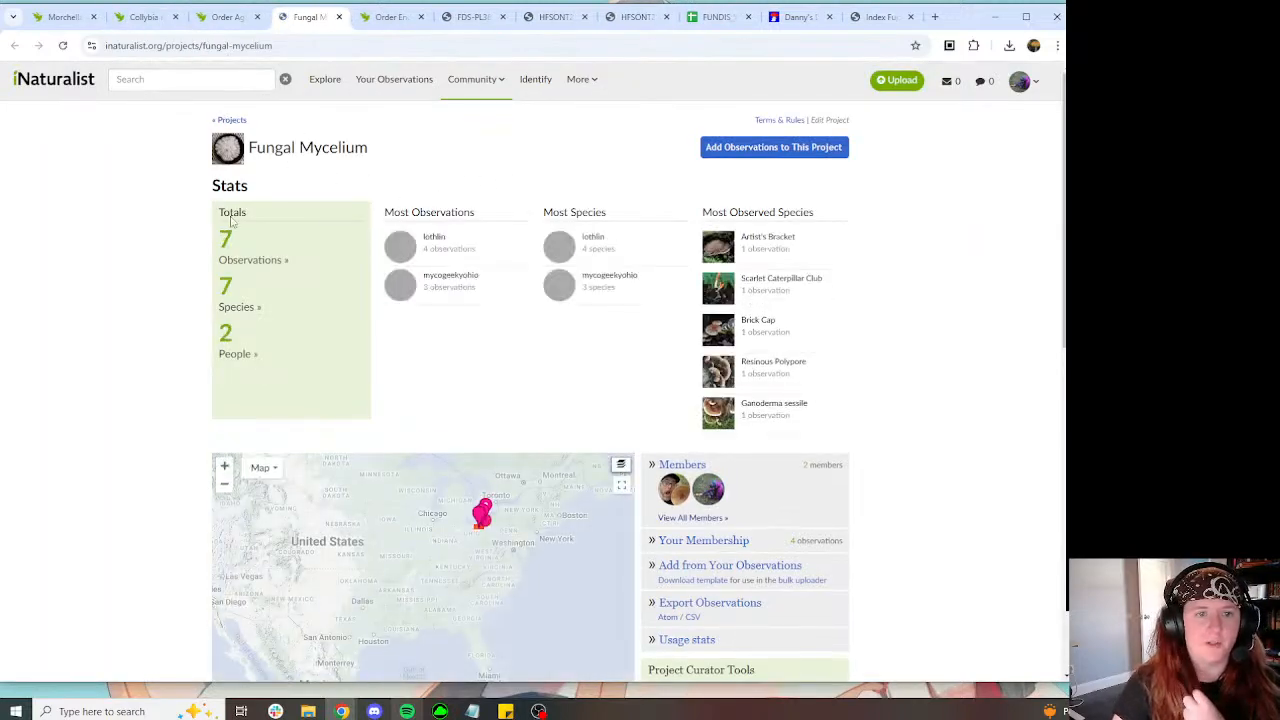
{"action": "left_click", "coordinate": [255, 266]}
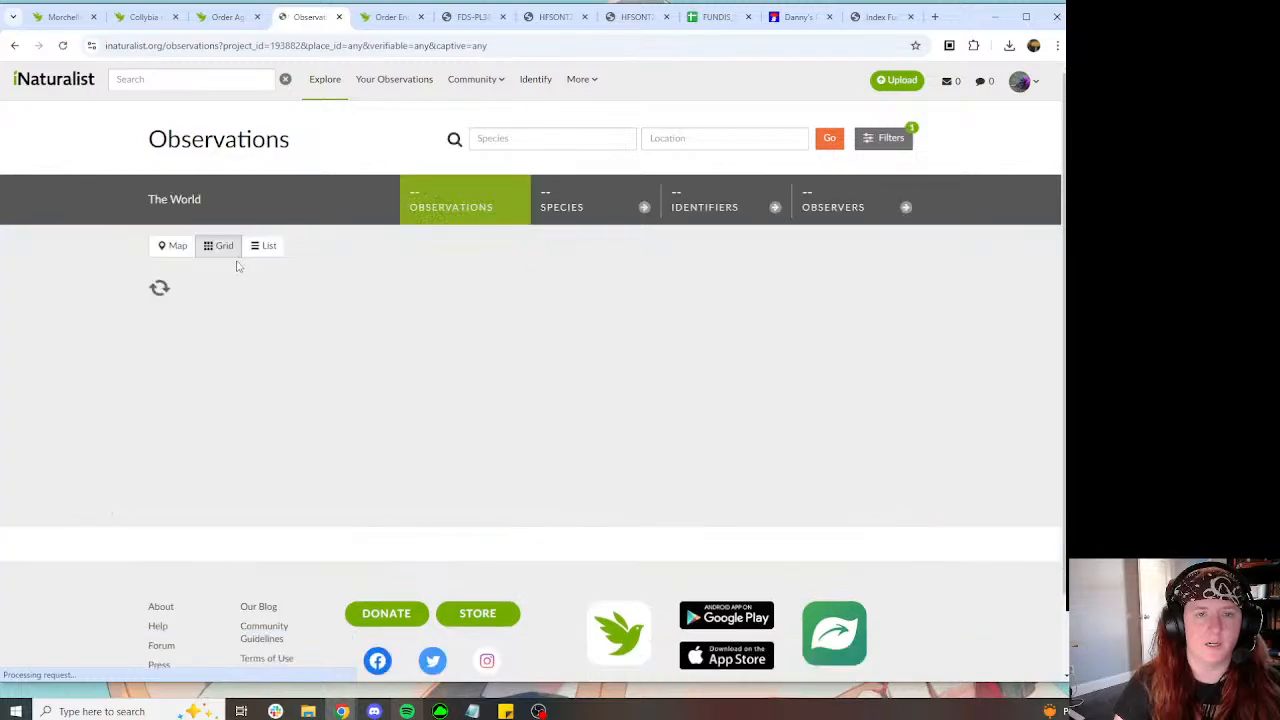
{"action": "scroll", "coordinate": [110, 228], "scroll_direction": "down", "scroll_amount": 1}
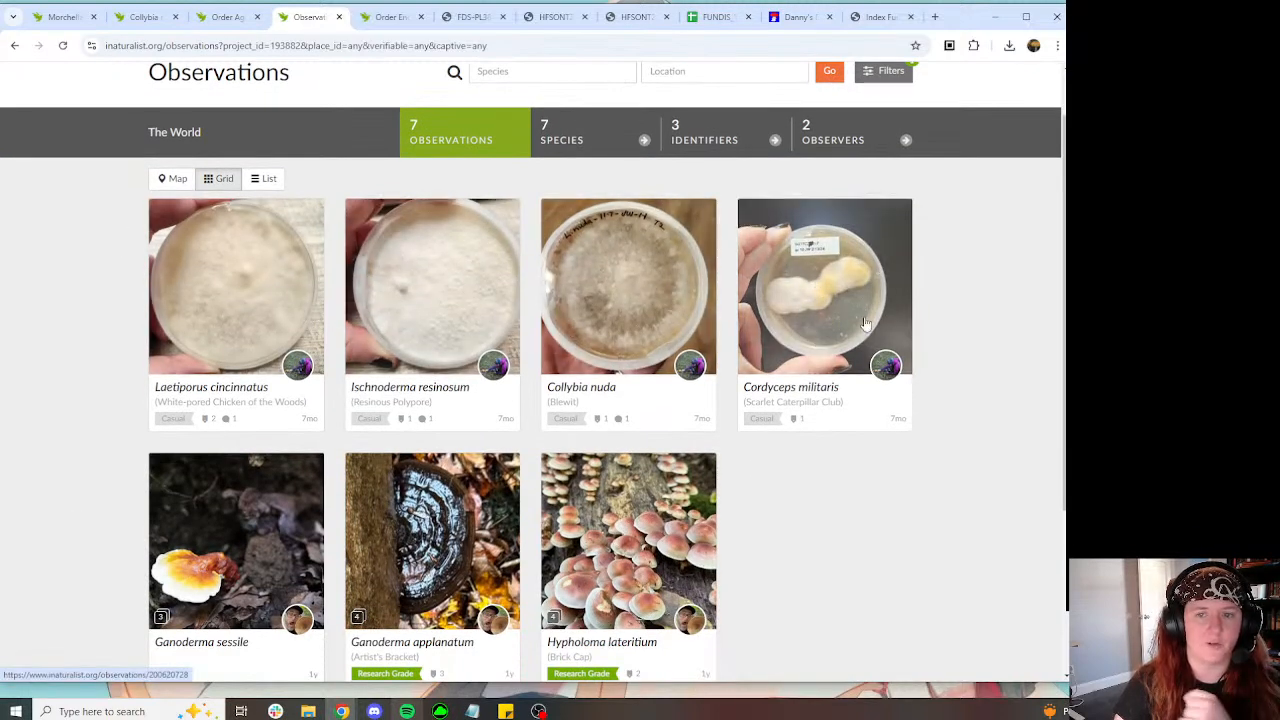
Step: Open the project's Hypholoma lateritium observation, view its third photo of the culture plate, and return to the project's observations
{"action": "scroll", "coordinate": [640, 300], "scroll_direction": "down", "scroll_amount": 3}
{"action": "left_click", "coordinate": [640, 308]}
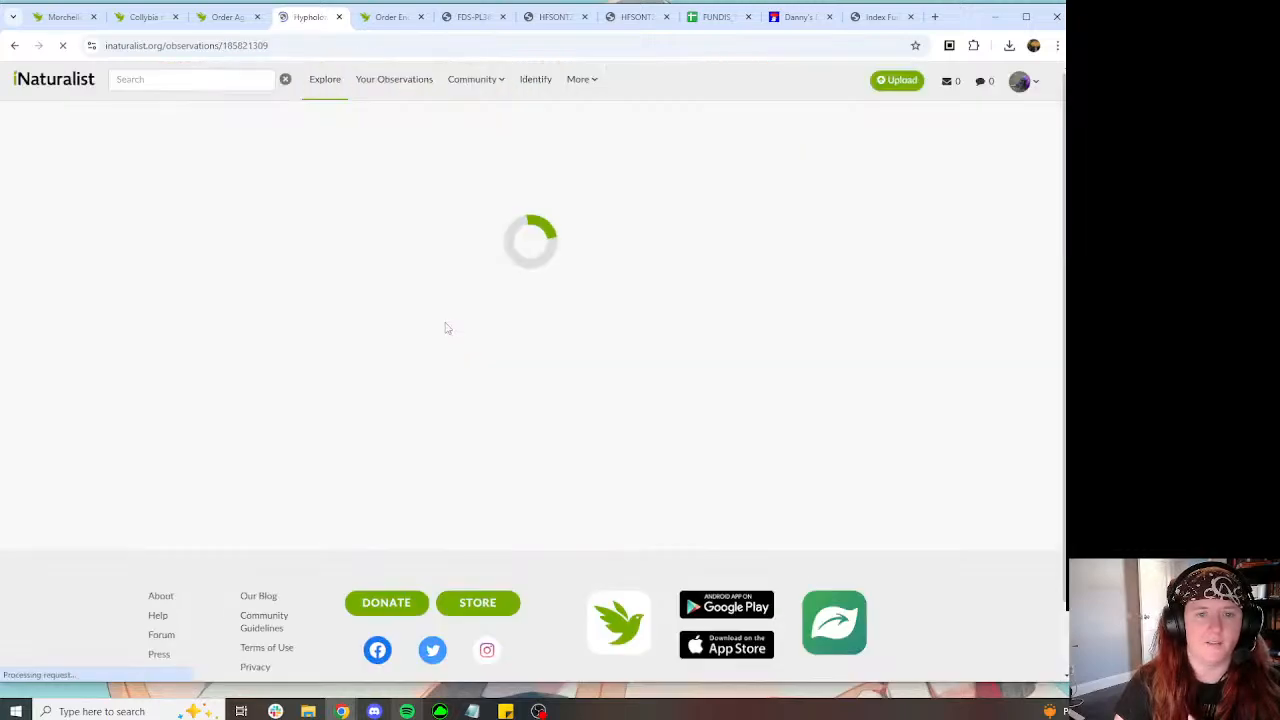
{"action": "scroll", "coordinate": [371, 243], "scroll_direction": "down", "scroll_amount": 3}
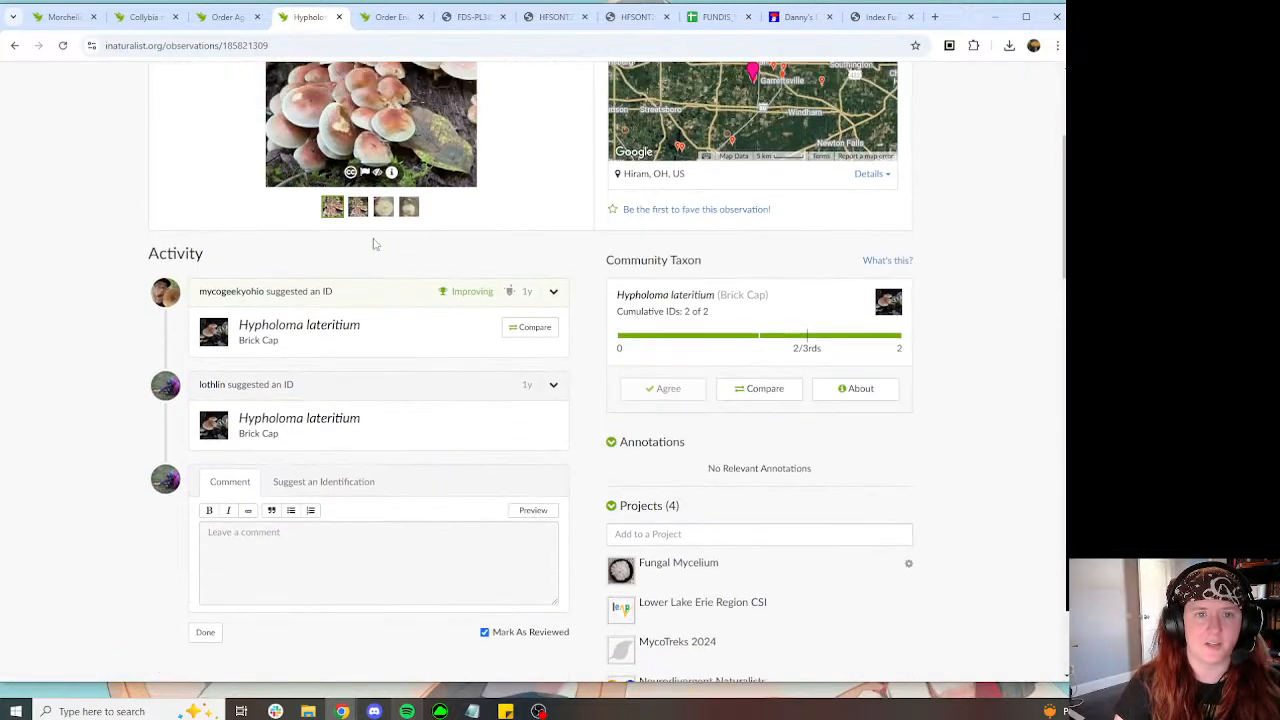
{"action": "scroll", "coordinate": [380, 340], "scroll_direction": "up", "scroll_amount": 1}
{"action": "left_click", "coordinate": [384, 342]}
{"action": "scroll", "coordinate": [145, 288], "scroll_direction": "up", "scroll_amount": 1}
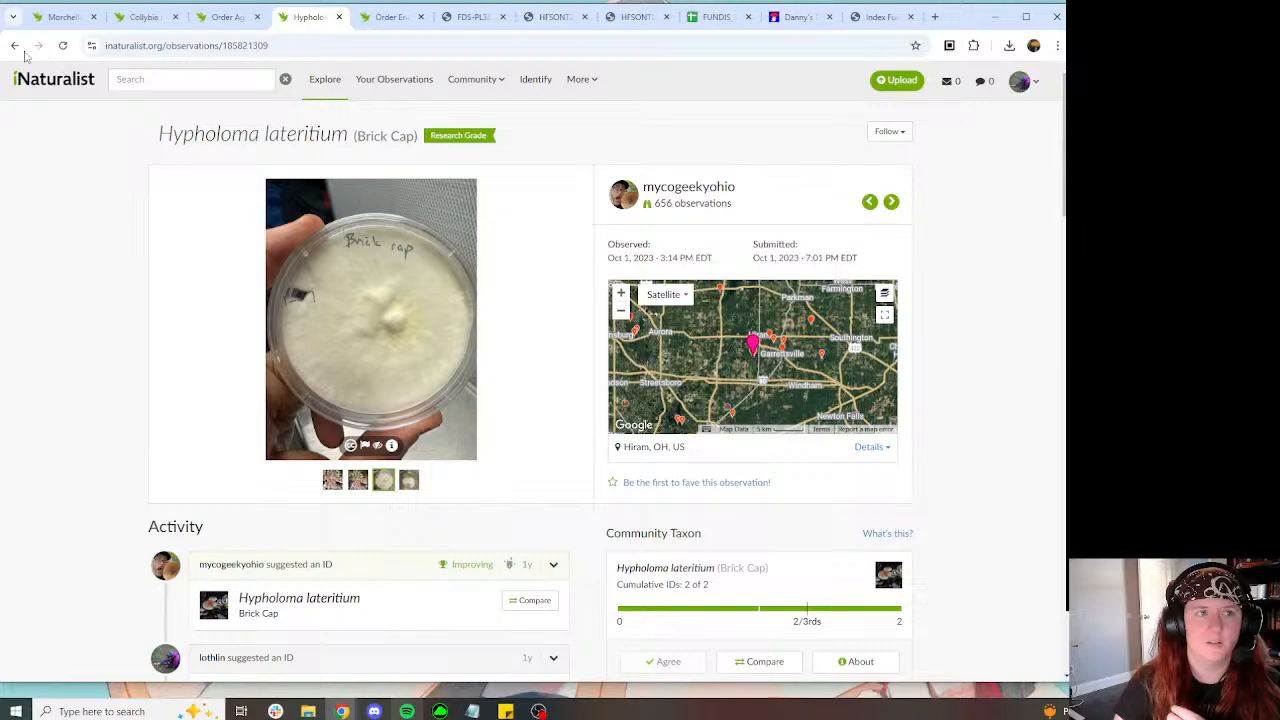
{"action": "left_click", "coordinate": [14, 45]}
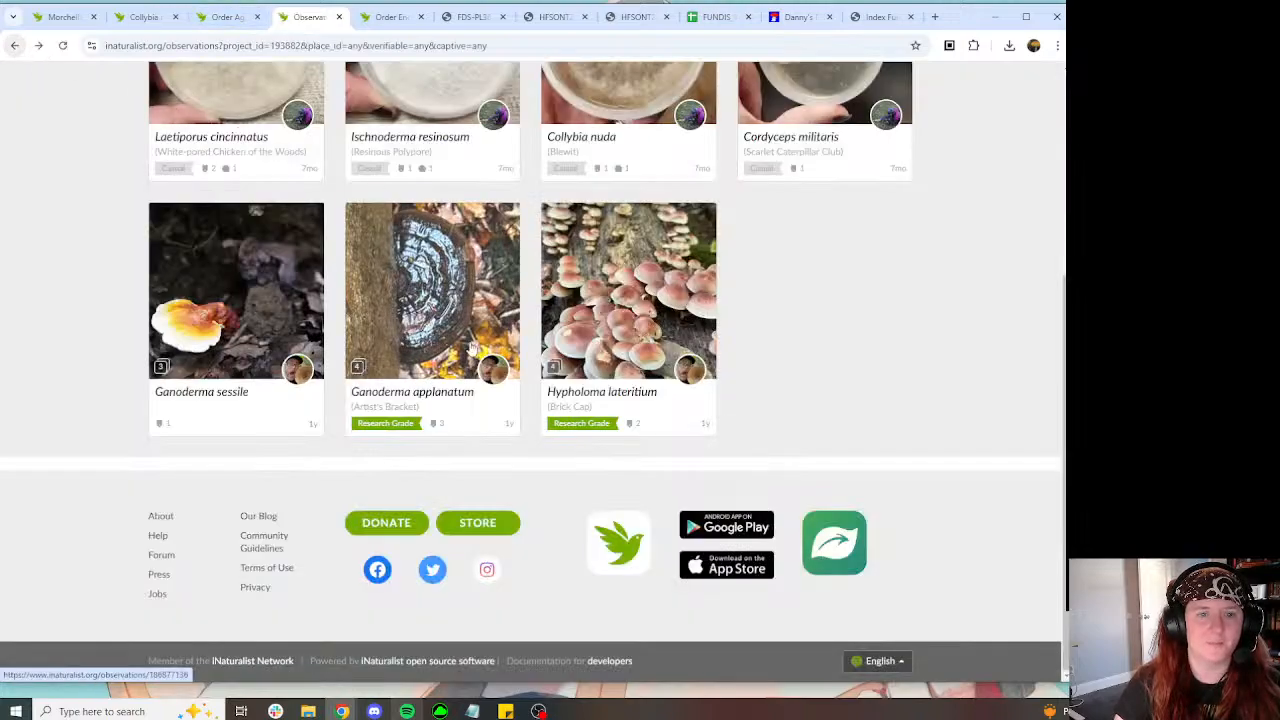
Step: Open the project's Ganoderma applanatum observation, inspect its third photo enlarged, and return to the project's observations
{"action": "left_click", "coordinate": [477, 408]}
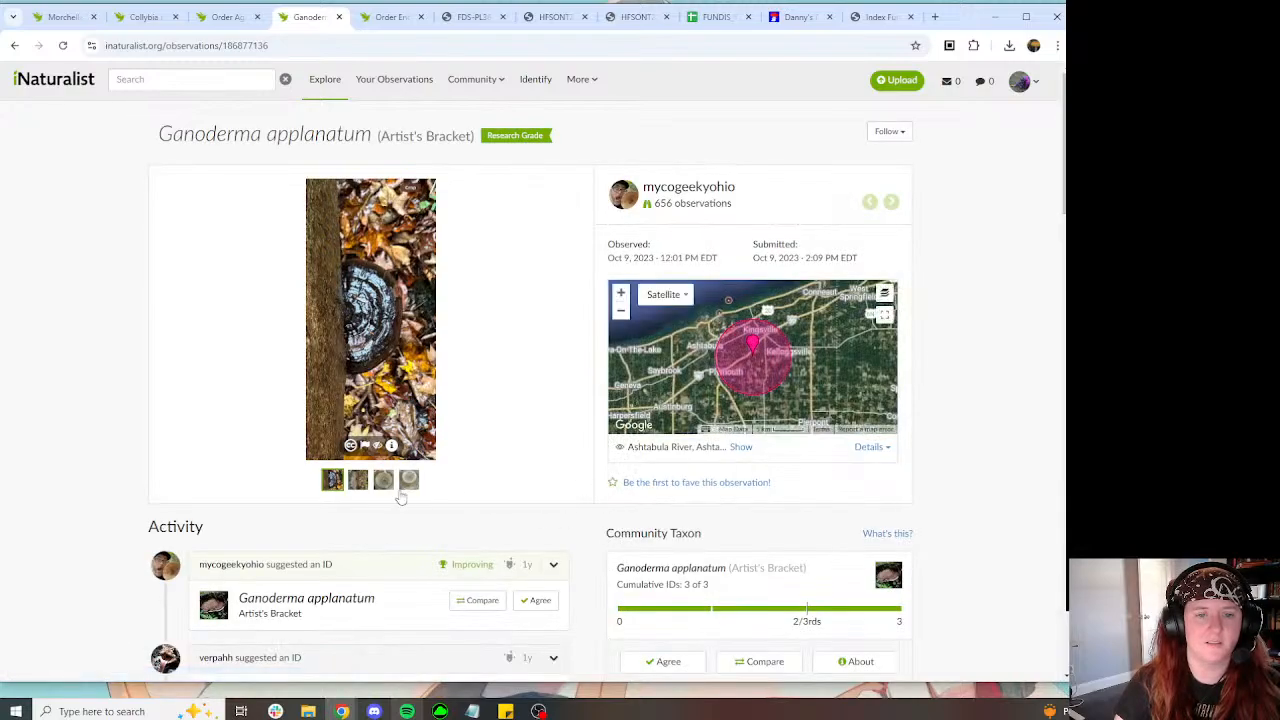
{"action": "left_click", "coordinate": [383, 479]}
{"action": "left_click", "coordinate": [343, 339]}
{"action": "left_click", "coordinate": [556, 377]}
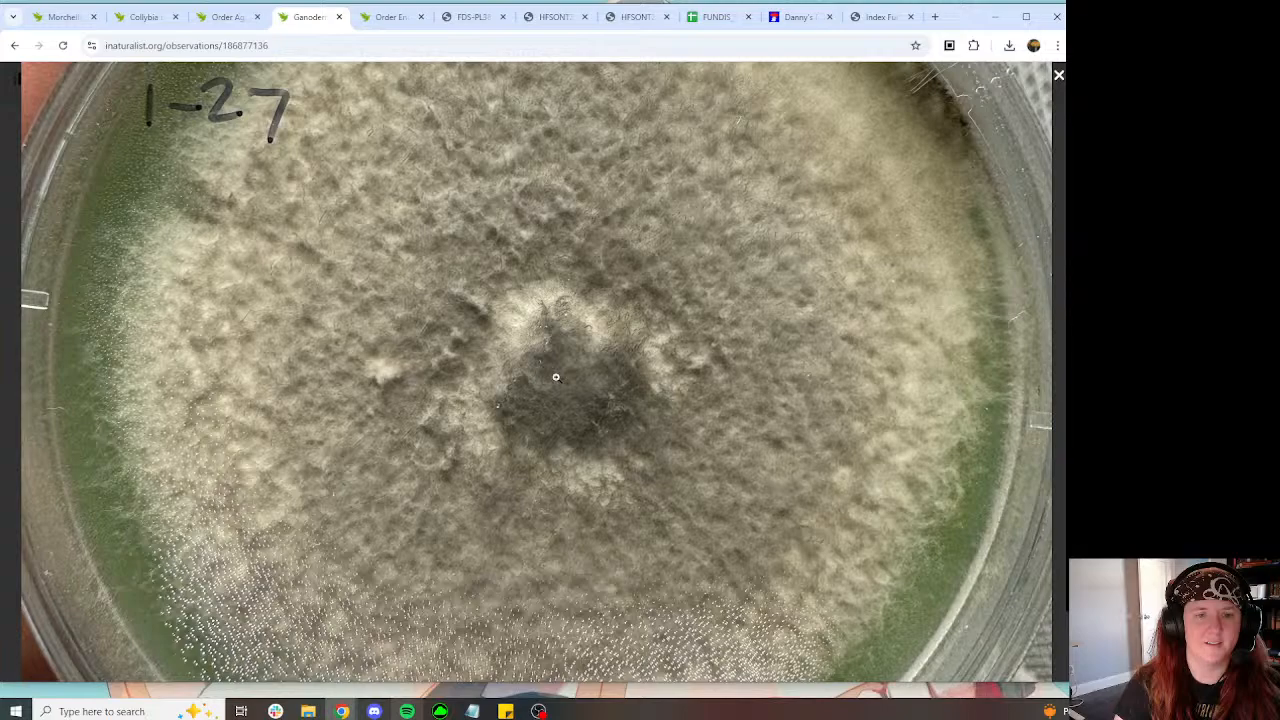
{"action": "left_click", "coordinate": [556, 377]}
{"action": "left_click", "coordinate": [90, 224]}
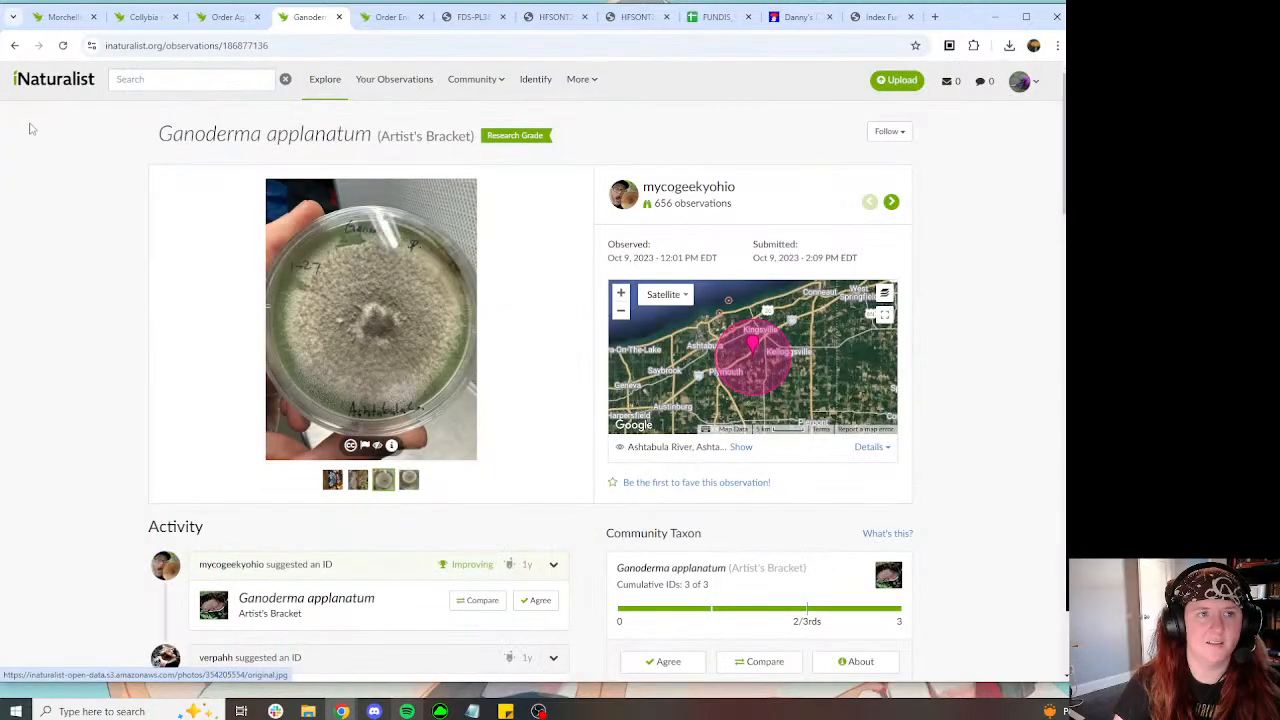
{"action": "left_click", "coordinate": [15, 45]}
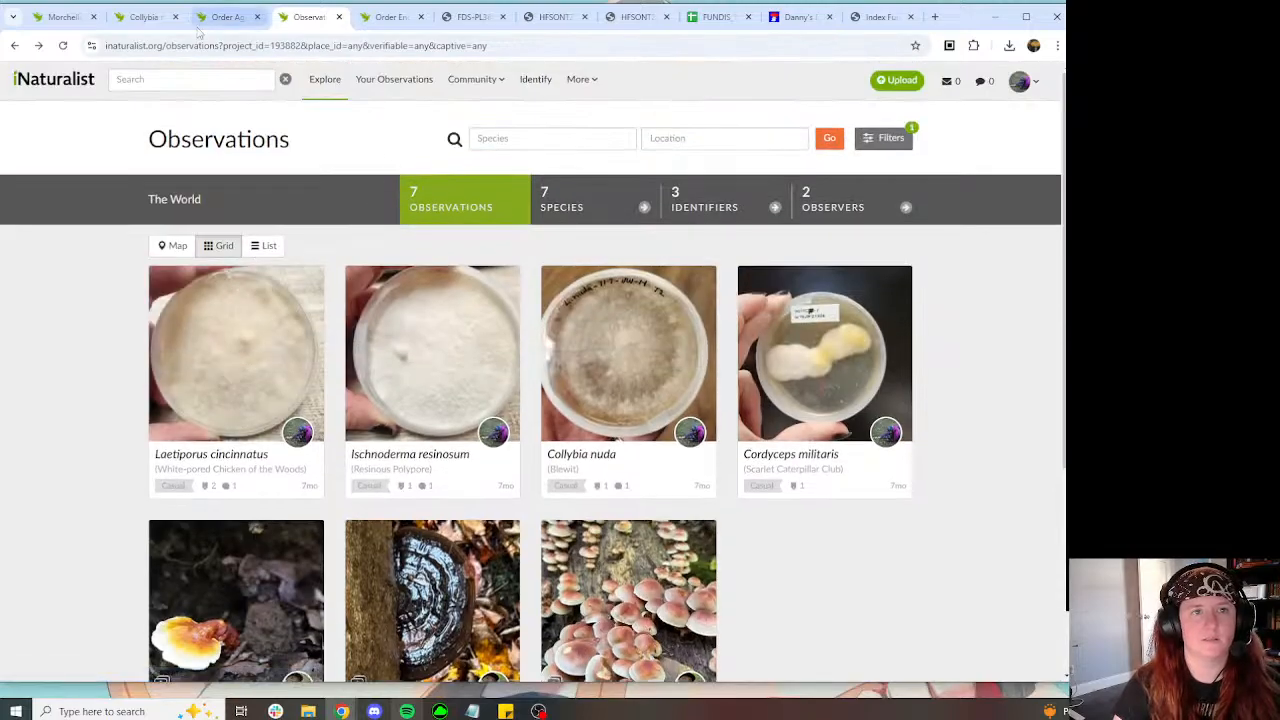
Step: Examine the photos, ITS barcode and comments of the Order Agaricales observation, and open the matching Mycena observation linked in the comment
{"action": "left_click", "coordinate": [212, 17]}
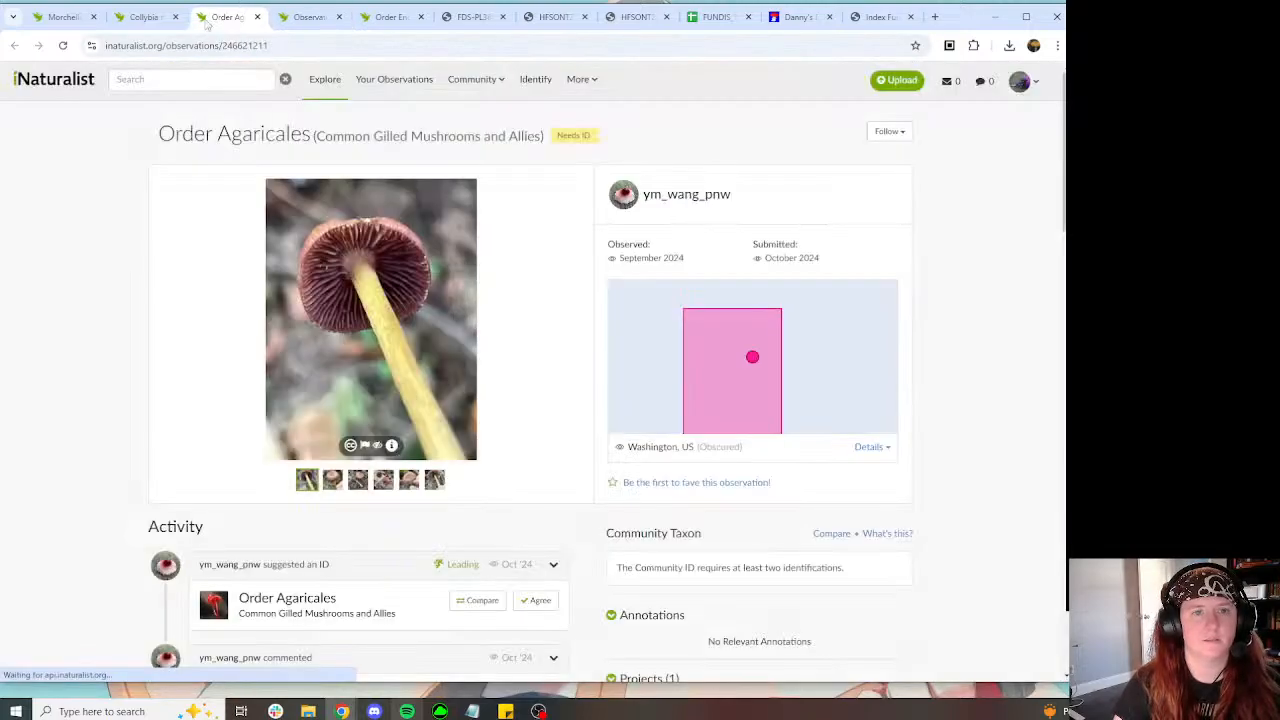
{"action": "scroll", "coordinate": [408, 182], "scroll_direction": "down", "scroll_amount": 3}
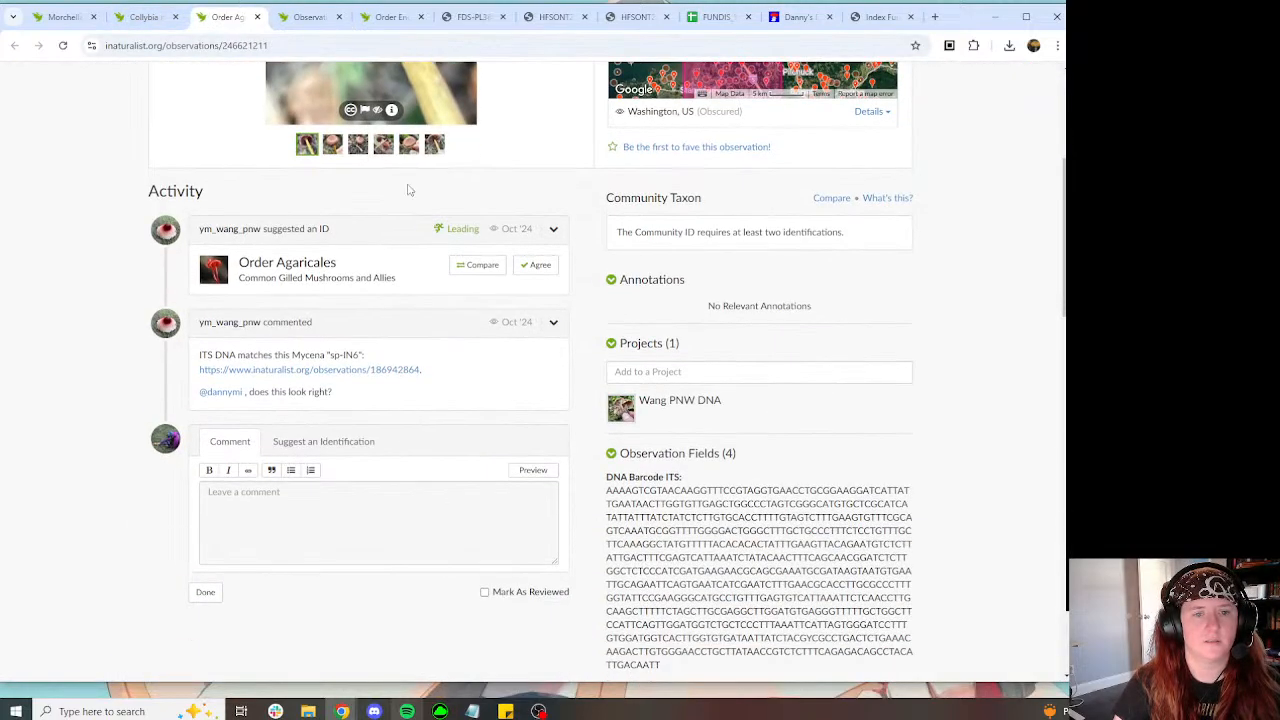
{"action": "scroll", "coordinate": [408, 190], "scroll_direction": "up", "scroll_amount": 3}
{"action": "left_click", "coordinate": [332, 413]}
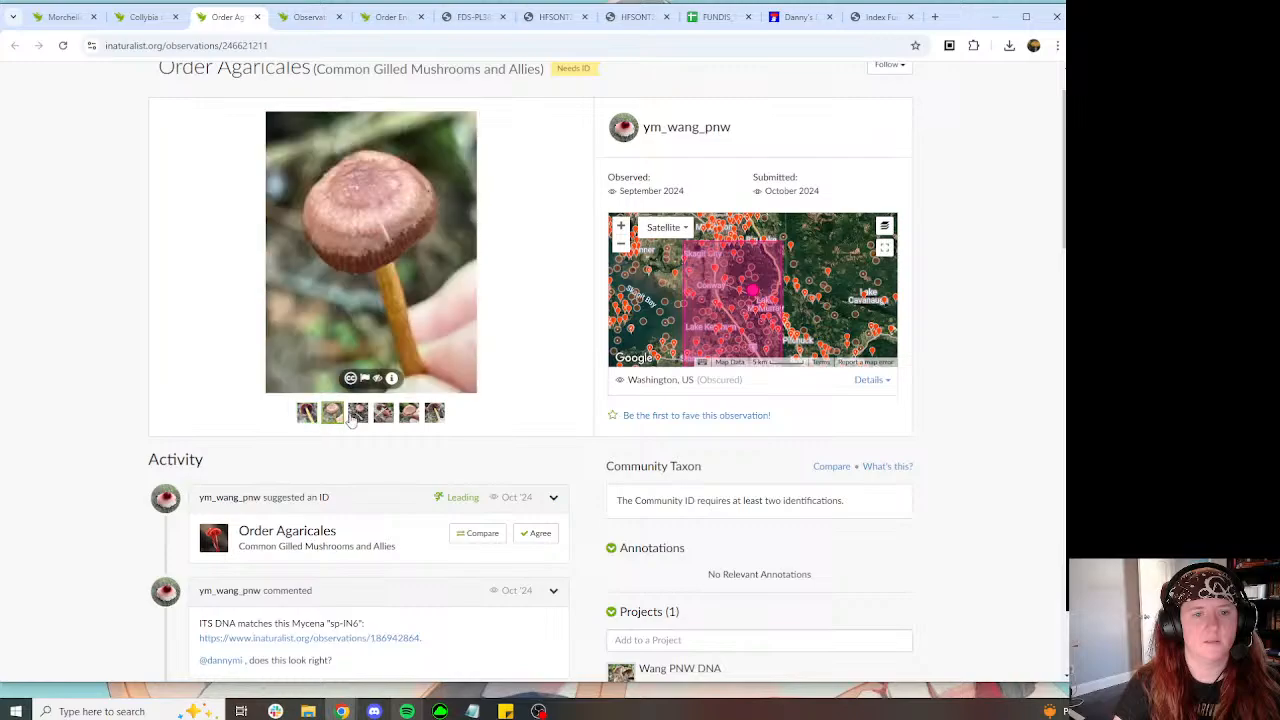
{"action": "left_click", "coordinate": [358, 413]}
{"action": "left_click", "coordinate": [385, 415]}
{"action": "scroll", "coordinate": [360, 515], "scroll_direction": "down", "scroll_amount": 1}
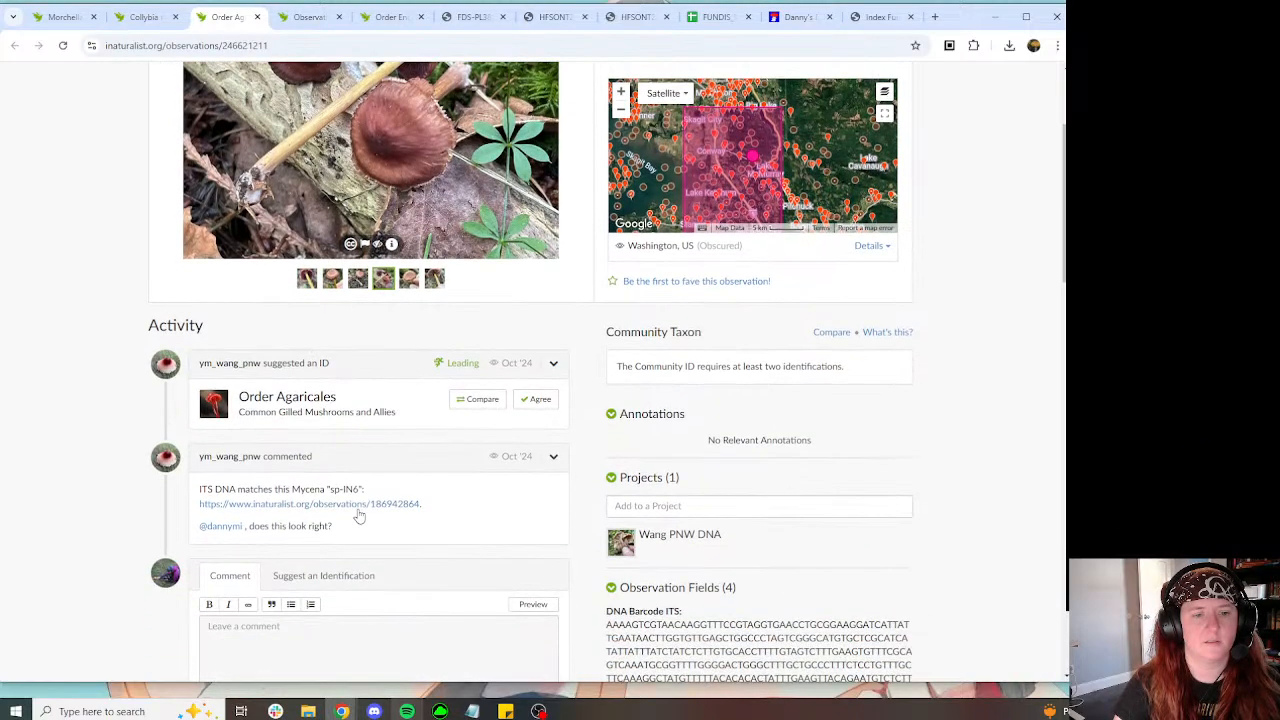
Step: Go back to the barcoded Mucoromycota results and change the taxon filter to Phylum Glomeromycota
{"action": "left_click", "coordinate": [143, 17]}
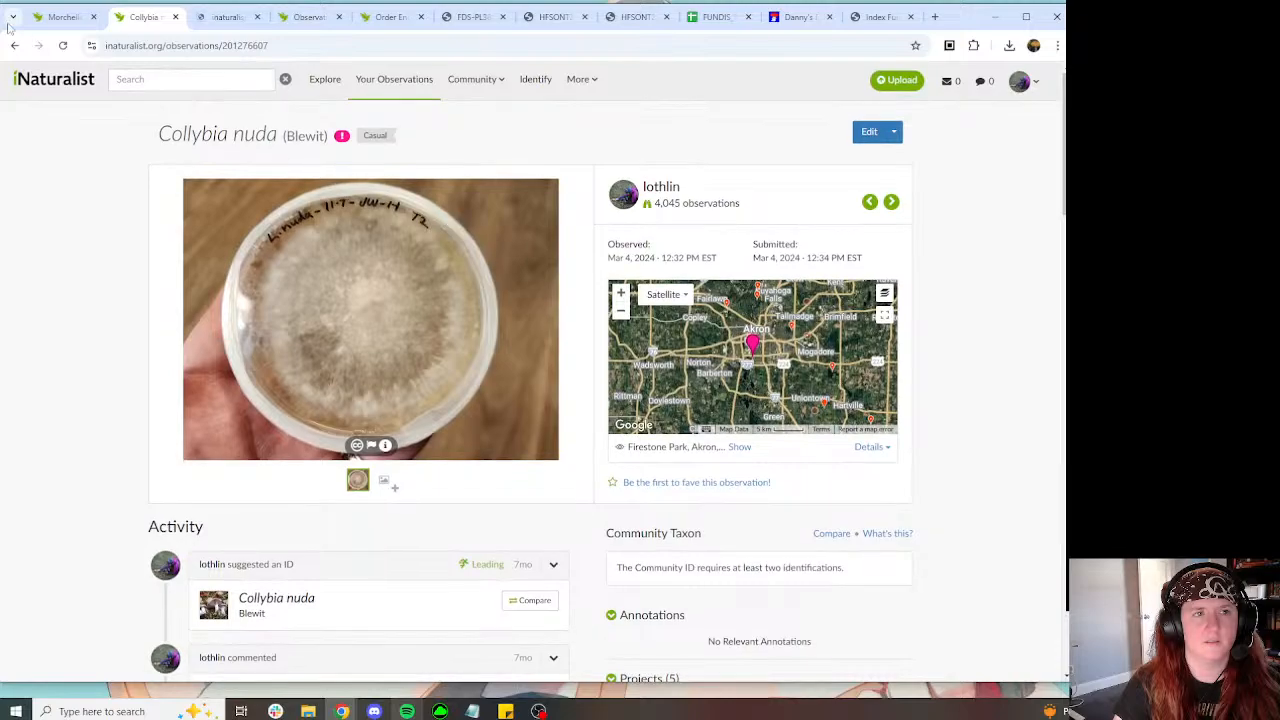
{"action": "left_click", "coordinate": [15, 45]}
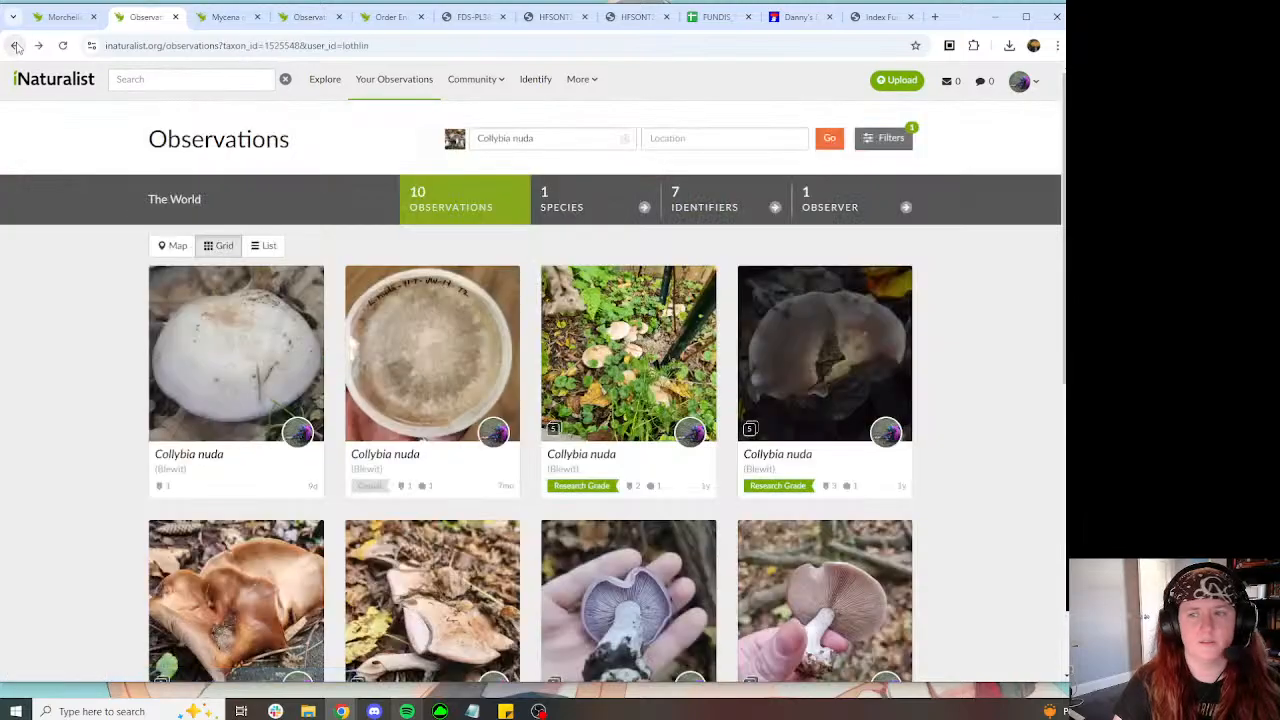
{"action": "left_click", "coordinate": [15, 45]}
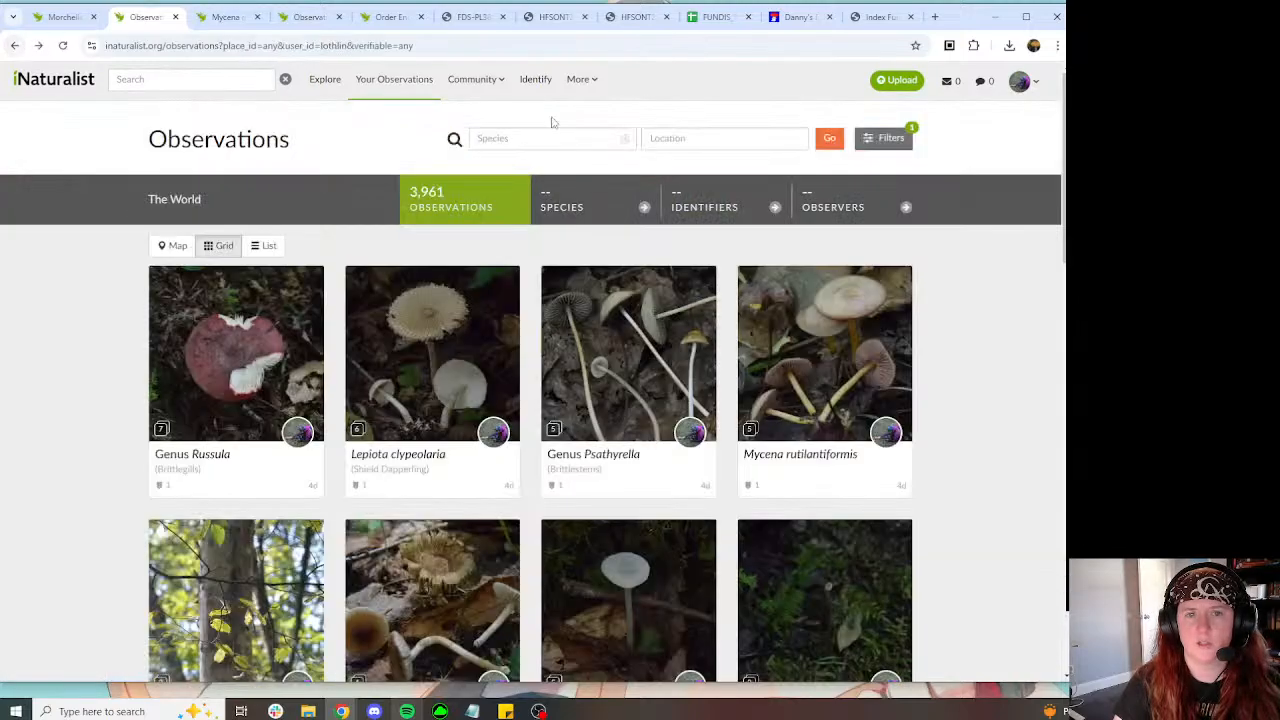
{"action": "left_click", "coordinate": [15, 45]}
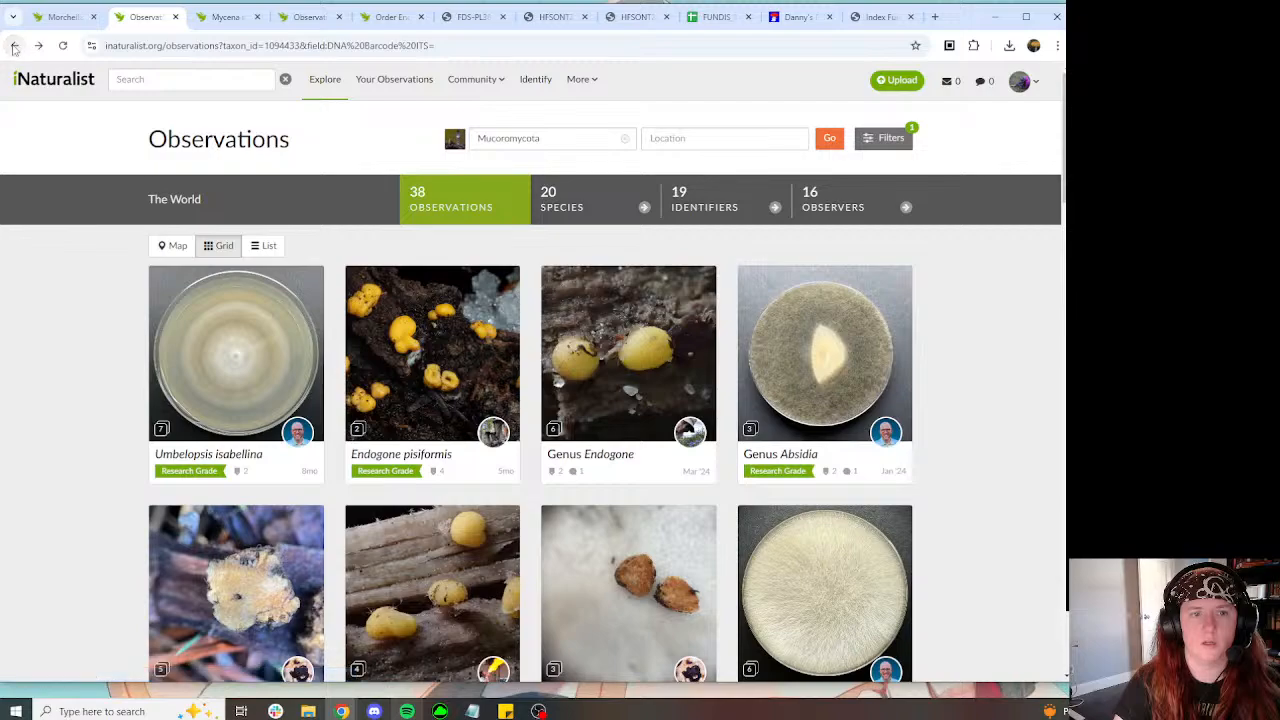
{"action": "double_click", "coordinate": [572, 147]}
{"action": "type", "text": "glome"}
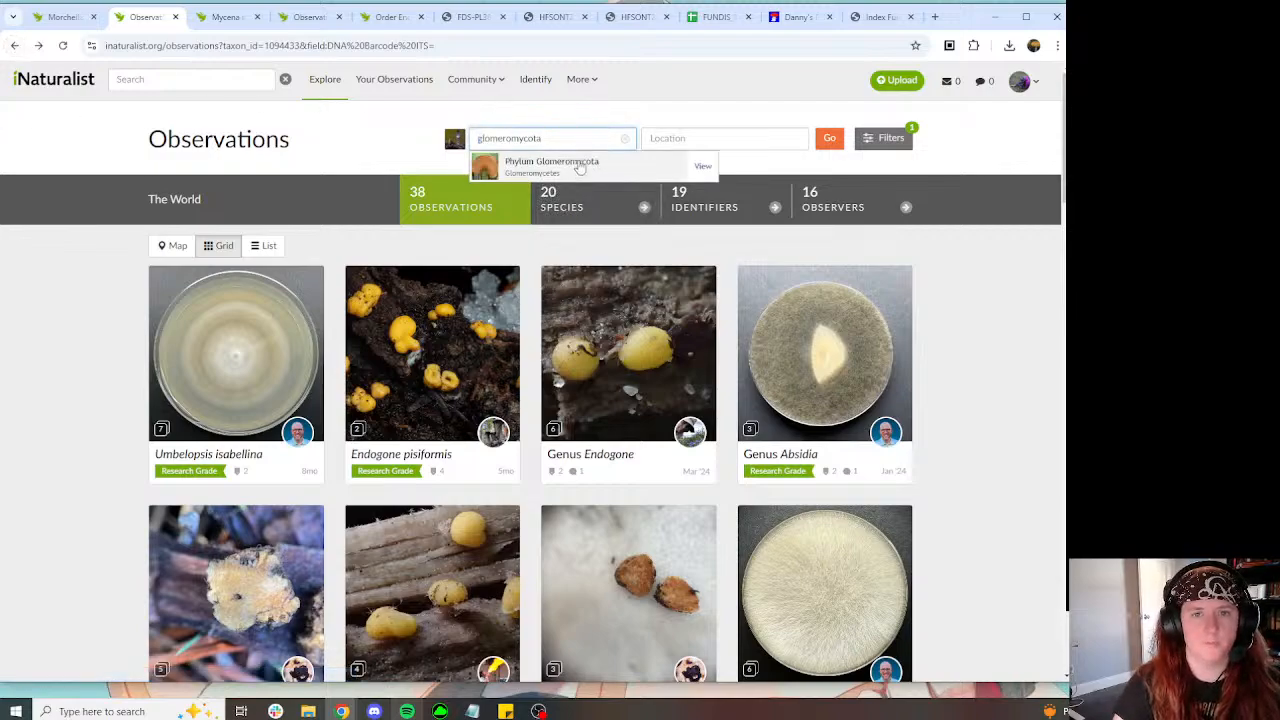
{"action": "key", "text": "Return"}
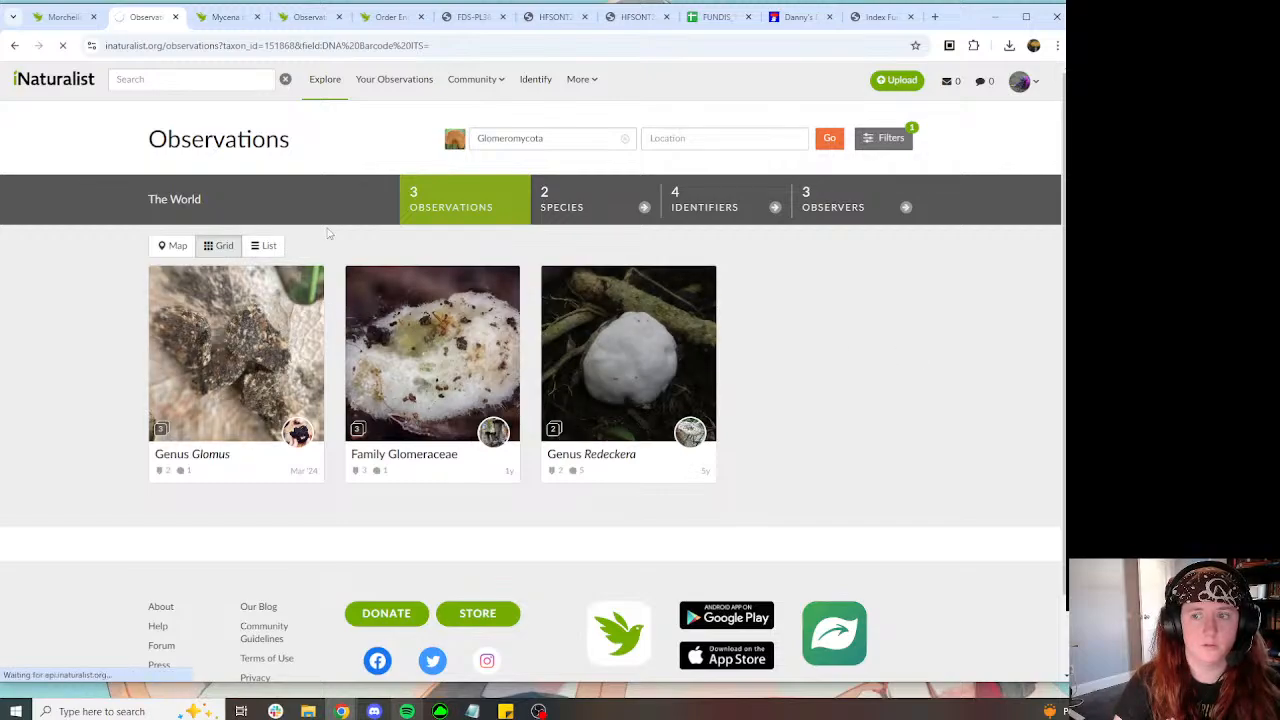
Step: Examine the identification history of the linked Mycena rutilantiformis observation, and close its tab and the Fungal Mycelium results tab
{"action": "left_click", "coordinate": [240, 19]}
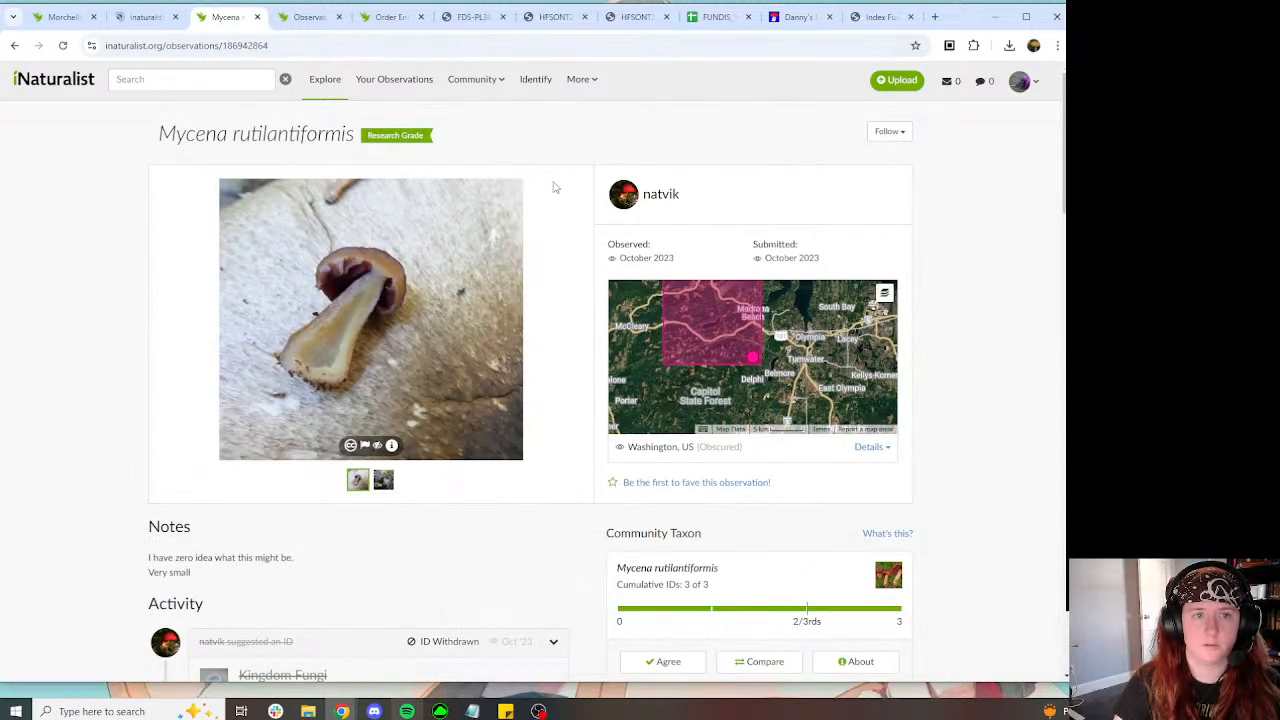
{"action": "scroll", "coordinate": [553, 187], "scroll_direction": "down", "scroll_amount": 2}
{"action": "scroll", "coordinate": [553, 187], "scroll_direction": "down", "scroll_amount": 3}
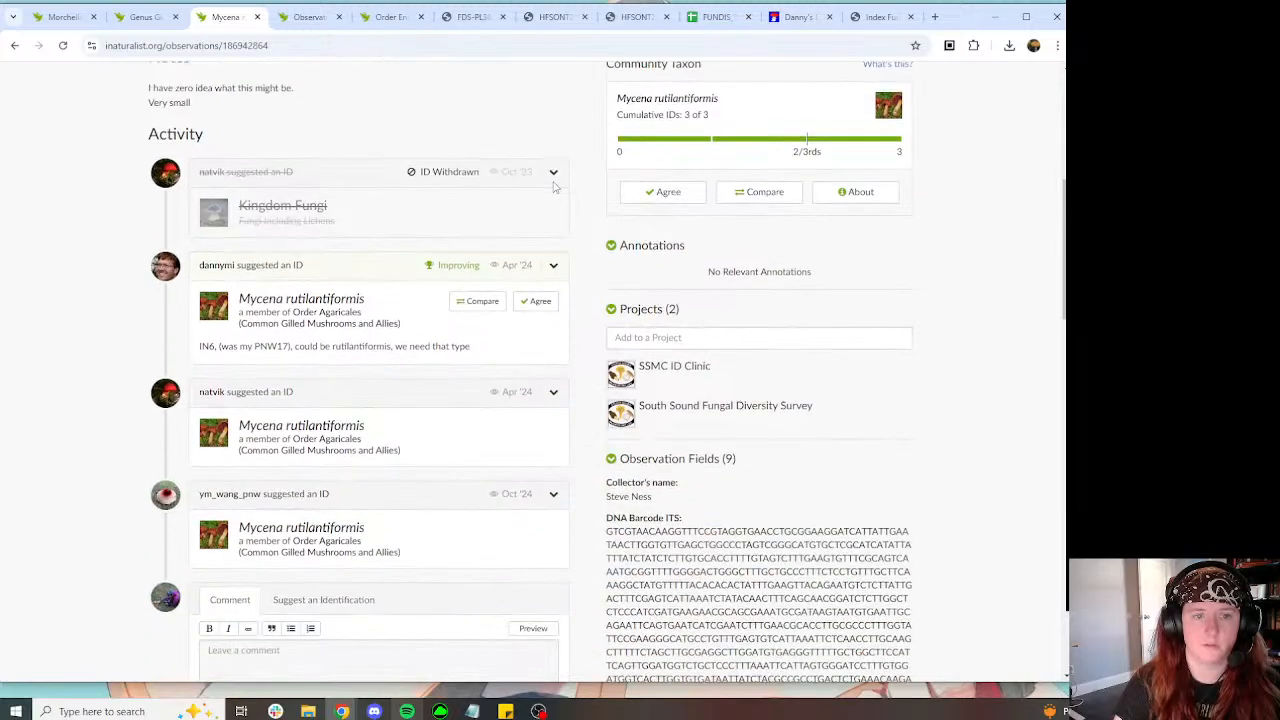
{"action": "scroll", "coordinate": [360, 103], "scroll_direction": "up", "scroll_amount": 3}
{"action": "left_click", "coordinate": [257, 17]}
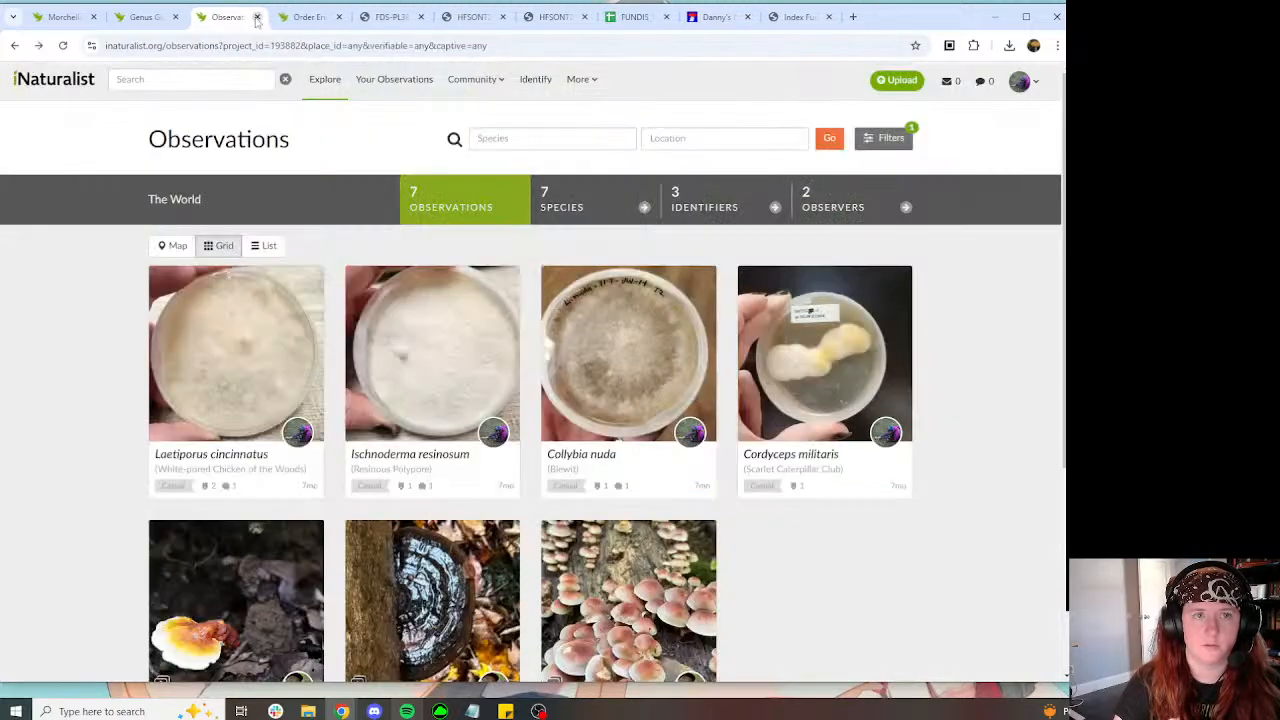
{"action": "left_click", "coordinate": [257, 17]}
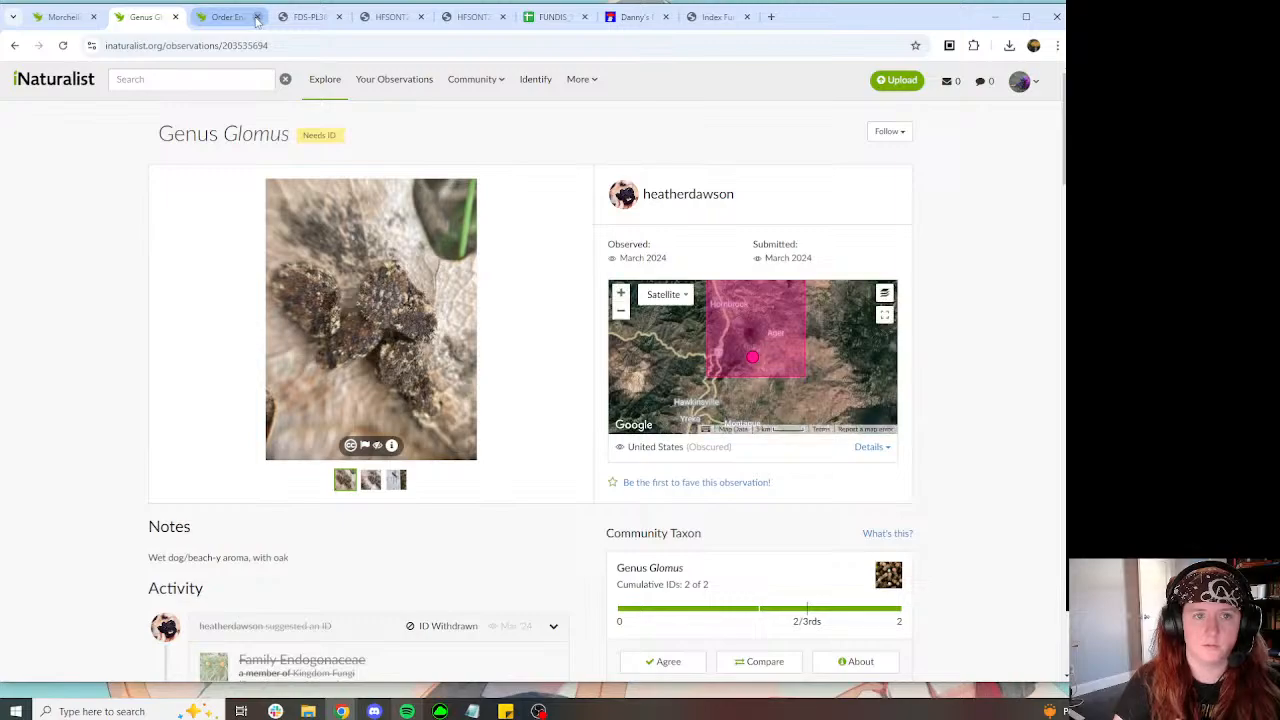
Step: Examine the ITS and LSU barcodes and the other observation fields of the Genus Glomus observation
{"action": "scroll", "coordinate": [763, 222], "scroll_direction": "down", "scroll_amount": 9}
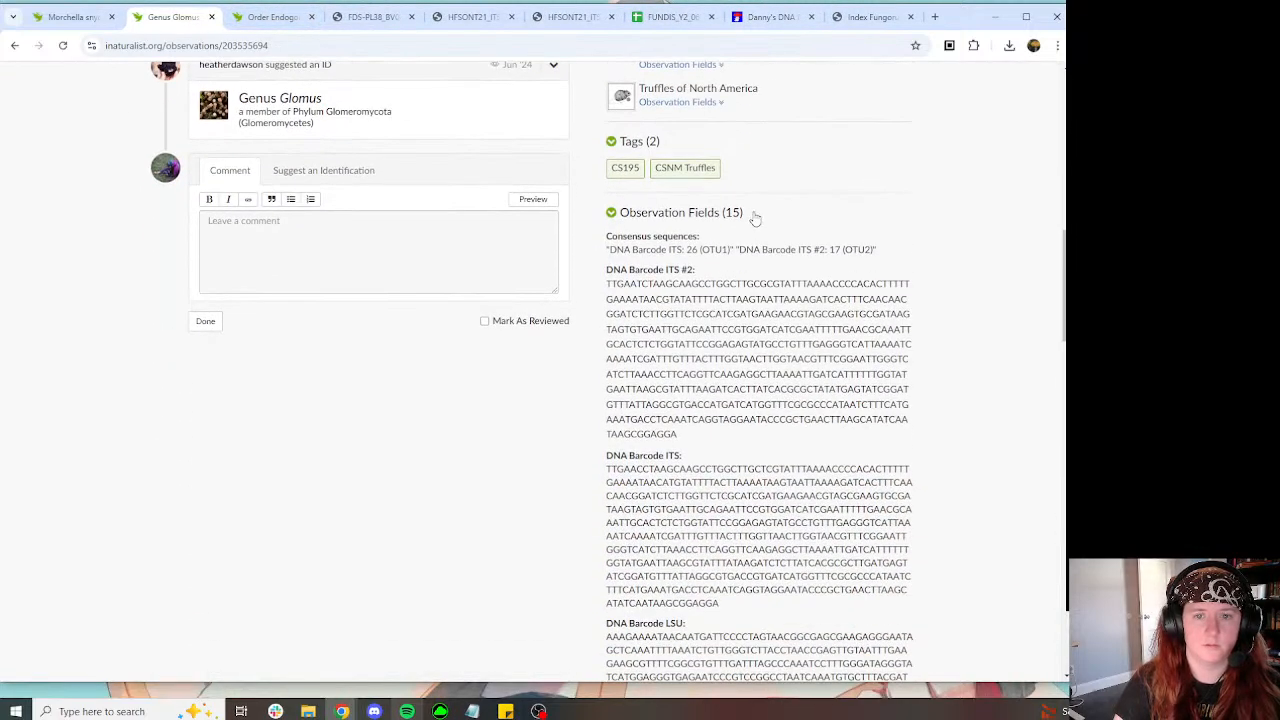
{"action": "scroll", "coordinate": [745, 216], "scroll_direction": "down", "scroll_amount": 5}
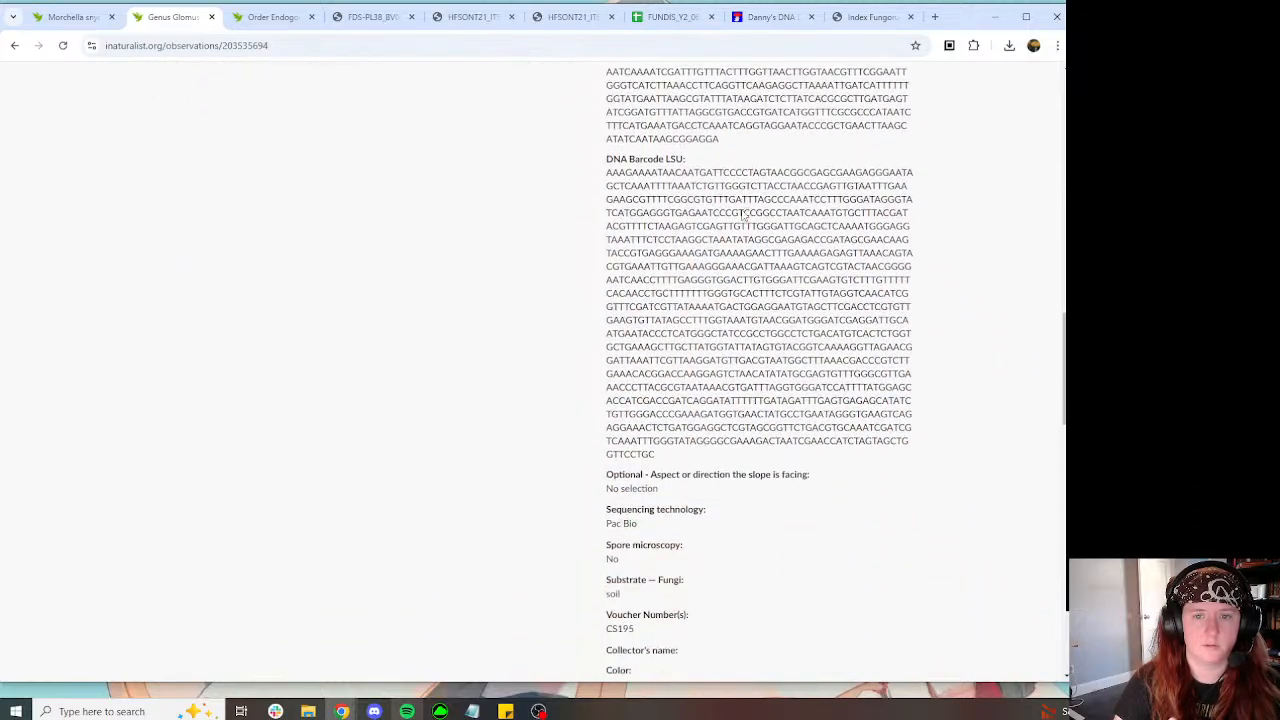
Step: Return to the Glomeromycota results and examine the comments, ITS barcode and photos of the Family Glomeraceae observation
{"action": "scroll", "coordinate": [745, 216], "scroll_direction": "up", "scroll_amount": 8}
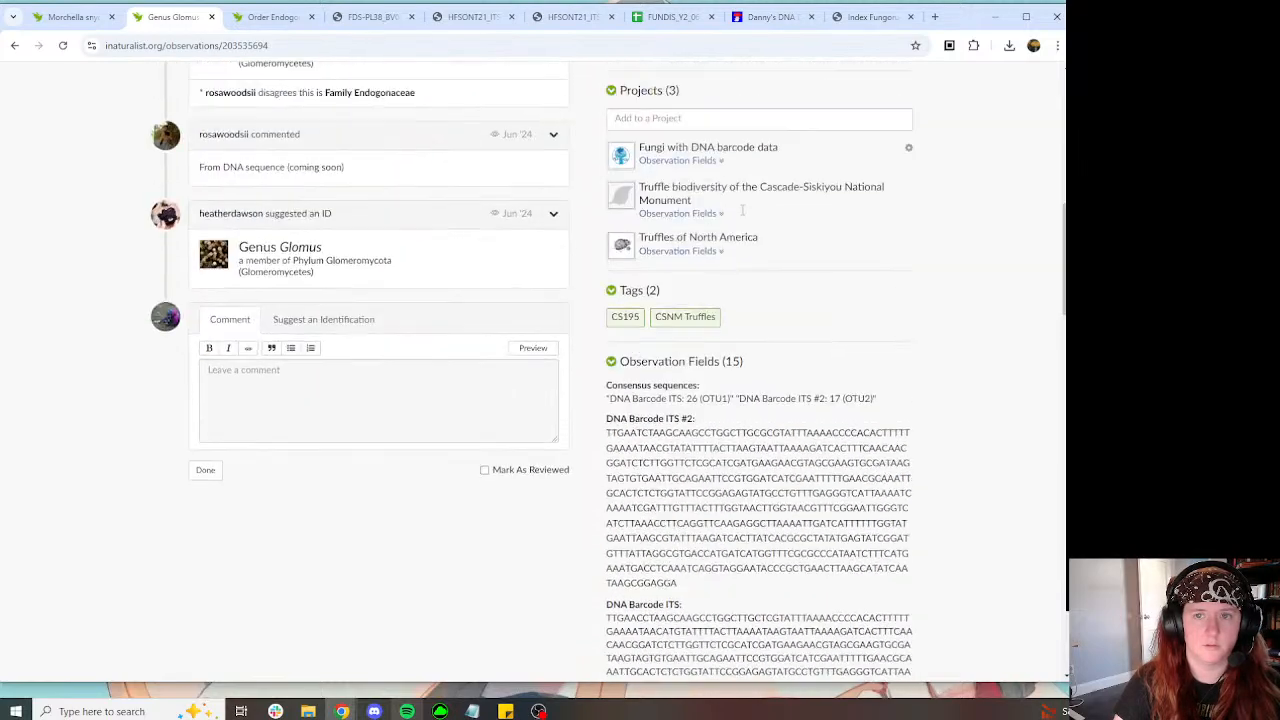
{"action": "left_click", "coordinate": [16, 49]}
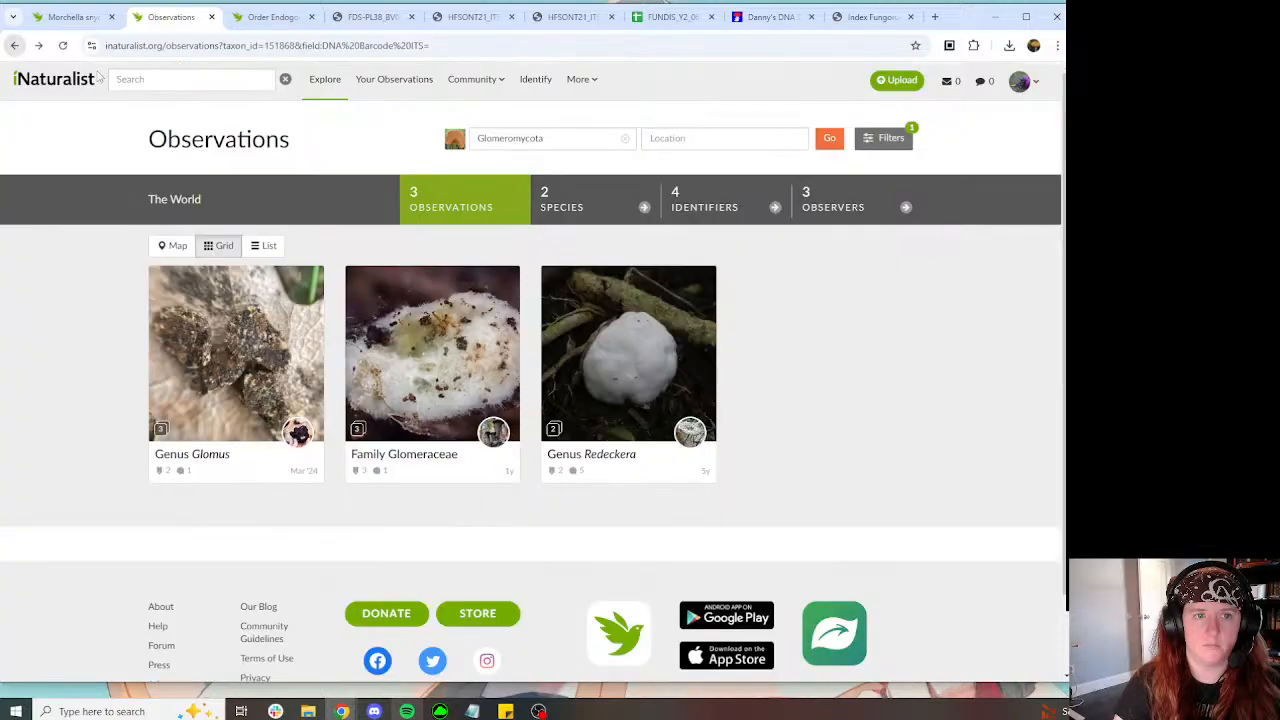
{"action": "left_click", "coordinate": [442, 345]}
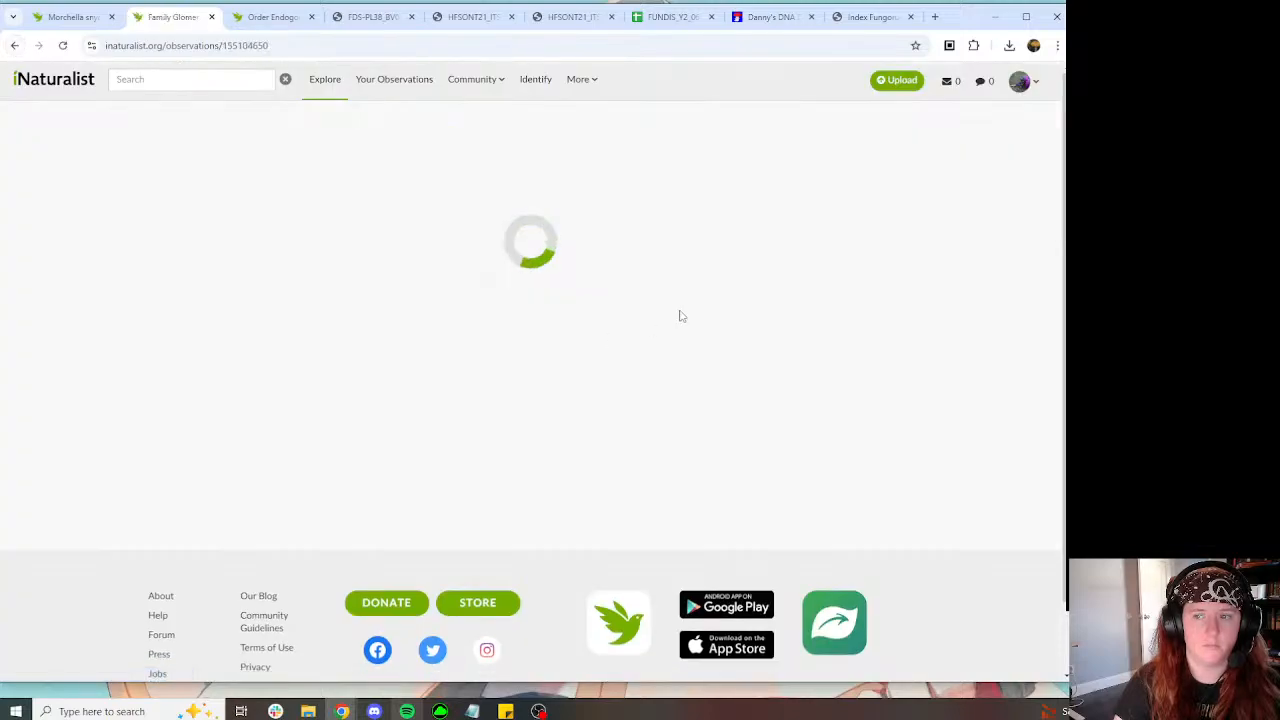
{"action": "scroll", "coordinate": [958, 328], "scroll_direction": "down", "scroll_amount": 8}
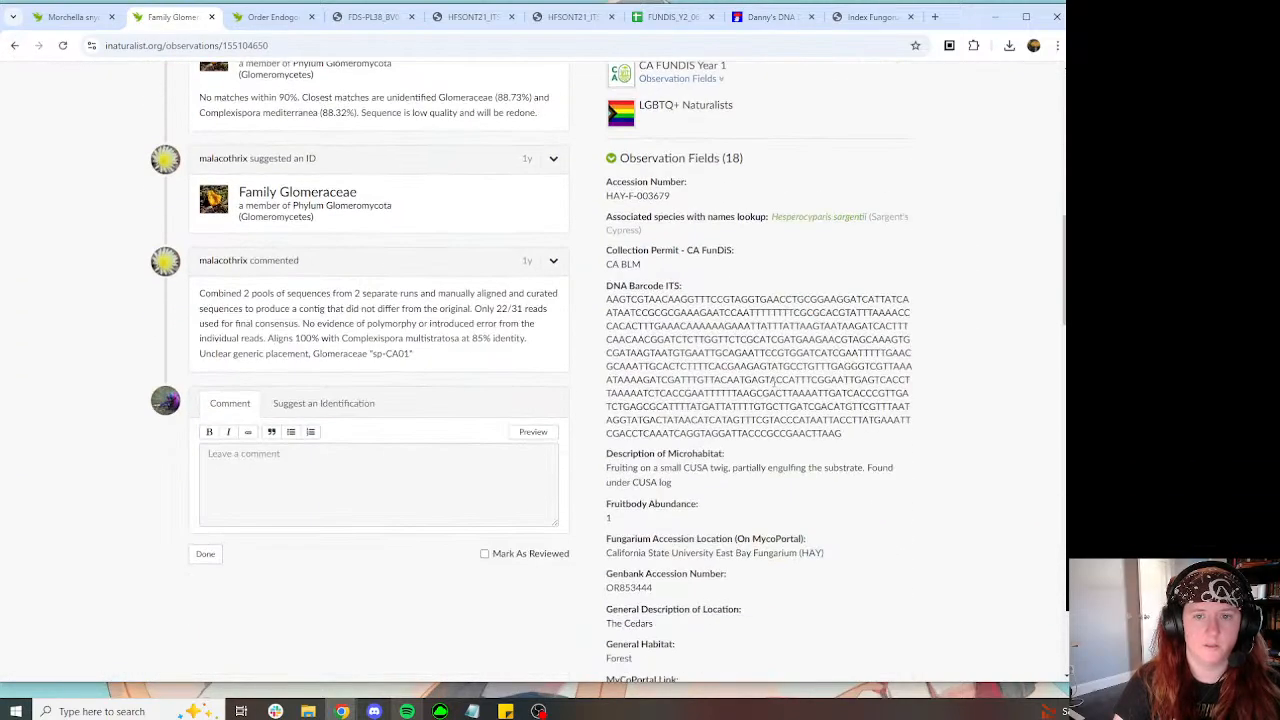
{"action": "left_click_drag", "start_coordinate": [867, 447], "coordinate": [910, 434]}
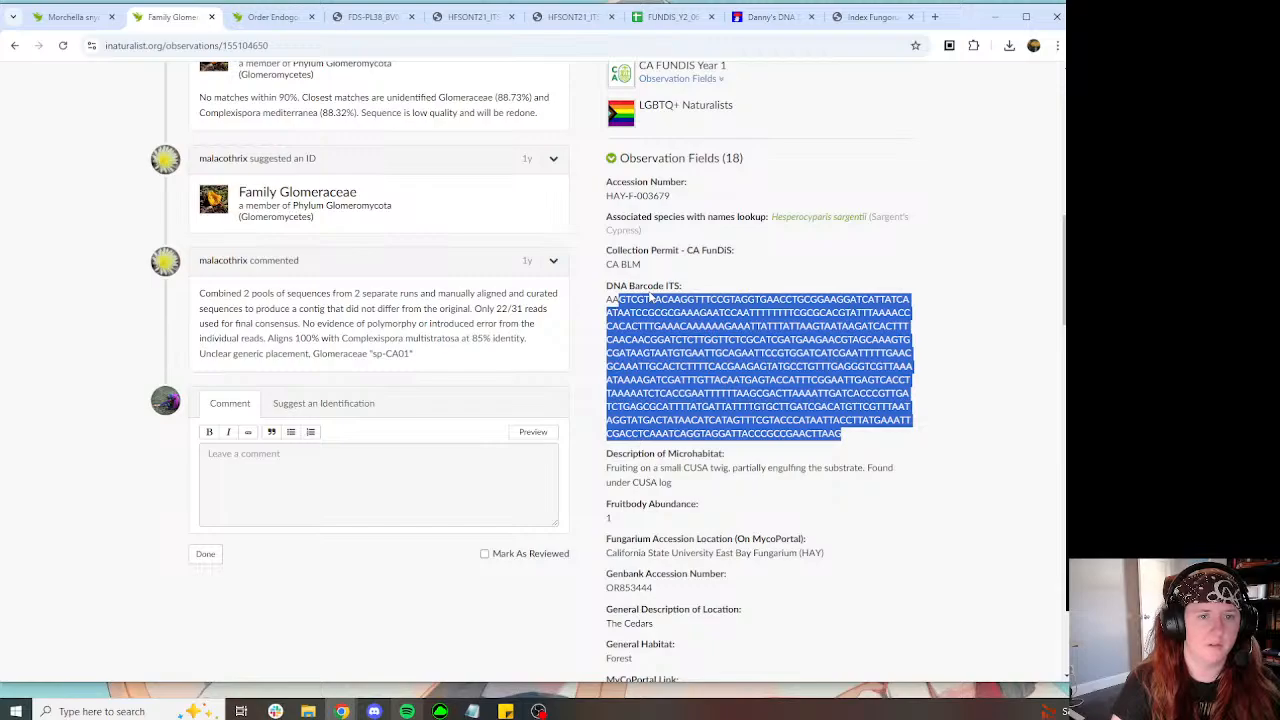
{"action": "scroll", "coordinate": [470, 250], "scroll_direction": "up", "scroll_amount": 10}
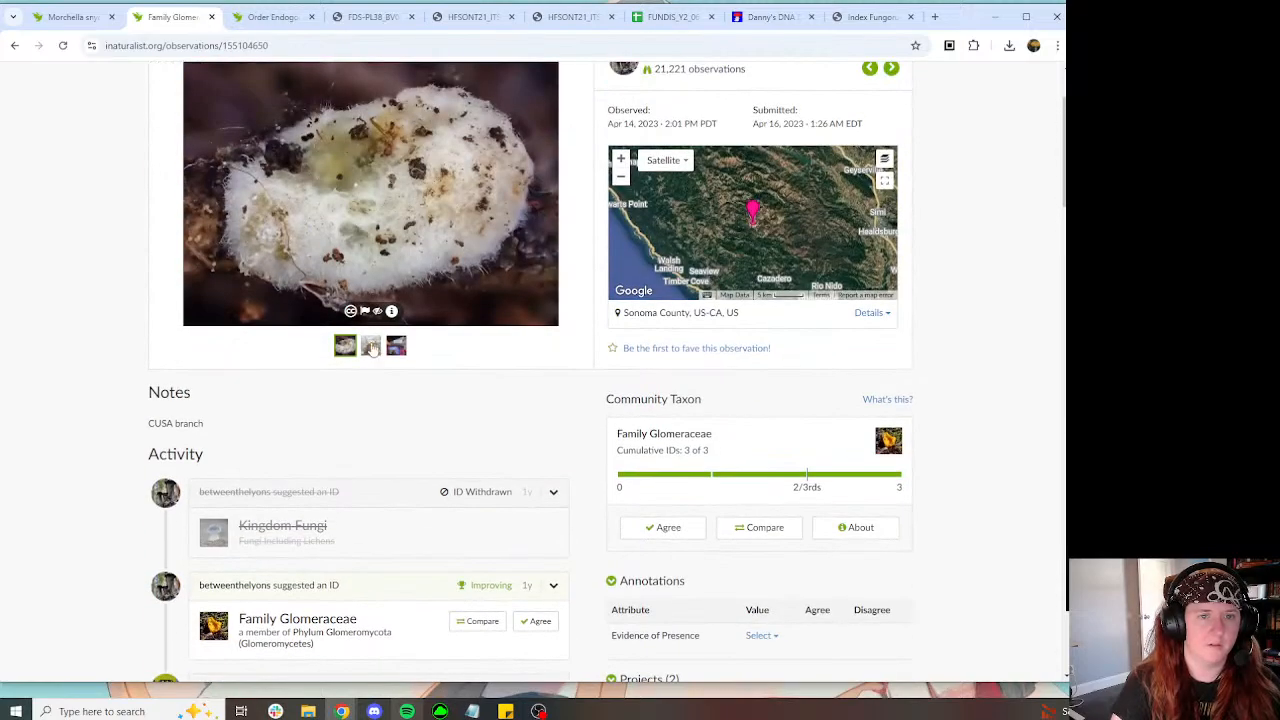
{"action": "left_click", "coordinate": [398, 346]}
Step: Examine the notes, ITS barcode and identification history of the Genus Redeckera observation, and close its tab and the Order Endogonales tab
{"action": "left_click", "coordinate": [14, 45]}
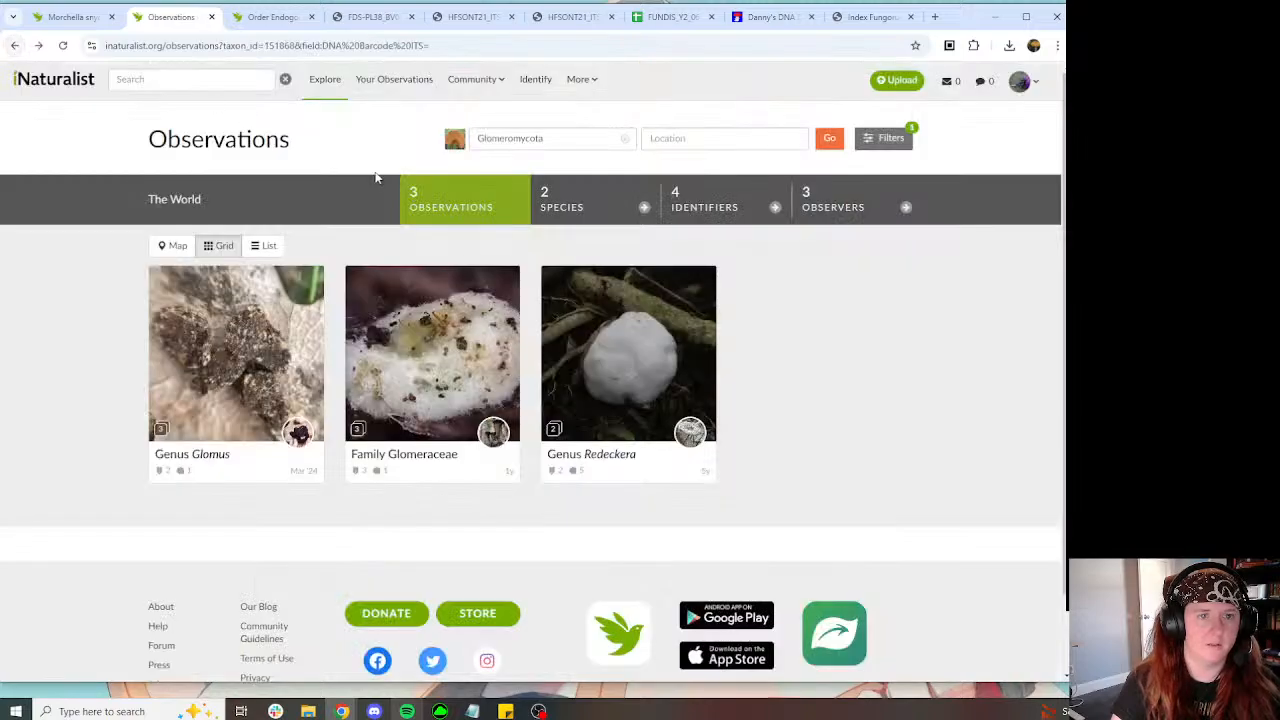
{"action": "left_click", "coordinate": [598, 367]}
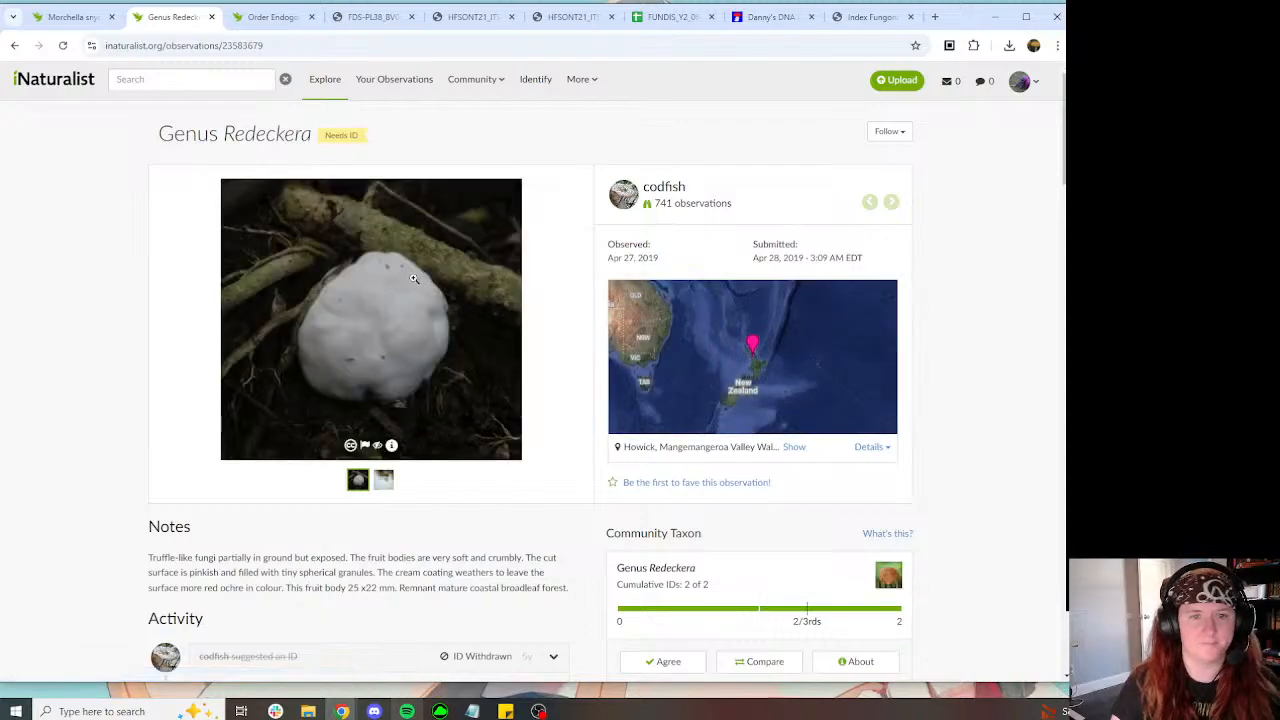
{"action": "scroll", "coordinate": [462, 266], "scroll_direction": "down", "scroll_amount": 6}
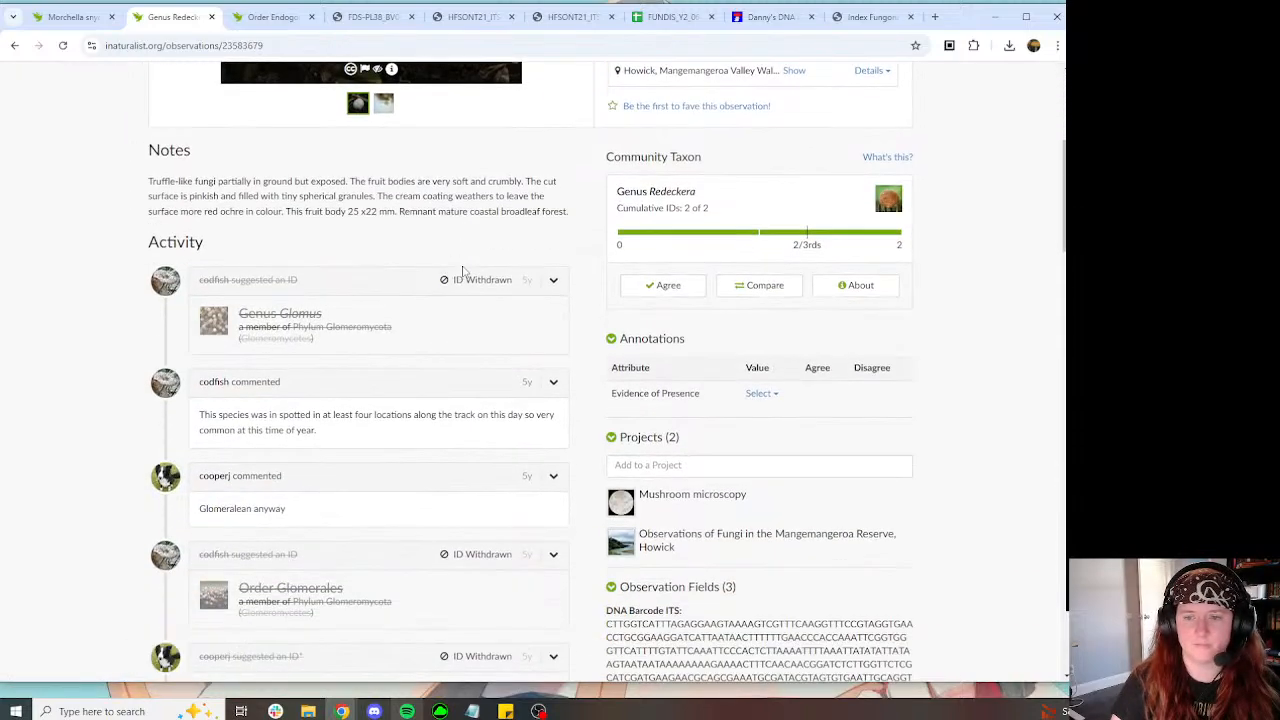
{"action": "scroll", "coordinate": [462, 271], "scroll_direction": "down", "scroll_amount": 2}
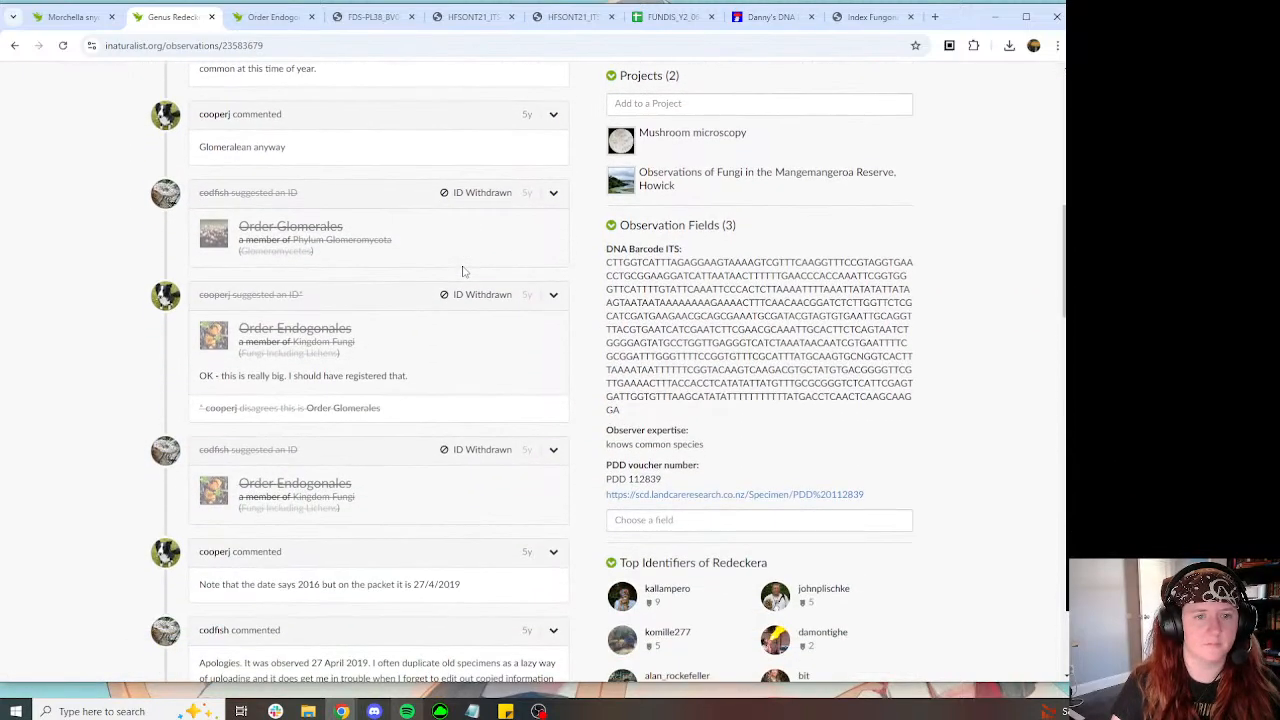
{"action": "scroll", "coordinate": [462, 271], "scroll_direction": "down", "scroll_amount": 3}
{"action": "scroll", "coordinate": [463, 271], "scroll_direction": "down", "scroll_amount": 3}
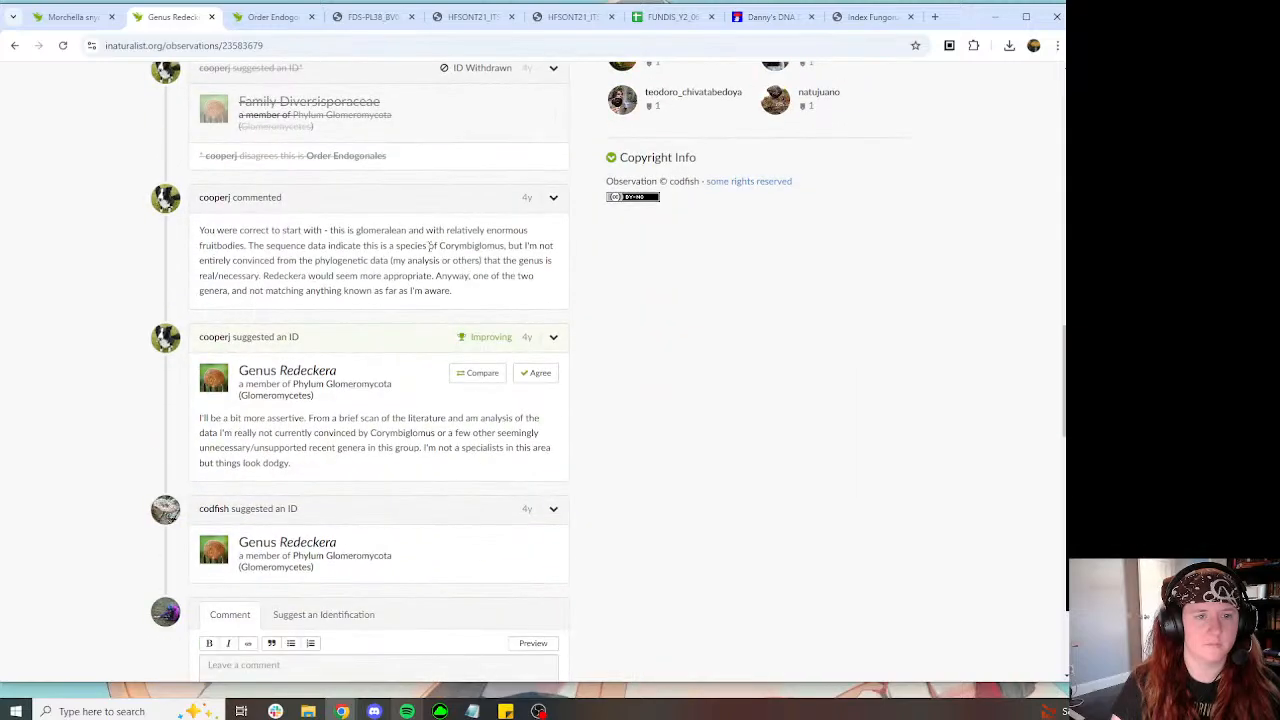
{"action": "left_click", "coordinate": [211, 17]}
{"action": "left_click", "coordinate": [212, 18]}
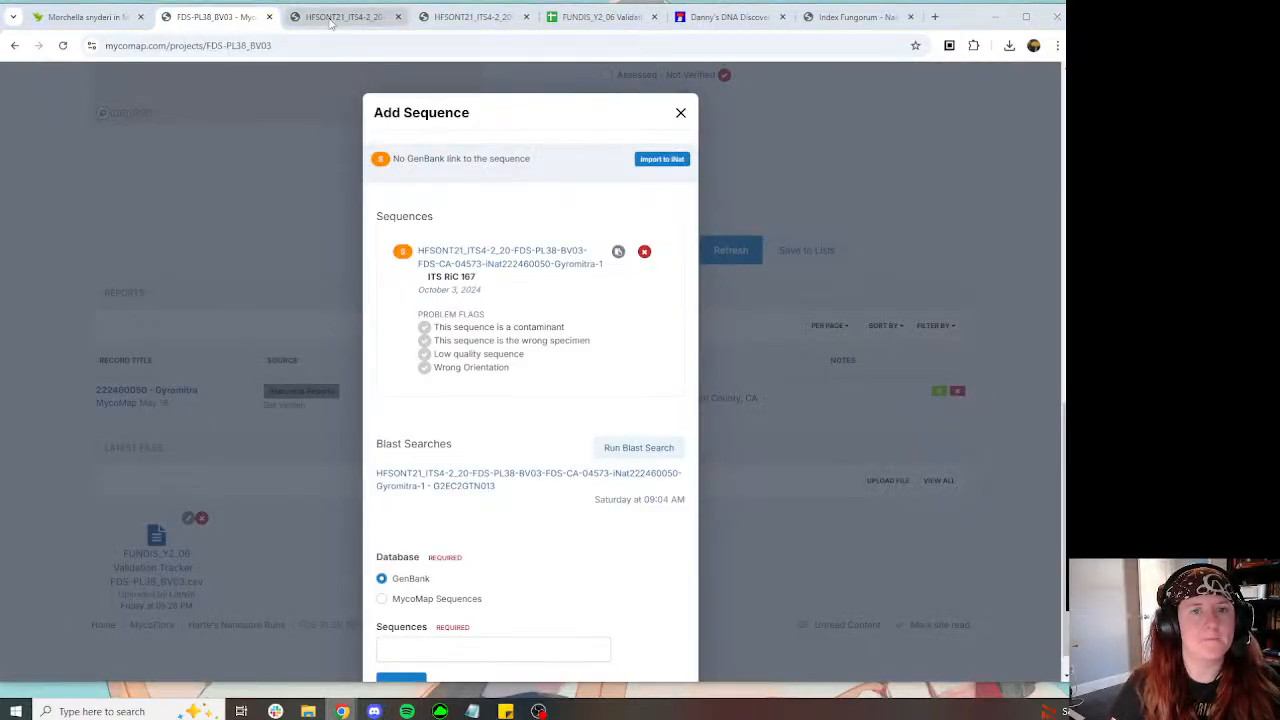
Step: Return to the Morchella snyderi observation's tab and go forward to the Subgenus Gyromitra observation
{"action": "left_click", "coordinate": [100, 18]}
{"action": "left_click", "coordinate": [201, 22]}
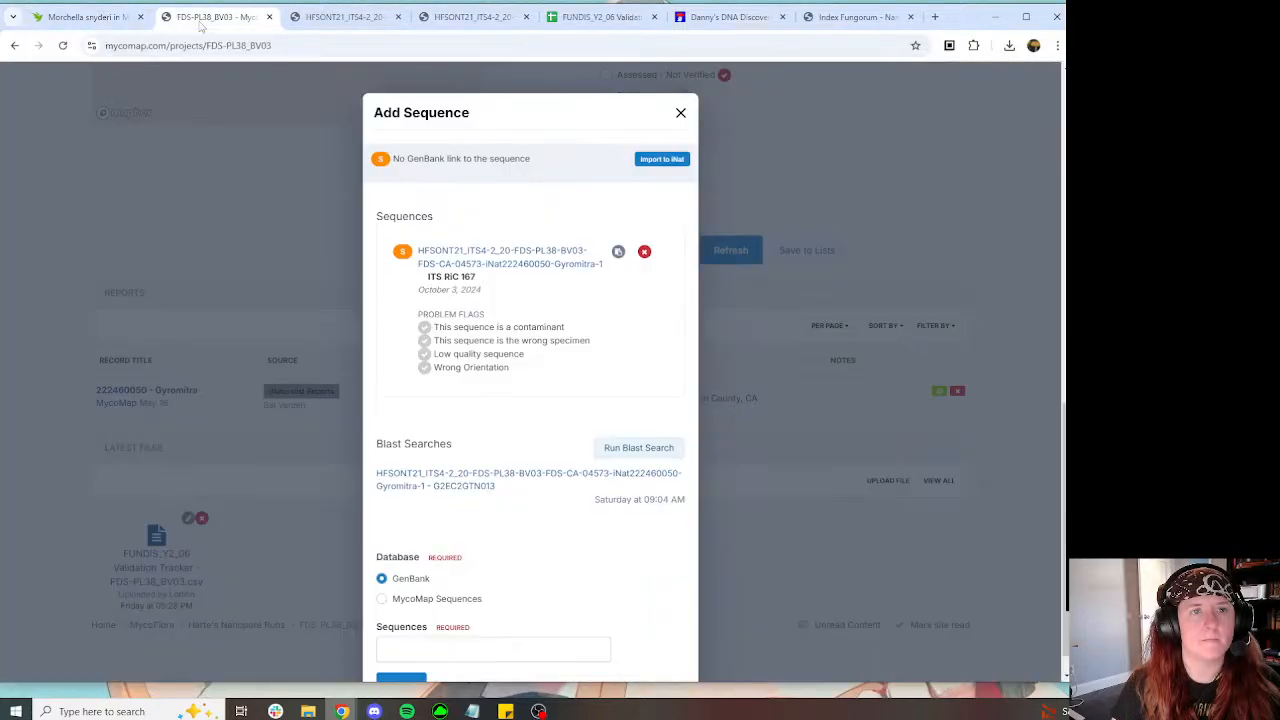
{"action": "left_click", "coordinate": [67, 24]}
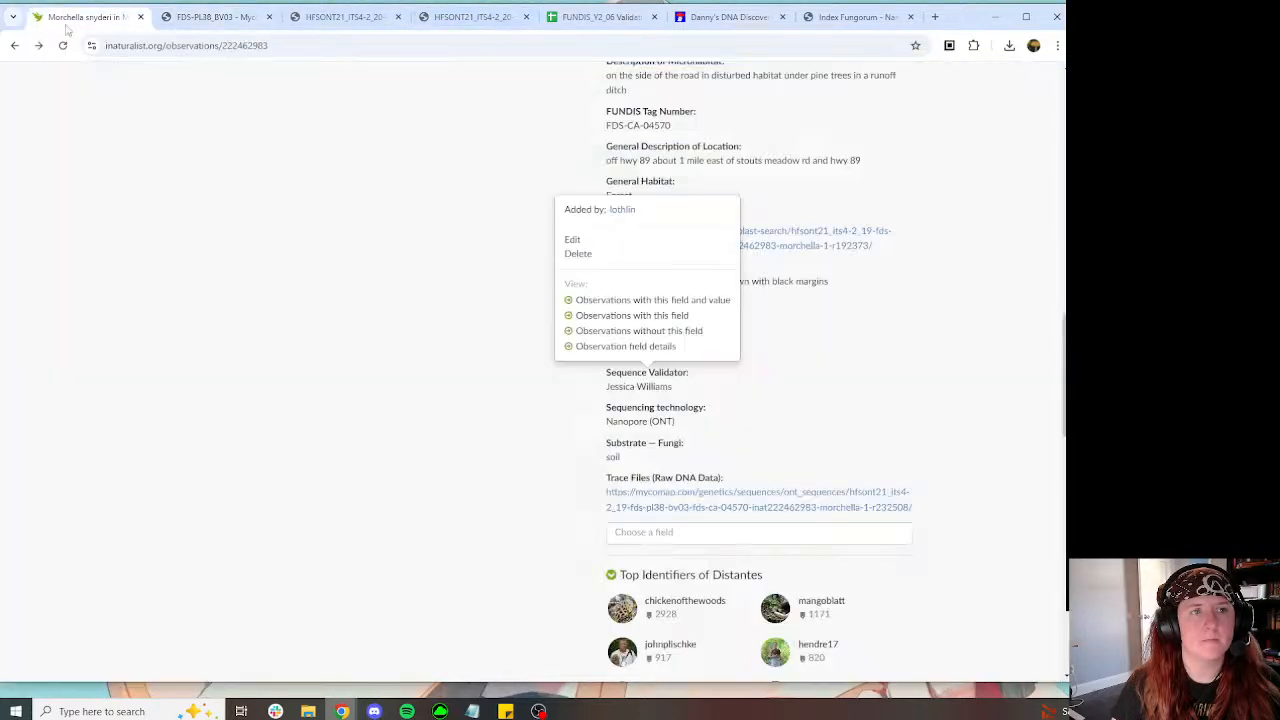
{"action": "left_click", "coordinate": [40, 45]}
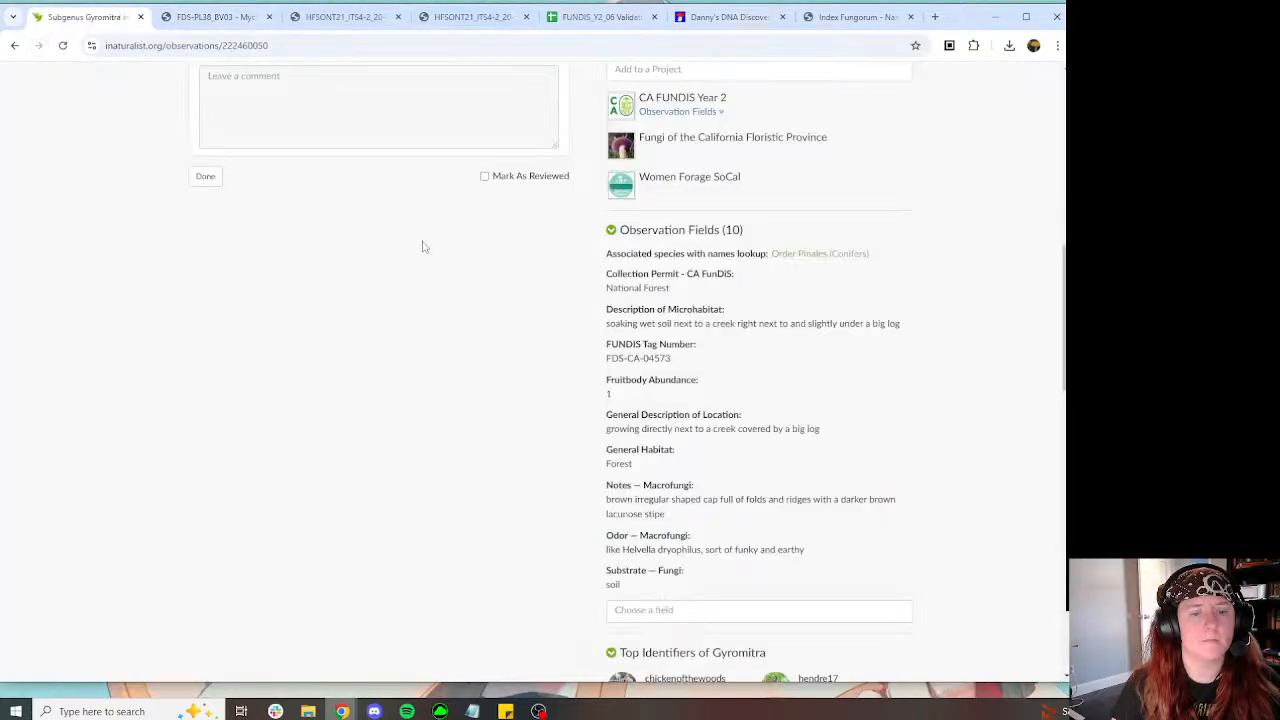
Step: Review the NCBI and MycoBLAST matches for the Gyromitra sequence and open the matching Gyromitra "infula-AZ01" observation from Springville
{"action": "left_click", "coordinate": [470, 17]}
{"action": "scroll", "coordinate": [680, 250], "scroll_direction": "down", "scroll_amount": 5}
{"action": "scroll", "coordinate": [676, 245], "scroll_direction": "down", "scroll_amount": 2}
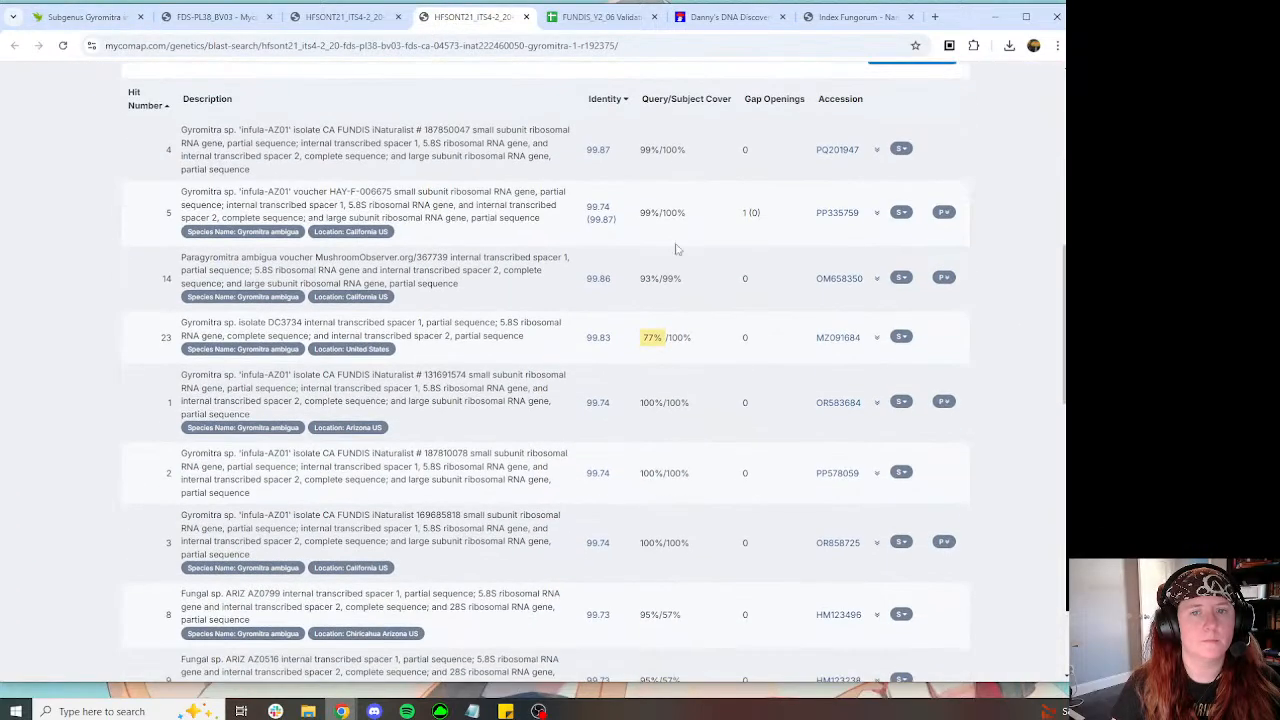
{"action": "scroll", "coordinate": [674, 244], "scroll_direction": "down", "scroll_amount": 7}
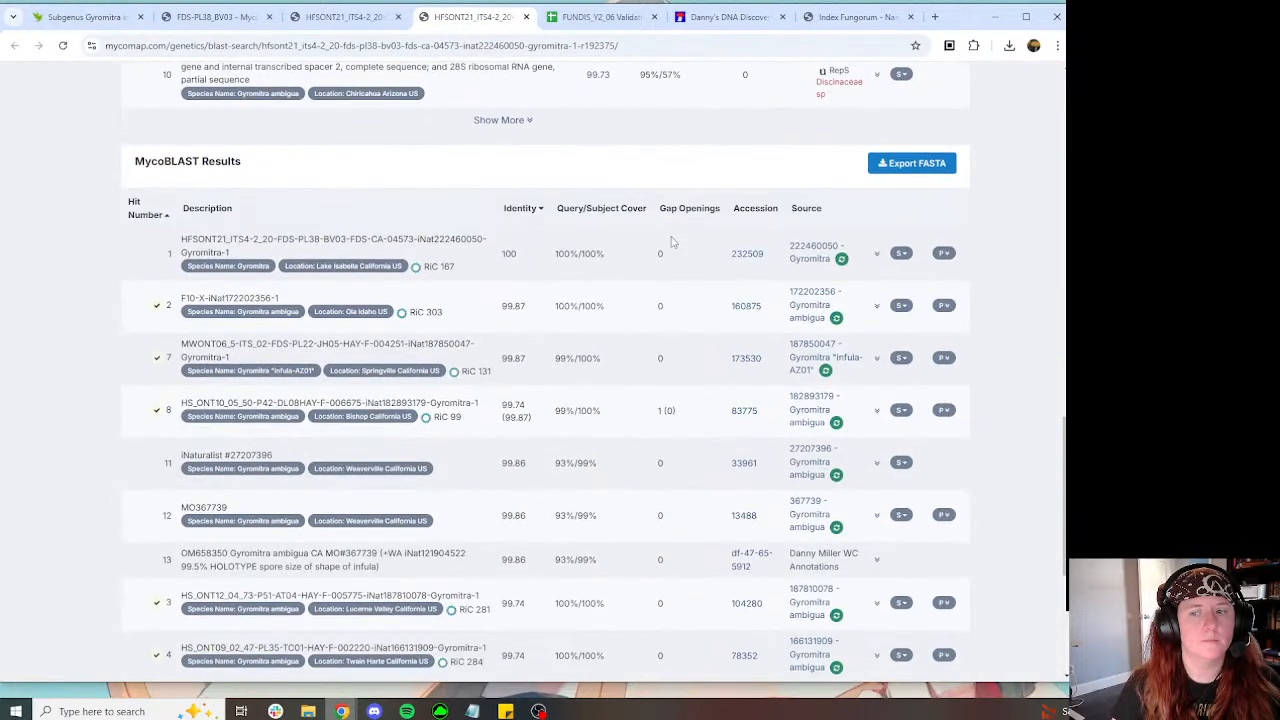
{"action": "scroll", "coordinate": [672, 240], "scroll_direction": "down", "scroll_amount": 2}
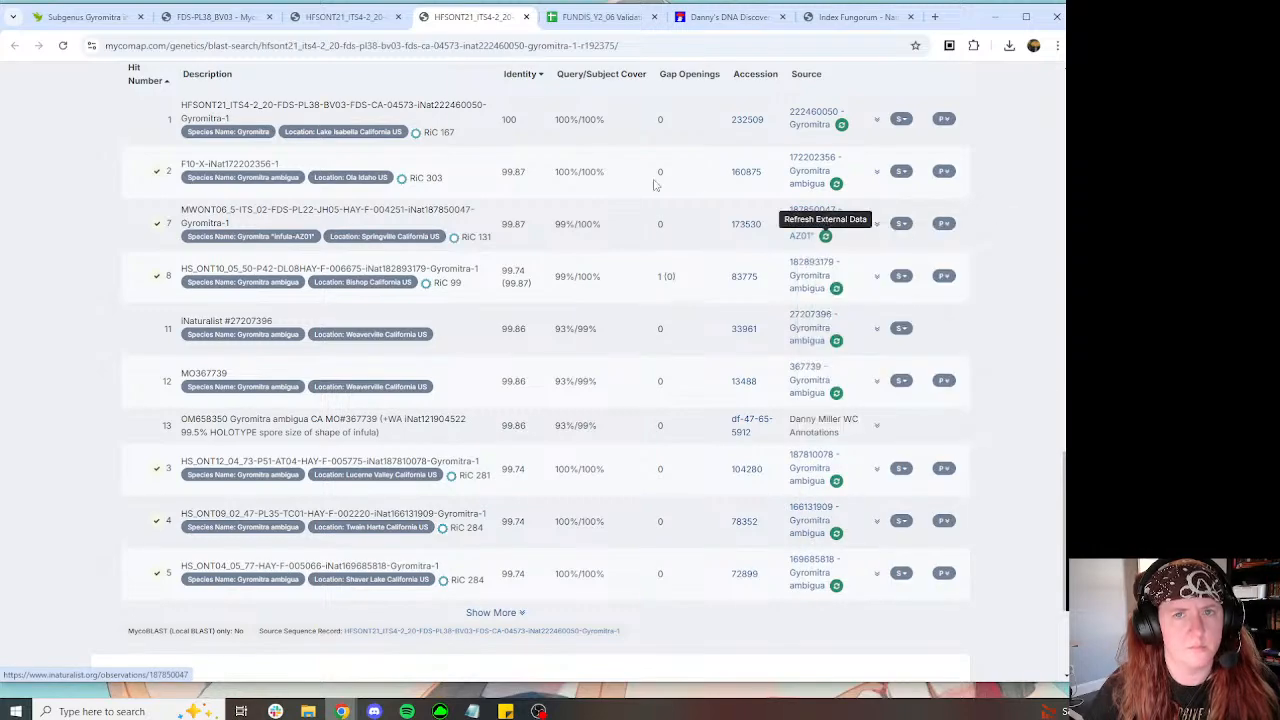
{"action": "key", "text": "ctrl+Tab"}
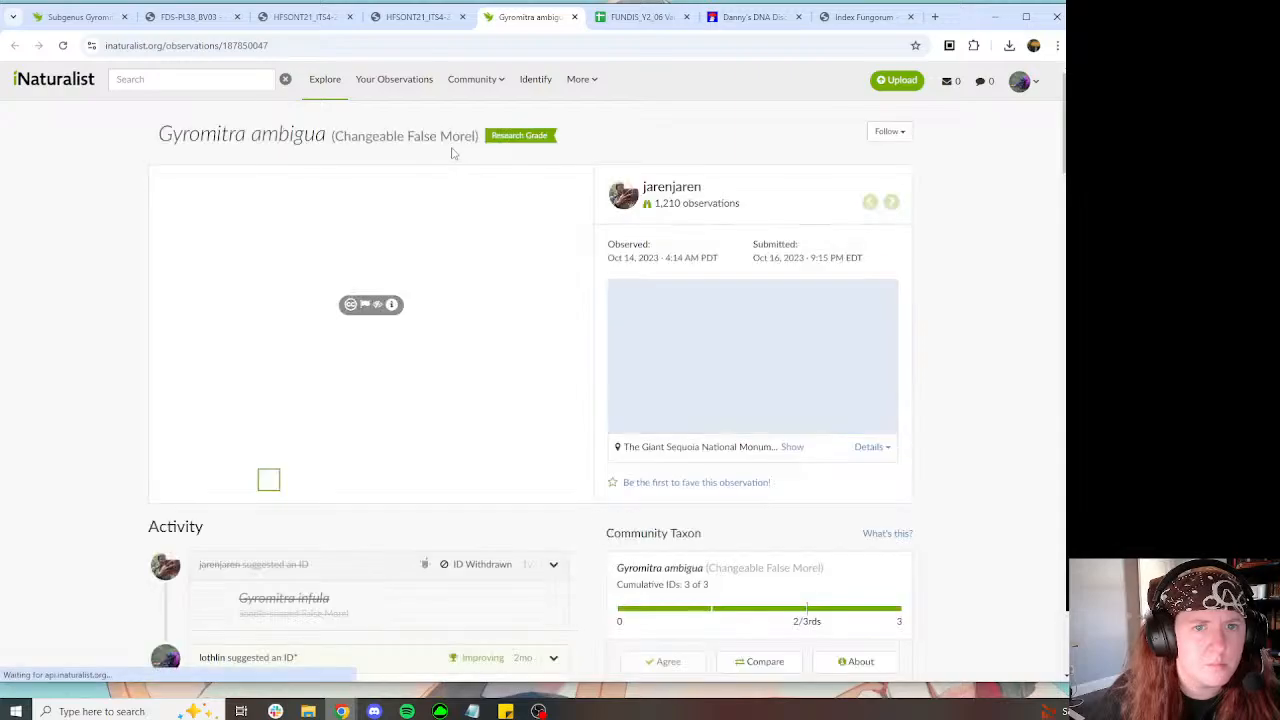
Step: Examine the identification comments, holotype remarks and observation fields of the matching Gyromitra ambigua observation
{"action": "scroll", "coordinate": [538, 195], "scroll_direction": "down", "scroll_amount": 8}
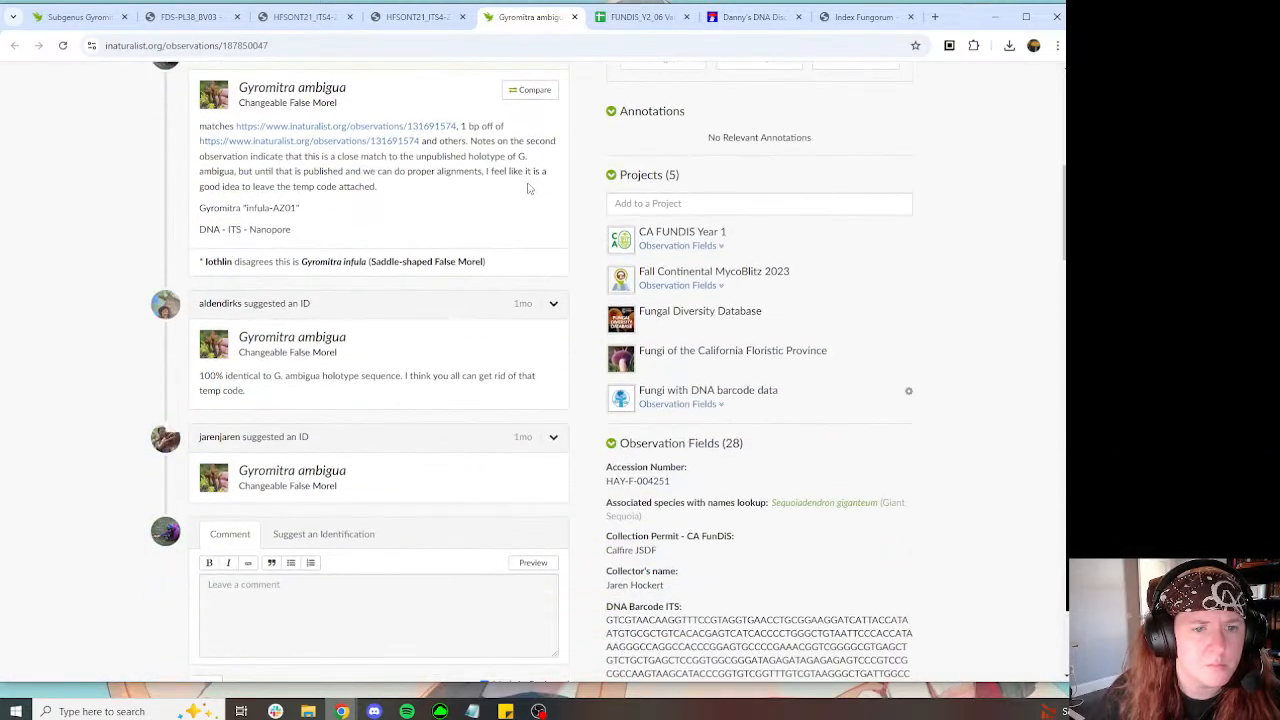
{"action": "scroll", "coordinate": [517, 200], "scroll_direction": "up", "scroll_amount": 2}
{"action": "scroll", "coordinate": [518, 213], "scroll_direction": "down", "scroll_amount": 4}
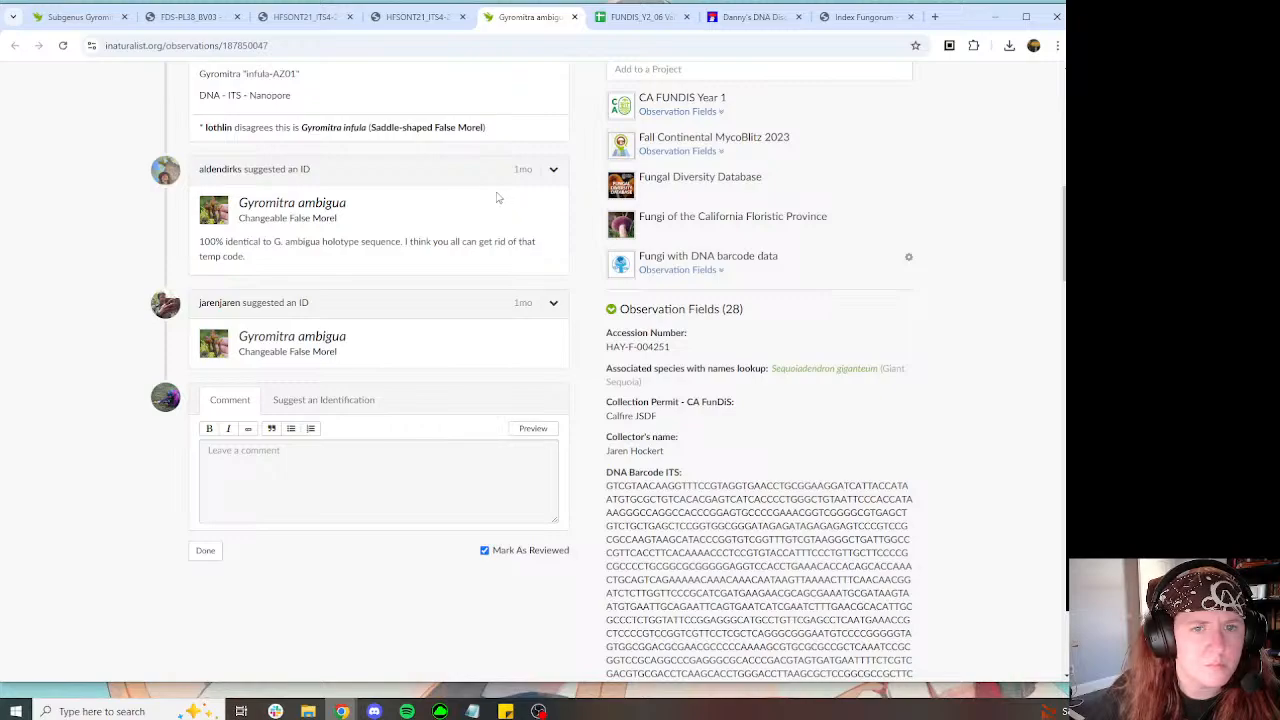
{"action": "scroll", "coordinate": [497, 198], "scroll_direction": "down", "scroll_amount": 3}
{"action": "scroll", "coordinate": [490, 204], "scroll_direction": "up", "scroll_amount": 3}
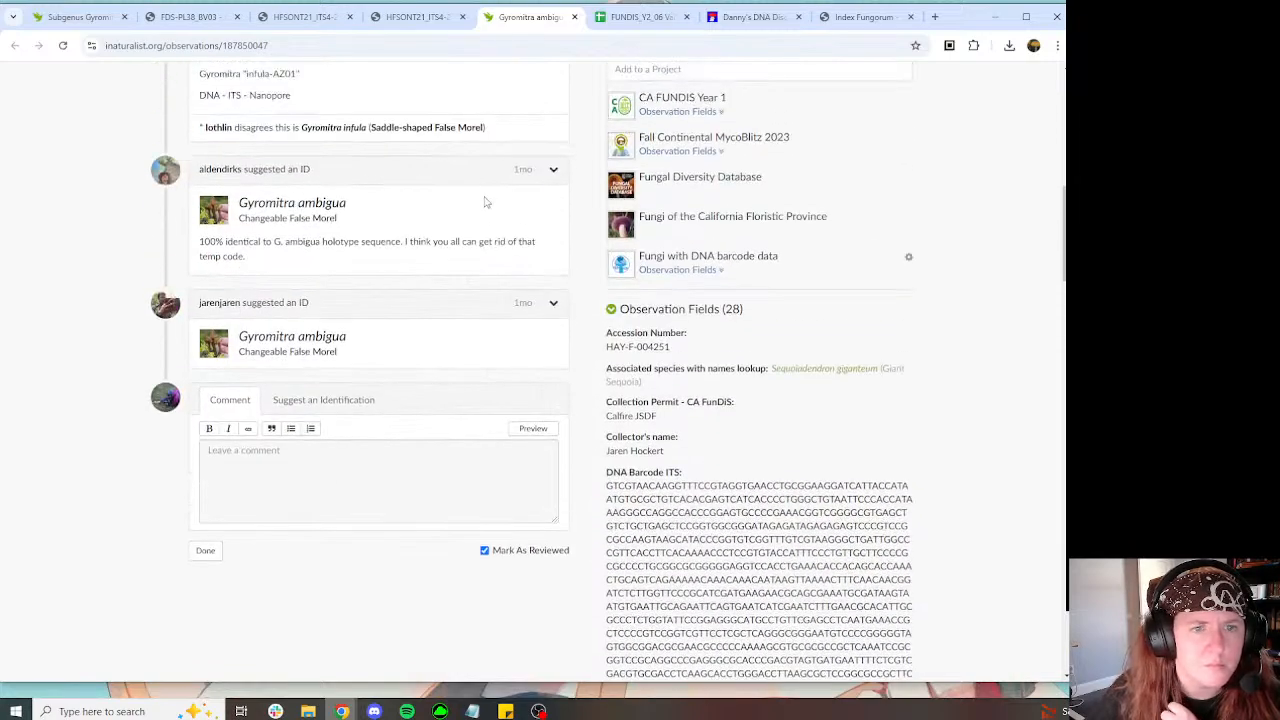
{"action": "scroll", "coordinate": [485, 202], "scroll_direction": "up", "scroll_amount": 3}
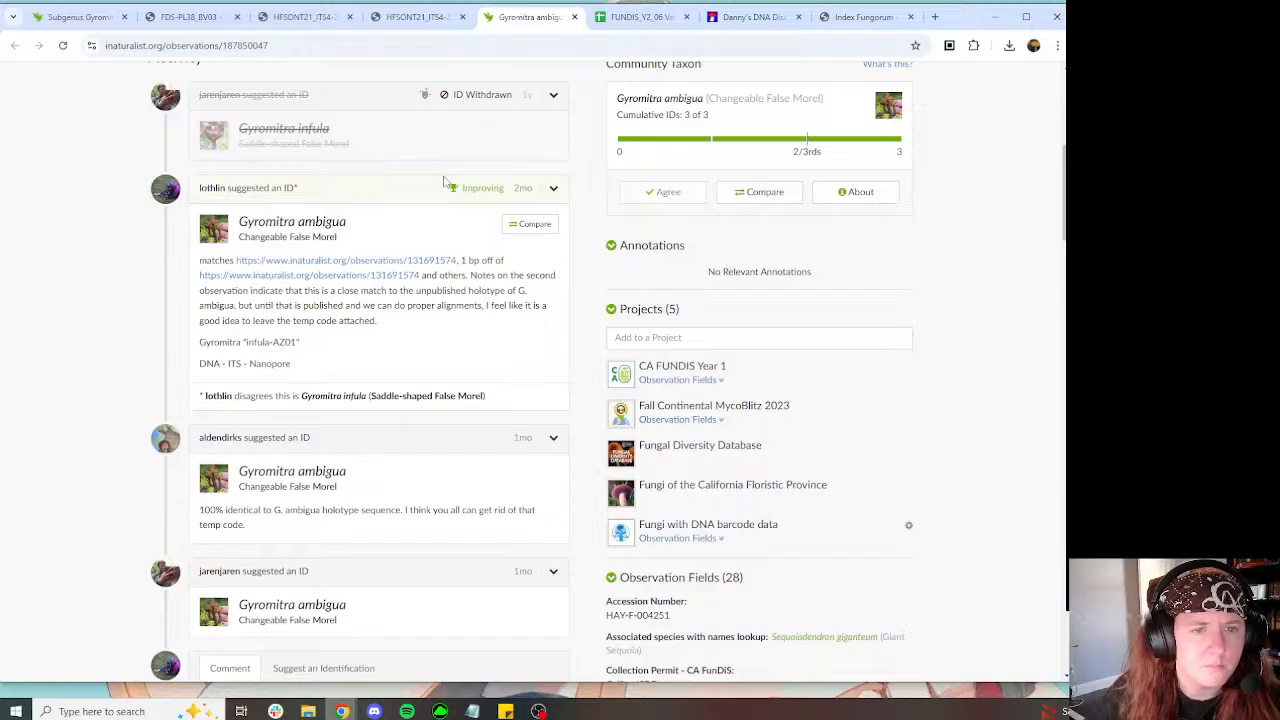
{"action": "scroll", "coordinate": [445, 182], "scroll_direction": "down", "scroll_amount": 8}
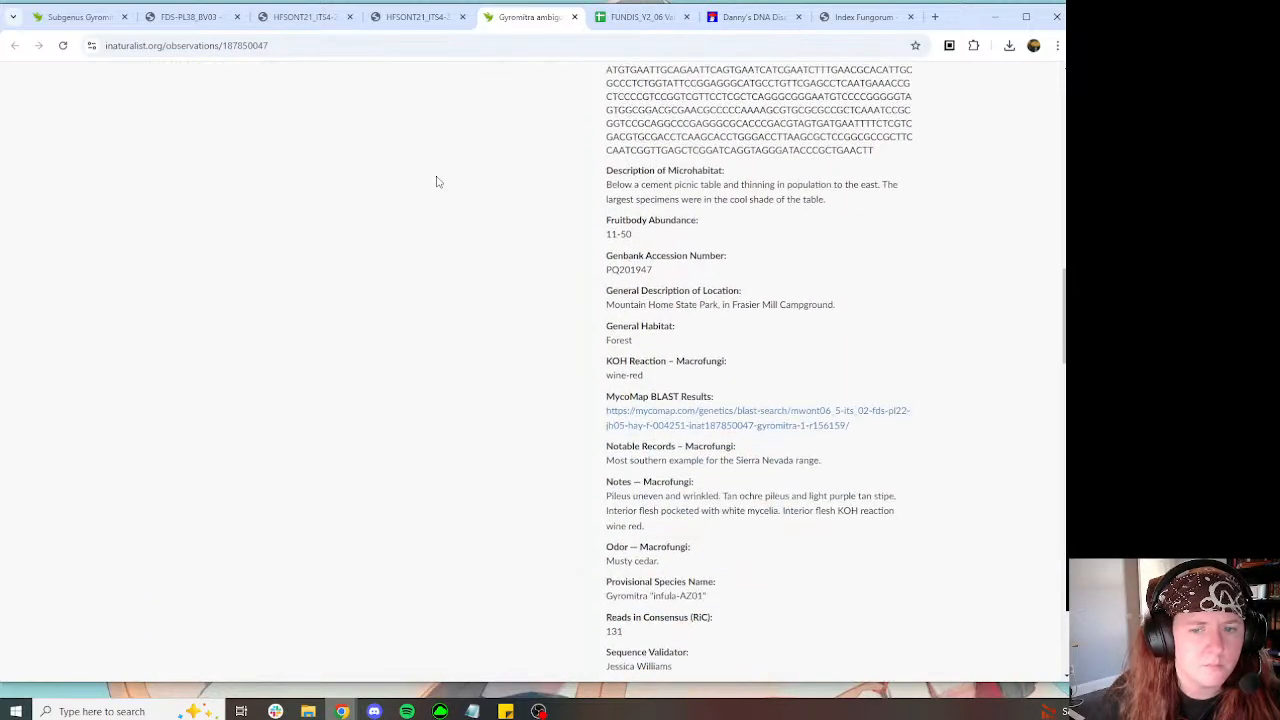
{"action": "scroll", "coordinate": [436, 182], "scroll_direction": "up", "scroll_amount": 6}
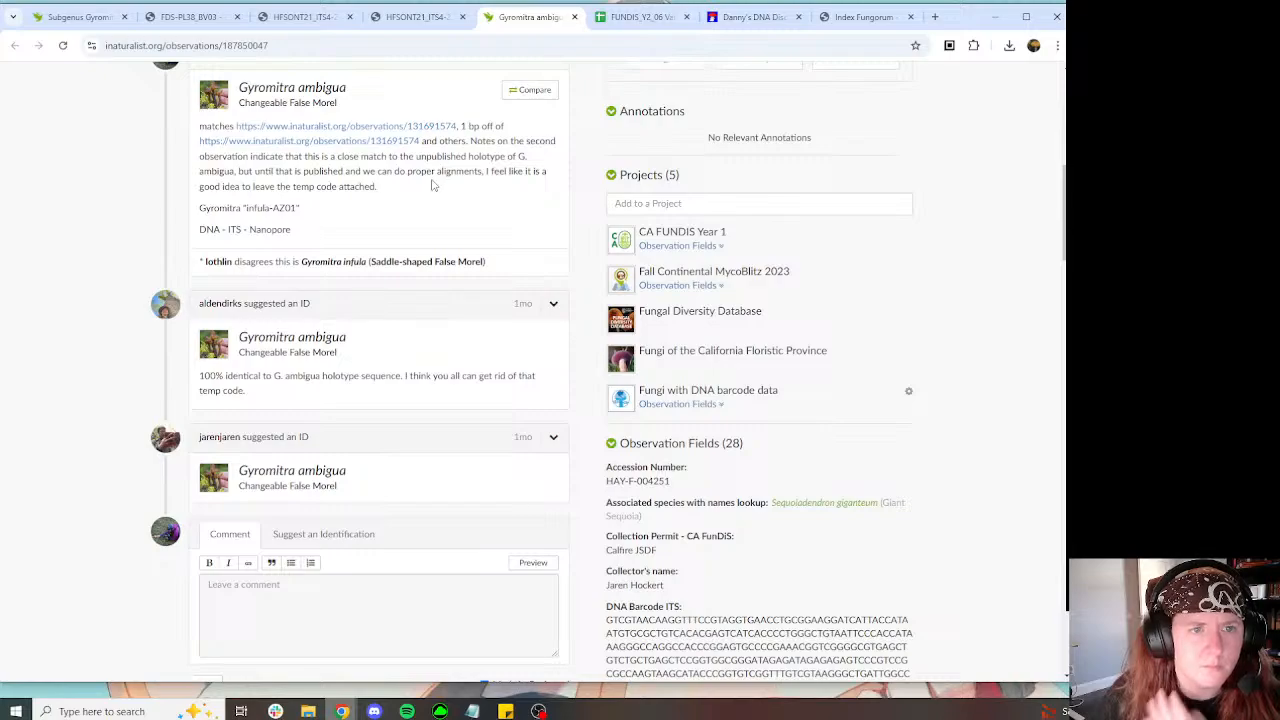
Step: Delete the Provisional Species Name field from the matching Gyromitra ambigua observation
{"action": "scroll", "coordinate": [433, 185], "scroll_direction": "down", "scroll_amount": 7}
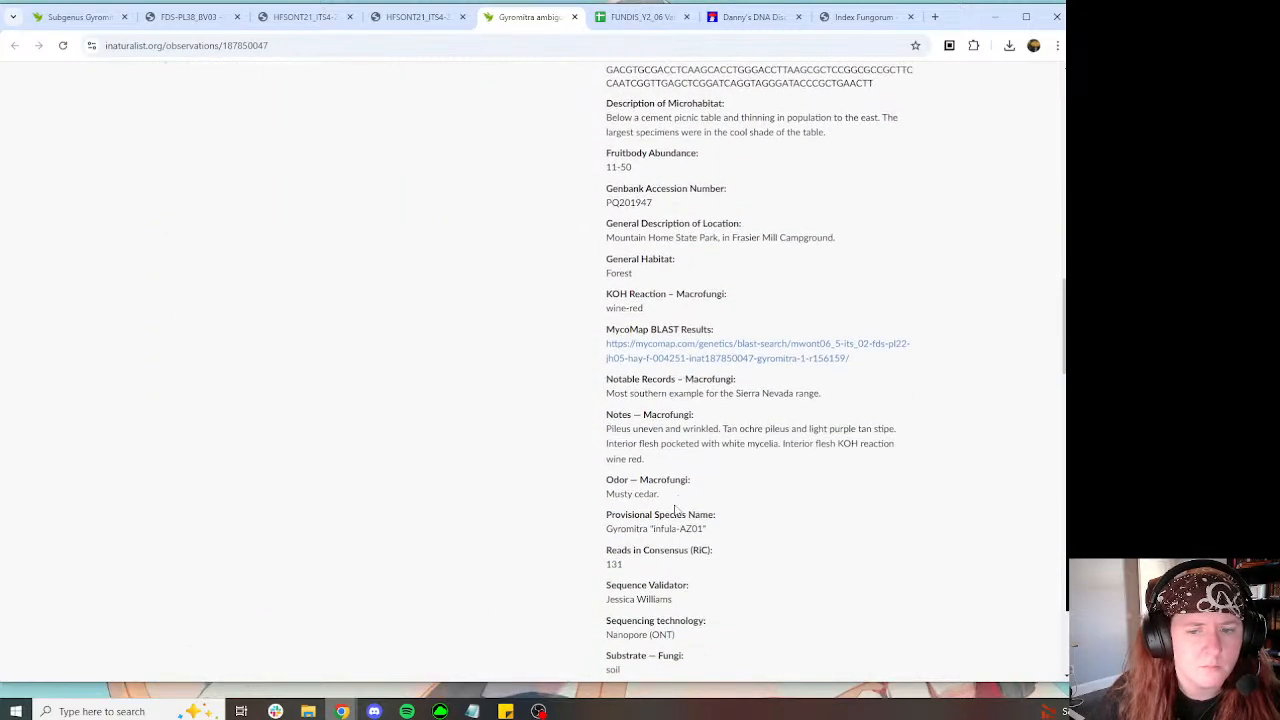
{"action": "left_click", "coordinate": [674, 514]}
{"action": "left_click", "coordinate": [595, 398]}
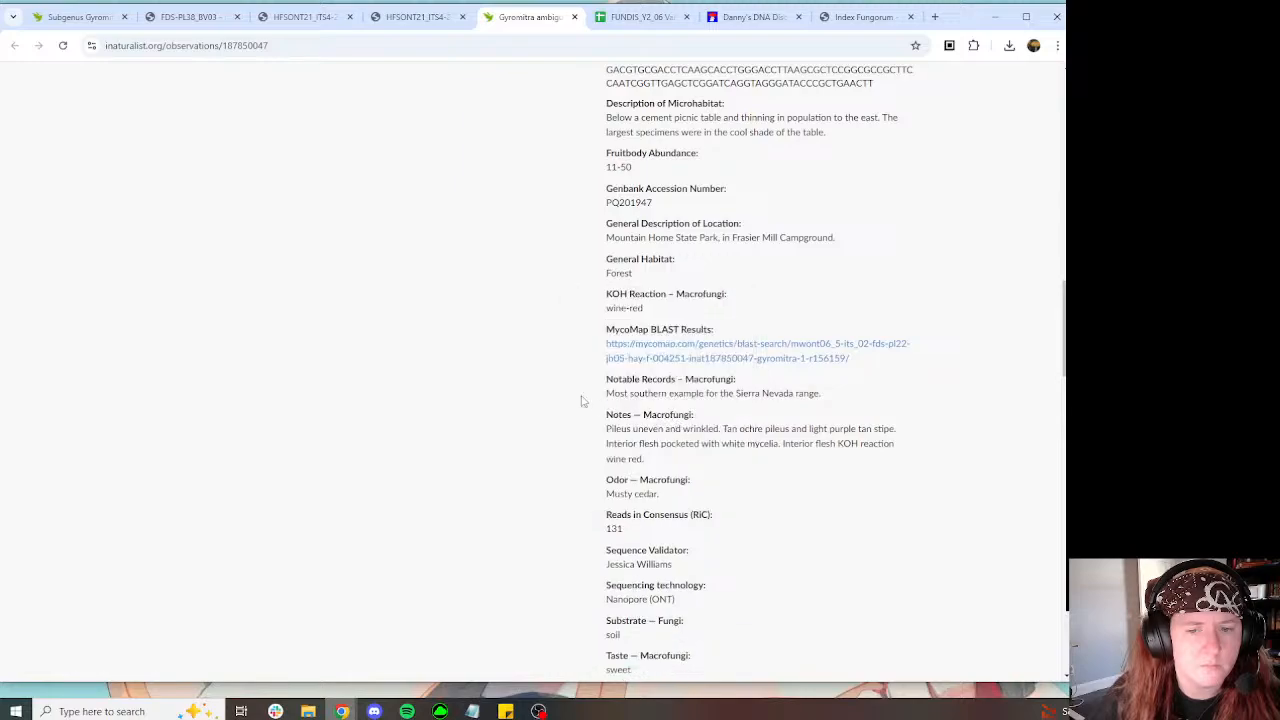
{"action": "scroll", "coordinate": [425, 343], "scroll_direction": "up", "scroll_amount": 10}
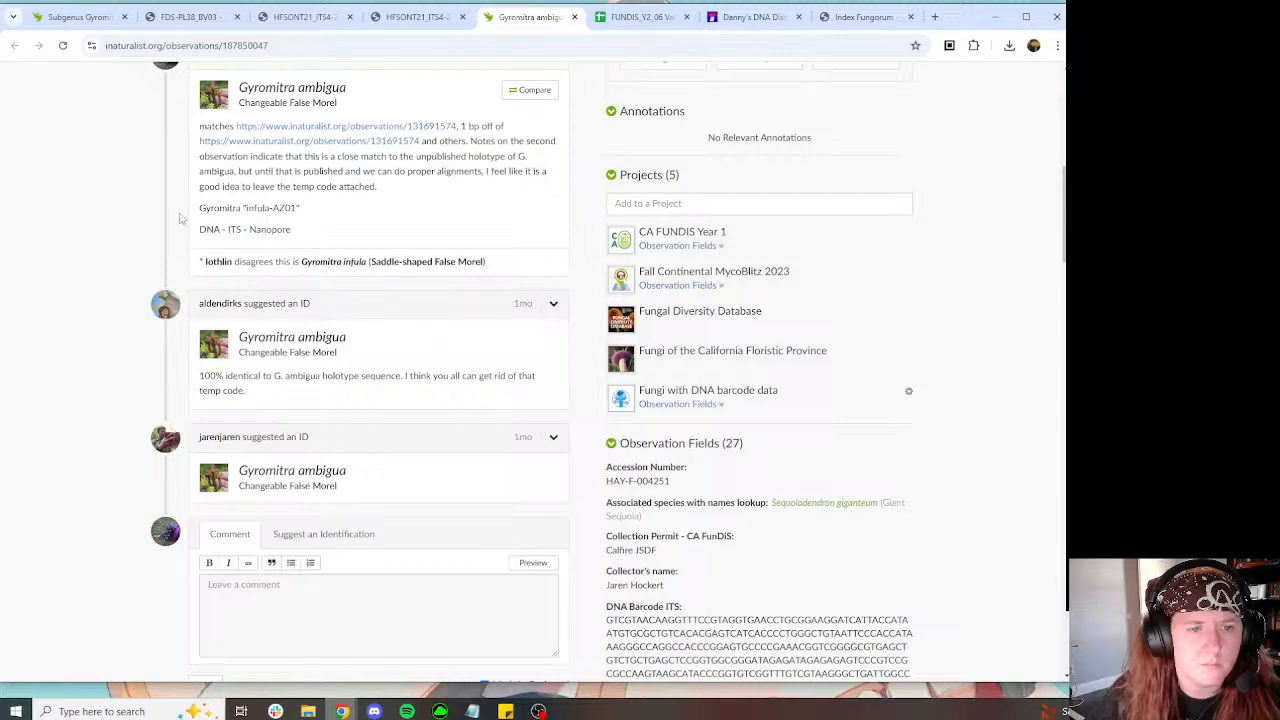
Step: Find accession OM658350 in the Gyromitra sequence's NCBI BLAST results and expand its sequence alignment
{"action": "left_click", "coordinate": [405, 18]}
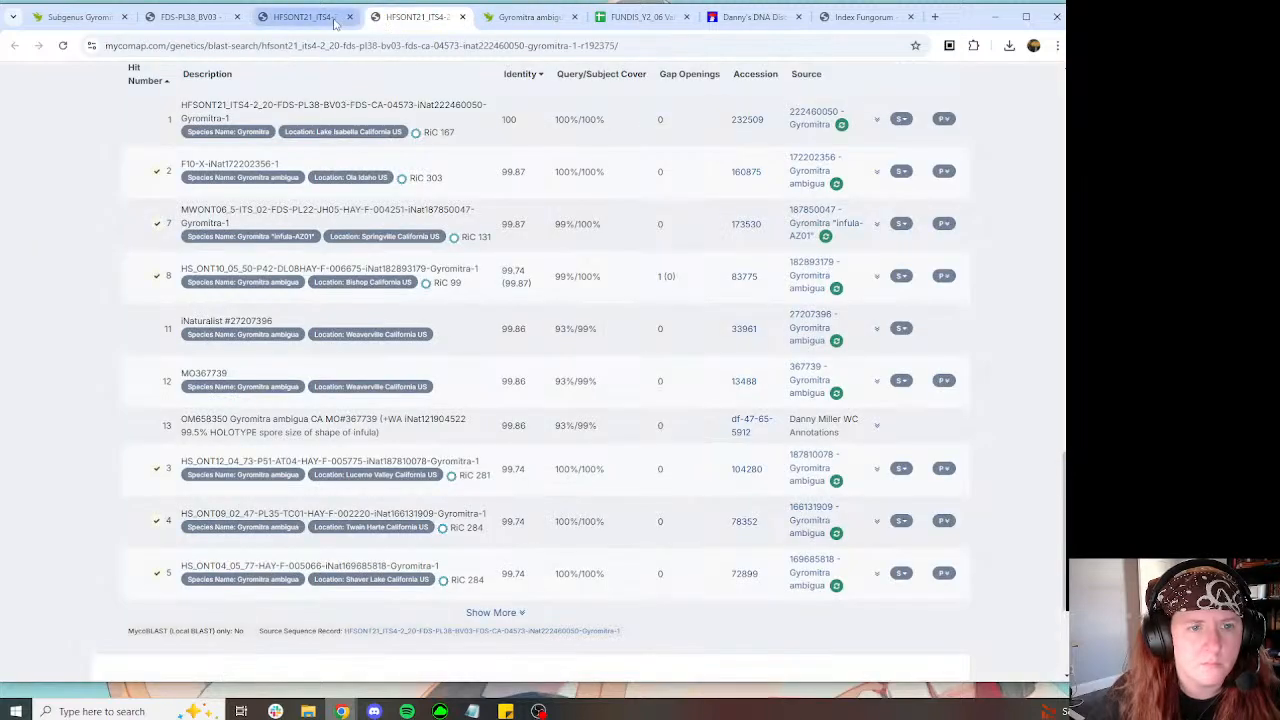
{"action": "double_click", "coordinate": [205, 419]}
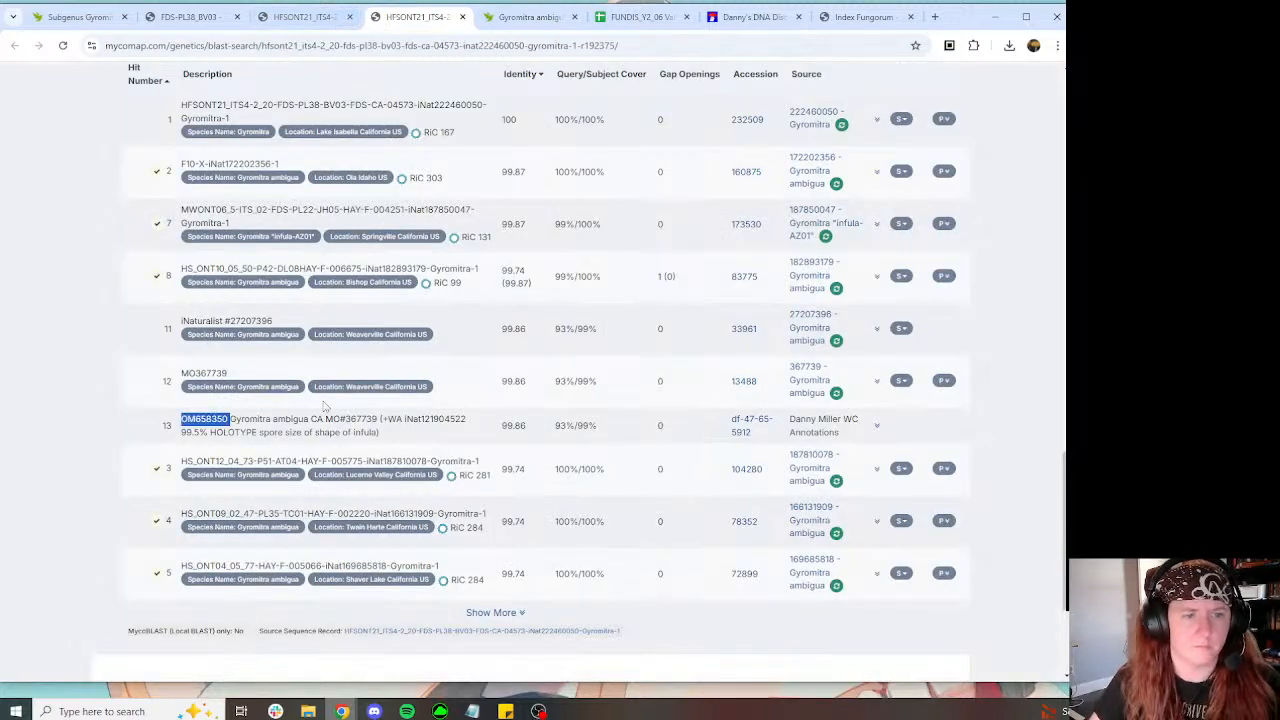
{"action": "key", "text": "ctrl+f"}
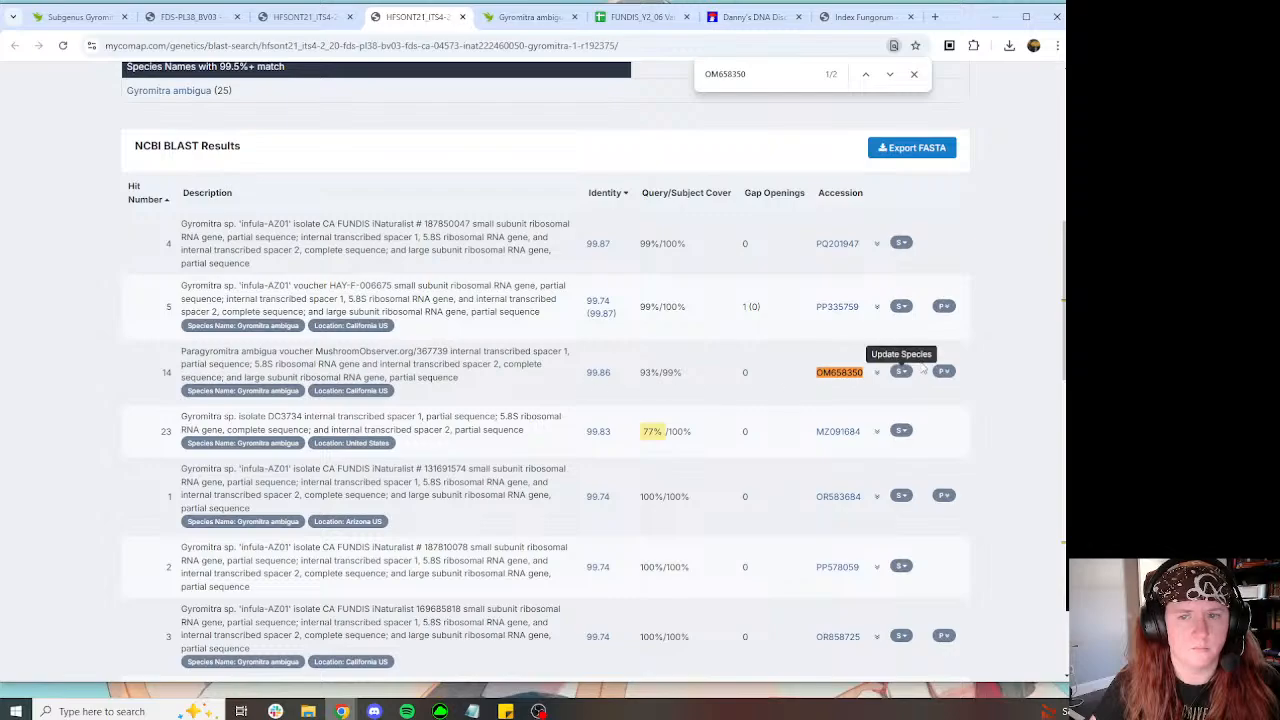
{"action": "left_click", "coordinate": [780, 378]}
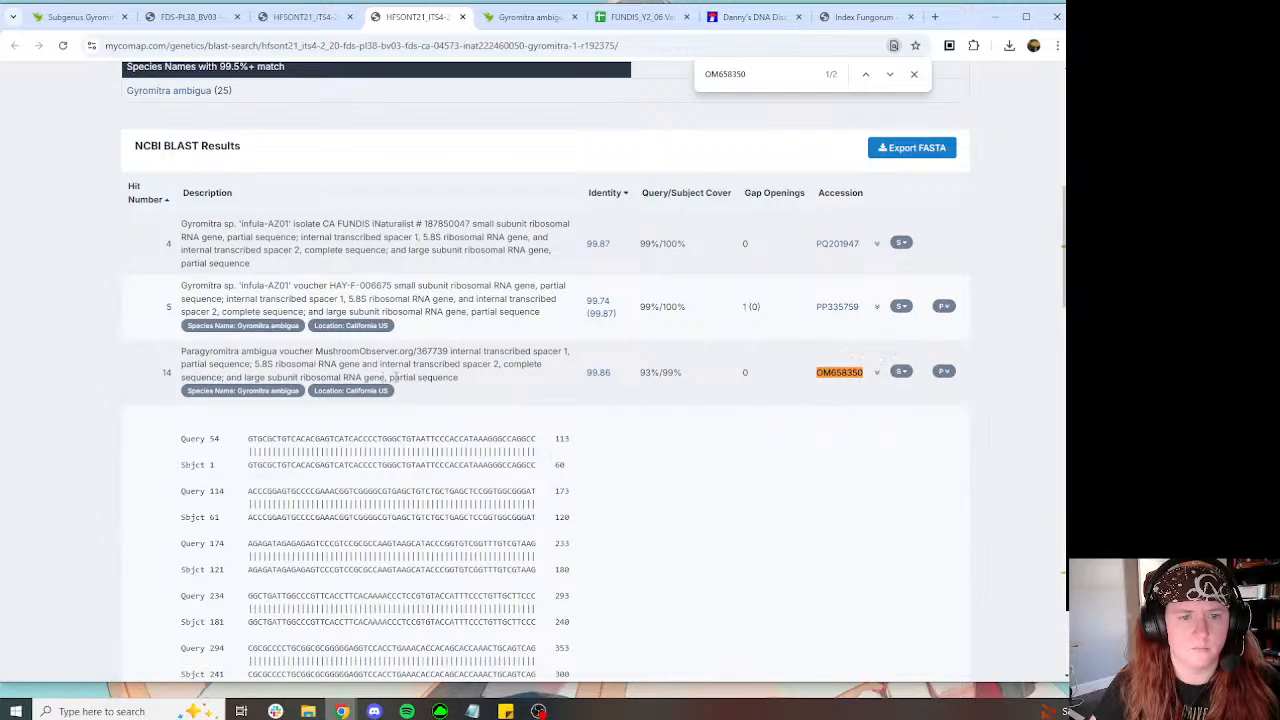
Step: Open the OM658350 GenBank accession record in a separate tab and examine its source and voucher details
{"action": "right_click", "coordinate": [835, 375]}
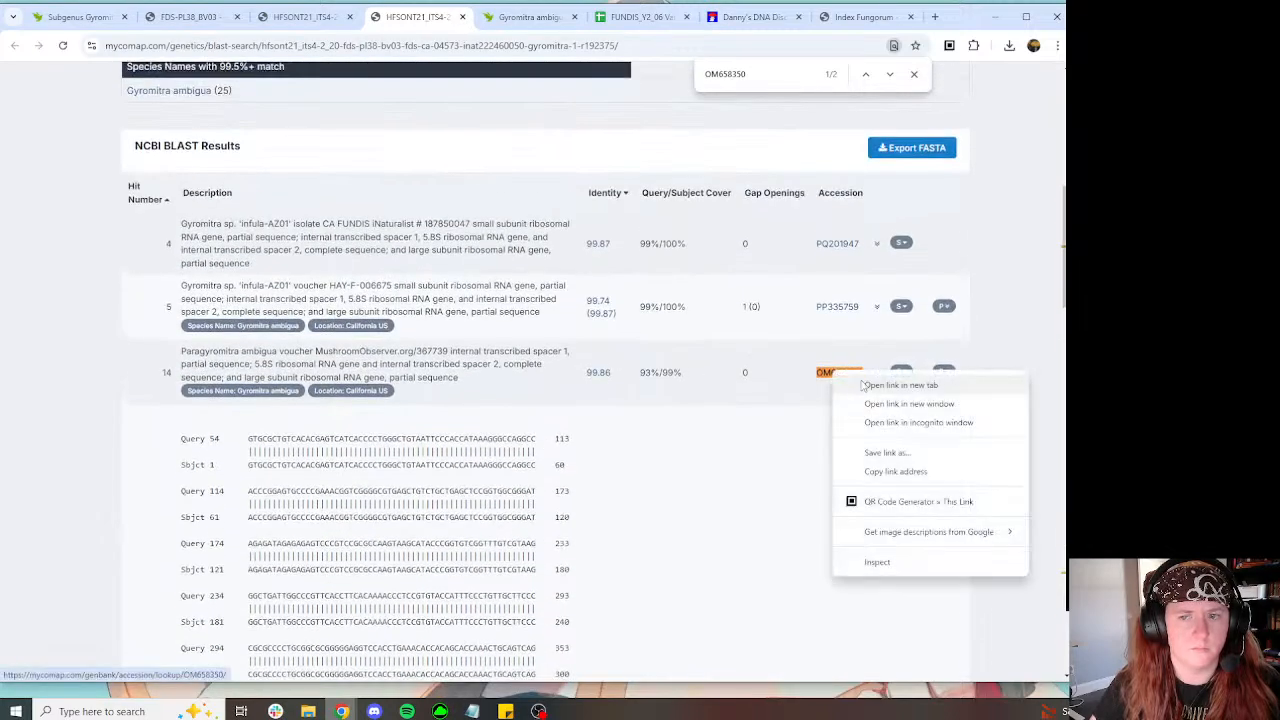
{"action": "left_click", "coordinate": [880, 385]}
{"action": "left_click", "coordinate": [566, 20]}
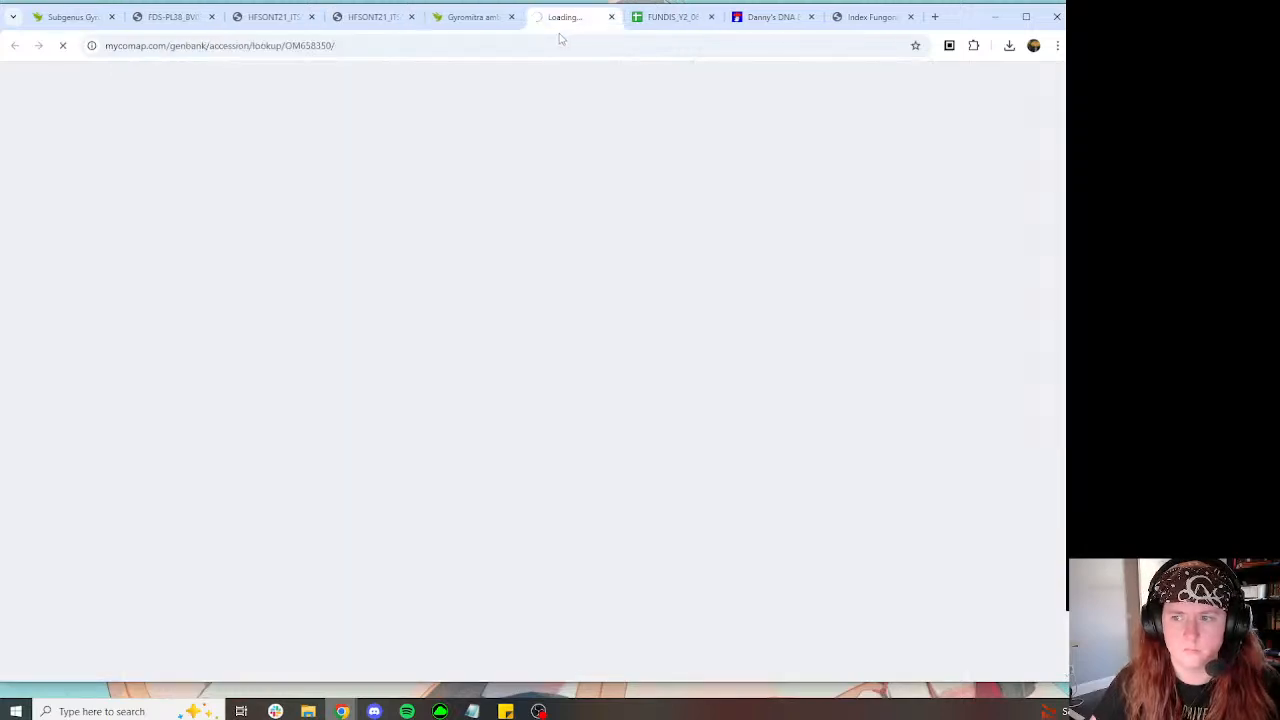
{"action": "scroll", "coordinate": [495, 190], "scroll_direction": "down", "scroll_amount": 3}
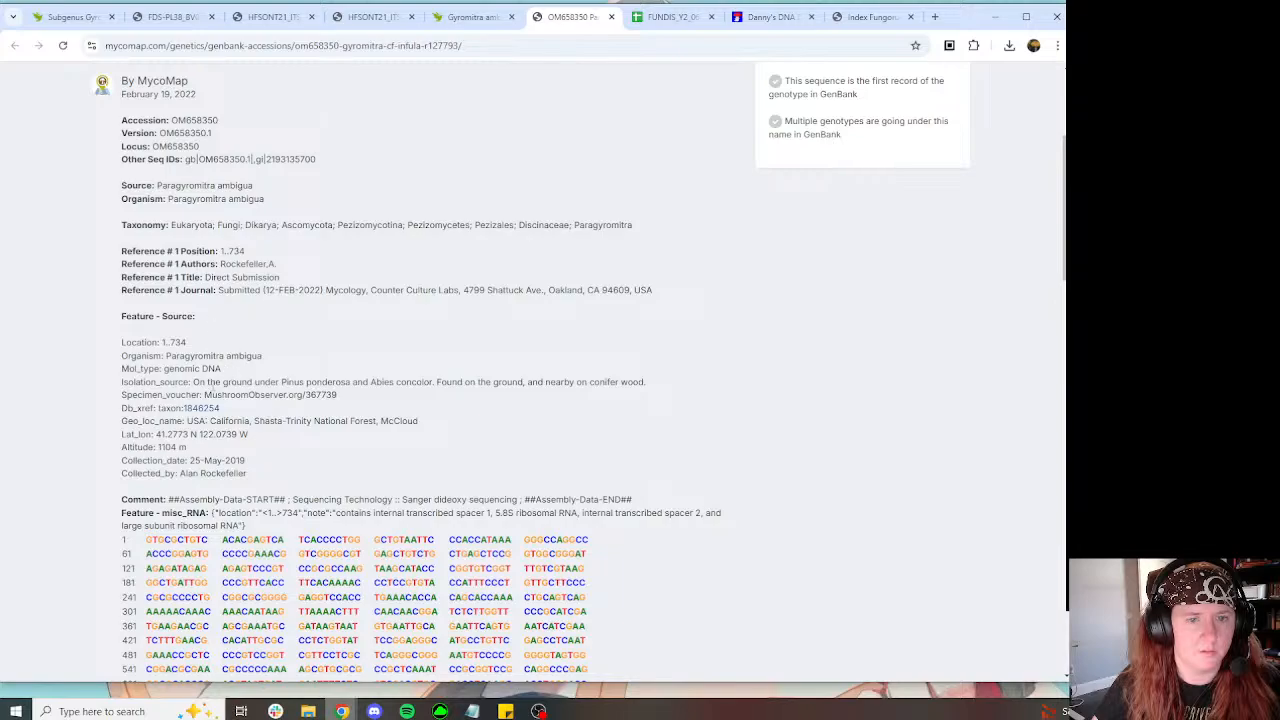
Step: Close the matching iNaturalist observation, mark the OM658350 GenBank accession as a type sequence, and submit the update
{"action": "left_click", "coordinate": [475, 17]}
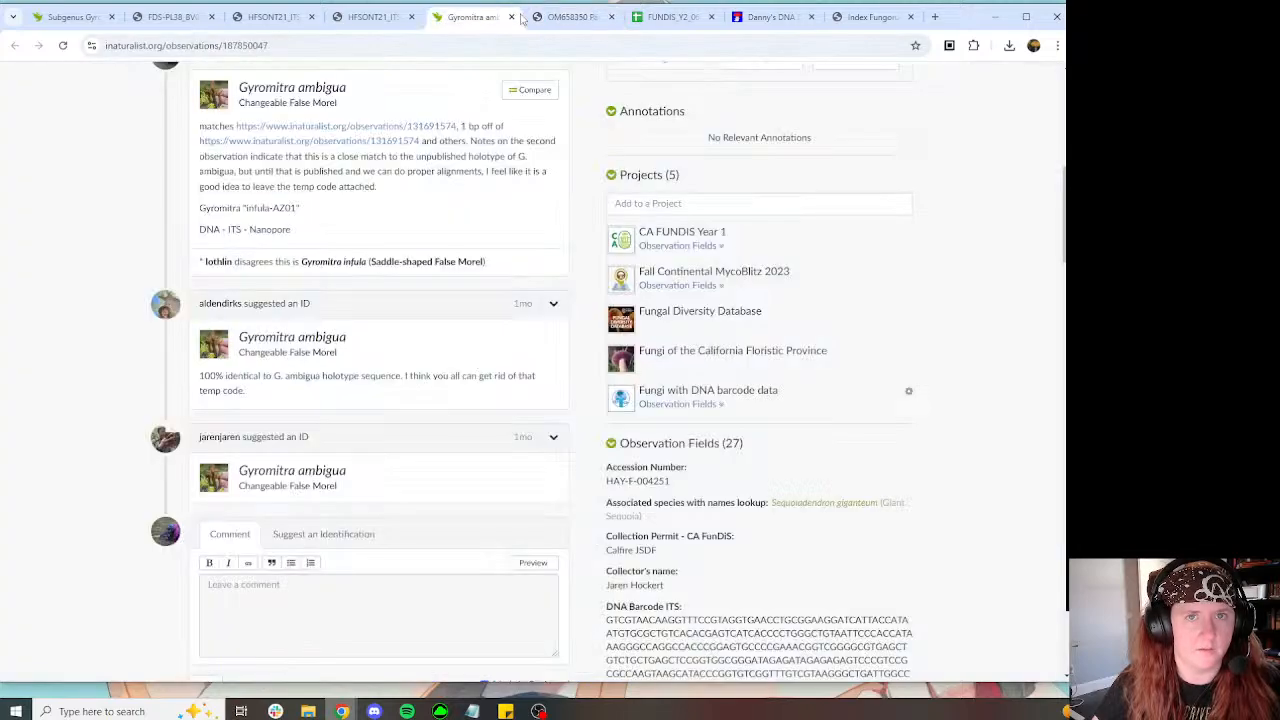
{"action": "left_click", "coordinate": [511, 17]}
{"action": "scroll", "coordinate": [283, 367], "scroll_direction": "down", "scroll_amount": 20}
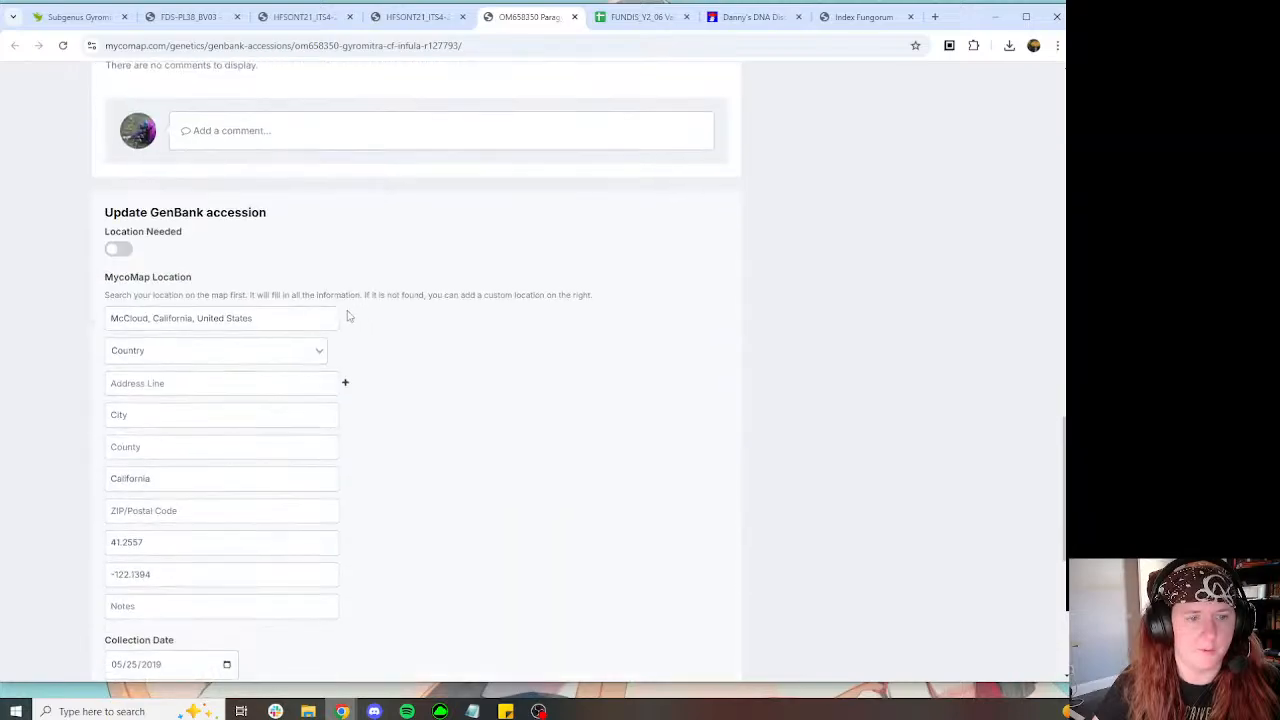
{"action": "left_click", "coordinate": [118, 472]}
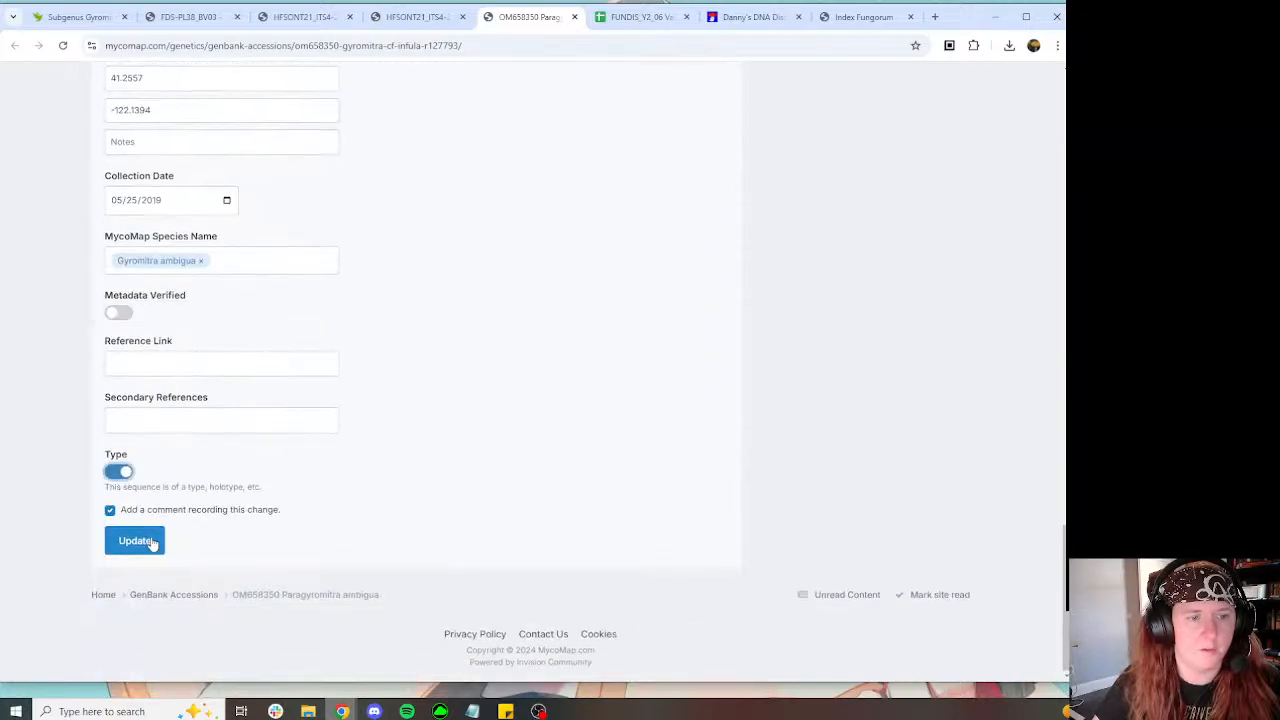
{"action": "left_click", "coordinate": [134, 540]}
Step: Examine the OM658350 alignment in the Gyromitra sequence's BLAST results, collapse it, and review the MycoMap hits
{"action": "left_click", "coordinate": [420, 22]}
{"action": "scroll", "coordinate": [846, 183], "scroll_direction": "down", "scroll_amount": 5}
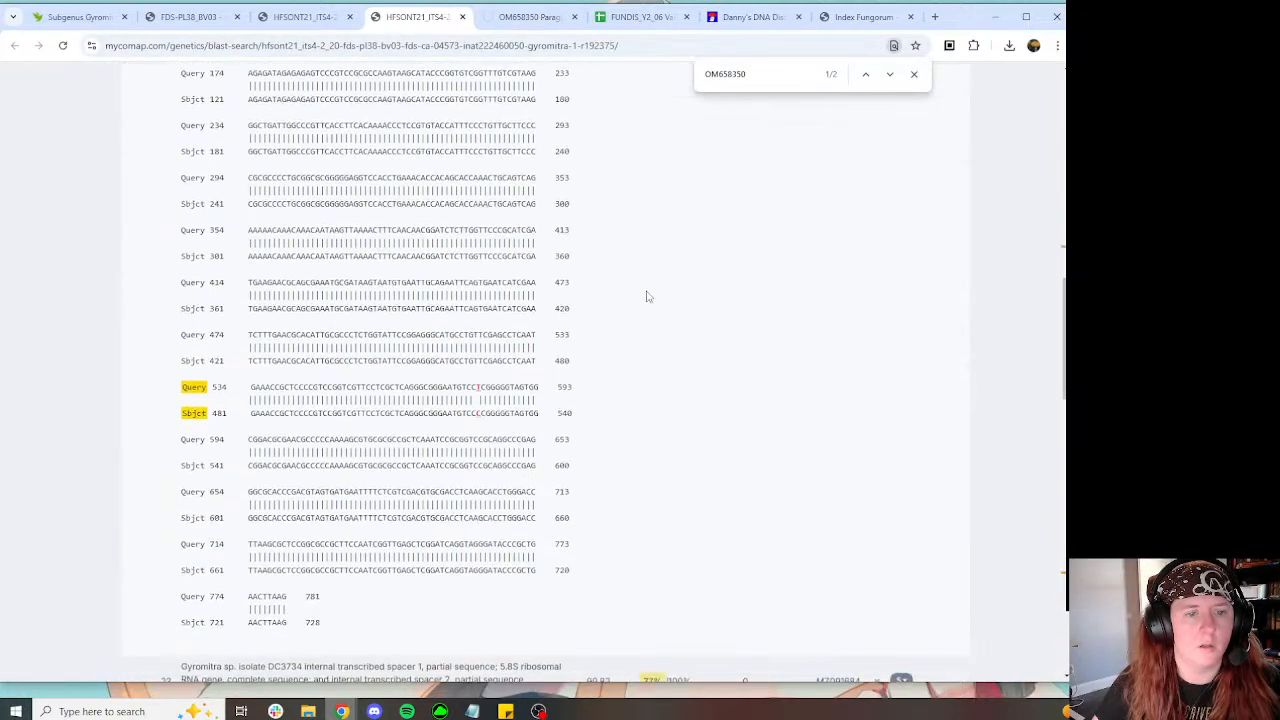
{"action": "scroll", "coordinate": [846, 183], "scroll_direction": "up", "scroll_amount": 3}
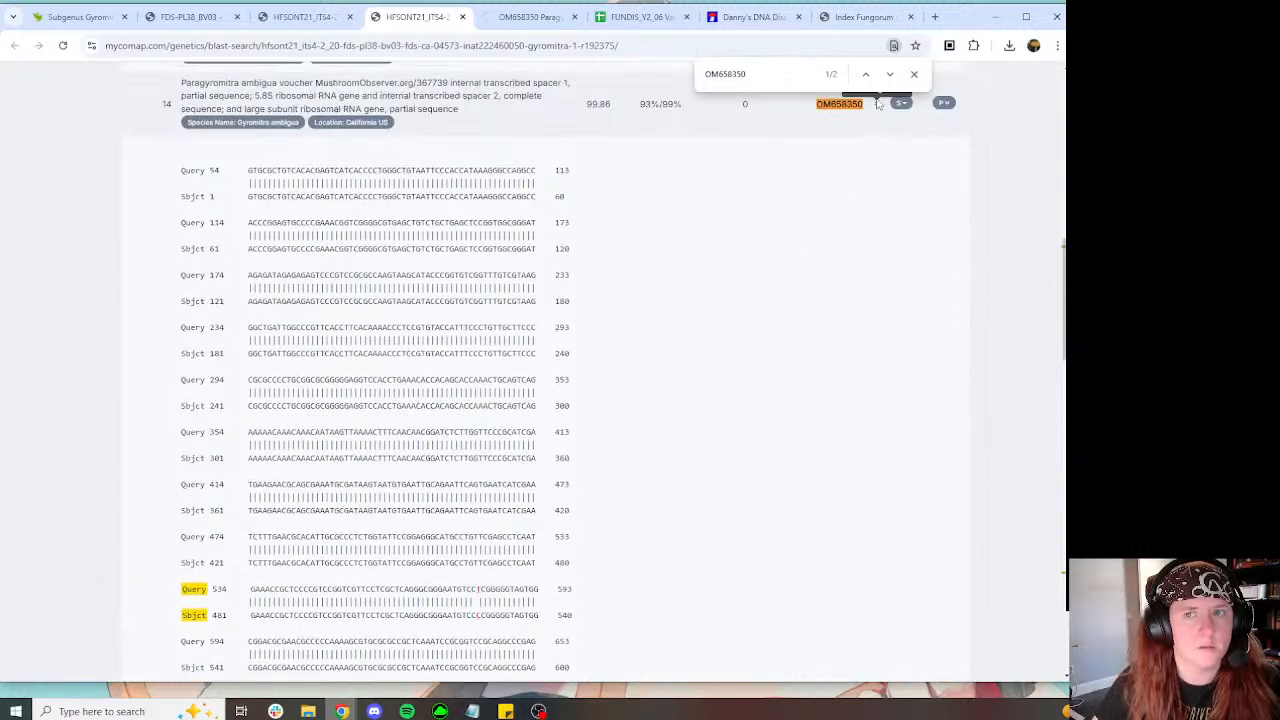
{"action": "scroll", "coordinate": [885, 192], "scroll_direction": "up", "scroll_amount": 1}
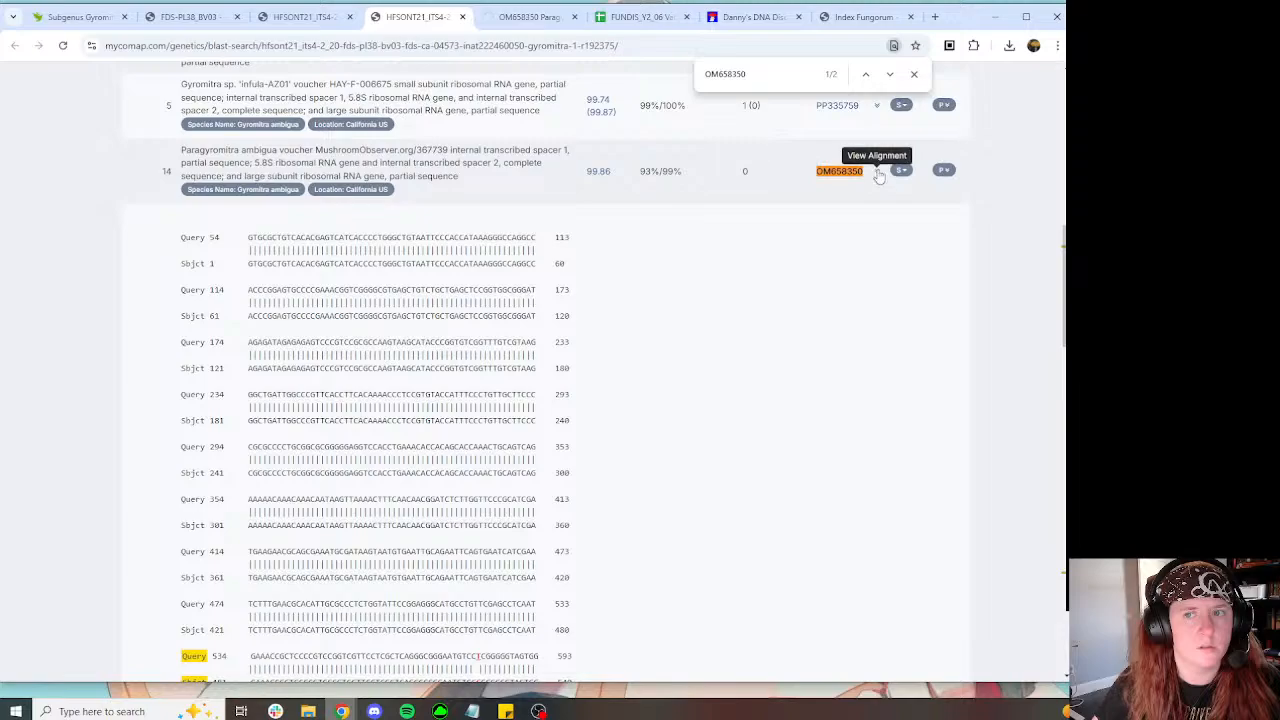
{"action": "left_click", "coordinate": [877, 171]}
{"action": "key", "text": "Escape"}
{"action": "scroll", "coordinate": [740, 300], "scroll_direction": "down", "scroll_amount": 5}
{"action": "scroll", "coordinate": [740, 300], "scroll_direction": "down", "scroll_amount": 4}
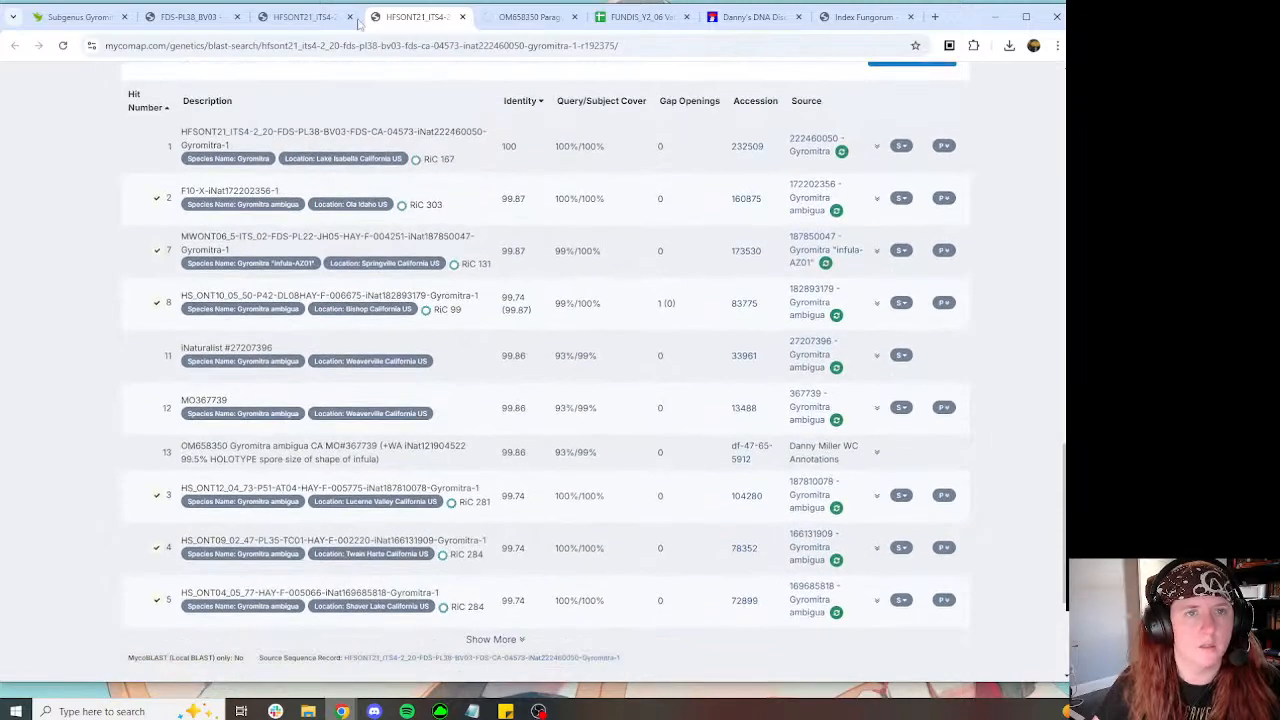
Step: Open the Gyromitra sequence's FASTQ assembly file in UGENE, joining its reads into a multiple alignment
{"action": "left_click", "coordinate": [356, 18]}
{"action": "scroll", "coordinate": [388, 249], "scroll_direction": "down", "scroll_amount": 3}
{"action": "scroll", "coordinate": [388, 249], "scroll_direction": "up", "scroll_amount": 2}
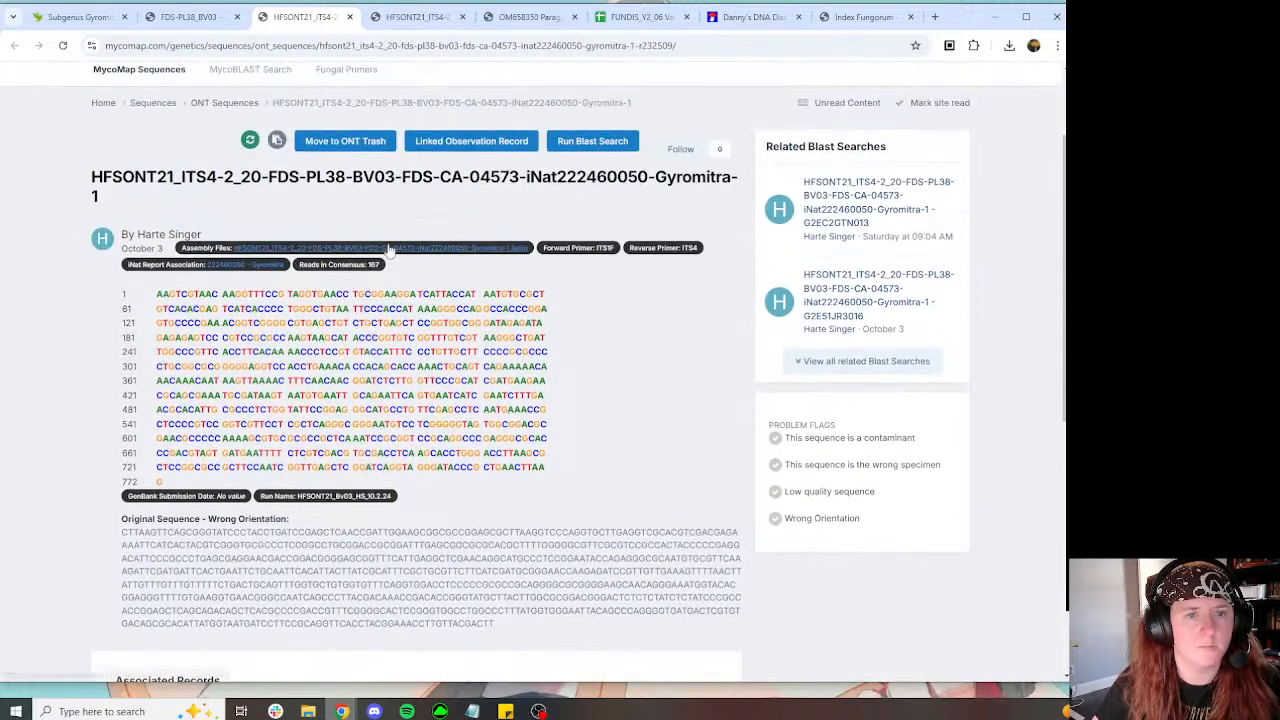
{"action": "left_click", "coordinate": [388, 249]}
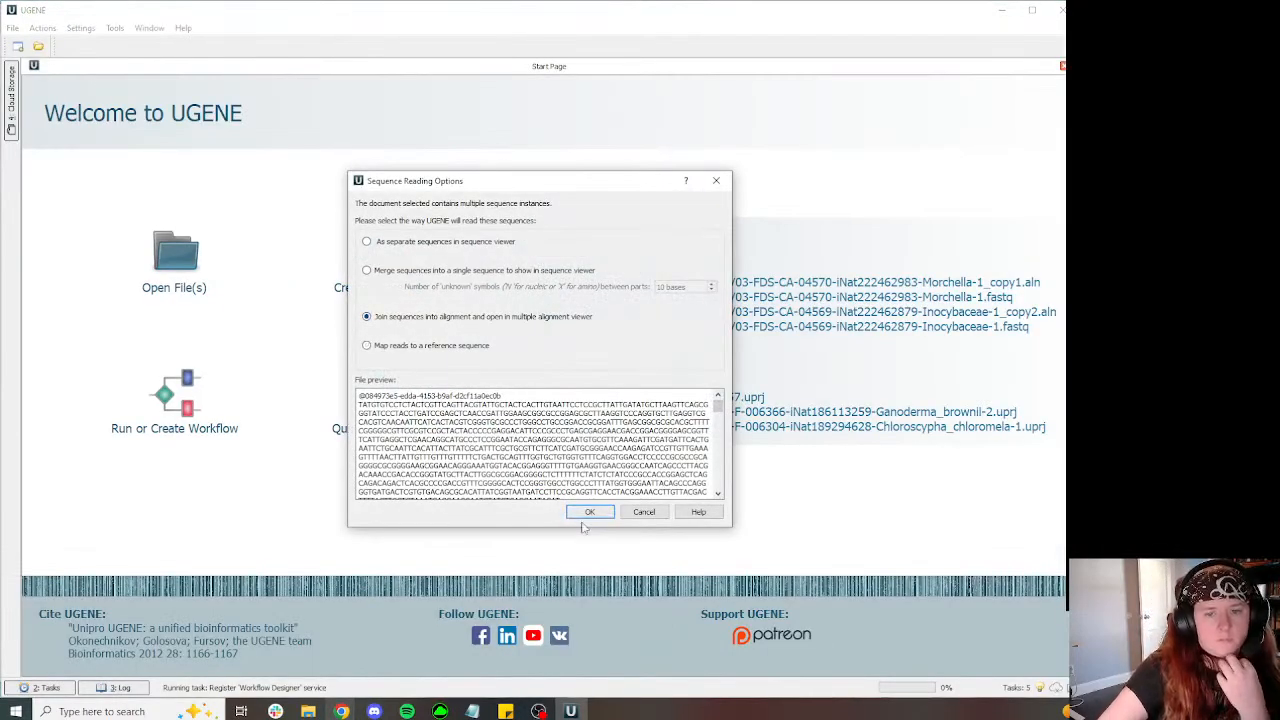
{"action": "left_click", "coordinate": [586, 515]}
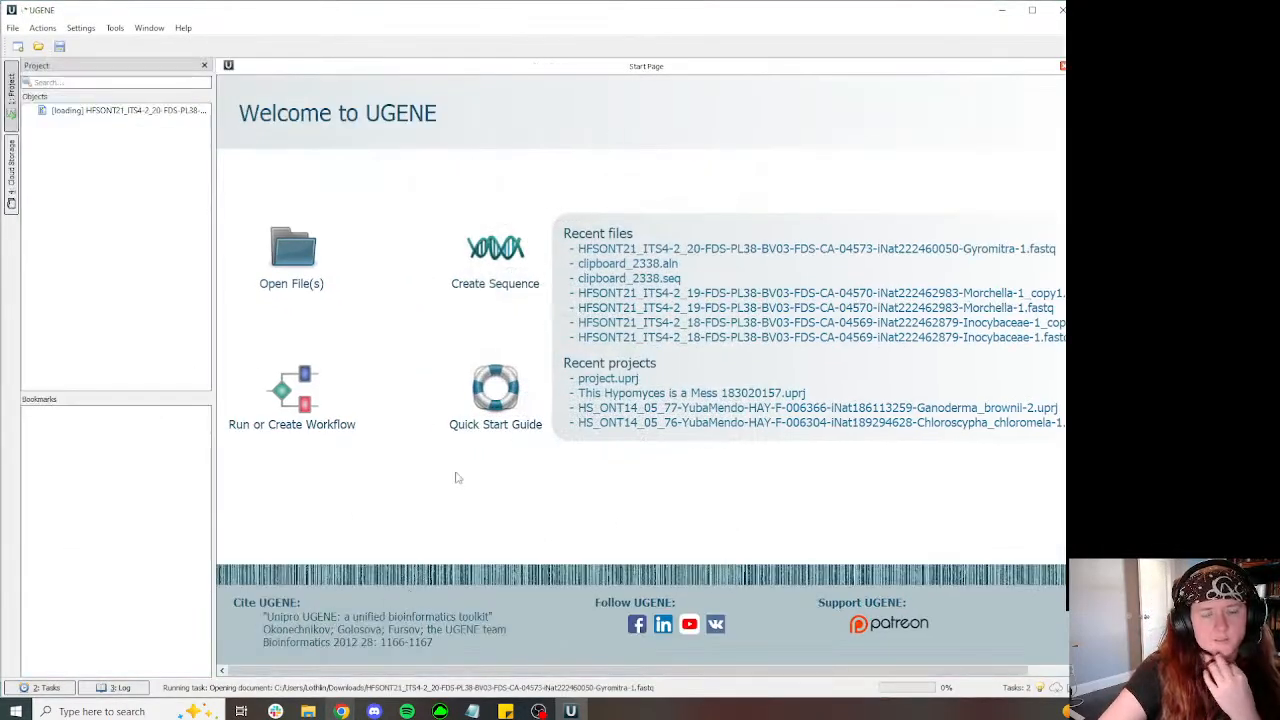
Step: Return to the browser, close the OM658350 record, and examine the alignment of the OM658350 holotype annotation in the MycoMap hits
{"action": "mouse_move", "coordinate": [341, 711]}
{"action": "left_click", "coordinate": [258, 650]}
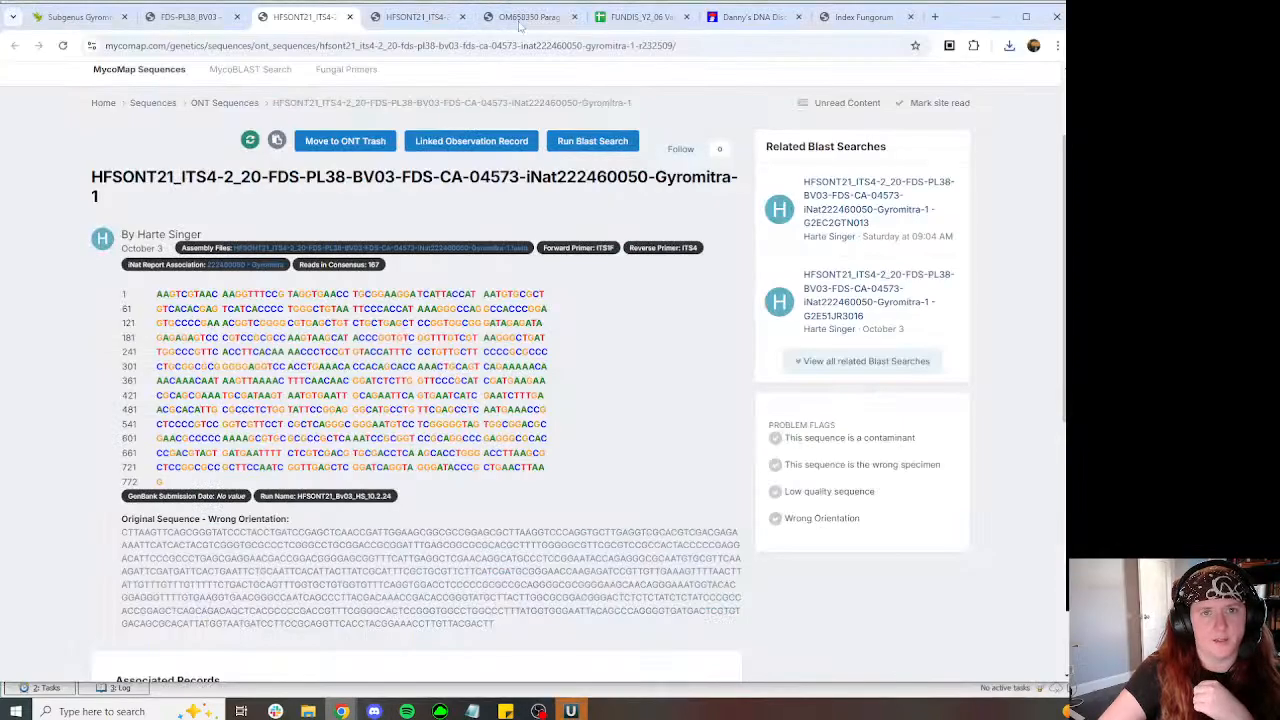
{"action": "left_click", "coordinate": [519, 22]}
{"action": "left_click", "coordinate": [415, 17]}
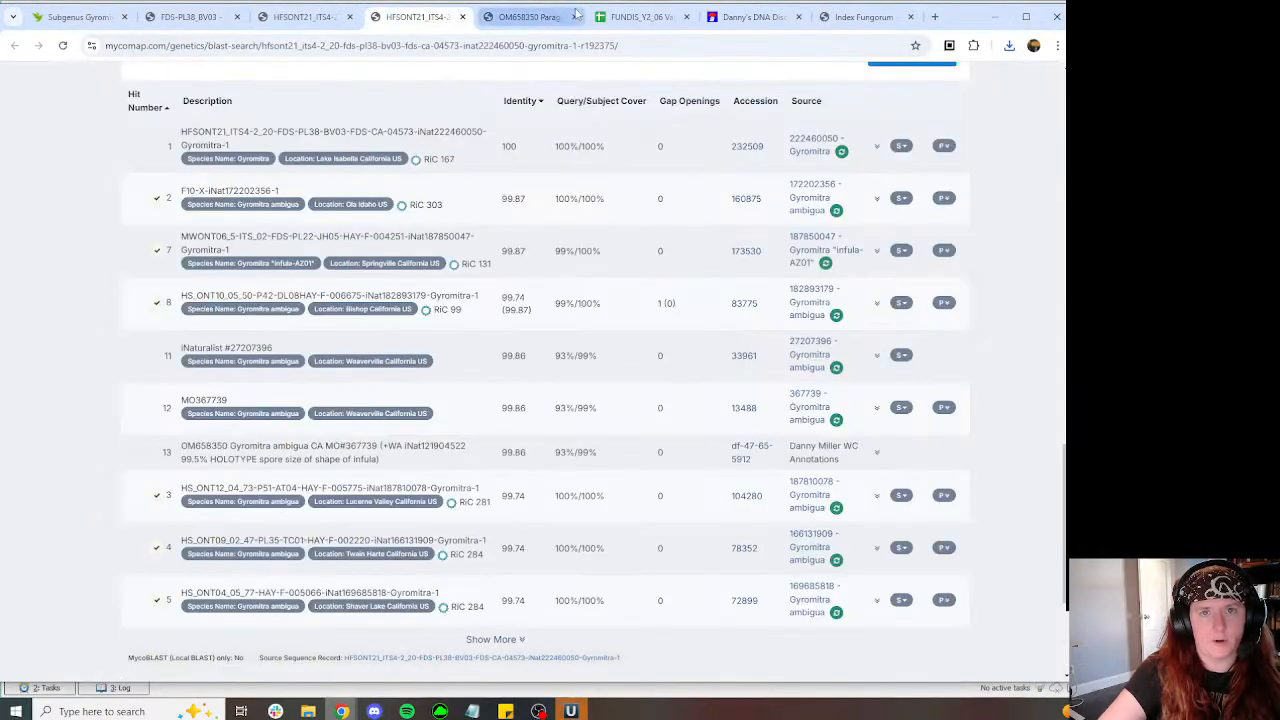
{"action": "left_click", "coordinate": [574, 16]}
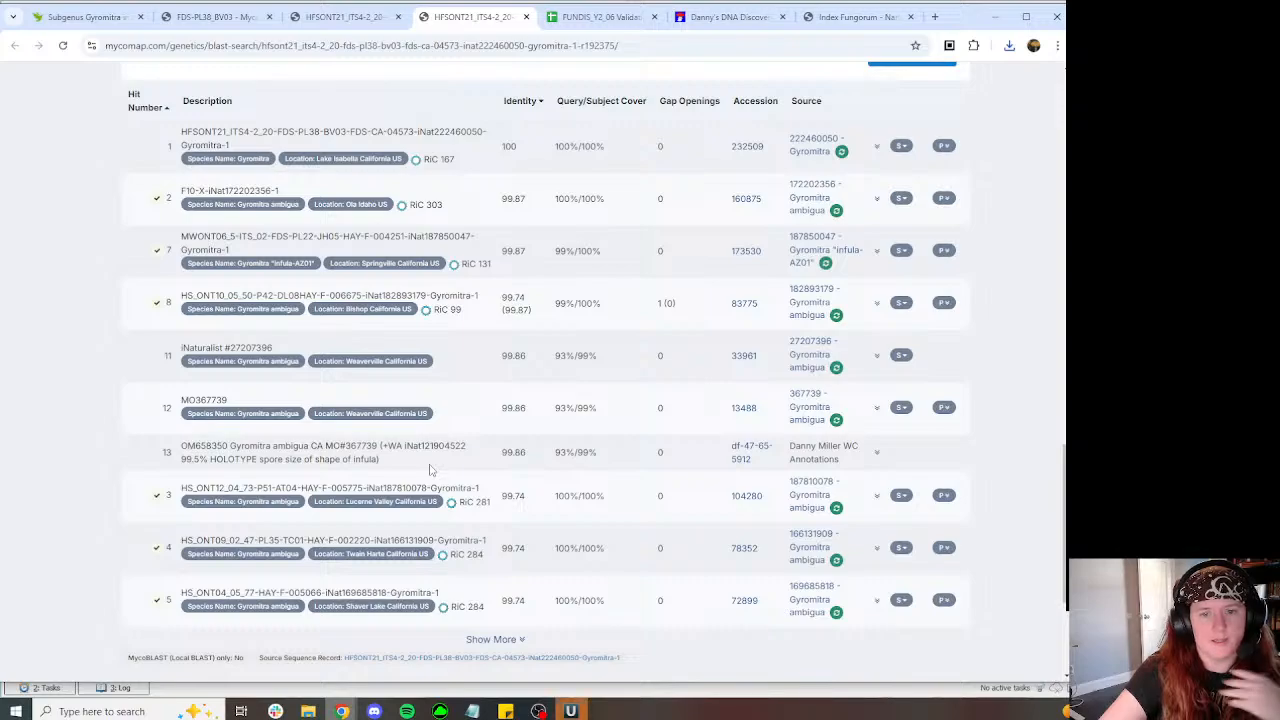
{"action": "left_click", "coordinate": [877, 452]}
{"action": "scroll", "coordinate": [610, 403], "scroll_direction": "down", "scroll_amount": 6}
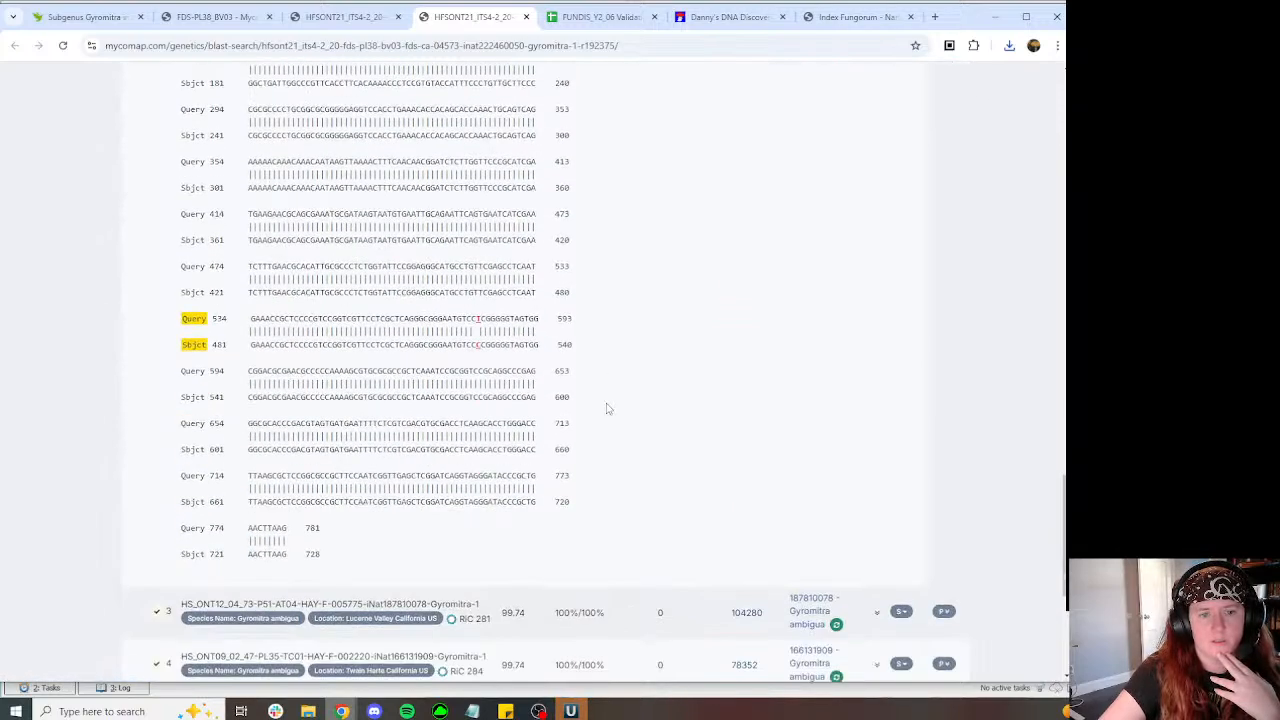
{"action": "scroll", "coordinate": [600, 410], "scroll_direction": "up", "scroll_amount": 4}
{"action": "scroll", "coordinate": [590, 415], "scroll_direction": "up", "scroll_amount": 1}
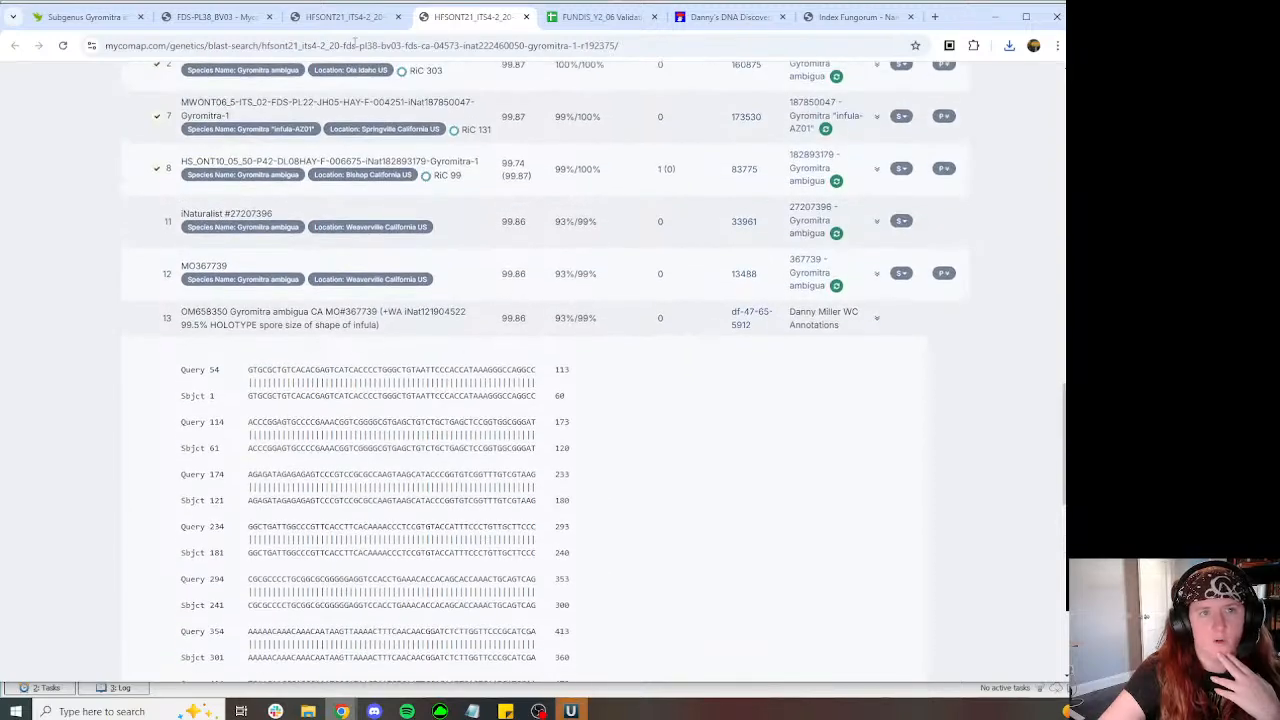
{"action": "key", "text": "ctrl+shift+Tab"}
{"action": "key", "text": "ctrl+shift+Tab"}
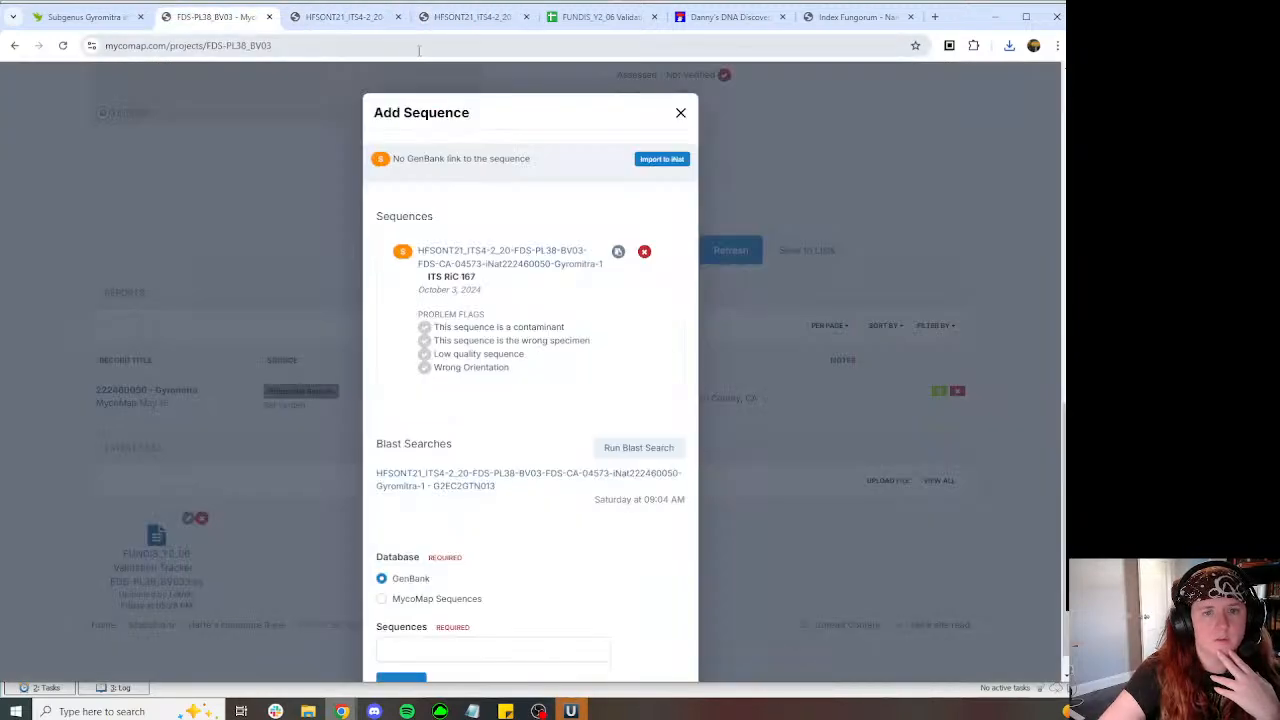
{"action": "left_click", "coordinate": [467, 17]}
{"action": "left_click", "coordinate": [85, 17]}
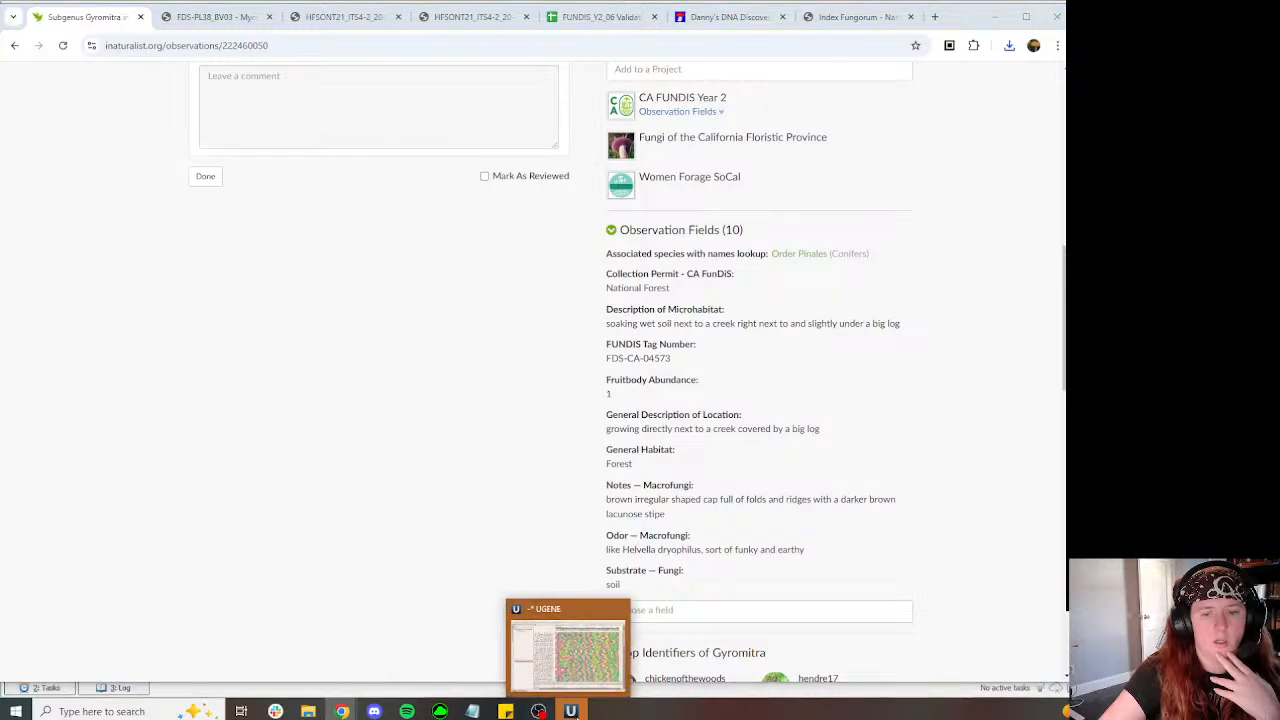
Step: Switch to UGENE, save the Gyromitra read alignment as an .aln copy, and align the copy with MAFFT using default options
{"action": "left_click", "coordinate": [571, 711]}
{"action": "left_click", "coordinate": [124, 46]}
{"action": "left_click", "coordinate": [553, 397]}
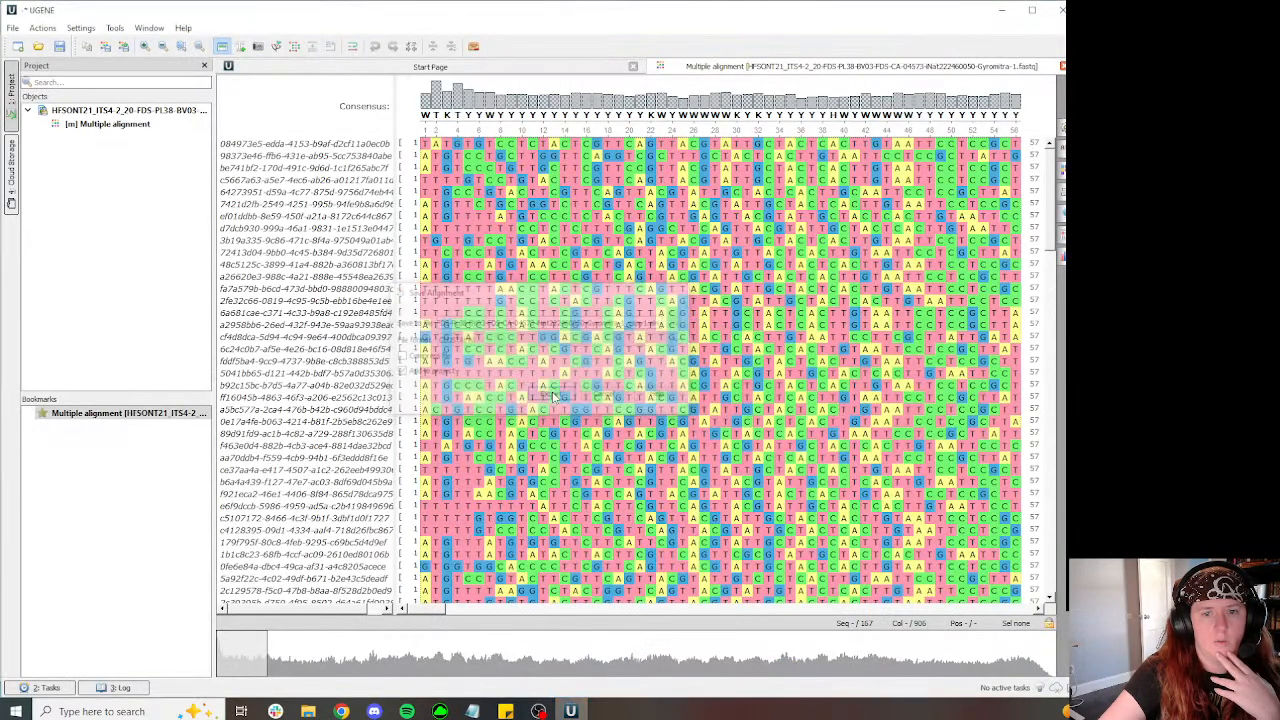
{"action": "left_click", "coordinate": [411, 46]}
{"action": "left_click", "coordinate": [345, 97]}
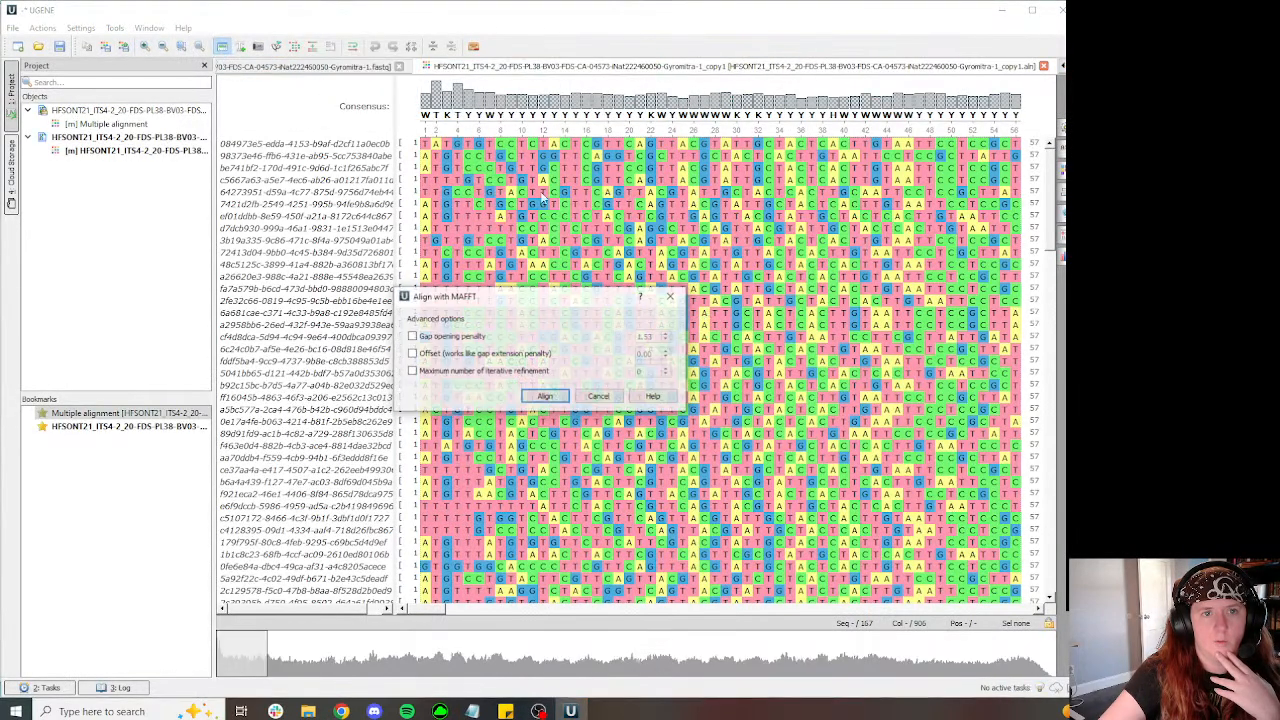
{"action": "left_click", "coordinate": [546, 397]}
Step: Copy the Gyromitra consensus sequence from its MycoMap page and paste it into the UGENE project as a new sequence
{"action": "mouse_move", "coordinate": [341, 711]}
{"action": "left_click", "coordinate": [283, 631]}
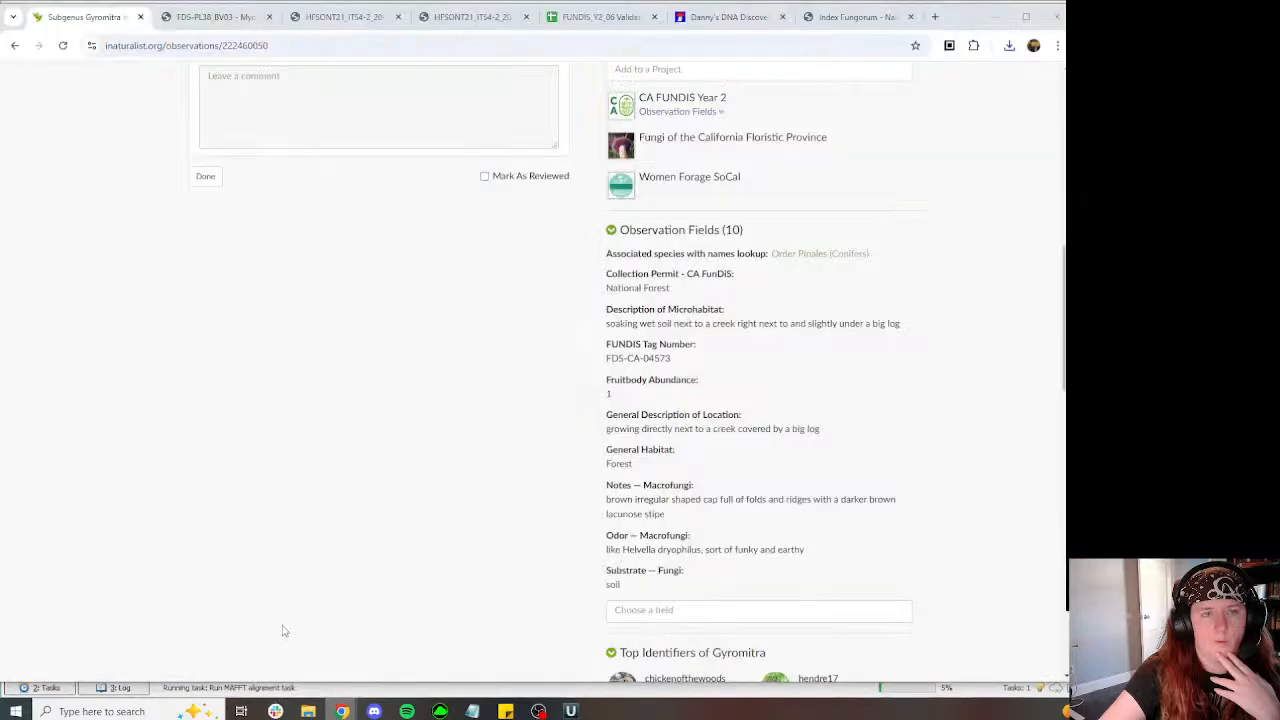
{"action": "scroll", "coordinate": [357, 280], "scroll_direction": "up", "scroll_amount": 10}
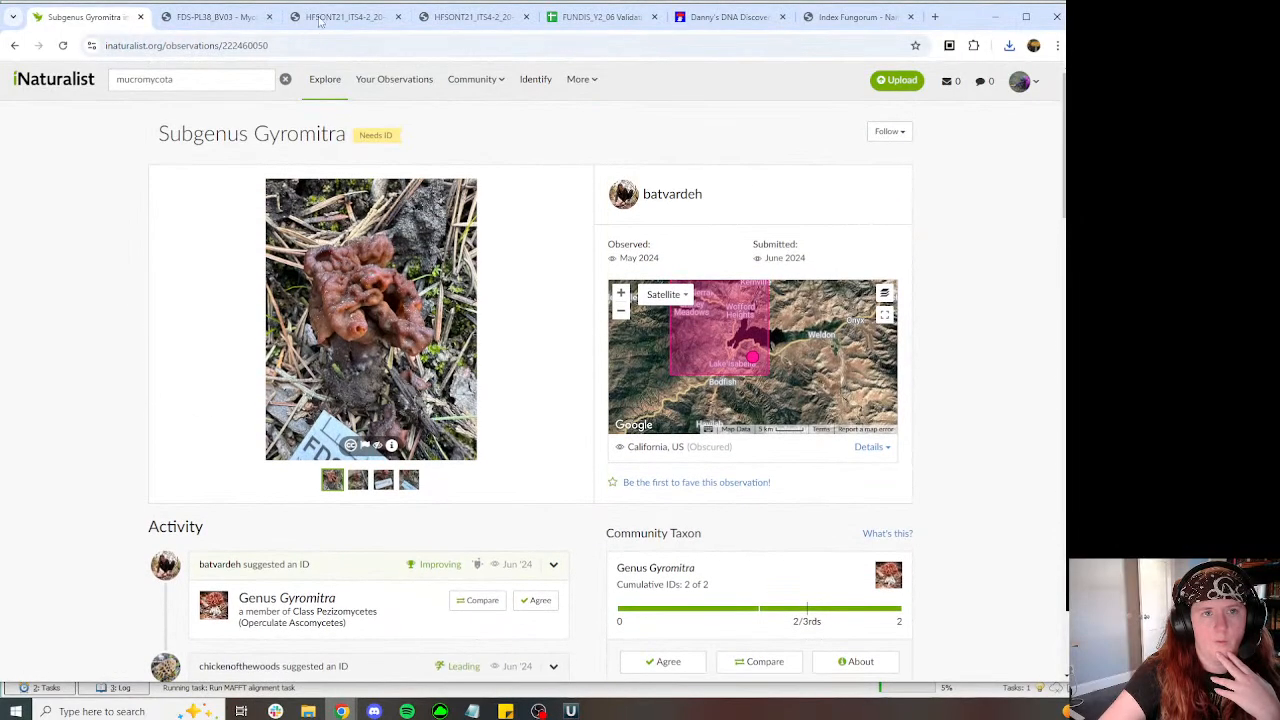
{"action": "left_click", "coordinate": [320, 22]}
{"action": "left_click", "coordinate": [441, 590]}
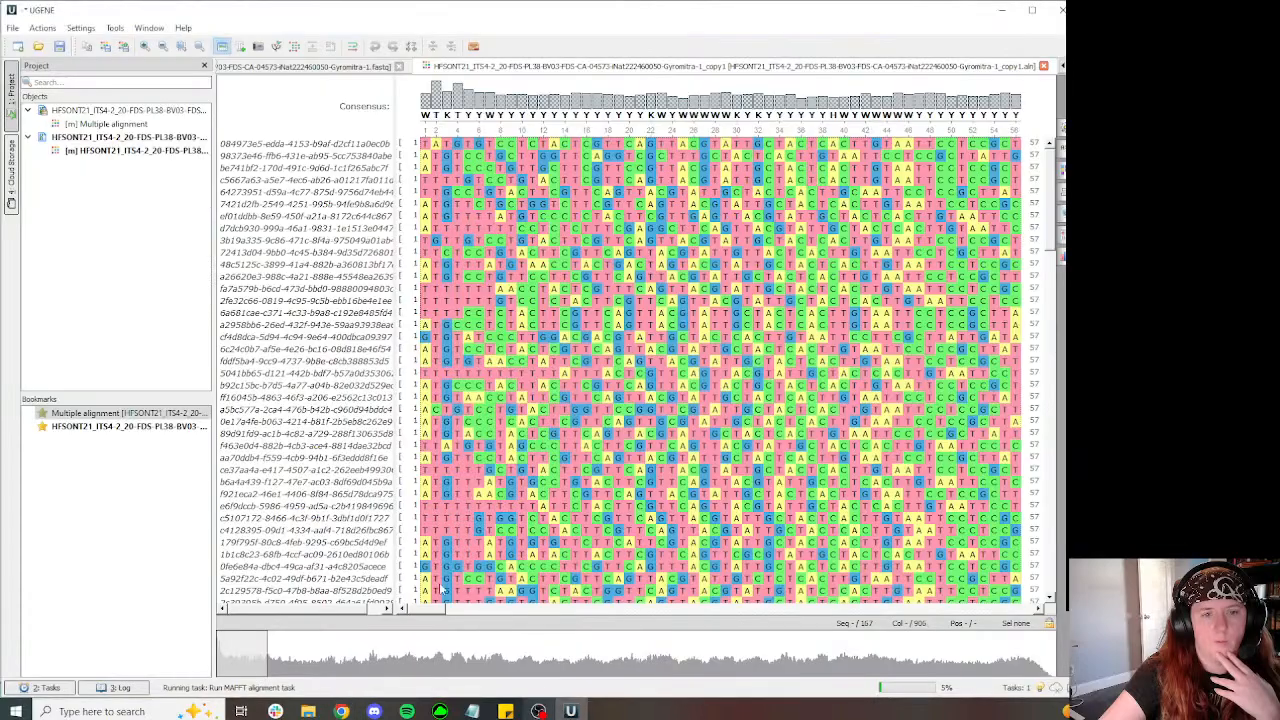
{"action": "key", "text": "ctrl+v"}
Step: Export the pasted Gyromitra sequence as an .aln alignment and close its sequence view
{"action": "right_click", "coordinate": [110, 178]}
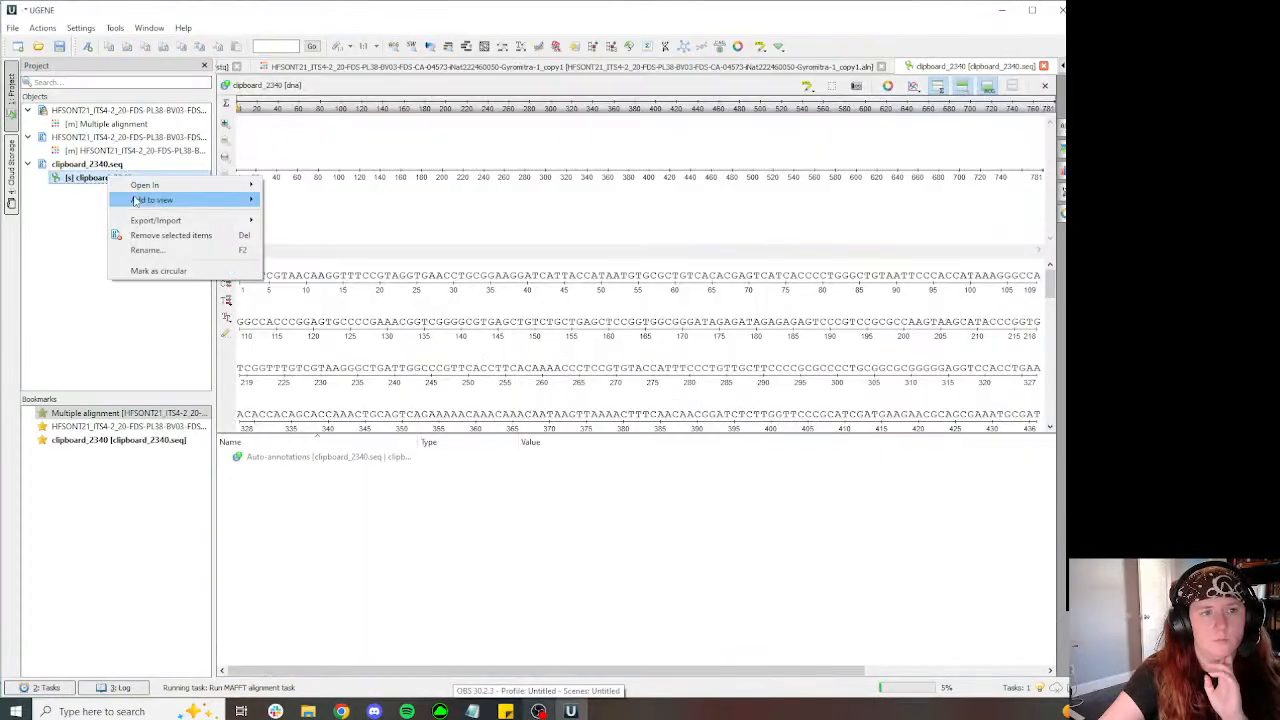
{"action": "mouse_move", "coordinate": [155, 220]}
{"action": "left_click", "coordinate": [343, 234]}
{"action": "left_click", "coordinate": [560, 410]}
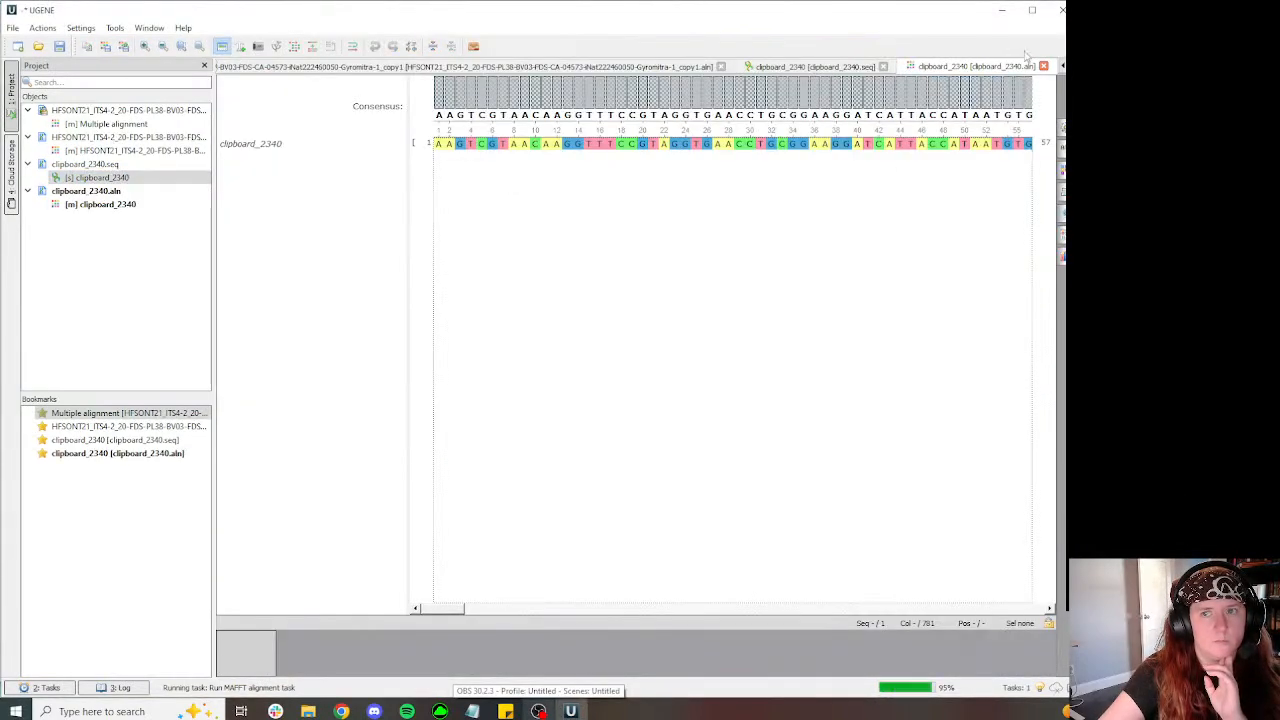
{"action": "left_click", "coordinate": [883, 66]}
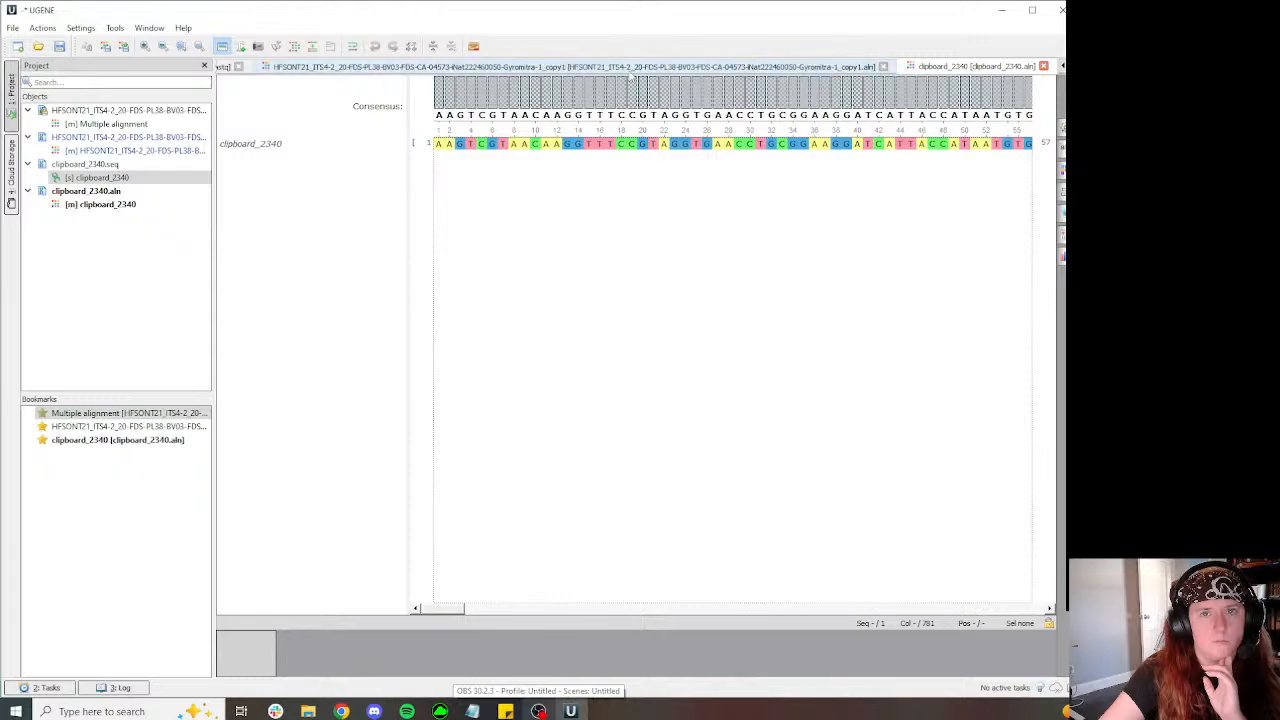
Step: Search the MAFFT-aligned Gyromitra reads for the pattern AGGATCATTA
{"action": "left_click", "coordinate": [630, 67]}
{"action": "key", "text": "ctrl+f"}
{"action": "type", "text": "AGG"}
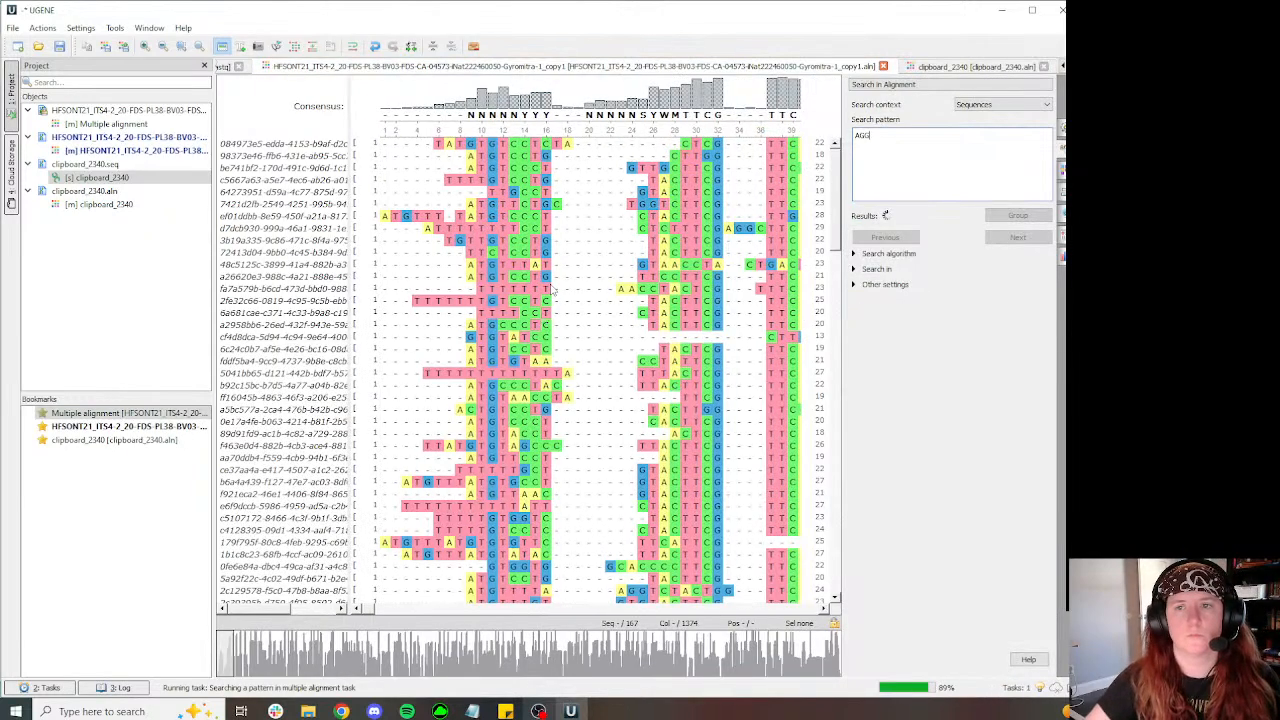
{"action": "type", "text": "ATCATTA"}
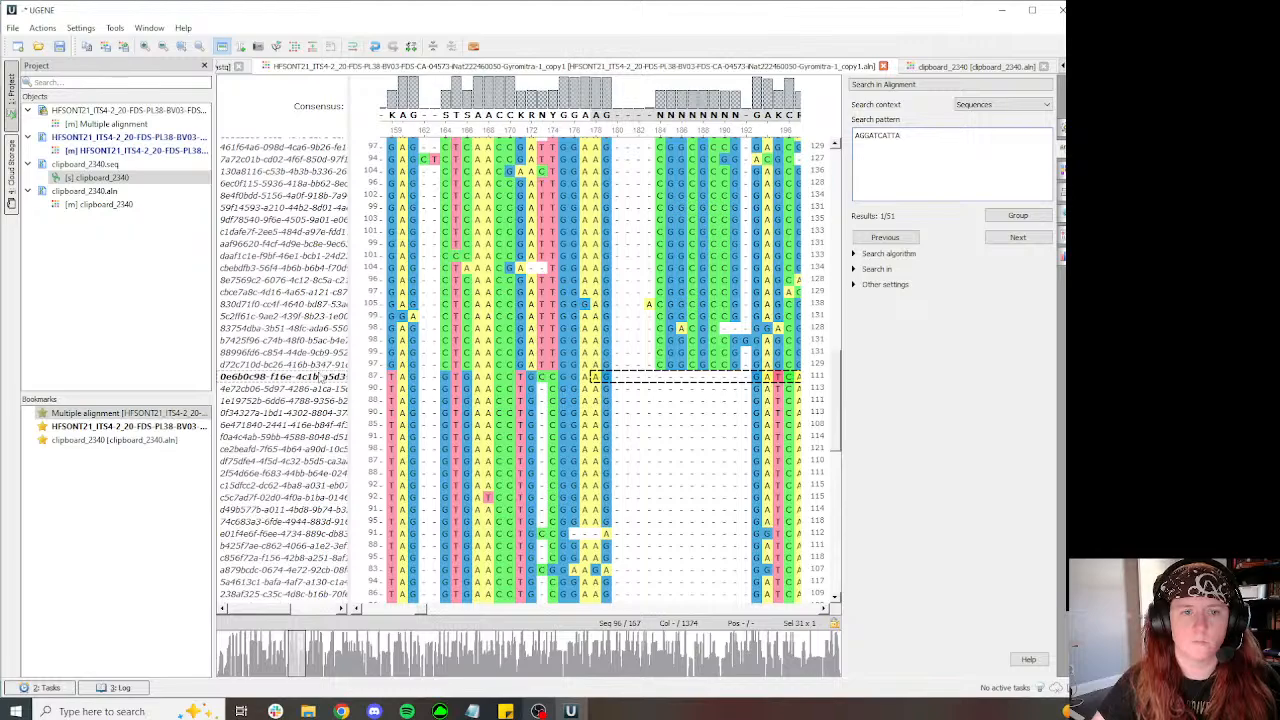
Step: Select all reads above the first AGGATCATTA match and replace those rows with their reverse-complement
{"action": "left_click", "coordinate": [321, 377]}
{"action": "key", "text": "Up"}
{"action": "left_click_drag", "start_coordinate": [835, 414], "coordinate": [825, 166]}
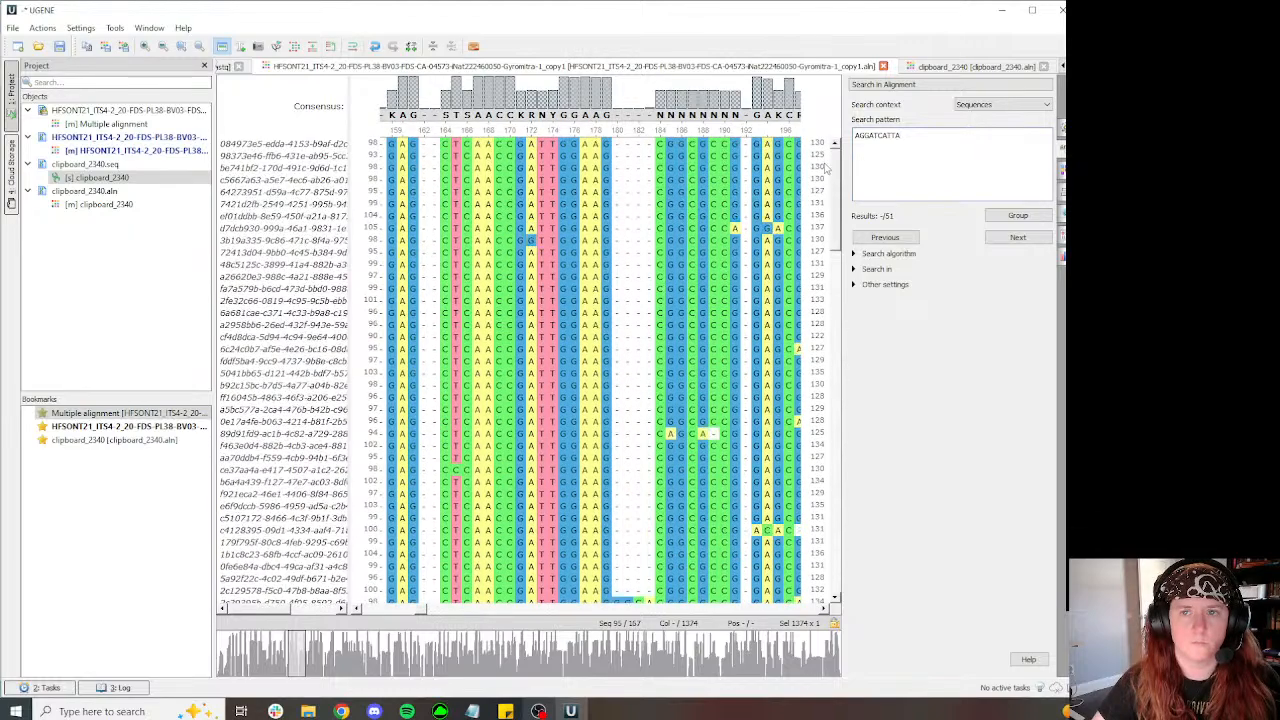
{"action": "left_click", "coordinate": [305, 145], "text": "shift"}
{"action": "right_click", "coordinate": [301, 188]}
{"action": "mouse_move", "coordinate": [338, 257]}
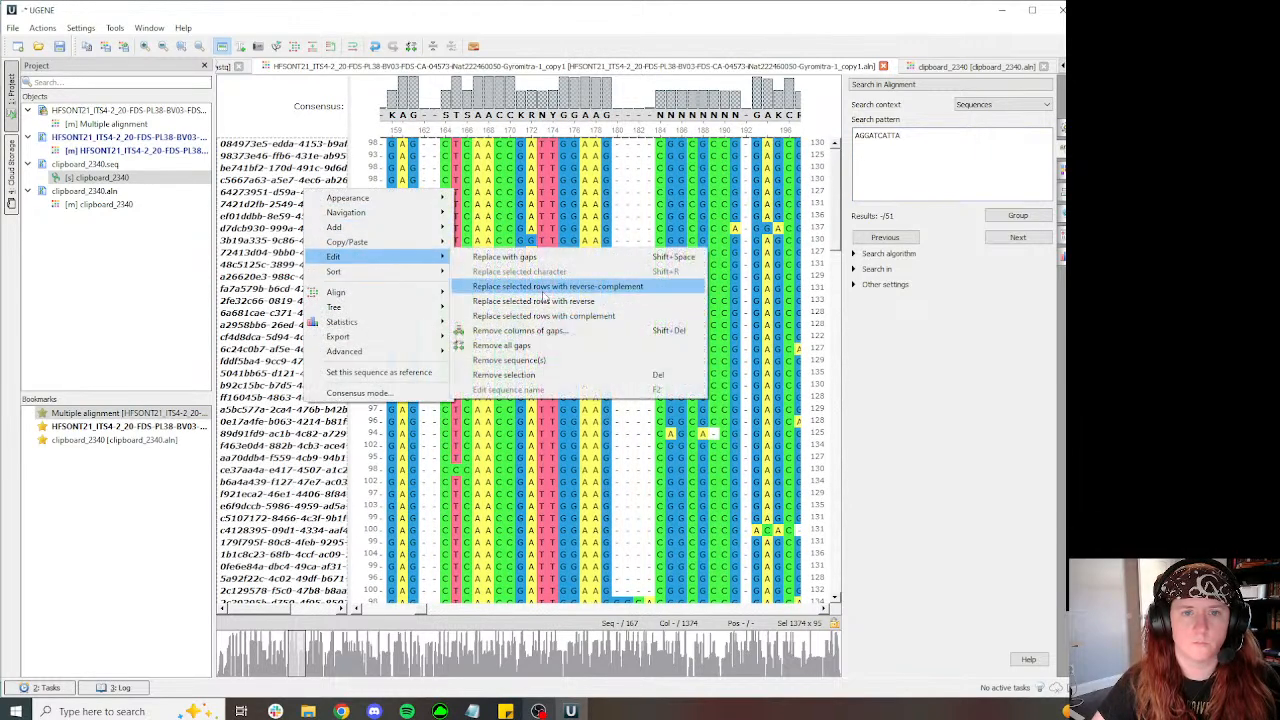
{"action": "left_click", "coordinate": [490, 286]}
Step: Realign the uniformly oriented Gyromitra reads with MAFFT using default options
{"action": "left_click", "coordinate": [411, 46]}
{"action": "left_click", "coordinate": [340, 112]}
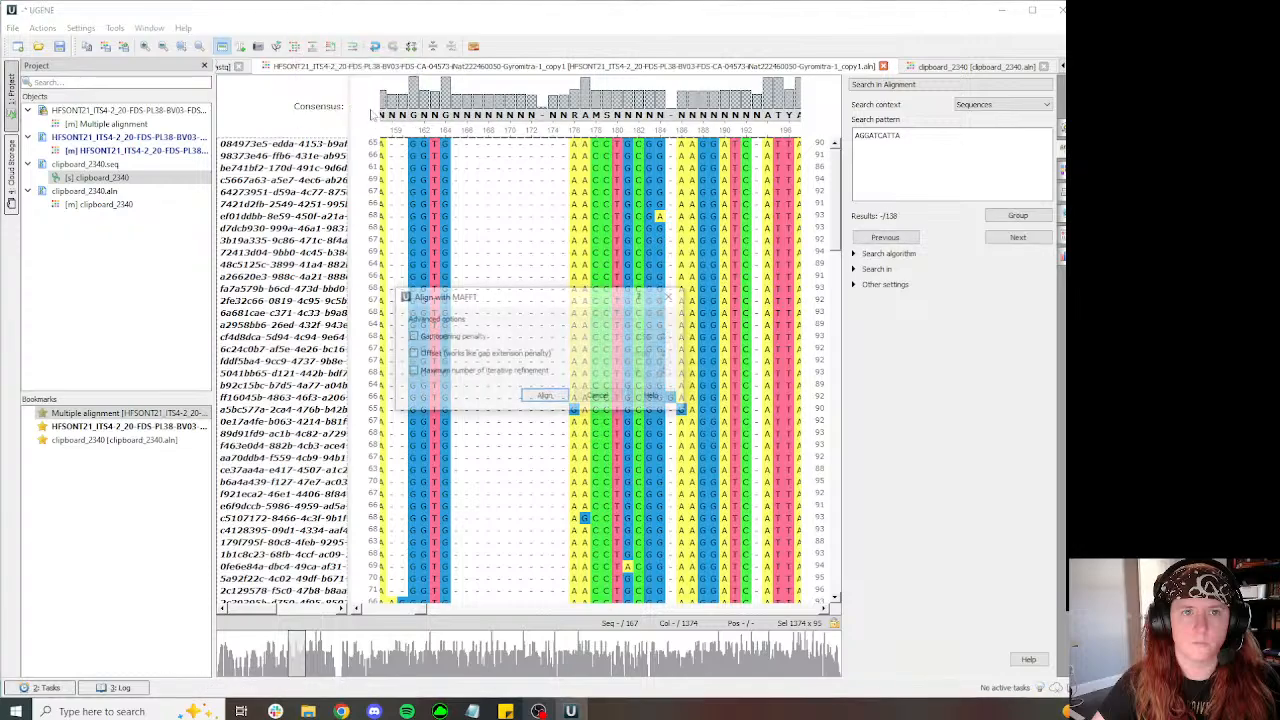
{"action": "left_click", "coordinate": [545, 396]}
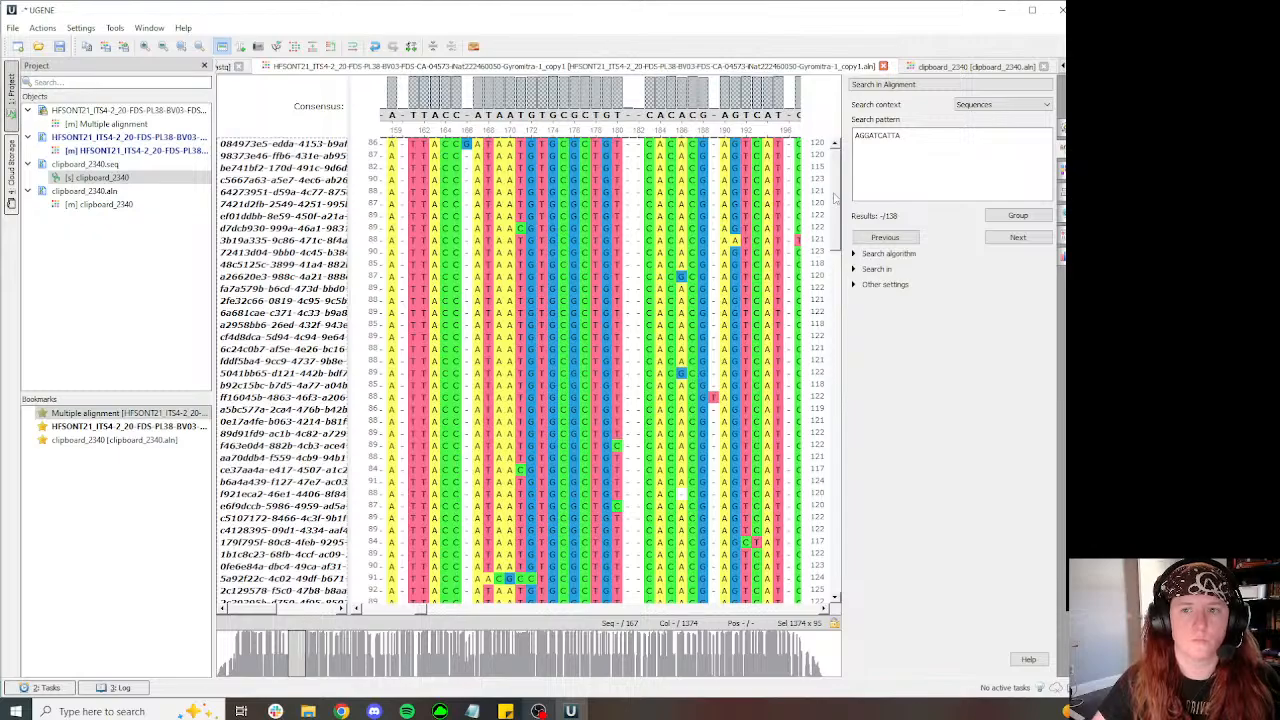
Step: Copy the reads' consensus into the alignment holding the MycoMap sequence and align the two with MAFFT
{"action": "scroll", "coordinate": [832, 215], "scroll_direction": "down", "scroll_amount": 10}
{"action": "right_click", "coordinate": [337, 270]}
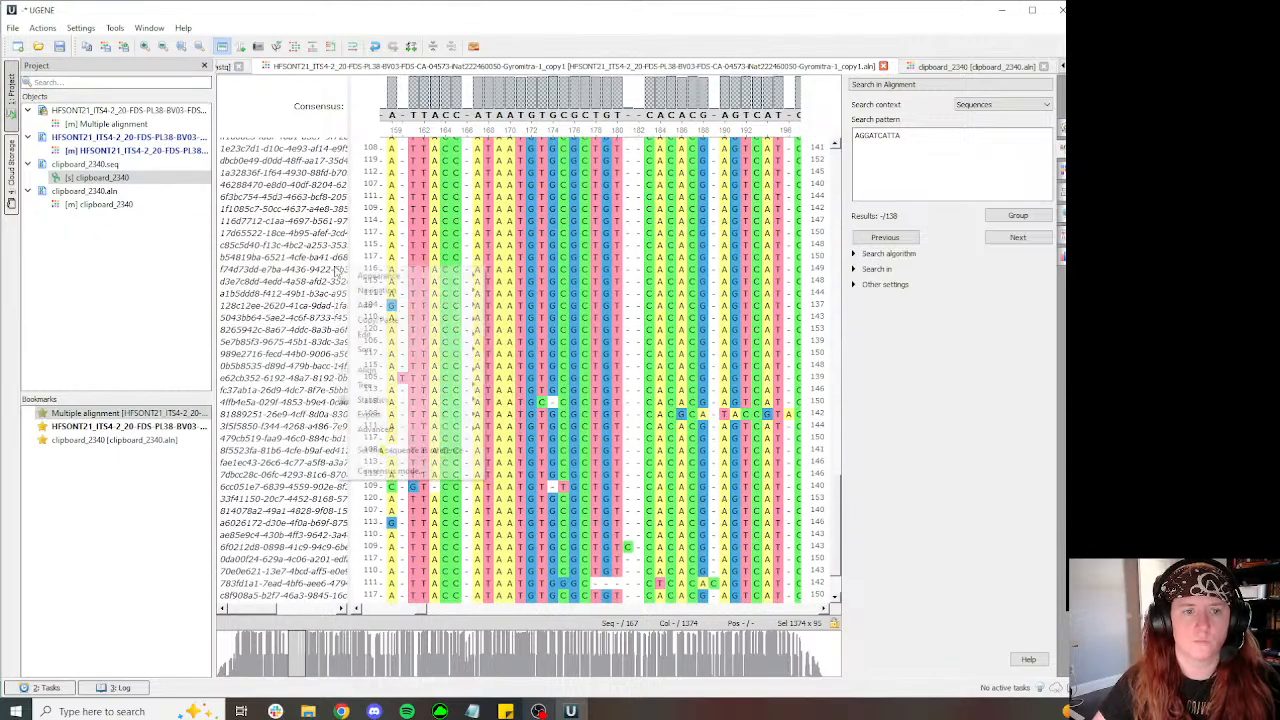
{"action": "mouse_move", "coordinate": [460, 336]}
{"action": "left_click", "coordinate": [575, 343]}
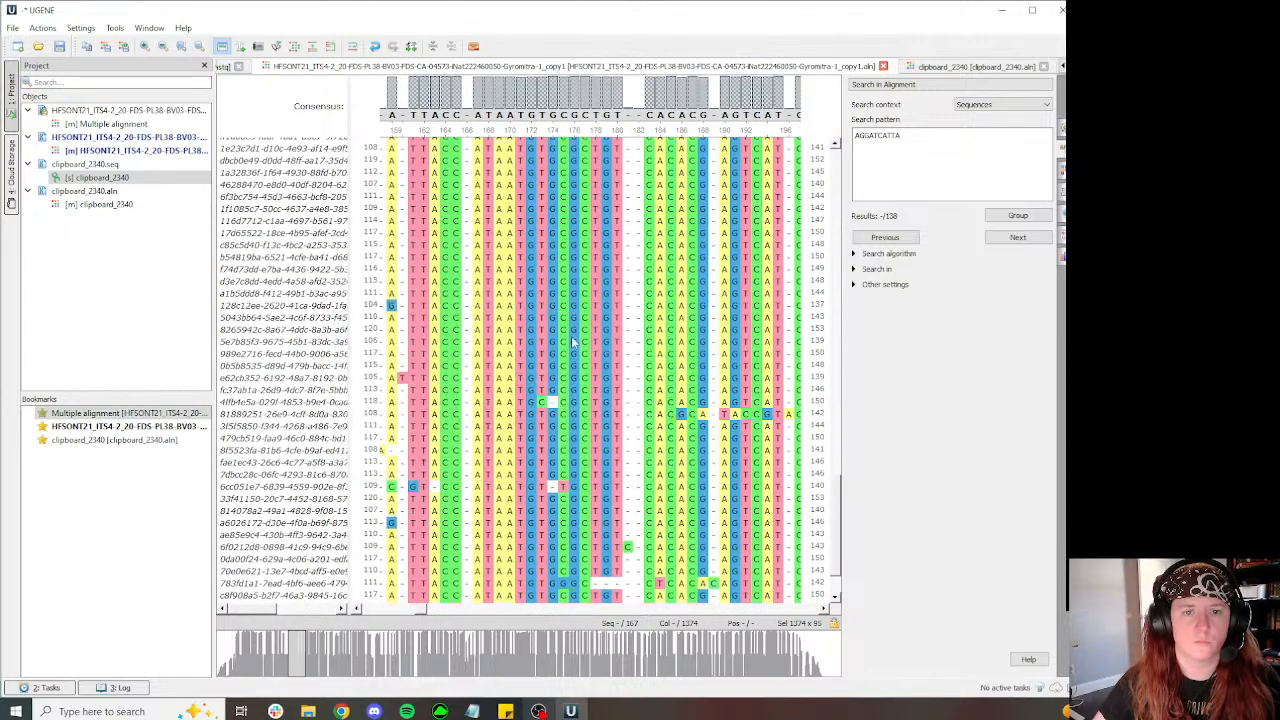
{"action": "left_click", "coordinate": [947, 67]}
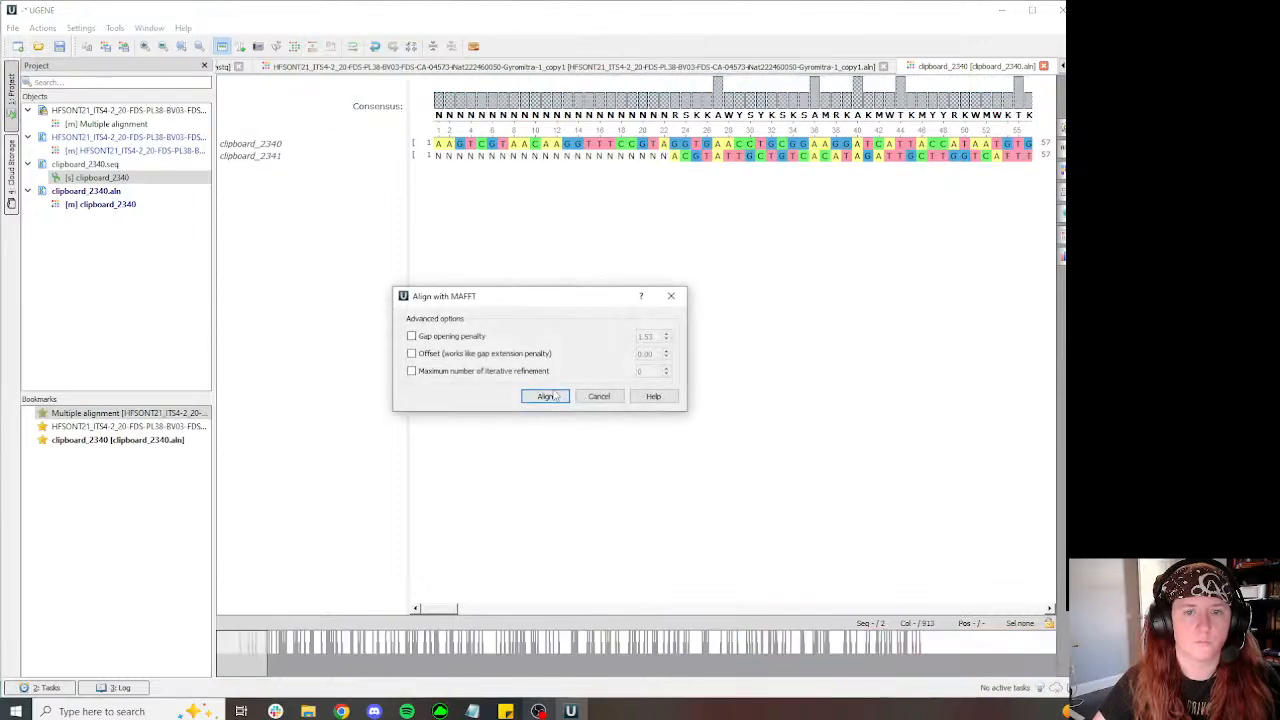
{"action": "left_click", "coordinate": [546, 396]}
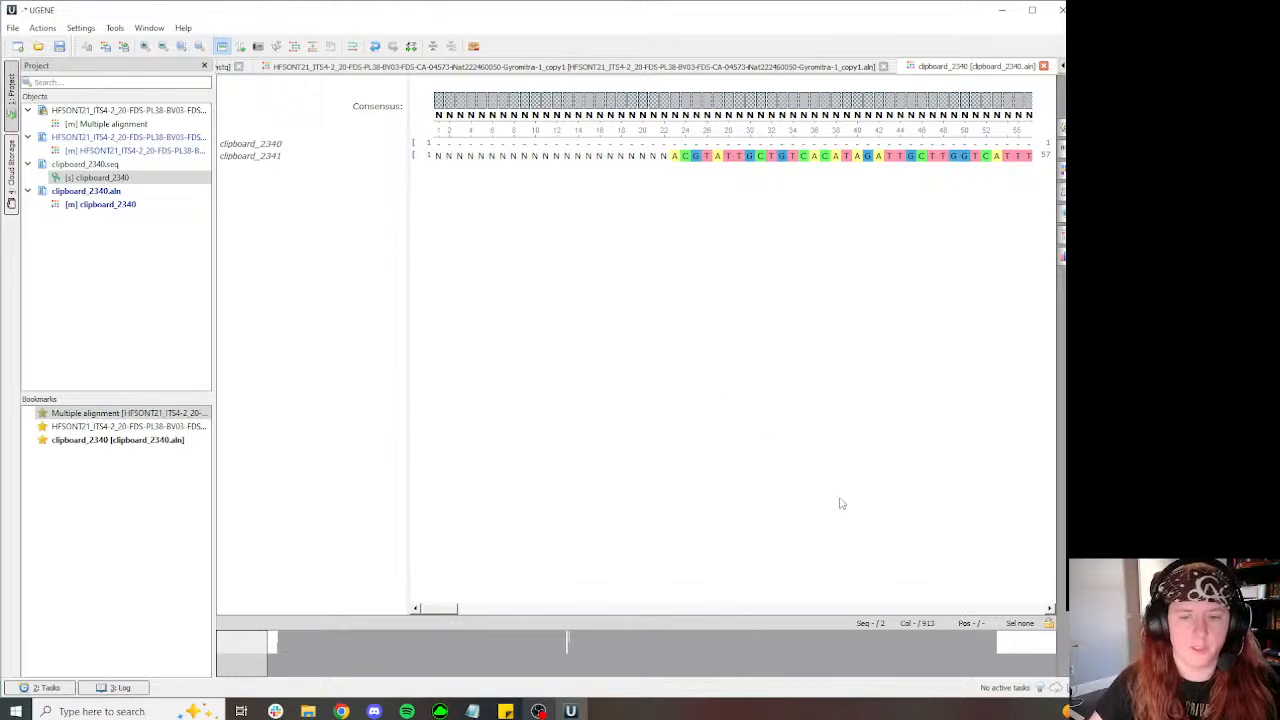
Step: Trim the two-sequence alignment to the MycoMap sequence by deleting the trailing overhang and the 67 leading overhang columns
{"action": "left_click", "coordinate": [1016, 663]}
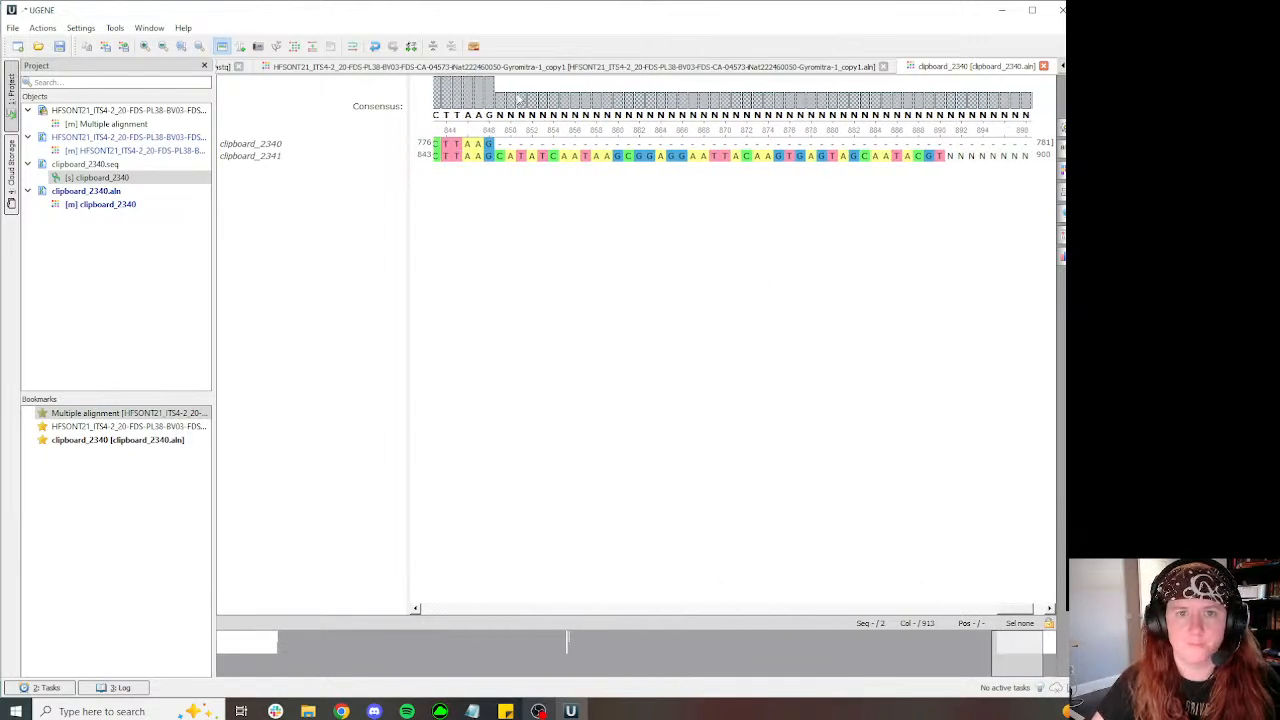
{"action": "left_click_drag", "start_coordinate": [517, 102], "coordinate": [958, 537]}
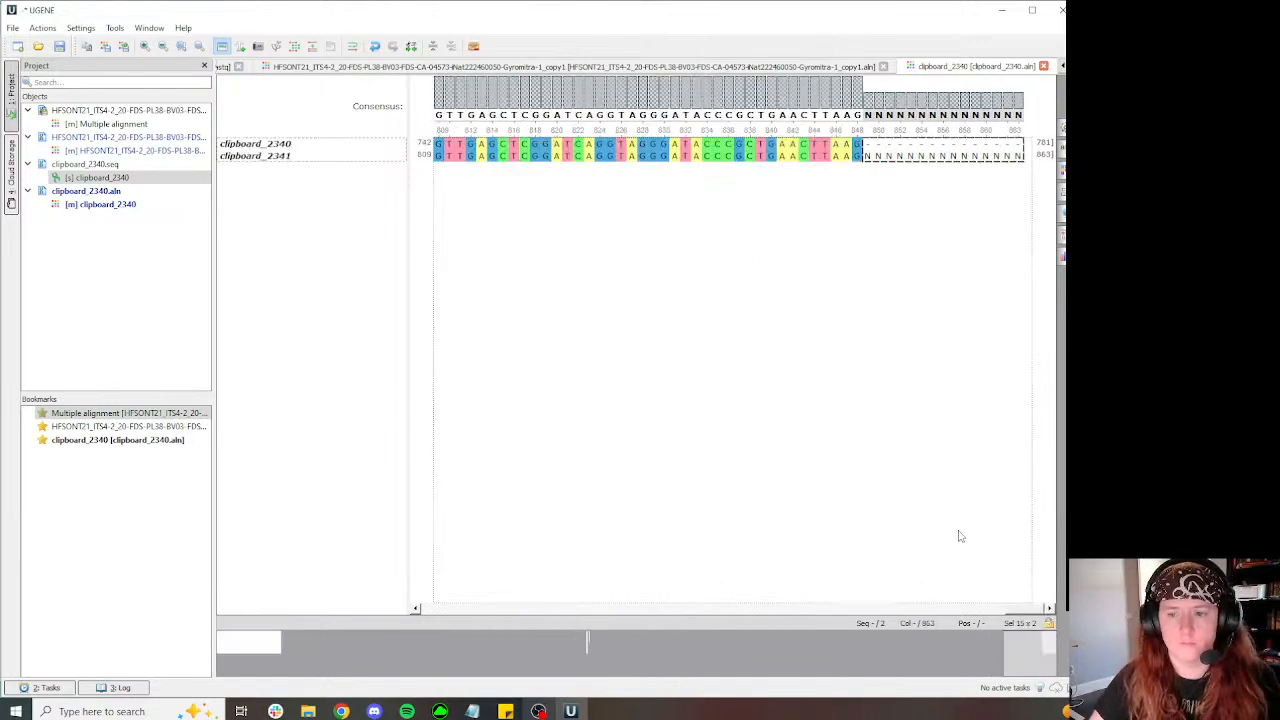
{"action": "key", "text": "Delete"}
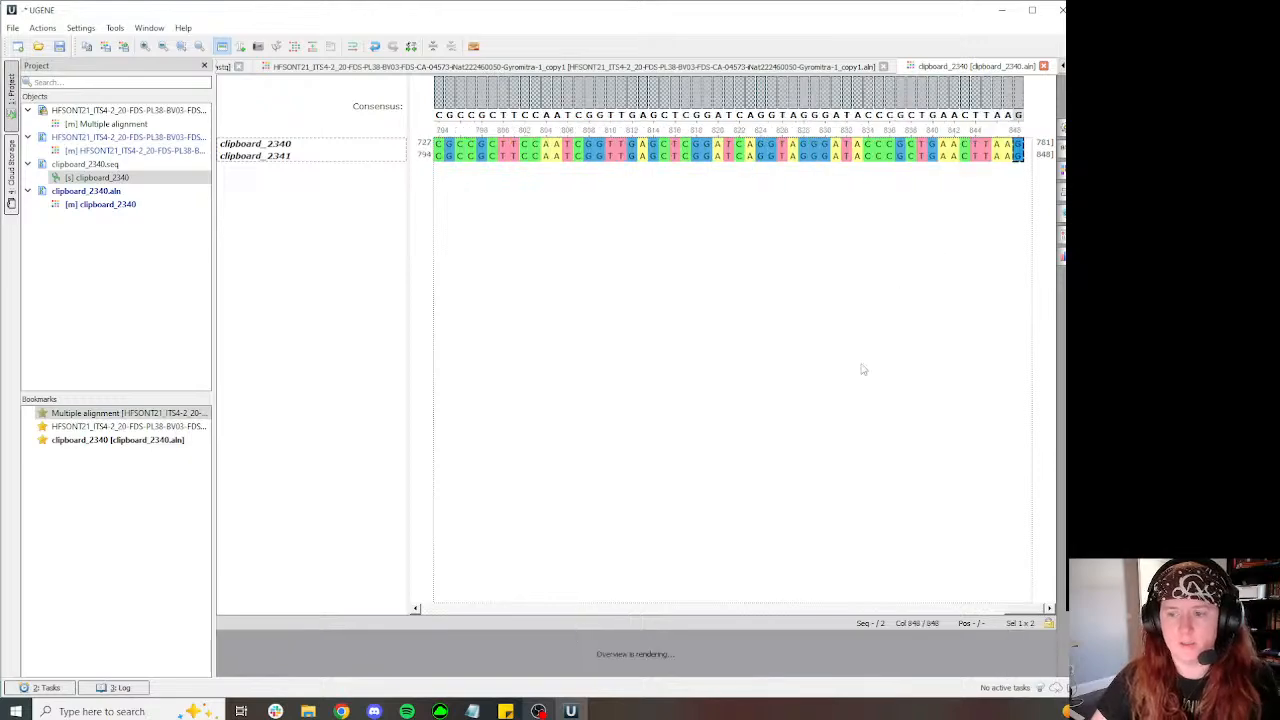
{"action": "left_click", "coordinate": [268, 661]}
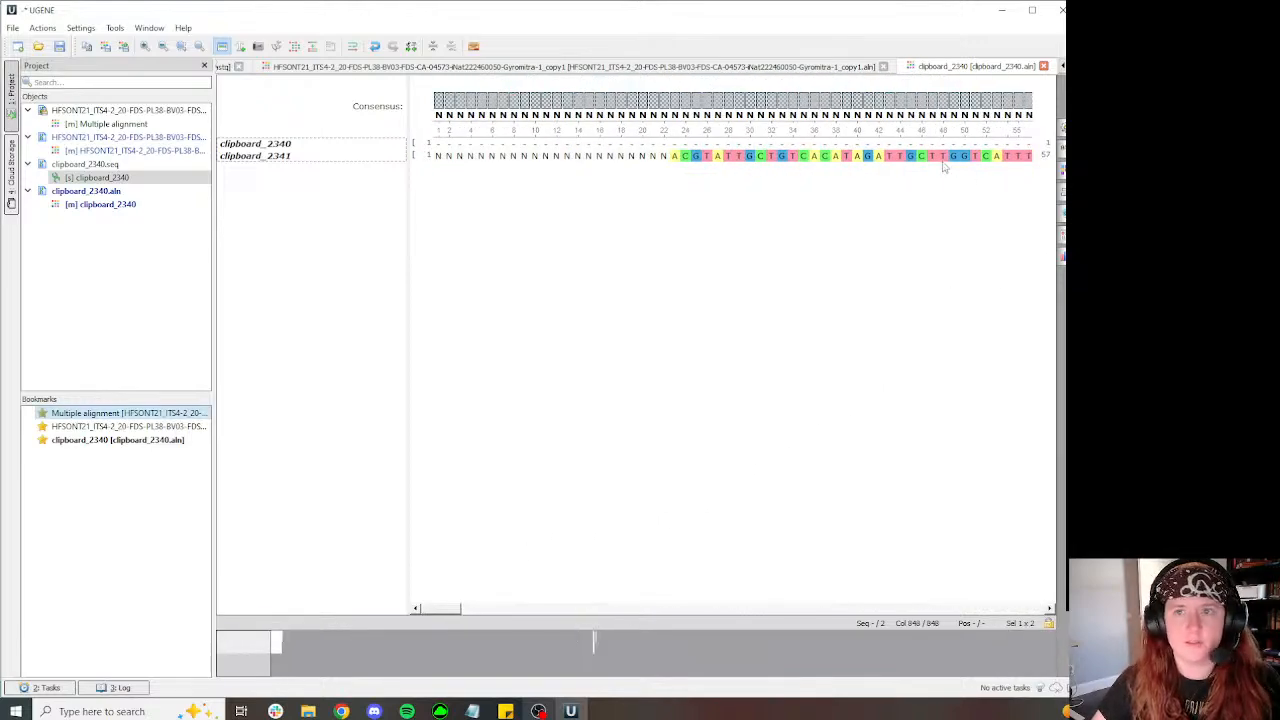
{"action": "left_click", "coordinate": [442, 102]}
{"action": "scroll", "coordinate": [706, 286], "scroll_direction": "right", "scroll_amount": 8}
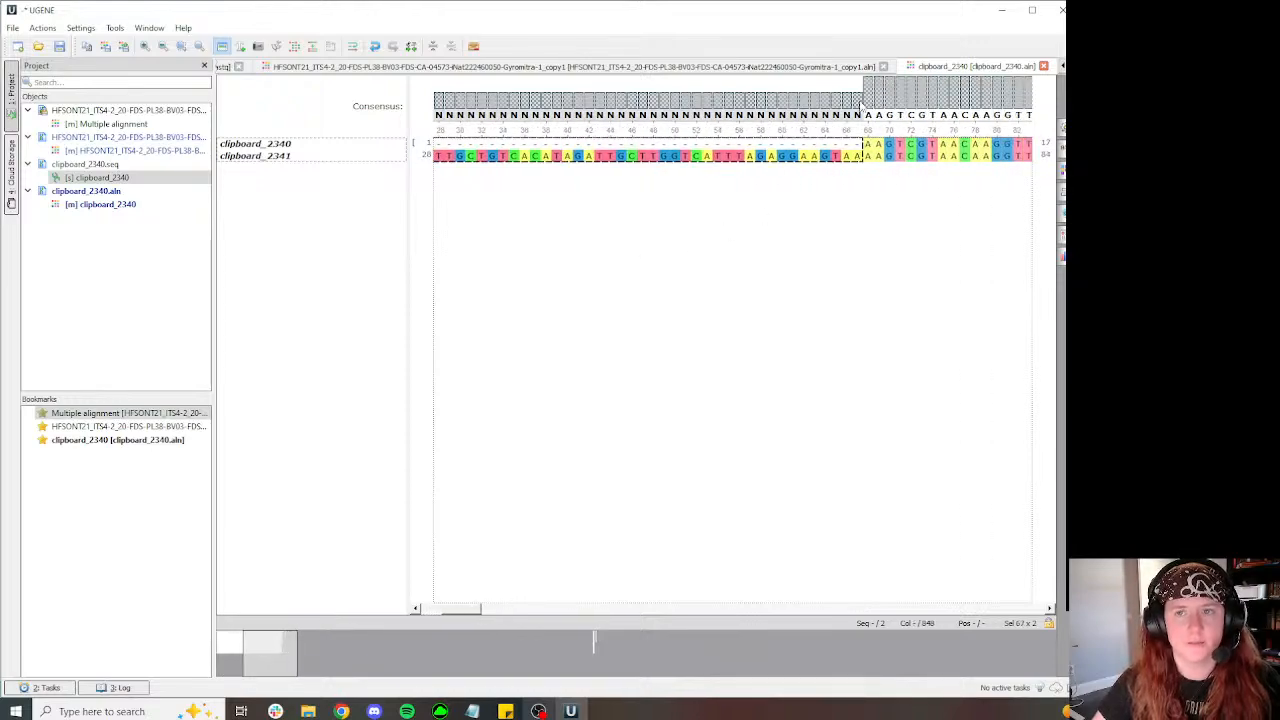
{"action": "left_click", "coordinate": [866, 103], "text": "shift"}
Step: Copy TCCACCTGAAACACCACA from just after the ambiguous bases in the MycoMap sequence and search the Gyromitra reads alignment for it
{"action": "left_click", "coordinate": [563, 650]}
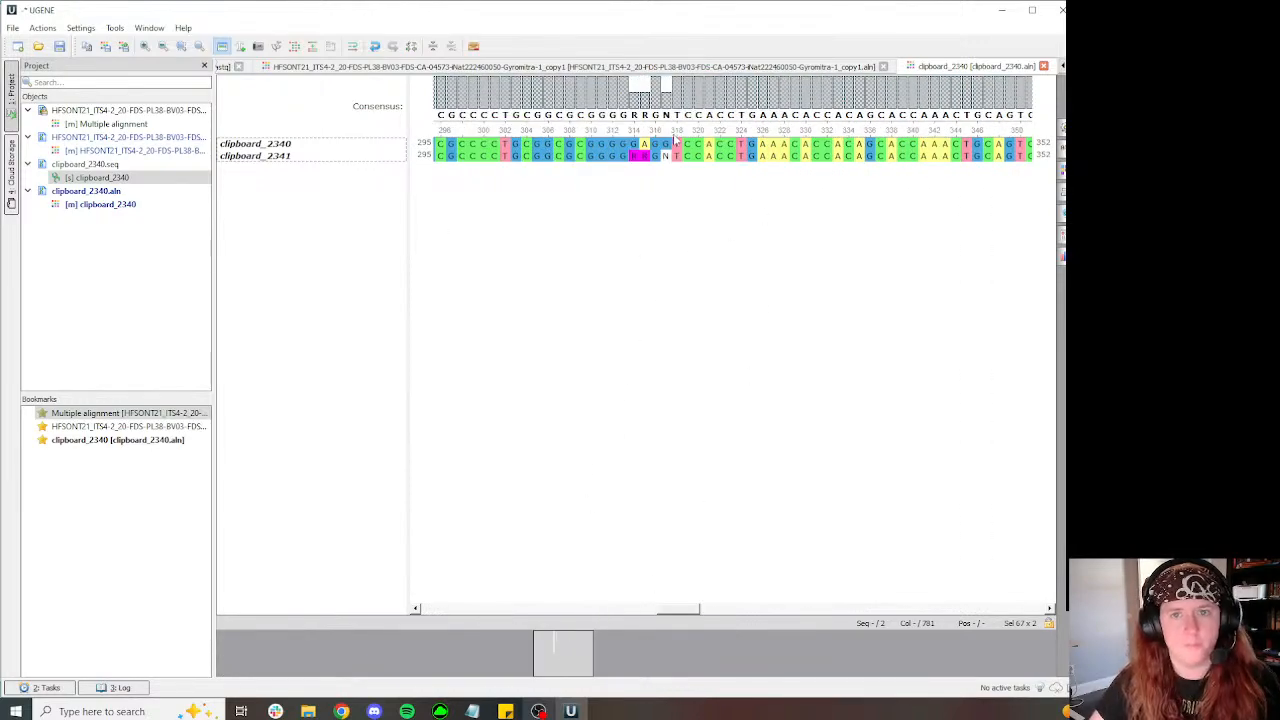
{"action": "left_click", "coordinate": [676, 143]}
{"action": "left_click", "coordinate": [862, 144], "text": "shift"}
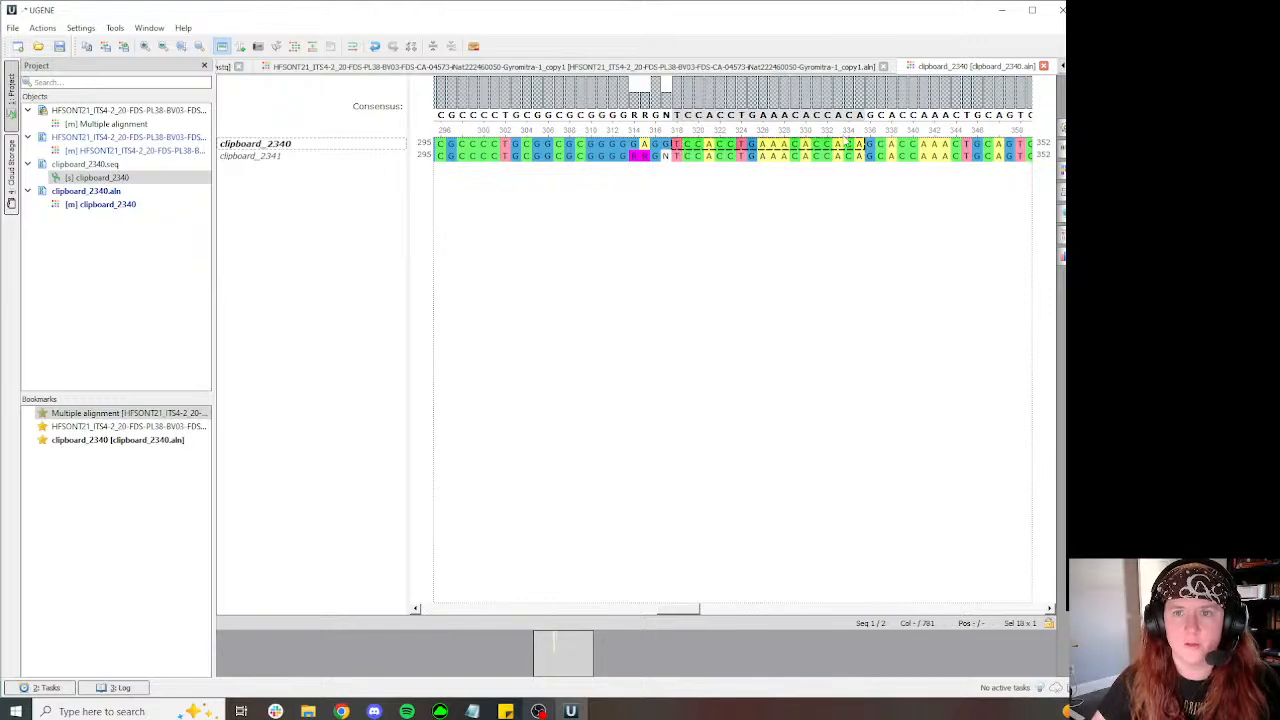
{"action": "left_click", "coordinate": [570, 66]}
{"action": "type", "text": "TCCACCTGAAACACCACA"}
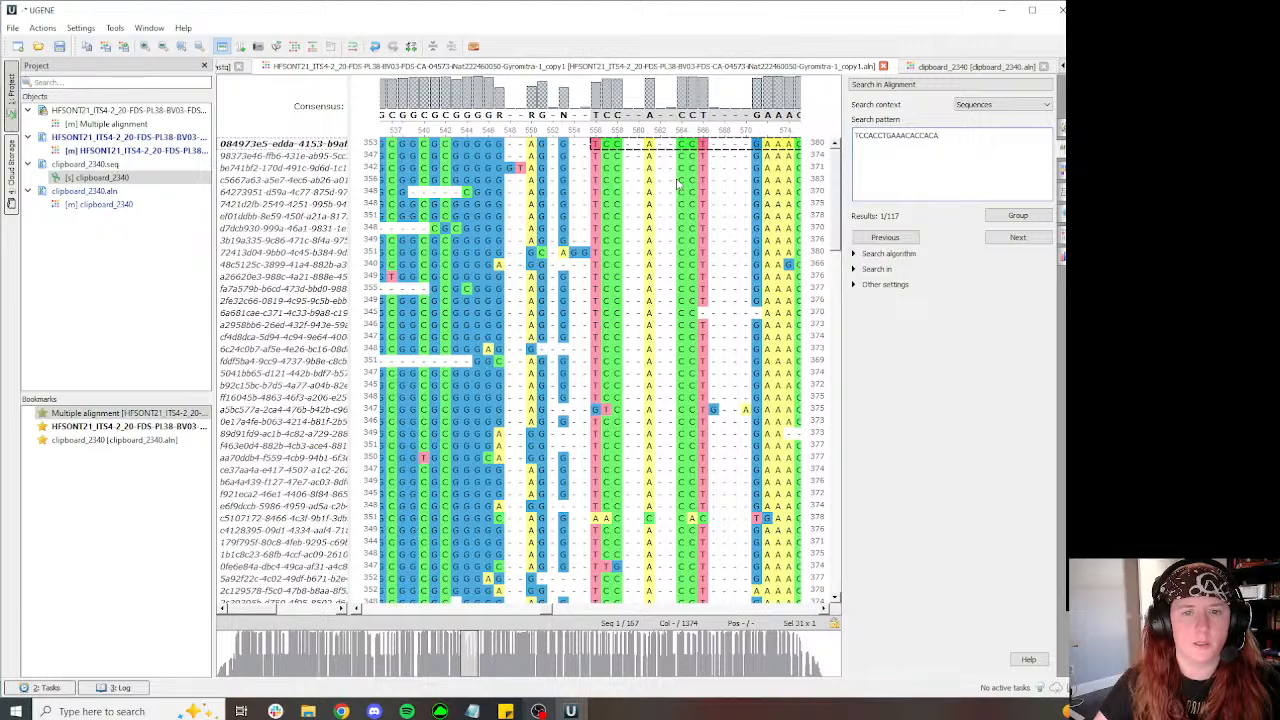
{"action": "mouse_move", "coordinate": [565, 120]}
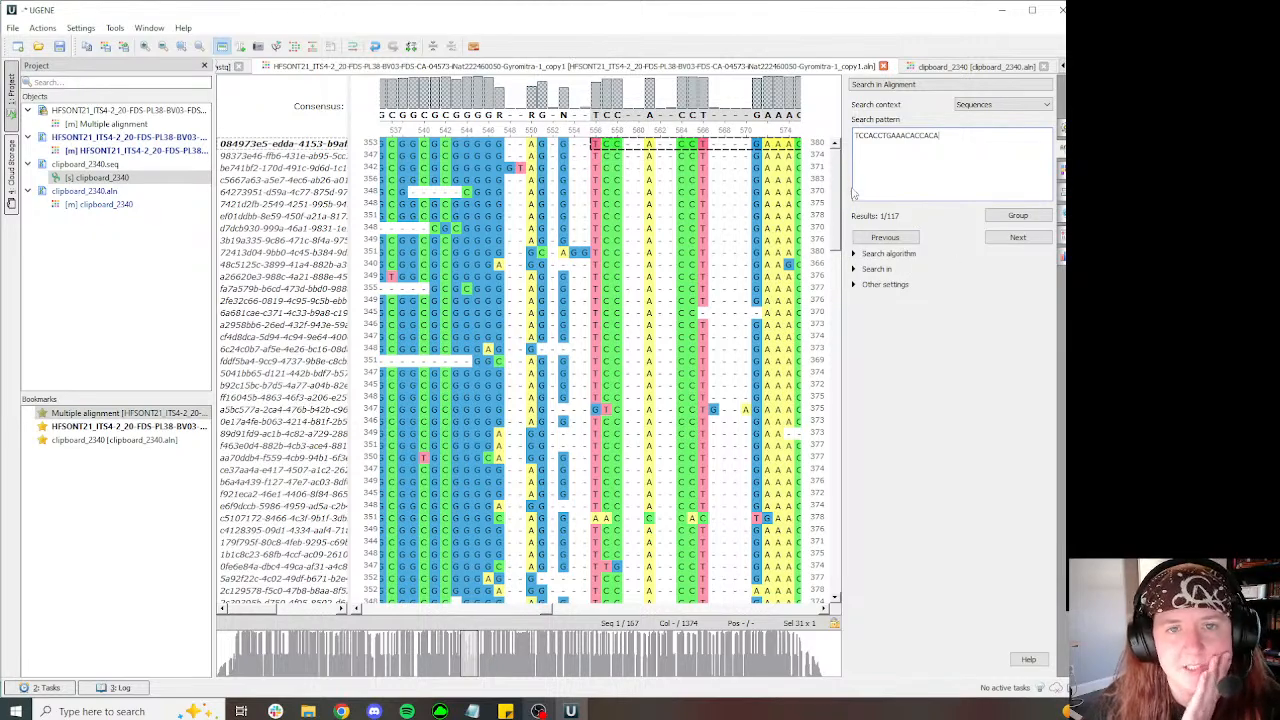
{"action": "mouse_move", "coordinate": [836, 178]}
{"action": "left_mouse_down"}
{"action": "mouse_move", "coordinate": [840, 555]}
{"action": "mouse_move", "coordinate": [842, 160]}
{"action": "left_mouse_up"}
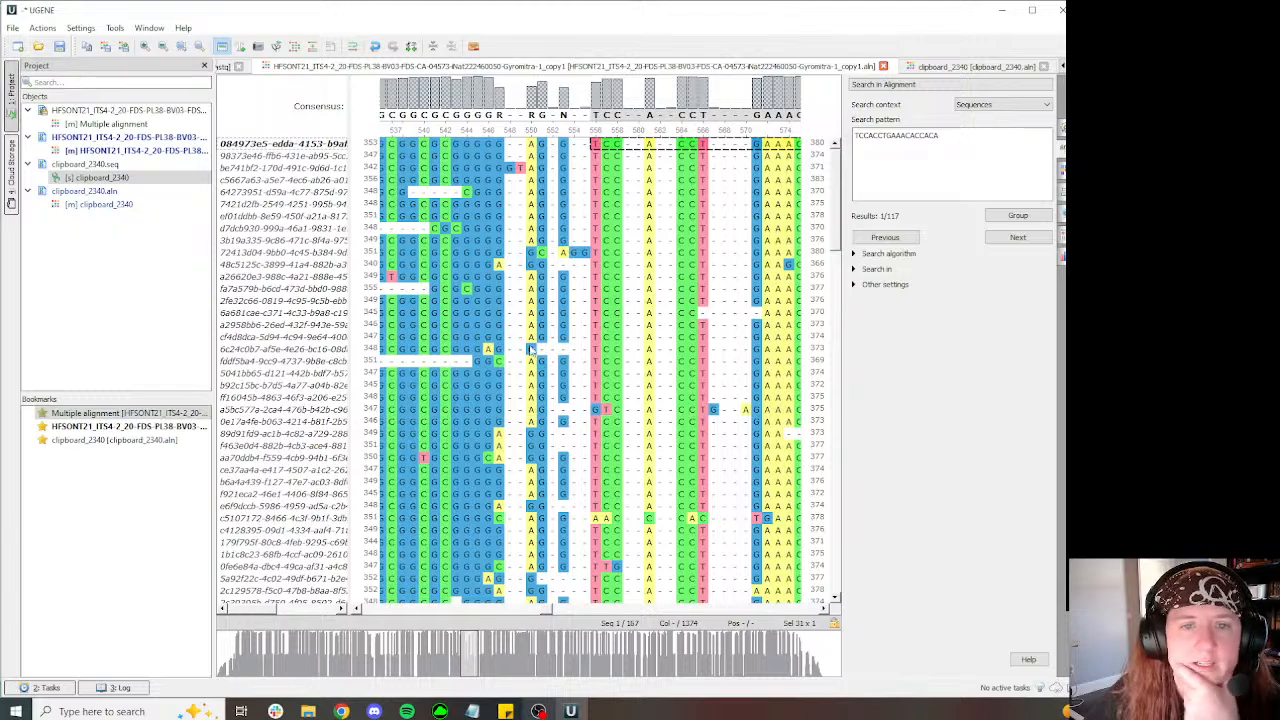
Step: Shift the A at column 547 to column 550 in reads 89d91fd9, f463e0d4 and aa70ddb4, and realign their following TCC with column 556
{"action": "left_click", "coordinate": [499, 434]}
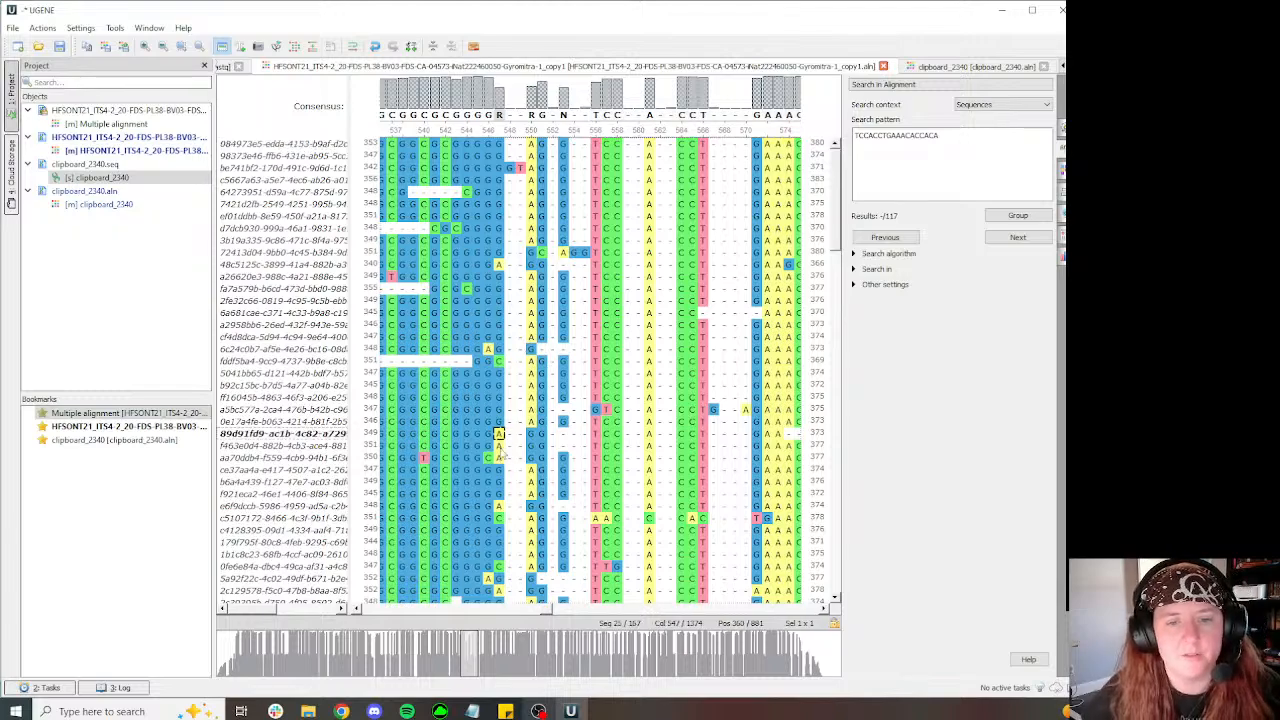
{"action": "left_click", "coordinate": [500, 458], "text": "shift"}
{"action": "left_click_drag", "start_coordinate": [500, 436], "coordinate": [543, 435]}
{"action": "left_click", "coordinate": [563, 435]}
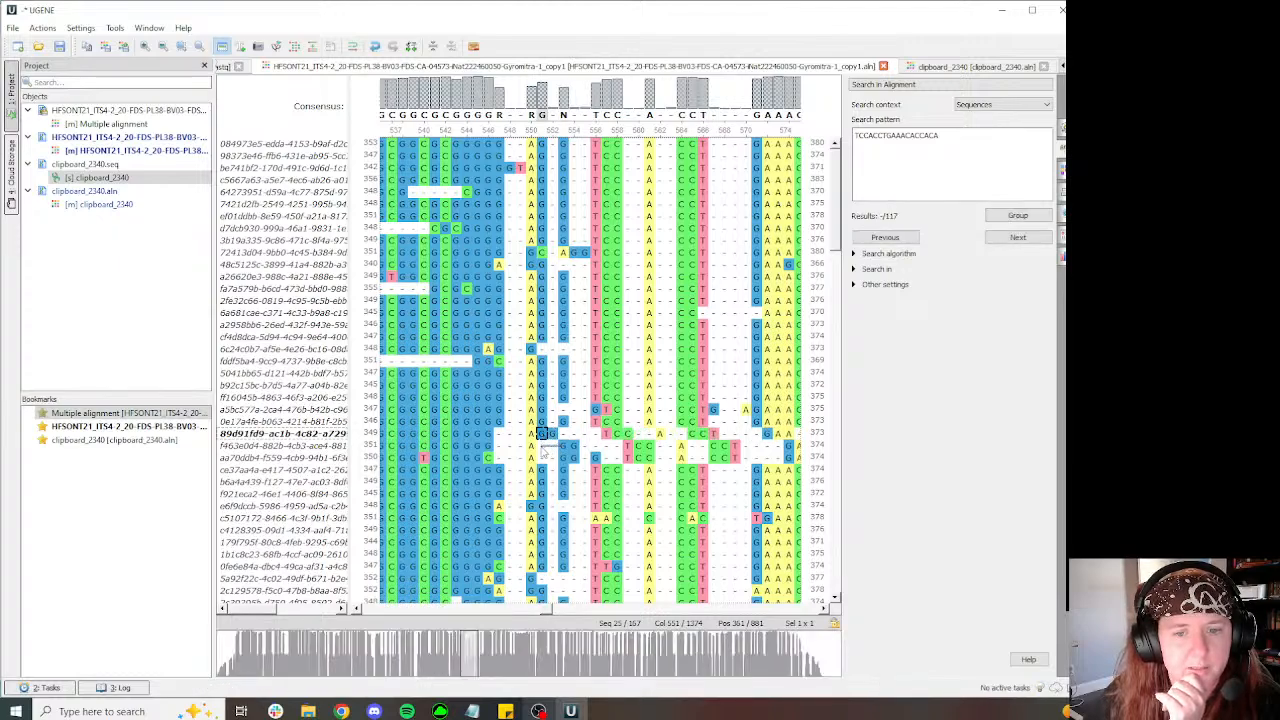
{"action": "left_click", "coordinate": [563, 446]}
{"action": "left_click", "coordinate": [564, 458], "text": "shift"}
{"action": "left_click_drag", "start_coordinate": [563, 450], "coordinate": [595, 435]}
{"action": "left_click", "coordinate": [607, 435]}
{"action": "left_click", "coordinate": [607, 459], "text": "shift"}
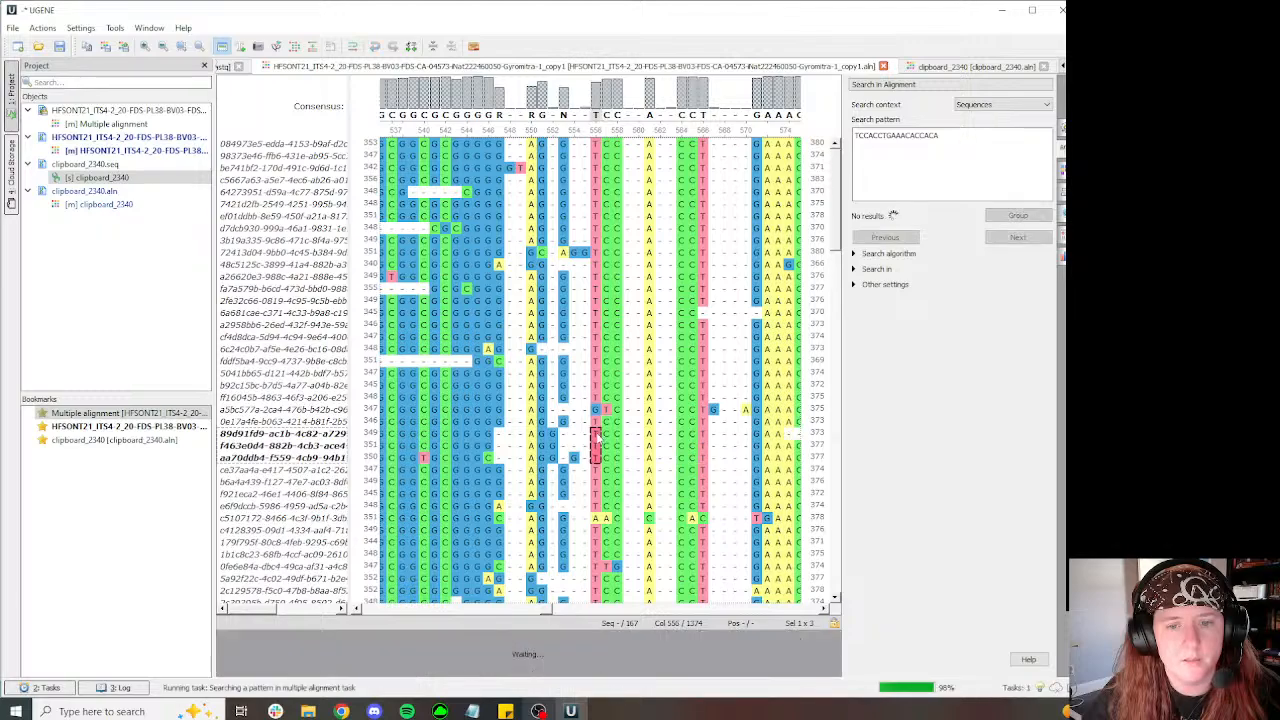
Step: Close the gap before the last G ahead of TCC in read aa70ddb4 and move the TCC back to column 556
{"action": "left_click", "coordinate": [573, 457]}
{"action": "left_click", "coordinate": [564, 457], "text": "shift"}
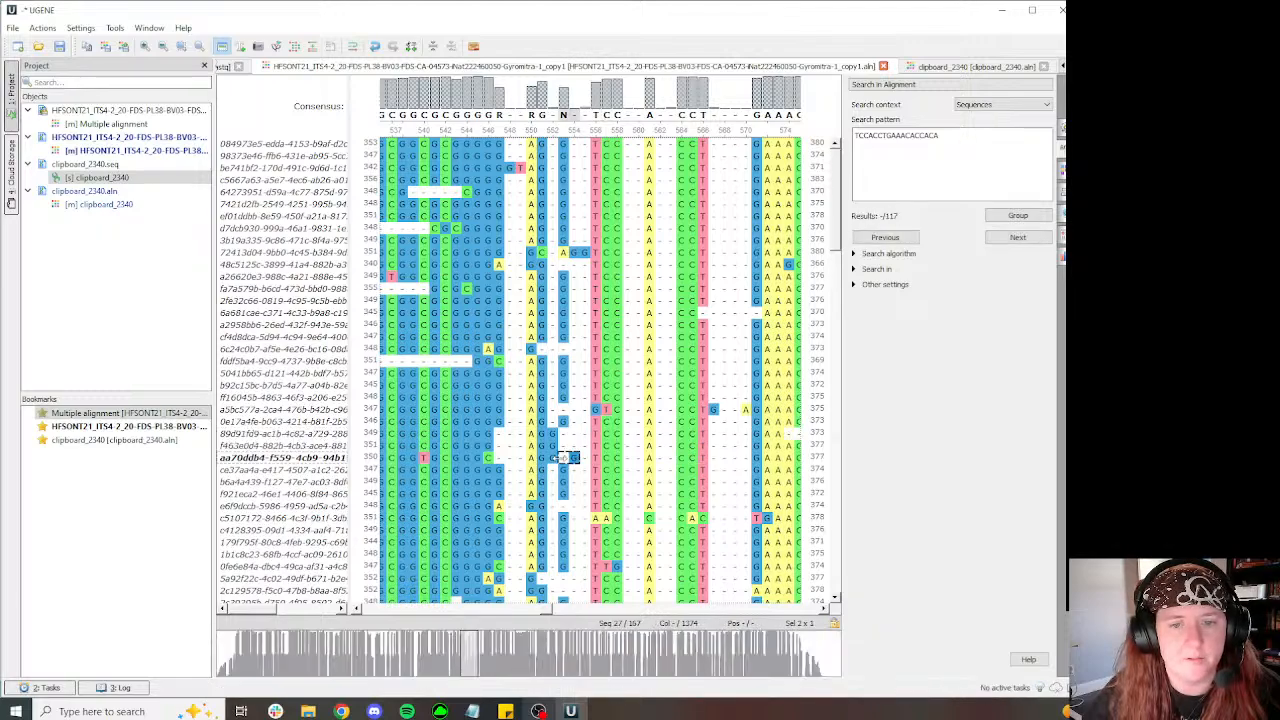
{"action": "key", "text": "Delete"}
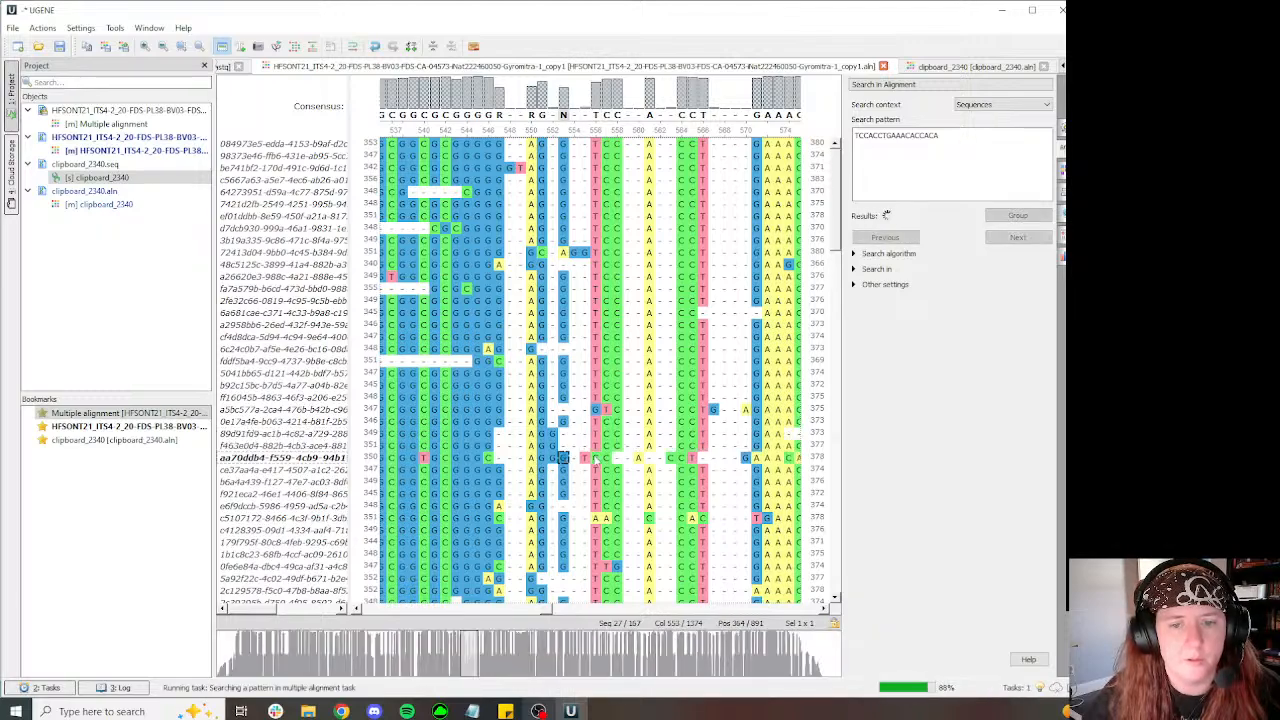
{"action": "left_click", "coordinate": [585, 457]}
{"action": "key", "text": "space"}
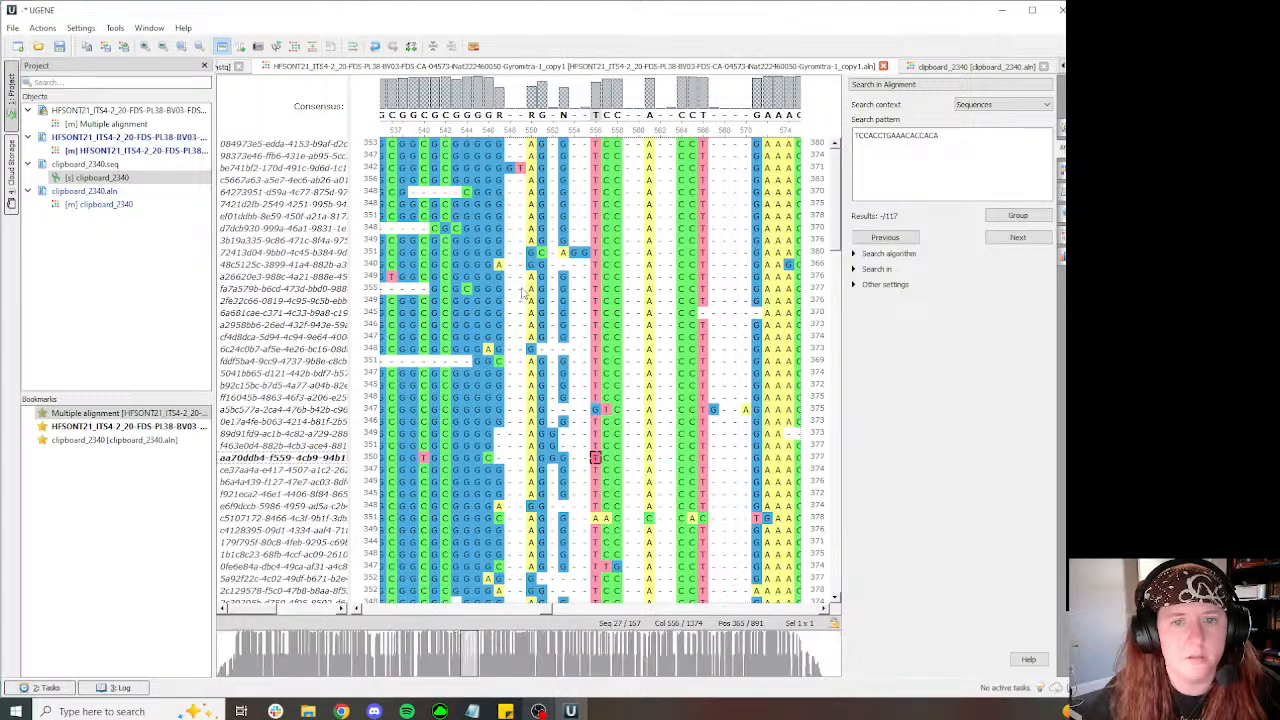
Step: Line up the AG bases of reads 48c5125c and 72413d04 with columns 550 and 551, and their TCC with column 556
{"action": "left_click_drag", "start_coordinate": [508, 266], "coordinate": [544, 266]}
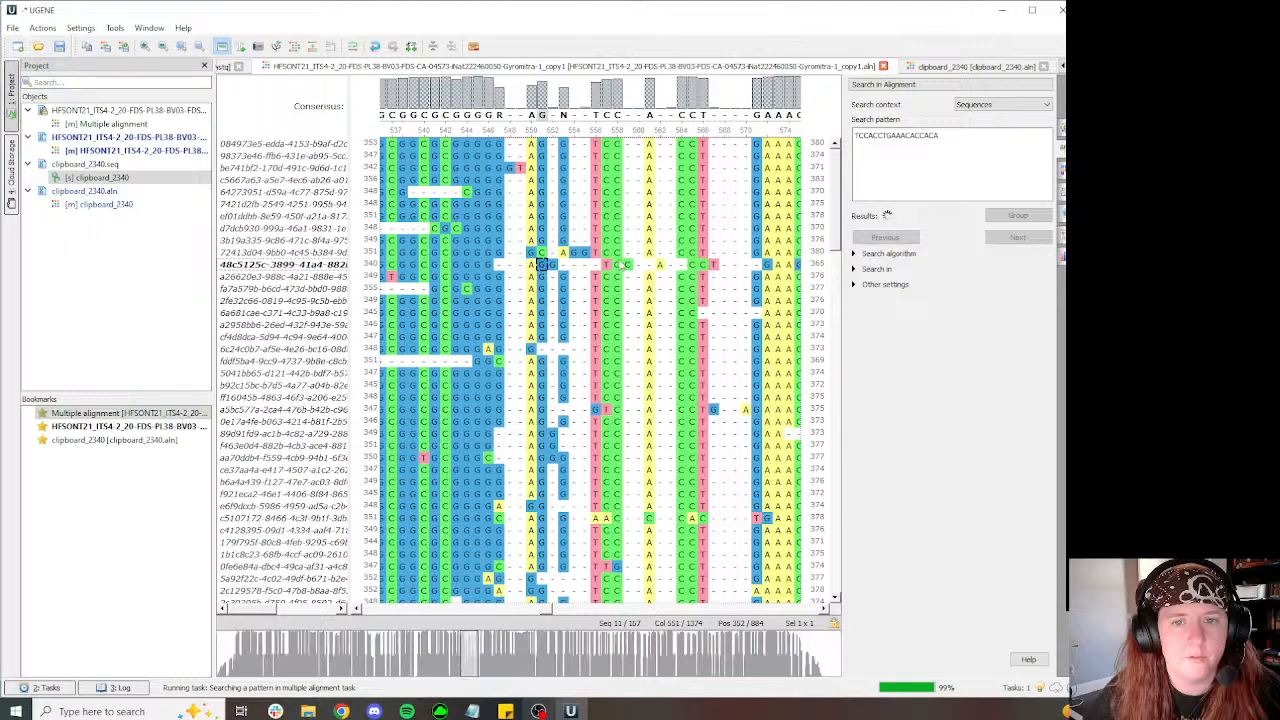
{"action": "left_click", "coordinate": [605, 265]}
{"action": "left_click", "coordinate": [563, 265]}
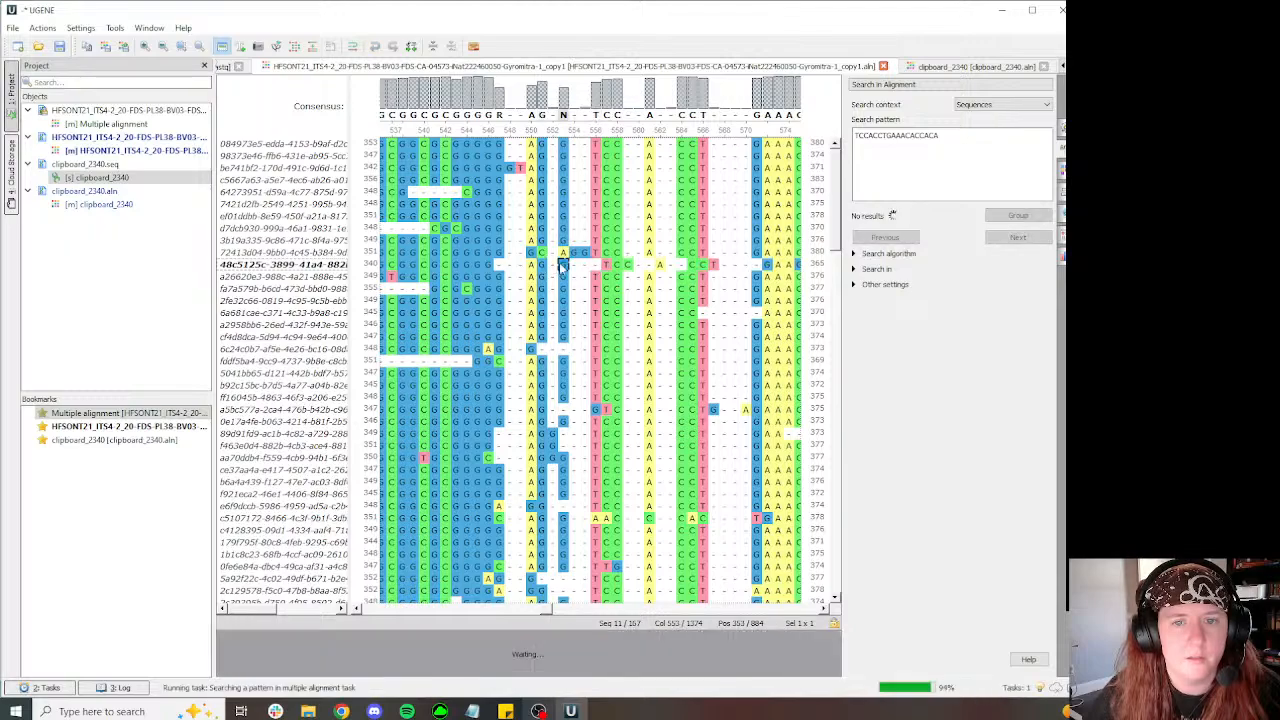
{"action": "left_click", "coordinate": [608, 266]}
{"action": "mouse_move", "coordinate": [608, 266]}
{"action": "left_mouse_down"}
{"action": "mouse_move", "coordinate": [518, 251]}
{"action": "mouse_move", "coordinate": [594, 254]}
{"action": "left_mouse_up"}
{"action": "left_click", "coordinate": [530, 252]}
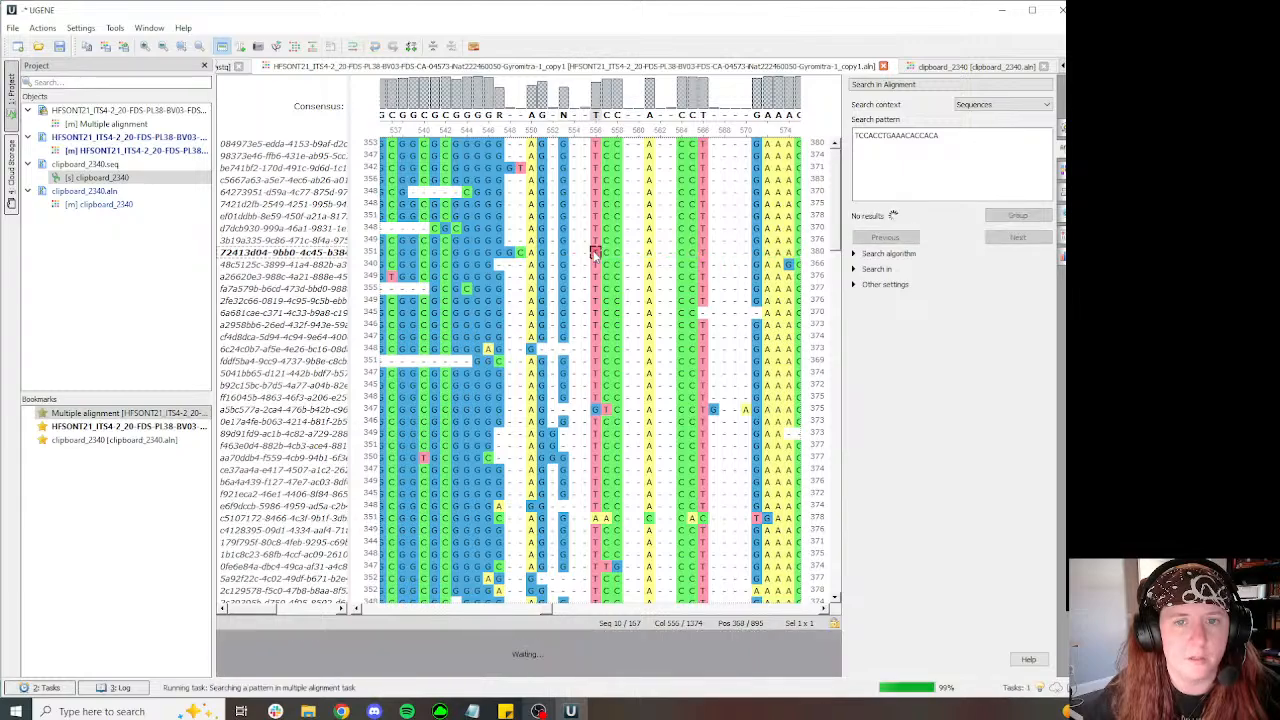
Step: Shift read 6c24c0b7's A to column 550 and line up its following TCC with column 556
{"action": "left_click", "coordinate": [531, 348]}
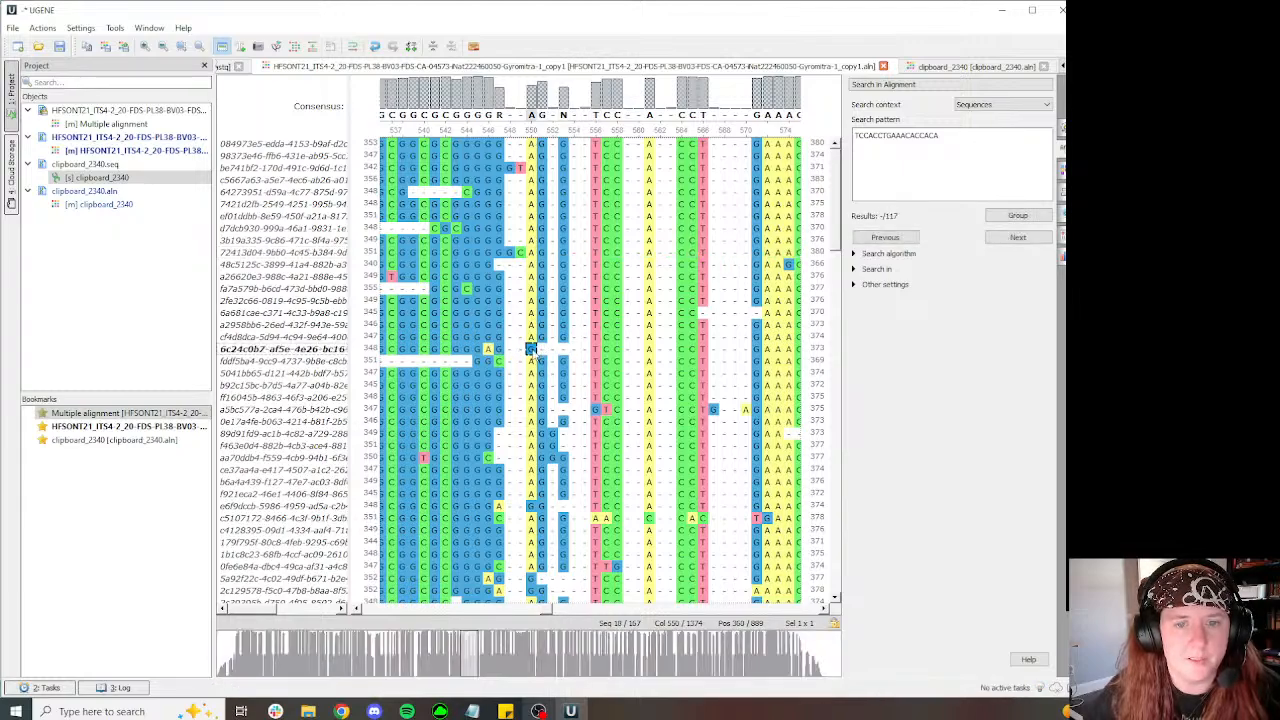
{"action": "left_click_drag", "start_coordinate": [531, 348], "coordinate": [596, 352]}
{"action": "left_click", "coordinate": [488, 350]}
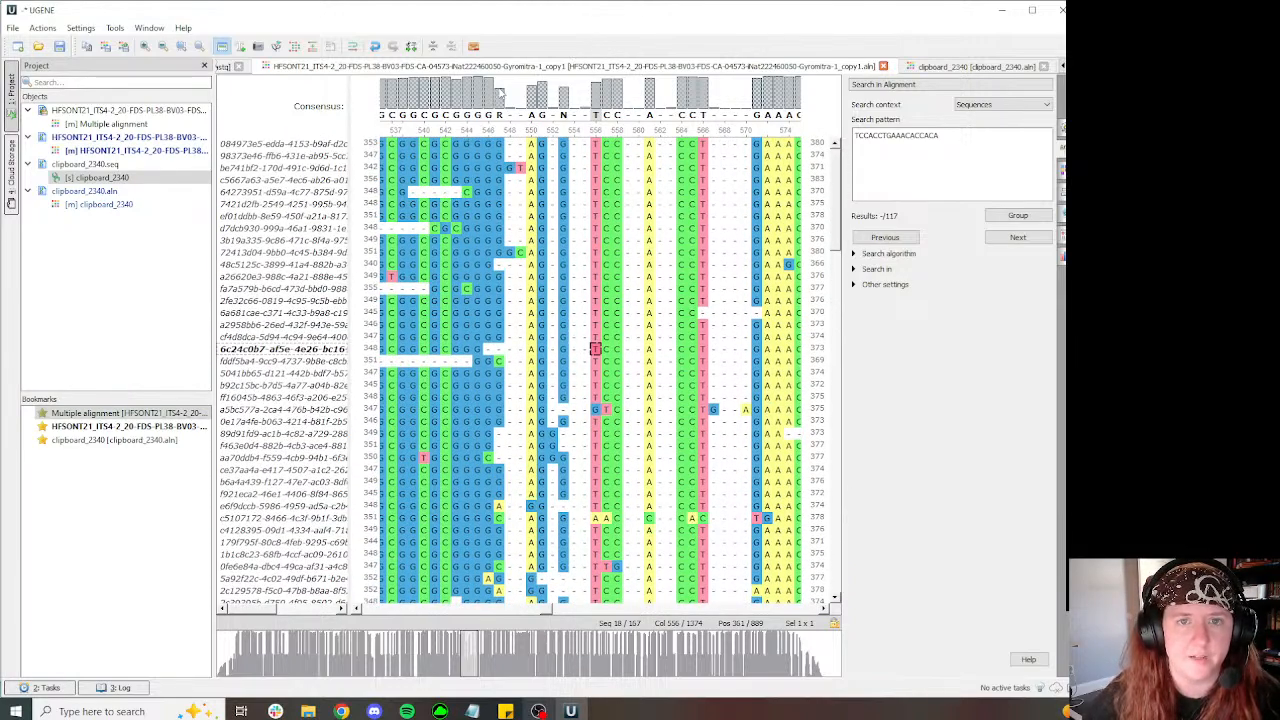
Step: Check the base frequencies at the ambiguous consensus columns, and line up read 83754dba's AGG with columns 550, 551 and 553
{"action": "mouse_move", "coordinate": [501, 95]}
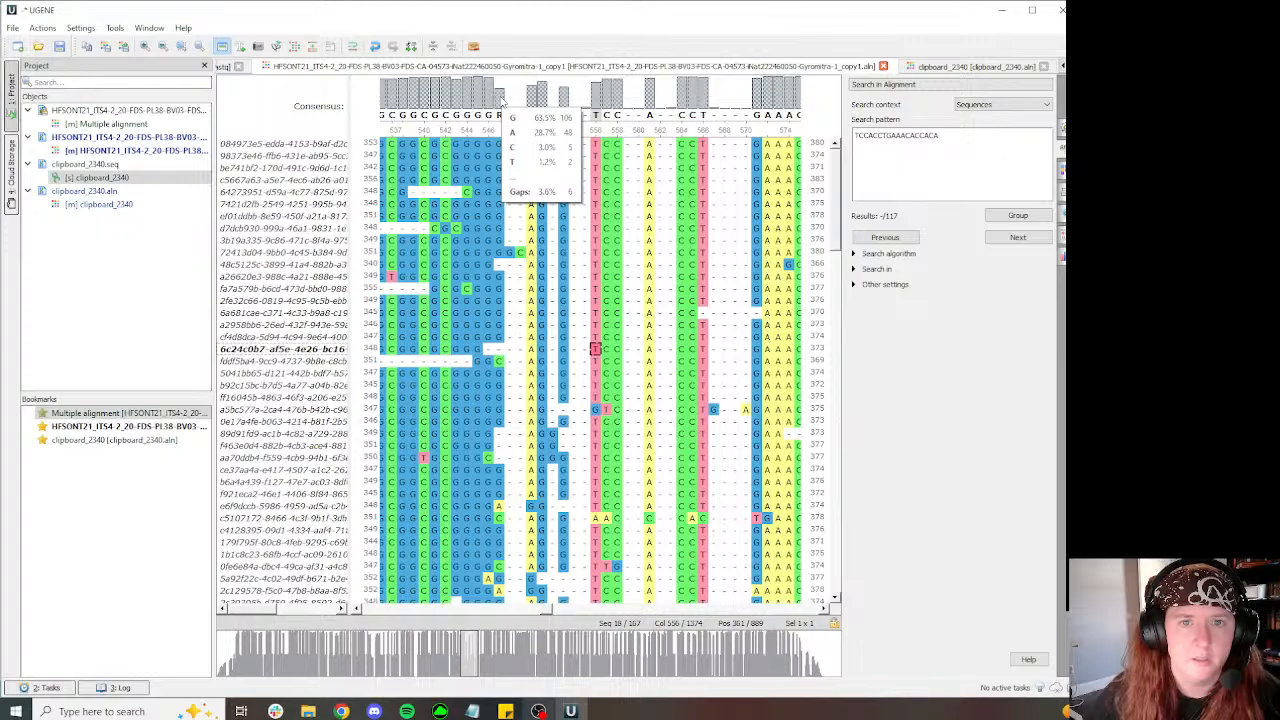
{"action": "left_click_drag", "start_coordinate": [838, 197], "coordinate": [842, 405]}
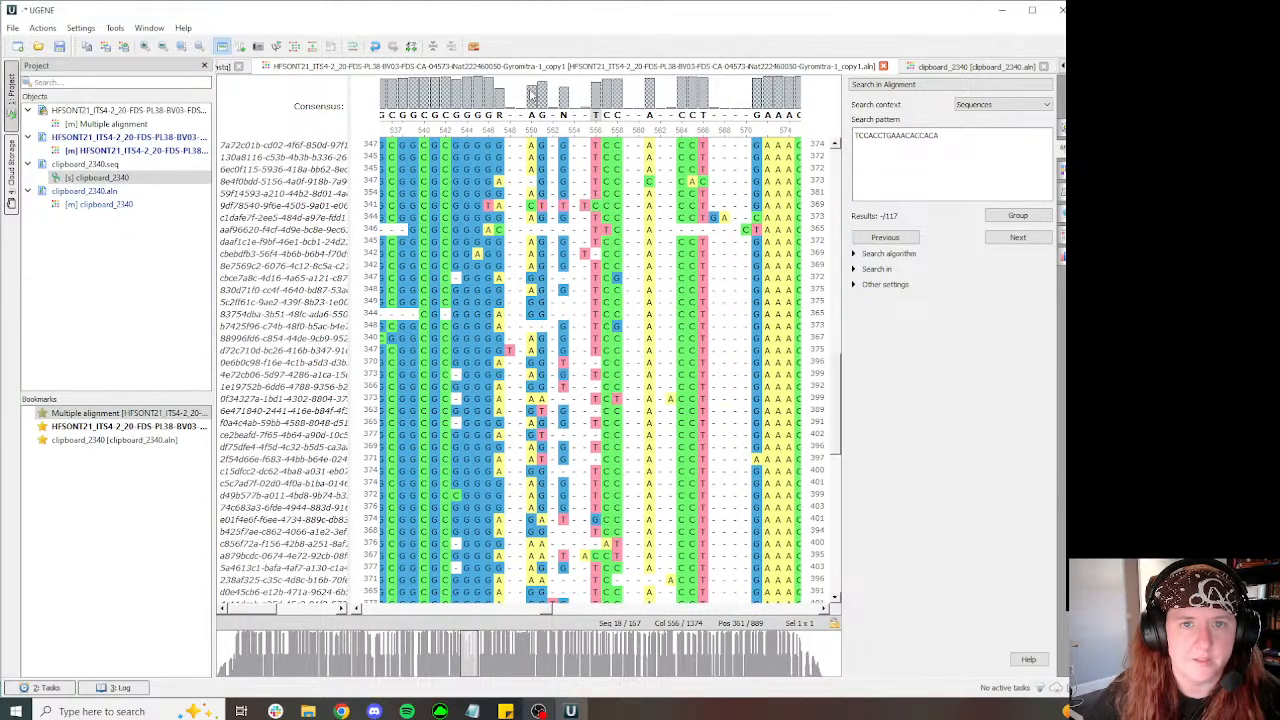
{"action": "mouse_move", "coordinate": [545, 96]}
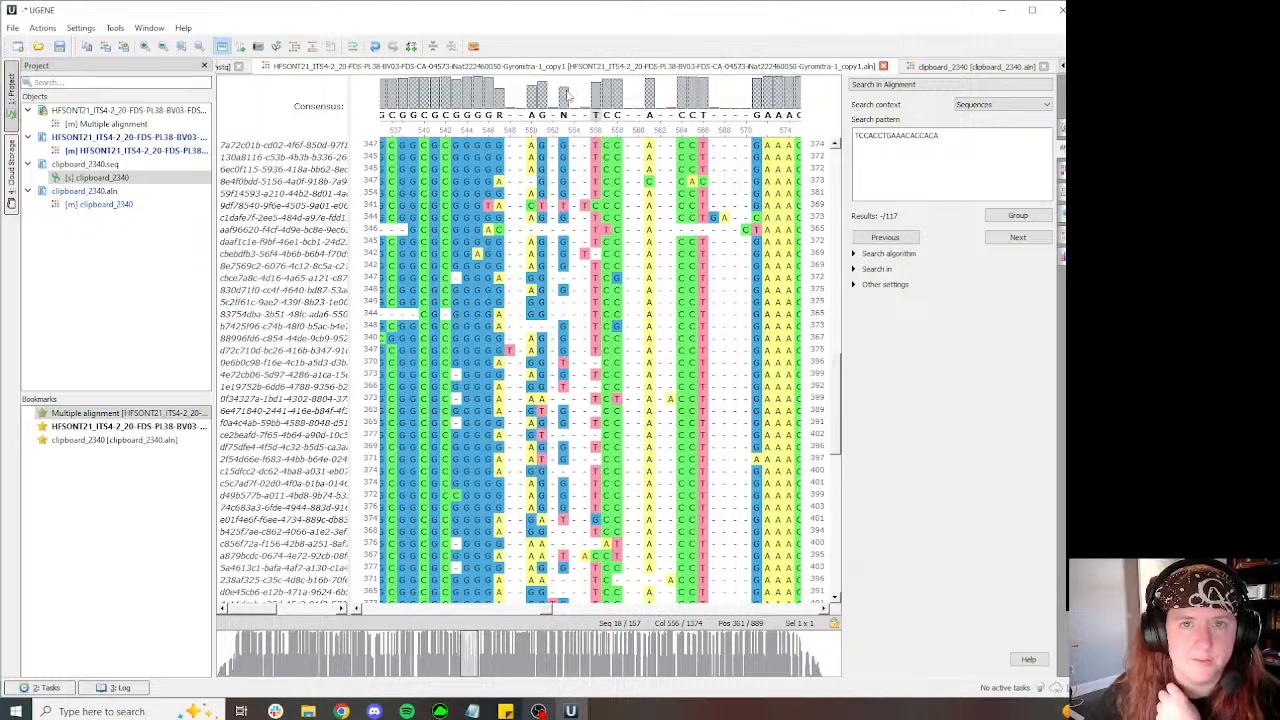
{"action": "left_click", "coordinate": [499, 314]}
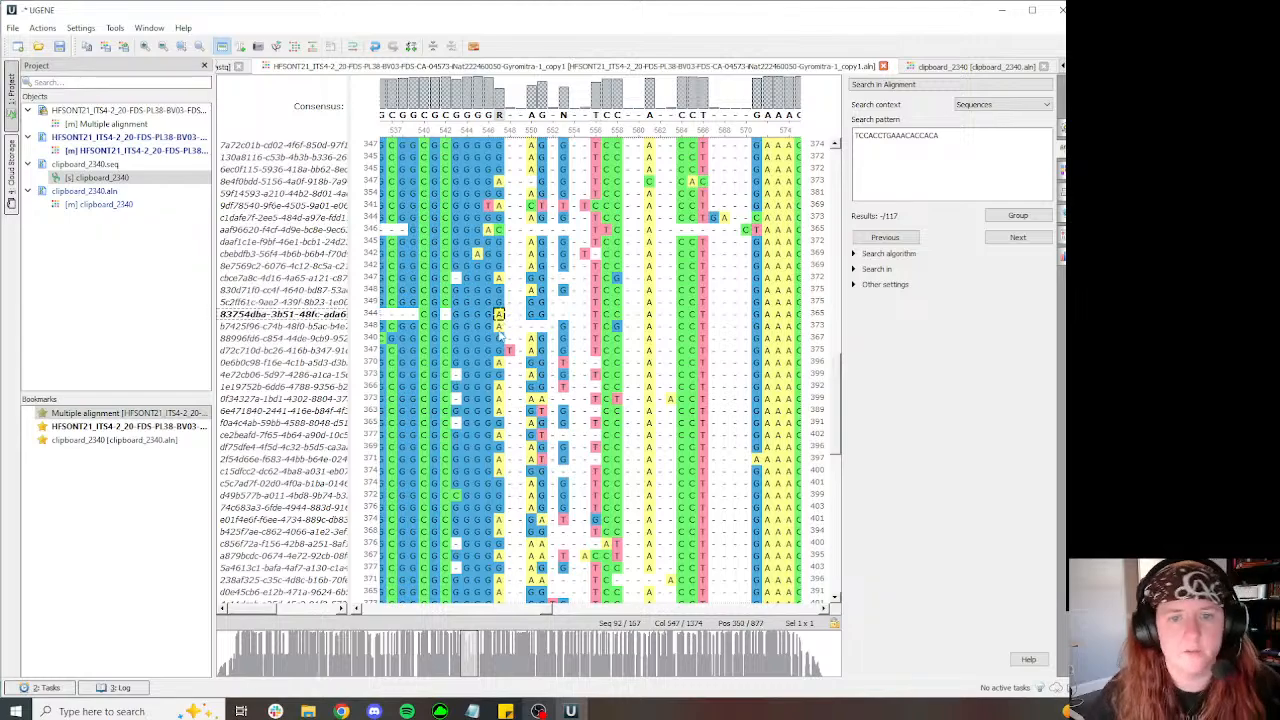
{"action": "left_click_drag", "start_coordinate": [499, 314], "coordinate": [596, 315]}
{"action": "left_click", "coordinate": [551, 316]}
{"action": "left_click", "coordinate": [606, 315]}
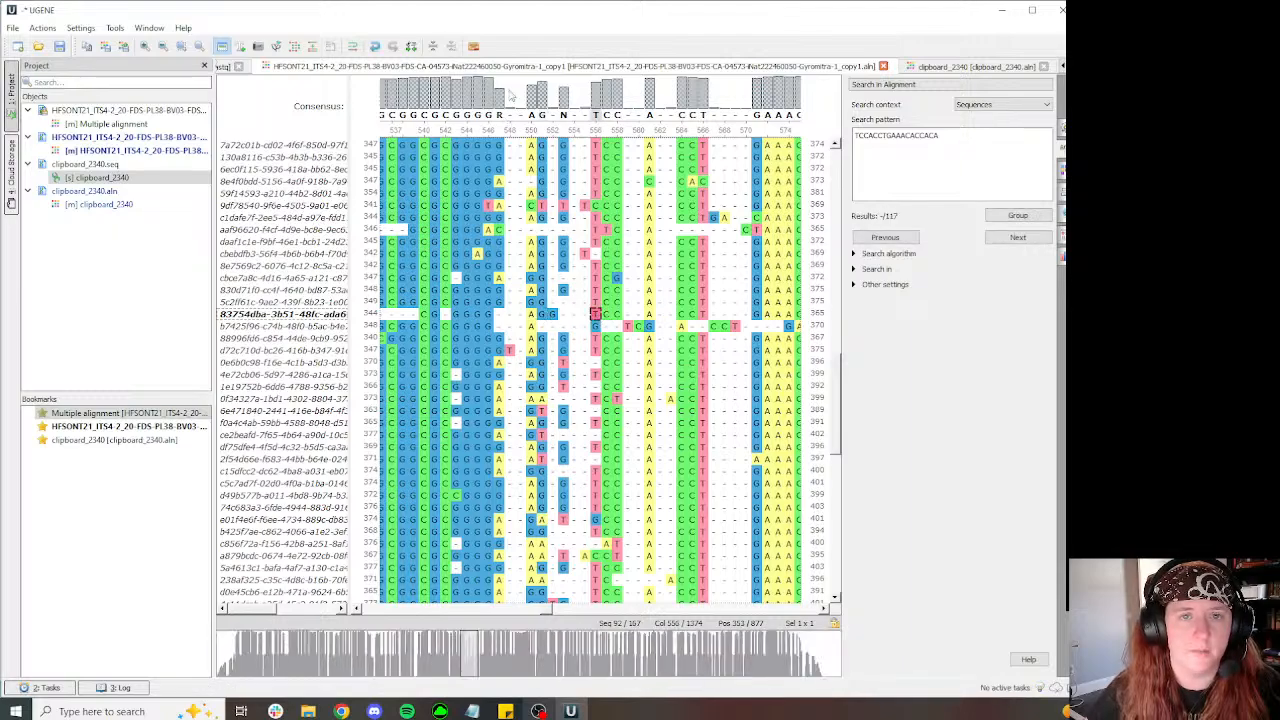
{"action": "left_click", "coordinate": [552, 315]}
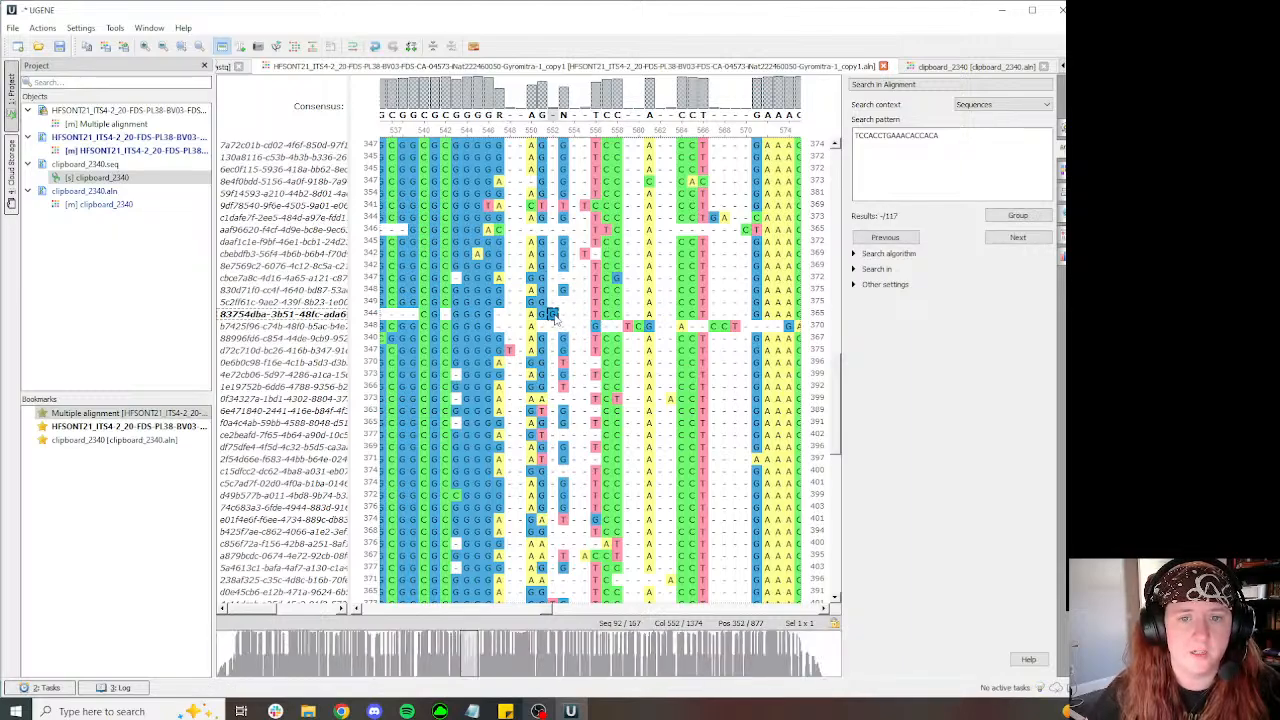
{"action": "left_click_drag", "start_coordinate": [552, 315], "coordinate": [596, 316]}
{"action": "left_click", "coordinate": [606, 316]}
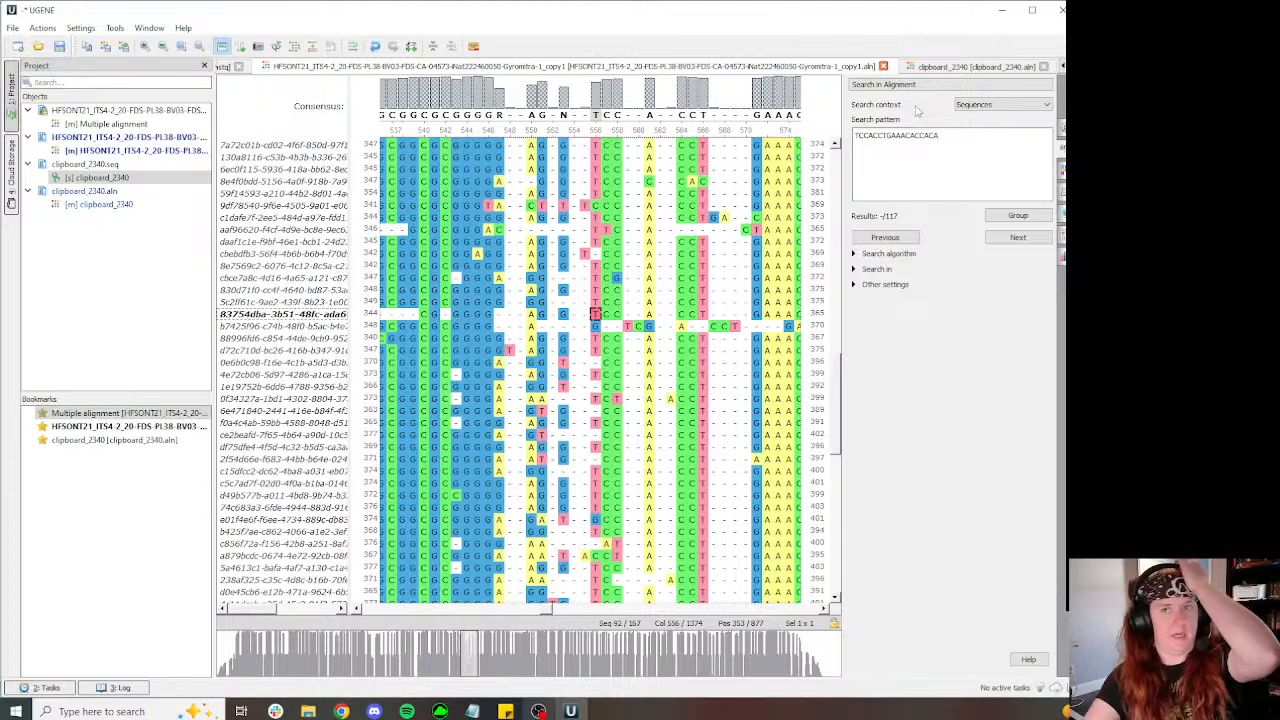
Step: In the two-sequence alignment, replace the reads consensus's ambiguous bases at positions 314, 315 and 317 with G, A and G
{"action": "left_click", "coordinate": [976, 64]}
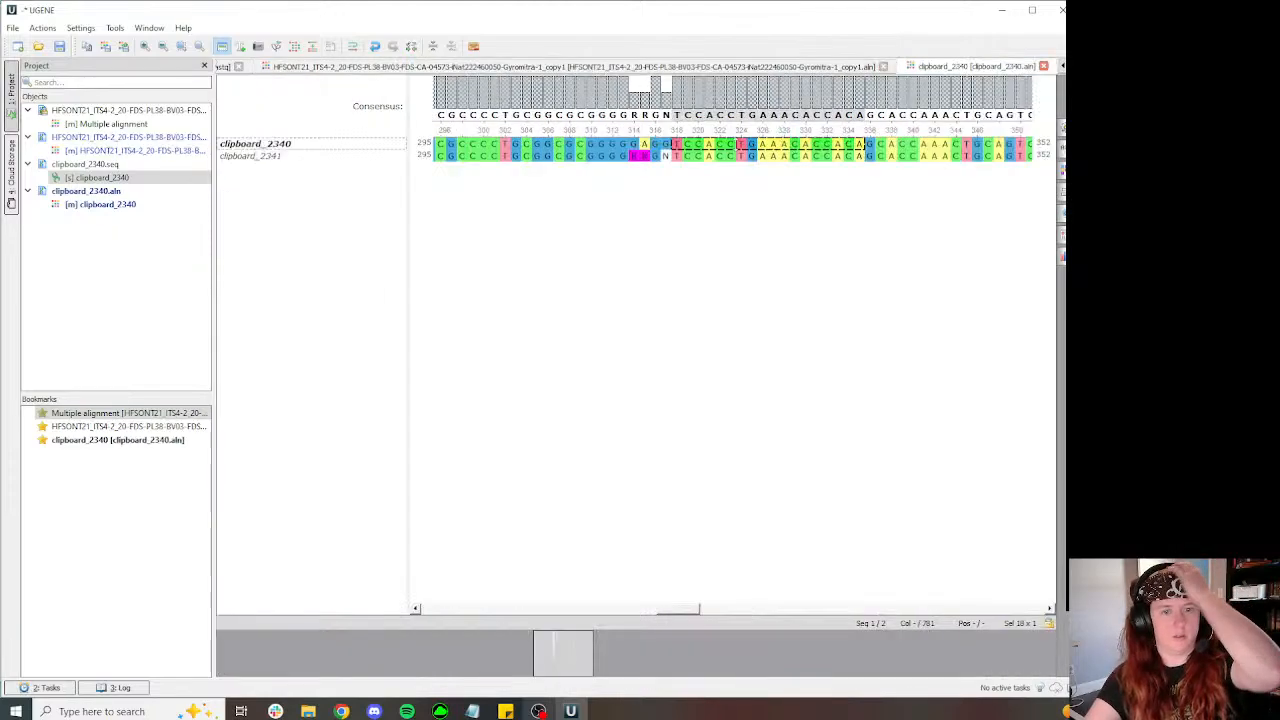
{"action": "left_click", "coordinate": [645, 156]}
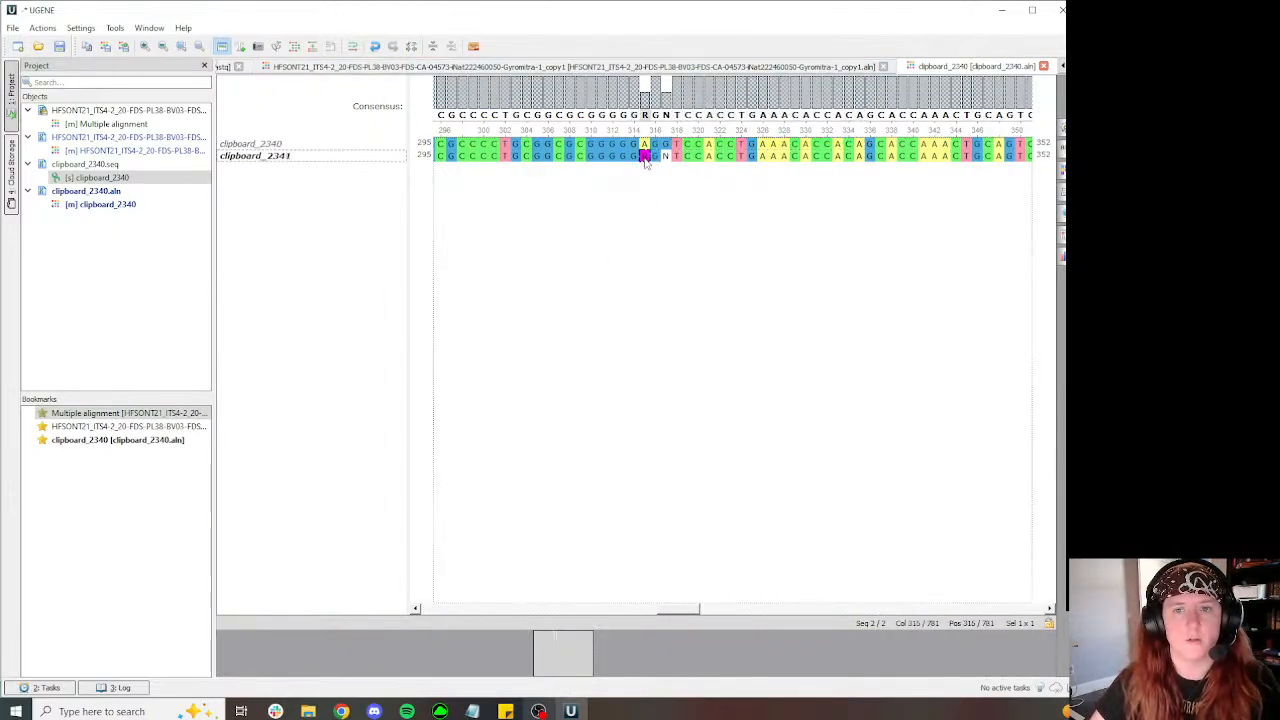
{"action": "key", "text": "a"}
{"action": "left_click", "coordinate": [665, 156]}
{"action": "key", "text": "g"}
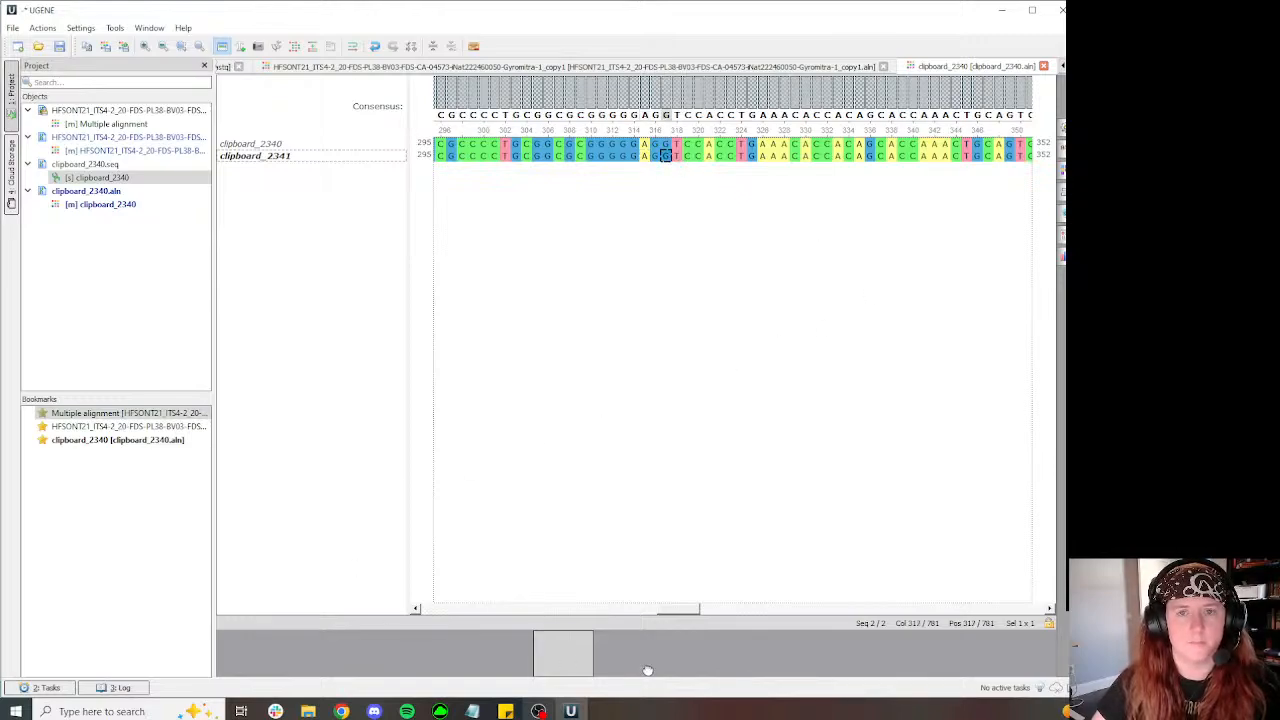
Step: Close UGENE without saving the edited alignments and return to the Gyromitra BLAST results on MycoMap in the browser
{"action": "left_click", "coordinate": [430, 66]}
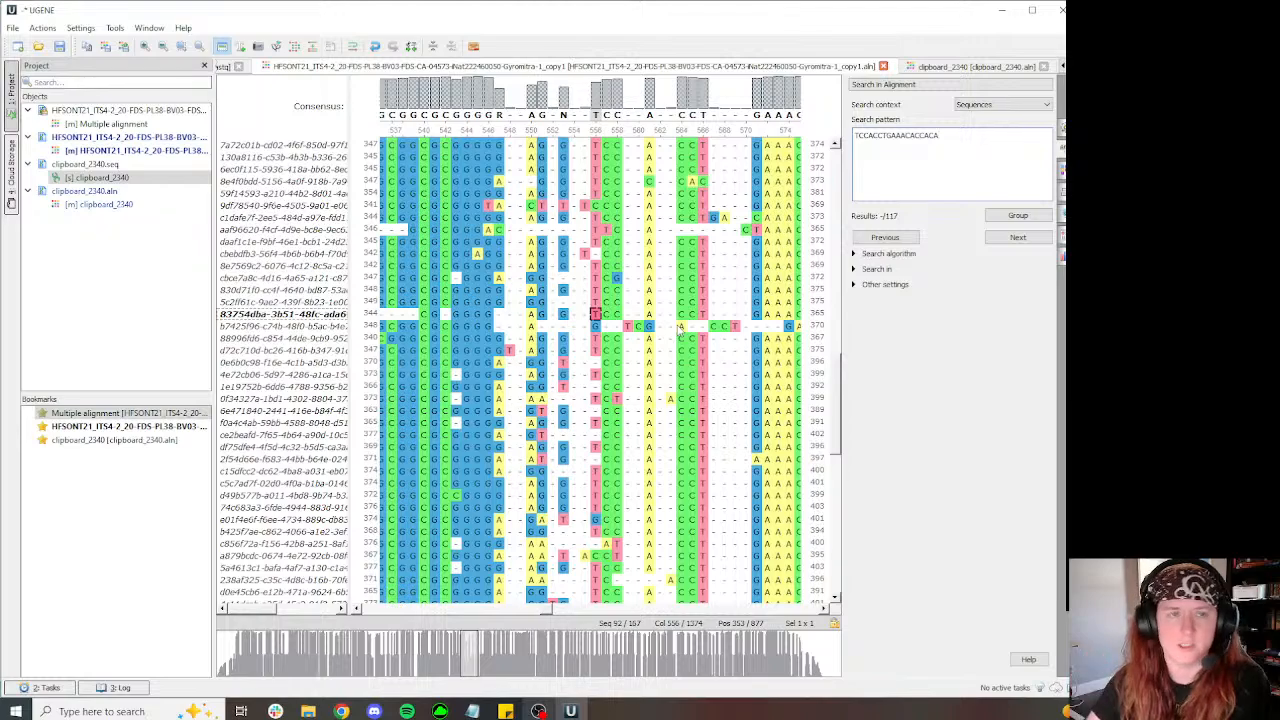
{"action": "left_click", "coordinate": [1061, 10]}
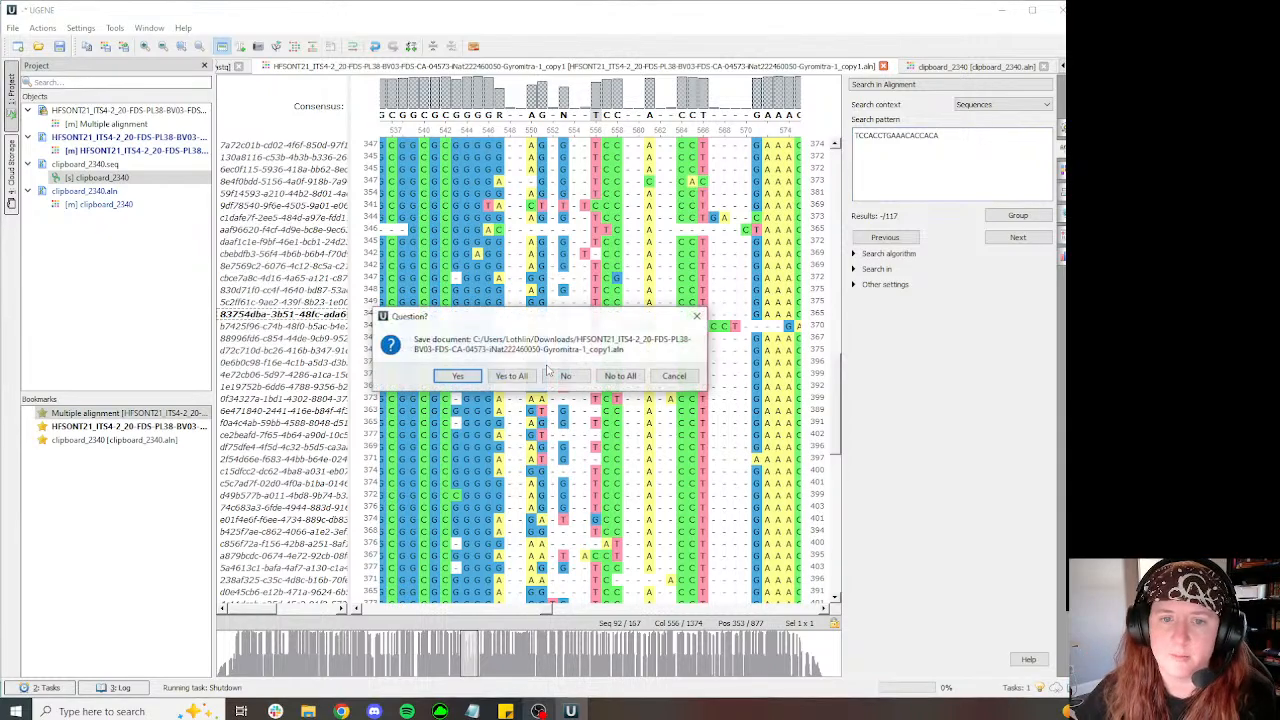
{"action": "left_click", "coordinate": [549, 374]}
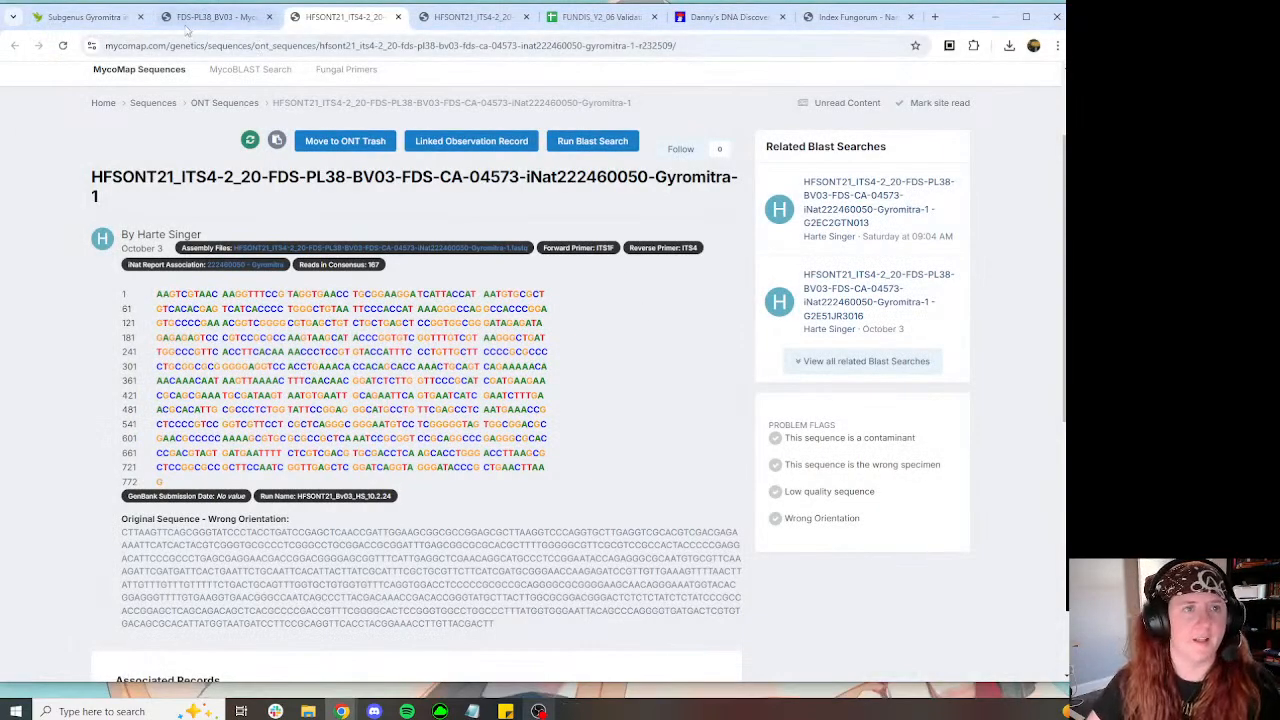
{"action": "left_click", "coordinate": [215, 17]}
{"action": "left_click", "coordinate": [468, 20]}
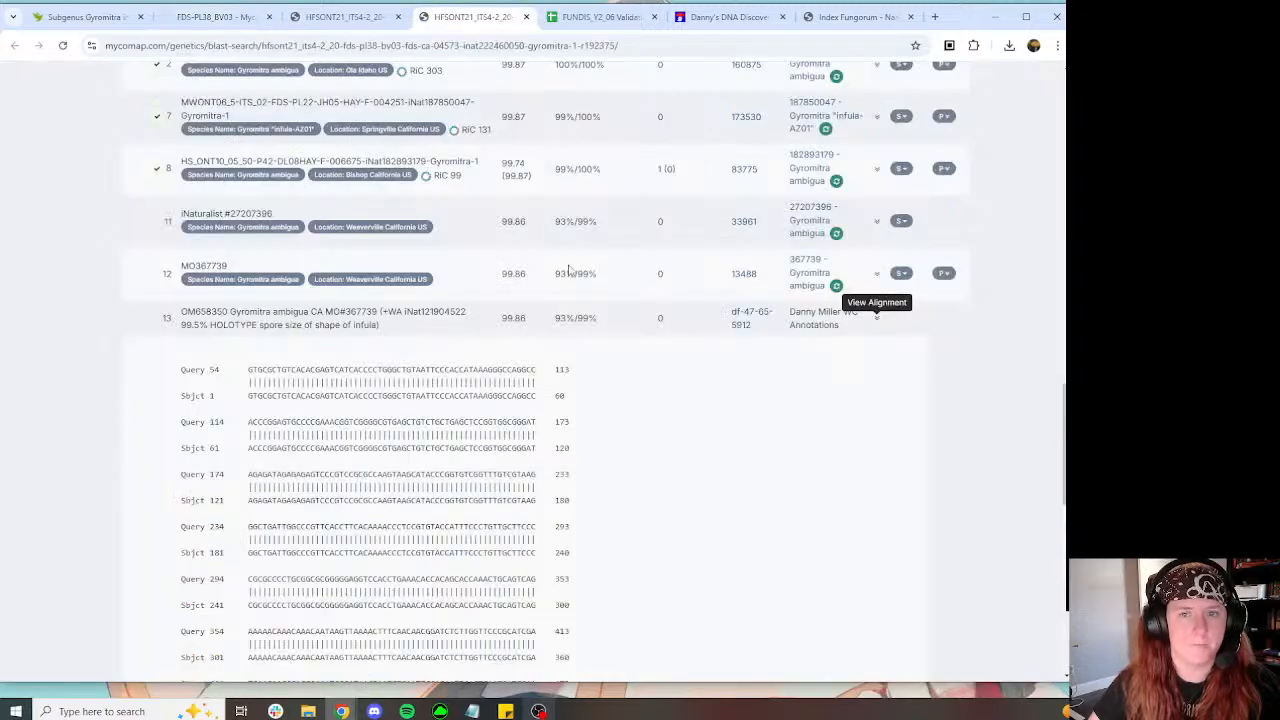
Step: Locate the Gyromitra ambigua holotype accession OM658350 from the MycoBLAST hits in the NCBI BLAST results
{"action": "scroll", "coordinate": [895, 373], "scroll_direction": "up", "scroll_amount": 15}
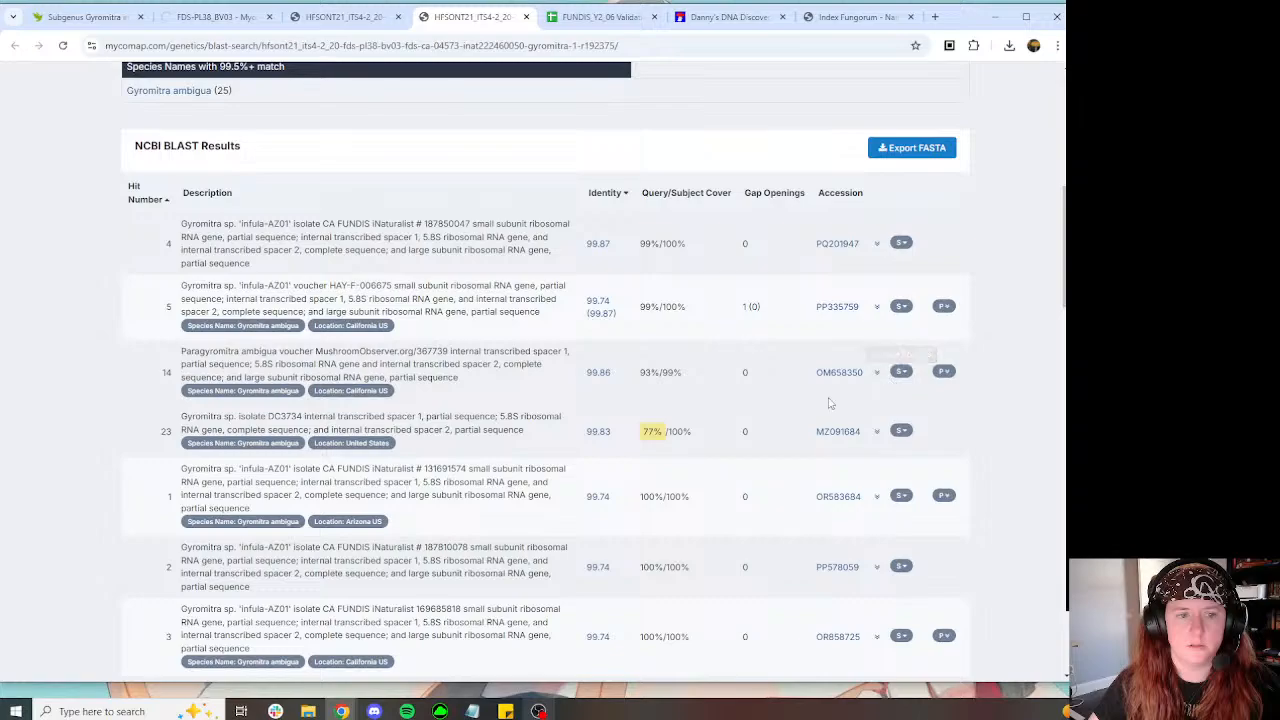
{"action": "scroll", "coordinate": [828, 401], "scroll_direction": "down", "scroll_amount": 3}
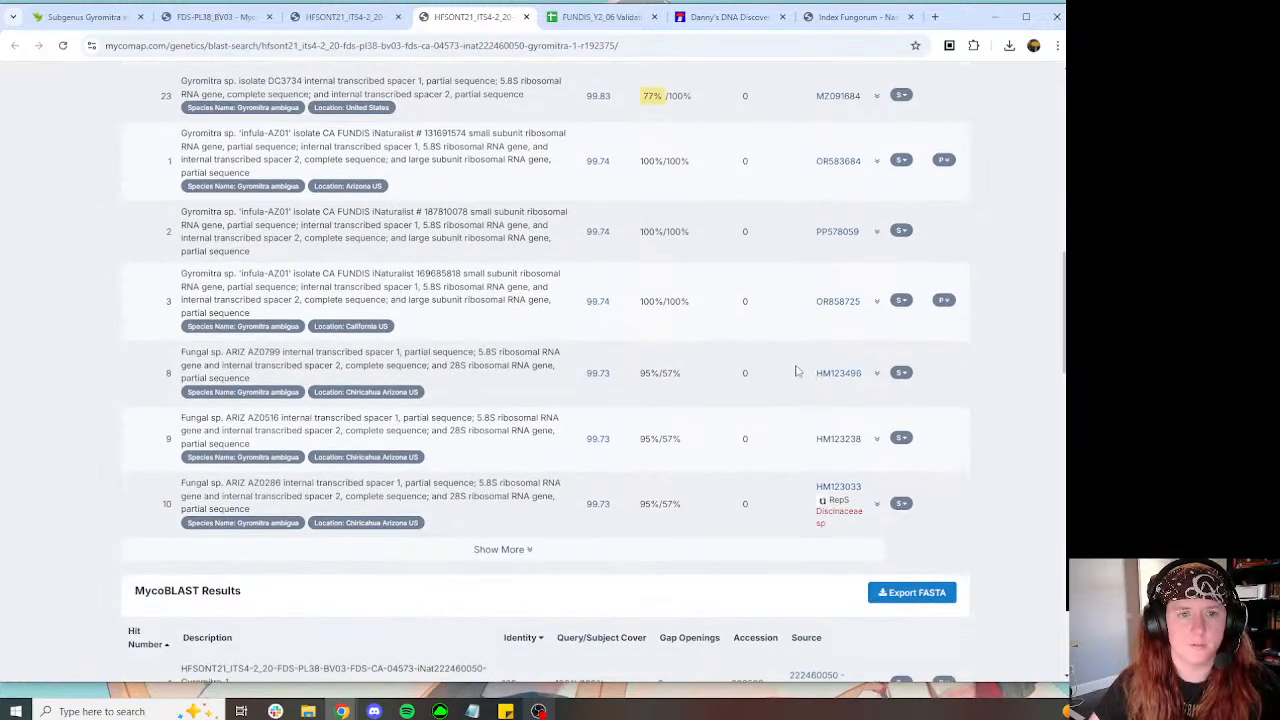
{"action": "scroll", "coordinate": [797, 372], "scroll_direction": "down", "scroll_amount": 15}
{"action": "scroll", "coordinate": [775, 344], "scroll_direction": "up", "scroll_amount": 3}
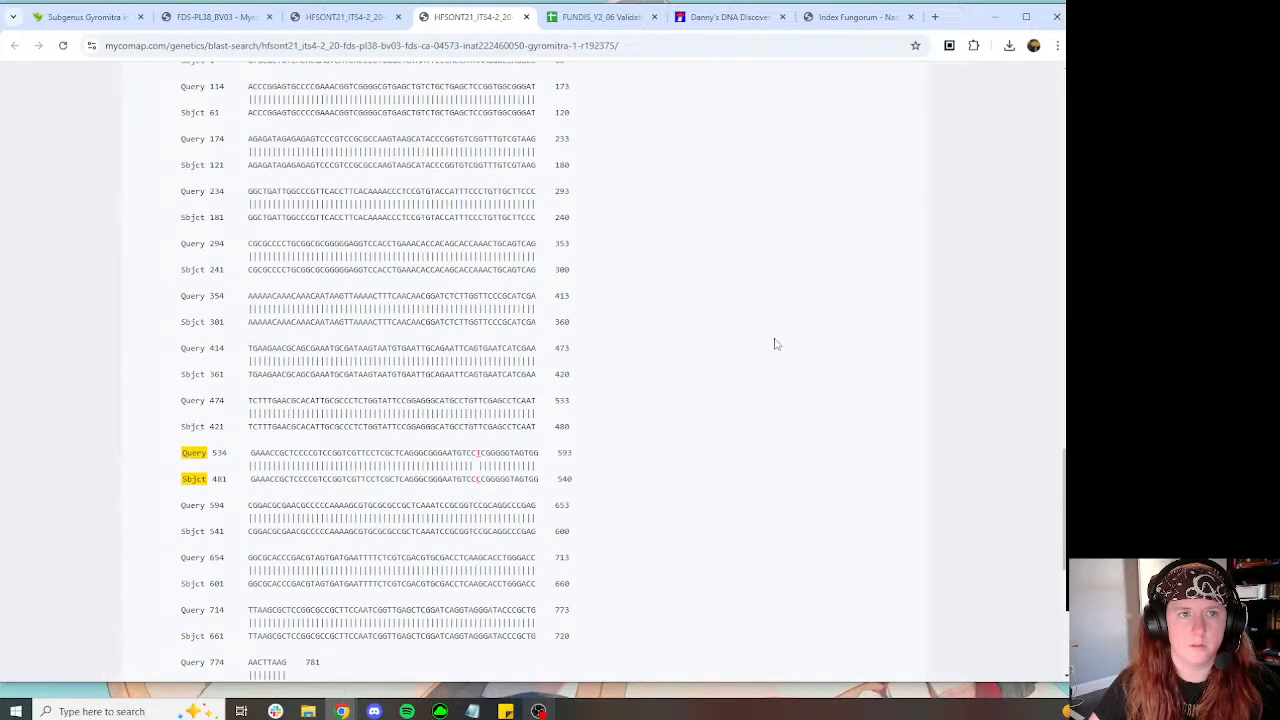
{"action": "scroll", "coordinate": [775, 344], "scroll_direction": "up", "scroll_amount": 3}
{"action": "double_click", "coordinate": [206, 245]}
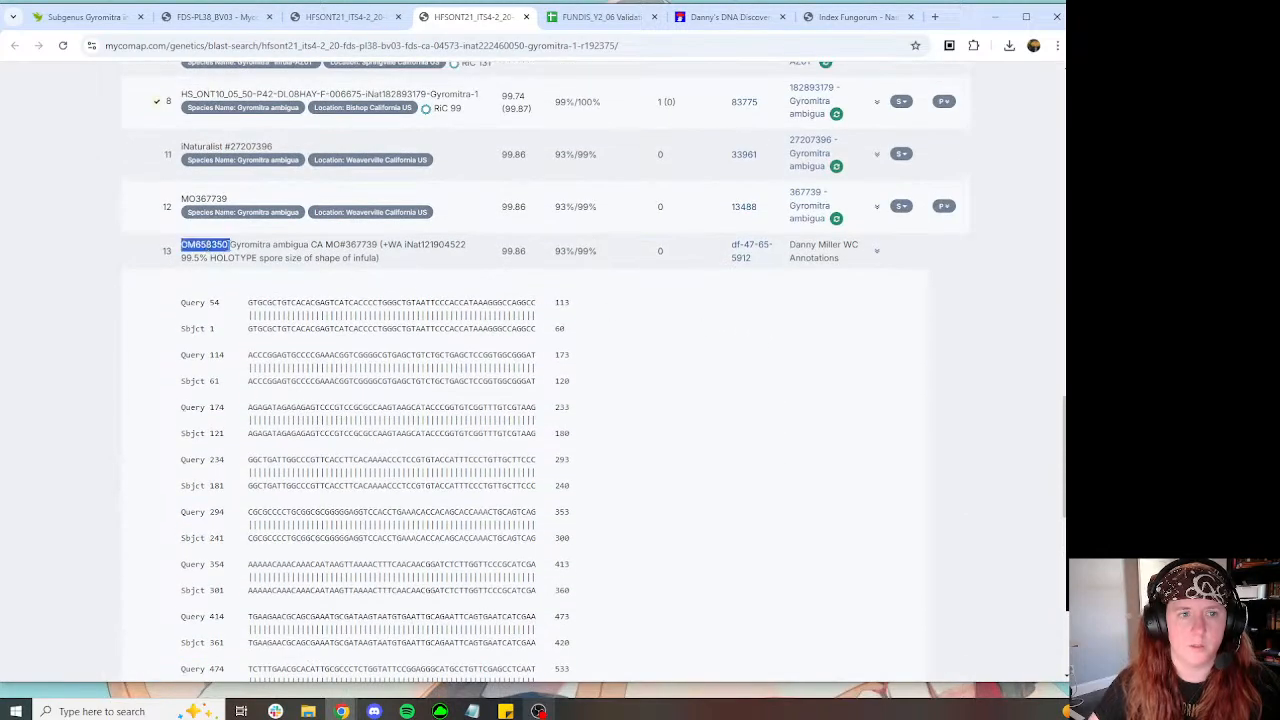
{"action": "key", "text": "ctrl+f"}
{"action": "key", "text": "Return"}
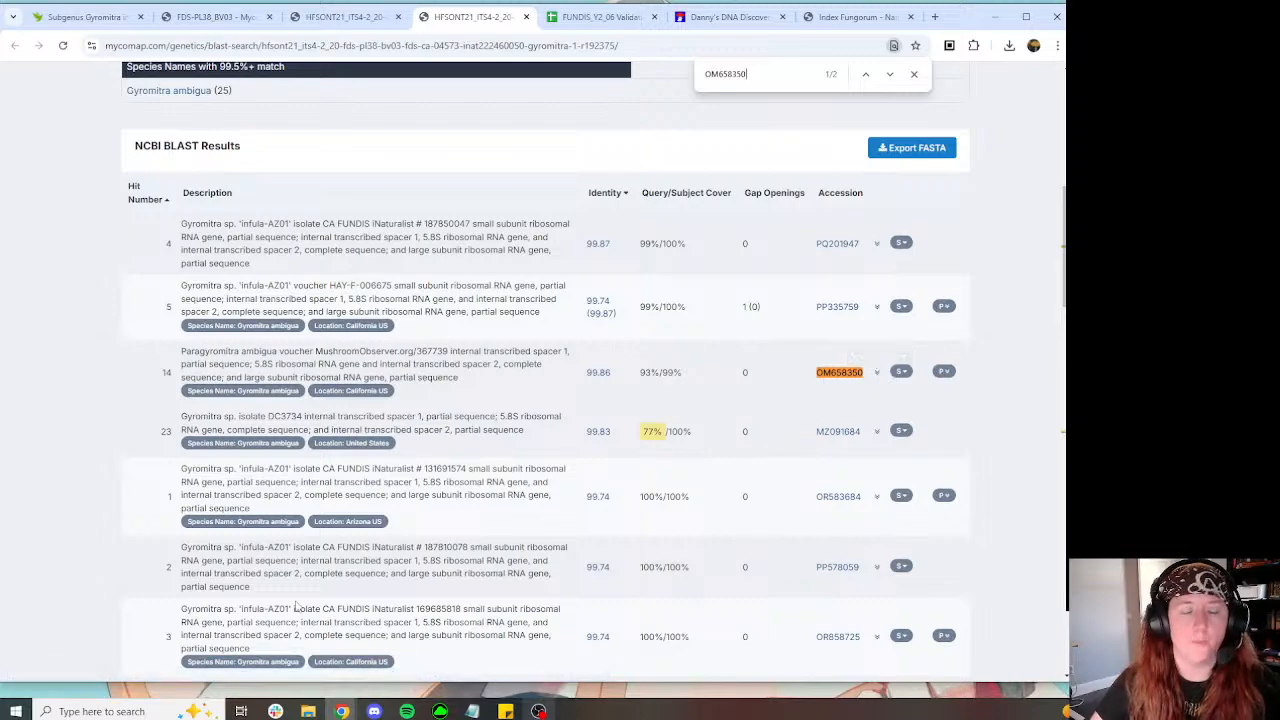
{"action": "left_click", "coordinate": [165, 711]}
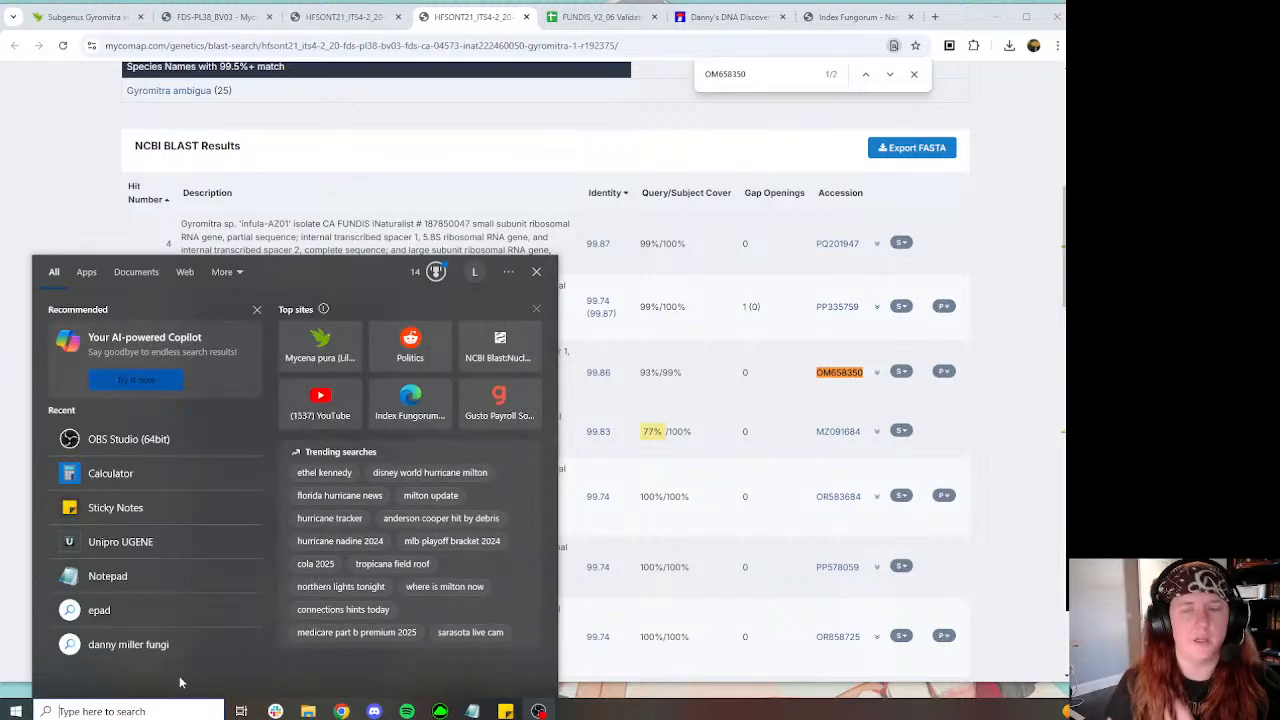
{"action": "left_click", "coordinate": [43, 200]}
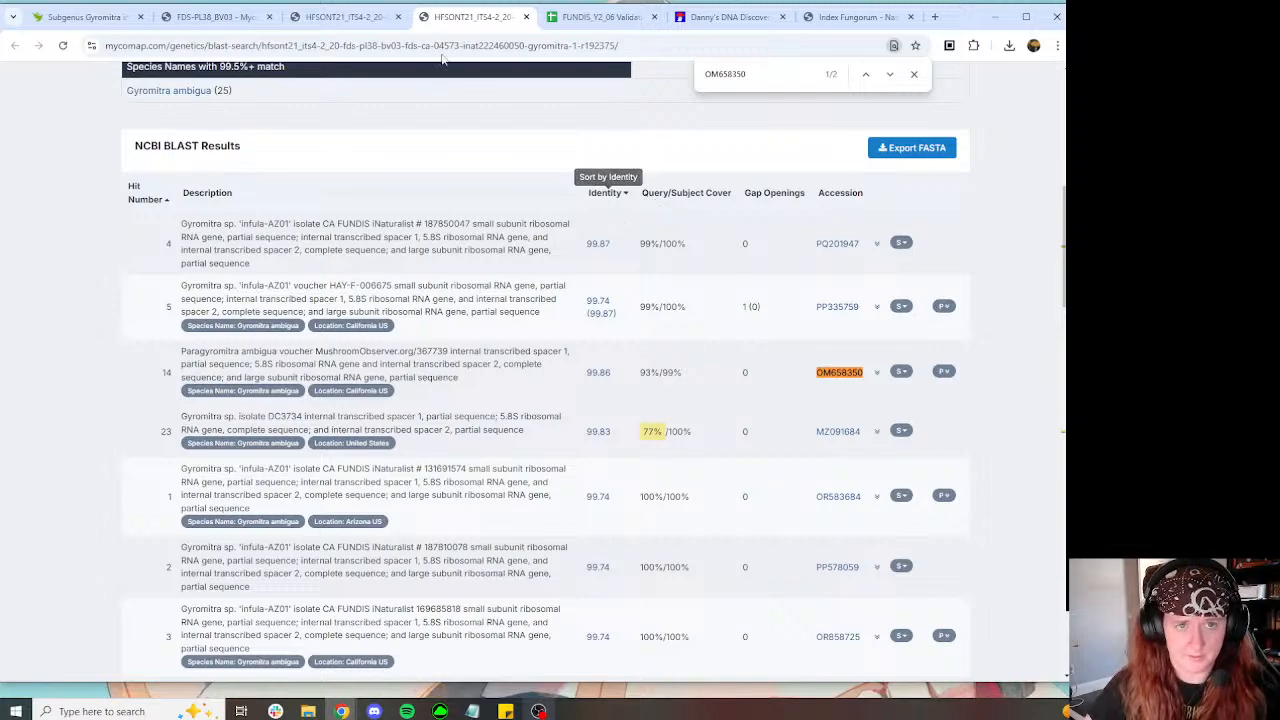
{"action": "left_click", "coordinate": [100, 17]}
{"action": "left_click", "coordinate": [478, 17]}
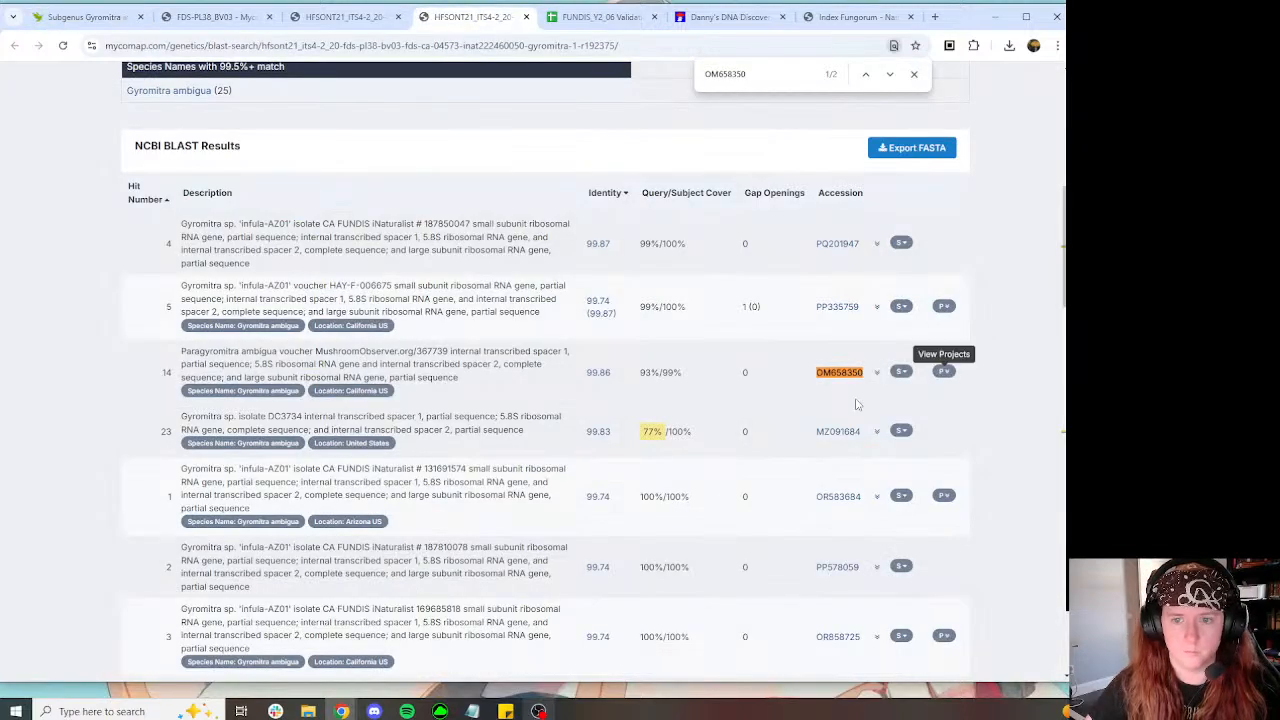
Step: Show the alignment for NCBI hit OM658350 and examine its mismatches with the query
{"action": "left_click", "coordinate": [877, 374]}
{"action": "scroll", "coordinate": [877, 377], "scroll_direction": "down", "scroll_amount": 8}
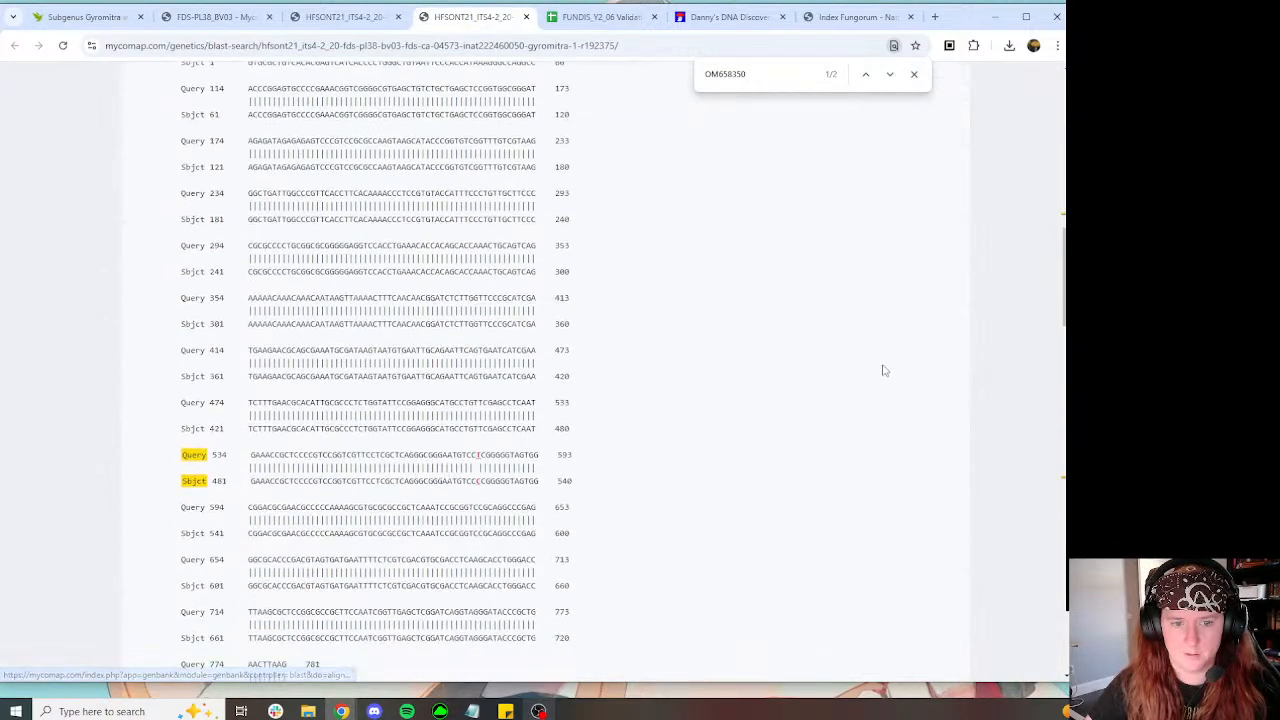
Step: On the specimen's iNaturalist observation, choose Gyromitra ambigua as the suggested identification
{"action": "left_click", "coordinate": [90, 17]}
{"action": "scroll", "coordinate": [350, 450], "scroll_direction": "down", "scroll_amount": 3}
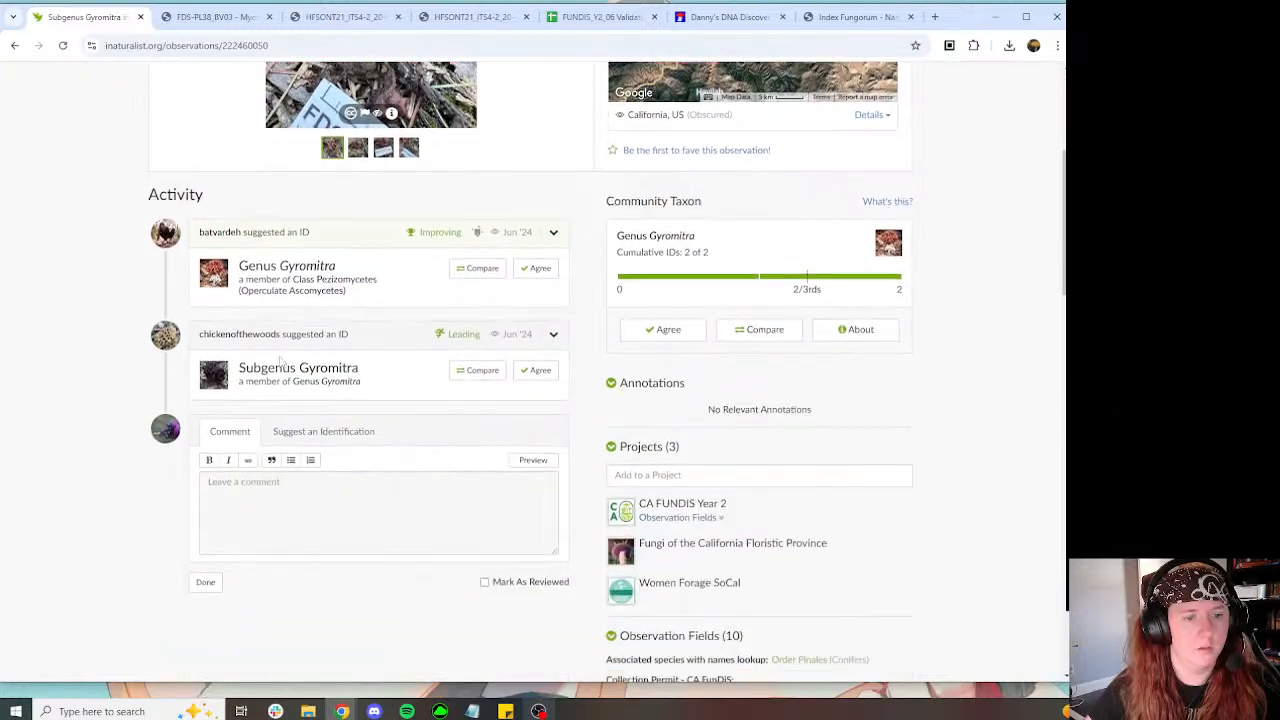
{"action": "left_click", "coordinate": [330, 428]}
{"action": "type", "text": "Gyromitra am"}
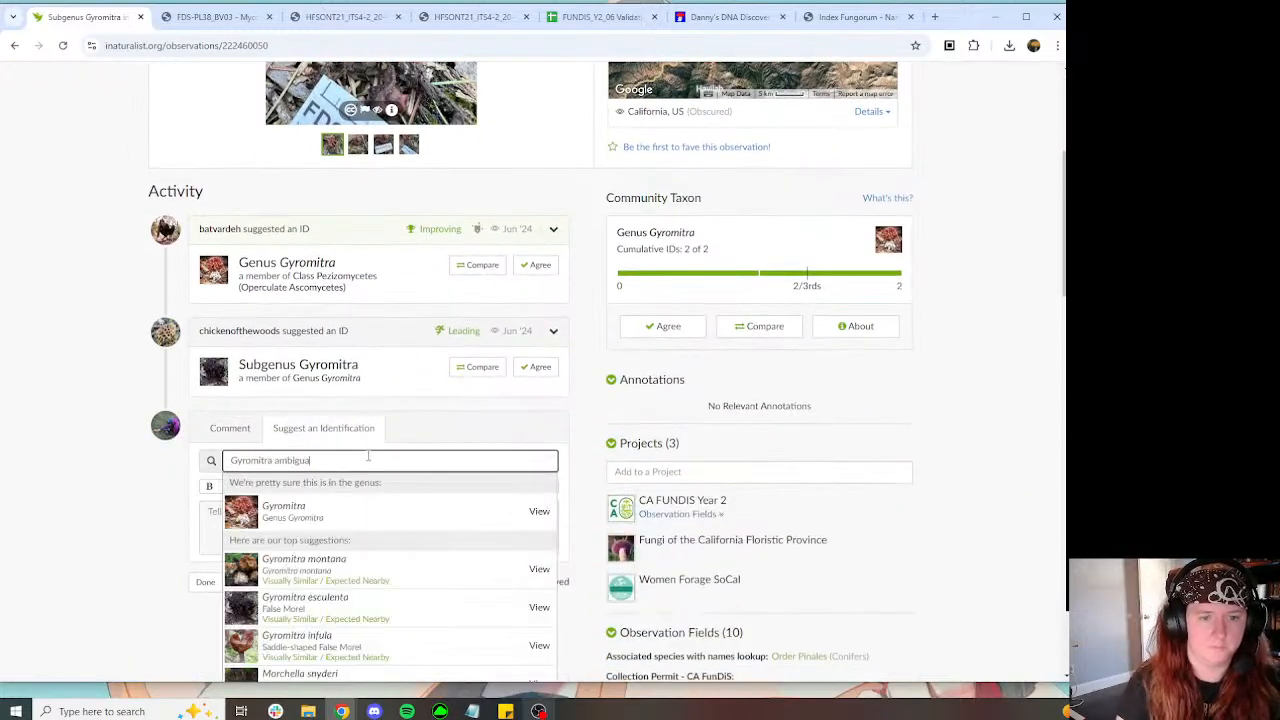
{"action": "type", "text": "bigua"}
{"action": "left_click", "coordinate": [330, 487]}
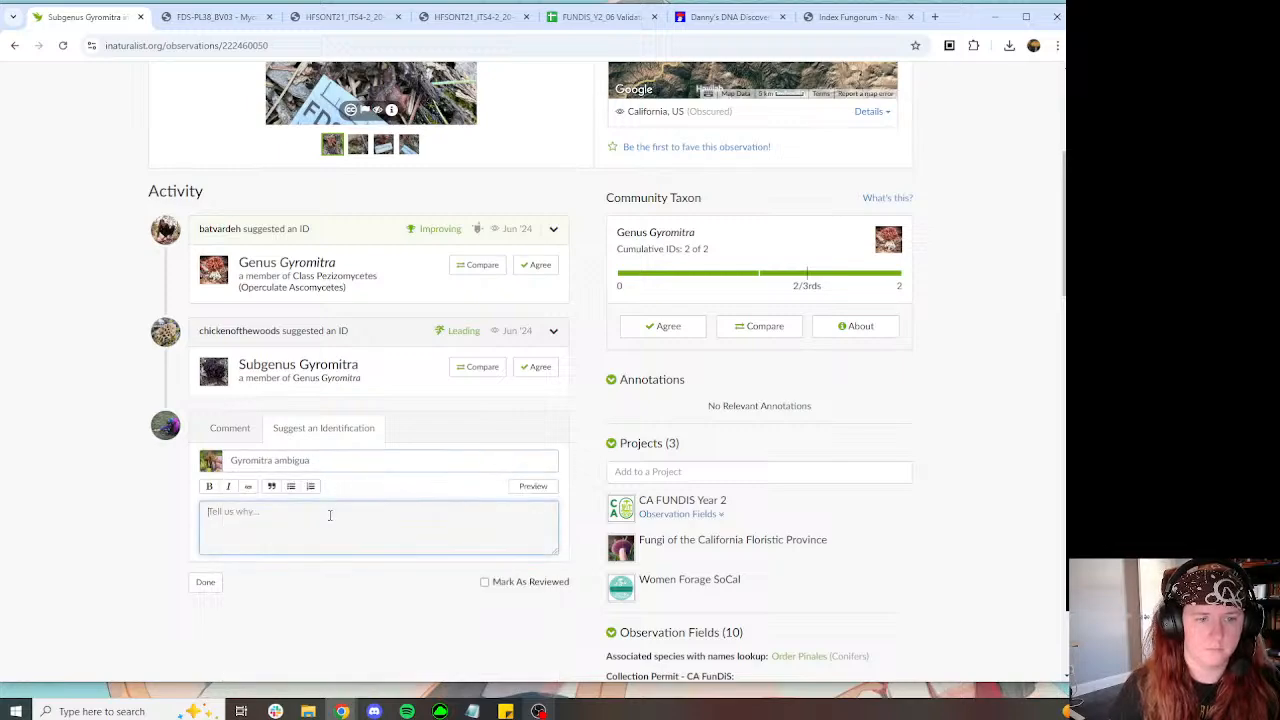
Step: Add the remarks "1 bp off of holotype OM658350" and "DNA - ITS - Nanopore" and submit the identification
{"action": "type", "text": "1 bp off of"}
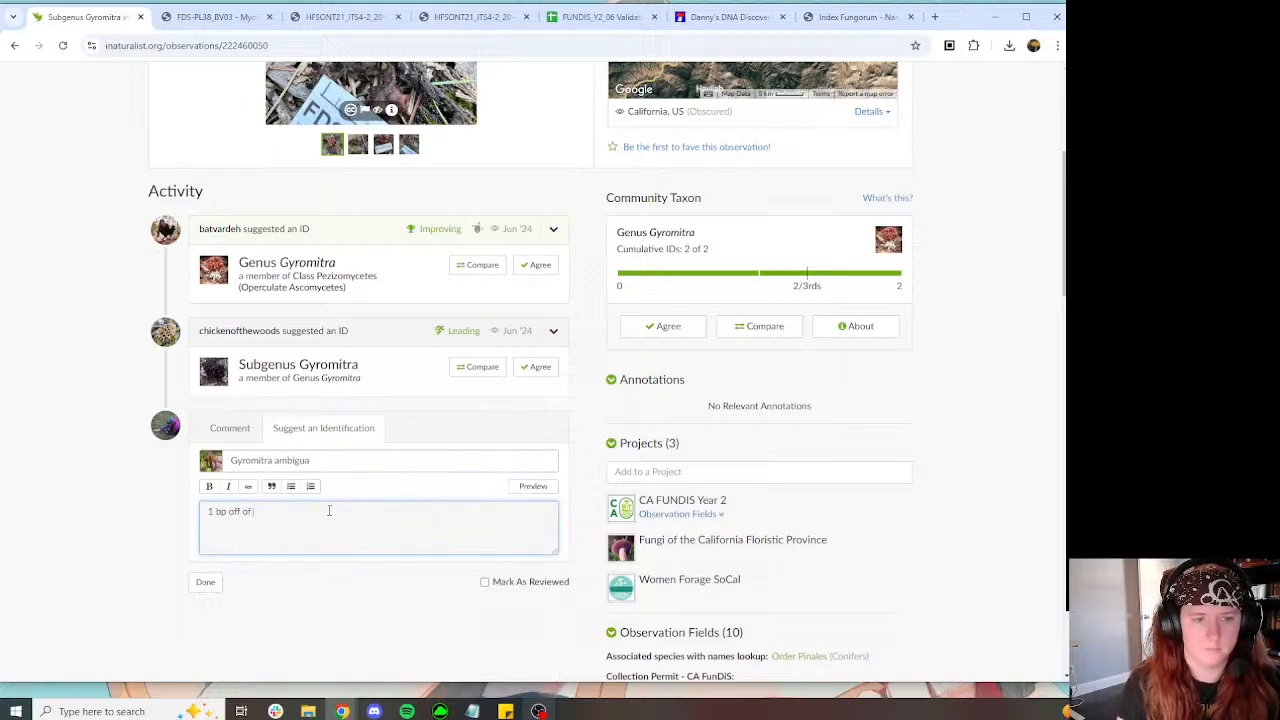
{"action": "type", "text": " holotype"}
{"action": "type", "text": "OM658350"}
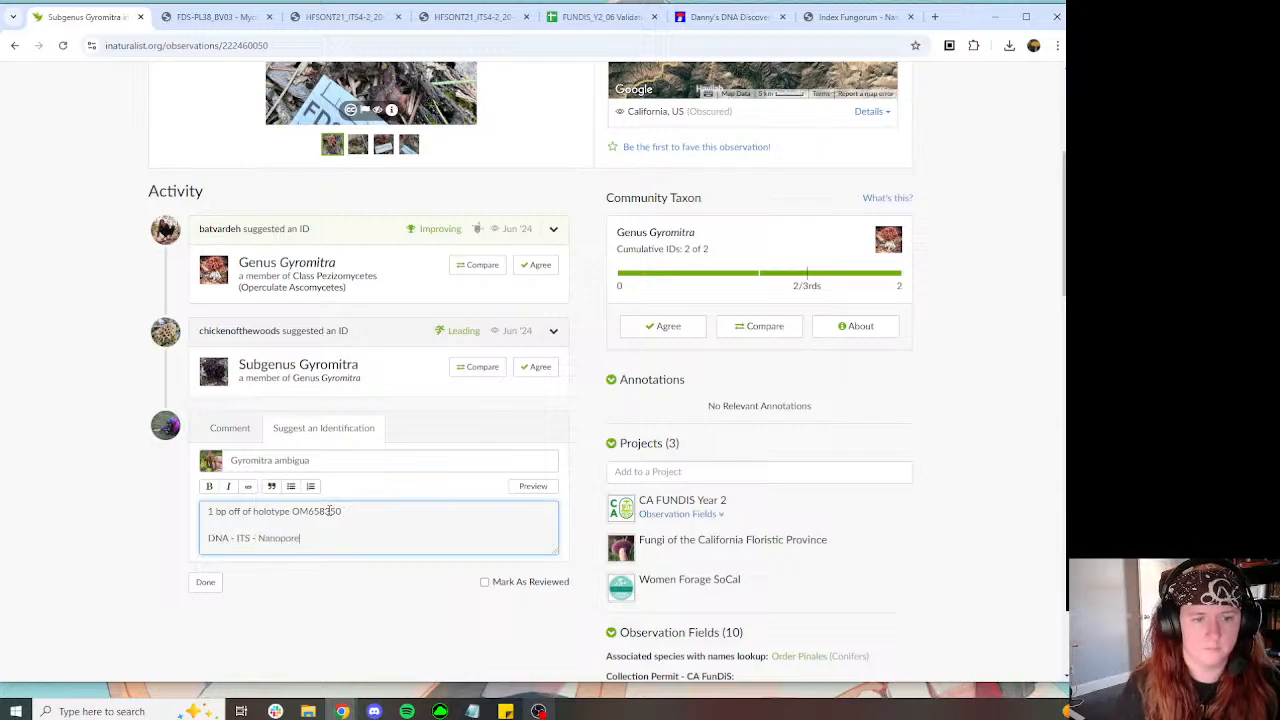
{"action": "left_click", "coordinate": [205, 582]}
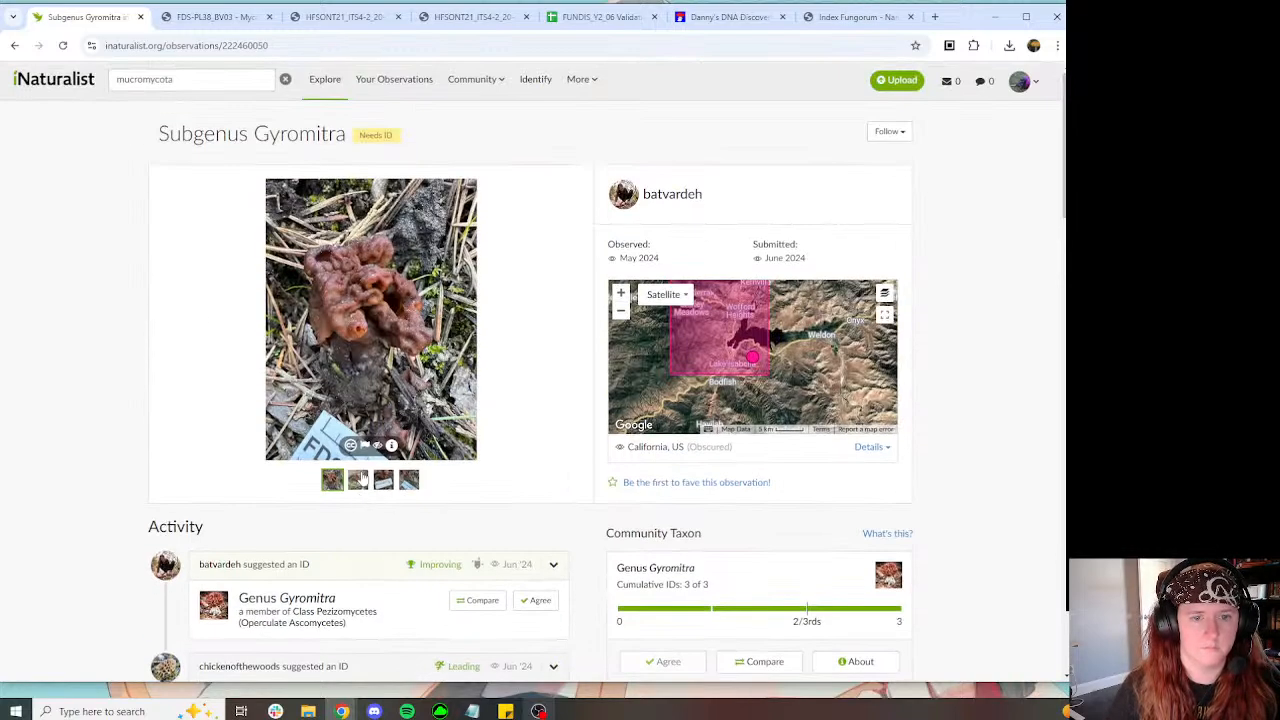
Step: Look through the observation's remaining photos and check the identification posted in its activity
{"action": "left_click", "coordinate": [358, 480]}
{"action": "left_click", "coordinate": [384, 480]}
{"action": "left_click", "coordinate": [409, 480]}
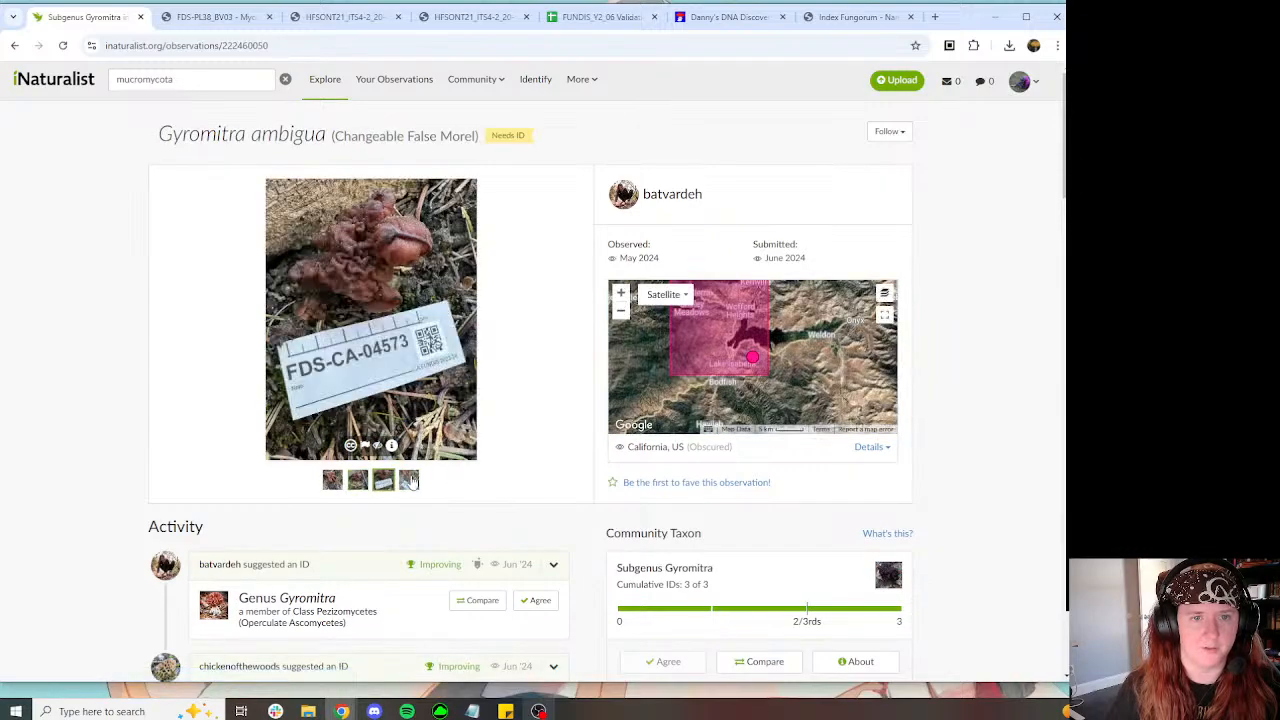
{"action": "scroll", "coordinate": [215, 330], "scroll_direction": "down", "scroll_amount": 4}
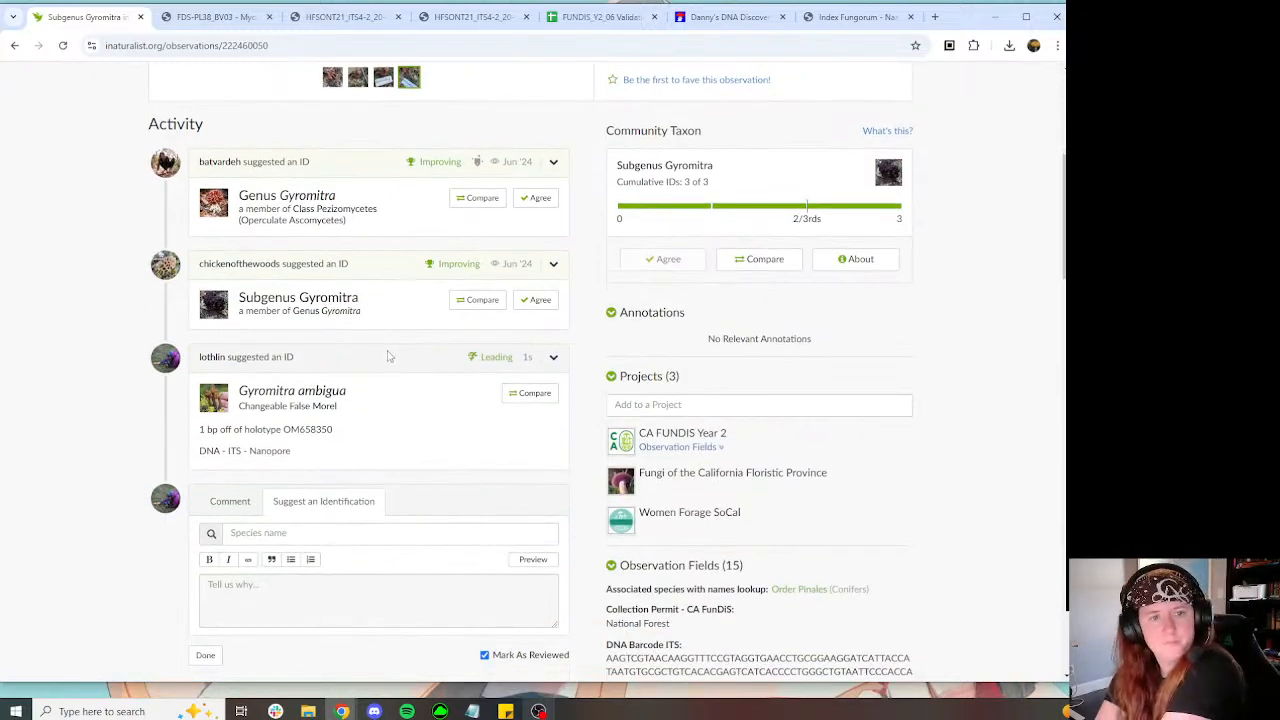
Step: Open the Gyromitra ambigua taxon page and view its worldwide distribution map
{"action": "left_click", "coordinate": [333, 393]}
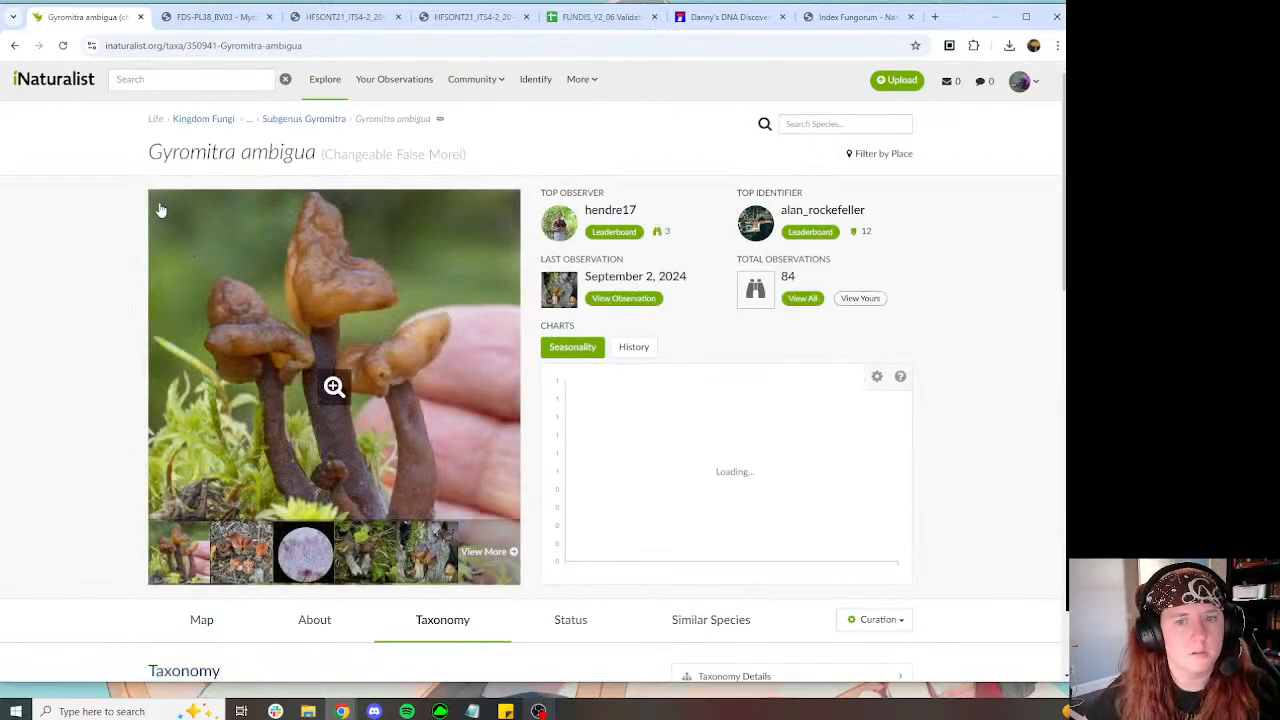
{"action": "scroll", "coordinate": [165, 215], "scroll_direction": "down", "scroll_amount": 3}
{"action": "left_click", "coordinate": [216, 358]}
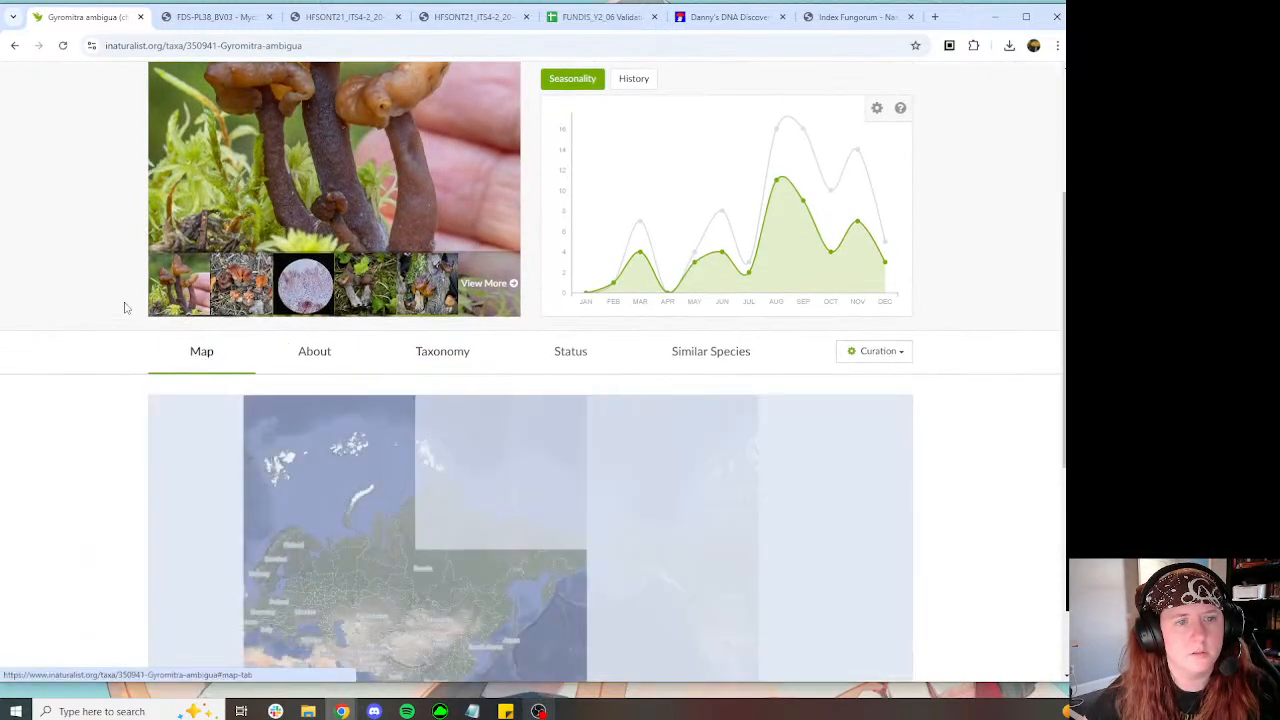
{"action": "scroll", "coordinate": [100, 240], "scroll_direction": "down", "scroll_amount": 3}
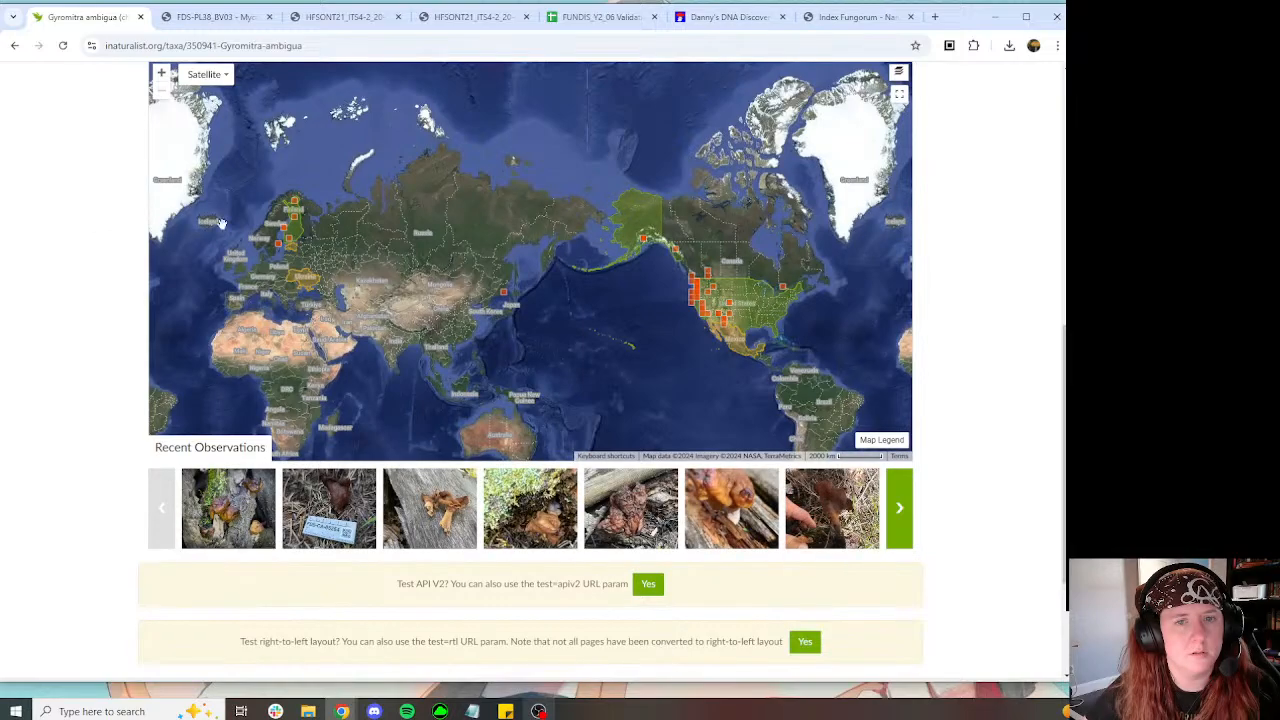
Step: Inspect the northern Scandinavian map records, review the August 20, 2011 observation's identifications, and return to the map
{"action": "left_click", "coordinate": [295, 208]}
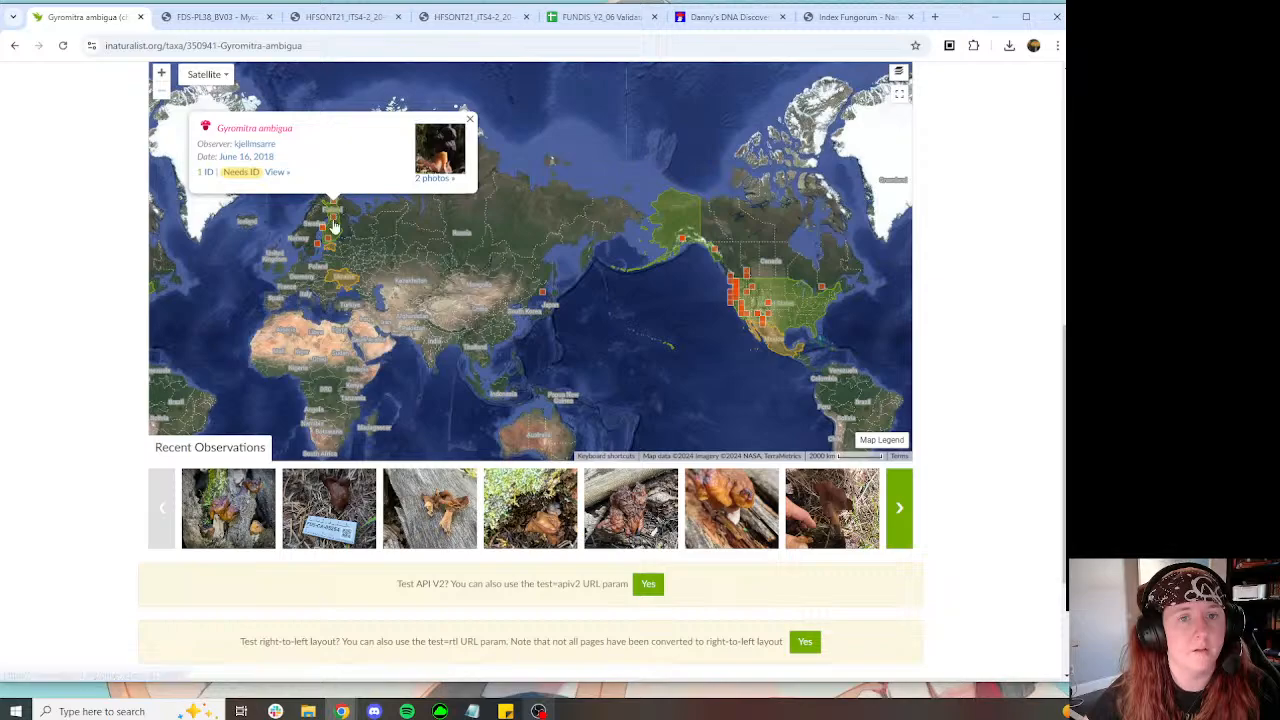
{"action": "left_click", "coordinate": [334, 220]}
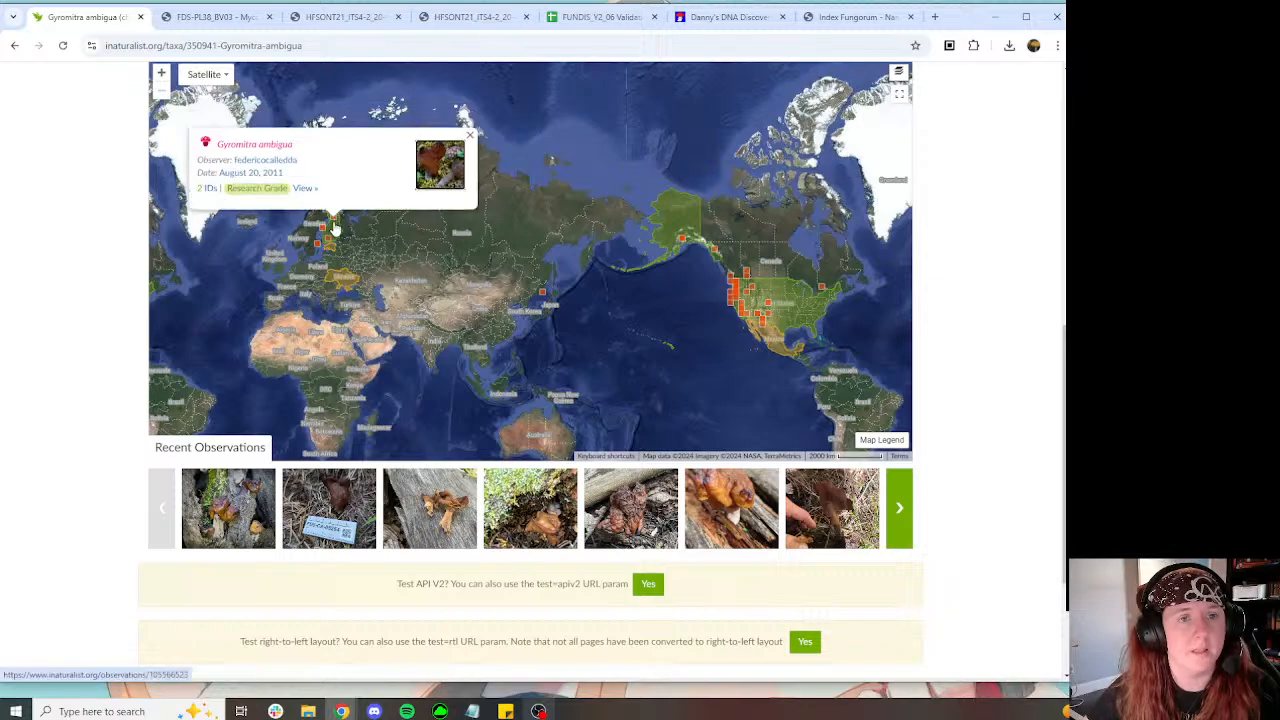
{"action": "left_click", "coordinate": [305, 188]}
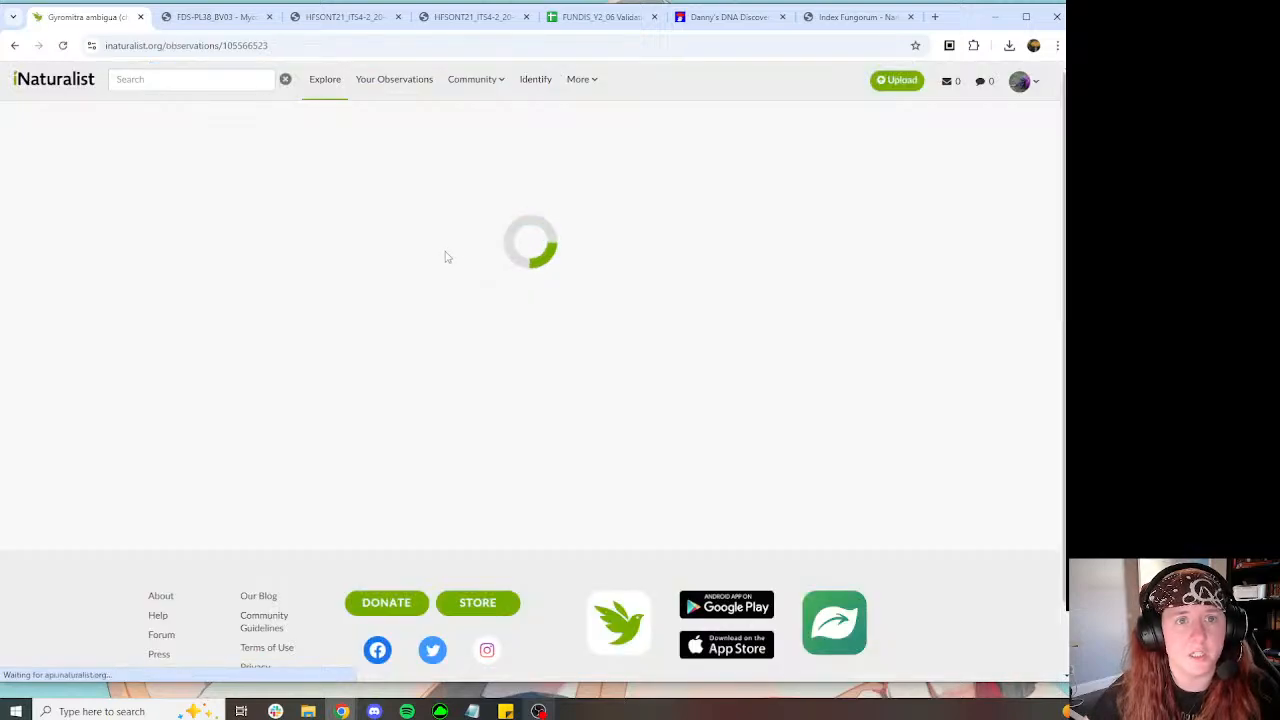
{"action": "scroll", "coordinate": [444, 251], "scroll_direction": "down", "scroll_amount": 4}
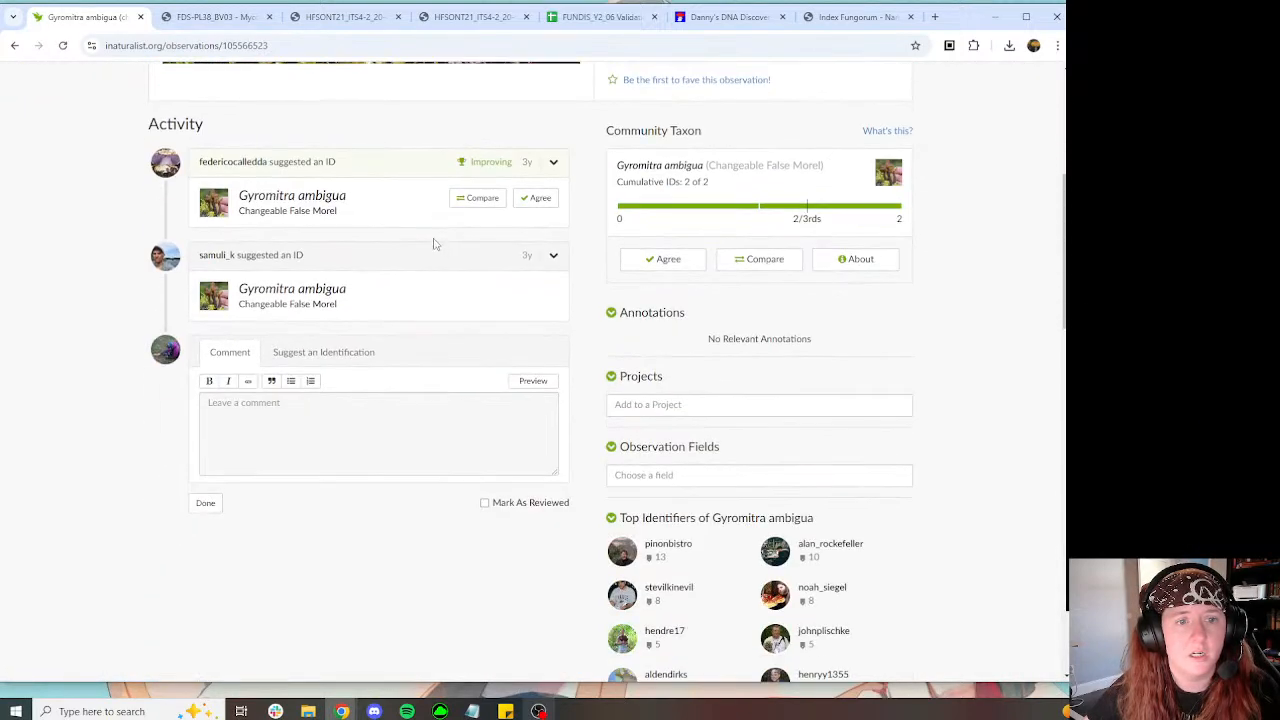
{"action": "left_click", "coordinate": [14, 45]}
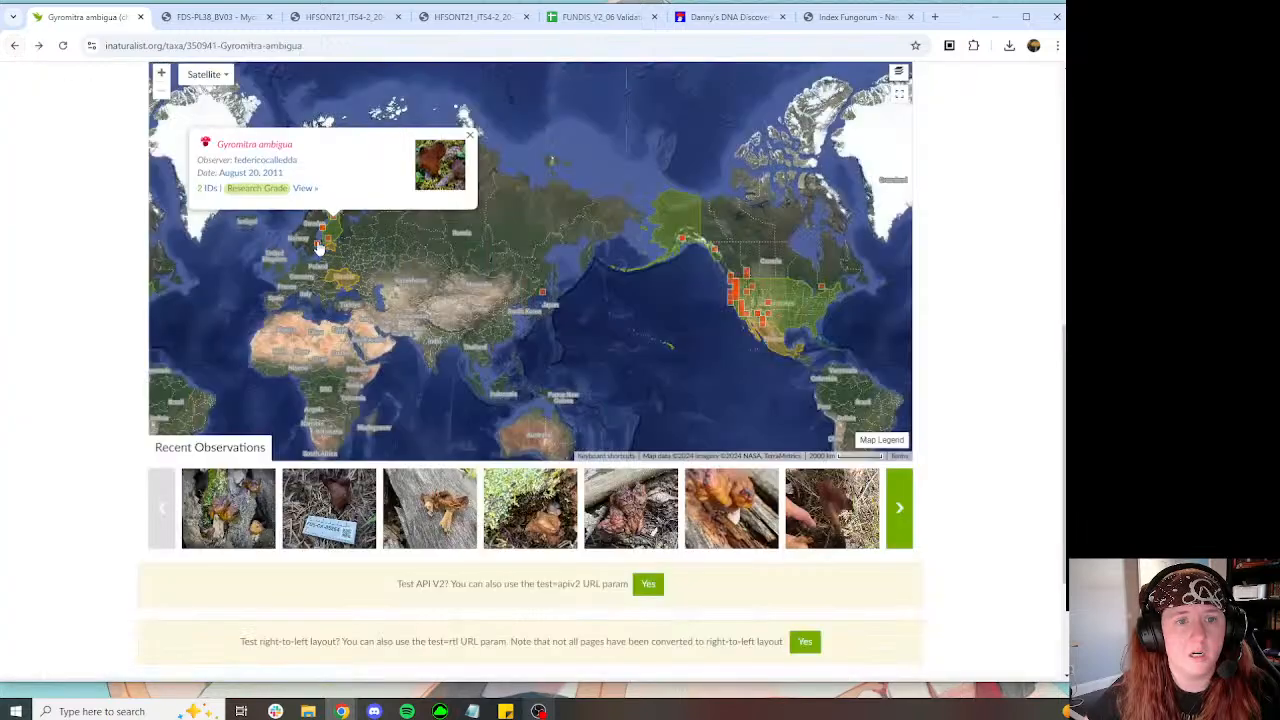
Step: Check the October 22, 2023 Scandinavian record, review the June 12, 2020 observation near Japan, and return to the map
{"action": "left_click", "coordinate": [318, 248]}
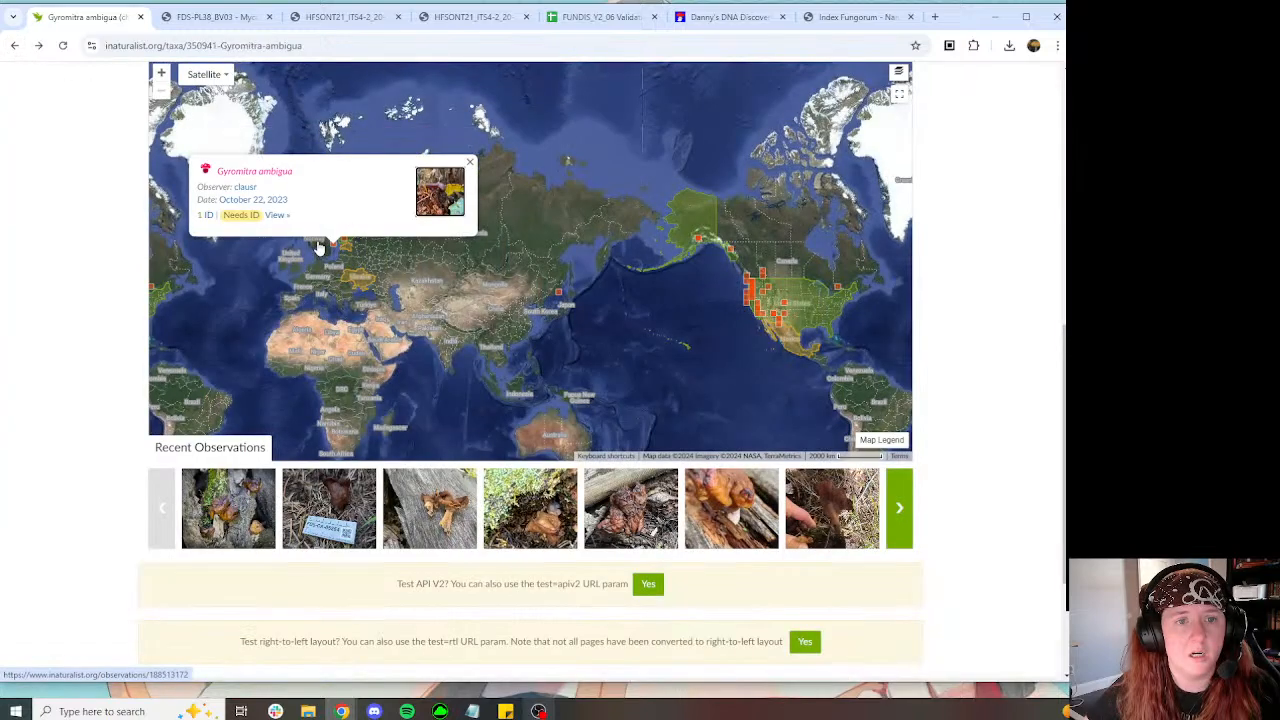
{"action": "left_click", "coordinate": [560, 295]}
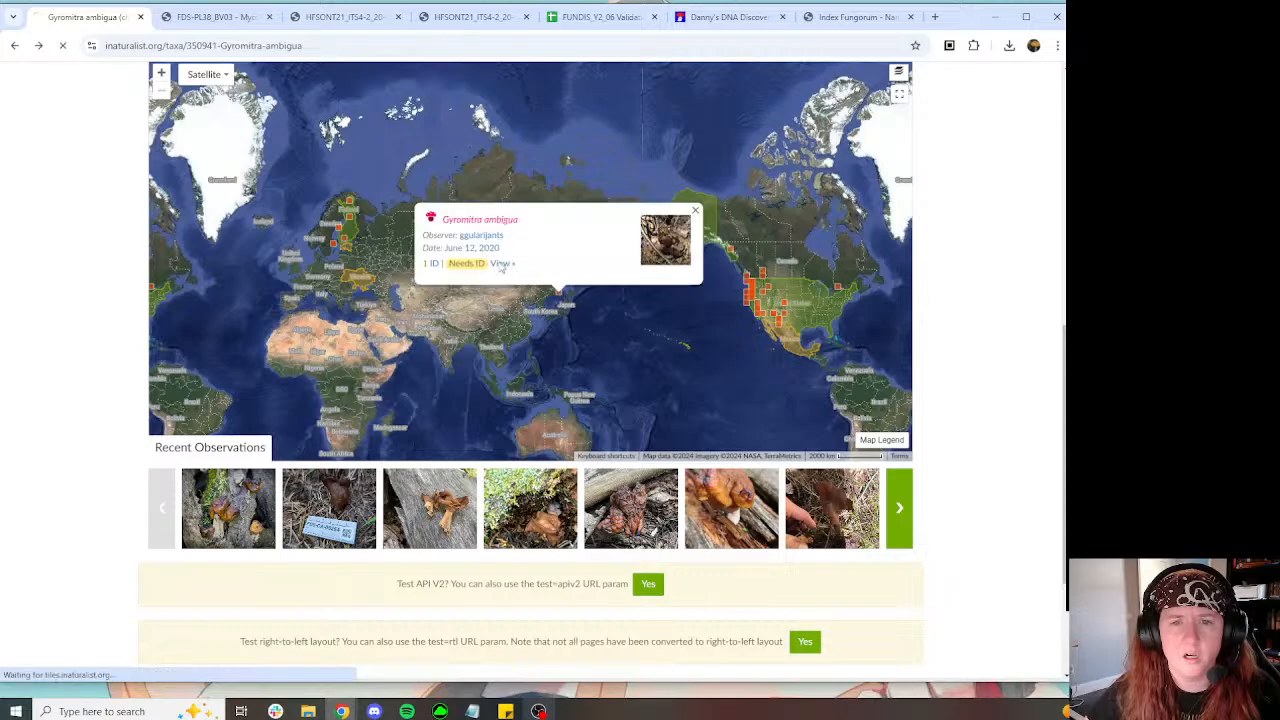
{"action": "left_click", "coordinate": [502, 263]}
{"action": "scroll", "coordinate": [322, 233], "scroll_direction": "down", "scroll_amount": 3}
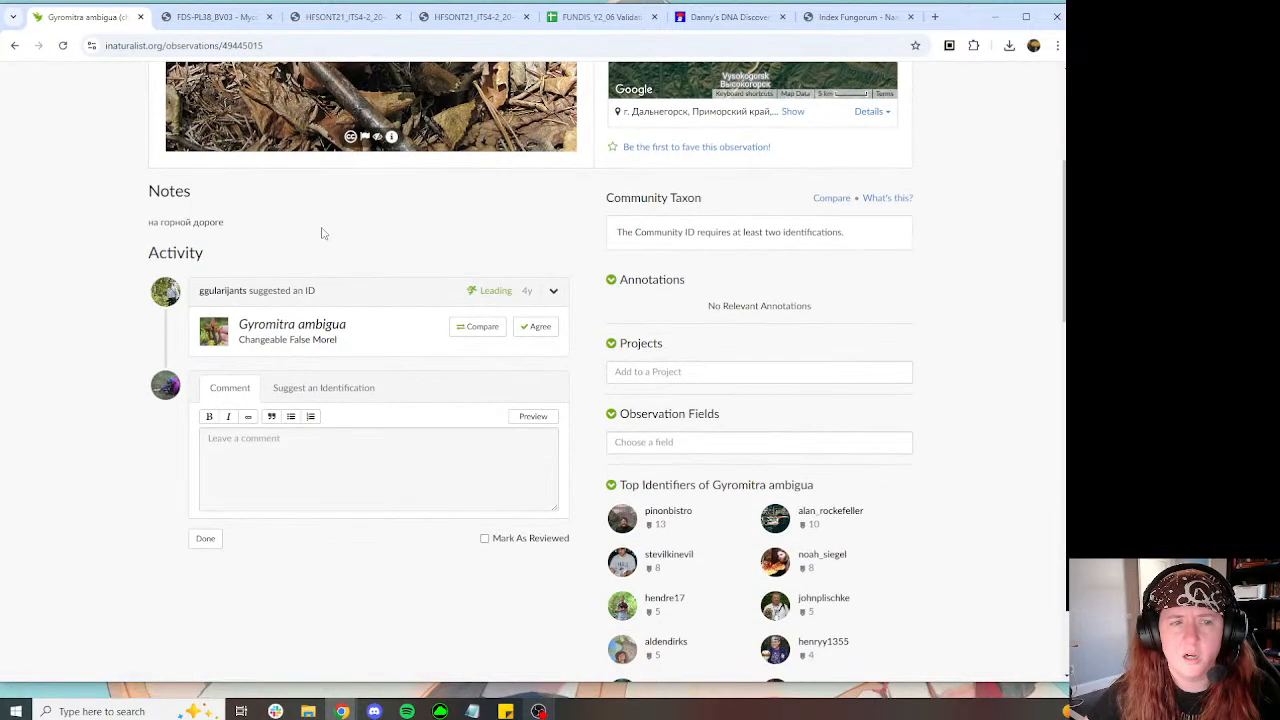
{"action": "scroll", "coordinate": [320, 231], "scroll_direction": "up", "scroll_amount": 3}
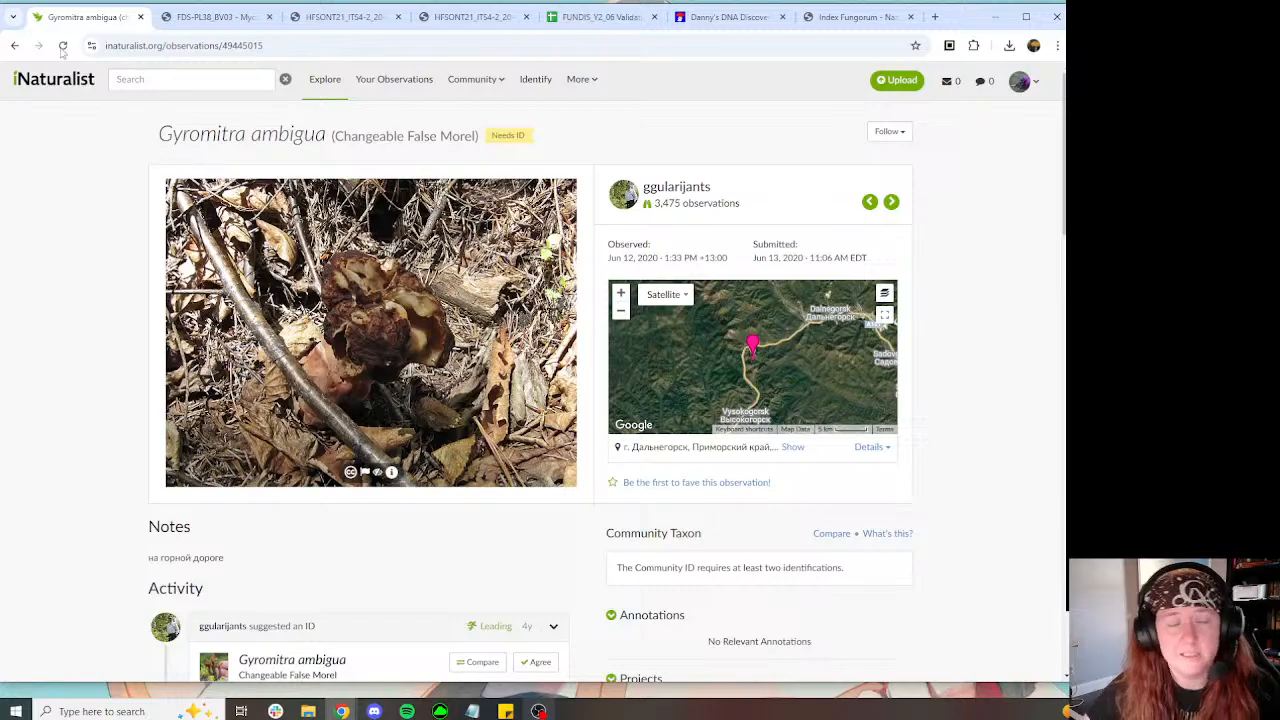
{"action": "left_click", "coordinate": [15, 46]}
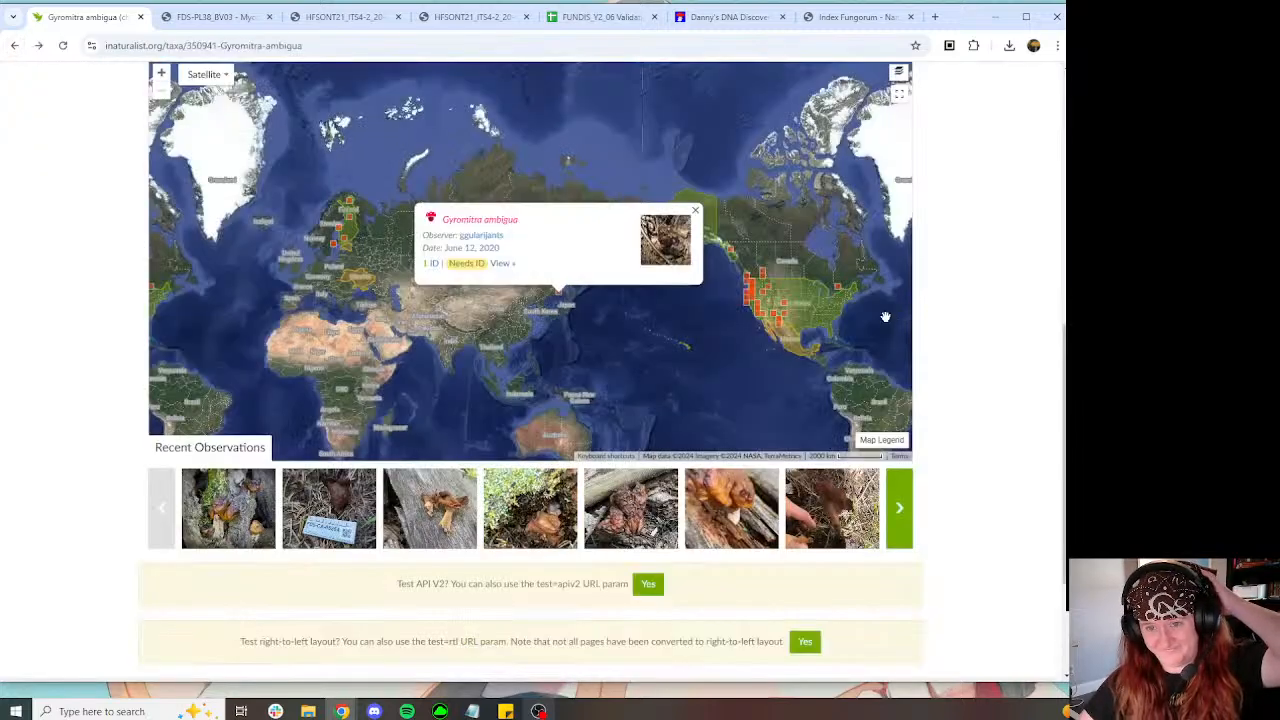
Step: Open the September 2020 record in eastern North America and review its notes and identification
{"action": "left_click", "coordinate": [838, 290]}
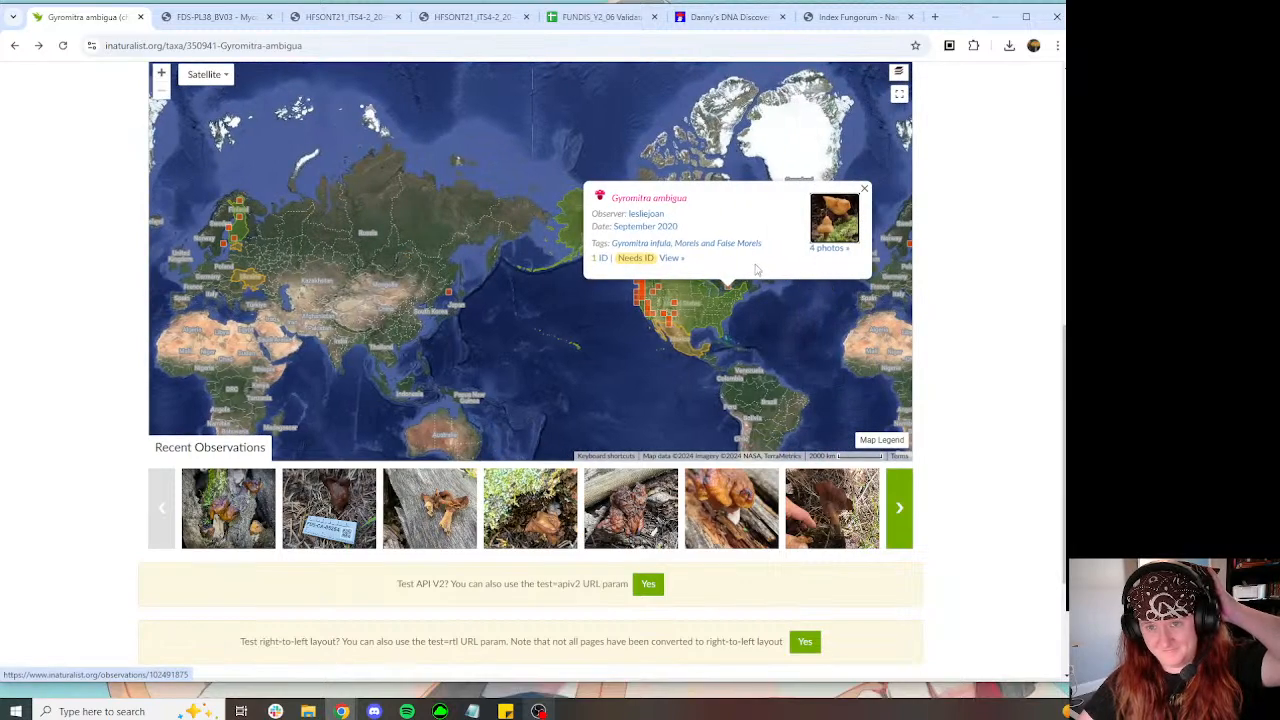
{"action": "left_click", "coordinate": [678, 259]}
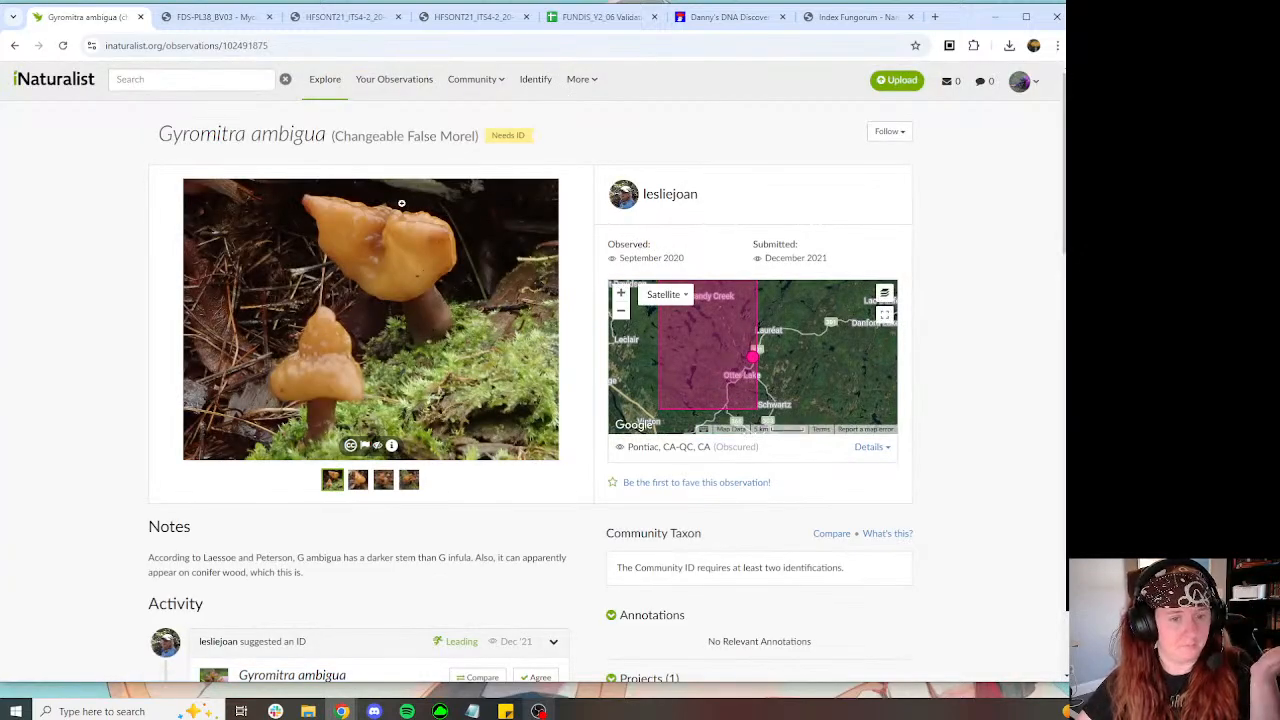
{"action": "scroll", "coordinate": [401, 203], "scroll_direction": "down", "scroll_amount": 3}
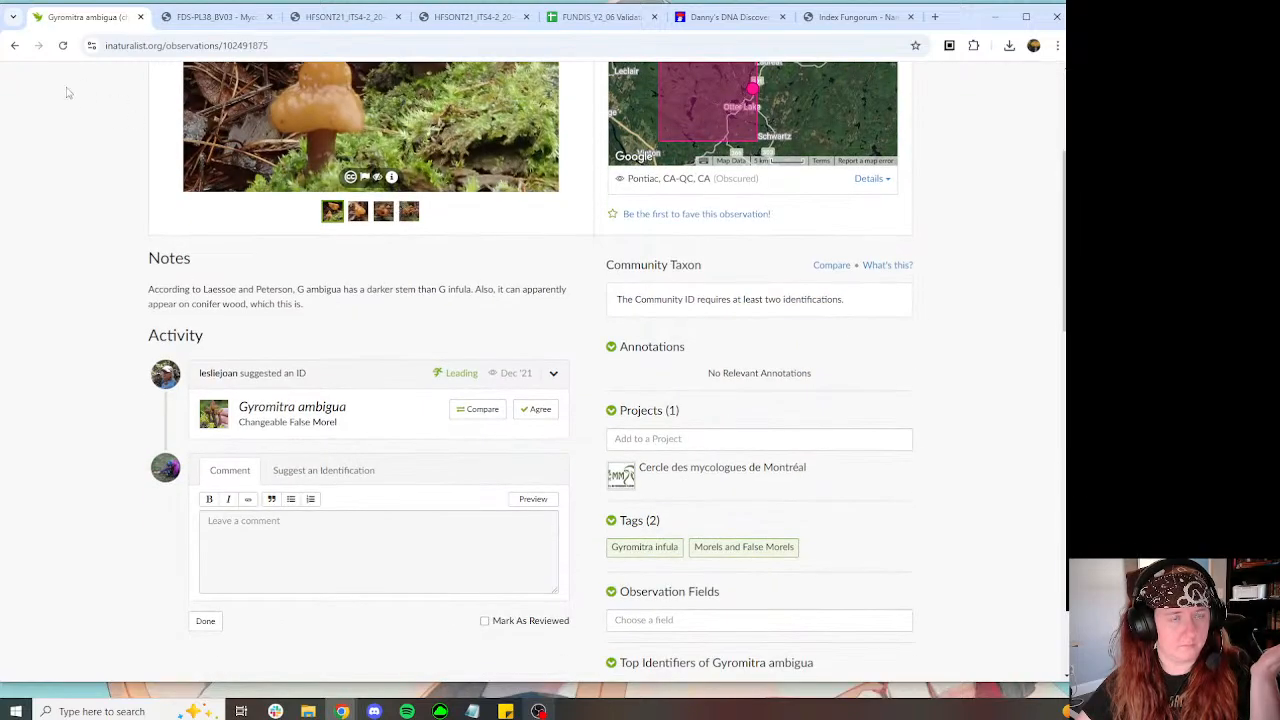
Step: Return to the specimen's observation page, and switch back to its MycoMap BLAST alignment with OM658350
{"action": "left_click", "coordinate": [14, 46]}
{"action": "left_click", "coordinate": [14, 46]}
{"action": "left_click", "coordinate": [14, 46]}
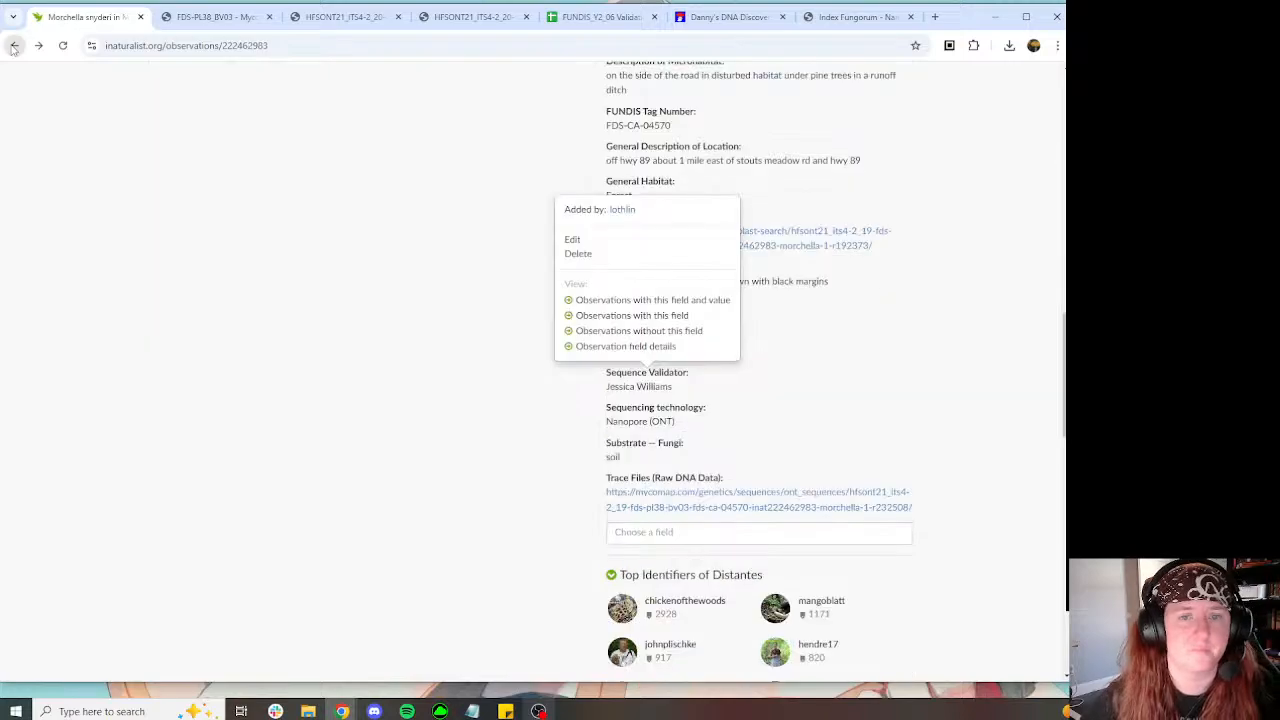
{"action": "left_click", "coordinate": [38, 46]}
{"action": "left_click", "coordinate": [490, 16]}
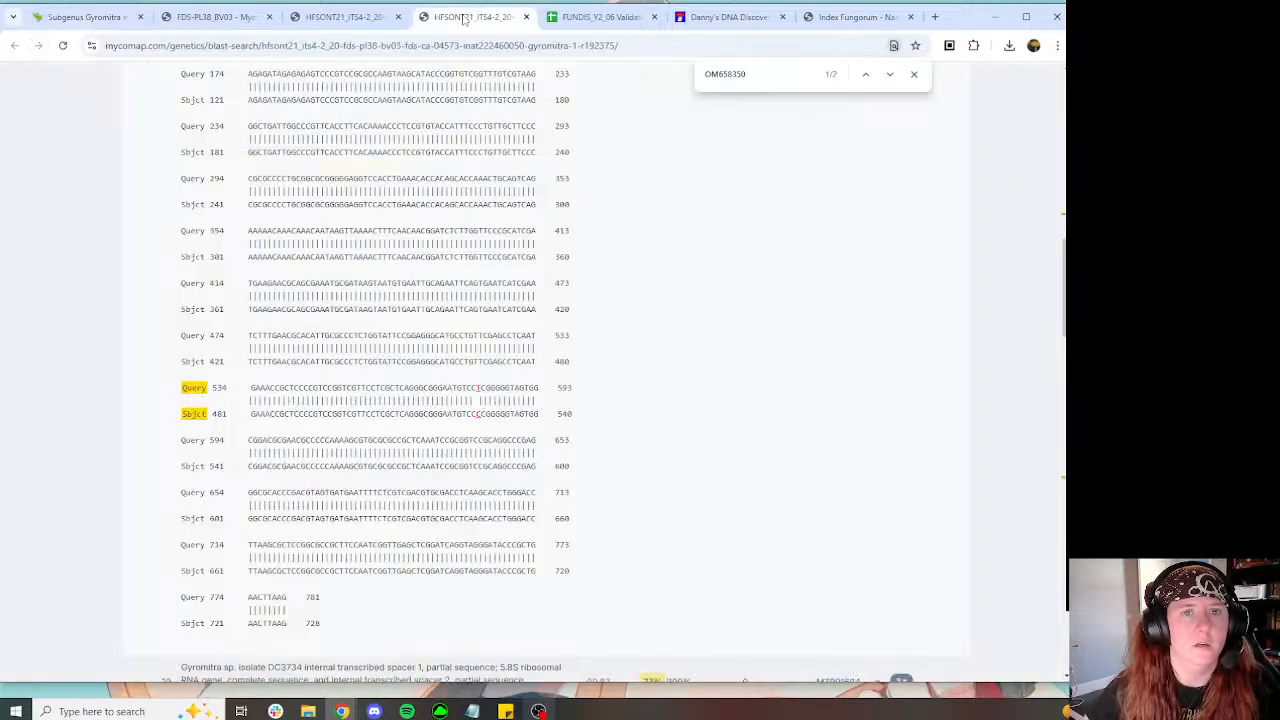
Step: Search the web for Mushroom Observer record 367739, the source of the OM658350 hit, and review the Gyromitra ambigua observation page
{"action": "scroll", "coordinate": [560, 290], "scroll_direction": "down", "scroll_amount": 12}
{"action": "scroll", "coordinate": [505, 213], "scroll_direction": "down", "scroll_amount": 2}
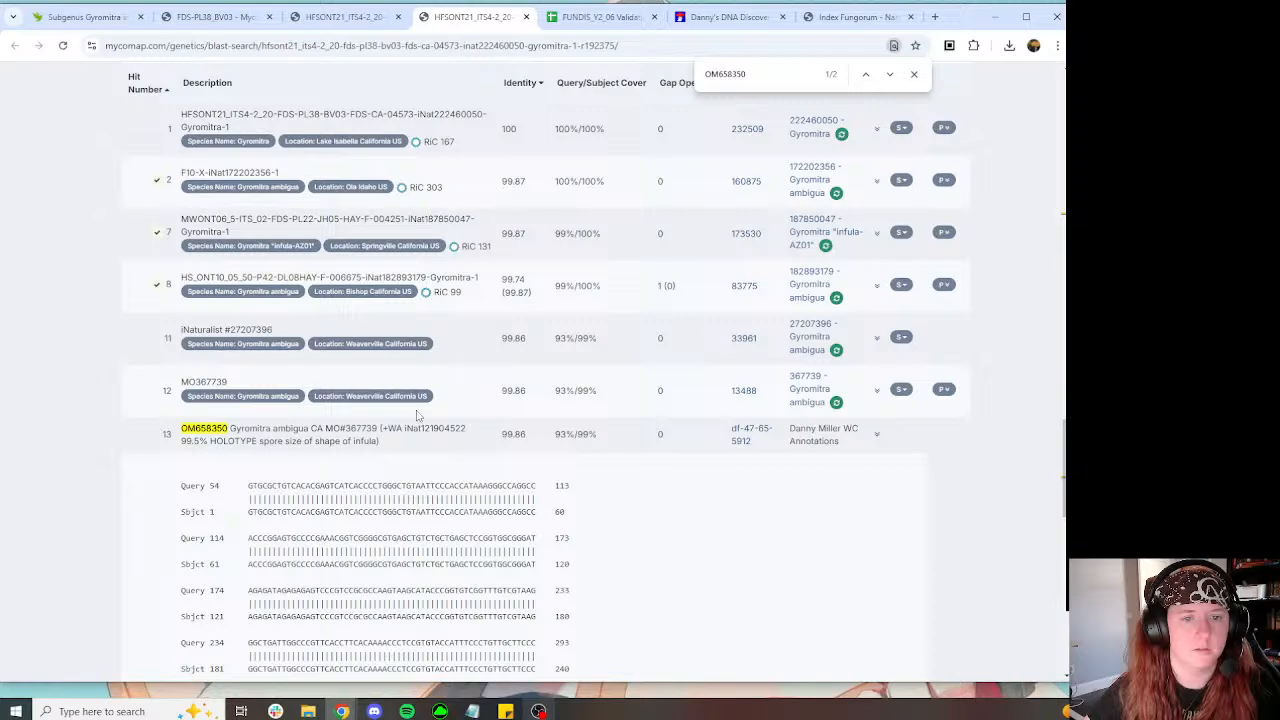
{"action": "left_click", "coordinate": [934, 16]}
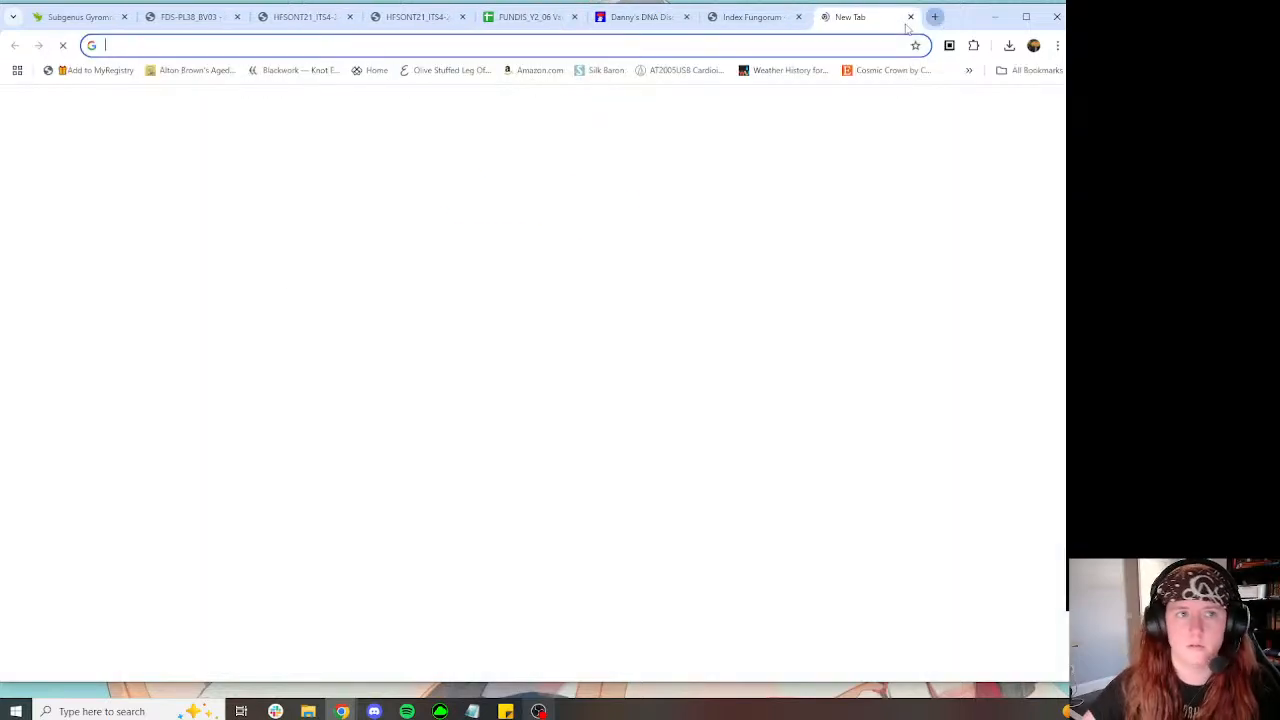
{"action": "type", "text": "mushroom observer 367739"}
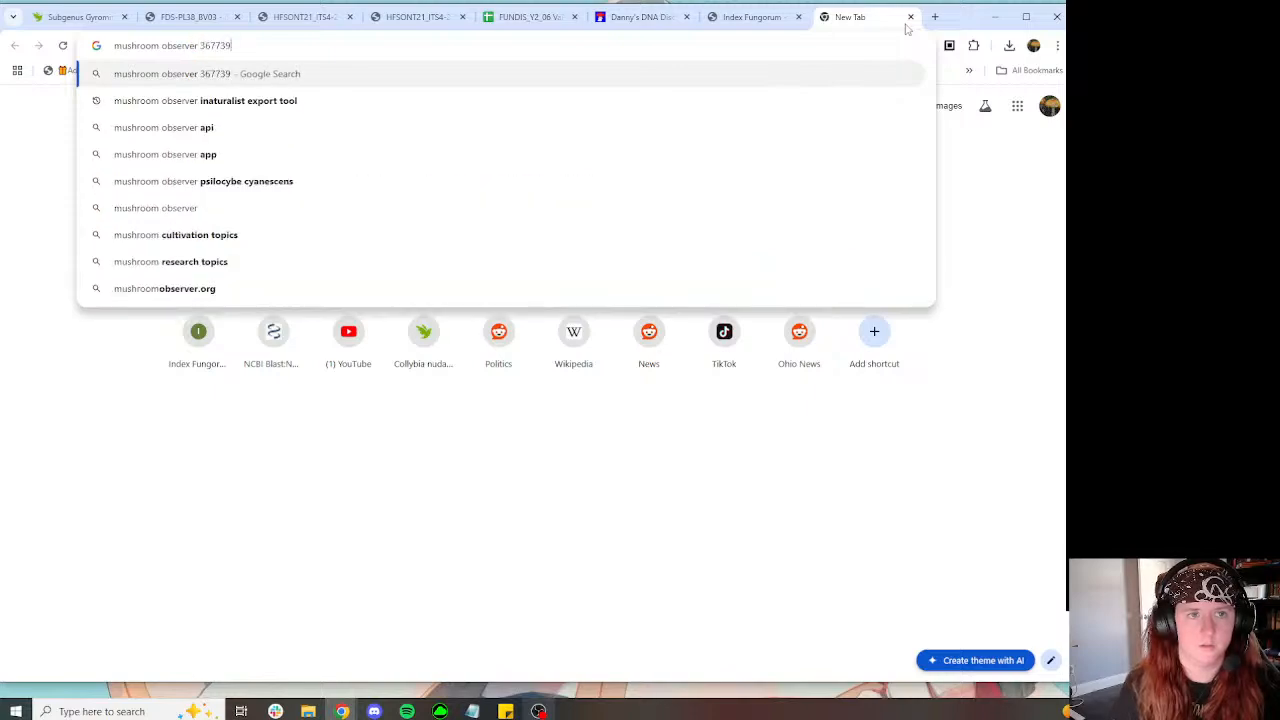
{"action": "key", "text": "Return"}
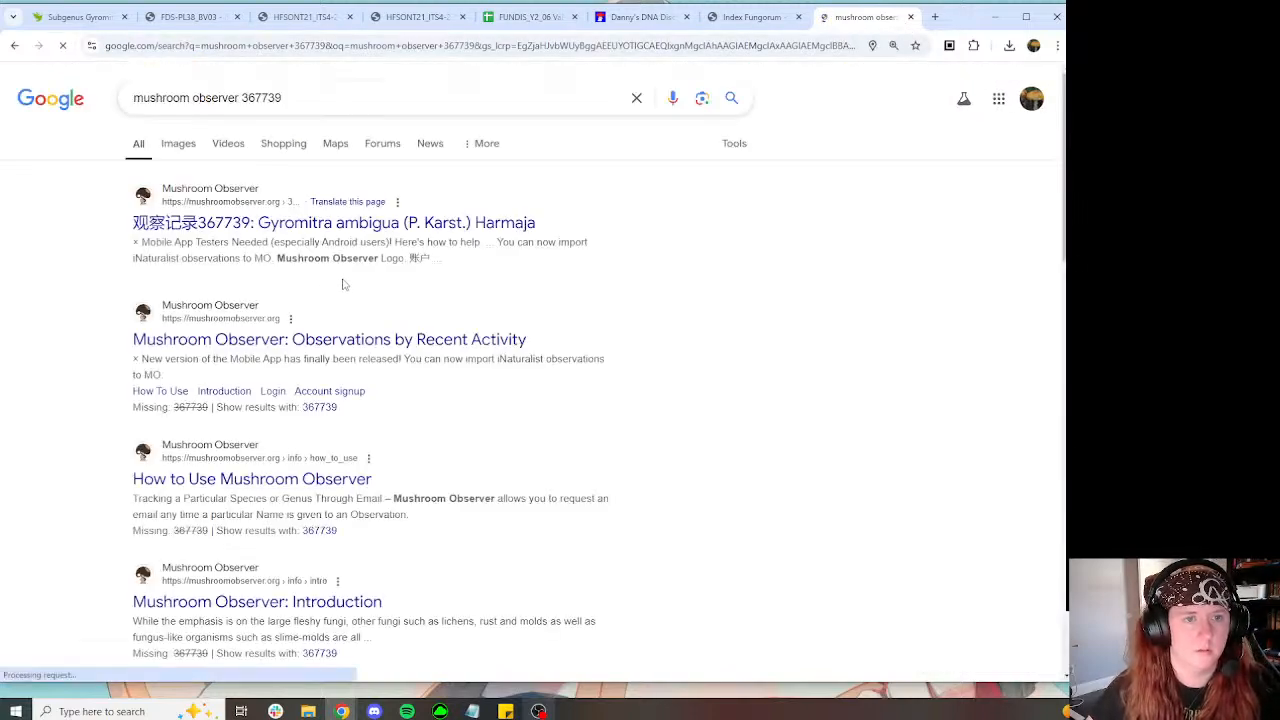
{"action": "left_click", "coordinate": [370, 228]}
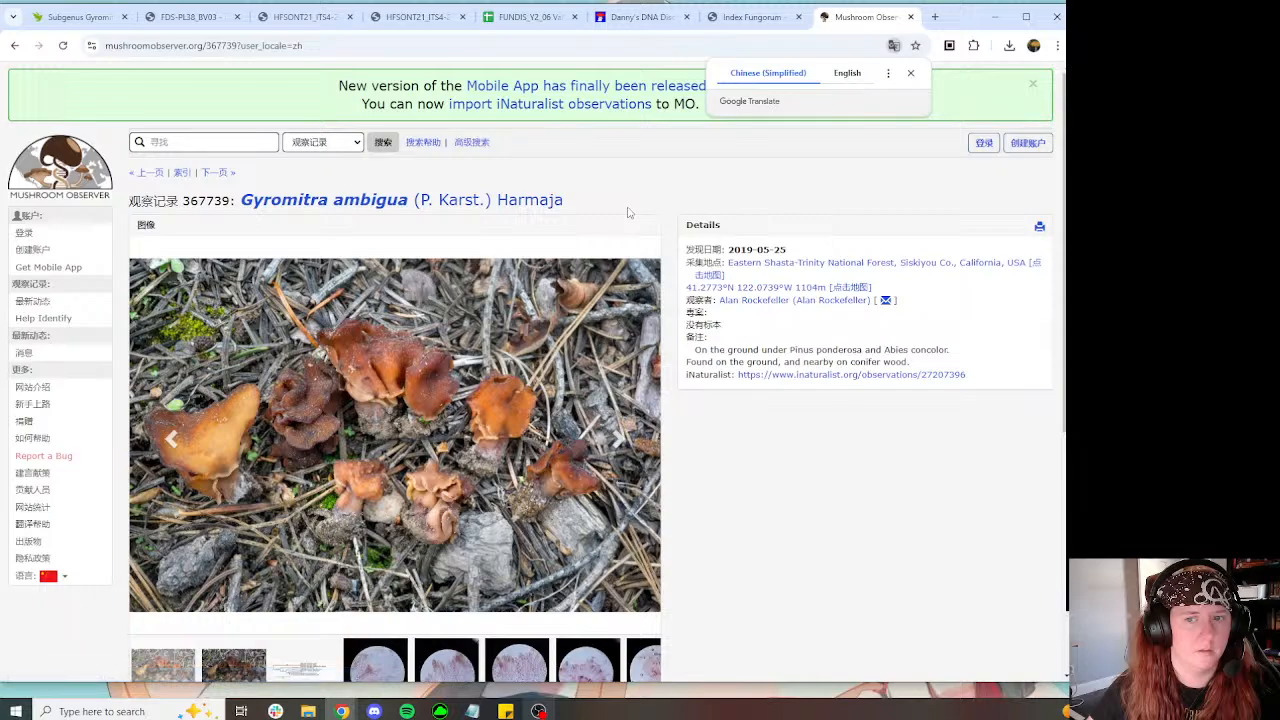
{"action": "scroll", "coordinate": [628, 212], "scroll_direction": "down", "scroll_amount": 4}
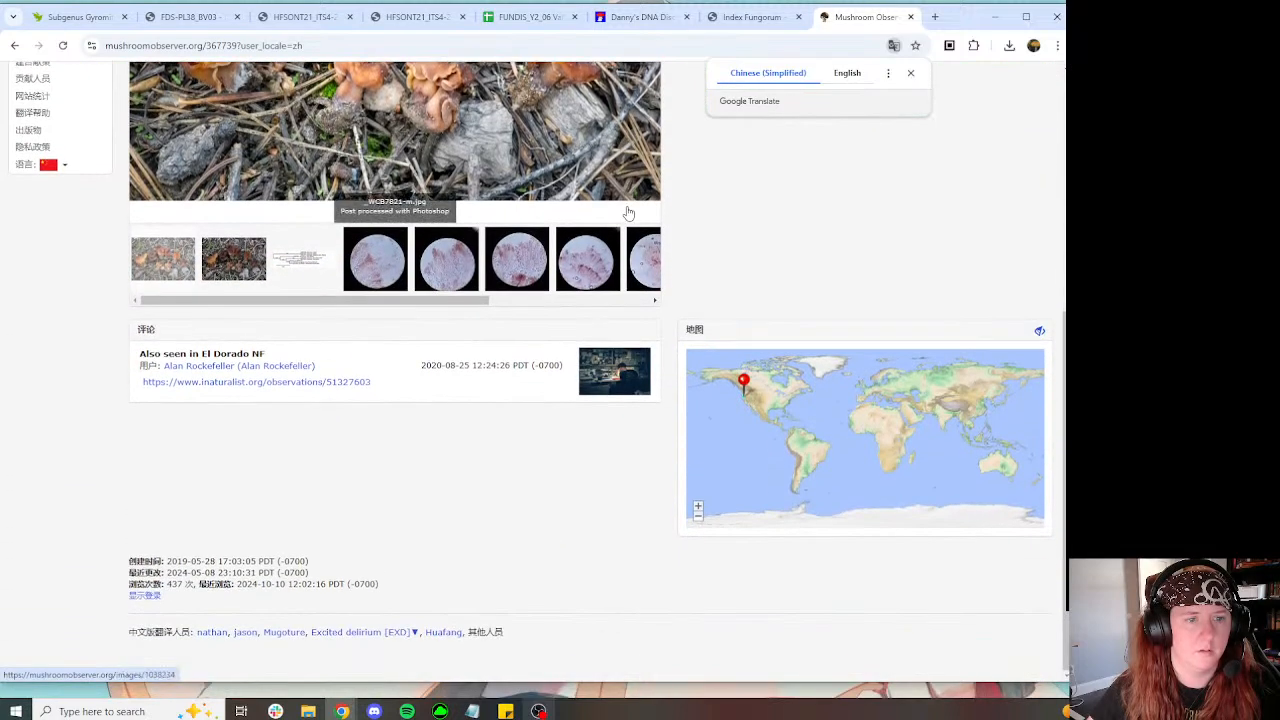
Step: Open the iNaturalist observation linked in the El Dorado NF comment and review its identifications and comments
{"action": "left_click", "coordinate": [306, 381]}
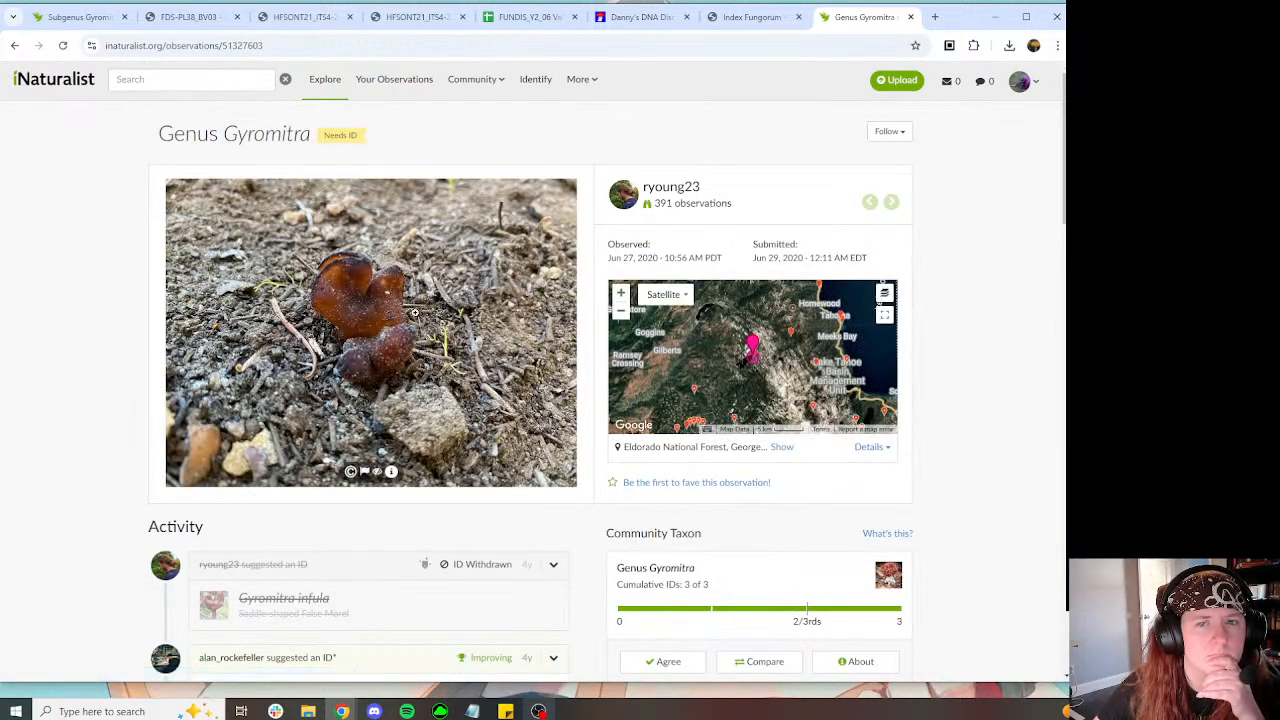
{"action": "scroll", "coordinate": [412, 314], "scroll_direction": "down", "scroll_amount": 3}
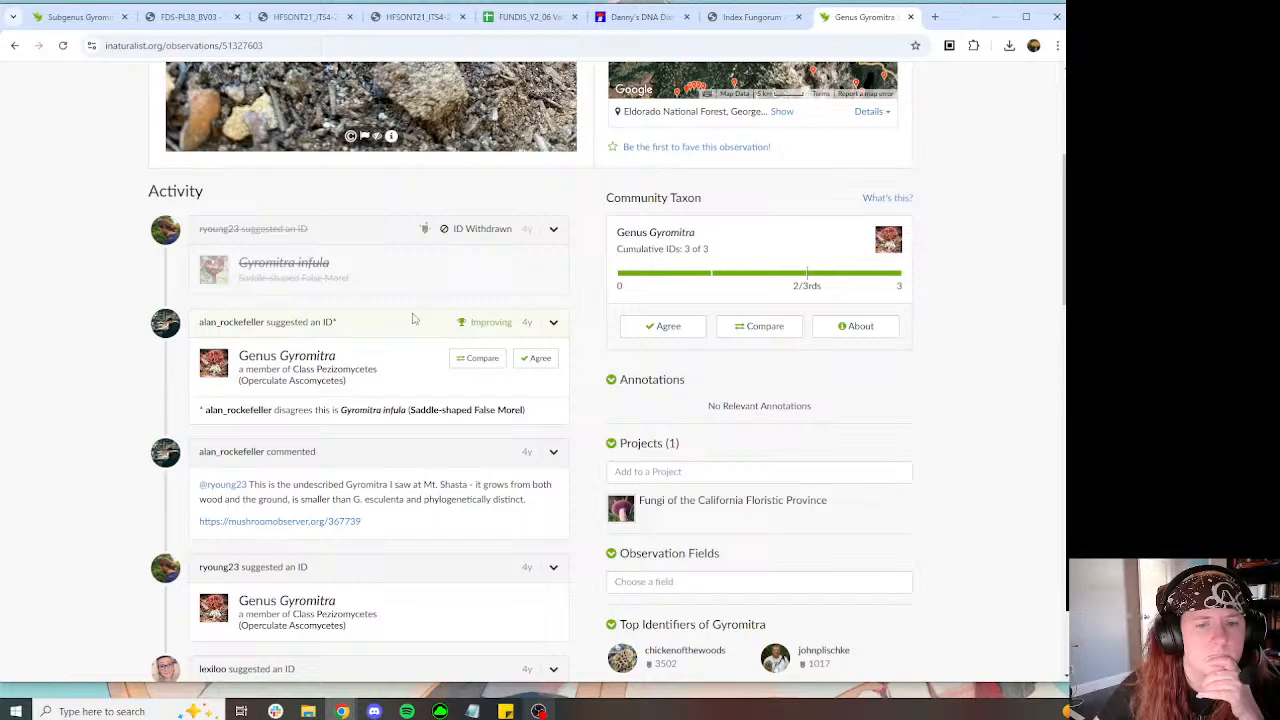
{"action": "scroll", "coordinate": [412, 318], "scroll_direction": "down", "scroll_amount": 1}
{"action": "scroll", "coordinate": [413, 318], "scroll_direction": "down", "scroll_amount": 3}
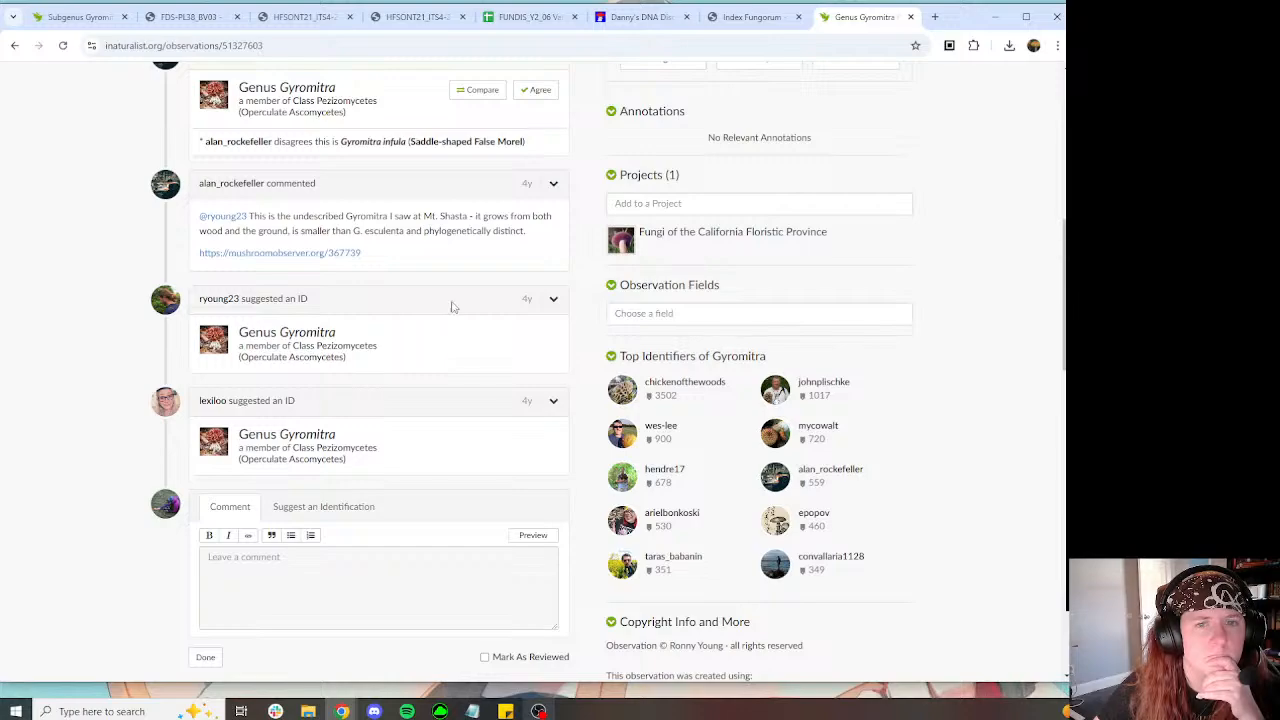
Step: Search Index Fungorum for "gyromitra ambigua"
{"action": "left_click", "coordinate": [771, 48]}
{"action": "type", "text": "inde"}
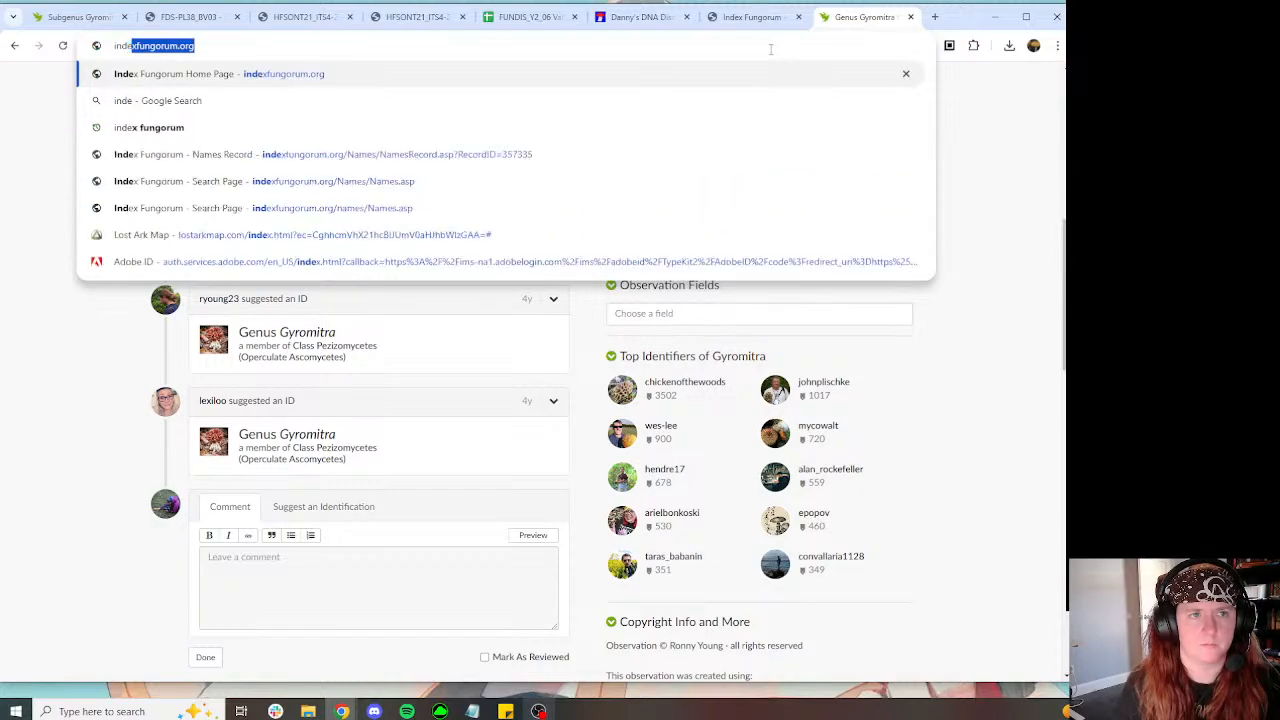
{"action": "key", "text": "Return"}
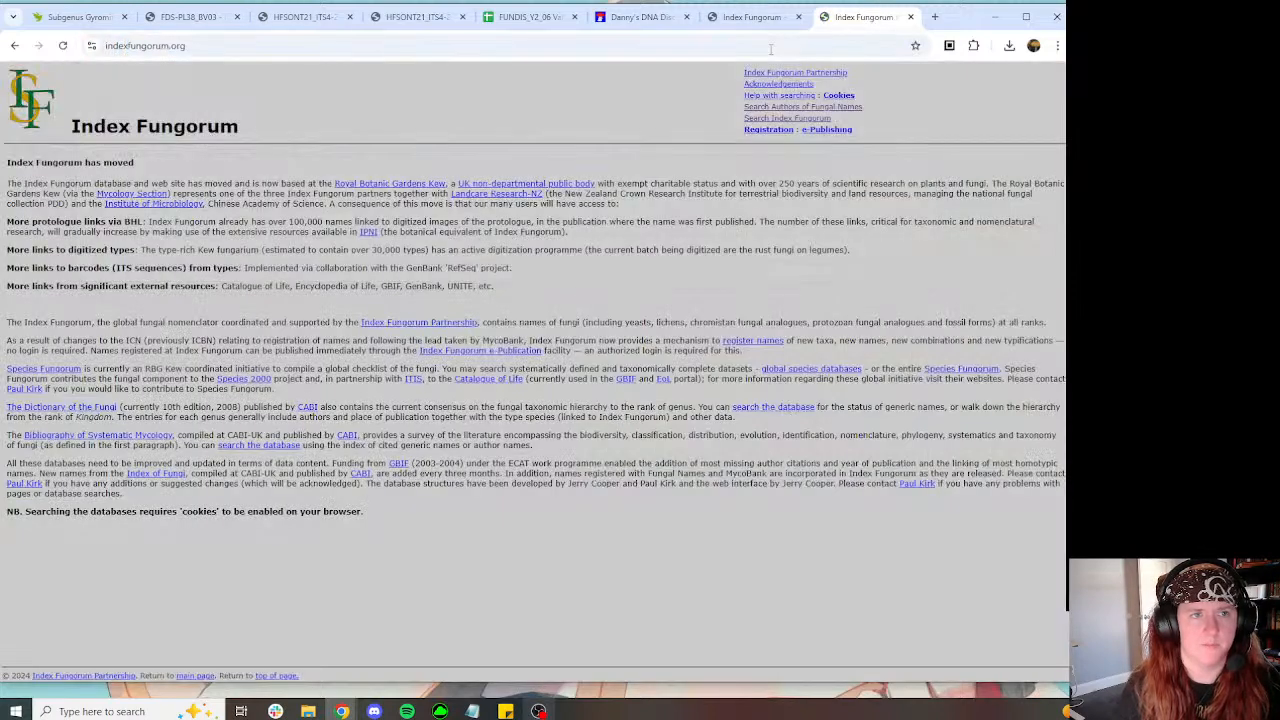
{"action": "left_click", "coordinate": [800, 119]}
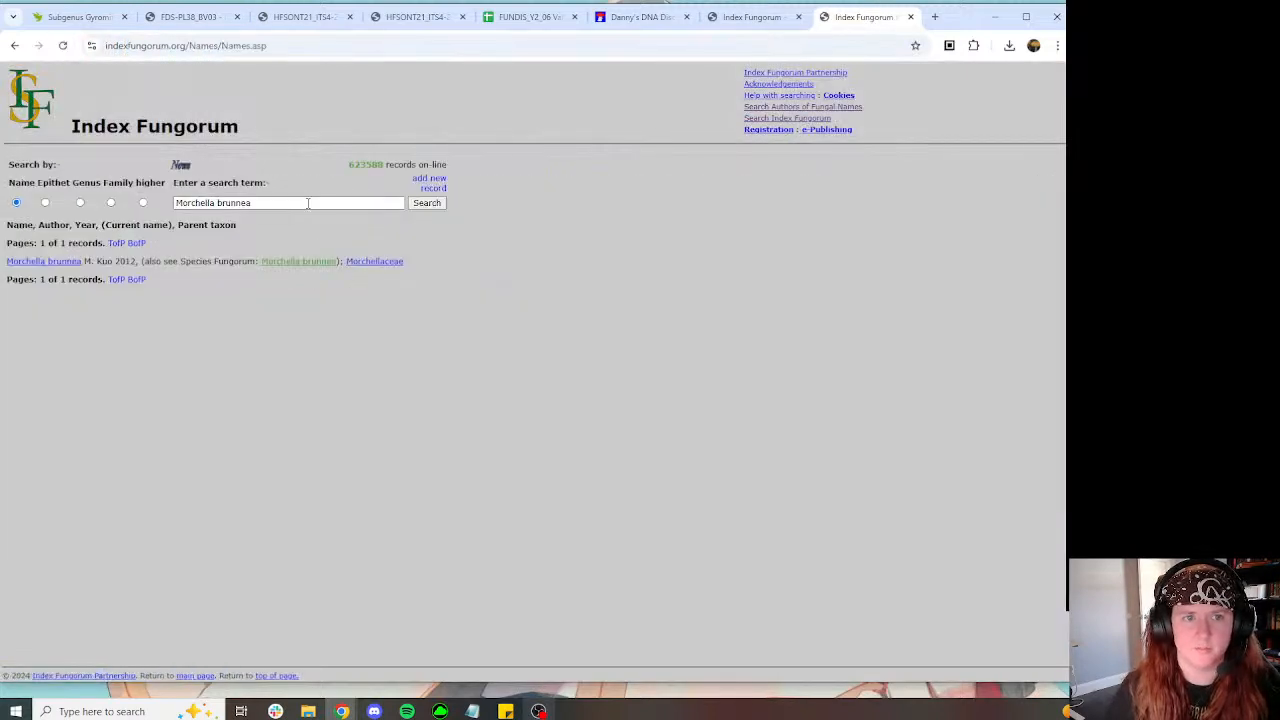
{"action": "type", "text": "gryom"}
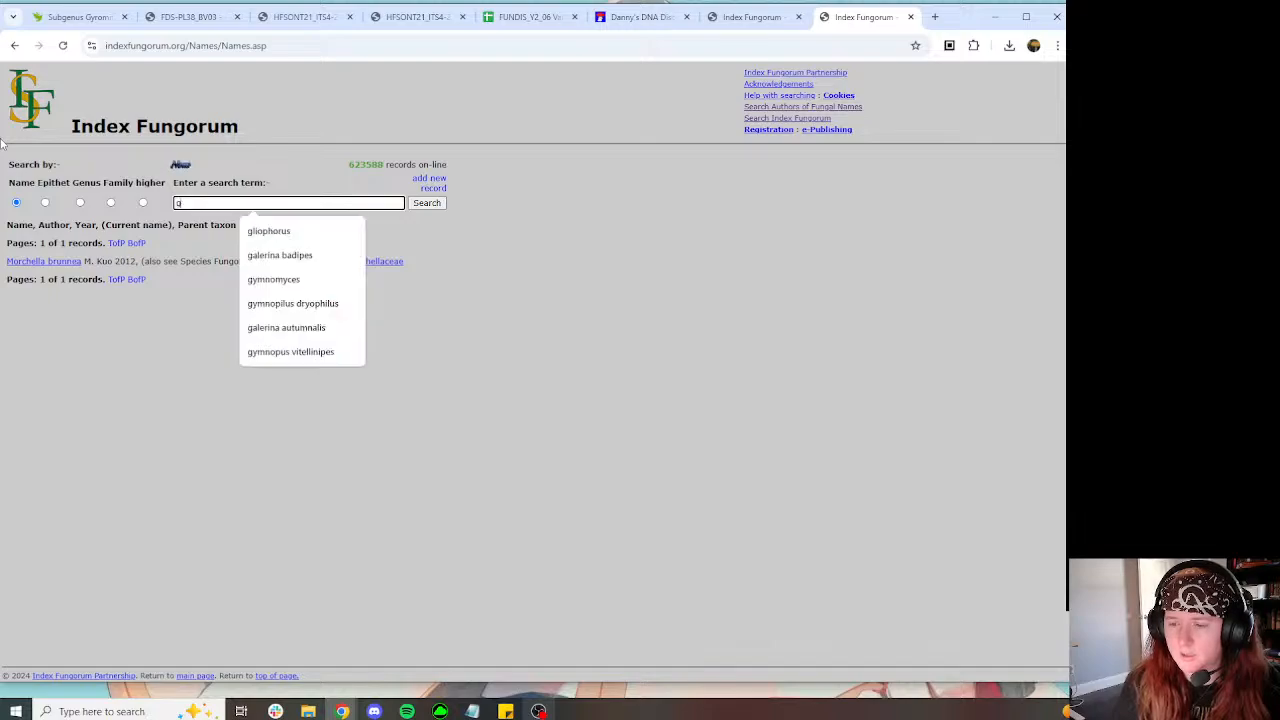
{"action": "key", "text": "BackSpace"}
{"action": "key", "text": "BackSpace"}
{"action": "type", "text": "y"}
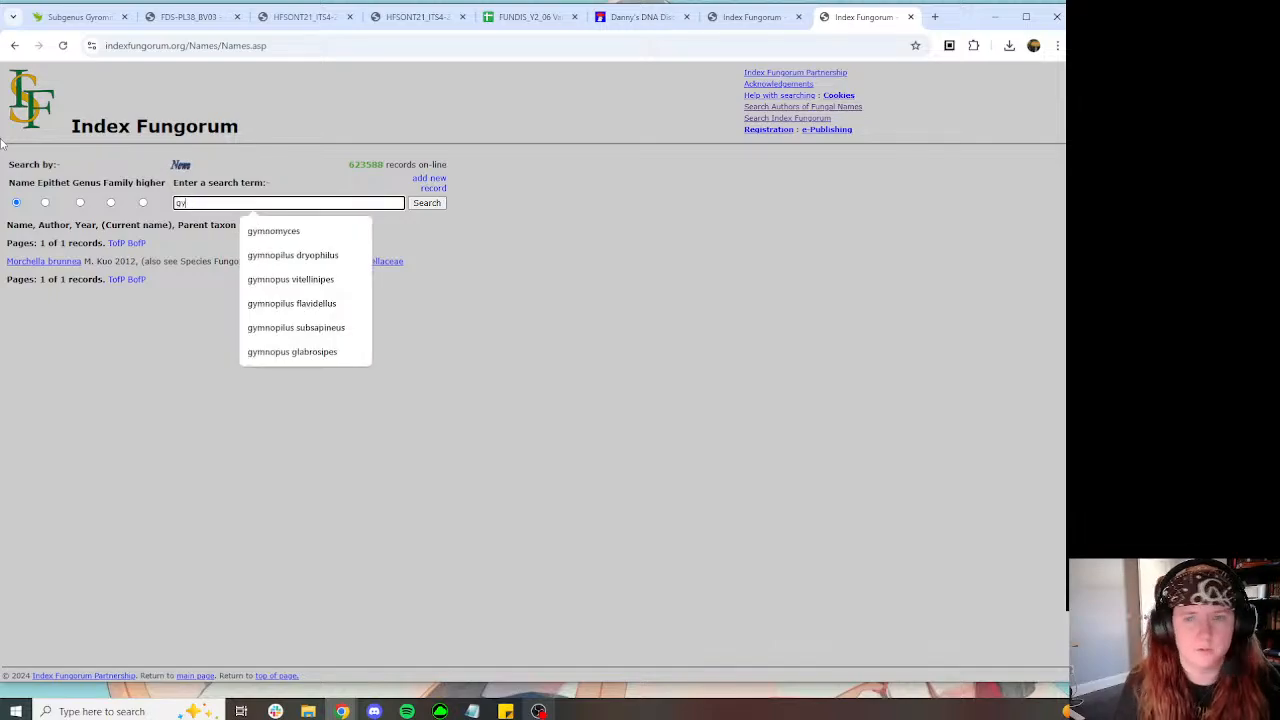
{"action": "type", "text": "romitra abbigua"}
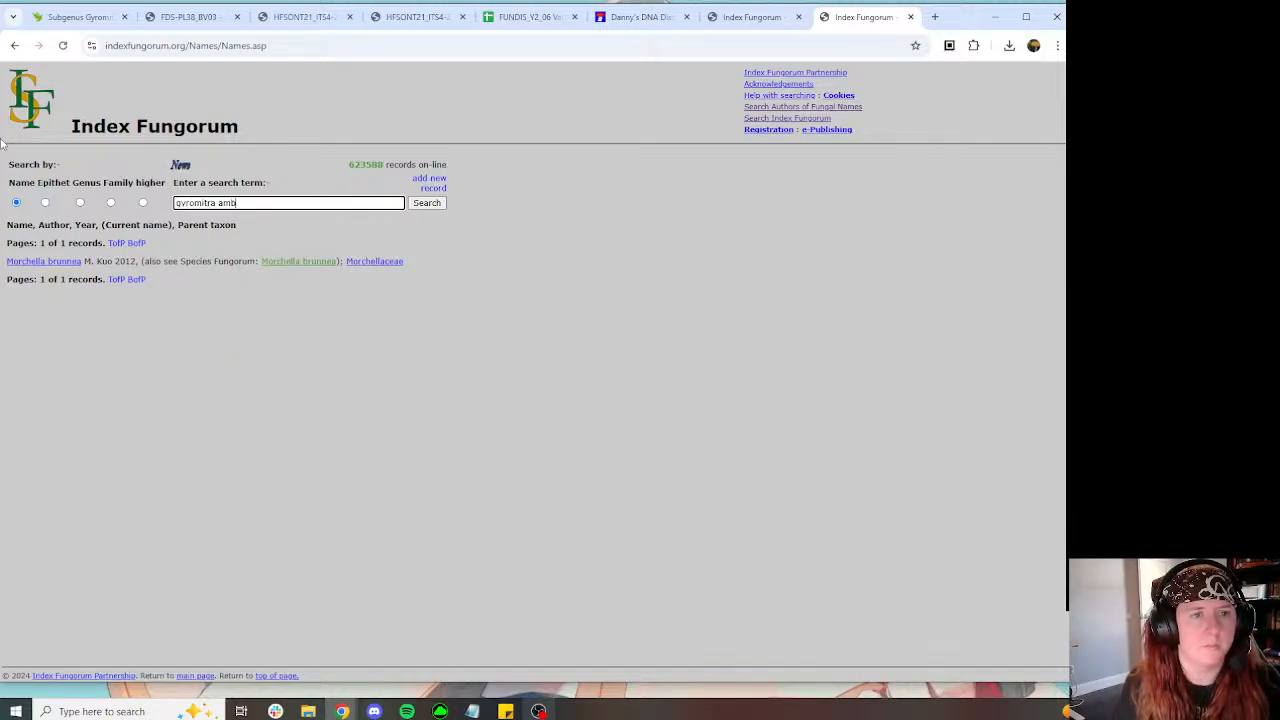
{"action": "key", "text": "Return"}
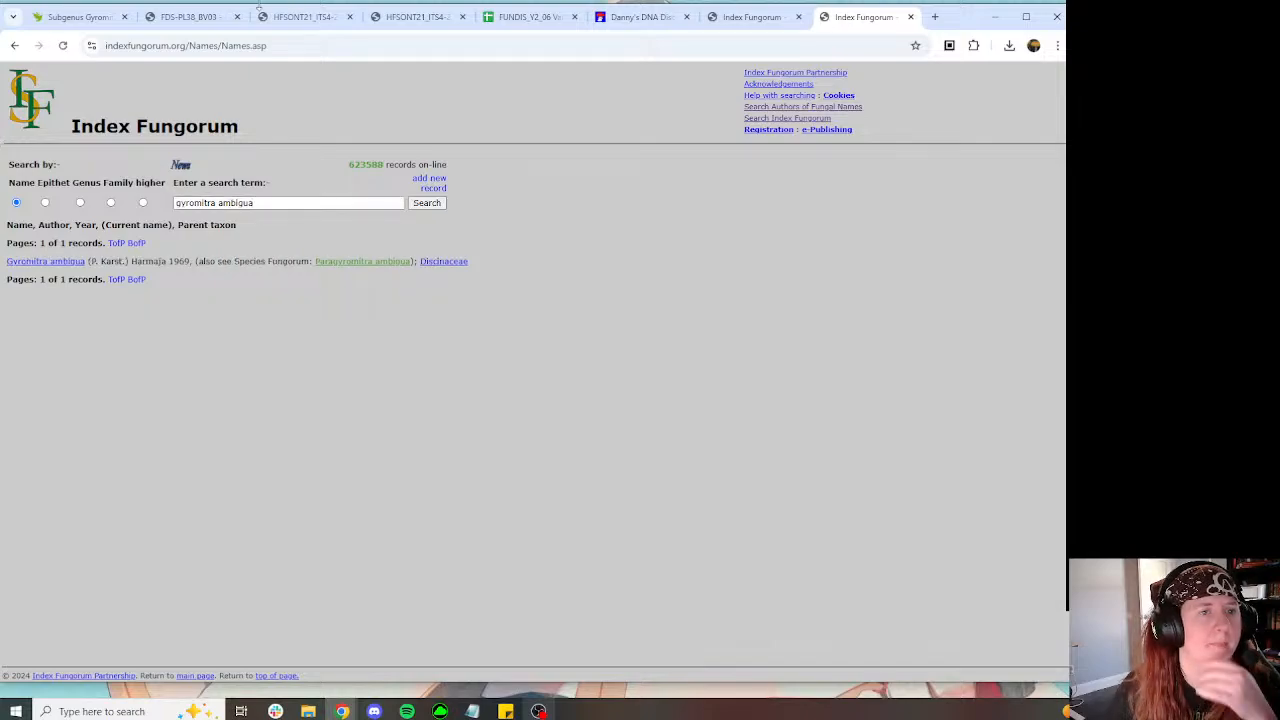
Step: Open the Gyromitra ambigua name record, check the synonymy of its current name Paragyromitra ambigua, and return to the record
{"action": "left_click", "coordinate": [46, 263]}
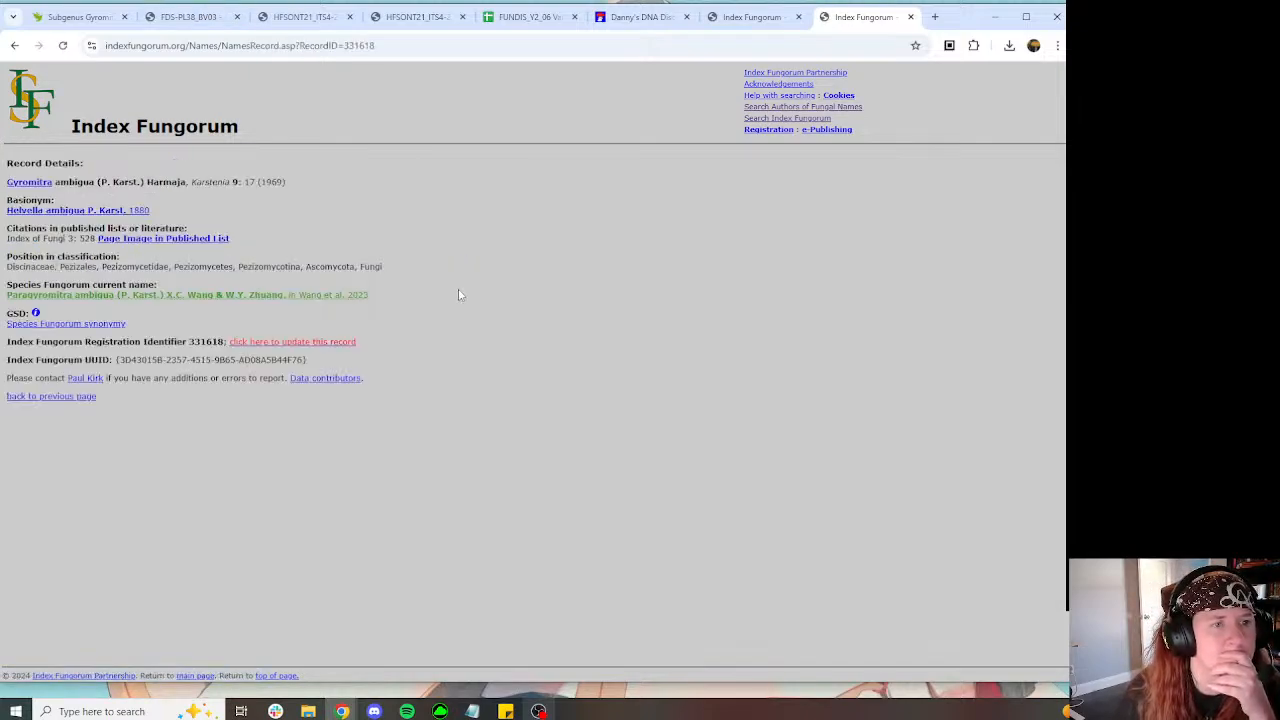
{"action": "left_click", "coordinate": [150, 296]}
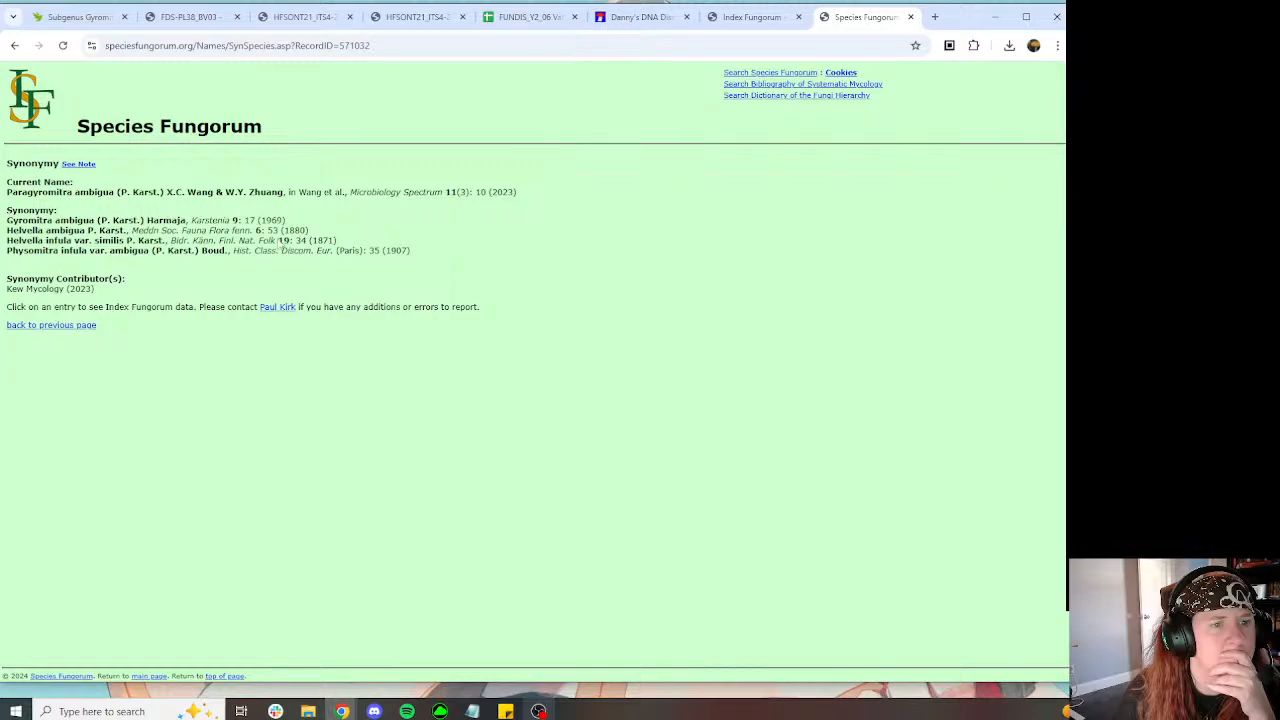
{"action": "left_click", "coordinate": [14, 45]}
Step: Switch back to the specimen's MycoMap BLAST results and re-examine the remaining MycoBLAST hits and the OM658350 alignment
{"action": "left_click", "coordinate": [415, 17]}
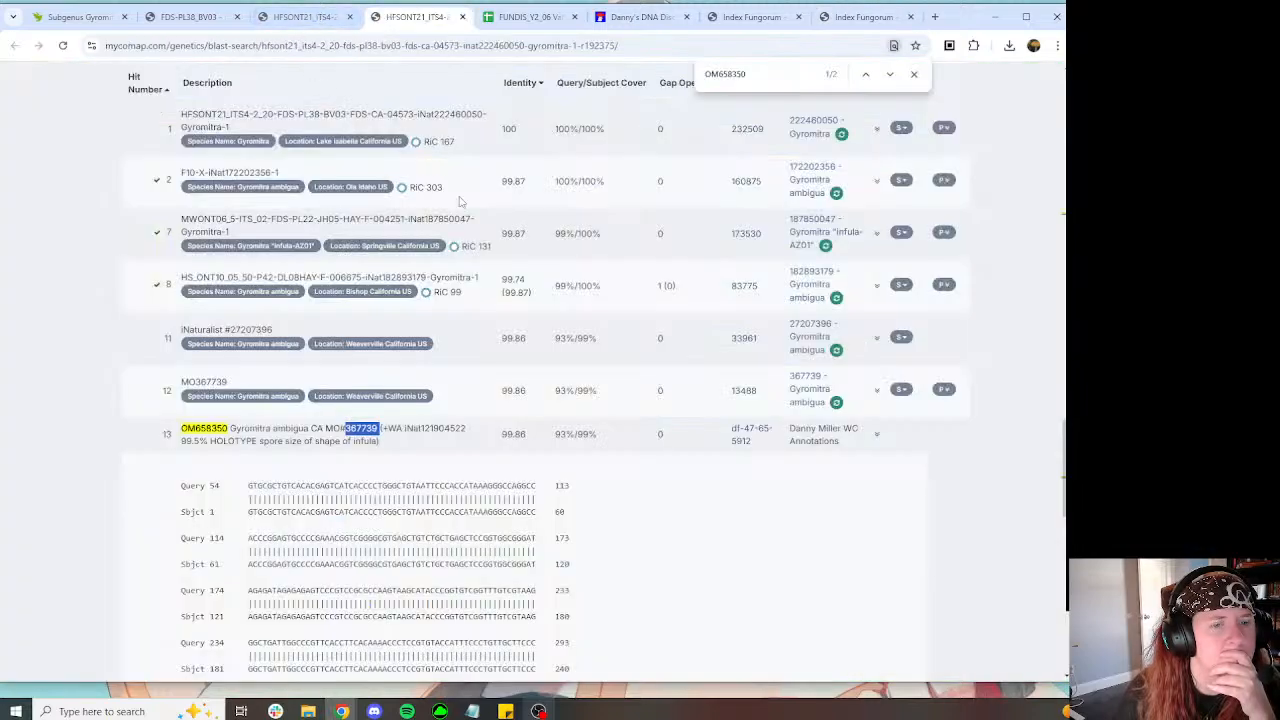
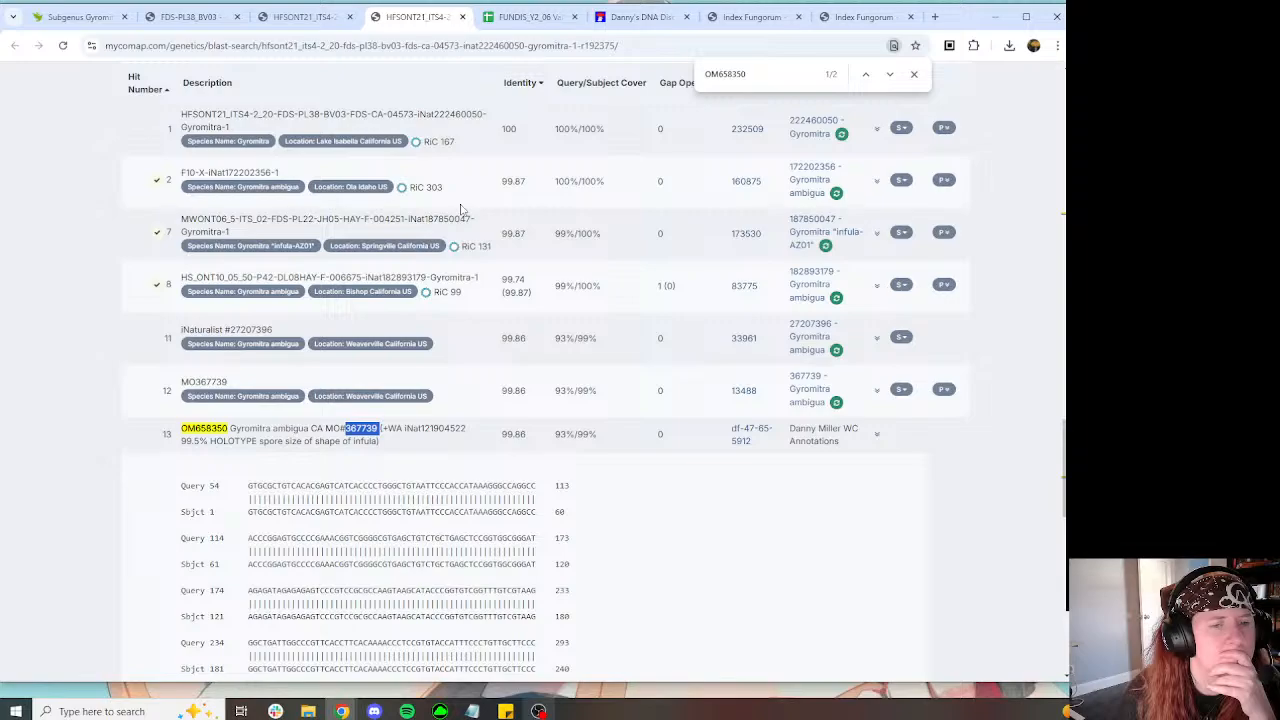
{"action": "scroll", "coordinate": [465, 190], "scroll_direction": "down", "scroll_amount": 10}
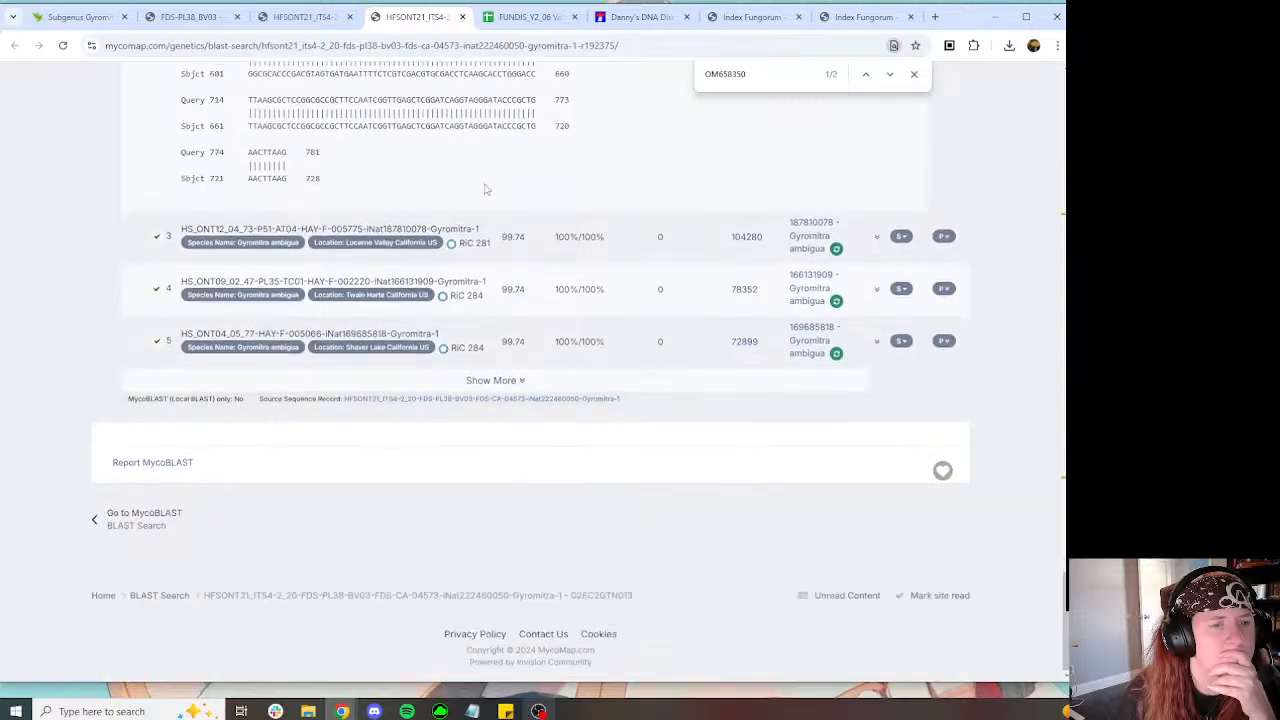
{"action": "scroll", "coordinate": [480, 172], "scroll_direction": "up", "scroll_amount": 4}
{"action": "scroll", "coordinate": [478, 174], "scroll_direction": "up", "scroll_amount": 3}
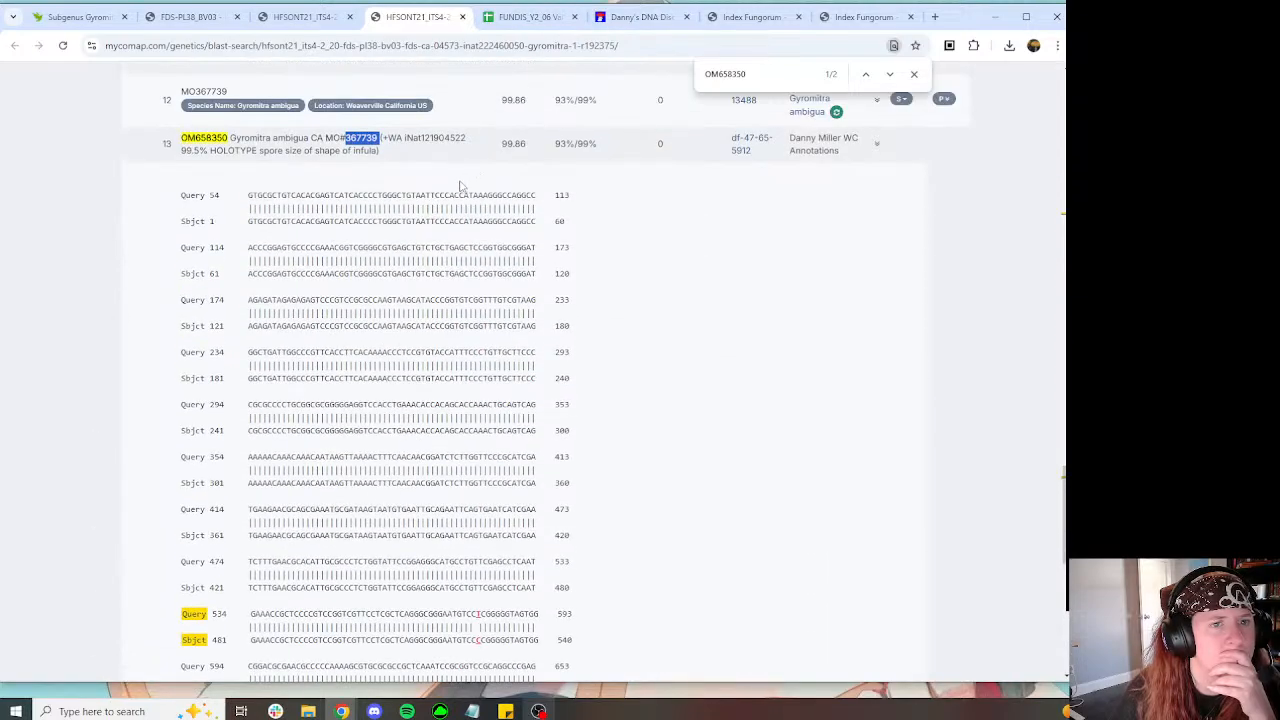
Step: Delete the Gyromitra ambigua identification from the specimen's iNaturalist observation
{"action": "left_click", "coordinate": [78, 17]}
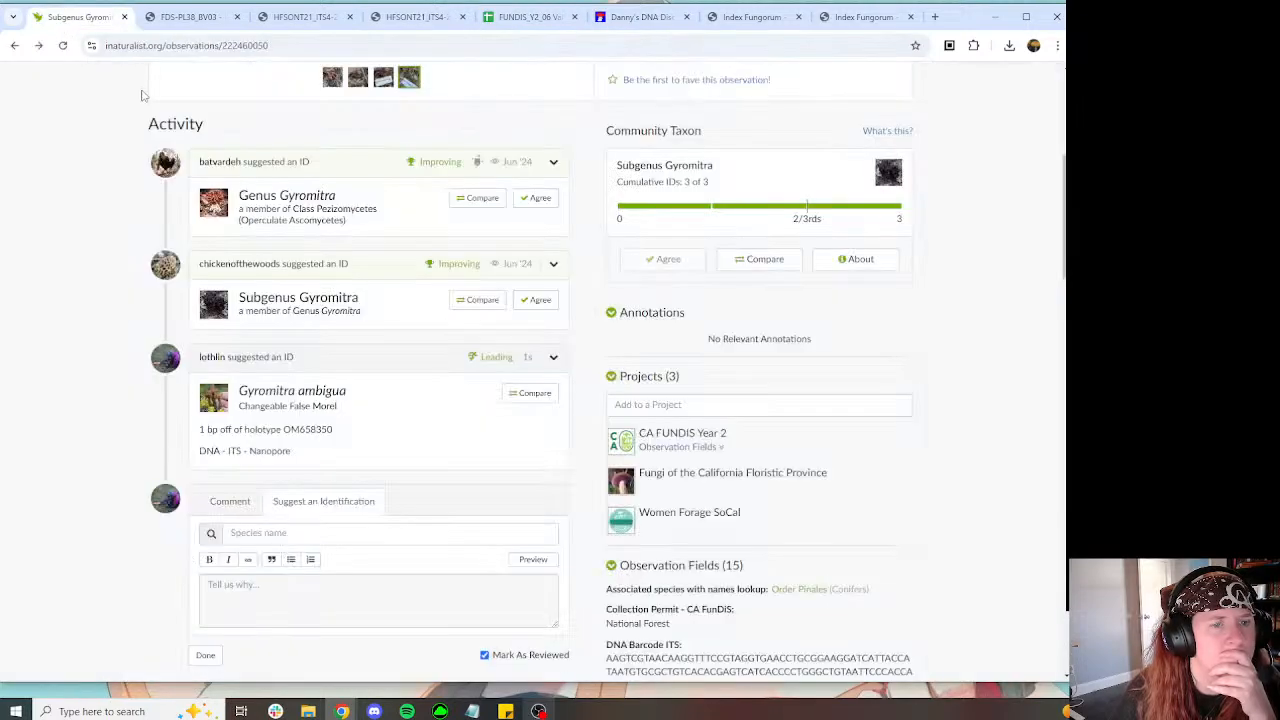
{"action": "left_click", "coordinate": [553, 357]}
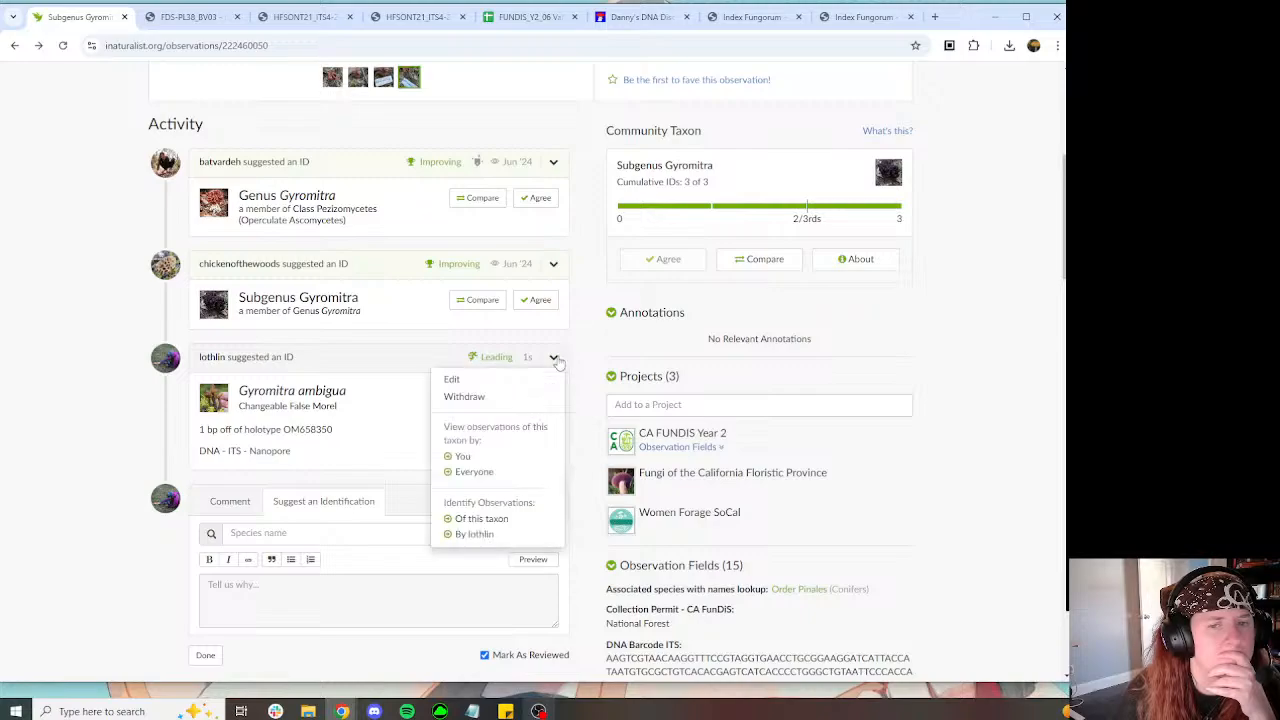
{"action": "left_click", "coordinate": [512, 381]}
{"action": "left_click", "coordinate": [538, 538]}
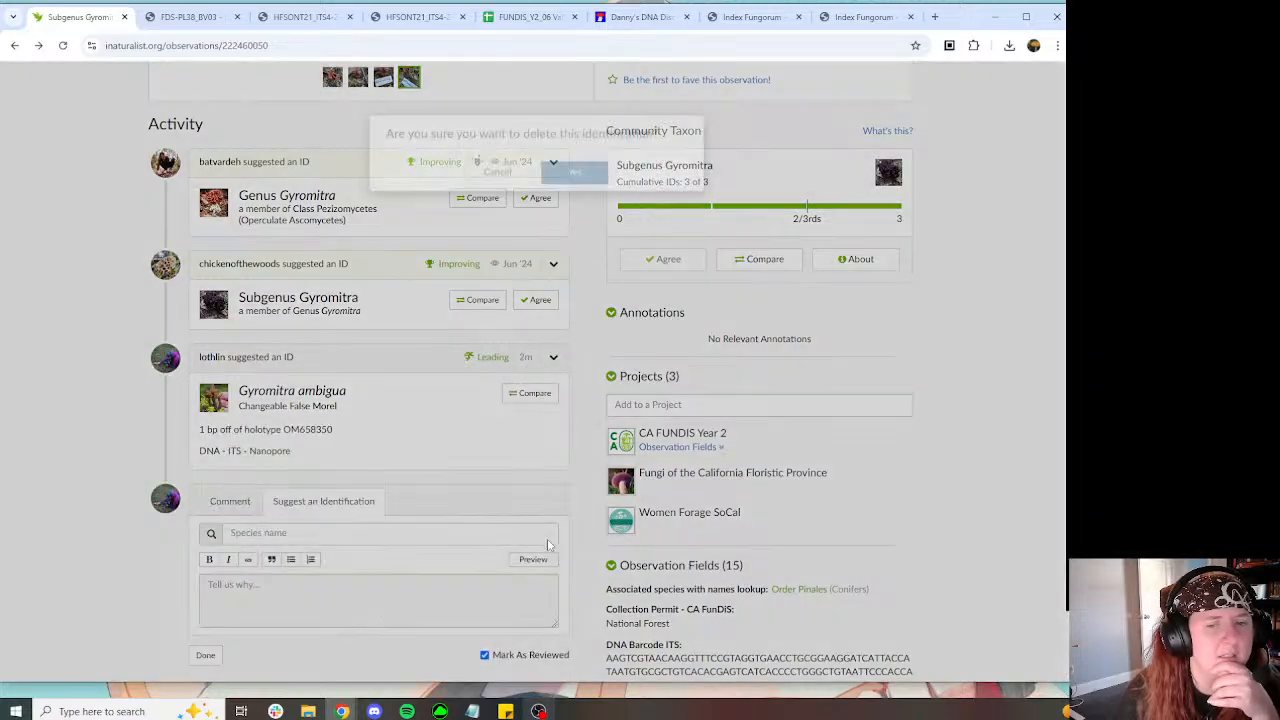
{"action": "left_click", "coordinate": [572, 186]}
Step: From the MycoBLAST results, open the source iNaturalist observations 172202356 and 187850047 in new tabs
{"action": "left_click", "coordinate": [405, 17]}
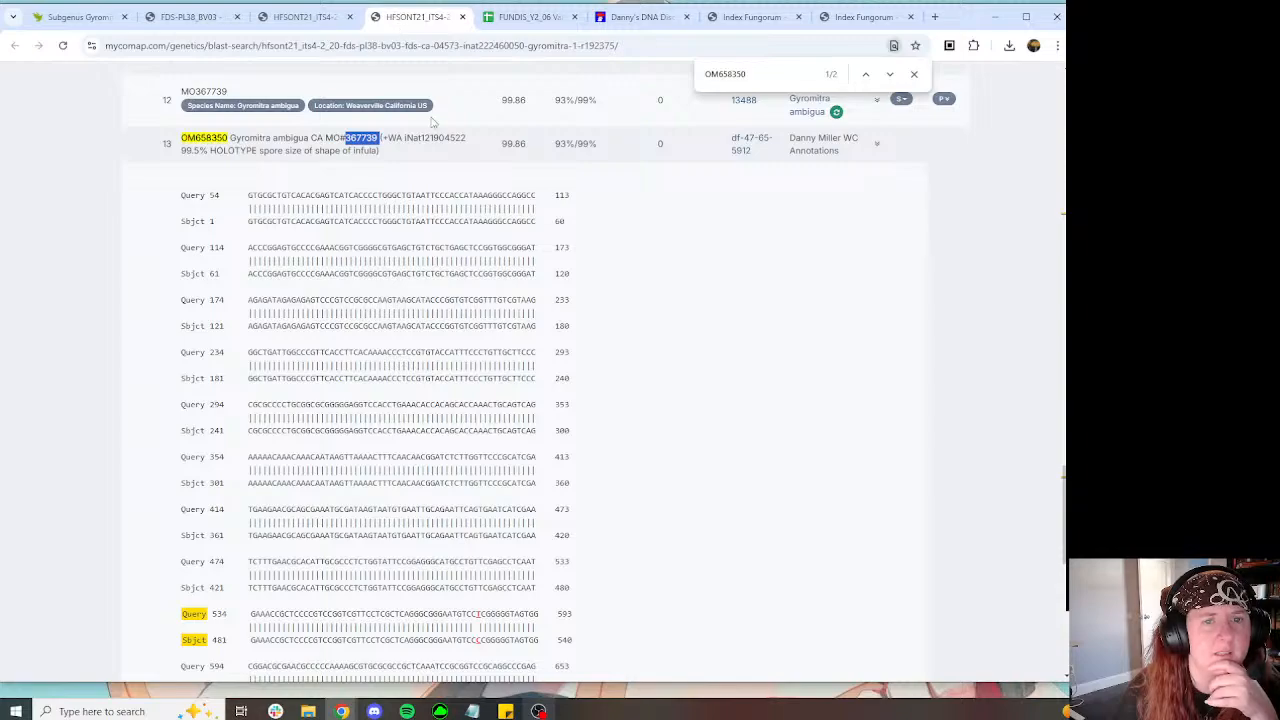
{"action": "scroll", "coordinate": [748, 320], "scroll_direction": "up", "scroll_amount": 3}
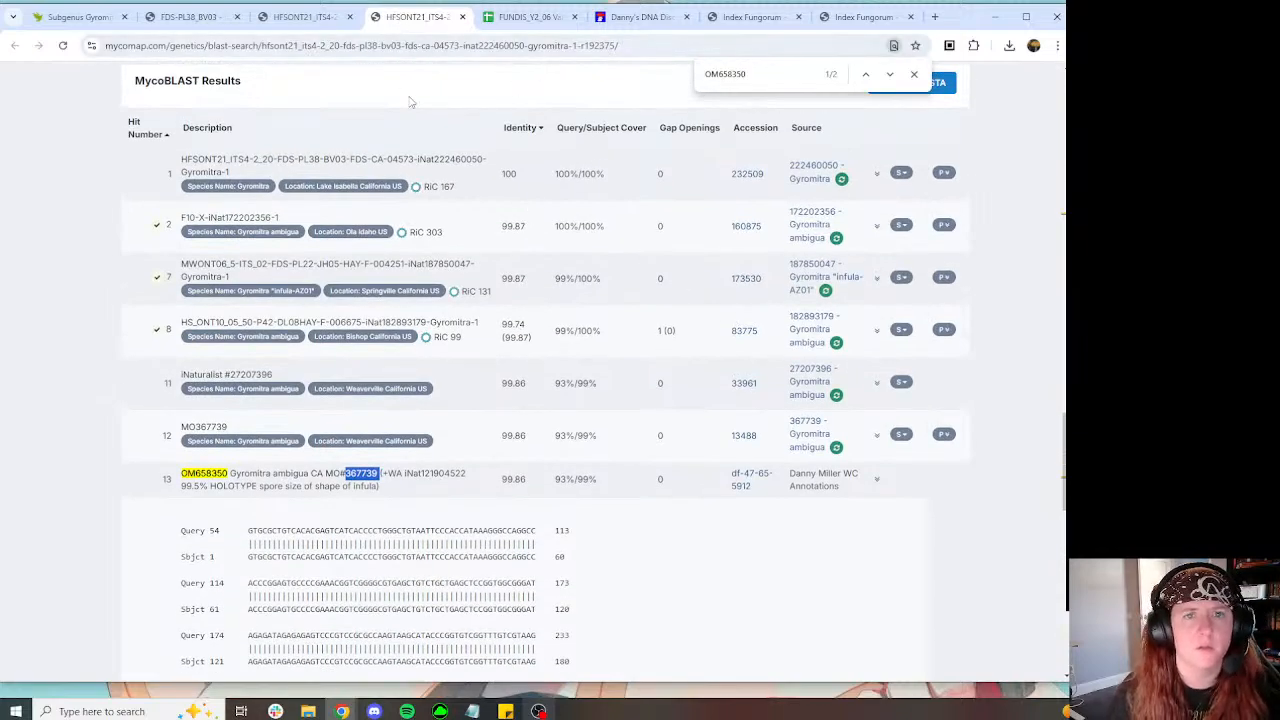
{"action": "right_click", "coordinate": [801, 213]}
{"action": "left_click", "coordinate": [855, 228]}
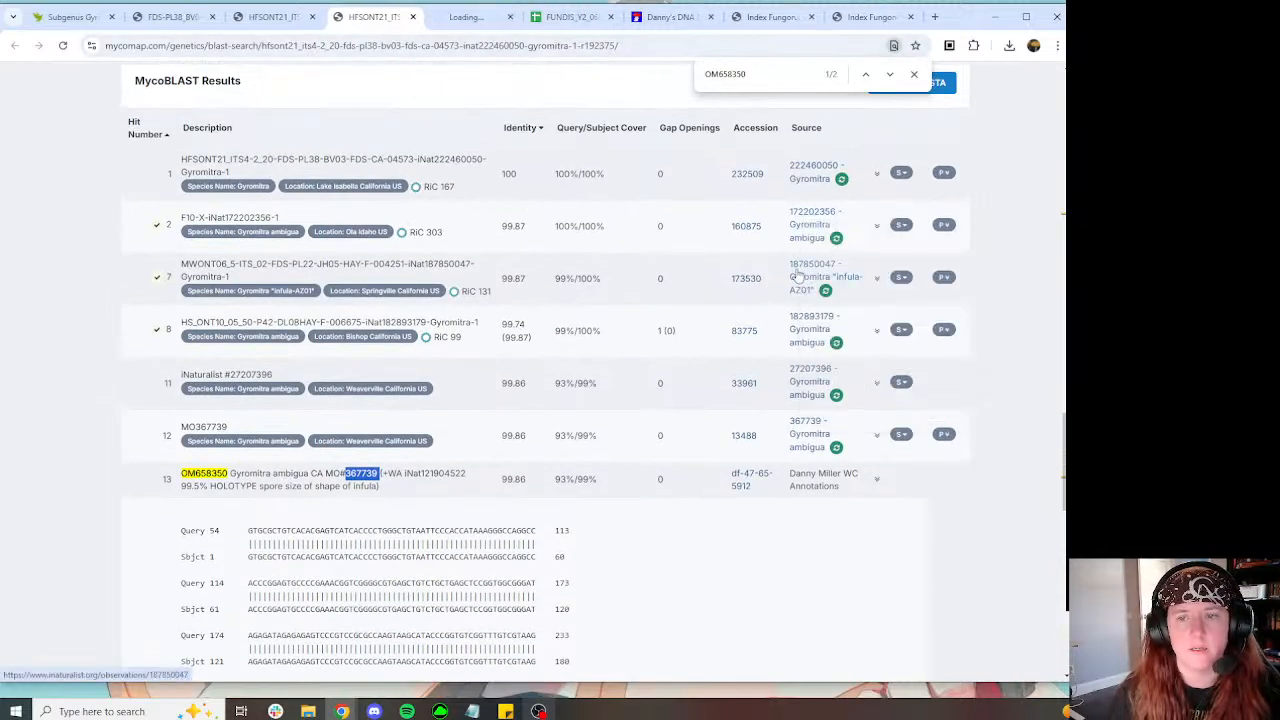
{"action": "right_click", "coordinate": [797, 268]}
{"action": "left_click", "coordinate": [822, 284]}
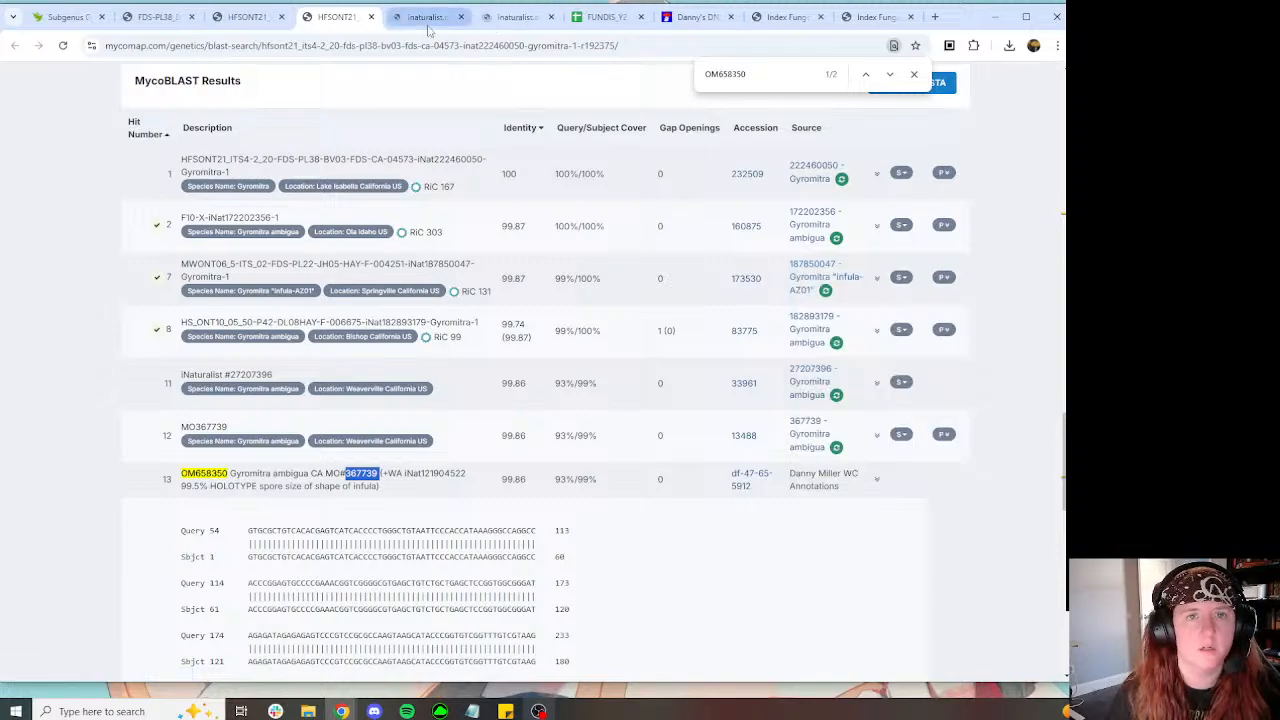
Step: Find OM658350 in the NCBI BLAST results, collapse its alignment, and open its accession record in a new tab
{"action": "double_click", "coordinate": [204, 473]}
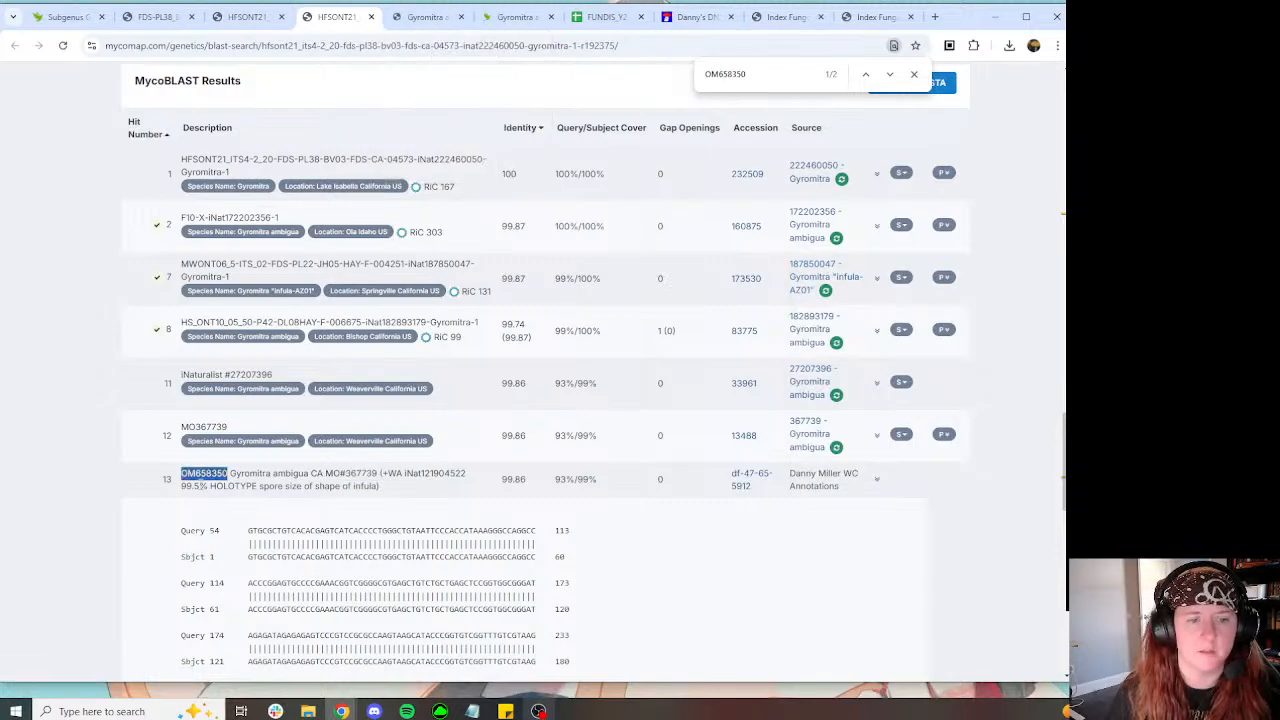
{"action": "left_click", "coordinate": [849, 85]}
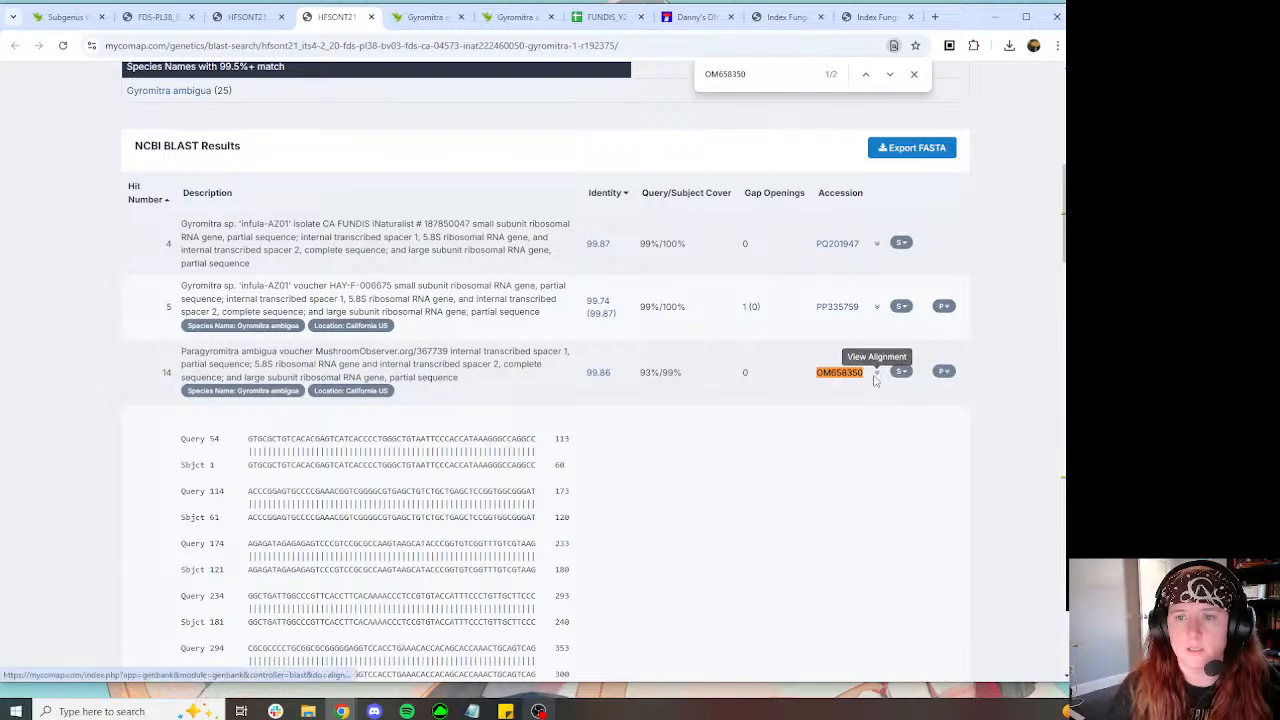
{"action": "left_click", "coordinate": [876, 378]}
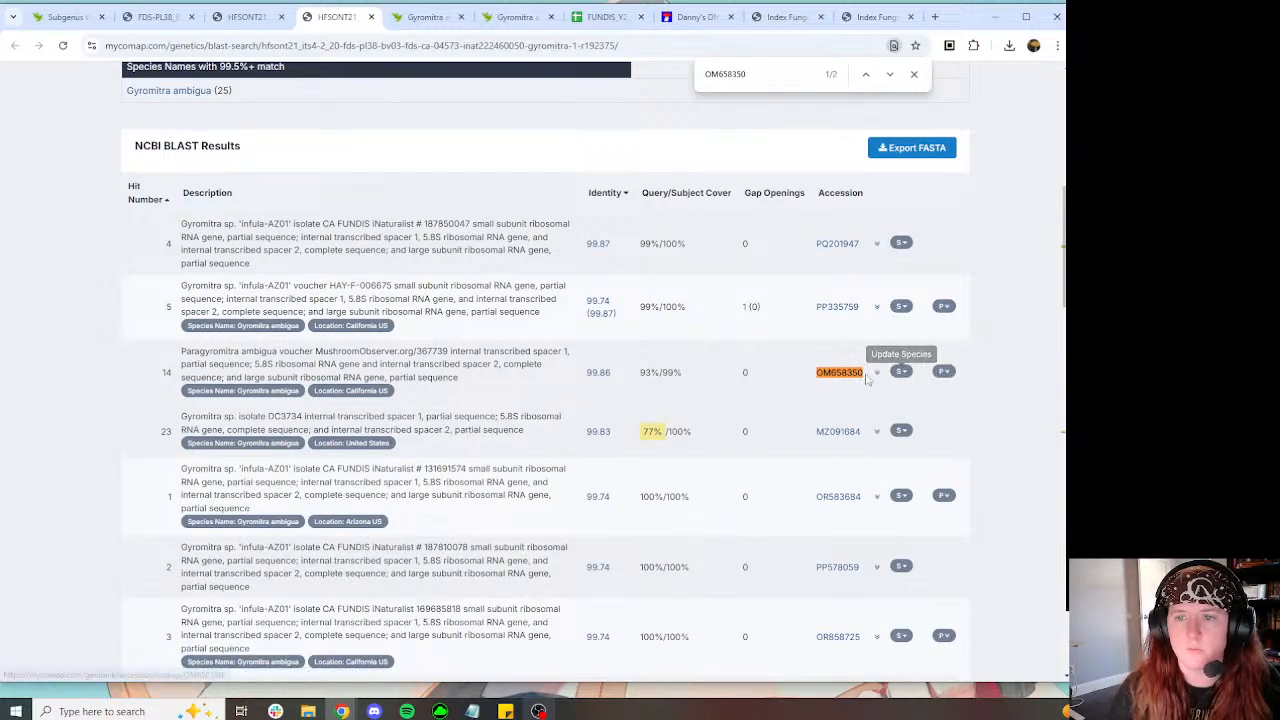
{"action": "right_click", "coordinate": [850, 377]}
{"action": "left_click", "coordinate": [419, 118]}
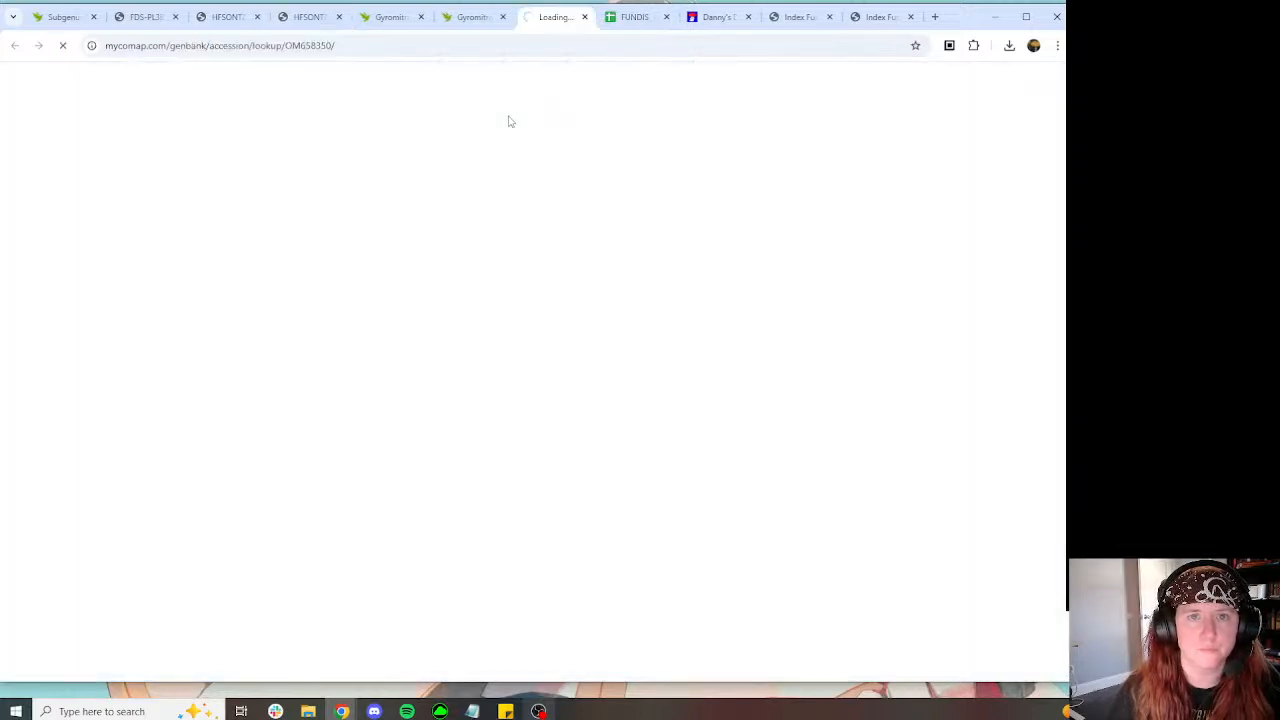
Step: Flag the OM658350 accession record as a type sequence in its edit form and save the update
{"action": "key", "text": "ctrl+f"}
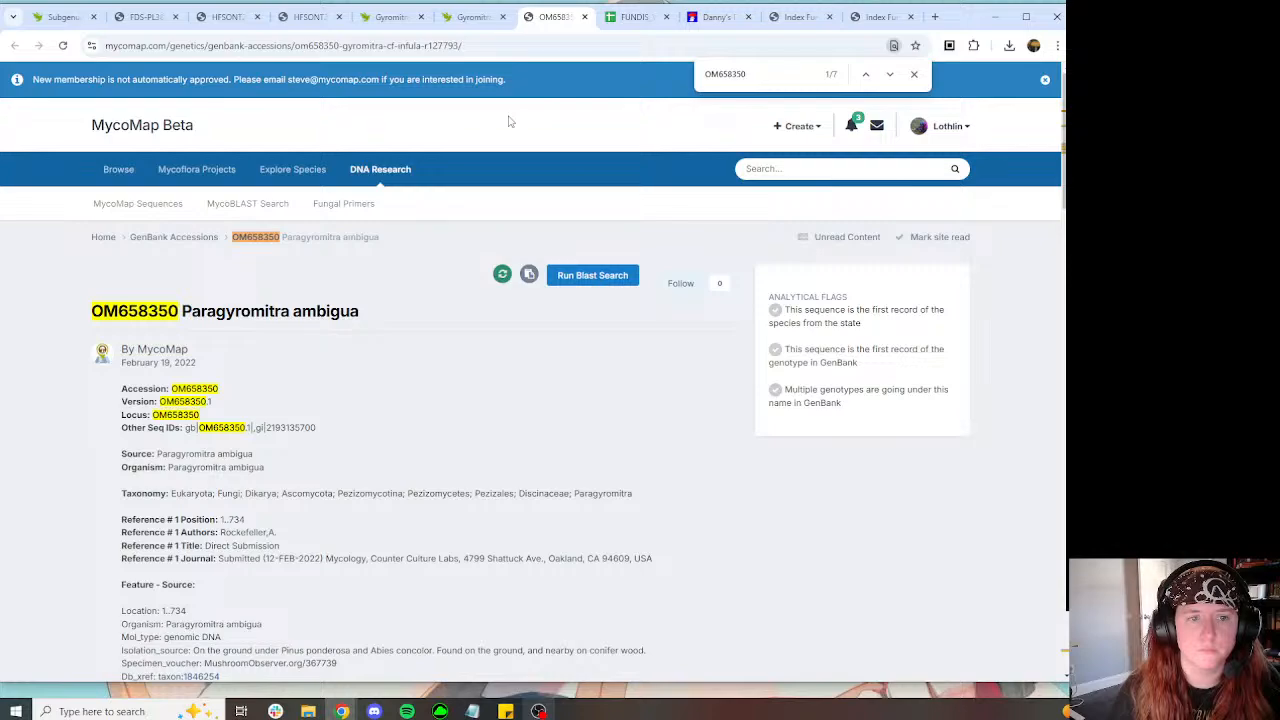
{"action": "left_click", "coordinate": [889, 74]}
{"action": "left_click", "coordinate": [889, 74]}
{"action": "left_click", "coordinate": [889, 74]}
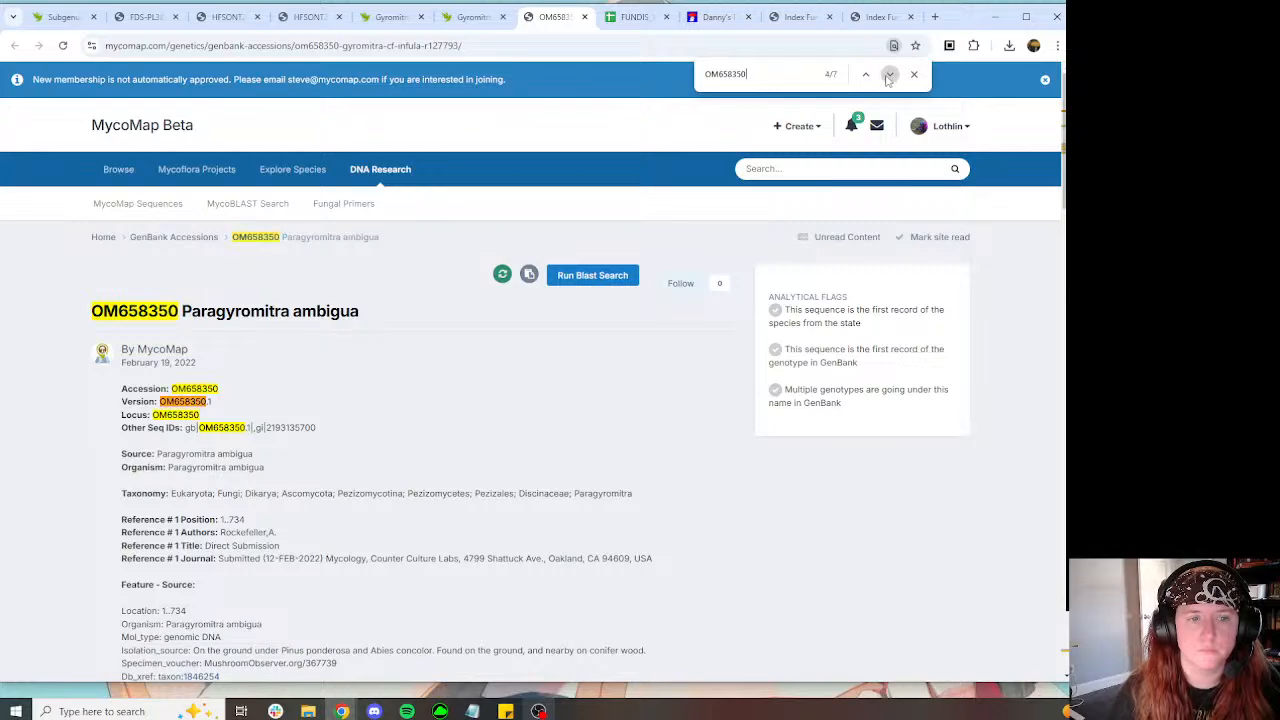
{"action": "left_click", "coordinate": [889, 74]}
{"action": "left_click", "coordinate": [889, 74]}
{"action": "left_click", "coordinate": [889, 74]}
{"action": "left_click", "coordinate": [118, 471]}
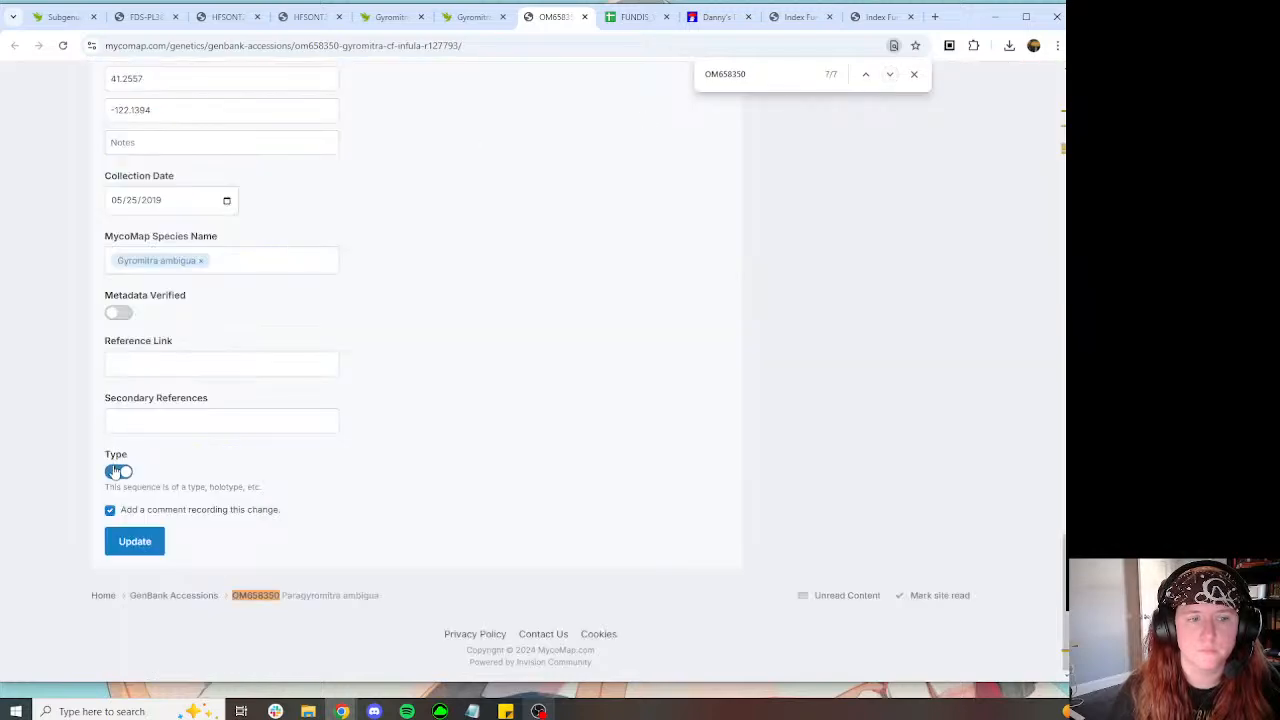
{"action": "left_click", "coordinate": [152, 538]}
Step: Read the identifications and holotype comments on iNaturalist observation 172202356, checking them against the specimen's NCBI BLAST hits
{"action": "left_click", "coordinate": [309, 17]}
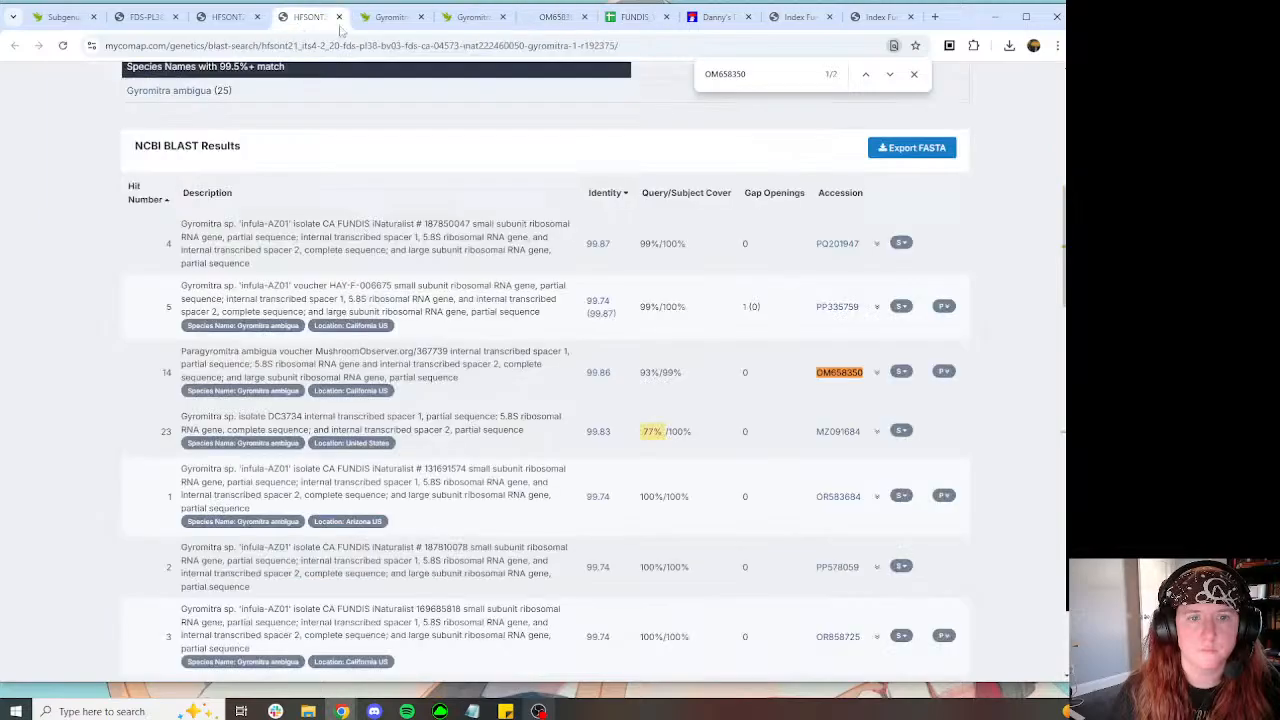
{"action": "left_click", "coordinate": [440, 17]}
{"action": "scroll", "coordinate": [537, 210], "scroll_direction": "down", "scroll_amount": 10}
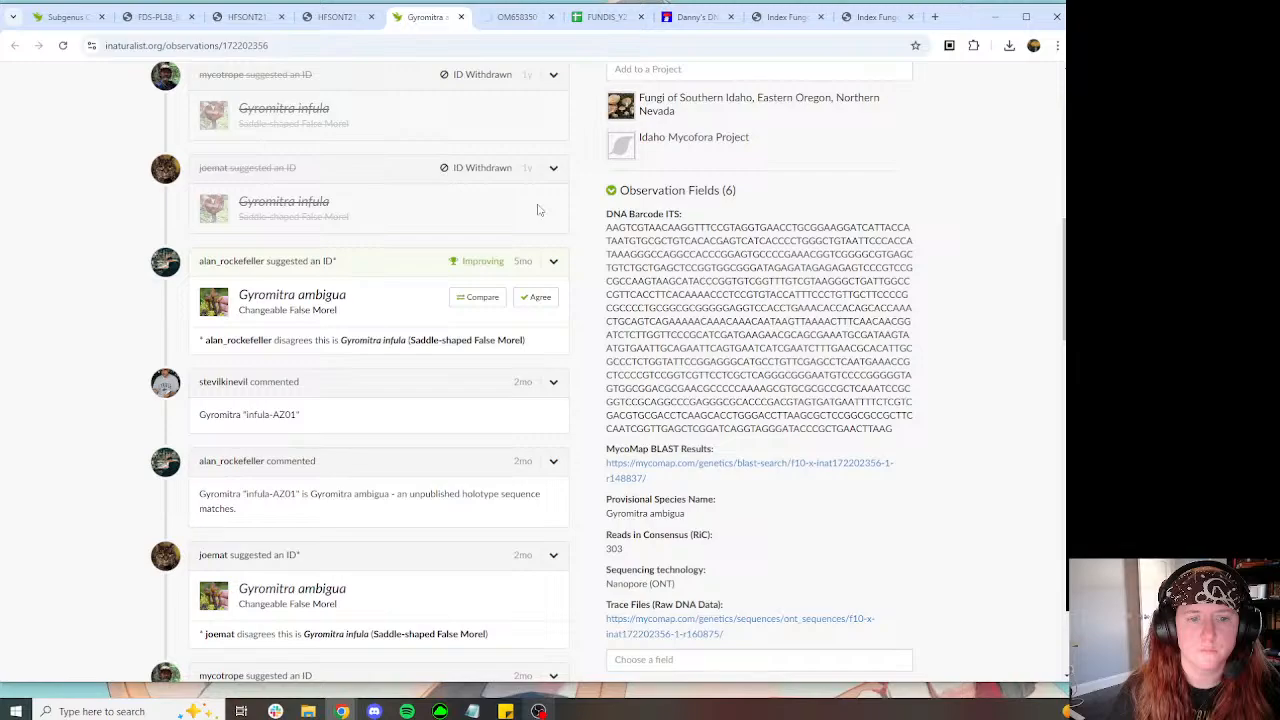
{"action": "scroll", "coordinate": [537, 210], "scroll_direction": "down", "scroll_amount": 10}
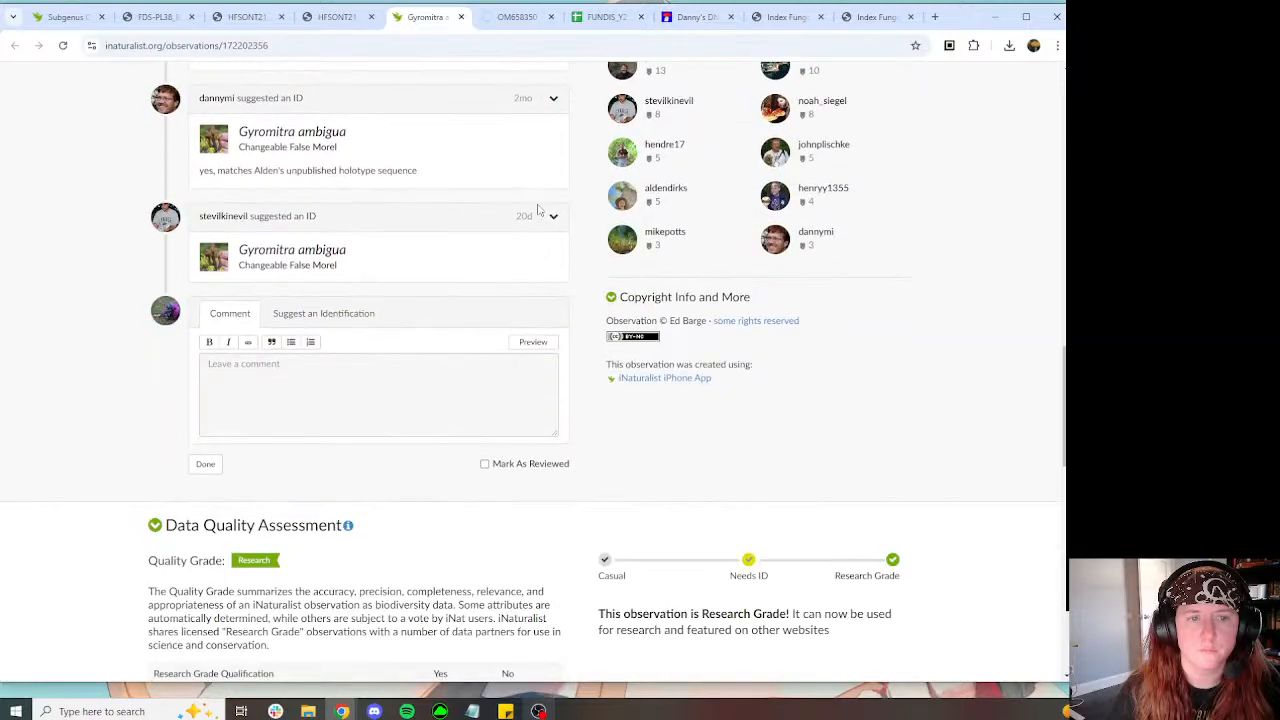
{"action": "left_click", "coordinate": [337, 17]}
{"action": "scroll", "coordinate": [455, 130], "scroll_direction": "down", "scroll_amount": 3}
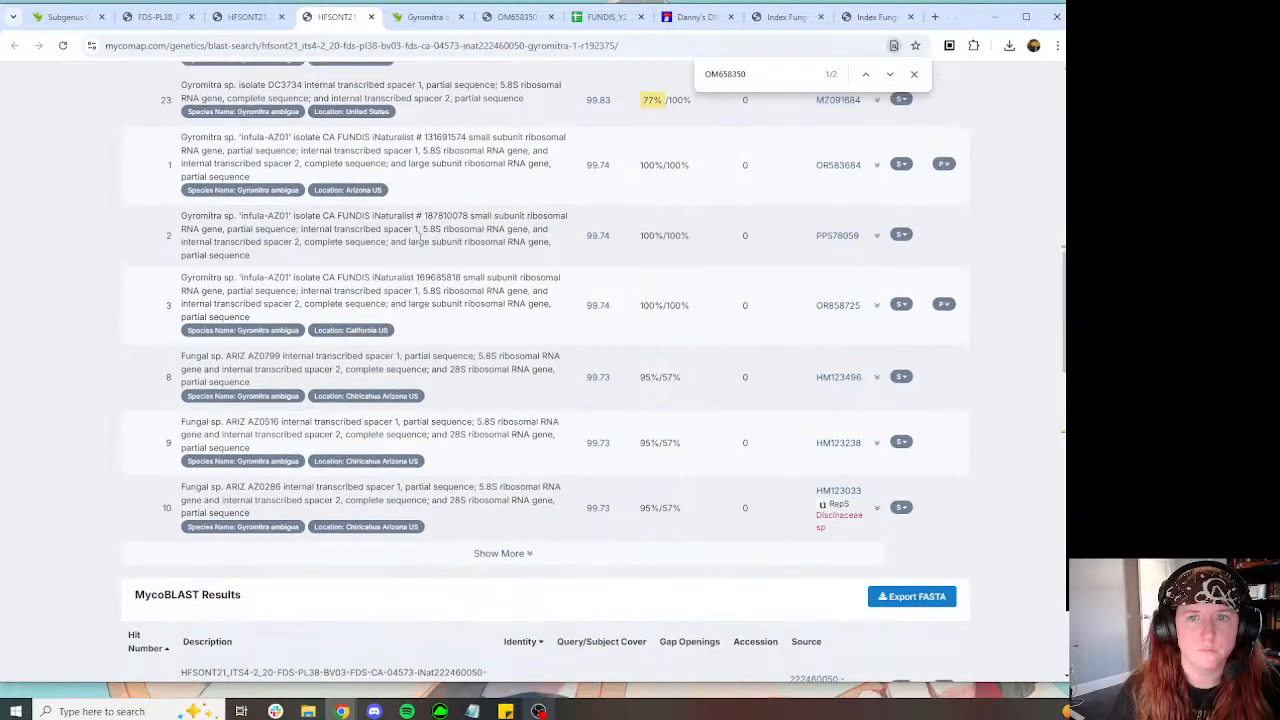
{"action": "scroll", "coordinate": [421, 244], "scroll_direction": "up", "scroll_amount": 1}
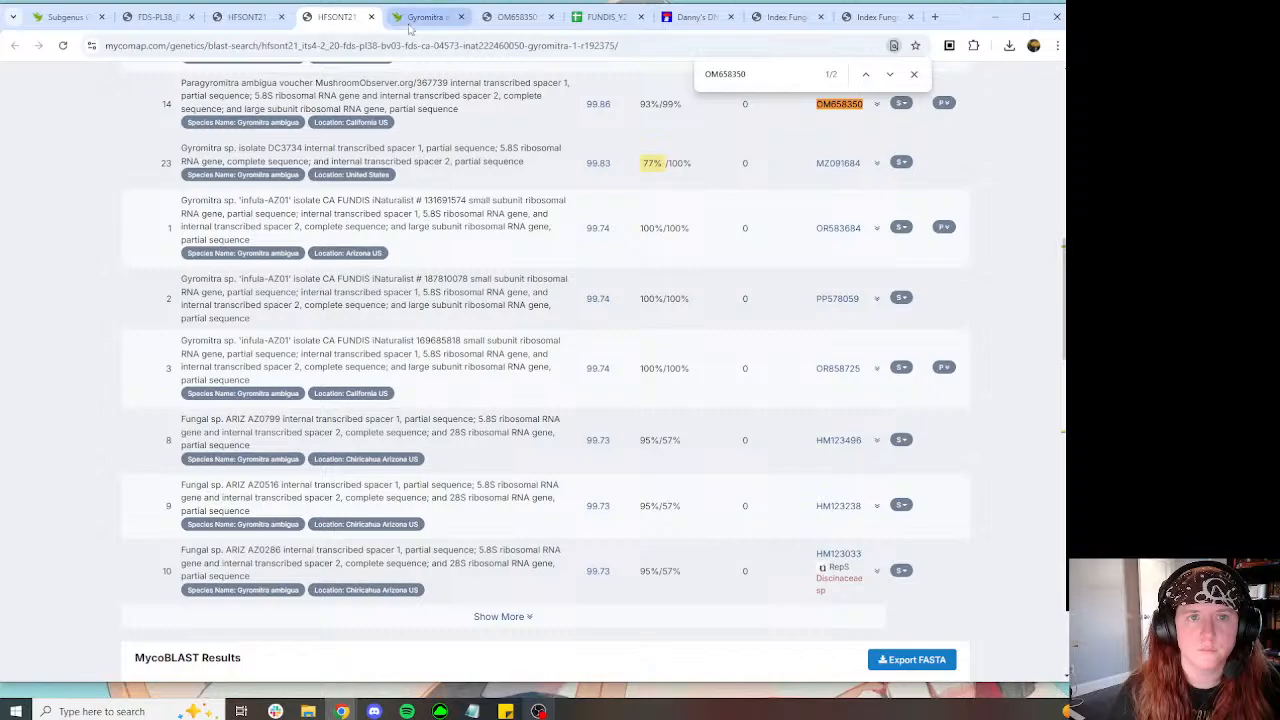
{"action": "left_click", "coordinate": [410, 22]}
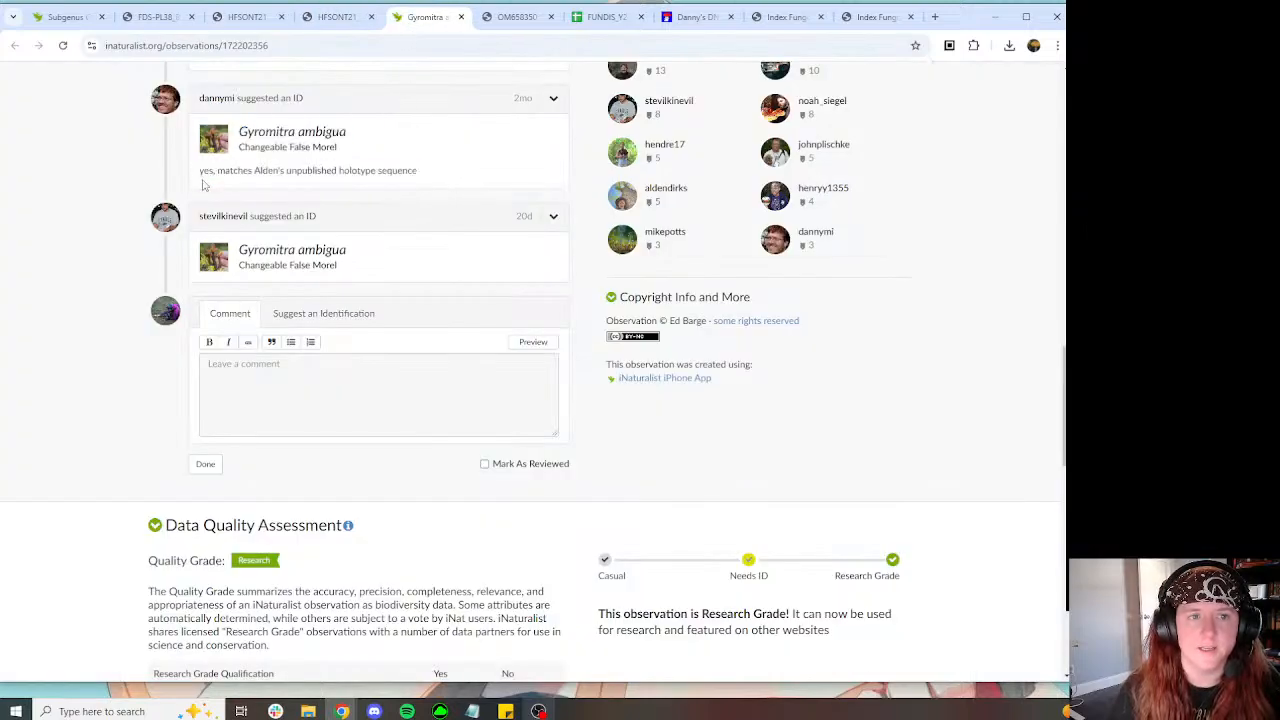
{"action": "mouse_move", "coordinate": [203, 180]}
{"action": "left_mouse_down"}
{"action": "mouse_move", "coordinate": [200, 145]}
{"action": "mouse_move", "coordinate": [199, 171]}
{"action": "left_mouse_up"}
{"action": "scroll", "coordinate": [415, 206], "scroll_direction": "up", "scroll_amount": 3}
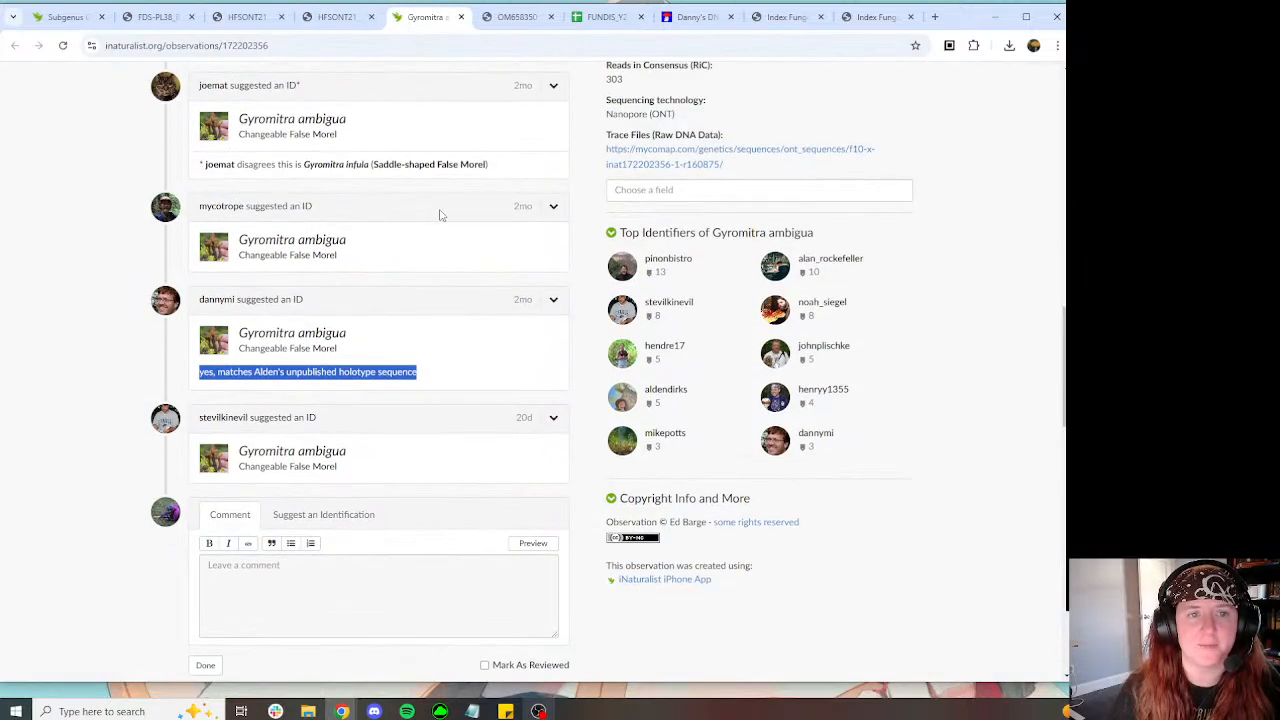
{"action": "scroll", "coordinate": [437, 214], "scroll_direction": "up", "scroll_amount": 3}
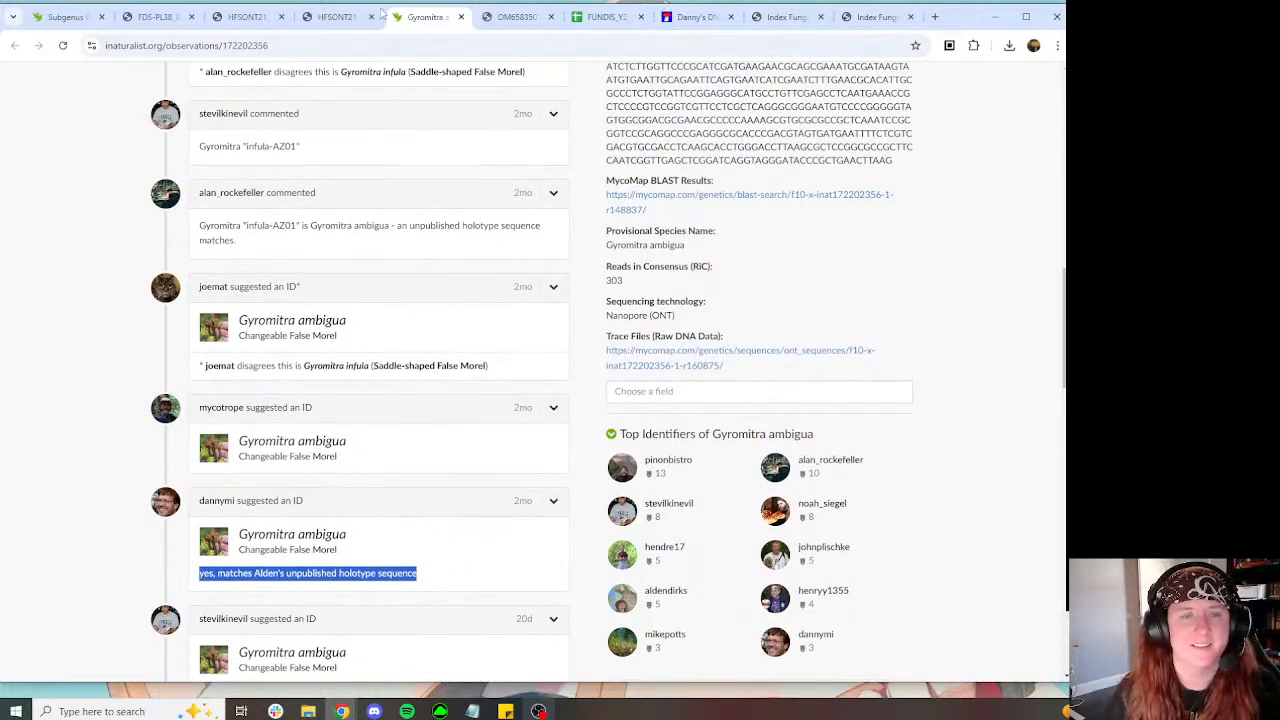
Step: Reopen source observations 172202356 and 187850047 from the MycoBLAST results in new tabs, and close the older observation and OM658350 tabs
{"action": "left_click", "coordinate": [337, 20]}
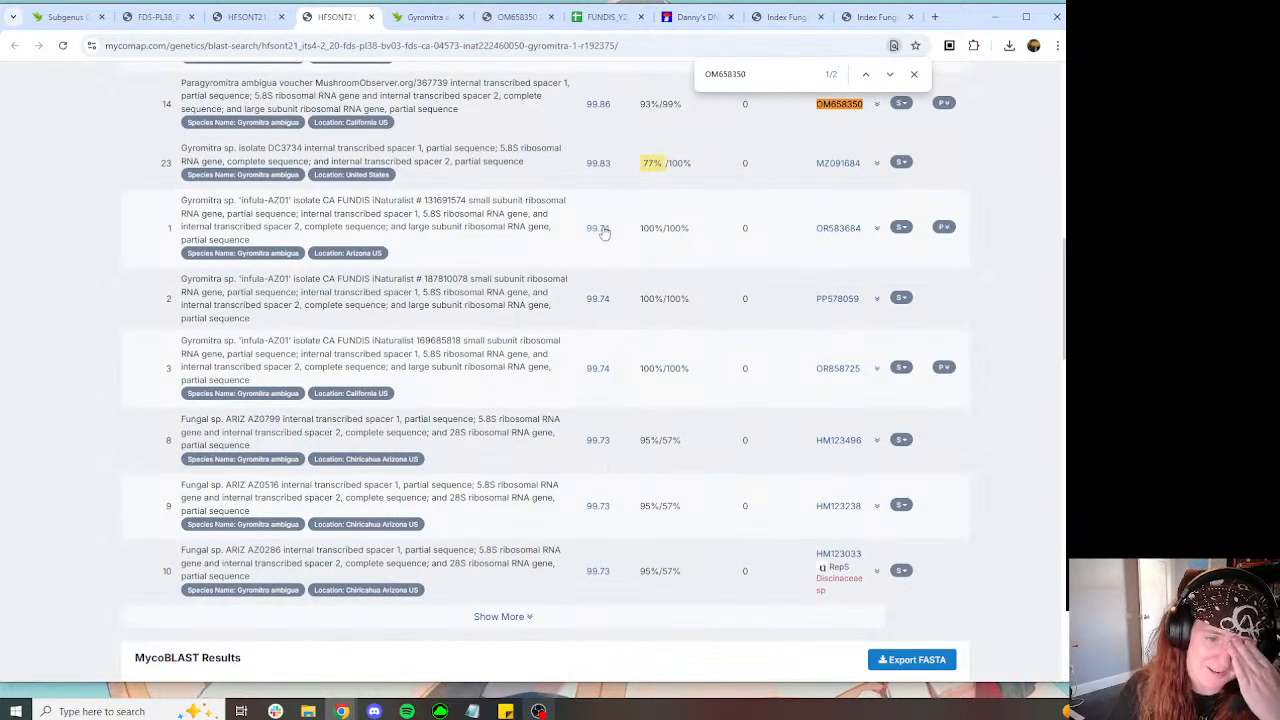
{"action": "scroll", "coordinate": [554, 246], "scroll_direction": "down", "scroll_amount": 5}
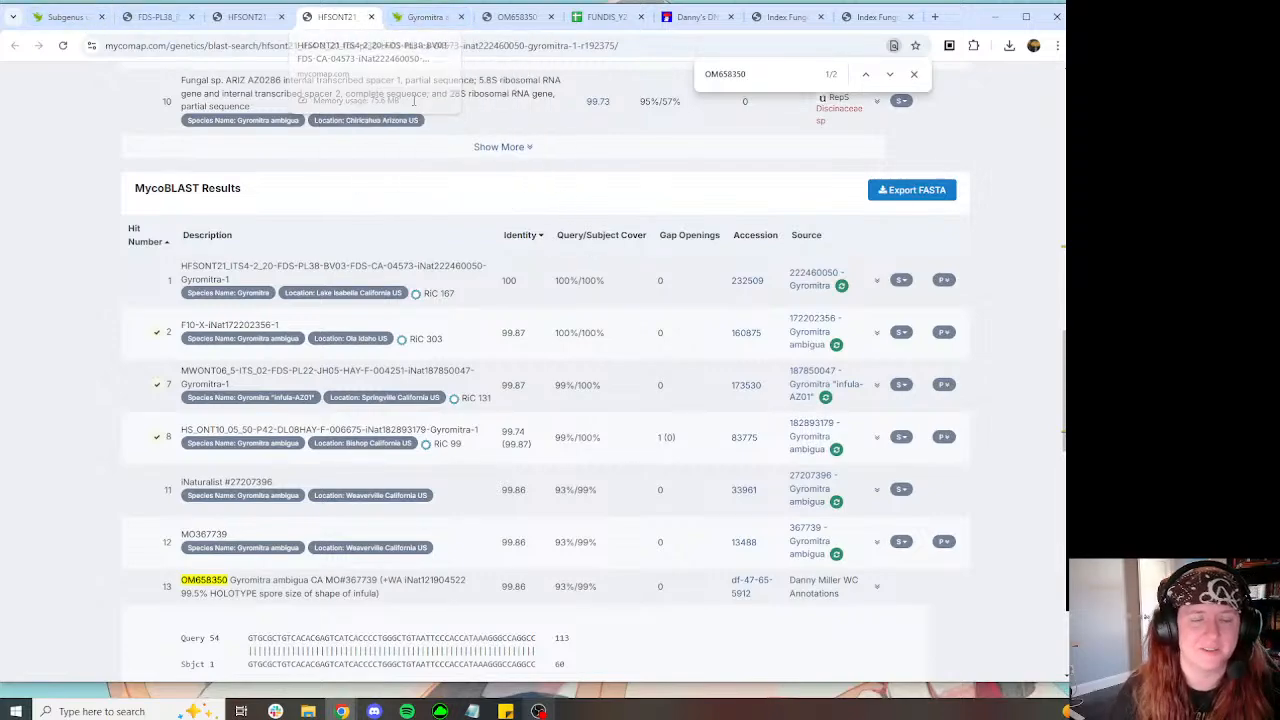
{"action": "right_click", "coordinate": [790, 340]}
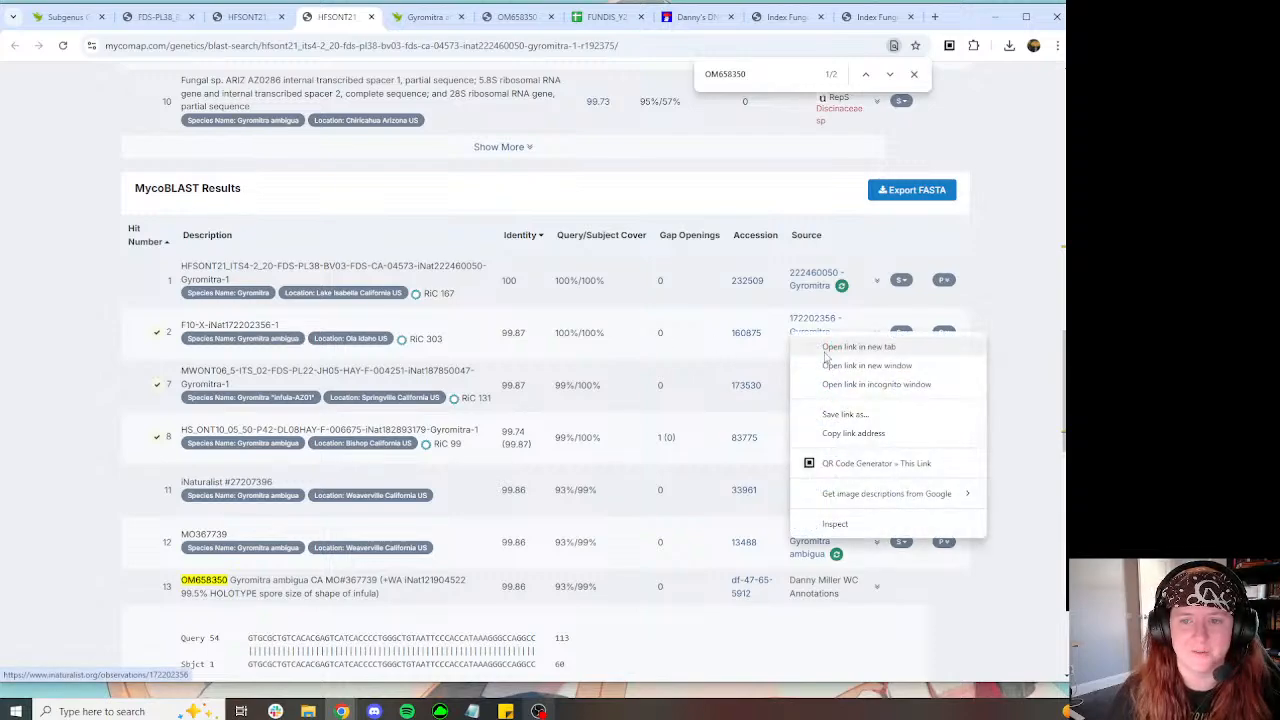
{"action": "left_click", "coordinate": [830, 347]}
{"action": "right_click", "coordinate": [820, 393]}
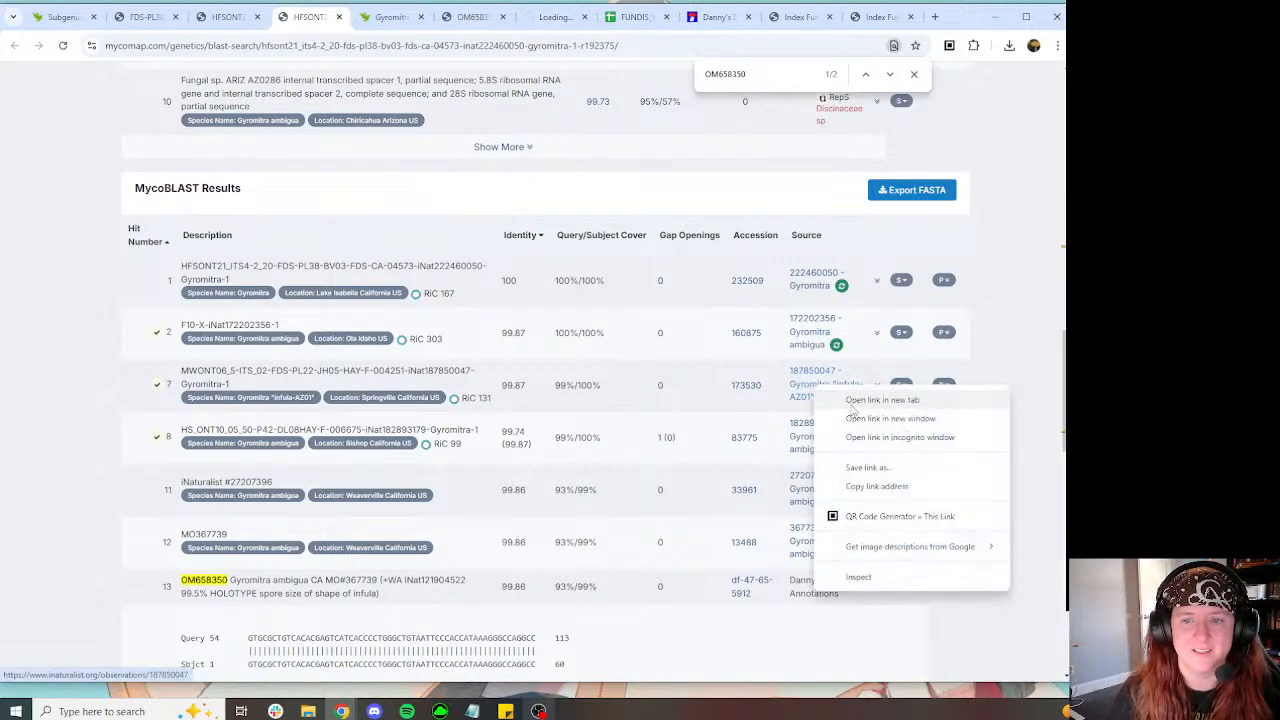
{"action": "left_click", "coordinate": [856, 402]}
{"action": "left_click", "coordinate": [388, 17]}
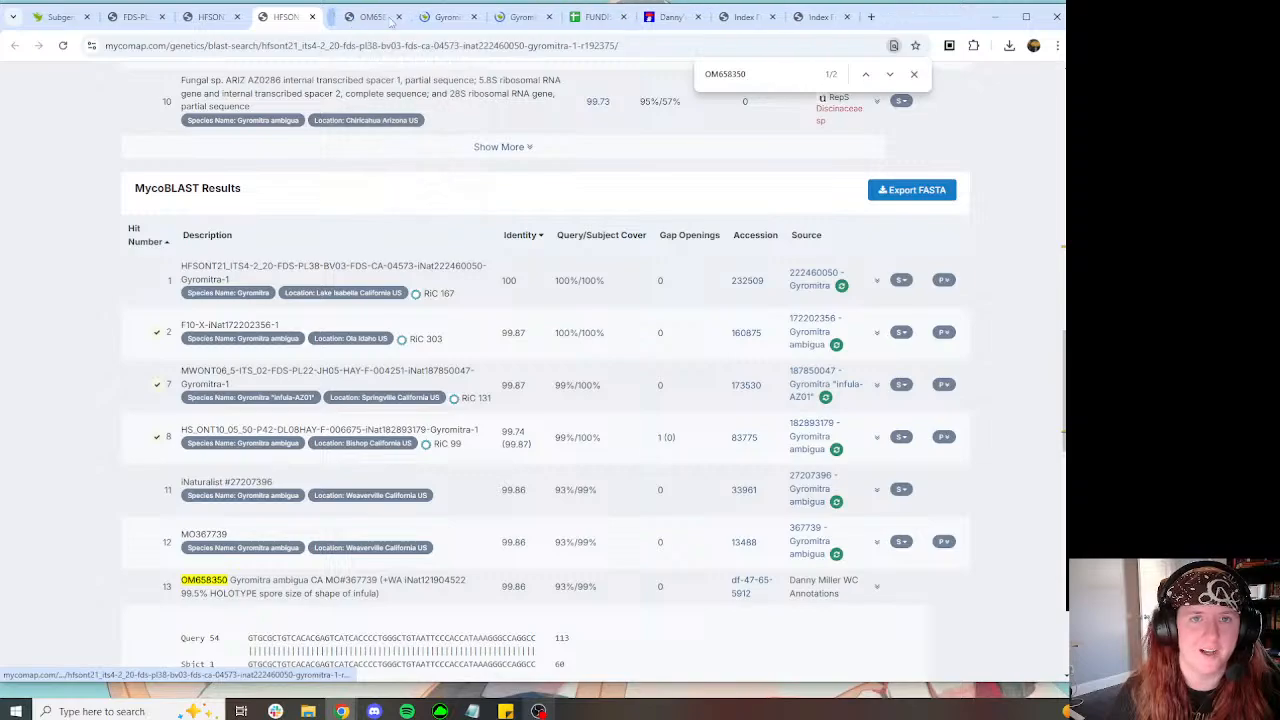
{"action": "left_click", "coordinate": [376, 17]}
{"action": "left_click", "coordinate": [388, 17]}
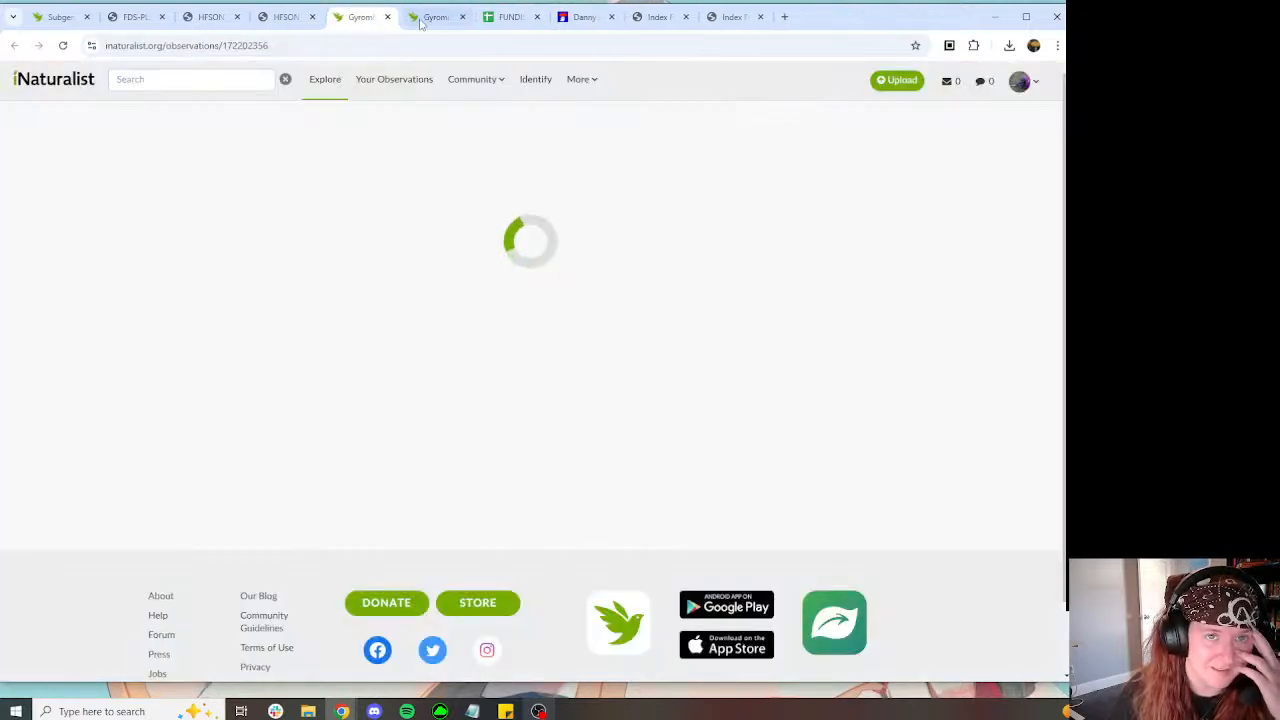
Step: Read the identifications and comments about the holotype sequence on iNaturalist observation 187850047
{"action": "key", "text": "ctrl+Tab"}
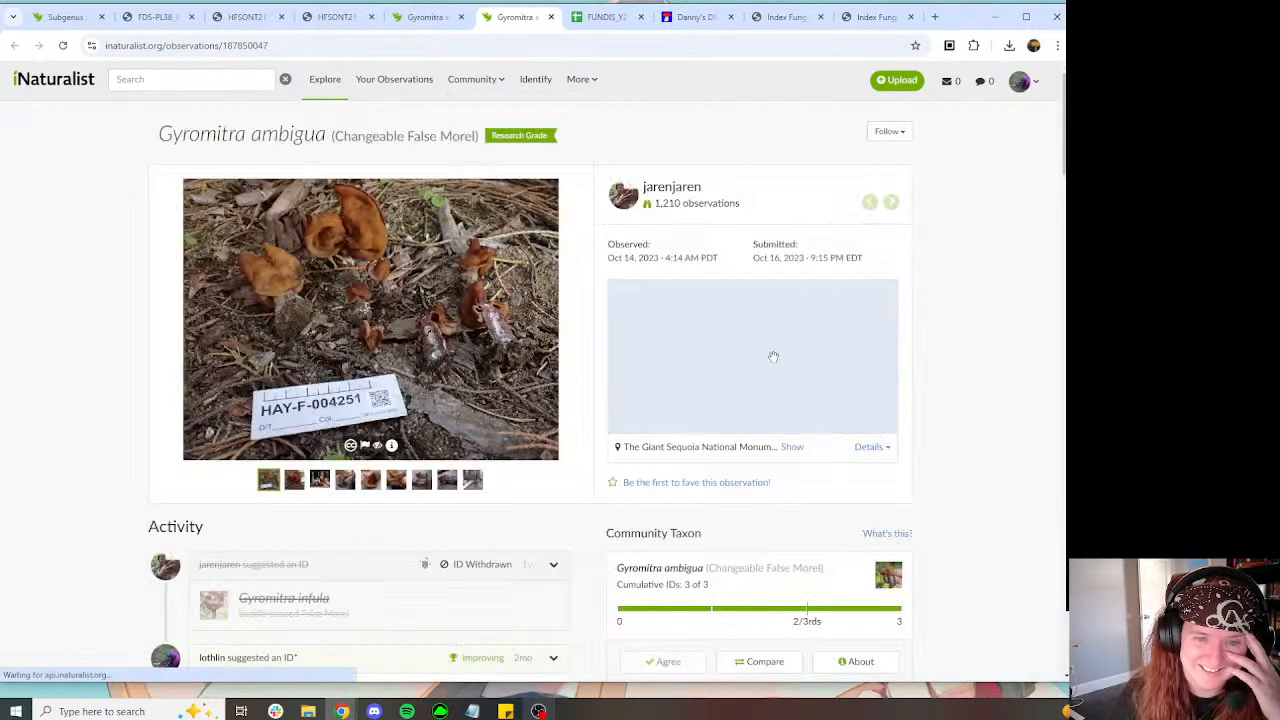
{"action": "scroll", "coordinate": [980, 335], "scroll_direction": "down", "scroll_amount": 6}
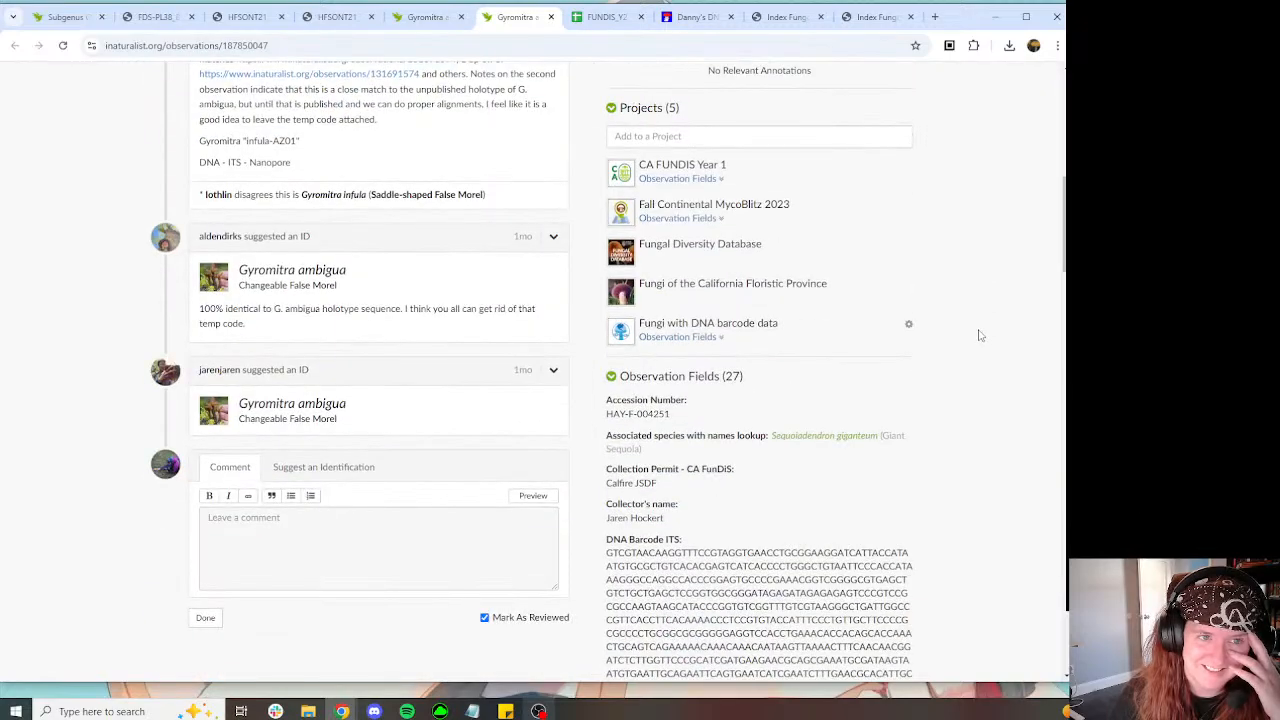
{"action": "scroll", "coordinate": [980, 335], "scroll_direction": "up", "scroll_amount": 6}
{"action": "scroll", "coordinate": [980, 335], "scroll_direction": "down", "scroll_amount": 6}
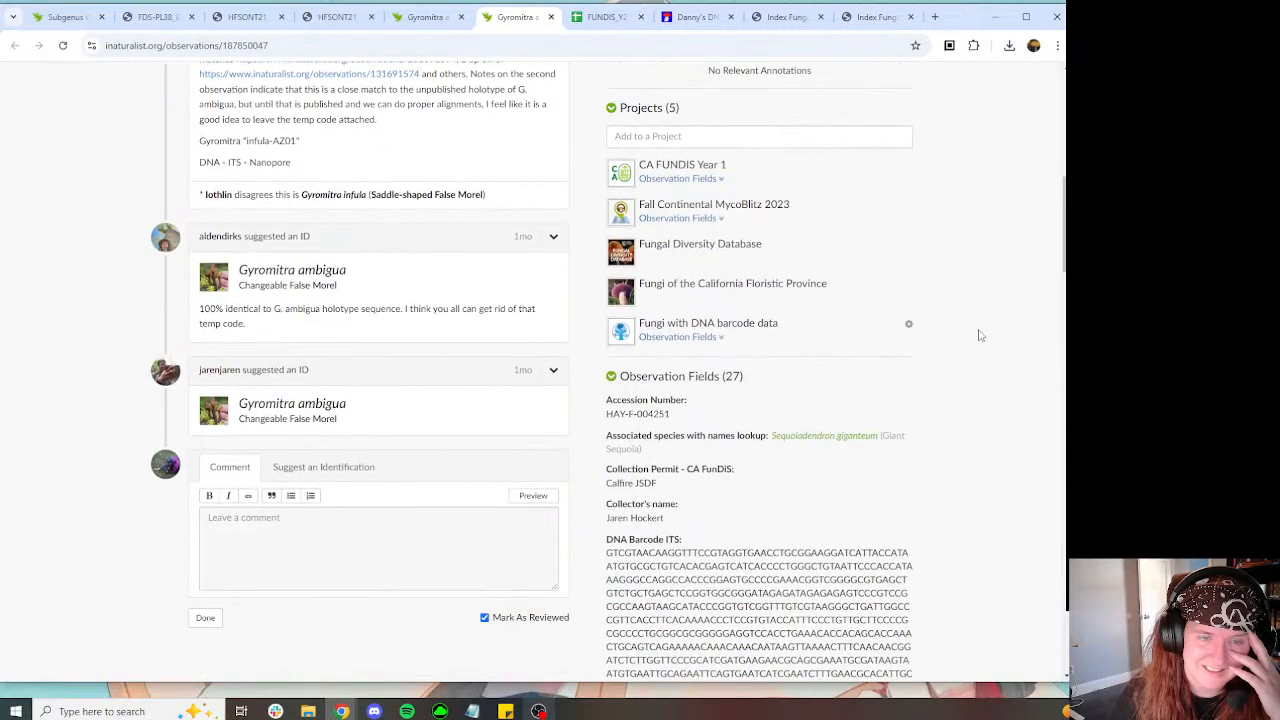
{"action": "scroll", "coordinate": [980, 335], "scroll_direction": "up", "scroll_amount": 2}
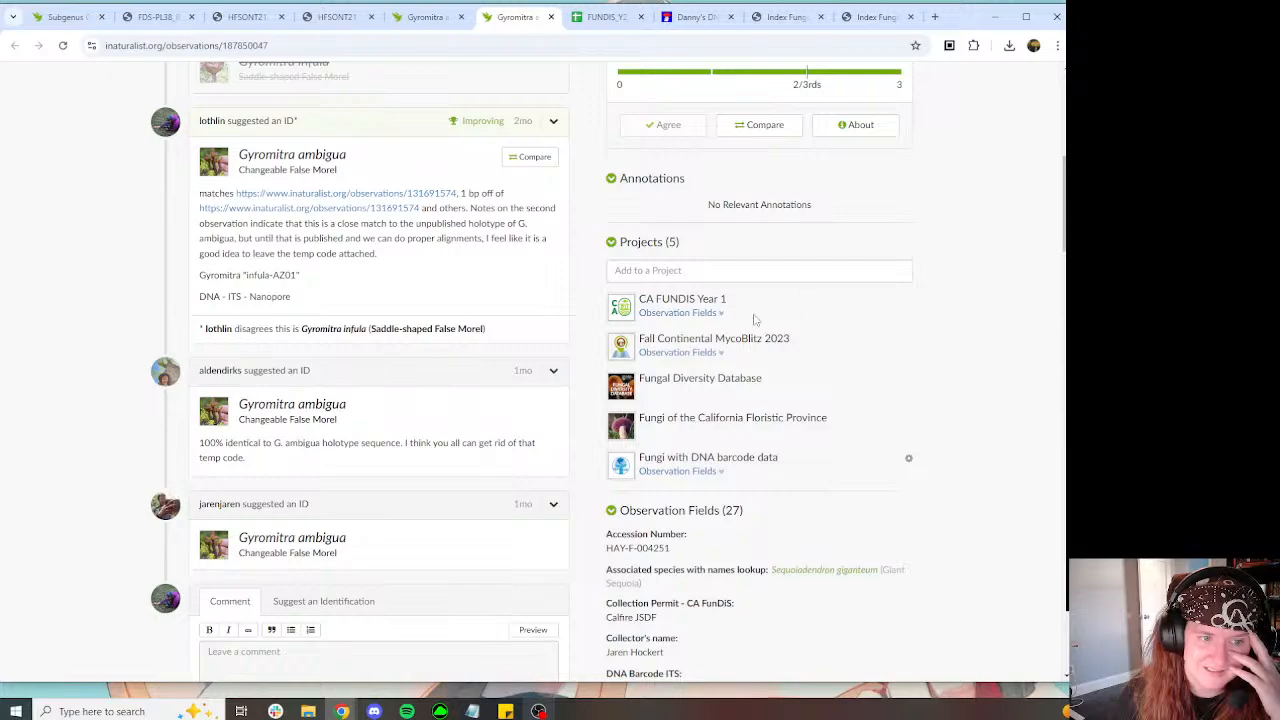
Step: View the profile of the identifier who compared the holotype sequence, try the personal website link, and return to observation 187850047
{"action": "left_click", "coordinate": [220, 370]}
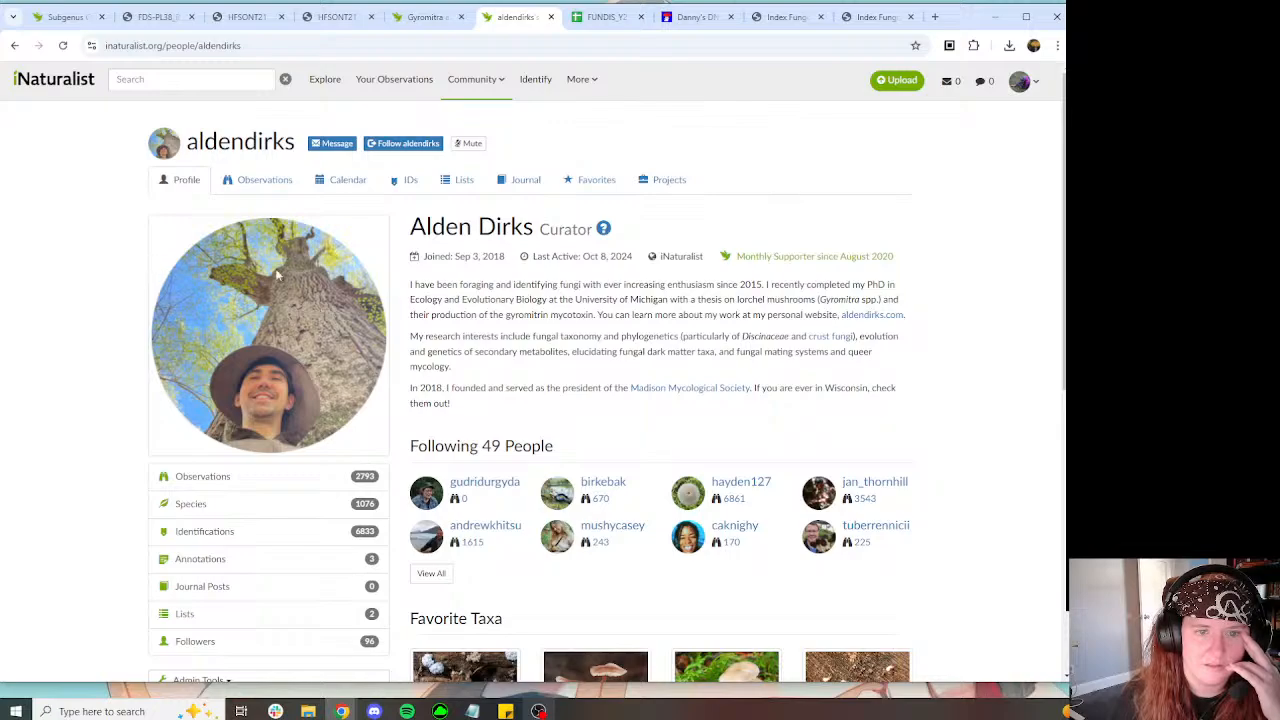
{"action": "right_click", "coordinate": [884, 324]}
{"action": "left_click", "coordinate": [937, 333]}
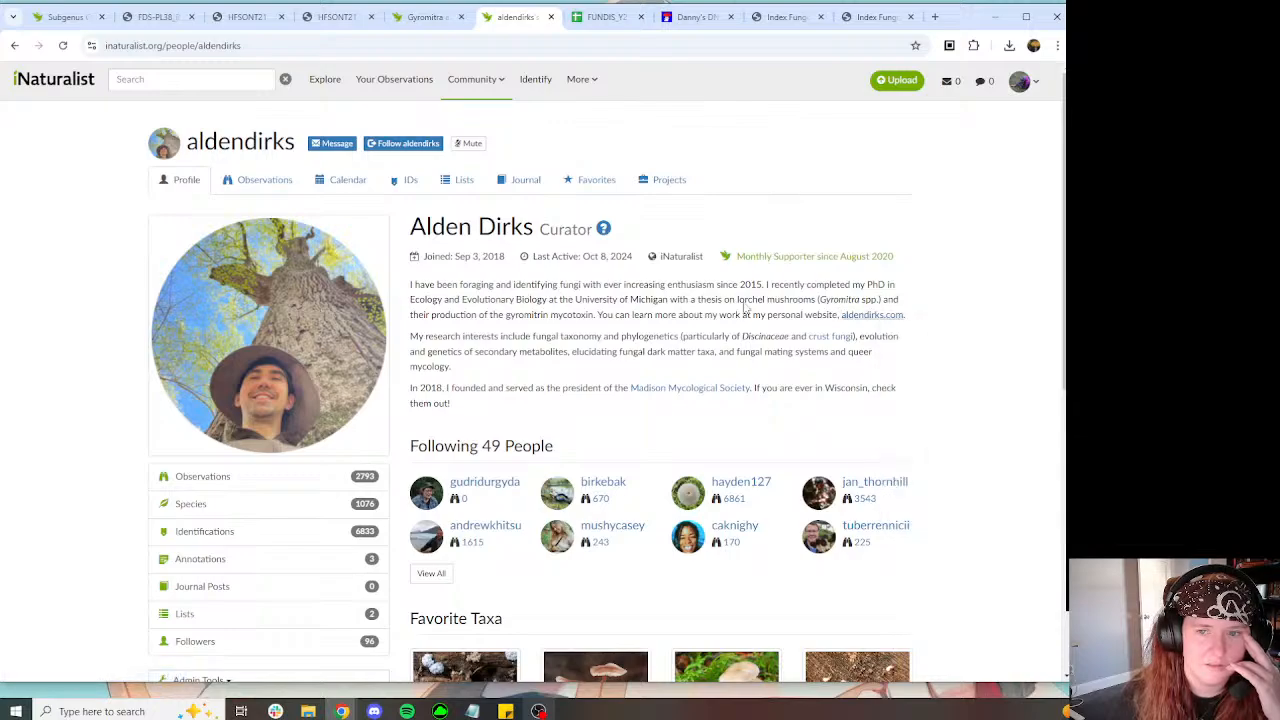
{"action": "left_click", "coordinate": [15, 45]}
{"action": "left_click", "coordinate": [527, 18]}
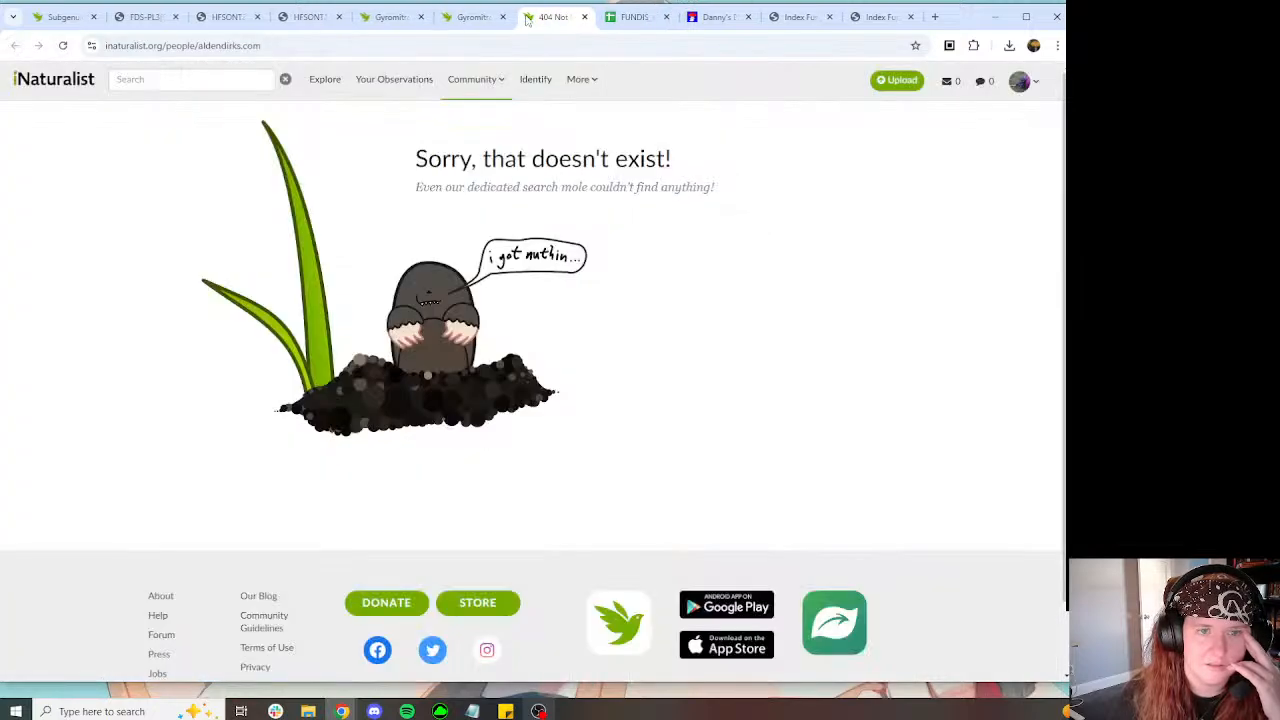
{"action": "left_click", "coordinate": [584, 17]}
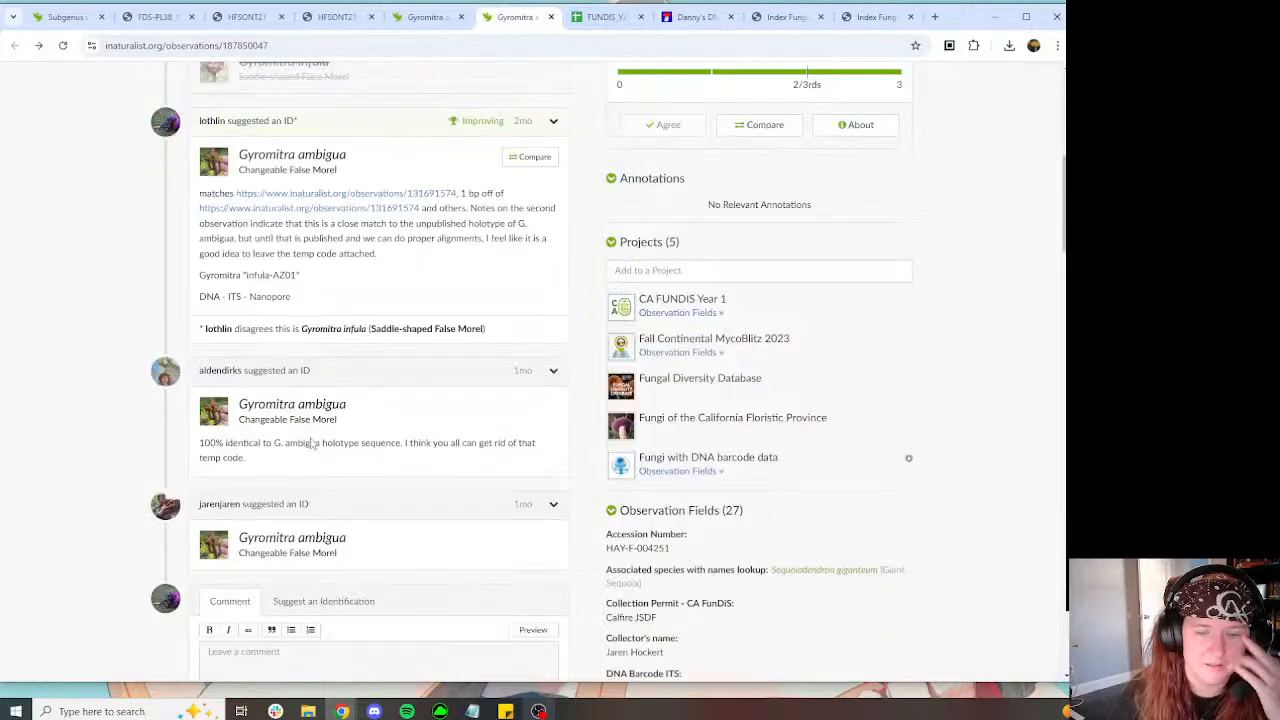
Step: Copy the web address of iNaturalist observation 187850047
{"action": "scroll", "coordinate": [303, 428], "scroll_direction": "down", "scroll_amount": 3}
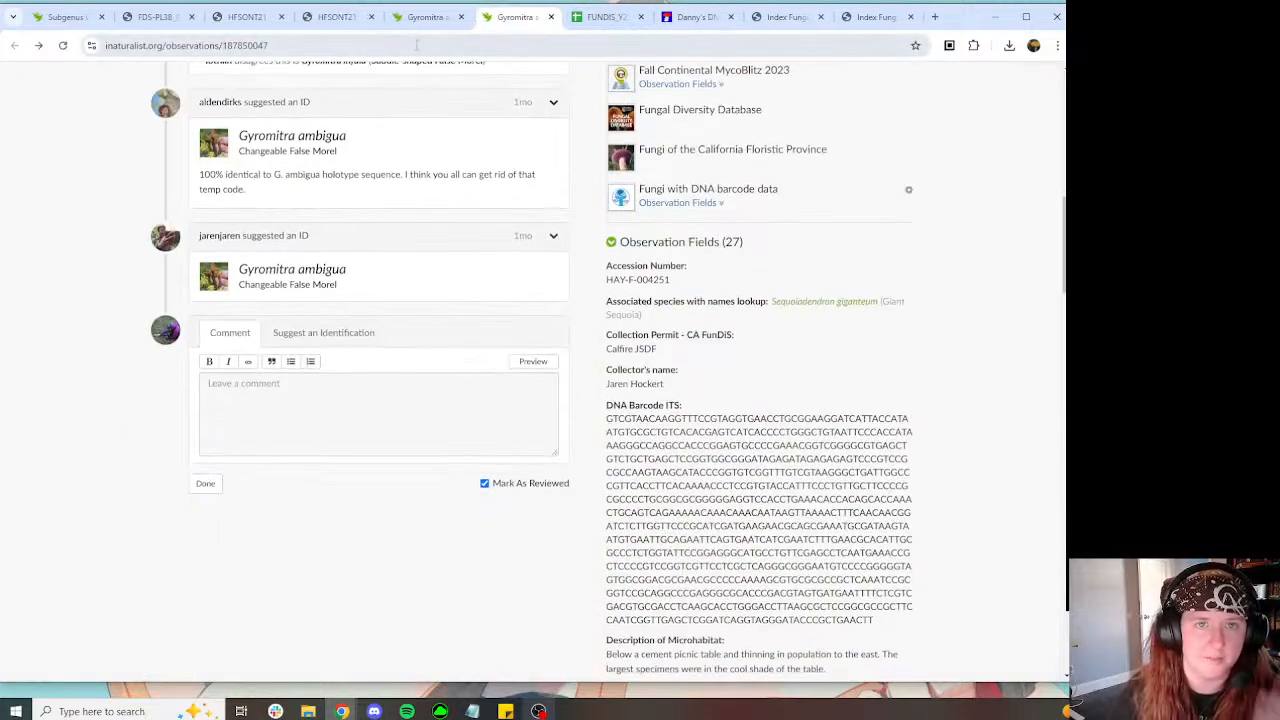
{"action": "left_click", "coordinate": [164, 49]}
{"action": "key", "text": "ctrl+c"}
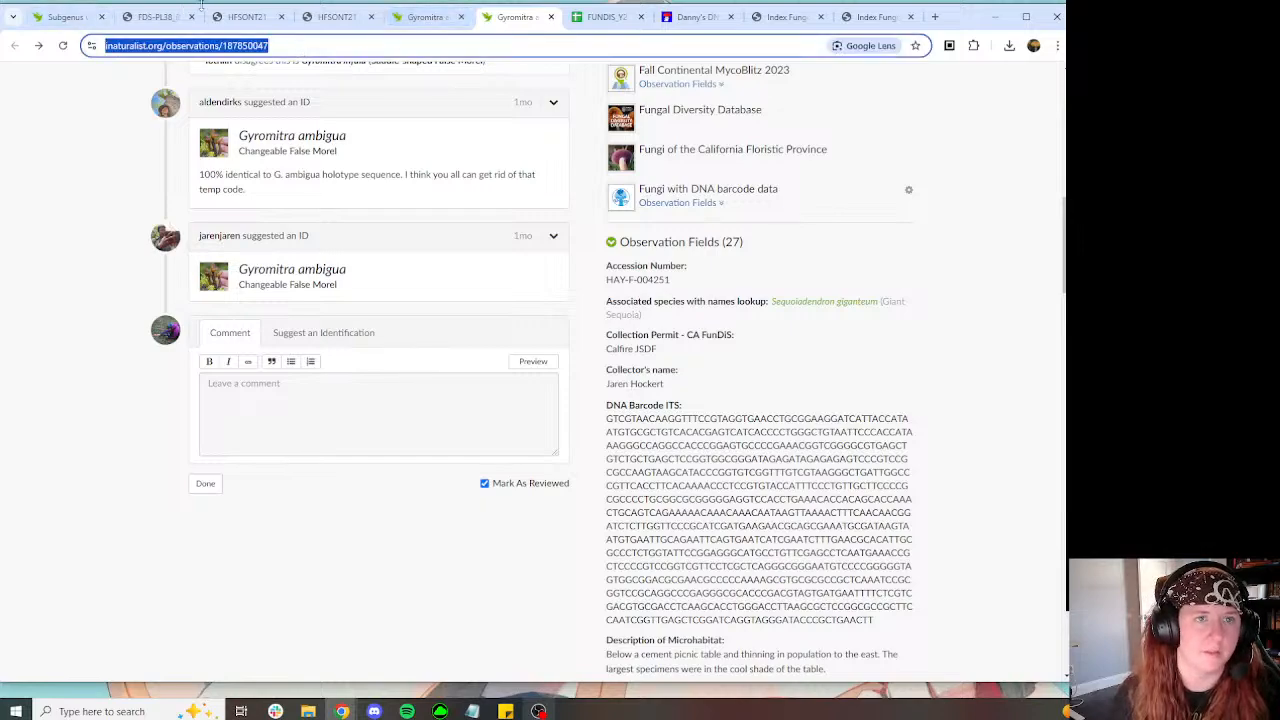
{"action": "left_click", "coordinate": [330, 17]}
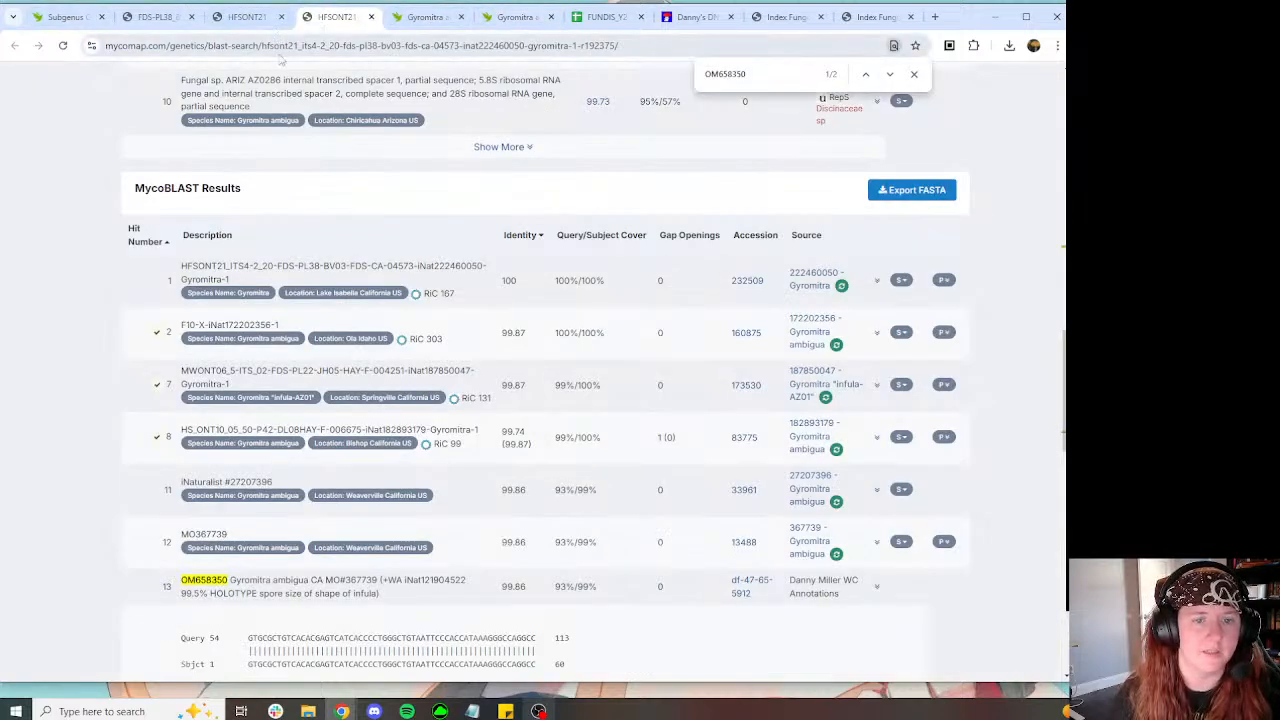
{"action": "left_click", "coordinate": [877, 332]}
{"action": "scroll", "coordinate": [957, 230], "scroll_direction": "down", "scroll_amount": 6}
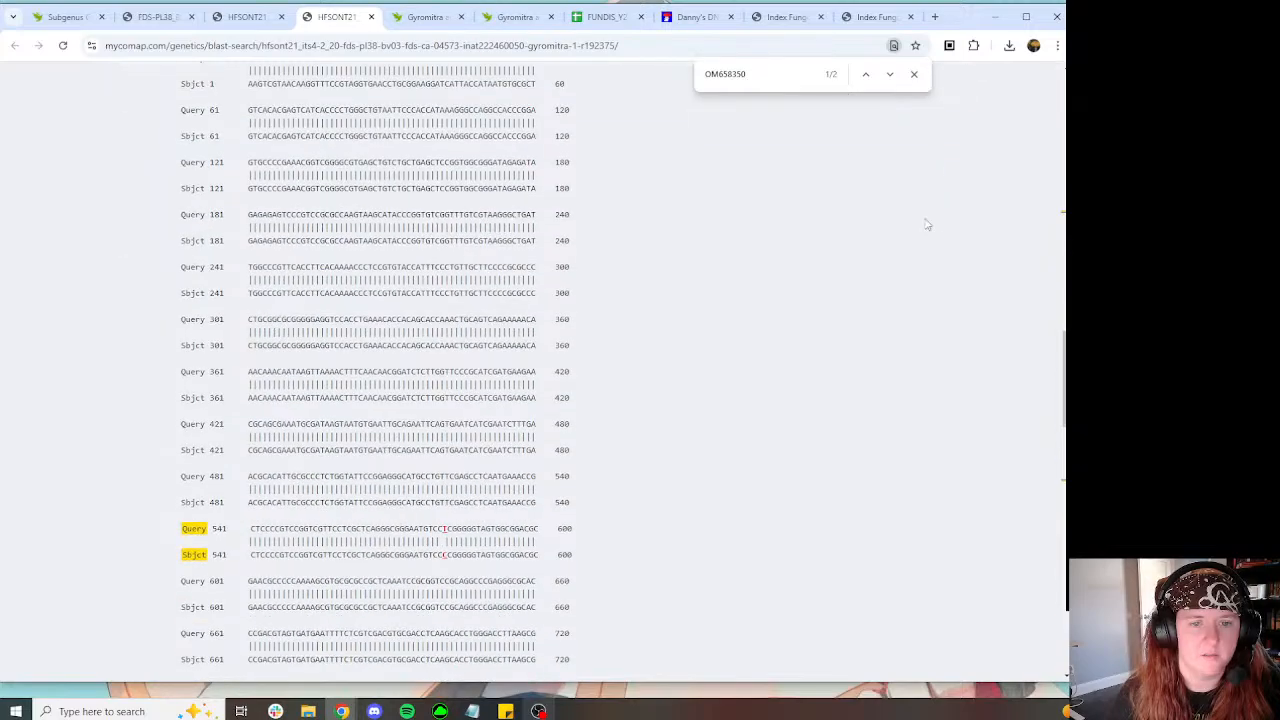
{"action": "left_click", "coordinate": [425, 17]}
{"action": "left_click", "coordinate": [343, 45]}
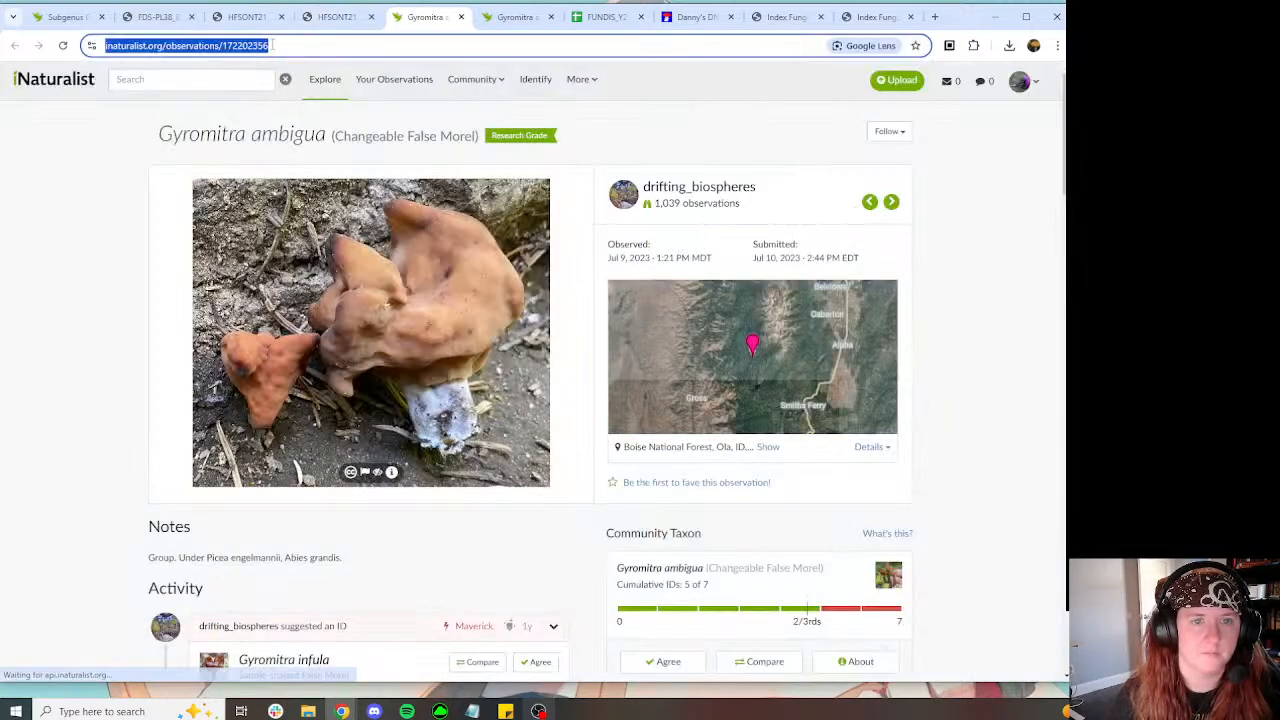
Step: On the specimen's iNaturalist observation 222460050, choose Gyromitra ambigua as the species for a new identification
{"action": "left_click", "coordinate": [70, 17]}
{"action": "scroll", "coordinate": [420, 184], "scroll_direction": "down", "scroll_amount": 3}
{"action": "scroll", "coordinate": [340, 274], "scroll_direction": "up", "scroll_amount": 1}
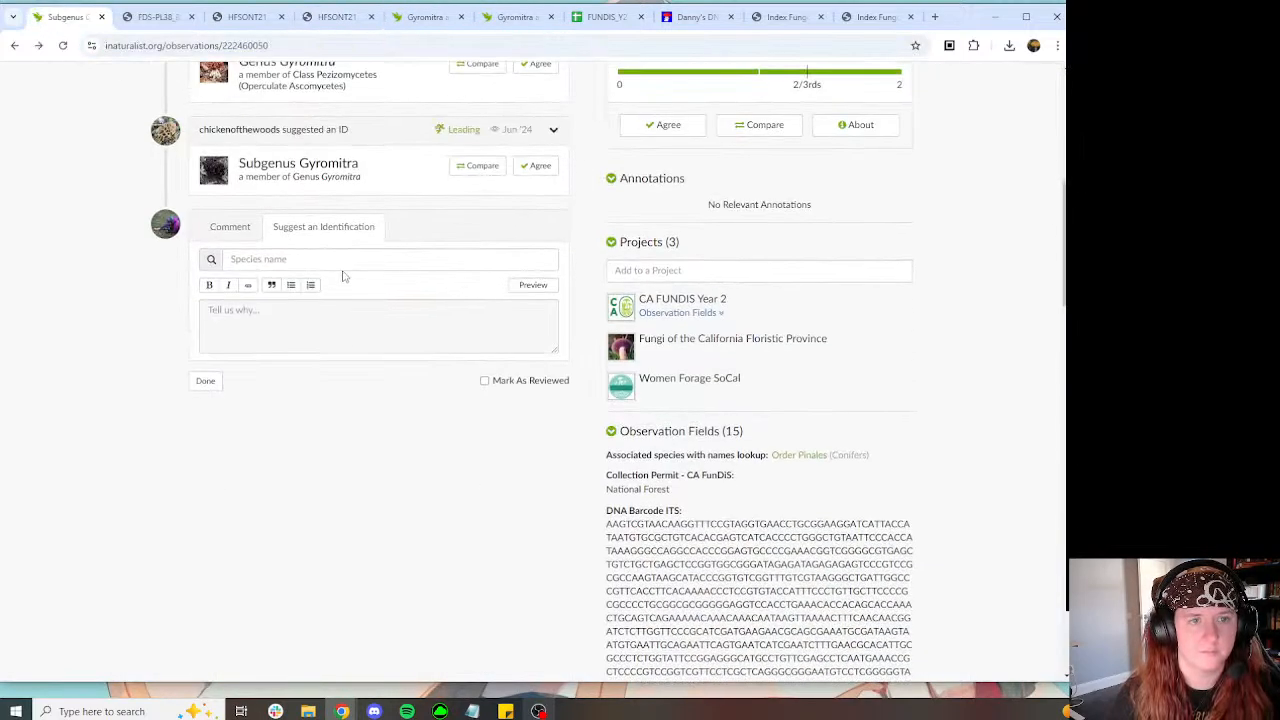
{"action": "left_click", "coordinate": [350, 262]}
{"action": "type", "text": "Gryomitra ambigua"}
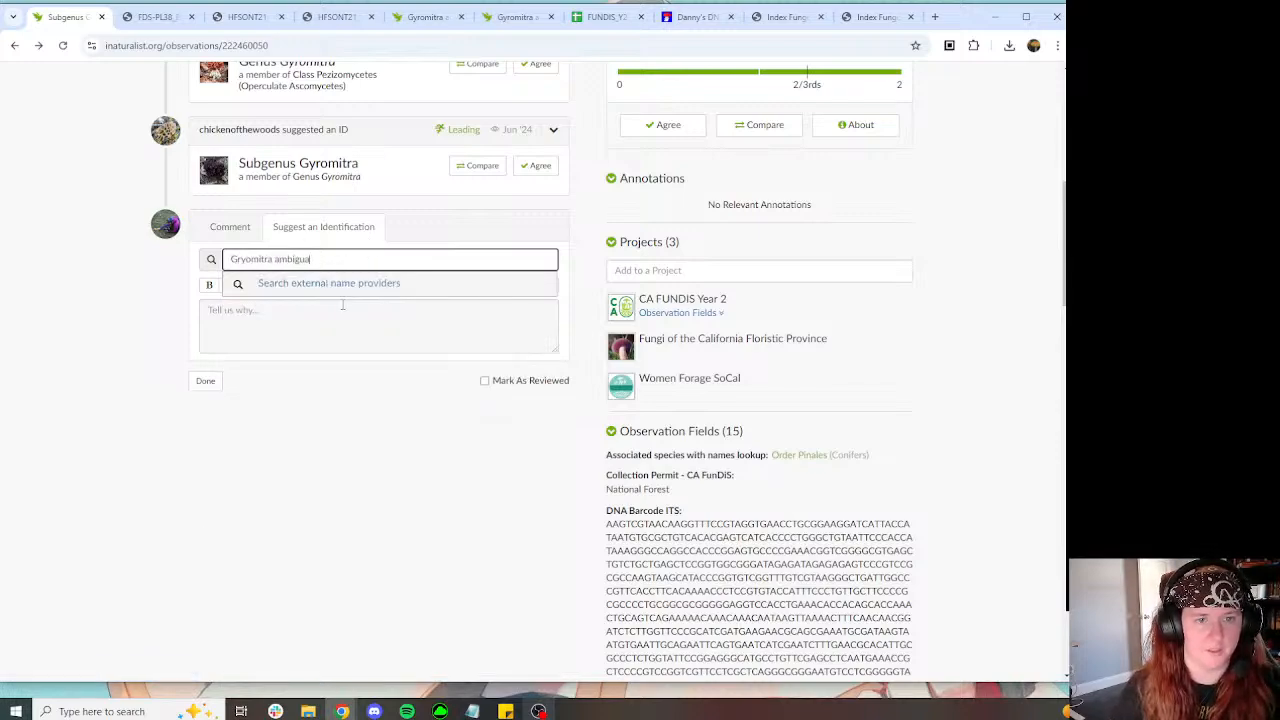
{"action": "left_click_drag", "start_coordinate": [361, 256], "coordinate": [196, 265]}
{"action": "type", "text": "Gyromitra"}
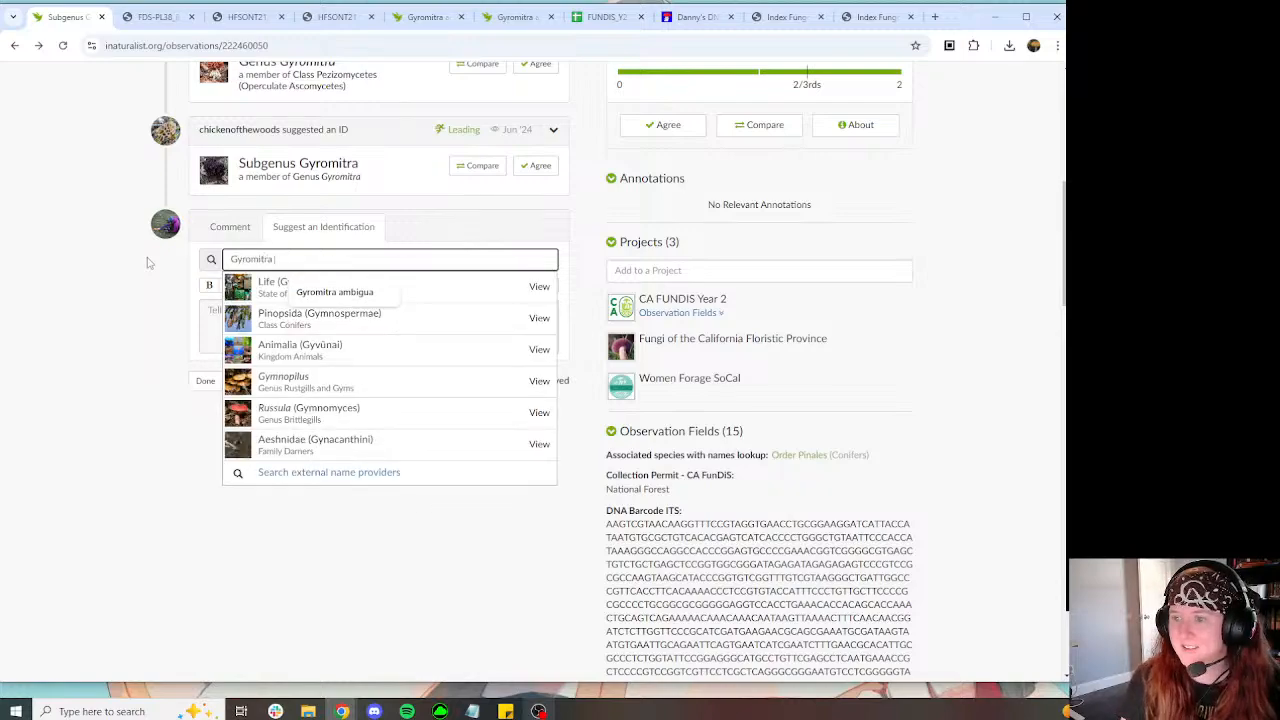
{"action": "type", "text": " ambigua"}
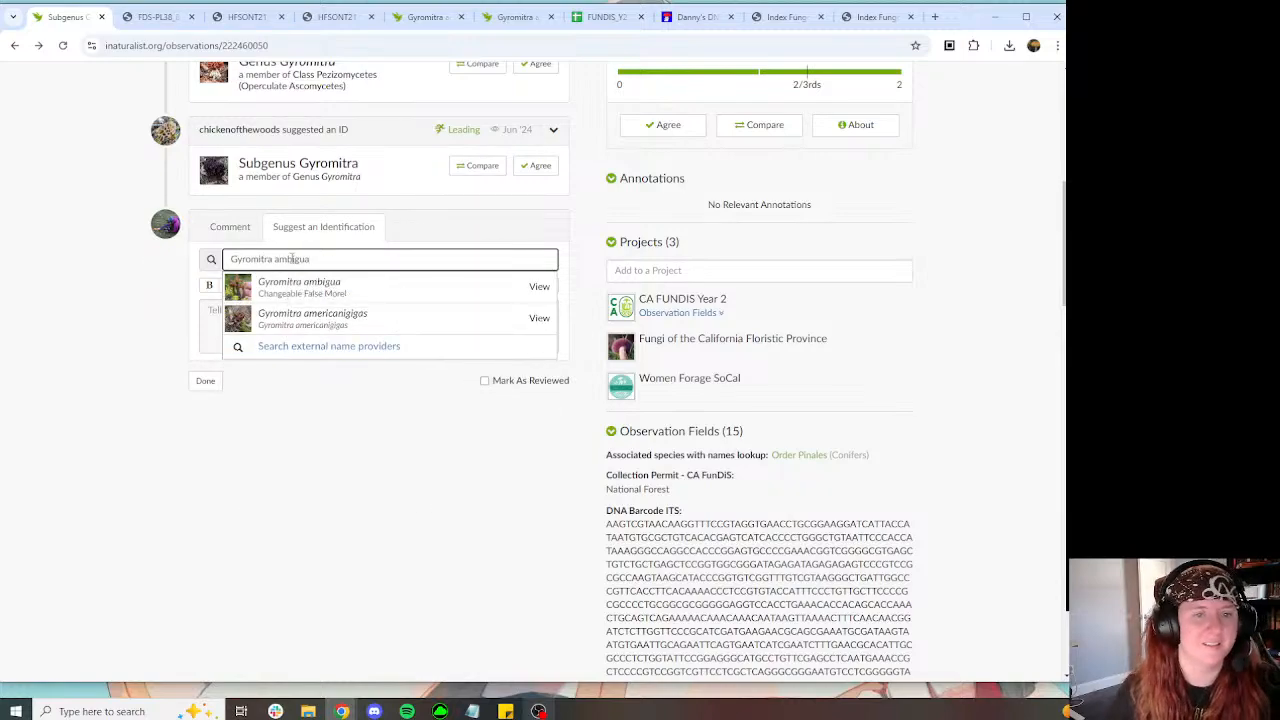
{"action": "left_click", "coordinate": [350, 288]}
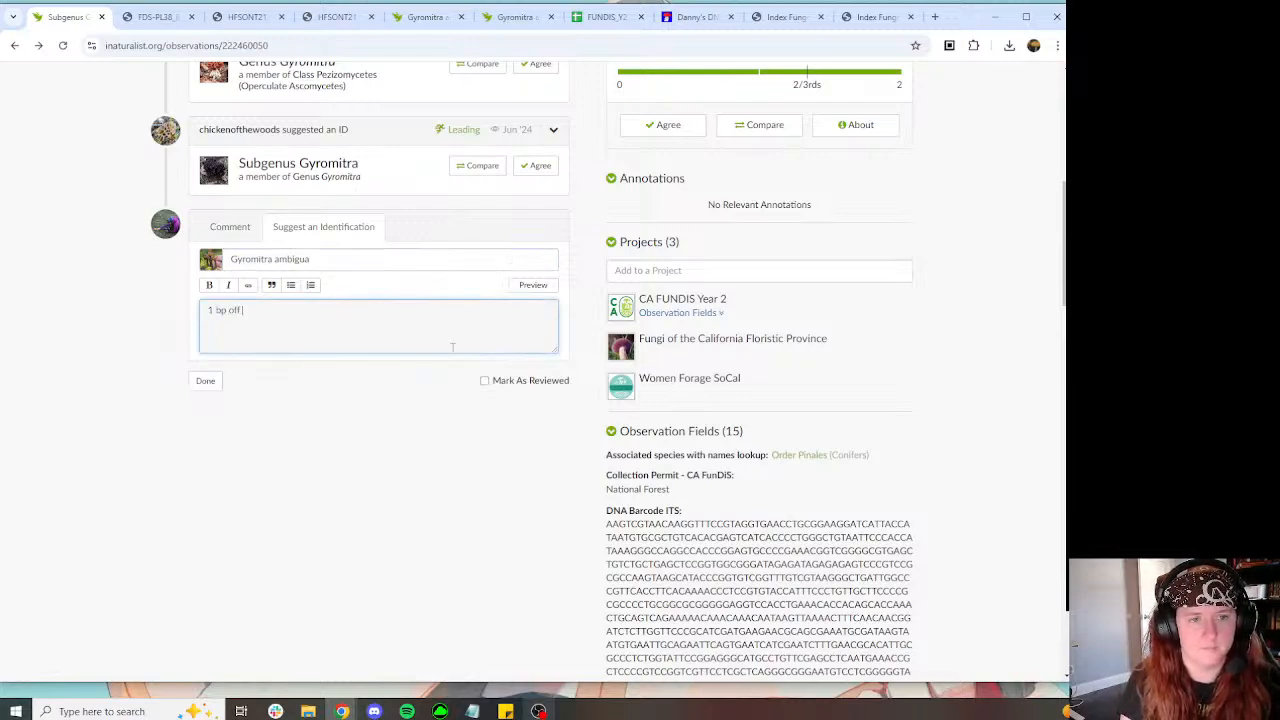
{"action": "type", "text": "1 bp off"}
{"action": "type", "text": "https://www.inaturalist.org/observations/172202356"}
{"action": "left_click", "coordinate": [502, 17]}
{"action": "left_click", "coordinate": [441, 42]}
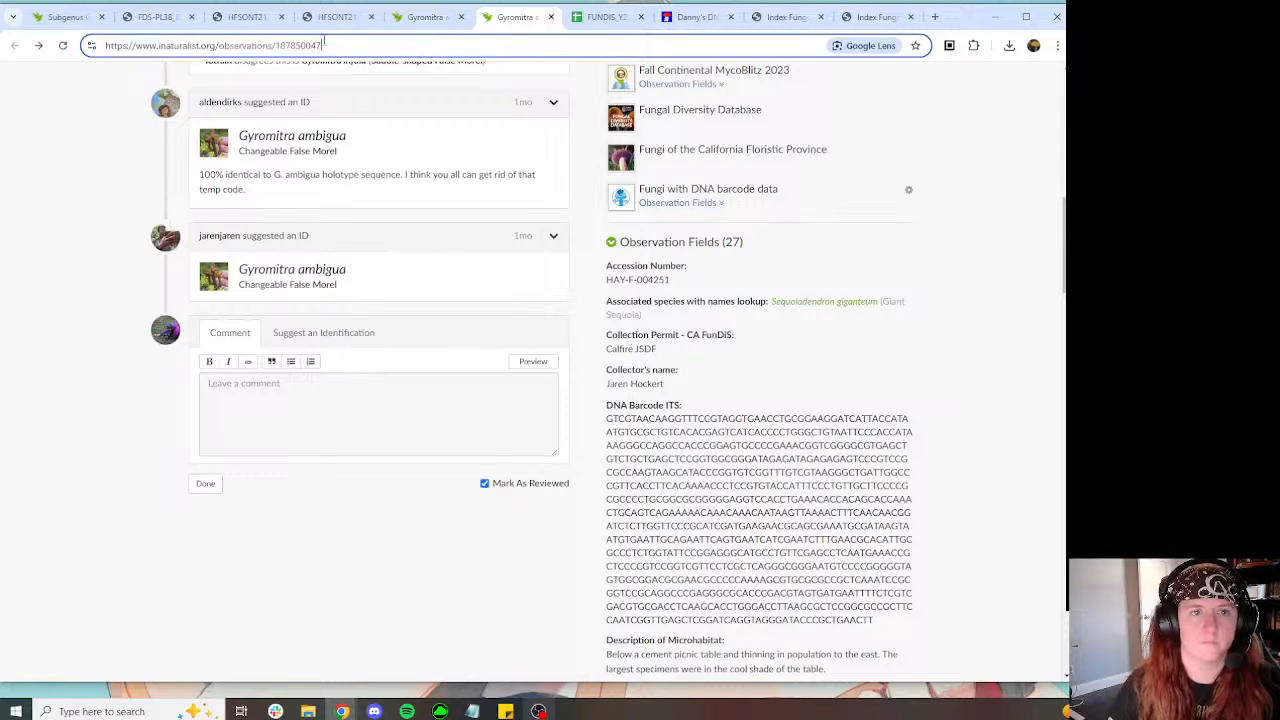
{"action": "left_click", "coordinate": [408, 18]}
{"action": "double_click", "coordinate": [366, 44]}
{"action": "left_click", "coordinate": [110, 19]}
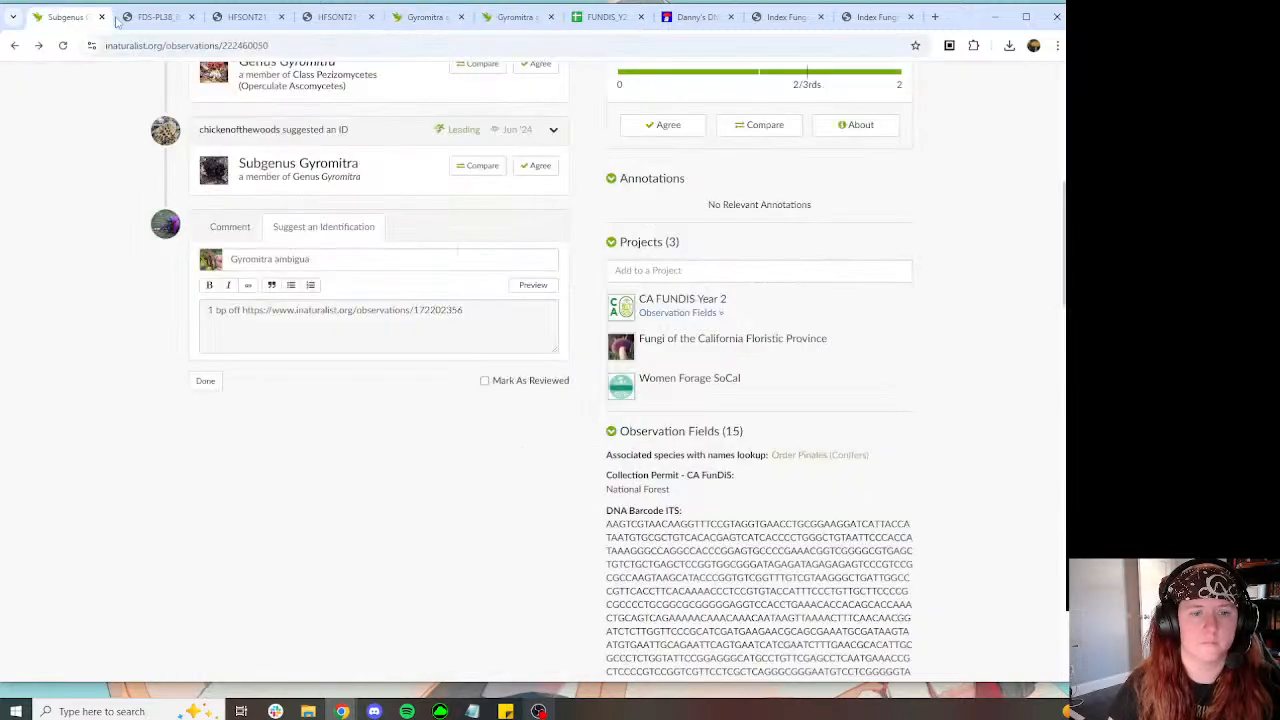
{"action": "key", "text": "Return"}
{"action": "type", "text": "https://www.inaturalist.org/observations/172202356"}
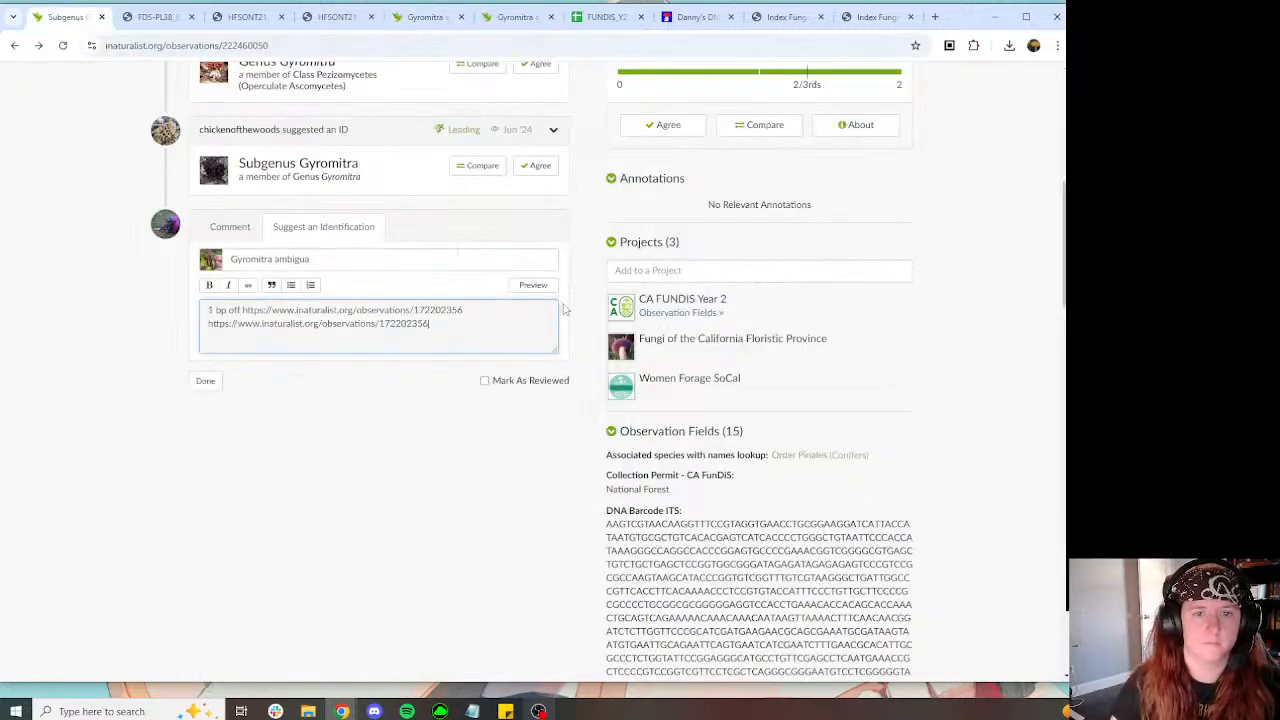
Step: Copy the web address of observation 187850047 and use it to replace the repeated link on the identification remark's second line
{"action": "left_click", "coordinate": [515, 17]}
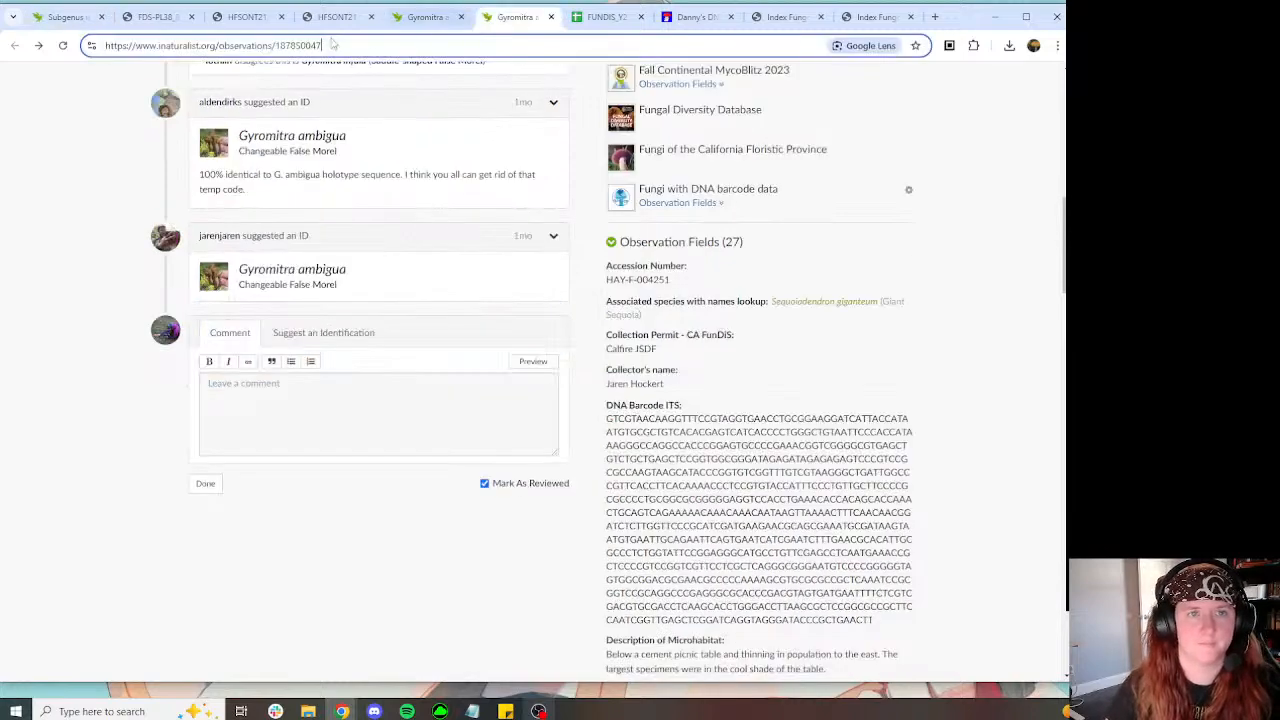
{"action": "left_click", "coordinate": [190, 45]}
{"action": "left_click", "coordinate": [65, 17]}
{"action": "left_click_drag", "start_coordinate": [434, 324], "coordinate": [184, 324]}
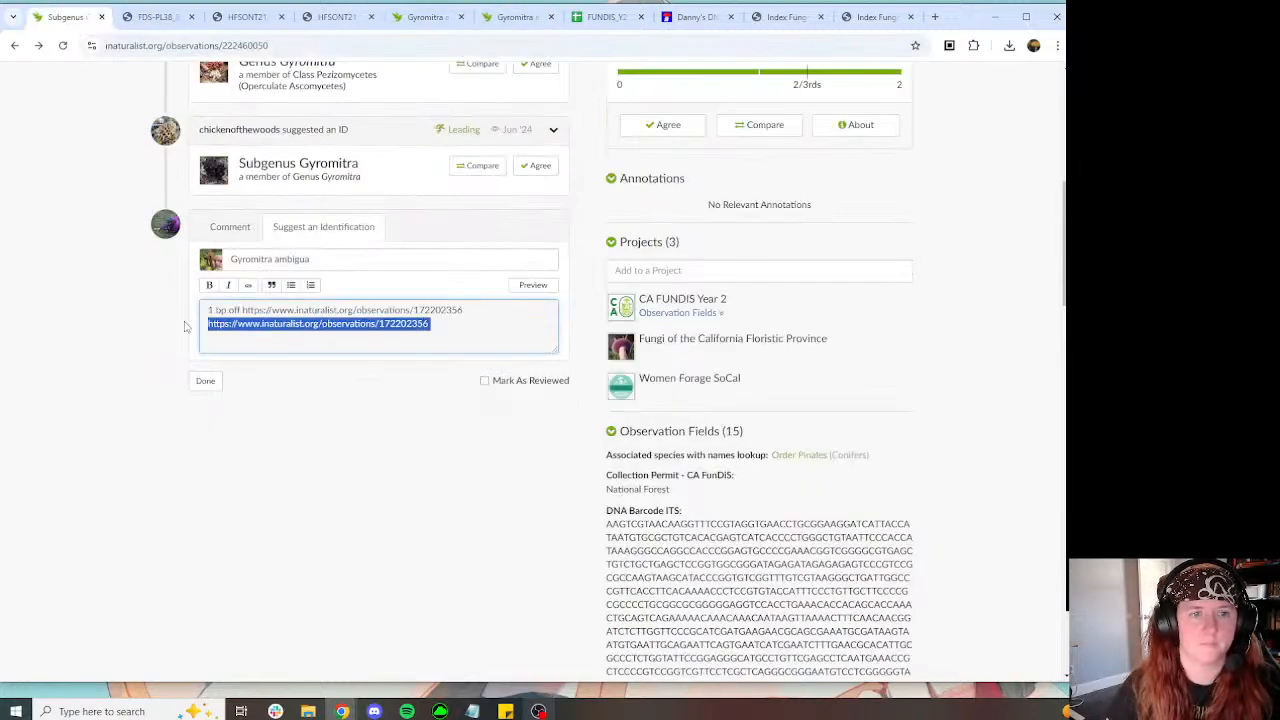
{"action": "key", "text": "ctrl+v"}
Step: Complete the remark with "and others" and a separate line "DNA -ITS - Nanopore", and submit the Gyromitra ambigua identification
{"action": "type", "text": "and others"}
{"action": "key", "text": "Return"}
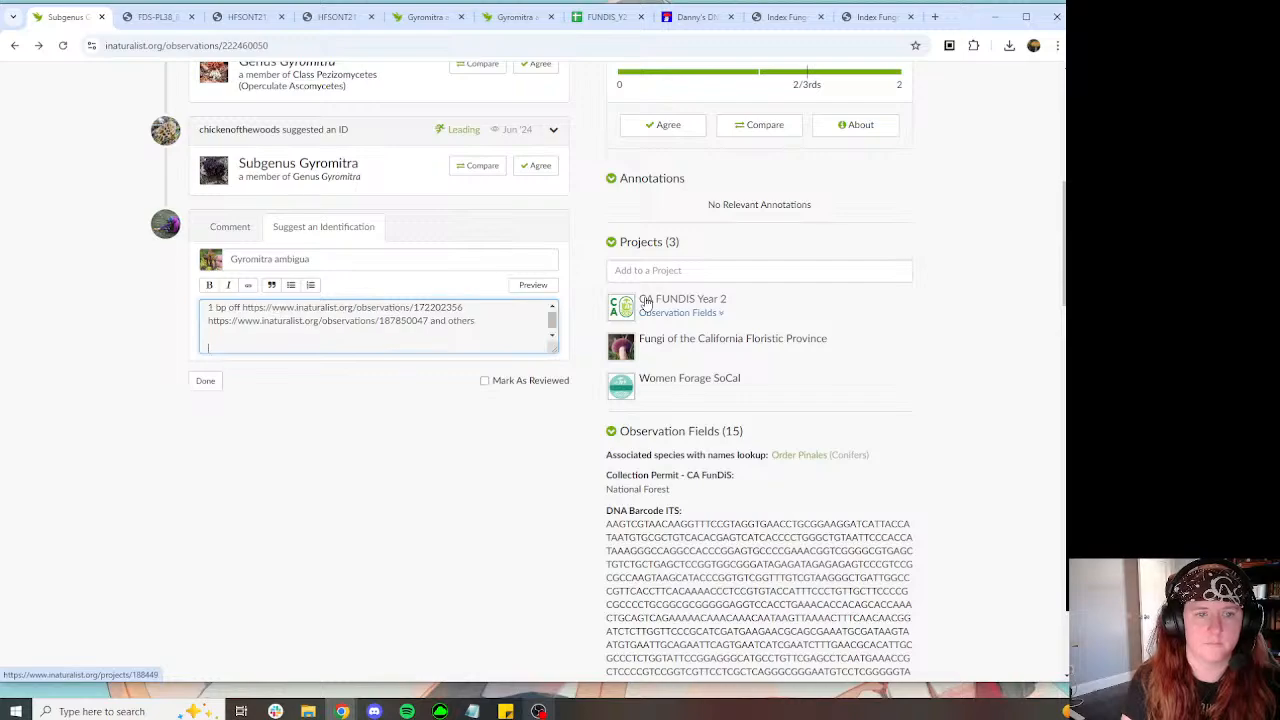
{"action": "type", "text": "DNA -ITS - Nanopore"}
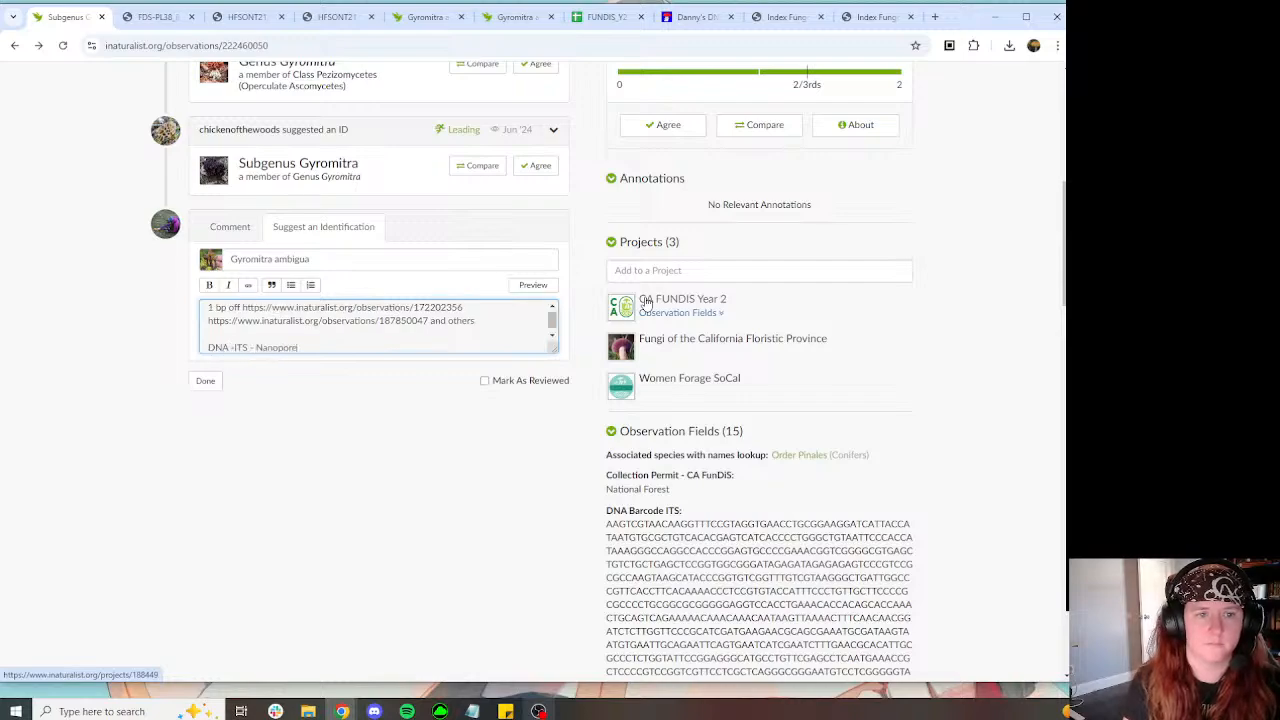
{"action": "left_click", "coordinate": [205, 380]}
Step: Add the Sequence Validator observation field to observation 222460050 with the validator's full name
{"action": "scroll", "coordinate": [716, 264], "scroll_direction": "down", "scroll_amount": 10}
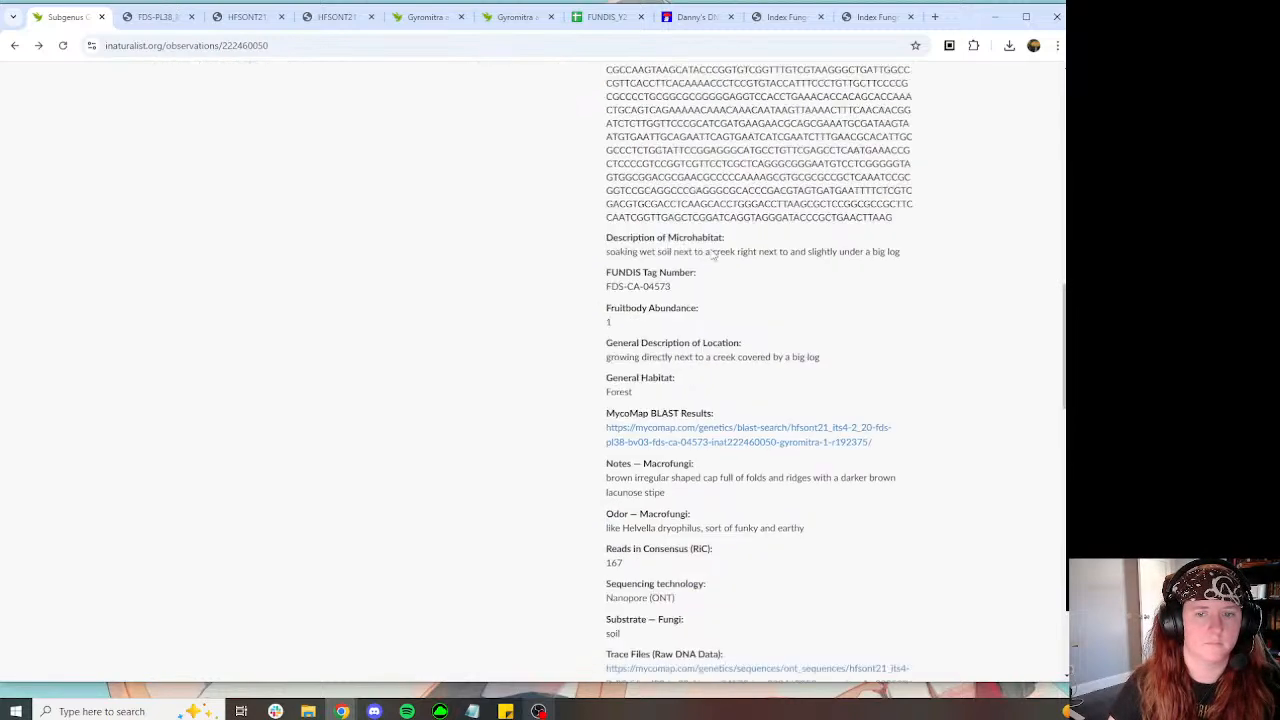
{"action": "left_click", "coordinate": [657, 412]}
{"action": "left_click", "coordinate": [661, 450]}
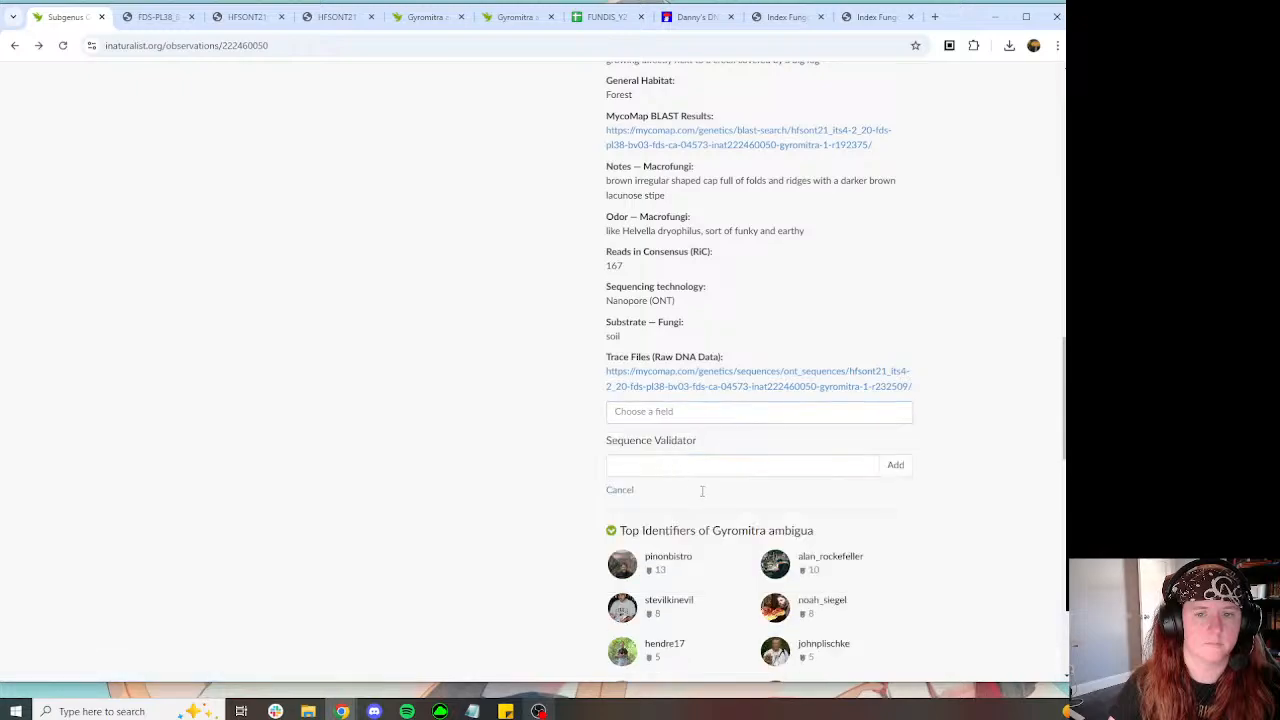
{"action": "left_click", "coordinate": [715, 466]}
{"action": "left_click", "coordinate": [729, 499]}
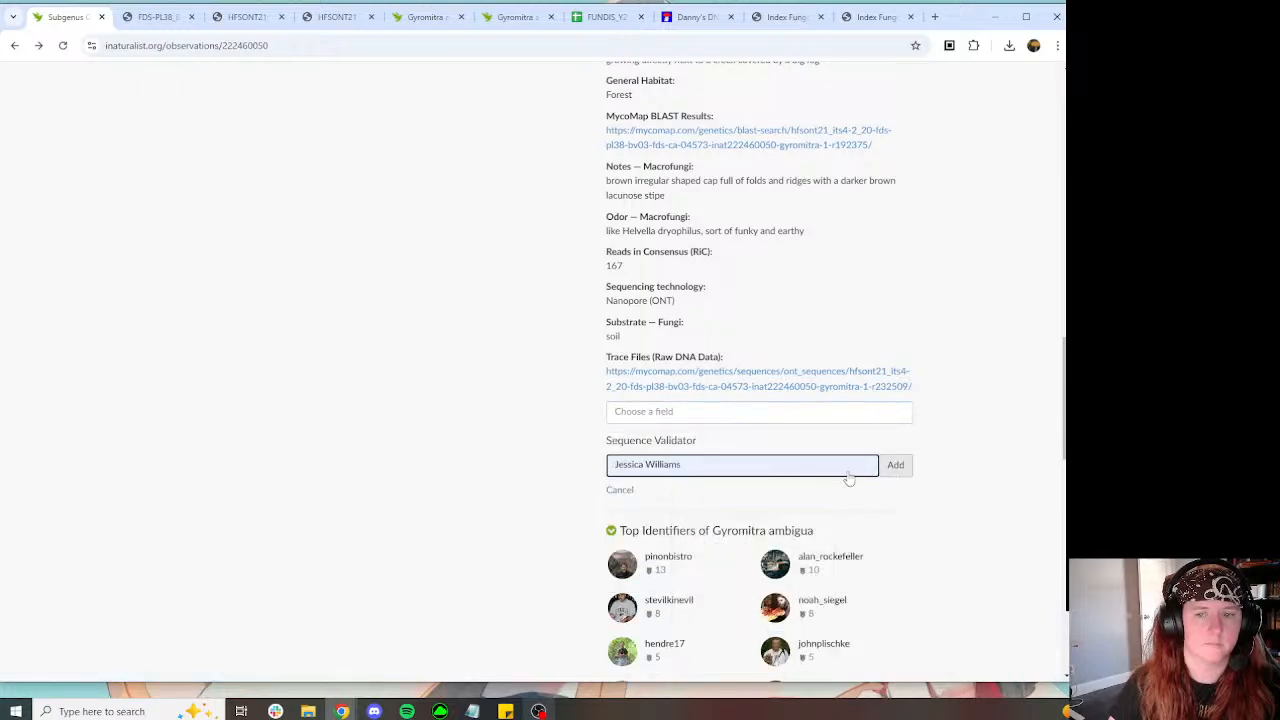
{"action": "left_click", "coordinate": [895, 465]}
{"action": "left_click", "coordinate": [657, 461]}
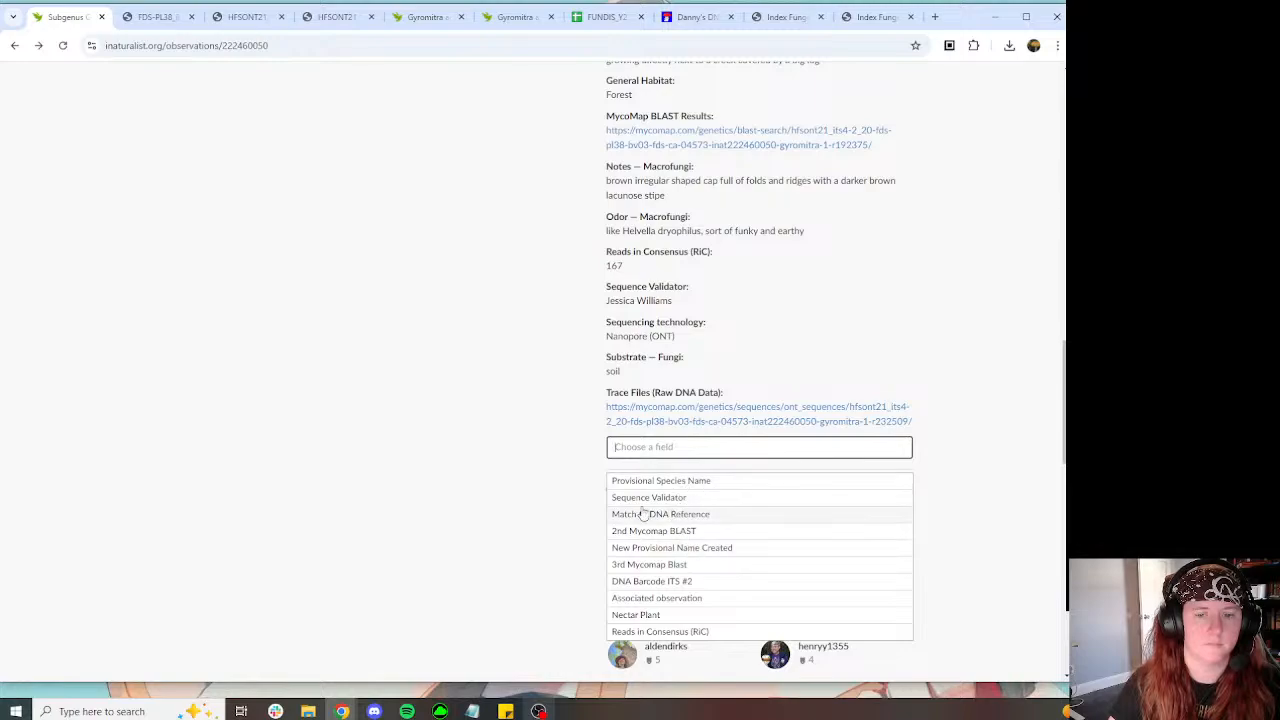
Step: Add observation 222460050 to the project "Fungi with DNA barcode data"
{"action": "scroll", "coordinate": [474, 434], "scroll_direction": "up", "scroll_amount": 10}
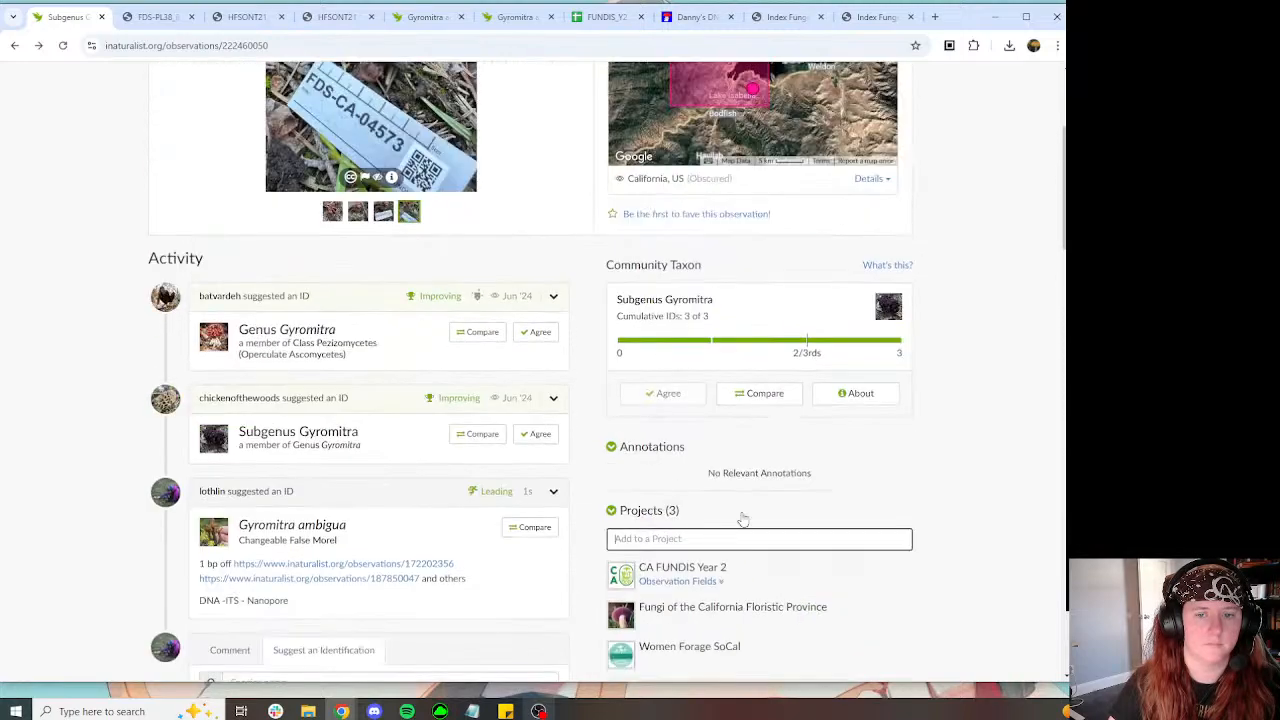
{"action": "scroll", "coordinate": [855, 412], "scroll_direction": "down", "scroll_amount": 2}
{"action": "left_click", "coordinate": [705, 204]}
{"action": "scroll", "coordinate": [707, 296], "scroll_direction": "down", "scroll_amount": 5}
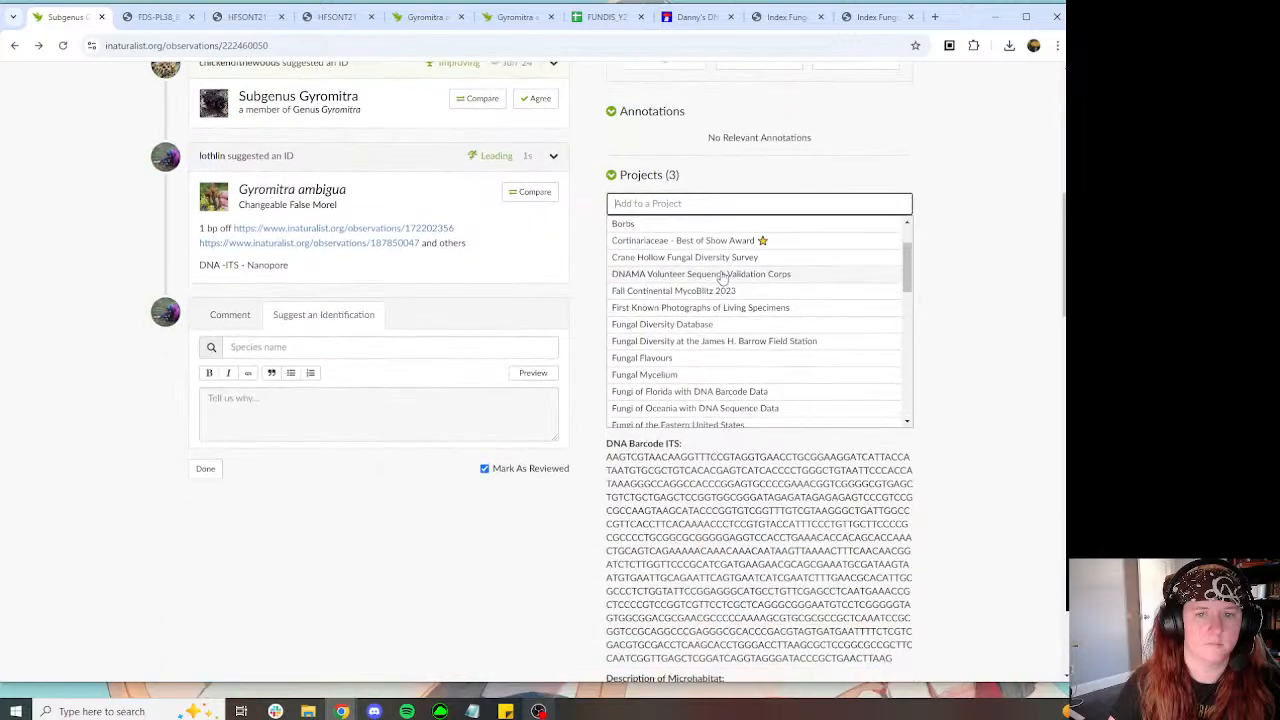
{"action": "left_click", "coordinate": [660, 375]}
{"action": "left_click", "coordinate": [694, 587]}
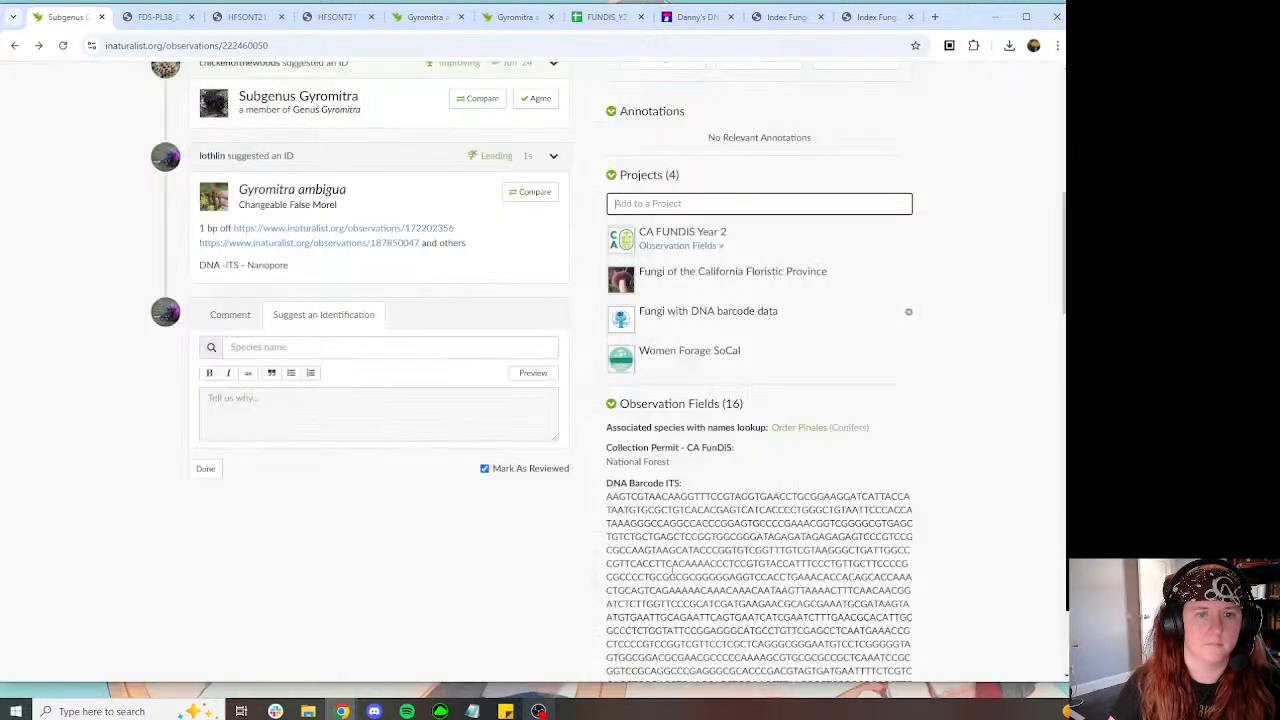
{"action": "scroll", "coordinate": [389, 284], "scroll_direction": "up", "scroll_amount": 2}
{"action": "scroll", "coordinate": [389, 284], "scroll_direction": "up", "scroll_amount": 1}
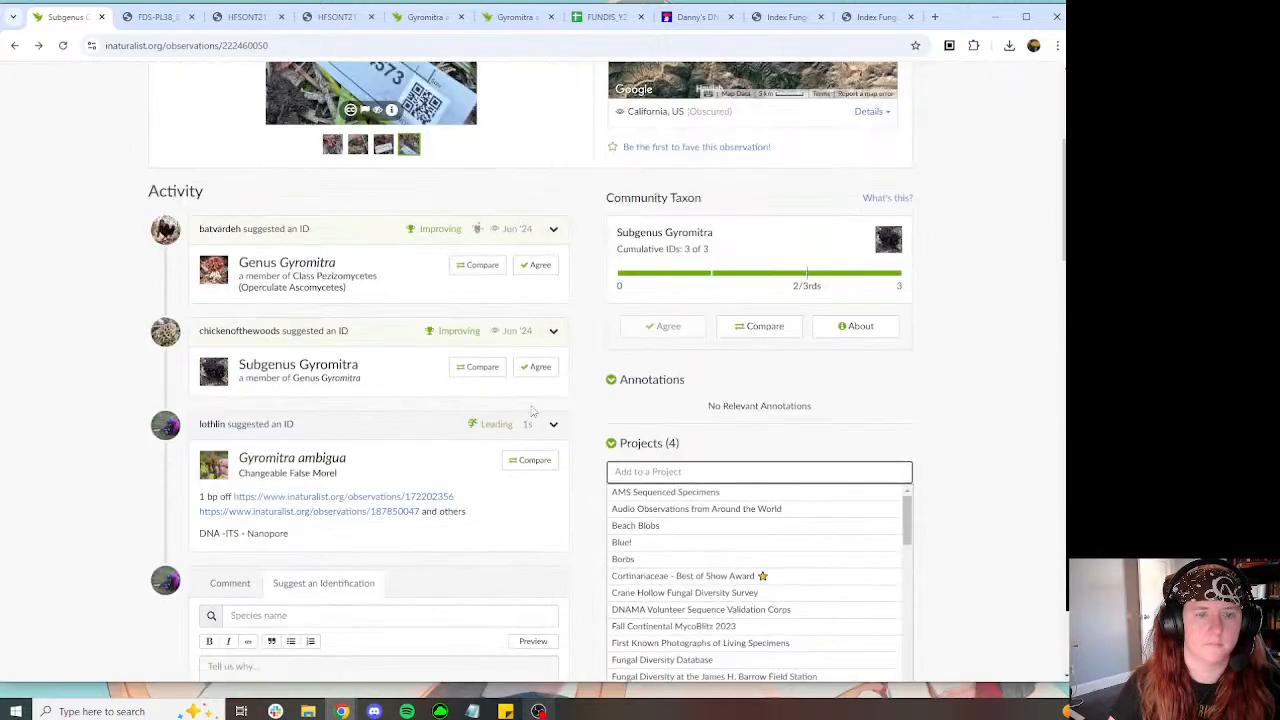
{"action": "left_click", "coordinate": [155, 17]}
{"action": "left_click", "coordinate": [335, 17]}
{"action": "scroll", "coordinate": [750, 240], "scroll_direction": "down", "scroll_amount": 3}
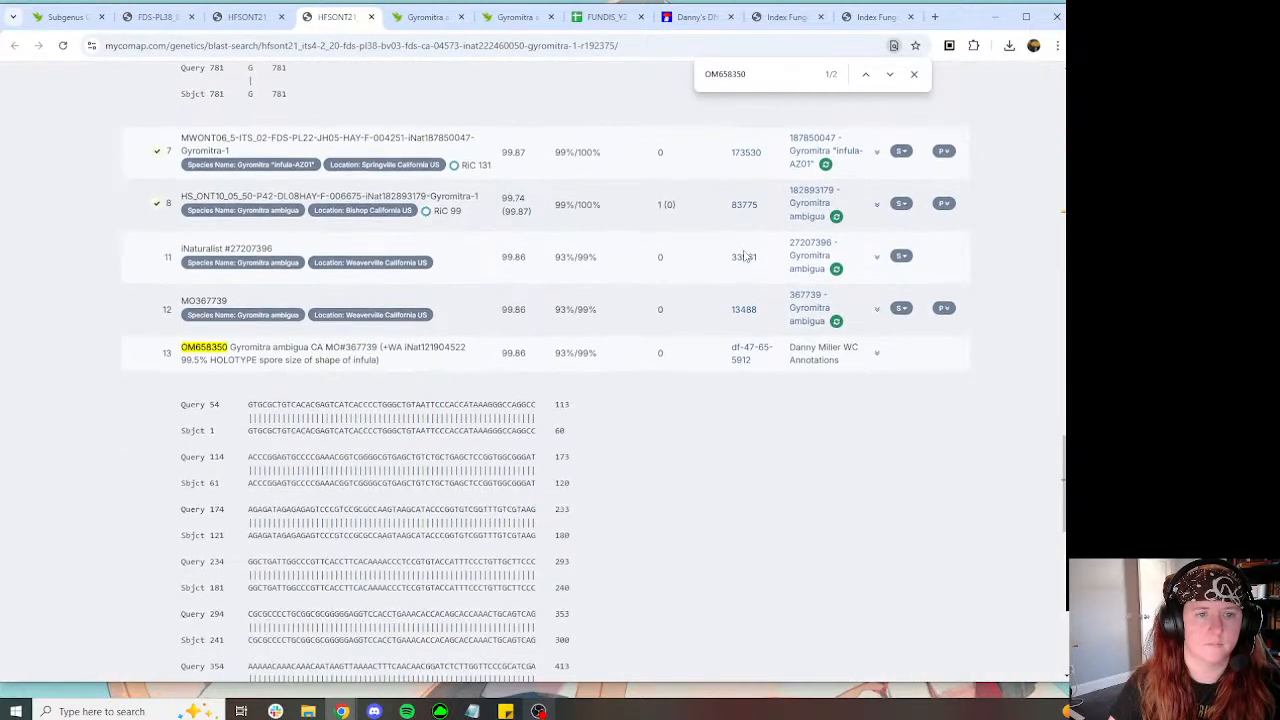
{"action": "scroll", "coordinate": [803, 277], "scroll_direction": "up", "scroll_amount": 15}
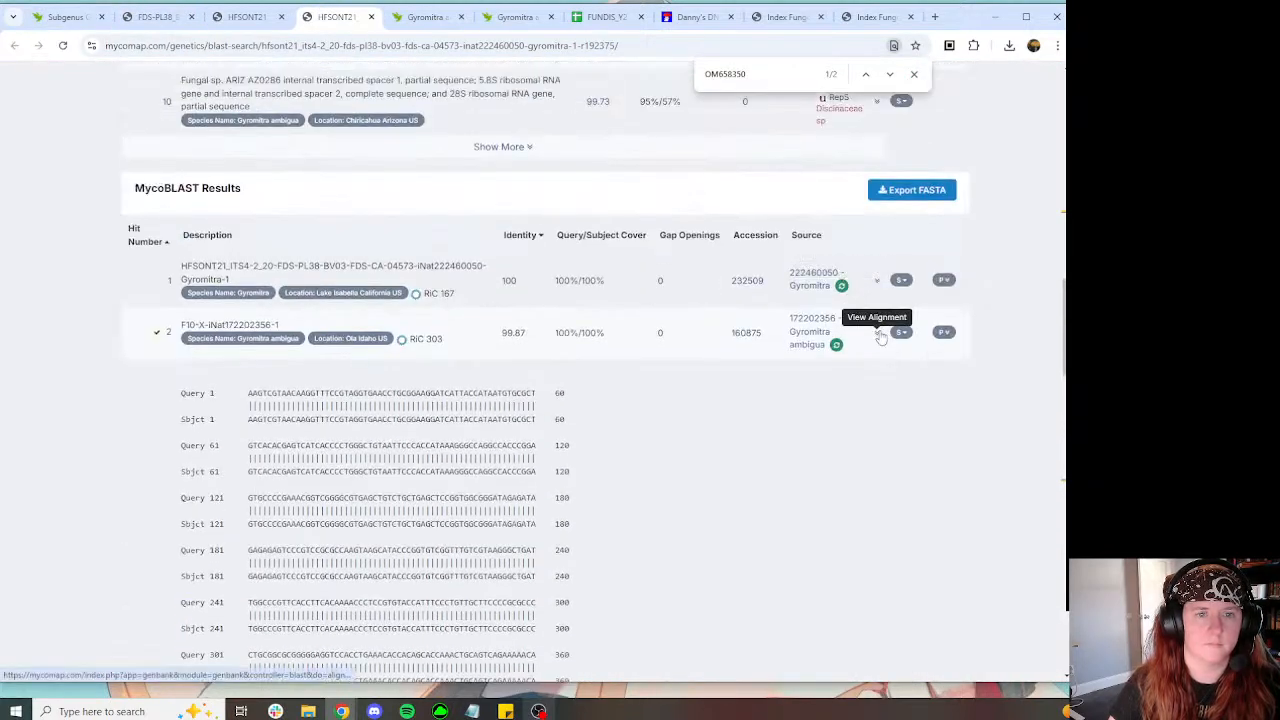
{"action": "left_click", "coordinate": [879, 335]}
{"action": "scroll", "coordinate": [955, 347], "scroll_direction": "down", "scroll_amount": 1}
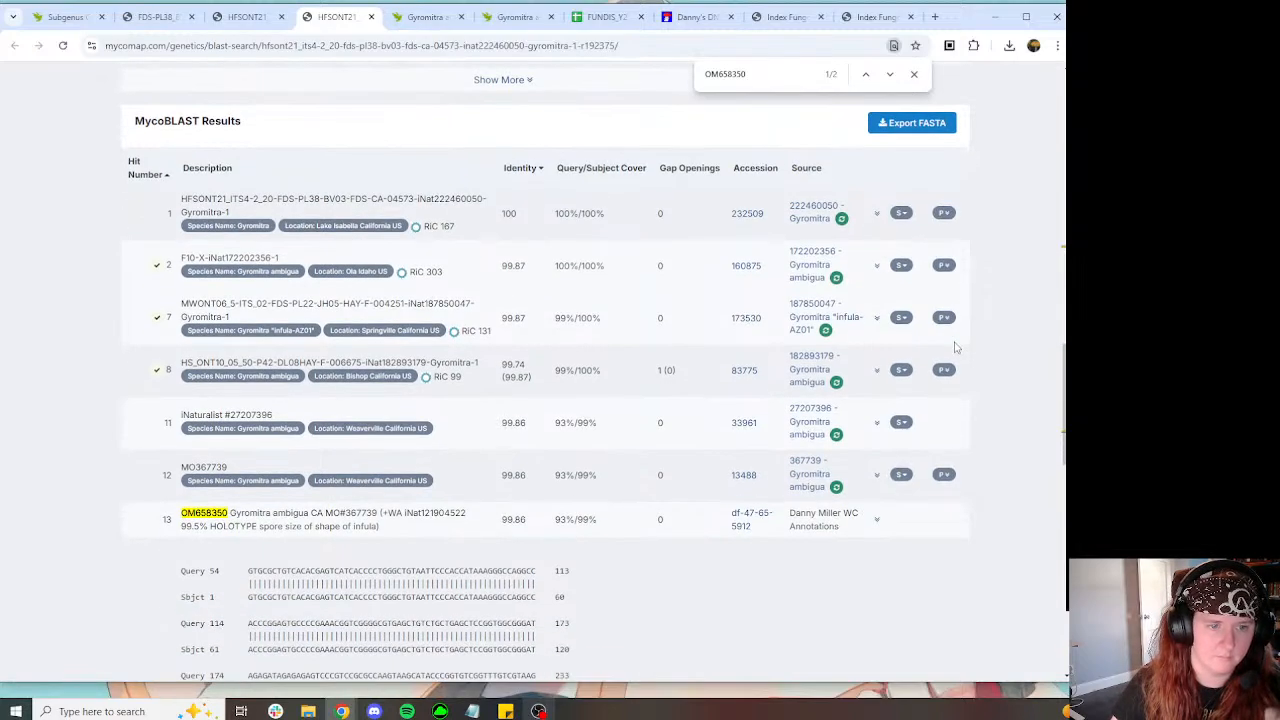
Step: Show more MycoBLAST results and compare identities and species names of the further Gyromitra hits
{"action": "scroll", "coordinate": [955, 347], "scroll_direction": "down", "scroll_amount": 10}
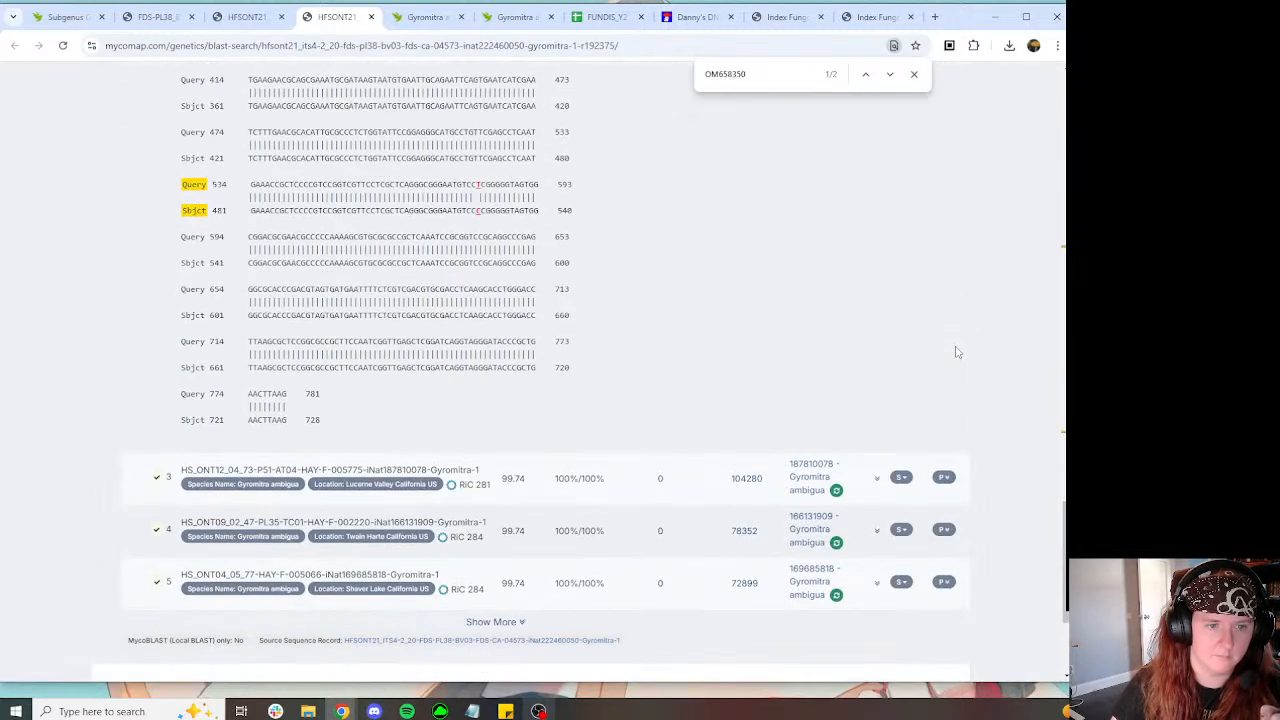
{"action": "scroll", "coordinate": [955, 352], "scroll_direction": "down", "scroll_amount": 3}
{"action": "left_click", "coordinate": [517, 422]}
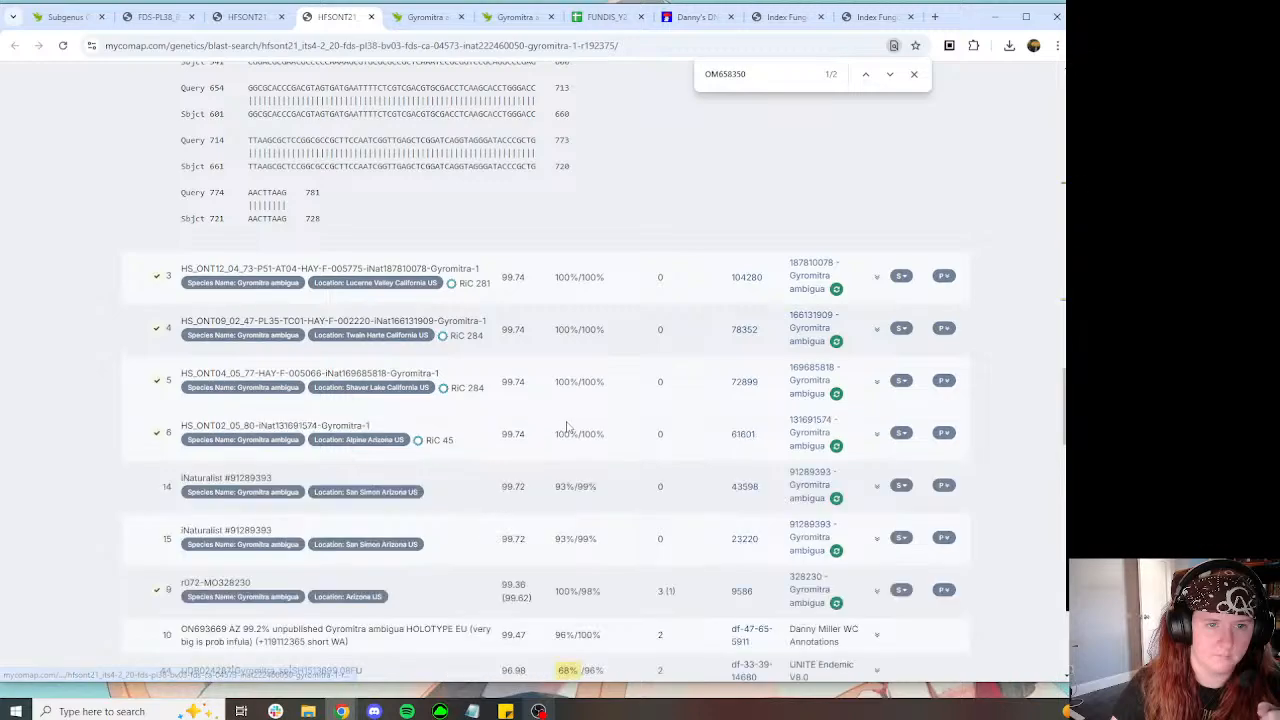
{"action": "scroll", "coordinate": [706, 413], "scroll_direction": "down", "scroll_amount": 5}
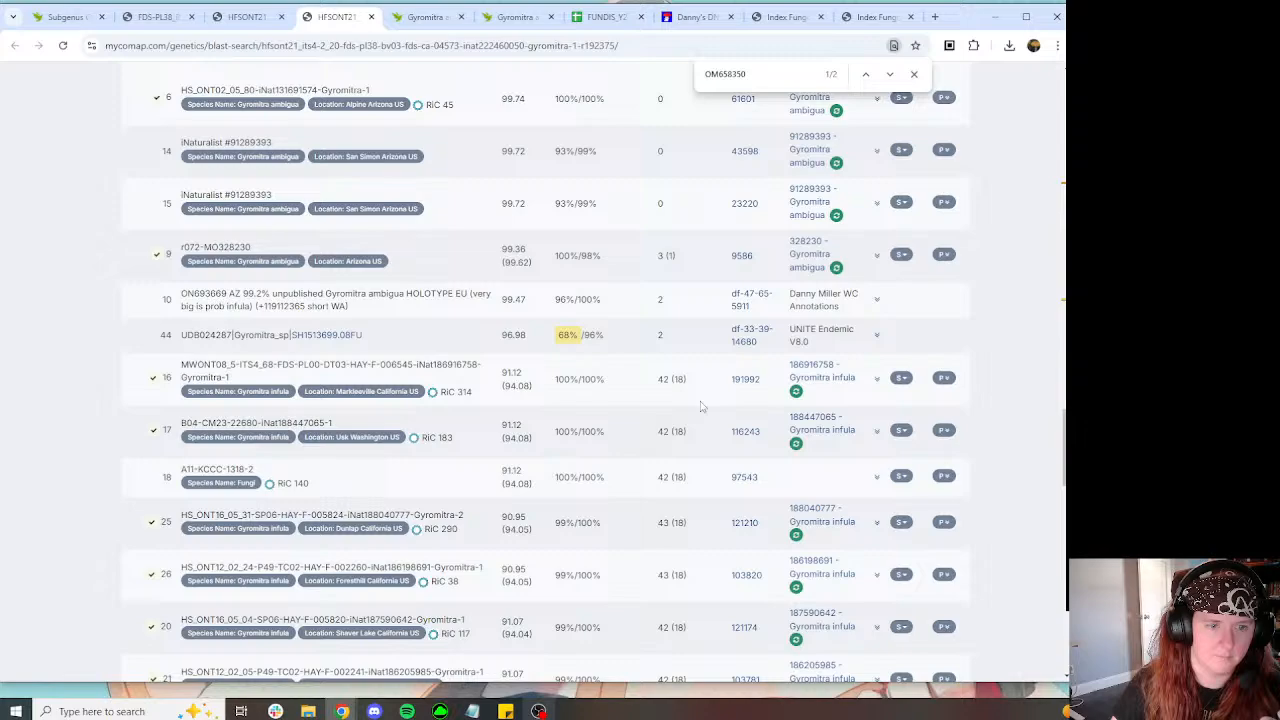
Step: In the FUNDIS validation tracker, set row 21's sequence status to Good and its record status to Validated
{"action": "scroll", "coordinate": [701, 406], "scroll_direction": "down", "scroll_amount": 2}
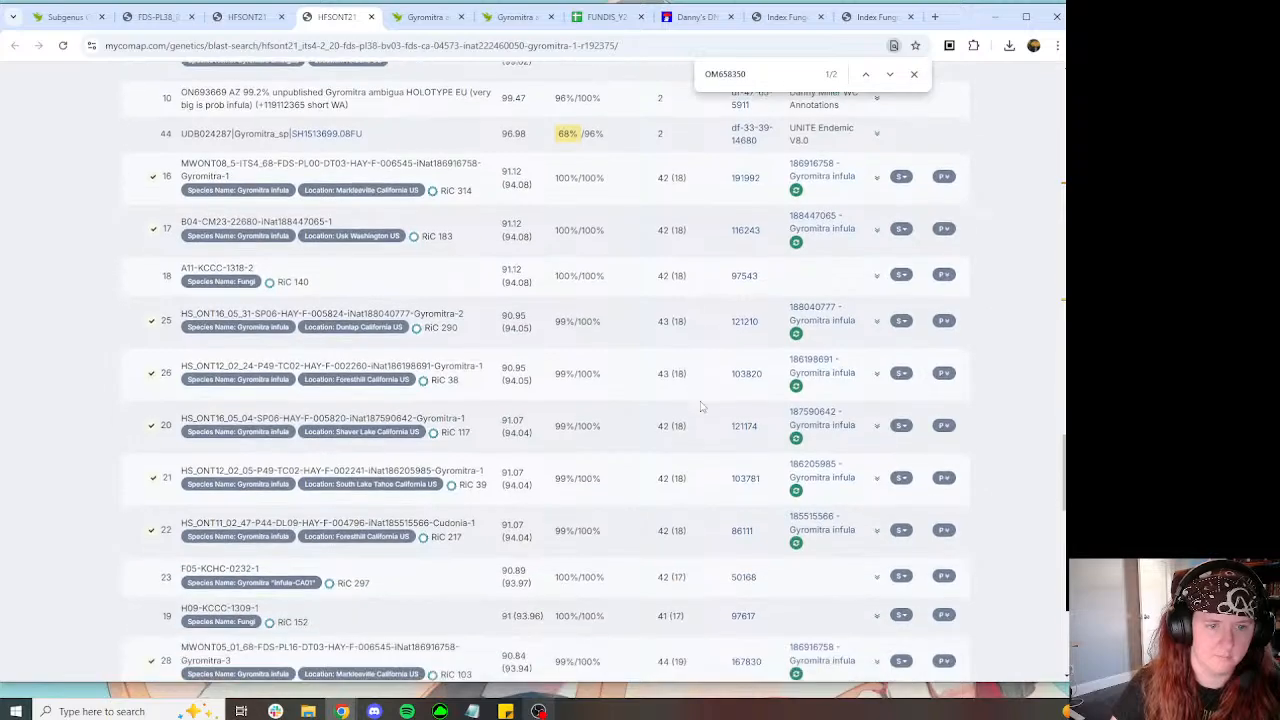
{"action": "left_click", "coordinate": [425, 17]}
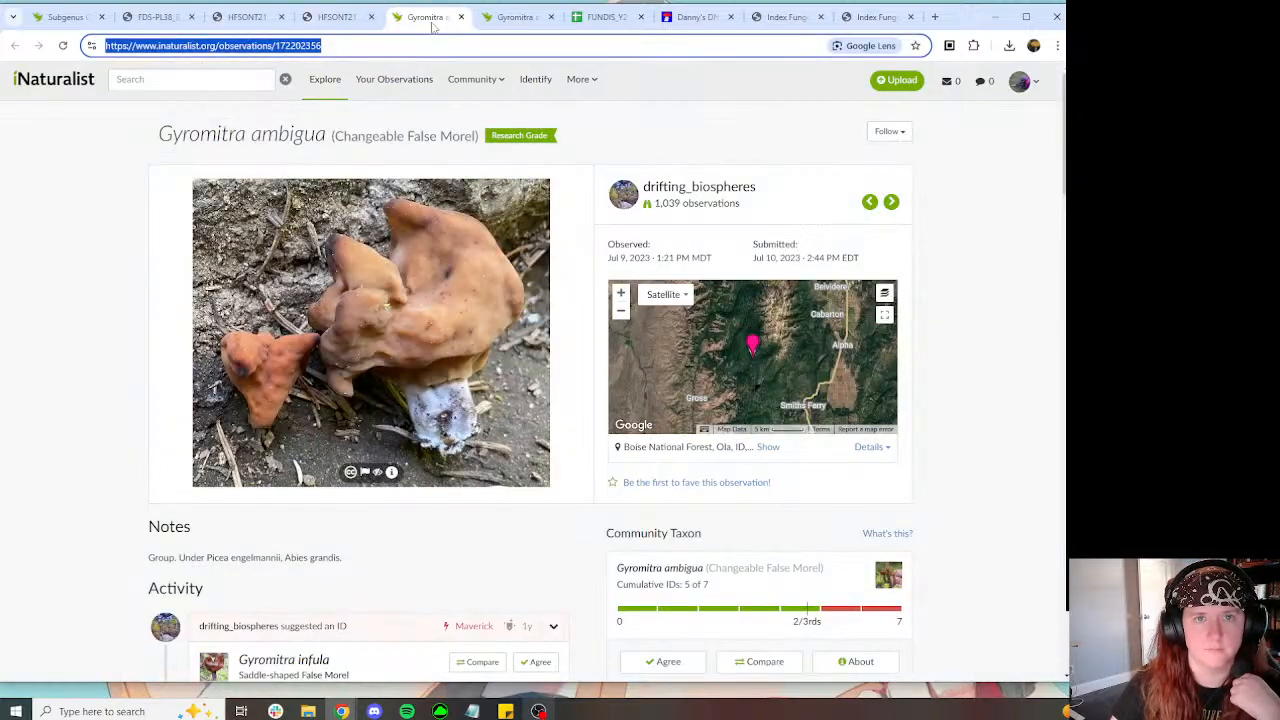
{"action": "left_click", "coordinate": [605, 17]}
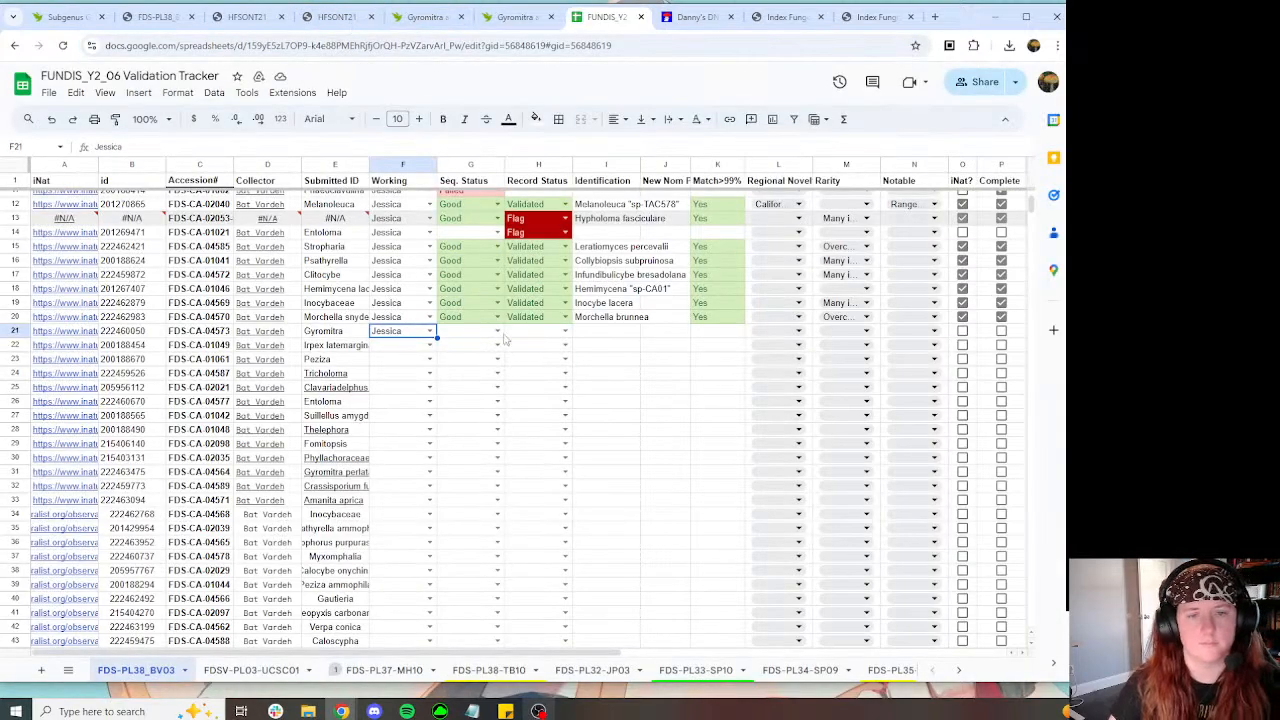
{"action": "left_click", "coordinate": [497, 331]}
{"action": "left_click", "coordinate": [462, 348]}
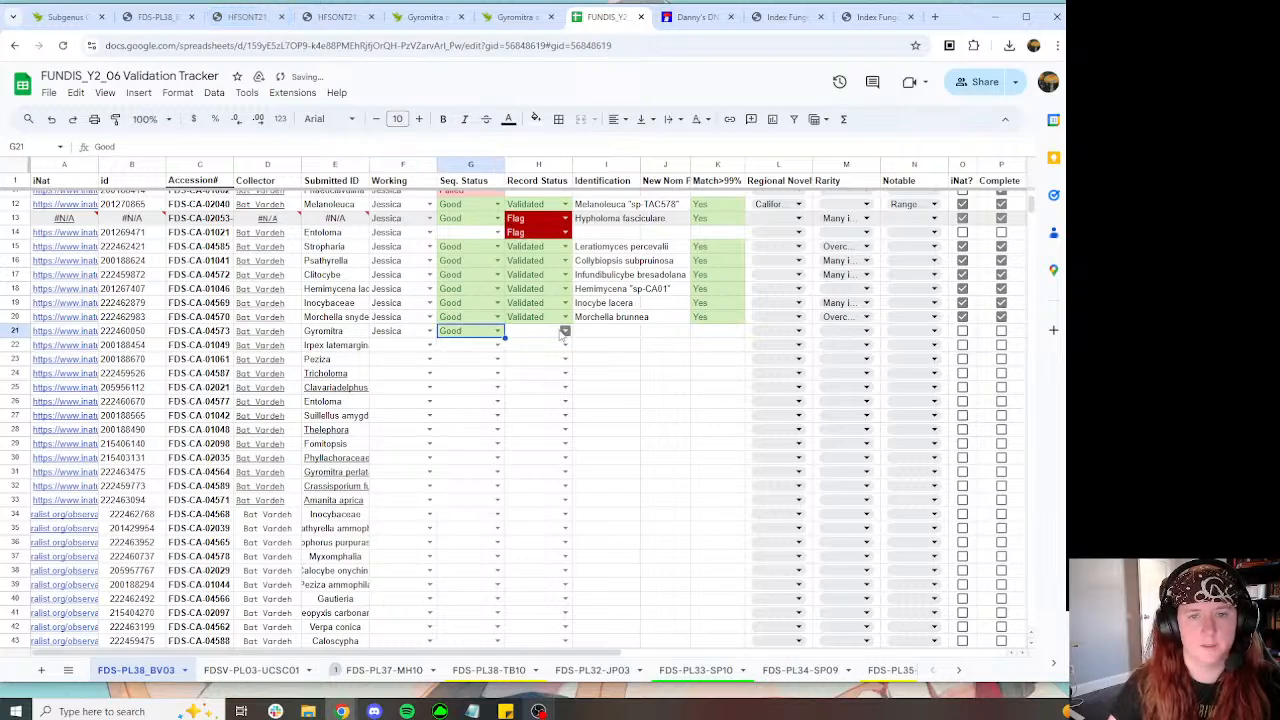
{"action": "left_click", "coordinate": [564, 331]}
{"action": "left_click", "coordinate": [556, 346]}
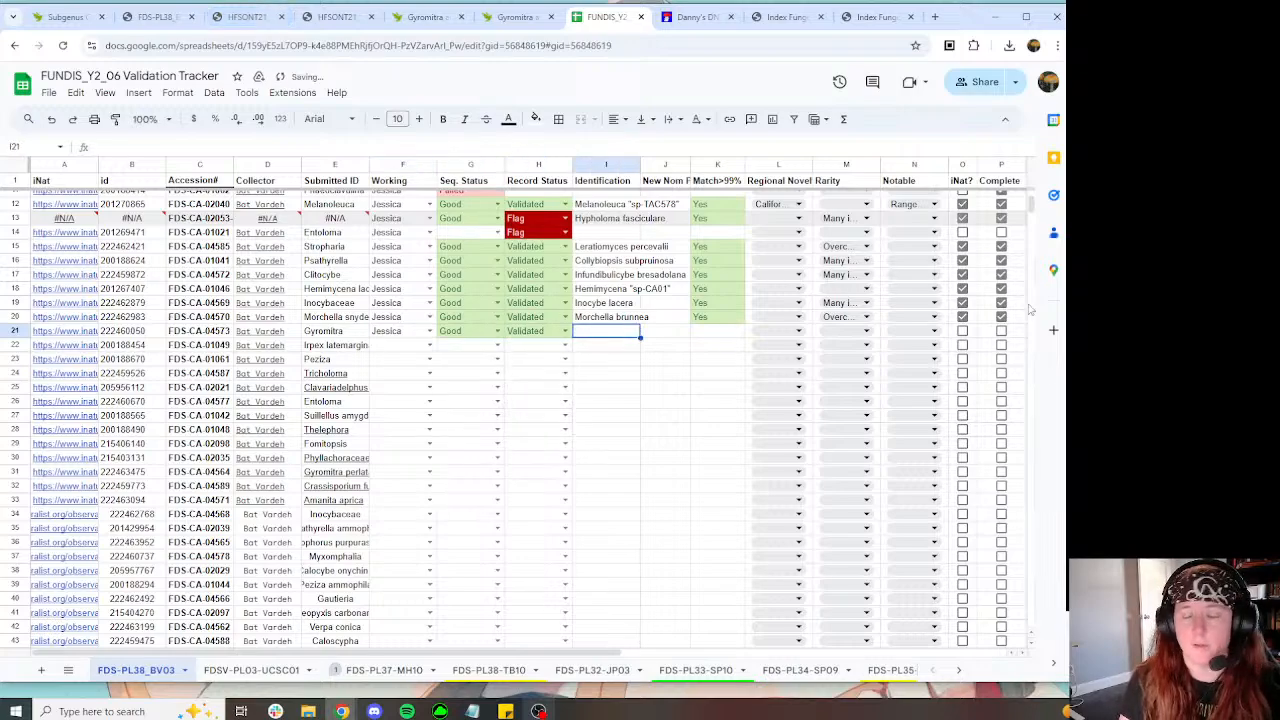
Step: Enter Gyromitra ambigua as the identification in row 21
{"action": "type", "text": "Gy"}
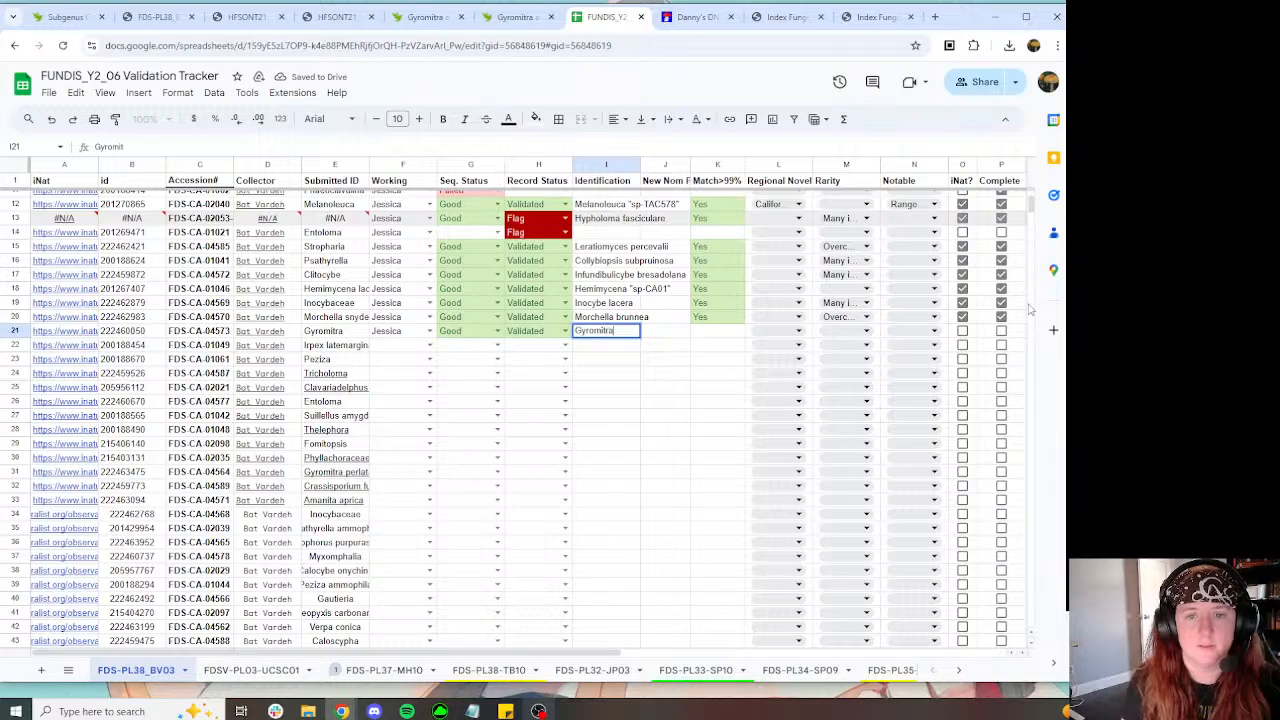
{"action": "type", "text": "romitra am"}
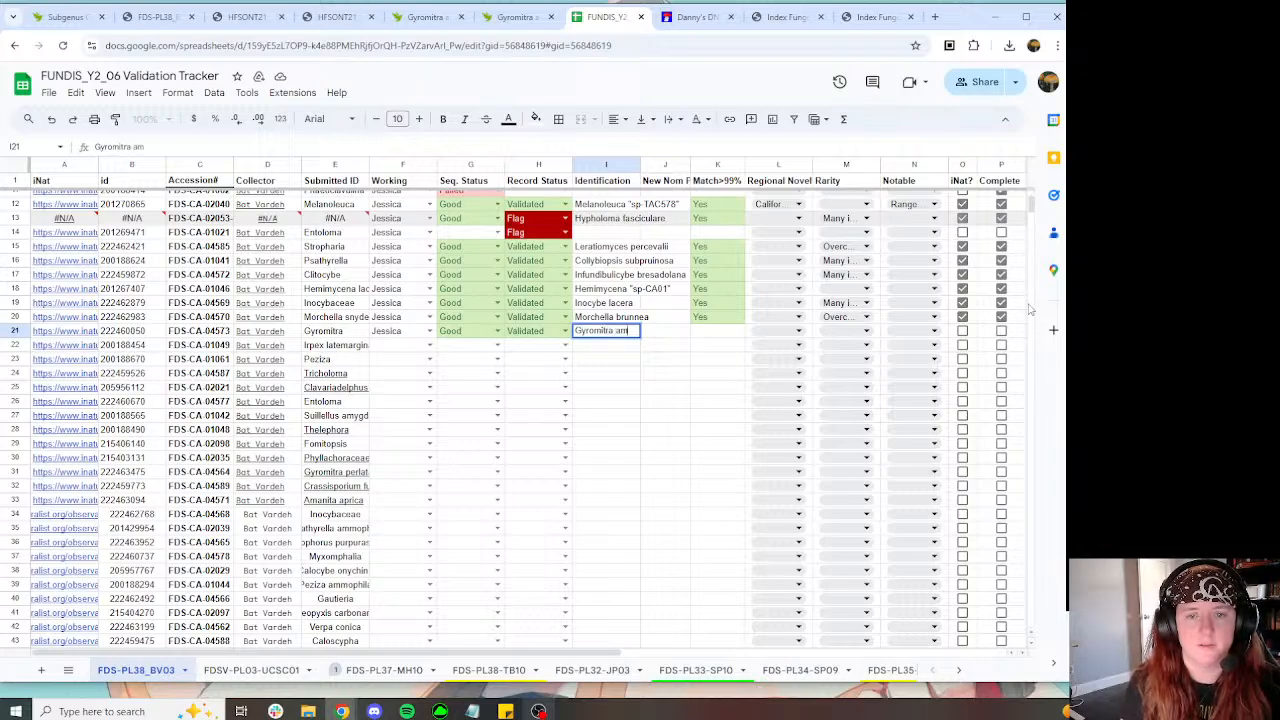
{"action": "type", "text": "bigua"}
{"action": "key", "text": "Tab"}
Step: Try to replace row 21's identification with the species name copied from the iNaturalist observation
{"action": "left_click", "coordinate": [62, 17]}
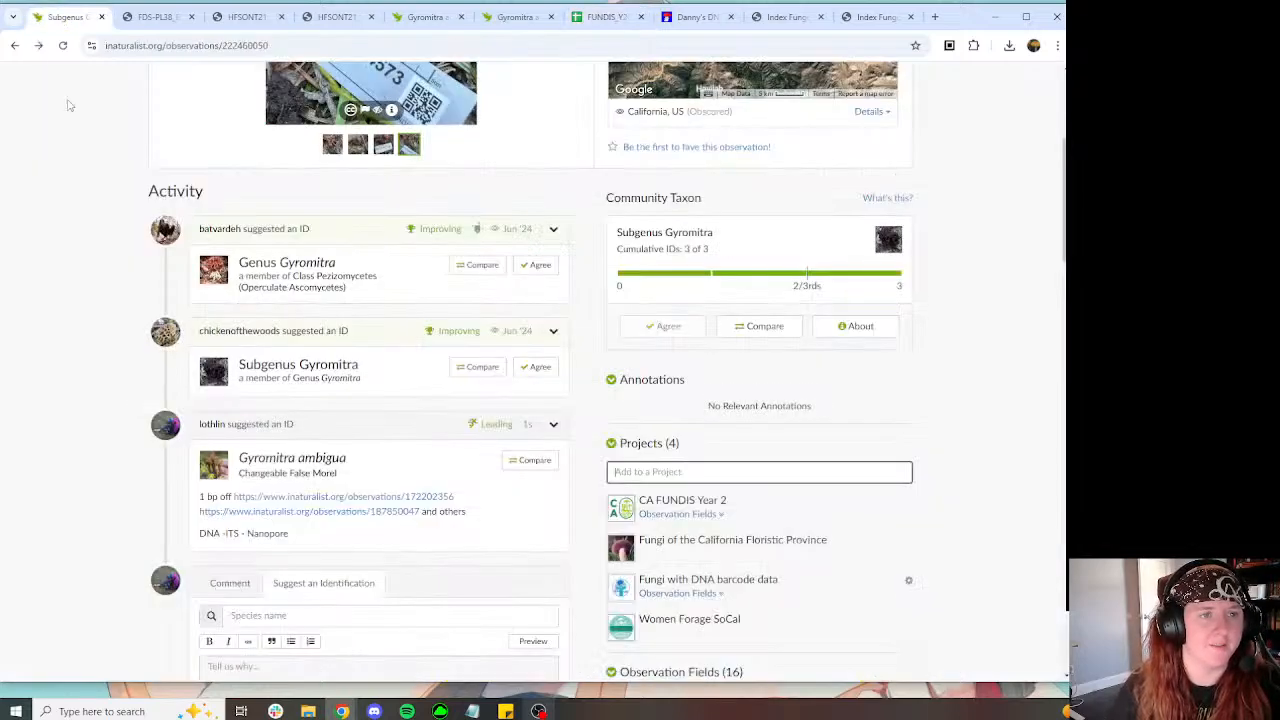
{"action": "left_click_drag", "start_coordinate": [346, 458], "coordinate": [238, 458]}
{"action": "key", "text": "ctrl+c"}
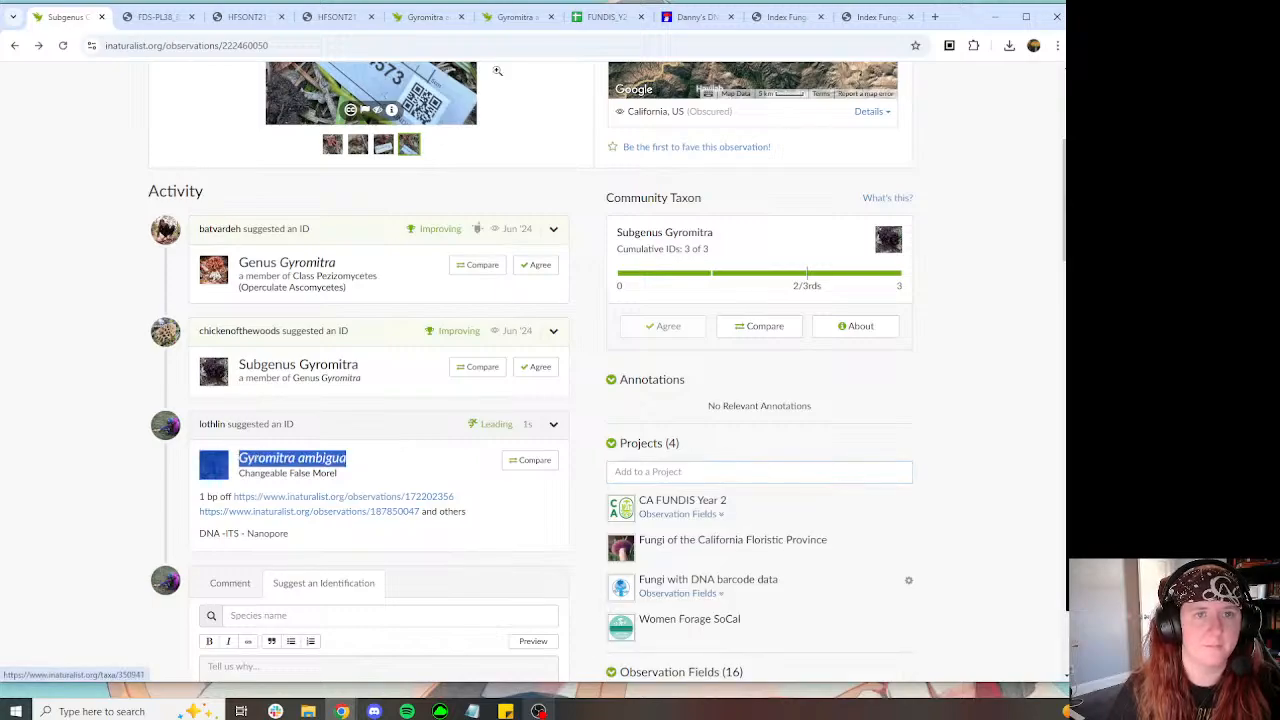
{"action": "left_click", "coordinate": [594, 16]}
{"action": "left_click", "coordinate": [594, 333]}
{"action": "left_click_drag", "start_coordinate": [168, 147], "coordinate": [10, 132]}
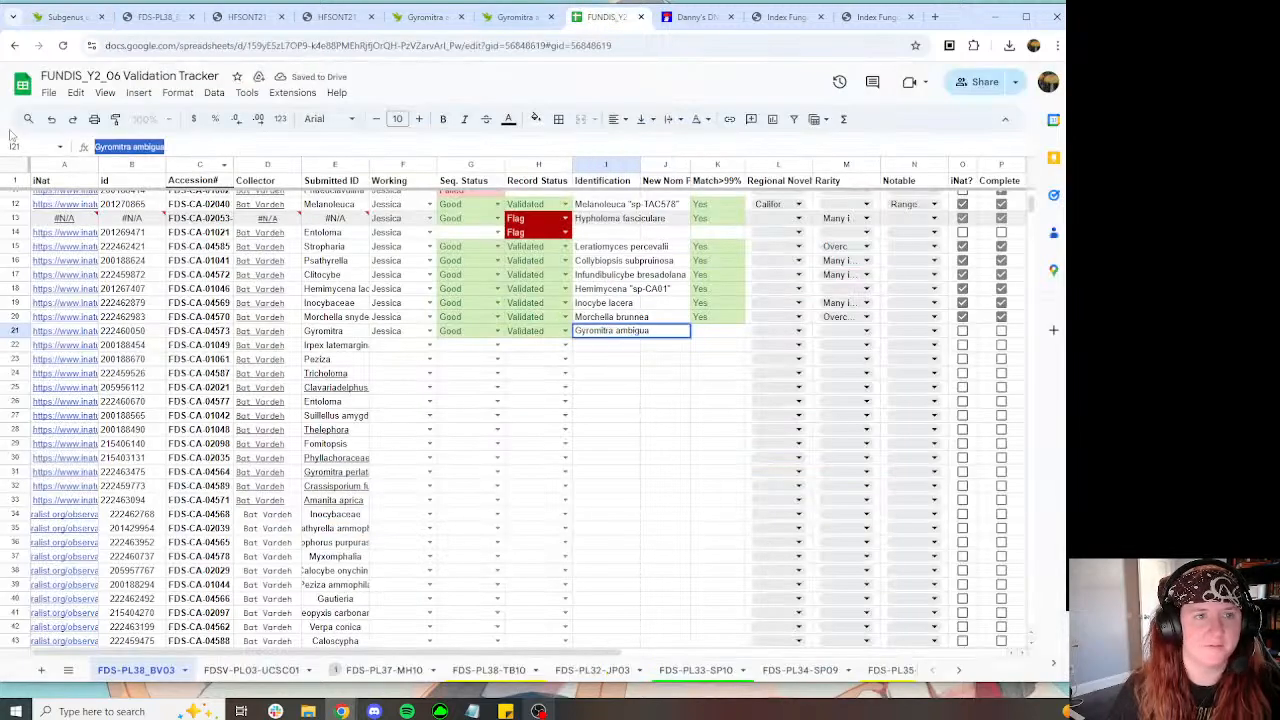
{"action": "type", "text": "Gyromitra ambigua Gyromitra ambigua"}
{"action": "key", "text": "Tab"}
{"action": "key", "text": "Tab"}
{"action": "key", "text": "Left"}
{"action": "key", "text": "Left"}
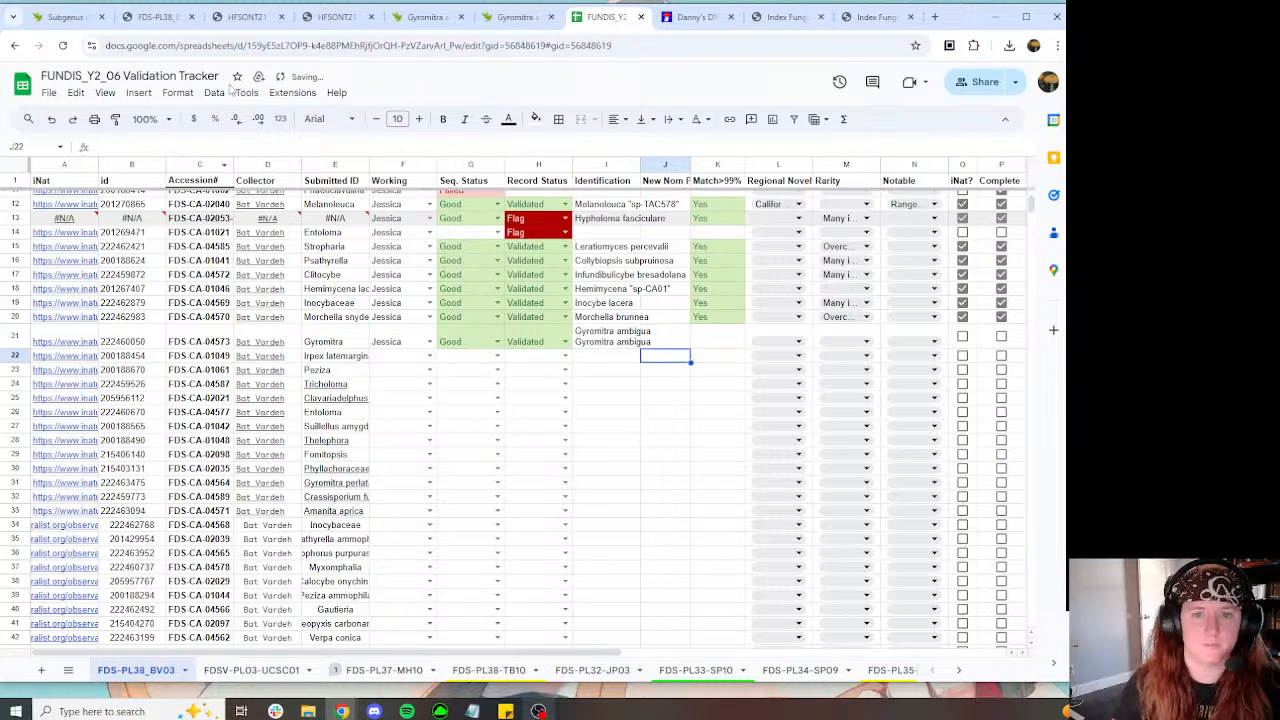
{"action": "key", "text": "Return"}
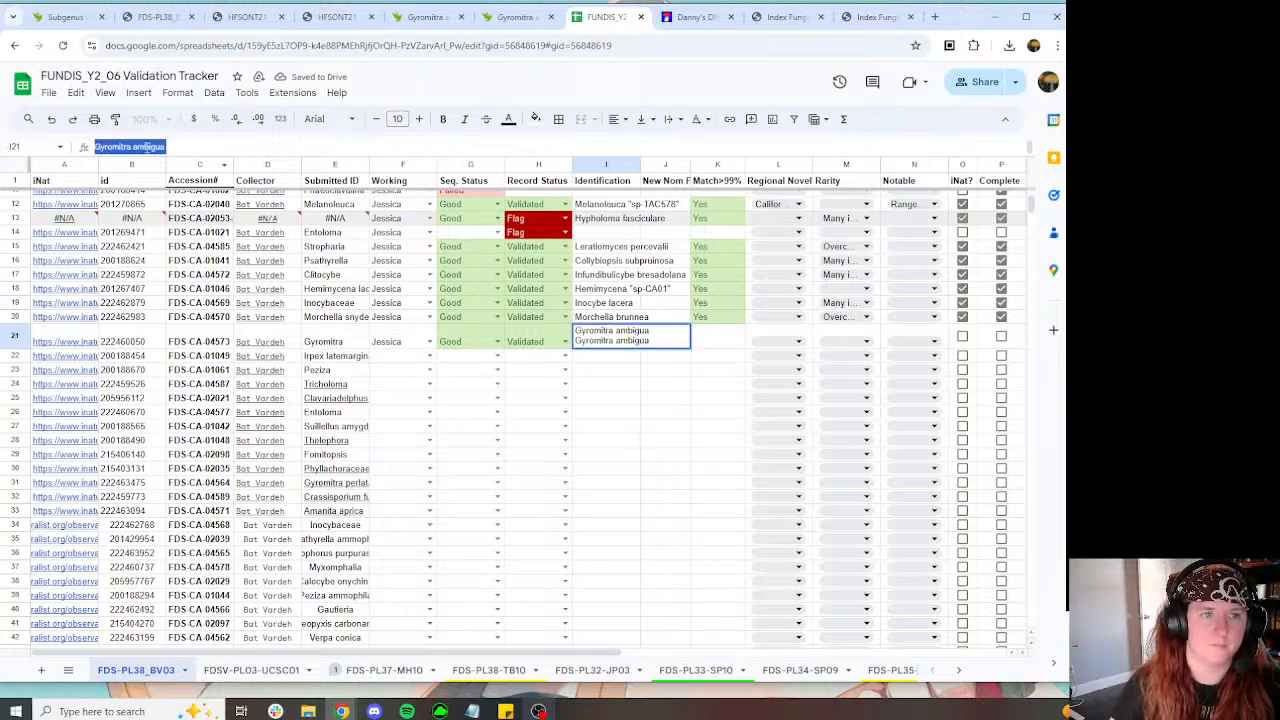
Step: Remove the duplicated name from row 21's identification, keeping a single Gyromitra ambigua
{"action": "key", "text": "ctrl+v"}
{"action": "left_click_drag", "start_coordinate": [724, 341], "coordinate": [572, 329]}
{"action": "key", "text": "BackSpace"}
{"action": "left_click", "coordinate": [195, 146]}
{"action": "type", "text": "Gyromitra ambigua Gyromitra ambigua"}
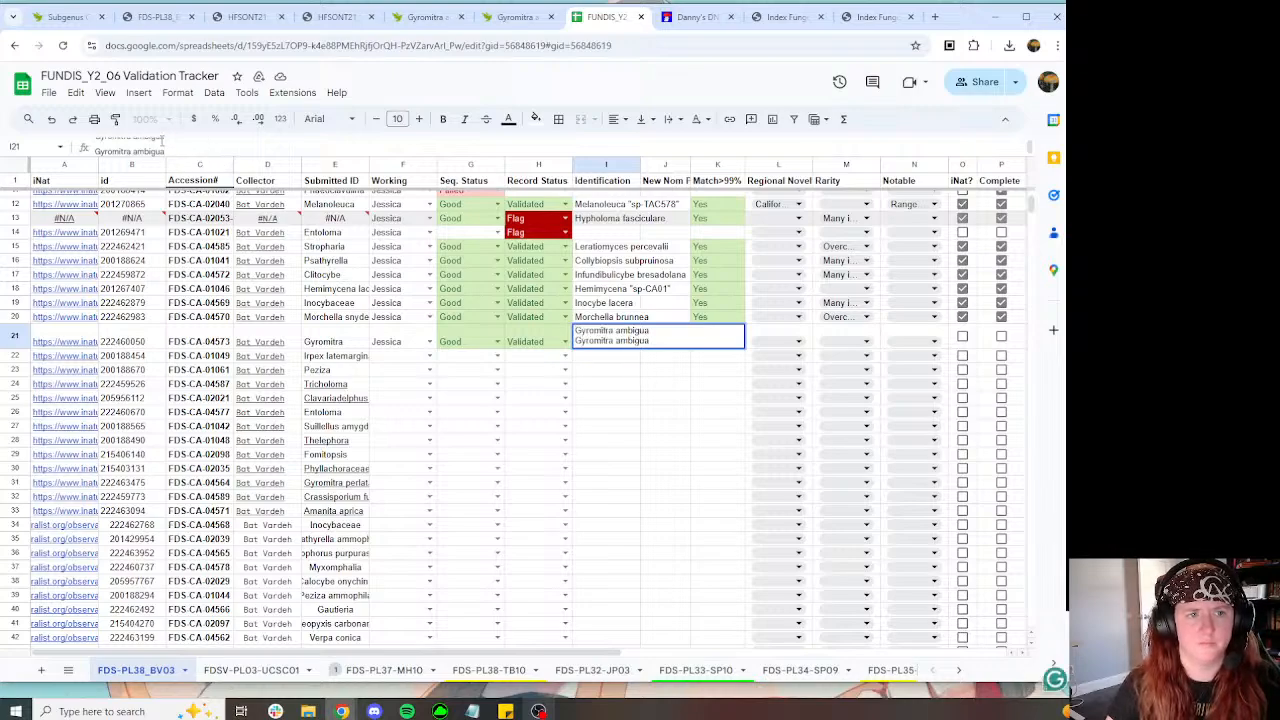
{"action": "left_click_drag", "start_coordinate": [200, 146], "coordinate": [60, 147]}
{"action": "key", "text": "BackSpace"}
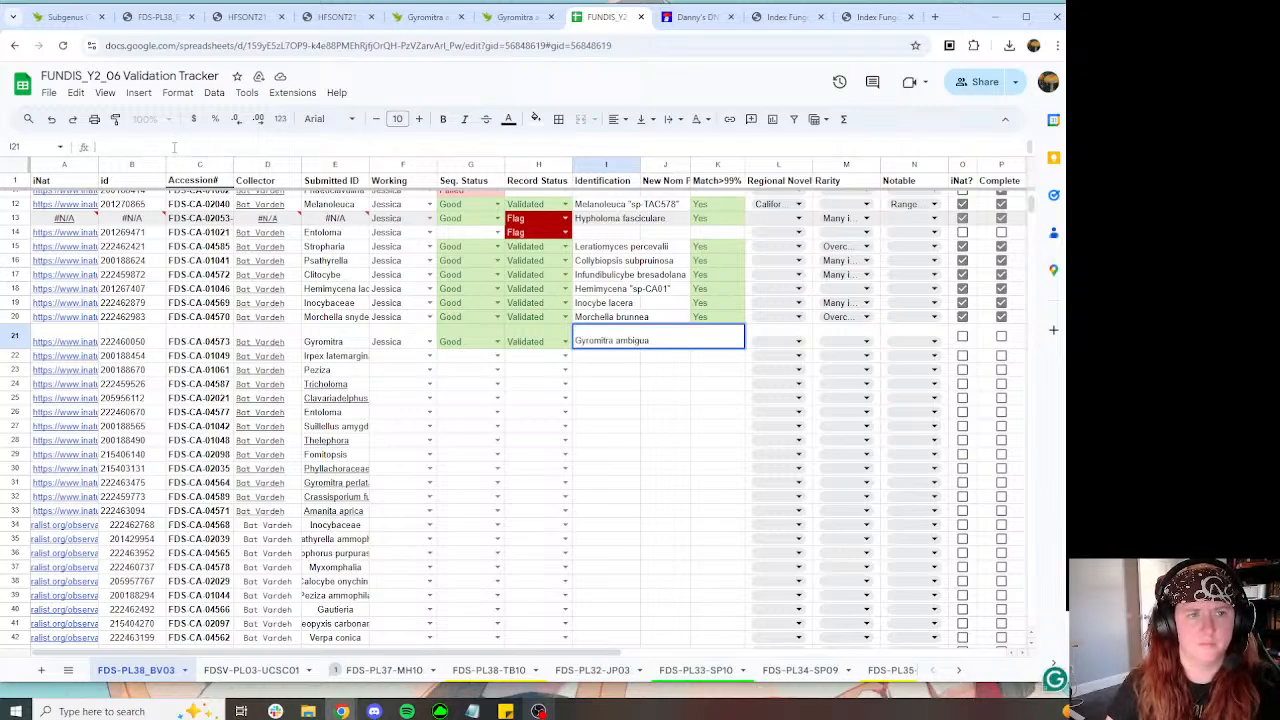
{"action": "key", "text": "Return"}
Step: Mark row 21's match above 99% as Yes
{"action": "left_click", "coordinate": [722, 333]}
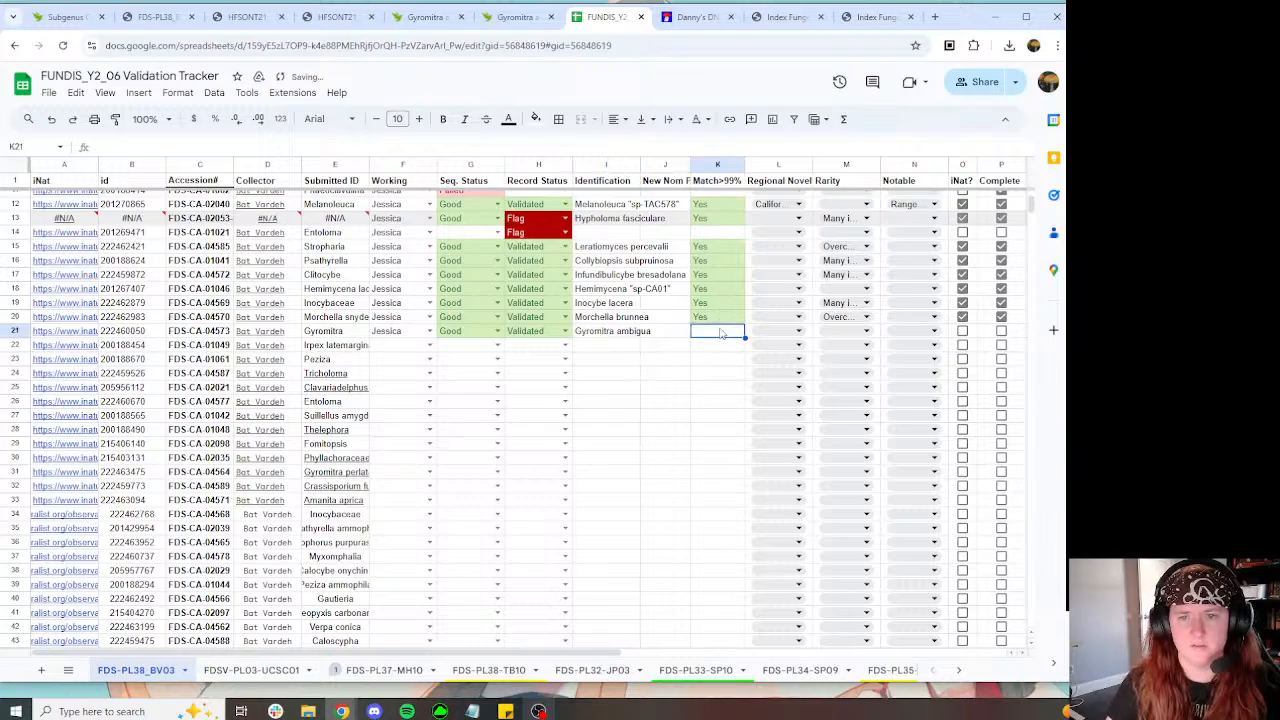
{"action": "type", "text": "Yes"}
{"action": "key", "text": "Tab"}
Step: Examine the collection area on the map of the Gyromitra ambigua observation in iNaturalist
{"action": "left_click", "coordinate": [70, 17]}
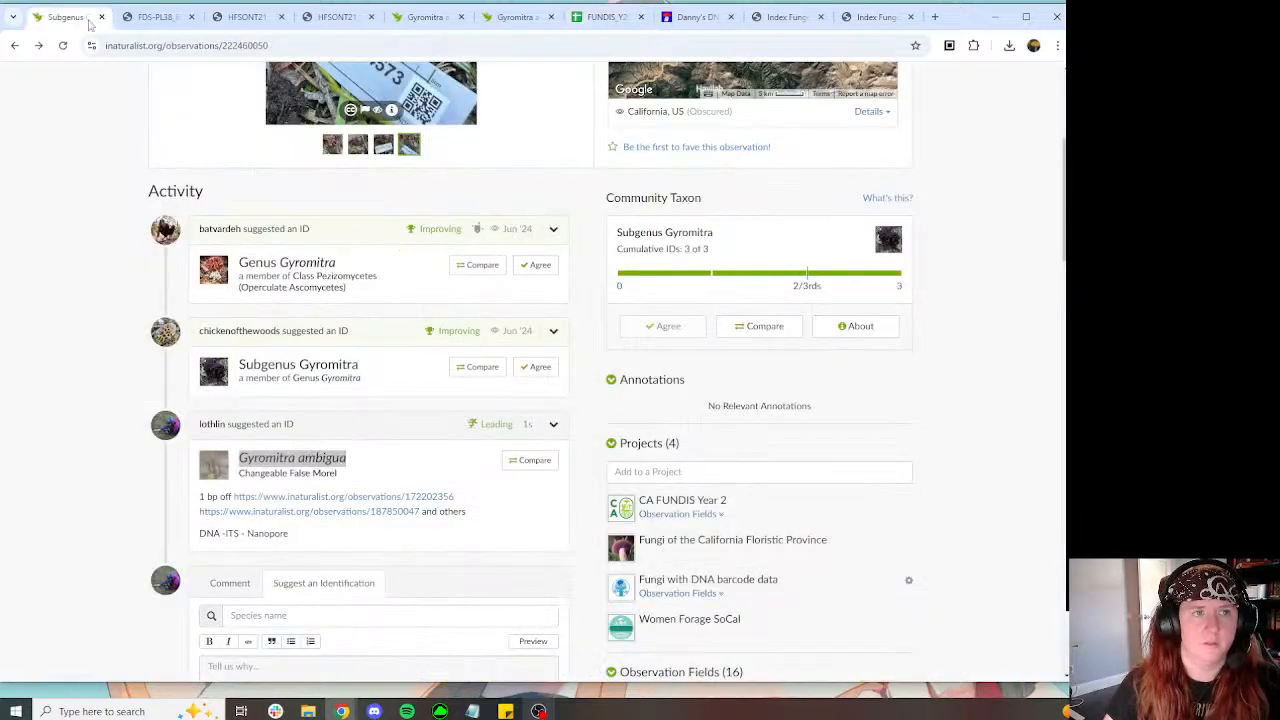
{"action": "scroll", "coordinate": [795, 389], "scroll_direction": "up", "scroll_amount": 3}
{"action": "scroll", "coordinate": [760, 360], "scroll_direction": "down", "scroll_amount": 3}
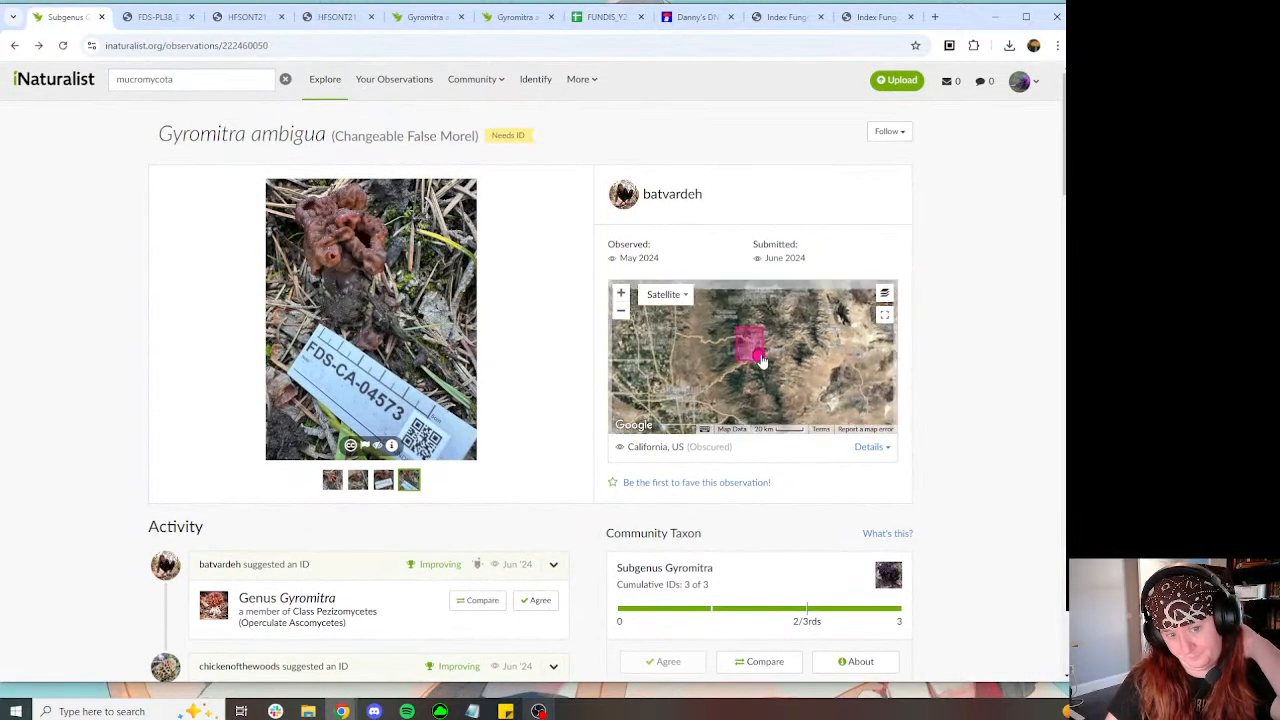
{"action": "scroll", "coordinate": [760, 360], "scroll_direction": "up", "scroll_amount": 2}
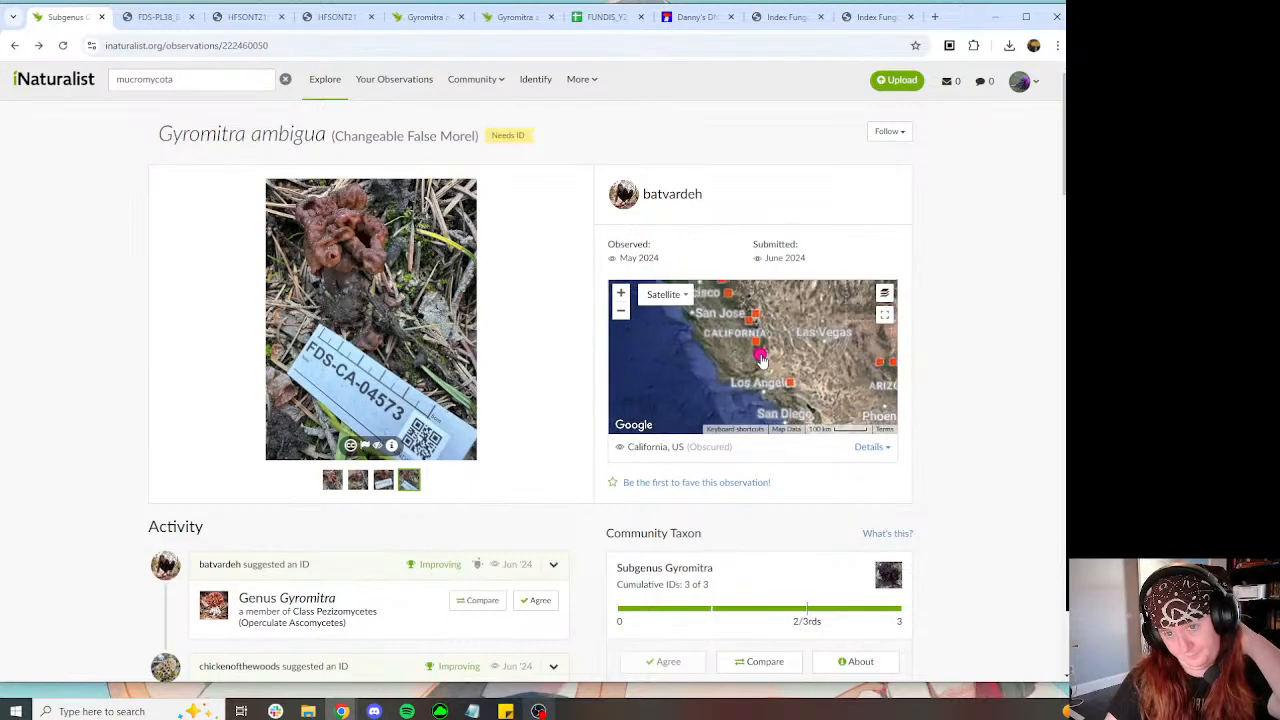
{"action": "scroll", "coordinate": [760, 360], "scroll_direction": "up", "scroll_amount": 1}
{"action": "scroll", "coordinate": [301, 135], "scroll_direction": "down", "scroll_amount": 3}
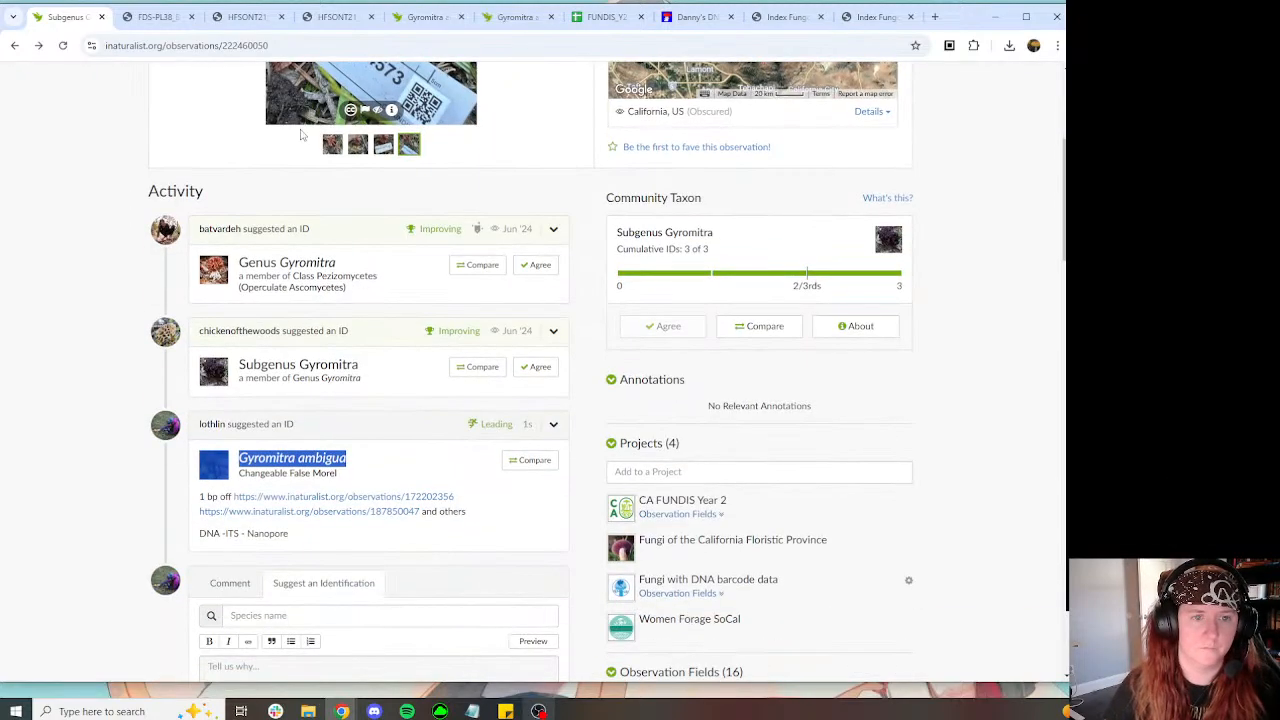
{"action": "scroll", "coordinate": [326, 152], "scroll_direction": "up", "scroll_amount": 3}
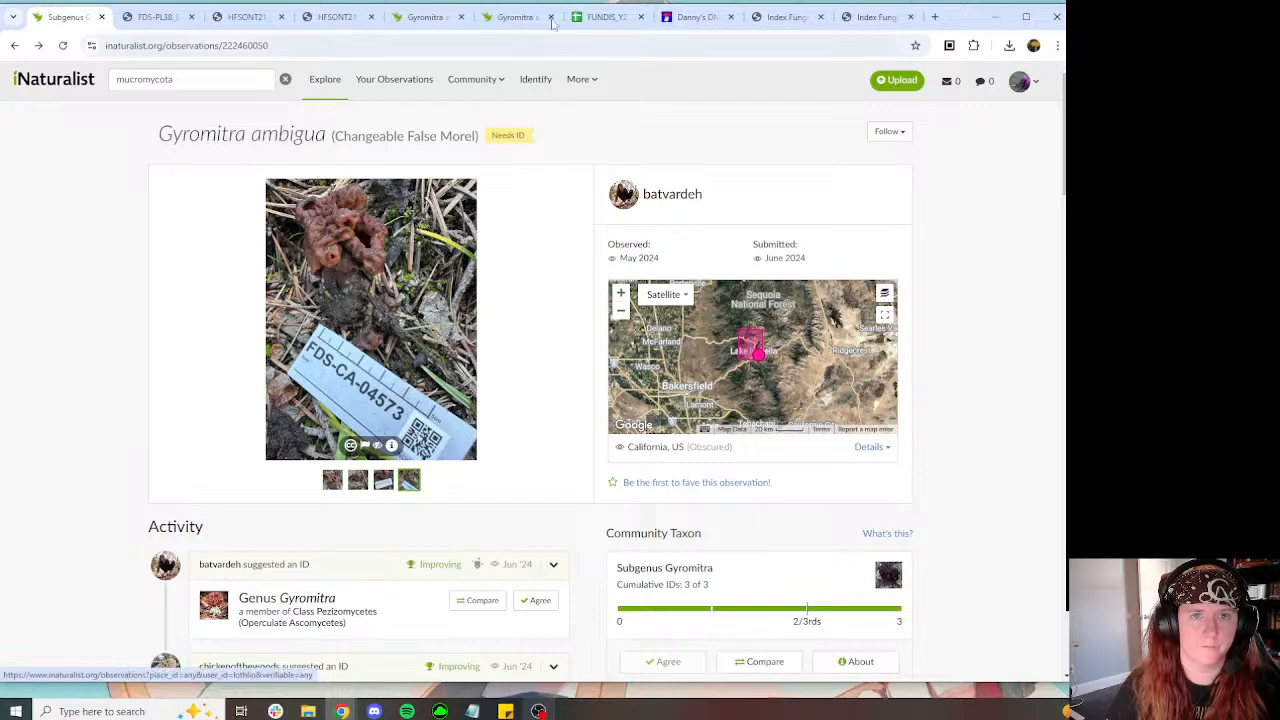
Step: On the FDS-PL38_BV03 MycoMap project page, refresh the external data of the Gyromitra record
{"action": "left_click", "coordinate": [155, 17]}
{"action": "scroll", "coordinate": [766, 323], "scroll_direction": "down", "scroll_amount": 10}
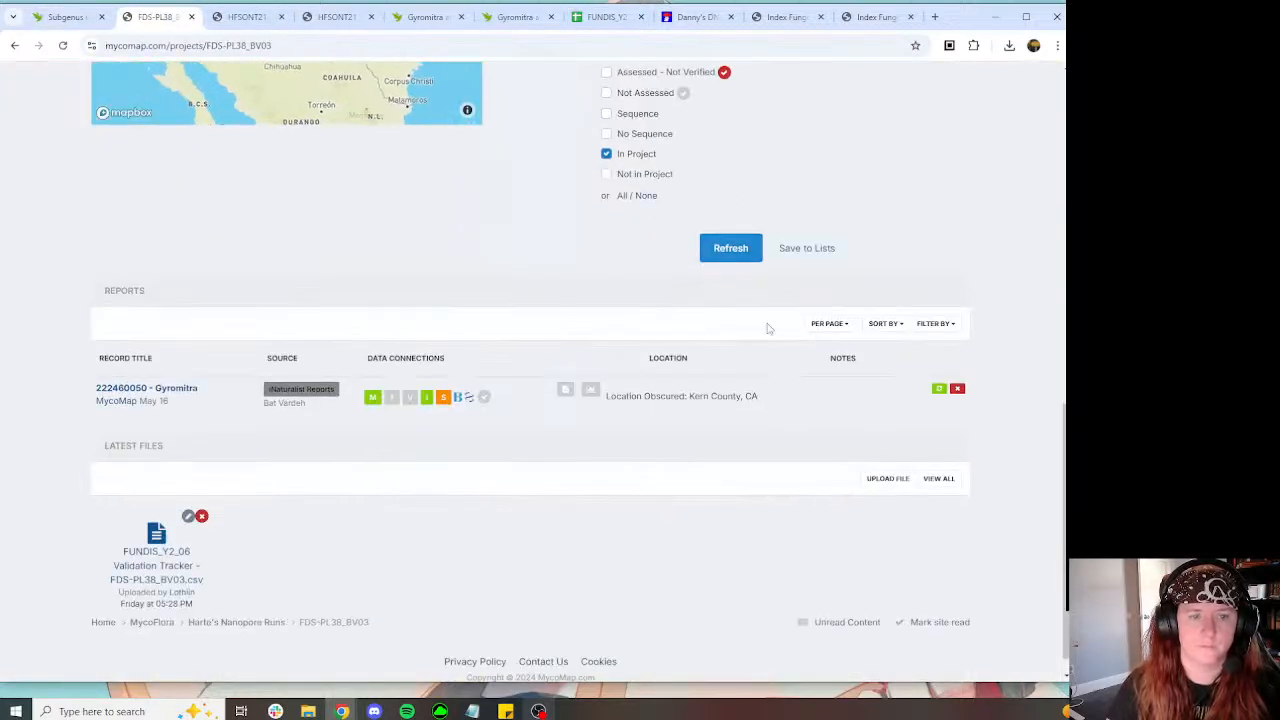
{"action": "left_click", "coordinate": [938, 361]}
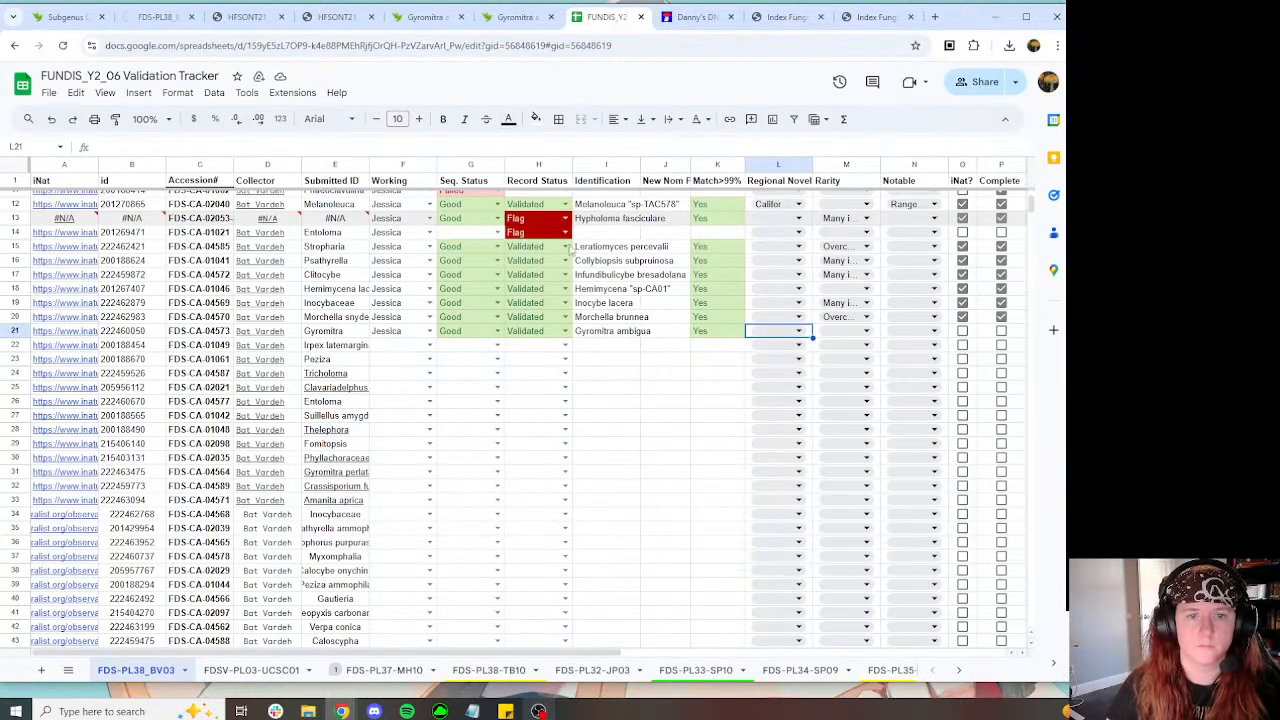
Step: Back in the tracker, set row 21's rarity to Overcollected (>15) and check its iNat? and Complete boxes
{"action": "left_click", "coordinate": [856, 332]}
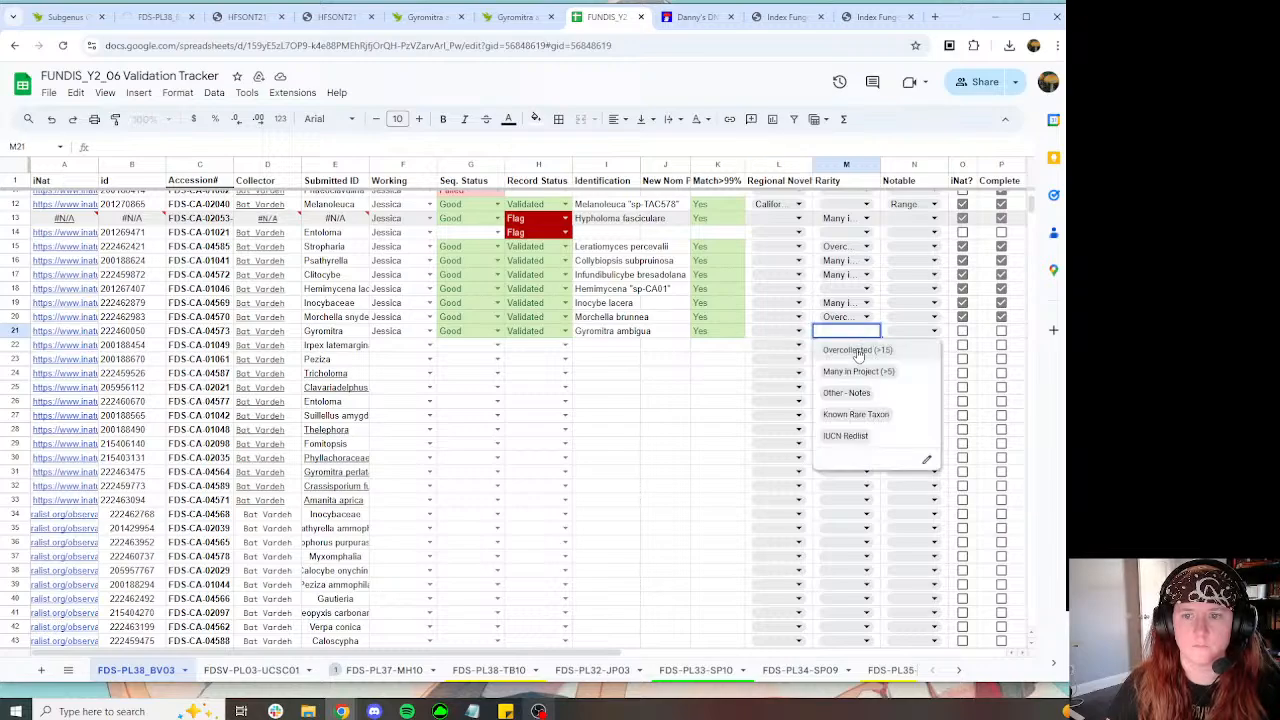
{"action": "left_click", "coordinate": [858, 351]}
{"action": "scroll", "coordinate": [596, 648], "scroll_direction": "right", "scroll_amount": 3}
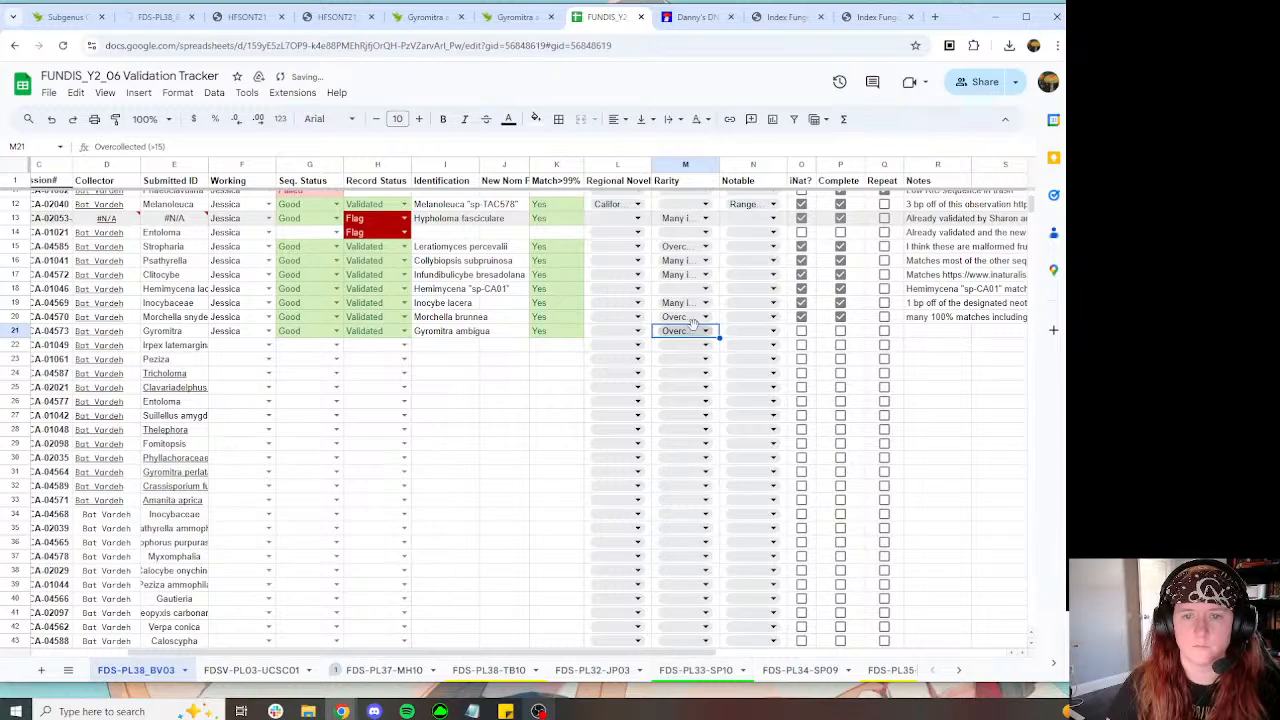
{"action": "left_click", "coordinate": [801, 331]}
{"action": "left_click", "coordinate": [840, 331]}
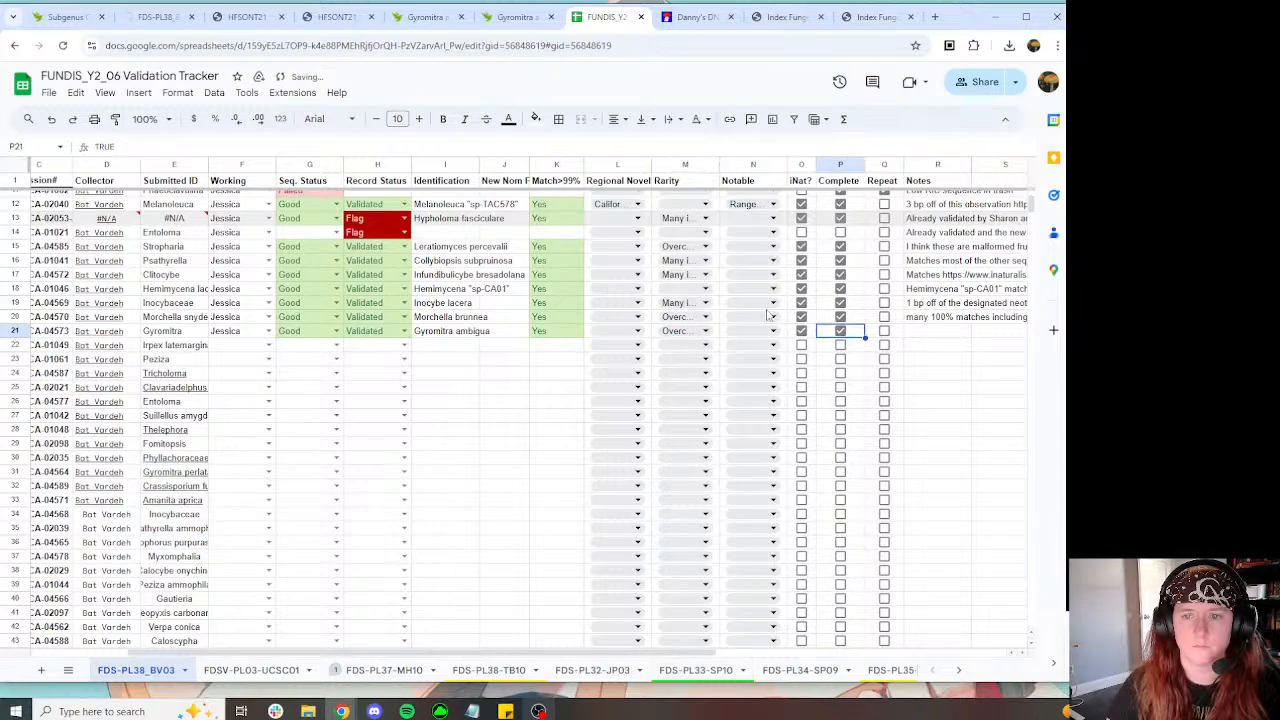
Step: Copy the "1 bp off" comment with its two observation links from the Gyromitra ambigua identification in iNaturalist
{"action": "left_click", "coordinate": [62, 17]}
{"action": "scroll", "coordinate": [508, 420], "scroll_direction": "down", "scroll_amount": 3}
{"action": "left_click_drag", "start_coordinate": [514, 506], "coordinate": [201, 497]}
{"action": "left_click", "coordinate": [322, 17]}
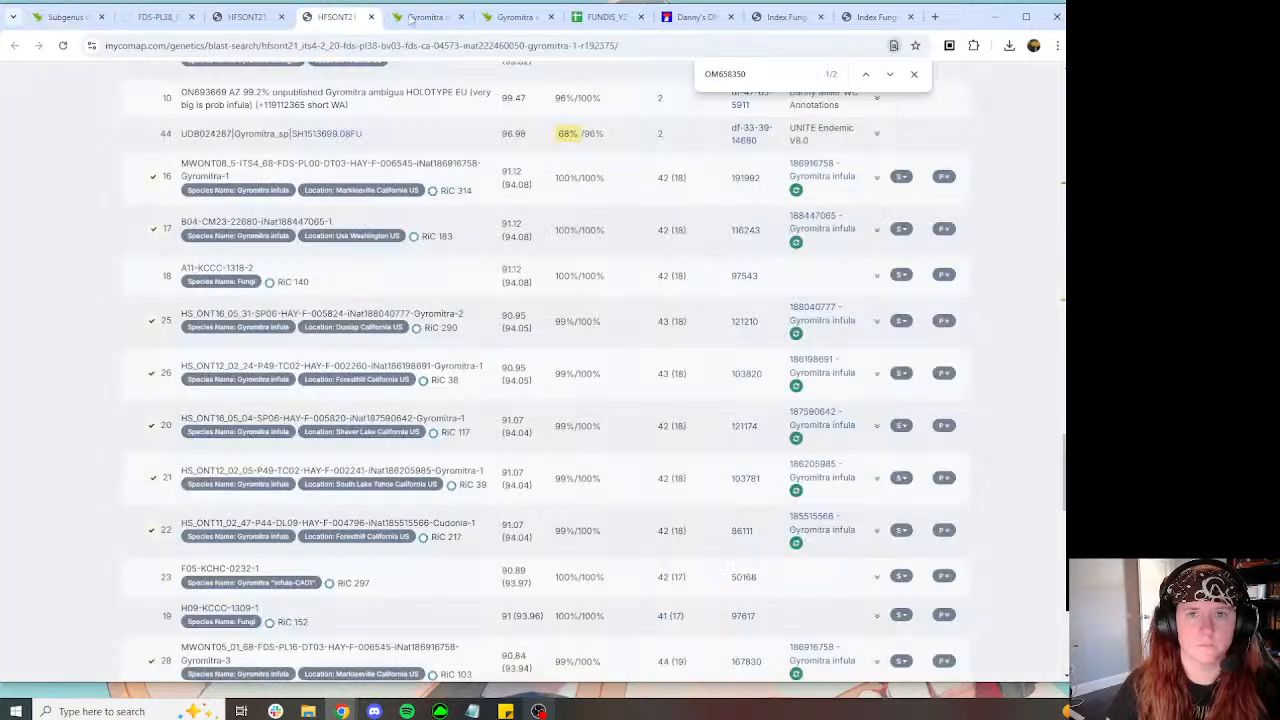
Step: In the tracker, change row 21's rarity to Many in Project (>5) and paste the copied comment into its notes
{"action": "left_click", "coordinate": [600, 17]}
{"action": "left_click", "coordinate": [685, 331]}
{"action": "left_click", "coordinate": [680, 376]}
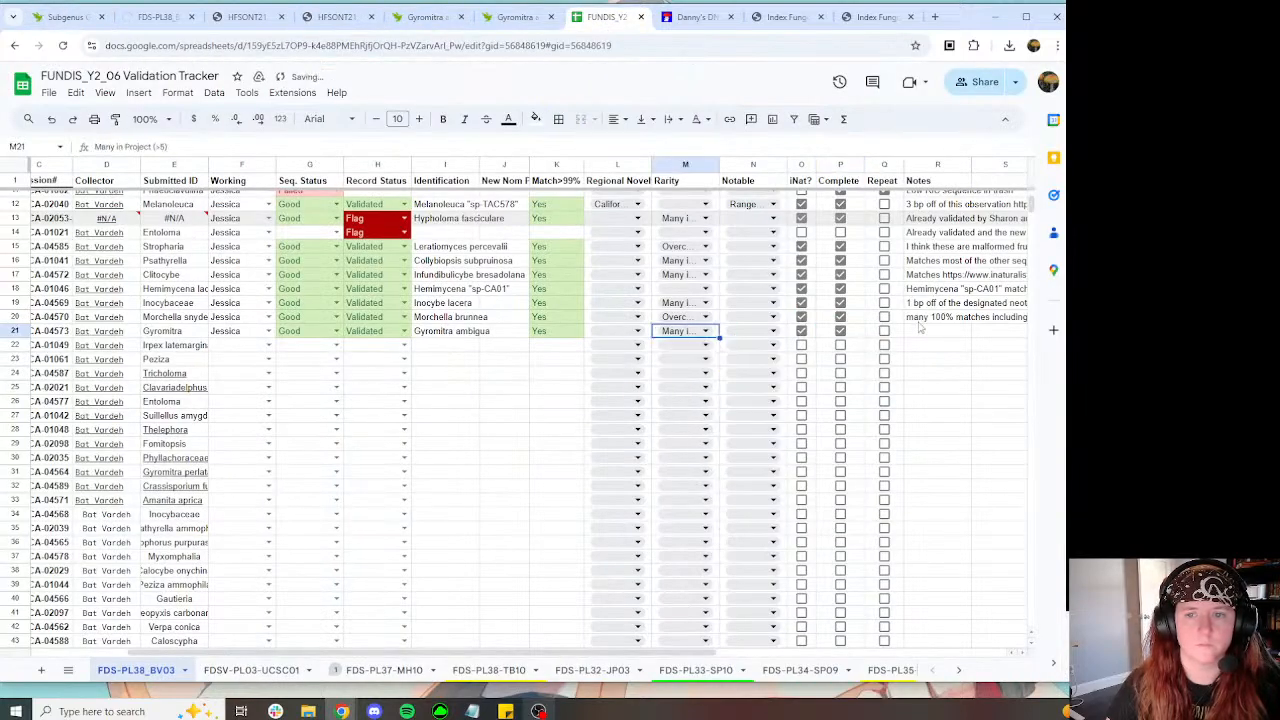
{"action": "left_click", "coordinate": [920, 331]}
{"action": "key", "text": "ctrl+v"}
{"action": "key", "text": "Tab"}
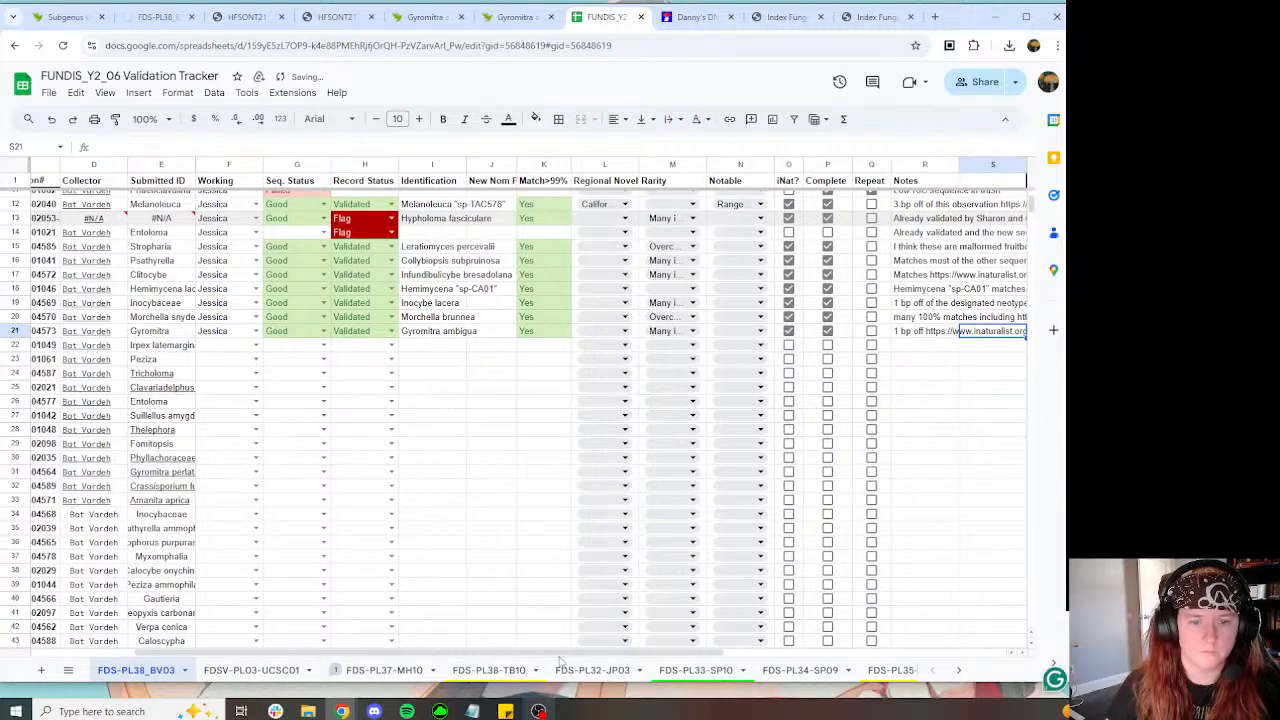
Step: Copy the observation id from row 22 and open iNaturalist observation 200188454 in place of the Gyromitra one
{"action": "scroll", "coordinate": [478, 524], "scroll_direction": "left", "scroll_amount": 5}
{"action": "left_click", "coordinate": [130, 345]}
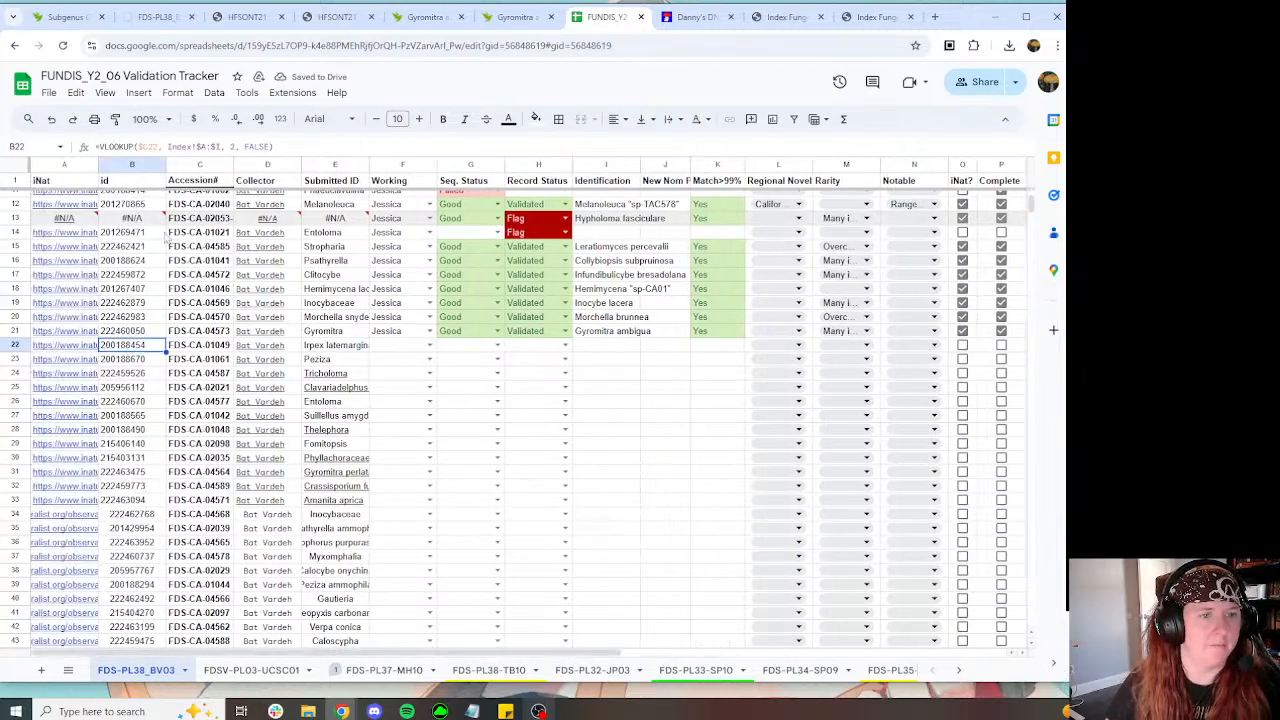
{"action": "left_click", "coordinate": [80, 19]}
{"action": "scroll", "coordinate": [470, 251], "scroll_direction": "down", "scroll_amount": 4}
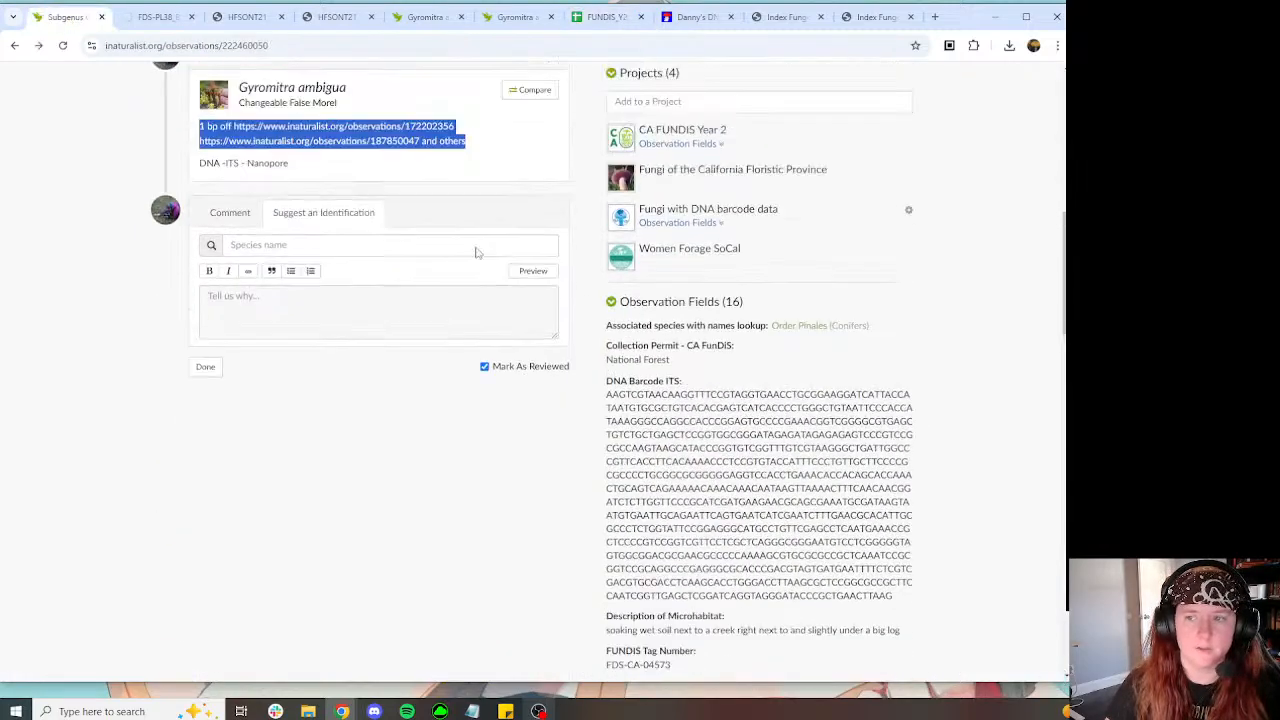
{"action": "scroll", "coordinate": [463, 251], "scroll_direction": "up", "scroll_amount": 3}
{"action": "scroll", "coordinate": [463, 251], "scroll_direction": "down", "scroll_amount": 4}
{"action": "scroll", "coordinate": [463, 251], "scroll_direction": "up", "scroll_amount": 4}
{"action": "left_click", "coordinate": [300, 45]}
{"action": "type", "text": "https://www.inaturalist.org/observations/200188454"}
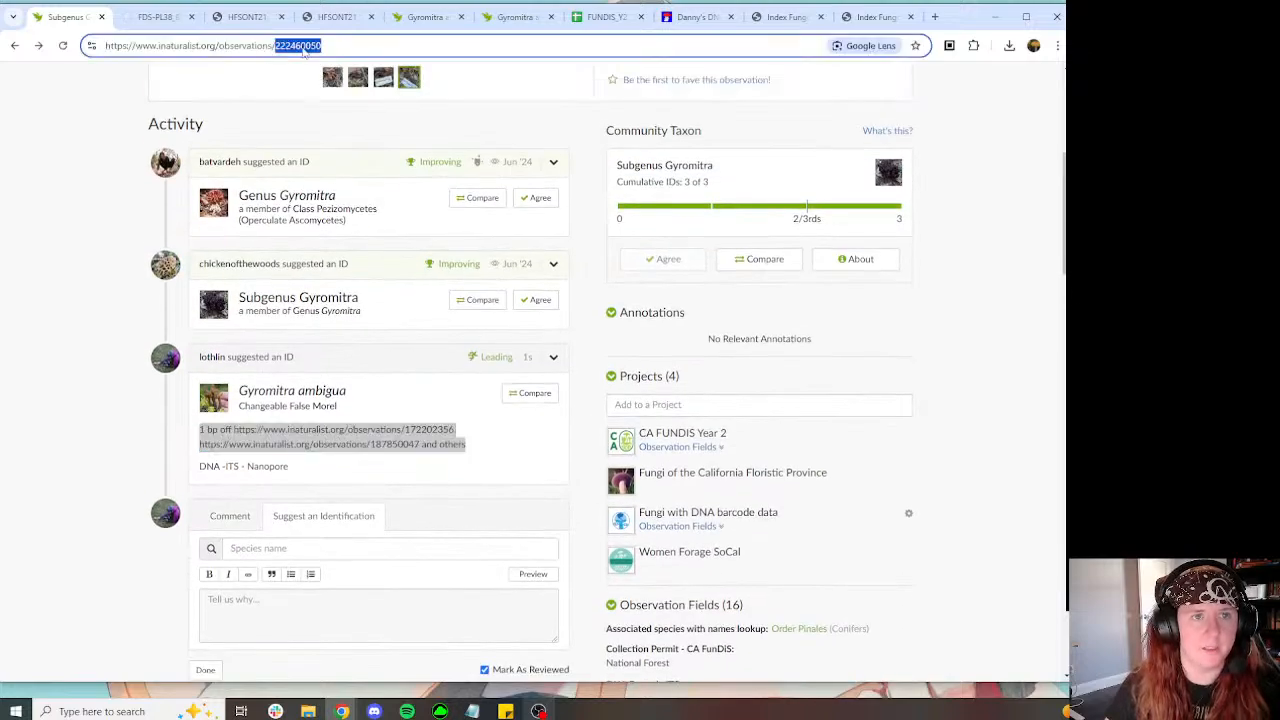
{"action": "key", "text": "Return"}
Step: Close the two Gyromitra reference observations, the two HFSONT21 BLAST result pages and an Index Fungorum page
{"action": "left_click", "coordinate": [428, 17]}
{"action": "left_click", "coordinate": [461, 17]}
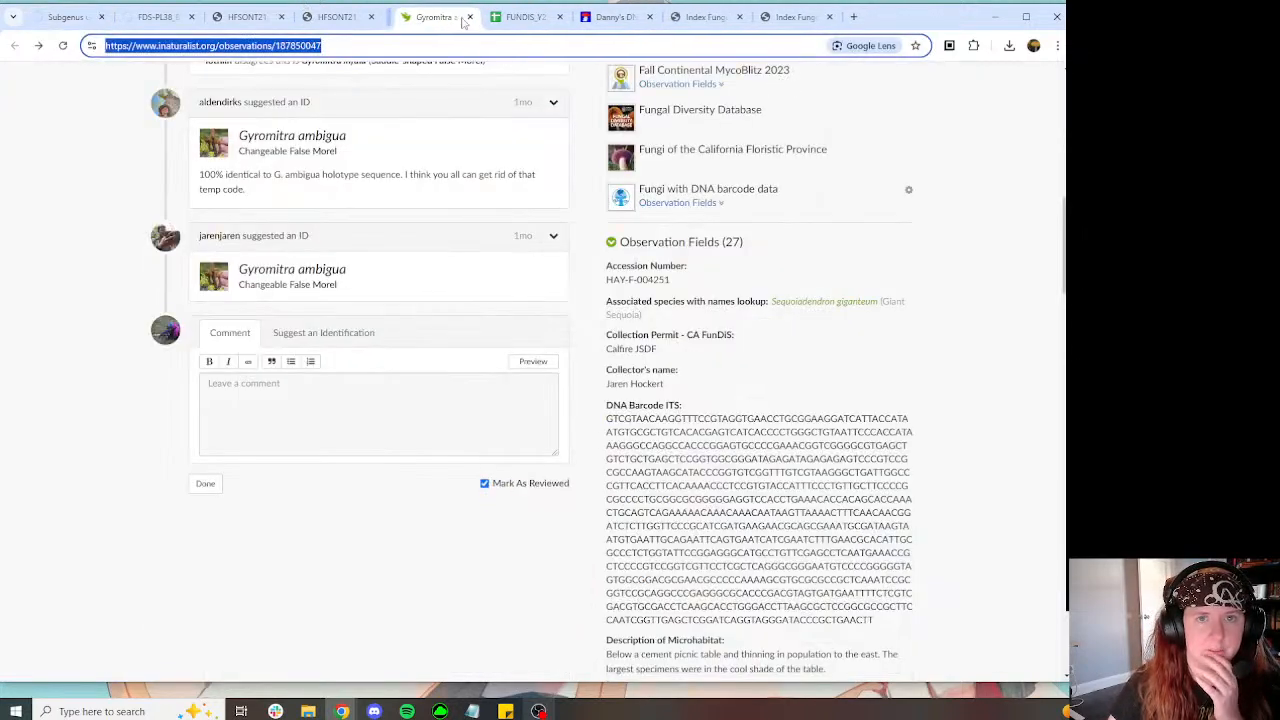
{"action": "left_click", "coordinate": [461, 17]}
{"action": "left_click", "coordinate": [176, 18]}
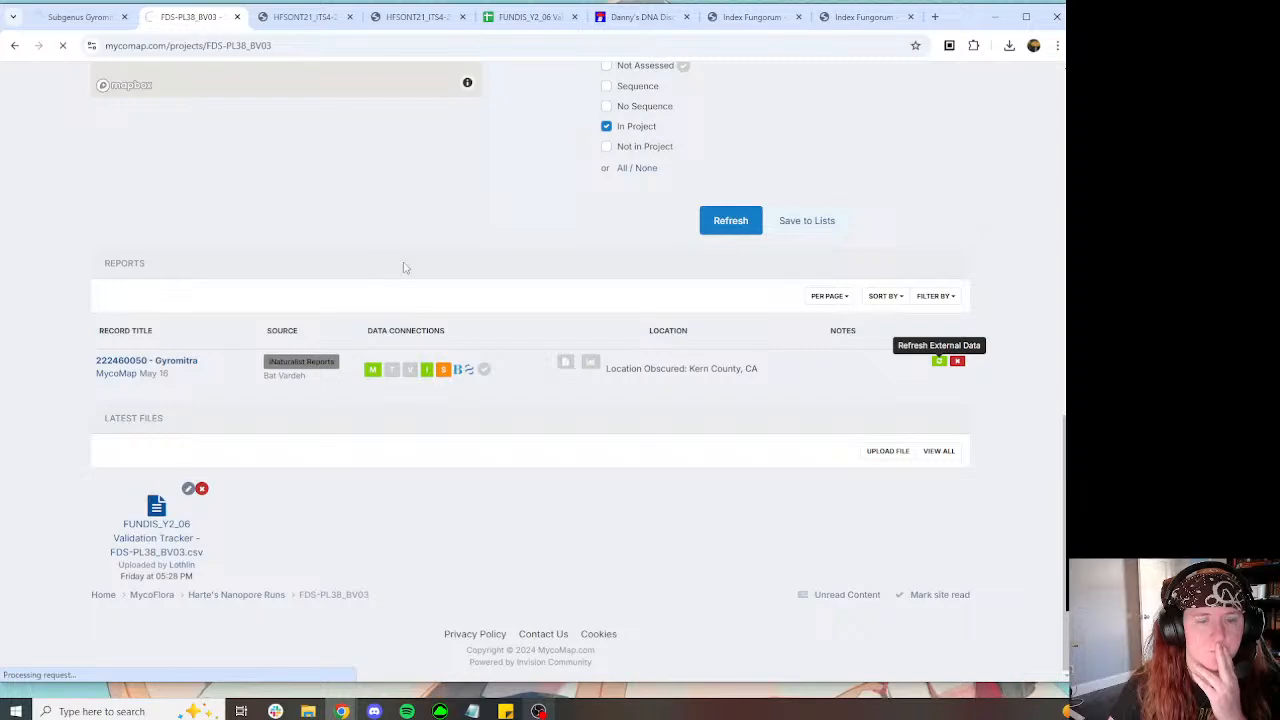
{"action": "left_click", "coordinate": [312, 18]}
{"action": "left_click", "coordinate": [349, 17]}
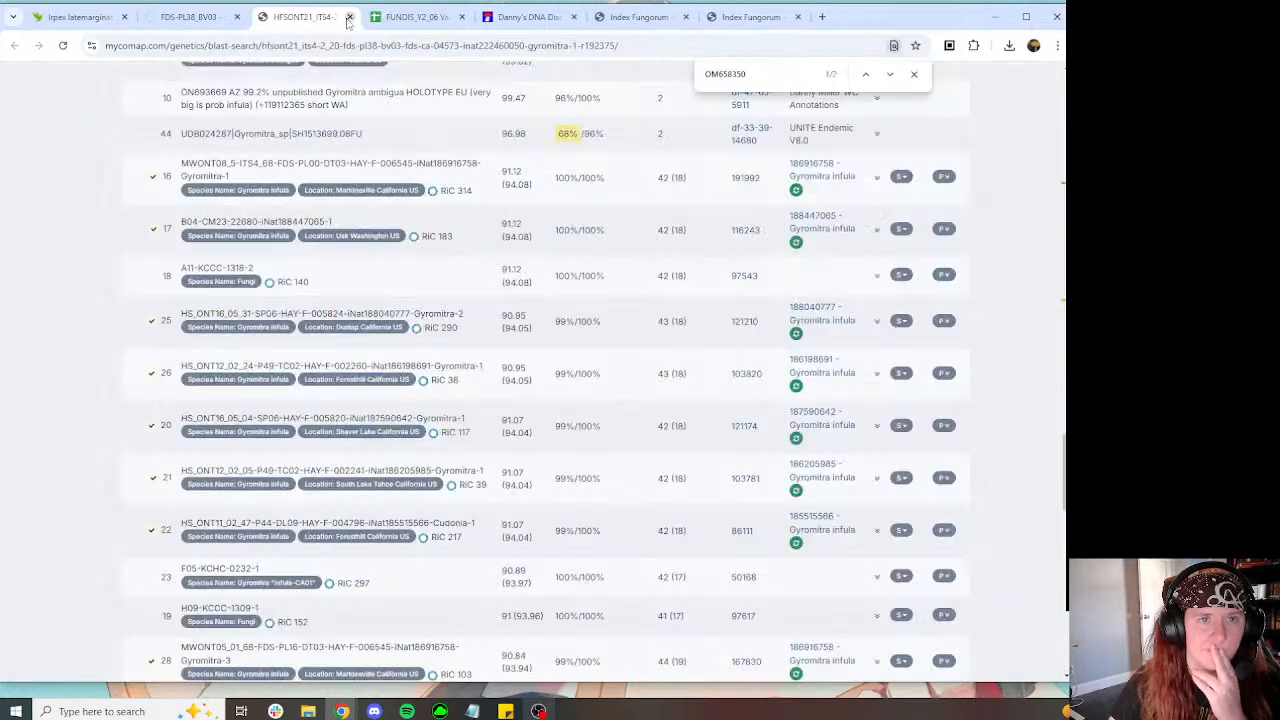
{"action": "left_click", "coordinate": [349, 17]}
{"action": "left_click", "coordinate": [685, 17]}
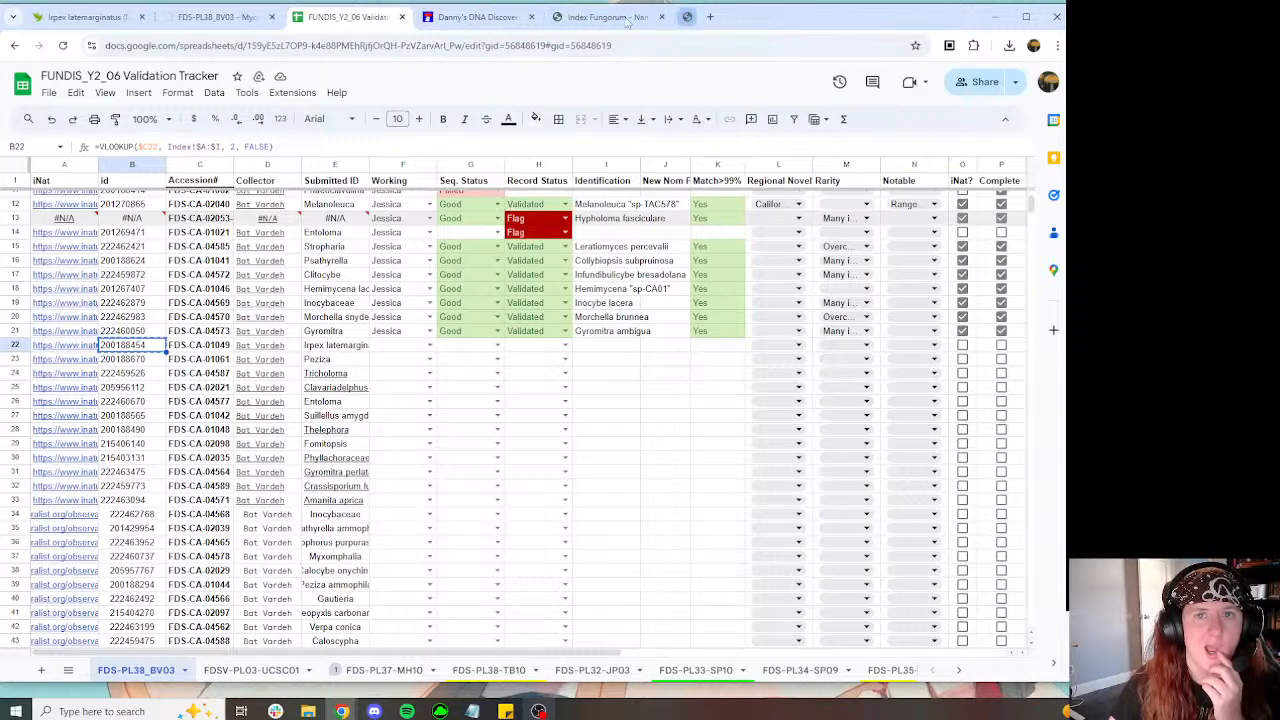
Step: Close the remaining Index Fungorum page and examine the first two enlarged photos of the Irpex latemarginatus observation in iNaturalist
{"action": "left_click", "coordinate": [573, 17]}
{"action": "left_click", "coordinate": [100, 17]}
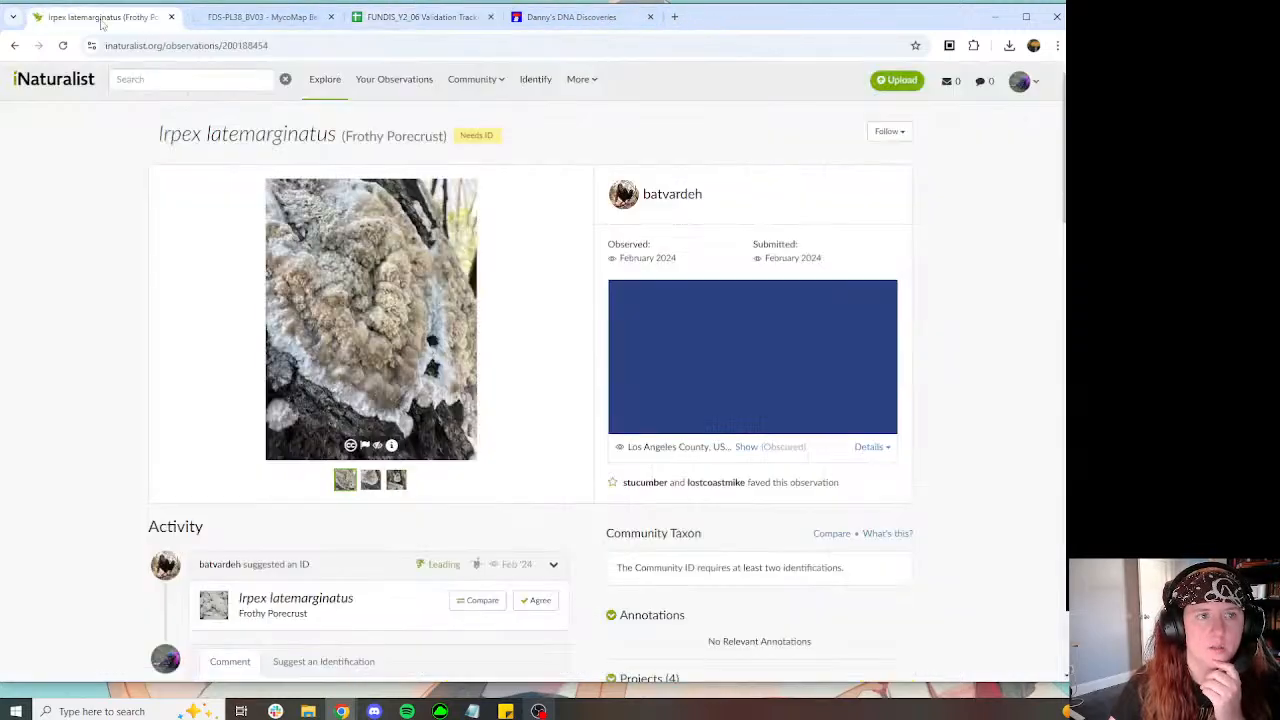
{"action": "left_click", "coordinate": [492, 337]}
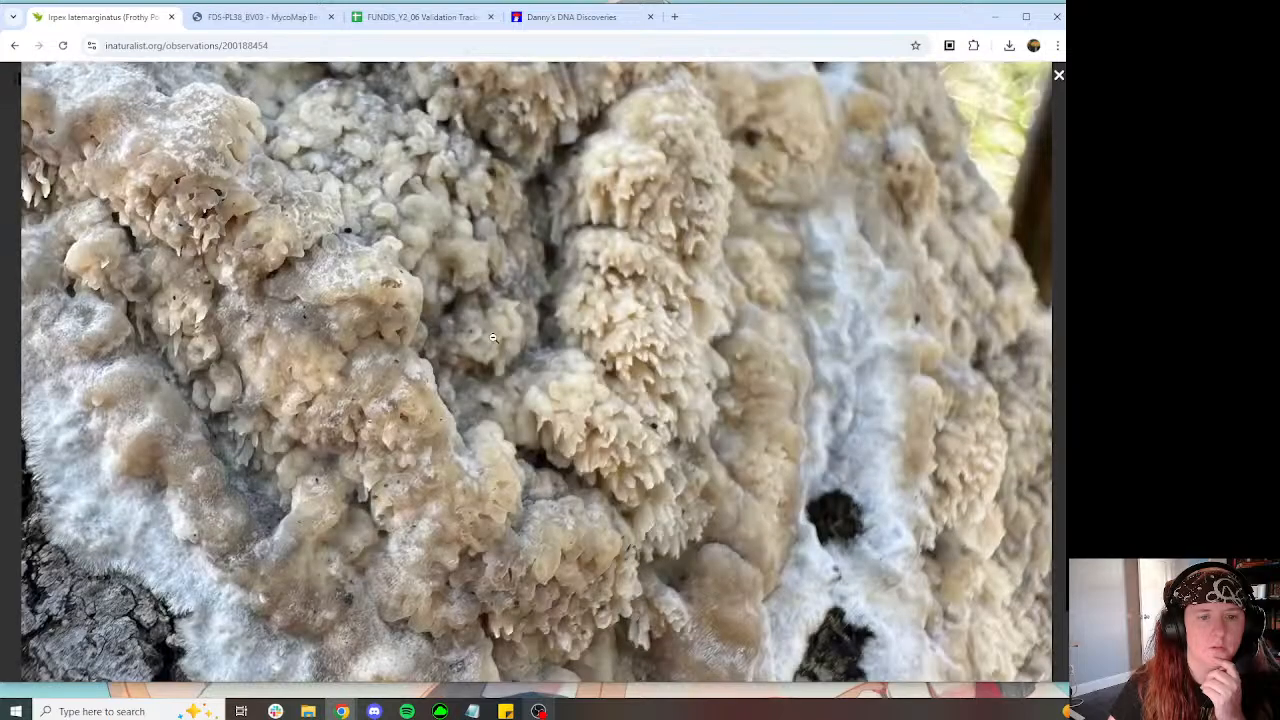
{"action": "left_click", "coordinate": [492, 337]}
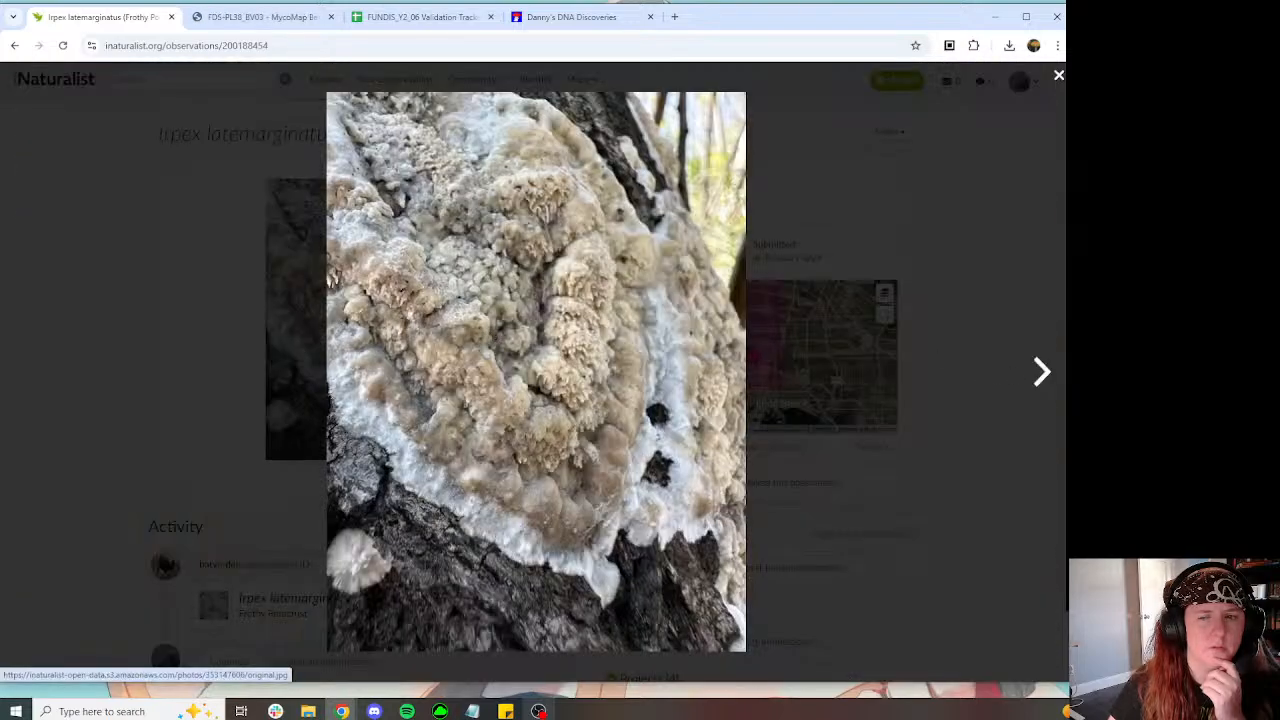
{"action": "left_click", "coordinate": [1036, 385]}
{"action": "left_click", "coordinate": [383, 481]}
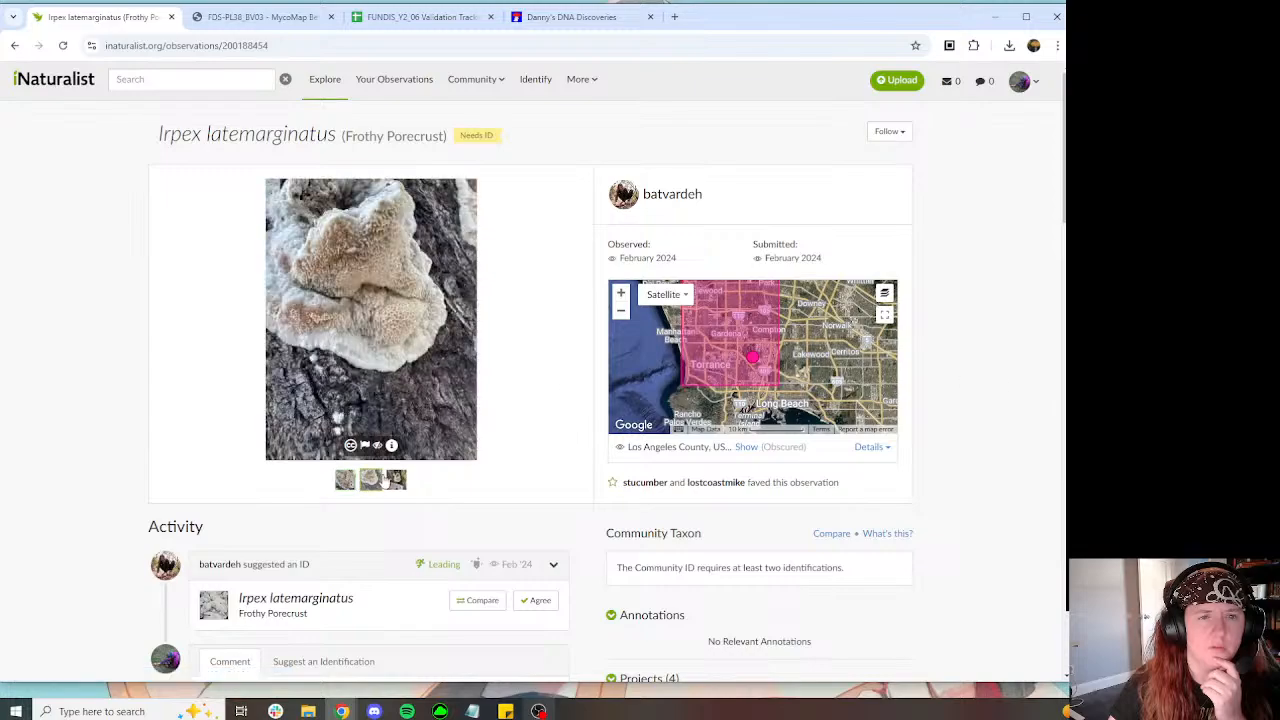
{"action": "left_click", "coordinate": [390, 332]}
{"action": "left_click", "coordinate": [493, 321]}
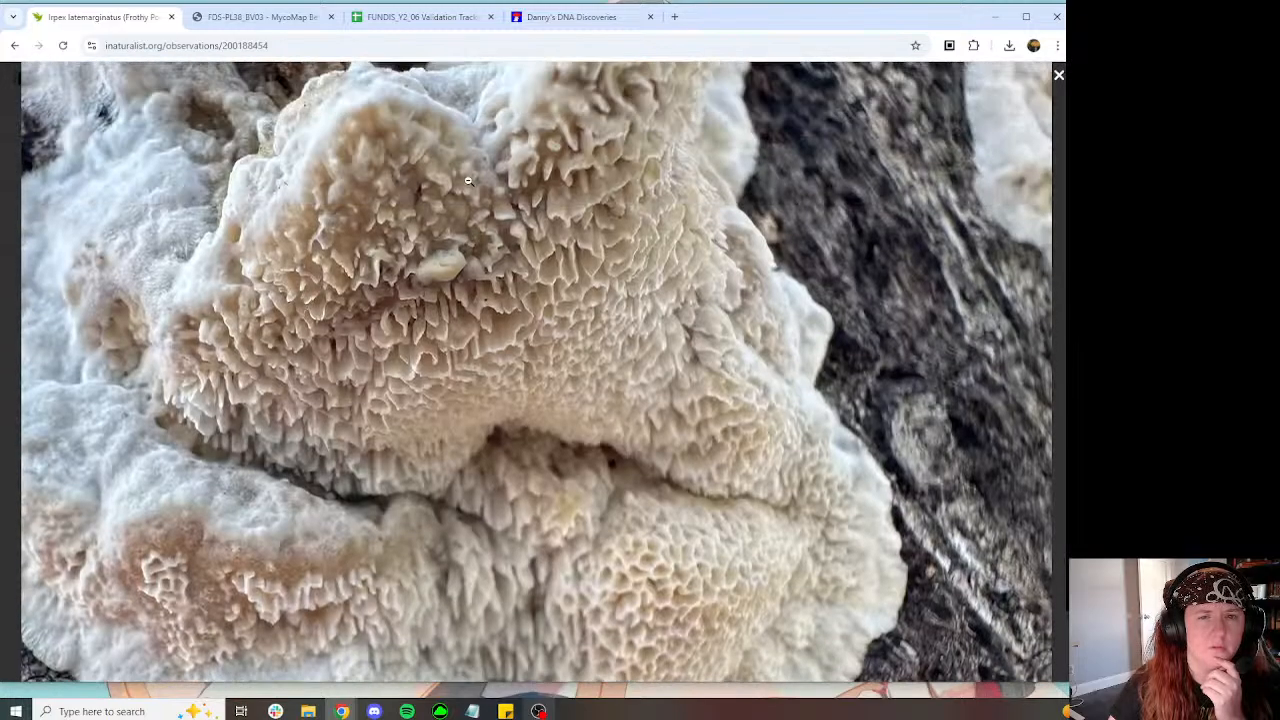
{"action": "left_click", "coordinate": [468, 181]}
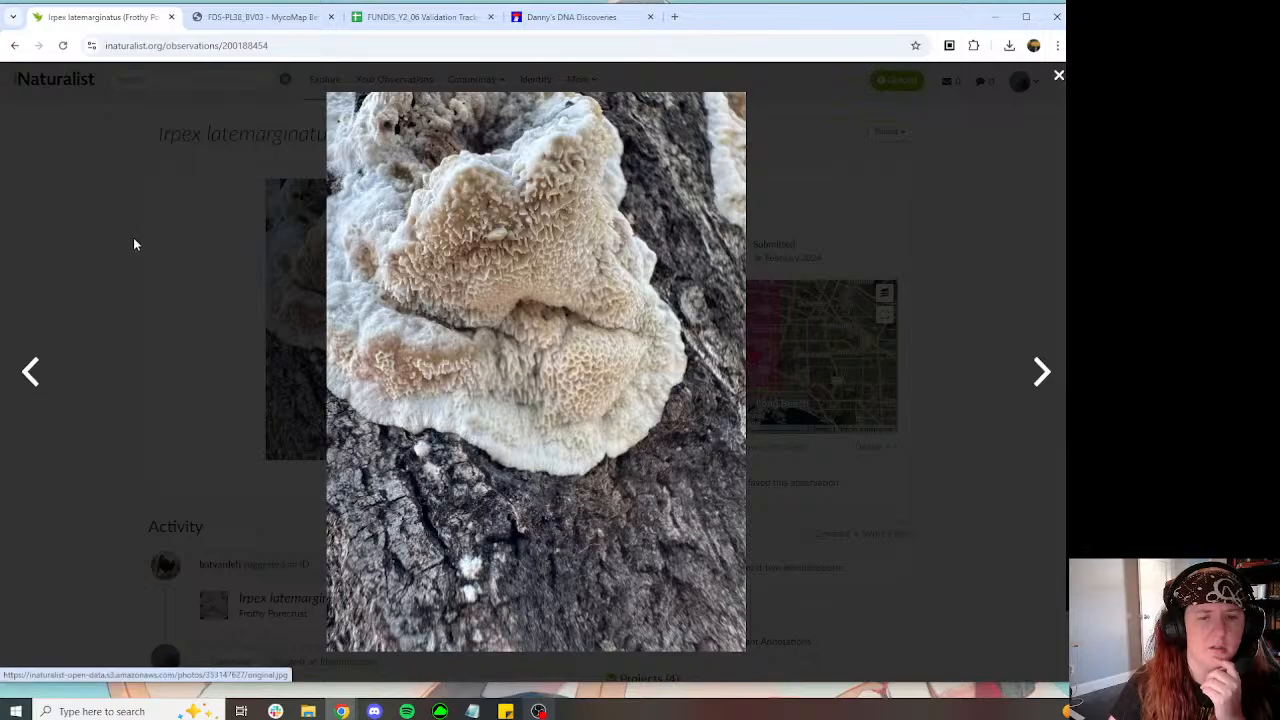
{"action": "left_click", "coordinate": [133, 240]}
Step: In the MycoMap project, turn on all verification checks for the Gyromitra ambigua record 222460050 and save the verification
{"action": "left_click", "coordinate": [265, 17]}
{"action": "scroll", "coordinate": [443, 500], "scroll_direction": "down", "scroll_amount": 7}
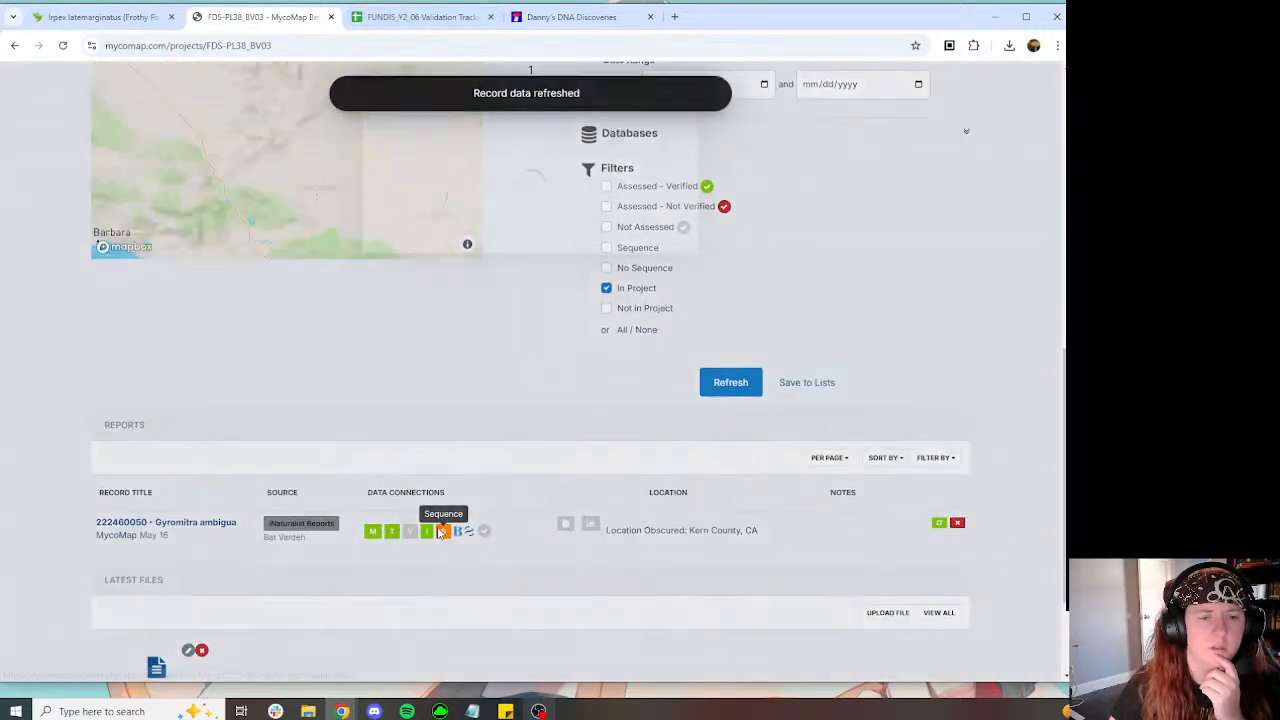
{"action": "left_click", "coordinate": [440, 531]}
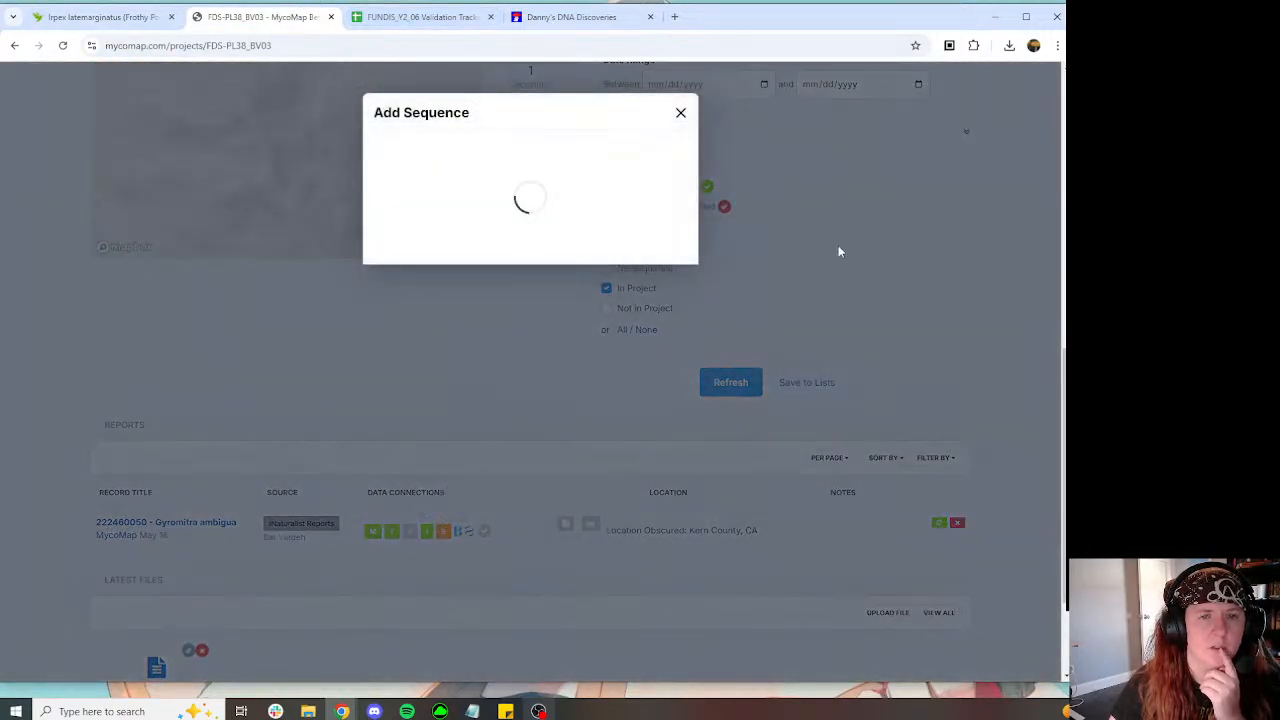
{"action": "key", "text": "Escape"}
{"action": "scroll", "coordinate": [531, 298], "scroll_direction": "down", "scroll_amount": 1}
{"action": "left_click", "coordinate": [470, 370]}
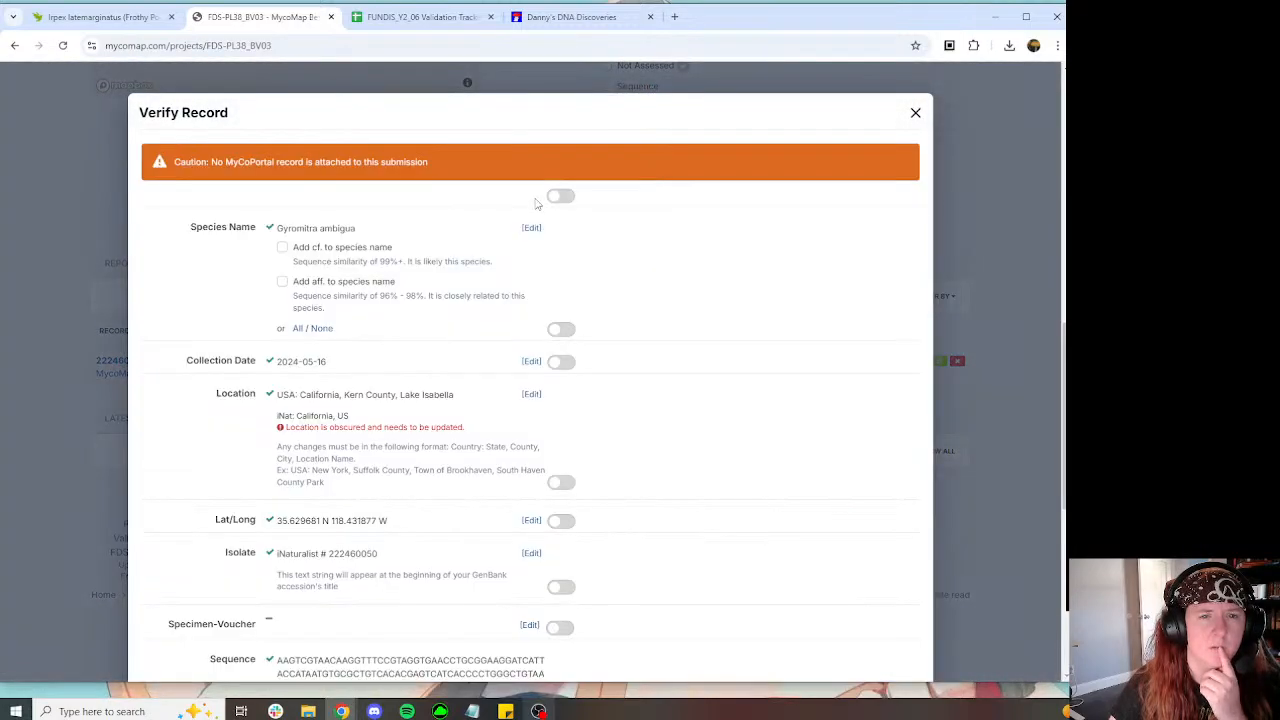
{"action": "left_click", "coordinate": [560, 196]}
{"action": "scroll", "coordinate": [674, 314], "scroll_direction": "down", "scroll_amount": 10}
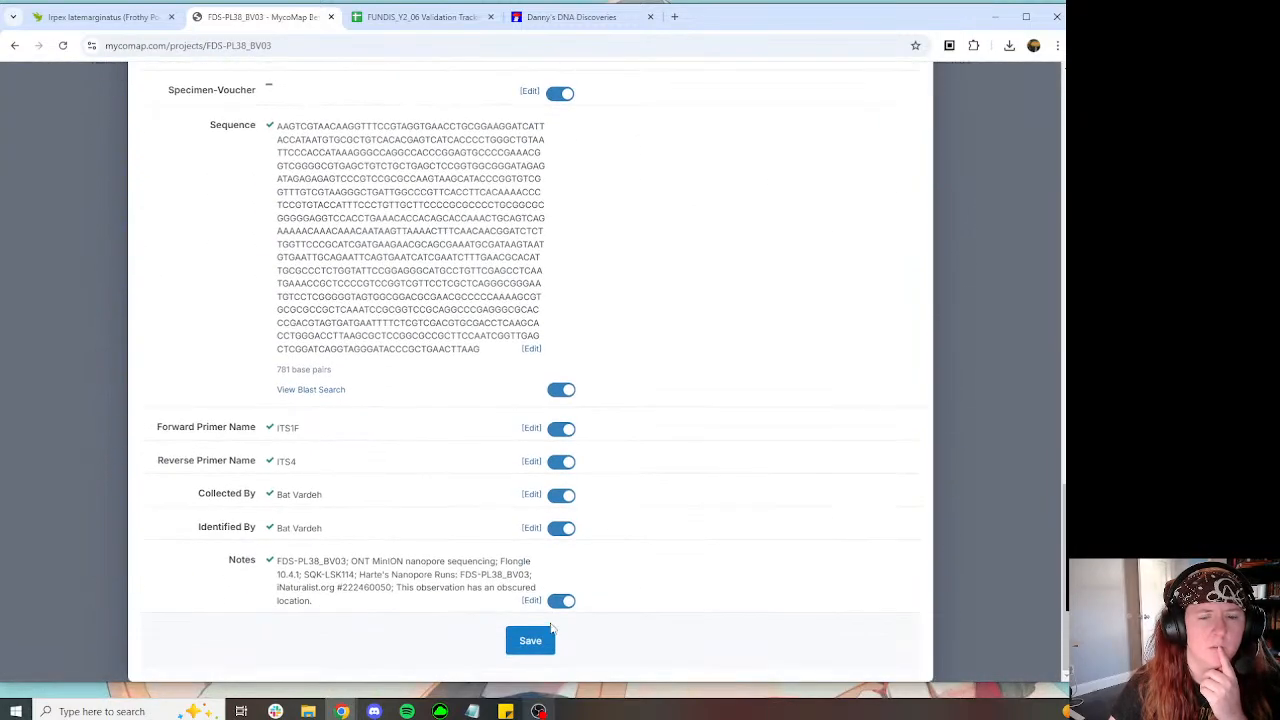
{"action": "left_click", "coordinate": [543, 652]}
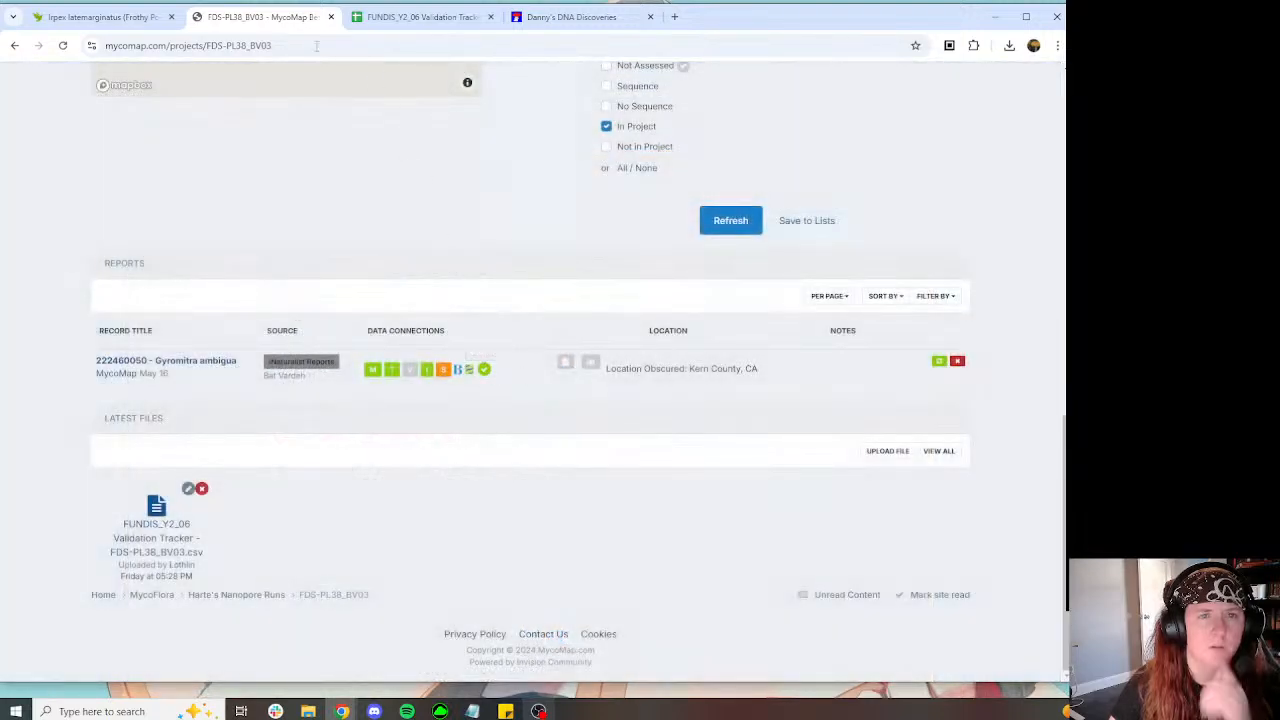
Step: Copy the Irpex observation number from its iNaturalist address and search the MycoMap project for record 200188454
{"action": "left_click", "coordinate": [91, 24]}
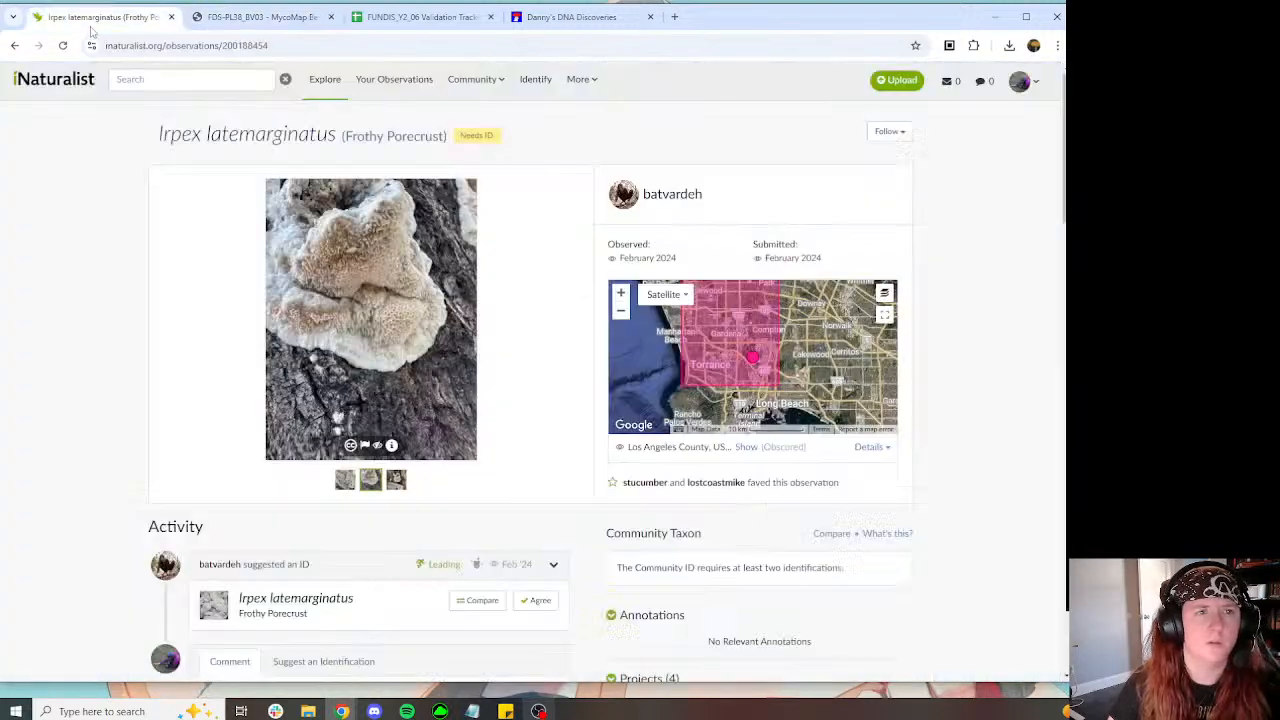
{"action": "double_click", "coordinate": [336, 47]}
{"action": "left_click", "coordinate": [300, 18]}
{"action": "scroll", "coordinate": [646, 240], "scroll_direction": "up", "scroll_amount": 5}
{"action": "left_click", "coordinate": [645, 100]}
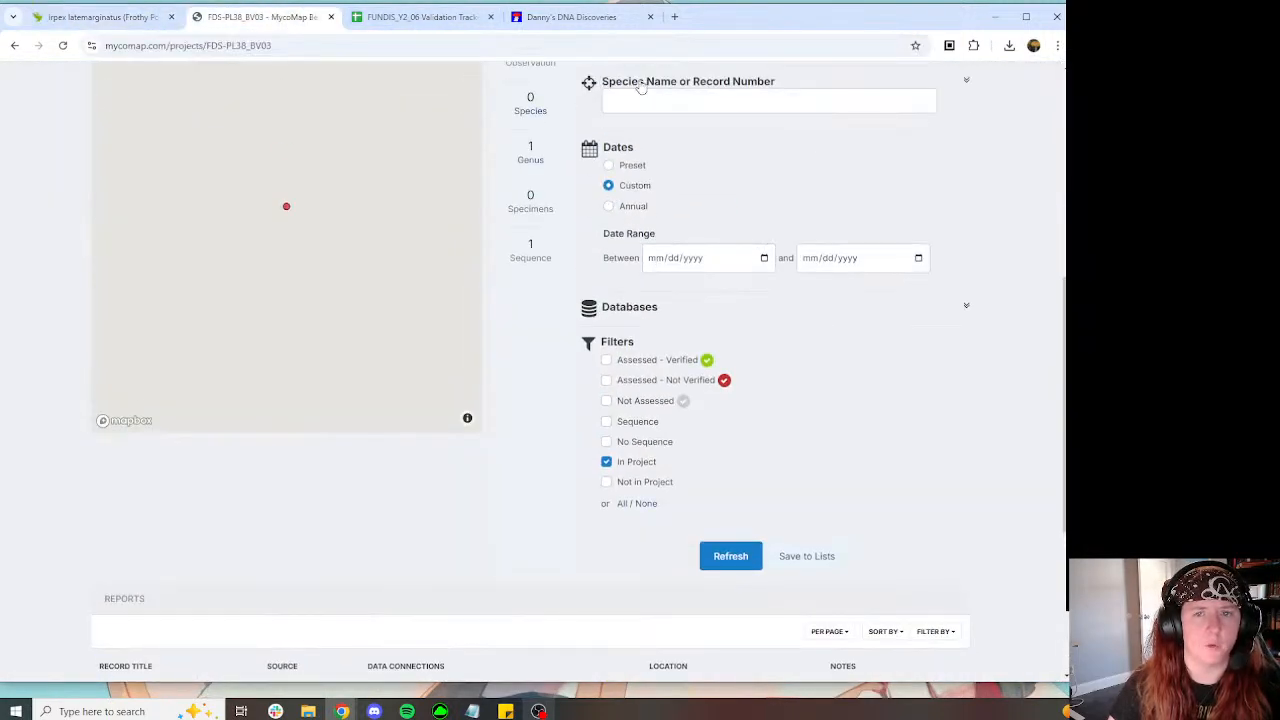
{"action": "type", "text": "222460050"}
{"action": "scroll", "coordinate": [731, 454], "scroll_direction": "down", "scroll_amount": 2}
{"action": "left_click", "coordinate": [731, 420]}
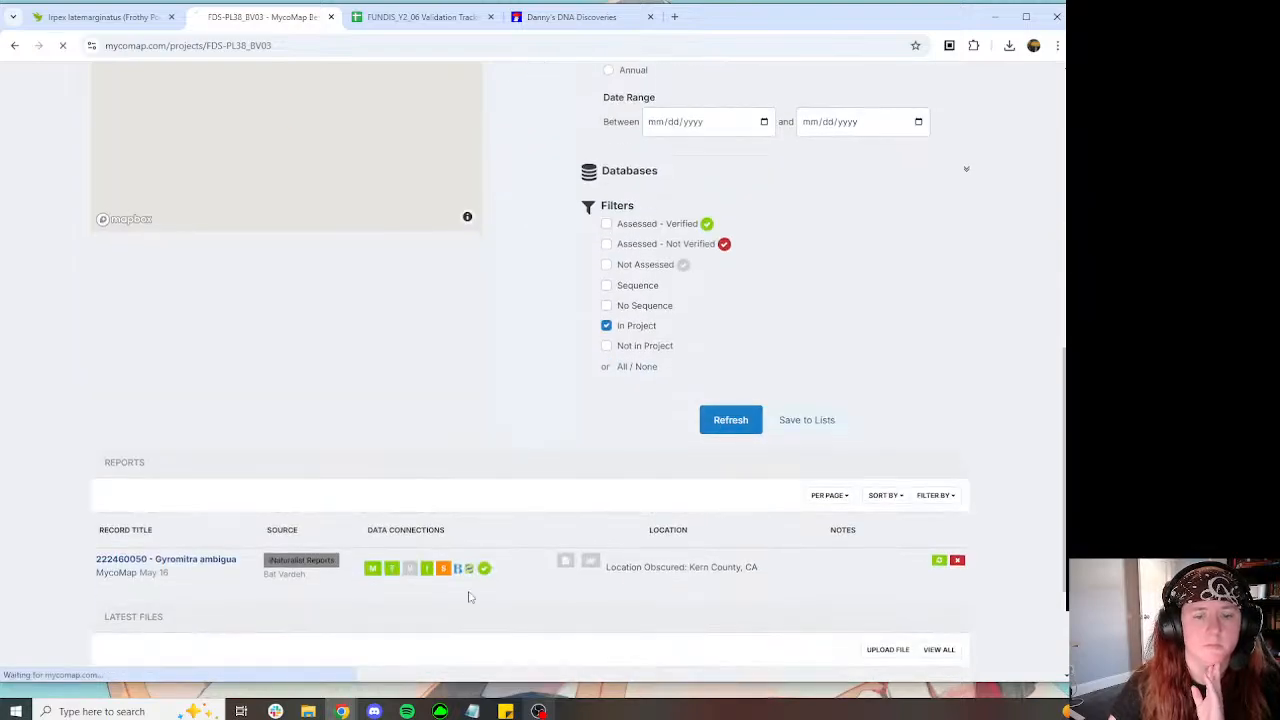
Step: Switch to Spotify, search for "afterman", open the album The Afterman: Deluxe Edition, and minimize the player
{"action": "left_click", "coordinate": [407, 711]}
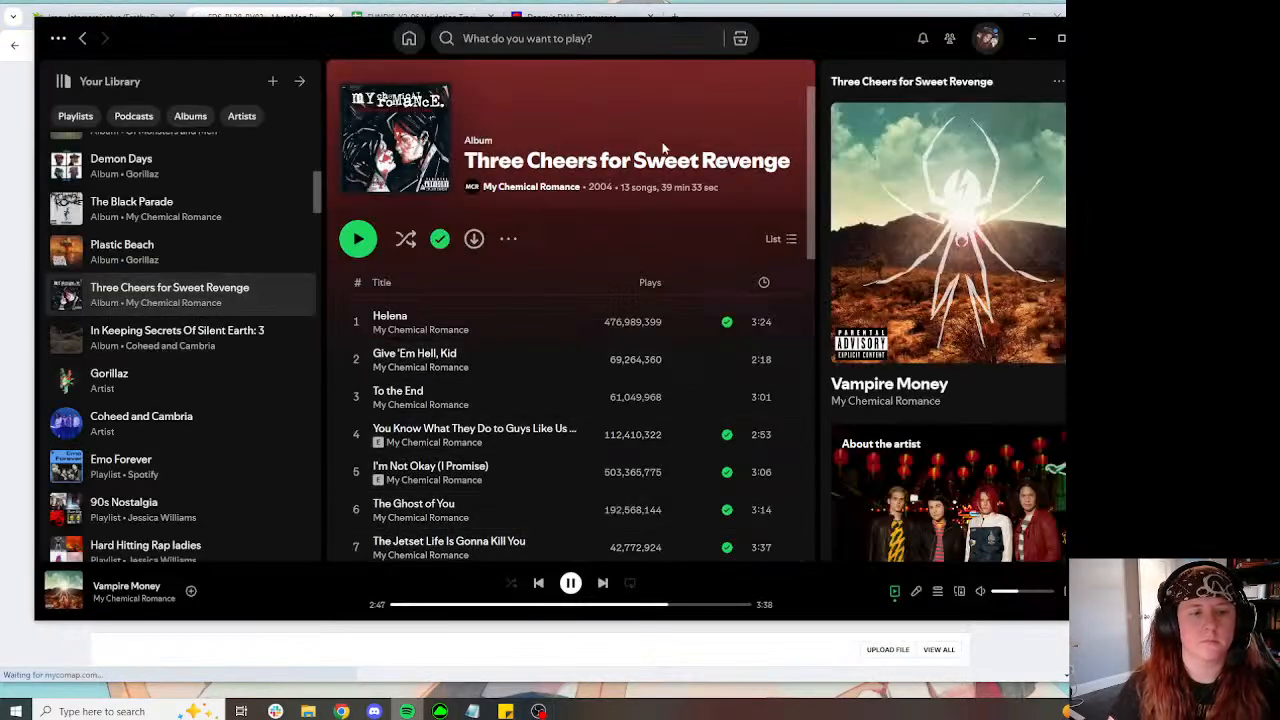
{"action": "left_click", "coordinate": [578, 38]}
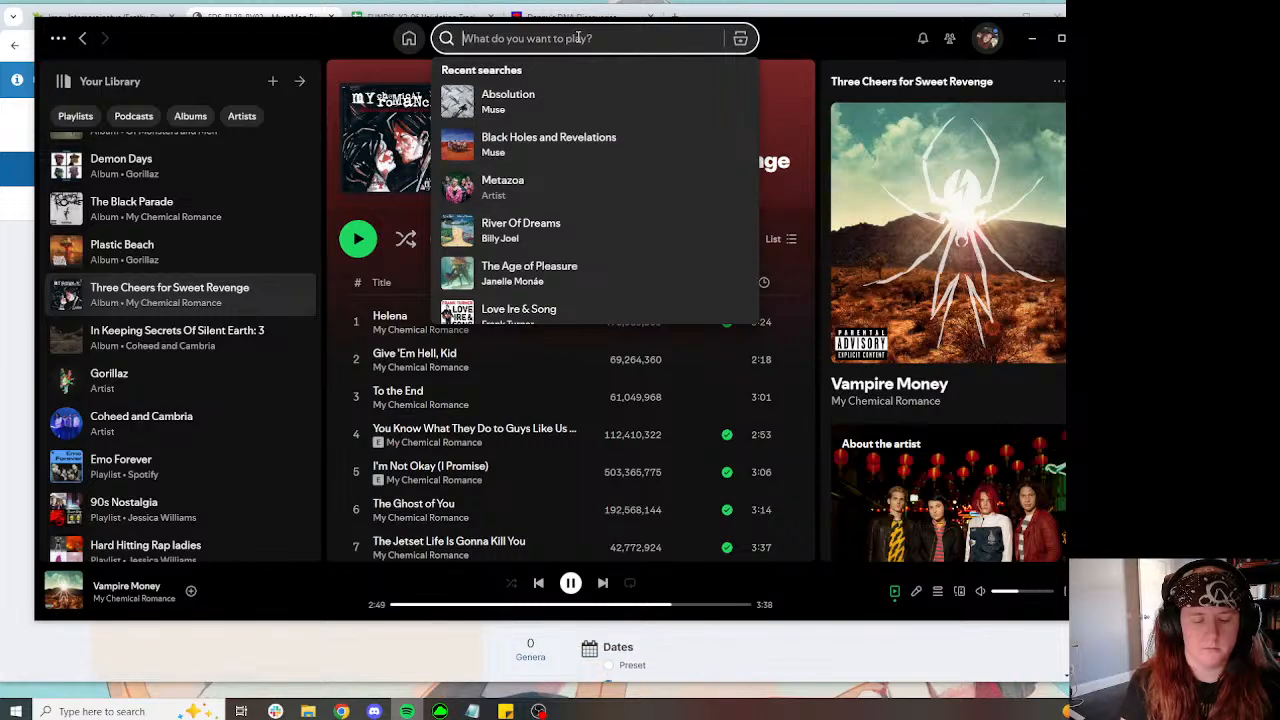
{"action": "type", "text": "afterman"}
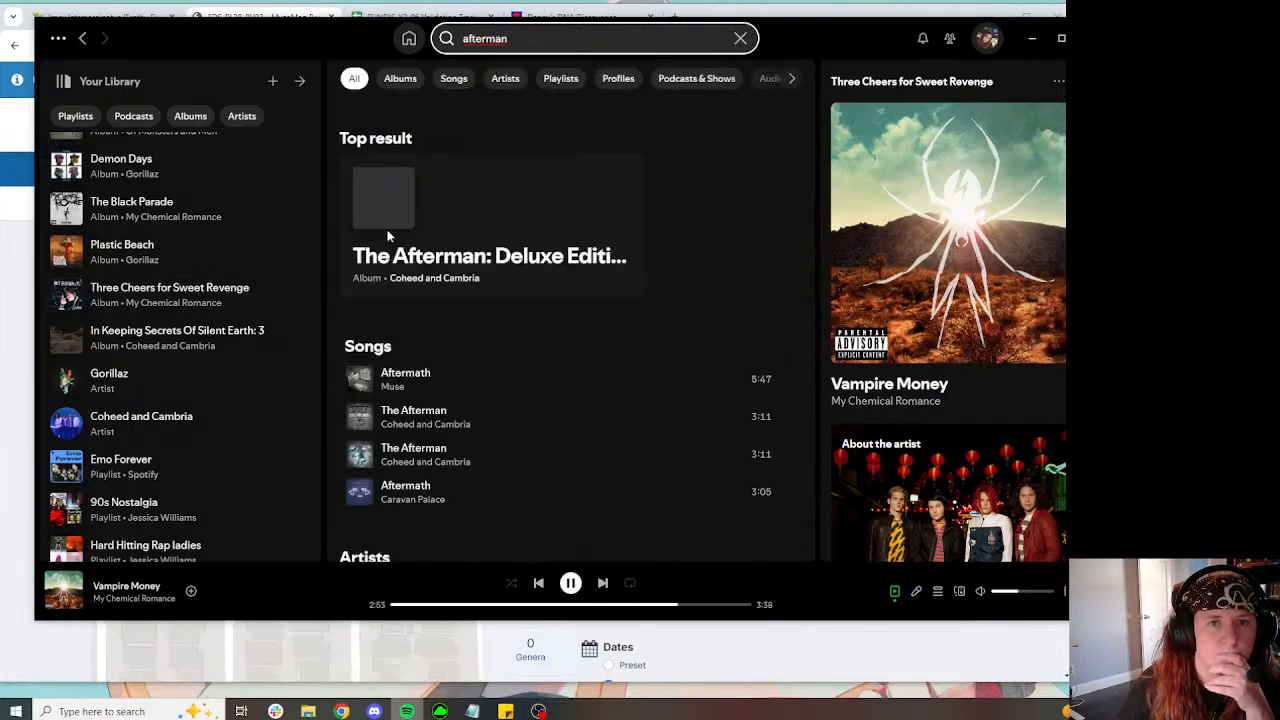
{"action": "left_click", "coordinate": [404, 257]}
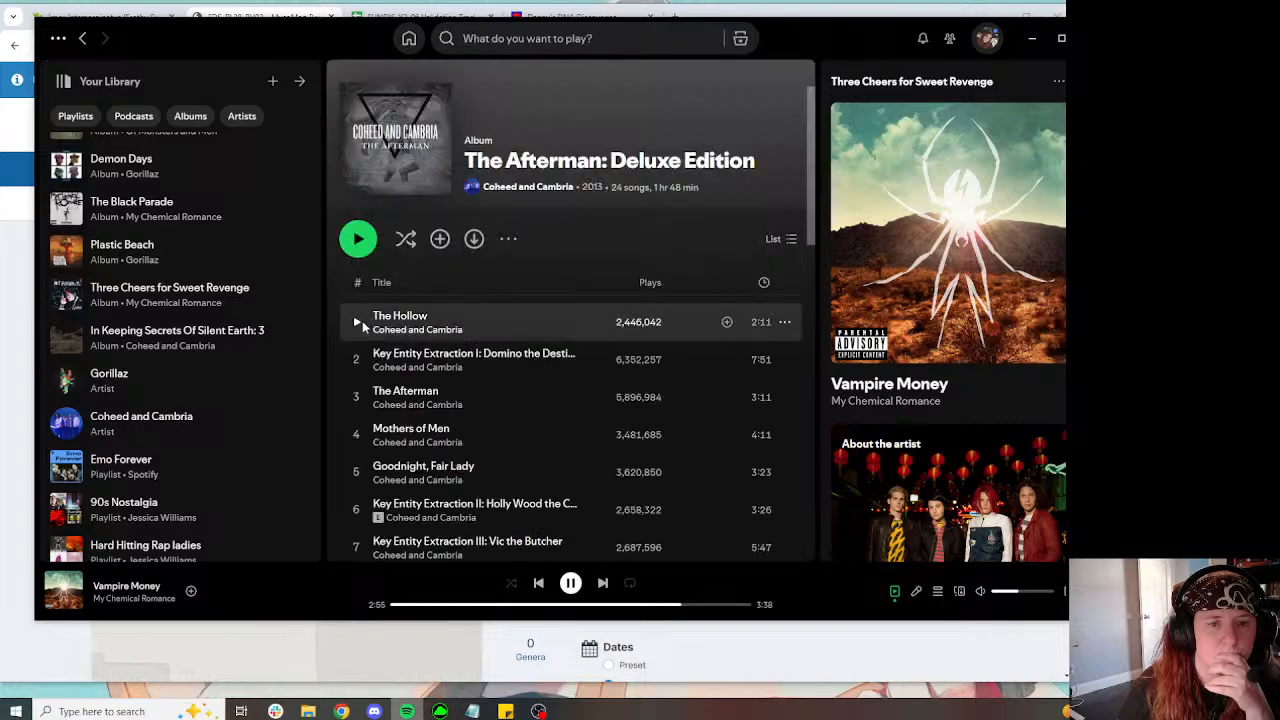
{"action": "left_click", "coordinate": [1032, 38]}
Step: Open the HFSONT21 ITS sequence page linked to the Irpex latemarginatus record 200188454 in a separate tab
{"action": "scroll", "coordinate": [581, 190], "scroll_direction": "down", "scroll_amount": 8}
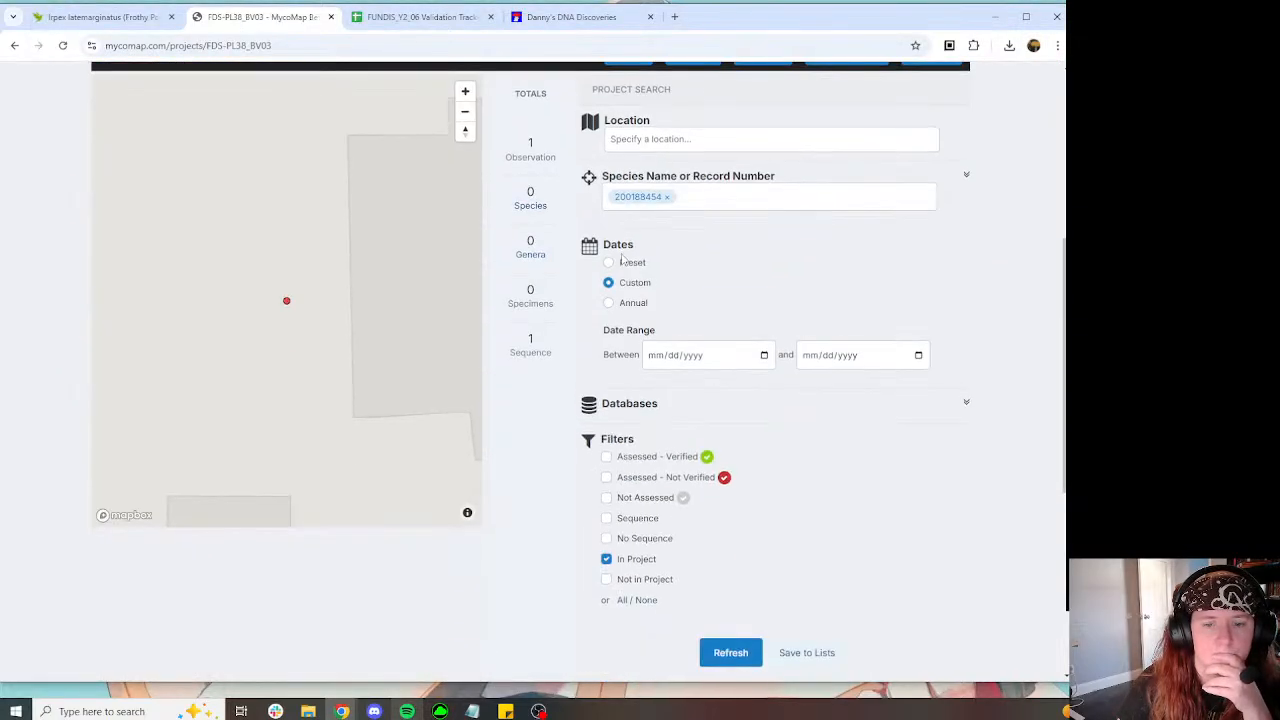
{"action": "left_click", "coordinate": [444, 369]}
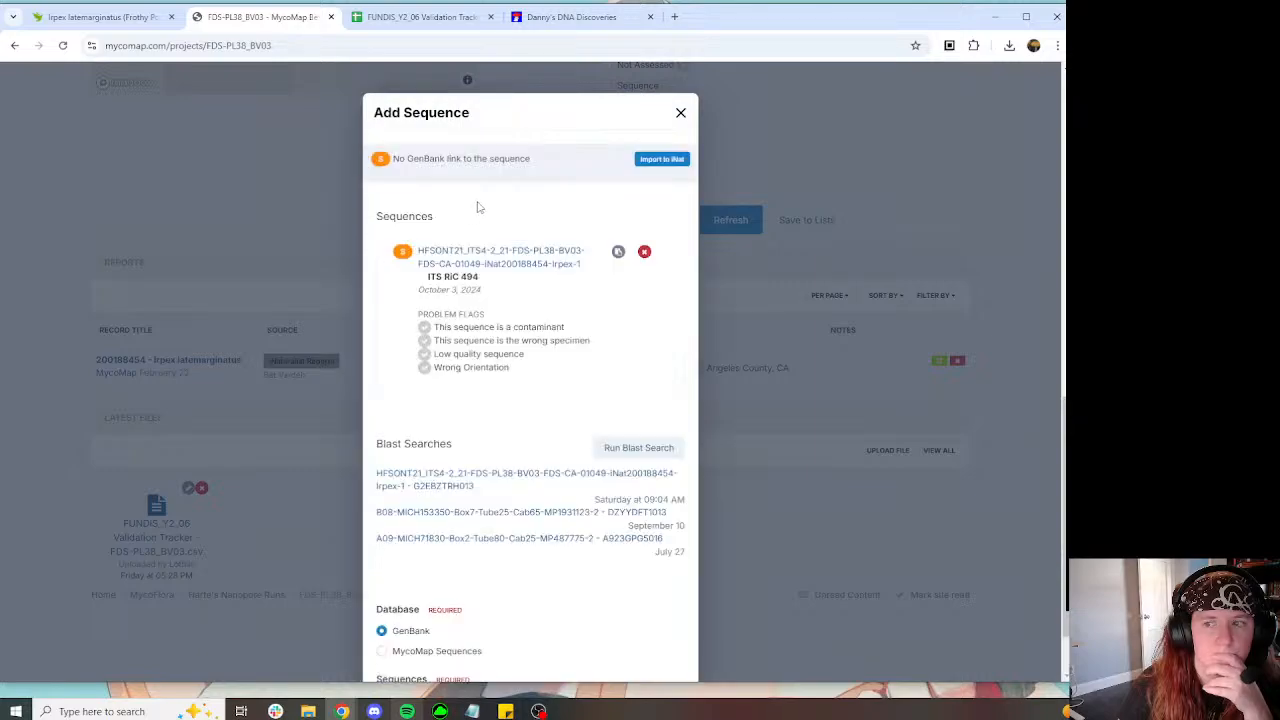
{"action": "middle_click", "coordinate": [531, 263]}
{"action": "left_click", "coordinate": [388, 17]}
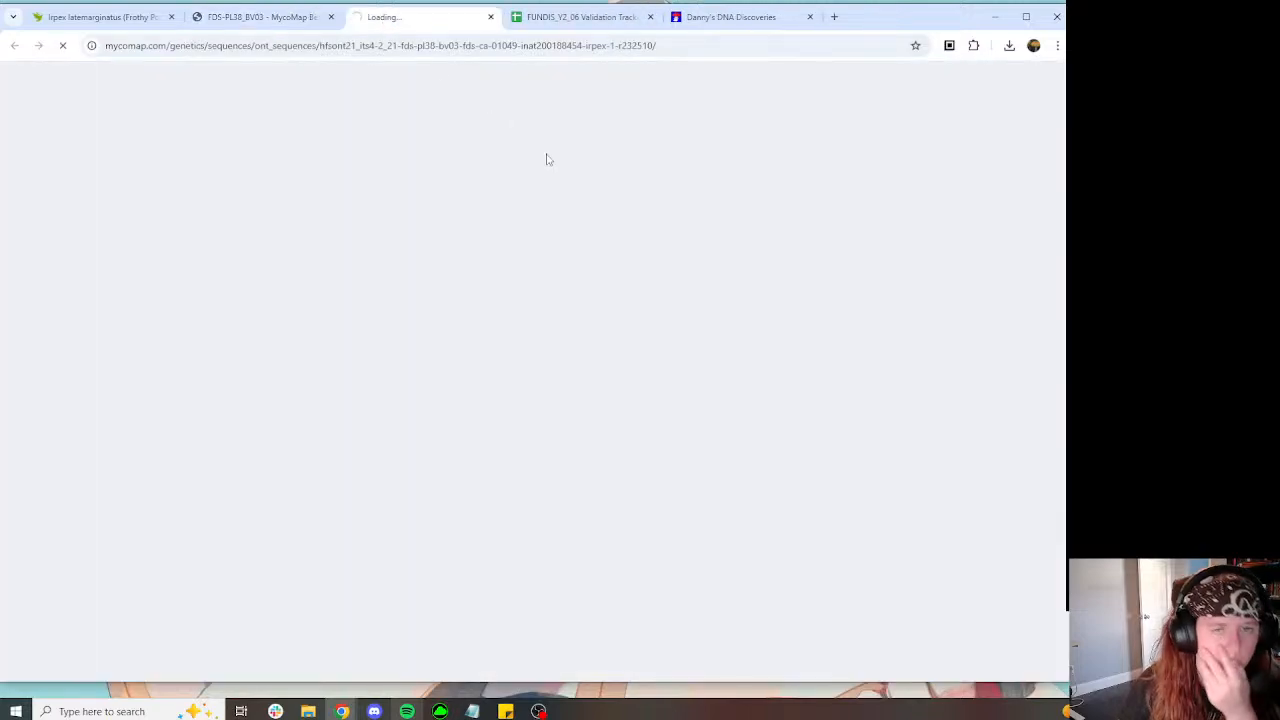
{"action": "left_click", "coordinate": [95, 17]}
{"action": "left_click", "coordinate": [418, 20]}
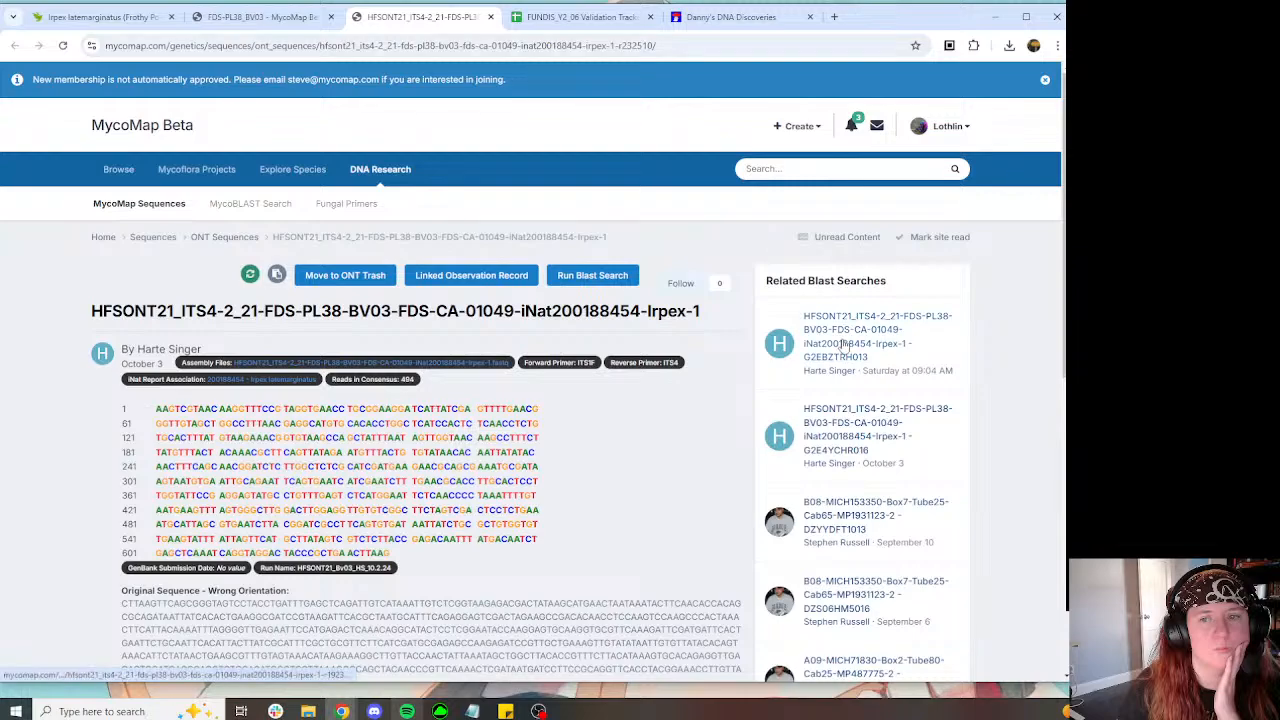
Step: Open the newest related BLAST search, G2EBZTRH013, in its own tab and download the Irpex sequence's fastq assembly file
{"action": "right_click", "coordinate": [842, 343]}
{"action": "left_click", "coordinate": [870, 355]}
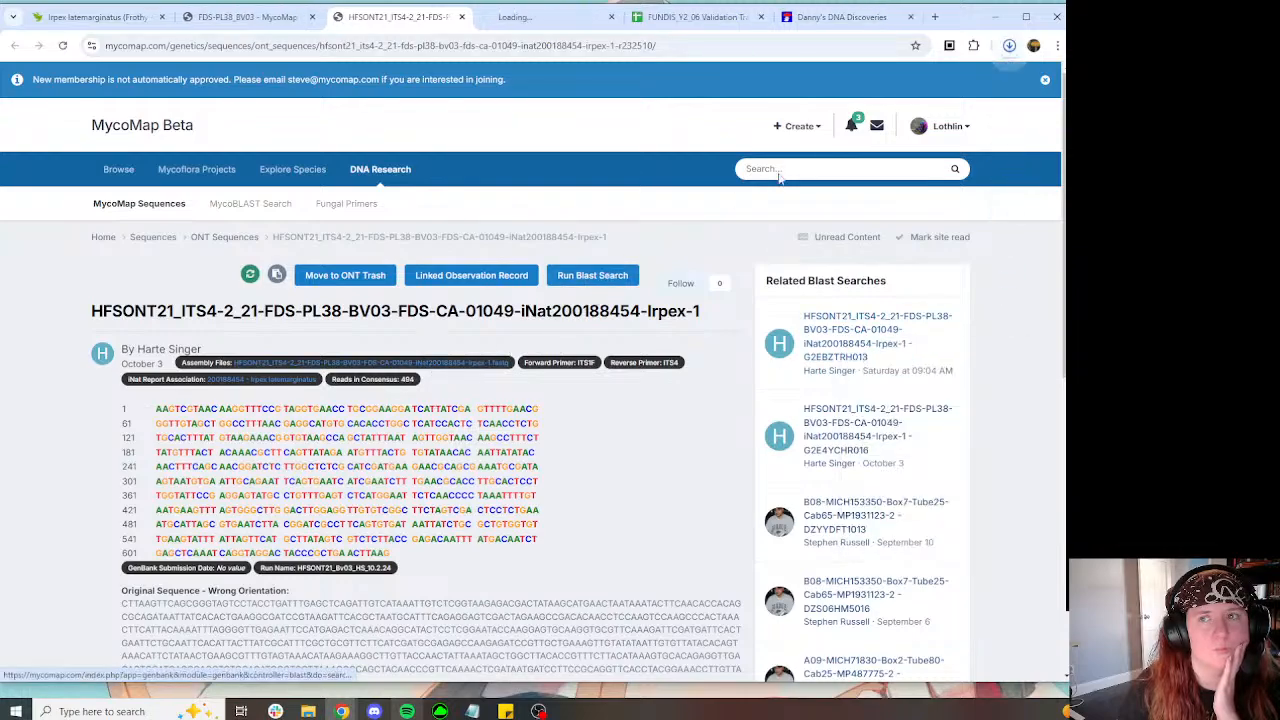
{"action": "left_click", "coordinate": [552, 20]}
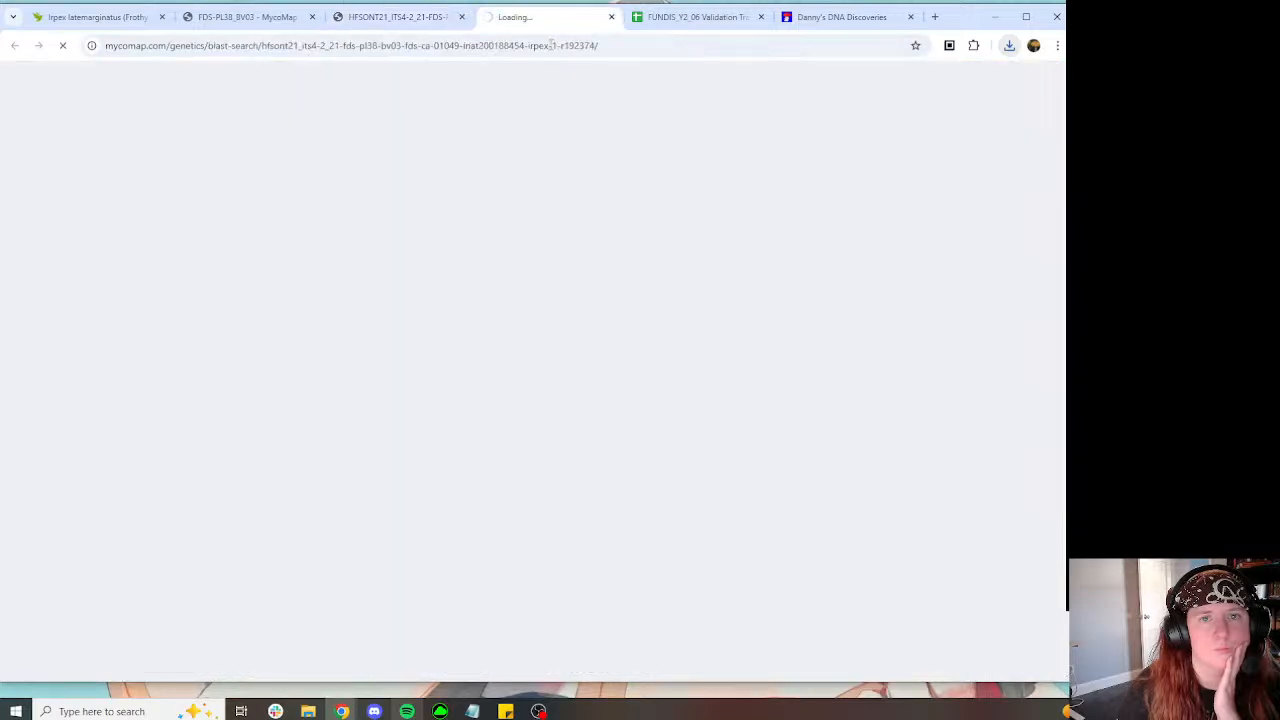
{"action": "left_click", "coordinate": [690, 17]}
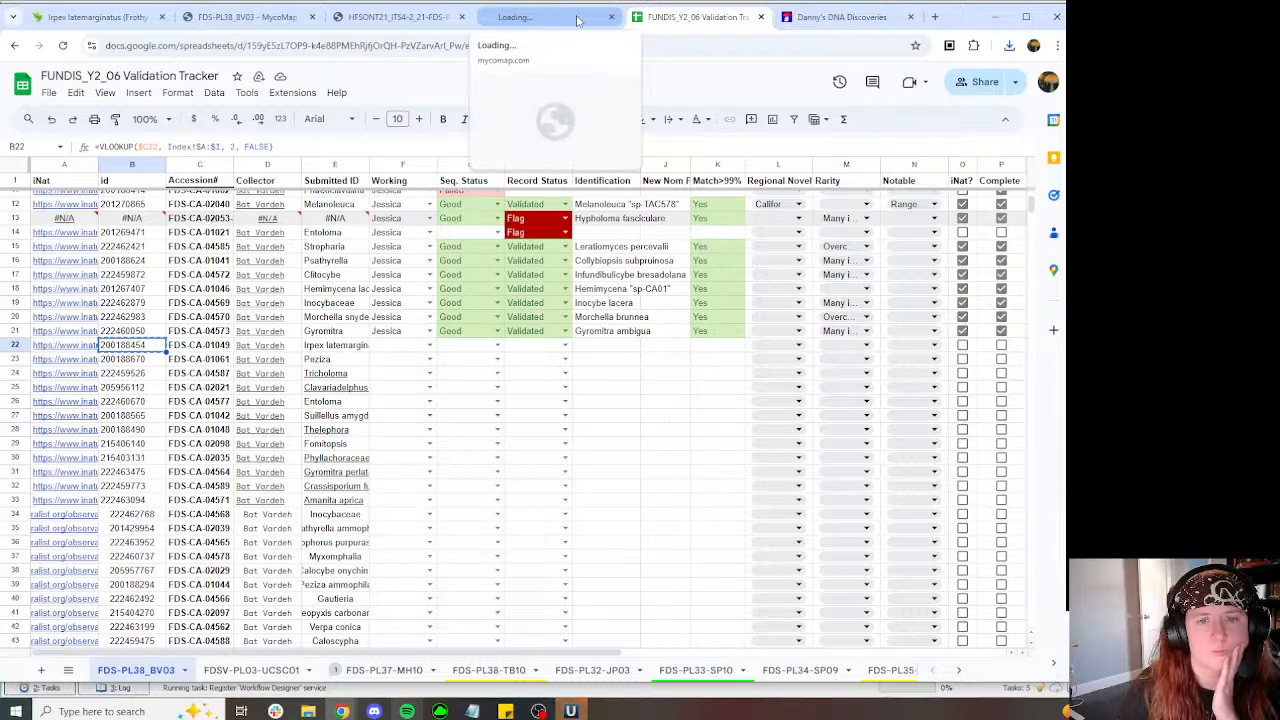
{"action": "left_click", "coordinate": [577, 20]}
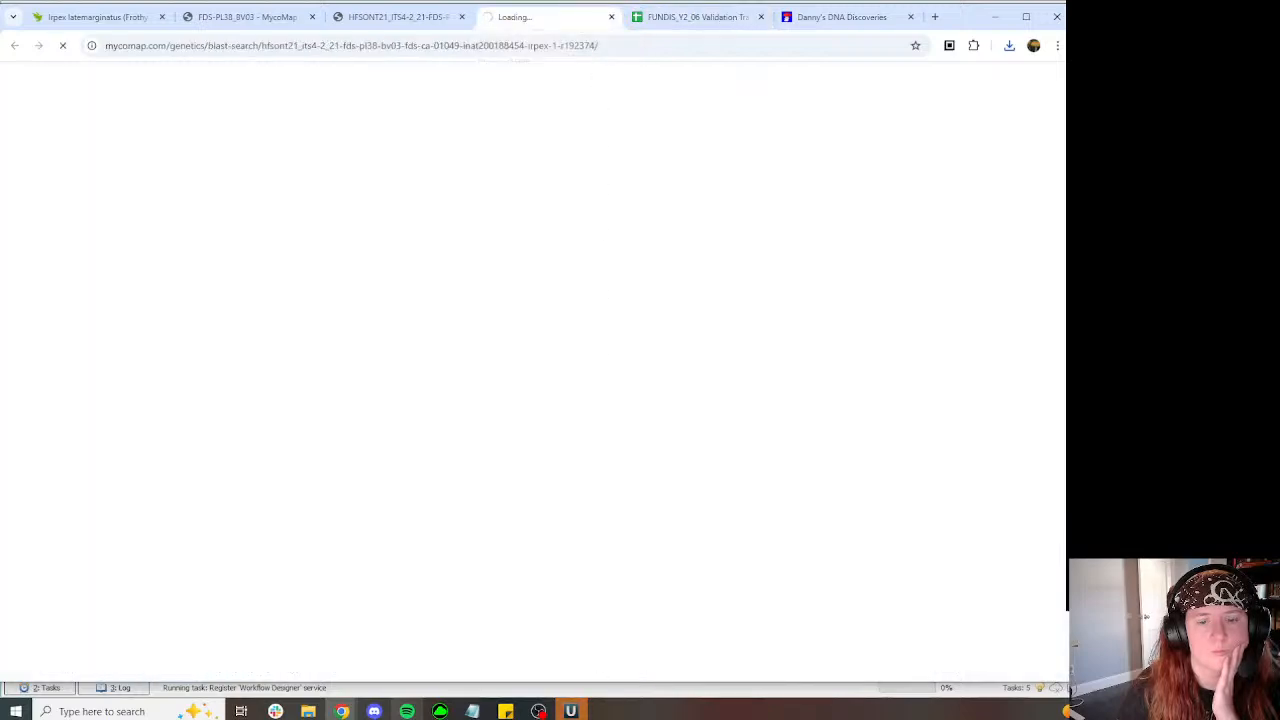
Step: In UGENE, read the Irpex fastq sequences joined into a multiple alignment and export a CLUSTALW copy added to the project
{"action": "left_click", "coordinate": [571, 711]}
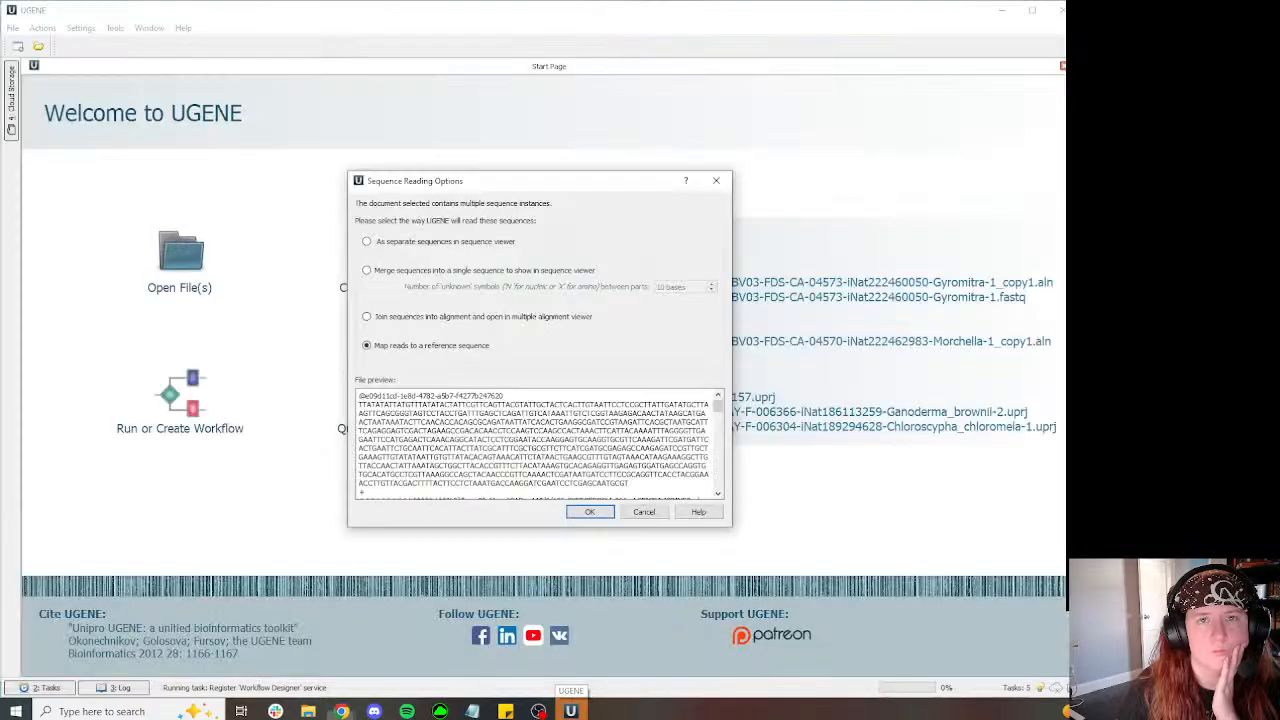
{"action": "left_click", "coordinate": [410, 317]}
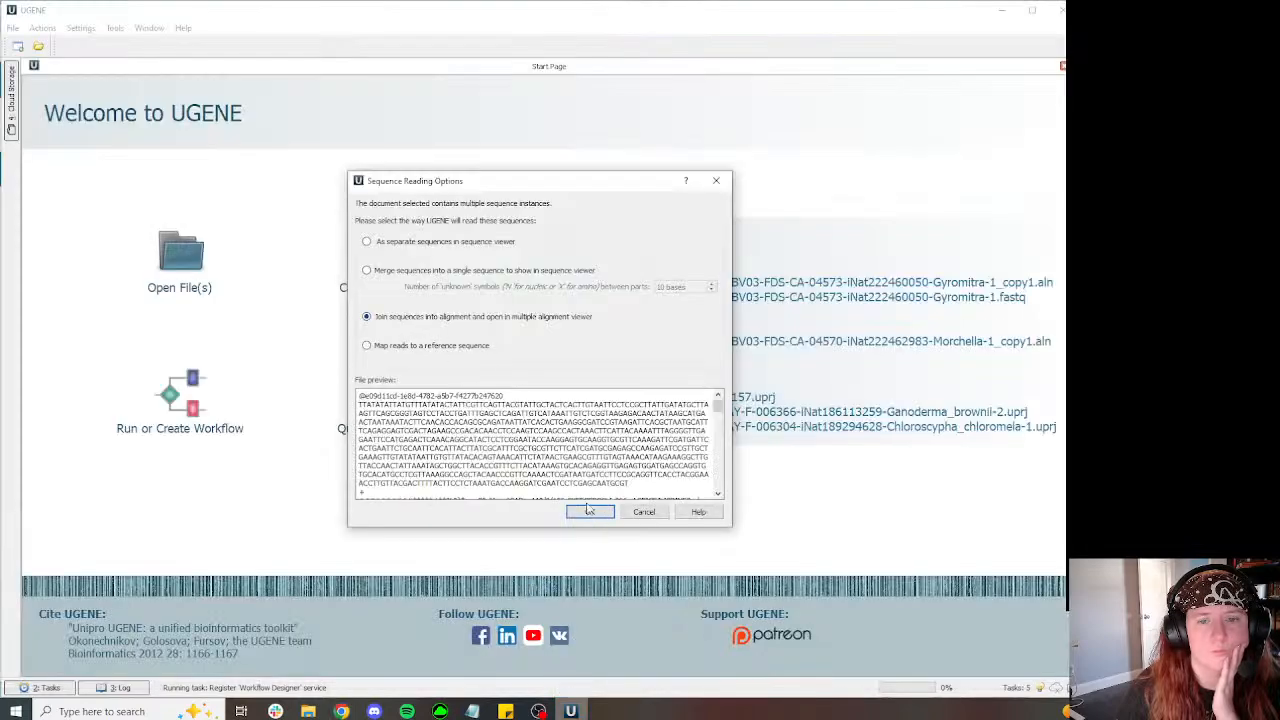
{"action": "left_click", "coordinate": [589, 511]}
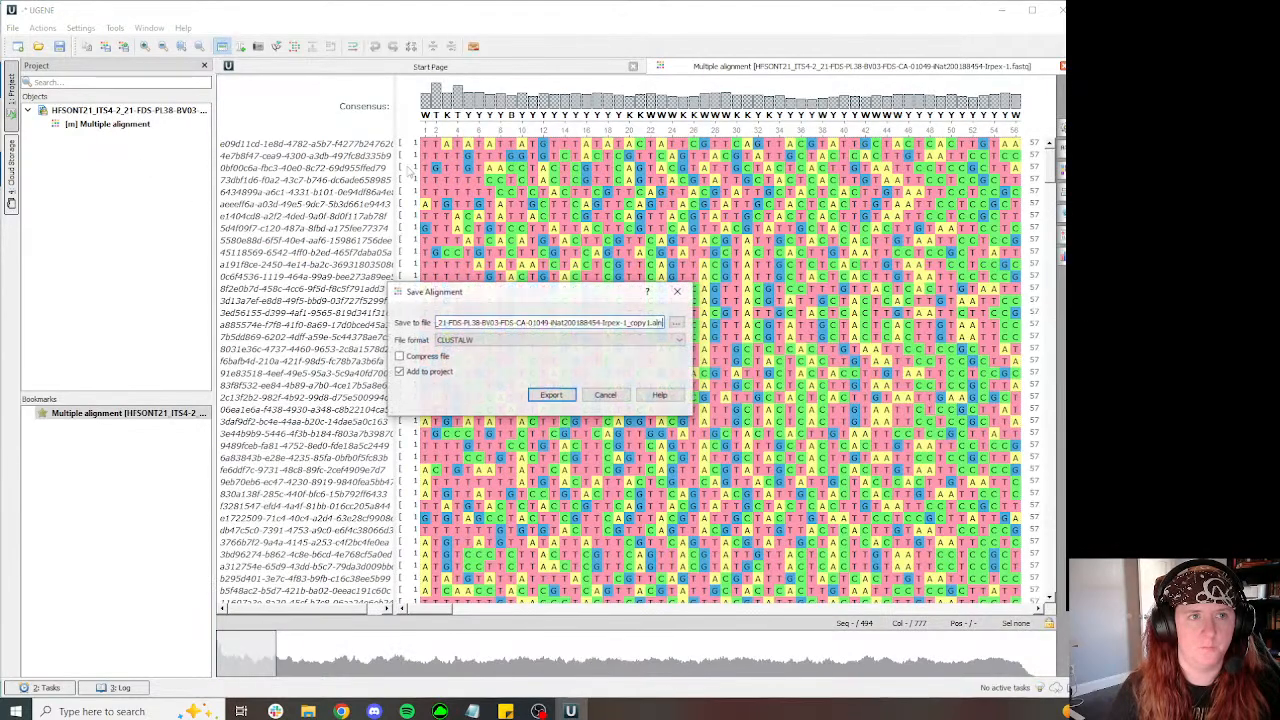
{"action": "left_click", "coordinate": [555, 394]}
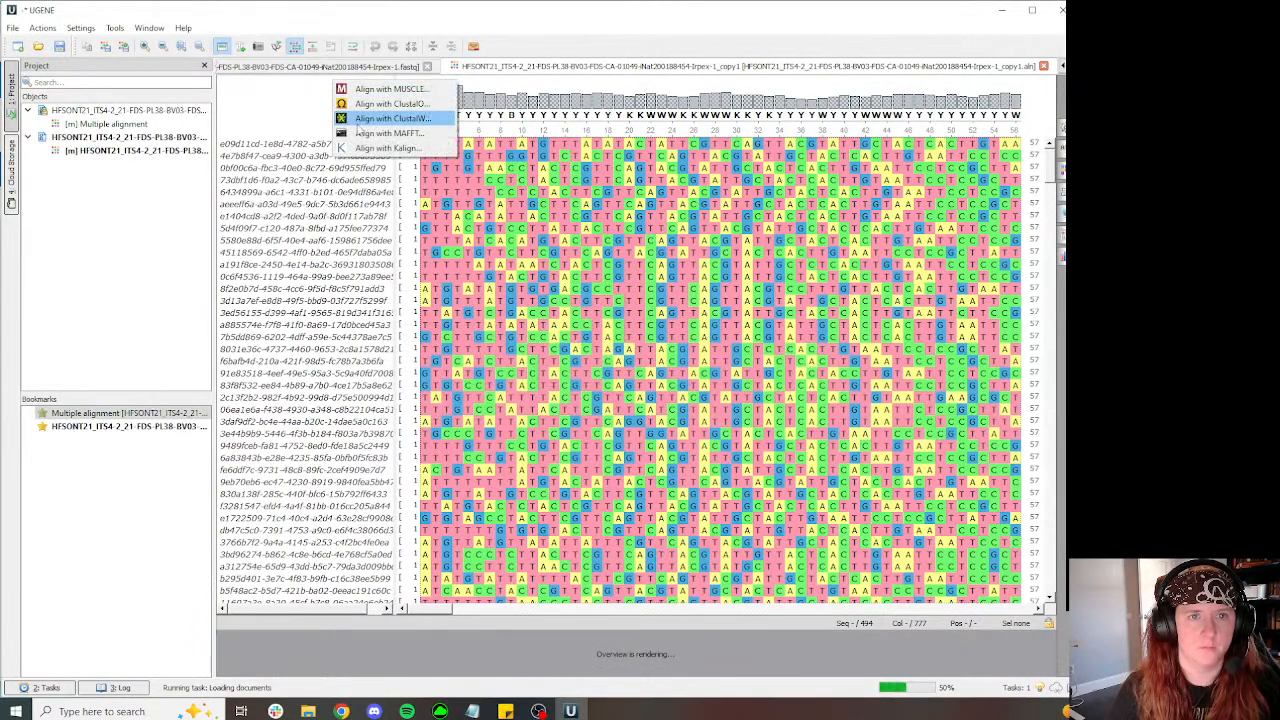
Step: Align the Irpex reads with MAFFT and search the alignment's sequences for the pattern AGGATCATTA
{"action": "left_click", "coordinate": [385, 133]}
{"action": "left_click", "coordinate": [540, 400]}
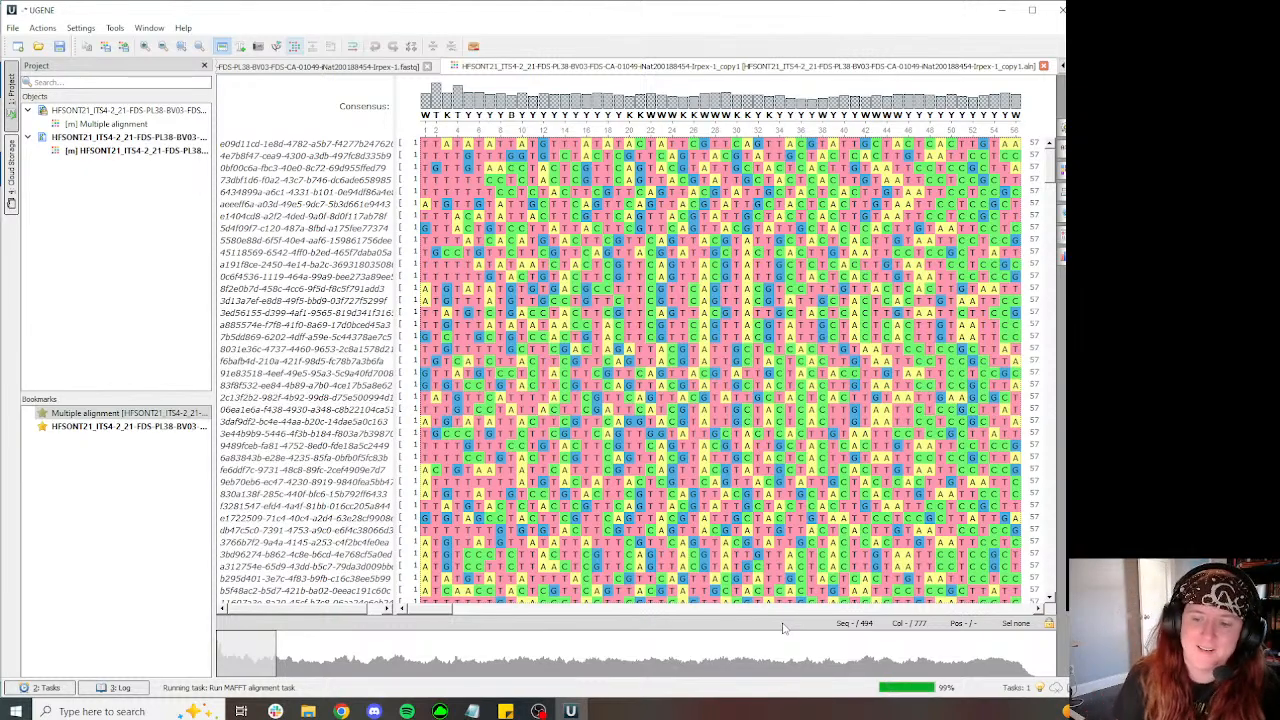
{"action": "key", "text": "ctrl+f"}
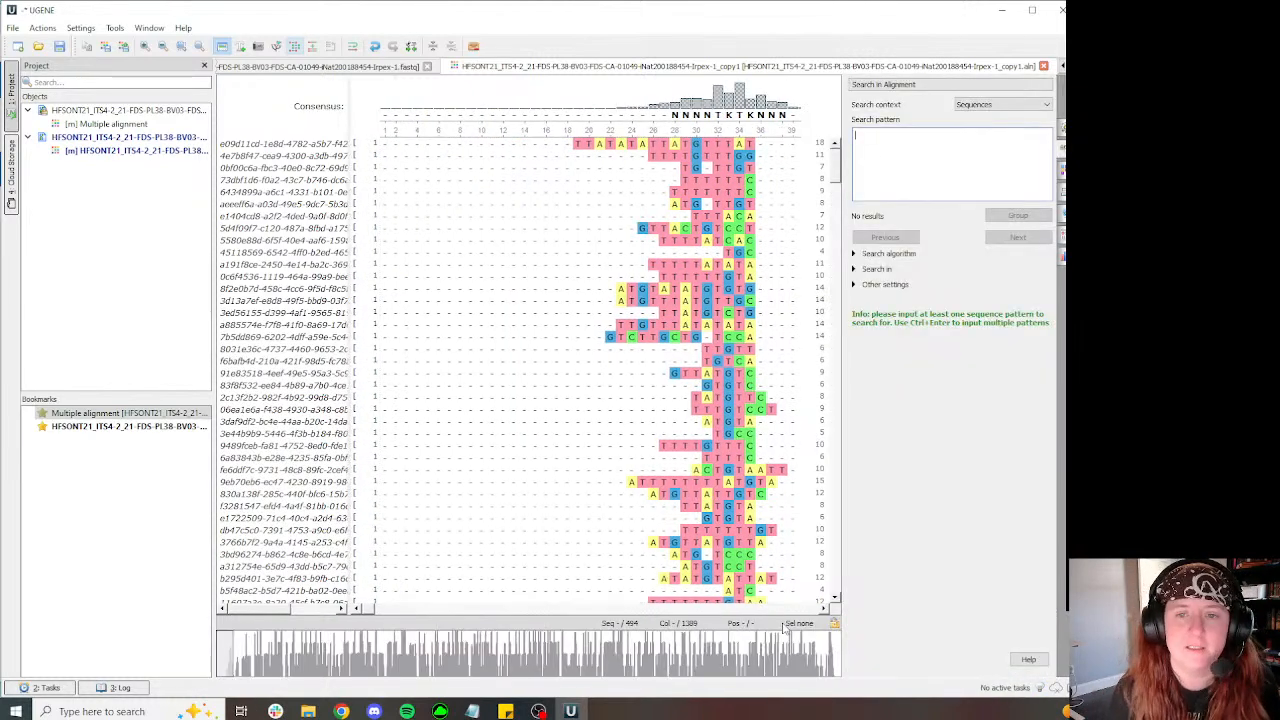
{"action": "type", "text": "AGGATCATTA"}
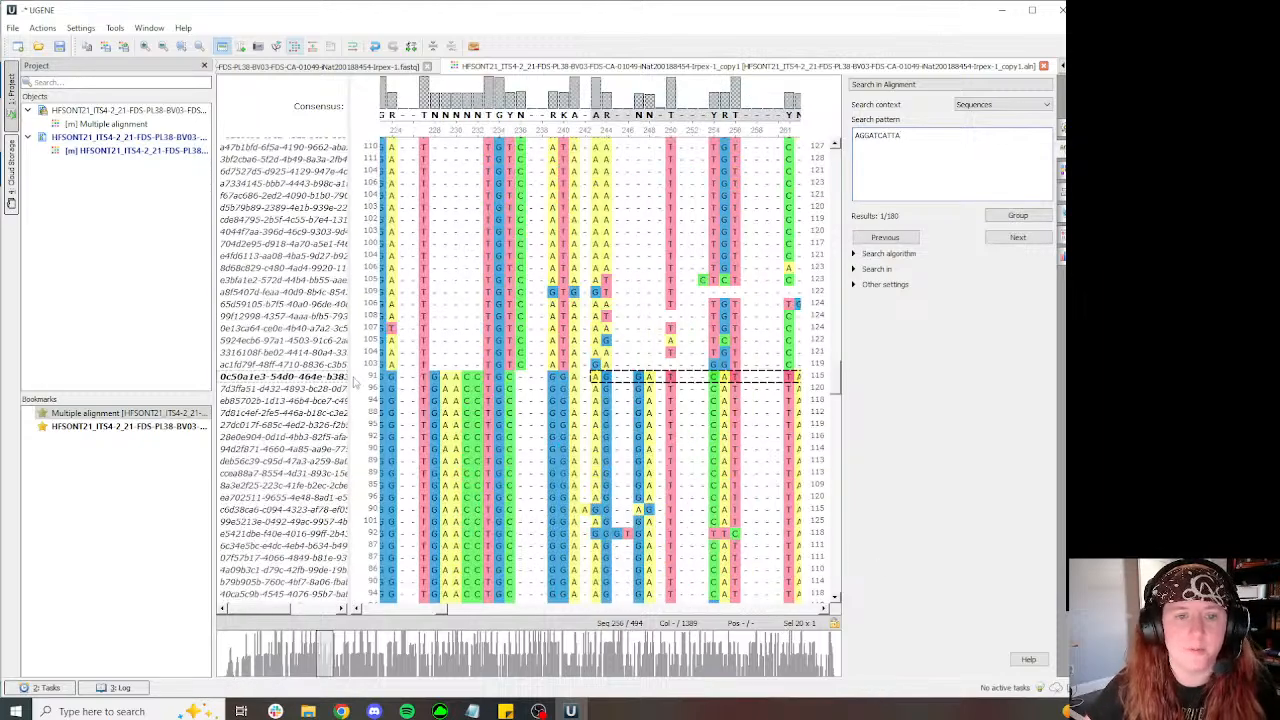
Step: Replace all reads above the first AGGATCATTA match with their reverse complements and realign the Irpex reads with MAFFT
{"action": "left_click", "coordinate": [335, 364]}
{"action": "left_click_drag", "start_coordinate": [842, 383], "coordinate": [805, 123]}
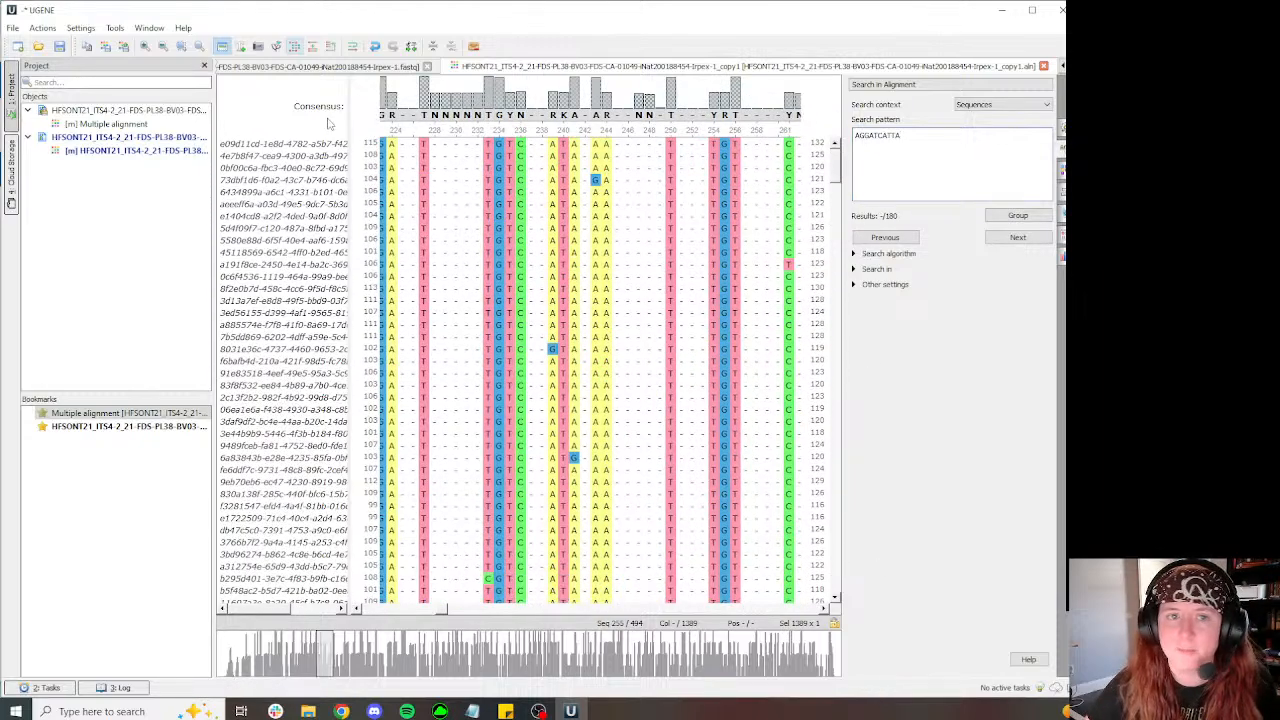
{"action": "left_click", "coordinate": [278, 150], "text": "shift"}
{"action": "right_click", "coordinate": [306, 219]}
{"action": "mouse_move", "coordinate": [345, 283]}
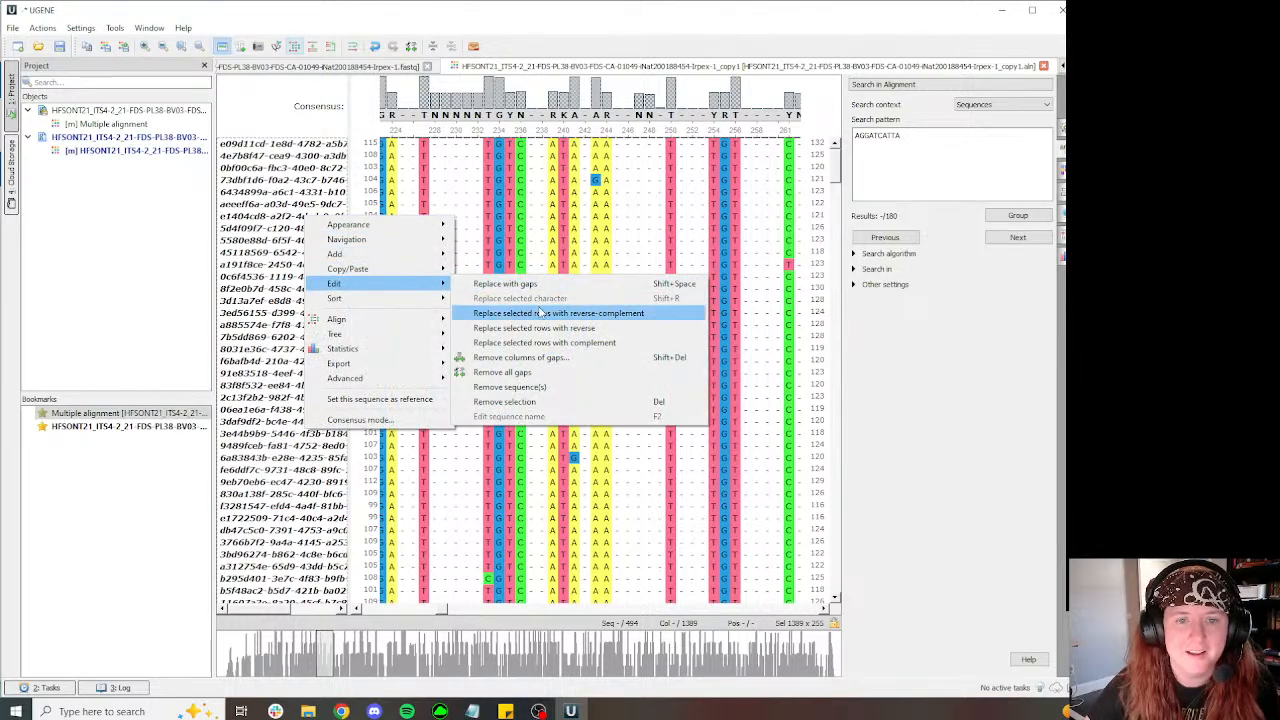
{"action": "left_click", "coordinate": [546, 313]}
{"action": "left_click", "coordinate": [295, 47]}
{"action": "left_click", "coordinate": [345, 83]}
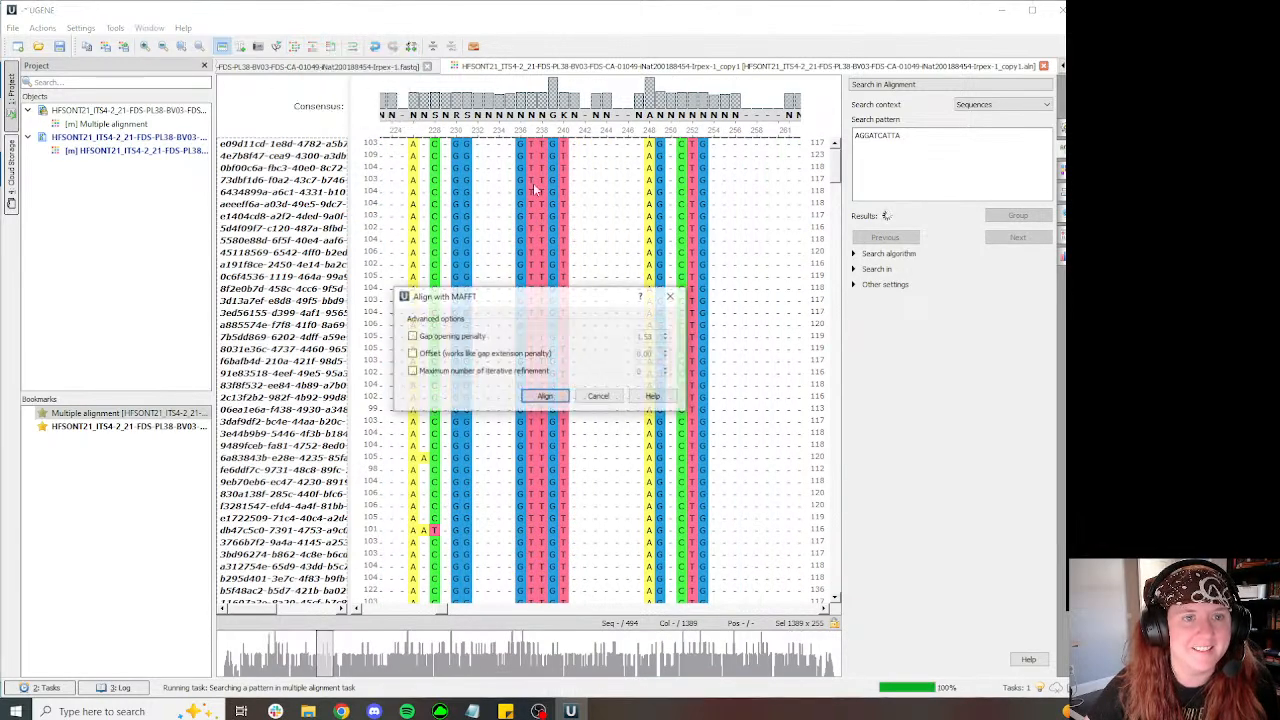
{"action": "left_click", "coordinate": [546, 398]}
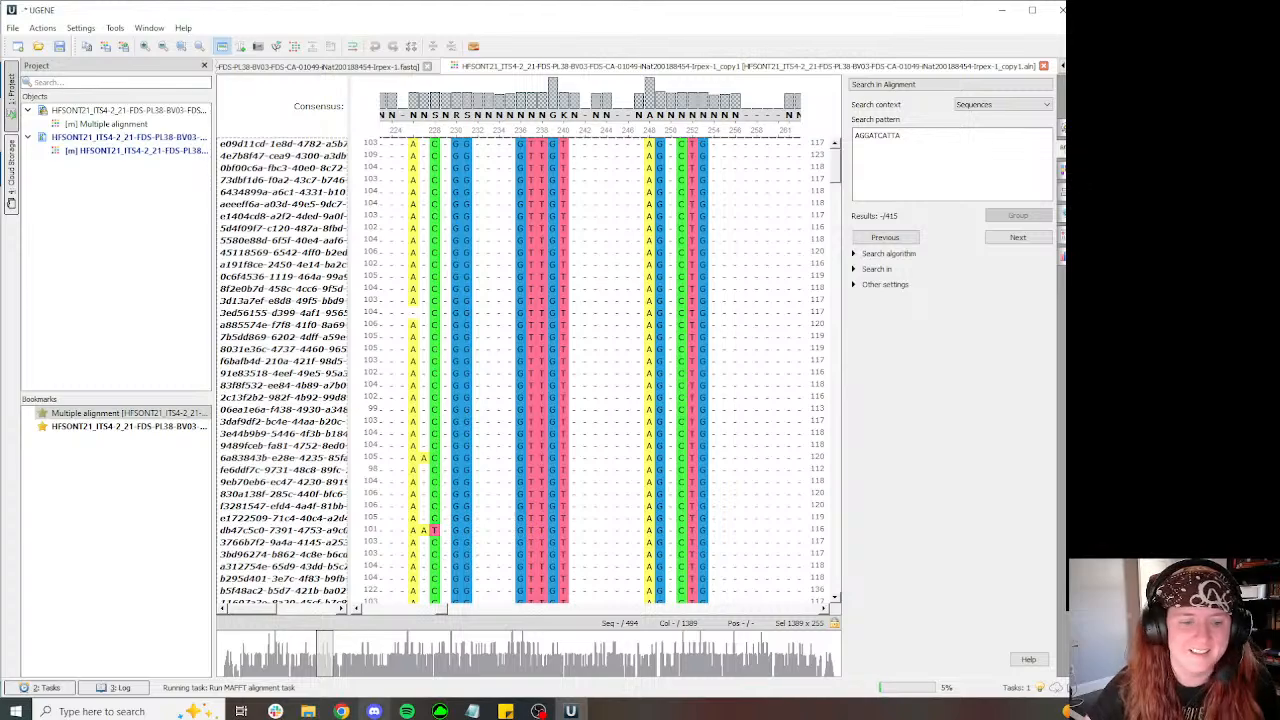
Step: Bring the Irpex ITS sequence from its MycoMap page into UGENE as a new sequence and export it as an alignment added to the project
{"action": "left_click", "coordinate": [283, 650]}
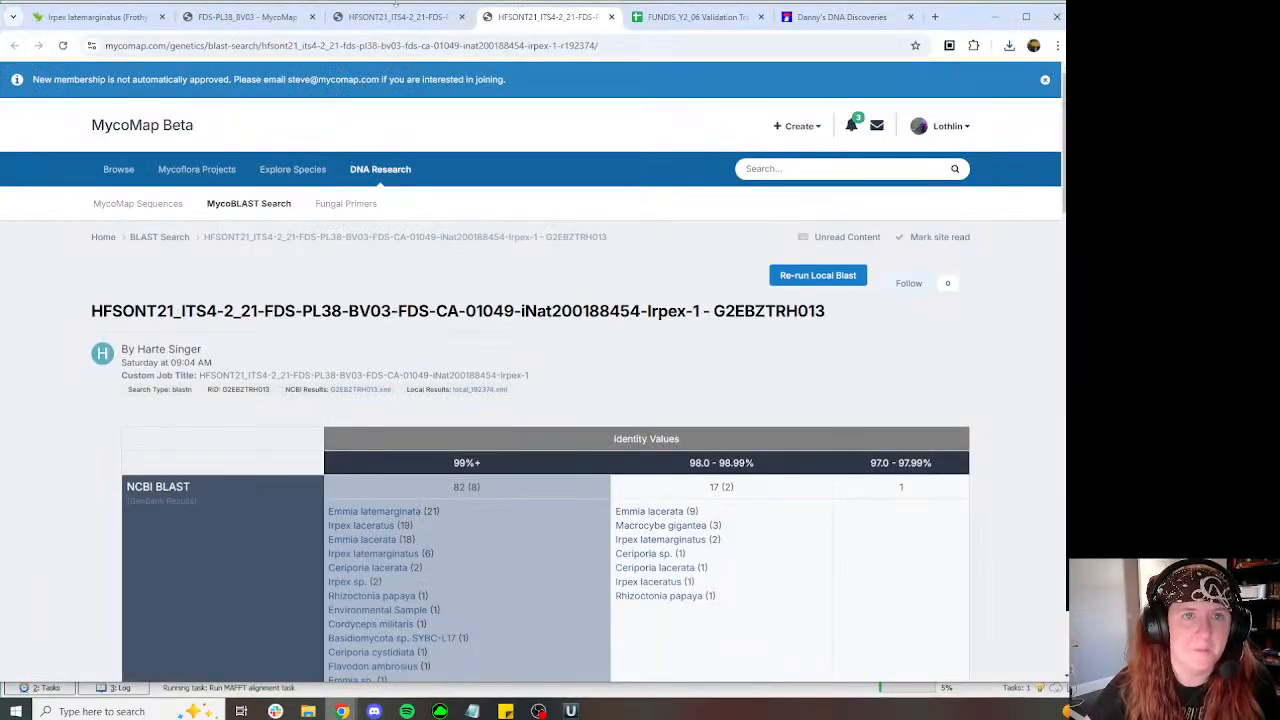
{"action": "left_click", "coordinate": [396, 12]}
{"action": "key", "text": "alt+Tab"}
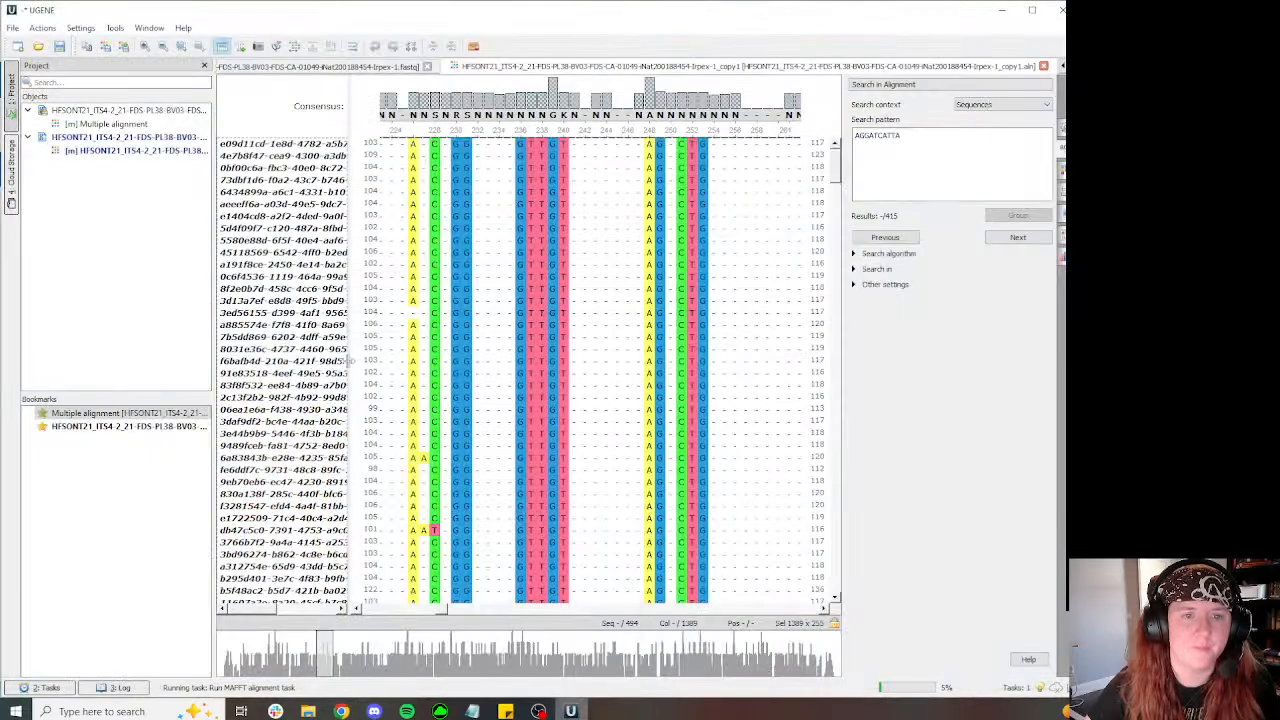
{"action": "key", "text": "ctrl+v"}
{"action": "right_click", "coordinate": [97, 180]}
{"action": "mouse_move", "coordinate": [188, 232]}
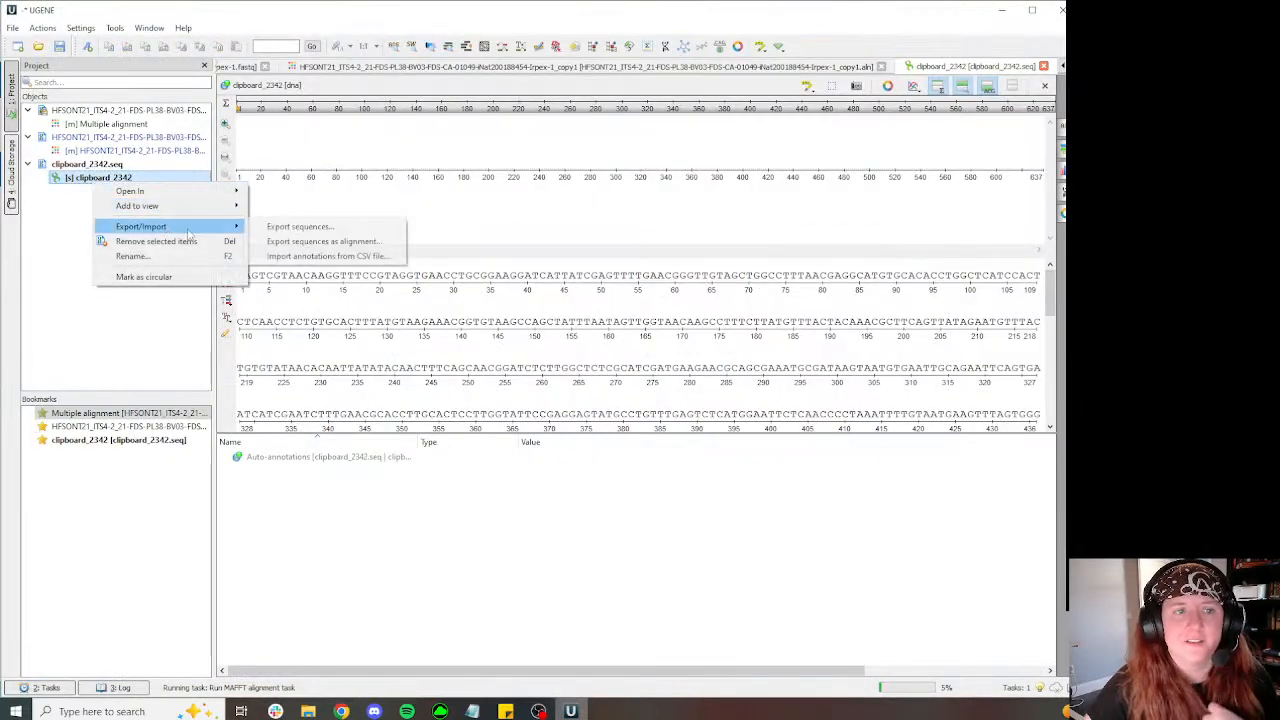
{"action": "left_click", "coordinate": [322, 241]}
{"action": "left_click", "coordinate": [560, 473]}
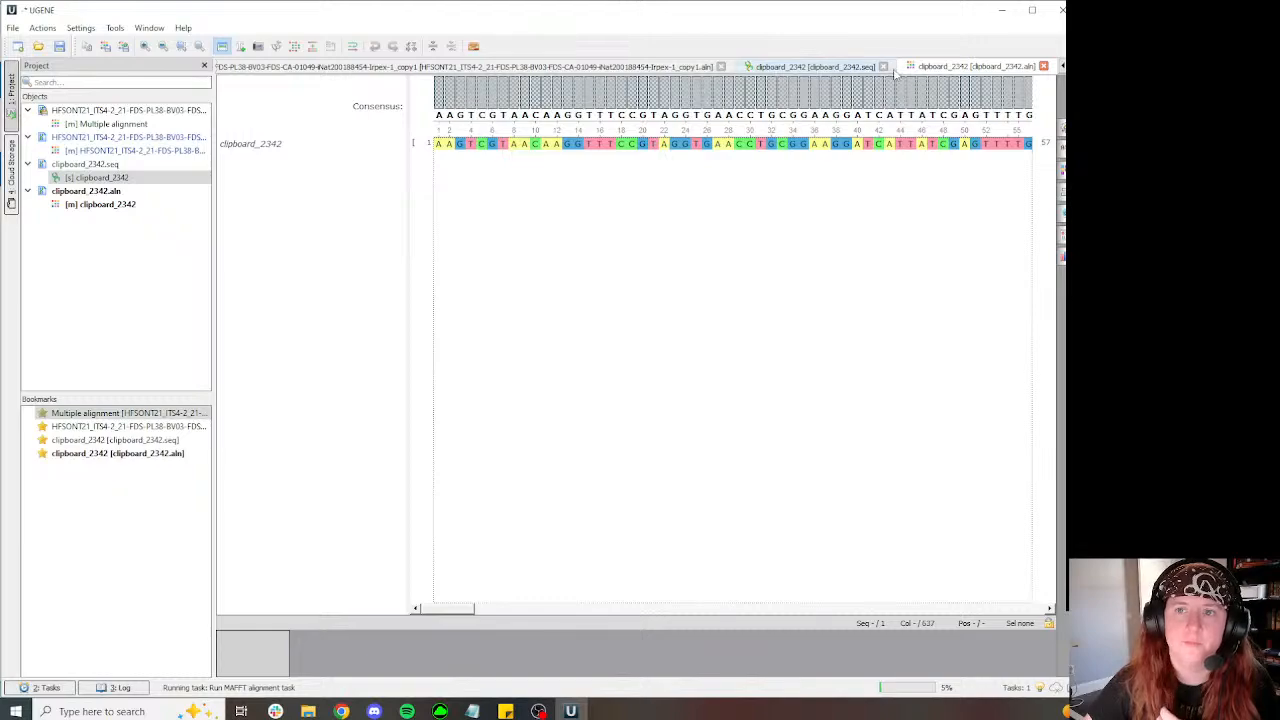
{"action": "left_click", "coordinate": [883, 66]}
Step: Copy the consensus of the realigned Irpex reads and paste it into the clipboard_2342 alignment
{"action": "left_click", "coordinate": [580, 66]}
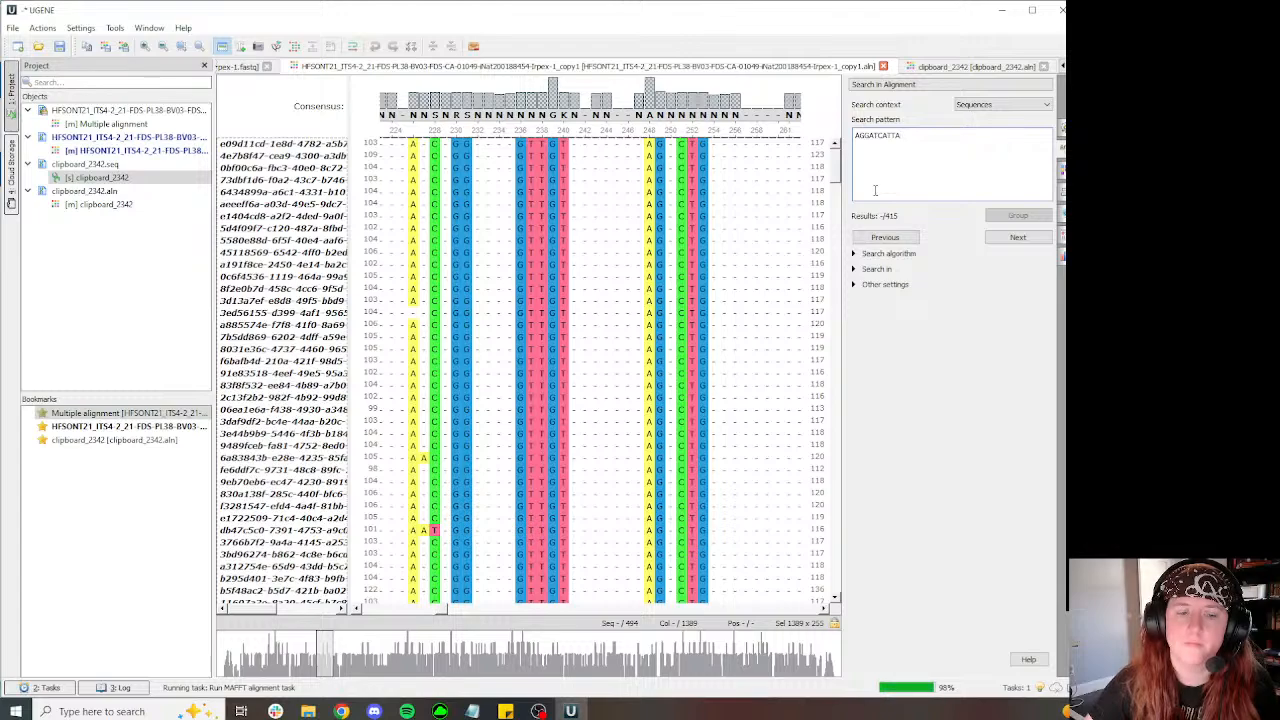
{"action": "right_click", "coordinate": [322, 252]}
{"action": "mouse_move", "coordinate": [346, 301]}
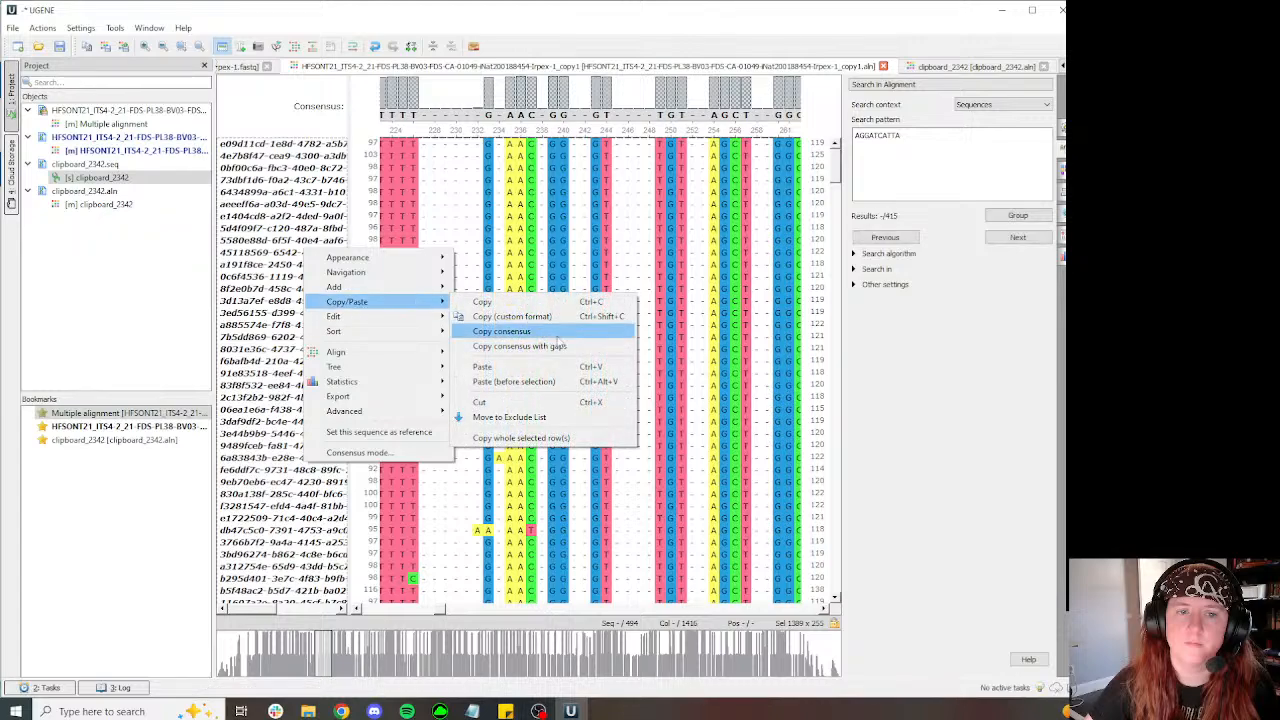
{"action": "left_click", "coordinate": [557, 334]}
{"action": "left_click", "coordinate": [962, 70]}
{"action": "key", "text": "ctrl+v"}
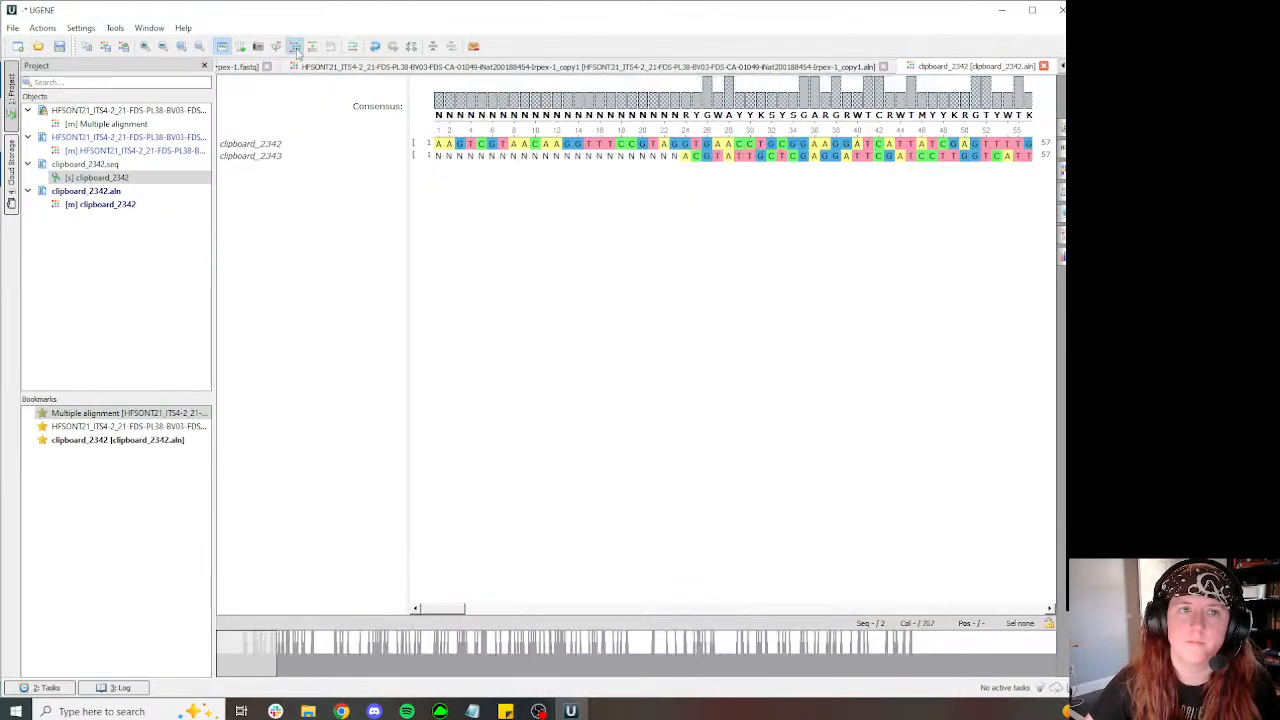
Step: Align the MycoMap sequence and the pasted consensus with MAFFT and inspect where the two overlap
{"action": "left_click", "coordinate": [296, 47]}
{"action": "left_click", "coordinate": [357, 103]}
{"action": "left_click", "coordinate": [545, 395]}
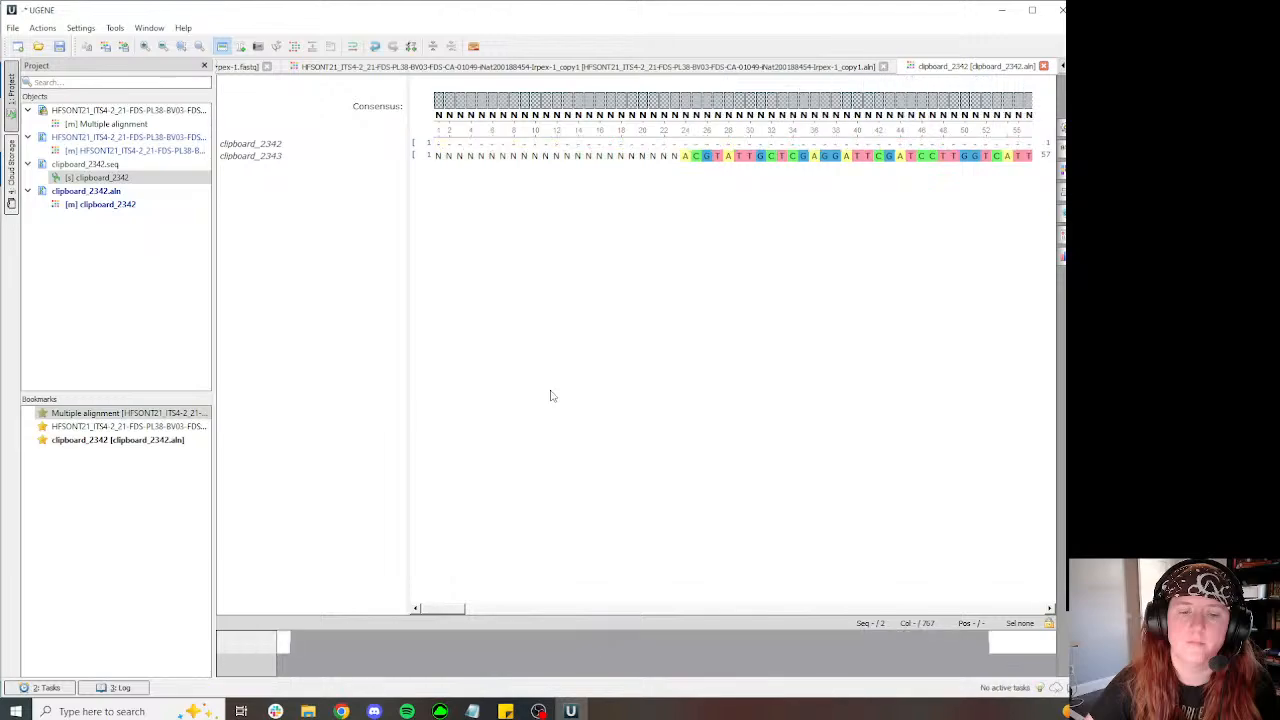
{"action": "left_click_drag", "start_coordinate": [255, 655], "coordinate": [480, 640]}
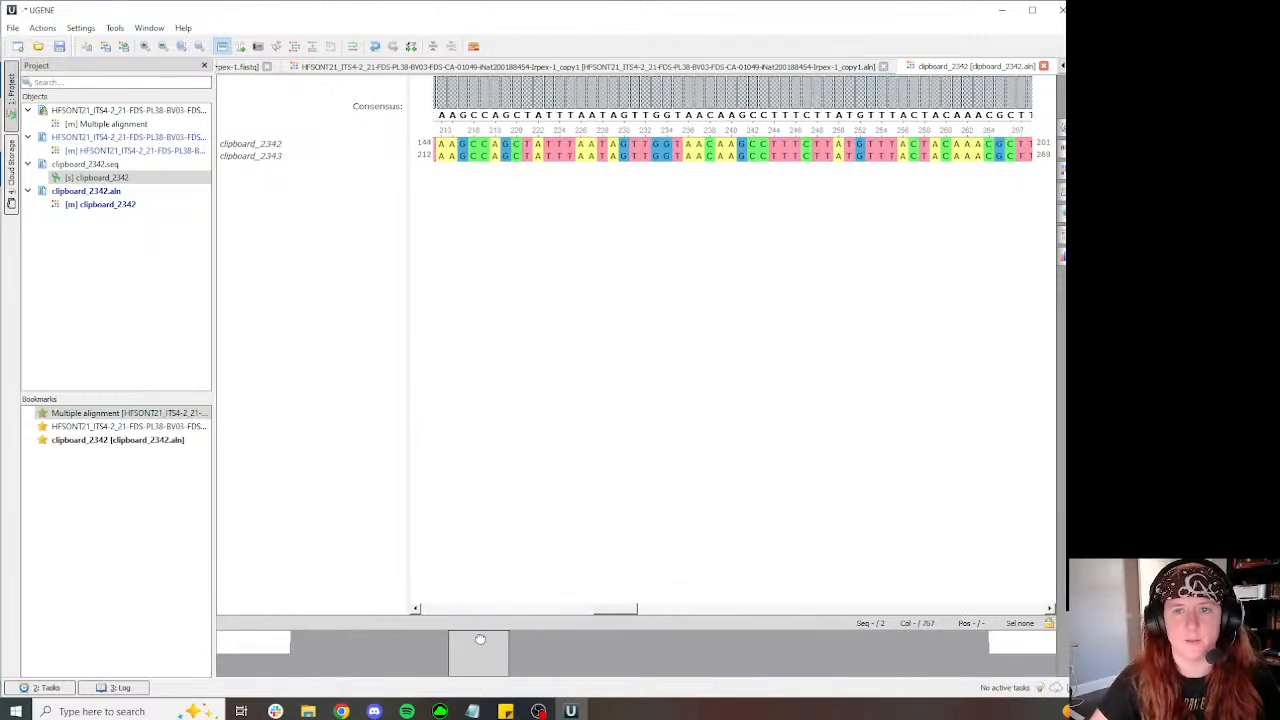
Step: Try C, G and A as substitute bases at position 231 of clipboard_2343 and restore the T
{"action": "left_click", "coordinate": [633, 157]}
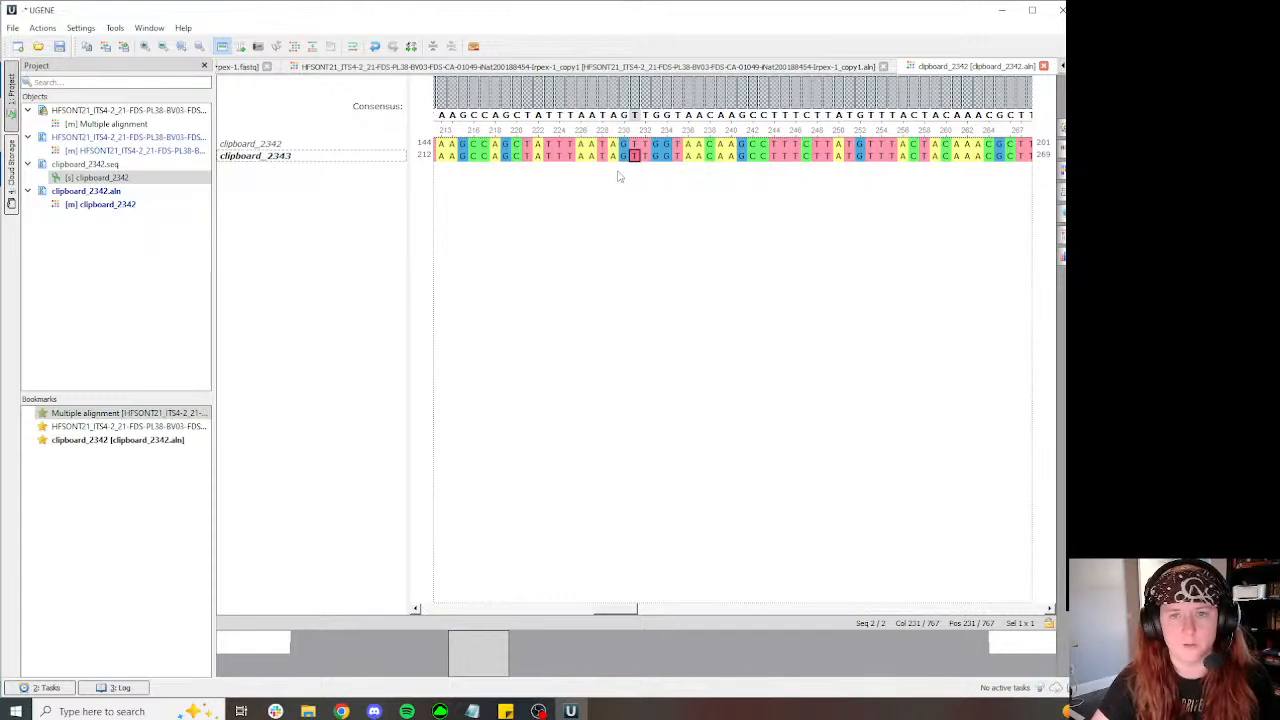
{"action": "key", "text": "y"}
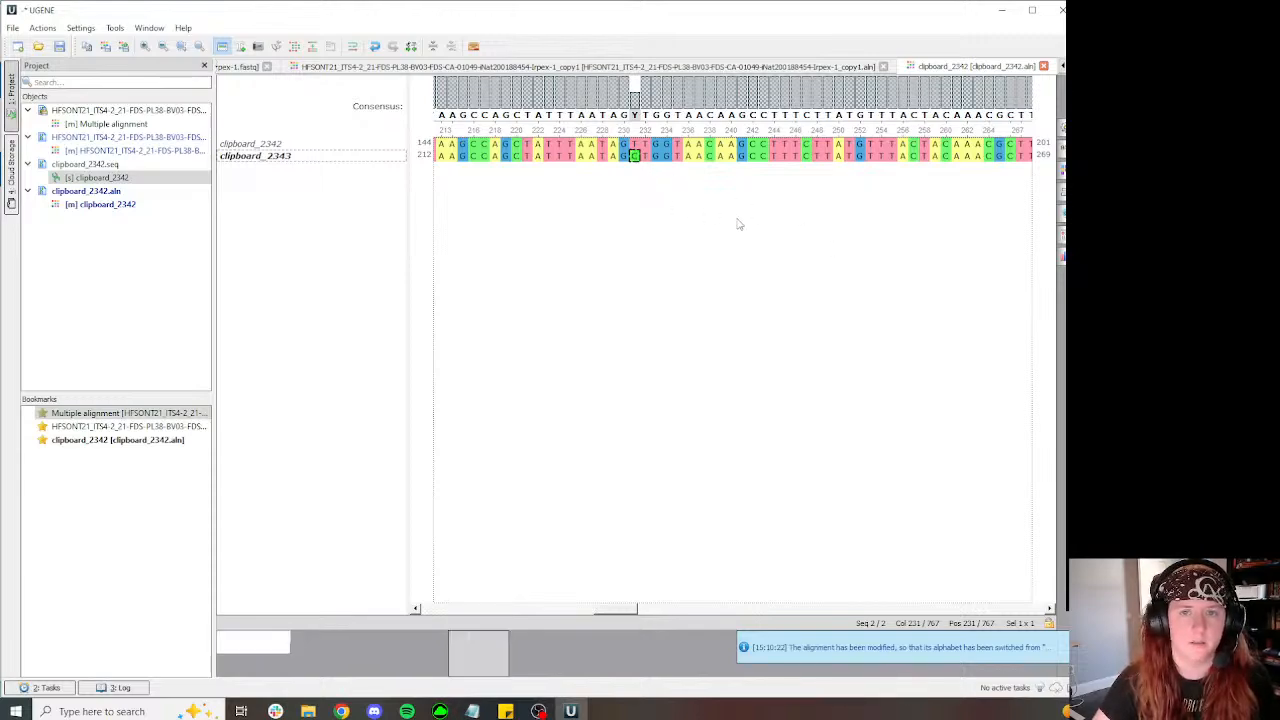
{"action": "key", "text": "t"}
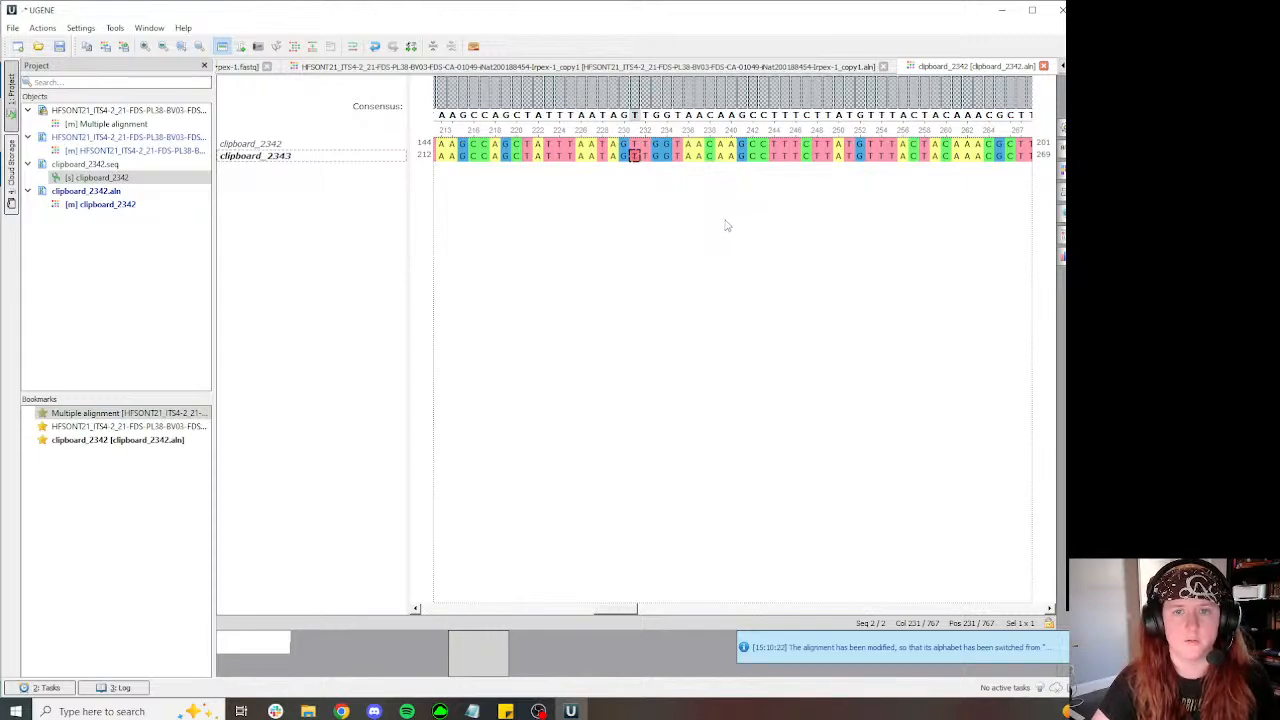
{"action": "key", "text": "g"}
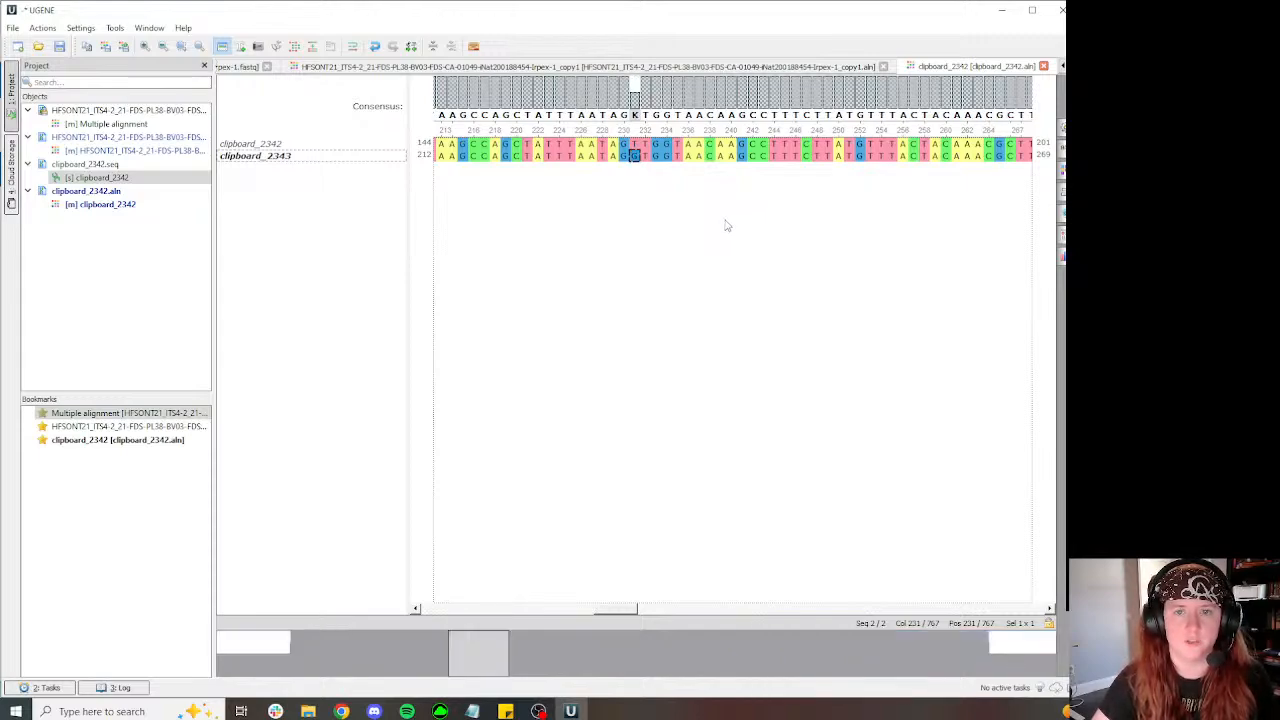
{"action": "key", "text": "a"}
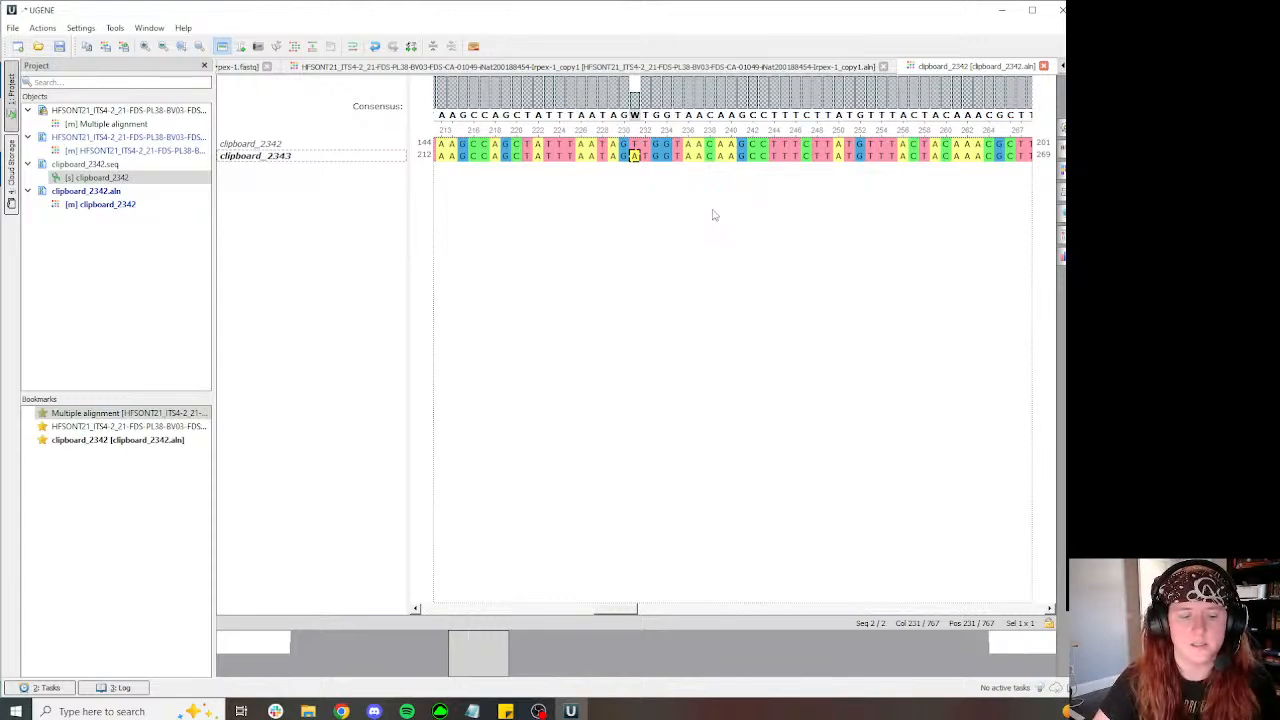
{"action": "key", "text": "t"}
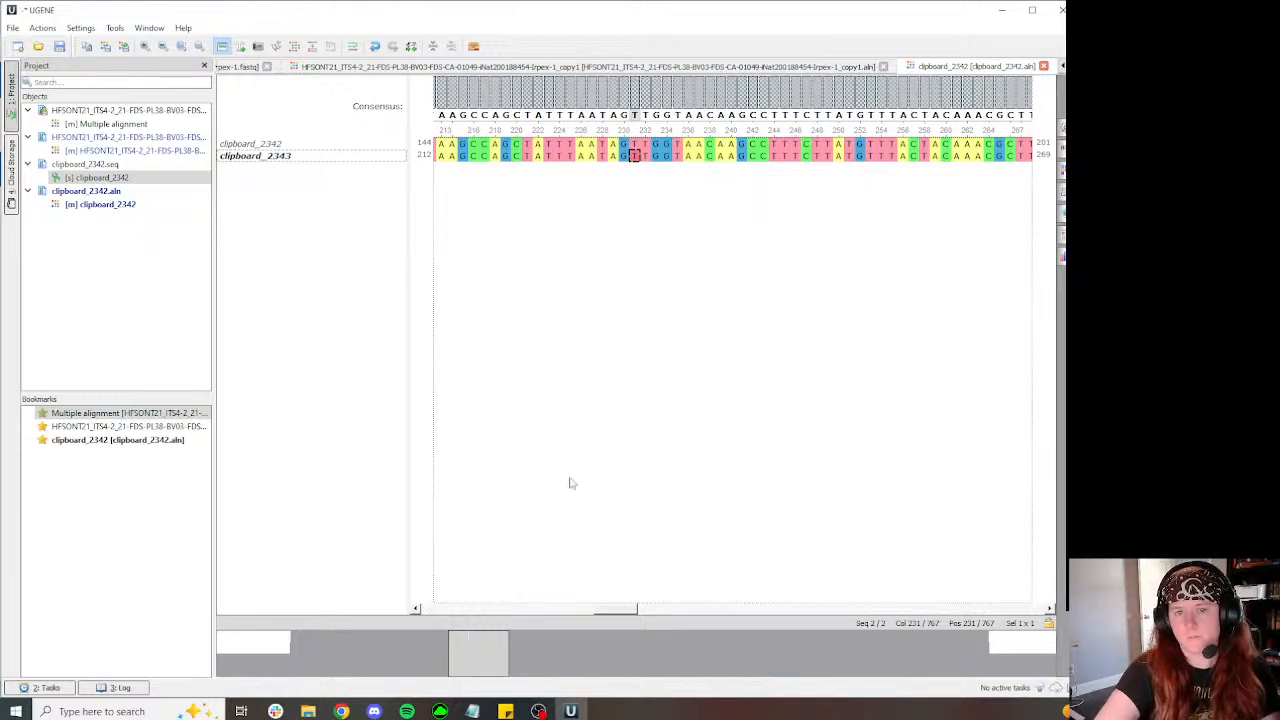
Step: In the browser, examine the identity summary and the NCBI and MycoBLAST hits of the Irpex BLAST search G2EBZTRH013
{"action": "left_click", "coordinate": [308, 711]}
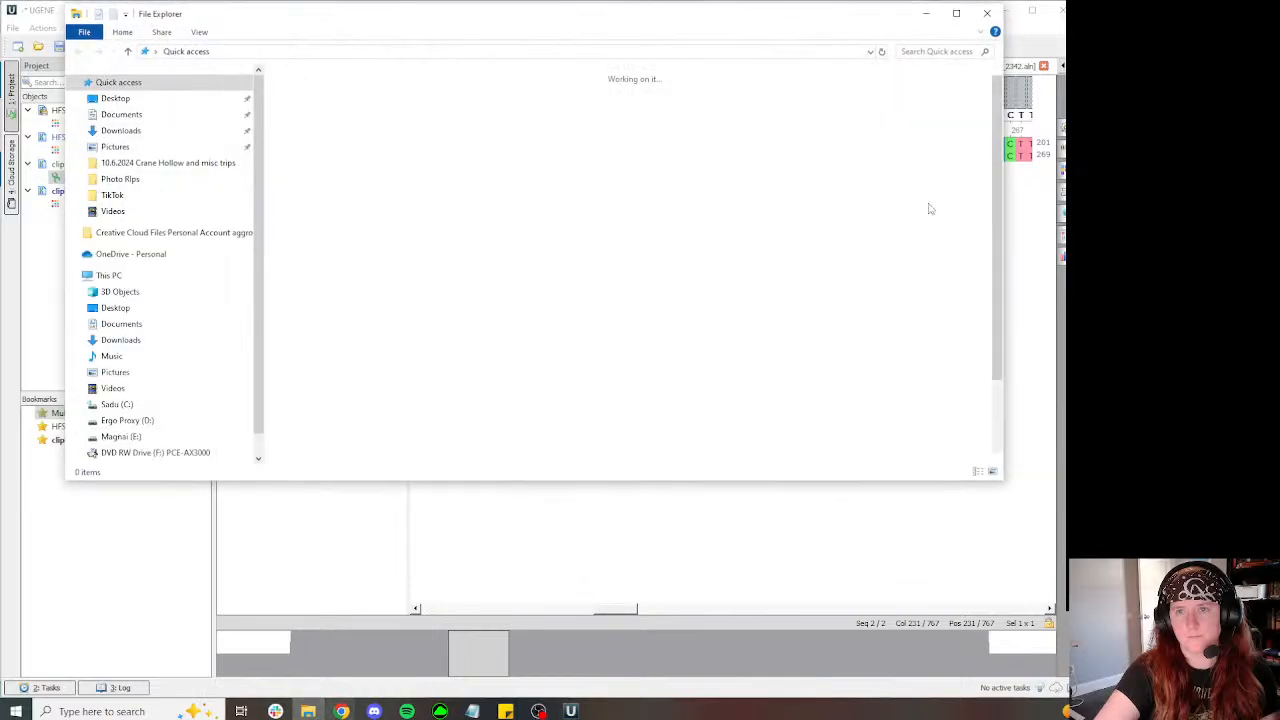
{"action": "key", "text": "alt+Tab"}
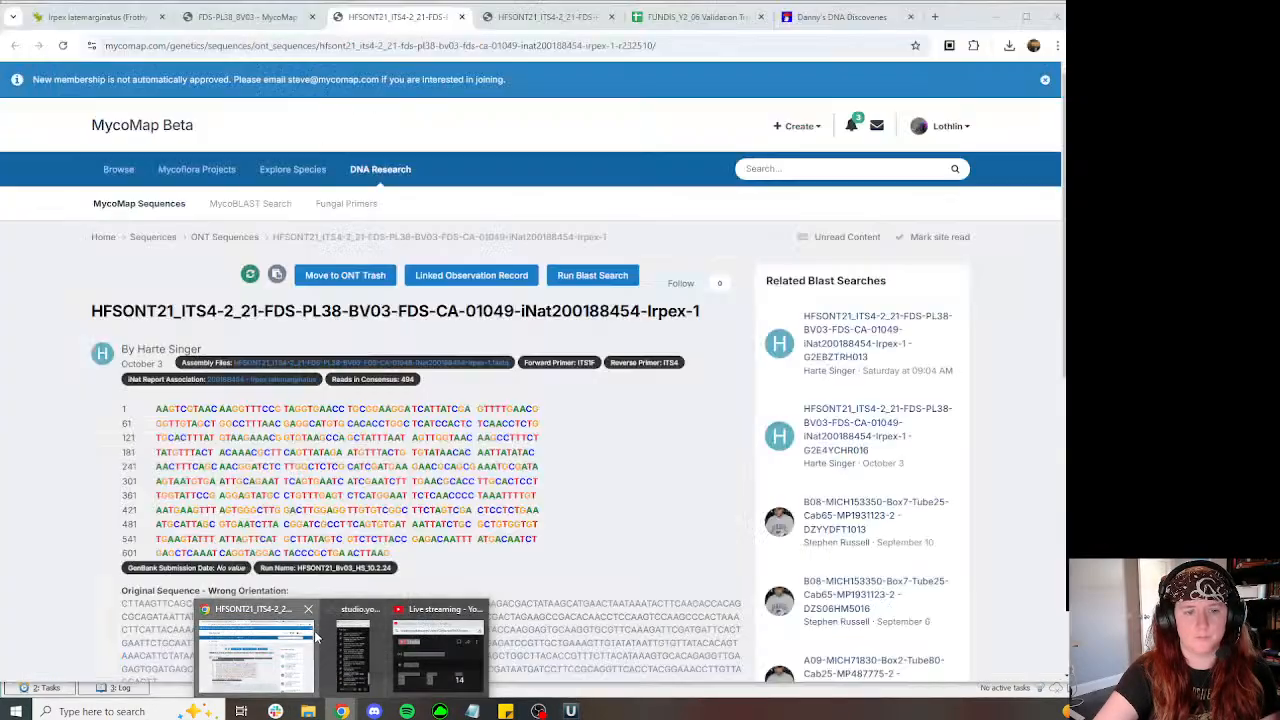
{"action": "left_click", "coordinate": [315, 637]}
{"action": "left_click", "coordinate": [548, 17]}
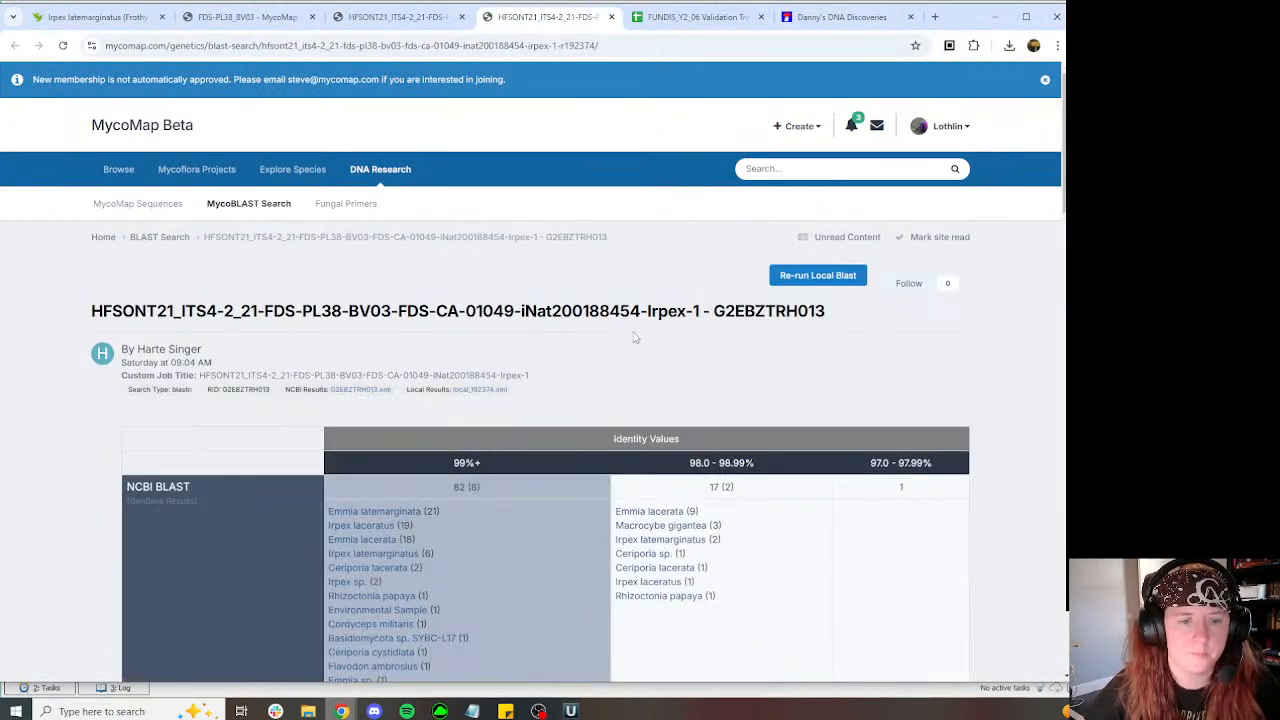
{"action": "scroll", "coordinate": [633, 338], "scroll_direction": "down", "scroll_amount": 4}
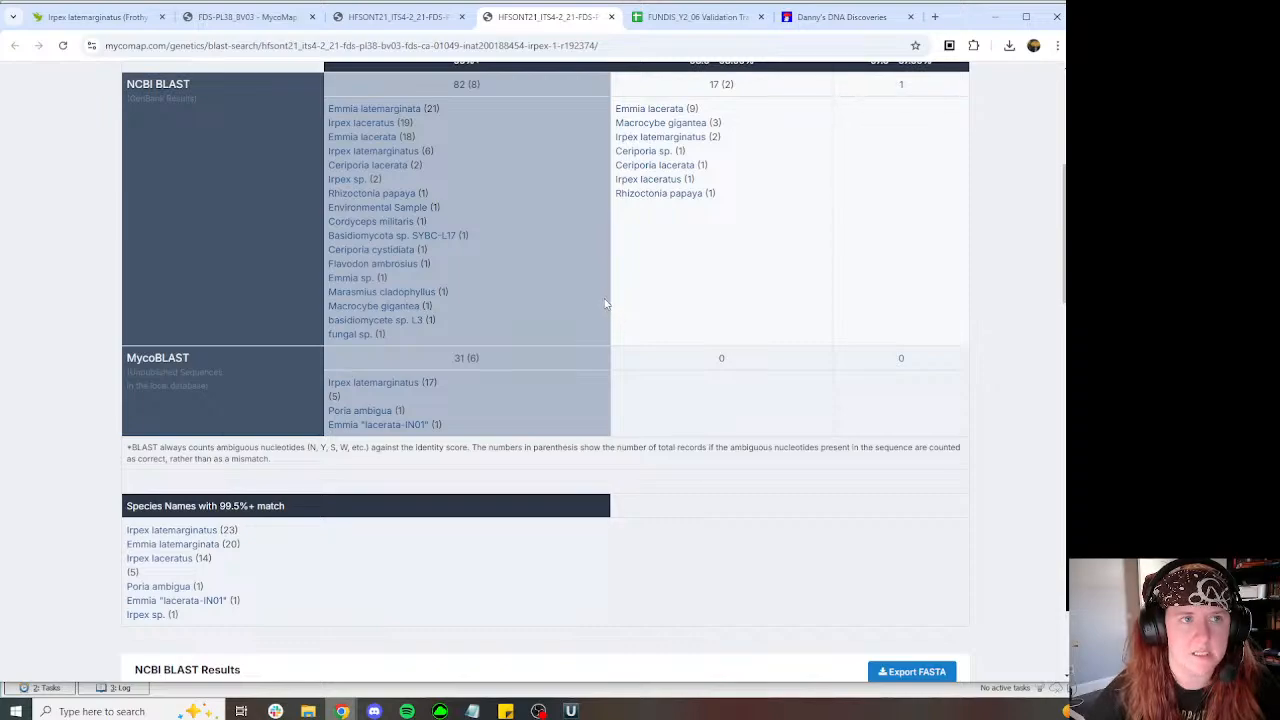
{"action": "scroll", "coordinate": [590, 290], "scroll_direction": "down", "scroll_amount": 4}
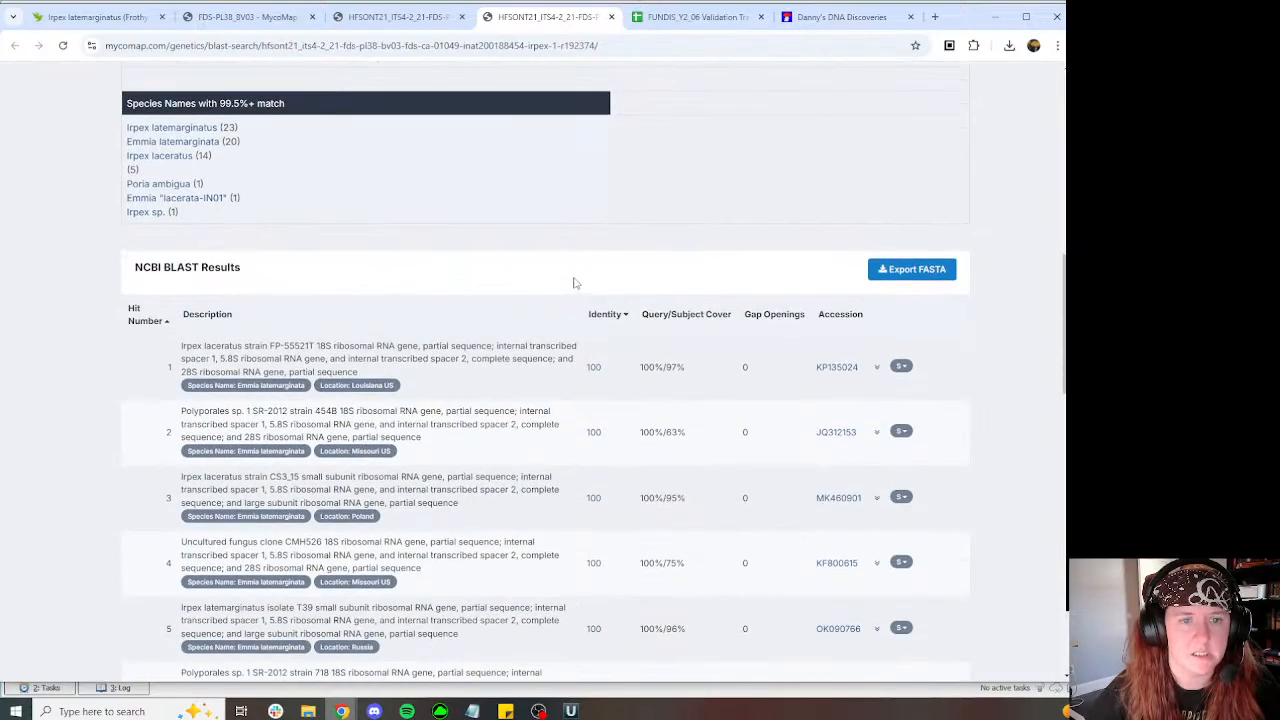
{"action": "scroll", "coordinate": [575, 283], "scroll_direction": "down", "scroll_amount": 3}
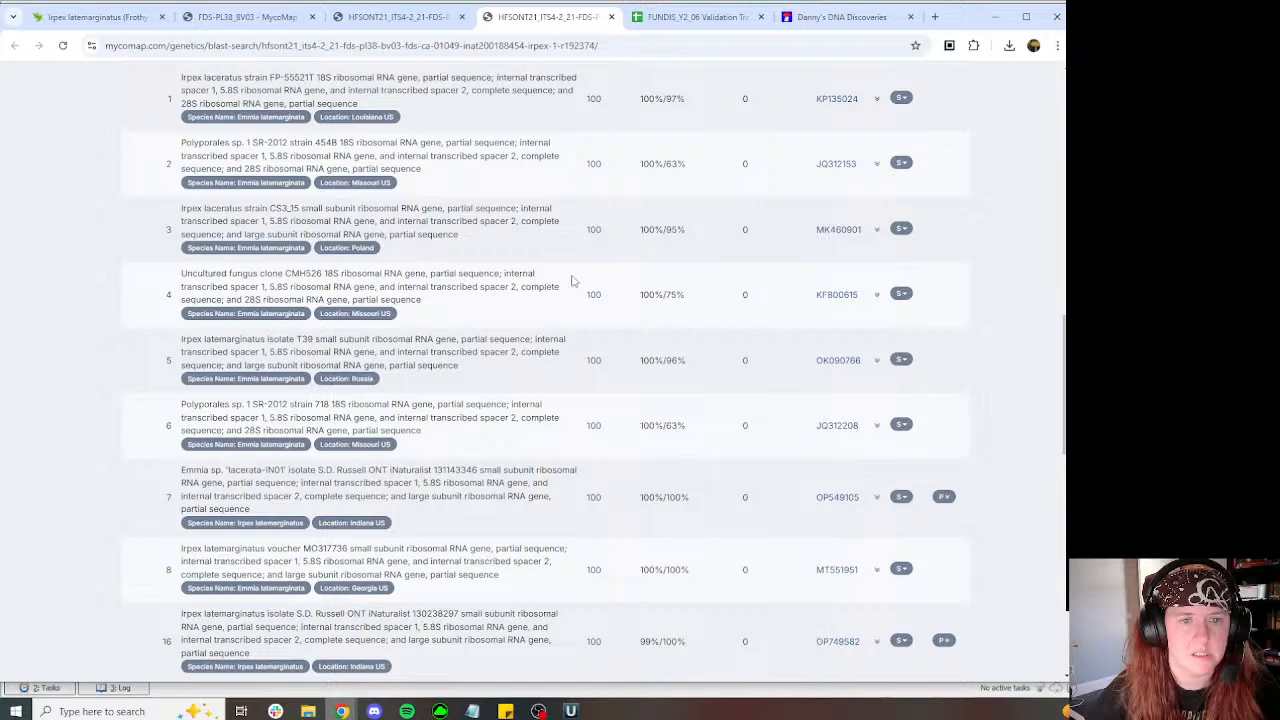
{"action": "scroll", "coordinate": [572, 281], "scroll_direction": "down", "scroll_amount": 6}
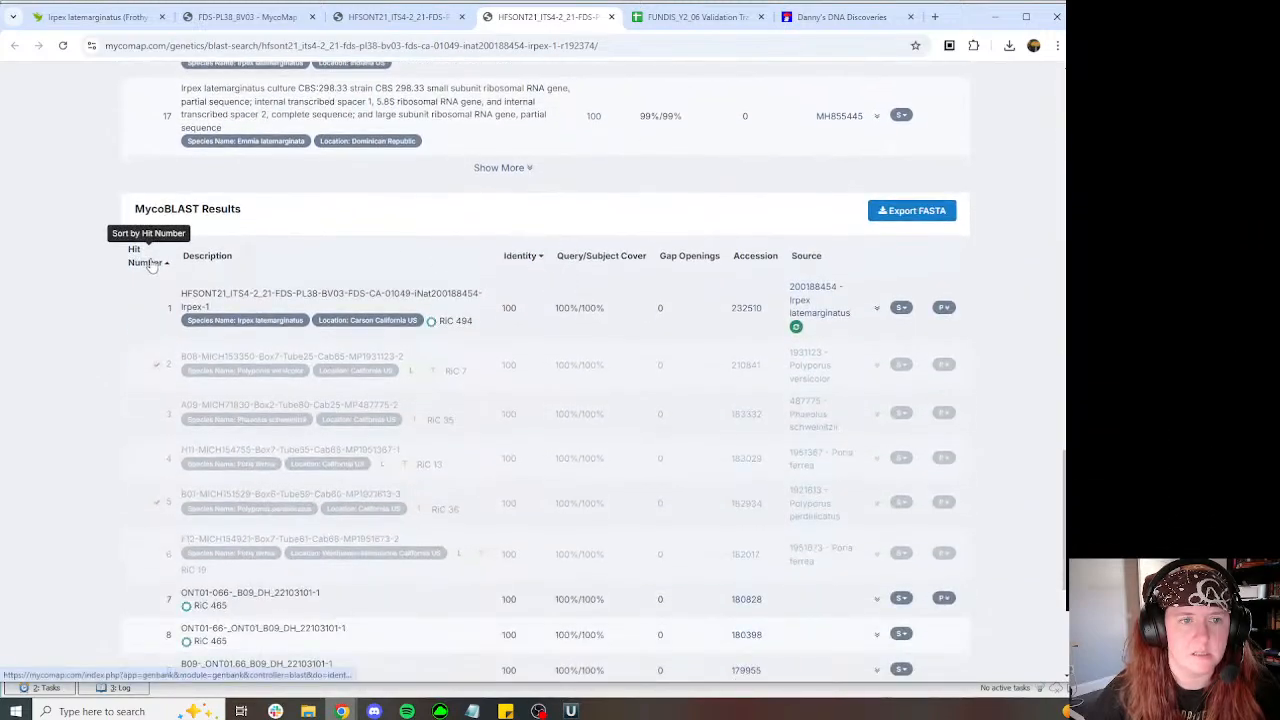
{"action": "scroll", "coordinate": [463, 254], "scroll_direction": "down", "scroll_amount": 3}
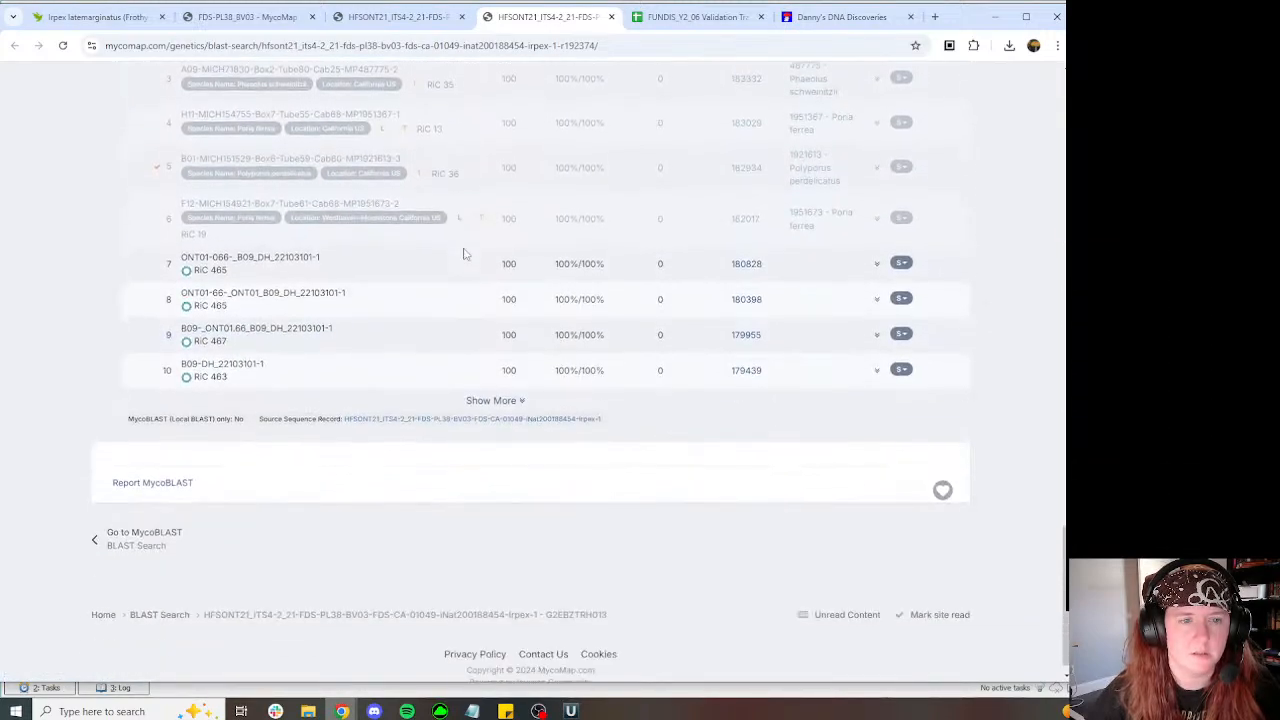
Step: Expand the full MycoBLAST results and compare the hits' species names, locations and identity values
{"action": "left_click", "coordinate": [520, 401]}
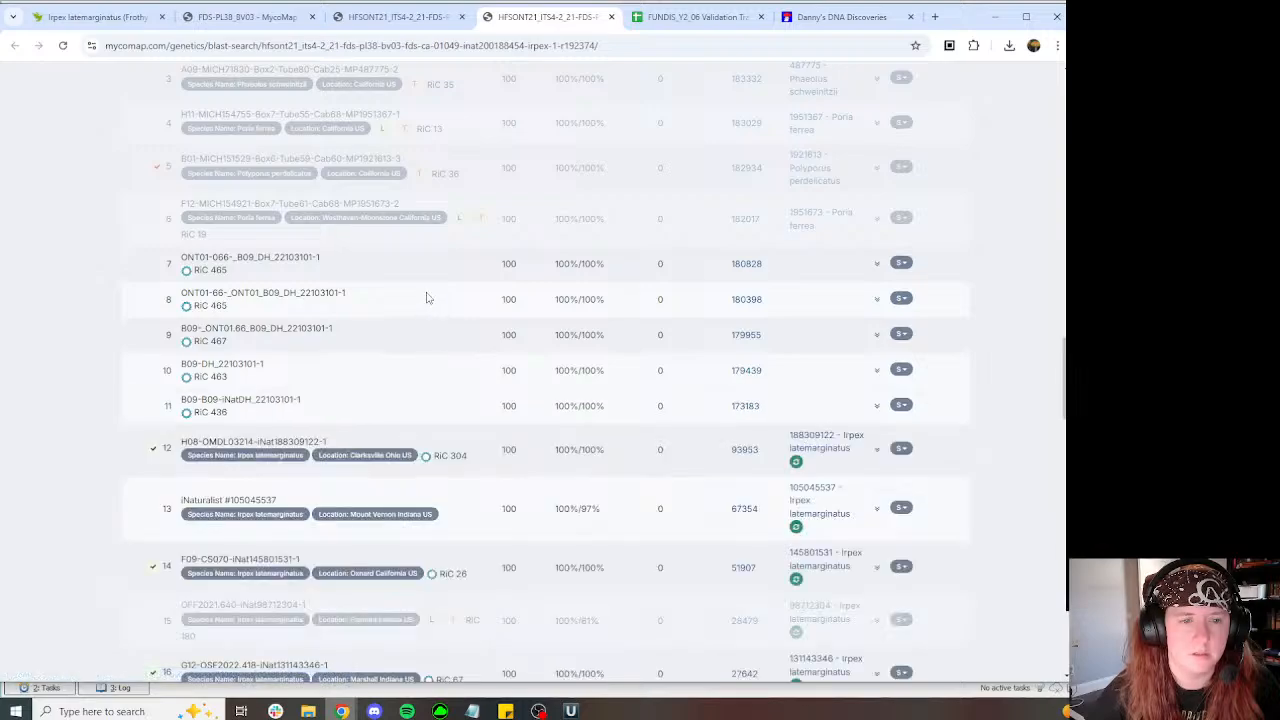
{"action": "scroll", "coordinate": [425, 297], "scroll_direction": "down", "scroll_amount": 5}
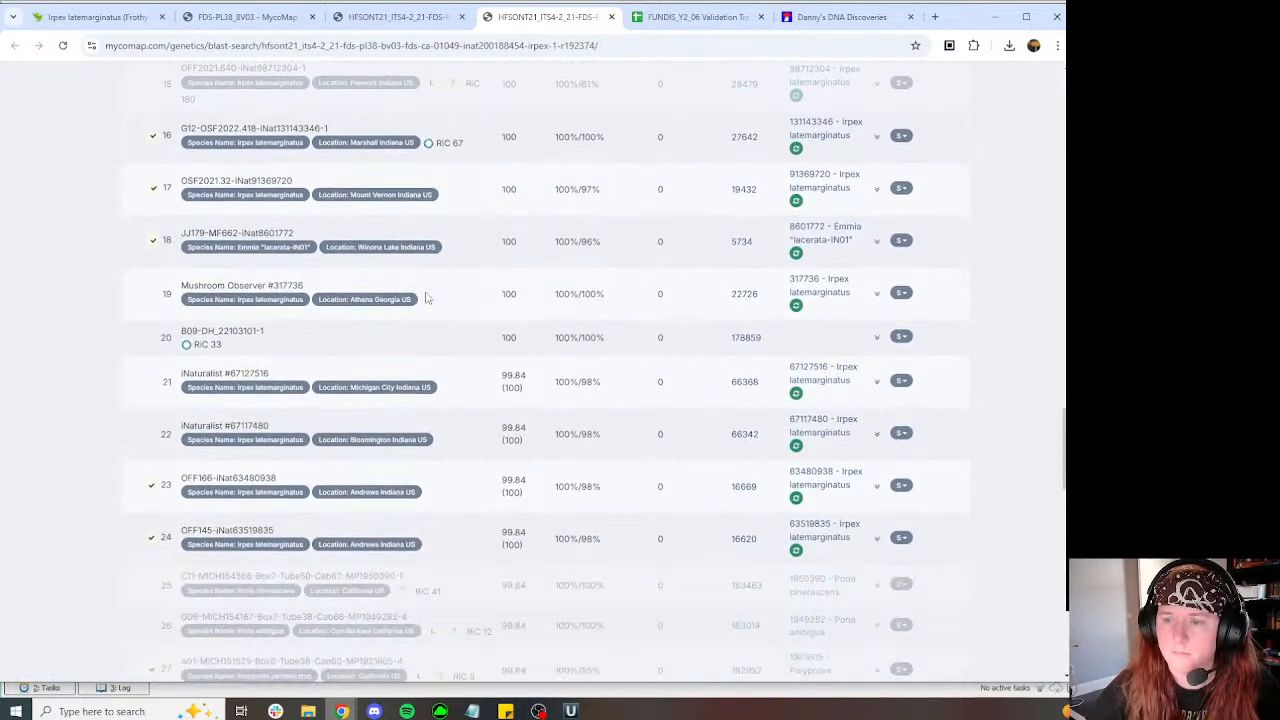
{"action": "scroll", "coordinate": [420, 270], "scroll_direction": "down", "scroll_amount": 3}
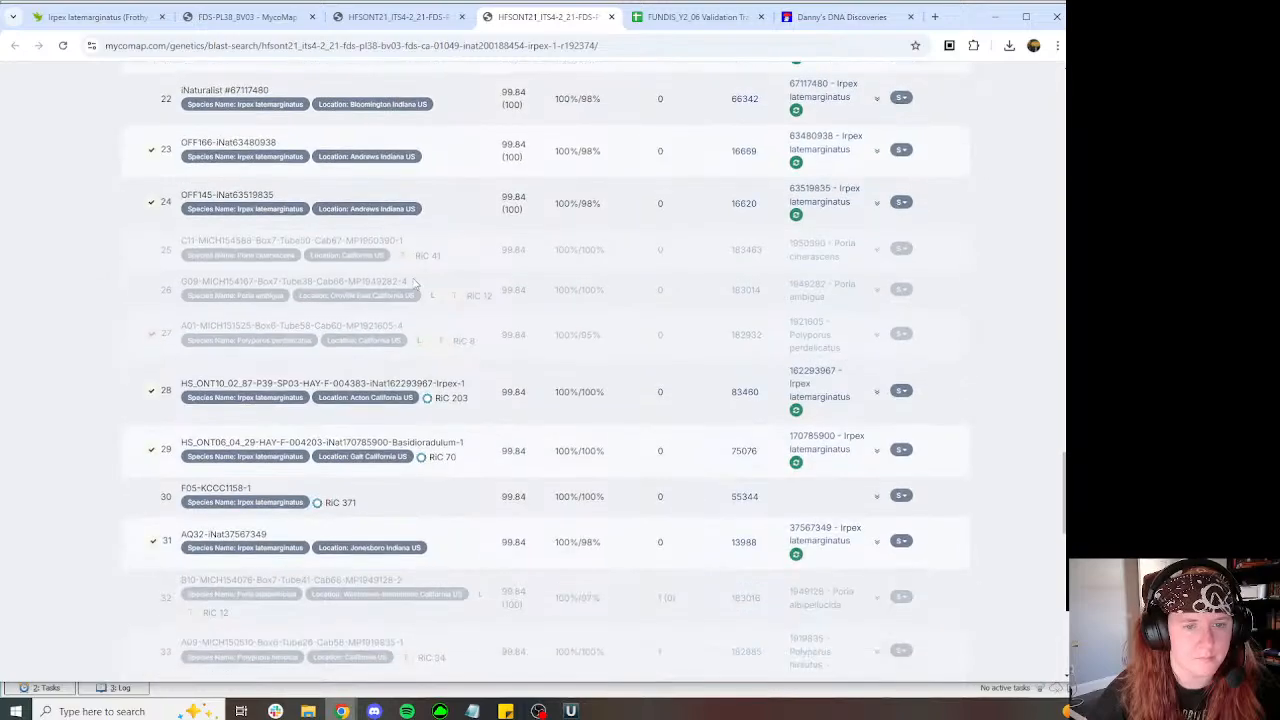
{"action": "scroll", "coordinate": [415, 283], "scroll_direction": "up", "scroll_amount": 10}
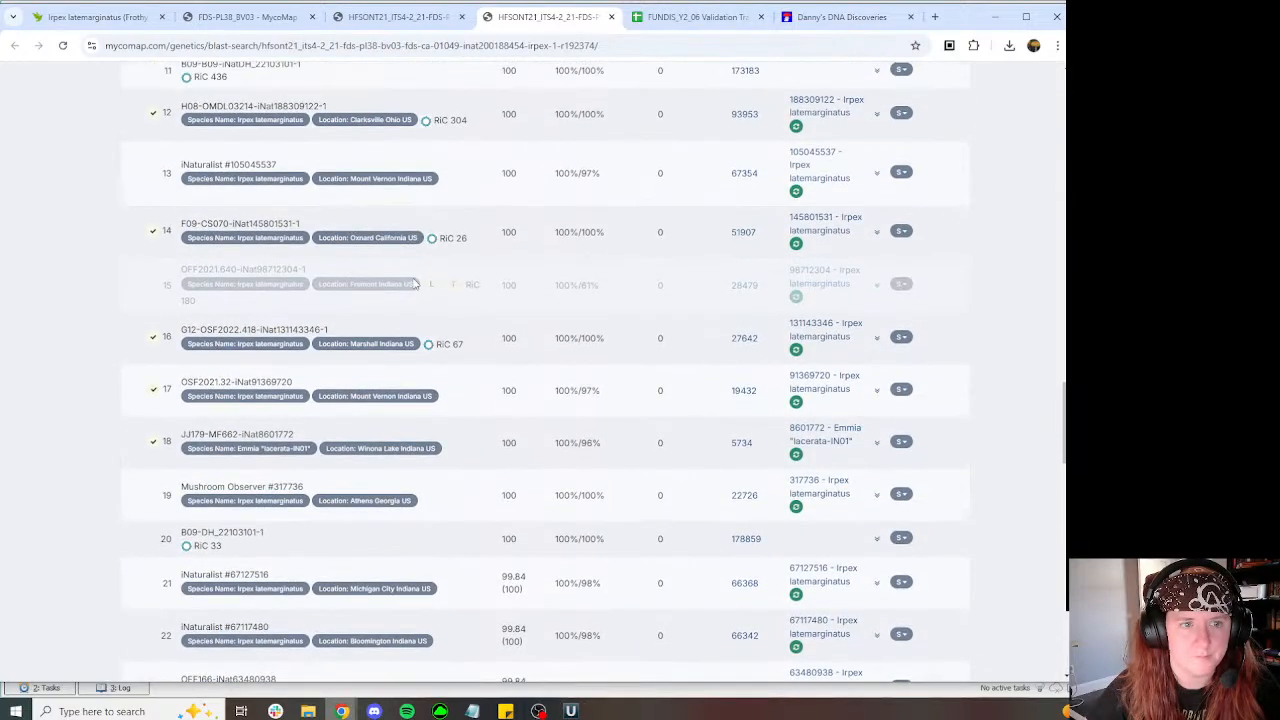
{"action": "scroll", "coordinate": [415, 283], "scroll_direction": "down", "scroll_amount": 3}
{"action": "scroll", "coordinate": [415, 283], "scroll_direction": "down", "scroll_amount": 4}
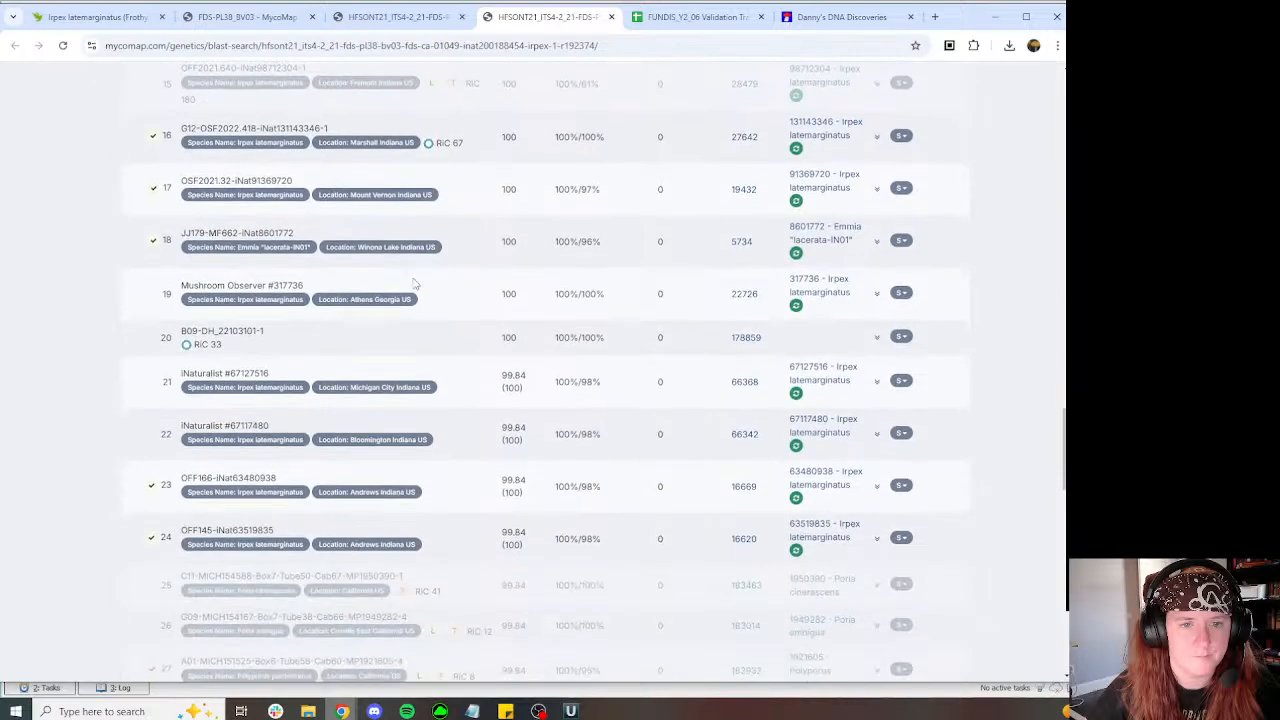
{"action": "scroll", "coordinate": [413, 279], "scroll_direction": "down", "scroll_amount": 2}
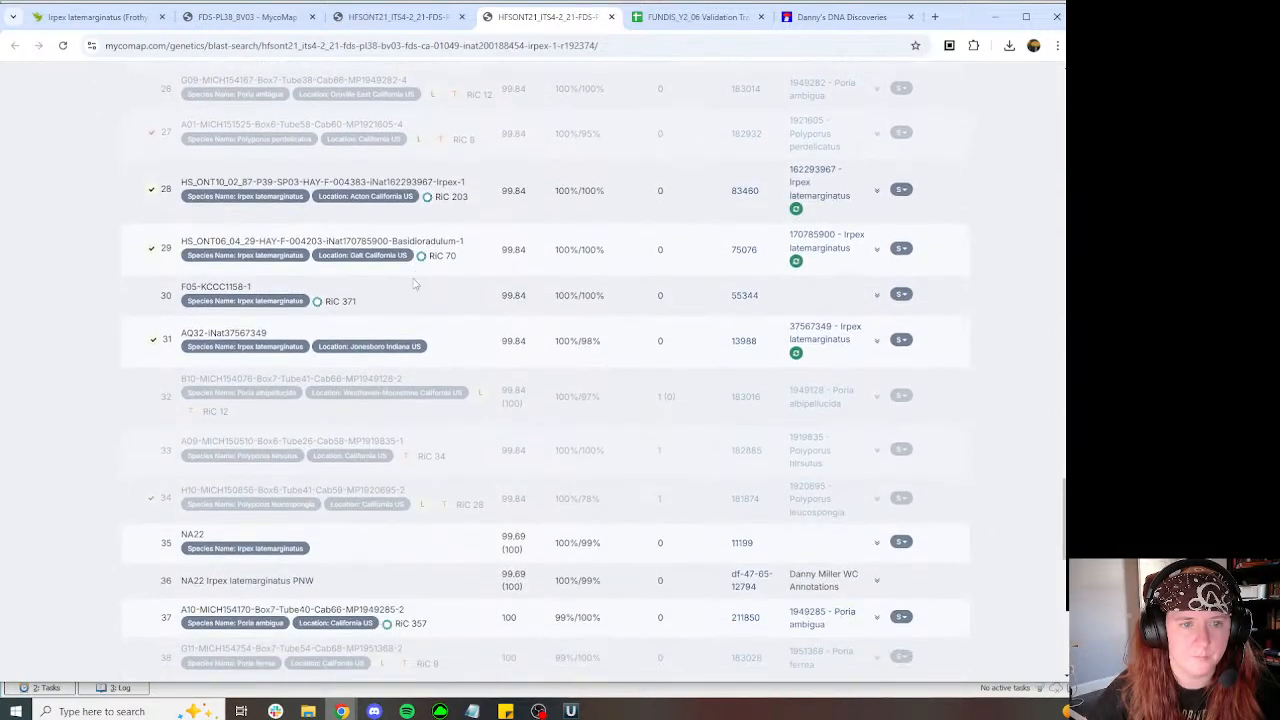
{"action": "scroll", "coordinate": [415, 284], "scroll_direction": "down", "scroll_amount": 2}
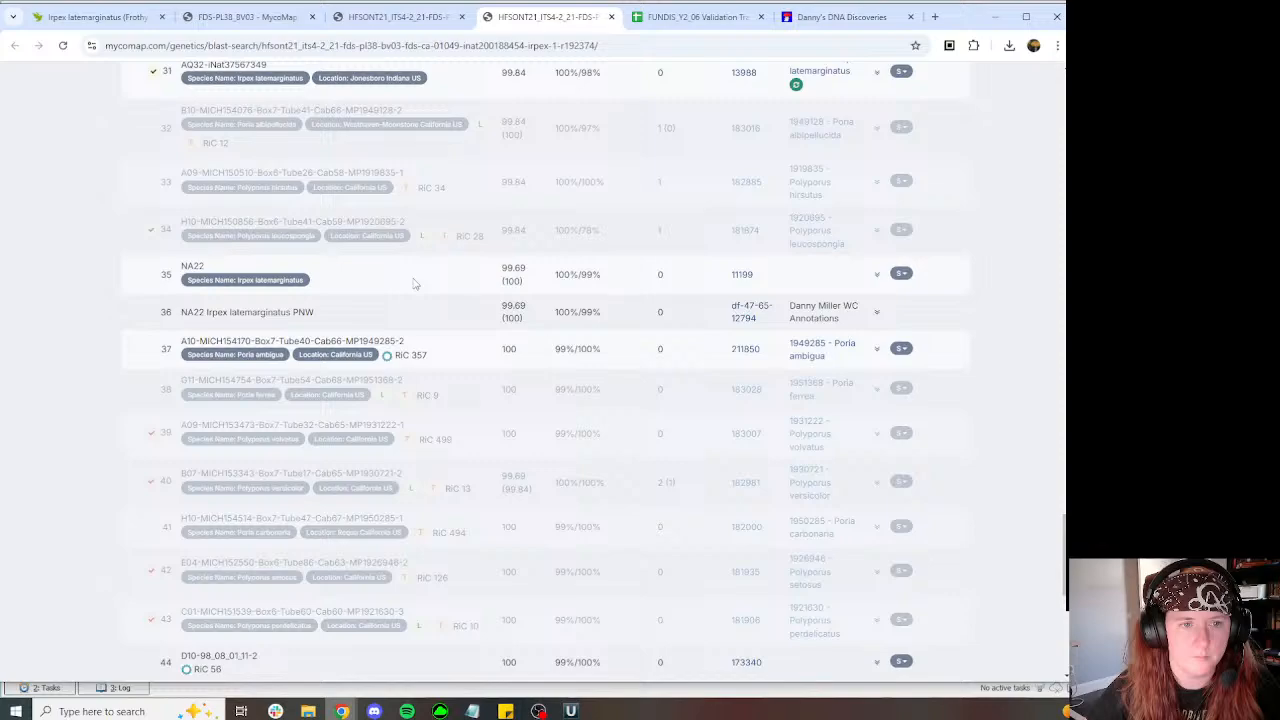
Step: In Danny's DNA Discoveries, find irpex, open the Polyporales page, locate Irpicaceae and read the Irpex latemarginatus entry
{"action": "left_click", "coordinate": [850, 18]}
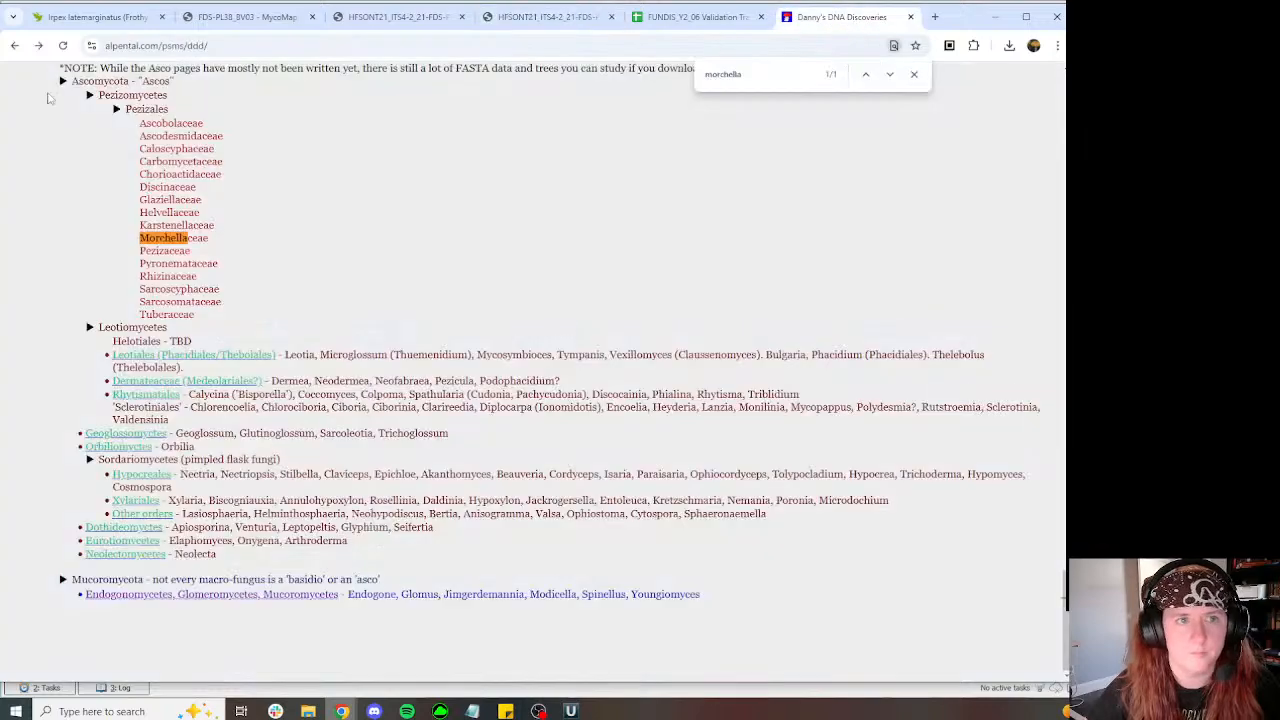
{"action": "type", "text": "irpex"}
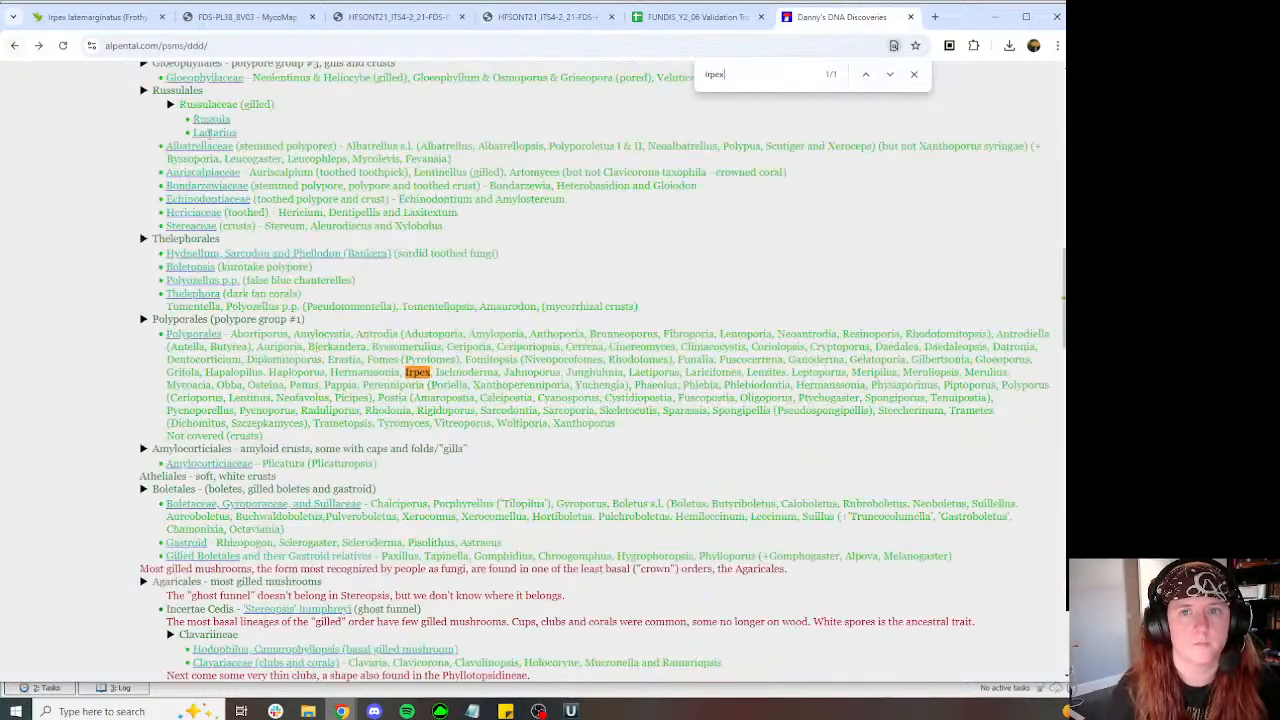
{"action": "left_click", "coordinate": [205, 335]}
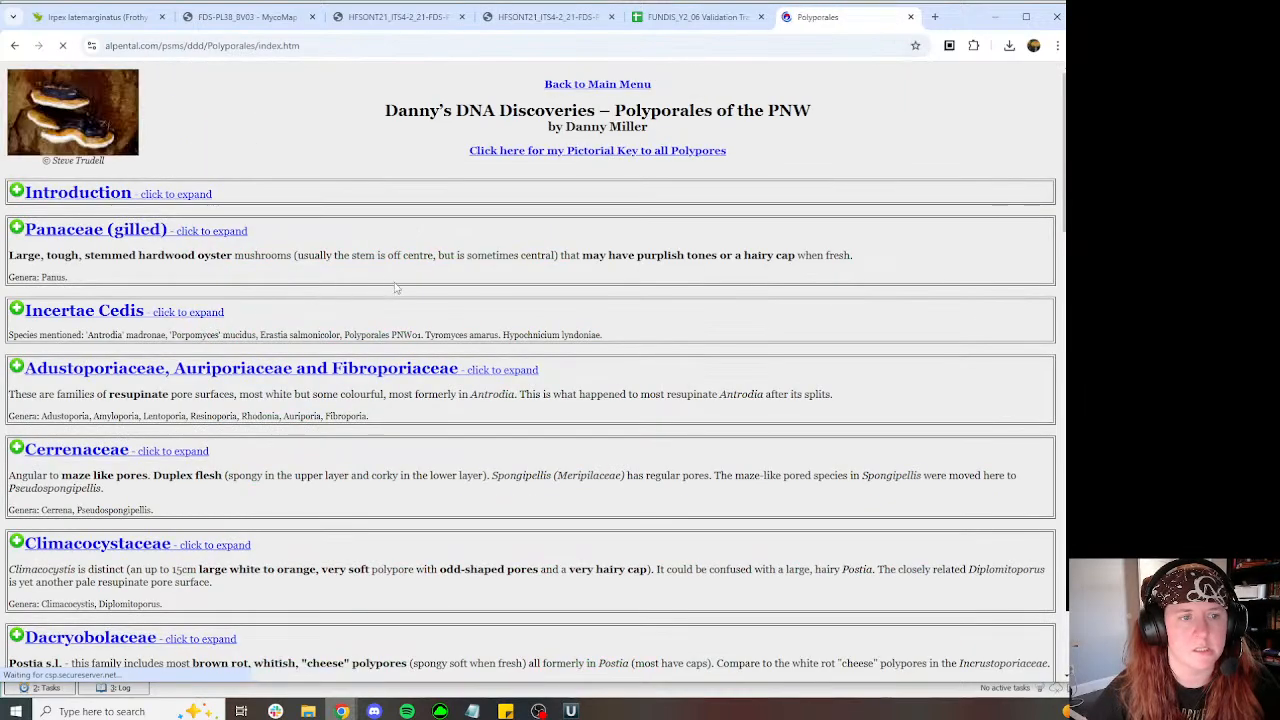
{"action": "key", "text": "ctrl+f"}
{"action": "key", "text": "Return"}
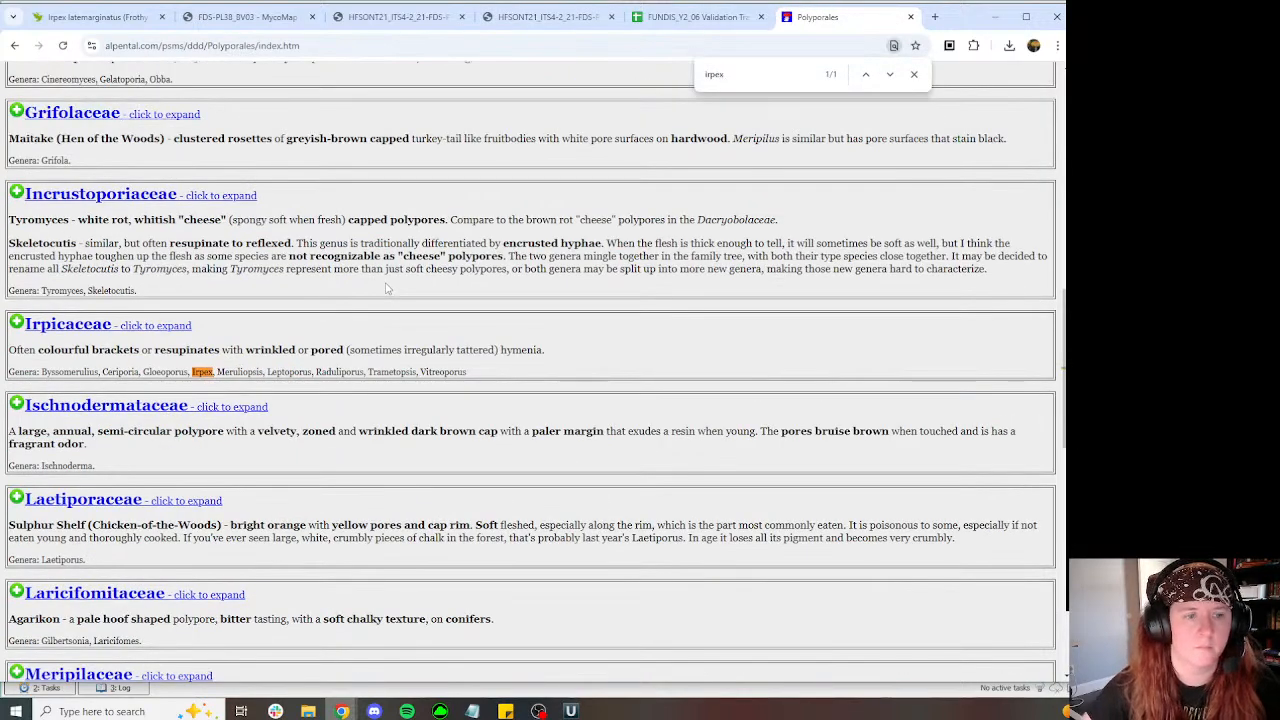
{"action": "scroll", "coordinate": [559, 323], "scroll_direction": "down", "scroll_amount": 10}
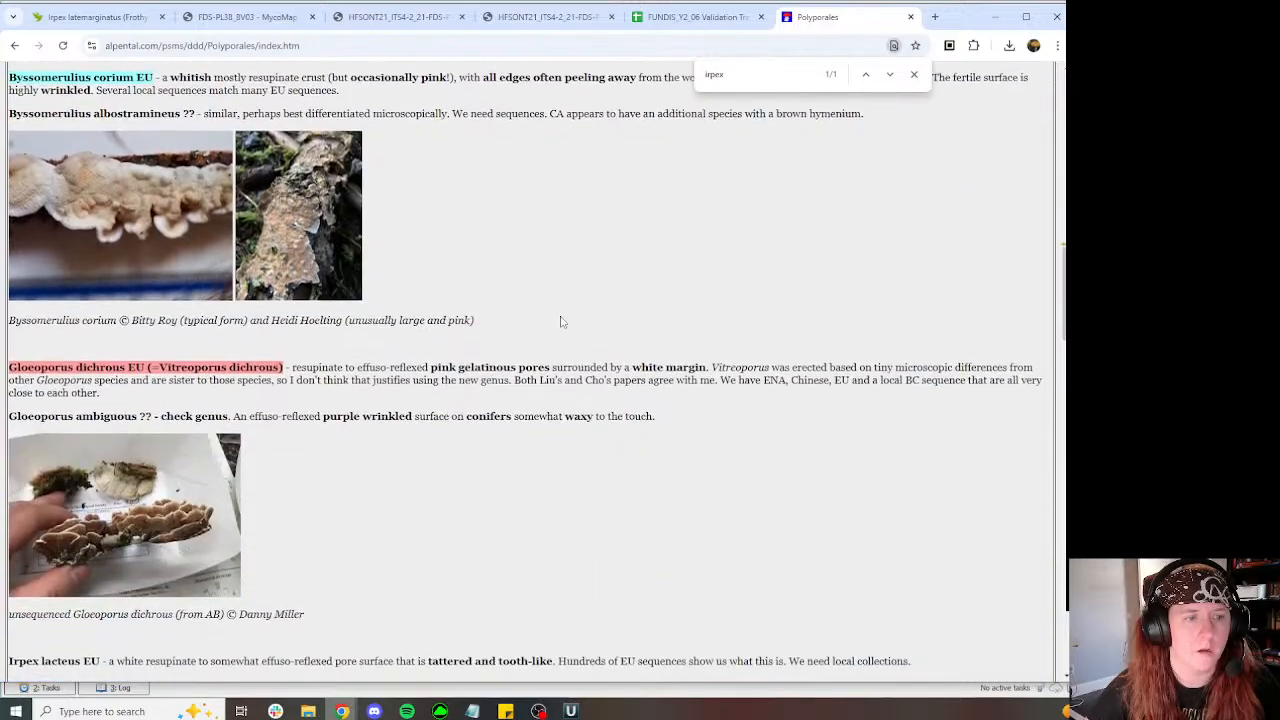
{"action": "scroll", "coordinate": [559, 313], "scroll_direction": "down", "scroll_amount": 3}
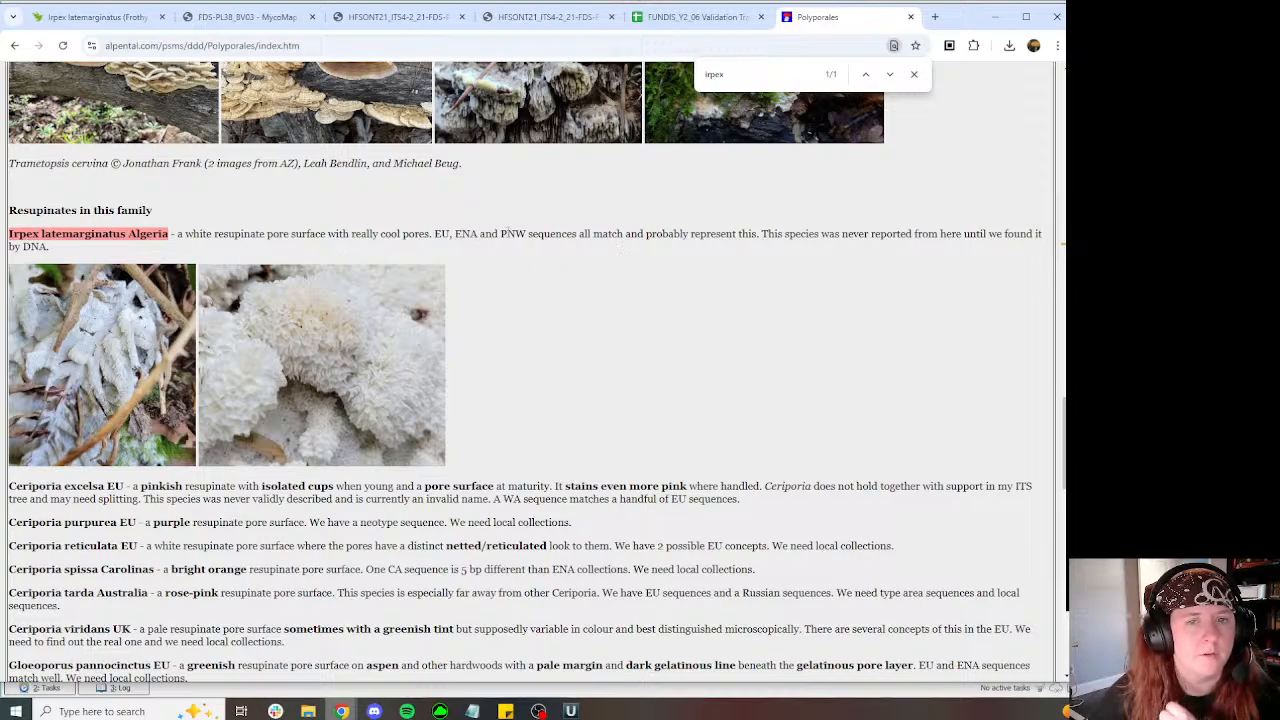
Step: Open the NCBI BLAST site in a new browser tab
{"action": "left_click", "coordinate": [935, 17]}
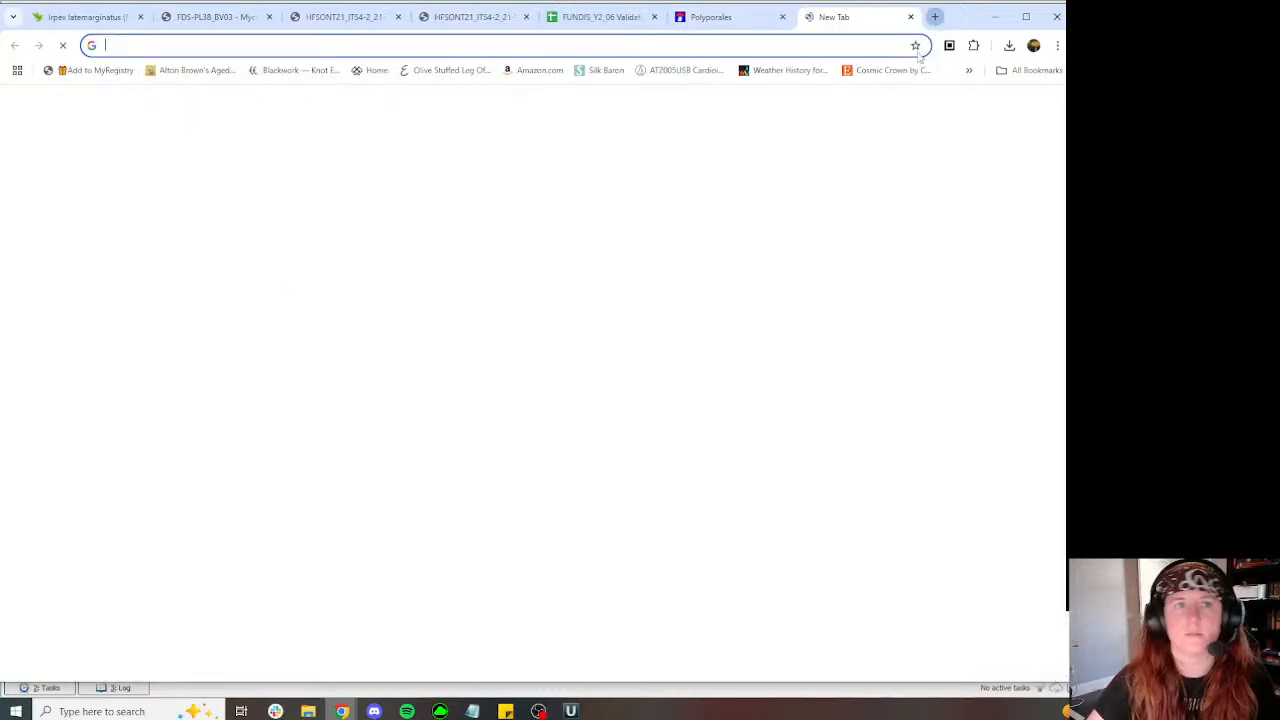
{"action": "type", "text": "b"}
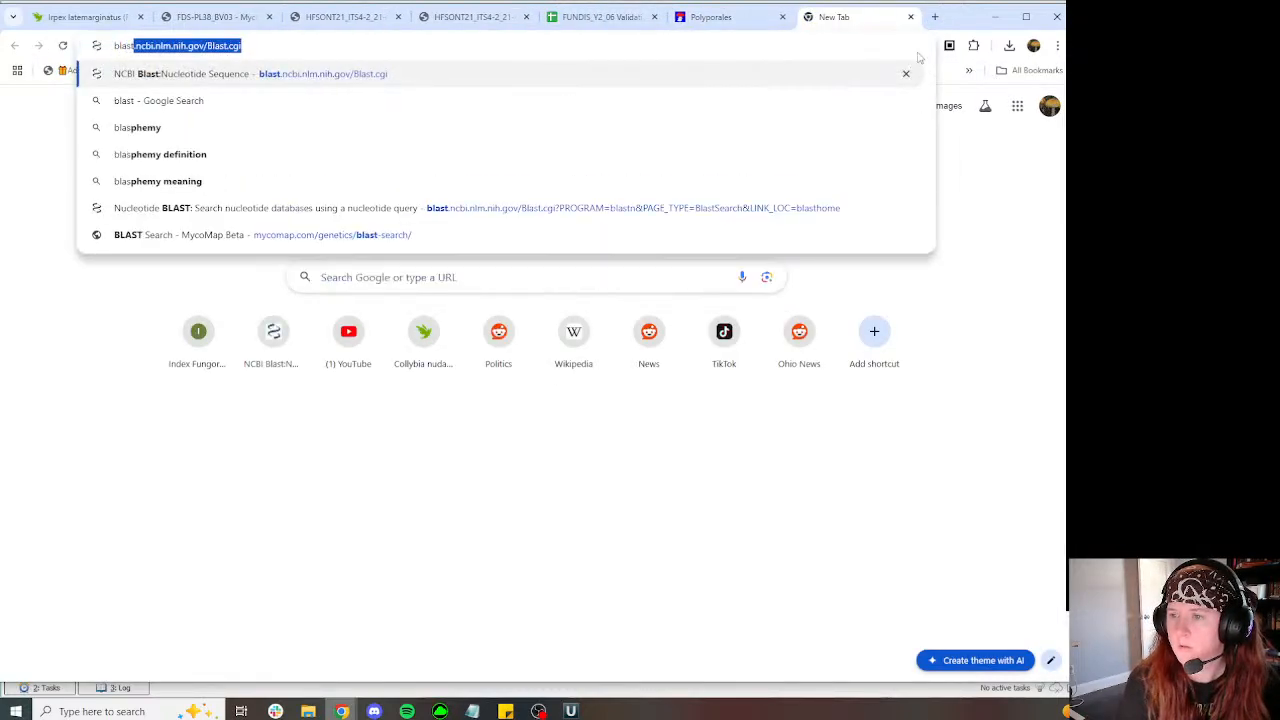
{"action": "key", "text": "Return"}
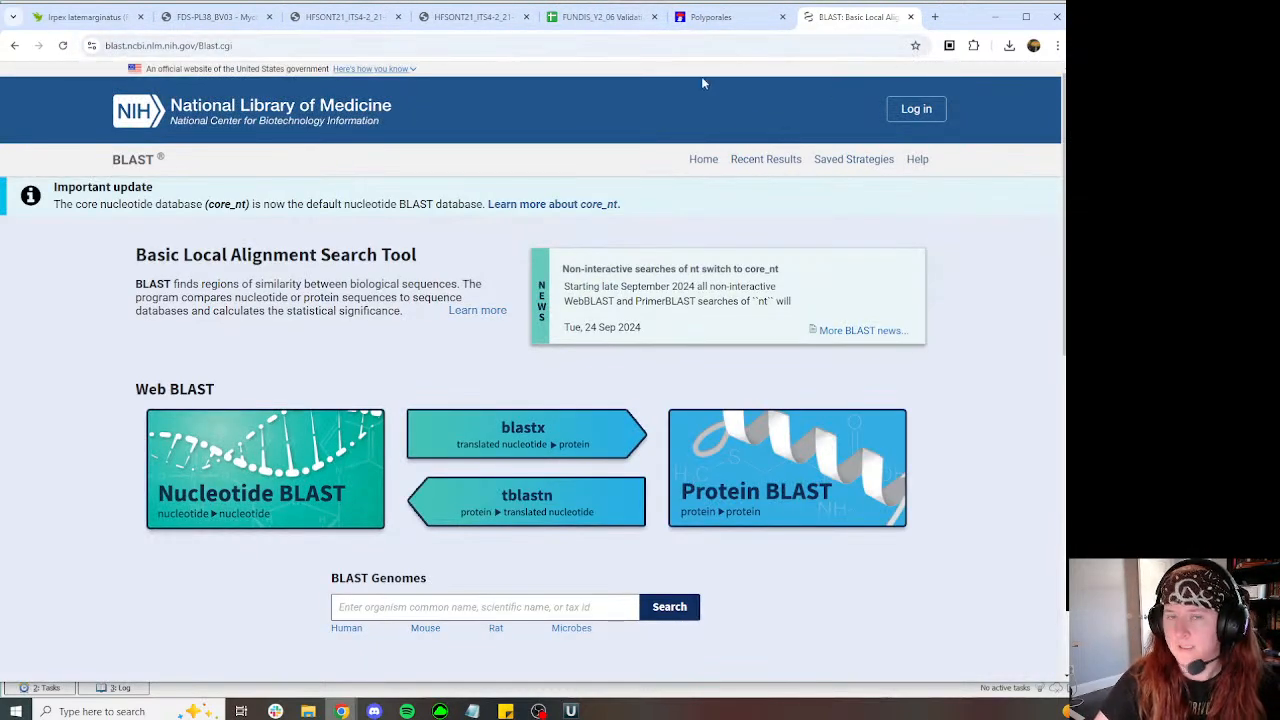
Step: Open the Conserved sequences Google Doc and check its primer list against clipboard_2343 at position 68 in UGENE
{"action": "left_click", "coordinate": [936, 18]}
{"action": "type", "text": "con"}
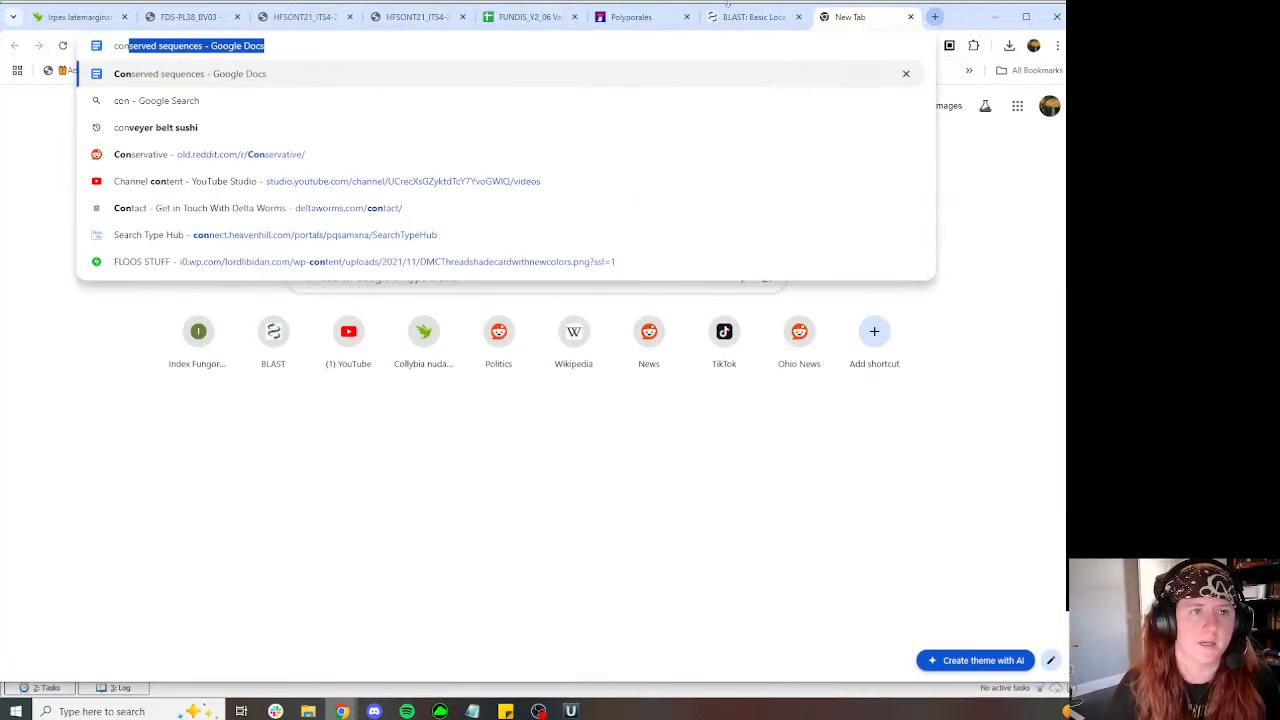
{"action": "left_click", "coordinate": [259, 77]}
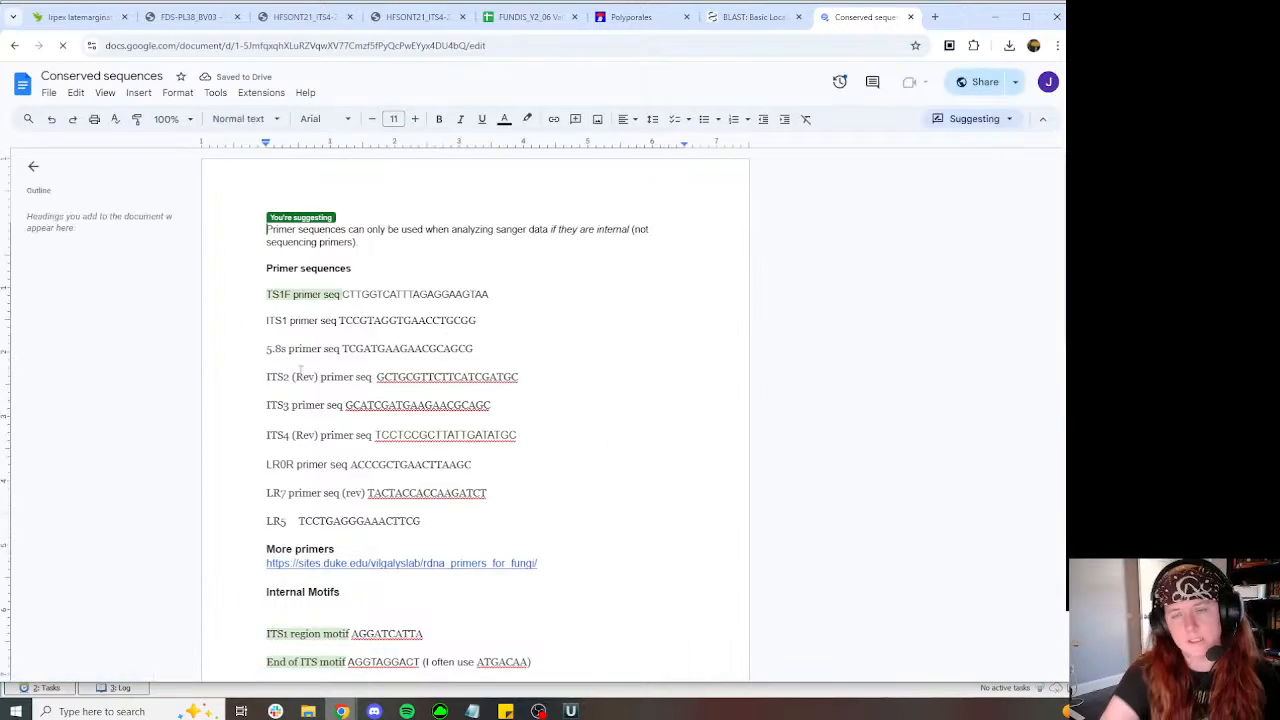
{"action": "left_click", "coordinate": [538, 706]}
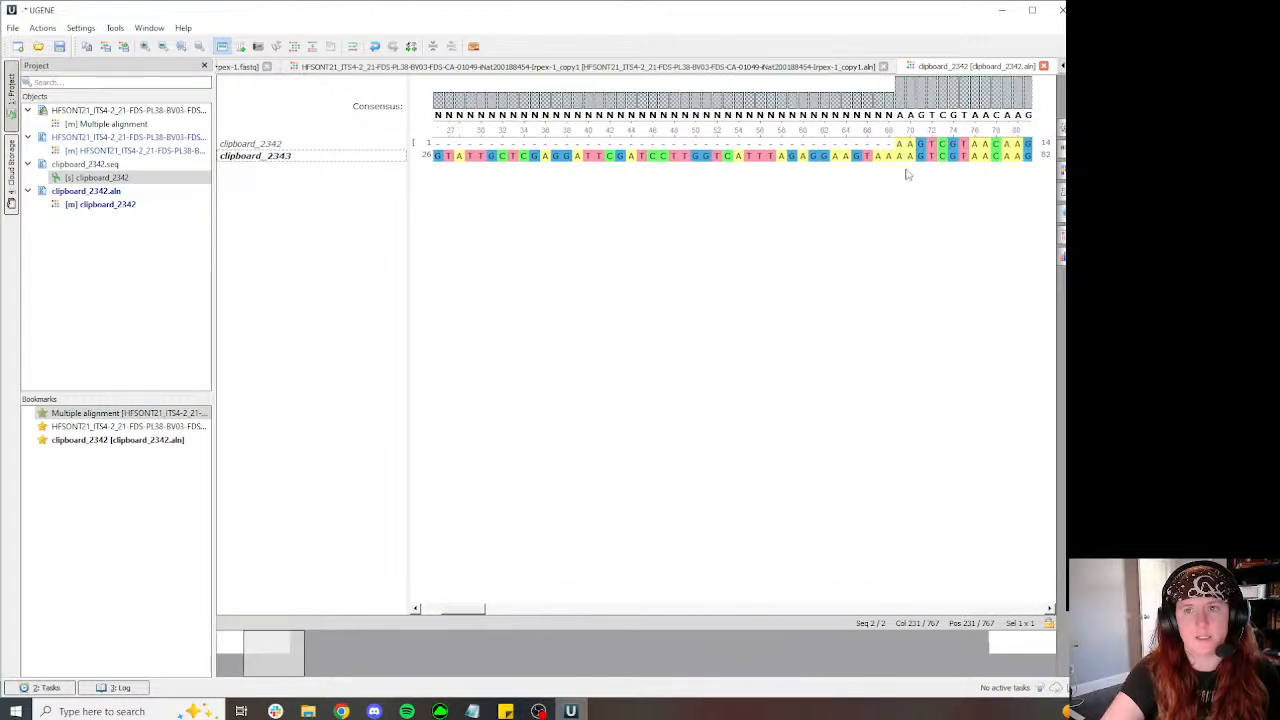
{"action": "left_click", "coordinate": [887, 156]}
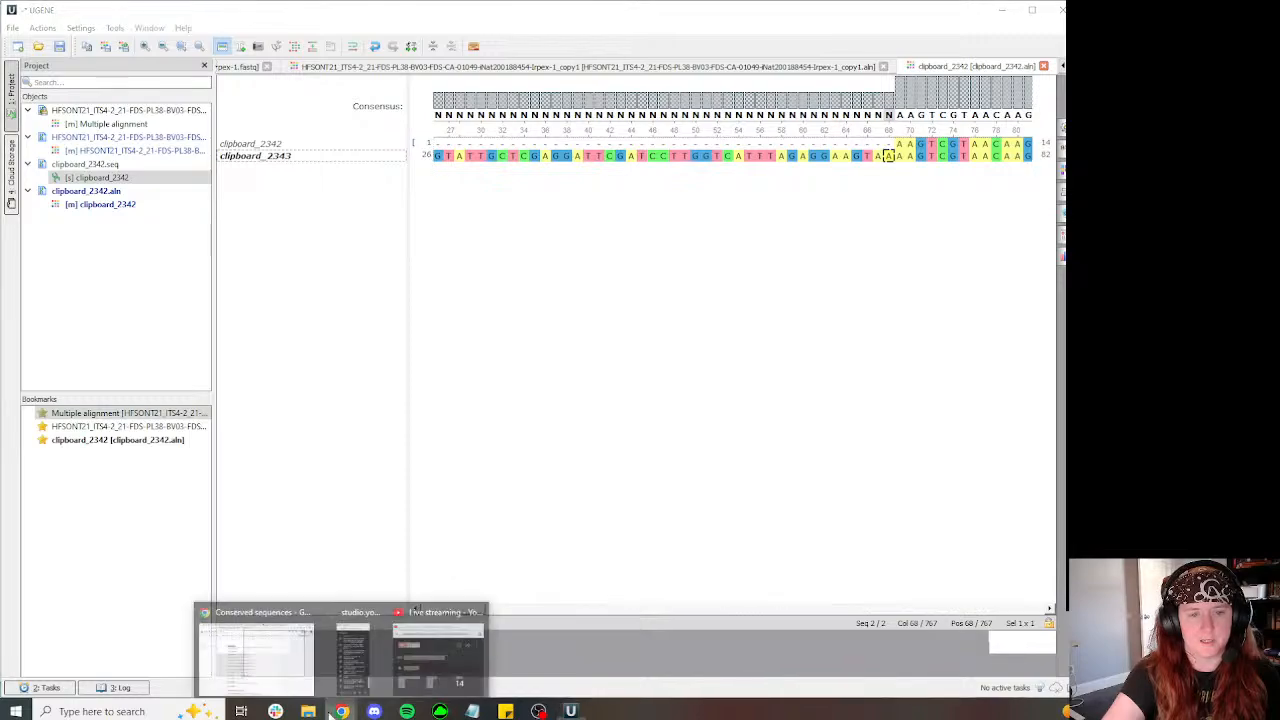
{"action": "left_click", "coordinate": [250, 650]}
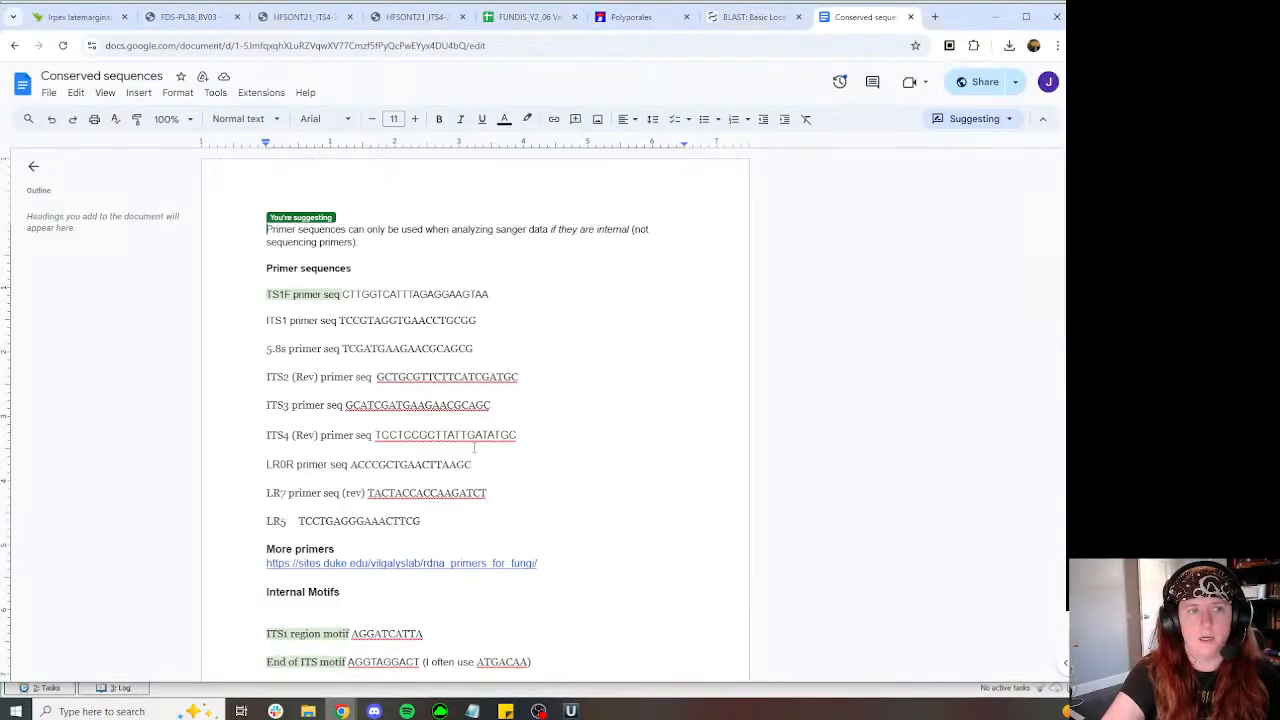
Step: Read the primer sequences, internal motifs and trimming notes in the Conserved sequences document, and close it
{"action": "scroll", "coordinate": [615, 500], "scroll_direction": "down", "scroll_amount": 3}
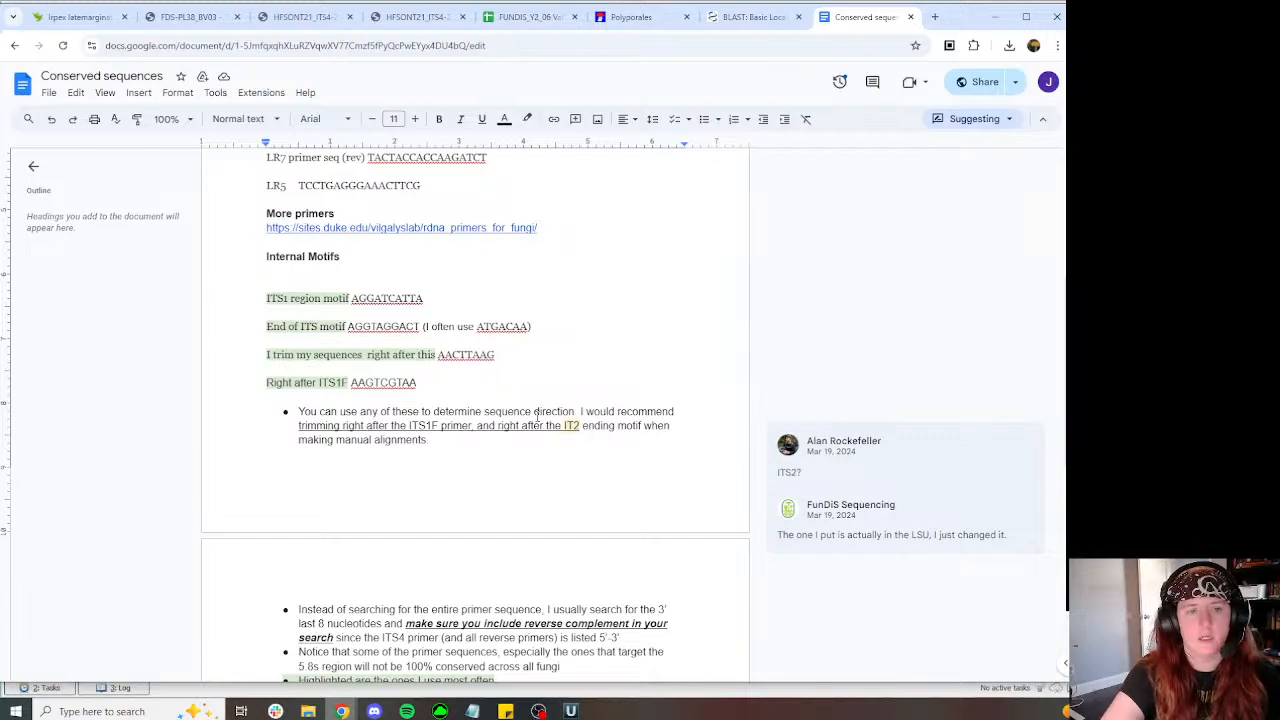
{"action": "scroll", "coordinate": [536, 424], "scroll_direction": "up", "scroll_amount": 3}
{"action": "scroll", "coordinate": [300, 225], "scroll_direction": "down", "scroll_amount": 1}
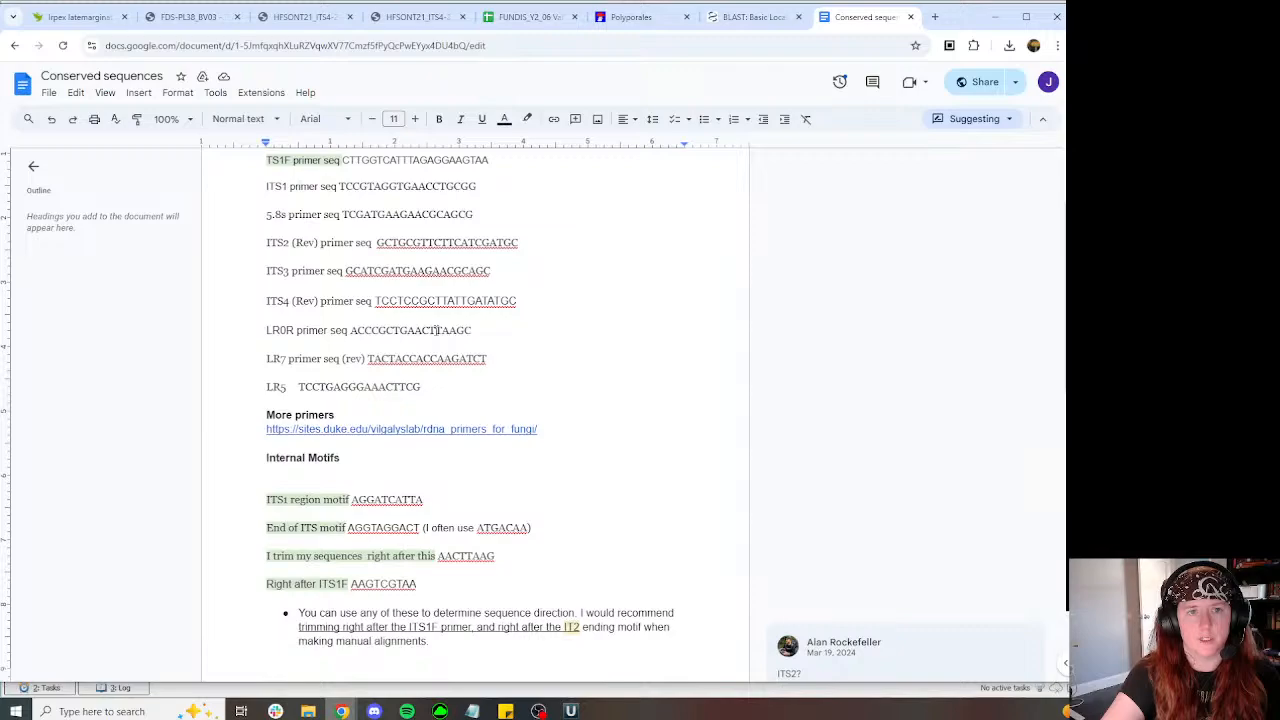
{"action": "scroll", "coordinate": [436, 330], "scroll_direction": "up", "scroll_amount": 1}
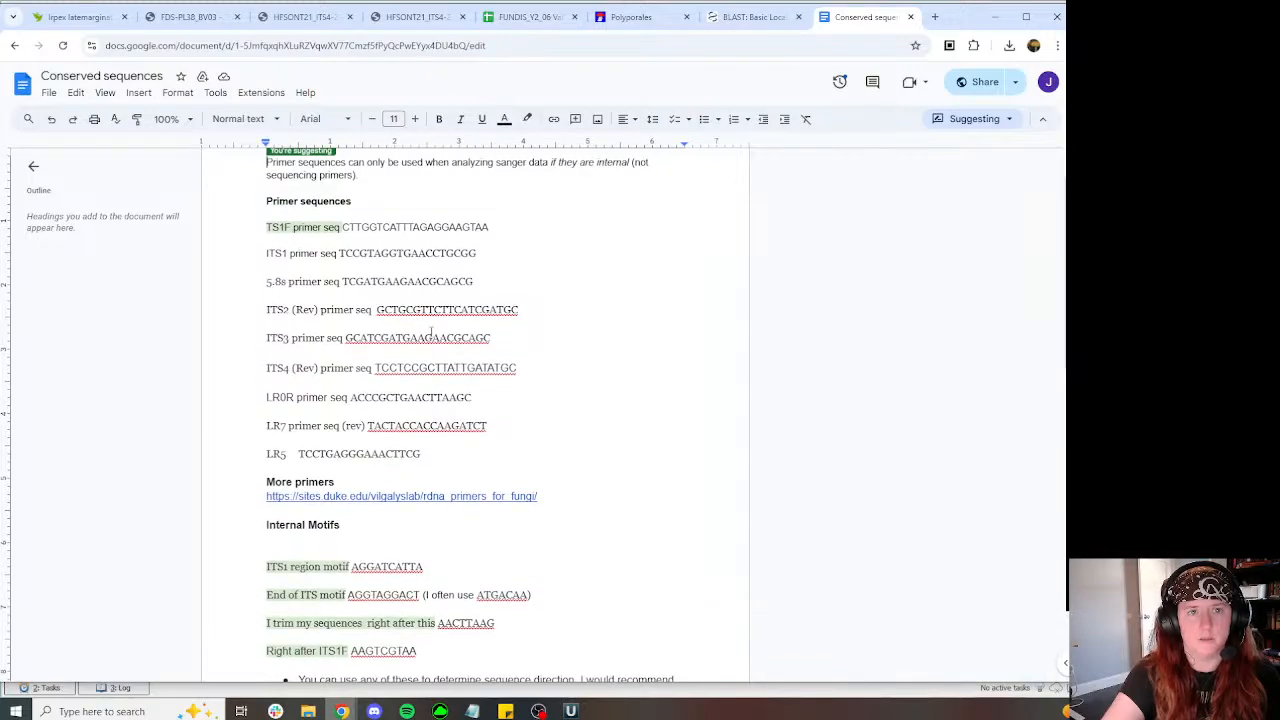
{"action": "scroll", "coordinate": [431, 331], "scroll_direction": "up", "scroll_amount": 1}
{"action": "scroll", "coordinate": [431, 331], "scroll_direction": "down", "scroll_amount": 3}
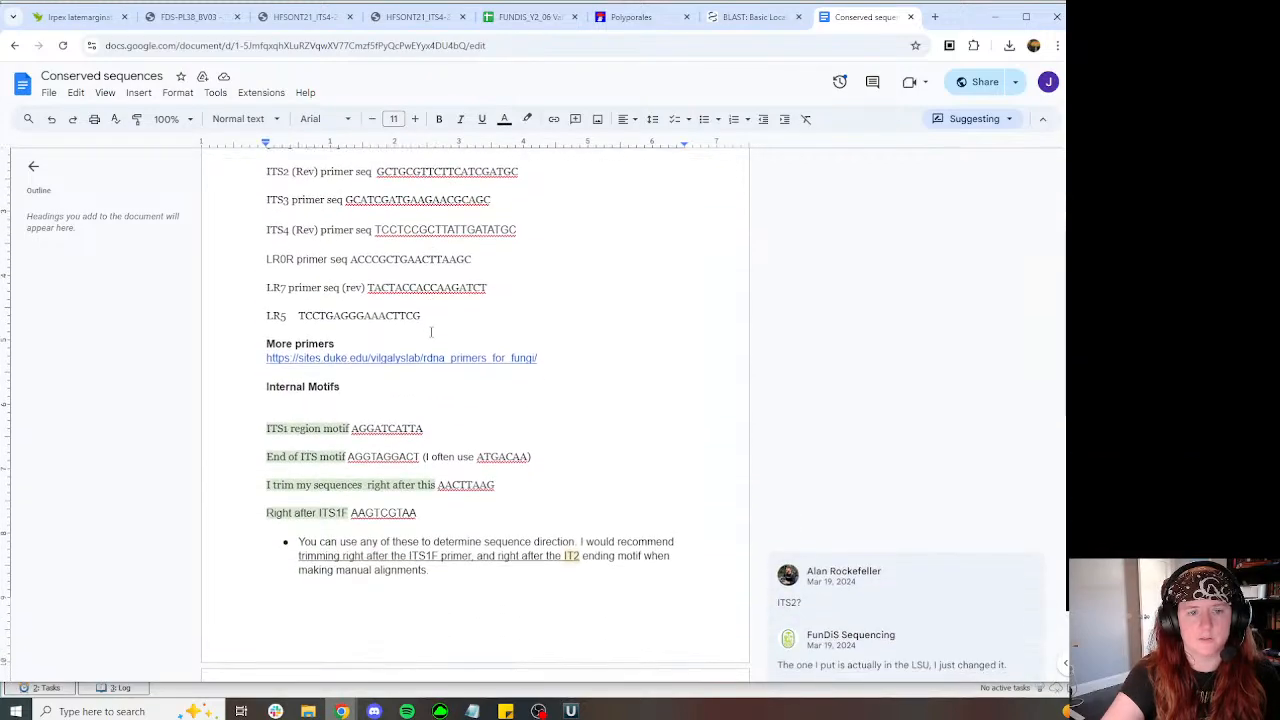
{"action": "scroll", "coordinate": [339, 319], "scroll_direction": "down", "scroll_amount": 2}
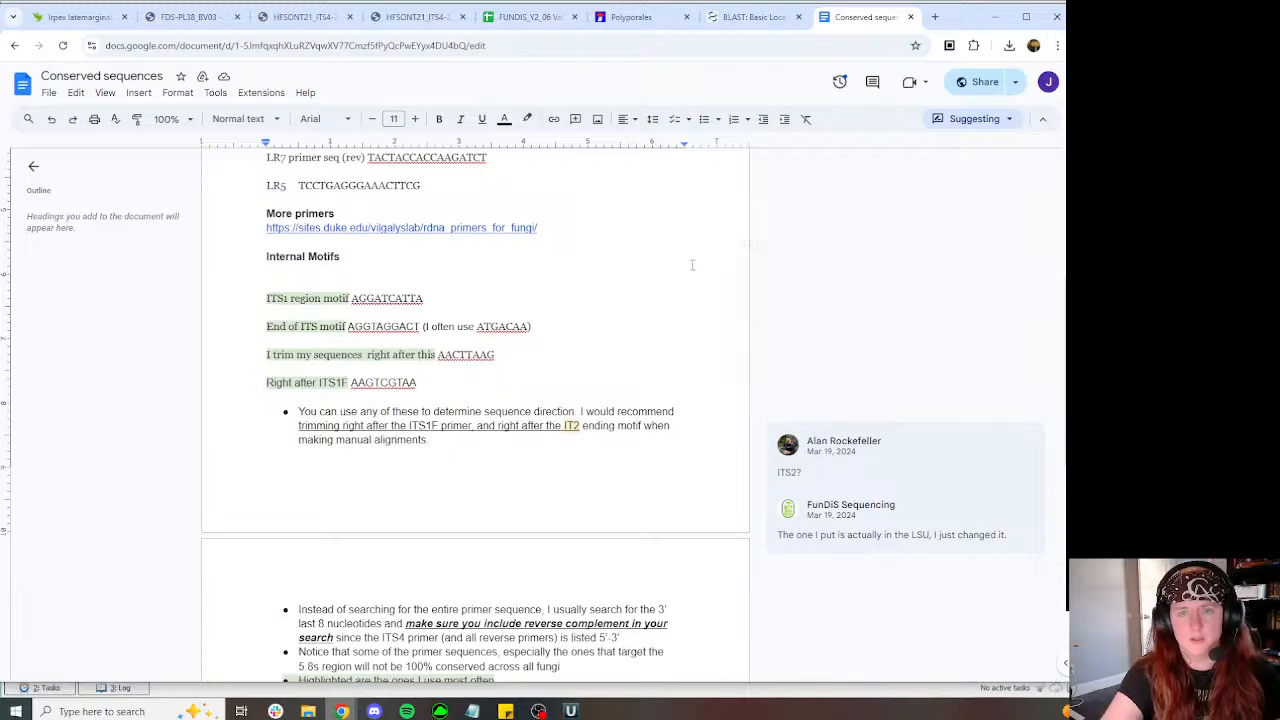
{"action": "left_click", "coordinate": [910, 17]}
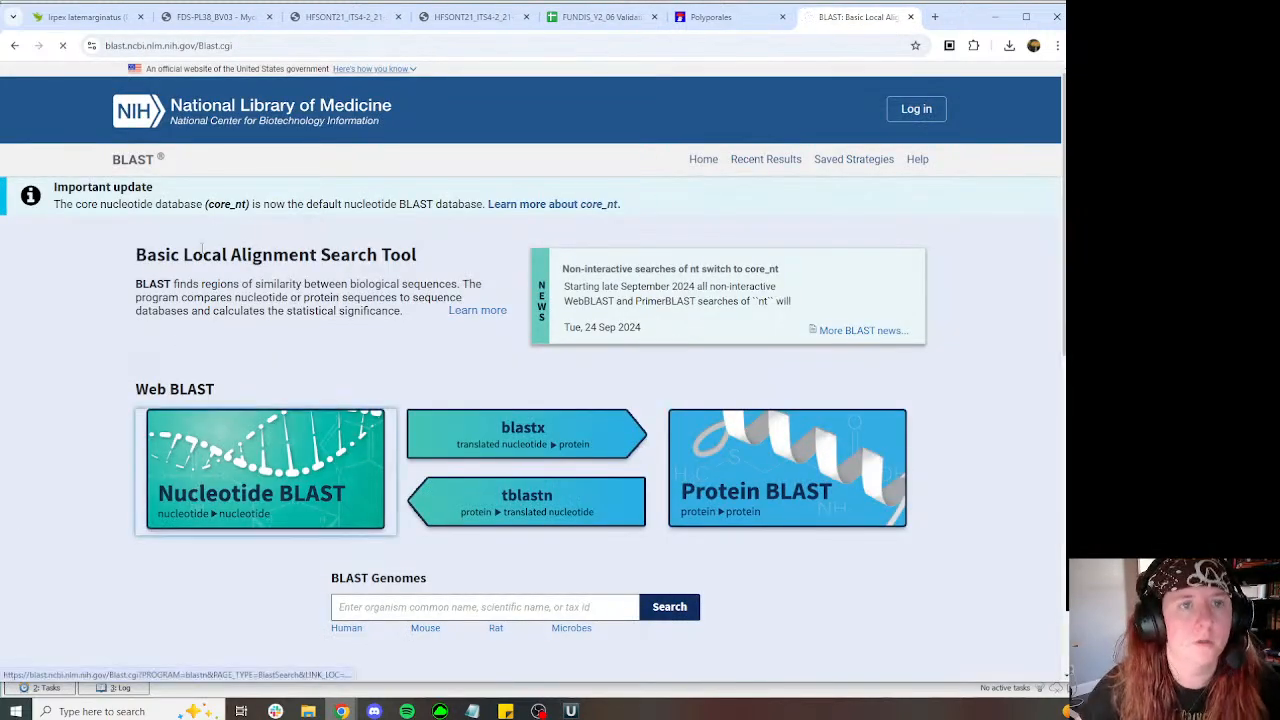
Step: Set up a Nucleotide BLAST query with the sequence copied from the MycoMap Irpex-1 record and enter "irpex la" as the organism
{"action": "left_click", "coordinate": [322, 425]}
{"action": "left_click", "coordinate": [340, 17]}
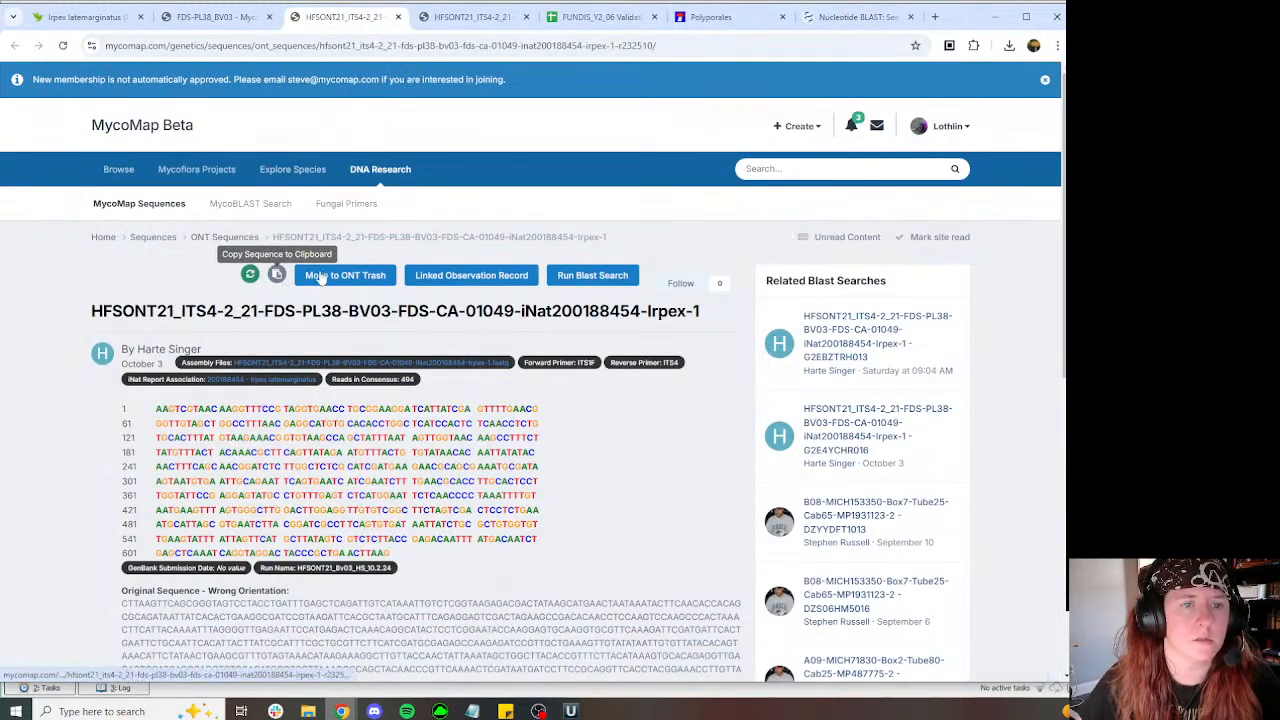
{"action": "left_click", "coordinate": [858, 17]}
{"action": "type", "text": "AAGTCGTAACAAGGTTTCCGTAGGTGAACCTGCGGAAGGATCATTATCGAGTTTTGAACGGGTTGTAGCTGGCCTTTAACGAGGCATGTGCACACCTGGCTCATCCACTCTCAACCTCTGTGCACTTTATGTAAGAAACGGTGTAAGCCAGCTATTTAATAGTTGGTAACAAGCCTTTCTTATGTTTACTACAAACGCTTCAGTTATAGAATGTTTACTGTGTATAACACAATTATATACAACTTTCAGCAACGGATCTCTTGGCTCTCGCATCGATGAAGAACGCAGCGAAATGCGATAAGTAATGTGAATTGCAGAATTCAGTGAATCATCGAATCTTTGAACGCACCTTGCACTCCTTGGTATTCCGAGGAGTATGCCTGTTTGAGTCTCATGGAATTCTCAACCCCTAAATTTTGTAATAAGTTTGAATGGGCTTGGACTTGGAGGTTGTGTCGGCTTCTAGTCGACTCCTCTGAAATGCATTAGCGTGAATTCTTACGGATCGCCTTCAGTGTGATAATTATCTGCGCTGTGGTGTTGAAGTATTATTAGGTTCATGCTTATAGTCGTCTCTTACCGAGACAATTATGACAATCTGAGCTCAAATCAGGTAGGACTACCCGCTGAACTTAAG"}
{"action": "scroll", "coordinate": [313, 371], "scroll_direction": "down", "scroll_amount": 3}
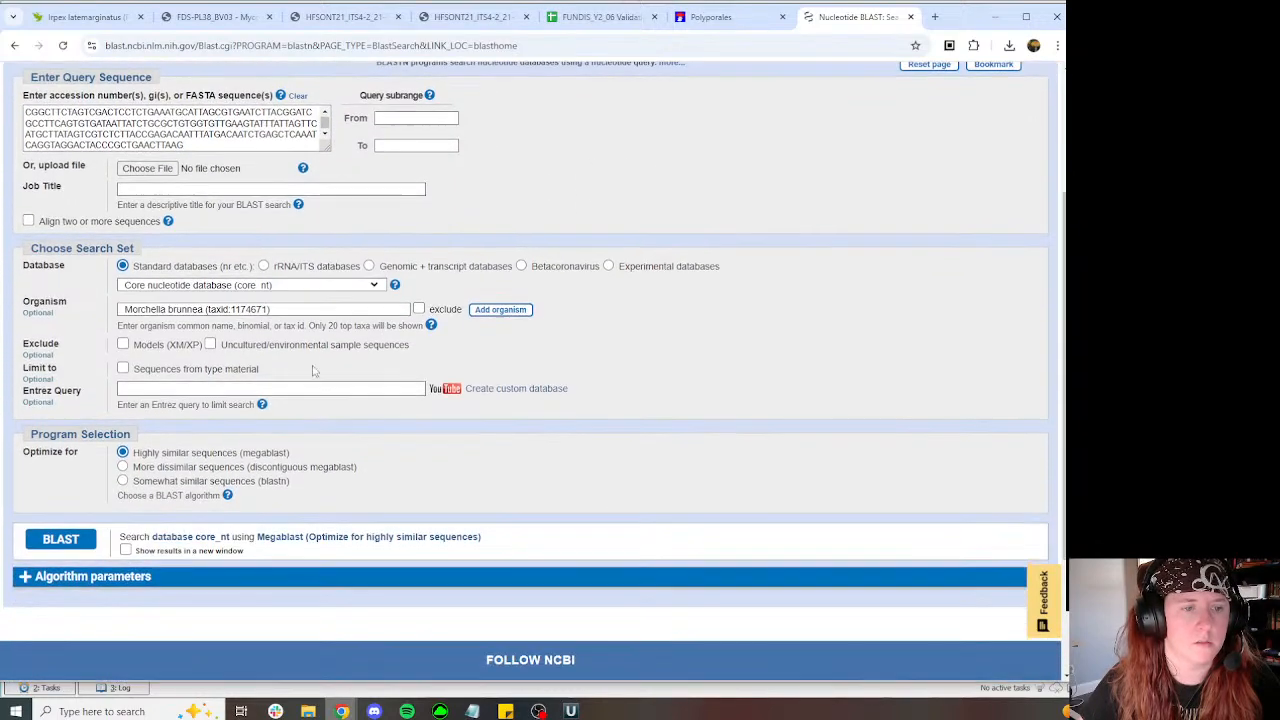
{"action": "triple_click", "coordinate": [310, 309]}
{"action": "type", "text": "irpex la"}
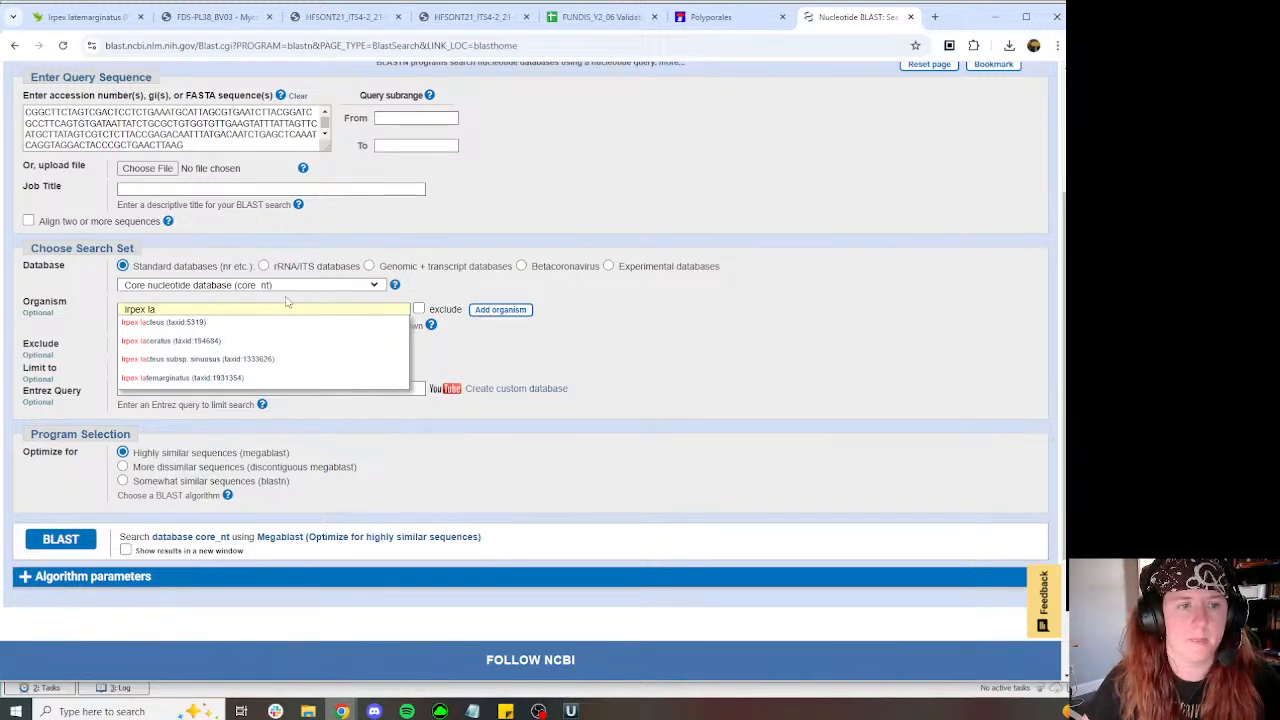
{"action": "left_click", "coordinate": [570, 711]}
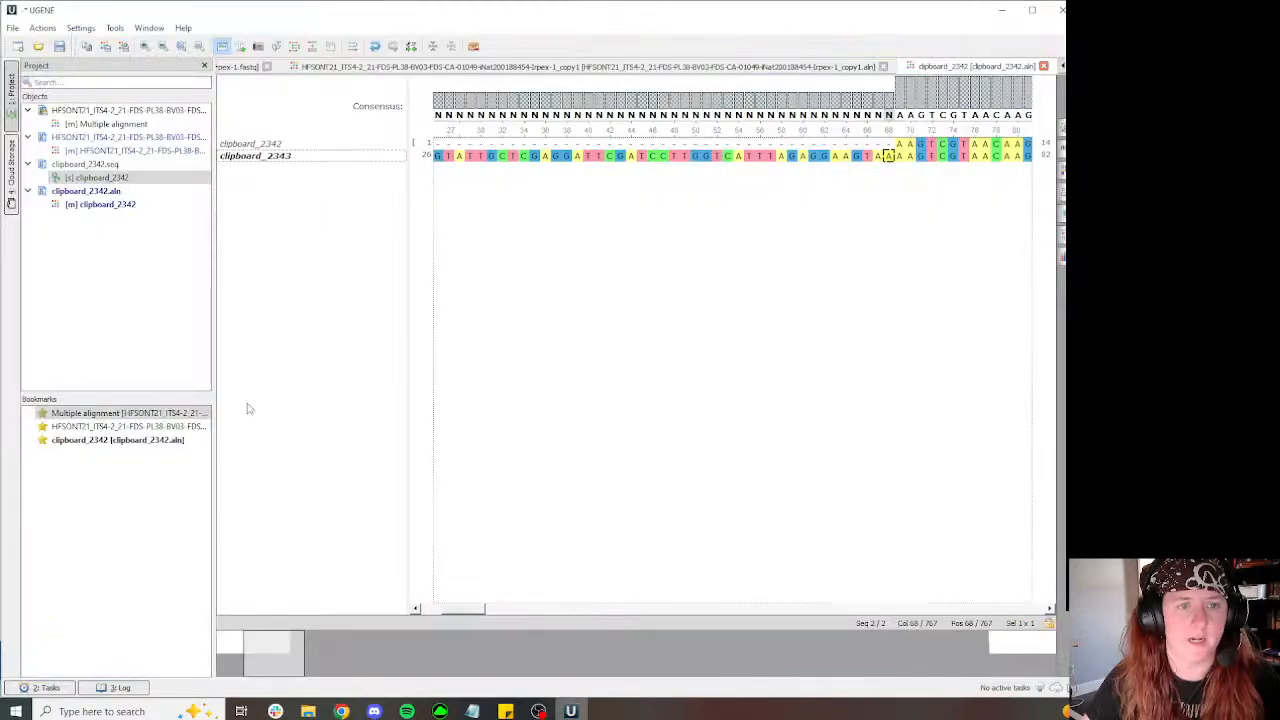
{"action": "mouse_move", "coordinate": [341, 711]}
{"action": "left_click", "coordinate": [256, 650]}
{"action": "left_click", "coordinate": [340, 22]}
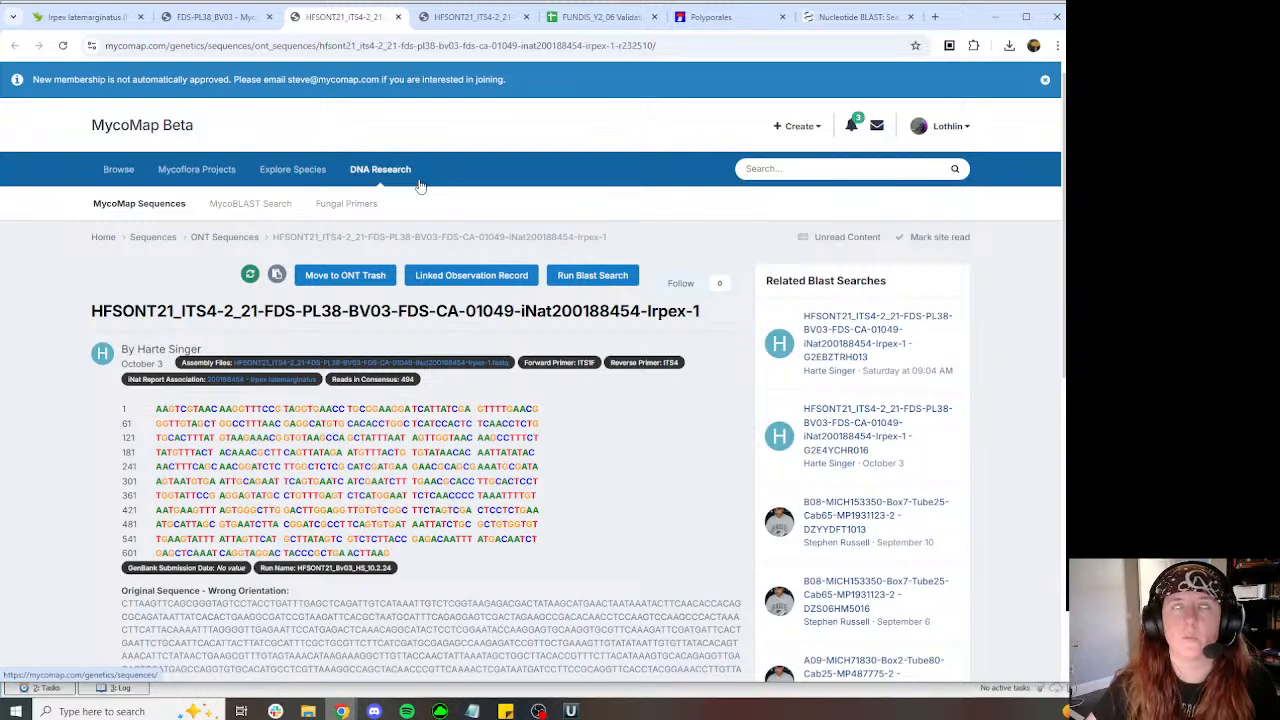
{"action": "left_click", "coordinate": [570, 711]}
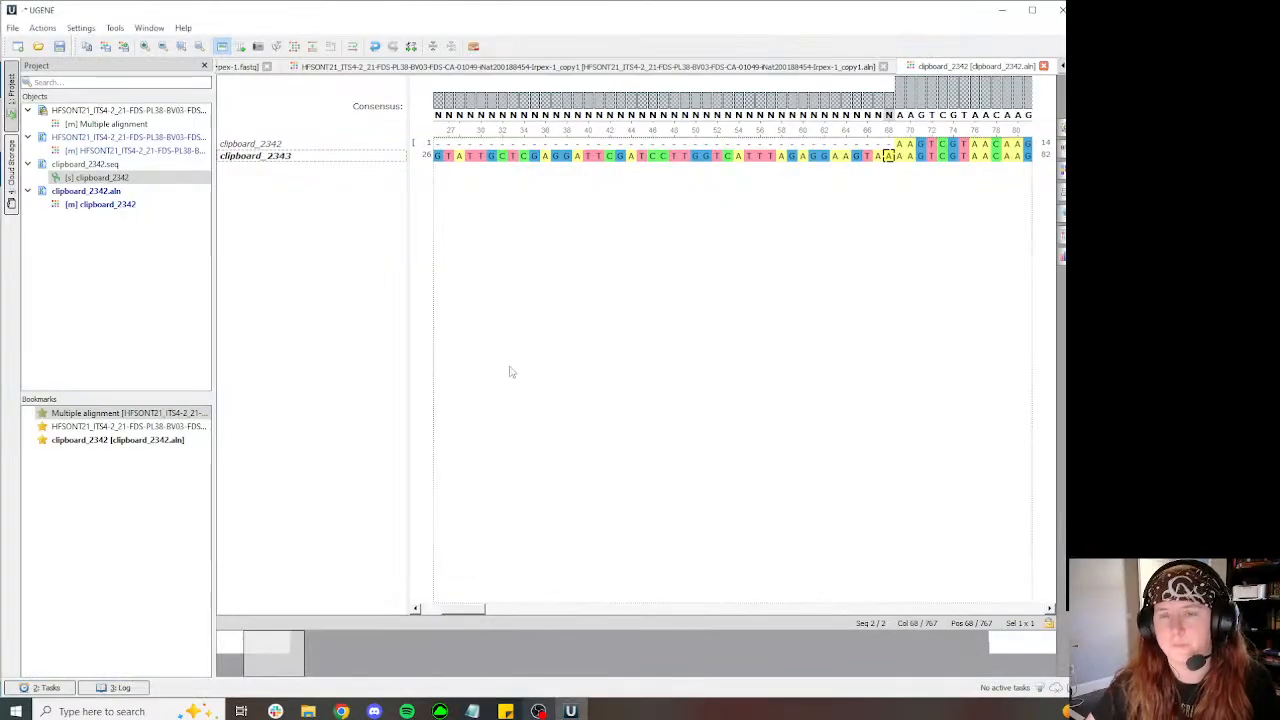
Step: Bring up the Irpex-1_copy1 read alignment in UGENE and reopen the Conserved sequences document in the browser
{"action": "left_click", "coordinate": [340, 66]}
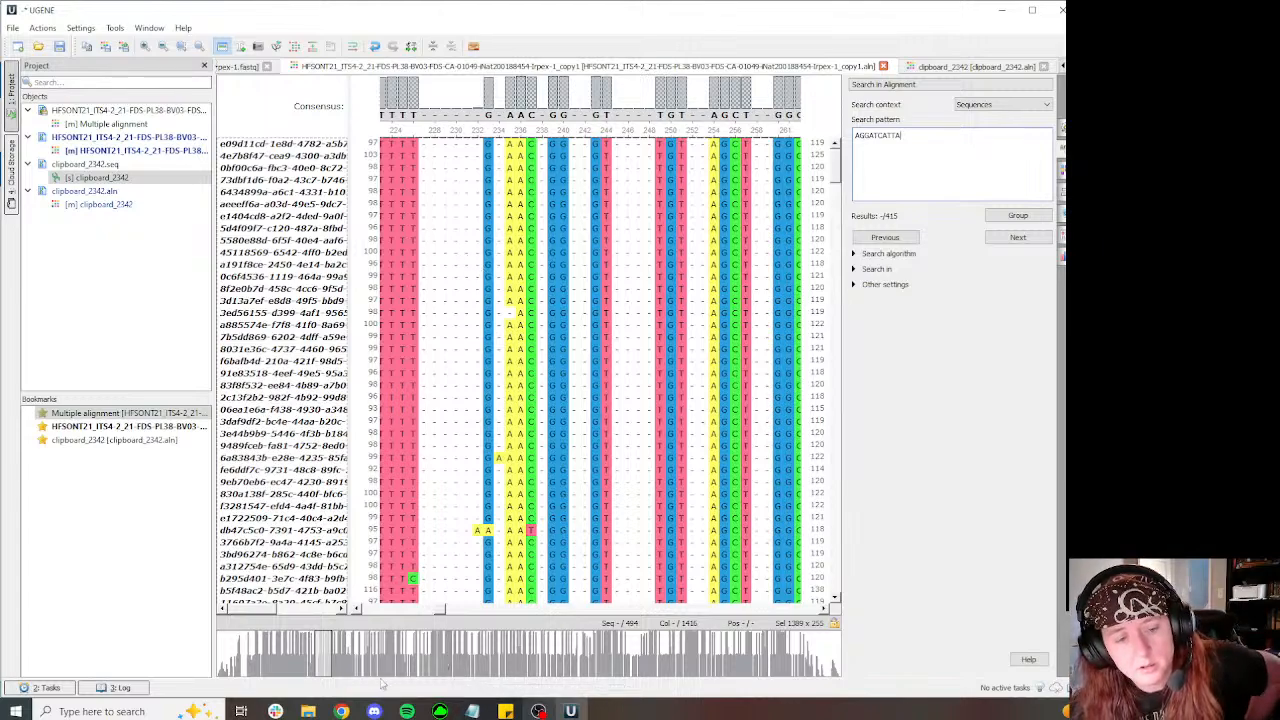
{"action": "mouse_move", "coordinate": [341, 711]}
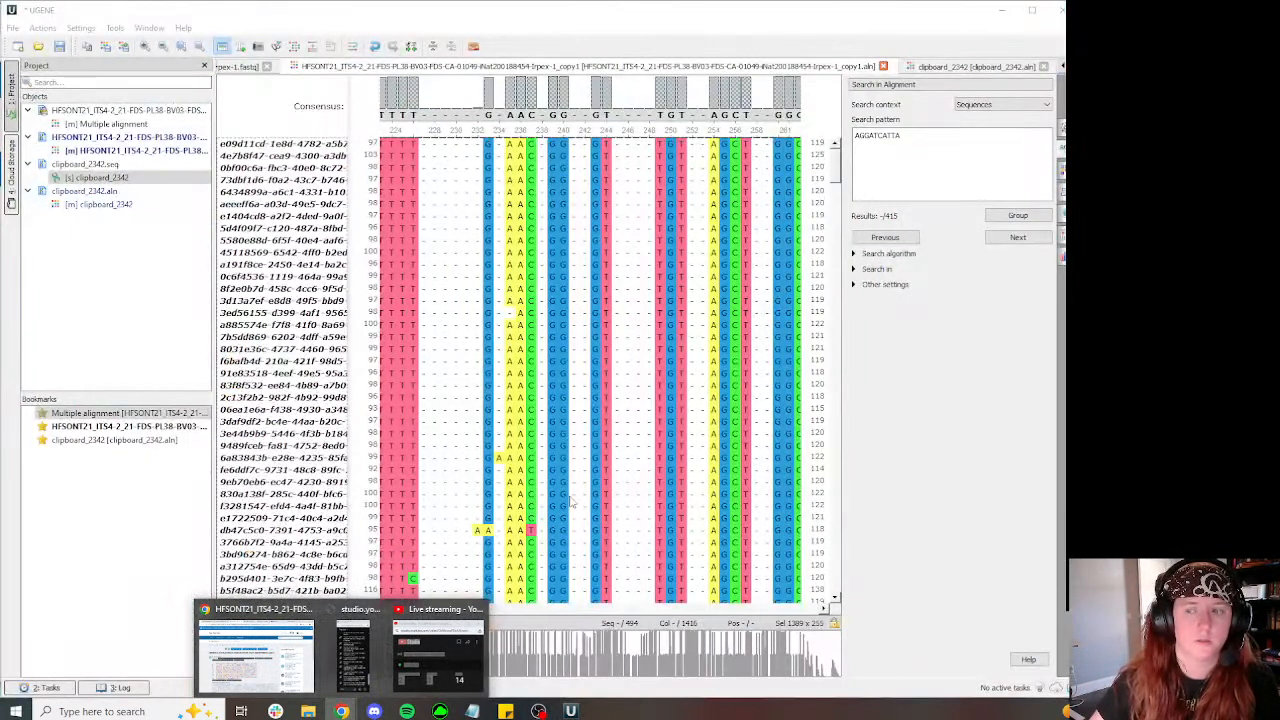
{"action": "left_click", "coordinate": [258, 665]}
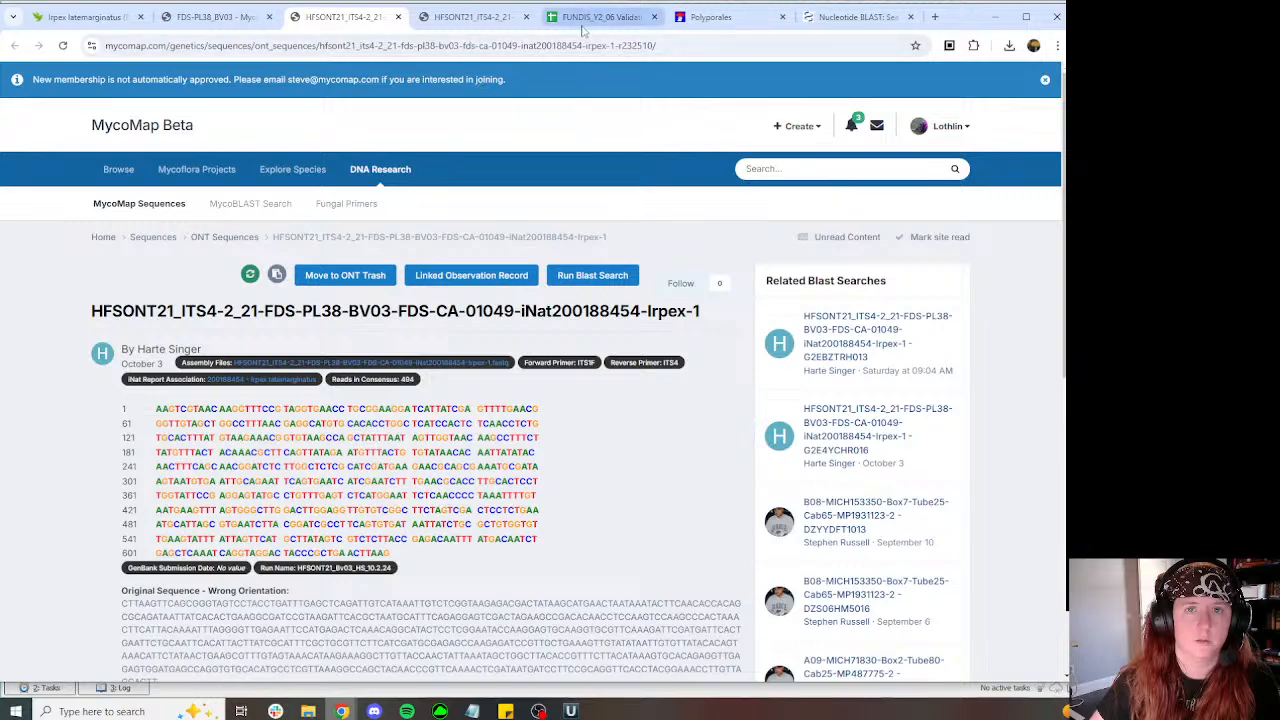
{"action": "left_click", "coordinate": [933, 18]}
{"action": "type", "text": "con"}
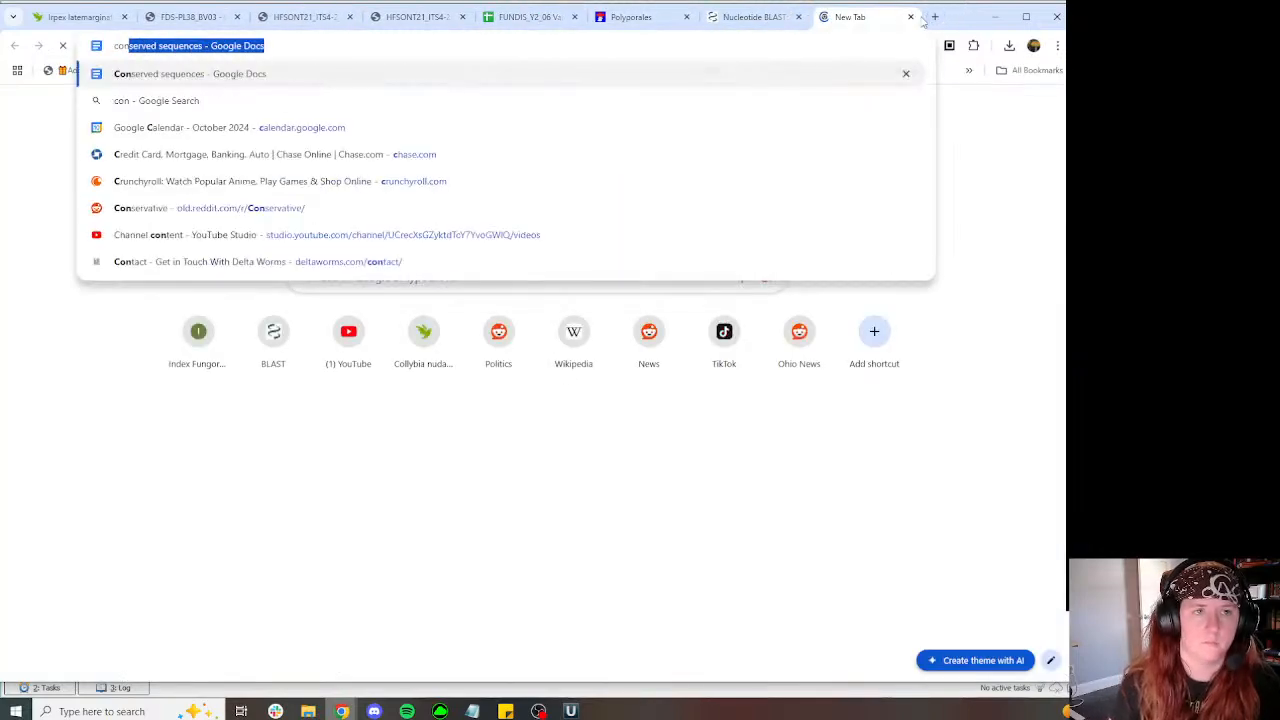
{"action": "type", "text": "ser"}
{"action": "key", "text": "Return"}
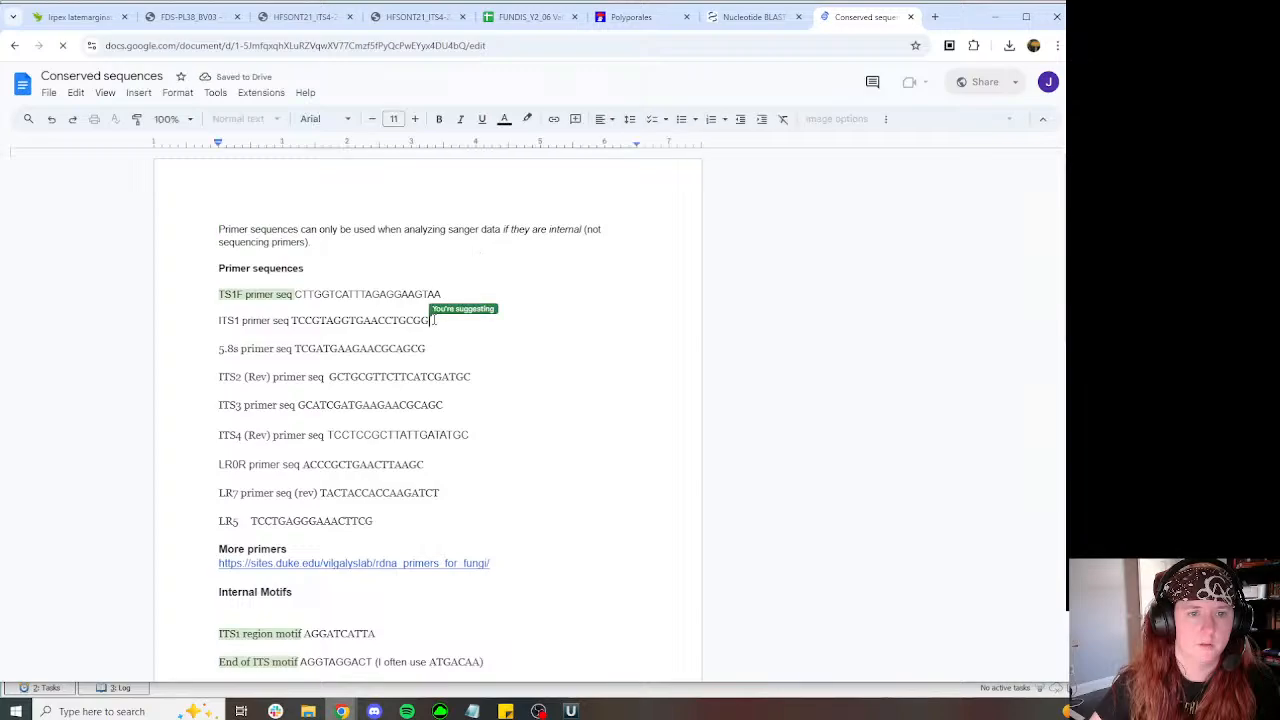
Step: Search the UGENE read alignment for the document's ITS1 primer sequence TCCGTAGGTGAACCTGCGG and inspect the matching region
{"action": "left_click_drag", "start_coordinate": [429, 320], "coordinate": [339, 321]}
{"action": "key", "text": "ctrl+c"}
{"action": "left_click", "coordinate": [589, 714]}
{"action": "key", "text": "ctrl+v"}
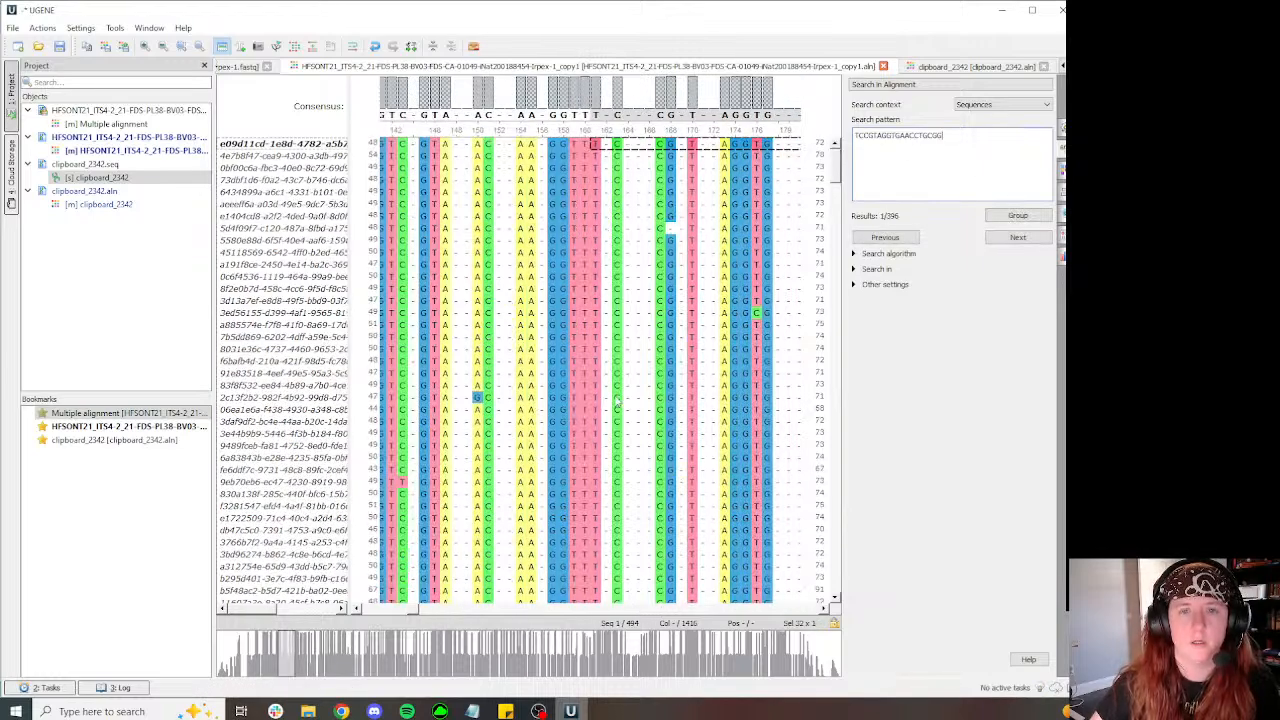
{"action": "scroll", "coordinate": [587, 169], "scroll_direction": "right", "scroll_amount": 3}
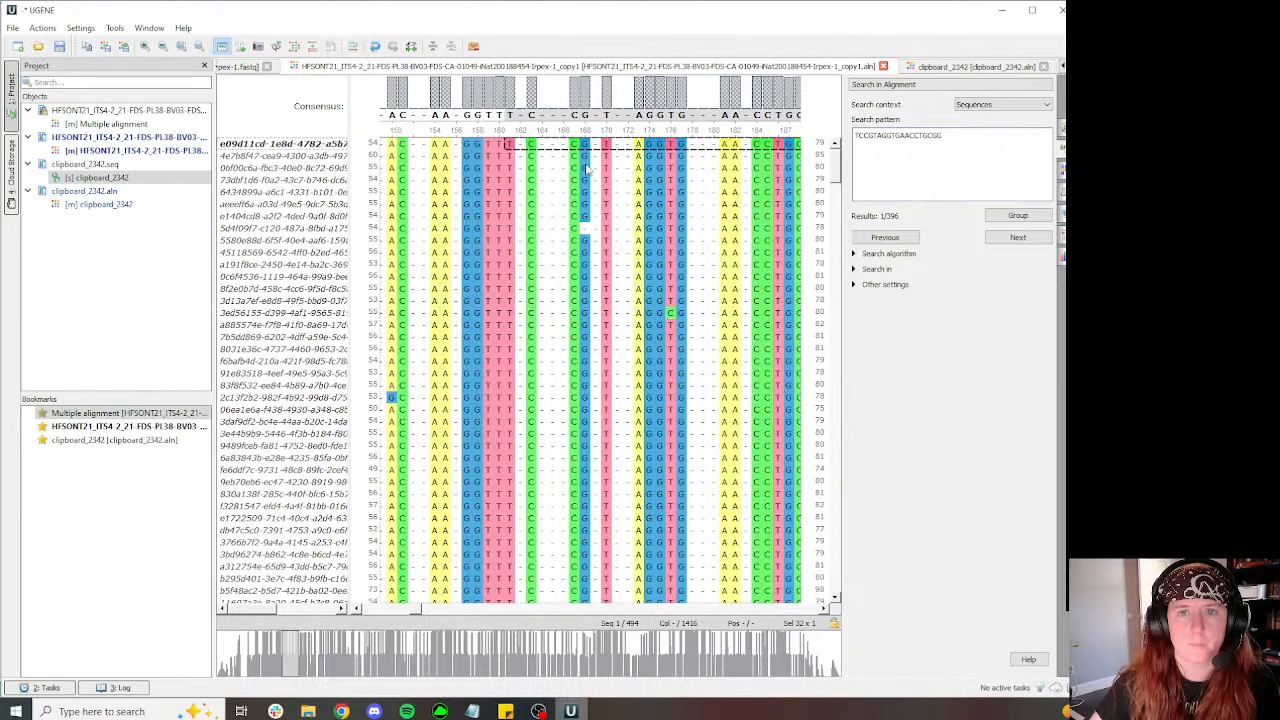
{"action": "scroll", "coordinate": [587, 169], "scroll_direction": "right", "scroll_amount": 3}
{"action": "scroll", "coordinate": [583, 155], "scroll_direction": "right", "scroll_amount": 2}
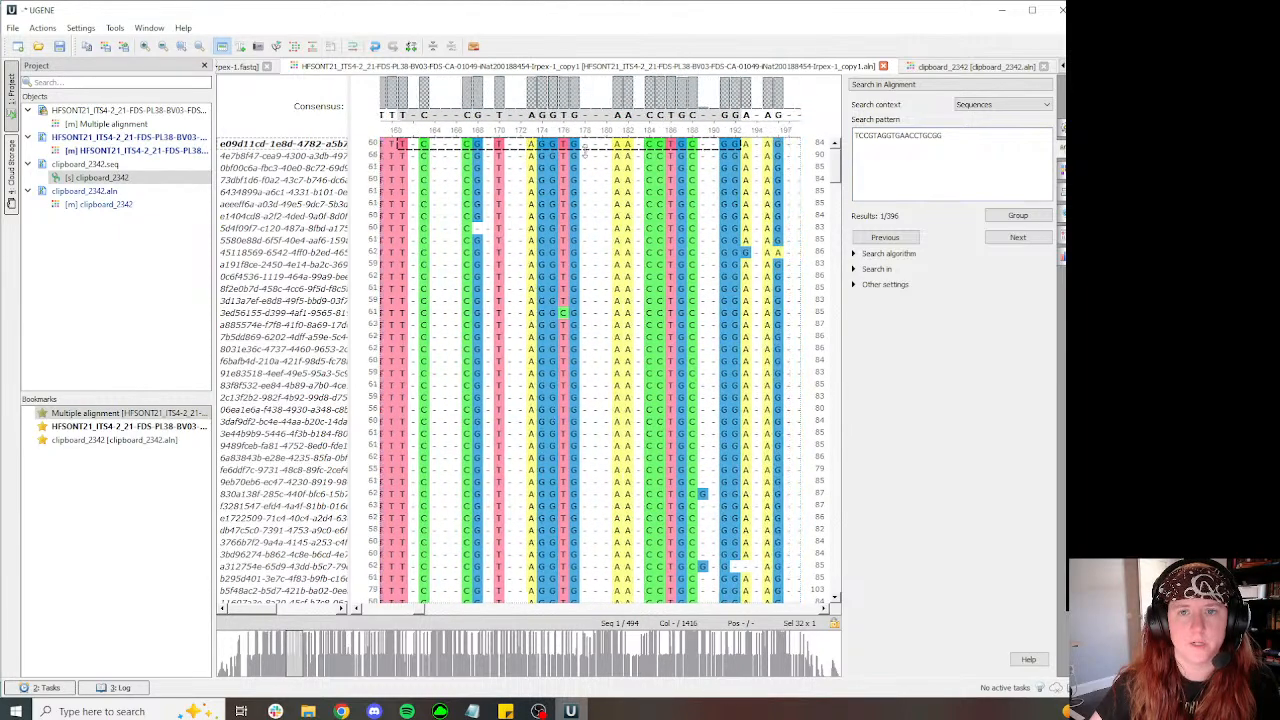
{"action": "scroll", "coordinate": [585, 149], "scroll_direction": "right", "scroll_amount": 2}
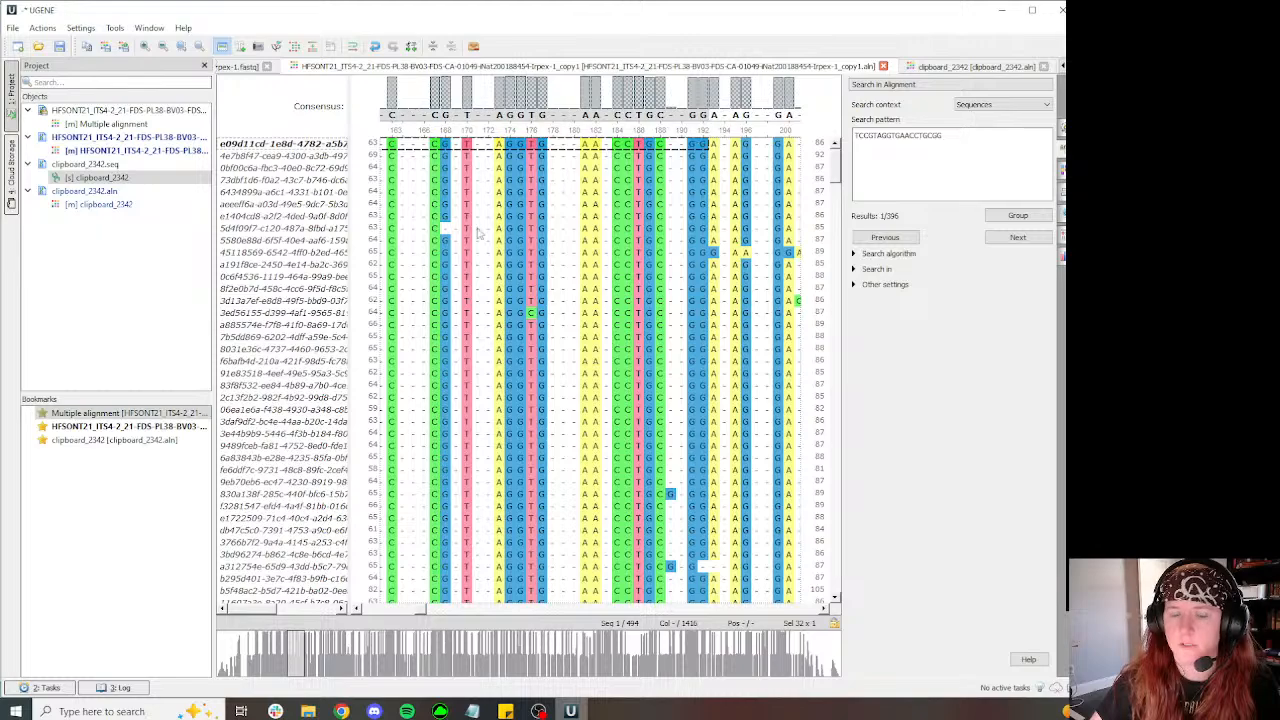
Step: Search the UGENE read alignment for the AAGTCGTAA motif copied from the "Right after ITS1F" entry in the Conserved sequences document
{"action": "scroll", "coordinate": [478, 230], "scroll_direction": "left", "scroll_amount": 3}
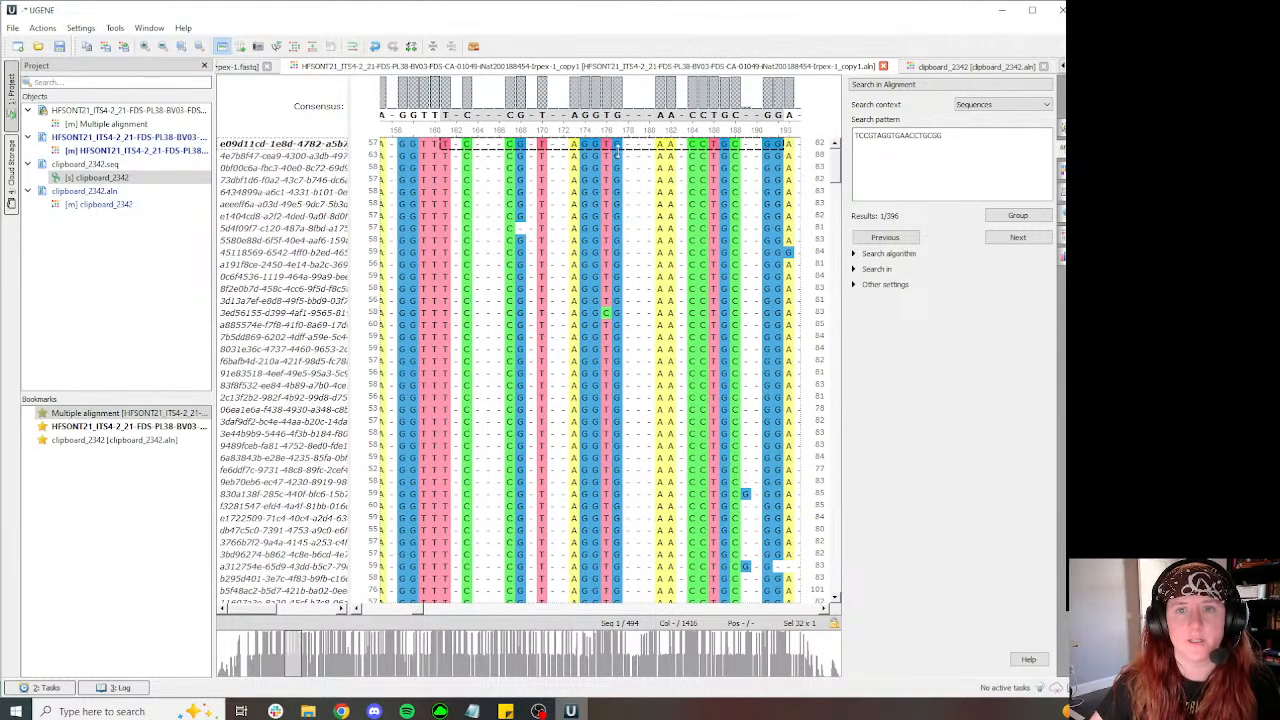
{"action": "scroll", "coordinate": [445, 148], "scroll_direction": "right", "scroll_amount": 2}
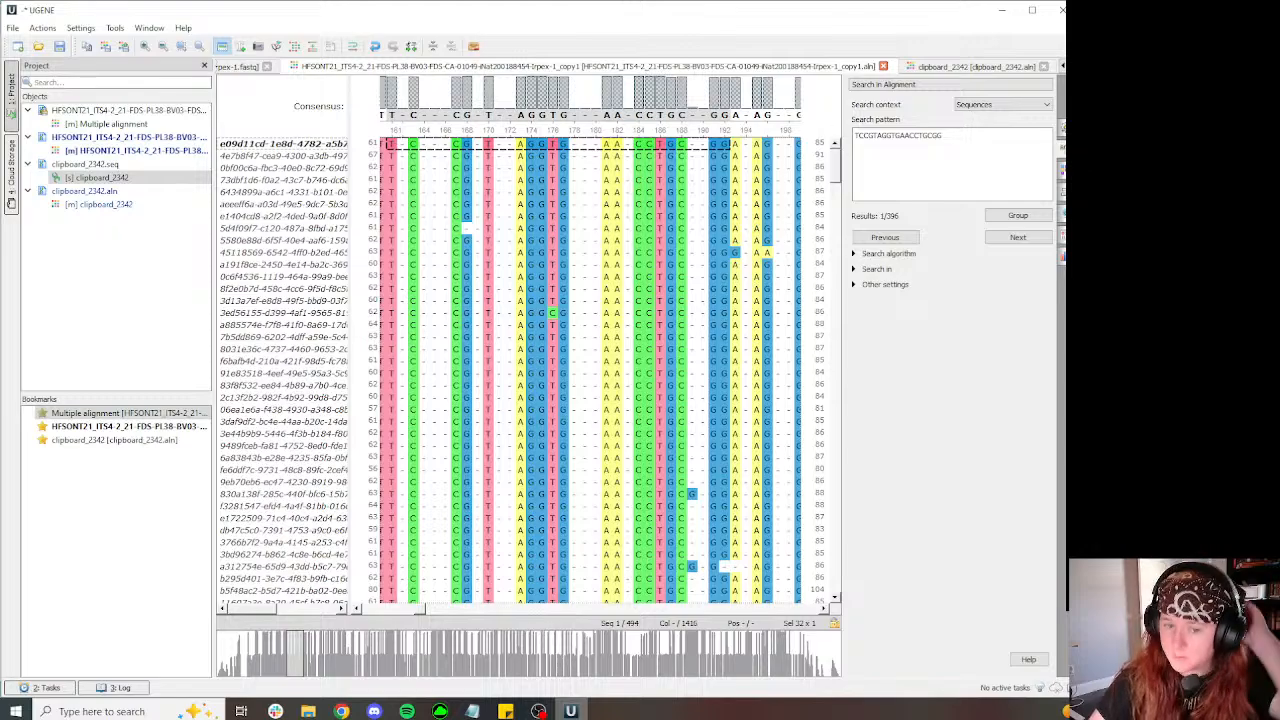
{"action": "mouse_move", "coordinate": [341, 711]}
{"action": "left_click", "coordinate": [350, 650]}
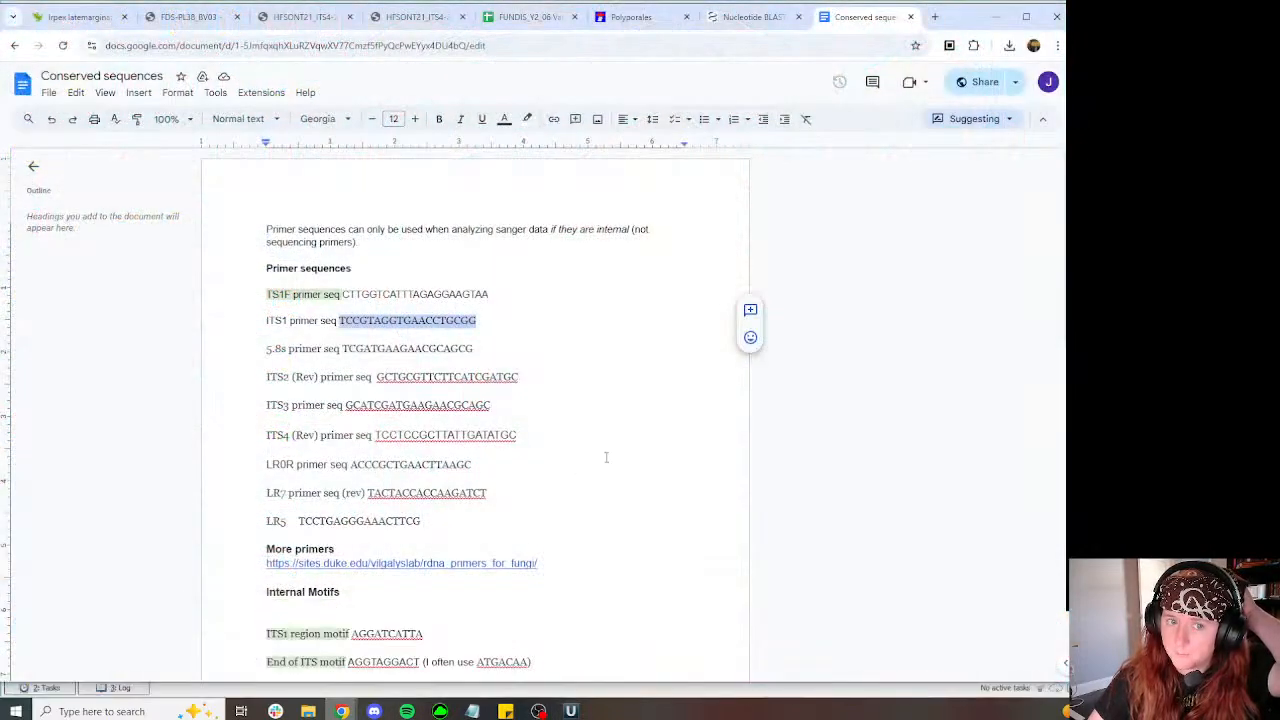
{"action": "scroll", "coordinate": [597, 434], "scroll_direction": "down", "scroll_amount": 4}
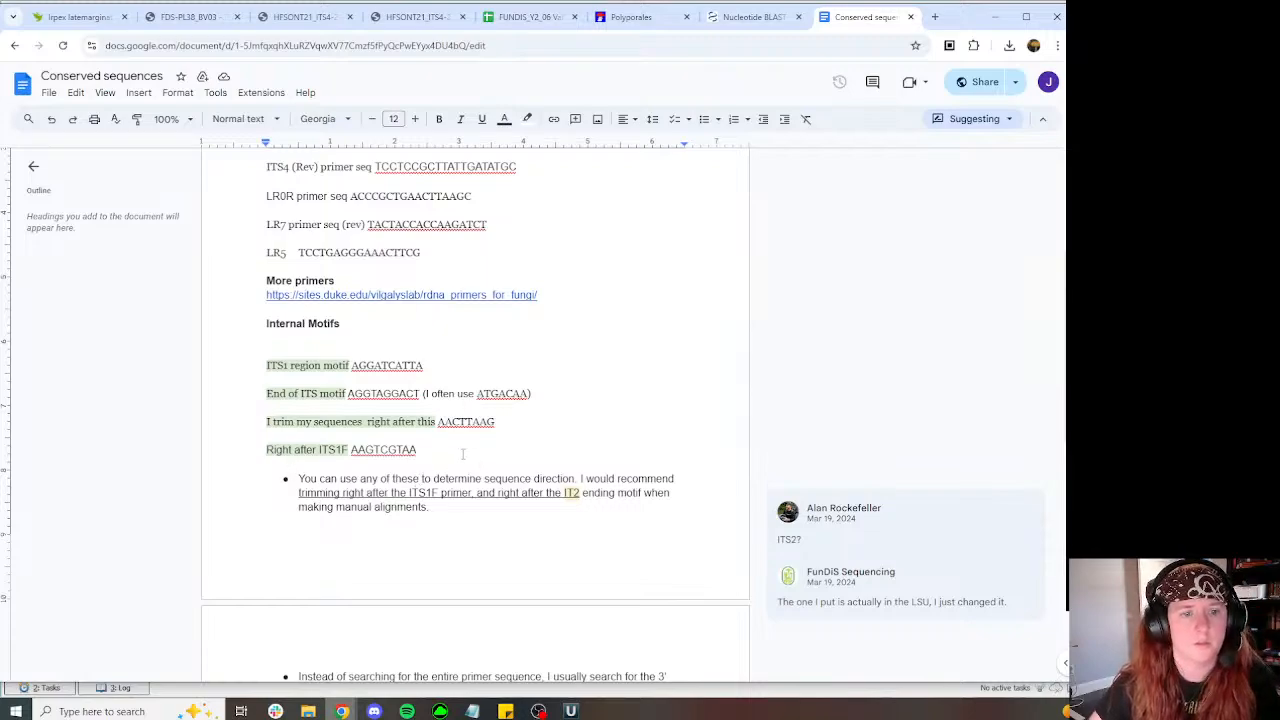
{"action": "left_click_drag", "start_coordinate": [418, 450], "coordinate": [352, 451]}
{"action": "key", "text": "ctrl+c"}
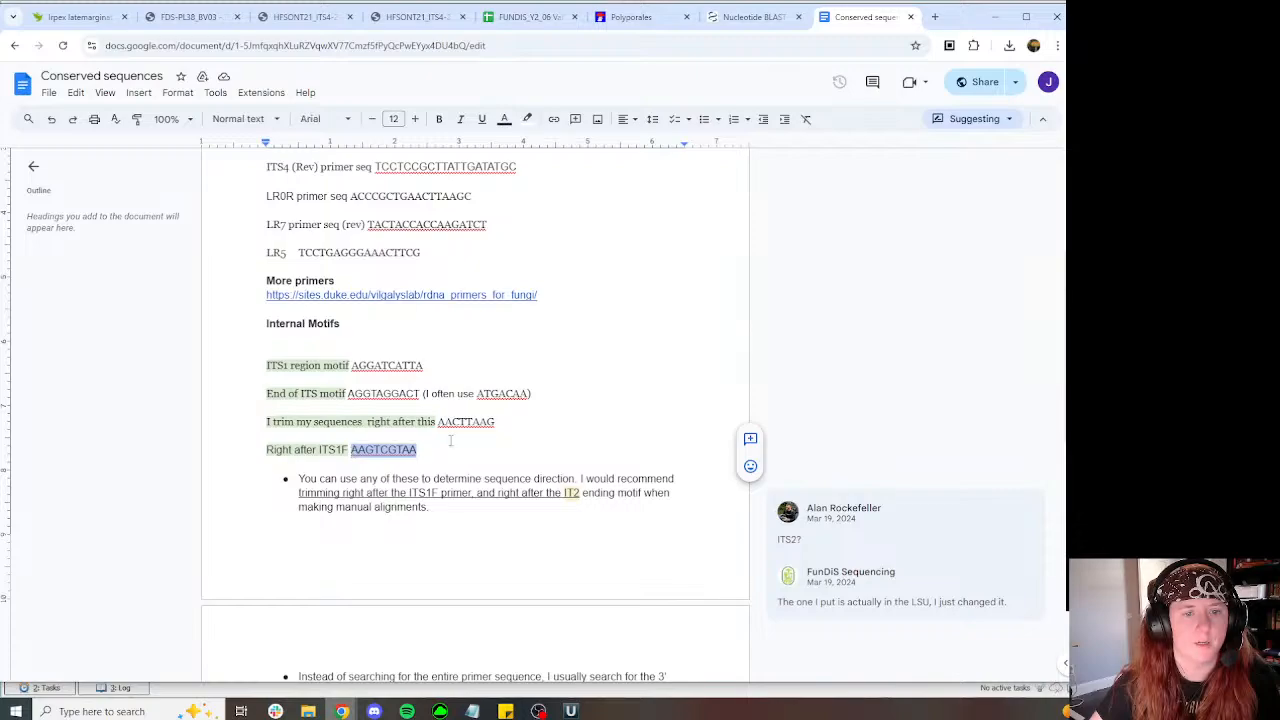
{"action": "left_click", "coordinate": [570, 711]}
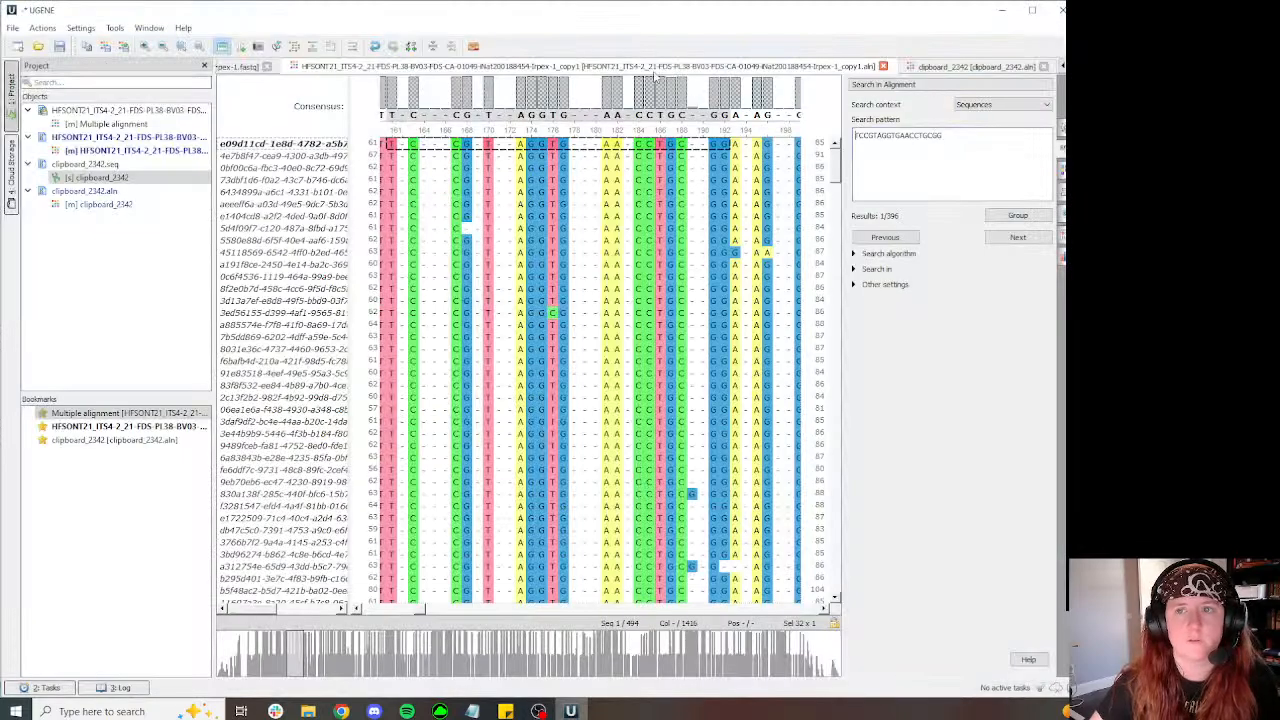
{"action": "key", "text": "ctrl+a"}
{"action": "key", "text": "ctrl+v"}
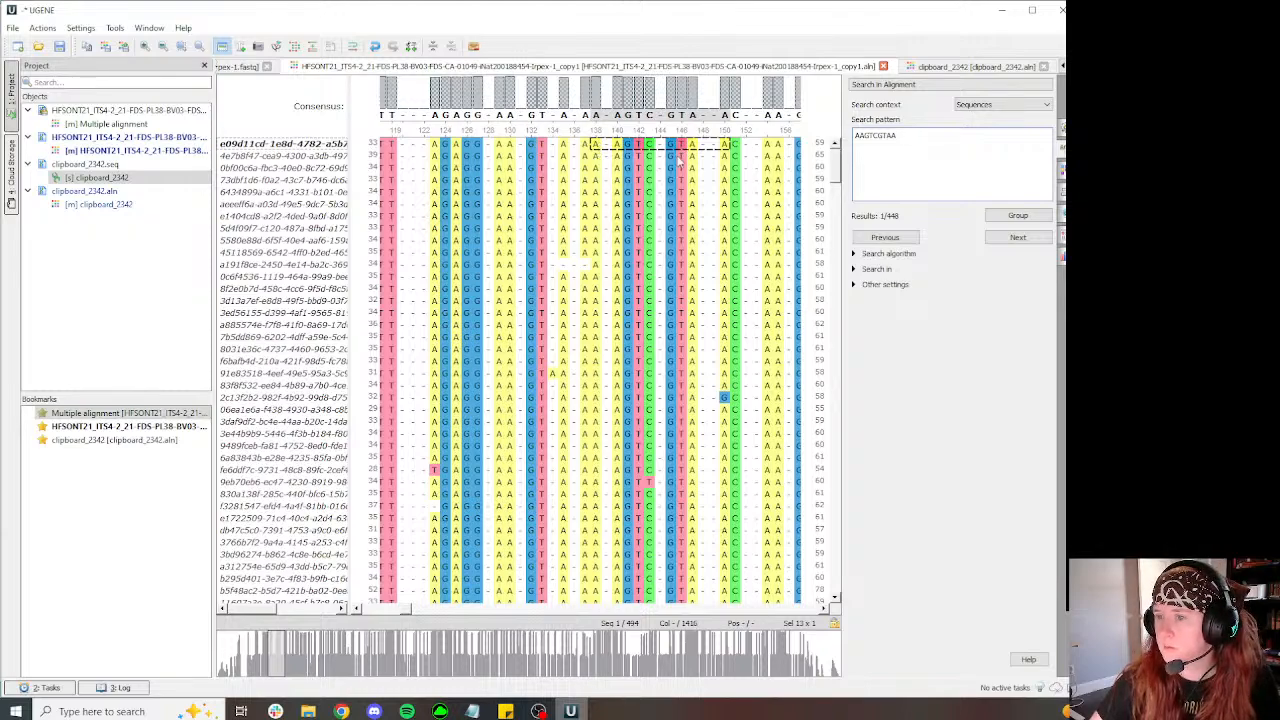
Step: Check the start of the Irpex-1 sequence on its MycoMap record against the clipboard_2342 alignment in UGENE
{"action": "mouse_move", "coordinate": [345, 711]}
{"action": "left_click", "coordinate": [274, 657]}
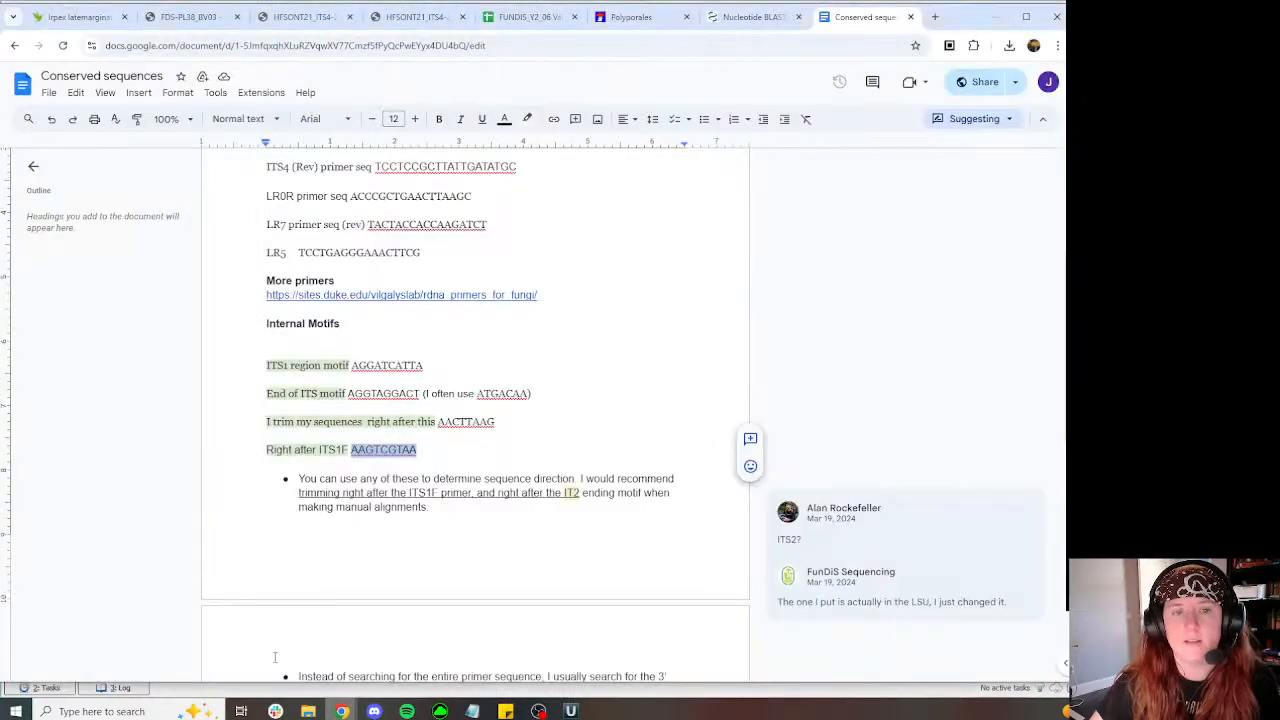
{"action": "left_click", "coordinate": [312, 12]}
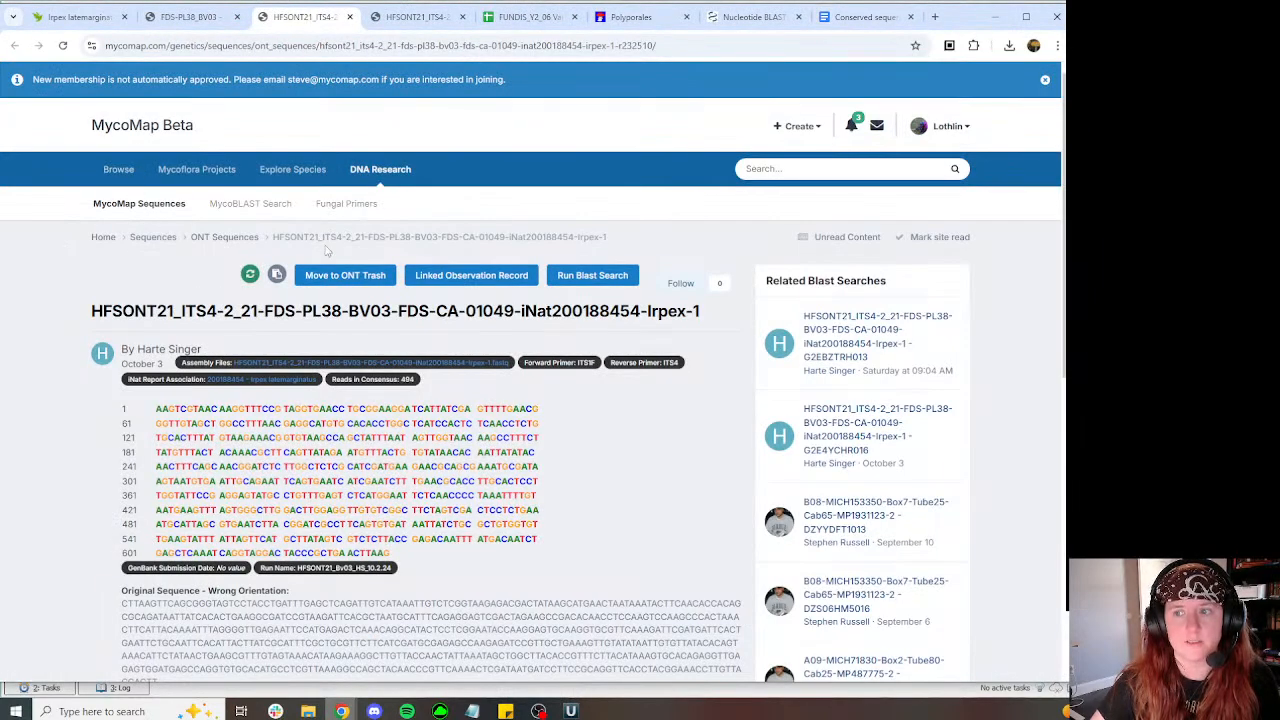
{"action": "left_click", "coordinate": [276, 274]}
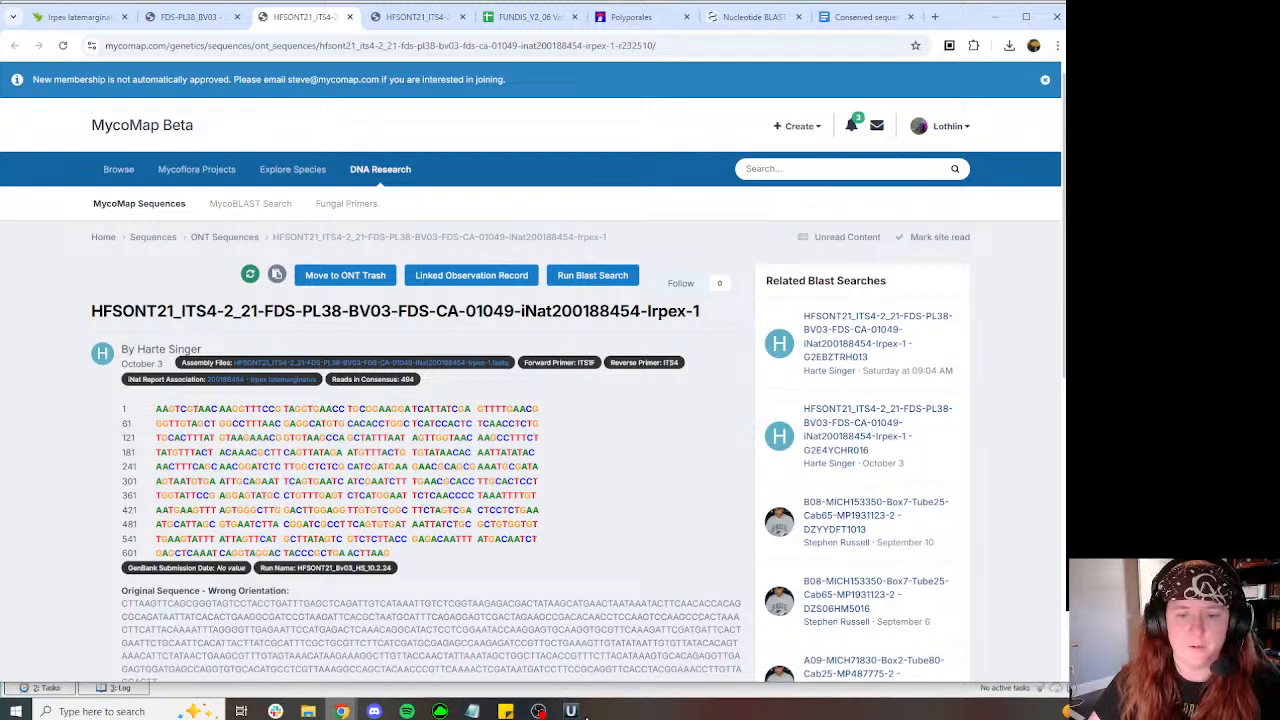
{"action": "left_click", "coordinate": [586, 713]}
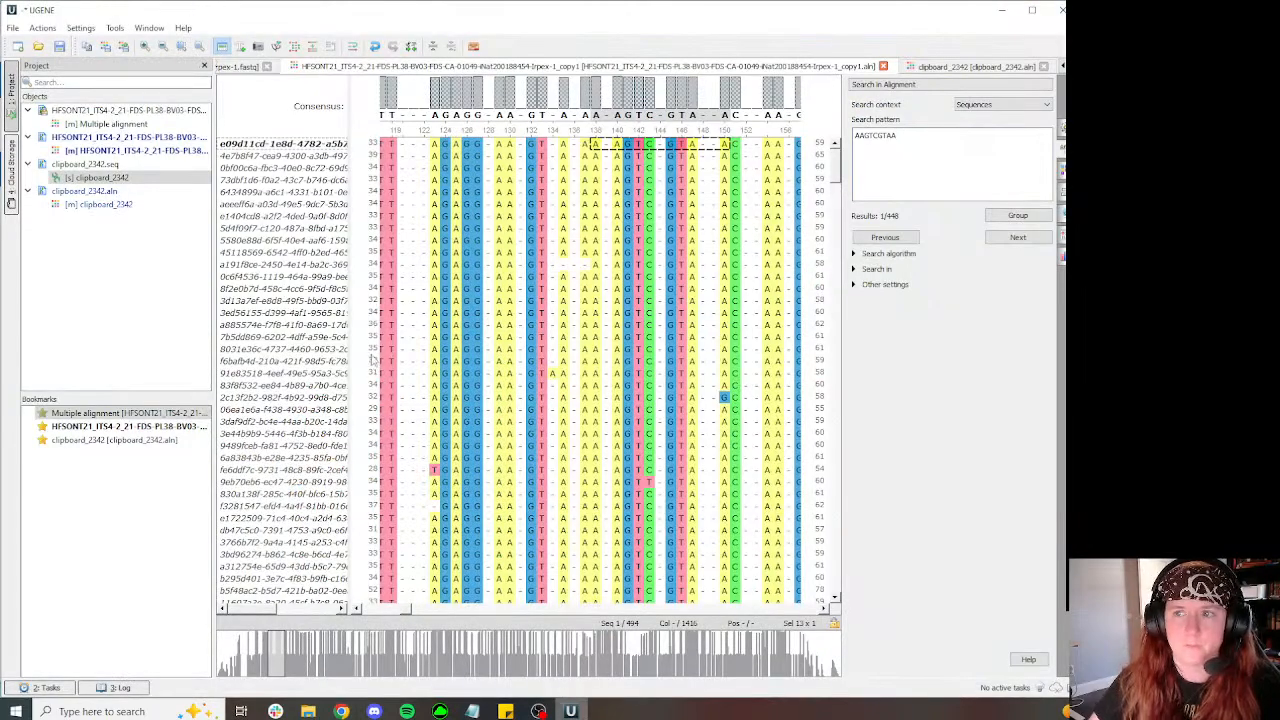
{"action": "left_click", "coordinate": [934, 66]}
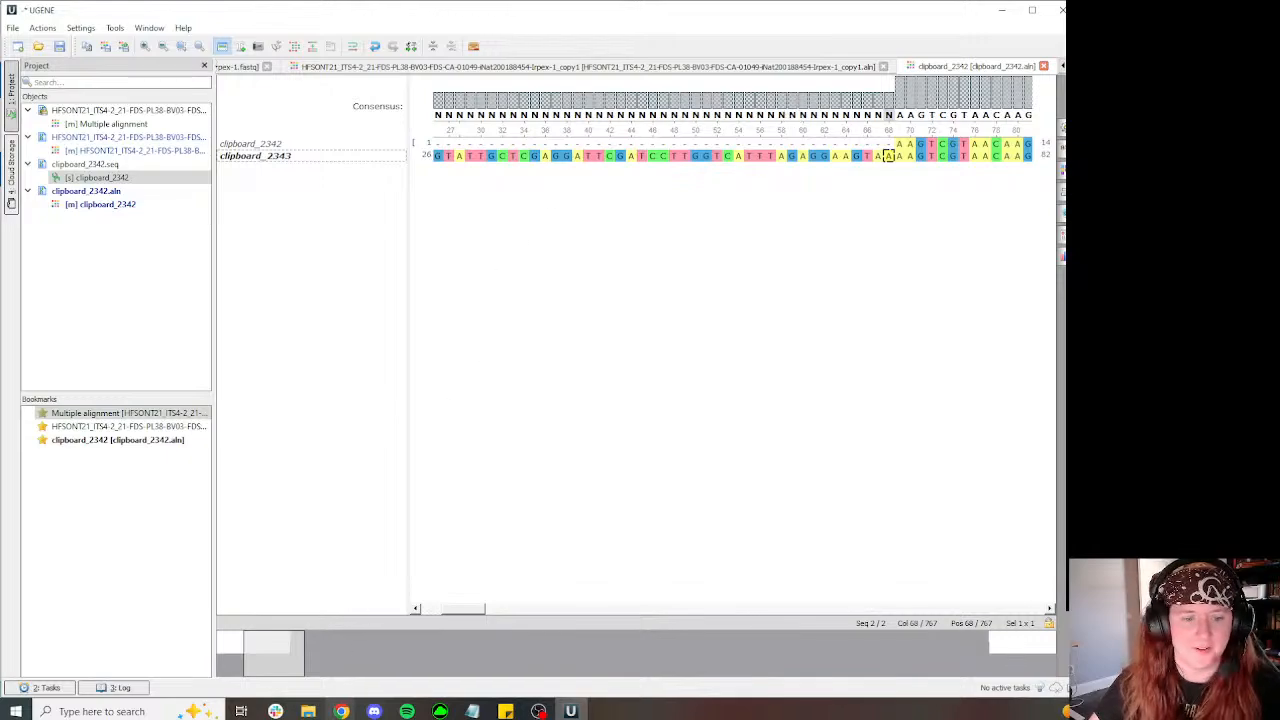
Step: Close UGENE without saving the Irpex-1_copy1 alignment
{"action": "left_click", "coordinate": [1060, 10]}
{"action": "left_click", "coordinate": [540, 357]}
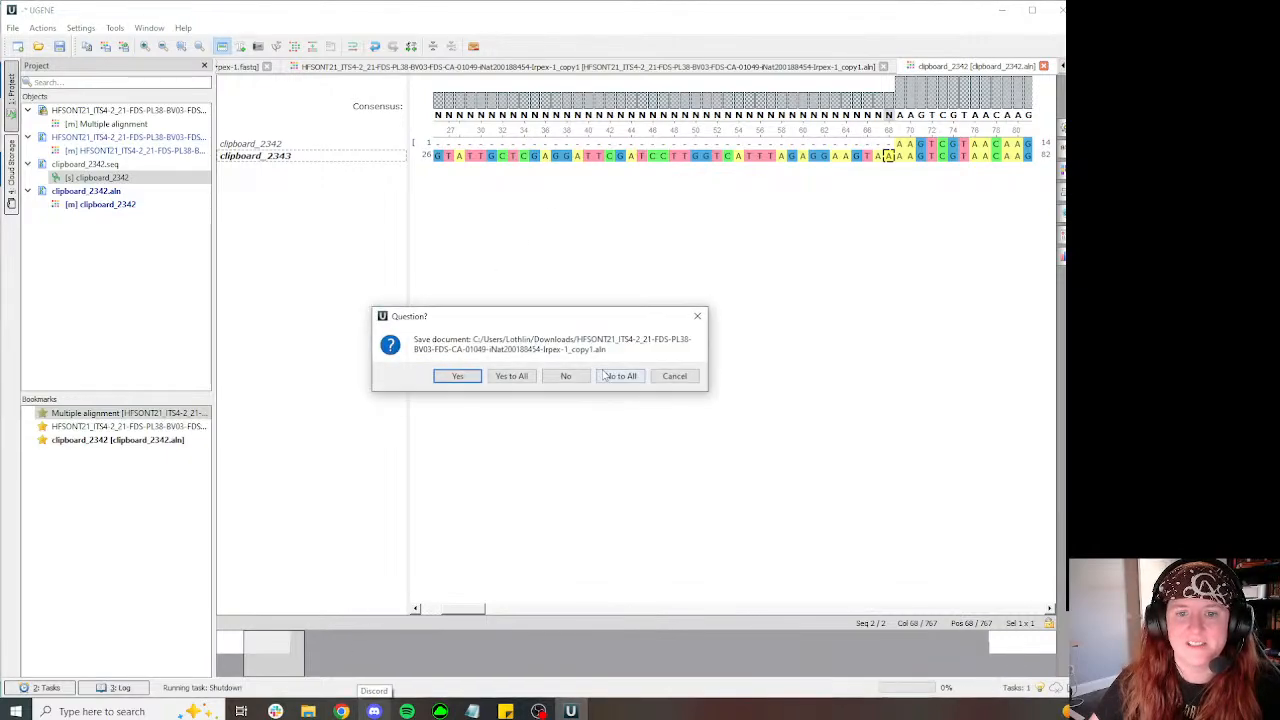
{"action": "left_click", "coordinate": [568, 374]}
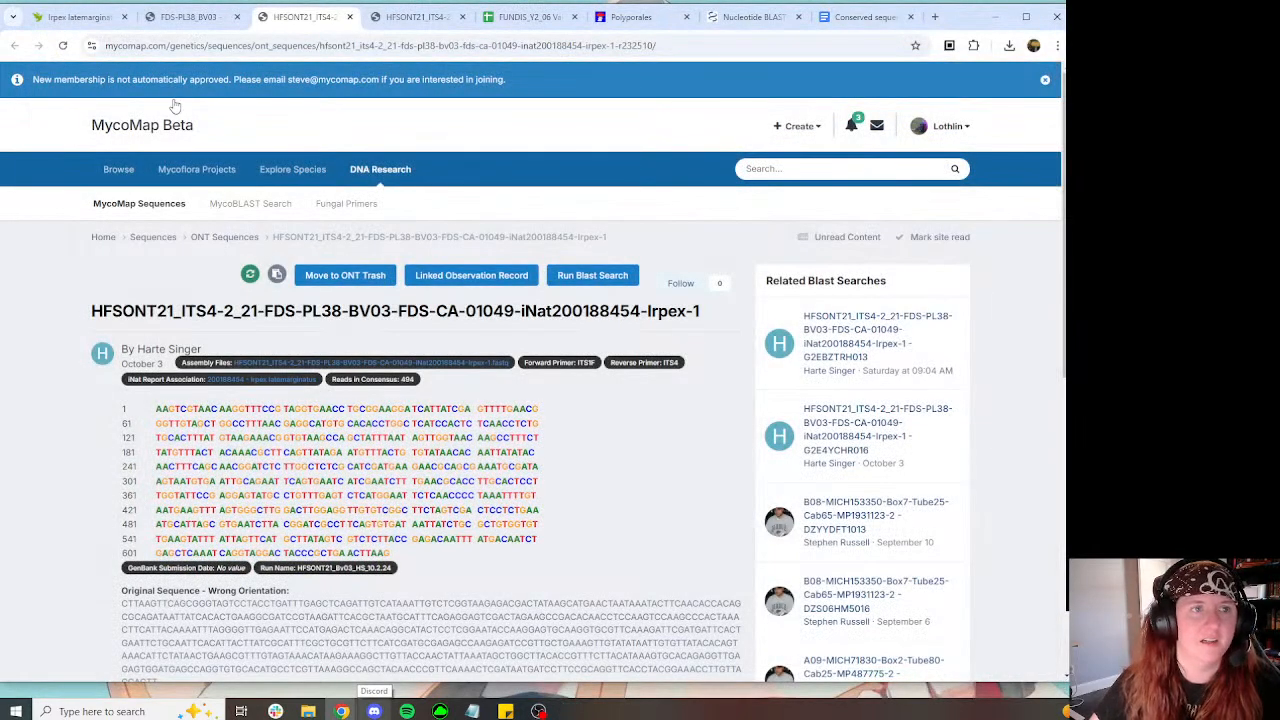
Step: Restrict the prepared Nucleotide BLAST query to the organism Irpex latemarginatus (taxid:1931354) and run it
{"action": "left_click", "coordinate": [85, 17]}
{"action": "scroll", "coordinate": [307, 283], "scroll_direction": "down", "scroll_amount": 3}
{"action": "scroll", "coordinate": [307, 283], "scroll_direction": "up", "scroll_amount": 3}
{"action": "left_click", "coordinate": [415, 17]}
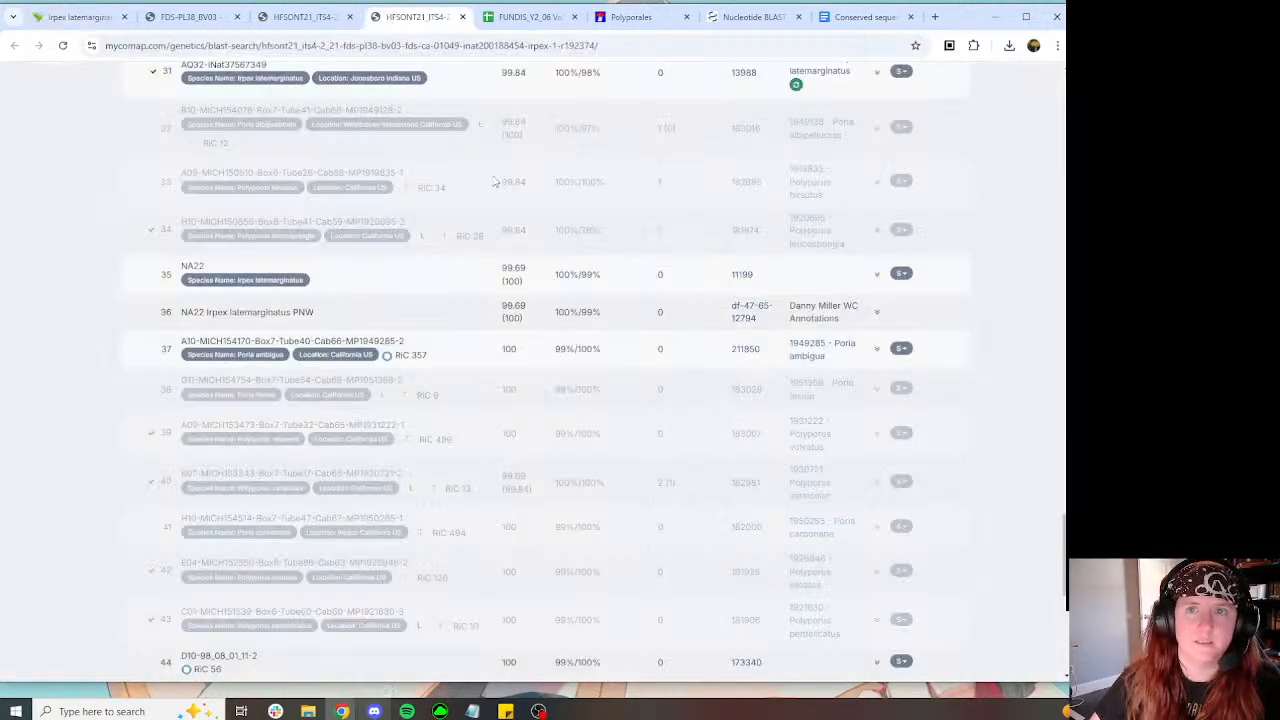
{"action": "left_click", "coordinate": [755, 17]}
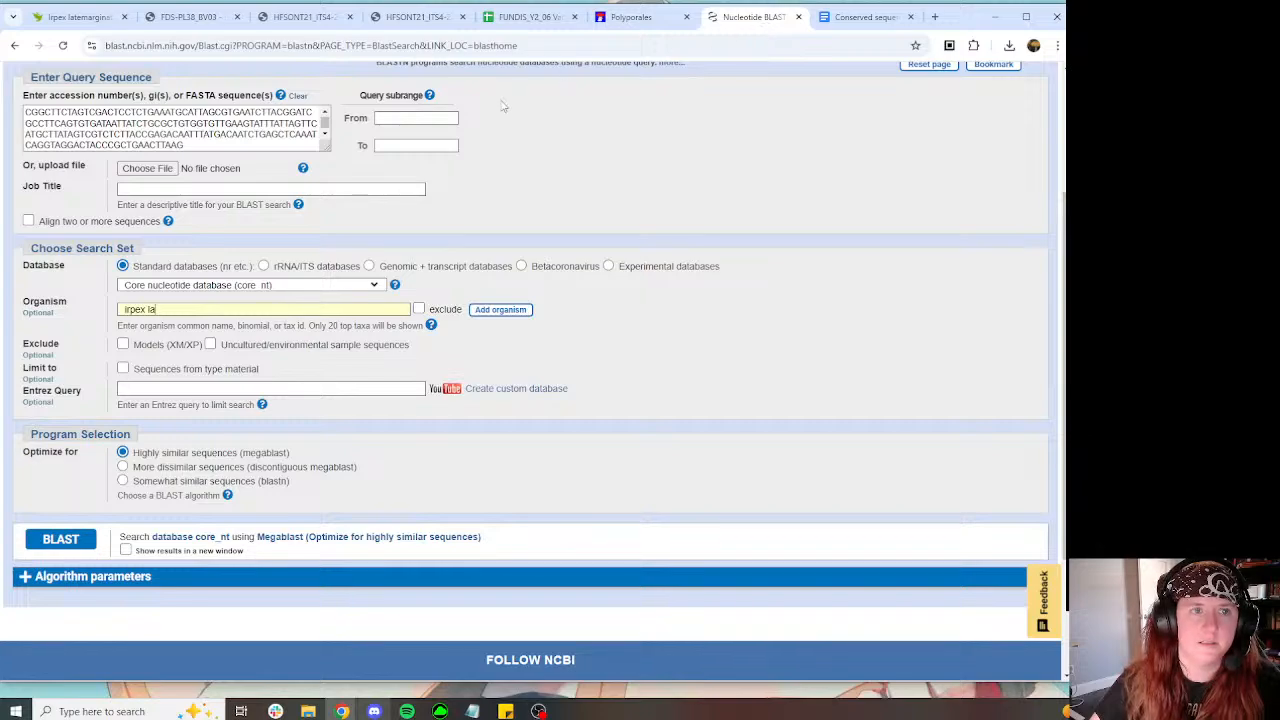
{"action": "type", "text": "irpex laterr"}
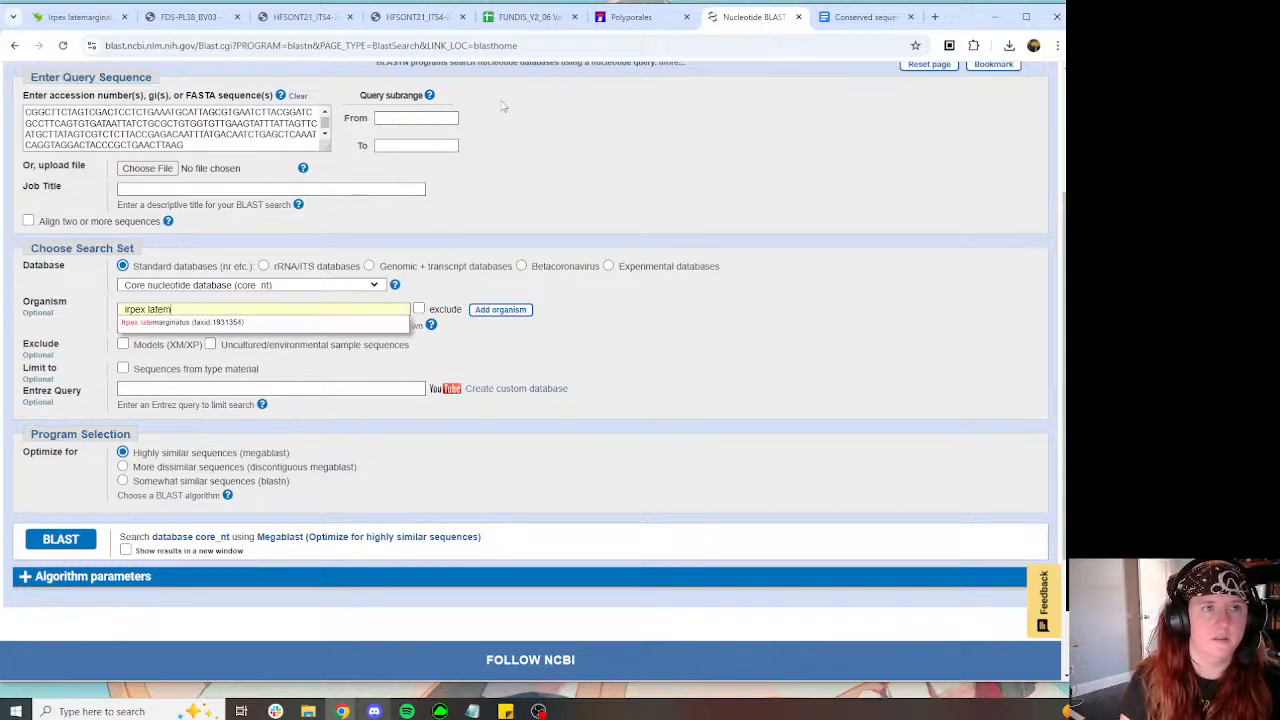
{"action": "left_click", "coordinate": [160, 320]}
{"action": "left_click", "coordinate": [61, 539]}
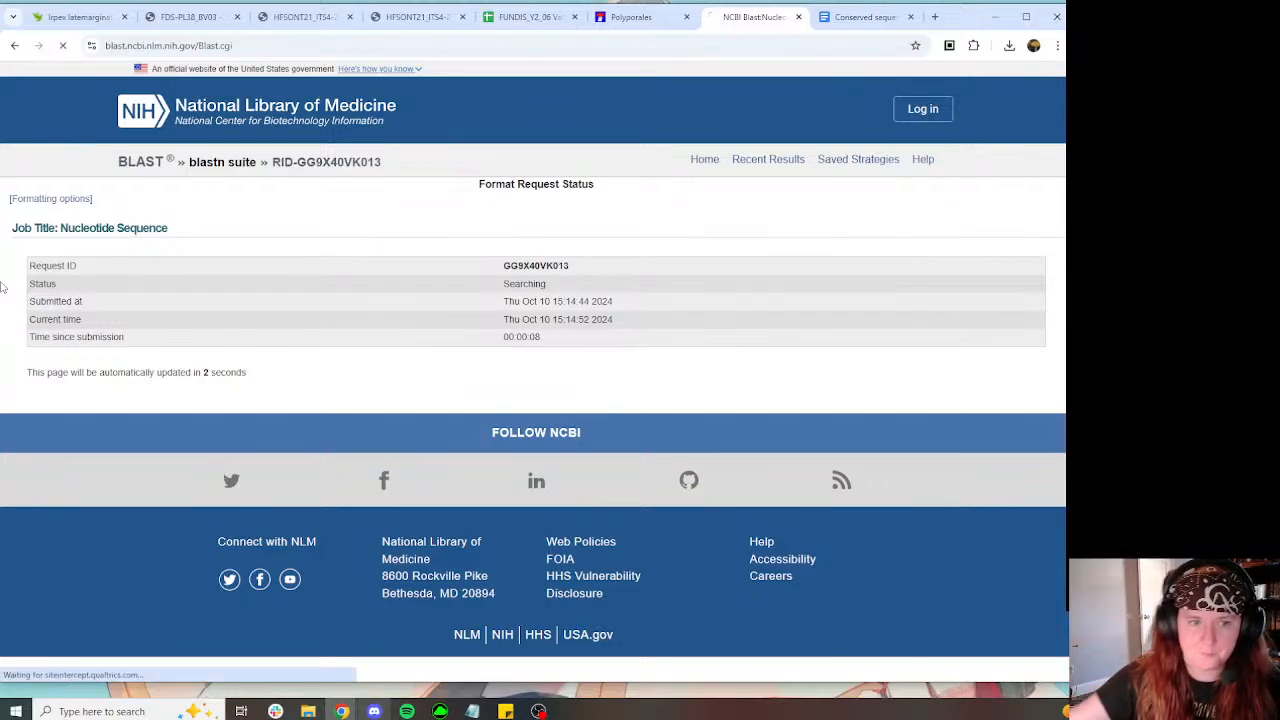
Step: Review the query cover and percent identity of the Irpex latemarginatus BLAST matches, and close the NCBI results
{"action": "scroll", "coordinate": [340, 343], "scroll_direction": "down", "scroll_amount": 3}
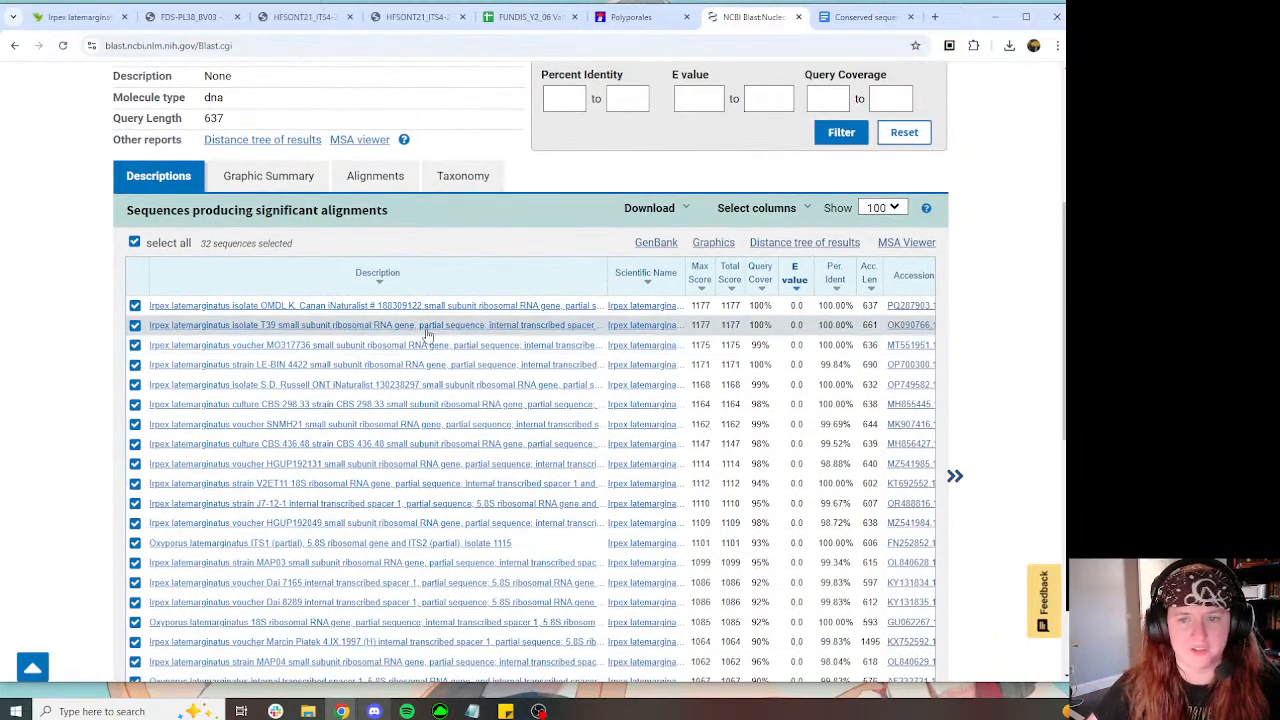
{"action": "scroll", "coordinate": [428, 335], "scroll_direction": "down", "scroll_amount": 3}
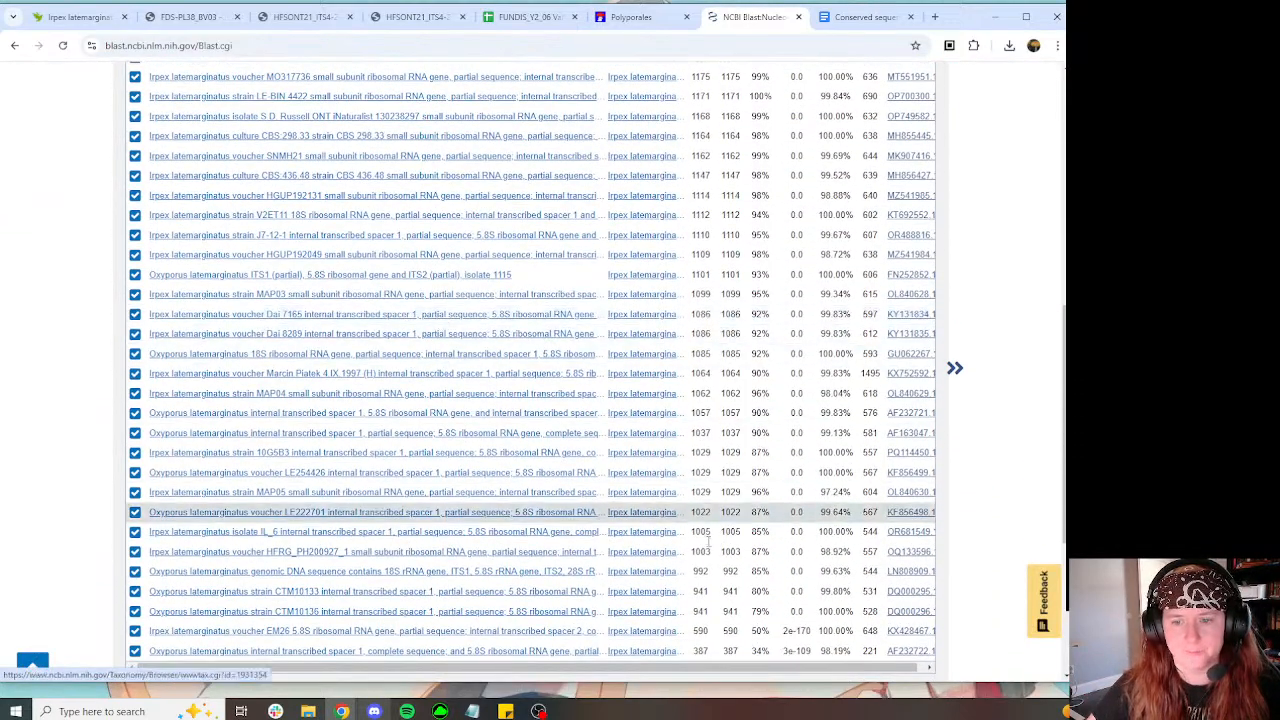
{"action": "scroll", "coordinate": [870, 412], "scroll_direction": "up", "scroll_amount": 3}
{"action": "scroll", "coordinate": [872, 412], "scroll_direction": "down", "scroll_amount": 3}
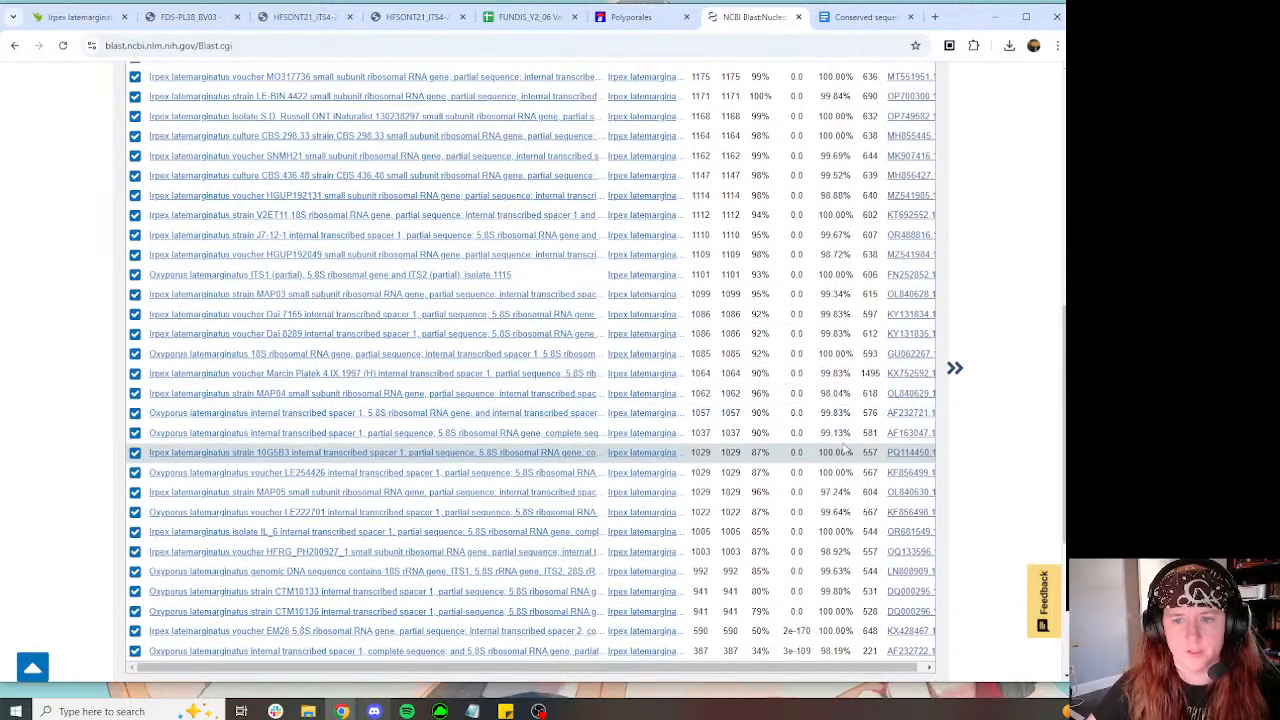
{"action": "scroll", "coordinate": [832, 507], "scroll_direction": "up", "scroll_amount": 3}
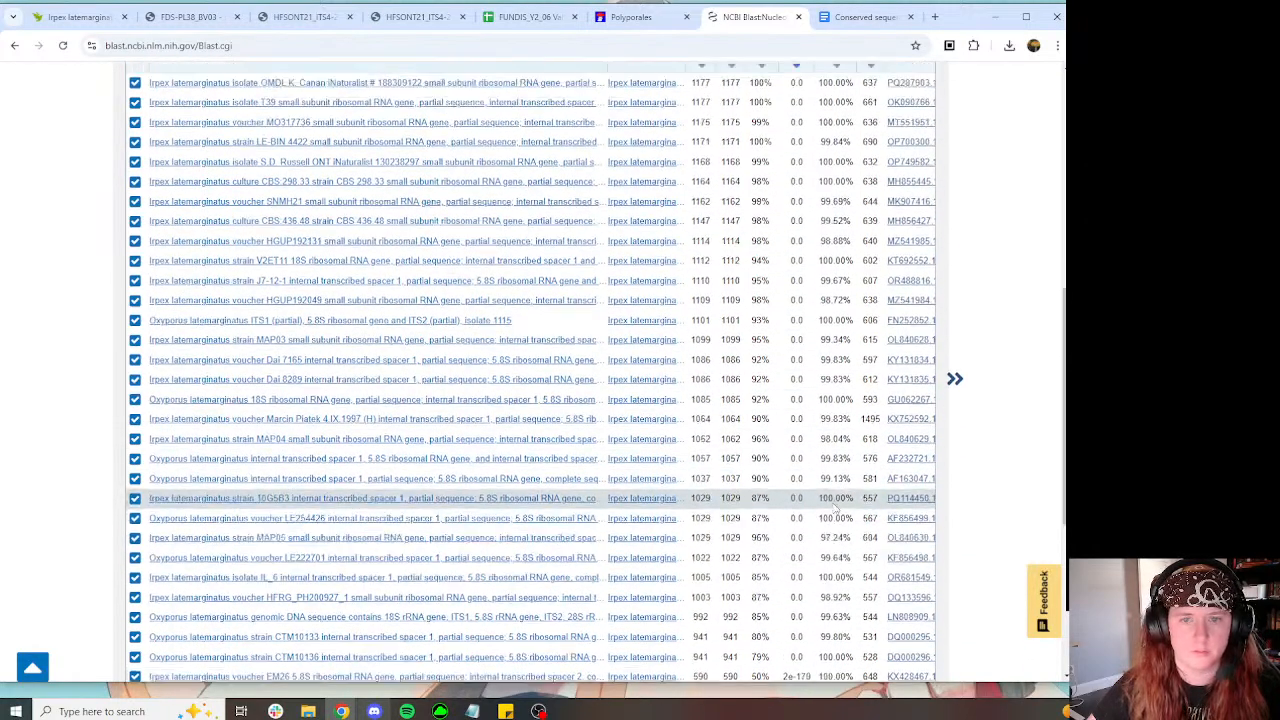
{"action": "left_click", "coordinate": [797, 17]}
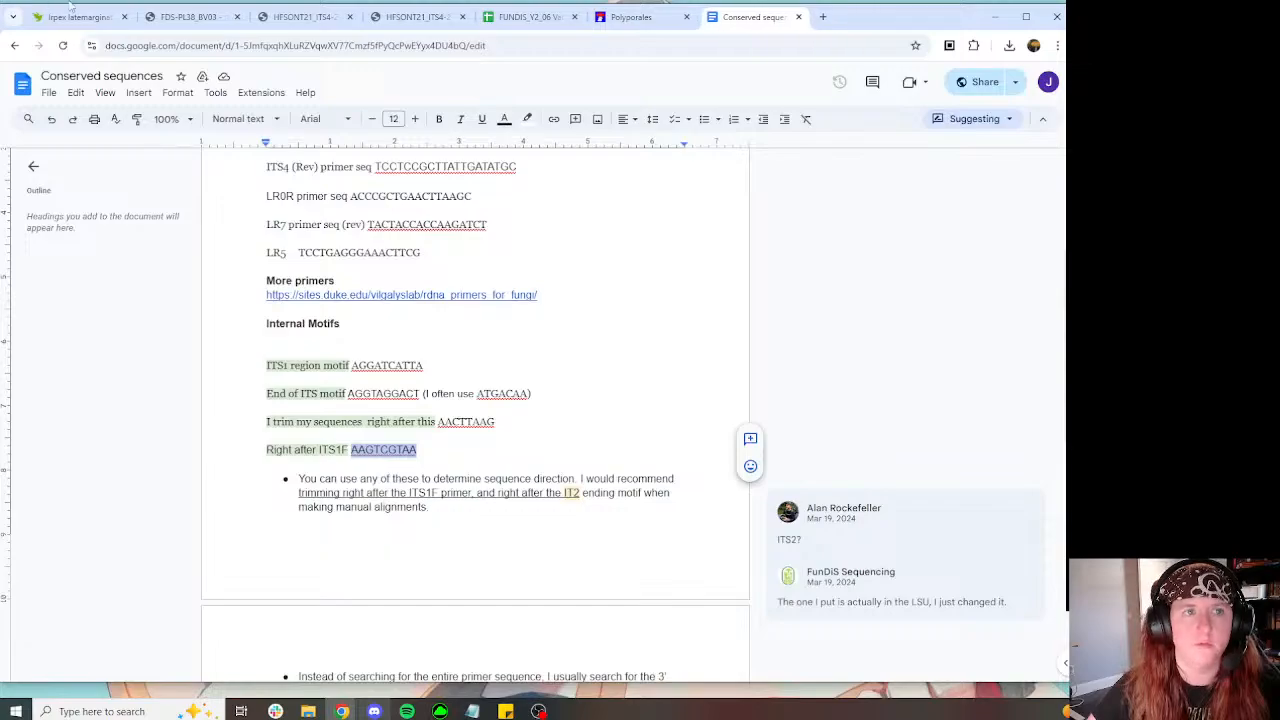
Step: Review the matches in the MycoMap BLAST results for the Irpex-1 record, checking identity, coverage and linked observations
{"action": "left_click", "coordinate": [478, 17]}
{"action": "left_click", "coordinate": [345, 17]}
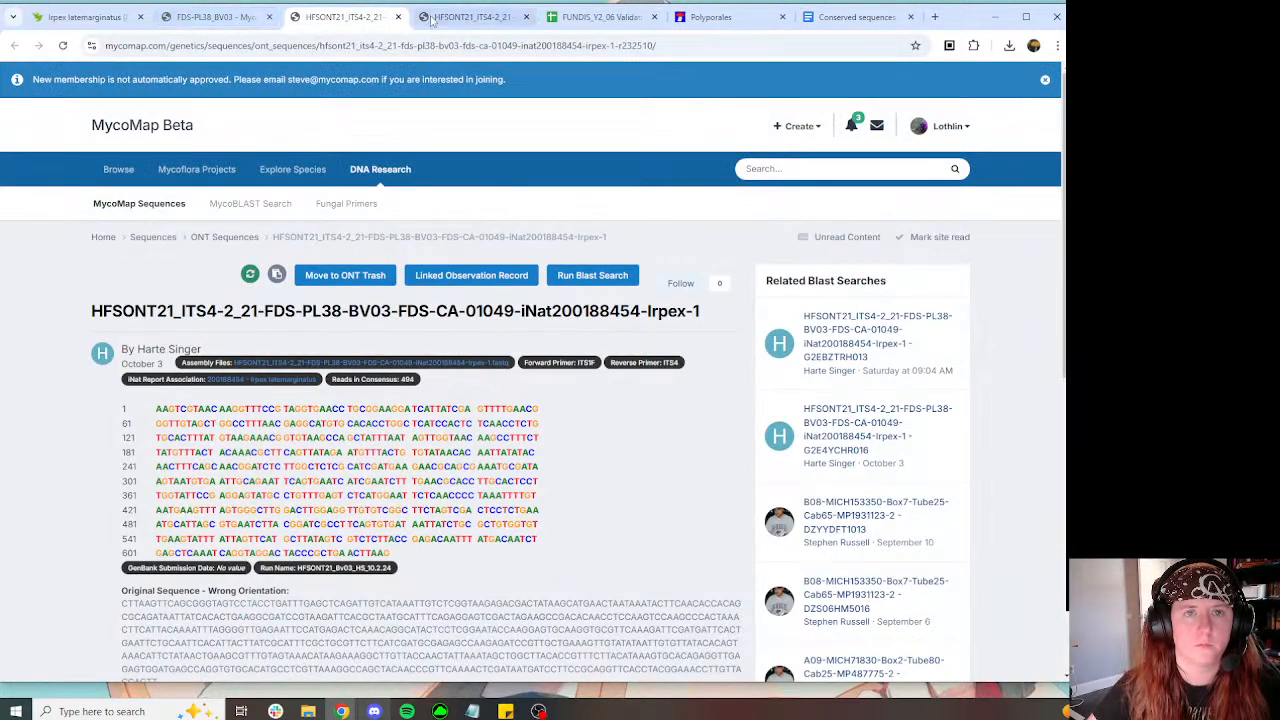
{"action": "left_click", "coordinate": [470, 17]}
{"action": "scroll", "coordinate": [590, 275], "scroll_direction": "down", "scroll_amount": 3}
{"action": "scroll", "coordinate": [586, 273], "scroll_direction": "down", "scroll_amount": 10}
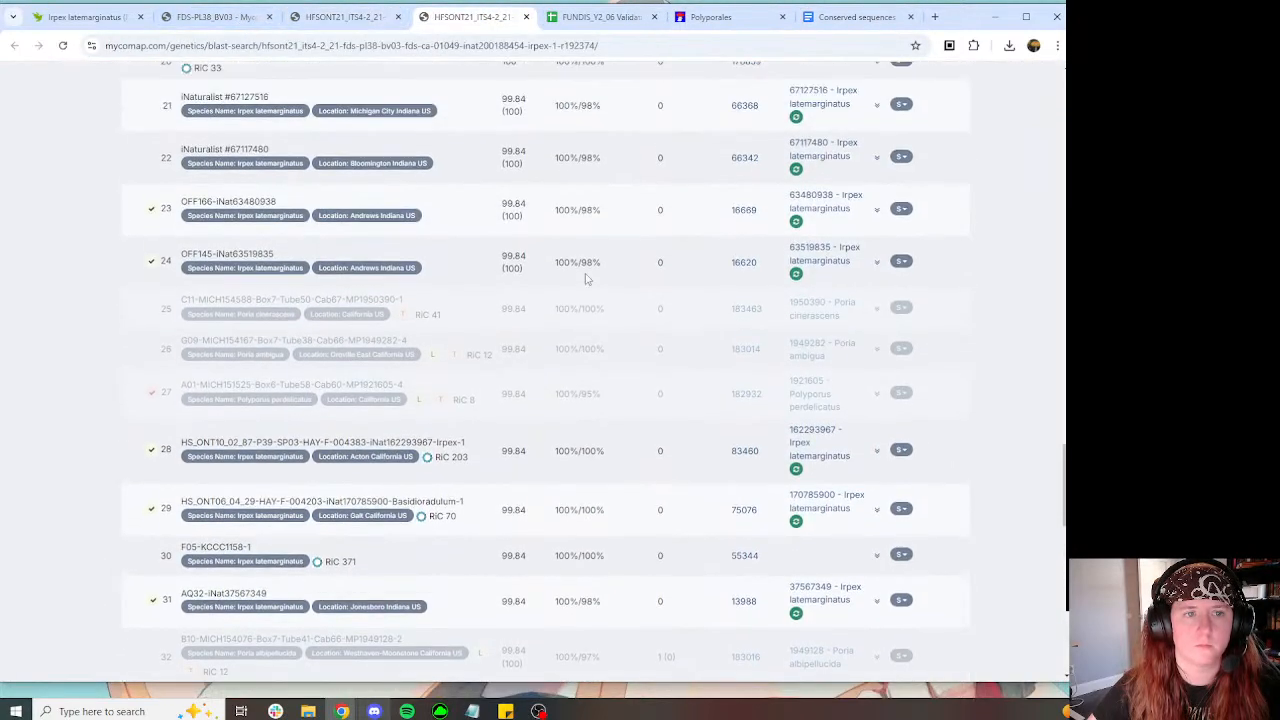
{"action": "scroll", "coordinate": [580, 271], "scroll_direction": "up", "scroll_amount": 15}
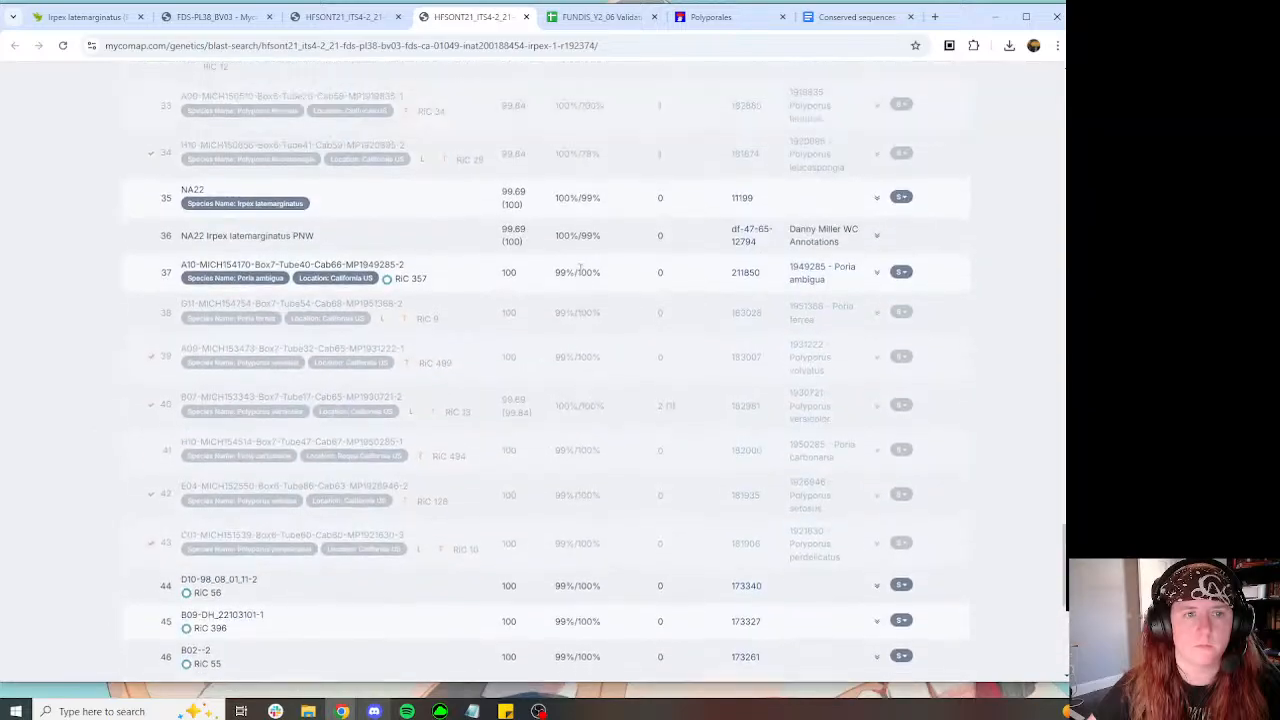
{"action": "scroll", "coordinate": [580, 278], "scroll_direction": "down", "scroll_amount": 7}
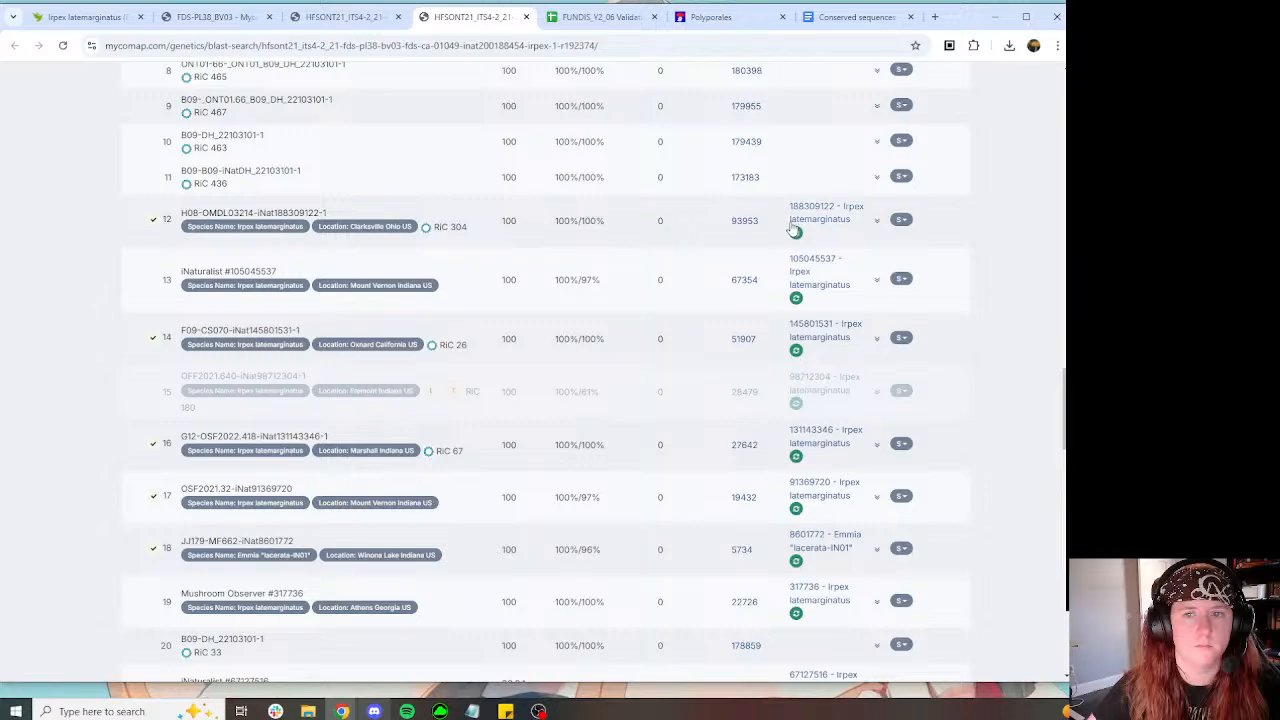
Step: Open the linked iNaturalist observations 188309122, 105045537 and 145801531 from the BLAST results in separate browser tabs
{"action": "right_click", "coordinate": [793, 230]}
{"action": "right_click", "coordinate": [820, 208]}
{"action": "left_click", "coordinate": [855, 215]}
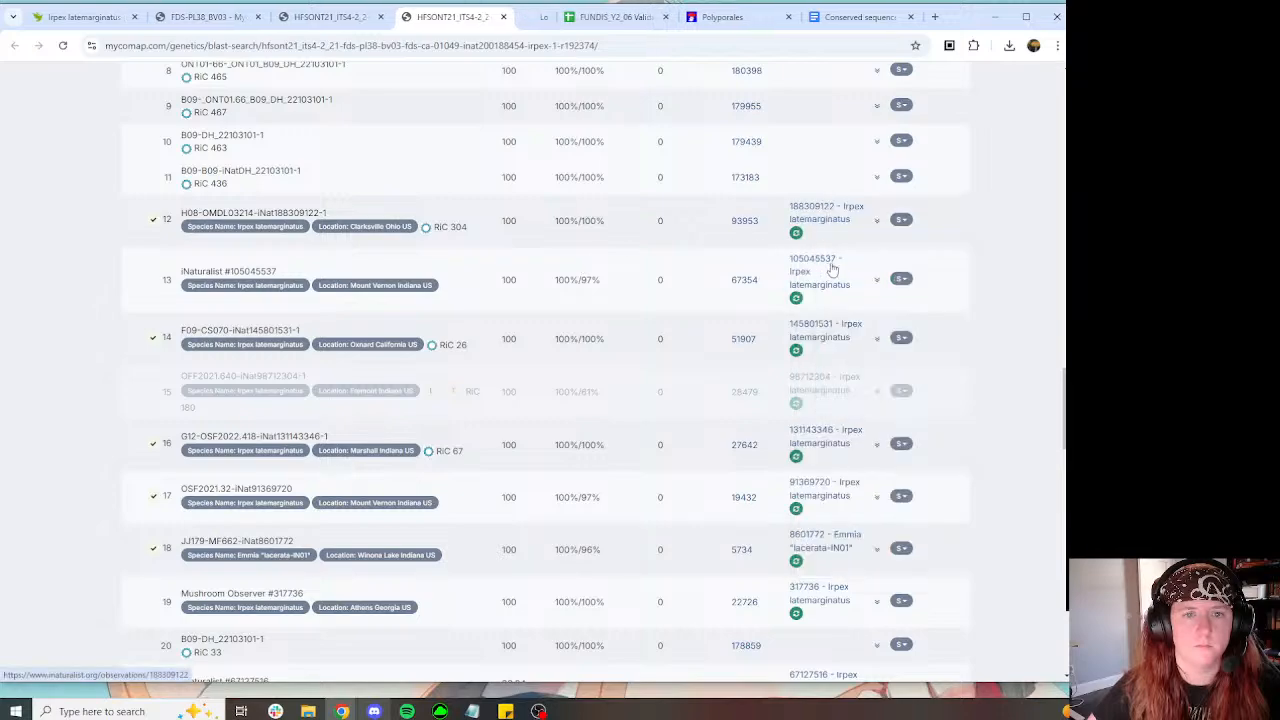
{"action": "right_click", "coordinate": [820, 262]}
{"action": "right_click", "coordinate": [803, 261]}
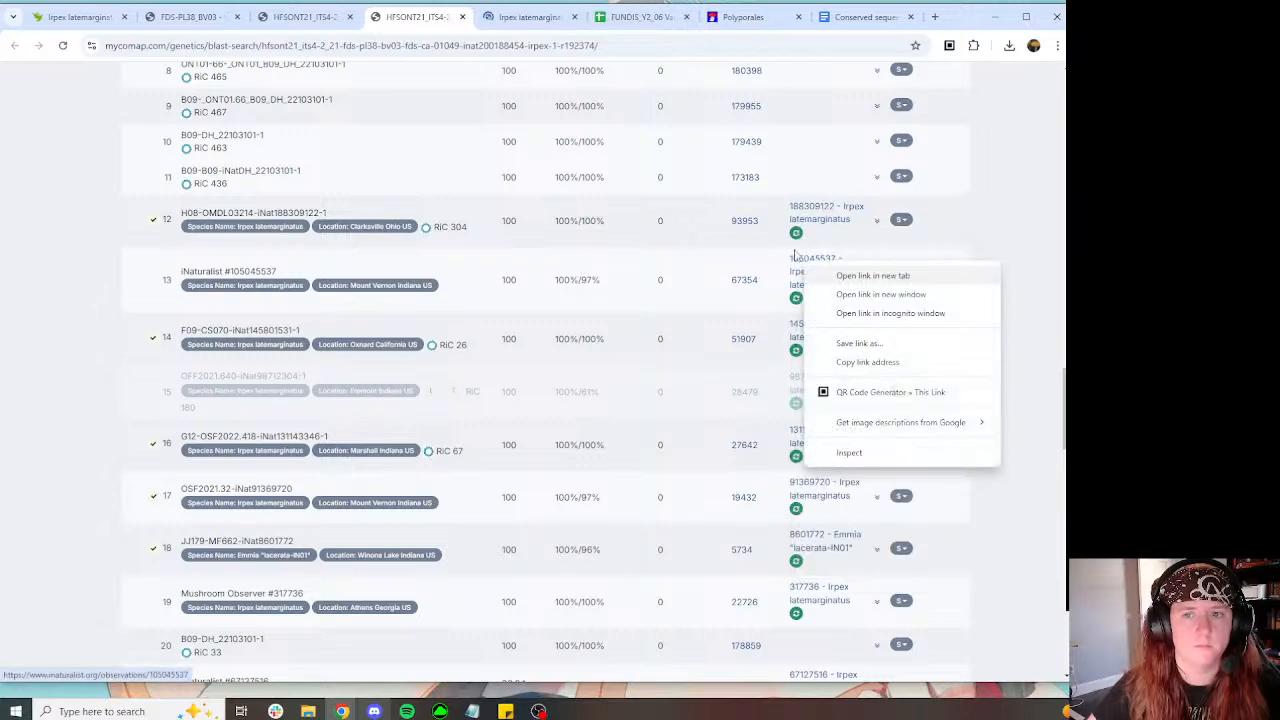
{"action": "right_click", "coordinate": [797, 262]}
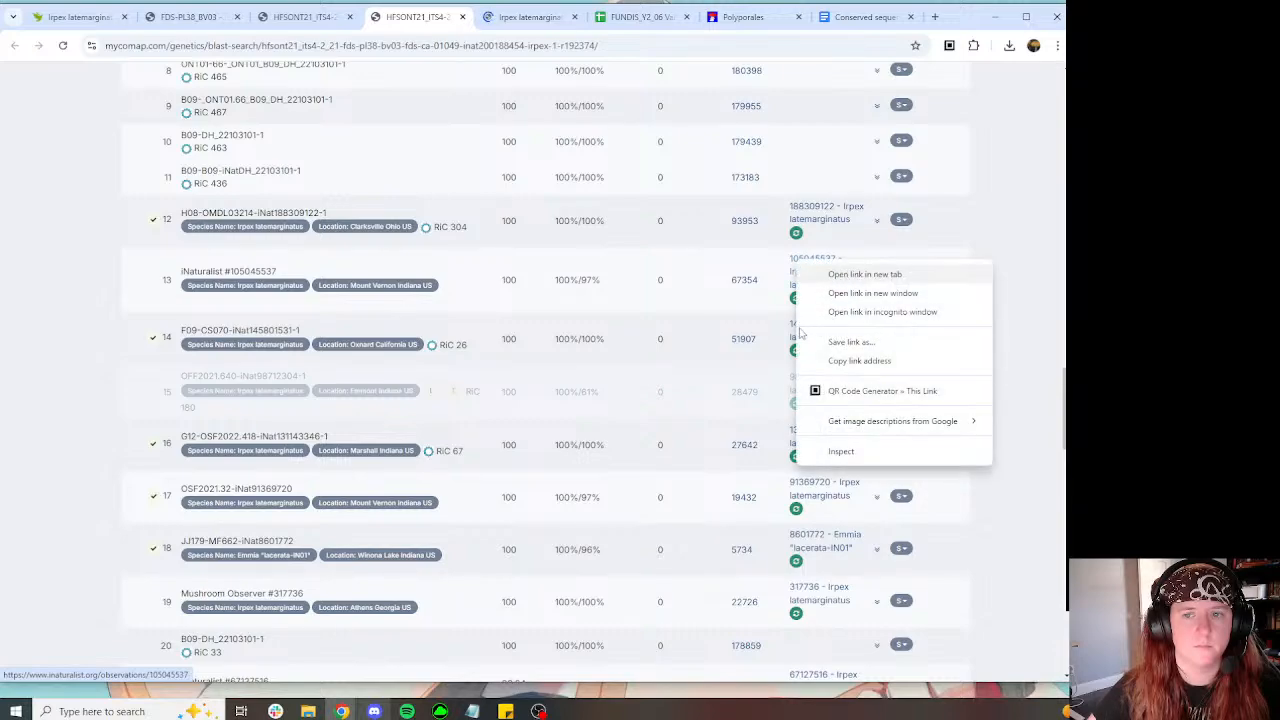
{"action": "key", "text": "Return"}
{"action": "right_click", "coordinate": [797, 328]}
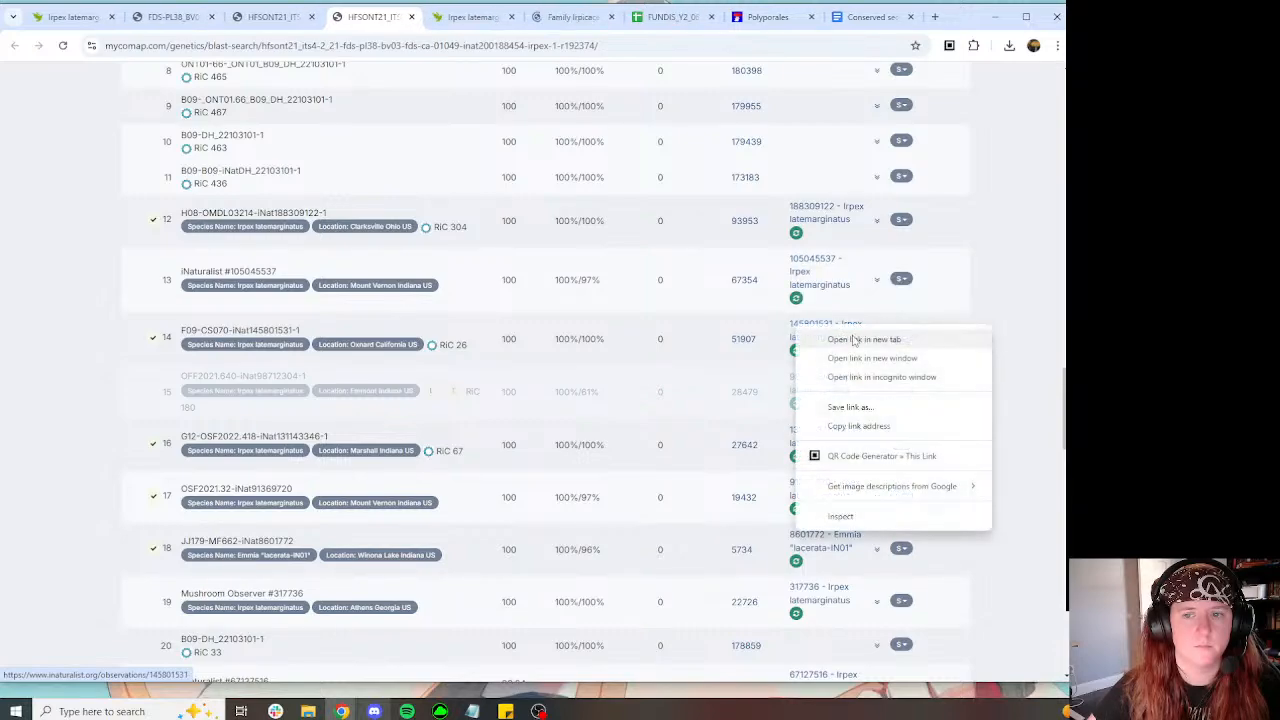
{"action": "key", "text": "Return"}
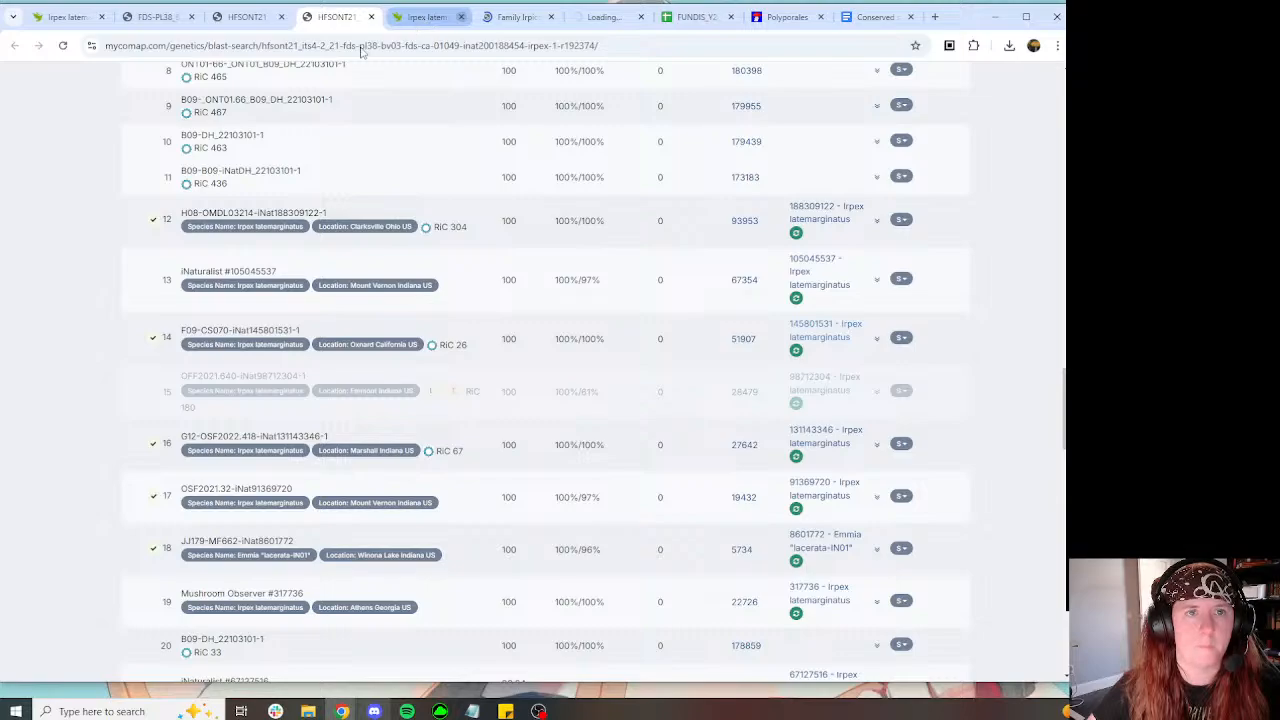
Step: Examine the identification history, projects and DNA barcode fields of iNaturalist observation 188309122
{"action": "key", "text": "ctrl+Tab"}
{"action": "left_click", "coordinate": [360, 47]}
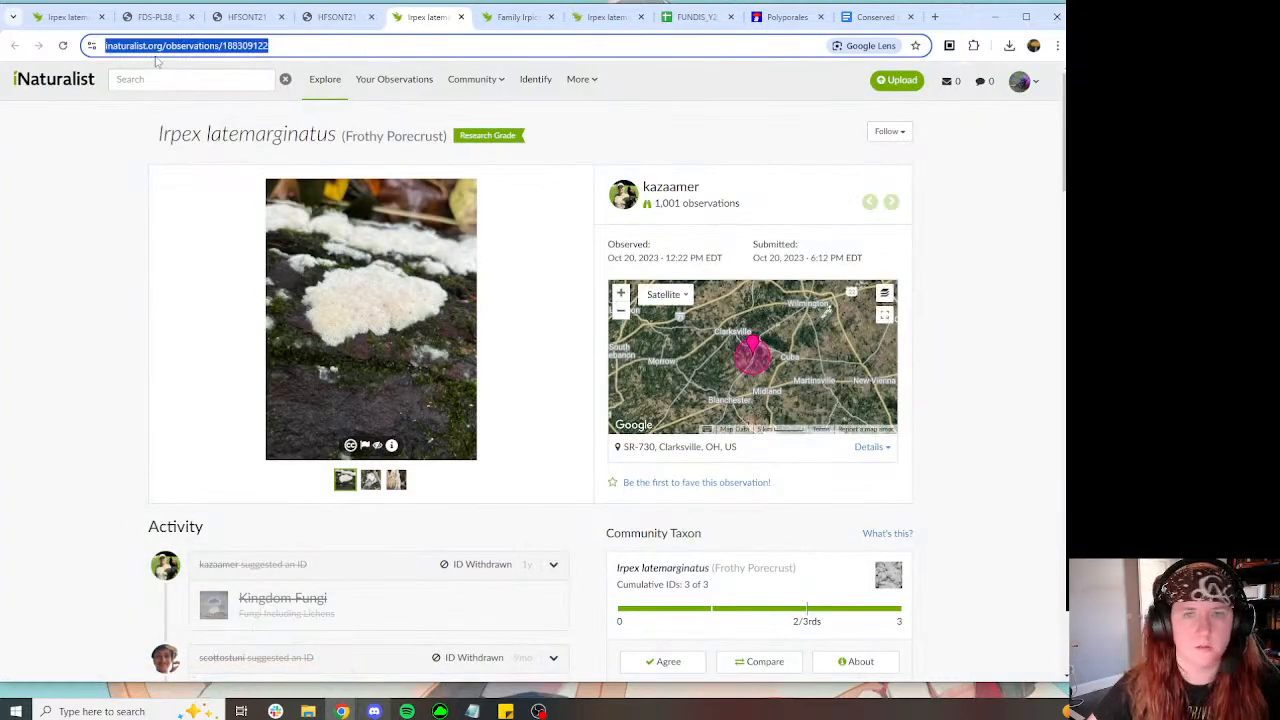
{"action": "scroll", "coordinate": [126, 173], "scroll_direction": "down", "scroll_amount": 6}
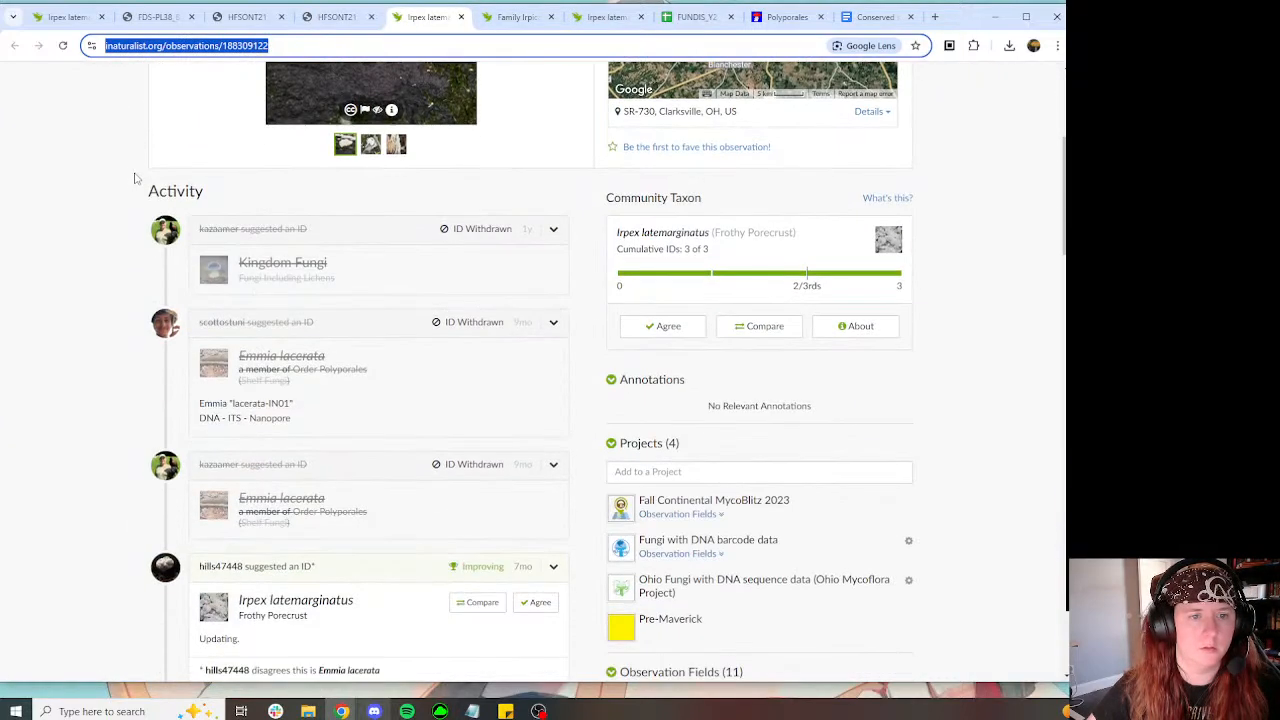
{"action": "scroll", "coordinate": [127, 166], "scroll_direction": "up", "scroll_amount": 3}
{"action": "scroll", "coordinate": [127, 166], "scroll_direction": "down", "scroll_amount": 3}
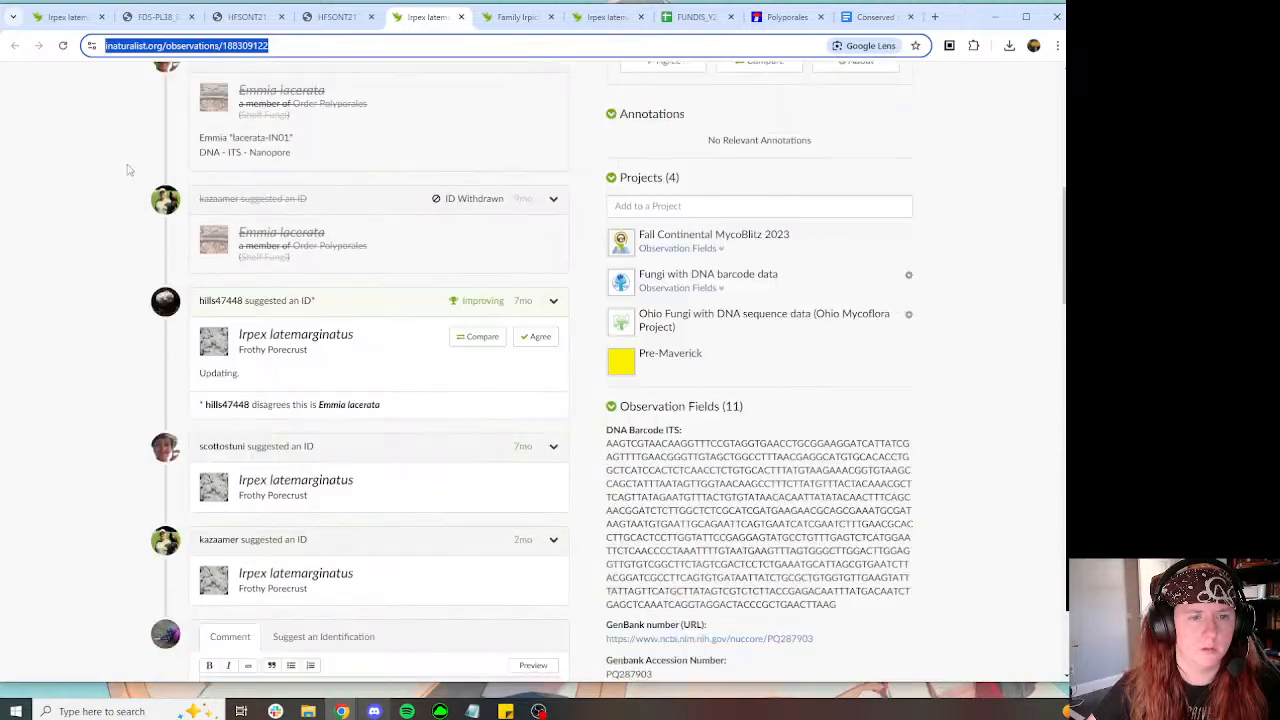
{"action": "left_click", "coordinate": [65, 17]}
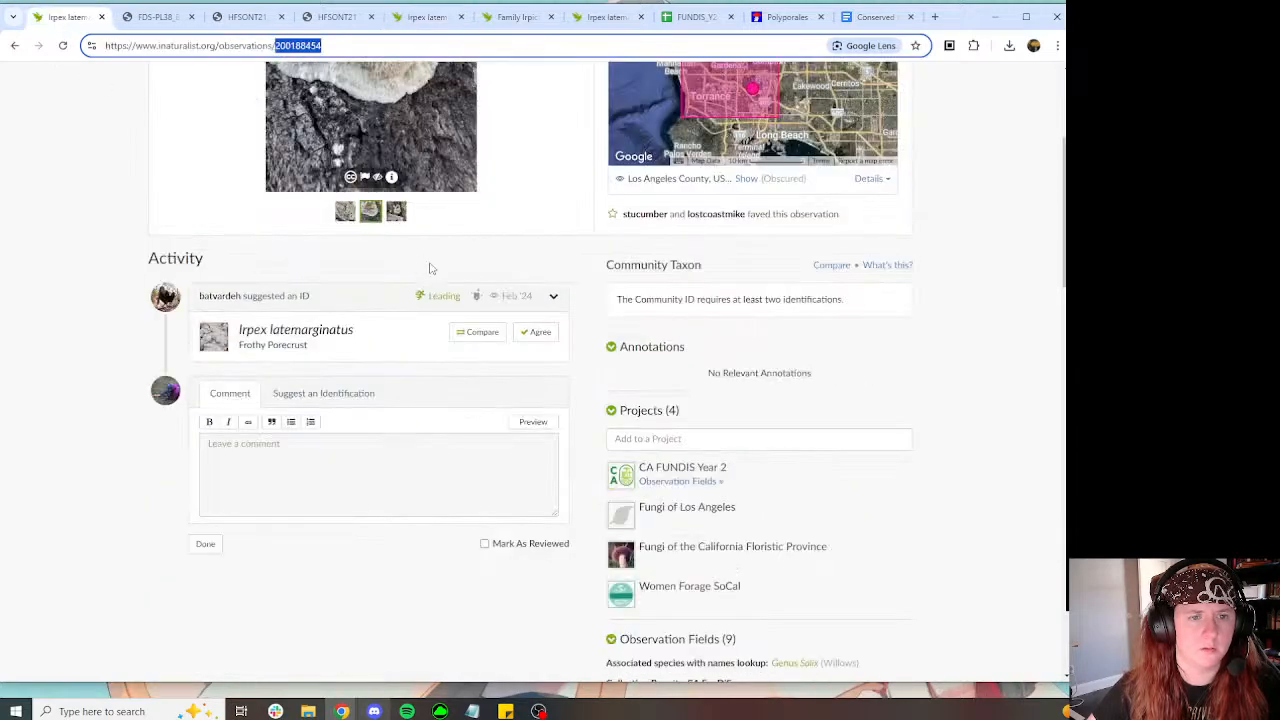
{"action": "scroll", "coordinate": [428, 266], "scroll_direction": "down", "scroll_amount": 2}
{"action": "left_click", "coordinate": [323, 191]}
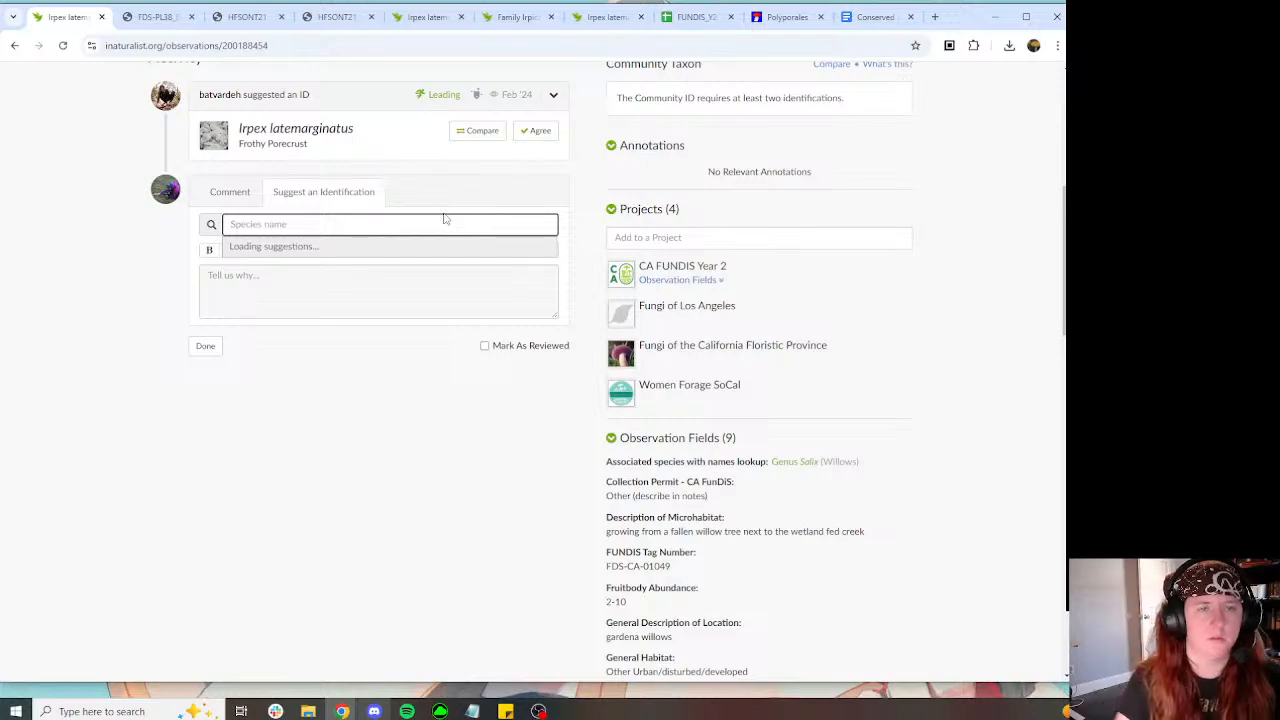
{"action": "type", "text": "Irpex latemarginatus"}
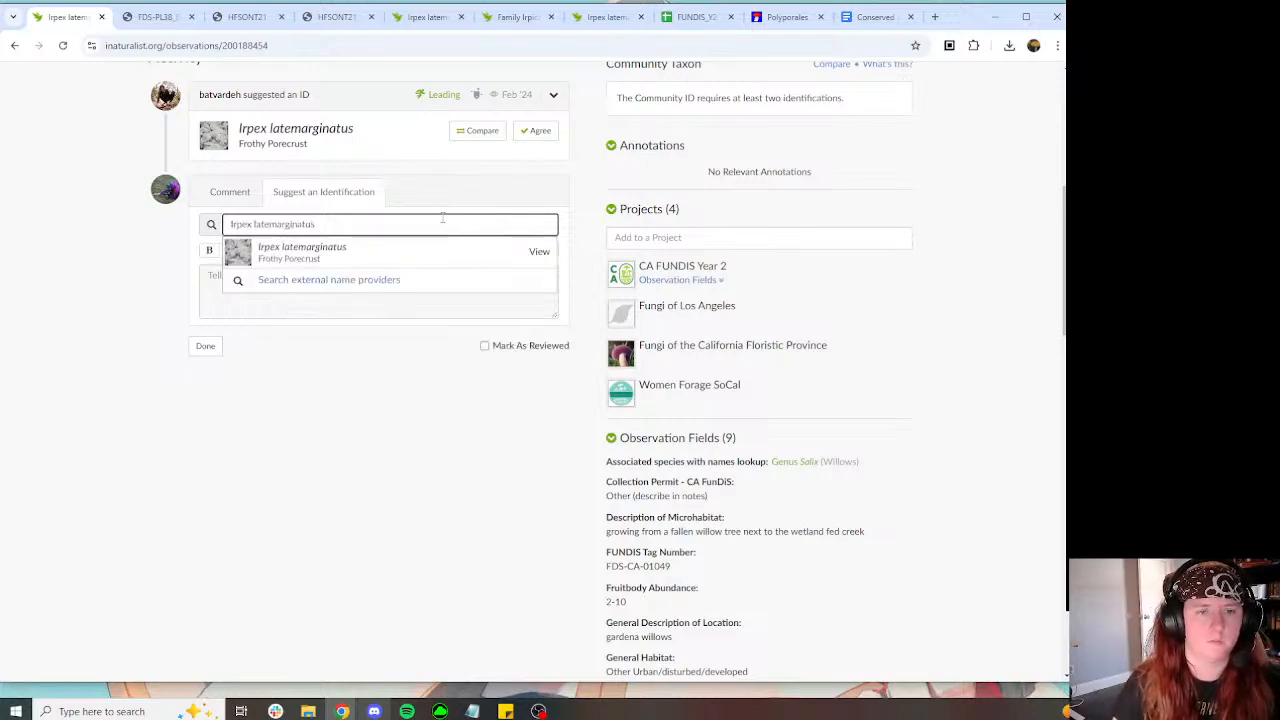
{"action": "left_click", "coordinate": [430, 251]}
{"action": "left_click", "coordinate": [398, 290]}
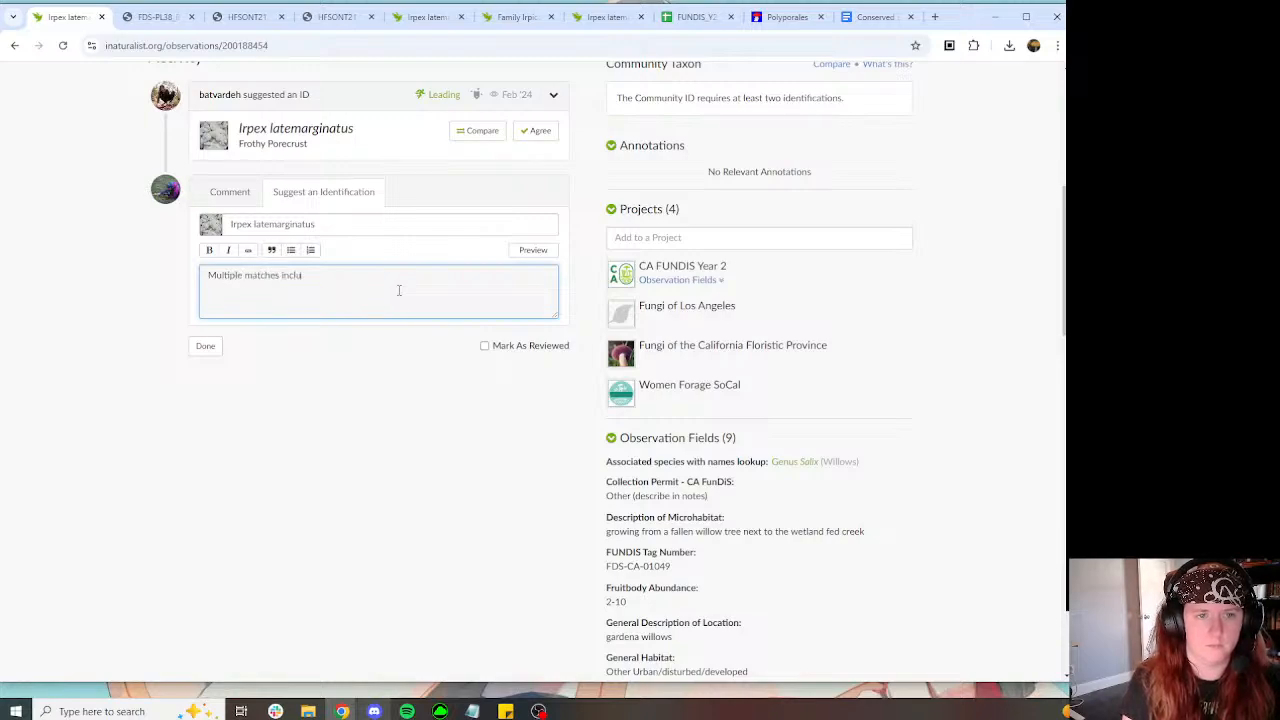
{"action": "key", "text": "ctrl+v"}
Step: Add the address of observation 105045537 to the identification note, and copy the address of observation 145801531
{"action": "left_click", "coordinate": [517, 17]}
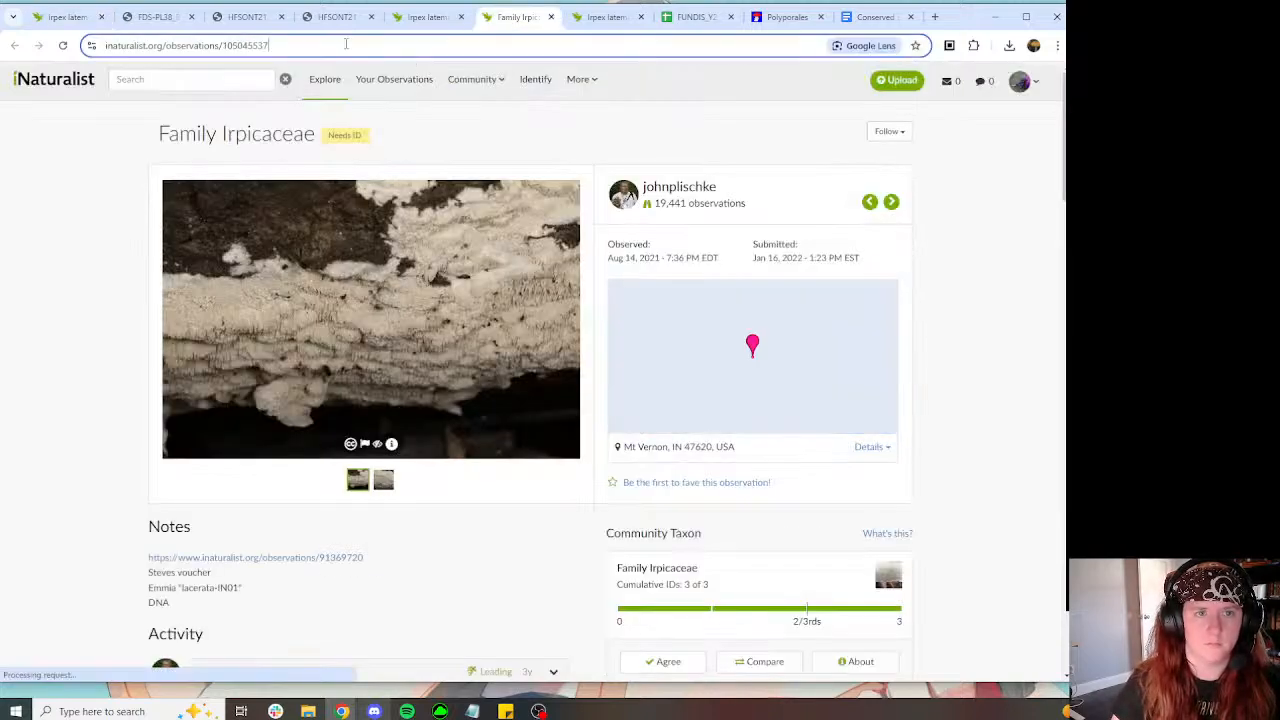
{"action": "left_click", "coordinate": [207, 45]}
{"action": "key", "text": "ctrl+c"}
{"action": "left_click", "coordinate": [427, 17]}
{"action": "key", "text": "ctrl+v"}
{"action": "left_click", "coordinate": [607, 17]}
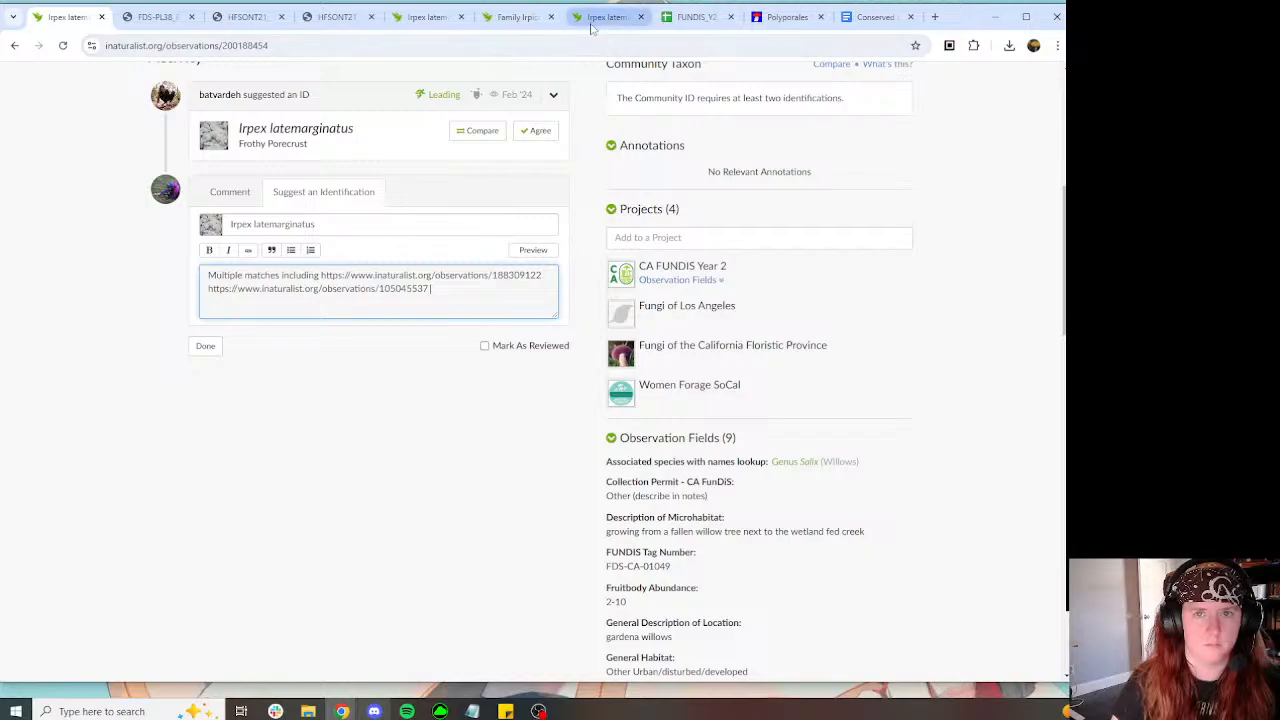
{"action": "left_click", "coordinate": [207, 45]}
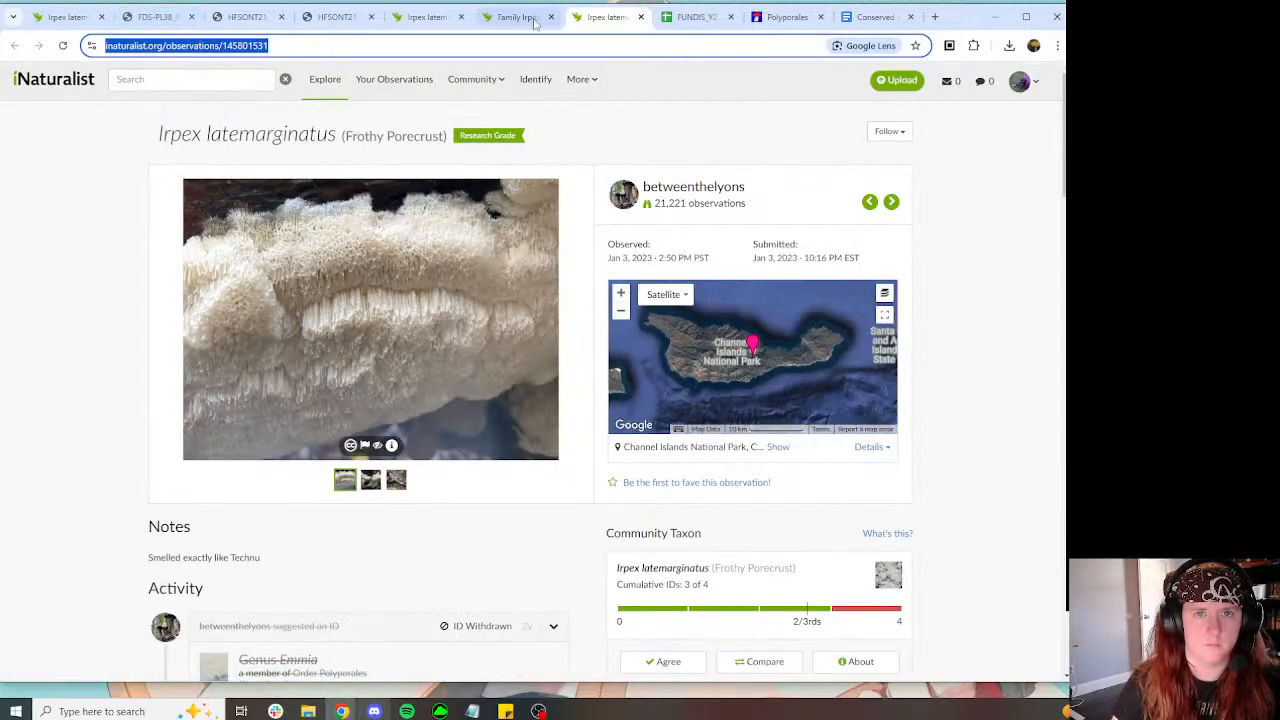
Step: Agree with the Irpex latemarginatus identification on observation 105045537
{"action": "left_click", "coordinate": [517, 17]}
{"action": "scroll", "coordinate": [534, 194], "scroll_direction": "down", "scroll_amount": 7}
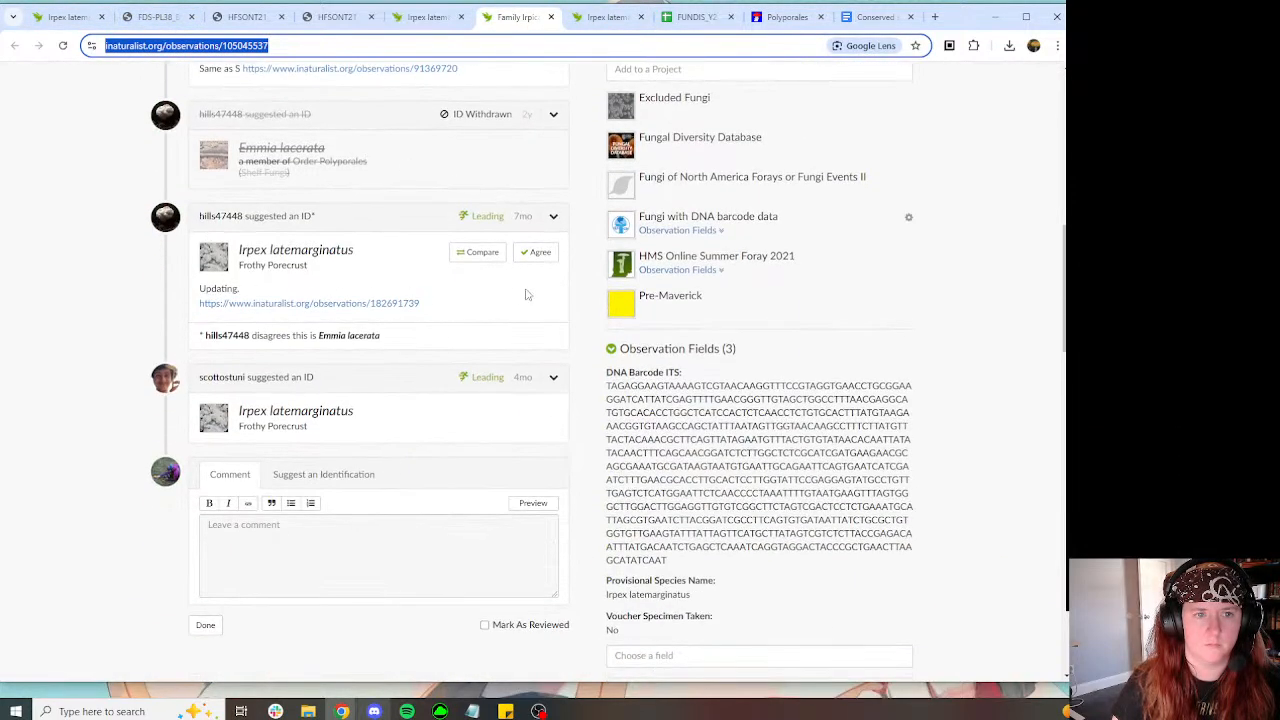
{"action": "left_click", "coordinate": [540, 252]}
{"action": "scroll", "coordinate": [375, 208], "scroll_direction": "up", "scroll_amount": 4}
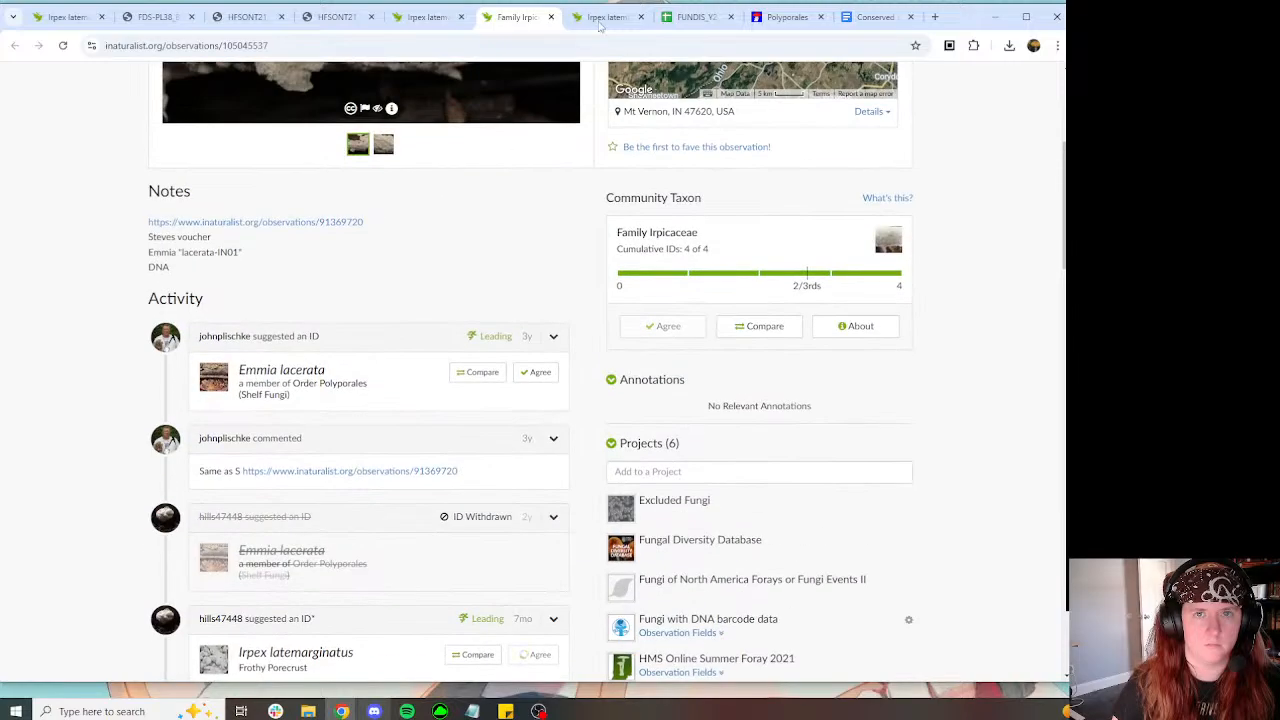
Step: Review the identification history of observation 145801531 and agree with its Irpex latemarginatus identification
{"action": "left_click", "coordinate": [599, 20]}
{"action": "scroll", "coordinate": [428, 144], "scroll_direction": "down", "scroll_amount": 8}
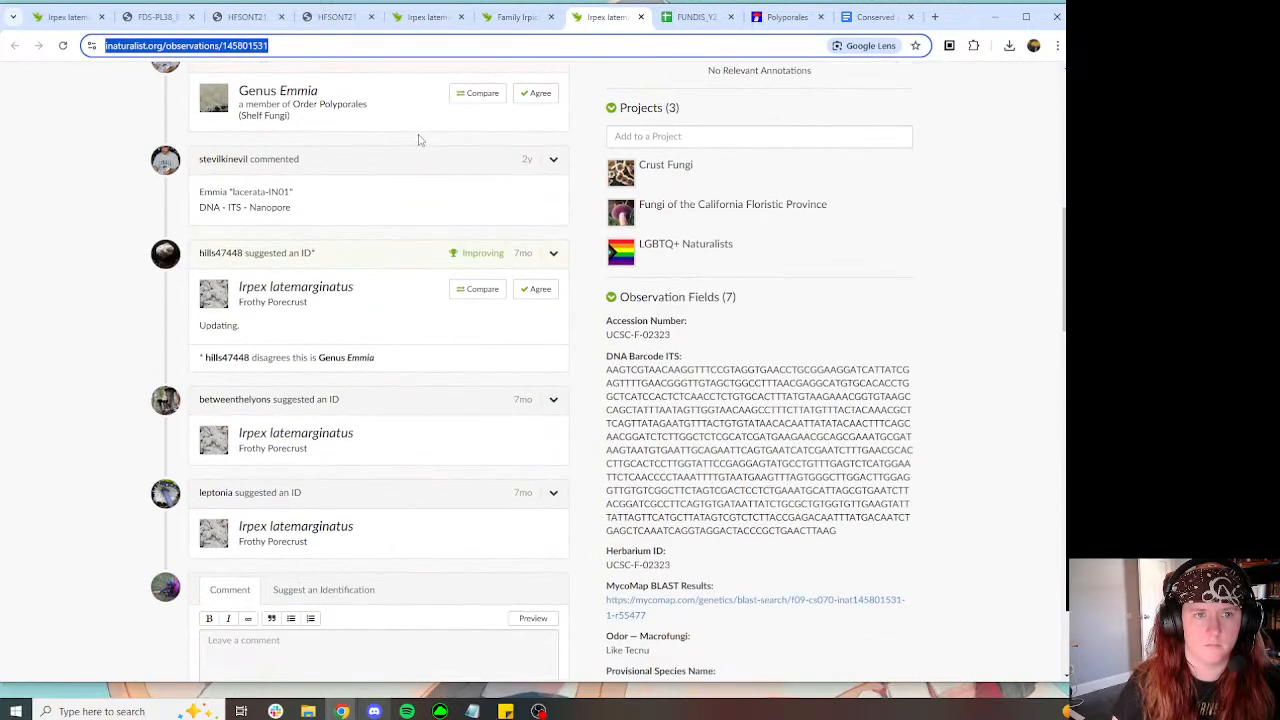
{"action": "scroll", "coordinate": [374, 217], "scroll_direction": "up", "scroll_amount": 6}
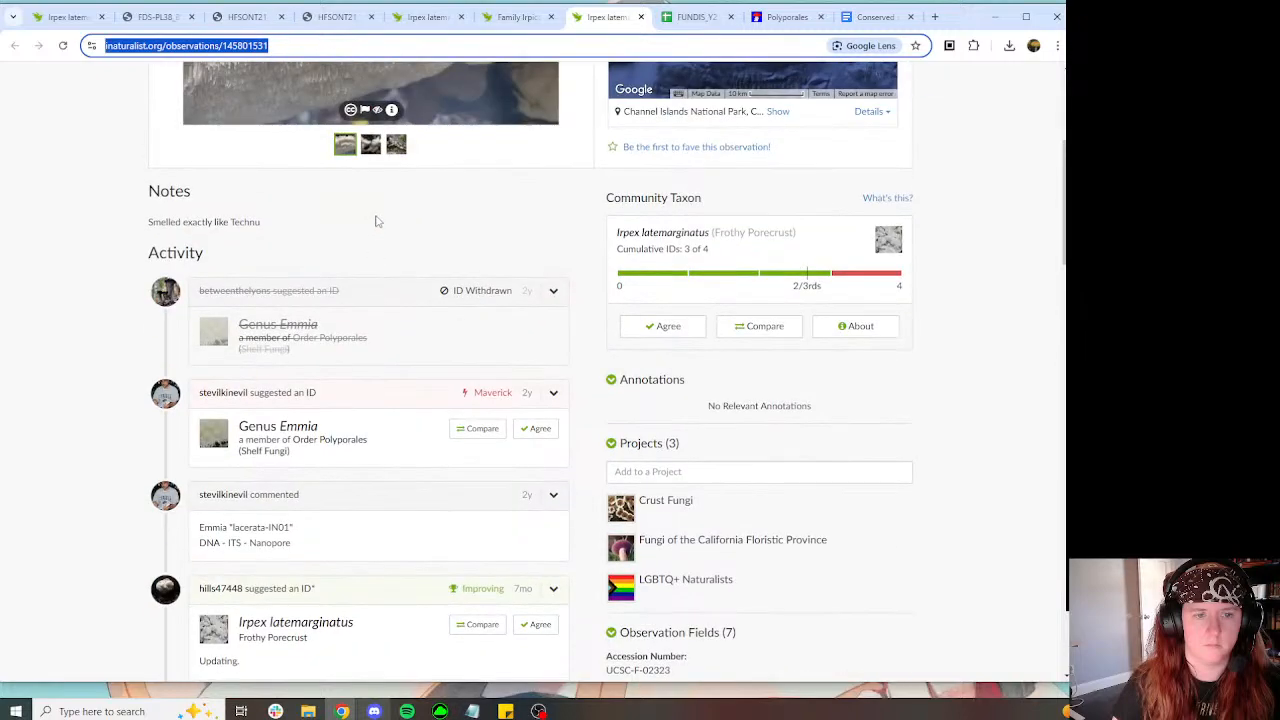
{"action": "scroll", "coordinate": [490, 218], "scroll_direction": "down", "scroll_amount": 7}
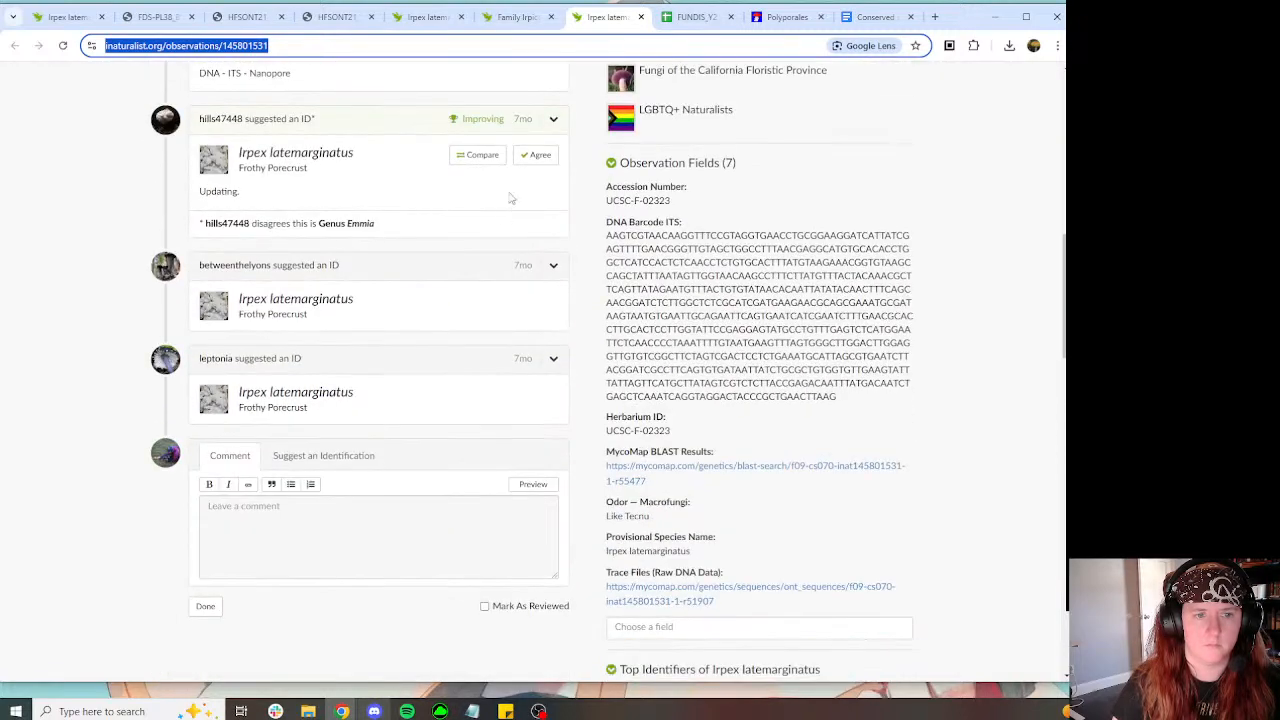
{"action": "left_click", "coordinate": [68, 17]}
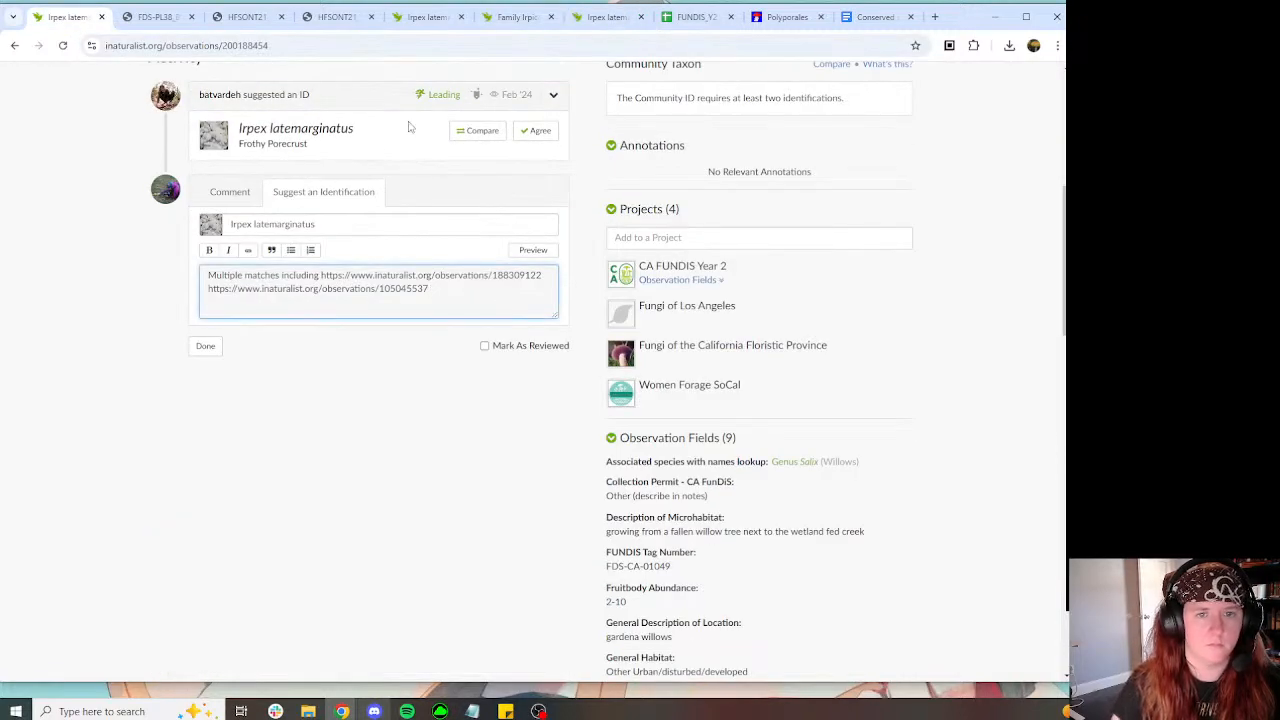
{"action": "type", "text": "and"}
{"action": "key", "text": "ctrl+v"}
{"action": "key", "text": "Return"}
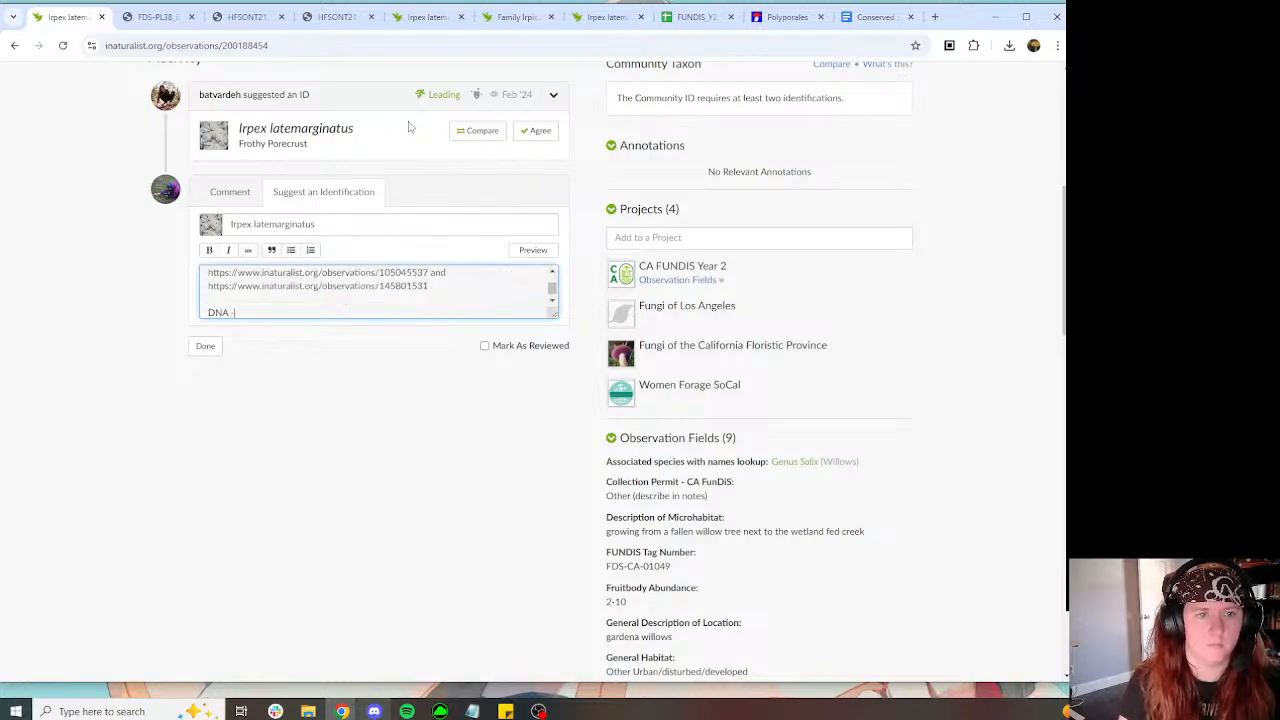
{"action": "type", "text": "DNA - ITS - Nano"}
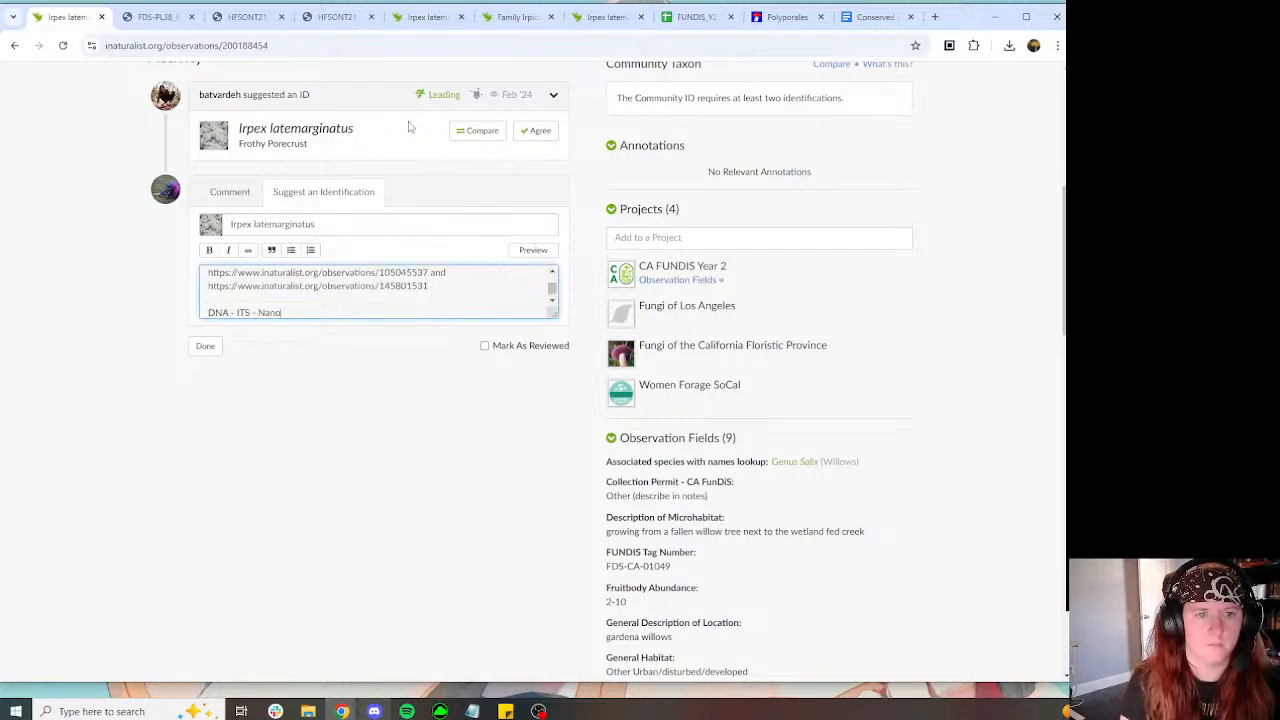
{"action": "type", "text": "pore"}
{"action": "left_click", "coordinate": [205, 346]}
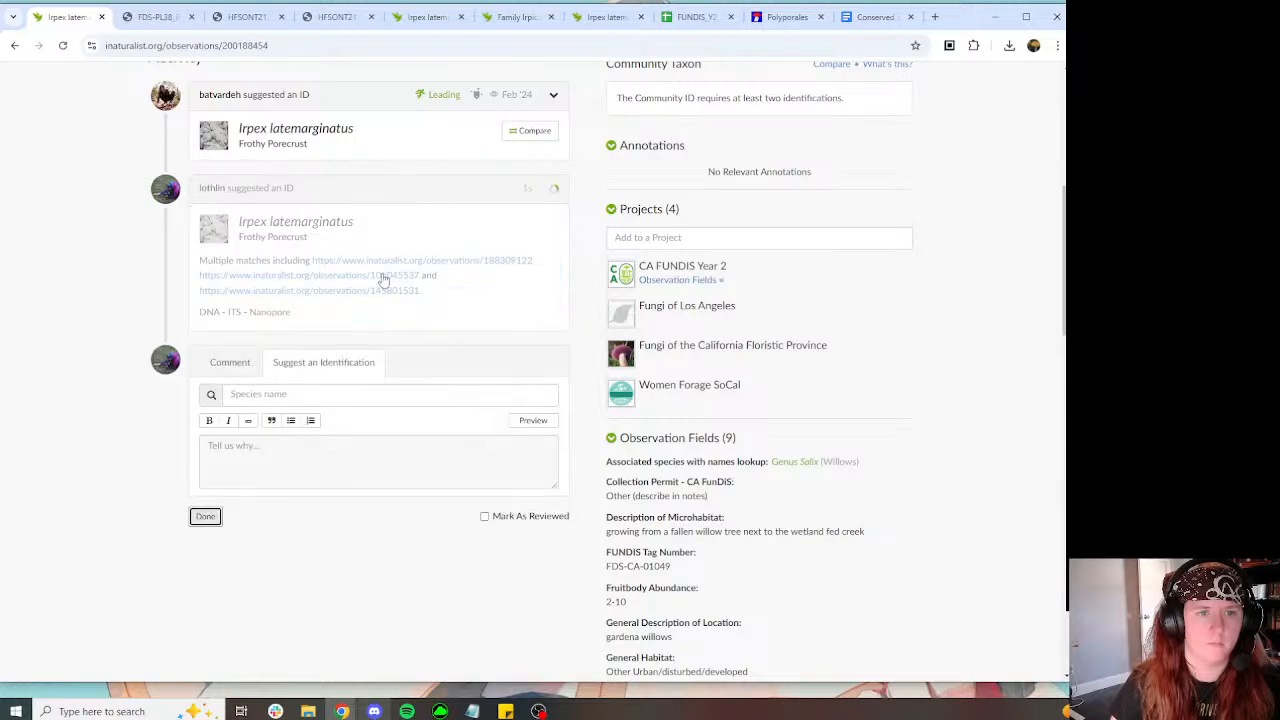
Step: Copy the name Irpex latemarginatus from the new identification, and check observation 200188454's fields and its MycoMap sequence record
{"action": "left_click_drag", "start_coordinate": [434, 229], "coordinate": [200, 222]}
{"action": "left_click", "coordinate": [155, 17]}
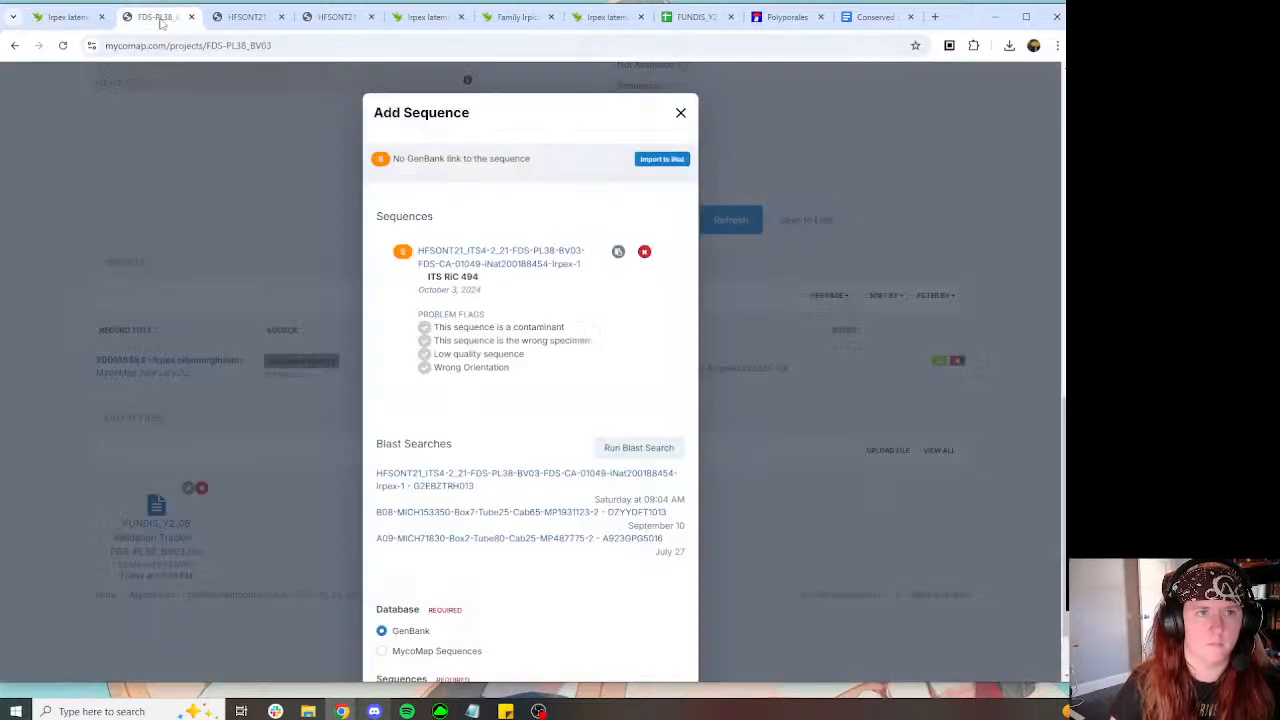
{"action": "key", "text": "ctrl+shift+Tab"}
{"action": "scroll", "coordinate": [640, 360], "scroll_direction": "down", "scroll_amount": 10}
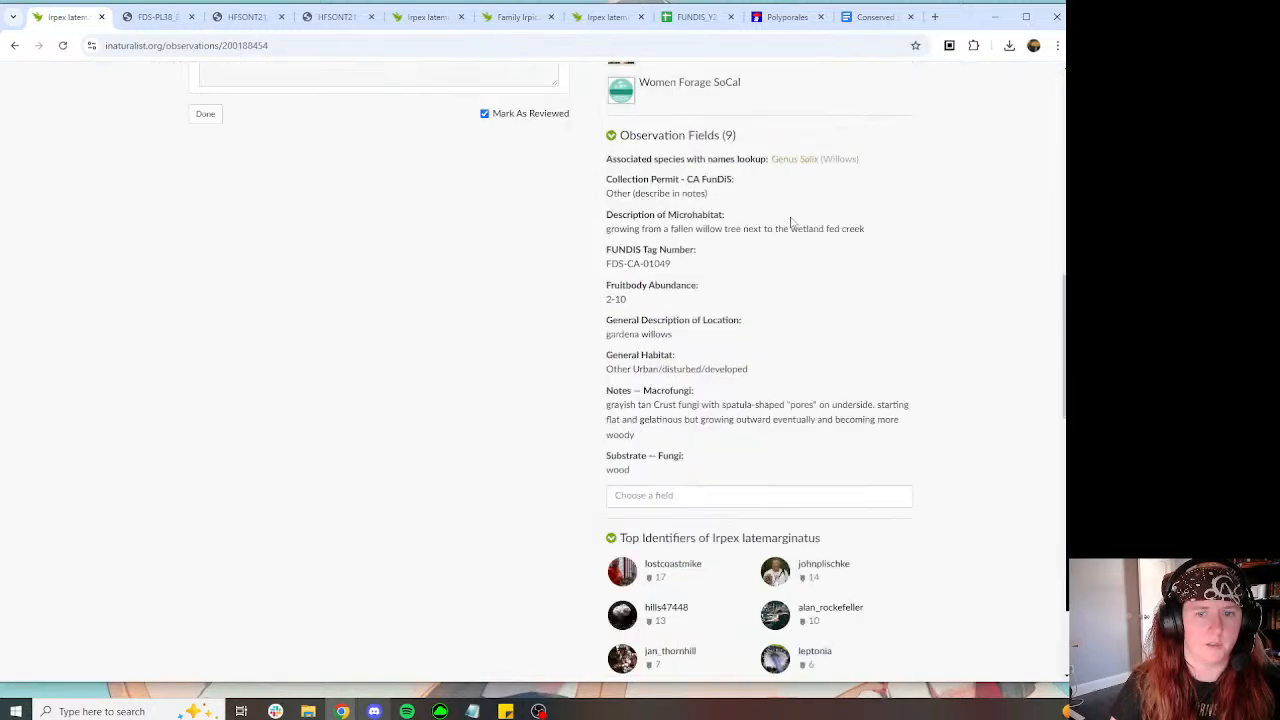
{"action": "key", "text": "ctrl+Tab"}
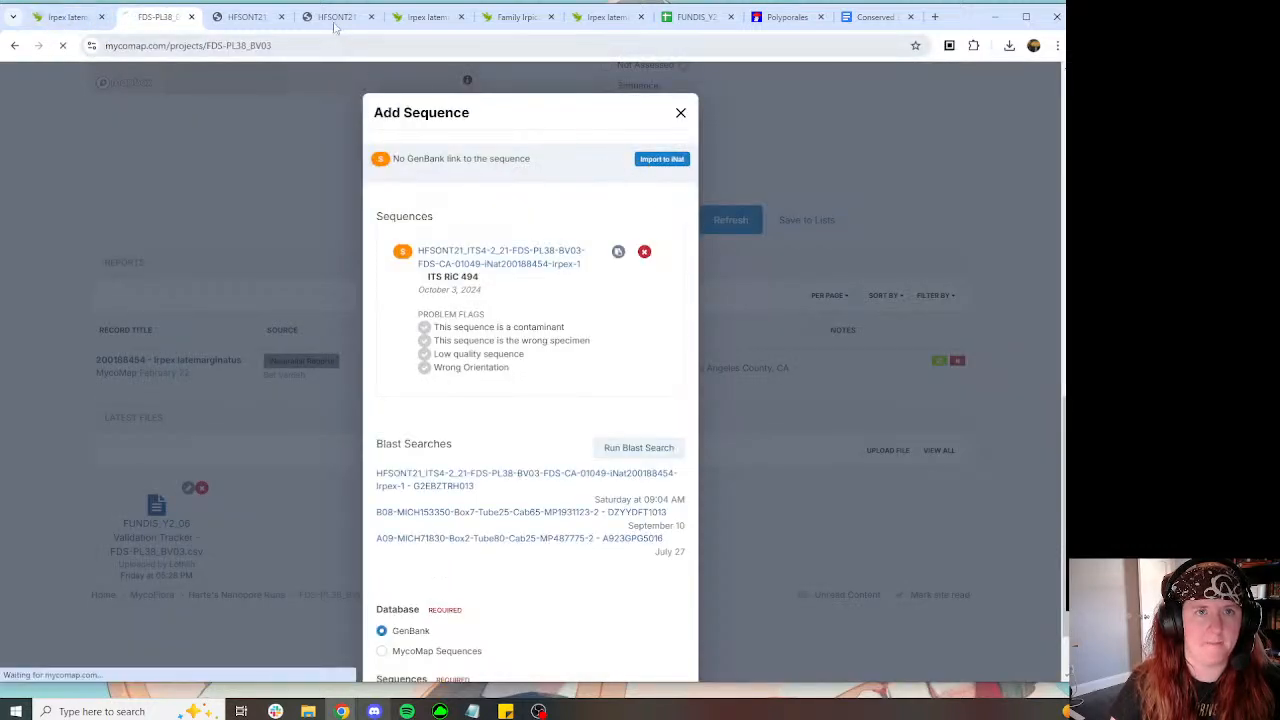
Step: Close the browser tabs of the matched observations 188309122, 105045537 and 145801531
{"action": "left_click", "coordinate": [337, 17]}
{"action": "left_click", "coordinate": [430, 17]}
{"action": "left_click", "coordinate": [461, 17]}
{"action": "left_click", "coordinate": [461, 17]}
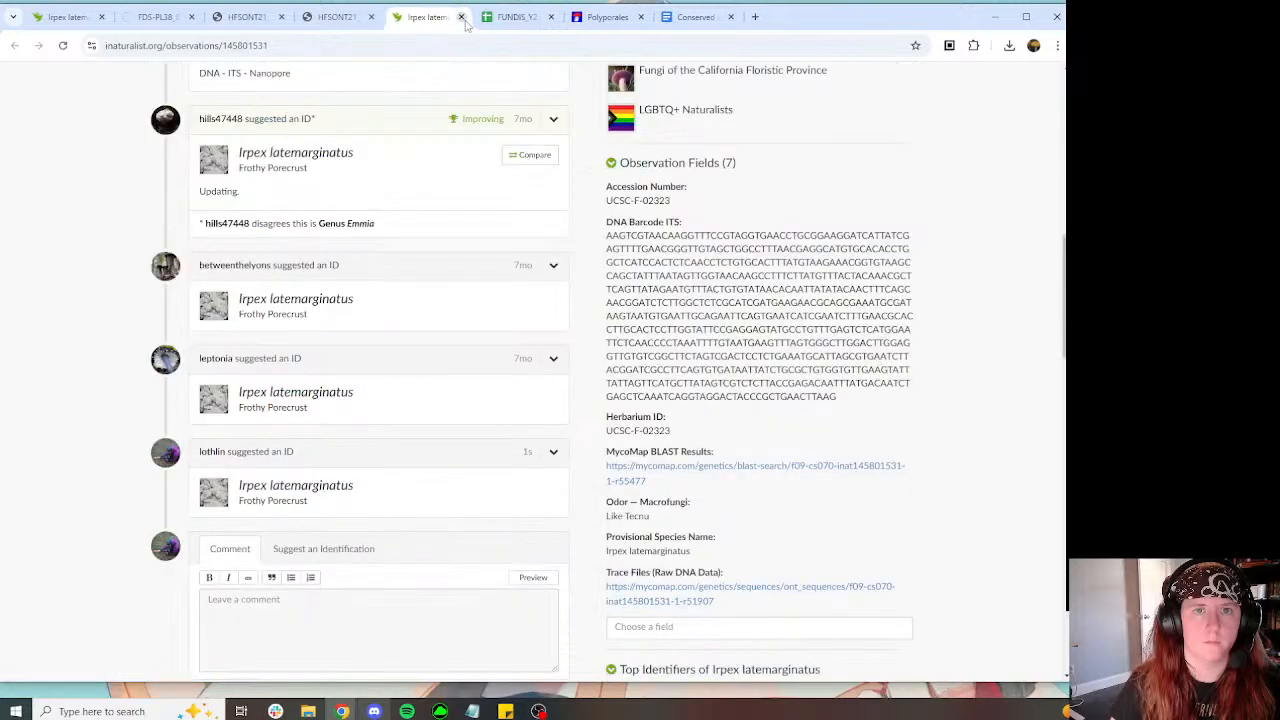
{"action": "left_click", "coordinate": [461, 17]}
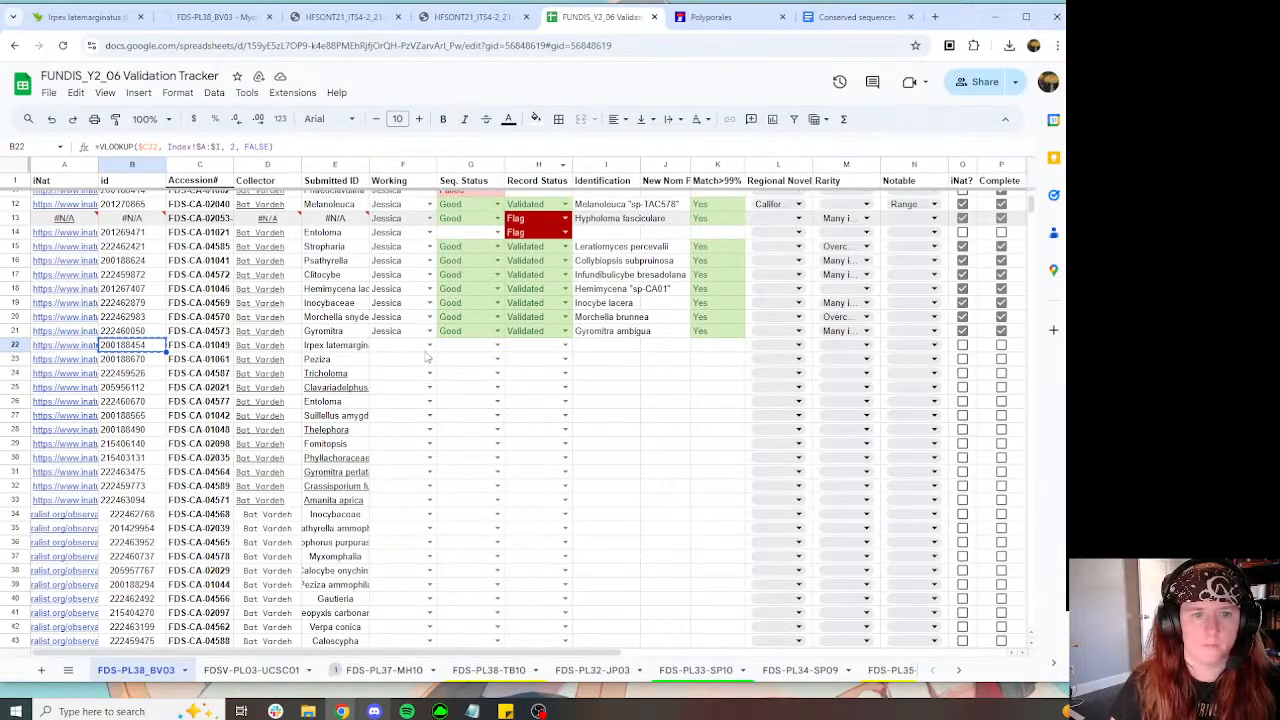
Step: In tracker row 22, assign the validator in Working, set Seq. Status to Good and Record Status to Validated
{"action": "left_click", "coordinate": [429, 346]}
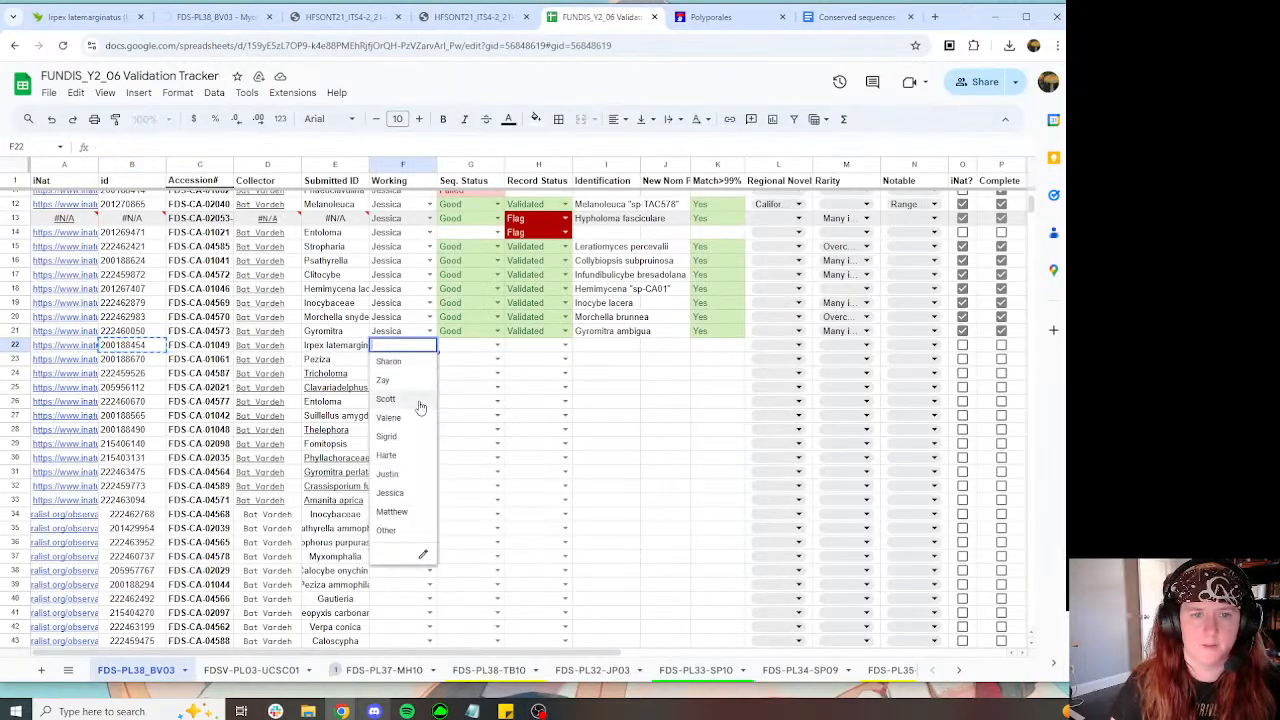
{"action": "left_click", "coordinate": [401, 500]}
{"action": "left_click", "coordinate": [497, 345]}
{"action": "left_click", "coordinate": [480, 362]}
{"action": "left_click", "coordinate": [565, 345]}
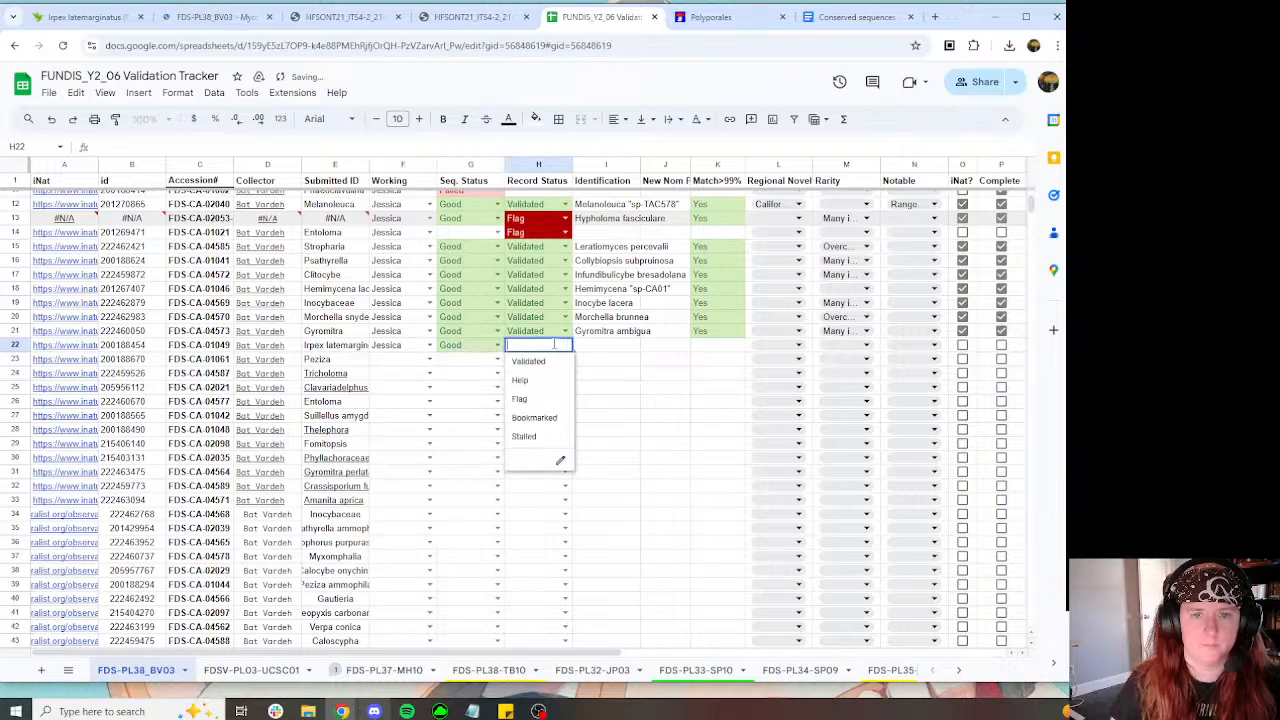
{"action": "left_click", "coordinate": [525, 362]}
Step: Enter Irpex latemarginatus as the Identification in row 22 and set Match>99% to Yes
{"action": "key", "text": "Tab"}
{"action": "type", "text": "Irpex latemarginatus"}
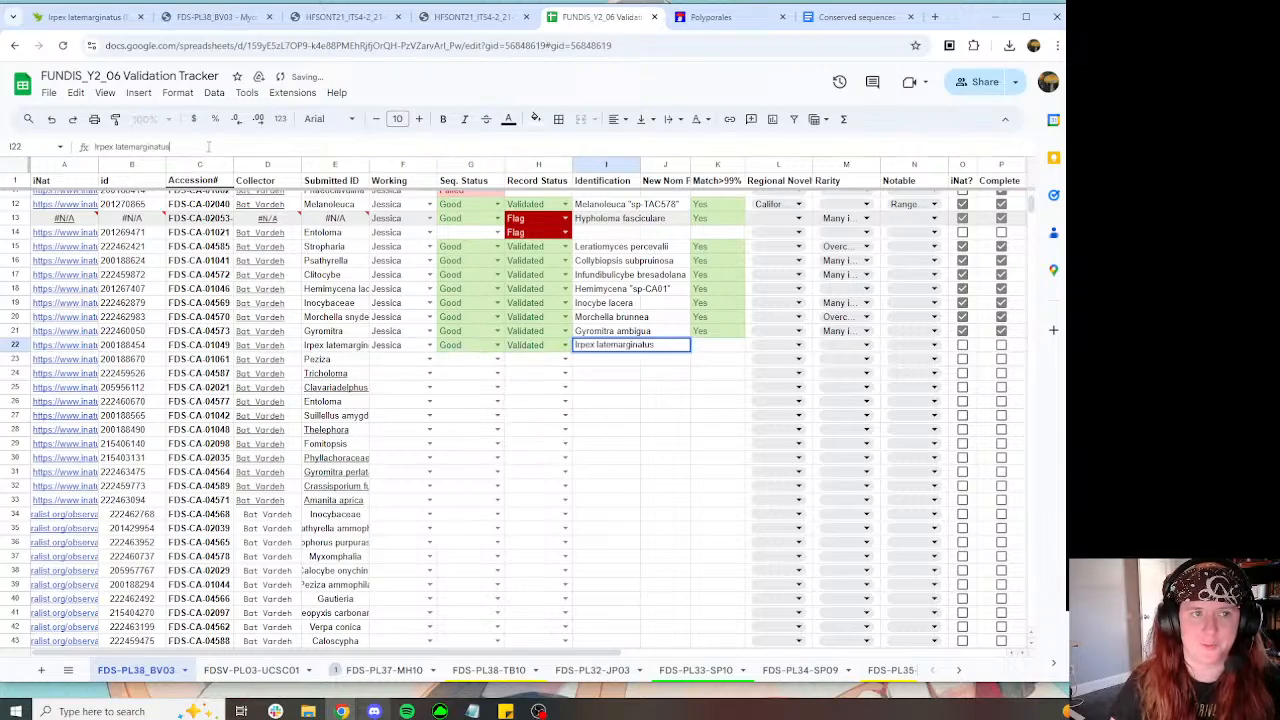
{"action": "key", "text": "Tab"}
{"action": "key", "text": "Tab"}
{"action": "type", "text": "Ye"}
{"action": "key", "text": "Tab"}
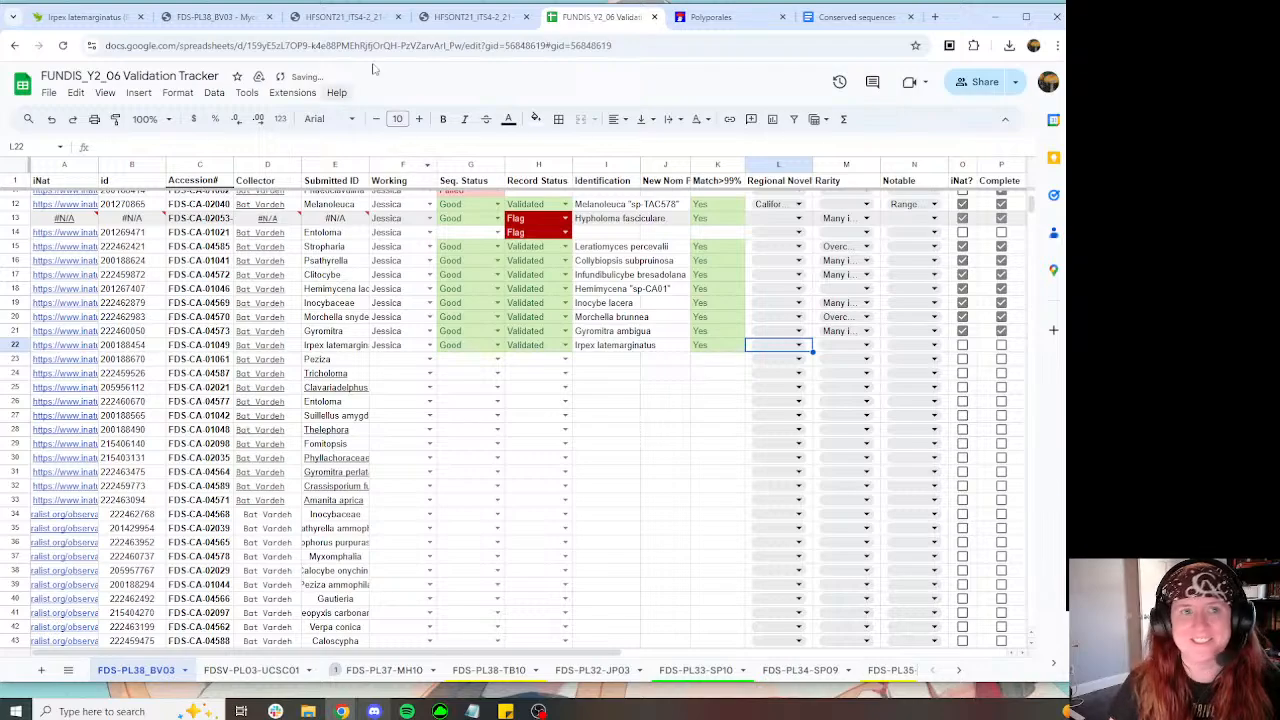
Step: Review the lower-ranked matches in the Irpex-1 MycoMap BLAST results for their species names, locations and sequence quality
{"action": "left_click", "coordinate": [467, 17]}
{"action": "scroll", "coordinate": [600, 260], "scroll_direction": "down", "scroll_amount": 6}
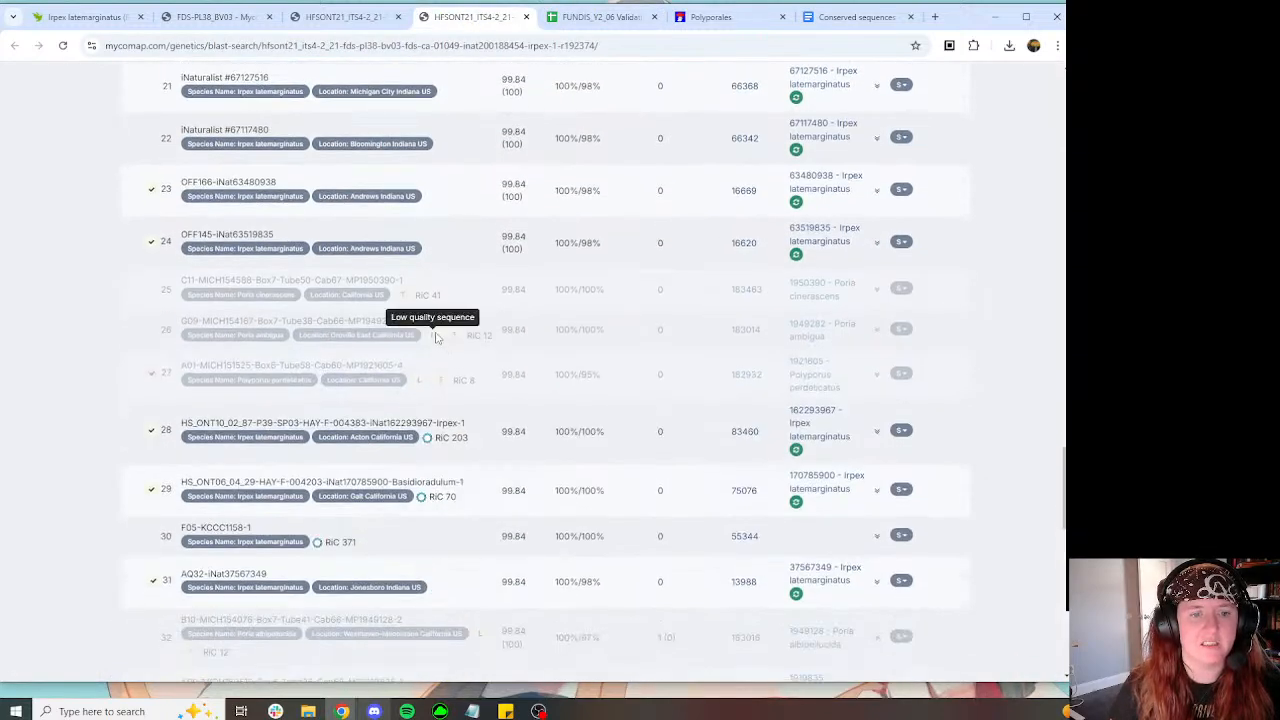
{"action": "scroll", "coordinate": [435, 337], "scroll_direction": "down", "scroll_amount": 5}
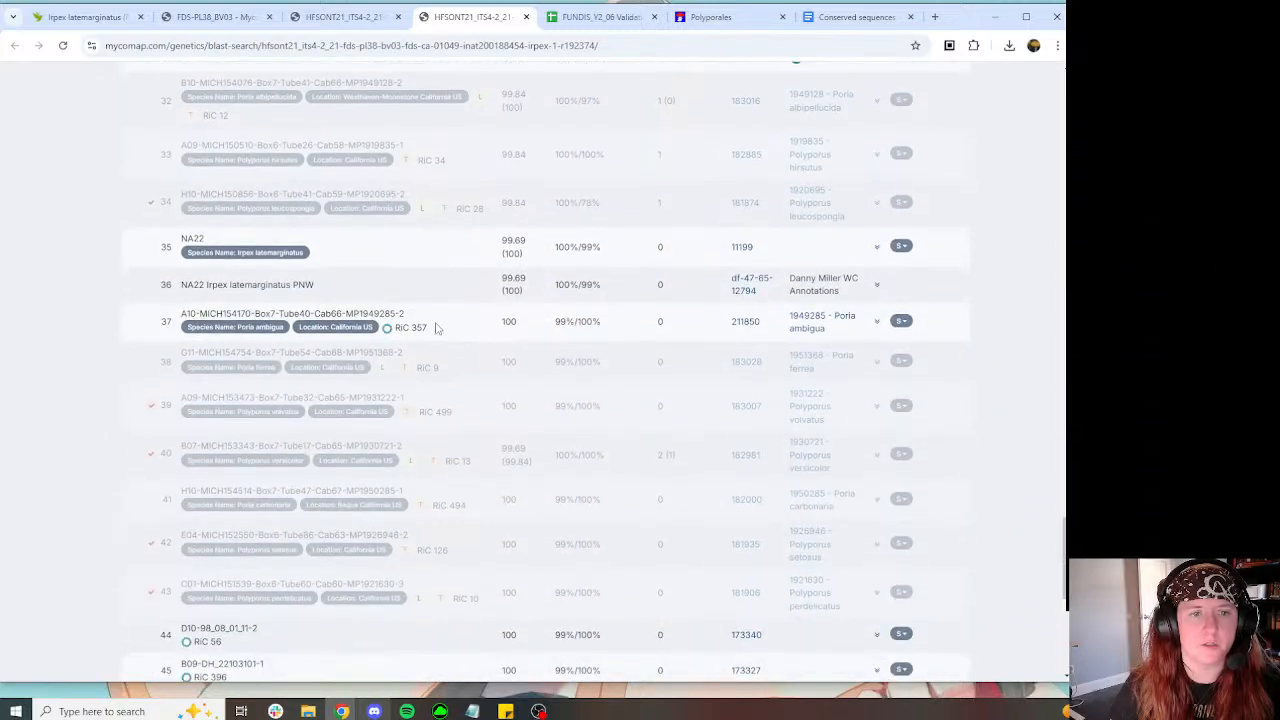
Step: Mark the Irpex latemarginatus record in tracker row 22 as done for iNat? and Complete
{"action": "left_click", "coordinate": [600, 17]}
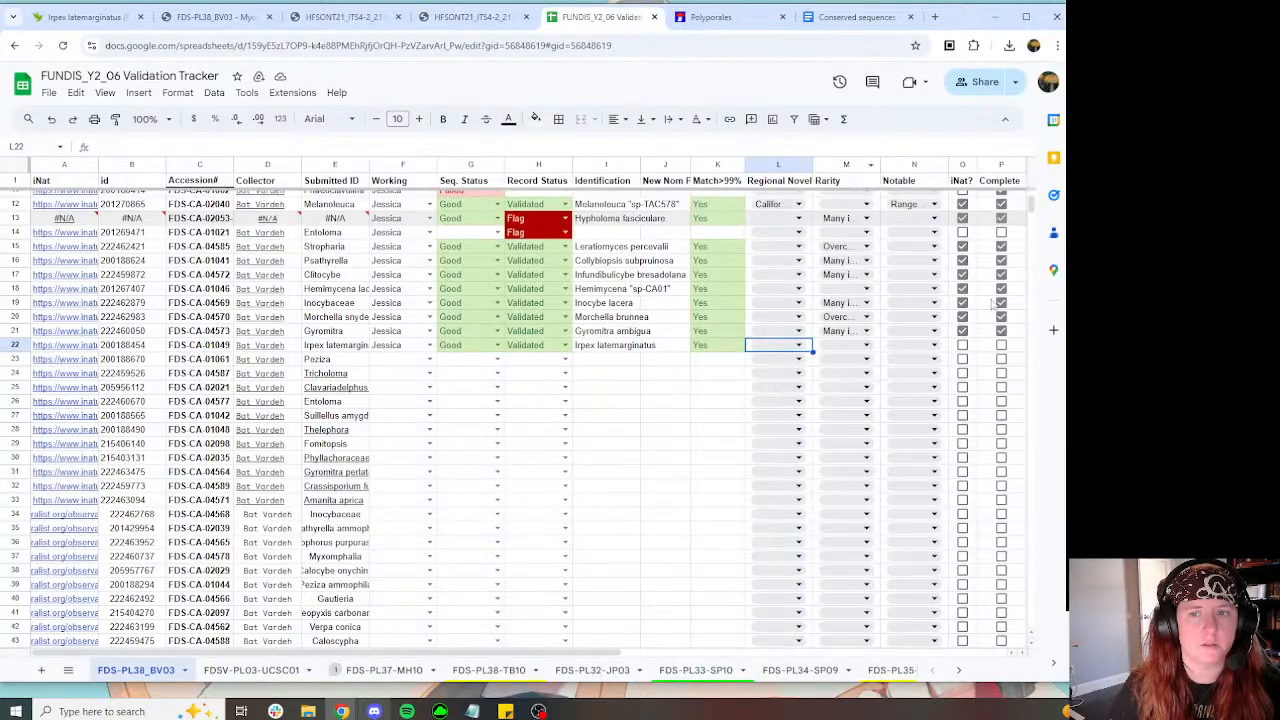
{"action": "left_click", "coordinate": [964, 346]}
{"action": "key", "text": "Right"}
{"action": "key", "text": "space"}
Step: Fill row 22's Notes with the "Multiple matches including" text and its three observation links, copied from the identification on observation 200188454
{"action": "scroll", "coordinate": [604, 652], "scroll_direction": "right", "scroll_amount": 3}
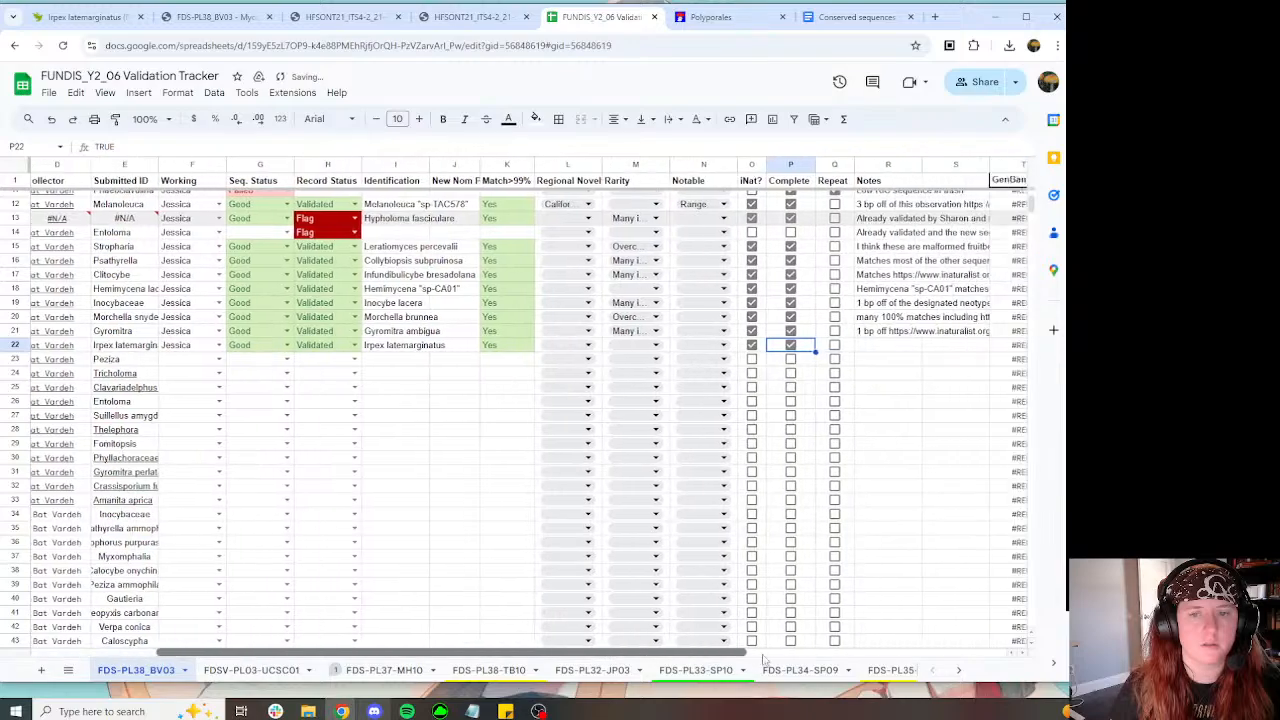
{"action": "key", "text": "Right"}
{"action": "key", "text": "Right"}
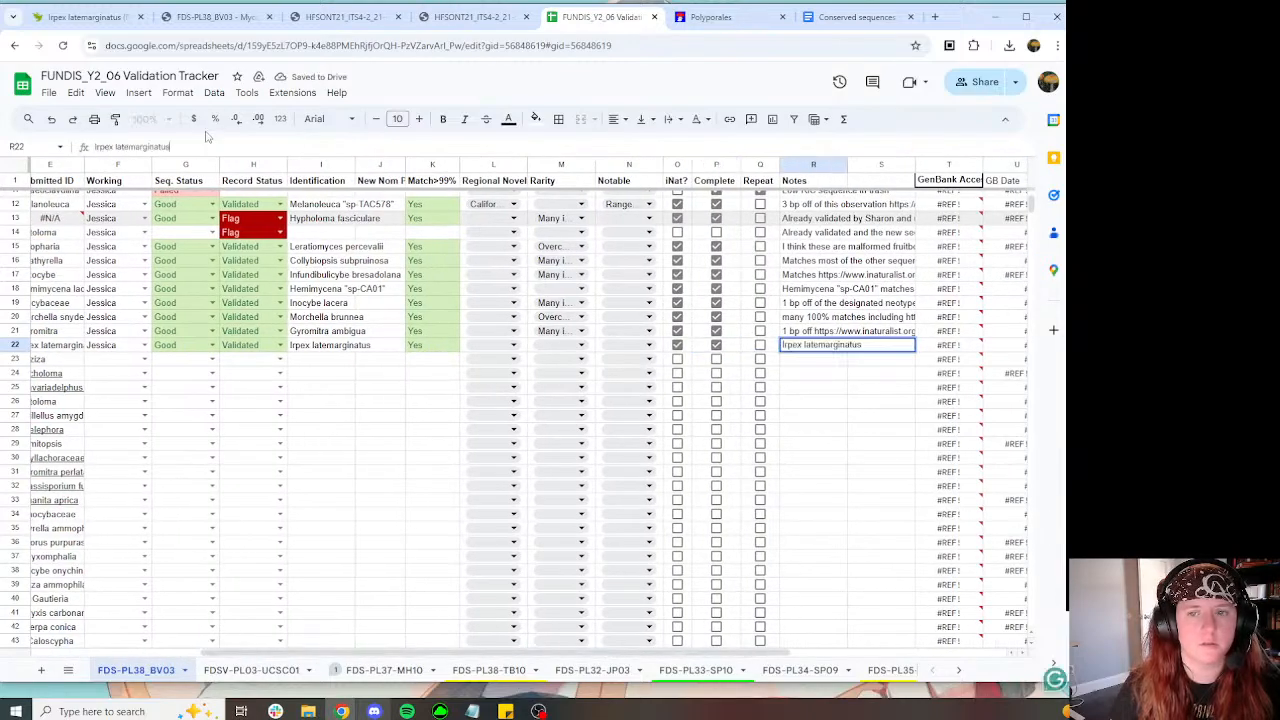
{"action": "left_click", "coordinate": [100, 18]}
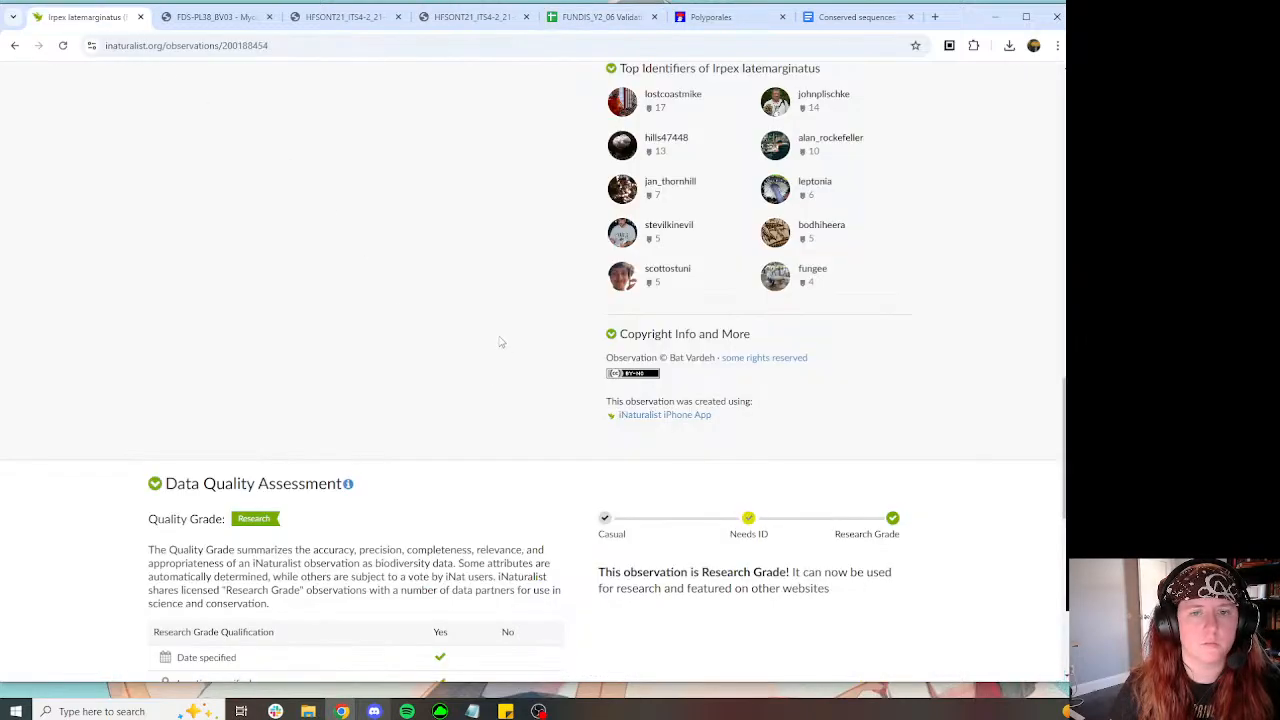
{"action": "scroll", "coordinate": [436, 296], "scroll_direction": "up", "scroll_amount": 10}
{"action": "left_click_drag", "start_coordinate": [462, 233], "coordinate": [201, 196]}
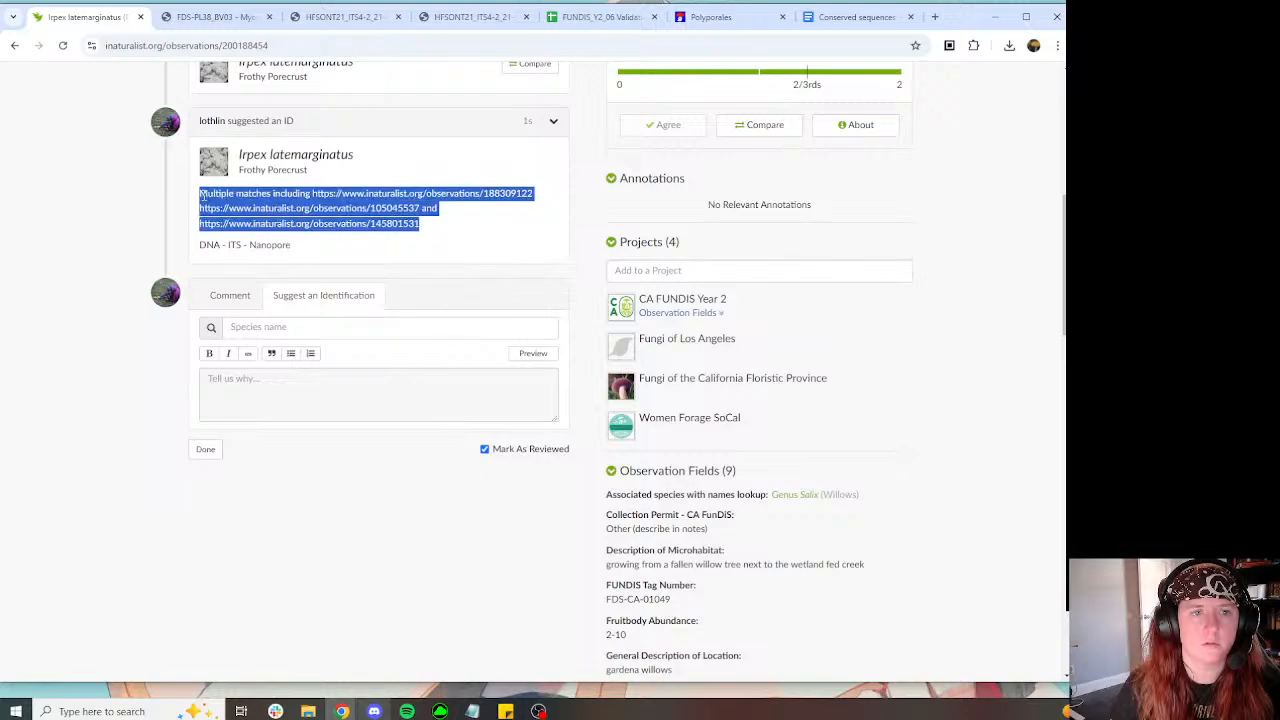
{"action": "left_click", "coordinate": [600, 17]}
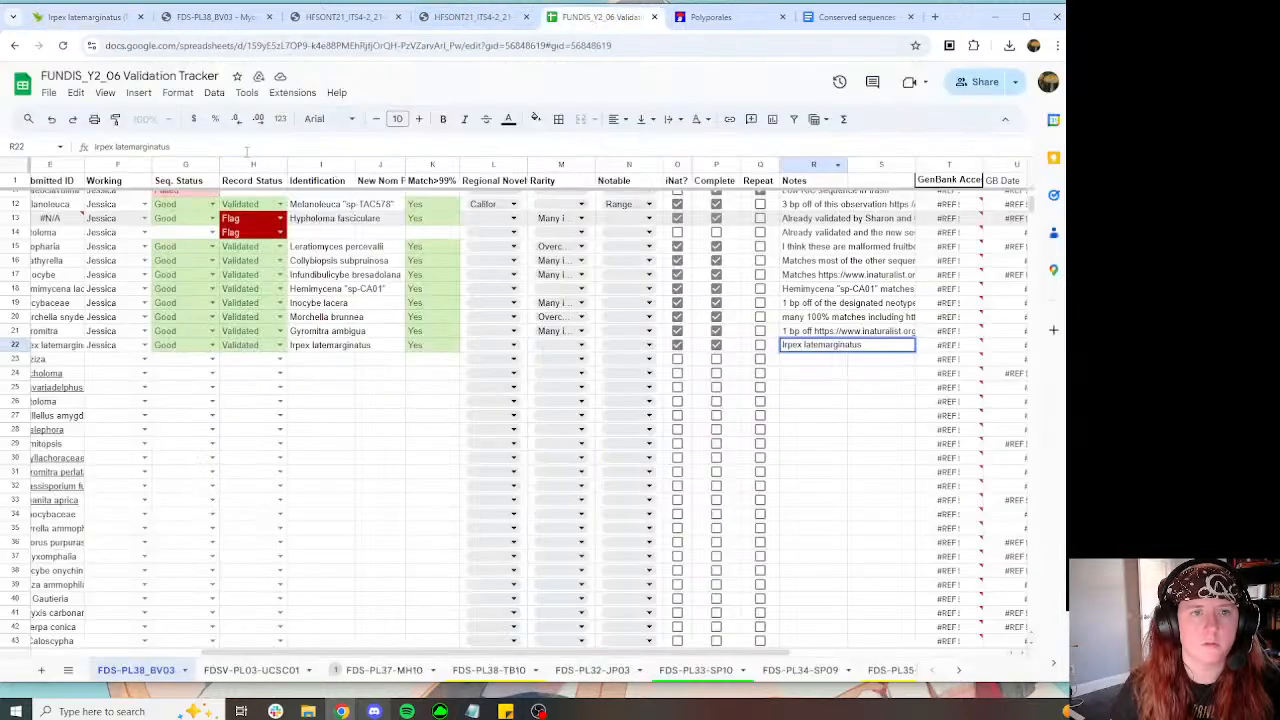
{"action": "key", "text": "ctrl+v"}
{"action": "key", "text": "Tab"}
{"action": "scroll", "coordinate": [463, 628], "scroll_direction": "left", "scroll_amount": 10}
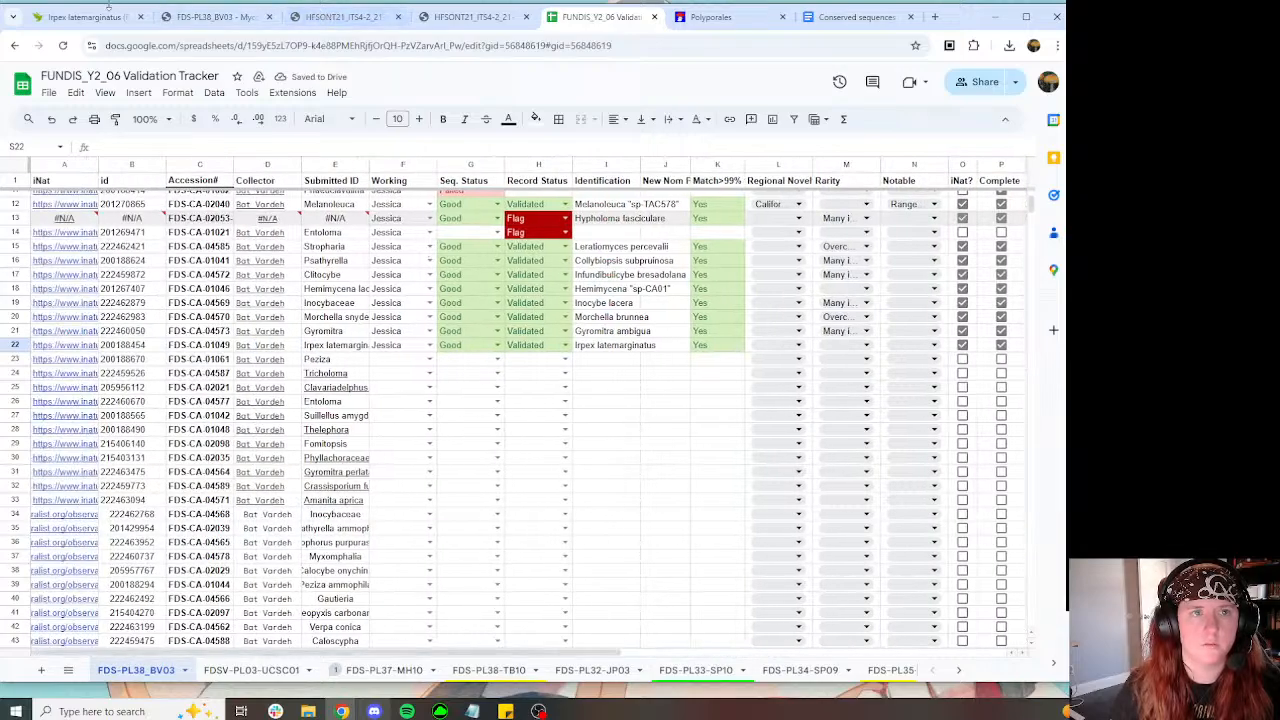
Step: Add the Sequence Validator observation field with the validator's name to the Irpex latemarginatus observation 200188454 on iNaturalist
{"action": "left_click", "coordinate": [80, 17]}
{"action": "scroll", "coordinate": [833, 288], "scroll_direction": "up", "scroll_amount": 5}
{"action": "scroll", "coordinate": [773, 370], "scroll_direction": "down", "scroll_amount": 4}
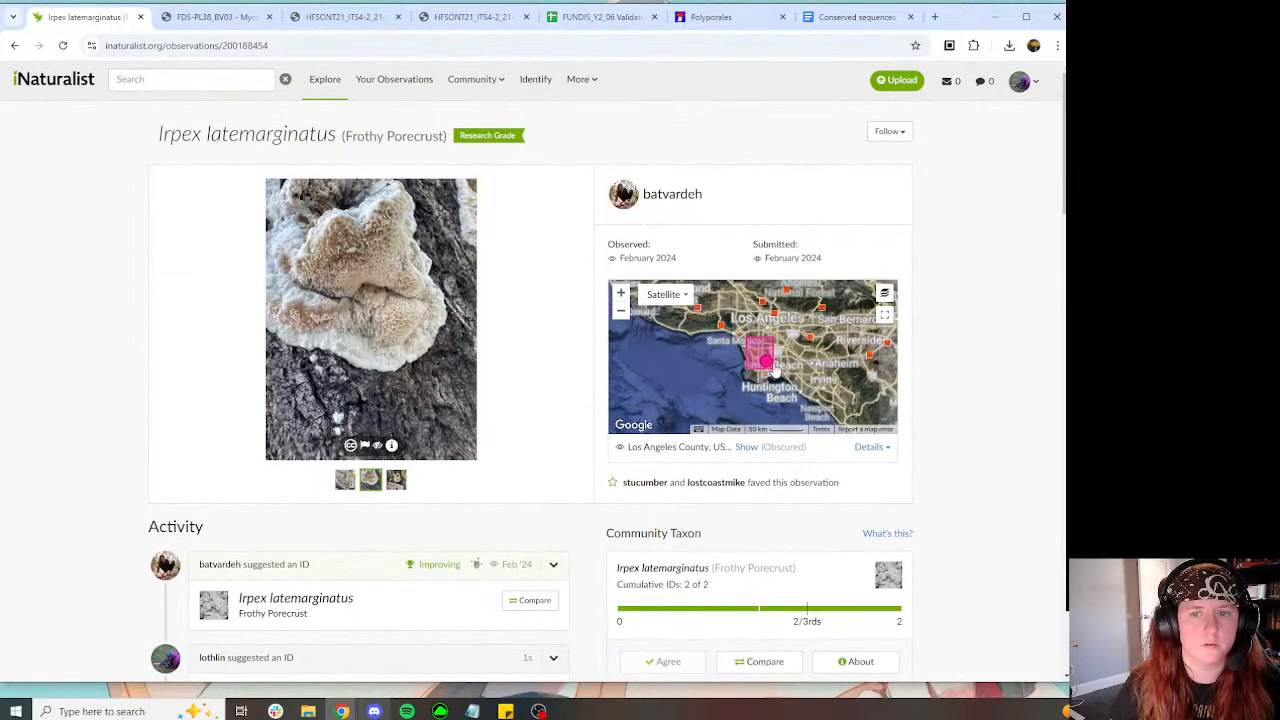
{"action": "scroll", "coordinate": [773, 370], "scroll_direction": "down", "scroll_amount": 3}
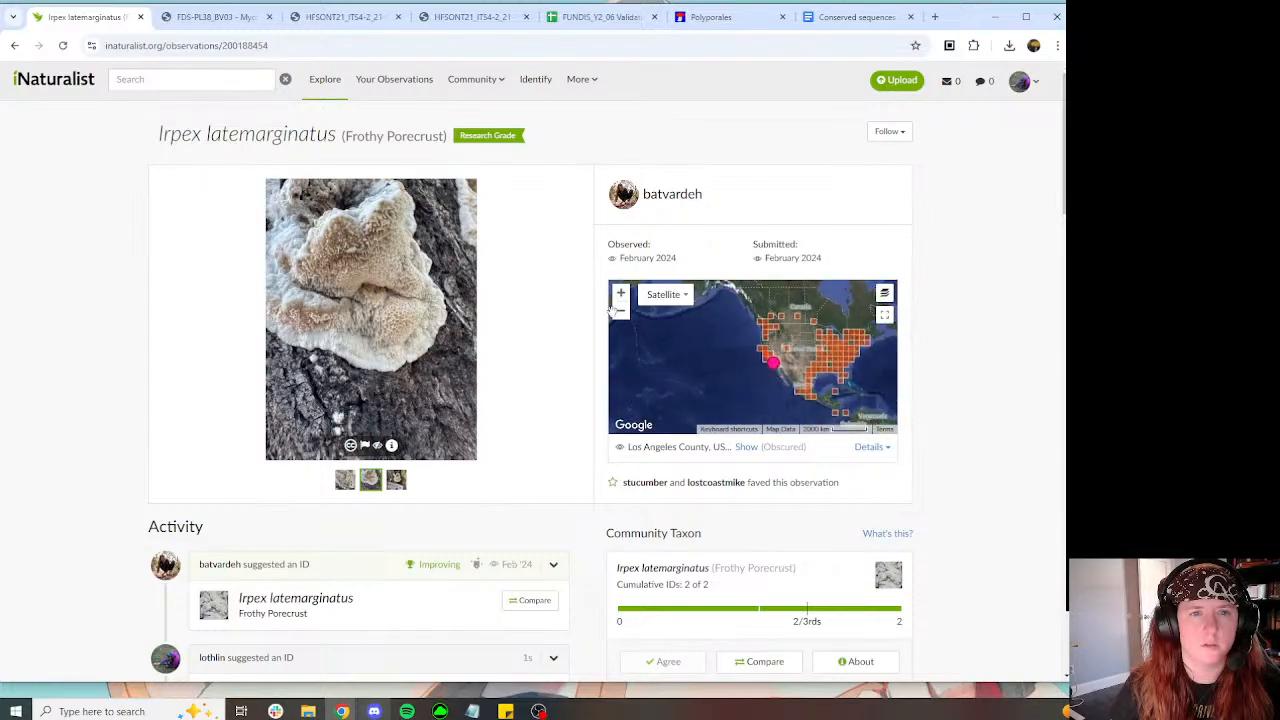
{"action": "scroll", "coordinate": [612, 312], "scroll_direction": "down", "scroll_amount": 2}
{"action": "scroll", "coordinate": [554, 263], "scroll_direction": "down", "scroll_amount": 3}
{"action": "scroll", "coordinate": [730, 248], "scroll_direction": "down", "scroll_amount": 3}
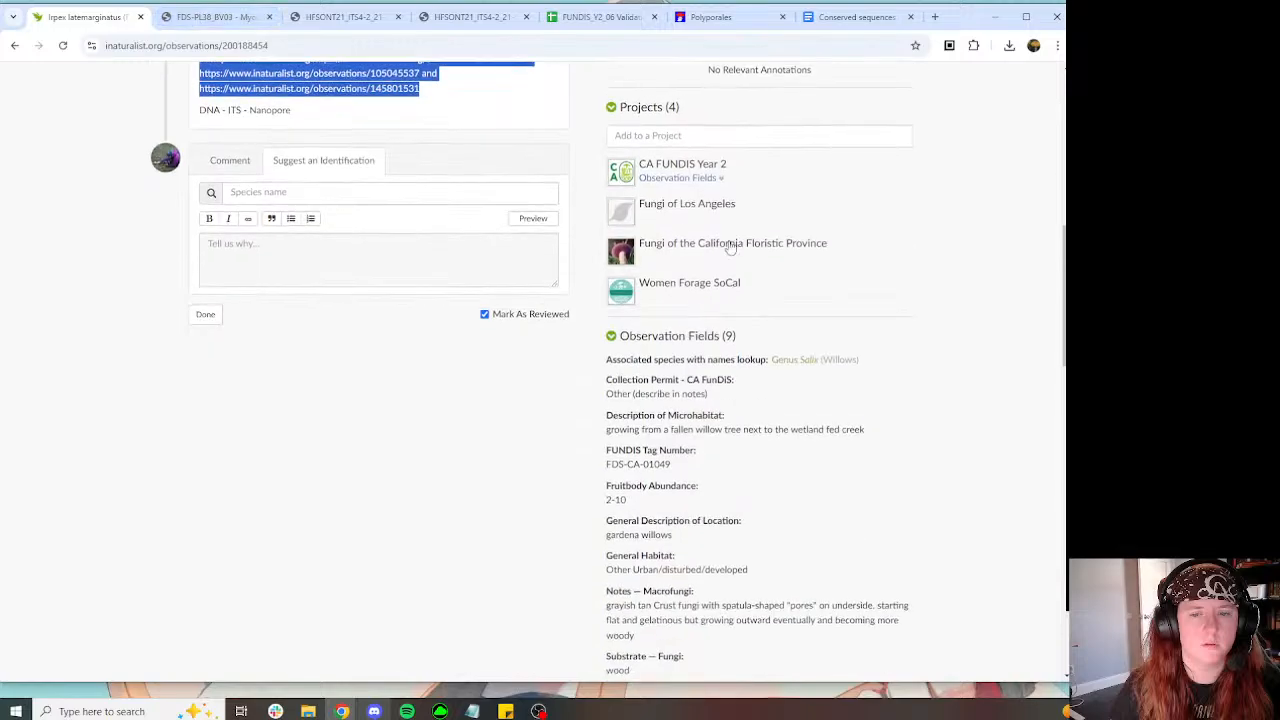
{"action": "scroll", "coordinate": [730, 248], "scroll_direction": "down", "scroll_amount": 4}
{"action": "left_click", "coordinate": [666, 293]}
{"action": "left_click", "coordinate": [660, 314]}
{"action": "left_click", "coordinate": [733, 347]}
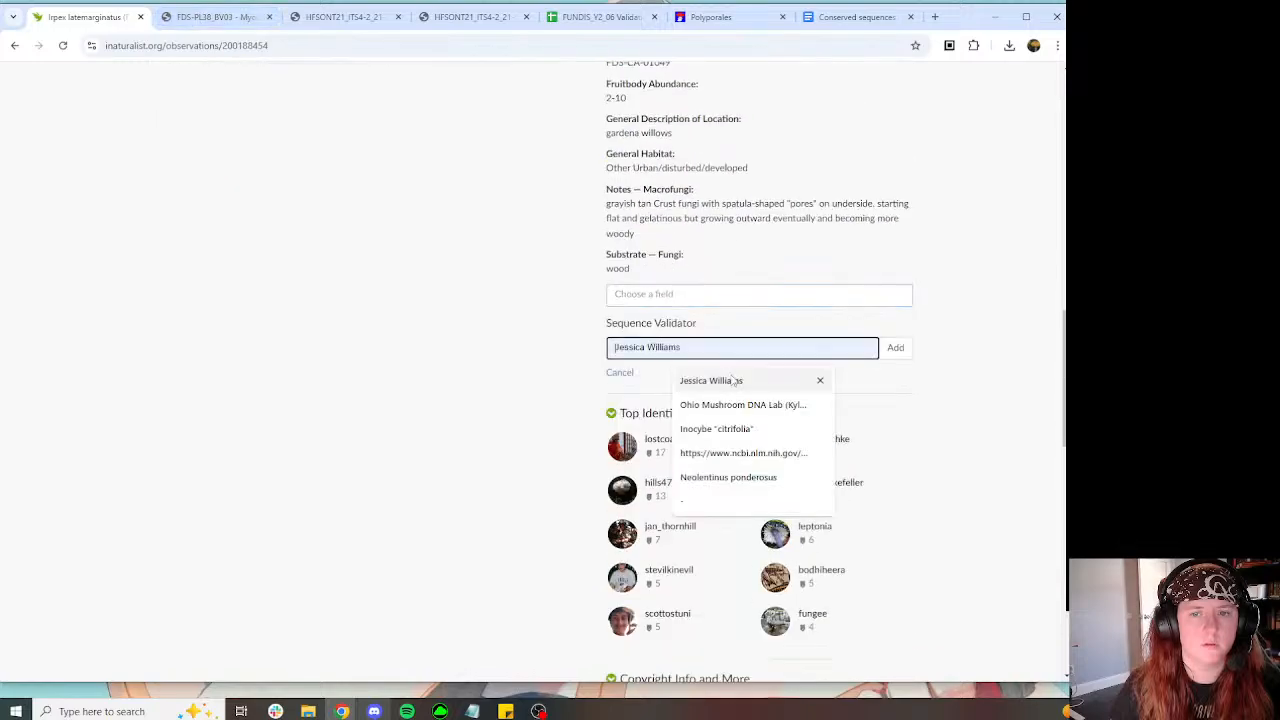
{"action": "left_click", "coordinate": [723, 387]}
{"action": "left_click", "coordinate": [883, 350]}
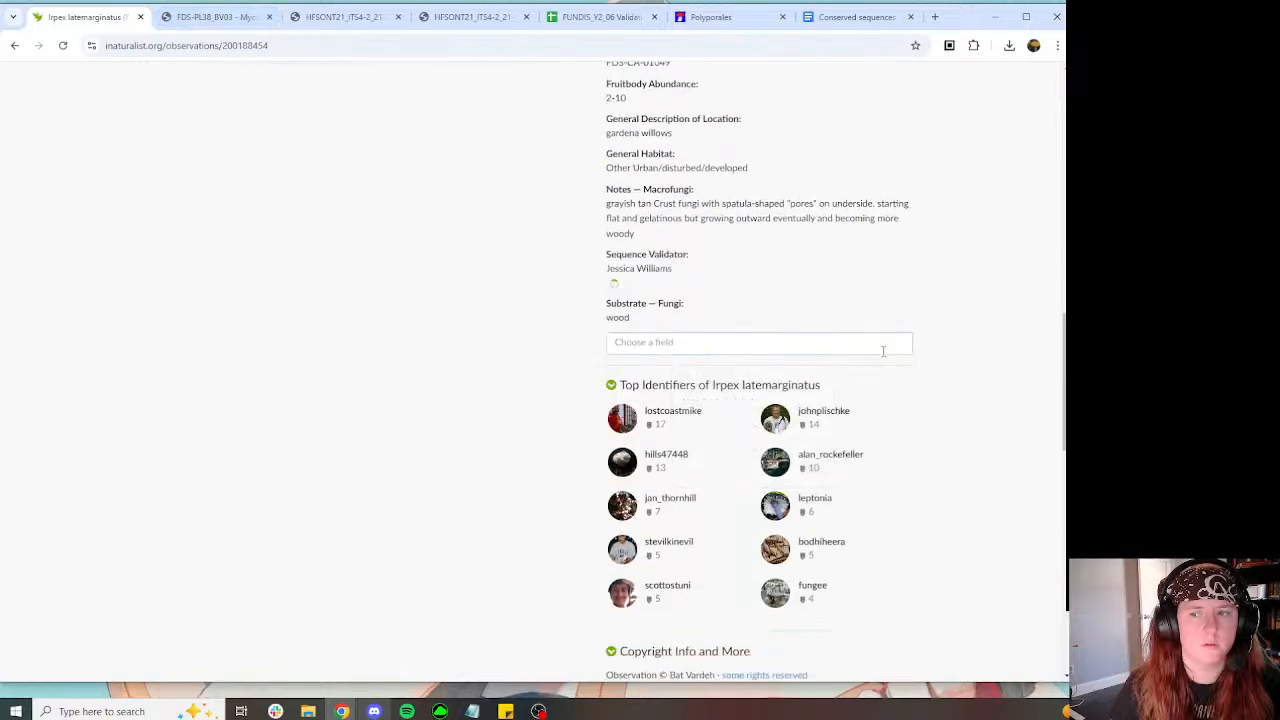
Step: Add the Irpex latemarginatus observation to the "Fungi with DNA Barcode data" project
{"action": "left_click", "coordinate": [710, 347]}
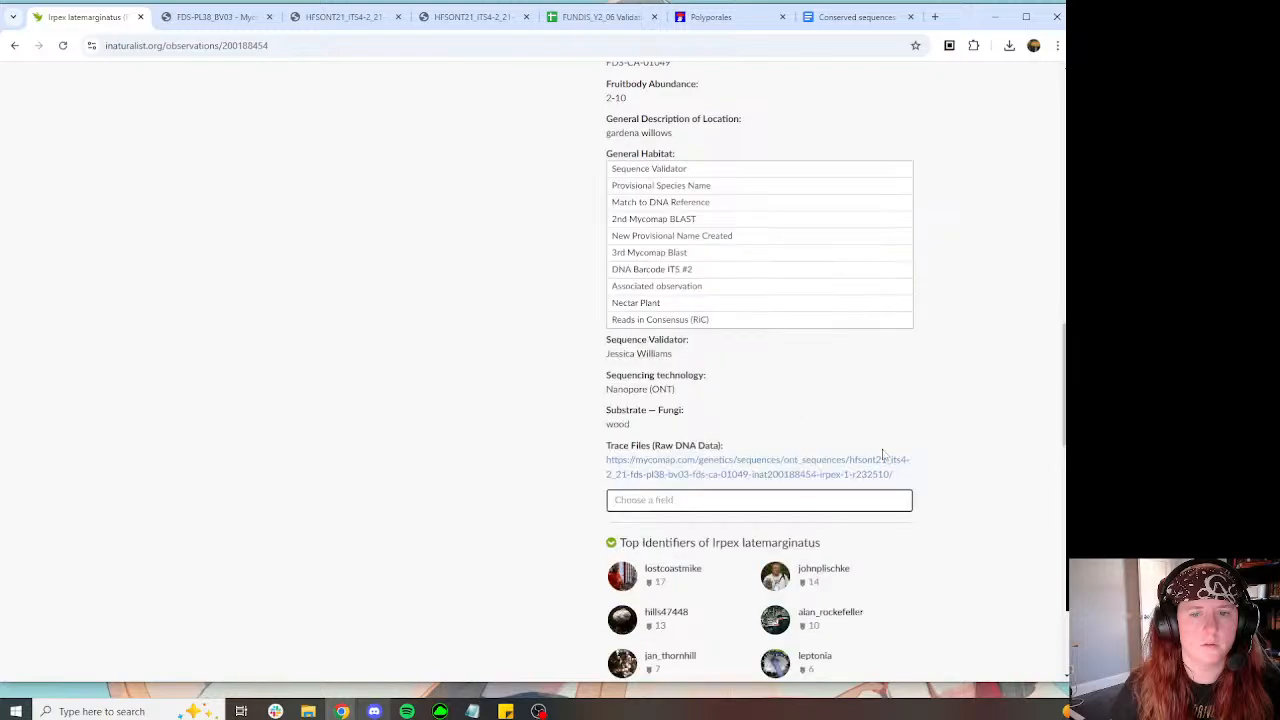
{"action": "scroll", "coordinate": [900, 400], "scroll_direction": "up", "scroll_amount": 12}
{"action": "left_click", "coordinate": [655, 343]}
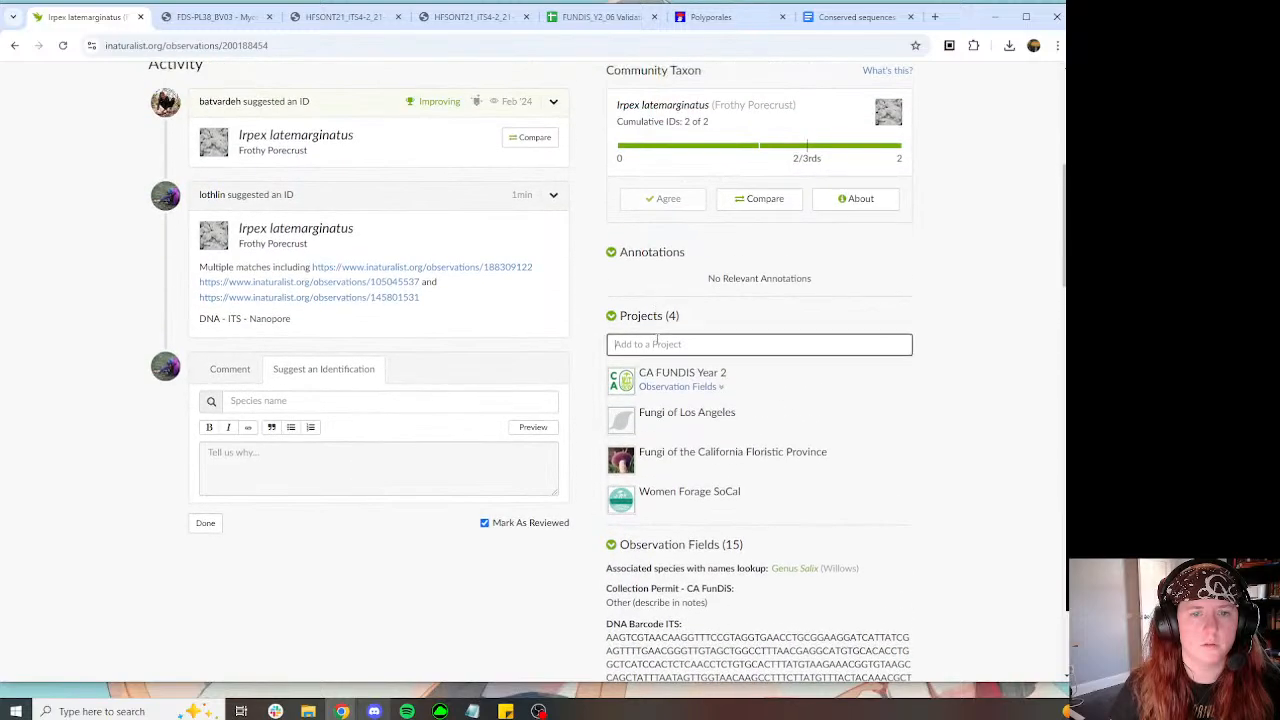
{"action": "scroll", "coordinate": [760, 400], "scroll_direction": "down", "scroll_amount": 3}
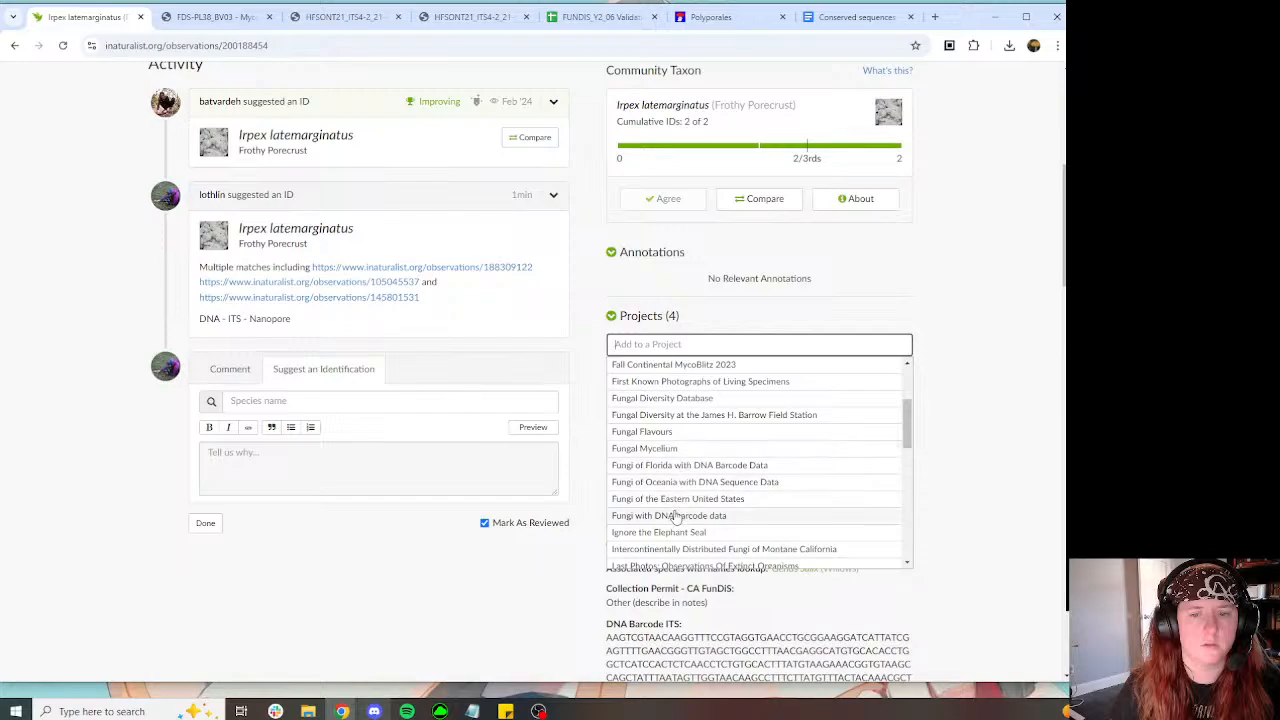
{"action": "left_click", "coordinate": [676, 515]}
{"action": "left_click", "coordinate": [689, 587]}
Step: Close the Irpex-1 sequence and BLAST result pages, leaving the FDS-PL38_BV03 project on MycoMap open
{"action": "left_click", "coordinate": [218, 17]}
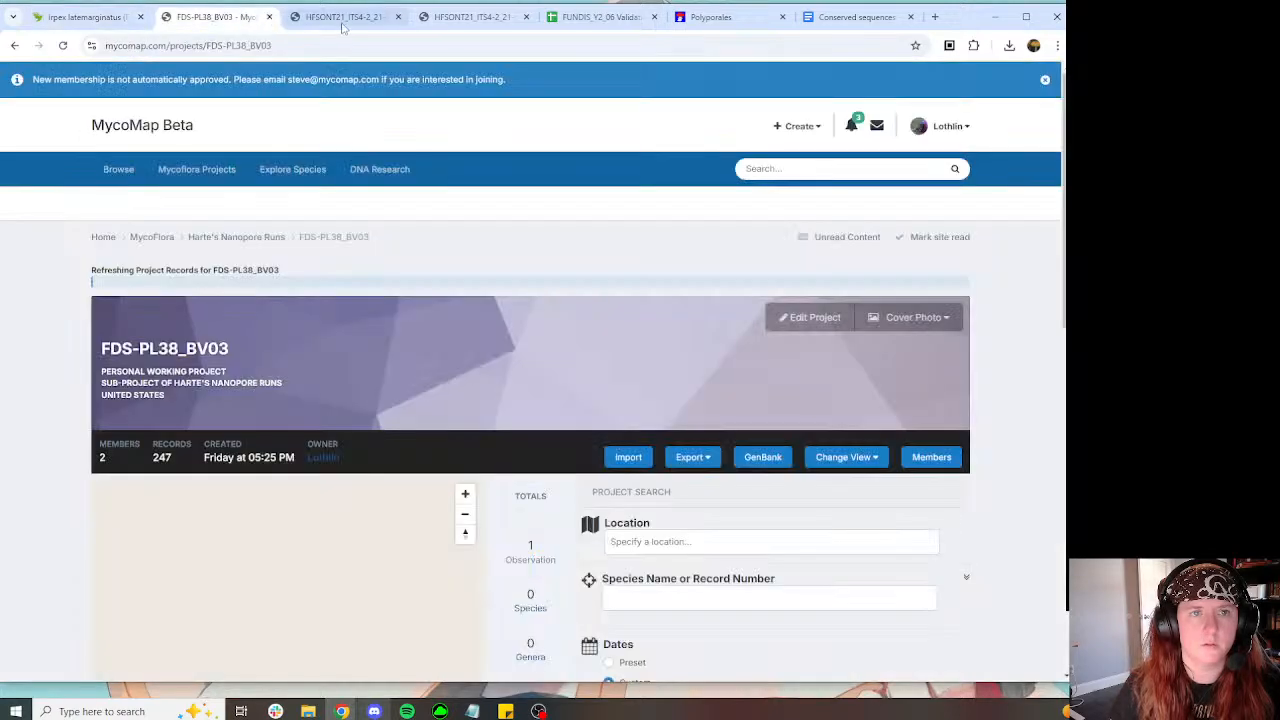
{"action": "left_click", "coordinate": [342, 22]}
{"action": "left_click", "coordinate": [397, 17]}
{"action": "left_click", "coordinate": [397, 17]}
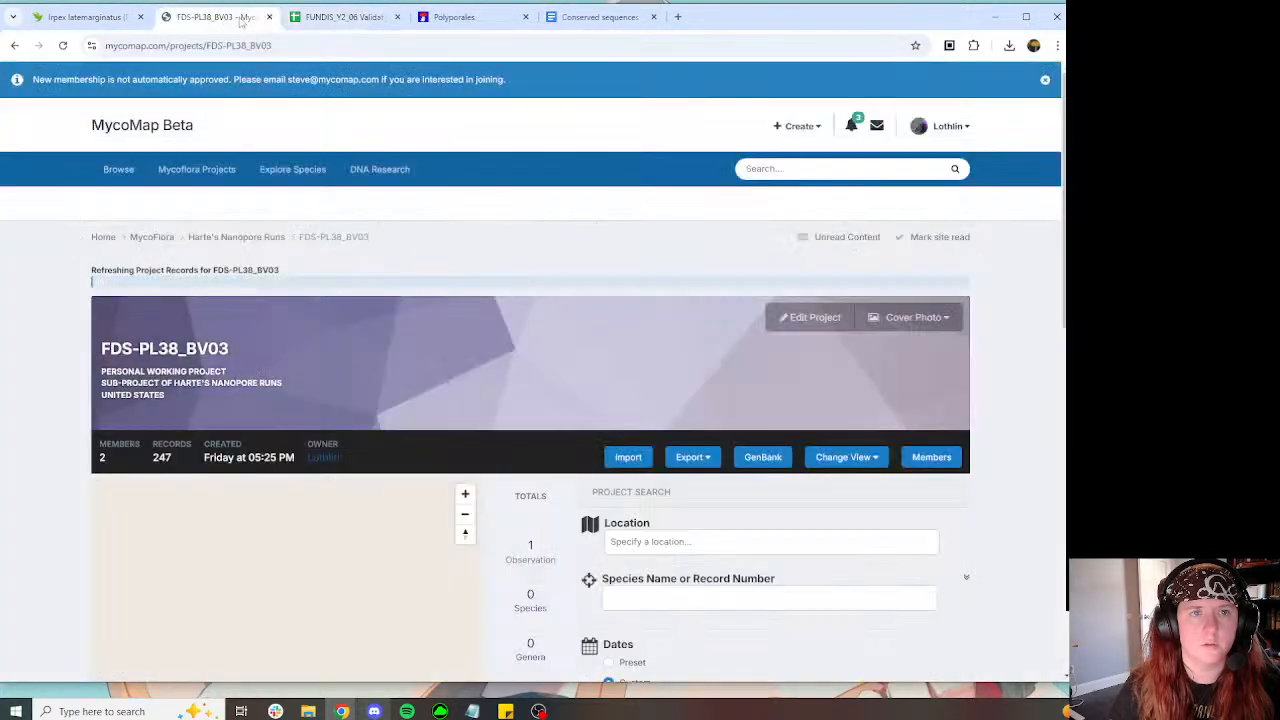
Step: Verify all fields of the 200188454 Irpex latemarginatus record in the MycoMap project and submit the verification
{"action": "scroll", "coordinate": [854, 234], "scroll_direction": "down", "scroll_amount": 10}
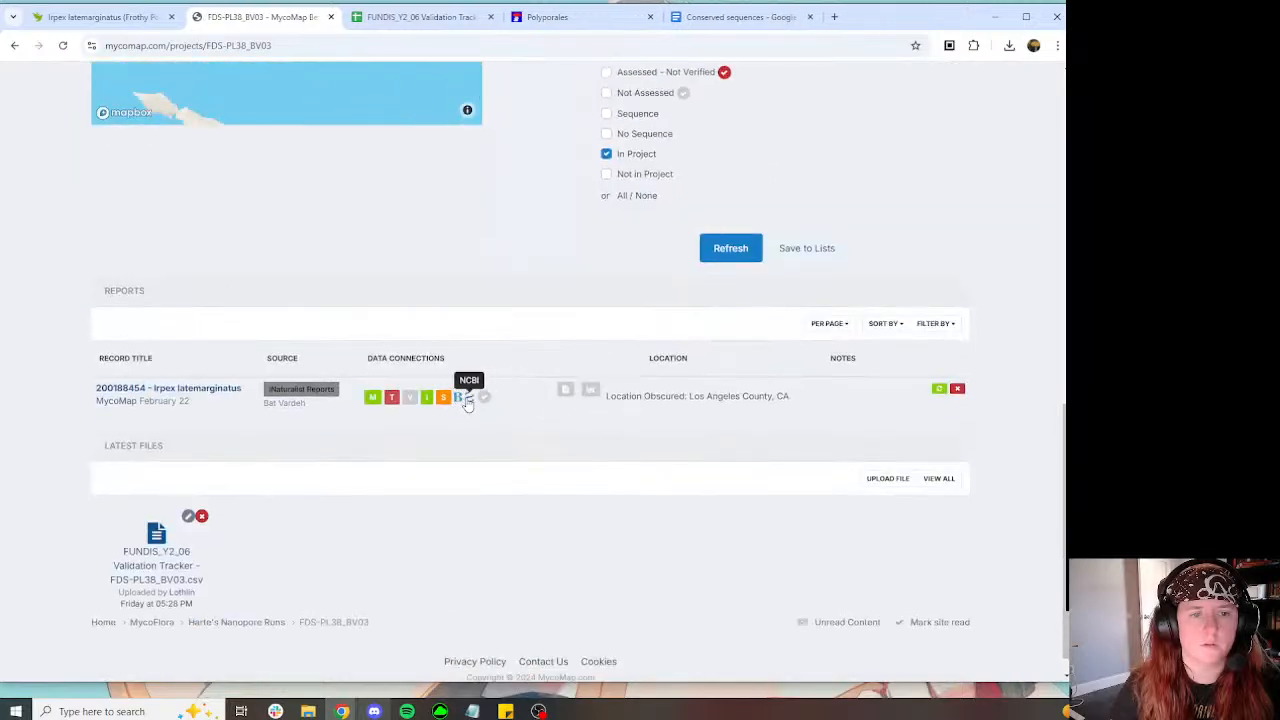
{"action": "left_click", "coordinate": [488, 388]}
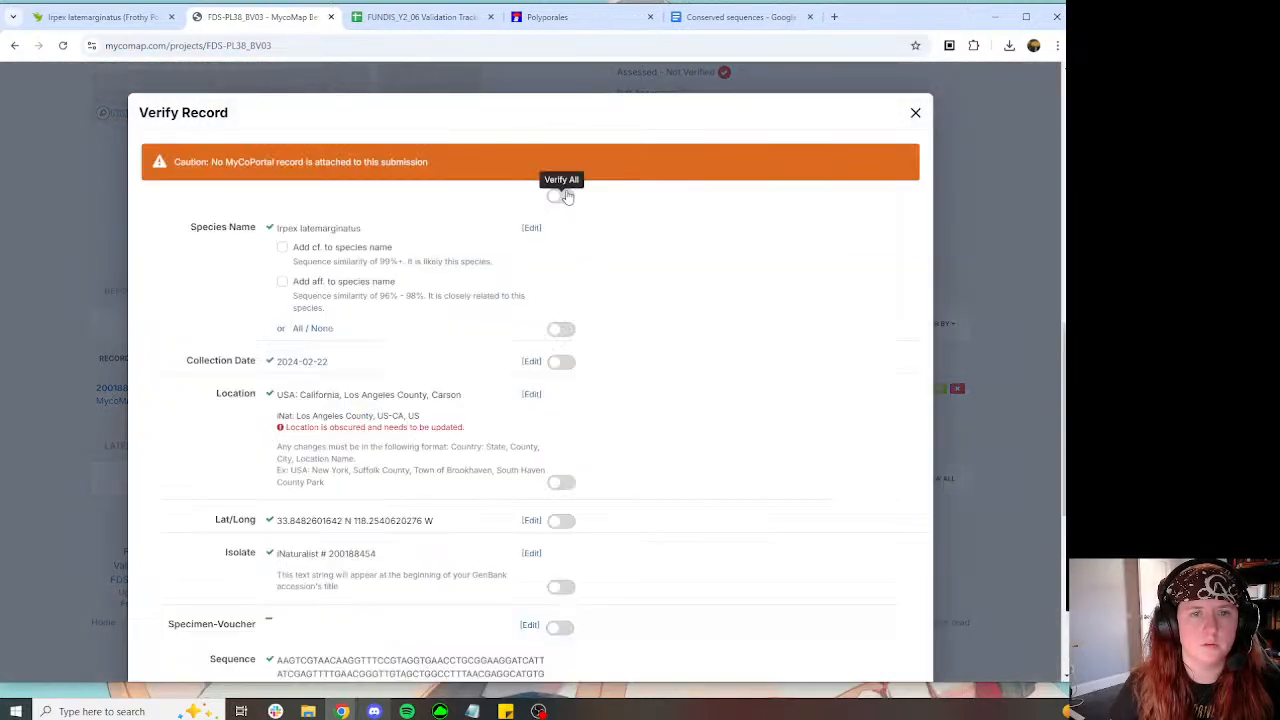
{"action": "scroll", "coordinate": [647, 387], "scroll_direction": "down", "scroll_amount": 4}
{"action": "scroll", "coordinate": [647, 387], "scroll_direction": "down", "scroll_amount": 2}
{"action": "left_click", "coordinate": [527, 637]}
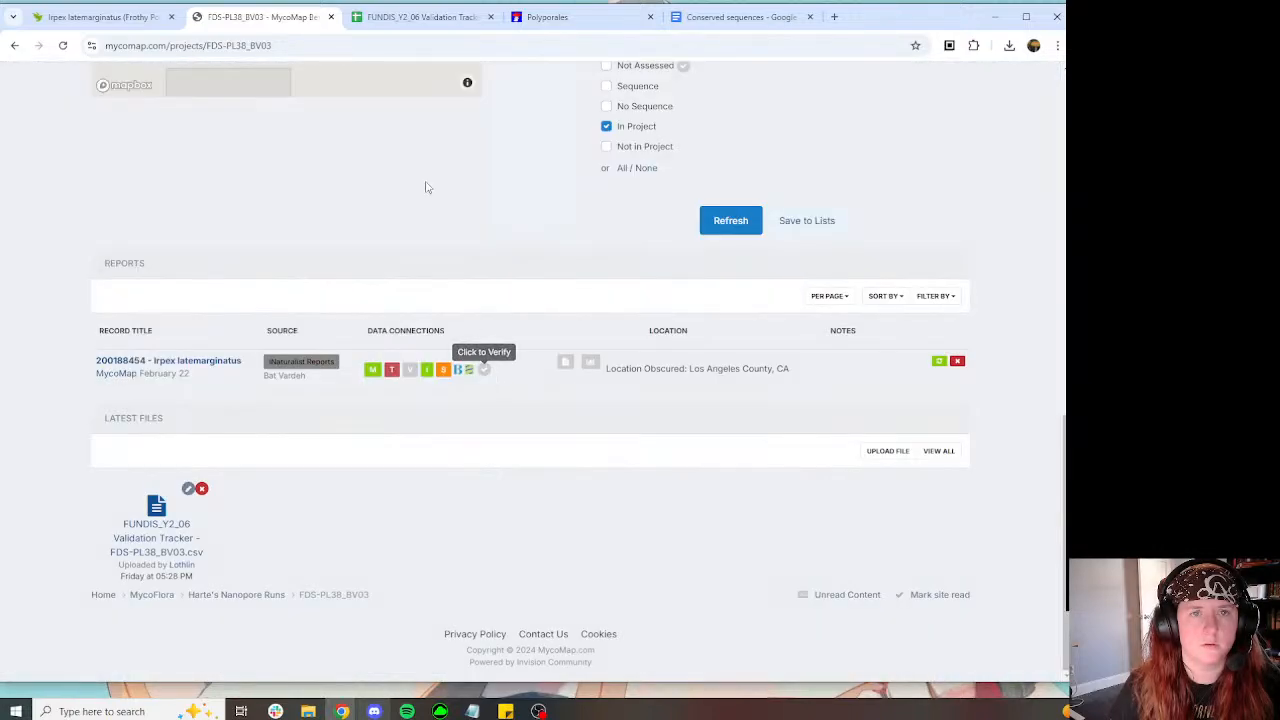
Step: Copy the id from row 23 of the validation tracker and open observation 200188670 on iNaturalist
{"action": "left_click", "coordinate": [405, 18]}
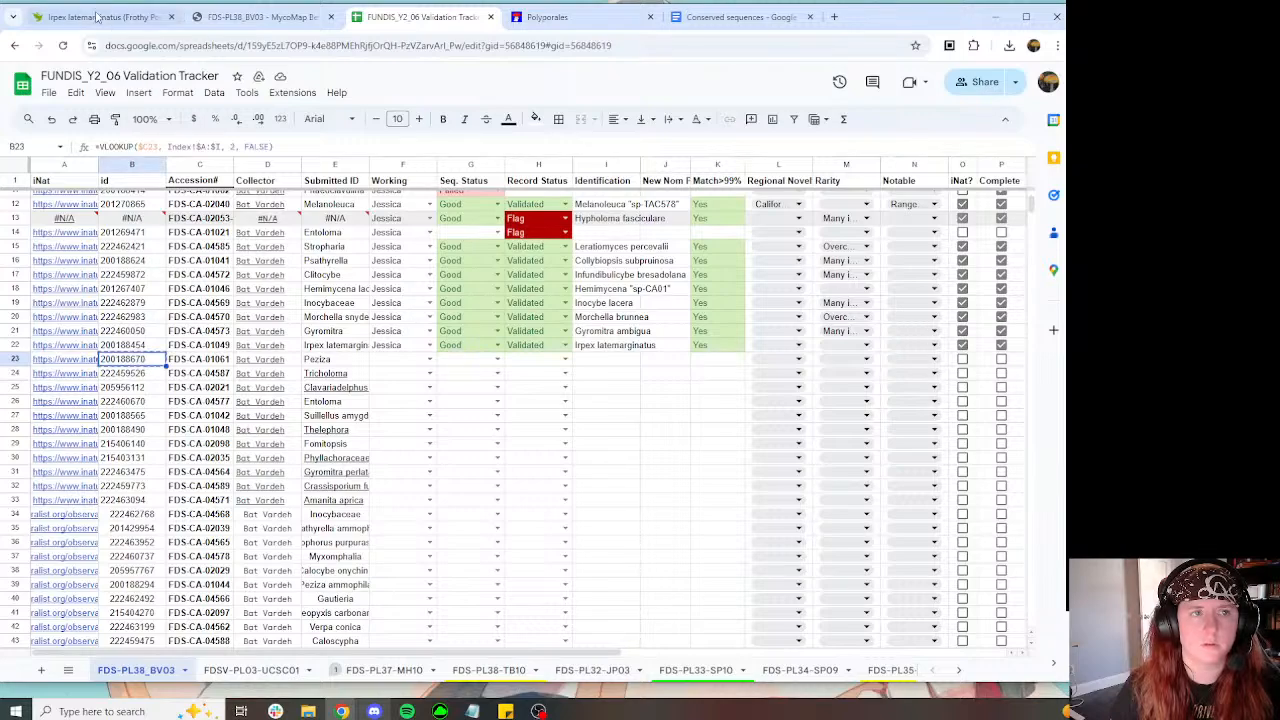
{"action": "left_click", "coordinate": [100, 17]}
{"action": "double_click", "coordinate": [297, 45]}
{"action": "key", "text": "ctrl+c"}
Step: Search the MycoMap FDS-PL38_BV03 project for record number 200188670
{"action": "left_click", "coordinate": [262, 17]}
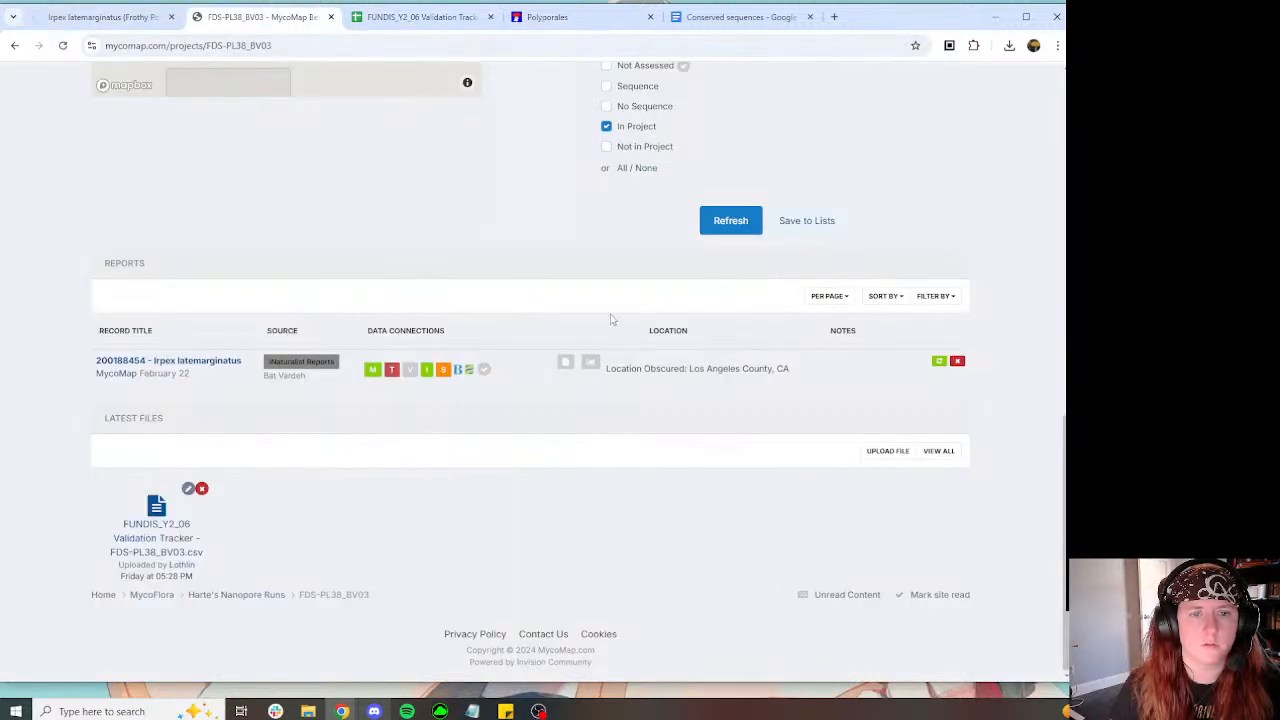
{"action": "scroll", "coordinate": [510, 376], "scroll_direction": "up", "scroll_amount": 4}
{"action": "left_click", "coordinate": [657, 101]}
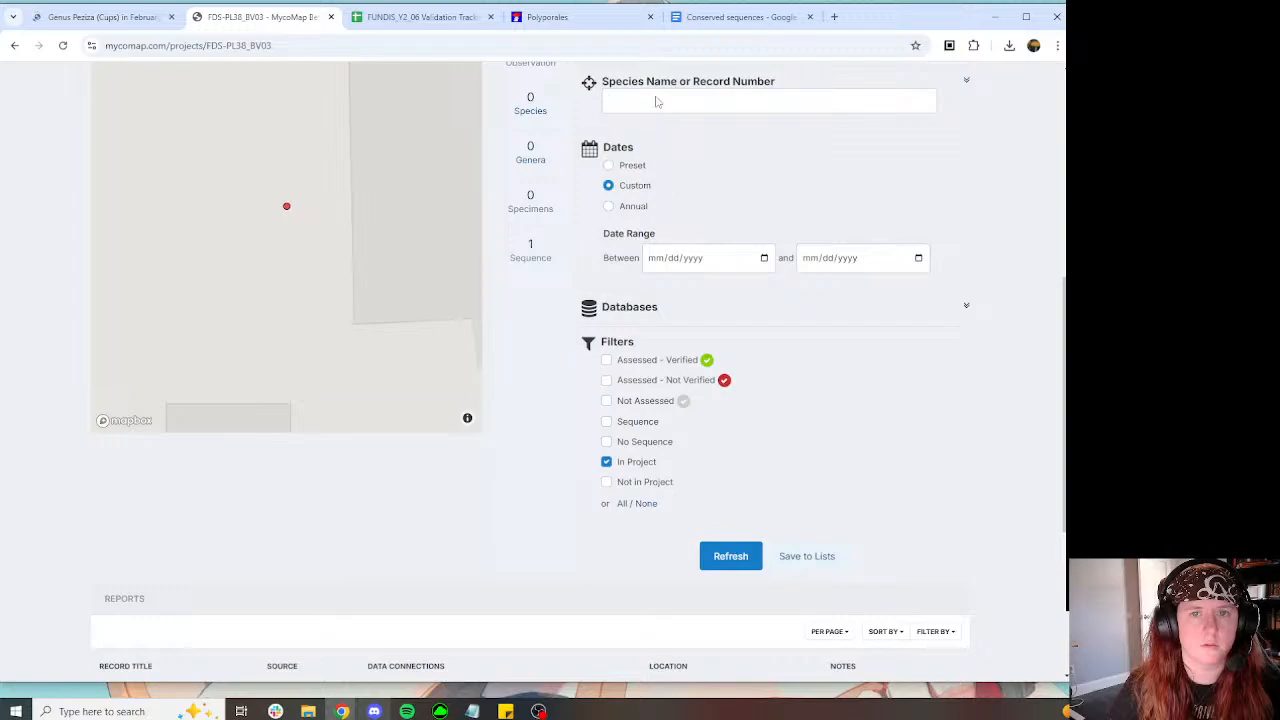
{"action": "key", "text": "ctrl+v"}
{"action": "key", "text": "Return"}
{"action": "left_click", "coordinate": [100, 17]}
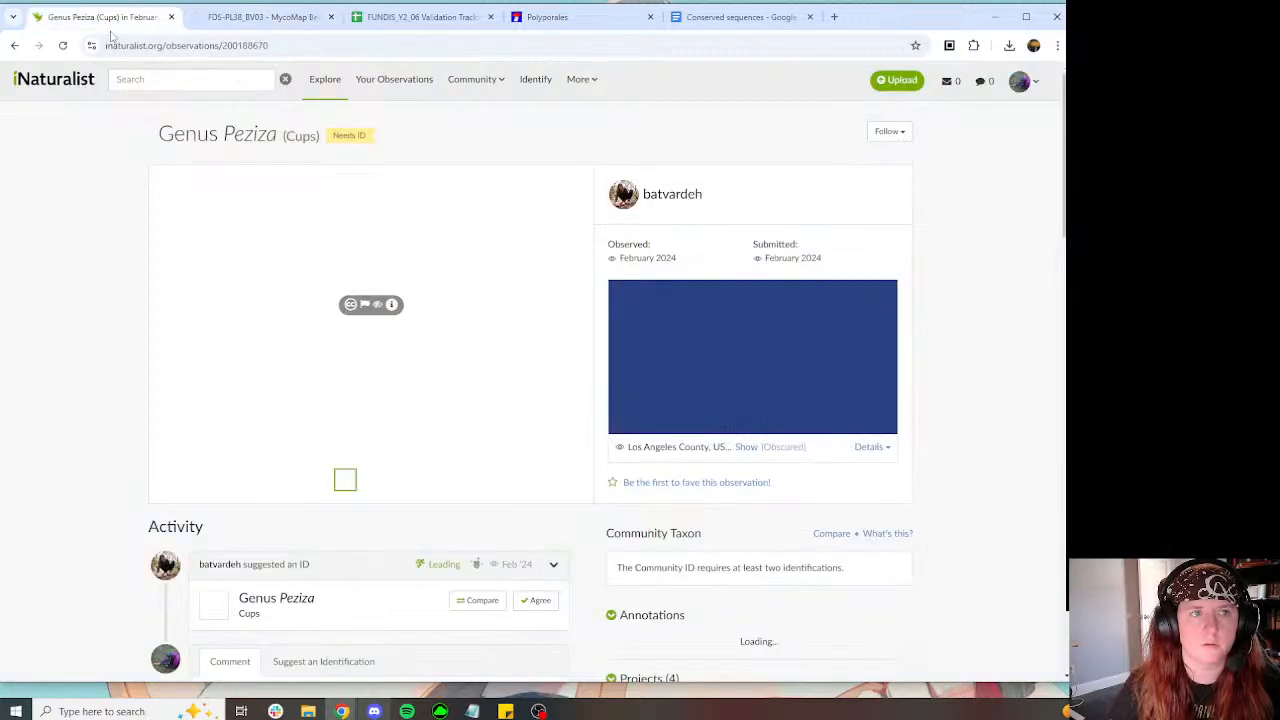
{"action": "left_click", "coordinate": [262, 17]}
Step: Open the Peziza-1 sequence page of record 200188670 in a separate tab from its sequence details
{"action": "scroll", "coordinate": [517, 483], "scroll_direction": "down", "scroll_amount": 10}
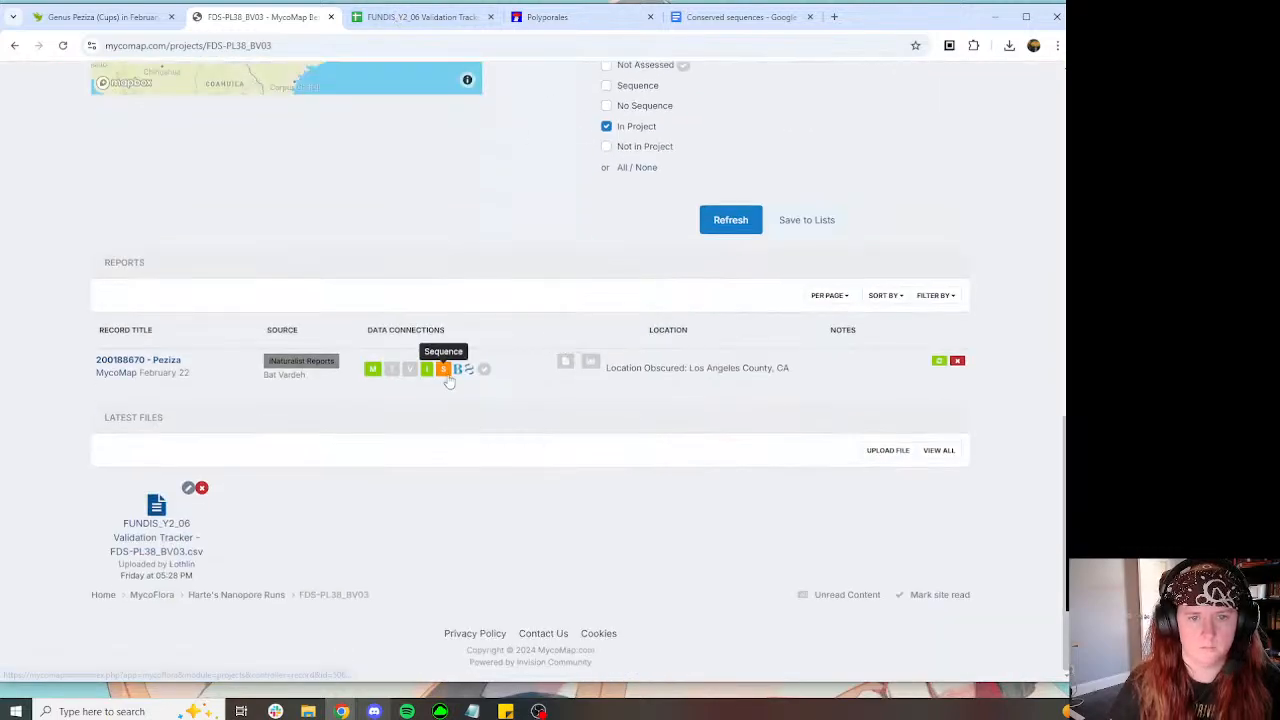
{"action": "left_click", "coordinate": [443, 369]}
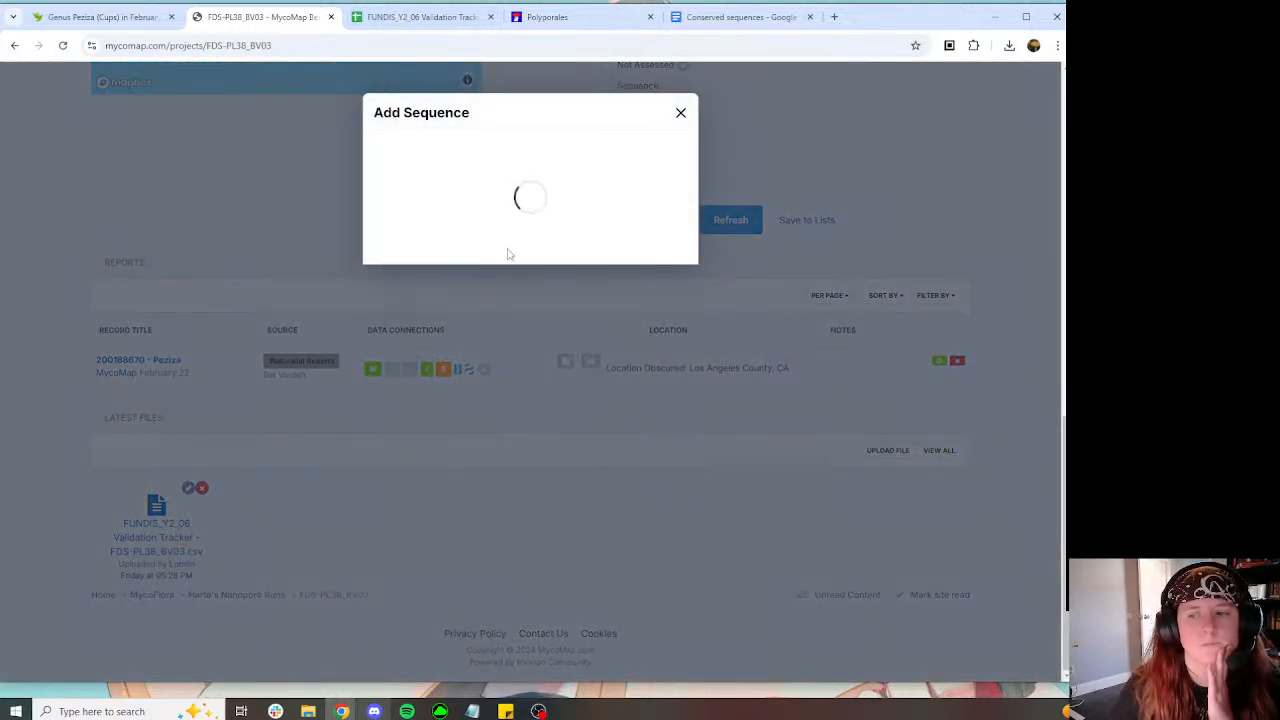
{"action": "right_click", "coordinate": [513, 260]}
{"action": "left_click", "coordinate": [530, 266]}
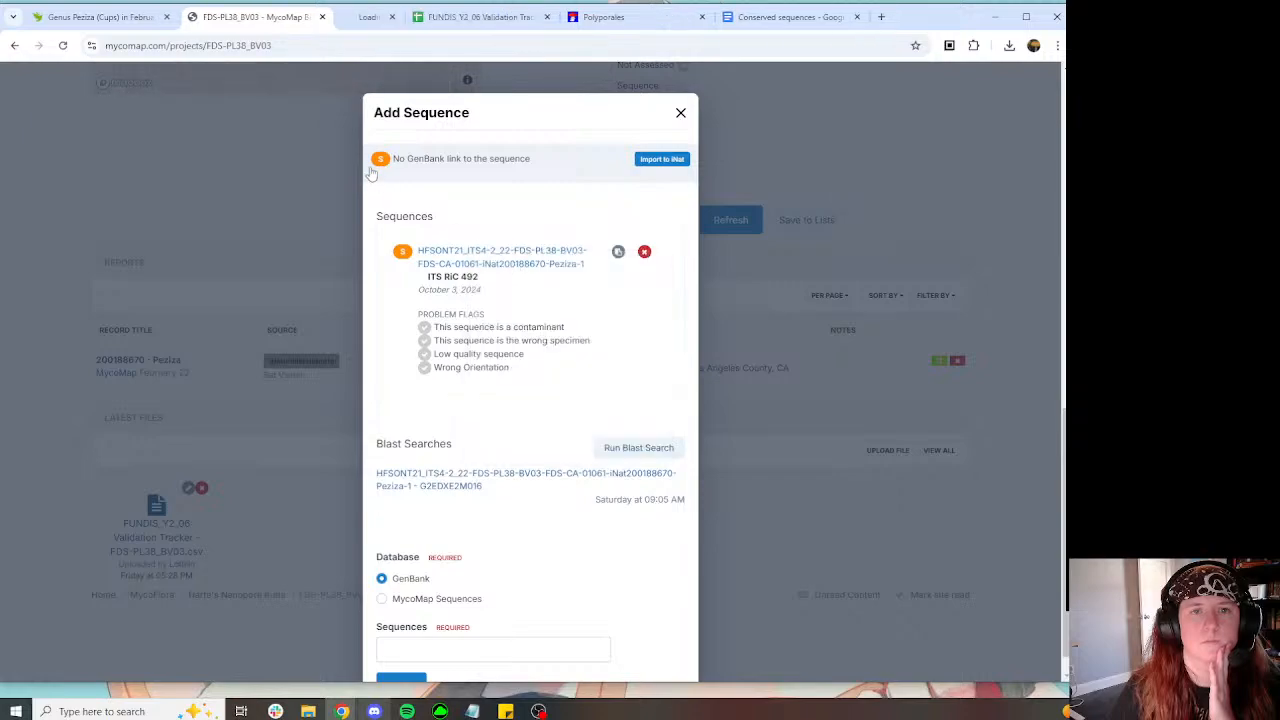
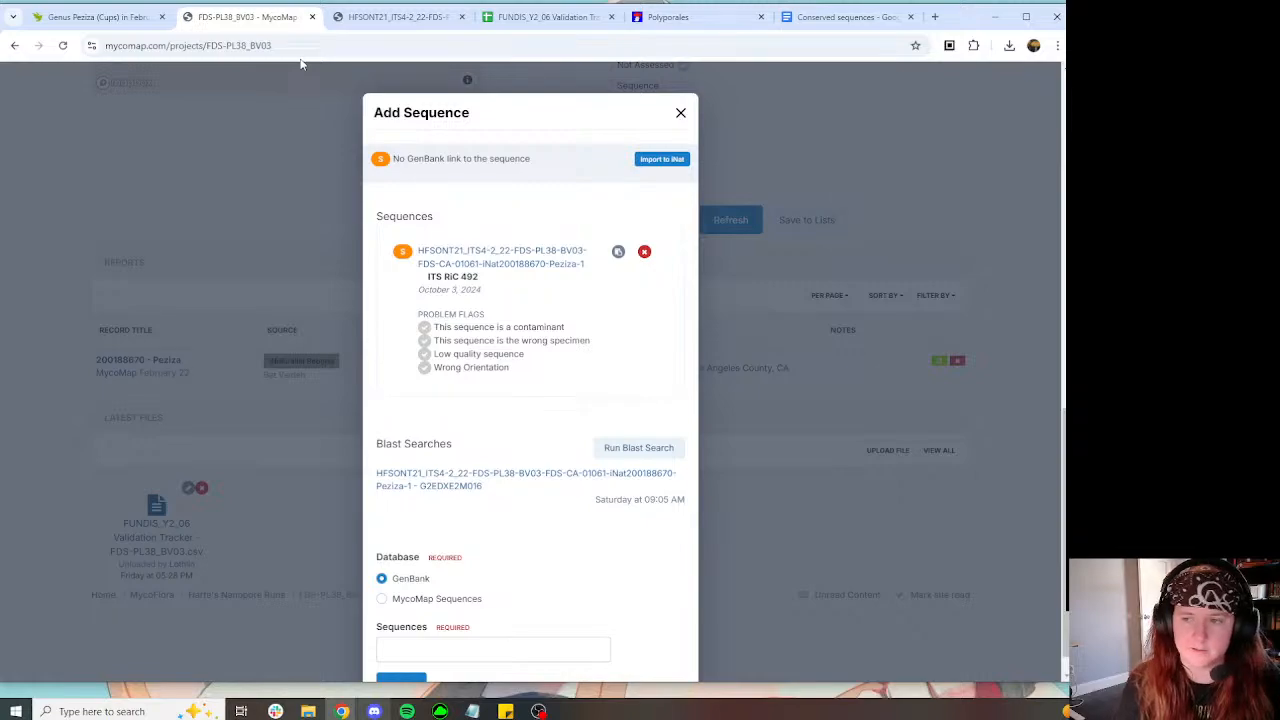
{"action": "left_click", "coordinate": [398, 17]}
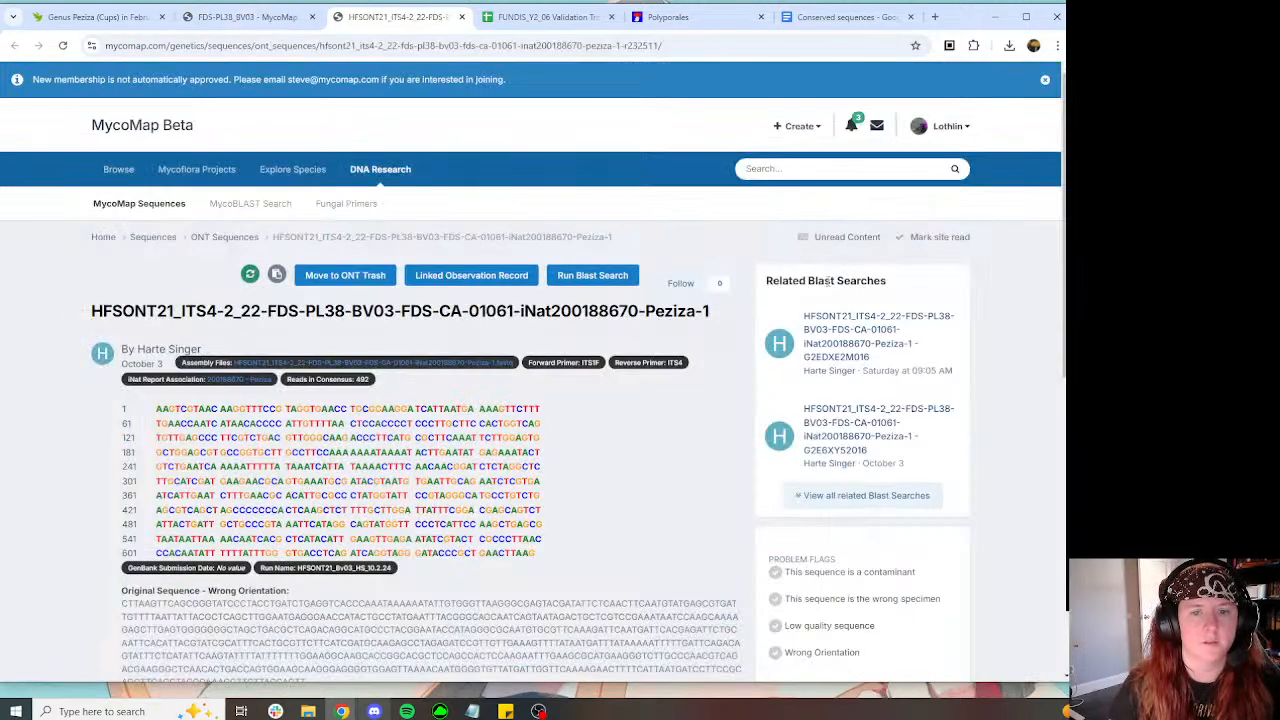
Step: Open the related BLAST search G2EDXE2M016 for the Peziza-1 sequence in a new tab
{"action": "right_click", "coordinate": [873, 346]}
{"action": "left_click", "coordinate": [900, 357]}
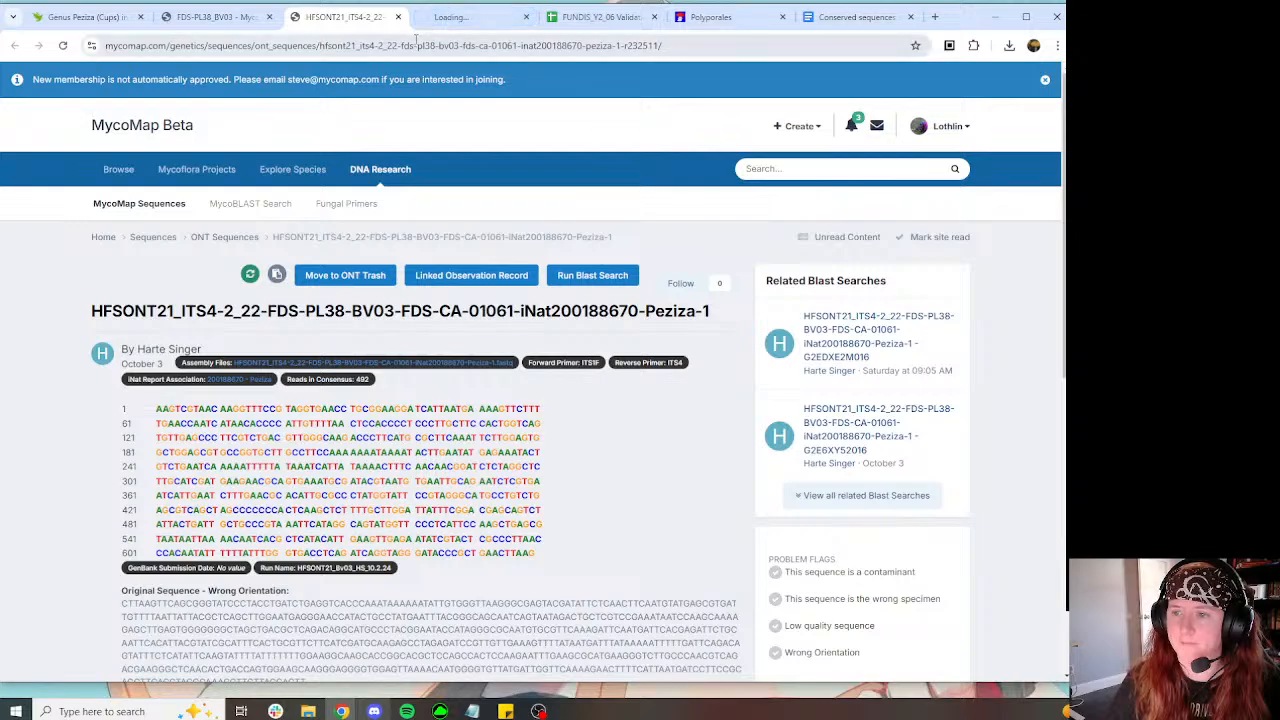
{"action": "left_click", "coordinate": [448, 17]}
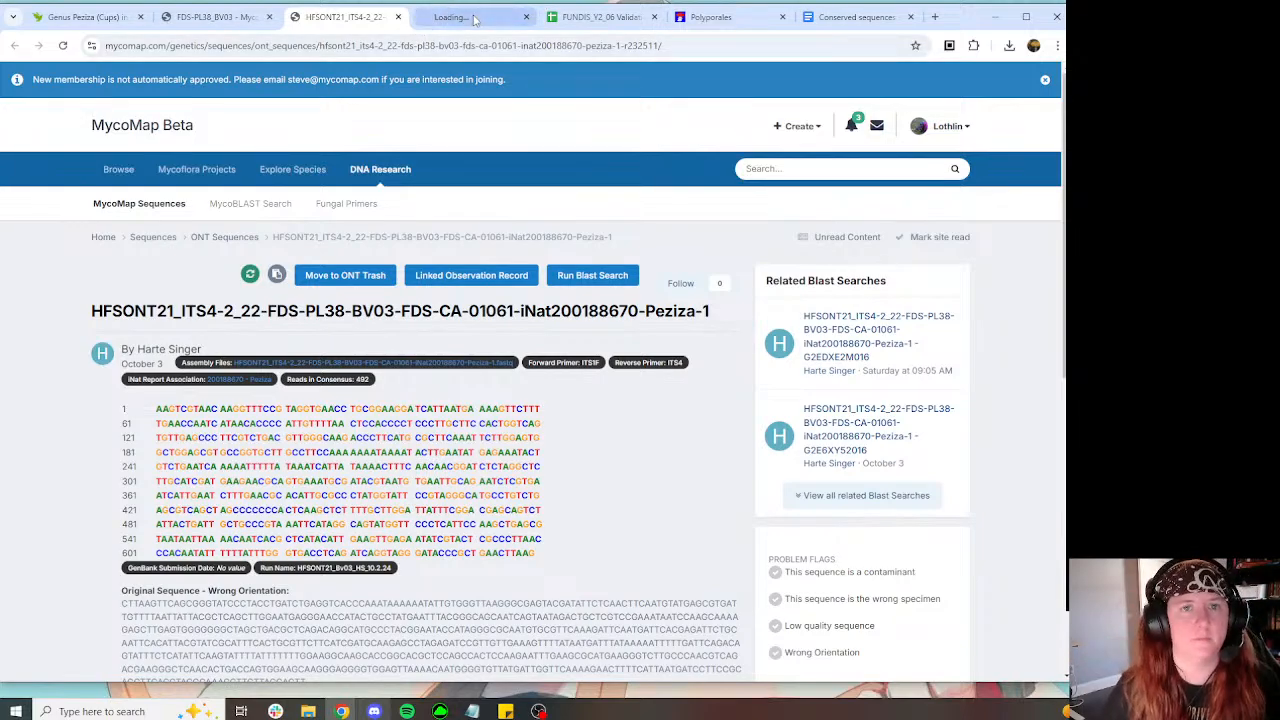
Step: Assign the validator's name as Working in tracker row 23 and set its Seq. Status to Good
{"action": "left_click", "coordinate": [585, 17]}
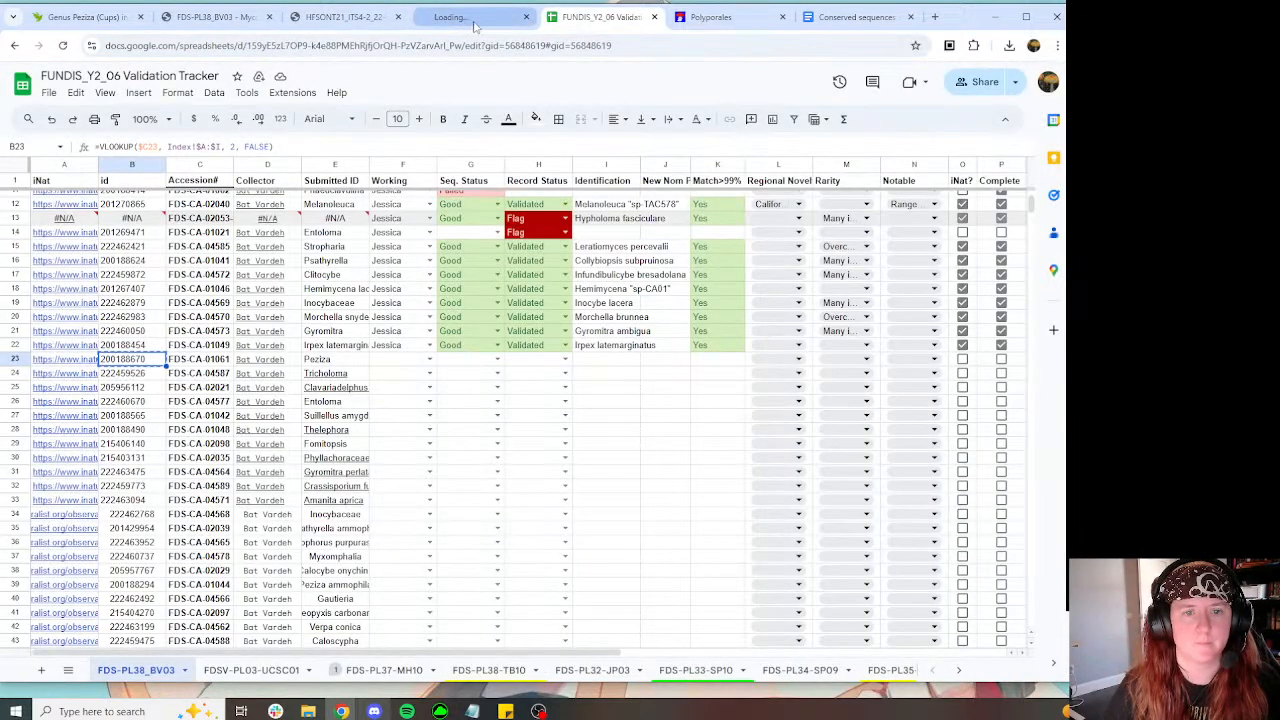
{"action": "left_click", "coordinate": [428, 358]}
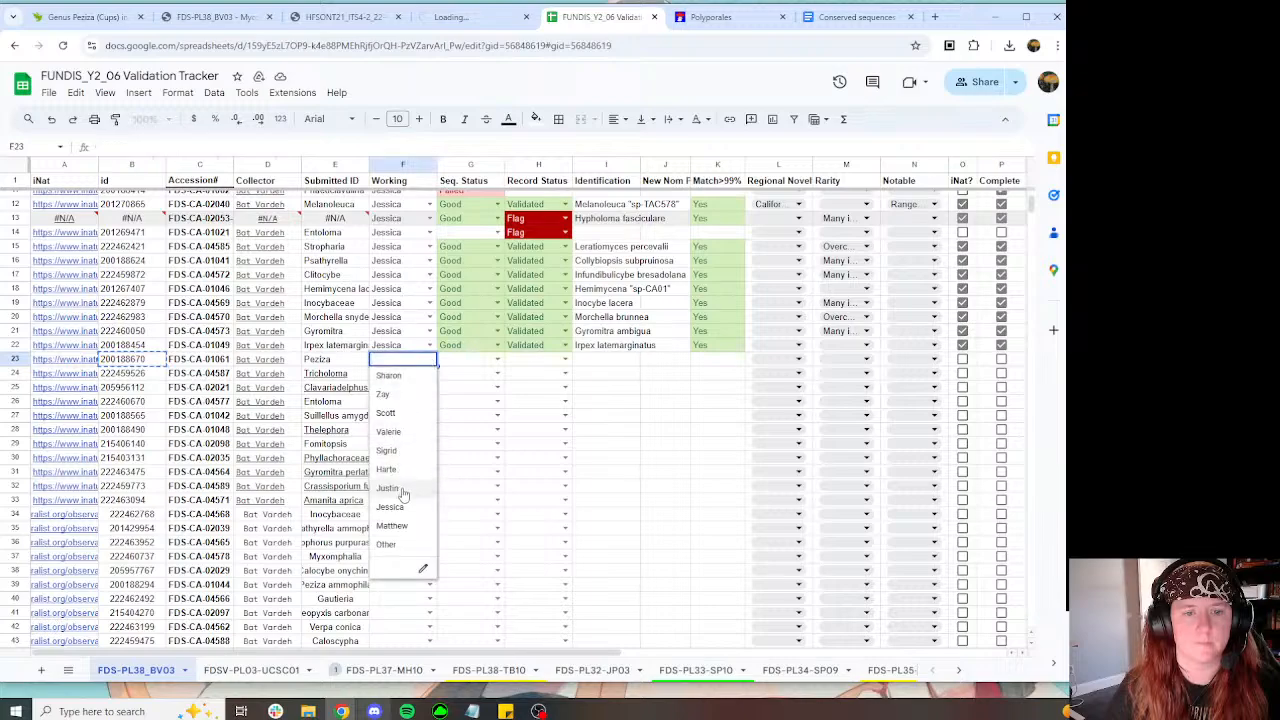
{"action": "left_click", "coordinate": [388, 487]}
{"action": "left_click", "coordinate": [429, 362]}
{"action": "left_click", "coordinate": [390, 506]}
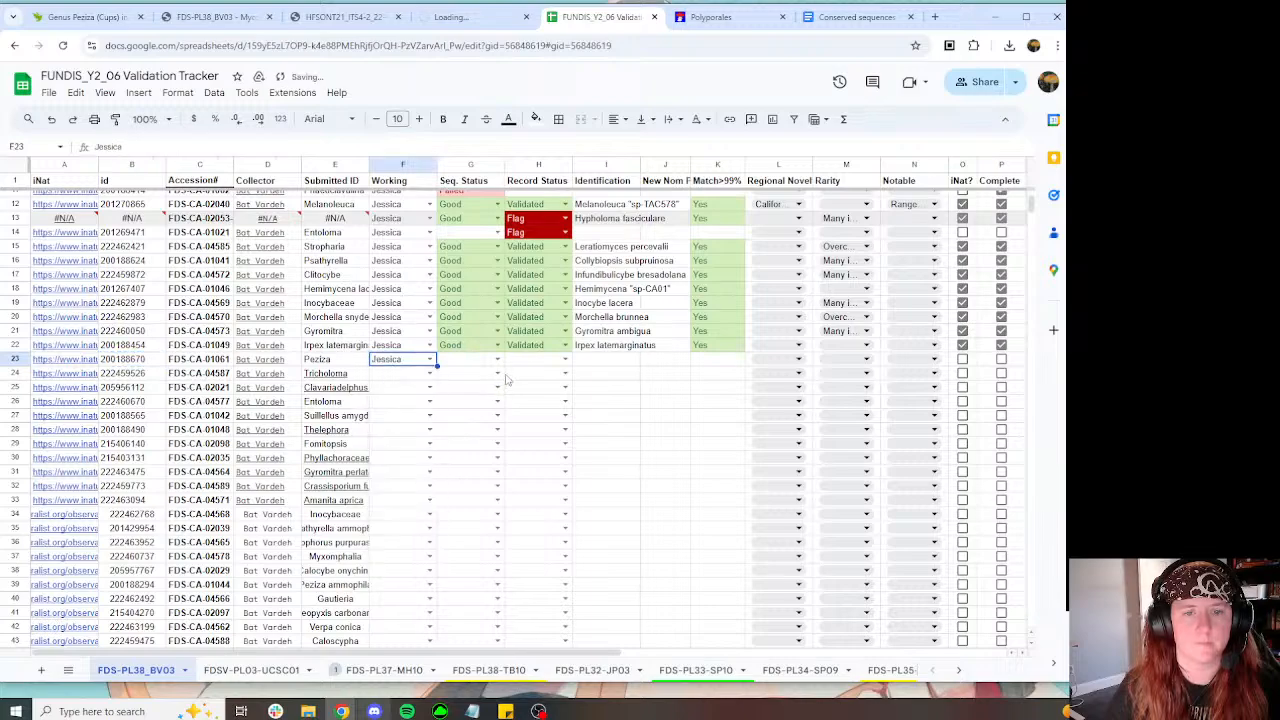
{"action": "left_click", "coordinate": [497, 359]}
{"action": "left_click", "coordinate": [470, 377]}
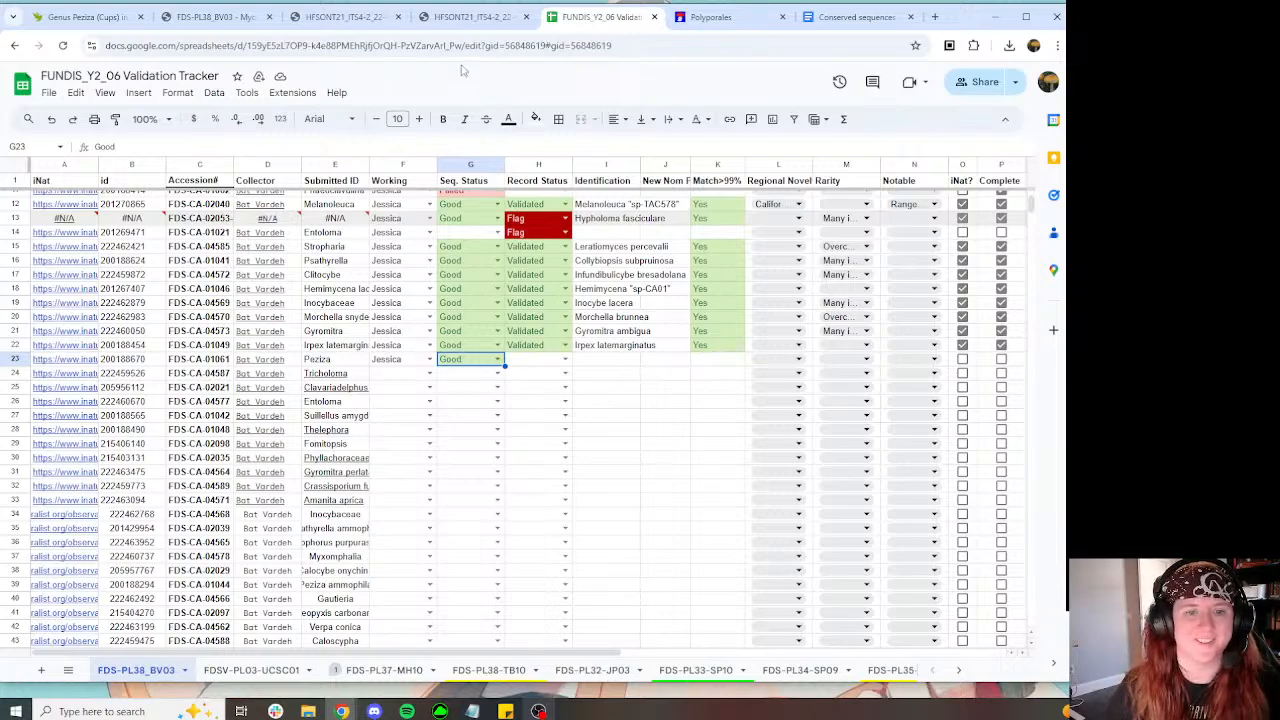
Step: Review the Peziza-1 BLAST identity summary and the NCBI and MycoBLAST matches for species names and locations
{"action": "left_click", "coordinate": [470, 17]}
{"action": "scroll", "coordinate": [645, 176], "scroll_direction": "down", "scroll_amount": 3}
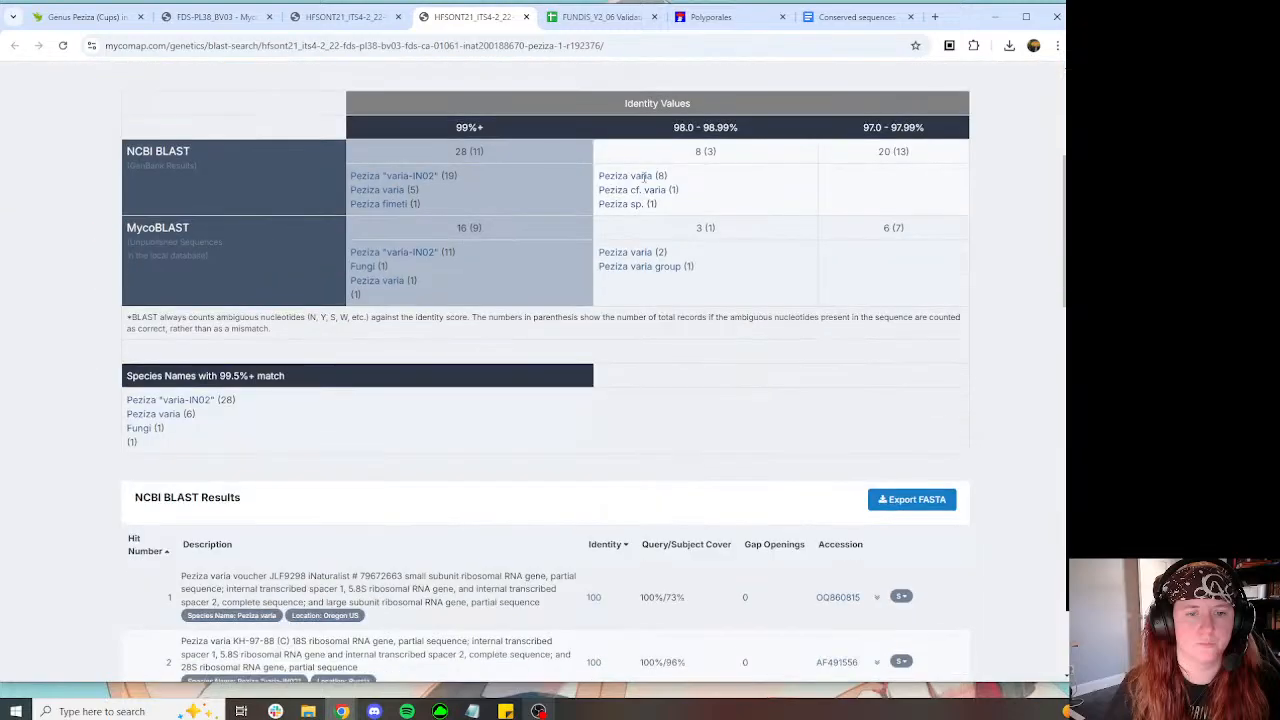
{"action": "scroll", "coordinate": [584, 158], "scroll_direction": "down", "scroll_amount": 15}
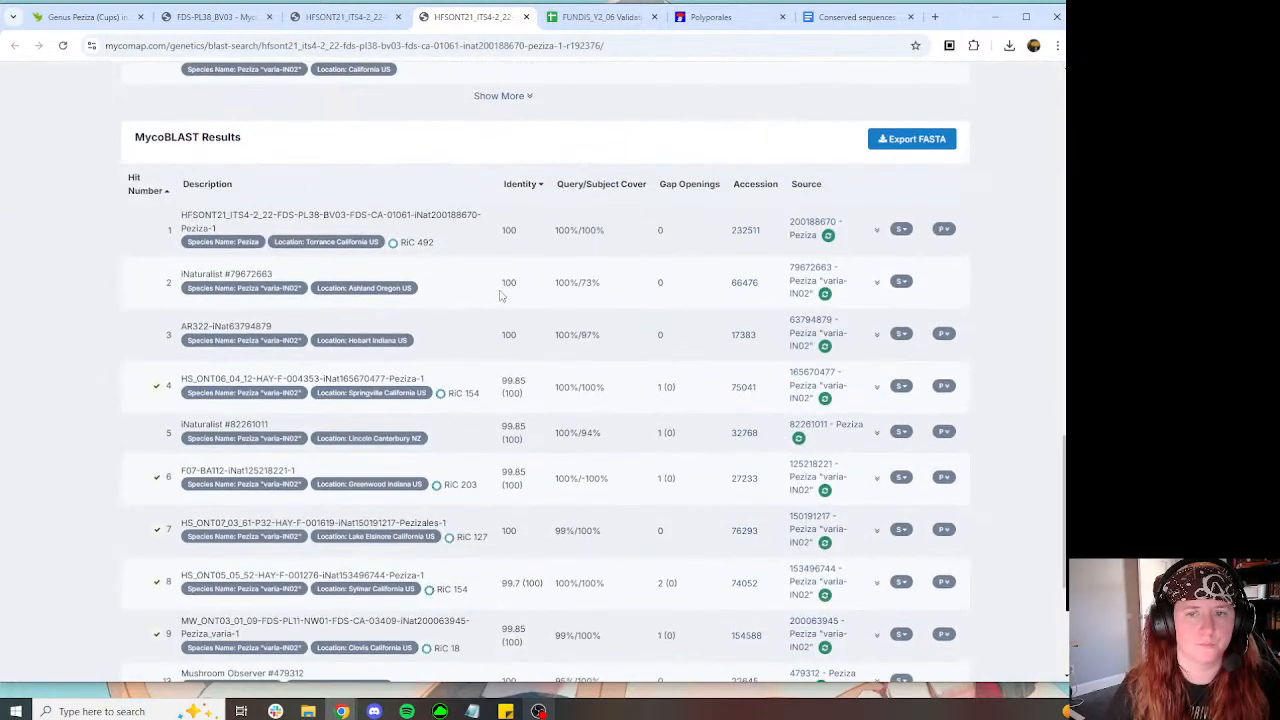
Step: Download the Peziza-1 fastq assembly file and open it in UGENE with its reads joined into a multiple alignment
{"action": "left_click", "coordinate": [345, 17]}
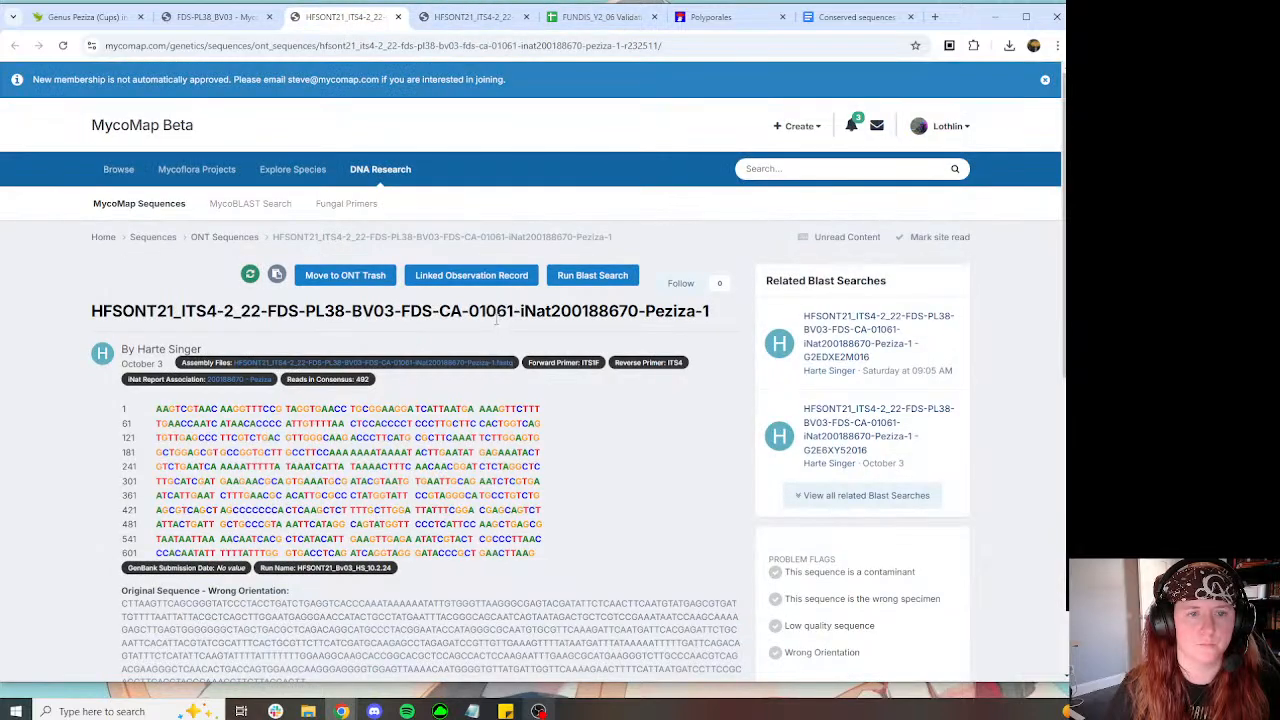
{"action": "left_click", "coordinate": [387, 366]}
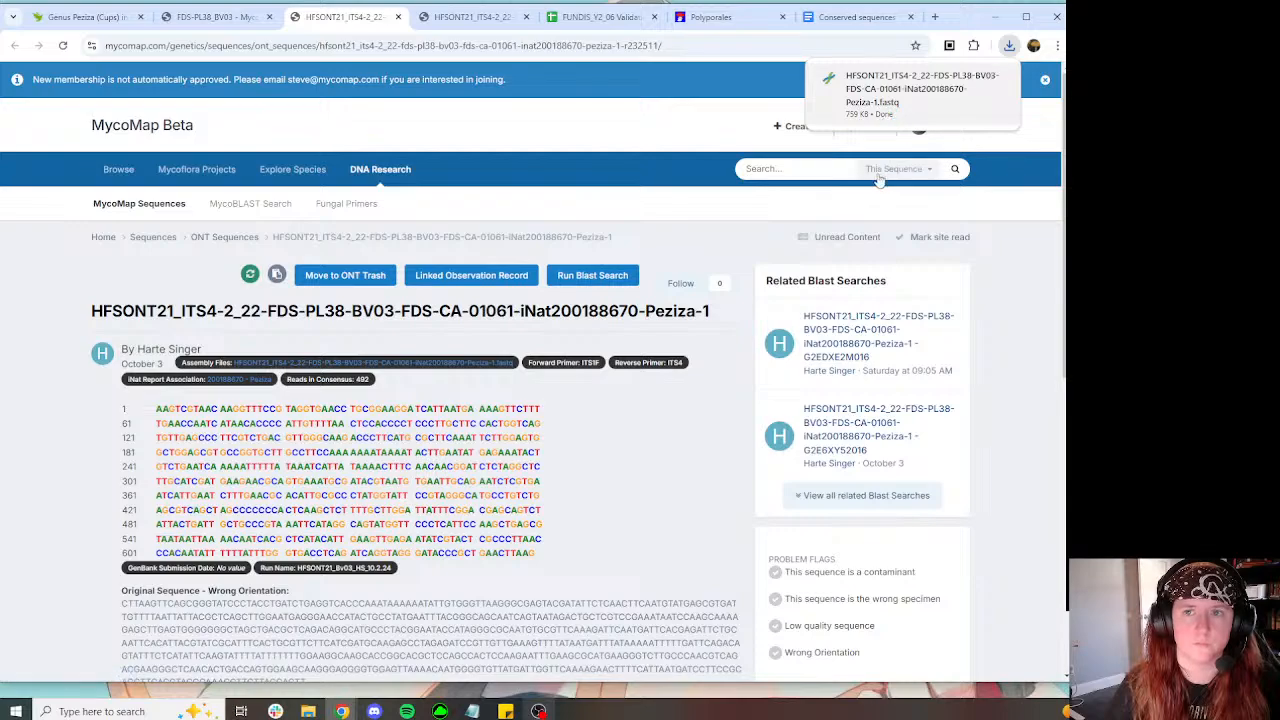
{"action": "left_click", "coordinate": [905, 88]}
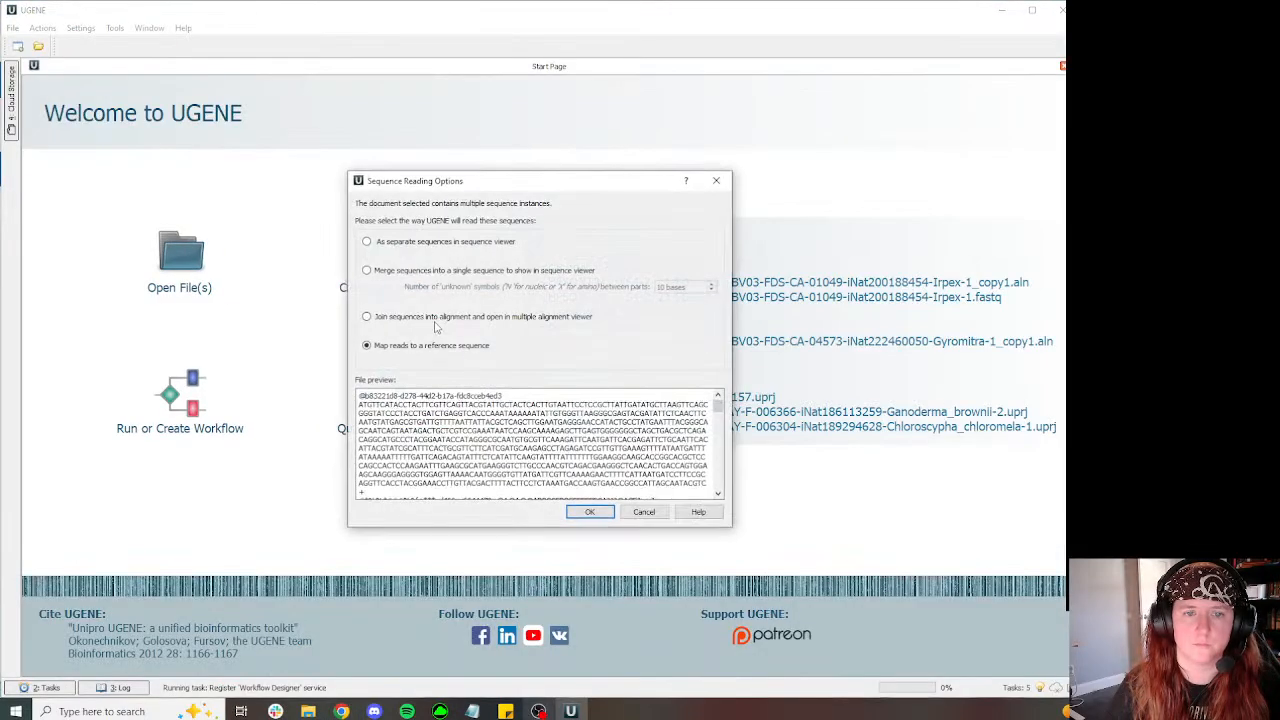
{"action": "left_click", "coordinate": [583, 509]}
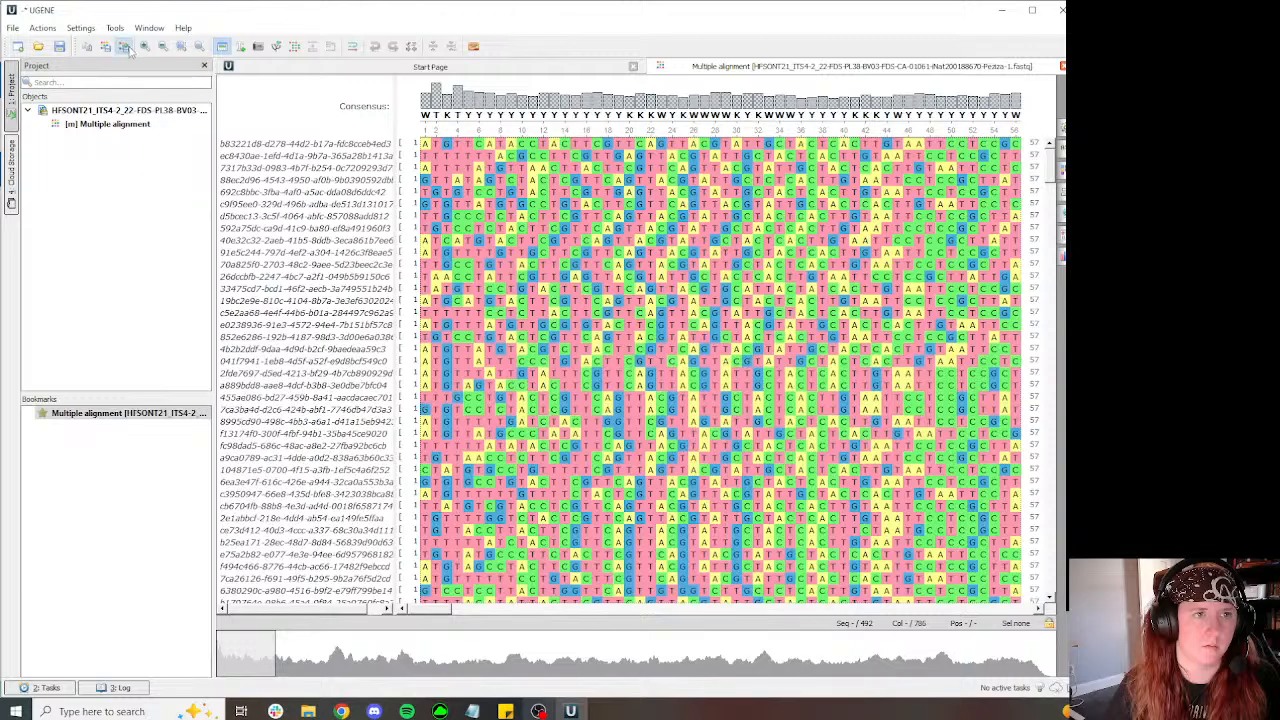
Step: Save a copy of the Peziza-1 read alignment as an .aln file and align it with MAFFT using default settings
{"action": "left_click", "coordinate": [124, 46]}
{"action": "left_click", "coordinate": [551, 394]}
{"action": "left_click", "coordinate": [295, 46]}
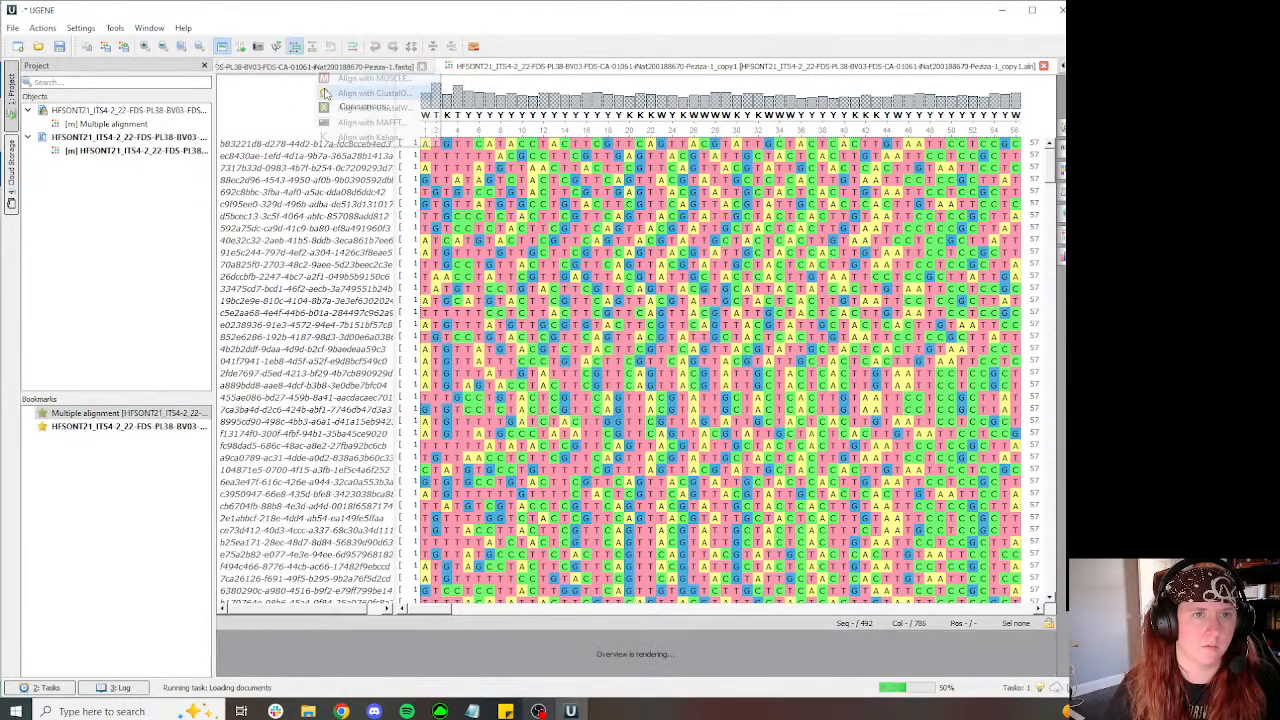
{"action": "left_click", "coordinate": [355, 122]}
{"action": "left_click", "coordinate": [540, 397]}
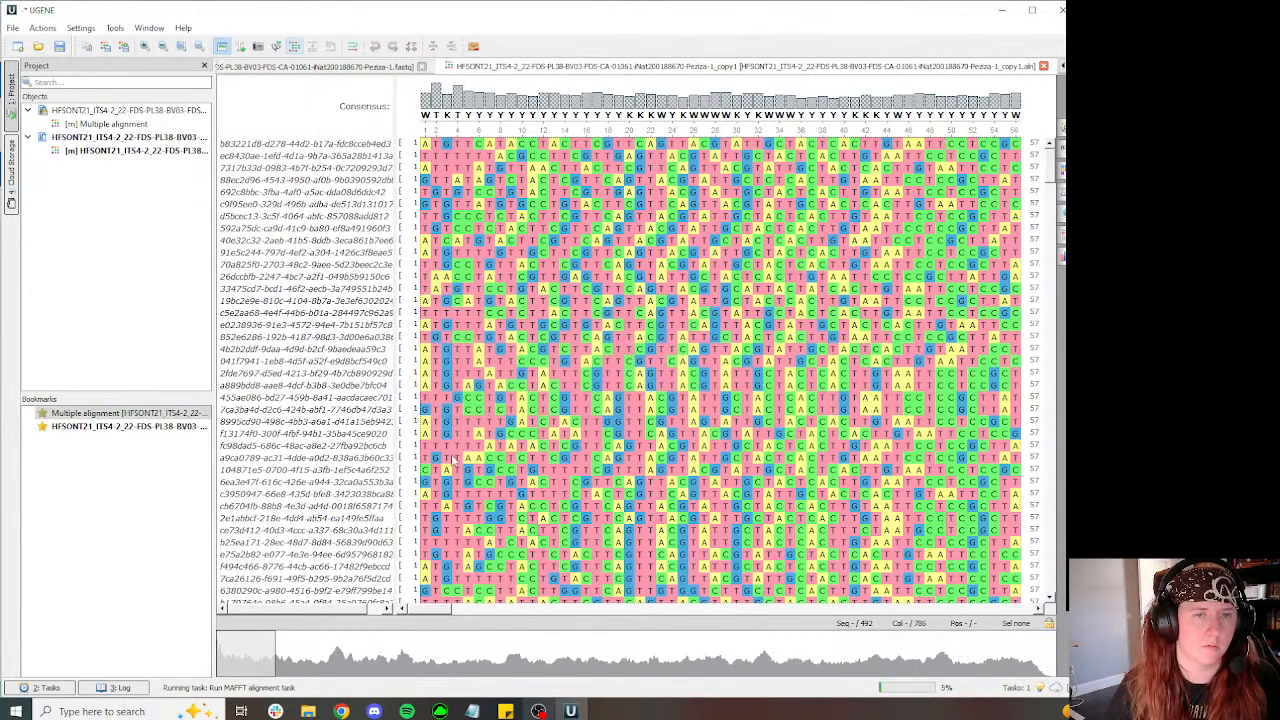
Step: Paste the Peziza-1 sequence from the browser into UGENE as a new sequence and export it as an alignment
{"action": "mouse_move", "coordinate": [341, 711]}
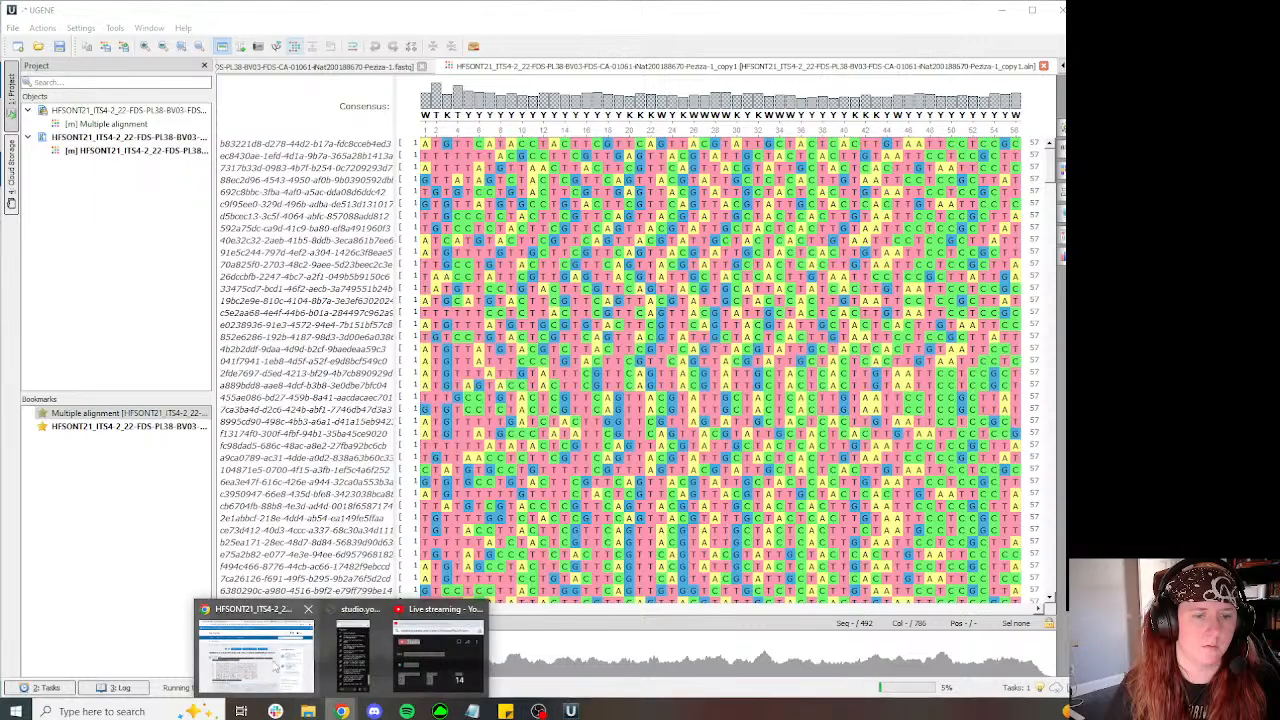
{"action": "left_click", "coordinate": [251, 640]}
{"action": "left_click", "coordinate": [277, 276]}
{"action": "left_click", "coordinate": [571, 711]}
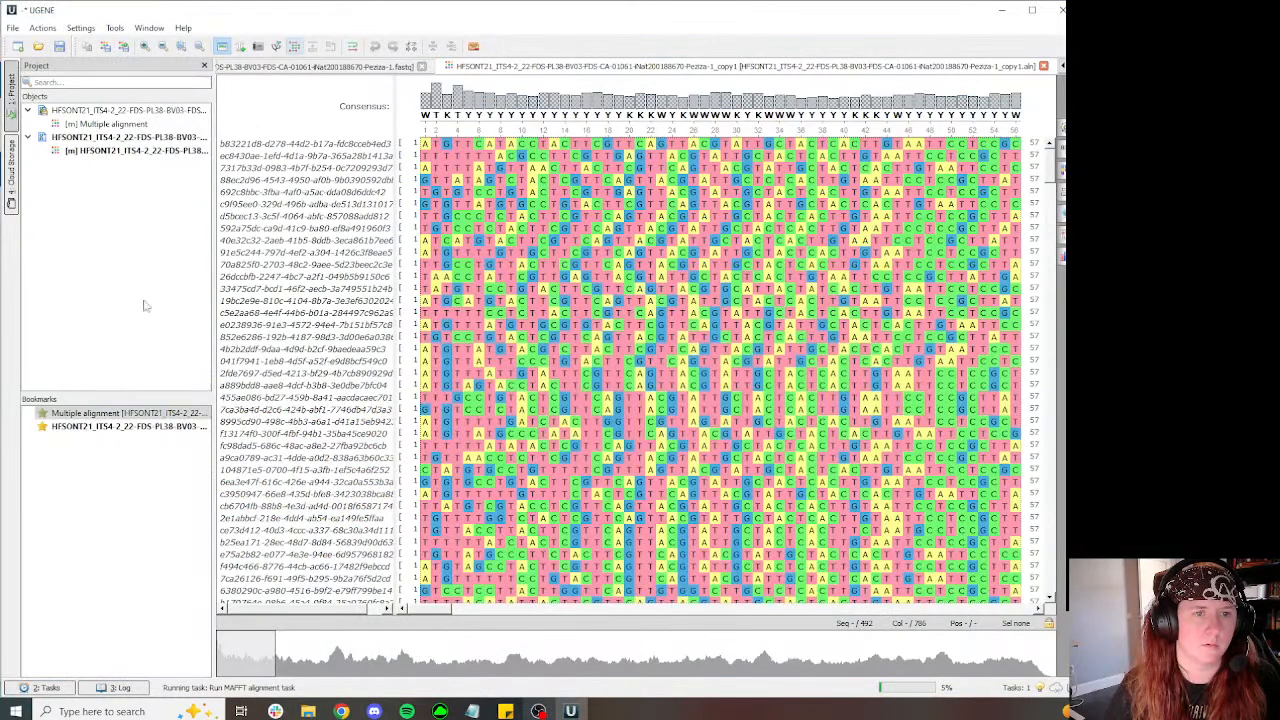
{"action": "key", "text": "ctrl+v"}
{"action": "right_click", "coordinate": [89, 178]}
{"action": "mouse_move", "coordinate": [150, 220]}
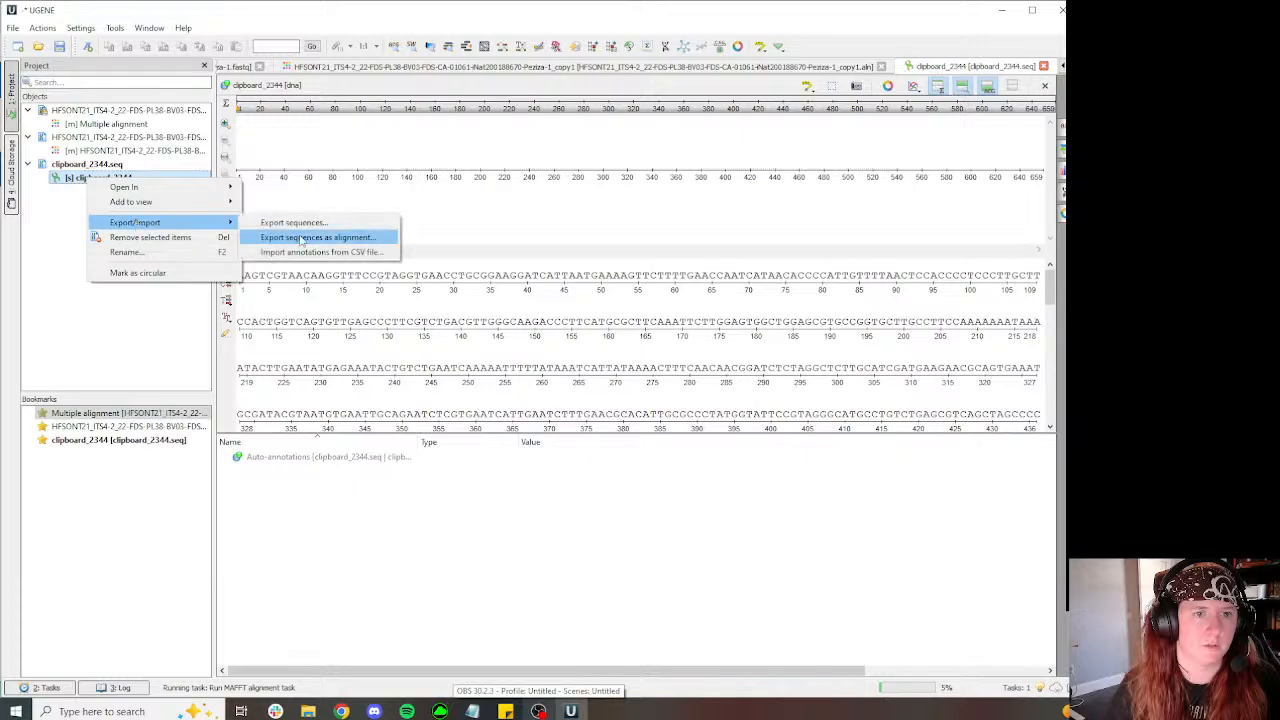
{"action": "left_click", "coordinate": [300, 236]}
{"action": "left_click", "coordinate": [563, 393]}
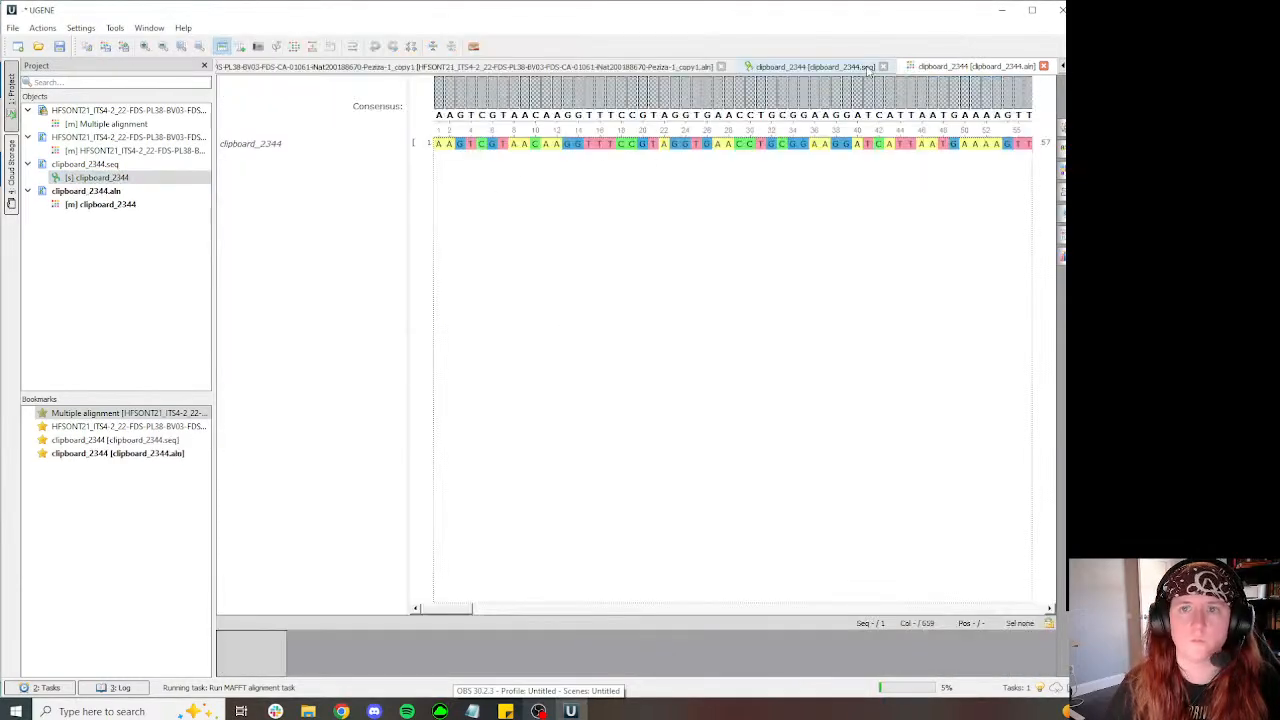
Step: Close the pasted sequence's view and search the copied Peziza-1 read alignment for the pattern AGGATCATTA
{"action": "left_click", "coordinate": [760, 67]}
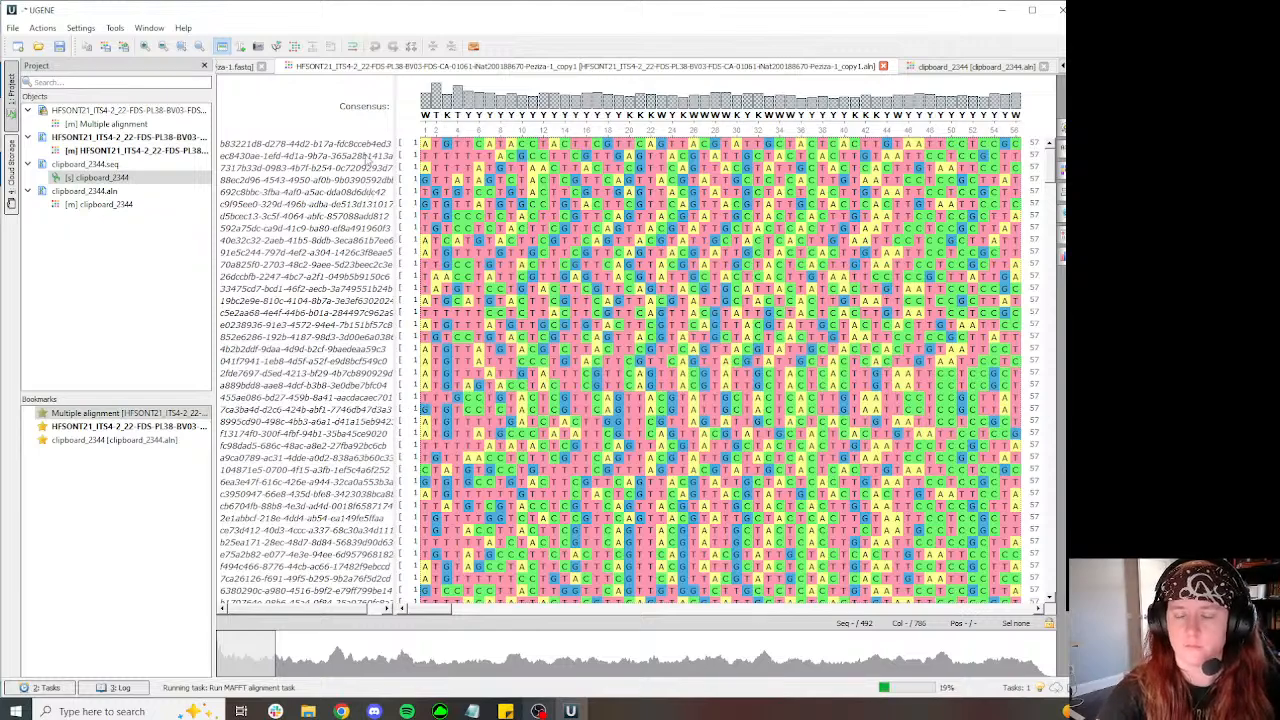
{"action": "key", "text": "ctrl+f"}
{"action": "type", "text": "A"}
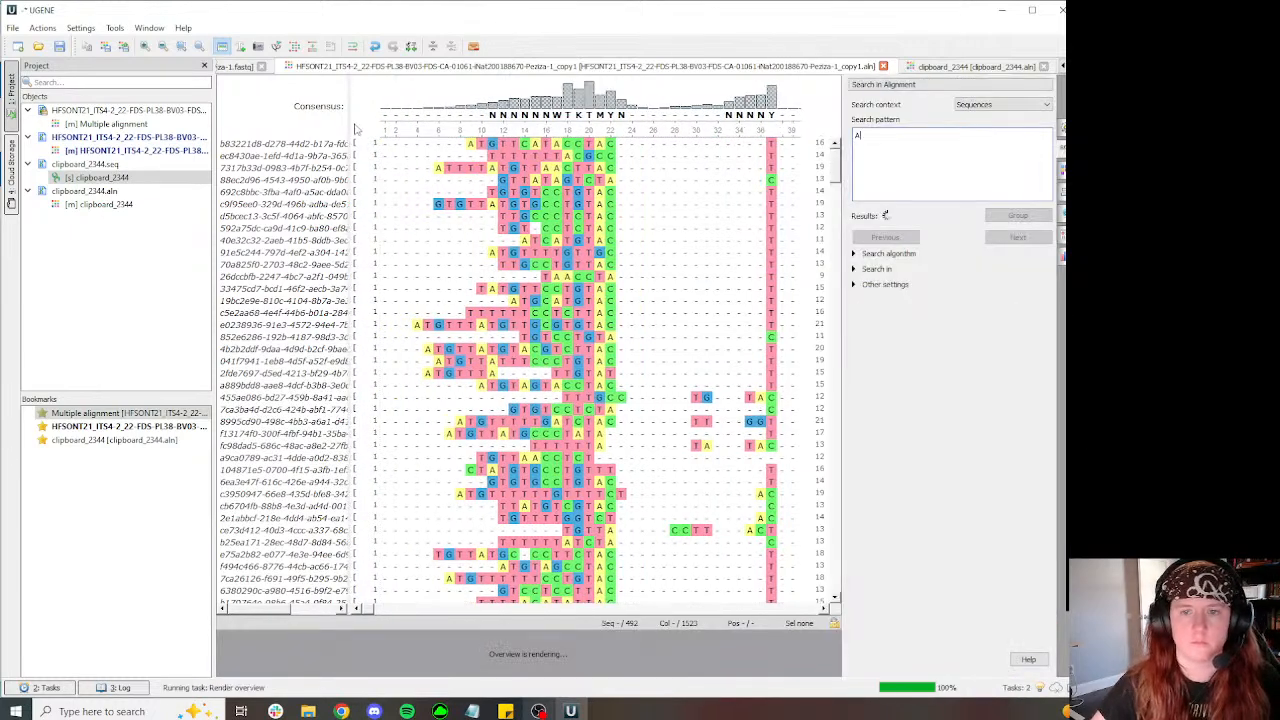
{"action": "type", "text": "GGATCATTA"}
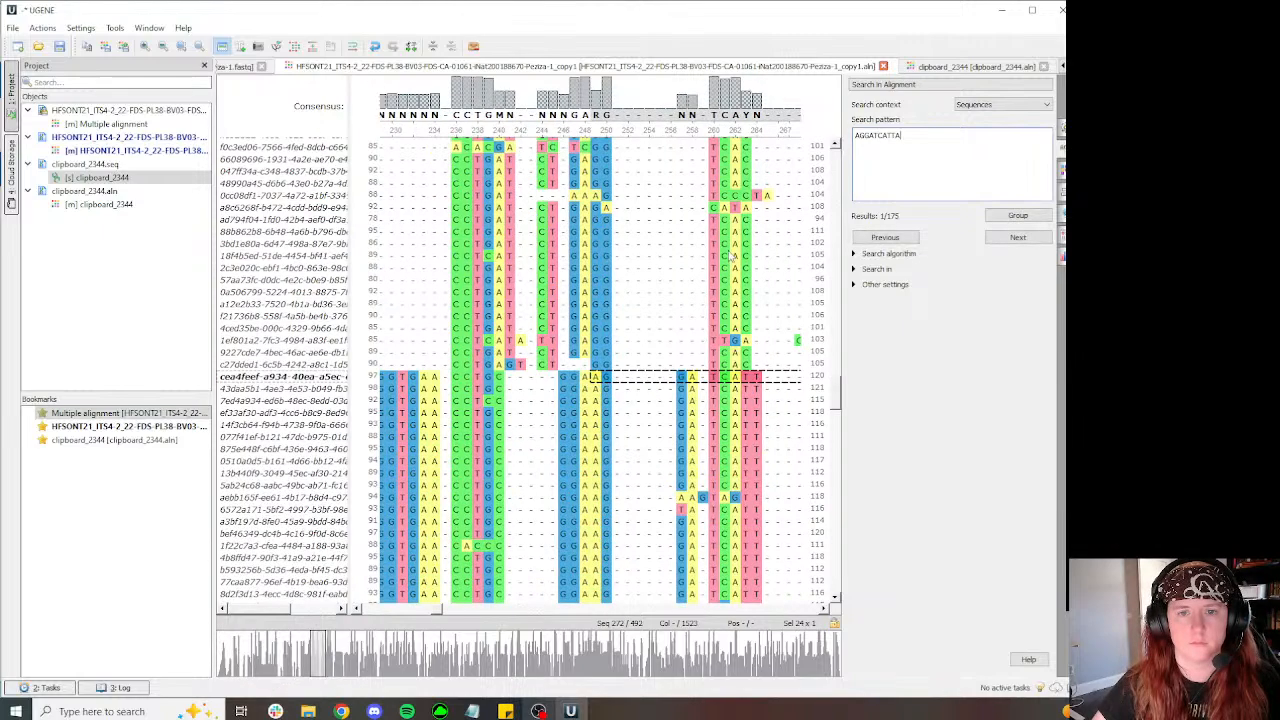
Step: Replace all reads above the first pattern match with their reverse-complement and realign the Peziza-1 alignment with MAFFT
{"action": "left_click", "coordinate": [327, 365]}
{"action": "left_click_drag", "start_coordinate": [838, 402], "coordinate": [846, 128]}
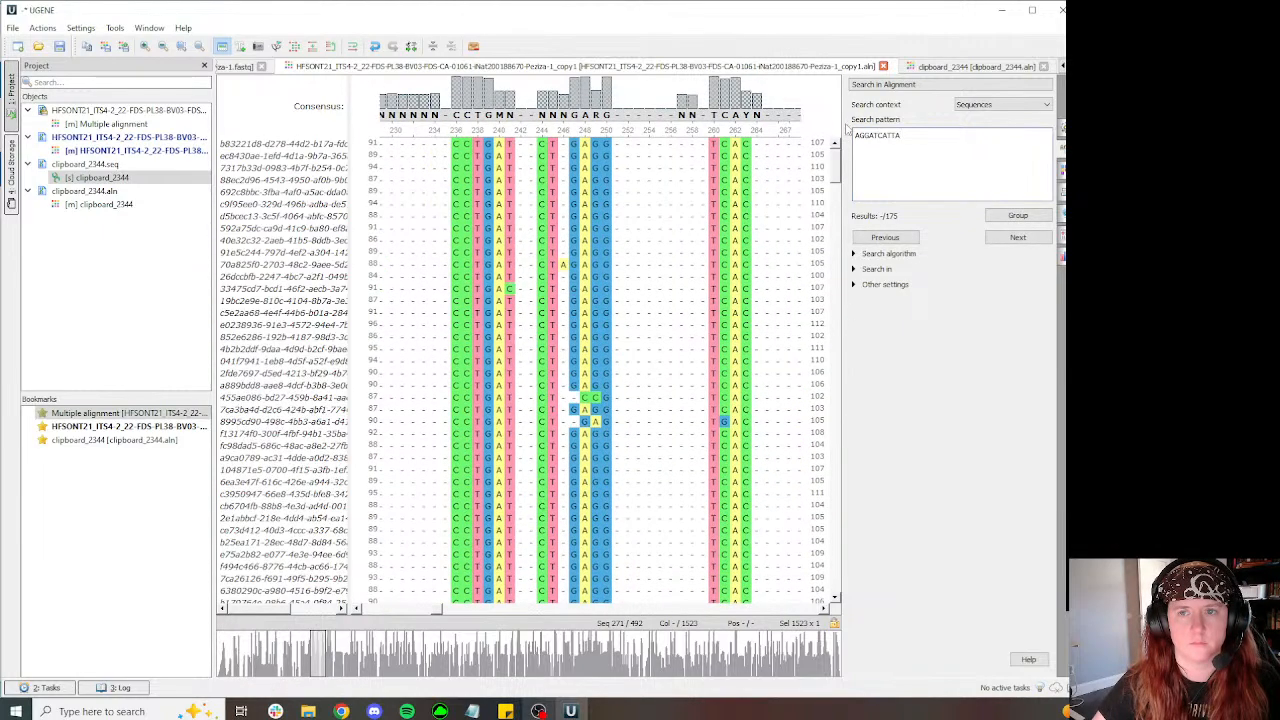
{"action": "left_click", "coordinate": [262, 146], "text": "shift"}
{"action": "right_click", "coordinate": [295, 186]}
{"action": "mouse_move", "coordinate": [349, 254]}
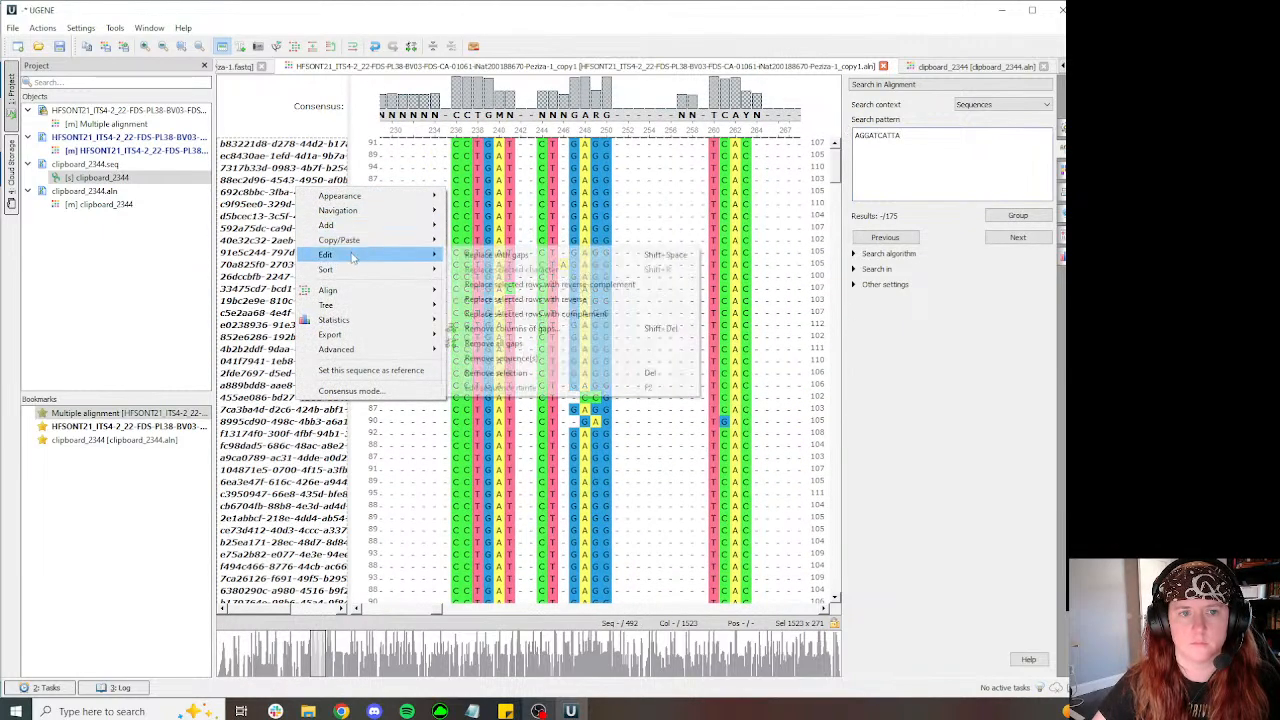
{"action": "left_click", "coordinate": [500, 283]}
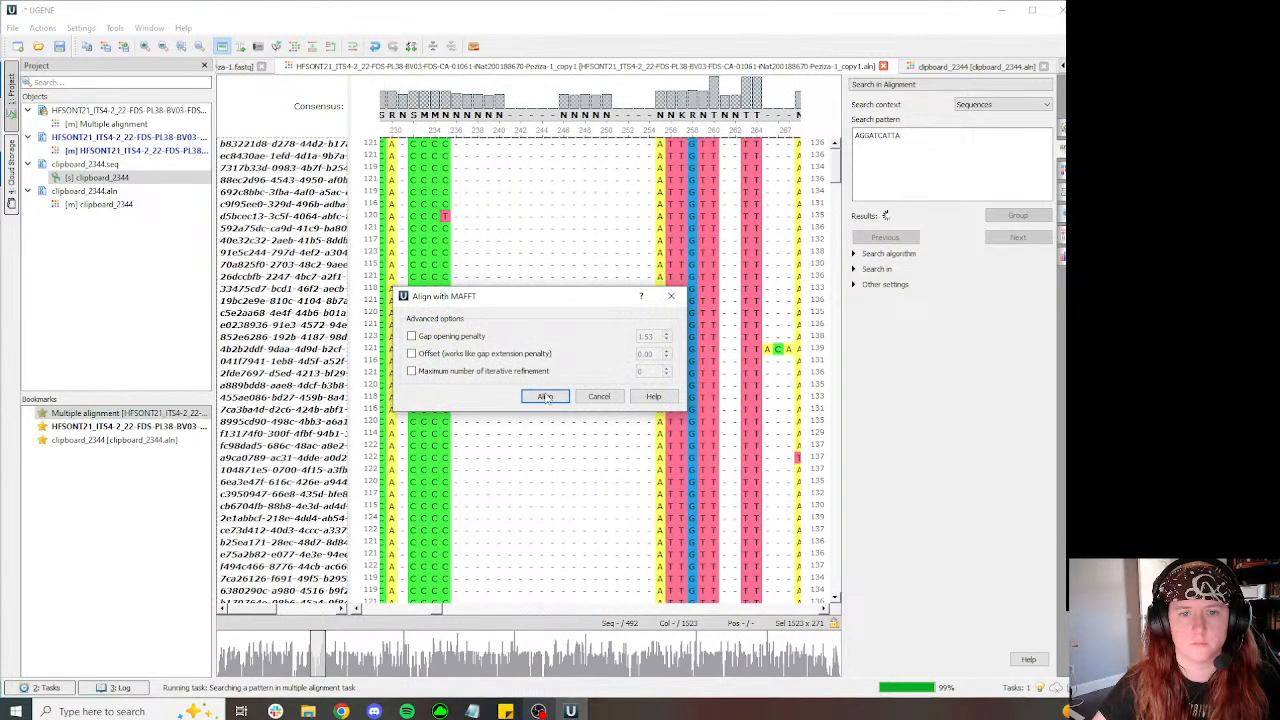
{"action": "left_click", "coordinate": [548, 399]}
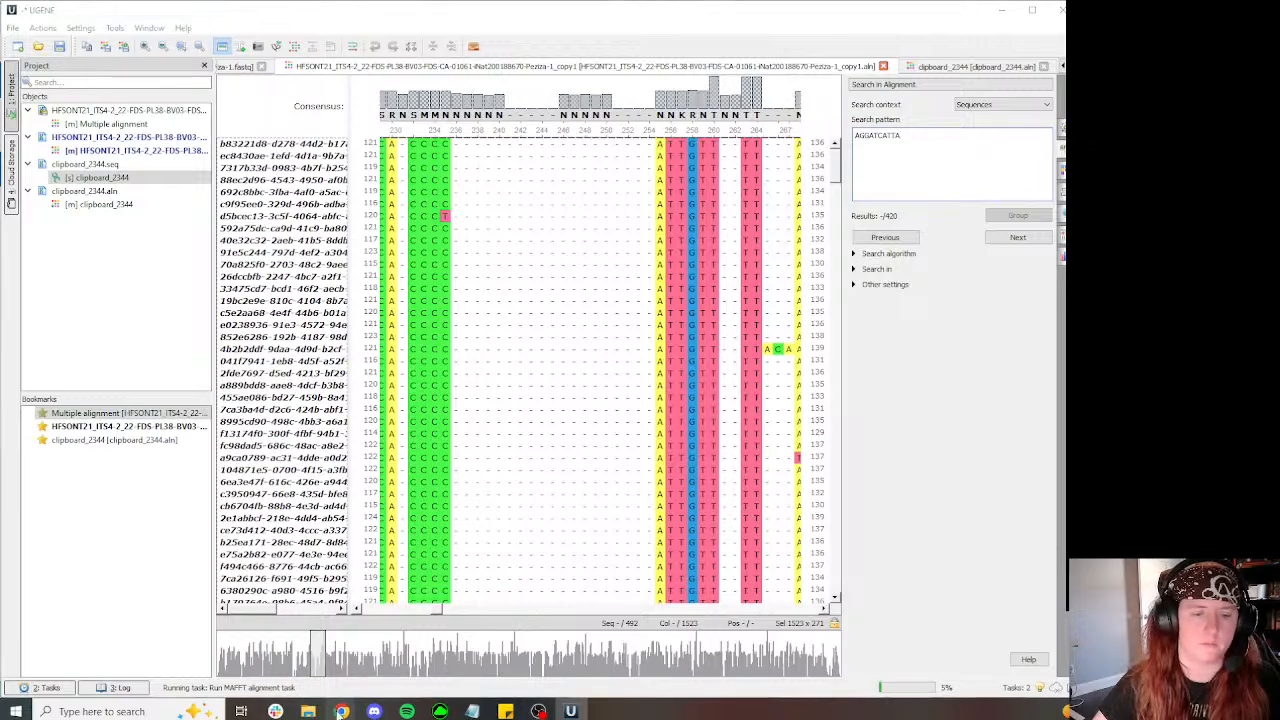
Step: Open iNaturalist observations 79672663 and 63794879 from the Peziza-1 MycoBLAST results in new tabs
{"action": "left_click", "coordinate": [341, 711]}
{"action": "left_click", "coordinate": [468, 17]}
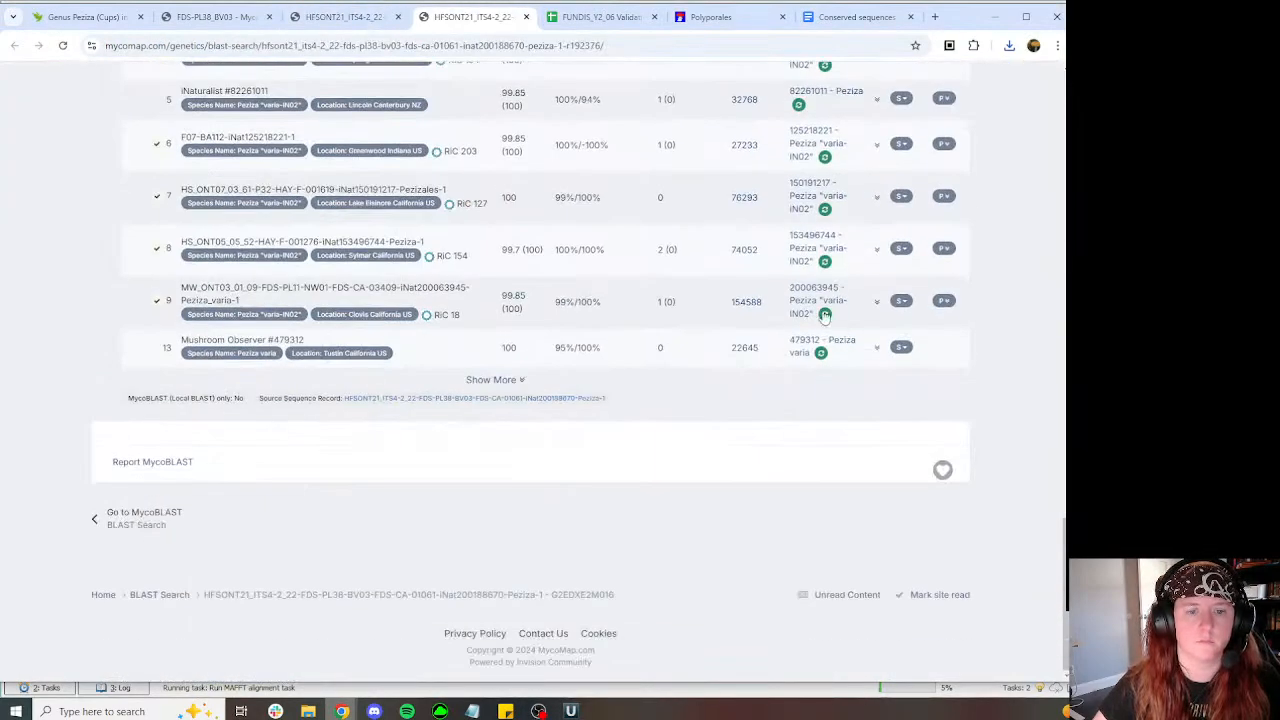
{"action": "scroll", "coordinate": [173, 322], "scroll_direction": "up", "scroll_amount": 10}
{"action": "scroll", "coordinate": [173, 322], "scroll_direction": "down", "scroll_amount": 1}
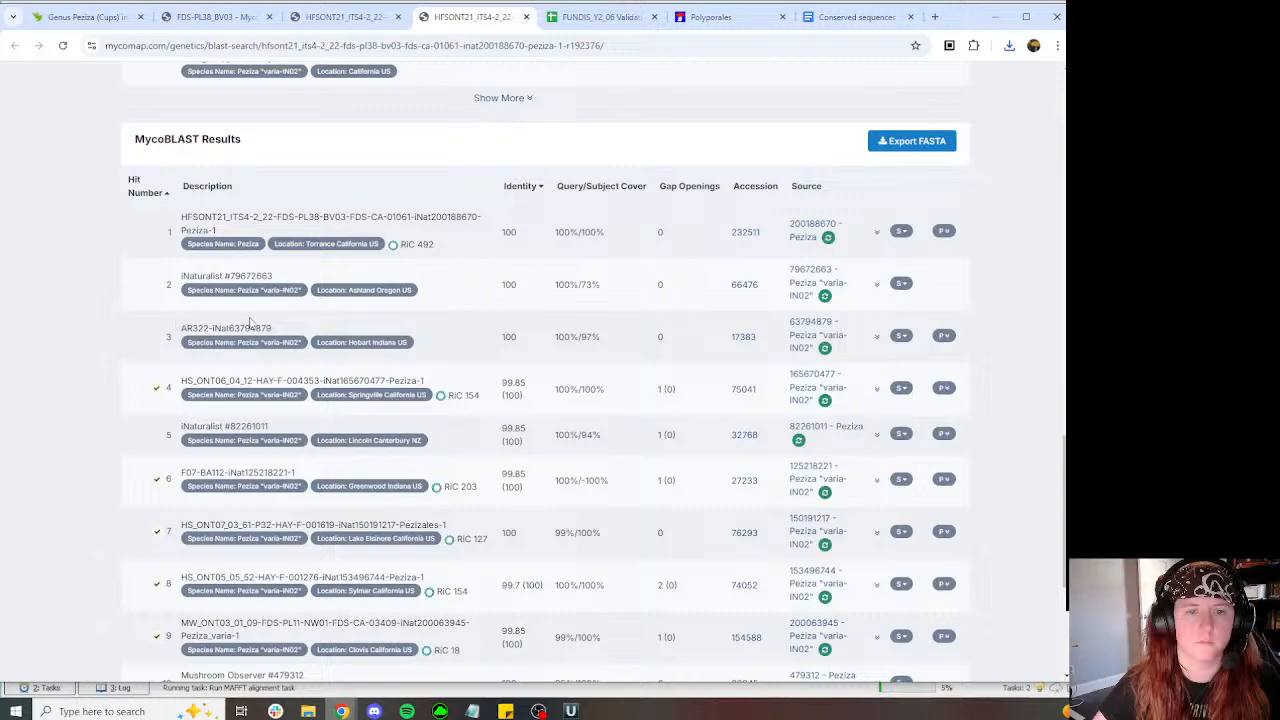
{"action": "right_click", "coordinate": [810, 278]}
{"action": "left_click", "coordinate": [860, 289]}
{"action": "right_click", "coordinate": [816, 340]}
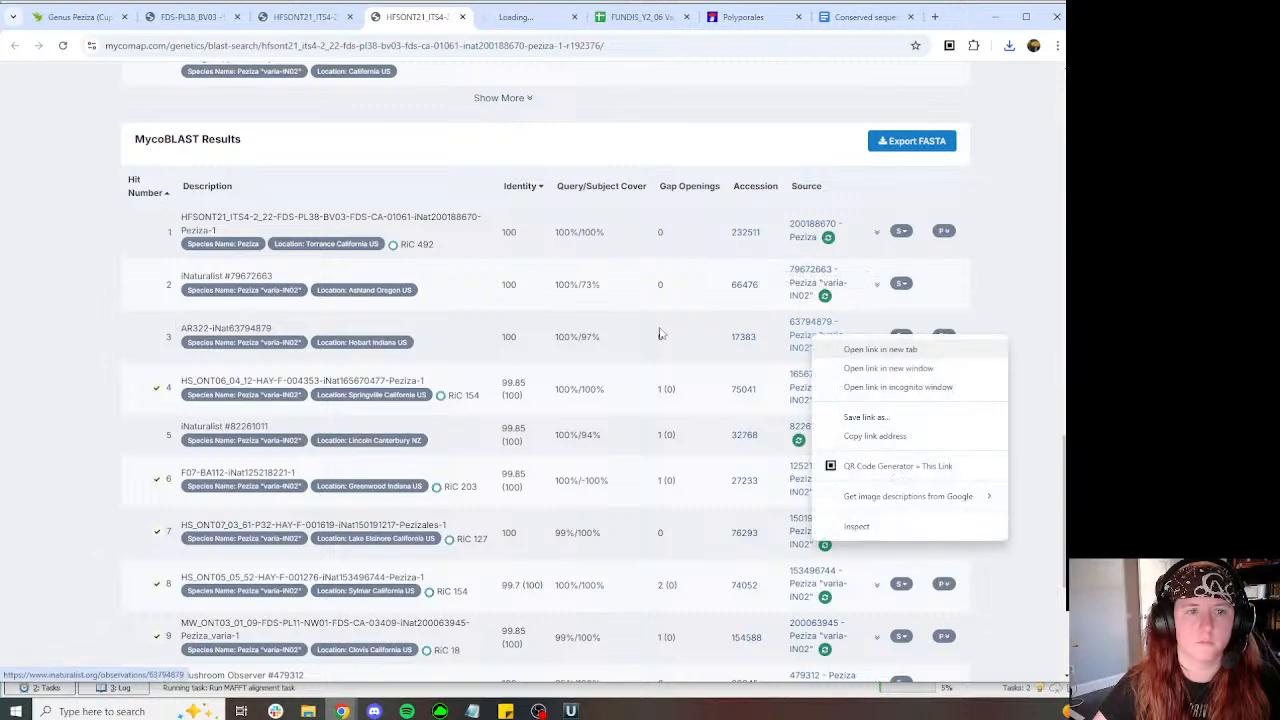
{"action": "key", "text": "t"}
Step: Review the Peziza-1 BLAST matches and the identifications and comments on iNaturalist observations 79672663 and 63794879
{"action": "scroll", "coordinate": [360, 322], "scroll_direction": "up", "scroll_amount": 6}
{"action": "scroll", "coordinate": [408, 333], "scroll_direction": "down", "scroll_amount": 3}
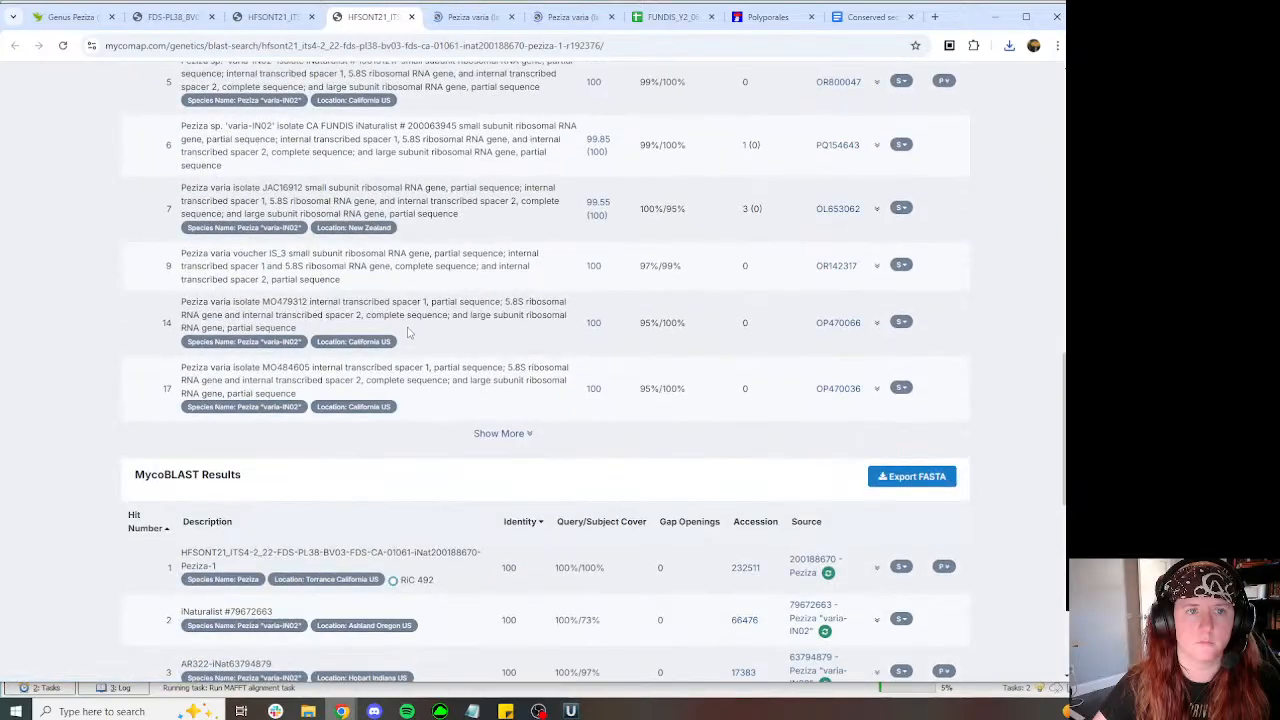
{"action": "scroll", "coordinate": [408, 333], "scroll_direction": "down", "scroll_amount": 4}
{"action": "left_click", "coordinate": [570, 711]}
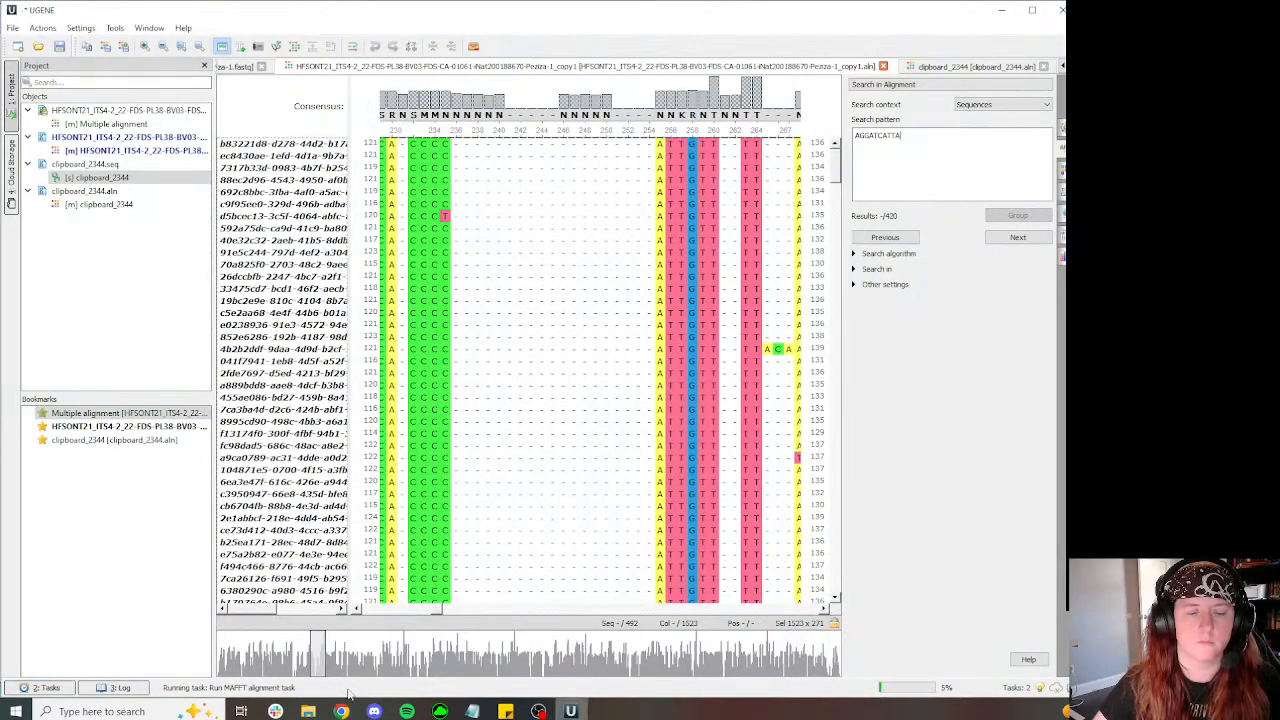
{"action": "mouse_move", "coordinate": [341, 711]}
{"action": "left_click", "coordinate": [255, 650]}
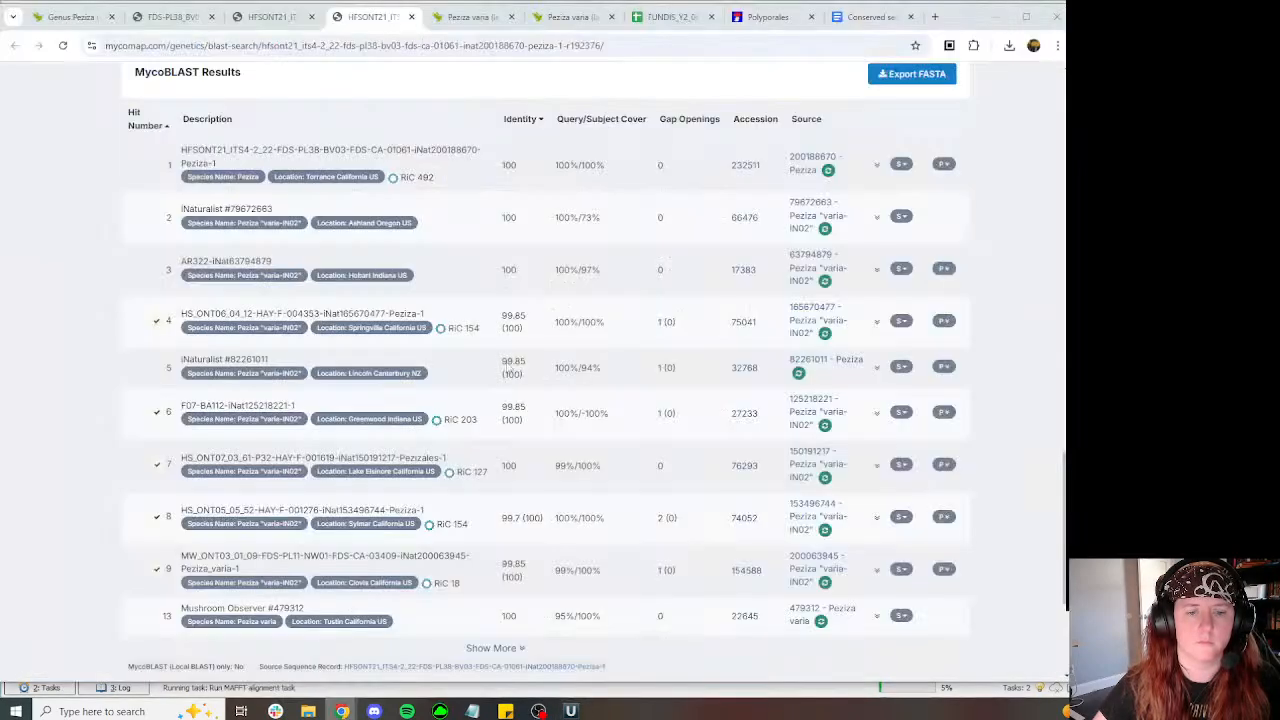
{"action": "left_click", "coordinate": [455, 18]}
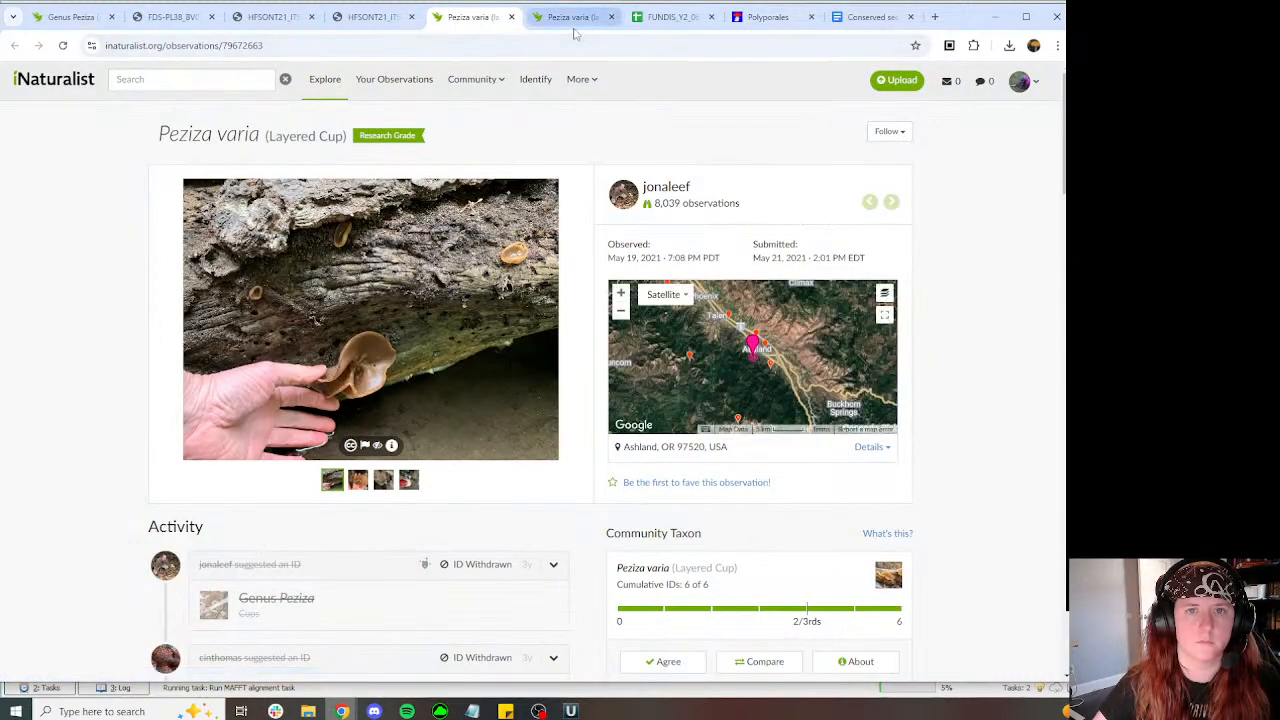
{"action": "left_click", "coordinate": [572, 18]}
{"action": "scroll", "coordinate": [638, 172], "scroll_direction": "down", "scroll_amount": 5}
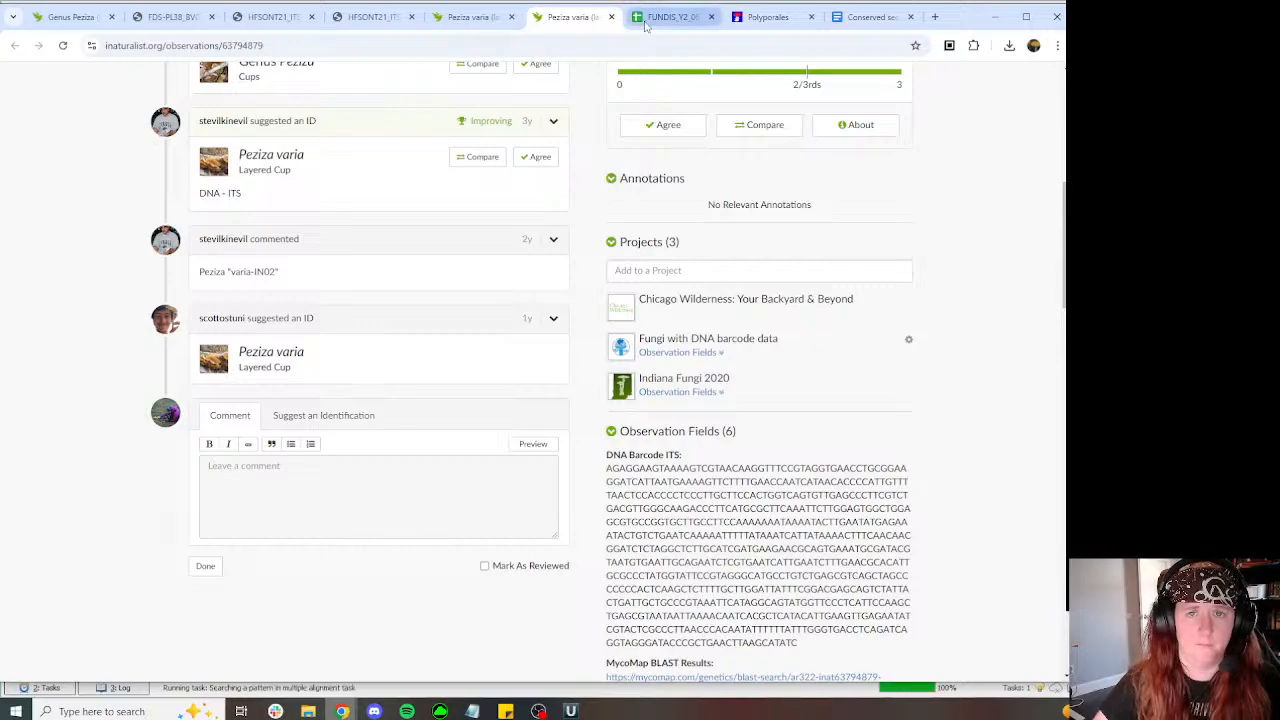
{"action": "left_click", "coordinate": [470, 17]}
{"action": "left_click", "coordinate": [376, 18]}
{"action": "scroll", "coordinate": [690, 320], "scroll_direction": "down", "scroll_amount": 5}
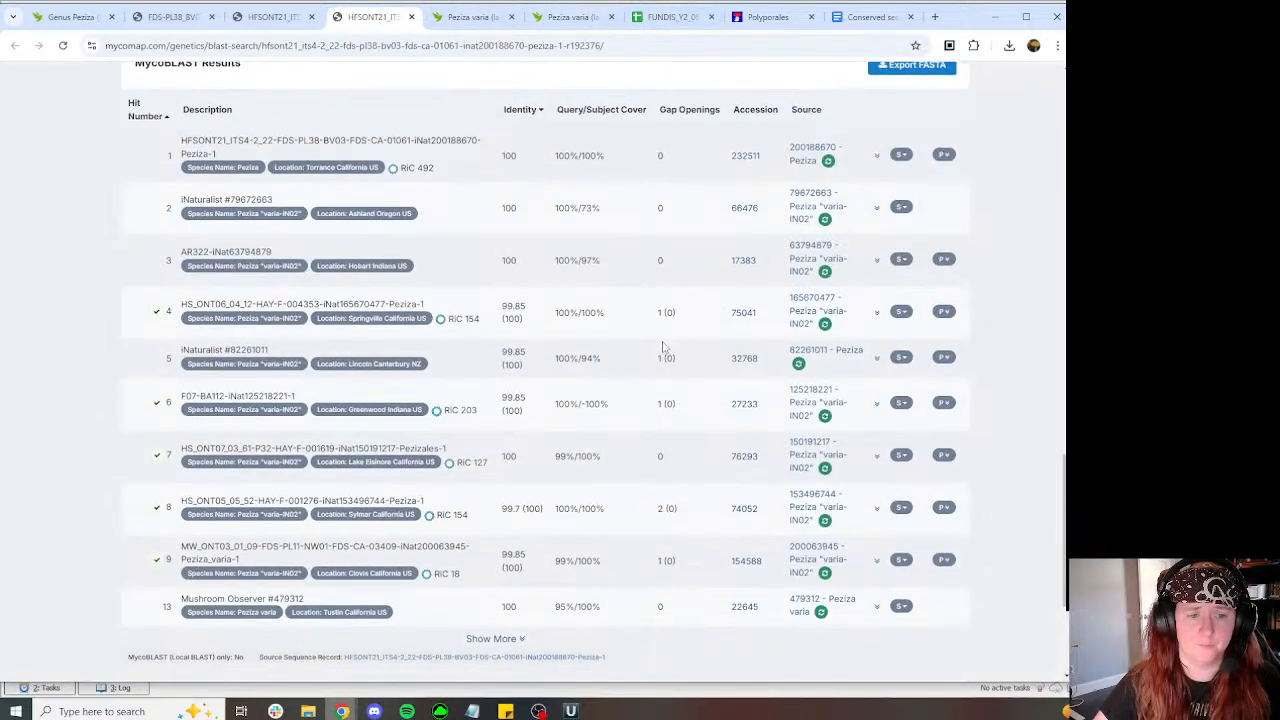
Step: Copy the consensus of the realigned Peziza-1 reads in UGENE and paste it into the clipboard_2344 alignment
{"action": "left_click", "coordinate": [571, 710]}
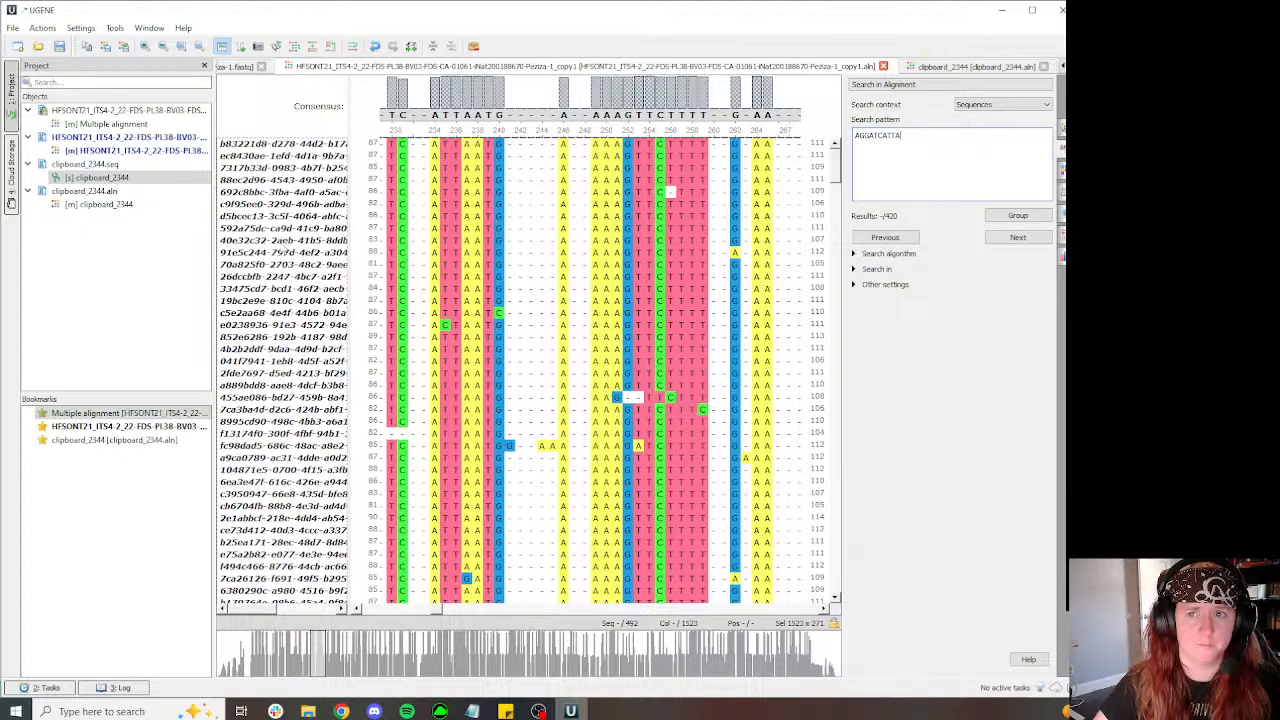
{"action": "left_click", "coordinate": [950, 66]}
{"action": "left_click", "coordinate": [580, 66]}
{"action": "right_click", "coordinate": [284, 250]}
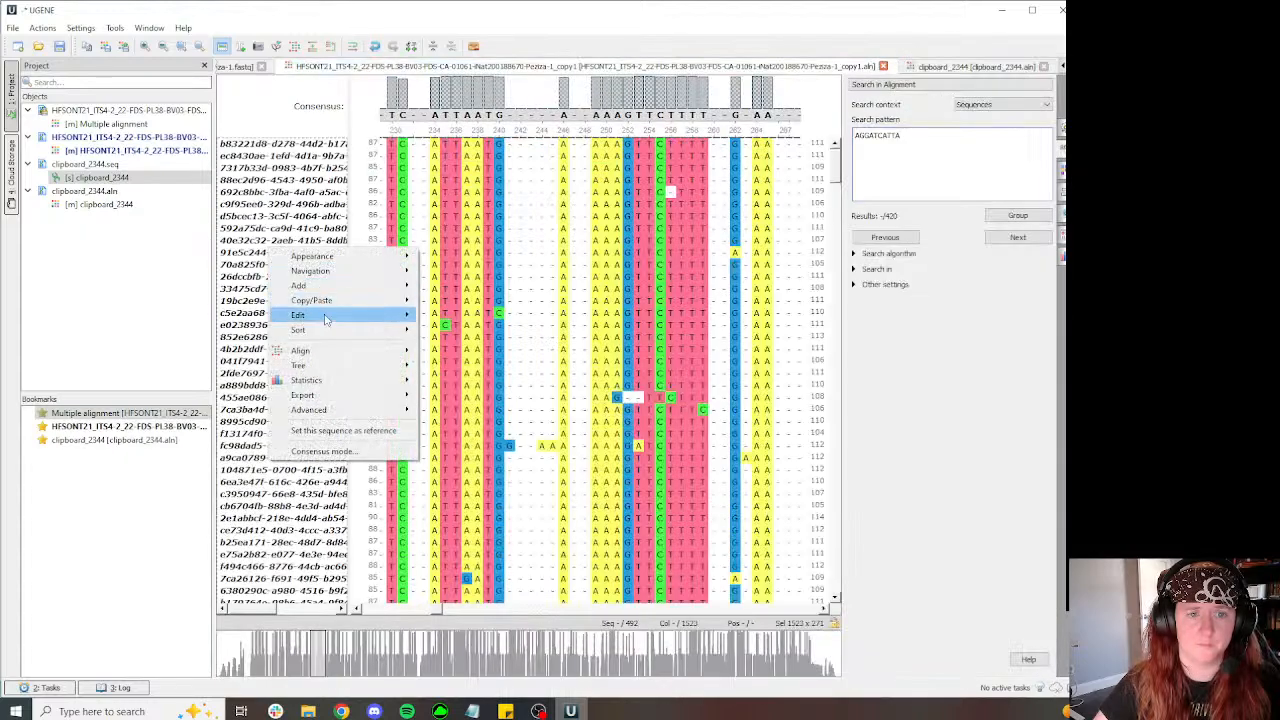
{"action": "mouse_move", "coordinate": [345, 300]}
{"action": "left_click", "coordinate": [477, 331]}
{"action": "left_click", "coordinate": [970, 66]}
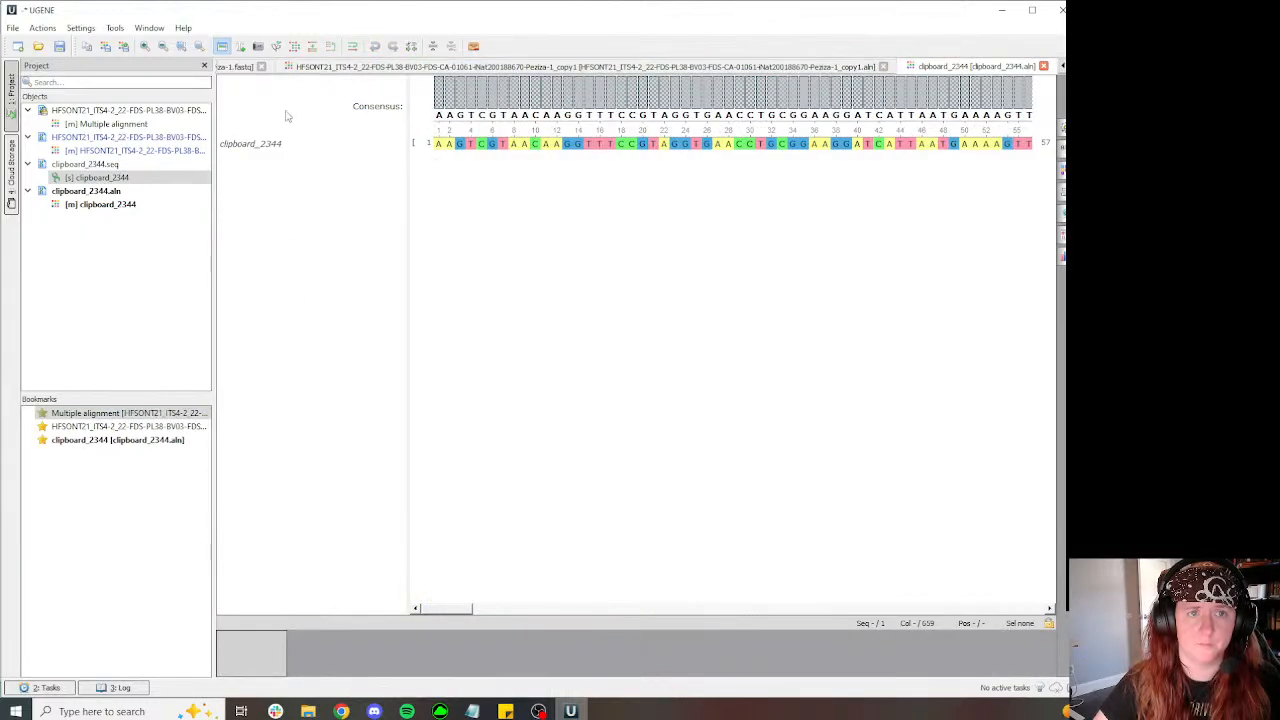
{"action": "key", "text": "ctrl+v"}
Step: Align the pasted consensus with clipboard_2344 using MAFFT to compare their bases, and close UGENE without saving
{"action": "left_click", "coordinate": [300, 46]}
{"action": "left_click", "coordinate": [371, 114]}
{"action": "left_click", "coordinate": [543, 396]}
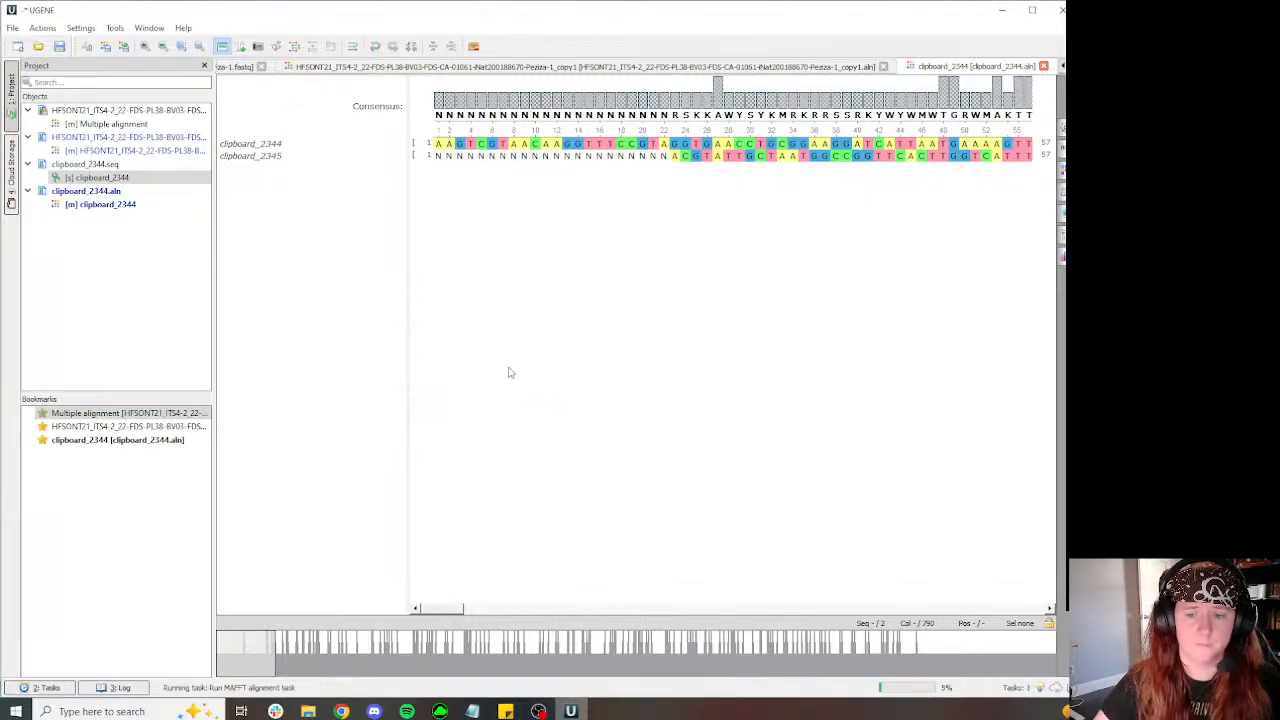
{"action": "left_click", "coordinate": [755, 641]}
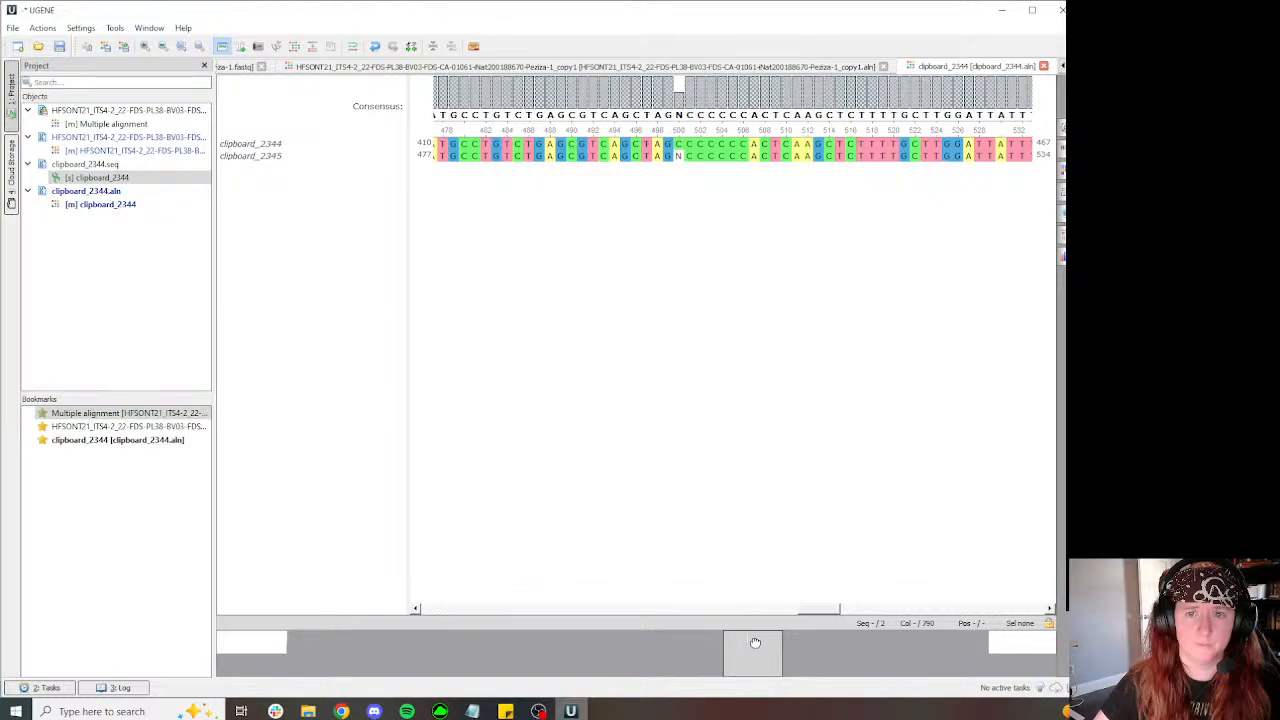
{"action": "left_click", "coordinate": [1061, 10]}
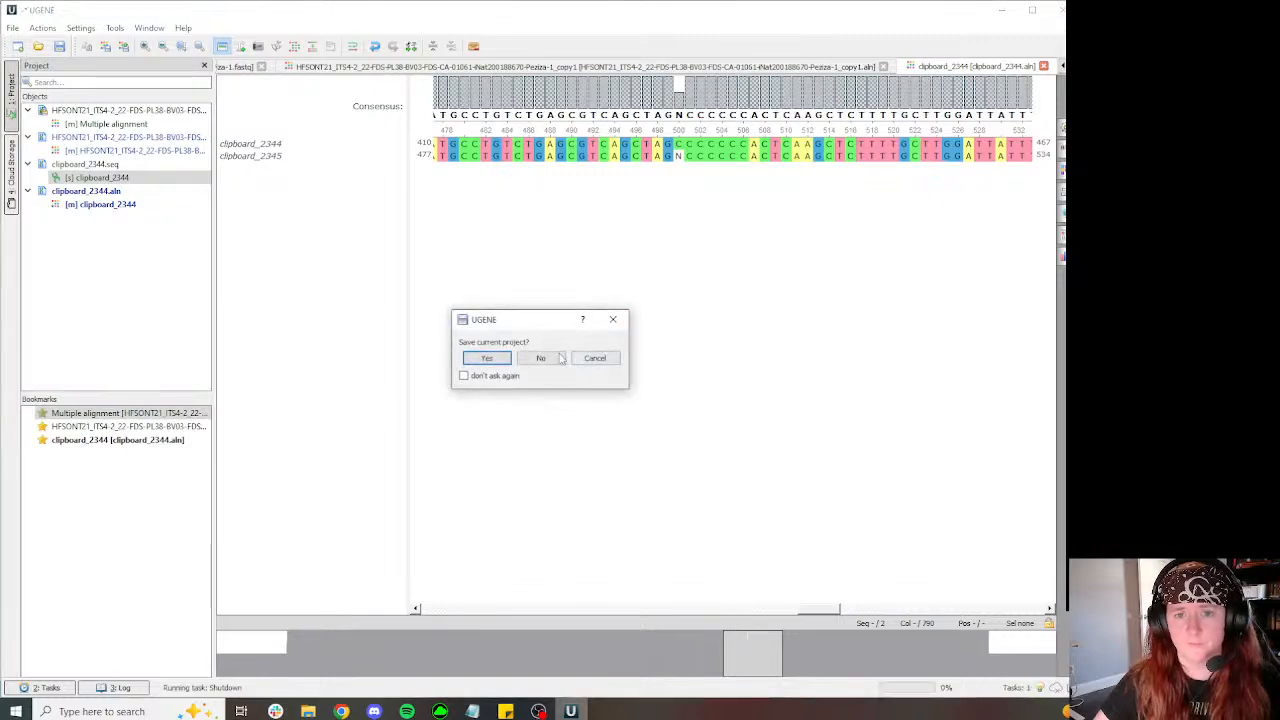
{"action": "left_click", "coordinate": [606, 378]}
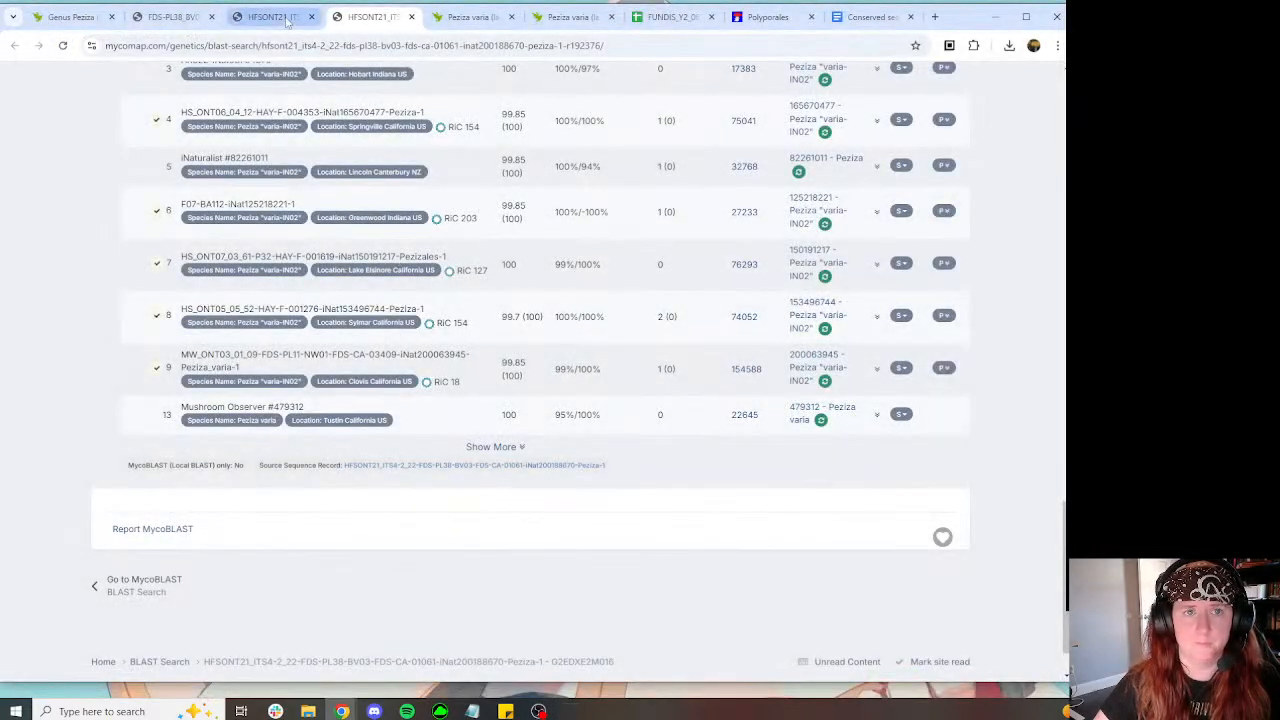
Step: Recheck the matching iNaturalist observations and select the comment Peziza "varia-IN02" on observation 63794879
{"action": "left_click", "coordinate": [570, 16]}
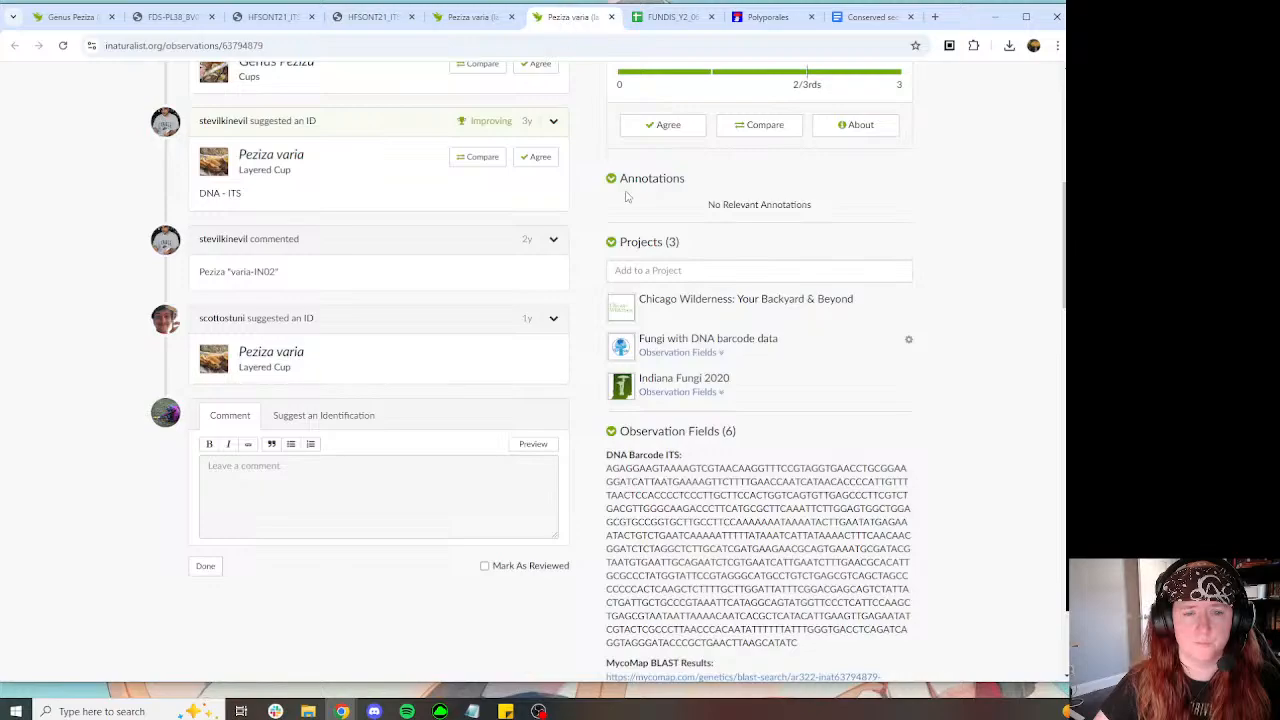
{"action": "scroll", "coordinate": [627, 197], "scroll_direction": "down", "scroll_amount": 3}
{"action": "scroll", "coordinate": [600, 170], "scroll_direction": "up", "scroll_amount": 1}
{"action": "left_click", "coordinate": [453, 17]}
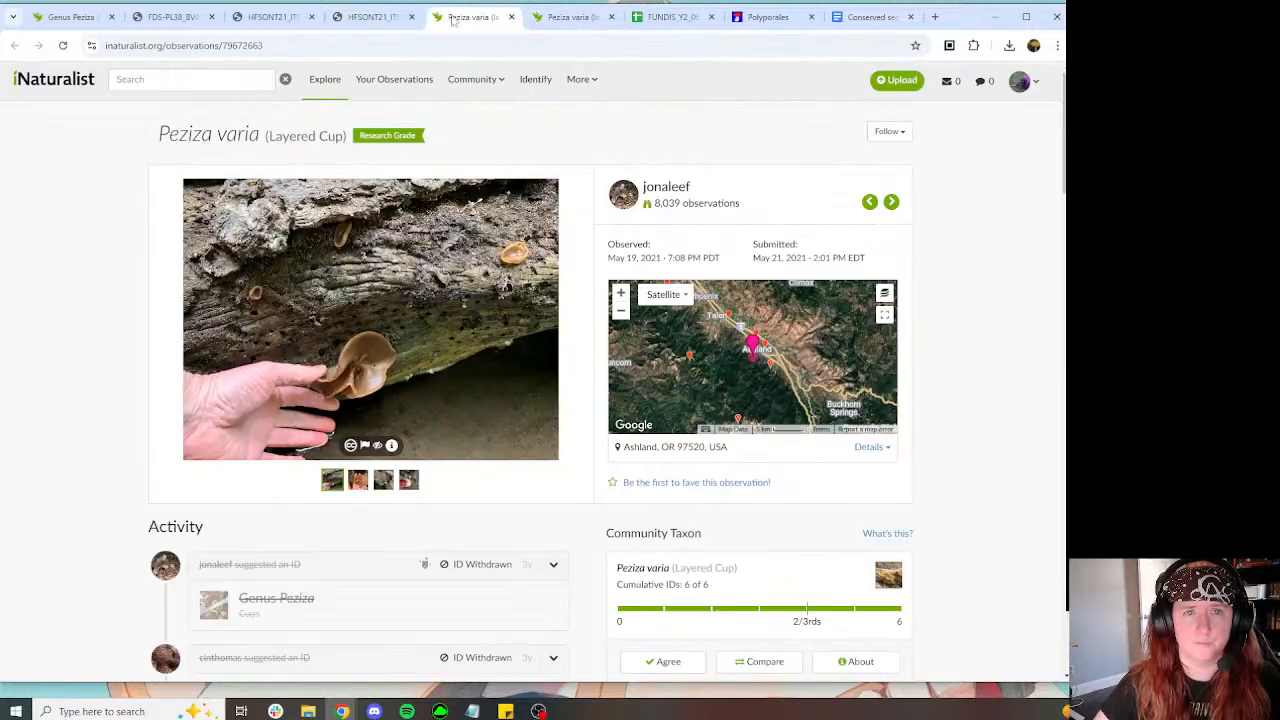
{"action": "left_click", "coordinate": [72, 17]}
{"action": "left_click", "coordinate": [551, 20]}
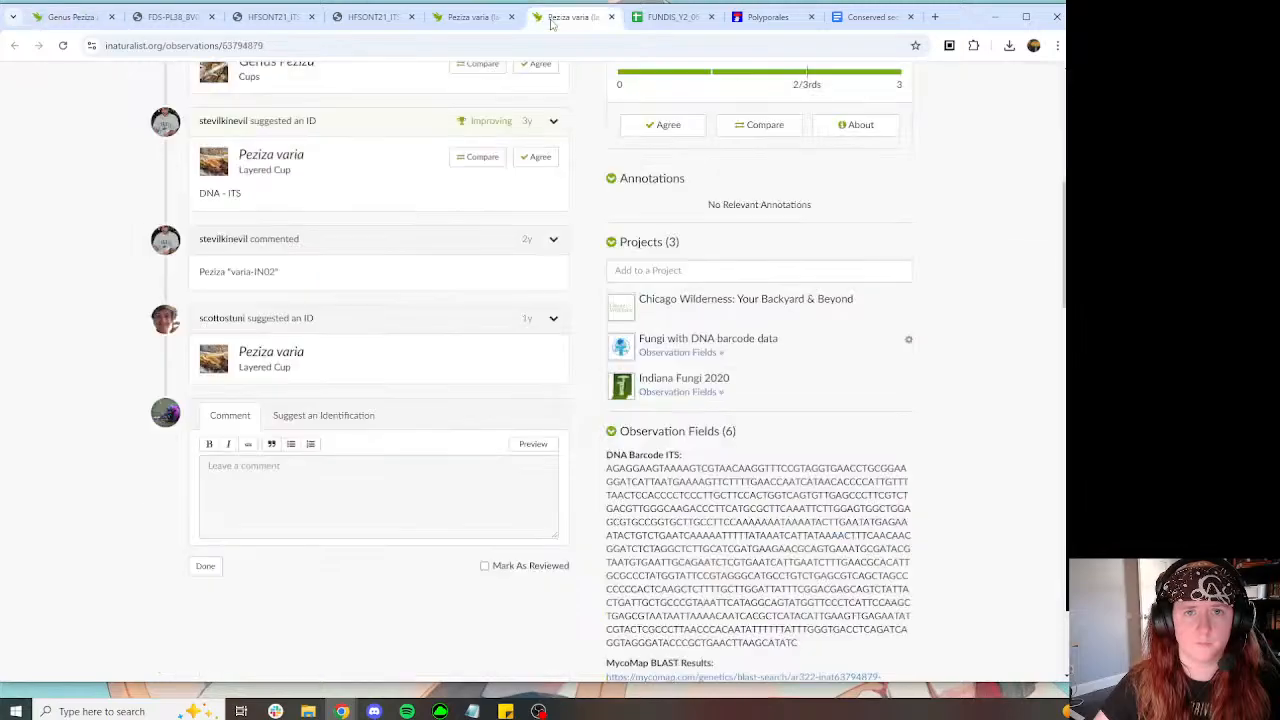
{"action": "left_click_drag", "start_coordinate": [333, 281], "coordinate": [197, 273]}
Step: Start a Peziza identification on iNaturalist observation 200188670 with the comment Peziza "varia-IN02" matches
{"action": "left_click", "coordinate": [72, 17]}
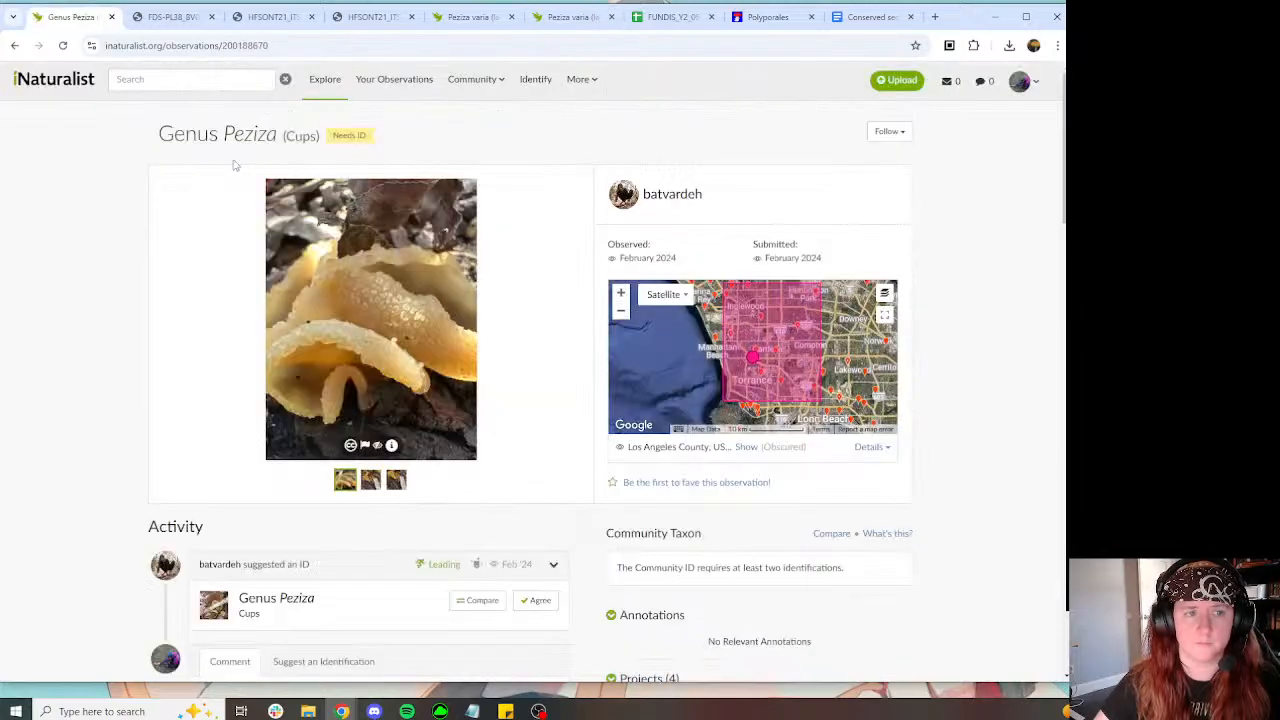
{"action": "scroll", "coordinate": [329, 300], "scroll_direction": "down", "scroll_amount": 3}
{"action": "left_click", "coordinate": [323, 326]}
{"action": "type", "text": "Pe"}
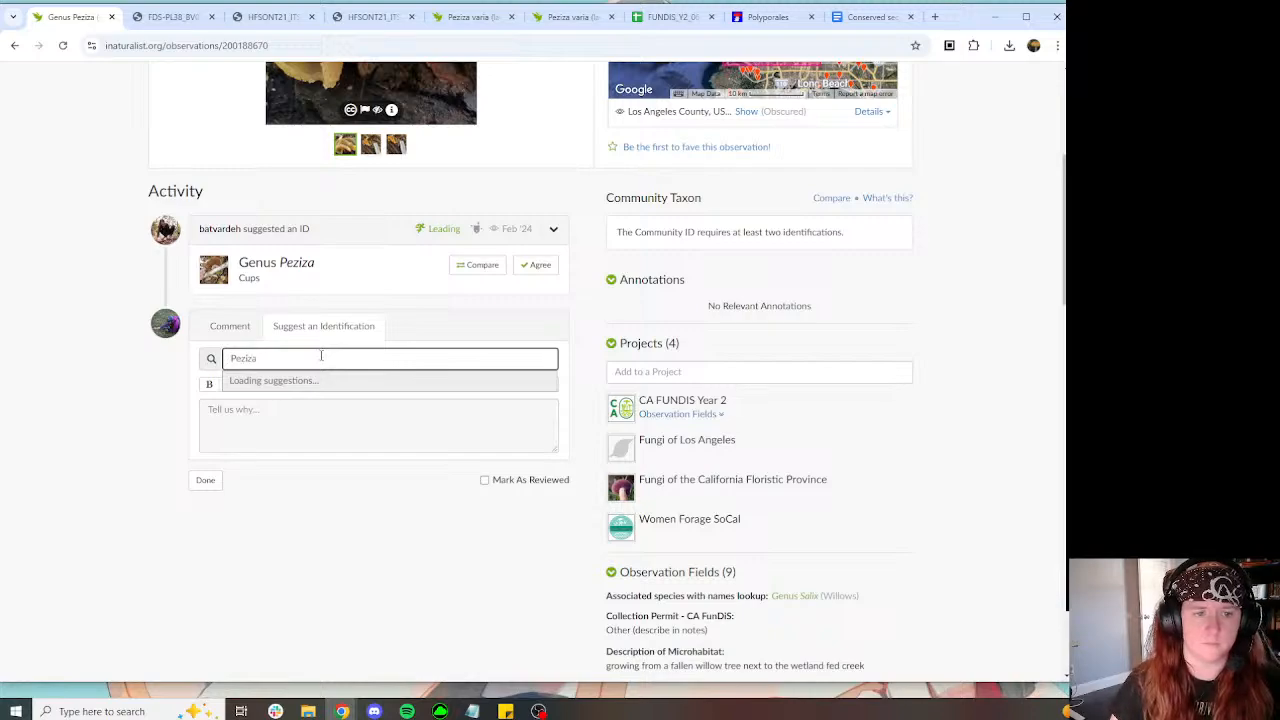
{"action": "type", "text": "ziza"}
{"action": "left_click", "coordinate": [317, 381]}
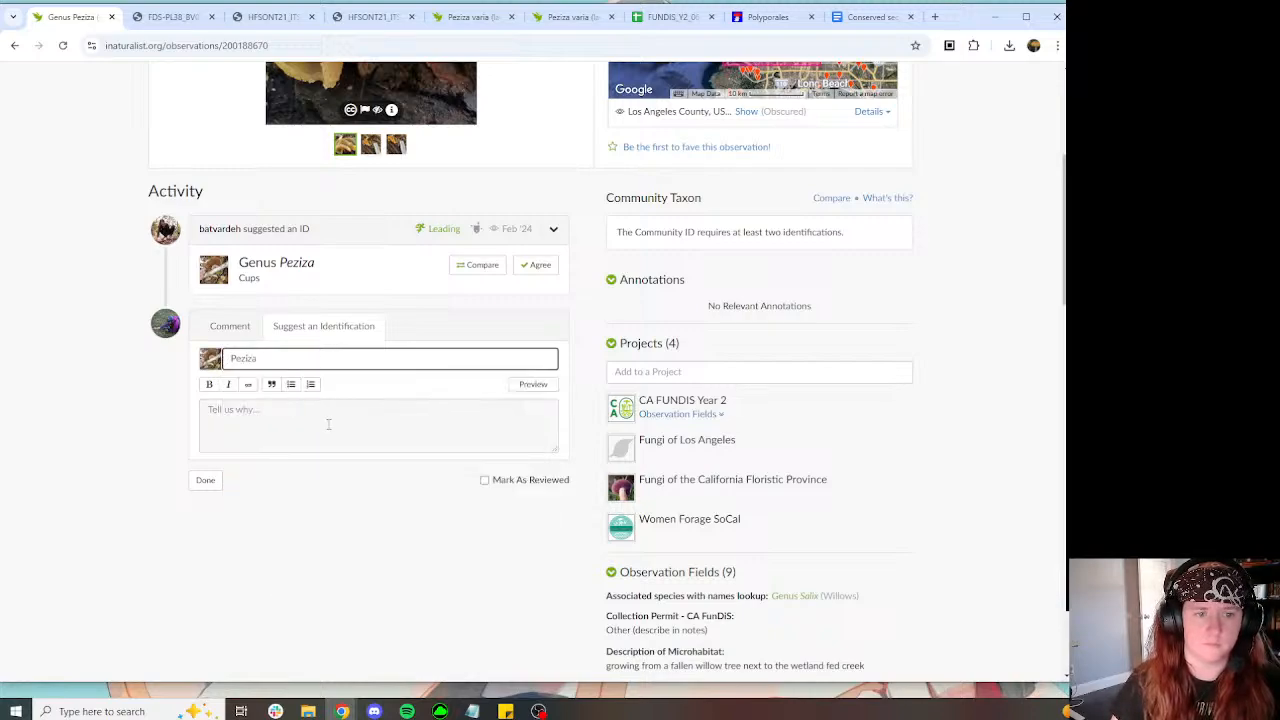
{"action": "left_click", "coordinate": [329, 423]}
{"action": "key", "text": "ctrl+v"}
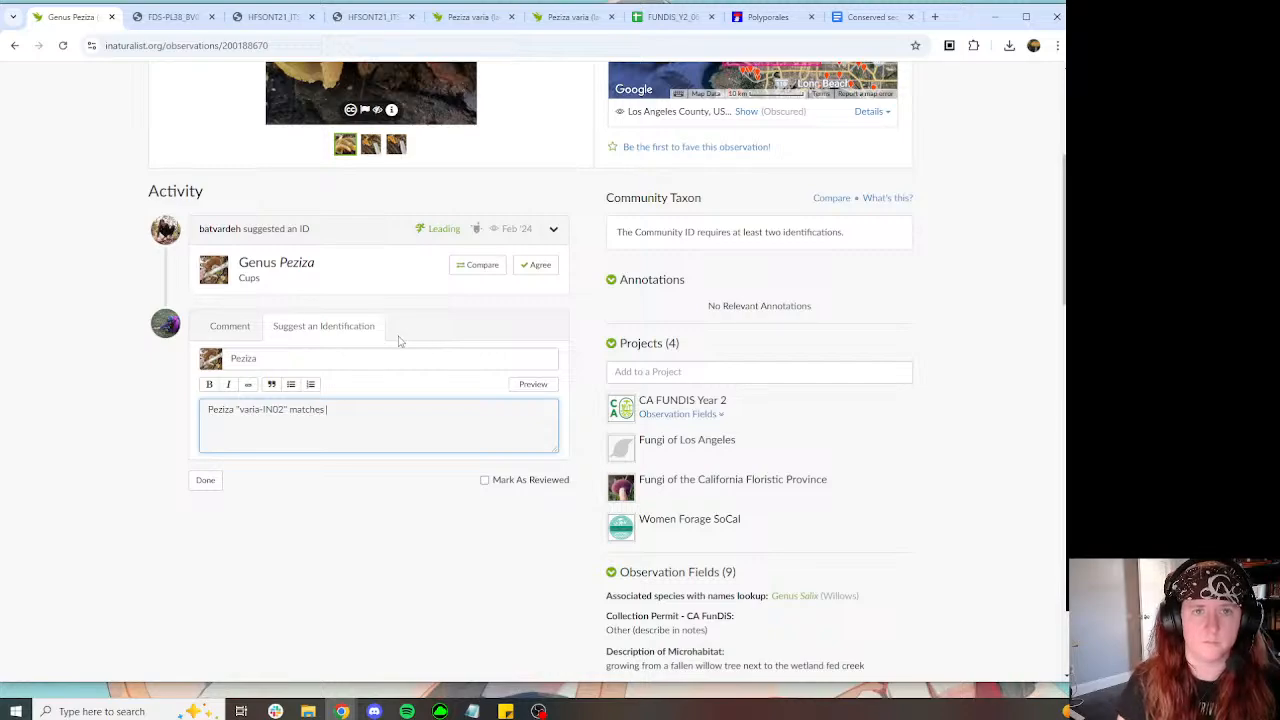
Step: Add the links of iNaturalist observations 79672663 and 63794879 to the identification comment as the matching records
{"action": "left_click", "coordinate": [470, 17]}
{"action": "left_click", "coordinate": [208, 45]}
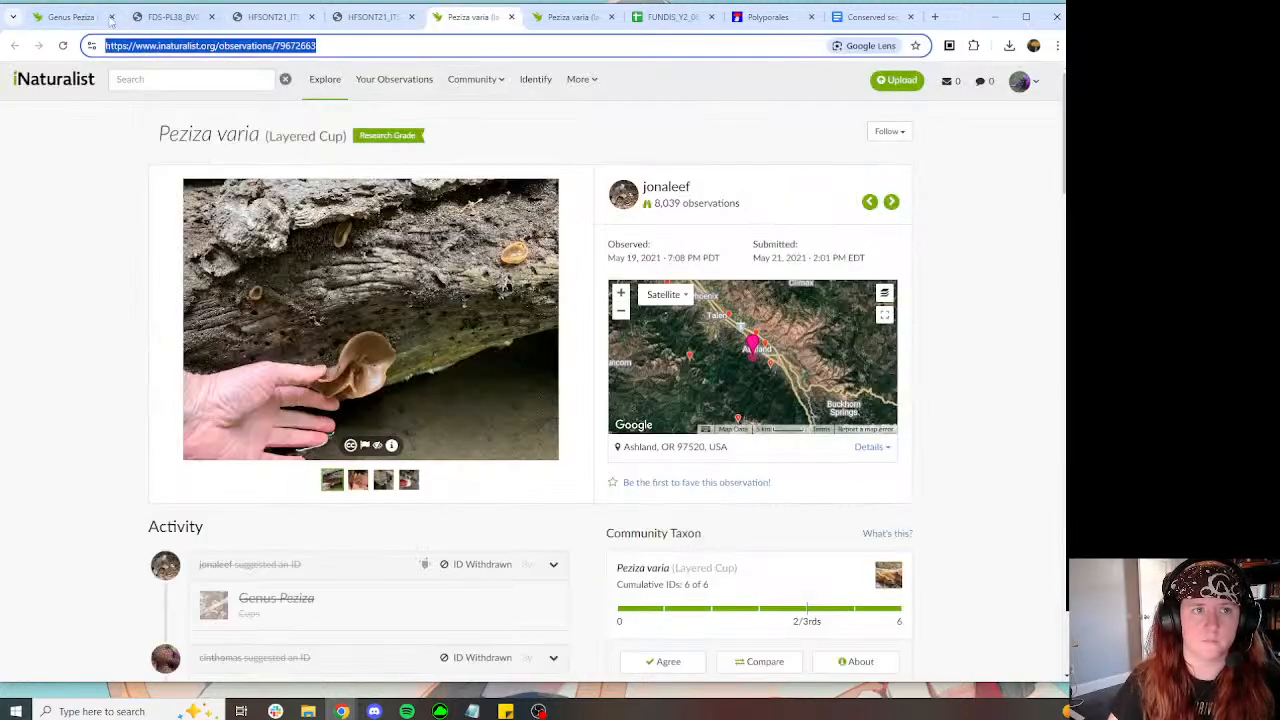
{"action": "key", "text": "ctrl+c"}
{"action": "left_click", "coordinate": [75, 17]}
{"action": "key", "text": "ctrl+v"}
{"action": "left_click", "coordinate": [570, 17]}
{"action": "left_click", "coordinate": [226, 38]}
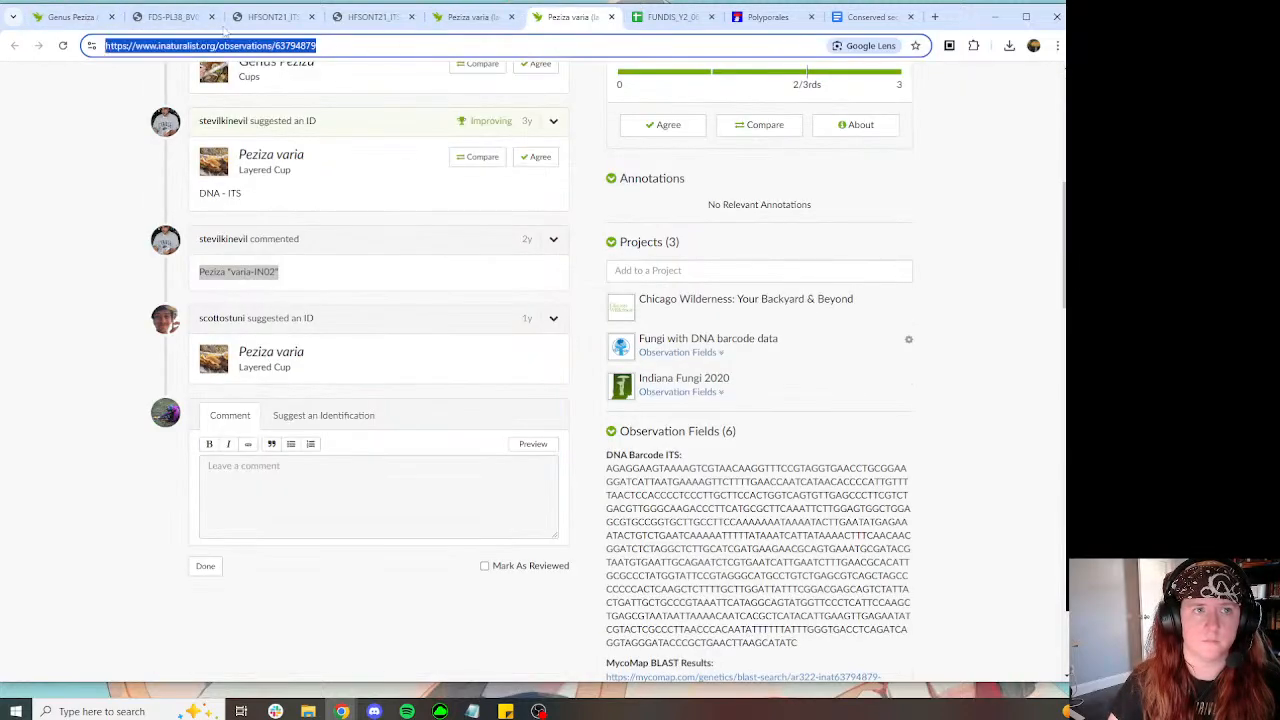
{"action": "key", "text": "ctrl+c"}
{"action": "left_click", "coordinate": [75, 17]}
{"action": "key", "text": "ctrl+v"}
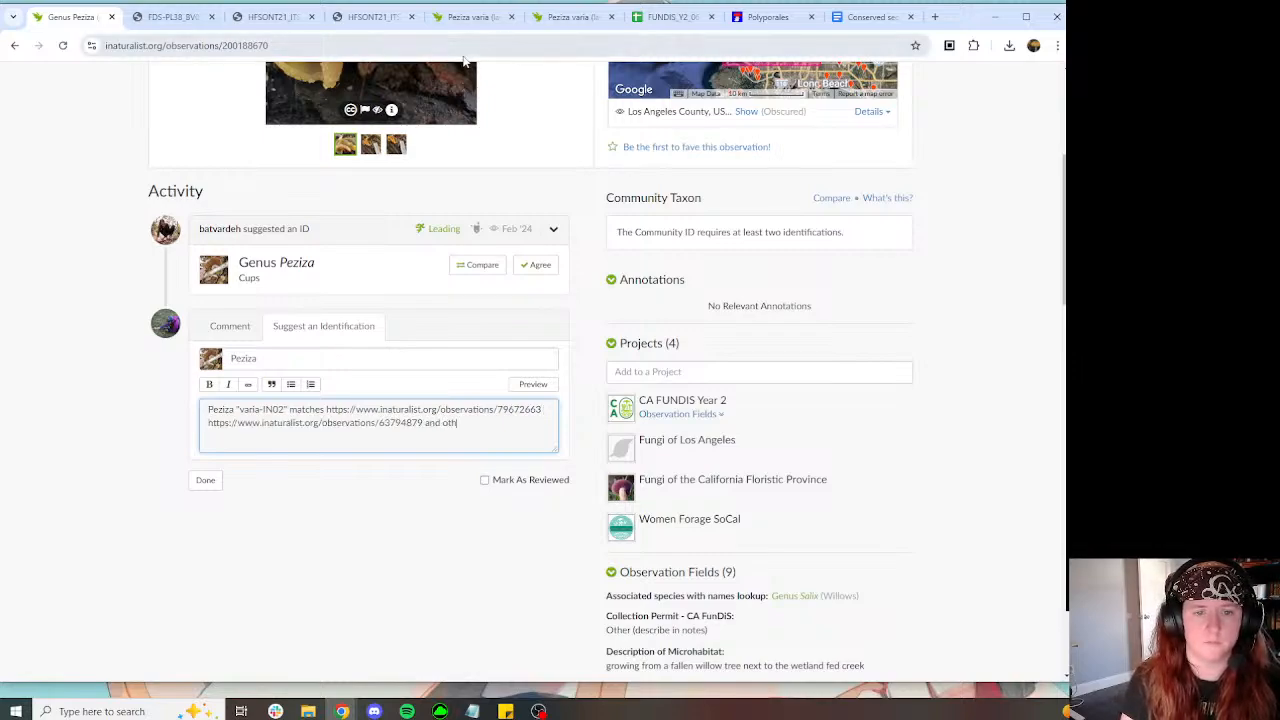
Step: Finish the comment with "and others" and a separate line "DNA - ITS - Nanopore", and submit the Peziza identification
{"action": "key", "text": "Return"}
{"action": "type", "text": "DNA - ITS - Nan"}
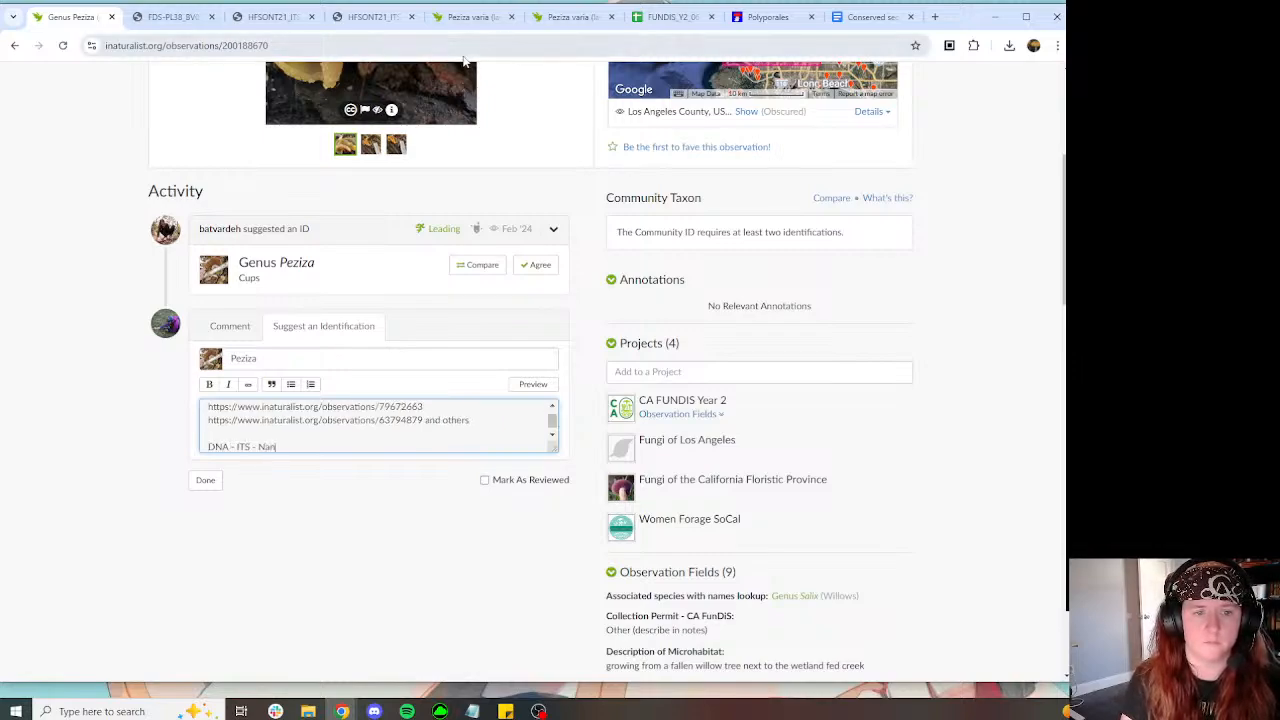
{"action": "type", "text": "opore"}
{"action": "left_click", "coordinate": [205, 480]}
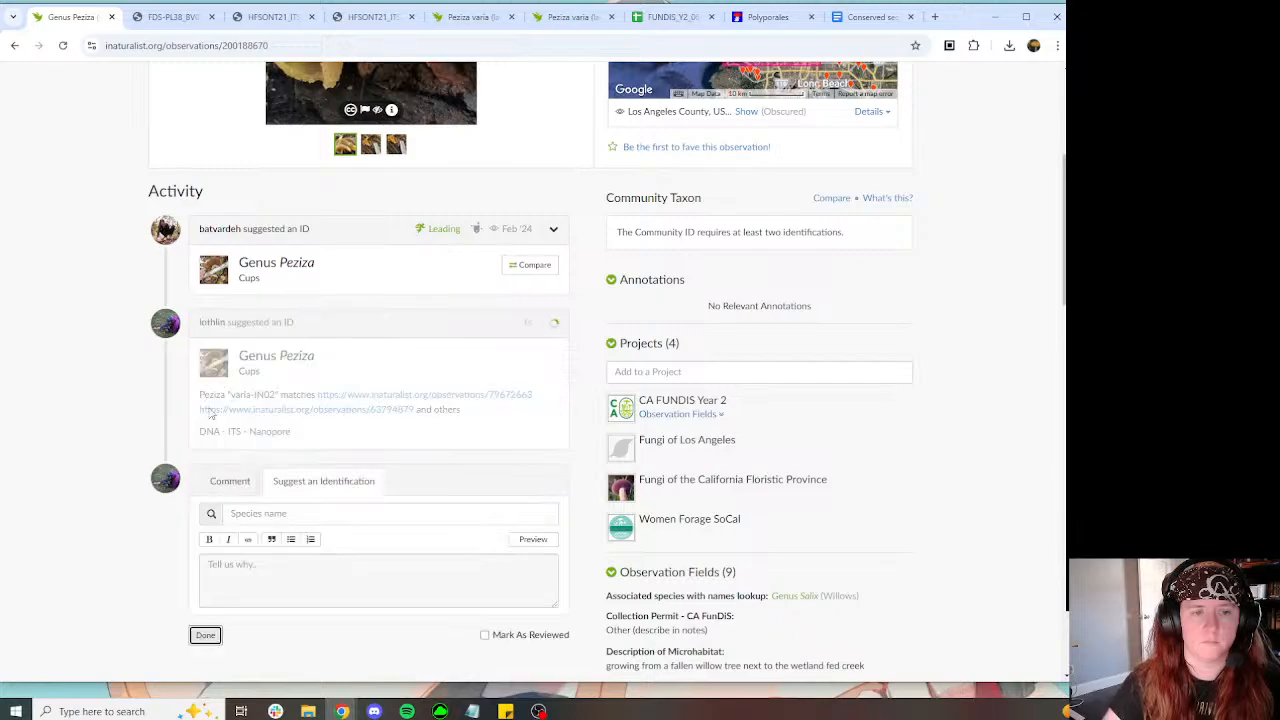
{"action": "scroll", "coordinate": [340, 178], "scroll_direction": "up", "scroll_amount": 4}
Step: Import the Peziza-1 sequence data from its MycoMap record to iNaturalist and close the leftover HFSONT21 pages
{"action": "left_click", "coordinate": [172, 17]}
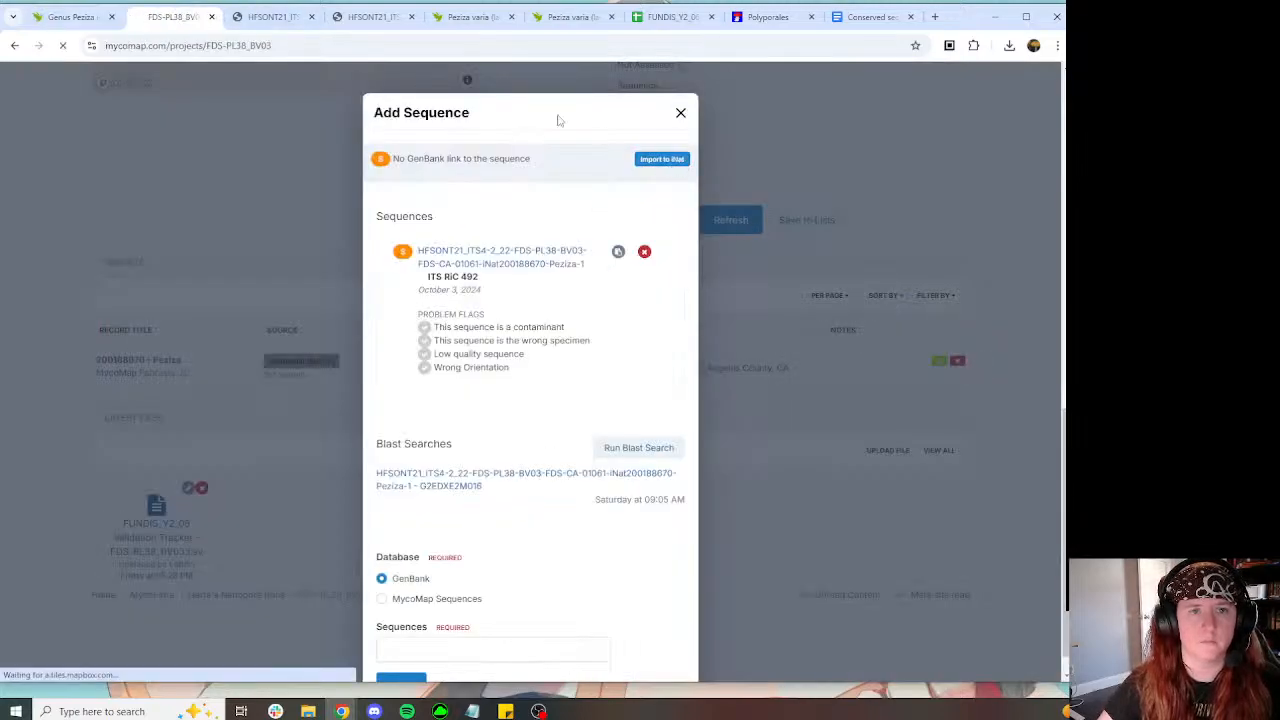
{"action": "left_click", "coordinate": [87, 22]}
{"action": "left_click", "coordinate": [312, 17]}
{"action": "left_click", "coordinate": [312, 17]}
{"action": "left_click", "coordinate": [312, 17]}
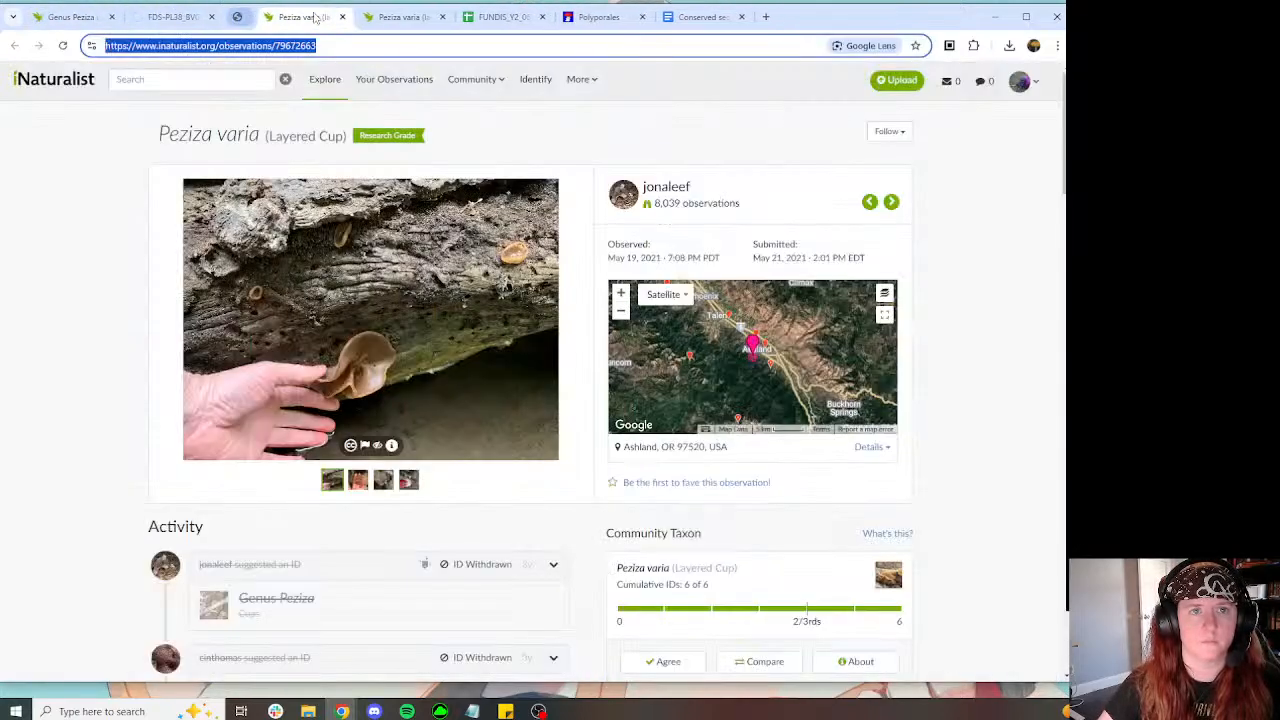
{"action": "left_click", "coordinate": [172, 17]}
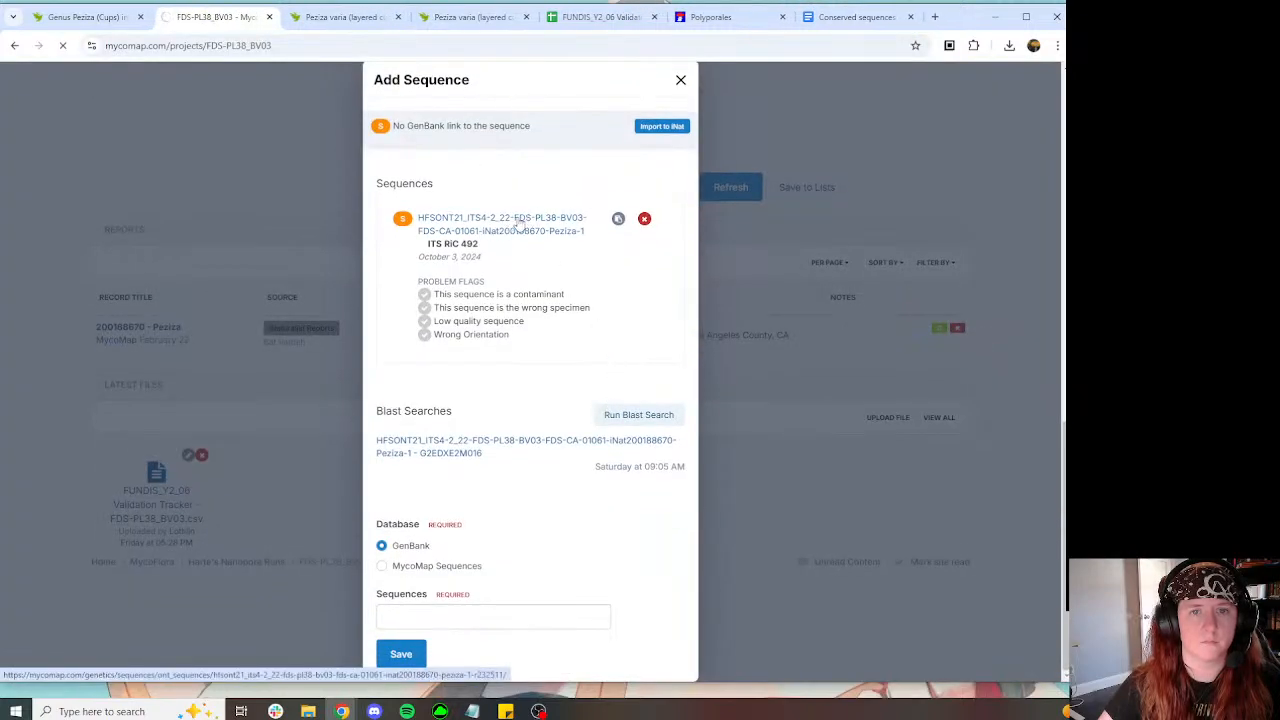
Step: Open the newest BLAST search G2EDXE2M016 from the Peziza-1 sequence page, and close the sequence page and both Peziza varia observations
{"action": "left_click", "coordinate": [556, 230]}
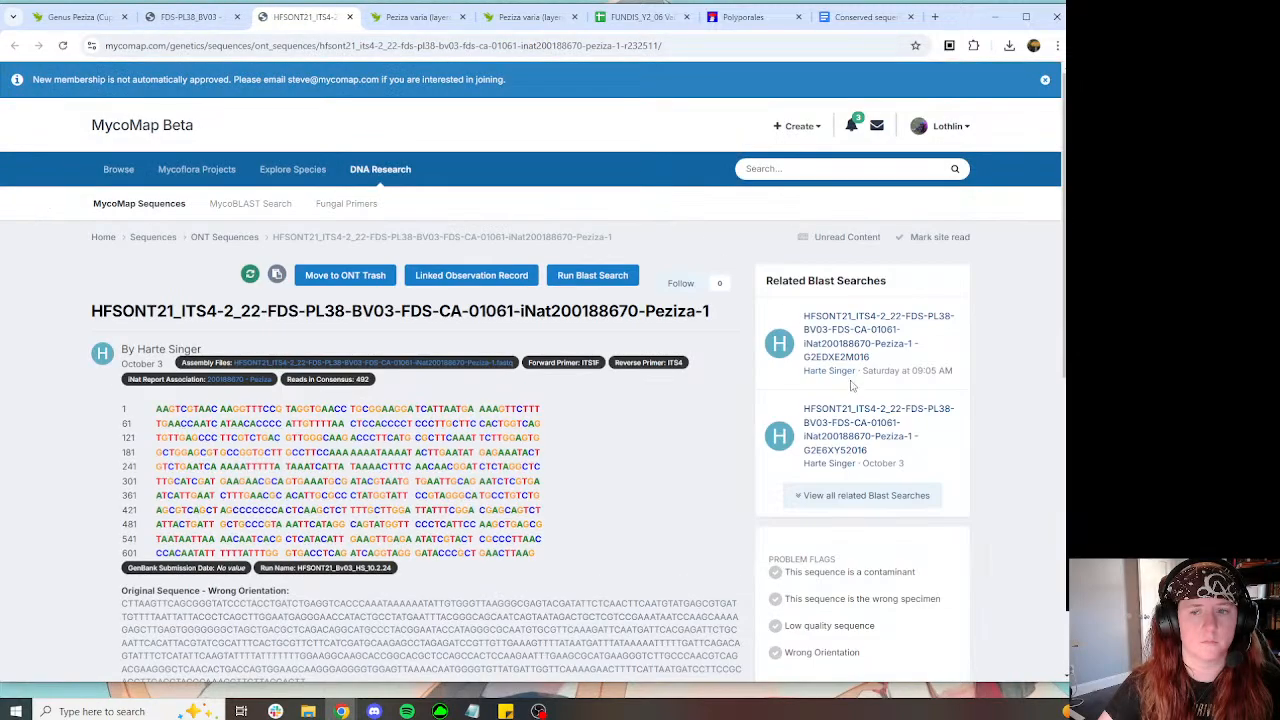
{"action": "right_click", "coordinate": [846, 332]}
{"action": "left_click", "coordinate": [880, 341]}
{"action": "left_click", "coordinate": [312, 18]}
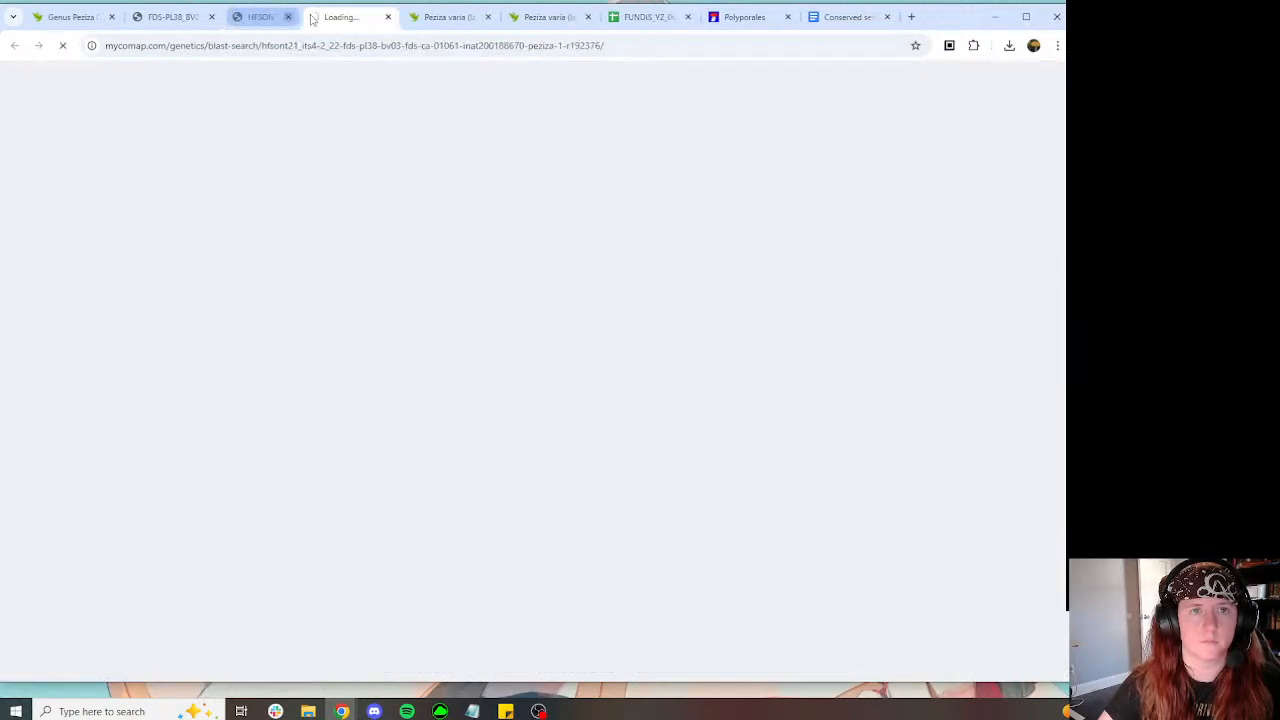
{"action": "left_click", "coordinate": [395, 18]}
{"action": "left_click", "coordinate": [410, 18]}
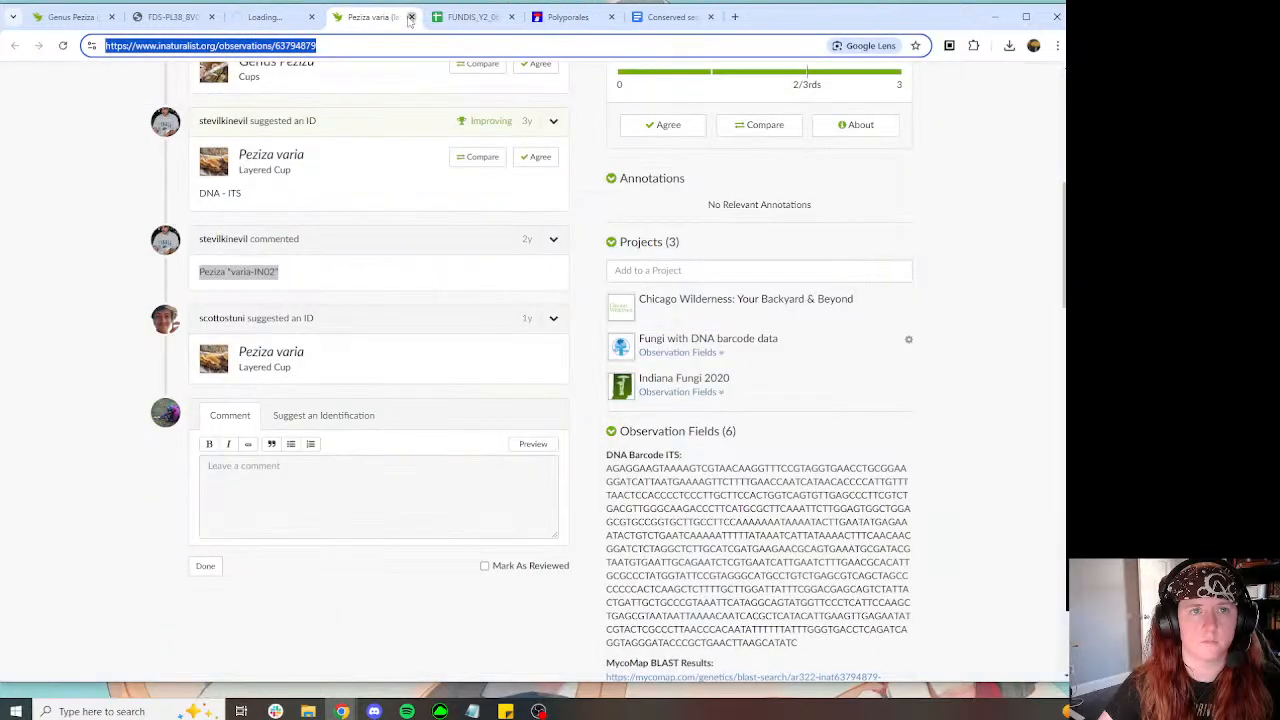
{"action": "left_click", "coordinate": [410, 18]}
{"action": "left_click", "coordinate": [170, 17]}
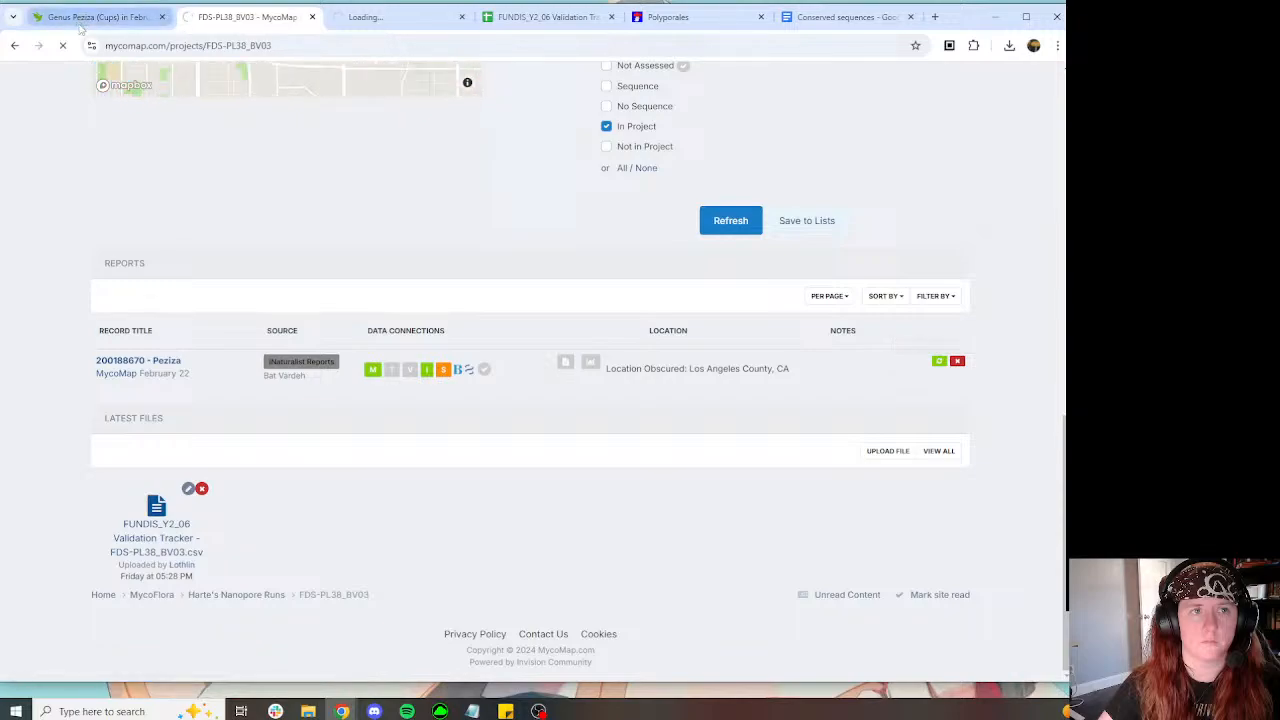
Step: Add the Sequence Validator observation field with the validator's name to iNaturalist observation 200188670
{"action": "key", "text": "ctrl+shift+Tab"}
{"action": "scroll", "coordinate": [525, 233], "scroll_direction": "down", "scroll_amount": 5}
{"action": "scroll", "coordinate": [600, 260], "scroll_direction": "down", "scroll_amount": 5}
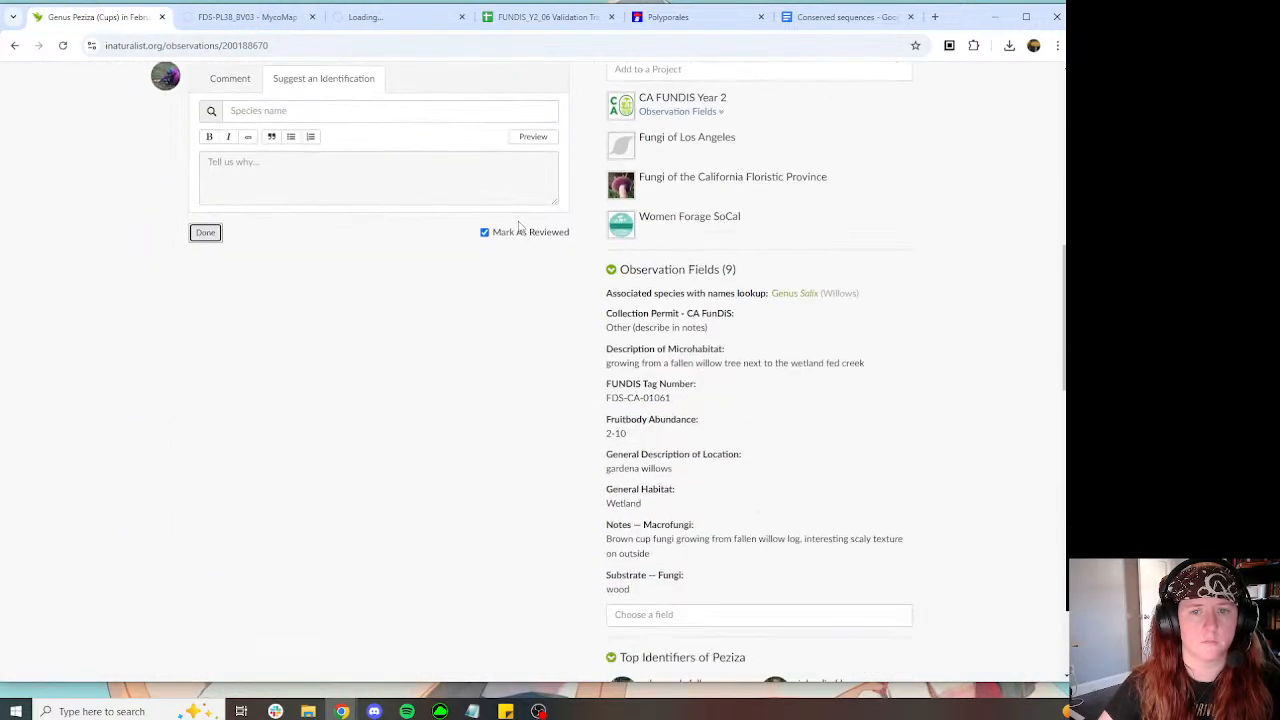
{"action": "left_click", "coordinate": [694, 281]}
{"action": "left_click", "coordinate": [673, 302]}
{"action": "left_click", "coordinate": [673, 332]}
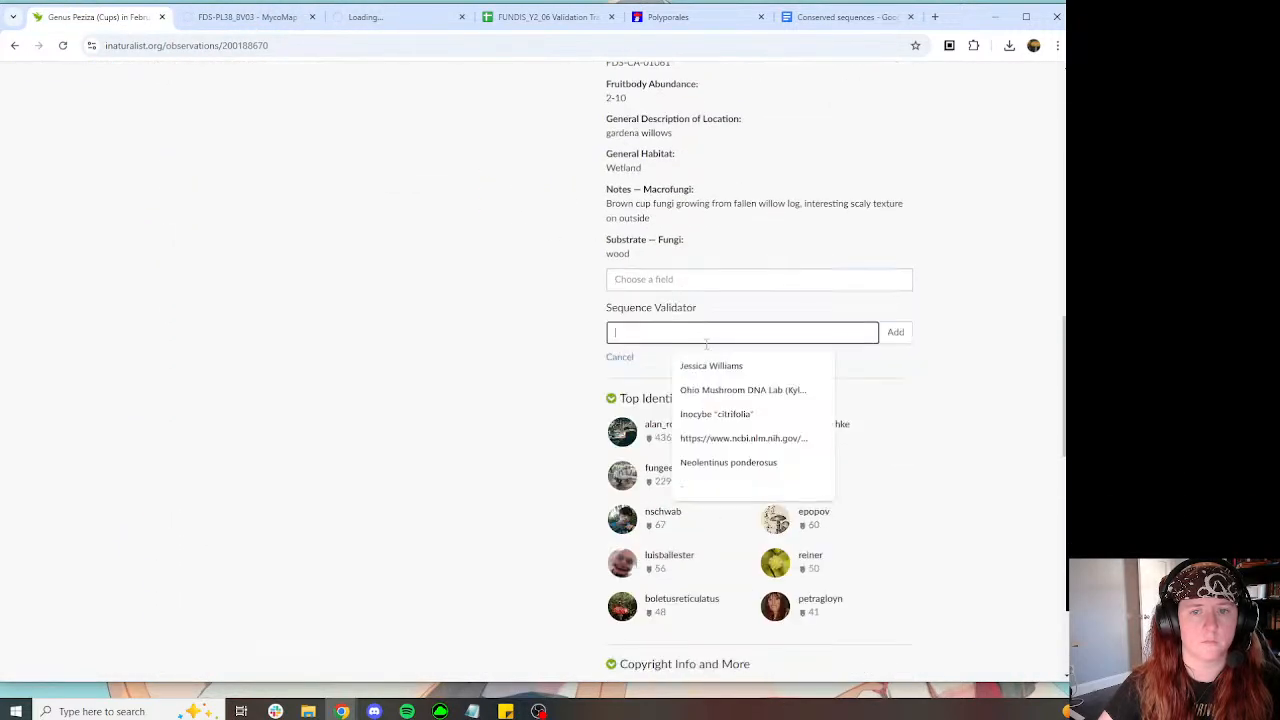
{"action": "left_click", "coordinate": [705, 366]}
{"action": "left_click", "coordinate": [895, 332]}
Step: Copy Peziza "varia-IN02" from the identification comment and add it as the observation's Provisional Species Name
{"action": "scroll", "coordinate": [329, 263], "scroll_direction": "up", "scroll_amount": 8}
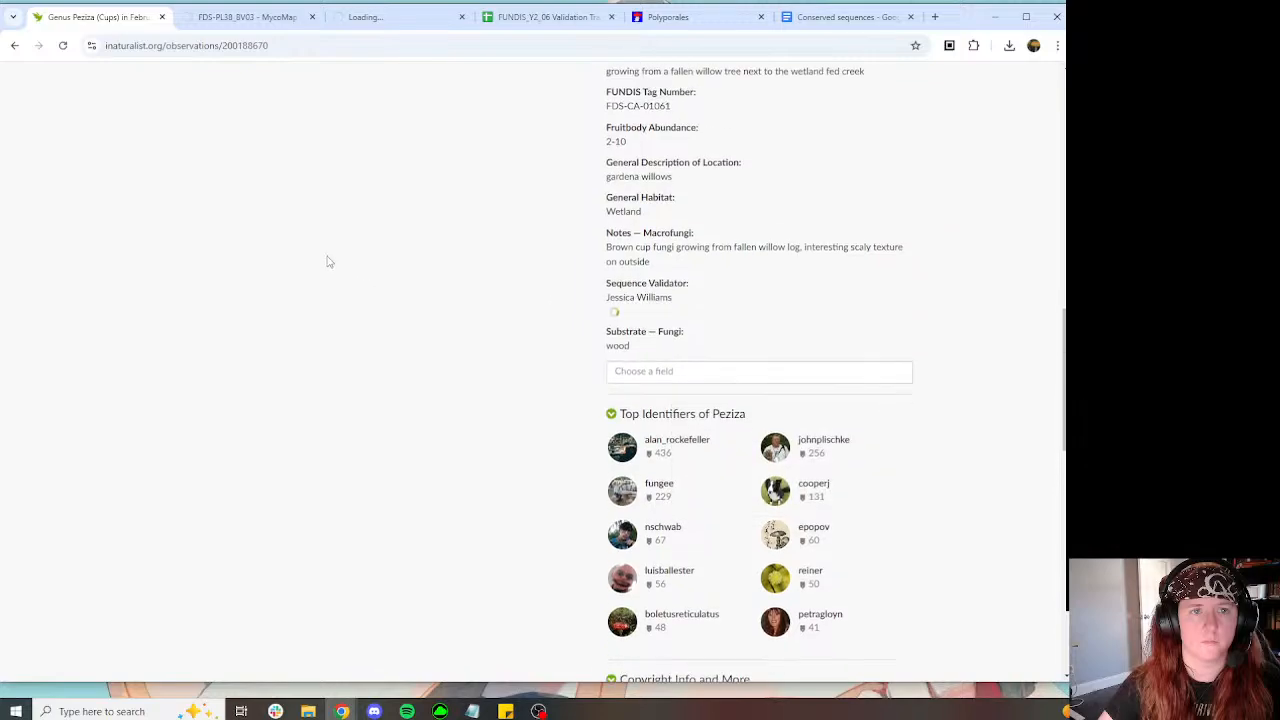
{"action": "left_click_drag", "start_coordinate": [279, 328], "coordinate": [199, 328]}
{"action": "left_click", "coordinate": [246, 329]}
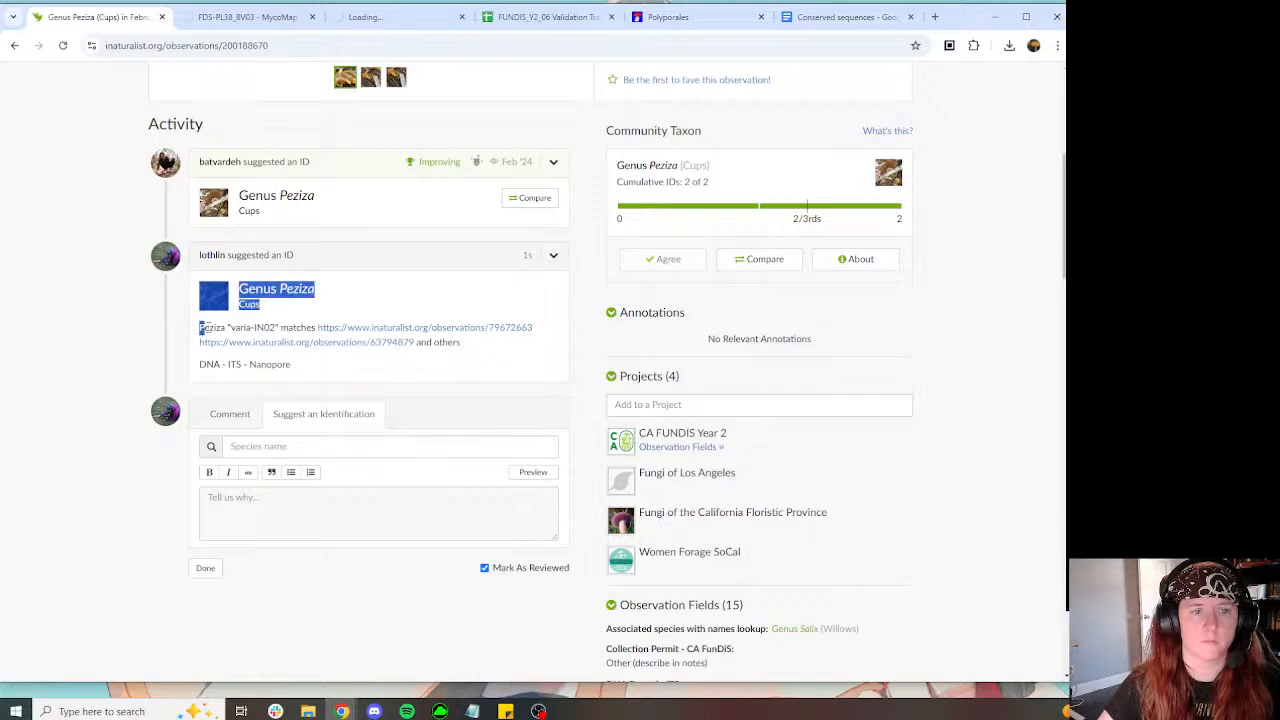
{"action": "left_click", "coordinate": [207, 328]}
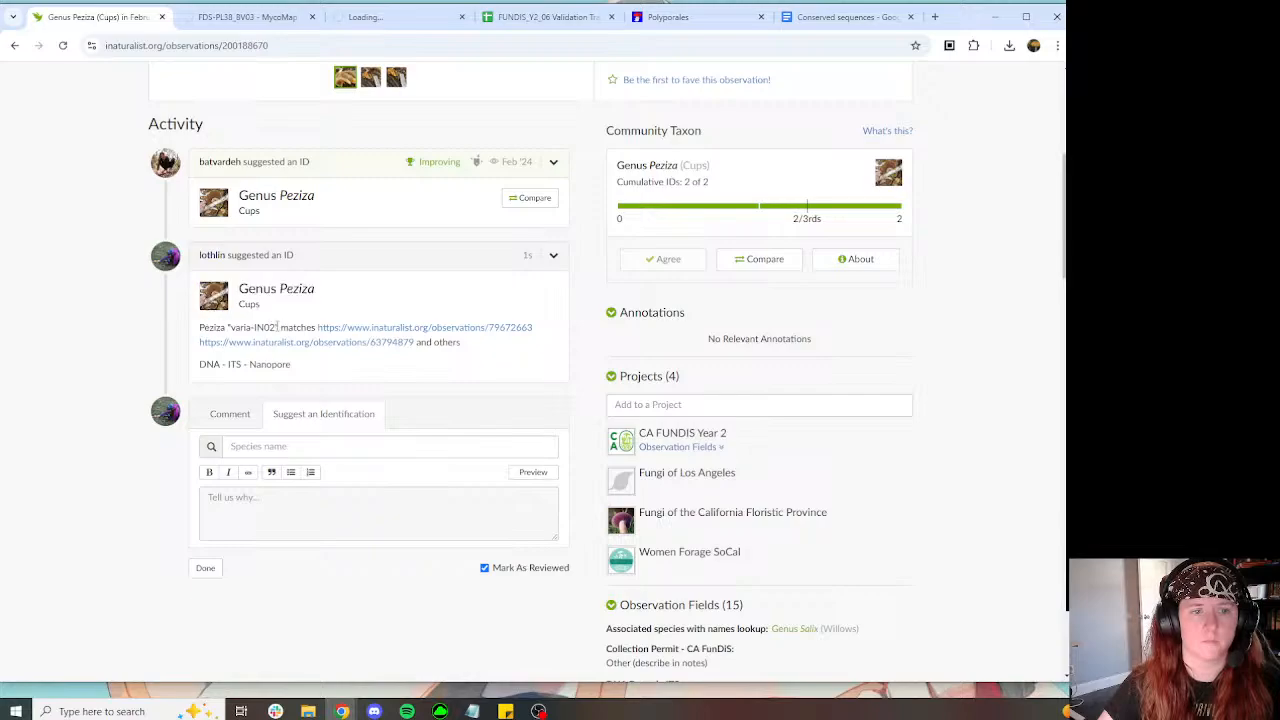
{"action": "left_click_drag", "start_coordinate": [281, 327], "coordinate": [214, 328]}
{"action": "scroll", "coordinate": [720, 306], "scroll_direction": "down", "scroll_amount": 13}
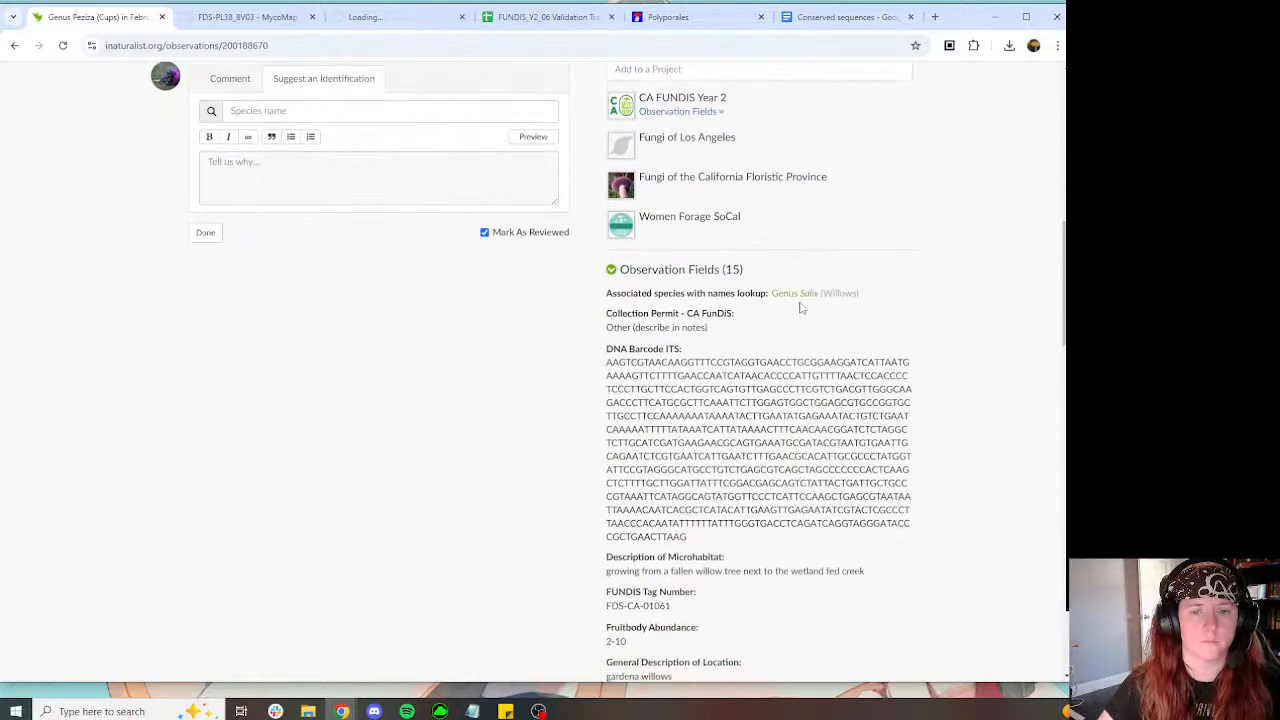
{"action": "left_click", "coordinate": [641, 222]}
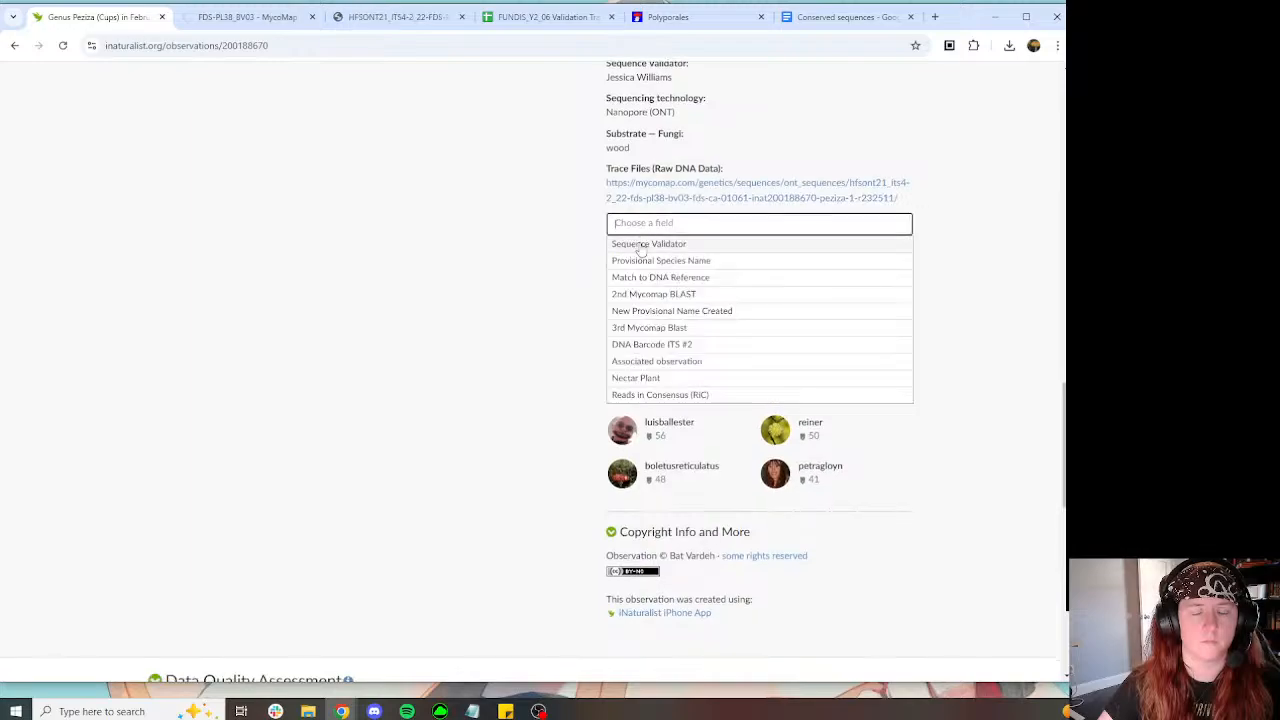
{"action": "left_click", "coordinate": [645, 260]}
{"action": "key", "text": "ctrl+v"}
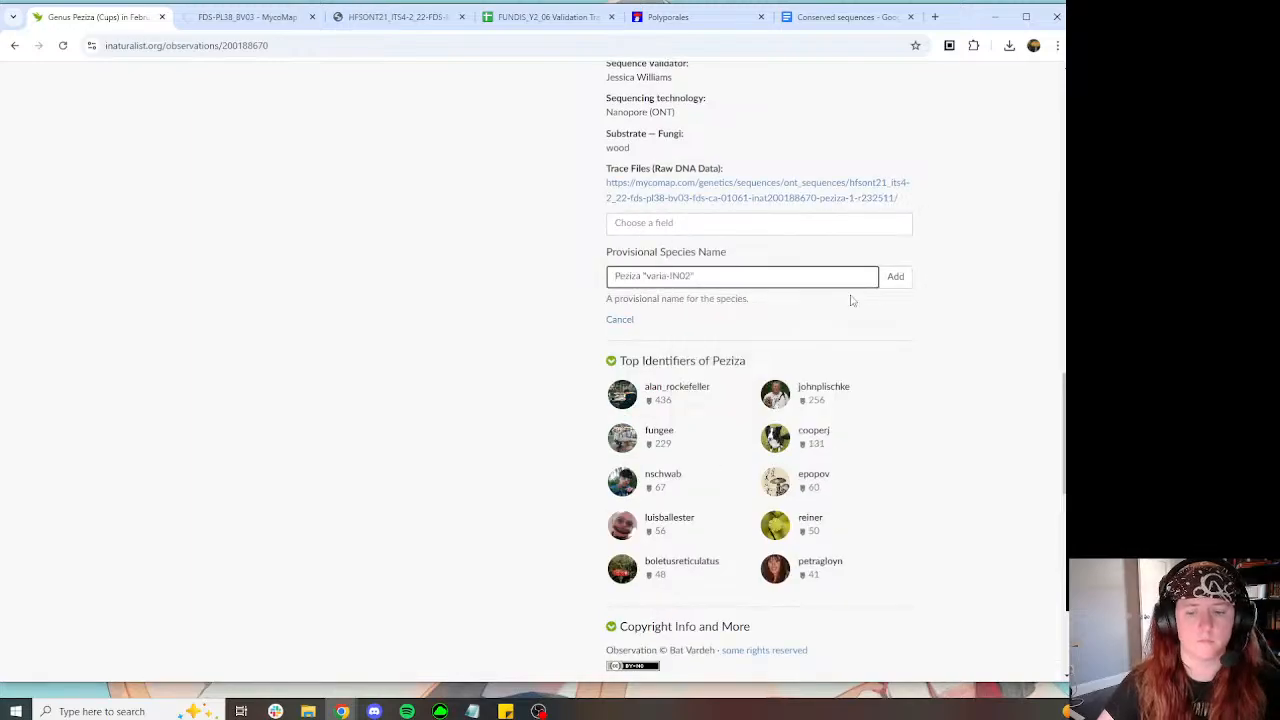
{"action": "left_click", "coordinate": [895, 276]}
{"action": "scroll", "coordinate": [928, 349], "scroll_direction": "up", "scroll_amount": 10}
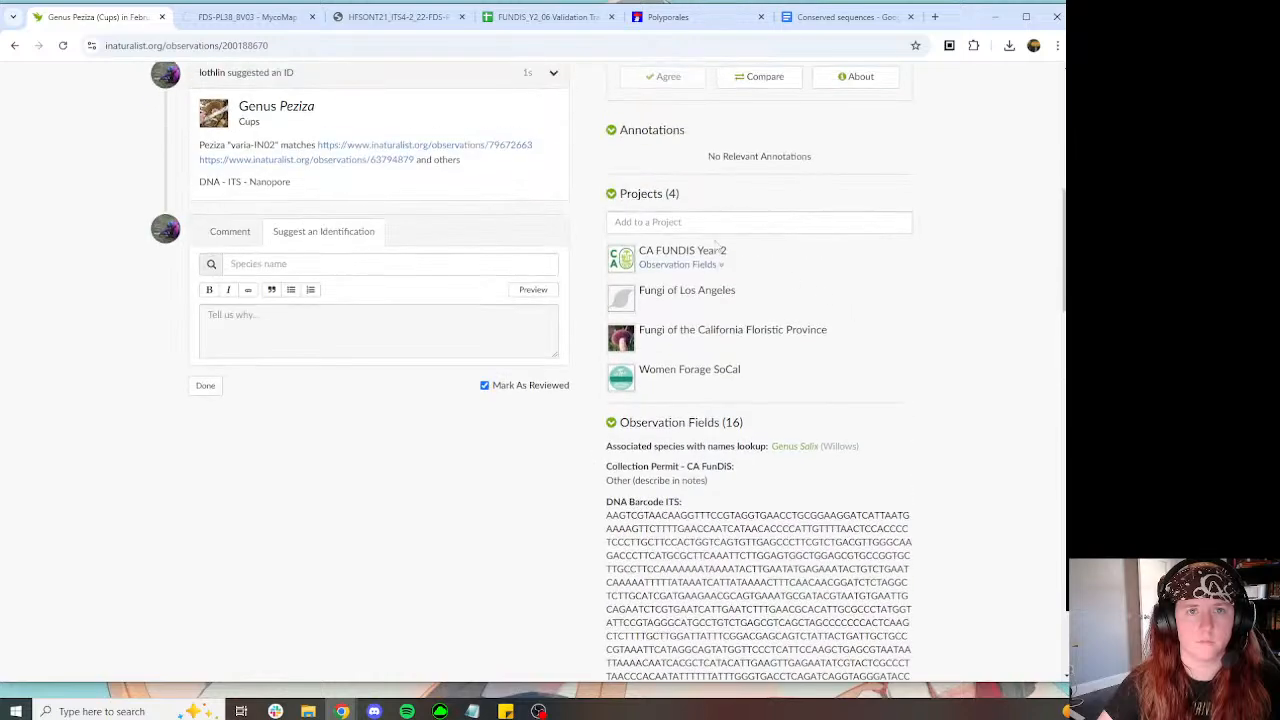
{"action": "left_click", "coordinate": [228, 22]}
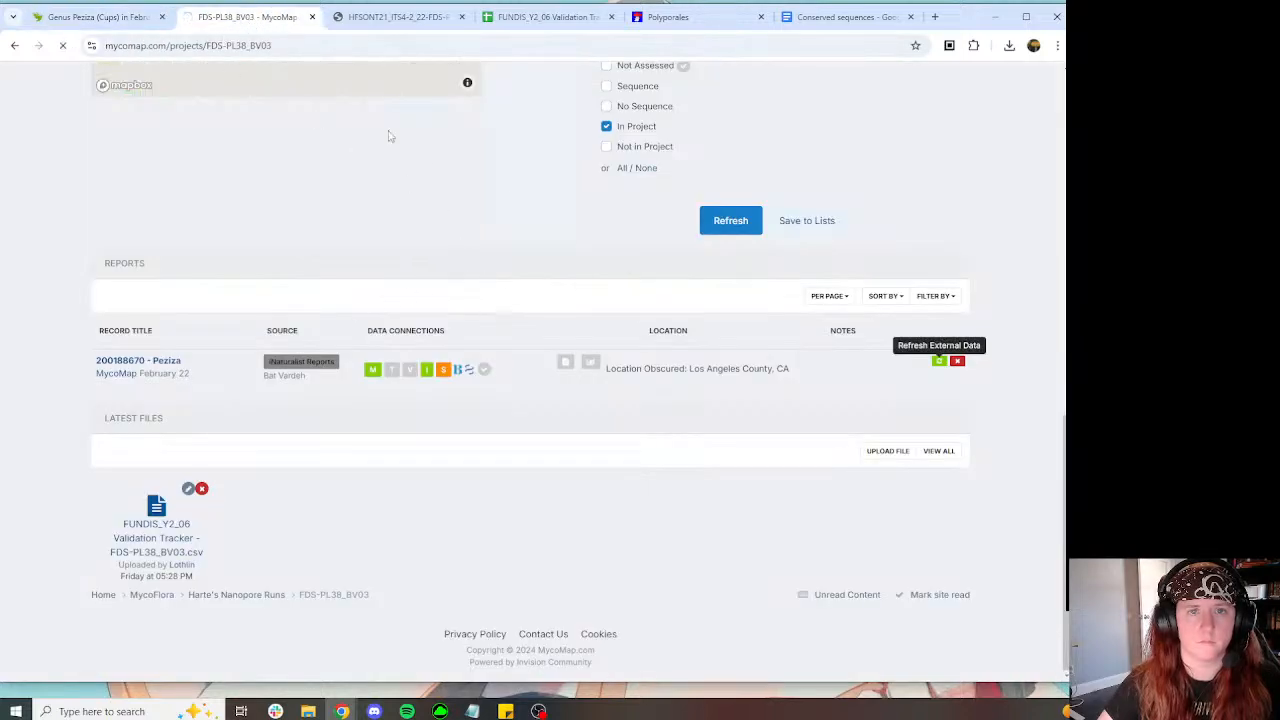
{"action": "key", "text": "ctrl+shift+Tab"}
{"action": "left_click", "coordinate": [695, 224]}
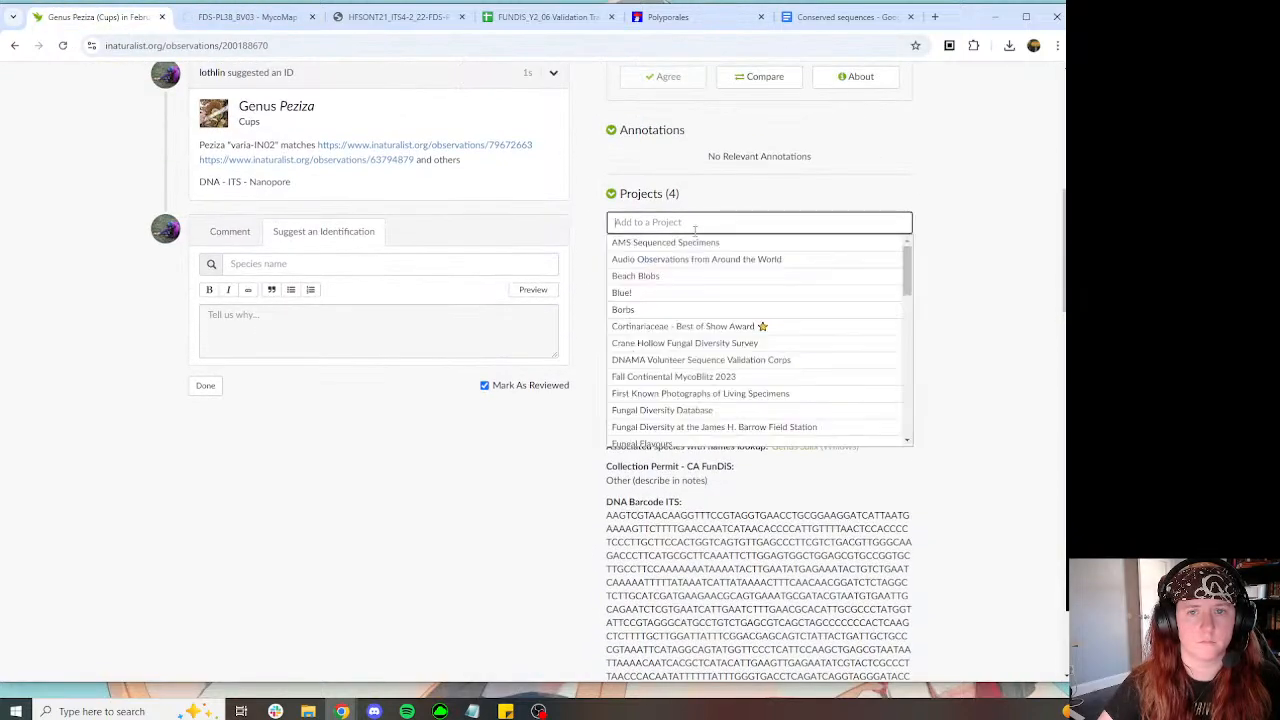
{"action": "scroll", "coordinate": [757, 289], "scroll_direction": "down", "scroll_amount": 3}
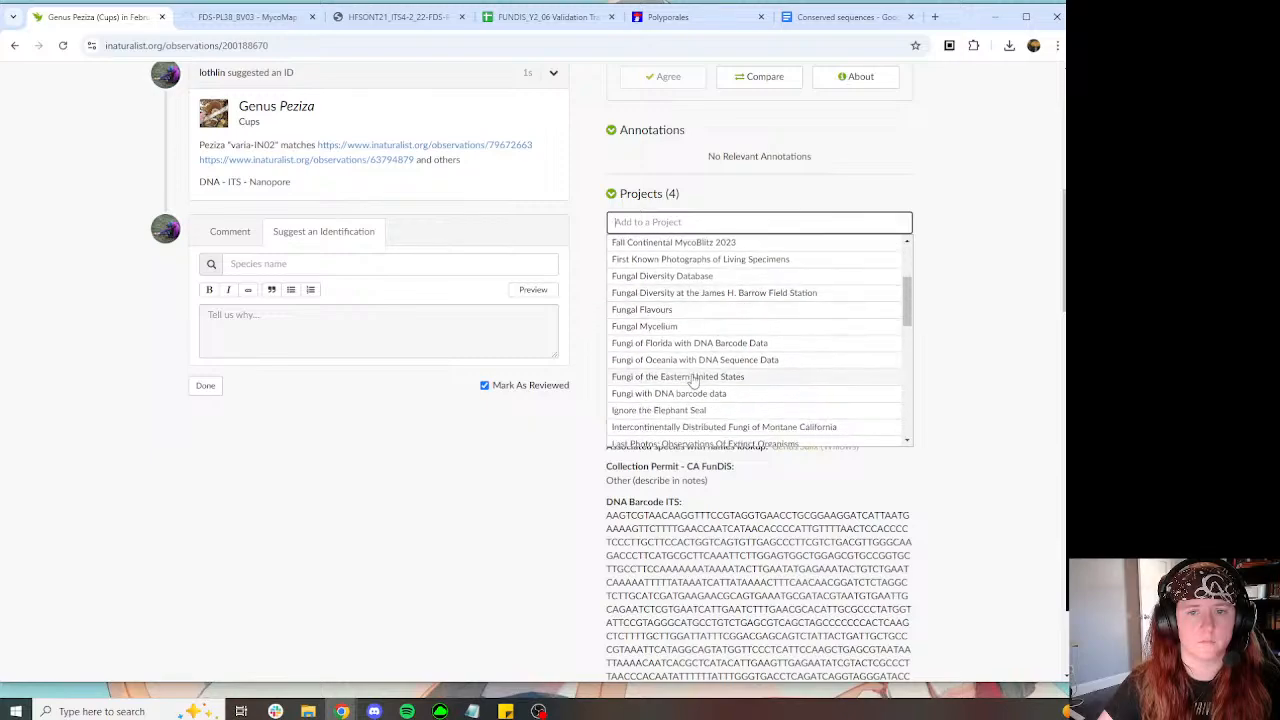
{"action": "left_click", "coordinate": [693, 378]}
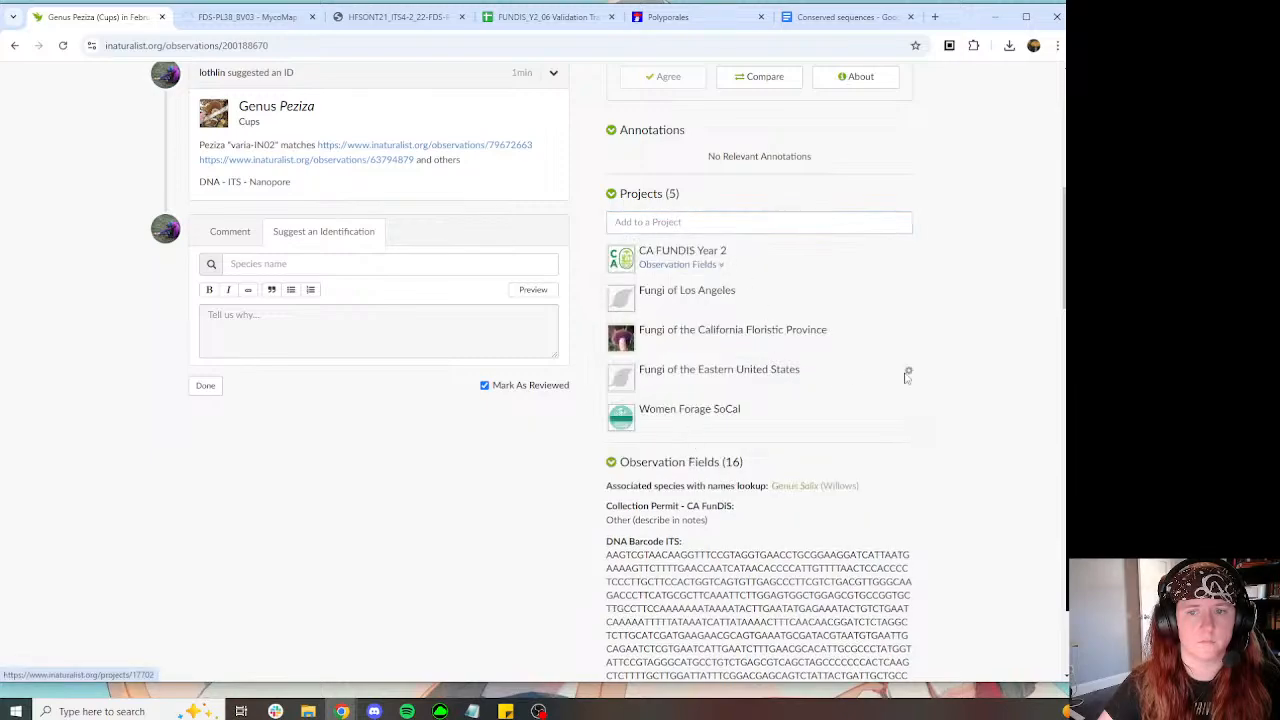
{"action": "left_click", "coordinate": [909, 373]}
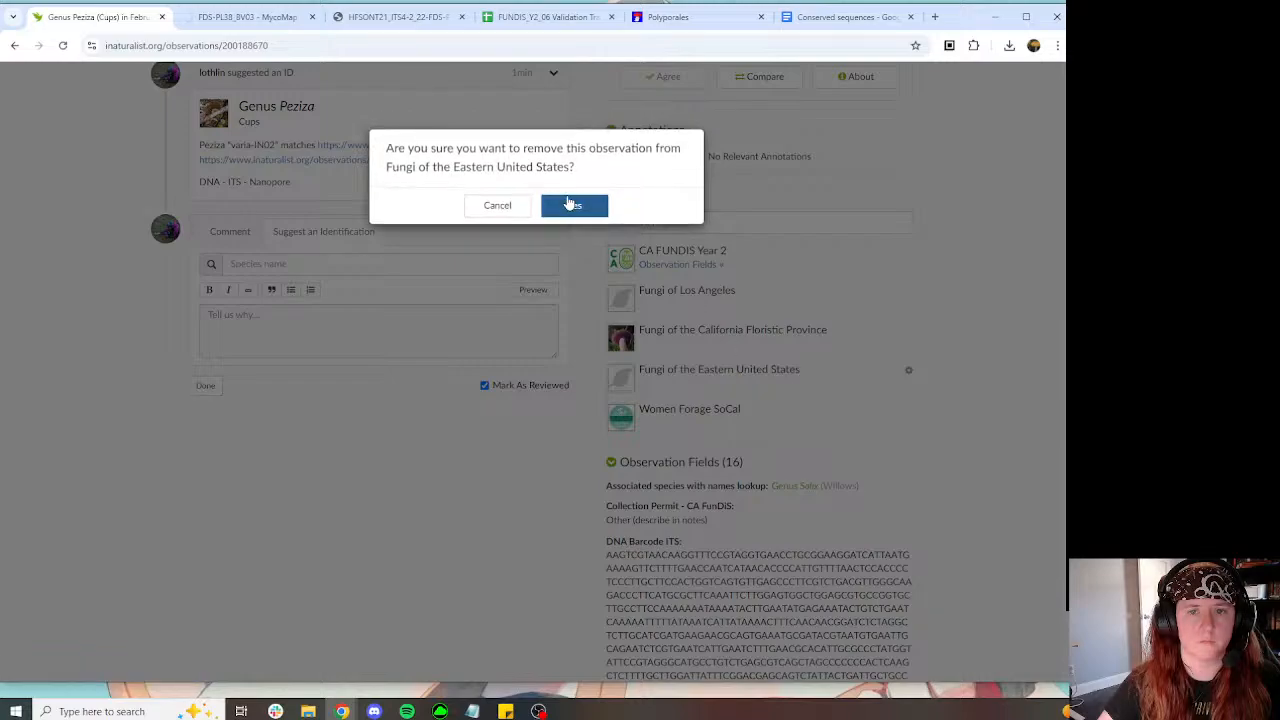
{"action": "left_click", "coordinate": [575, 203]}
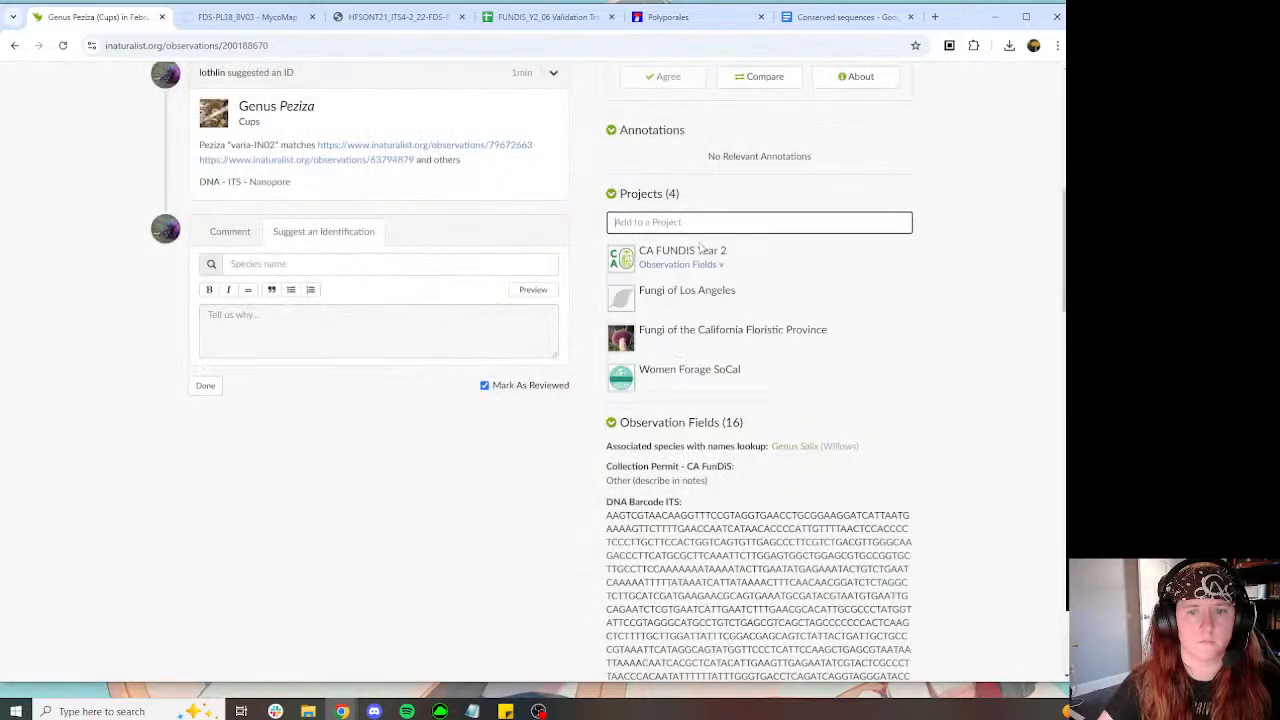
Step: Add observation 200188670 to the project "Fungi with DNA barcode data" and check its observation fields
{"action": "scroll", "coordinate": [740, 280], "scroll_direction": "down", "scroll_amount": 5}
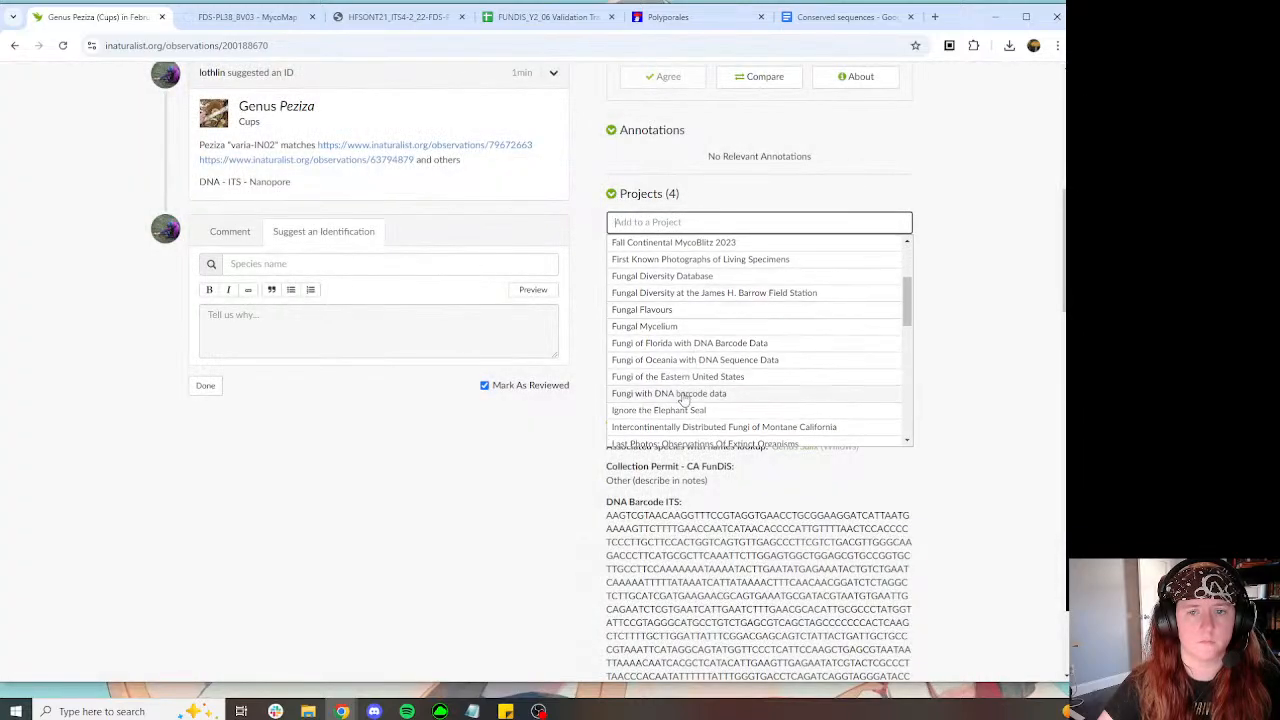
{"action": "left_click", "coordinate": [683, 394]}
{"action": "left_click", "coordinate": [688, 583]}
{"action": "scroll", "coordinate": [828, 292], "scroll_direction": "down", "scroll_amount": 10}
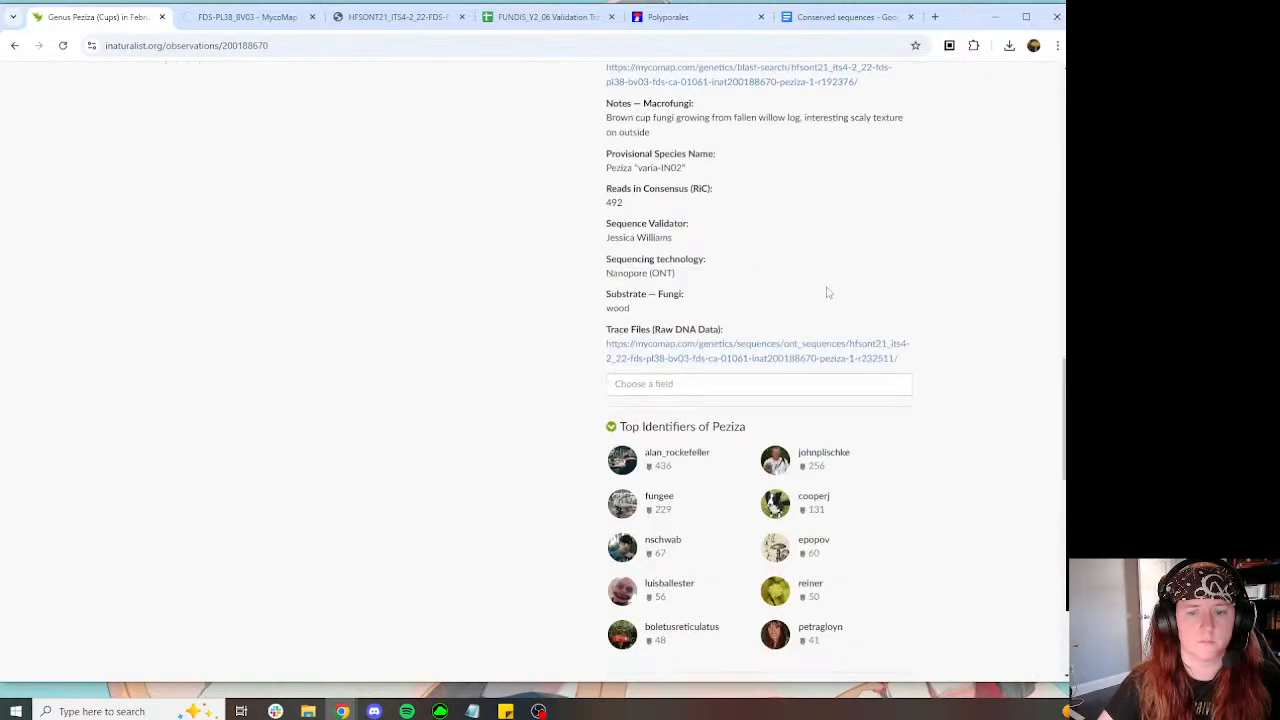
Step: Review the match list of the Peziza-1 BLAST search G2EDXE2M016 on MycoMap
{"action": "left_click", "coordinate": [225, 20]}
{"action": "left_click", "coordinate": [395, 17]}
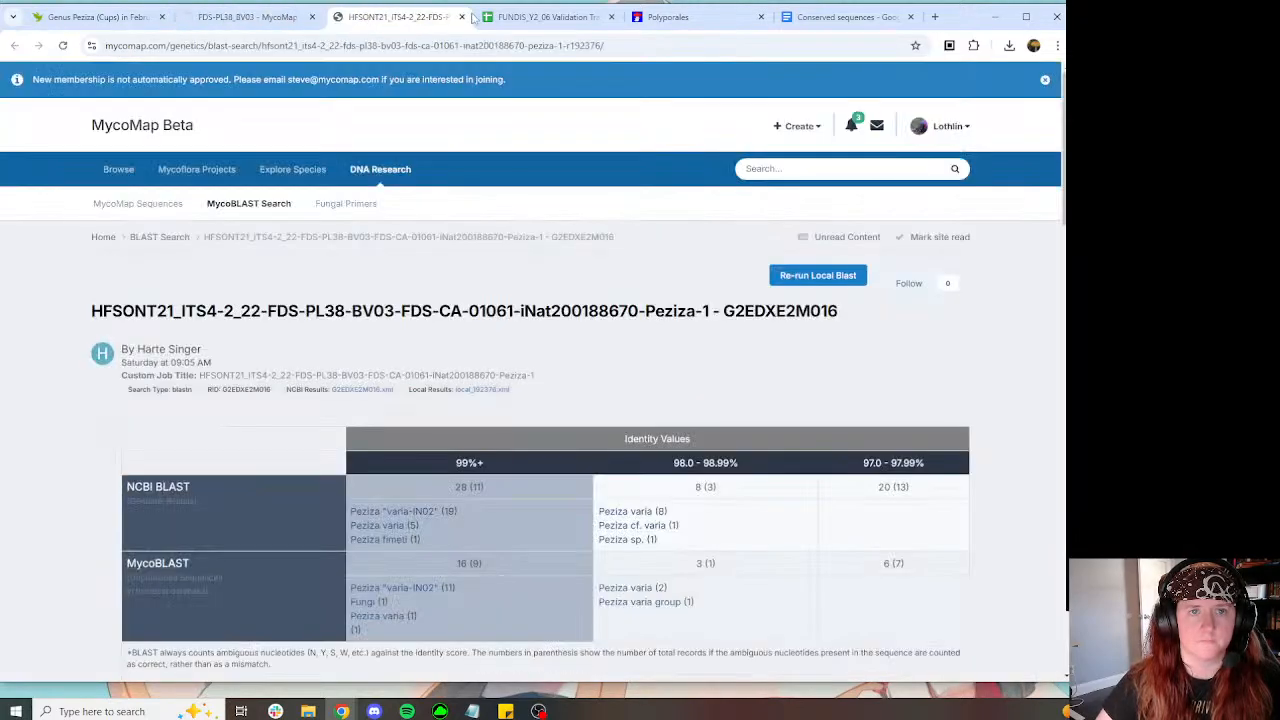
{"action": "scroll", "coordinate": [618, 183], "scroll_direction": "down", "scroll_amount": 4}
{"action": "scroll", "coordinate": [618, 183], "scroll_direction": "down", "scroll_amount": 10}
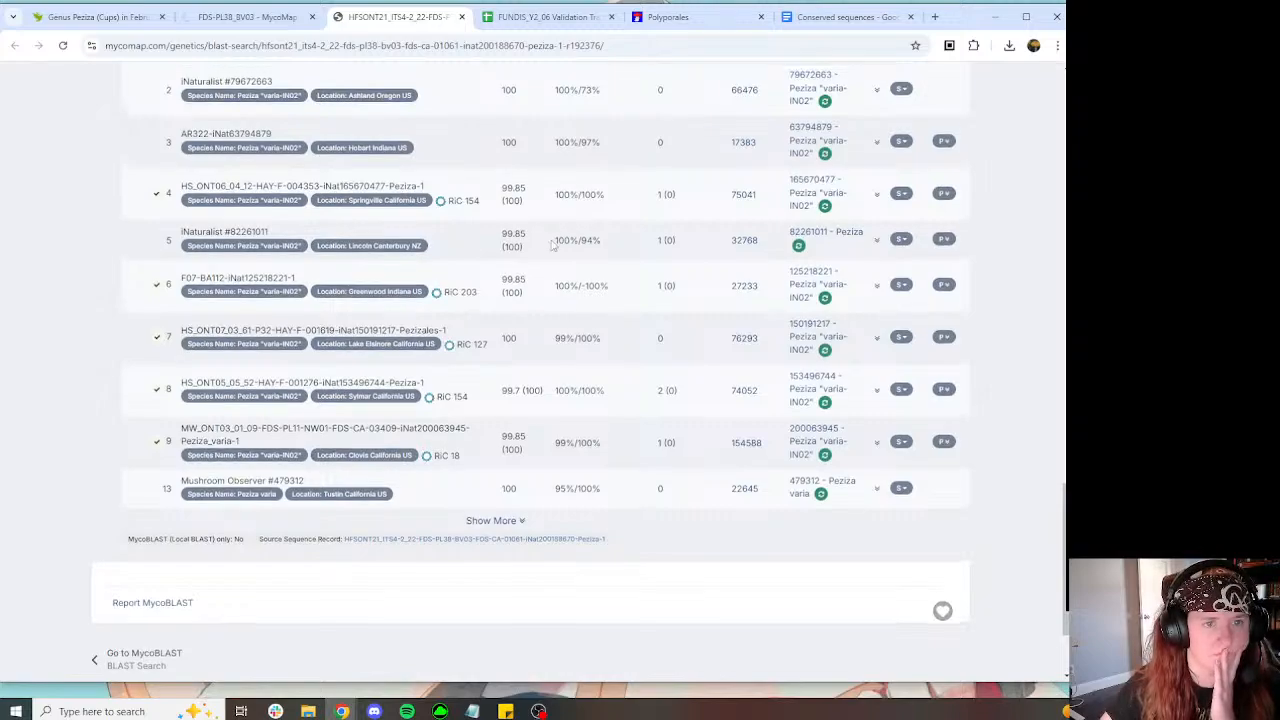
Step: Expand the Peziza-1 BLAST match list on MycoMap and review the additional lower-ranked matches
{"action": "scroll", "coordinate": [563, 533], "scroll_direction": "up", "scroll_amount": 1}
{"action": "scroll", "coordinate": [563, 533], "scroll_direction": "down", "scroll_amount": 2}
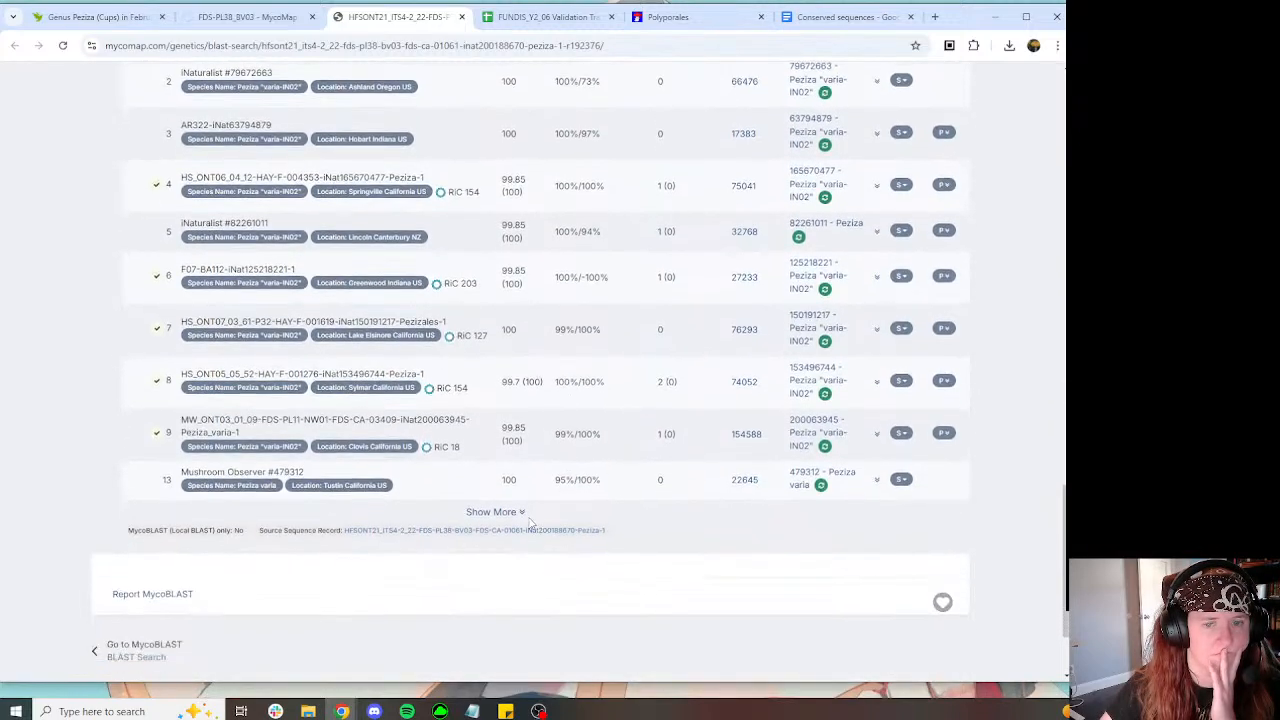
{"action": "left_click", "coordinate": [518, 511]}
{"action": "scroll", "coordinate": [606, 488], "scroll_direction": "down", "scroll_amount": 2}
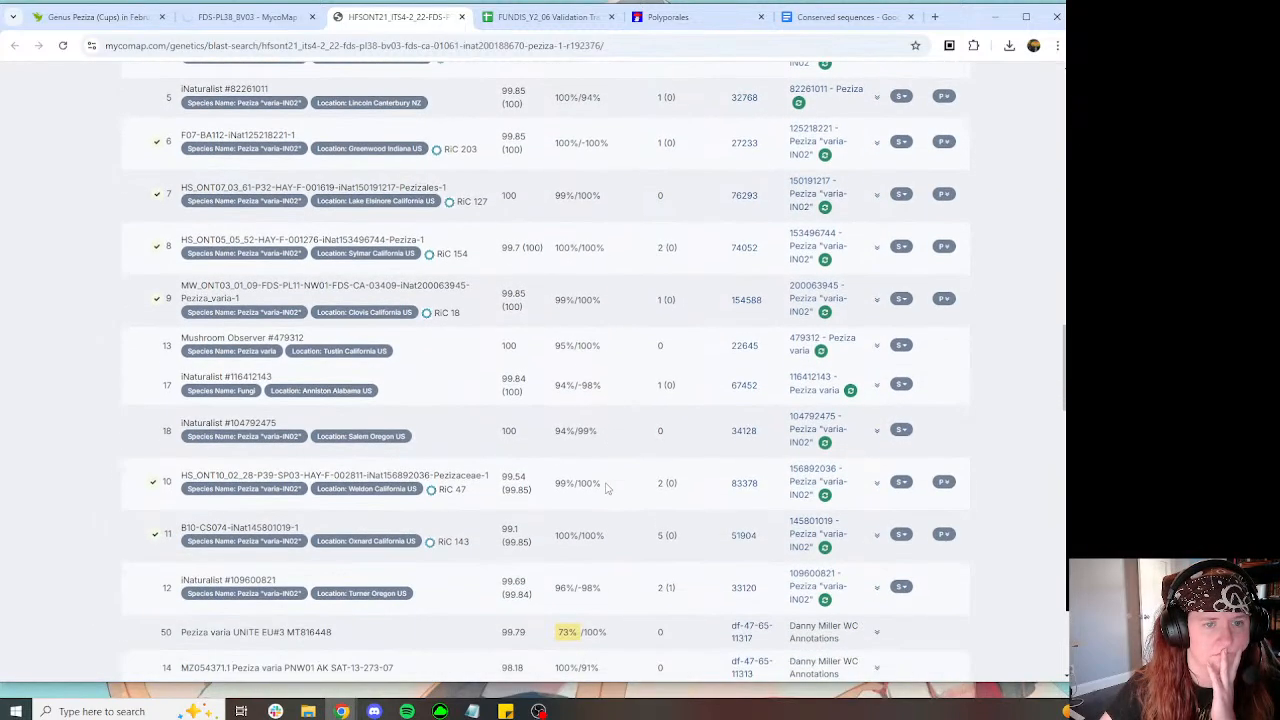
{"action": "scroll", "coordinate": [603, 481], "scroll_direction": "down", "scroll_amount": 3}
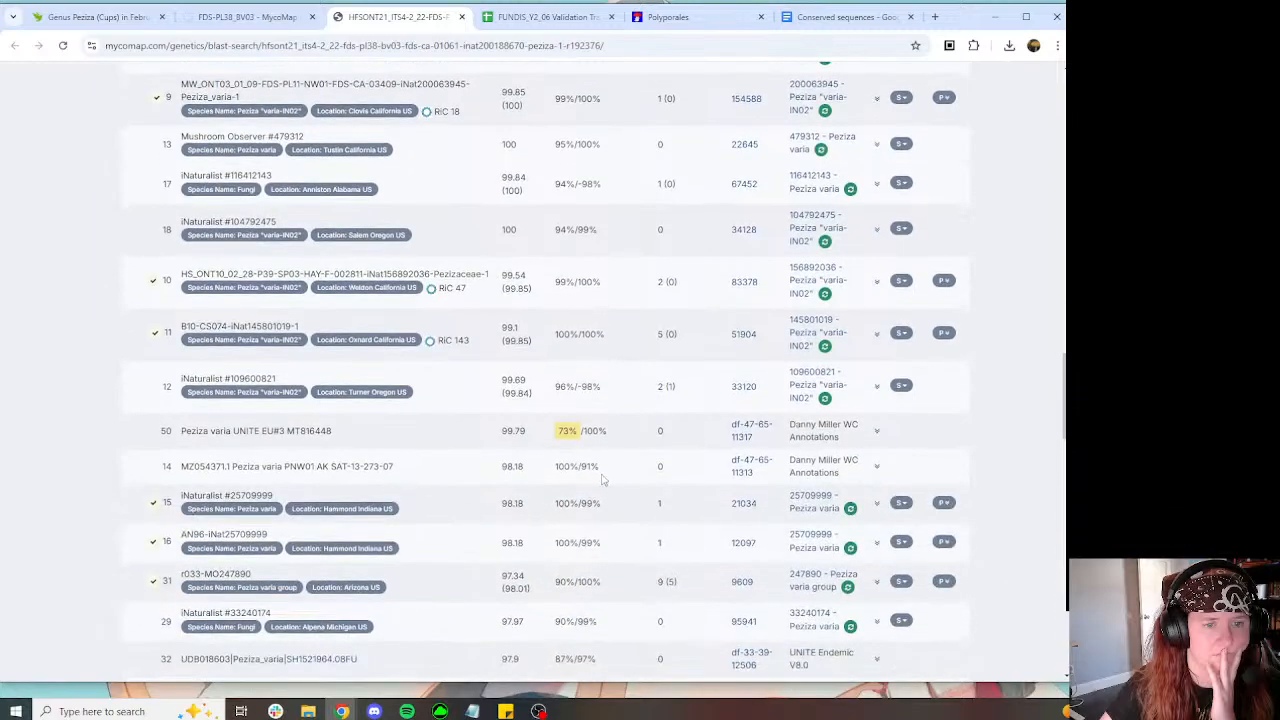
Step: In the validation tracker's row for FDS-CA-01061, set the record status to Validated and the rarity to the "Many i..." option
{"action": "left_click", "coordinate": [100, 17]}
{"action": "left_click", "coordinate": [545, 17]}
{"action": "key", "text": "Right"}
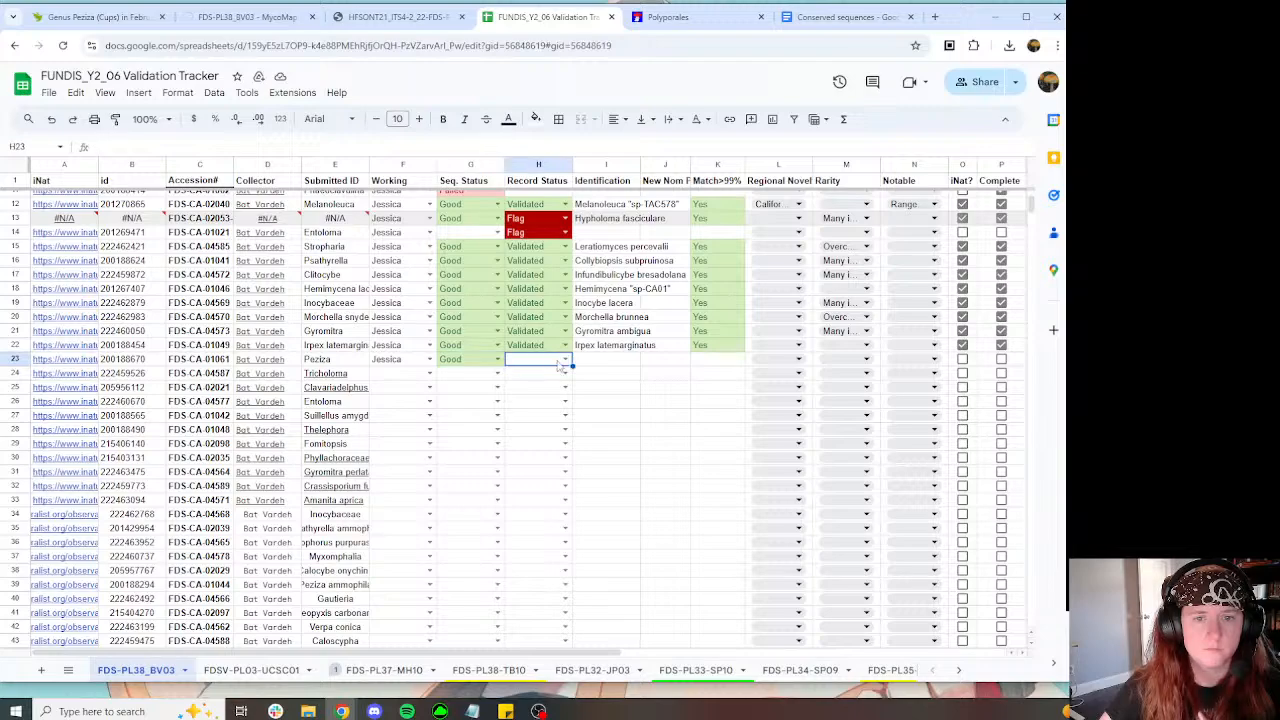
{"action": "key", "text": "Right"}
{"action": "left_click", "coordinate": [565, 361]}
{"action": "left_click", "coordinate": [528, 376]}
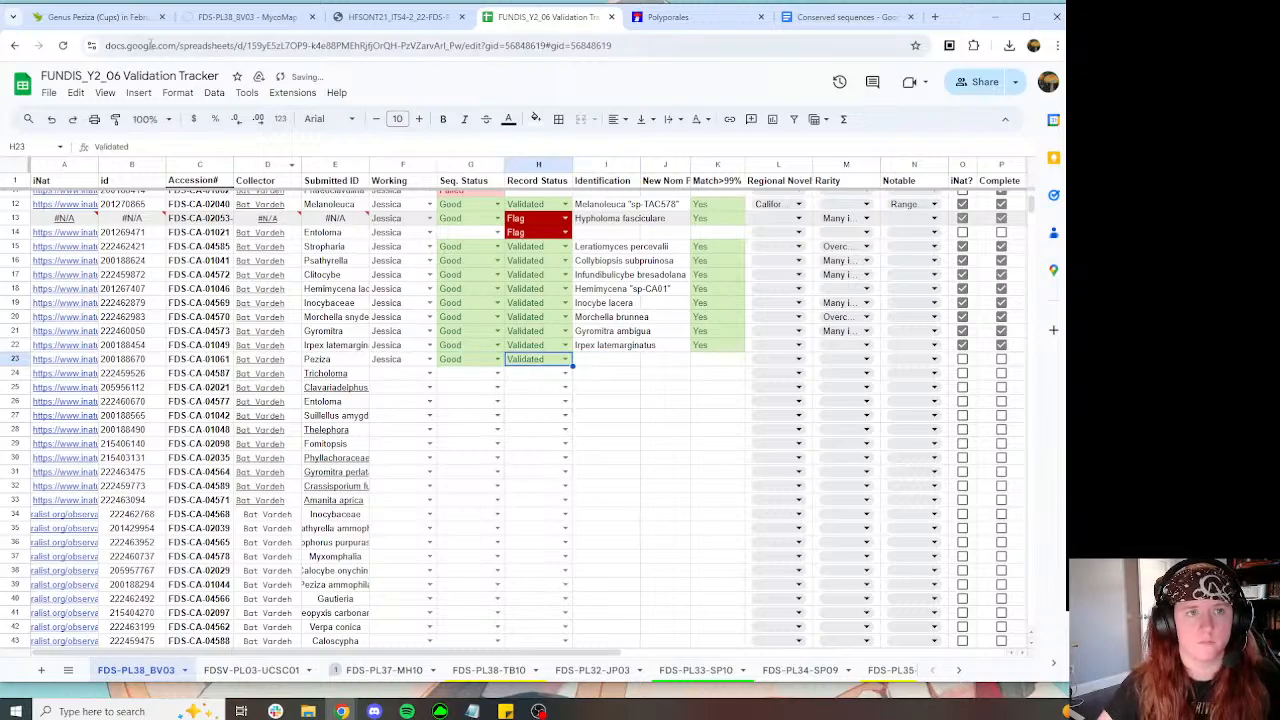
{"action": "left_click", "coordinate": [860, 360]}
{"action": "left_click", "coordinate": [845, 396]}
Step: Copy Peziza "varia-IN02" from the iNaturalist identification comment into the tracker's Identification cell for row 23
{"action": "key", "text": "ctrl+1"}
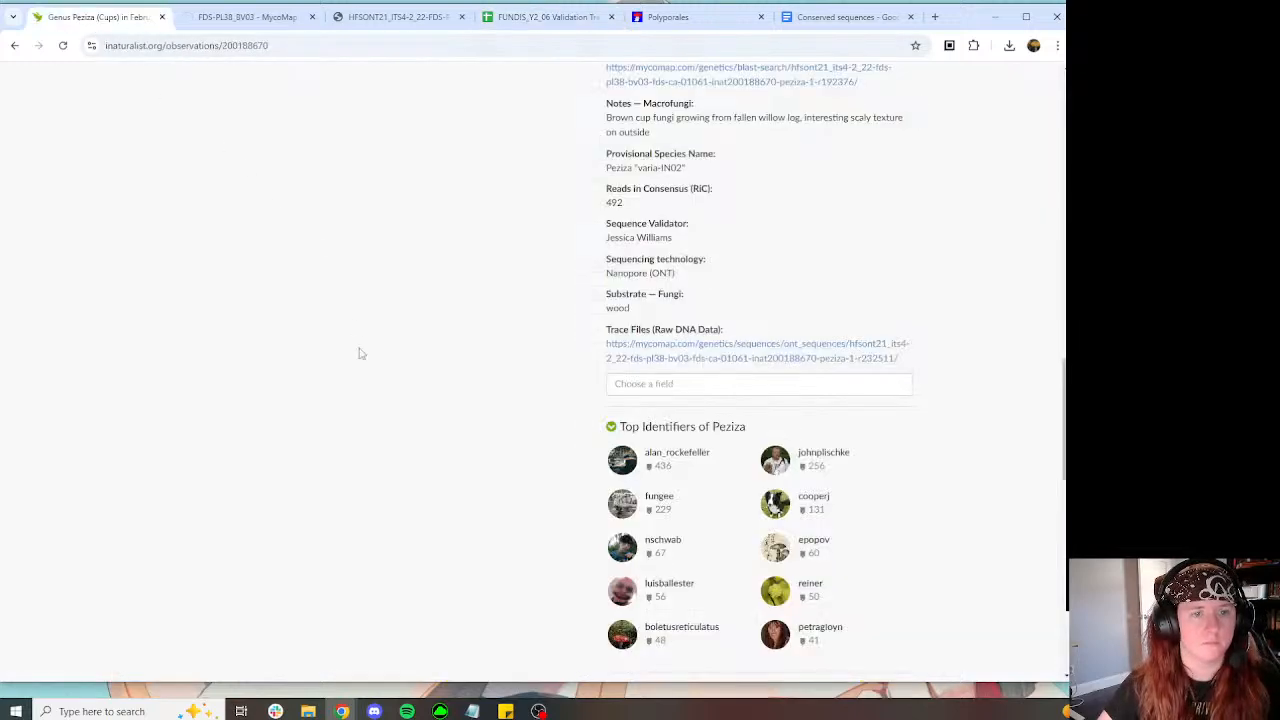
{"action": "scroll", "coordinate": [357, 354], "scroll_direction": "up", "scroll_amount": 15}
{"action": "left_click", "coordinate": [381, 454]}
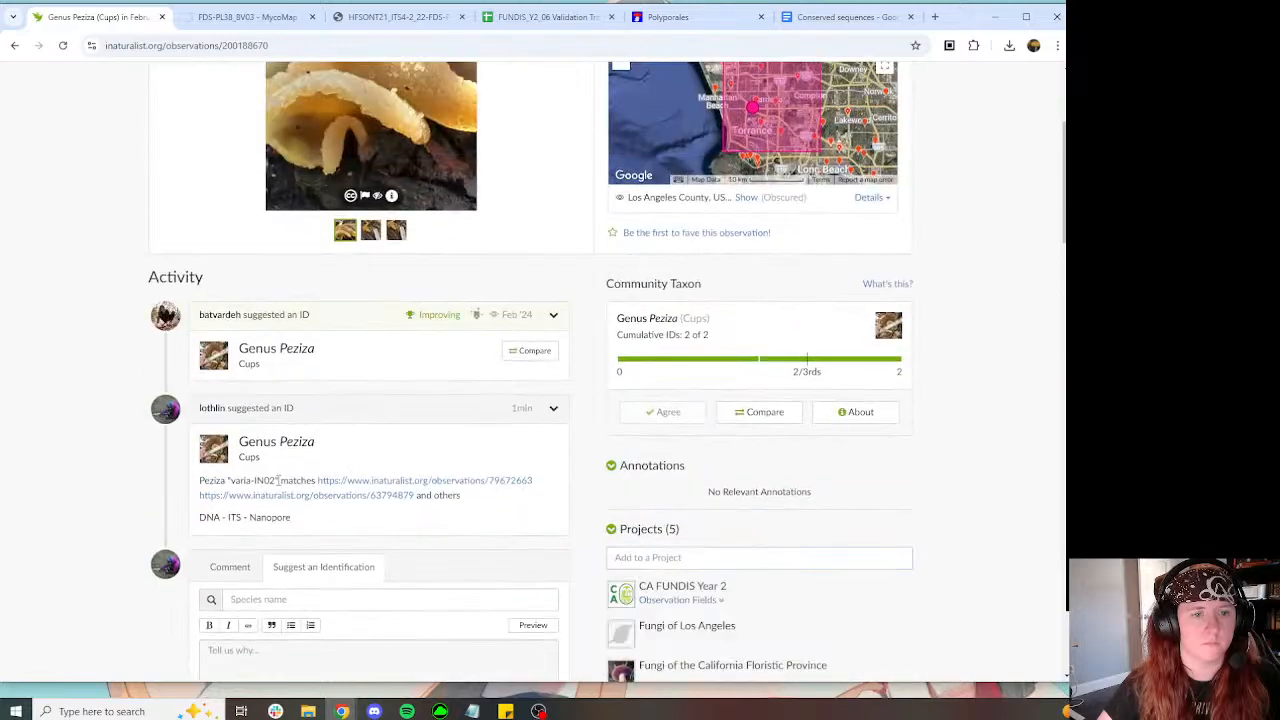
{"action": "left_click_drag", "start_coordinate": [278, 480], "coordinate": [208, 490]}
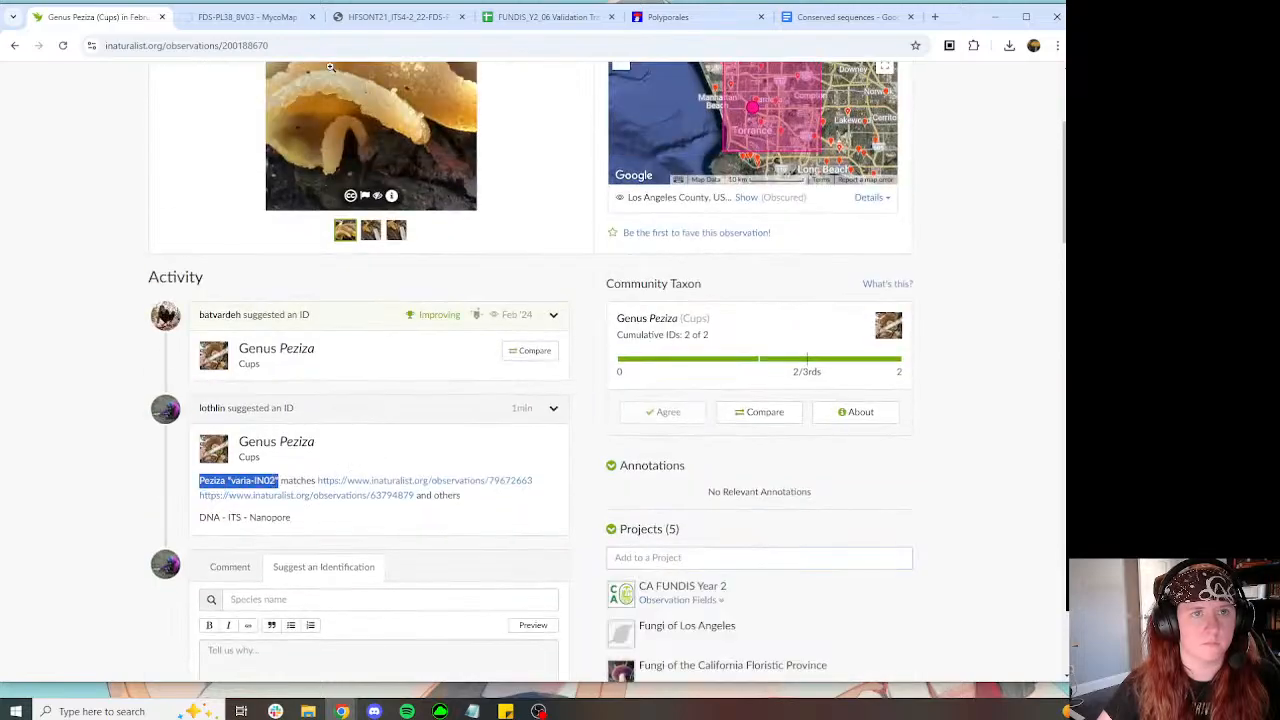
{"action": "left_click", "coordinate": [548, 17]}
{"action": "left_click", "coordinate": [610, 363]}
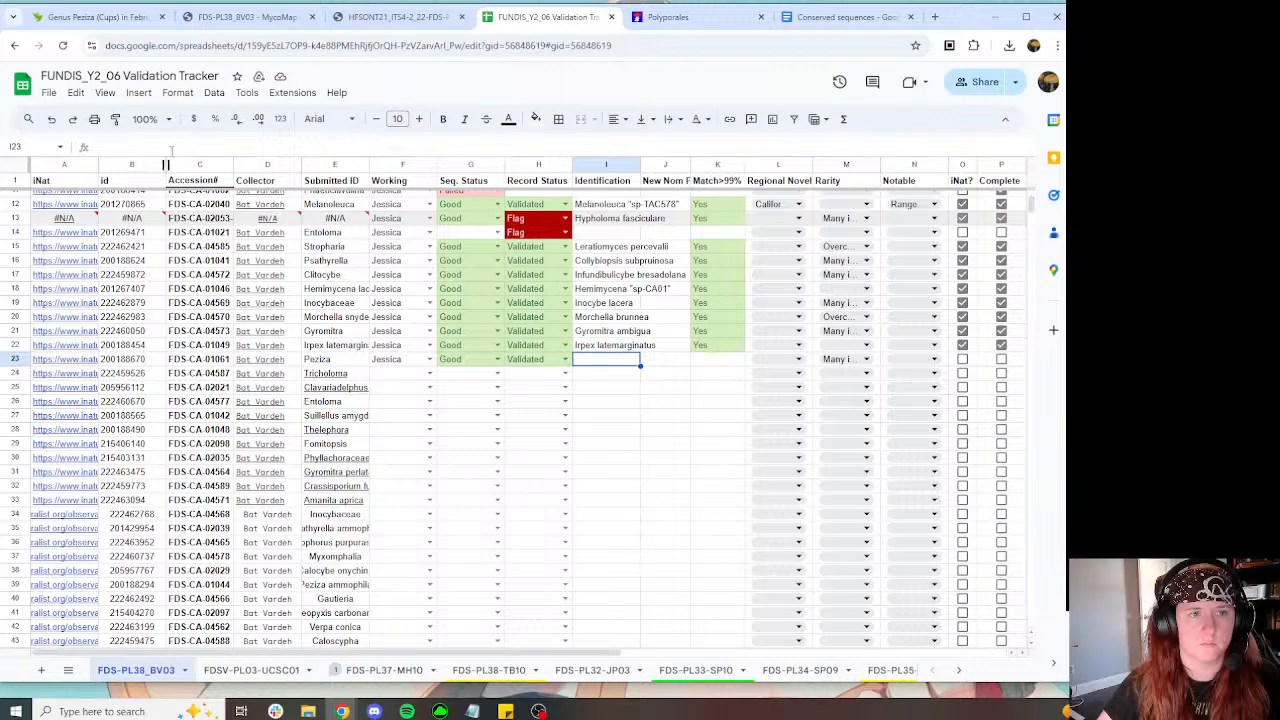
{"action": "type", "text": "Peziza \"varia-IN02\""}
Step: Set Match>99% to Yes for row 23 and mark its iNat? and Complete checkboxes
{"action": "key", "text": "Tab"}
{"action": "key", "text": "Tab"}
{"action": "type", "text": "Ye"}
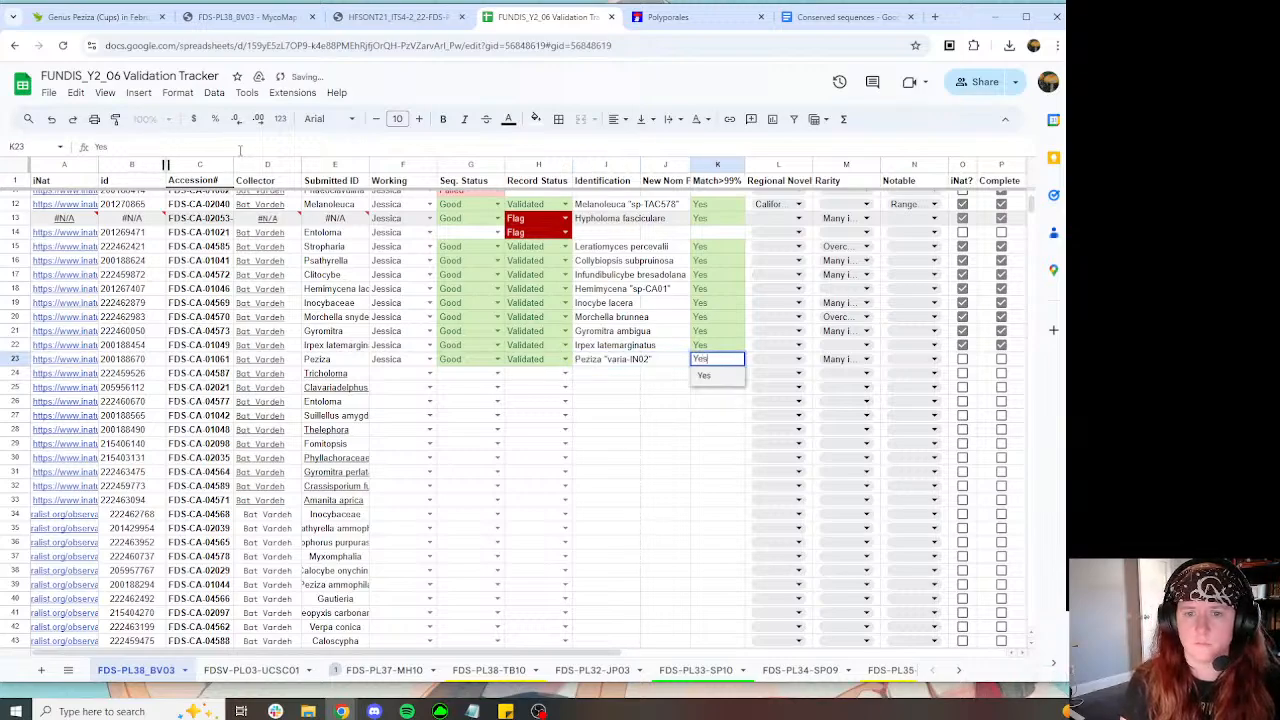
{"action": "key", "text": "Tab"}
{"action": "key", "text": "Tab"}
{"action": "key", "text": "Tab"}
{"action": "key", "text": "Tab"}
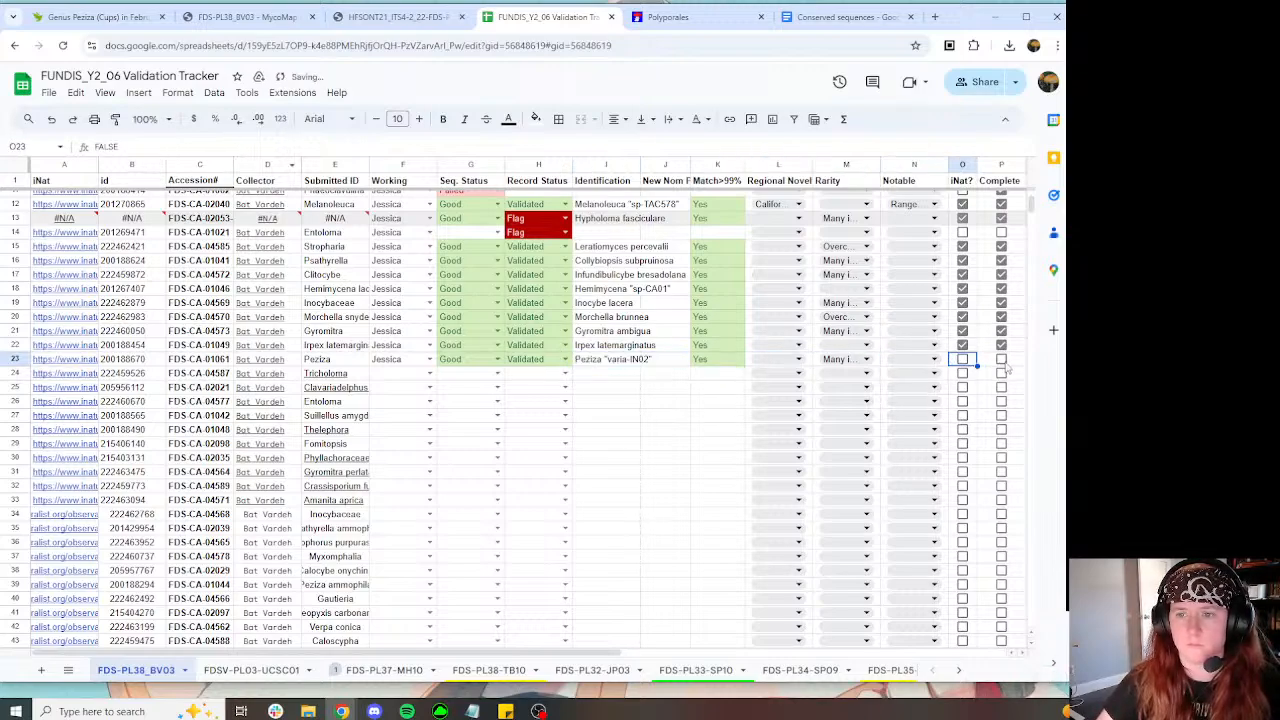
{"action": "key", "text": "space"}
{"action": "scroll", "coordinate": [1007, 368], "scroll_direction": "right", "scroll_amount": 3}
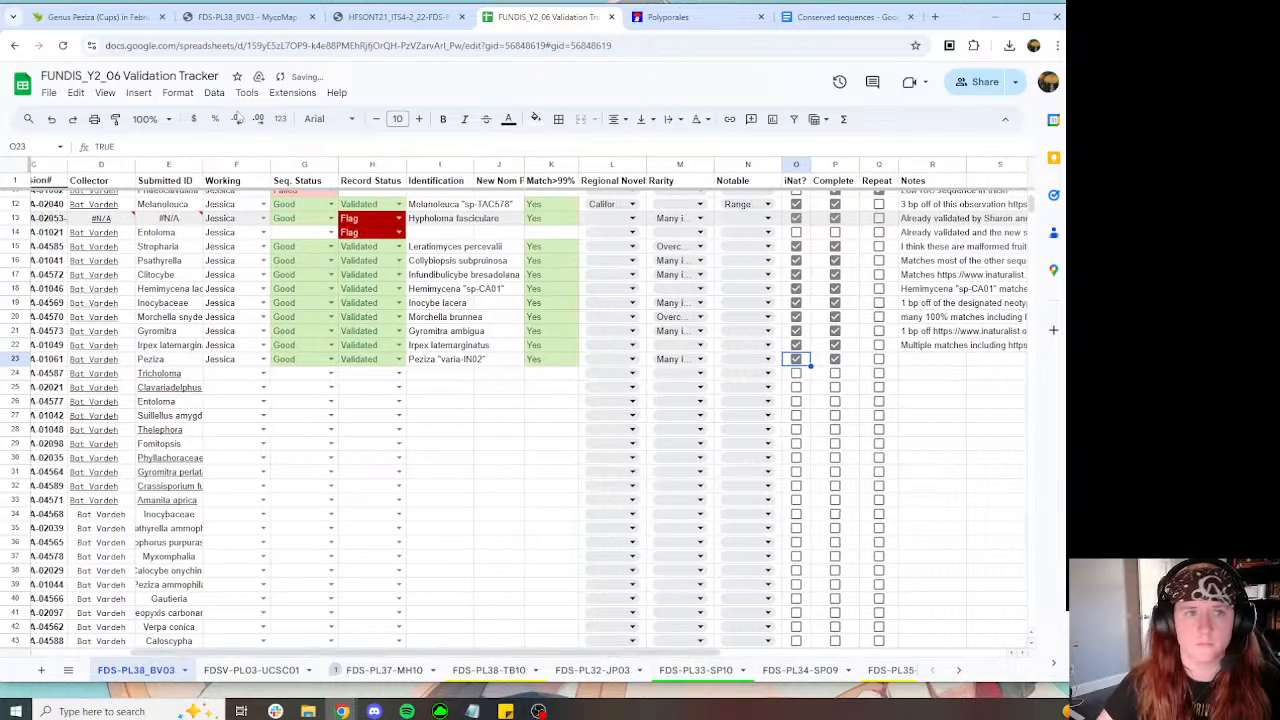
Step: View all iNaturalist observations with the provisional species name Peziza "varia-IN02" on a map, then return to observation 200188670
{"action": "left_click", "coordinate": [95, 17]}
{"action": "scroll", "coordinate": [782, 286], "scroll_direction": "down", "scroll_amount": 10}
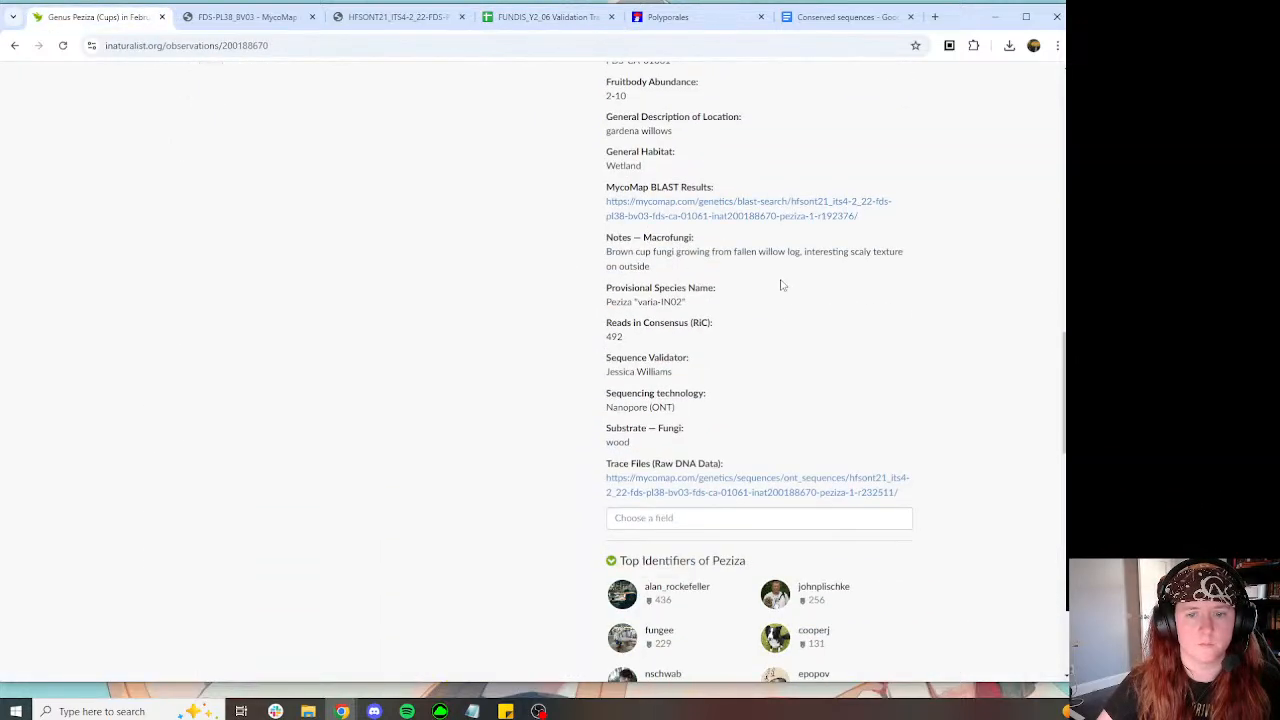
{"action": "mouse_move", "coordinate": [636, 298]}
{"action": "right_click", "coordinate": [612, 215]}
{"action": "left_click", "coordinate": [479, 176]}
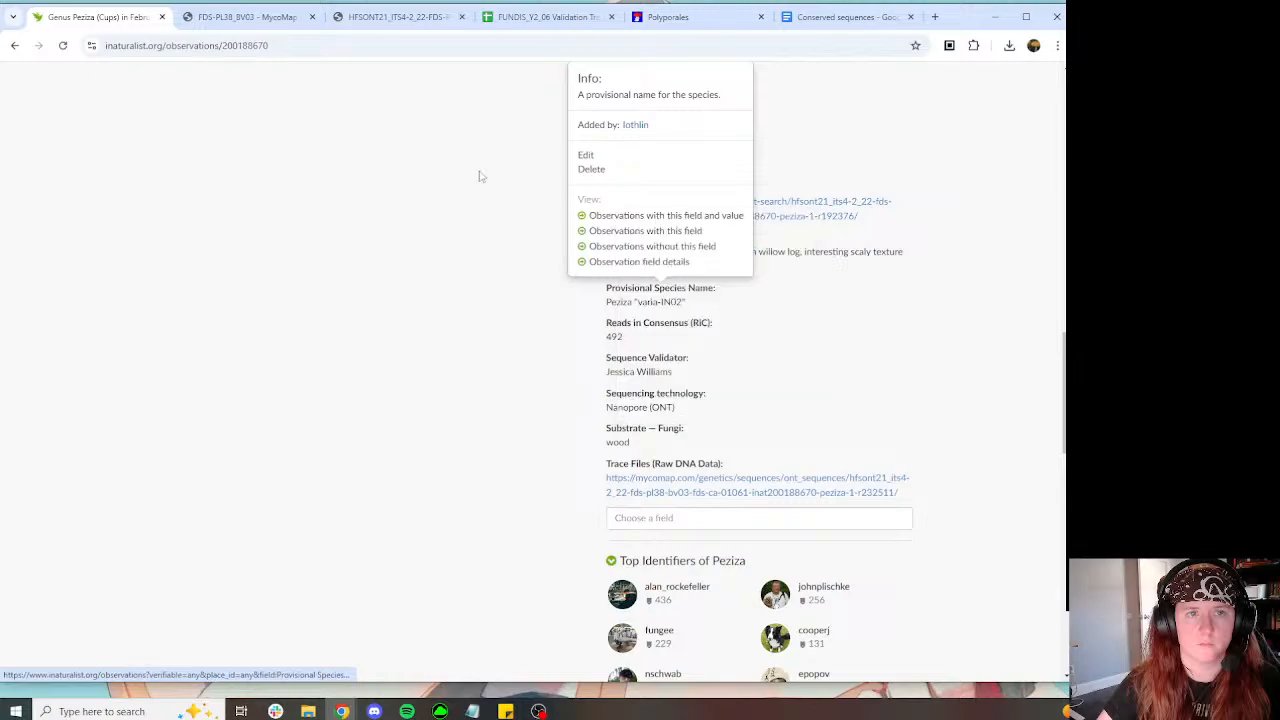
{"action": "scroll", "coordinate": [479, 176], "scroll_direction": "up", "scroll_amount": 1}
{"action": "left_click", "coordinate": [218, 17]}
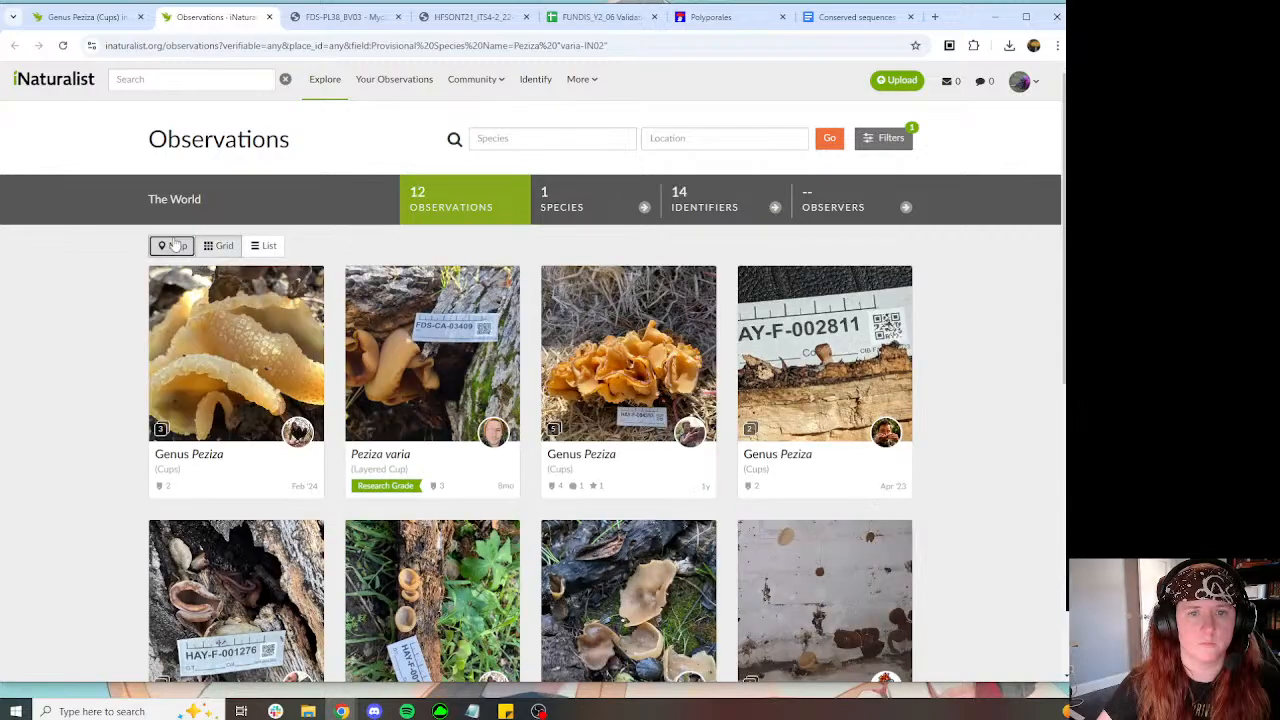
{"action": "left_click", "coordinate": [174, 245]}
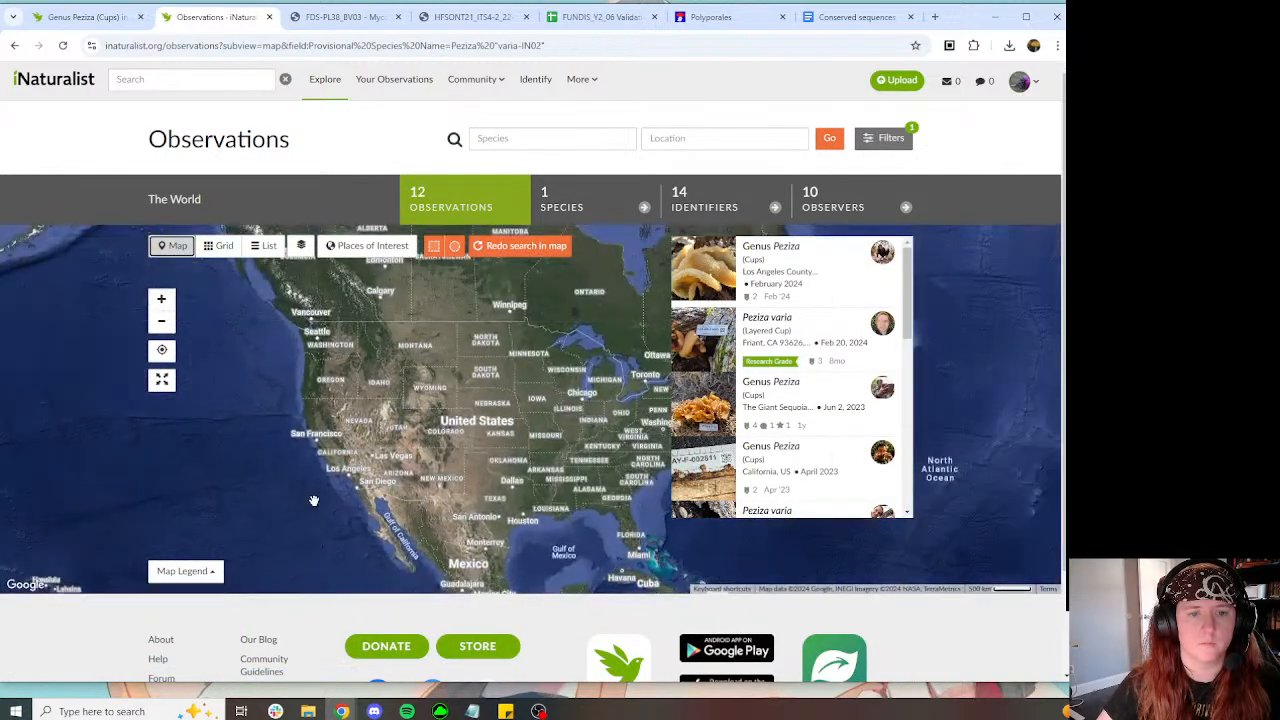
{"action": "left_click", "coordinate": [269, 17]}
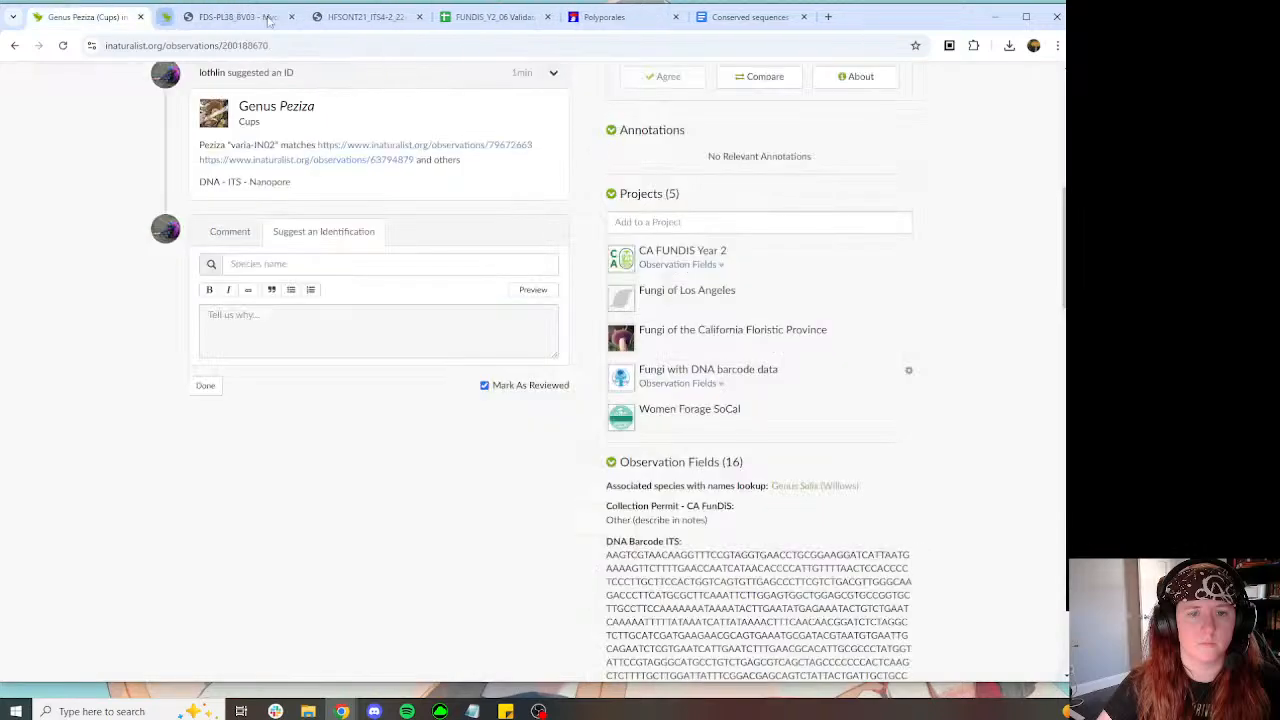
{"action": "scroll", "coordinate": [400, 300], "scroll_direction": "up", "scroll_amount": 3}
Step: Copy the Peziza "varia-IN02" match sentence with both observation links from the identification comment into row 23's Notes cell
{"action": "left_click", "coordinate": [545, 17]}
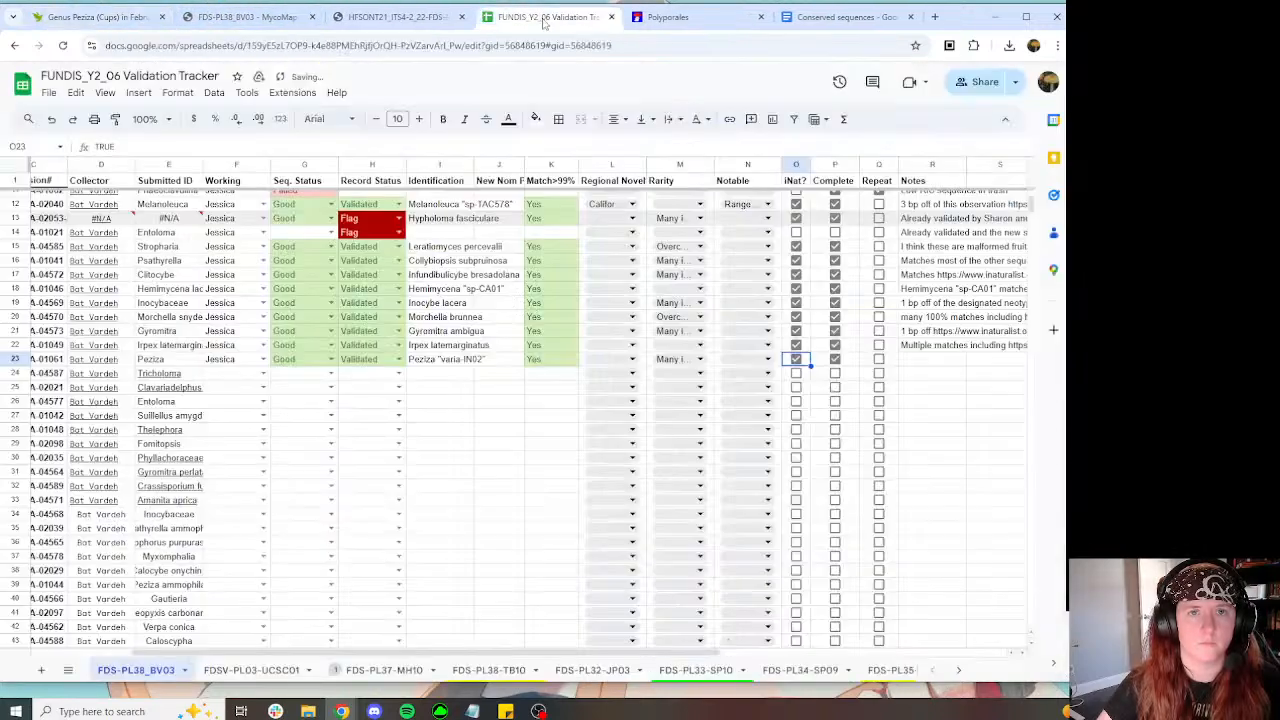
{"action": "left_click", "coordinate": [118, 20]}
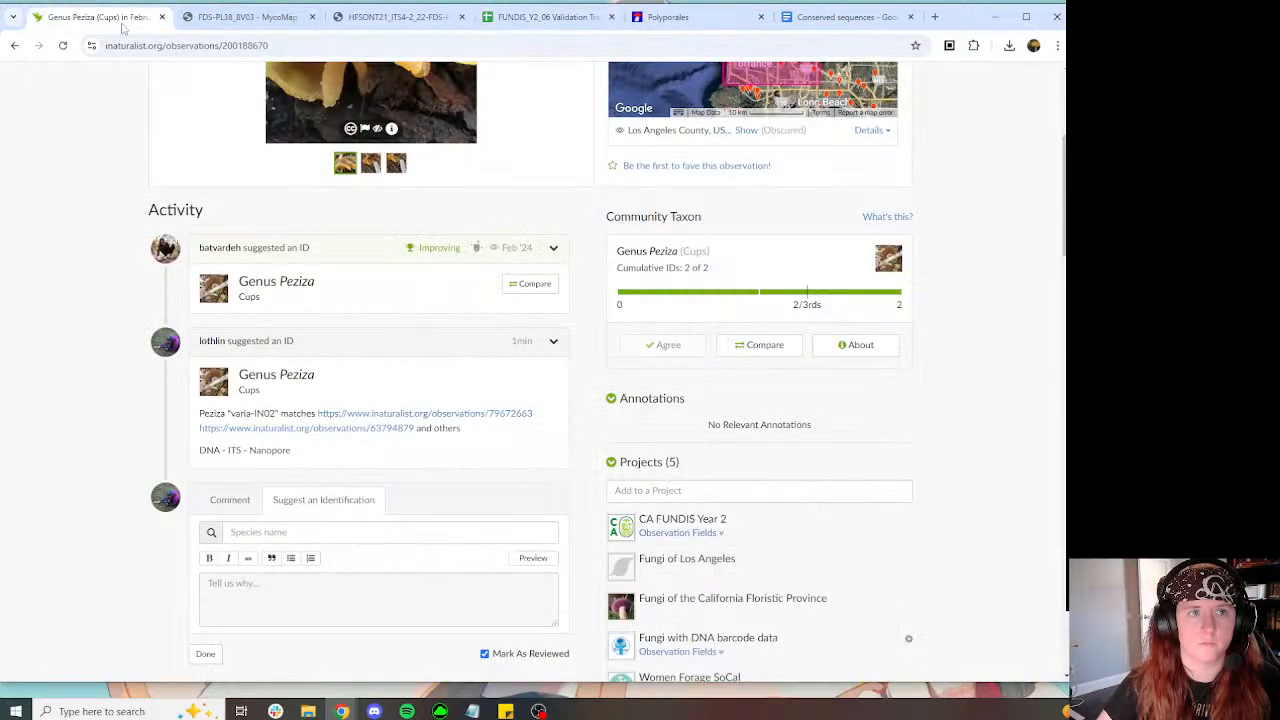
{"action": "left_click_drag", "start_coordinate": [461, 425], "coordinate": [200, 413]}
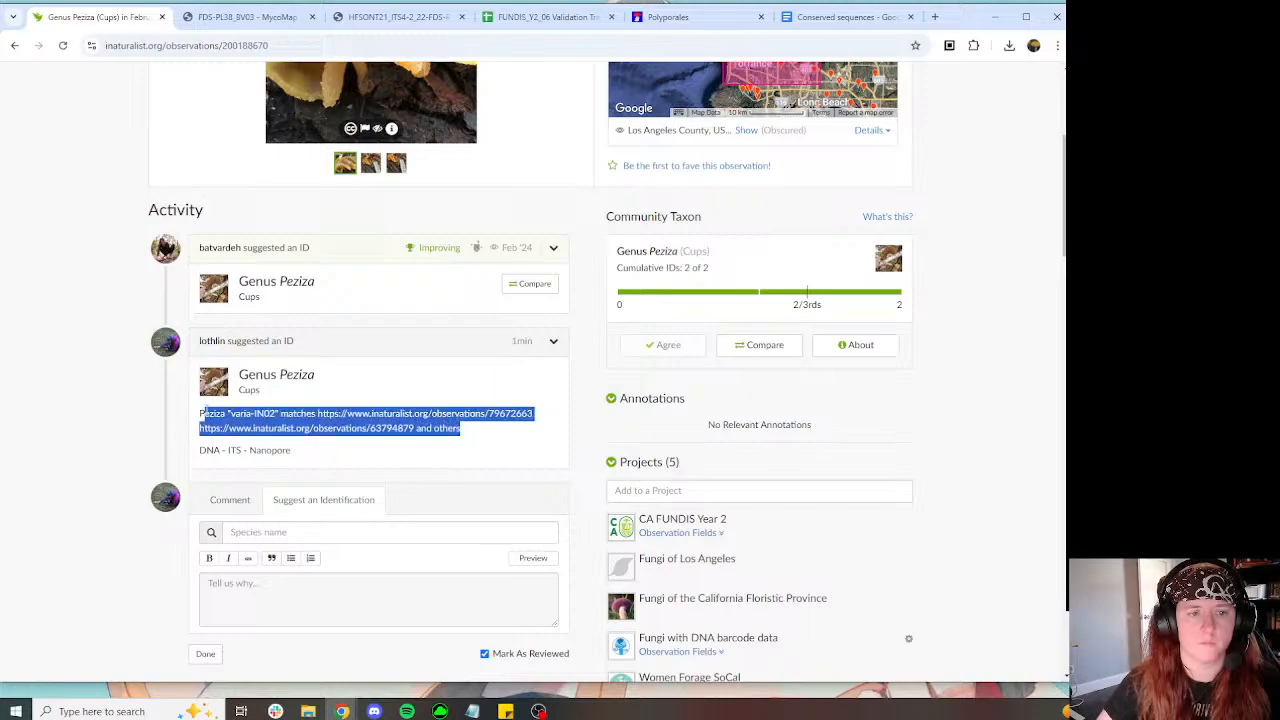
{"action": "left_click", "coordinate": [240, 18]}
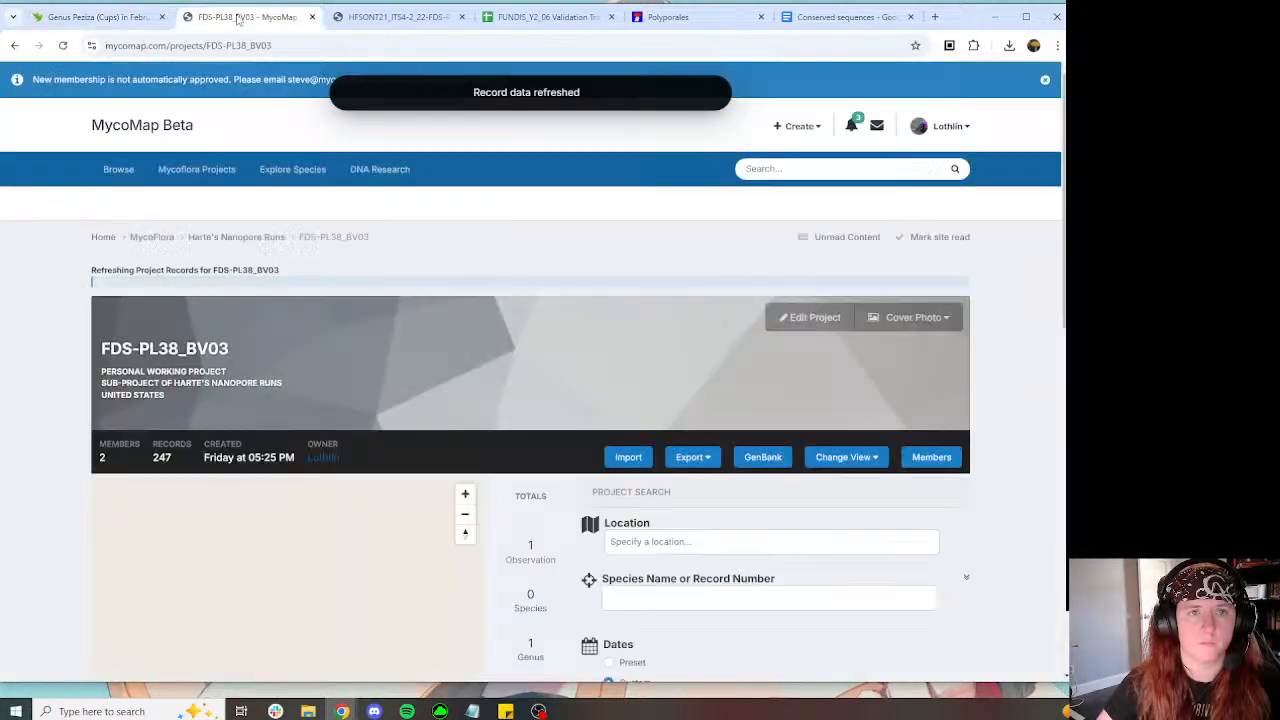
{"action": "left_click", "coordinate": [537, 17]}
{"action": "key", "text": "ctrl+v"}
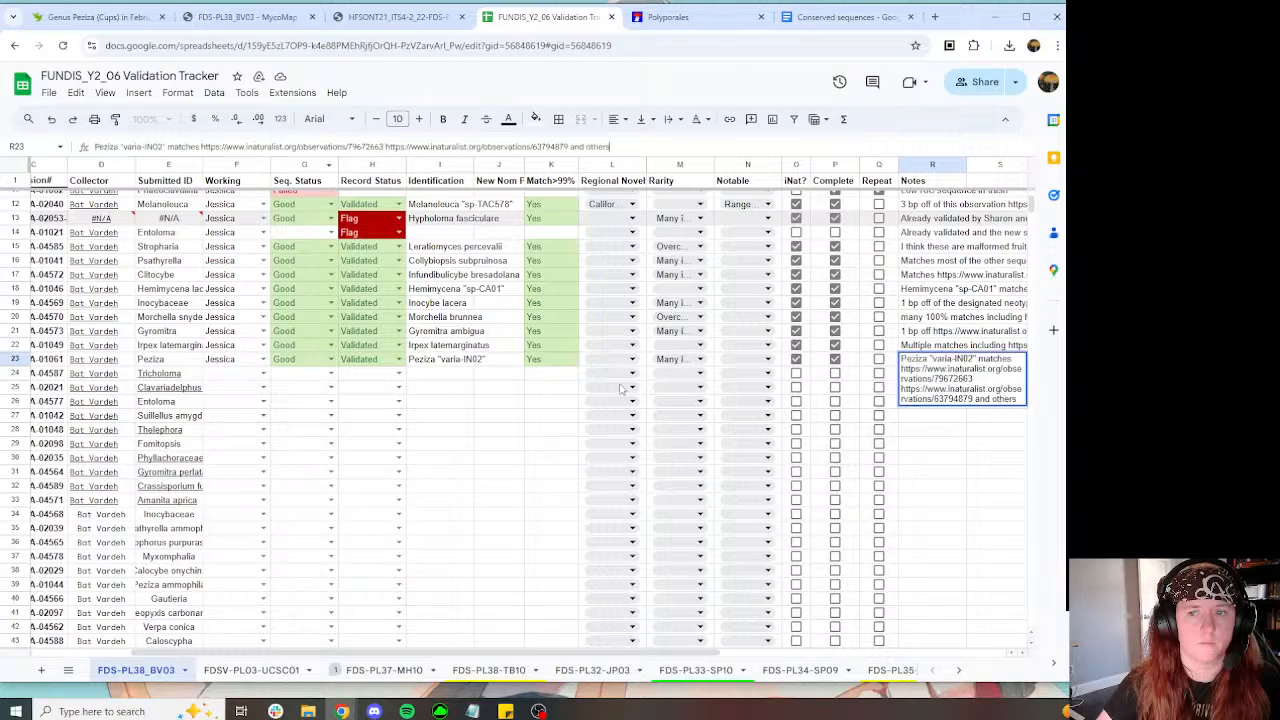
{"action": "key", "text": "Tab"}
Step: Take the next observation id, 222459526, from the tracker's Tricholoma row and open that observation in iNaturalist
{"action": "scroll", "coordinate": [597, 466], "scroll_direction": "left", "scroll_amount": 3}
{"action": "scroll", "coordinate": [597, 466], "scroll_direction": "up", "scroll_amount": 3}
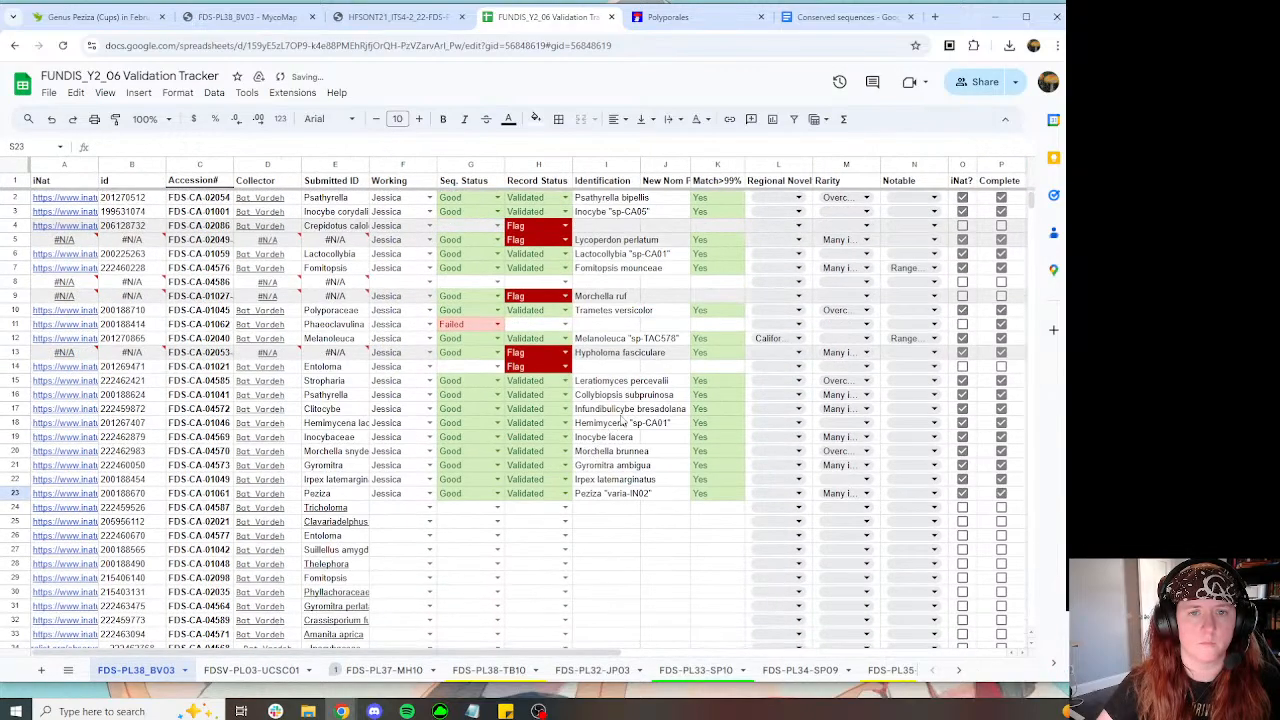
{"action": "scroll", "coordinate": [597, 466], "scroll_direction": "down", "scroll_amount": 7}
{"action": "scroll", "coordinate": [463, 335], "scroll_direction": "up", "scroll_amount": 4}
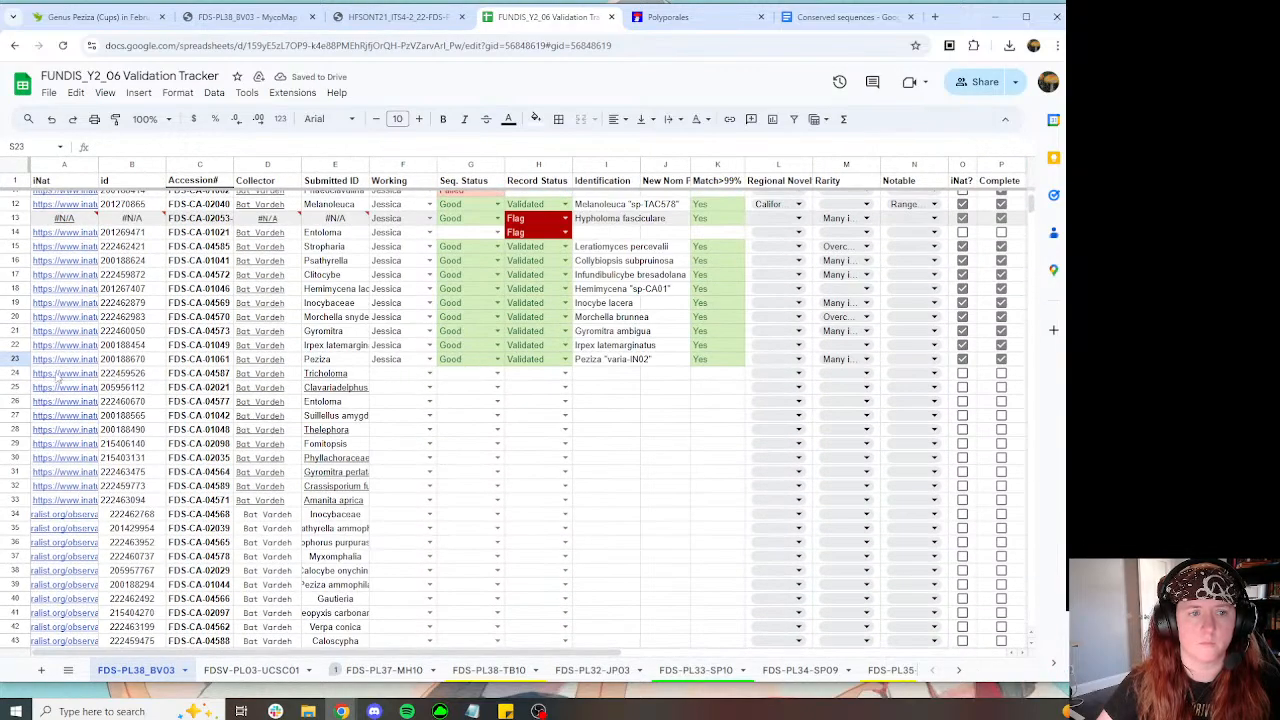
{"action": "left_click", "coordinate": [131, 360]}
{"action": "left_click", "coordinate": [95, 17]}
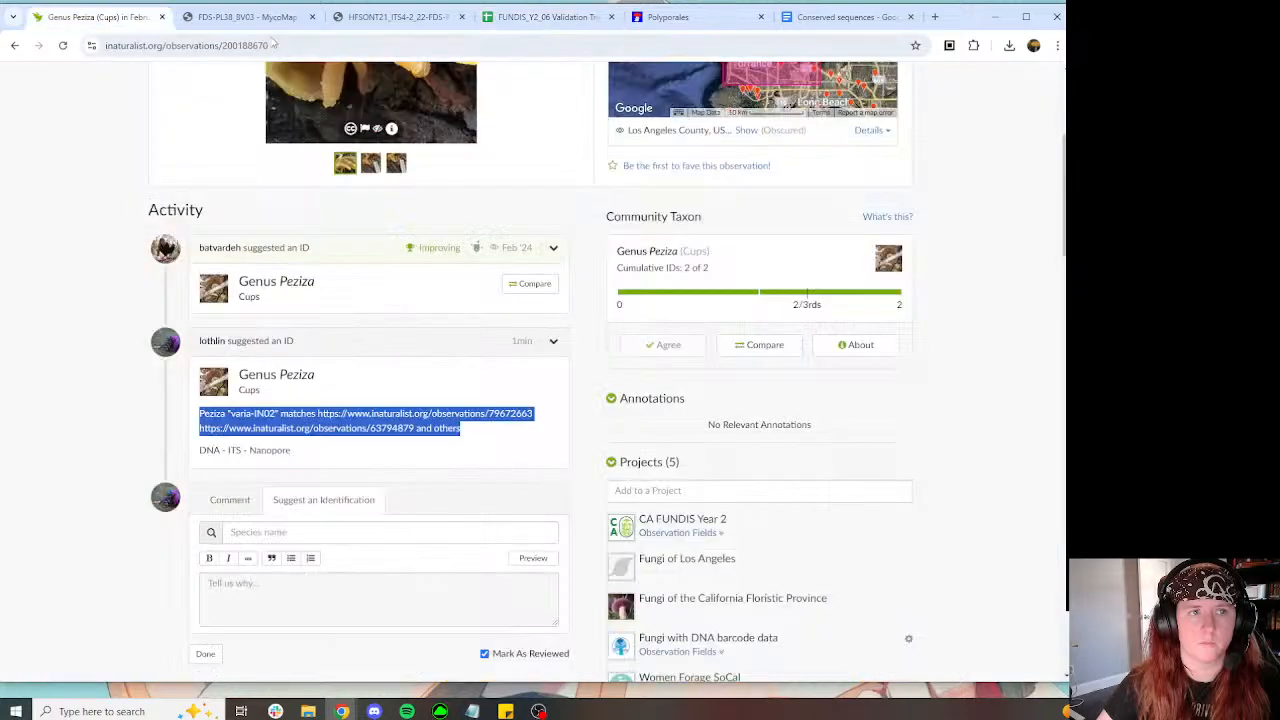
{"action": "left_click_drag", "start_coordinate": [276, 45], "coordinate": [357, 45]}
{"action": "key", "text": "ctrl+c"}
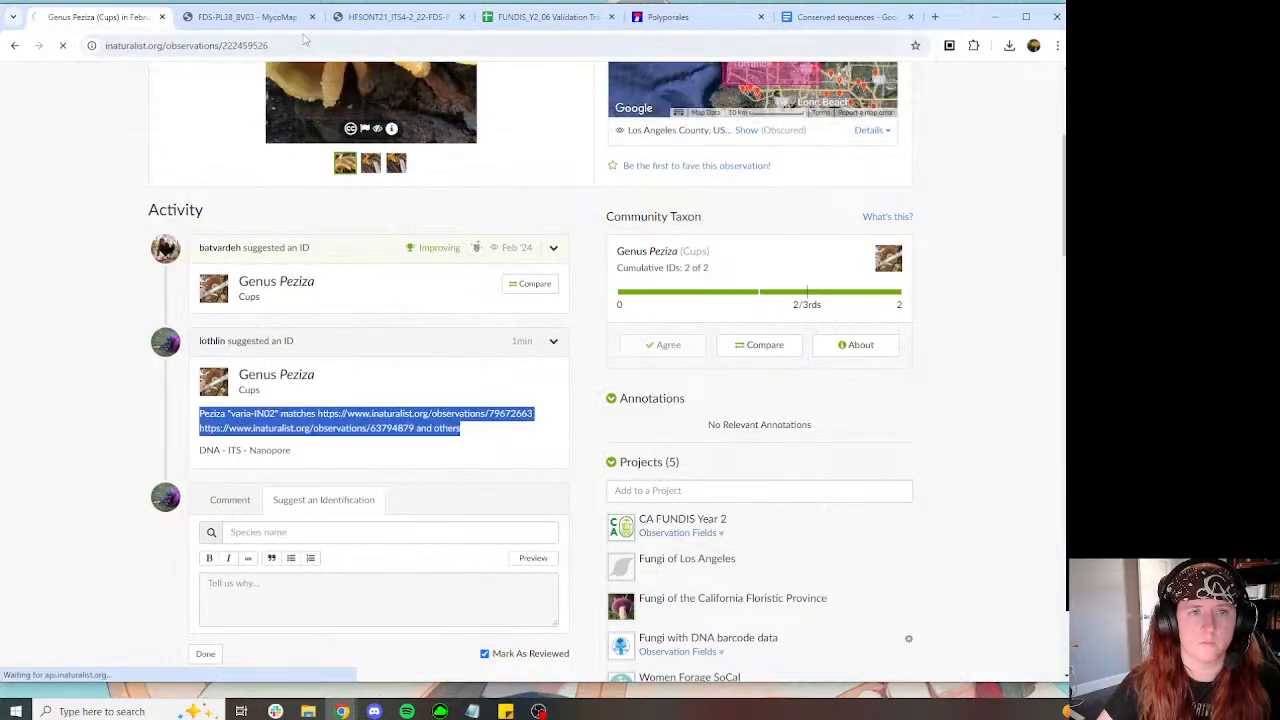
Step: Refresh record 200188670 in the FDS-PL38_BV03 MycoMap project and close the Peziza BLAST results page
{"action": "left_click", "coordinate": [247, 17]}
{"action": "scroll", "coordinate": [692, 175], "scroll_direction": "down", "scroll_amount": 10}
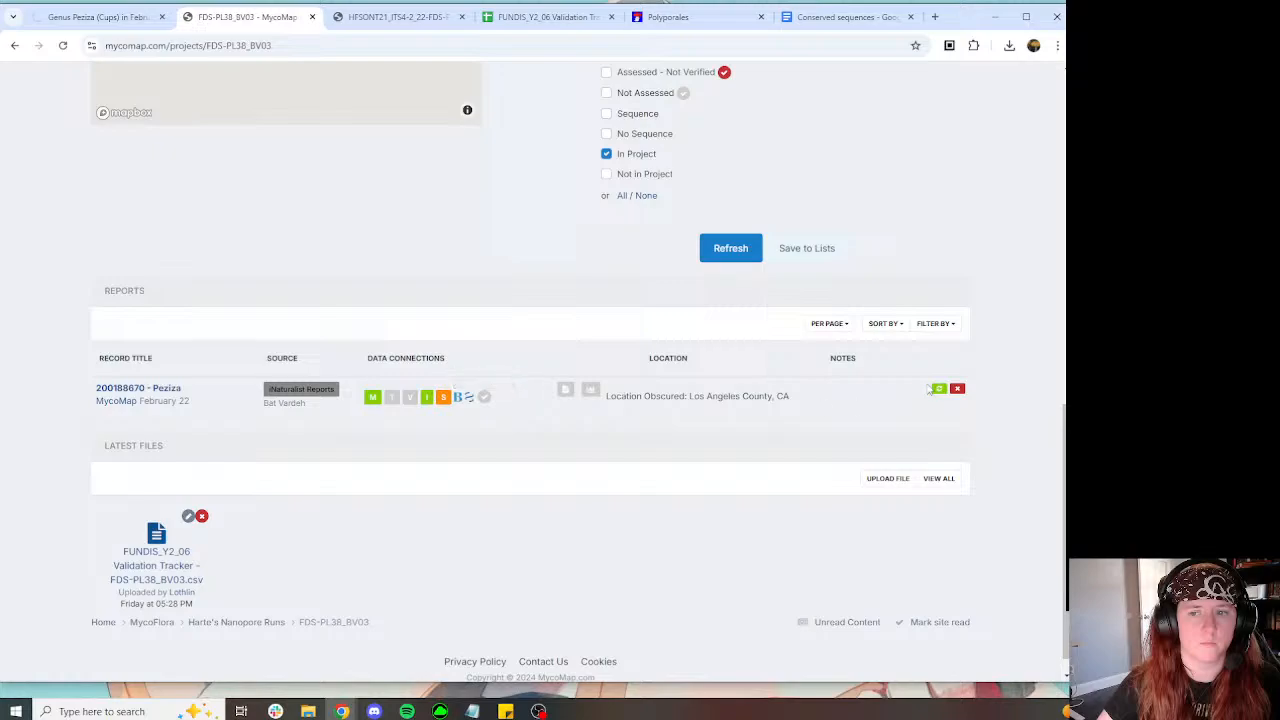
{"action": "left_click", "coordinate": [939, 388]}
{"action": "left_click", "coordinate": [462, 17]}
Step: Examine the photos and identification activity of Tricholoma observation 222459526 on iNaturalist
{"action": "left_click", "coordinate": [85, 17]}
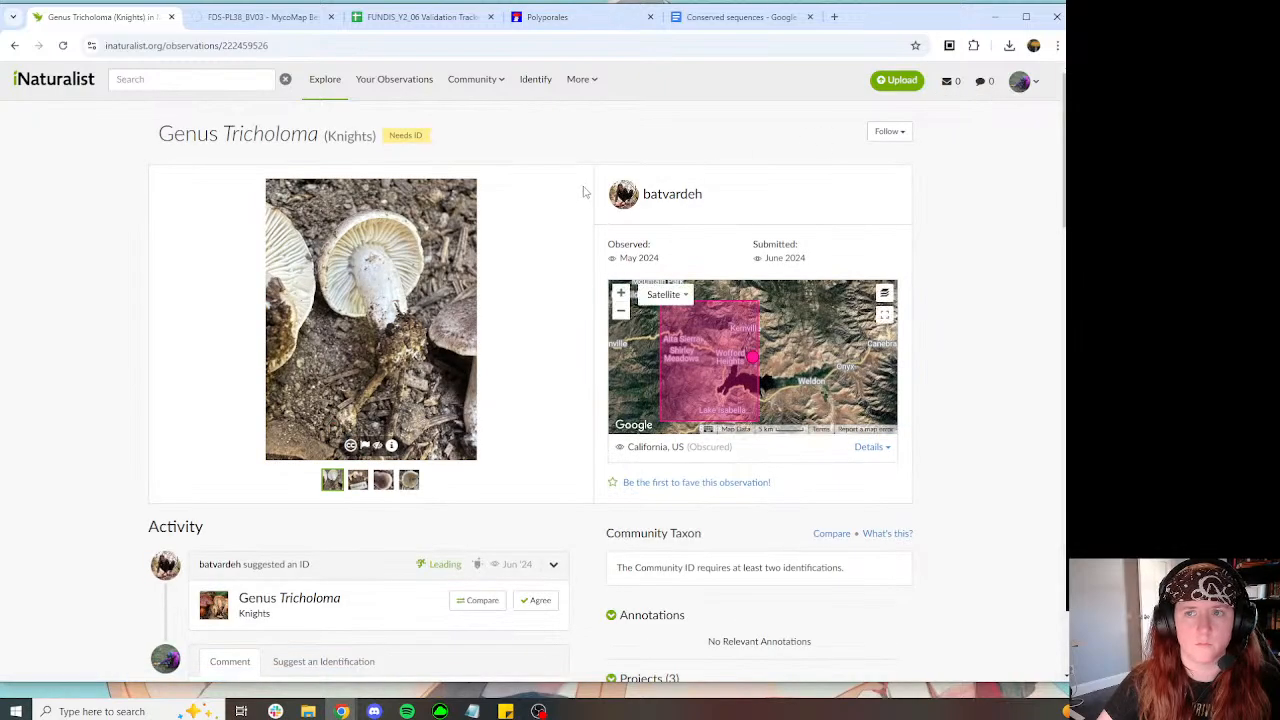
{"action": "scroll", "coordinate": [500, 223], "scroll_direction": "down", "scroll_amount": 3}
{"action": "scroll", "coordinate": [430, 293], "scroll_direction": "up", "scroll_amount": 3}
{"action": "left_click", "coordinate": [383, 481]}
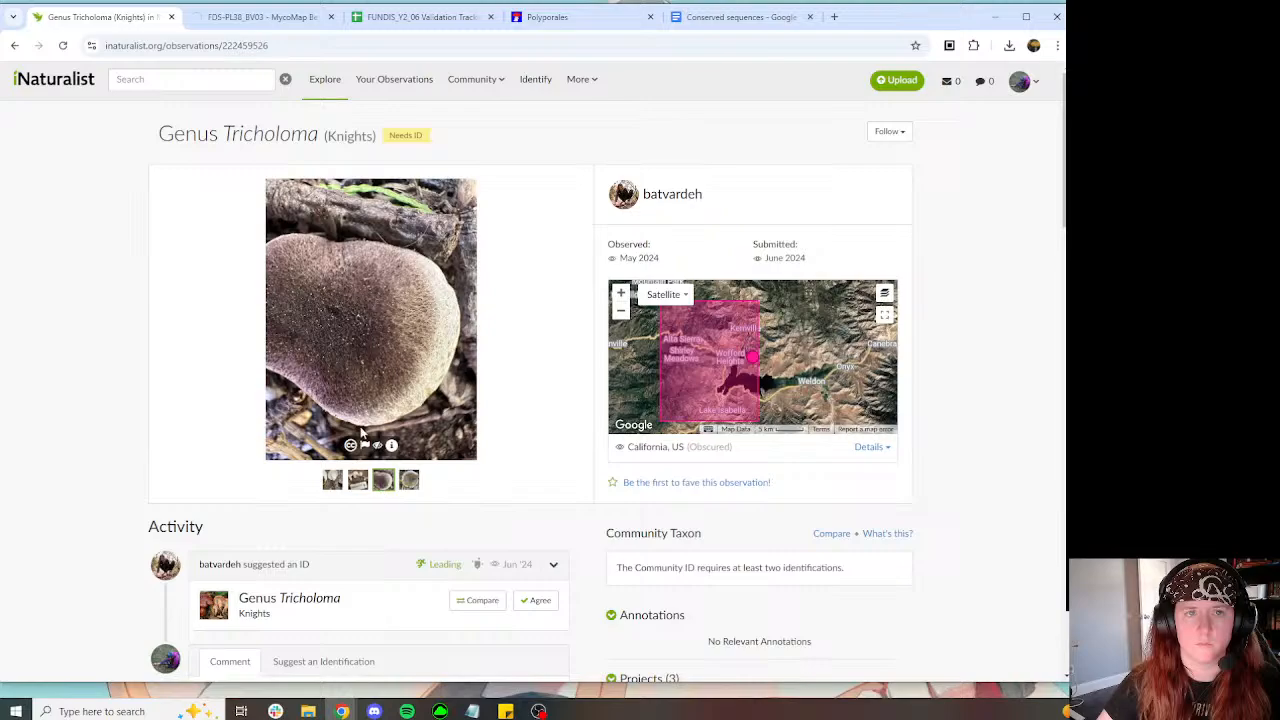
Step: Start verifying Peziza record 200188670 in the FDS-PL38_BV03 project and set its species name to Peziza "varia-IN02"
{"action": "left_click", "coordinate": [262, 17]}
{"action": "left_click", "coordinate": [427, 17]}
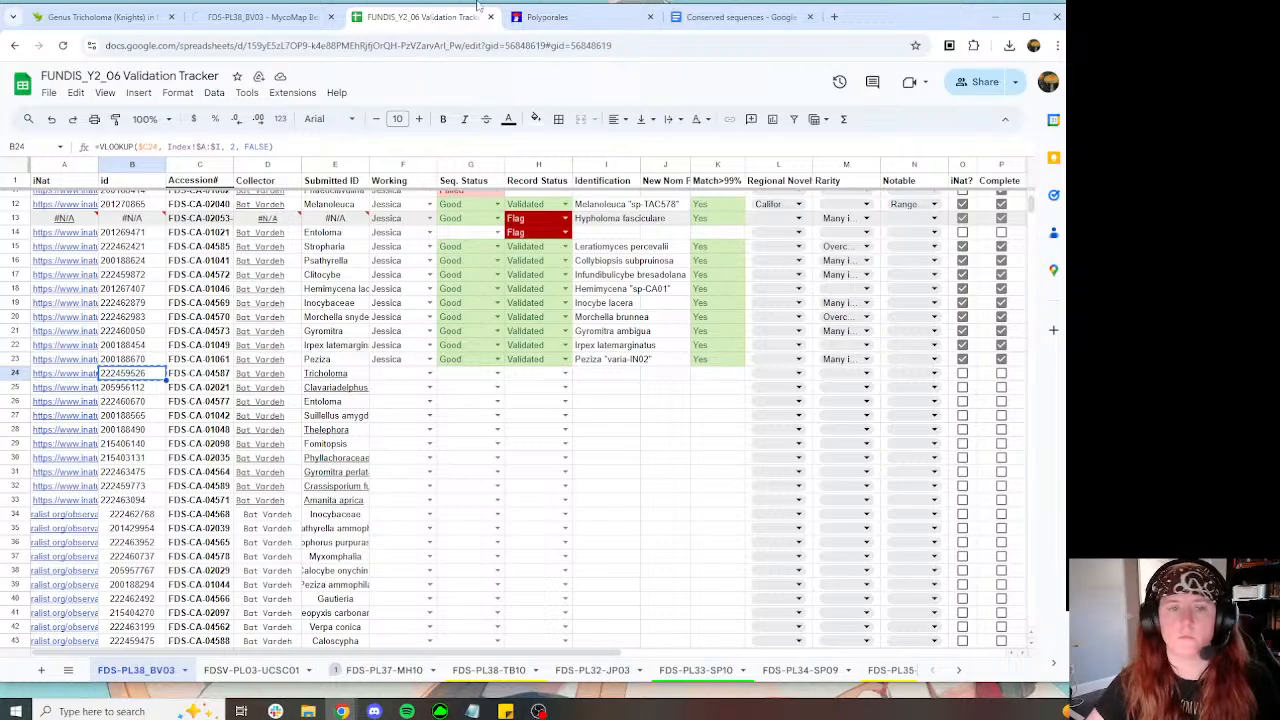
{"action": "left_click", "coordinate": [263, 17]}
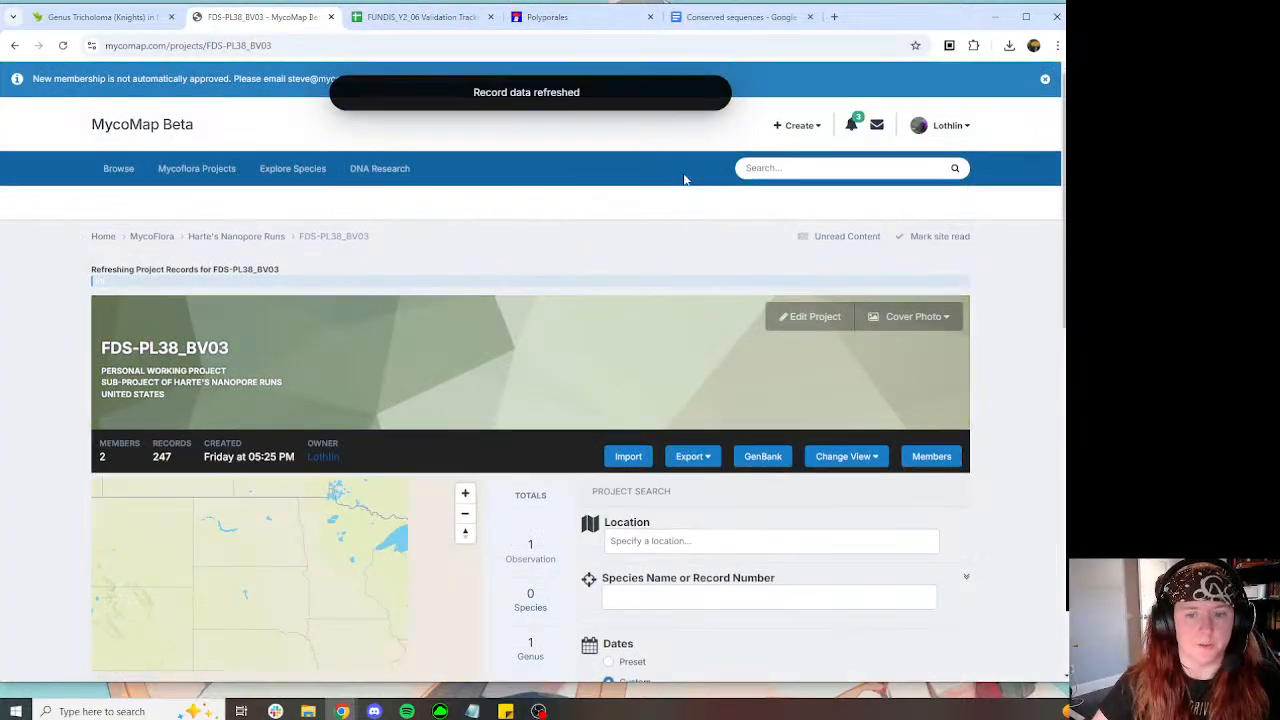
{"action": "scroll", "coordinate": [680, 176], "scroll_direction": "down", "scroll_amount": 5}
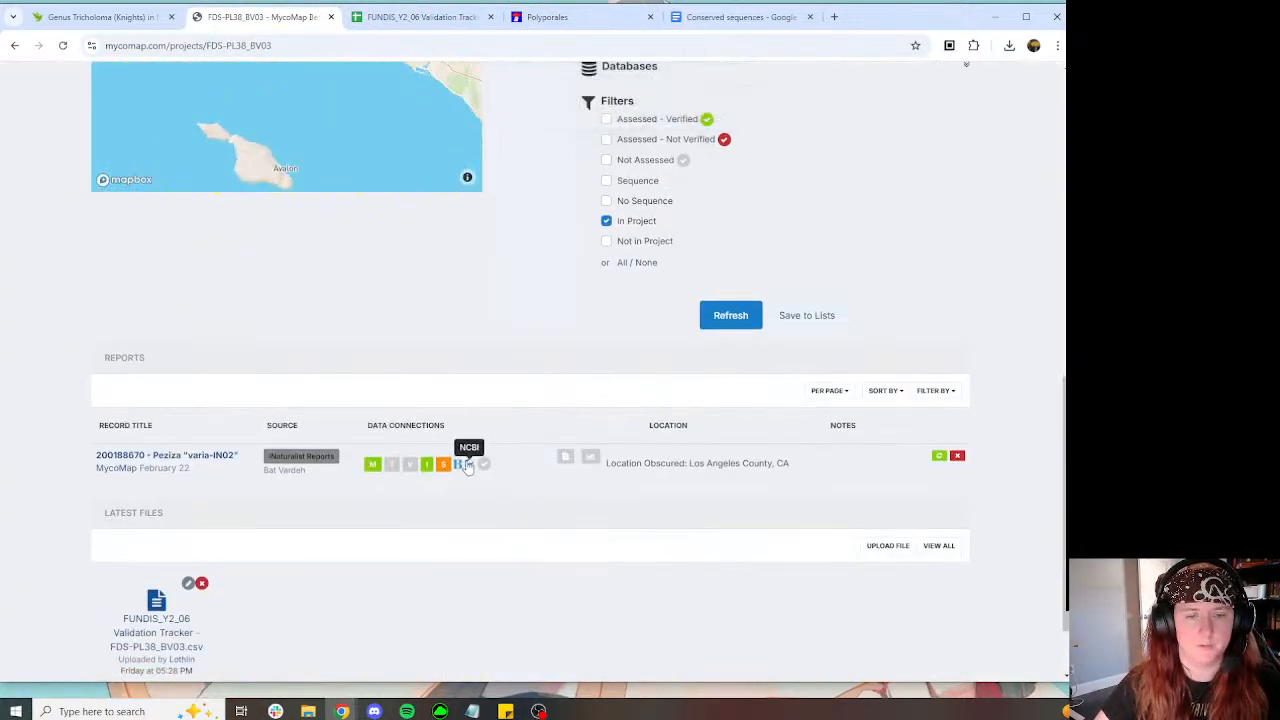
{"action": "left_click", "coordinate": [484, 463]}
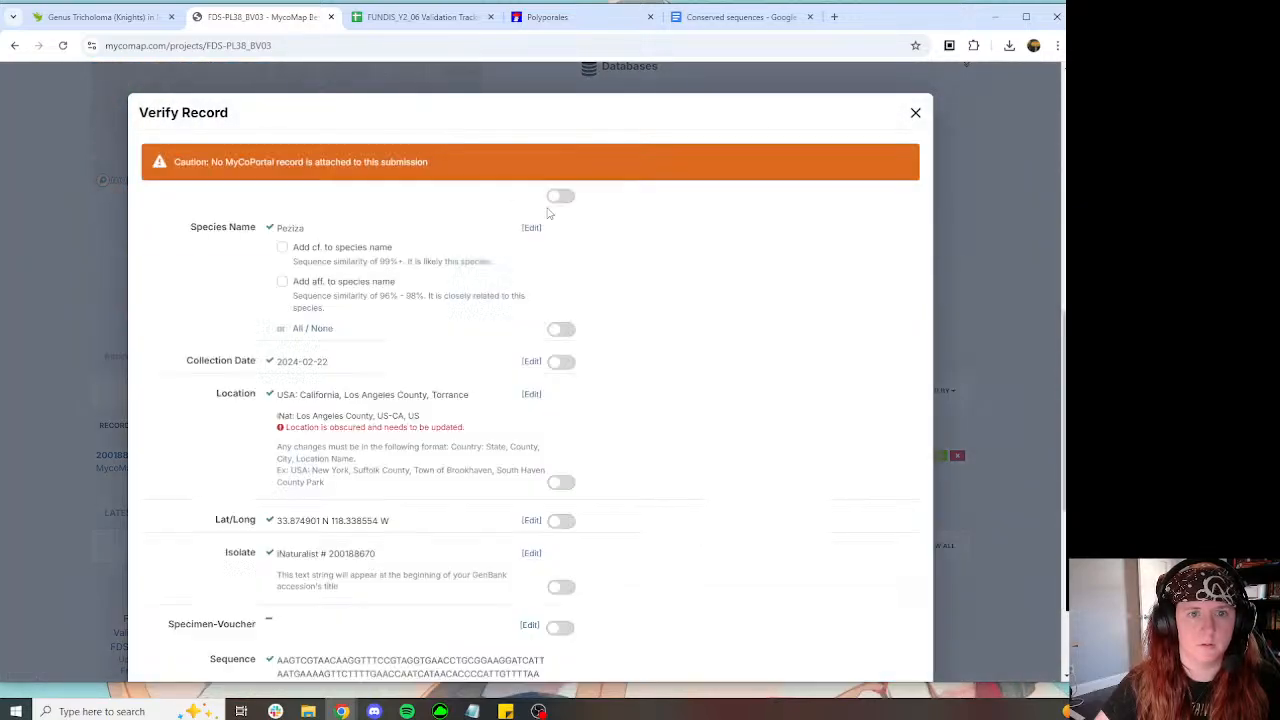
{"action": "left_click", "coordinate": [531, 227]}
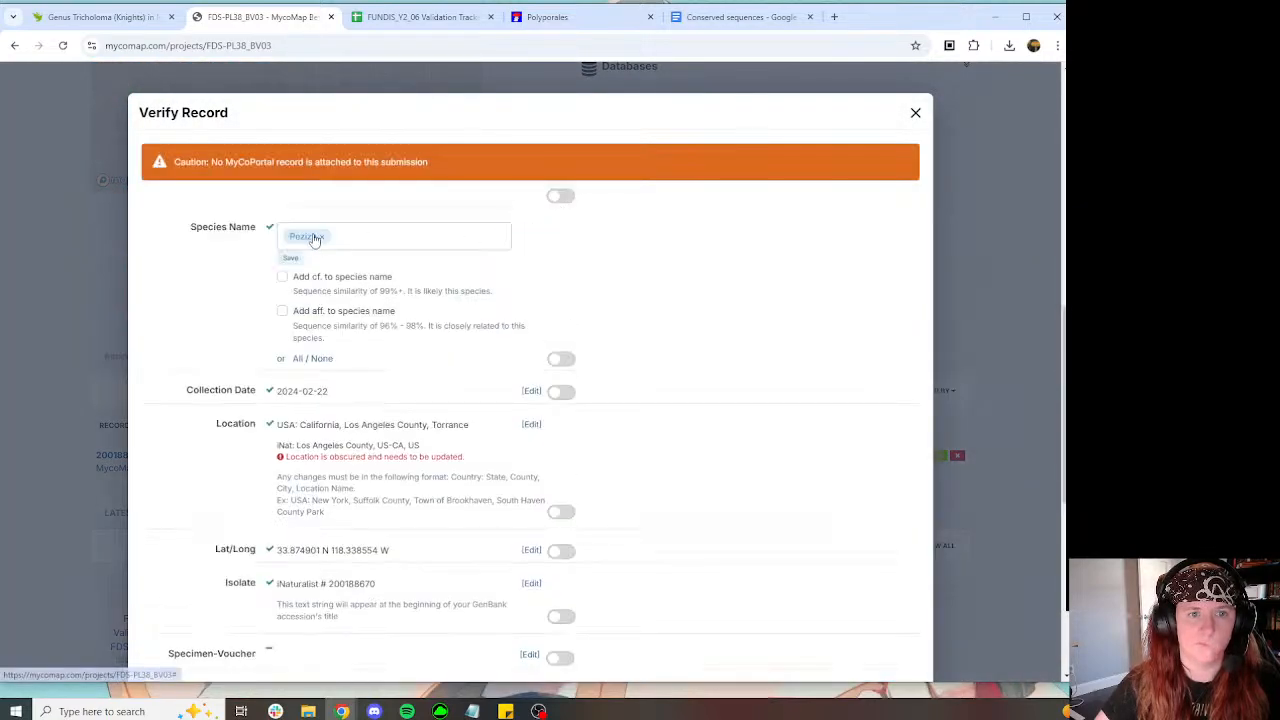
{"action": "key", "text": "BackSpace"}
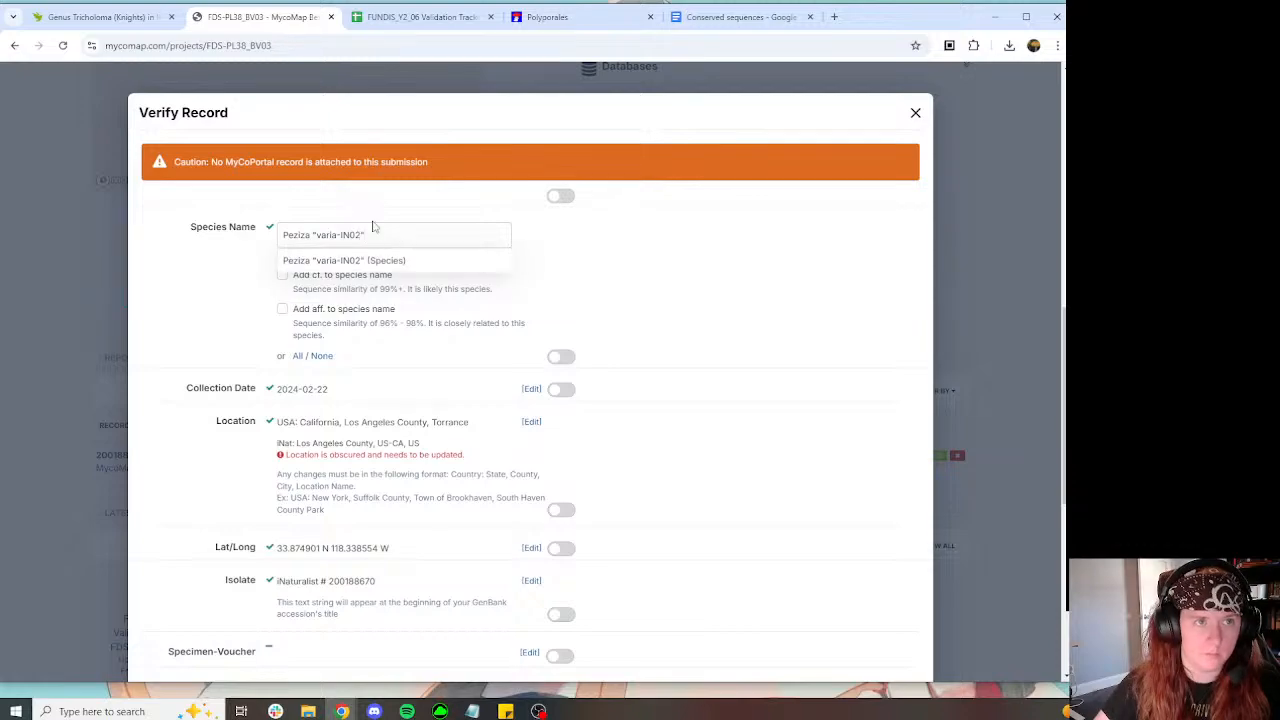
{"action": "left_click", "coordinate": [370, 259]}
{"action": "left_click", "coordinate": [289, 259]}
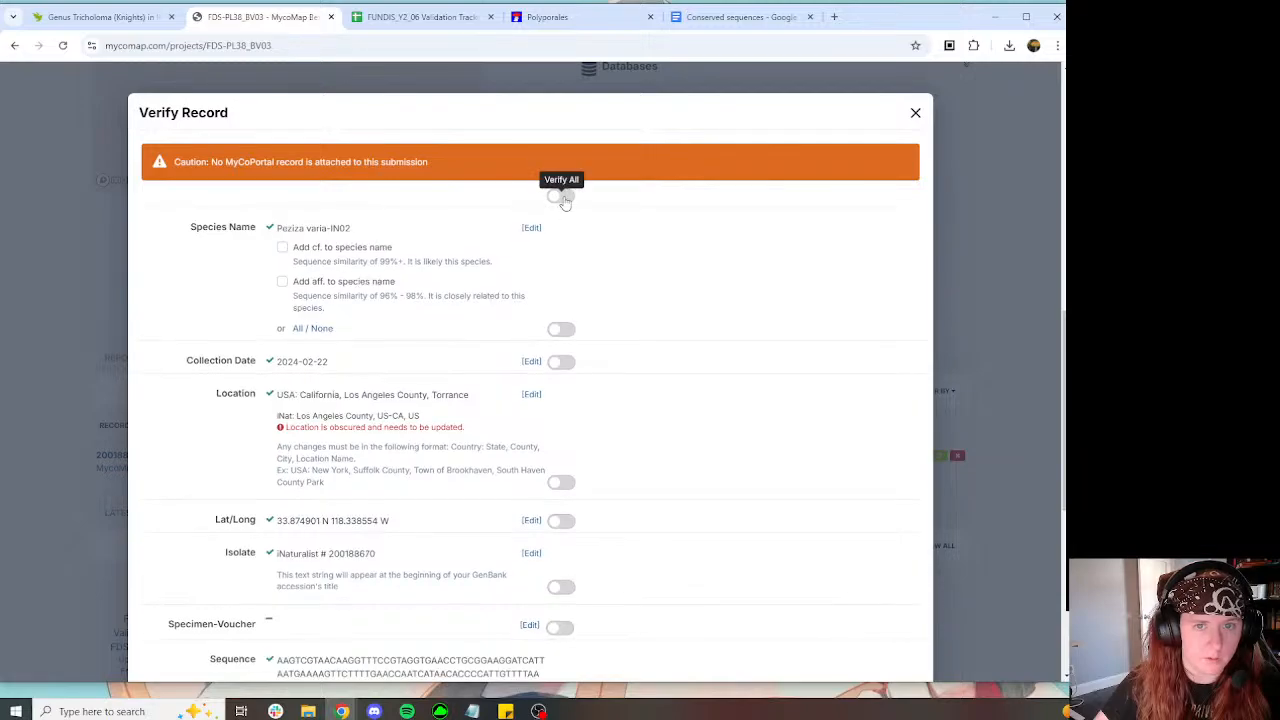
{"action": "left_click", "coordinate": [561, 195]}
{"action": "scroll", "coordinate": [650, 320], "scroll_direction": "down", "scroll_amount": 5}
{"action": "left_click", "coordinate": [528, 638]}
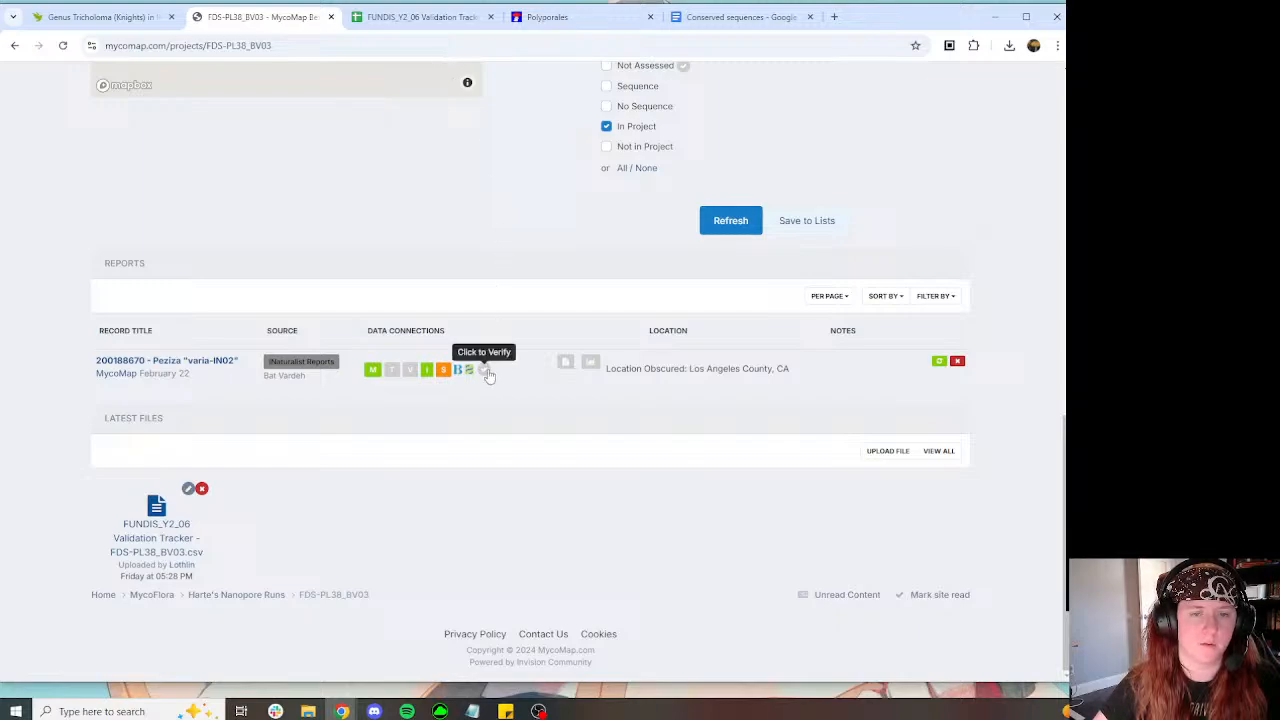
Step: Search the FDS-PL38_BV03 MycoMap project for Tricholoma record 222459526
{"action": "left_click", "coordinate": [418, 17]}
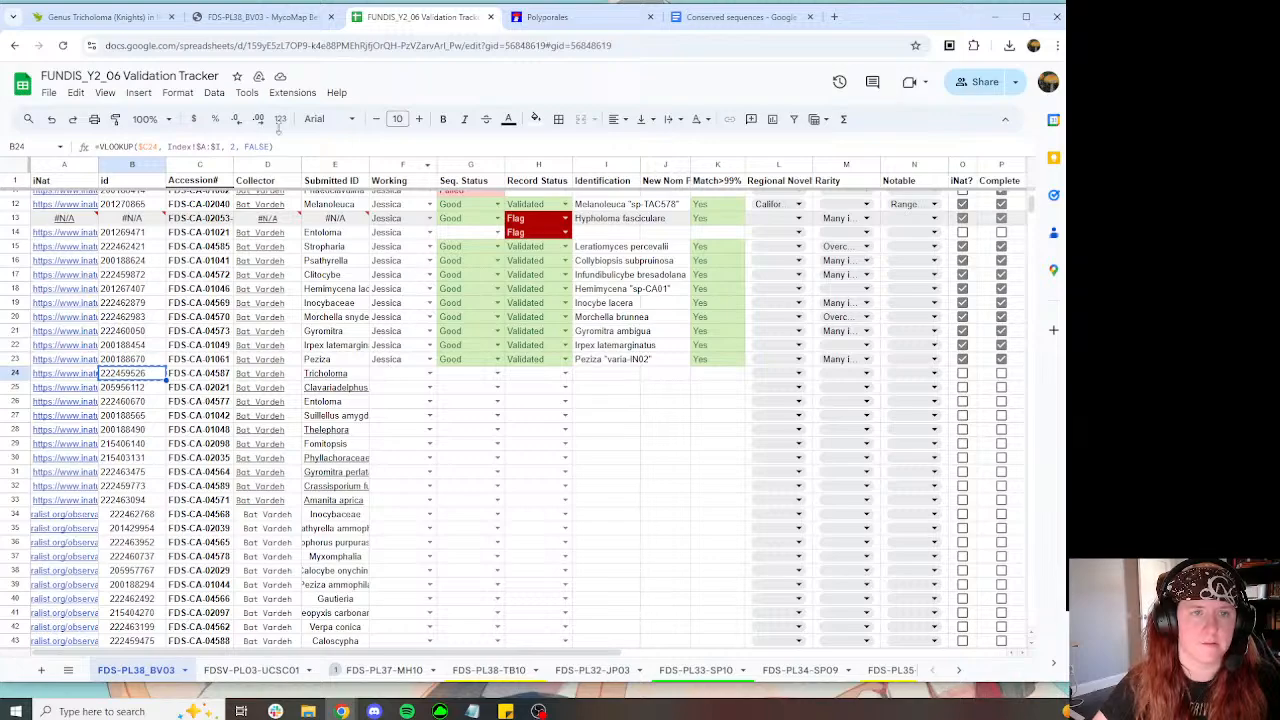
{"action": "left_click", "coordinate": [262, 17]}
{"action": "scroll", "coordinate": [620, 273], "scroll_direction": "up", "scroll_amount": 3}
{"action": "left_click", "coordinate": [634, 106]}
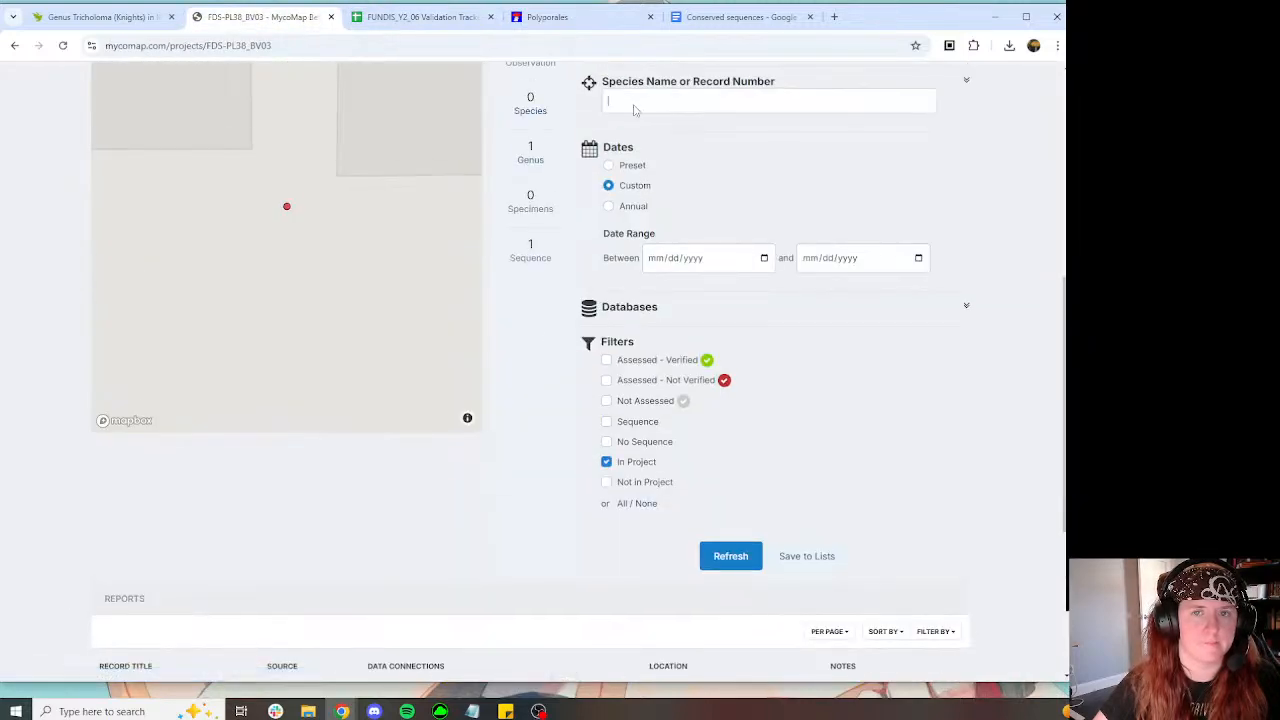
{"action": "key", "text": "ctrl+v"}
{"action": "key", "text": "Return"}
{"action": "left_click", "coordinate": [730, 556]}
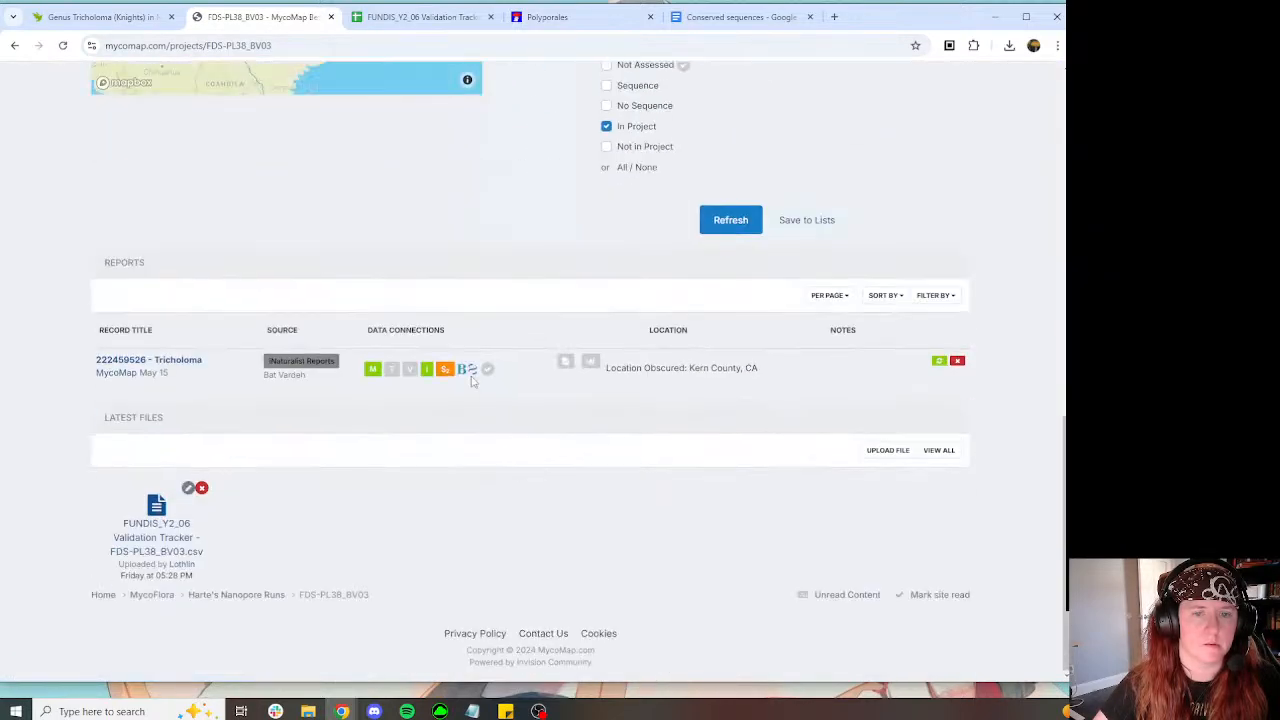
Step: Open both ITS sequences of record 222459526, Tricholoma-1 and Tricholoma-2, in separate tabs
{"action": "left_click", "coordinate": [446, 372]}
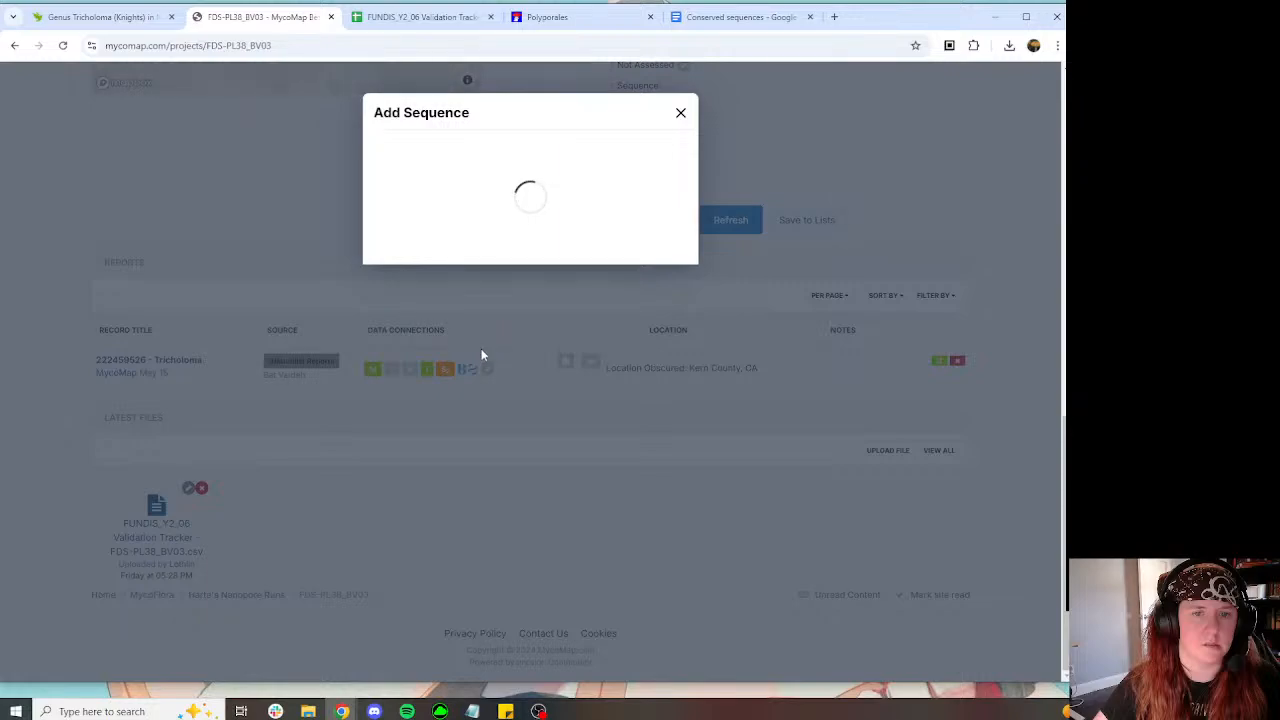
{"action": "middle_click", "coordinate": [510, 410]}
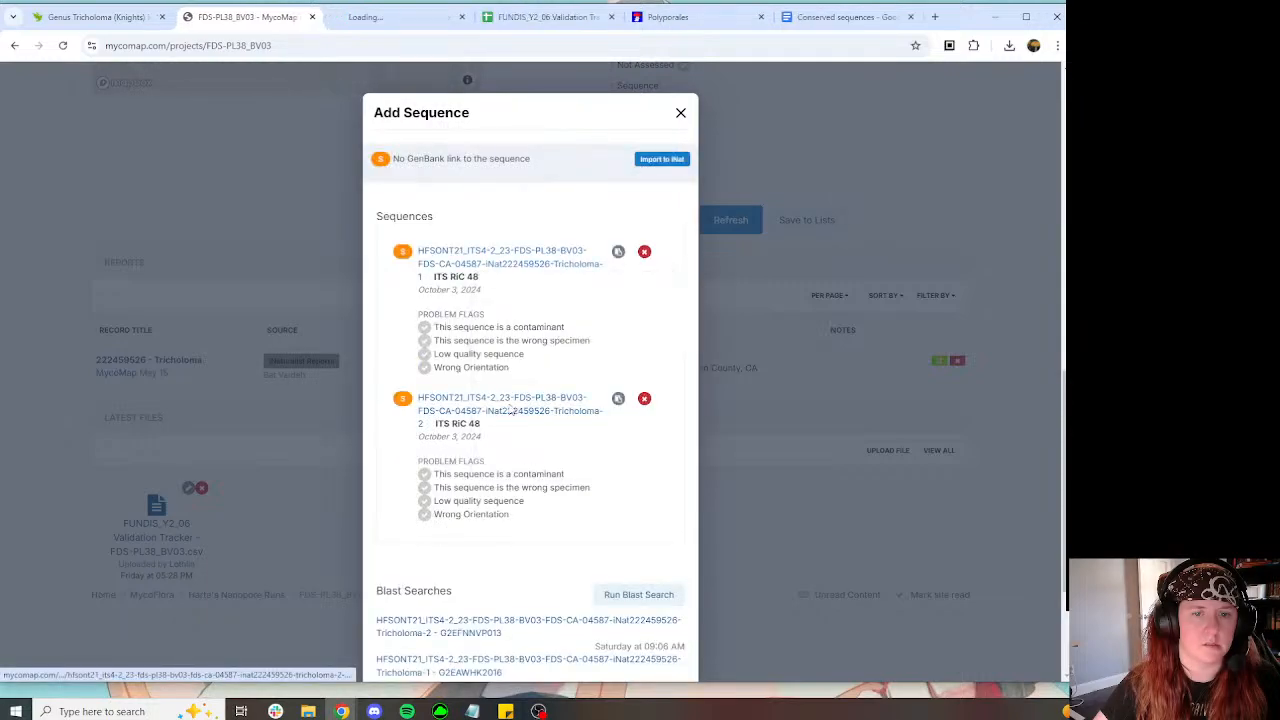
{"action": "right_click", "coordinate": [512, 412]}
{"action": "left_click", "coordinate": [548, 424]}
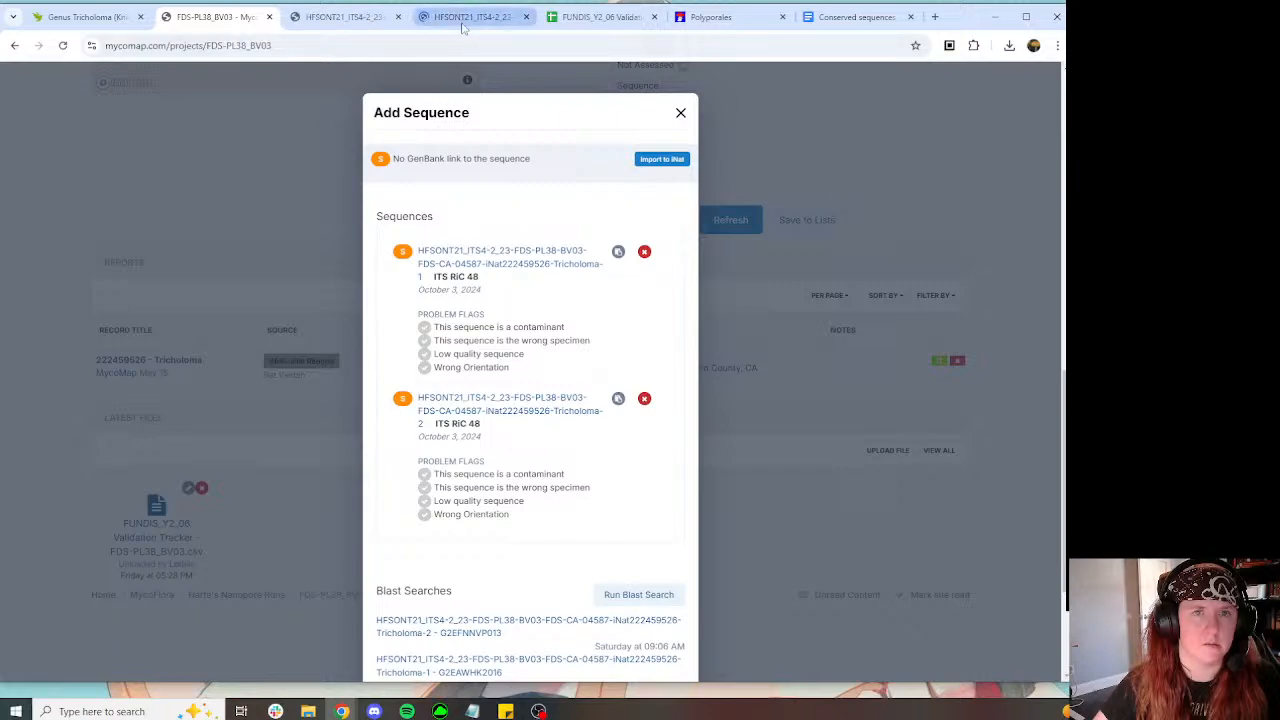
Step: Open the related BLAST search G2EFNNVP013 of the Tricholoma-2 sequence in a new tab
{"action": "left_click", "coordinate": [470, 17]}
{"action": "right_click", "coordinate": [855, 322]}
{"action": "left_click", "coordinate": [893, 331]}
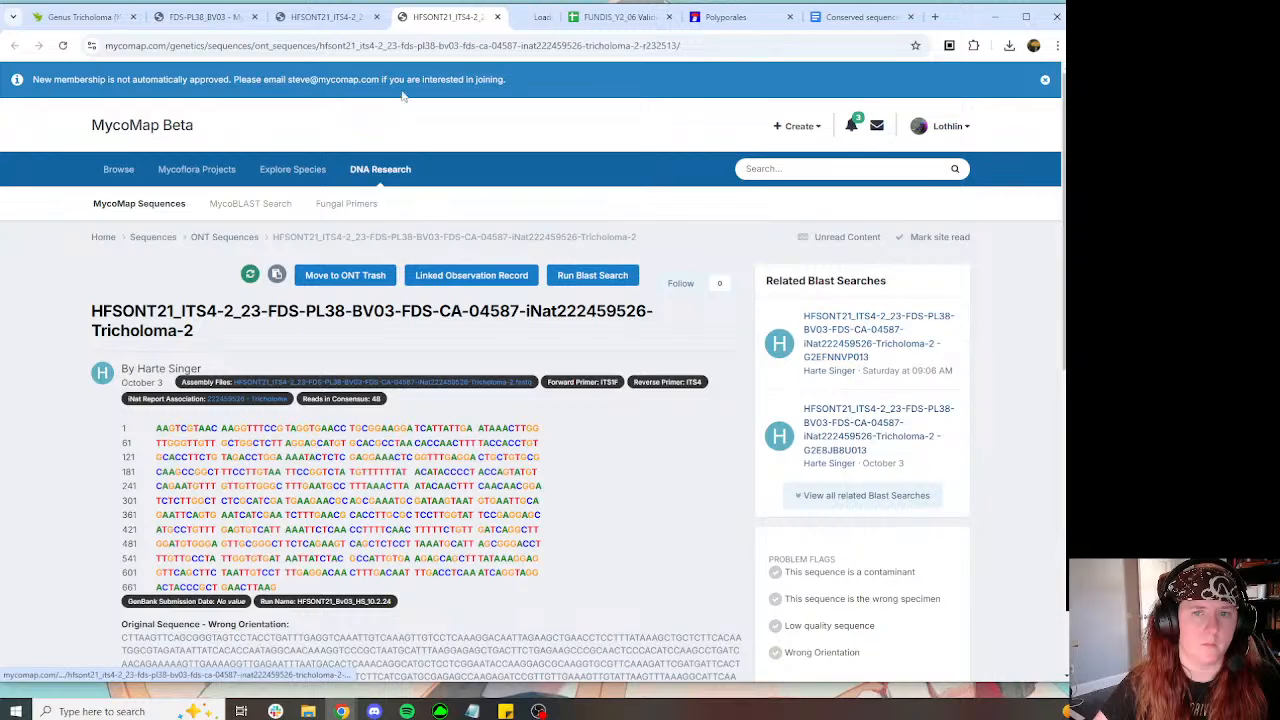
Step: Compare the Tricholoma-1 and Tricholoma-2 sequence pages and open BLAST search G2EAWHK2016 for Tricholoma-1 in a new tab
{"action": "left_click", "coordinate": [305, 17]}
{"action": "left_click", "coordinate": [424, 17]}
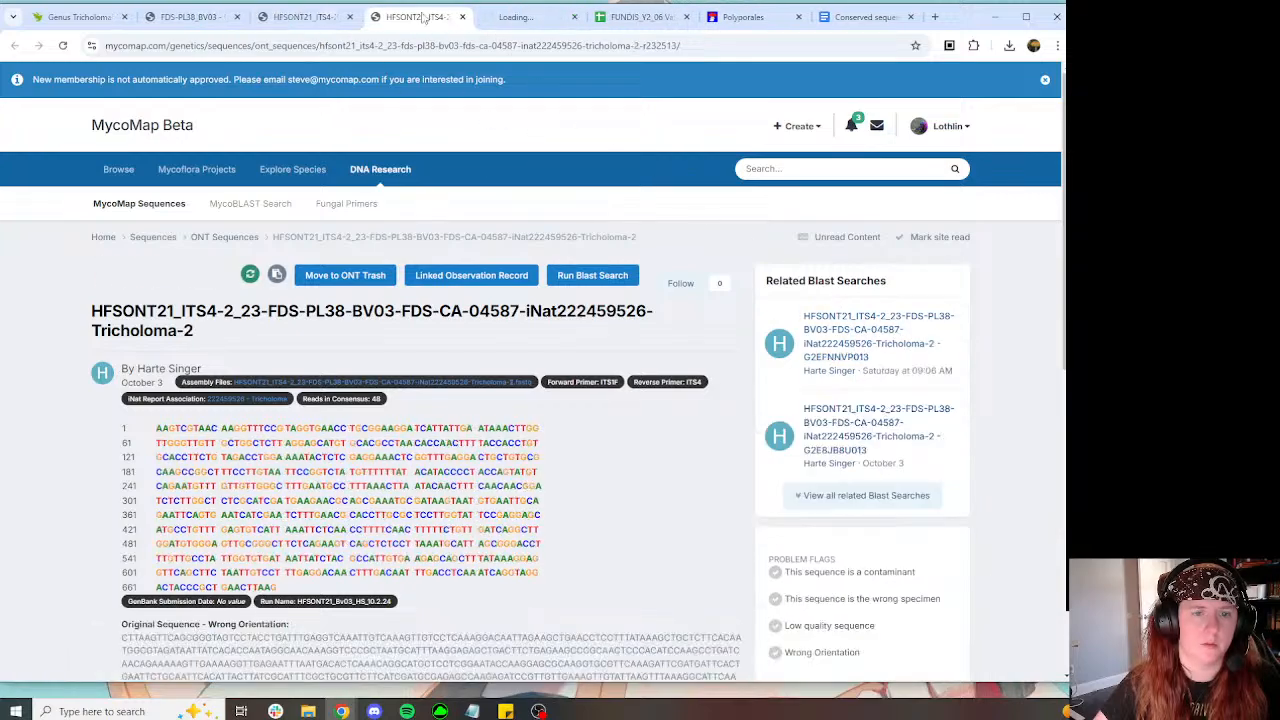
{"action": "left_click", "coordinate": [310, 18]}
{"action": "left_click", "coordinate": [410, 17]}
{"action": "left_click", "coordinate": [305, 17]}
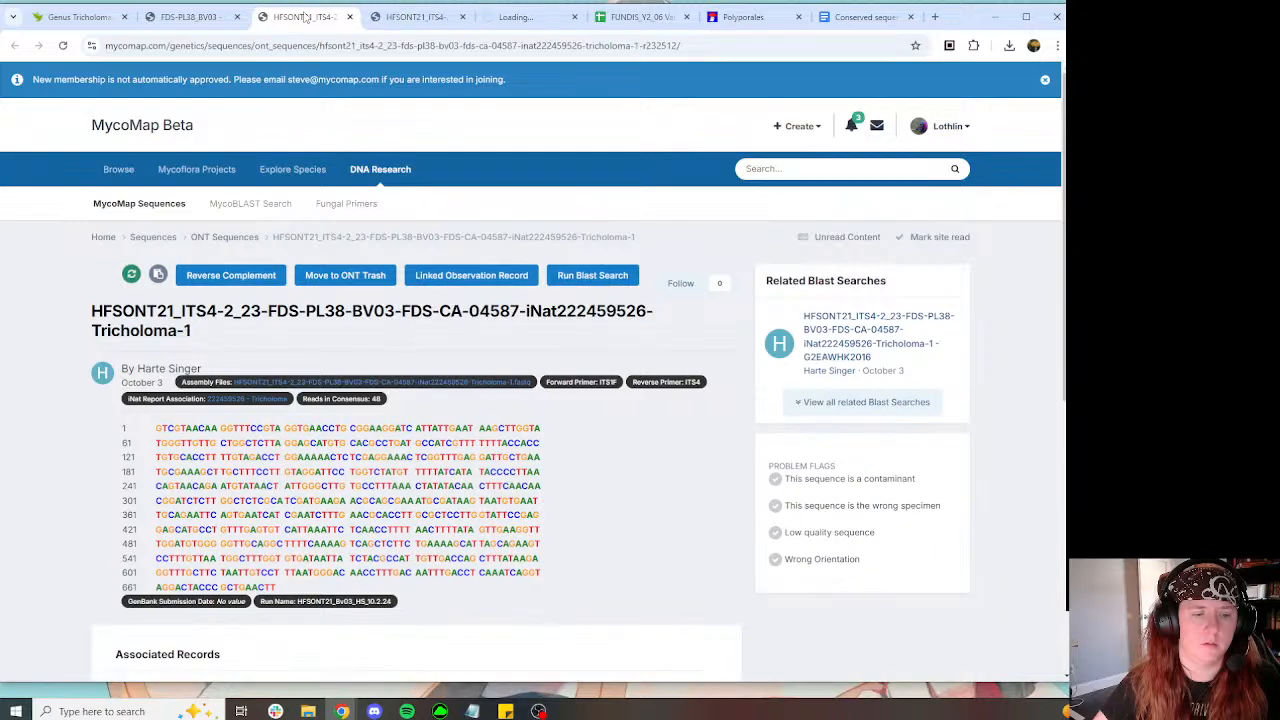
{"action": "right_click", "coordinate": [868, 330]}
{"action": "left_click", "coordinate": [868, 330]}
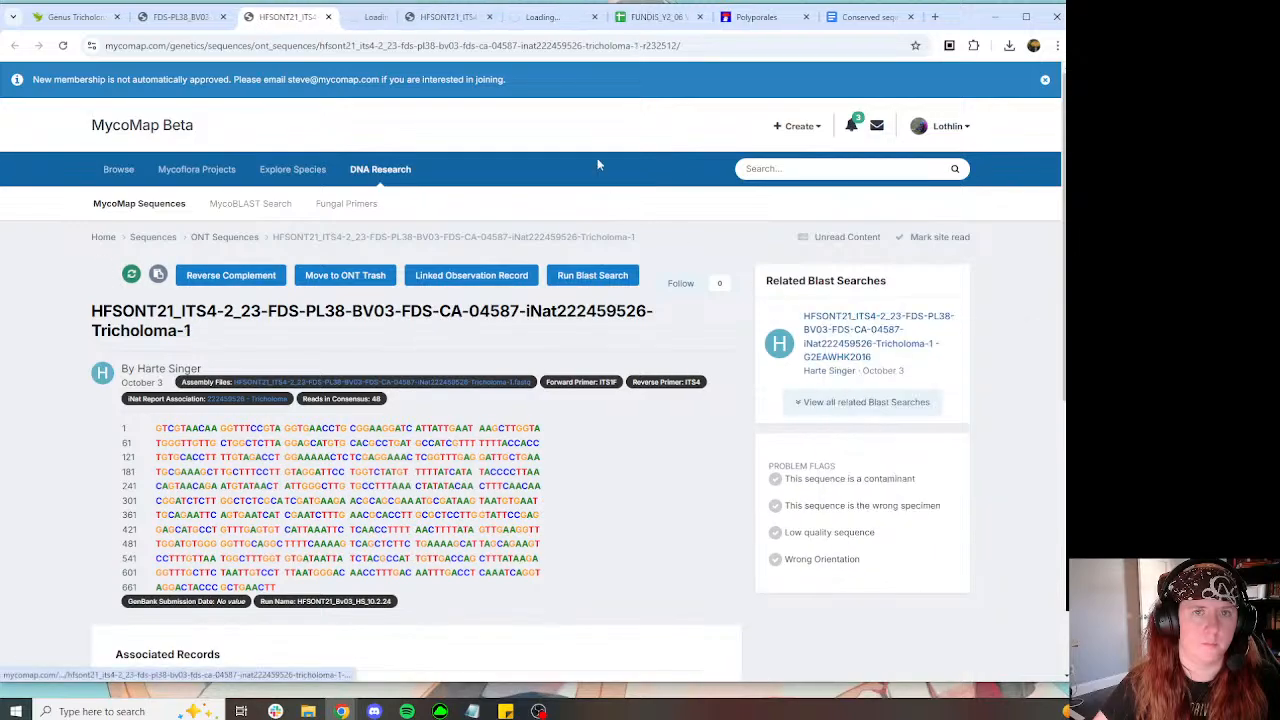
{"action": "left_click", "coordinate": [570, 28]}
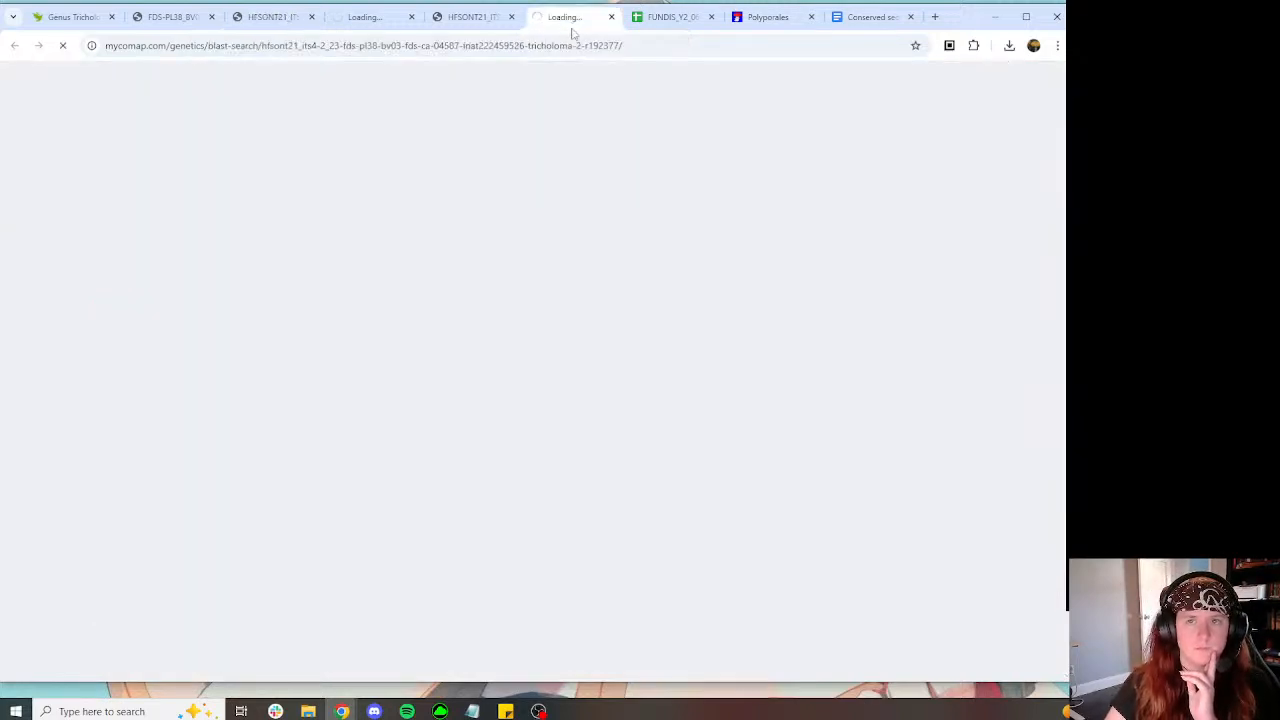
Step: Close the Conserved sequences document and examine the location map of Tricholoma observation 222459526 at local and continental scale
{"action": "left_click", "coordinate": [910, 17]}
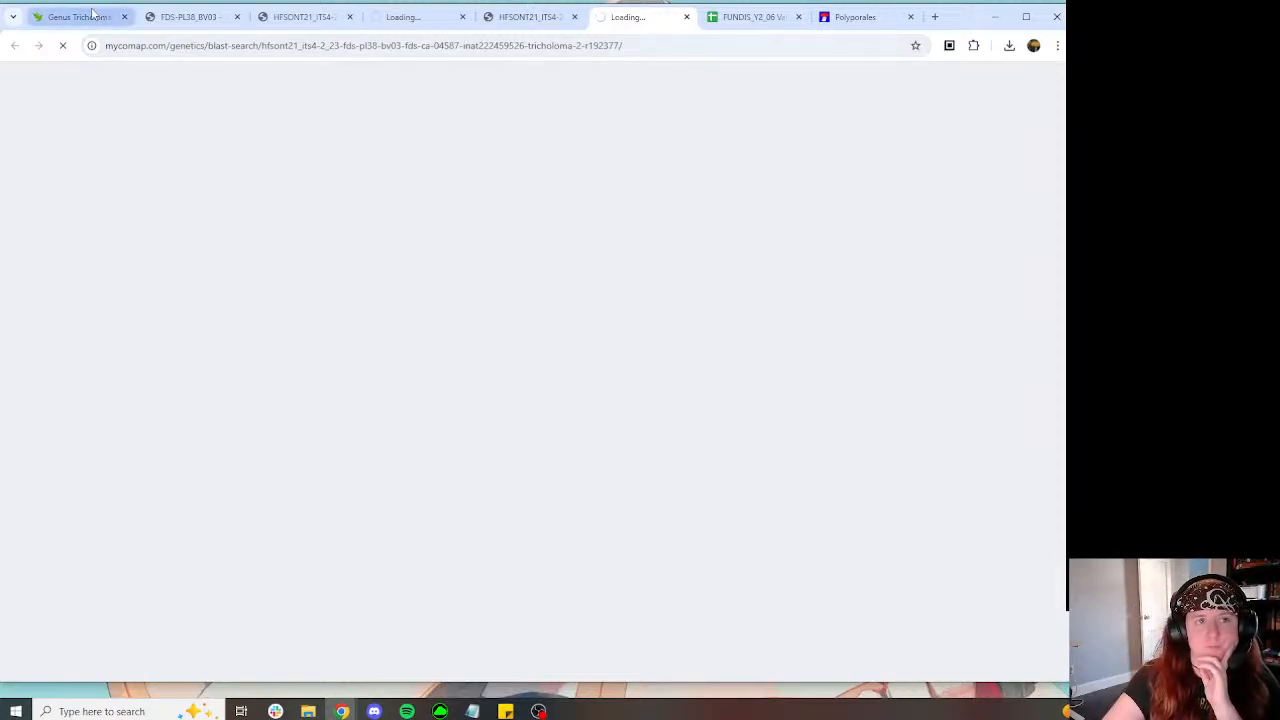
{"action": "key", "text": "ctrl+1"}
{"action": "scroll", "coordinate": [557, 280], "scroll_direction": "down", "scroll_amount": 3}
{"action": "scroll", "coordinate": [557, 280], "scroll_direction": "up", "scroll_amount": 2}
{"action": "scroll", "coordinate": [557, 280], "scroll_direction": "up", "scroll_amount": 2}
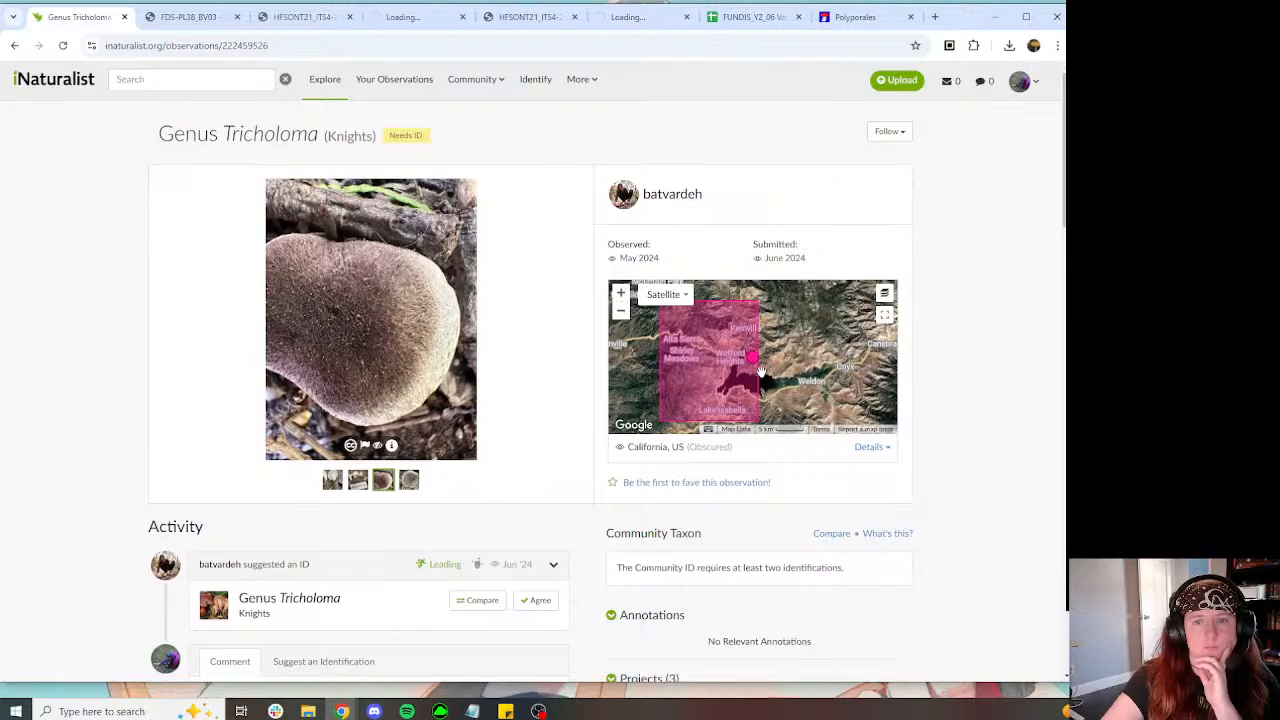
{"action": "scroll", "coordinate": [754, 381], "scroll_direction": "up", "scroll_amount": 2}
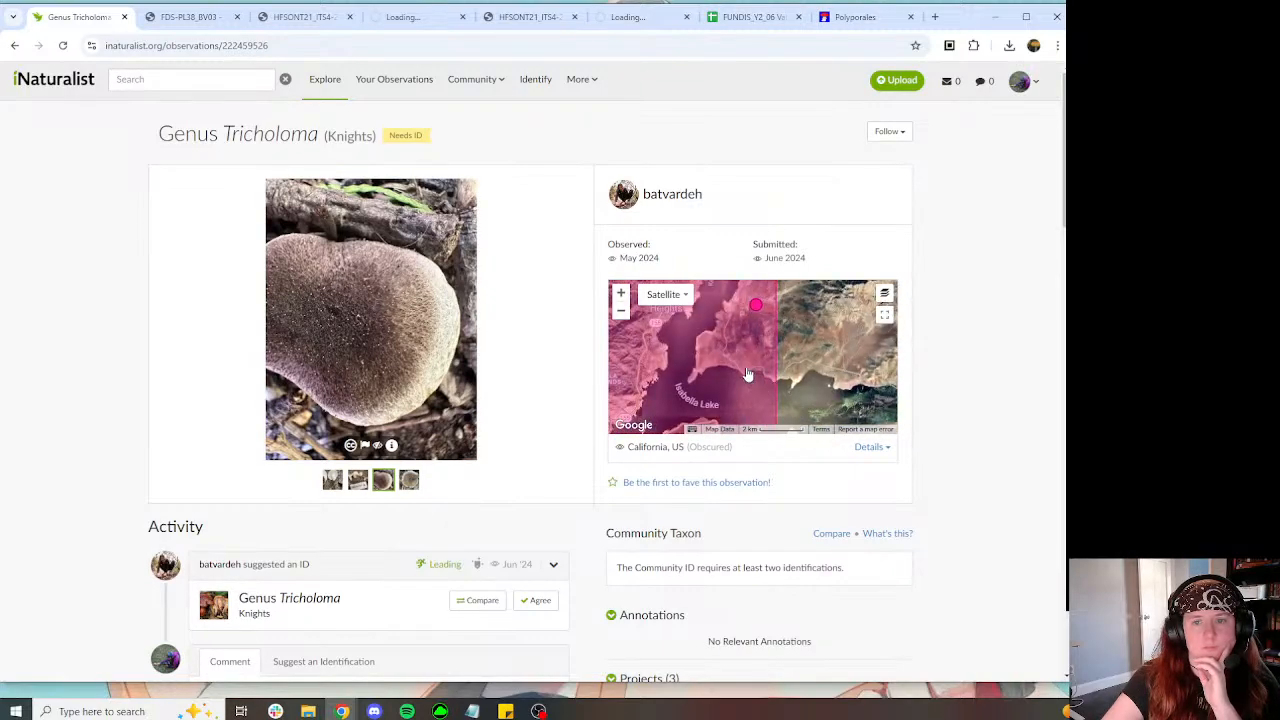
{"action": "scroll", "coordinate": [750, 377], "scroll_direction": "down", "scroll_amount": 5}
{"action": "scroll", "coordinate": [745, 373], "scroll_direction": "down", "scroll_amount": 3}
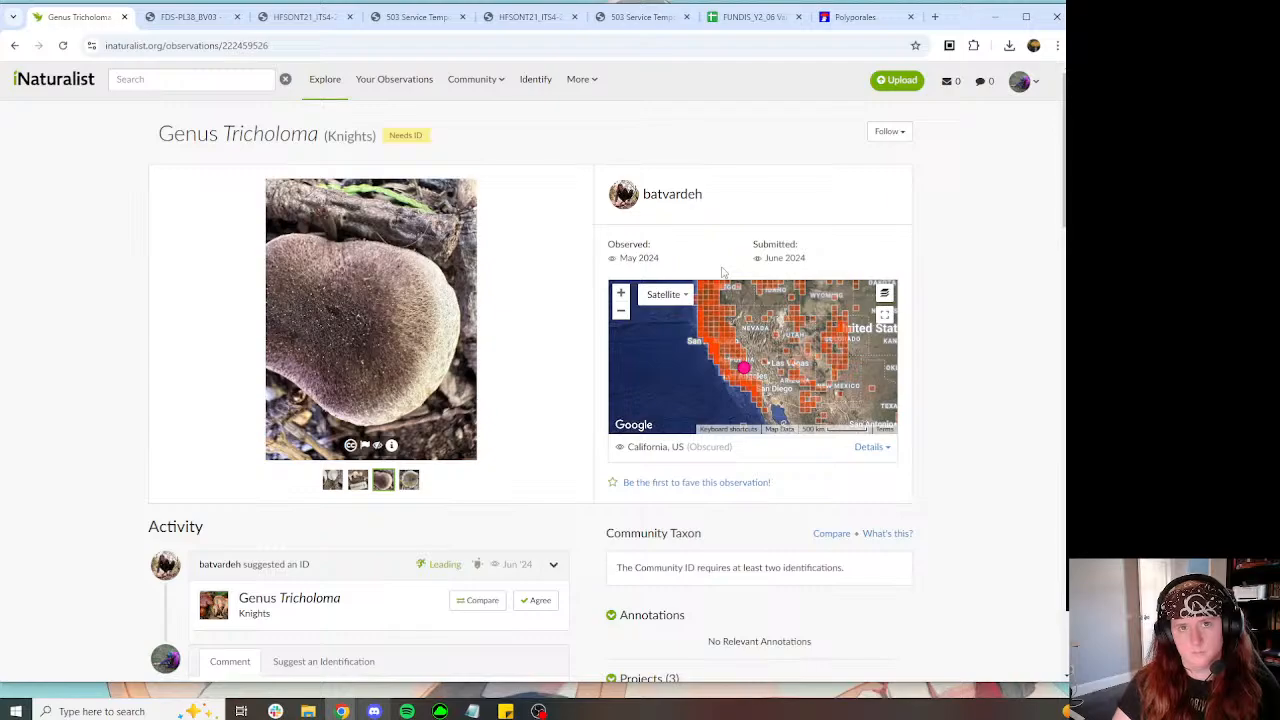
Step: Try to reload the BLAST results pages of both Tricholoma sequences for observation 222459526
{"action": "left_click", "coordinate": [640, 17]}
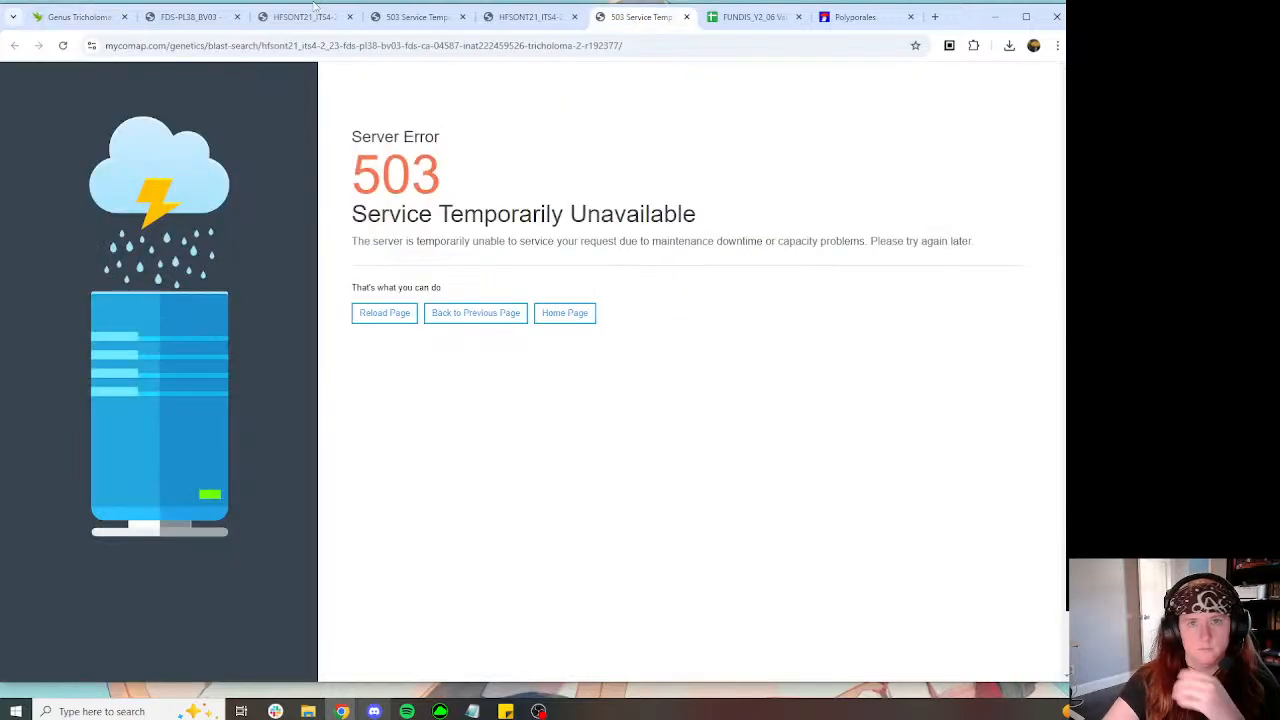
{"action": "key", "text": "ctrl+shift+Tab"}
{"action": "key", "text": "ctrl+shift+Tab"}
{"action": "left_click", "coordinate": [62, 45]}
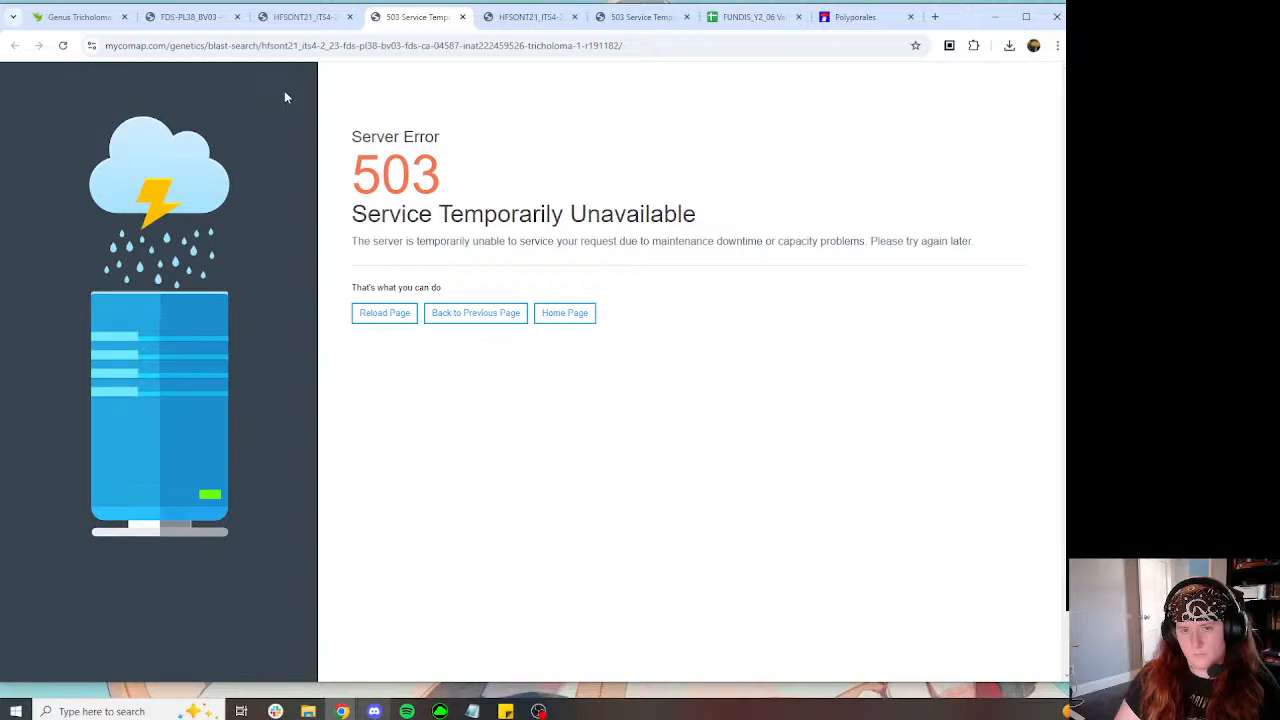
{"action": "left_click", "coordinate": [64, 45]}
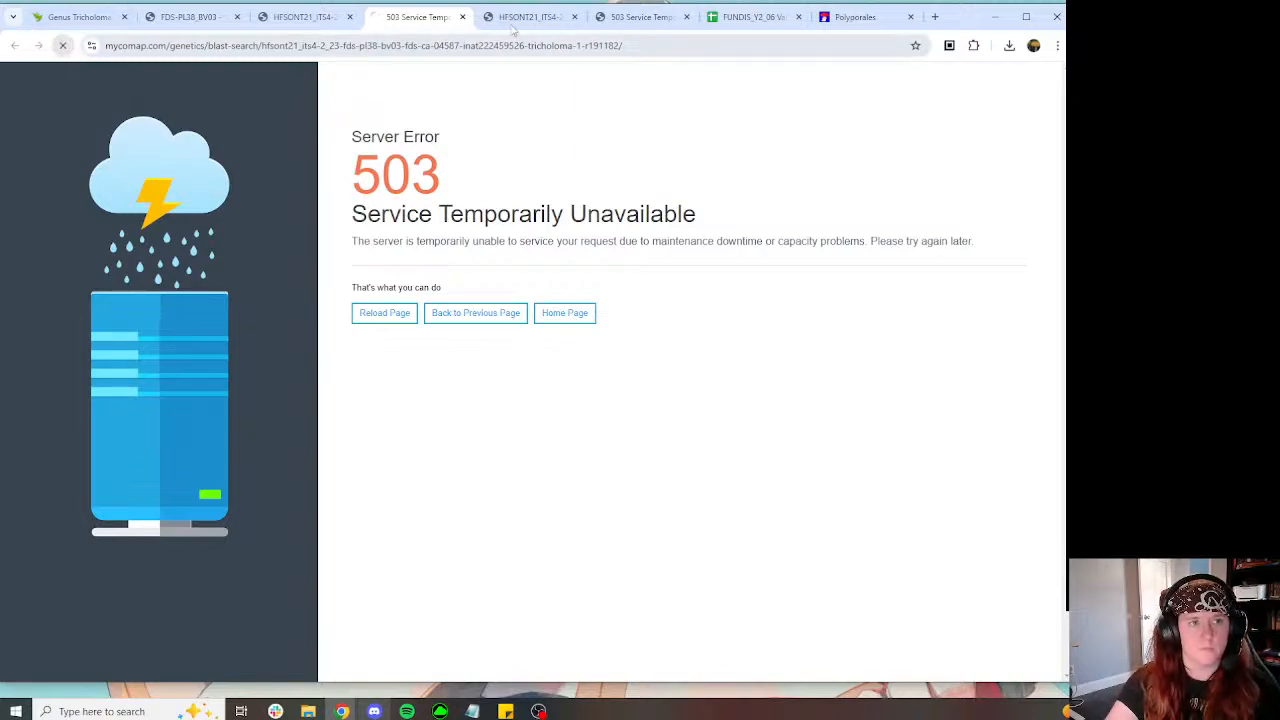
{"action": "key", "text": "ctrl+Tab"}
{"action": "key", "text": "ctrl+Tab"}
{"action": "left_click", "coordinate": [62, 46]}
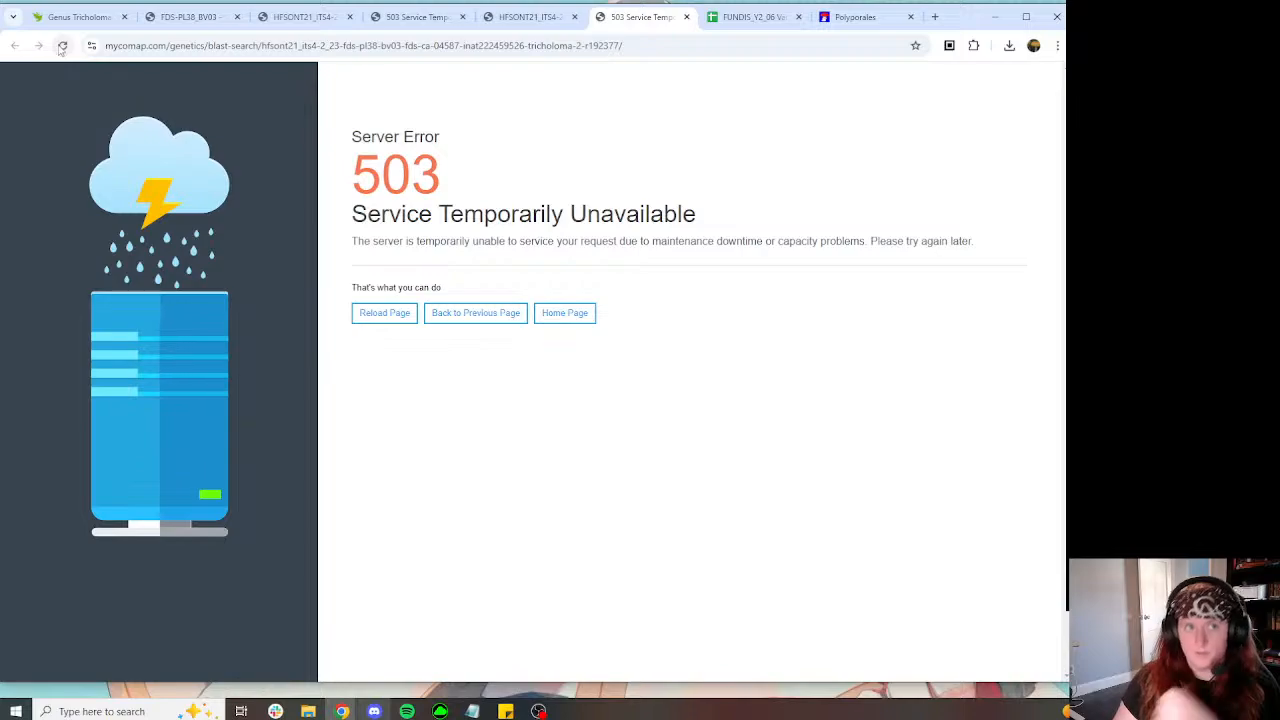
{"action": "left_click", "coordinate": [62, 46]}
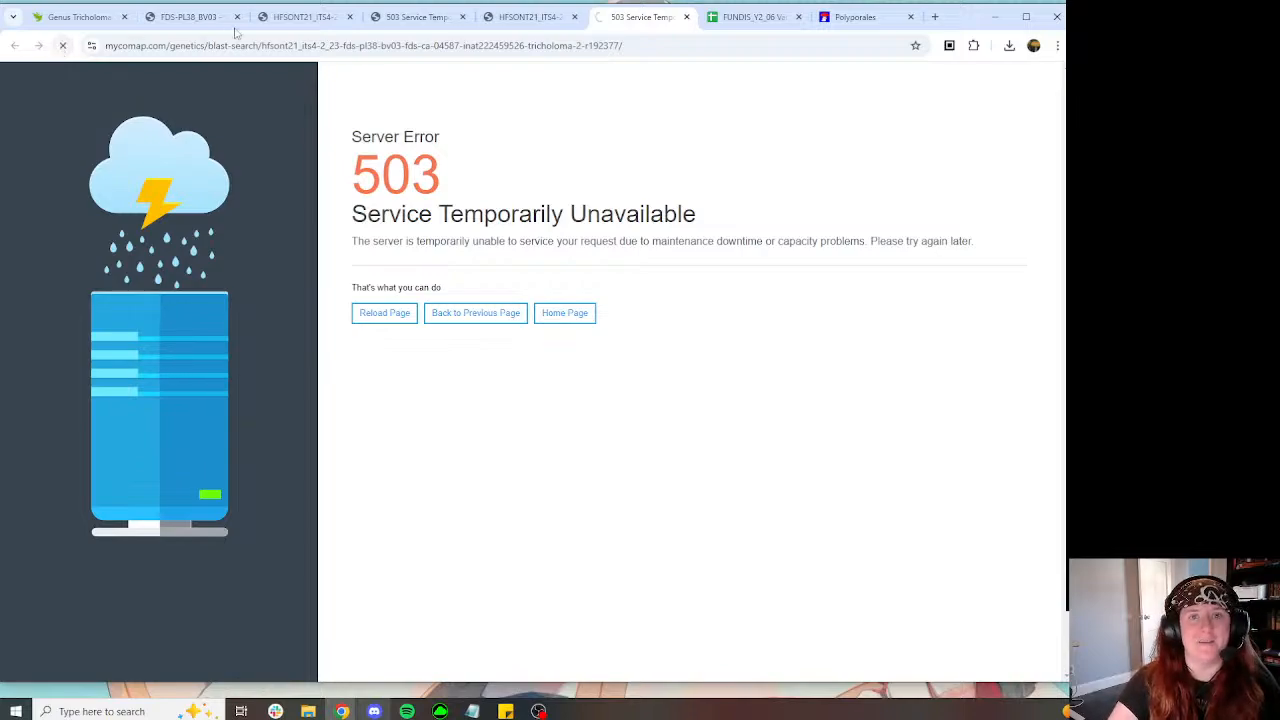
{"action": "left_click", "coordinate": [404, 20]}
{"action": "left_click", "coordinate": [62, 46]}
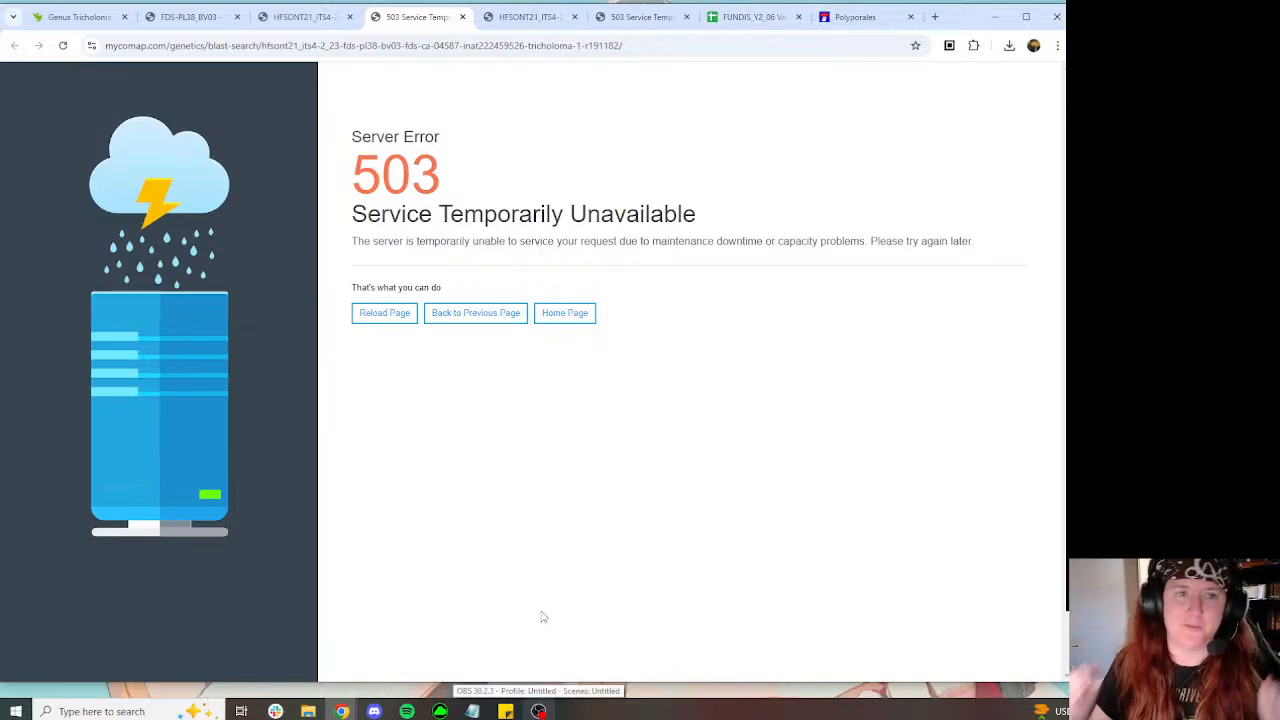
{"action": "left_click", "coordinate": [538, 711]}
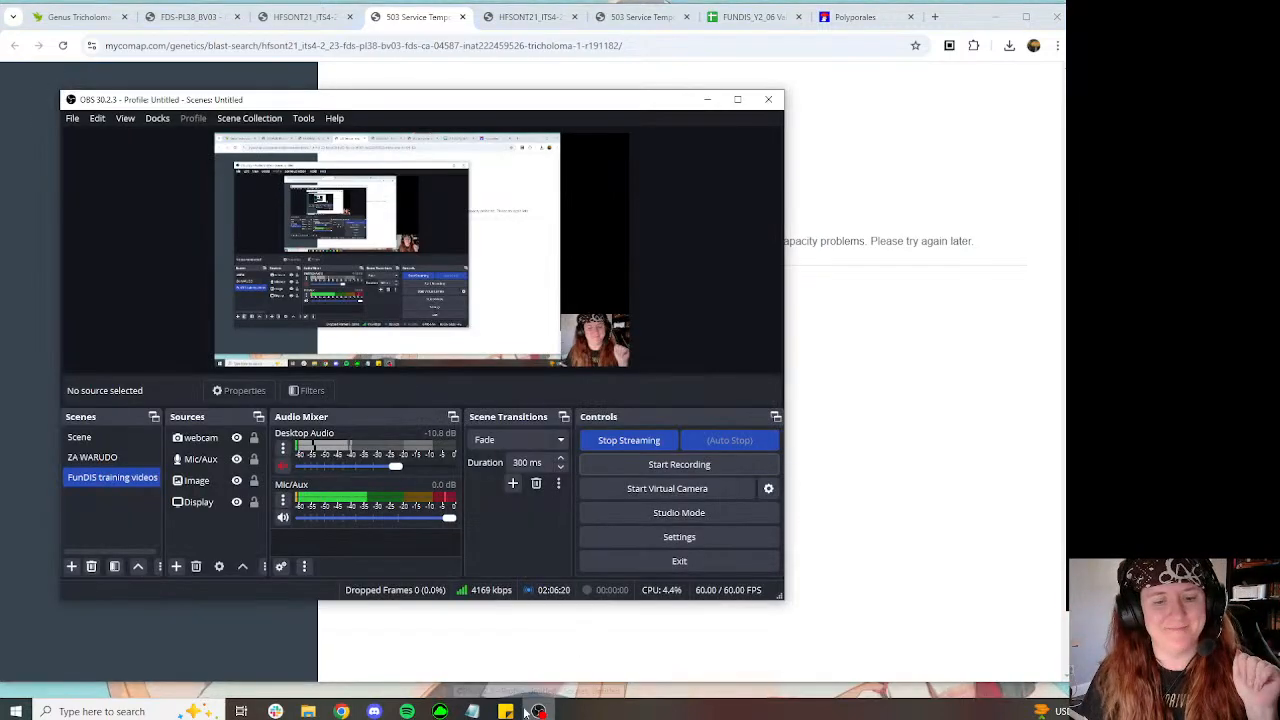